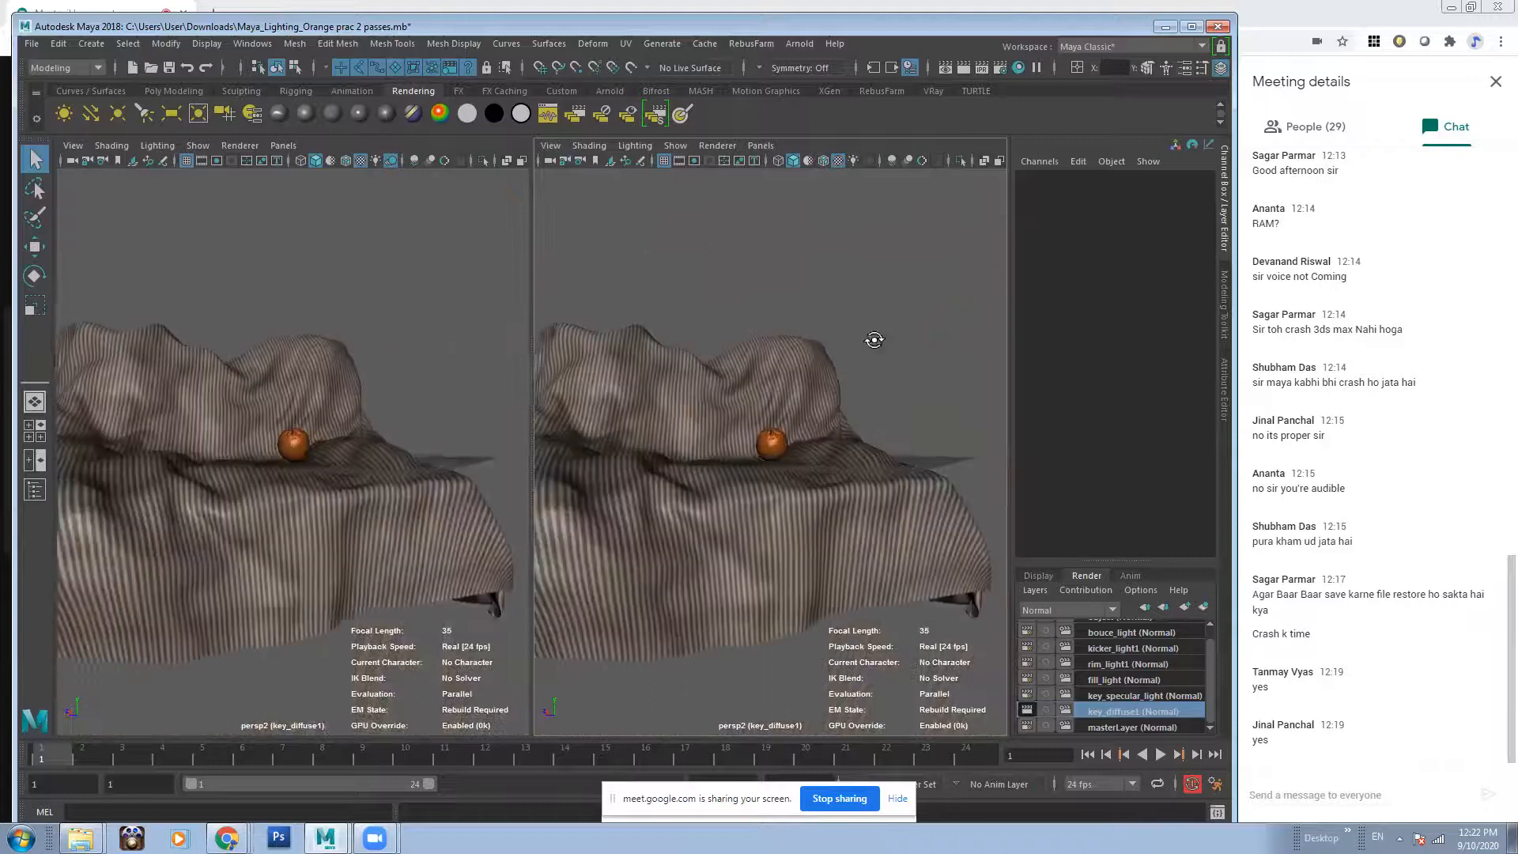
# Select the key_diffuse light and look through the key_specular_light, fill_light and rim_light1 render layers in the perspective view.
pyautogui.moveTo(837, 264); pyautogui.dragTo(956, 356)
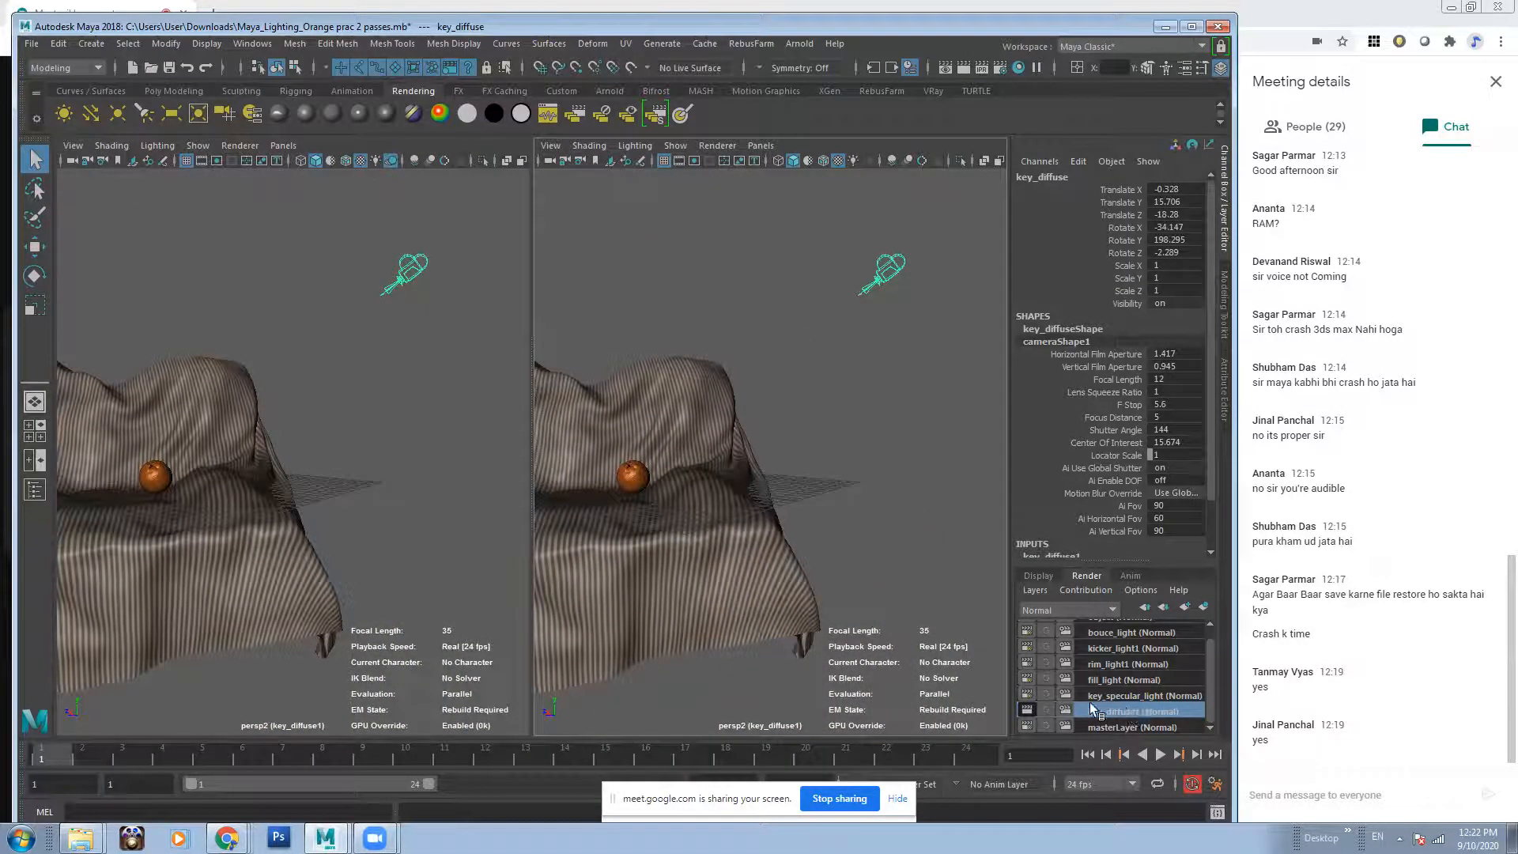
pyautogui.click(1140, 697)
pyautogui.keyDown('alt'); pyautogui.moveTo(681, 474); pyautogui.dragTo(870, 458); pyautogui.keyUp('alt')
pyautogui.scroll(-5, 747, 457)
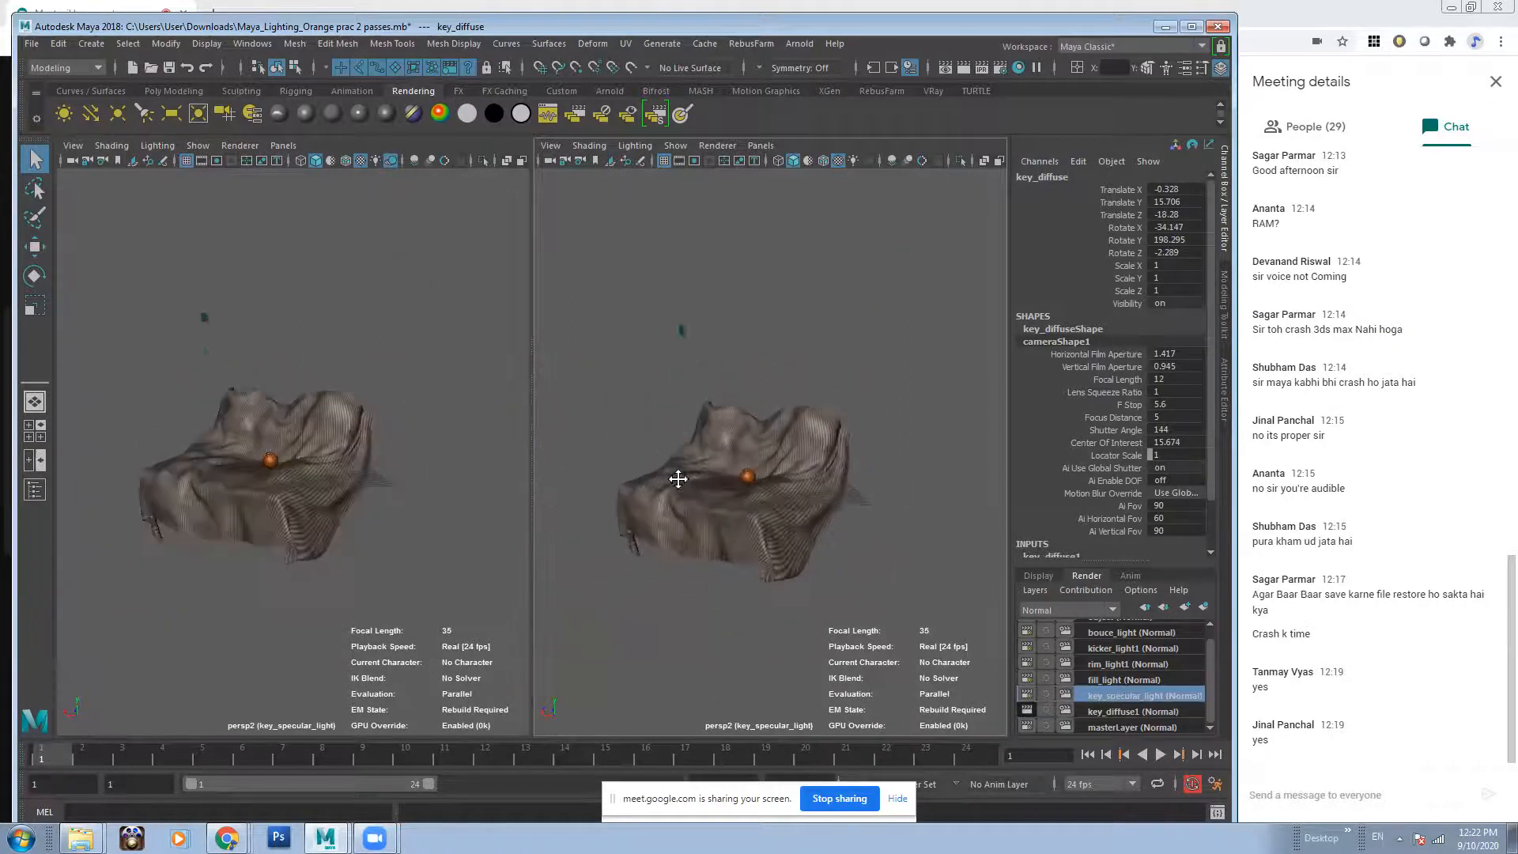
pyautogui.keyDown('alt'); pyautogui.moveTo(678, 478); pyautogui.dragTo(751, 479); pyautogui.keyUp('alt')
pyautogui.scroll(6, 702, 464)
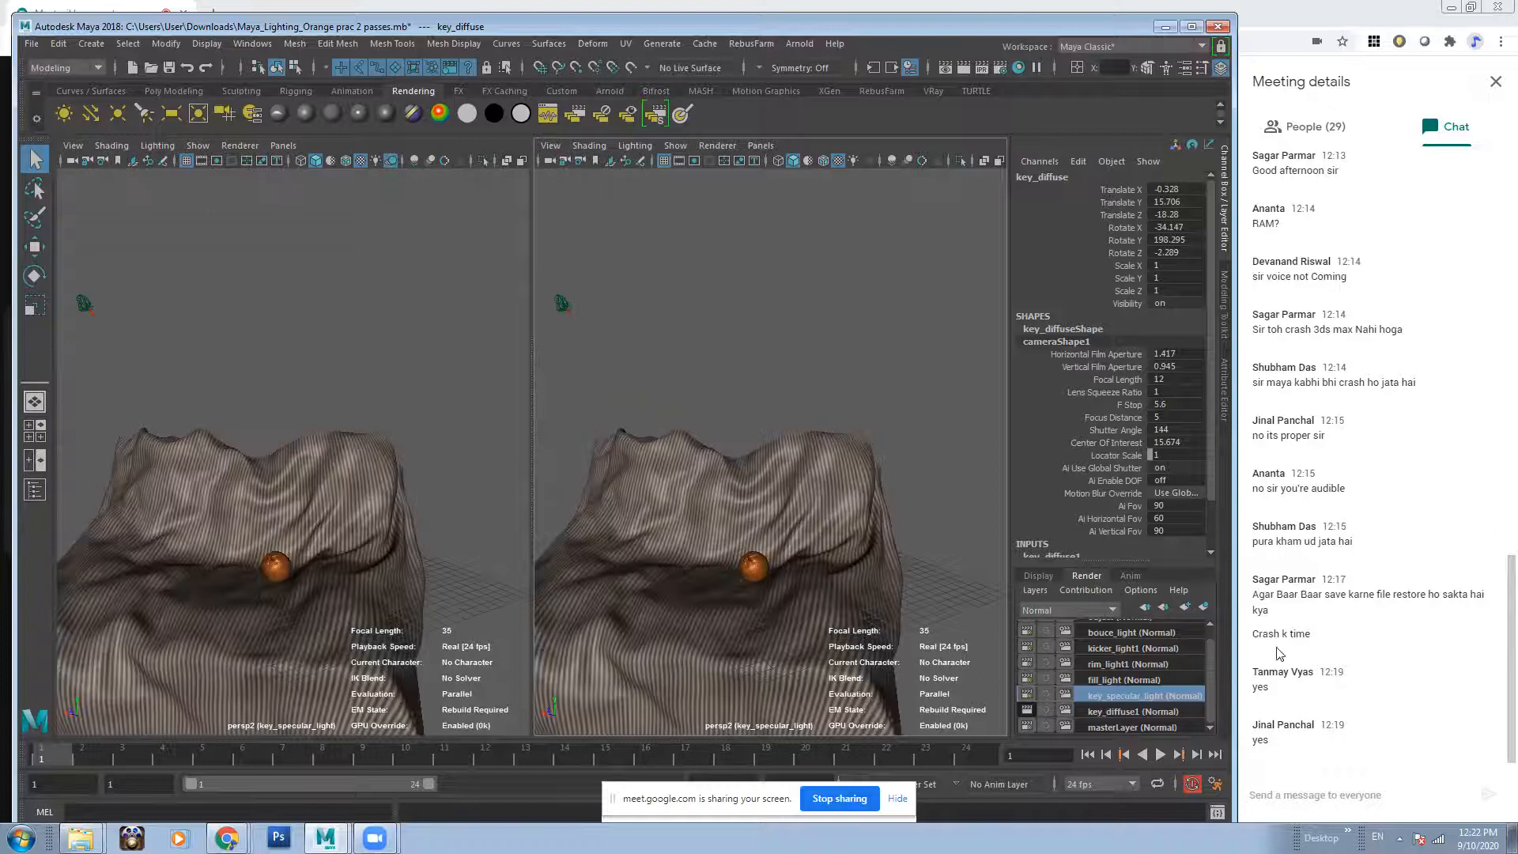
pyautogui.click(1151, 680)
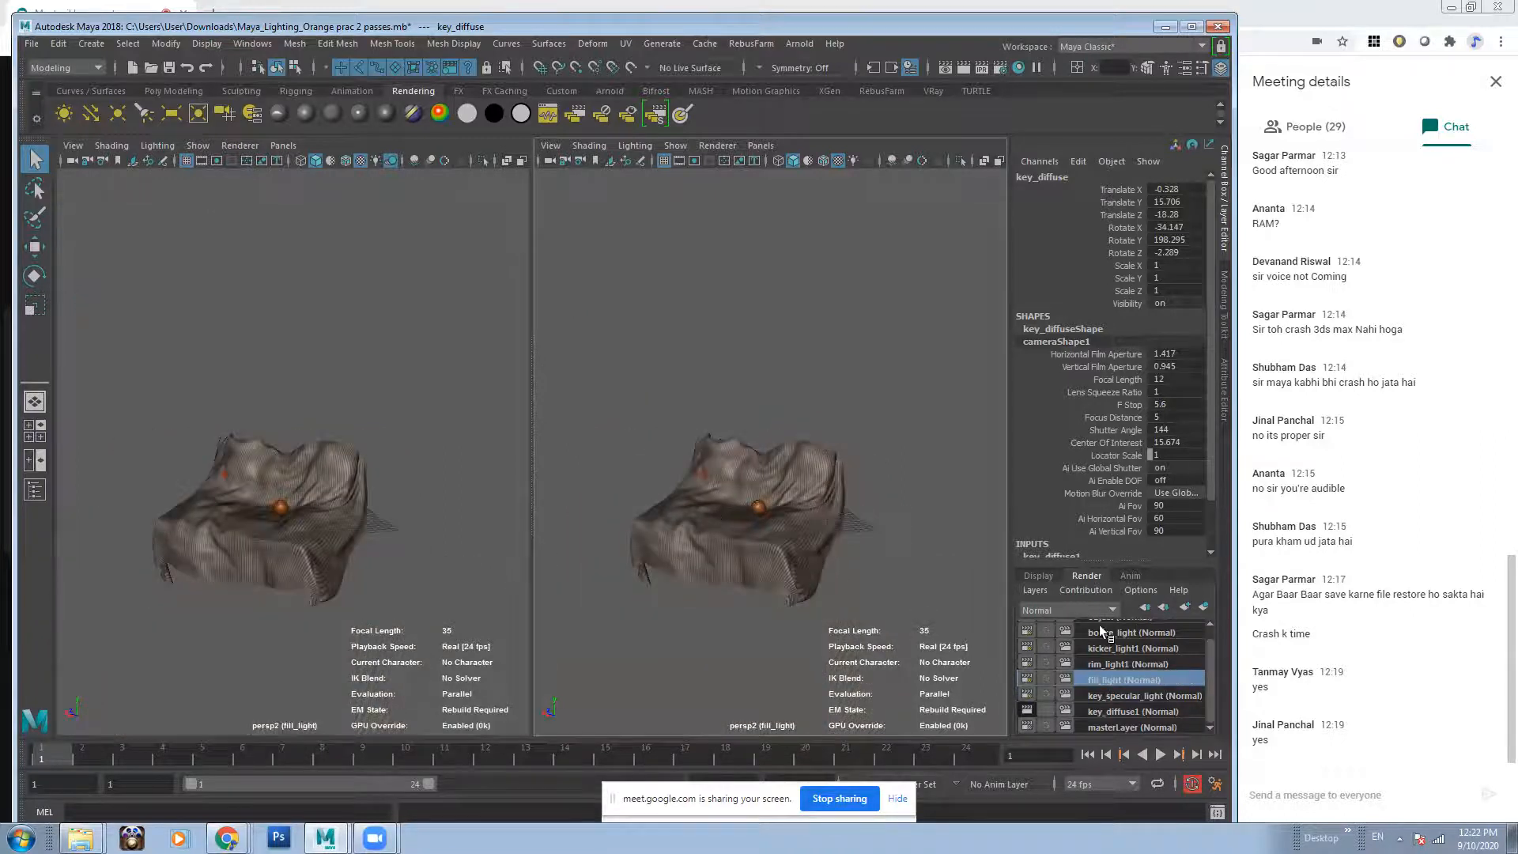
pyautogui.click(1123, 665)
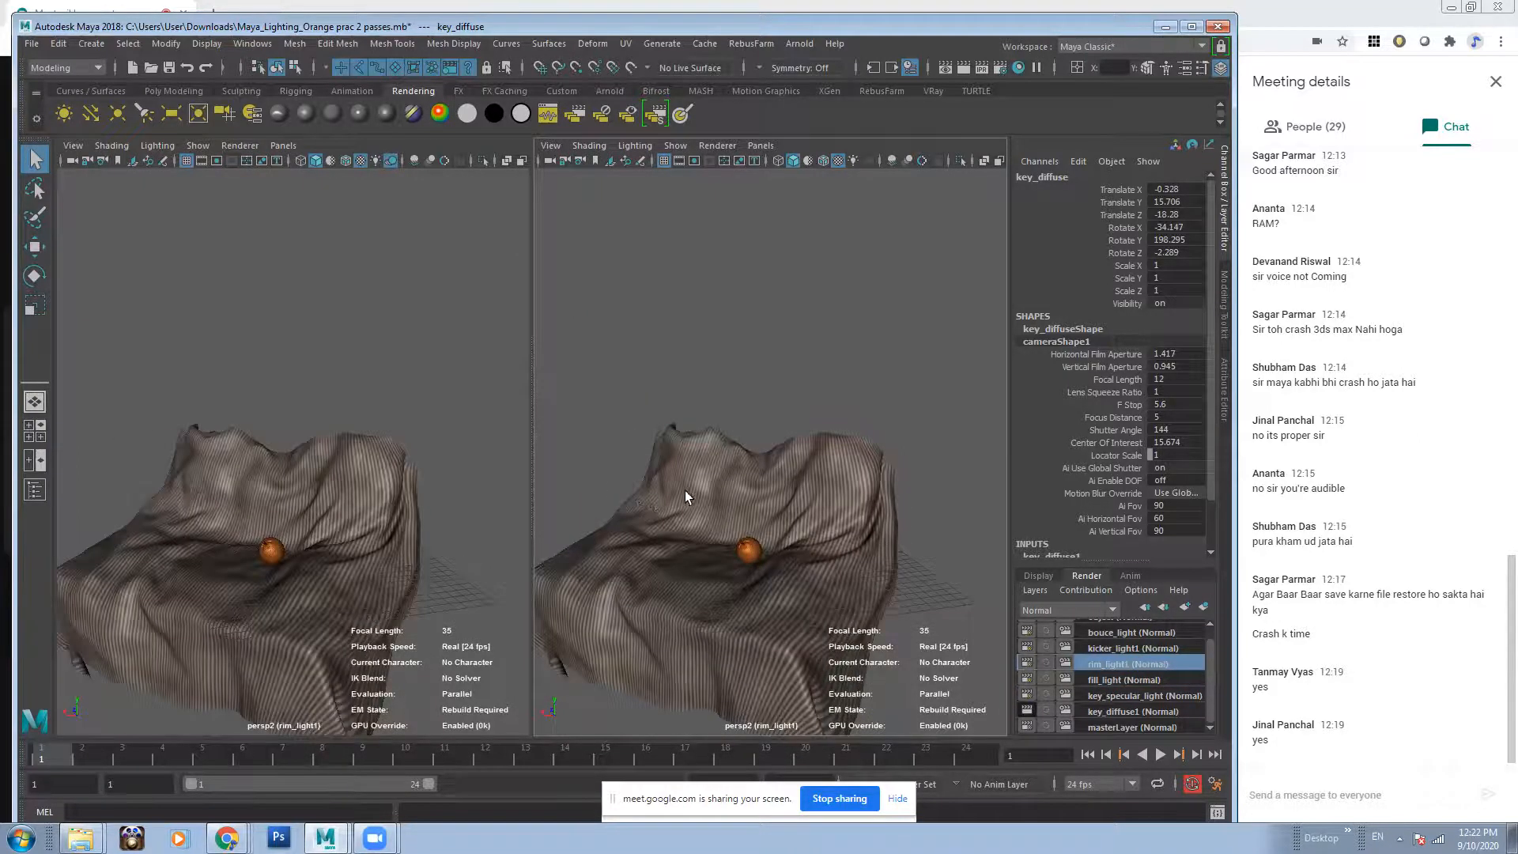
# Show the active viewport in wireframe through the persp camera, with key_diffuse1 as the current render layer.
pyautogui.press('4')
pyautogui.moveTo(721, 484)
pyautogui.keyDown('alt'); pyautogui.mouseDown()
pyautogui.moveTo(806, 525)
pyautogui.moveTo(845, 514)
pyautogui.moveTo(838, 536)
pyautogui.mouseUp(); pyautogui.keyUp('alt')
pyautogui.scroll(-3, 838, 535)
pyautogui.click(1144, 708)
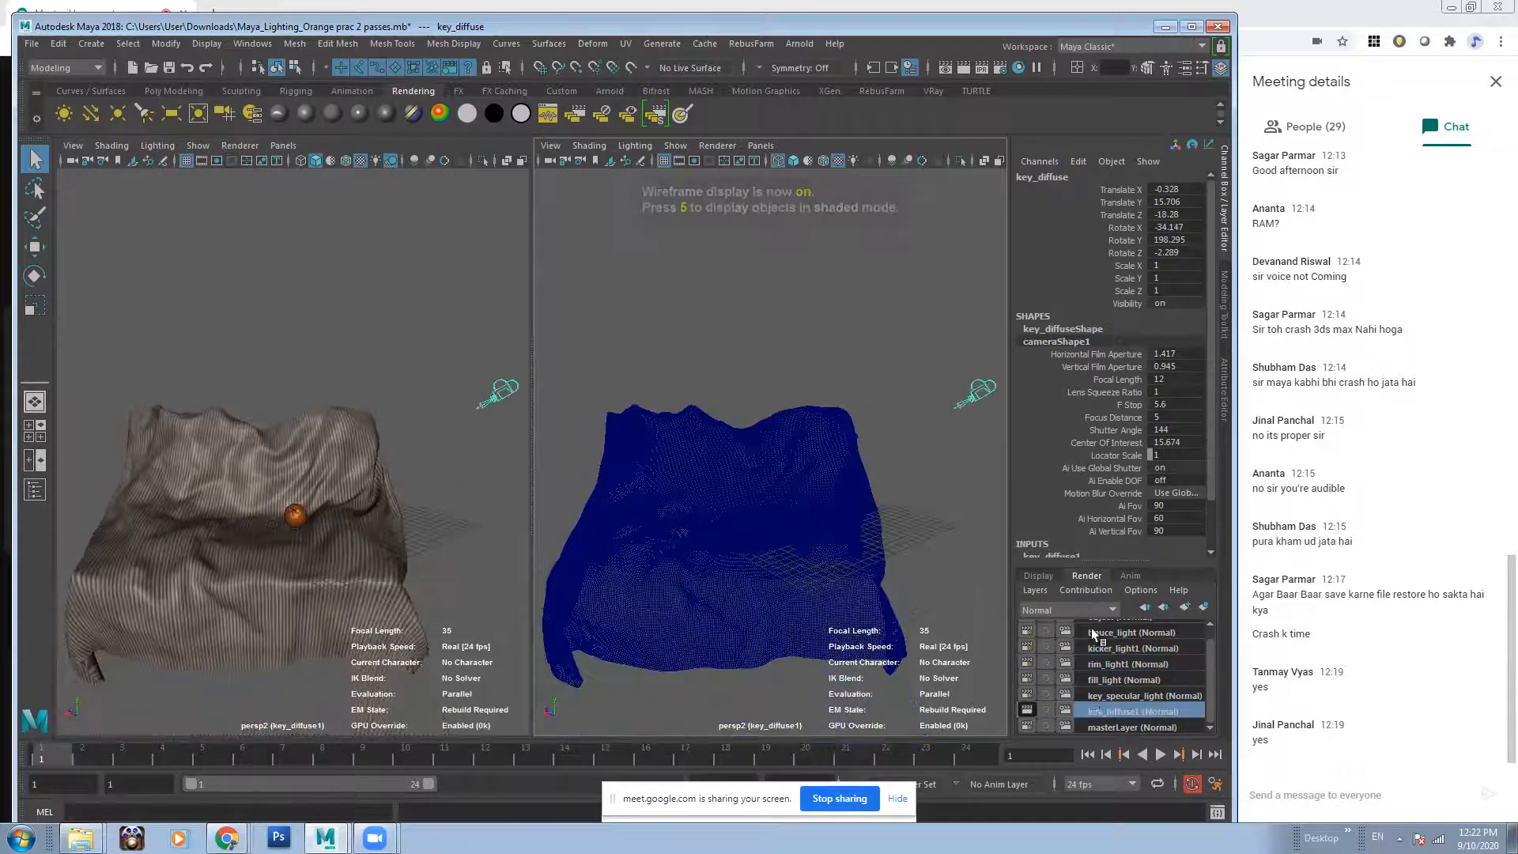
pyautogui.click(761, 145)
pyautogui.moveTo(791, 162)
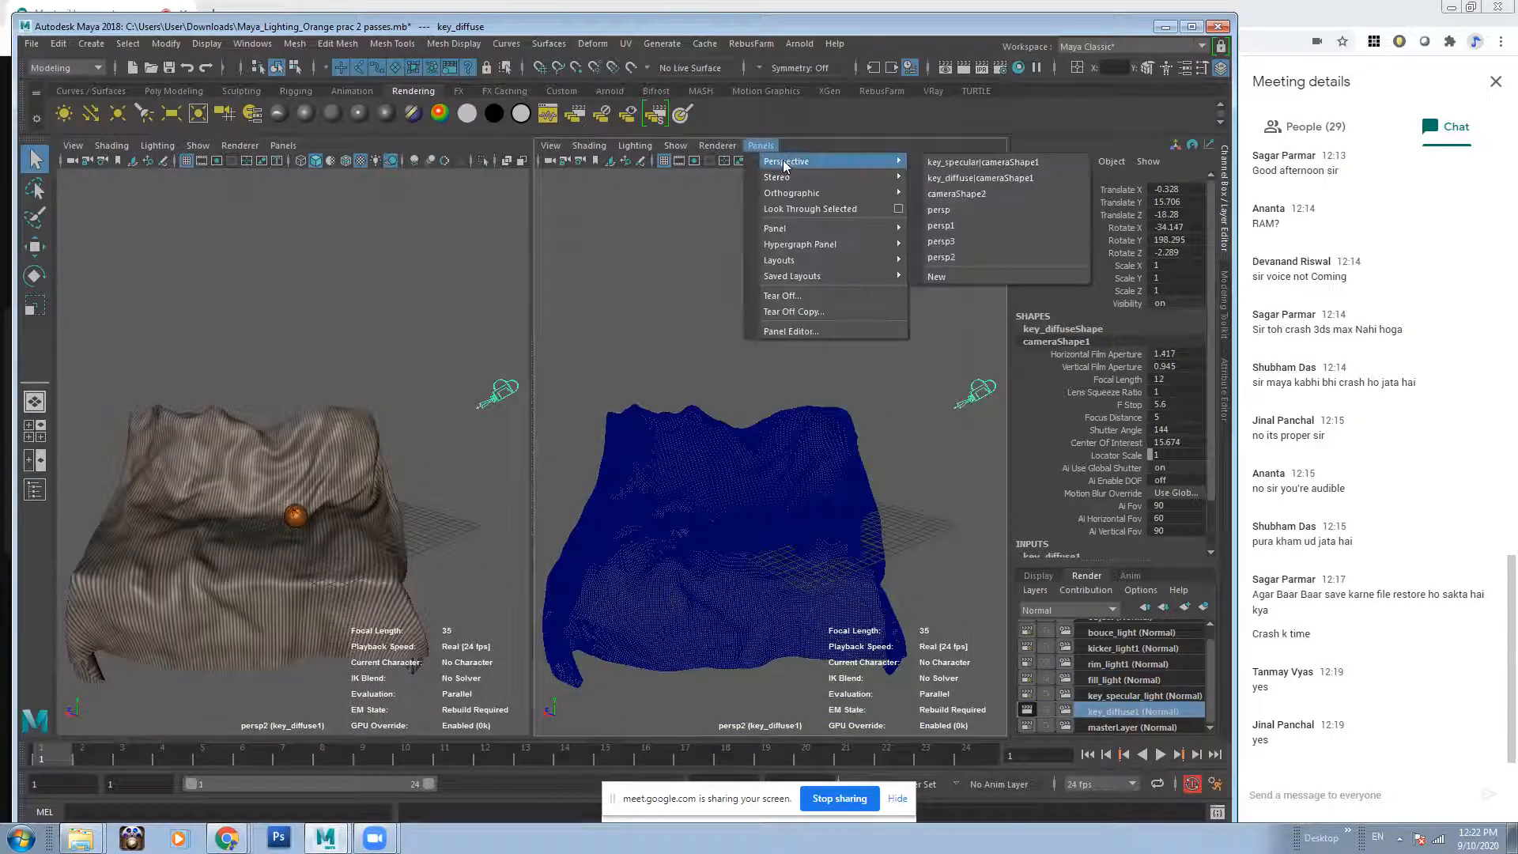
pyautogui.click(941, 209)
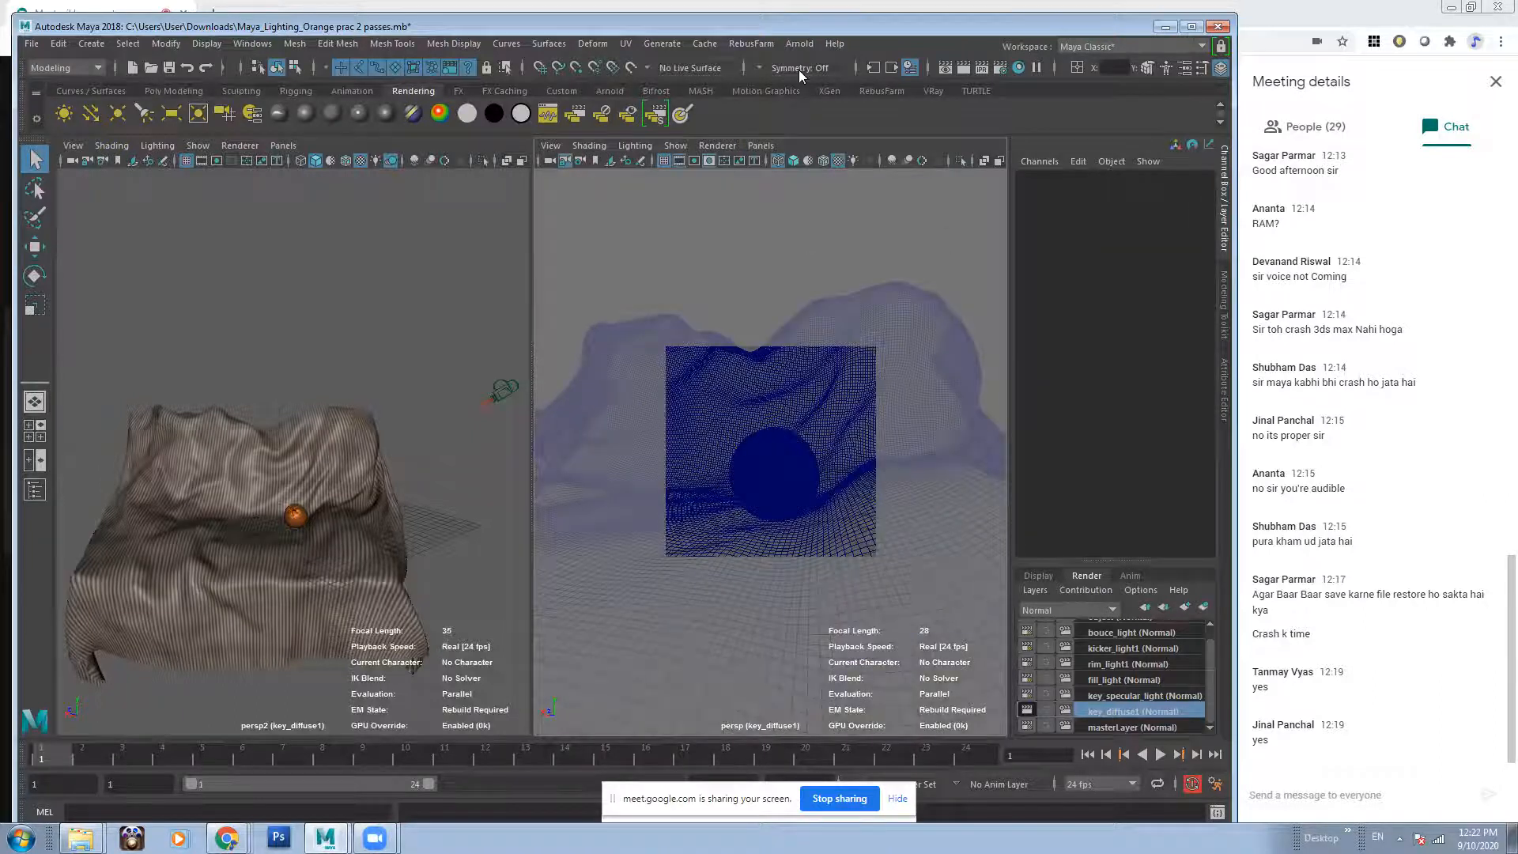
# Render the current frame of the key_diffuse1 layer through the persp camera and minimize the render window.
pyautogui.click(964, 69)
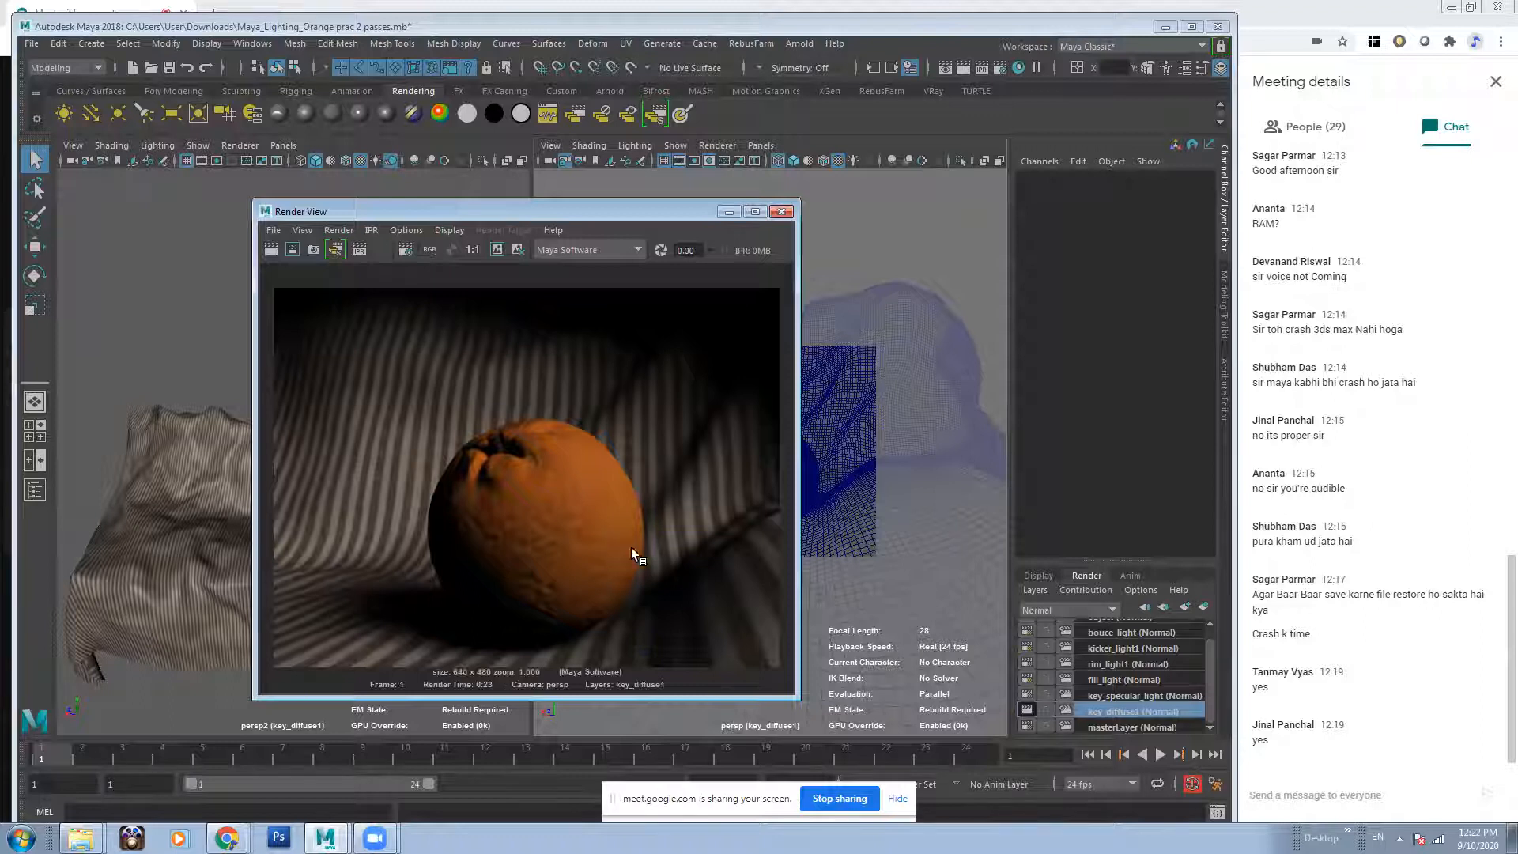
pyautogui.click(728, 211)
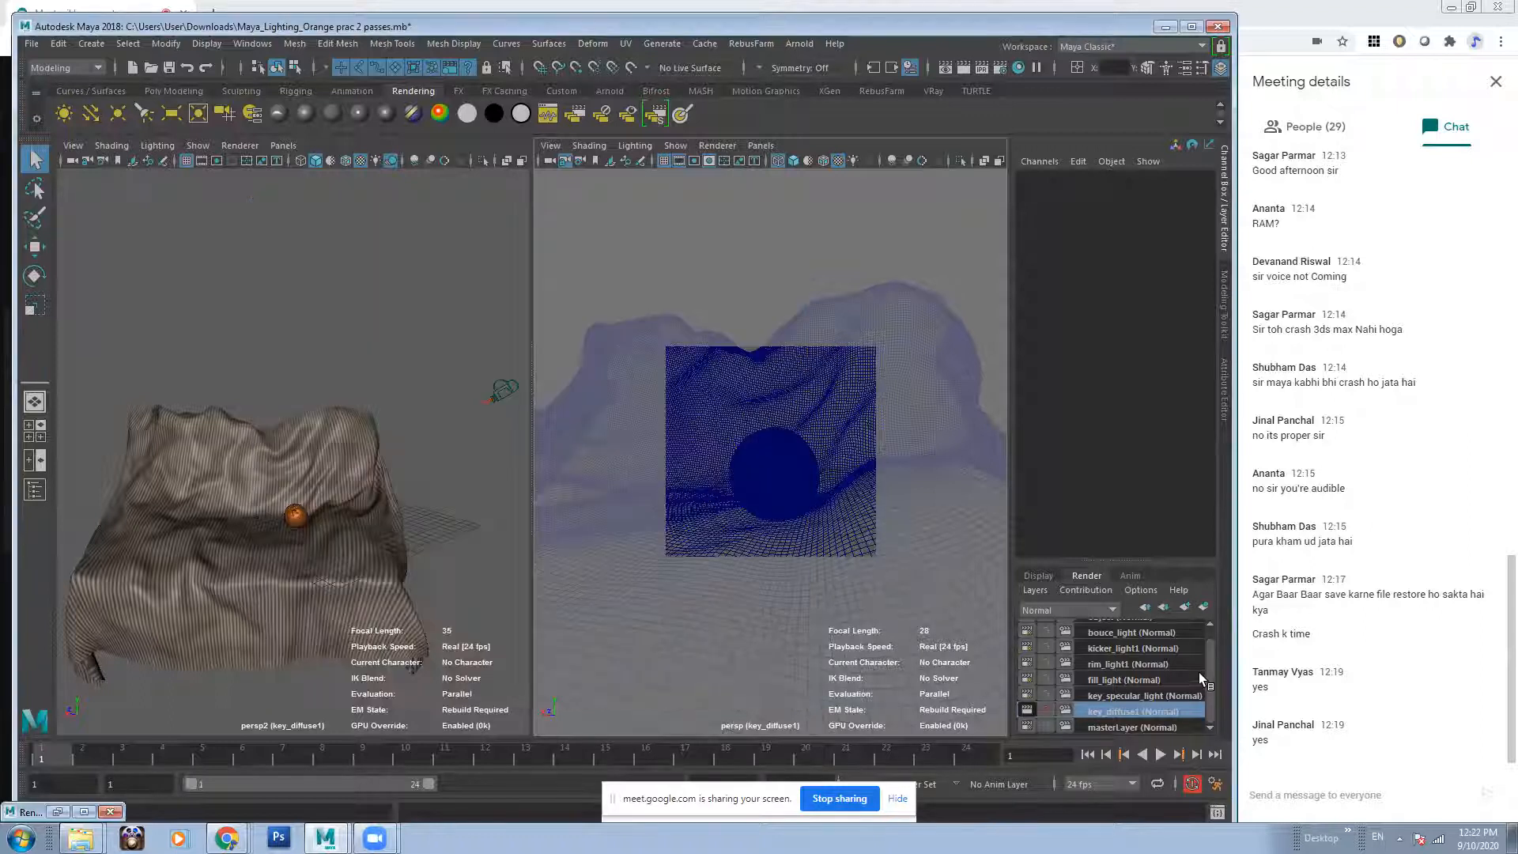
pyautogui.click(1210, 623)
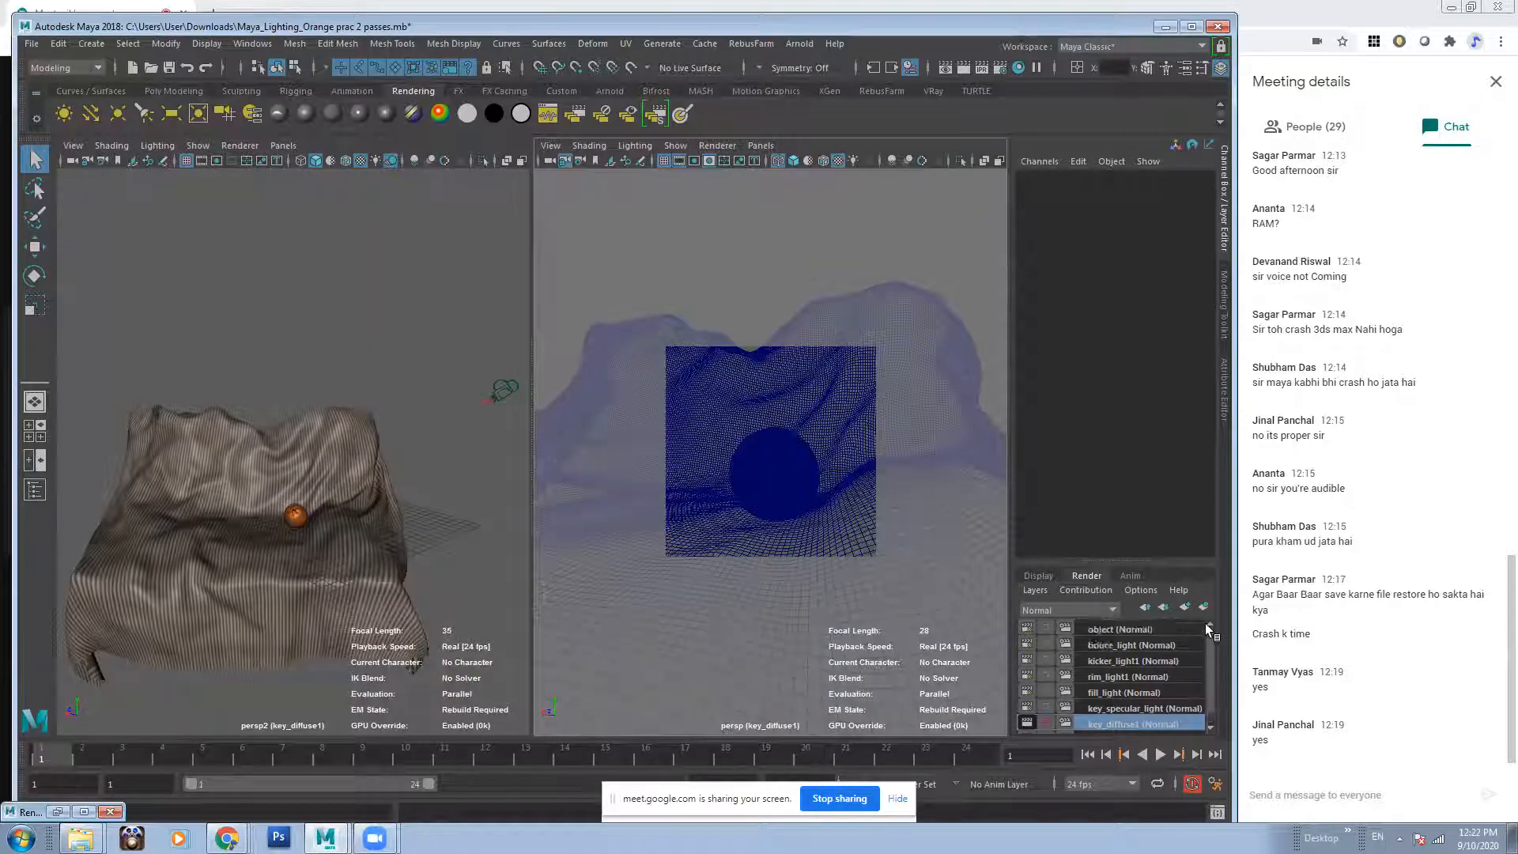
pyautogui.click(1211, 726)
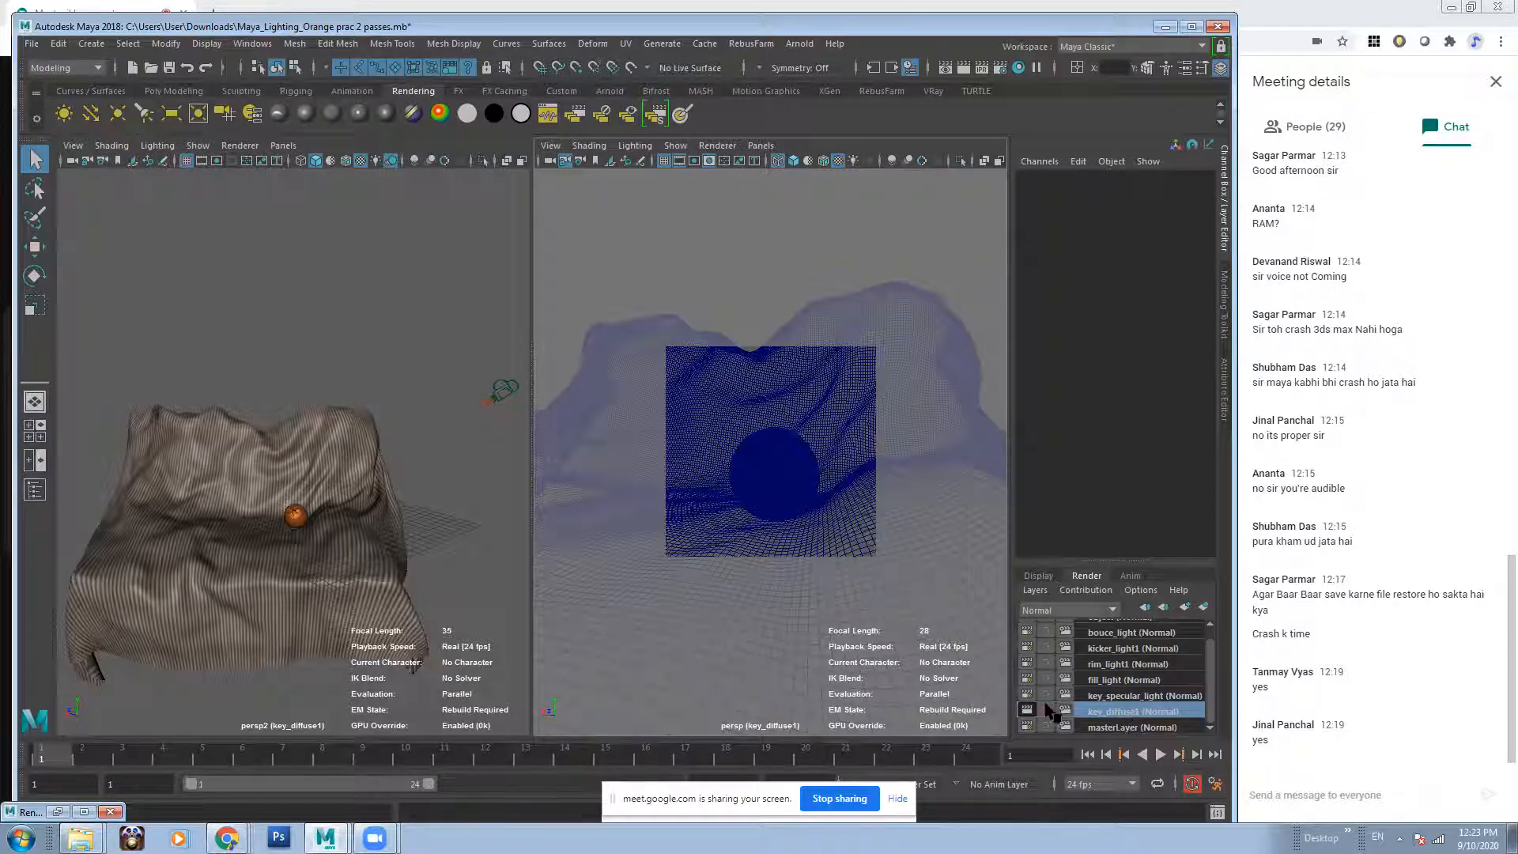
# Set the project's Images location to t:/Work/Test_Orange.
pyautogui.click(31, 44)
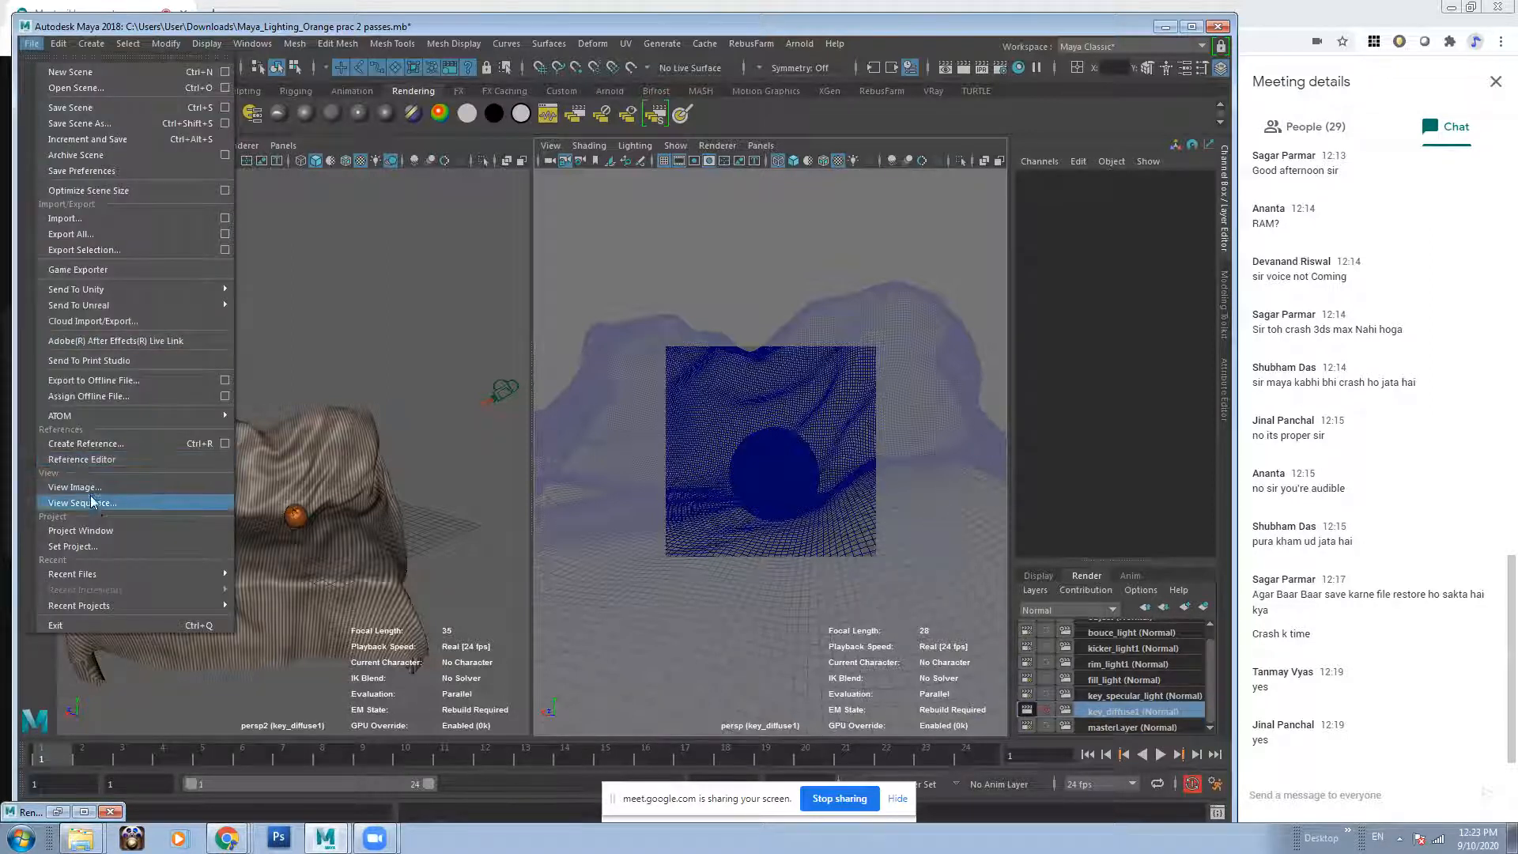
pyautogui.click(96, 526)
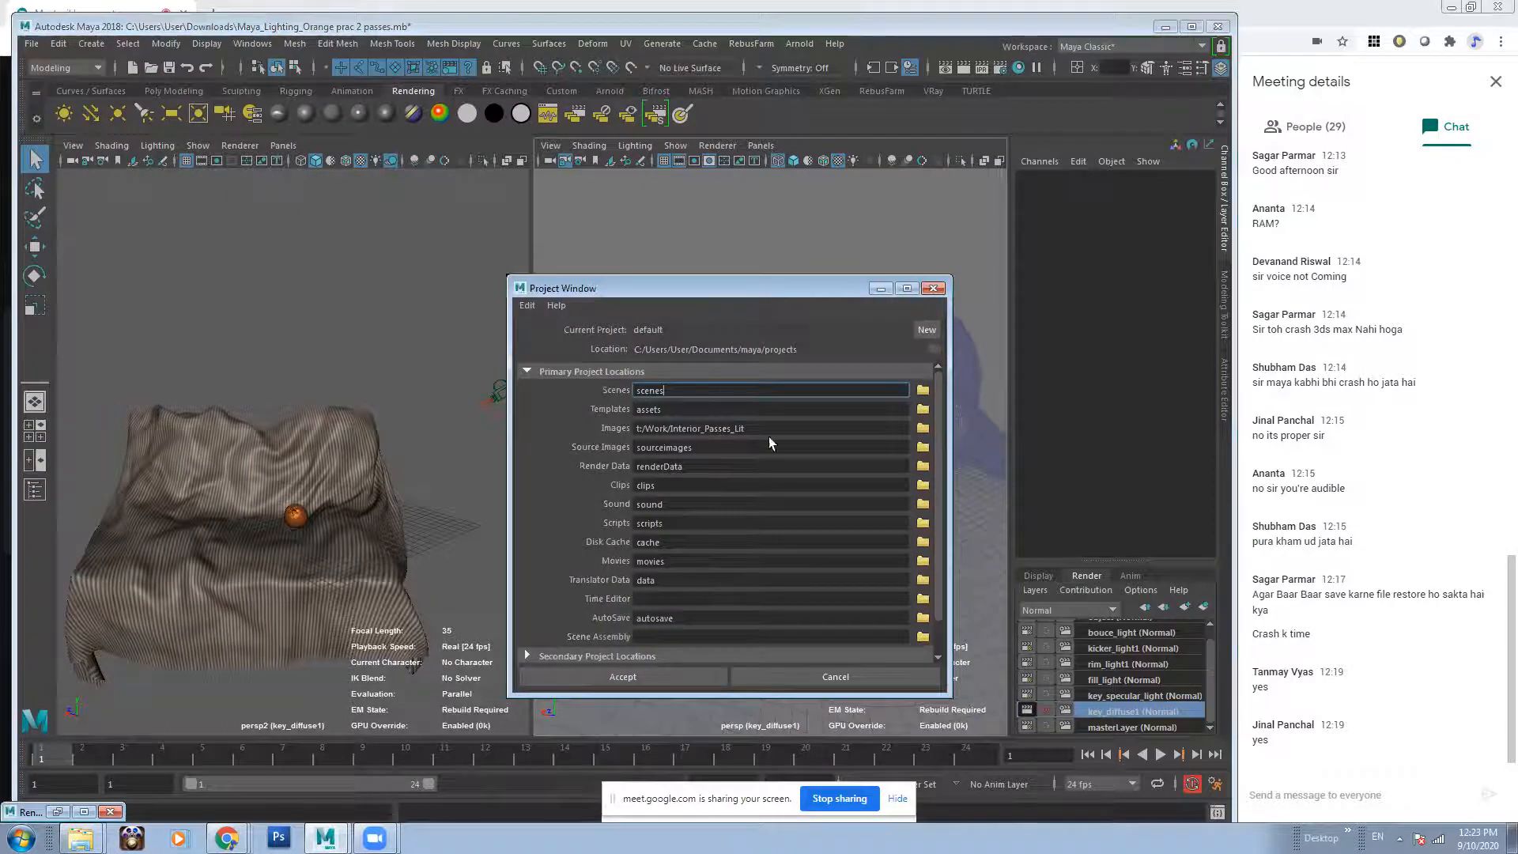
pyautogui.moveTo(670, 429); pyautogui.dragTo(794, 435)
pyautogui.write('Test')
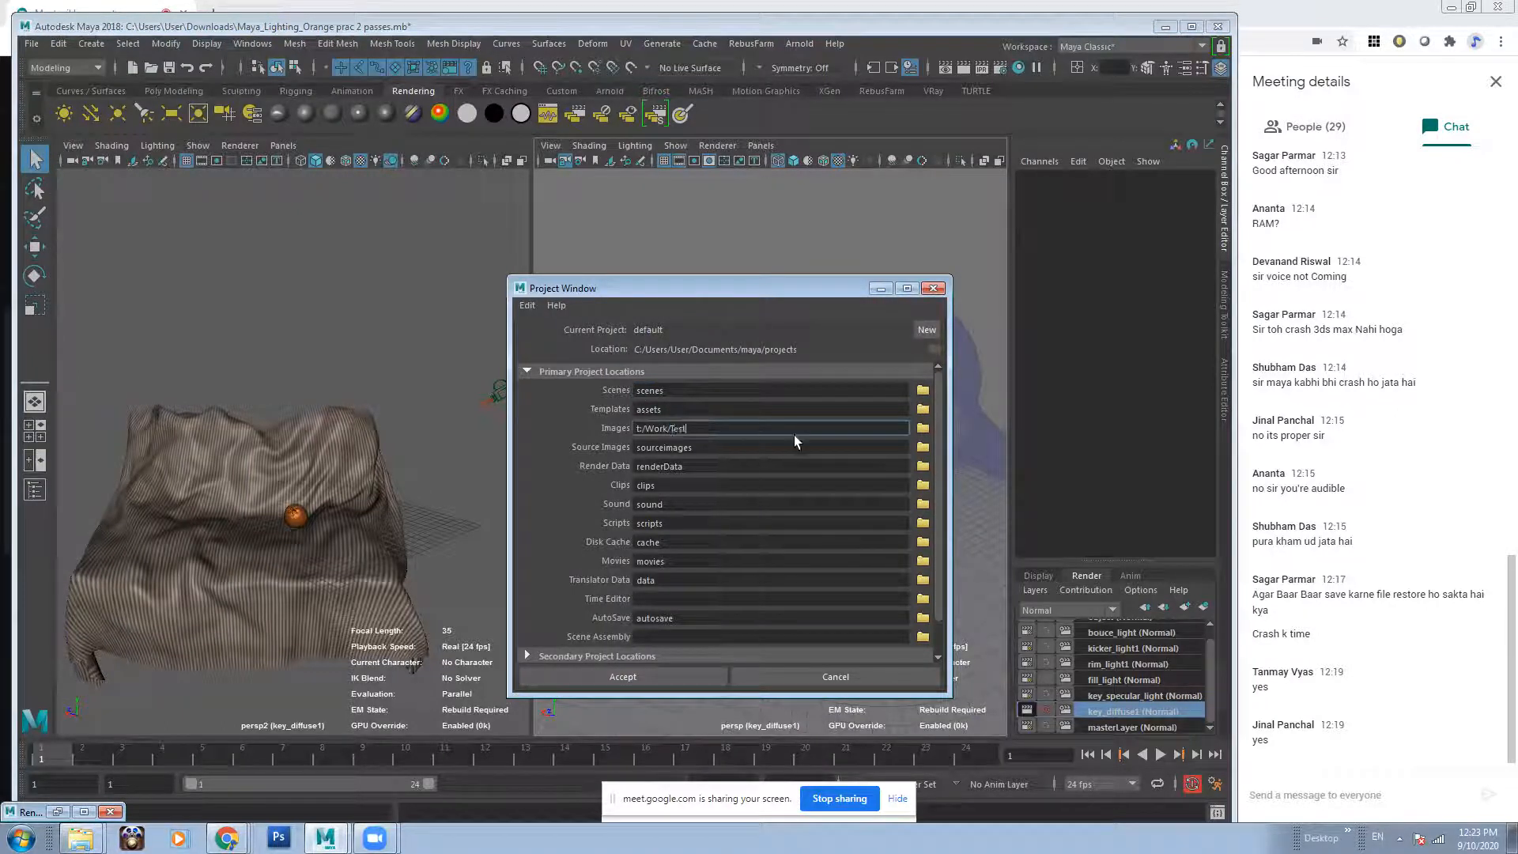
pyautogui.write('_Orange')
pyautogui.click(666, 674)
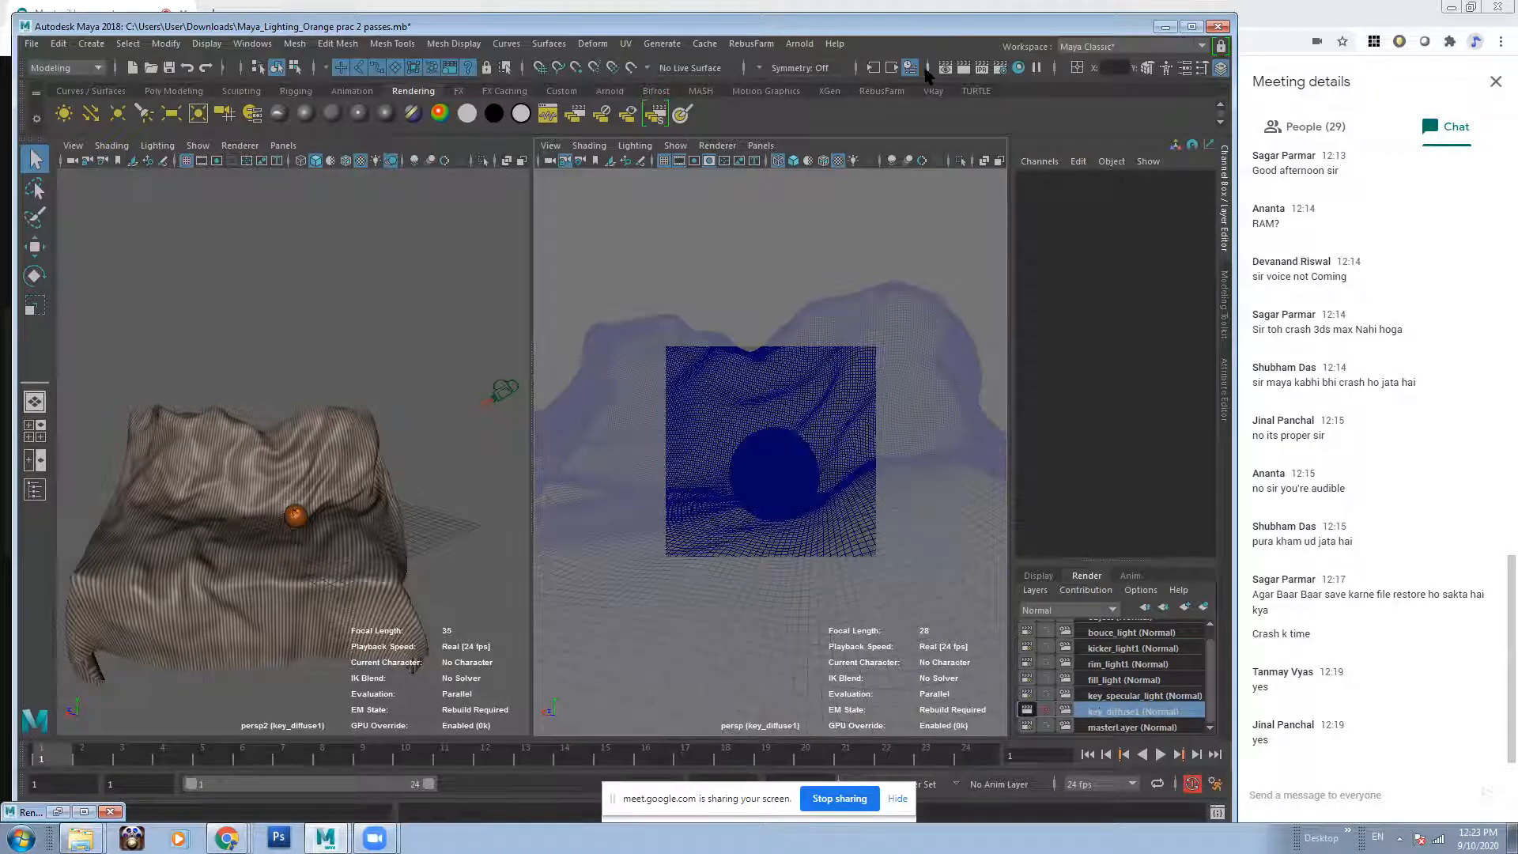
# Review the last test render and start a batch render of the key_diffuse1 layer.
pyautogui.click(946, 67)
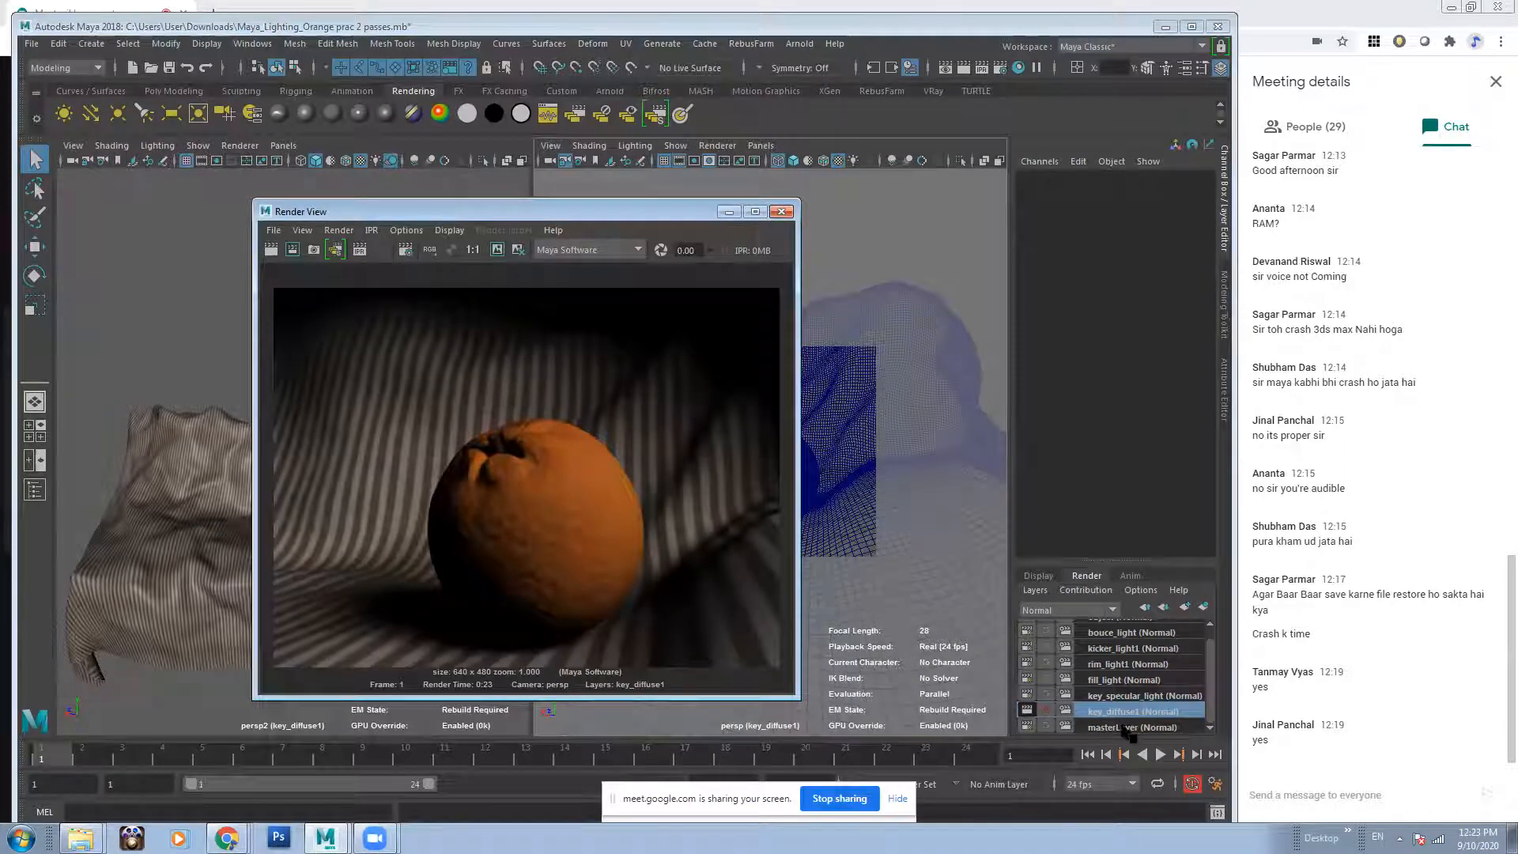
pyautogui.click(728, 211)
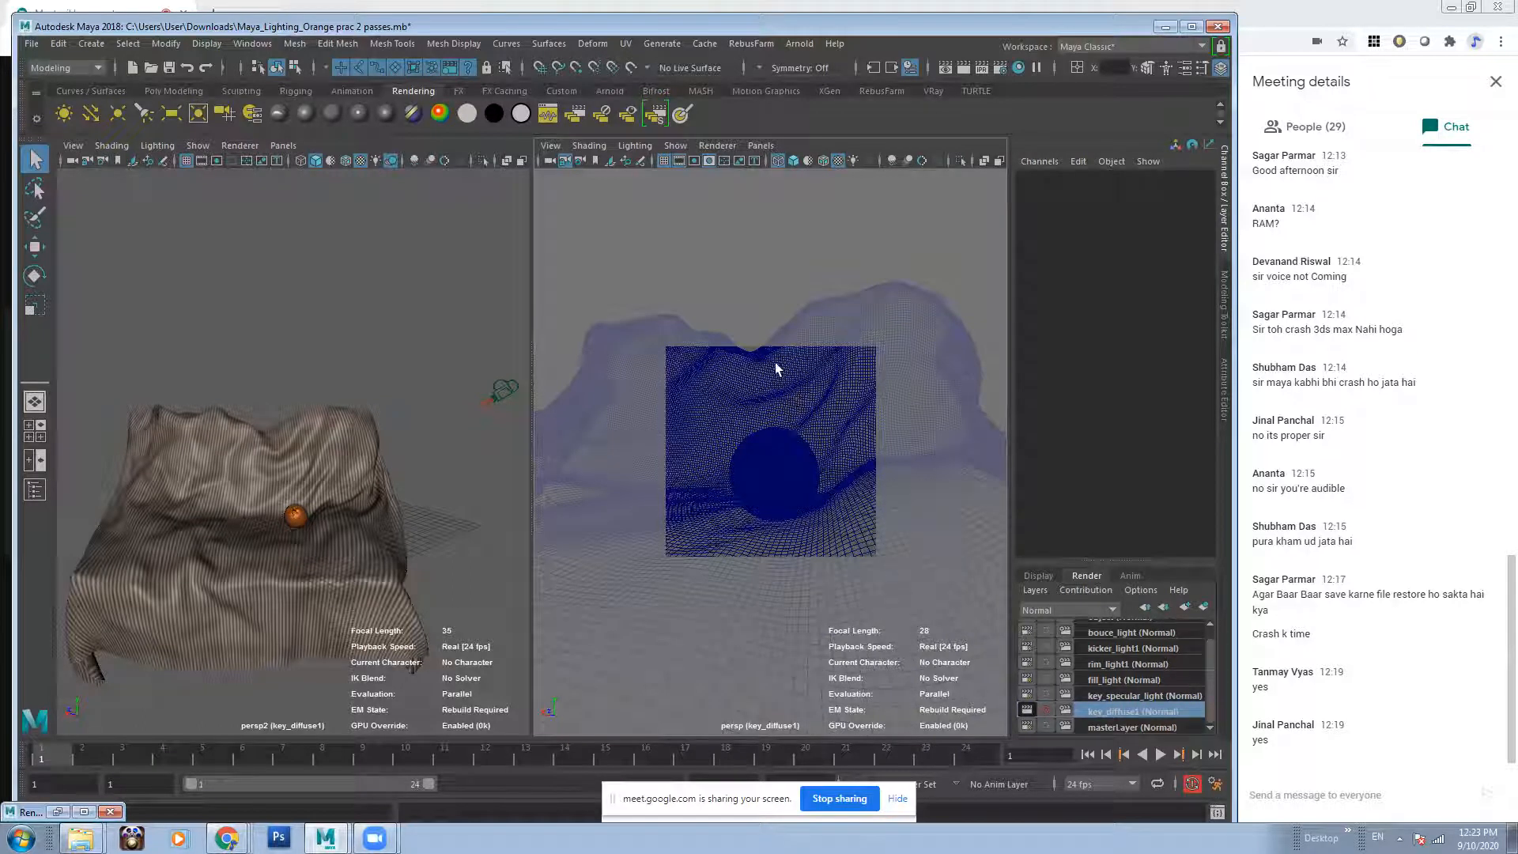
pyautogui.click(65, 70)
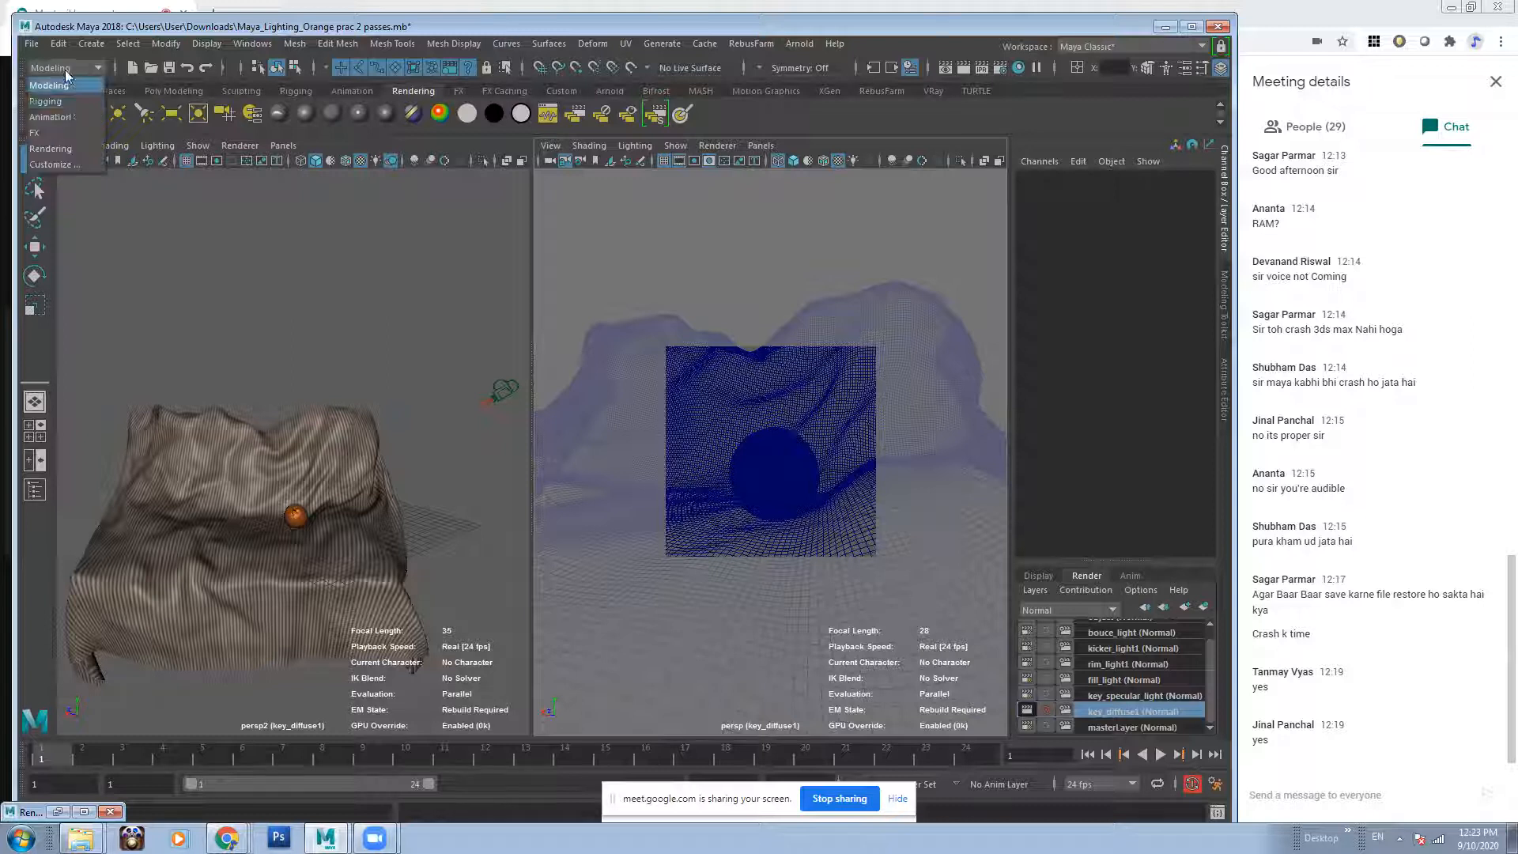
pyautogui.click(75, 148)
pyautogui.click(430, 43)
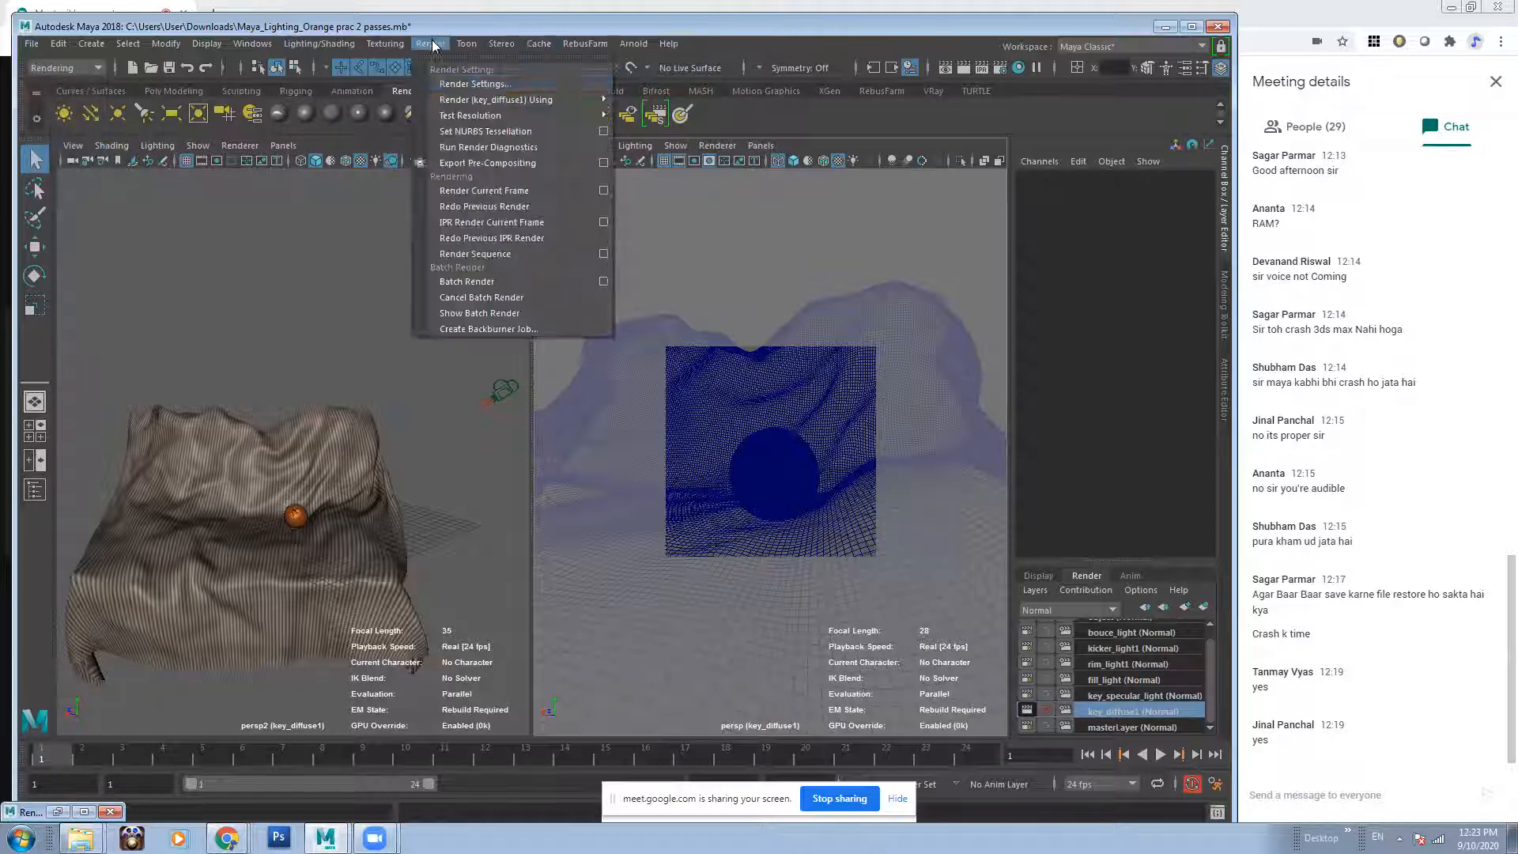
pyautogui.click(498, 281)
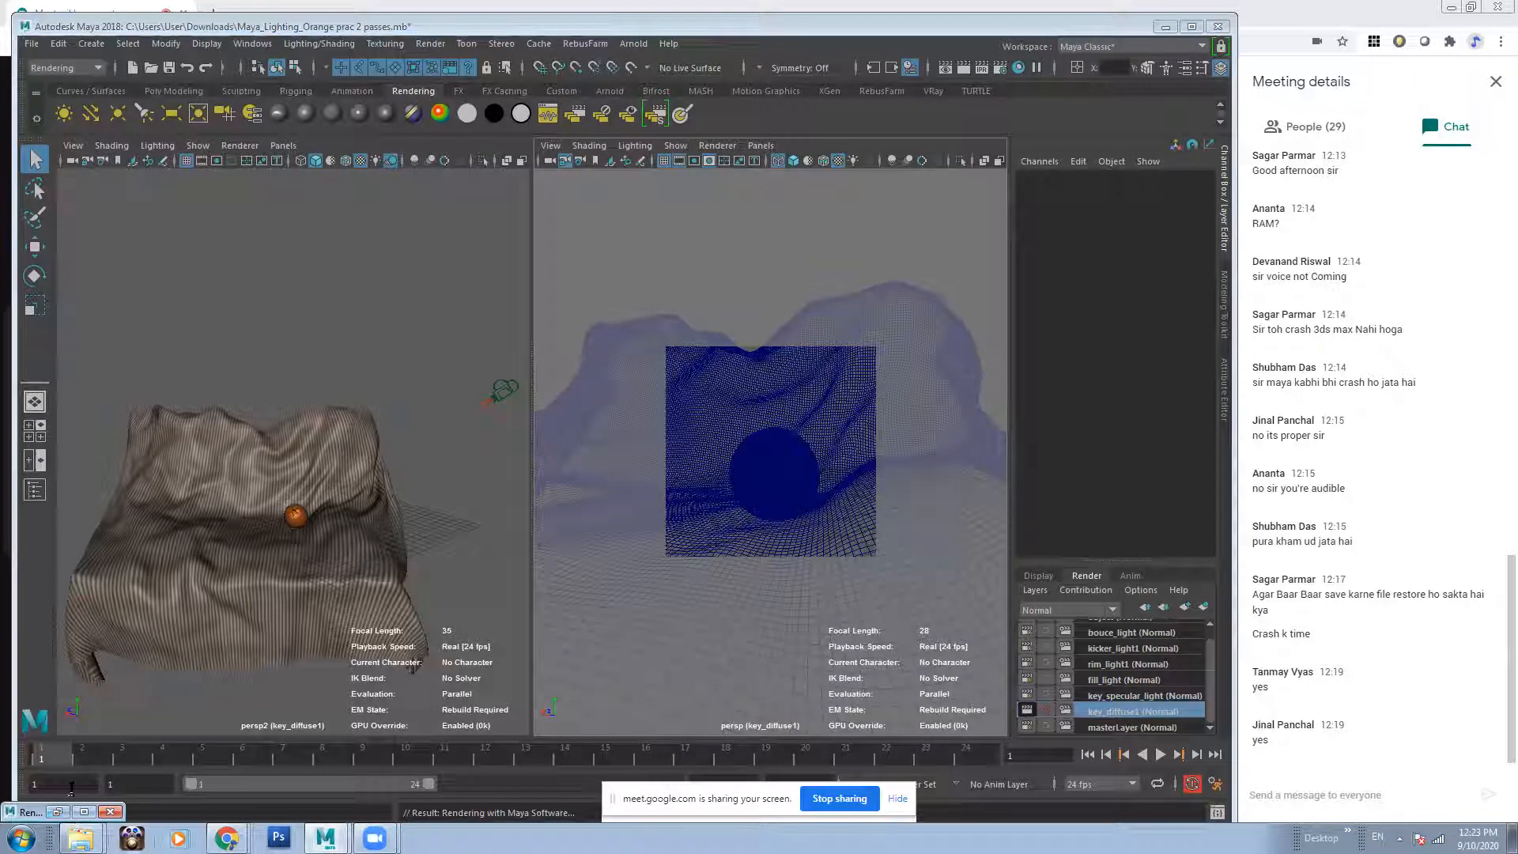
# Switch to Windows Explorer and open the Test_Orange folder inside Work on the T: drive.
pyautogui.moveTo(79, 837)
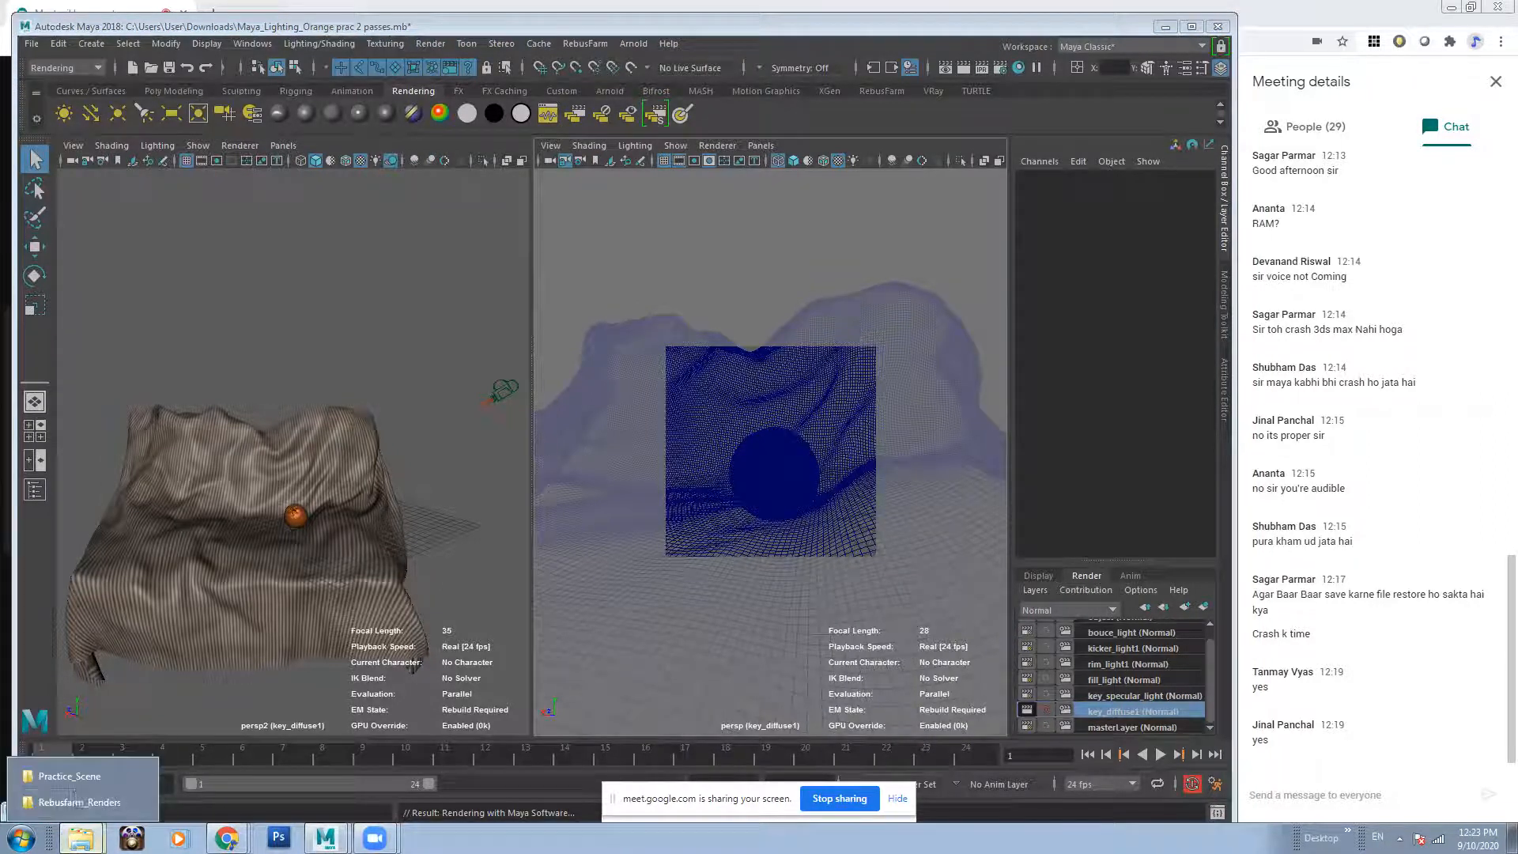
pyautogui.click(84, 777)
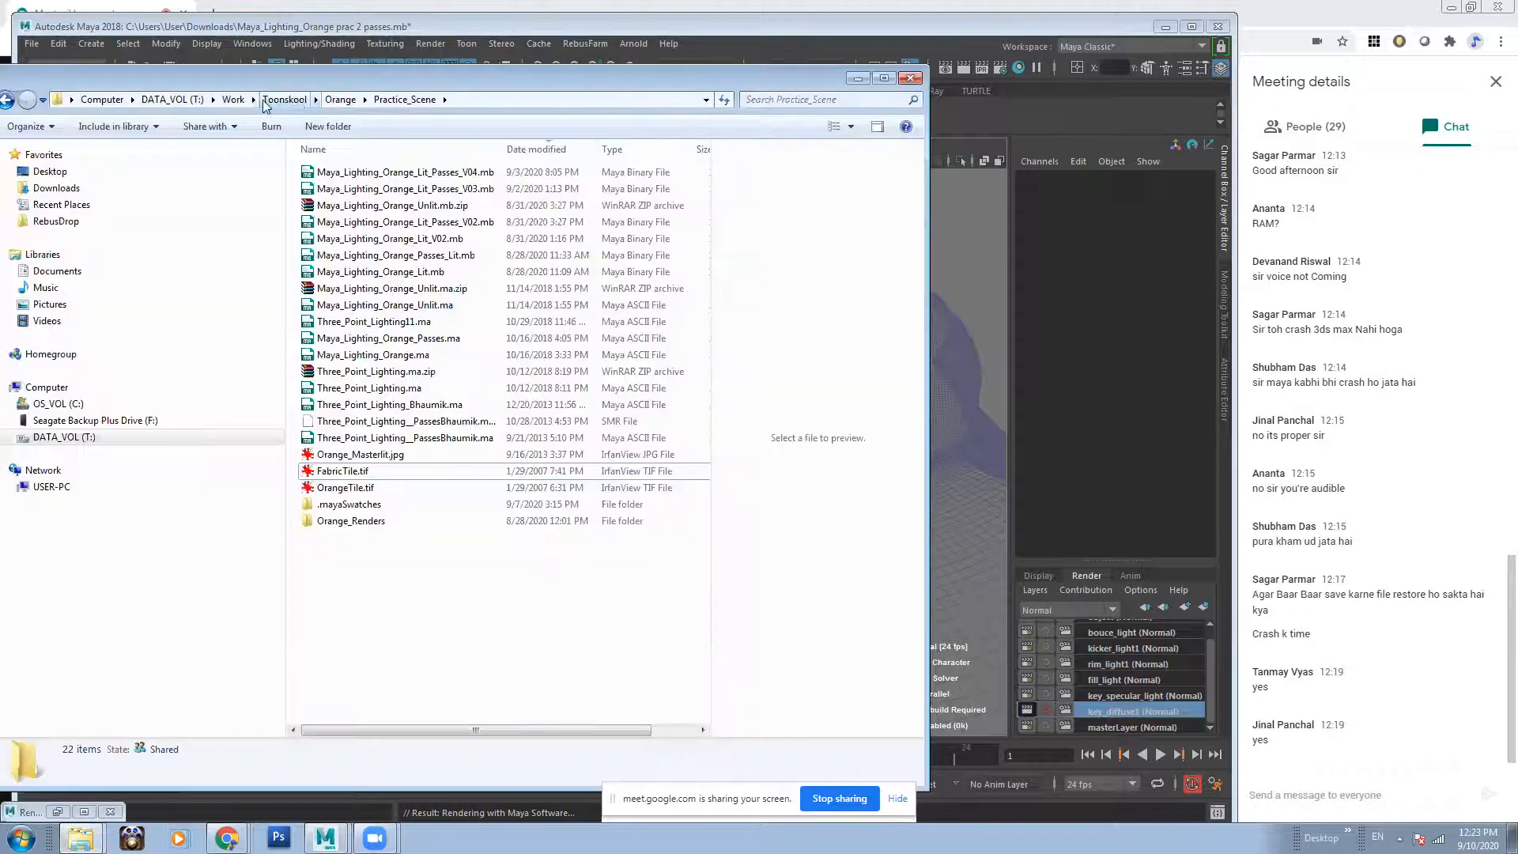
pyautogui.click(234, 99)
pyautogui.click(400, 250)
pyautogui.doubleClick(427, 467)
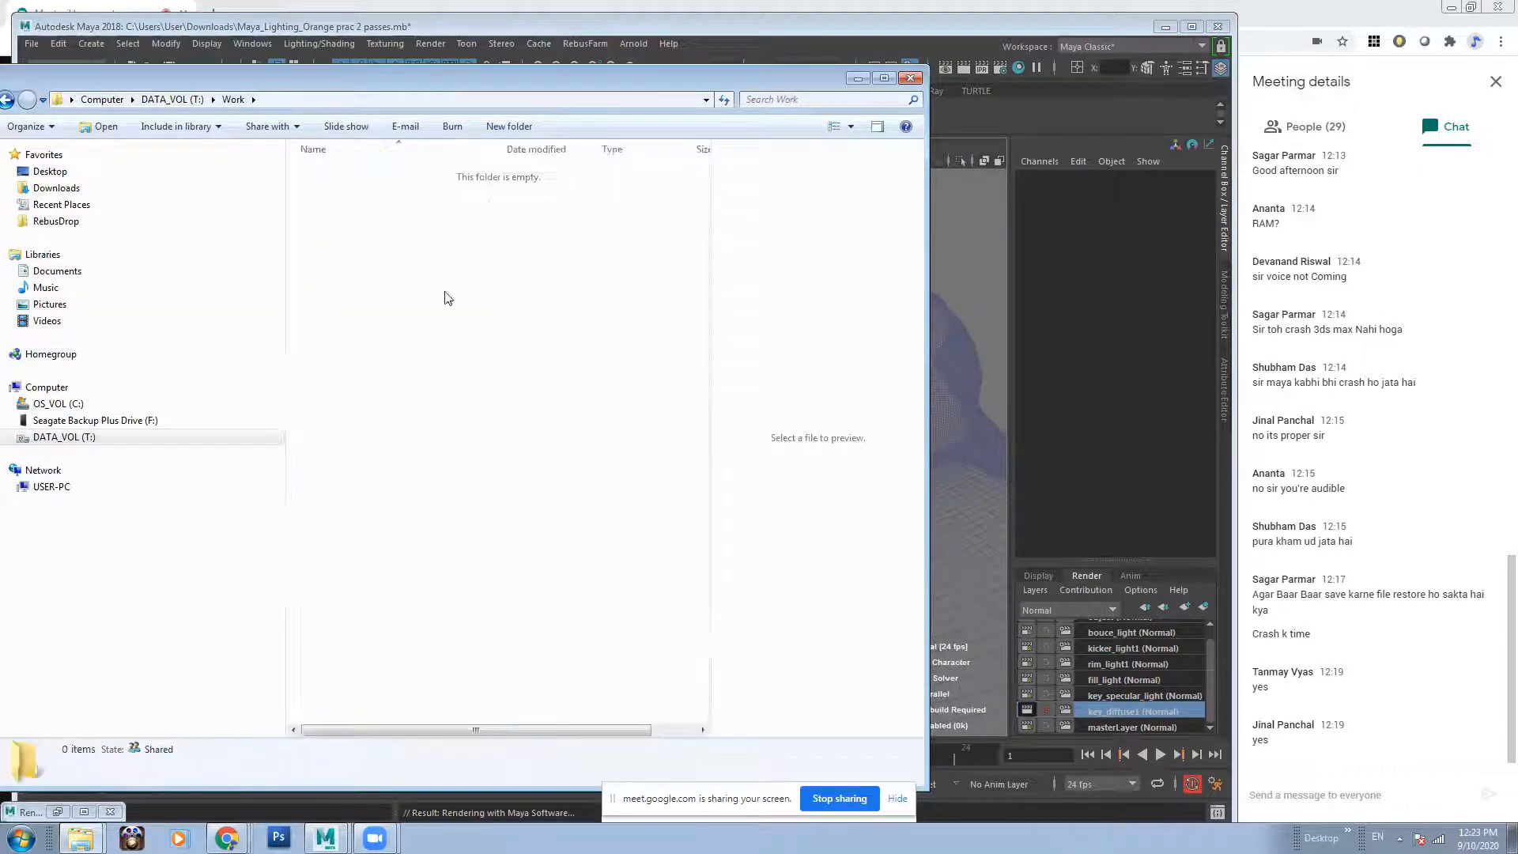
pyautogui.moveTo(702, 73); pyautogui.dragTo(686, 29)
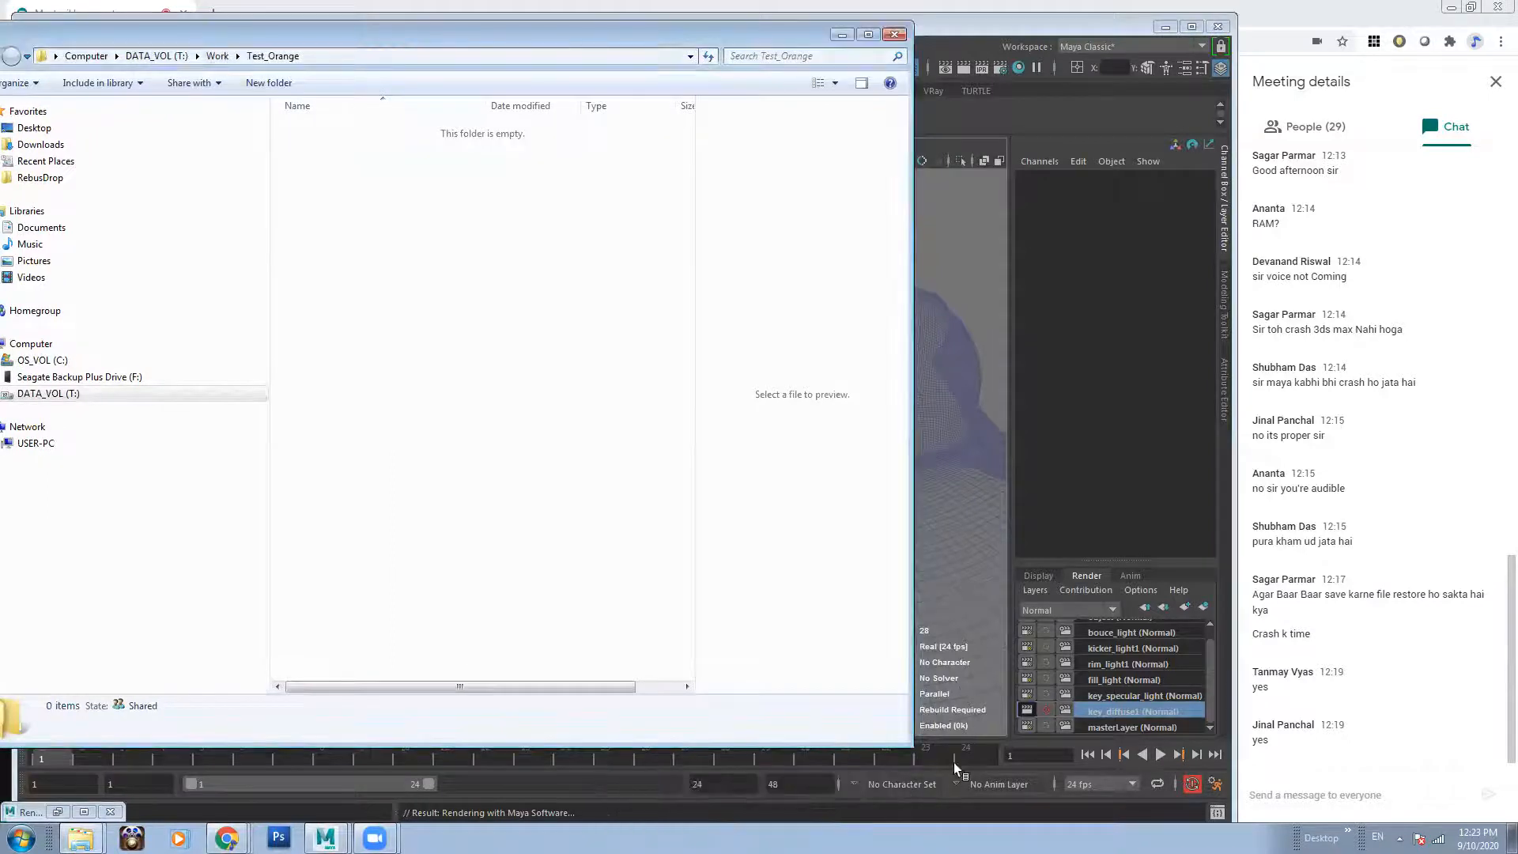
pyautogui.click(1027, 709)
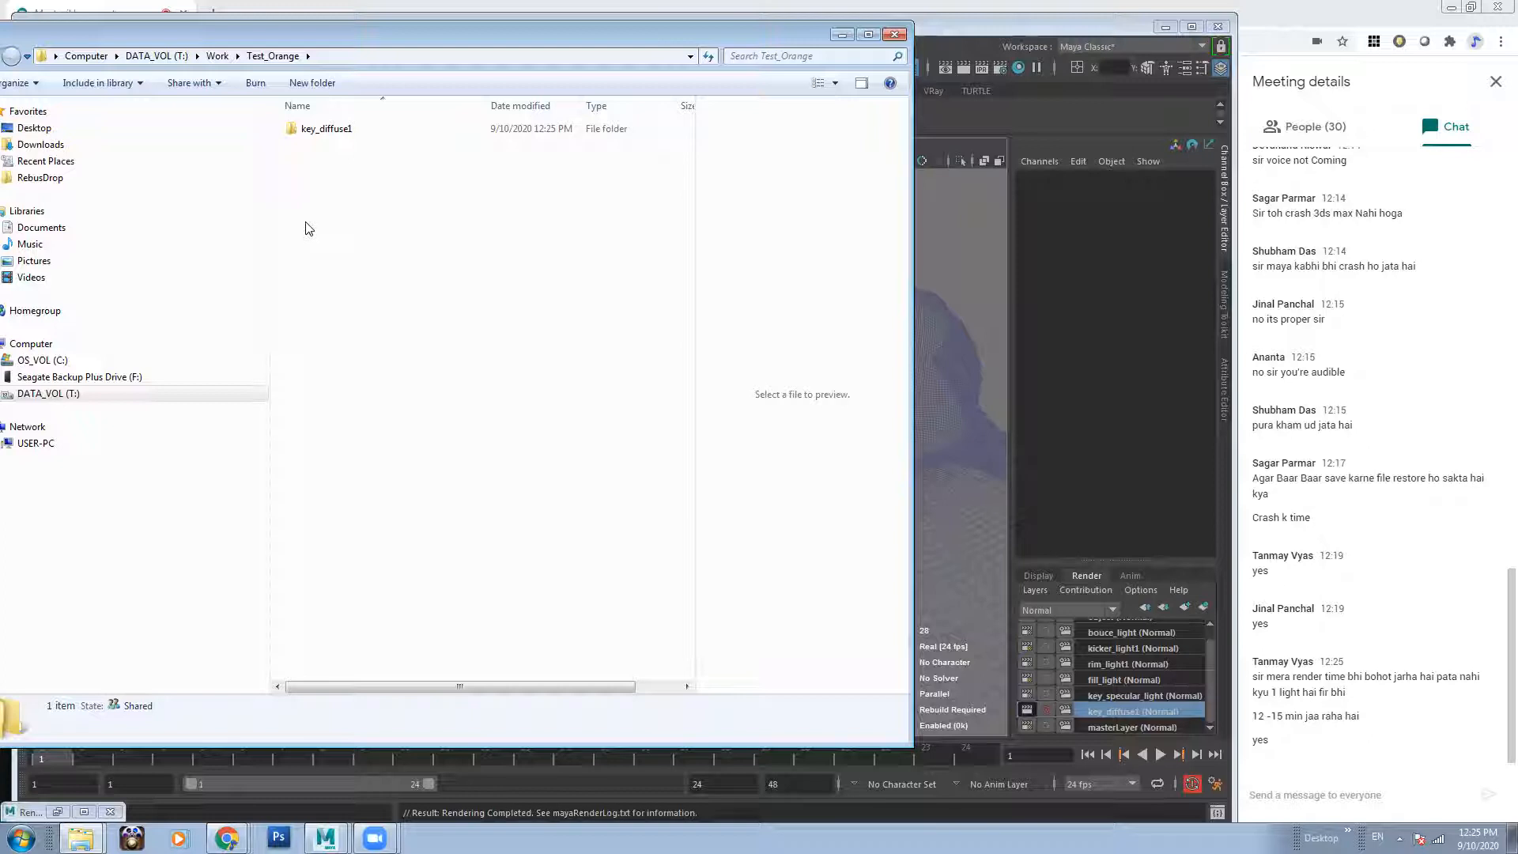
# Open the batch-rendered image Fruit8.tga from the key_diffuse1 folder in IrfanView and minimize the folder window.
pyautogui.doubleClick(320, 128)
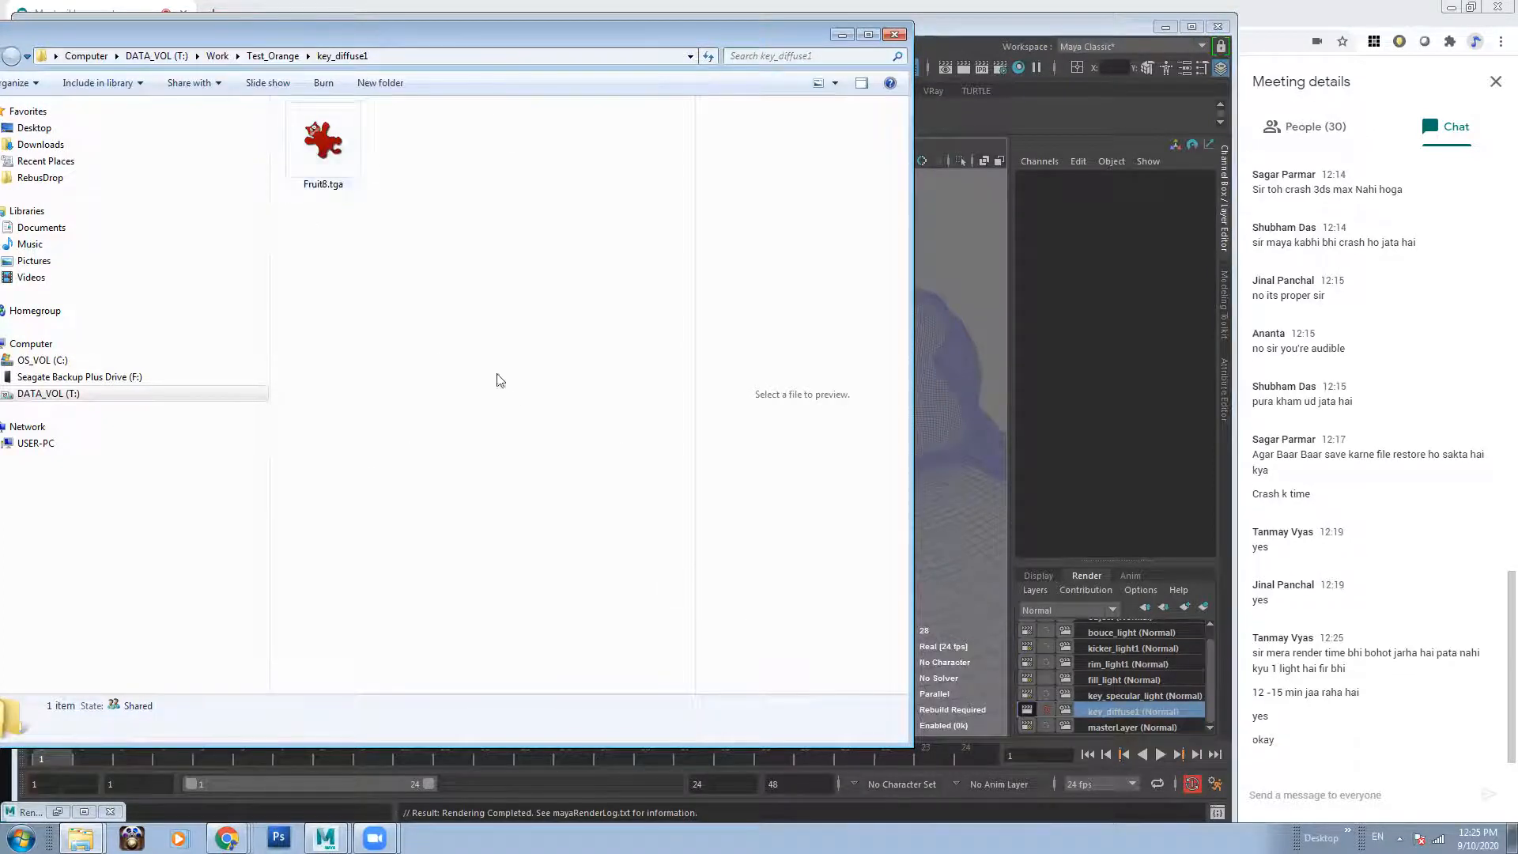
pyautogui.doubleClick(333, 190)
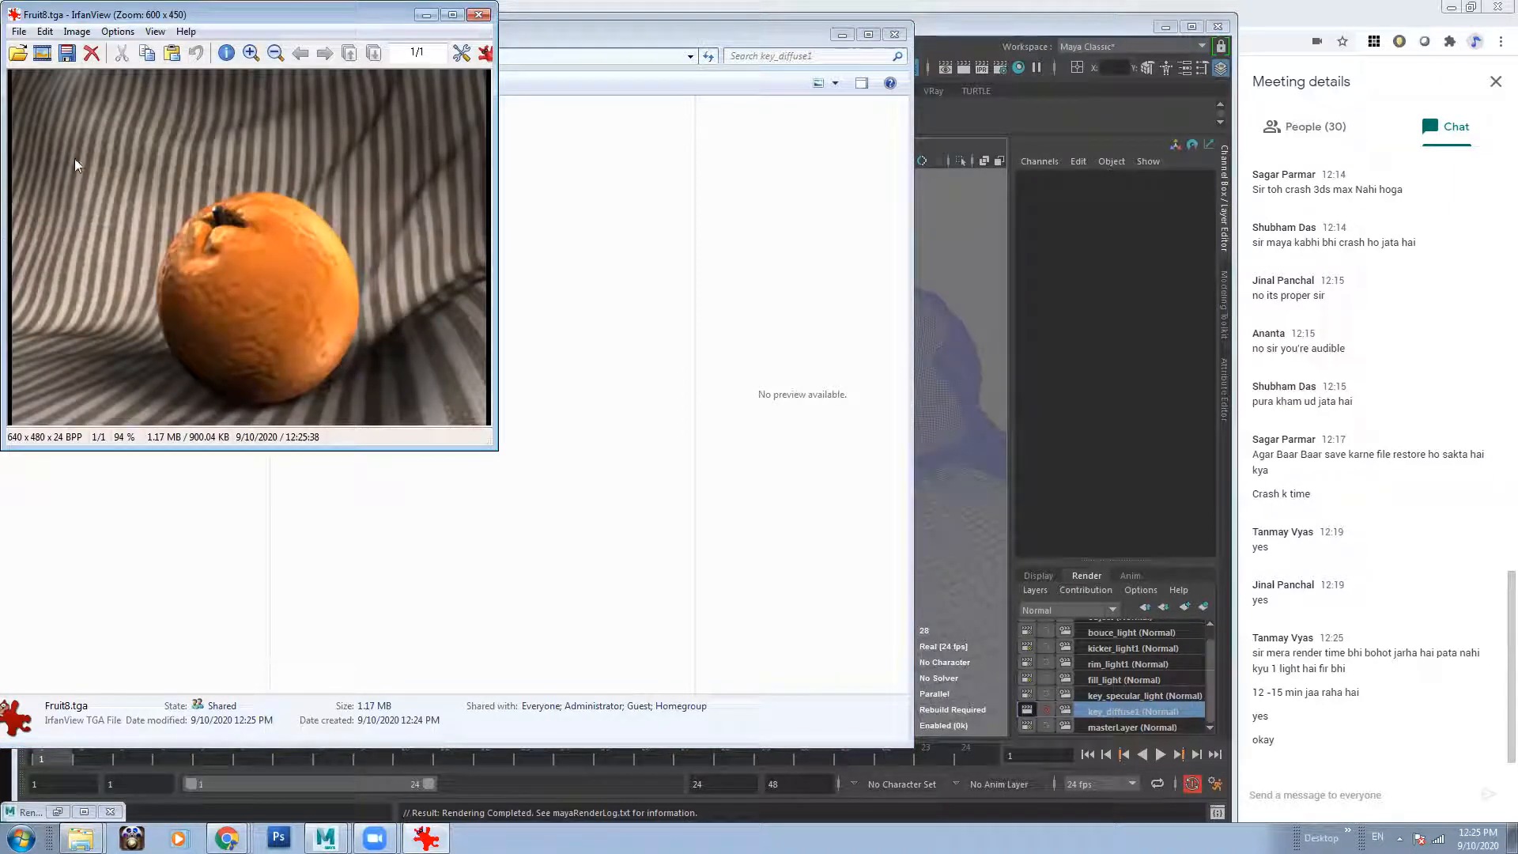
pyautogui.click(842, 34)
# Place the Render View image beside the Fruit8.tga window and compare the lighting of both key_diffuse1 renders.
pyautogui.click(947, 68)
pyautogui.moveTo(852, 231); pyautogui.dragTo(889, 21)
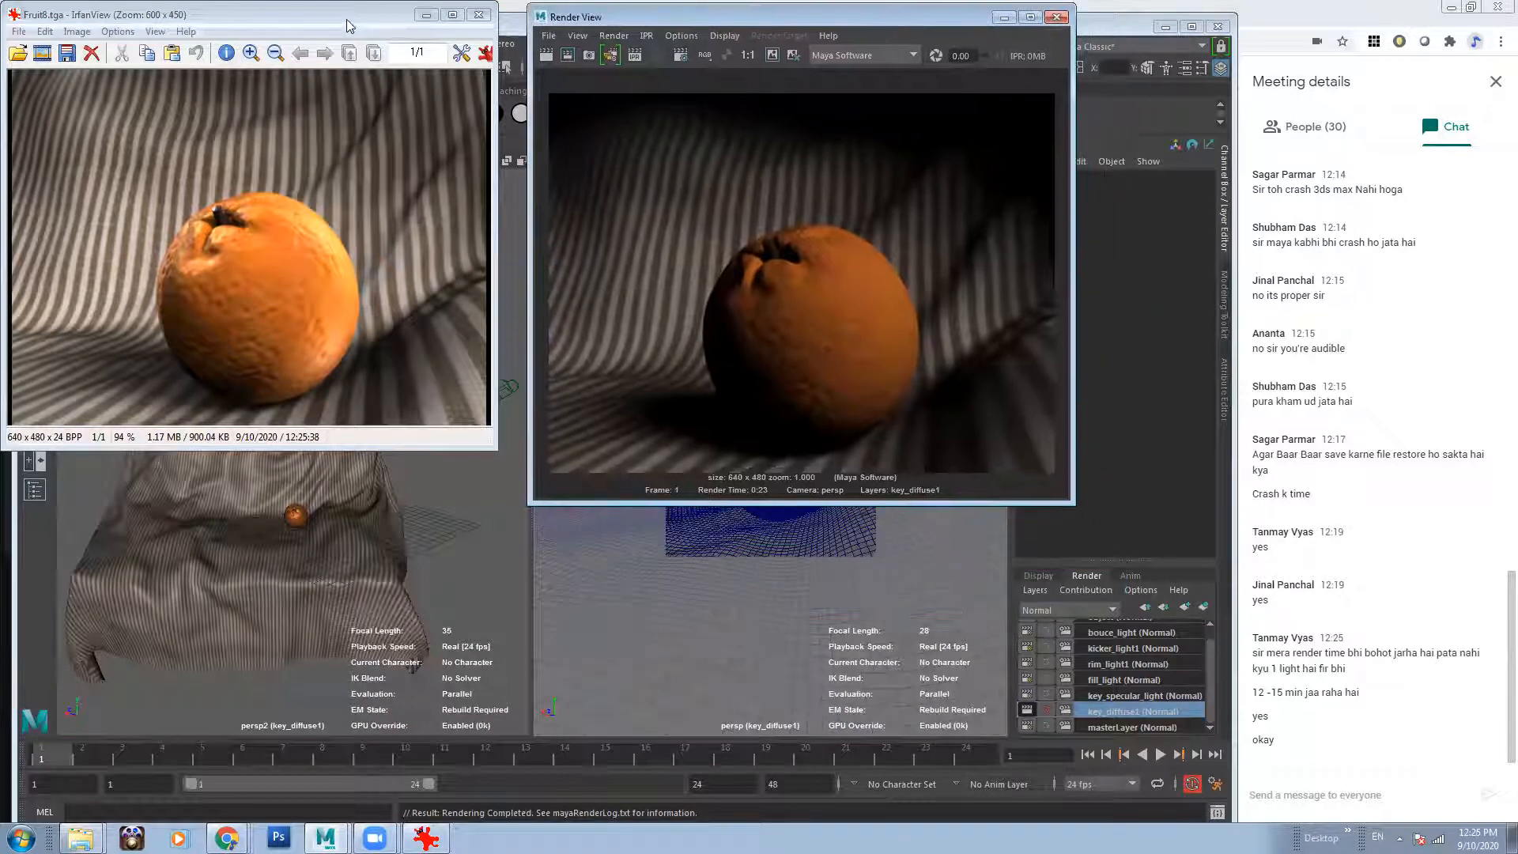
pyautogui.moveTo(352, 16); pyautogui.dragTo(361, 68)
pyautogui.moveTo(499, 510); pyautogui.dragTo(528, 537)
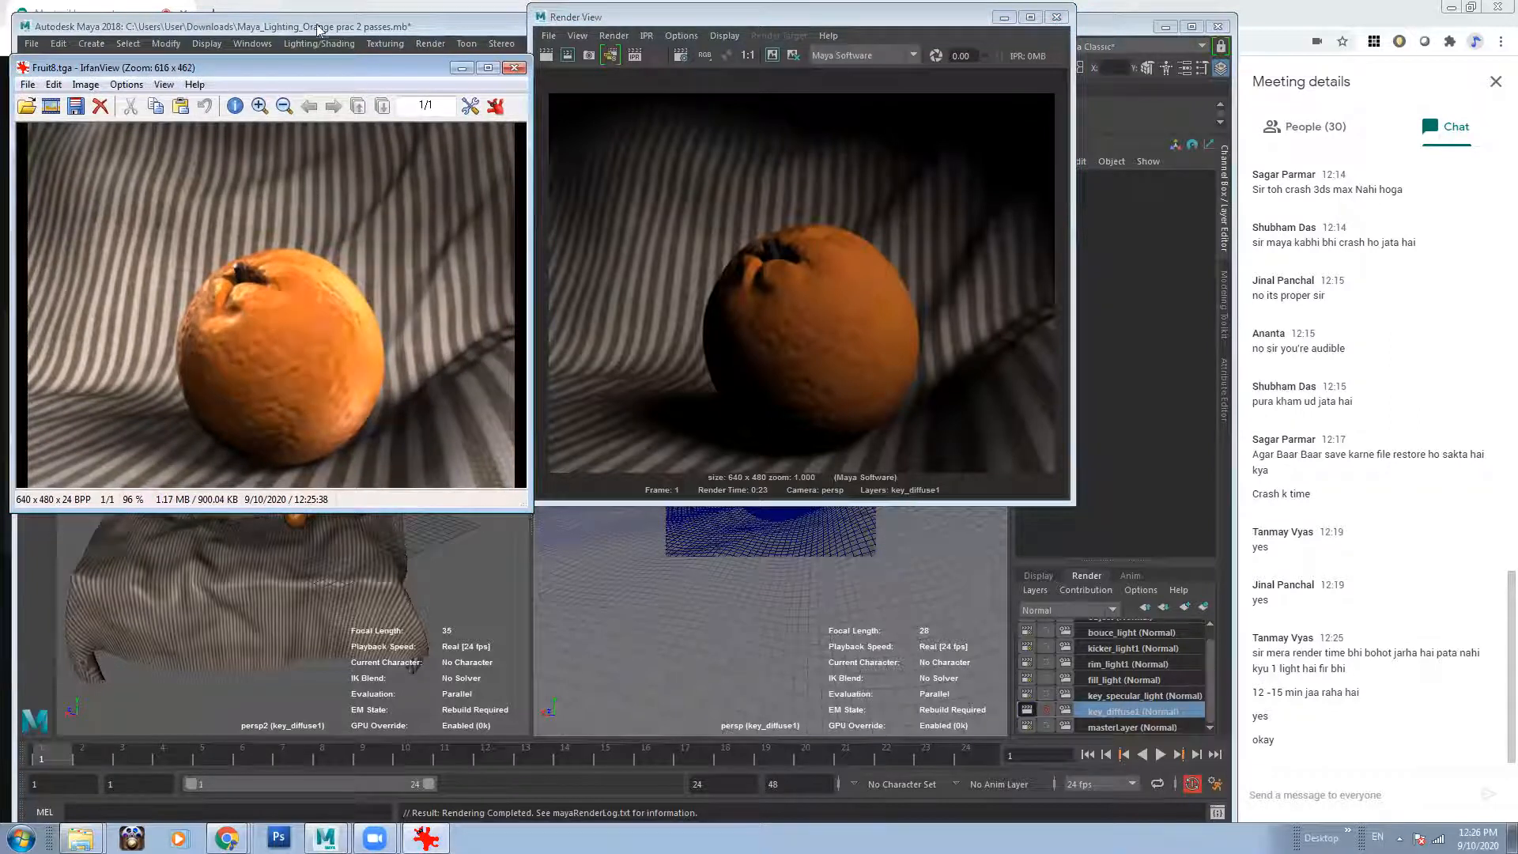
pyautogui.moveTo(314, 65); pyautogui.dragTo(309, 10)
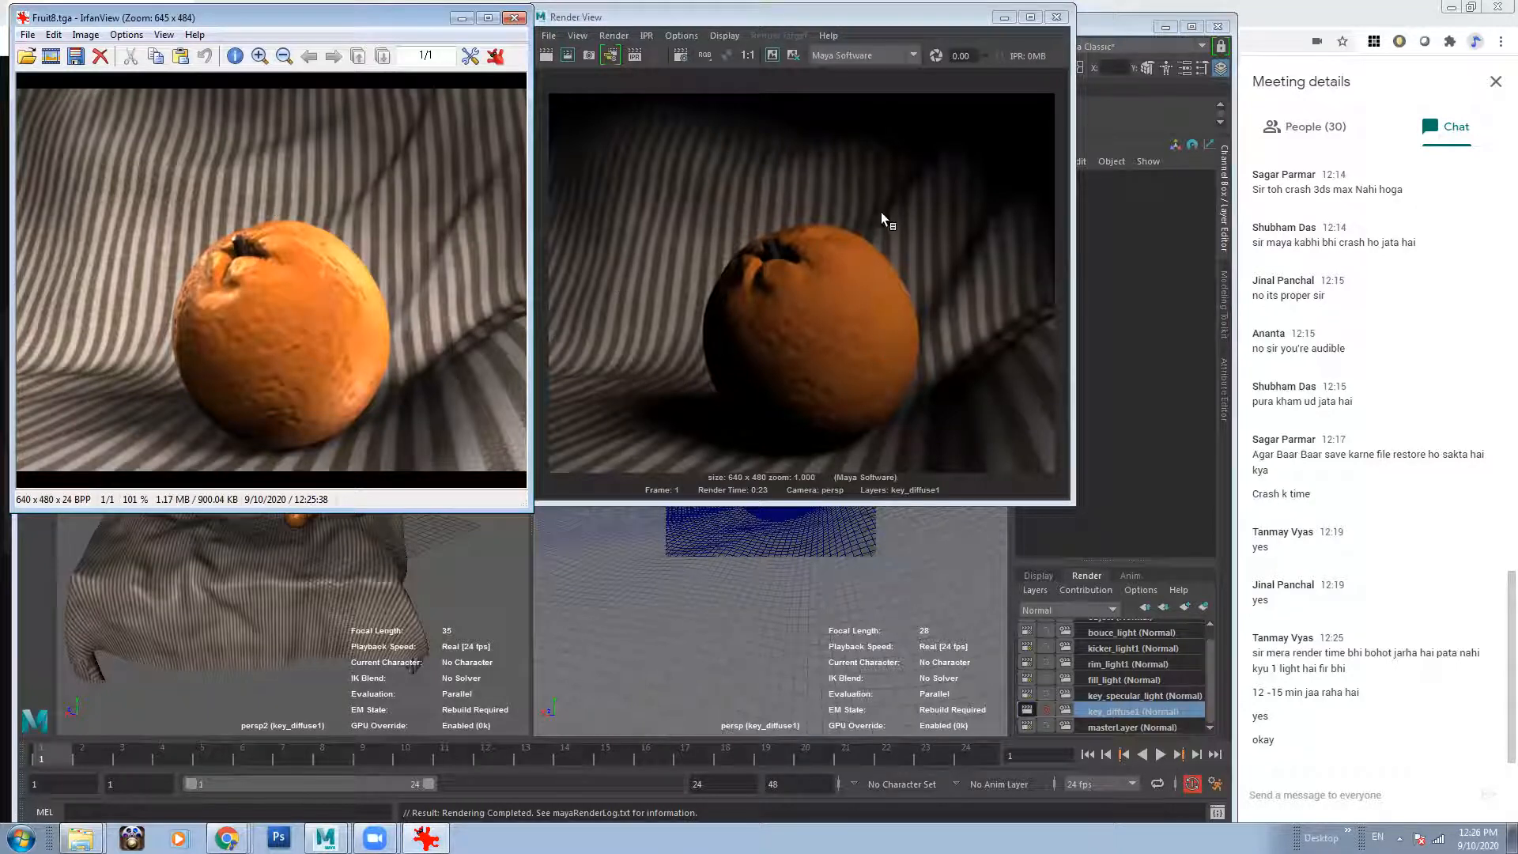
pyautogui.moveTo(982, 22); pyautogui.dragTo(993, 22)
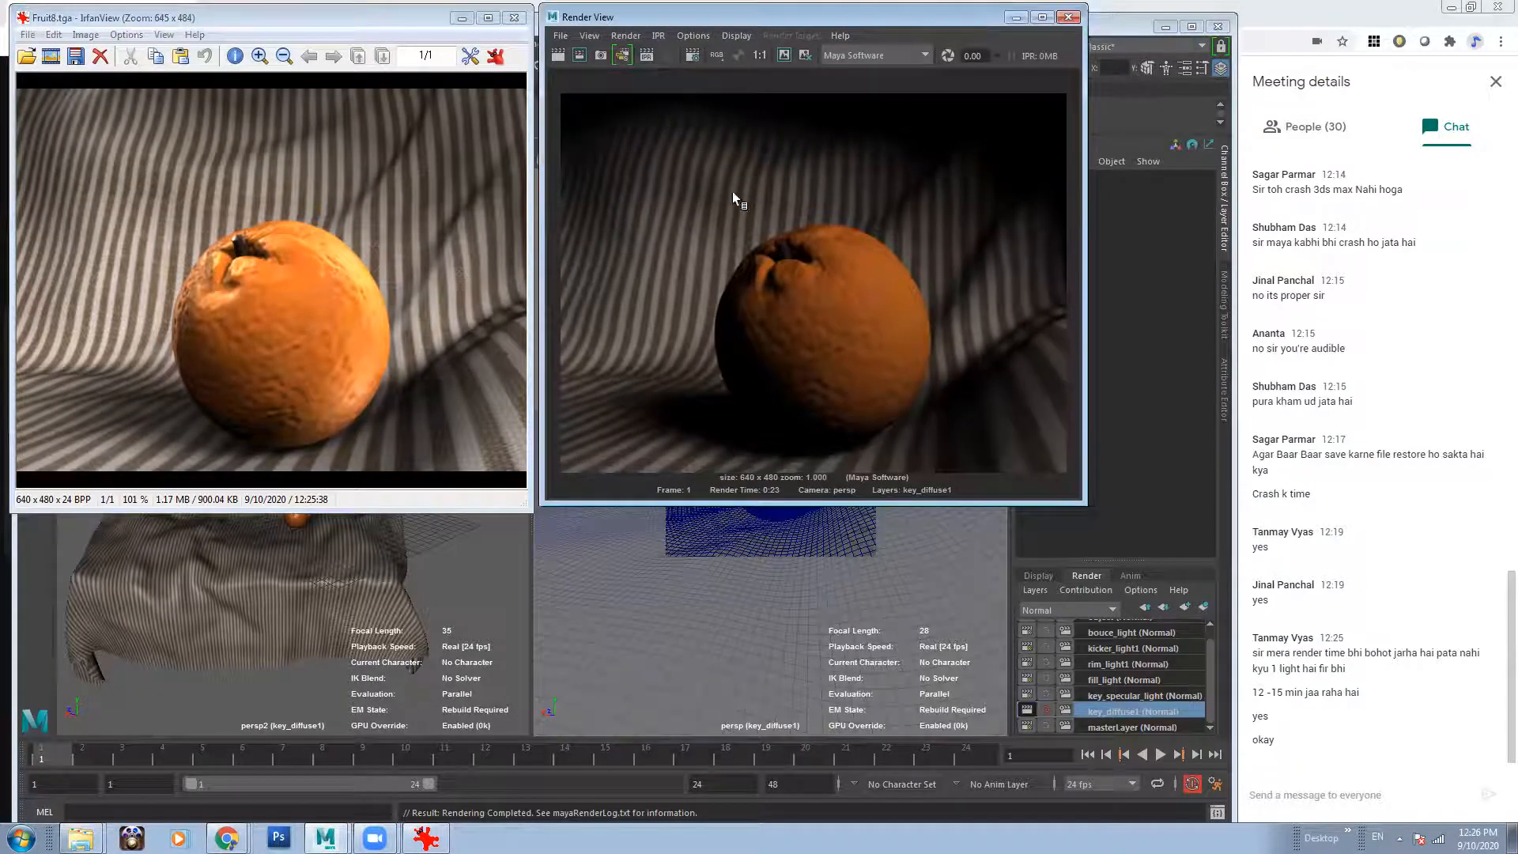
# Minimize both render image windows and open the Outliner for the scene.
pyautogui.click(1015, 17)
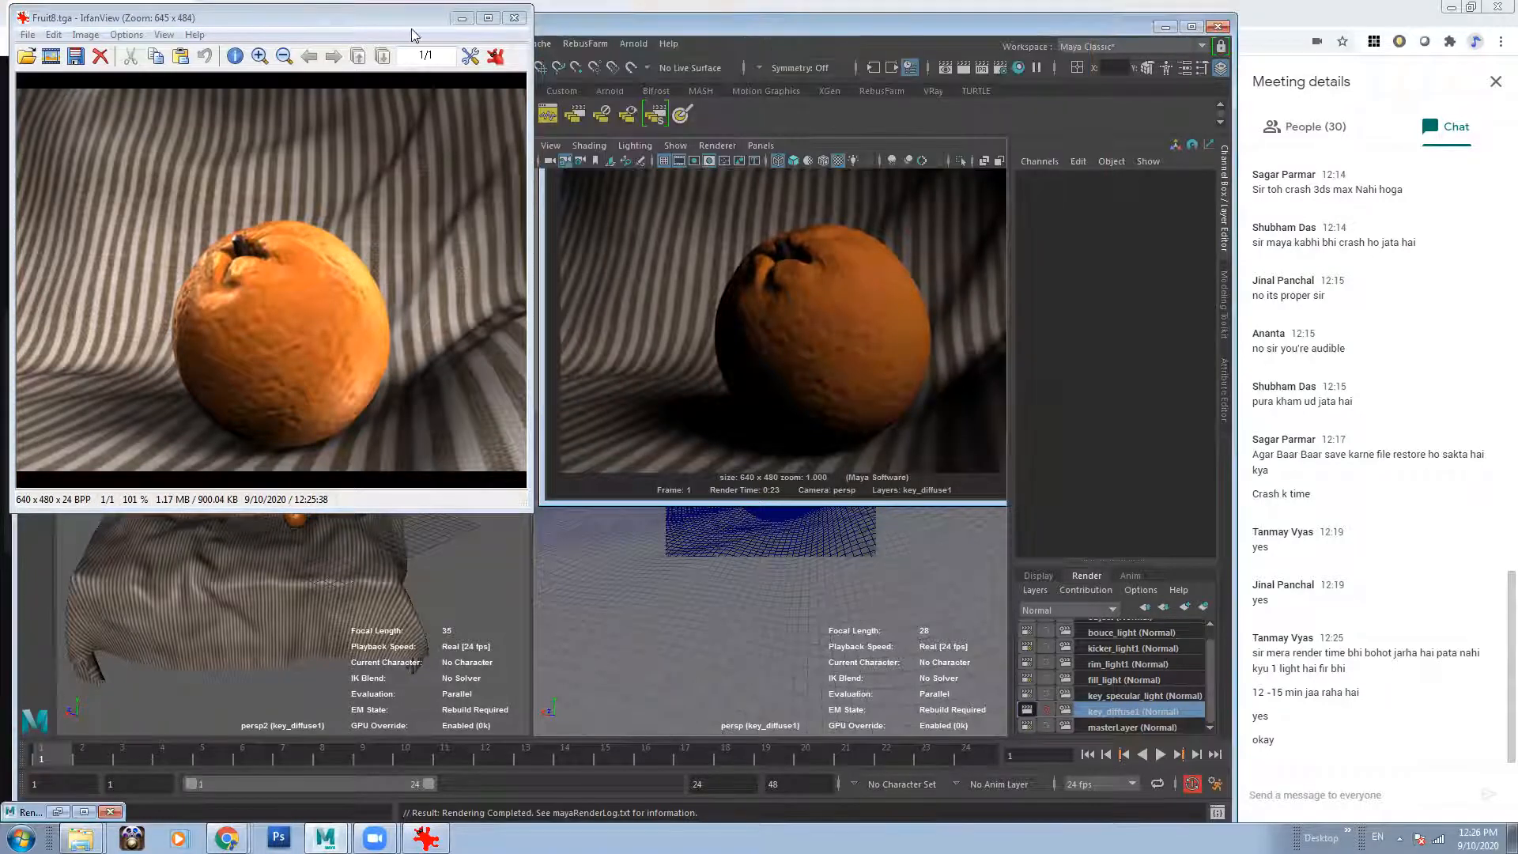
pyautogui.click(462, 17)
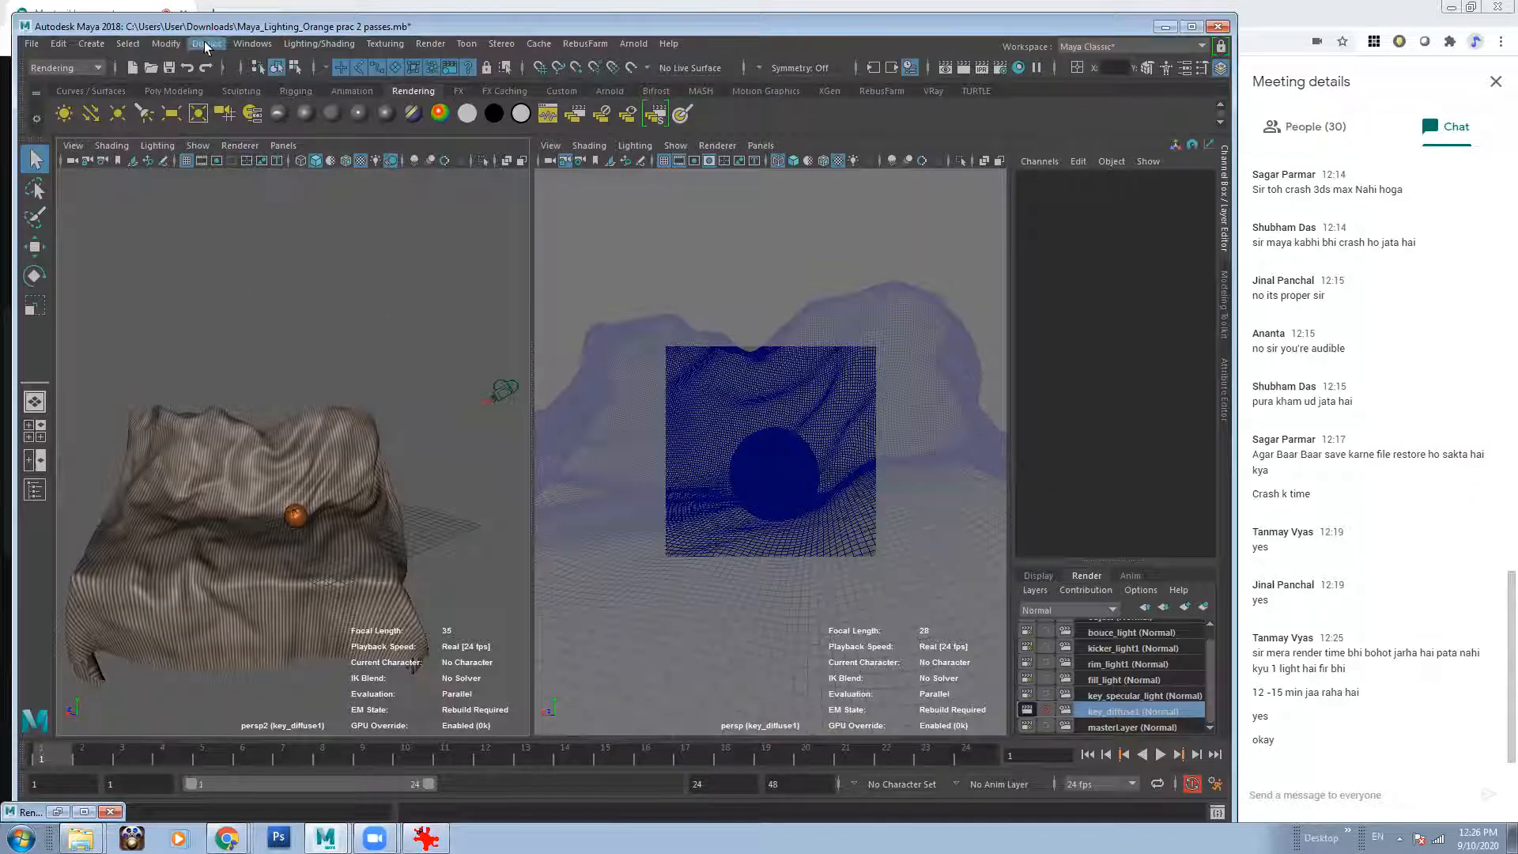
pyautogui.click(252, 44)
pyautogui.click(277, 215)
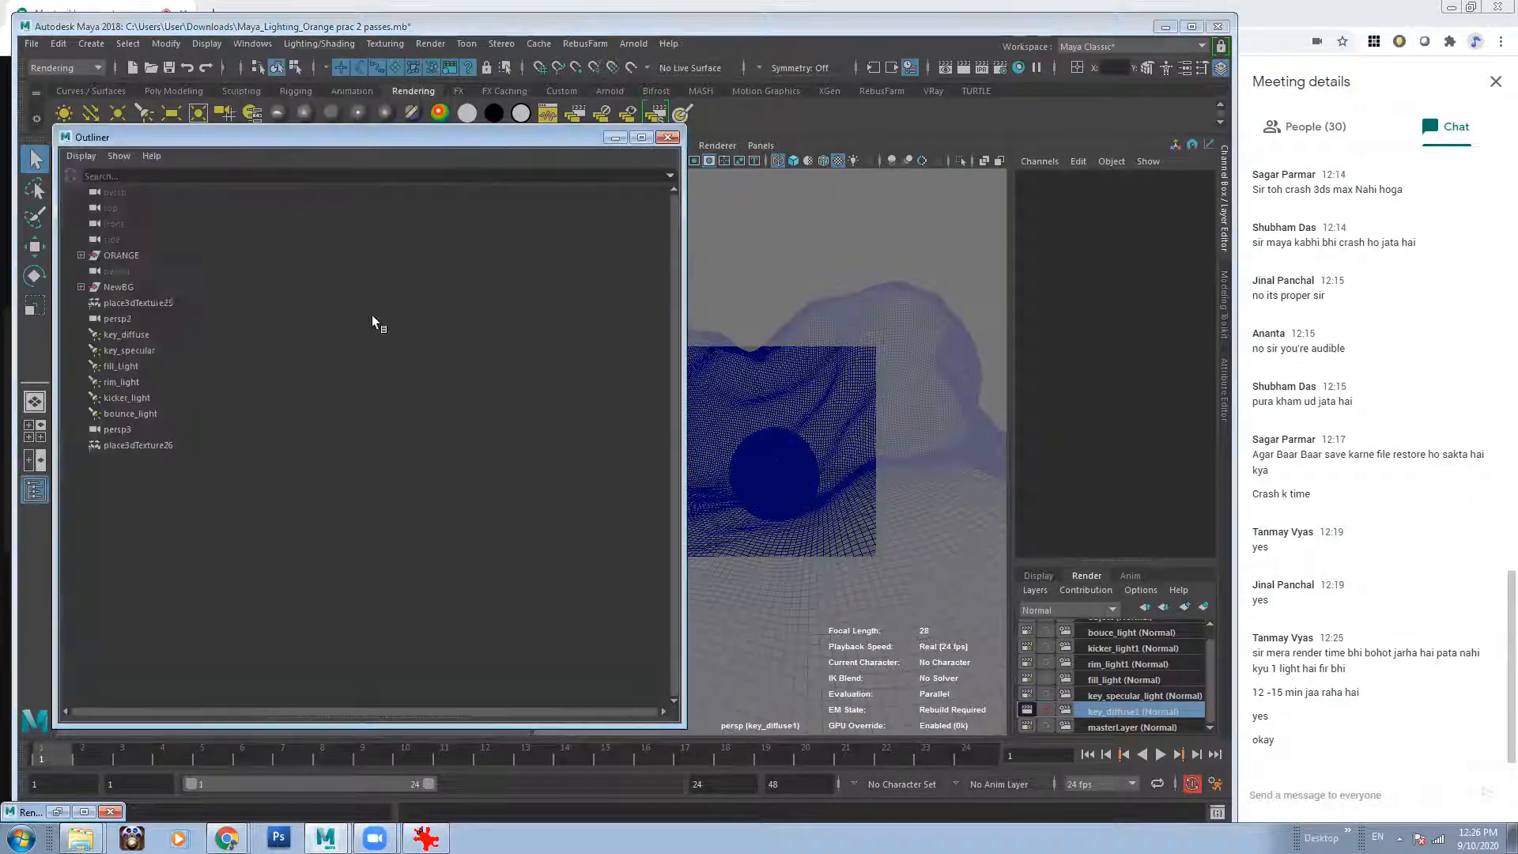
# Minimize the Outliner and make masterLayer the active render layer.
pyautogui.click(614, 138)
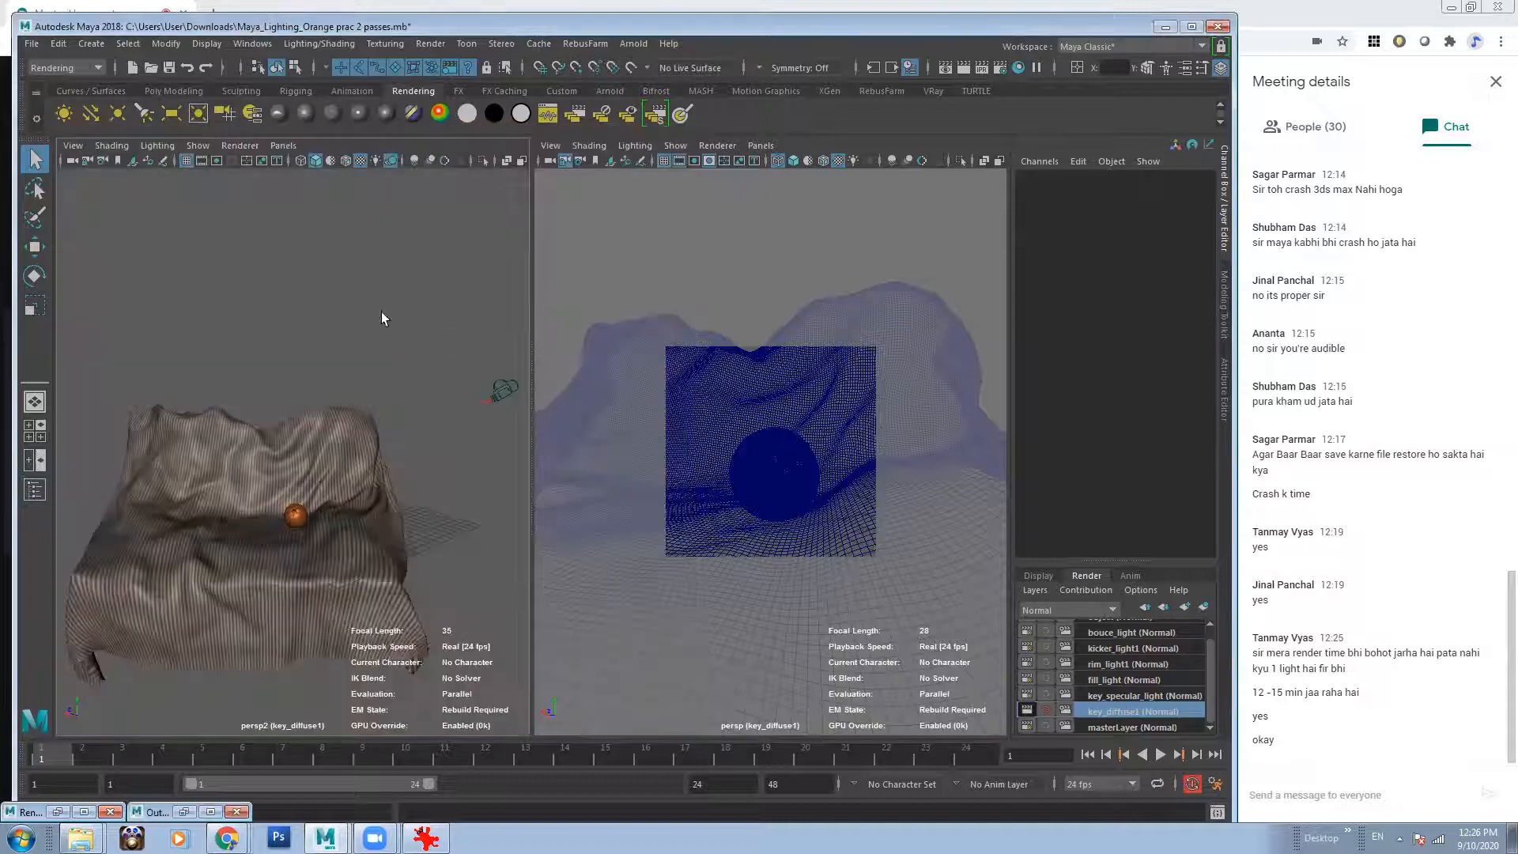
pyautogui.scroll(-3, 329, 406)
pyautogui.click(1143, 725)
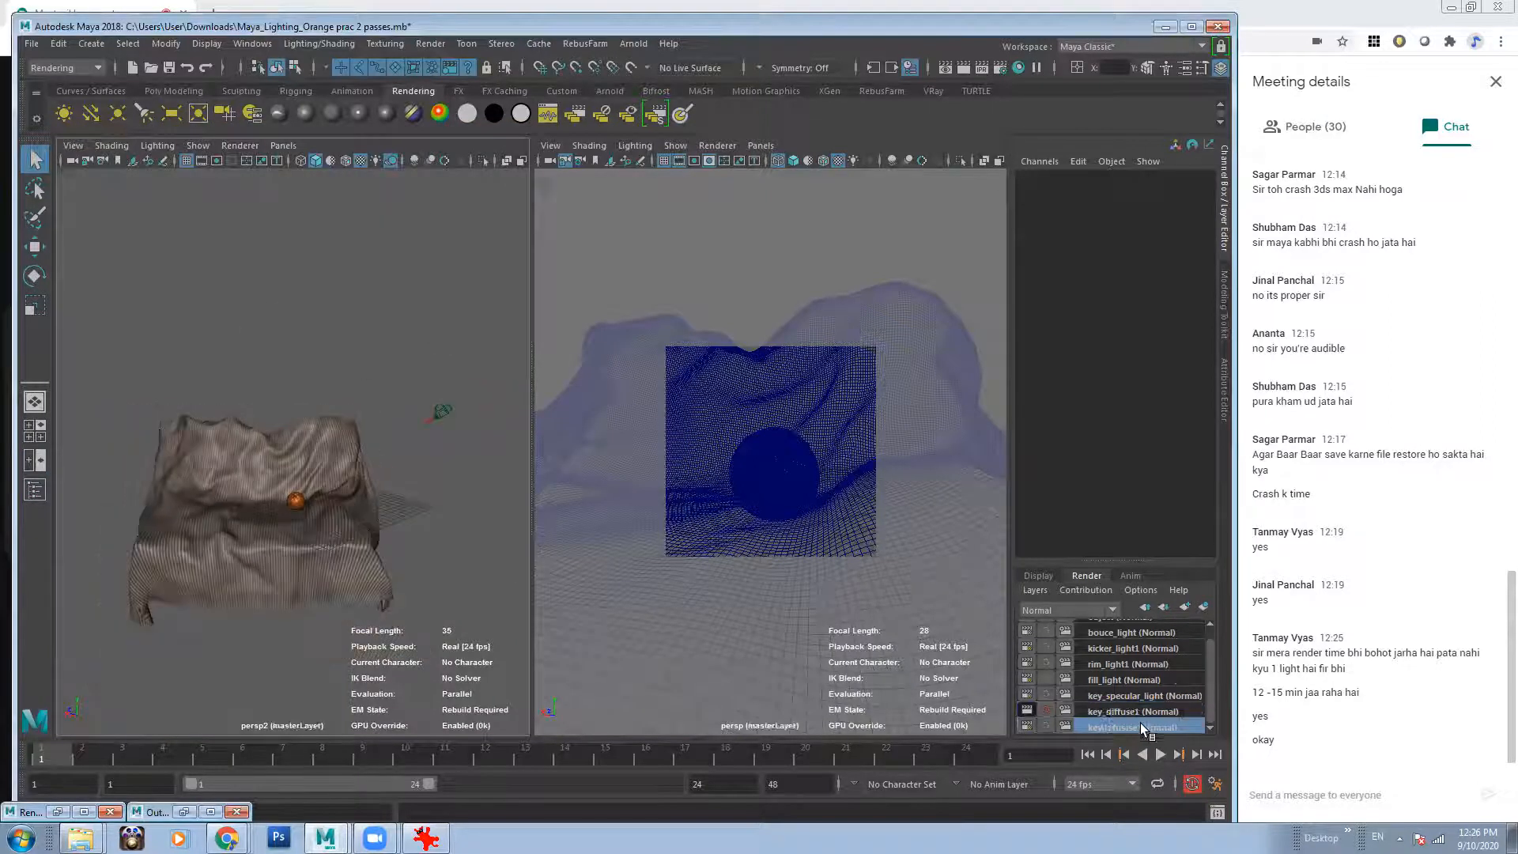
pyautogui.scroll(1, 1170, 680)
pyautogui.scroll(-2, 338, 427)
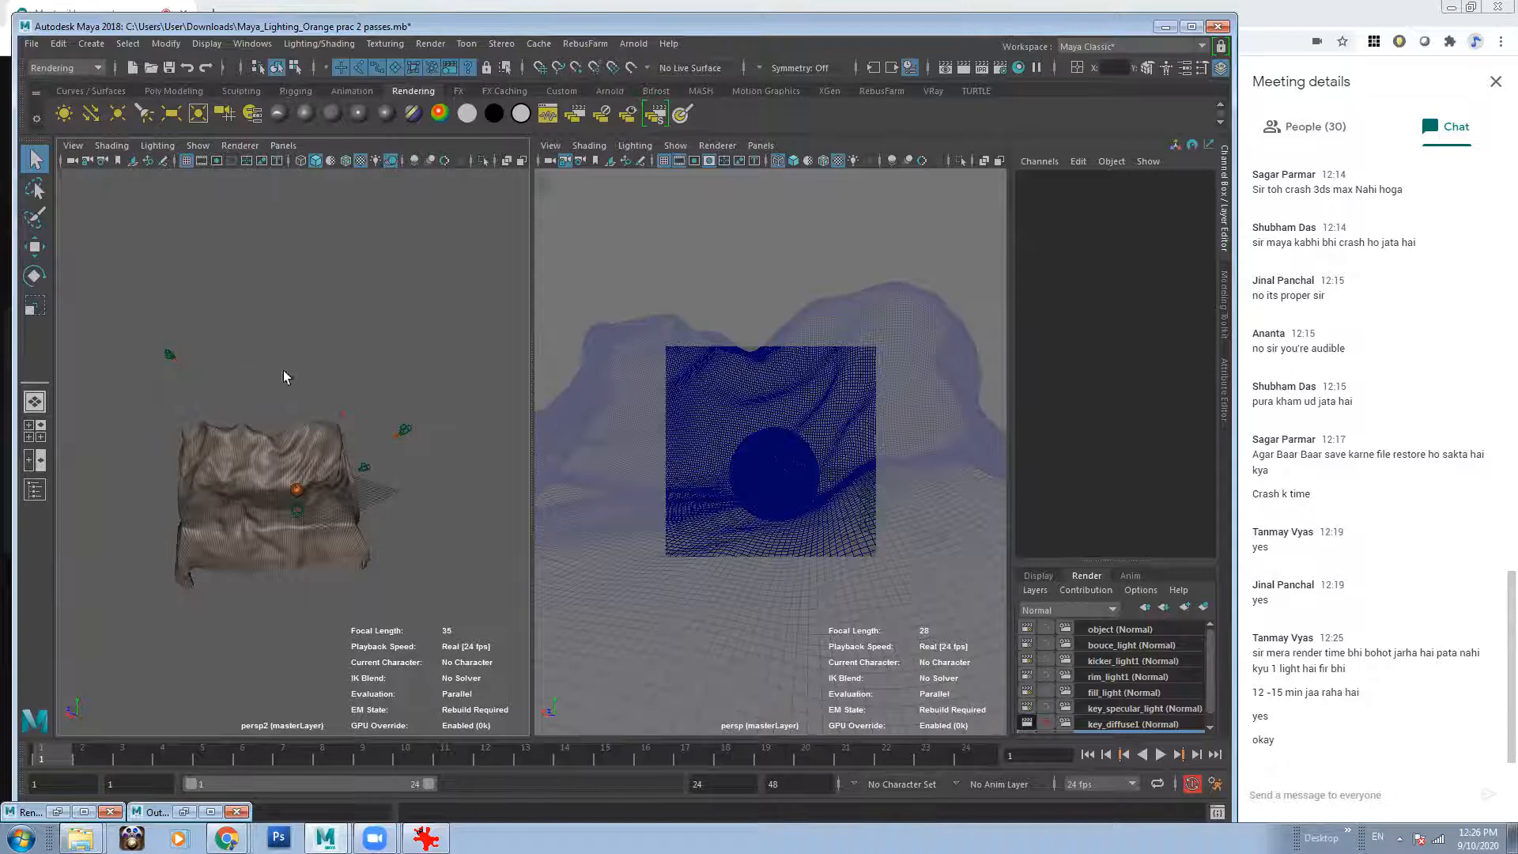
# Reopen the Outliner, move it aside and select the ORANGE and NewBG groups.
pyautogui.click(252, 43)
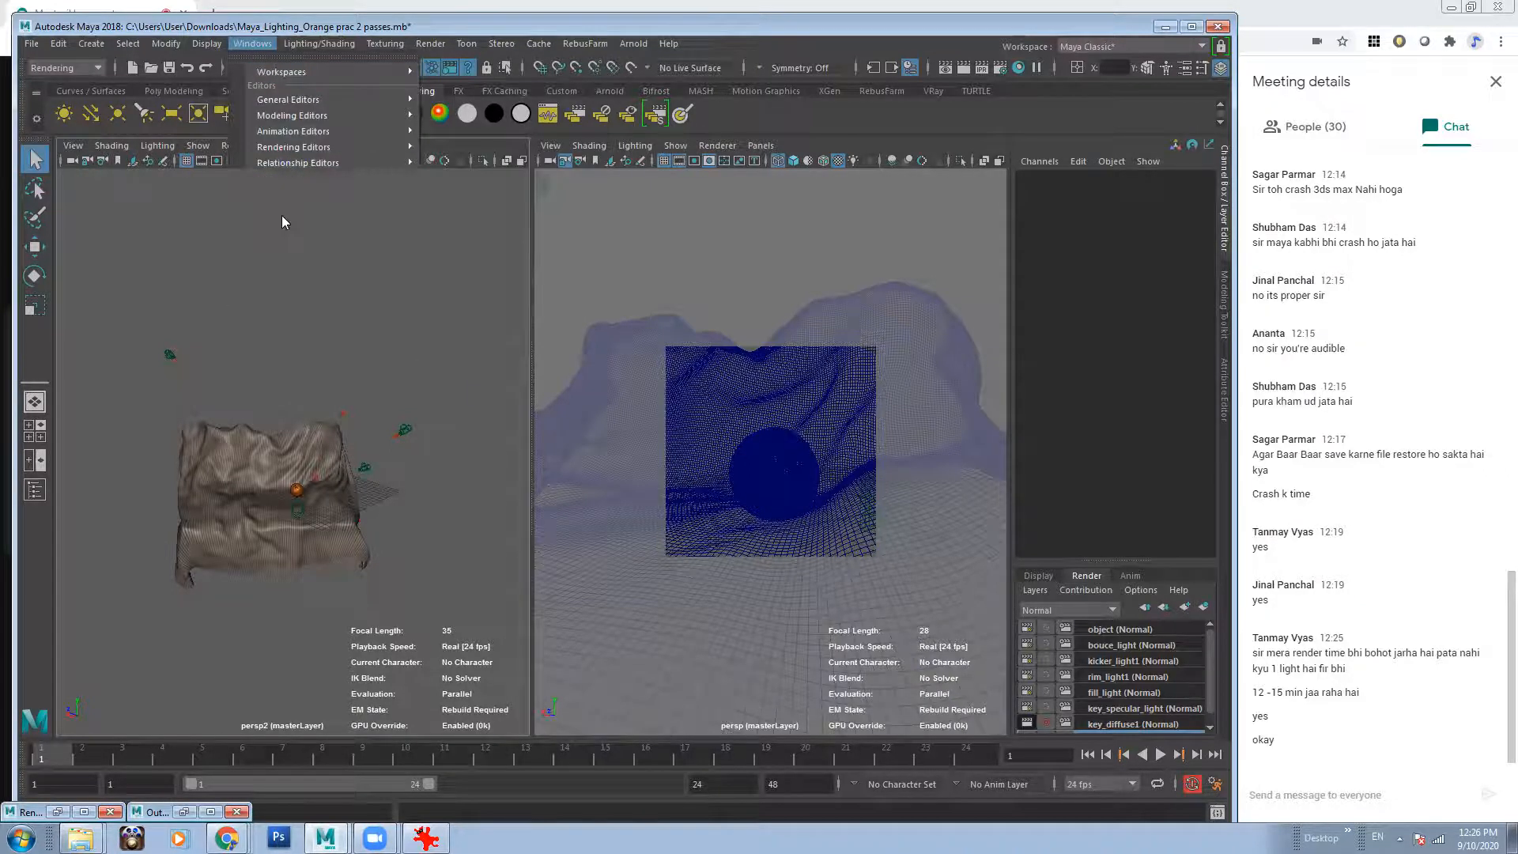
pyautogui.click(283, 222)
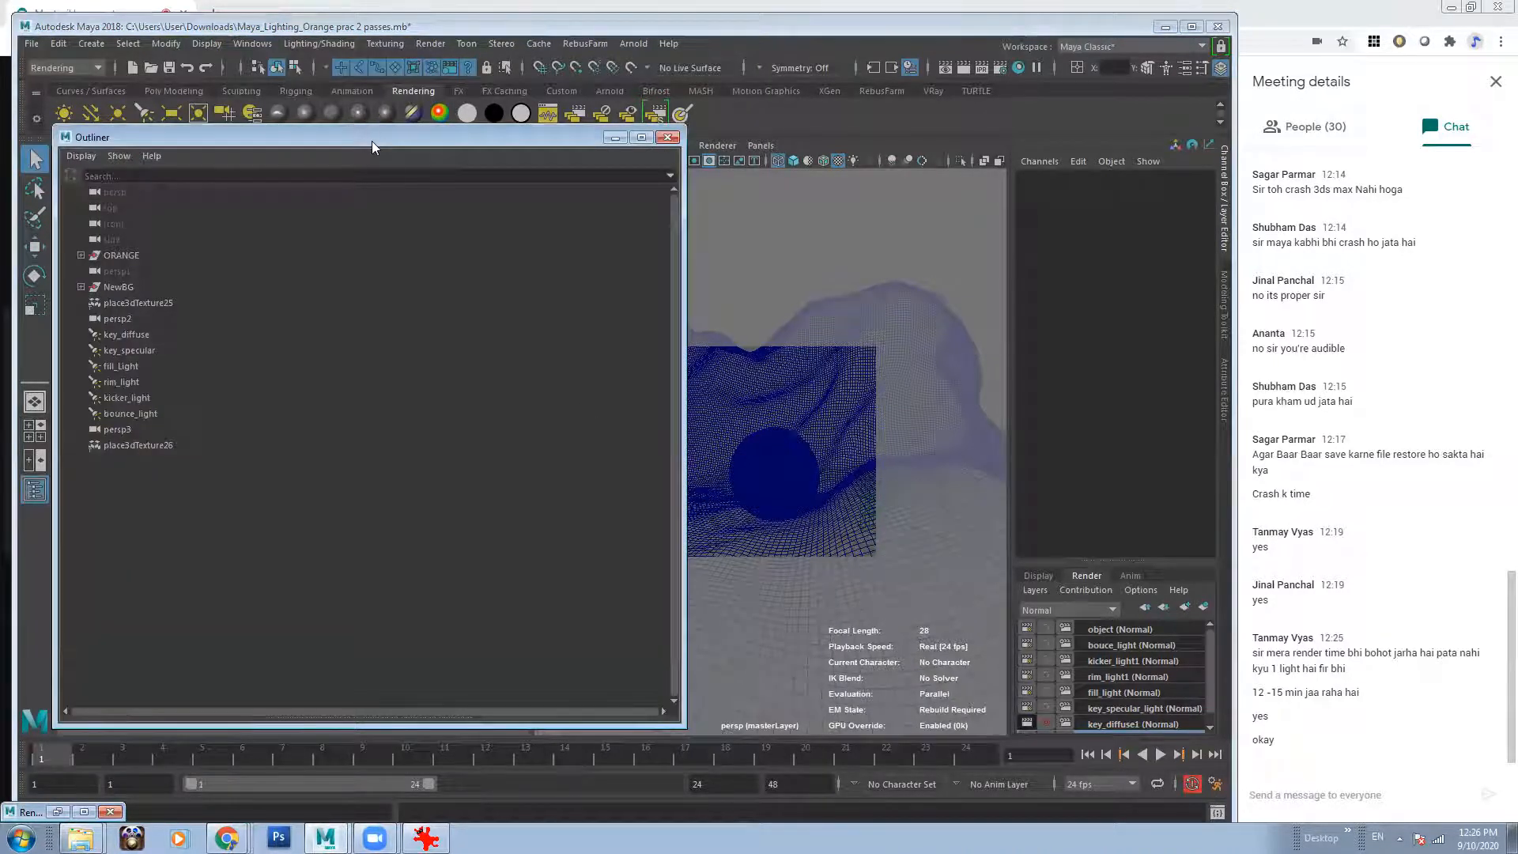
pyautogui.moveTo(371, 141); pyautogui.dragTo(626, 143)
pyautogui.click(377, 258)
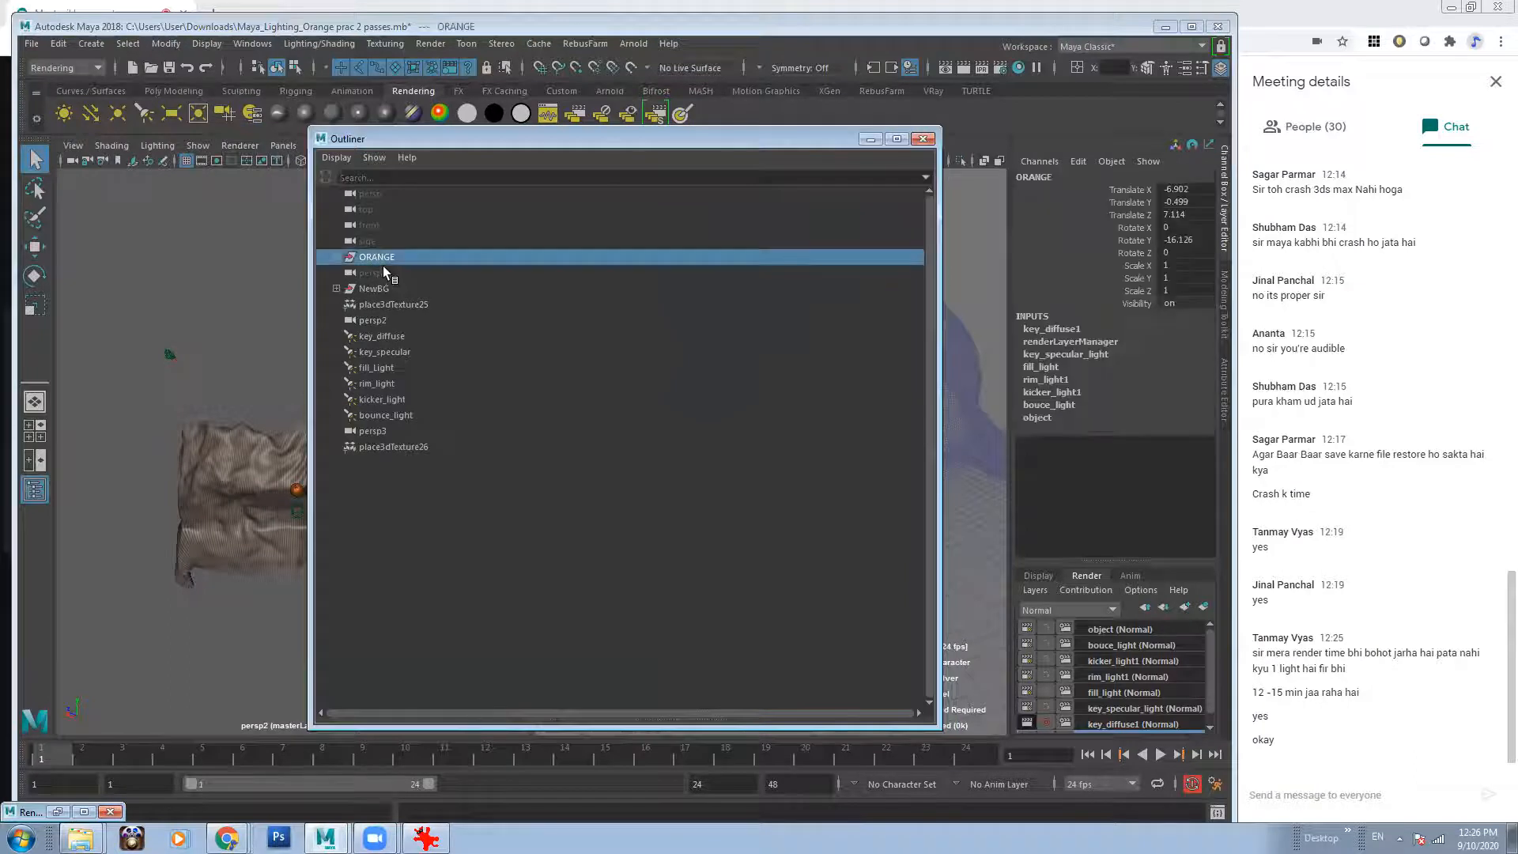
pyautogui.keyDown('ctrl'); pyautogui.click(383, 289); pyautogui.keyUp('ctrl')
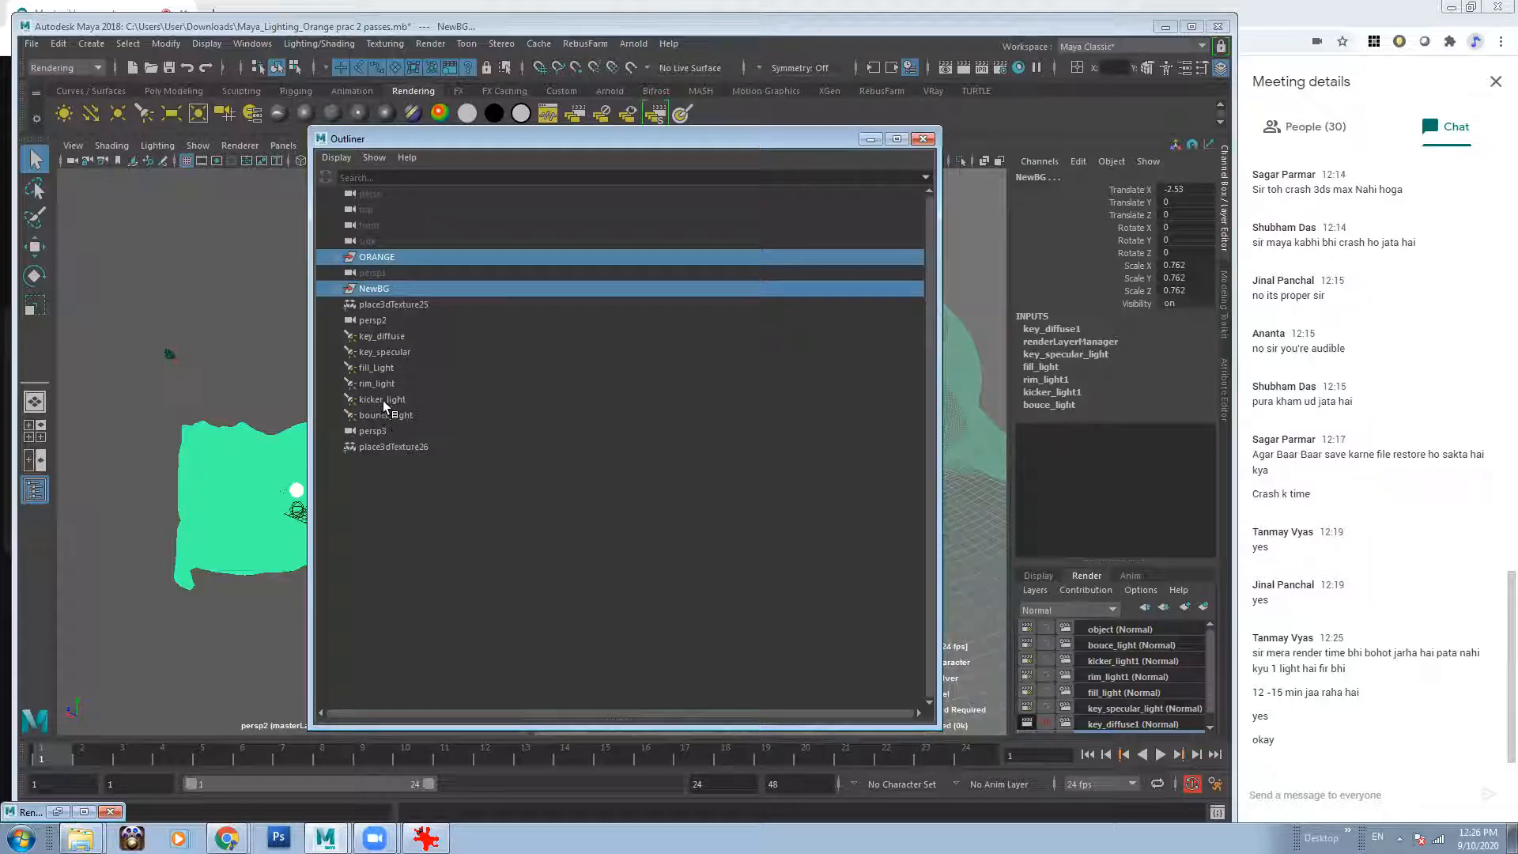
pyautogui.keyDown('ctrl'); pyautogui.click(398, 256); pyautogui.keyUp('ctrl')
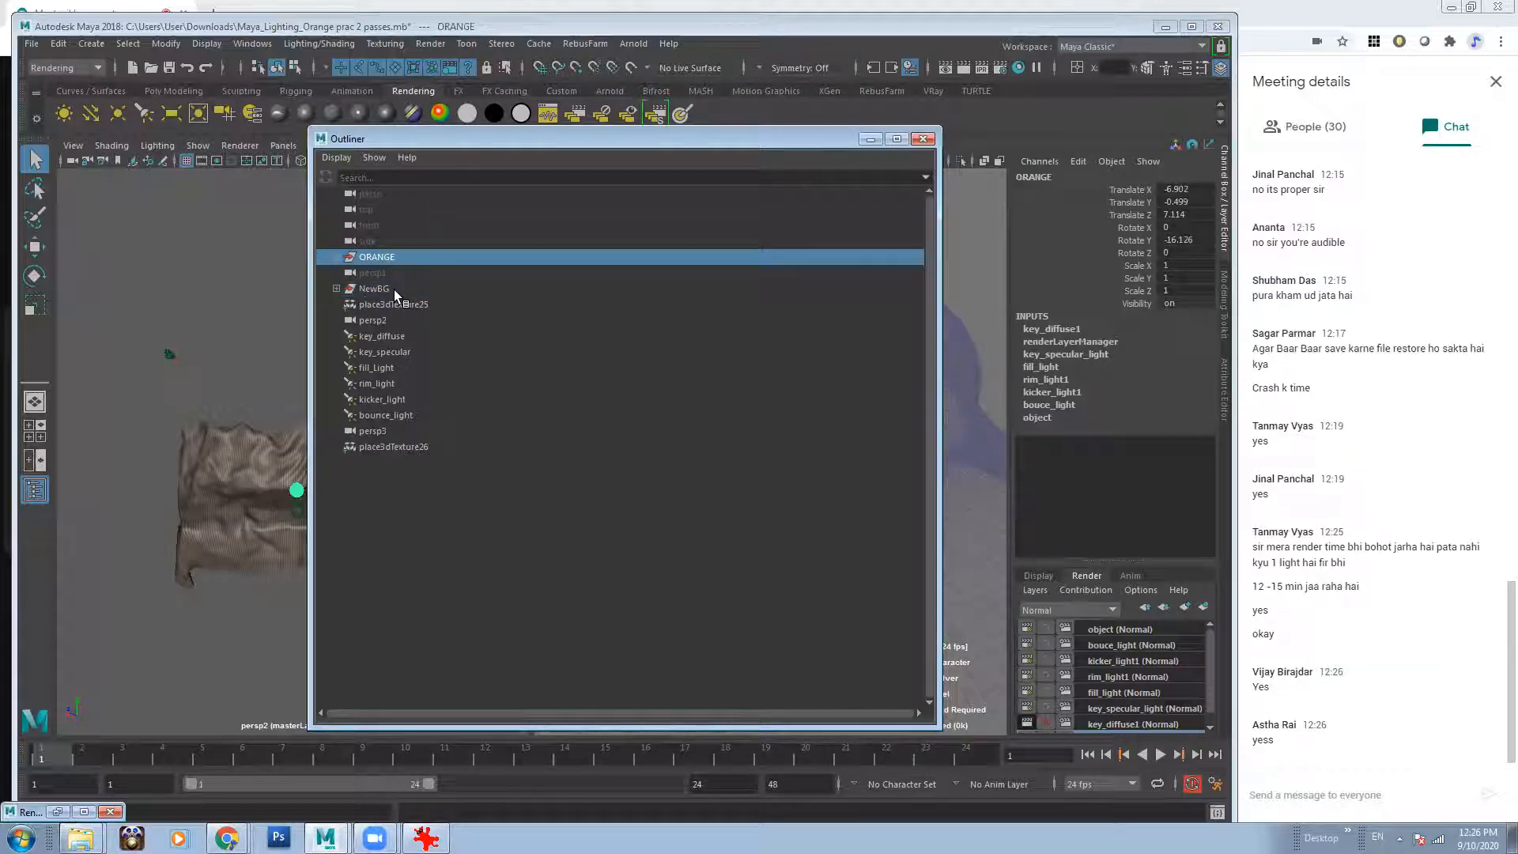
# Add the six lights from key_diffuse to bounce_light and the persp1 camera to the selection, and clear the whole selection.
pyautogui.keyDown('ctrl'); pyautogui.click(374, 339); pyautogui.keyUp('ctrl')
pyautogui.keyDown('ctrl'); pyautogui.click(376, 352); pyautogui.keyUp('ctrl')
pyautogui.keyDown('ctrl'); pyautogui.click(377, 367); pyautogui.keyUp('ctrl')
pyautogui.keyDown('ctrl'); pyautogui.click(378, 384); pyautogui.keyUp('ctrl')
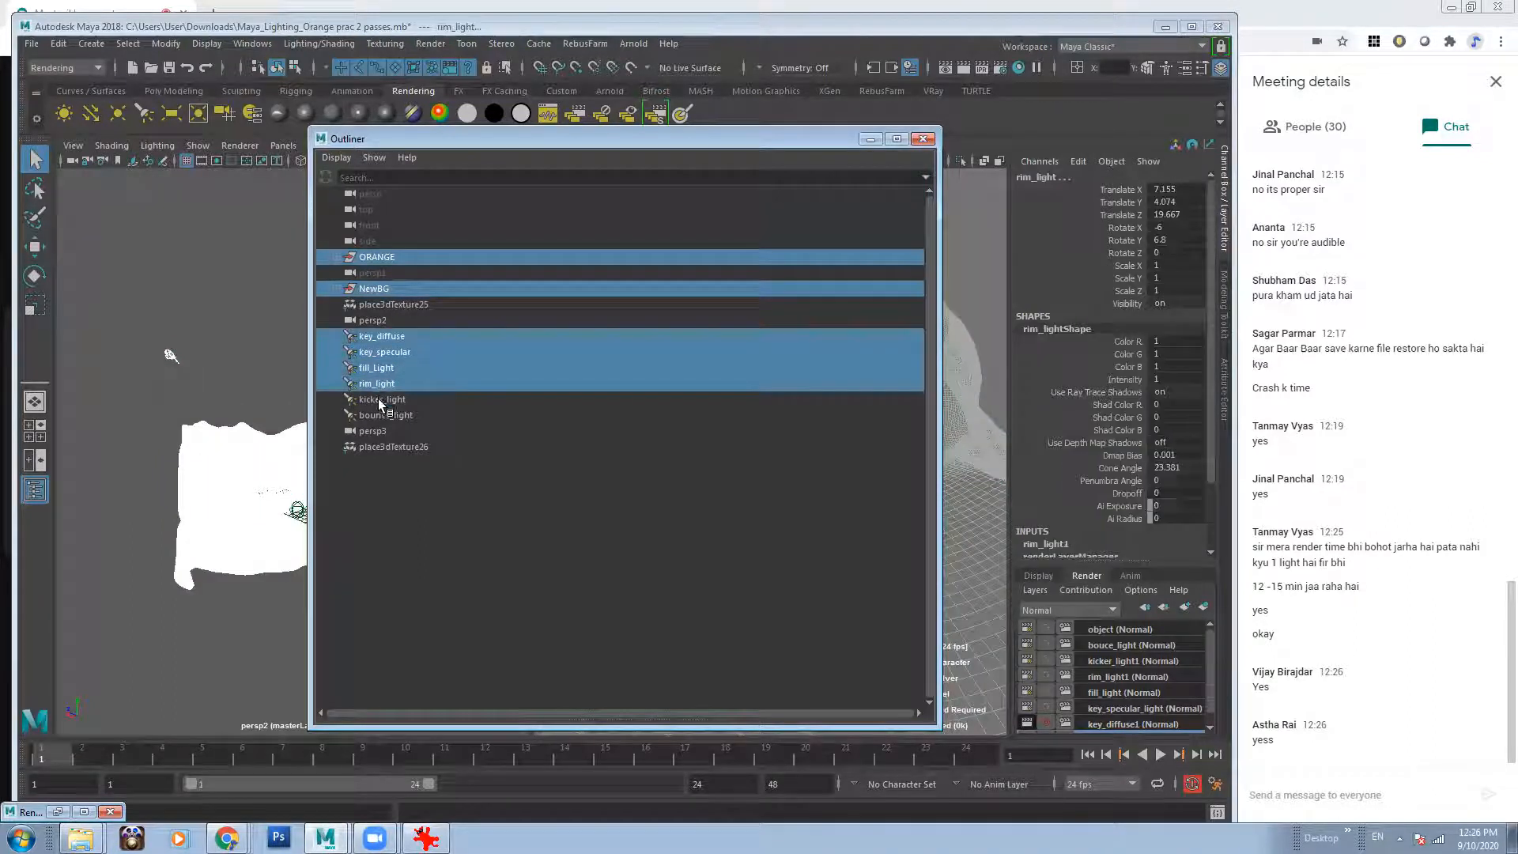
pyautogui.keyDown('ctrl'); pyautogui.click(378, 398); pyautogui.keyUp('ctrl')
pyautogui.keyDown('ctrl'); pyautogui.click(379, 413); pyautogui.keyUp('ctrl')
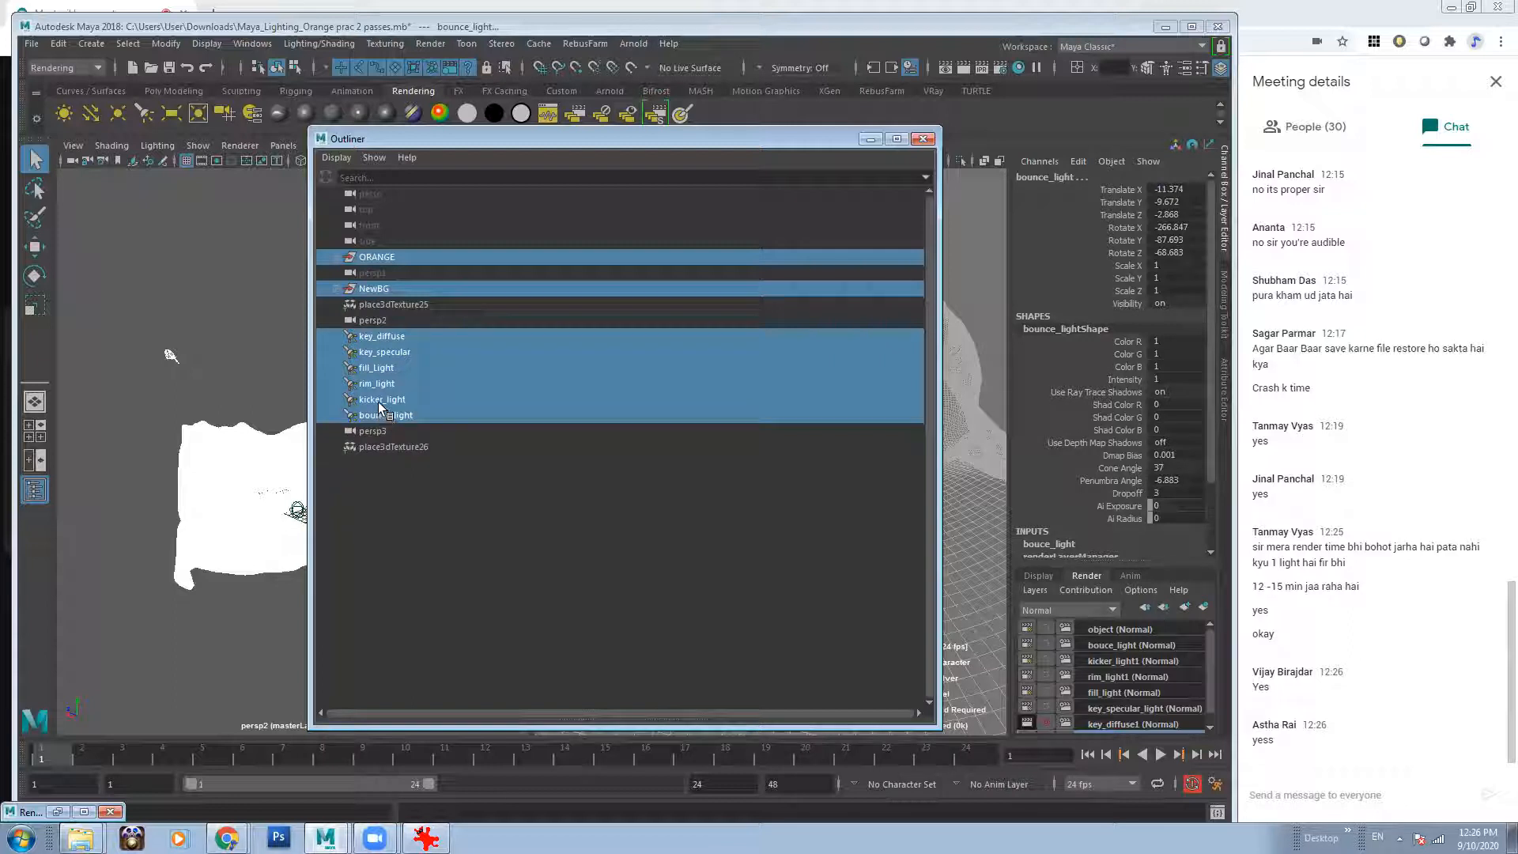
pyautogui.keyDown('ctrl'); pyautogui.click(373, 273); pyautogui.keyUp('ctrl')
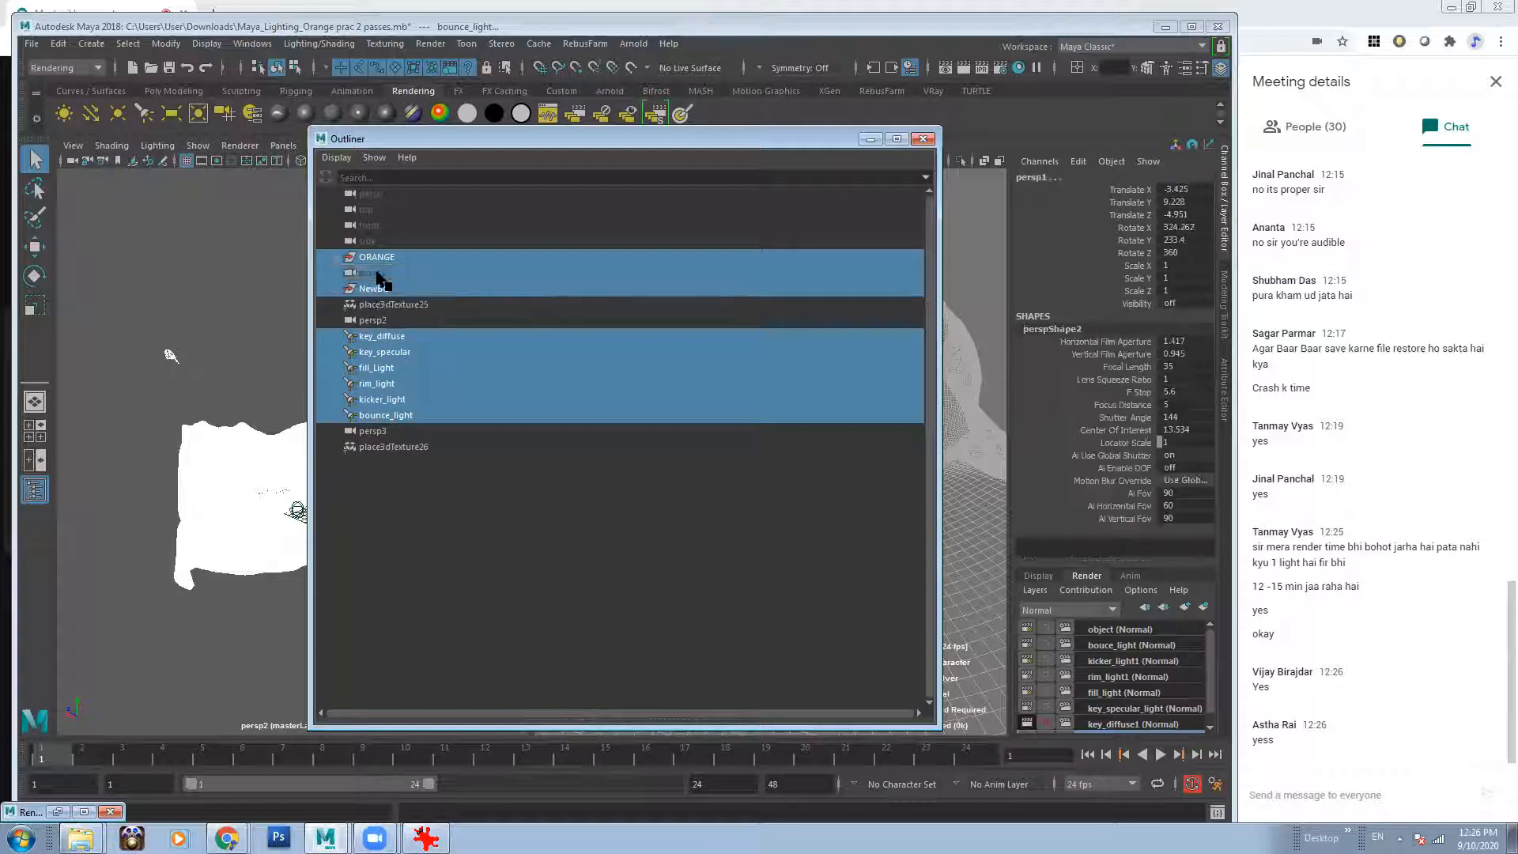
pyautogui.click(181, 247)
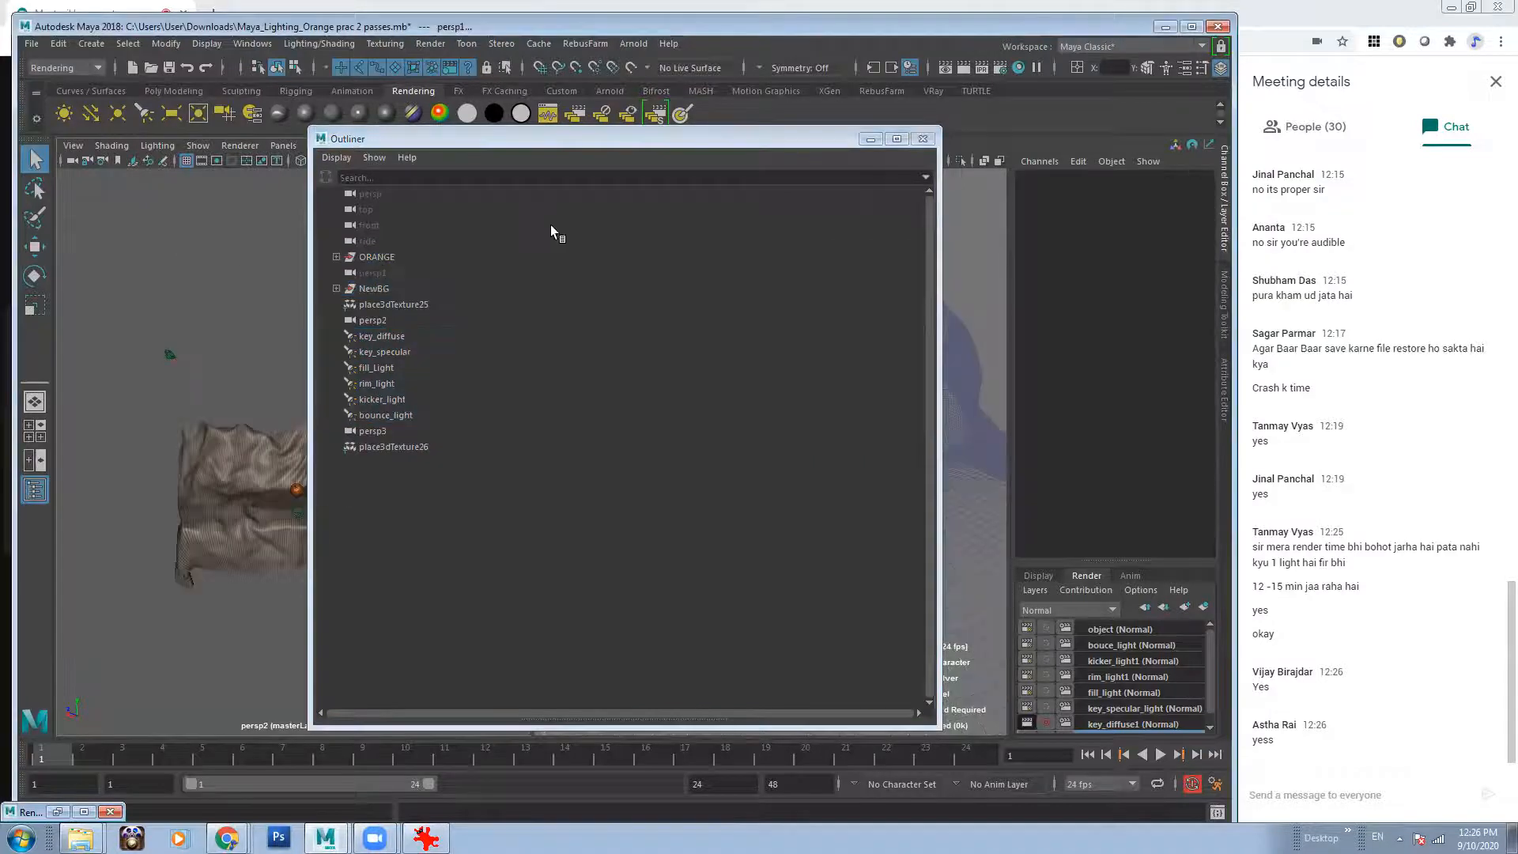
# Minimize the Outliner and select the whole scene, including the cloth, orange and all lights, in the persp2 view.
pyautogui.click(870, 139)
pyautogui.keyDown('alt'); pyautogui.moveTo(245, 277); pyautogui.dragTo(258, 409); pyautogui.keyUp('alt')
pyautogui.moveTo(114, 310); pyautogui.dragTo(473, 657)
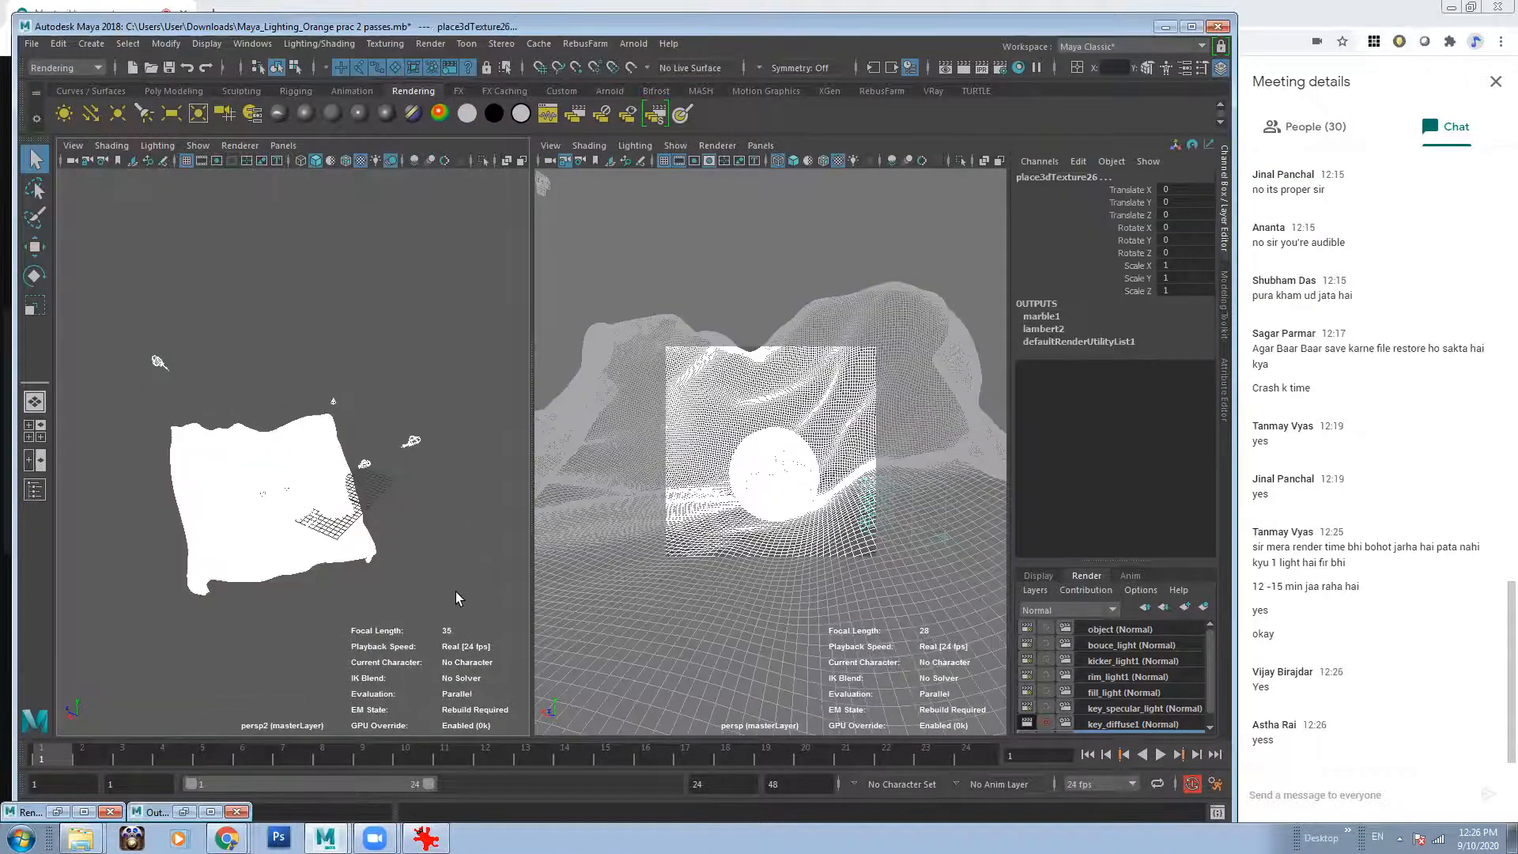
pyautogui.keyDown('alt'); pyautogui.moveTo(407, 540); pyautogui.dragTo(357, 370); pyautogui.keyUp('alt')
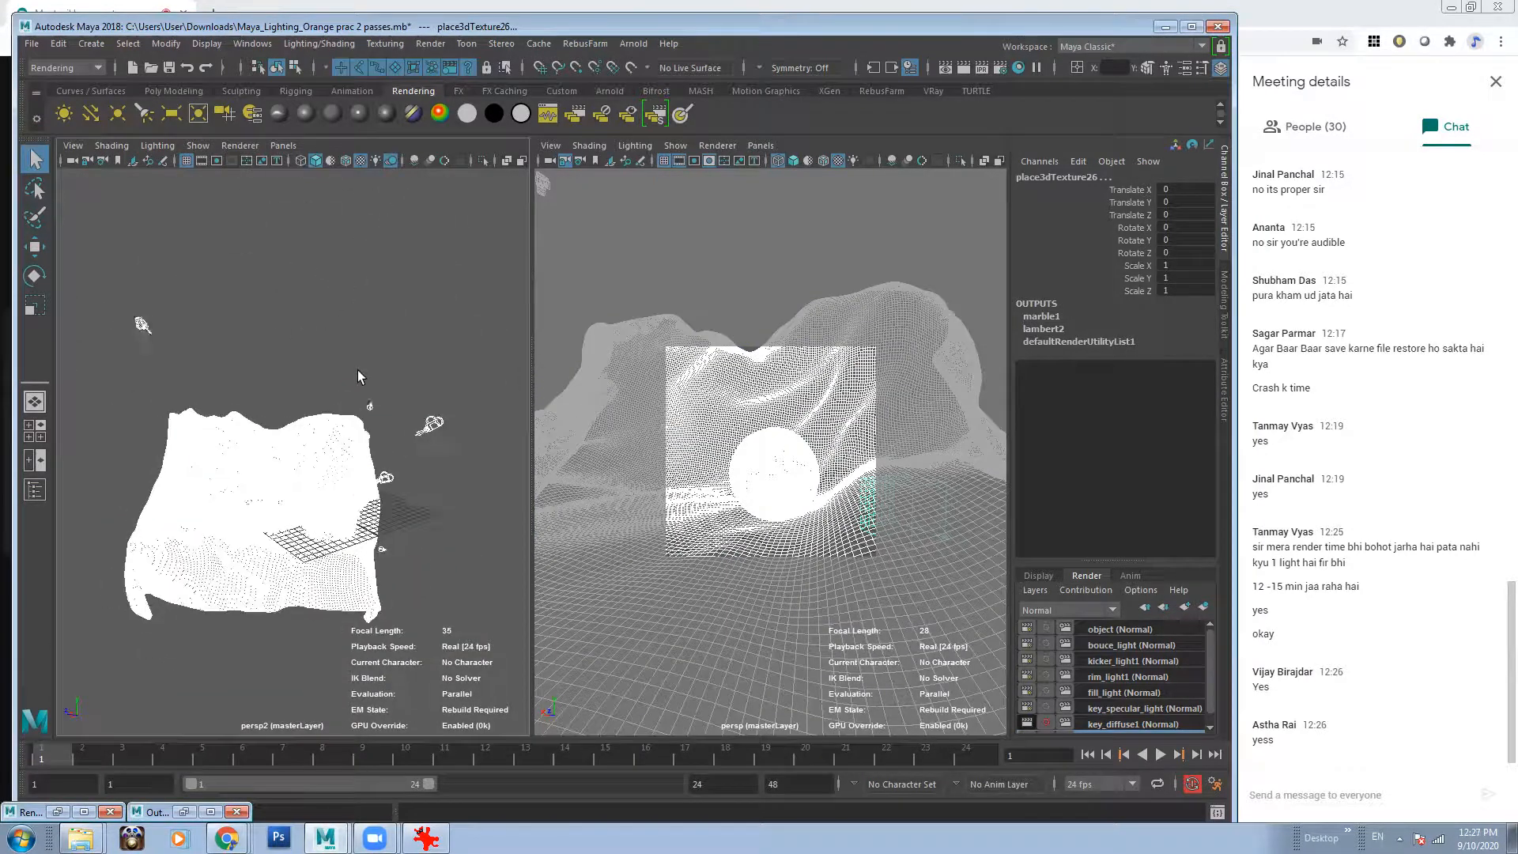
pyautogui.click(357, 370)
pyautogui.scroll(-3, 207, 402)
pyautogui.moveTo(137, 320); pyautogui.dragTo(431, 575)
pyautogui.scroll(4, 284, 474)
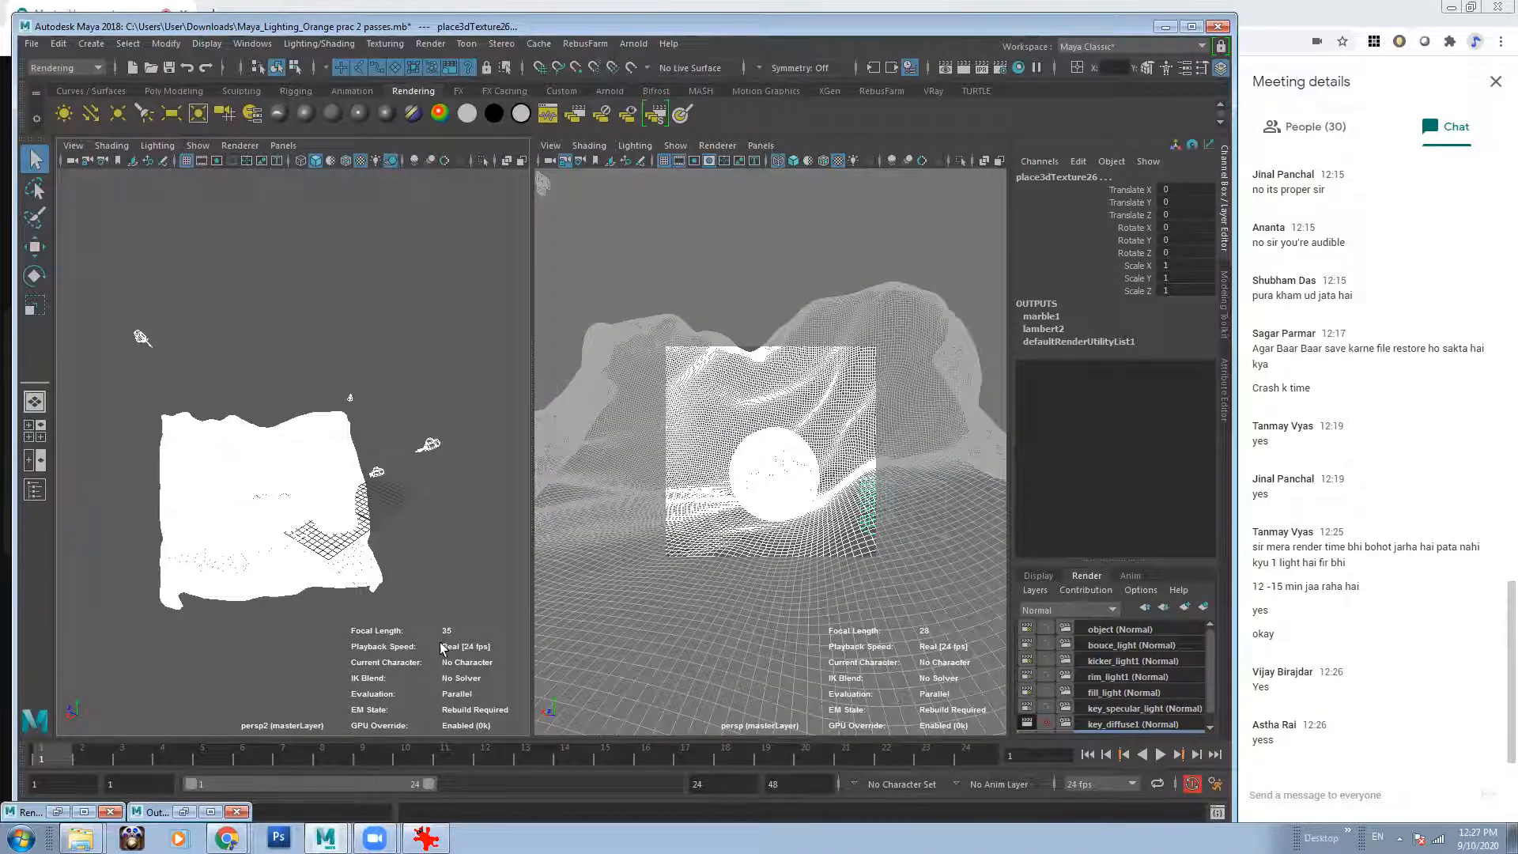
pyautogui.scroll(3, 284, 486)
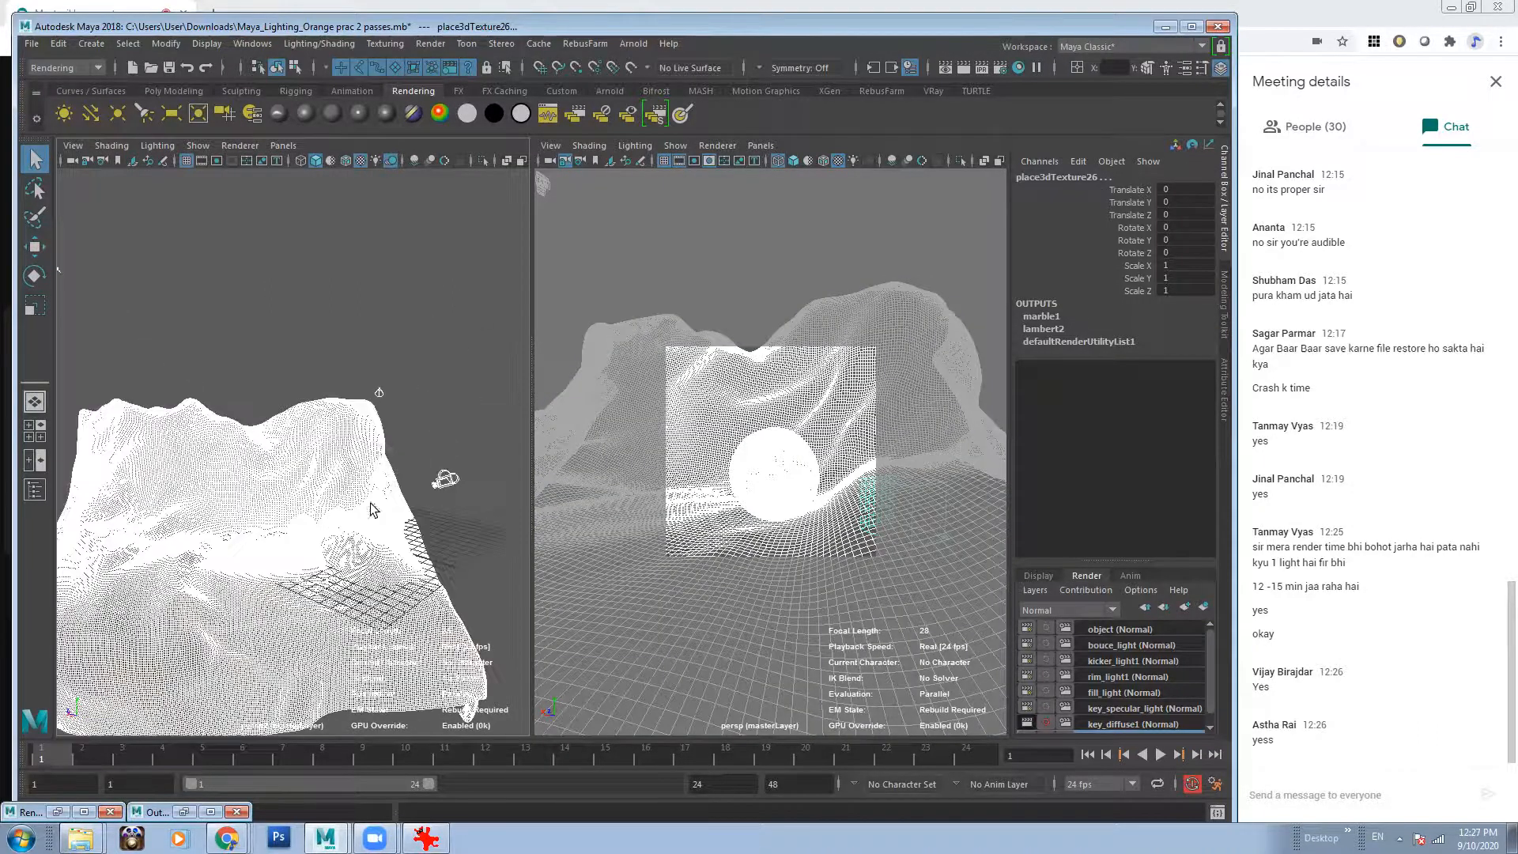
pyautogui.scroll(-3, 401, 558)
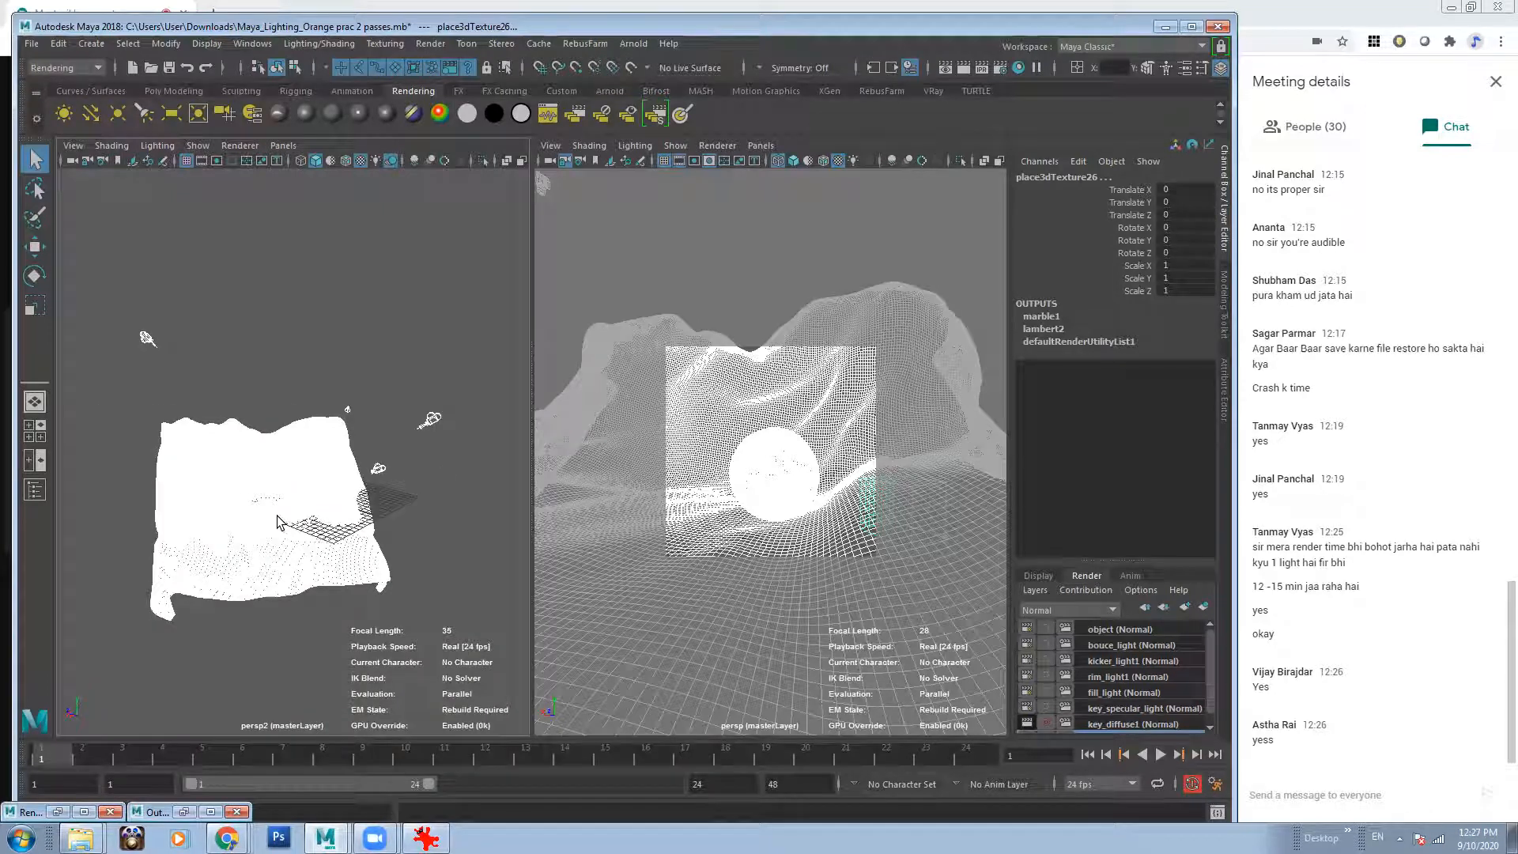
pyautogui.keyDown('alt'); pyautogui.moveTo(362, 524); pyautogui.dragTo(217, 439); pyautogui.keyUp('alt')
pyautogui.keyDown('alt'); pyautogui.moveTo(315, 523); pyautogui.dragTo(395, 466); pyautogui.keyUp('alt')
pyautogui.scroll(4, 298, 488)
pyautogui.click(32, 43)
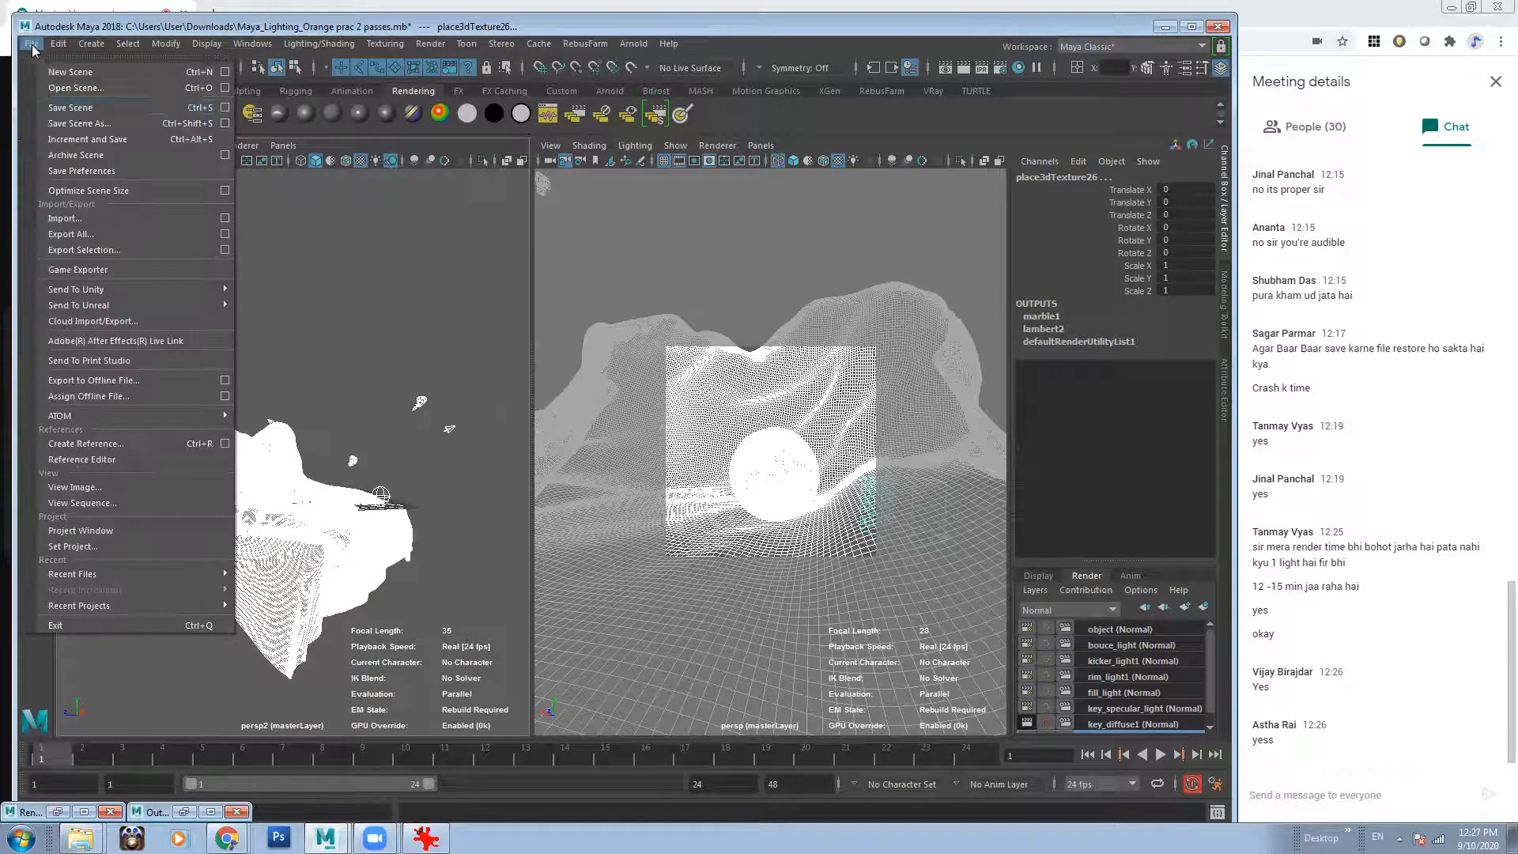
pyautogui.click(104, 250)
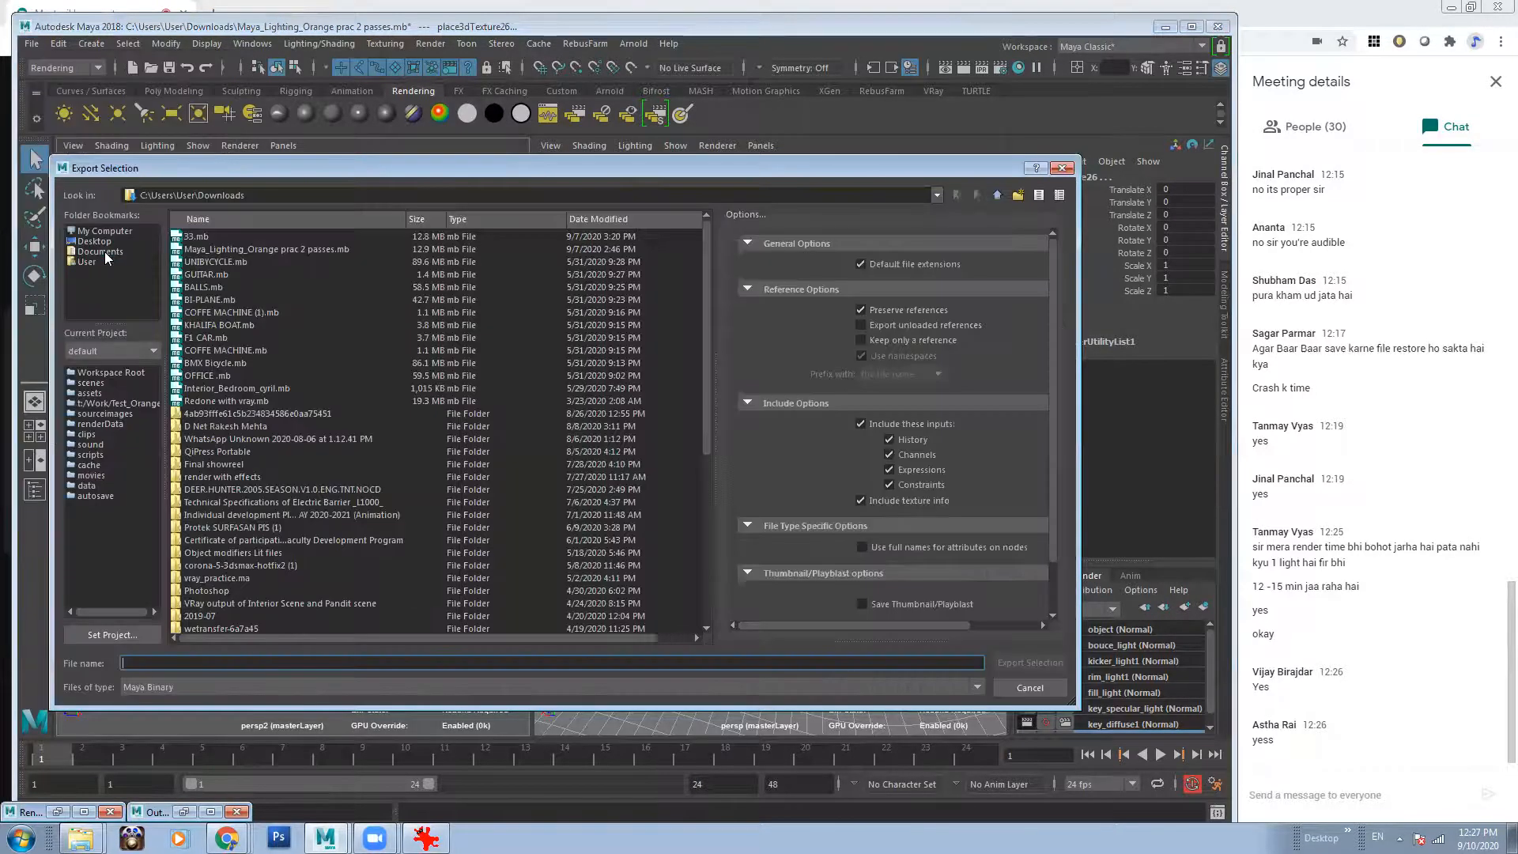
pyautogui.click(1062, 167)
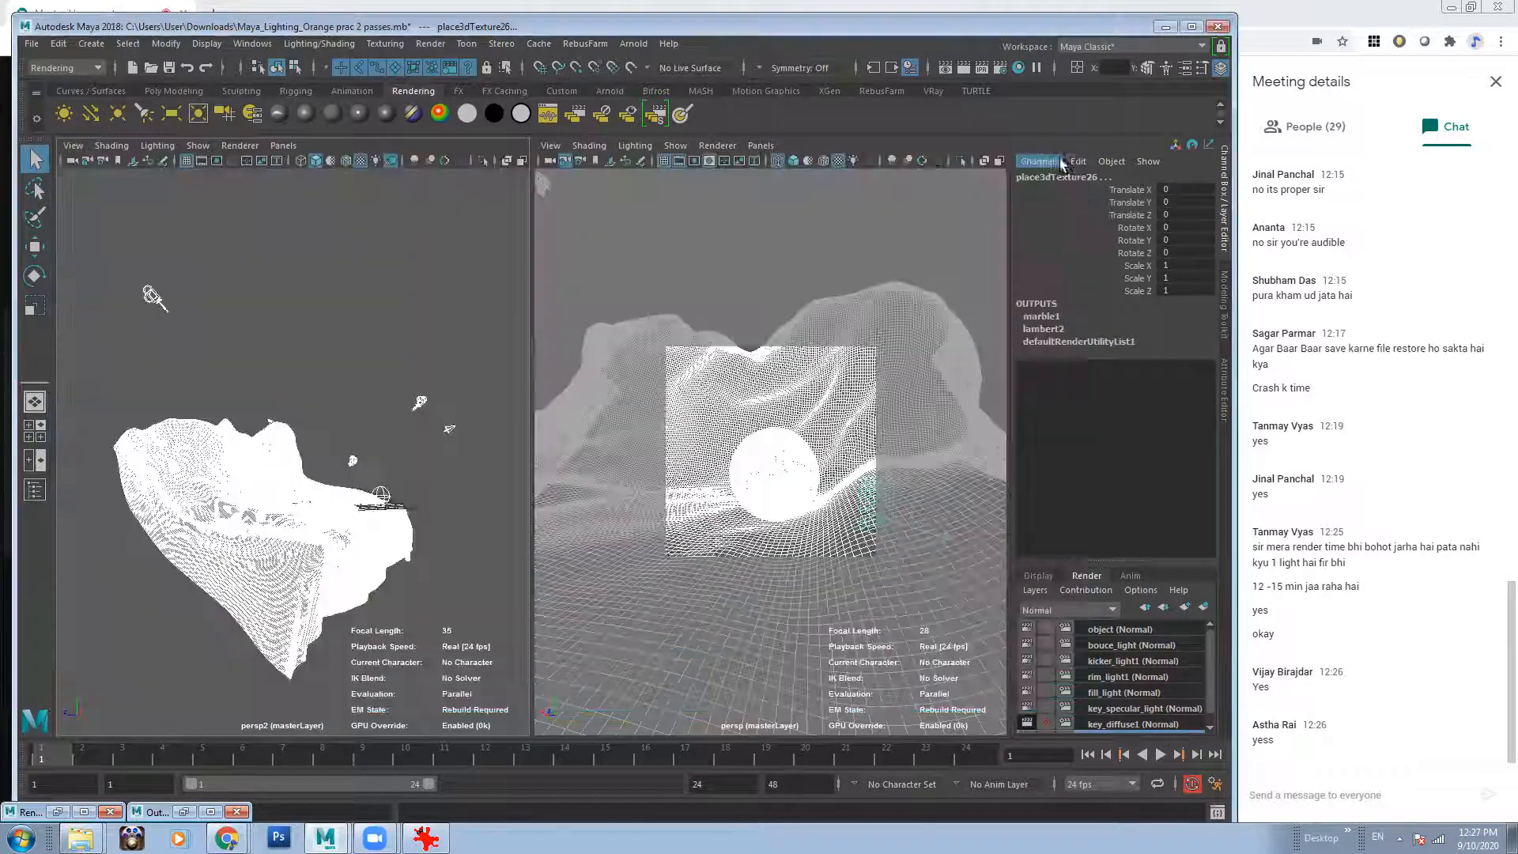
# Add the hidden persp1 and persp cameras to the current selection through the Outliner, and minimize it.
pyautogui.click(259, 44)
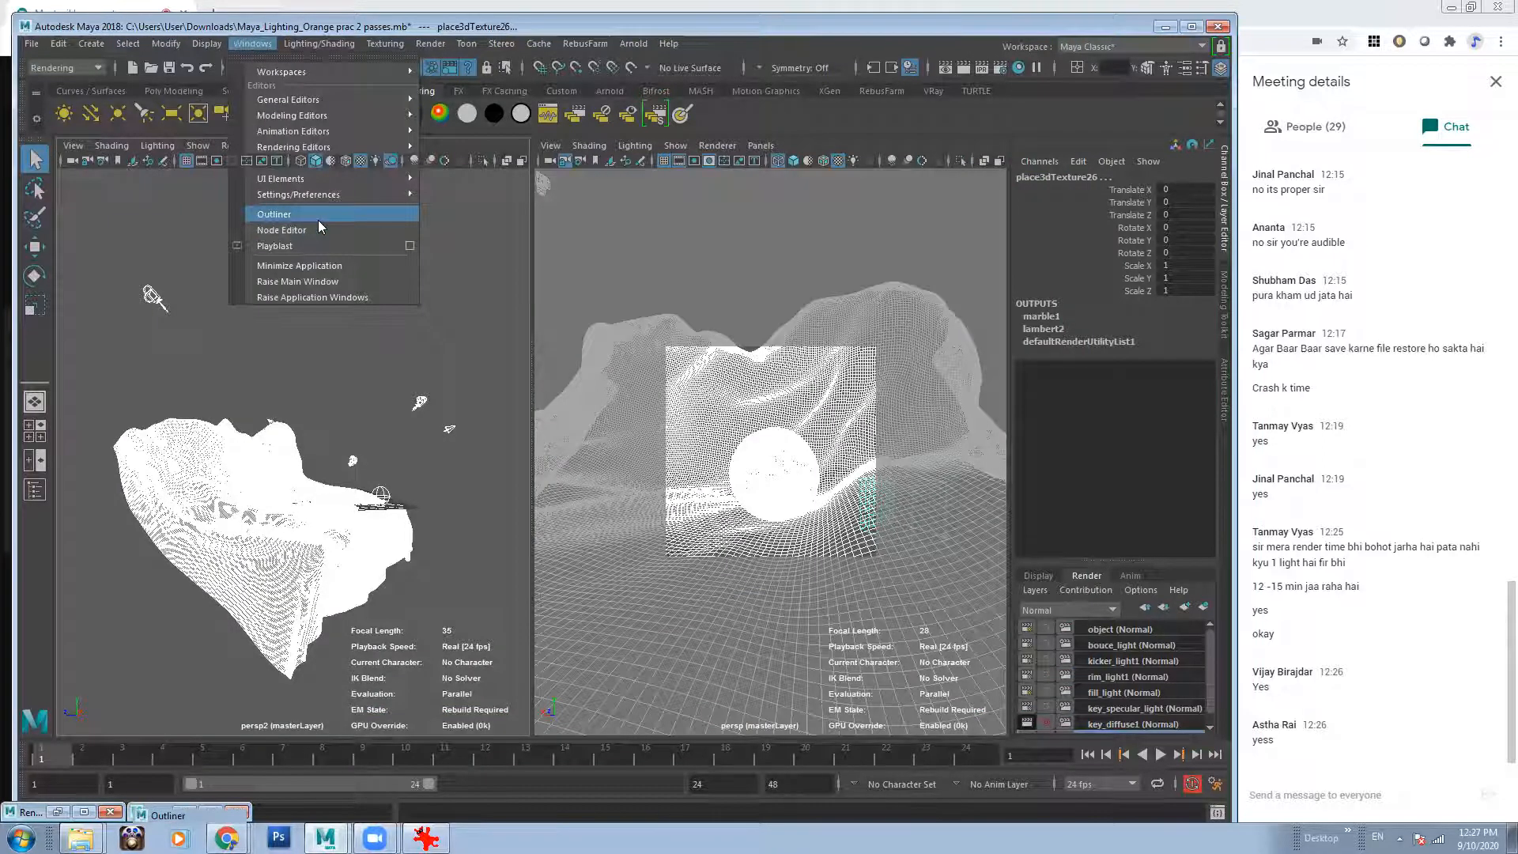
pyautogui.click(273, 214)
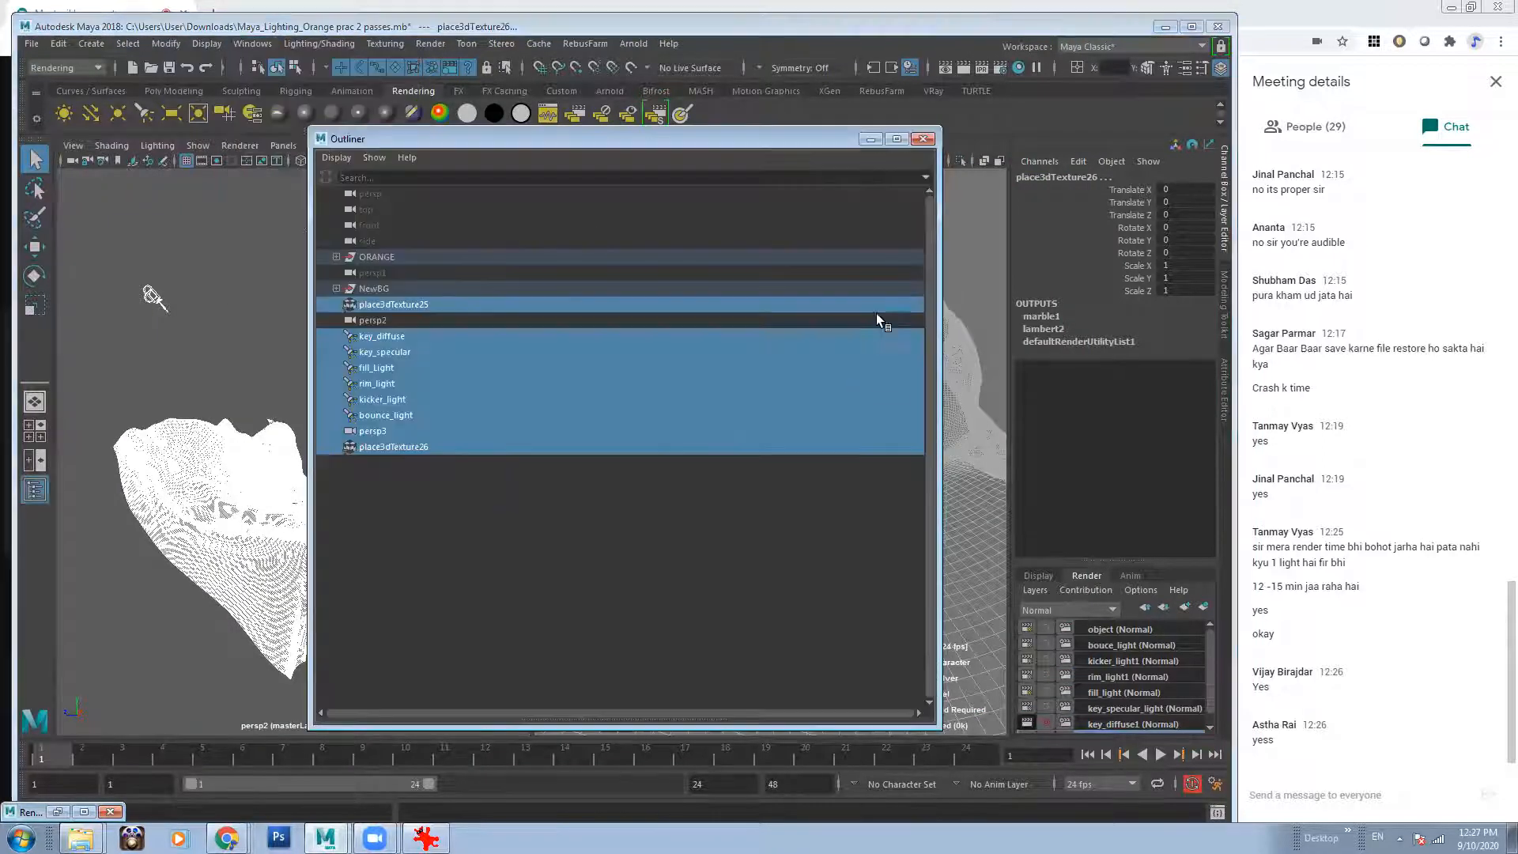
pyautogui.keyDown('ctrl'); pyautogui.click(381, 273); pyautogui.keyUp('ctrl')
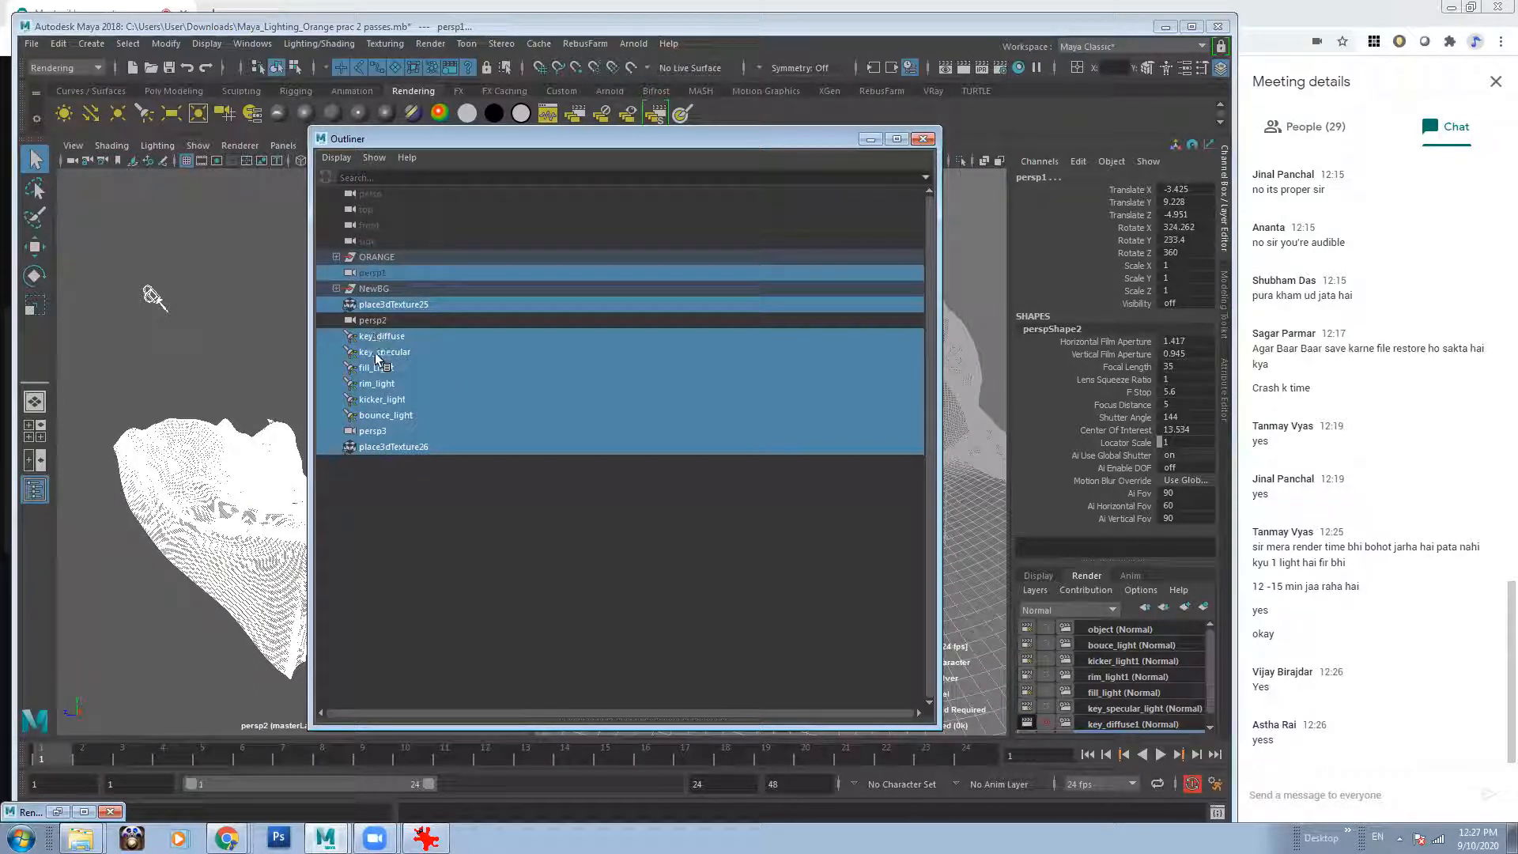
pyautogui.keyDown('ctrl'); pyautogui.click(379, 195); pyautogui.keyUp('ctrl')
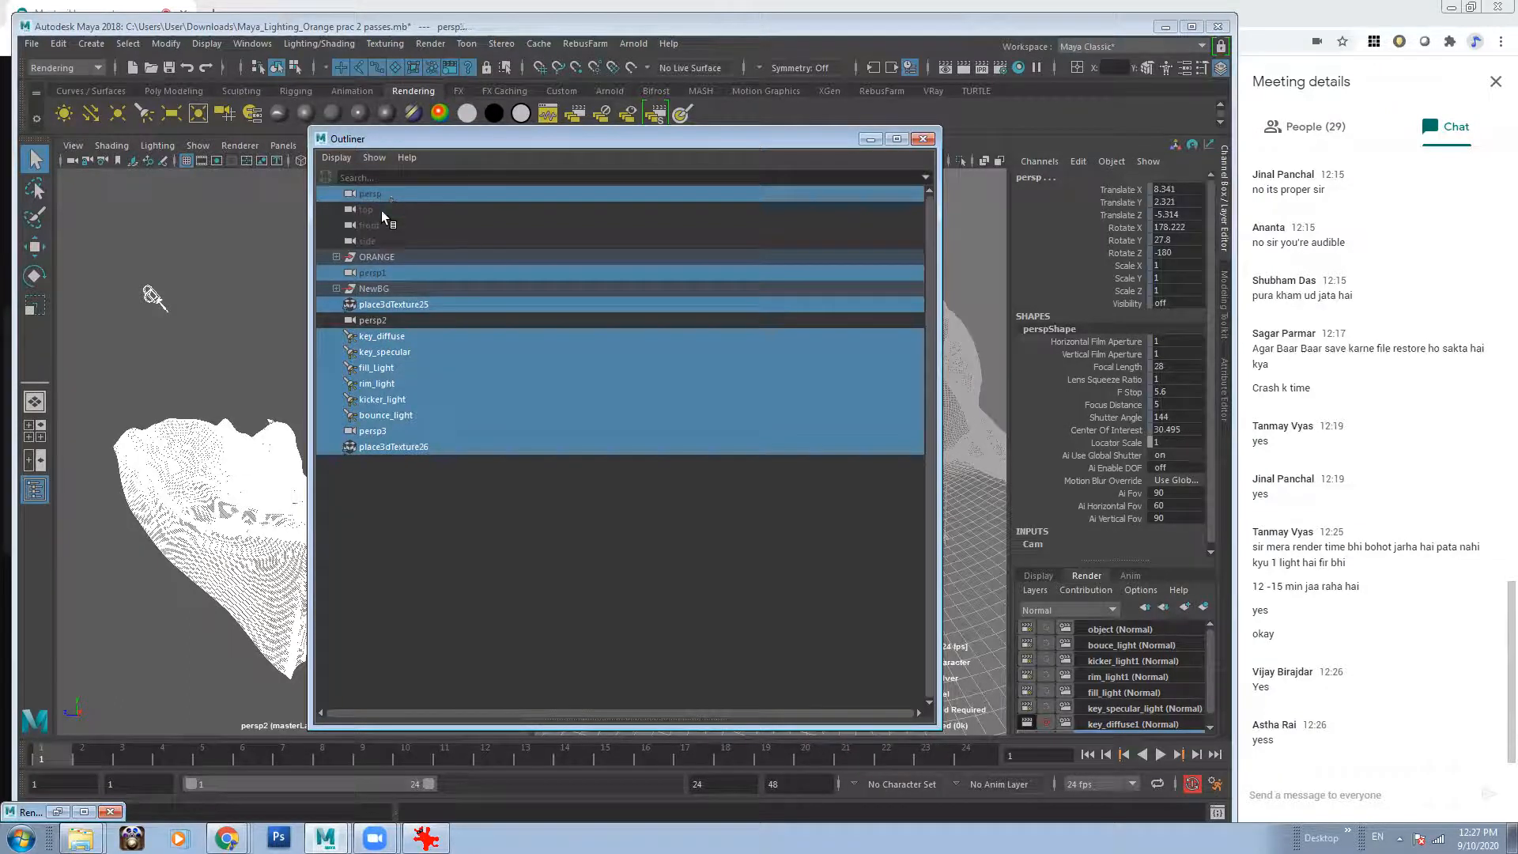
pyautogui.moveTo(386, 310); pyautogui.dragTo(362, 348, button='middle')
pyautogui.click(870, 140)
pyautogui.keyDown('alt'); pyautogui.moveTo(382, 495); pyautogui.dragTo(207, 335); pyautogui.keyUp('alt')
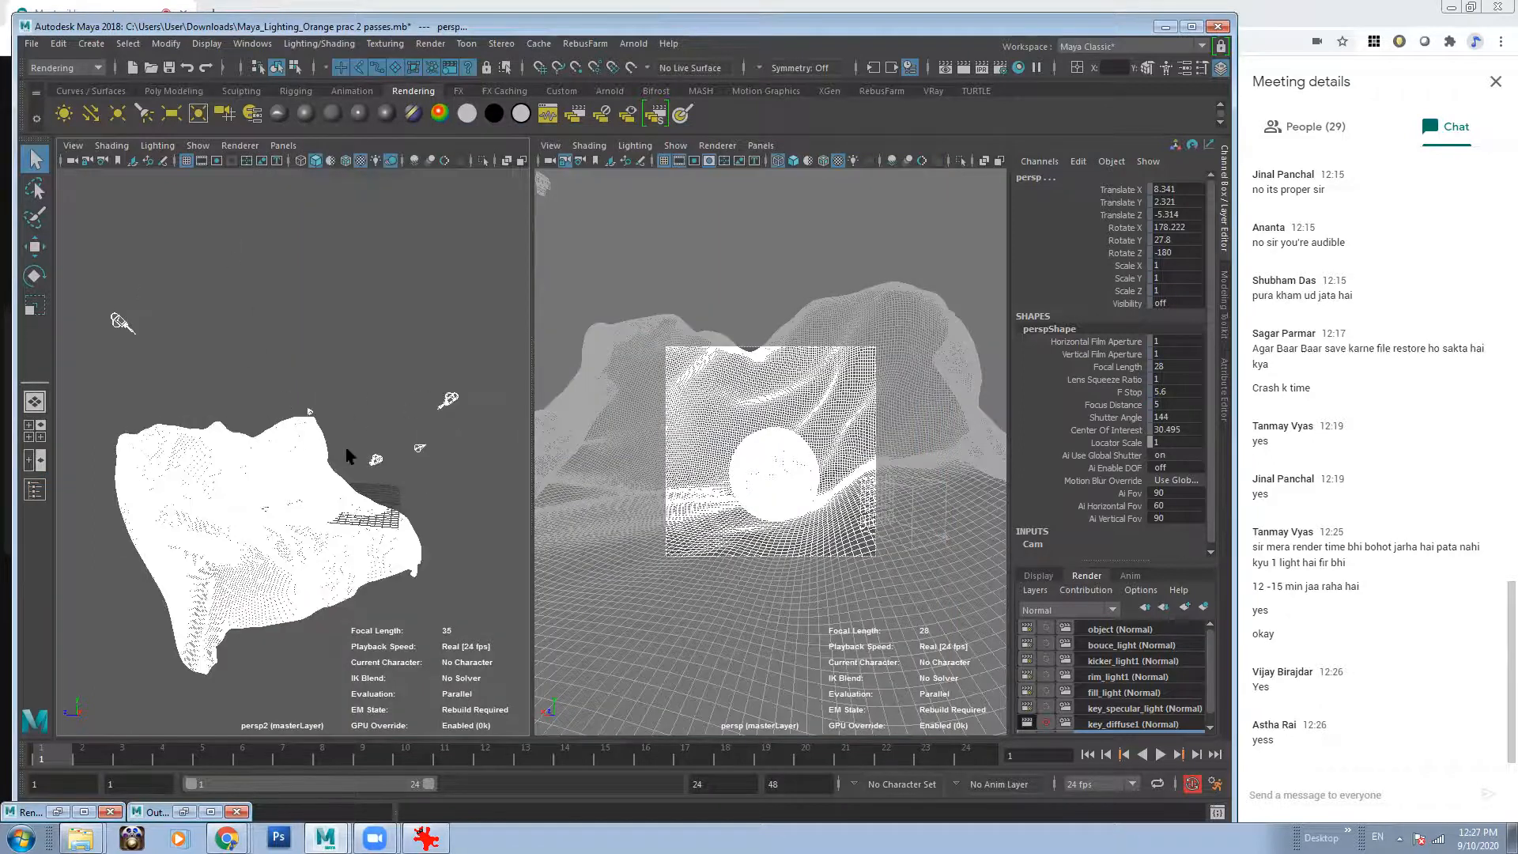
# Export the selection to the Downloads folder as a Maya Binary file named Exported_Objects_test.
pyautogui.click(32, 44)
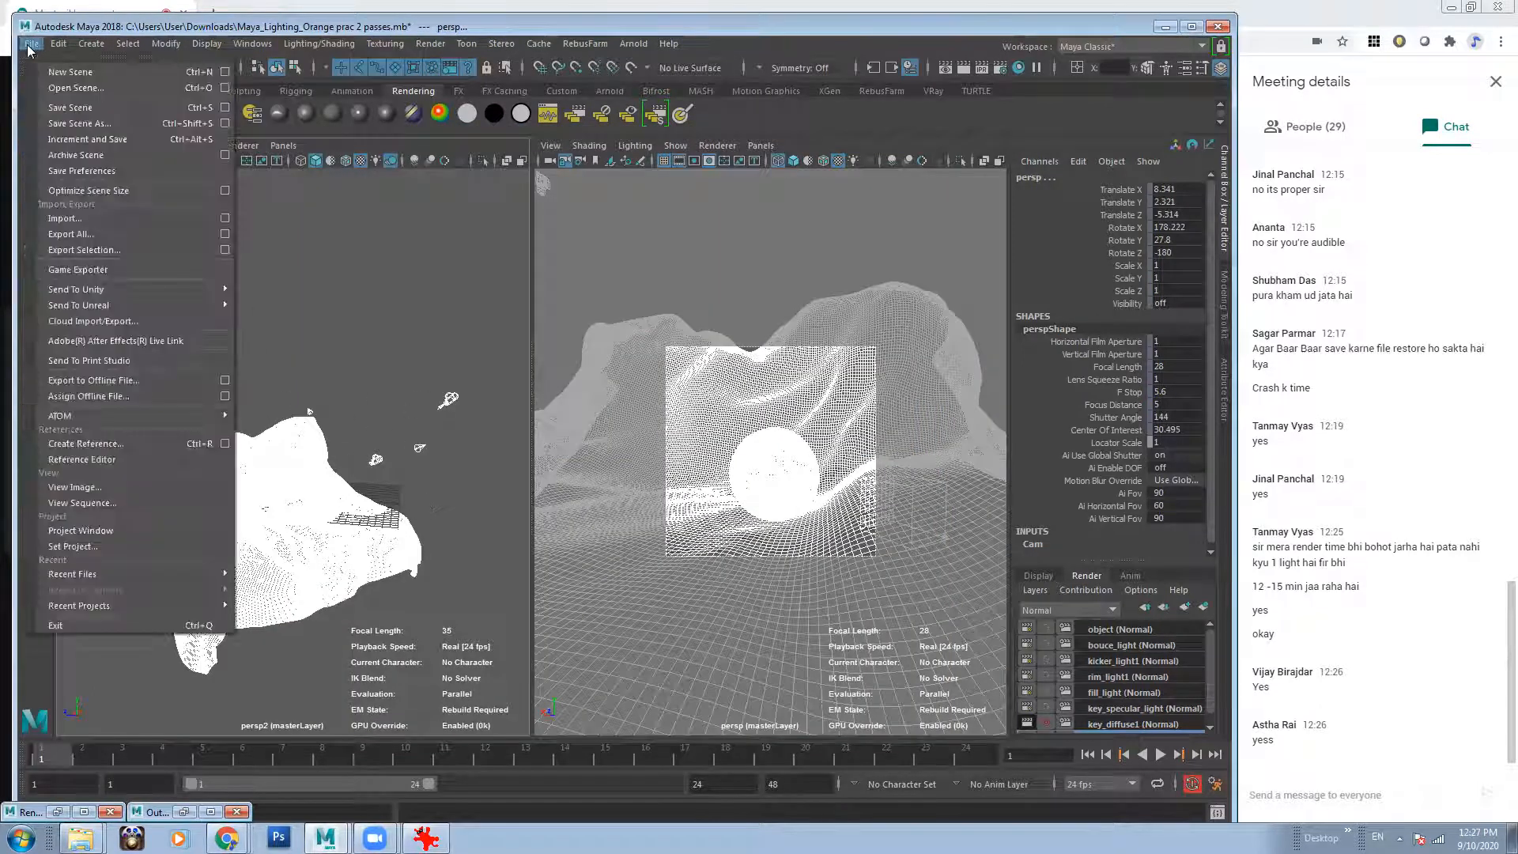
pyautogui.click(75, 250)
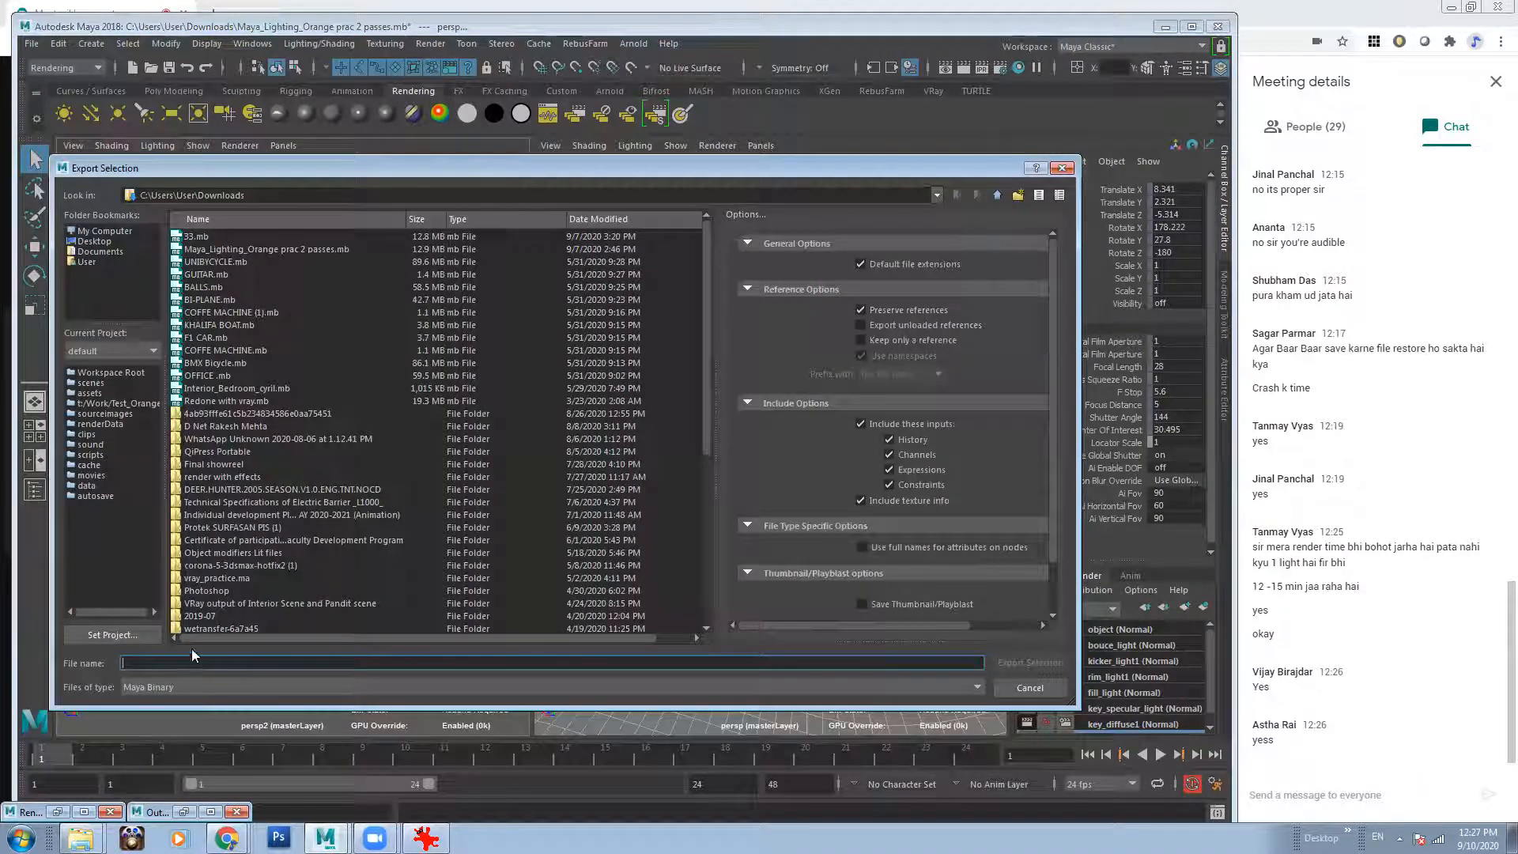
pyautogui.write('Expor')
pyautogui.write('t_0_')
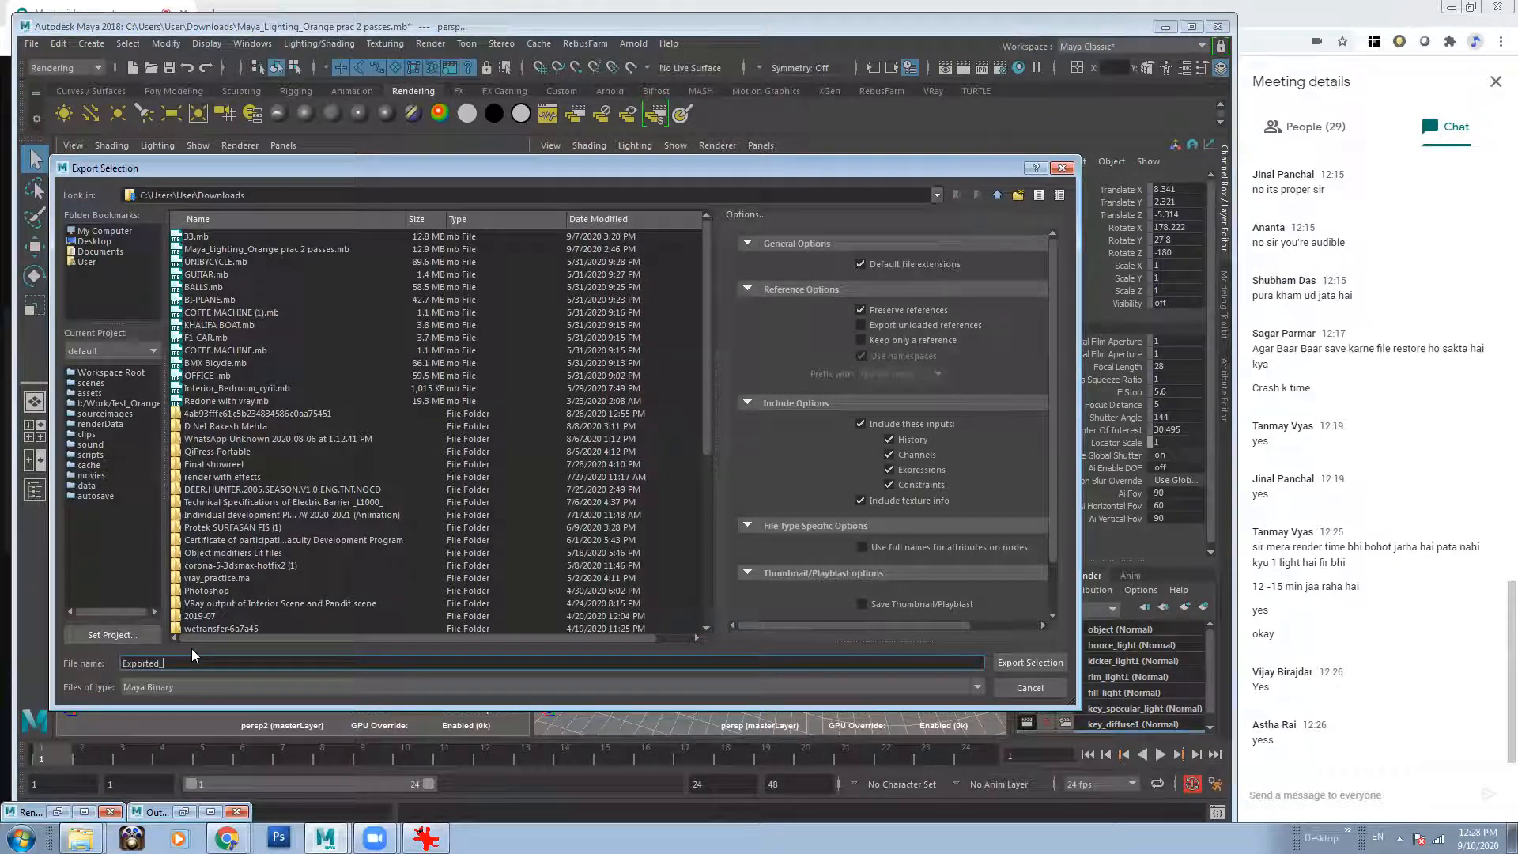
pyautogui.write('Objects_test')
pyautogui.click(1041, 663)
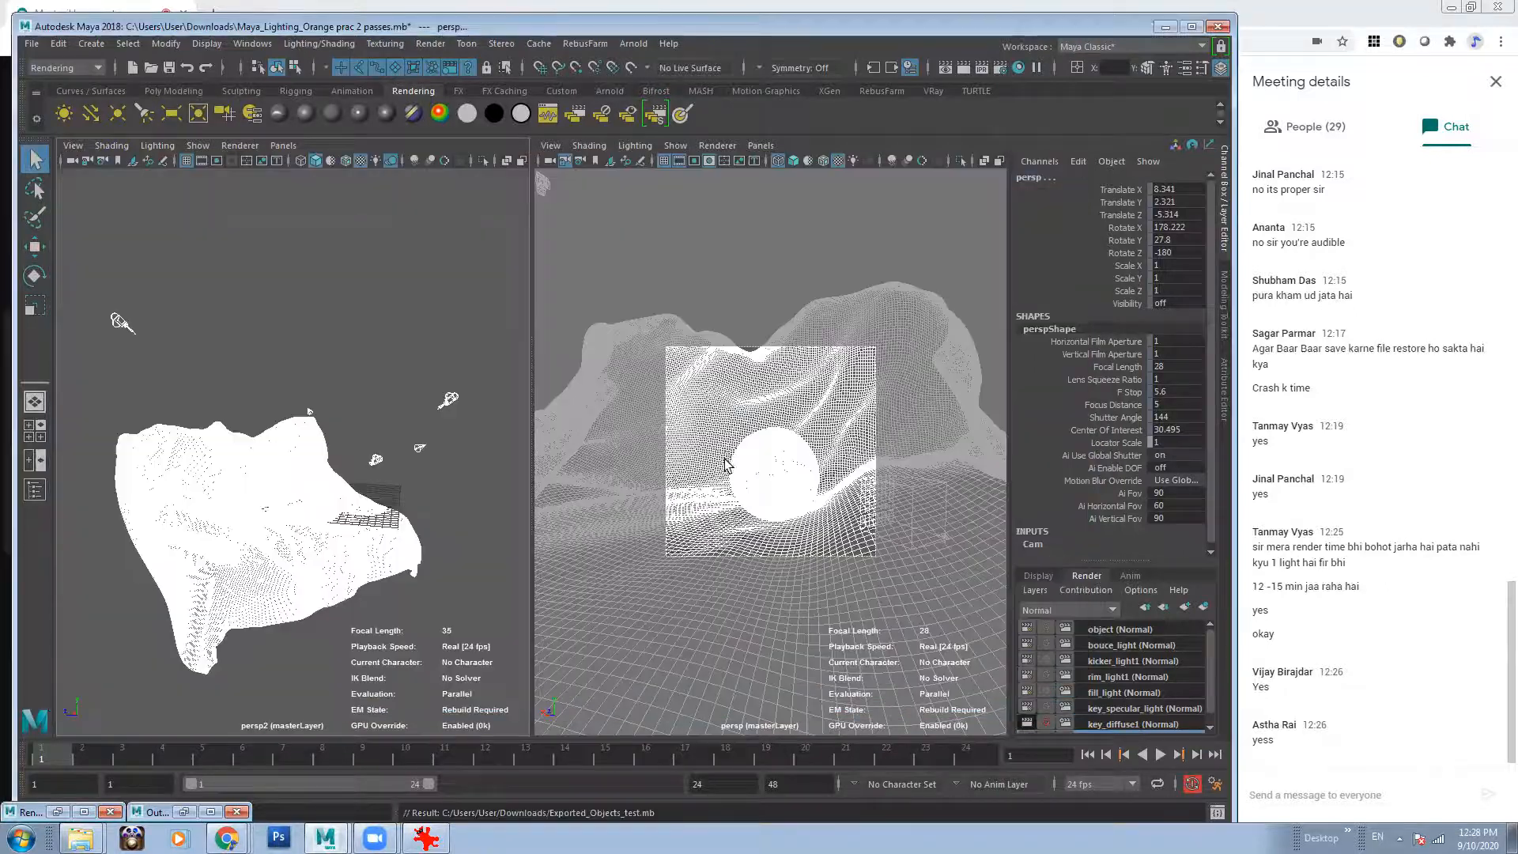
# Deselect everything and start a new scene without saving changes to the orange lighting scene.
pyautogui.click(285, 321)
pyautogui.moveTo(95, 257); pyautogui.dragTo(525, 621)
pyautogui.click(190, 205)
pyautogui.click(32, 45)
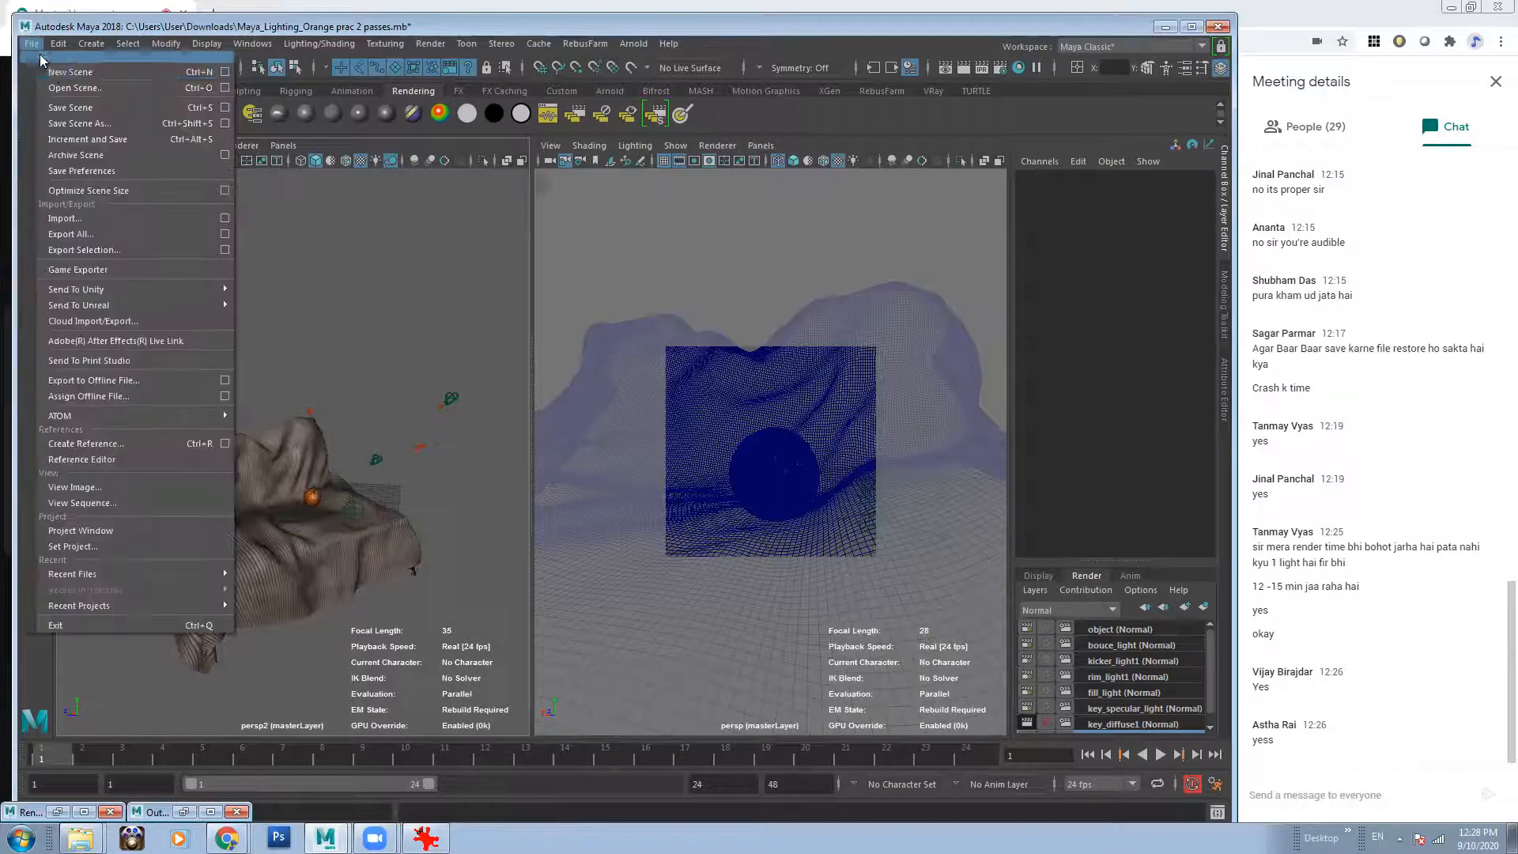
pyautogui.click(45, 71)
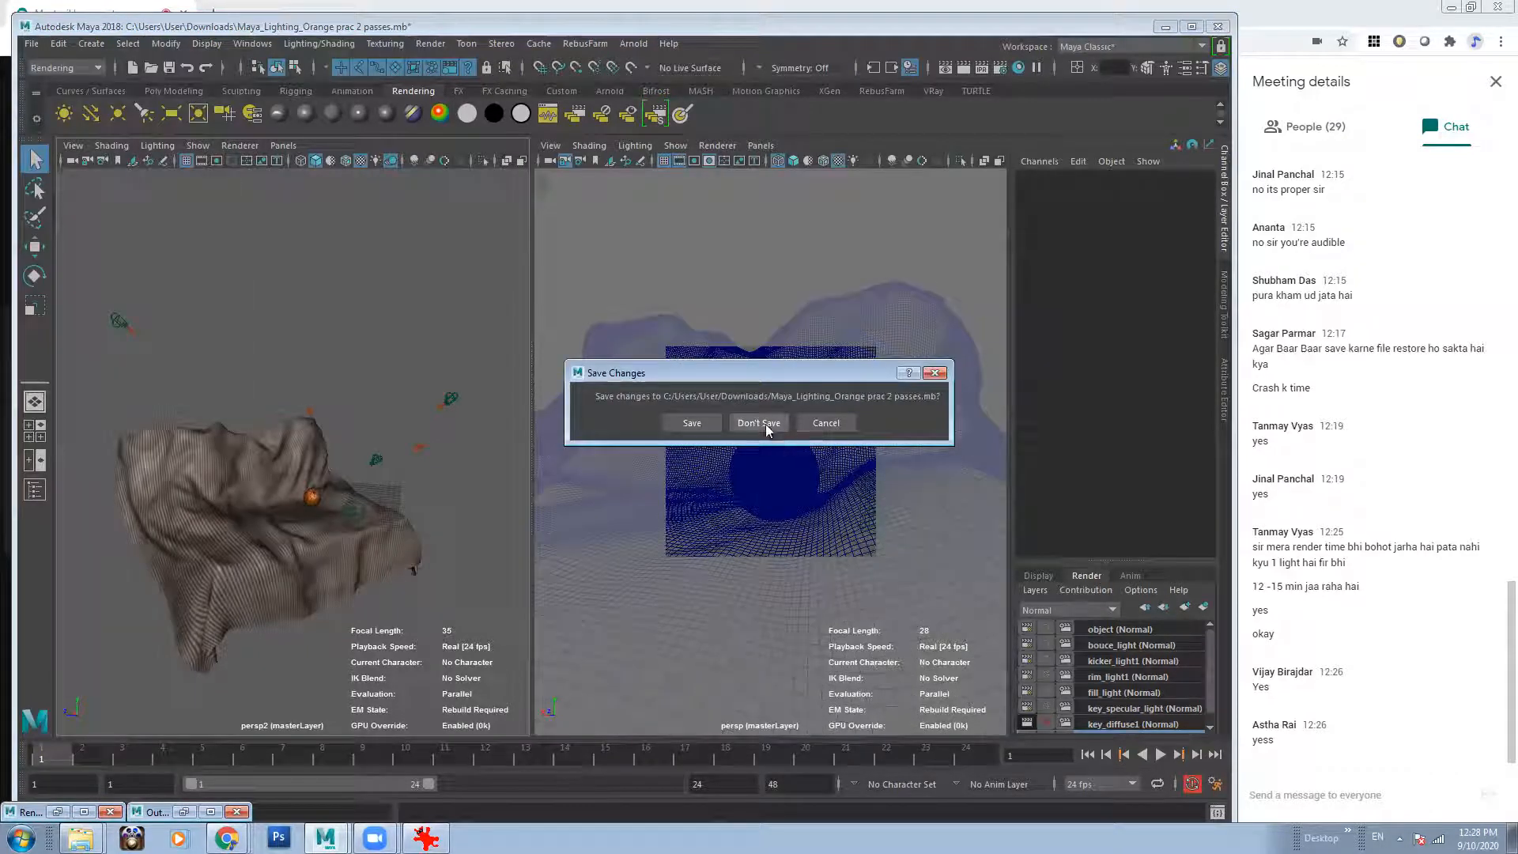
pyautogui.click(765, 424)
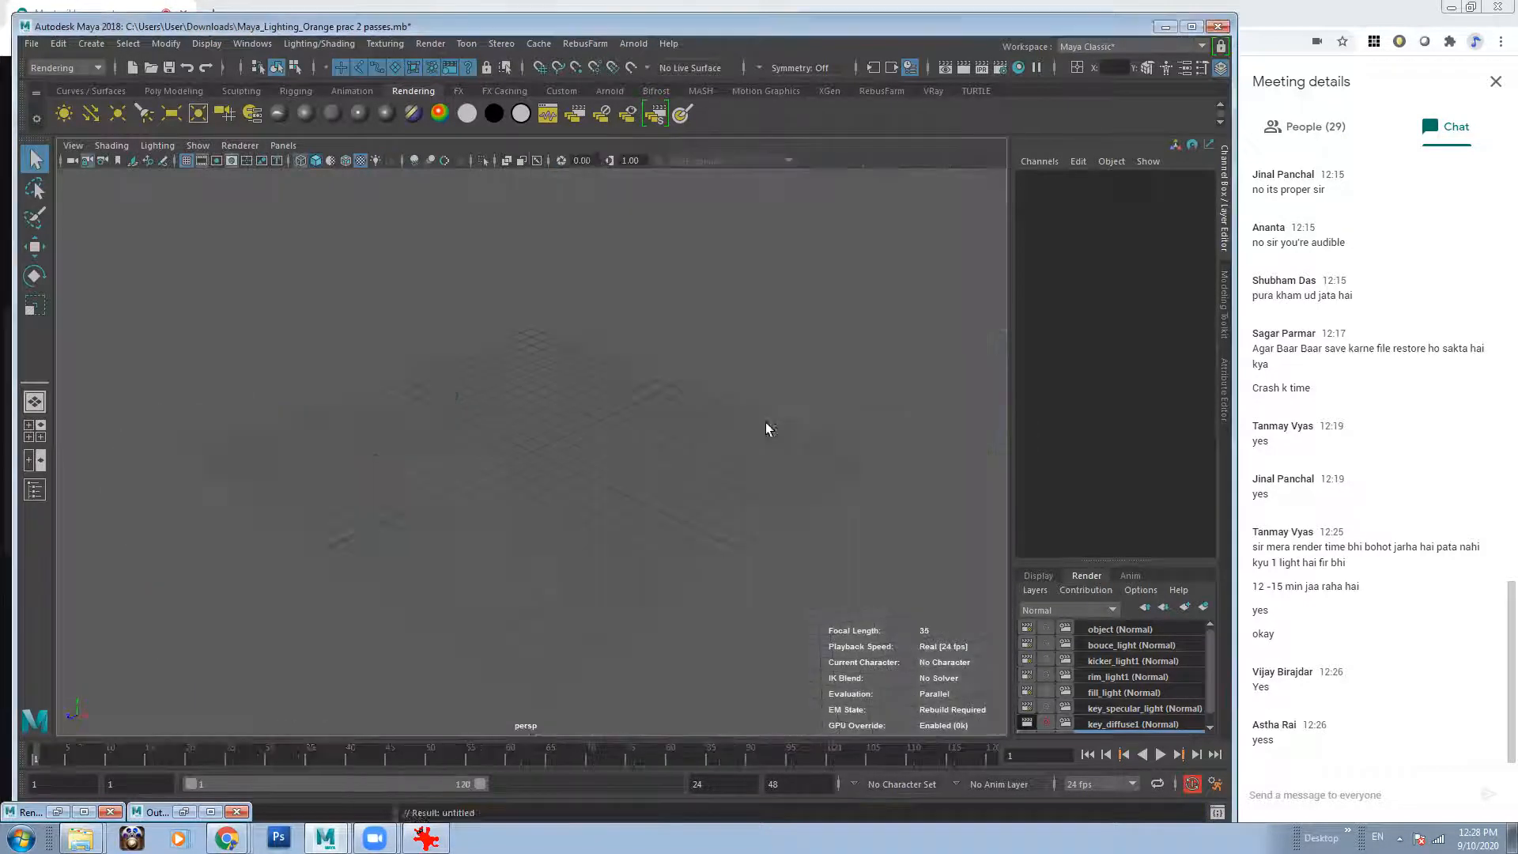
# Import Exported_Objects_test.mb from the Downloads folder into the new empty scene.
pyautogui.click(32, 45)
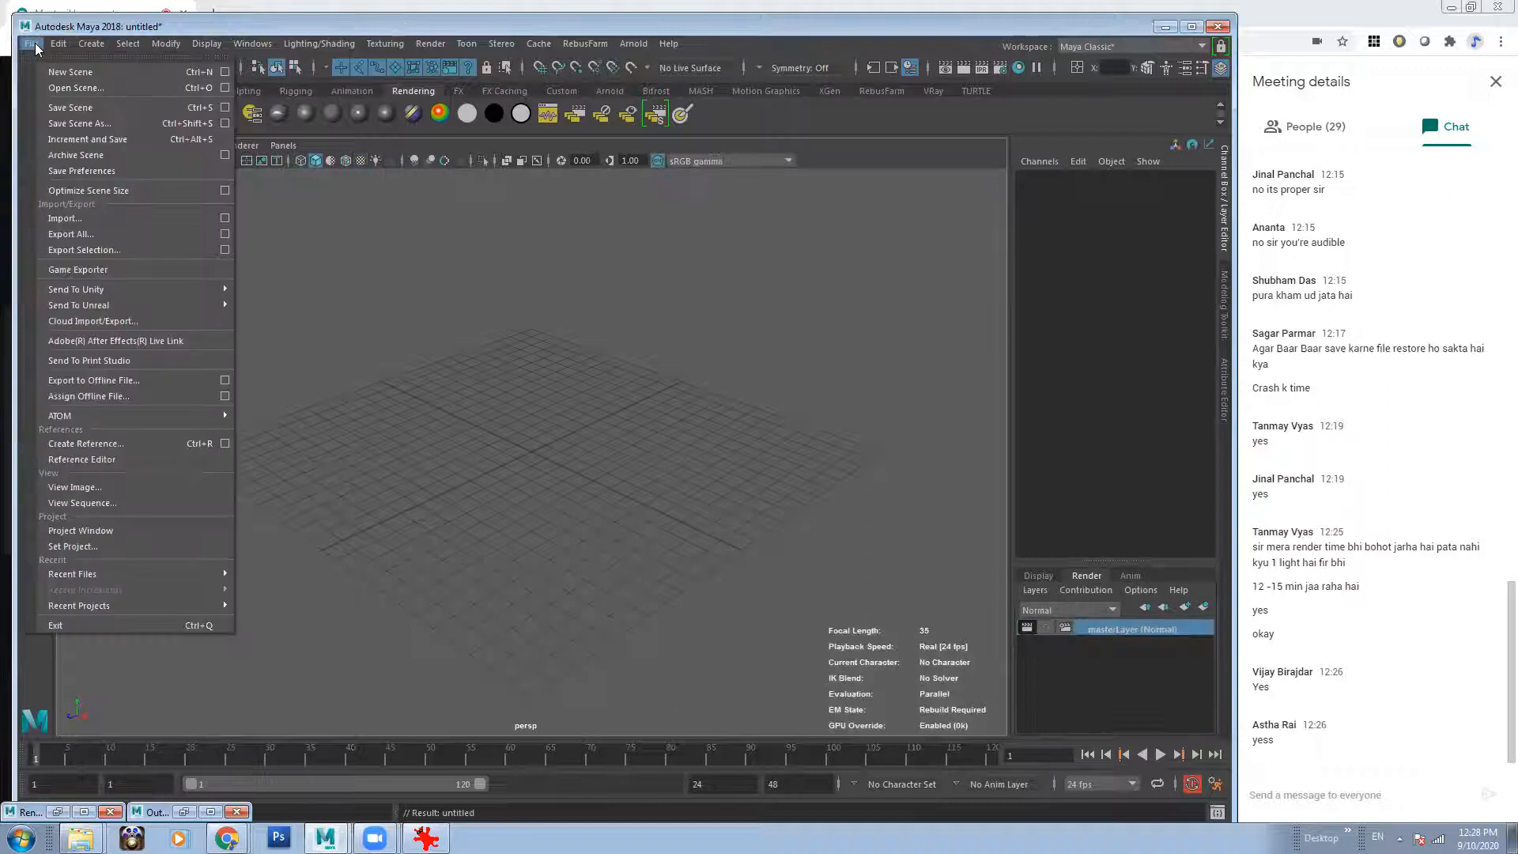
pyautogui.click(90, 217)
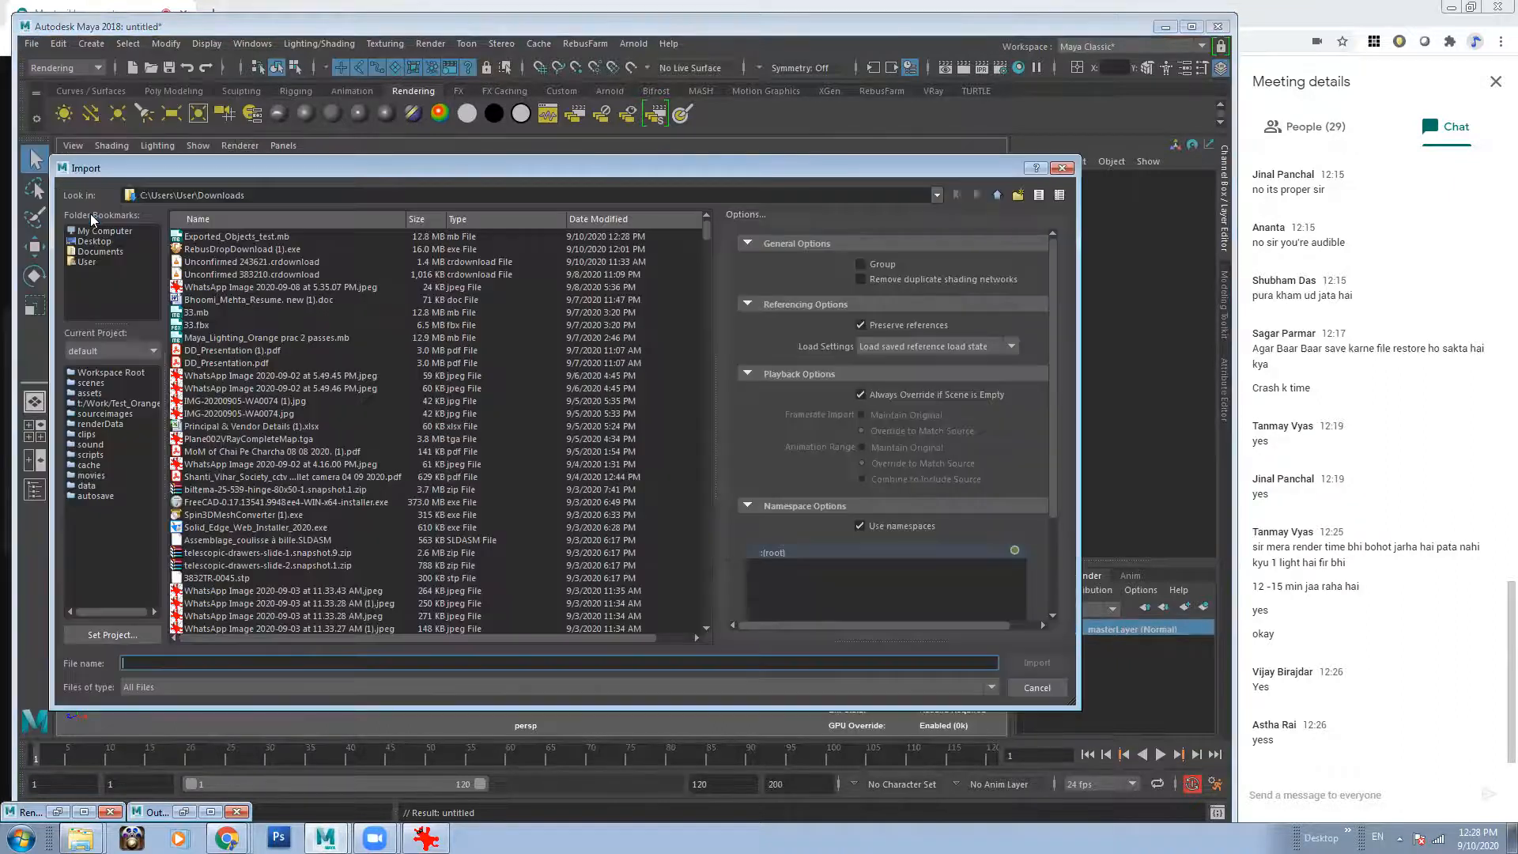
pyautogui.click(248, 237)
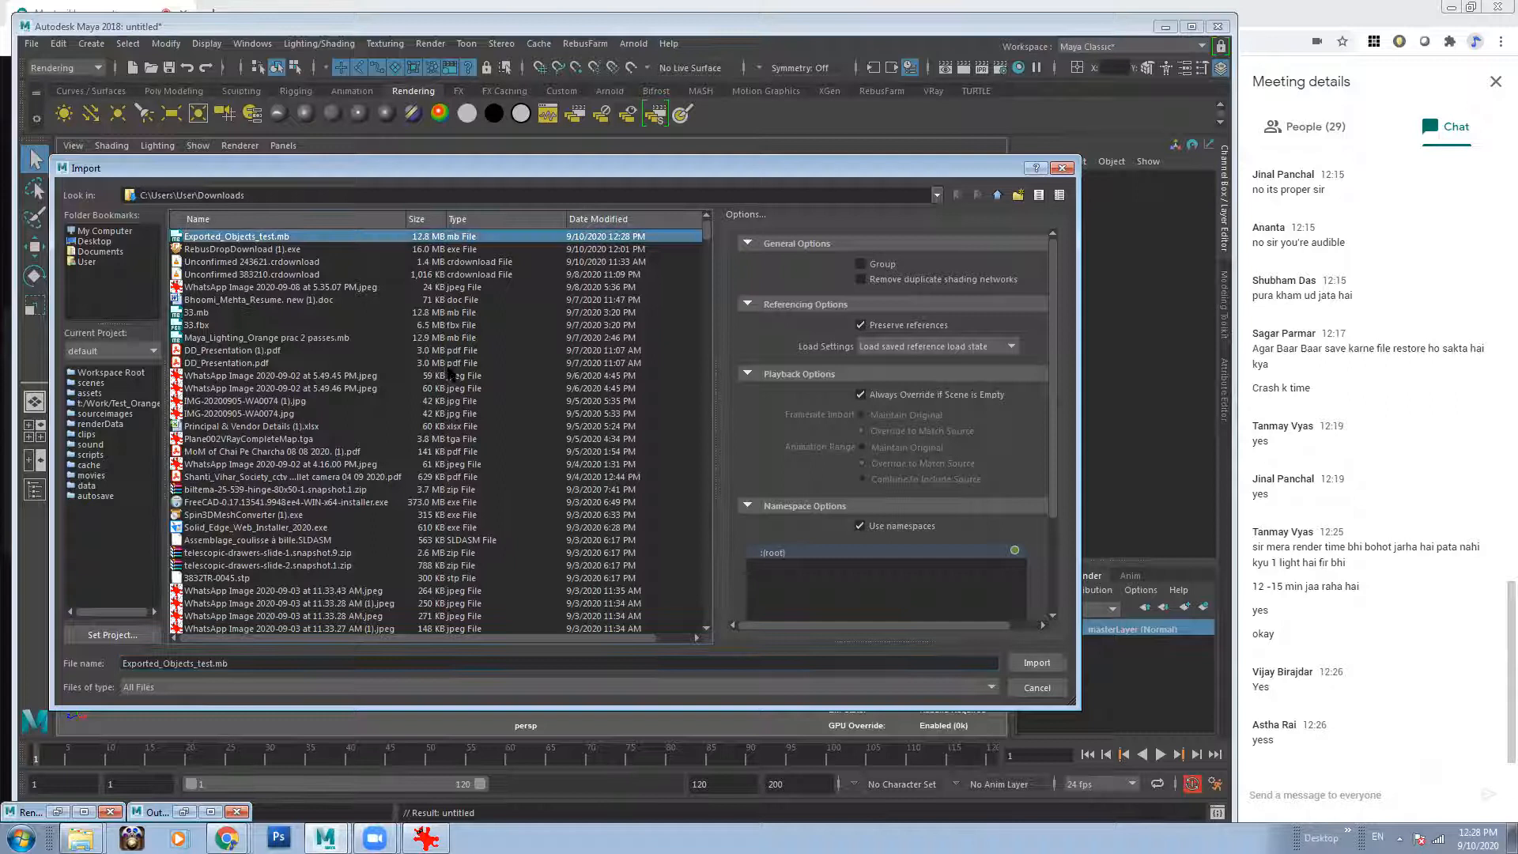
pyautogui.click(1045, 661)
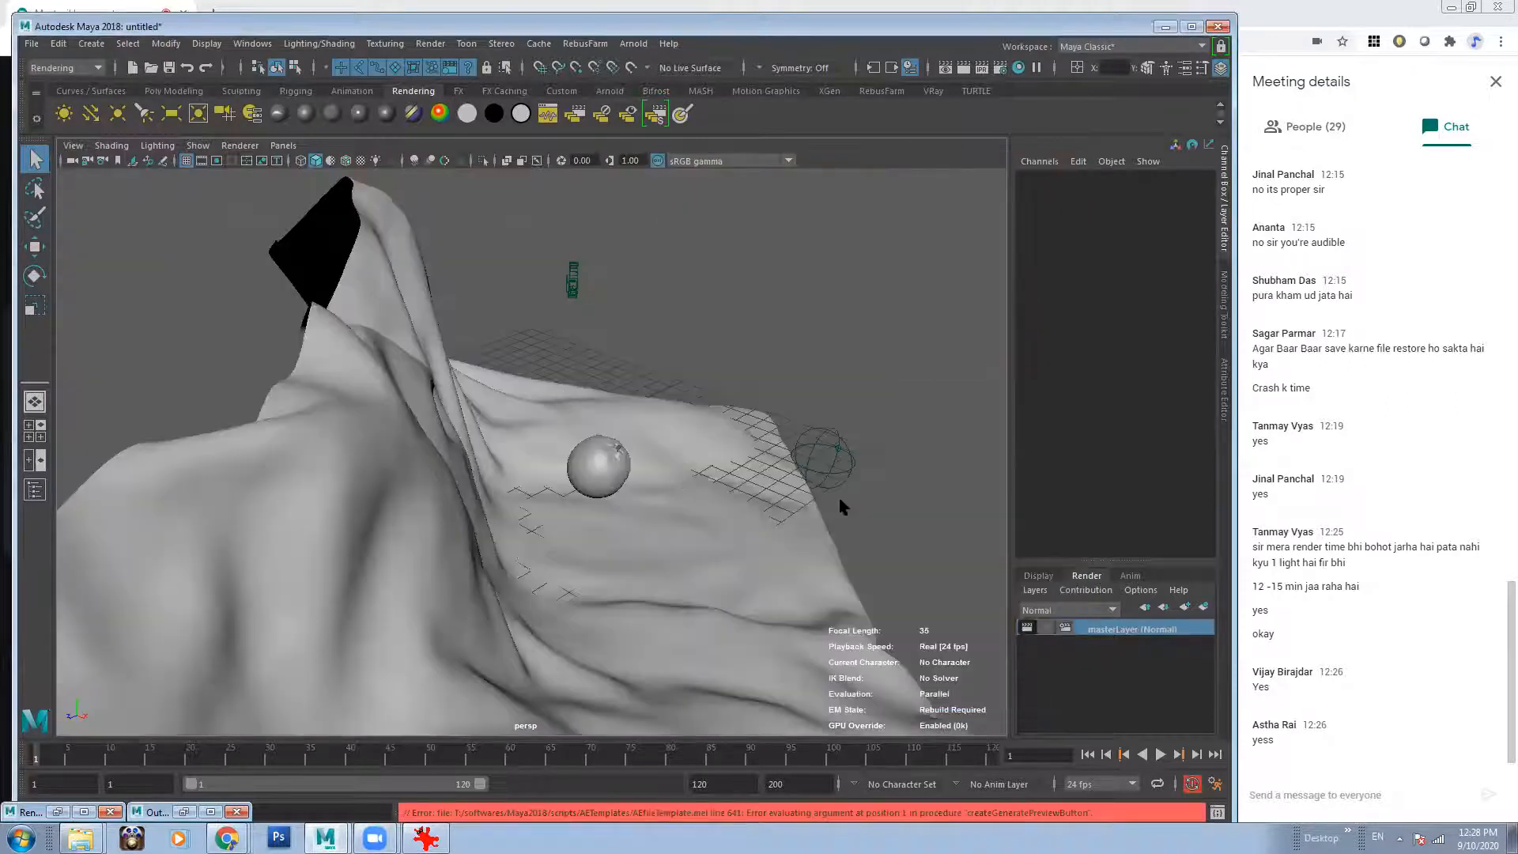
# Show the imported scene through the persp camera and select the key diffuse light.
pyautogui.keyDown('alt'); pyautogui.moveTo(796, 492); pyautogui.dragTo(442, 411); pyautogui.keyUp('alt')
pyautogui.click(283, 145)
pyautogui.moveTo(304, 161)
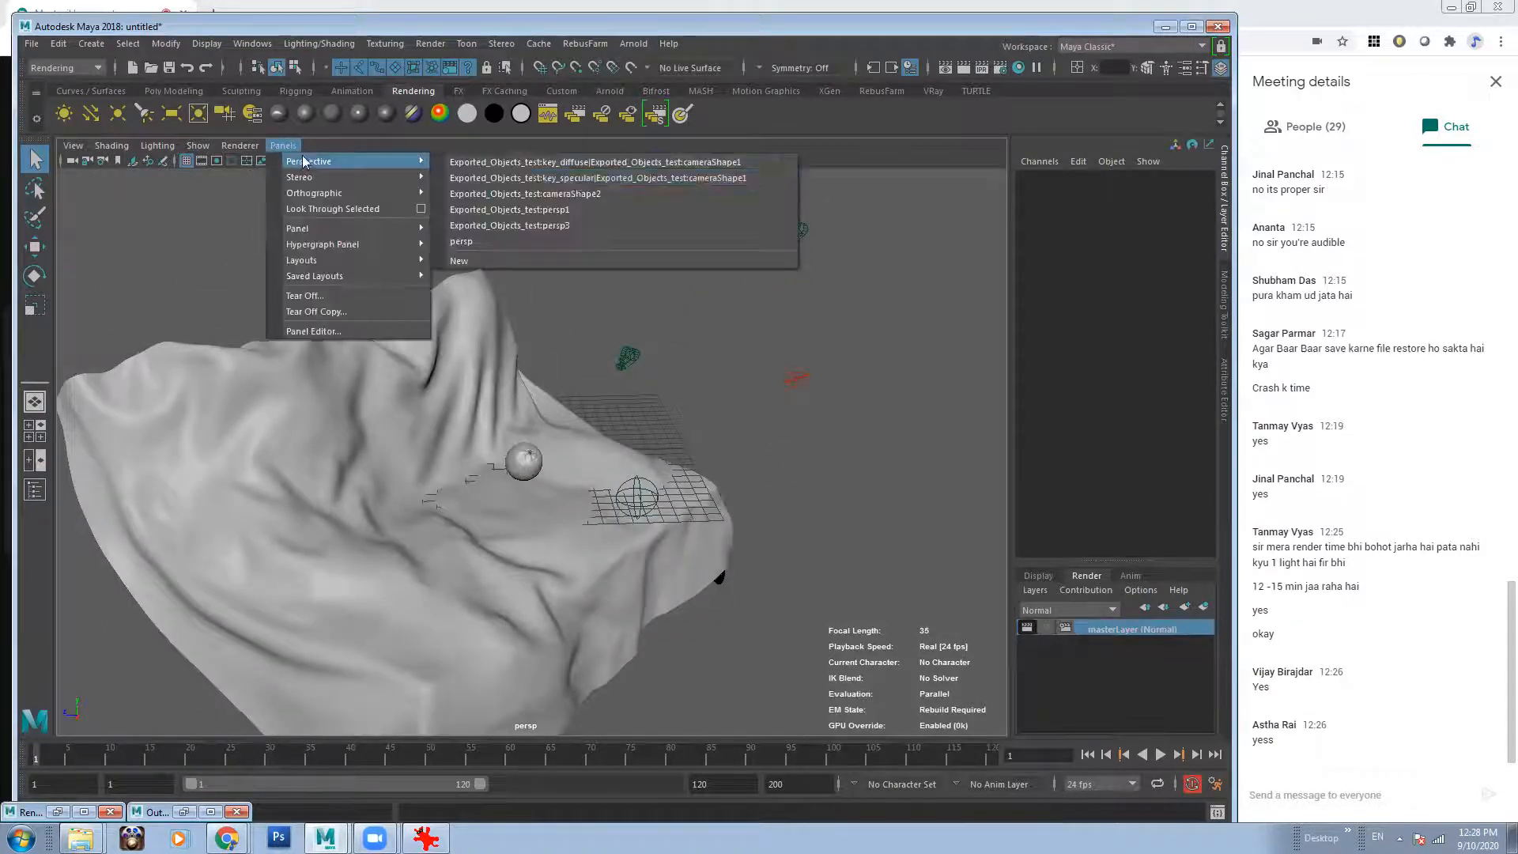
pyautogui.click(503, 240)
pyautogui.scroll(-3, 766, 434)
pyautogui.click(710, 303)
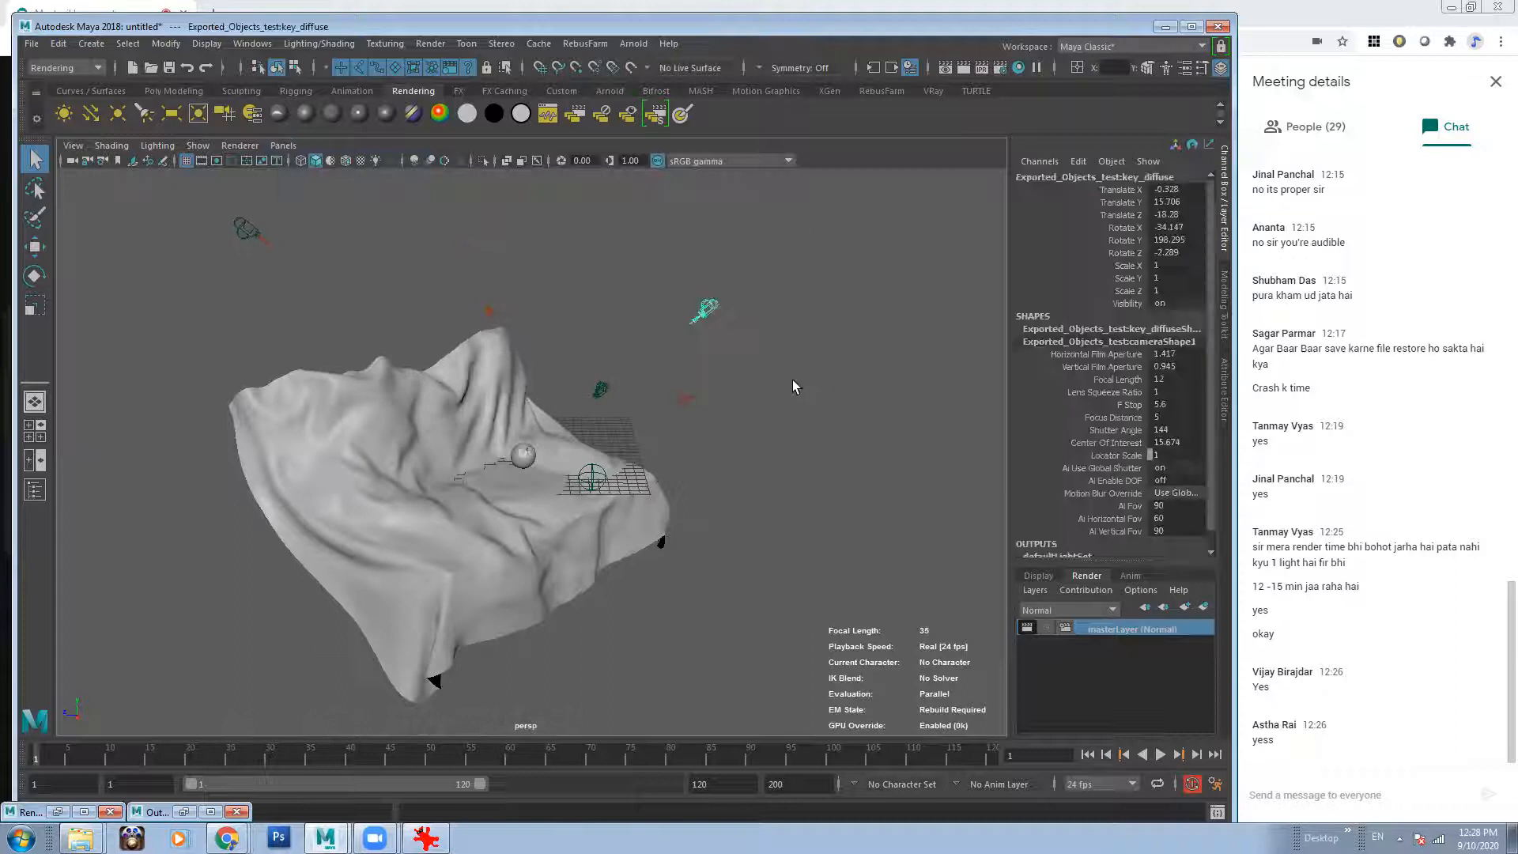
# Examine the imported cloth, orange and lights from several angles and review the imported items in the Outliner.
pyautogui.keyDown('alt'); pyautogui.moveTo(792, 379); pyautogui.dragTo(720, 407); pyautogui.keyUp('alt')
pyautogui.keyDown('alt'); pyautogui.moveTo(720, 407); pyautogui.dragTo(782, 454, button='right'); pyautogui.keyUp('alt')
pyautogui.keyDown('alt'); pyautogui.moveTo(783, 454); pyautogui.dragTo(692, 420); pyautogui.keyUp('alt')
pyautogui.keyDown('alt'); pyautogui.moveTo(693, 421); pyautogui.dragTo(625, 418, button='right'); pyautogui.keyUp('alt')
pyautogui.keyDown('alt'); pyautogui.moveTo(624, 417); pyautogui.dragTo(716, 411); pyautogui.keyUp('alt')
pyautogui.click(251, 45)
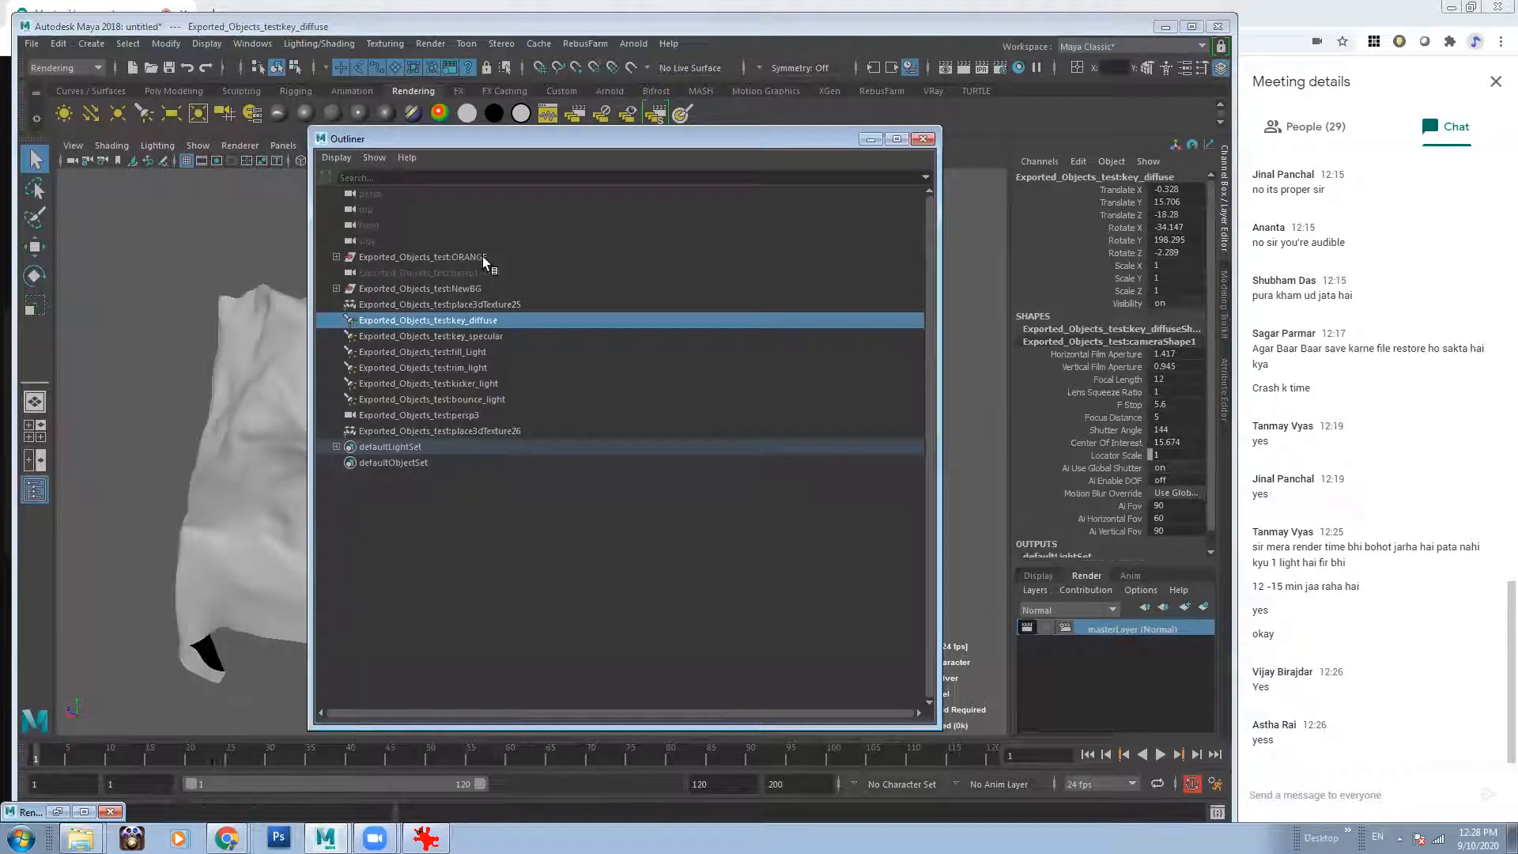
pyautogui.click(922, 140)
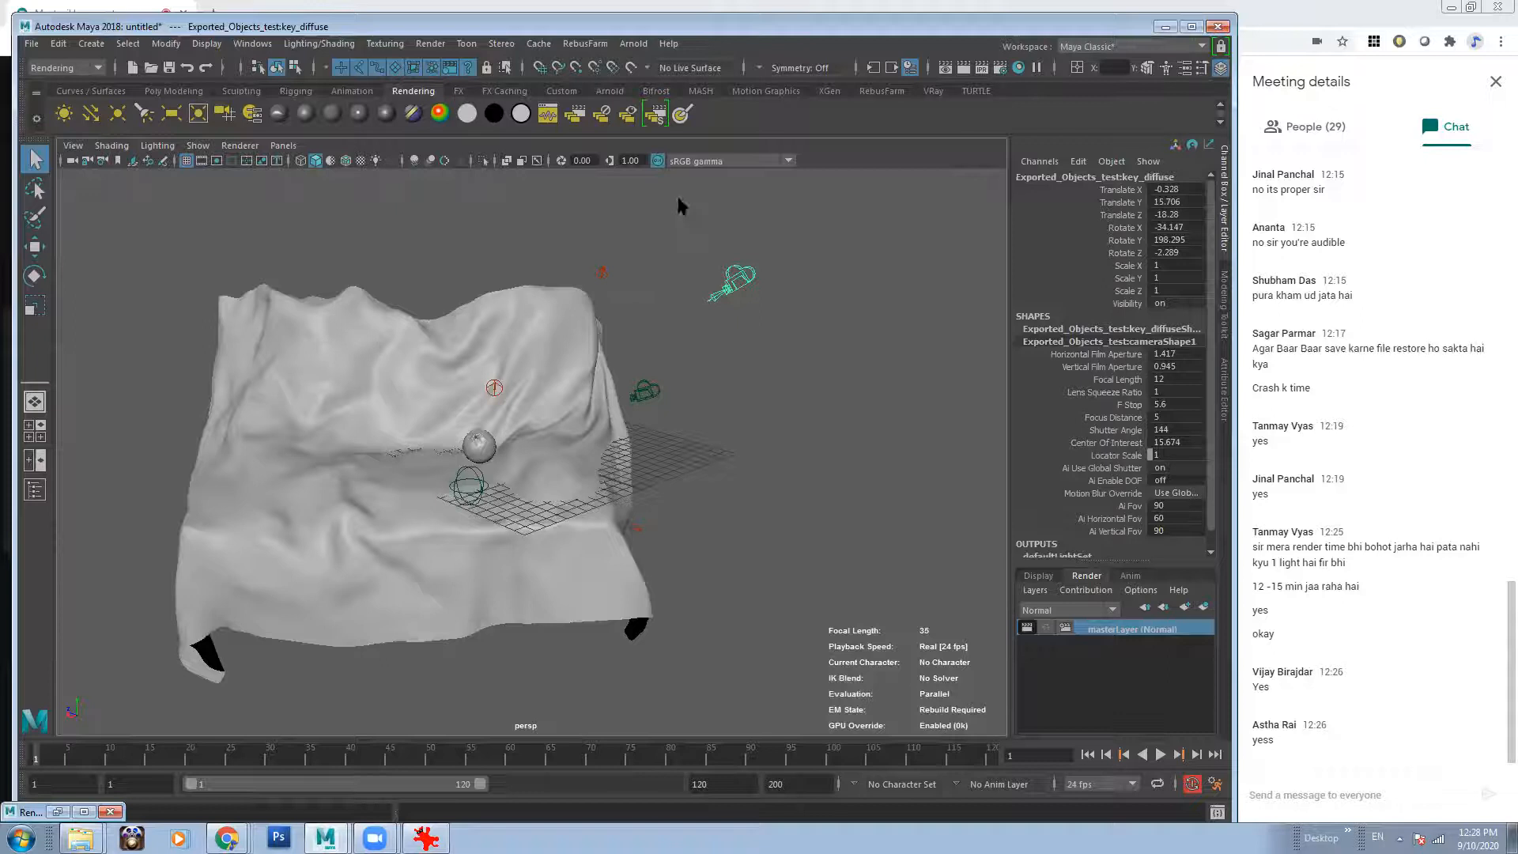
# Select the key diffuse light, the orange and the cloth together, and check the selection in the Outliner.
pyautogui.click(663, 306)
pyautogui.keyDown('alt'); pyautogui.moveTo(662, 305); pyautogui.dragTo(607, 306); pyautogui.keyUp('alt')
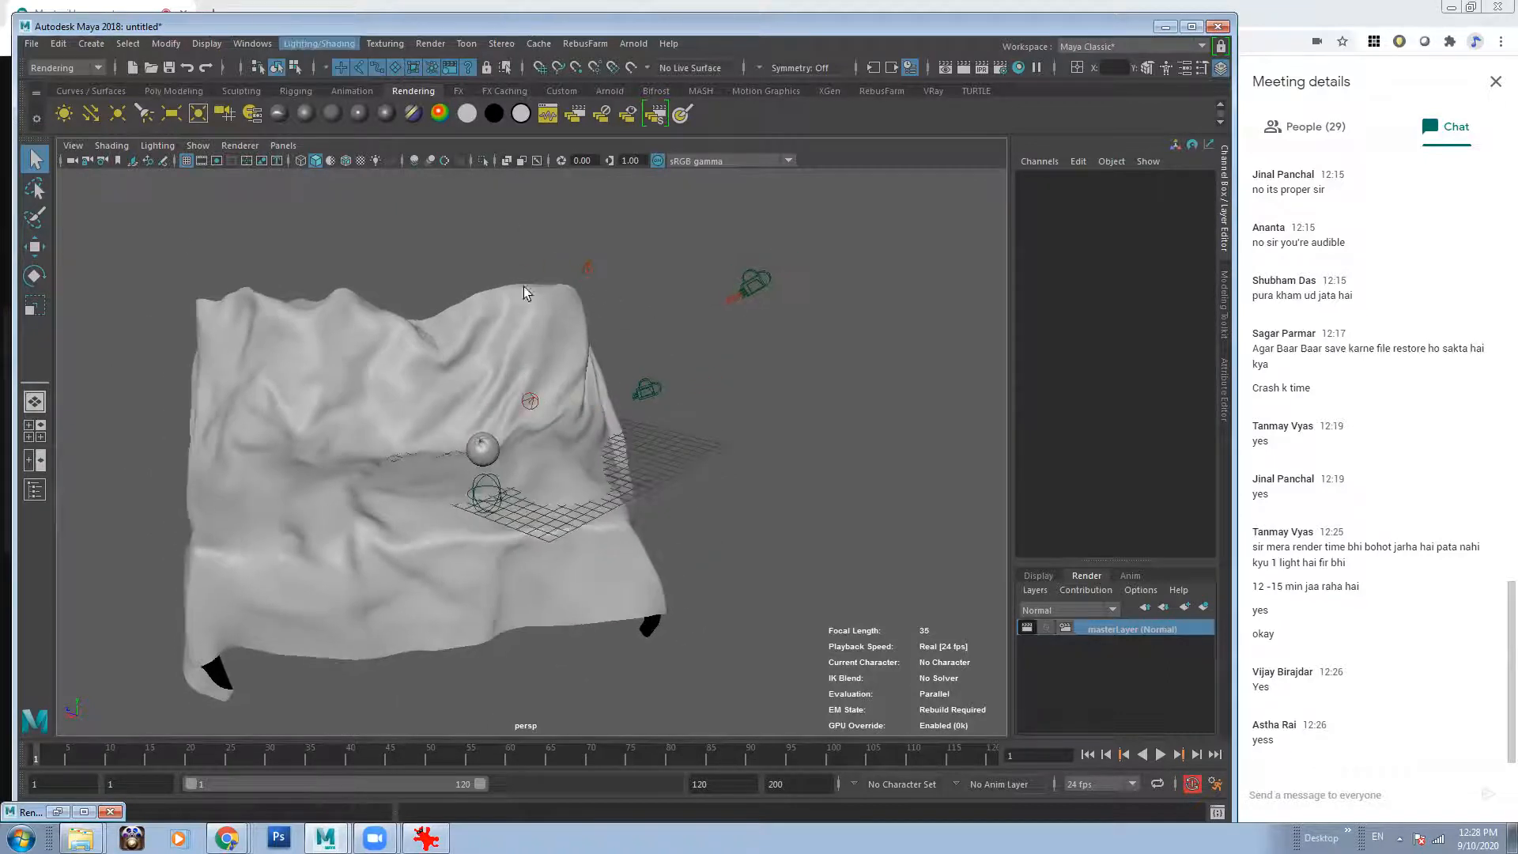
pyautogui.click(755, 281)
pyautogui.keyDown('alt'); pyautogui.moveTo(705, 353); pyautogui.dragTo(543, 381); pyautogui.keyUp('alt')
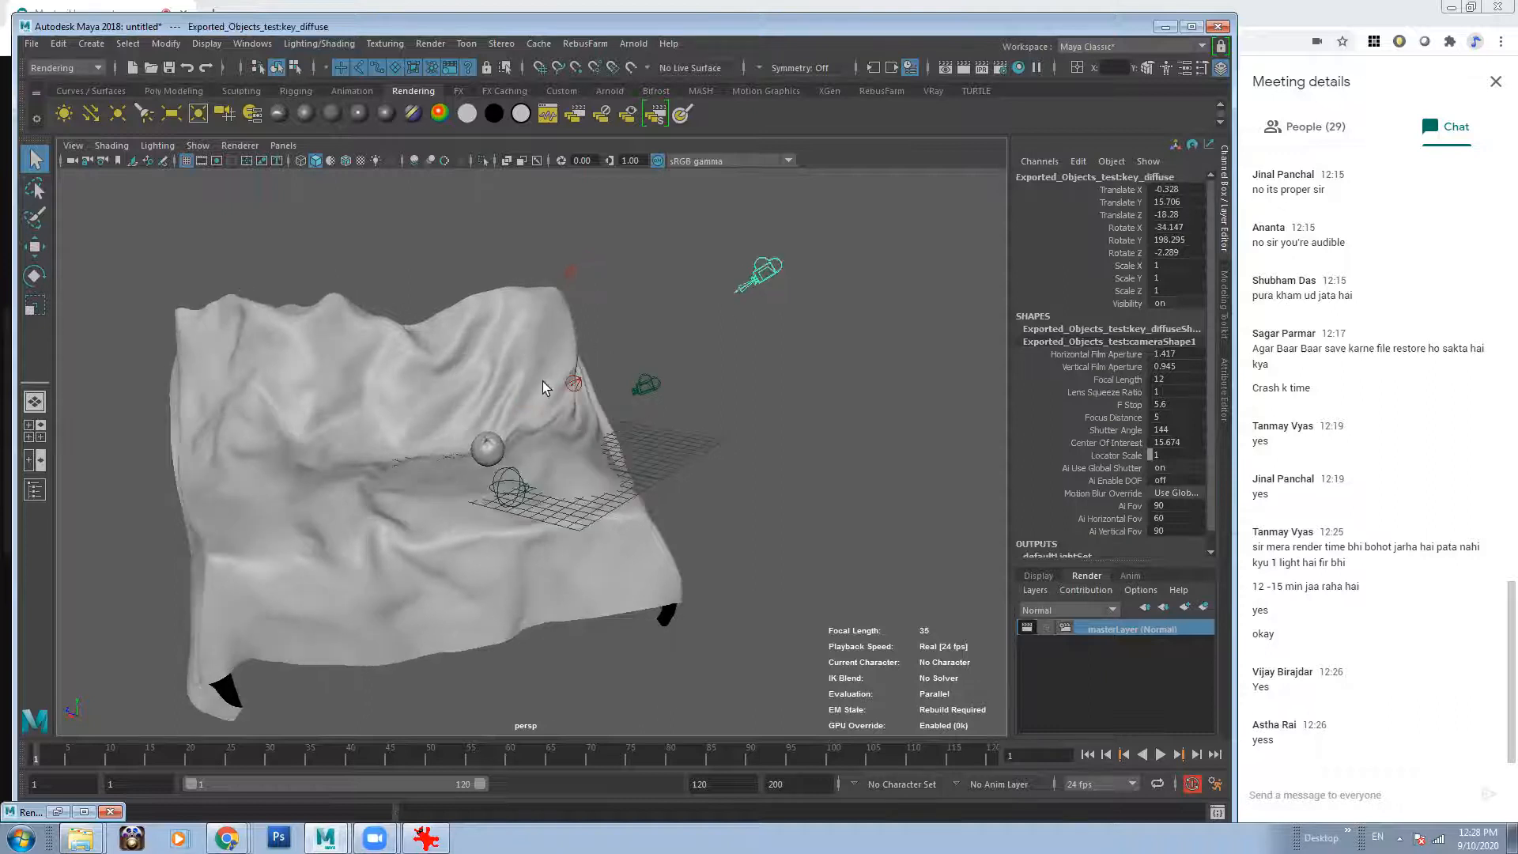
pyautogui.click(497, 446)
pyautogui.keyDown('alt'); pyautogui.moveTo(464, 408); pyautogui.dragTo(614, 481, button='right'); pyautogui.keyUp('alt')
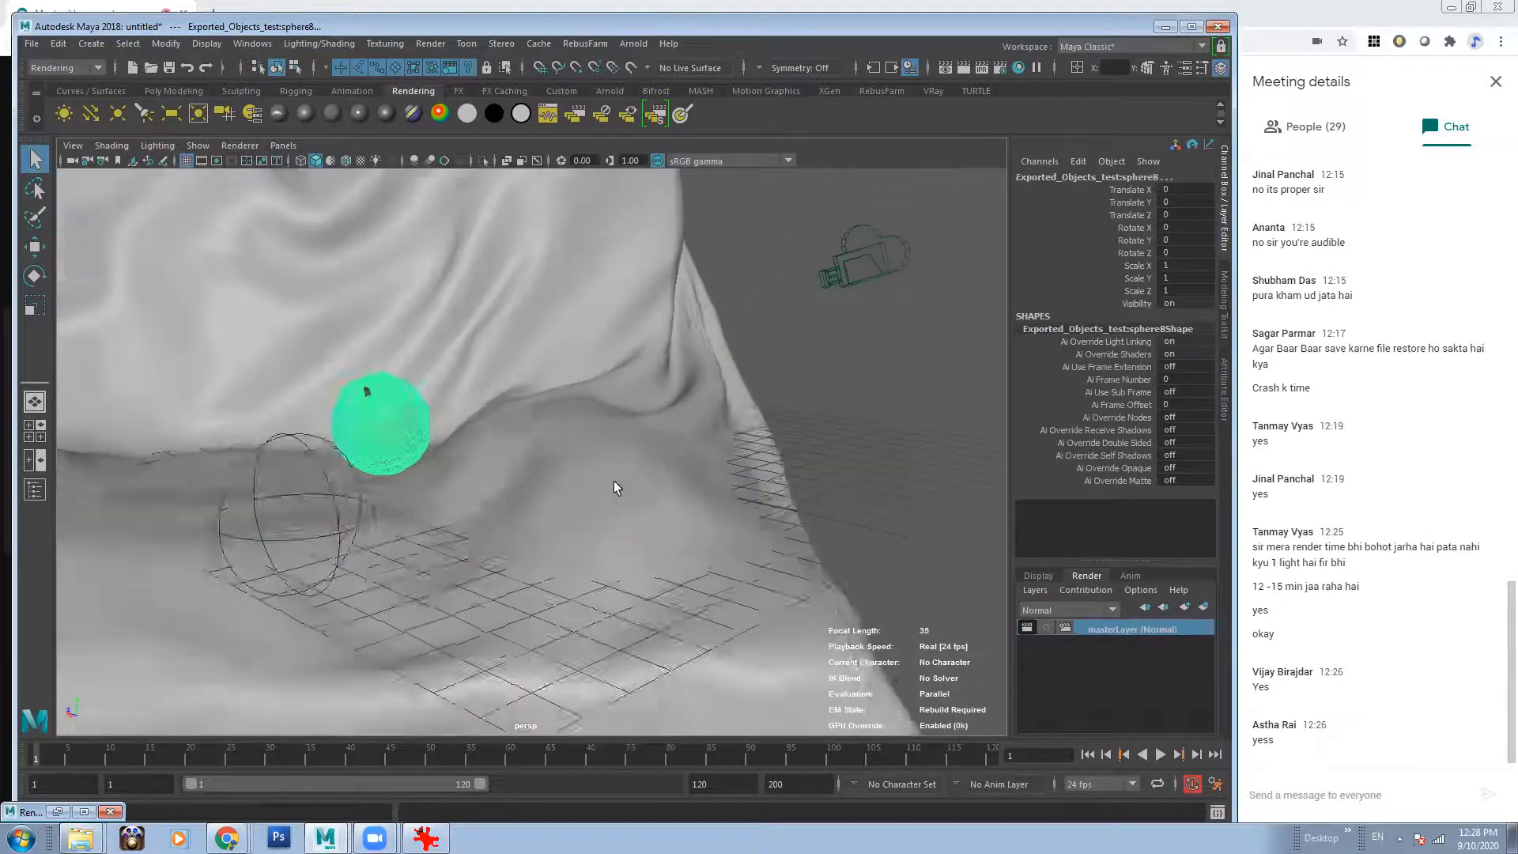
pyautogui.click(344, 379)
pyautogui.press('f')
pyautogui.keyDown('alt'); pyautogui.moveTo(560, 338); pyautogui.dragTo(637, 459); pyautogui.keyUp('alt')
pyautogui.keyDown('alt'); pyautogui.moveTo(637, 459); pyautogui.dragTo(846, 182, button='right'); pyautogui.keyUp('alt')
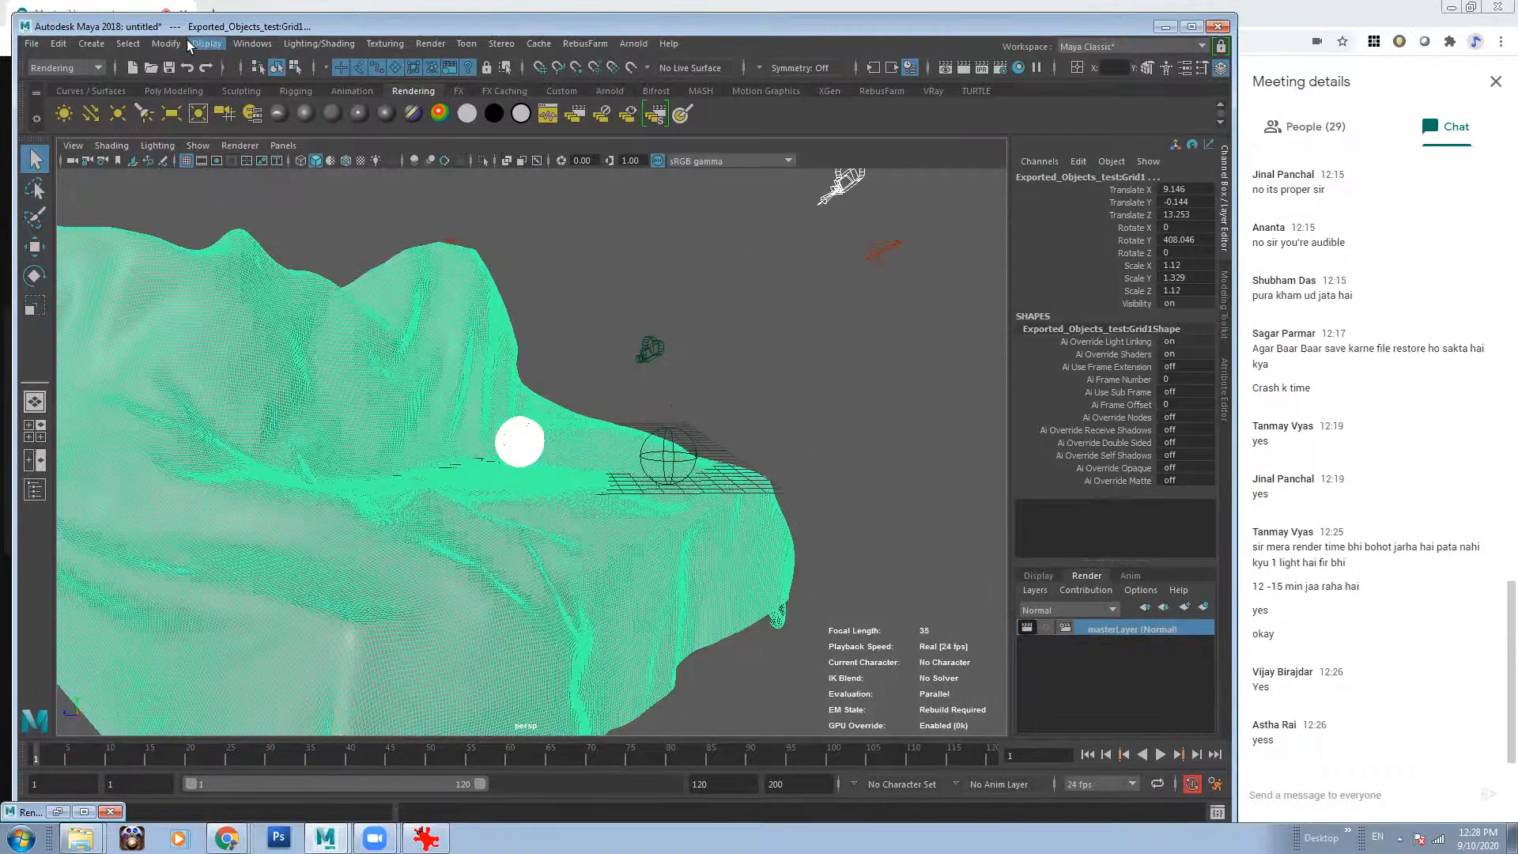
pyautogui.click(267, 48)
pyautogui.click(289, 216)
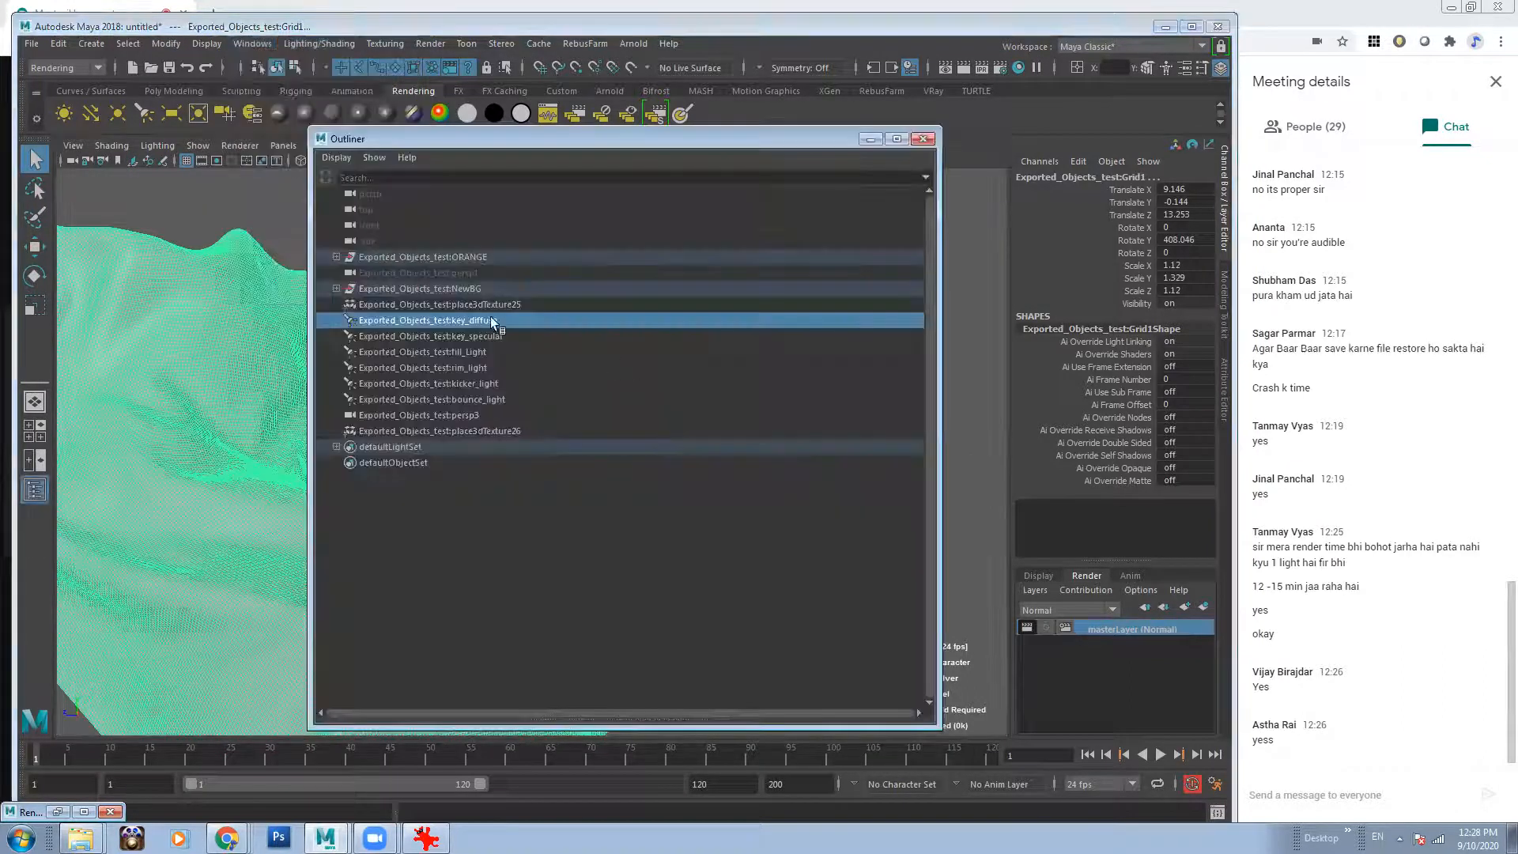
pyautogui.click(870, 140)
# Create a render layer from the selected light, orange and cloth, and rename it Key_Diffuse_2.
pyautogui.click(1204, 607)
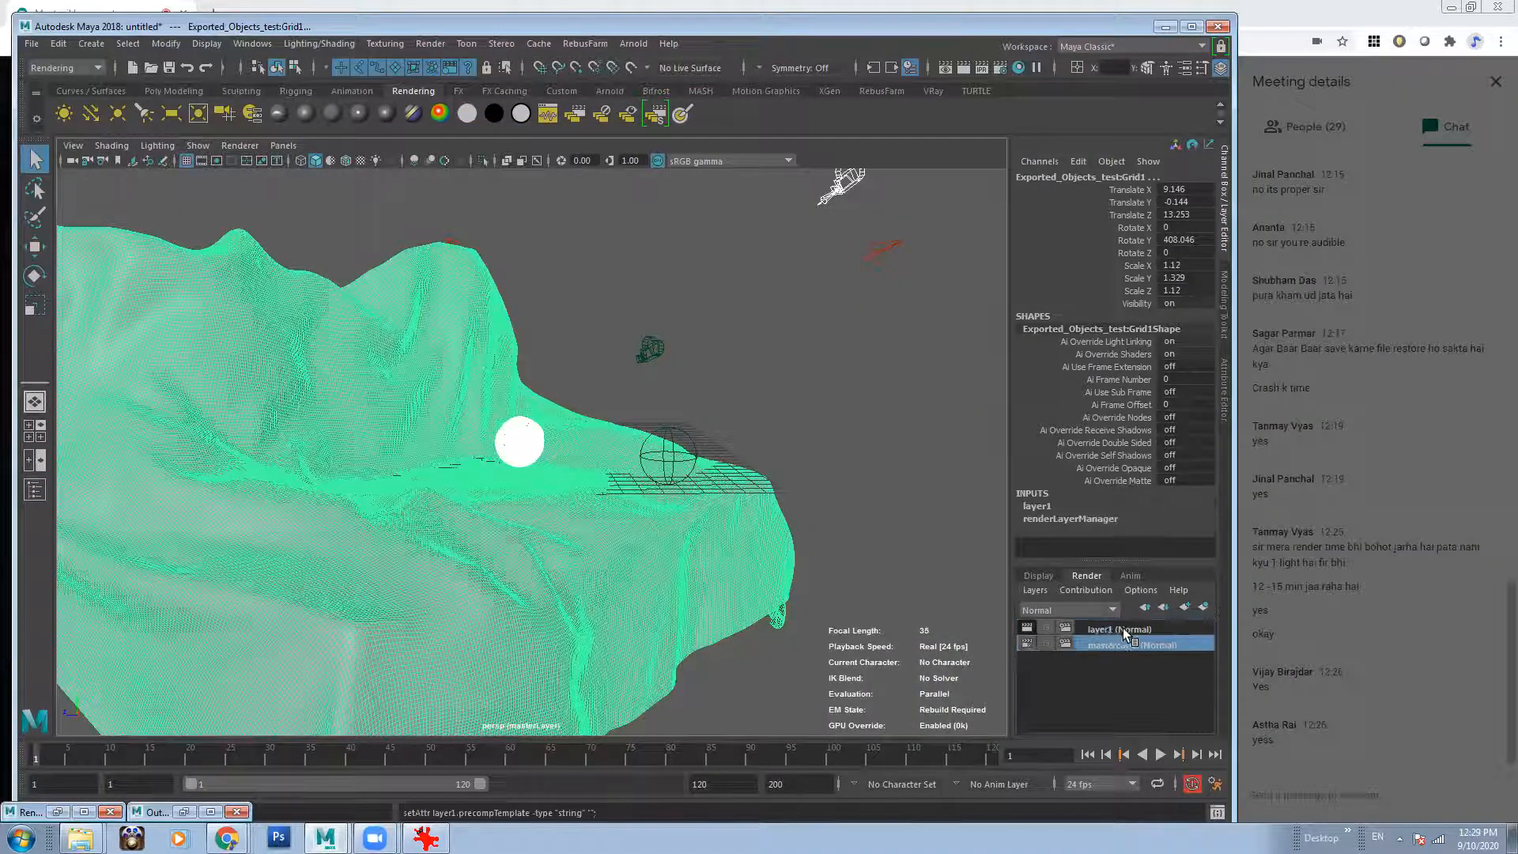
pyautogui.click(1124, 630)
pyautogui.doubleClick(1130, 630)
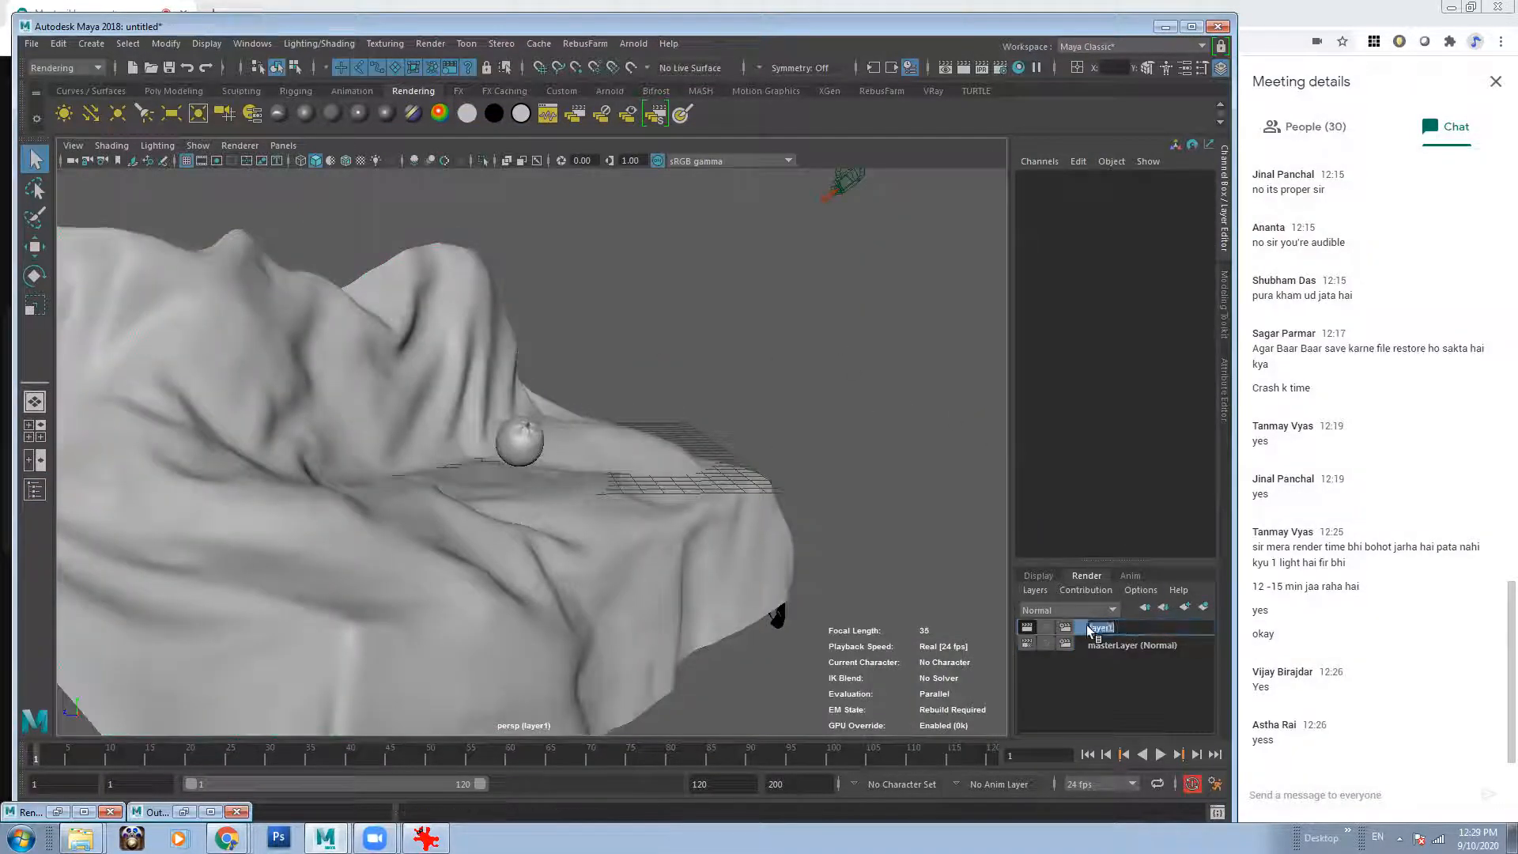
pyautogui.write('Ke')
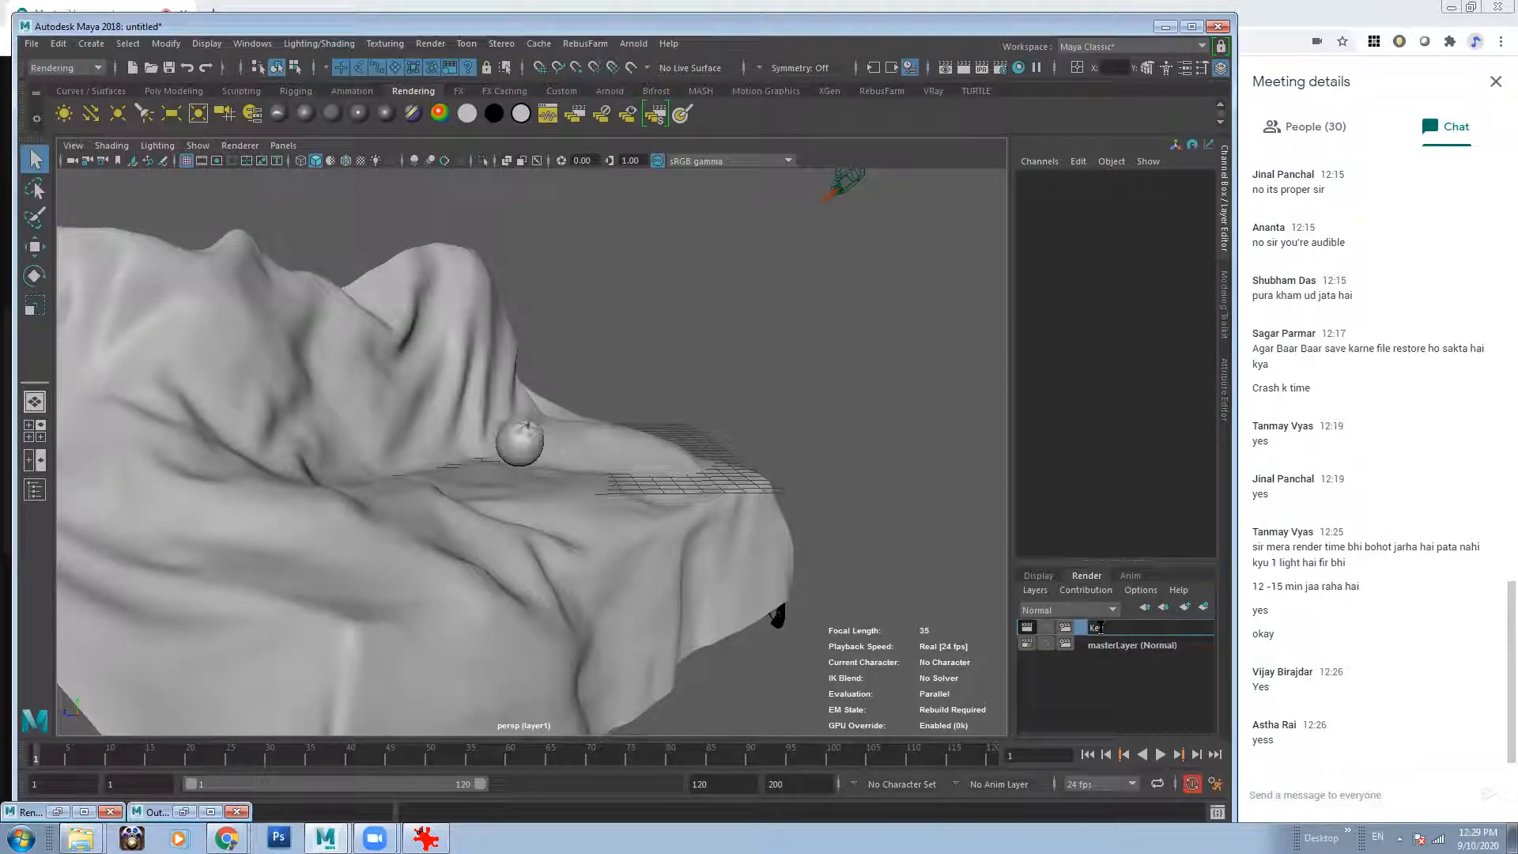
pyautogui.write('y_Diffuse_2')
pyautogui.press('Return')
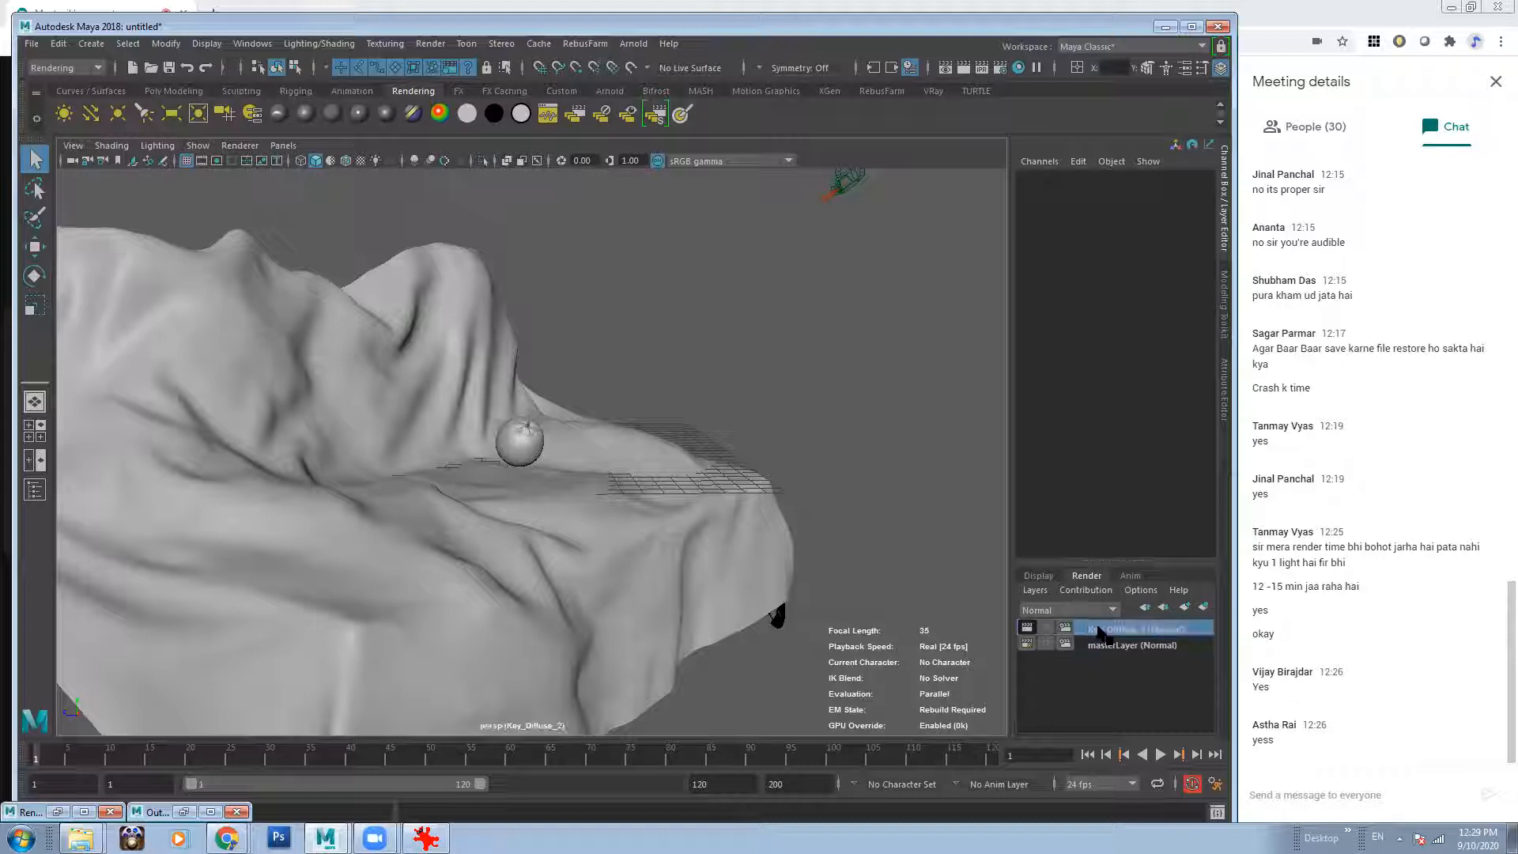
# Examine the Key_Diffuse_2 layer through the persp camera and review the scene's contents in the Outliner.
pyautogui.keyDown('alt'); pyautogui.moveTo(846, 419); pyautogui.dragTo(696, 399); pyautogui.keyUp('alt')
pyautogui.click(283, 146)
pyautogui.moveTo(332, 162)
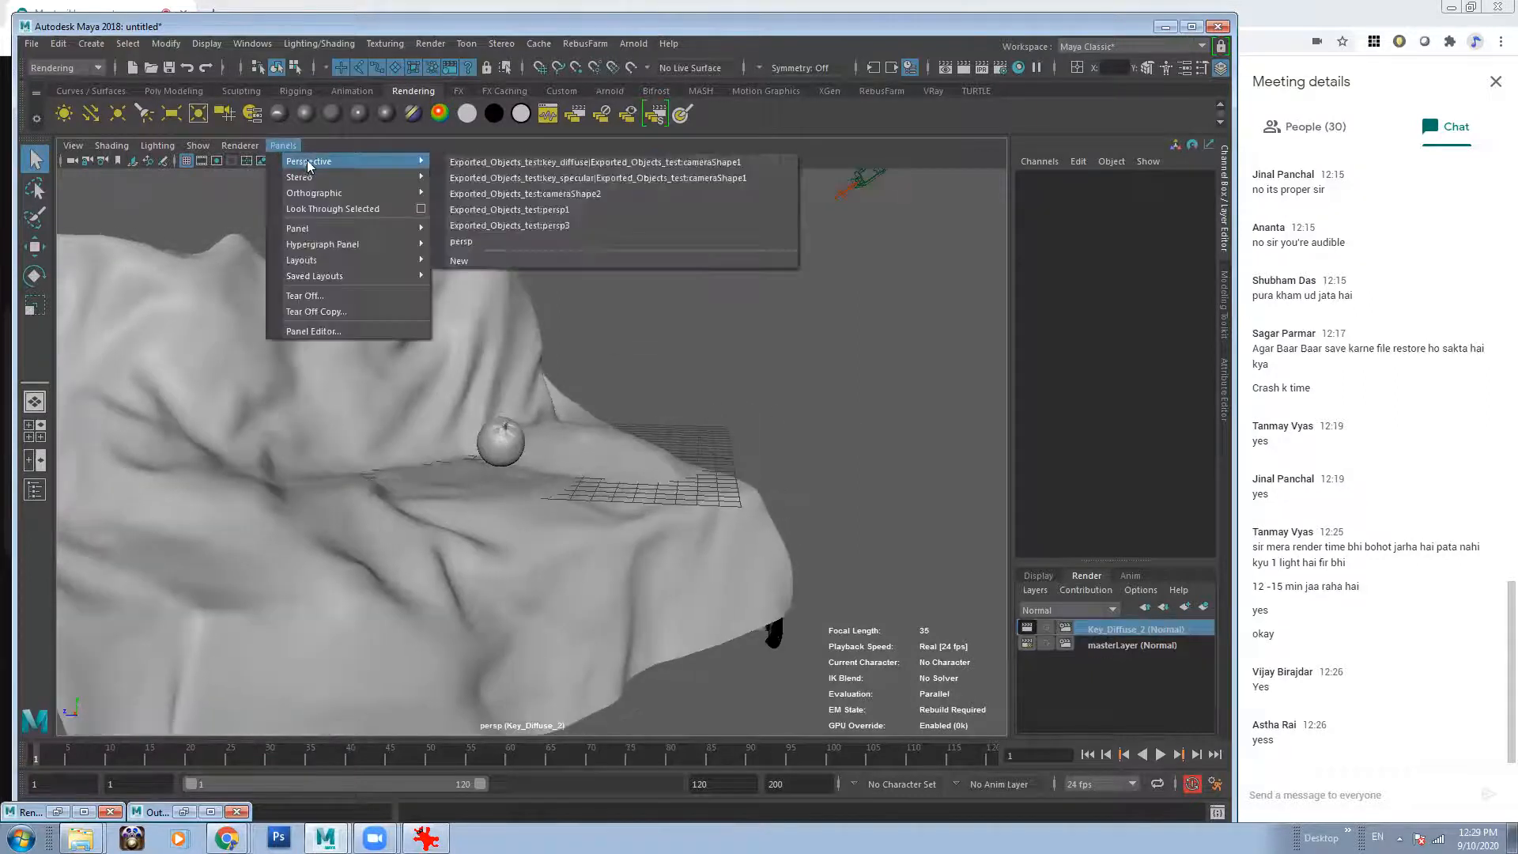
pyautogui.click(495, 239)
pyautogui.click(291, 148)
pyautogui.click(781, 487)
pyautogui.keyDown('alt'); pyautogui.moveTo(797, 400); pyautogui.dragTo(724, 415); pyautogui.keyUp('alt')
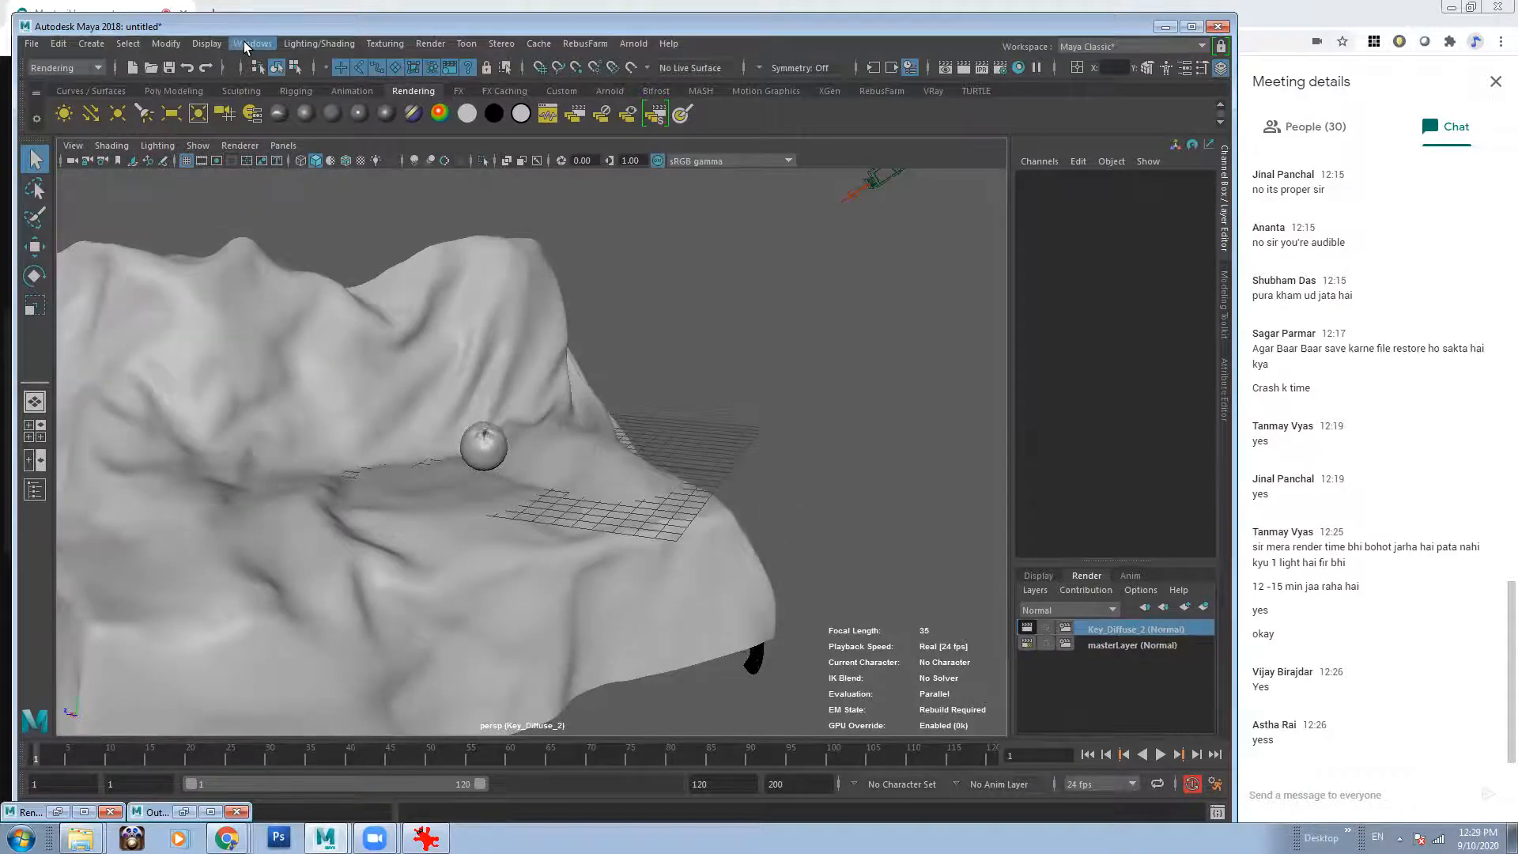
pyautogui.click(245, 45)
pyautogui.moveTo(311, 165)
pyautogui.click(296, 212)
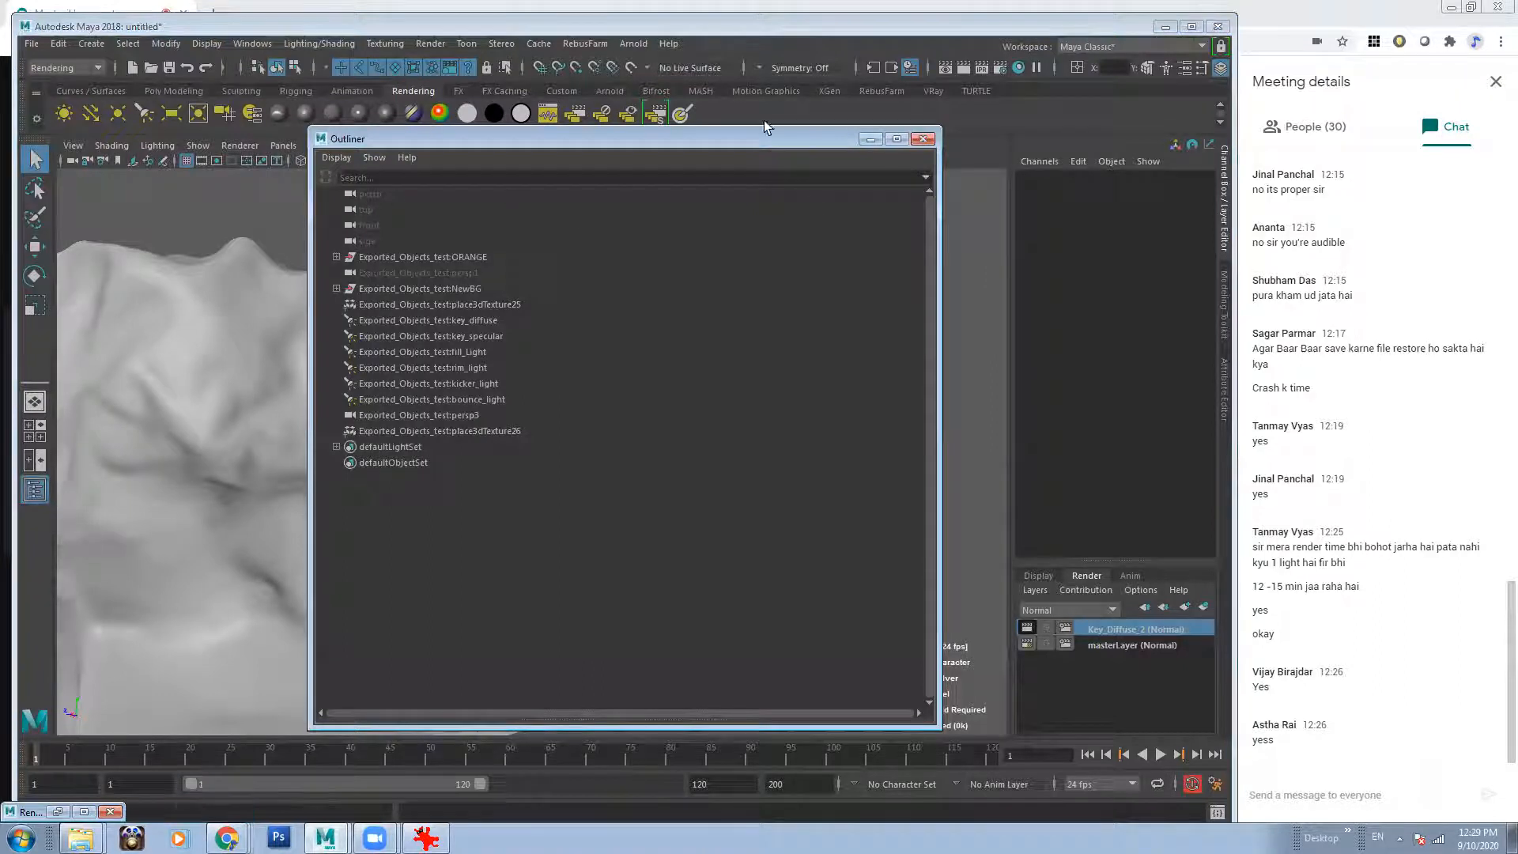
pyautogui.click(870, 139)
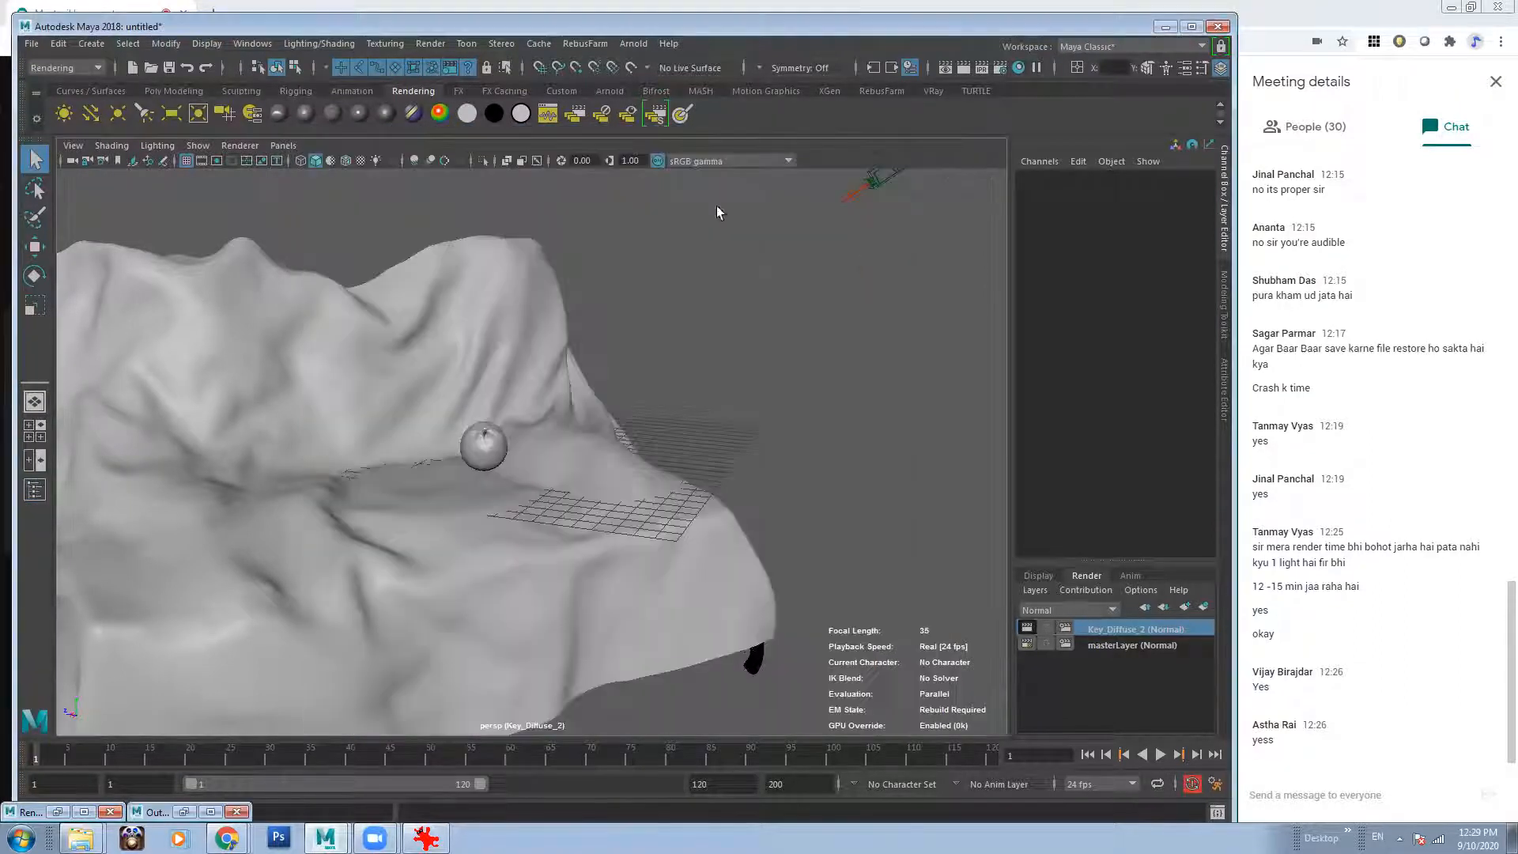
# Reopen the recent scene Maya_Lighting_Orange prac 2 passes.mb without saving the untitled scene.
pyautogui.click(31, 43)
pyautogui.moveTo(131, 578)
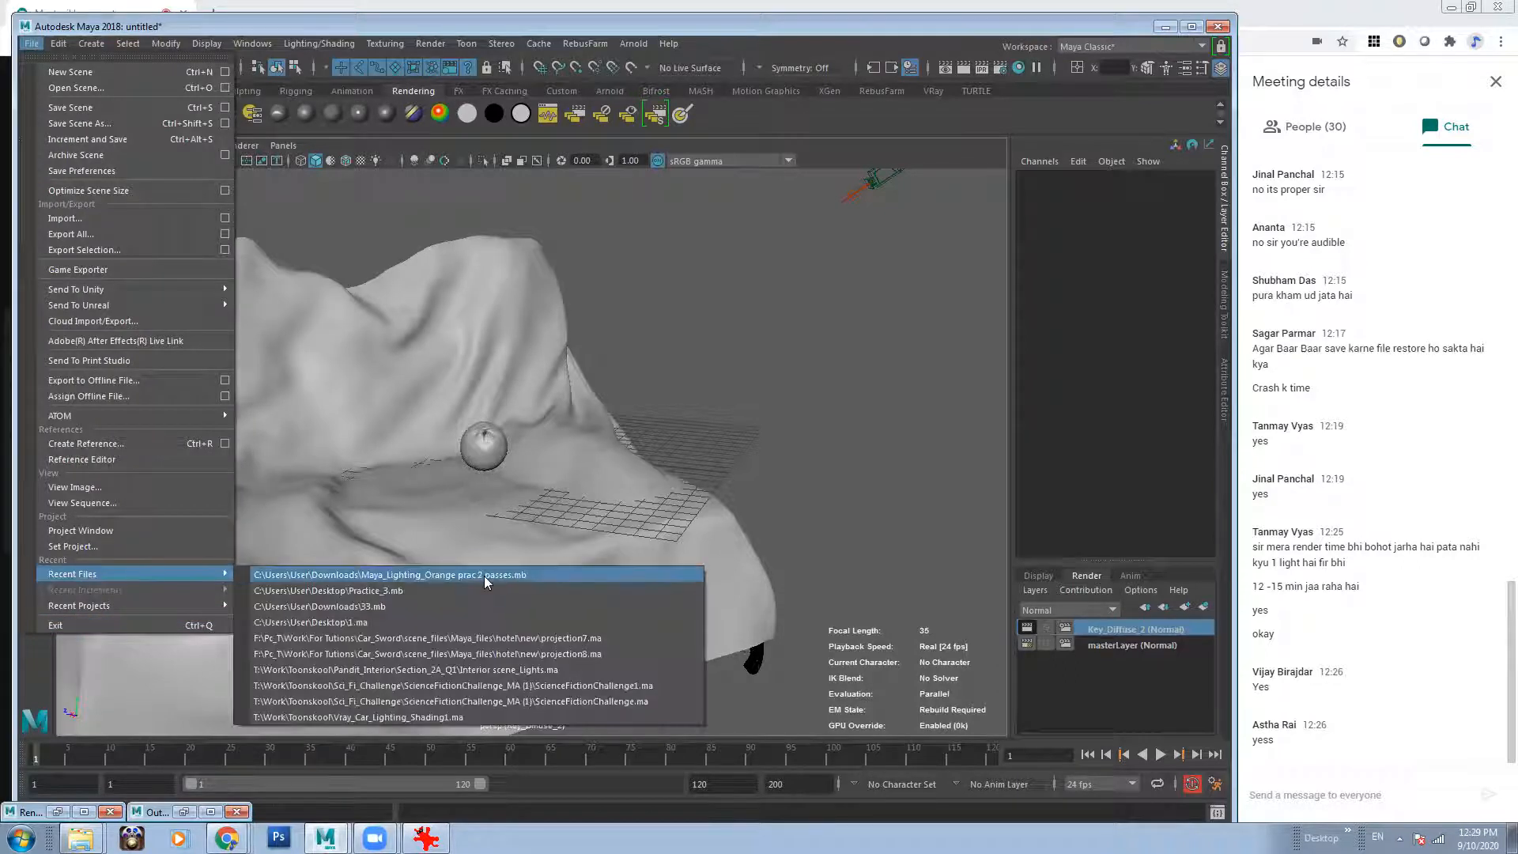
pyautogui.click(483, 576)
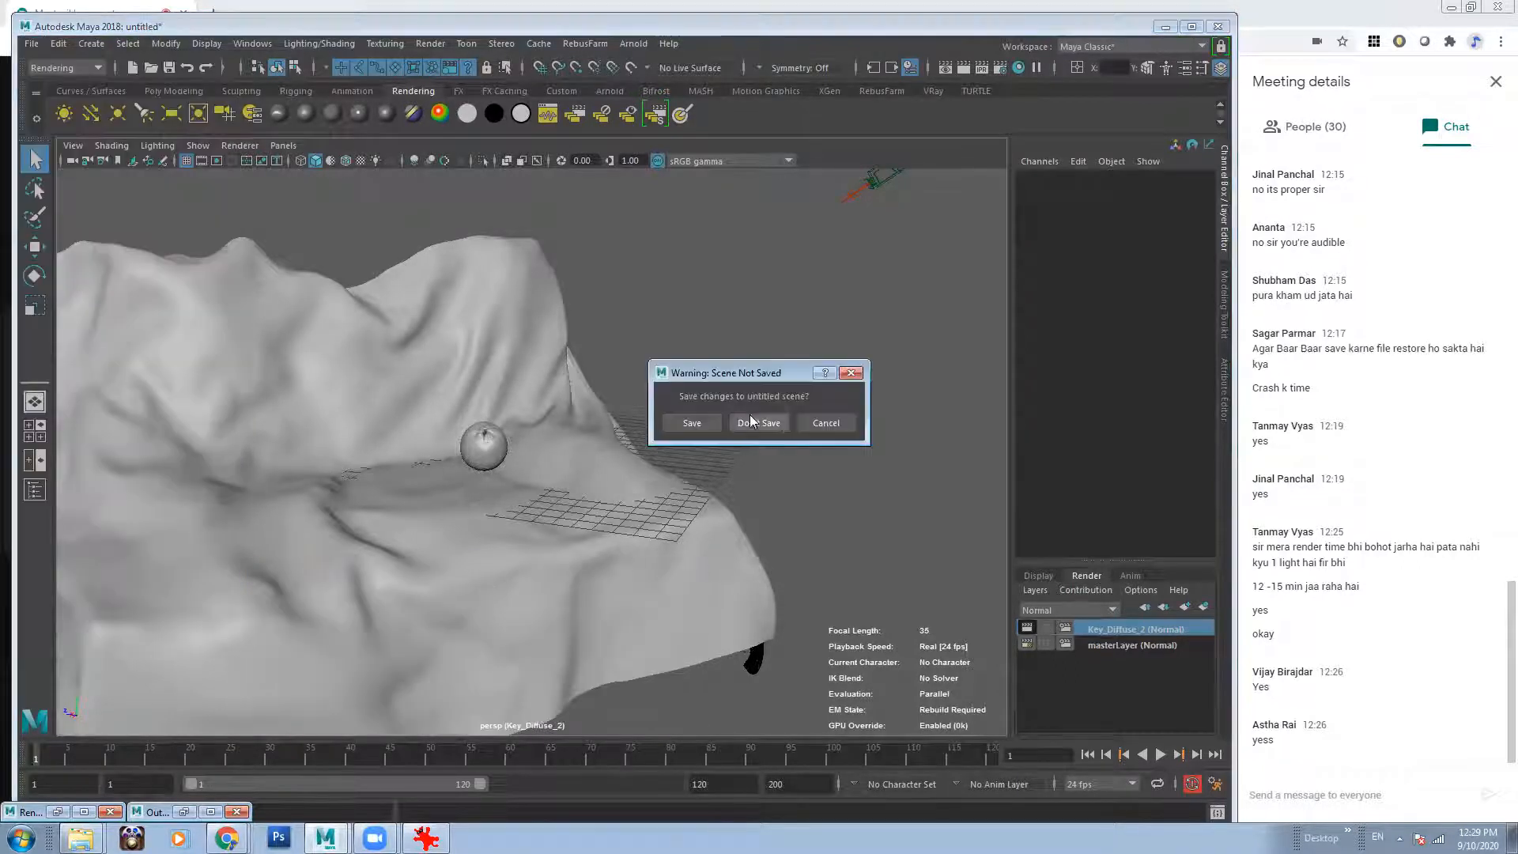
pyautogui.click(759, 466)
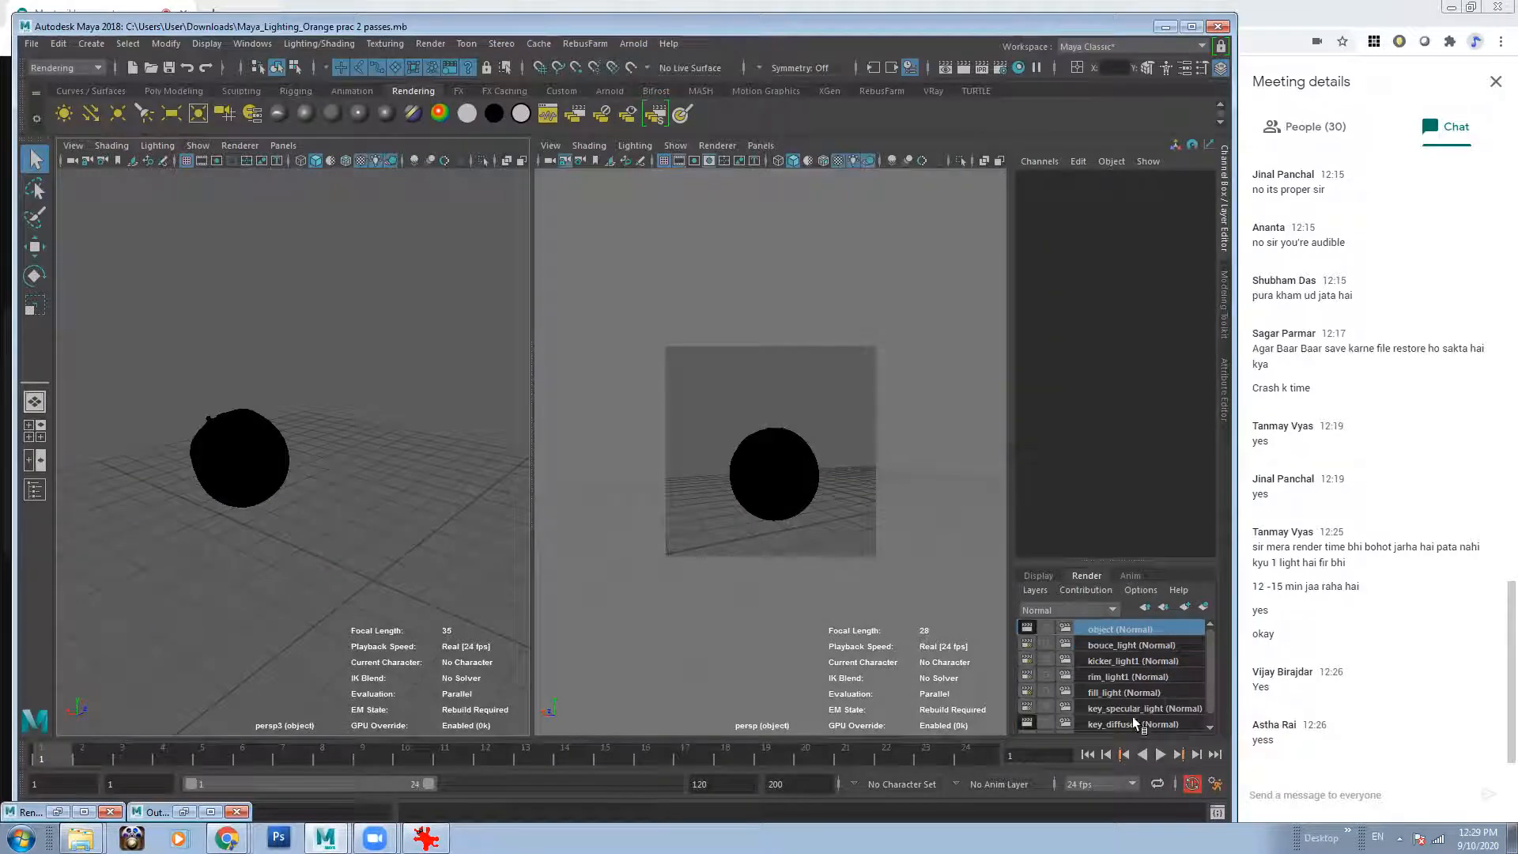
# Check the key_diffuse1 render layer and make masterLayer the active layer.
pyautogui.click(1148, 723)
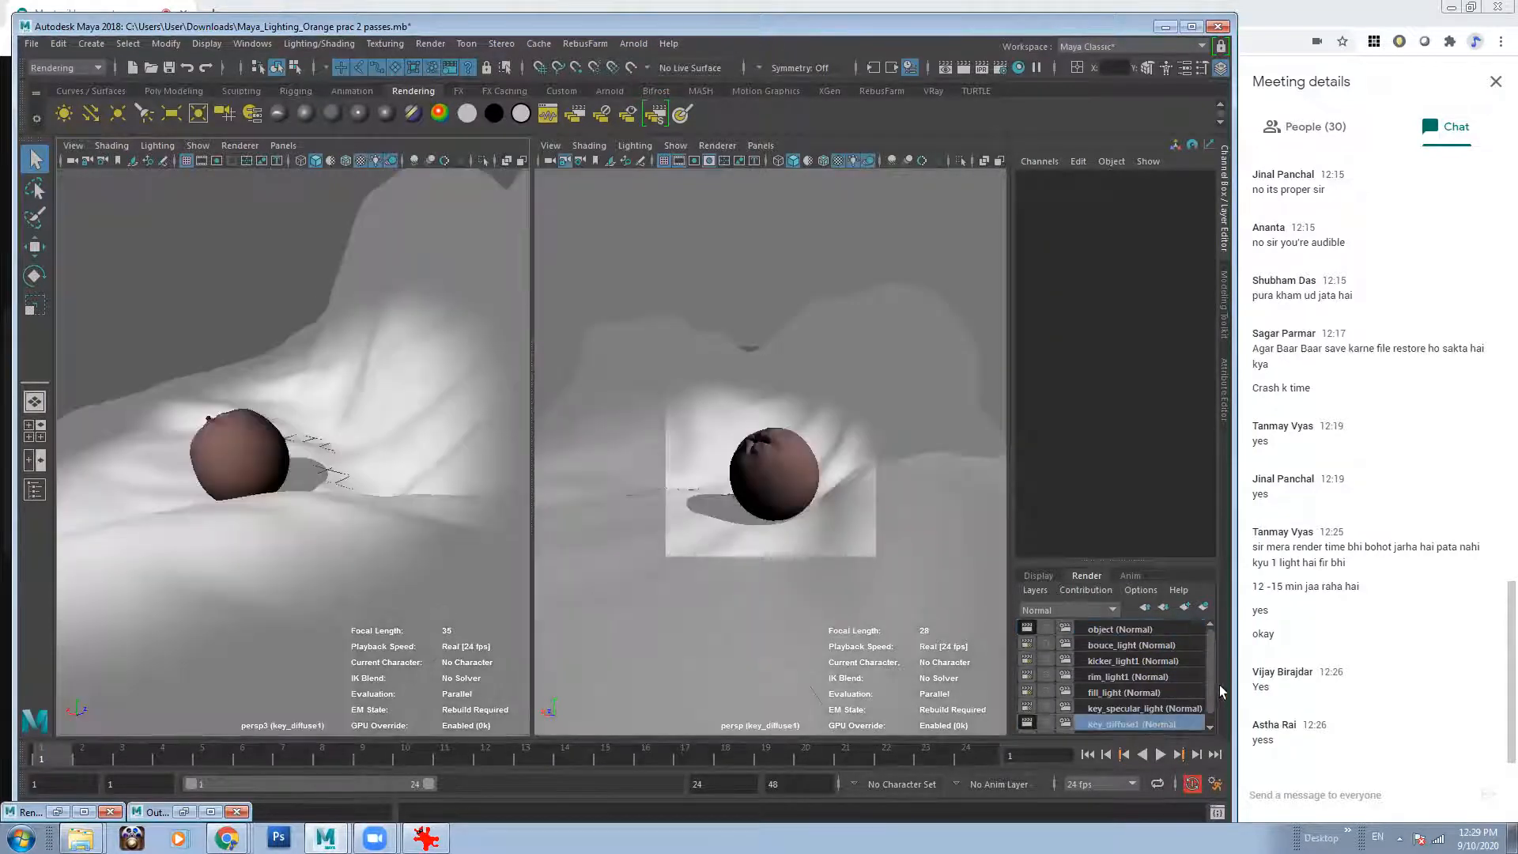
pyautogui.scroll(-1, 1201, 716)
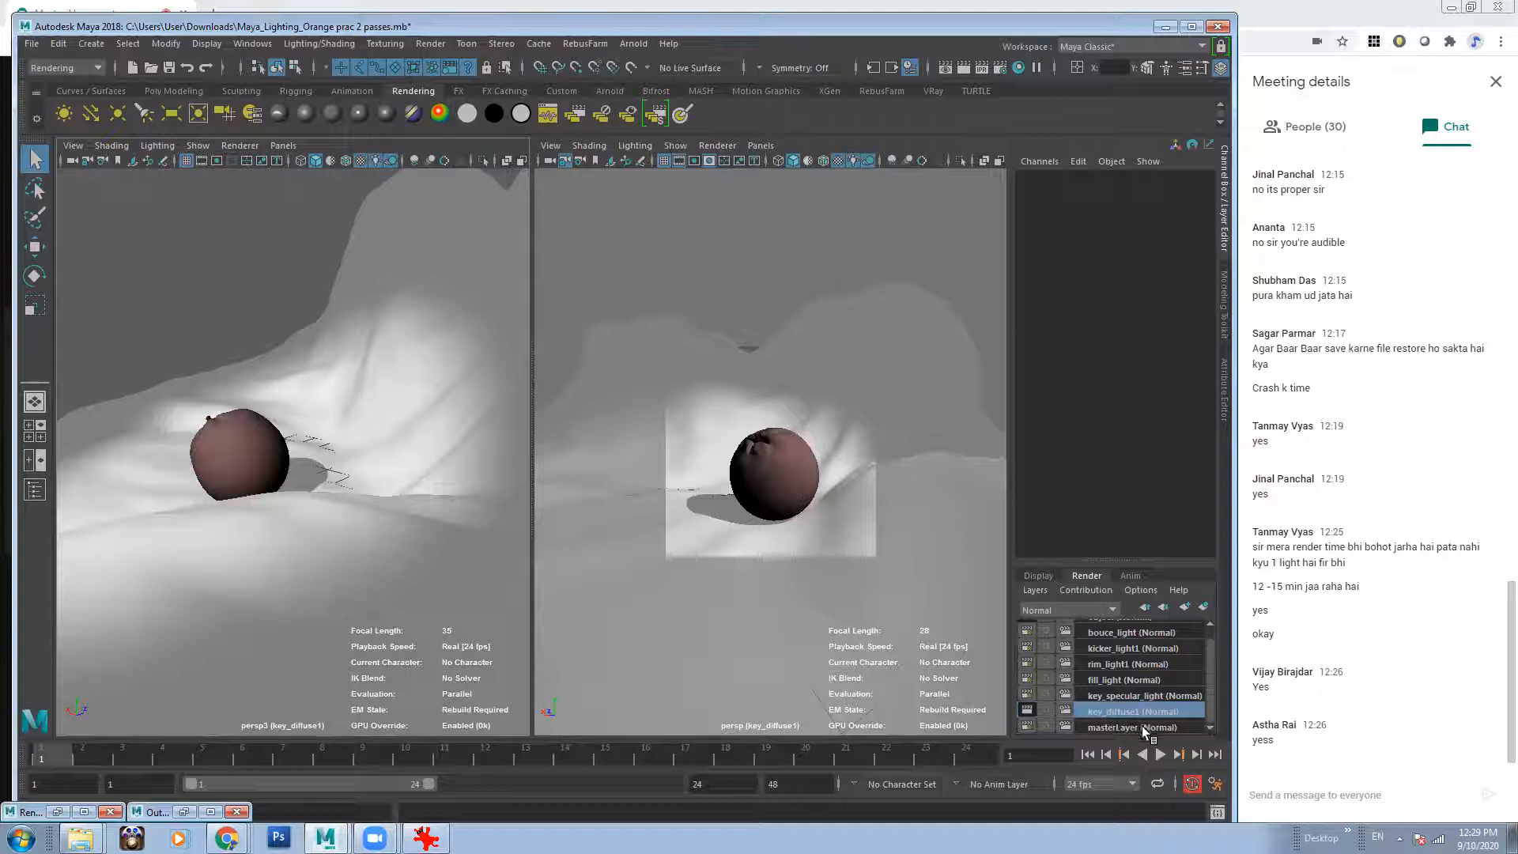
pyautogui.click(1139, 726)
pyautogui.keyDown('alt'); pyautogui.moveTo(227, 451); pyautogui.dragTo(429, 480); pyautogui.keyUp('alt')
# Delete the ORANGE and NewBG groups from the scene through the Outliner.
pyautogui.click(253, 44)
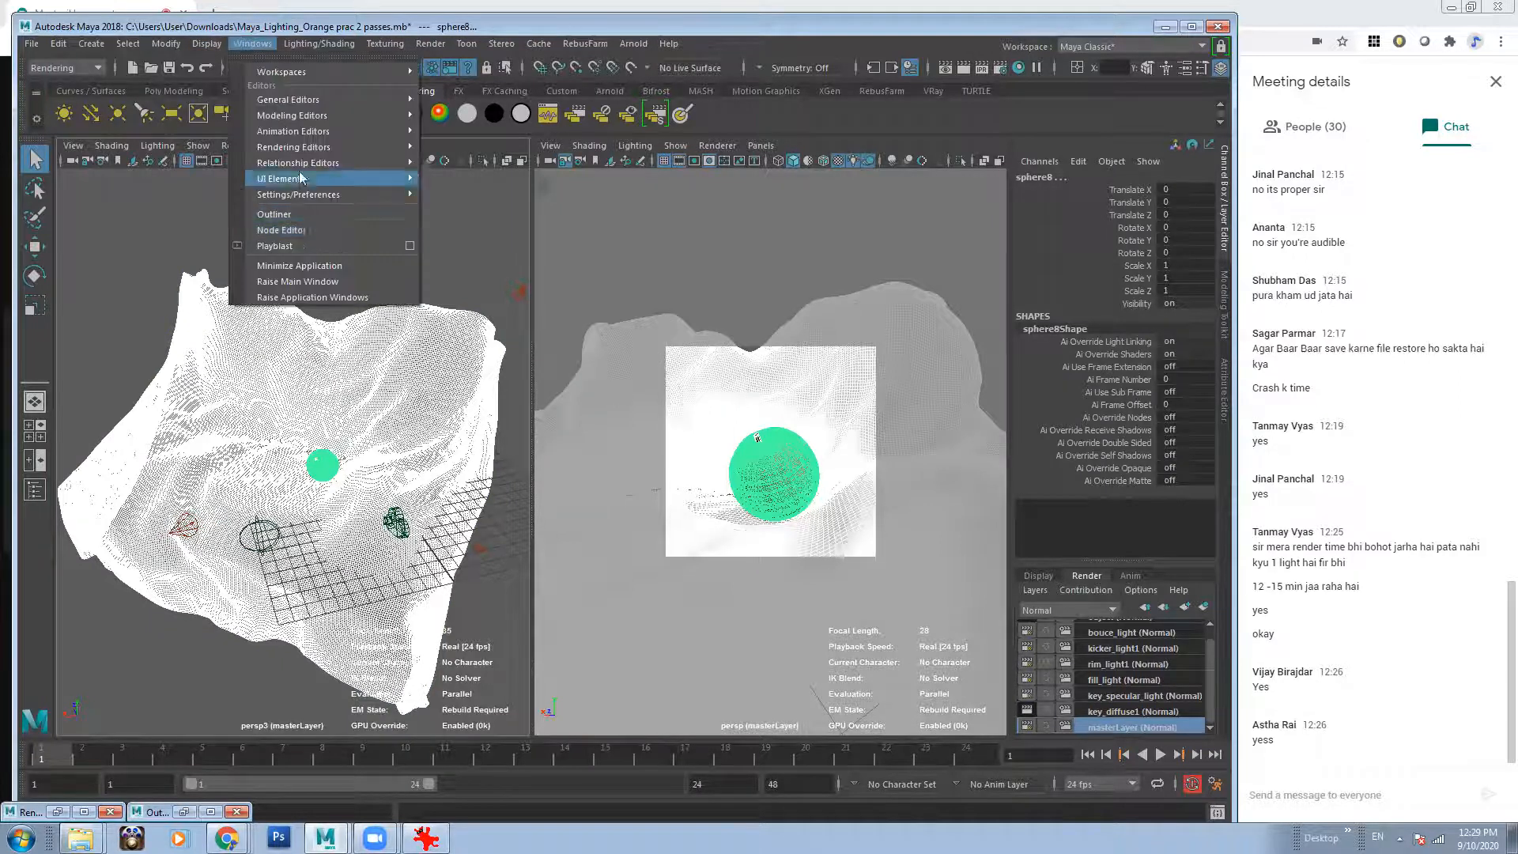
pyautogui.click(302, 218)
pyautogui.click(372, 258)
pyautogui.keyDown('ctrl'); pyautogui.click(378, 290); pyautogui.keyUp('ctrl')
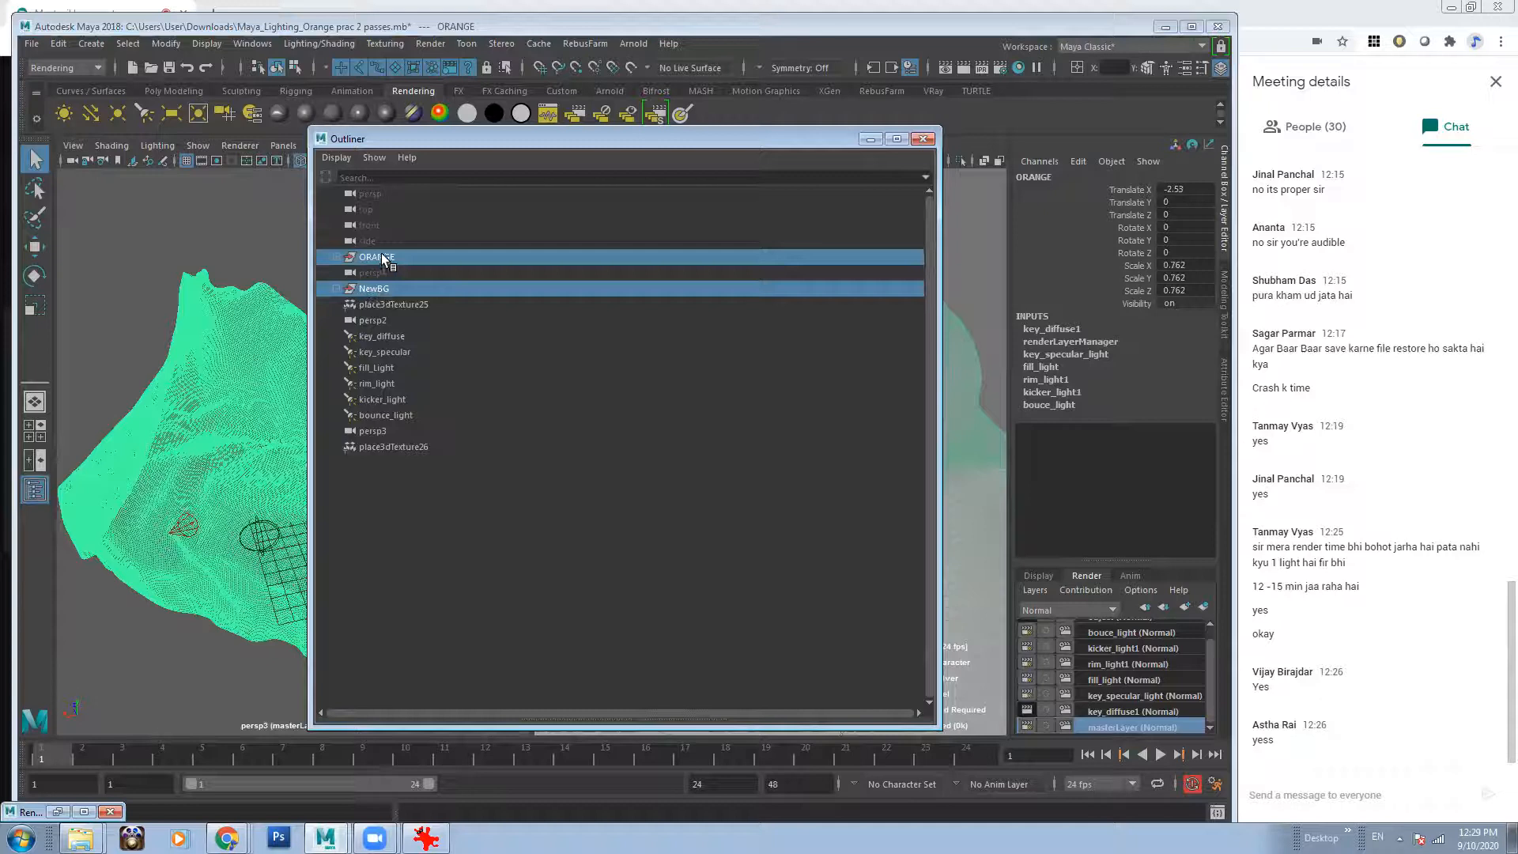
pyautogui.press('Delete')
# Delete all six lights from key_diffuse to bounce_light through the Outliner, and minimize it.
pyautogui.click(382, 305)
pyautogui.keyDown('shift'); pyautogui.click(379, 385); pyautogui.keyUp('shift')
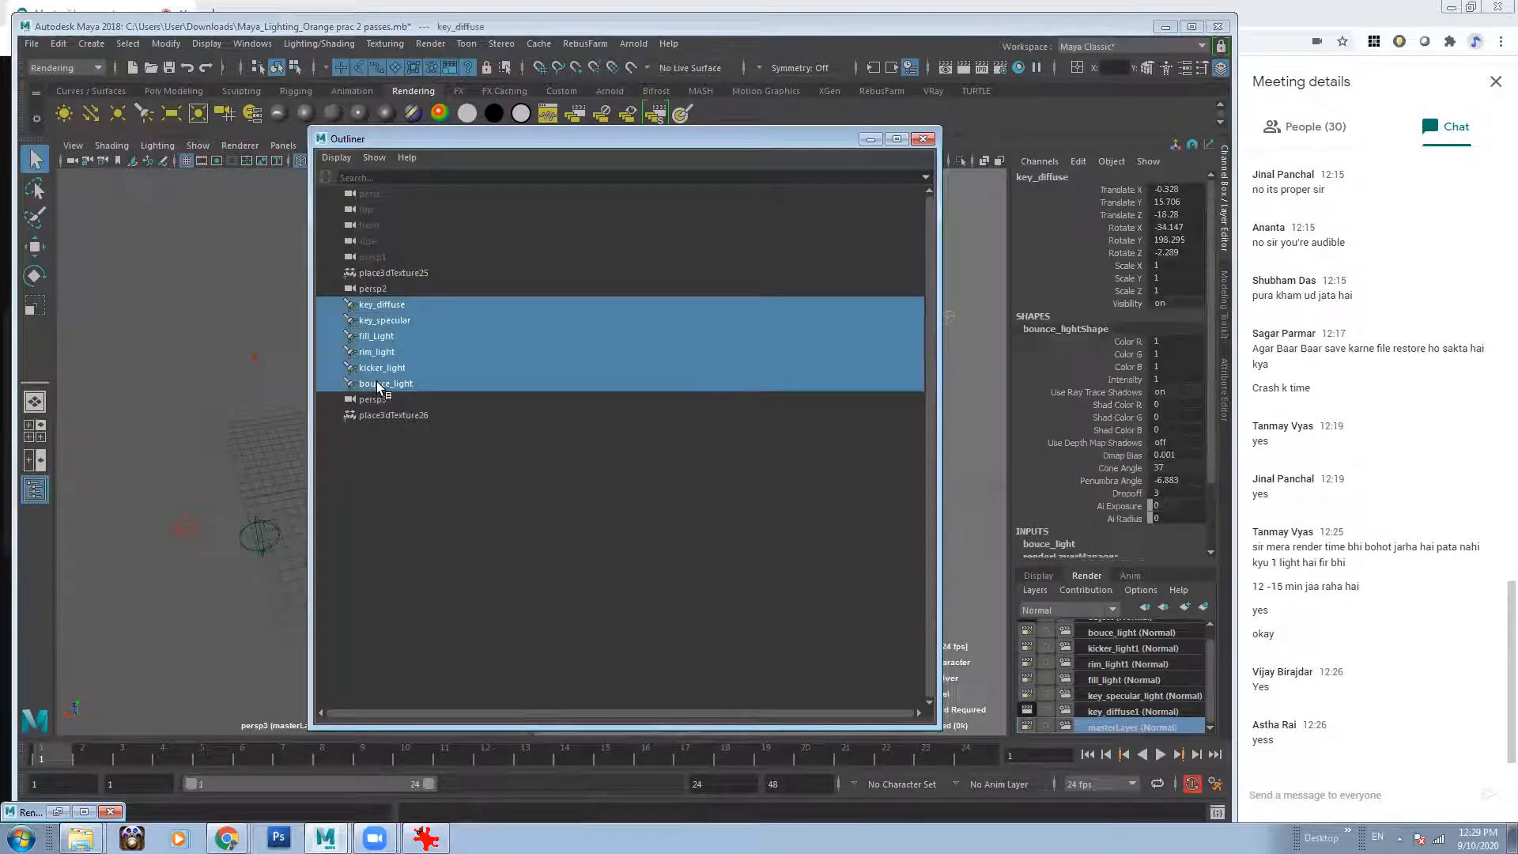
pyautogui.press('Delete')
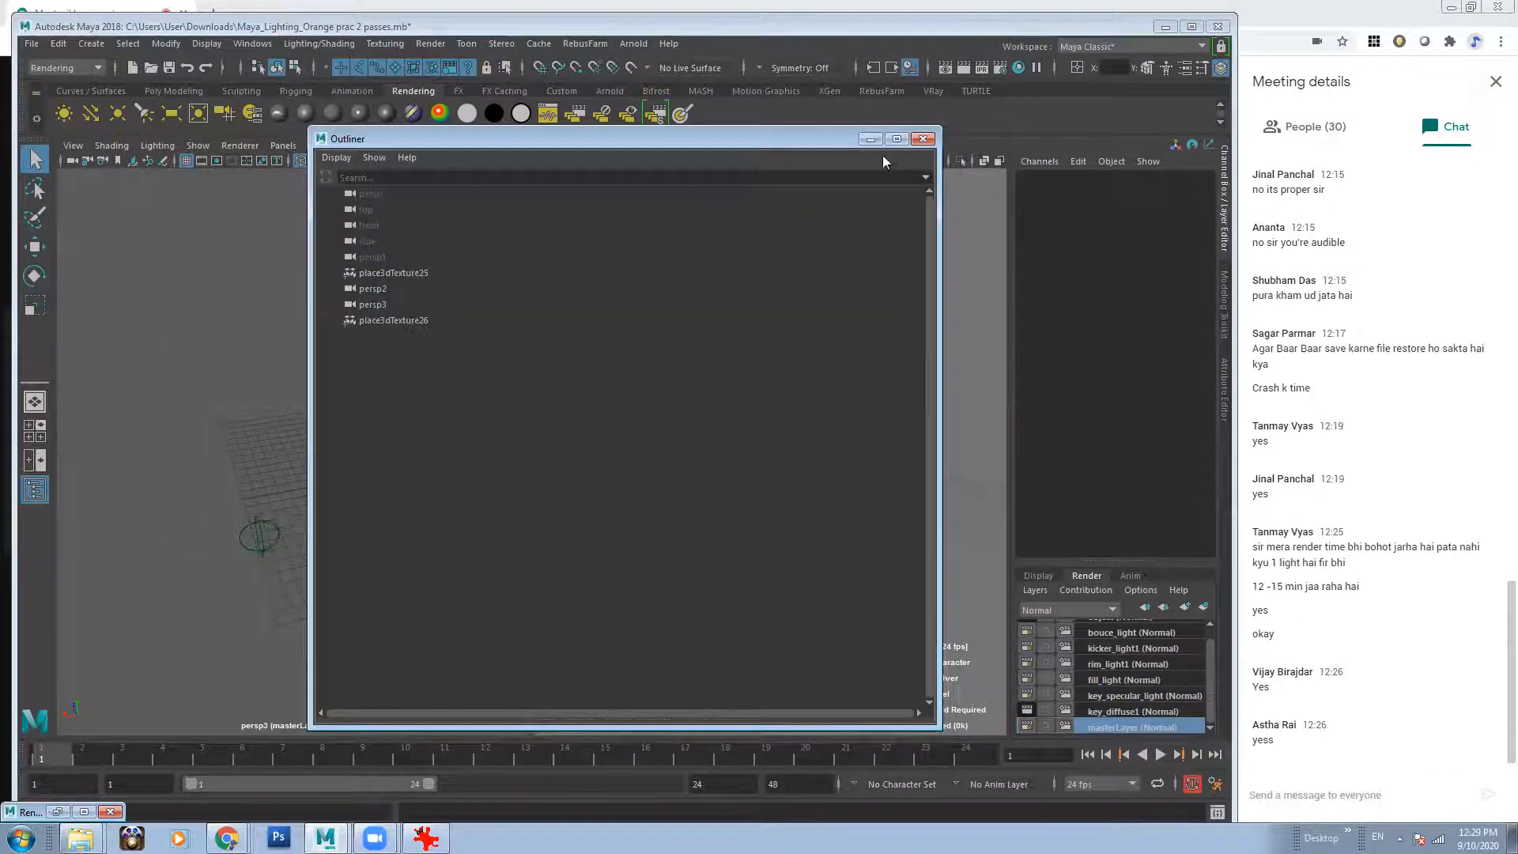
pyautogui.click(869, 140)
# Import Exported_Objects_test.mb from the Downloads folder into the emptied scene and compare the key_diffuse1 layer with masterLayer.
pyautogui.keyDown('alt'); pyautogui.moveTo(234, 350); pyautogui.dragTo(349, 434); pyautogui.keyUp('alt')
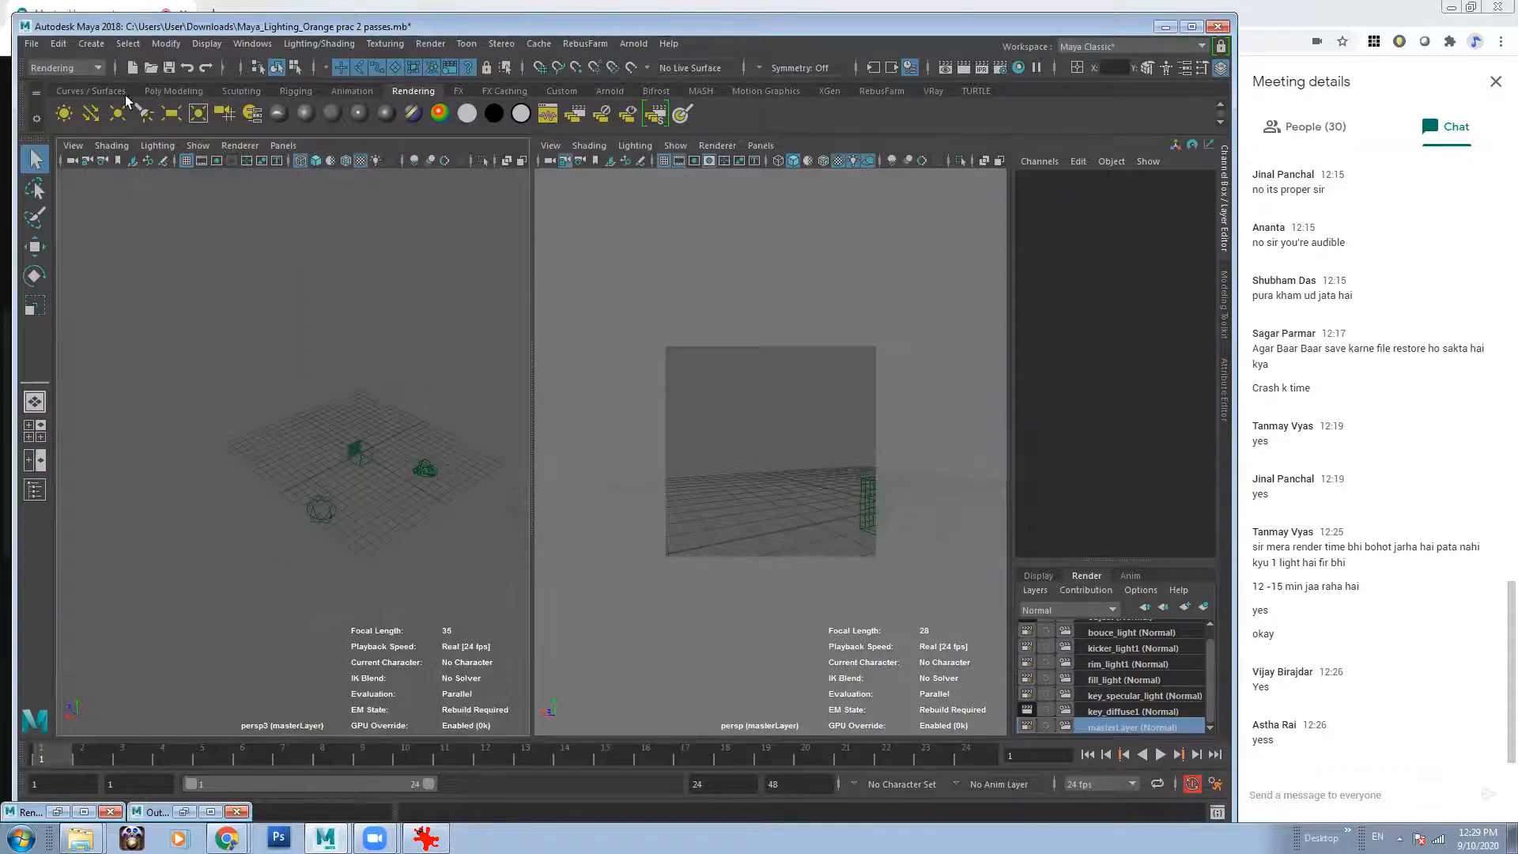
pyautogui.click(30, 44)
pyautogui.click(79, 218)
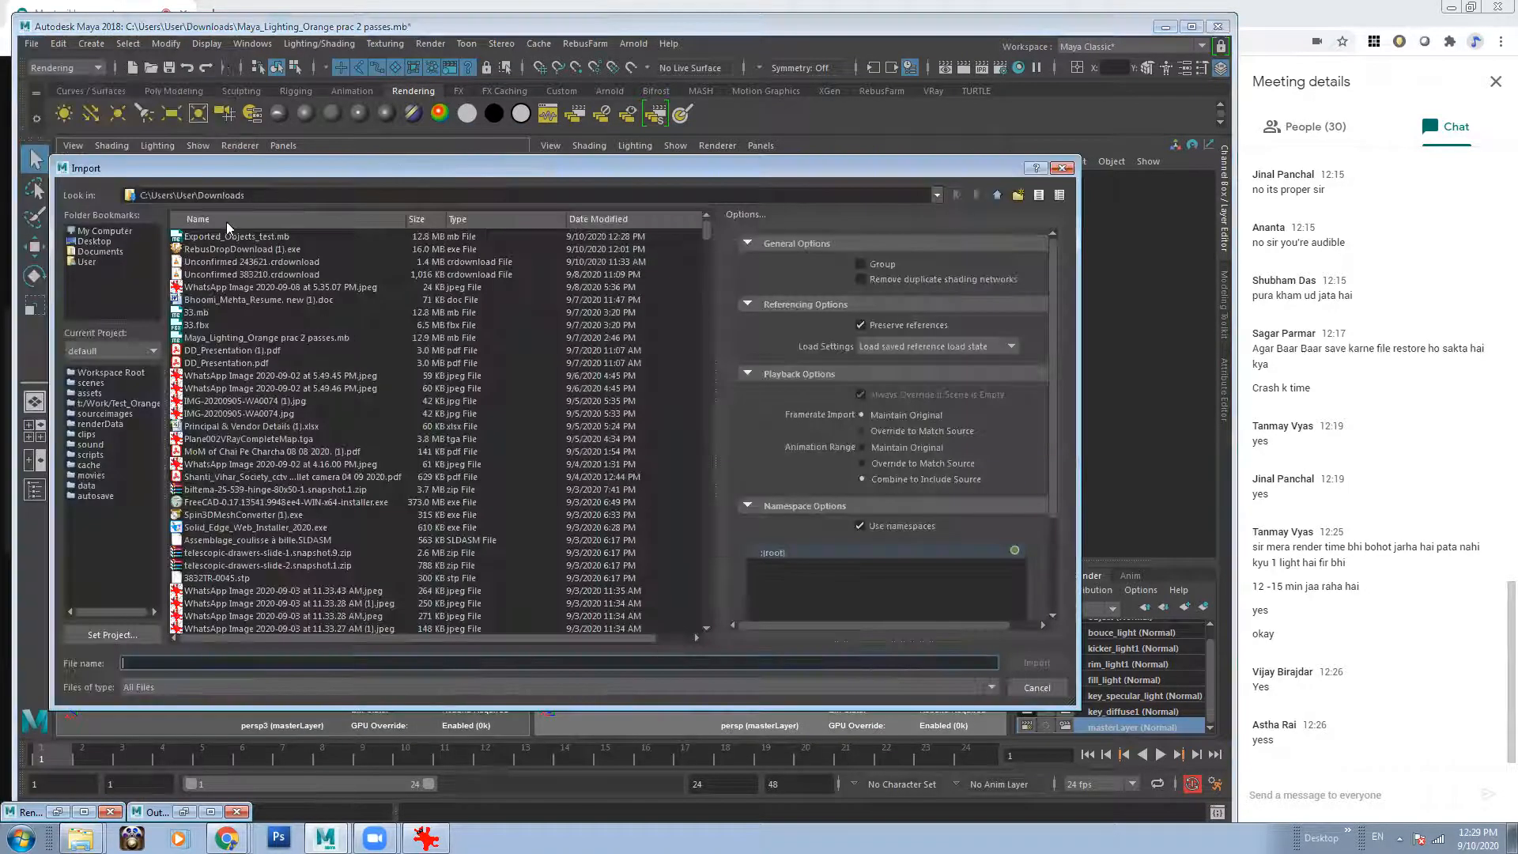
pyautogui.doubleClick(228, 236)
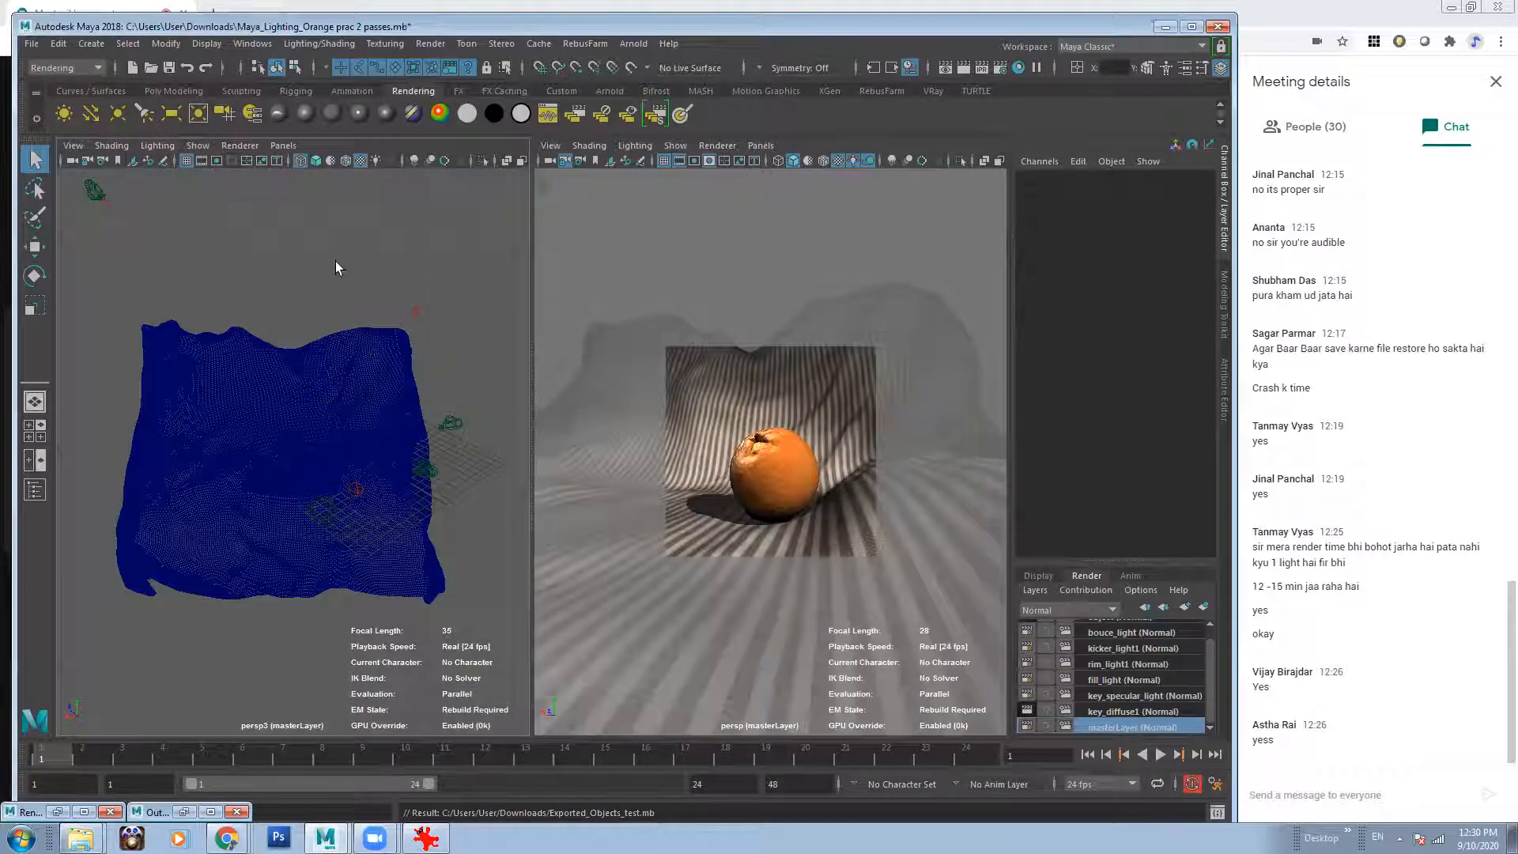
pyautogui.click(1126, 712)
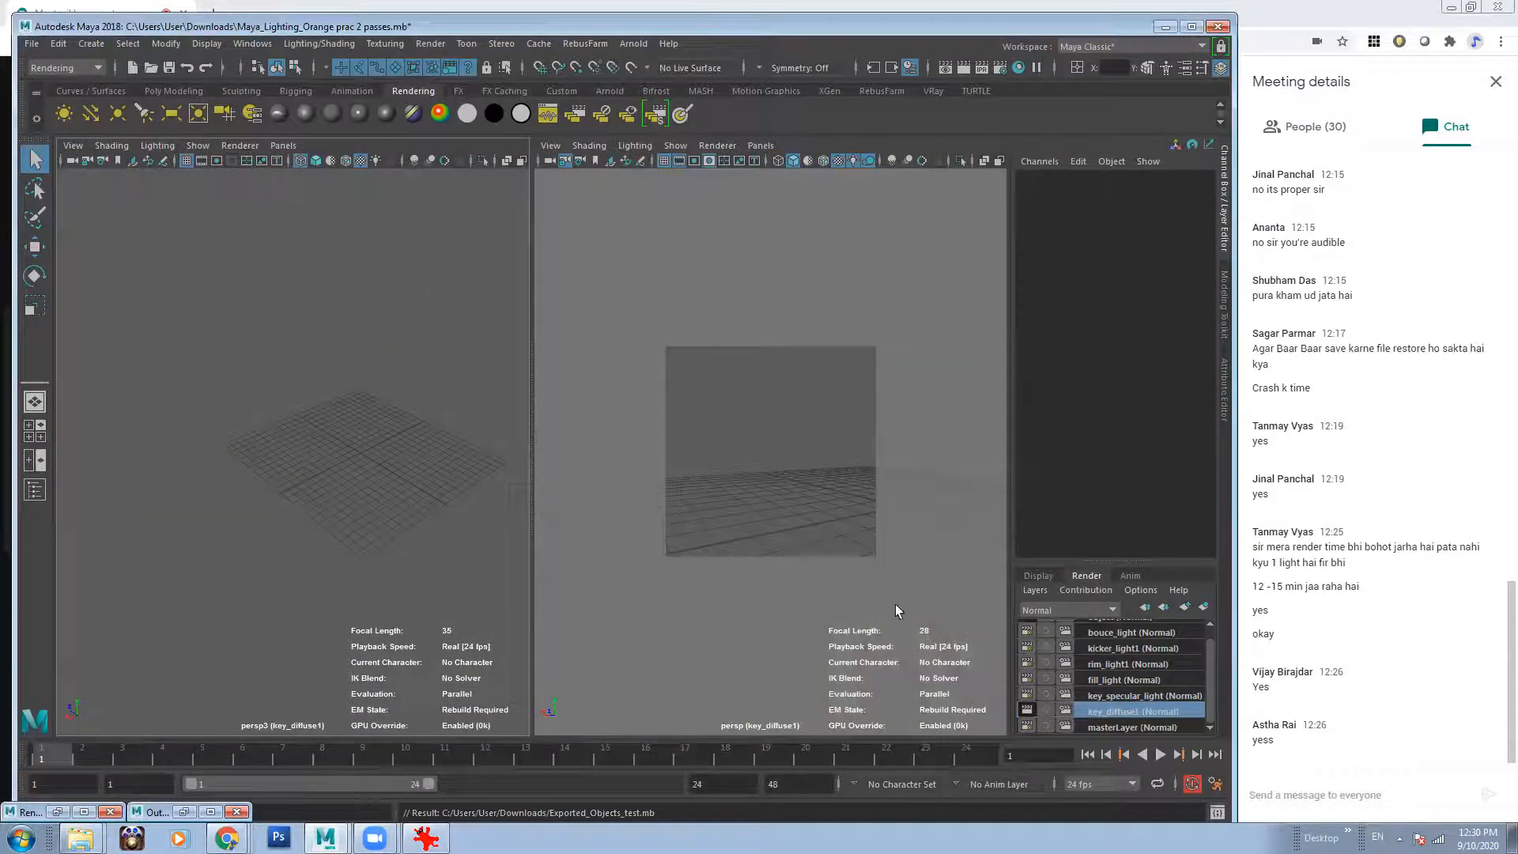
pyautogui.click(1130, 727)
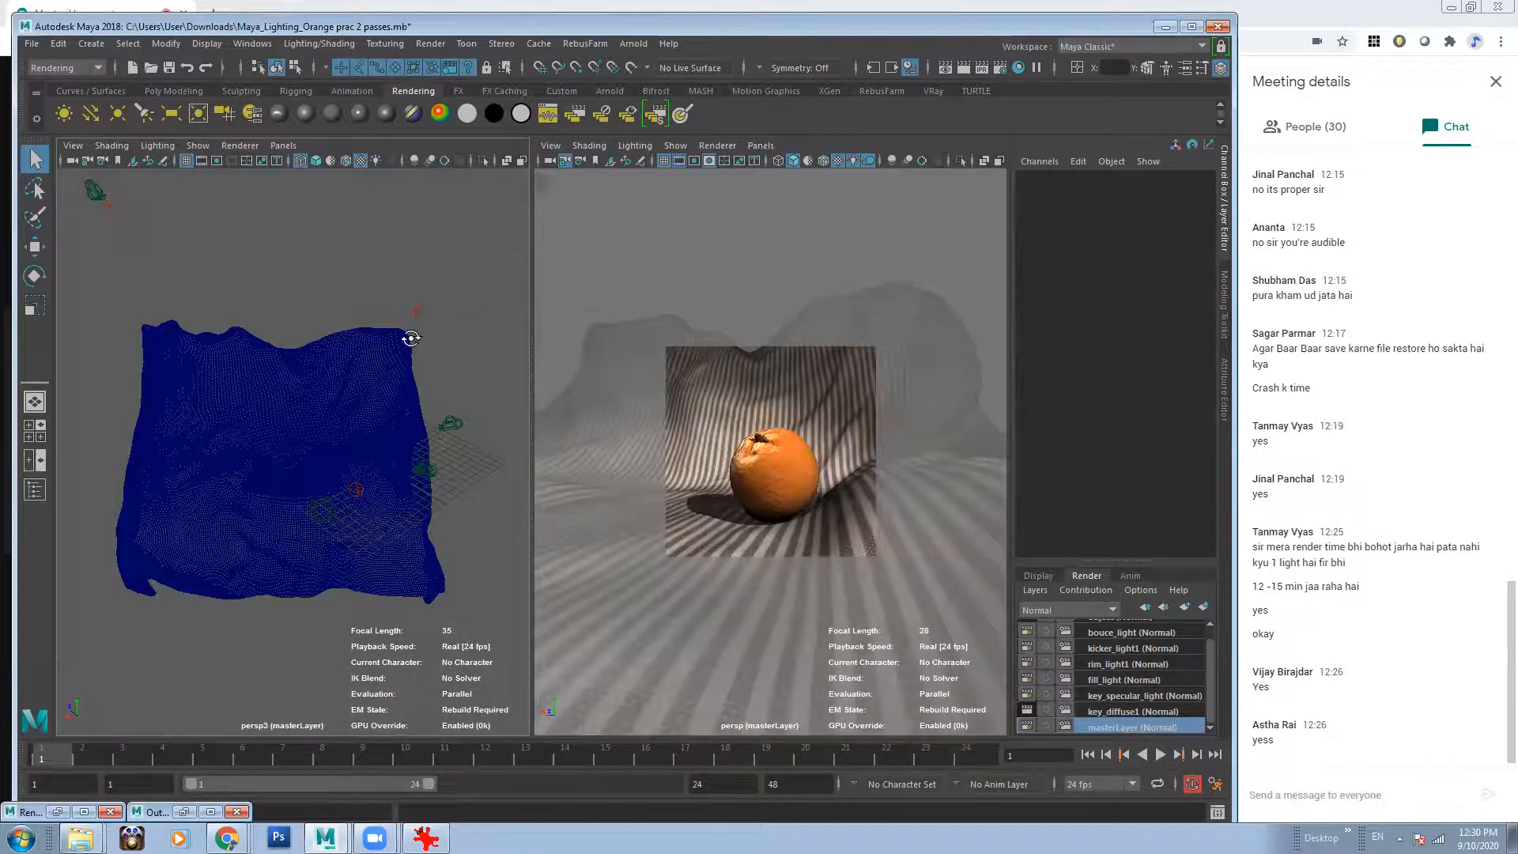
# Add the imported key_diffuse light and the imported ORANGE and NewBG groups to the key_diffuse1 render layer.
pyautogui.keyDown('alt'); pyautogui.moveTo(414, 311); pyautogui.dragTo(491, 372); pyautogui.keyUp('alt')
pyautogui.click(451, 352)
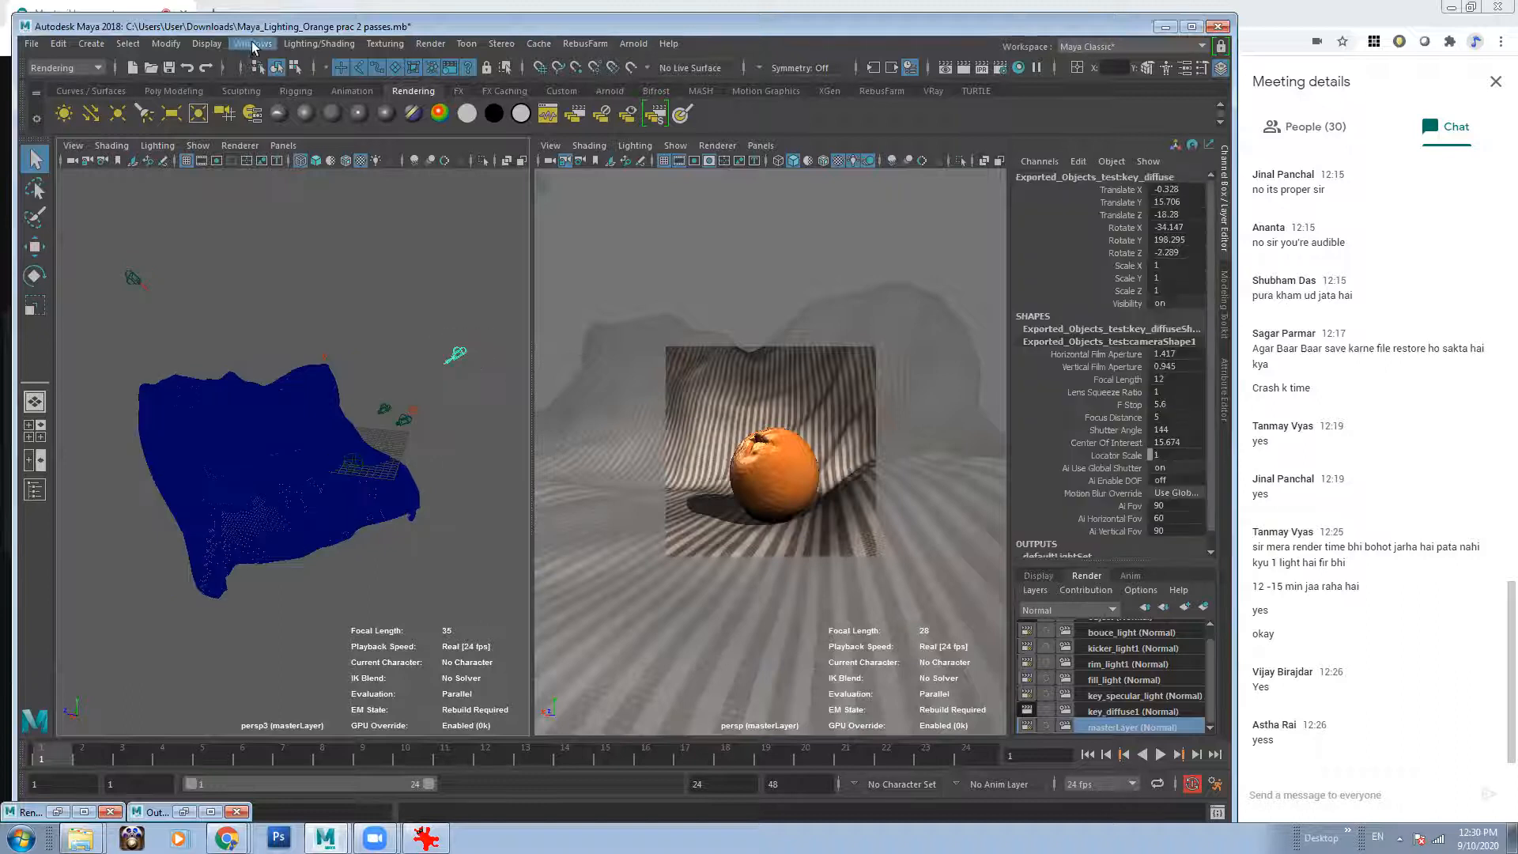
pyautogui.click(253, 43)
pyautogui.click(274, 215)
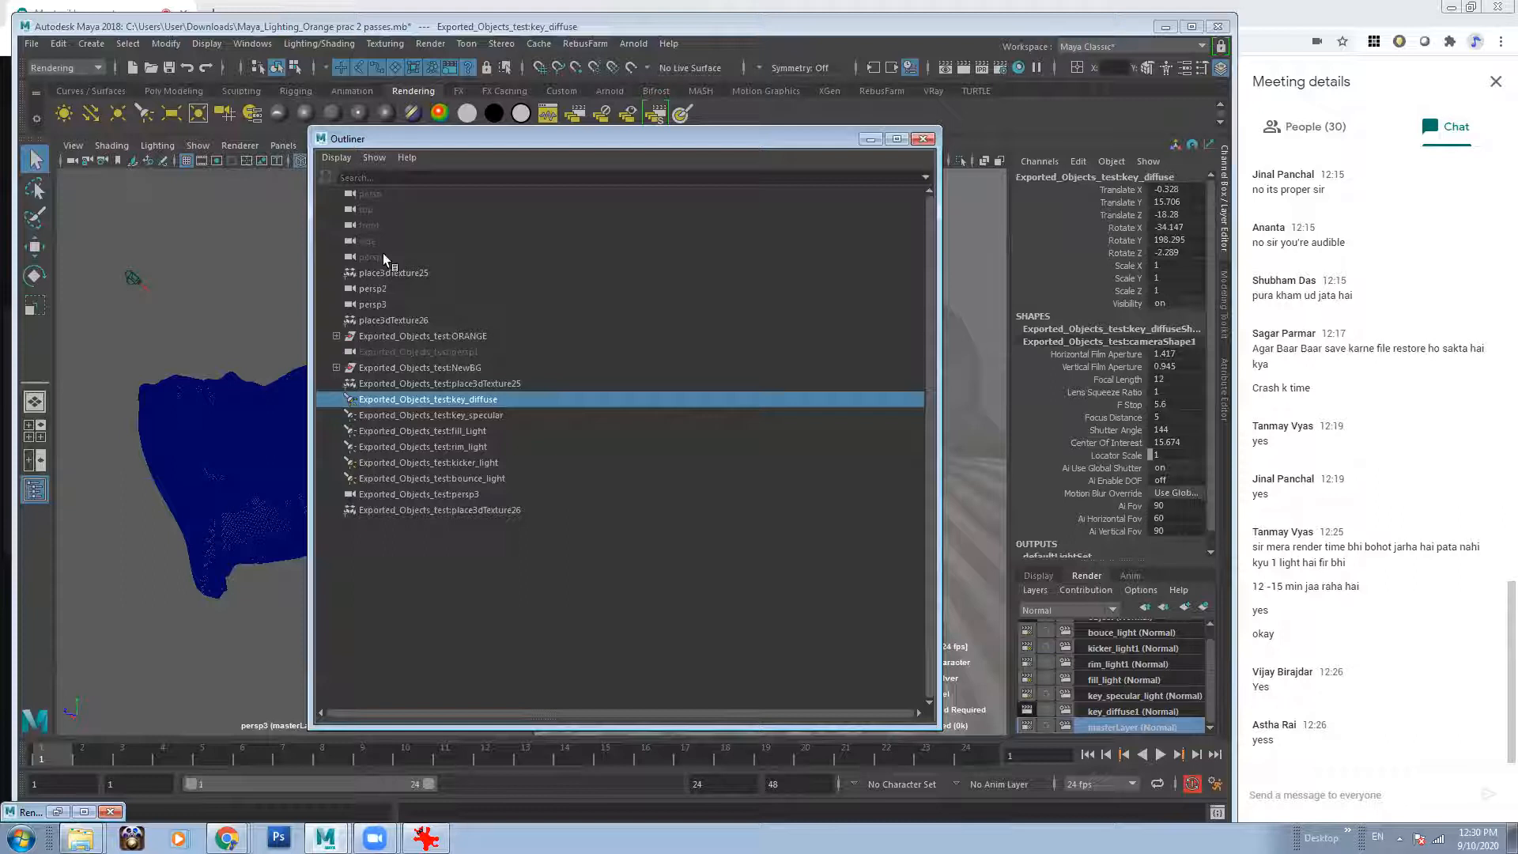
pyautogui.keyDown('ctrl'); pyautogui.click(453, 337); pyautogui.keyUp('ctrl')
pyautogui.keyDown('ctrl'); pyautogui.click(455, 365); pyautogui.keyUp('ctrl')
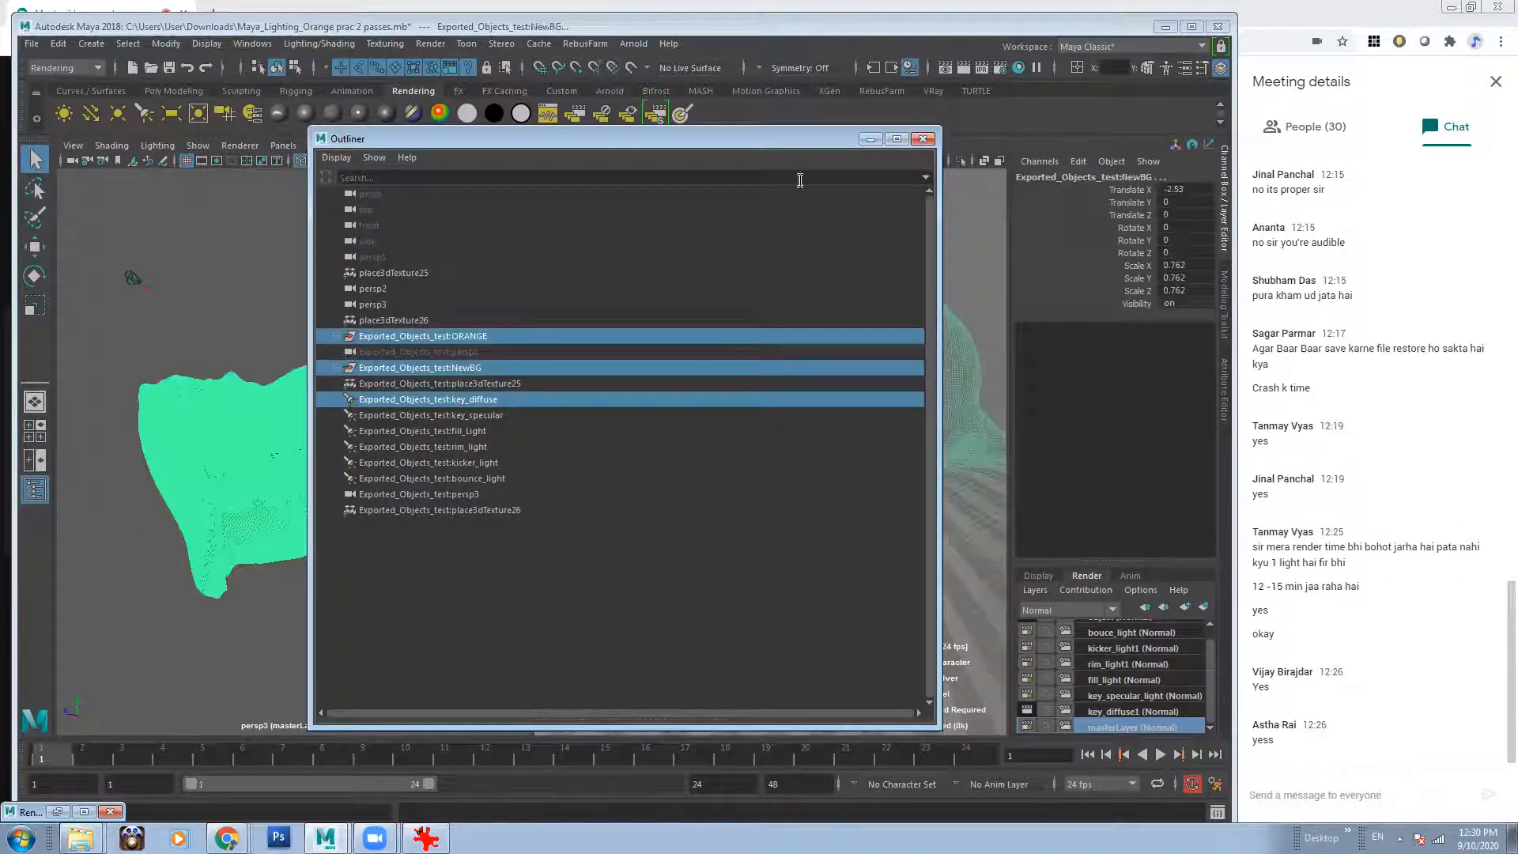
pyautogui.click(870, 138)
pyautogui.click(1132, 711)
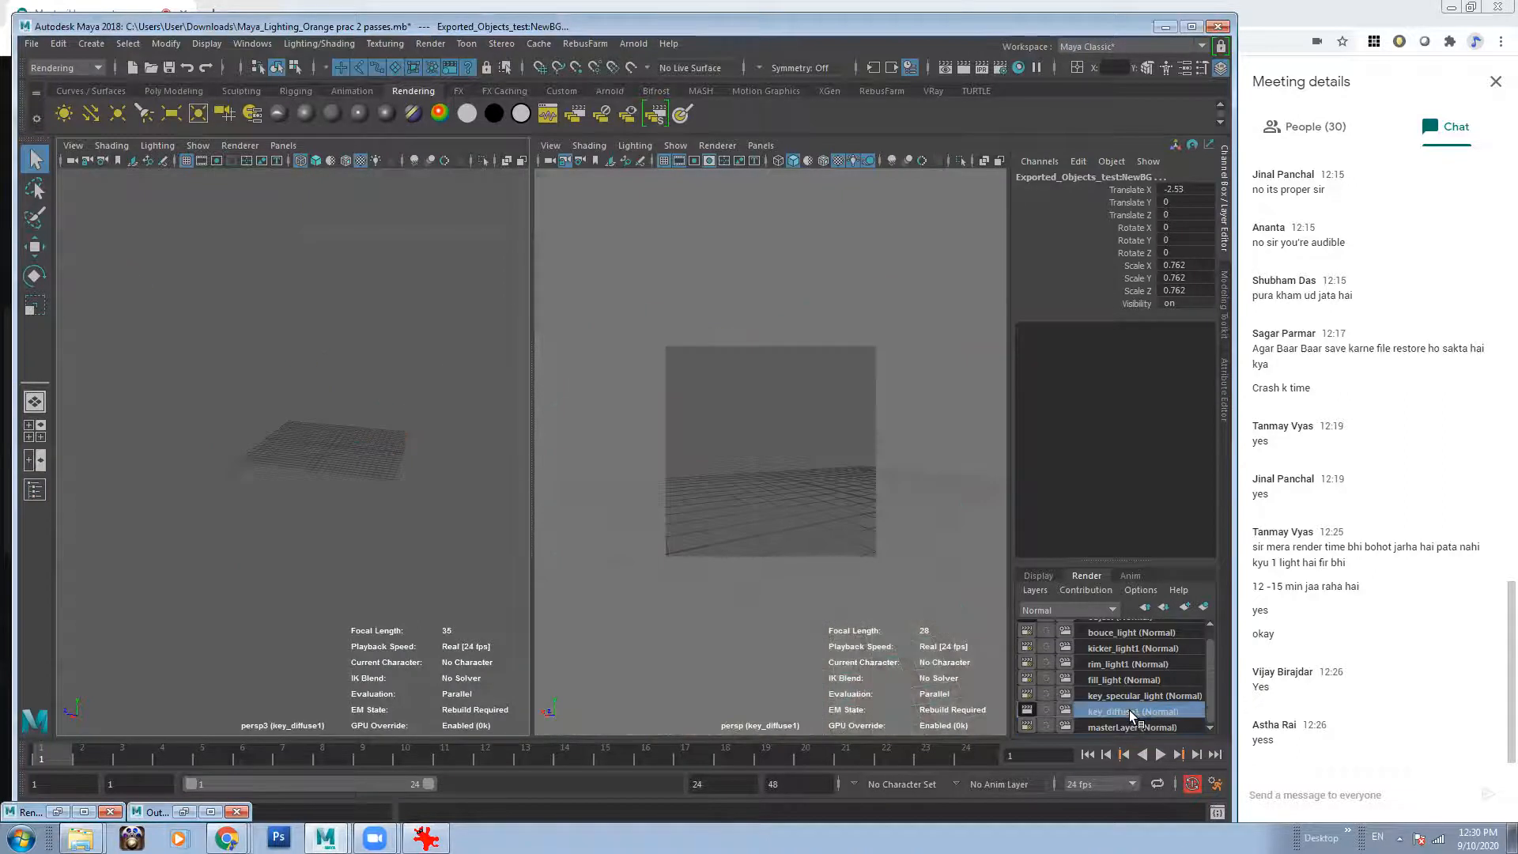
pyautogui.rightClick(1132, 716)
pyautogui.click(1182, 528)
pyautogui.click(618, 393)
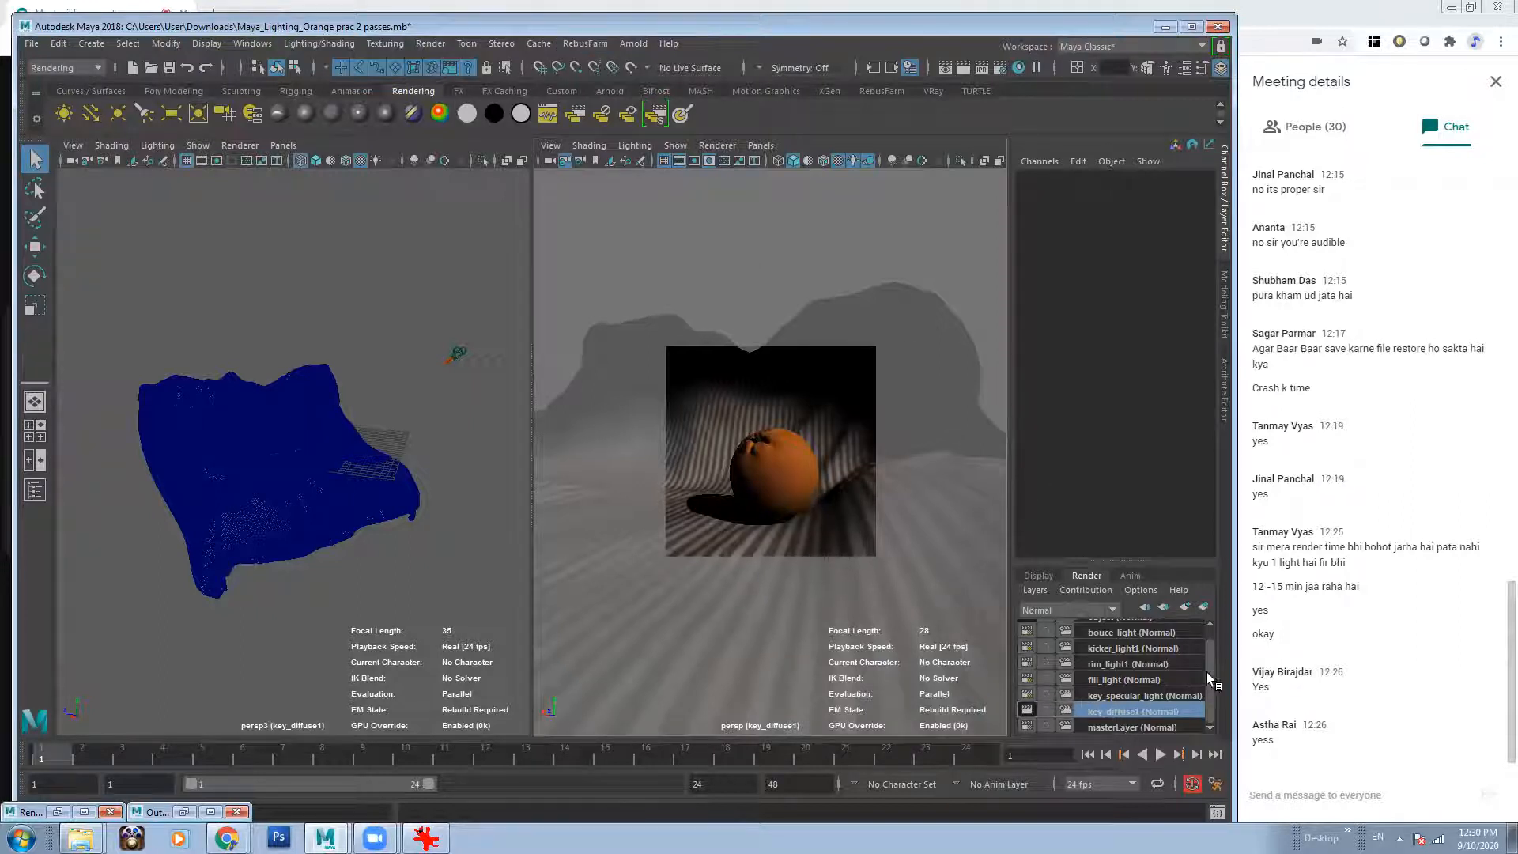
# Start a batch render of the scene with the key_diffuse1 render layer active.
pyautogui.moveTo(1207, 672); pyautogui.dragTo(1208, 622)
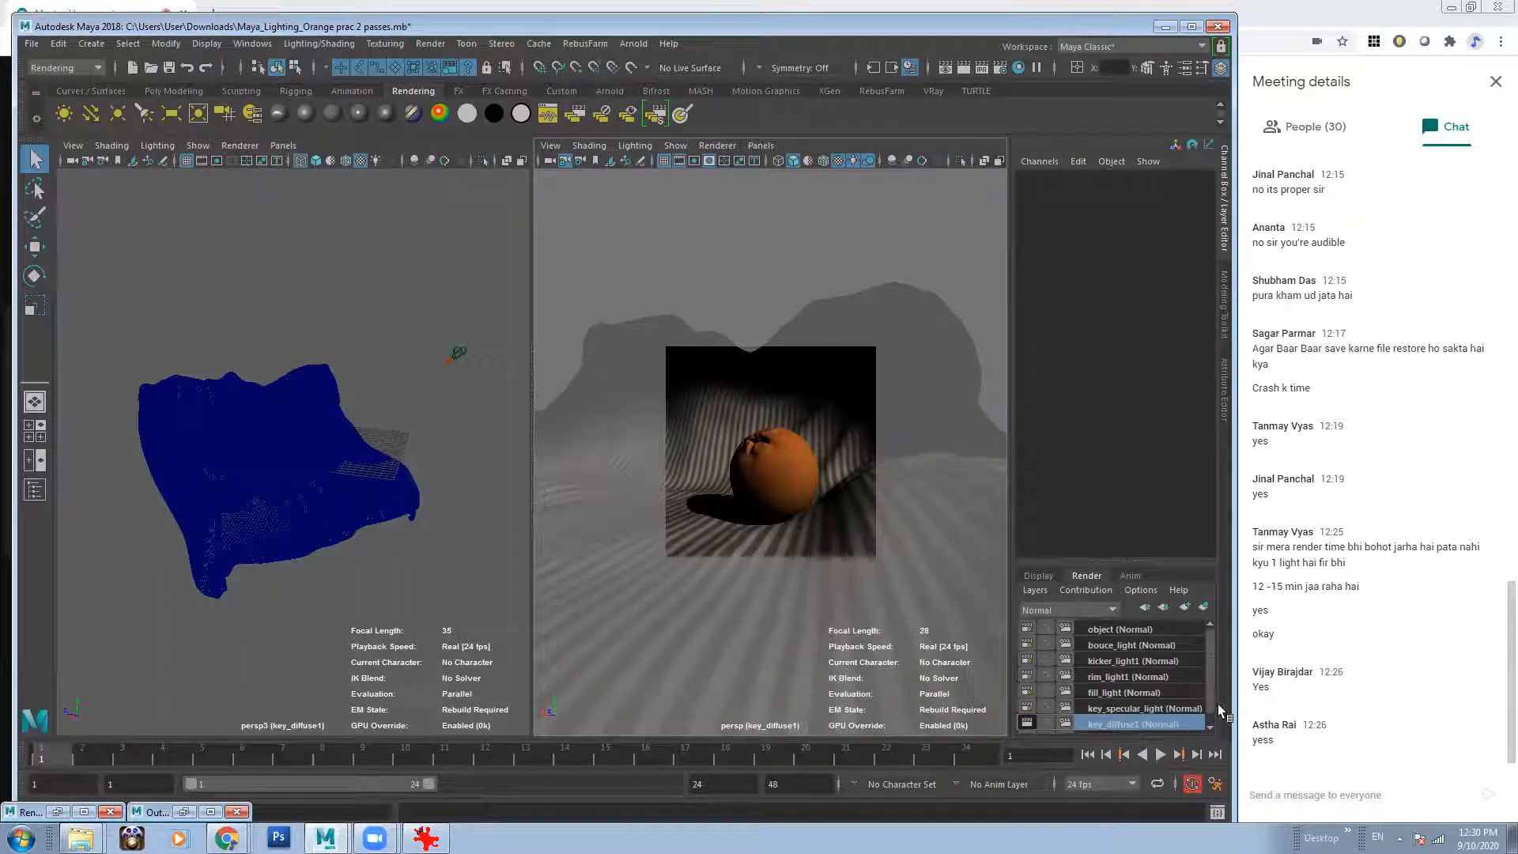
pyautogui.click(1211, 727)
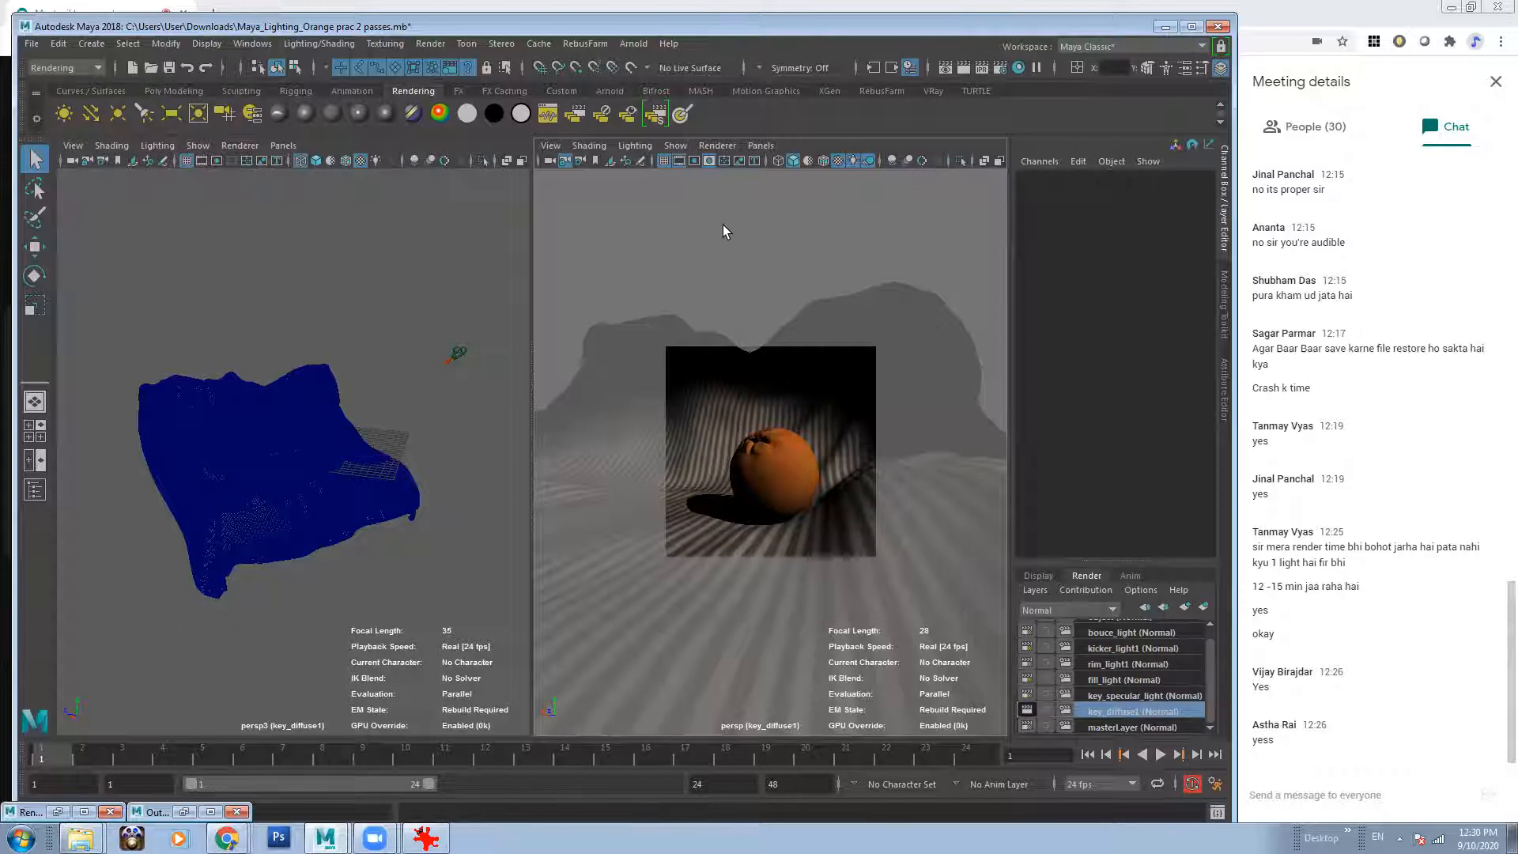
pyautogui.click(430, 44)
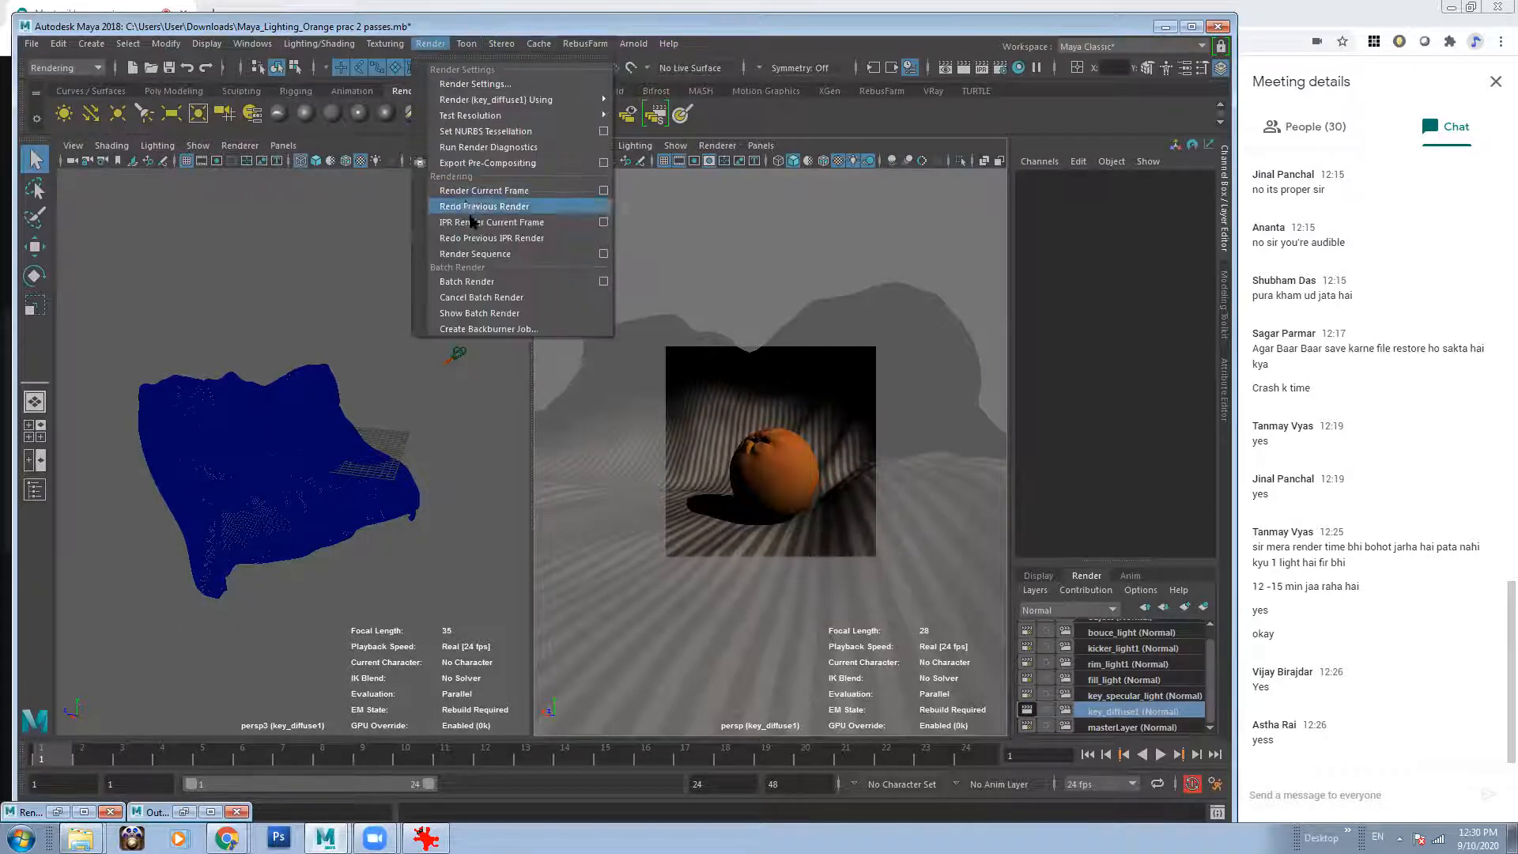
pyautogui.click(490, 281)
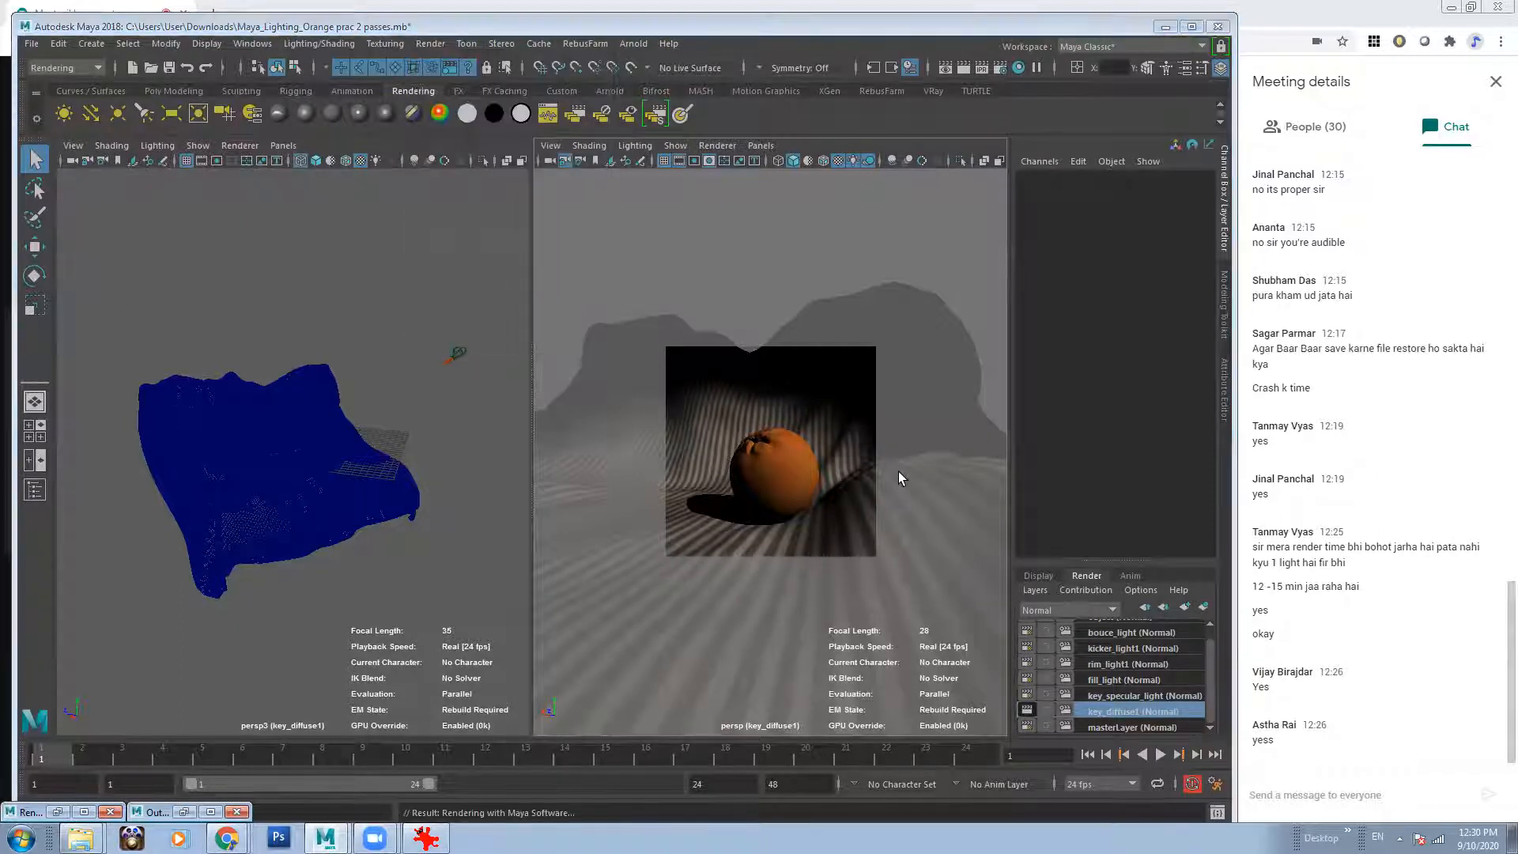
# Inspect the rendered Fruit8.tga in the Test_Orange key_diffuse1 folder and close the image.
pyautogui.click(83, 838)
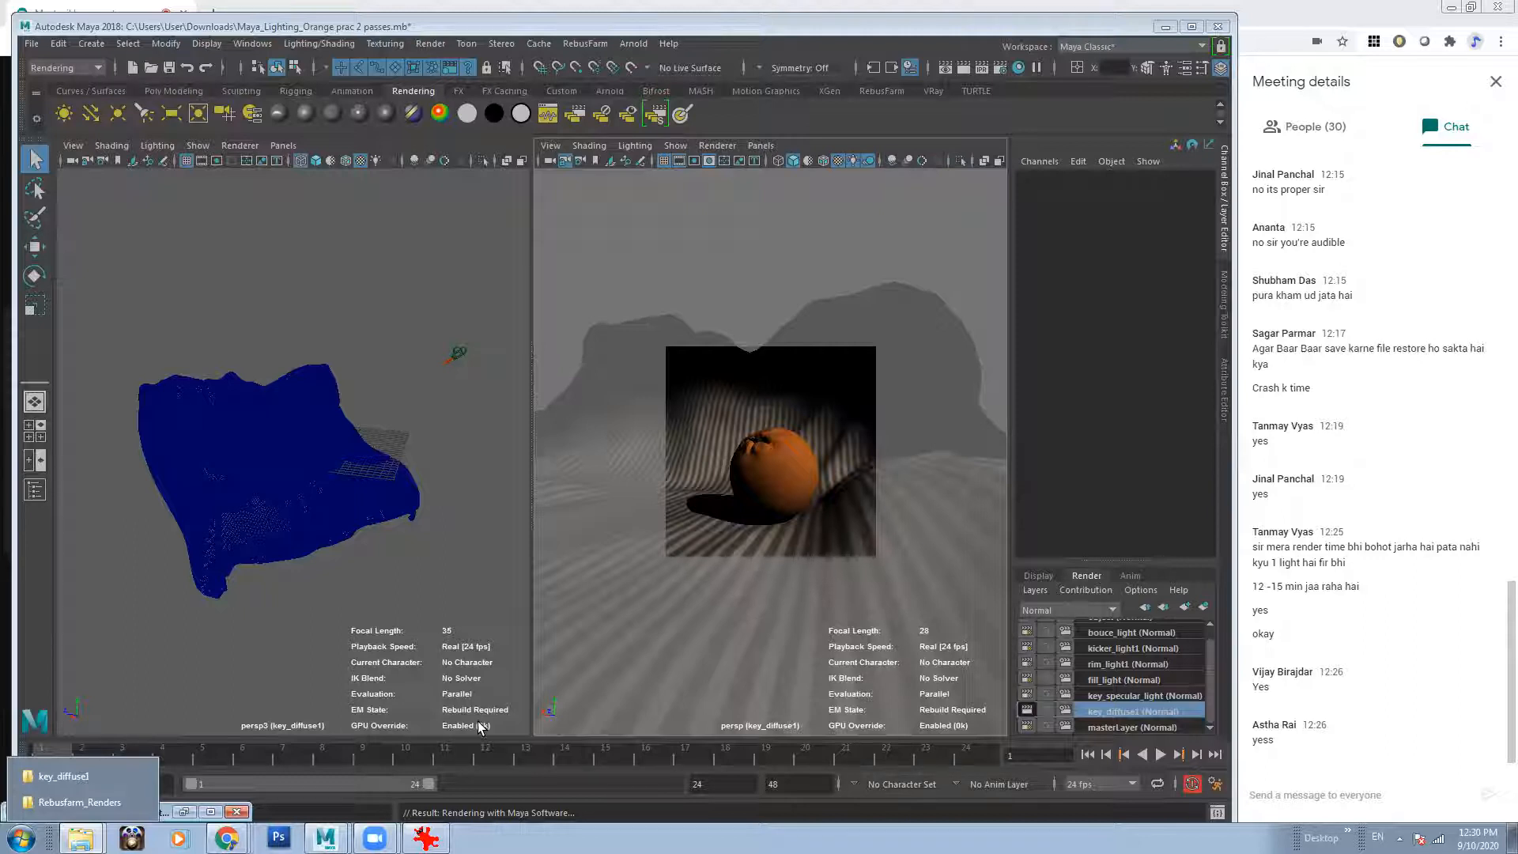
pyautogui.click(63, 776)
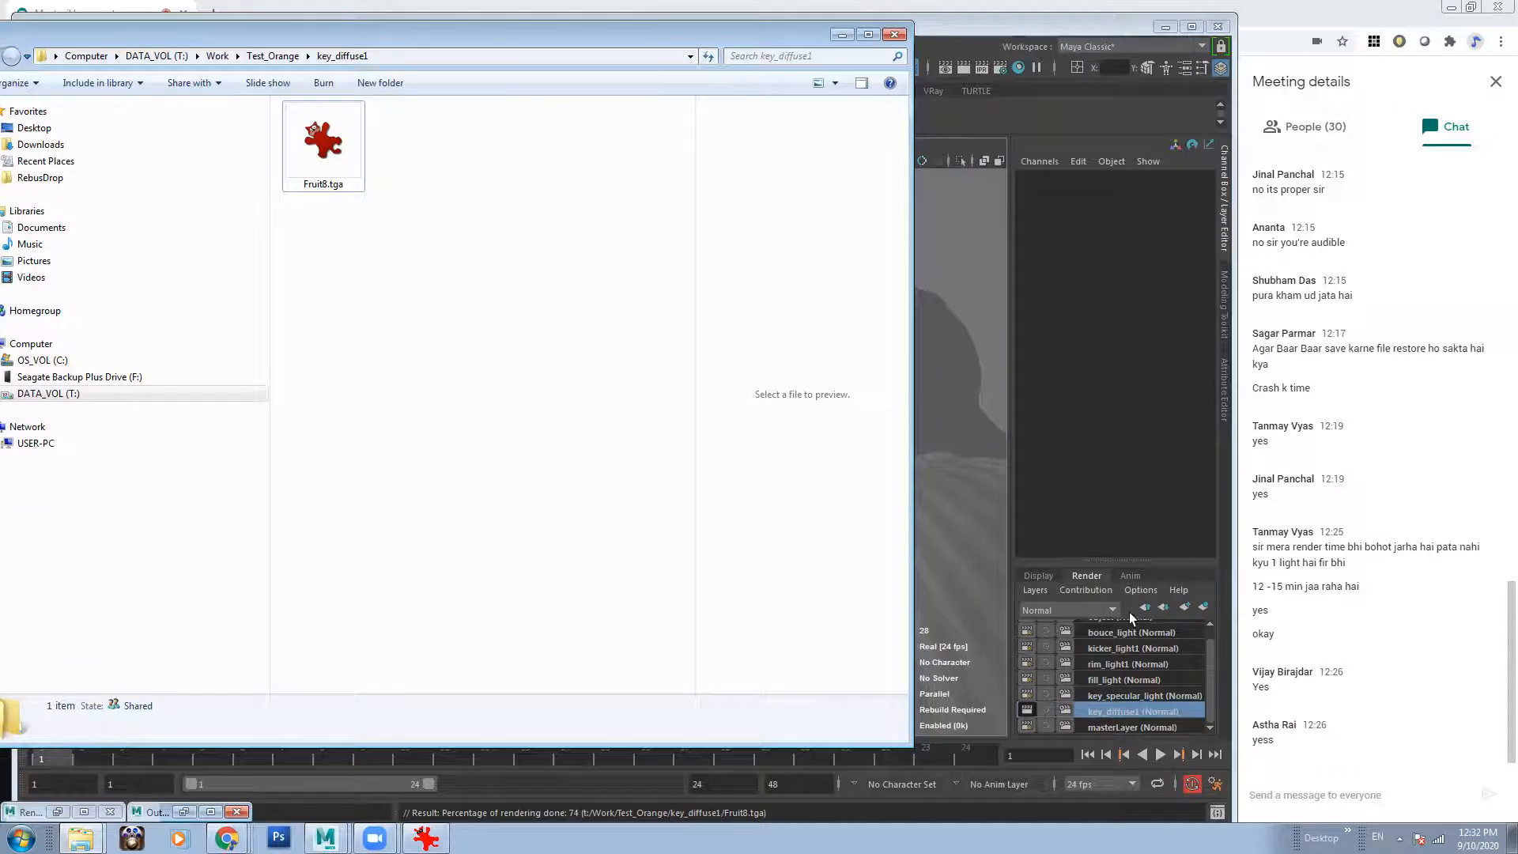
pyautogui.click(1209, 654)
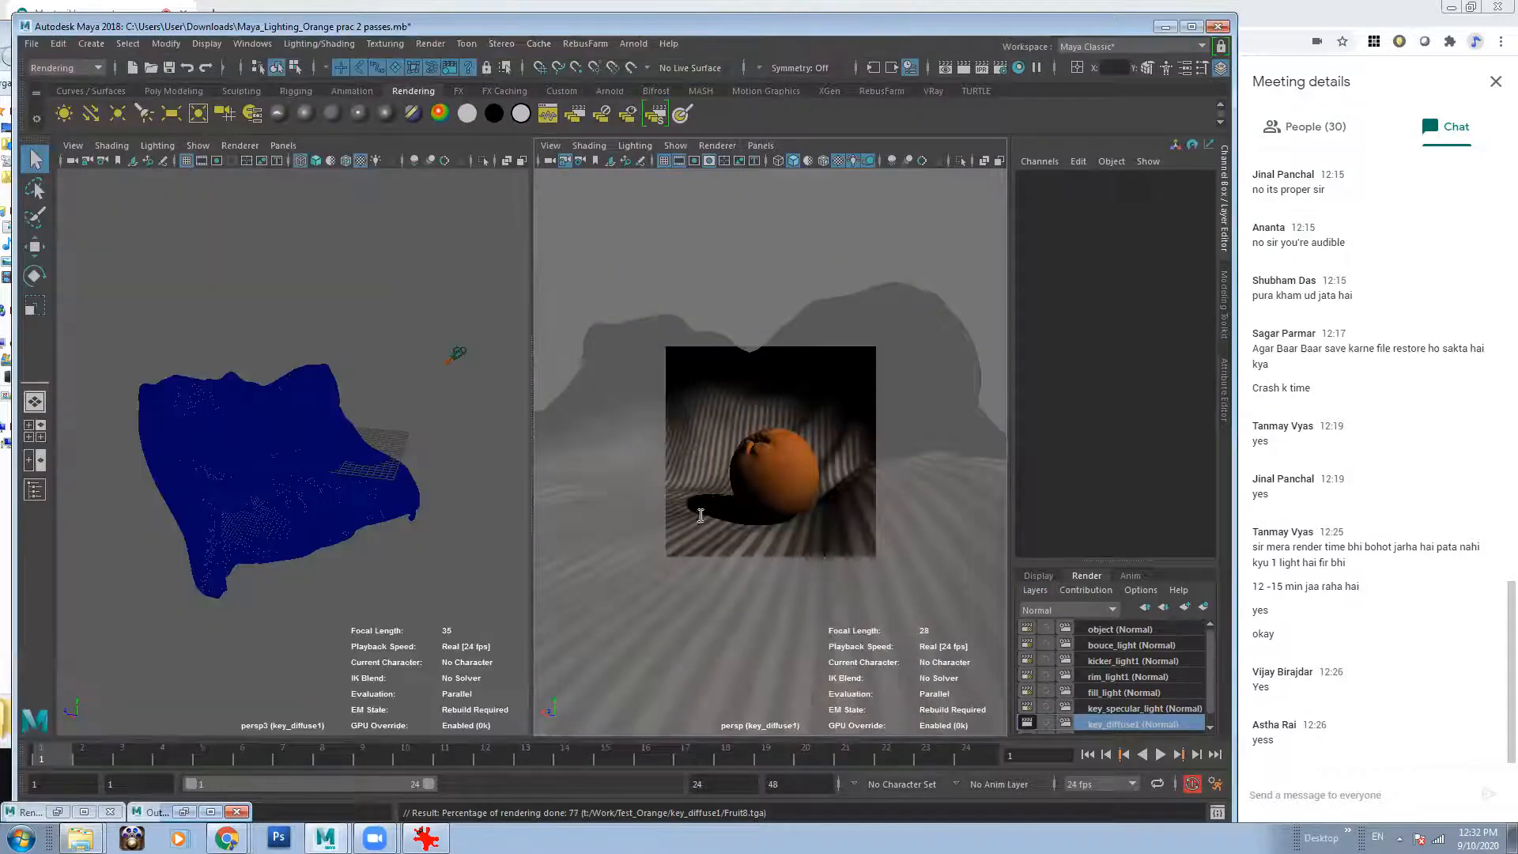
pyautogui.click(80, 838)
pyautogui.click(85, 777)
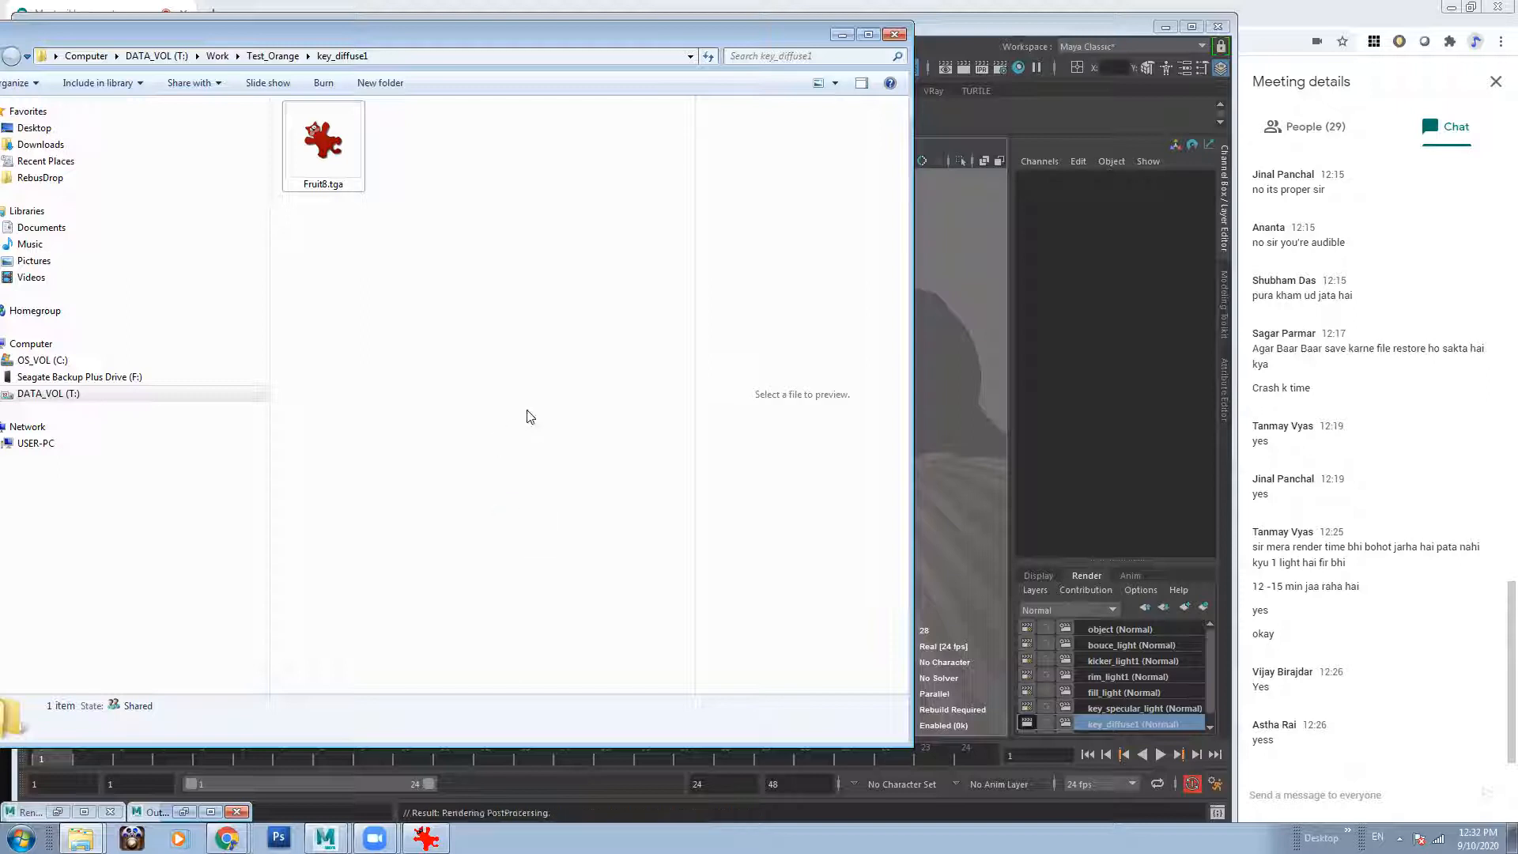
pyautogui.doubleClick(338, 168)
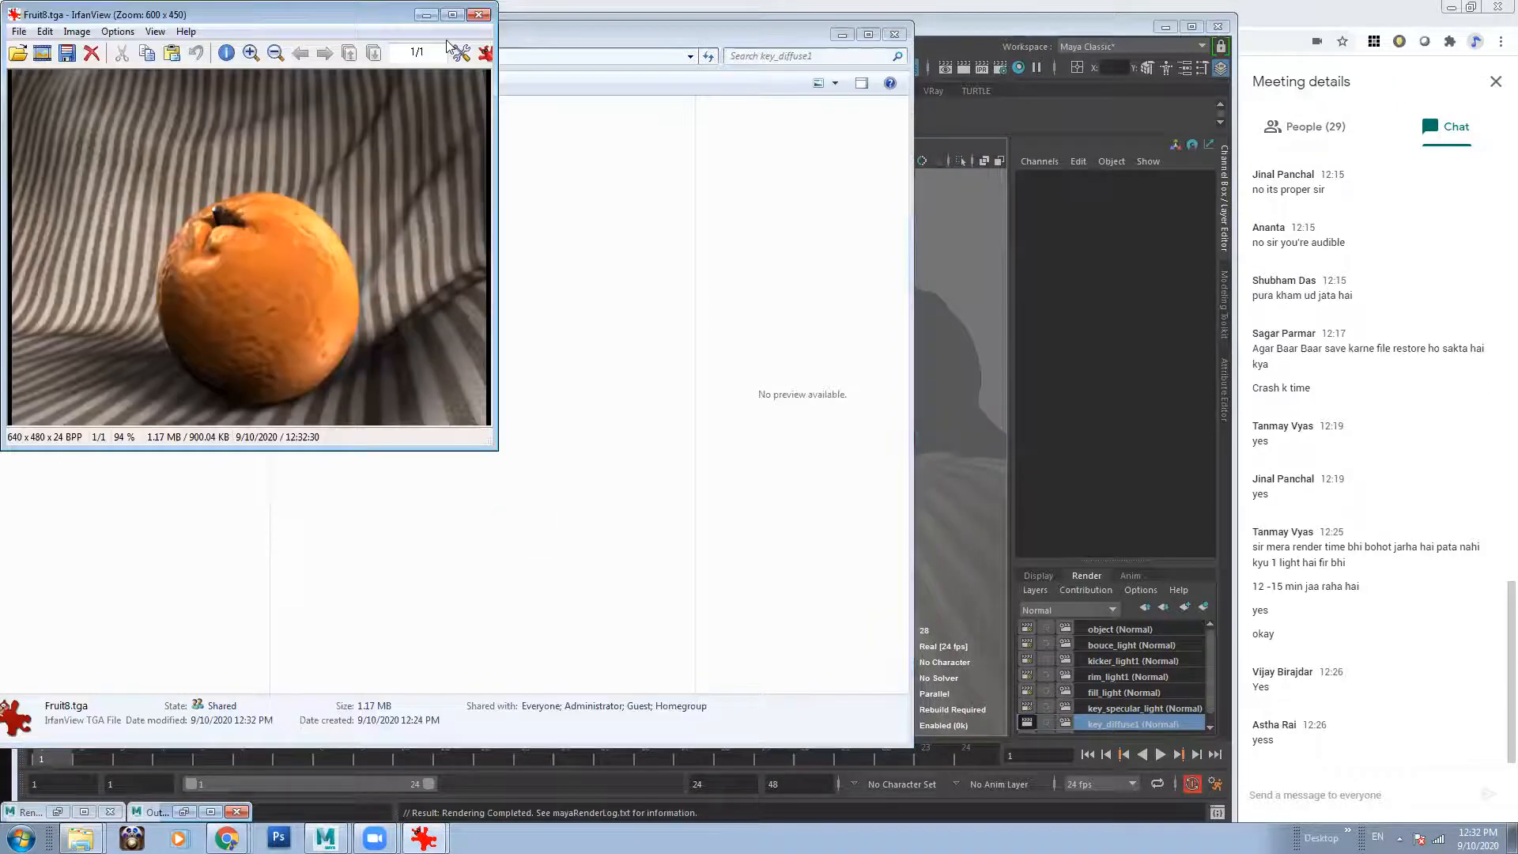
pyautogui.click(478, 14)
# Delete all render layers from object down to key_diffuse1, leaving only masterLayer.
pyautogui.click(1207, 688)
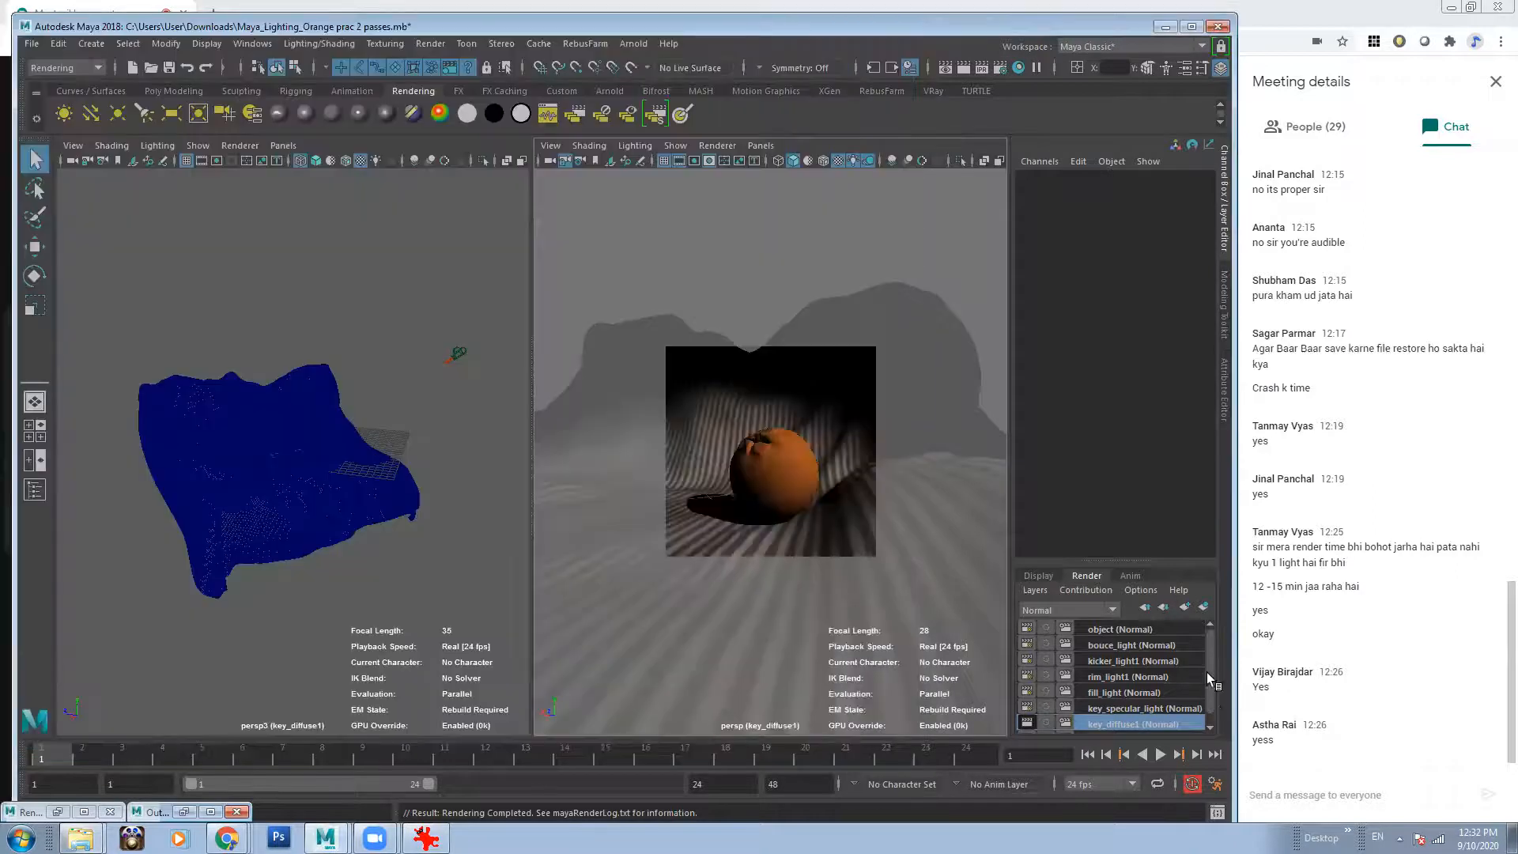
pyautogui.click(1144, 708)
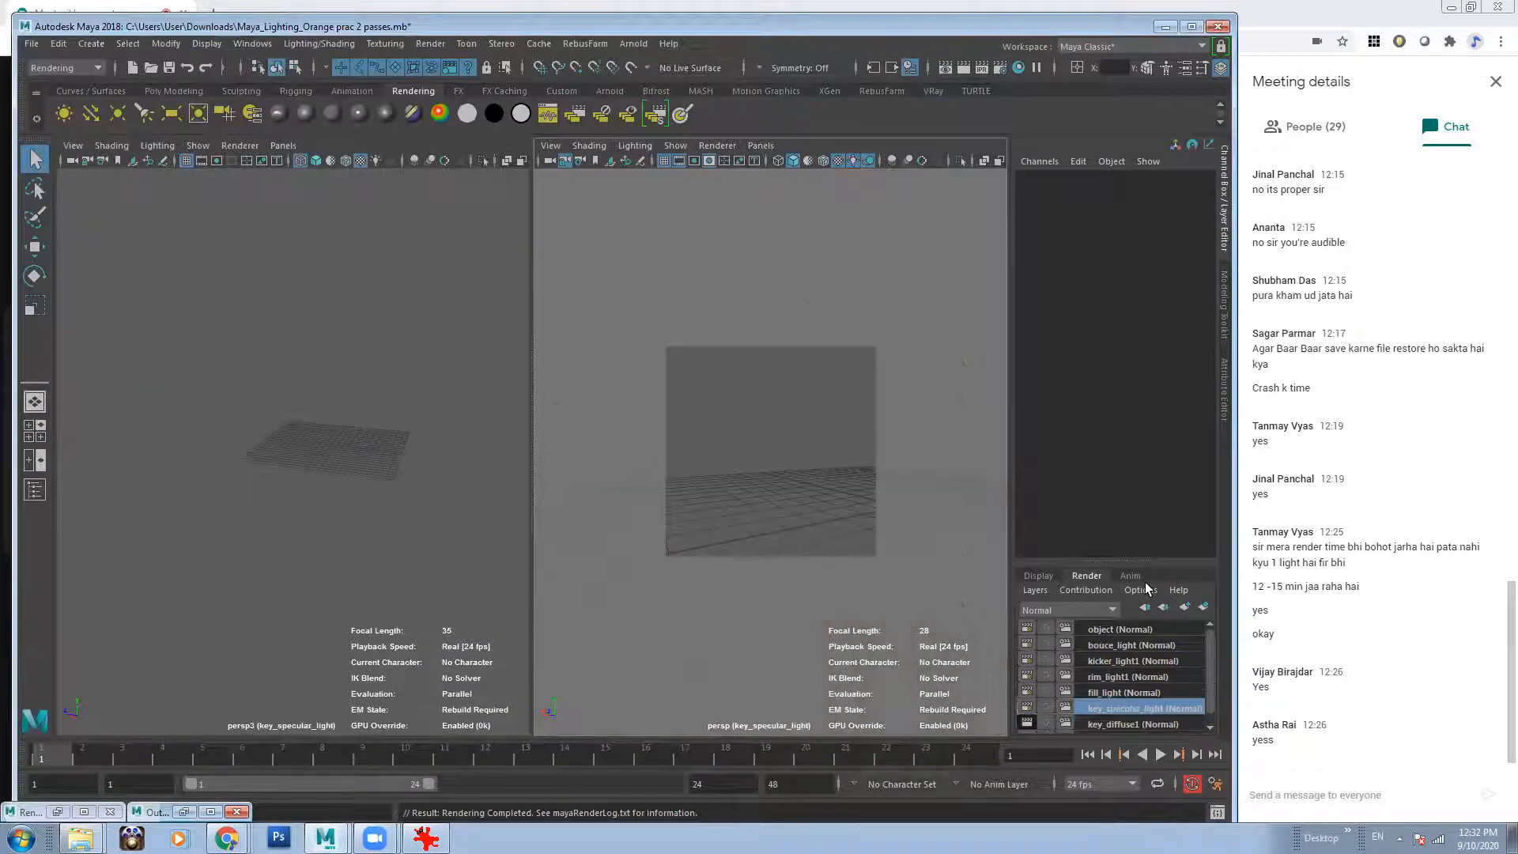
pyautogui.click(1035, 590)
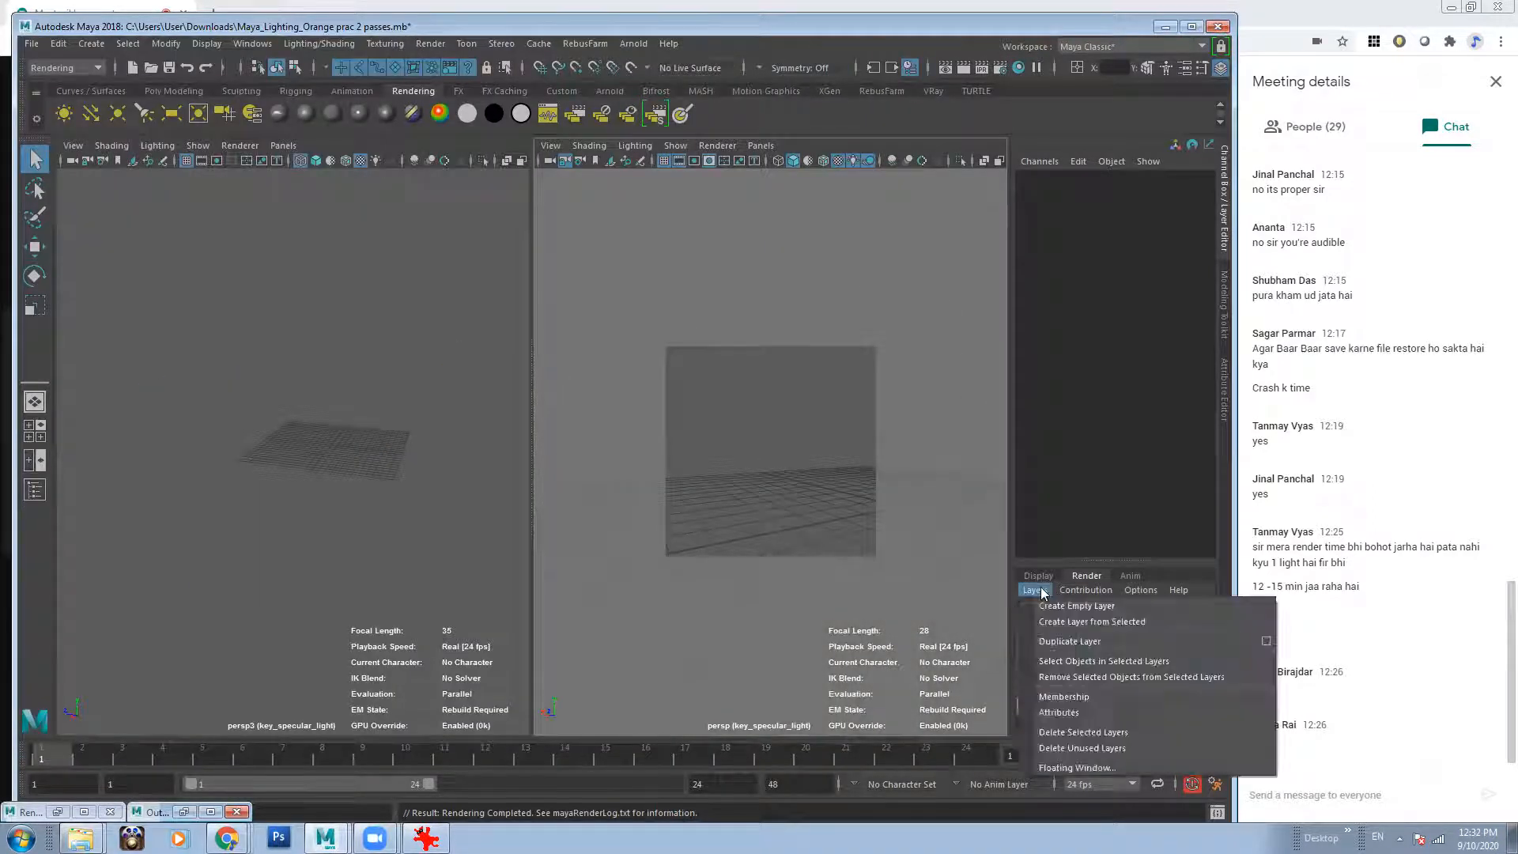
pyautogui.click(1090, 732)
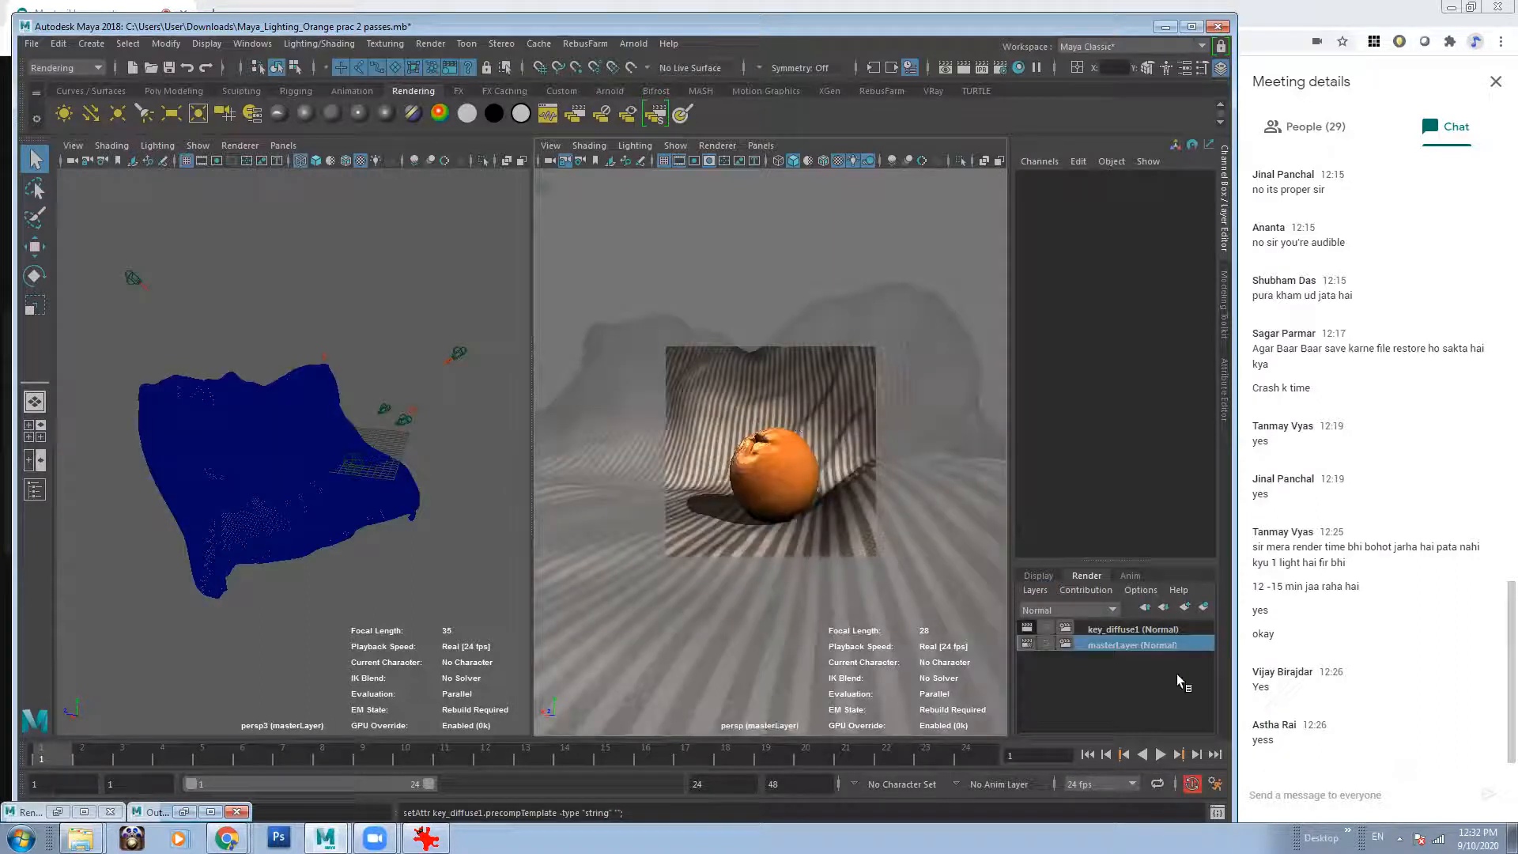
pyautogui.click(1145, 628)
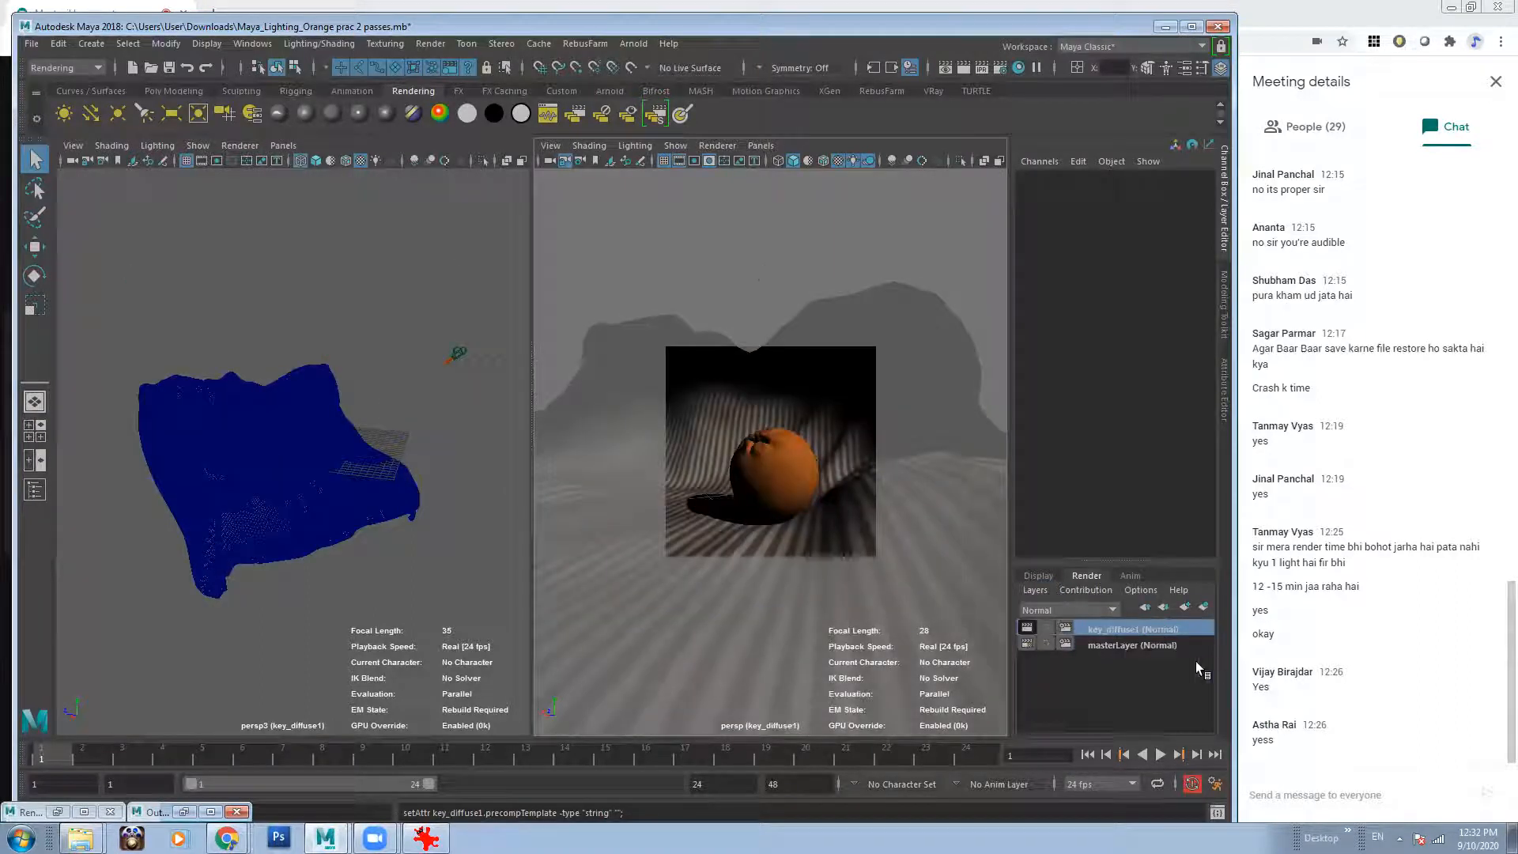
pyautogui.click(1035, 590)
pyautogui.click(1068, 732)
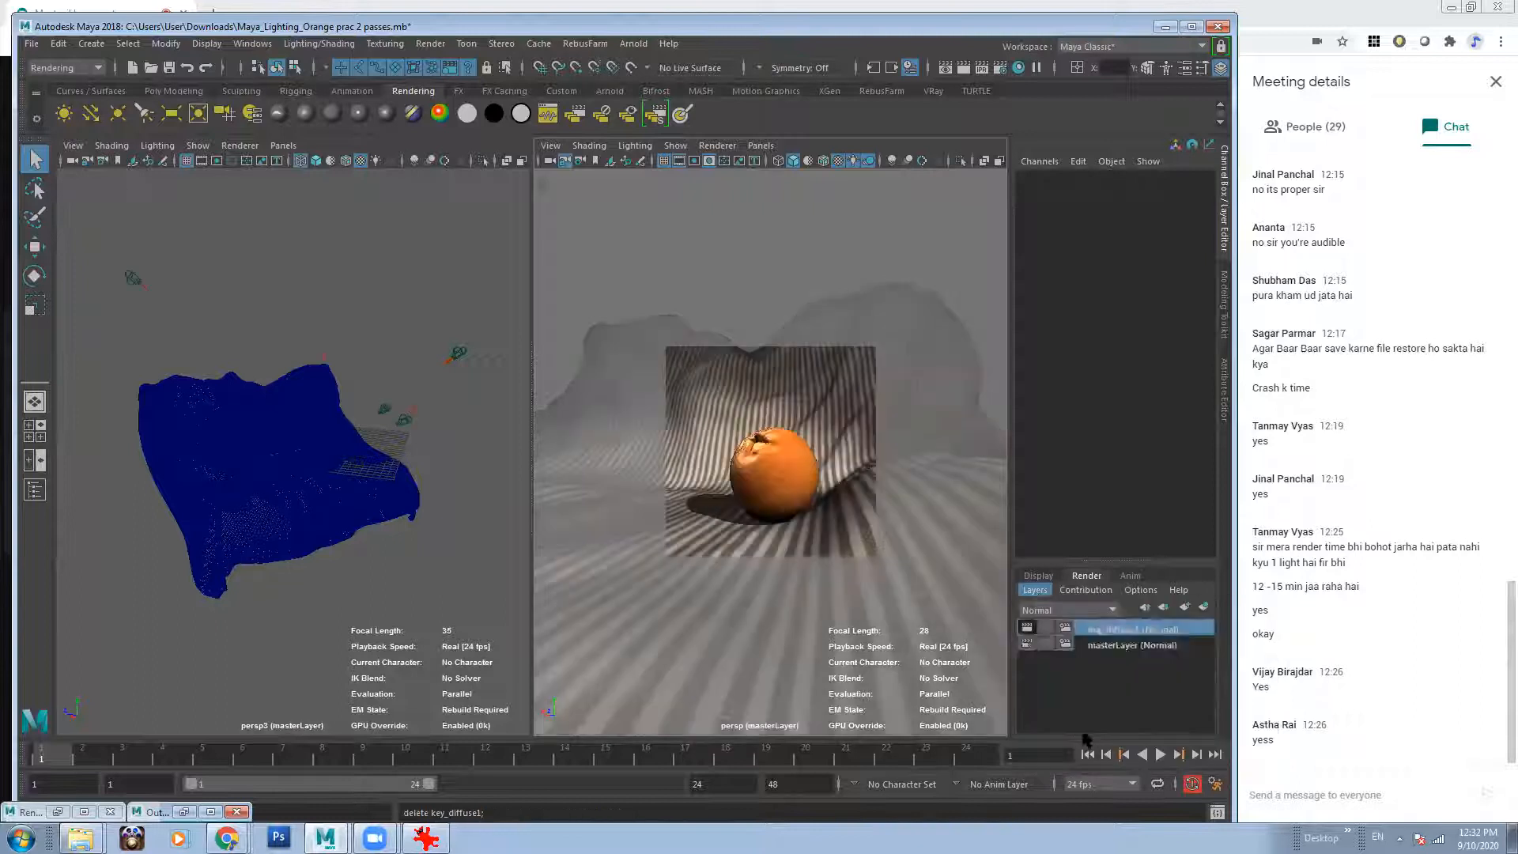
# Create a new render layer from the imported key_diffuse light and the imported NewBG and ORANGE groups.
pyautogui.click(452, 354)
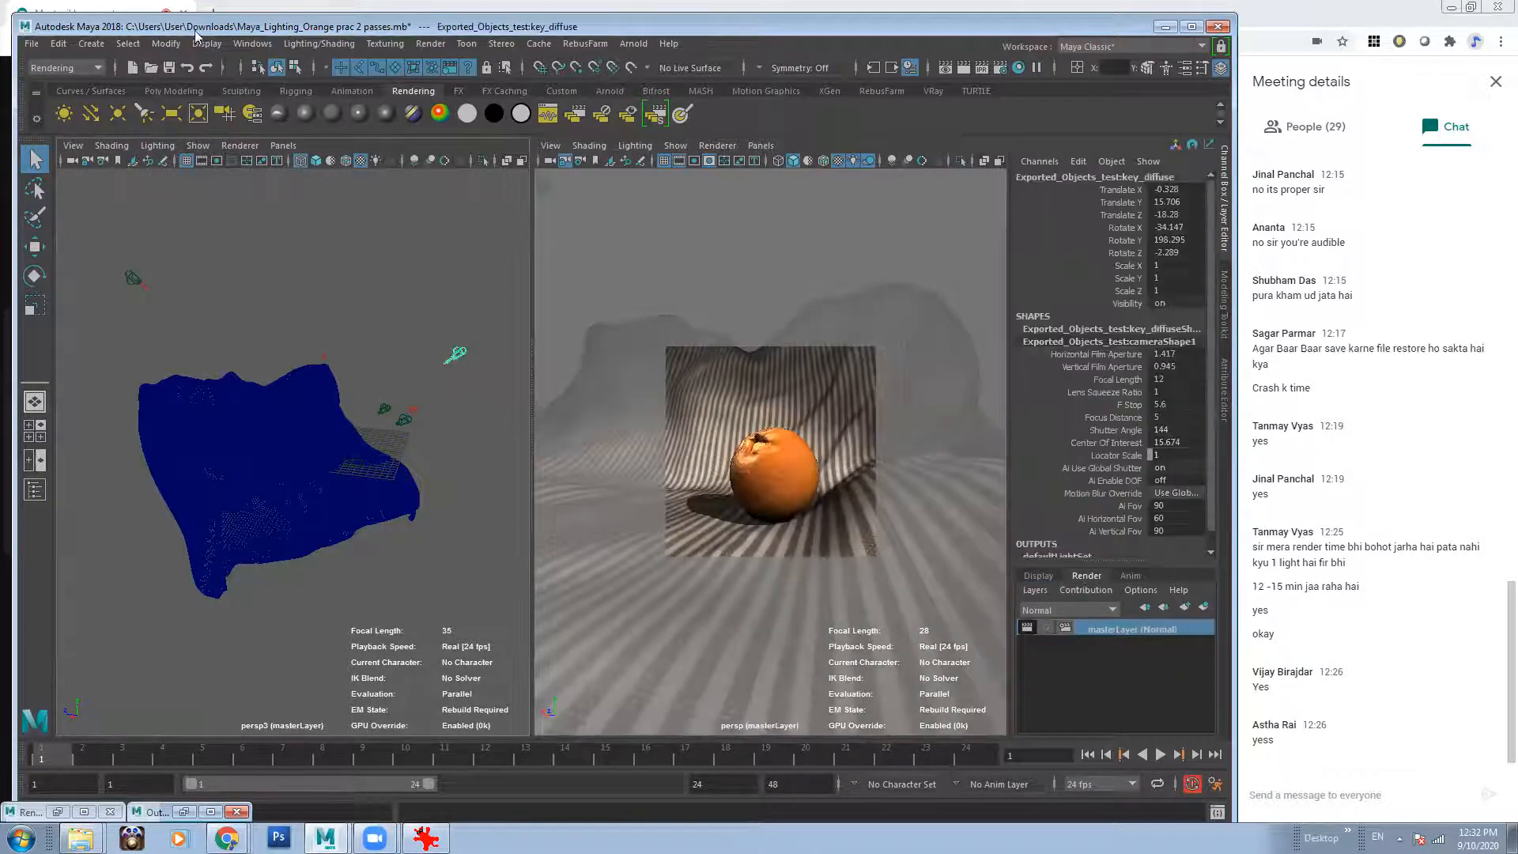
pyautogui.click(252, 43)
pyautogui.click(273, 215)
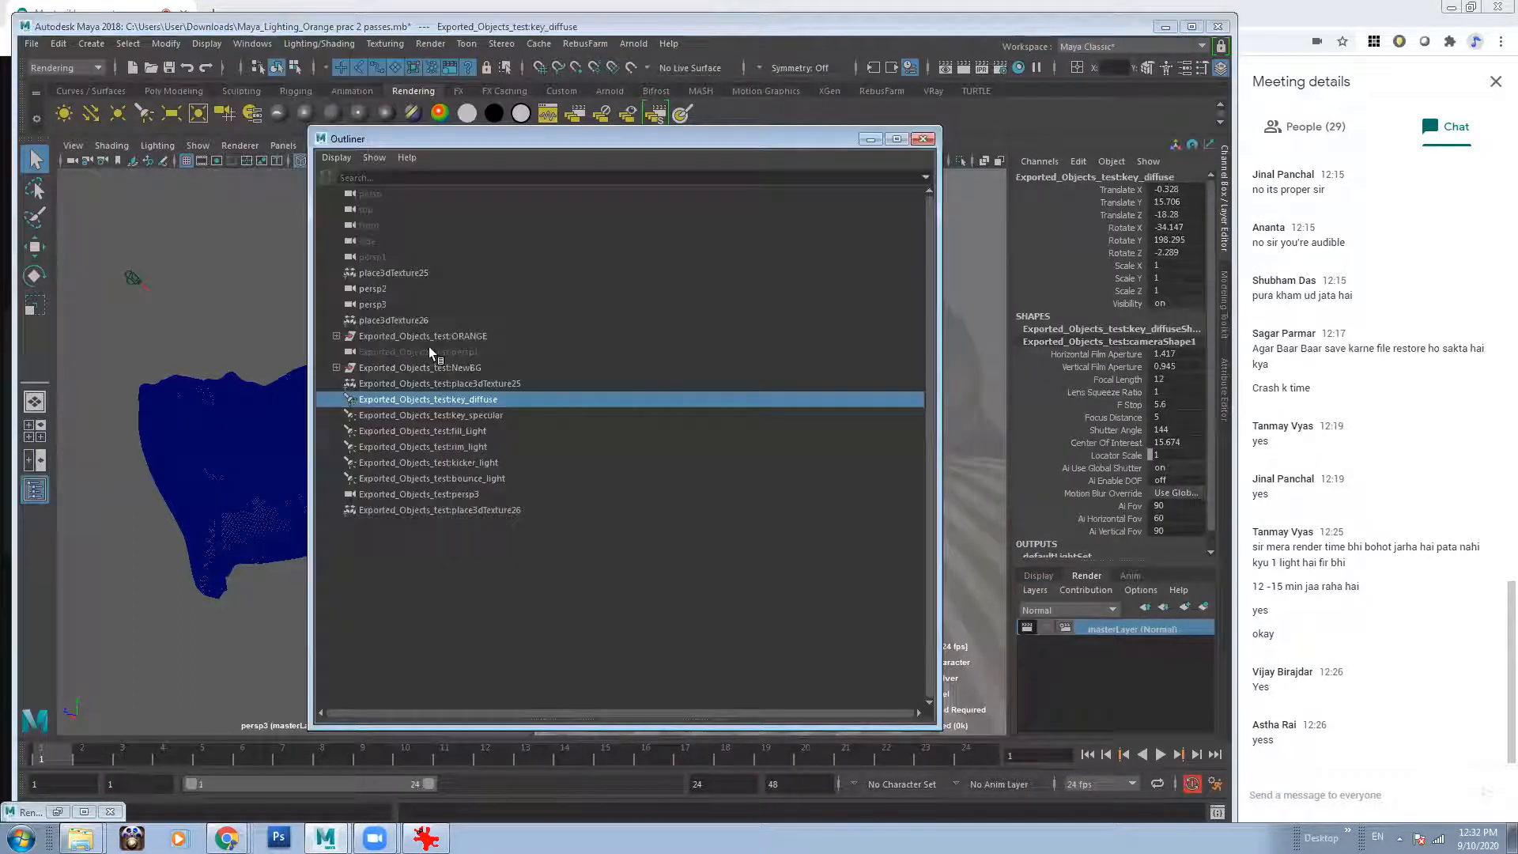
pyautogui.keyDown('ctrl'); pyautogui.click(434, 367); pyautogui.keyUp('ctrl')
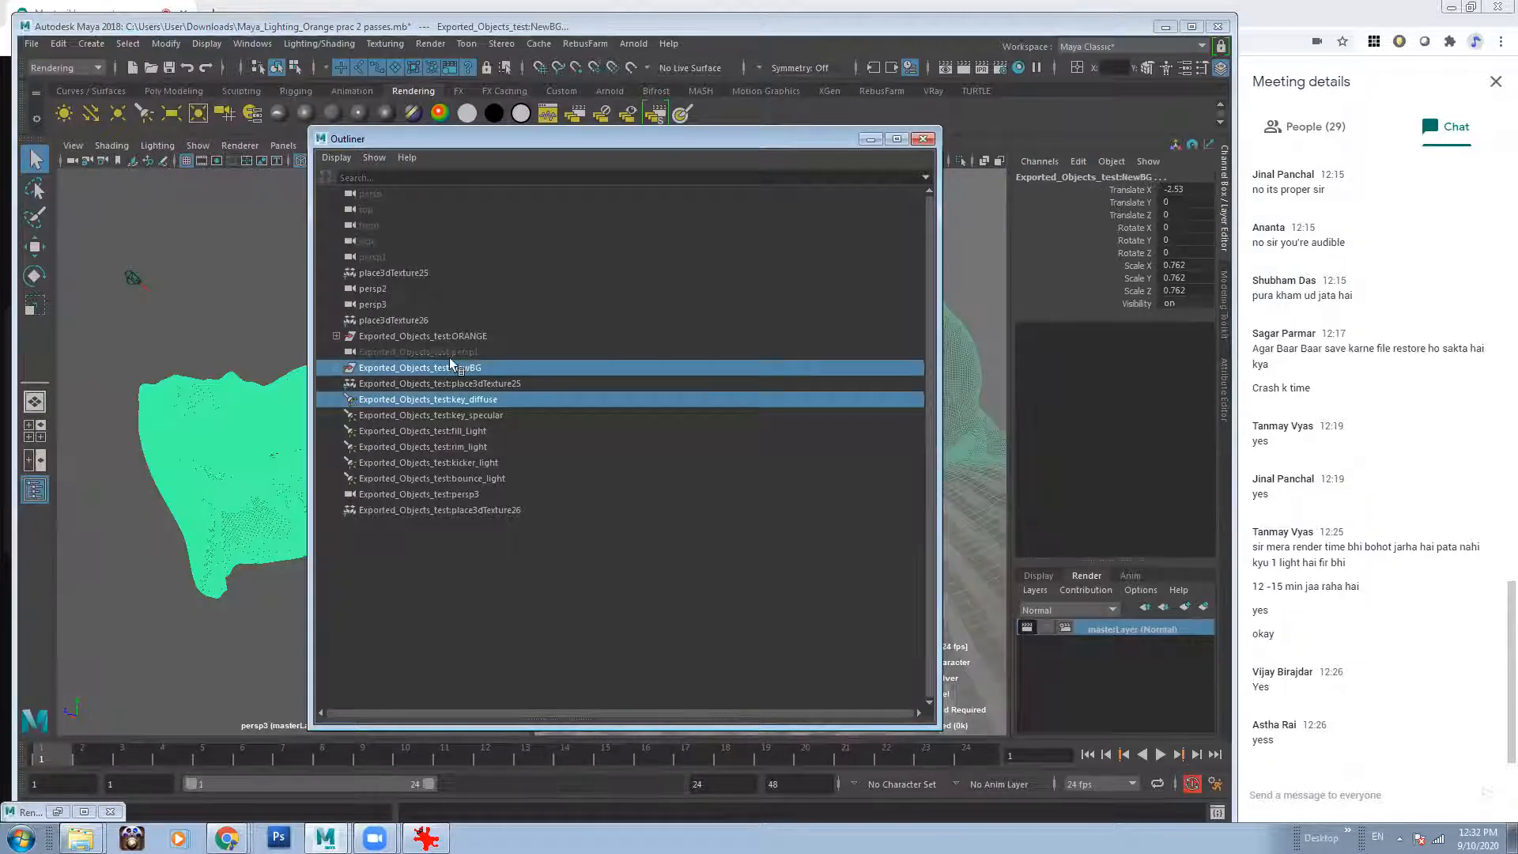
pyautogui.keyDown('ctrl'); pyautogui.click(522, 336); pyautogui.keyUp('ctrl')
pyautogui.click(869, 140)
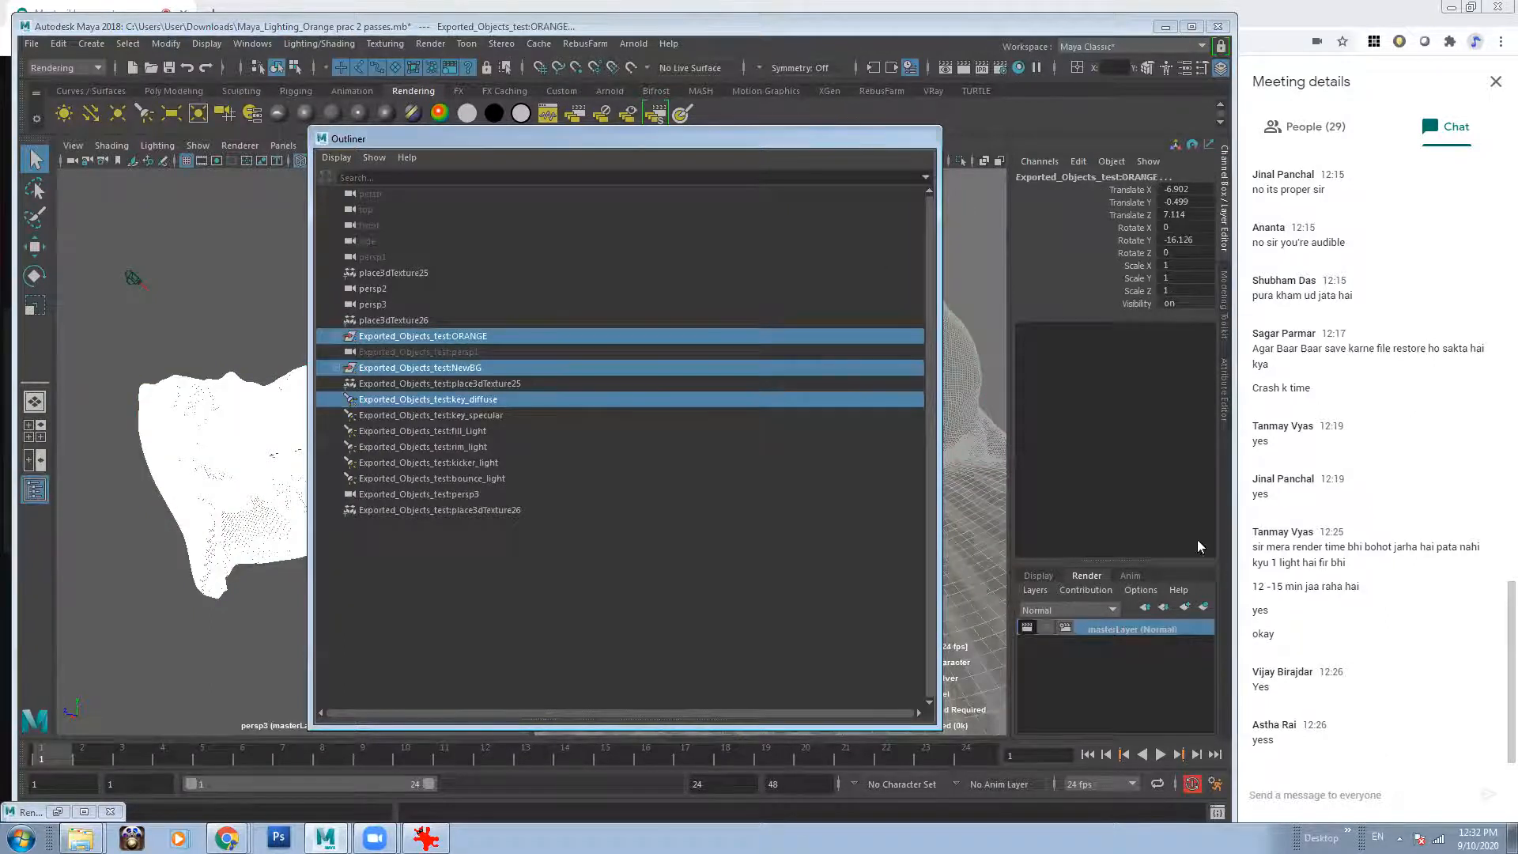
pyautogui.click(1203, 607)
# Rename the new render layer as Key_Diffuse_2.
pyautogui.click(1132, 628)
pyautogui.doubleClick(1132, 628)
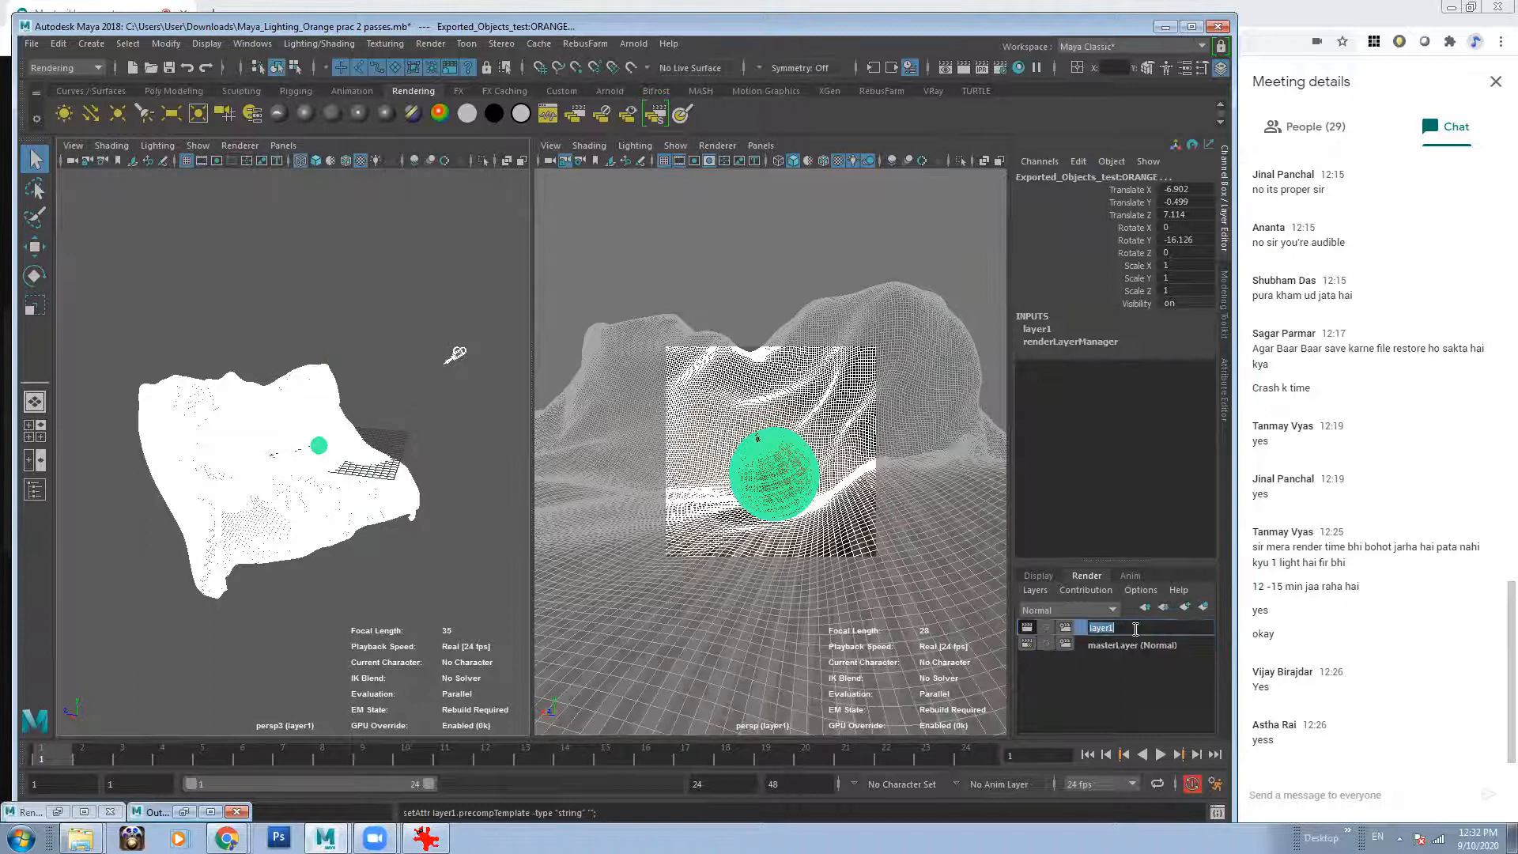
pyautogui.write('key_Di')
pyautogui.press('Return')
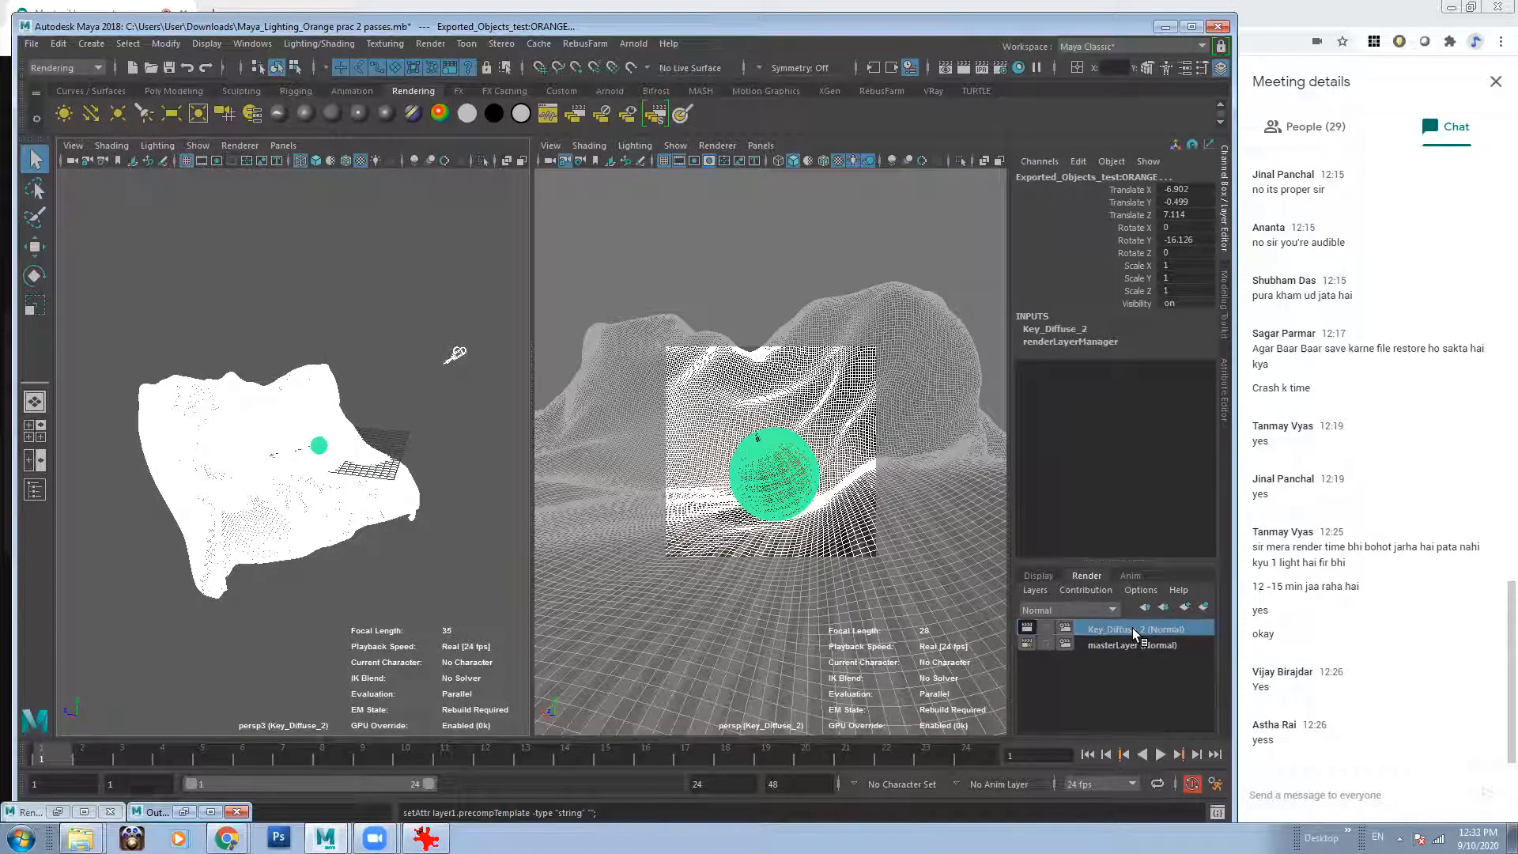
# Batch render the Key_Diffuse_2 layer, check the output folders in Test_Orange, and minimize the folder window.
pyautogui.click(427, 44)
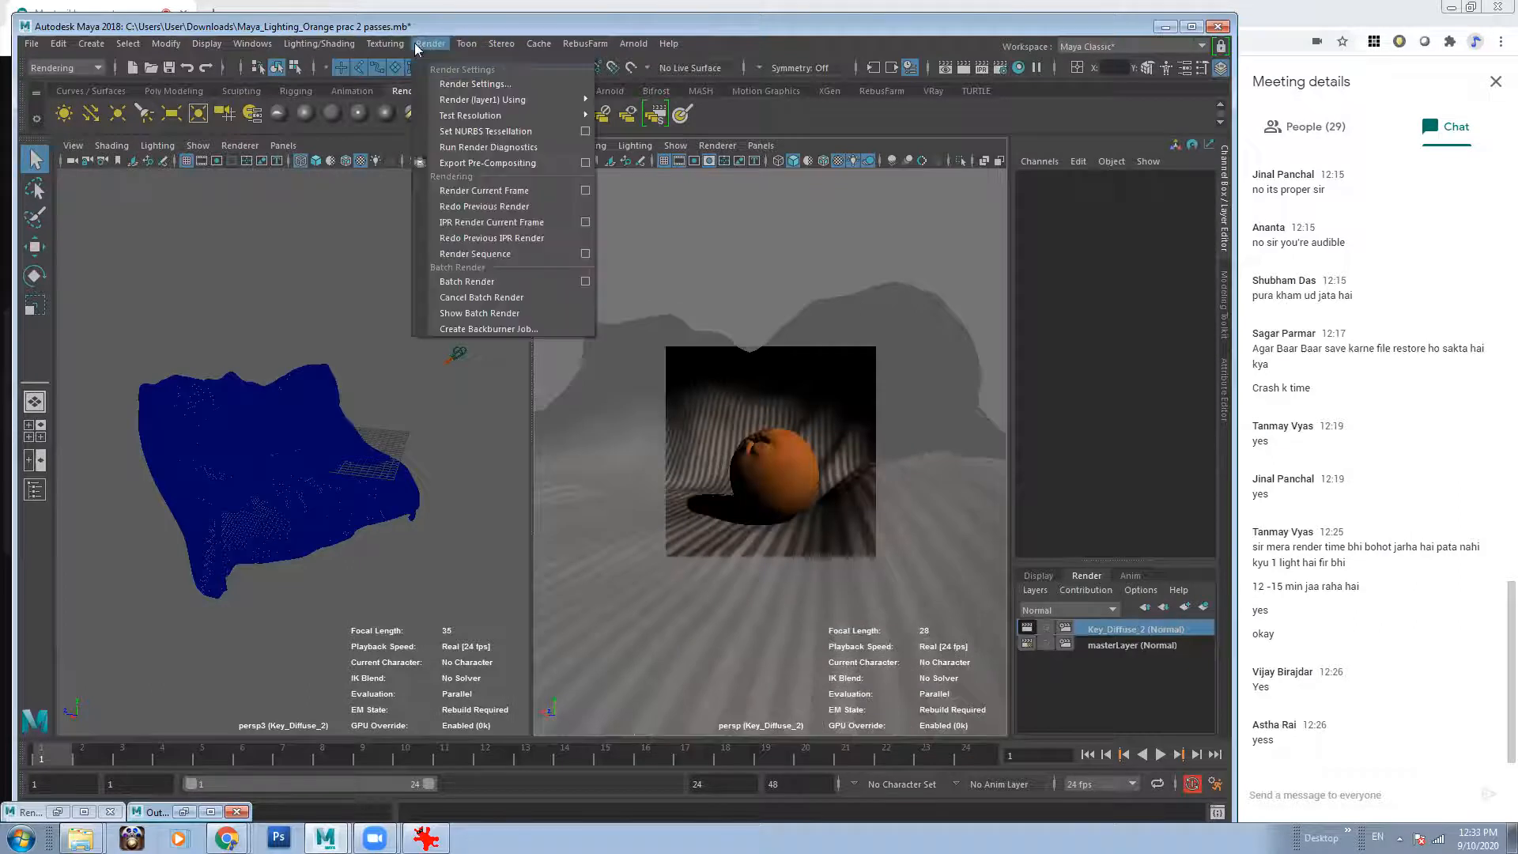
pyautogui.click(484, 281)
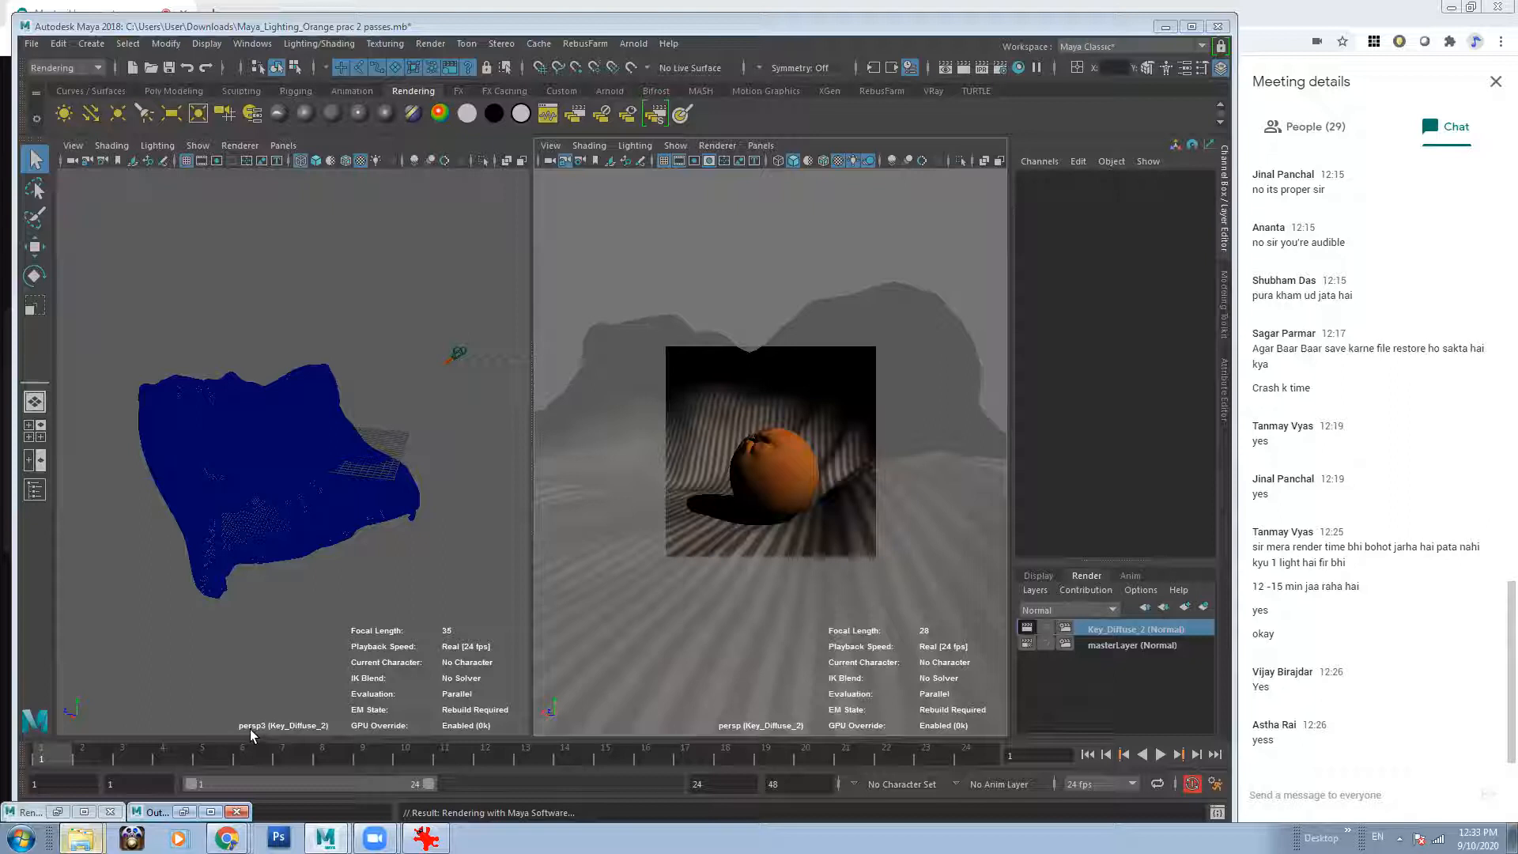
pyautogui.moveTo(84, 835)
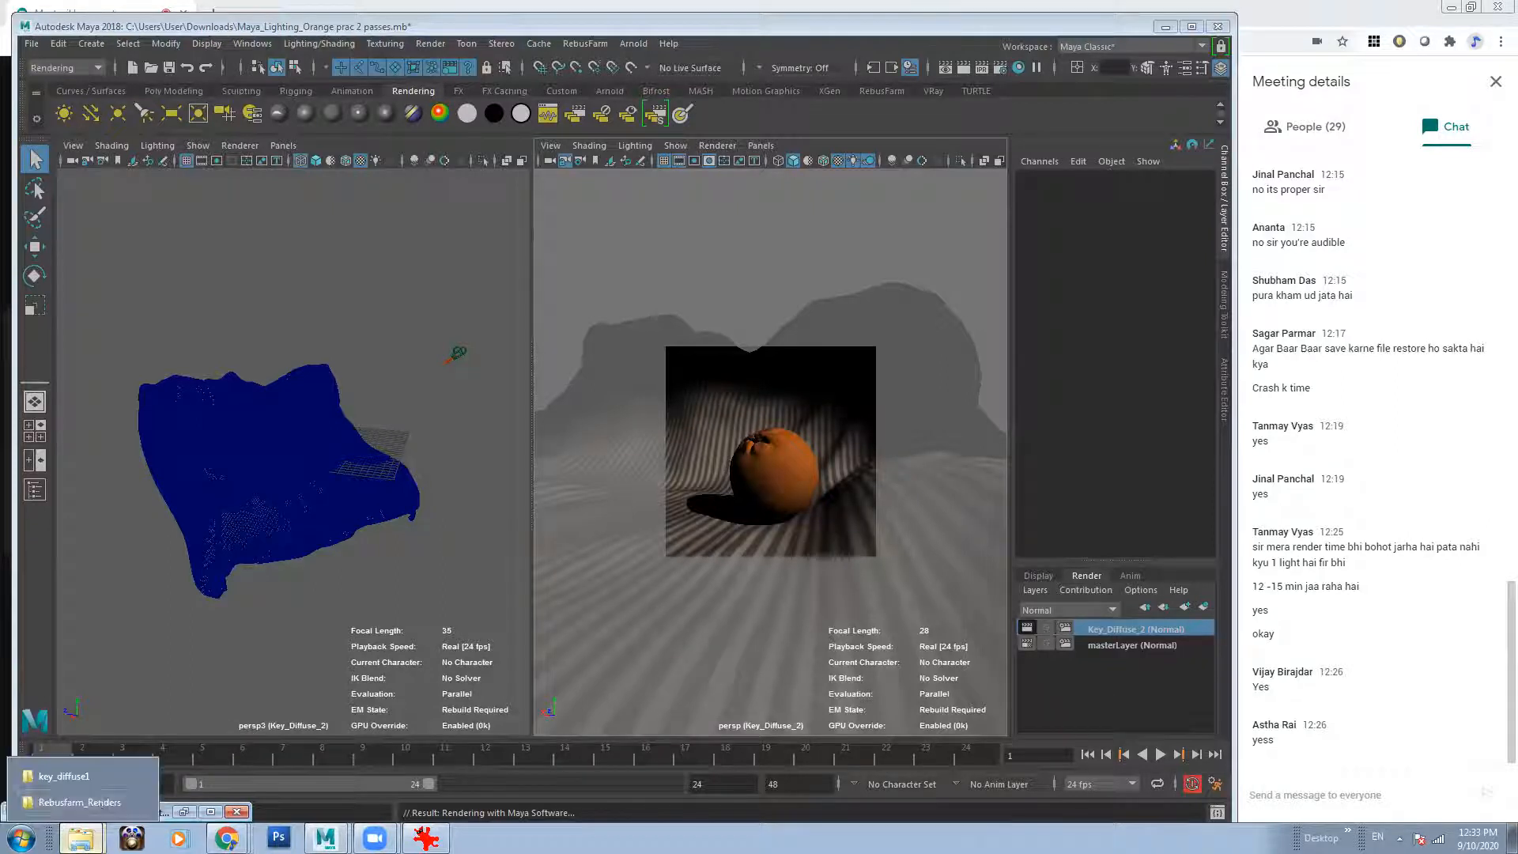
pyautogui.click(63, 775)
pyautogui.click(279, 57)
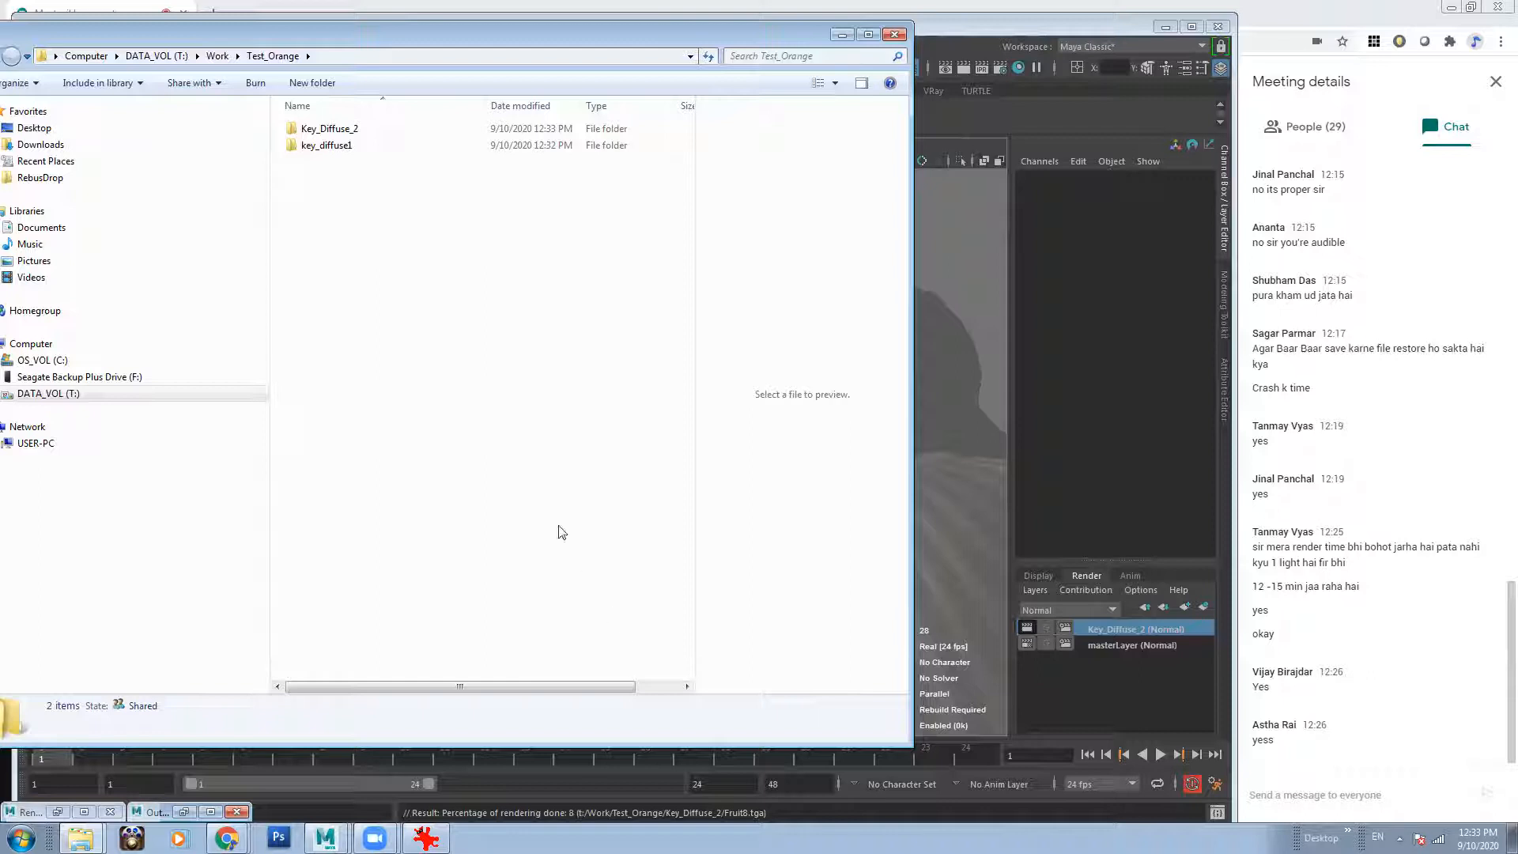
pyautogui.click(839, 35)
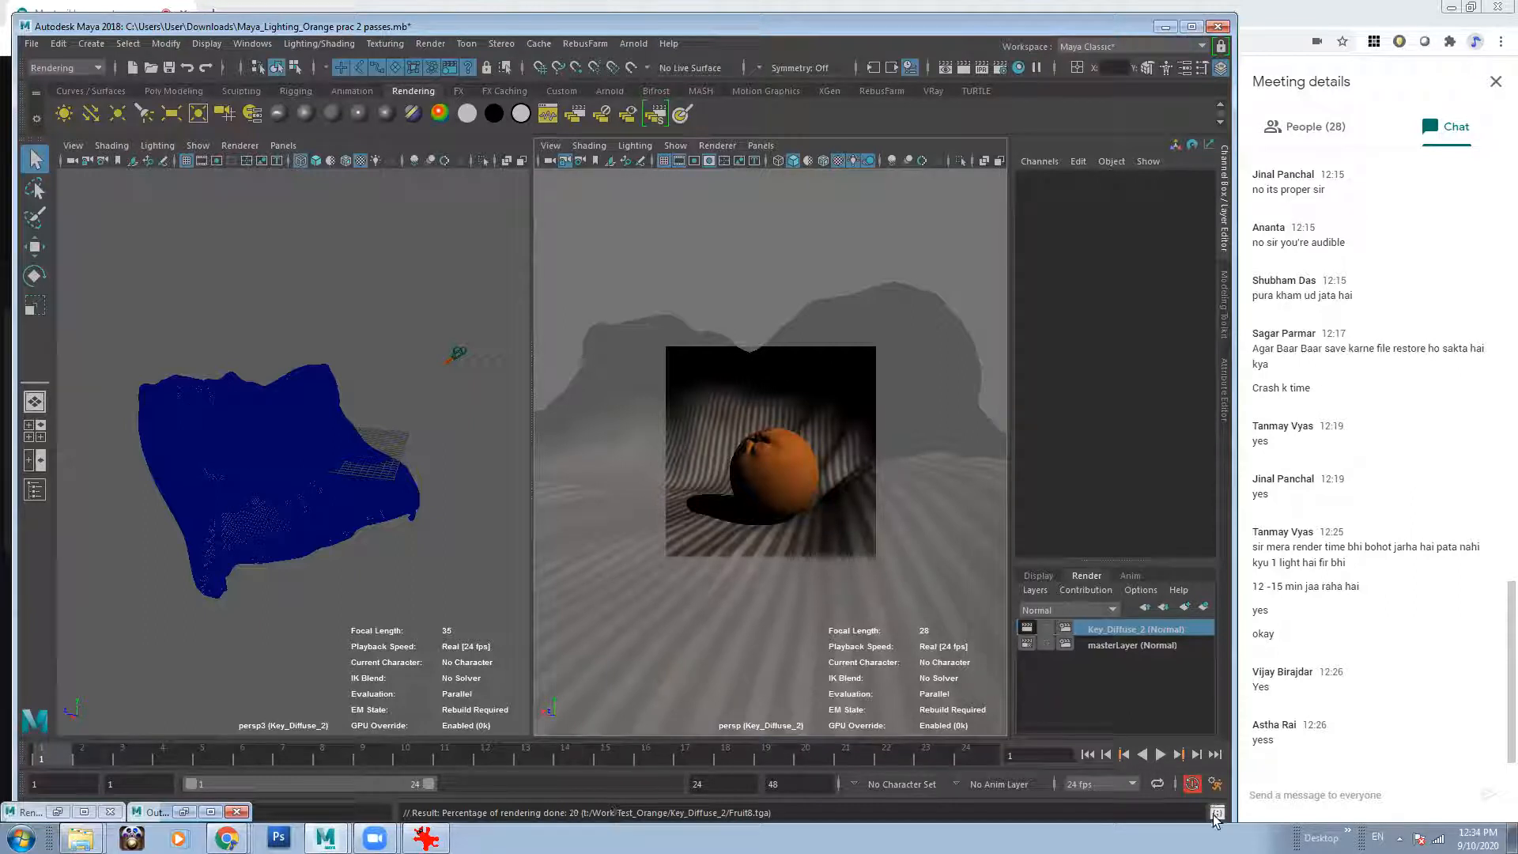
# Check the render progress in the Script Editor and cancel the current batch render job.
pyautogui.moveTo(966, 25); pyautogui.dragTo(968, 14)
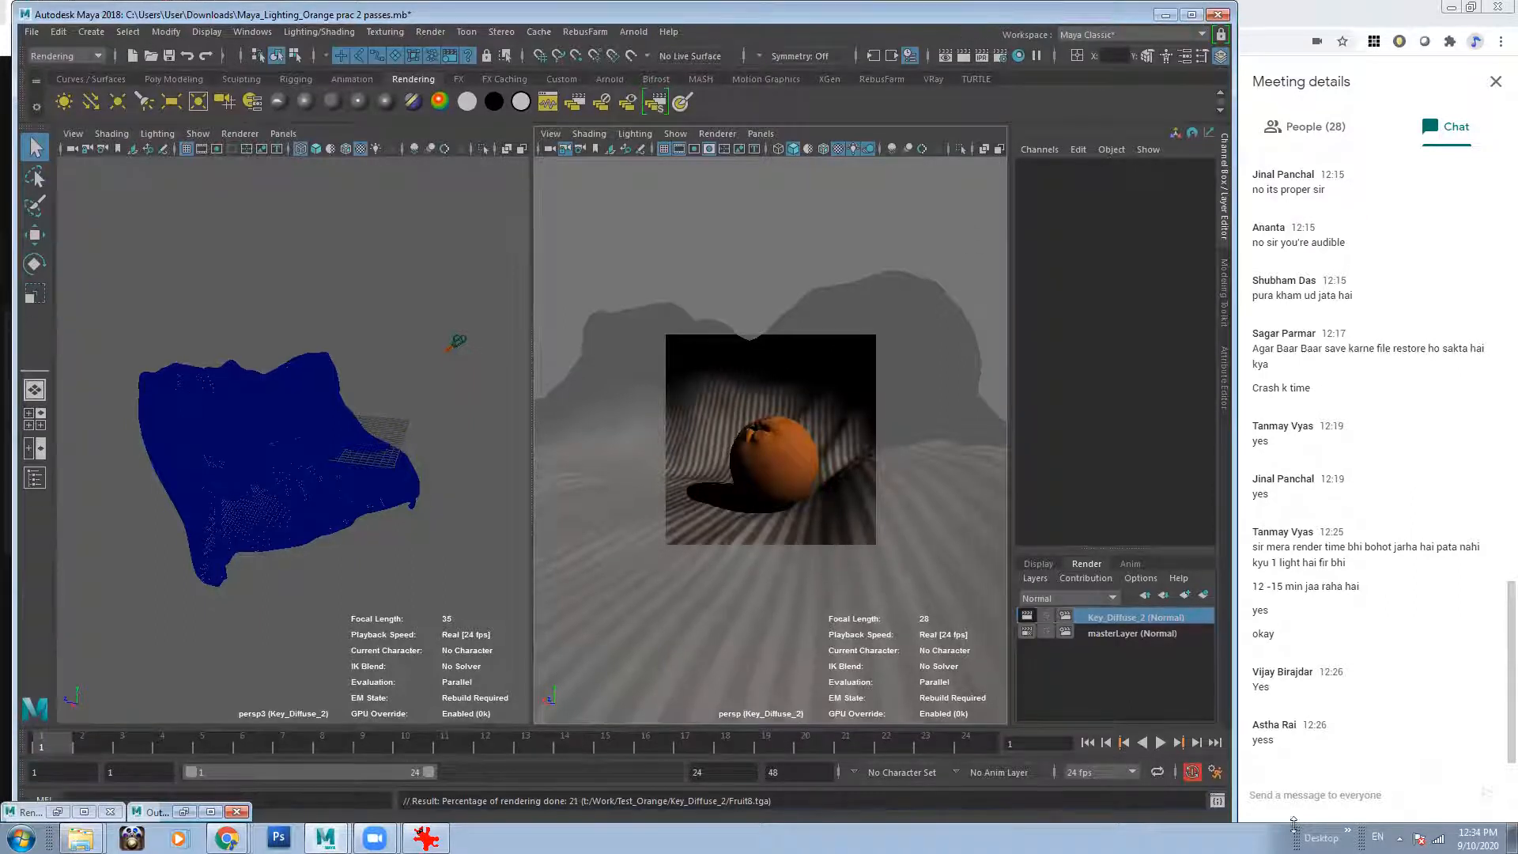
pyautogui.click(1217, 801)
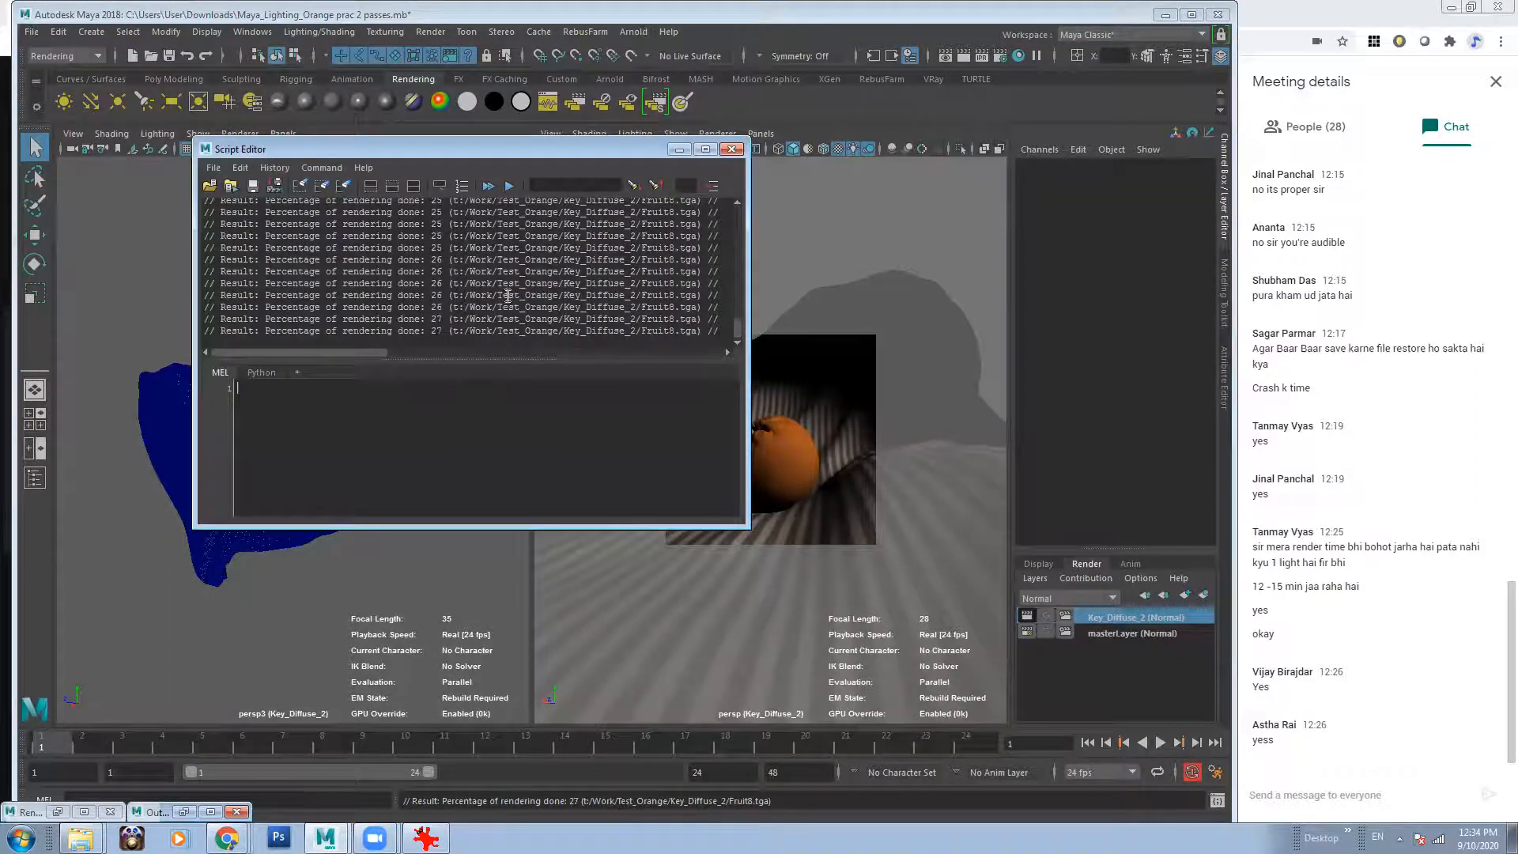
pyautogui.click(431, 32)
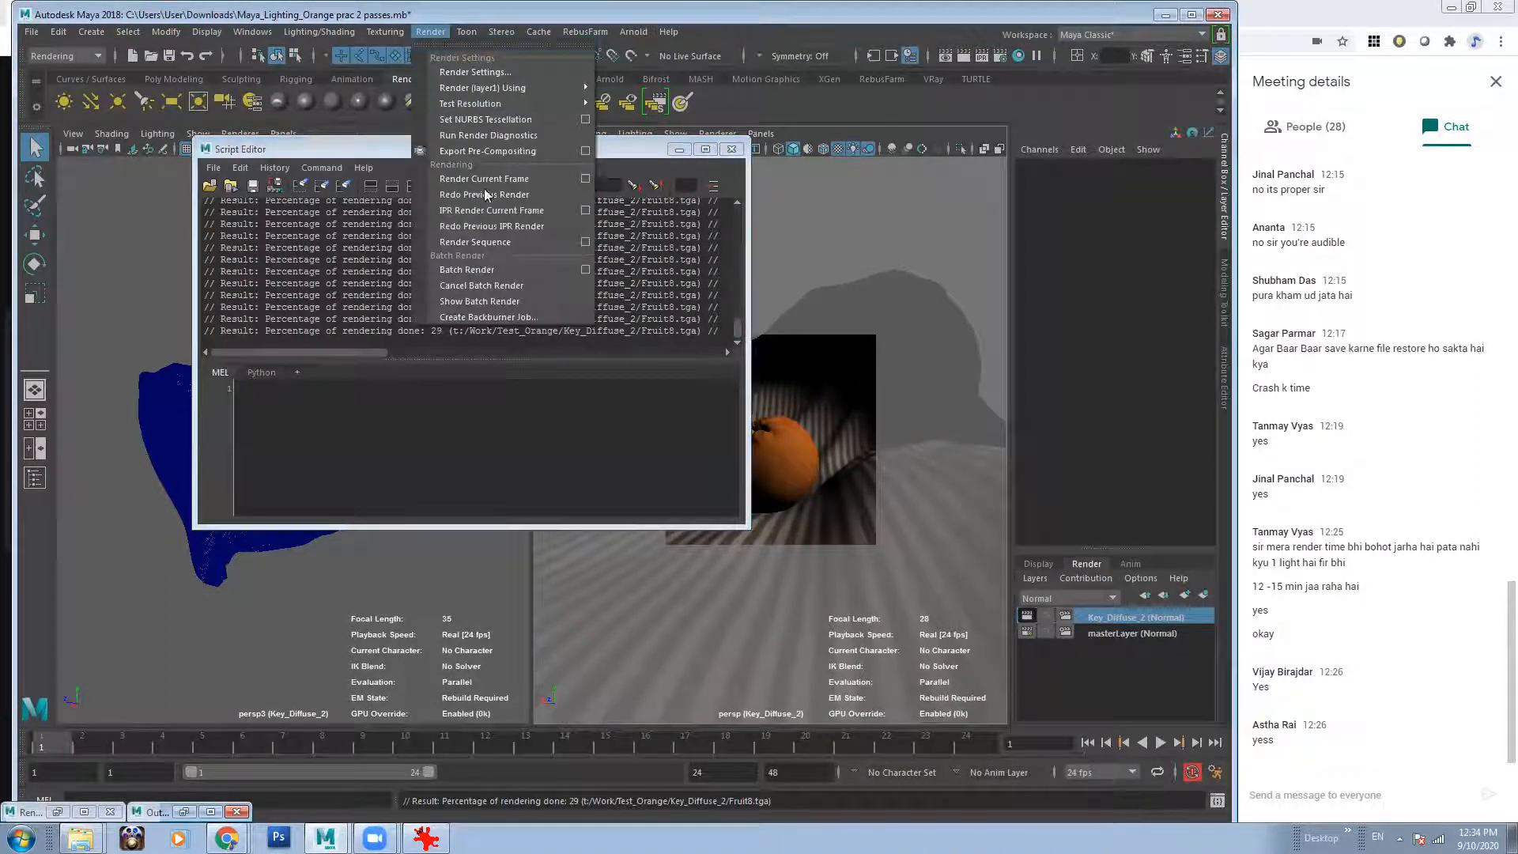
pyautogui.click(489, 287)
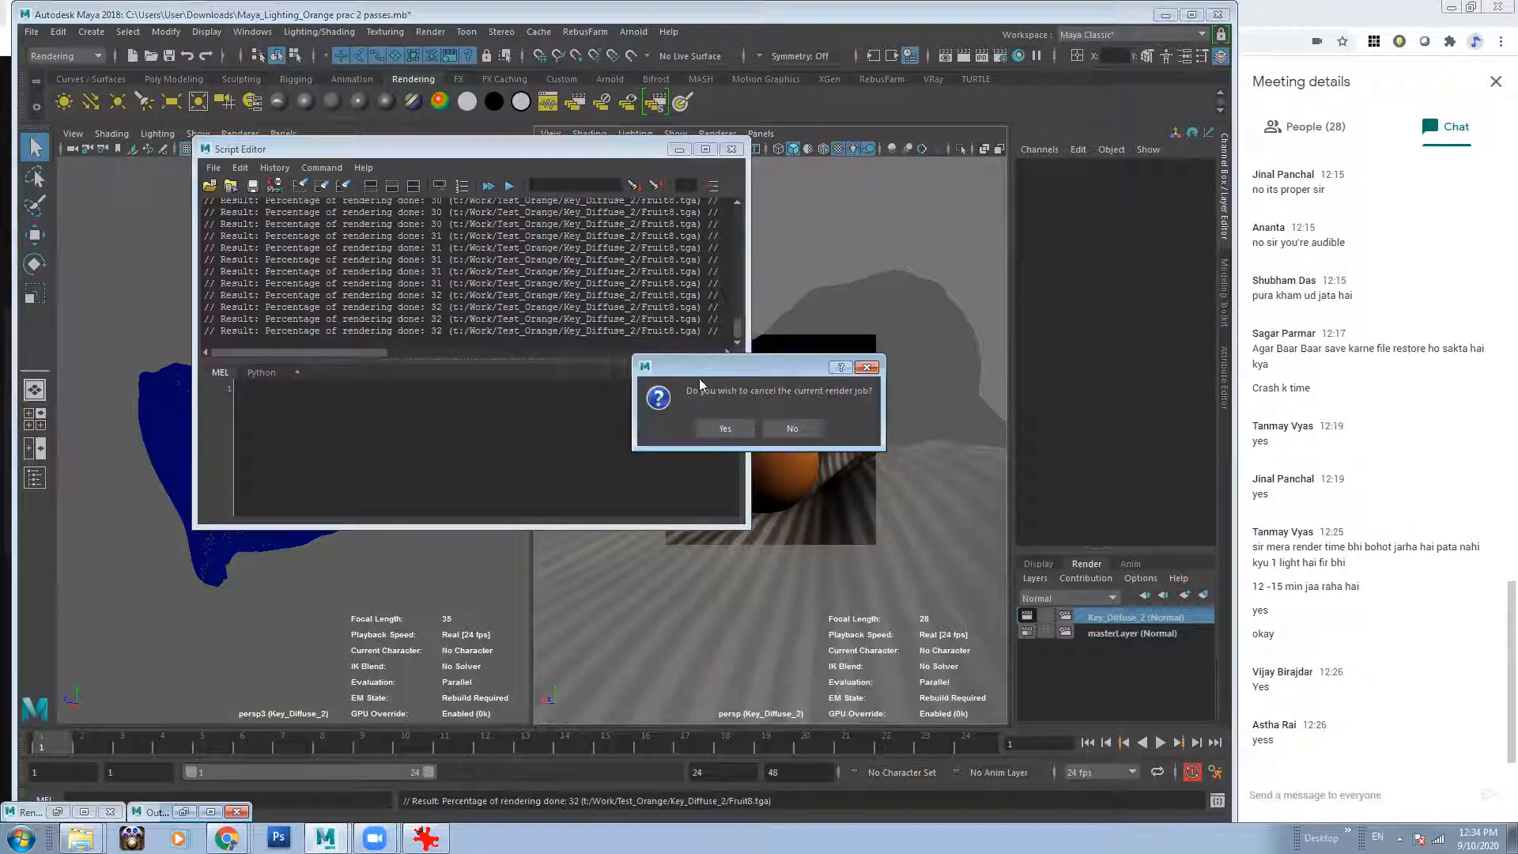
pyautogui.click(725, 429)
pyautogui.click(431, 32)
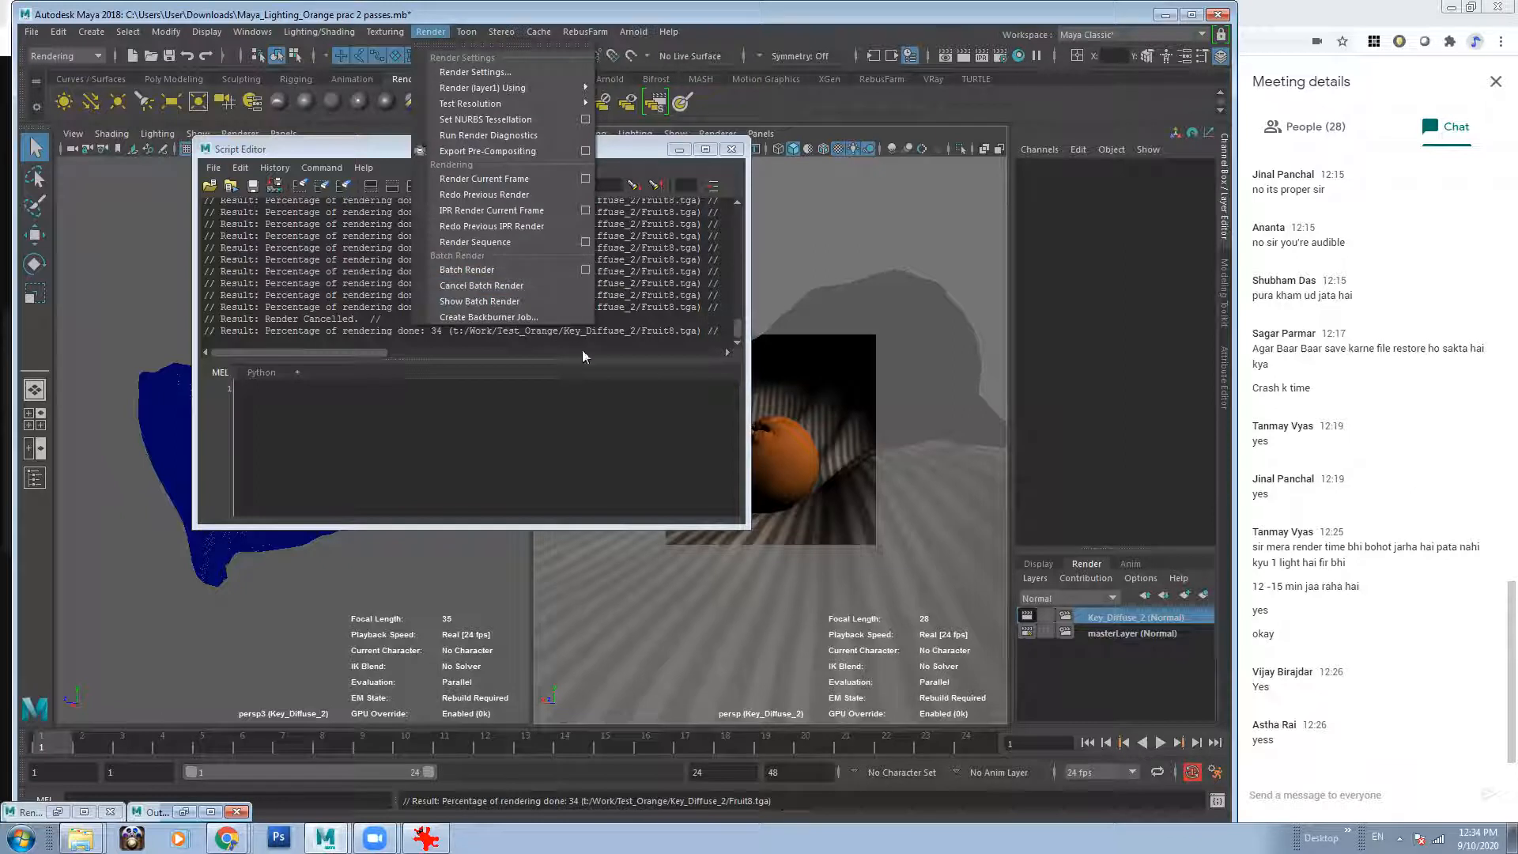
pyautogui.click(583, 395)
pyautogui.click(732, 149)
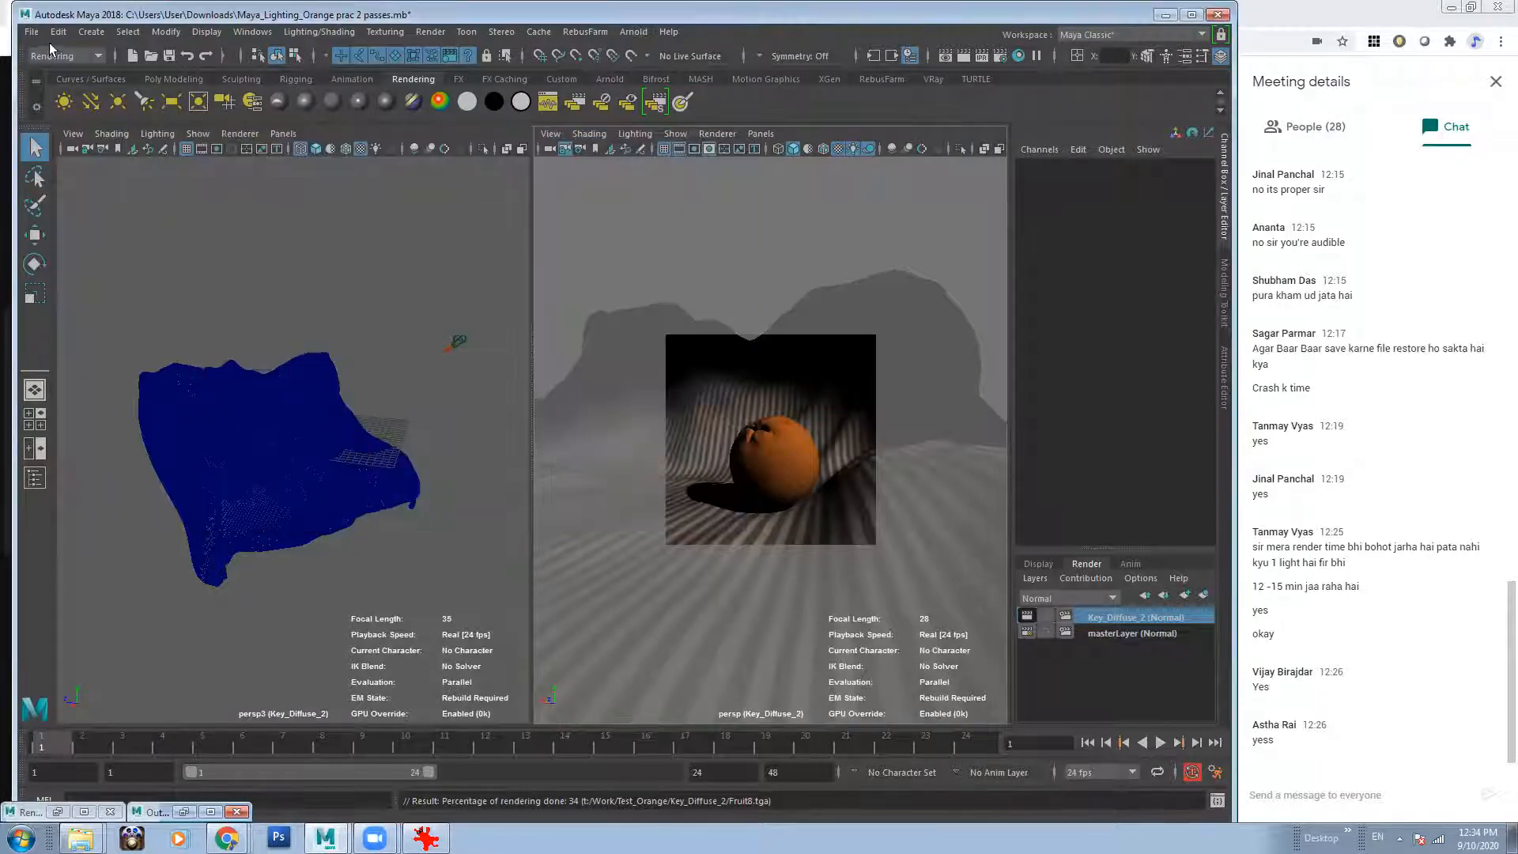
# Create a new empty scene and discard the changes to the current file.
pyautogui.click(32, 31)
pyautogui.click(55, 57)
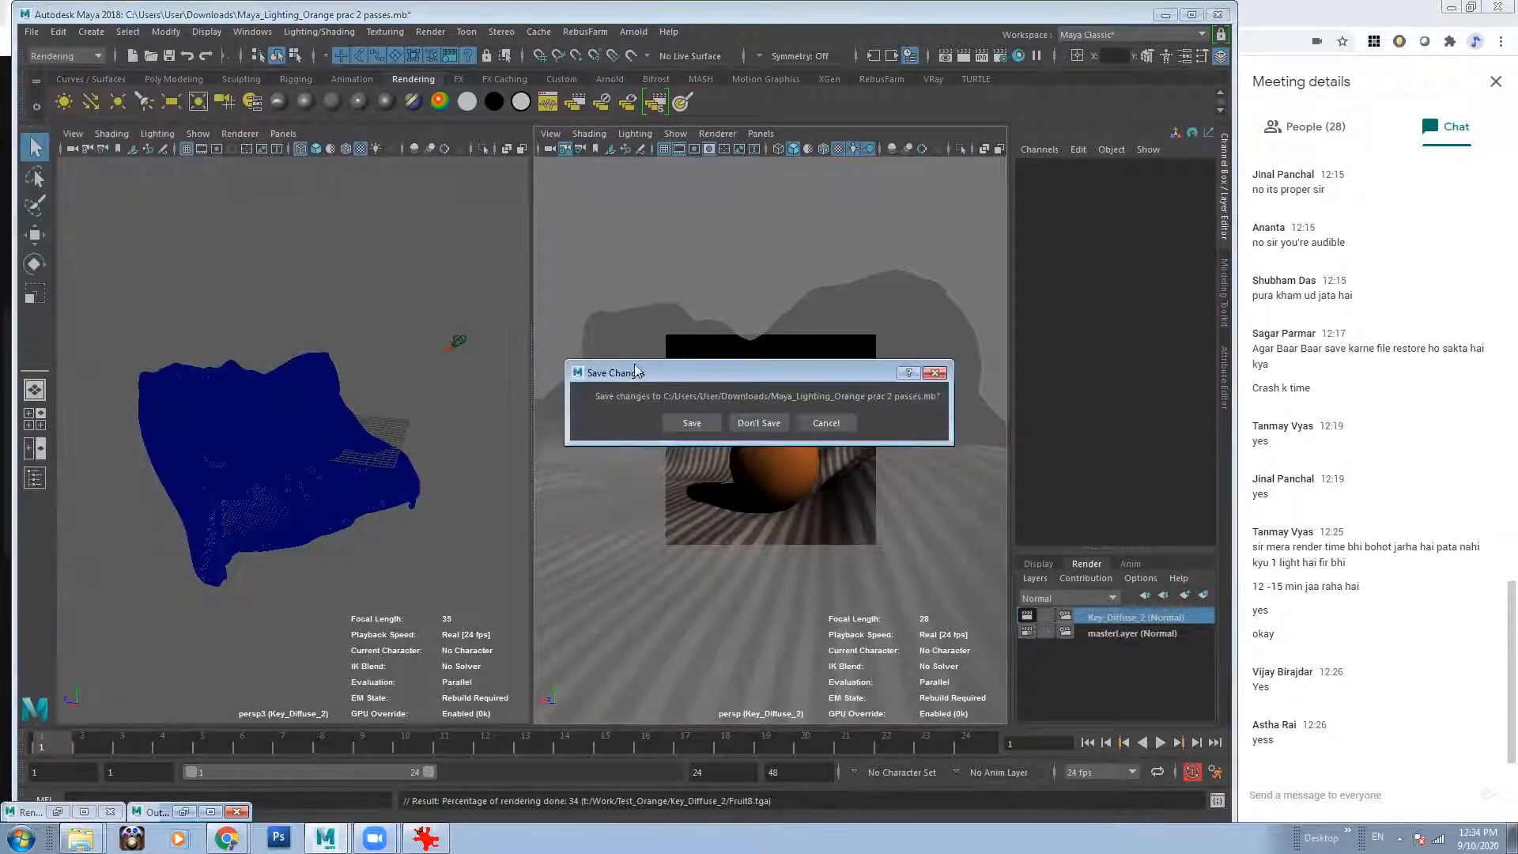
pyautogui.click(767, 422)
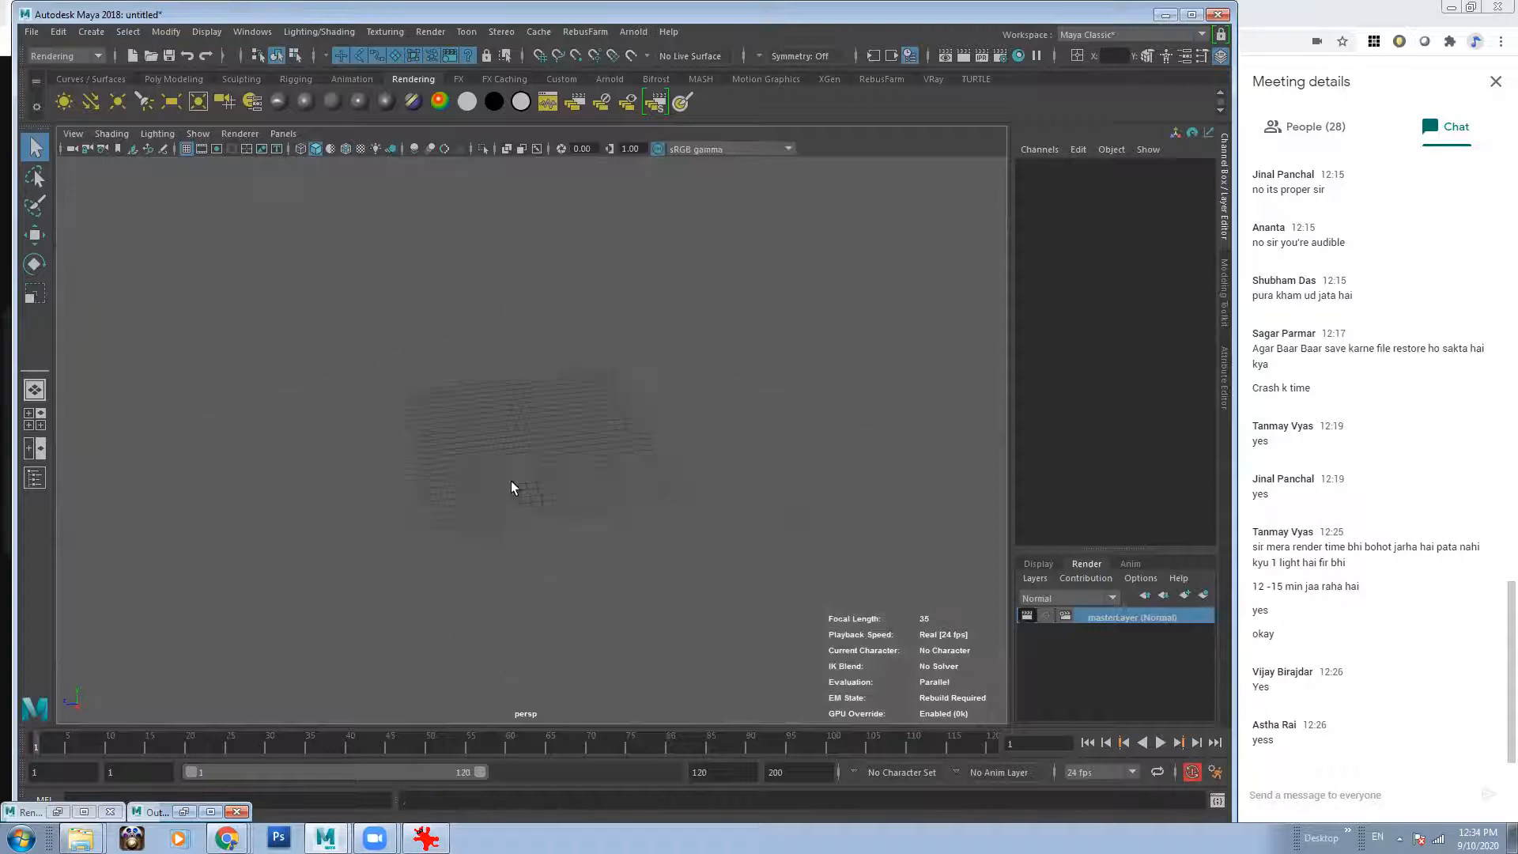
# Import Exported_Objects_test.mb from the Downloads folder and display its objects with textures in the perspective view.
pyautogui.click(35, 33)
pyautogui.click(79, 207)
pyautogui.doubleClick(201, 236)
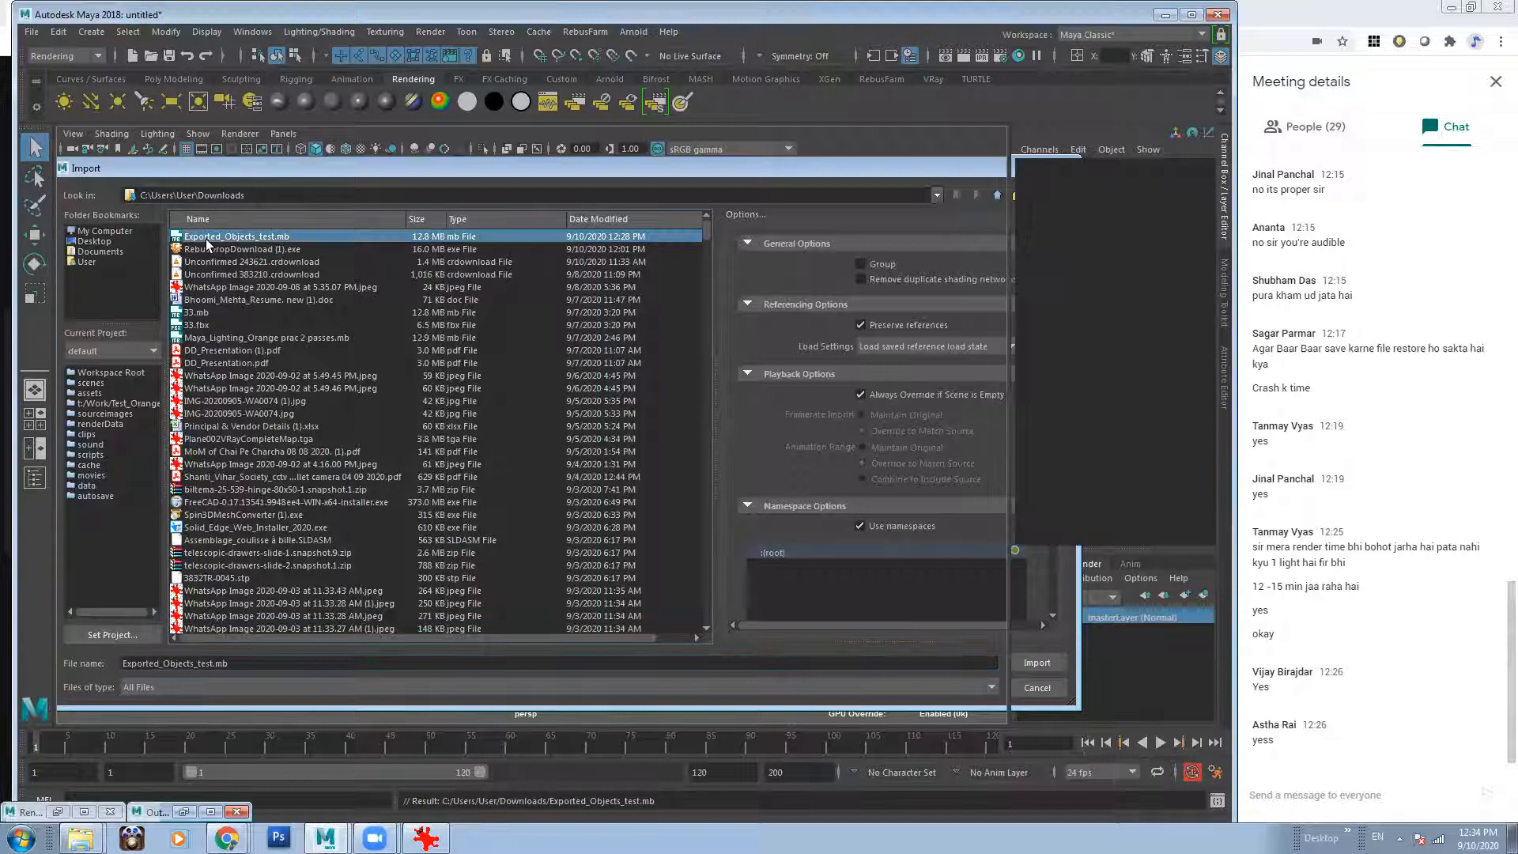
pyautogui.keyDown('alt'); pyautogui.moveTo(838, 455); pyautogui.dragTo(668, 436); pyautogui.keyUp('alt')
pyautogui.scroll(-3, 667, 436)
pyautogui.click(744, 283)
pyautogui.click(699, 413)
pyautogui.press('6')
pyautogui.keyDown('alt'); pyautogui.moveTo(699, 413); pyautogui.dragTo(750, 256); pyautogui.keyUp('alt')
pyautogui.keyDown('alt'); pyautogui.moveTo(749, 258); pyautogui.dragTo(725, 313); pyautogui.keyUp('alt')
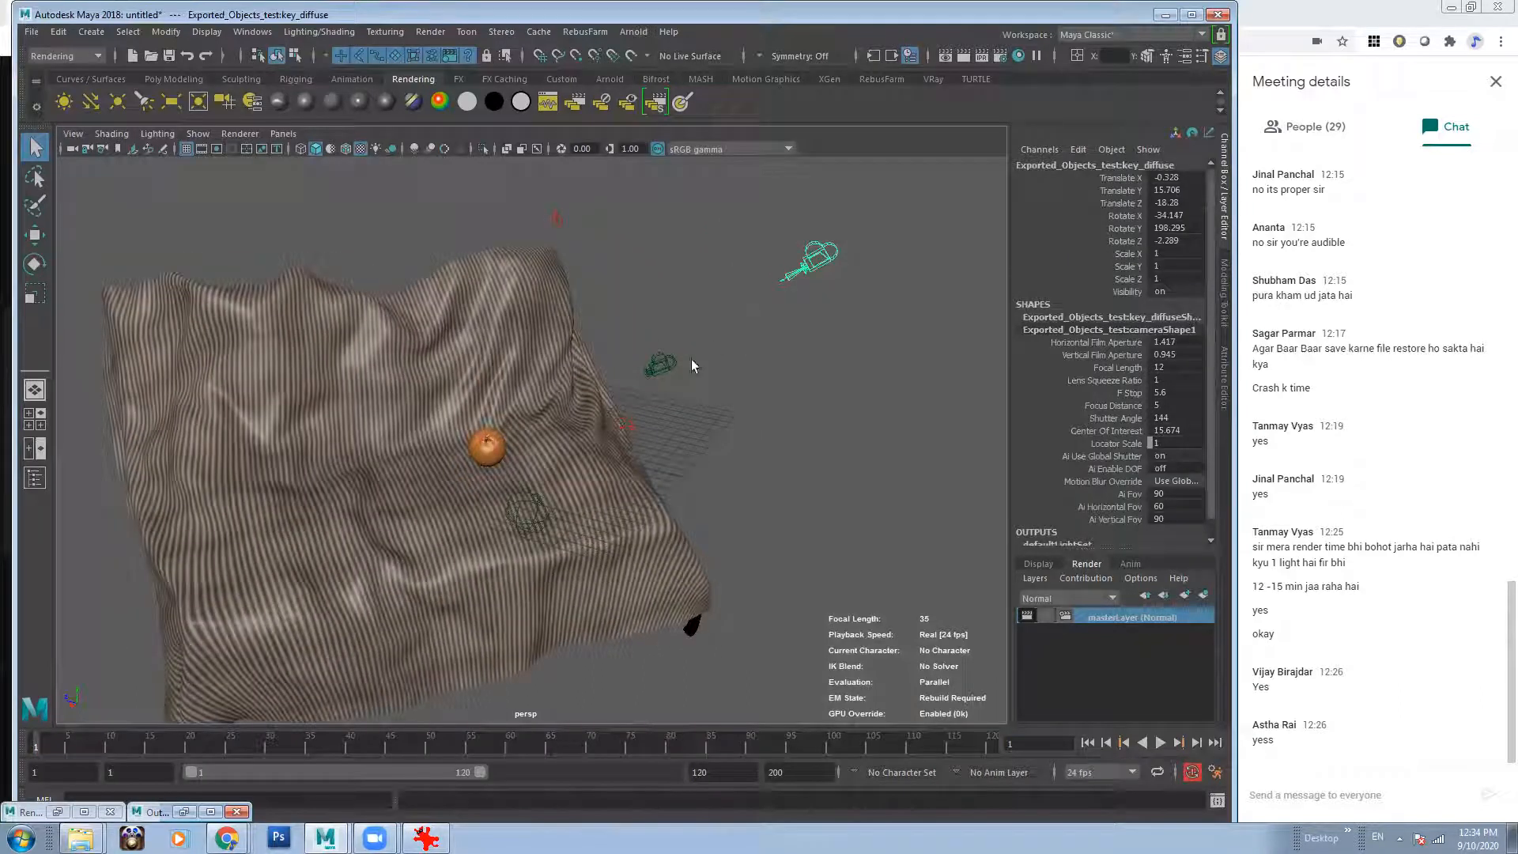
# Create a render layer from the imported key_diffuse light and the NewBG and ORANGE groups.
pyautogui.click(252, 31)
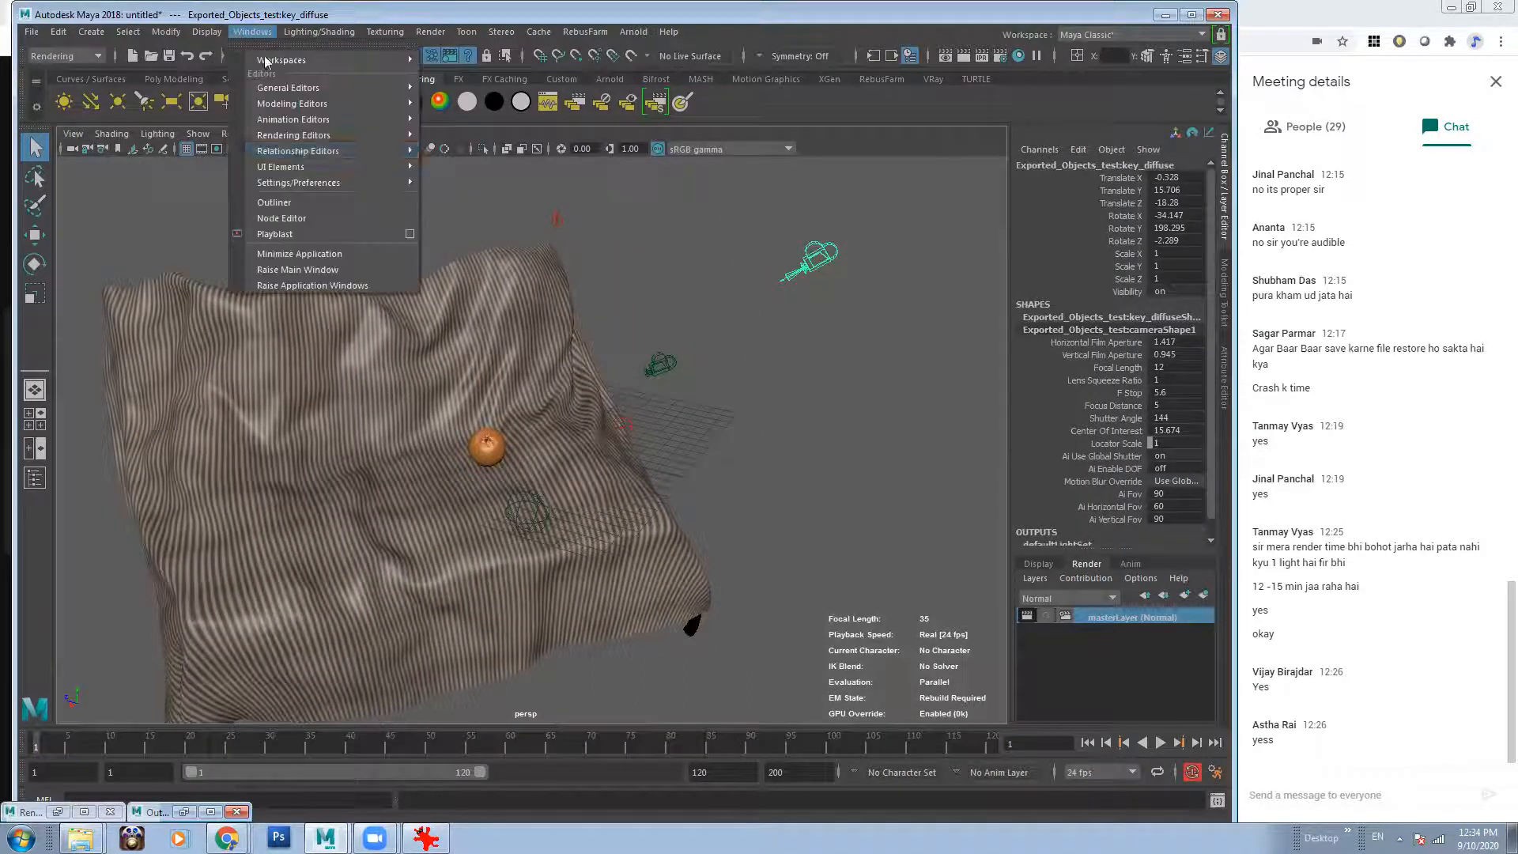
pyautogui.click(291, 212)
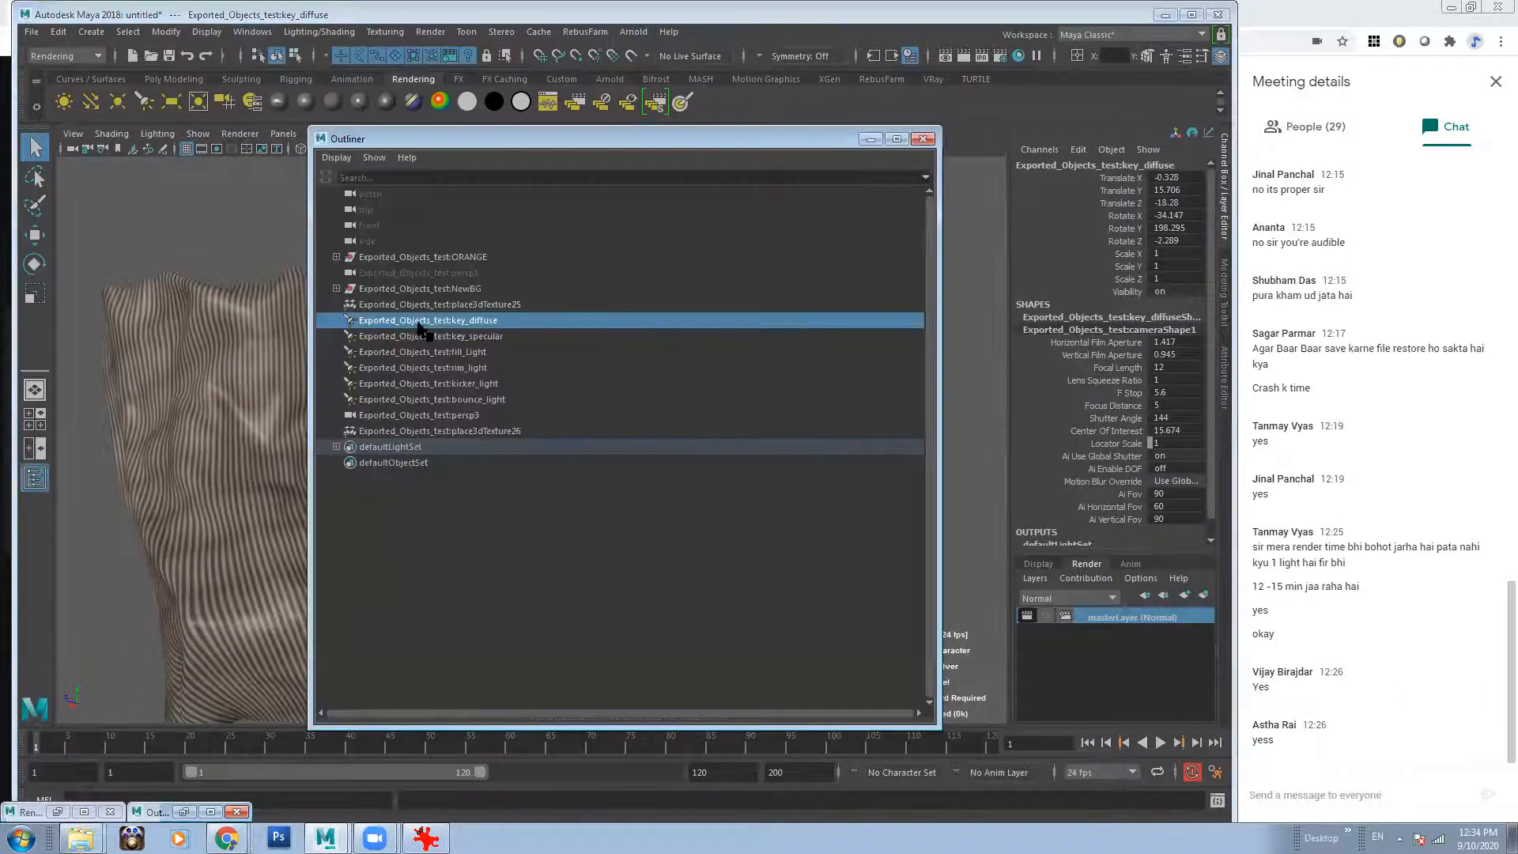
pyautogui.keyDown('ctrl'); pyautogui.click(472, 288); pyautogui.keyUp('ctrl')
pyautogui.keyDown('ctrl'); pyautogui.click(478, 257); pyautogui.keyUp('ctrl')
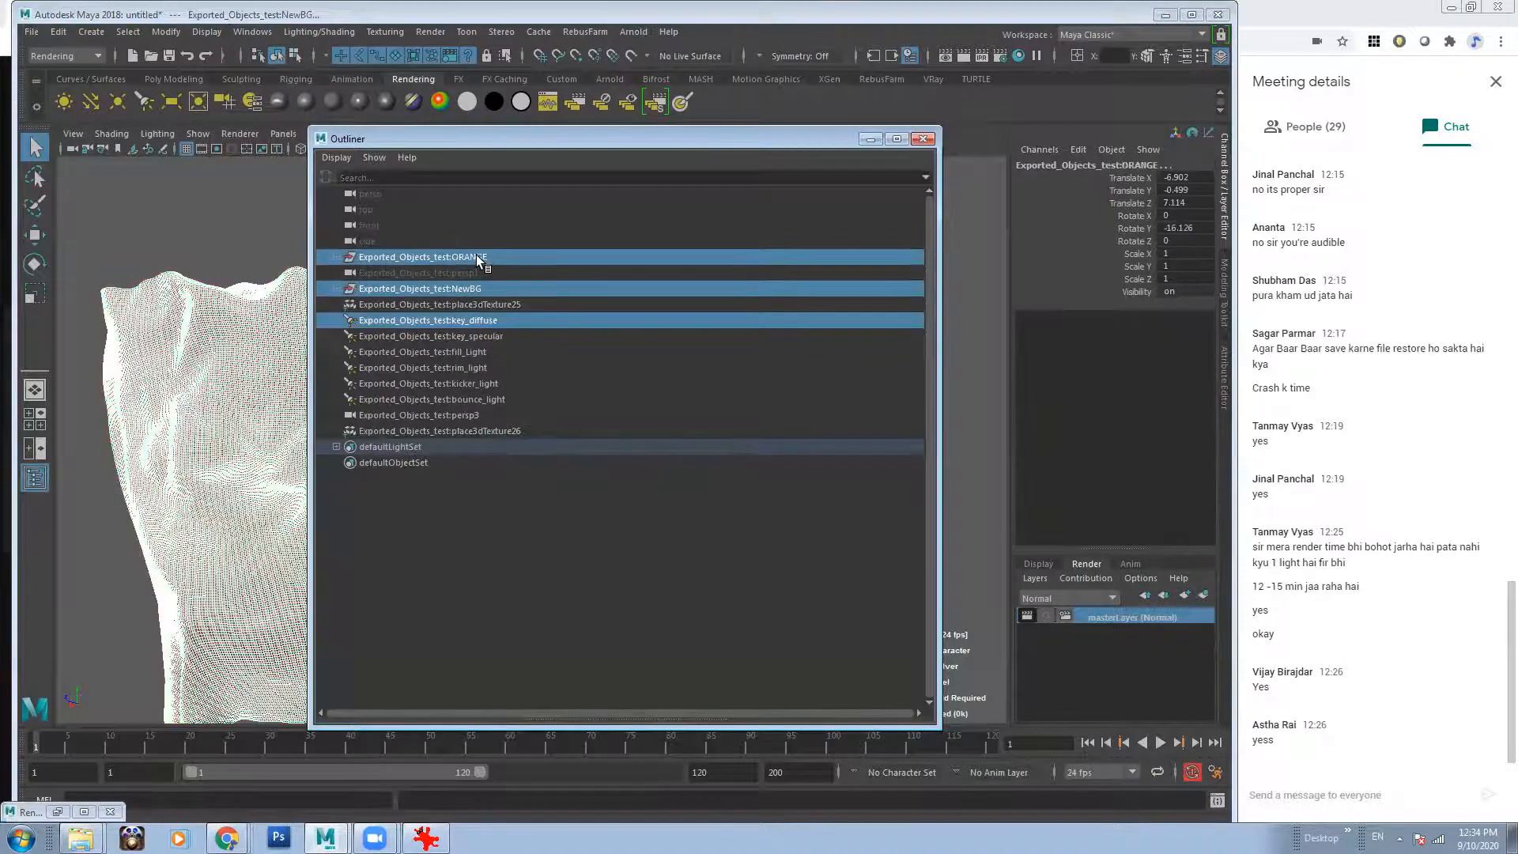
pyautogui.click(872, 139)
pyautogui.click(1203, 595)
# Rename the new render layer as Key_Diffuse_2.
pyautogui.doubleClick(1099, 615)
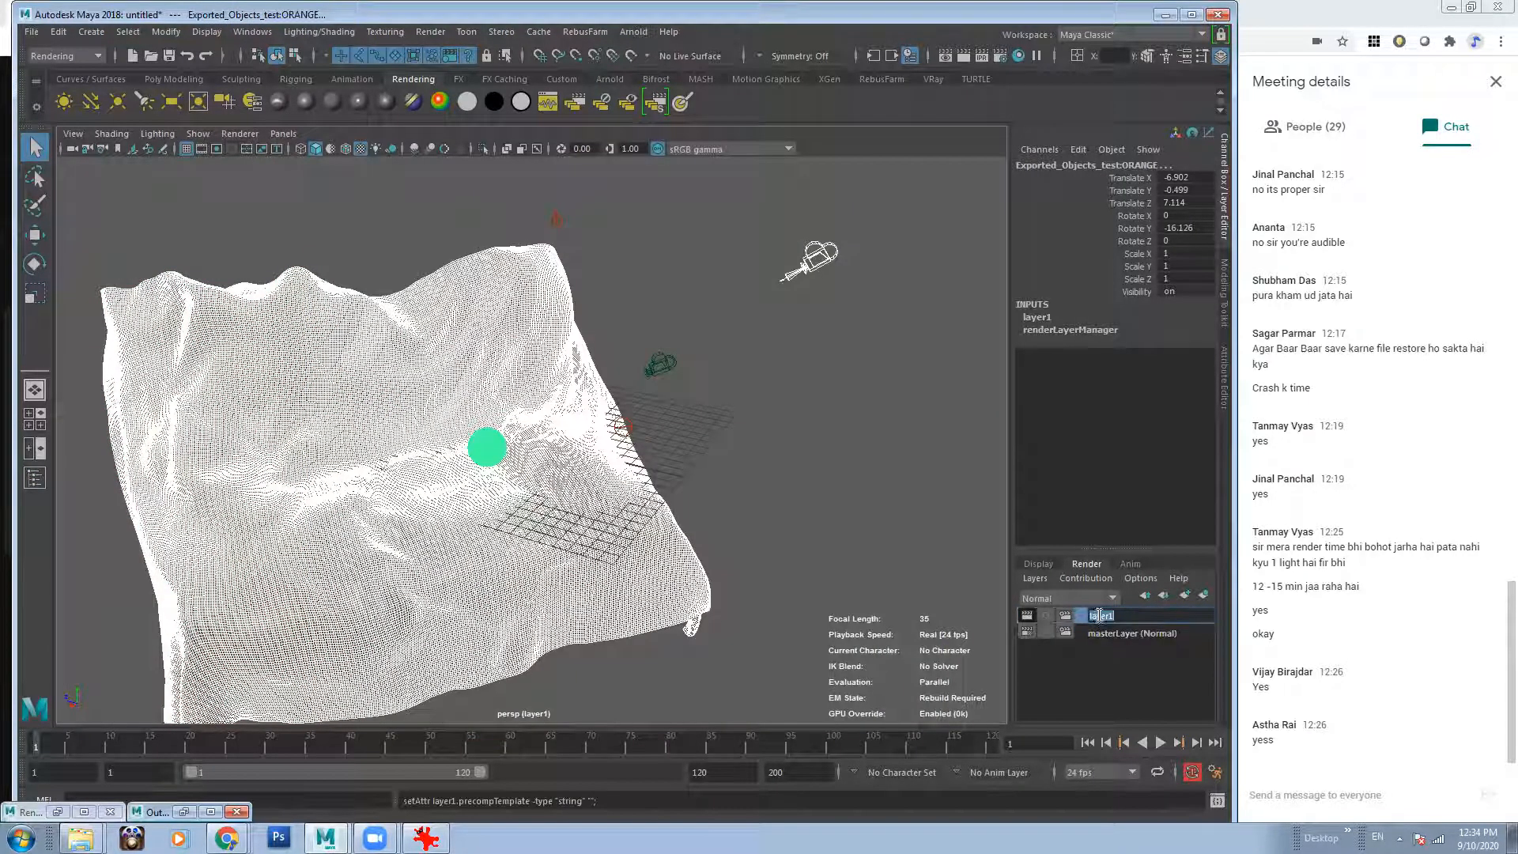
pyautogui.write('key_Diffuse_')
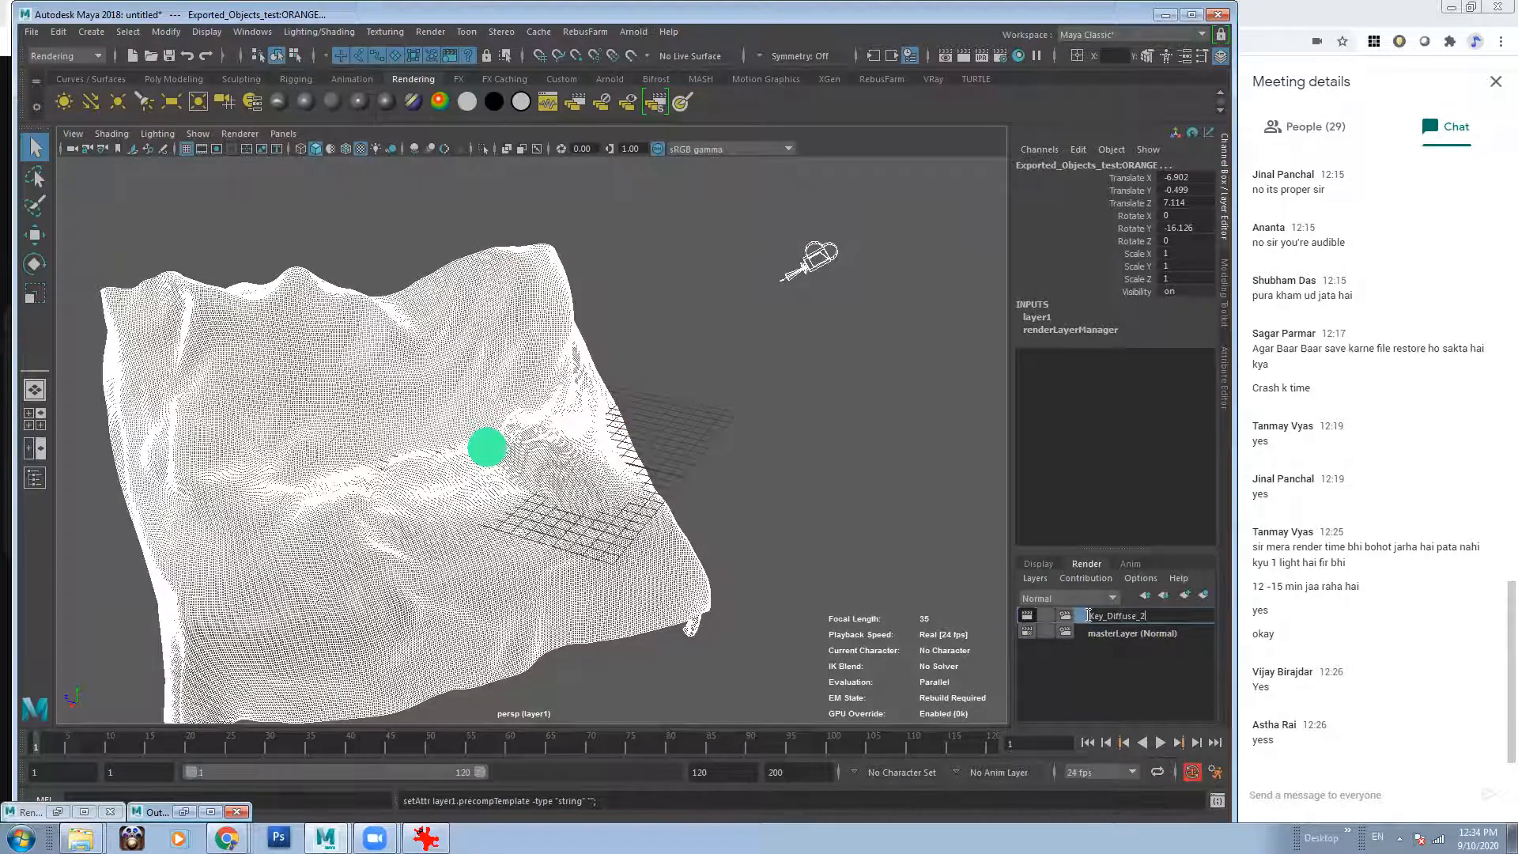
pyautogui.write('2')
pyautogui.press('Return')
# Examine the cloth, orange and key_diffuse light of the Key_Diffuse_2 layer from several angles.
pyautogui.click(283, 134)
pyautogui.moveTo(302, 149)
pyautogui.click(484, 231)
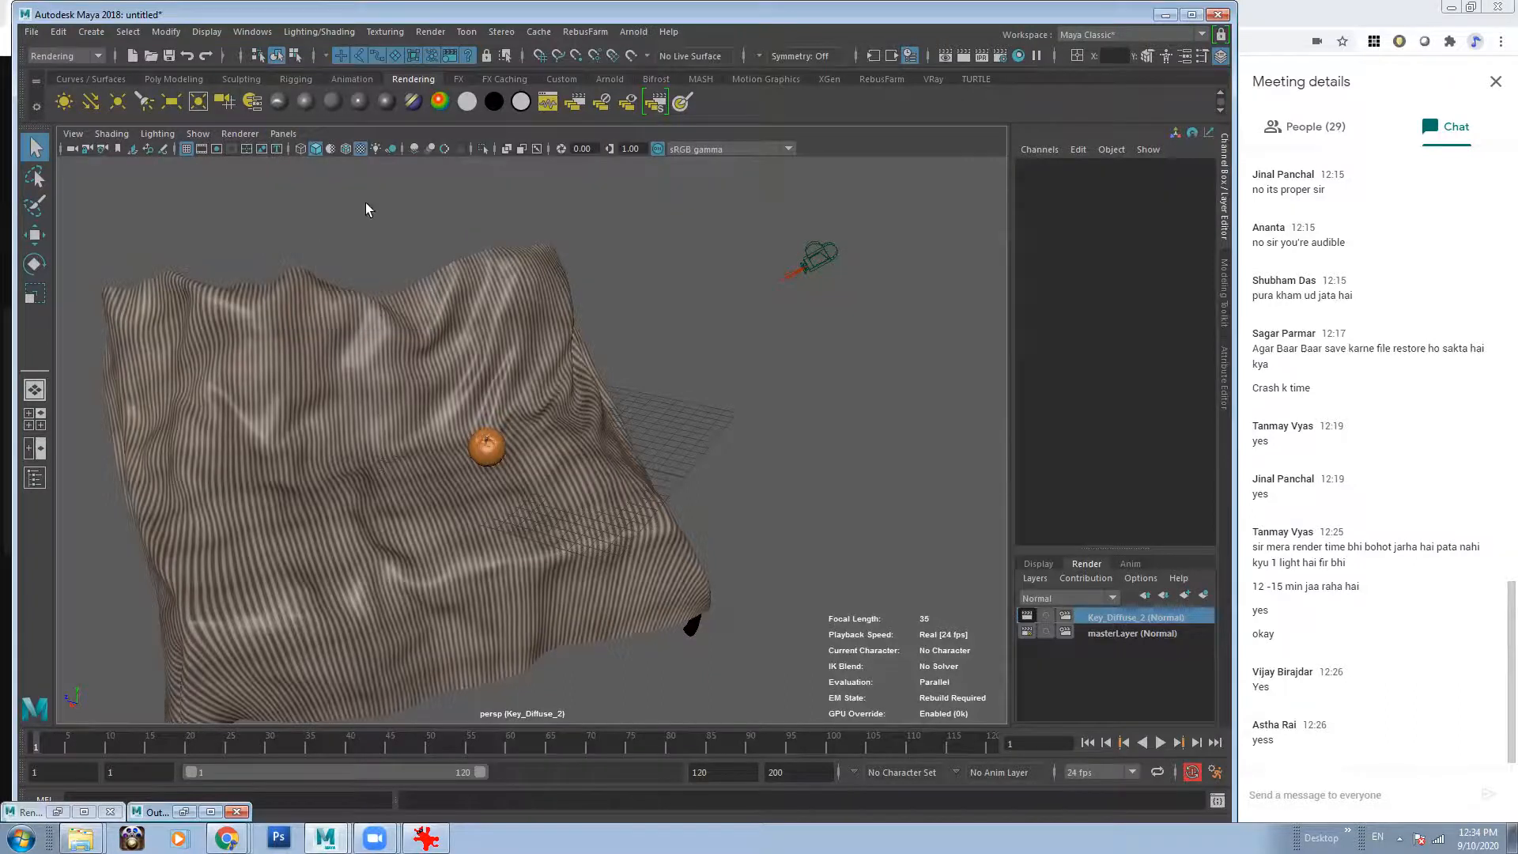
pyautogui.keyDown('alt'); pyautogui.moveTo(803, 315); pyautogui.dragTo(751, 322); pyautogui.keyUp('alt')
pyautogui.scroll(3, 593, 329)
pyautogui.keyDown('alt'); pyautogui.moveTo(593, 329); pyautogui.dragTo(572, 295); pyautogui.keyUp('alt')
pyautogui.keyDown('alt'); pyautogui.moveTo(572, 295); pyautogui.dragTo(616, 313, button='middle'); pyautogui.keyUp('alt')
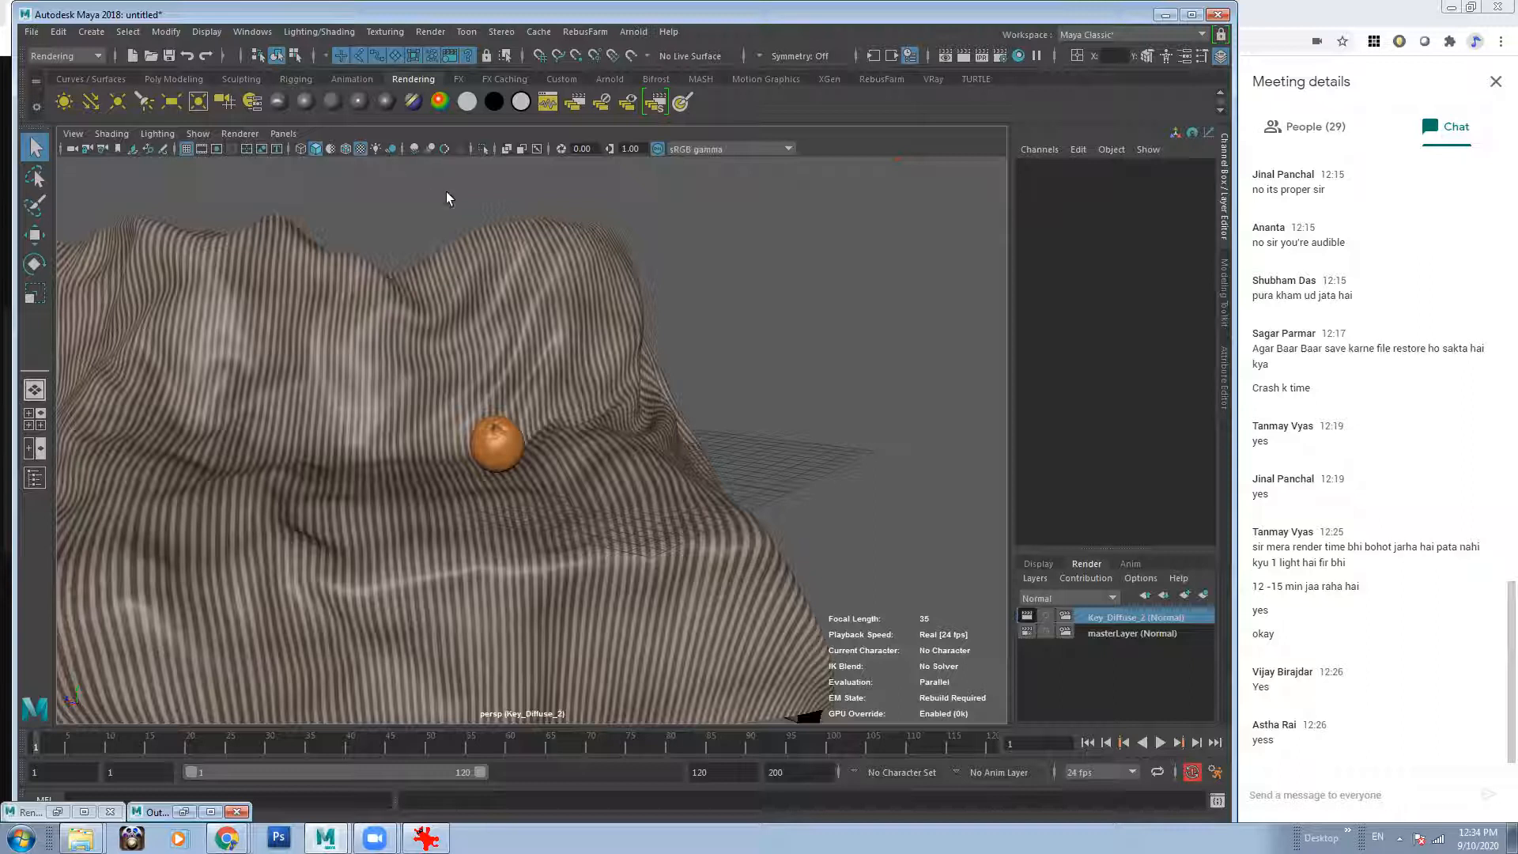
pyautogui.scroll(-3, 760, 398)
pyautogui.keyDown('alt'); pyautogui.moveTo(761, 399); pyautogui.dragTo(685, 443); pyautogui.keyUp('alt')
pyautogui.moveTo(923, 276); pyautogui.dragTo(664, 342)
pyautogui.scroll(3, 664, 342)
pyautogui.click(204, 33)
pyautogui.moveTo(252, 32)
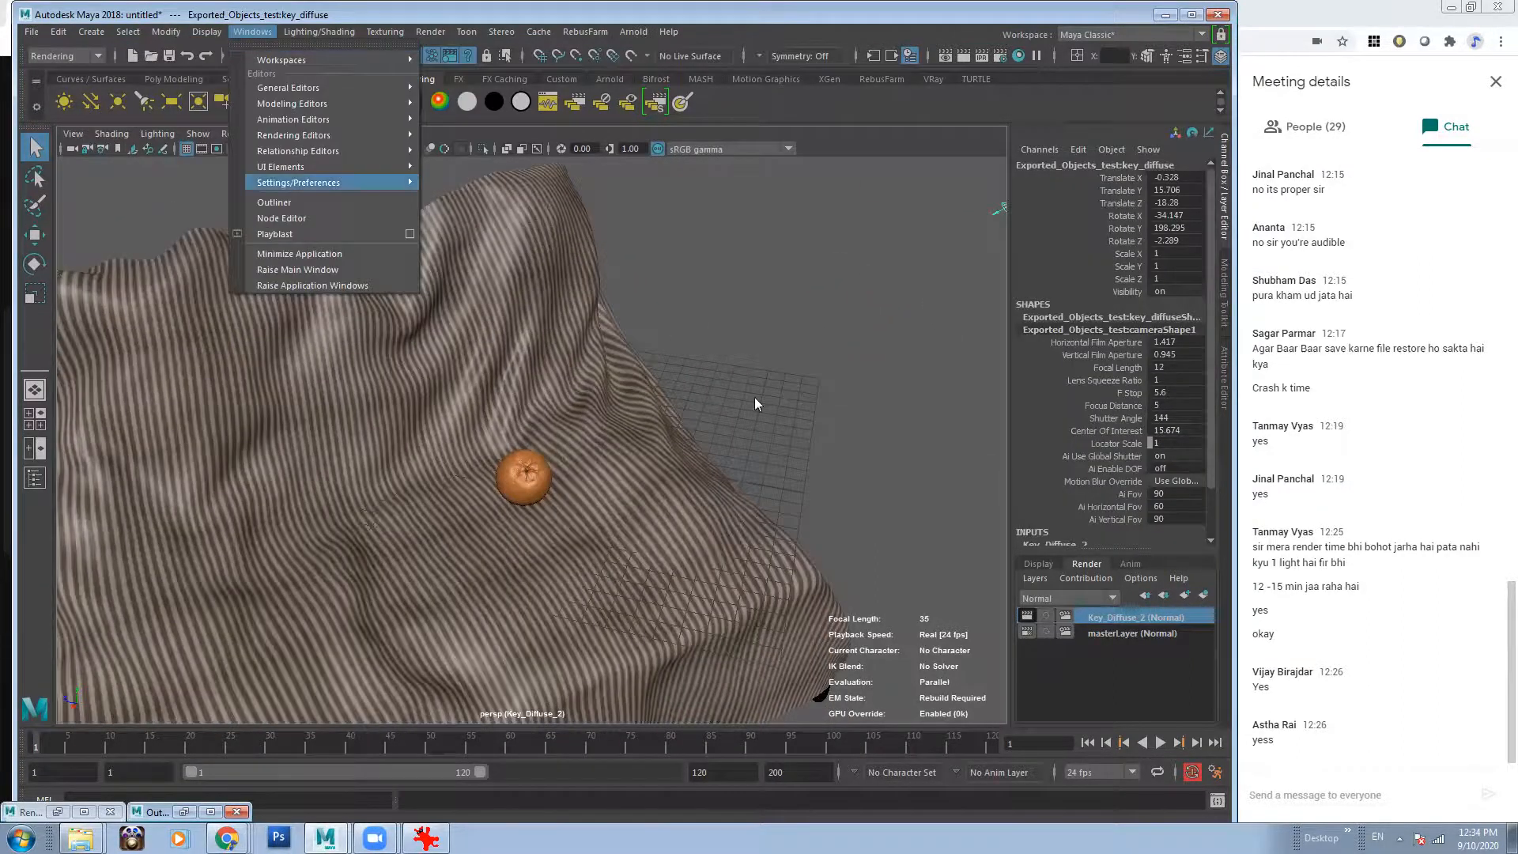
pyautogui.click(754, 398)
# Frame the orange on the striped cloth as a close-up in the perspective view.
pyautogui.keyDown('alt'); pyautogui.moveTo(702, 417); pyautogui.dragTo(660, 344); pyautogui.keyUp('alt')
pyautogui.scroll(5, 660, 344)
pyautogui.keyDown('alt'); pyautogui.moveTo(647, 500); pyautogui.dragTo(464, 675); pyautogui.keyUp('alt')
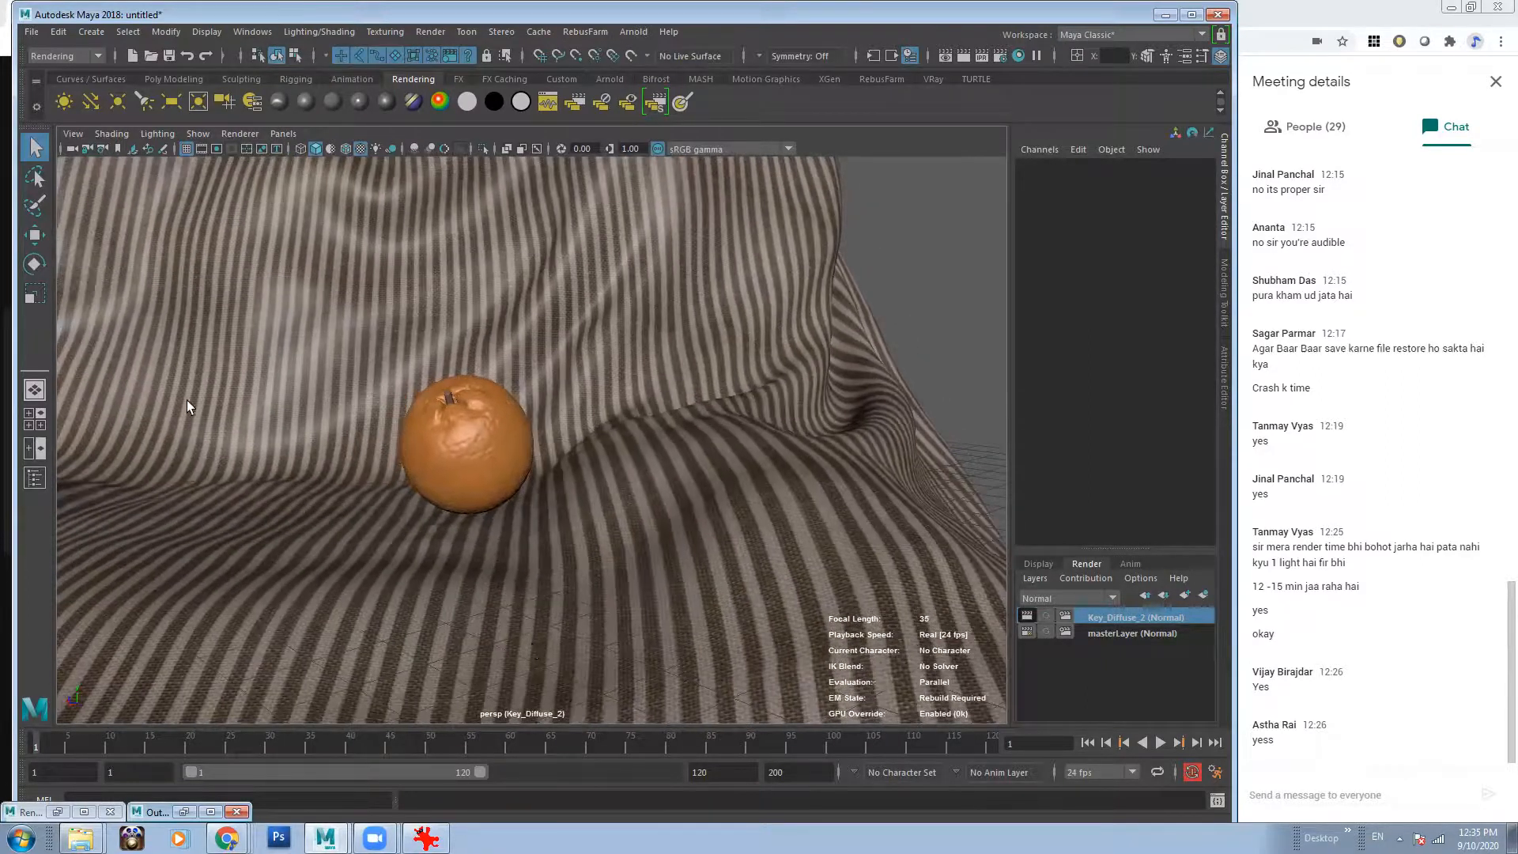
pyautogui.keyDown('alt'); pyautogui.moveTo(604, 468); pyautogui.dragTo(461, 389, button='right'); pyautogui.keyUp('alt')
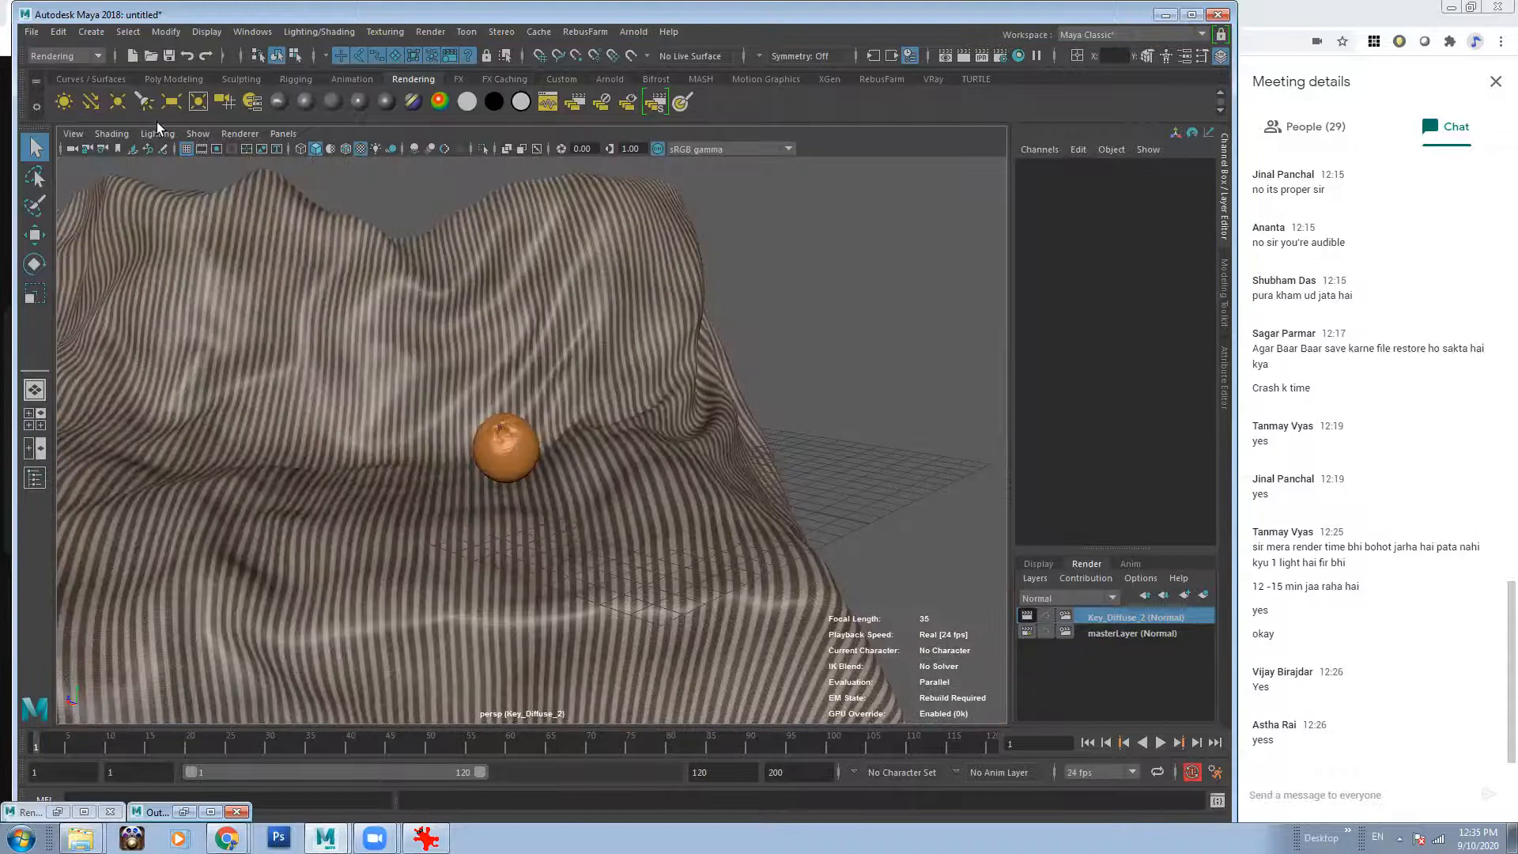
pyautogui.keyDown('alt'); pyautogui.moveTo(424, 177); pyautogui.dragTo(695, 322); pyautogui.keyUp('alt')
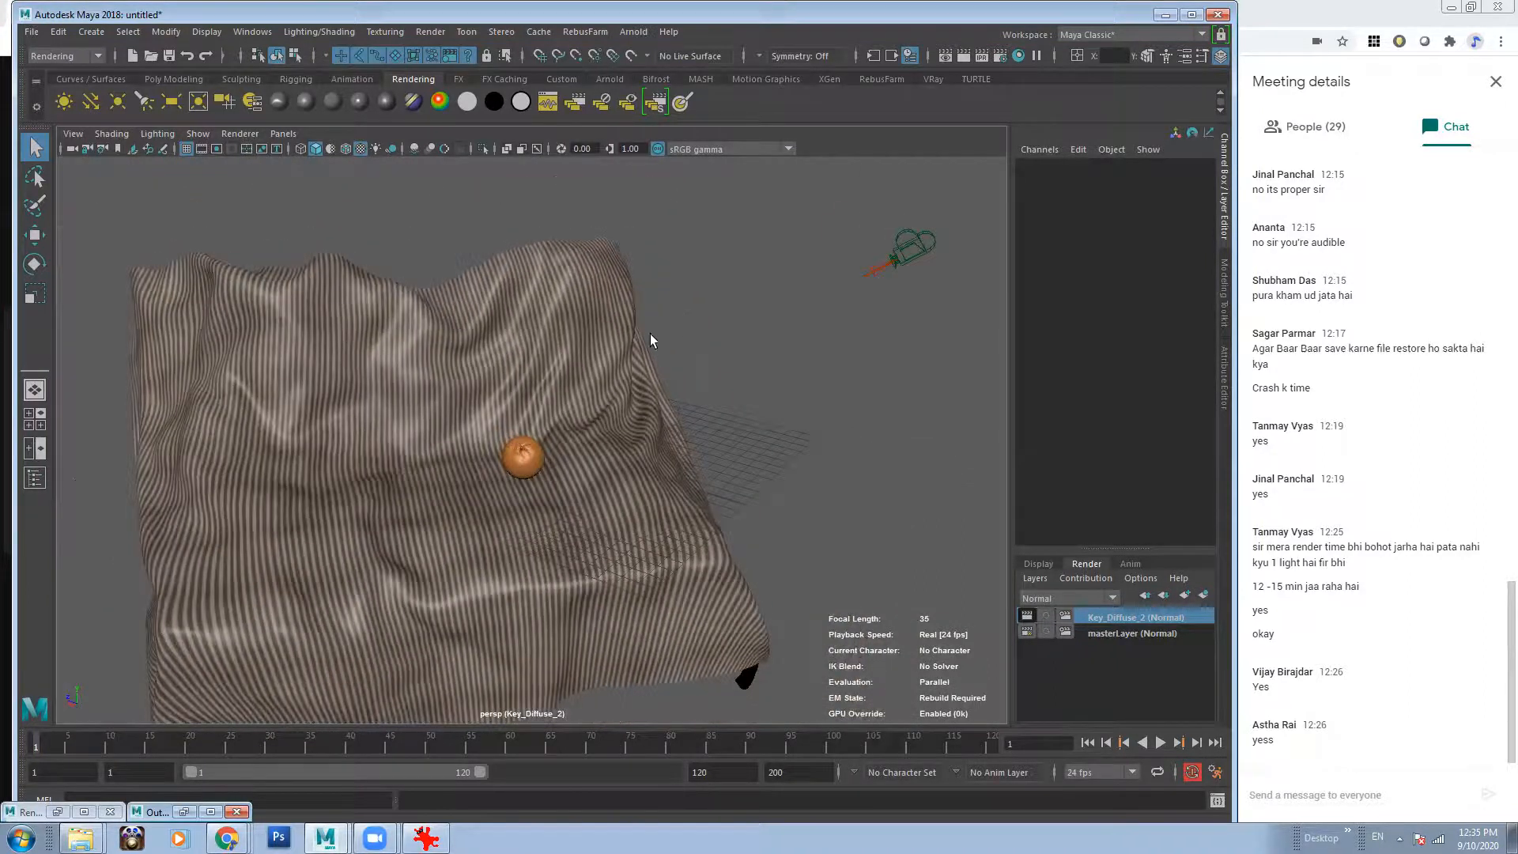
pyautogui.keyDown('alt'); pyautogui.moveTo(581, 351); pyautogui.dragTo(647, 363); pyautogui.keyUp('alt')
pyautogui.keyDown('alt'); pyautogui.moveTo(560, 468); pyautogui.dragTo(403, 419); pyautogui.keyUp('alt')
pyautogui.keyDown('alt'); pyautogui.moveTo(403, 419); pyautogui.dragTo(495, 444, button='right'); pyautogui.keyUp('alt')
pyautogui.keyDown('alt'); pyautogui.moveTo(495, 444); pyautogui.dragTo(380, 347); pyautogui.keyUp('alt')
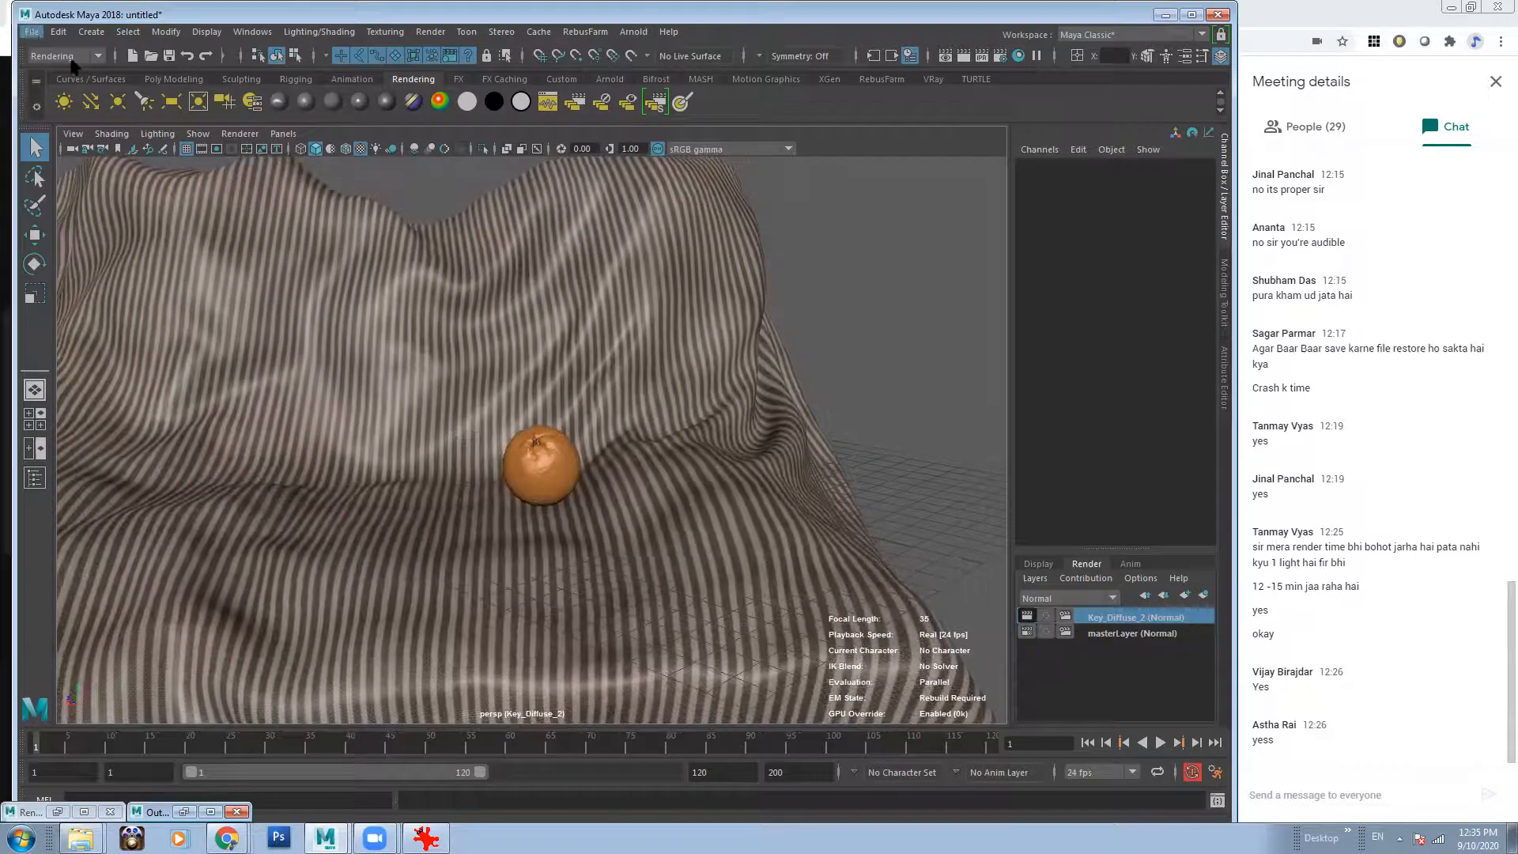
pyautogui.scroll(5, 627, 490)
pyautogui.keyDown('alt'); pyautogui.moveTo(626, 490); pyautogui.dragTo(630, 461); pyautogui.keyUp('alt')
pyautogui.keyDown('alt'); pyautogui.moveTo(630, 461); pyautogui.dragTo(617, 454, button='middle'); pyautogui.keyUp('alt')
pyautogui.scroll(1, 616, 453)
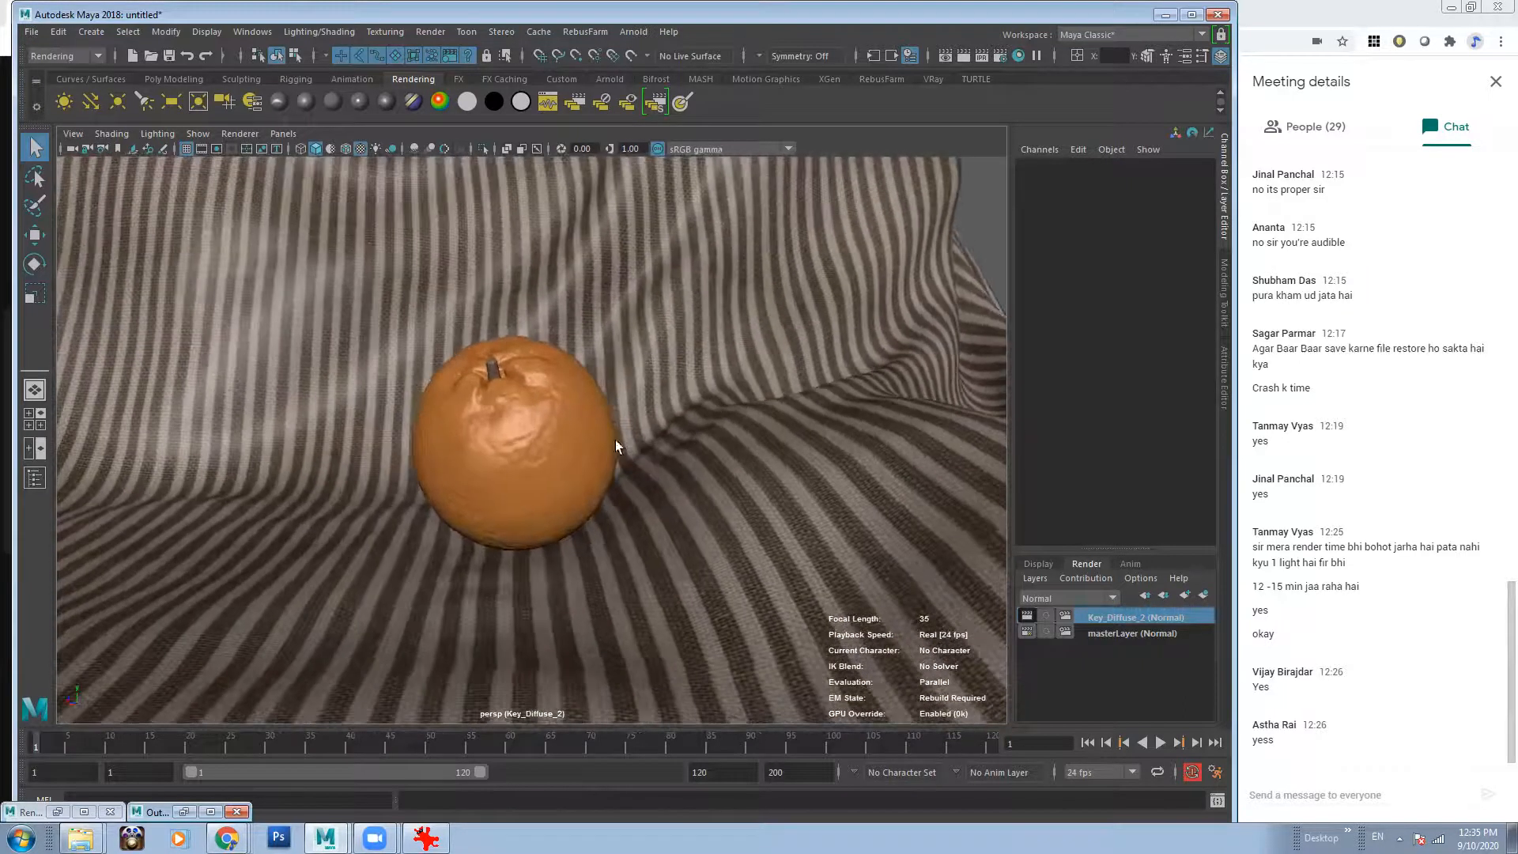
# Try the resolution gate in the perspective view and leave the film gate displayed.
pyautogui.click(112, 133)
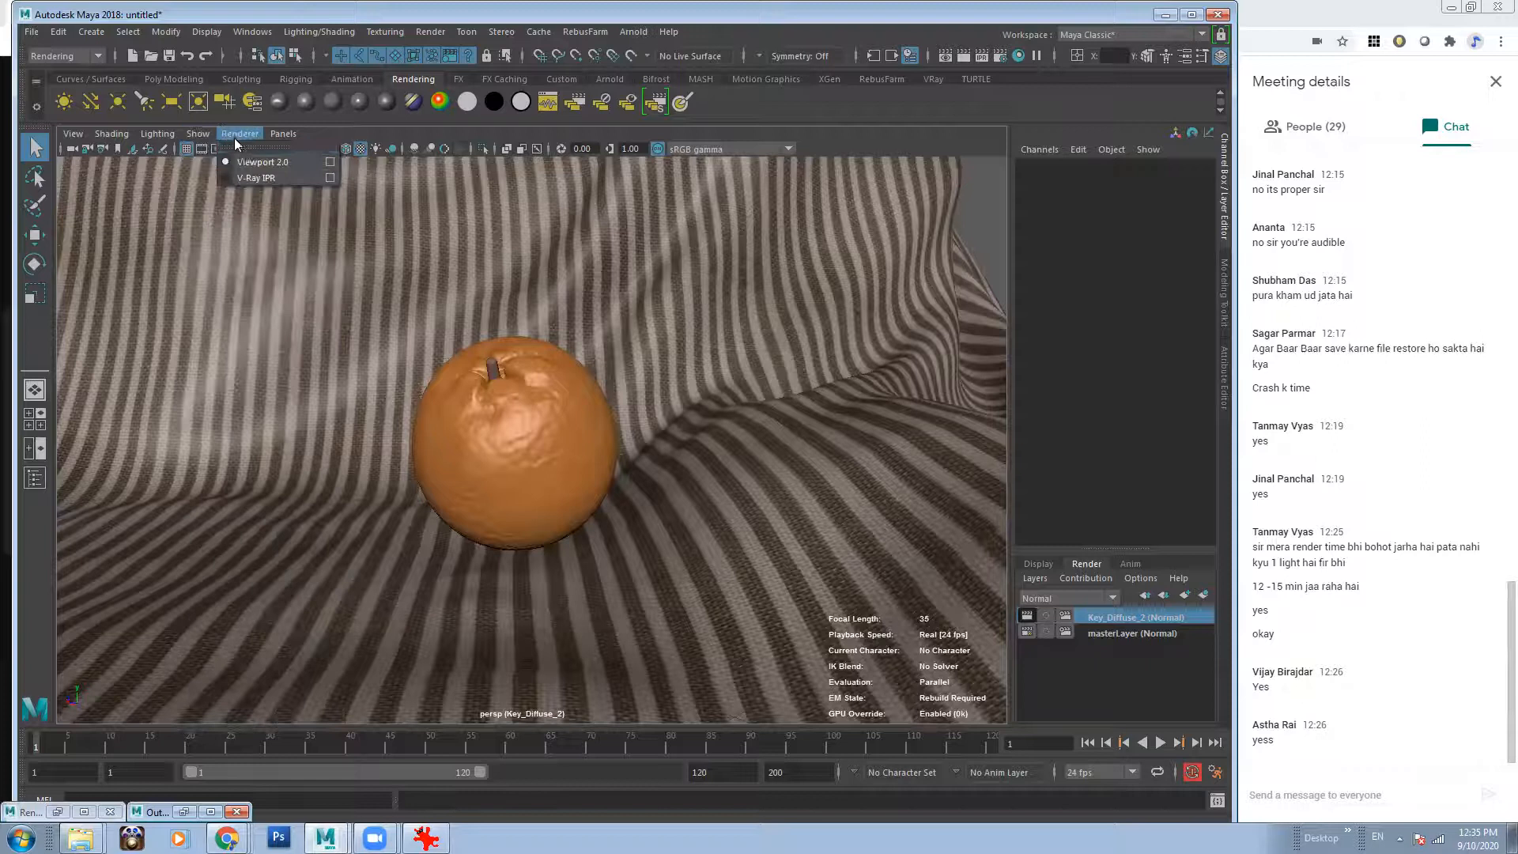
pyautogui.click(217, 149)
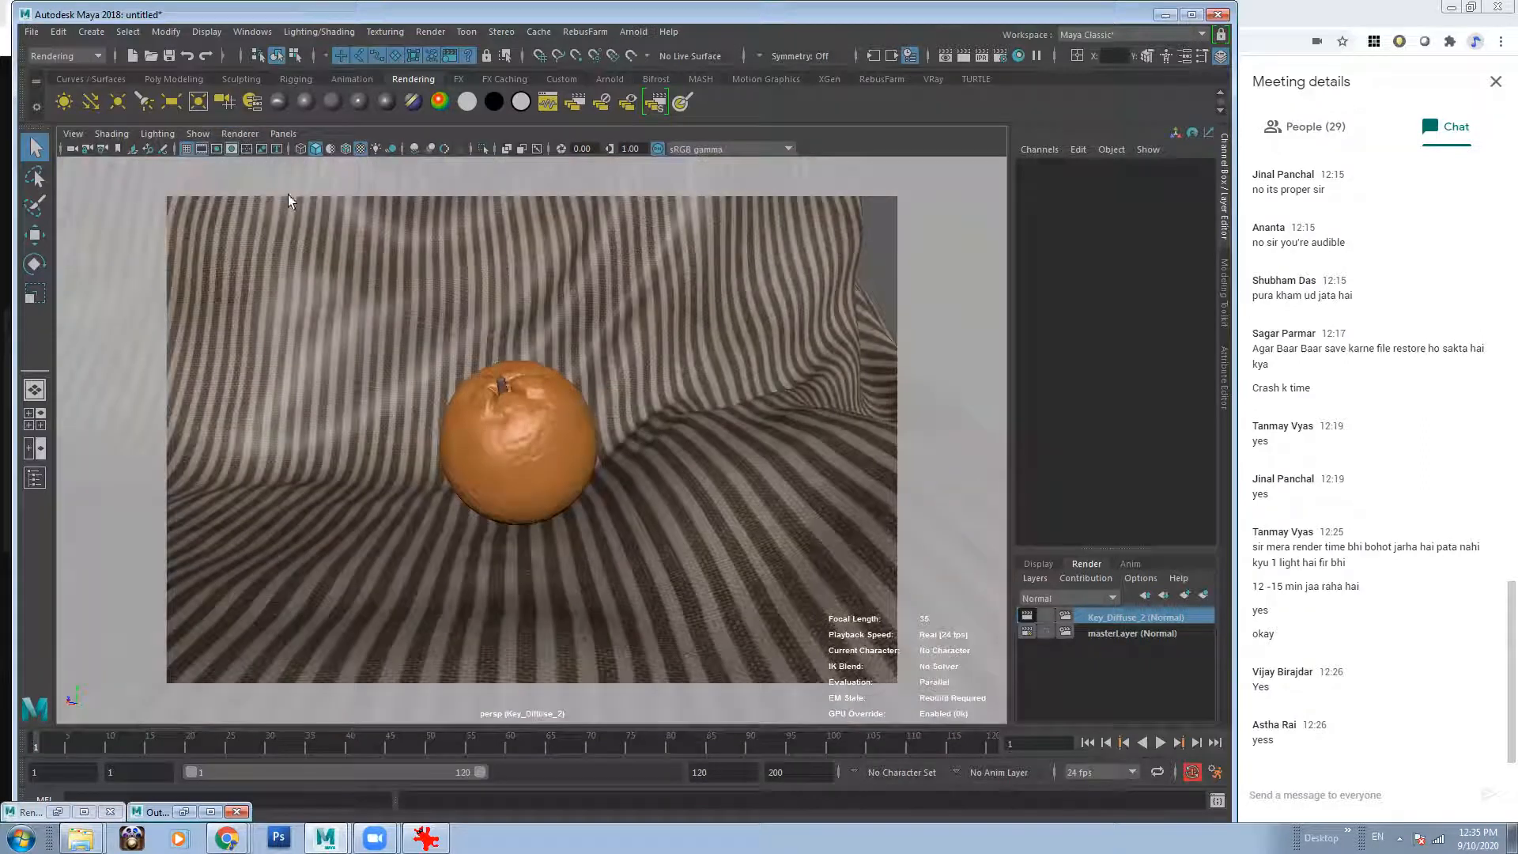
pyautogui.click(217, 148)
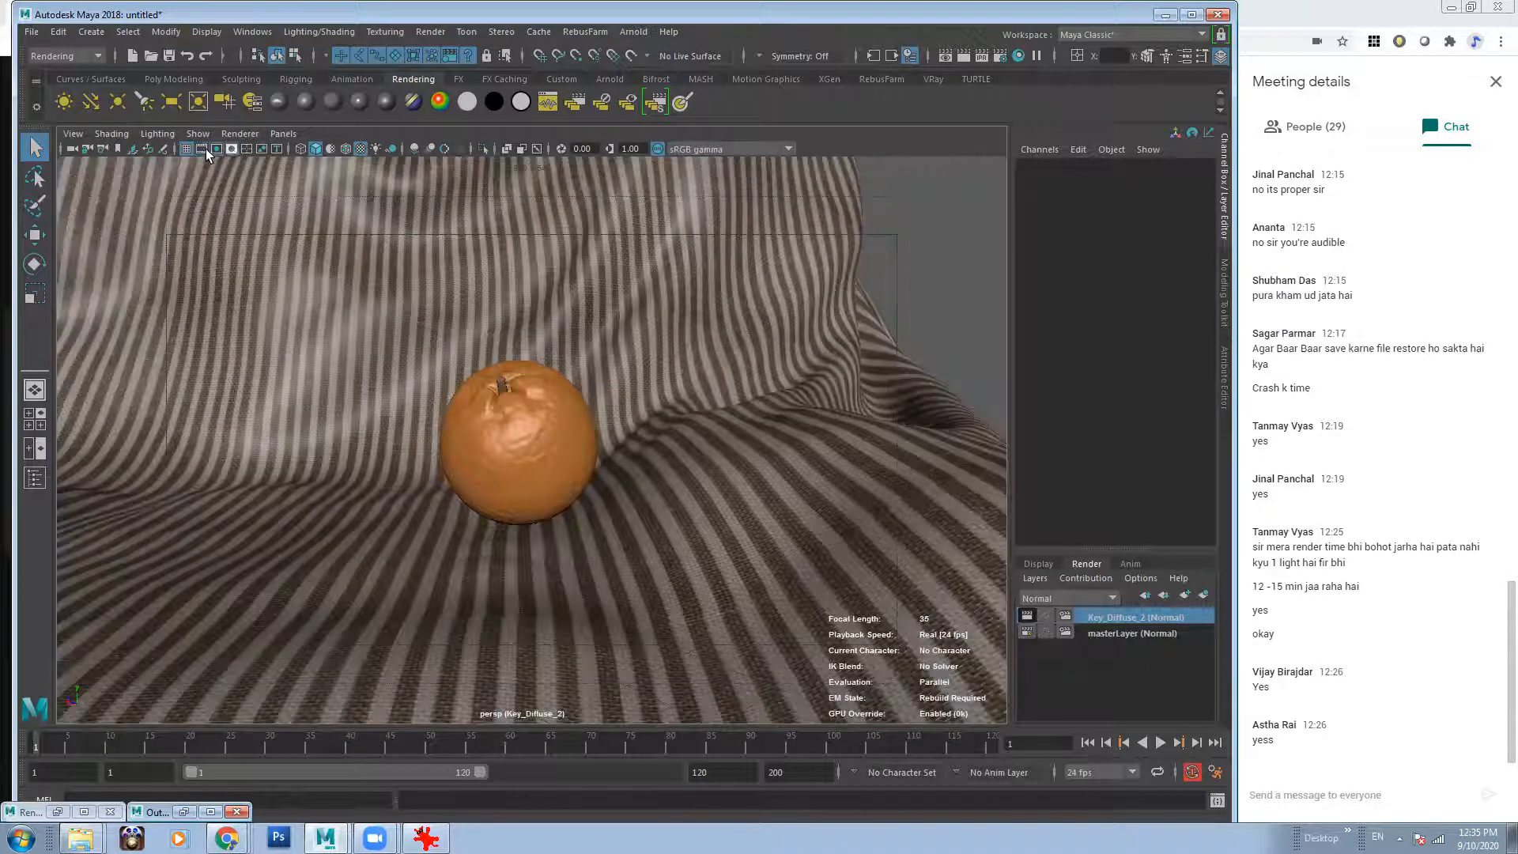
pyautogui.click(202, 148)
pyautogui.click(202, 148)
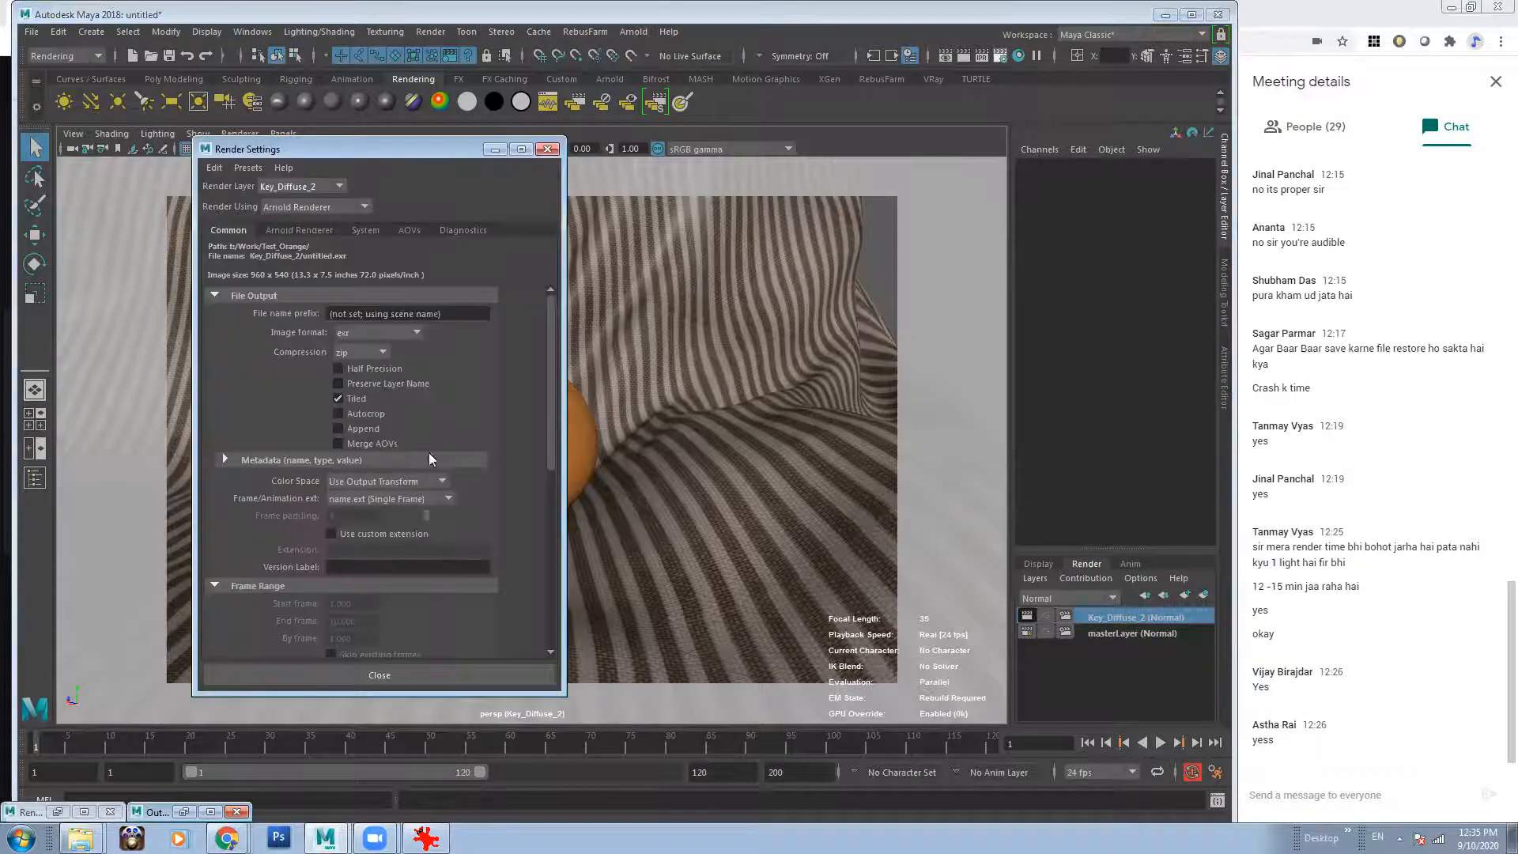
# Review the common render settings of Key_Diffuse_2 and read the render log in the Script Editor.
pyautogui.scroll(-5, 535, 498)
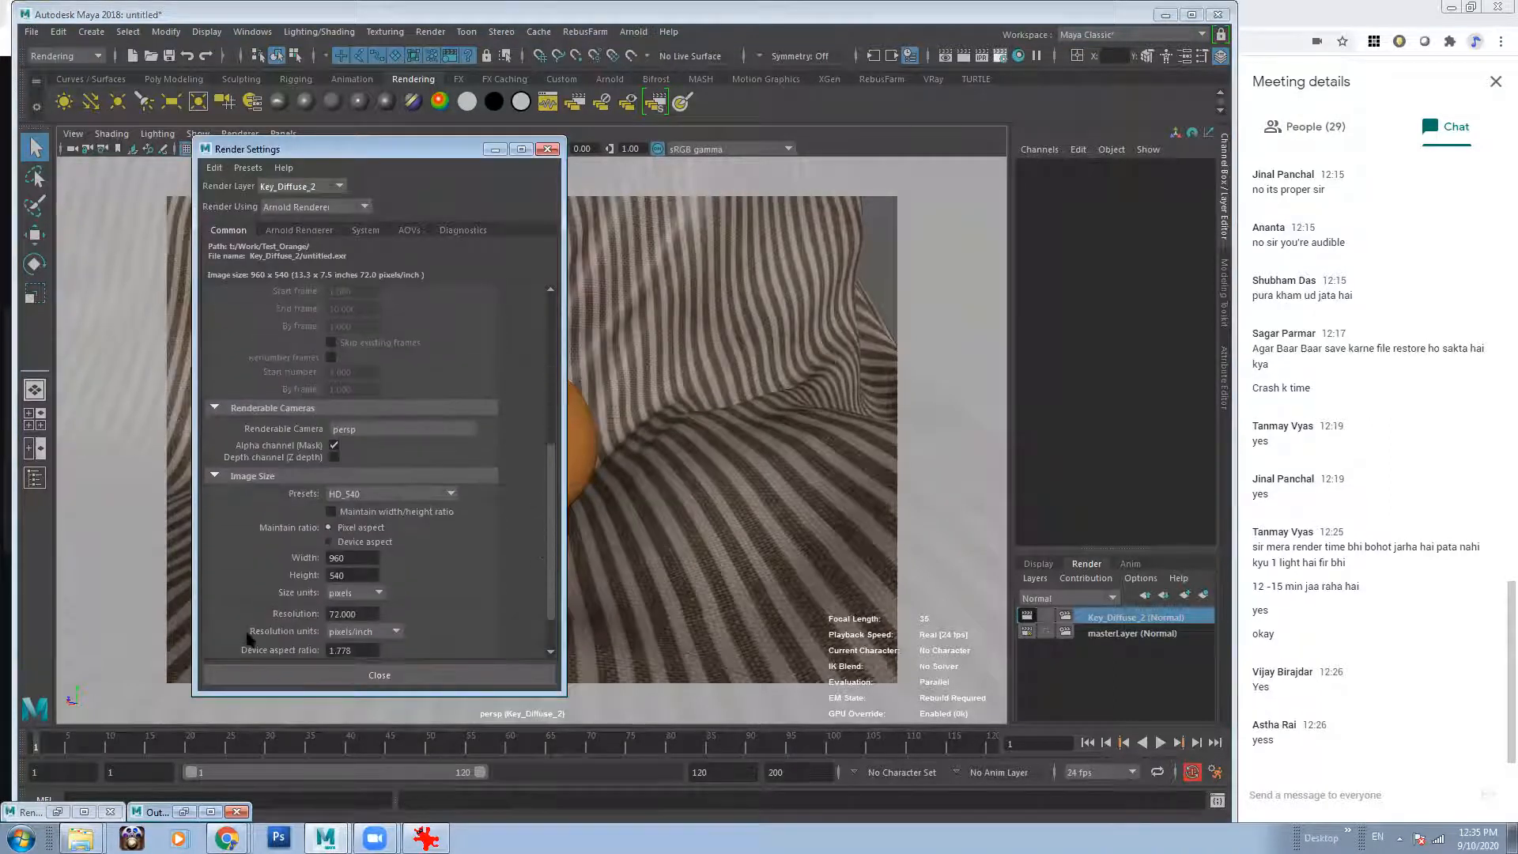
pyautogui.click(495, 150)
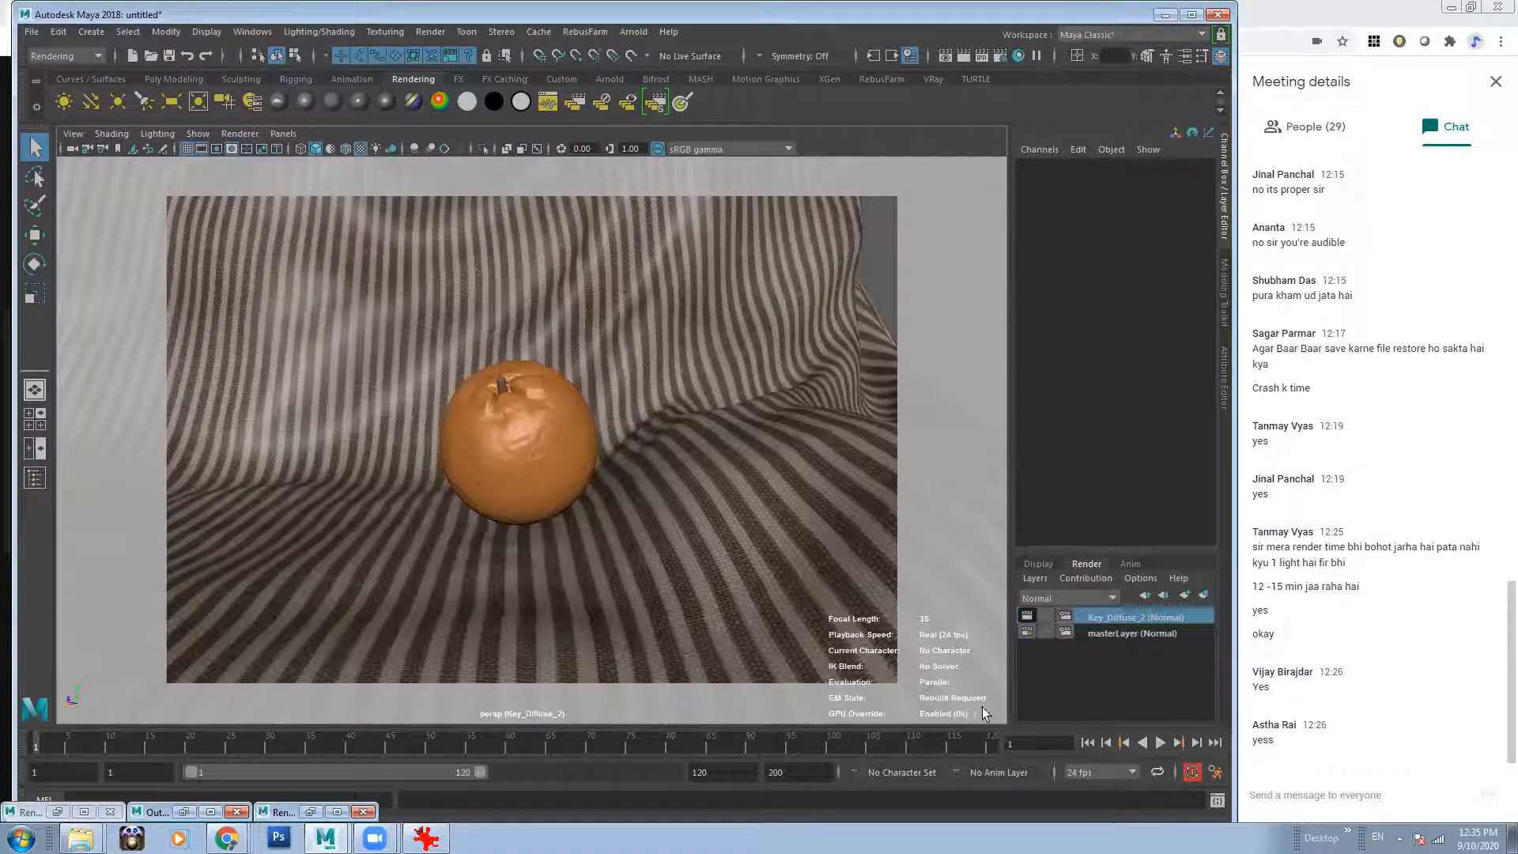
pyautogui.click(1218, 800)
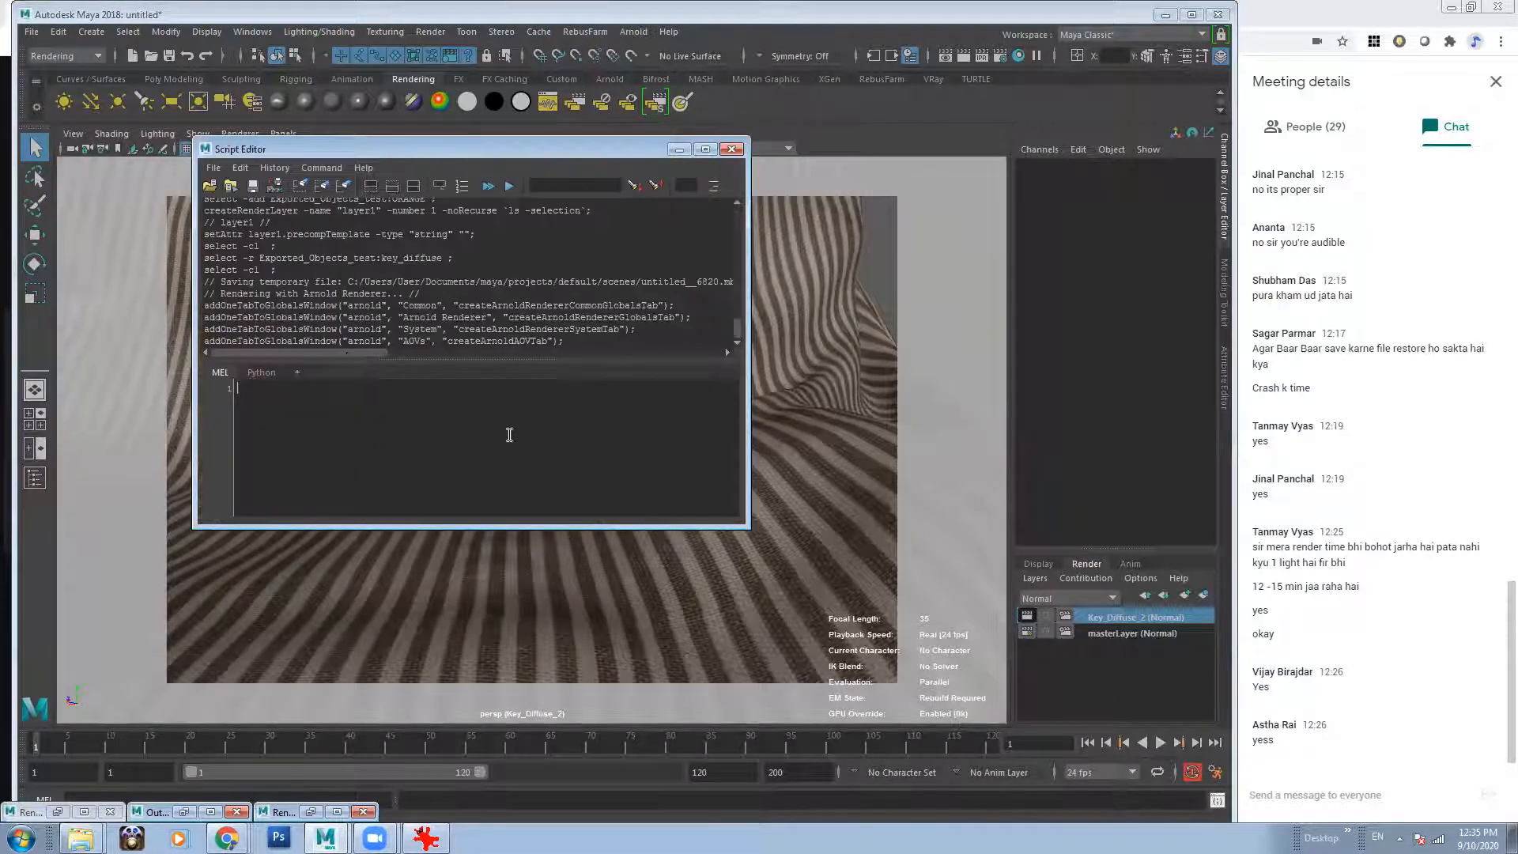
pyautogui.click(738, 342)
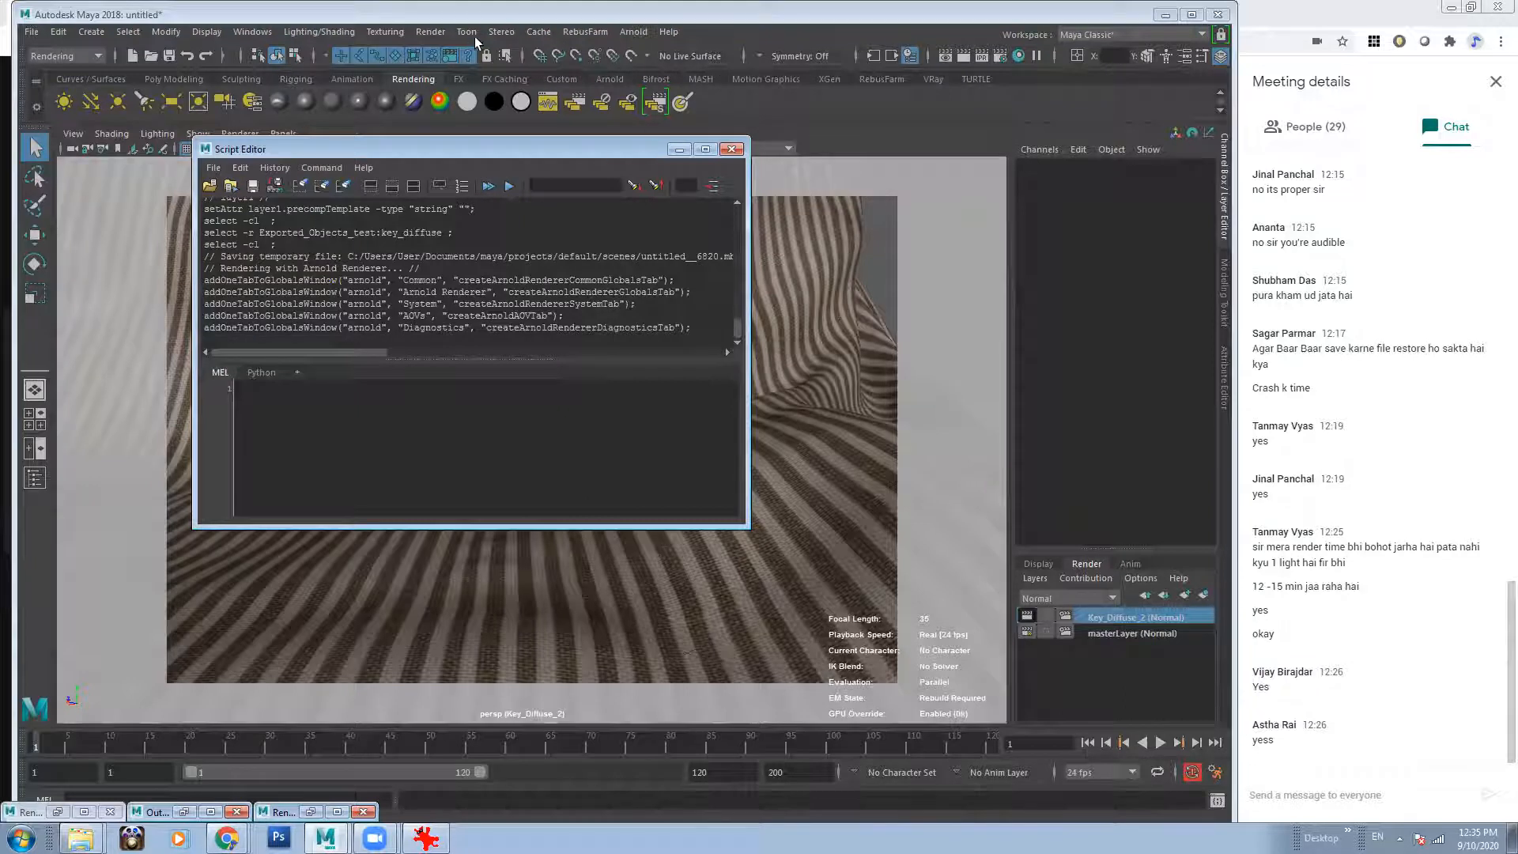
# Try to start a batch render of the Key_Diffuse_2 layer.
pyautogui.click(435, 32)
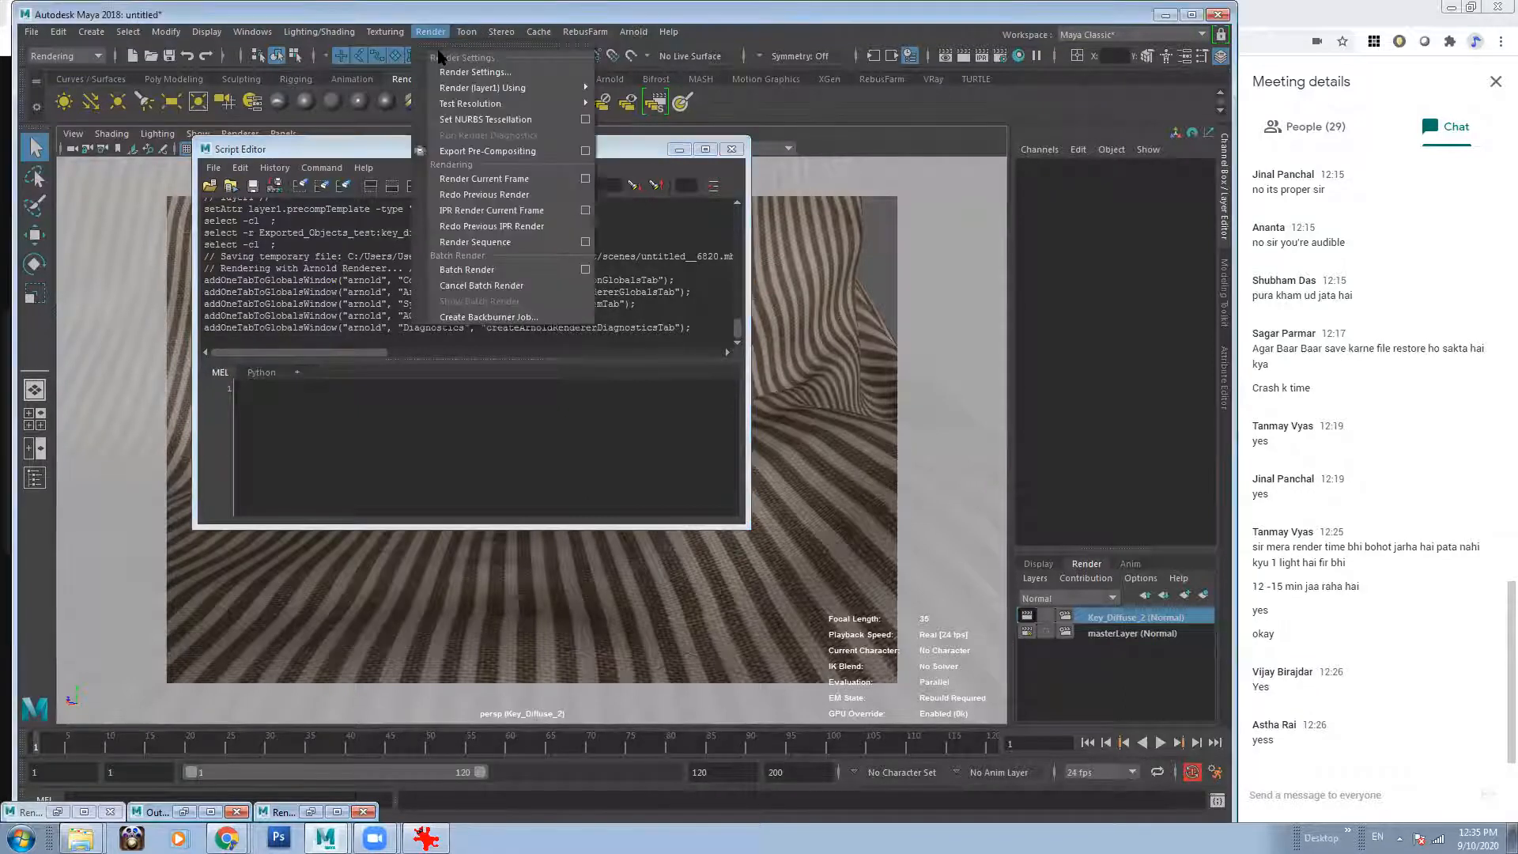
pyautogui.click(447, 271)
pyautogui.click(790, 426)
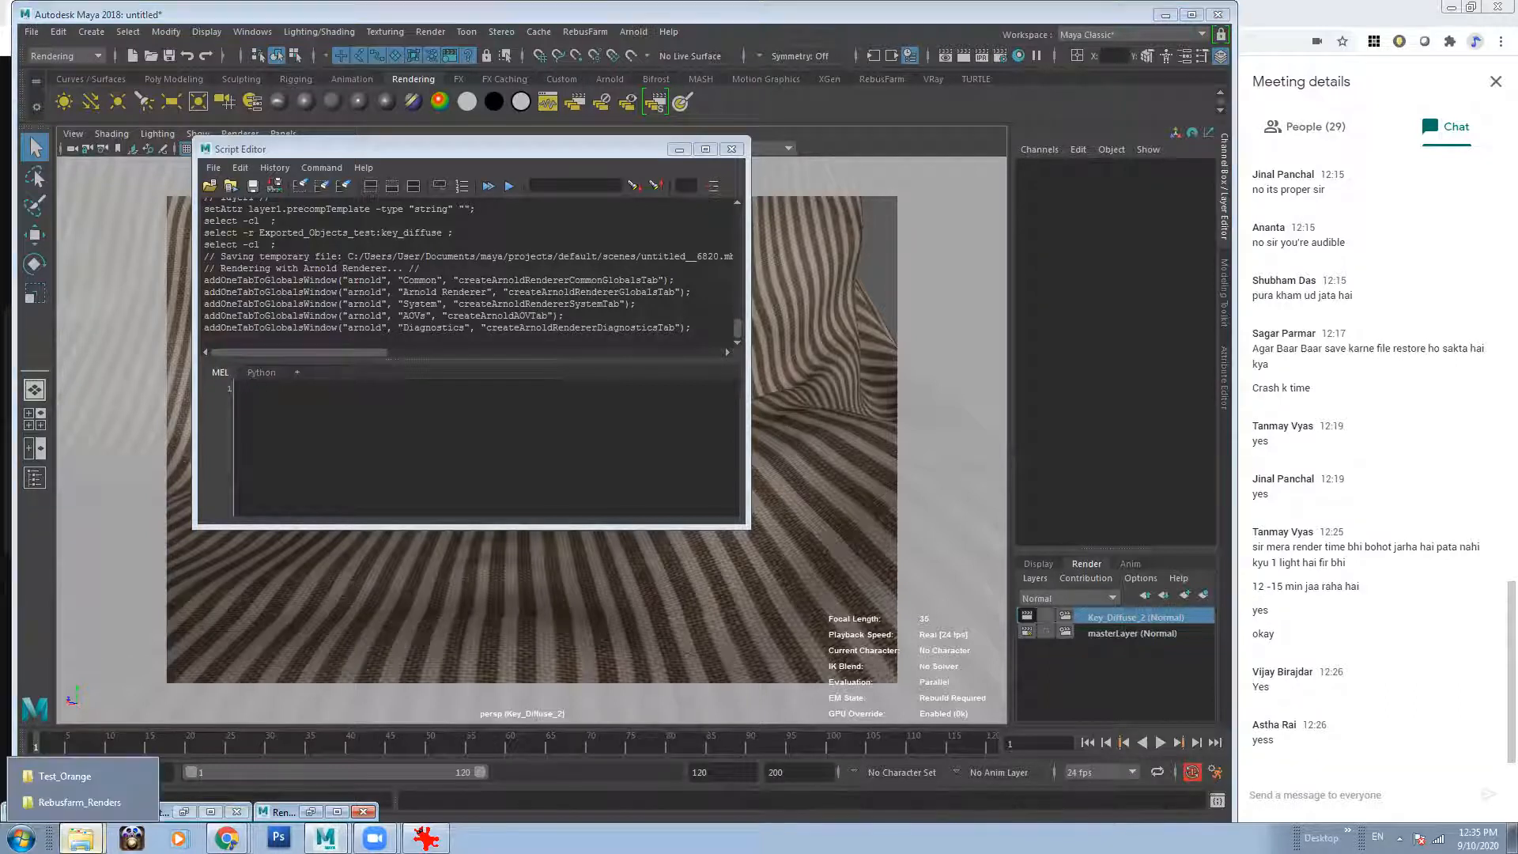
# Check the Images output location in the Project Window and minimize the window.
pyautogui.click(31, 31)
pyautogui.click(111, 520)
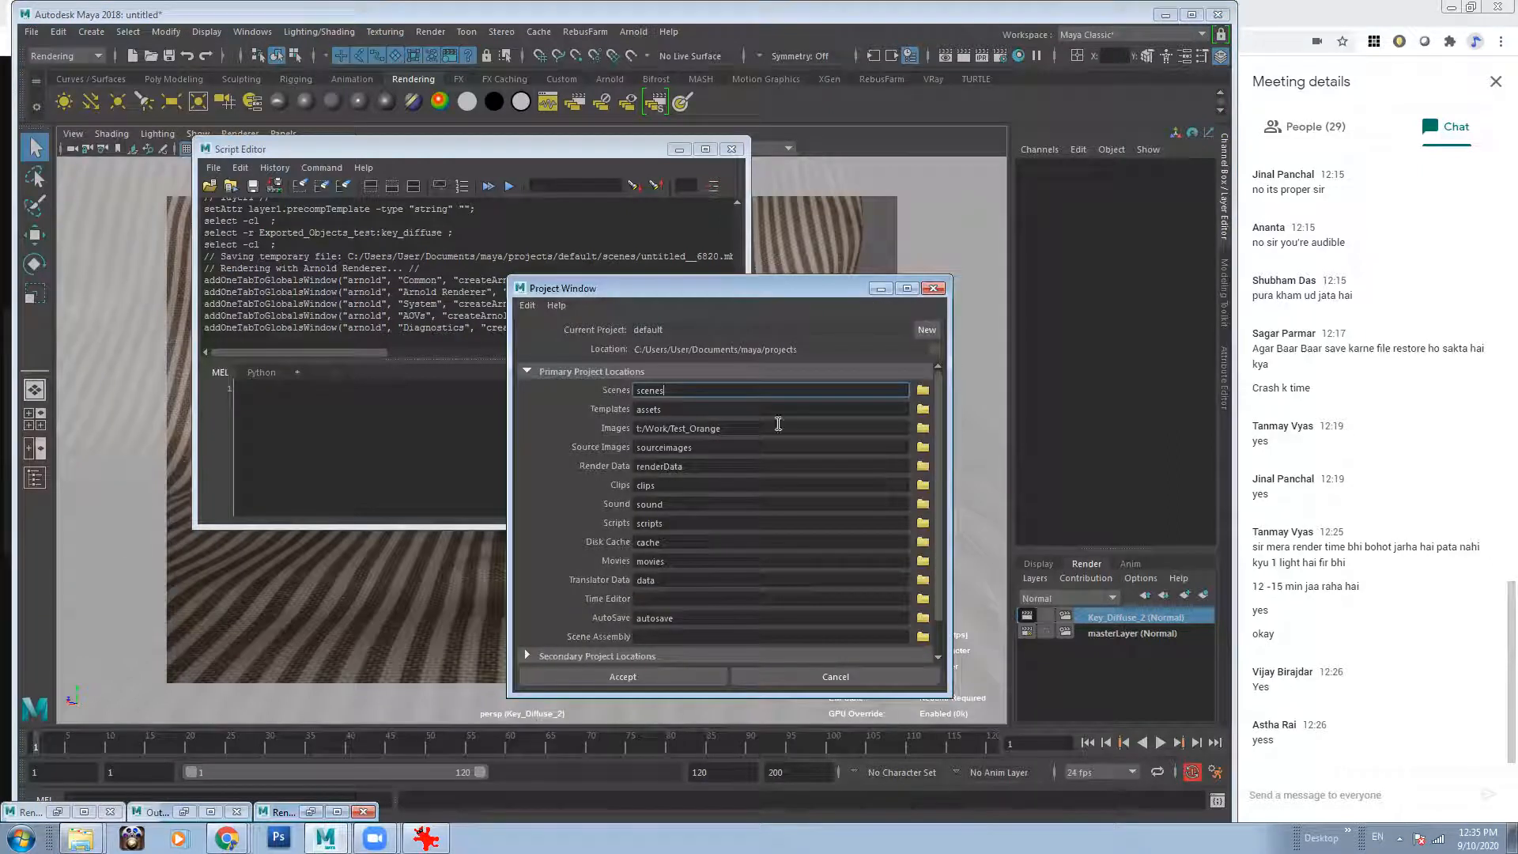
pyautogui.tripleClick(712, 427)
pyautogui.click(878, 288)
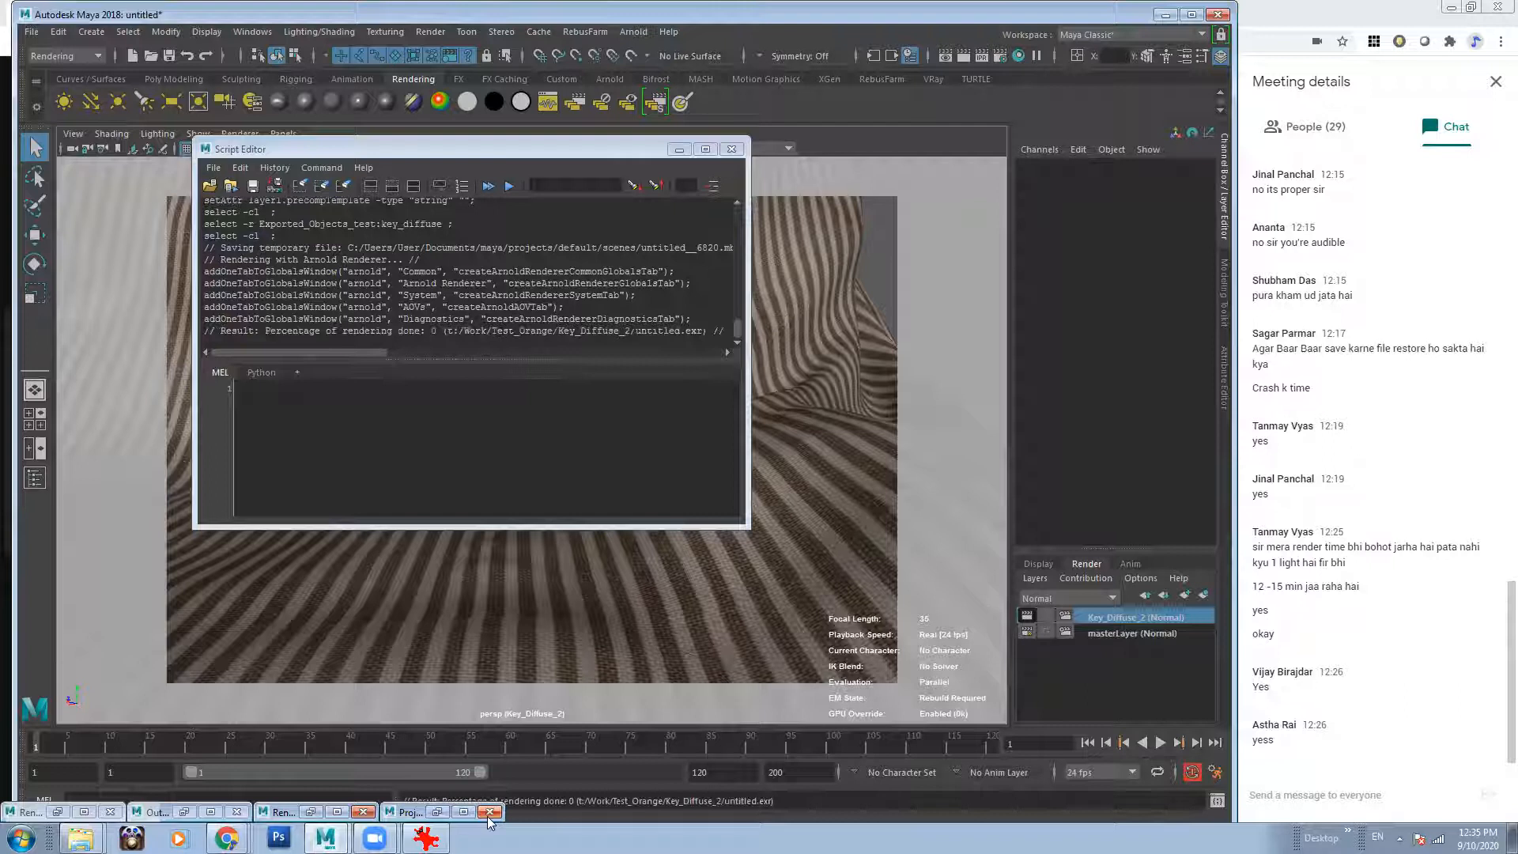
# Open the Key_Diffuse_2 render folder inside Test_Orange in the file browser.
pyautogui.moveTo(80, 837)
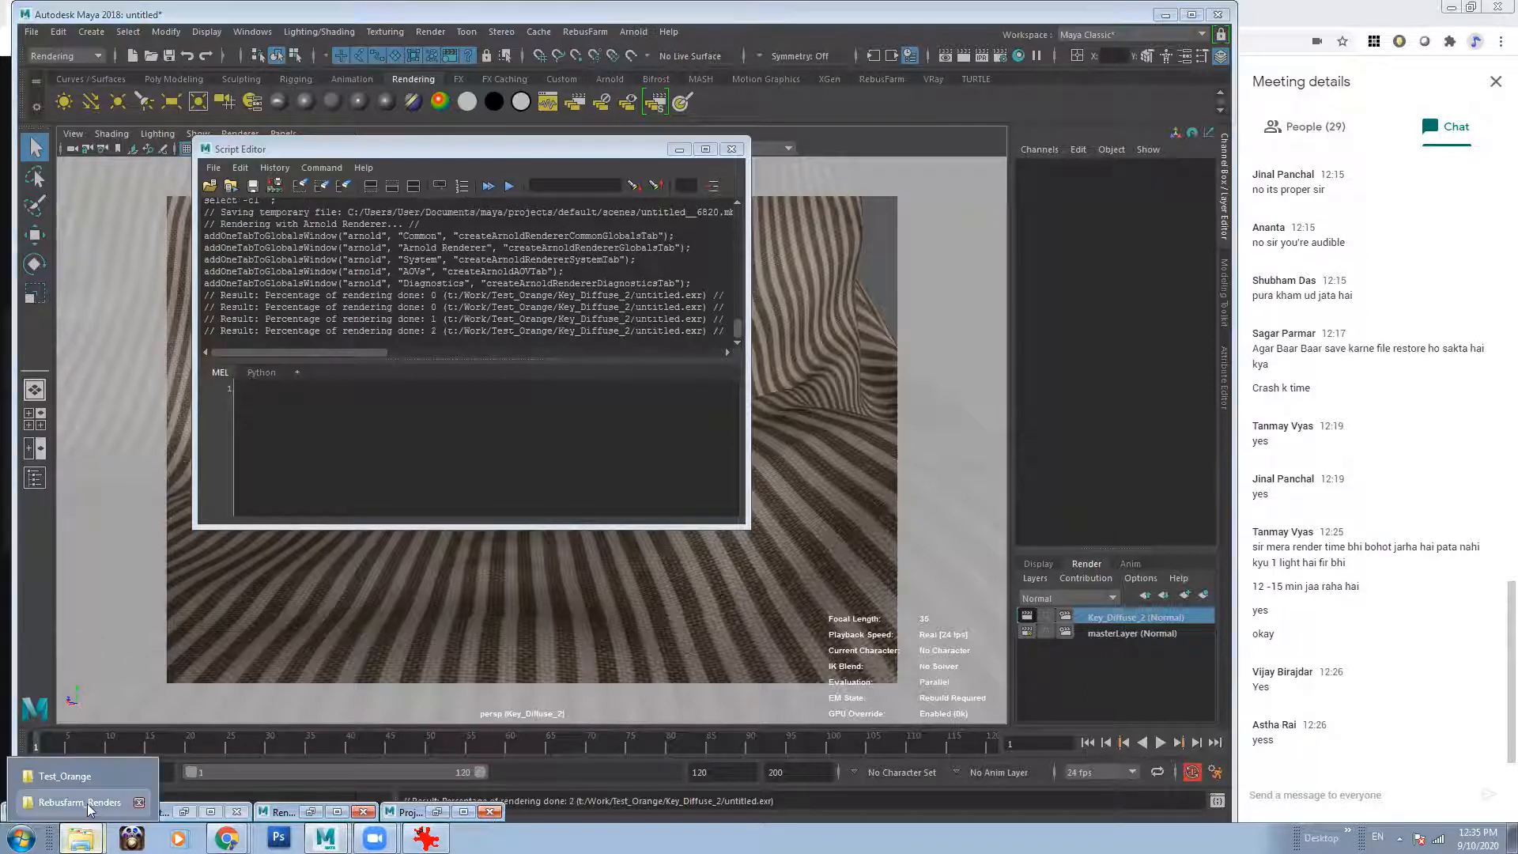
pyautogui.click(90, 774)
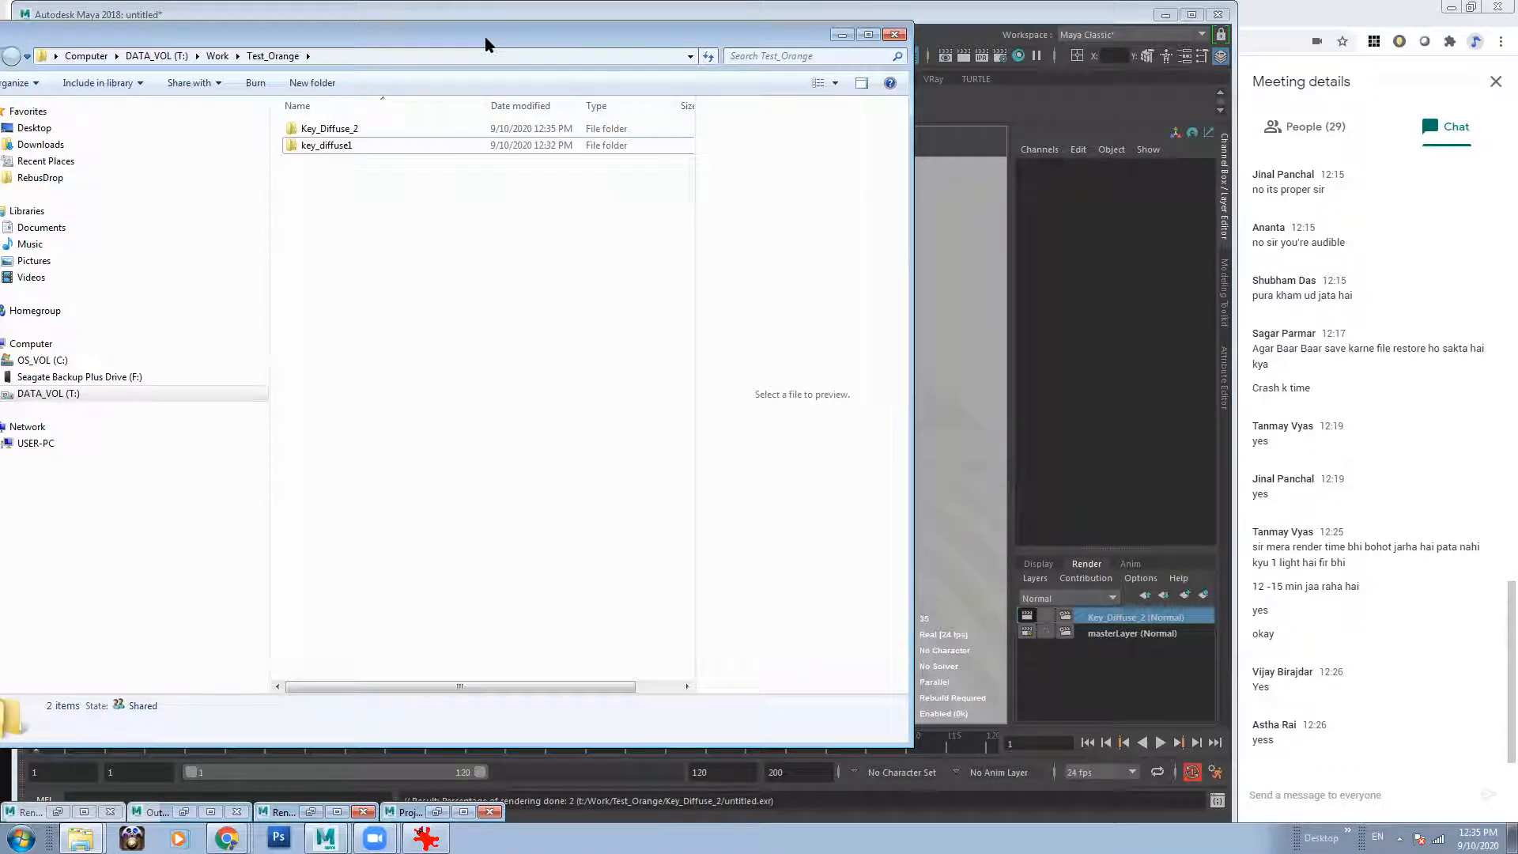
pyautogui.moveTo(577, 40); pyautogui.dragTo(538, 381)
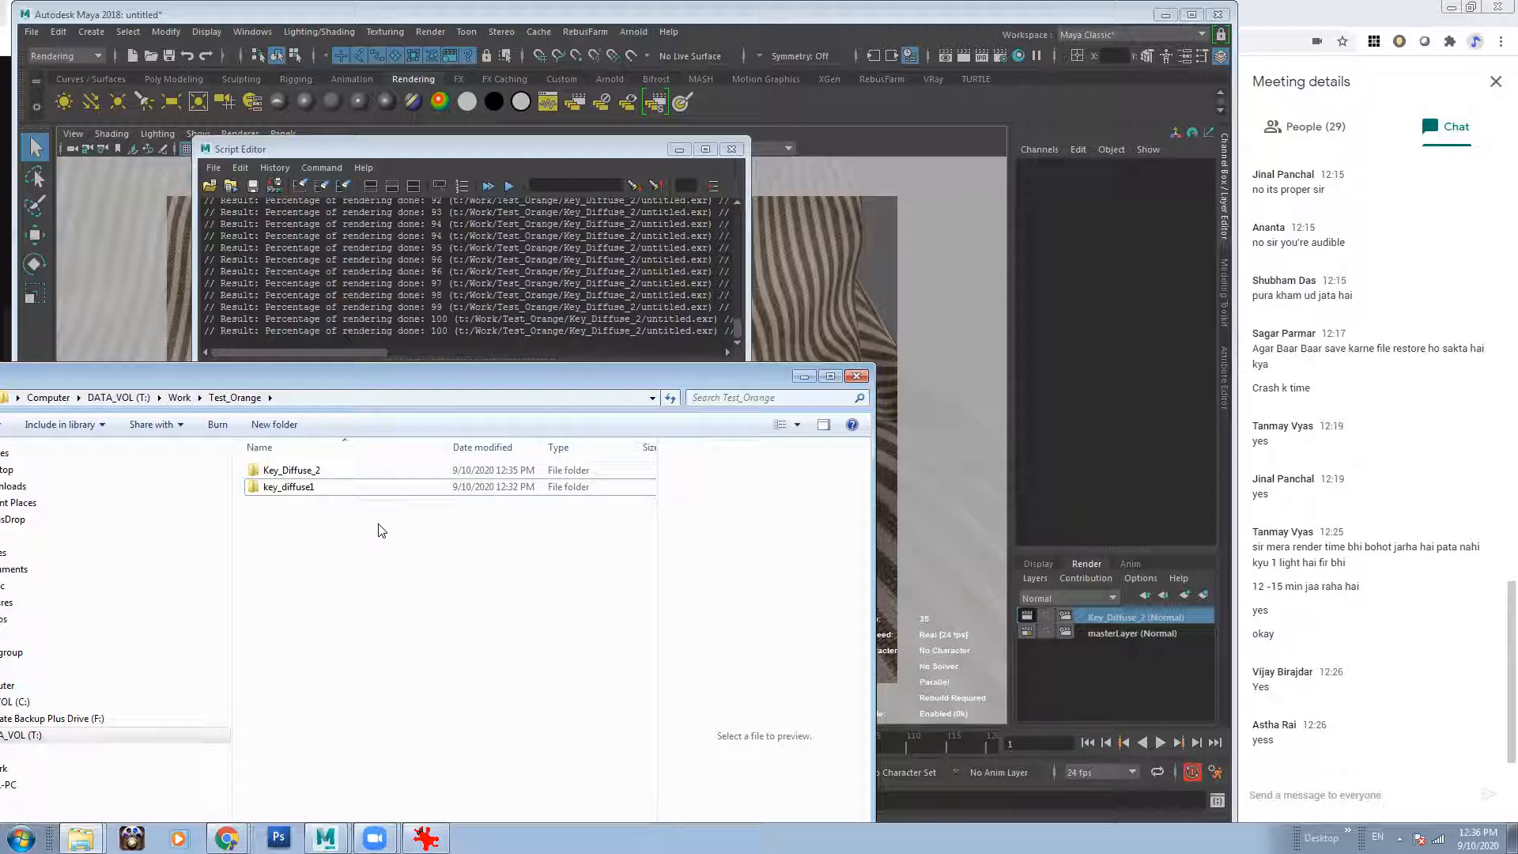
pyautogui.doubleClick(290, 471)
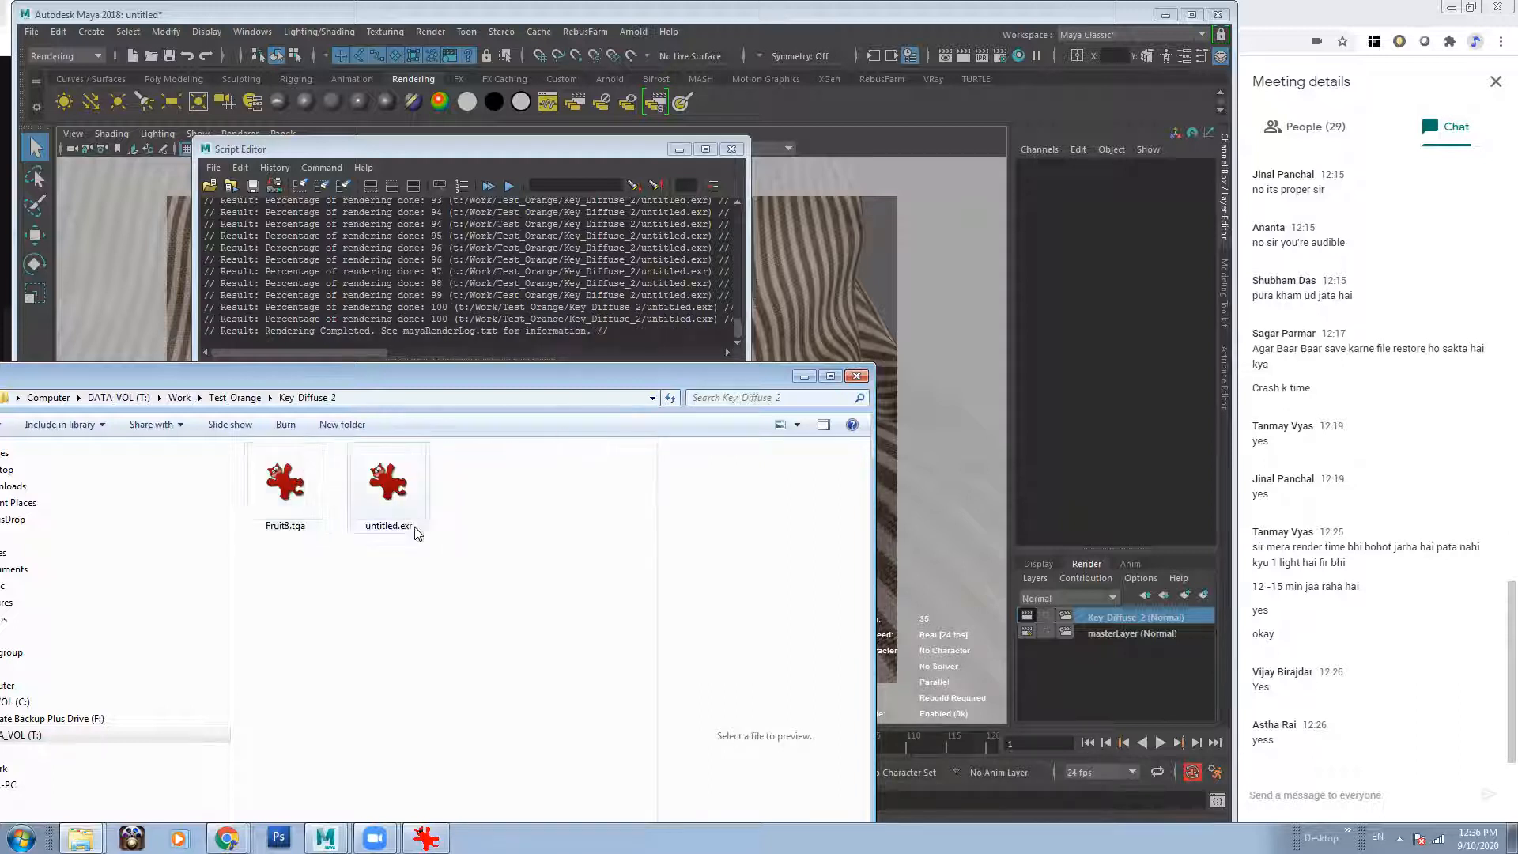
# Try to open Fruit8.tga from the Key_Diffuse_2 folder in the image viewer.
pyautogui.doubleClick(310, 508)
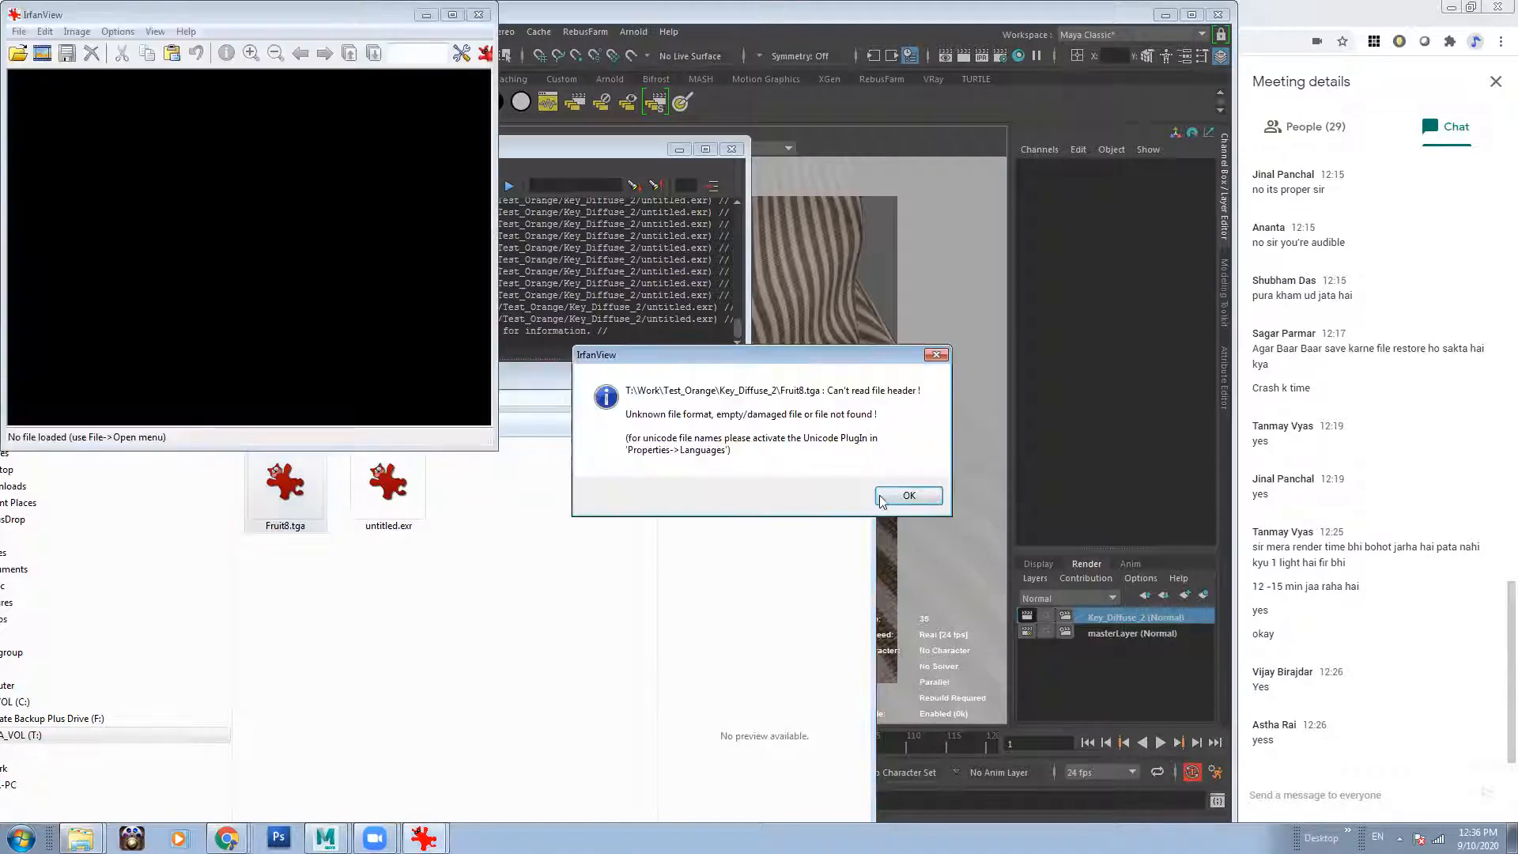
pyautogui.click(882, 499)
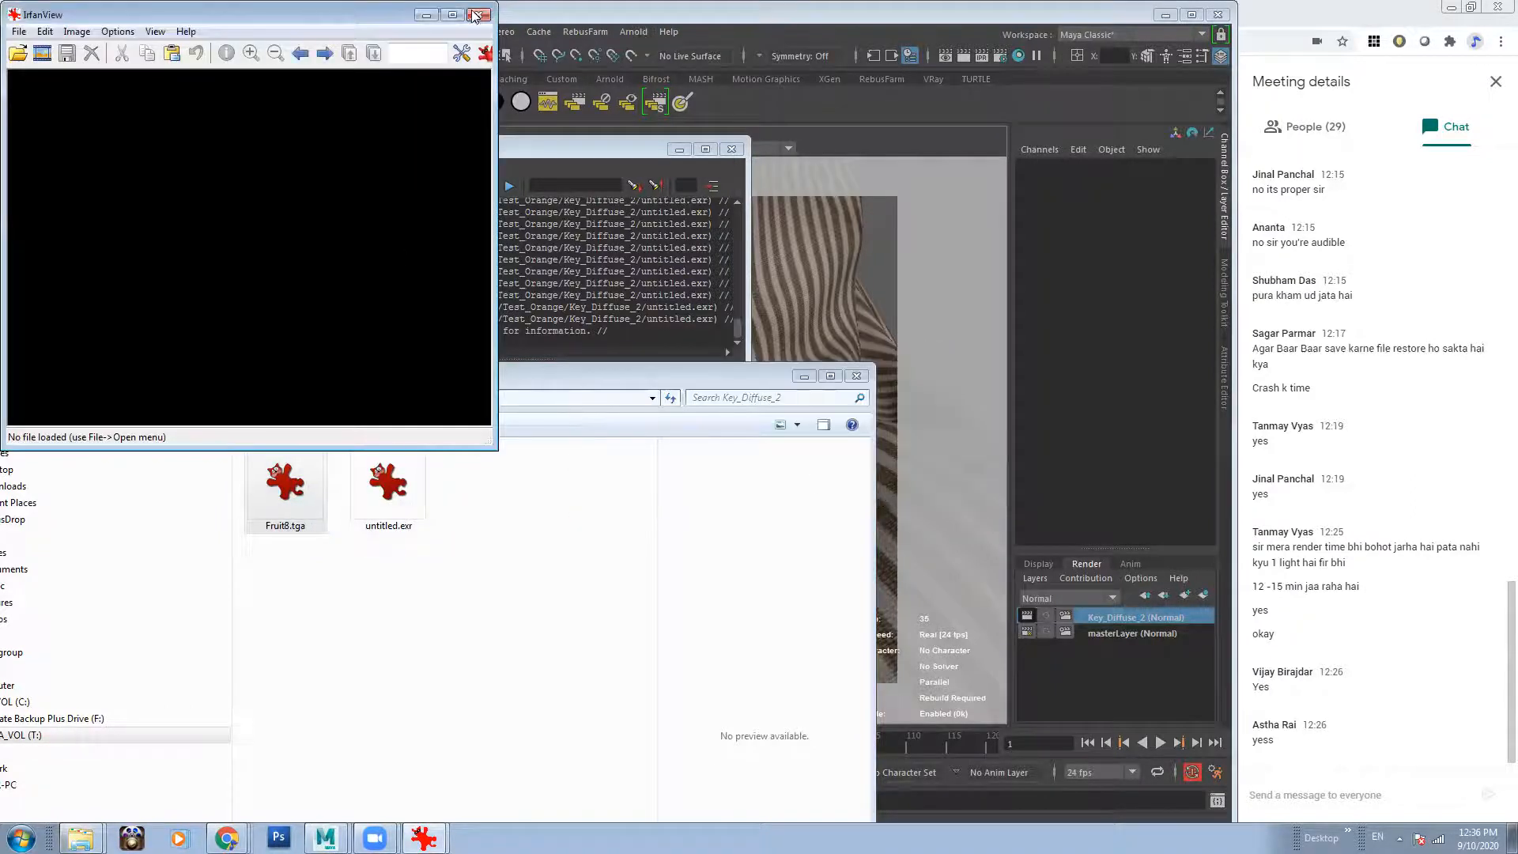
pyautogui.click(476, 16)
pyautogui.doubleClick(285, 486)
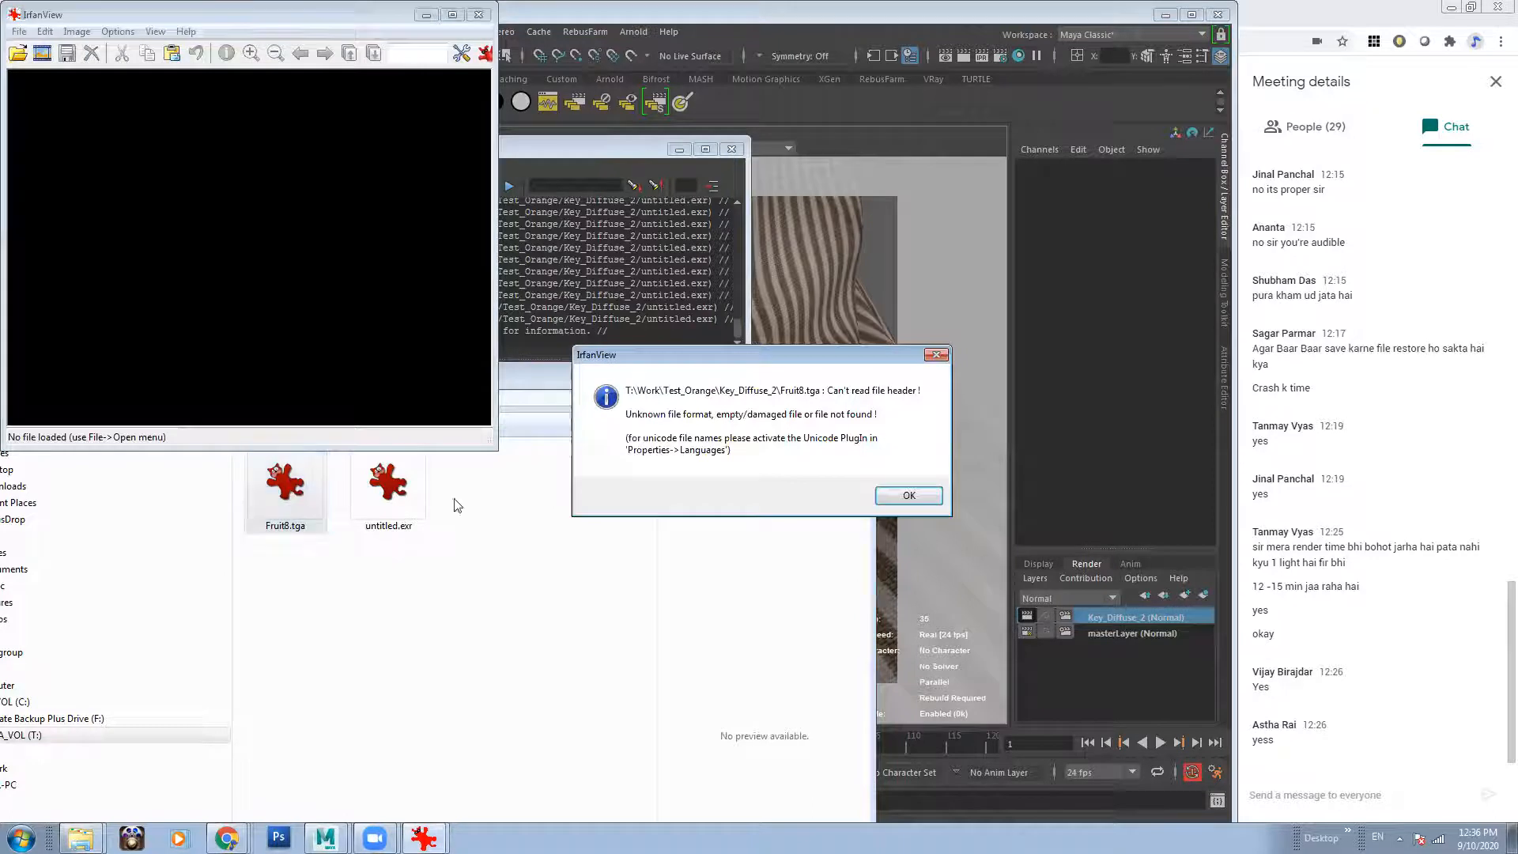
pyautogui.click(925, 494)
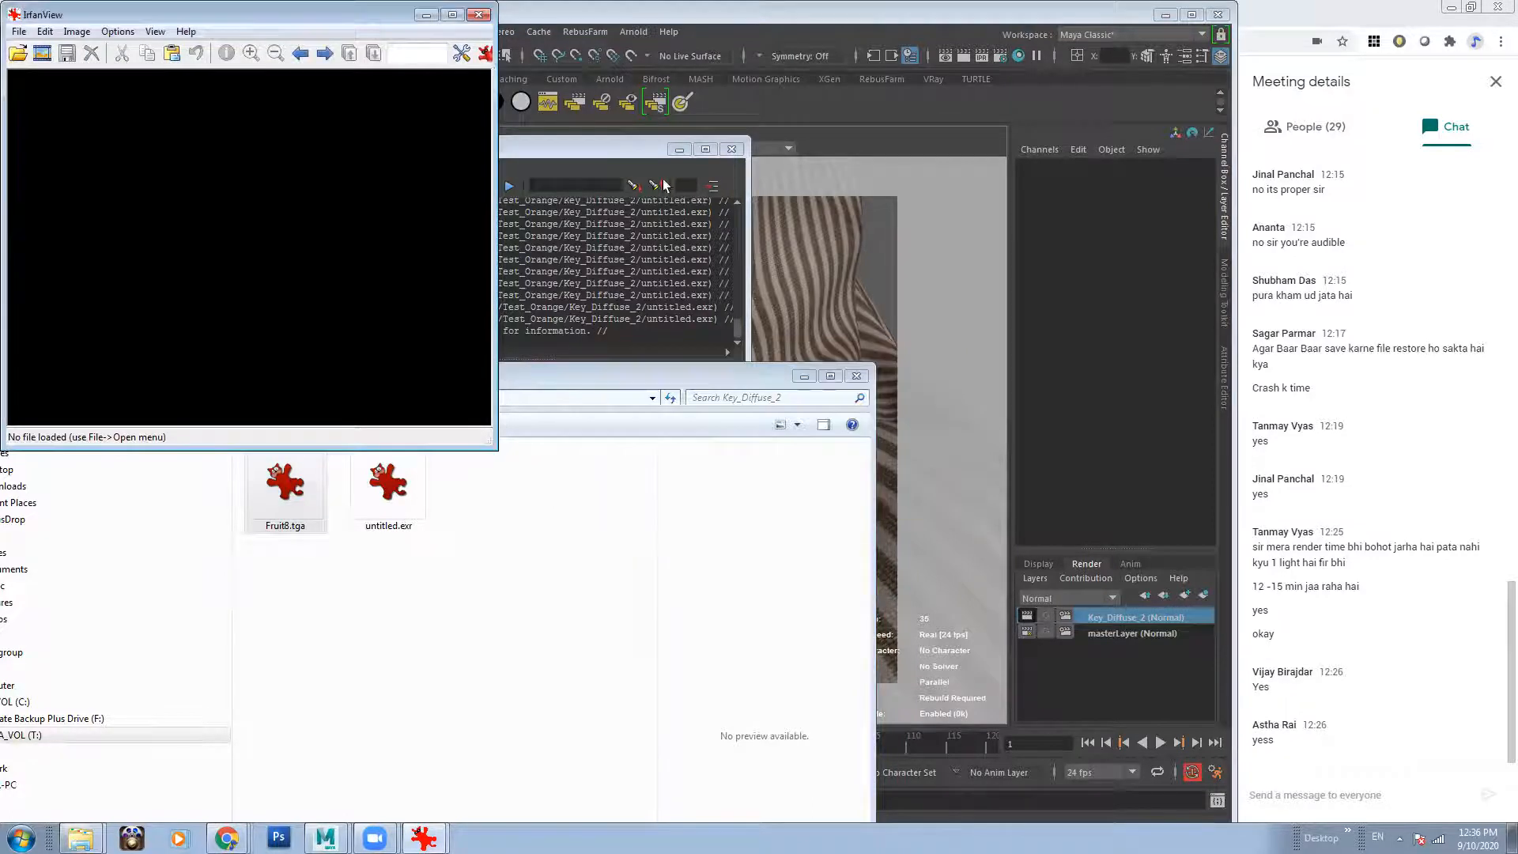
pyautogui.click(480, 16)
# Try to open the rendered untitled.exr in the image viewer, close the viewer and reposition the folder window.
pyautogui.doubleClick(387, 484)
pyautogui.click(882, 483)
pyautogui.click(479, 15)
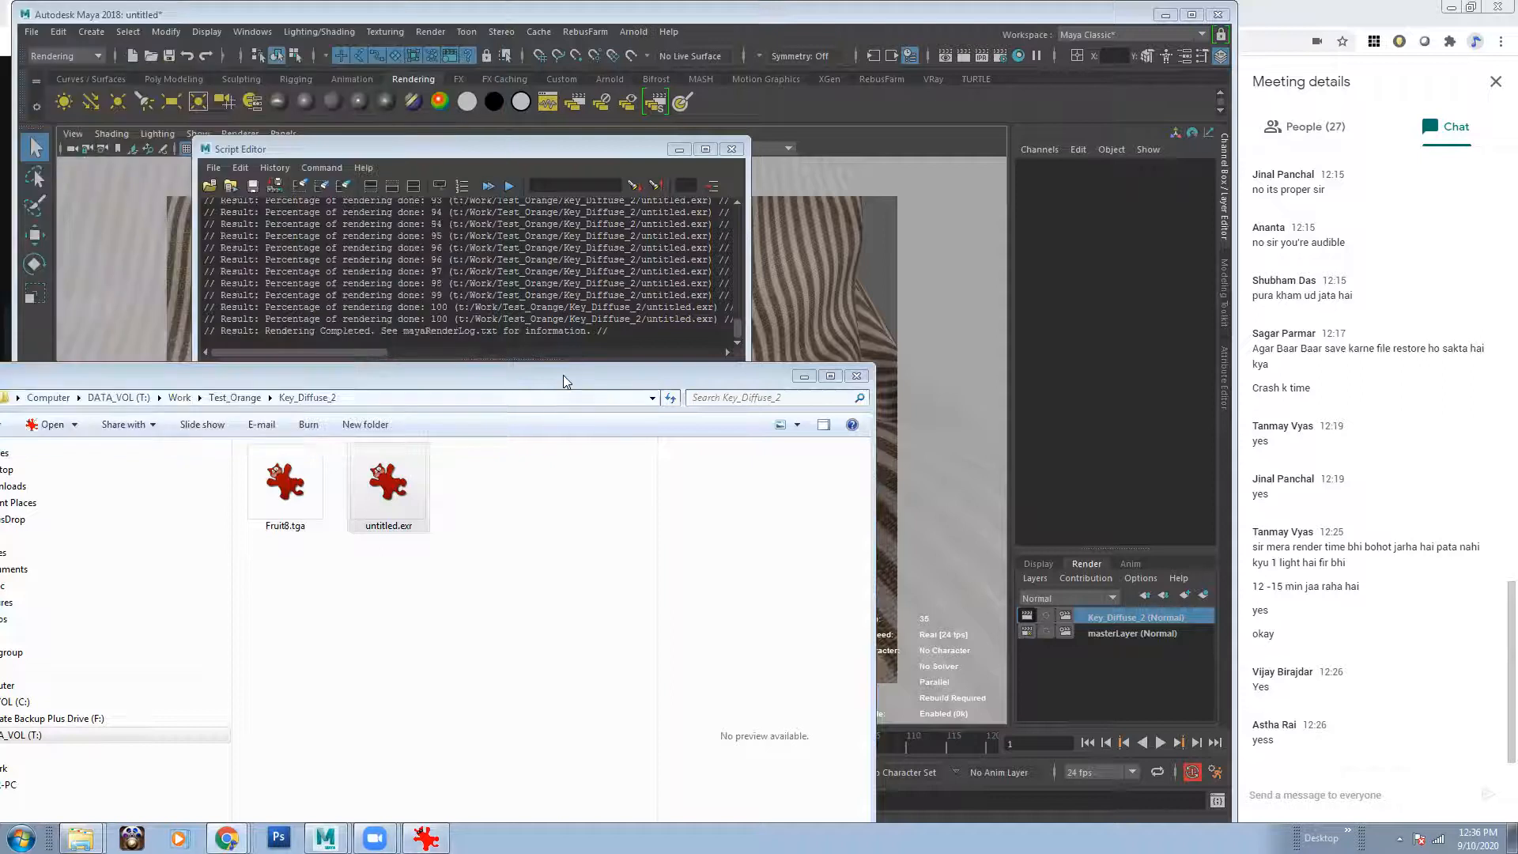
pyautogui.moveTo(564, 382); pyautogui.dragTo(630, 381)
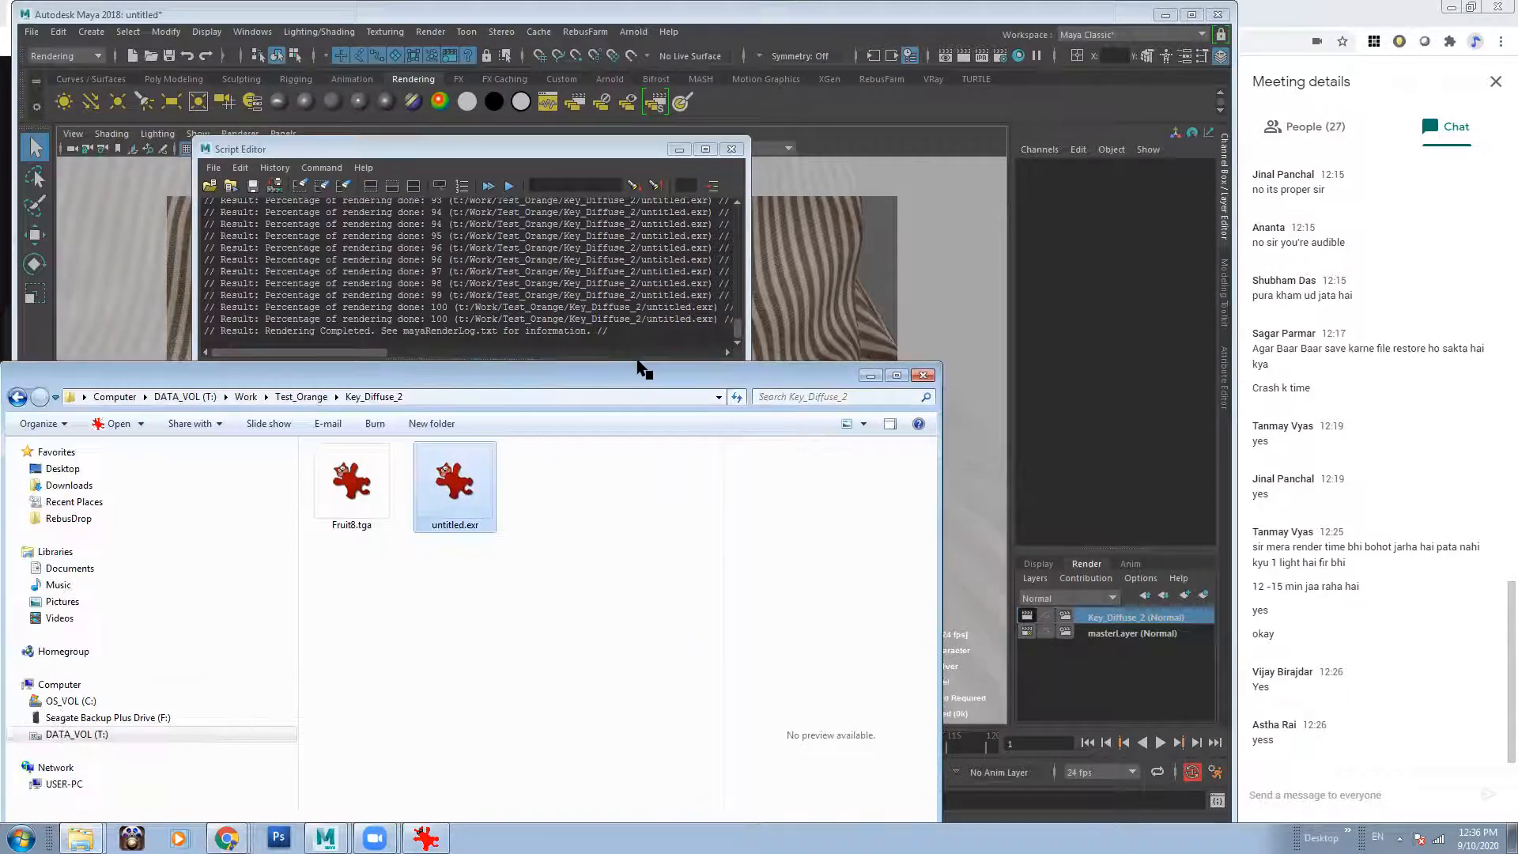
pyautogui.click(482, 563)
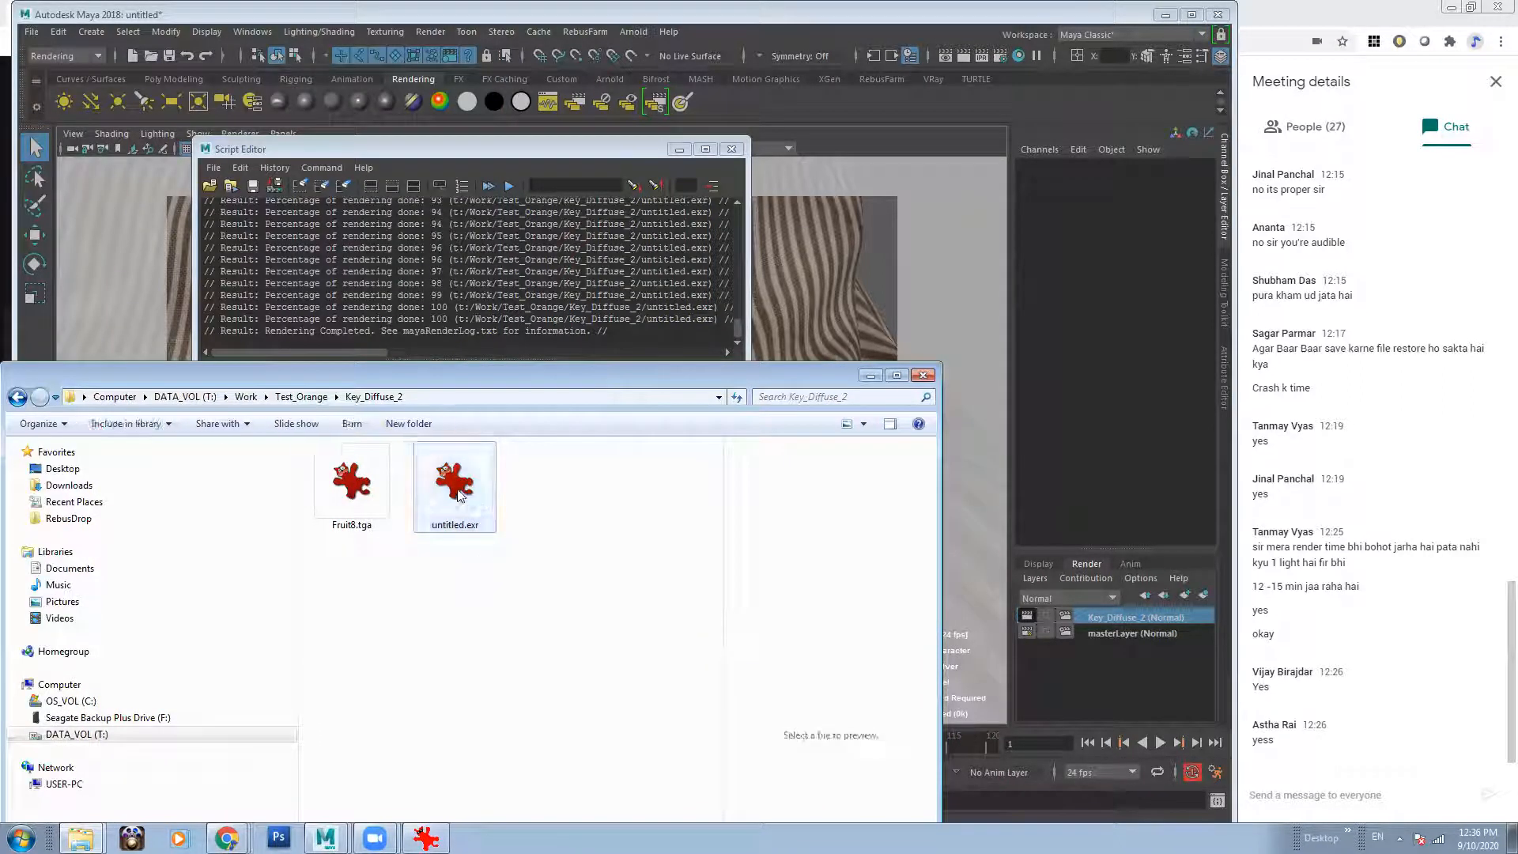
# Return to Maya's render settings, try the tif and jpeg image formats, and choose png for Key_Diffuse_2.
pyautogui.click(807, 22)
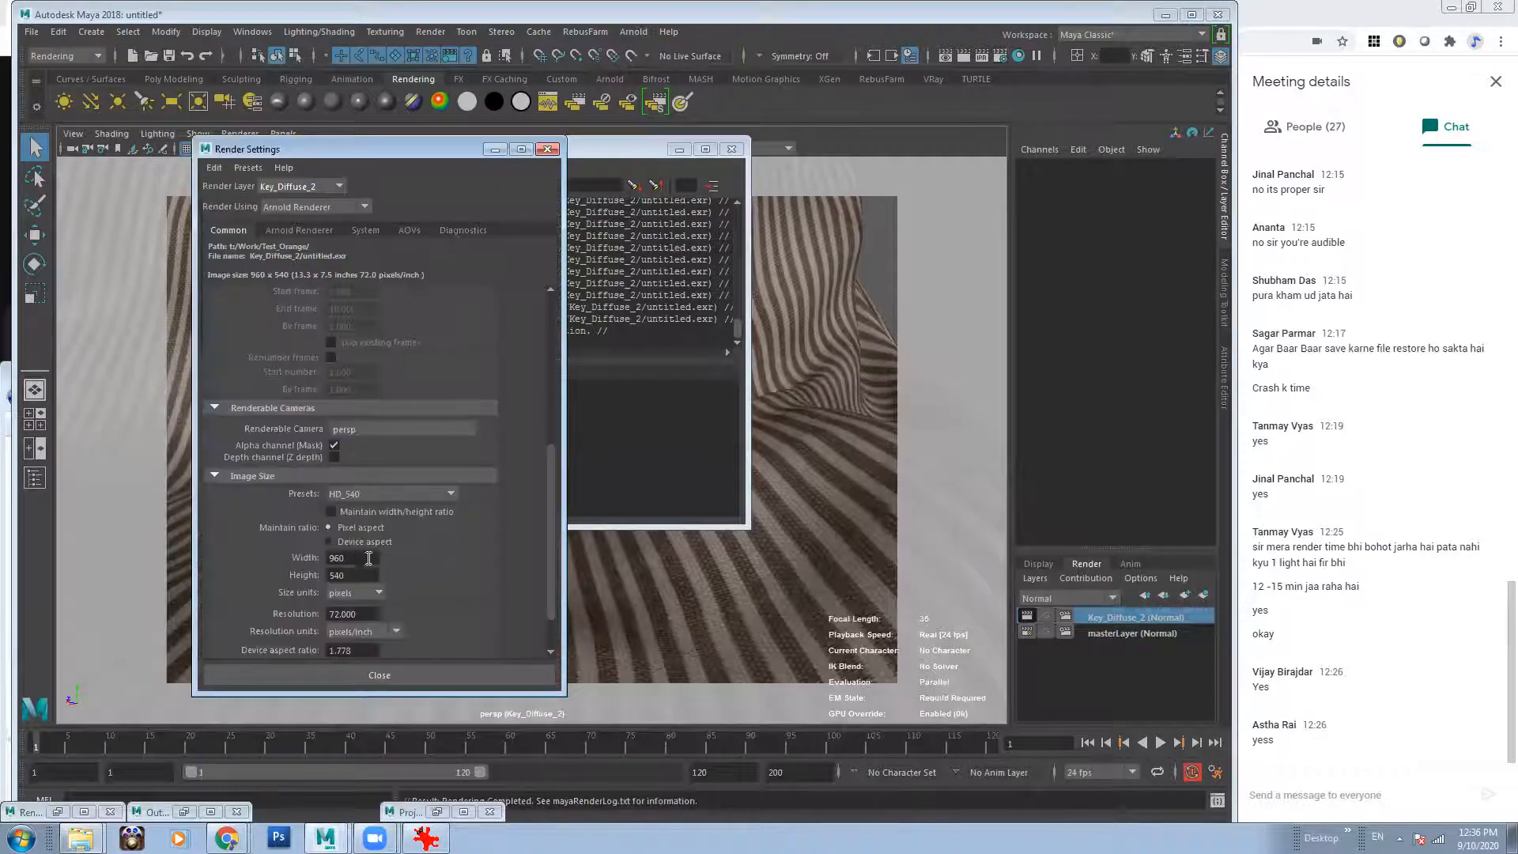
pyautogui.moveTo(550, 514); pyautogui.dragTo(550, 365)
pyautogui.click(378, 332)
pyautogui.click(367, 397)
pyautogui.click(382, 329)
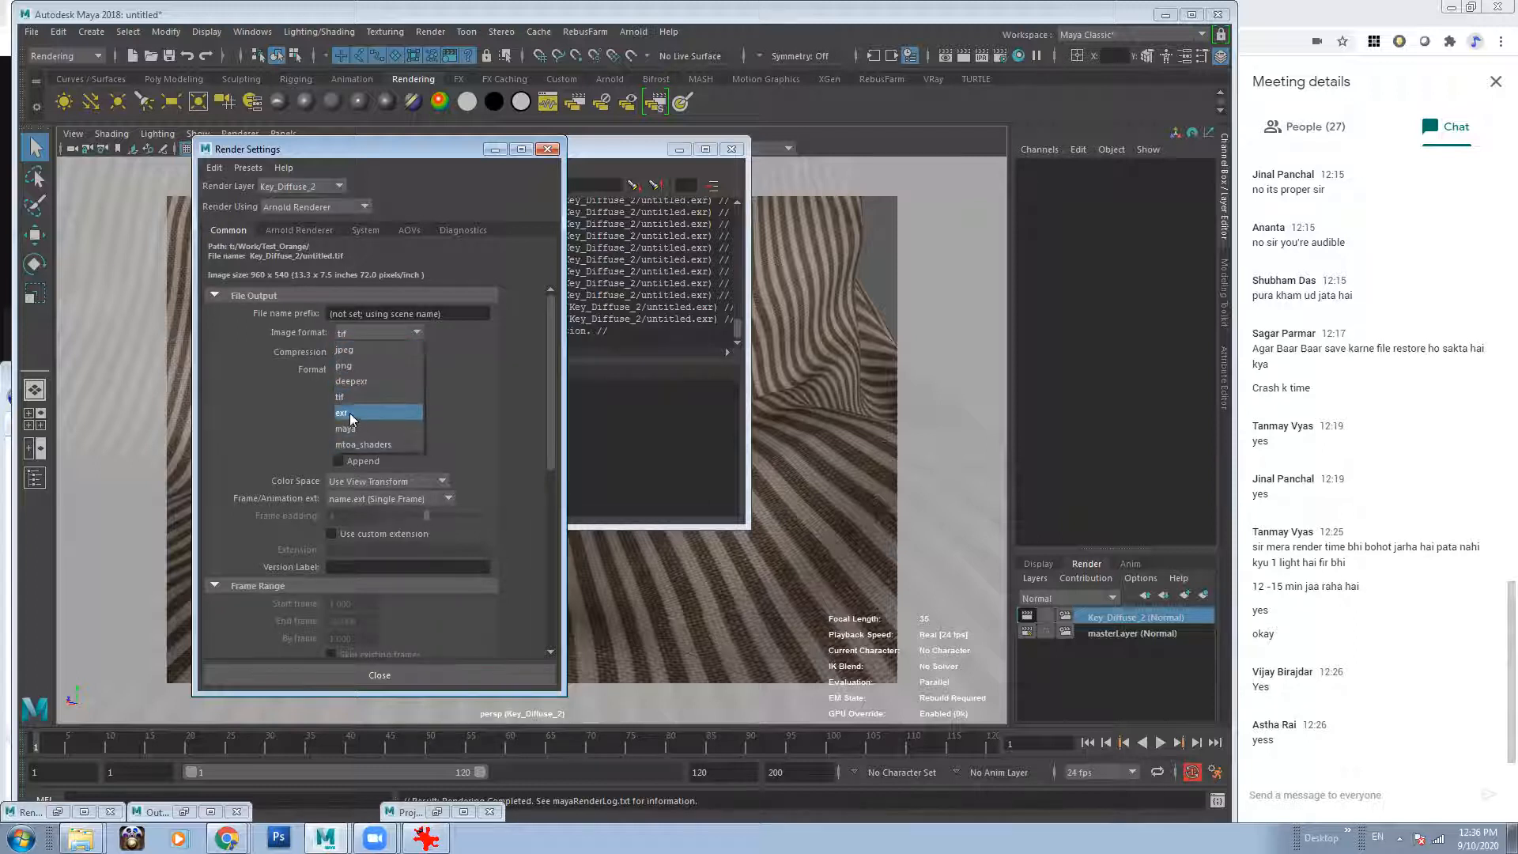
pyautogui.click(360, 350)
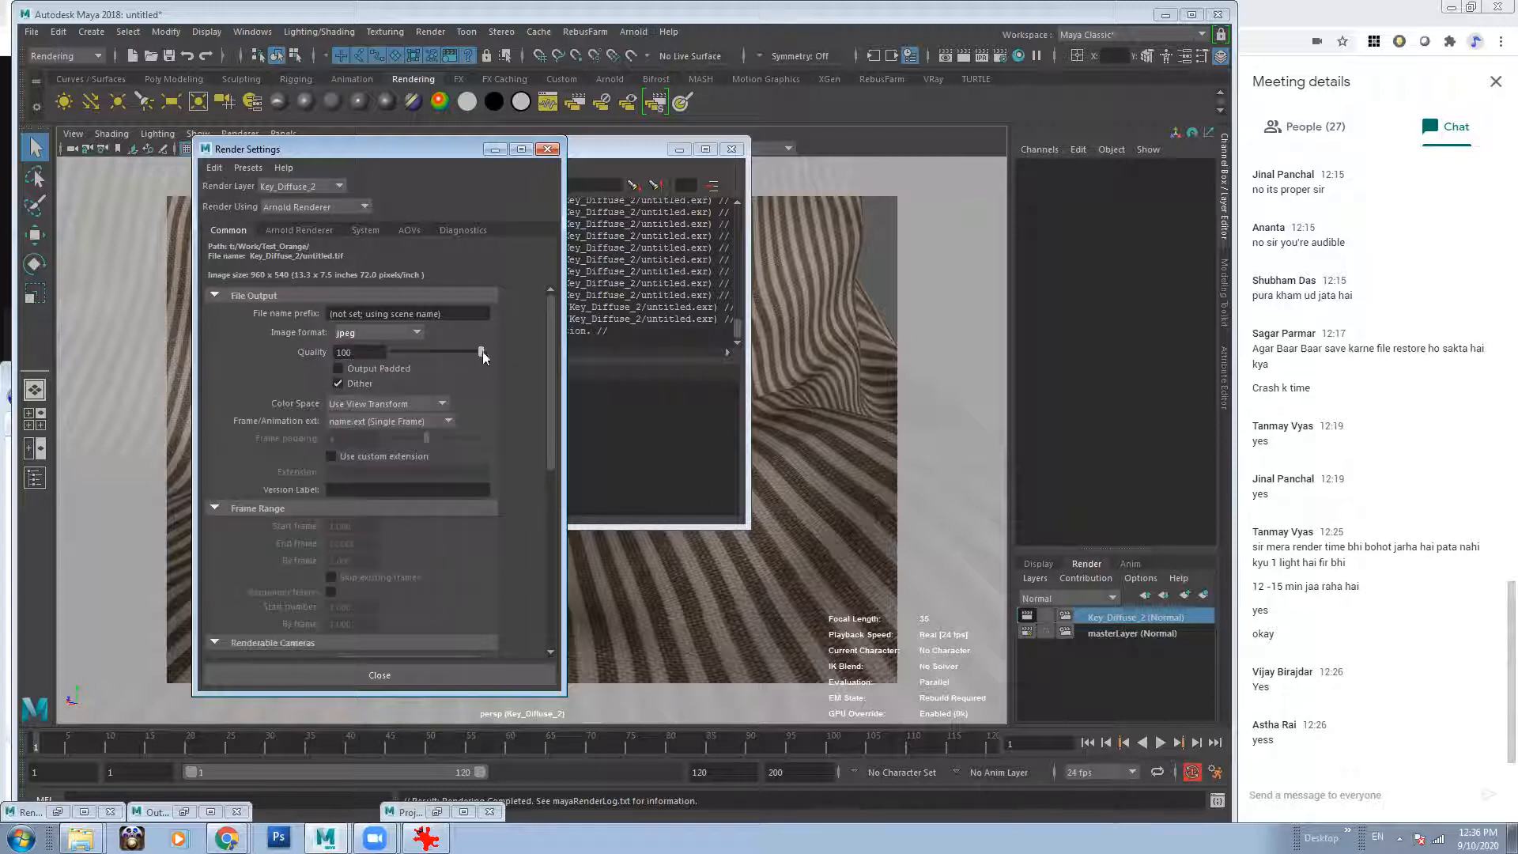
pyautogui.moveTo(549, 380); pyautogui.dragTo(544, 348)
pyautogui.click(402, 336)
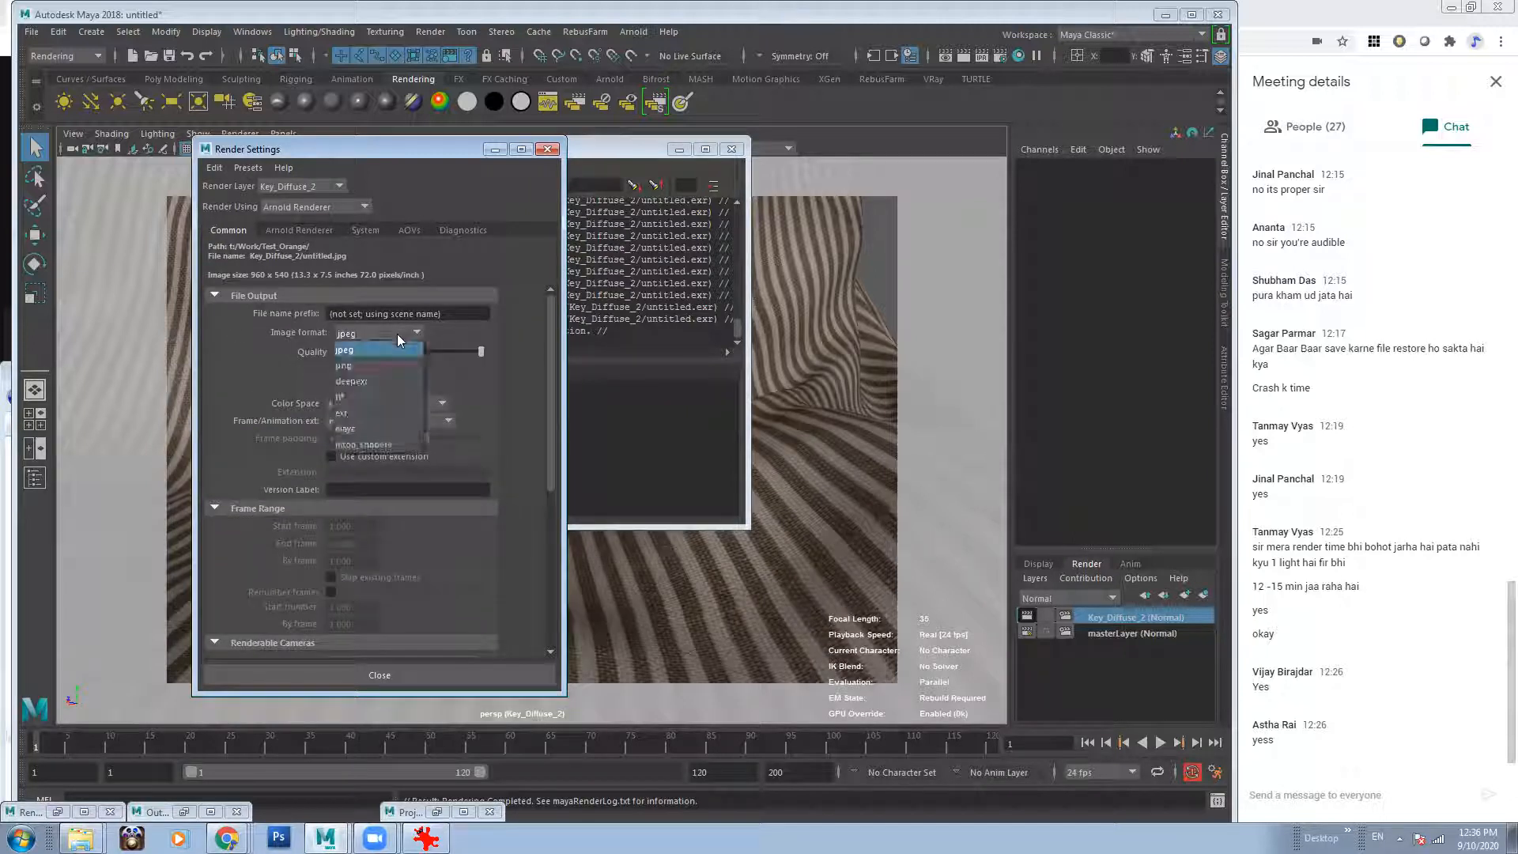
pyautogui.click(341, 368)
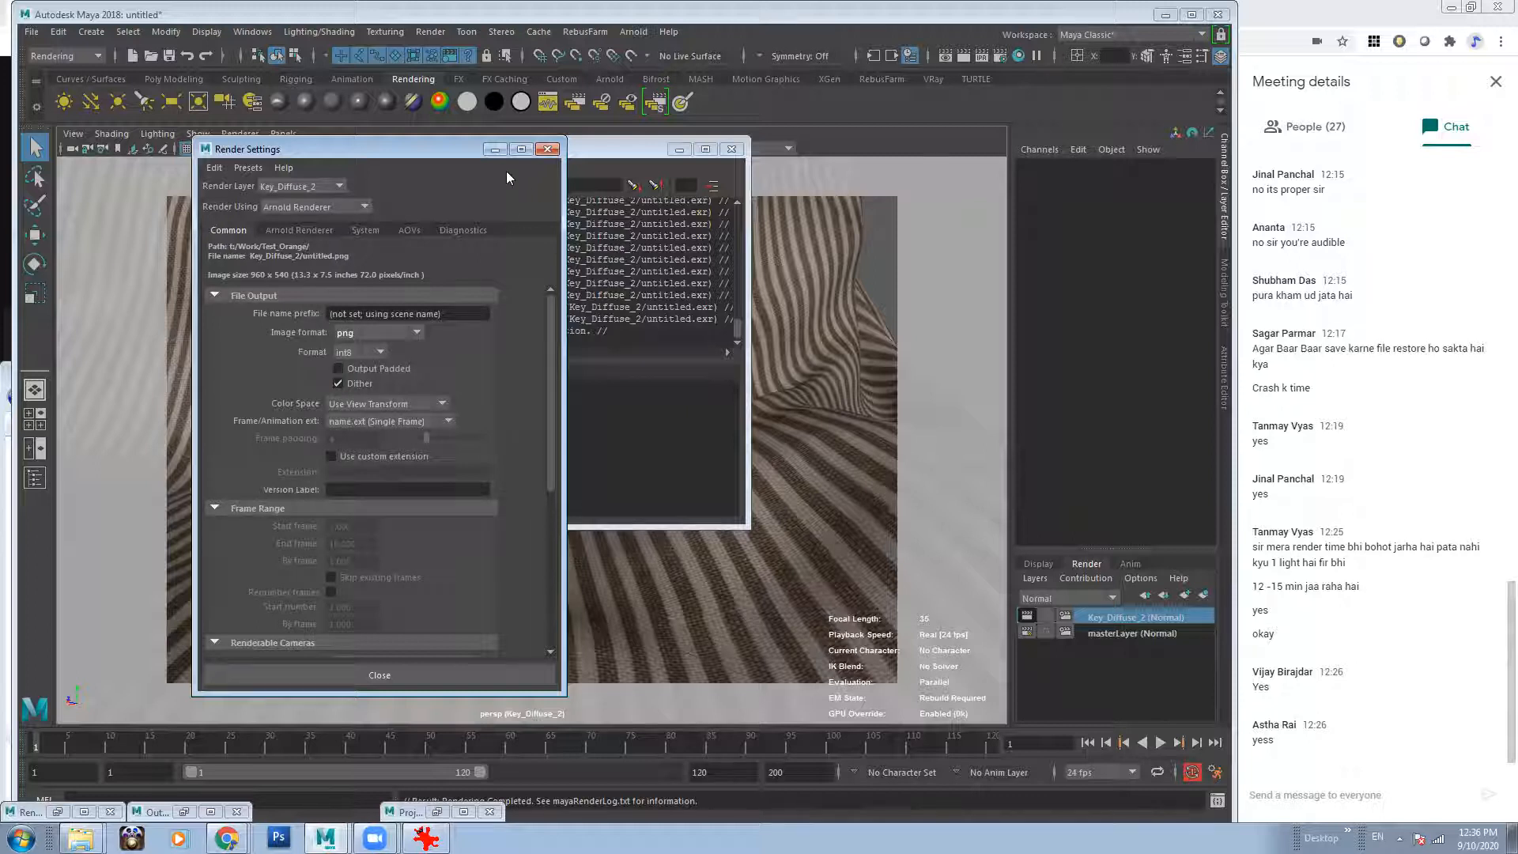
pyautogui.click(495, 149)
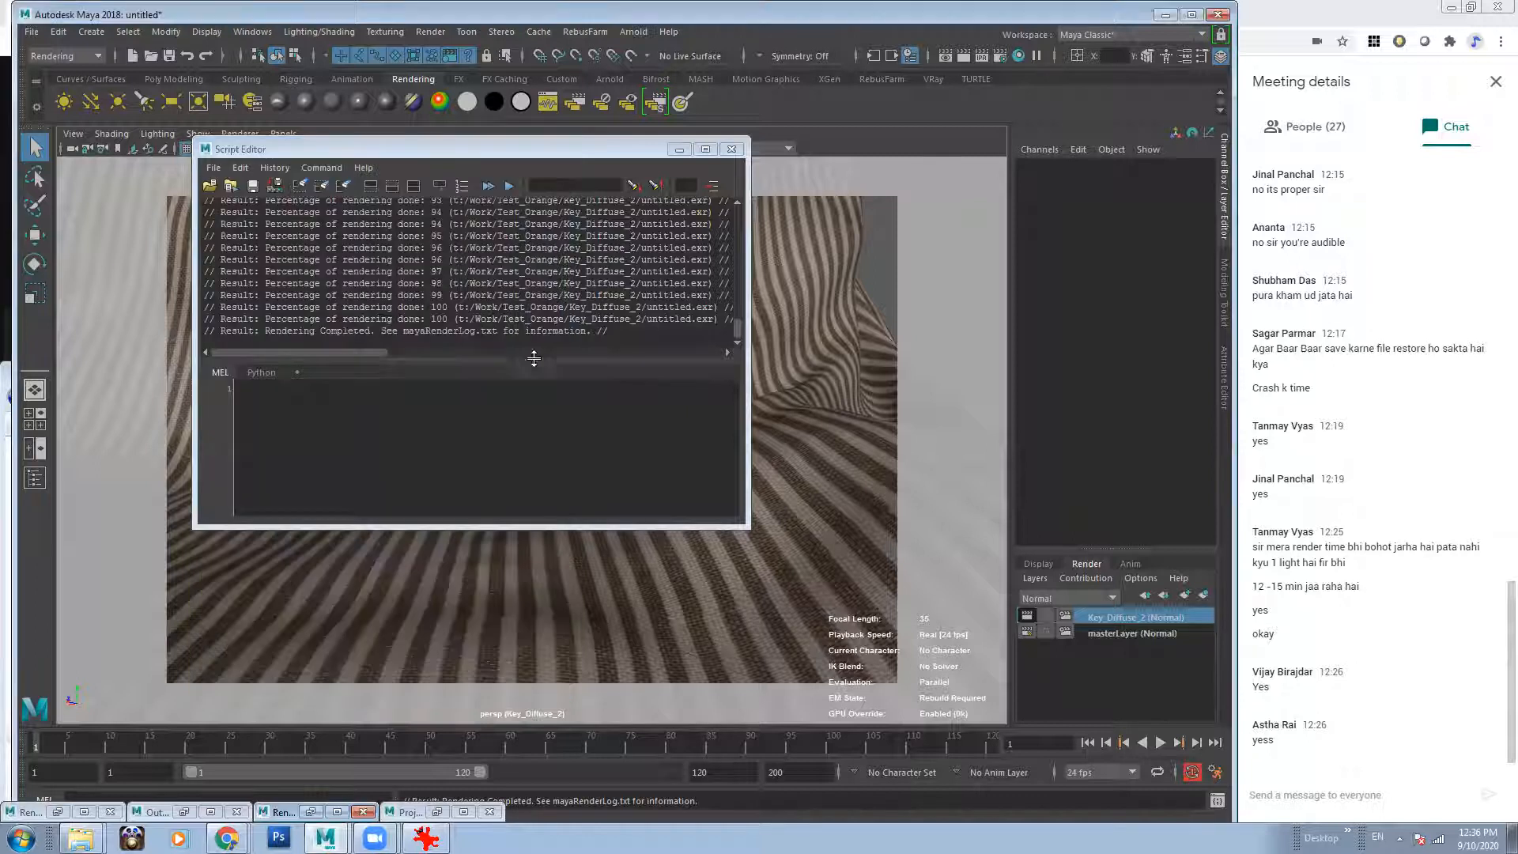
# Start an Arnold batch render of the Key_Diffuse_2 layer, reopen its render settings and cancel the render.
pyautogui.click(430, 31)
pyautogui.click(495, 281)
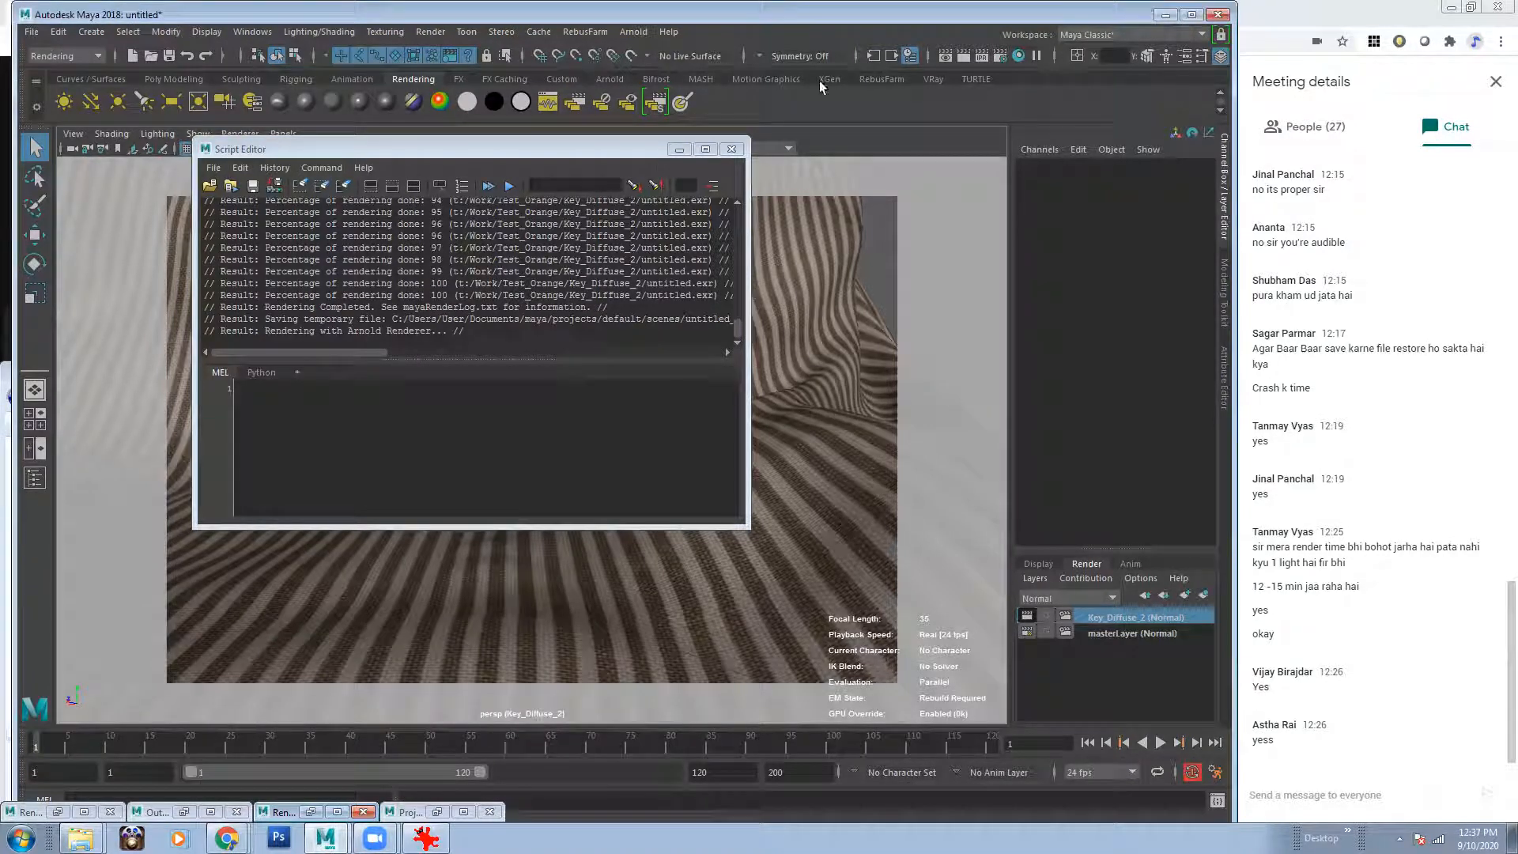
pyautogui.click(1000, 54)
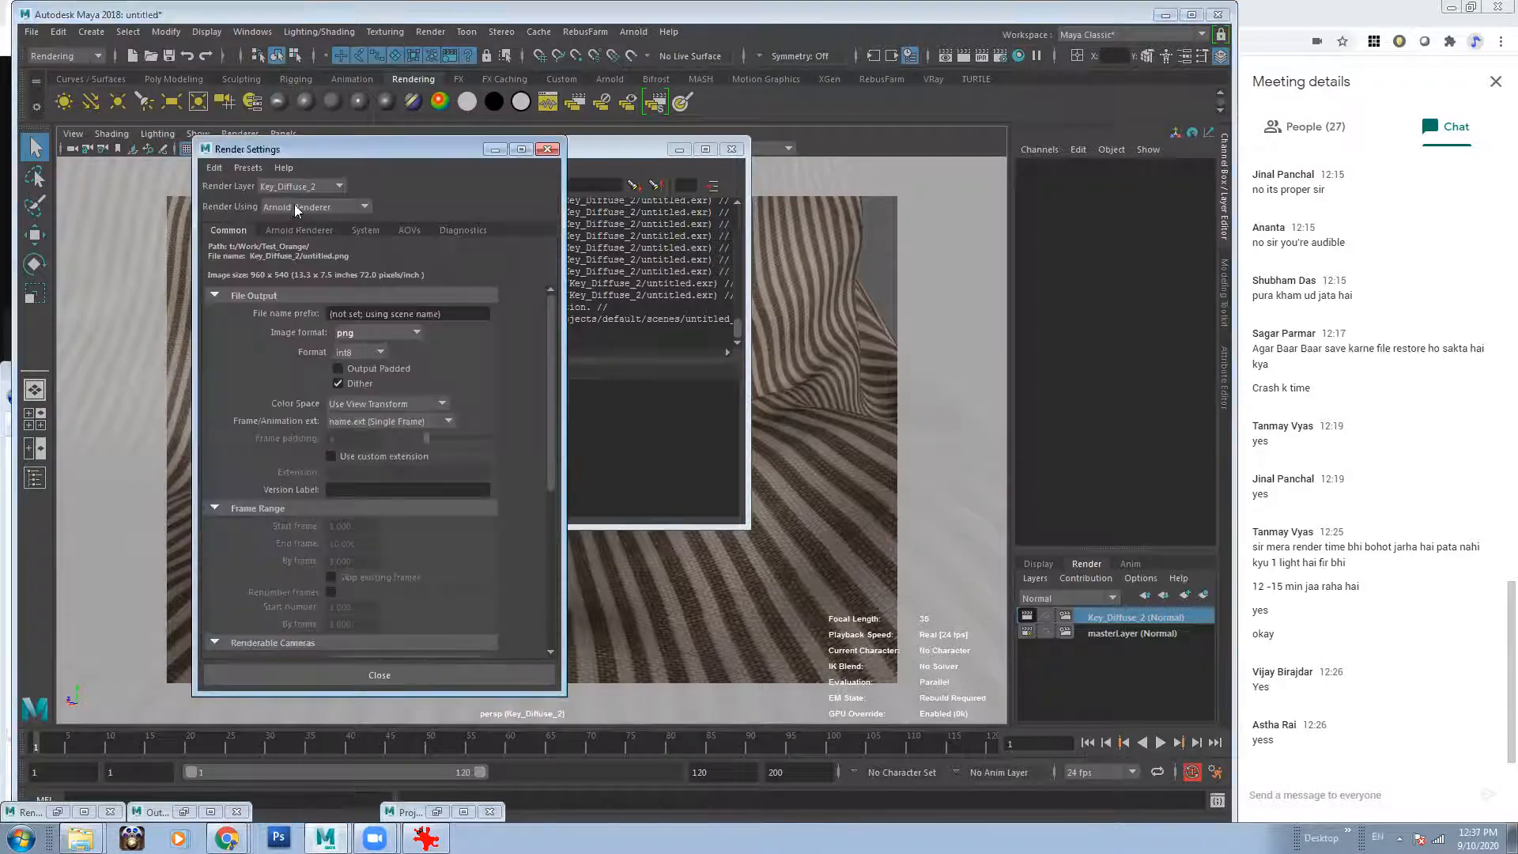
pyautogui.moveTo(437, 155); pyautogui.dragTo(751, 153)
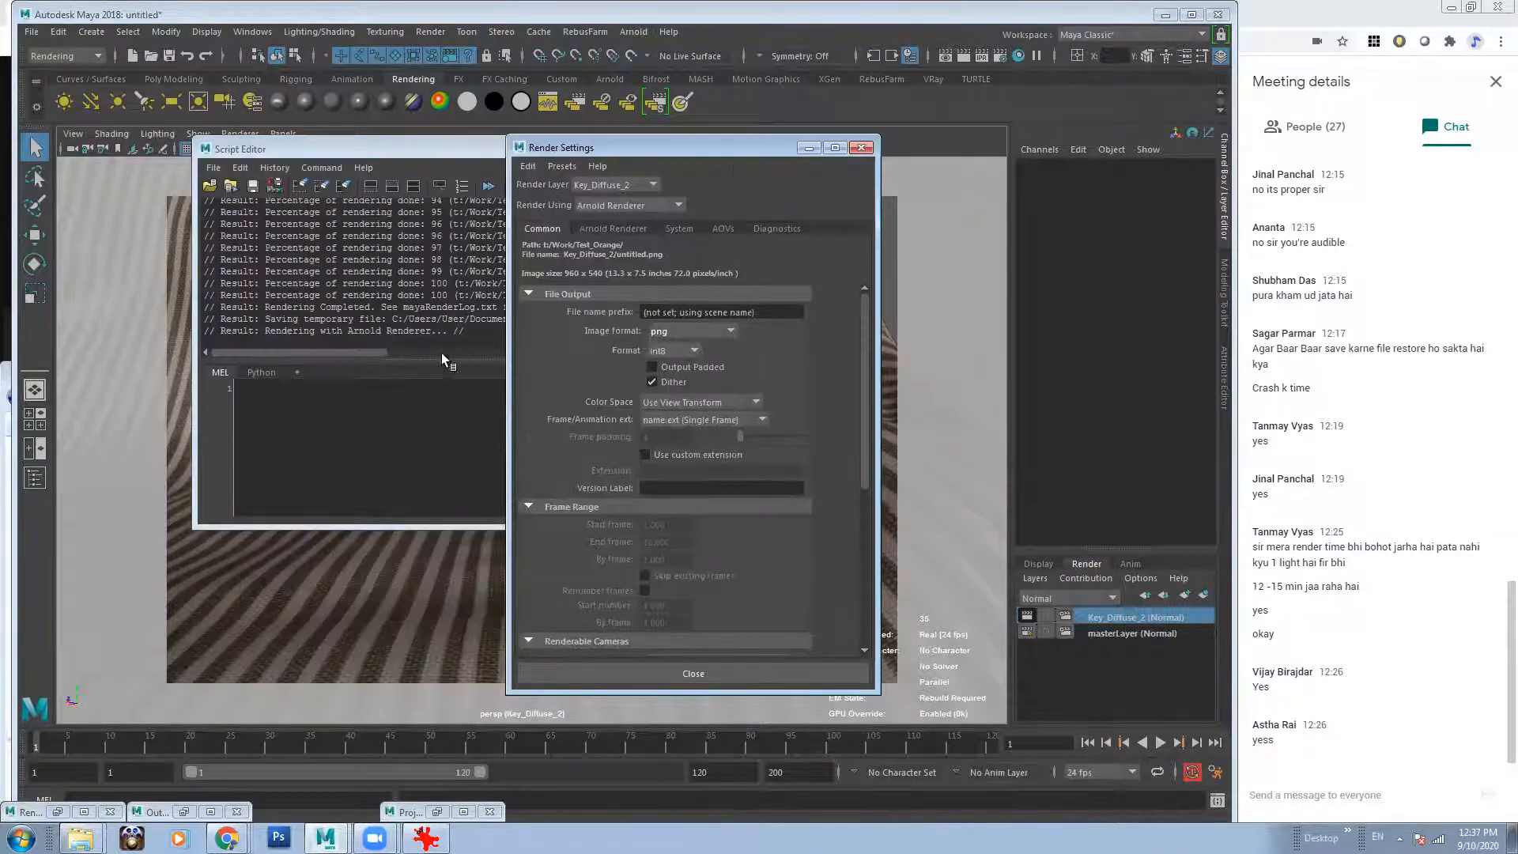
pyautogui.click(431, 31)
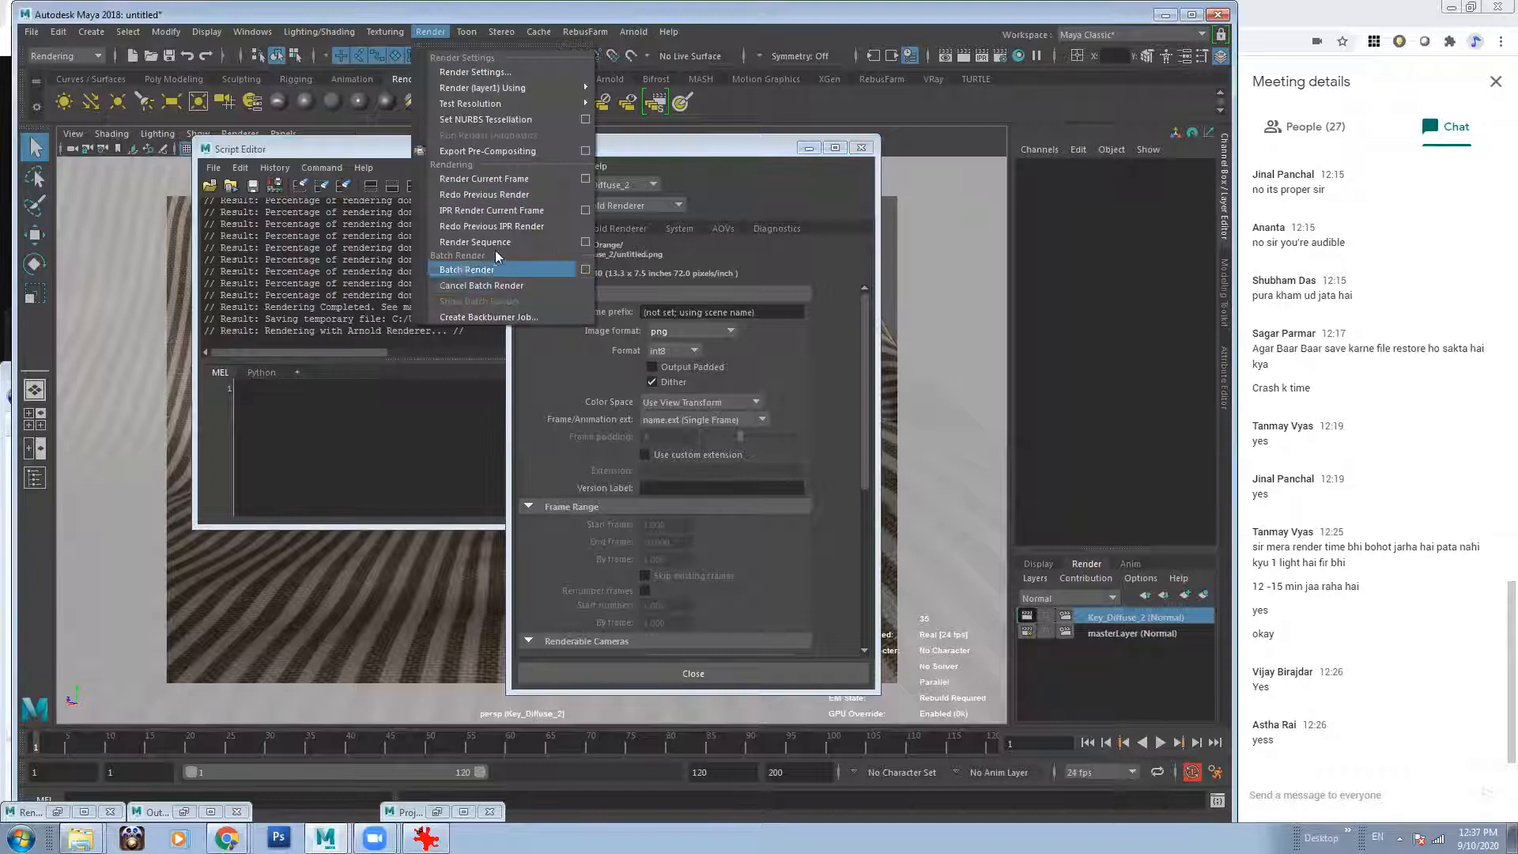
pyautogui.click(491, 287)
# Switch the Key_Diffuse_2 renderer to Maya Software and set the image format to Targa (tga).
pyautogui.click(718, 427)
pyautogui.click(626, 205)
pyautogui.click(622, 222)
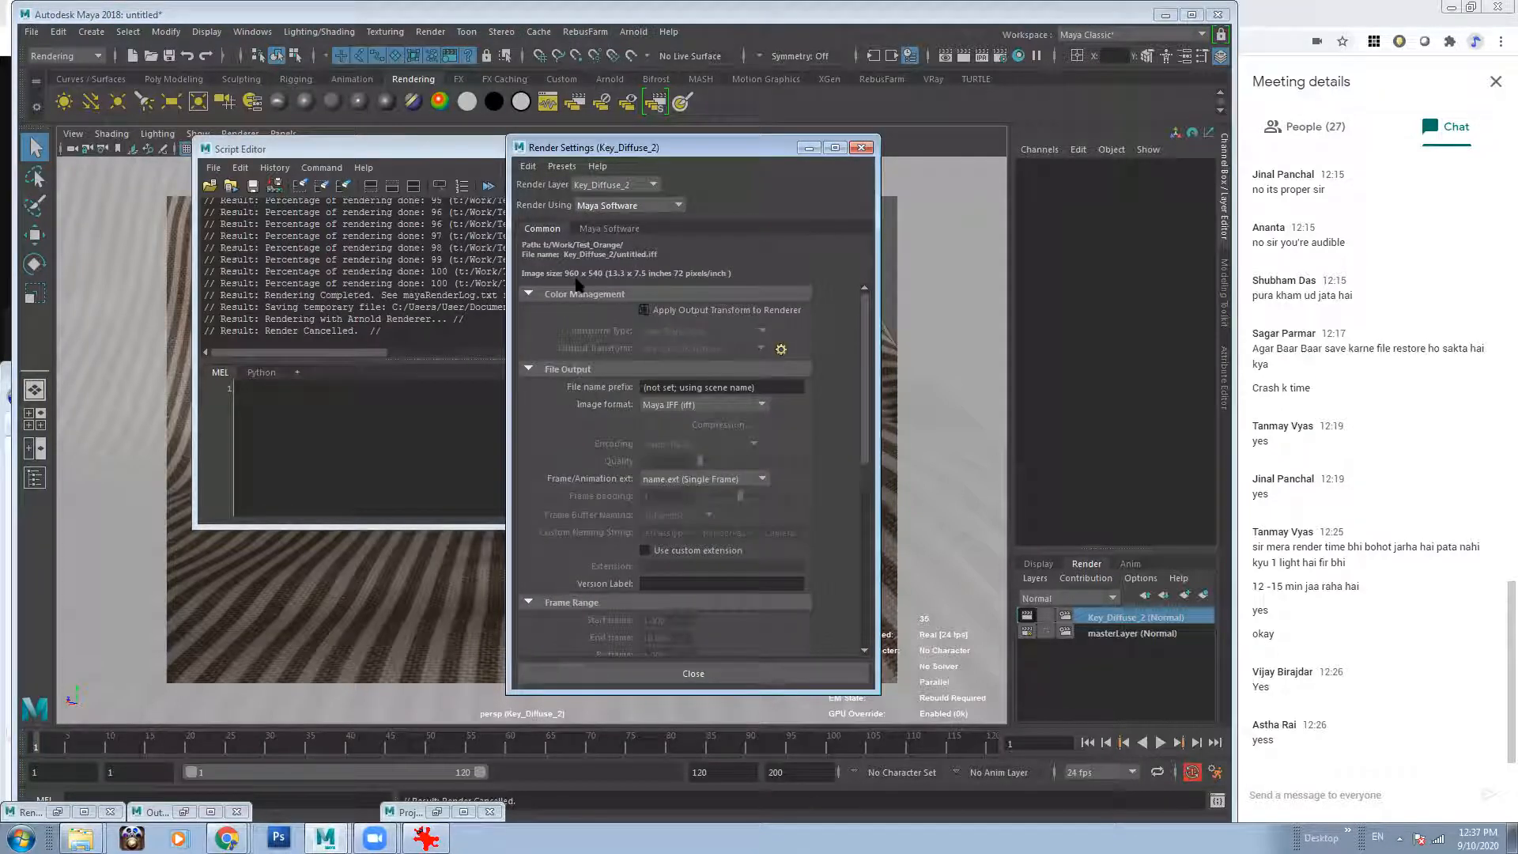
pyautogui.scroll(-5, 863, 378)
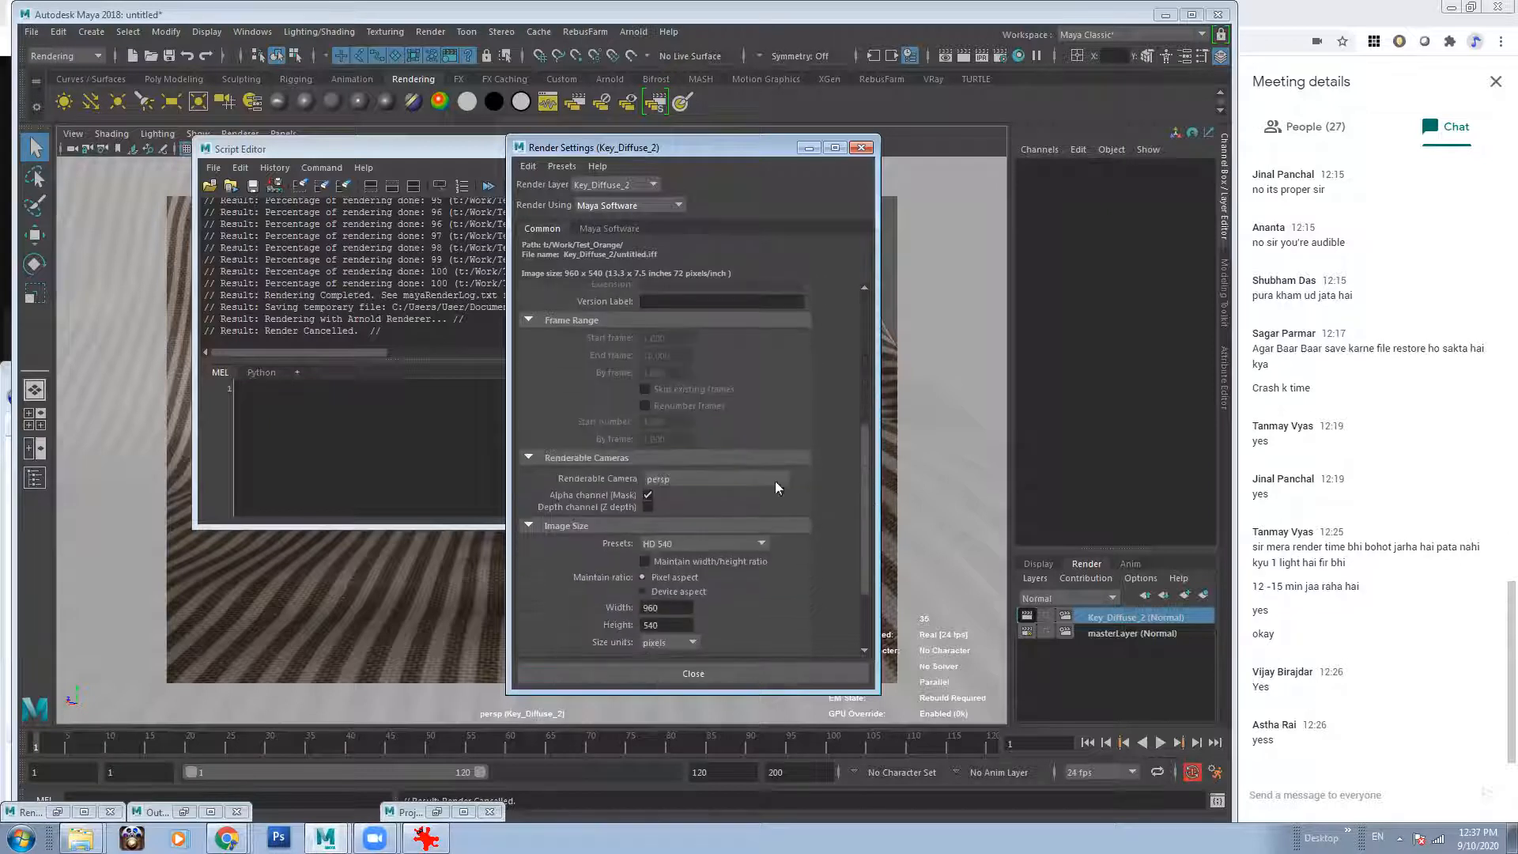
pyautogui.scroll(5, 865, 498)
pyautogui.click(705, 347)
pyautogui.moveTo(757, 387); pyautogui.dragTo(764, 448)
pyautogui.click(681, 456)
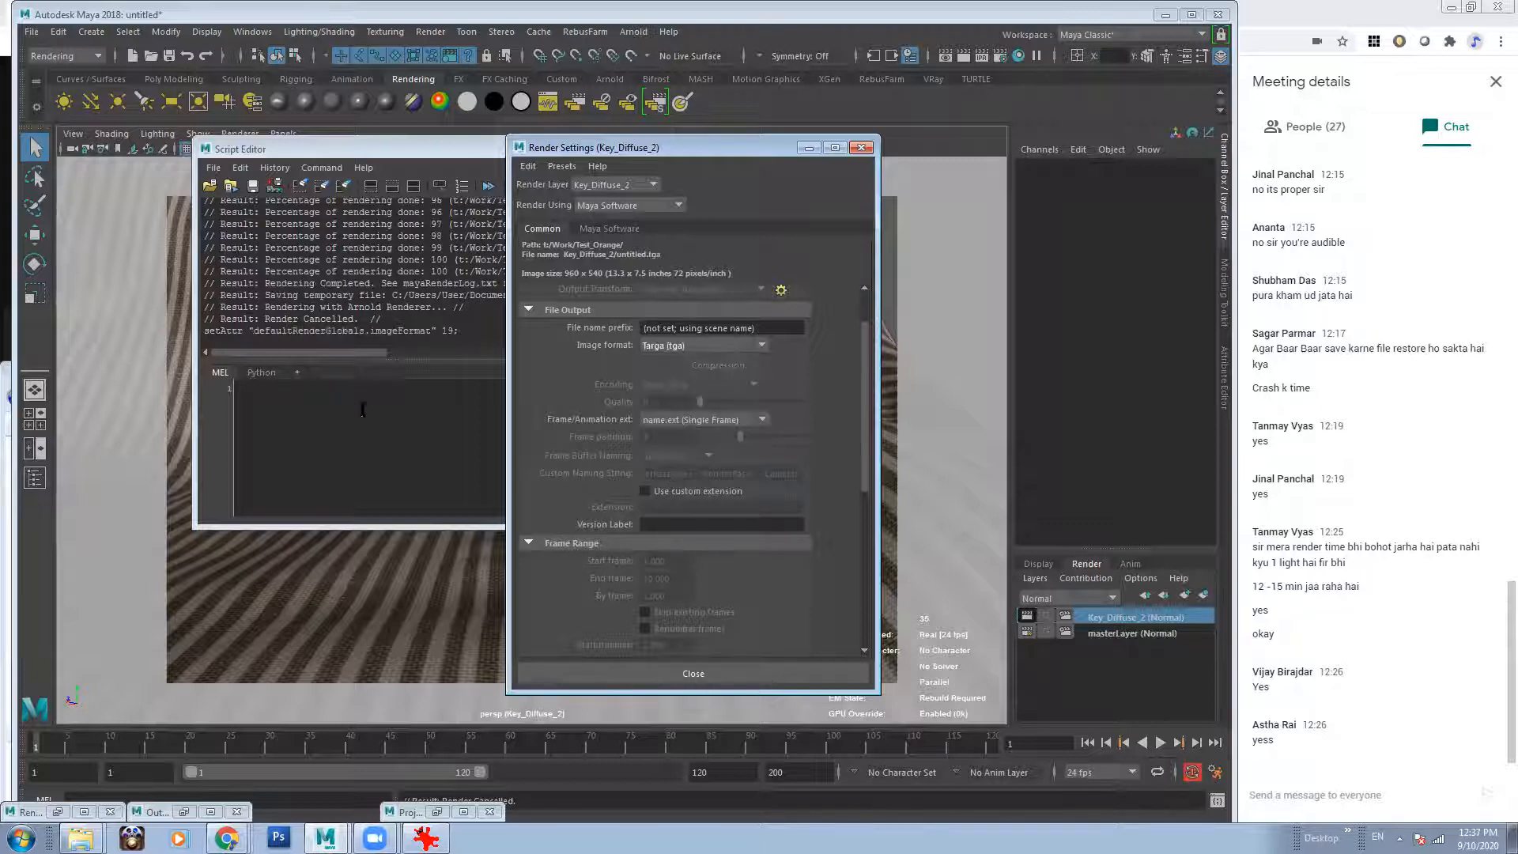
# Batch render the Key_Diffuse_2 layer with Maya Software.
pyautogui.click(372, 435)
pyautogui.click(432, 31)
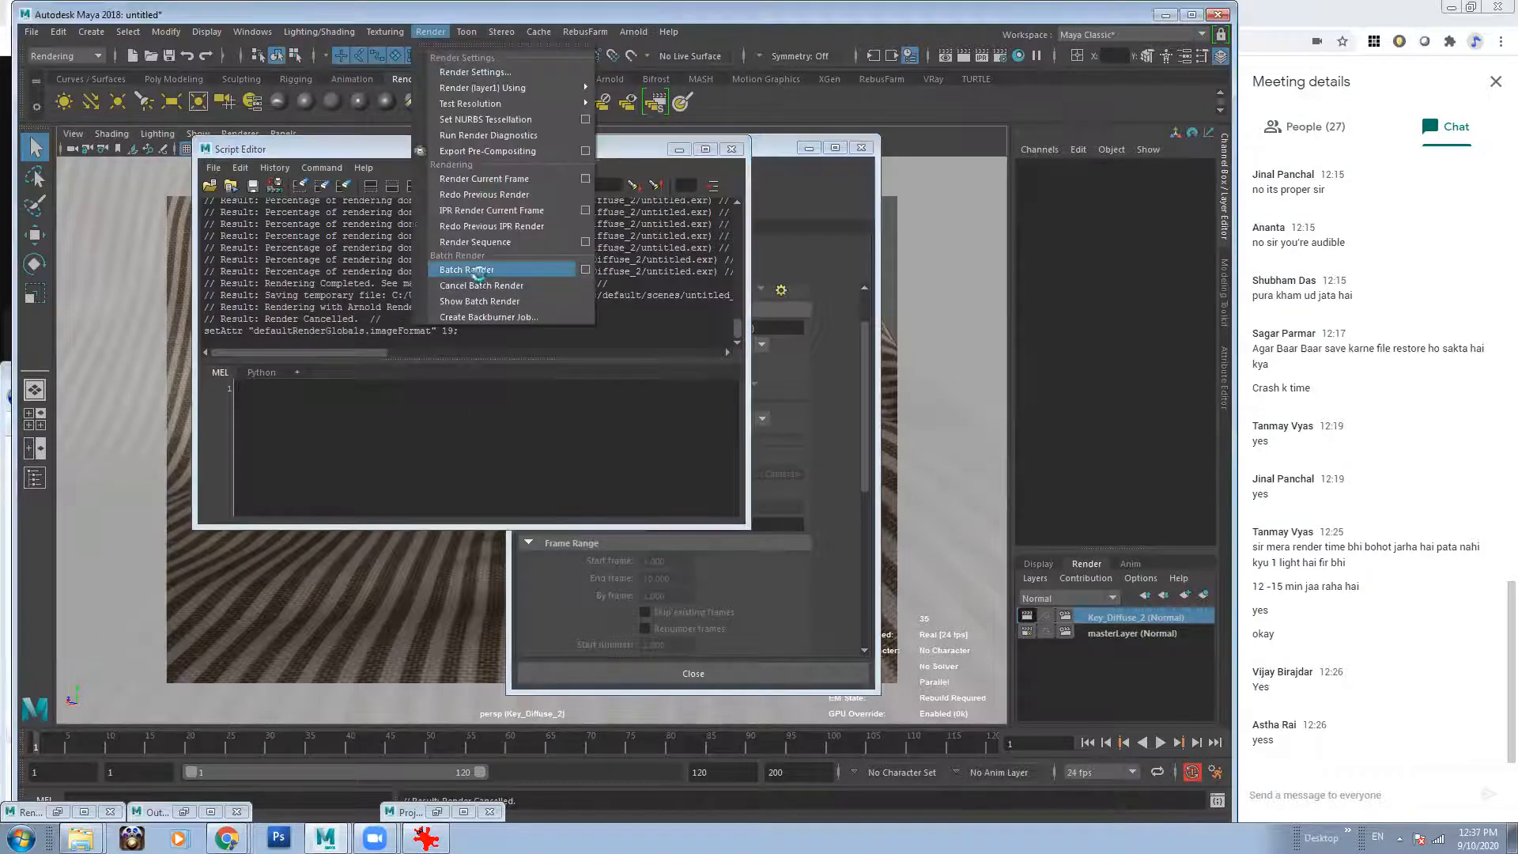
pyautogui.click(484, 276)
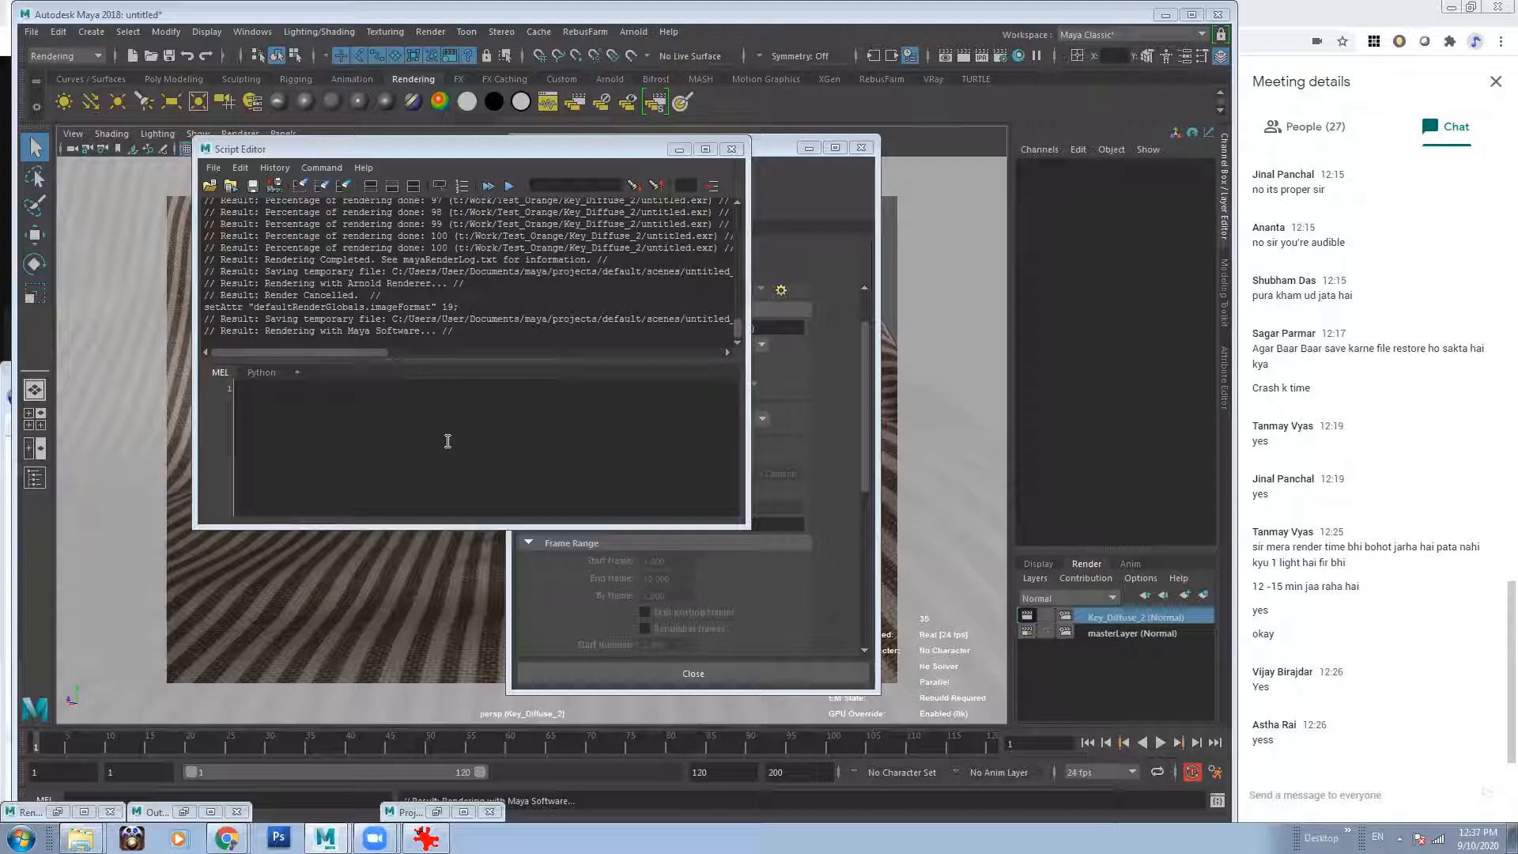
# Check the Key_Diffuse_2 and Test_Orange folders for the new render and minimize the folder window.
pyautogui.moveTo(81, 836)
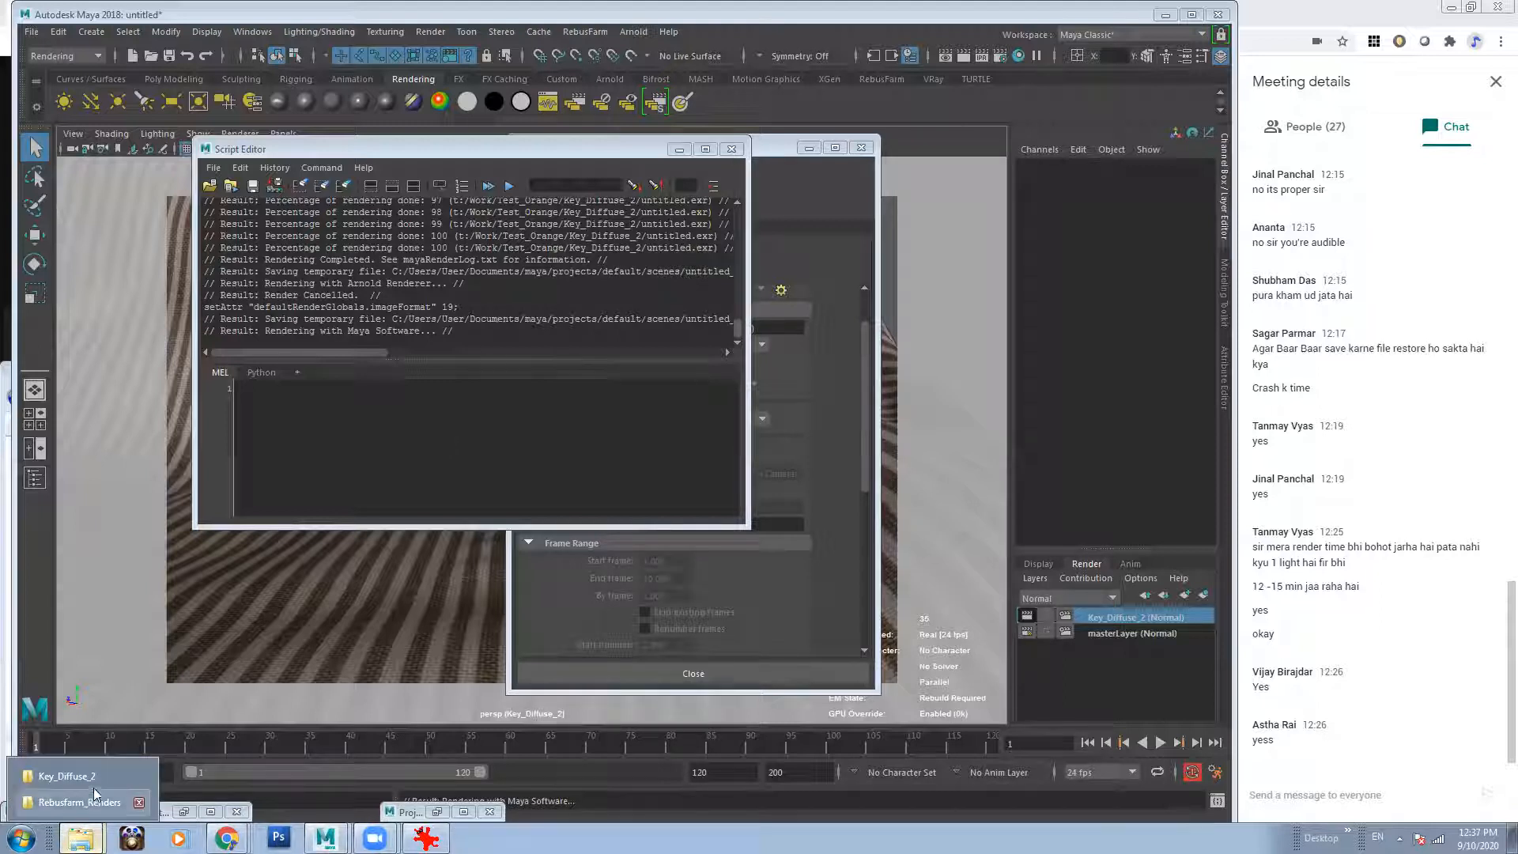
pyautogui.click(92, 778)
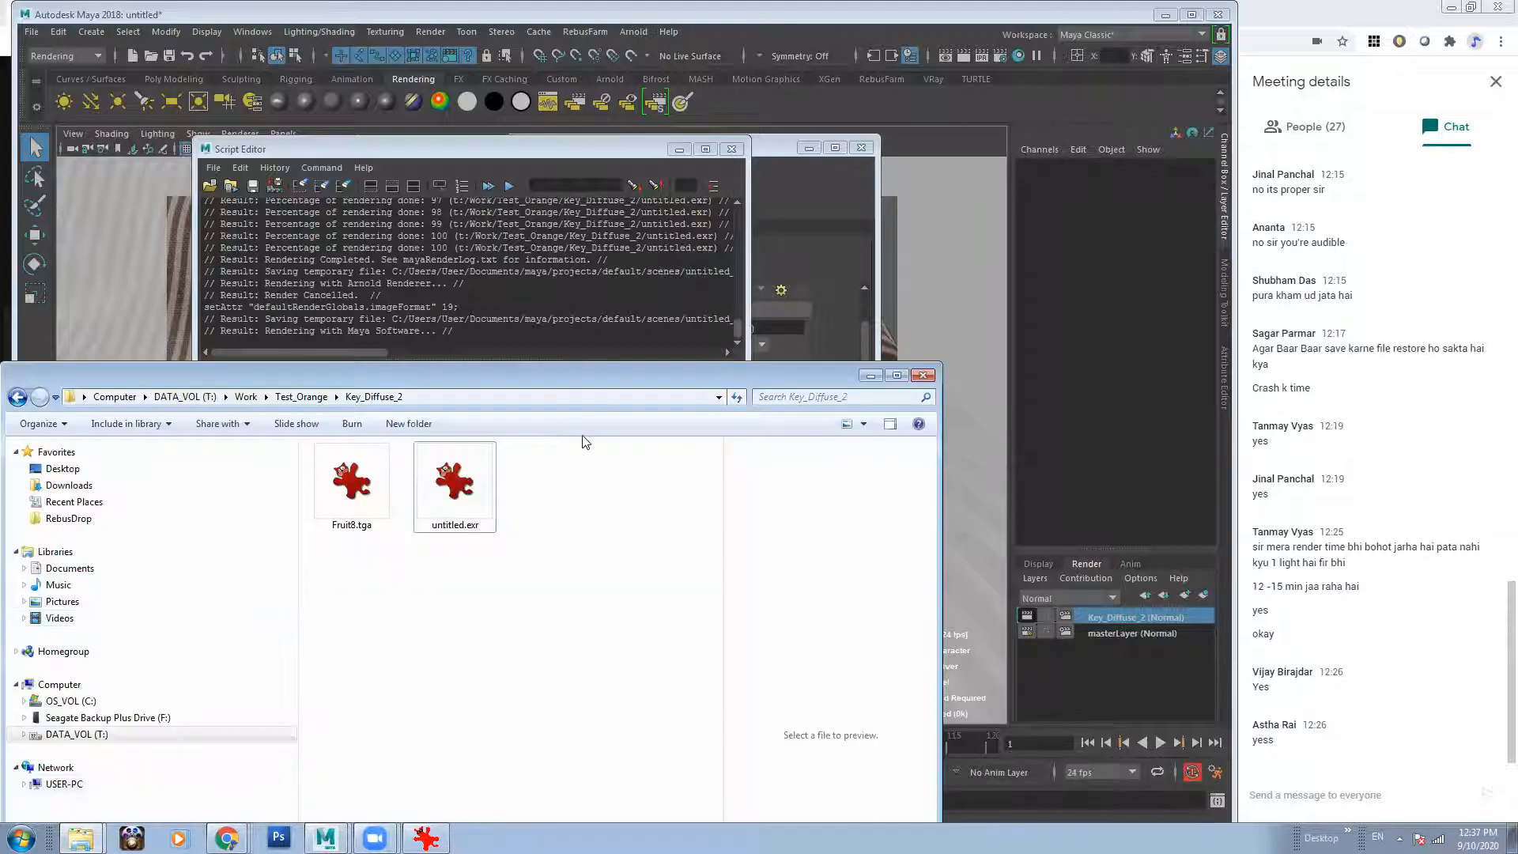
pyautogui.click(300, 396)
pyautogui.click(870, 377)
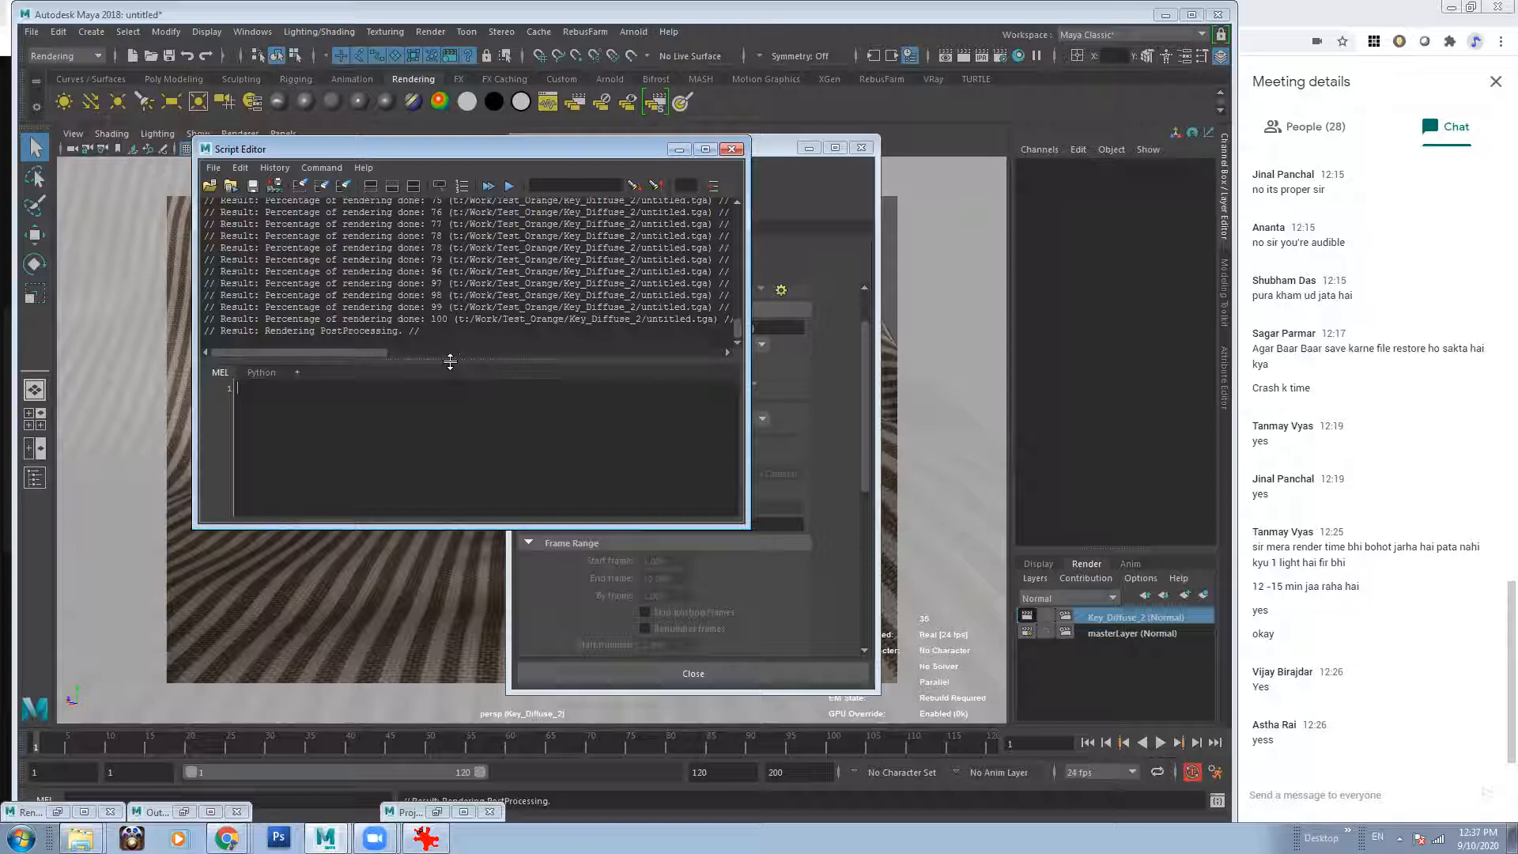
# Reopen the Key_Diffuse_2 folder, try Fruit8.tga, view the rendered untitled.tga, and return to Maya's render settings.
pyautogui.click(80, 838)
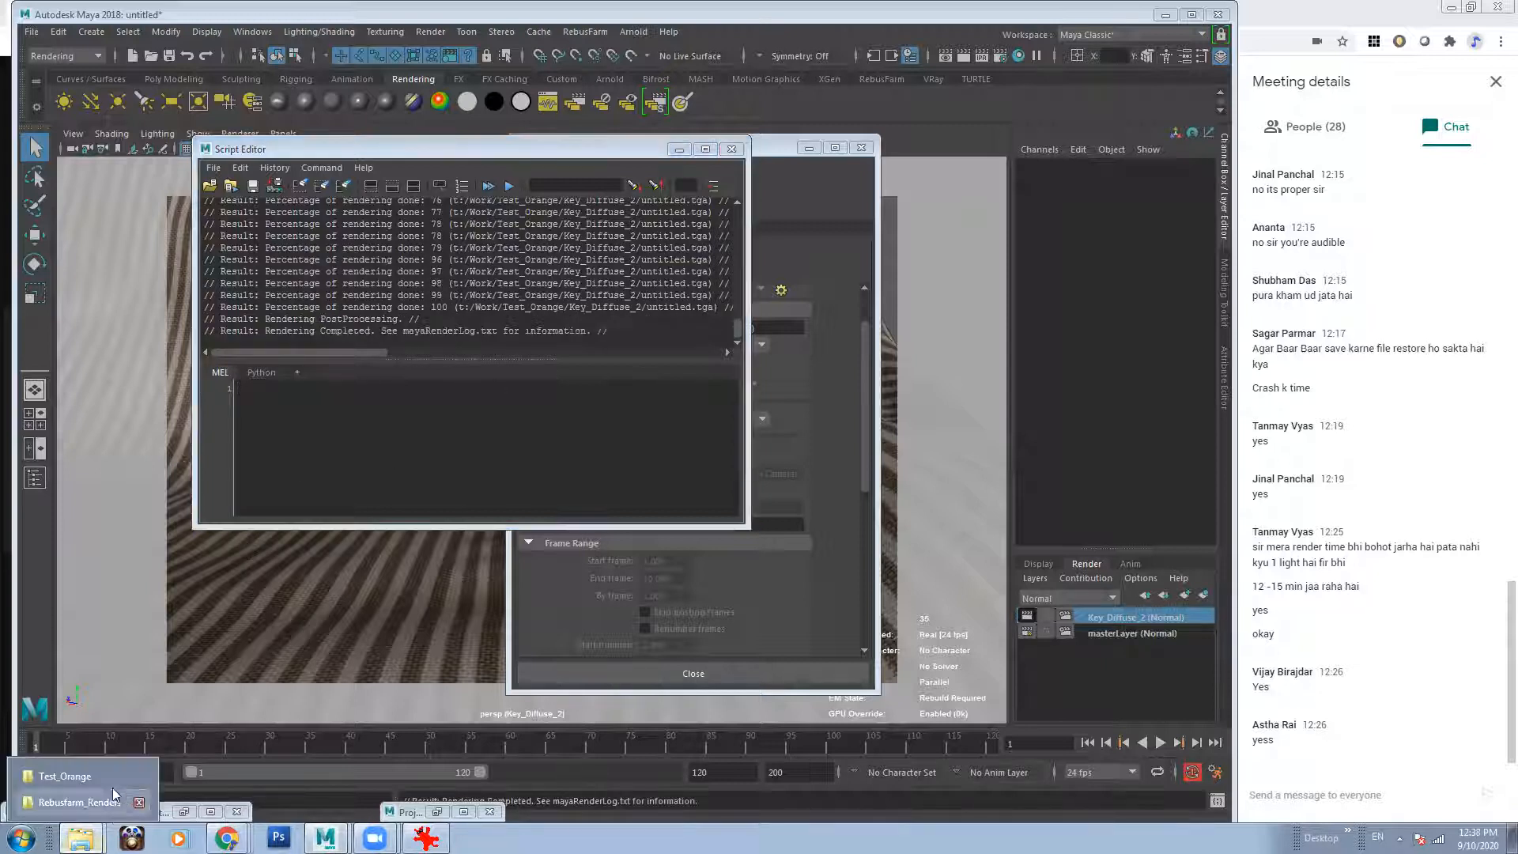
pyautogui.click(107, 781)
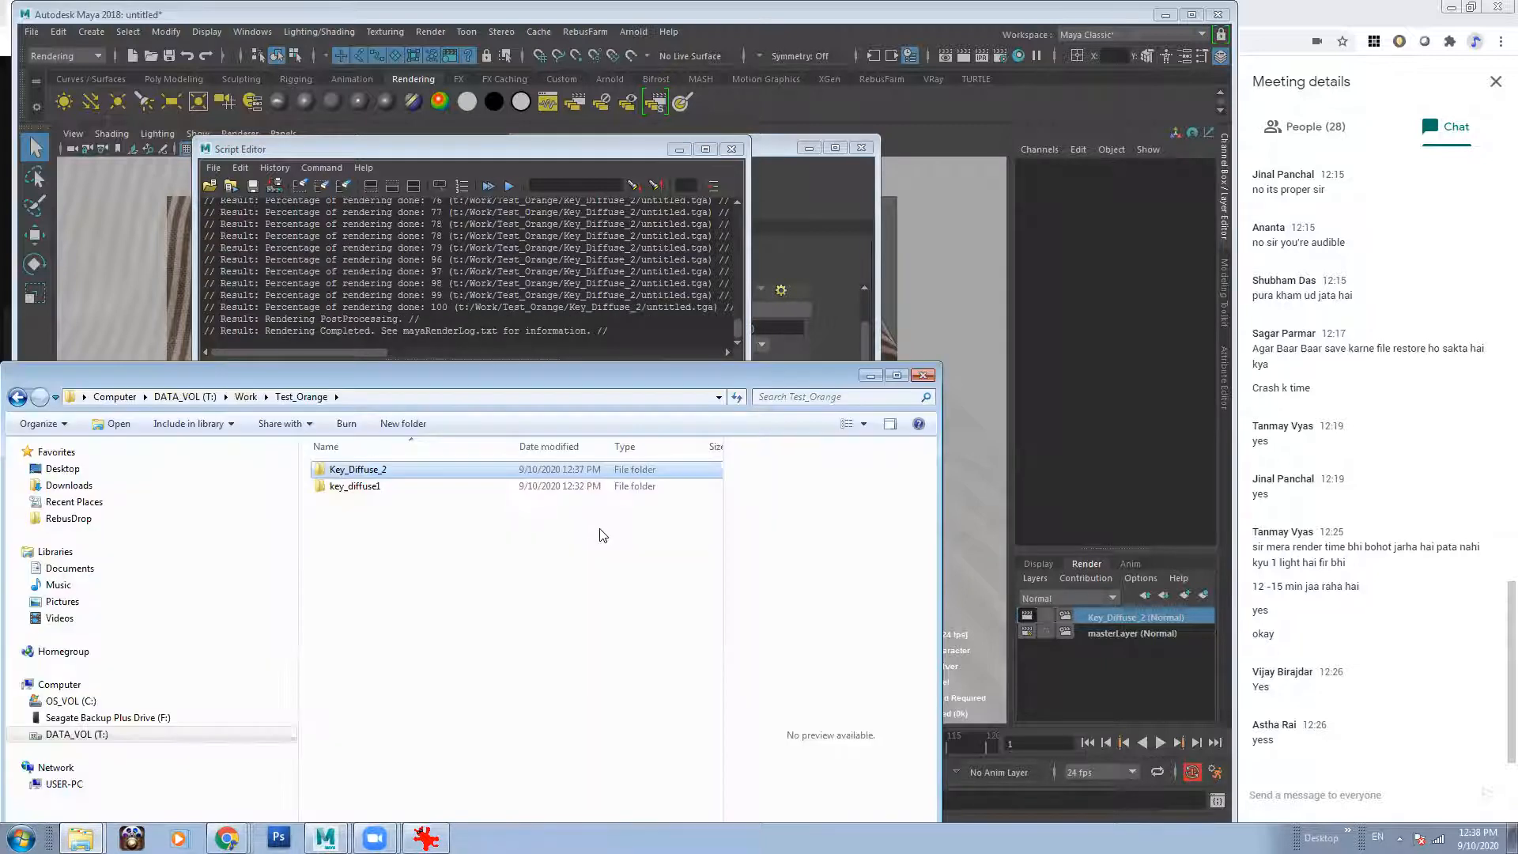
pyautogui.doubleClick(435, 471)
pyautogui.doubleClick(385, 503)
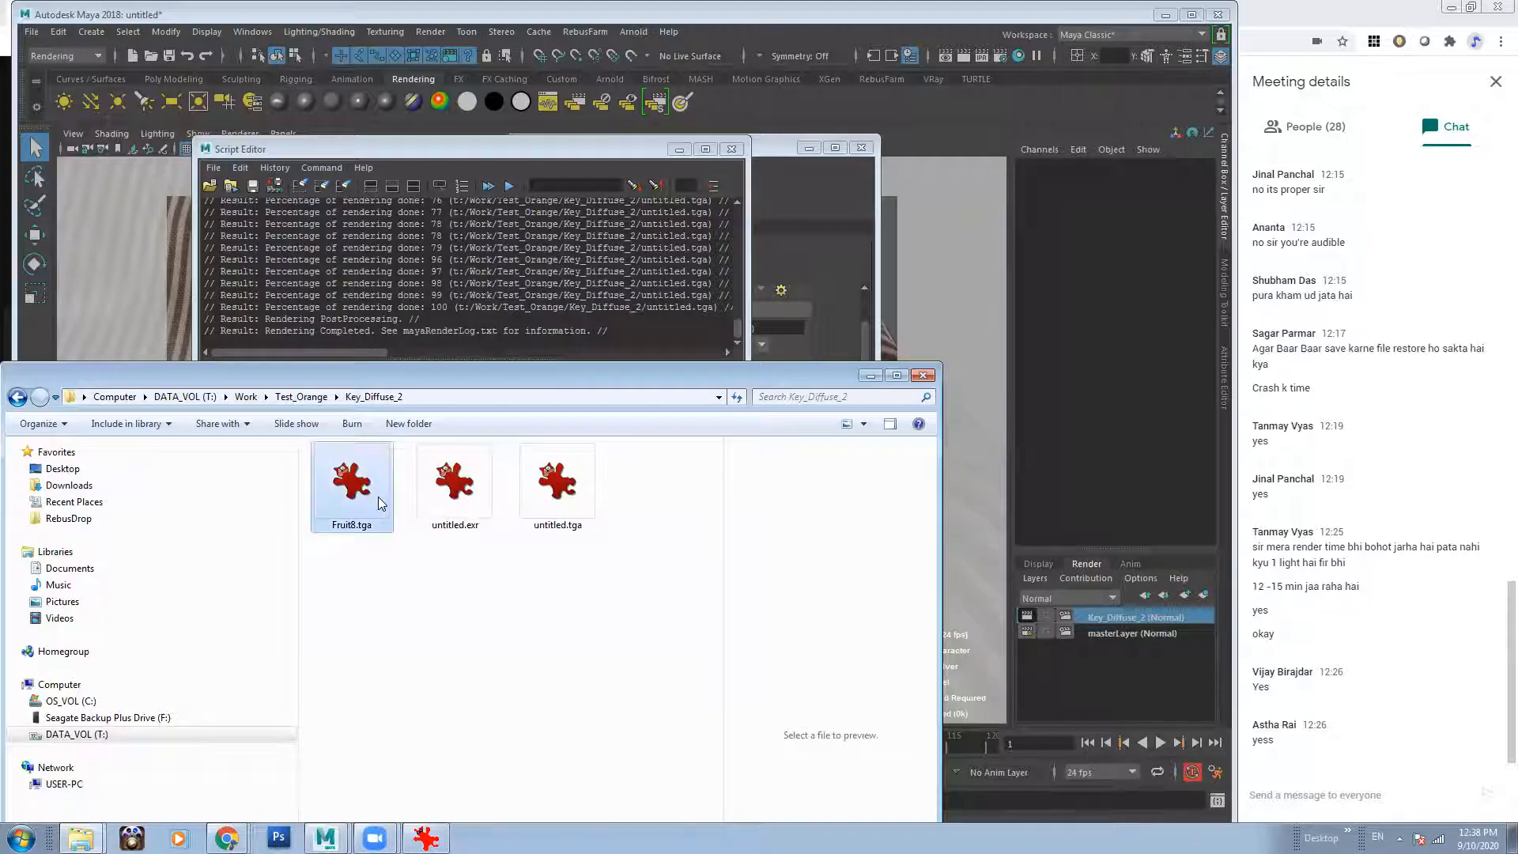
pyautogui.click(910, 496)
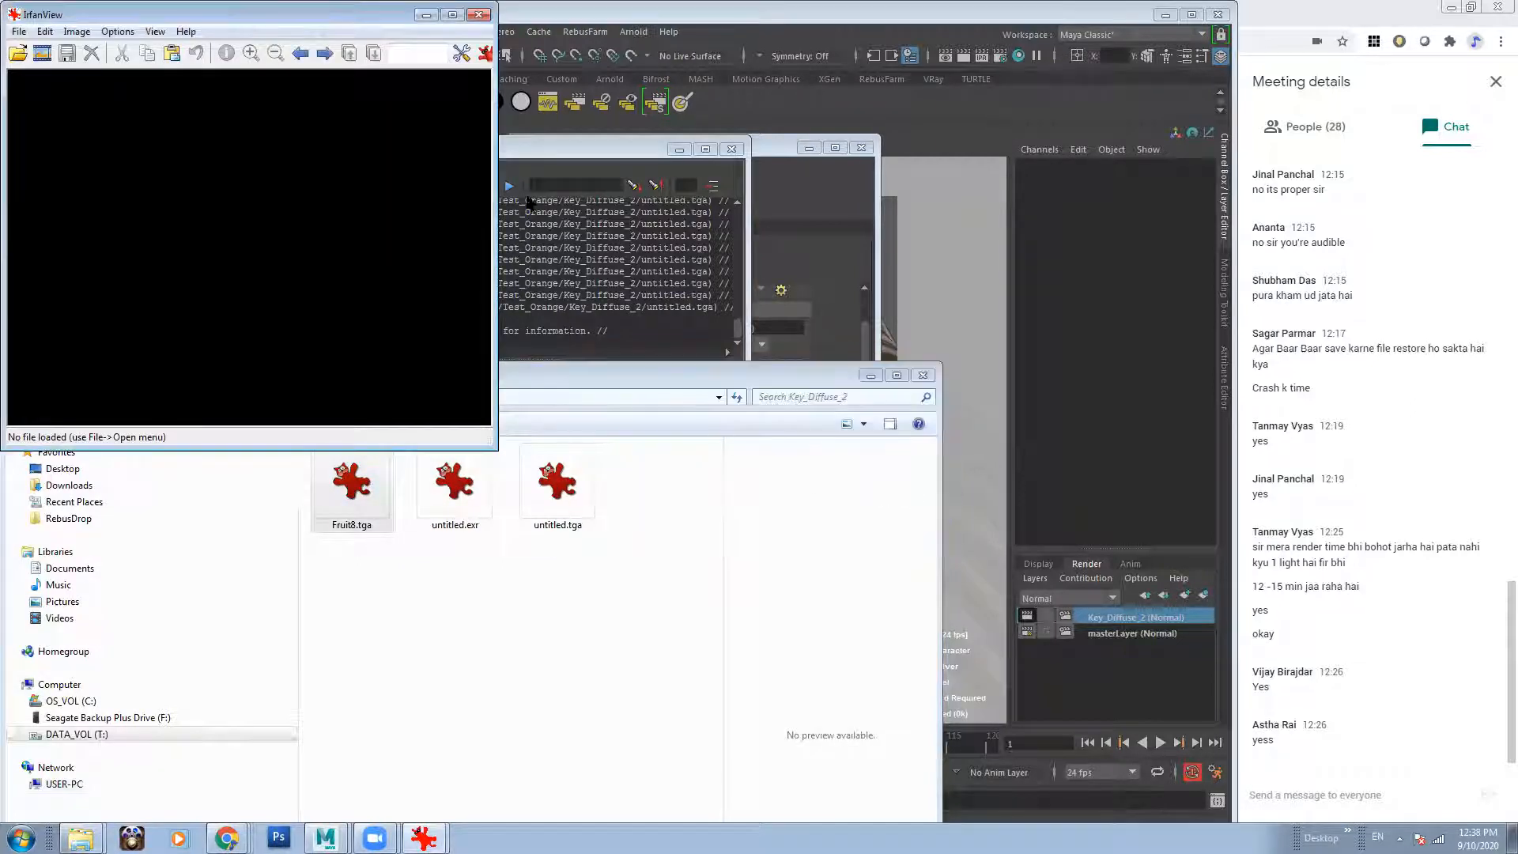
pyautogui.doubleClick(558, 484)
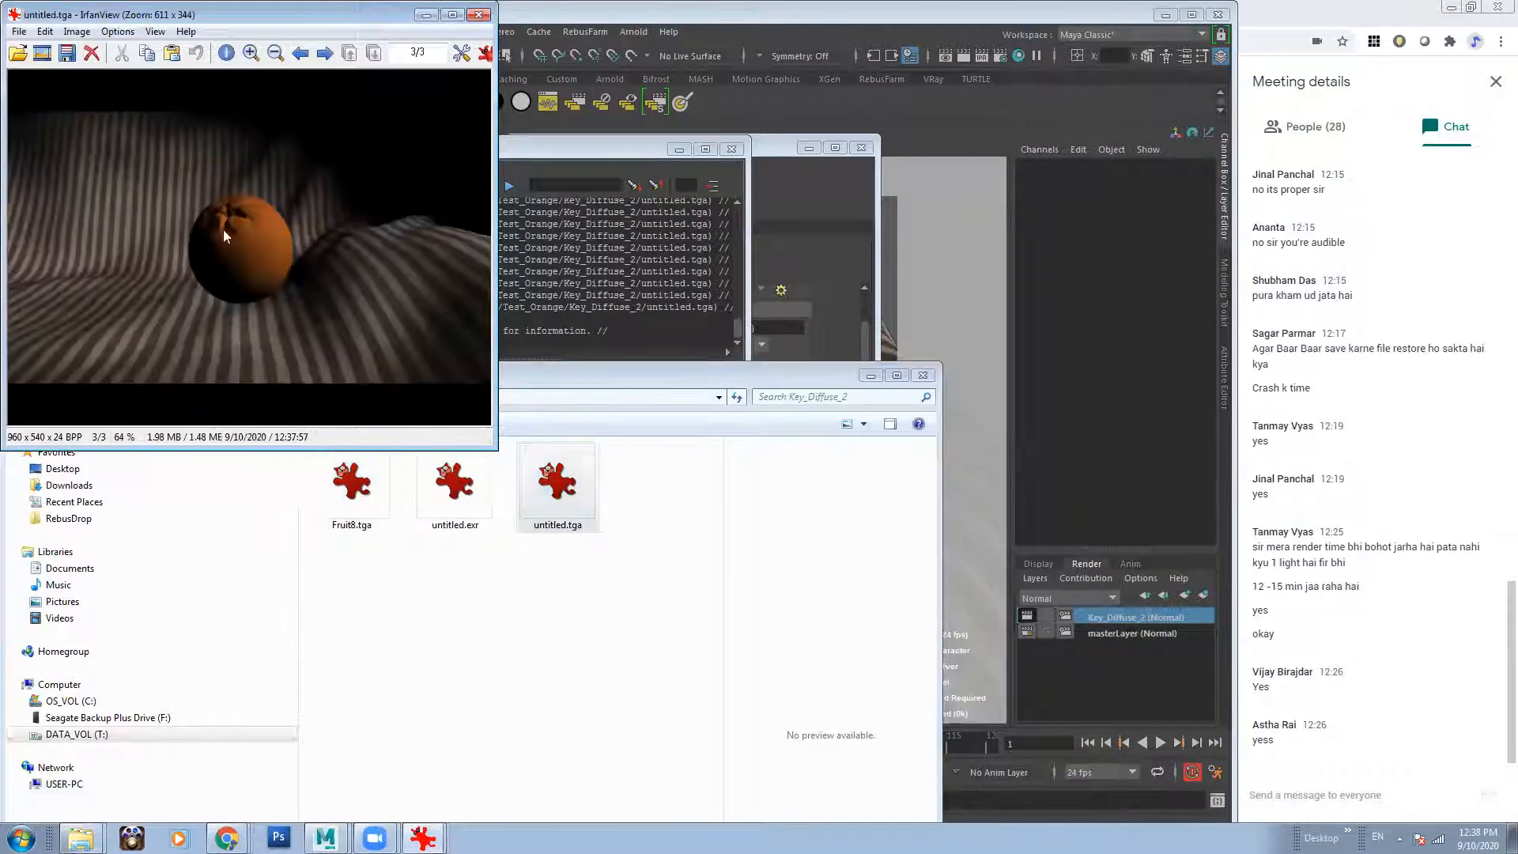
pyautogui.click(751, 155)
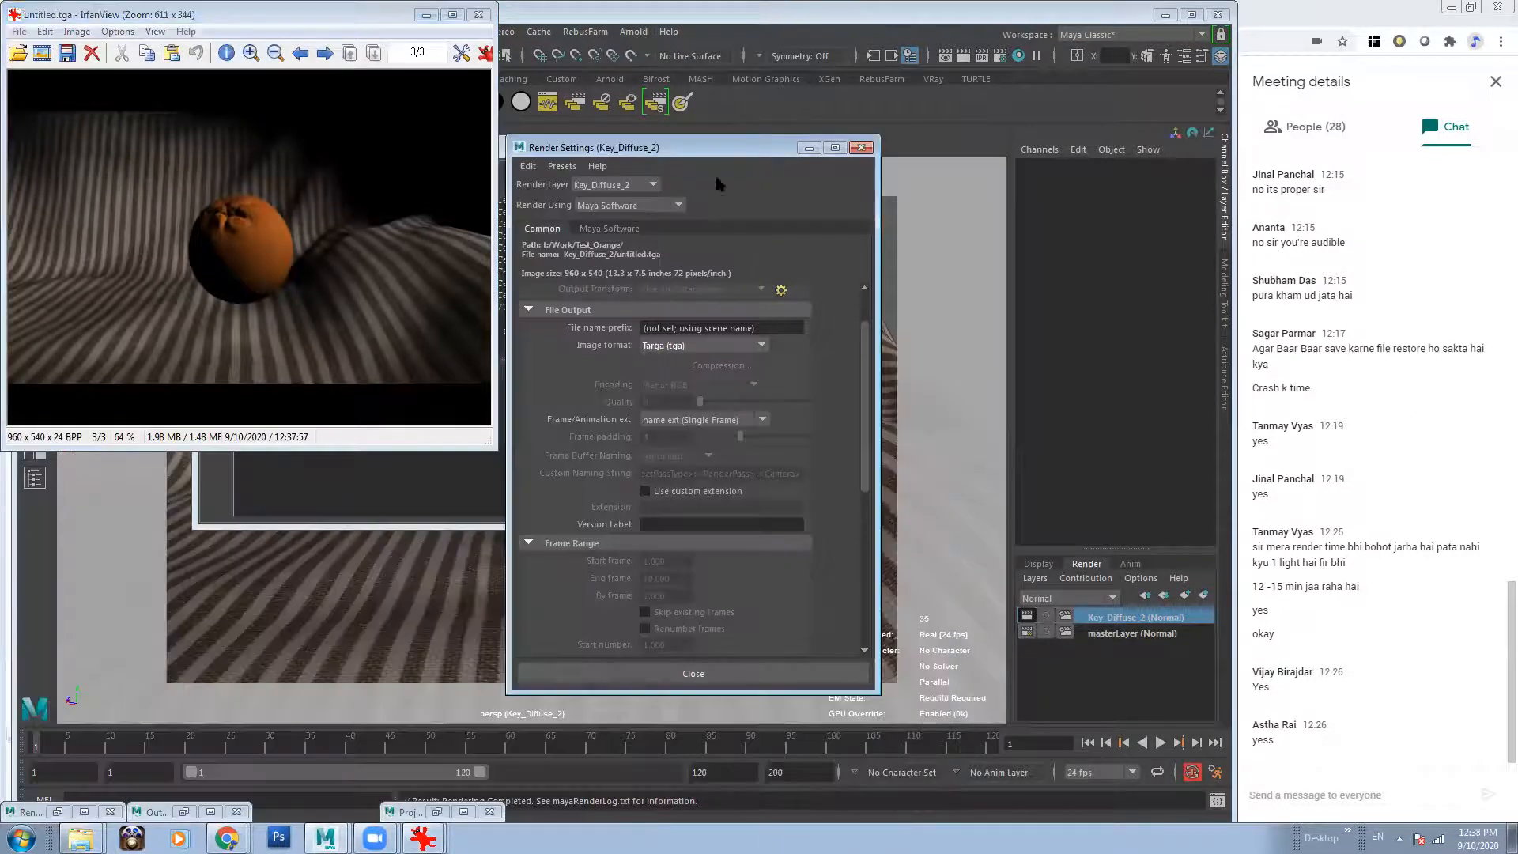
# Set the Maya Software anti-aliasing quality to Production quality and enable raytracing for the Key_Diffuse_2 layer.
pyautogui.click(619, 228)
pyautogui.scroll(-2, 868, 477)
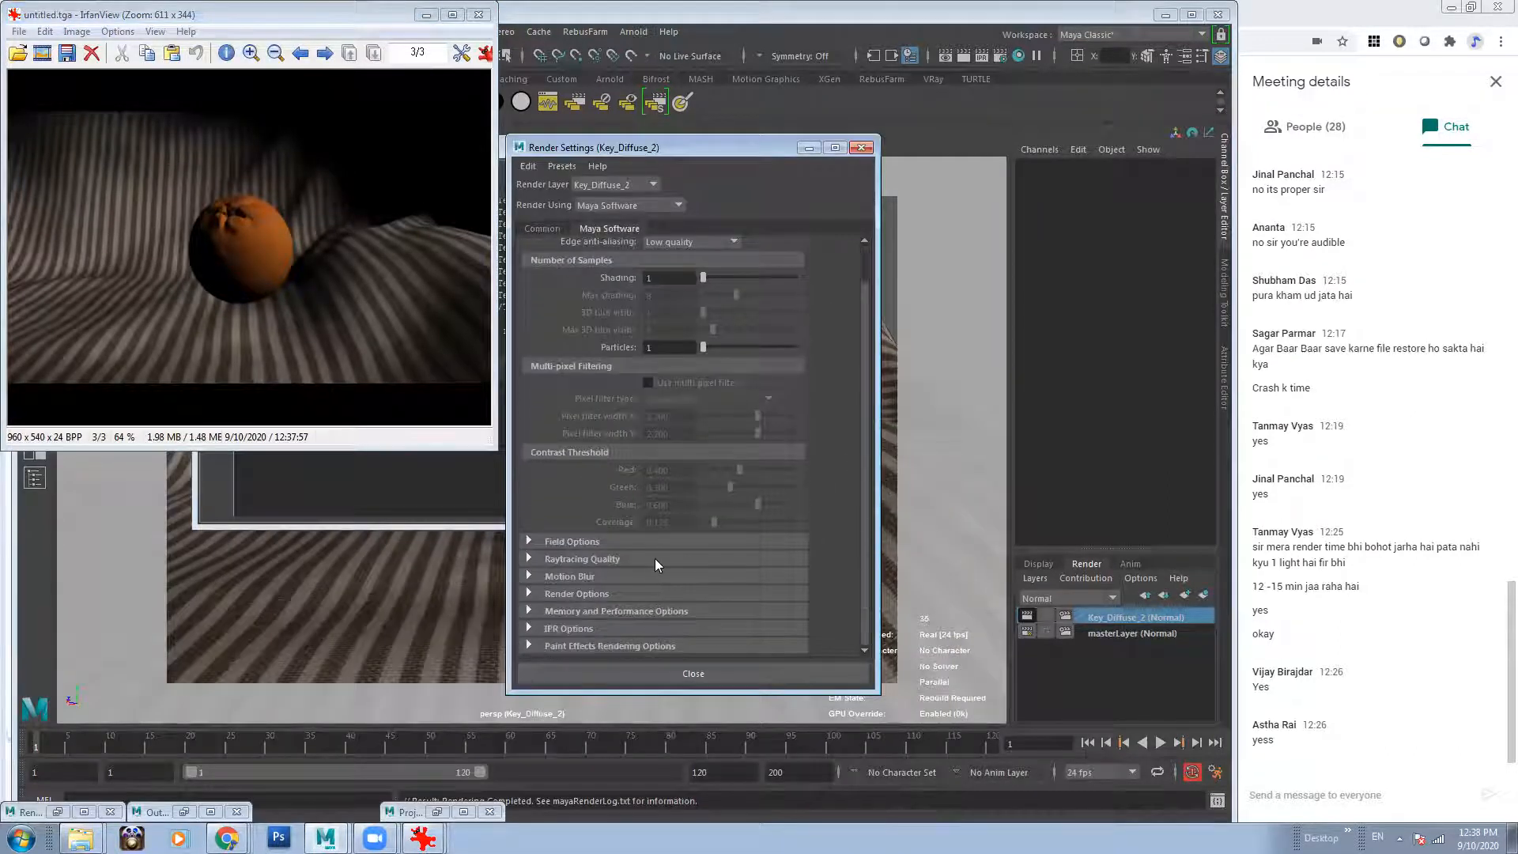
pyautogui.click(654, 558)
pyautogui.scroll(2, 848, 247)
pyautogui.click(719, 265)
pyautogui.click(697, 327)
# Close the previous render in the image viewer and batch render the Key_Diffuse_2 layer again.
pyautogui.click(246, 239)
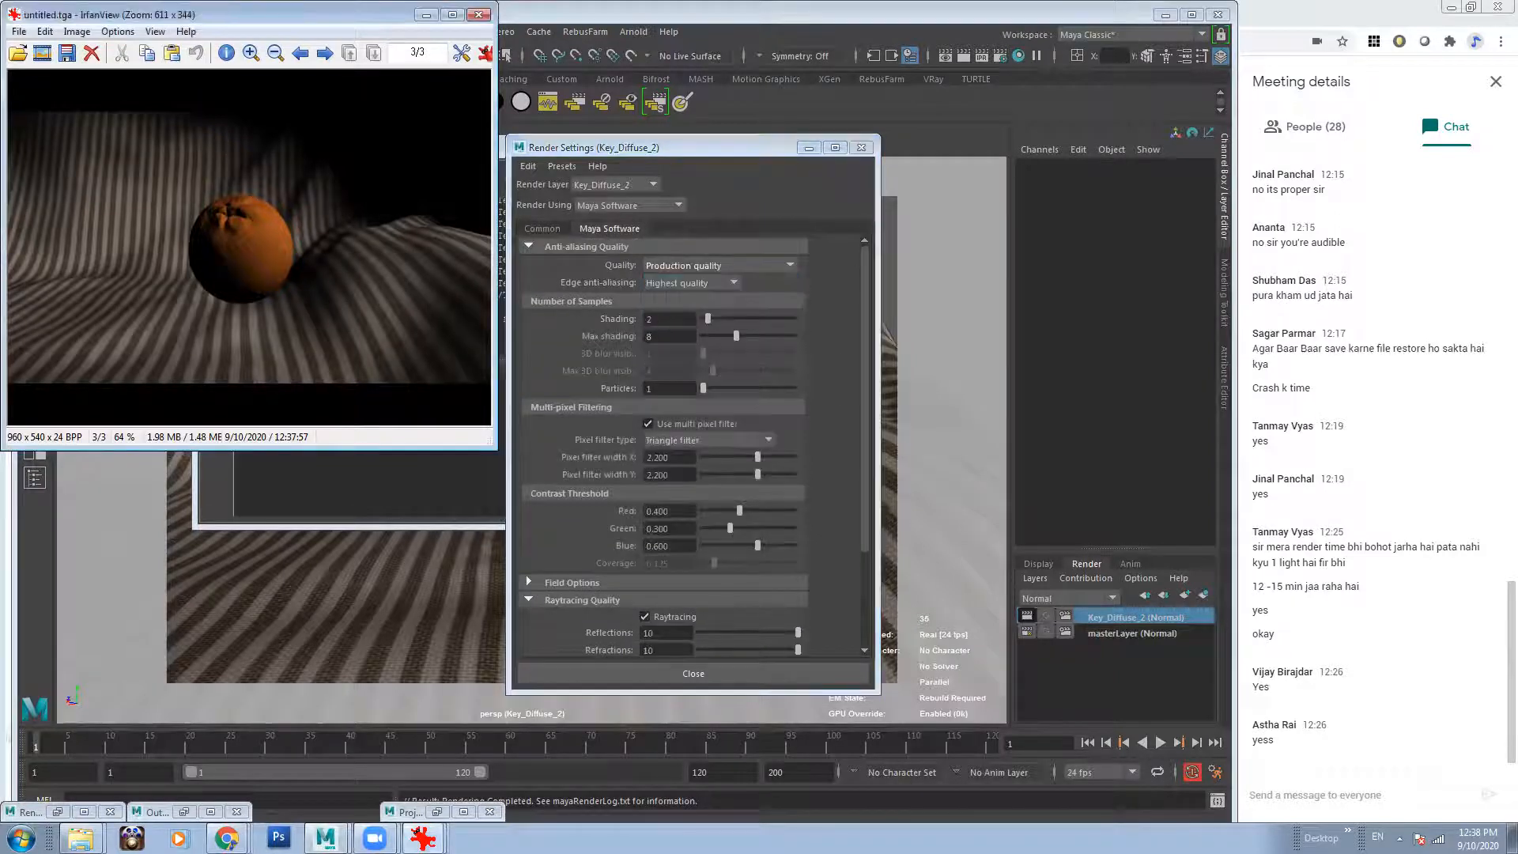
pyautogui.click(479, 15)
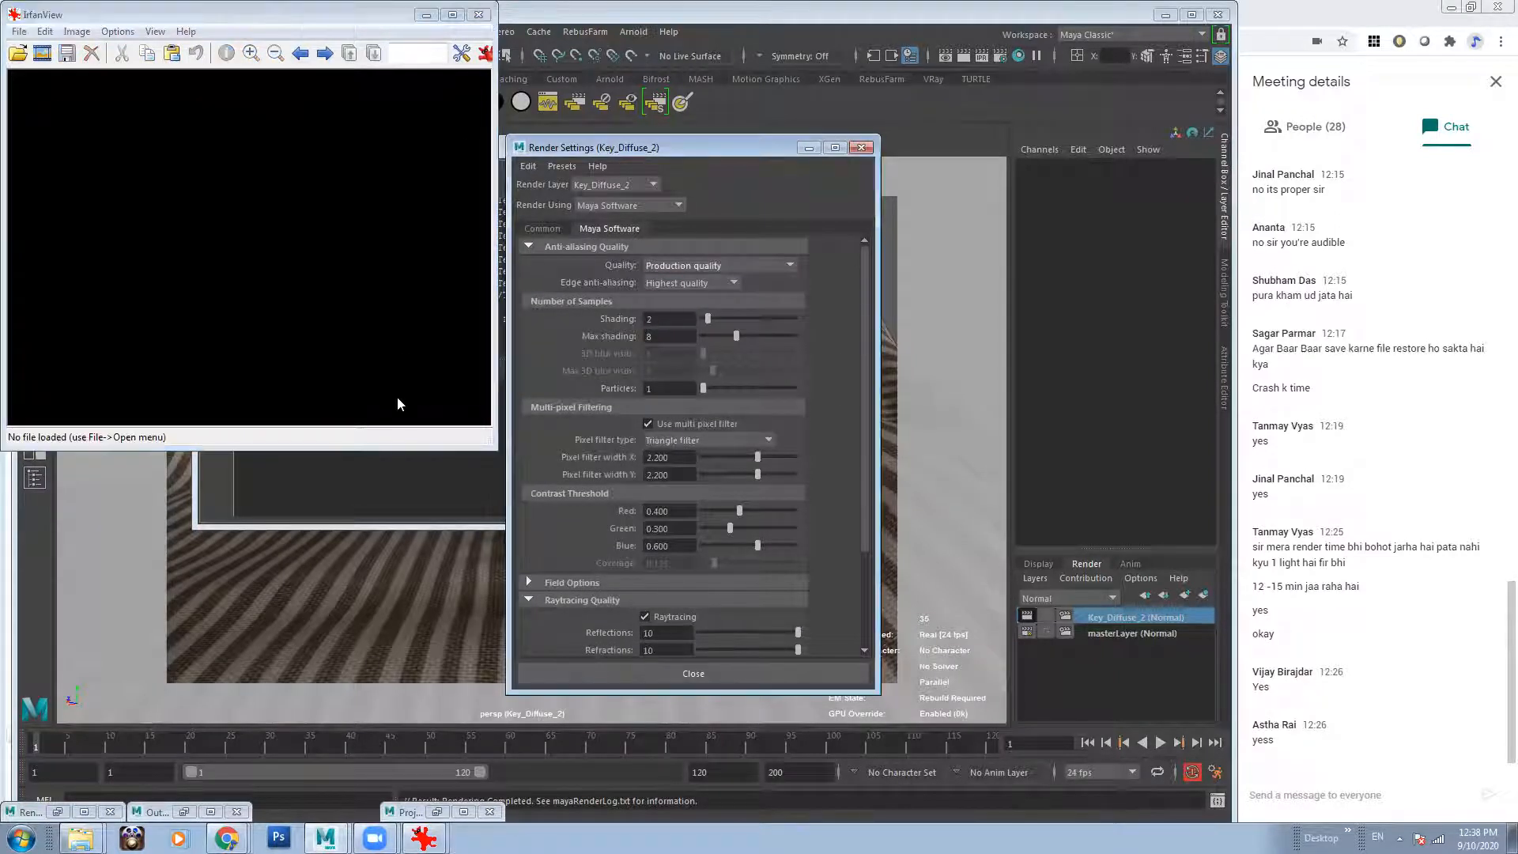
pyautogui.click(479, 16)
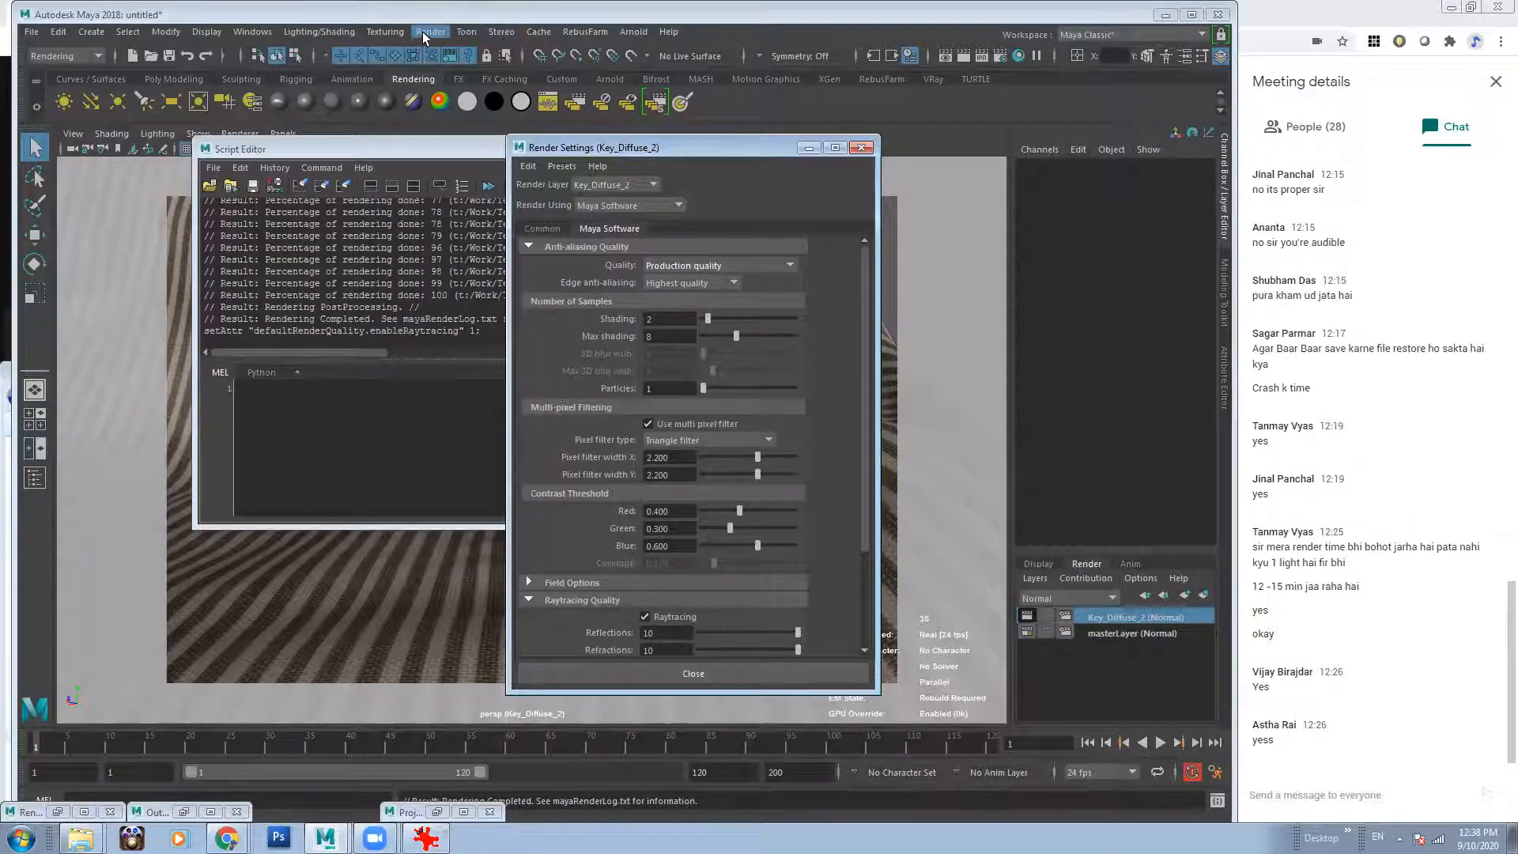
pyautogui.click(424, 34)
pyautogui.click(469, 267)
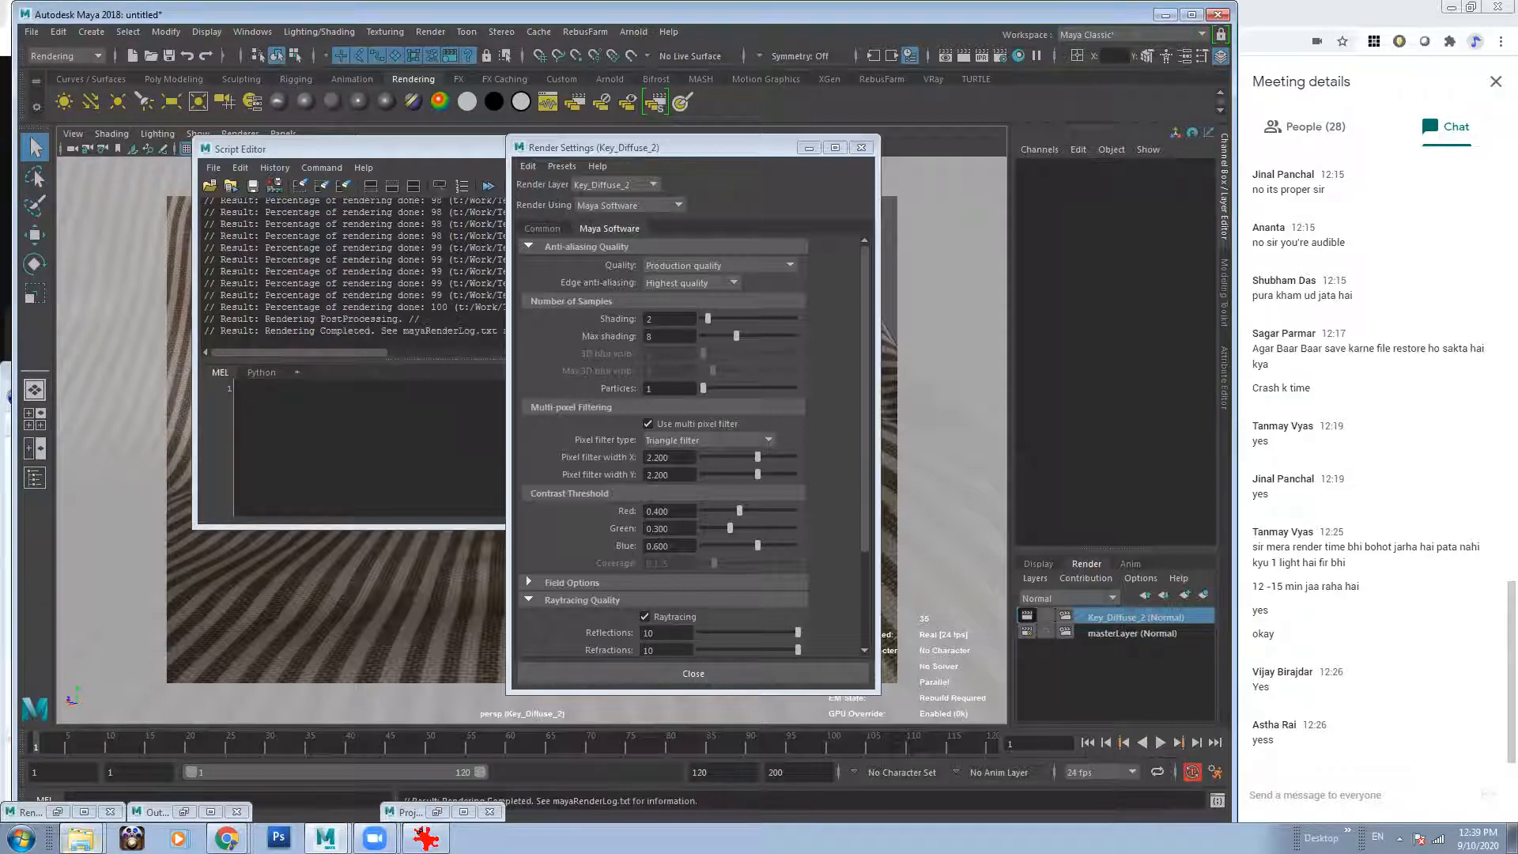
# View the new untitled.tga from the Key_Diffuse_2 folder, then dismiss the image viewer, render settings and Script Editor.
pyautogui.click(81, 838)
pyautogui.click(90, 775)
pyautogui.doubleClick(557, 484)
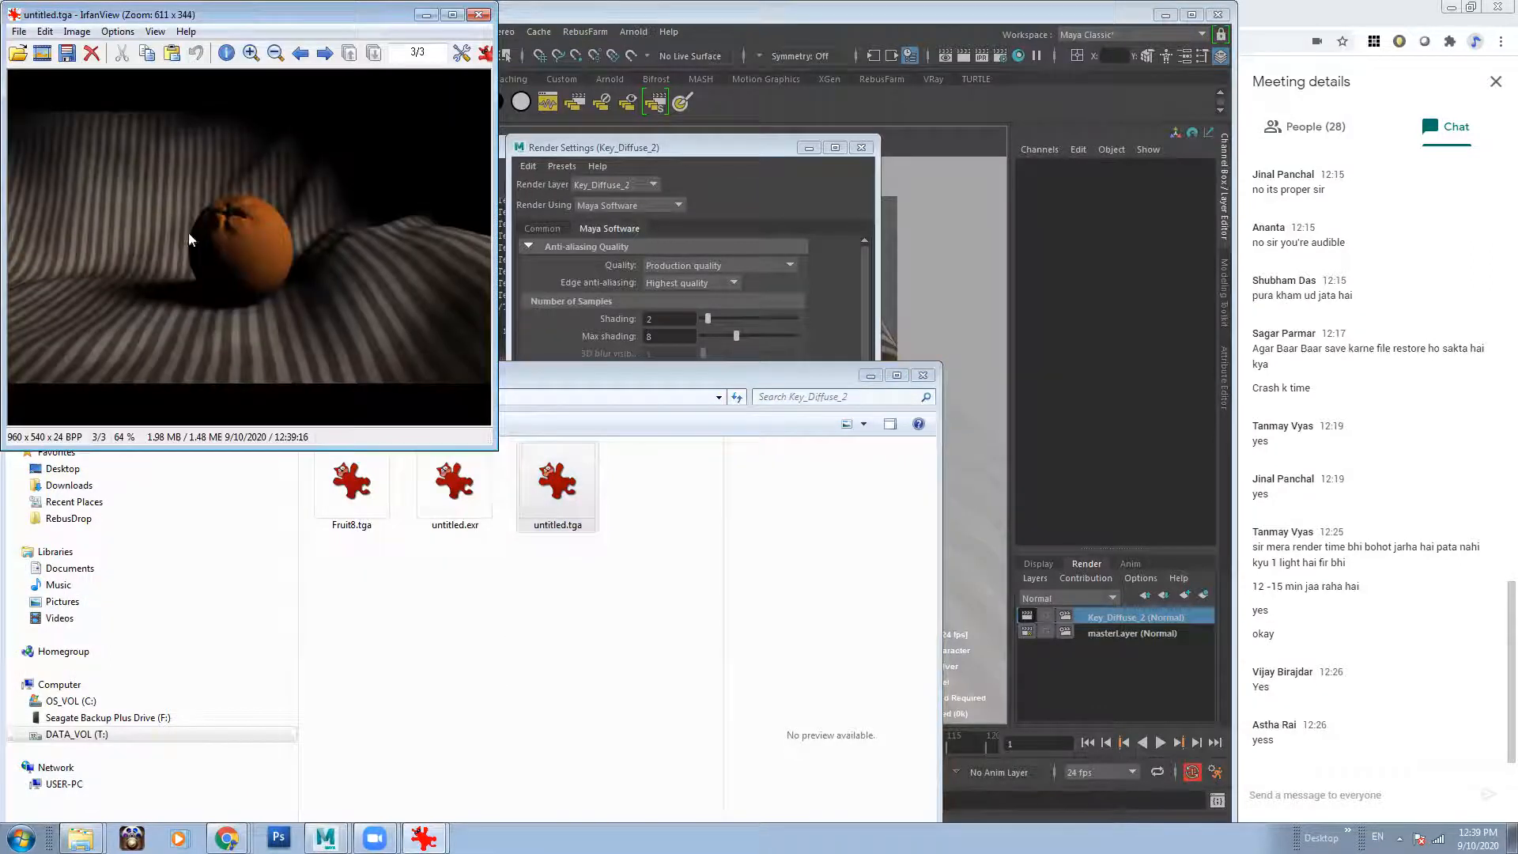
pyautogui.click(479, 14)
pyautogui.click(809, 148)
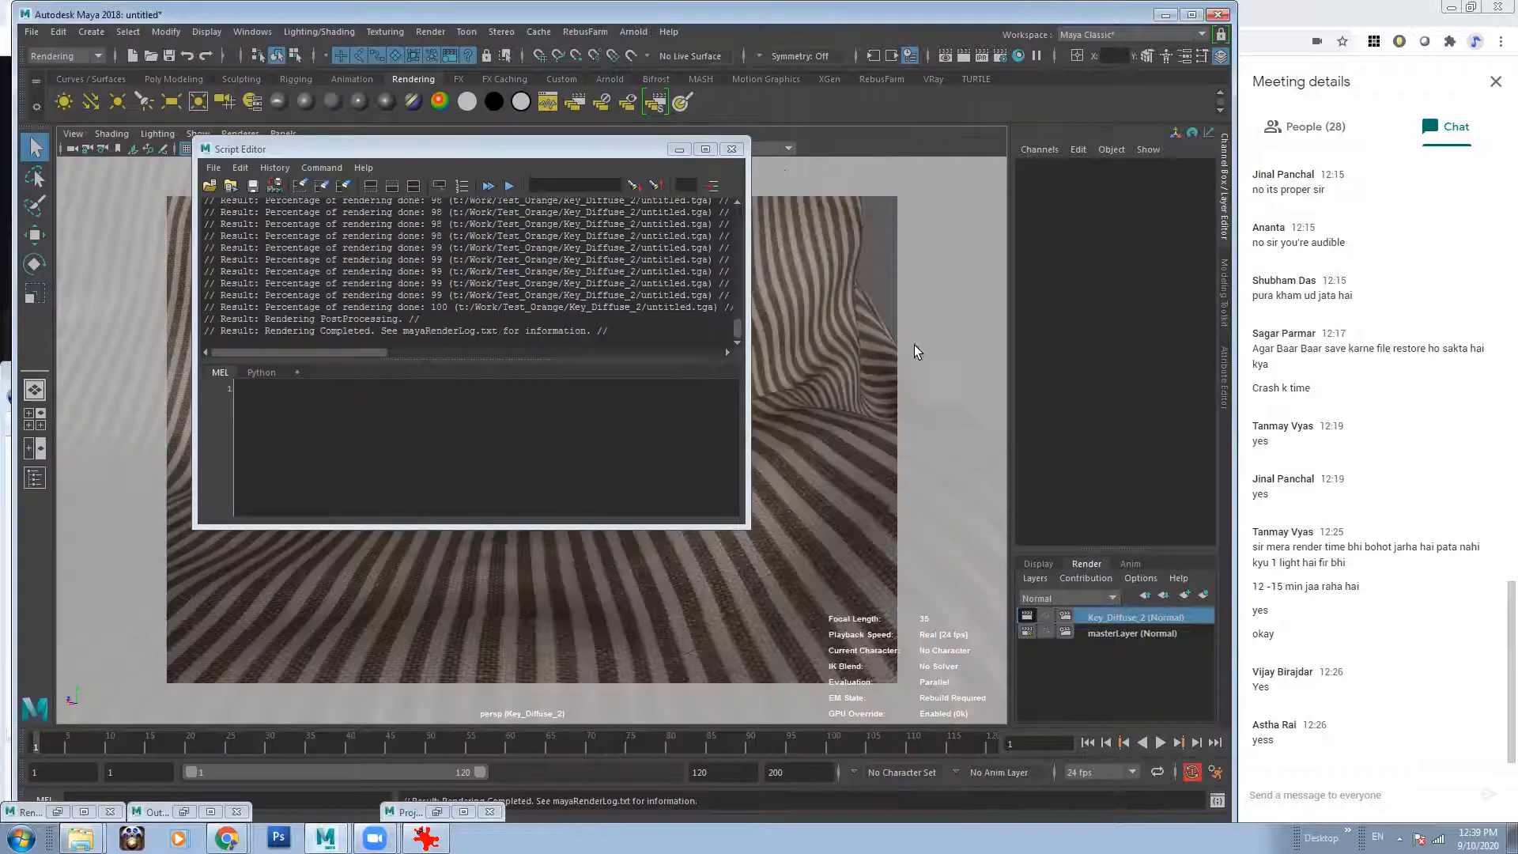
pyautogui.click(732, 148)
# Check Maya's recent files and open the dialog for opening a scene.
pyautogui.click(33, 32)
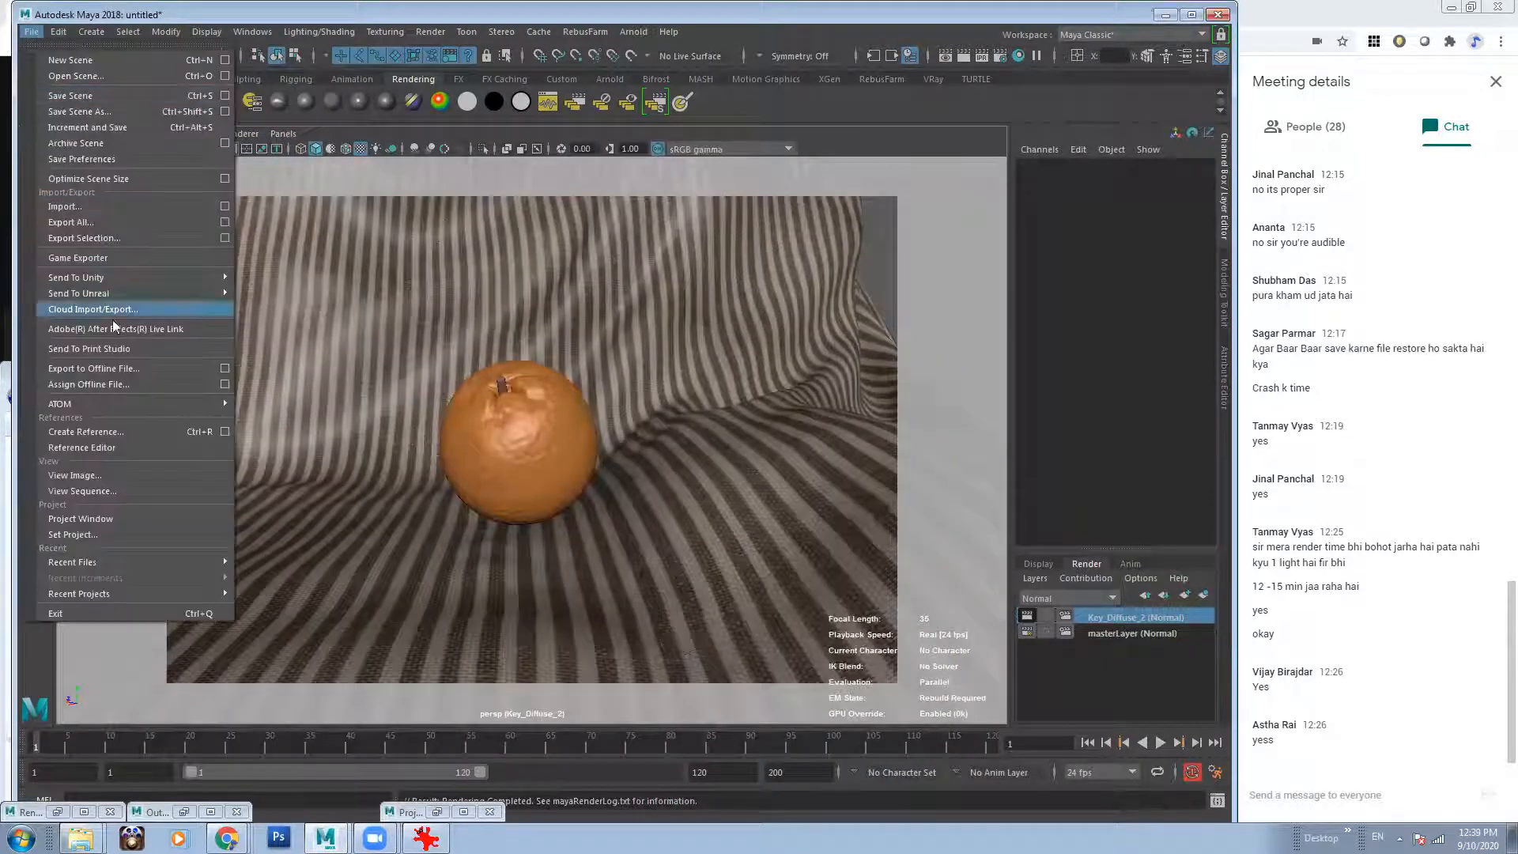
pyautogui.moveTo(121, 559)
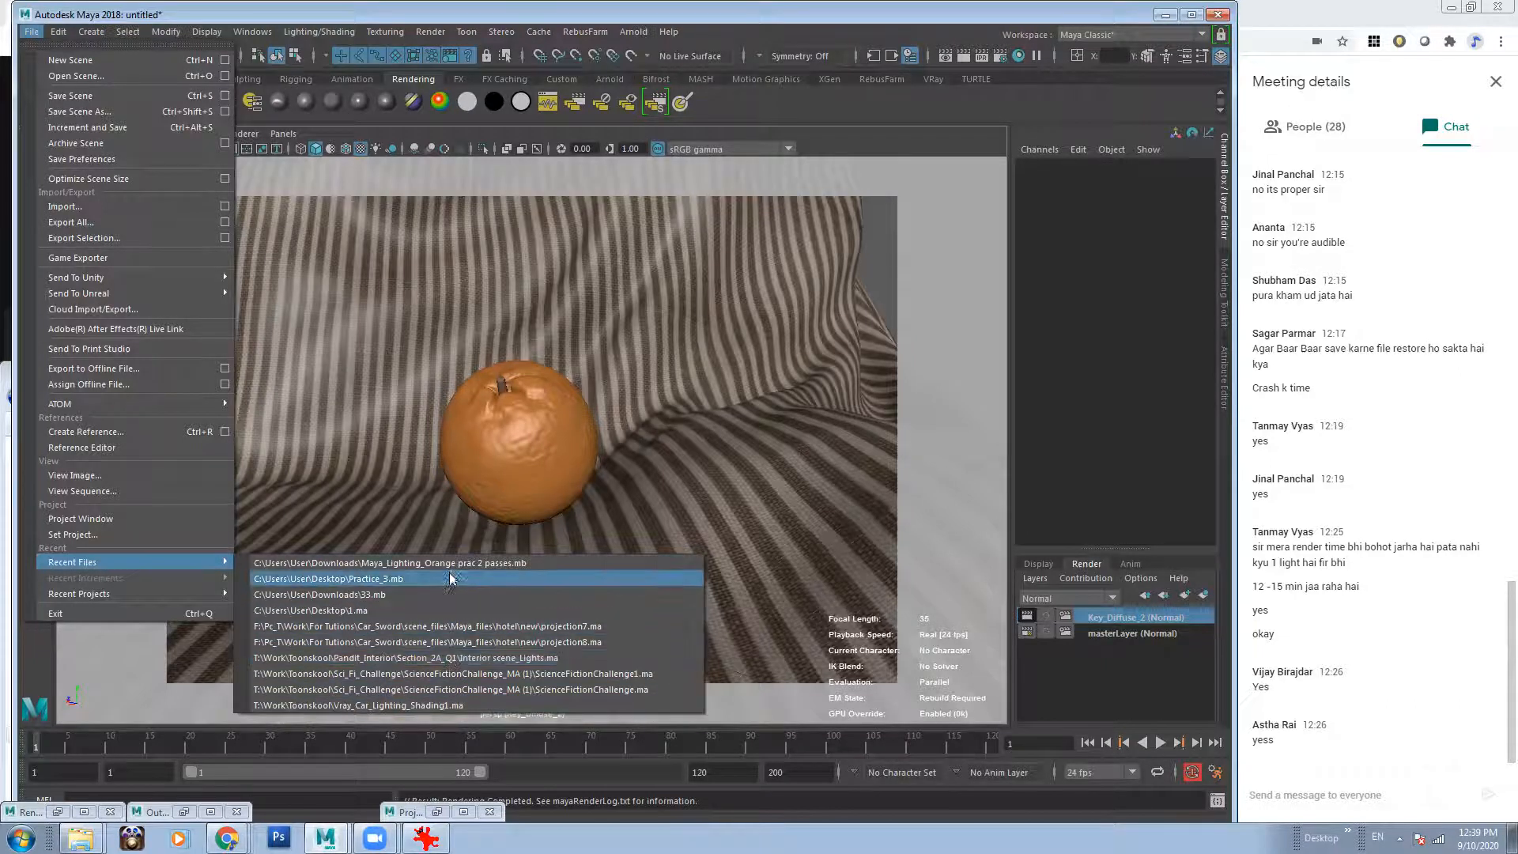
pyautogui.click(79, 76)
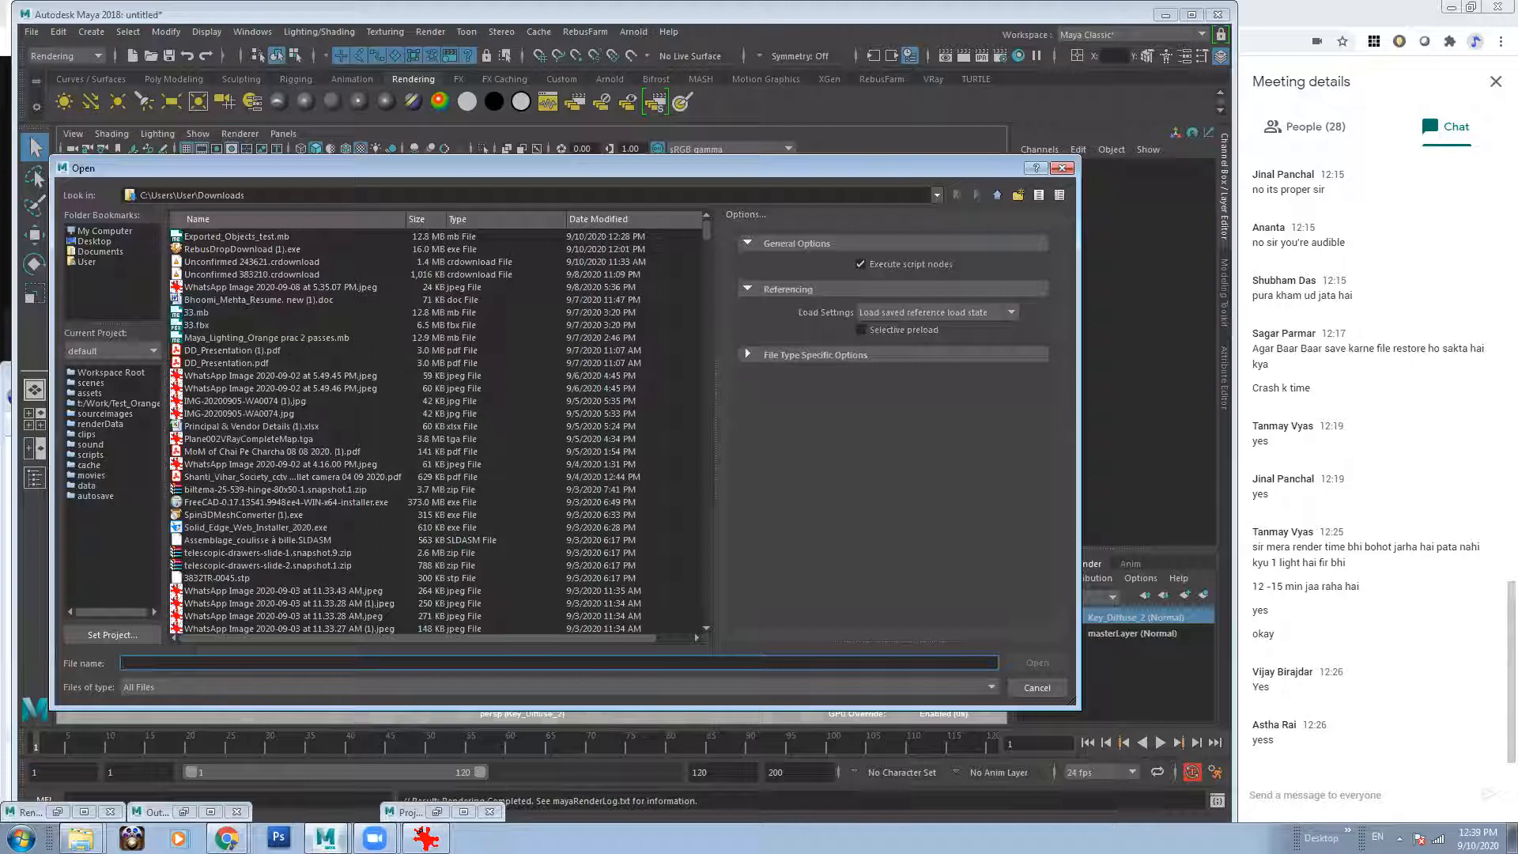
# Check the Google Meet window in Chrome and return to Maya's Open dialog.
pyautogui.click(227, 838)
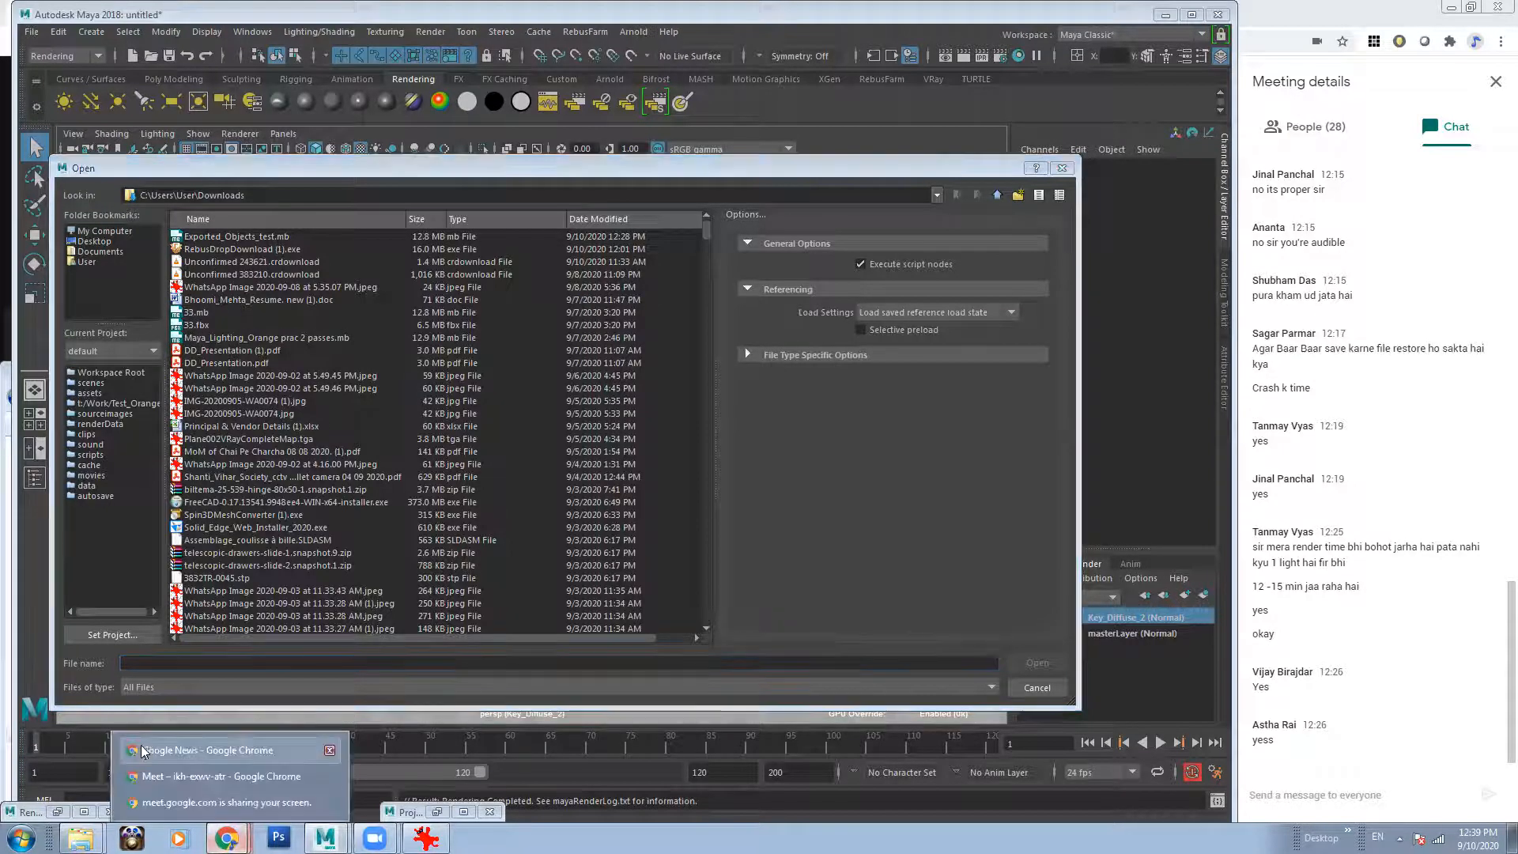
pyautogui.click(191, 776)
pyautogui.click(240, 832)
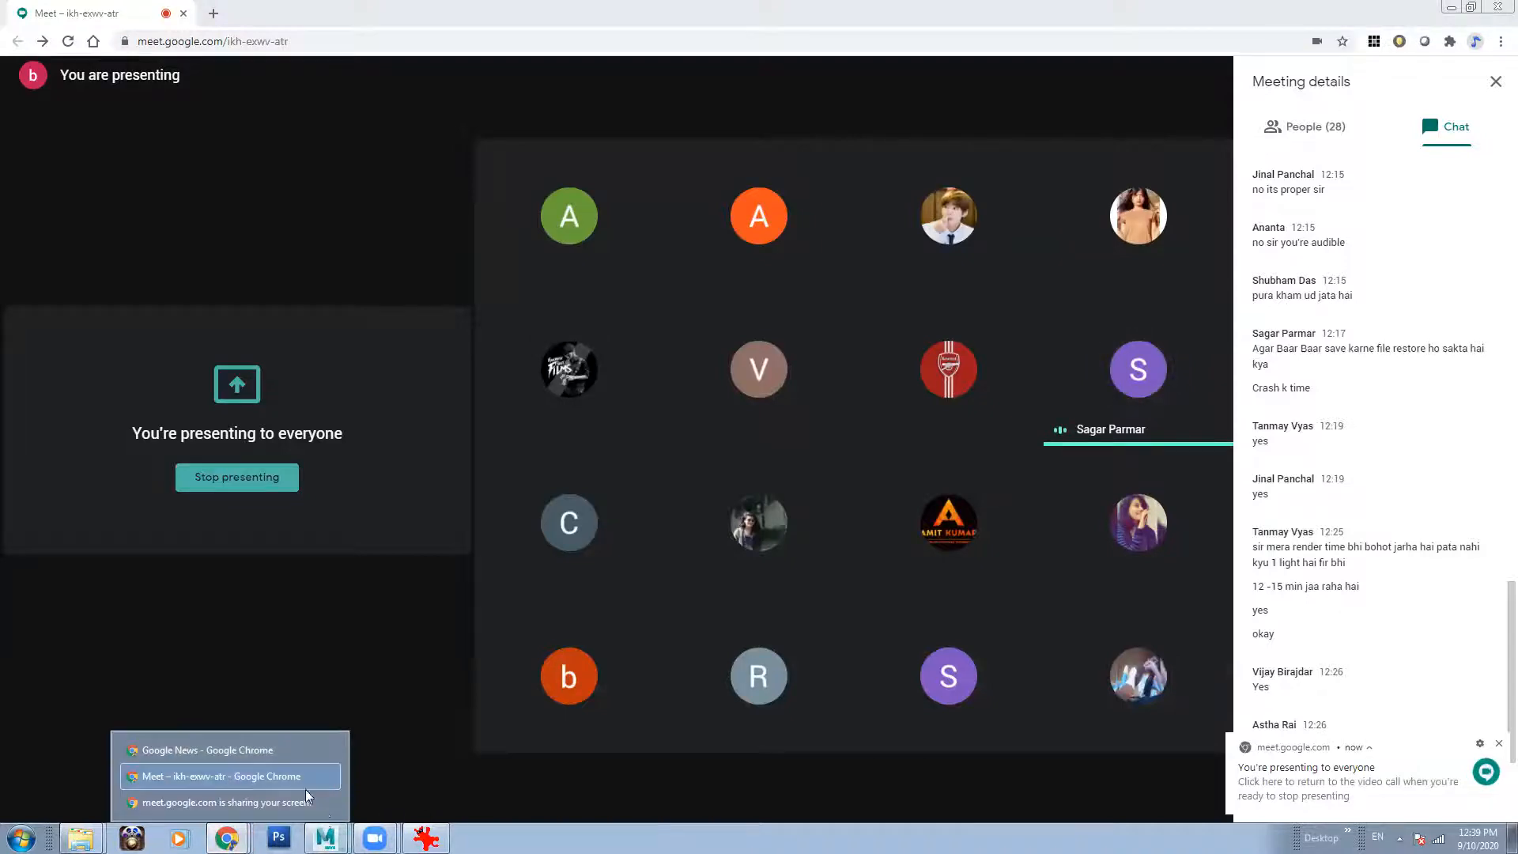
pyautogui.click(328, 831)
pyautogui.click(338, 802)
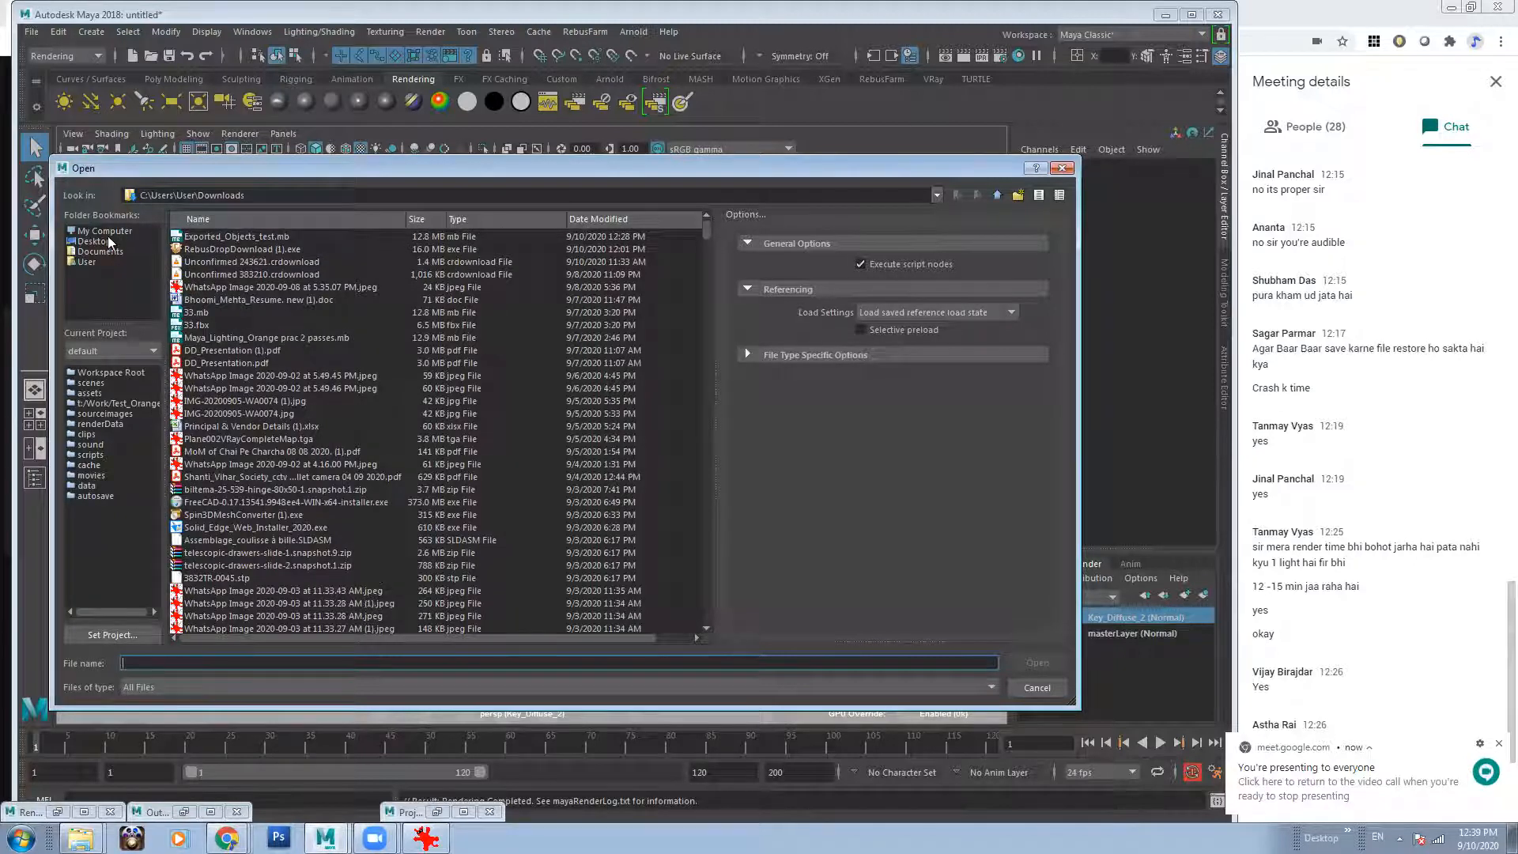
# Browse the Downloads folder in Windows Explorer with its files sorted by date modified.
pyautogui.click(80, 838)
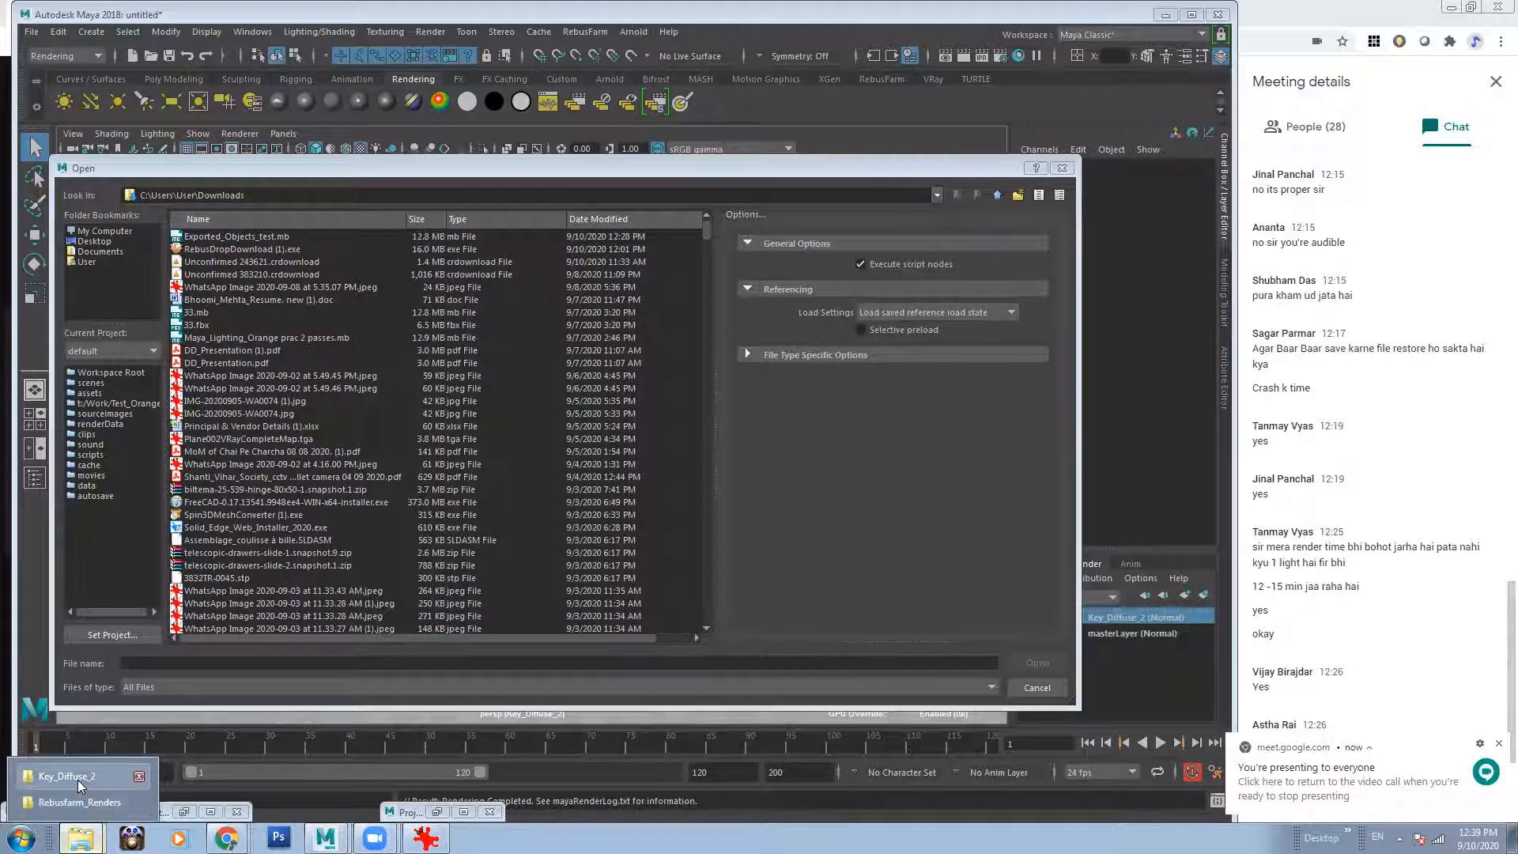
pyautogui.click(79, 802)
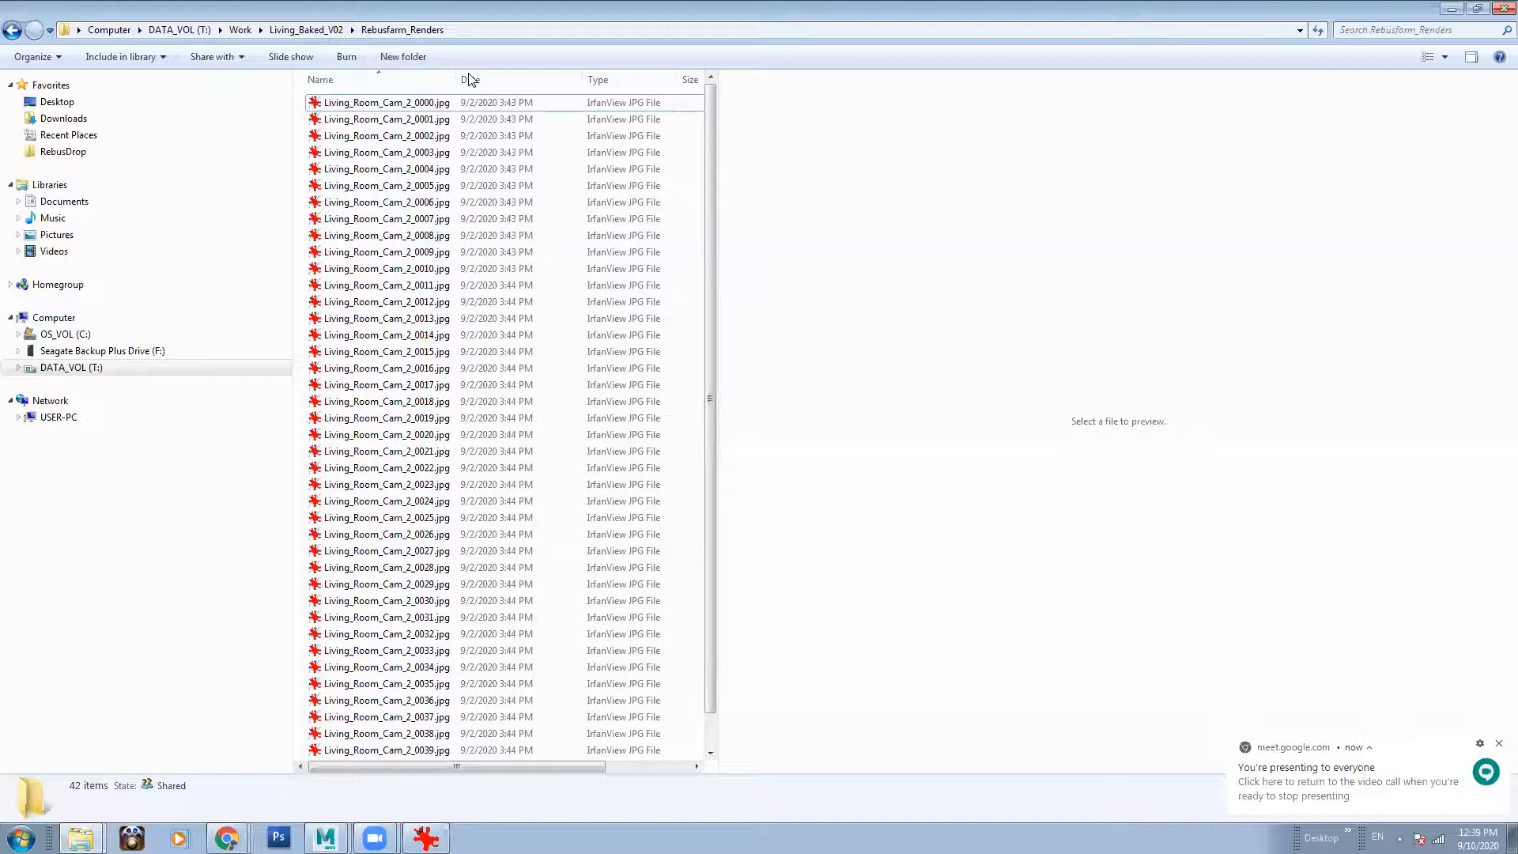
pyautogui.moveTo(469, 74); pyautogui.dragTo(472, 90)
pyautogui.click(319, 203)
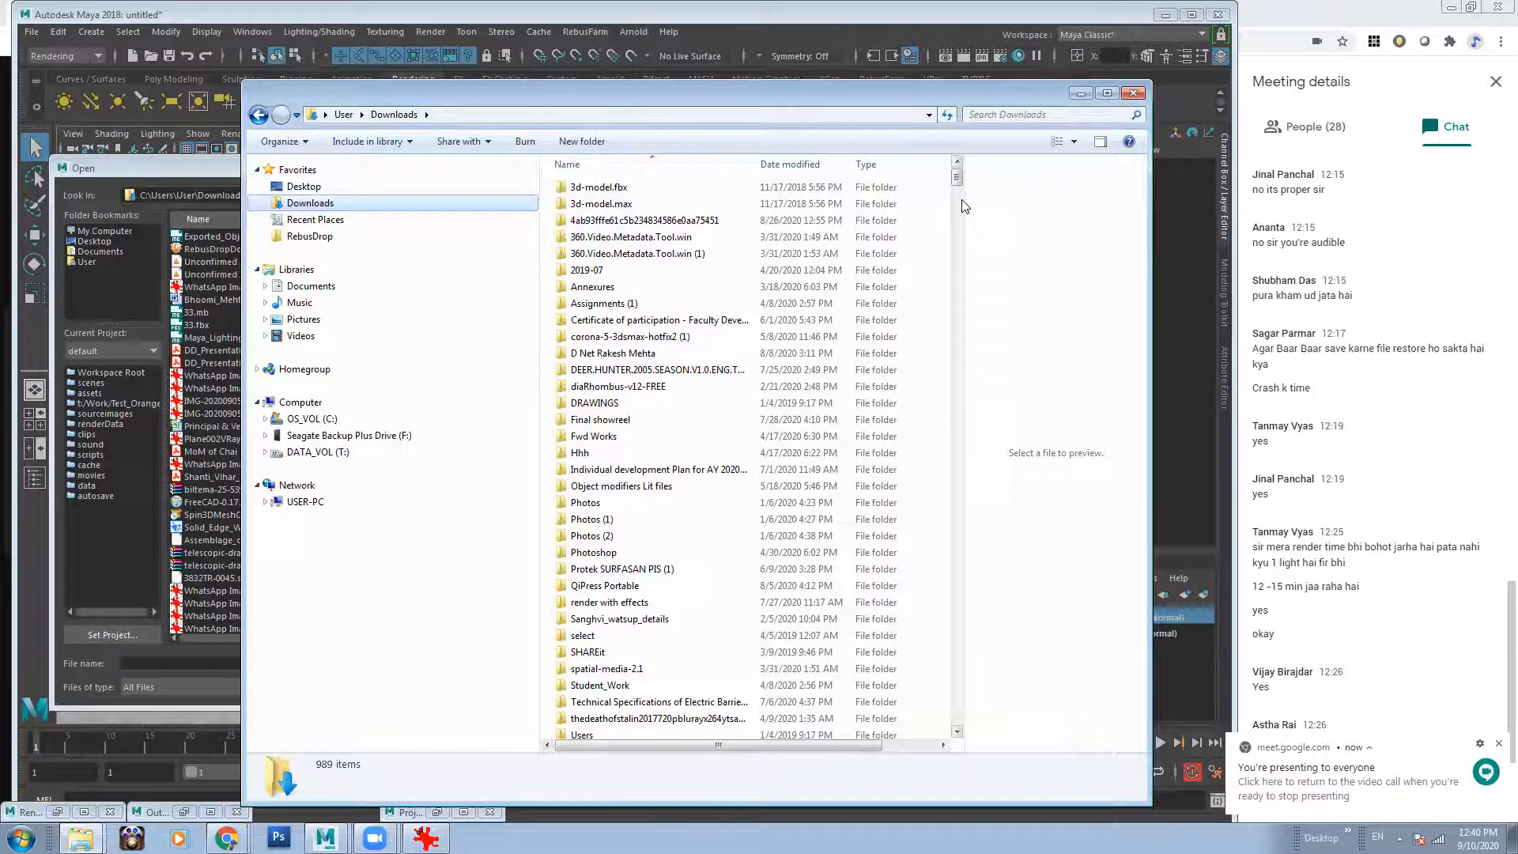
pyautogui.moveTo(964, 206); pyautogui.dragTo(1083, 206)
pyautogui.click(807, 165)
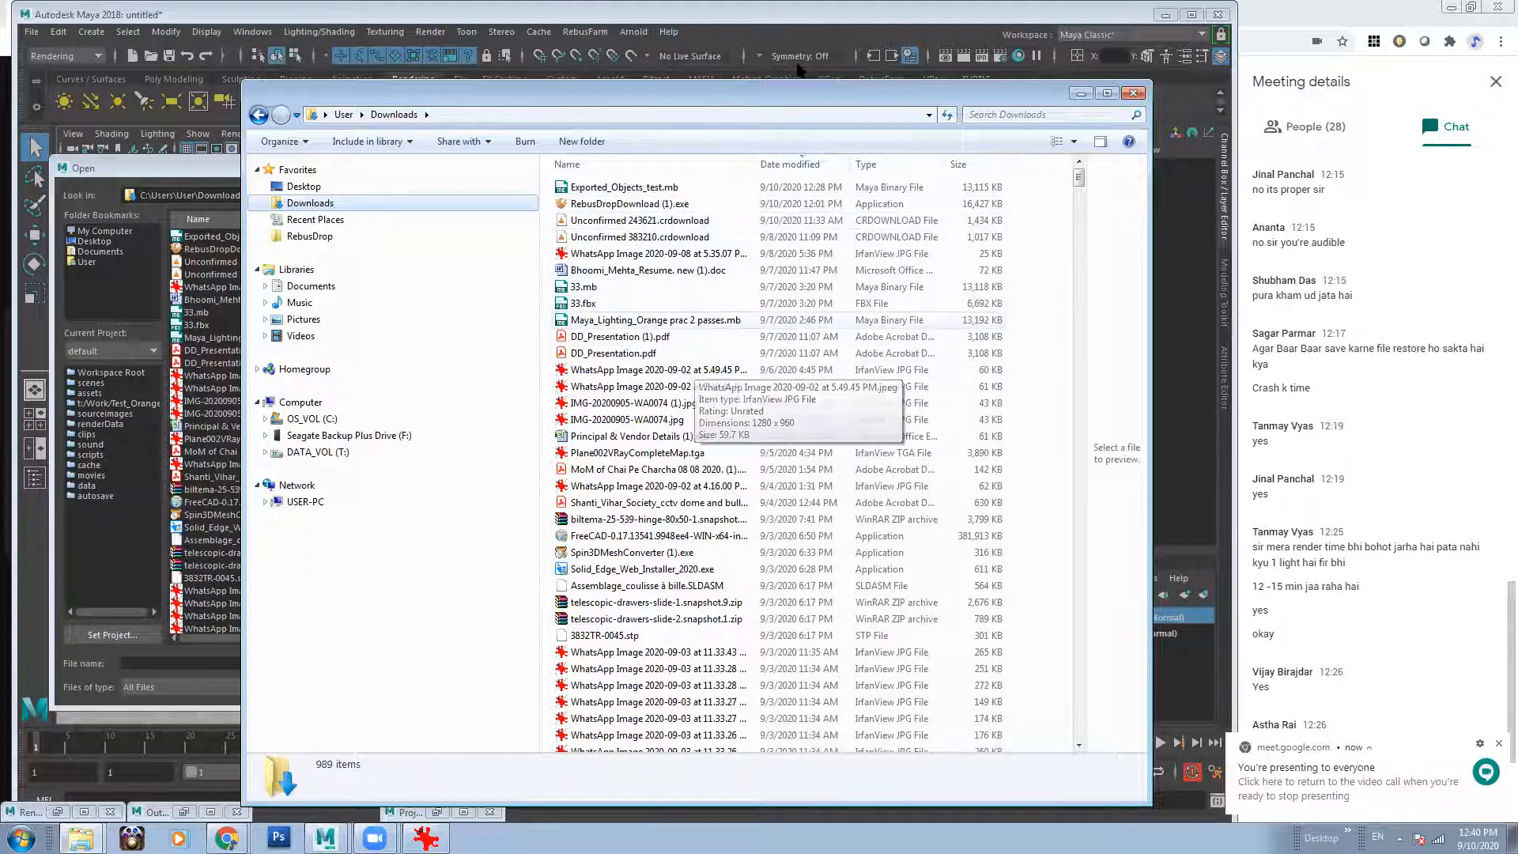
pyautogui.moveTo(808, 90); pyautogui.dragTo(647, 88)
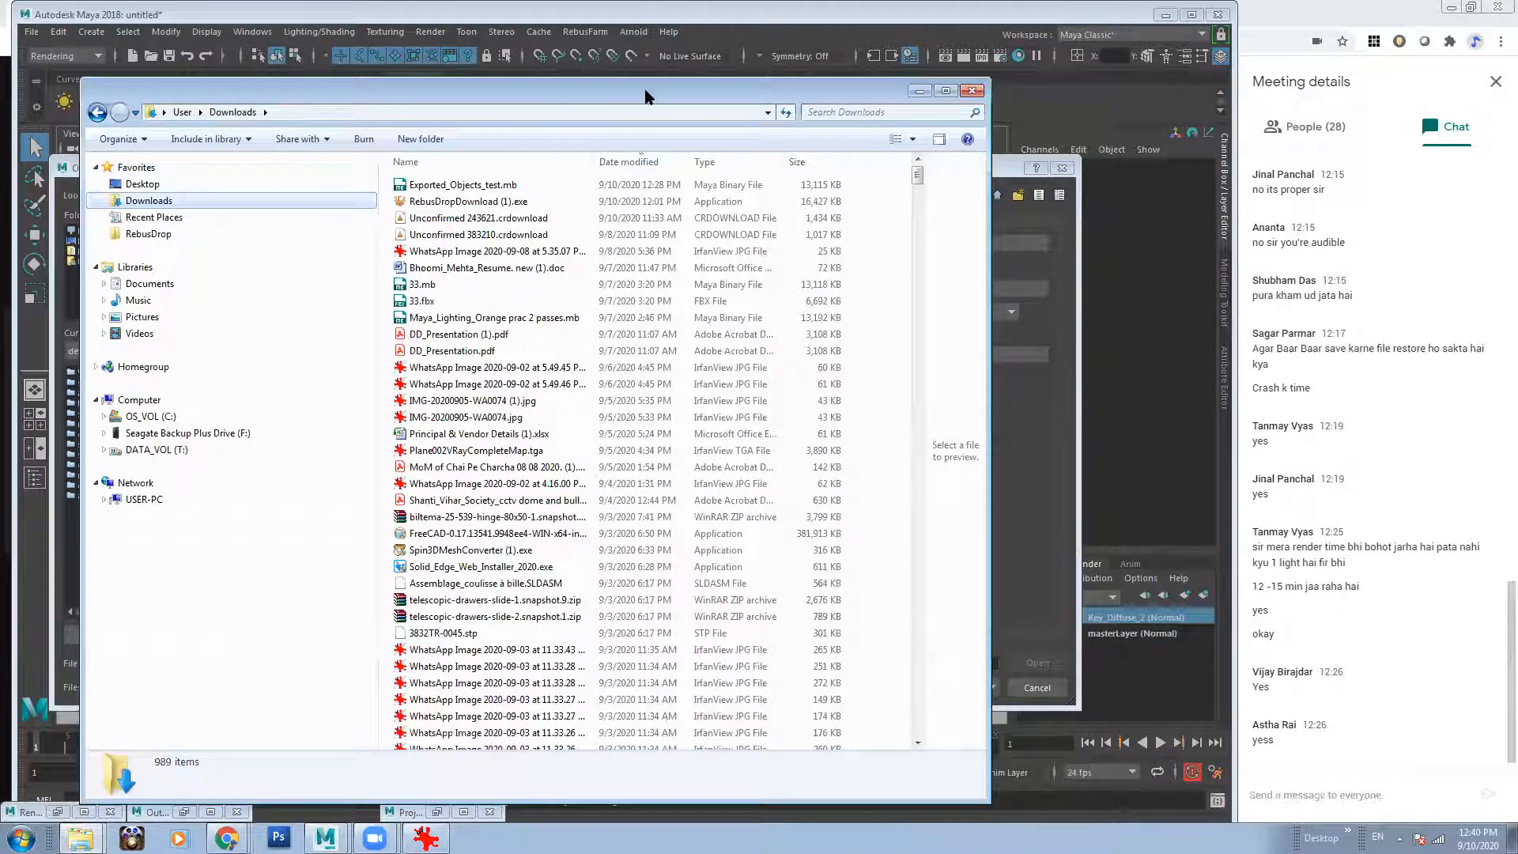
# Locate Practice_3.mb in the Desktop folder, copy the folder's address, and close the folder window.
pyautogui.click(142, 183)
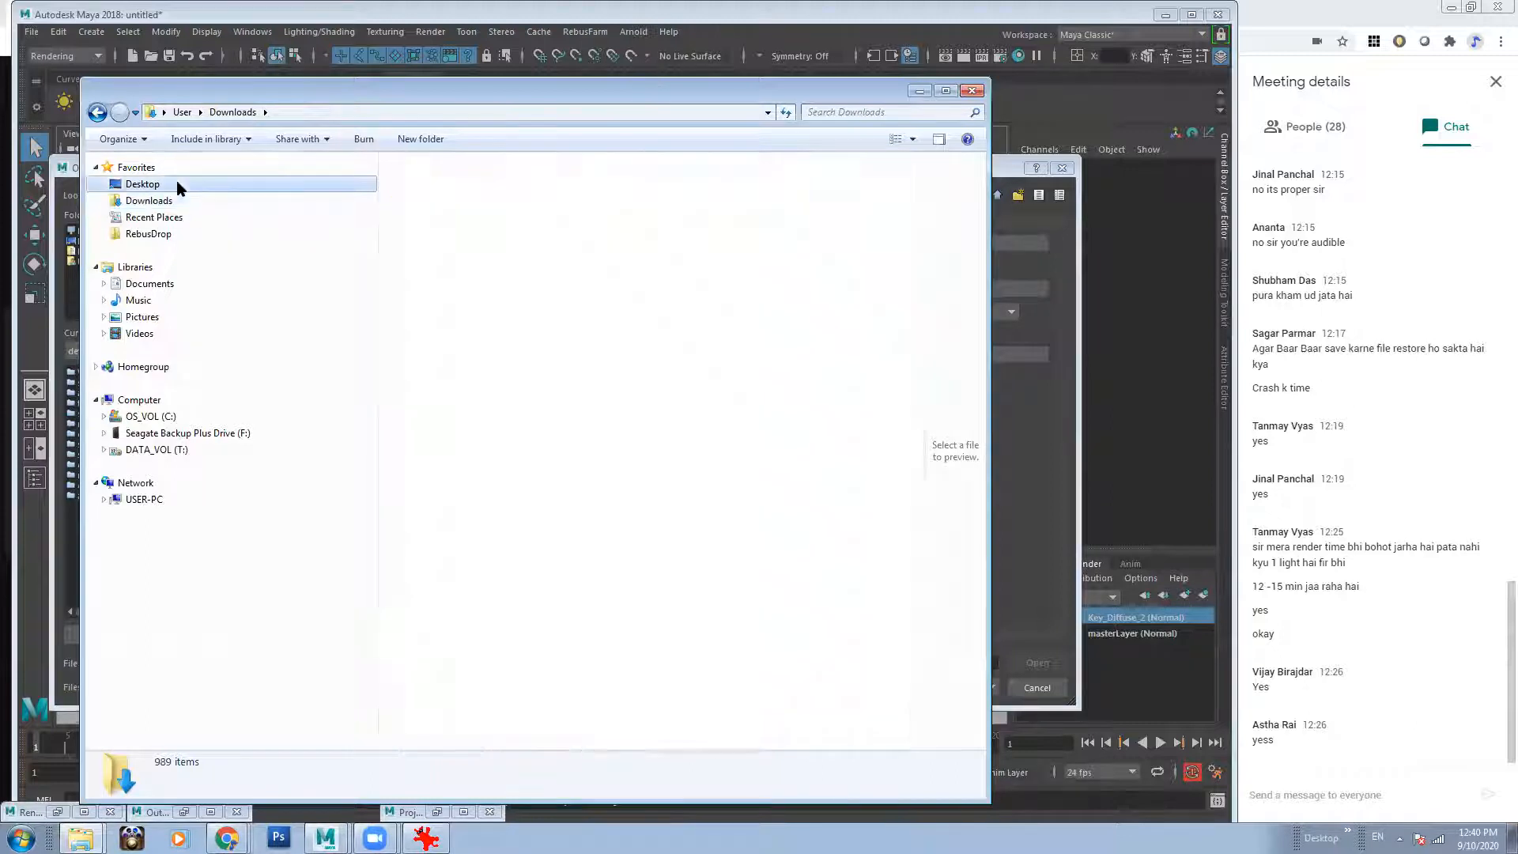
pyautogui.moveTo(917, 702)
pyautogui.mouseDown()
pyautogui.moveTo(900, 213)
pyautogui.moveTo(895, 242)
pyautogui.mouseUp()
pyautogui.click(498, 538)
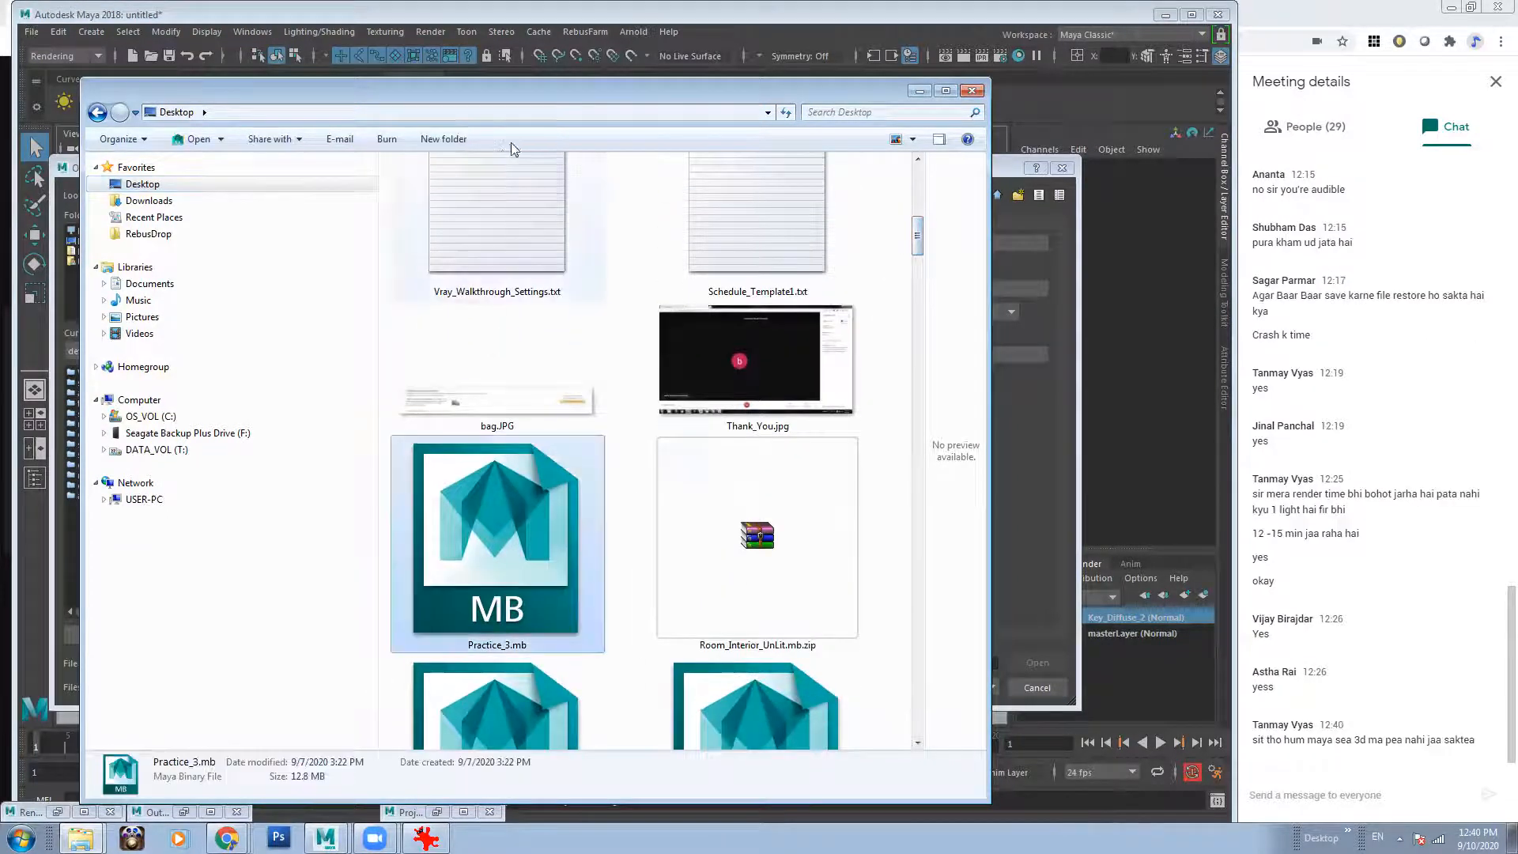
pyautogui.click(456, 110)
pyautogui.rightClick(454, 110)
pyautogui.click(498, 161)
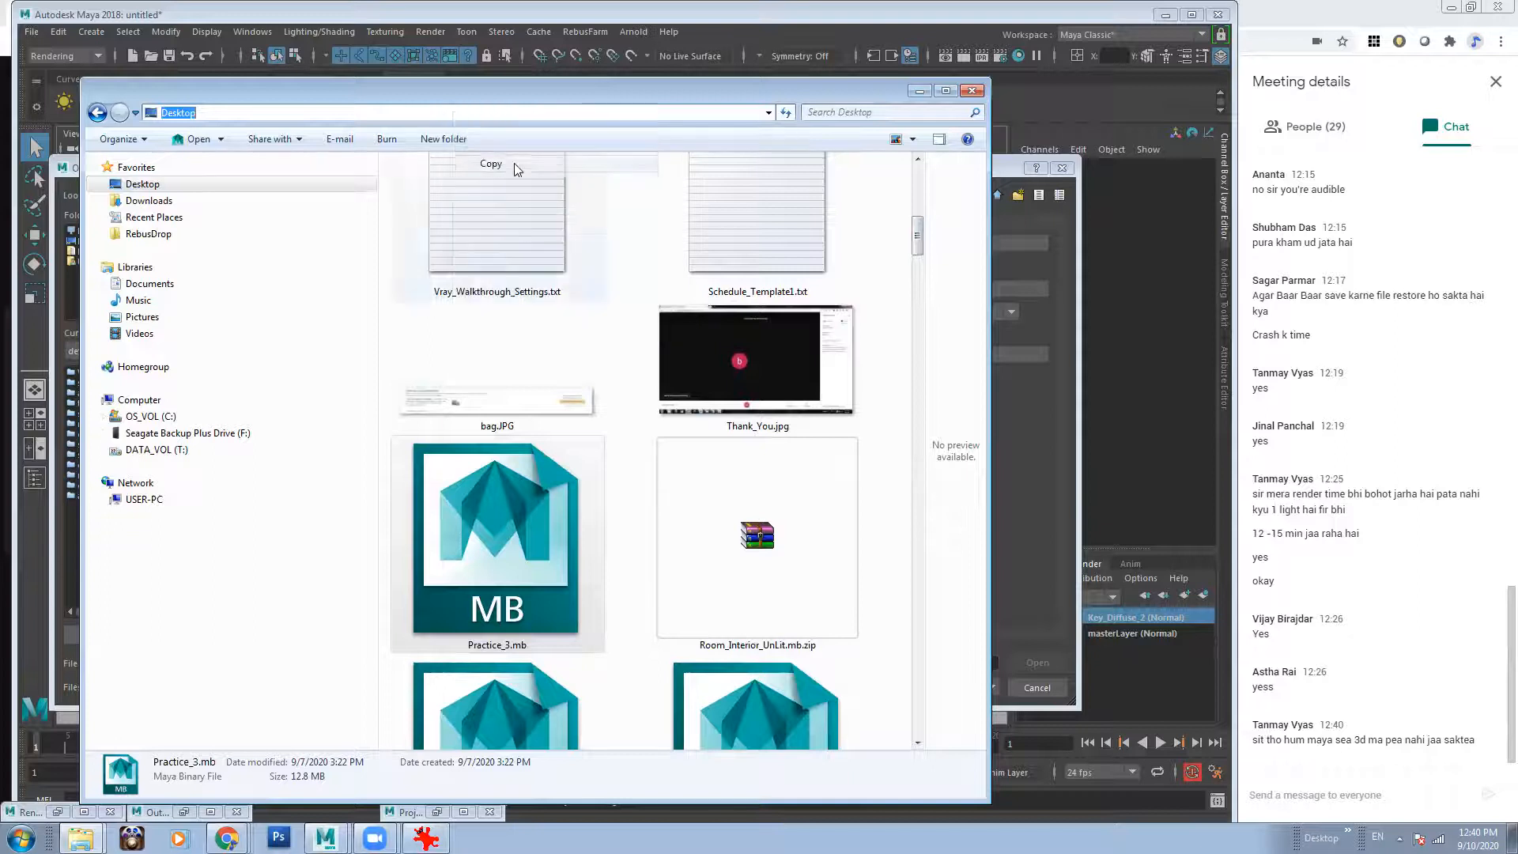
pyautogui.click(972, 90)
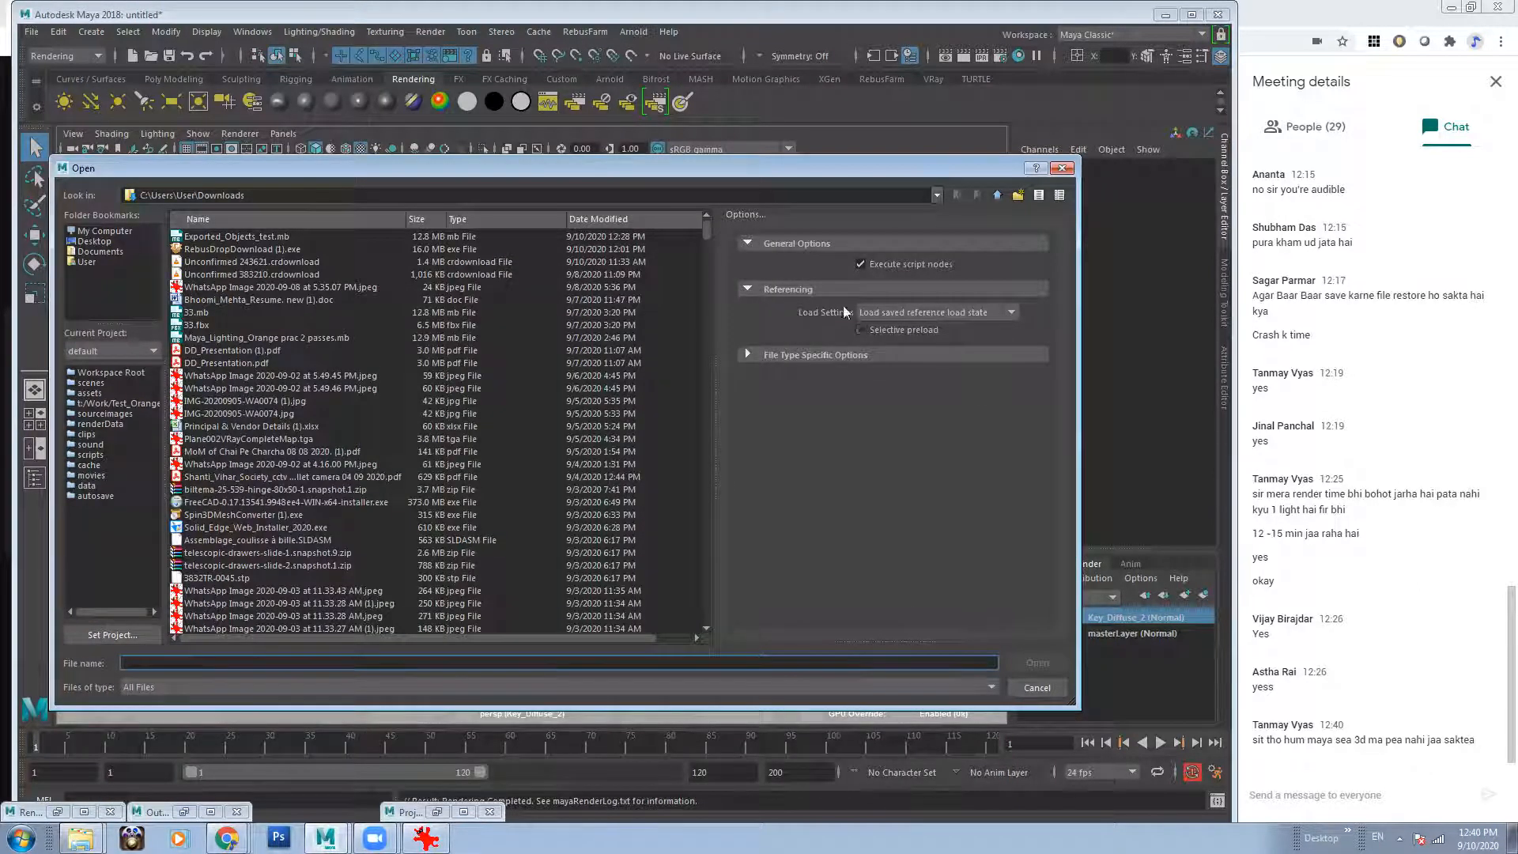
# Open Practice_3.mb from the Desktop in Maya without saving the untitled scene.
pyautogui.hotkey('ctrl', 'v')
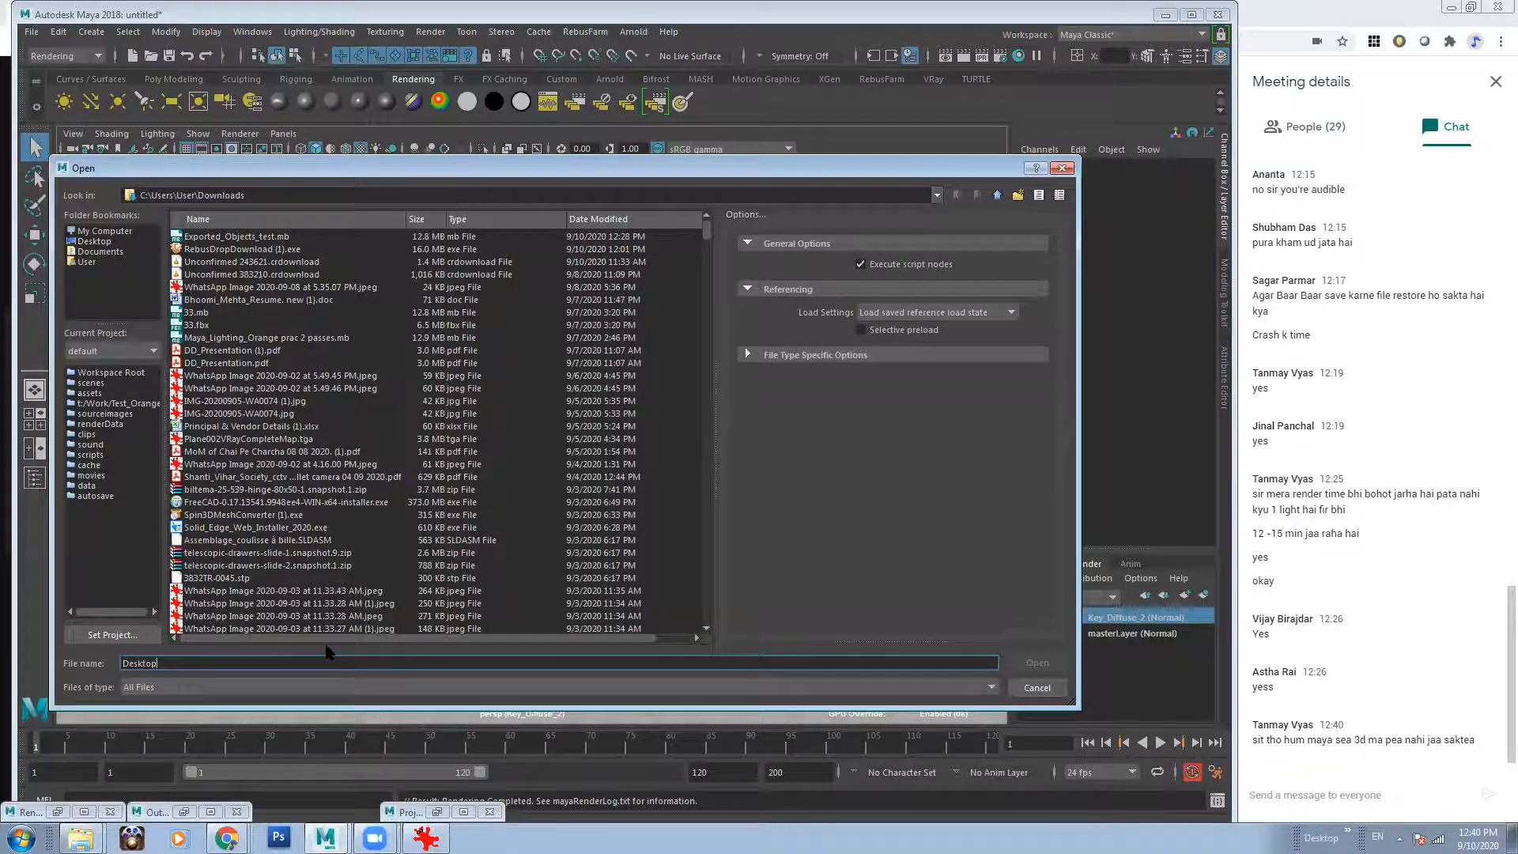
pyautogui.click(101, 241)
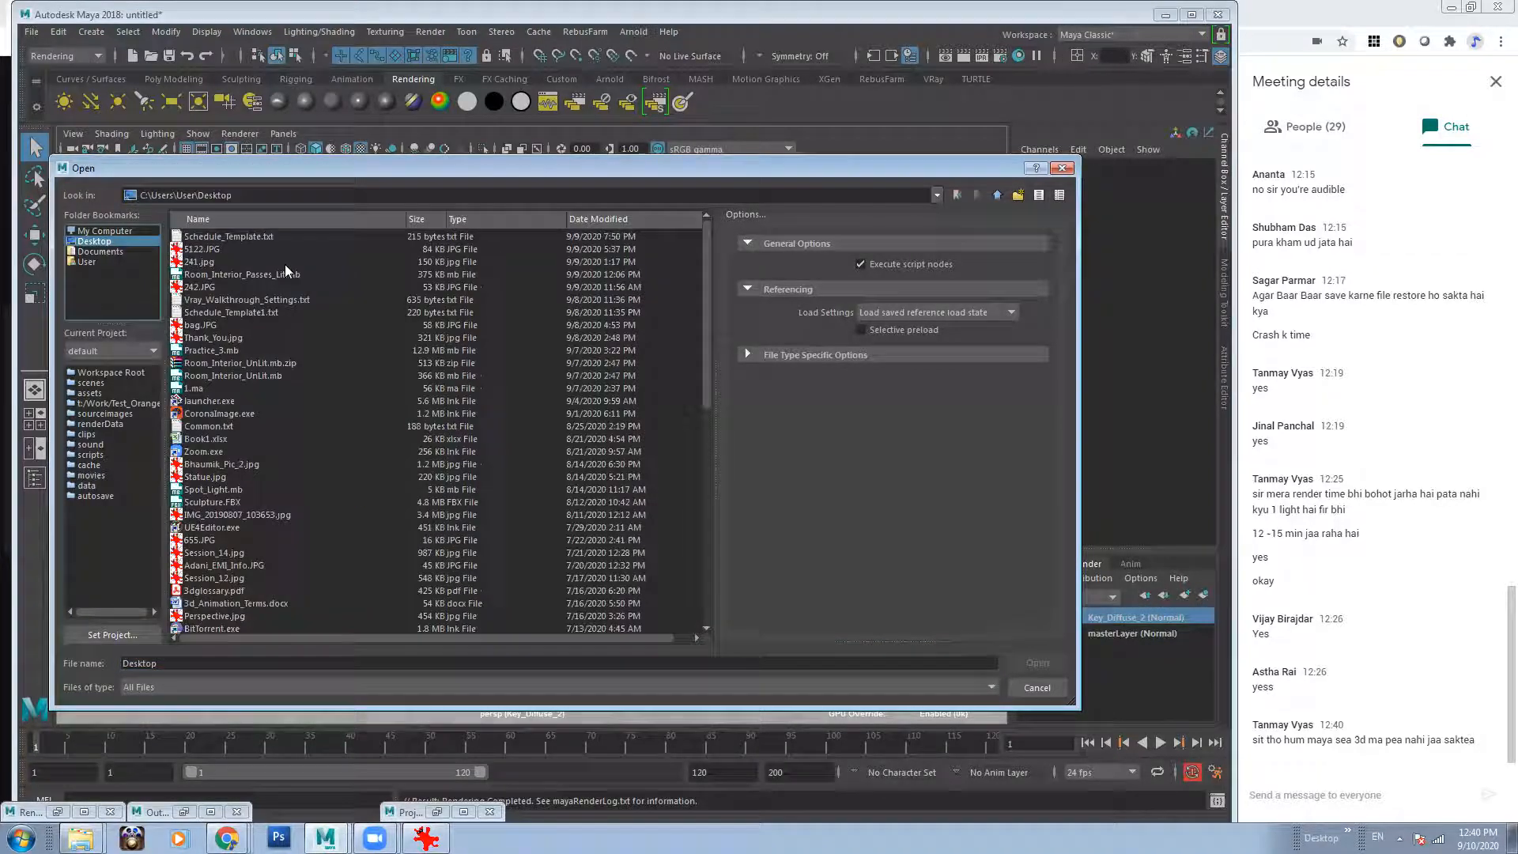
pyautogui.click(204, 351)
pyautogui.click(1038, 663)
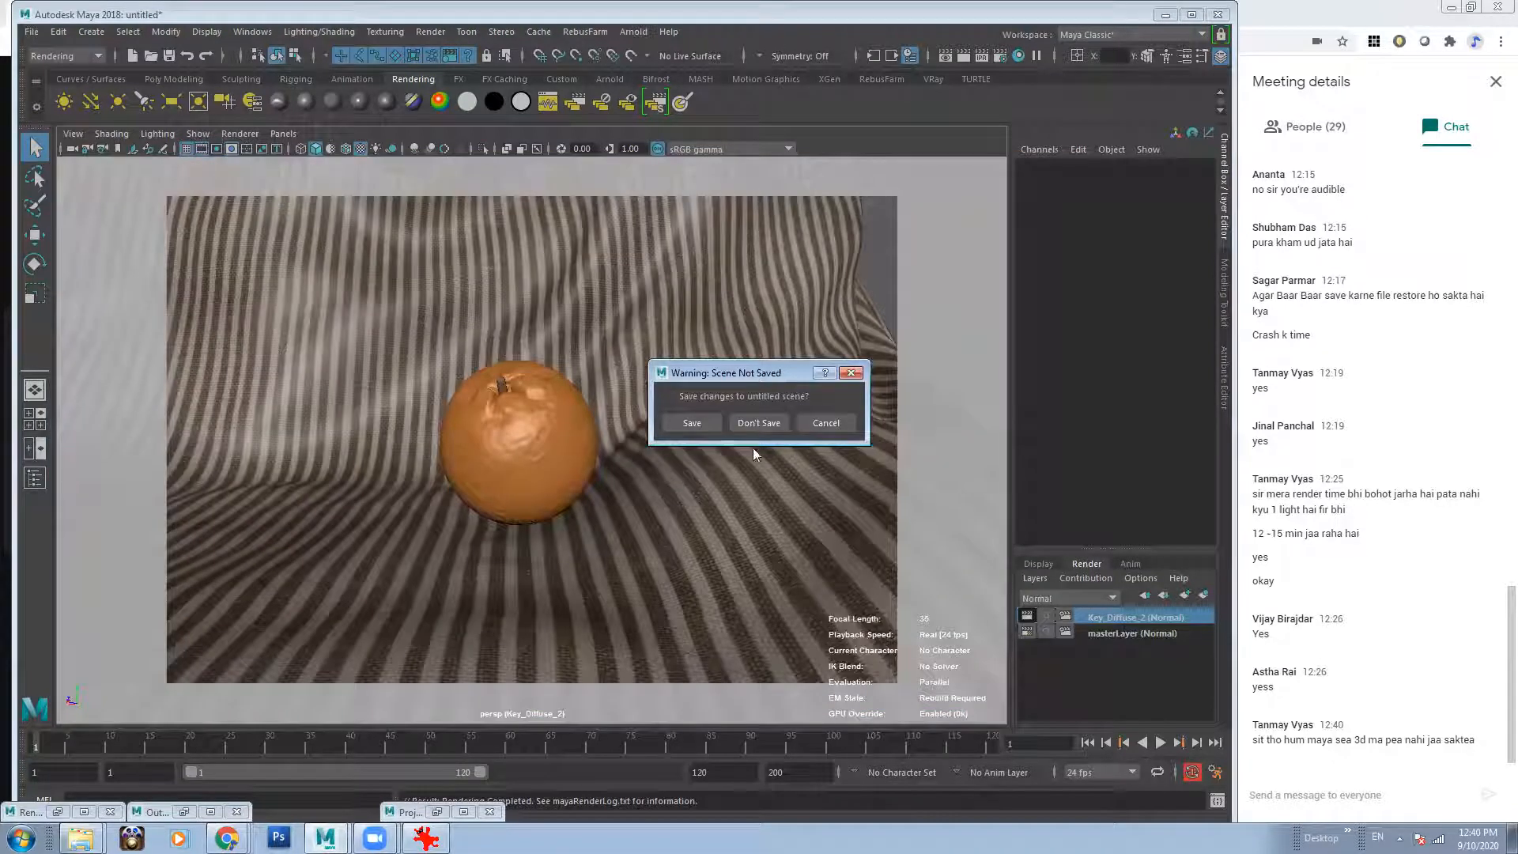
pyautogui.click(759, 423)
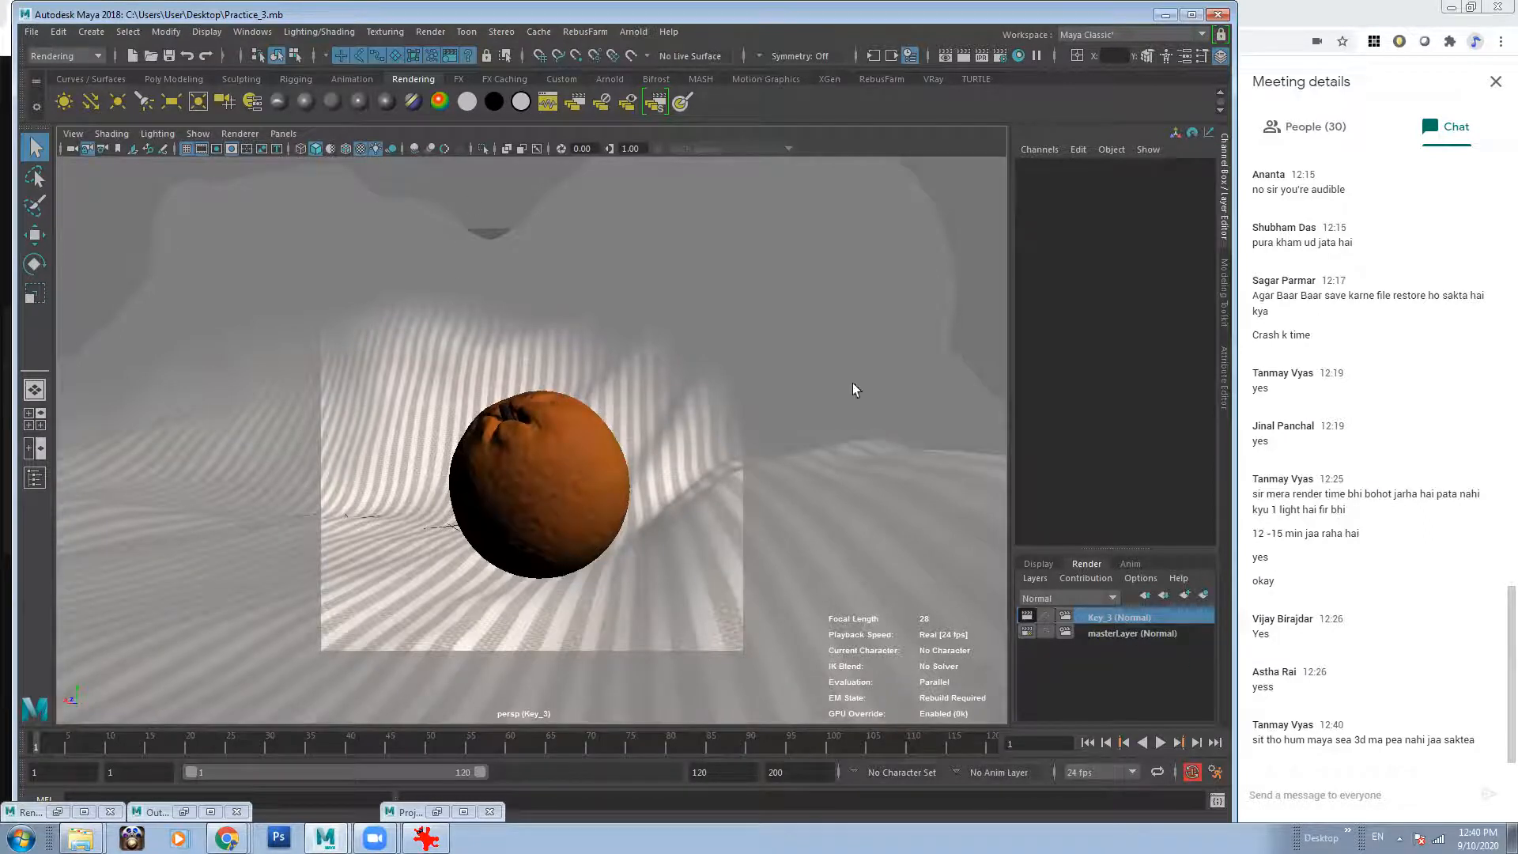
# Switch between the masterLayer and Key_3 render layers, view Key_3 through the persp2 camera, and select the cloth and orange.
pyautogui.click(1138, 633)
pyautogui.click(1137, 617)
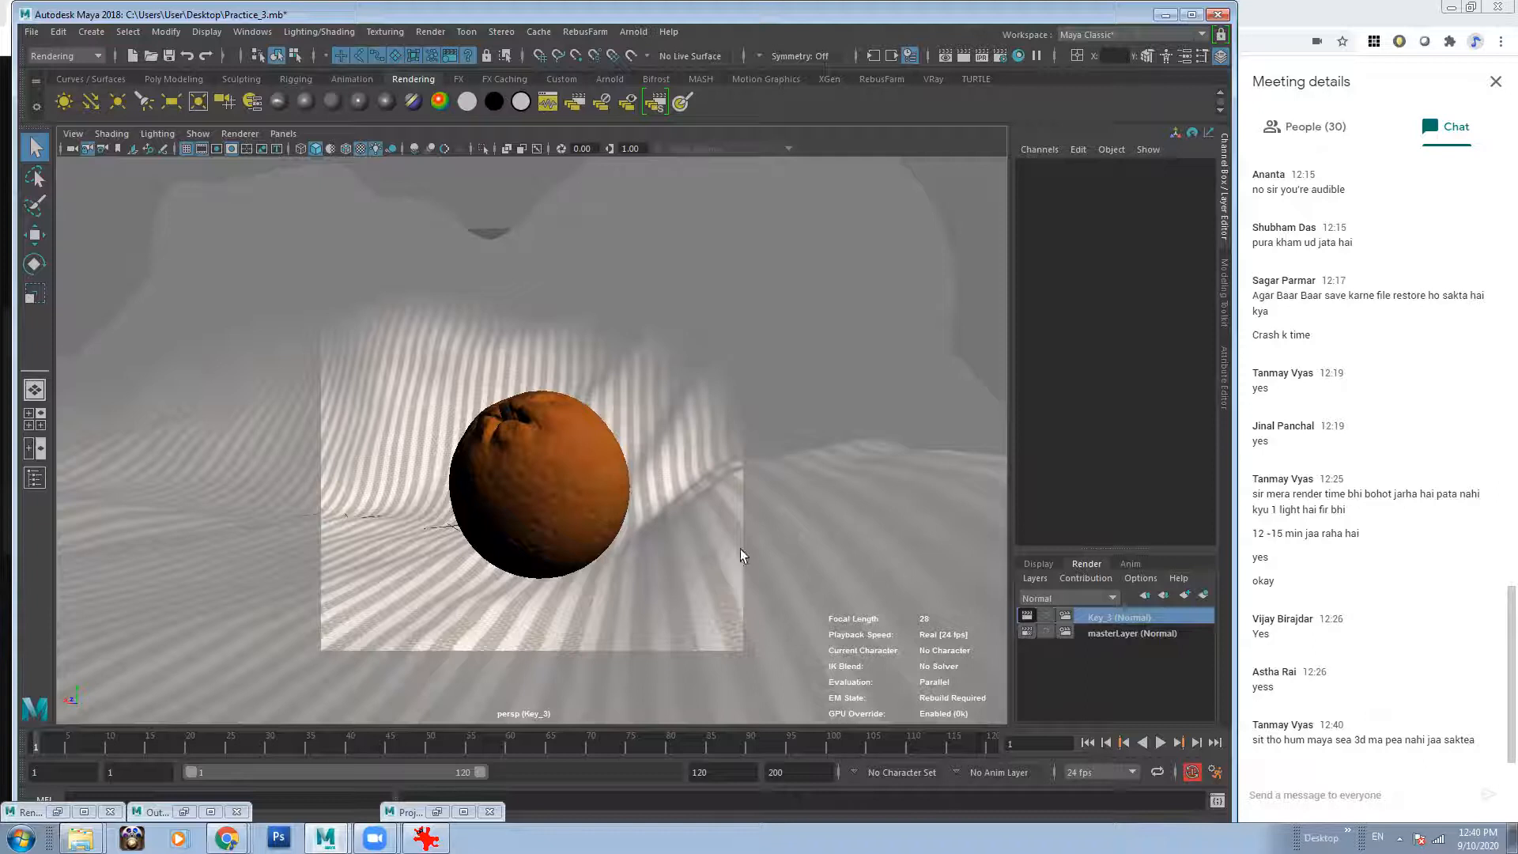
pyautogui.click(283, 133)
pyautogui.moveTo(364, 146)
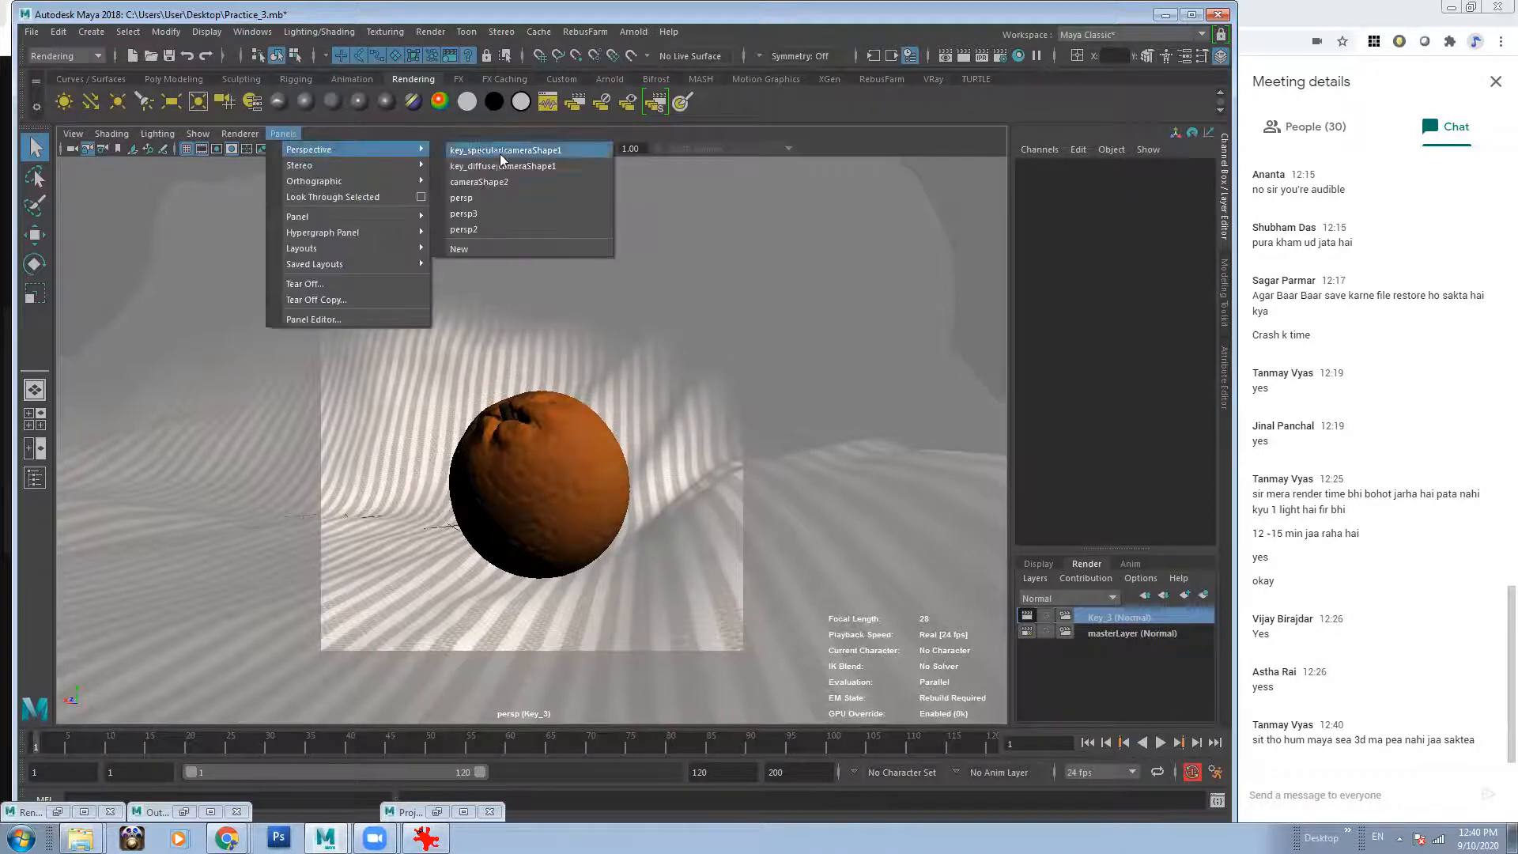
pyautogui.click(495, 214)
pyautogui.scroll(-10, 520, 263)
pyautogui.keyDown('alt'); pyautogui.moveTo(474, 411); pyautogui.dragTo(617, 408); pyautogui.keyUp('alt')
pyautogui.moveTo(400, 313); pyautogui.dragTo(584, 487)
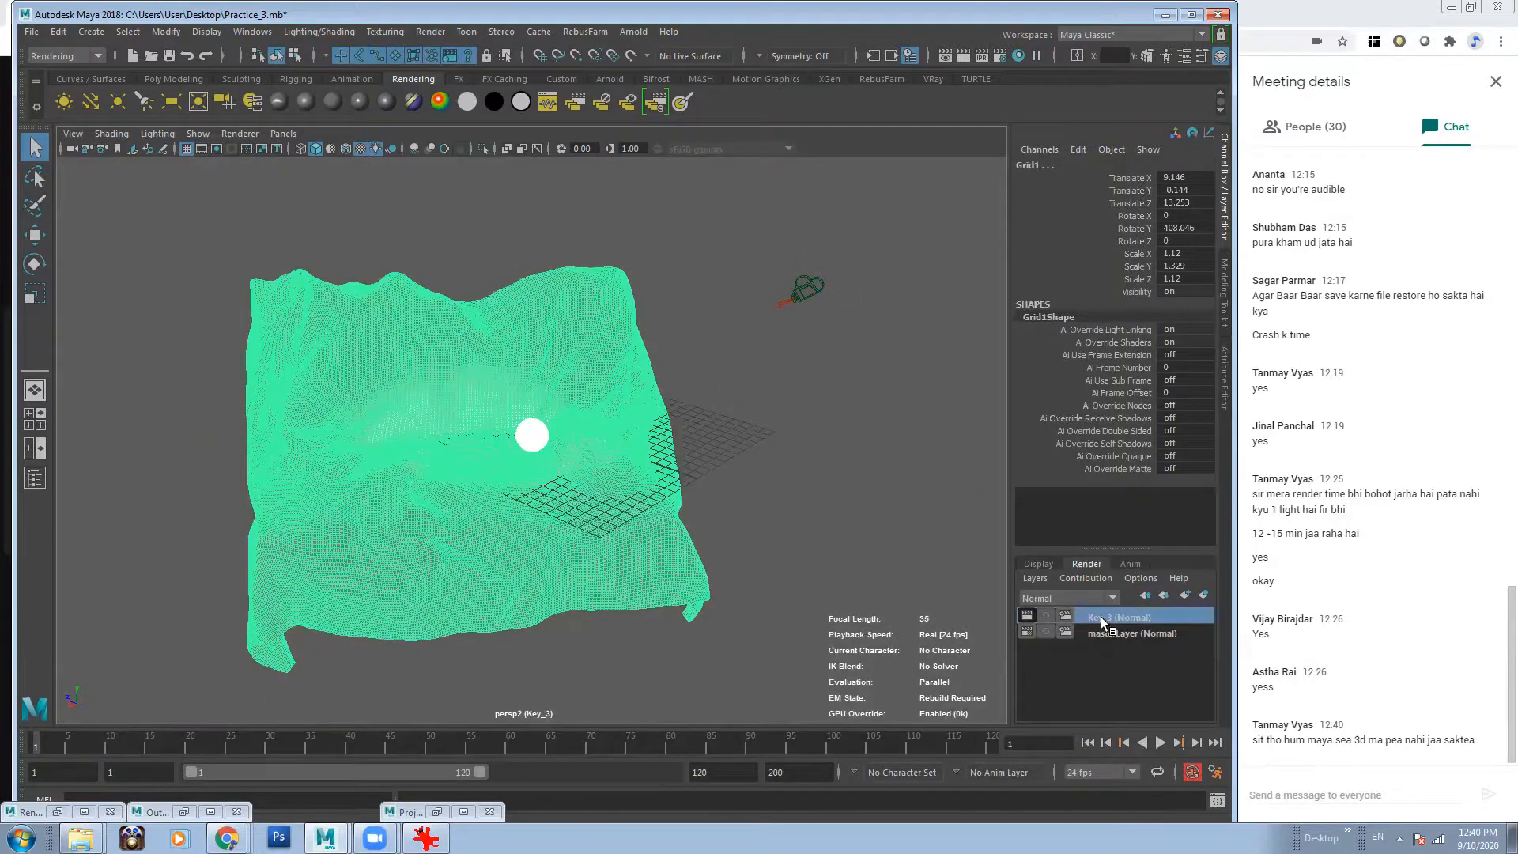
# Examine the selected cloth and orange from another angle and return the viewport to the persp camera.
pyautogui.keyDown('alt'); pyautogui.moveTo(630, 570); pyautogui.dragTo(686, 544); pyautogui.keyUp('alt')
pyautogui.scroll(5, 686, 543)
pyautogui.click(283, 135)
pyautogui.moveTo(309, 148)
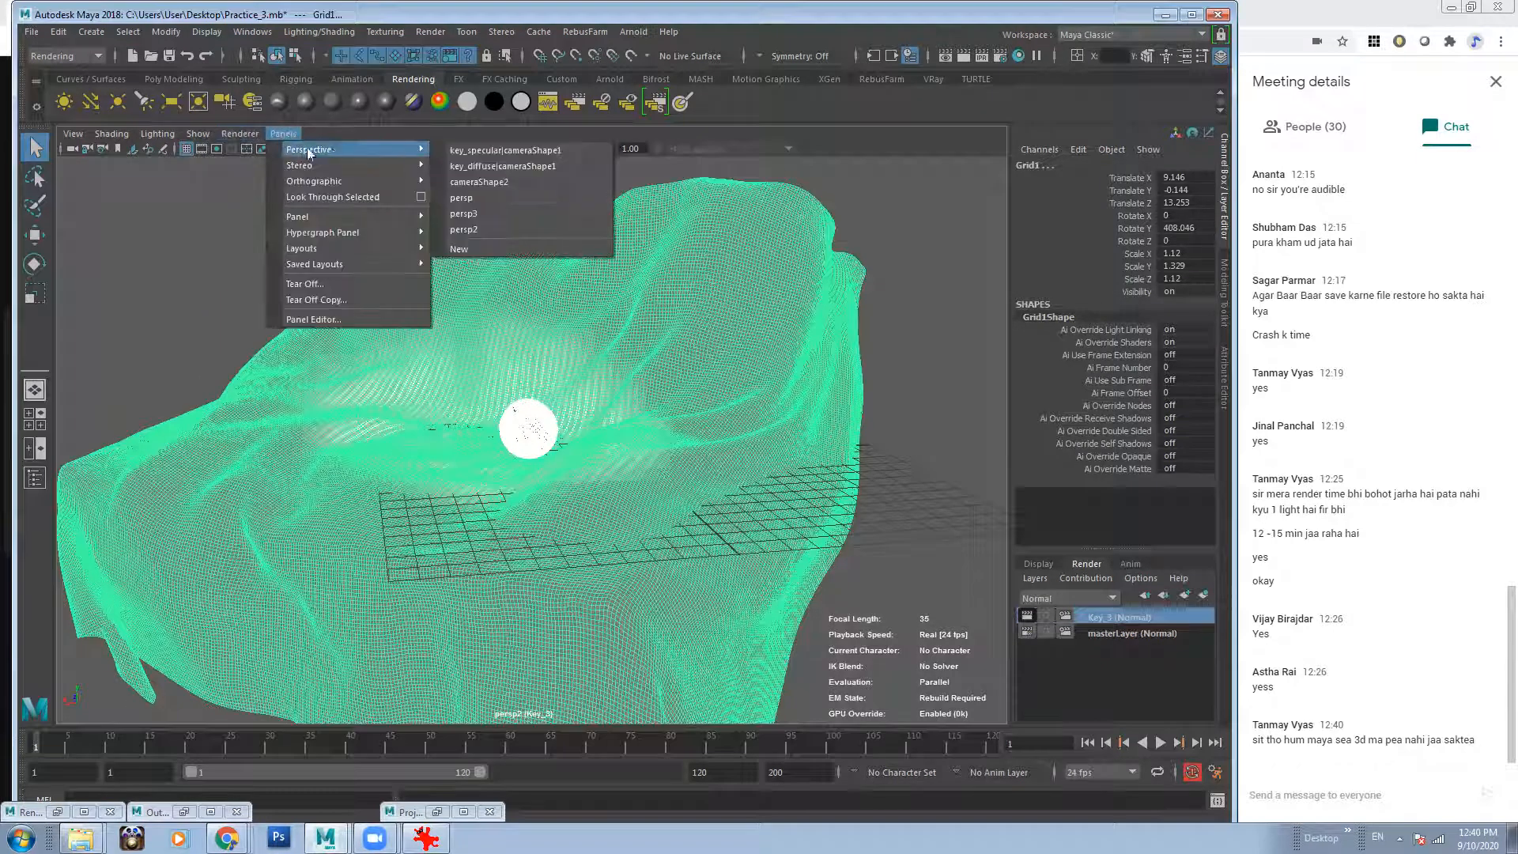
pyautogui.click(506, 198)
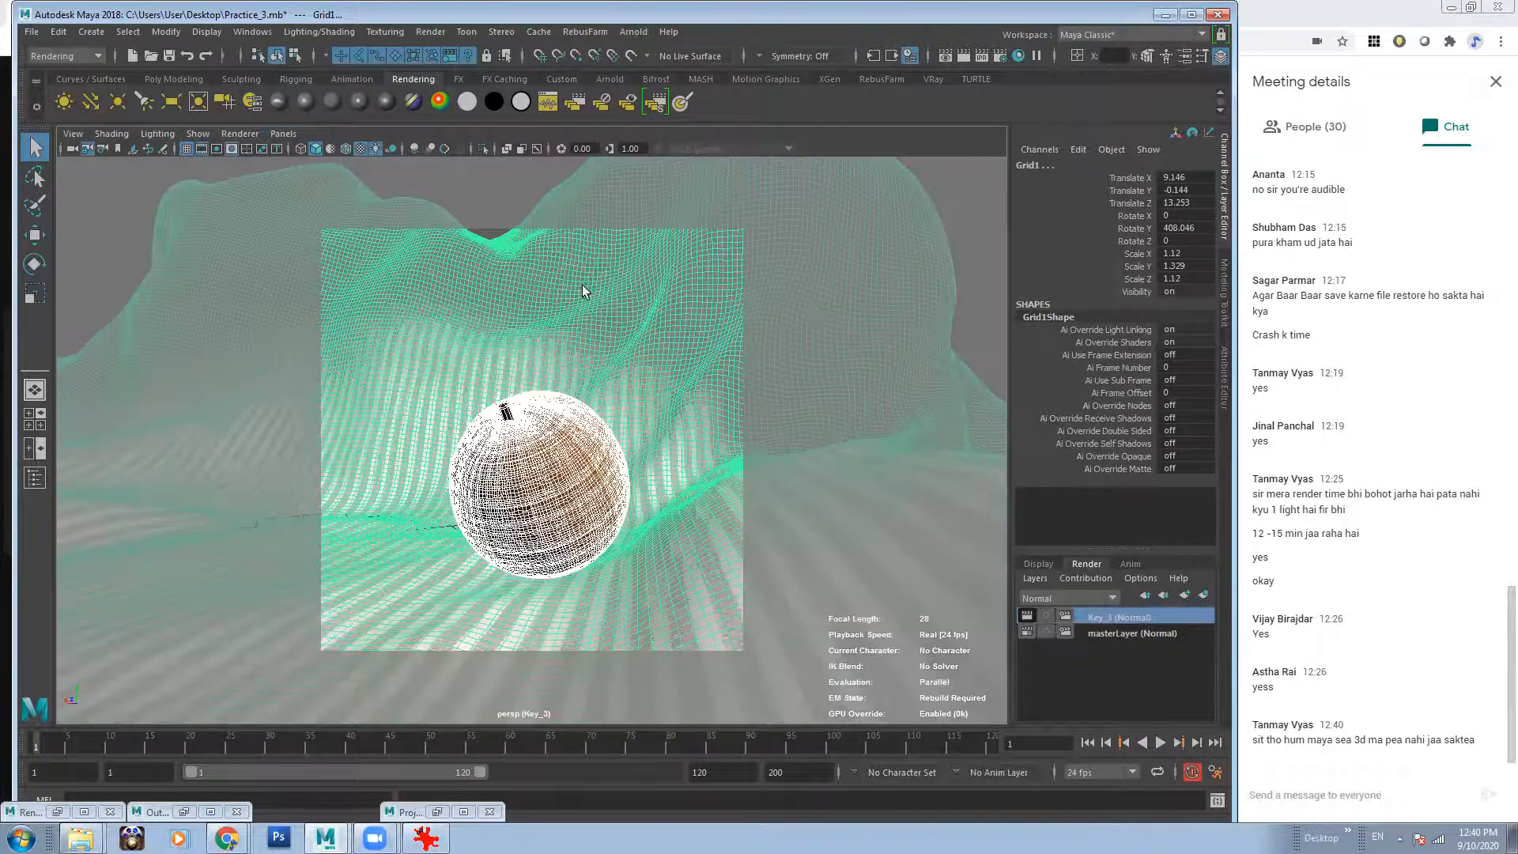
# Render the Key_3 layer from the persp camera with Maya Software in Render View and close the window.
pyautogui.click(947, 58)
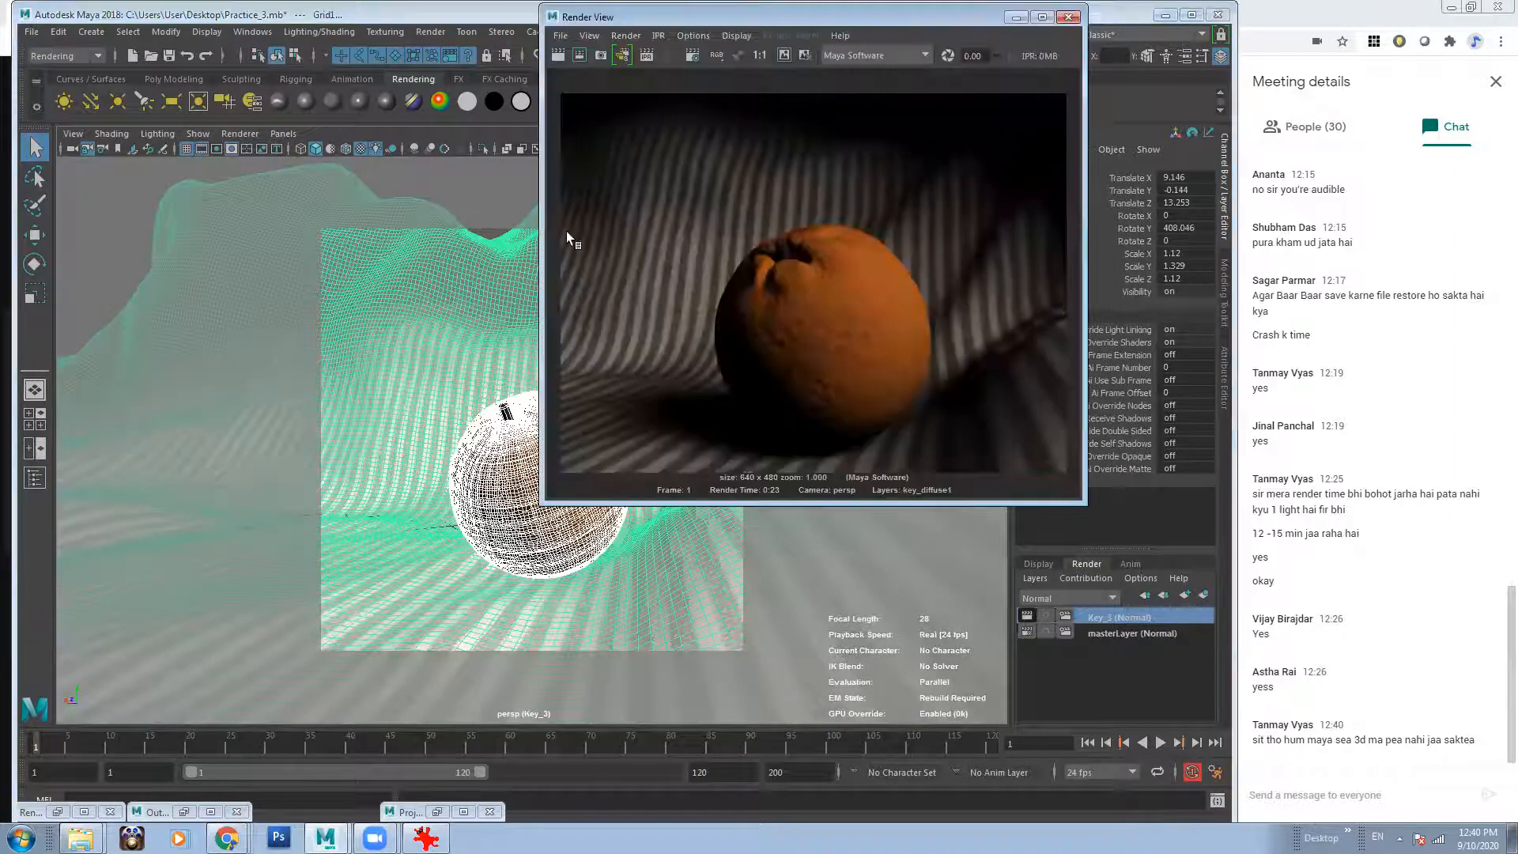
pyautogui.click(558, 57)
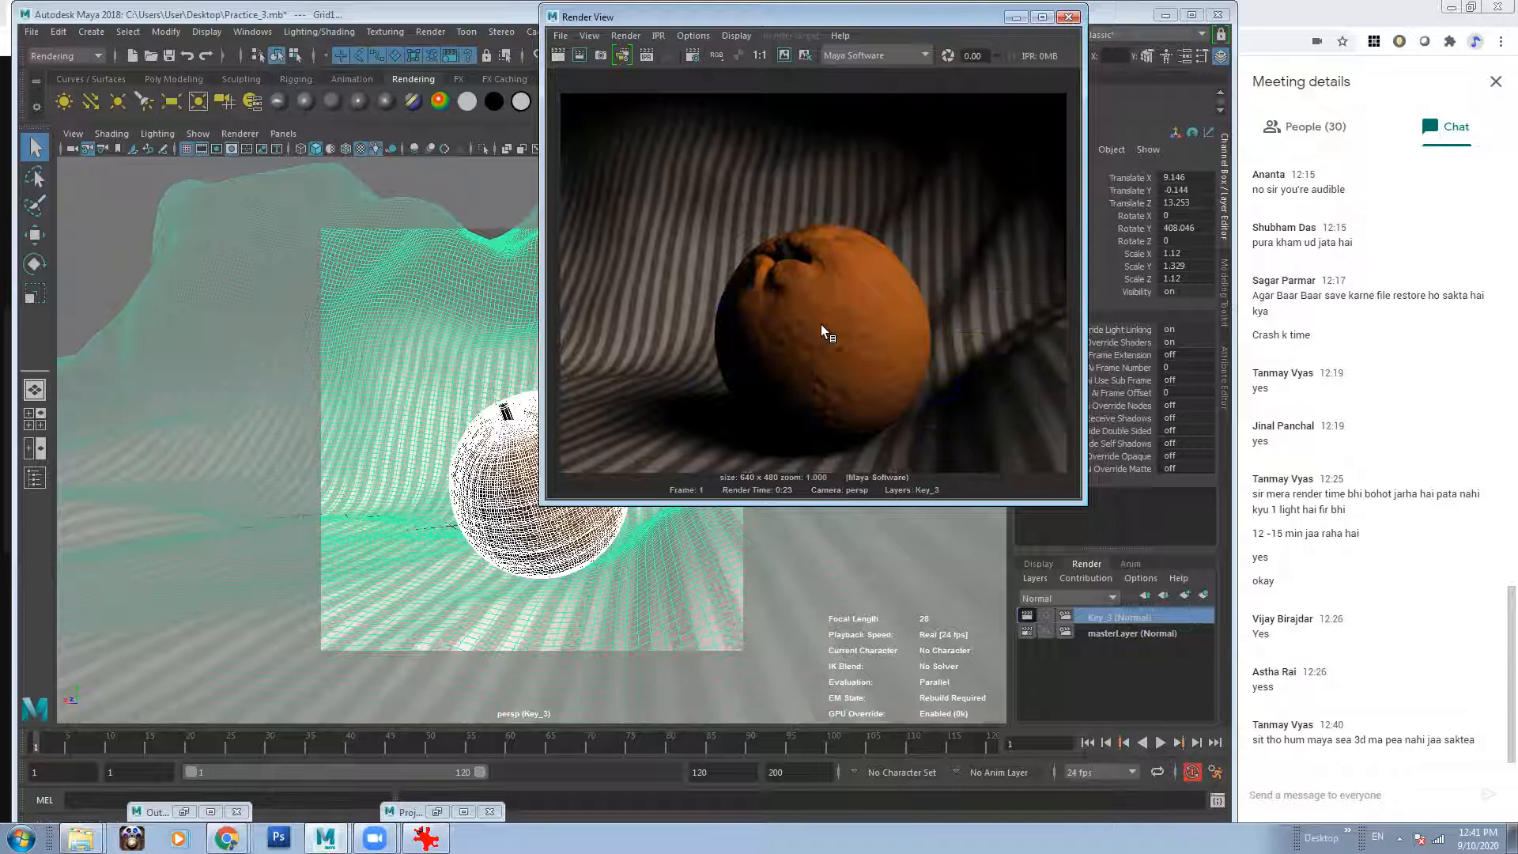
pyautogui.click(1069, 18)
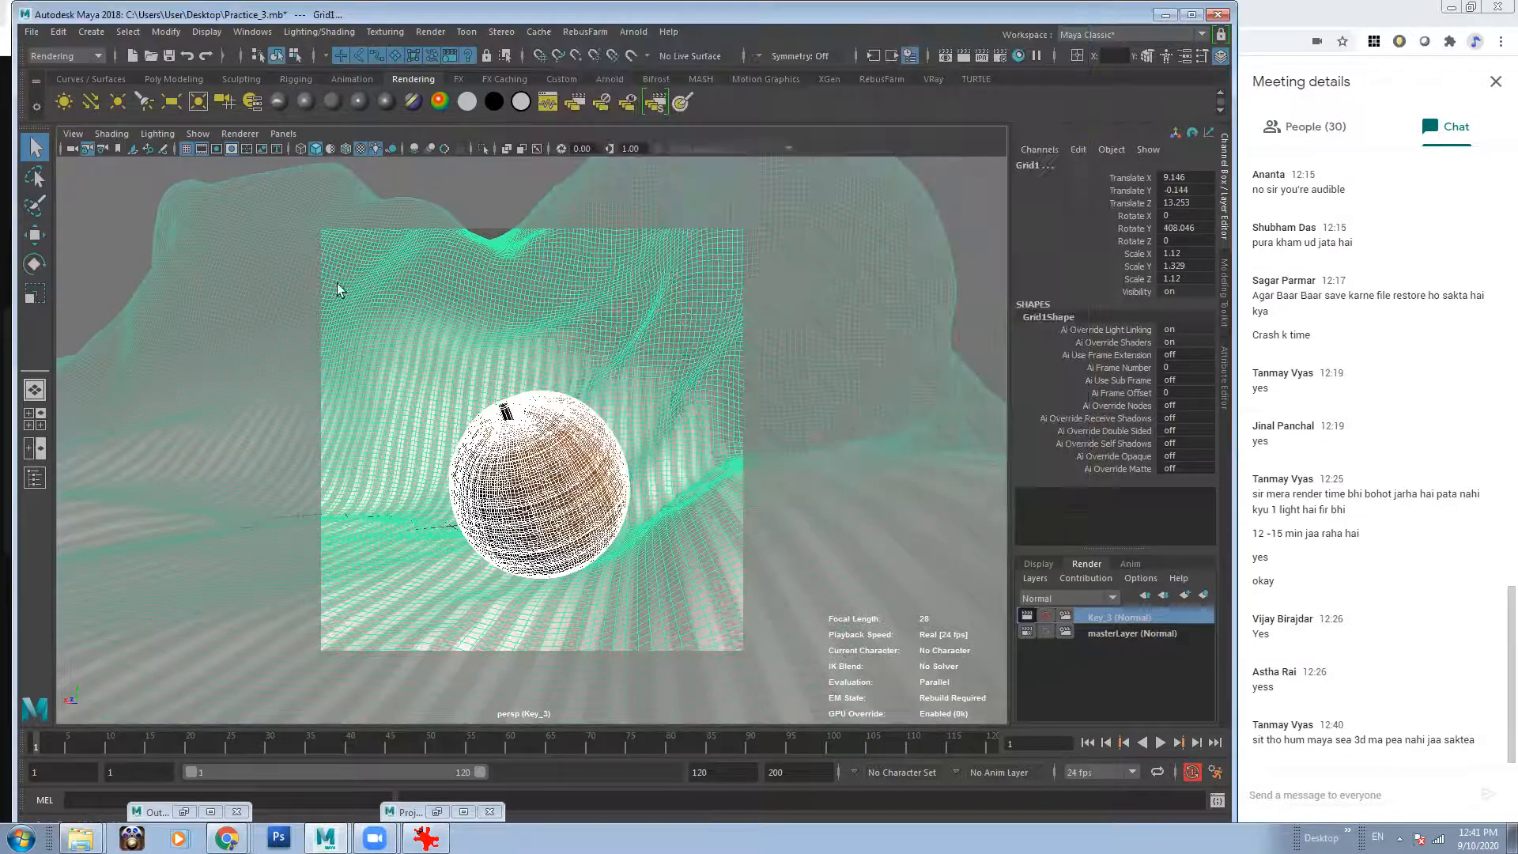
# Activate the masterLayer render layer and view the whole scene through the persp2 camera.
pyautogui.click(285, 134)
pyautogui.moveTo(417, 142)
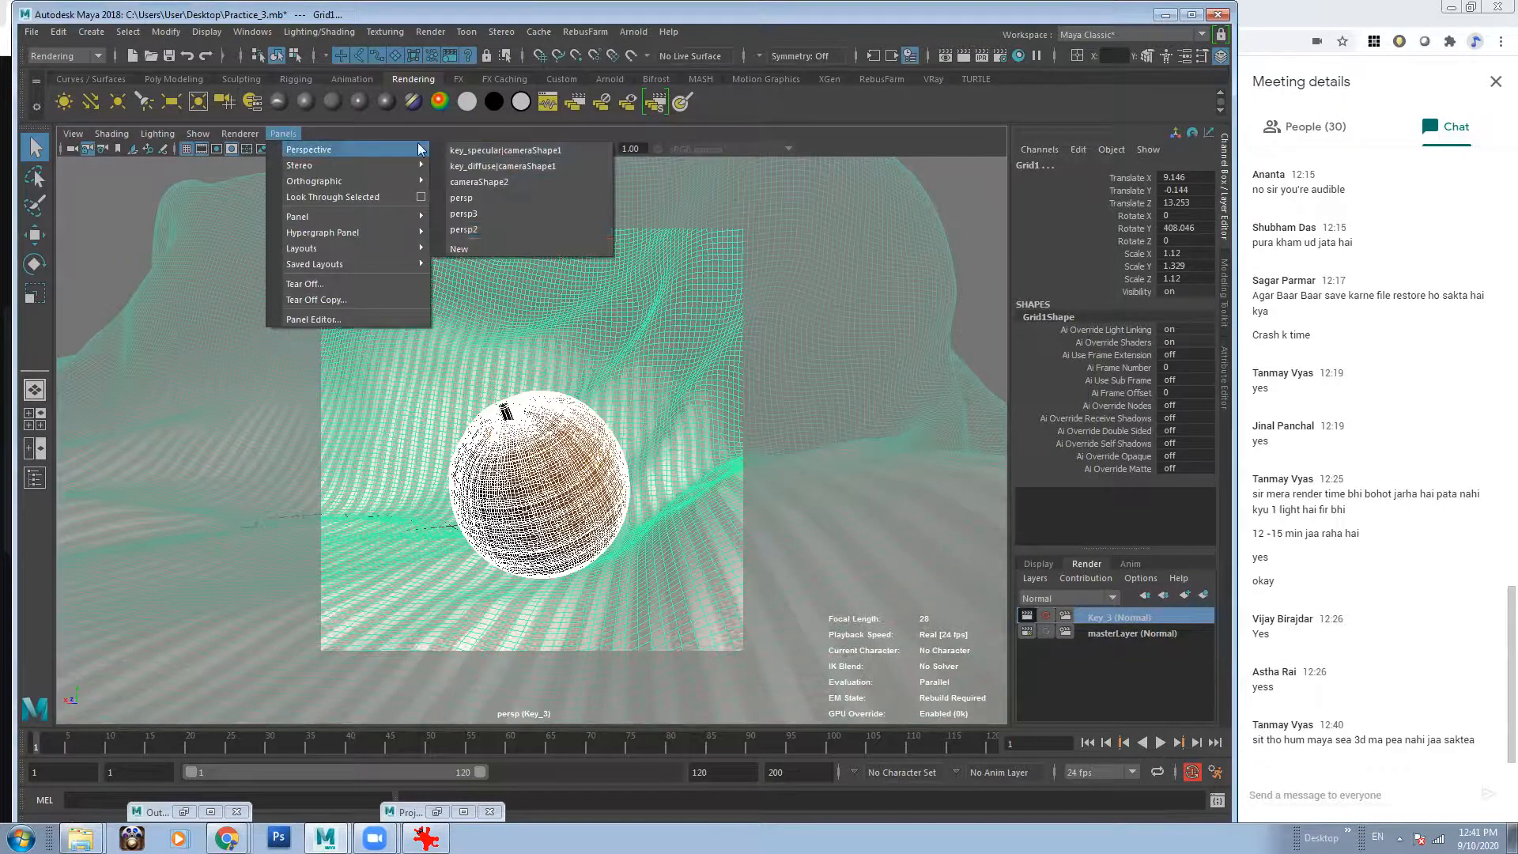
pyautogui.click(493, 222)
pyautogui.click(1110, 633)
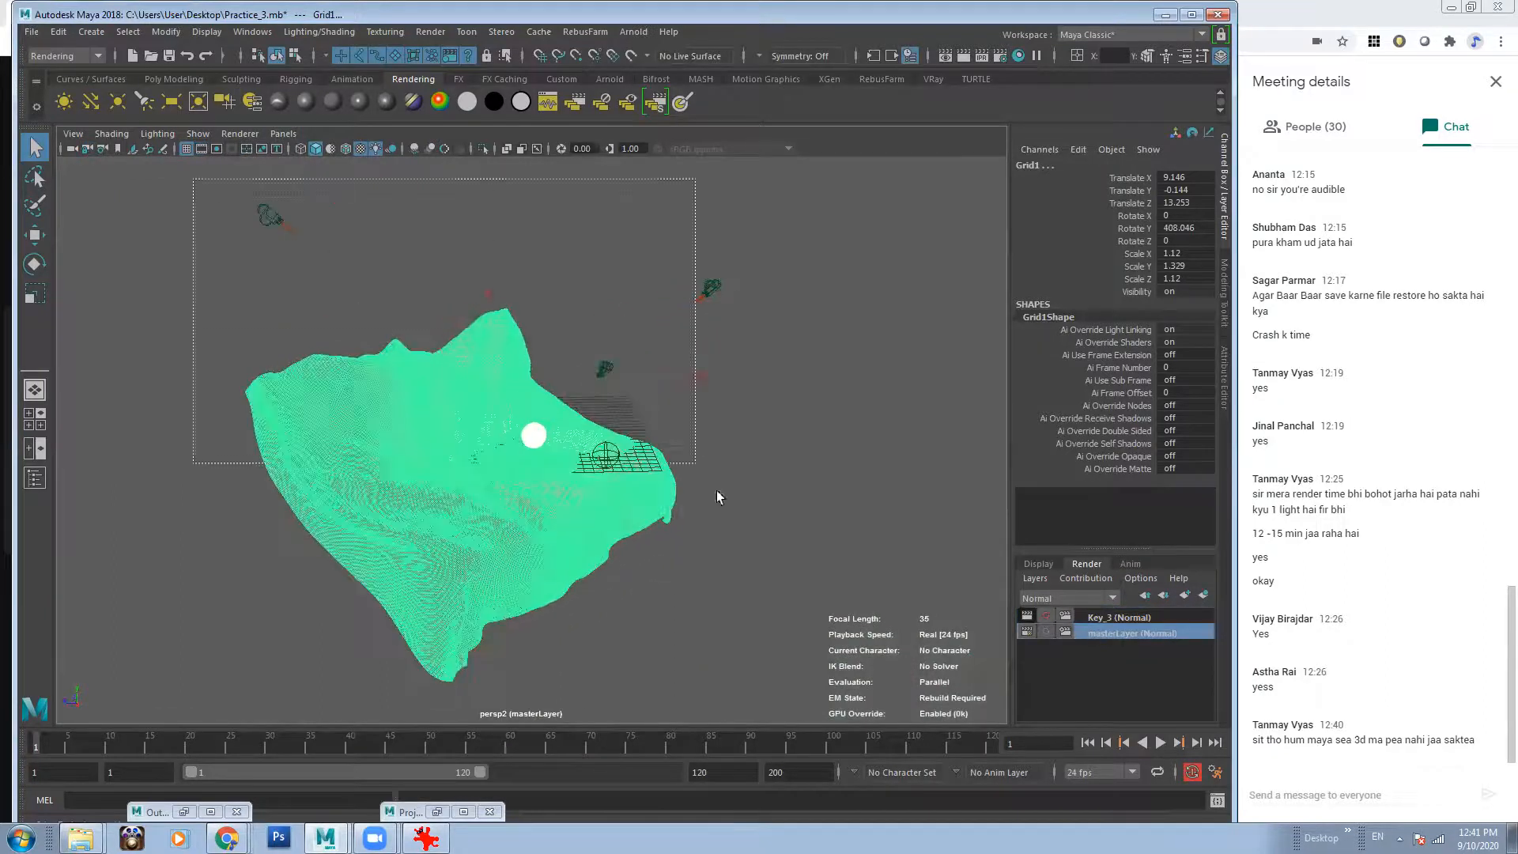
pyautogui.keyDown('alt'); pyautogui.moveTo(797, 564); pyautogui.dragTo(617, 238); pyautogui.keyUp('alt')
pyautogui.keyDown('alt'); pyautogui.moveTo(468, 404); pyautogui.dragTo(660, 456); pyautogui.keyUp('alt')
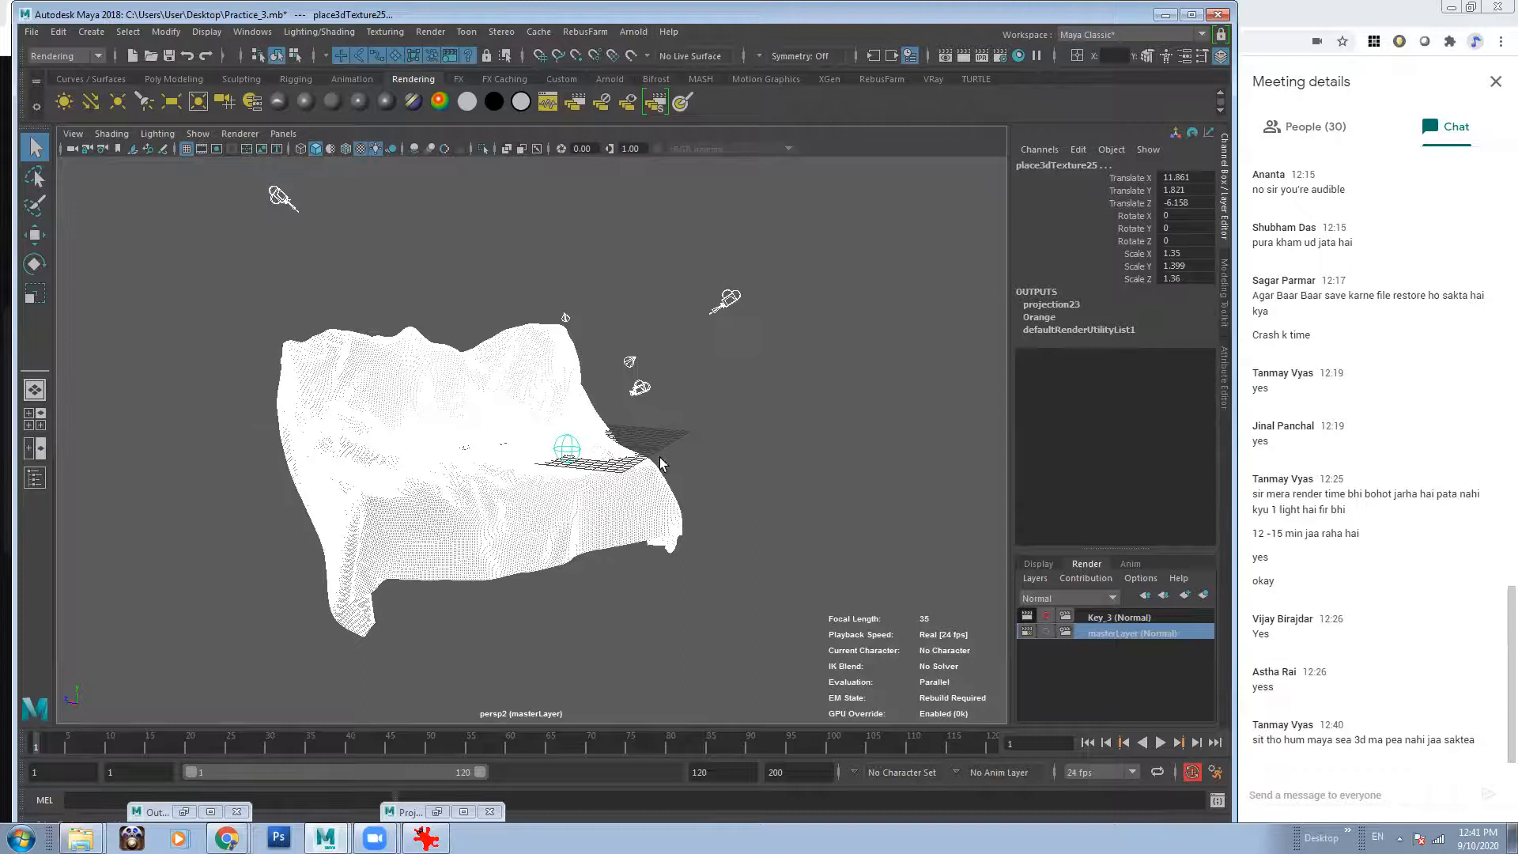
# Select everything in the scene, clear the selection, and examine the shaded cloth, orange and lights from several angles.
pyautogui.click(205, 245)
pyautogui.moveTo(176, 178); pyautogui.dragTo(791, 625)
pyautogui.click(239, 200)
pyautogui.moveTo(221, 178); pyautogui.dragTo(877, 594)
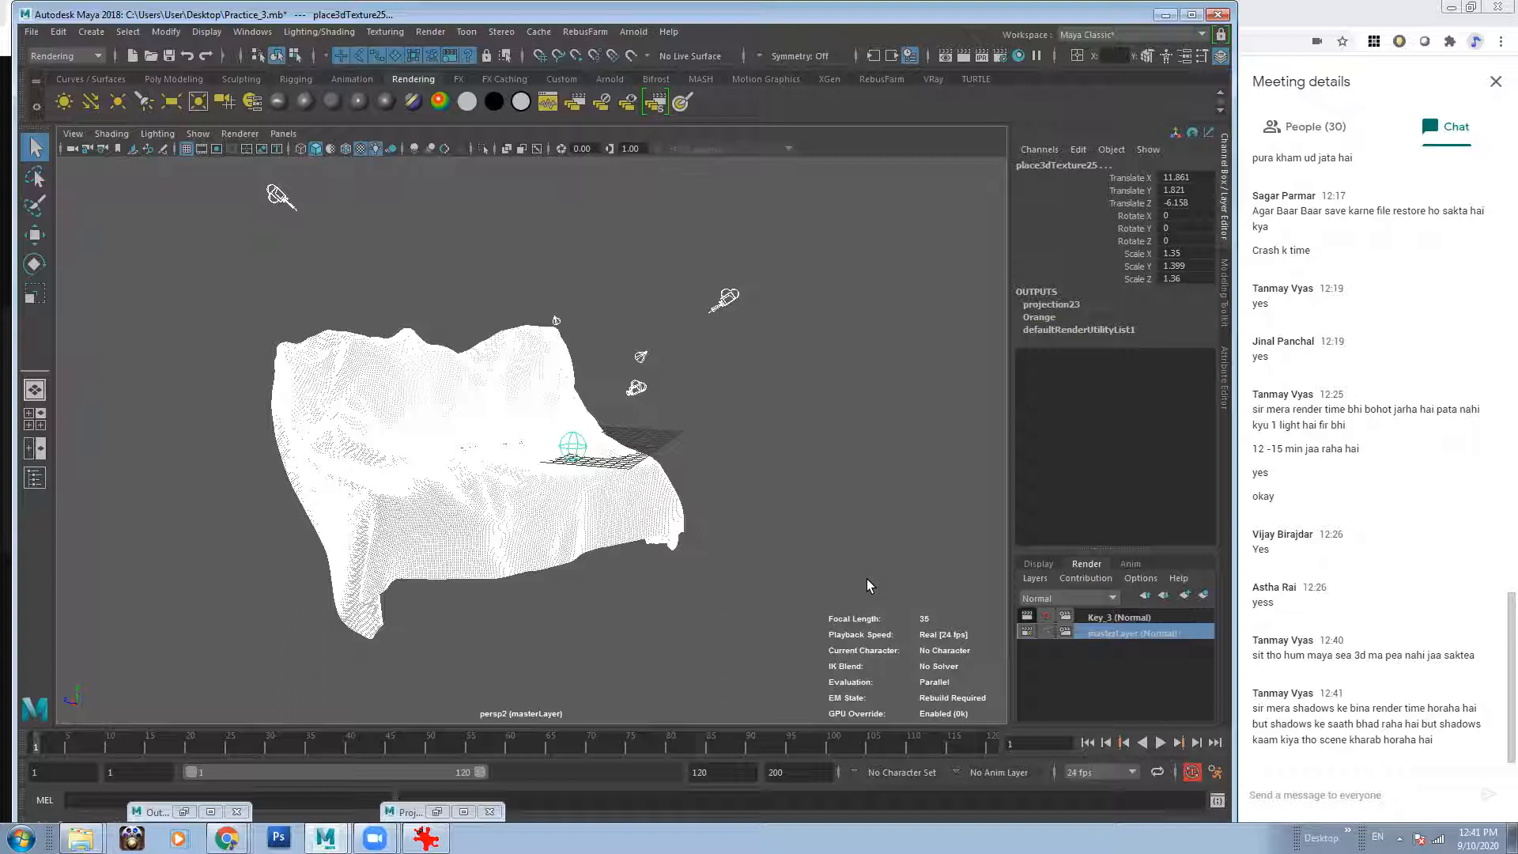
pyautogui.click(866, 579)
pyautogui.moveTo(751, 465)
pyautogui.keyDown('alt'); pyautogui.mouseDown()
pyautogui.moveTo(725, 537)
pyautogui.moveTo(623, 471)
pyautogui.mouseUp(); pyautogui.keyUp('alt')
pyautogui.scroll(3, 725, 538)
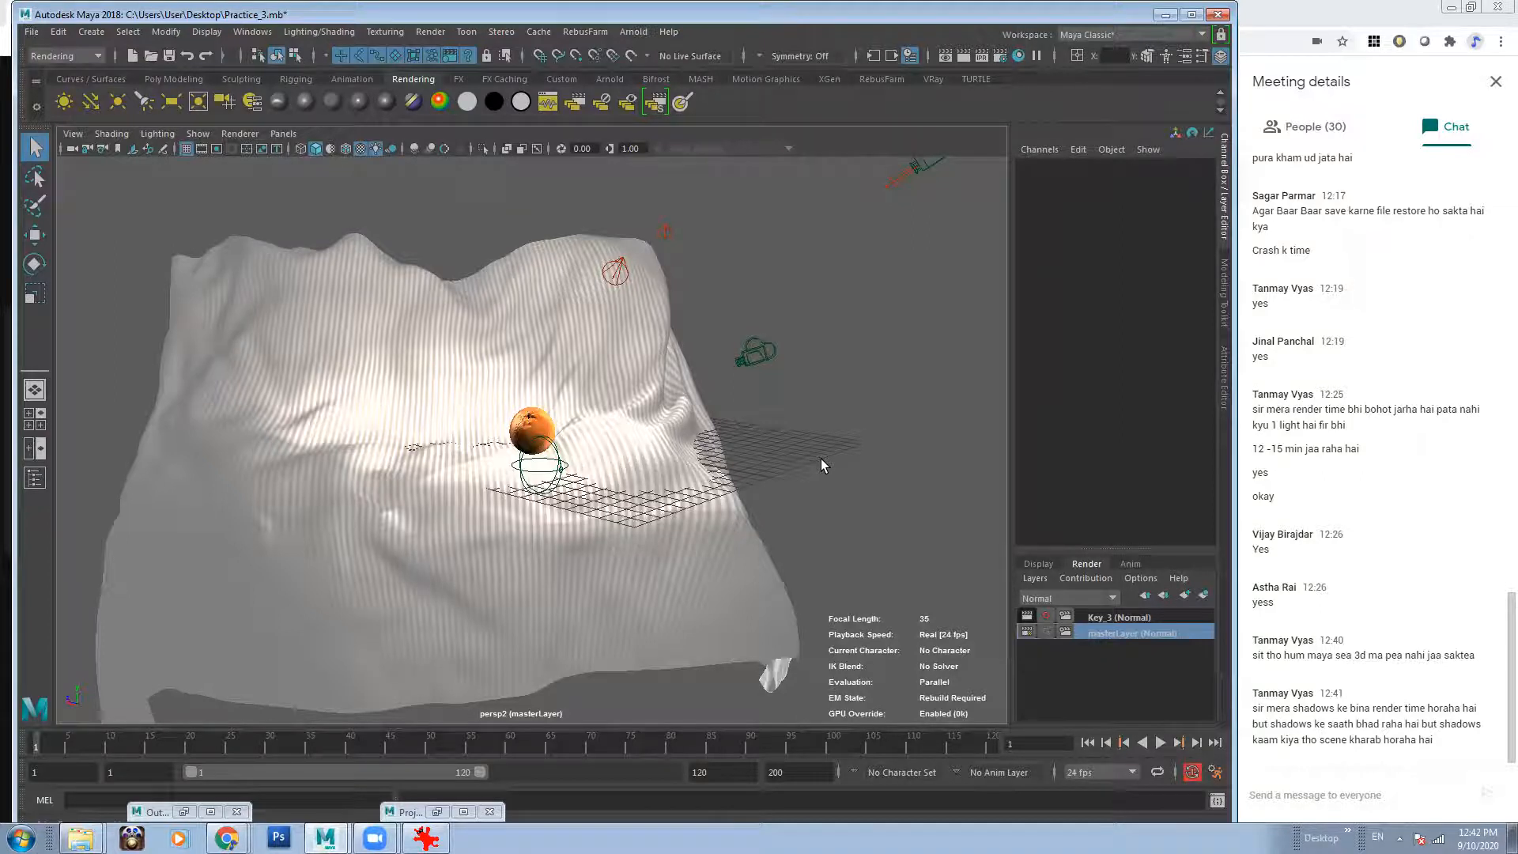
pyautogui.keyDown('alt'); pyautogui.moveTo(789, 530); pyautogui.dragTo(630, 530, button='right'); pyautogui.keyUp('alt')
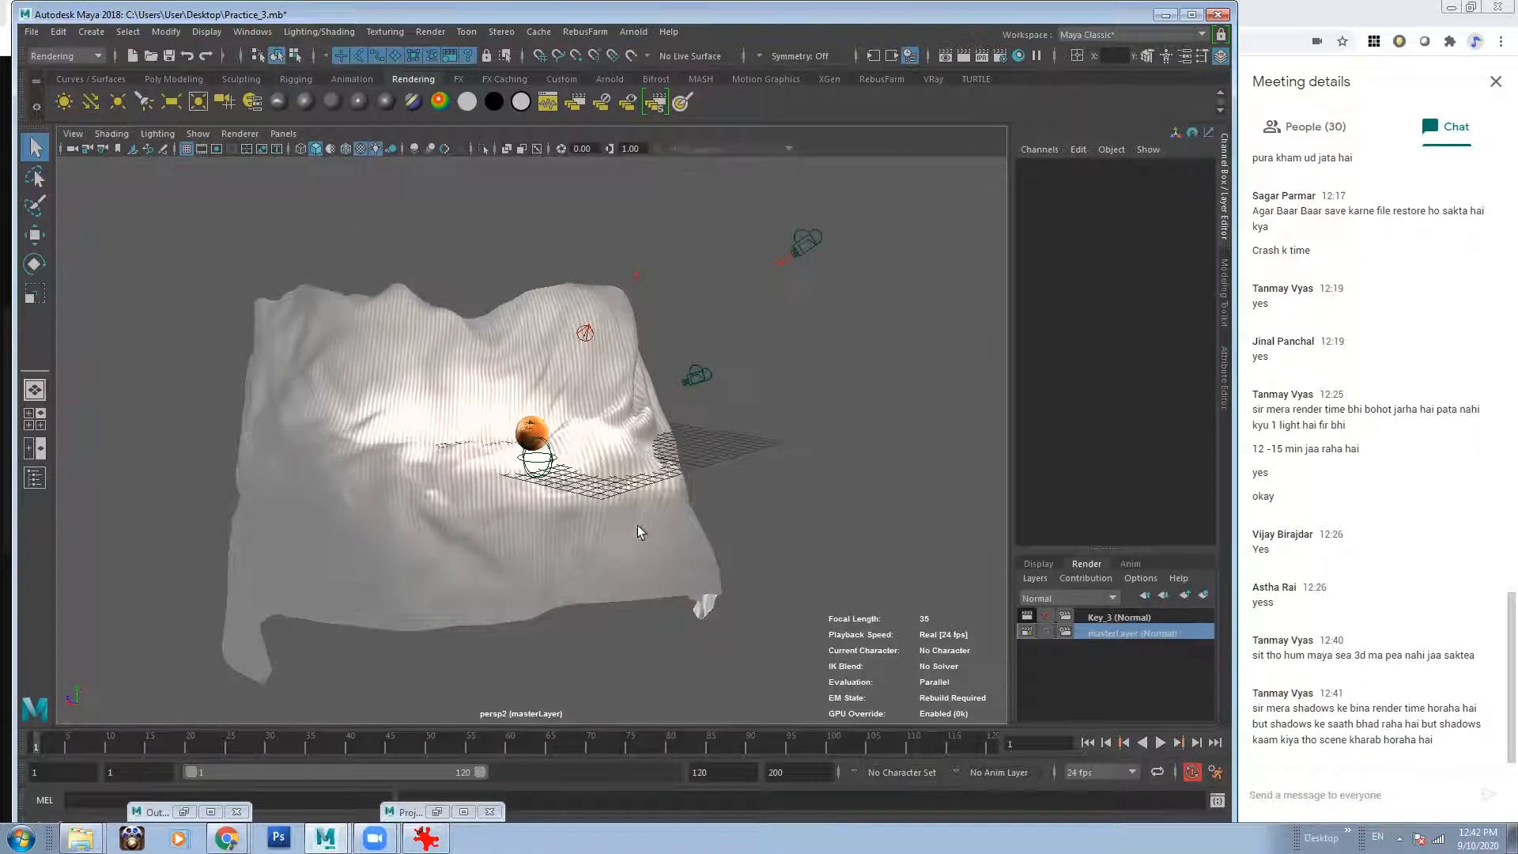
pyautogui.keyDown('alt'); pyautogui.moveTo(637, 525); pyautogui.dragTo(618, 530); pyautogui.keyUp('alt')
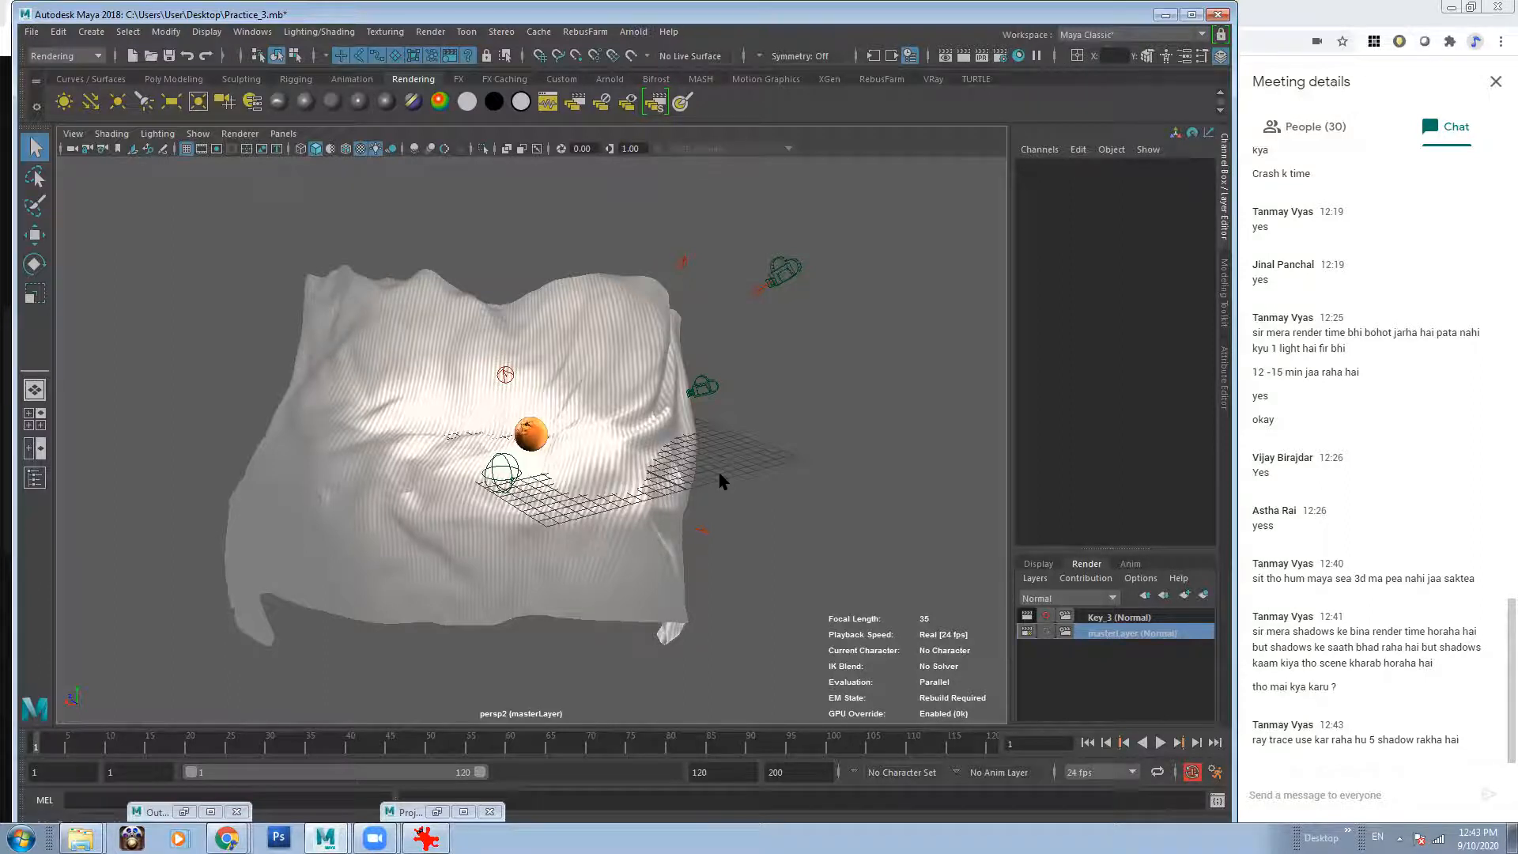
# Select the key_diffuse spot light and bring up its raytrace shadow attributes at the Light Radius value.
pyautogui.click(763, 275)
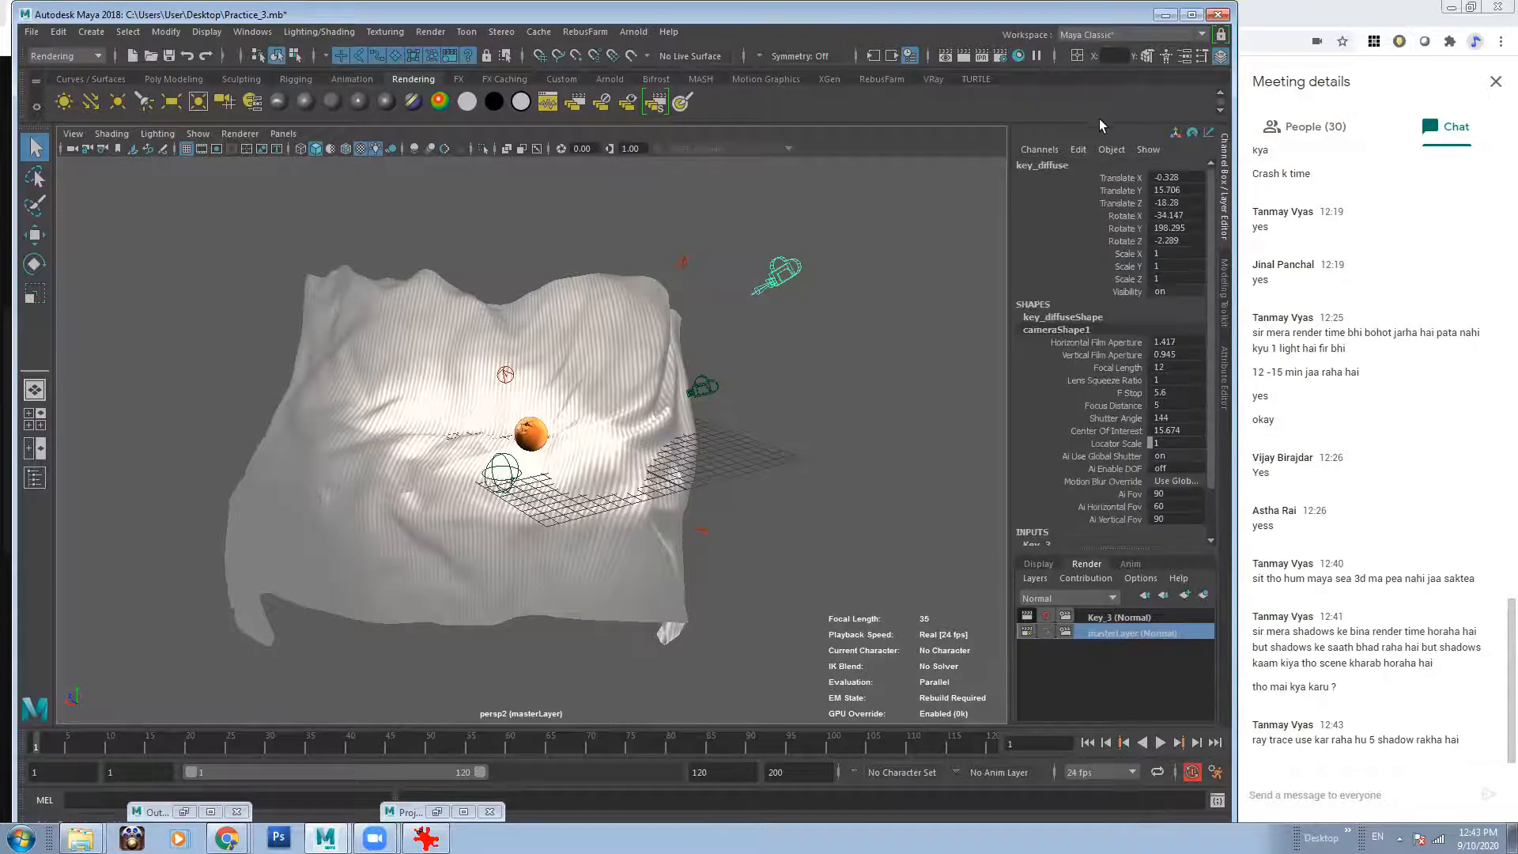
pyautogui.click(1183, 55)
pyautogui.click(927, 500)
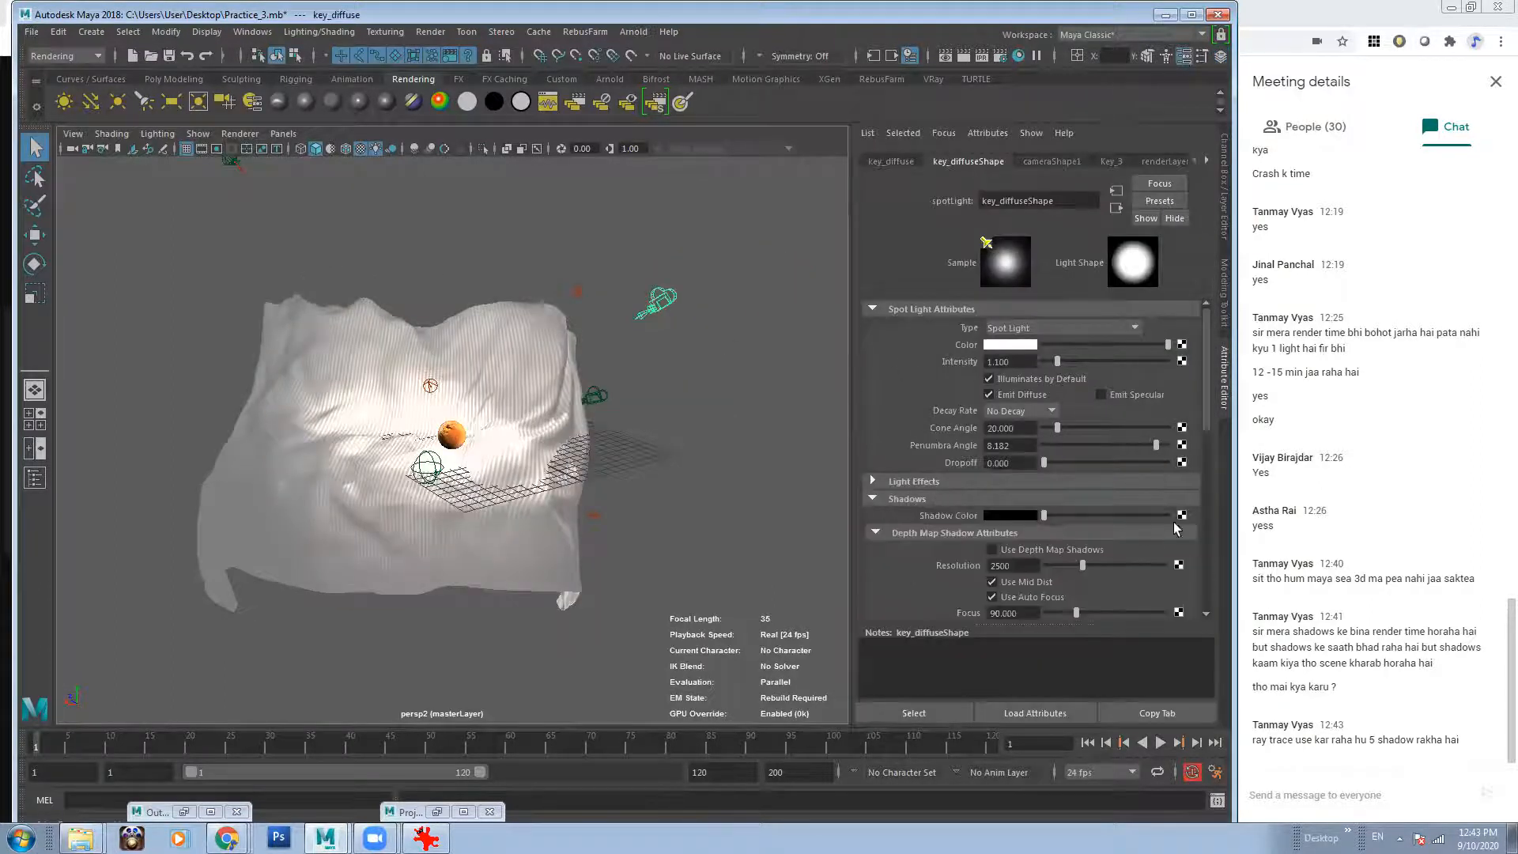
pyautogui.scroll(-5, 955, 506)
pyautogui.click(1016, 499)
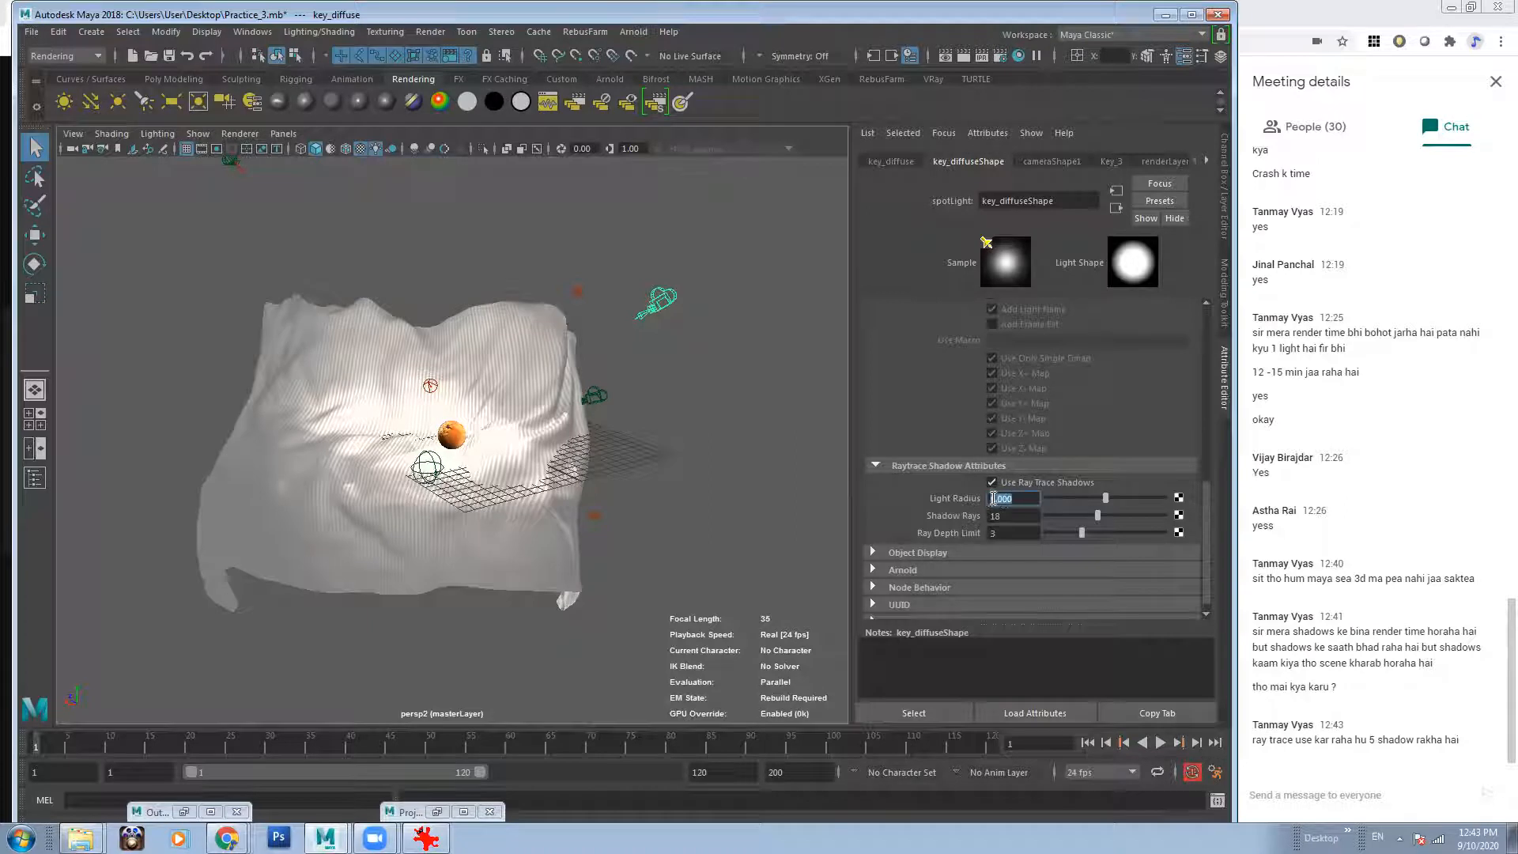
pyautogui.click(1030, 498)
pyautogui.doubleClick(1002, 498)
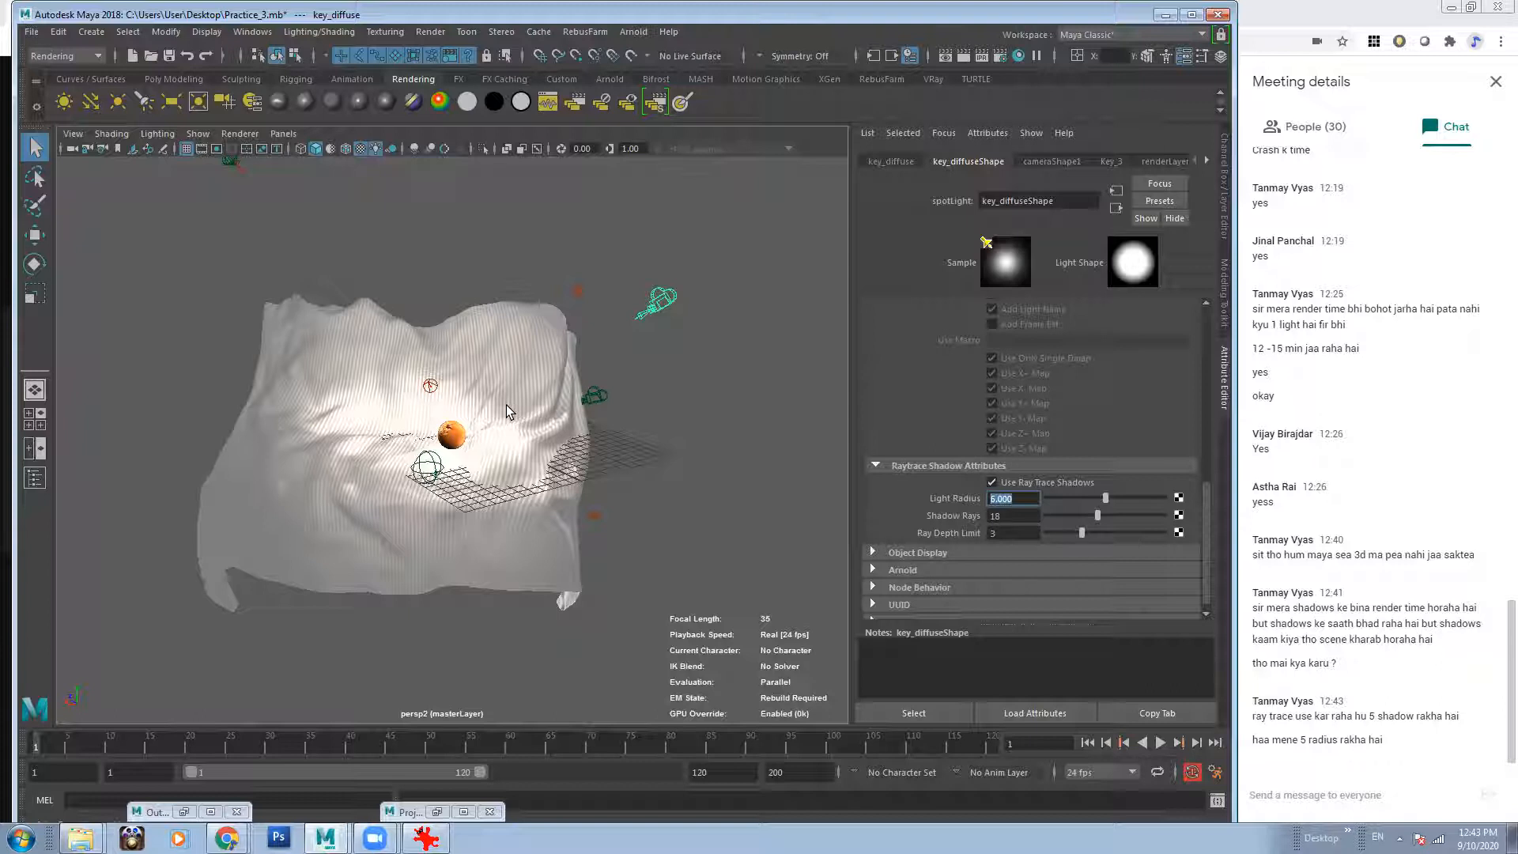
# Examine the lit cloth and orange up close and review key_diffuse's depth map and raytrace shadow settings.
pyautogui.keyDown('alt'); pyautogui.moveTo(506, 405); pyautogui.dragTo(512, 509, button='right'); pyautogui.keyUp('alt')
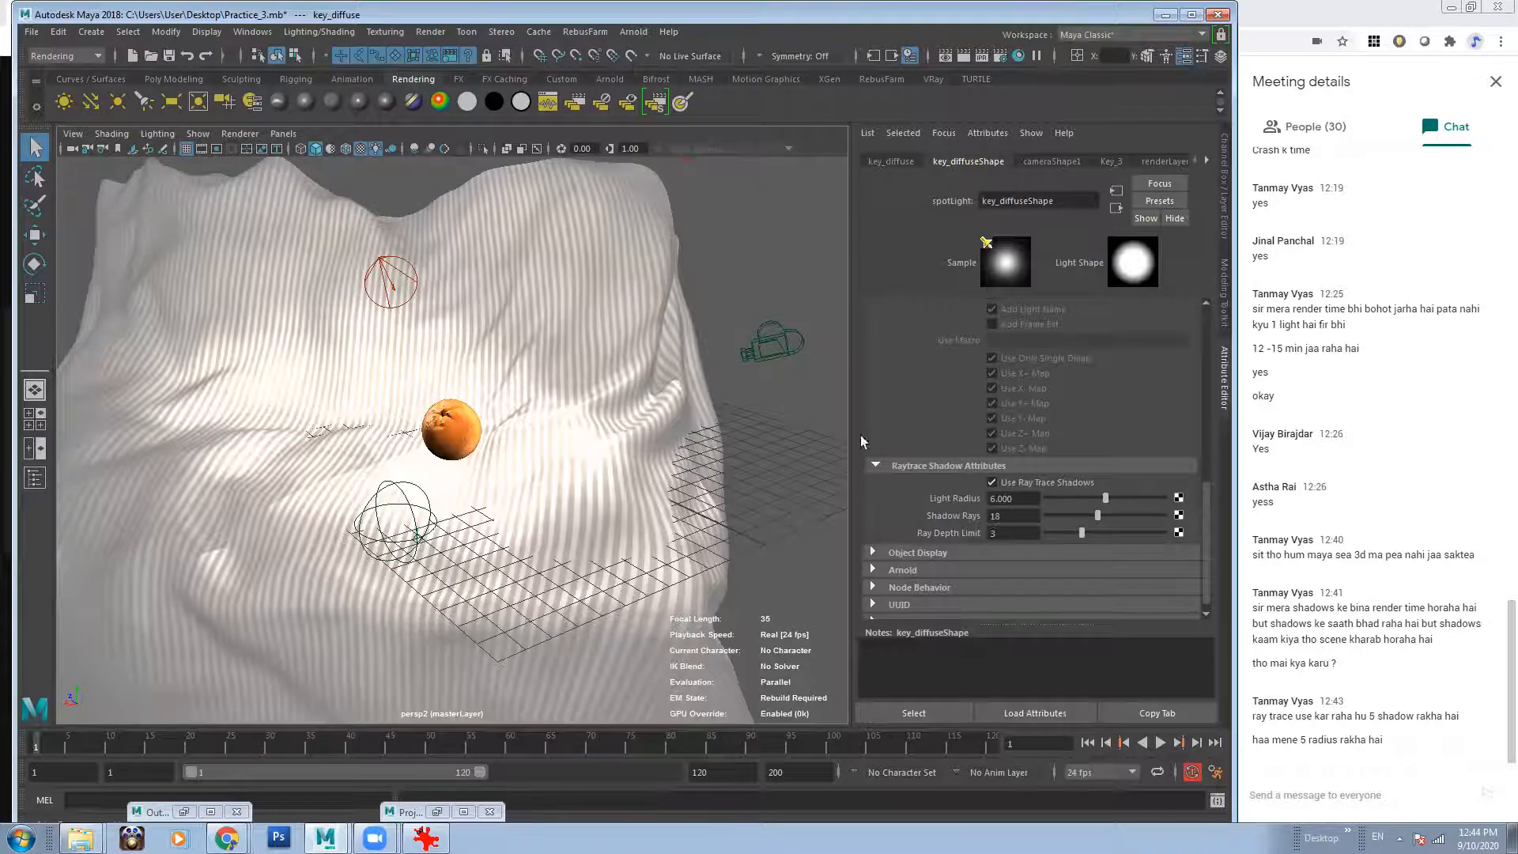
pyautogui.scroll(-3, 534, 510)
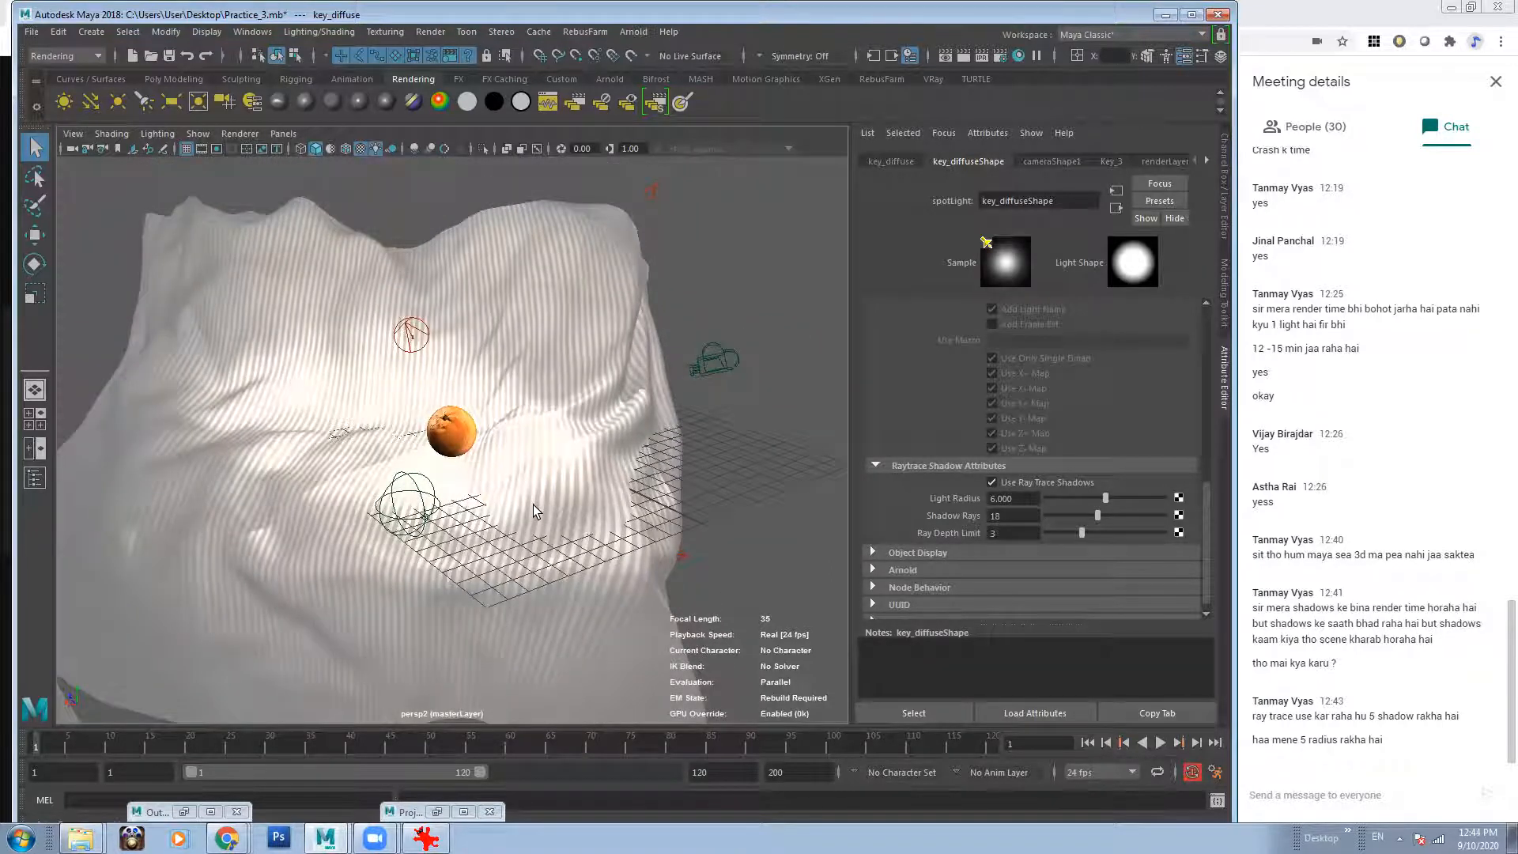
pyautogui.keyDown('alt'); pyautogui.moveTo(536, 497); pyautogui.dragTo(502, 518); pyautogui.keyUp('alt')
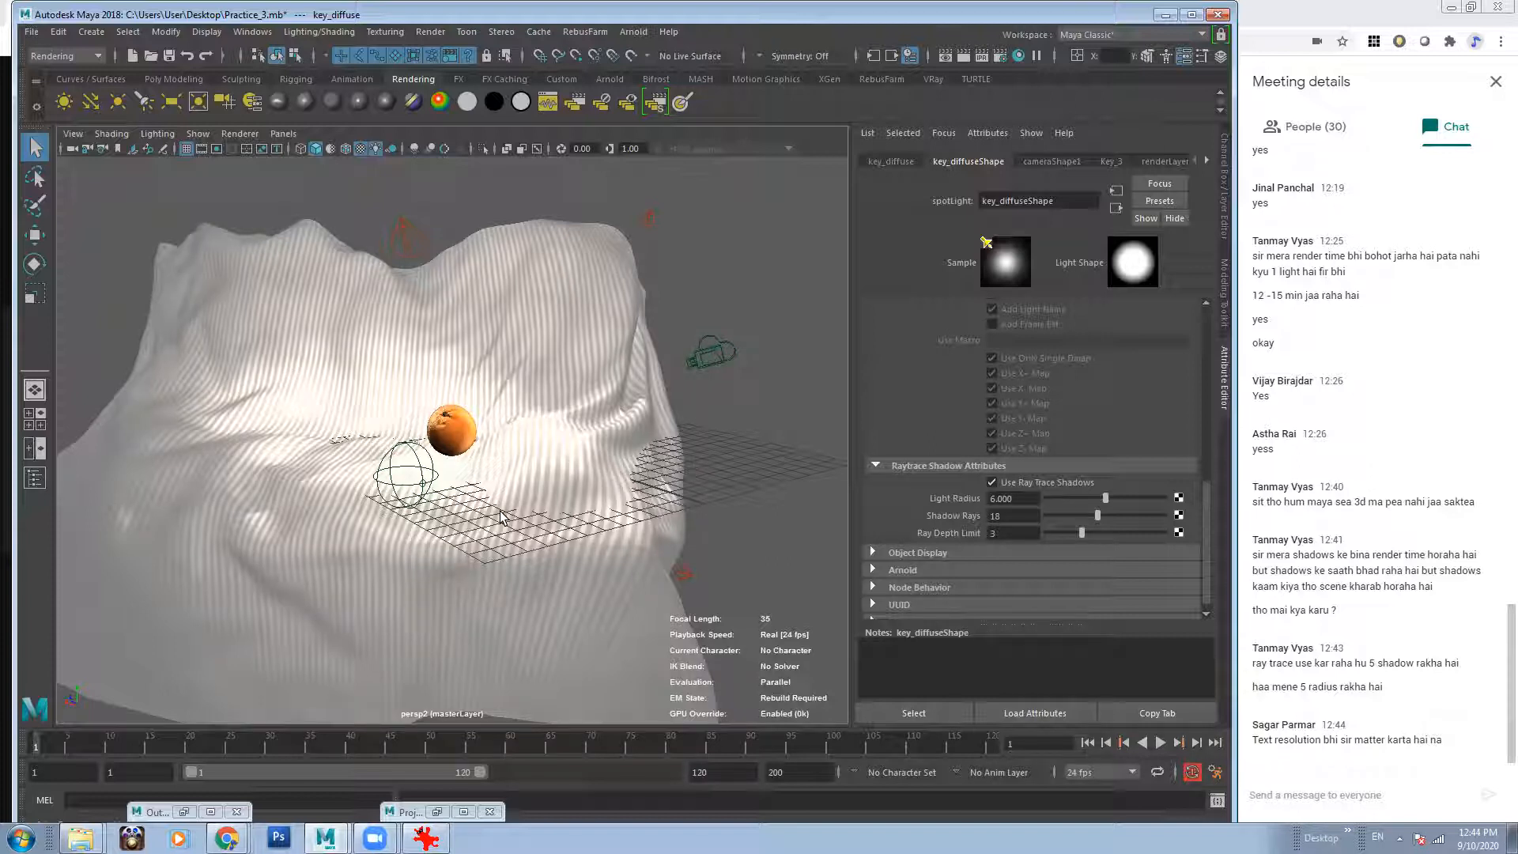
pyautogui.keyDown('alt'); pyautogui.moveTo(506, 518); pyautogui.dragTo(585, 569); pyautogui.keyUp('alt')
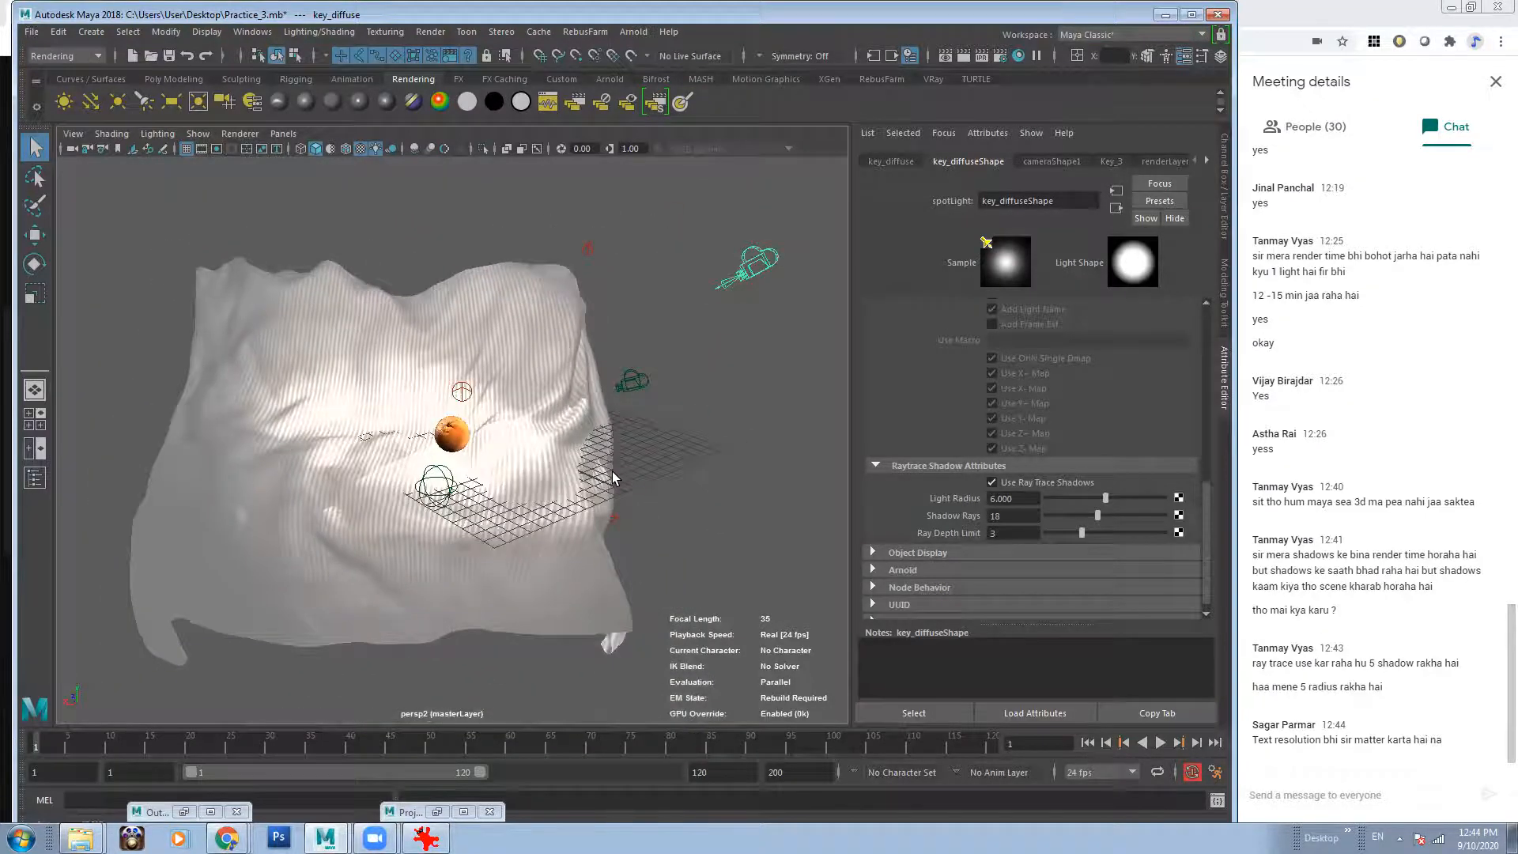
pyautogui.moveTo(582, 472)
pyautogui.keyDown('alt'); pyautogui.mouseDown()
pyautogui.moveTo(554, 482)
pyautogui.moveTo(573, 465)
pyautogui.mouseUp(); pyautogui.keyUp('alt')
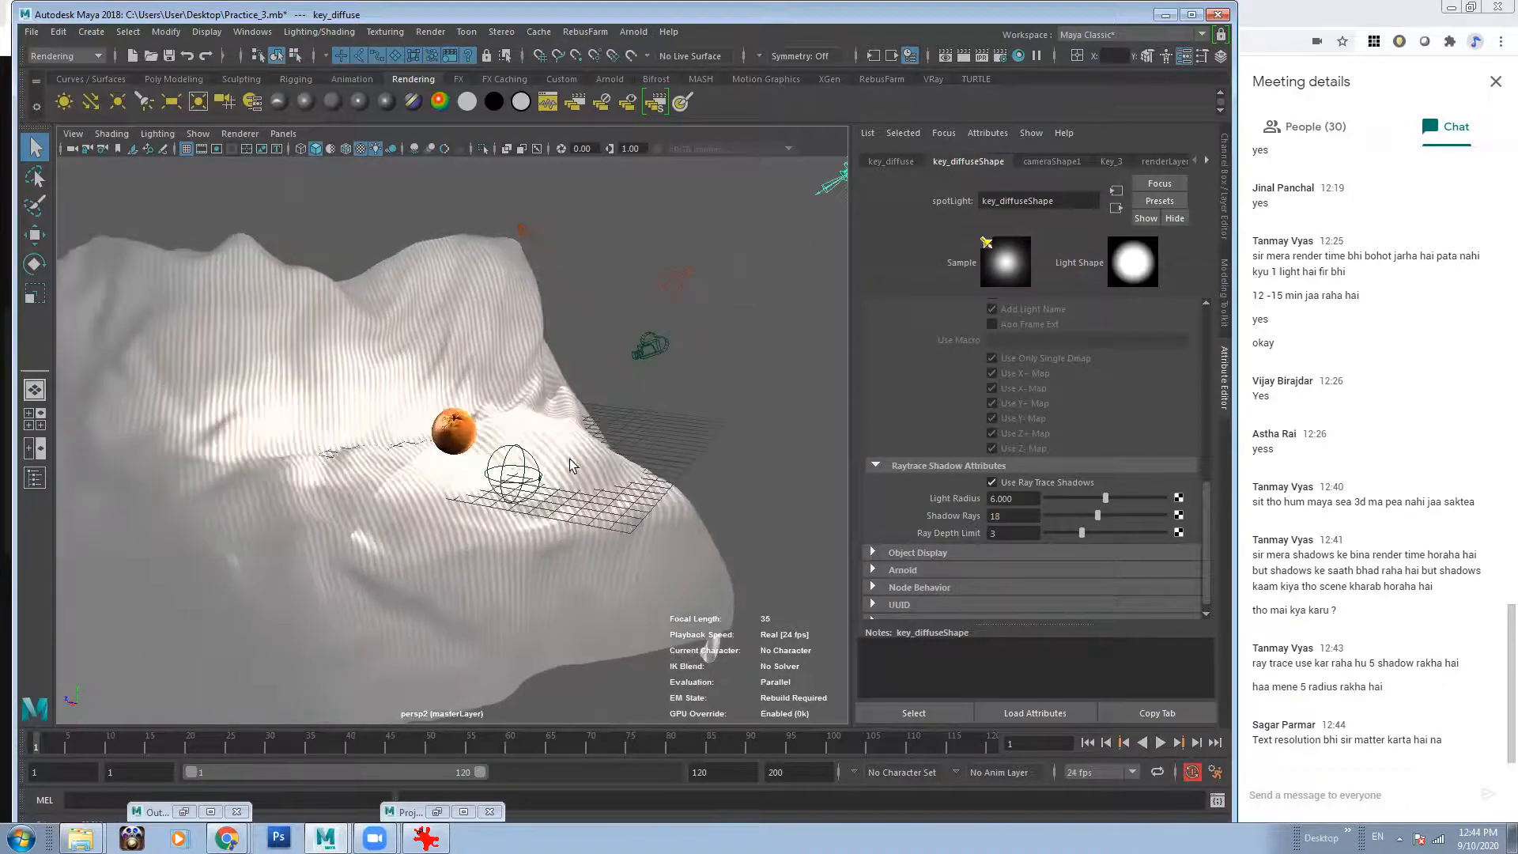
pyautogui.moveTo(1206, 534); pyautogui.dragTo(1206, 446)
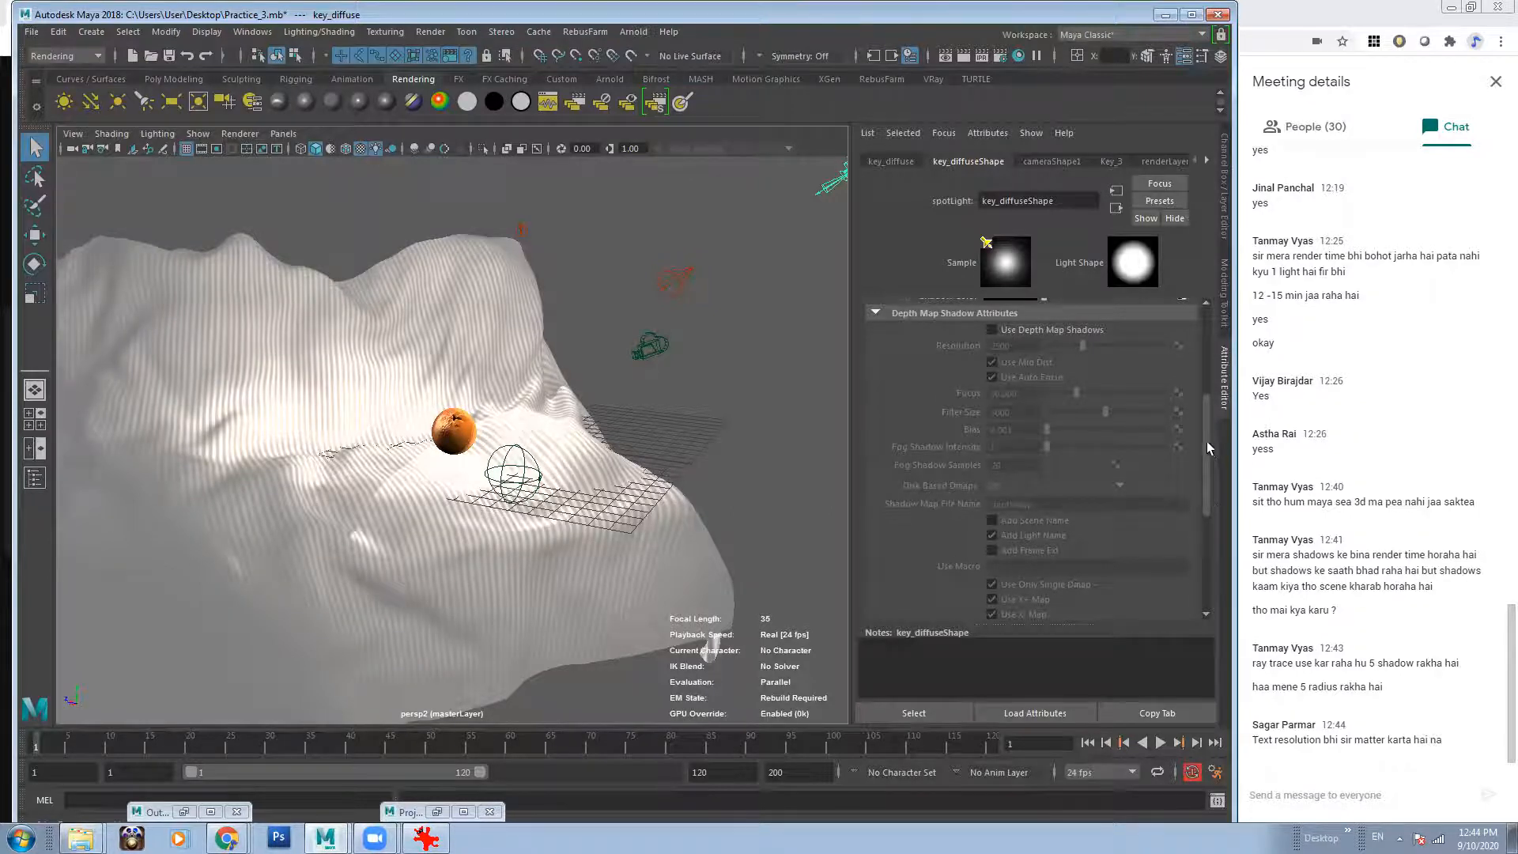
pyautogui.moveTo(1207, 441); pyautogui.dragTo(1217, 549)
pyautogui.click(994, 486)
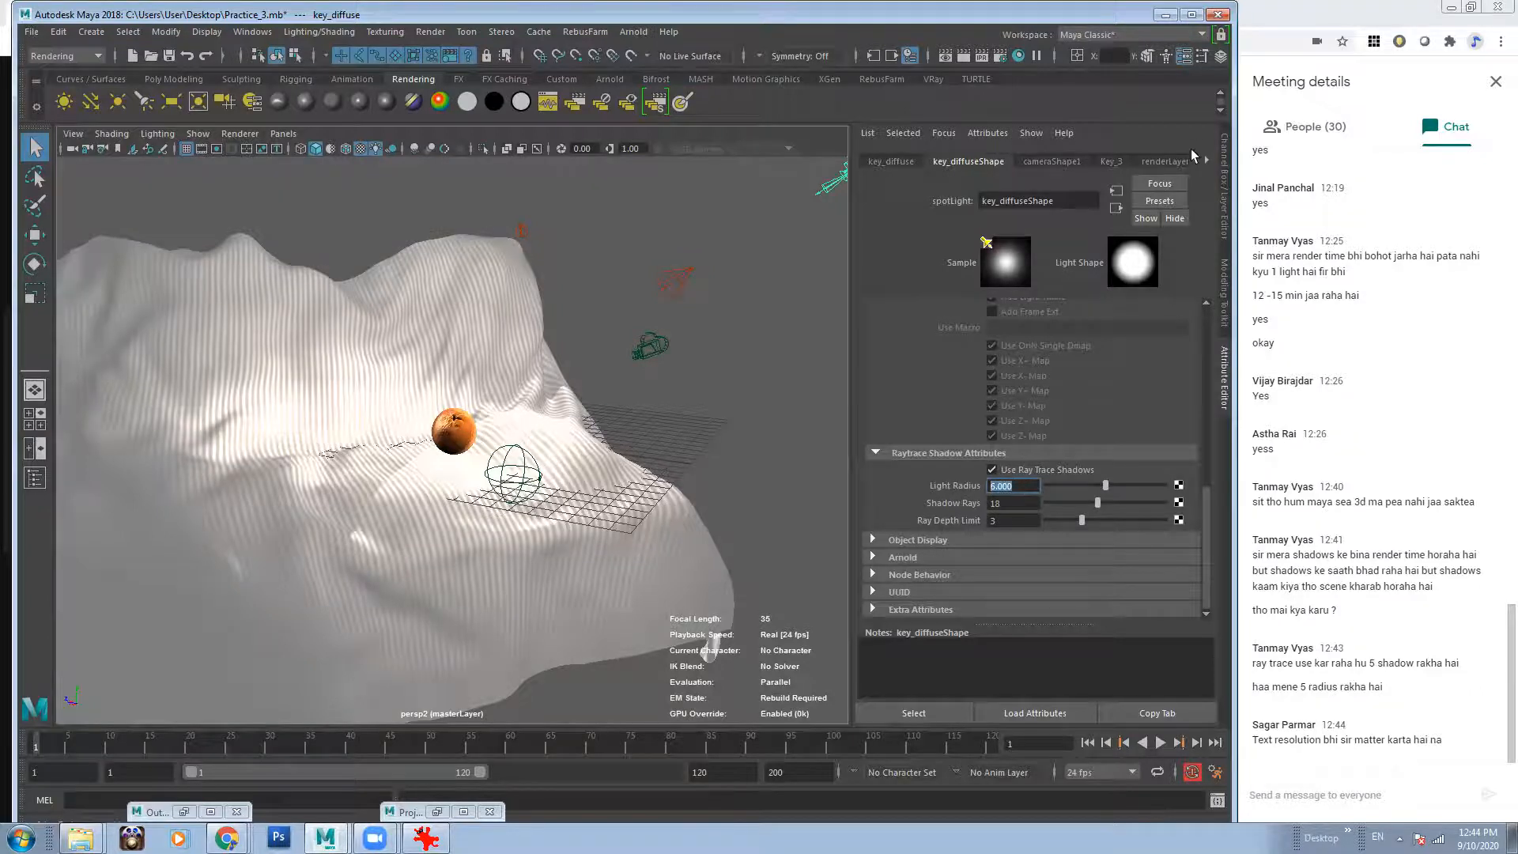
# Activate the Key_3 render layer with the channel box shown and look through the persp camera.
pyautogui.click(1220, 56)
pyautogui.click(1131, 618)
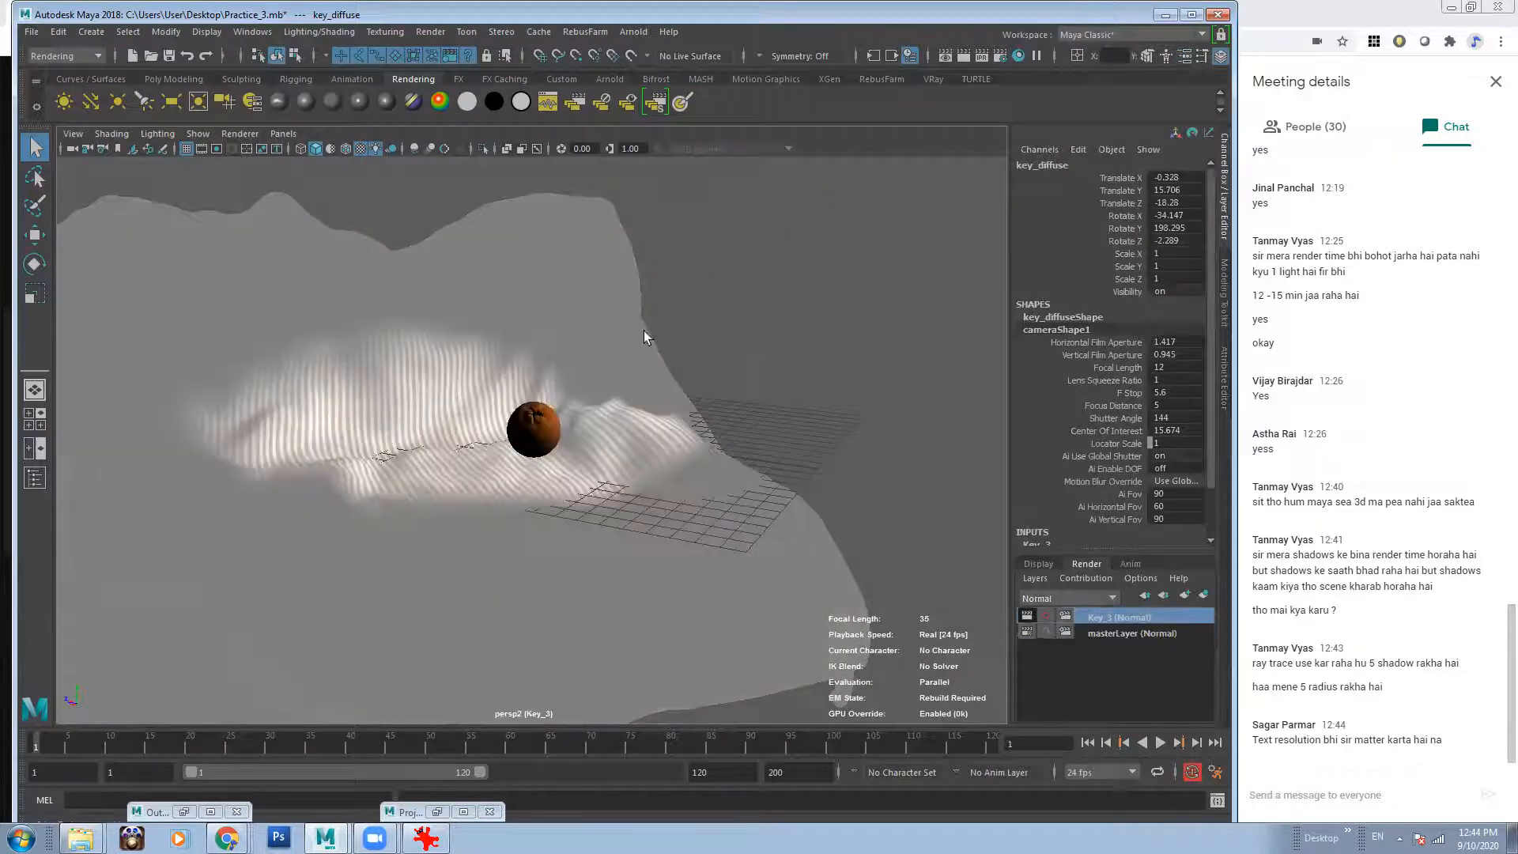
pyautogui.click(285, 135)
pyautogui.moveTo(380, 158)
pyautogui.click(482, 196)
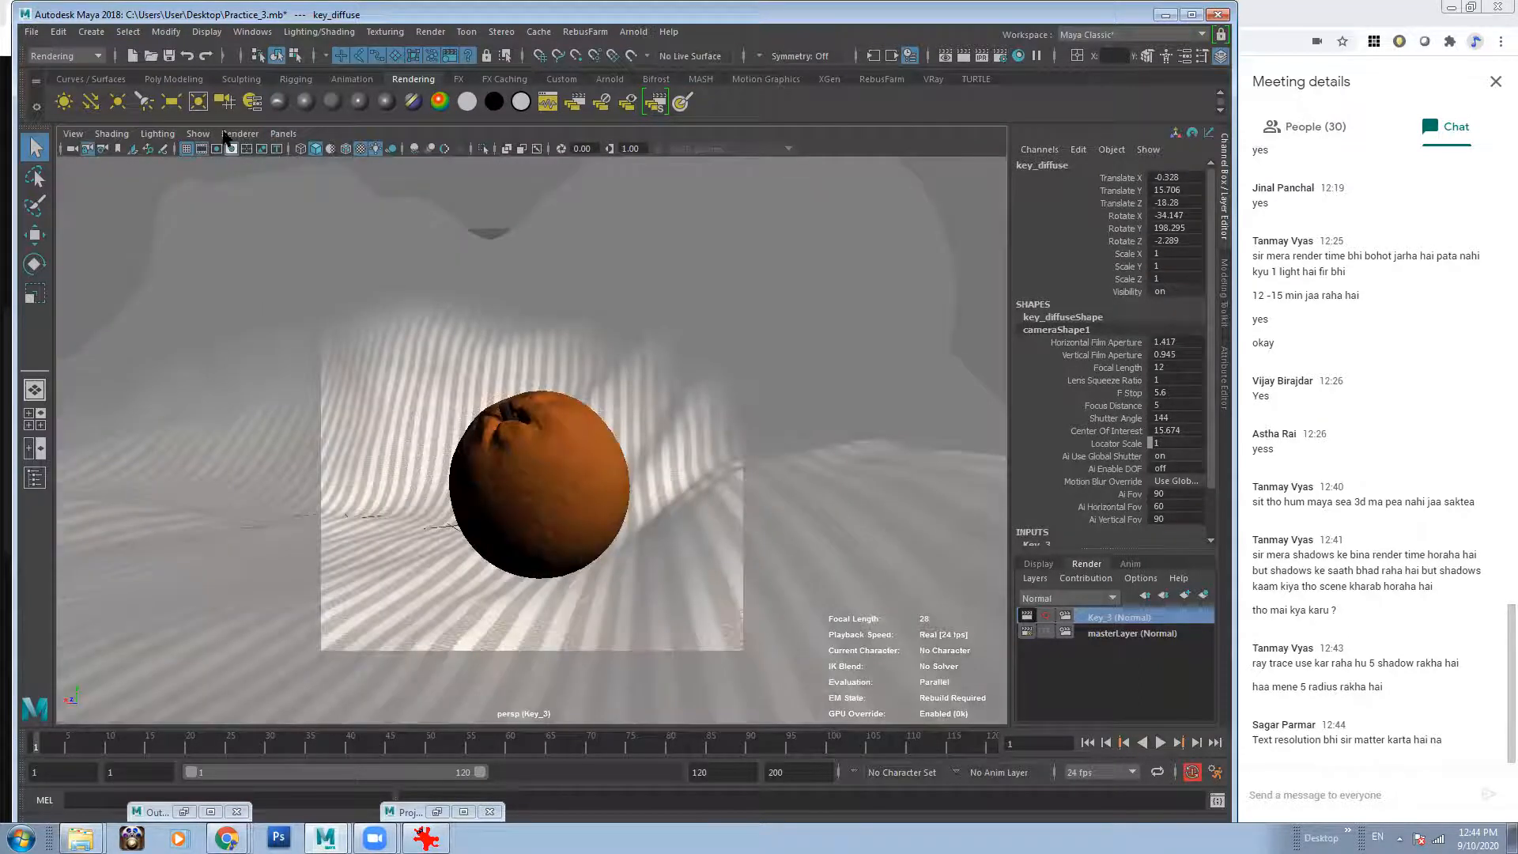
# Open the Outliner and Render View, select key_diffuse, and arrange the previous render beside the light's attributes.
pyautogui.click(252, 31)
pyautogui.click(290, 201)
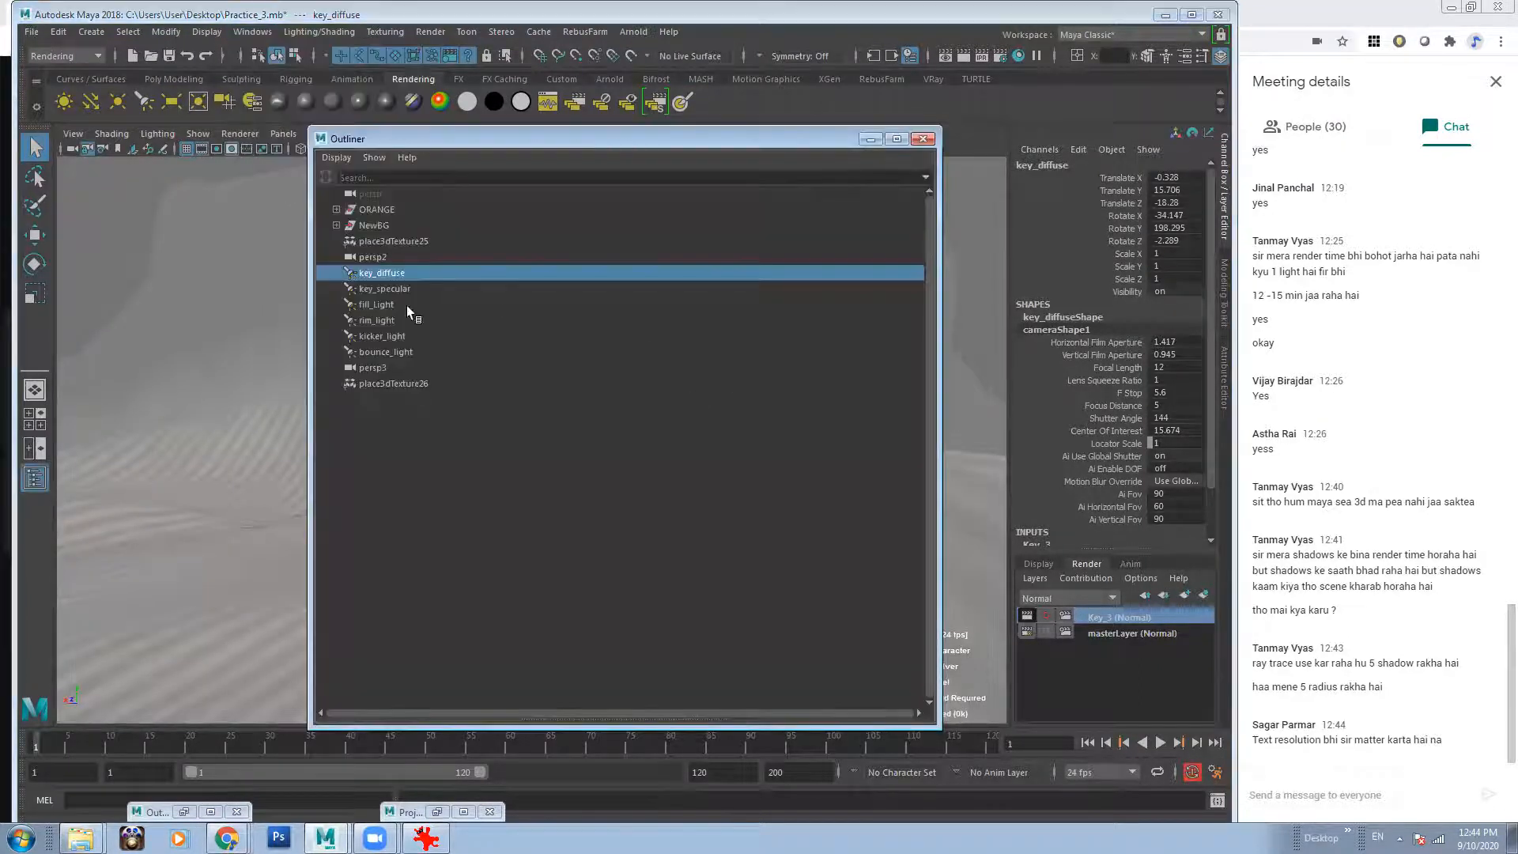
pyautogui.click(949, 49)
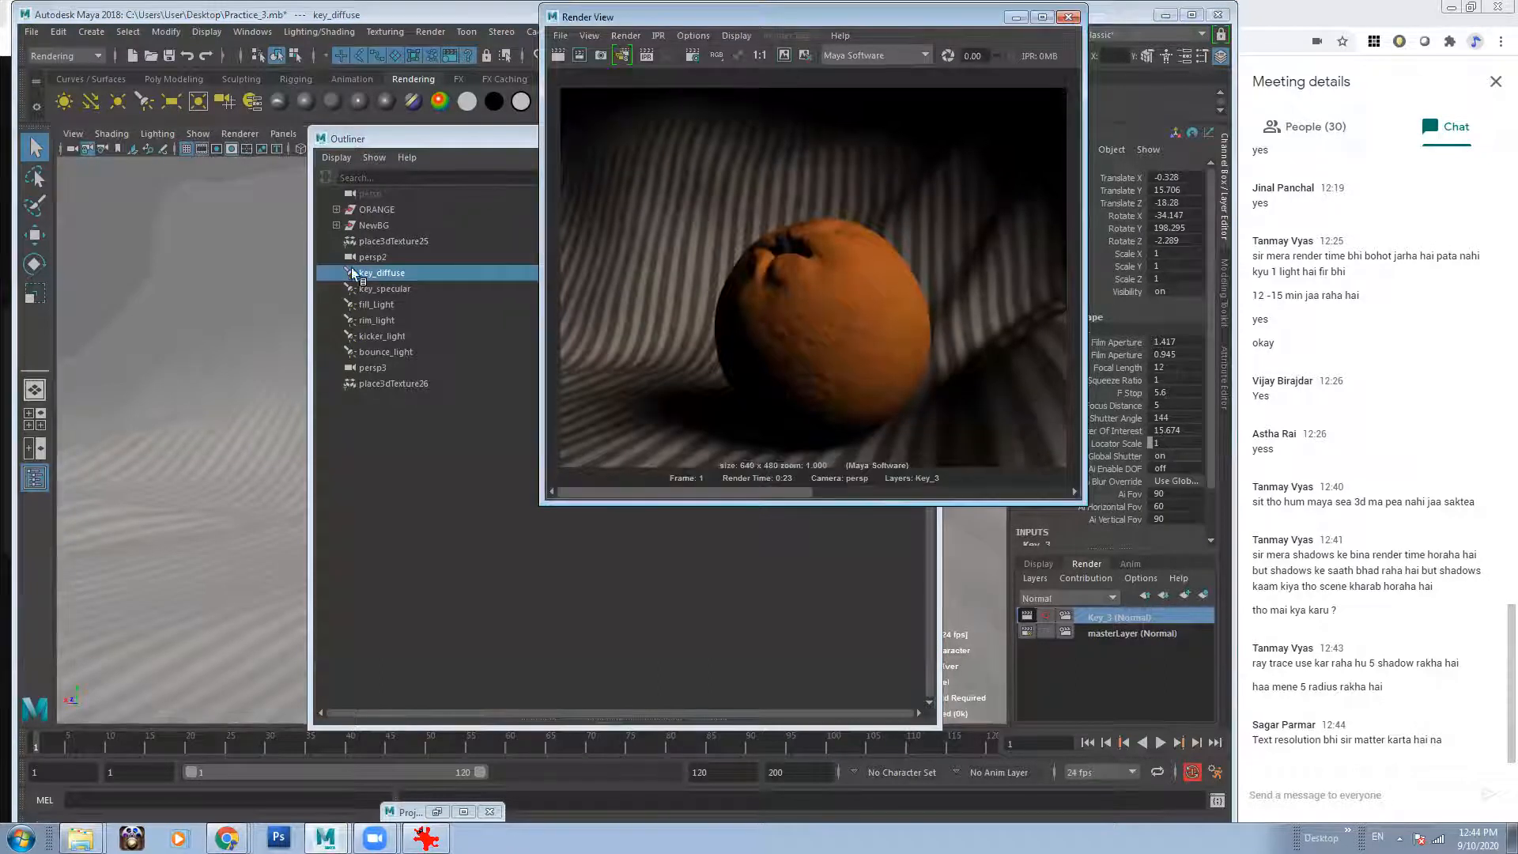
pyautogui.click(353, 273)
pyautogui.click(1186, 57)
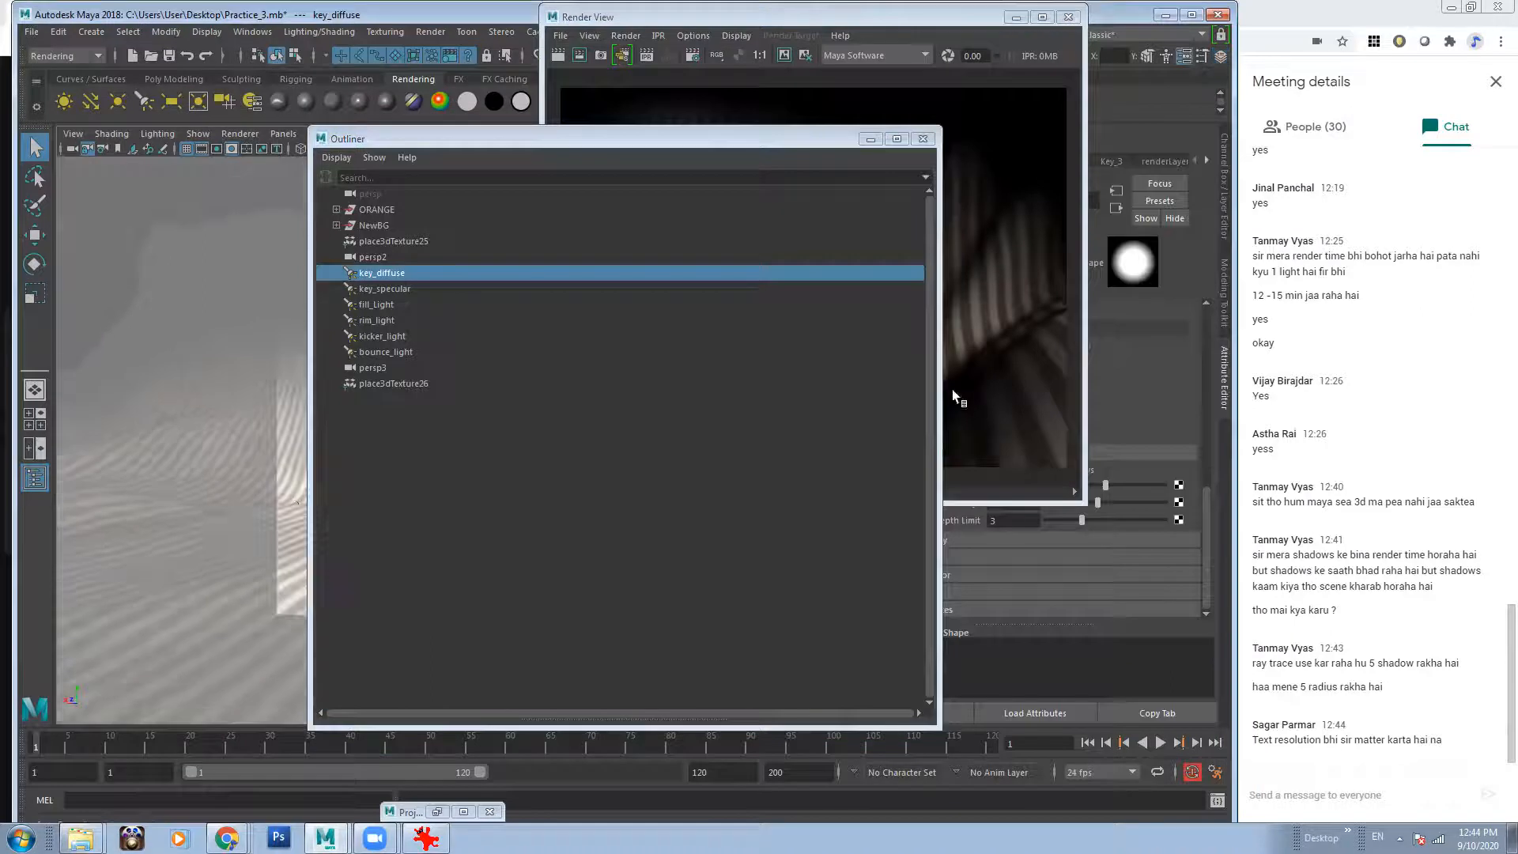
pyautogui.moveTo(989, 20); pyautogui.dragTo(494, 18)
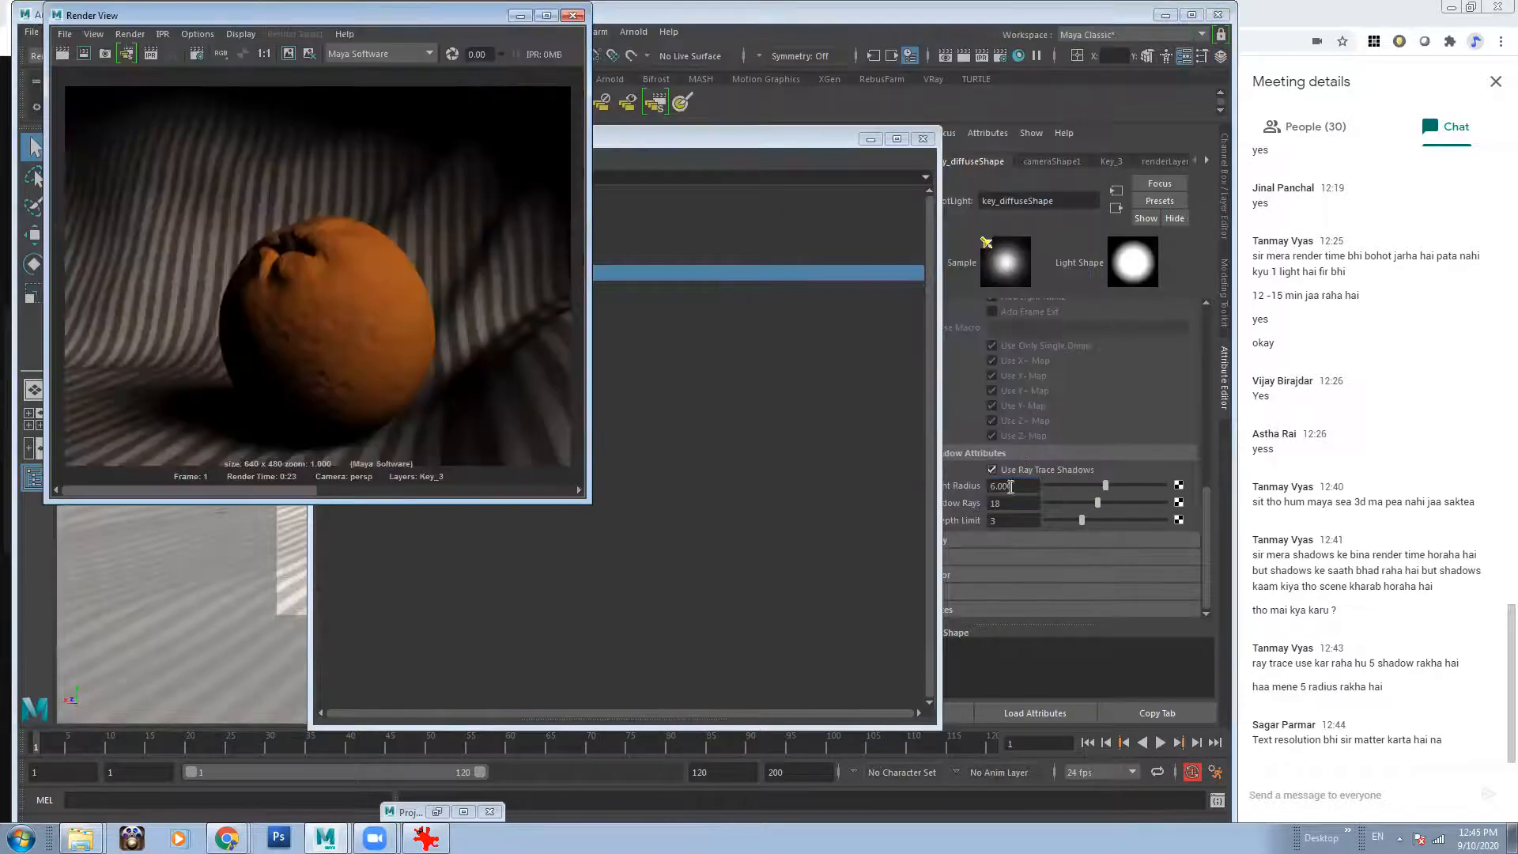
# Set key_diffuse's raytrace Light Radius to 0 and render the Key_3 layer again with Maya Software.
pyautogui.moveTo(1011, 487); pyautogui.dragTo(904, 476)
pyautogui.write('0')
pyautogui.press('Return')
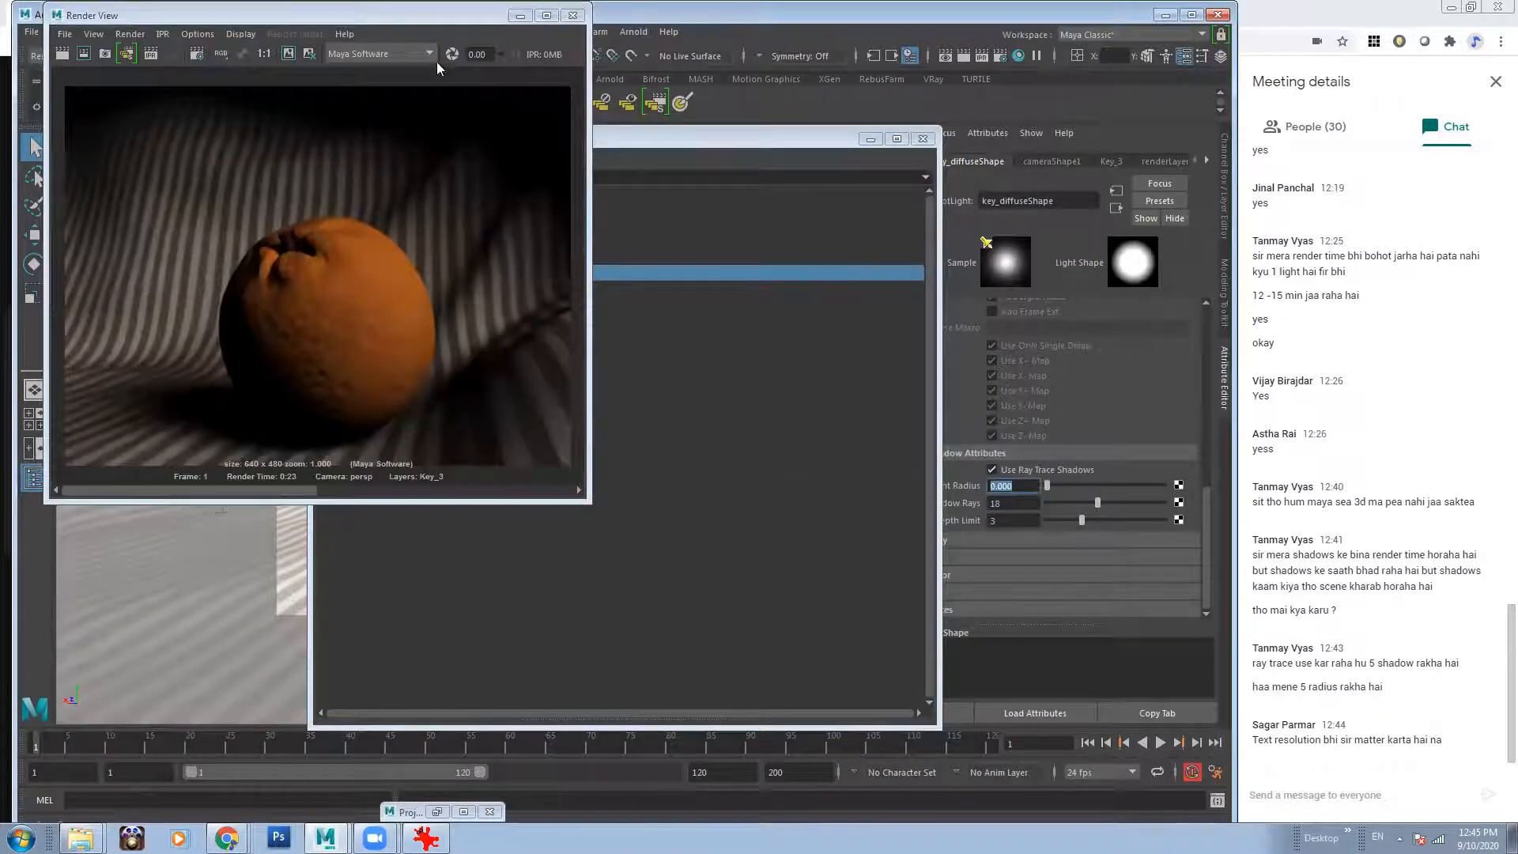
pyautogui.moveTo(424, 19); pyautogui.dragTo(476, 65)
pyautogui.click(115, 100)
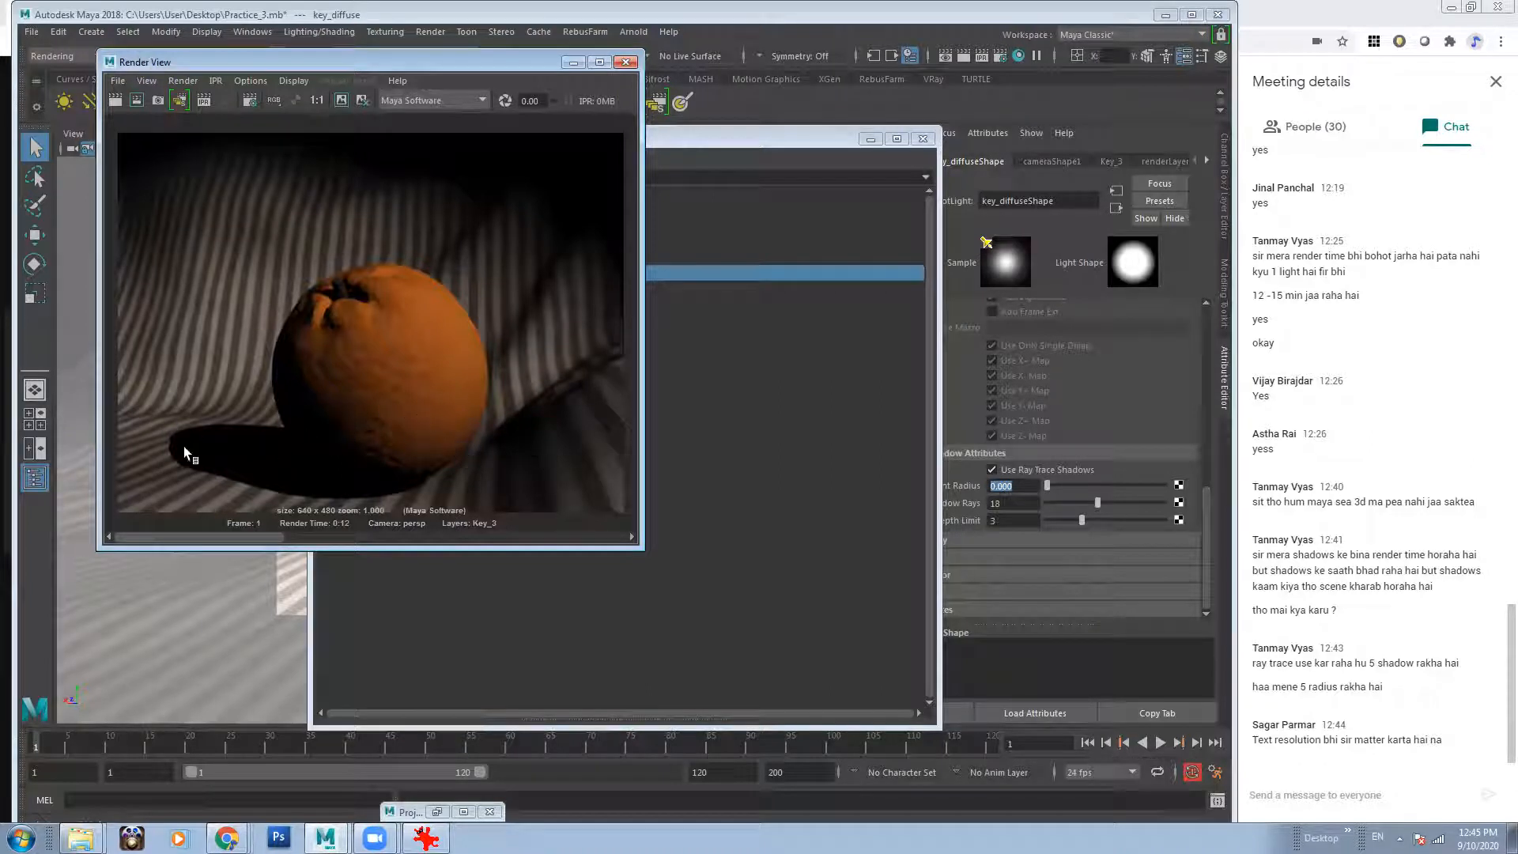
# Compare the stored Key_3 renders, minimize Render View and the Outliner, and show the channel box again.
pyautogui.moveTo(220, 536); pyautogui.dragTo(258, 542)
pyautogui.moveTo(192, 534)
pyautogui.mouseDown()
pyautogui.moveTo(428, 533)
pyautogui.moveTo(210, 534)
pyautogui.mouseUp()
pyautogui.click(346, 538)
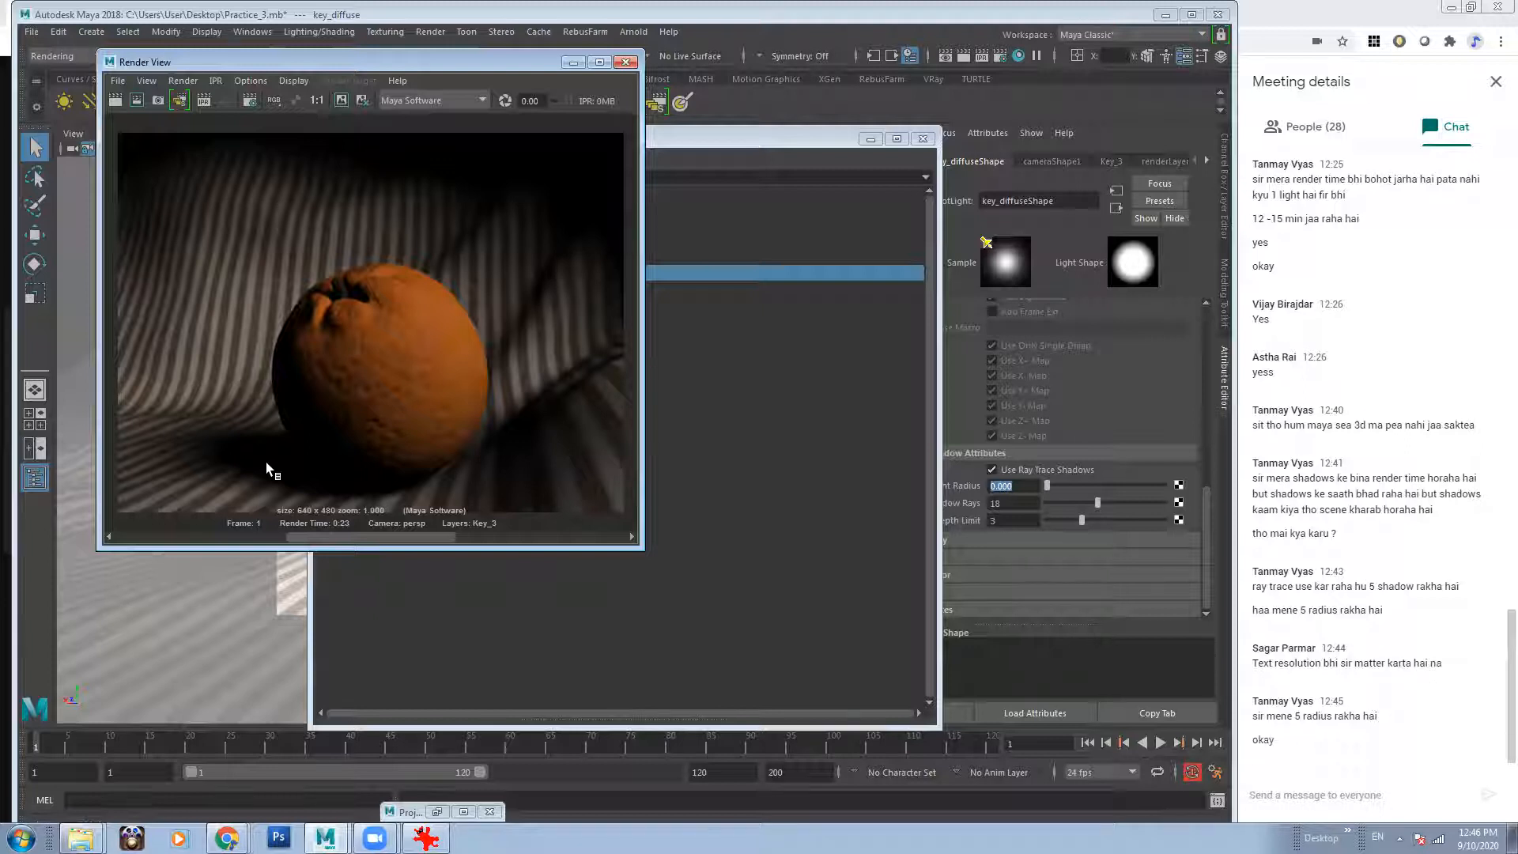
pyautogui.click(574, 63)
pyautogui.click(878, 142)
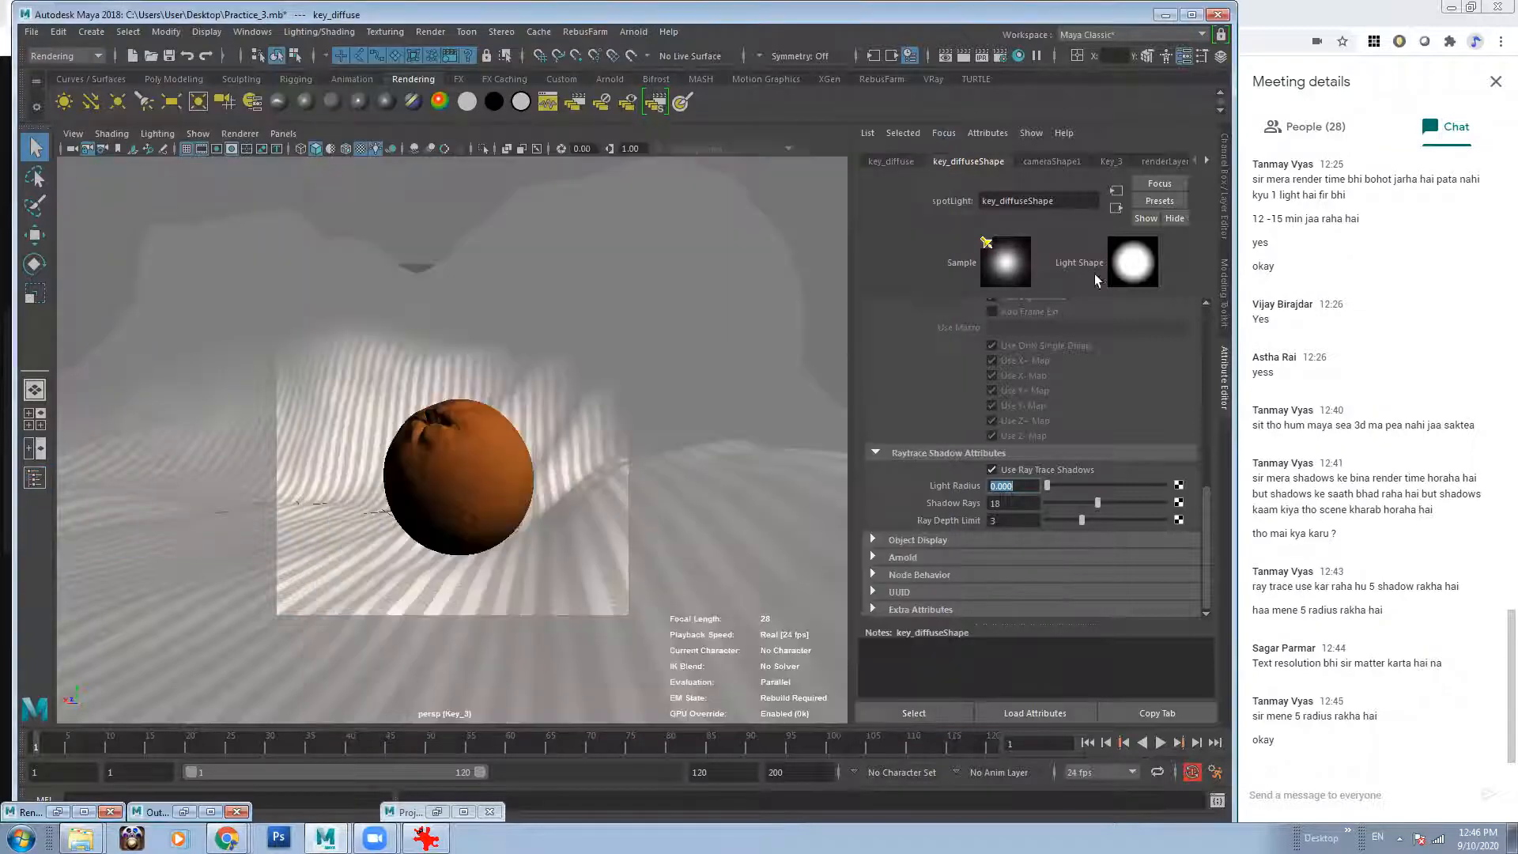
pyautogui.click(1220, 58)
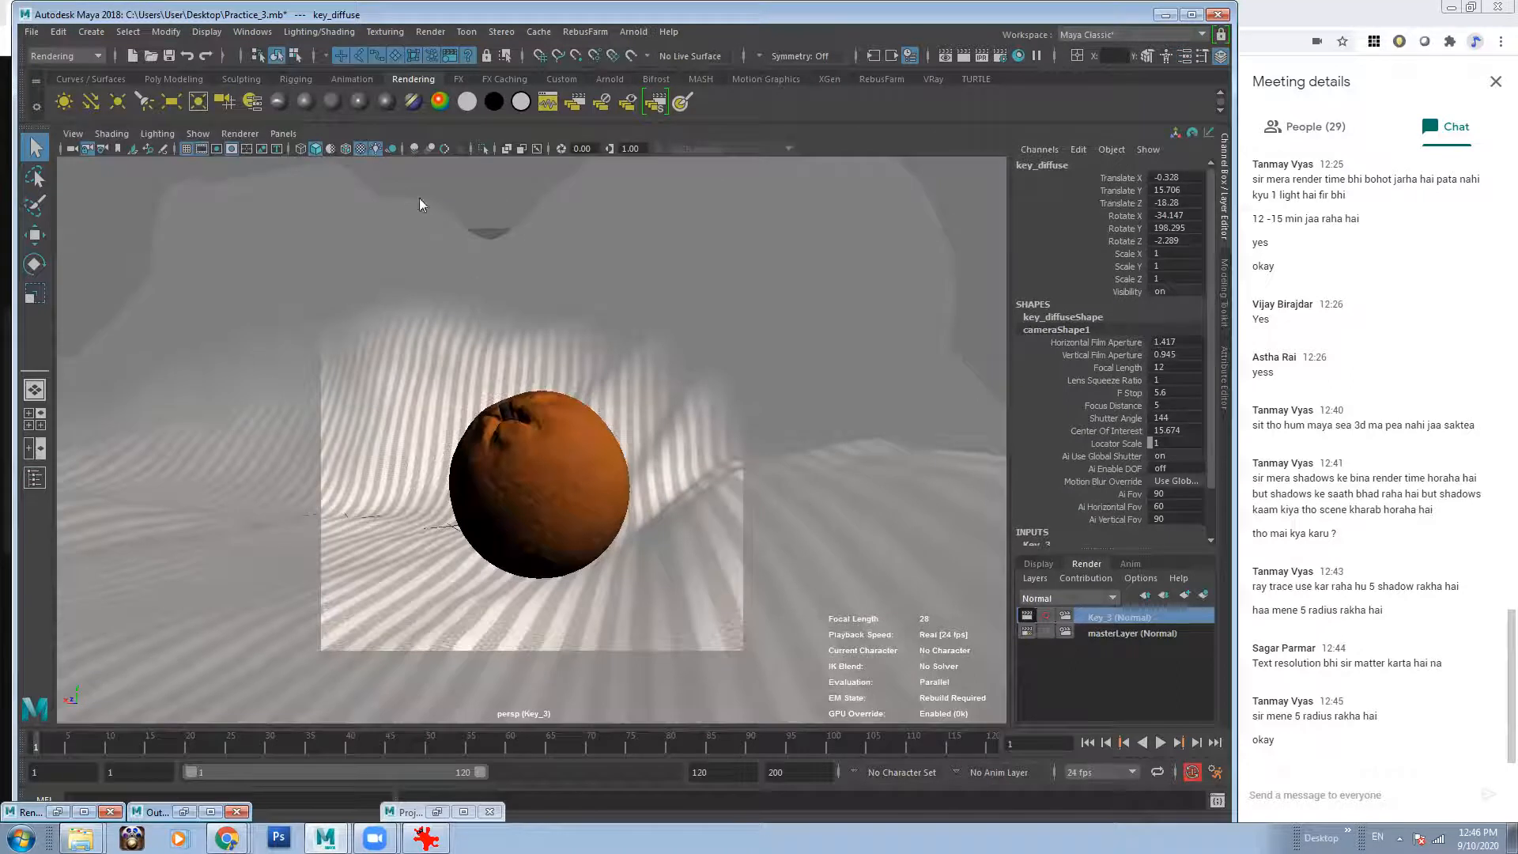
# Look through the persp2 camera, clear the light selection, and switch back to the masterLayer render layer.
pyautogui.click(283, 134)
pyautogui.moveTo(317, 149)
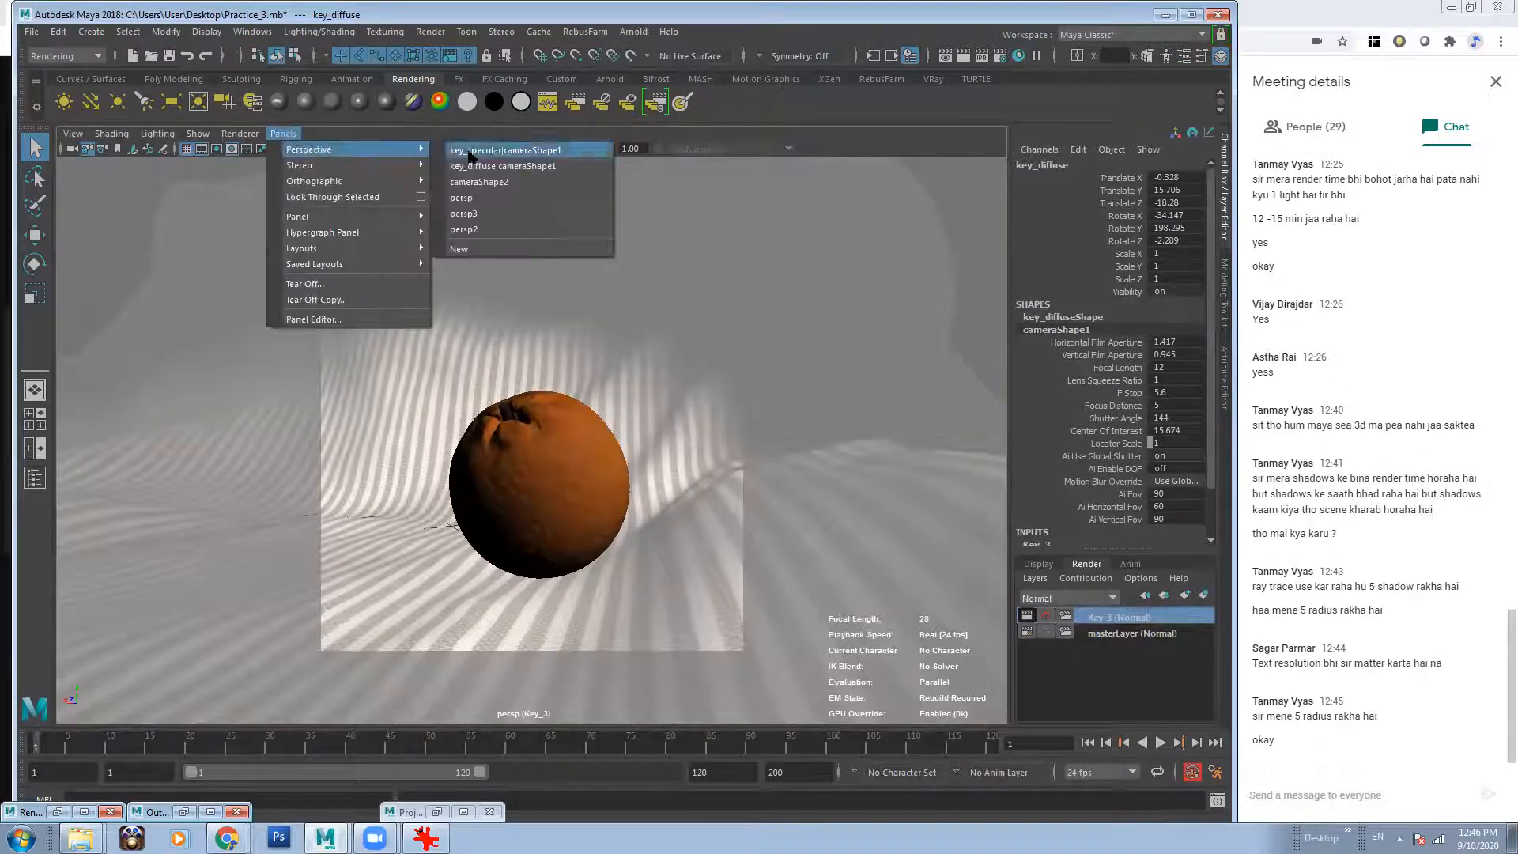
pyautogui.click(495, 229)
pyautogui.keyDown('alt'); pyautogui.moveTo(821, 585); pyautogui.dragTo(816, 528); pyautogui.keyUp('alt')
pyautogui.click(824, 520)
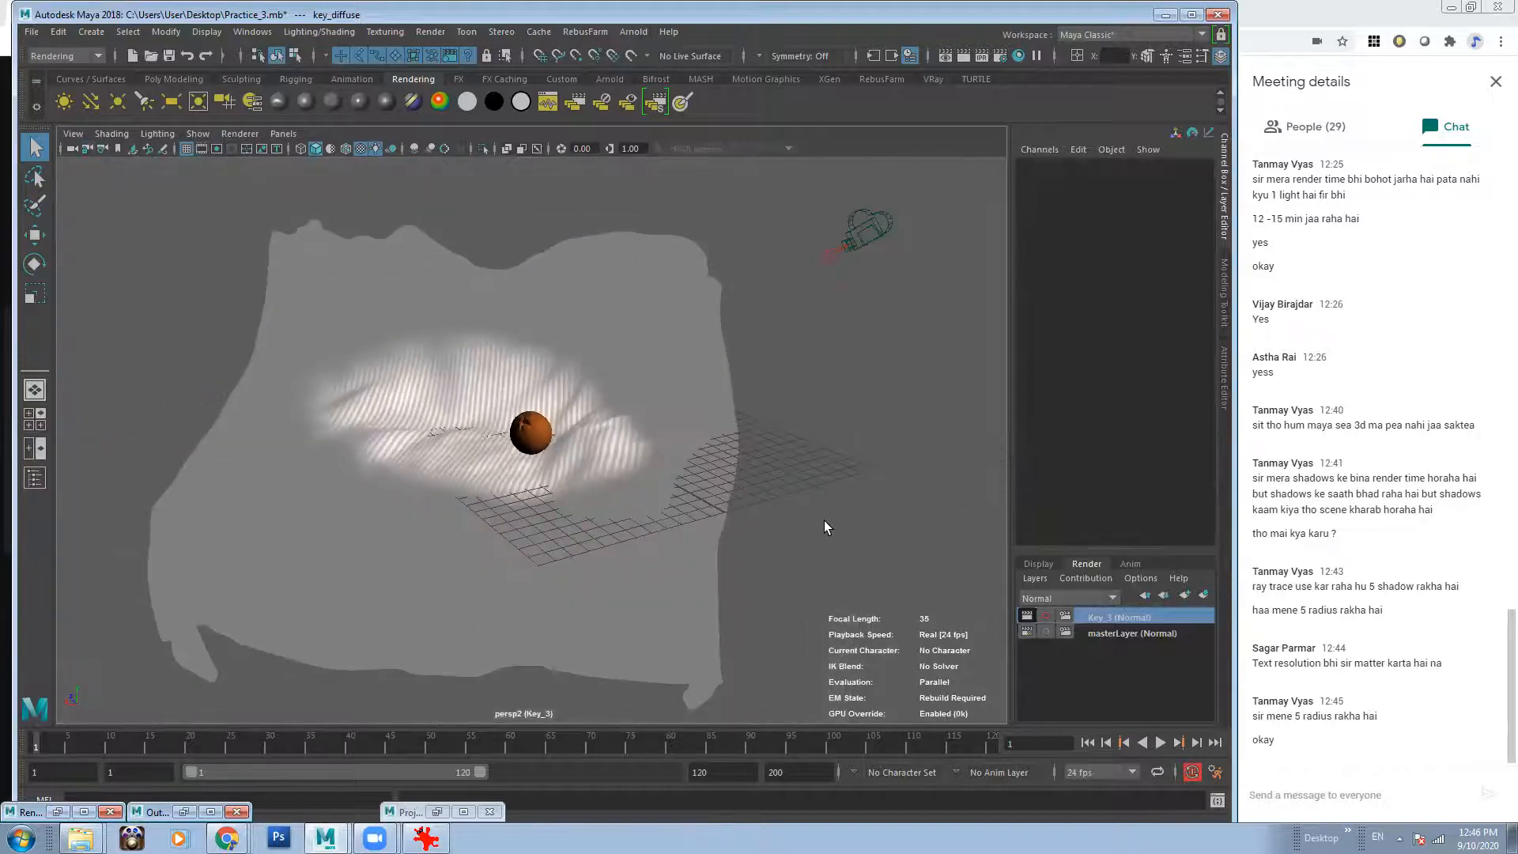
pyautogui.click(1126, 634)
pyautogui.keyDown('alt'); pyautogui.moveTo(655, 560); pyautogui.dragTo(440, 539, button='right'); pyautogui.keyUp('alt')
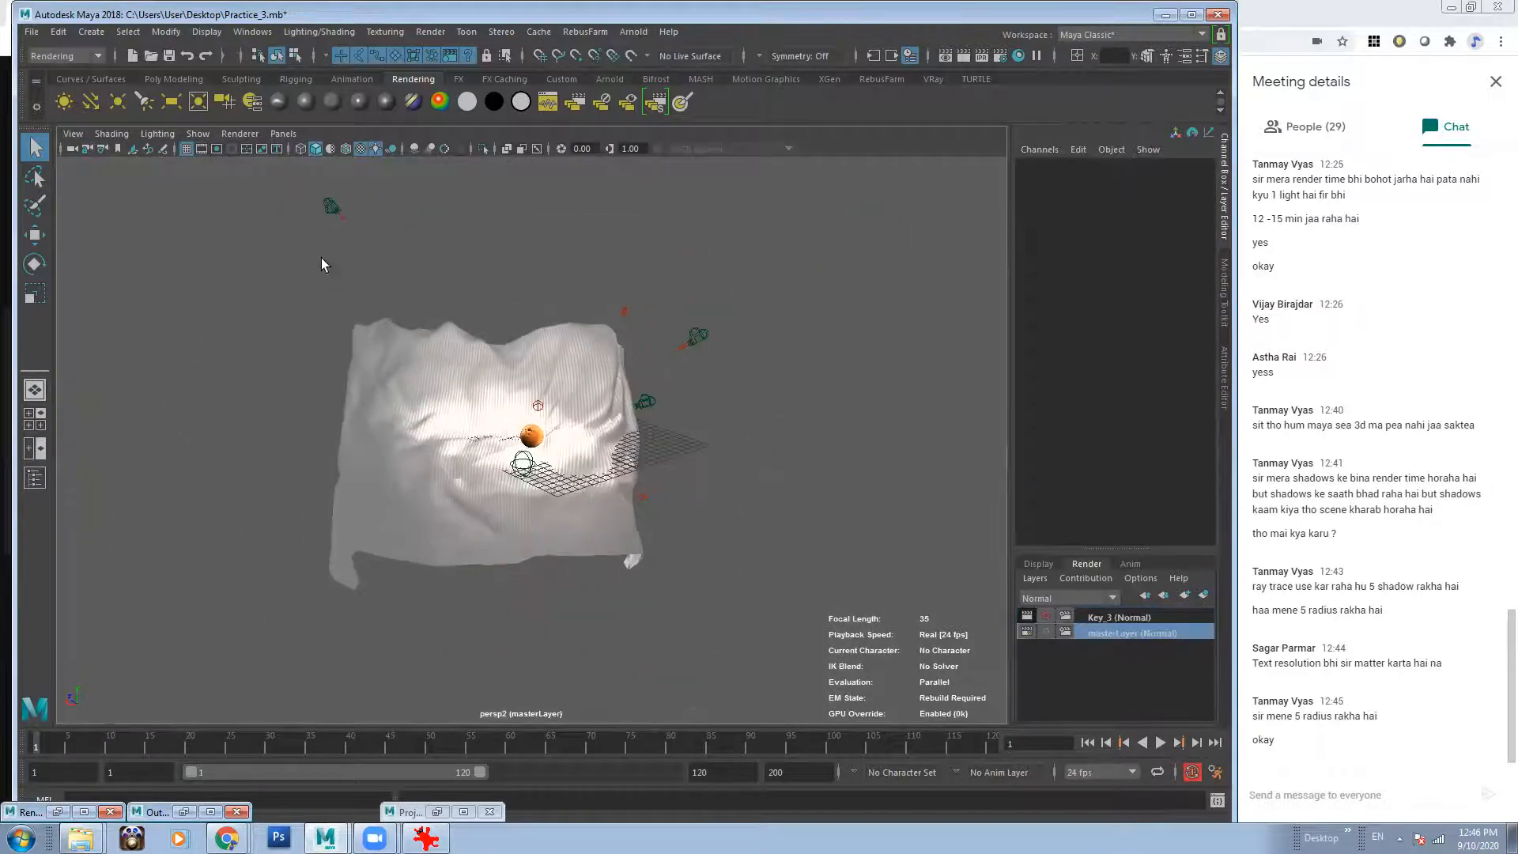
# Examine how all the lights are placed around the cloth and orange from different angles and distances.
pyautogui.keyDown('alt'); pyautogui.moveTo(455, 457); pyautogui.dragTo(545, 411); pyautogui.keyUp('alt')
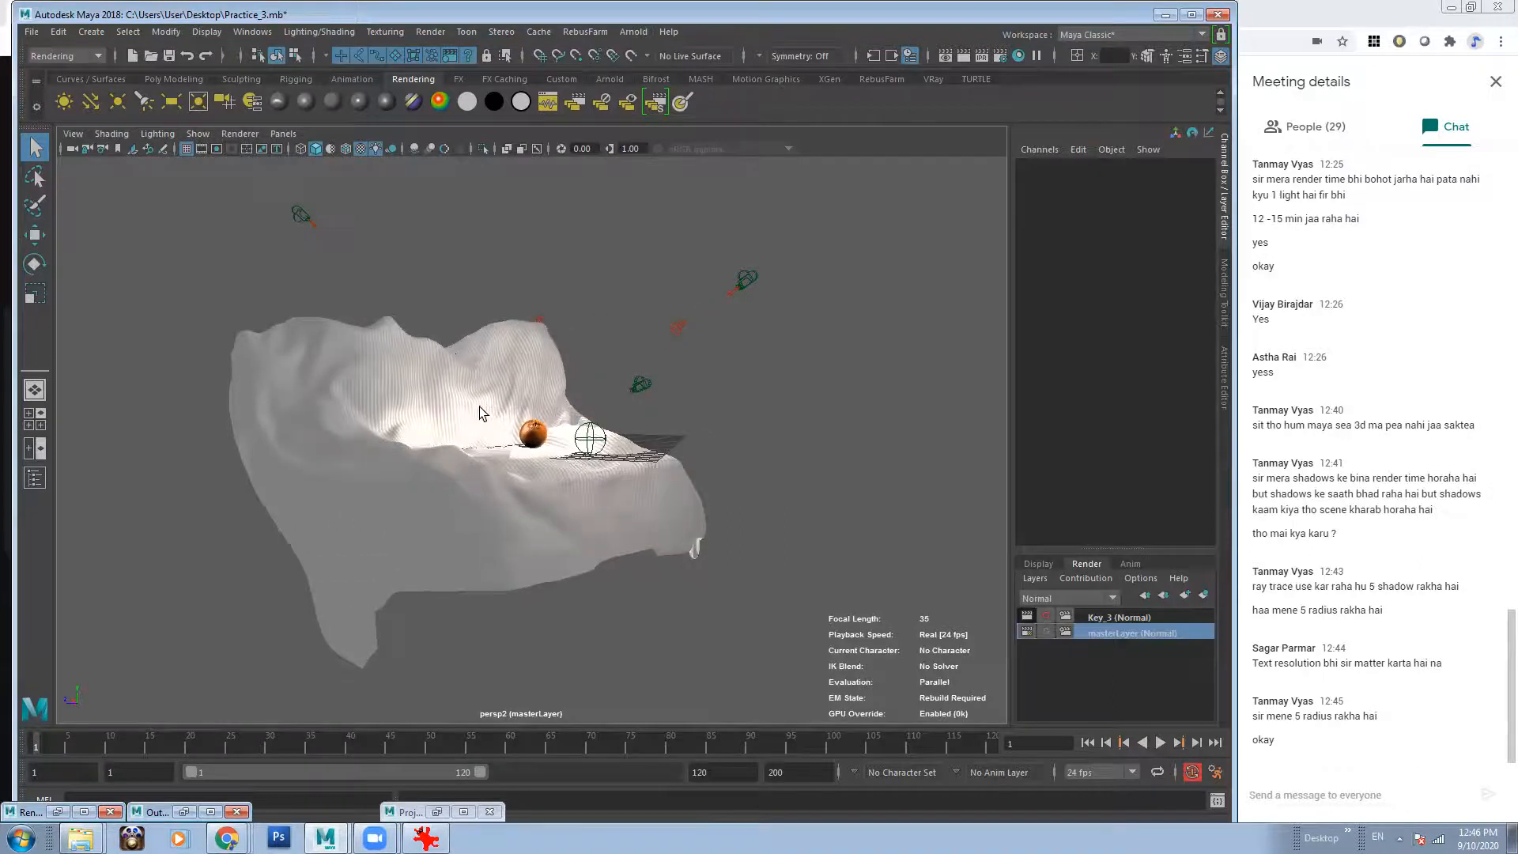
pyautogui.click(559, 472)
pyautogui.click(778, 473)
pyautogui.keyDown('alt'); pyautogui.moveTo(696, 500); pyautogui.dragTo(512, 518, button='right'); pyautogui.keyUp('alt')
pyautogui.keyDown('alt'); pyautogui.moveTo(582, 475); pyautogui.dragTo(511, 478); pyautogui.keyUp('alt')
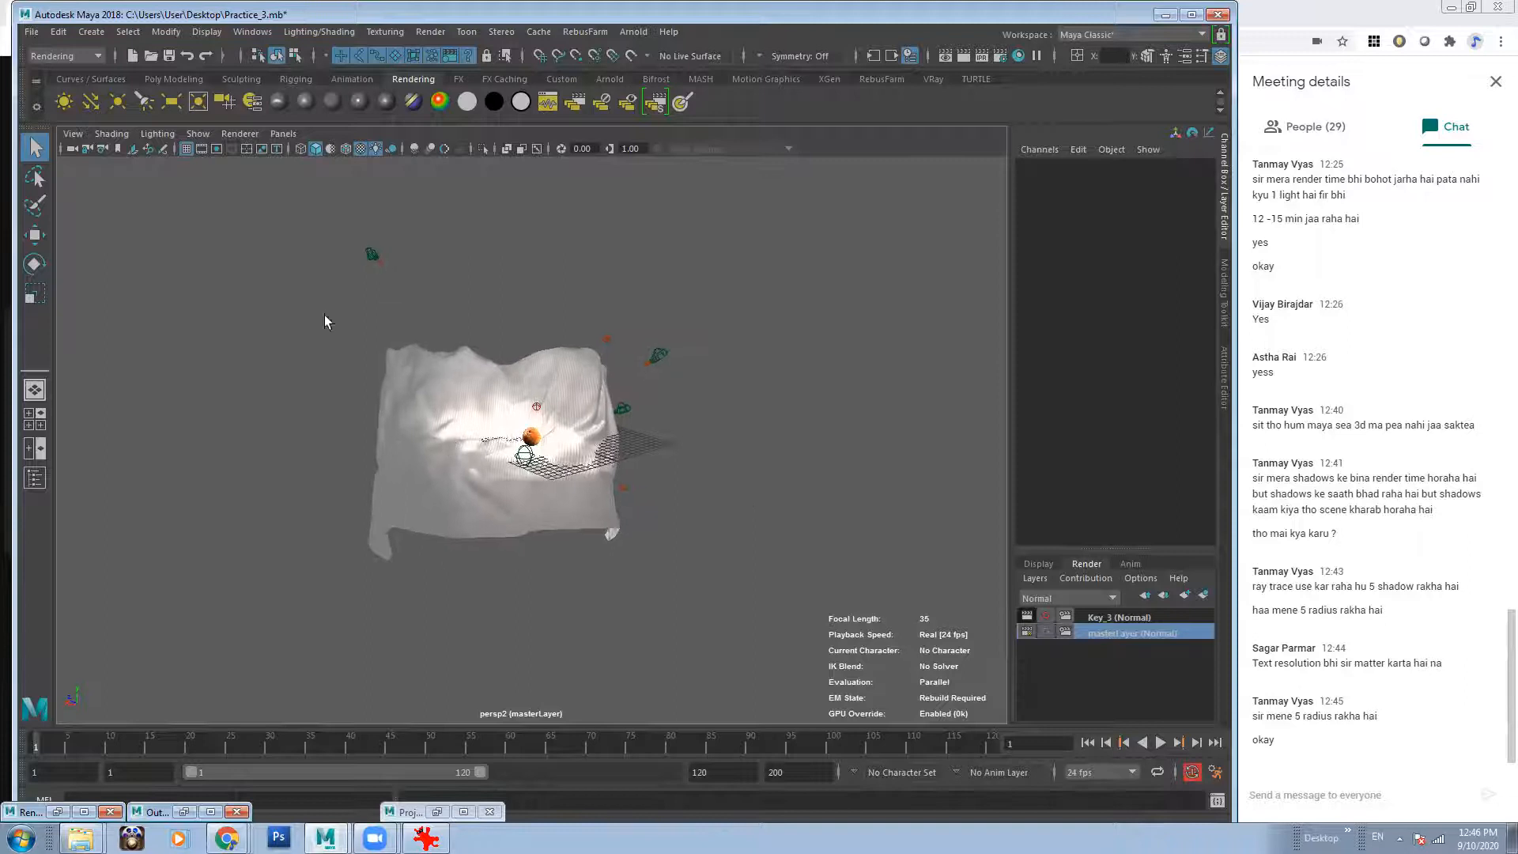
pyautogui.moveTo(283, 317); pyautogui.dragTo(498, 459)
pyautogui.keyDown('alt'); pyautogui.moveTo(600, 489); pyautogui.dragTo(669, 475); pyautogui.keyUp('alt')
pyautogui.click(762, 517)
pyautogui.click(765, 514)
pyautogui.keyDown('alt'); pyautogui.moveTo(569, 474); pyautogui.dragTo(656, 475, button='right'); pyautogui.keyUp('alt')
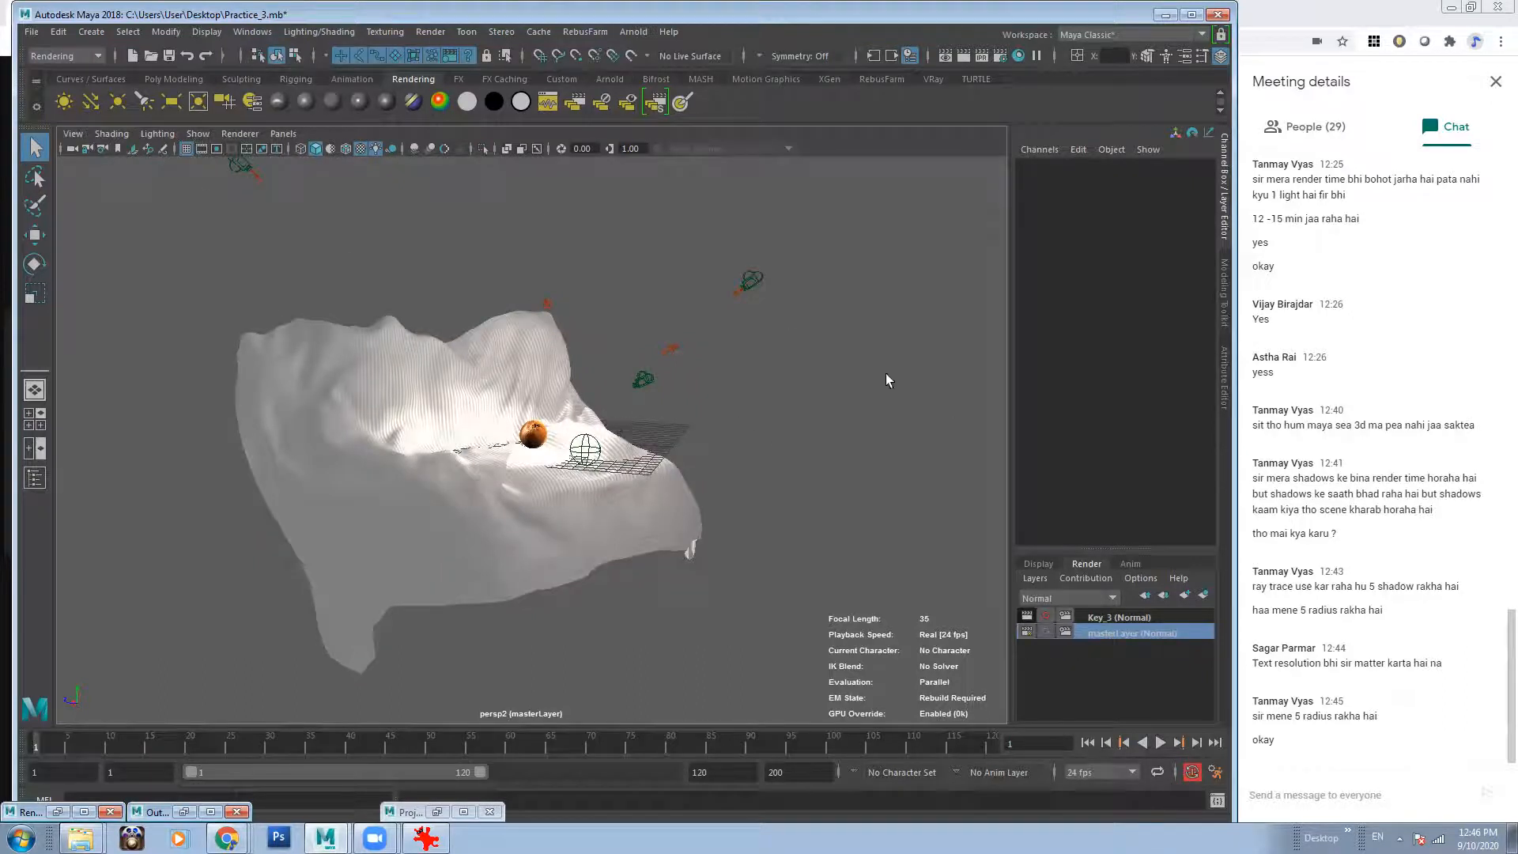
# Select the key_diffuse light and examine its placement relative to the cloth and orange from different angles.
pyautogui.click(747, 282)
pyautogui.keyDown('alt'); pyautogui.moveTo(505, 383); pyautogui.dragTo(633, 490, button='right'); pyautogui.keyUp('alt')
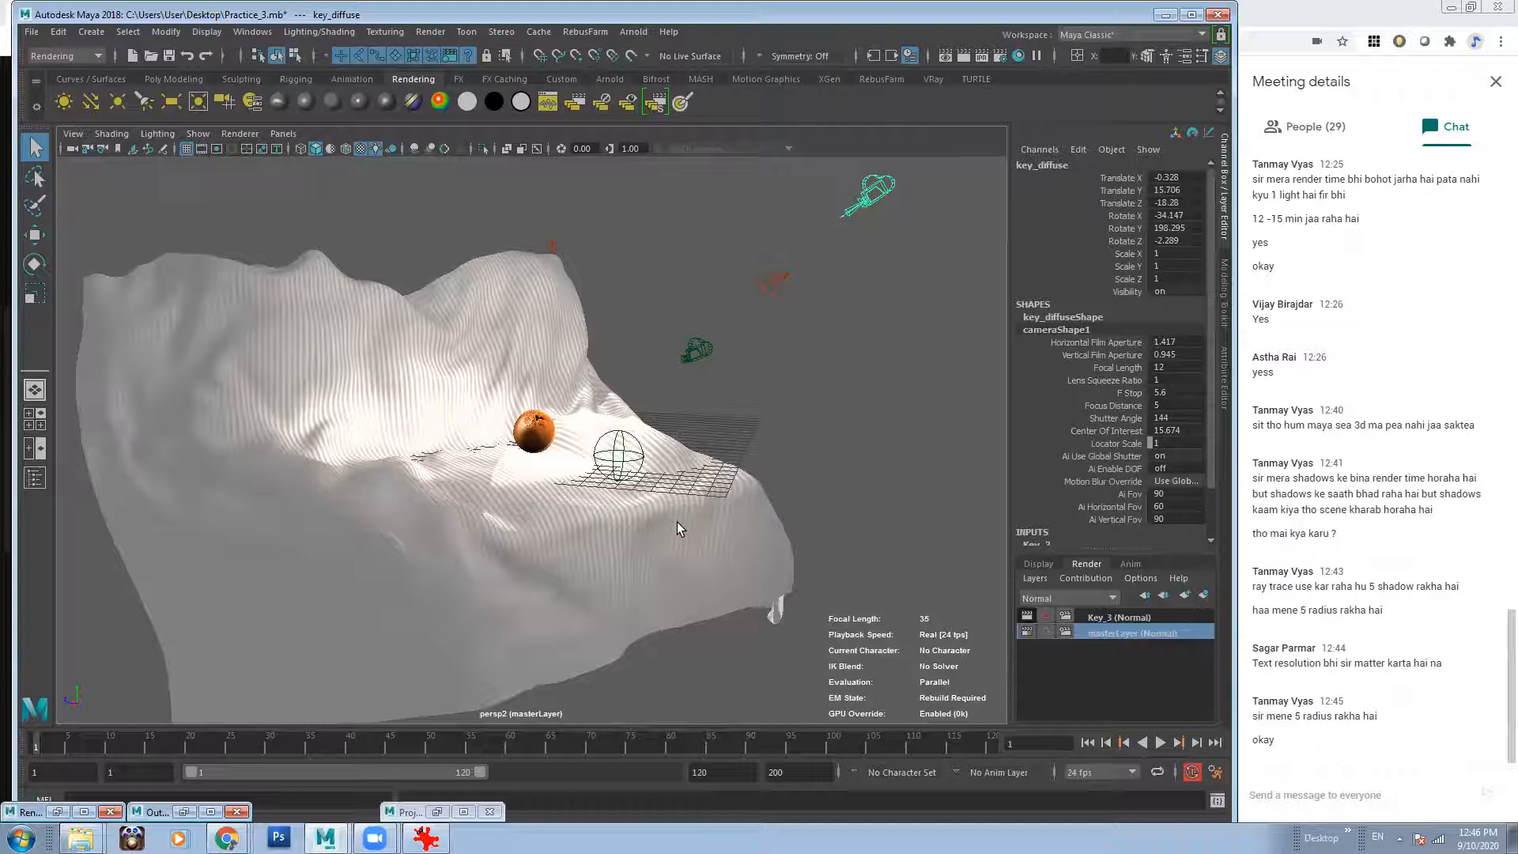
pyautogui.keyDown('alt'); pyautogui.moveTo(677, 522); pyautogui.dragTo(398, 455, button='right'); pyautogui.keyUp('alt')
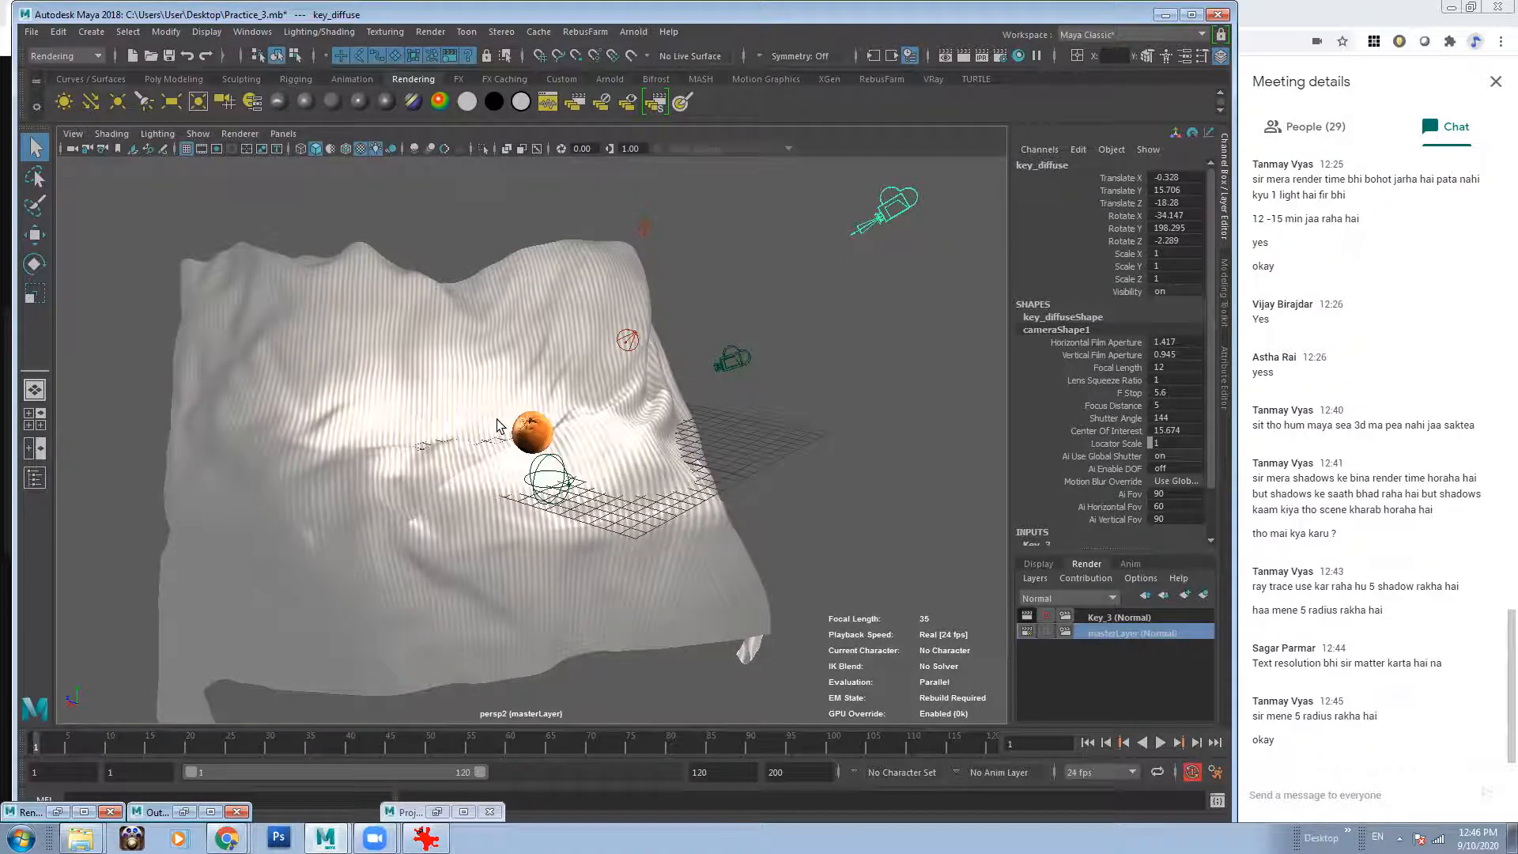
pyautogui.keyDown('alt'); pyautogui.moveTo(532, 418); pyautogui.dragTo(522, 435); pyautogui.keyUp('alt')
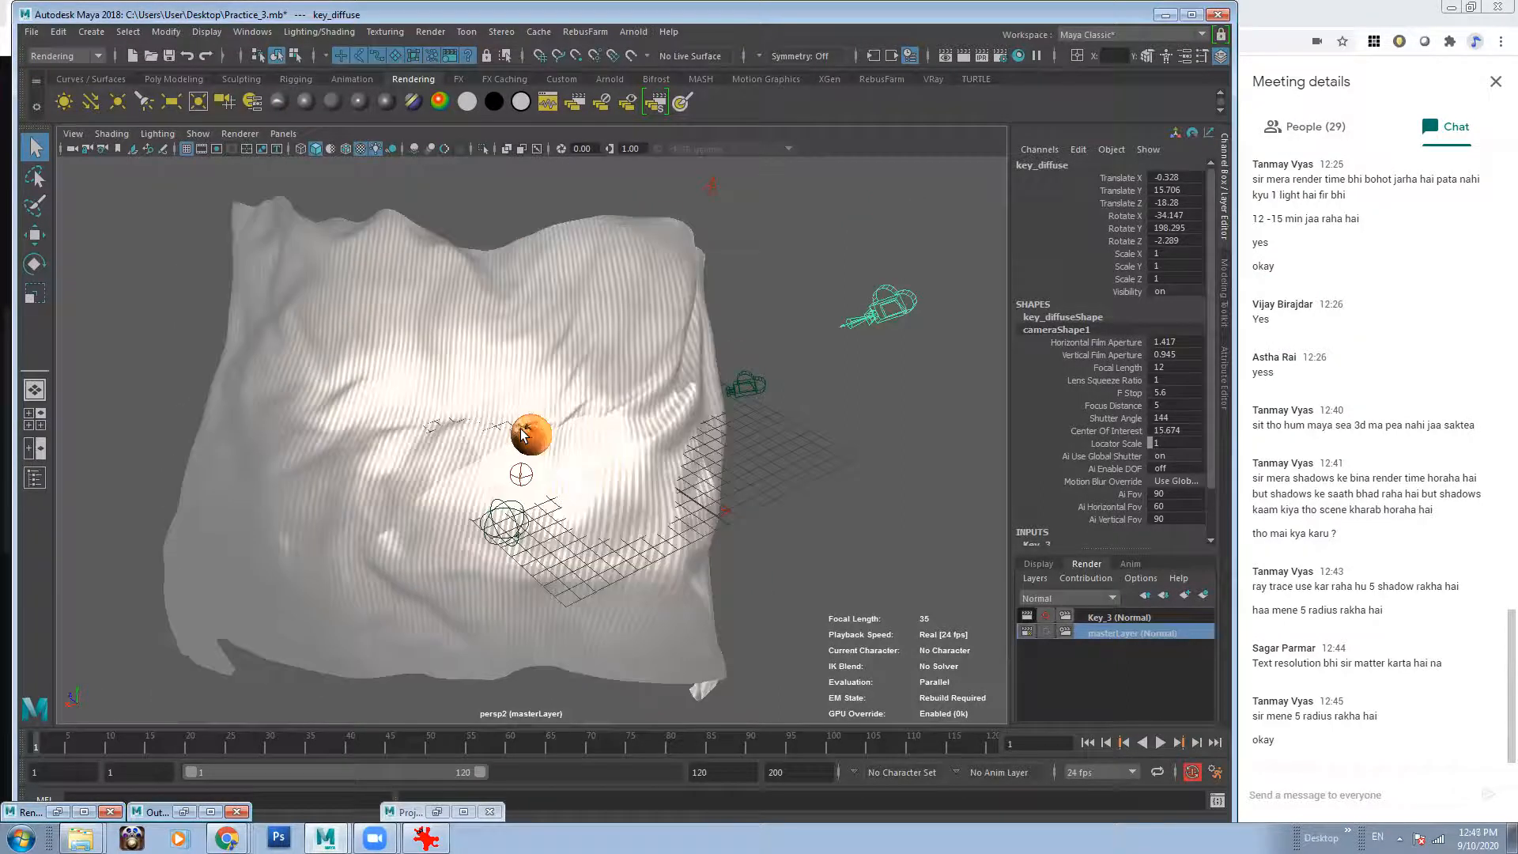
# Inspect the contents of the ORANGE and NewBG groups in the Outliner, and minimize it.
pyautogui.click(252, 31)
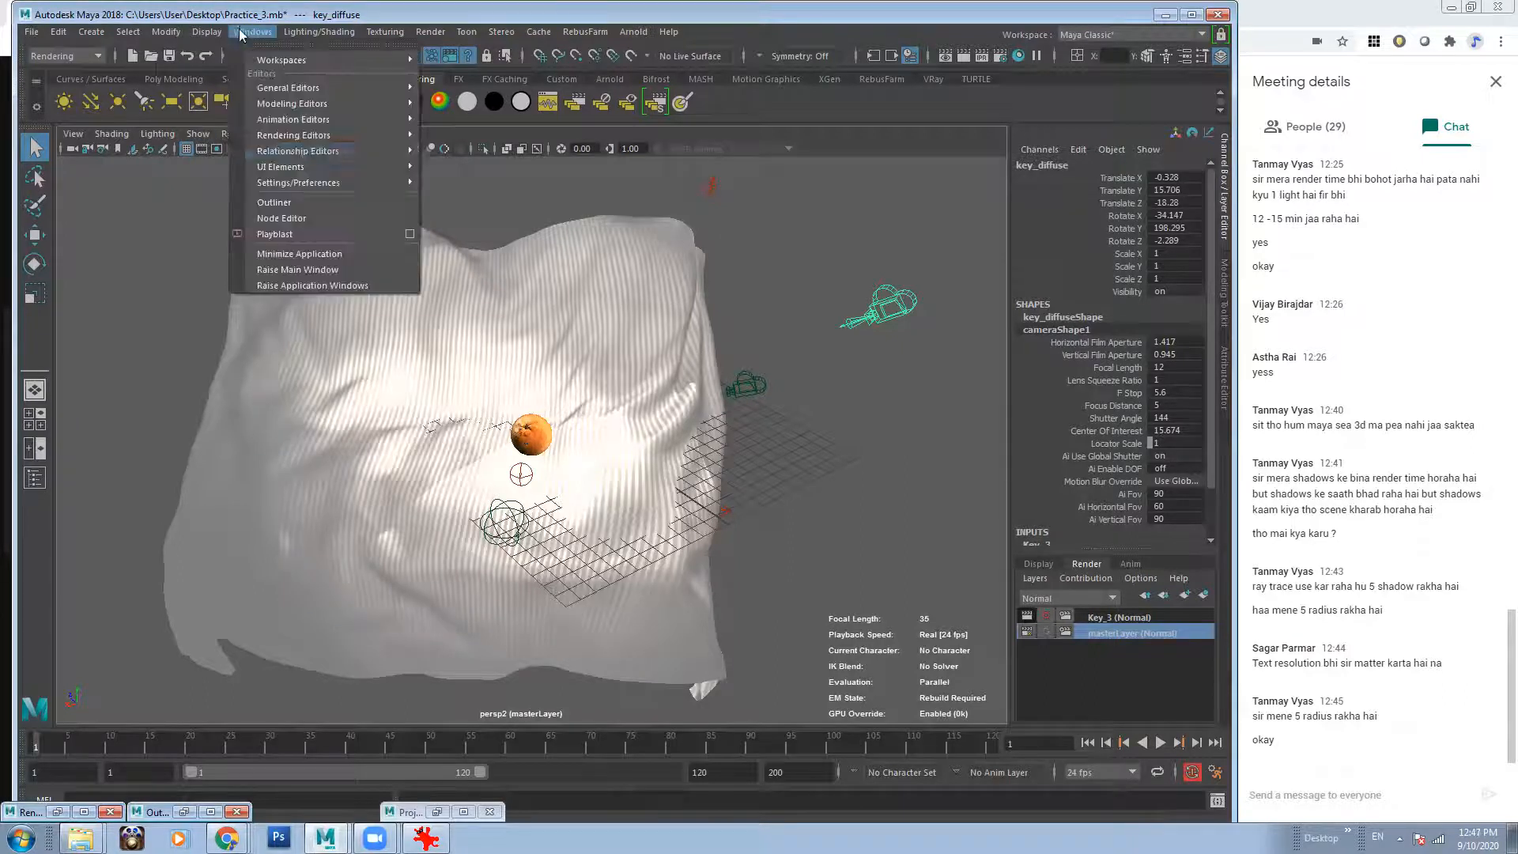
pyautogui.click(276, 202)
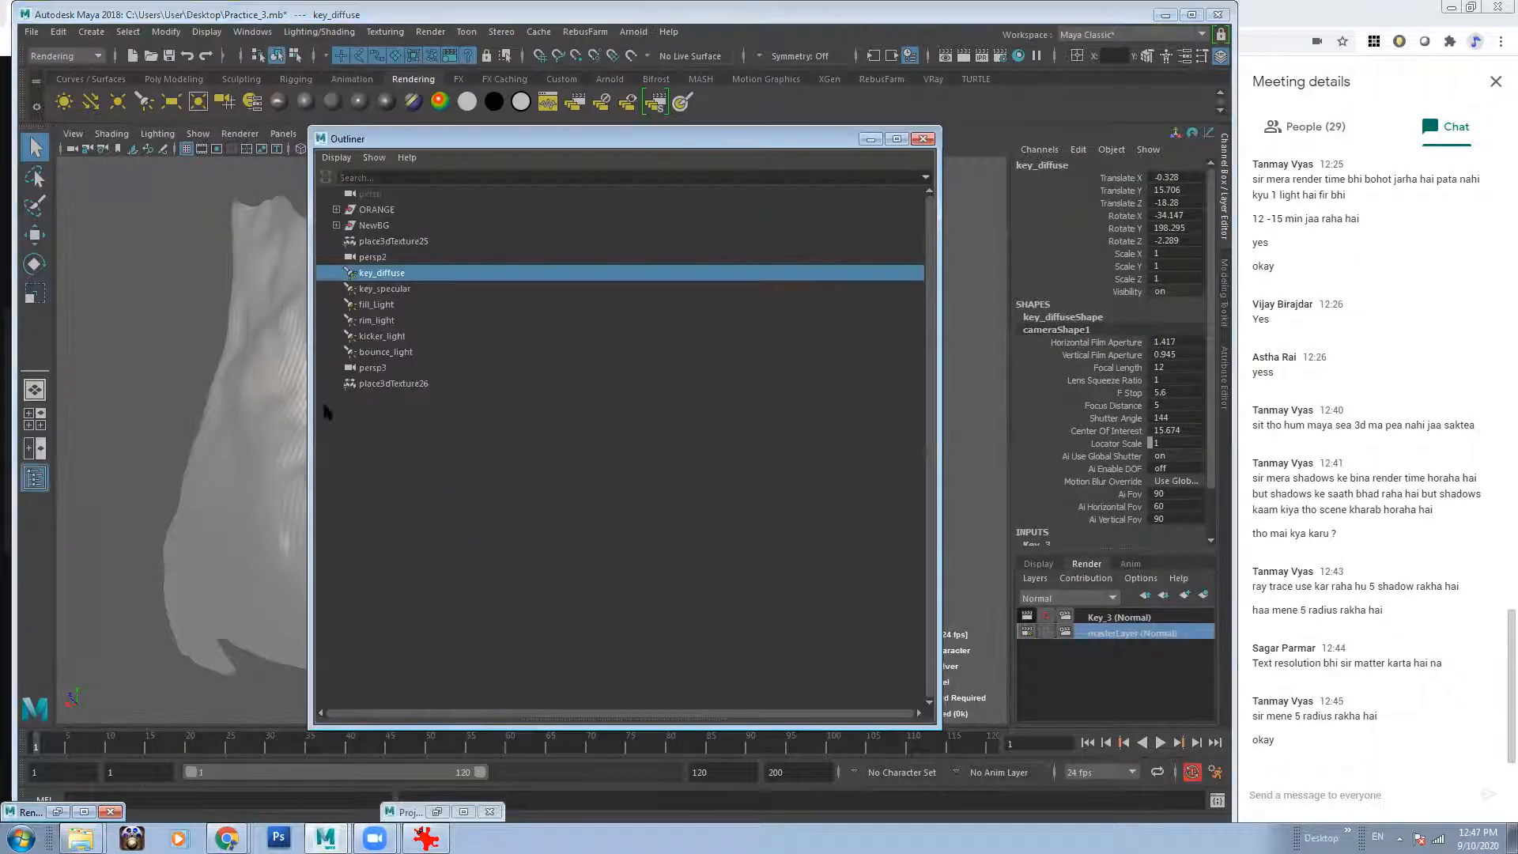
pyautogui.click(336, 209)
pyautogui.click(336, 256)
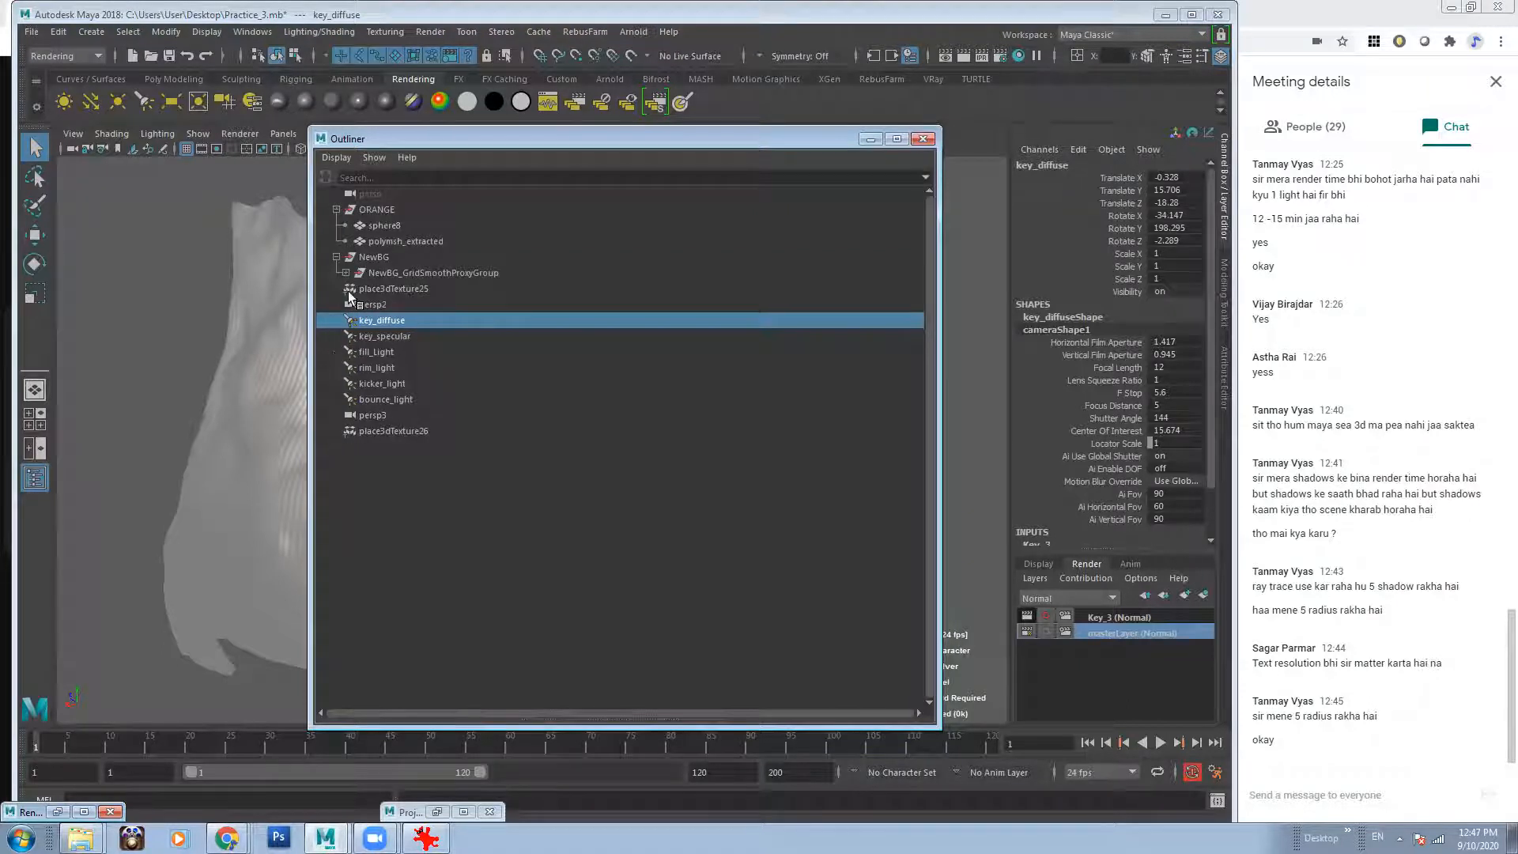
pyautogui.click(871, 138)
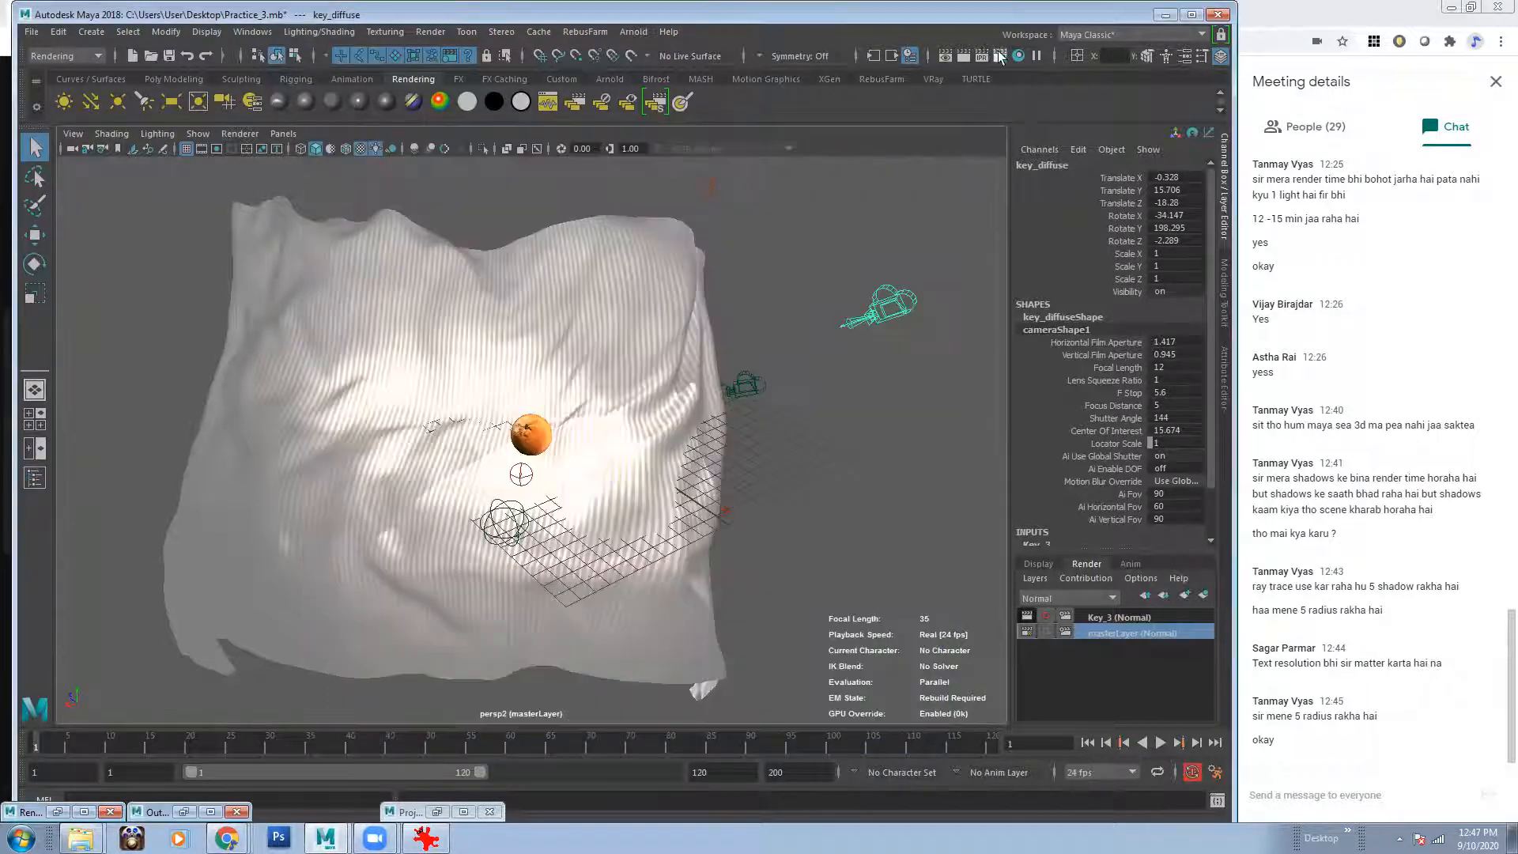
# Review the light sources and illuminated objects in the light-centric Light Linking Editor, and close it.
pyautogui.click(252, 32)
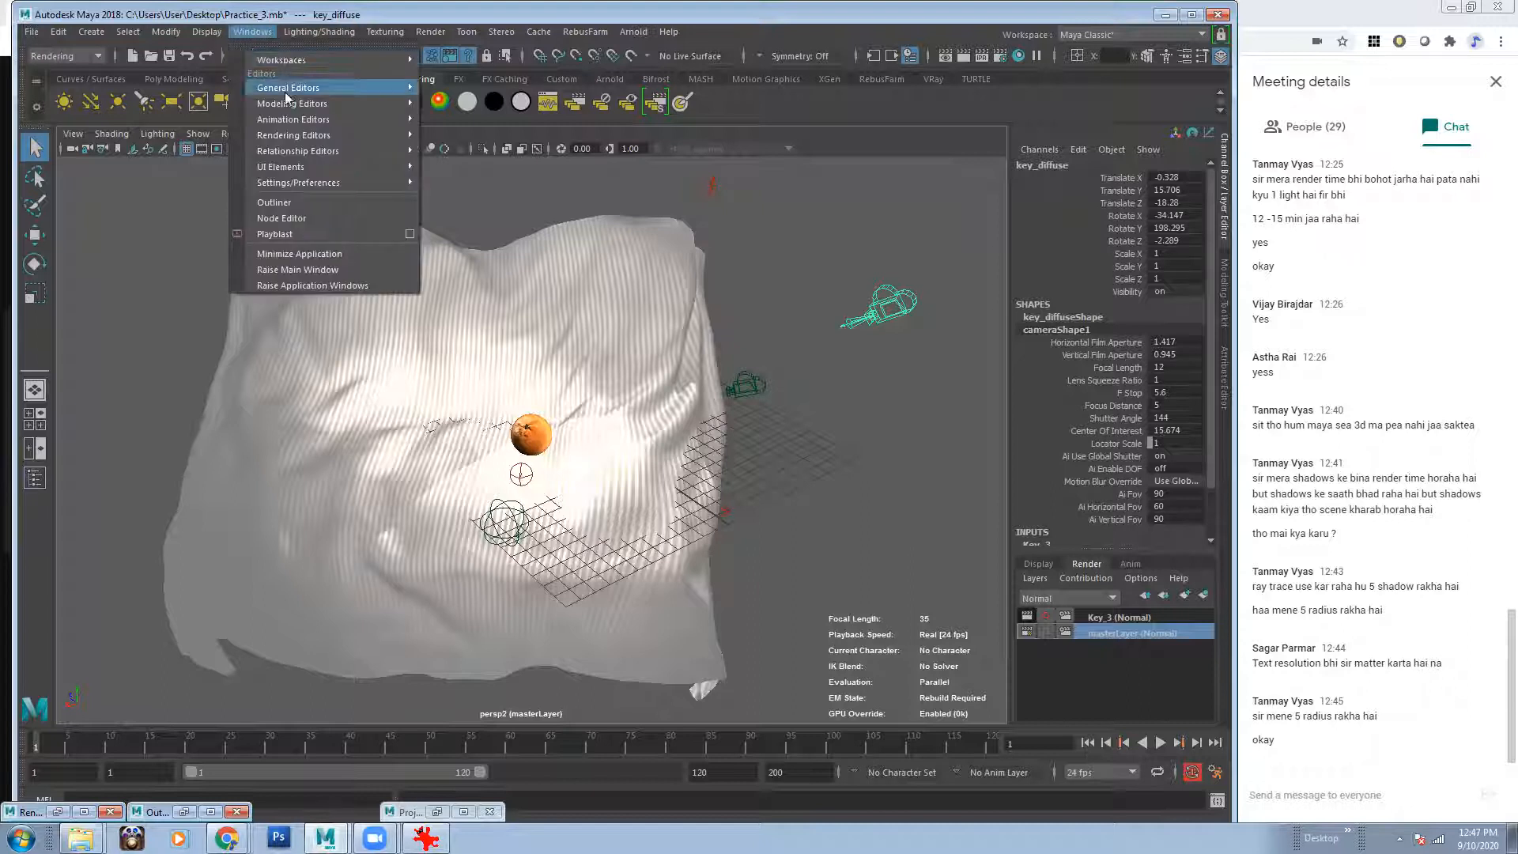
pyautogui.click(319, 31)
pyautogui.moveTo(393, 182)
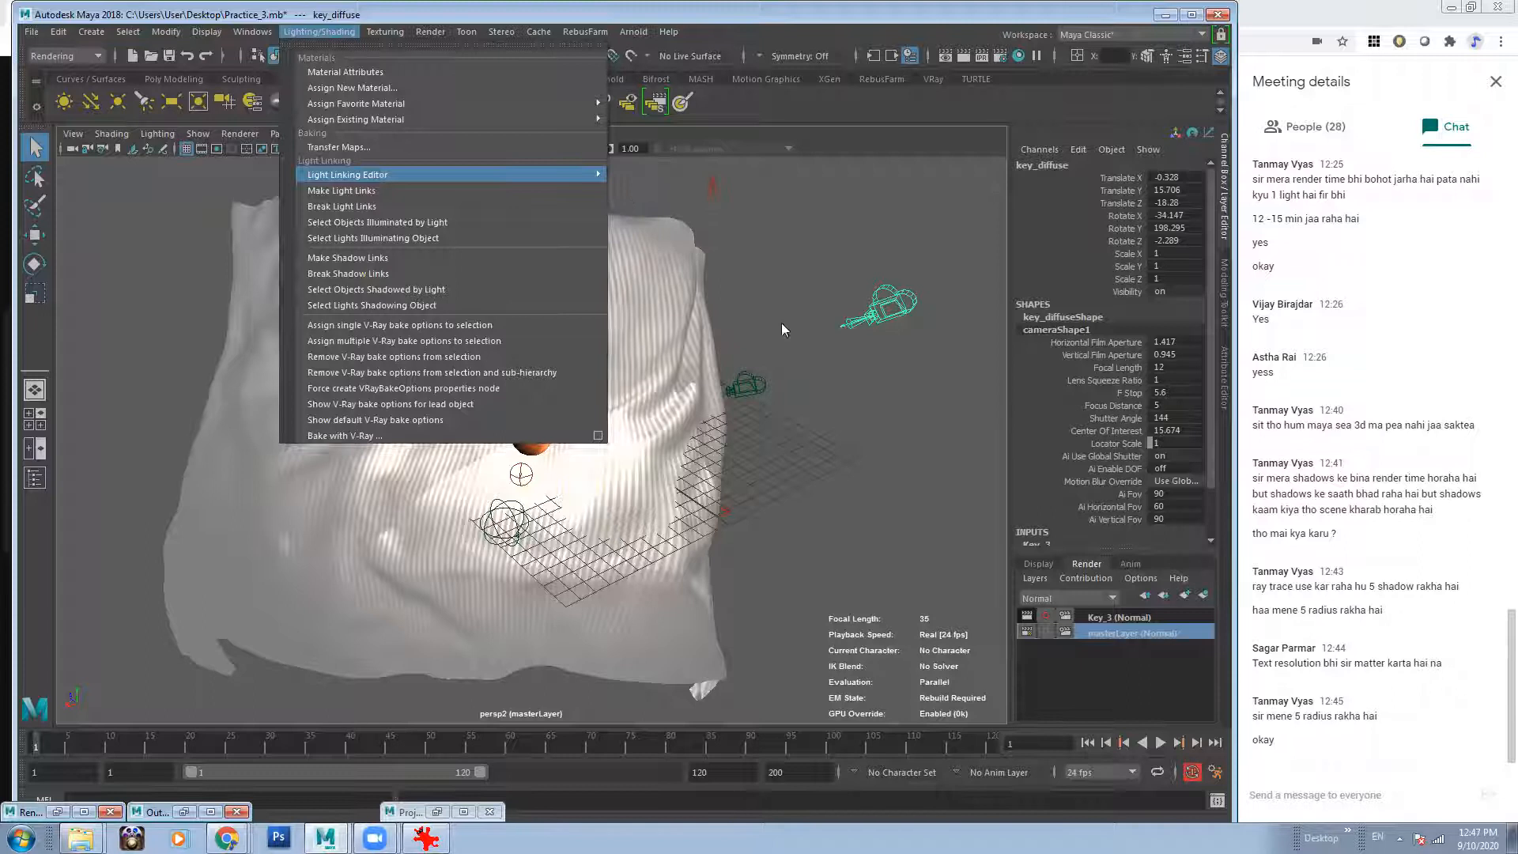
pyautogui.click(641, 174)
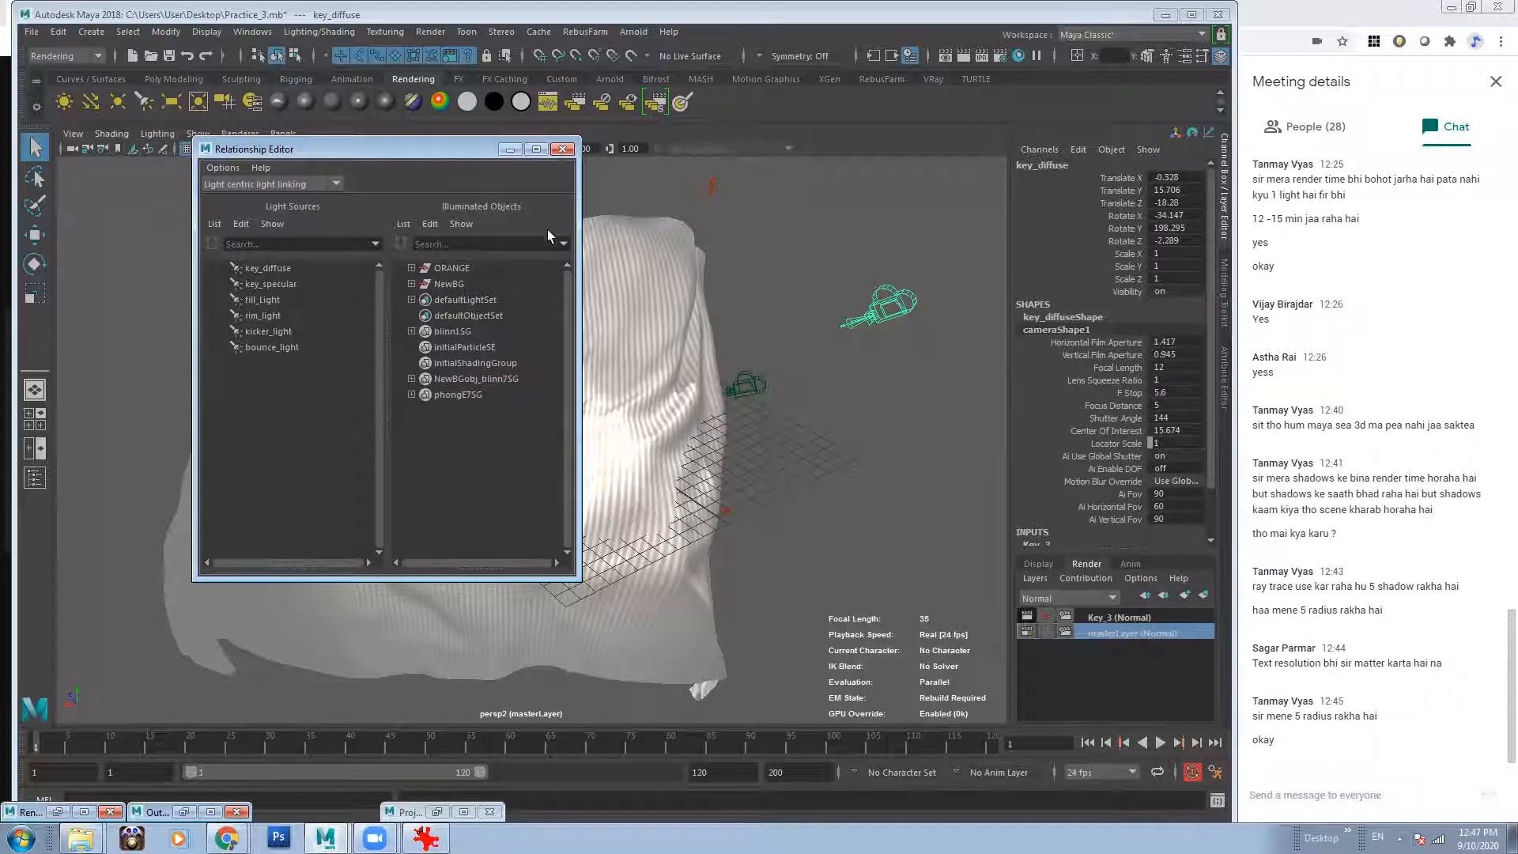
pyautogui.click(562, 149)
# Clear the key_diffuse selection and start a new empty scene in place of Practice_3.mb.
pyautogui.keyDown('alt'); pyautogui.moveTo(612, 340); pyautogui.dragTo(603, 411); pyautogui.keyUp('alt')
pyautogui.scroll(-4, 602, 410)
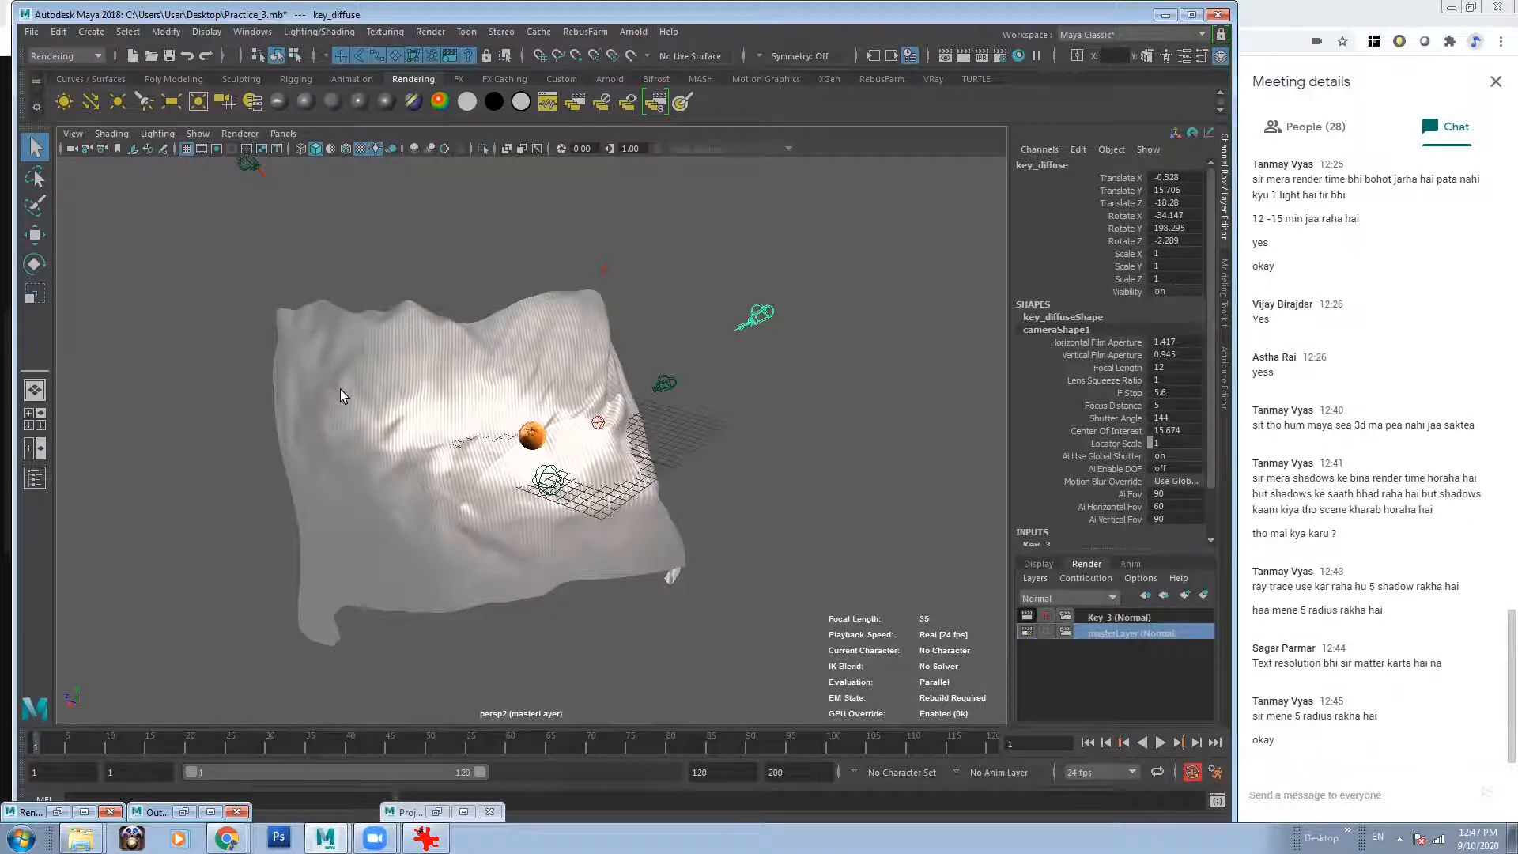
pyautogui.keyDown('alt'); pyautogui.moveTo(554, 538); pyautogui.dragTo(590, 525); pyautogui.keyUp('alt')
pyautogui.scroll(4, 589, 526)
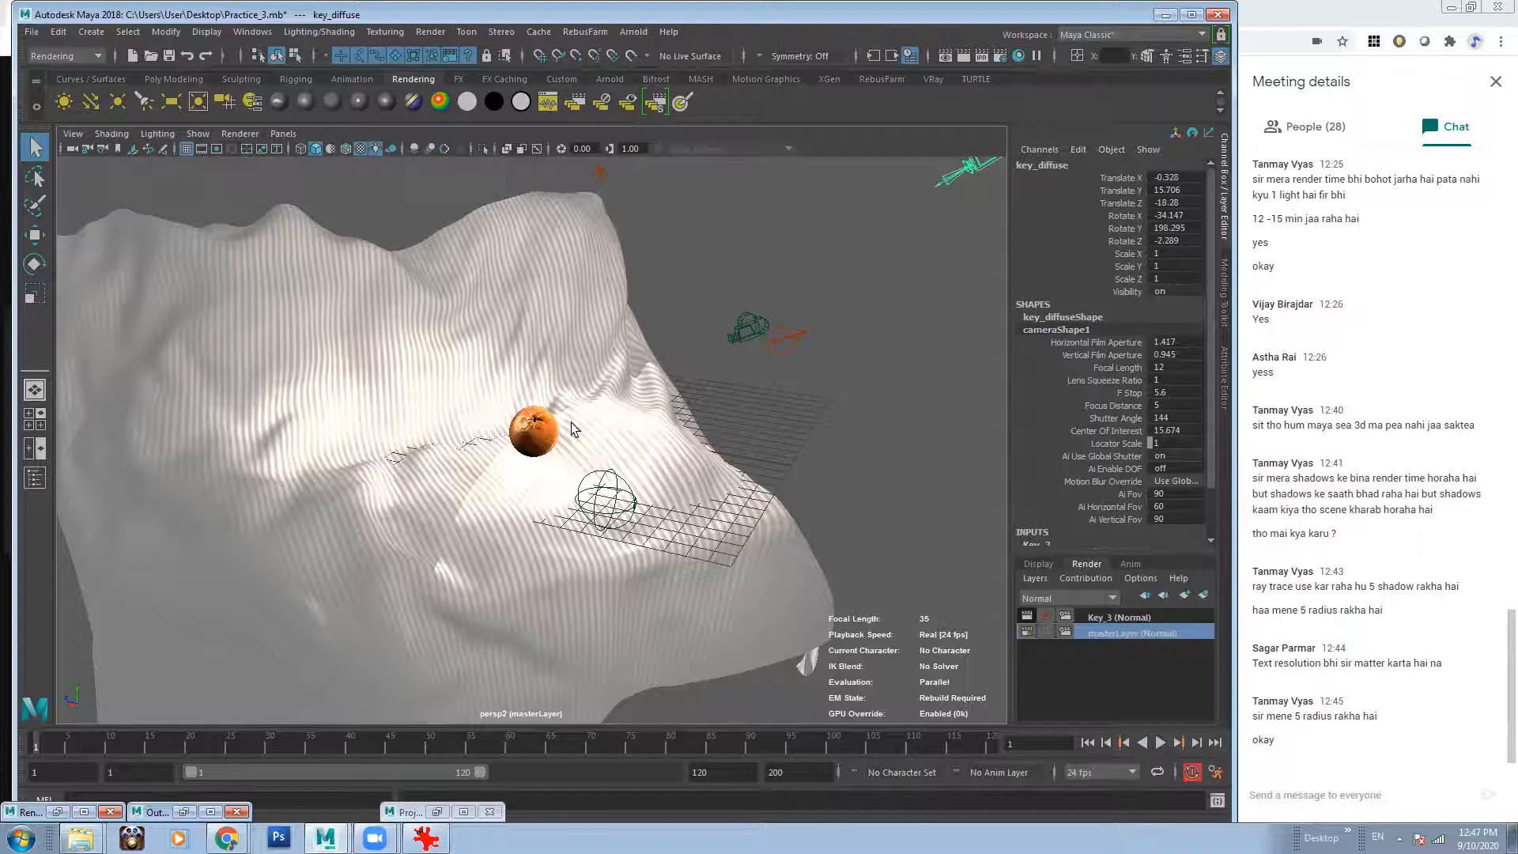
pyautogui.click(871, 475)
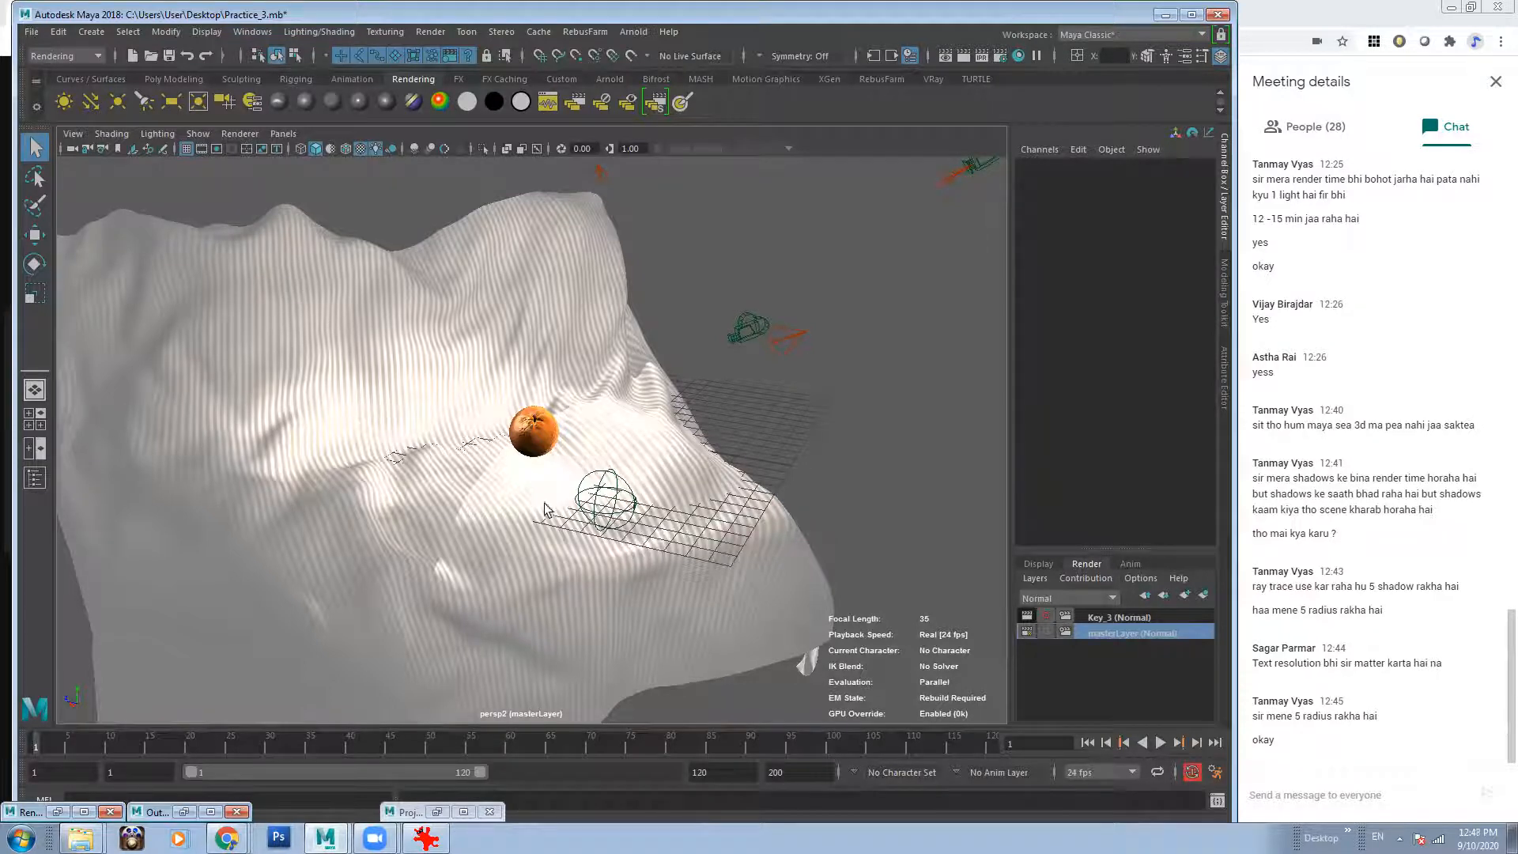
pyautogui.click(32, 31)
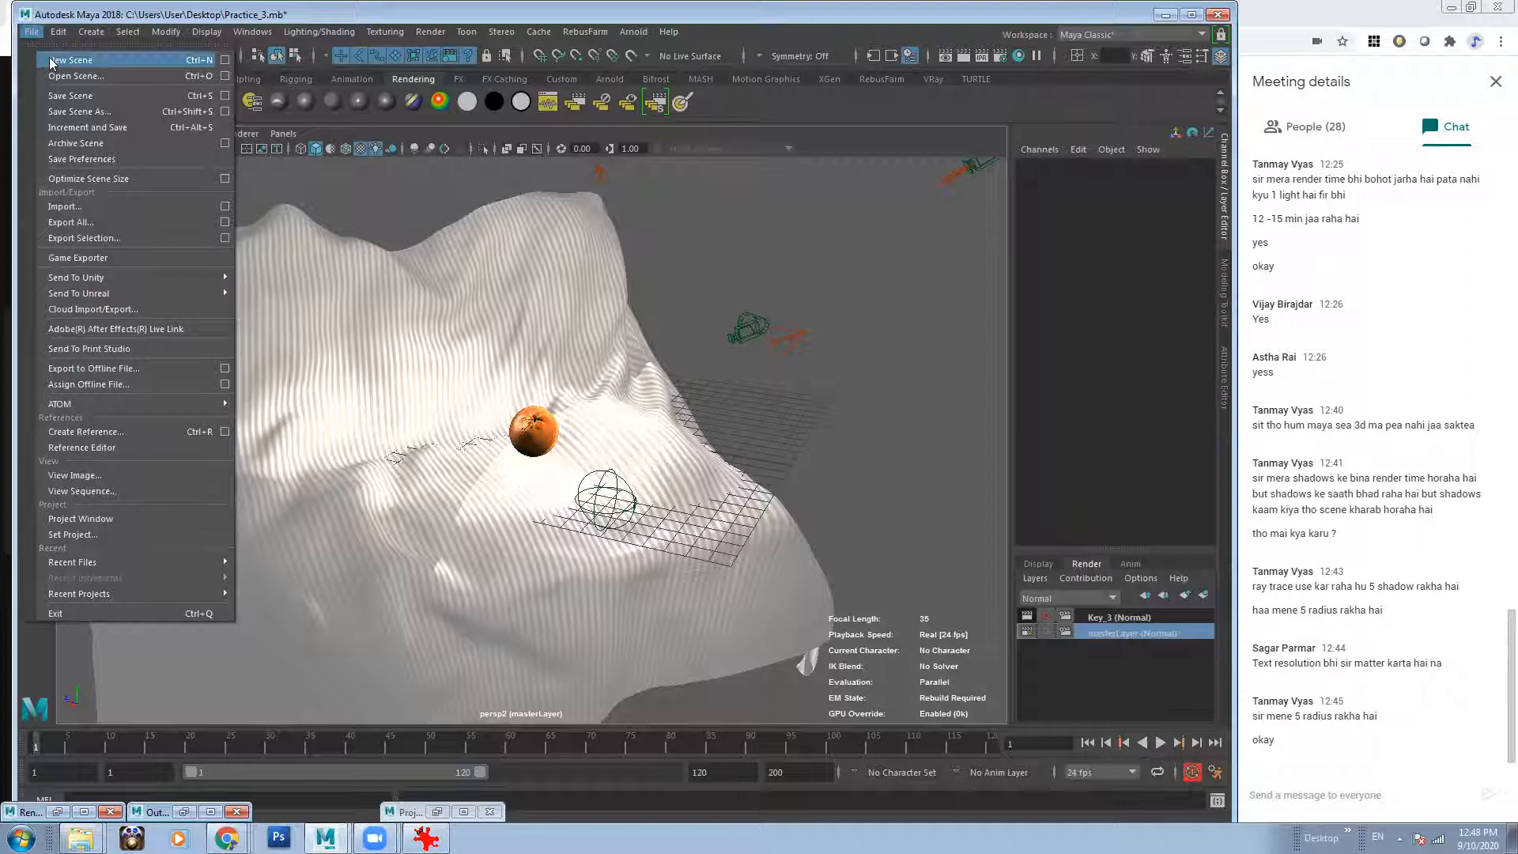
pyautogui.click(63, 65)
pyautogui.click(737, 425)
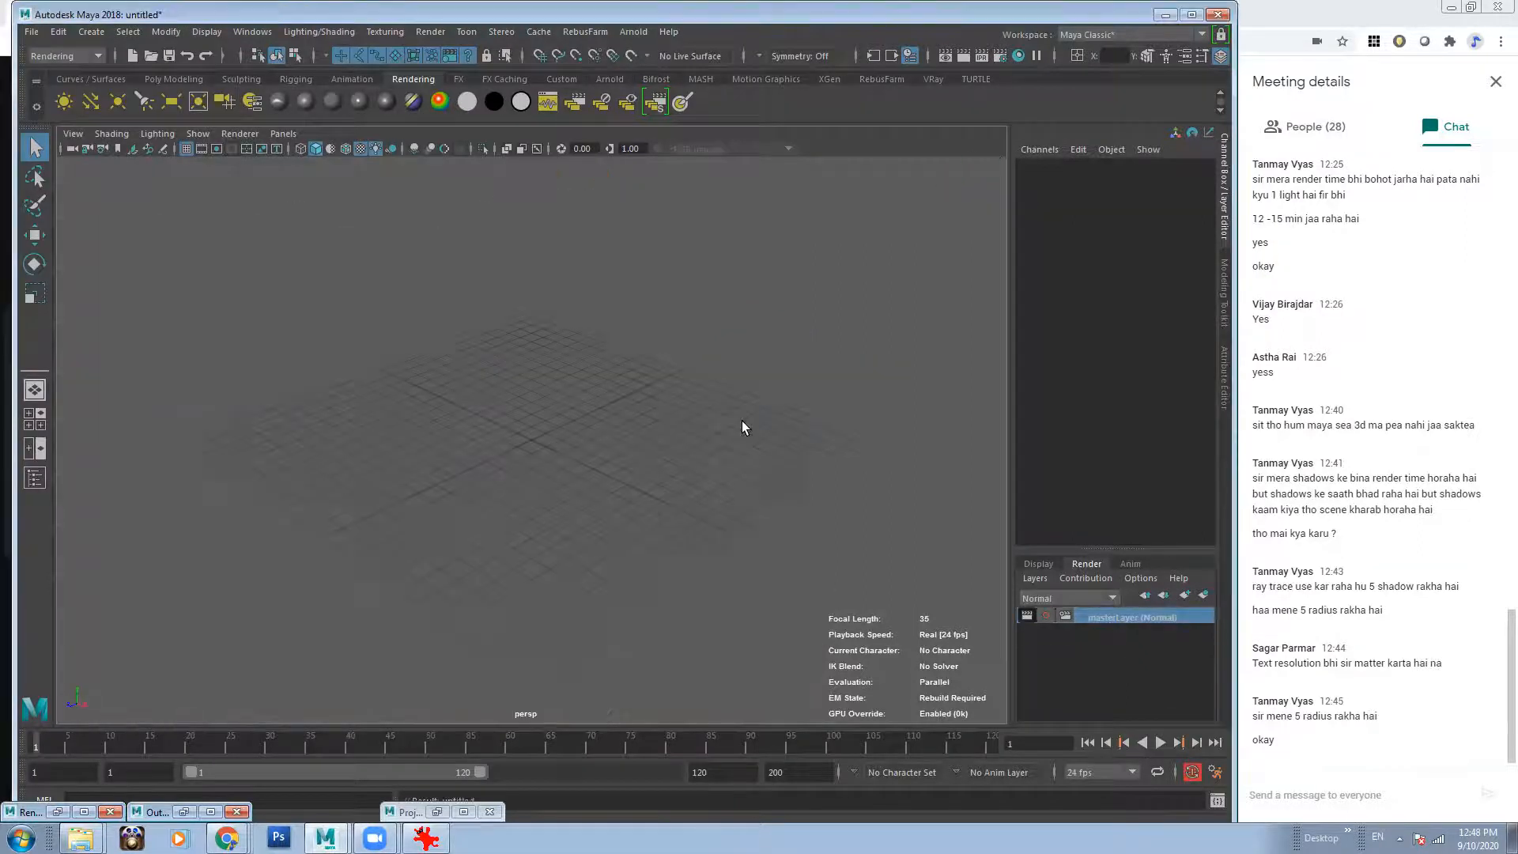
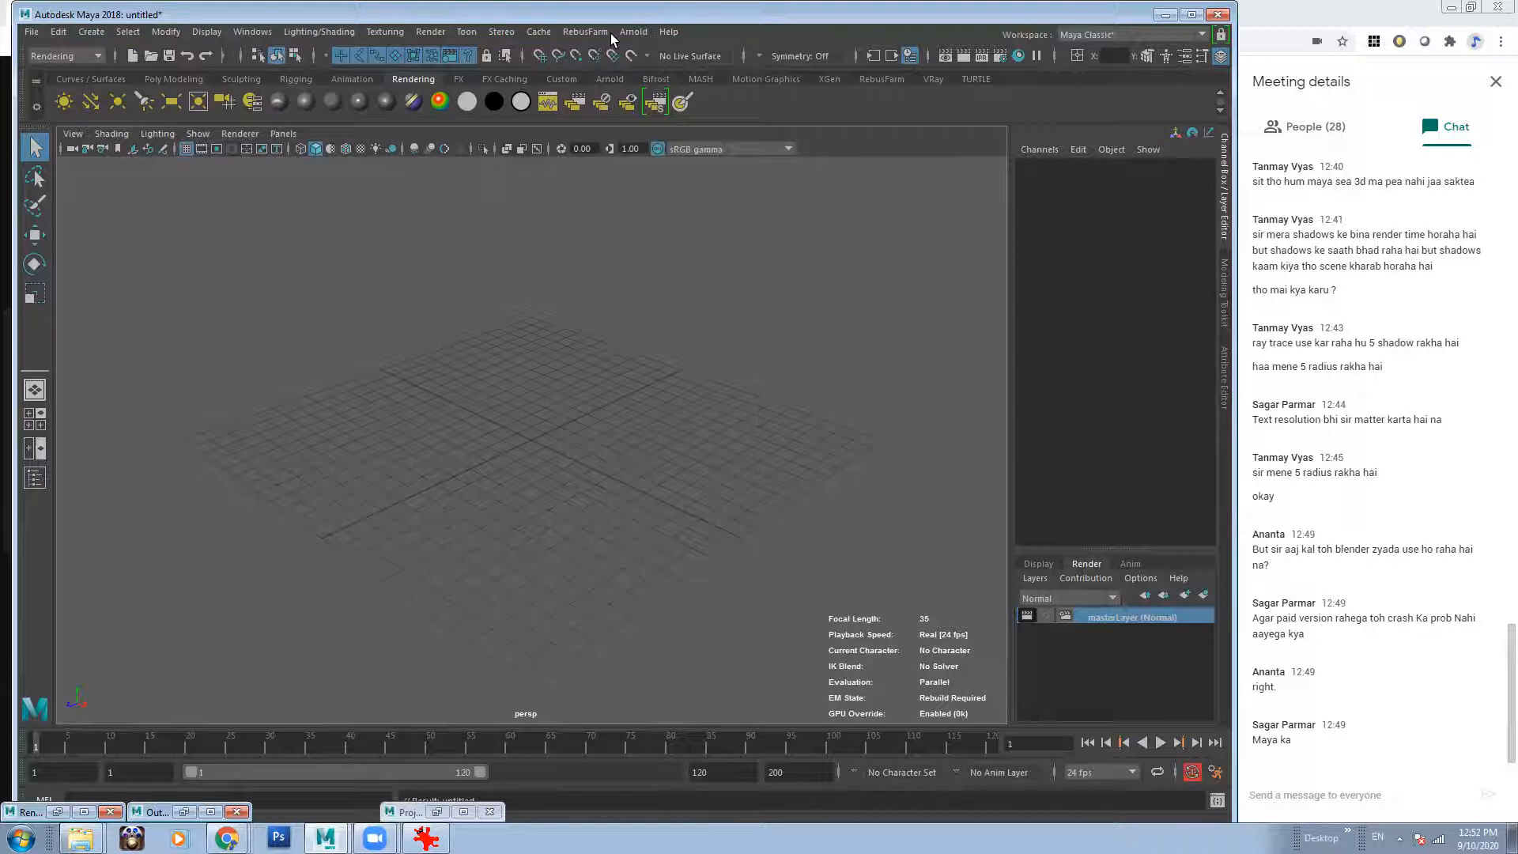
# Reposition the Maya 2018 window slightly and launch Maya 2015 alongside it.
pyautogui.moveTo(611, 16); pyautogui.dragTo(604, 20)
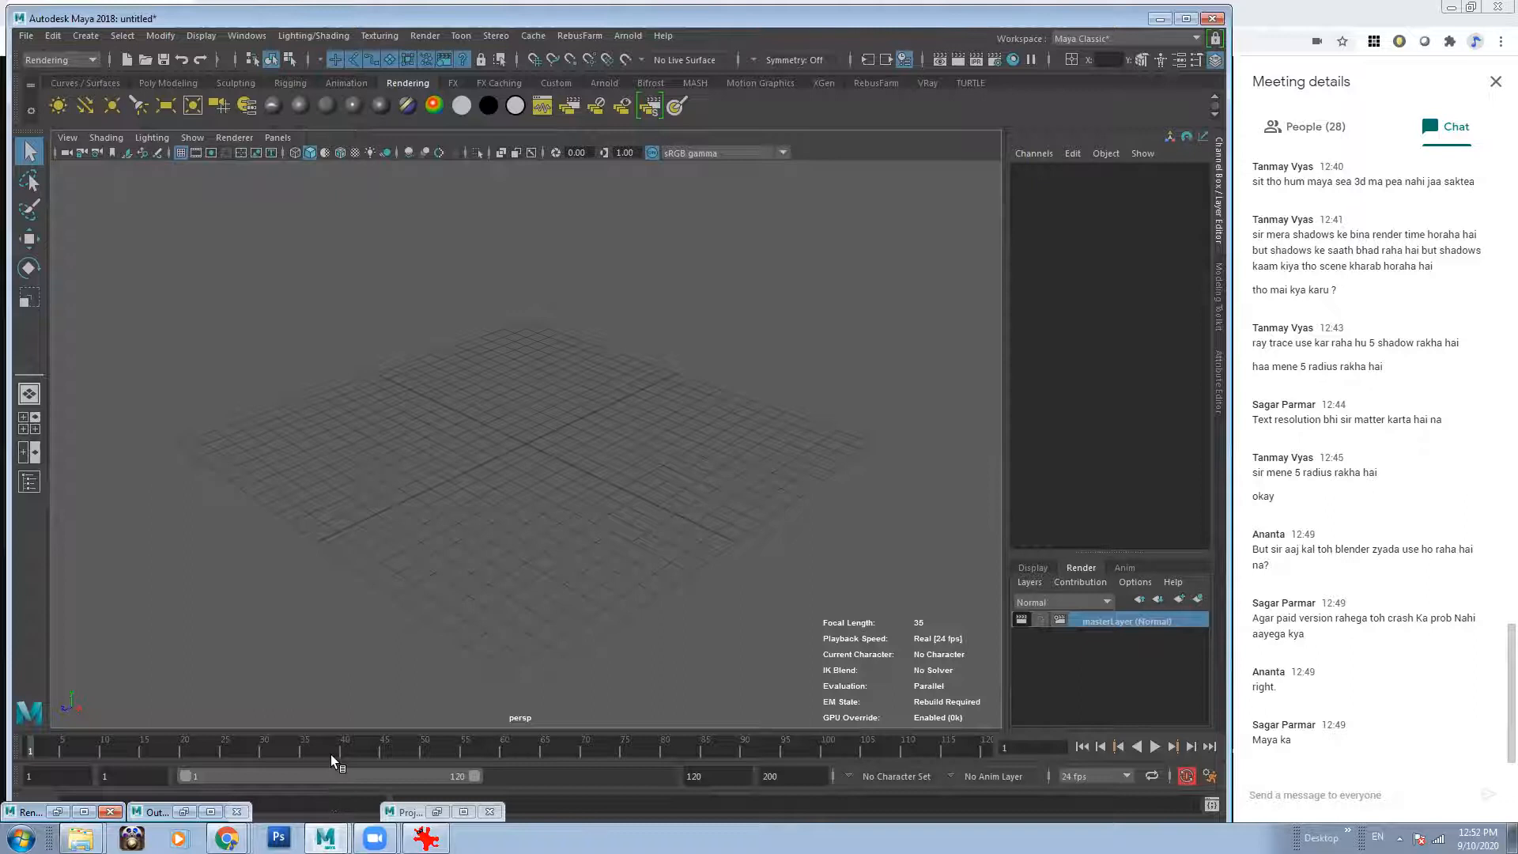
pyautogui.press('super')
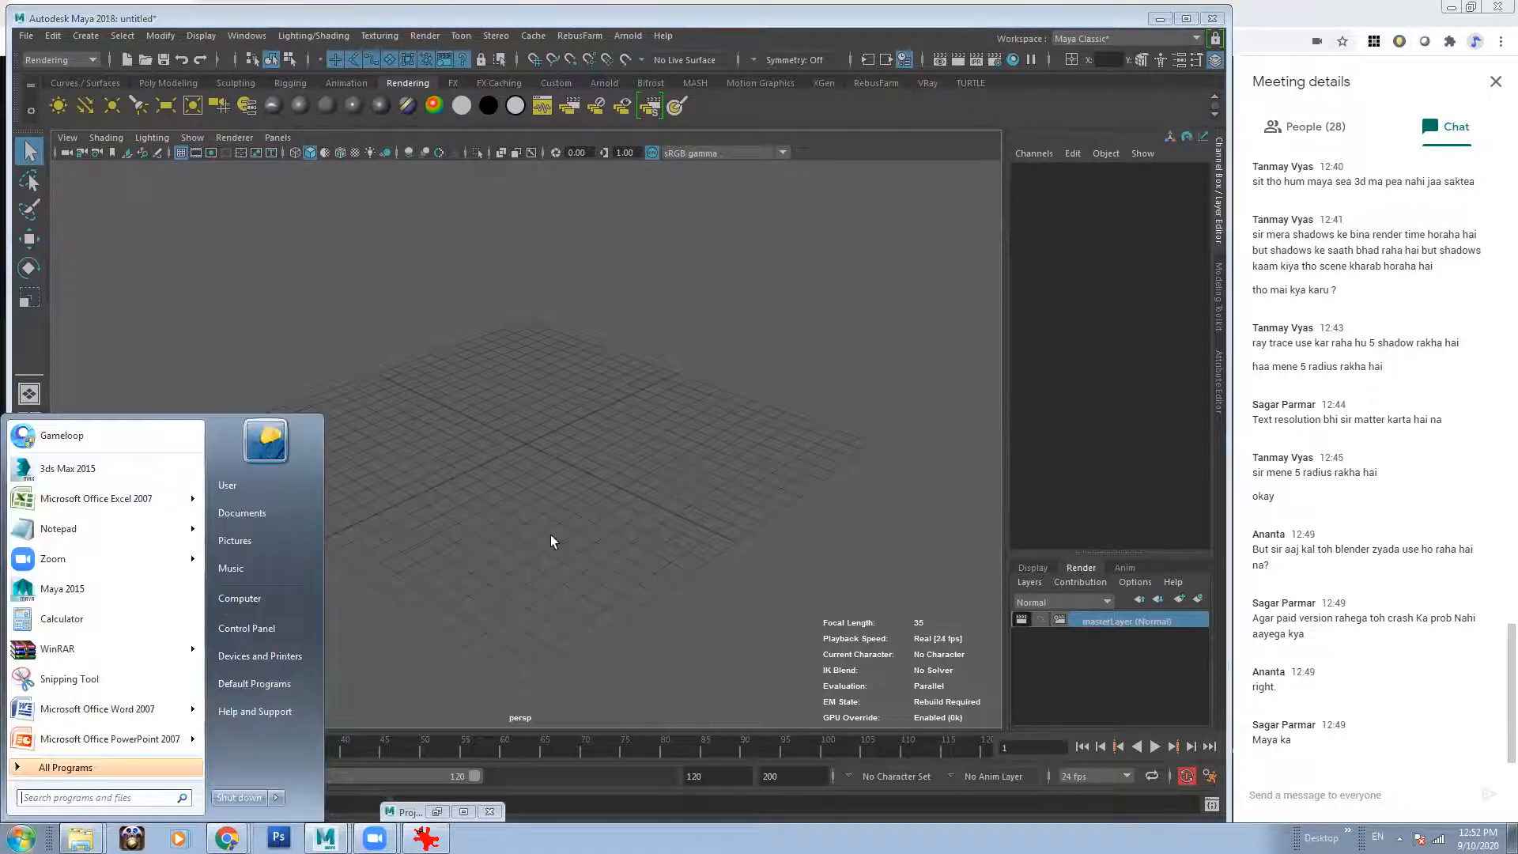
pyautogui.click(110, 585)
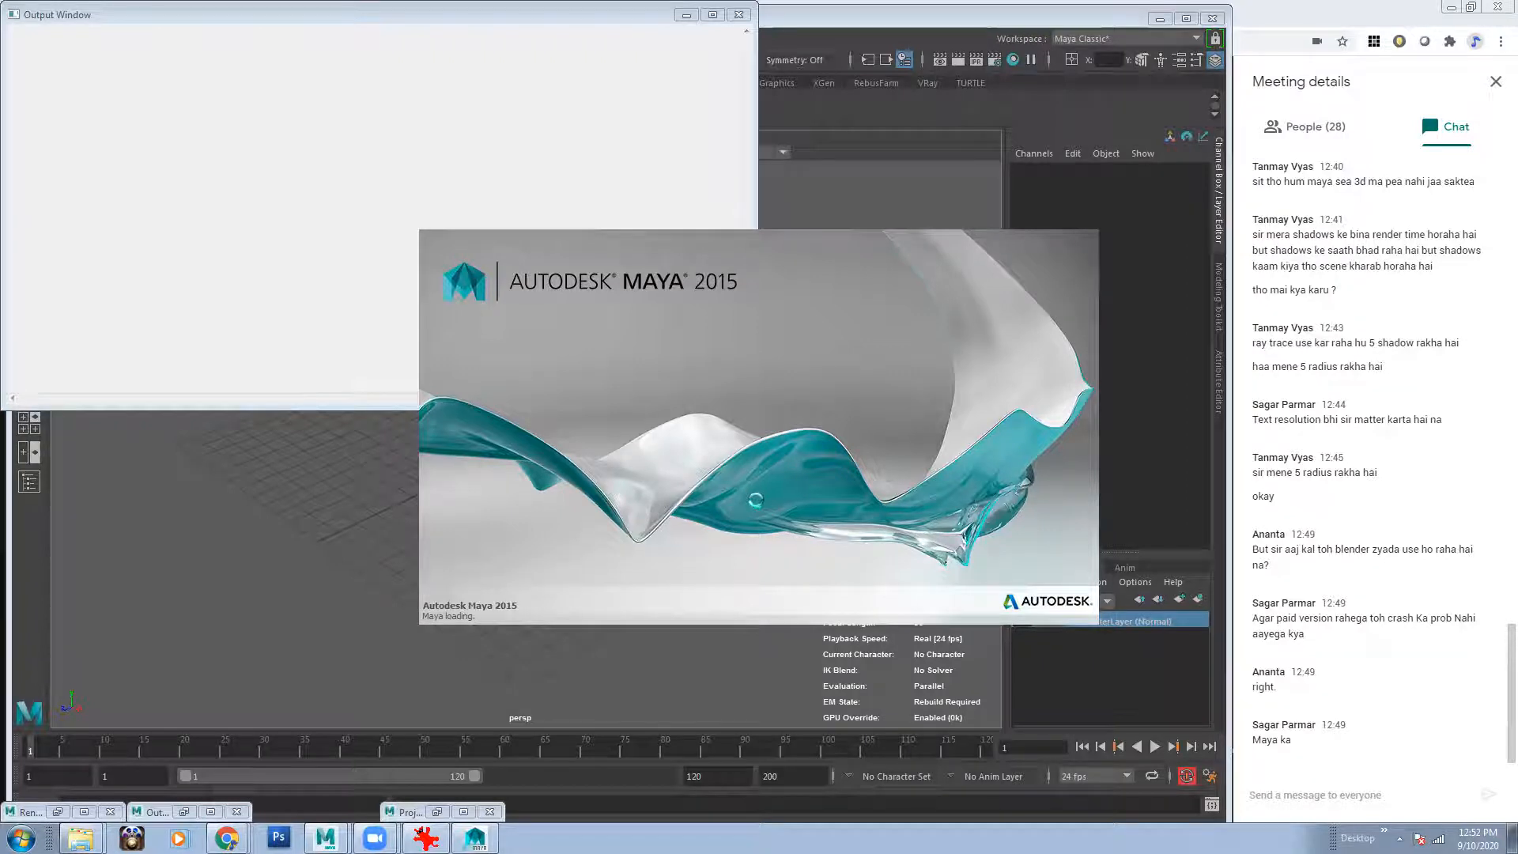
# Check the Google Meet call and return to the untitled Maya 2018 scene while Maya 2015 loads.
pyautogui.click(1275, 14)
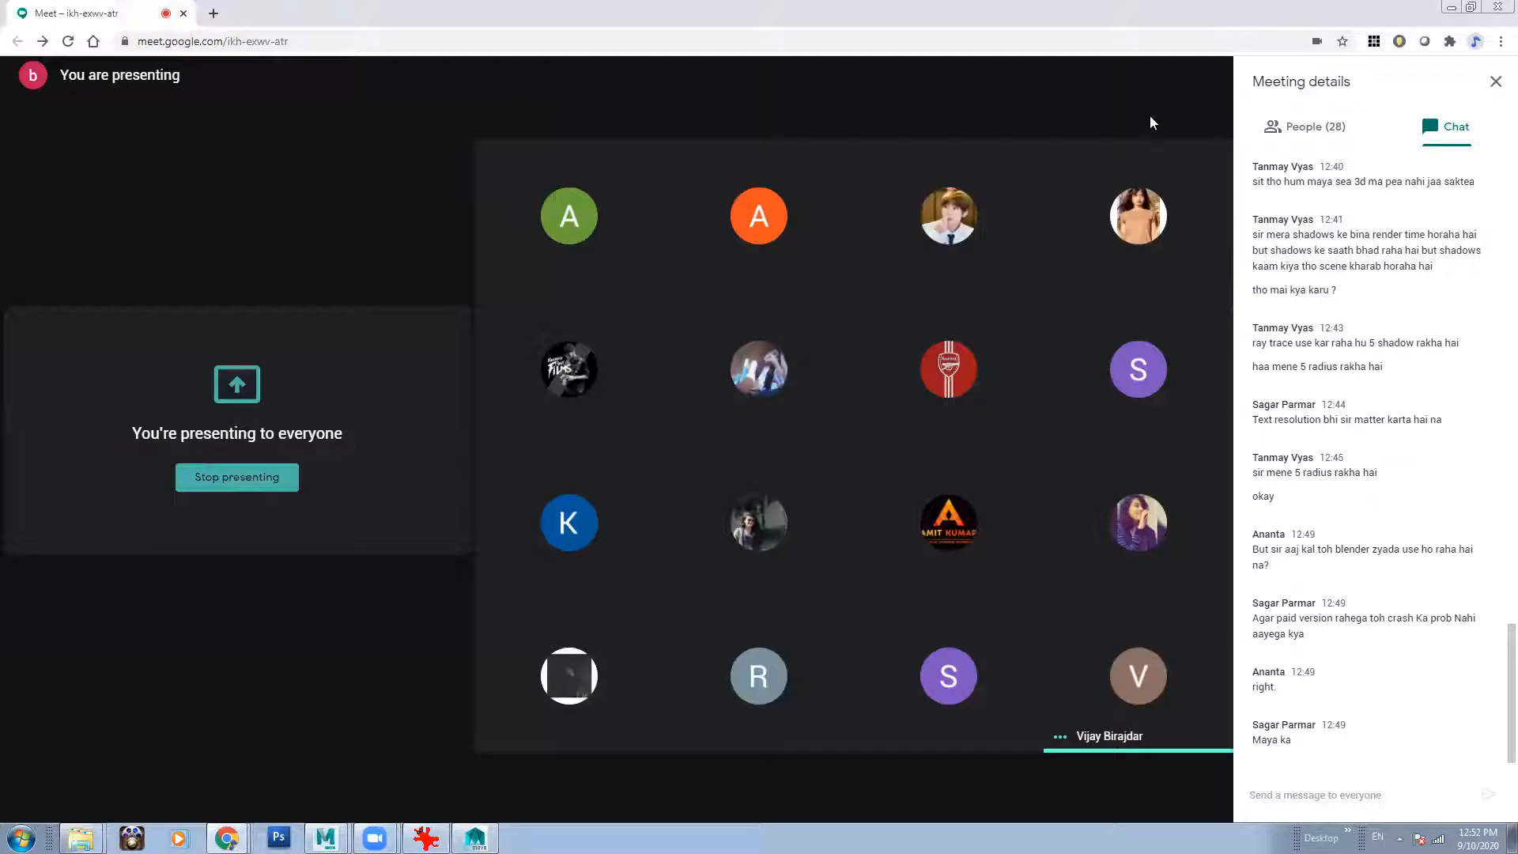
pyautogui.moveTo(325, 838)
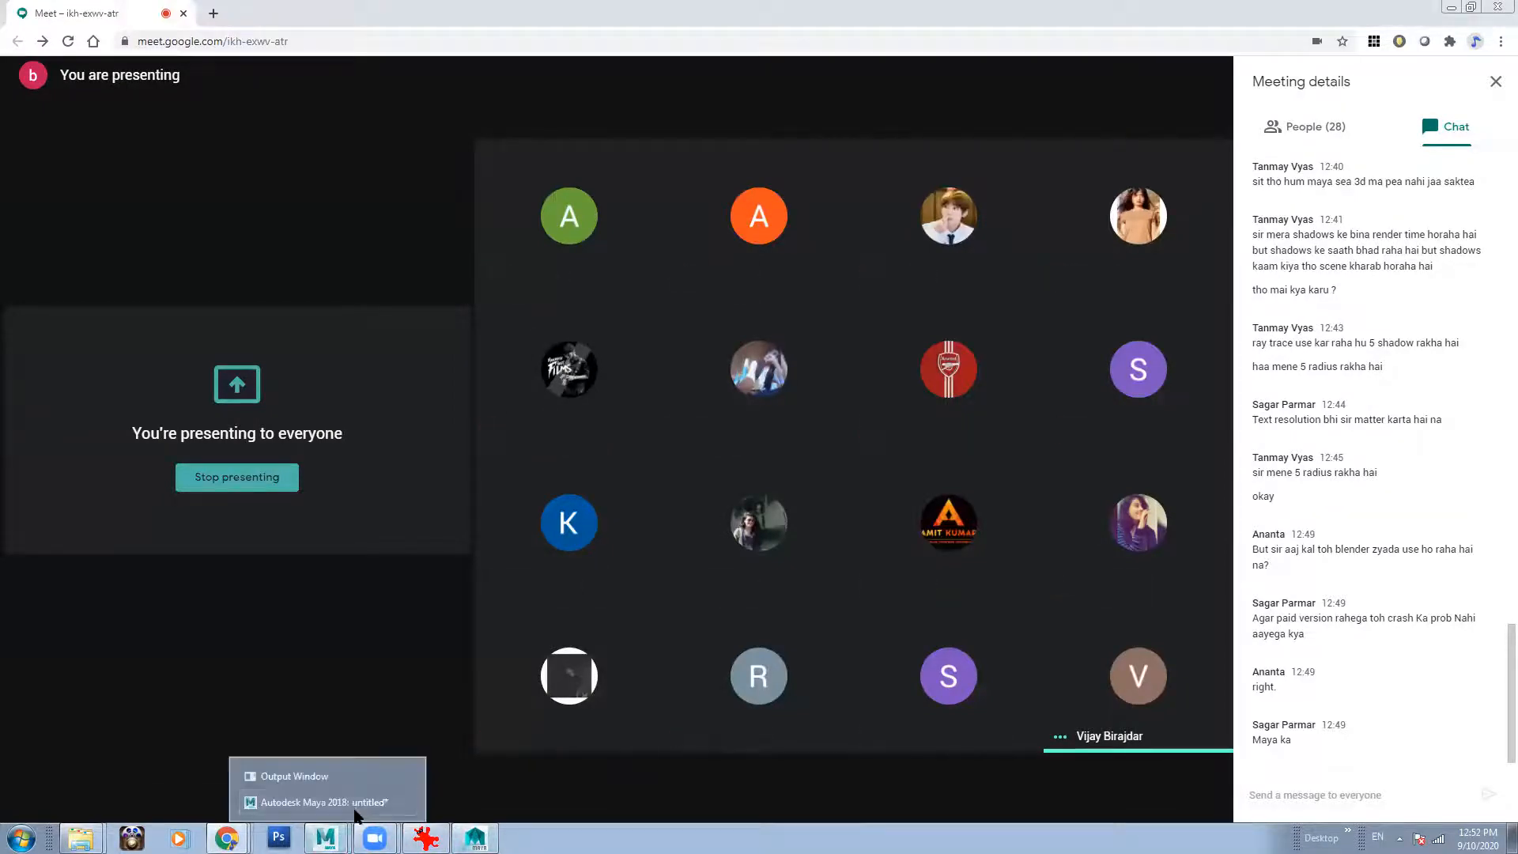
pyautogui.click(348, 800)
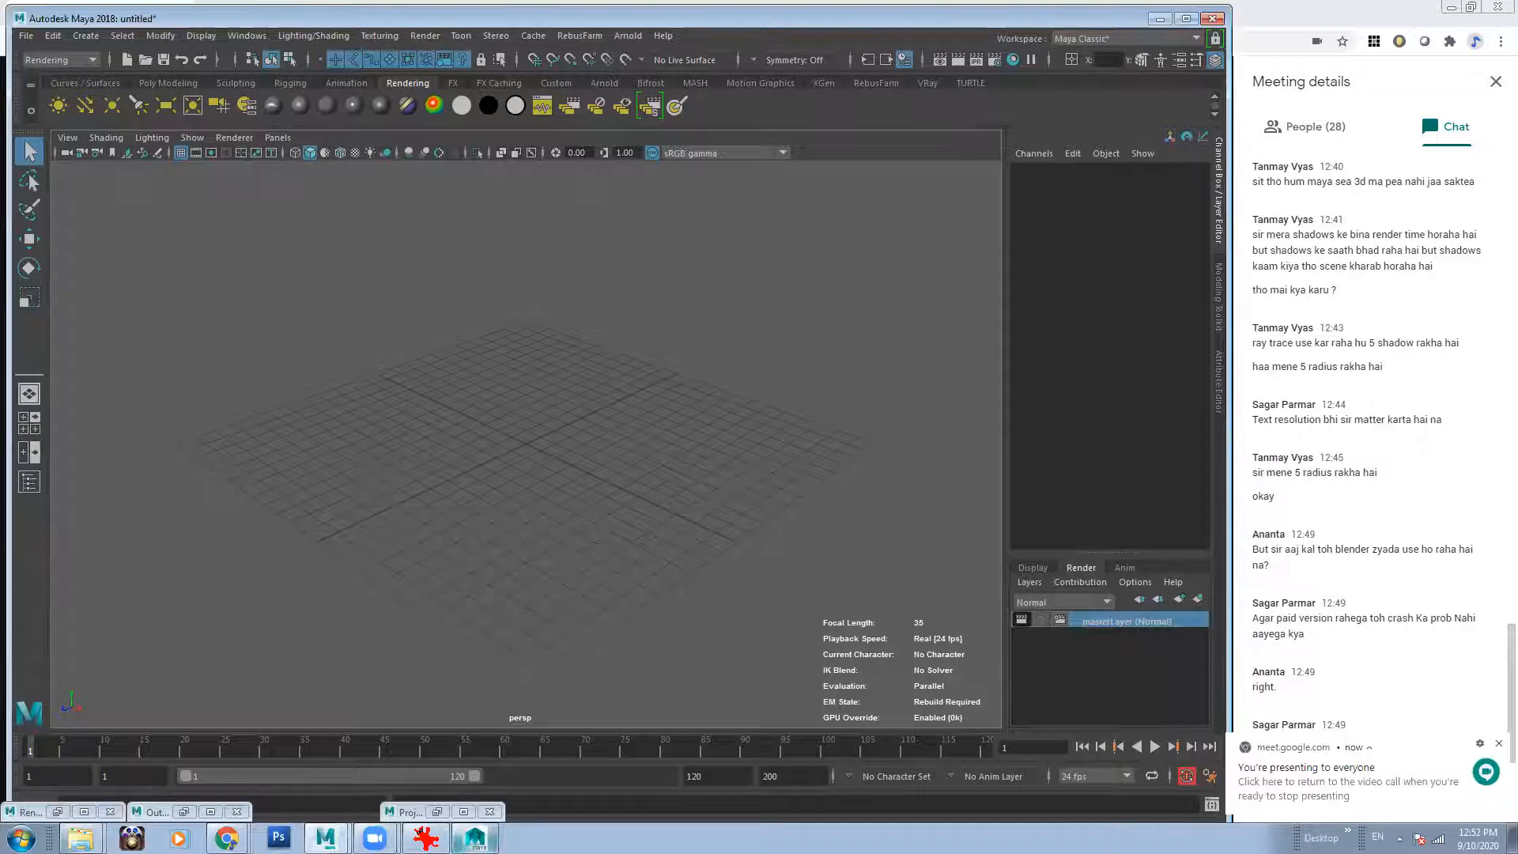
pyautogui.click(439, 812)
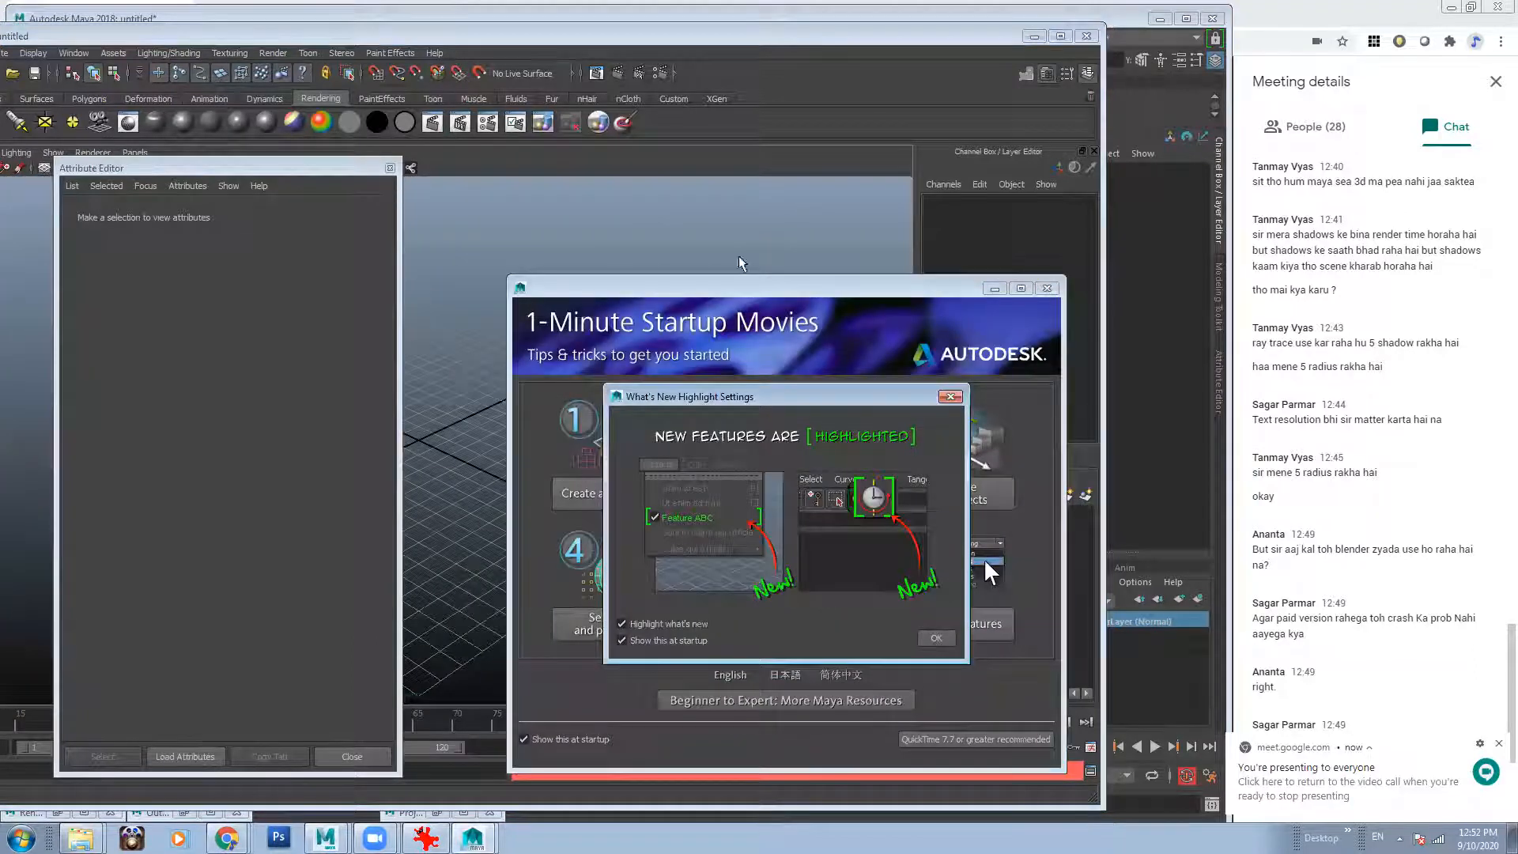
# Dismiss Maya 2015's What's New Highlight Settings and the Meet presenting notification, and minimize Maya 2015.
pyautogui.click(950, 396)
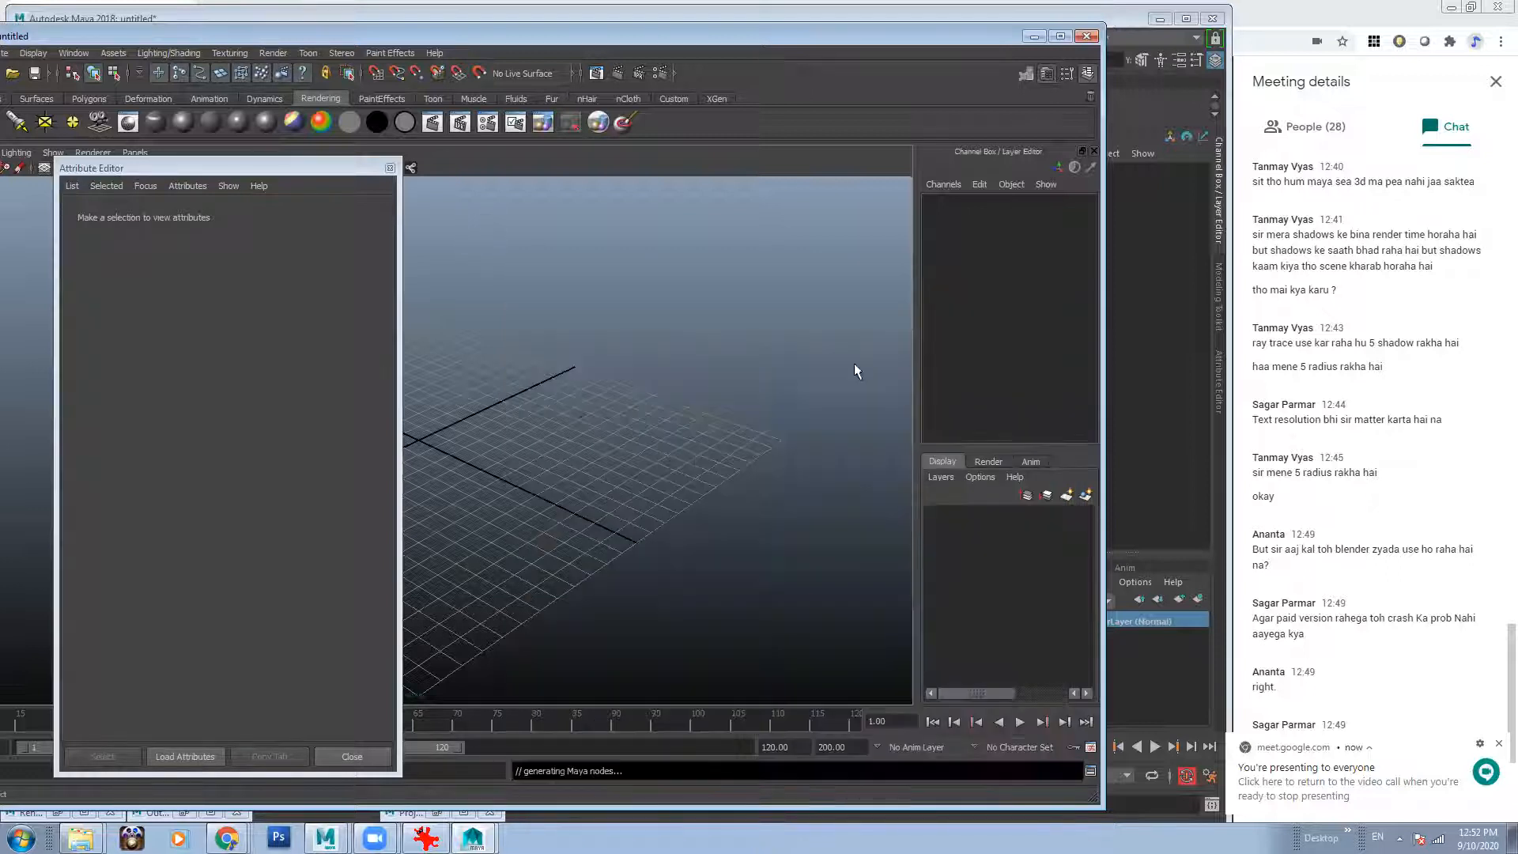
pyautogui.click(1498, 746)
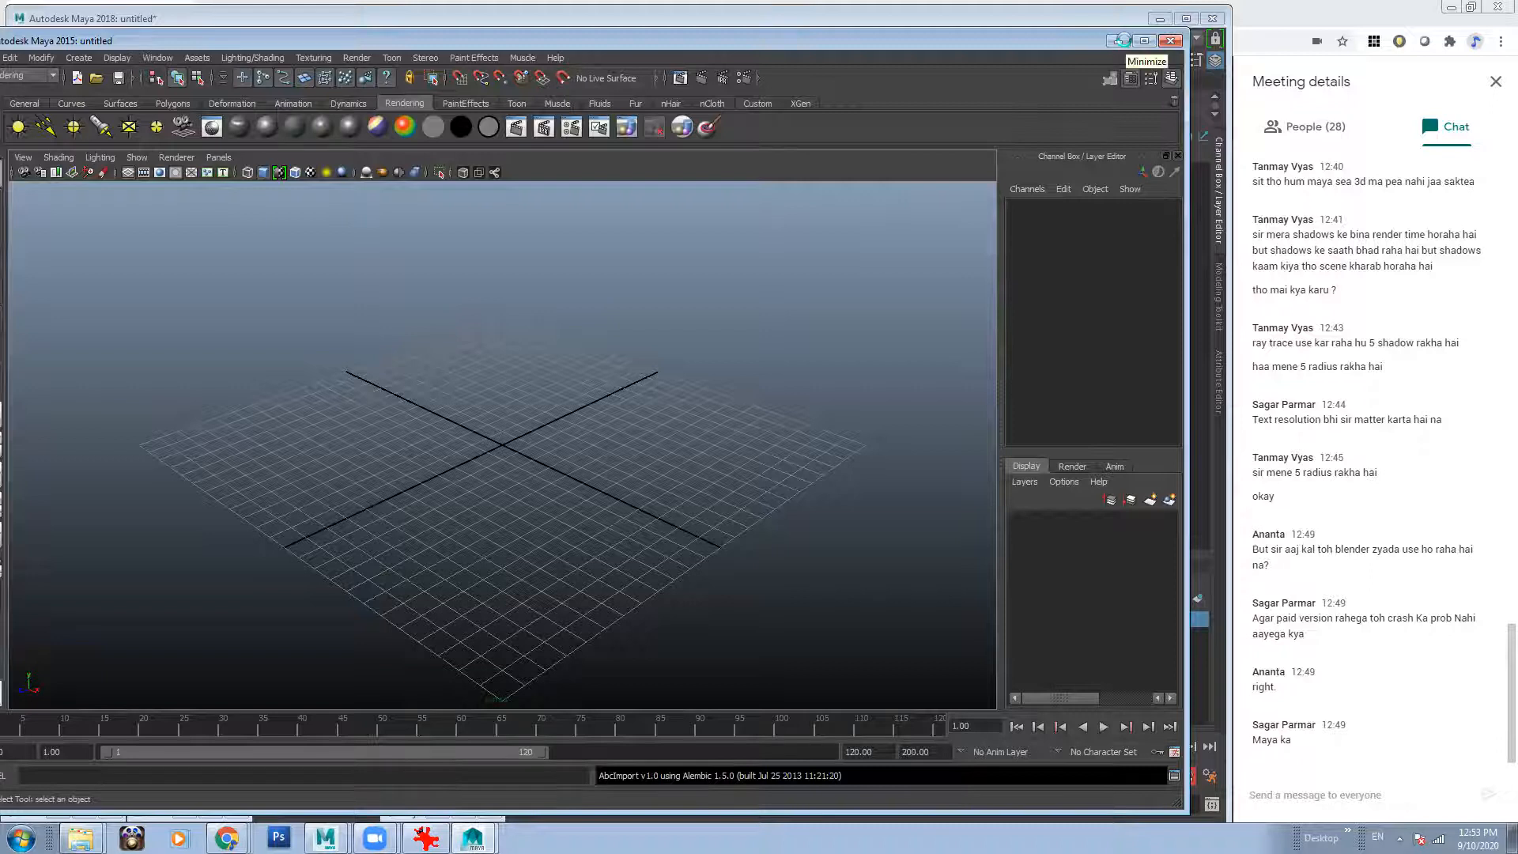
pyautogui.click(1123, 39)
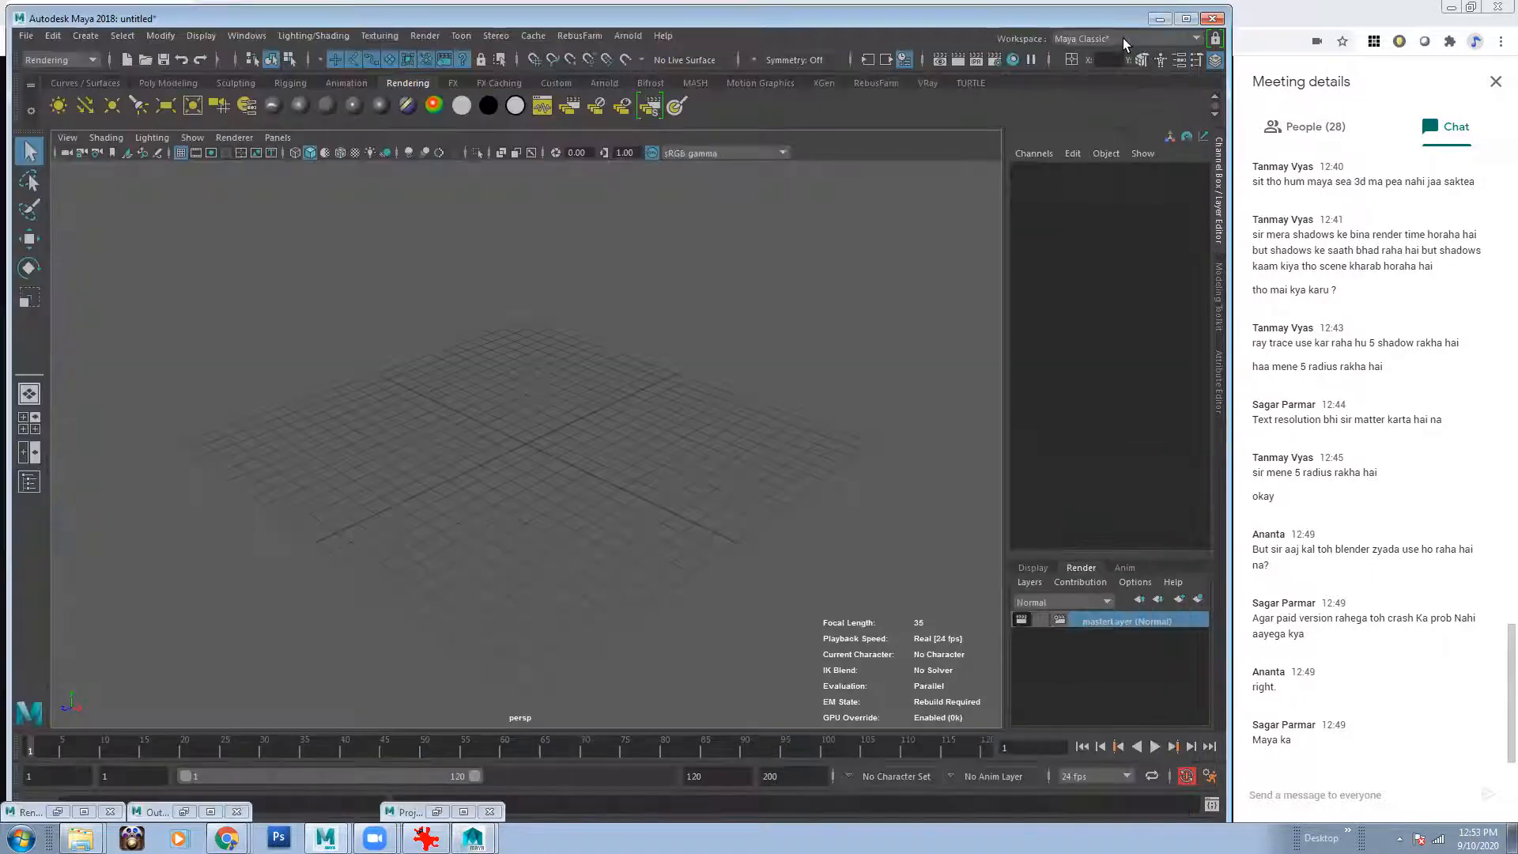
# Restore the Maya 2018 windows and close its Outliner, Project Window and Render View.
pyautogui.click(1161, 21)
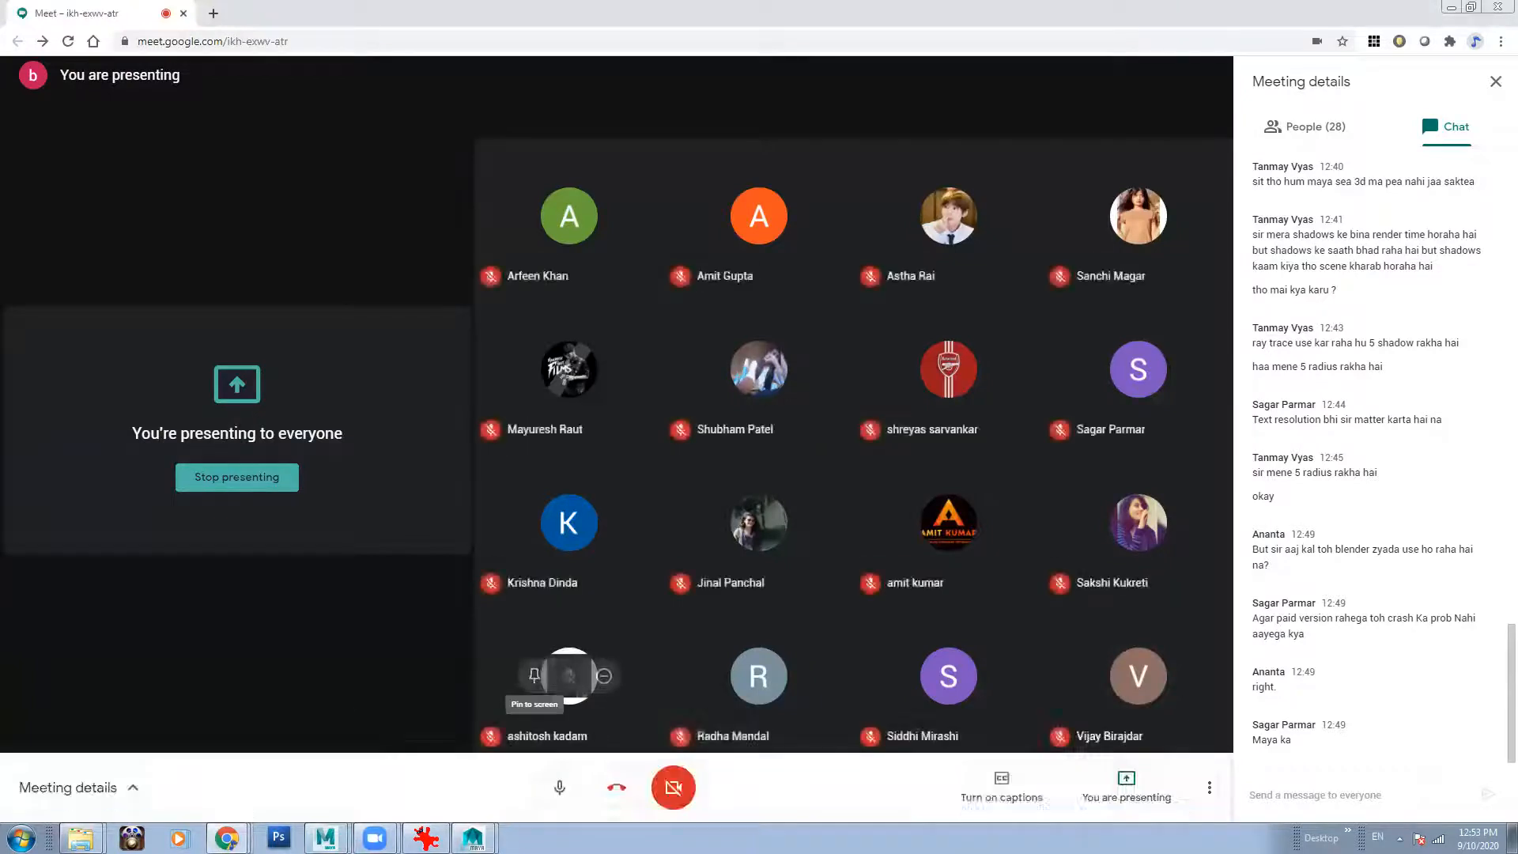
pyautogui.moveTo(328, 837)
pyautogui.click(332, 802)
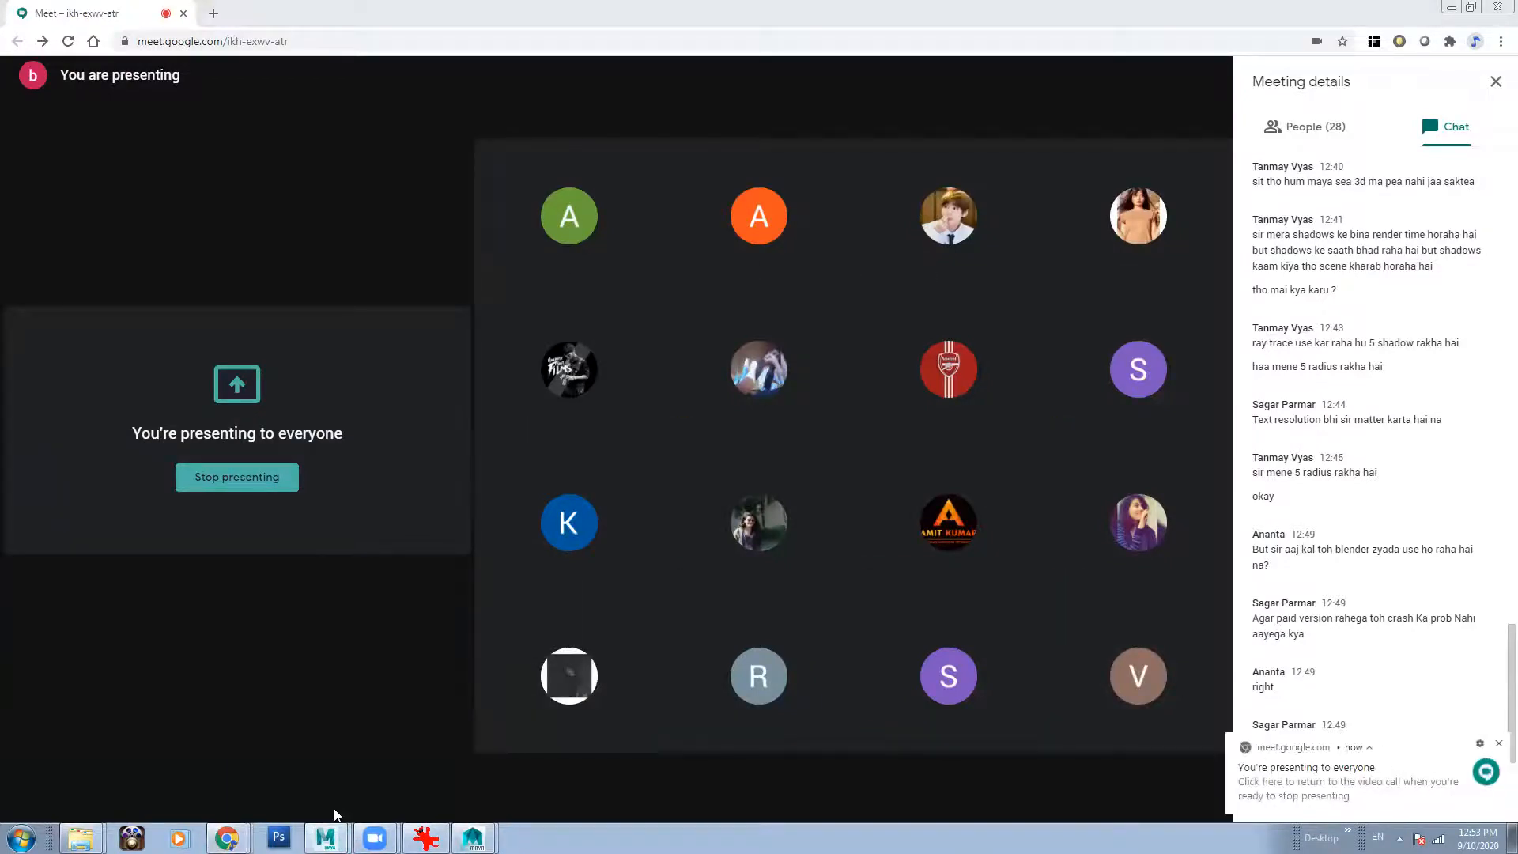
pyautogui.click(922, 141)
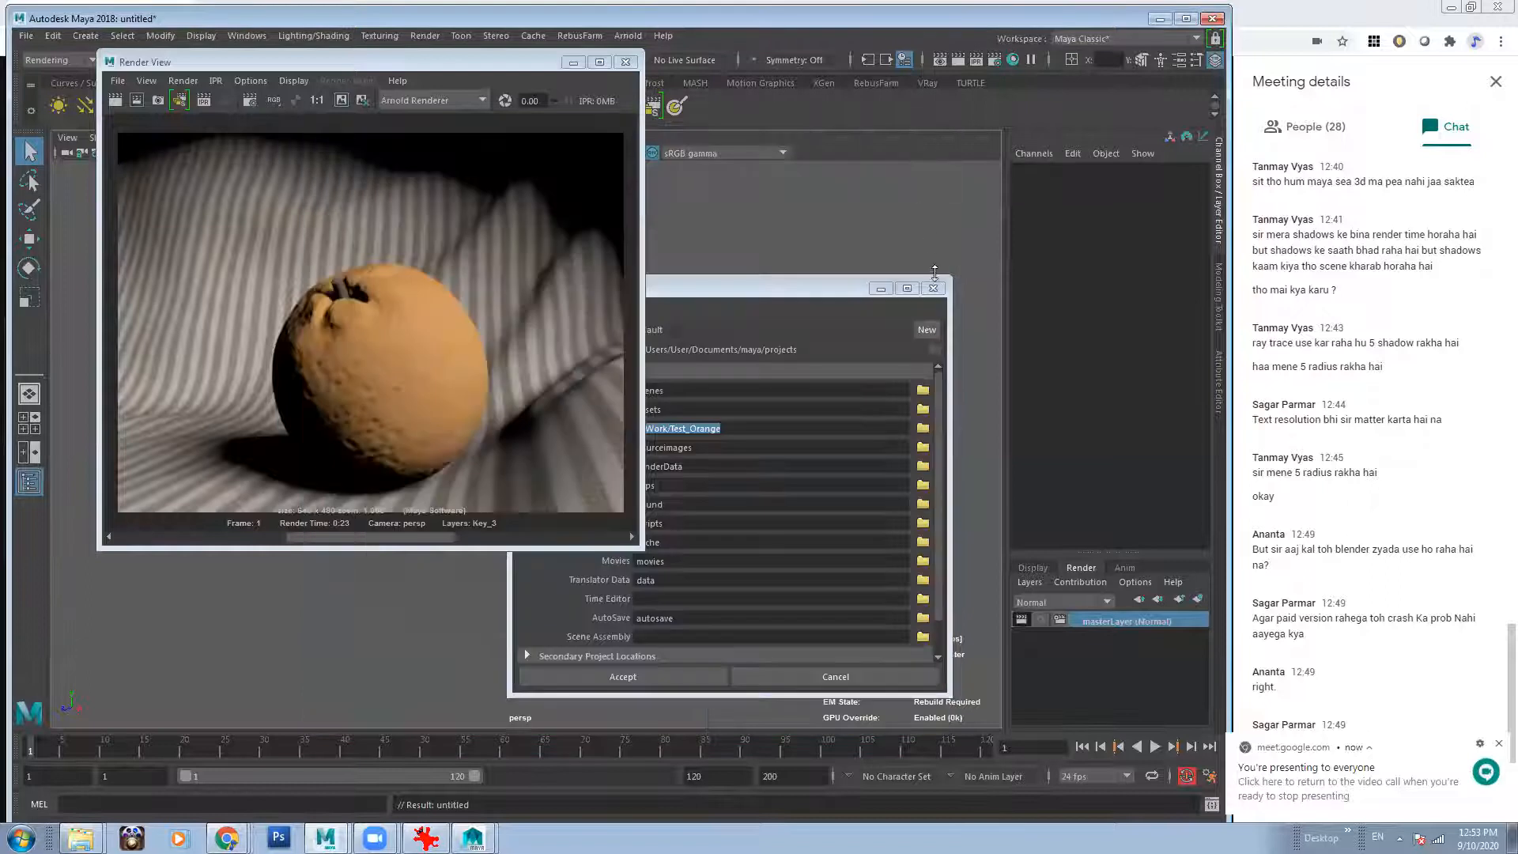
pyautogui.click(939, 279)
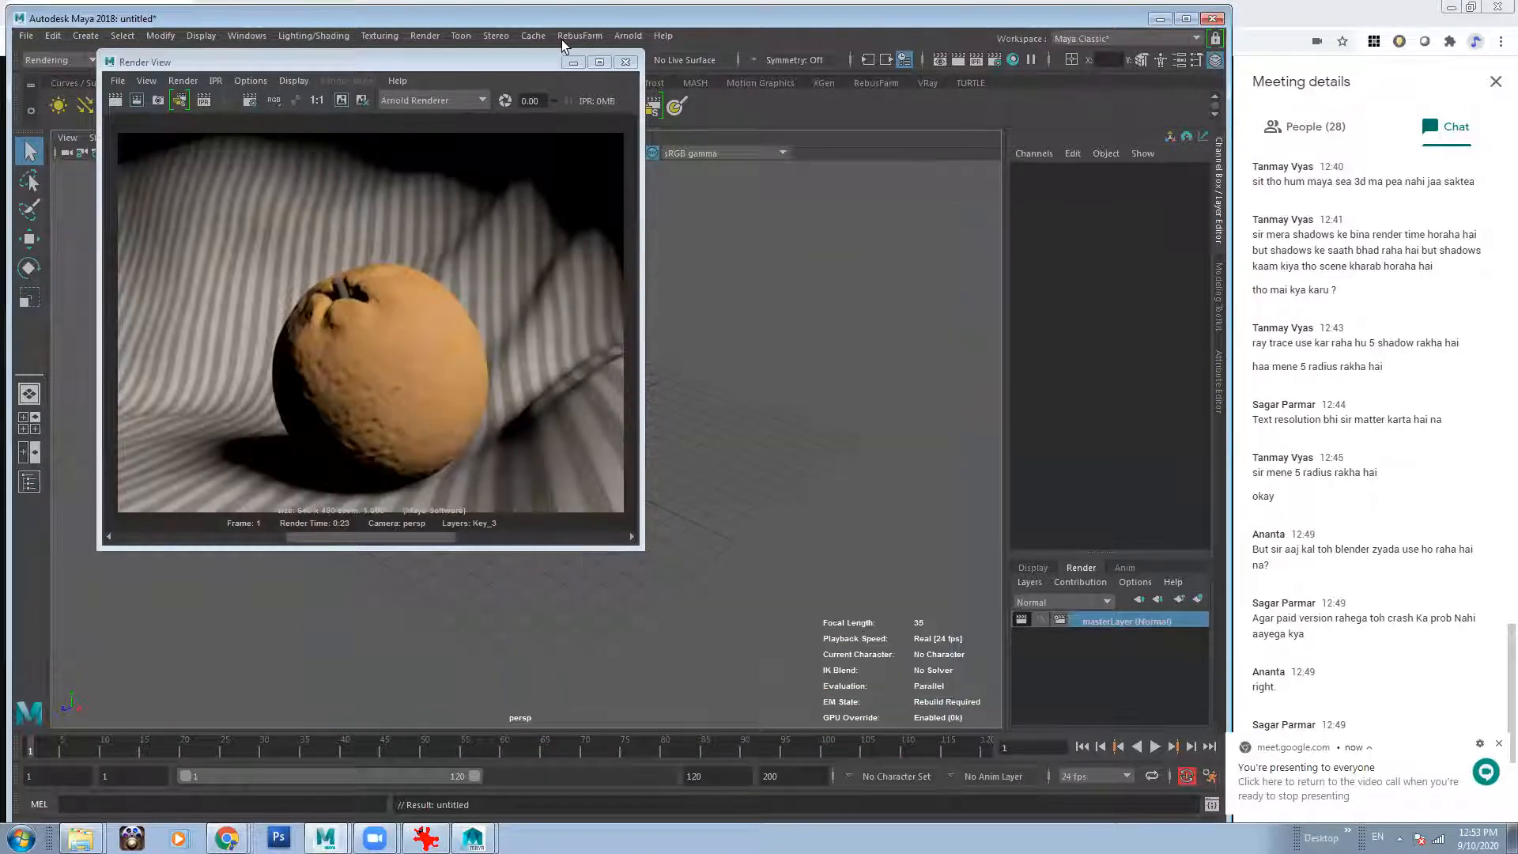
pyautogui.click(624, 62)
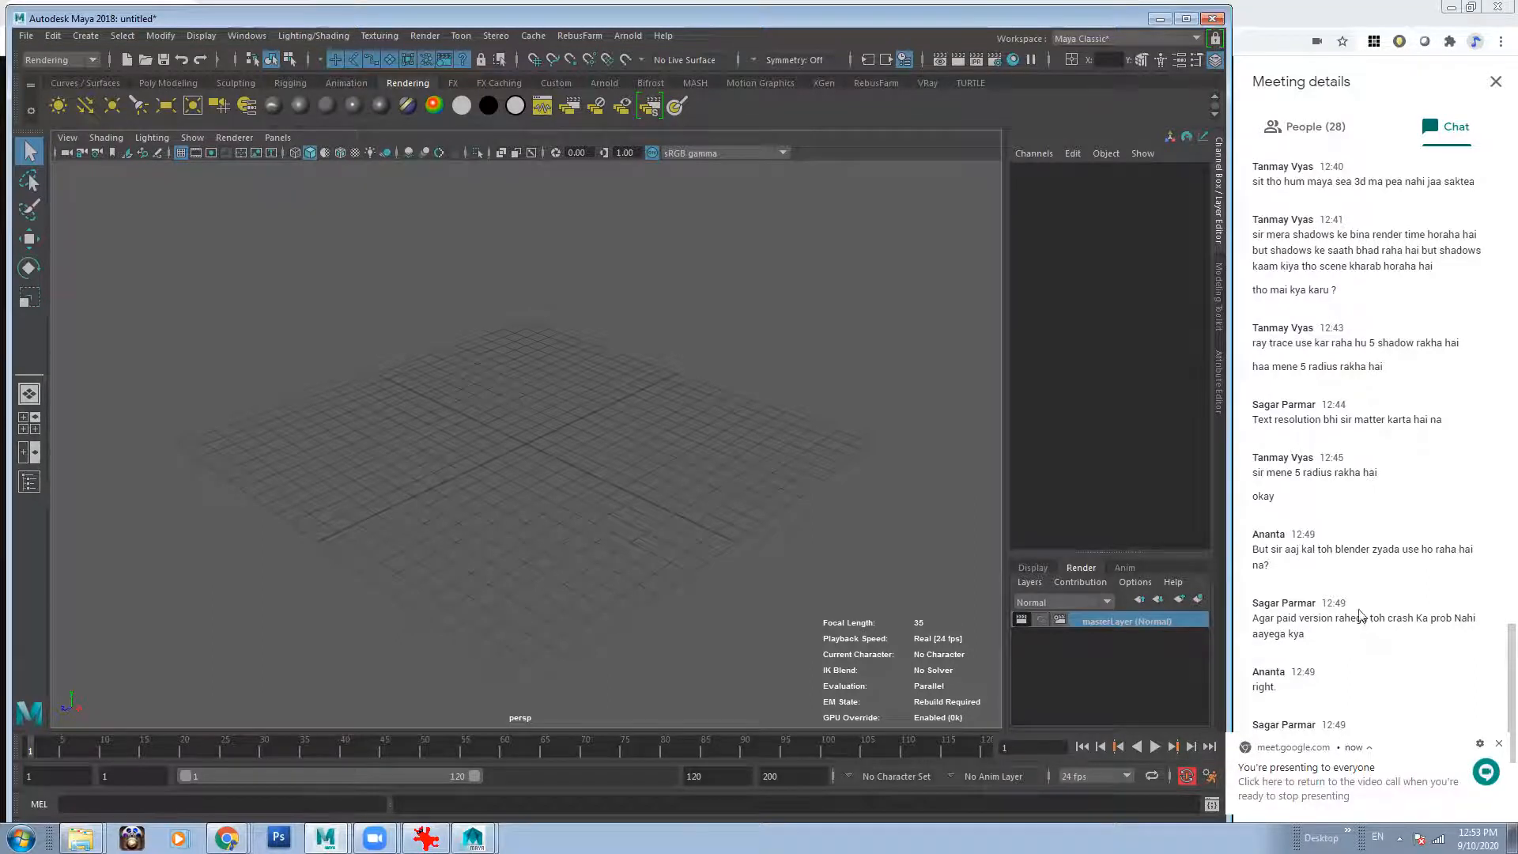
# Minimize Maya 2018 and switch to Maya 2015, moving its window fully into view beside the meeting chat.
pyautogui.click(1499, 745)
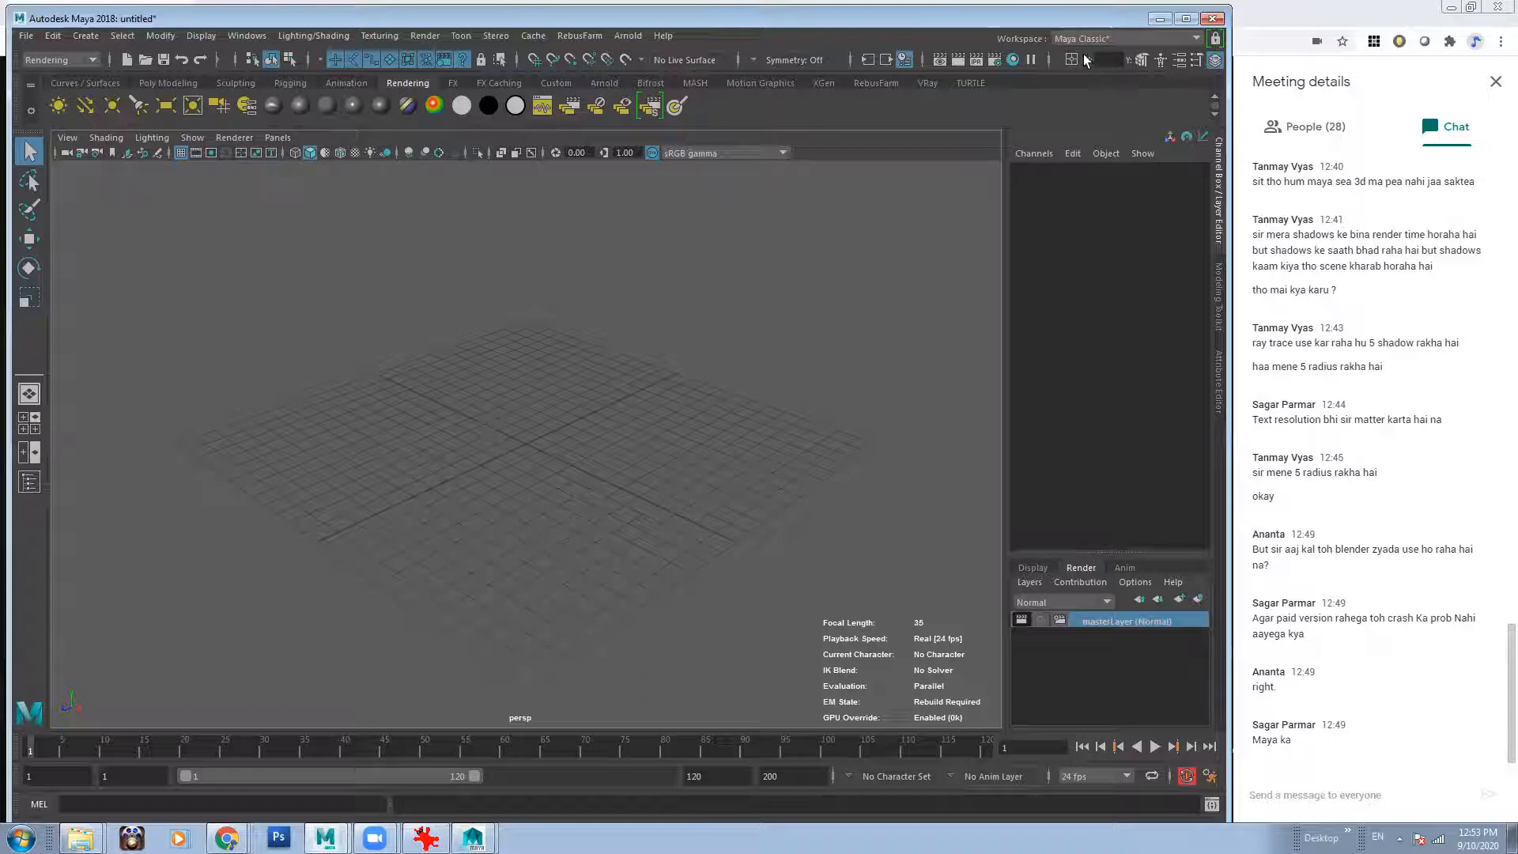
pyautogui.click(1158, 19)
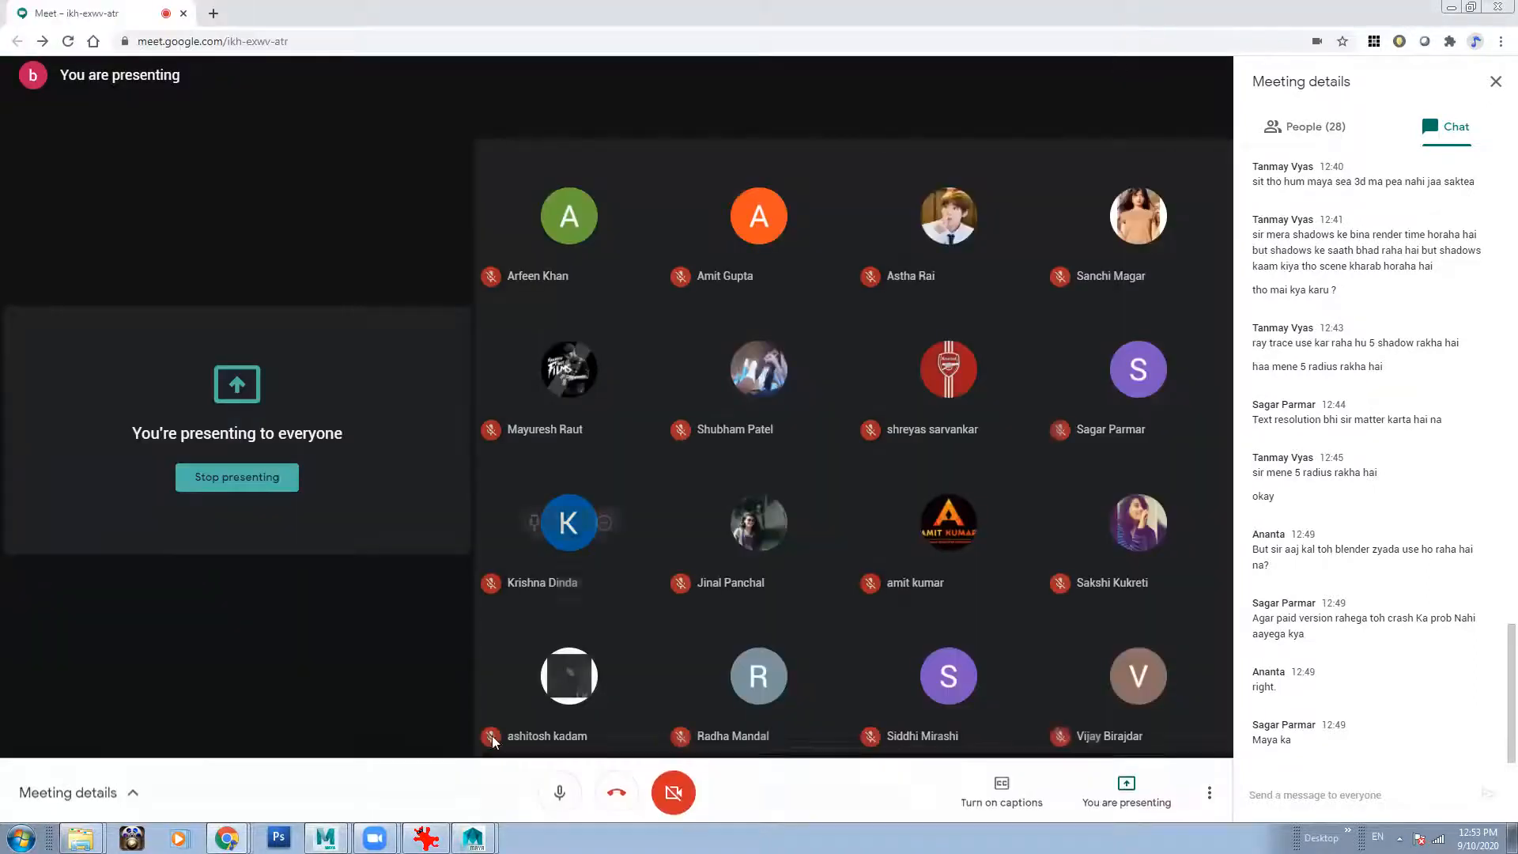
pyautogui.click(481, 782)
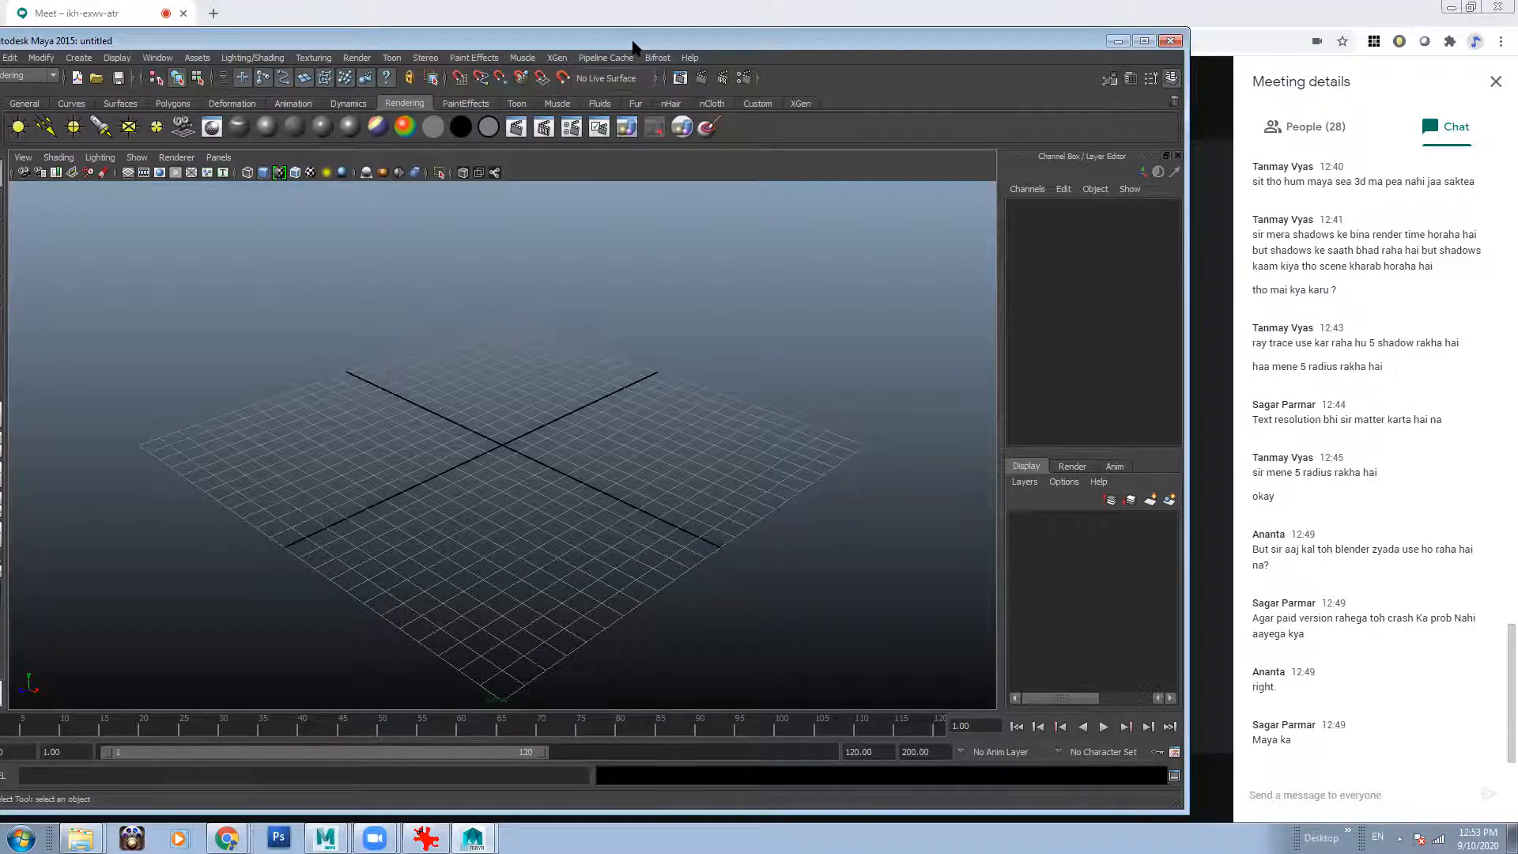
pyautogui.moveTo(632, 46); pyautogui.dragTo(674, 51)
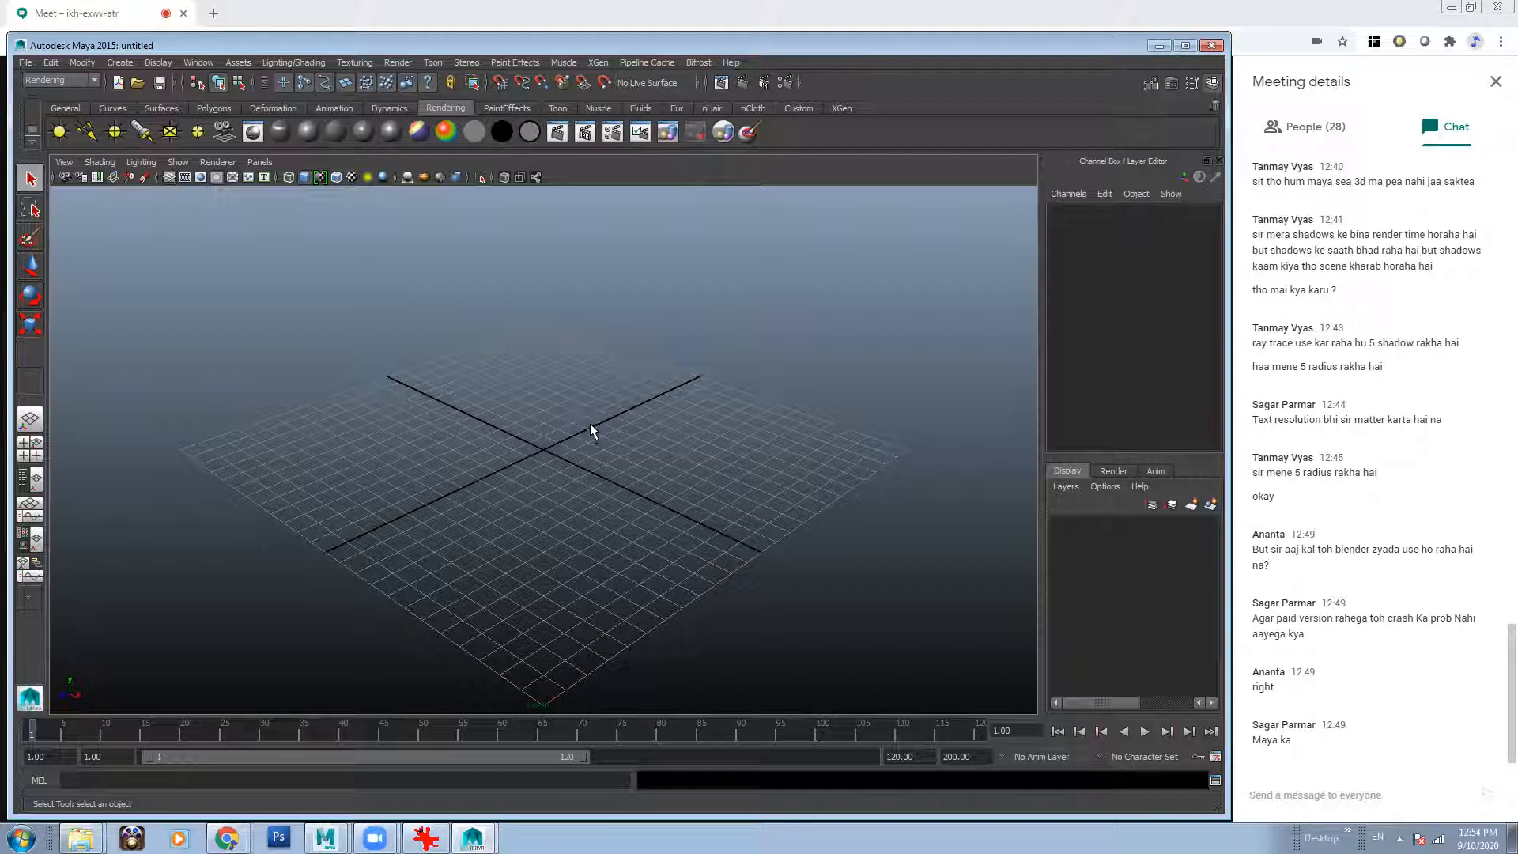
# Open the recent scene Room_Interior_UnLit.mb from the desktop in Maya 2015.
pyautogui.click(25, 62)
pyautogui.moveTo(106, 399)
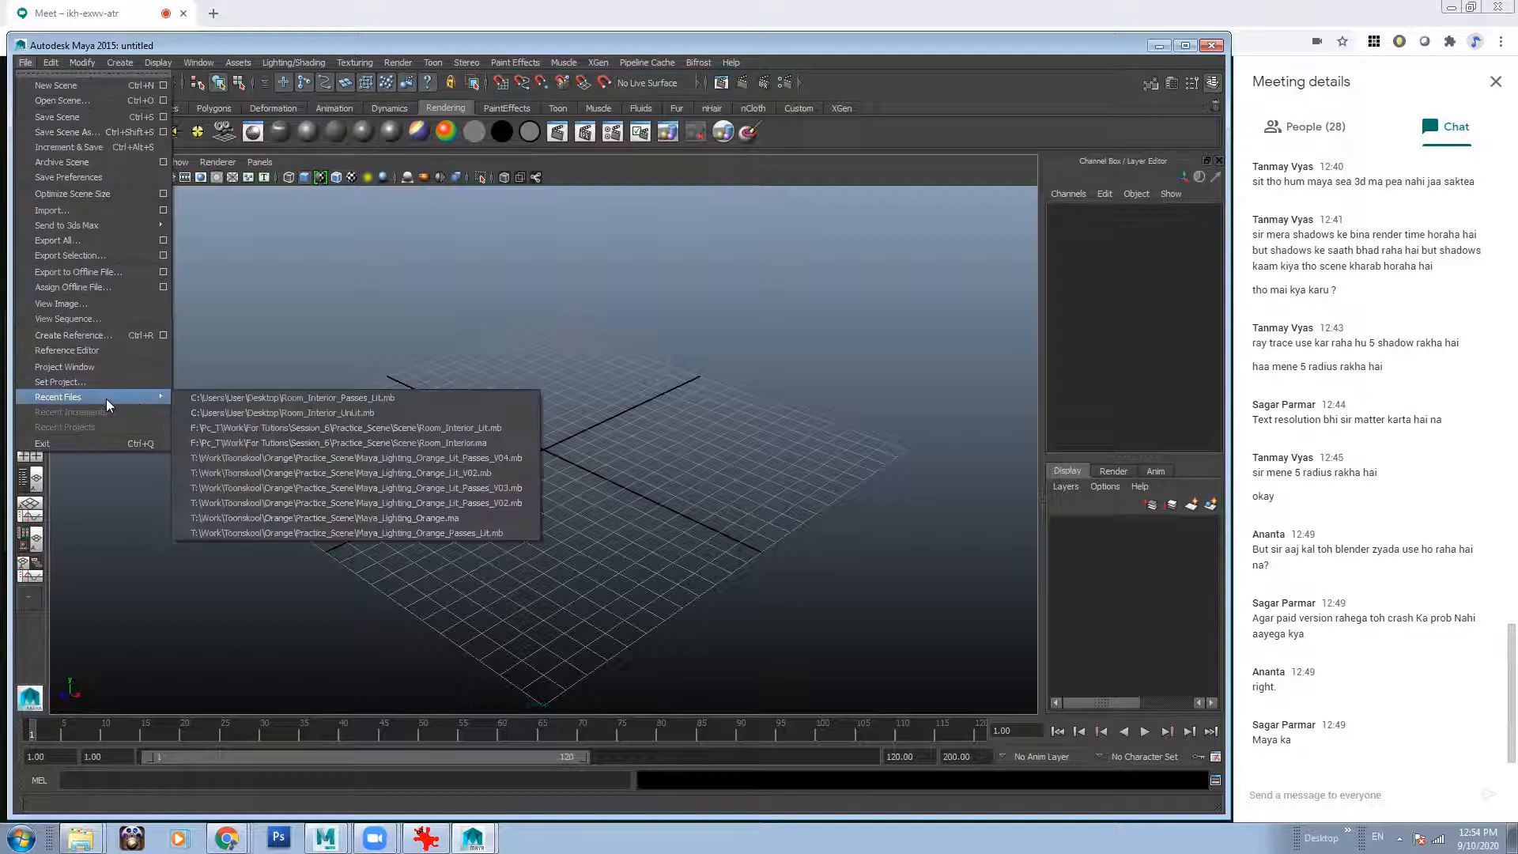
pyautogui.click(340, 414)
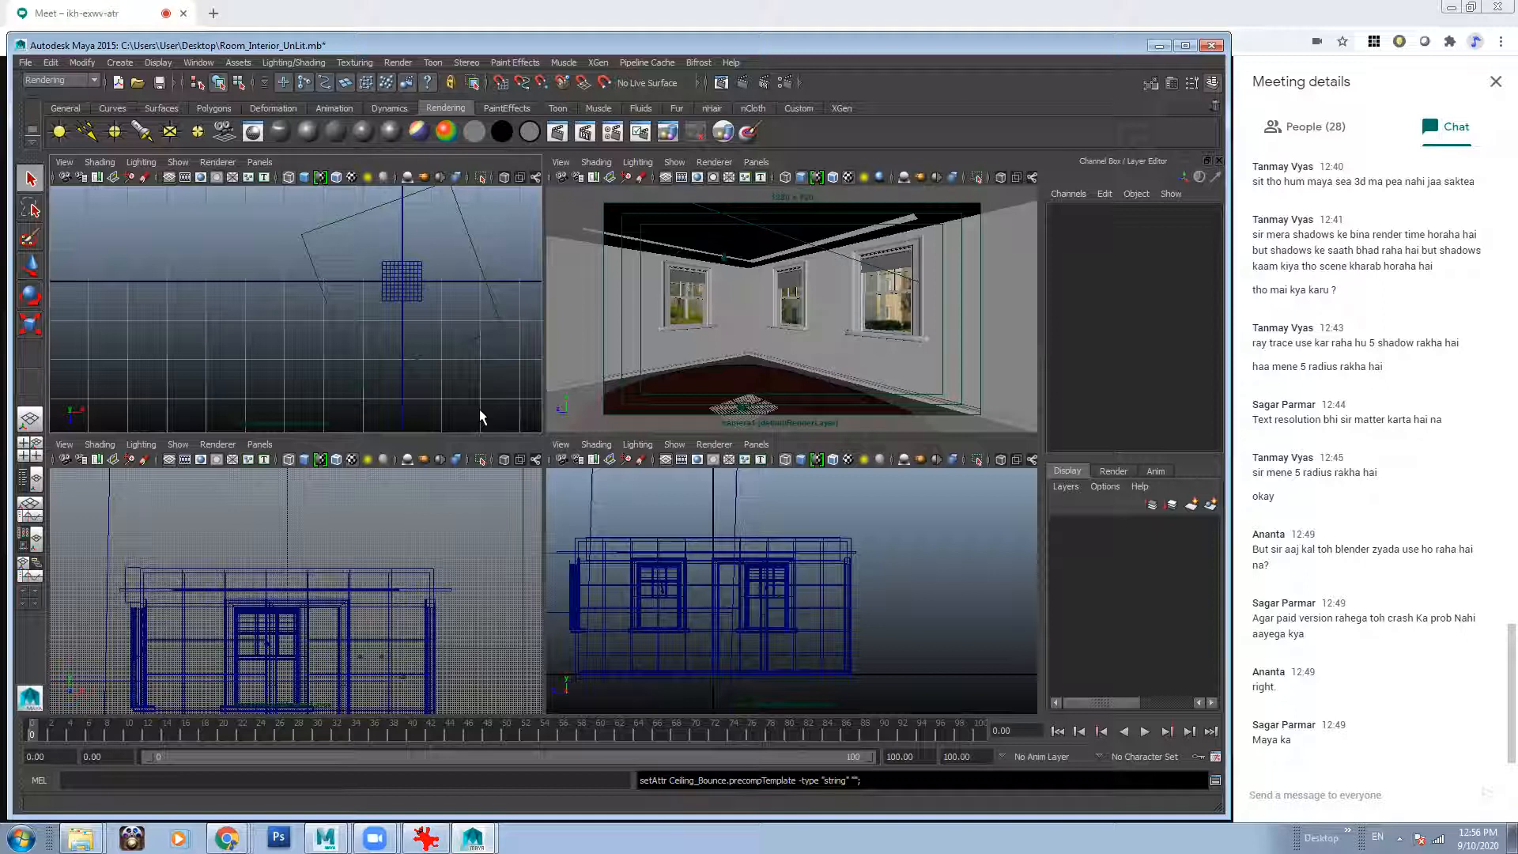
# Switch to the Google News Chrome window, close the news page and search Google for "mental ray for maya".
pyautogui.click(227, 837)
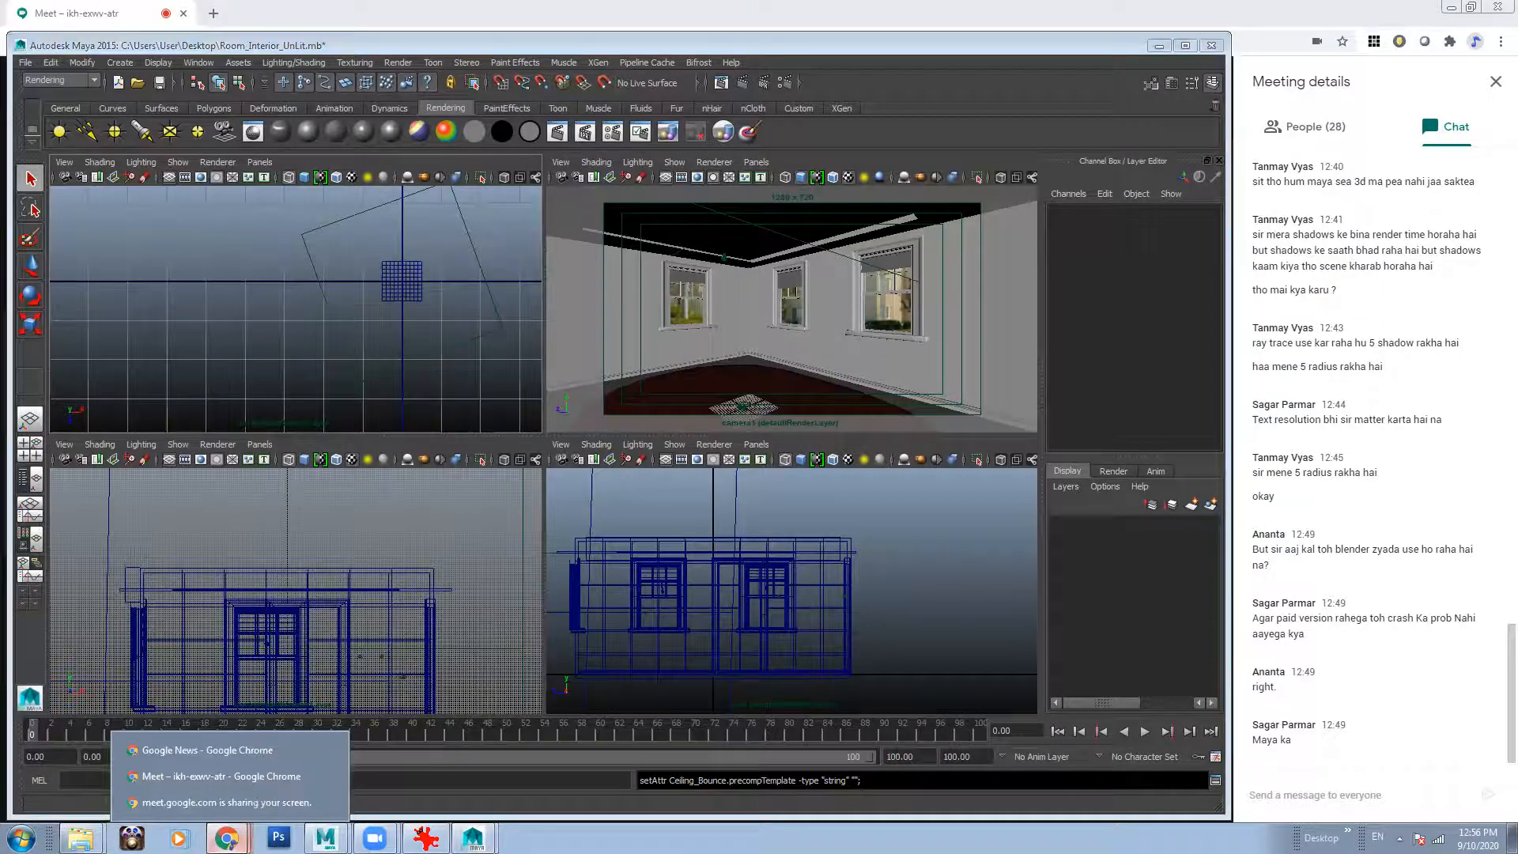
pyautogui.click(241, 753)
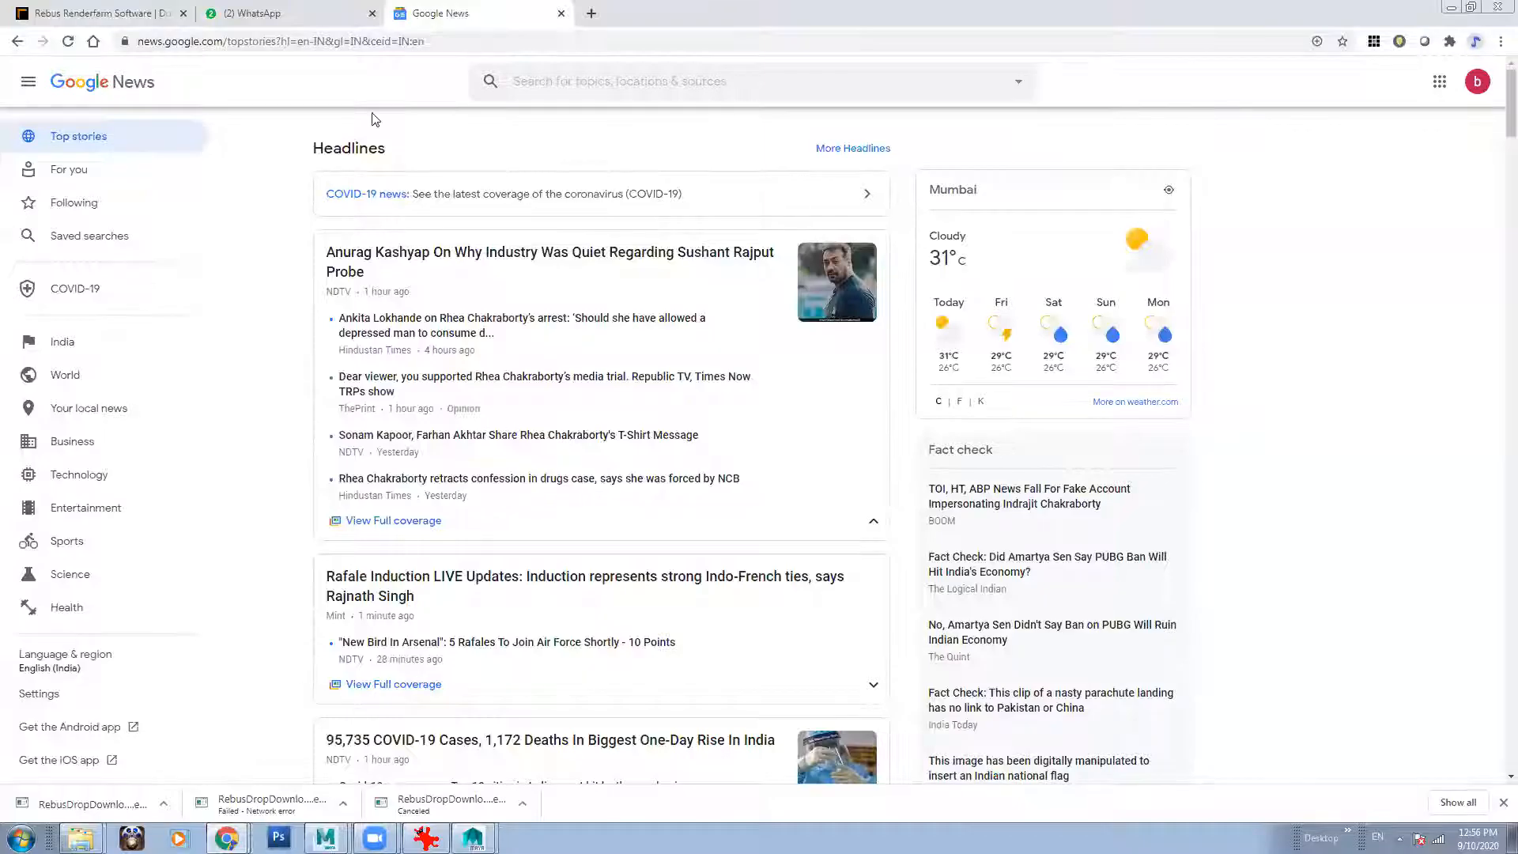
pyautogui.click(561, 13)
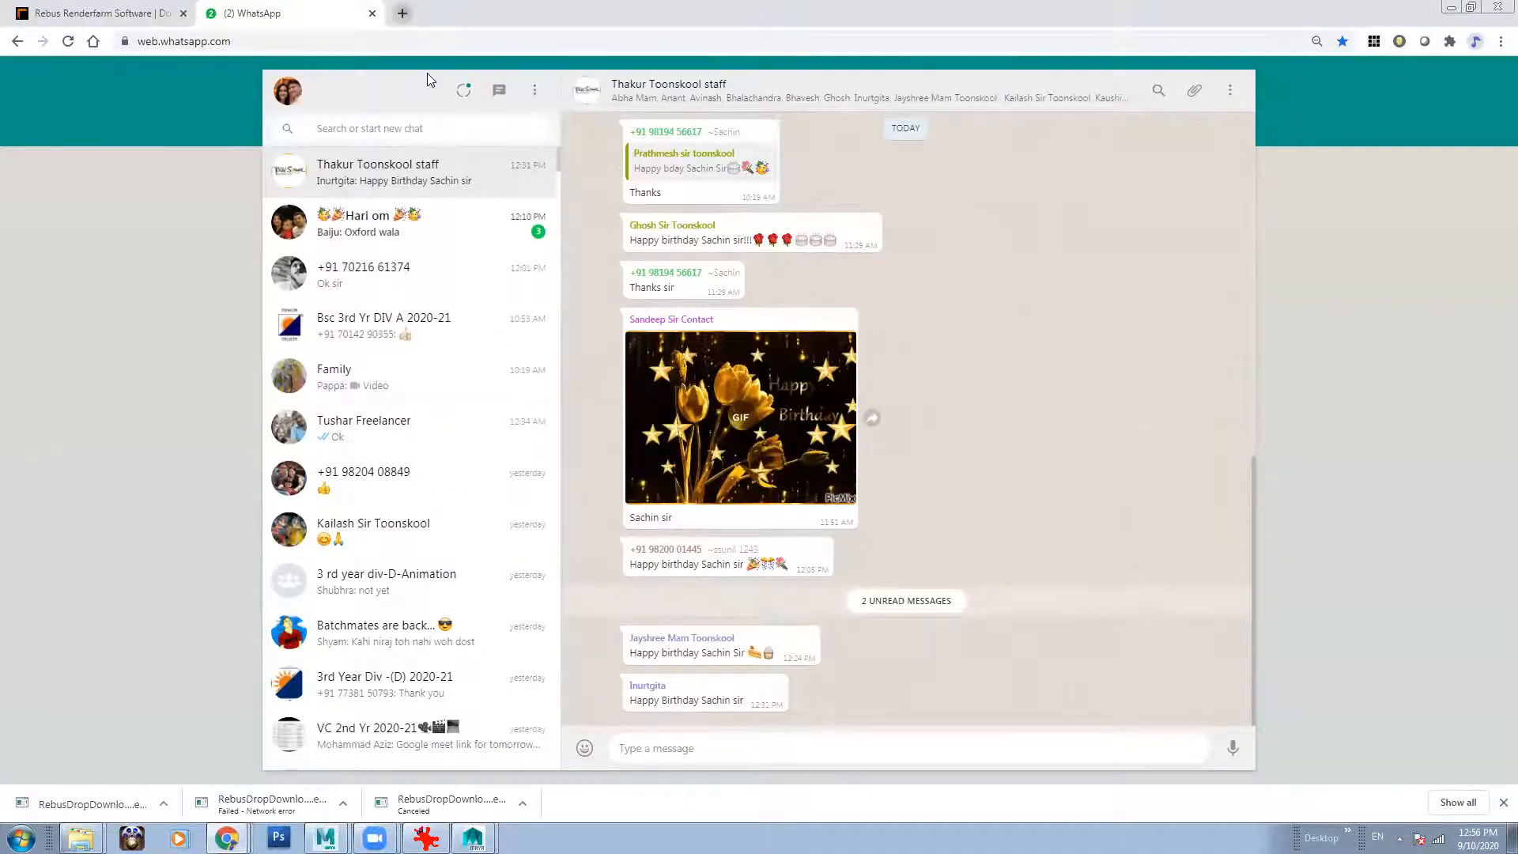
pyautogui.hotkey('ctrl', 't')
pyautogui.write('ment')
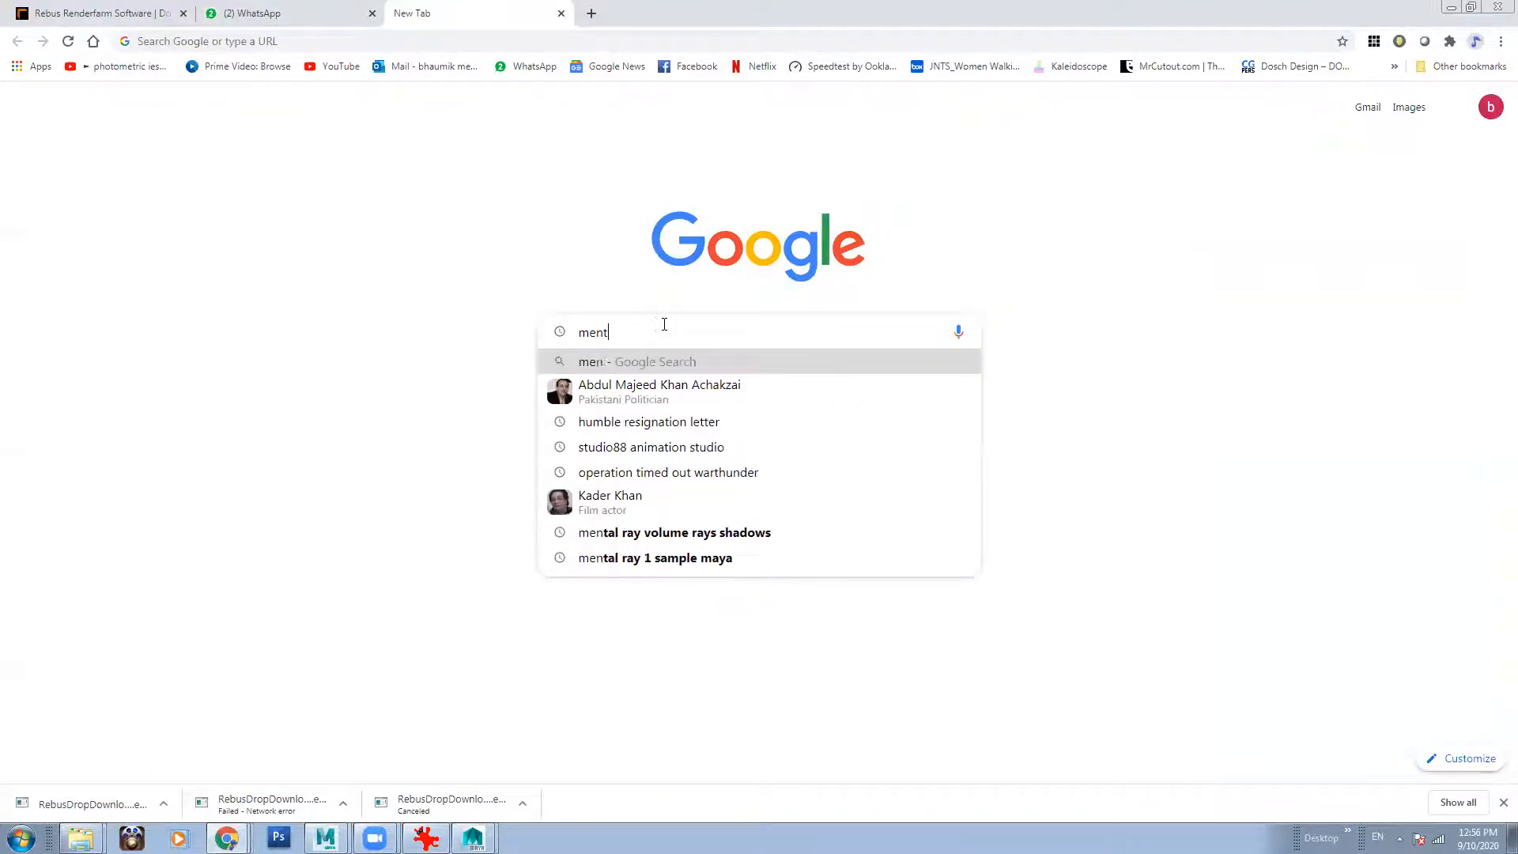
pyautogui.write('al ray for maya')
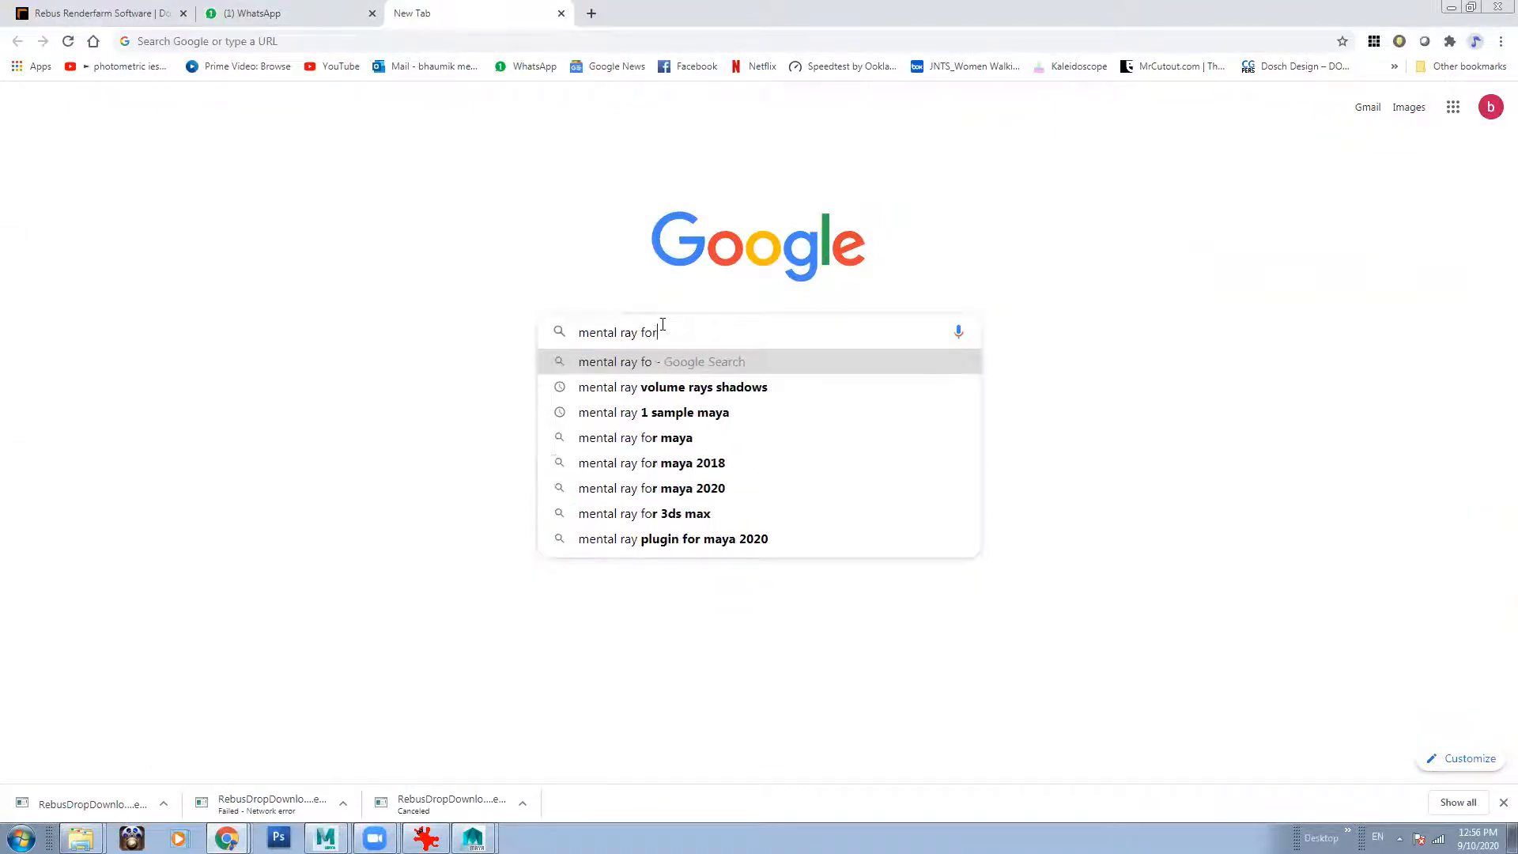
pyautogui.press('Return')
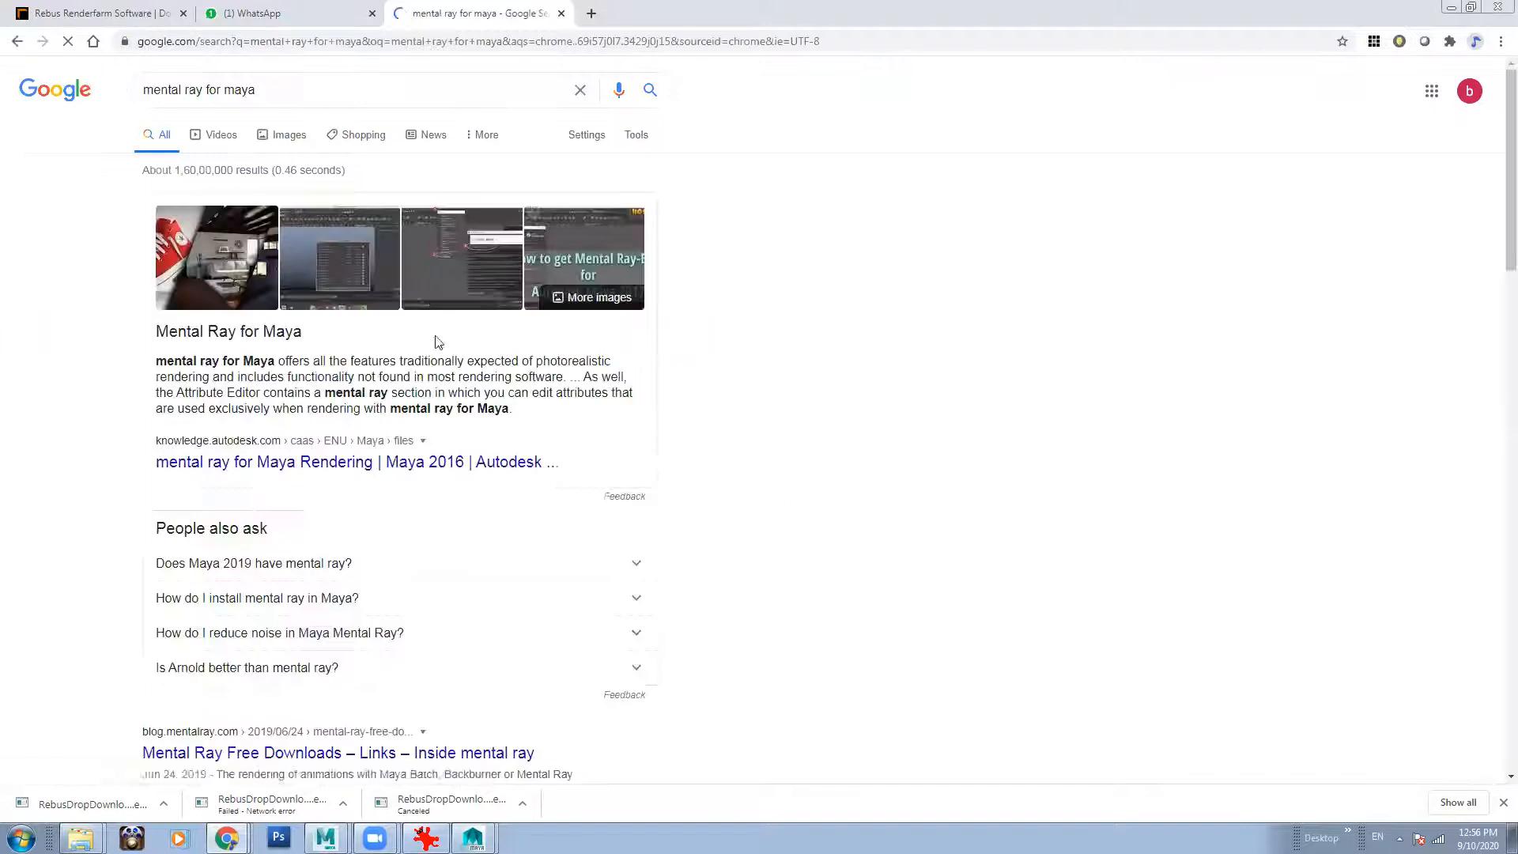
# Open the Autodesk "mental ray for Maya Rendering" result, detach it into its own window and examine the article.
pyautogui.rightClick(366, 465)
pyautogui.click(419, 472)
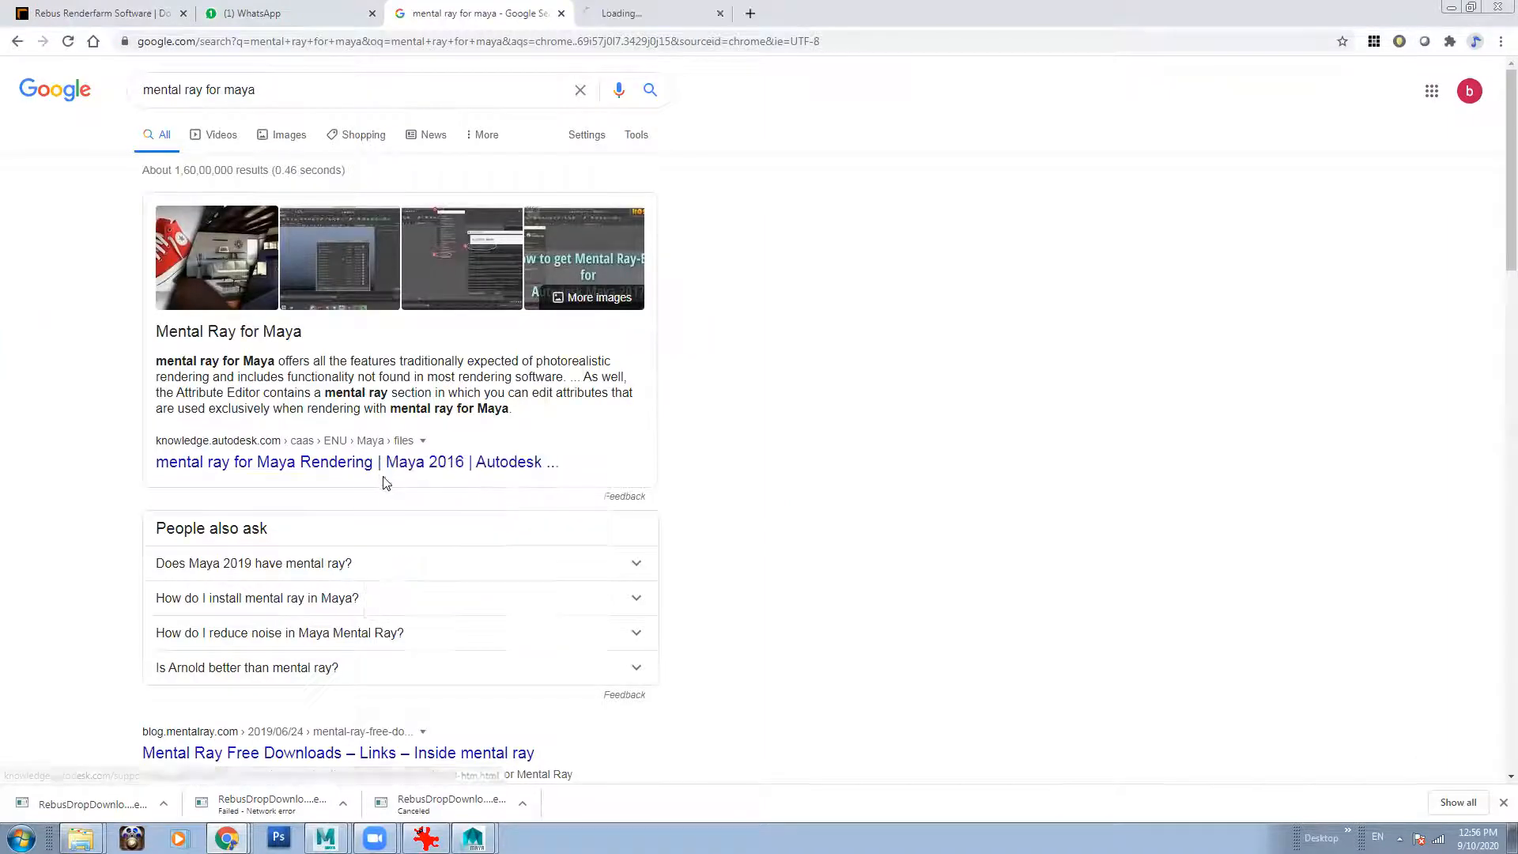
pyautogui.click(600, 19)
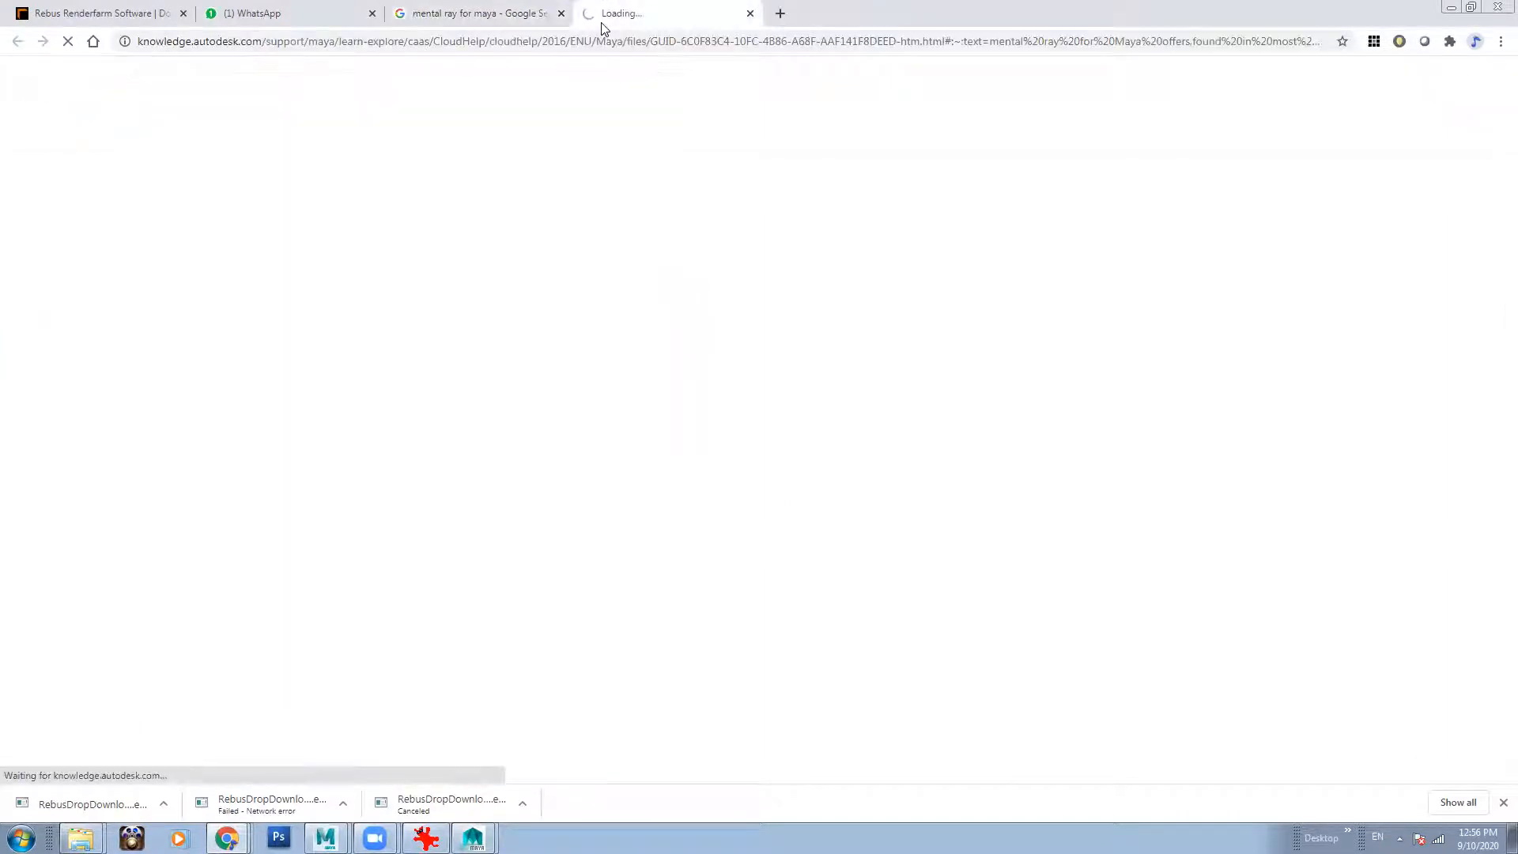
pyautogui.moveTo(625, 13); pyautogui.dragTo(1491, 109)
pyautogui.click(1469, 8)
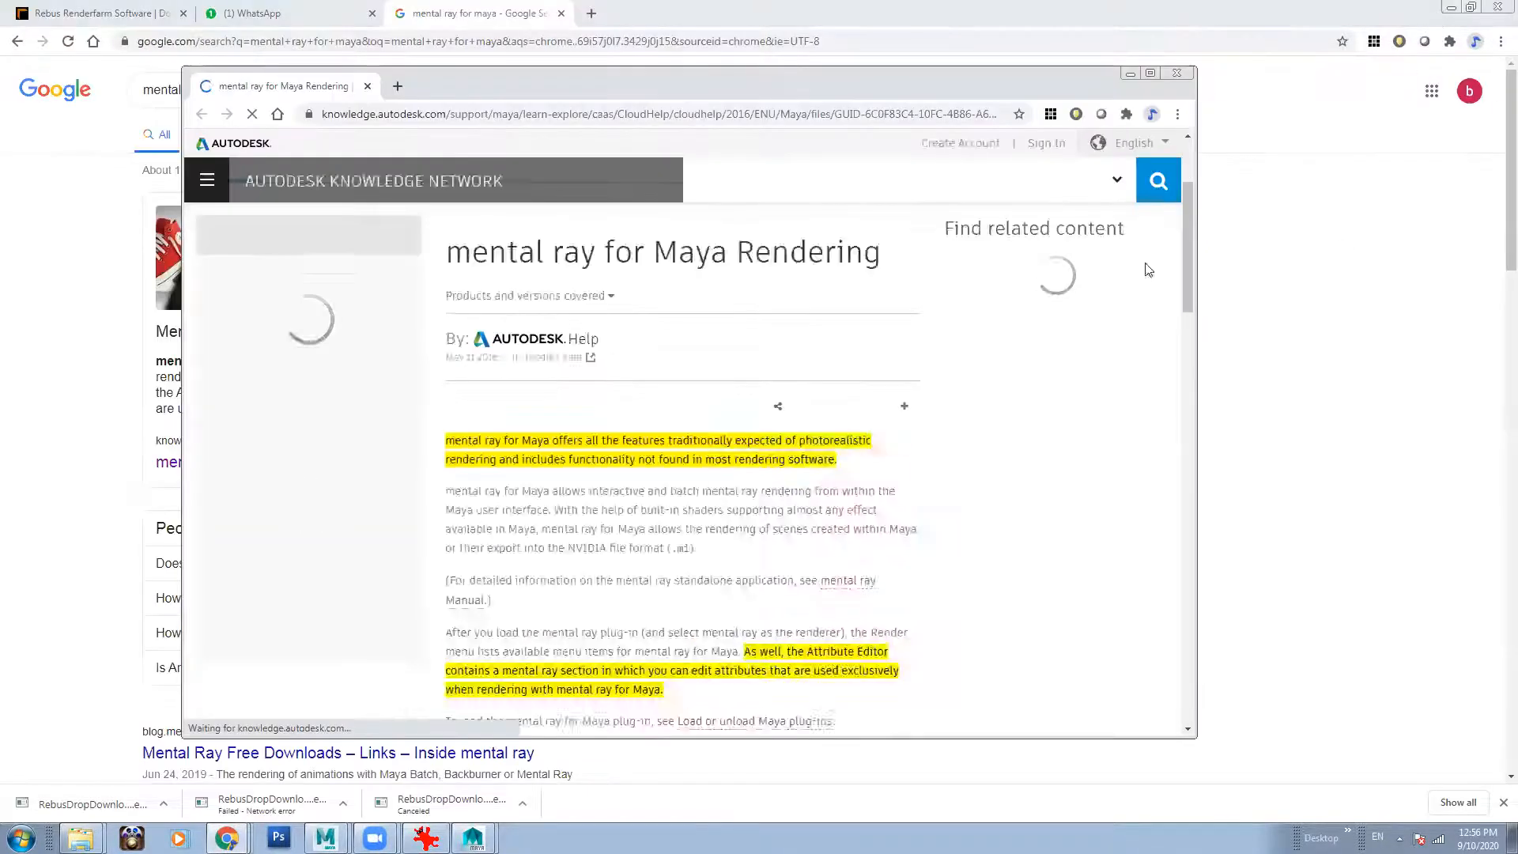
pyautogui.moveTo(1188, 251); pyautogui.dragTo(1184, 291)
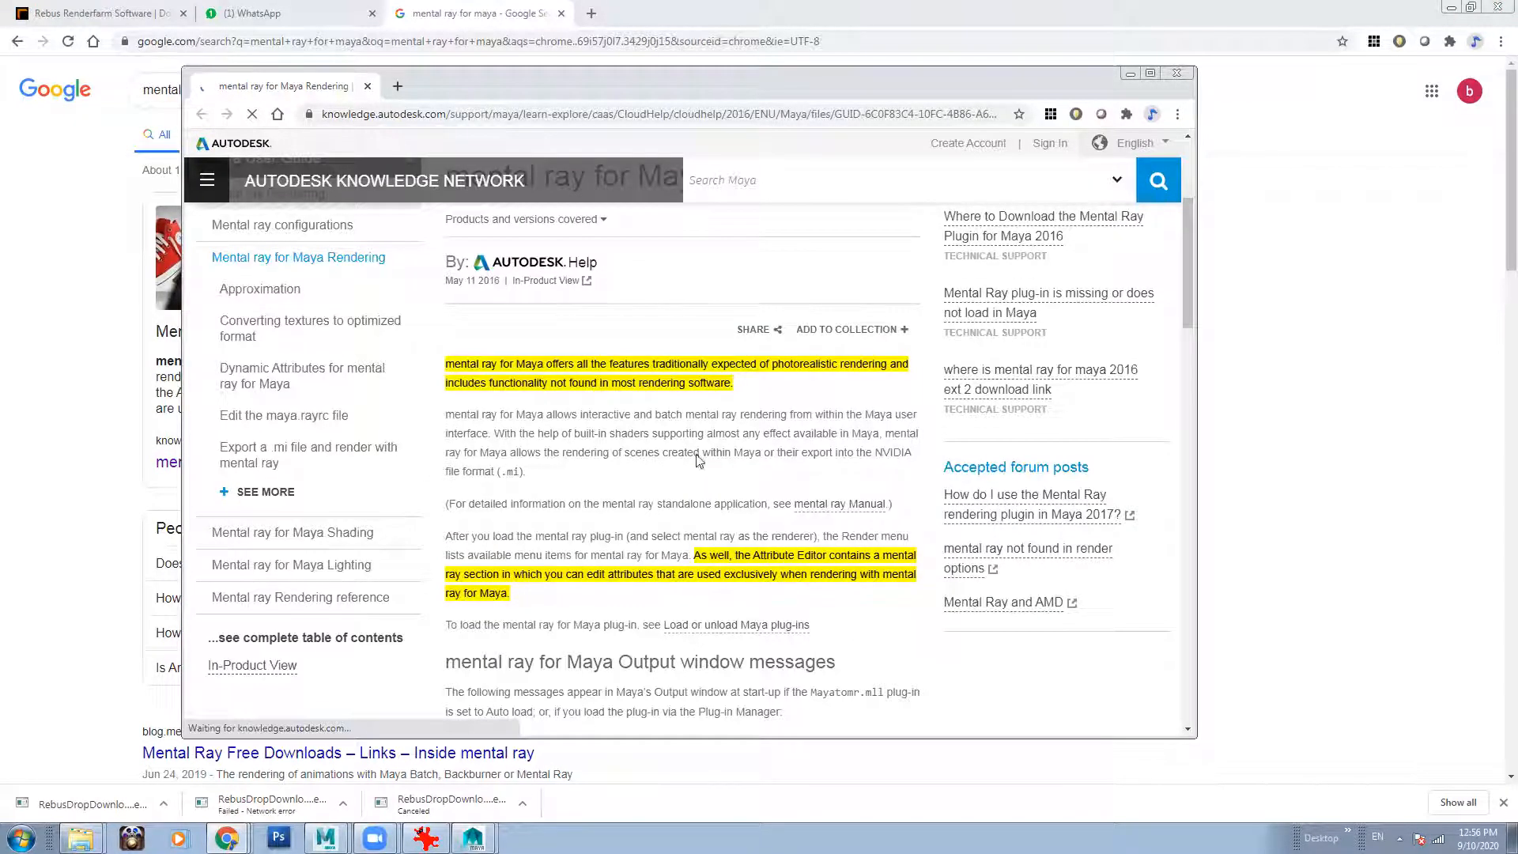
# Open the "Mental Ray is missing from Maya Render Settings window" result in a new tab and restore the browser window to a smaller size.
pyautogui.click(471, 28)
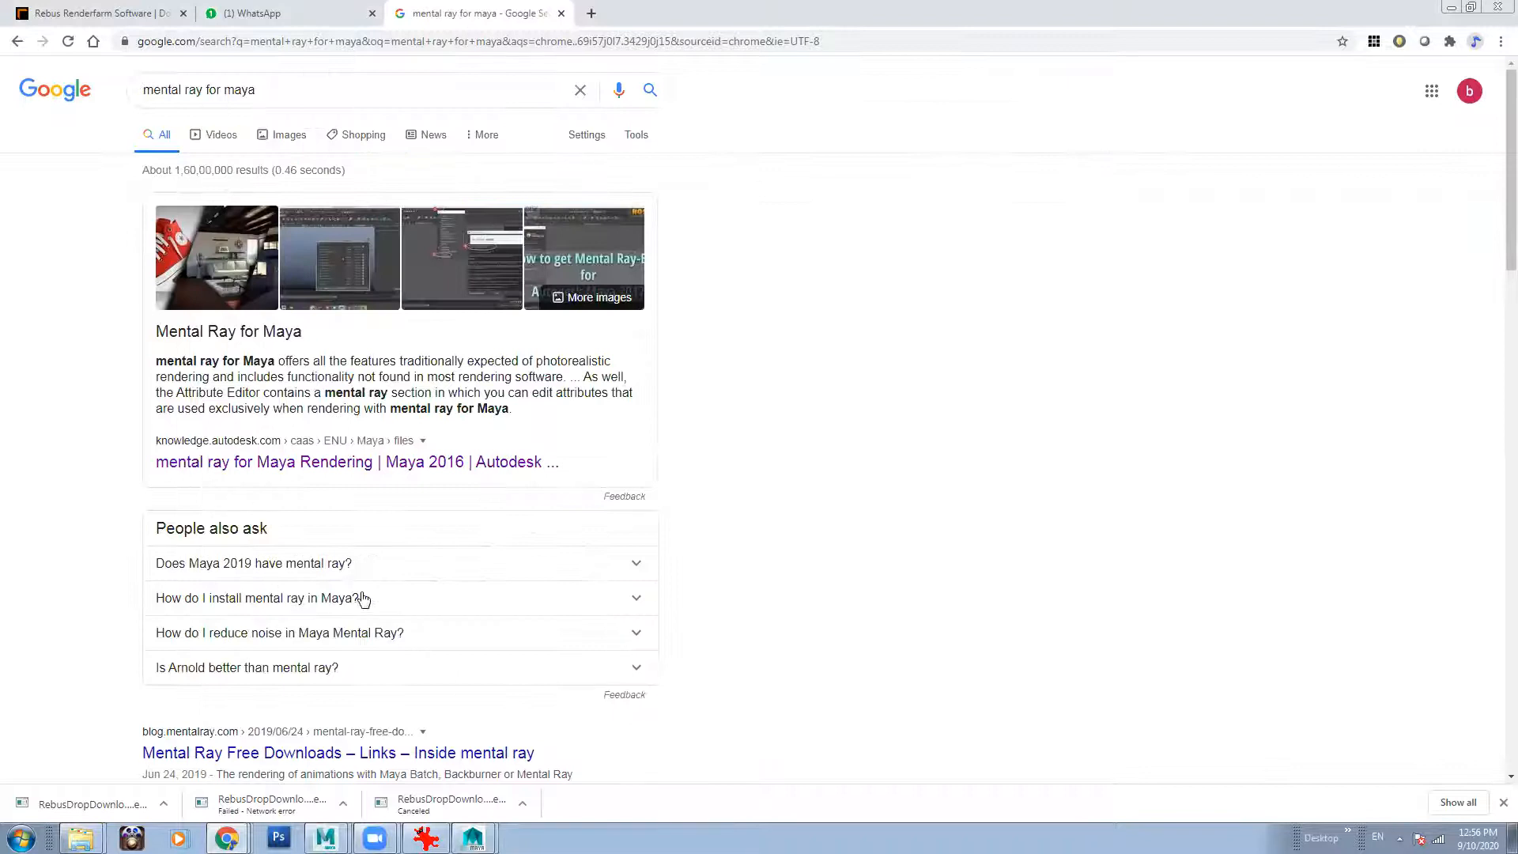
pyautogui.scroll(-1, 364, 598)
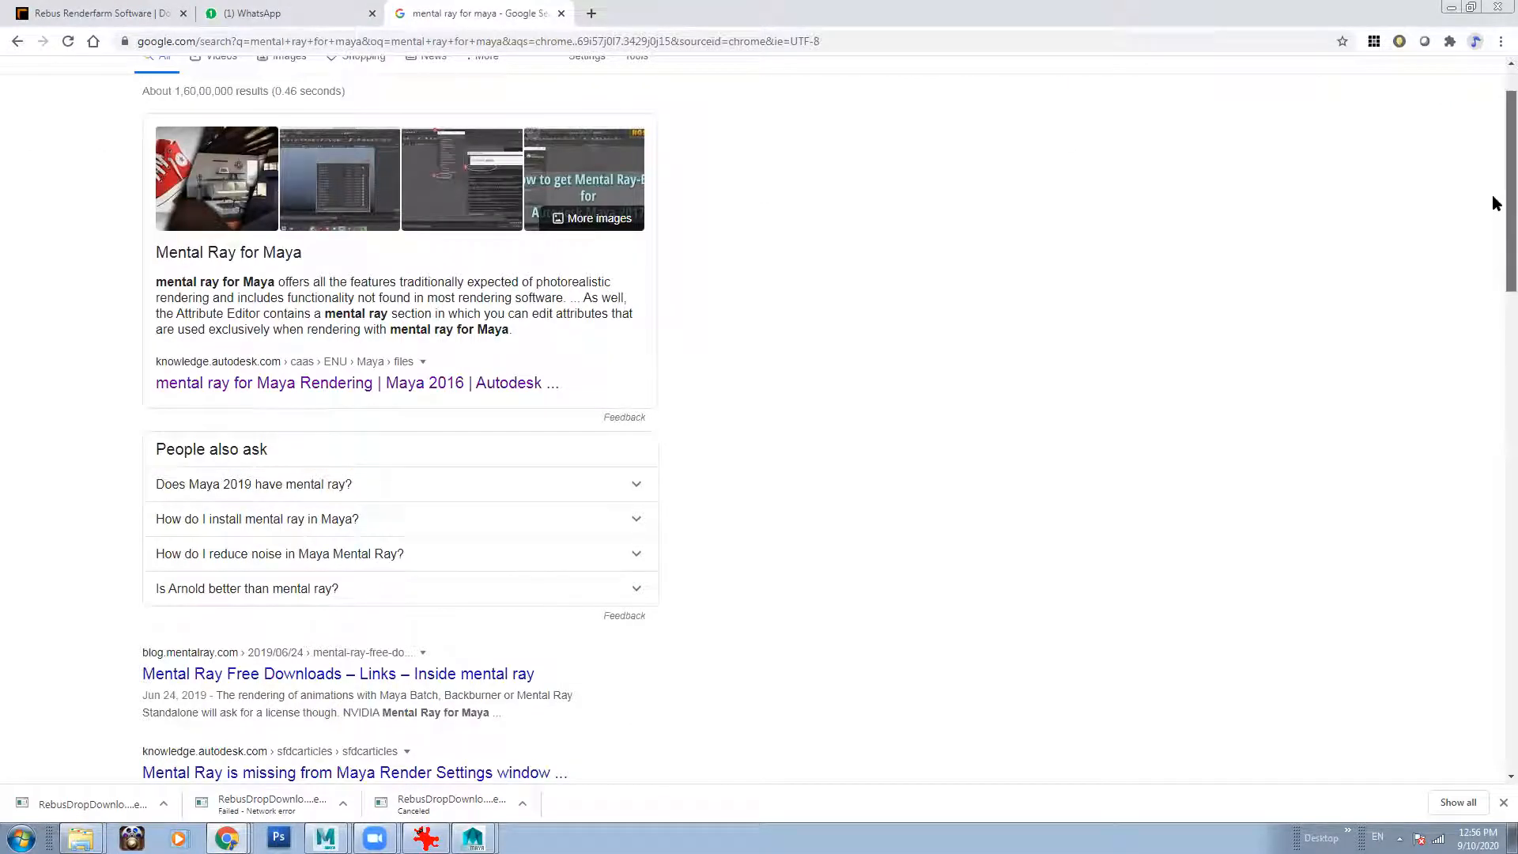
pyautogui.scroll(-2, 1493, 245)
pyautogui.rightClick(472, 580)
pyautogui.click(521, 589)
pyautogui.scroll(-1, 1494, 299)
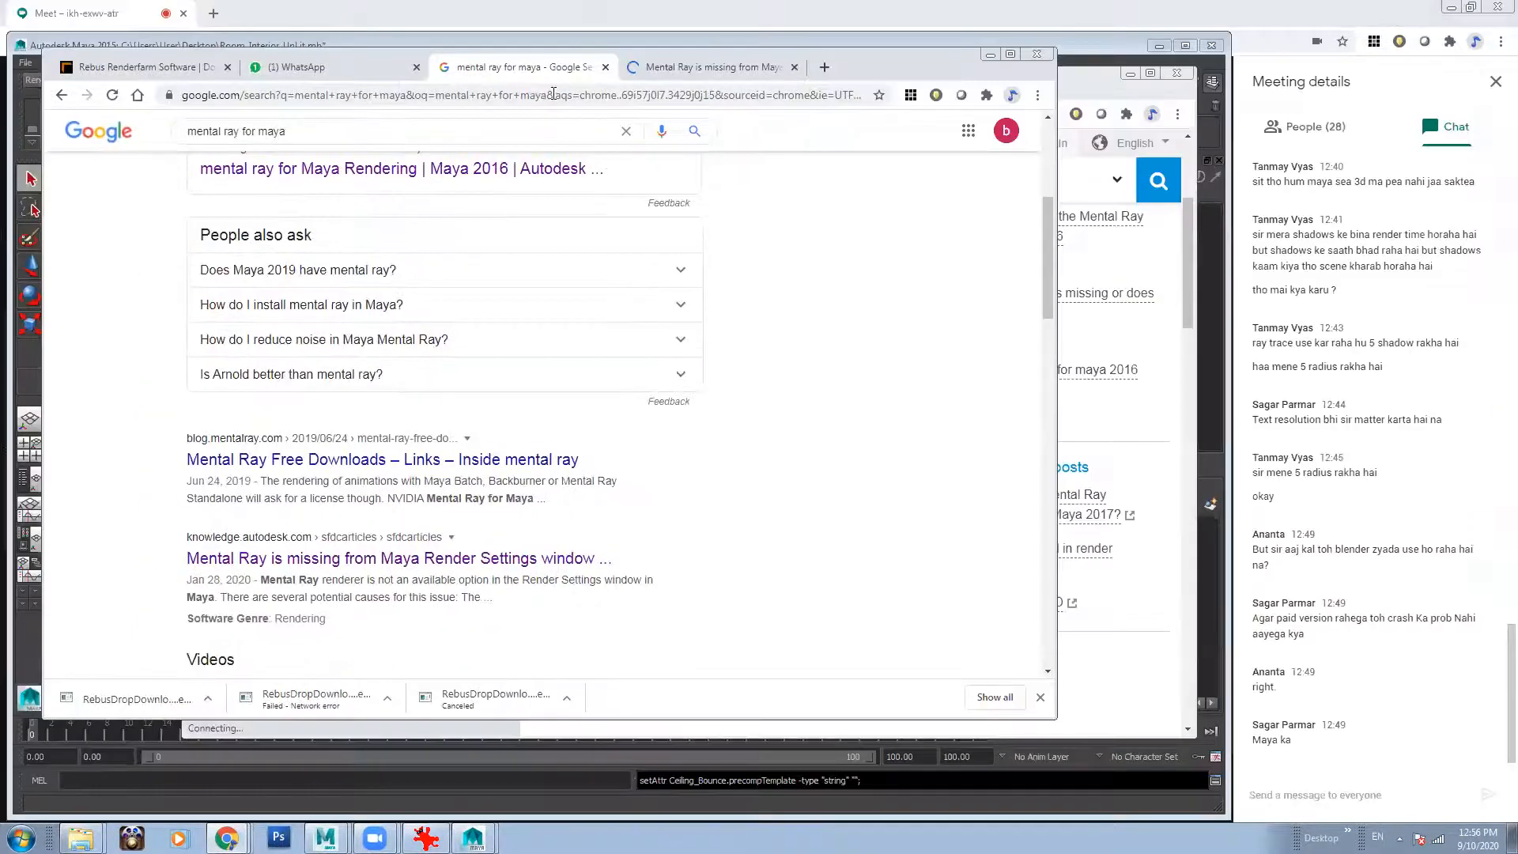
pyautogui.click(1471, 8)
pyautogui.click(680, 70)
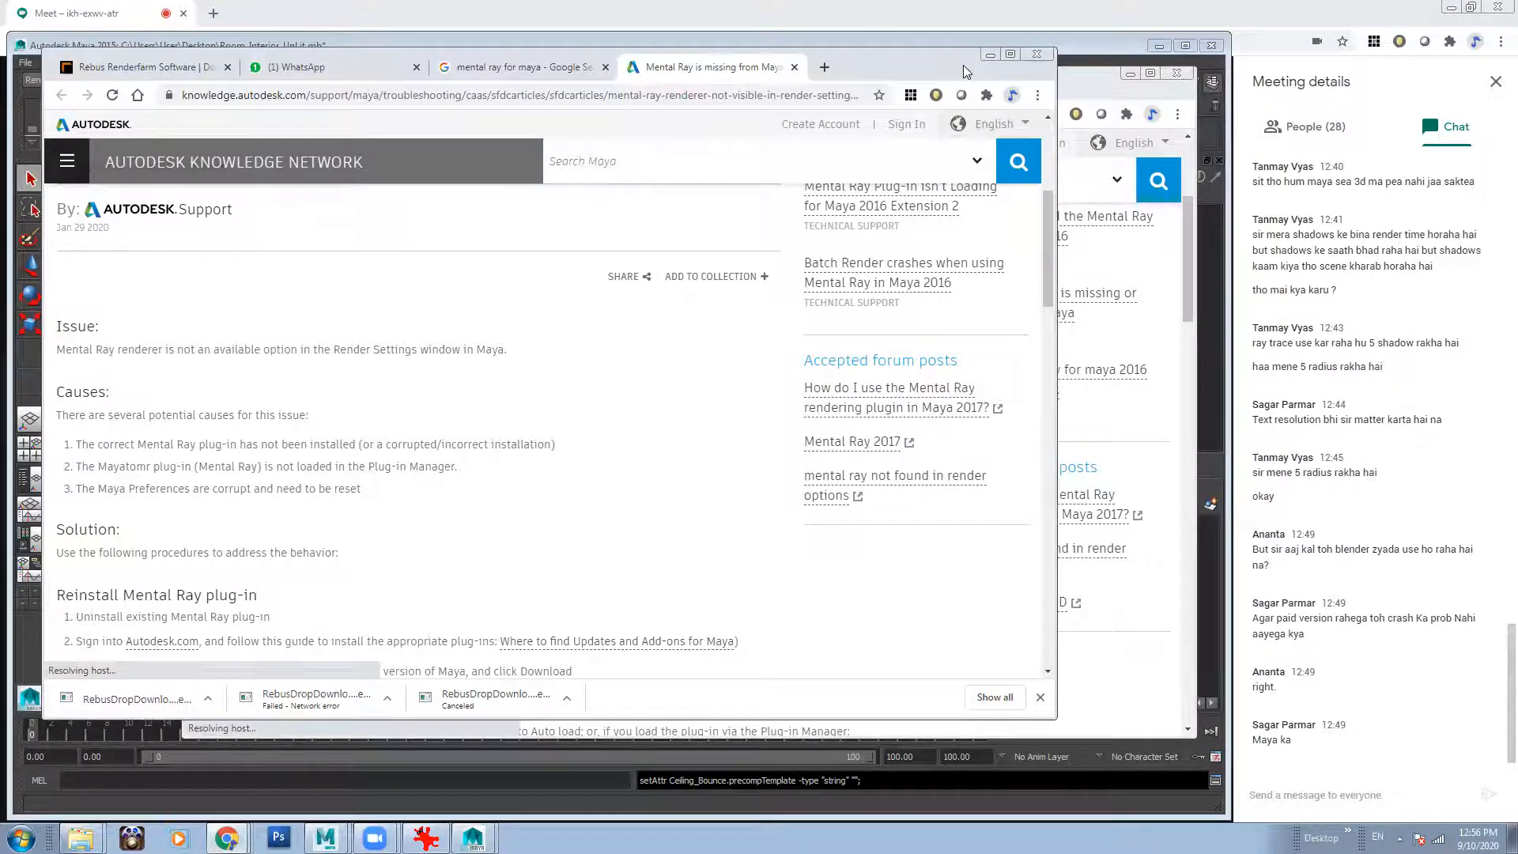
# Reposition the main browser window, then bring forward and minimize the separate "mental ray for Maya Rendering" window.
pyautogui.moveTo(963, 65); pyautogui.dragTo(972, 84)
pyautogui.click(1090, 93)
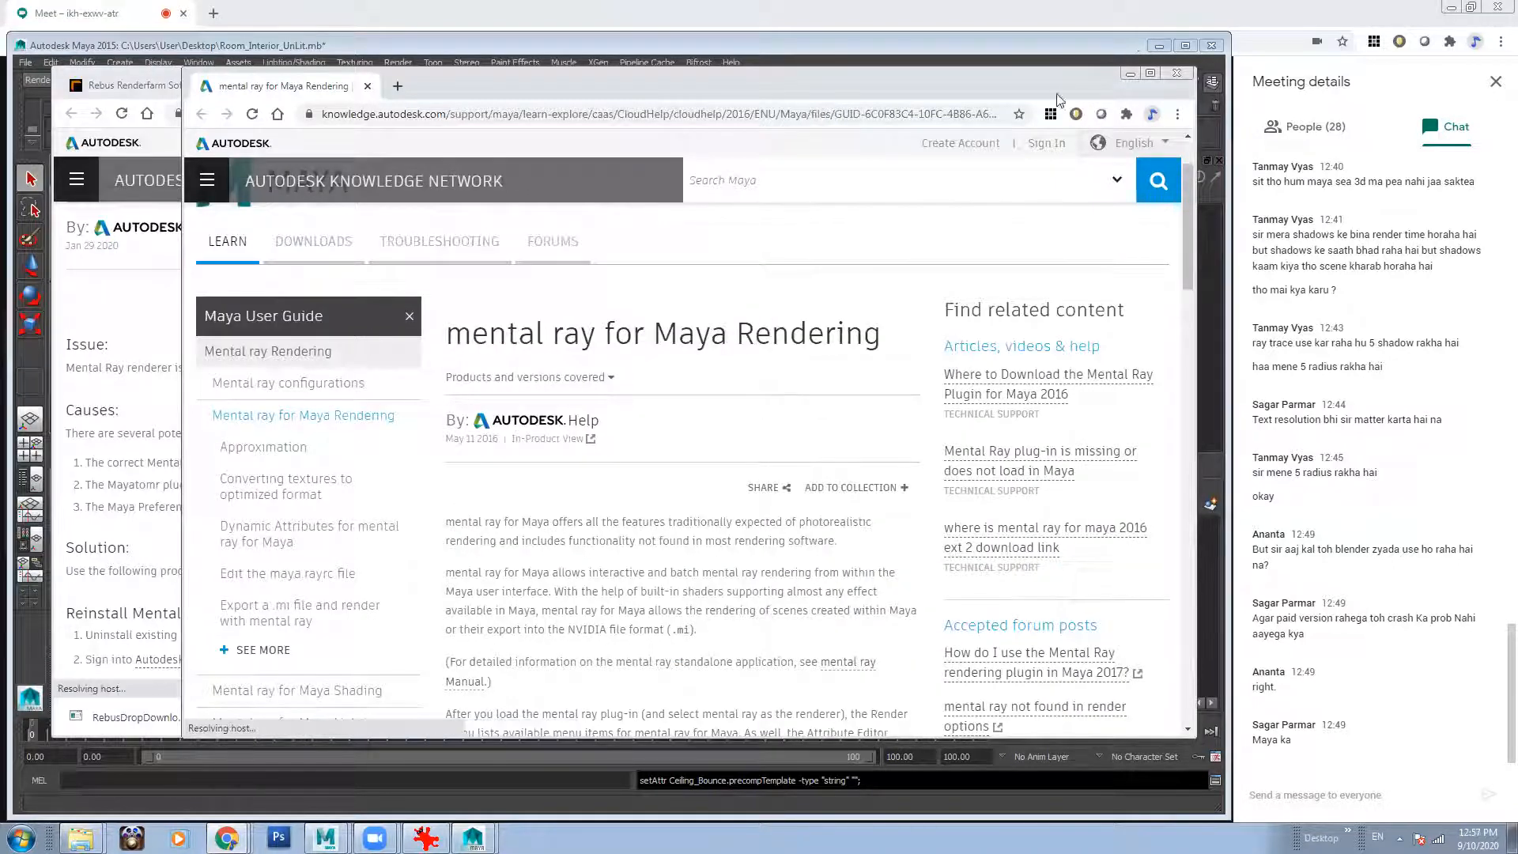
pyautogui.click(1131, 73)
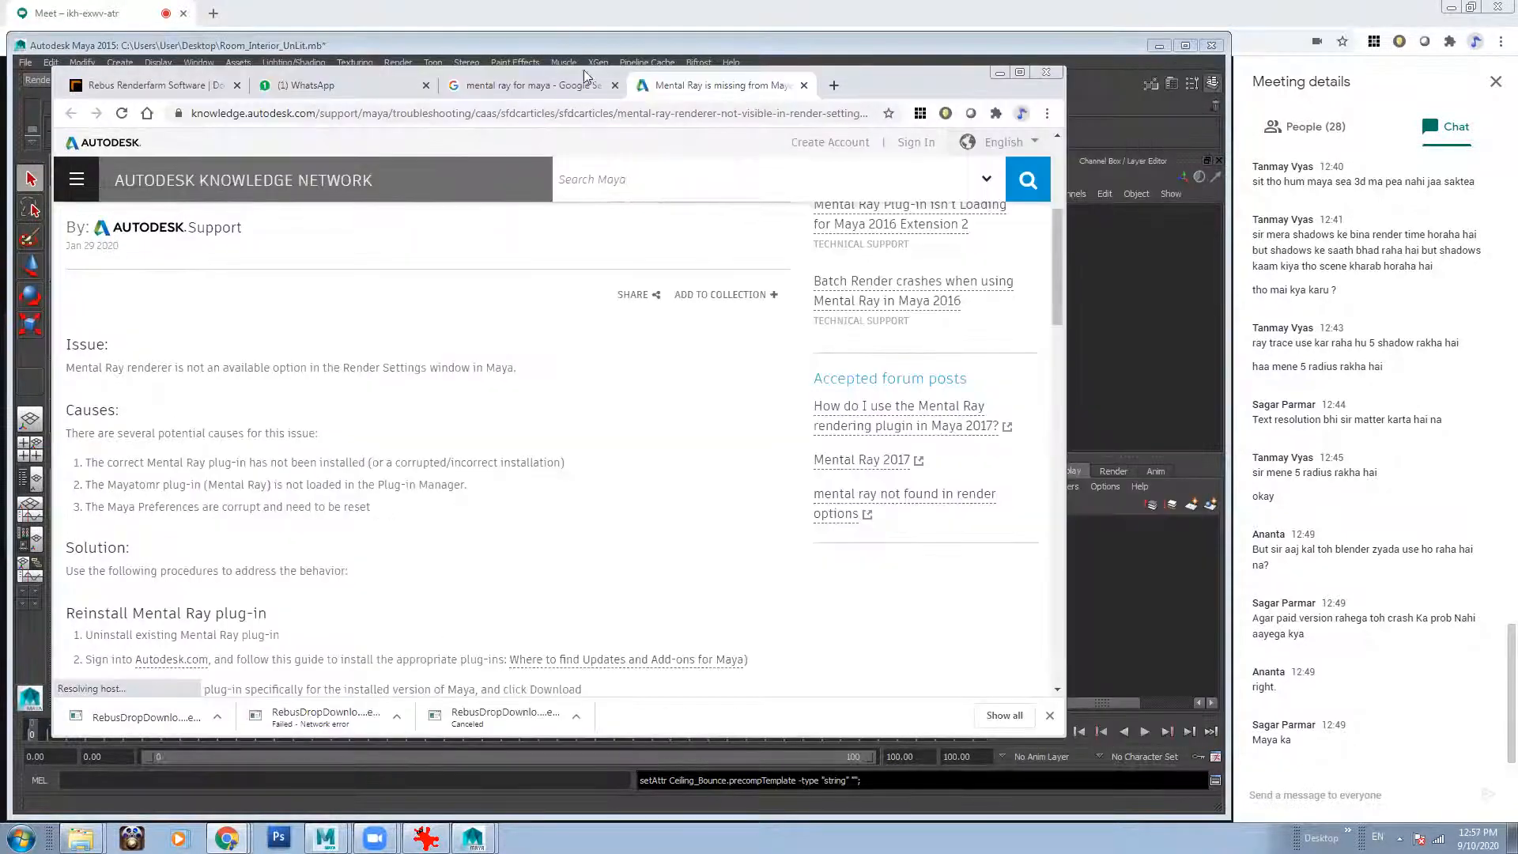
# Return to the Google results and shorten the search to "mental ray".
pyautogui.click(533, 85)
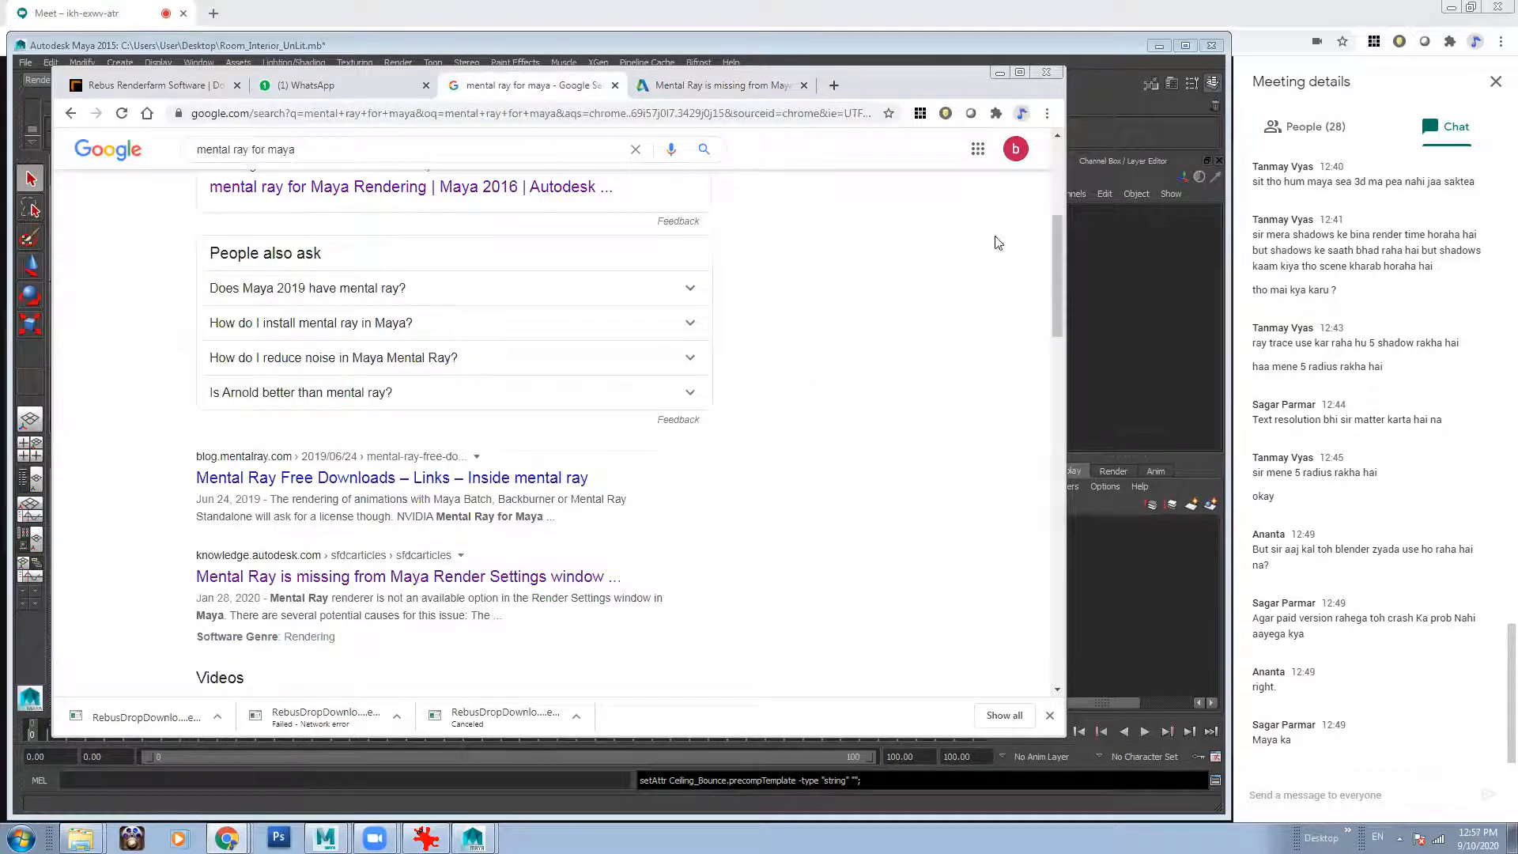
pyautogui.scroll(4, 1055, 253)
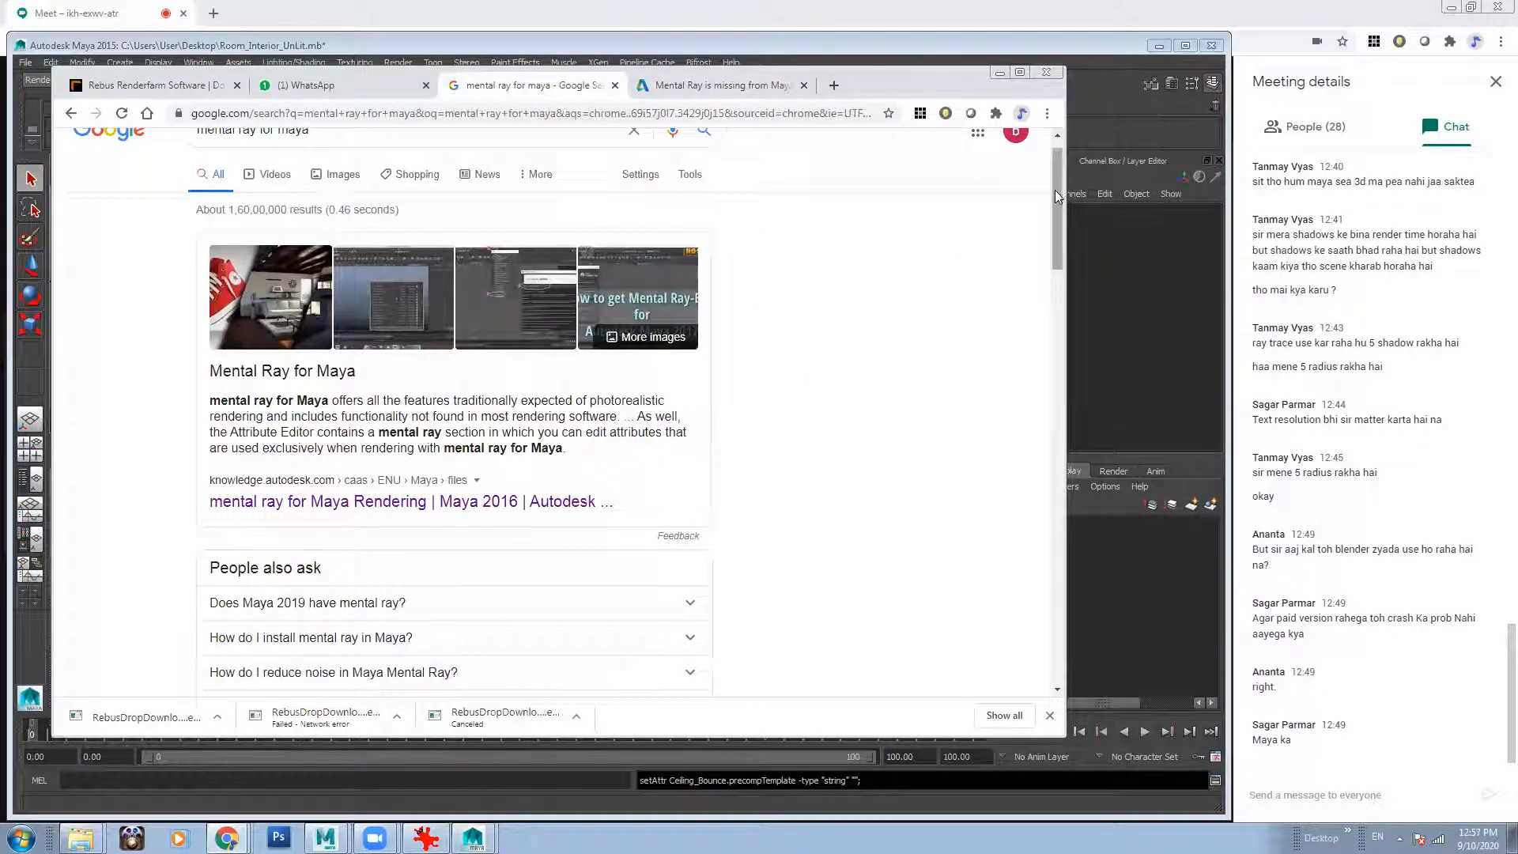
pyautogui.scroll(1, 1015, 295)
pyautogui.moveTo(259, 161); pyautogui.dragTo(395, 166)
pyautogui.press('BackSpace')
pyautogui.press('Return')
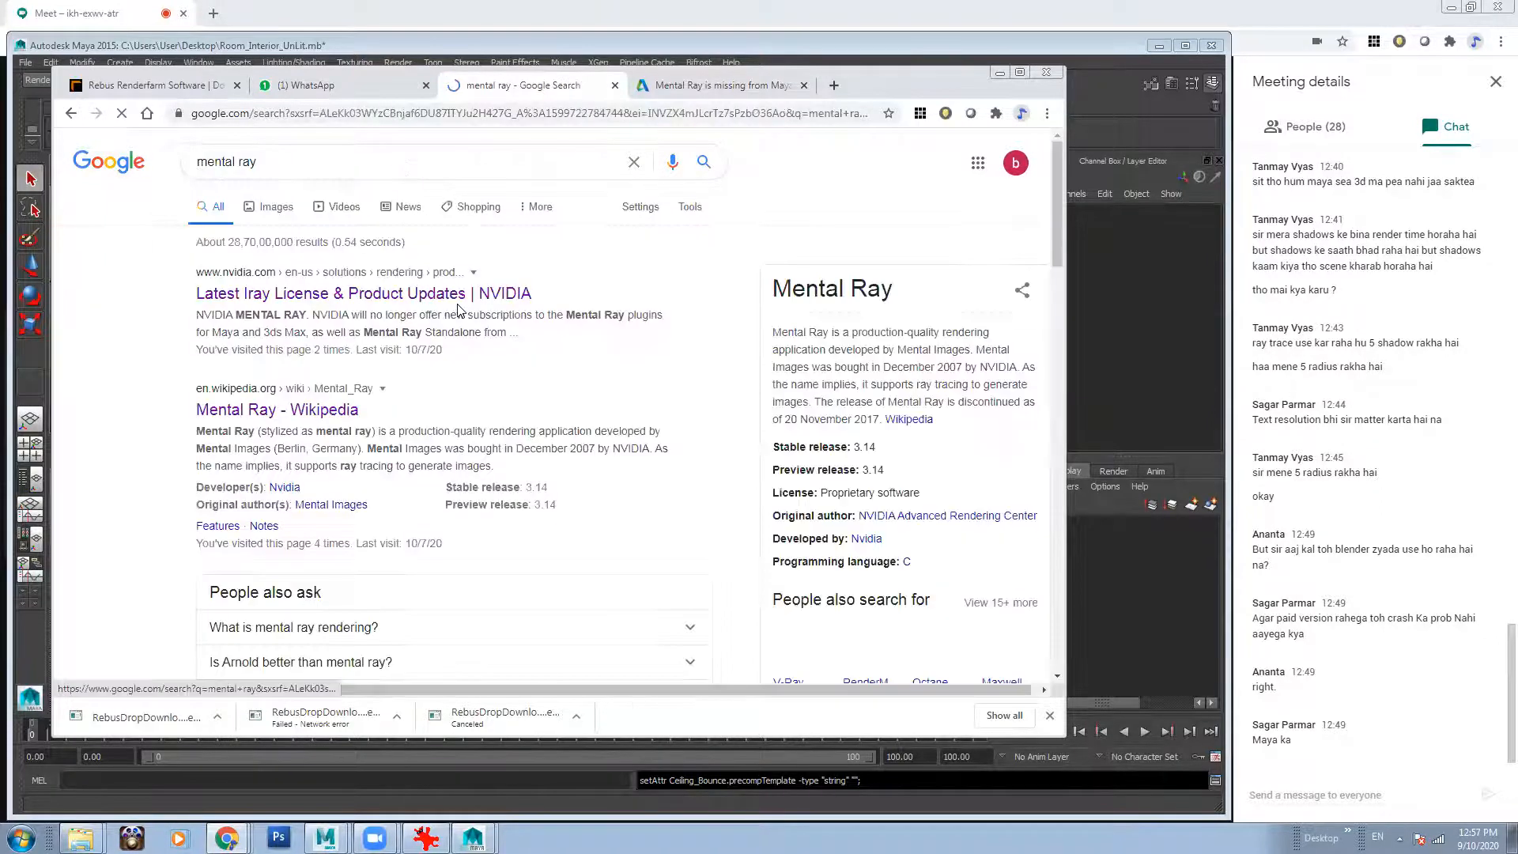
# Open NVIDIA's "Latest Iray License & Product Updates" result in a new tab, widen the window and read the NVIDIA Mental Ray section.
pyautogui.rightClick(444, 300)
pyautogui.click(491, 310)
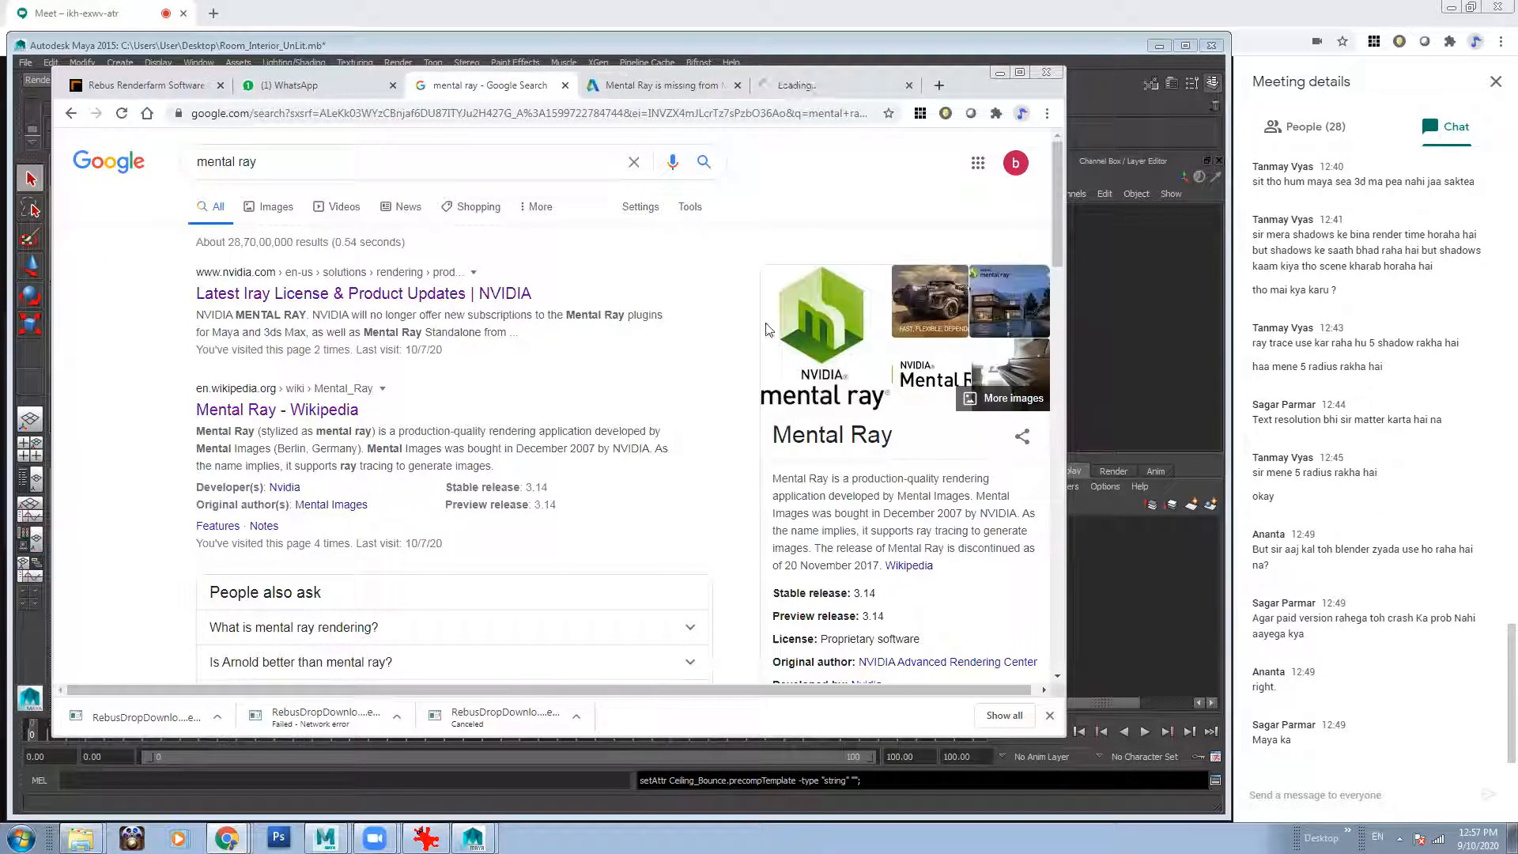
pyautogui.click(837, 86)
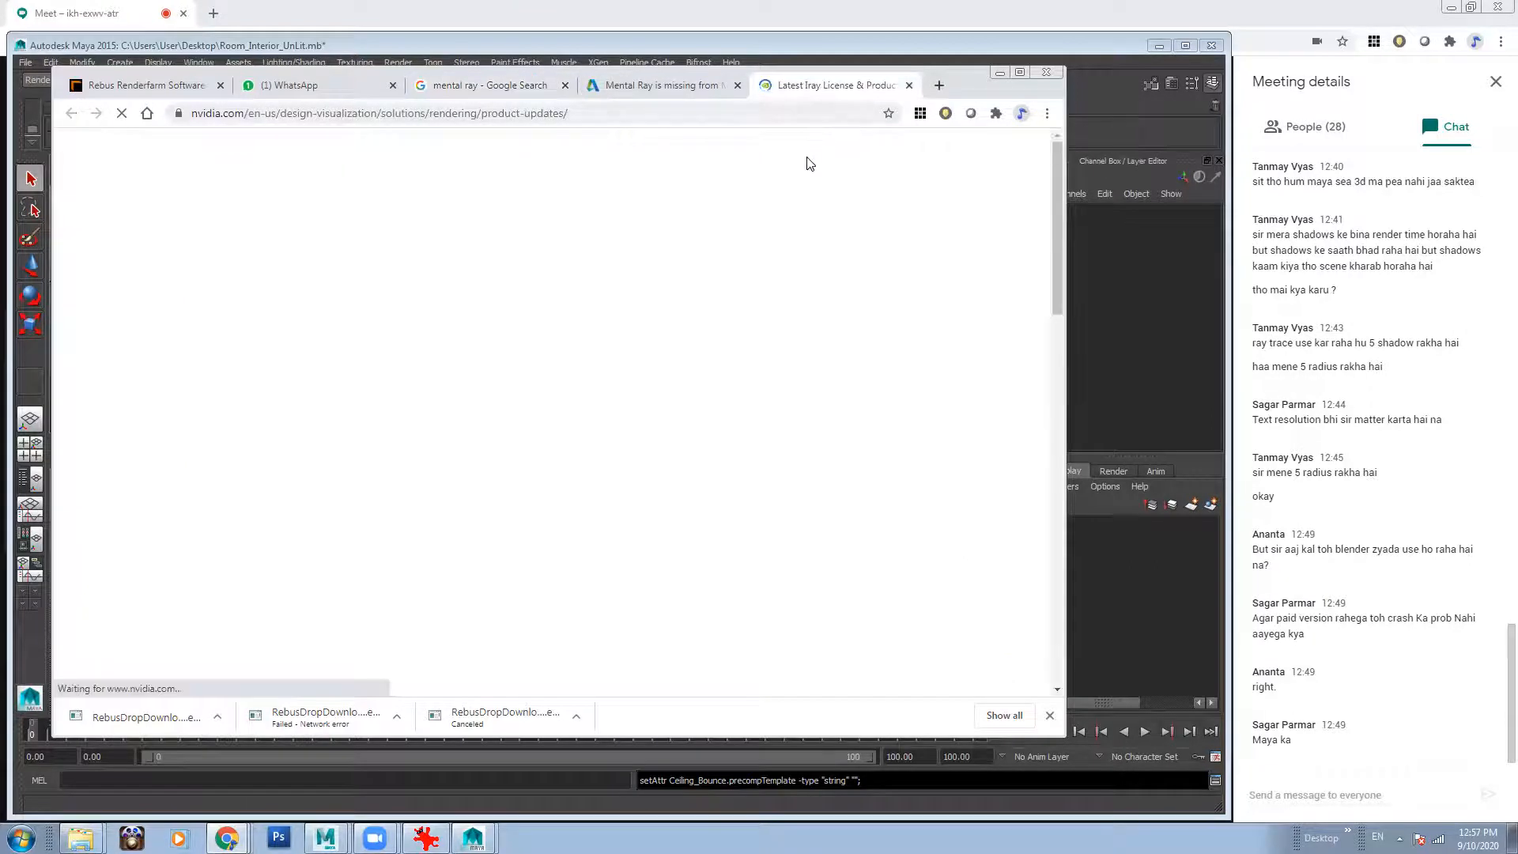
pyautogui.scroll(-2, 1060, 190)
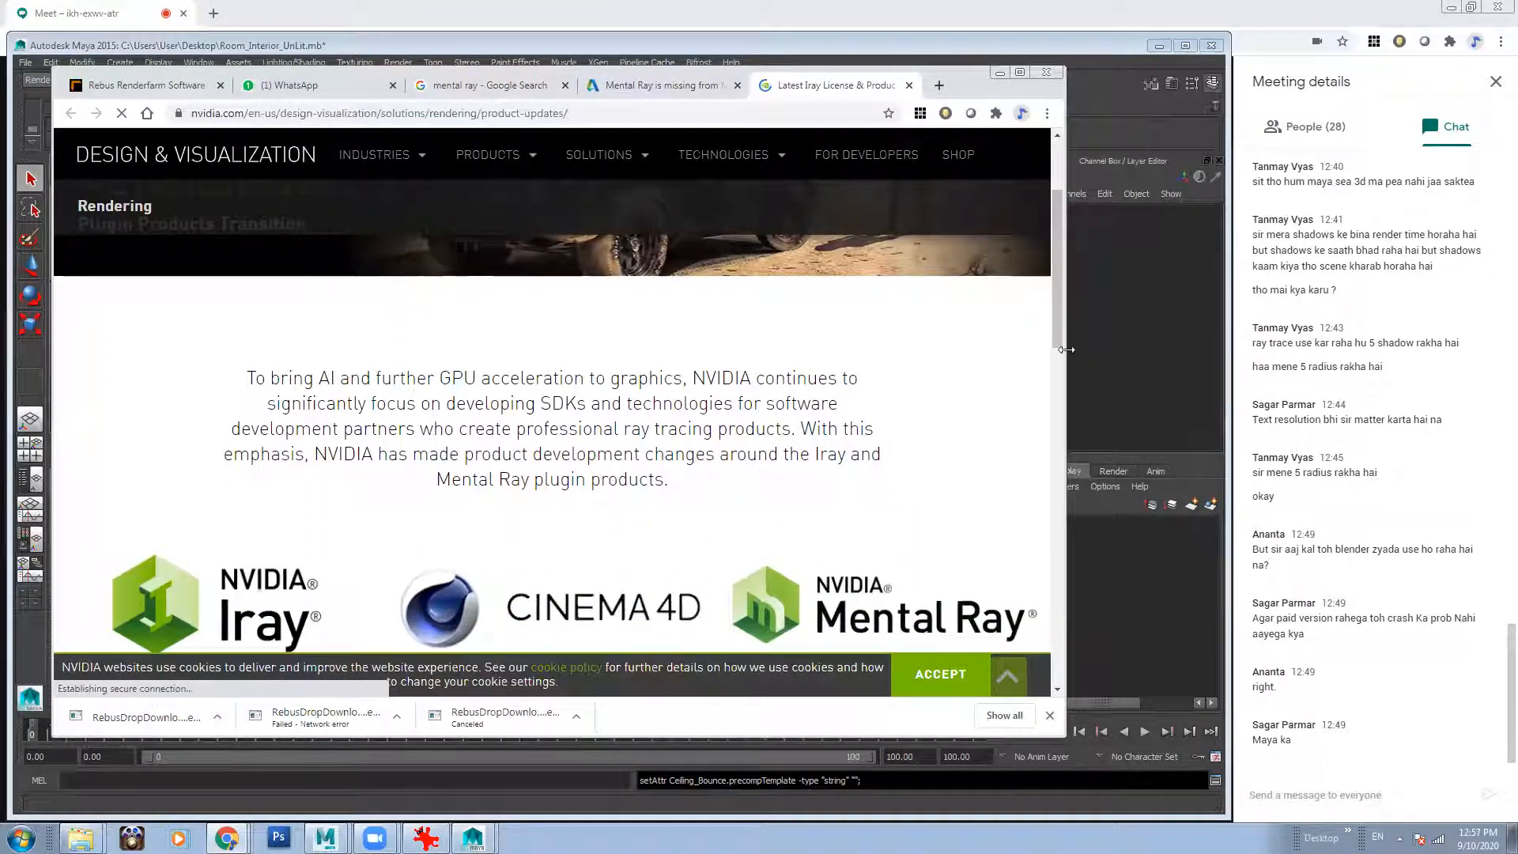
pyautogui.moveTo(1065, 350); pyautogui.dragTo(1143, 363)
pyautogui.scroll(-2, 1144, 365)
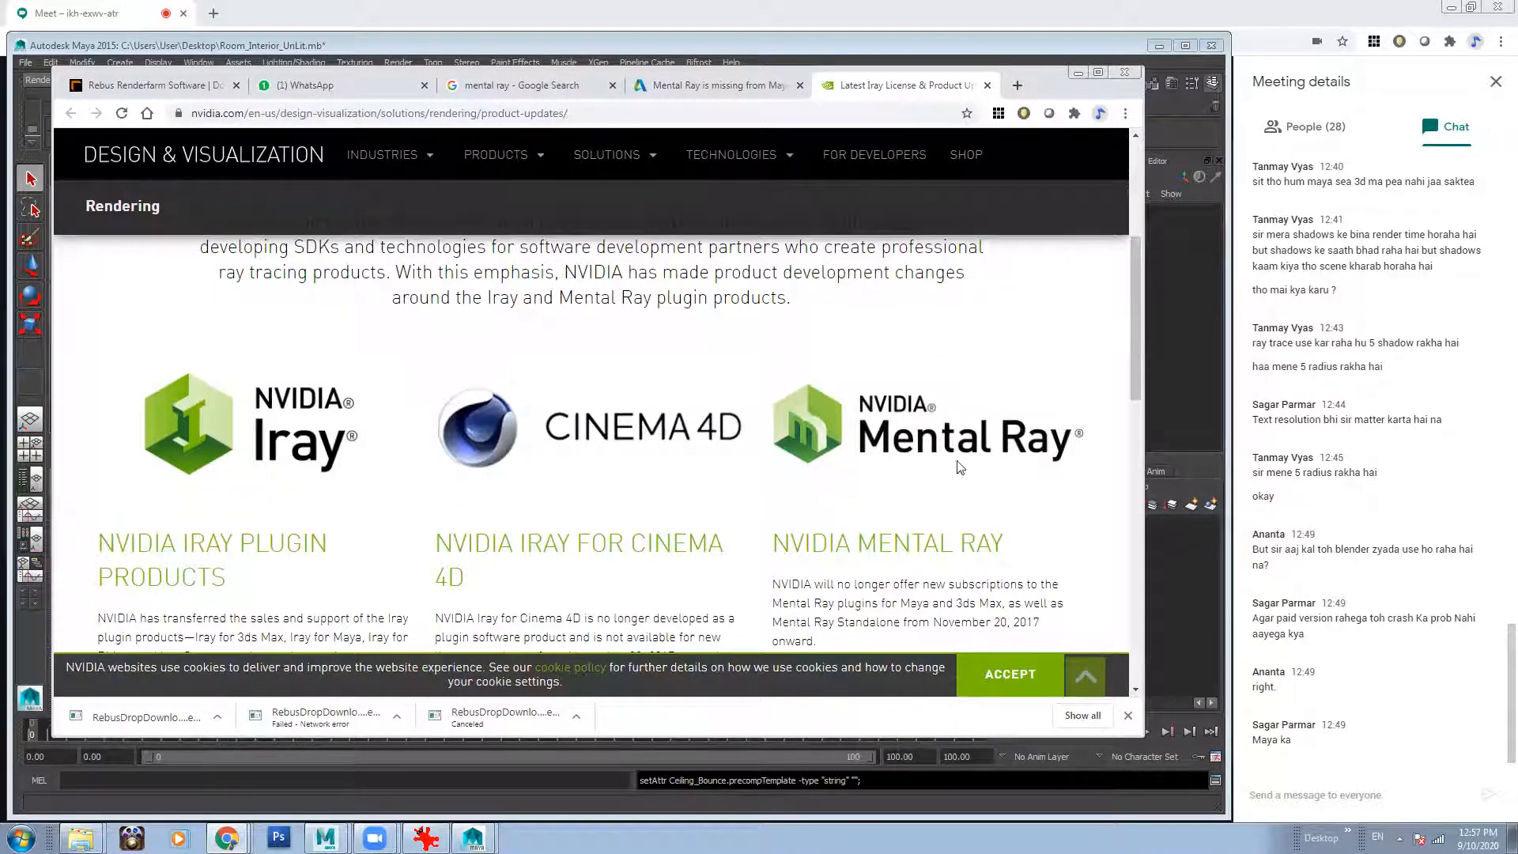
pyautogui.moveTo(1140, 267)
pyautogui.mouseDown()
pyautogui.moveTo(1151, 379)
pyautogui.moveTo(1157, 288)
pyautogui.mouseUp()
pyautogui.scroll(-2, 949, 385)
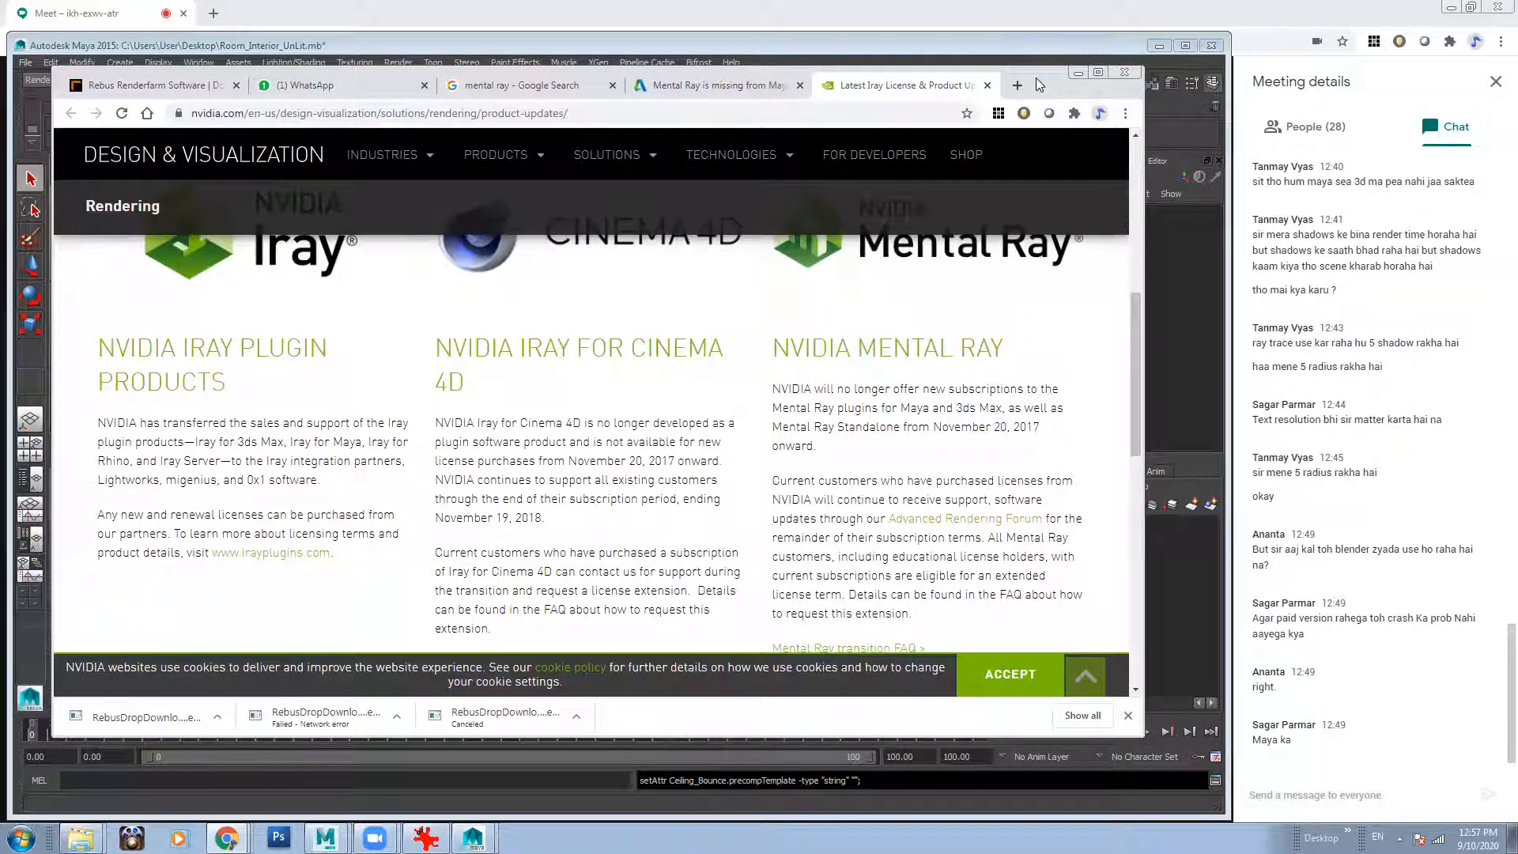
pyautogui.moveTo(1037, 80); pyautogui.dragTo(1010, 78)
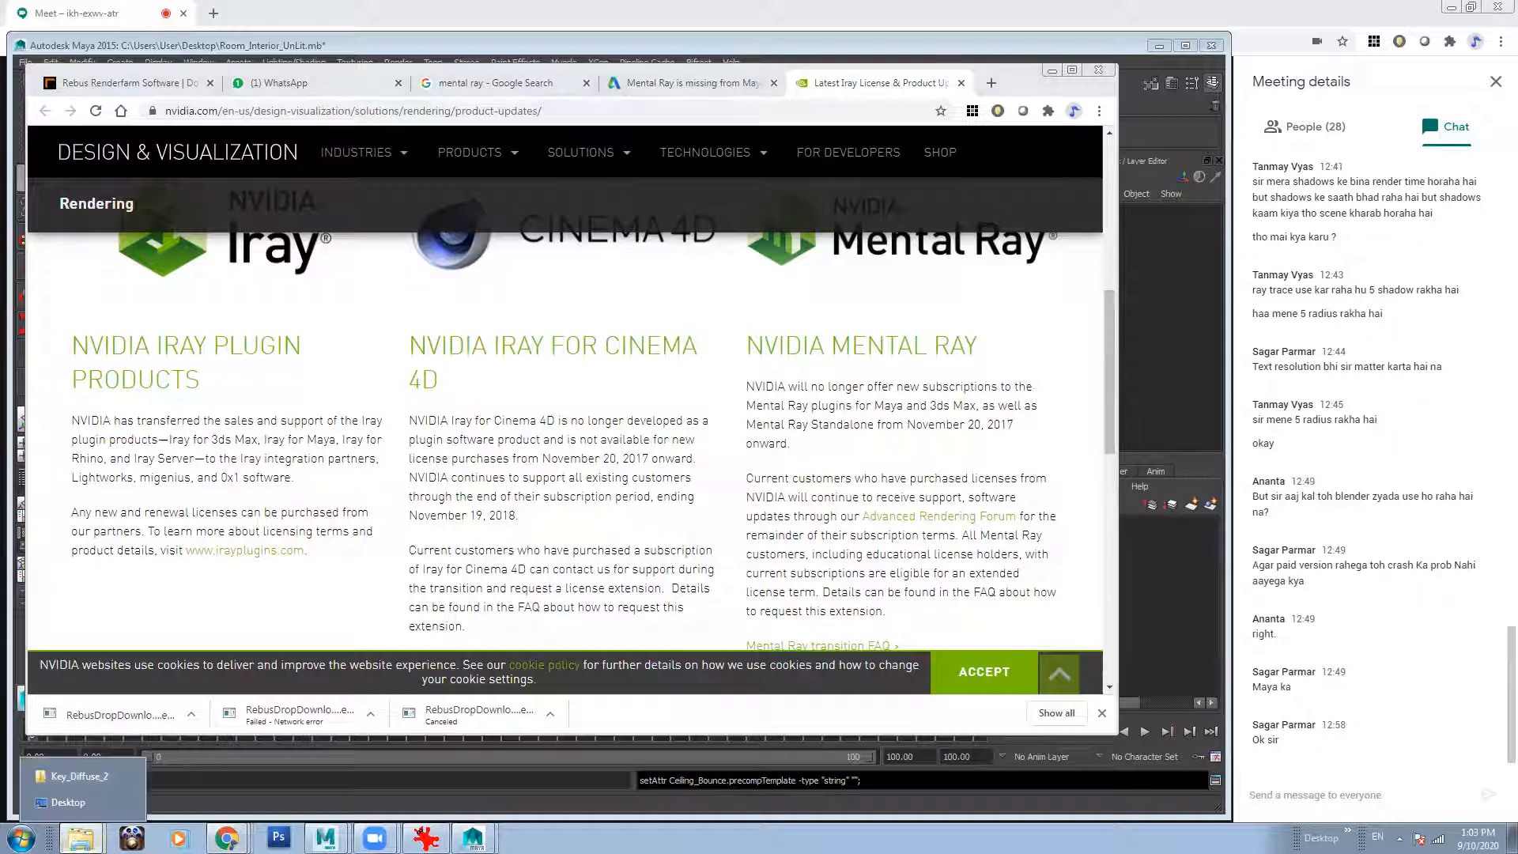
# Switch to the Key_Diffuse_2 Explorer window, browse to Pc_T\Work on the Seagate Backup Plus Drive (F:) and search it for "show".
pyautogui.click(78, 777)
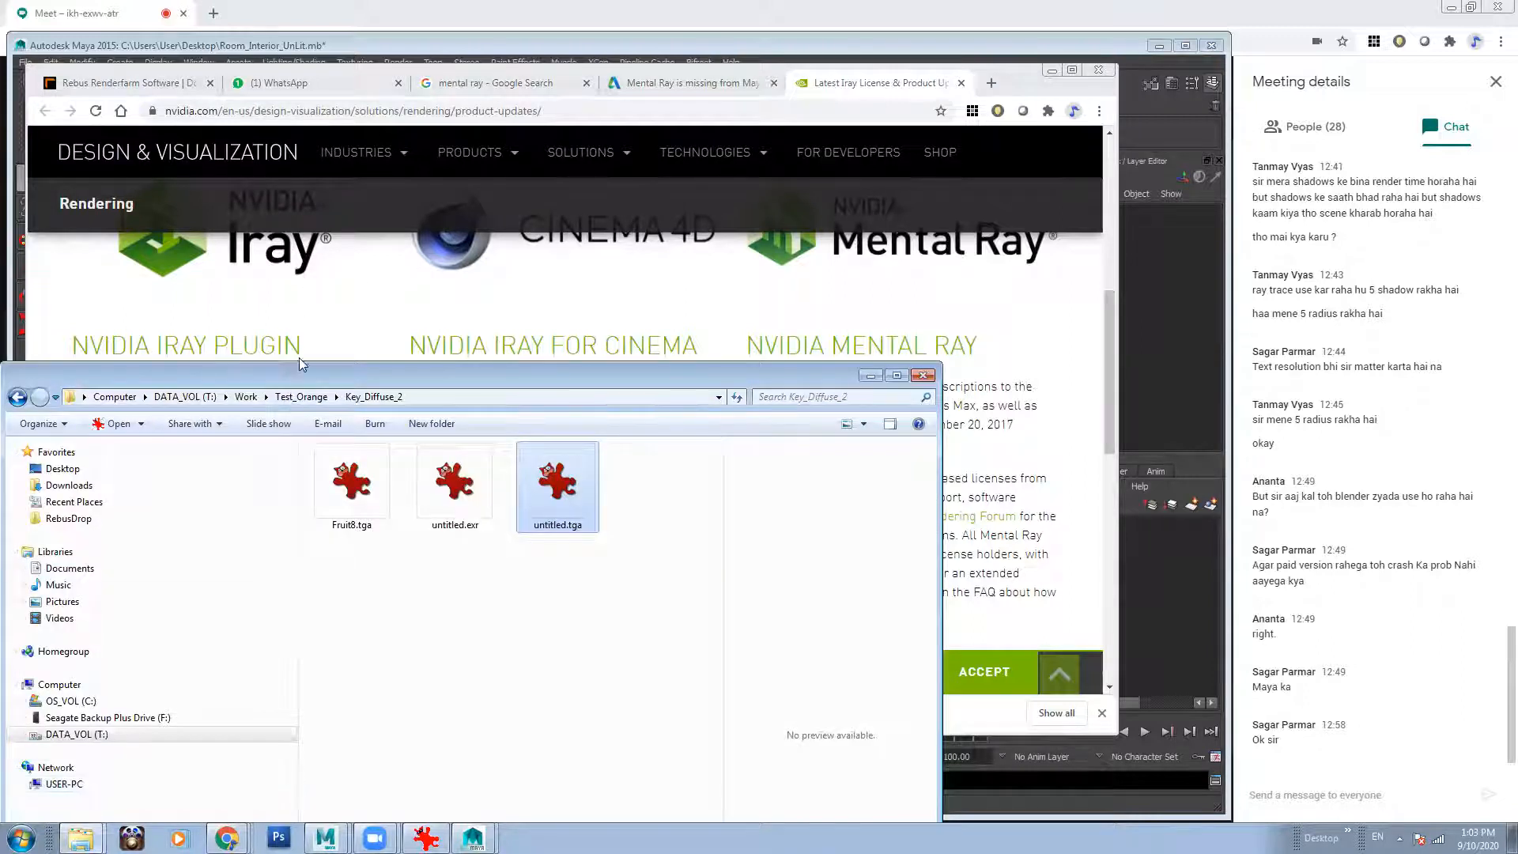
pyautogui.moveTo(299, 368); pyautogui.dragTo(410, 92)
pyautogui.click(198, 443)
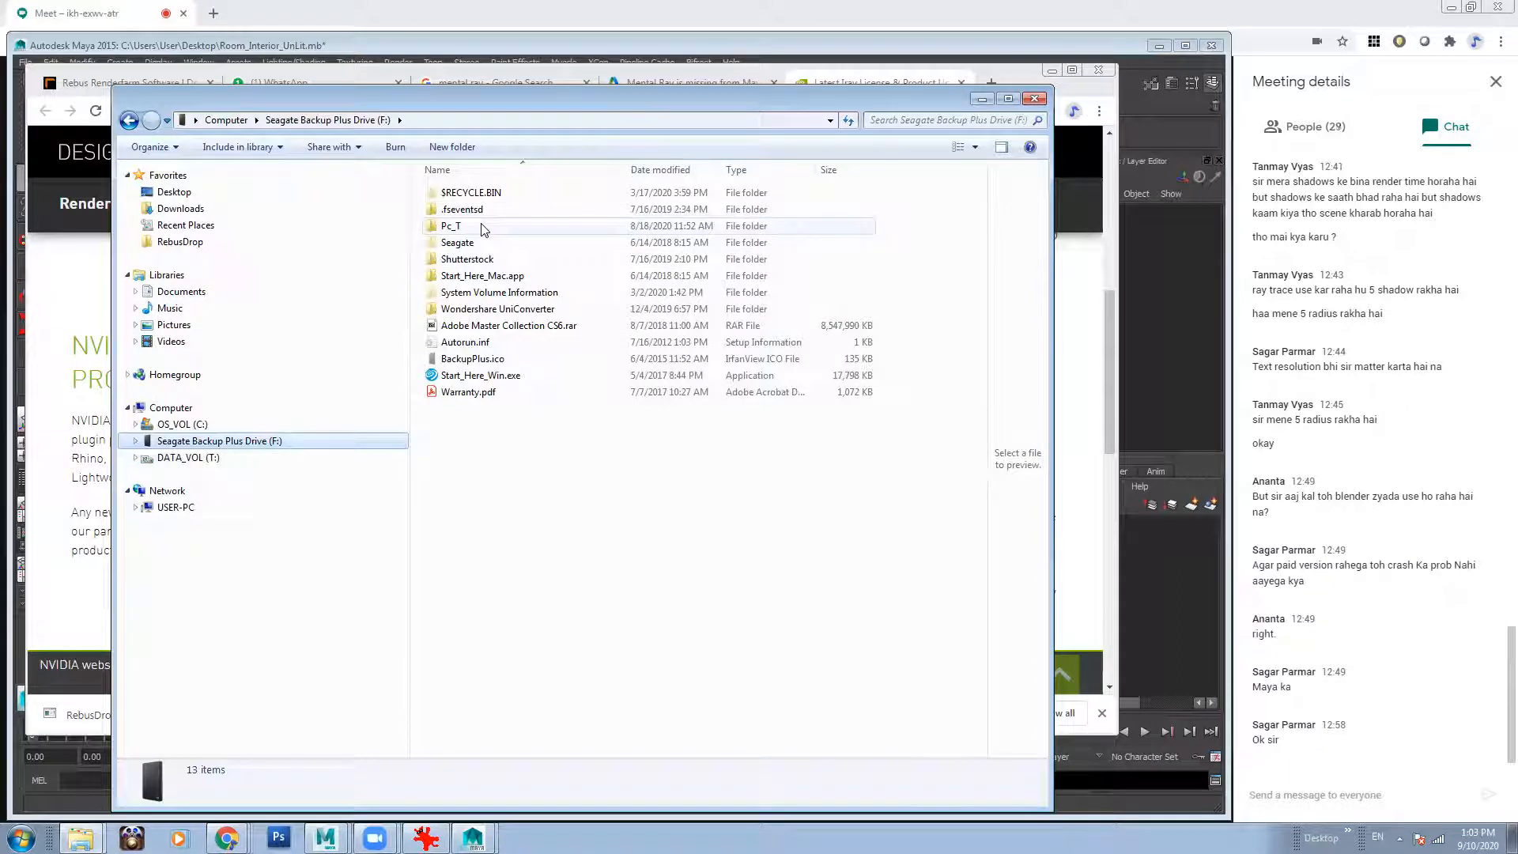
pyautogui.doubleClick(451, 226)
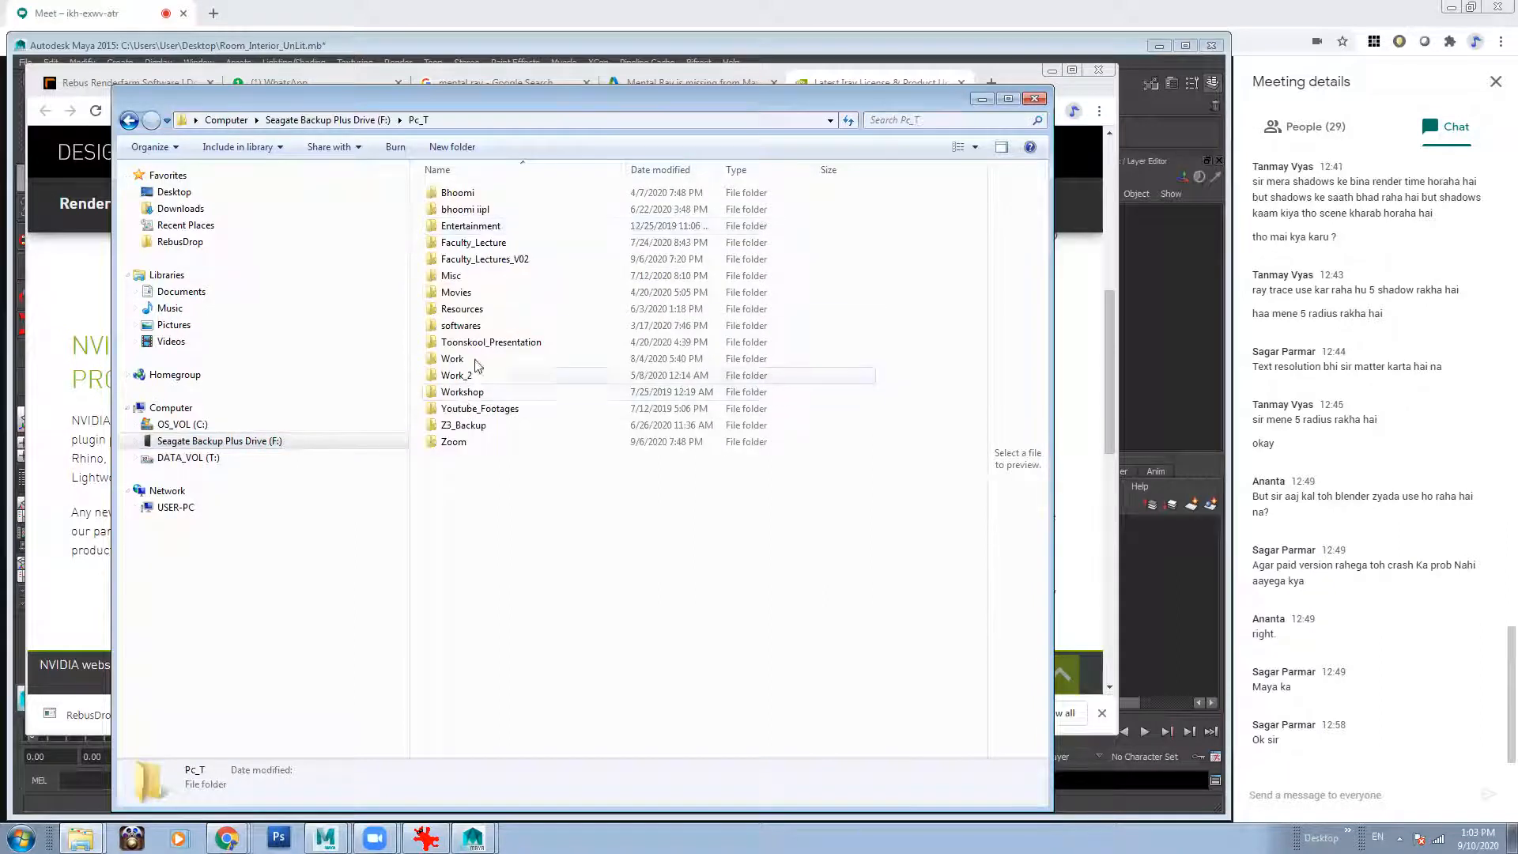
pyautogui.doubleClick(457, 359)
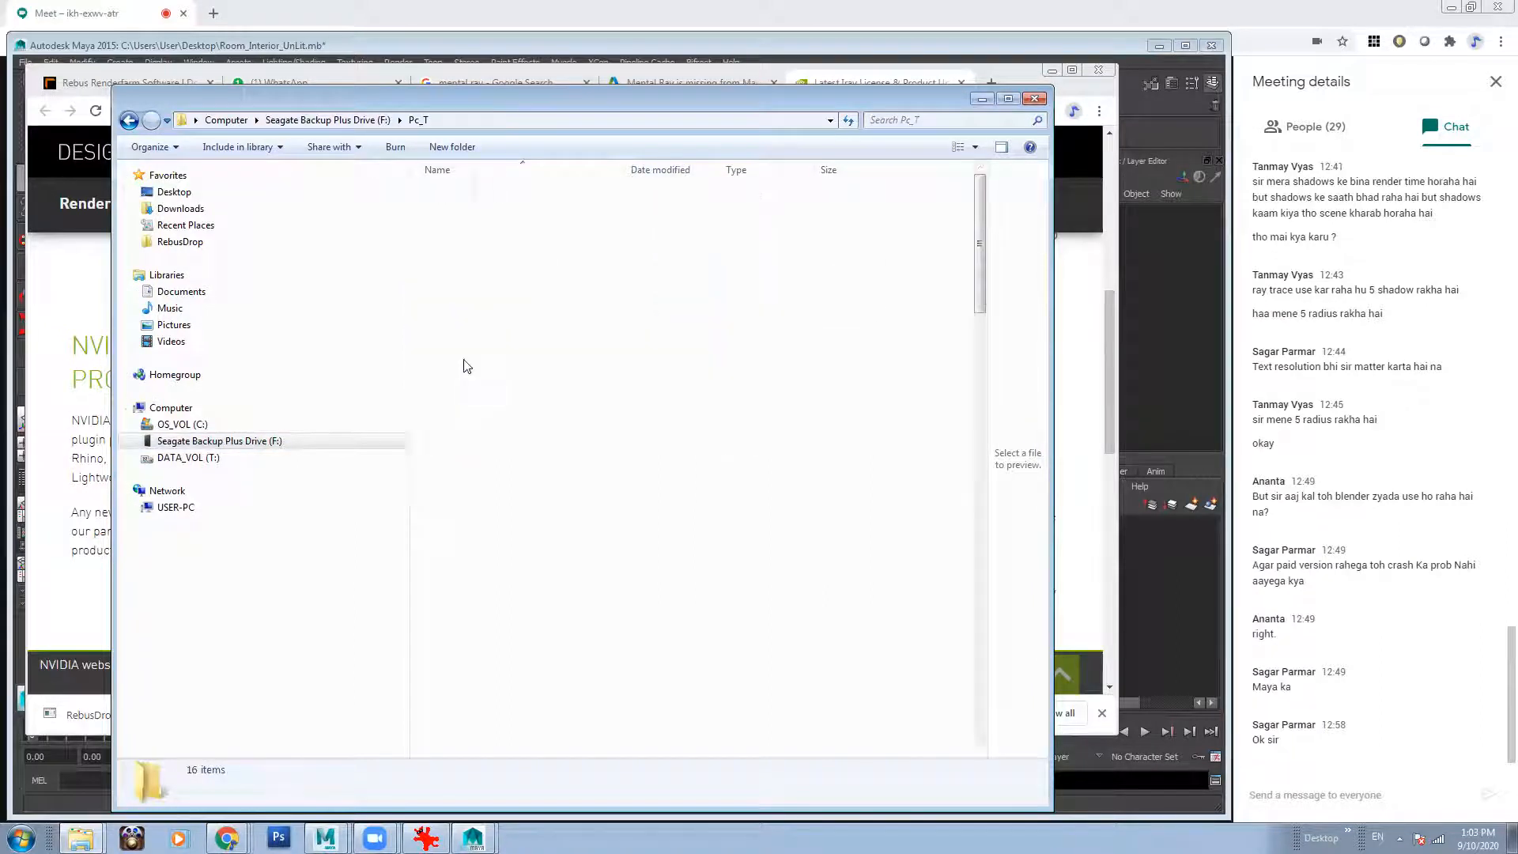
pyautogui.click(896, 121)
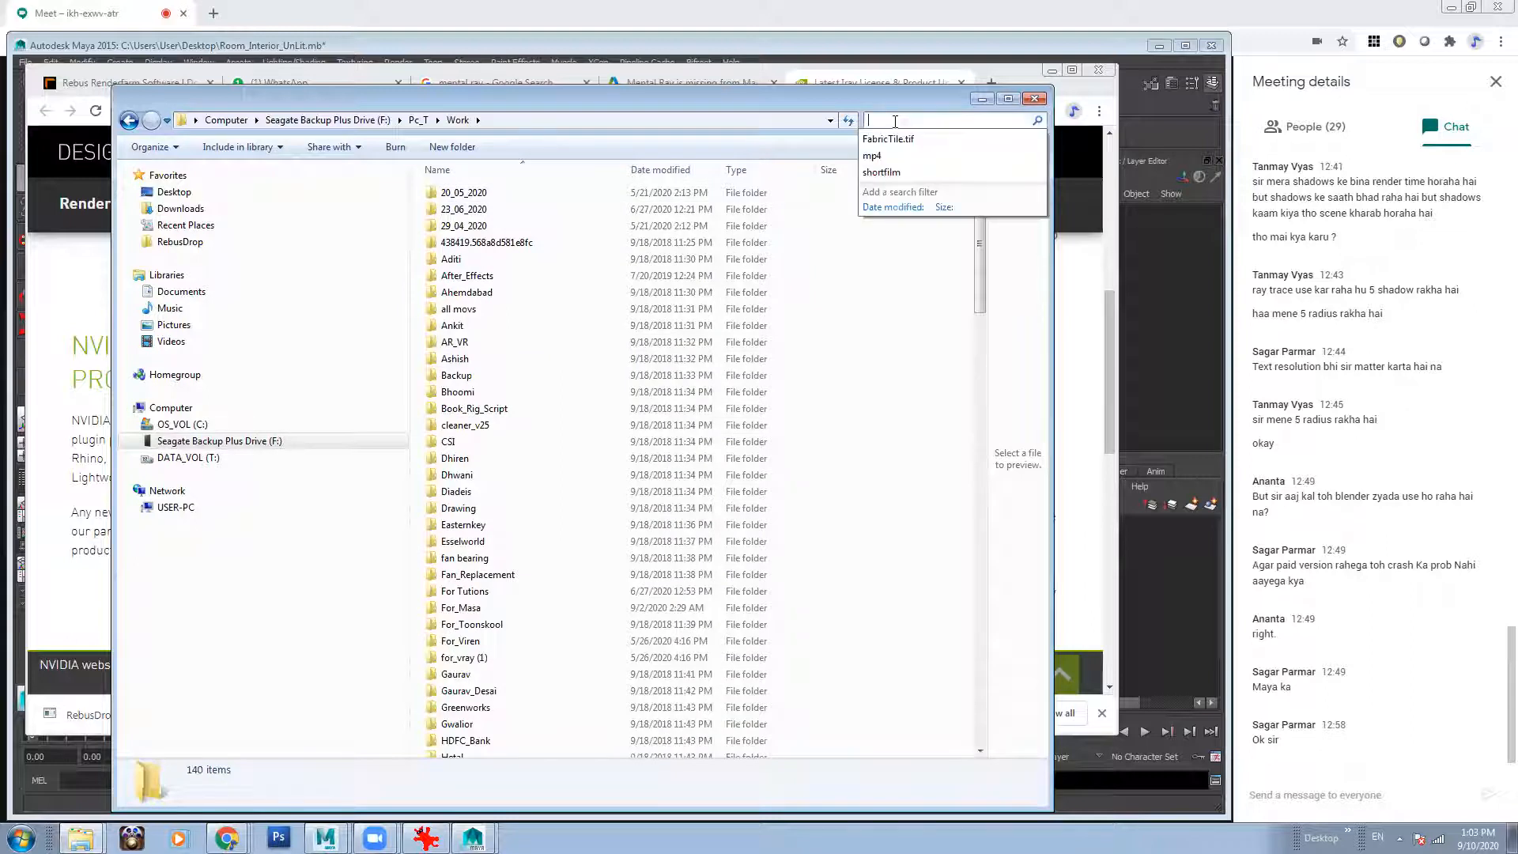
pyautogui.write('show')
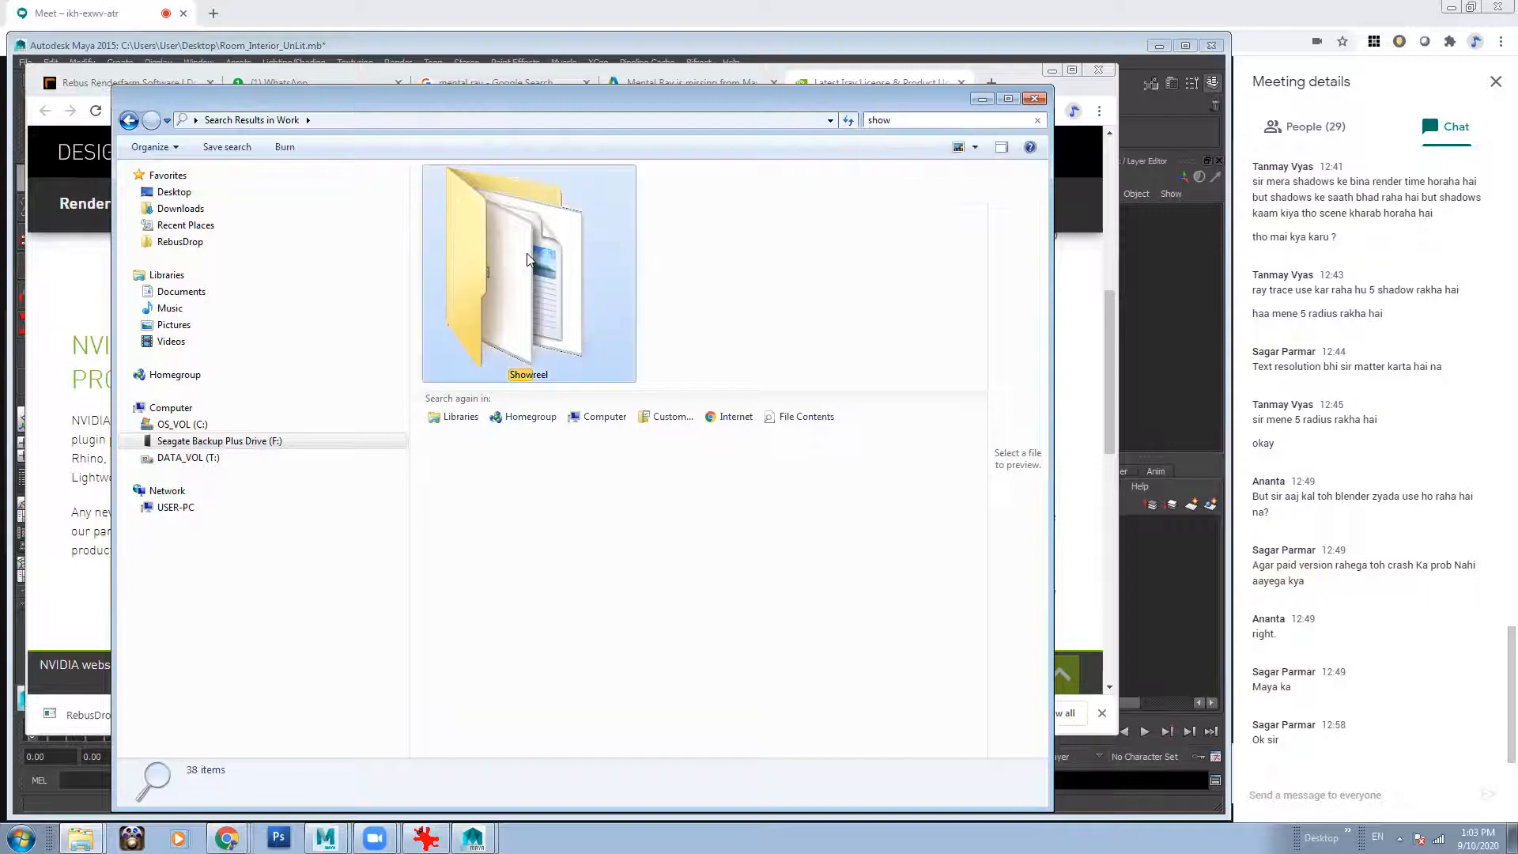
# Open the Showreel folder's vray\images subfolder and view car_road.jpg.
pyautogui.doubleClick(475, 284)
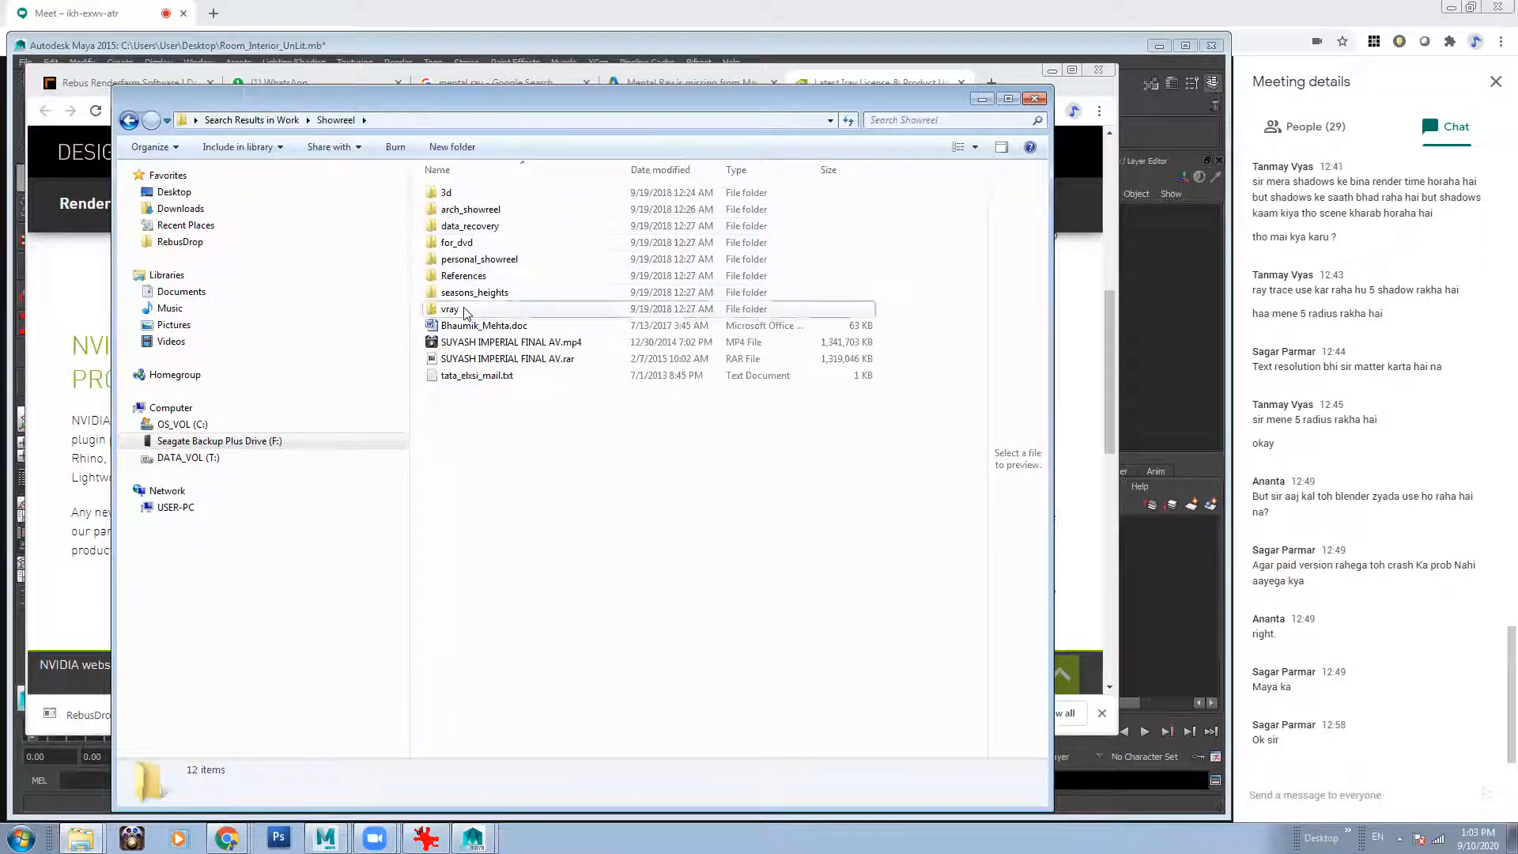
pyautogui.doubleClick(450, 309)
pyautogui.doubleClick(491, 211)
pyautogui.doubleClick(838, 220)
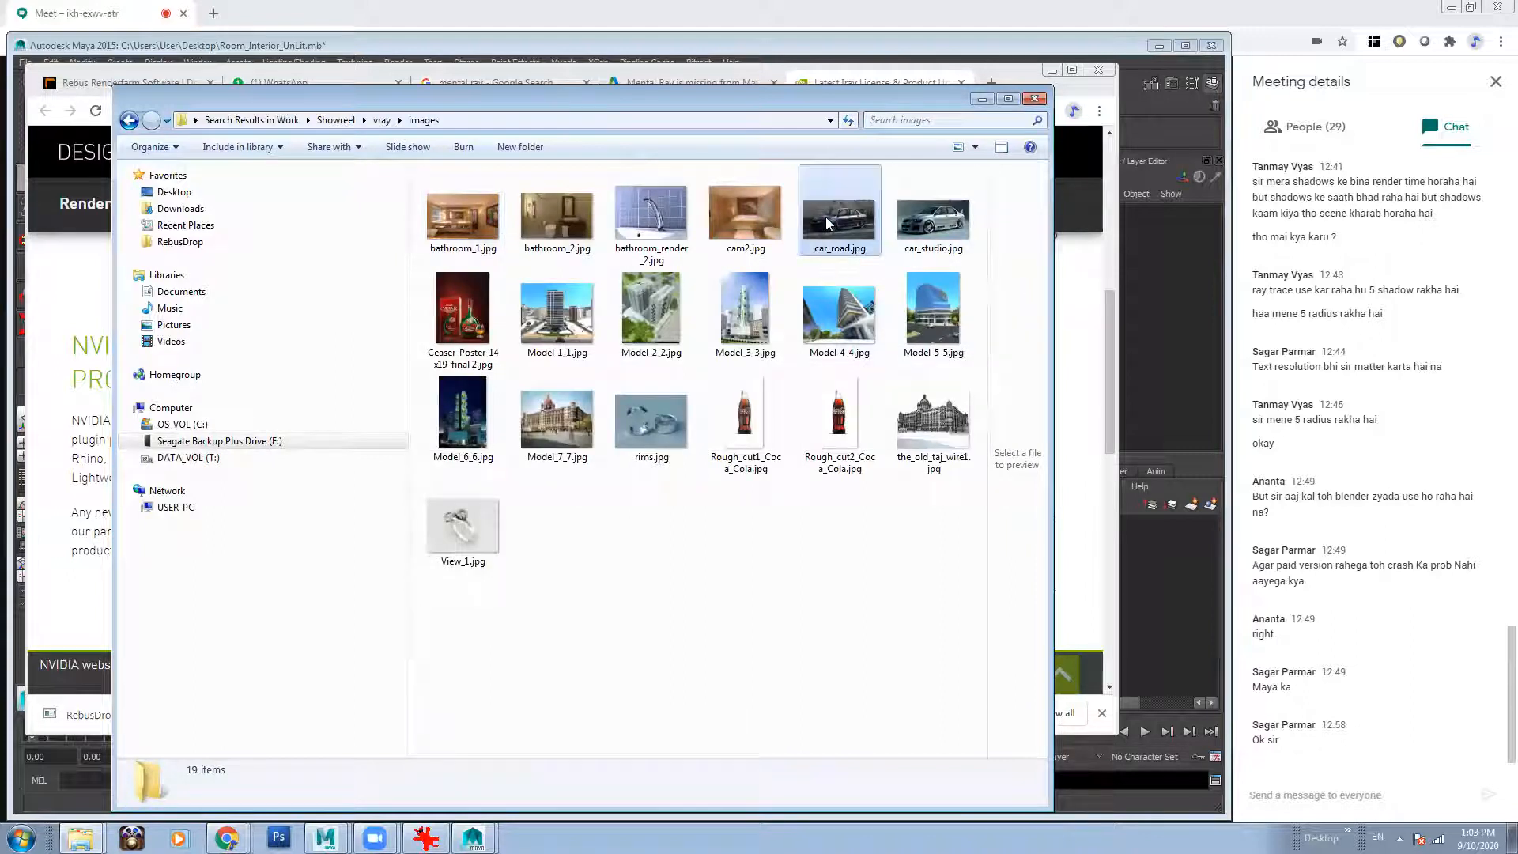
# View car_road.jpg in an enlarged image viewer window, bring back the images folder and move the viewer aside to uncover the thumbnails.
pyautogui.click(986, 99)
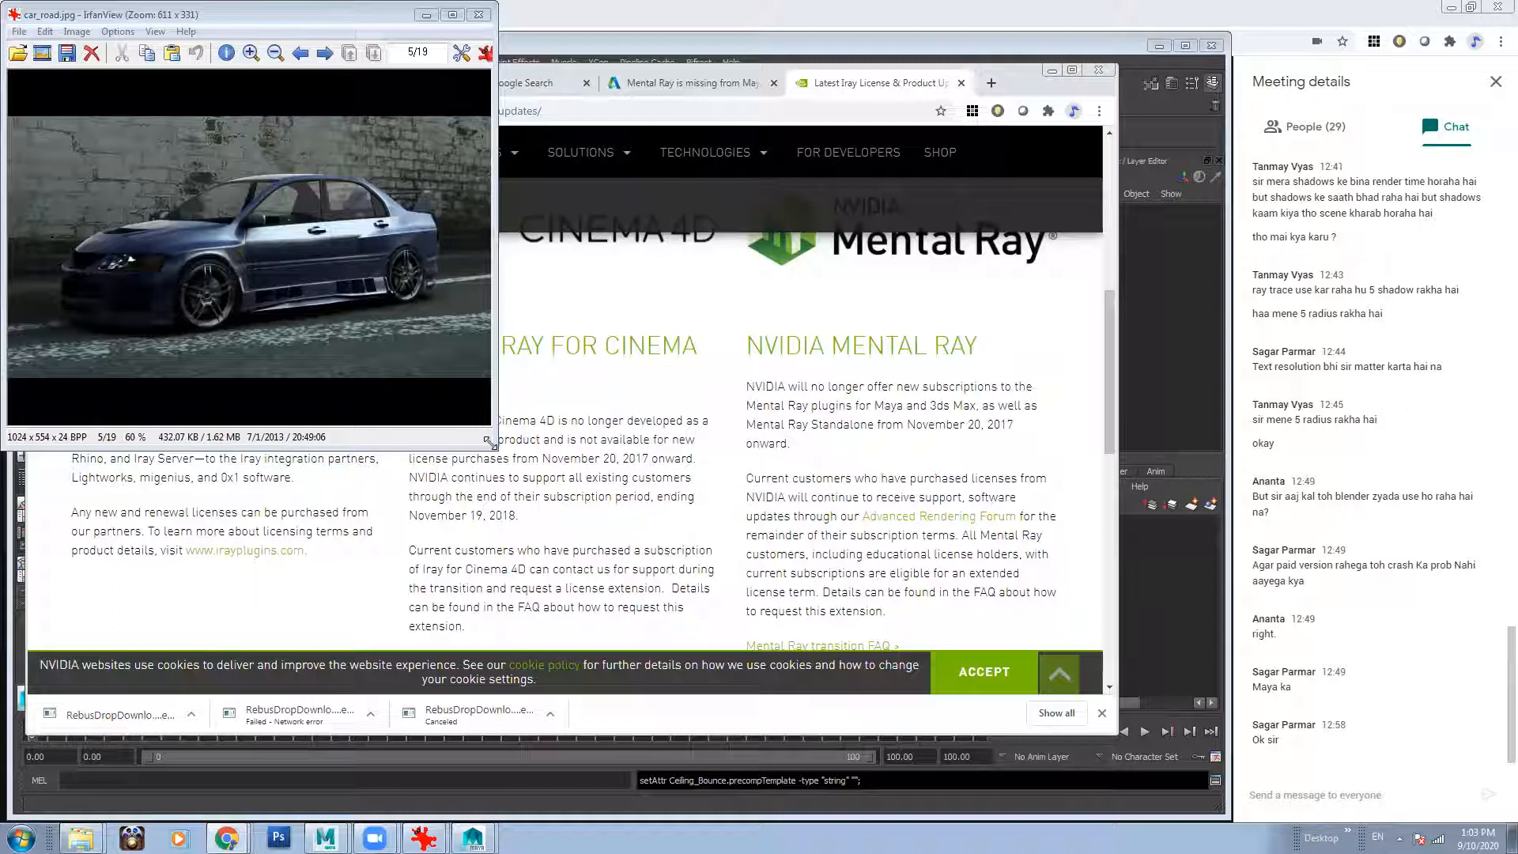
pyautogui.moveTo(488, 444); pyautogui.dragTo(1221, 786)
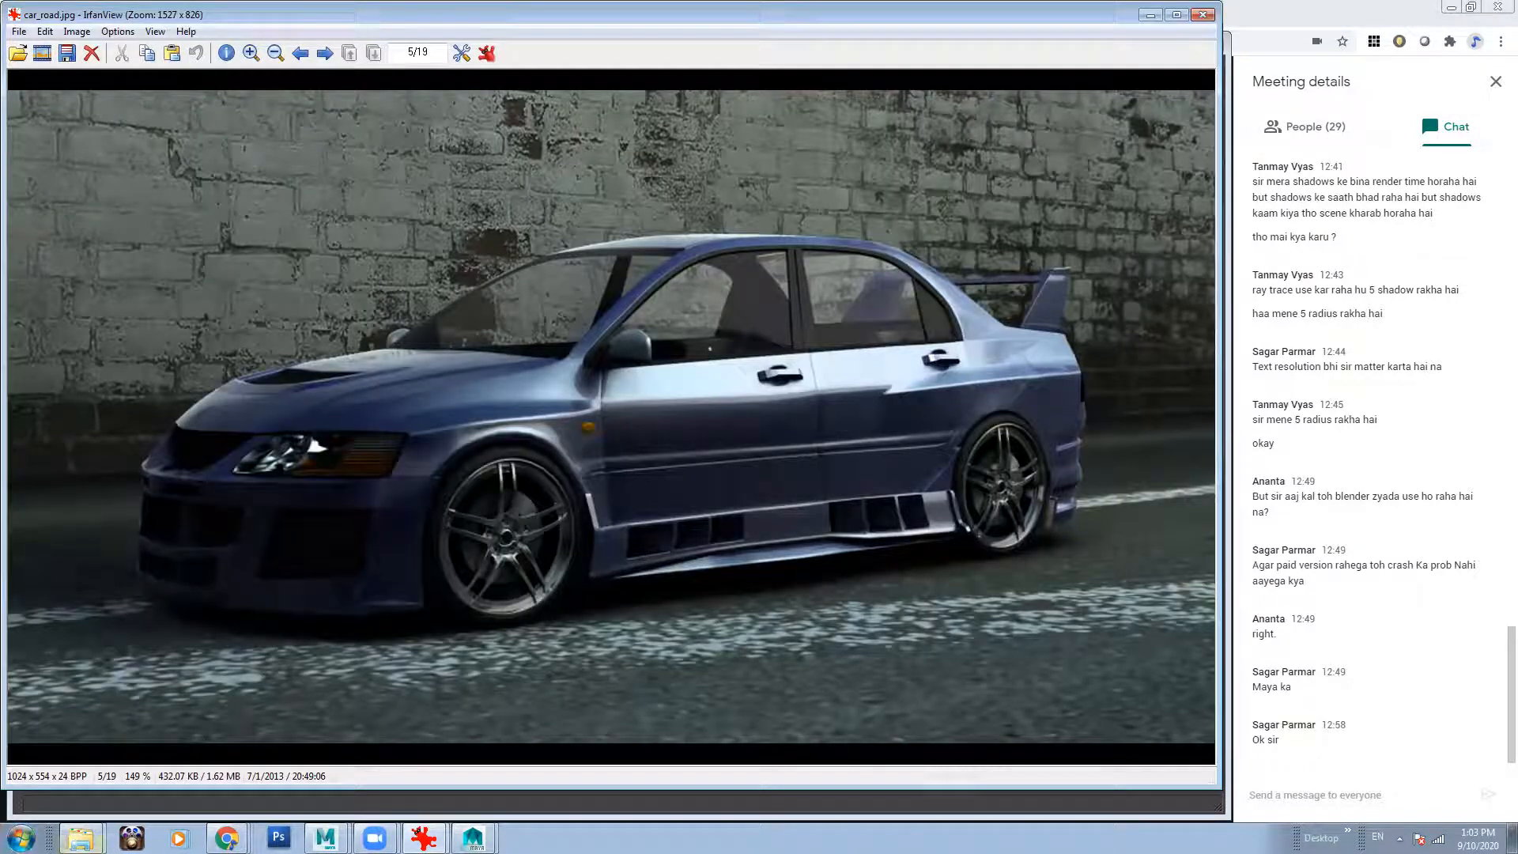
pyautogui.click(81, 838)
pyautogui.click(94, 777)
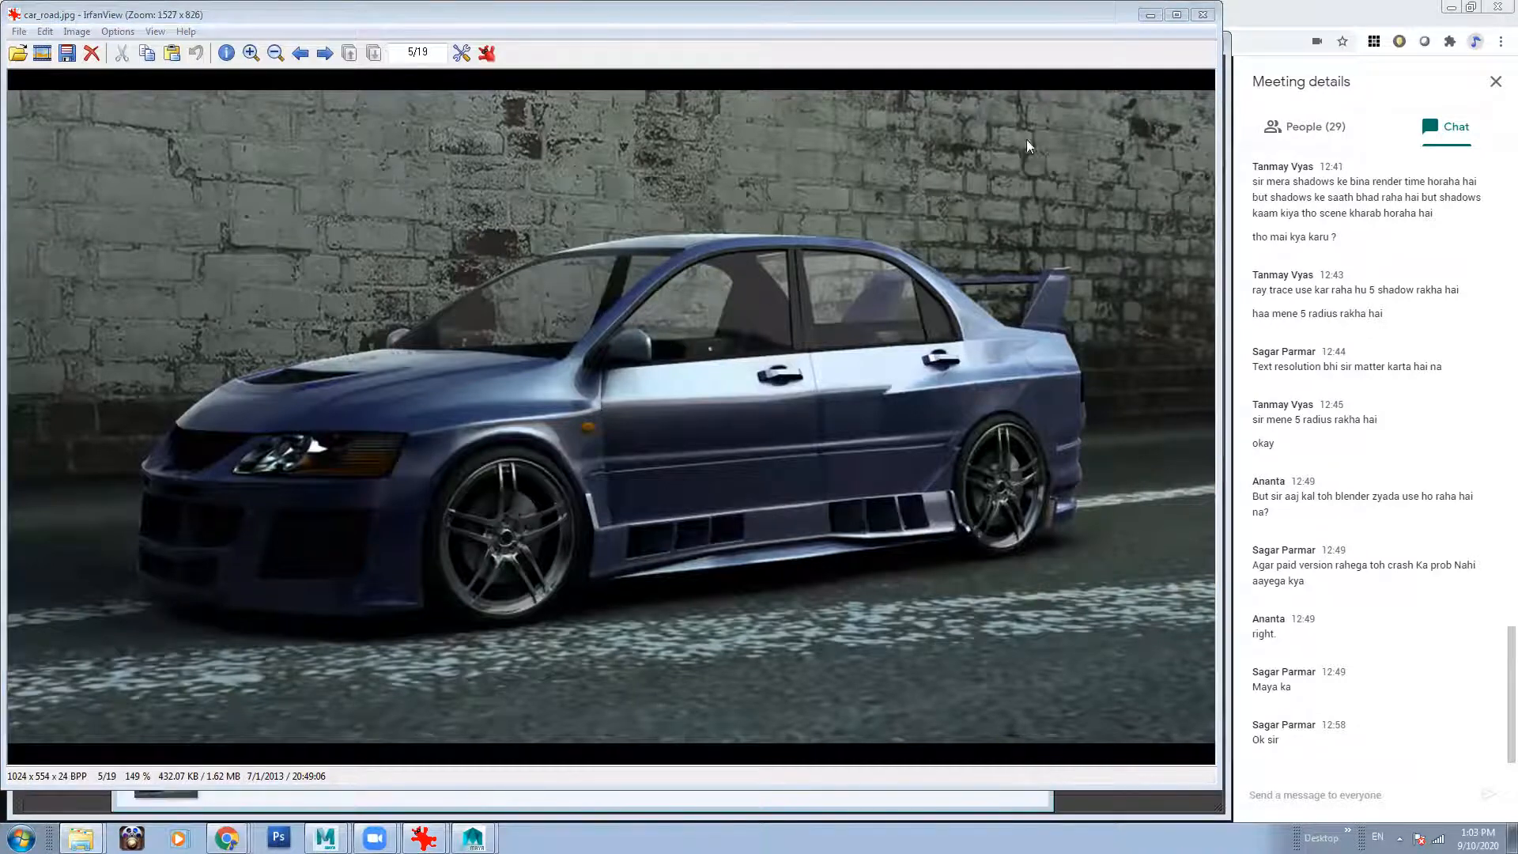
pyautogui.moveTo(1107, 15); pyautogui.dragTo(560, 37)
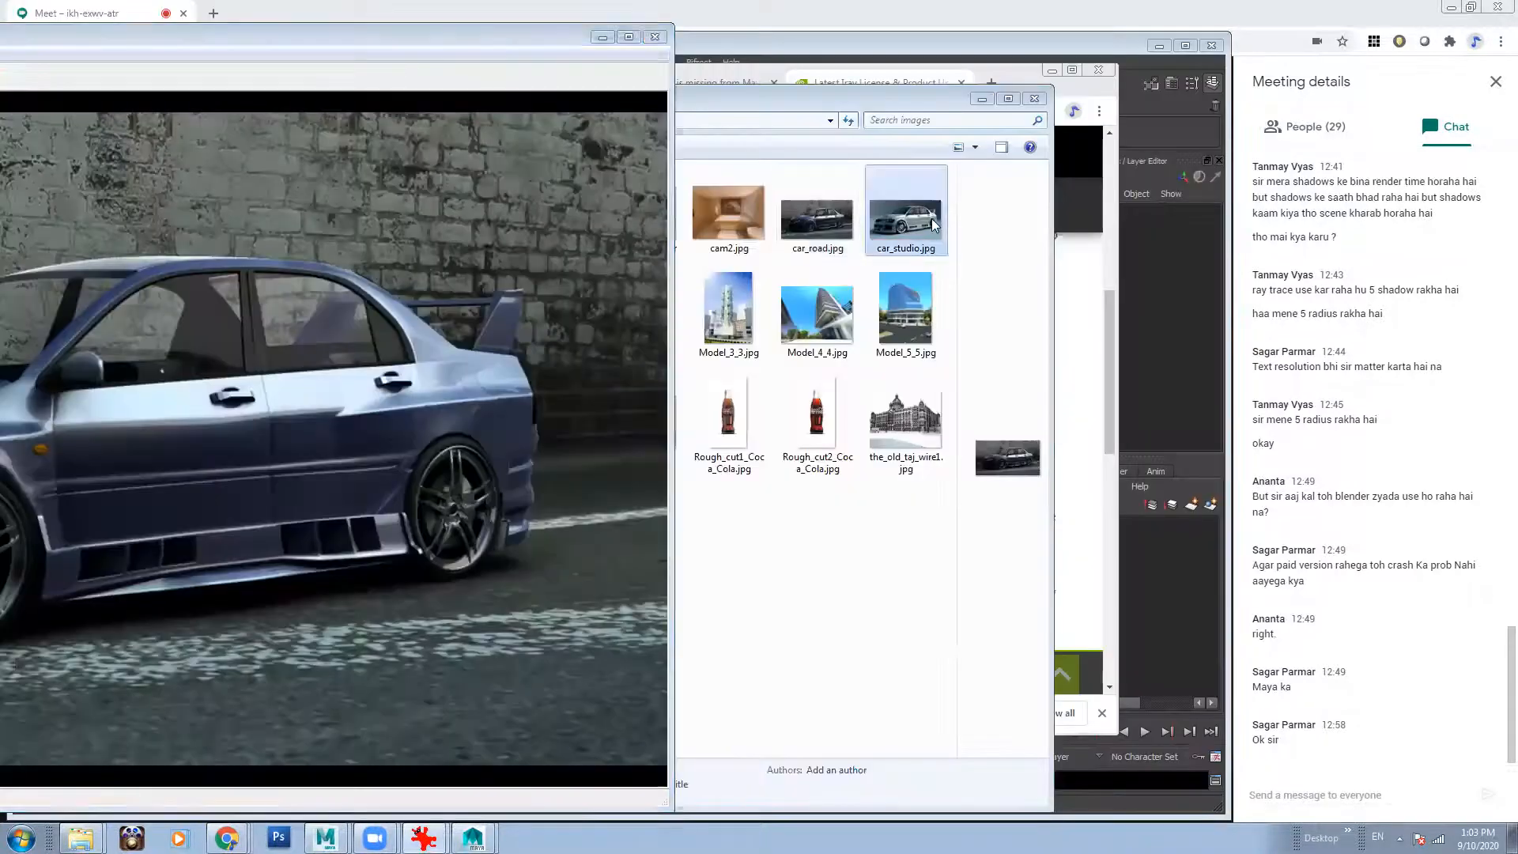
# View car_studio.jpg in a second viewer window fitted beside the car_road.jpg render, and minimize that window.
pyautogui.doubleClick(906, 219)
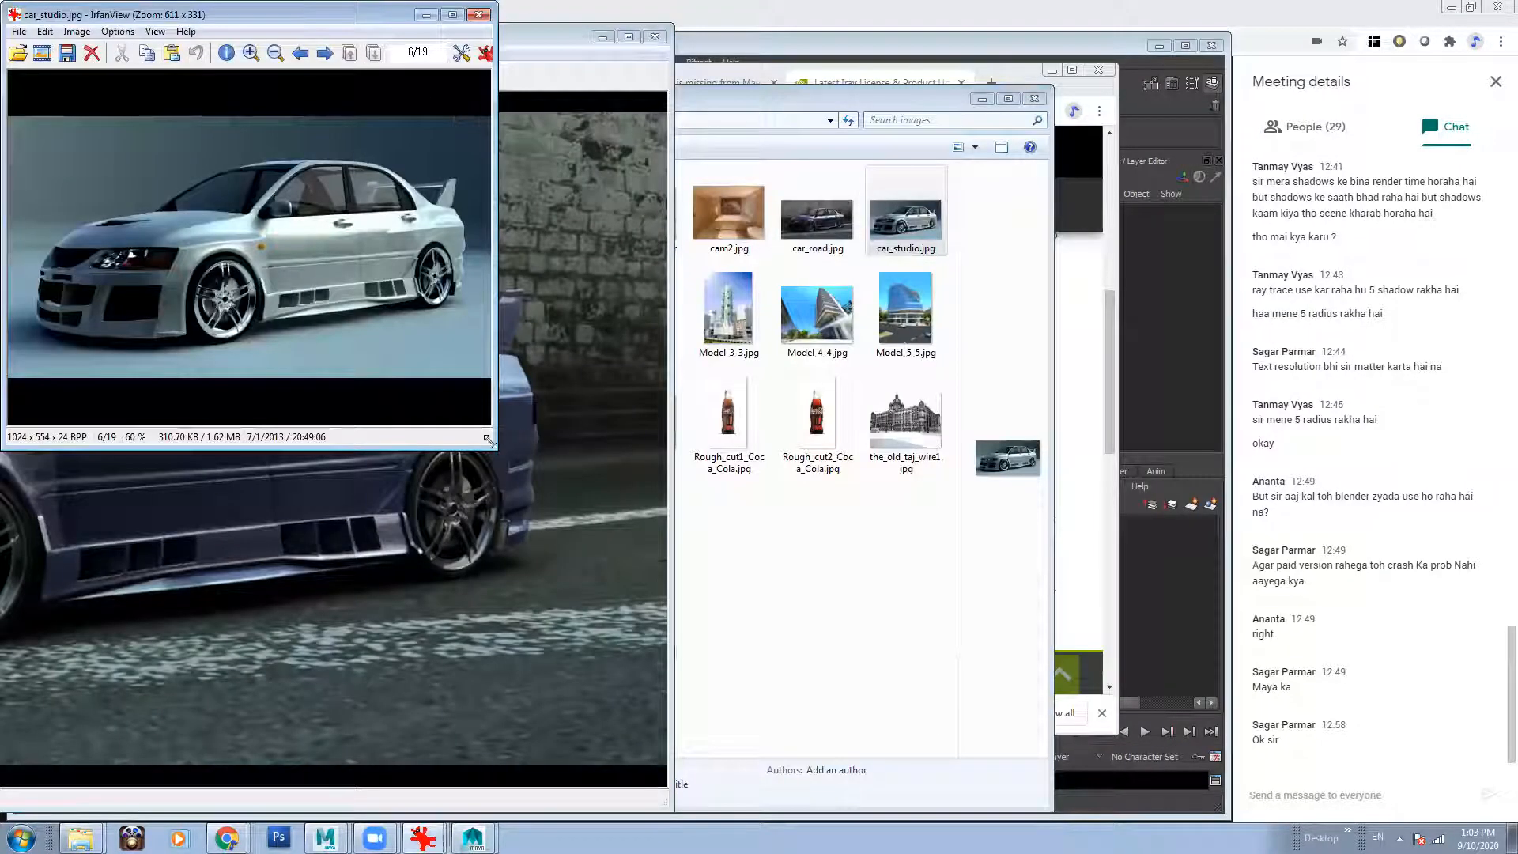
pyautogui.moveTo(490, 441); pyautogui.dragTo(954, 717)
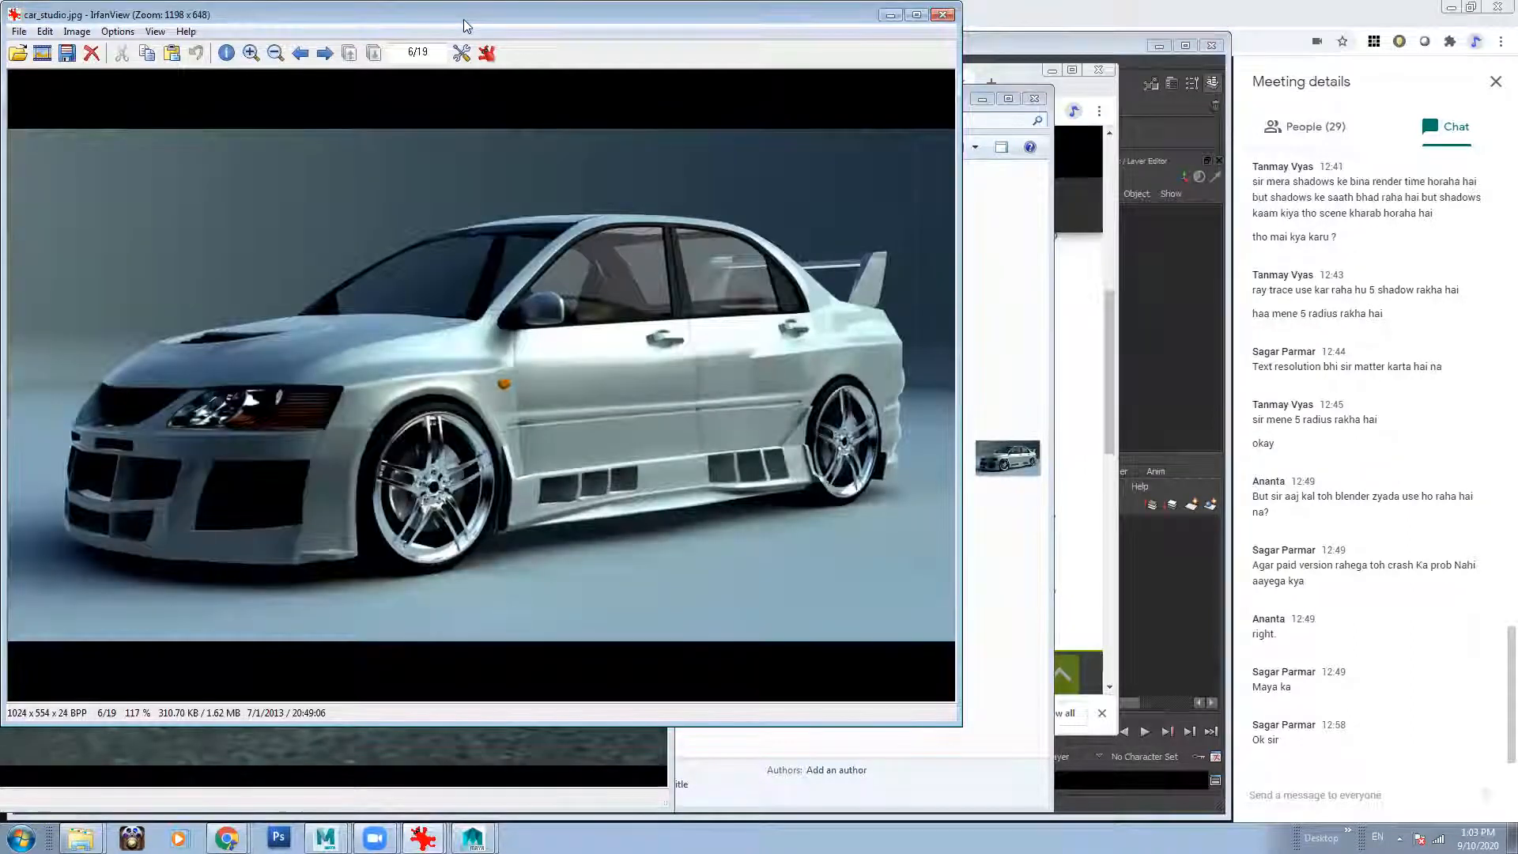
pyautogui.moveTo(465, 26); pyautogui.dragTo(806, 81)
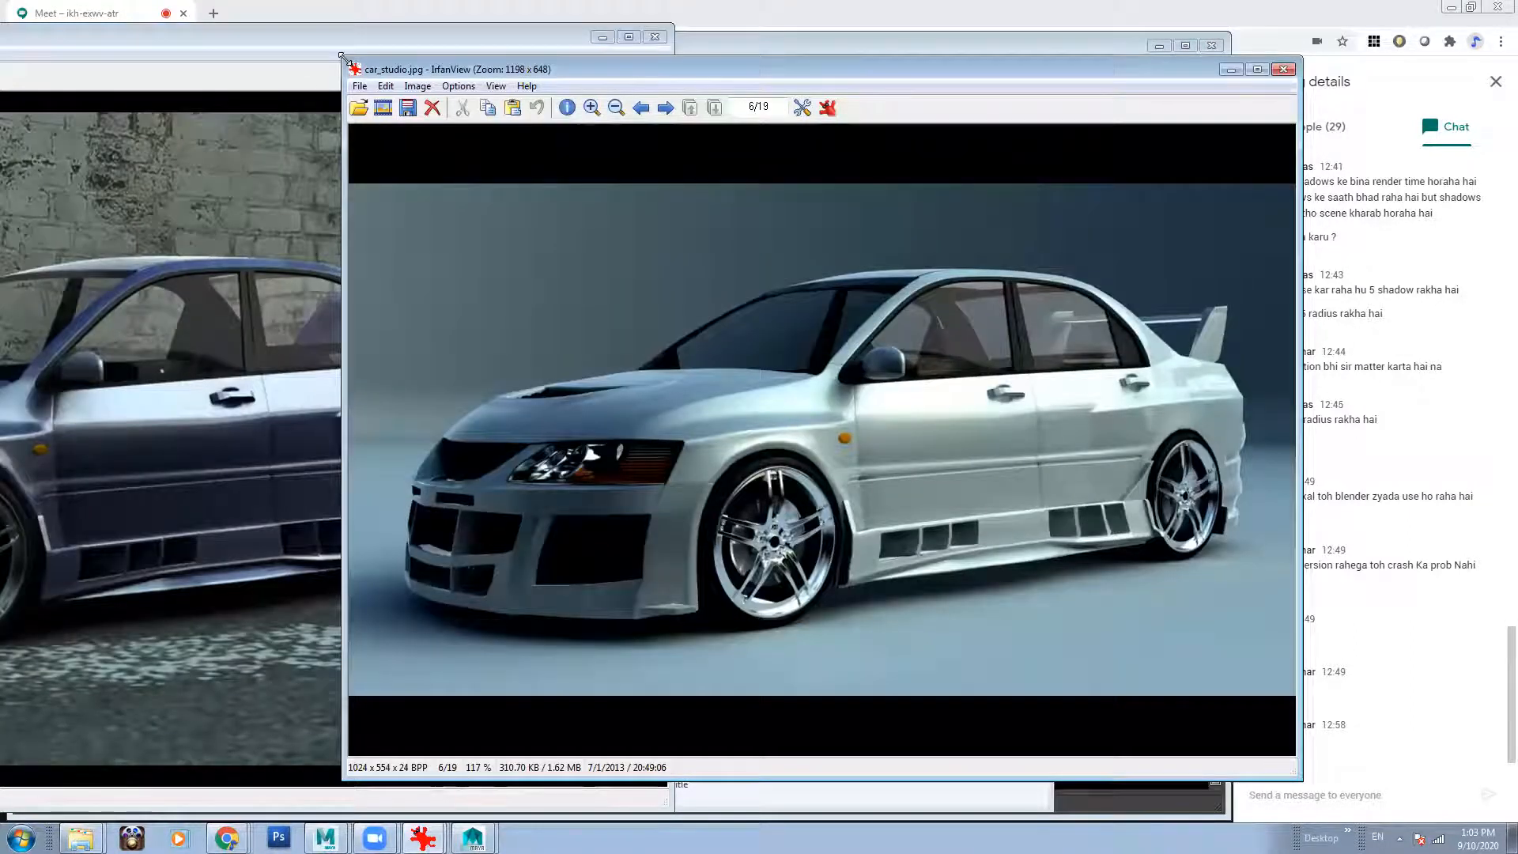
pyautogui.moveTo(345, 59); pyautogui.dragTo(680, 29)
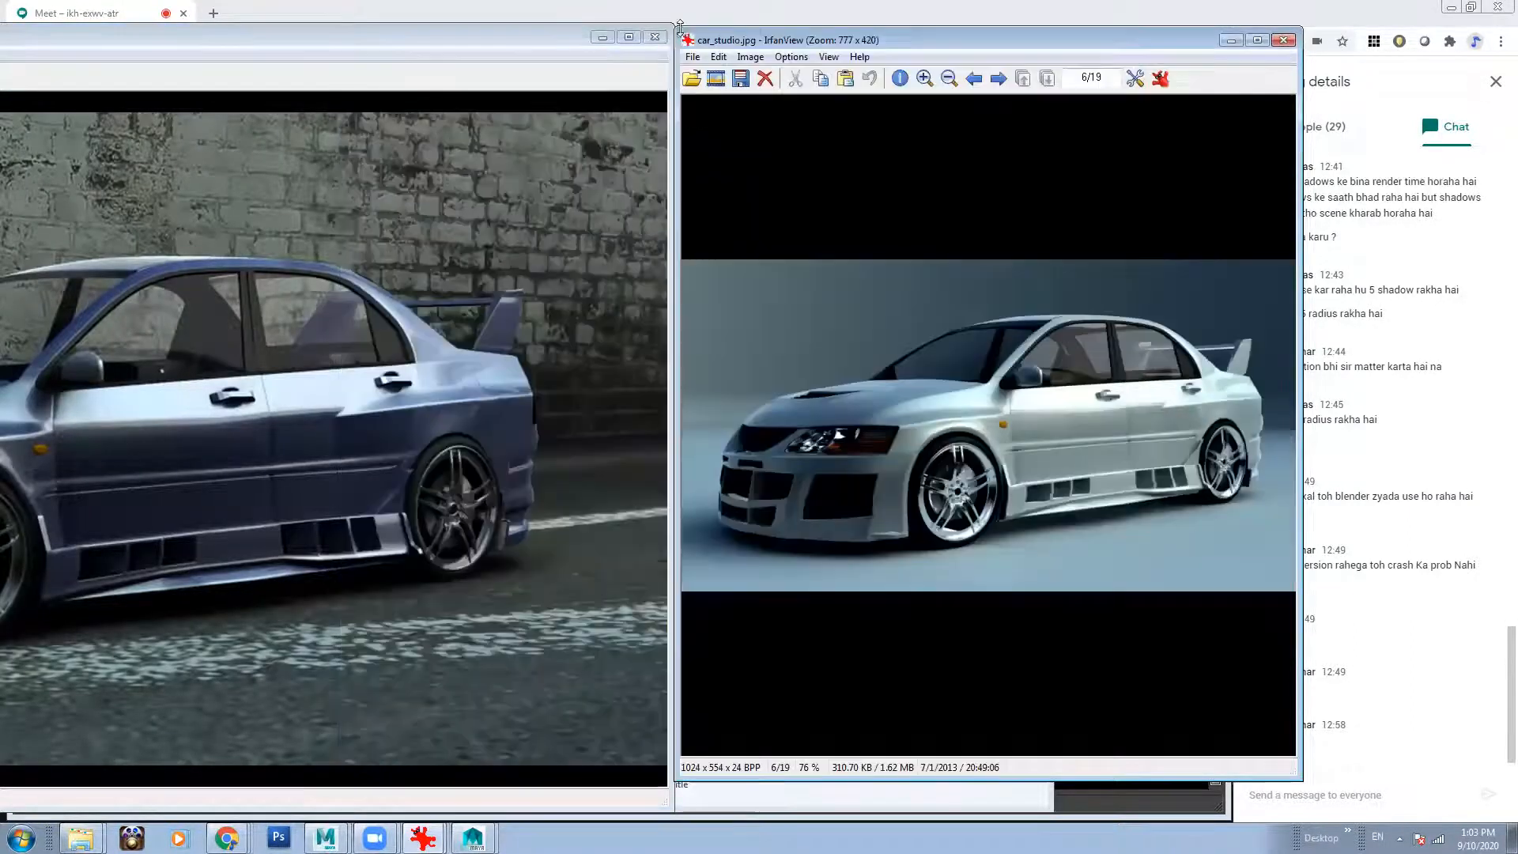
pyautogui.click(1230, 43)
# Check the creation and modification dates of car_studio.jpg in its file properties.
pyautogui.rightClick(888, 207)
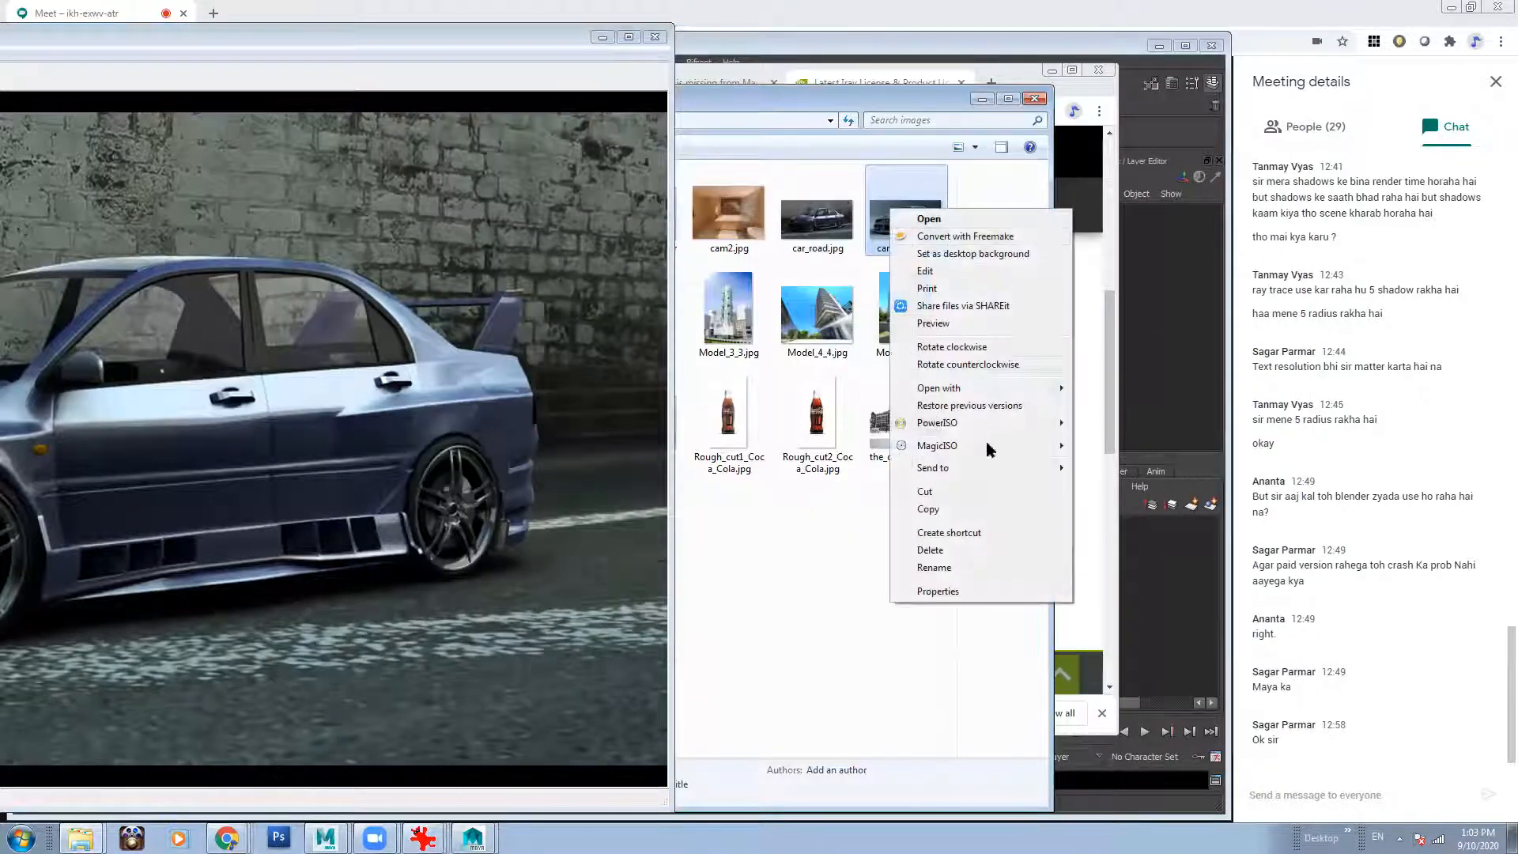
pyautogui.click(977, 588)
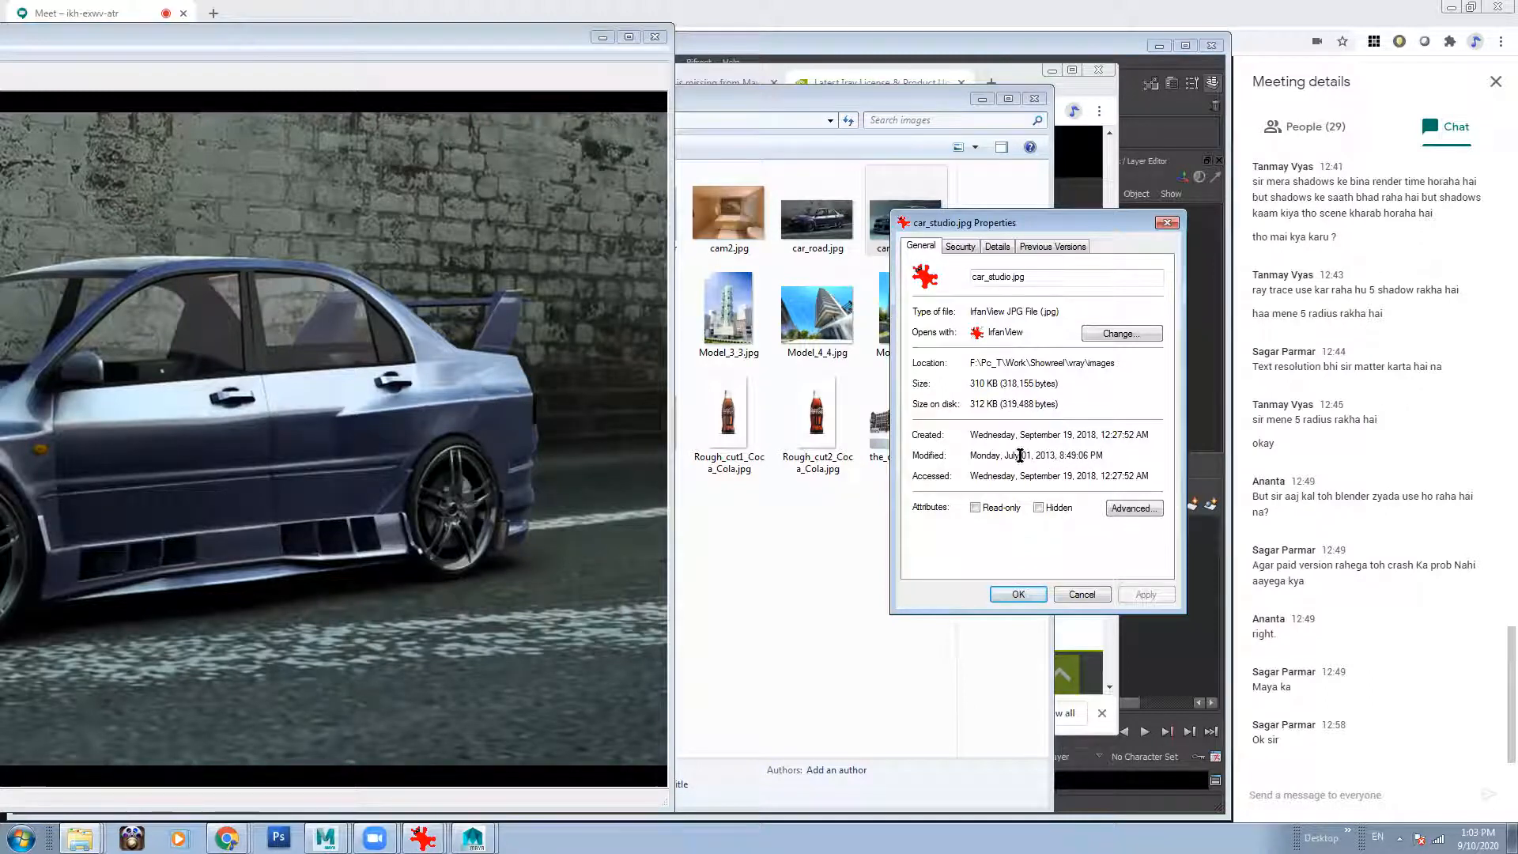
pyautogui.click(1167, 223)
pyautogui.moveTo(905, 218); pyautogui.dragTo(1008, 459)
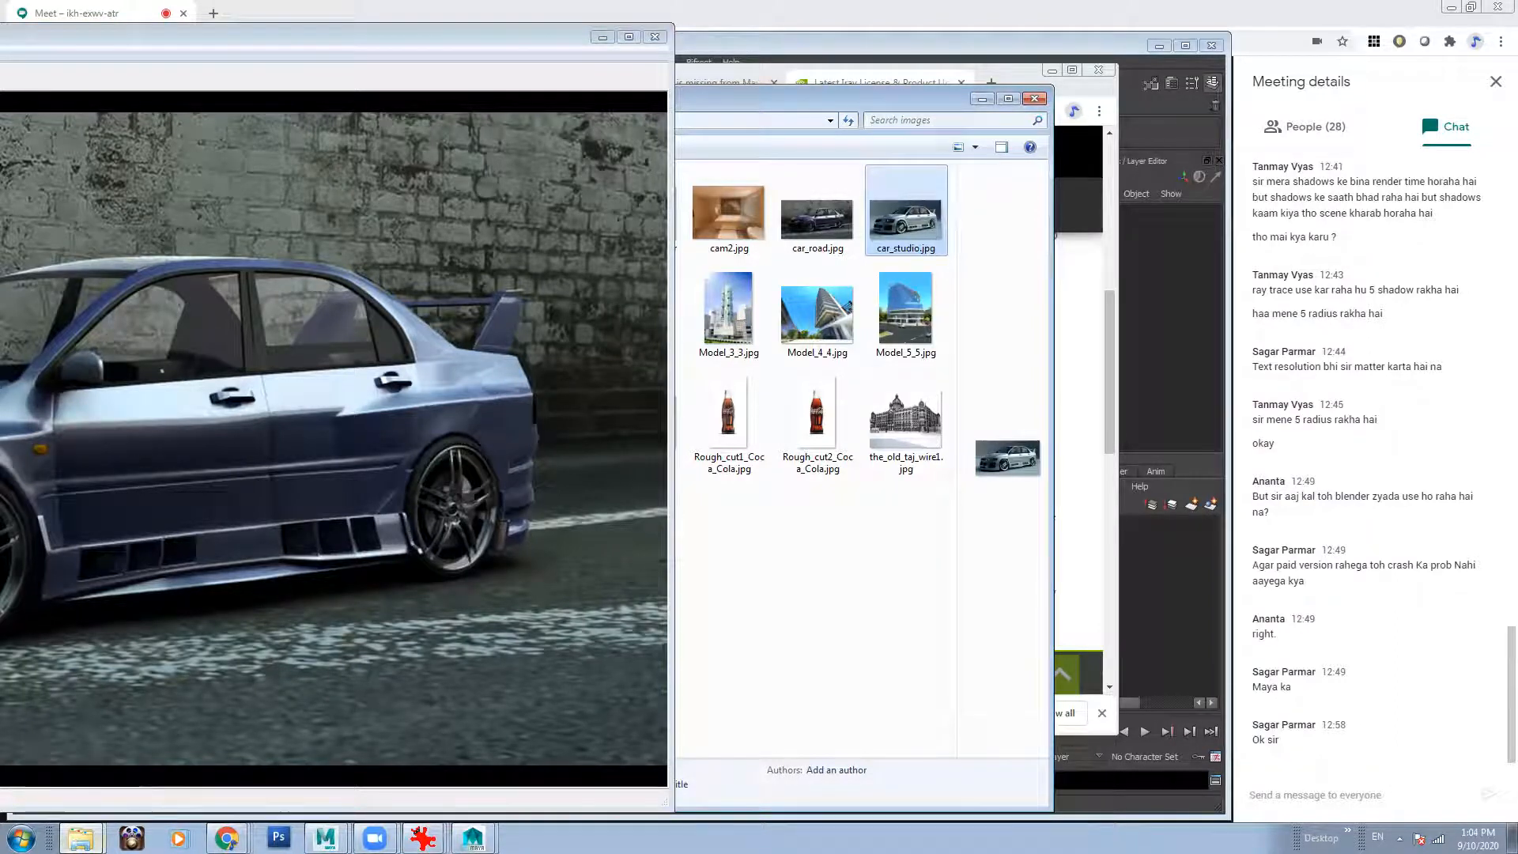
# Restore the car_studio.jpg viewer and resize its window to compare it side by side with the car_road.jpg render.
pyautogui.click(80, 838)
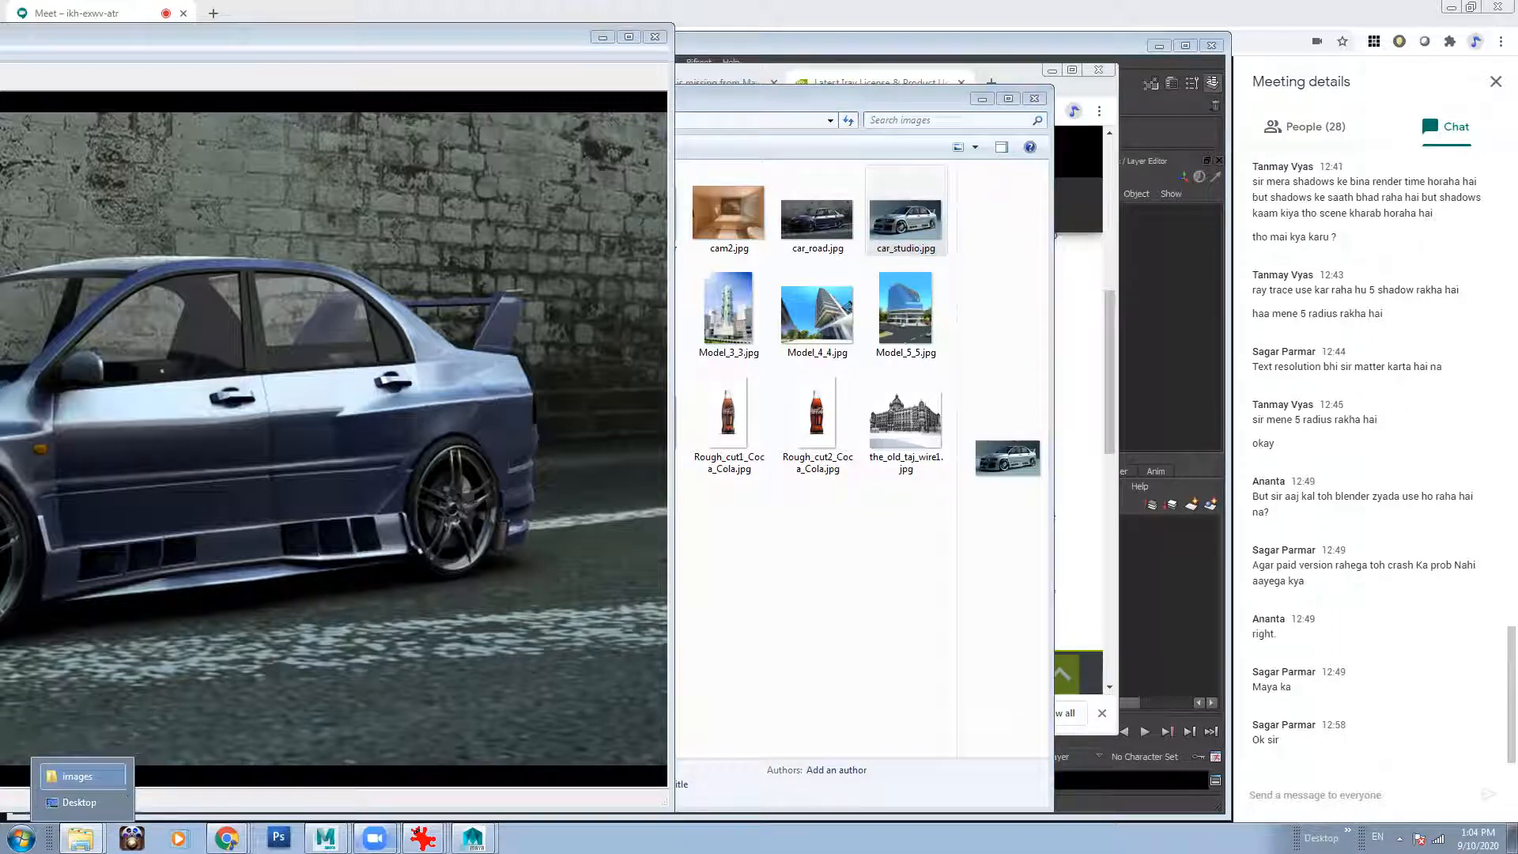
pyautogui.moveTo(423, 838)
pyautogui.click(459, 801)
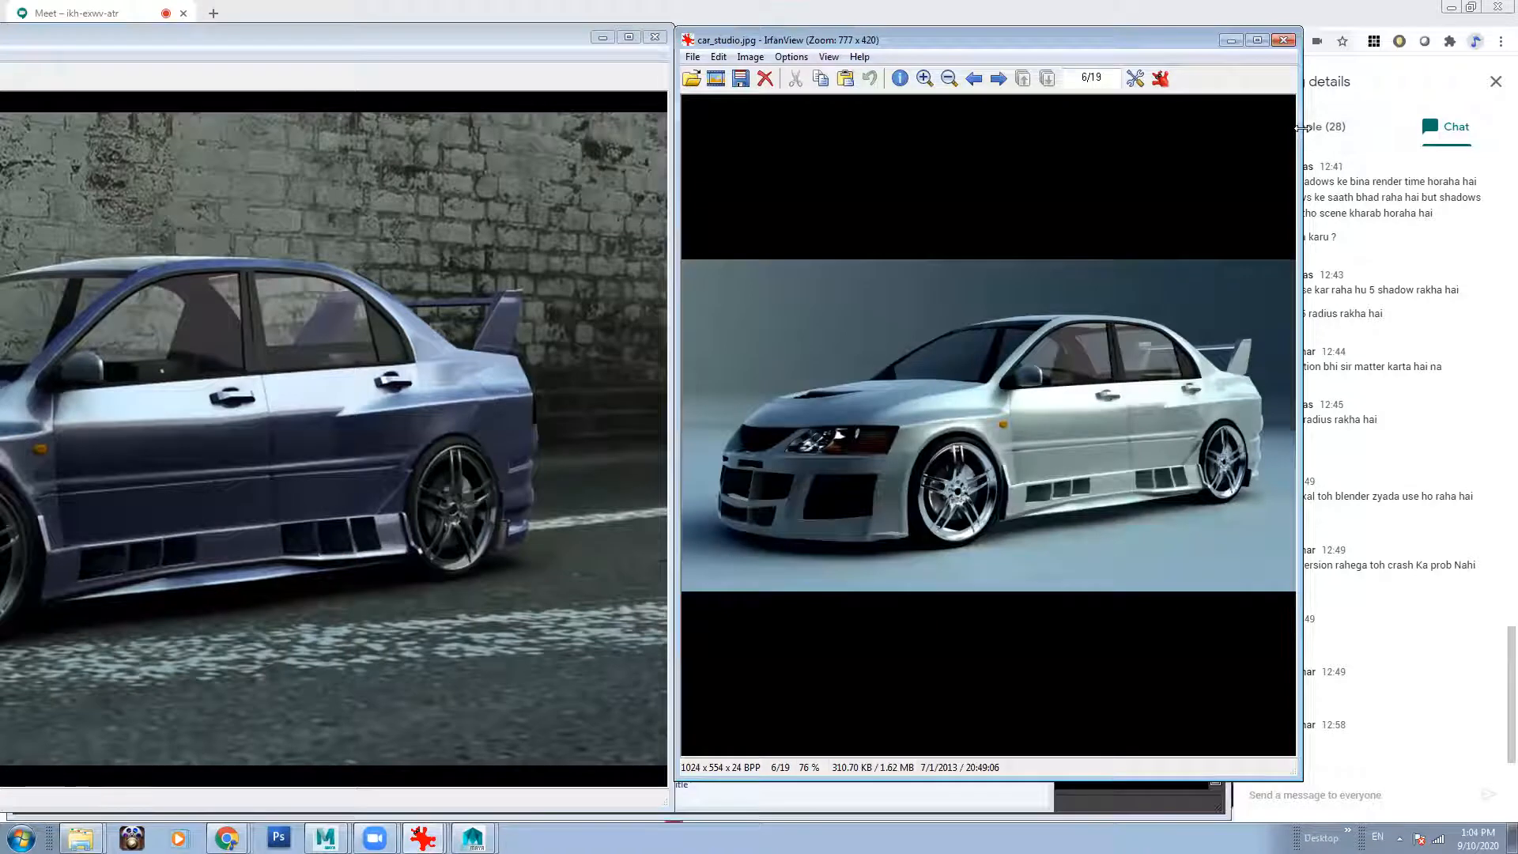
pyautogui.moveTo(1300, 128); pyautogui.dragTo(1226, 131)
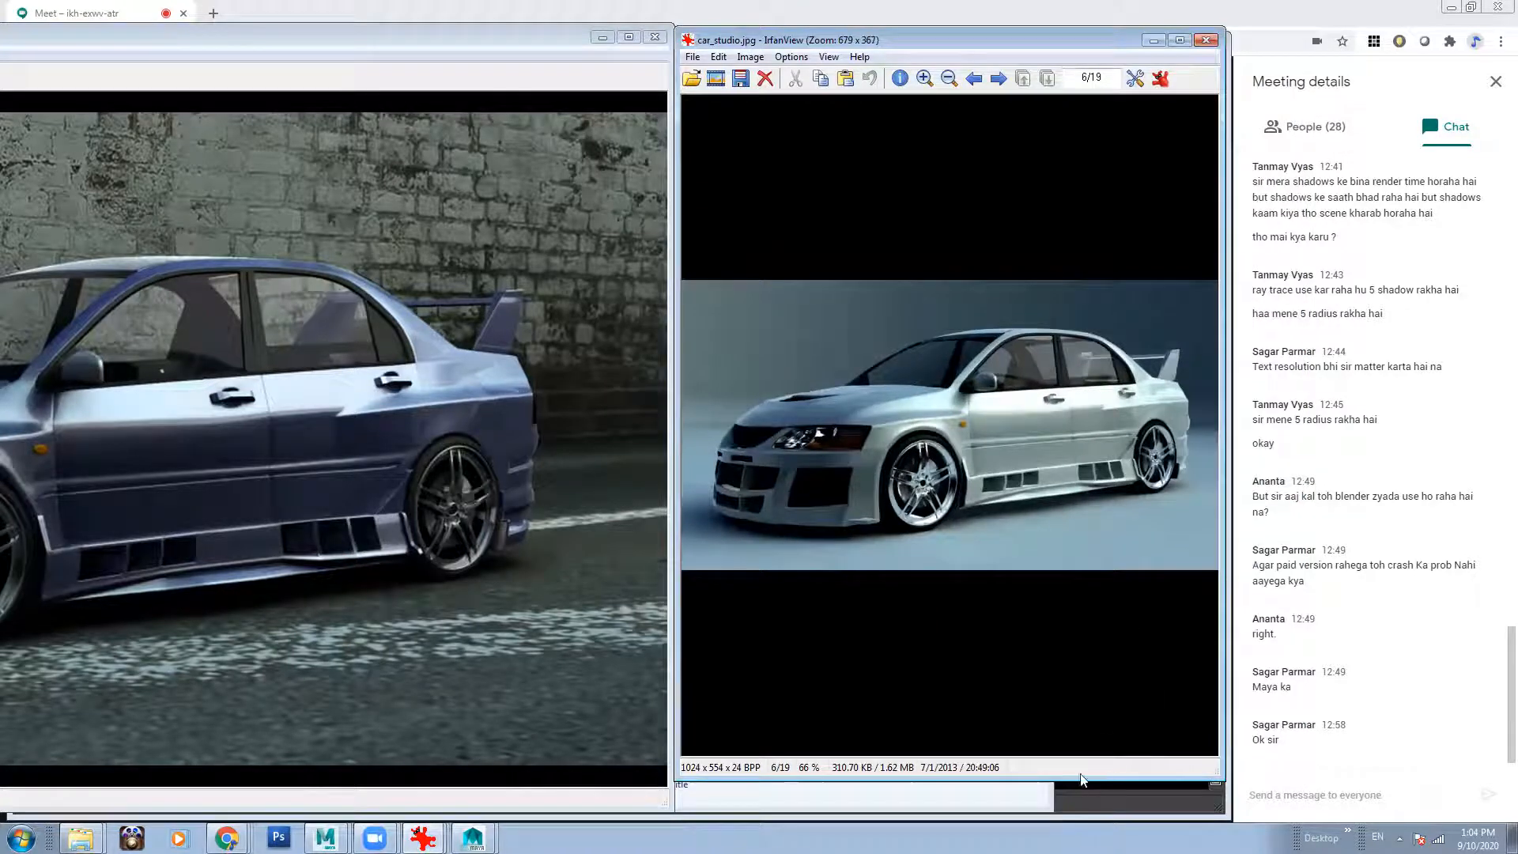
pyautogui.moveTo(1083, 781); pyautogui.dragTo(1079, 810)
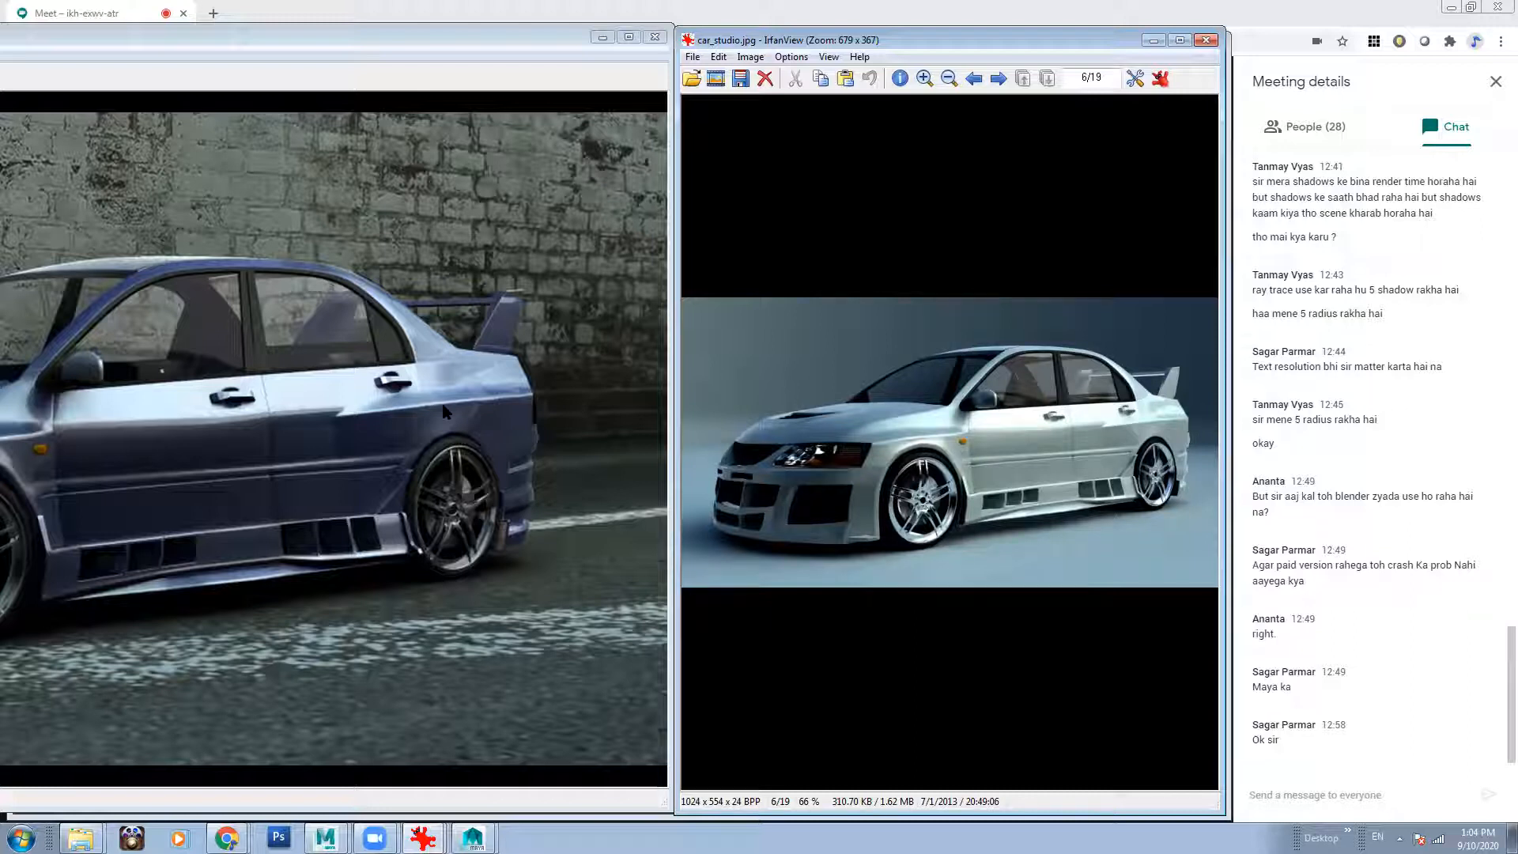
# Bring the car_road.jpg render into fuller view over the studio render, and minimize both image viewers.
pyautogui.moveTo(374, 32); pyautogui.dragTo(735, 64)
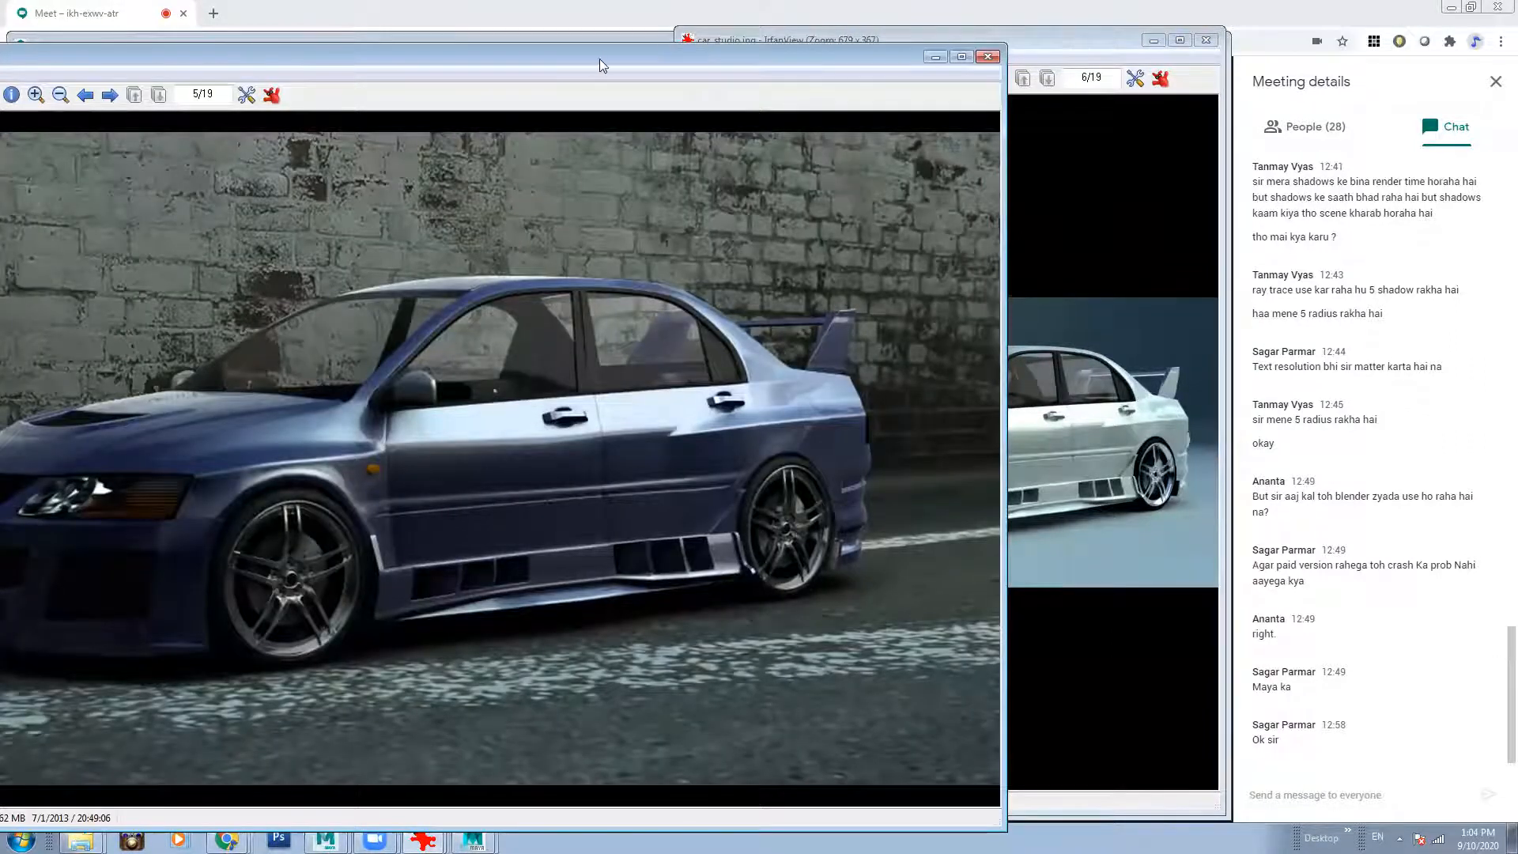
pyautogui.moveTo(599, 65); pyautogui.dragTo(697, 67)
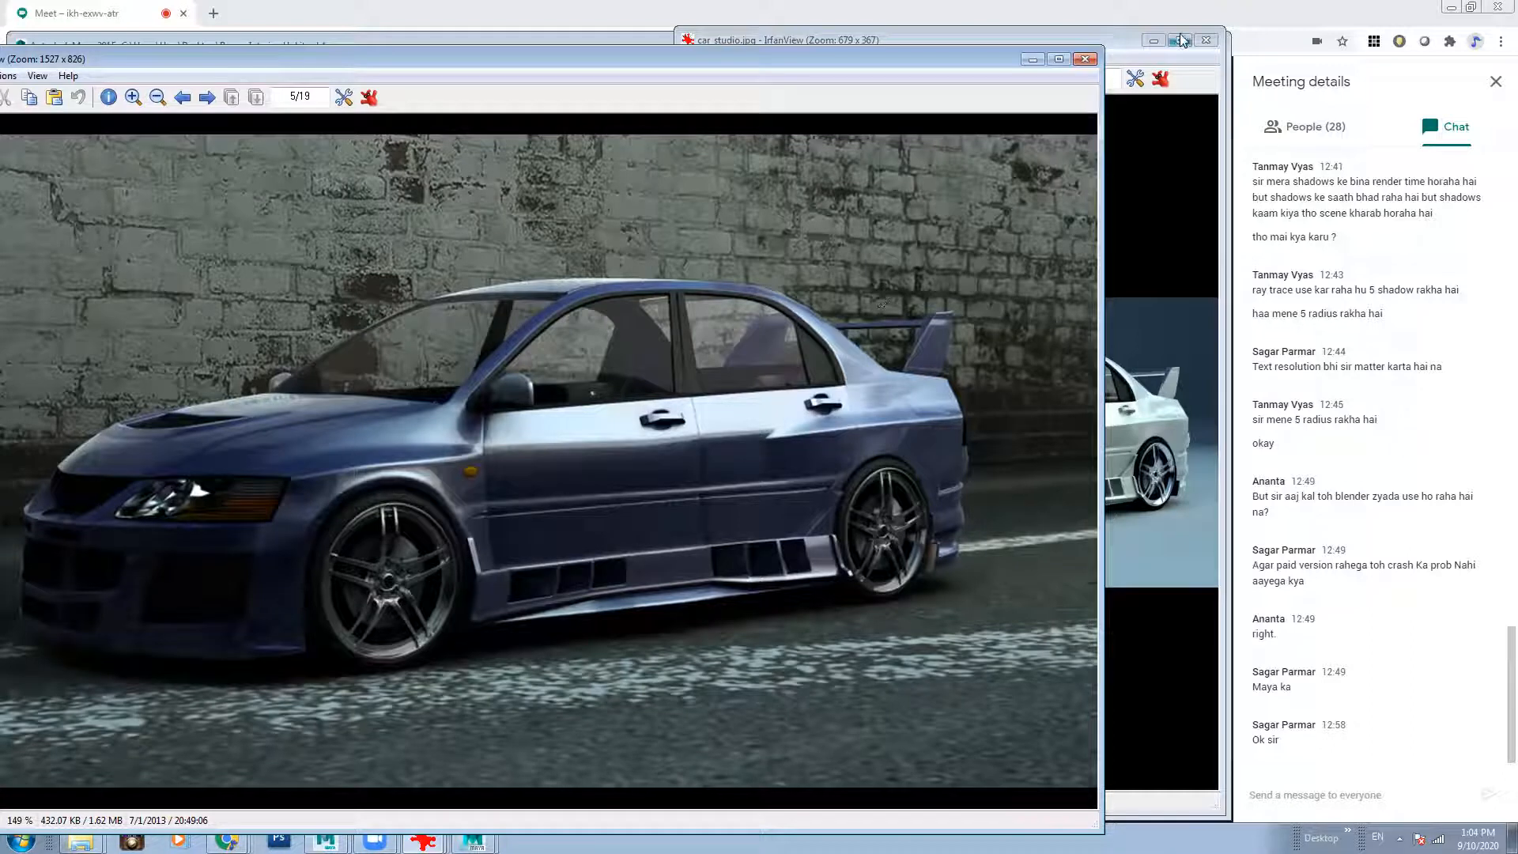
pyautogui.click(1154, 40)
pyautogui.click(1031, 60)
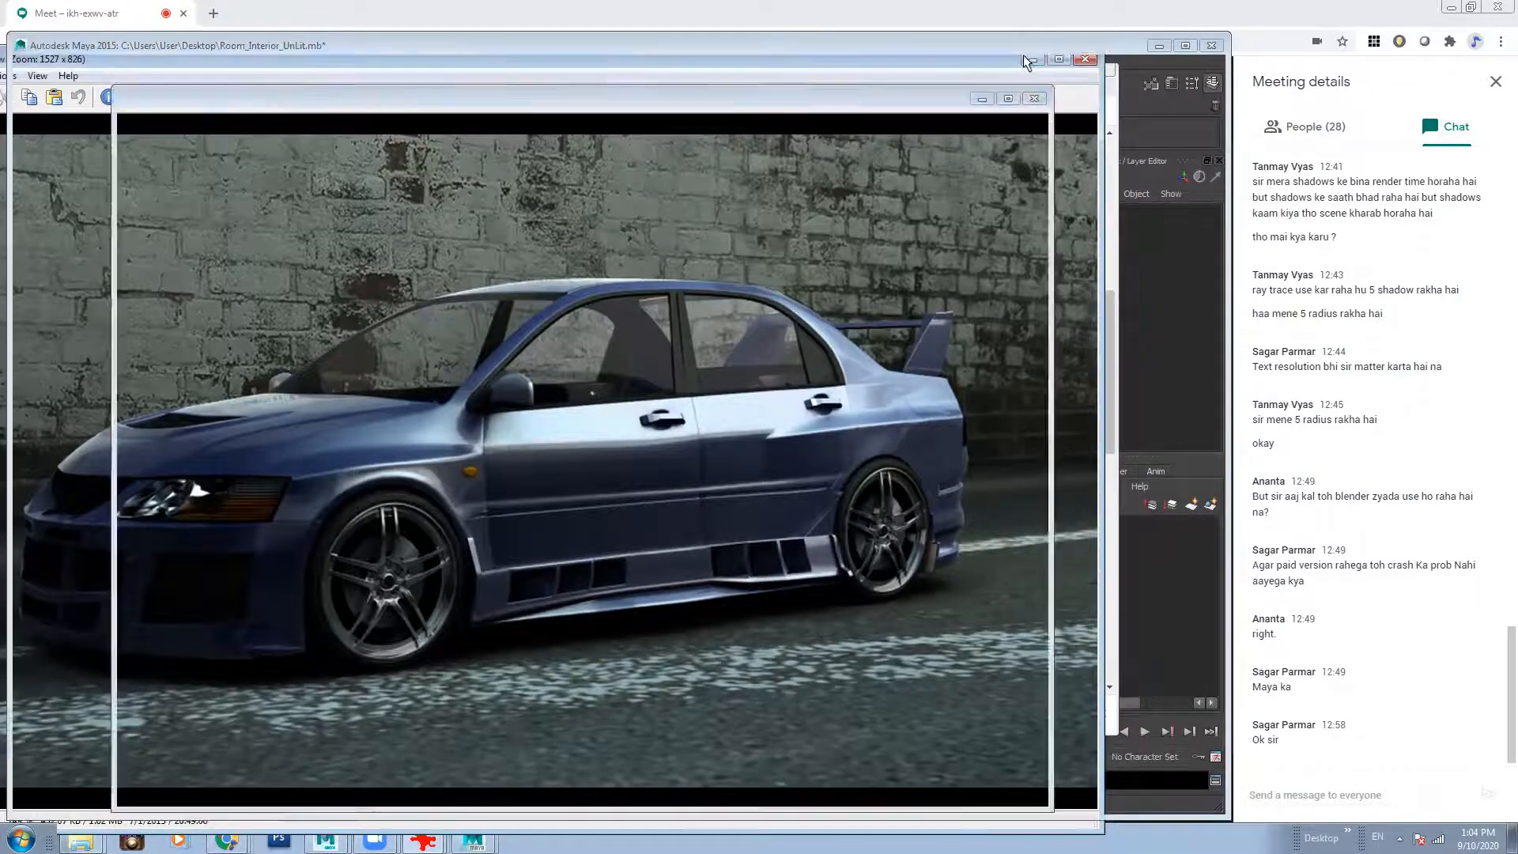
# Reopen car_road.jpg from the images folder, enlarge its viewer to examine the render, and return to the folder.
pyautogui.click(734, 613)
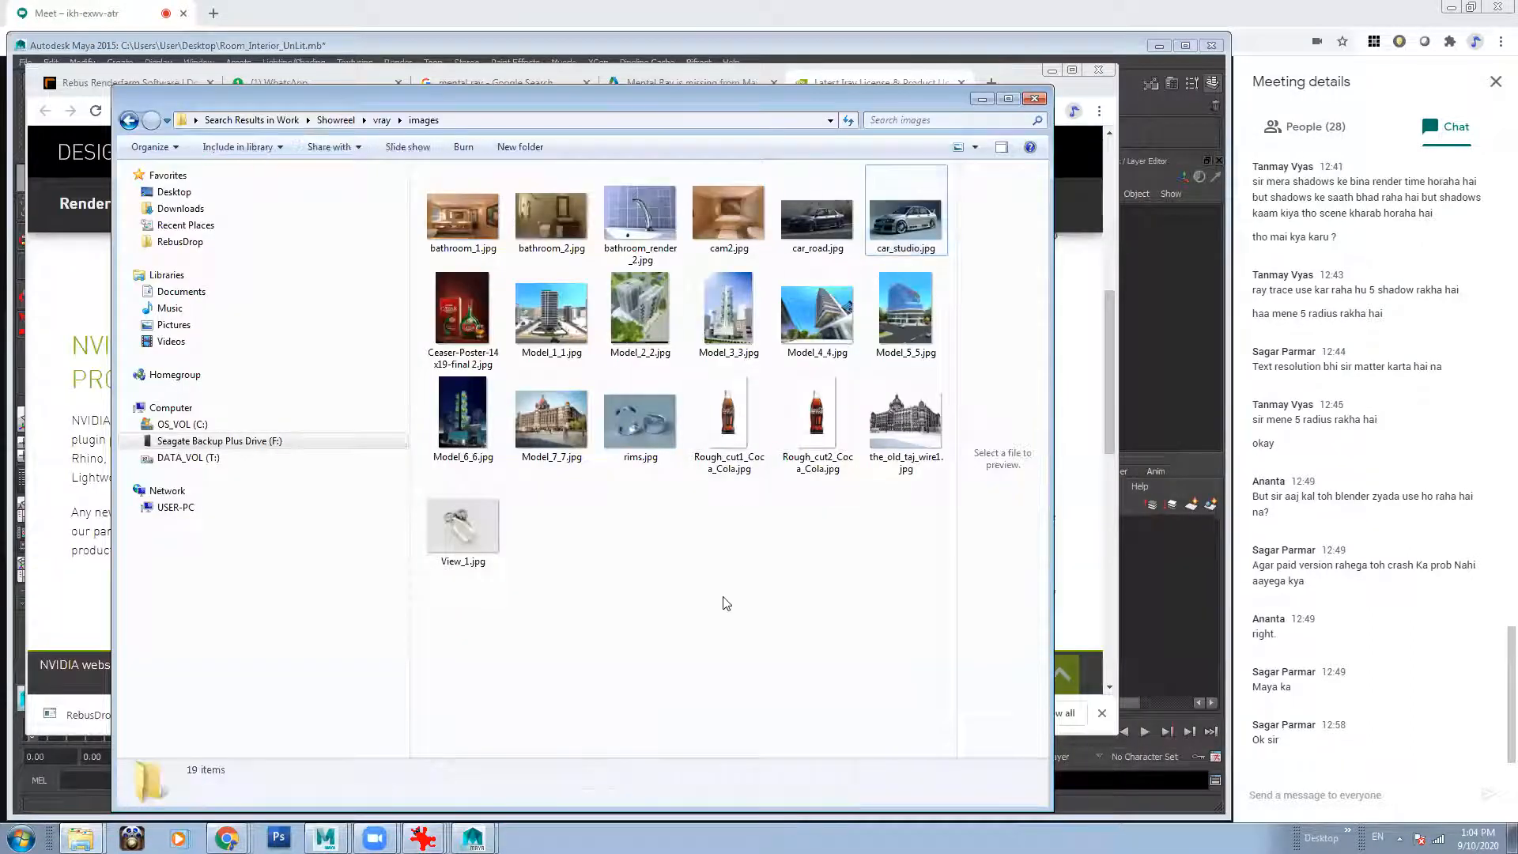
pyautogui.doubleClick(830, 230)
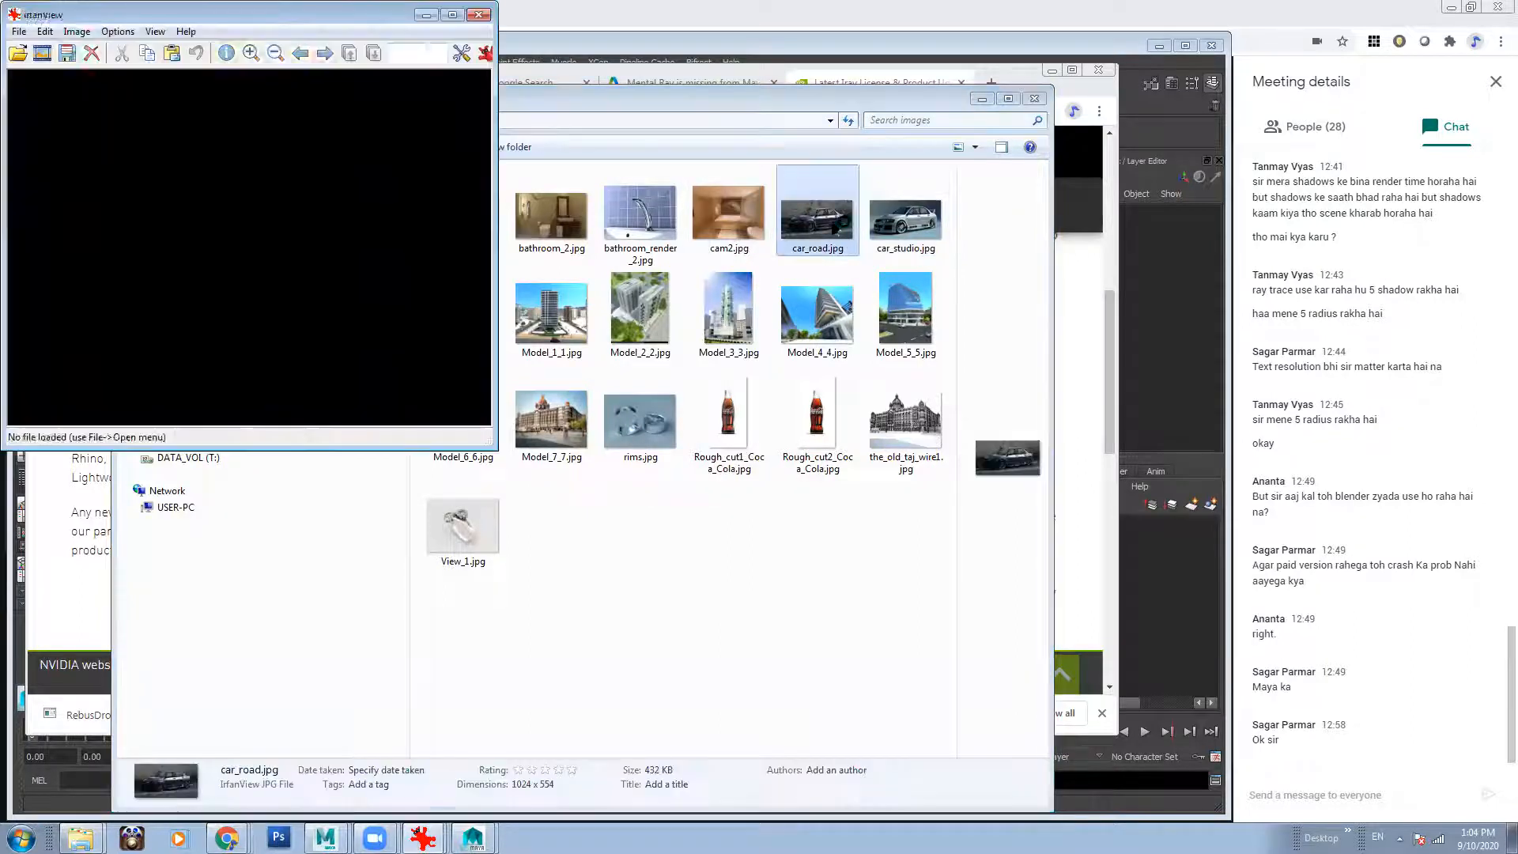
pyautogui.moveTo(315, 17); pyautogui.dragTo(344, 115)
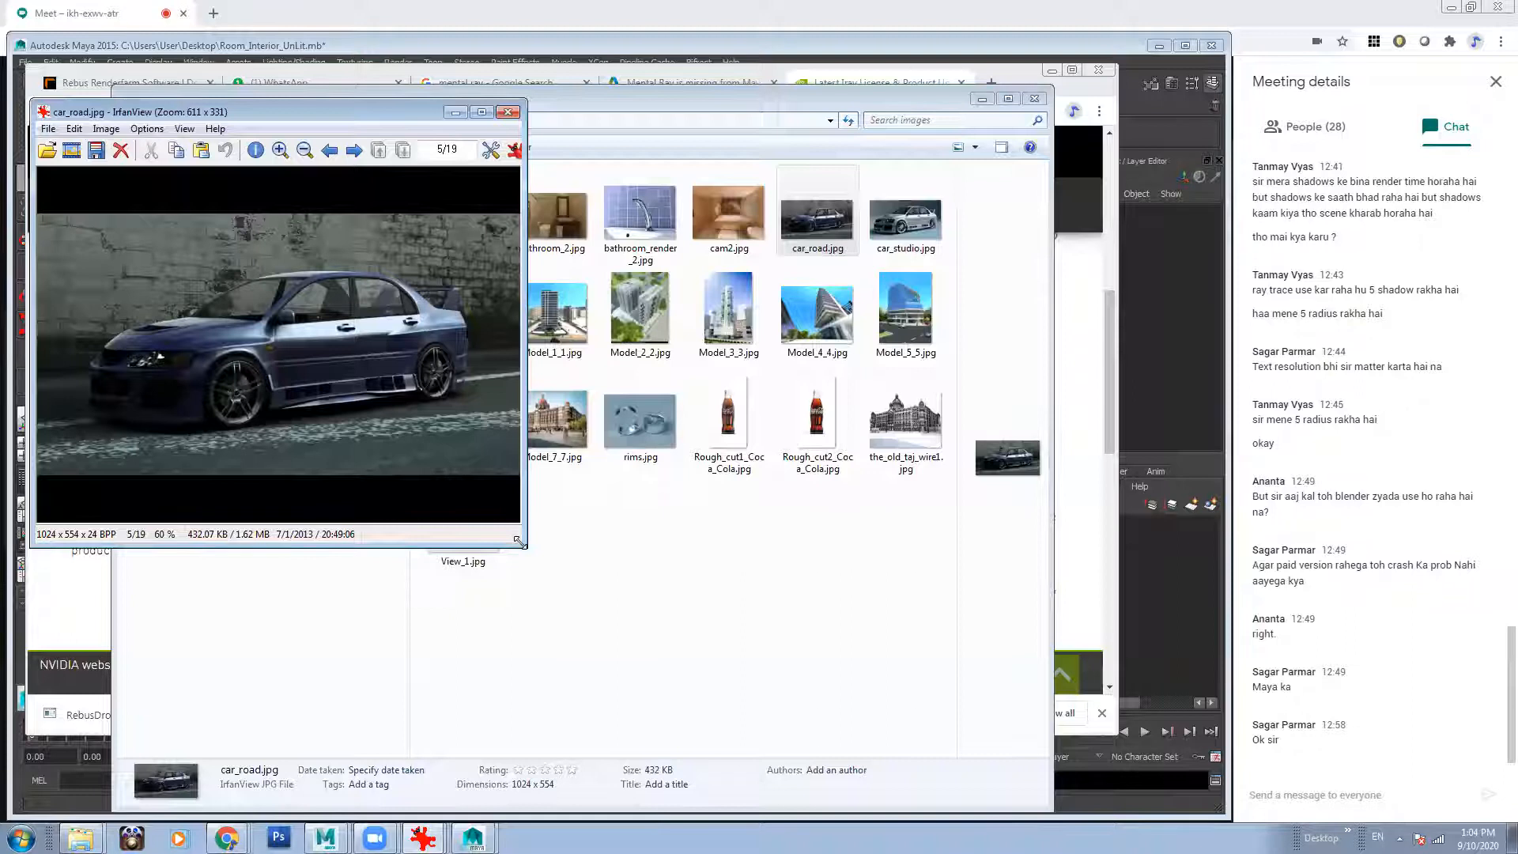
pyautogui.moveTo(519, 540); pyautogui.dragTo(935, 721)
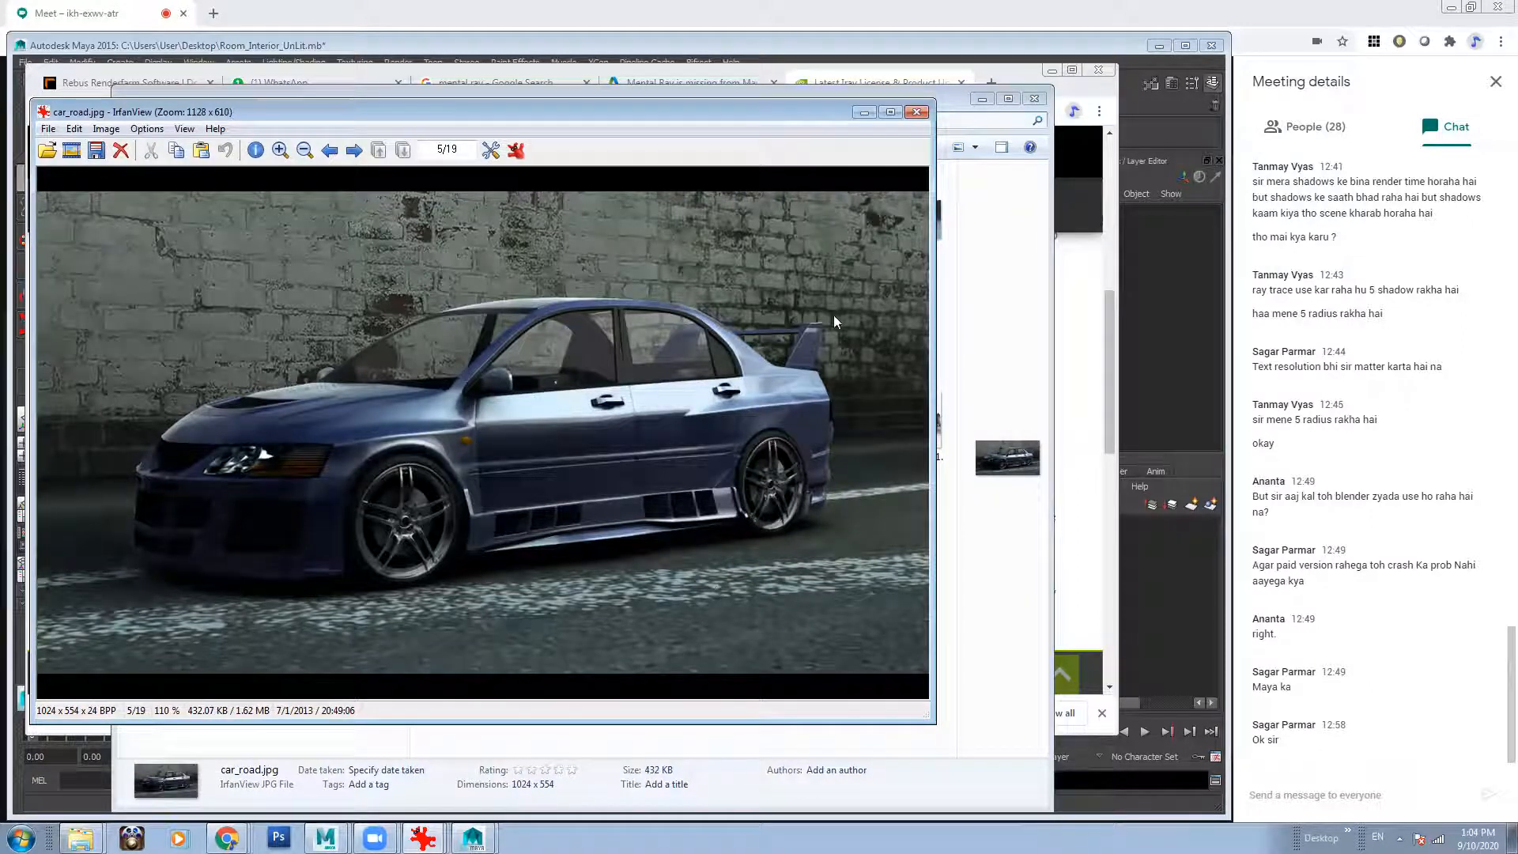
pyautogui.click(863, 113)
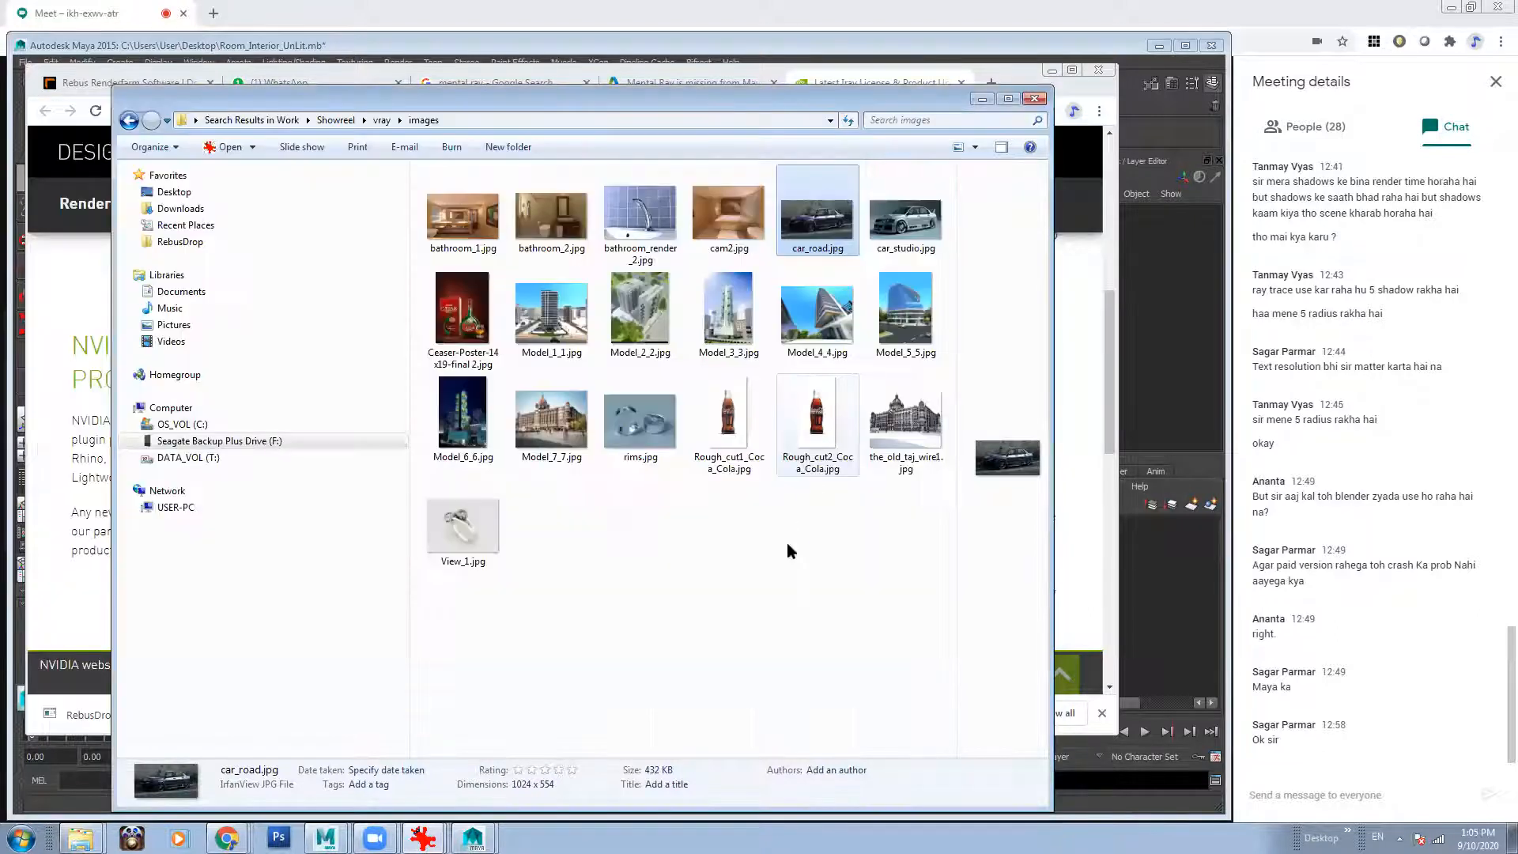
pyautogui.click(788, 578)
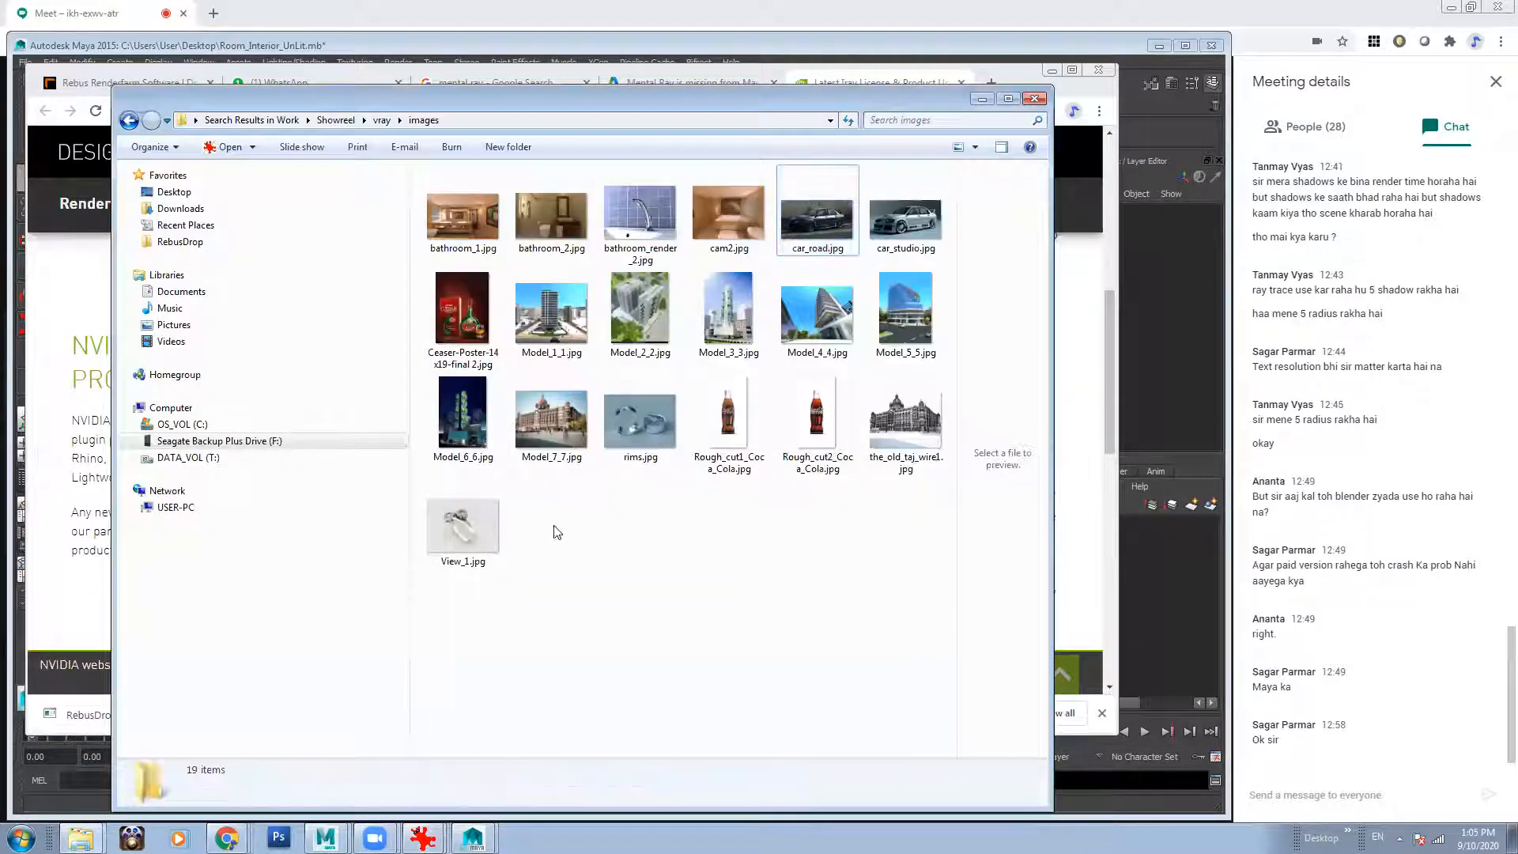
# Put the images folder away and read the NVIDIA Mental Ray notice about ended subscriptions on the product updates page, highlighting its key sentences.
pyautogui.click(981, 98)
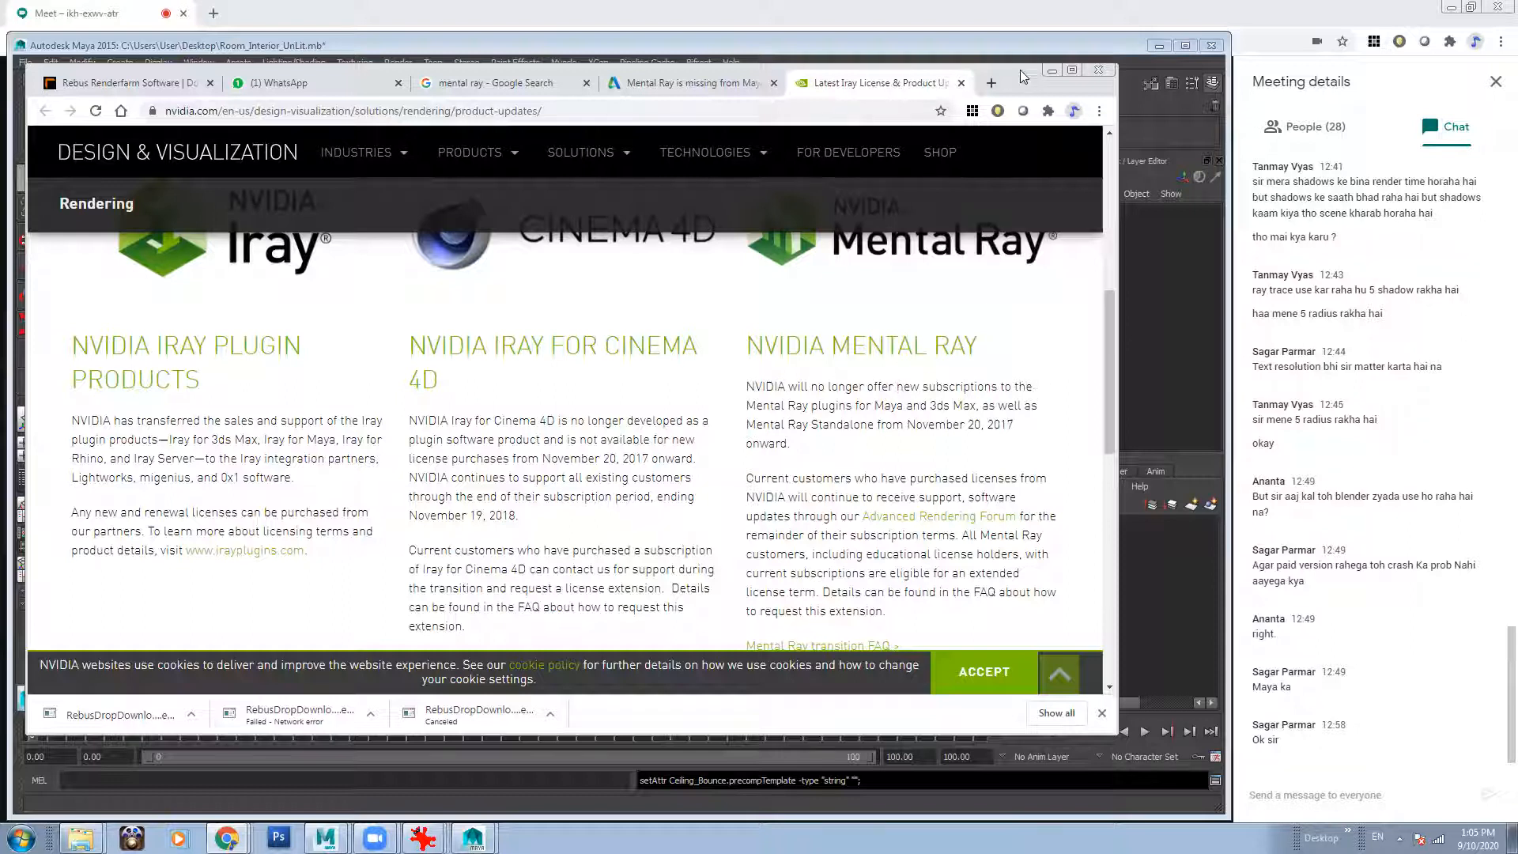
pyautogui.moveTo(1008, 76); pyautogui.dragTo(968, 76)
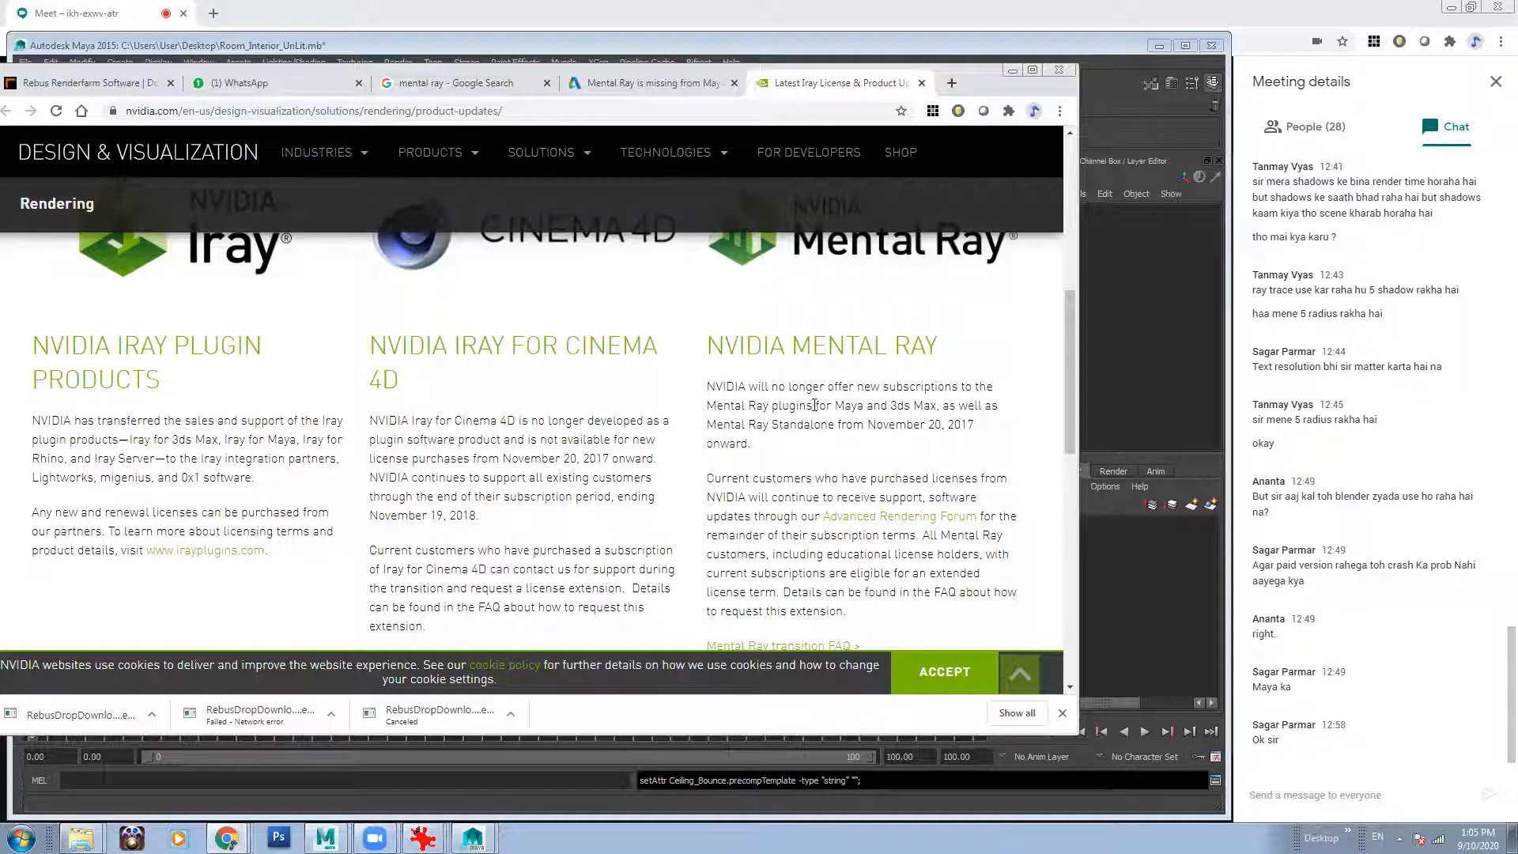
pyautogui.moveTo(707, 386); pyautogui.dragTo(804, 447)
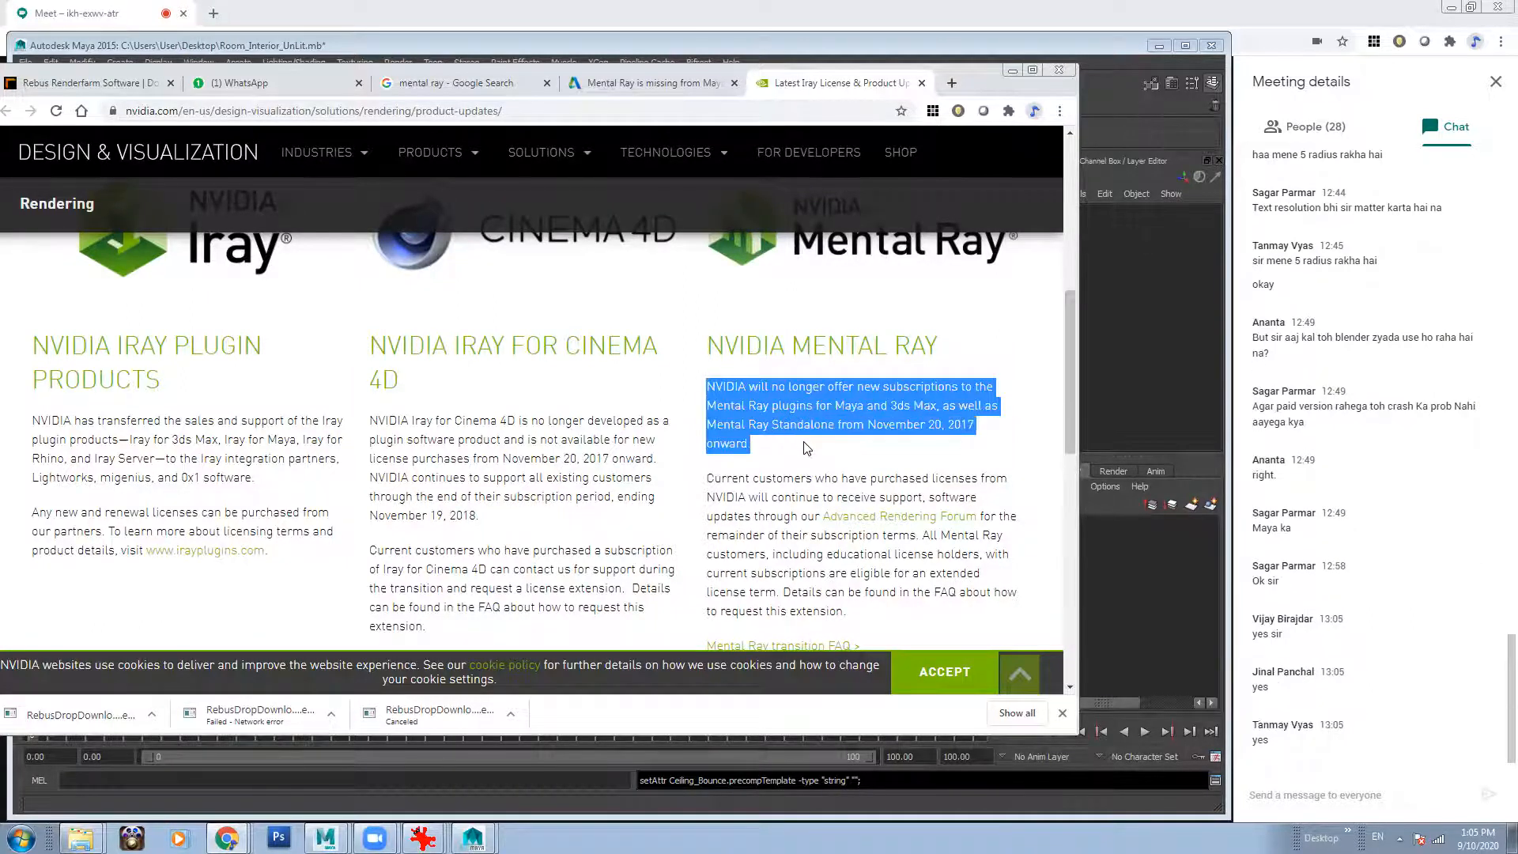
pyautogui.click(804, 448)
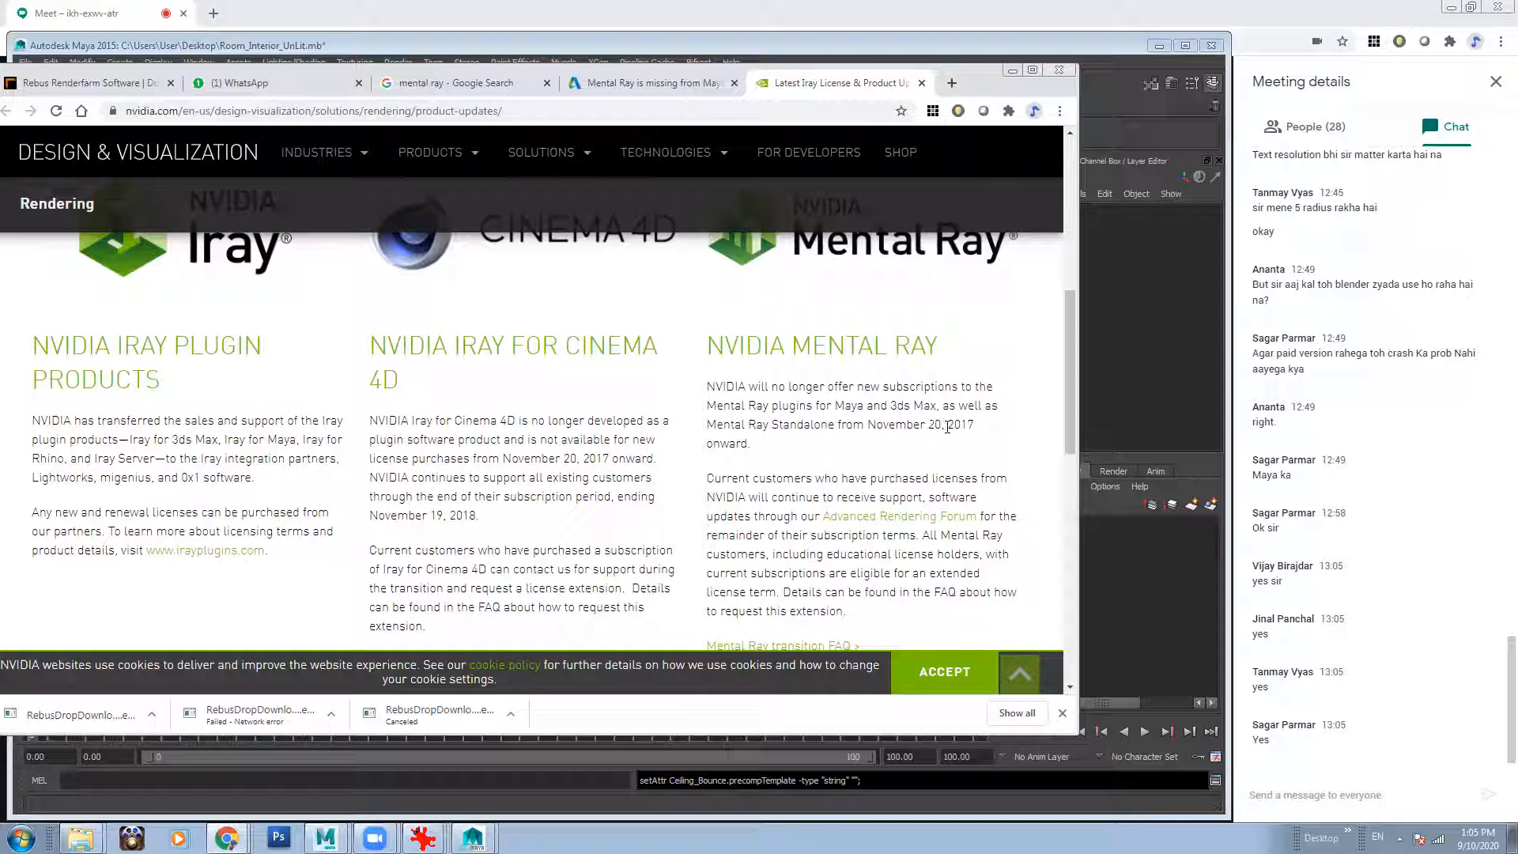
pyautogui.moveTo(707, 443); pyautogui.dragTo(818, 455)
pyautogui.click(819, 455)
pyautogui.scroll(-1, 1071, 427)
pyautogui.moveTo(1075, 435); pyautogui.dragTo(1076, 429)
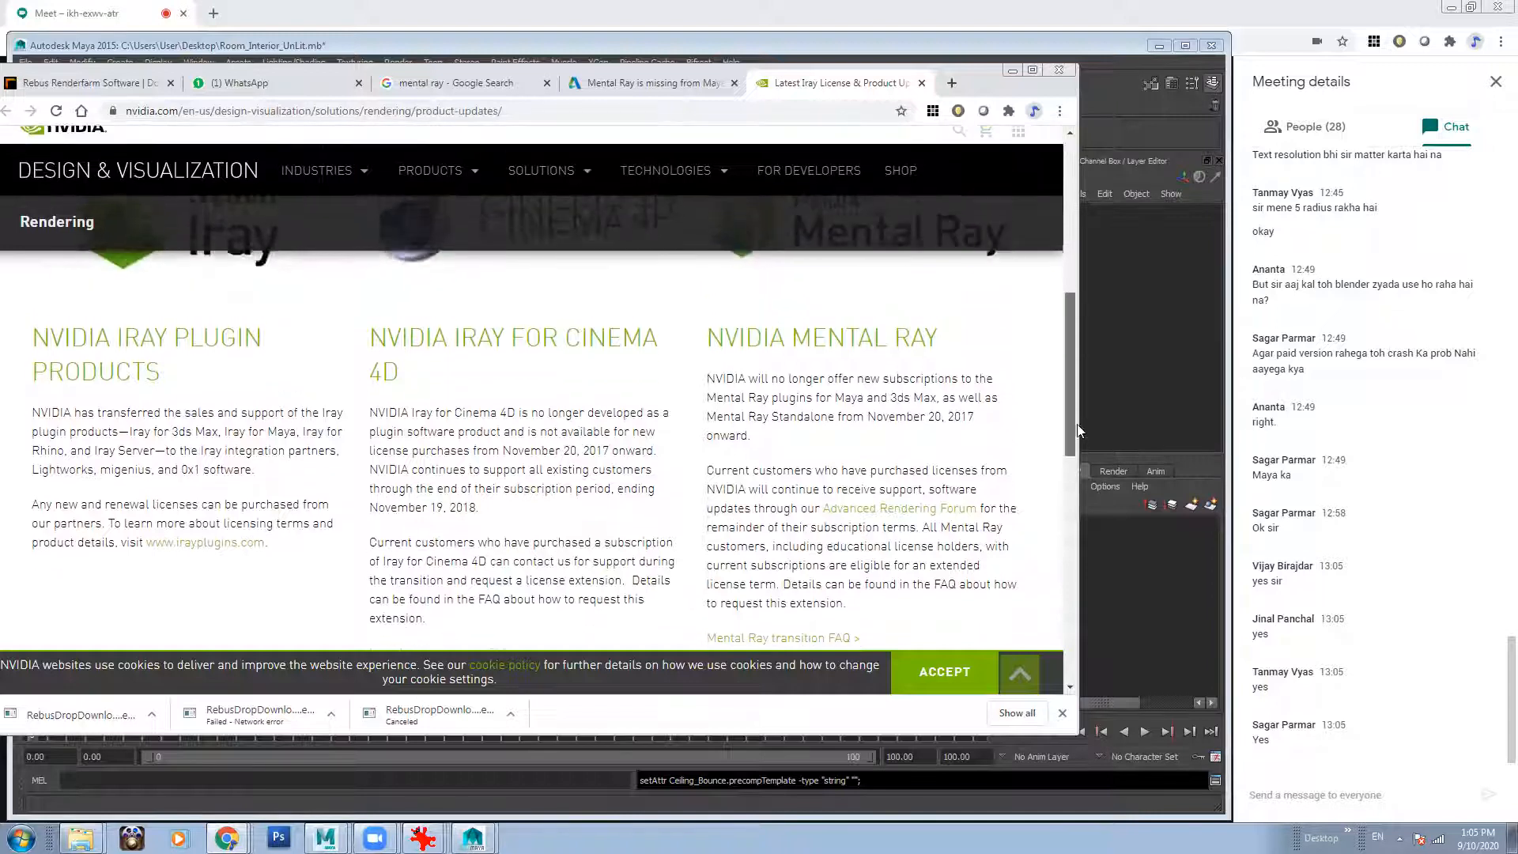
pyautogui.moveTo(707, 377); pyautogui.dragTo(938, 398)
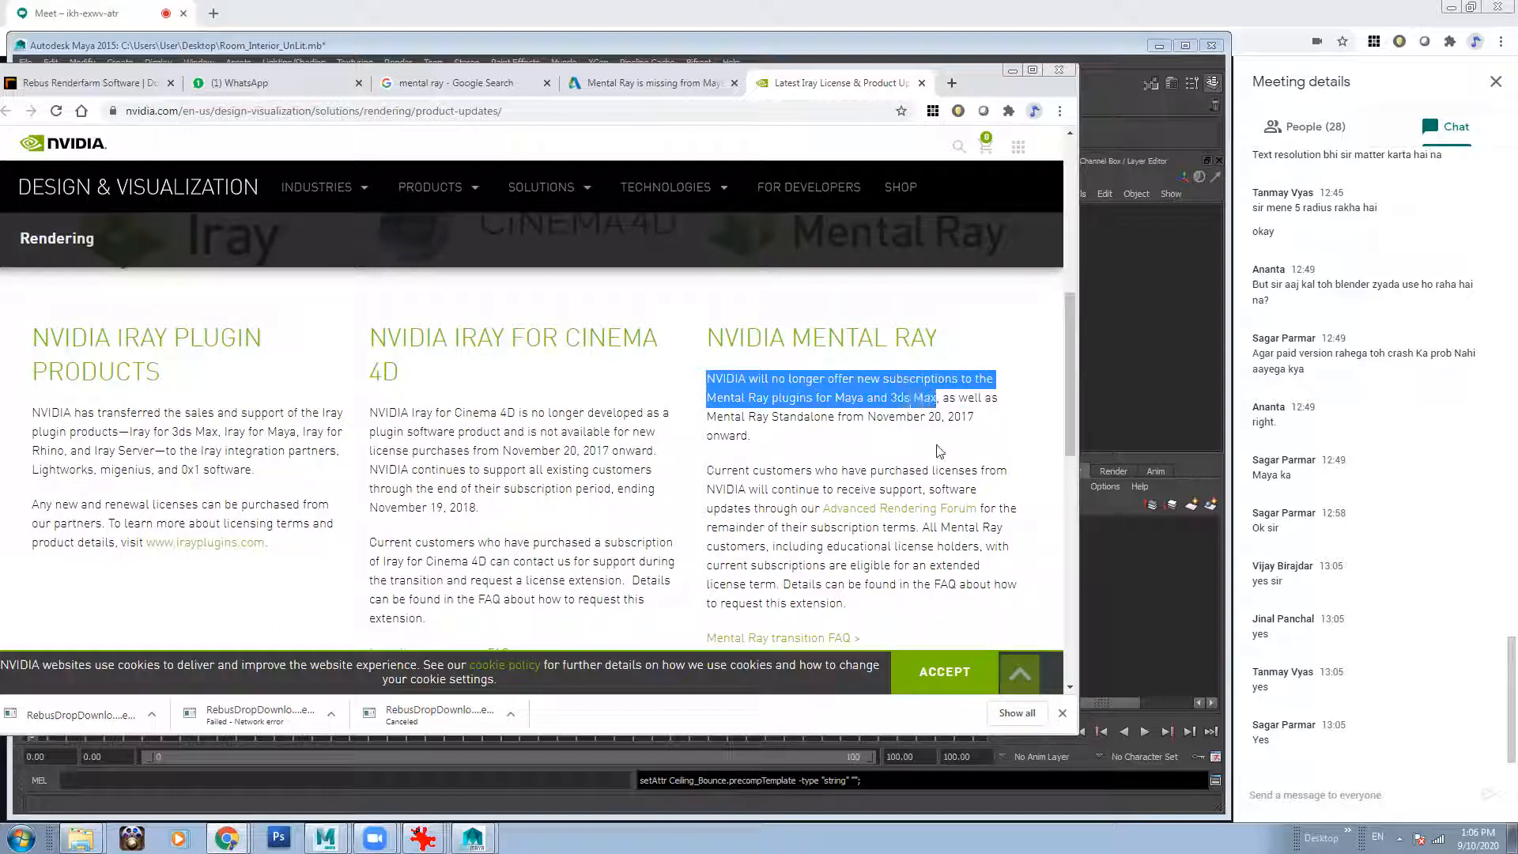
pyautogui.click(928, 472)
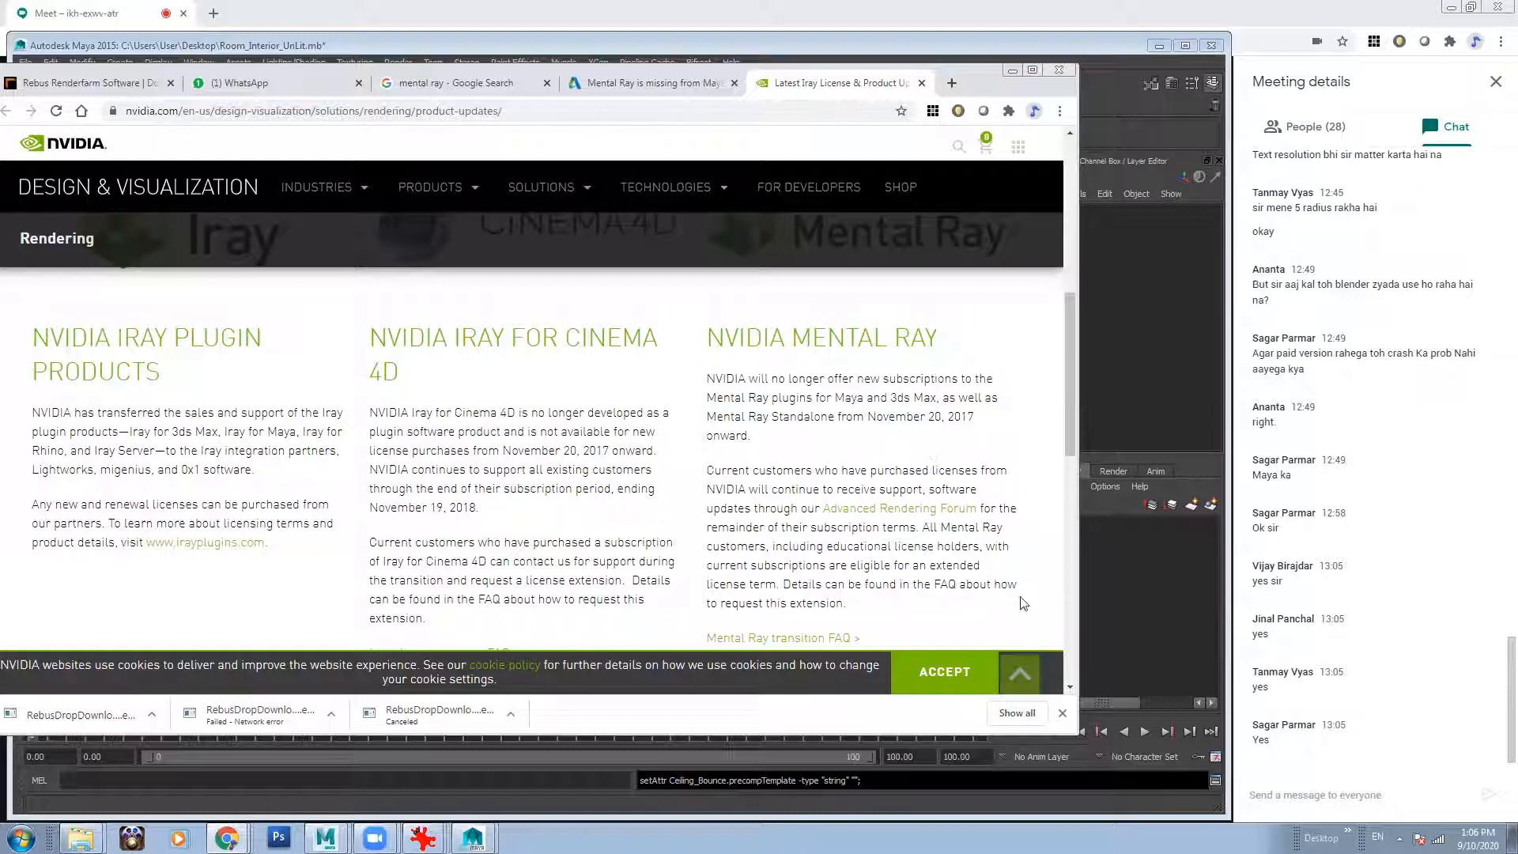
pyautogui.moveTo(1071, 475); pyautogui.dragTo(1067, 441)
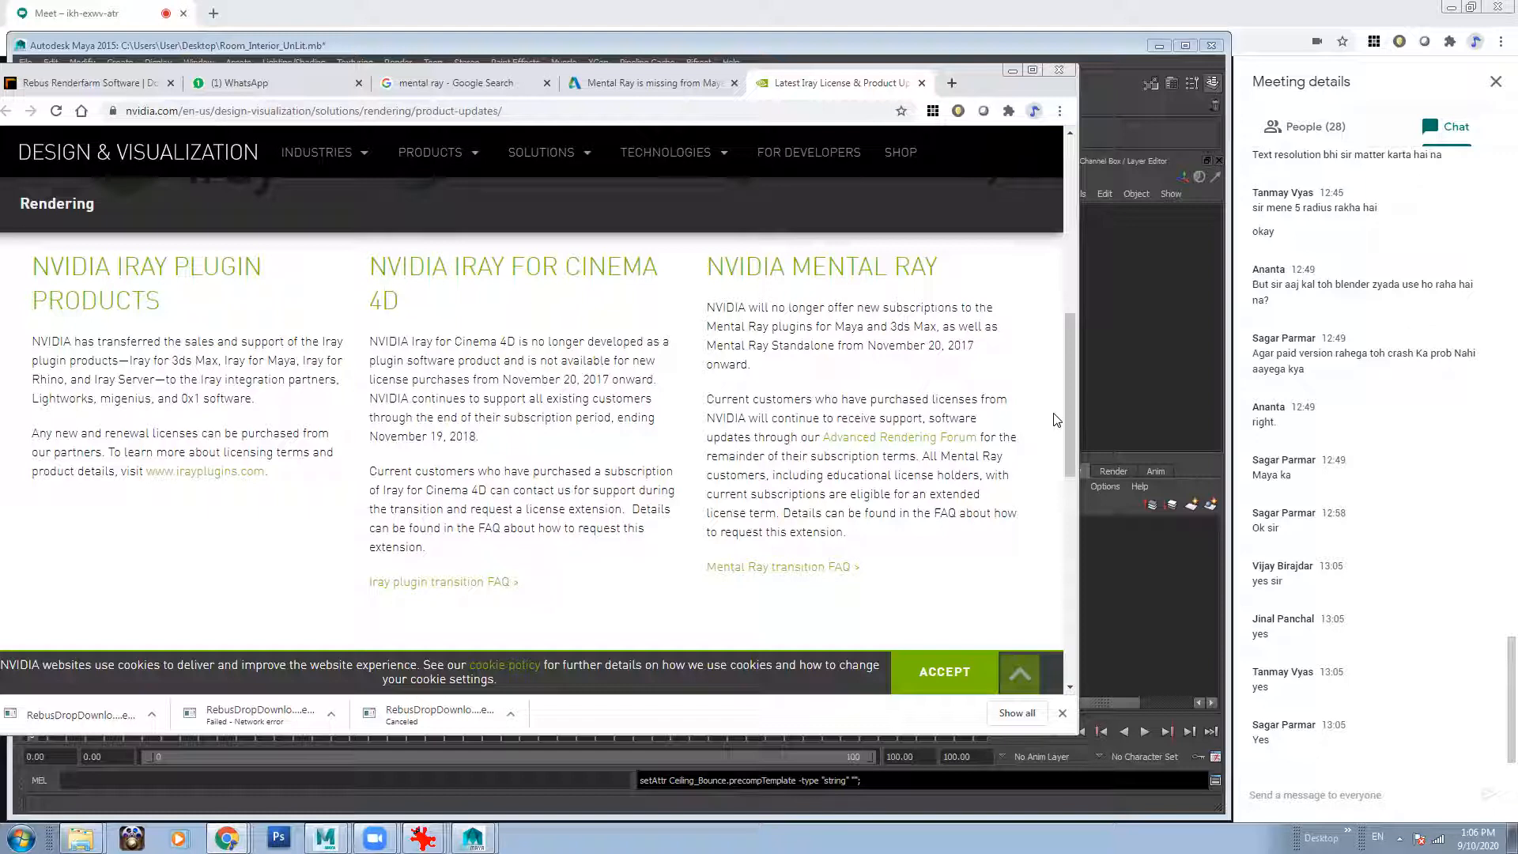
# Return to the Room_Interior_UnLit scene in Maya and select the ceiling trim object in the camera view.
pyautogui.click(1012, 71)
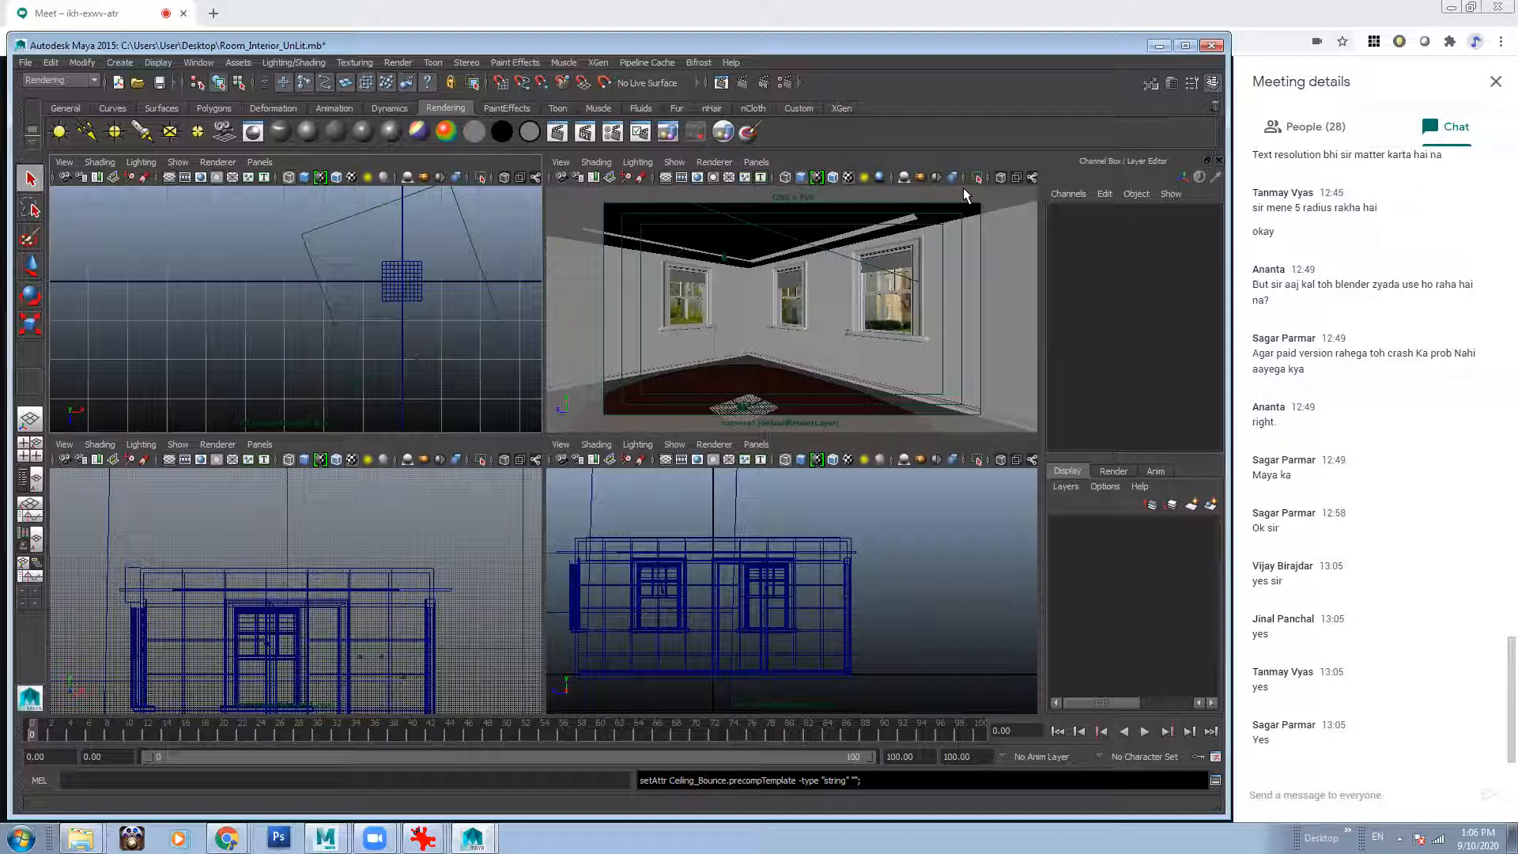
pyautogui.click(887, 356)
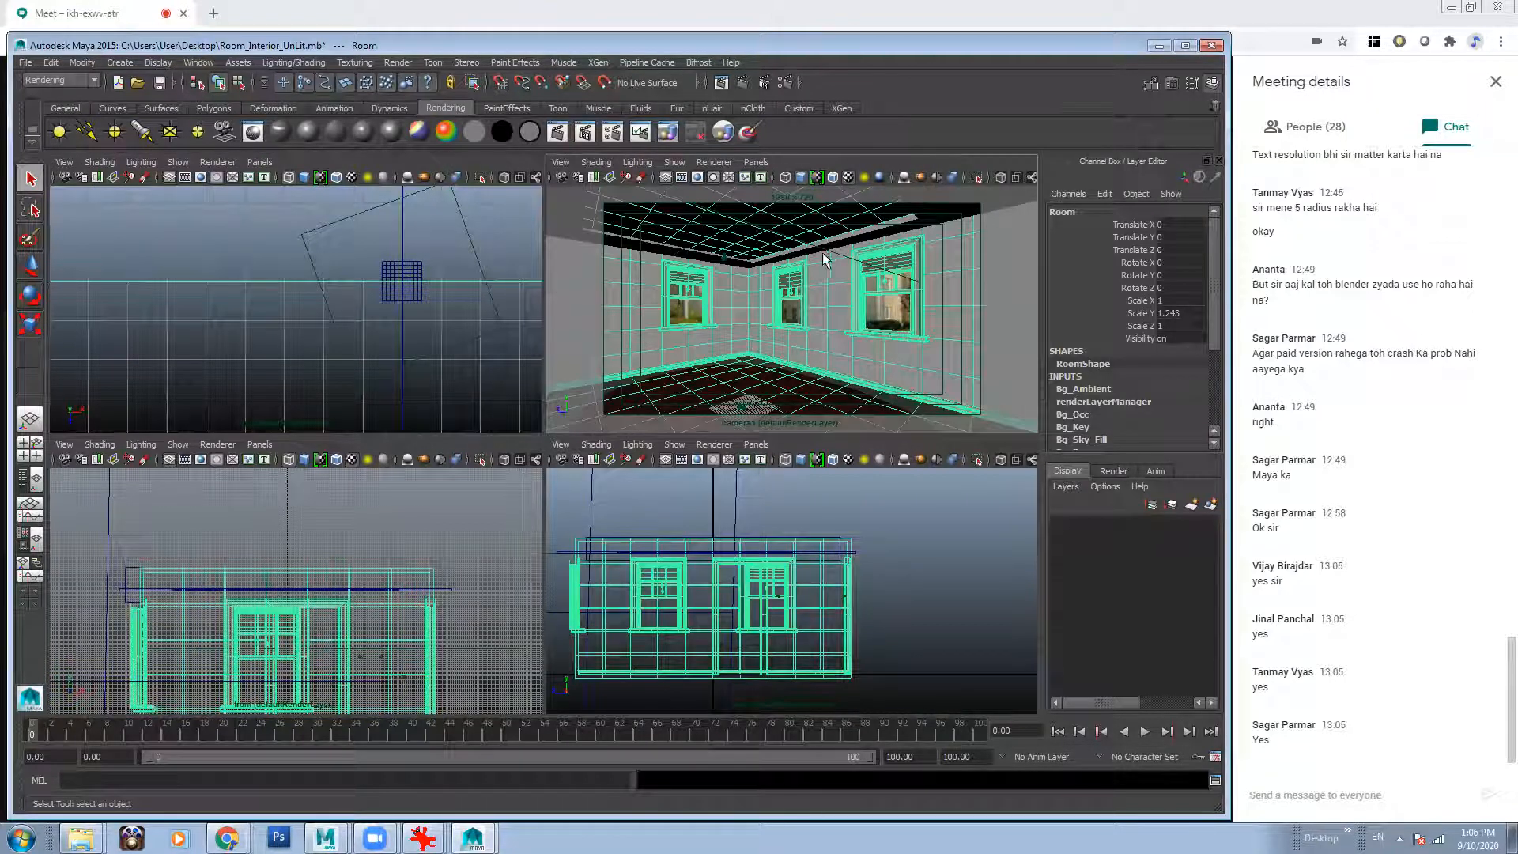
pyautogui.click(863, 244)
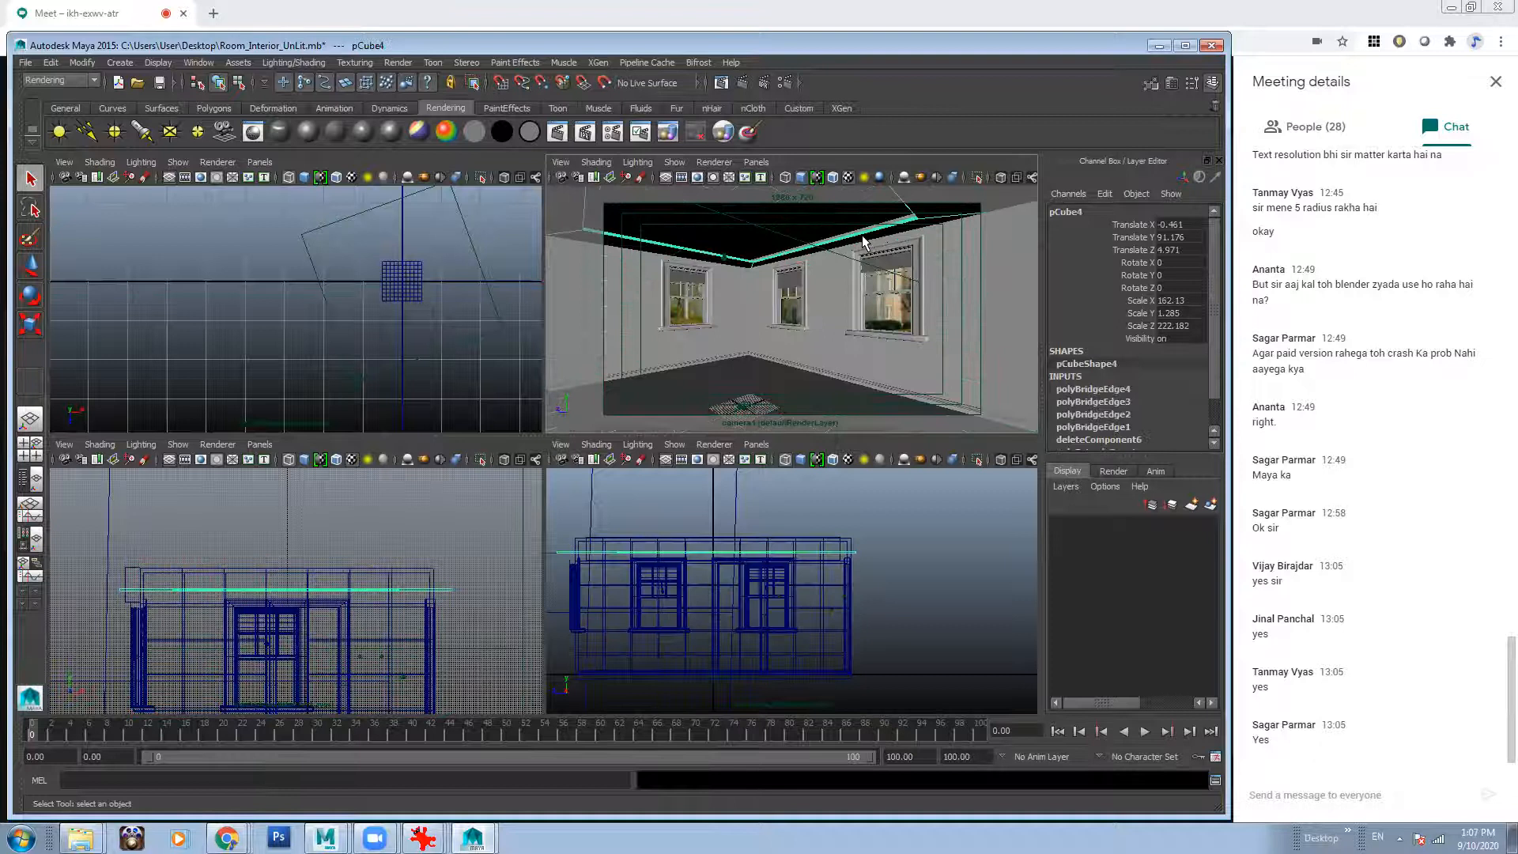
# Scale the ceiling trim down in the top view to about 144.9 in X and 210.3 in Z.
pyautogui.keyDown('alt'); pyautogui.moveTo(407, 277); pyautogui.dragTo(324, 312, button='middle'); pyautogui.keyUp('alt')
pyautogui.keyDown('alt'); pyautogui.moveTo(322, 312); pyautogui.dragTo(34, 310, button='right'); pyautogui.keyUp('alt')
pyautogui.keyDown('alt'); pyautogui.moveTo(360, 324); pyautogui.dragTo(393, 346, button='middle'); pyautogui.keyUp('alt')
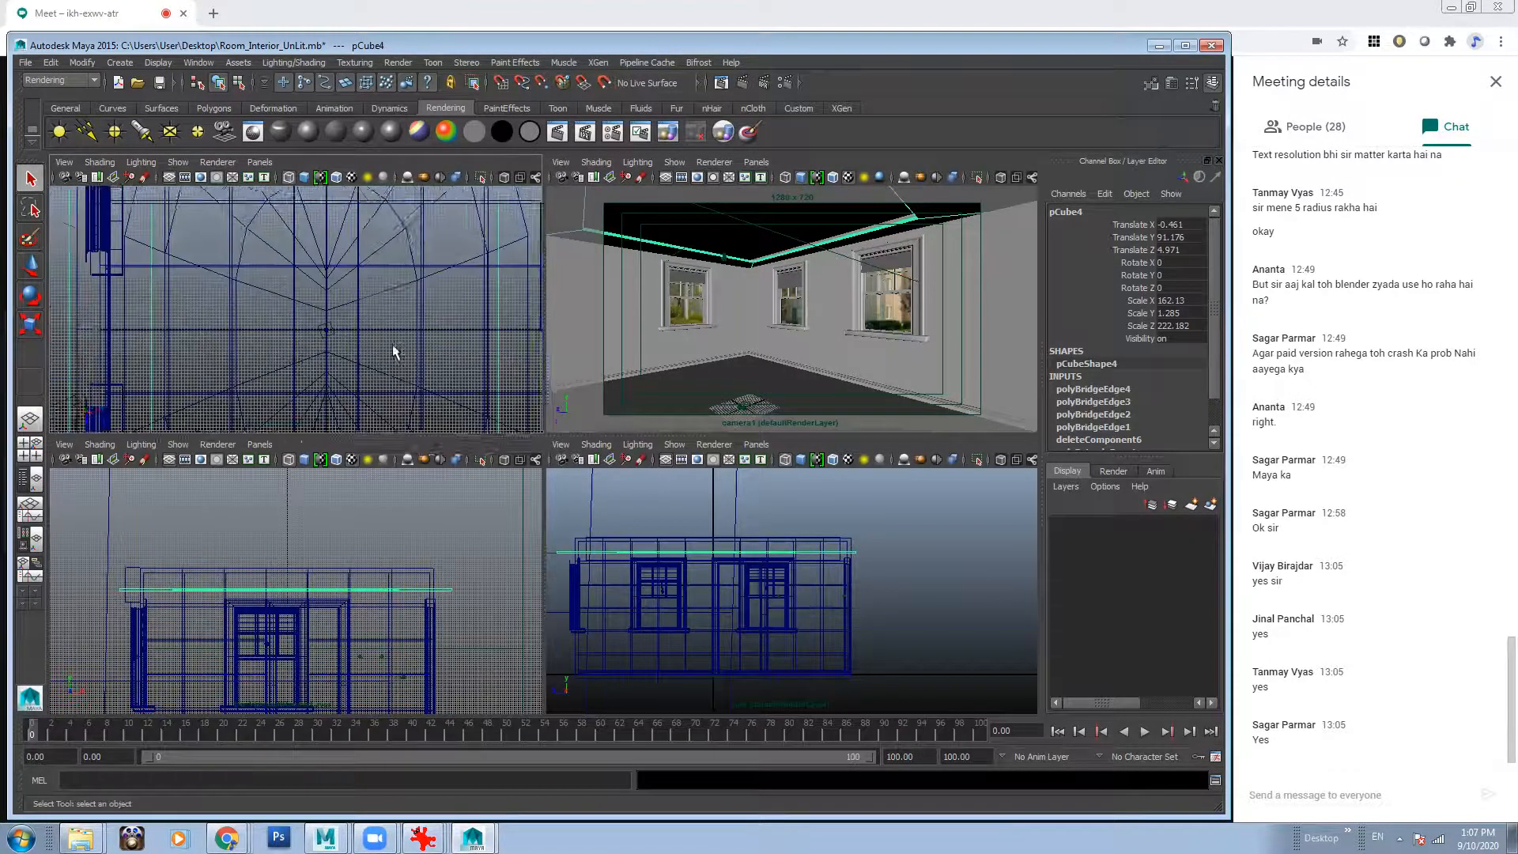
pyautogui.press('f')
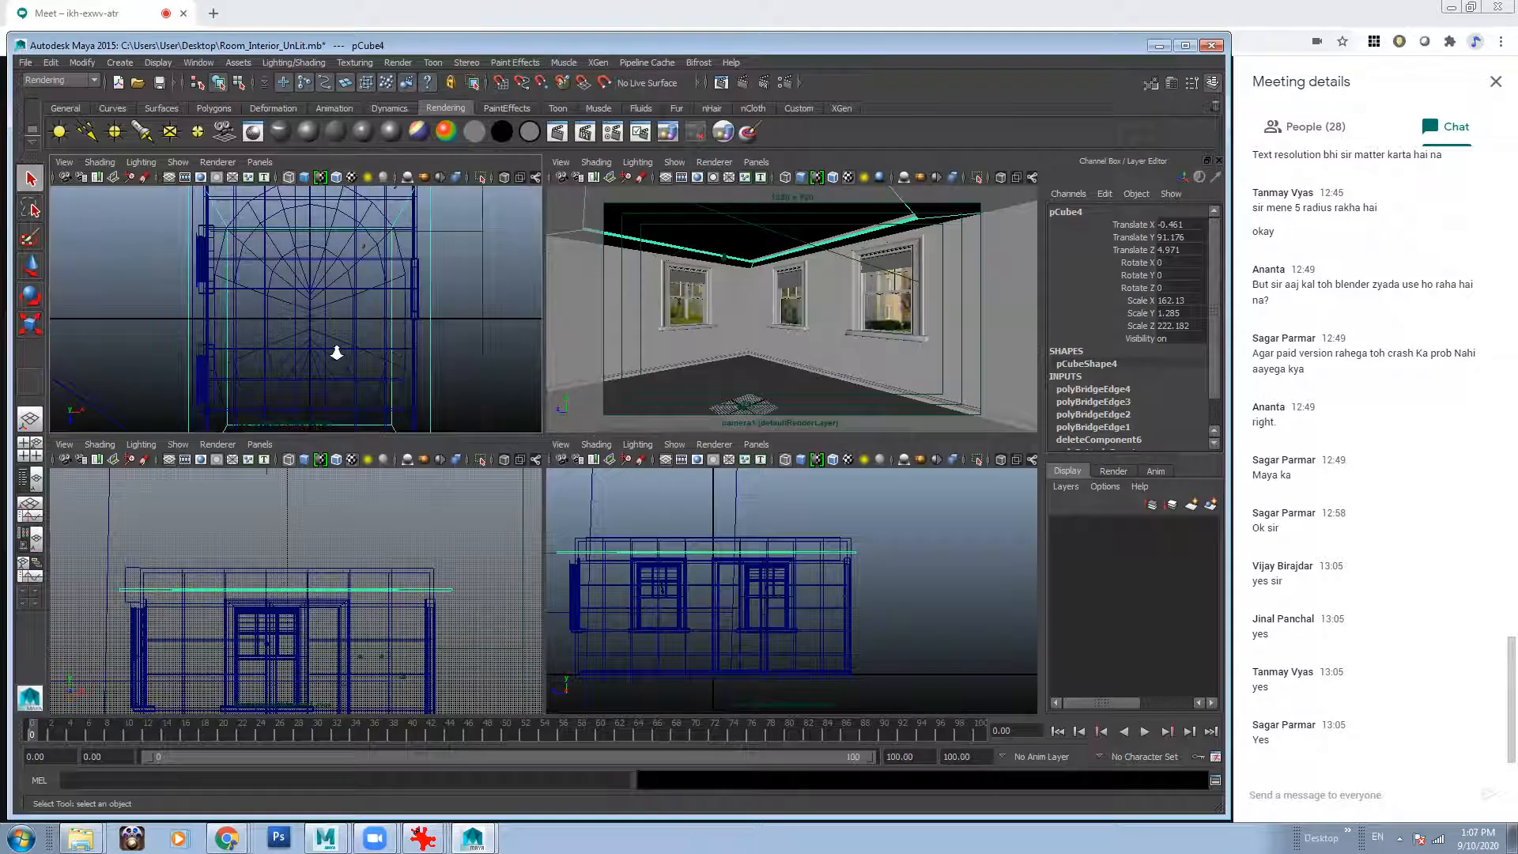
pyautogui.keyDown('alt'); pyautogui.moveTo(336, 349); pyautogui.dragTo(322, 338, button='right'); pyautogui.keyUp('alt')
pyautogui.keyDown('alt'); pyautogui.moveTo(322, 337); pyautogui.dragTo(335, 345, button='middle'); pyautogui.keyUp('alt')
pyautogui.press('r')
pyautogui.keyDown('alt'); pyautogui.moveTo(390, 344); pyautogui.dragTo(366, 349, button='right'); pyautogui.keyUp('alt')
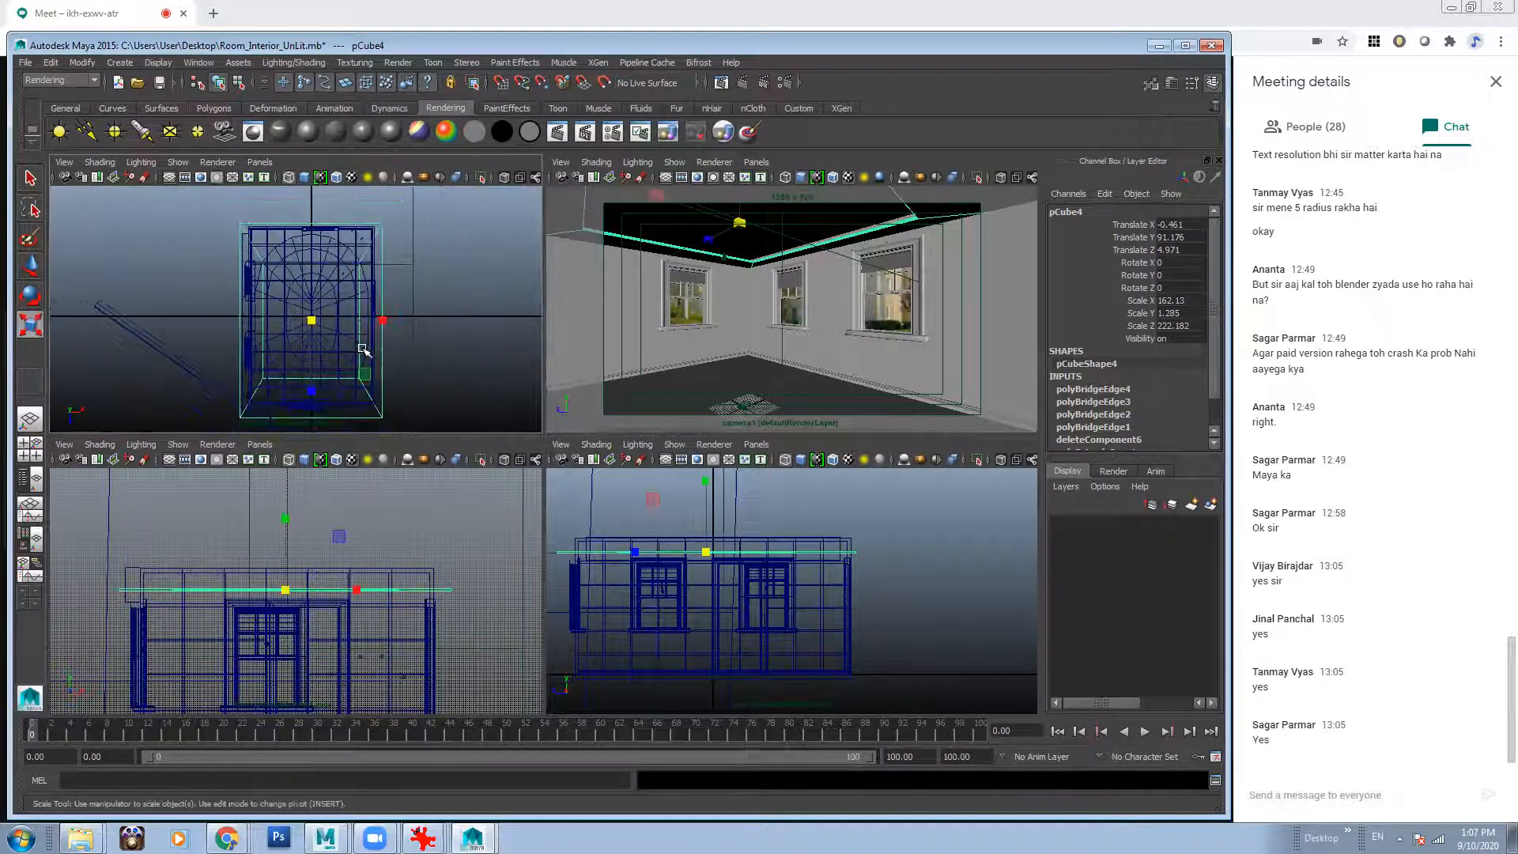
pyautogui.moveTo(382, 319); pyautogui.dragTo(364, 319)
pyautogui.moveTo(314, 395); pyautogui.dragTo(315, 389)
# Move the ceiling trim to about 1.7 in Z so it fits the room outline, and deselect it.
pyautogui.press('w')
pyautogui.scroll(2, 378, 371)
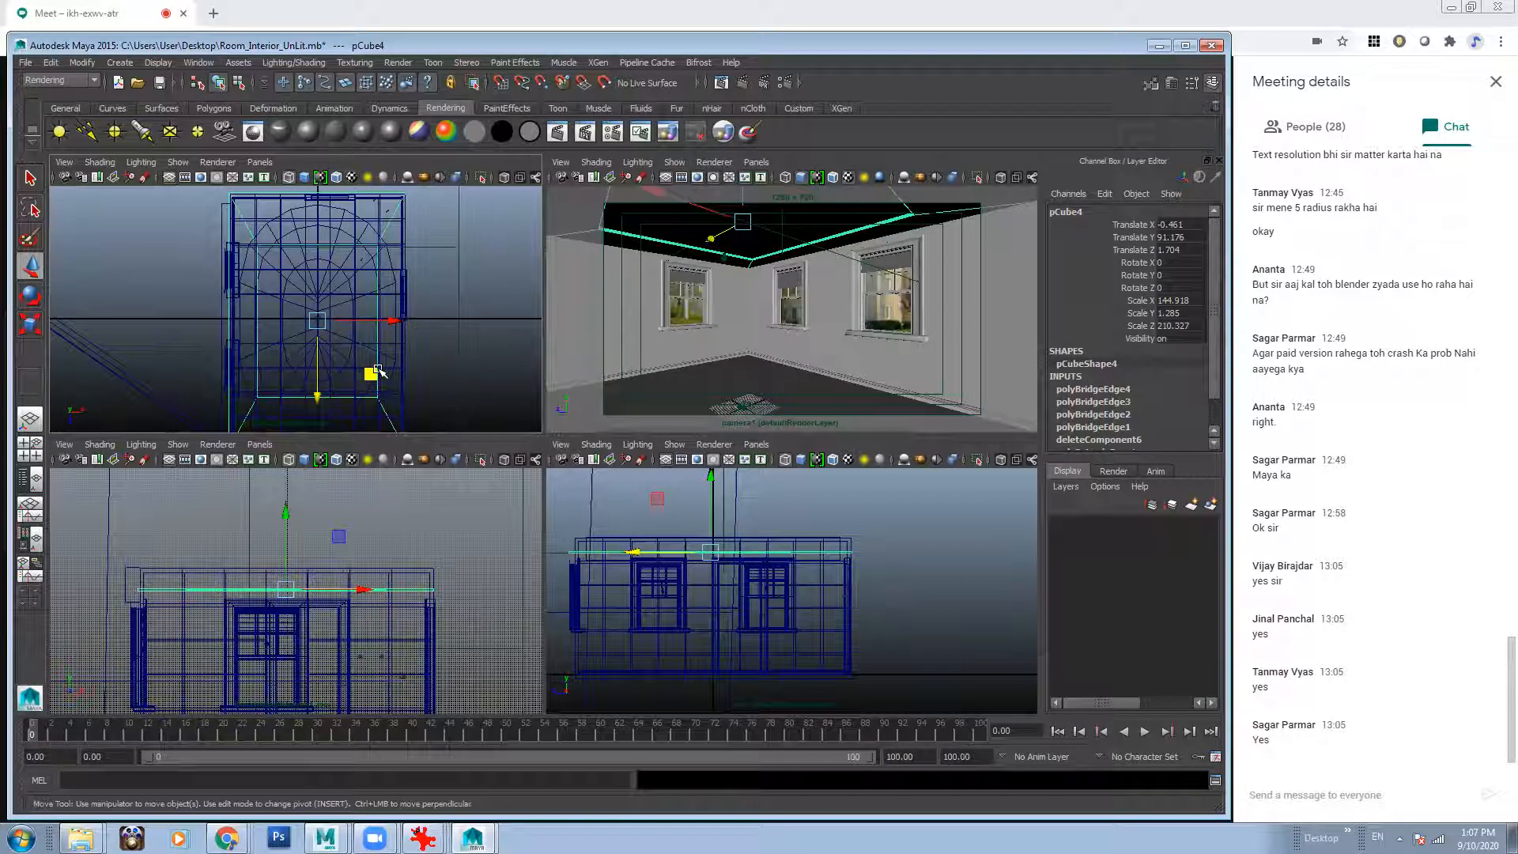
pyautogui.click(436, 343)
pyautogui.scroll(2, 467, 350)
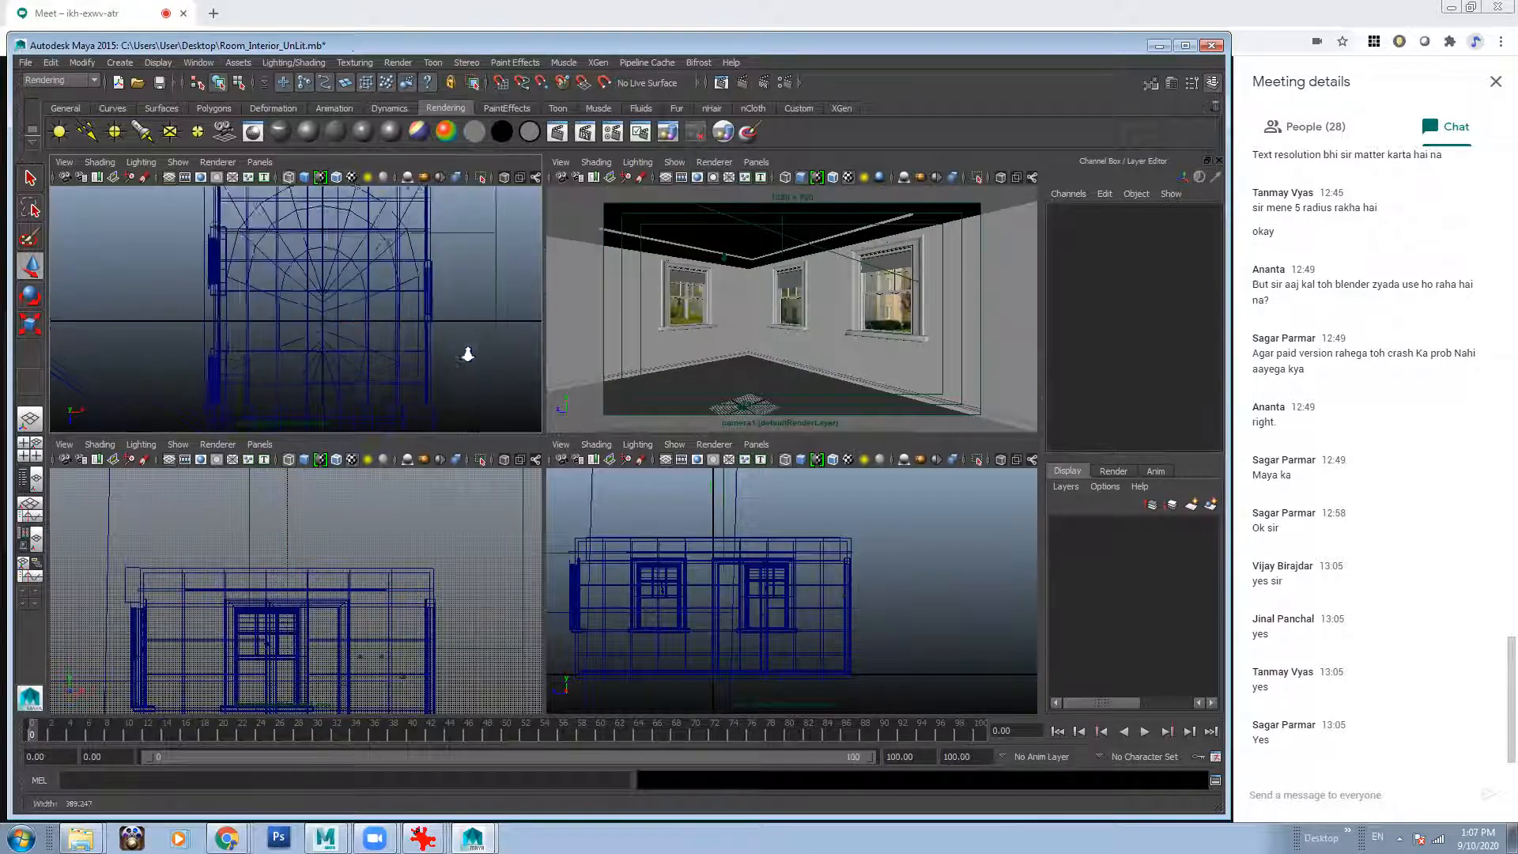
pyautogui.scroll(-2, 305, 360)
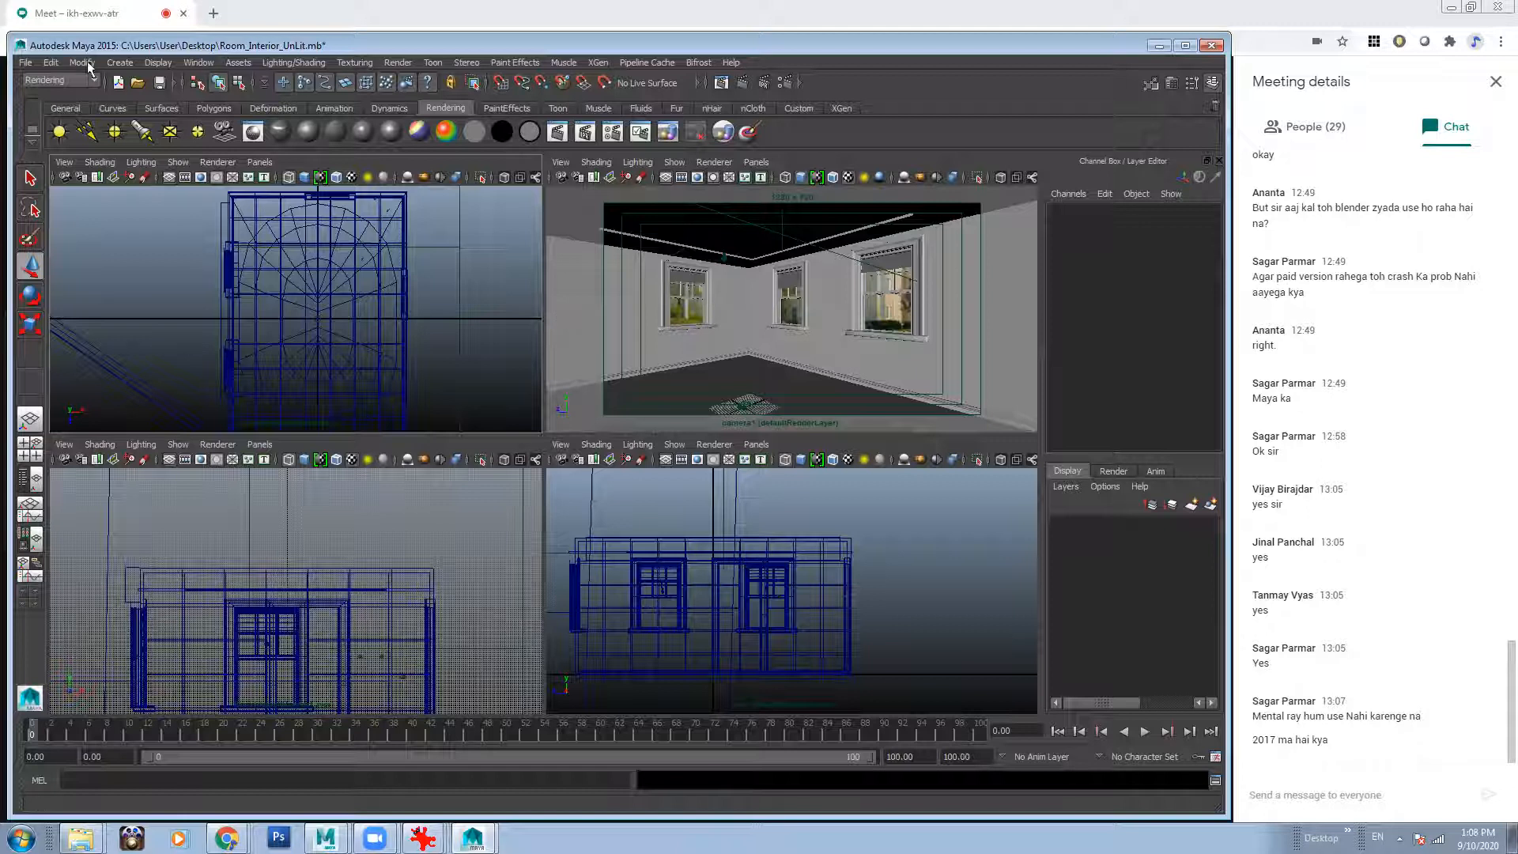
# Switch to the browser window with the mental ray for Maya page and search the web for "maya 2017 mental ray".
pyautogui.moveTo(227, 838)
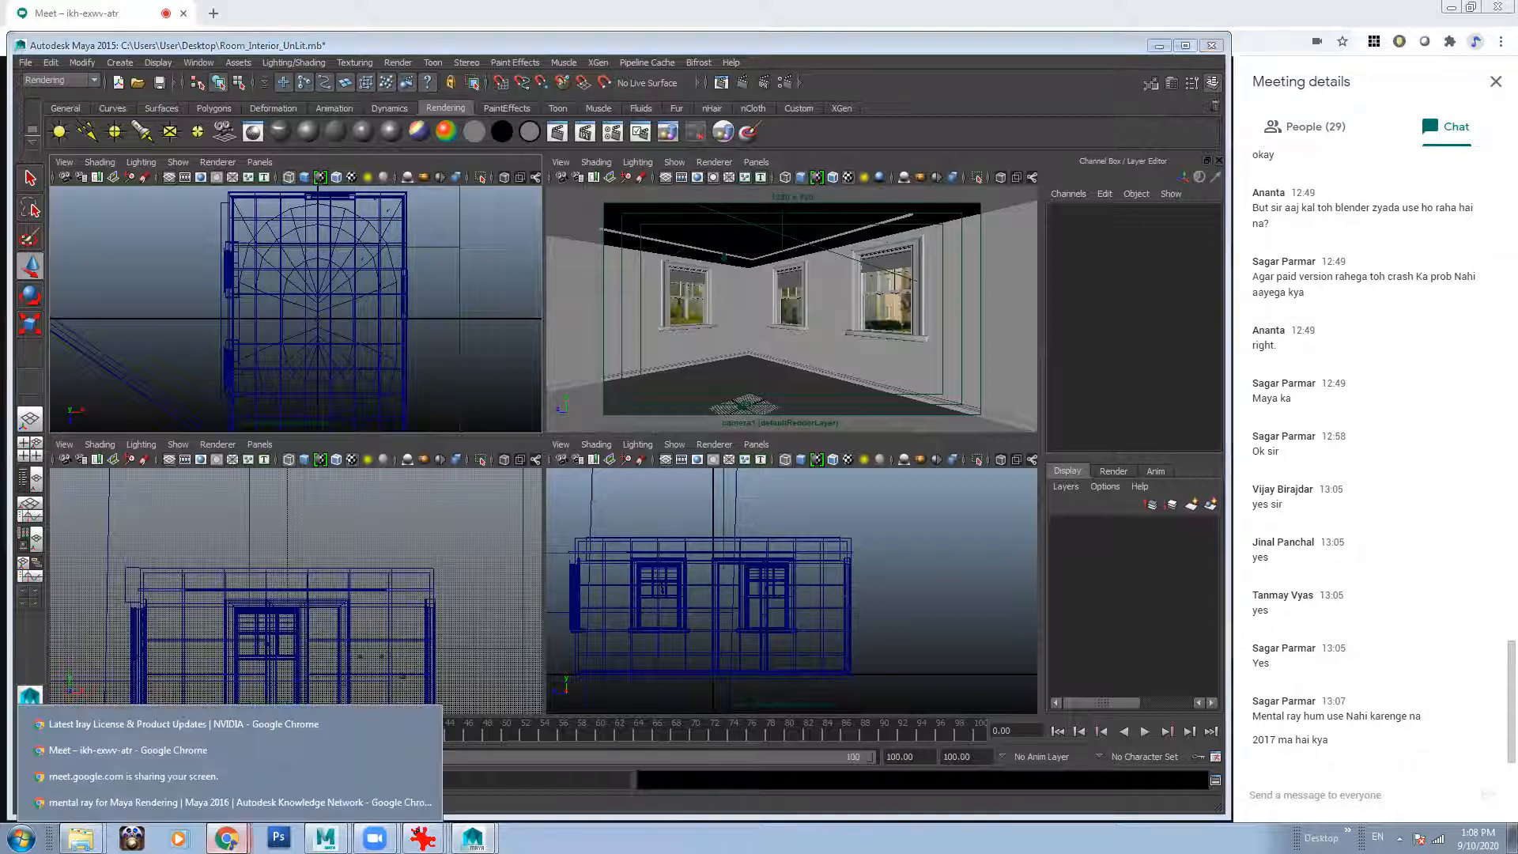
pyautogui.click(232, 800)
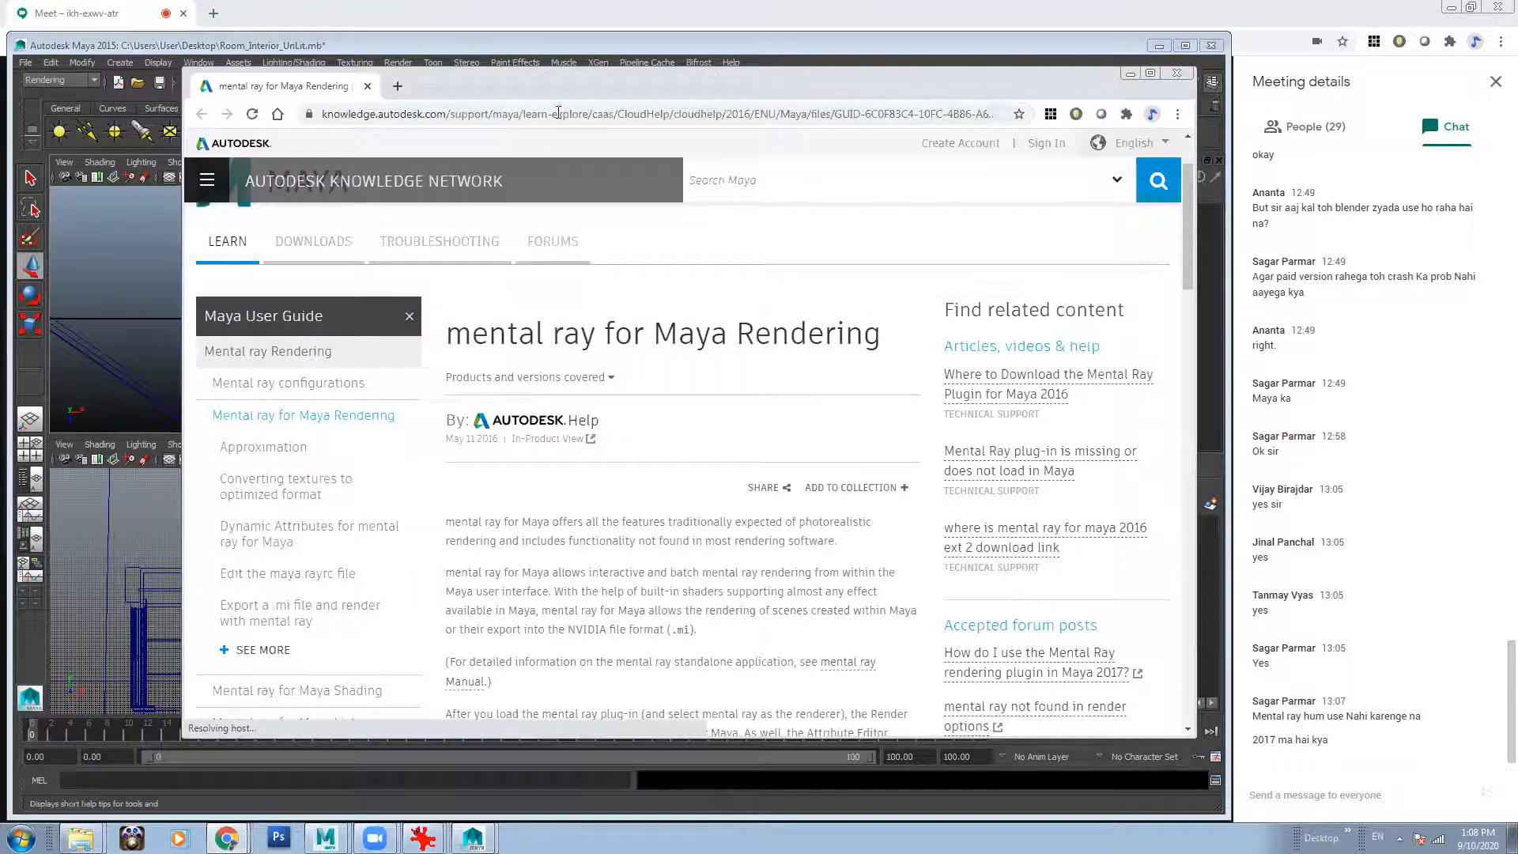
pyautogui.click(557, 115)
pyautogui.write('maya ')
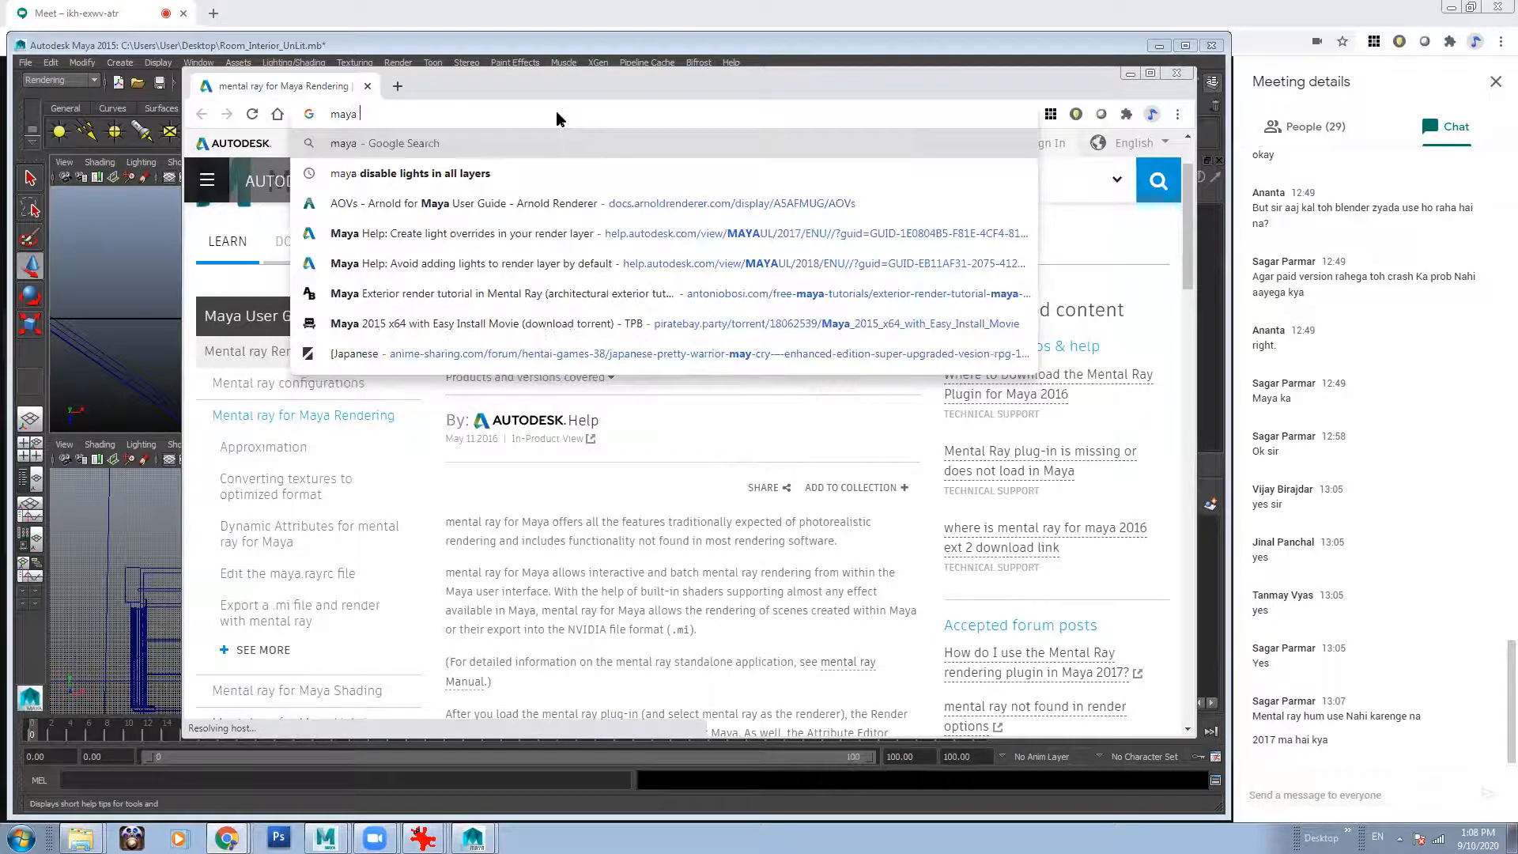
pyautogui.write('2017 mental ray')
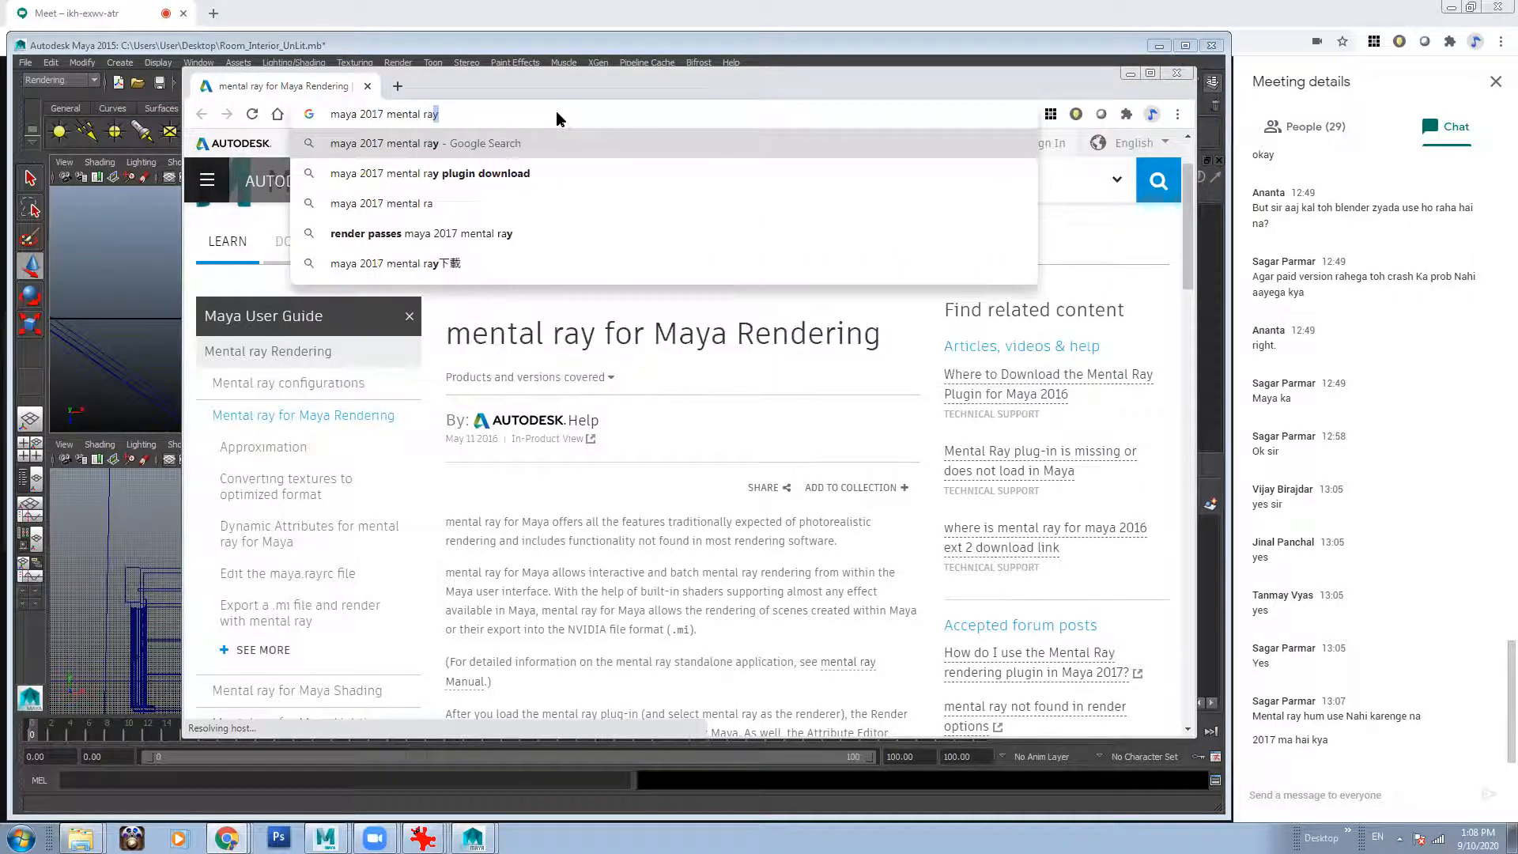
pyautogui.press('Return')
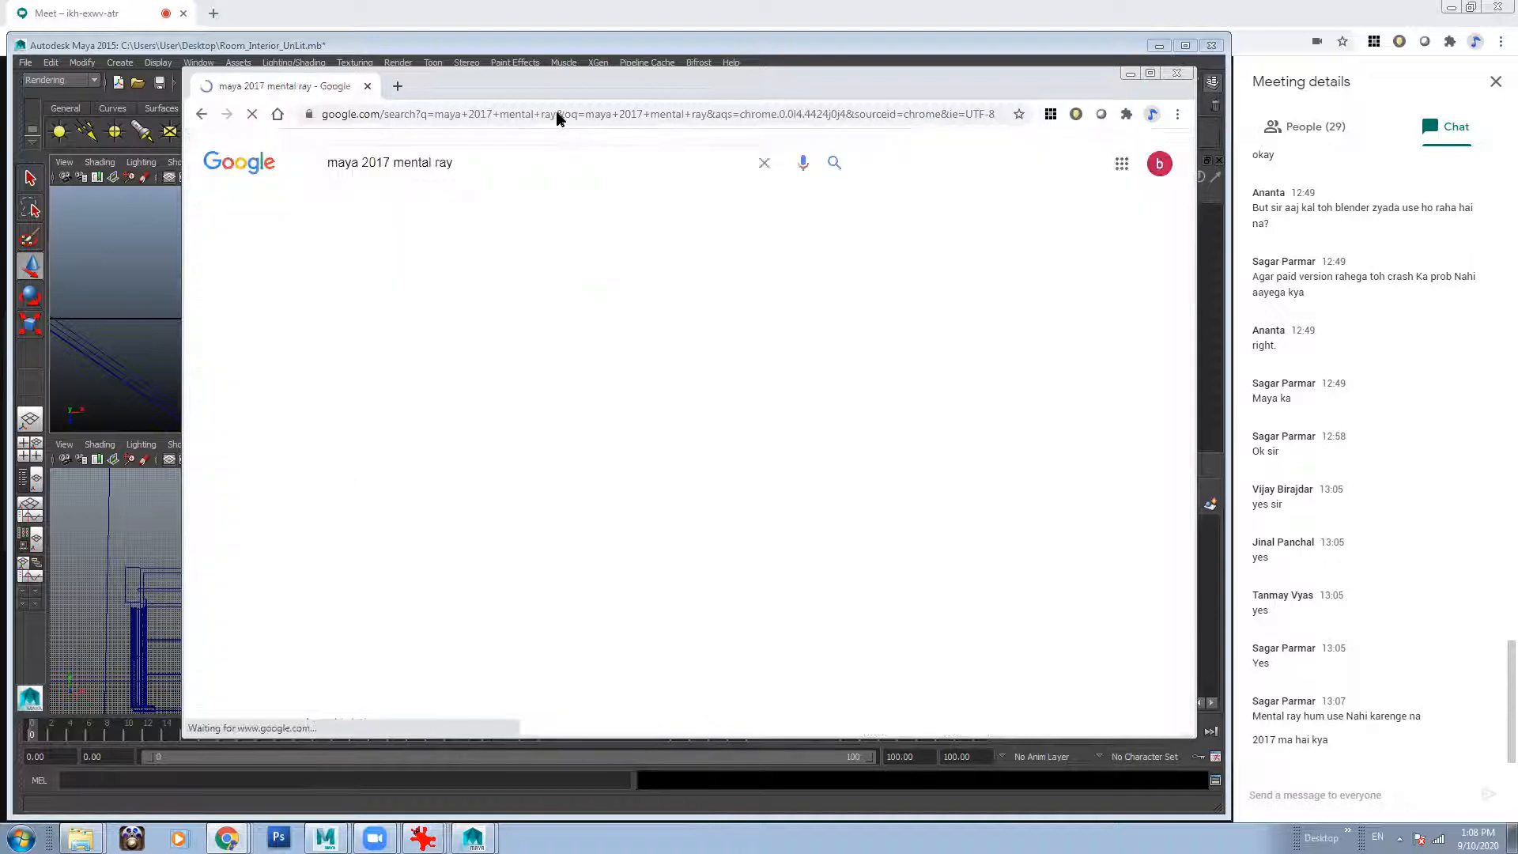
# View the Autodesk forum result about mental ray for Maya 2017 in a new tab, and return to the Maya scene.
pyautogui.scroll(-9, 711, 435)
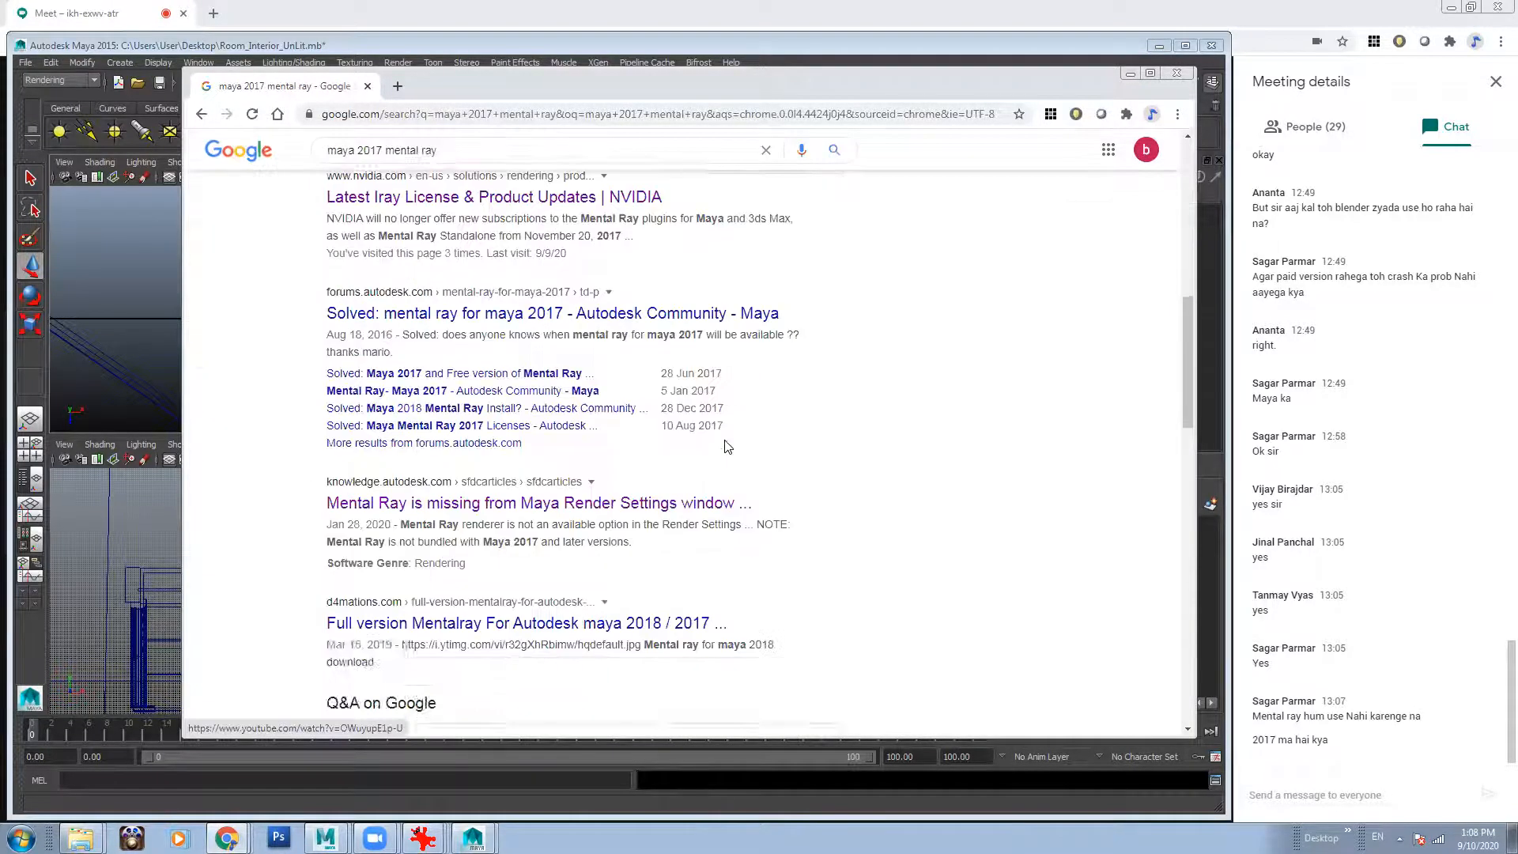
pyautogui.scroll(1, 724, 442)
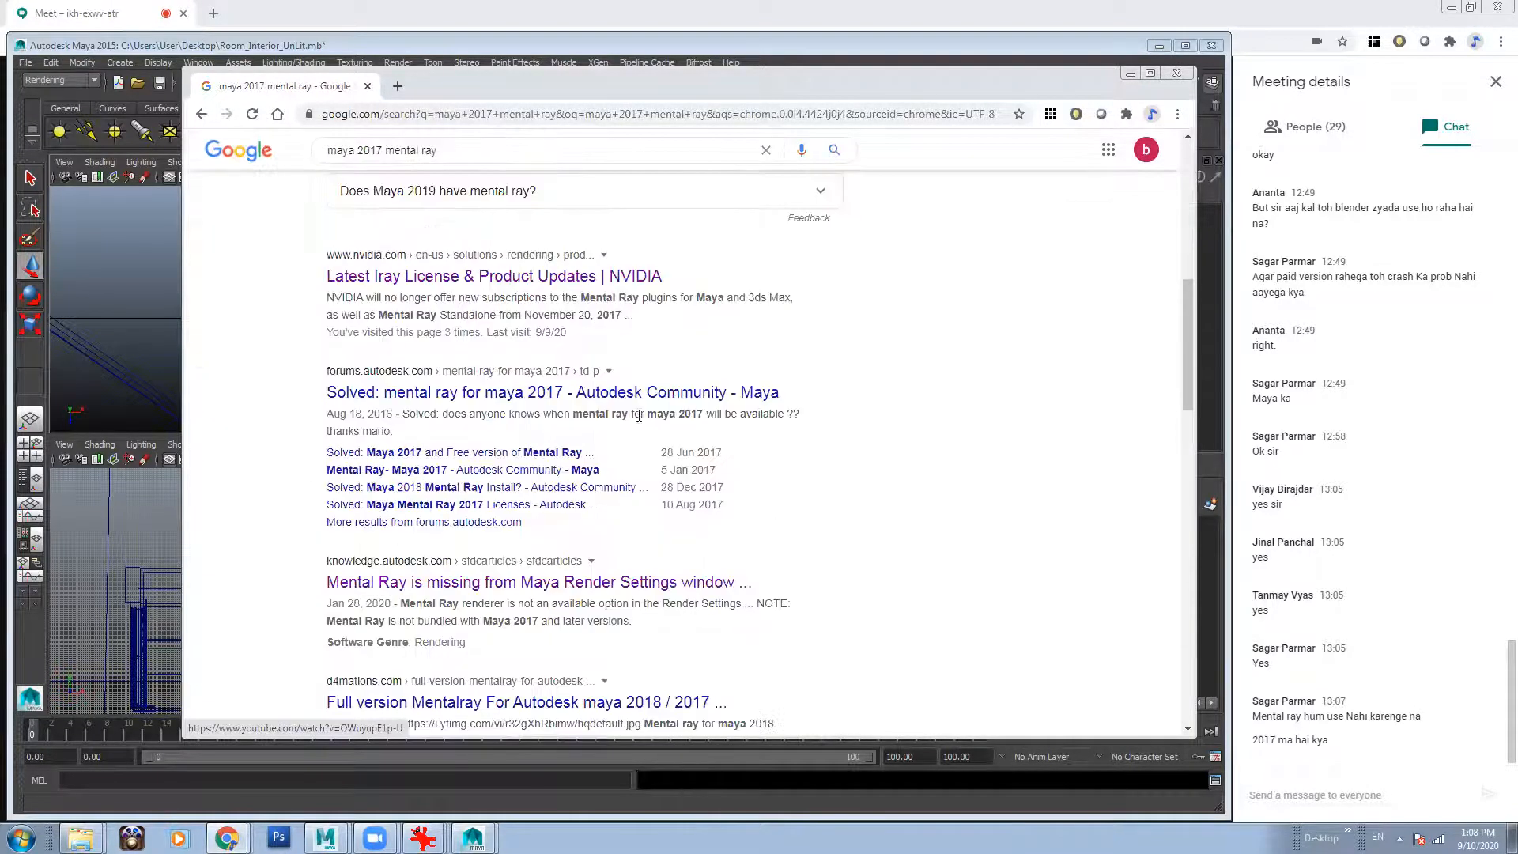
pyautogui.rightClick(511, 395)
pyautogui.click(570, 404)
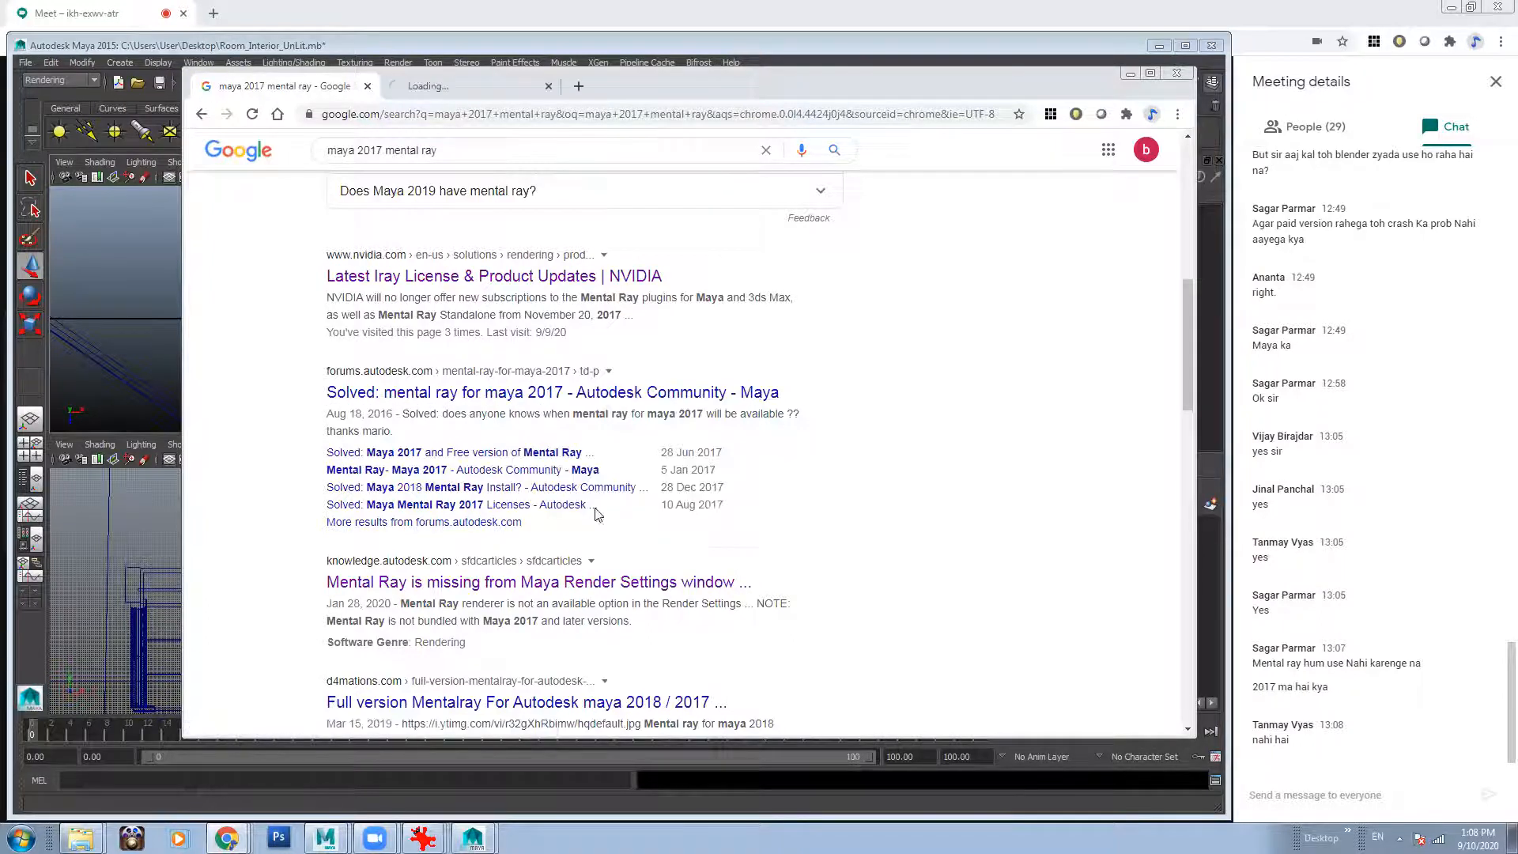
pyautogui.click(460, 93)
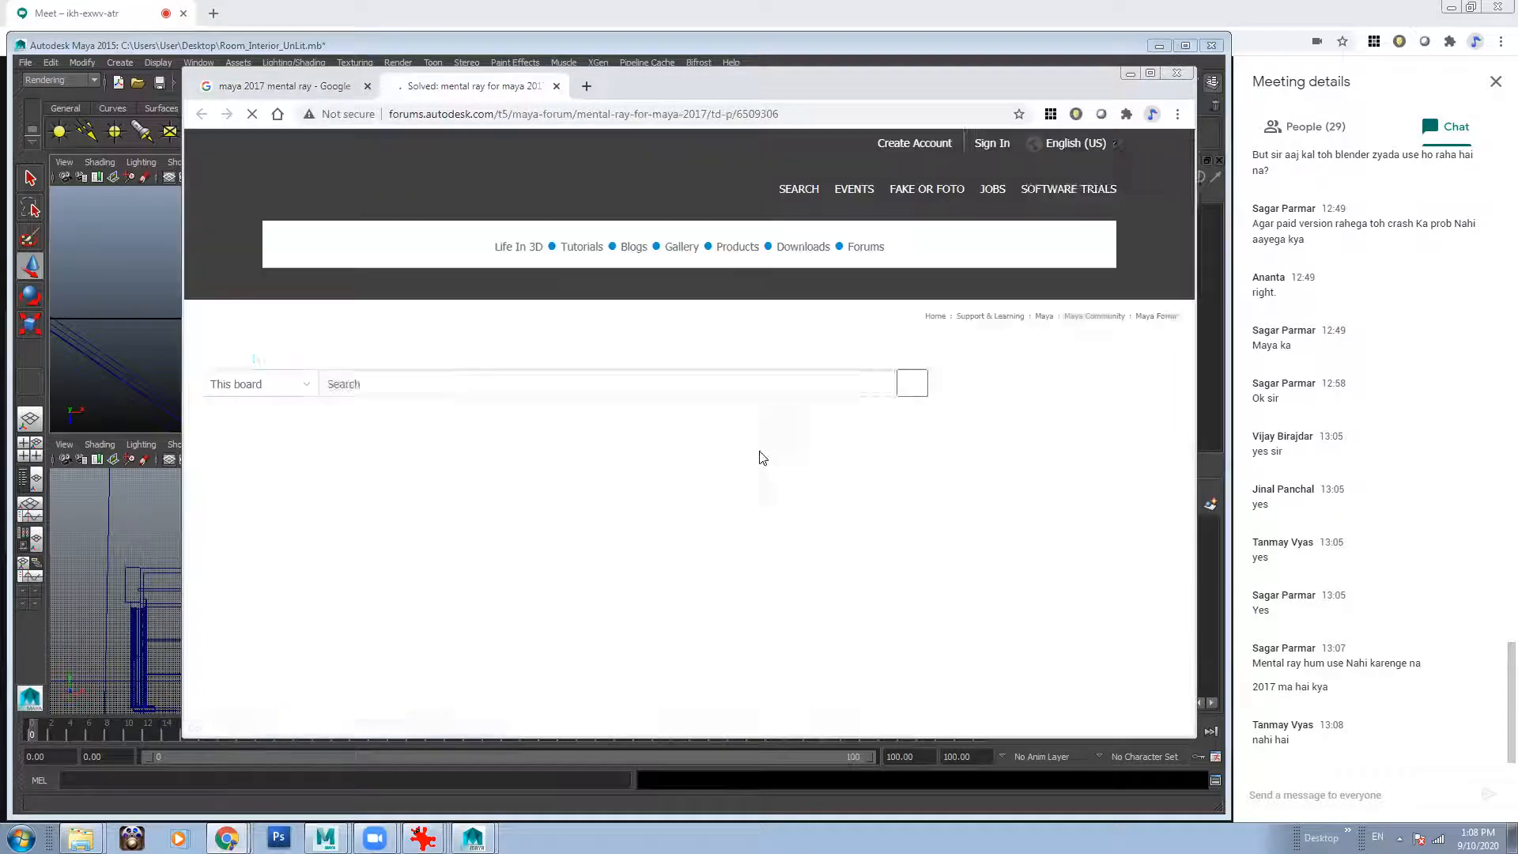
pyautogui.click(1129, 73)
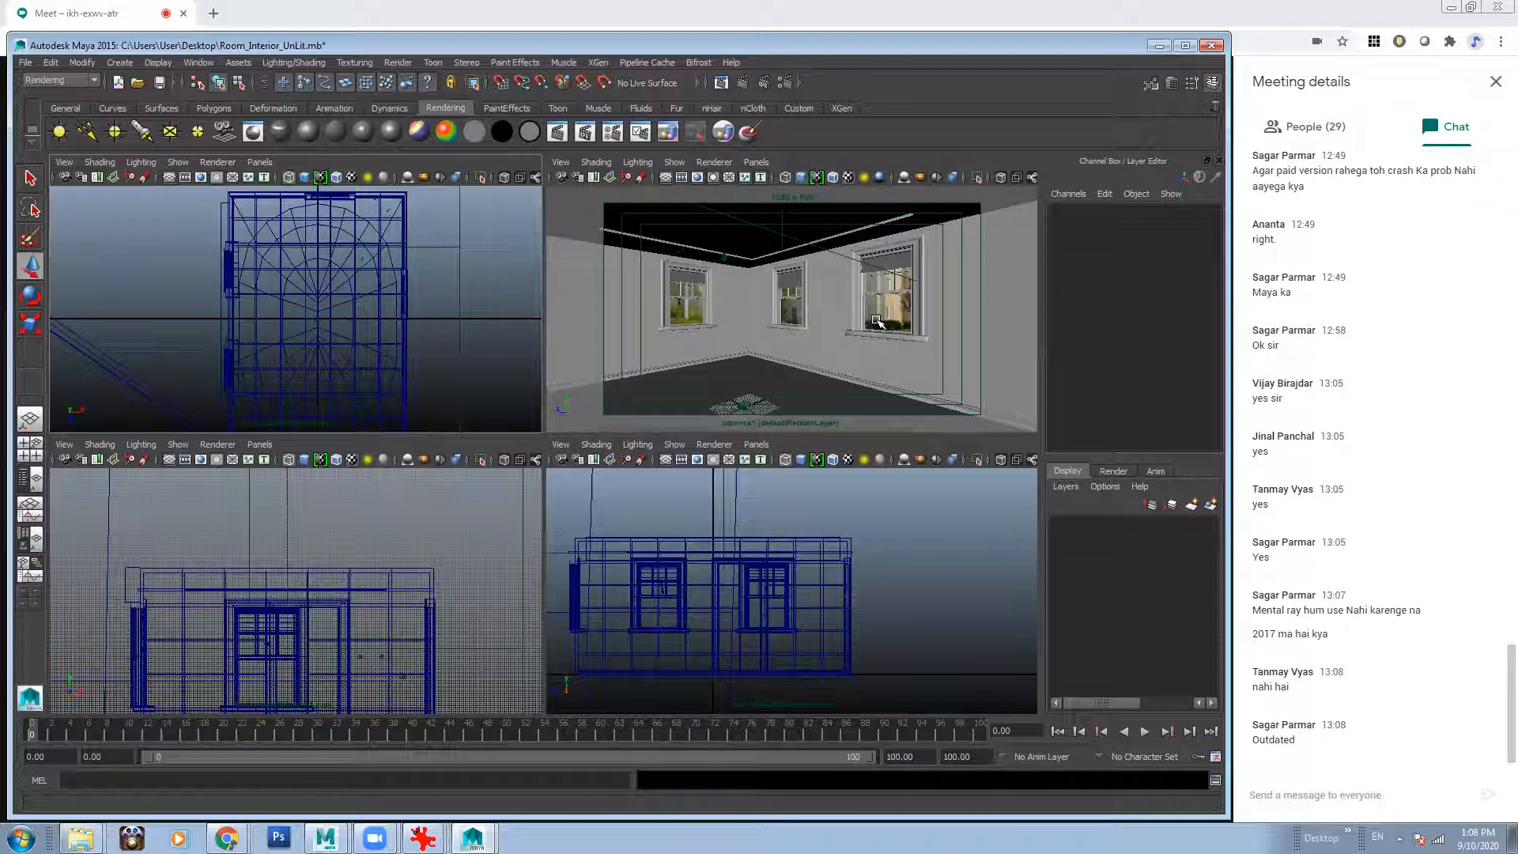
pyautogui.scroll(-2, 403, 314)
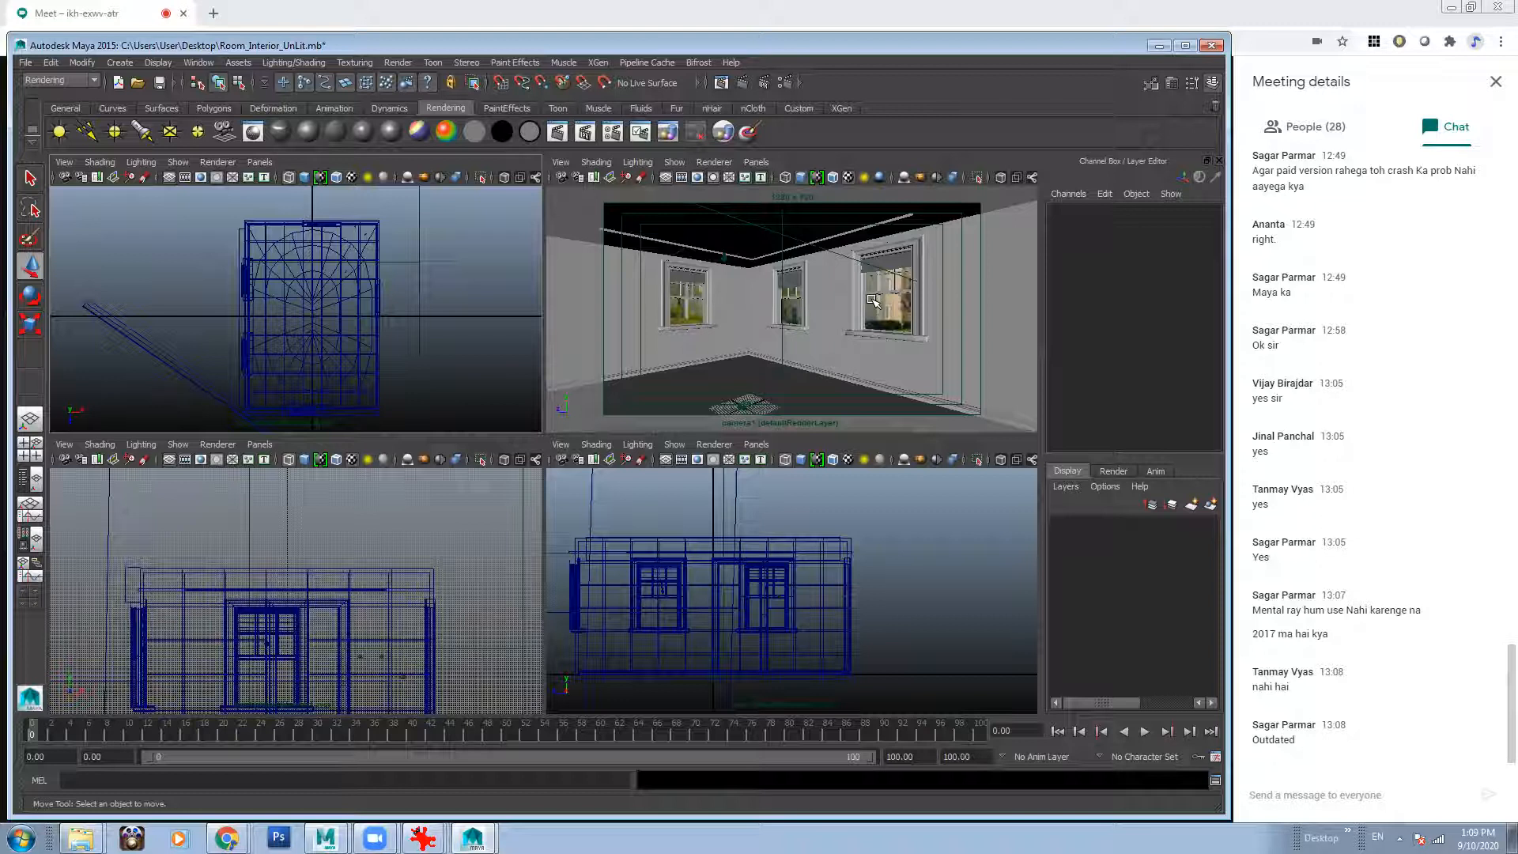
pyautogui.scroll(-1, 408, 381)
pyautogui.keyDown('alt'); pyautogui.moveTo(332, 360); pyautogui.dragTo(328, 288, button='middle'); pyautogui.keyUp('alt')
pyautogui.scroll(2, 399, 325)
pyautogui.keyDown('alt'); pyautogui.moveTo(337, 234); pyautogui.dragTo(288, 315, button='middle'); pyautogui.keyUp('alt')
pyautogui.scroll(-1, 288, 315)
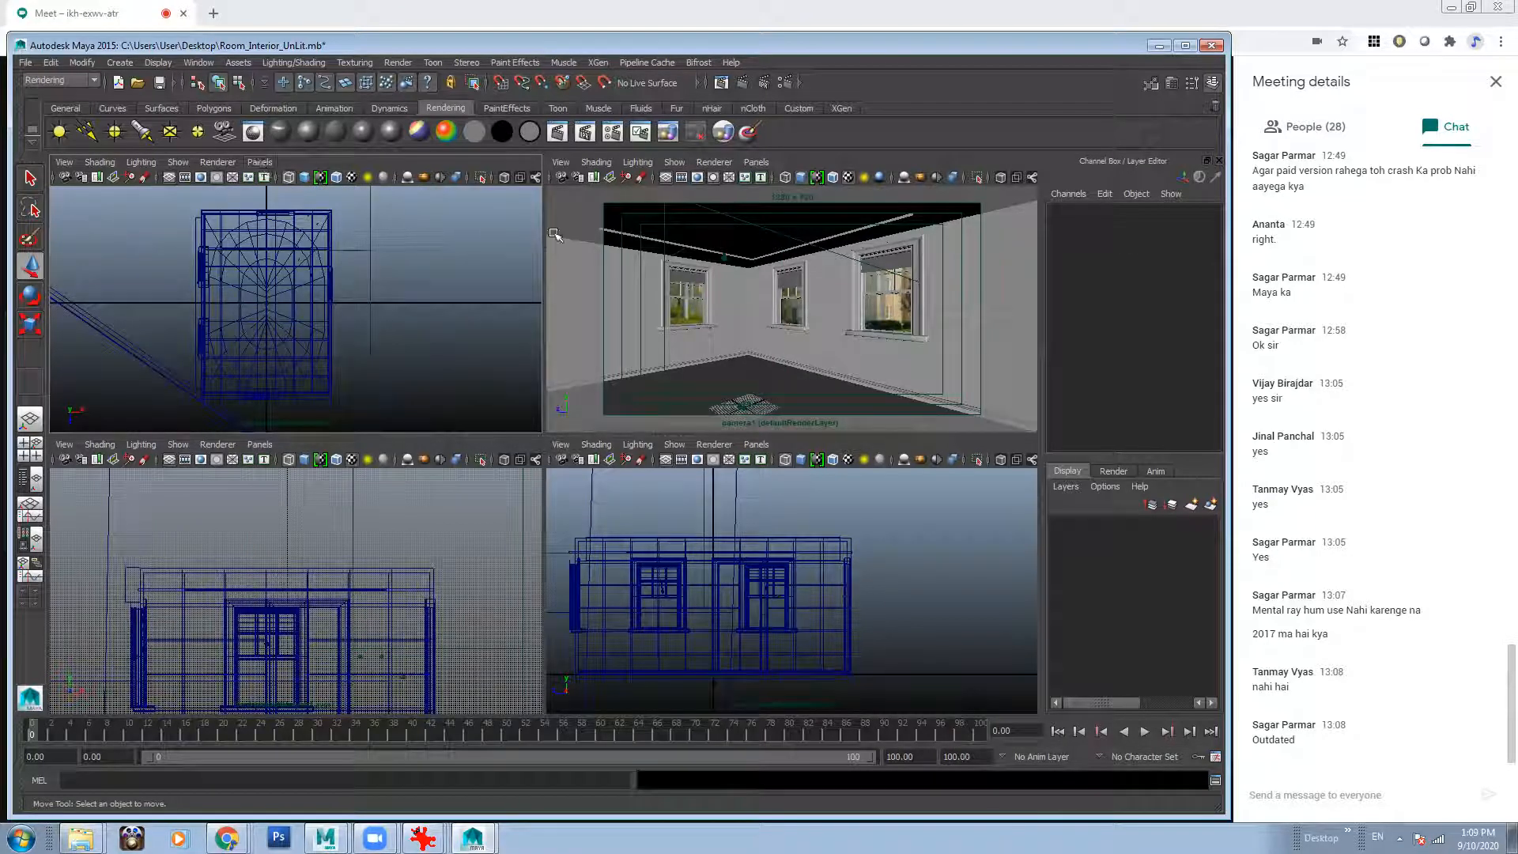
pyautogui.moveTo(295, 307)
pyautogui.keyDown('alt'); pyautogui.mouseDown(button='right')
pyautogui.moveTo(400, 328)
pyautogui.moveTo(281, 325)
pyautogui.mouseUp(button='right'); pyautogui.keyUp('alt')
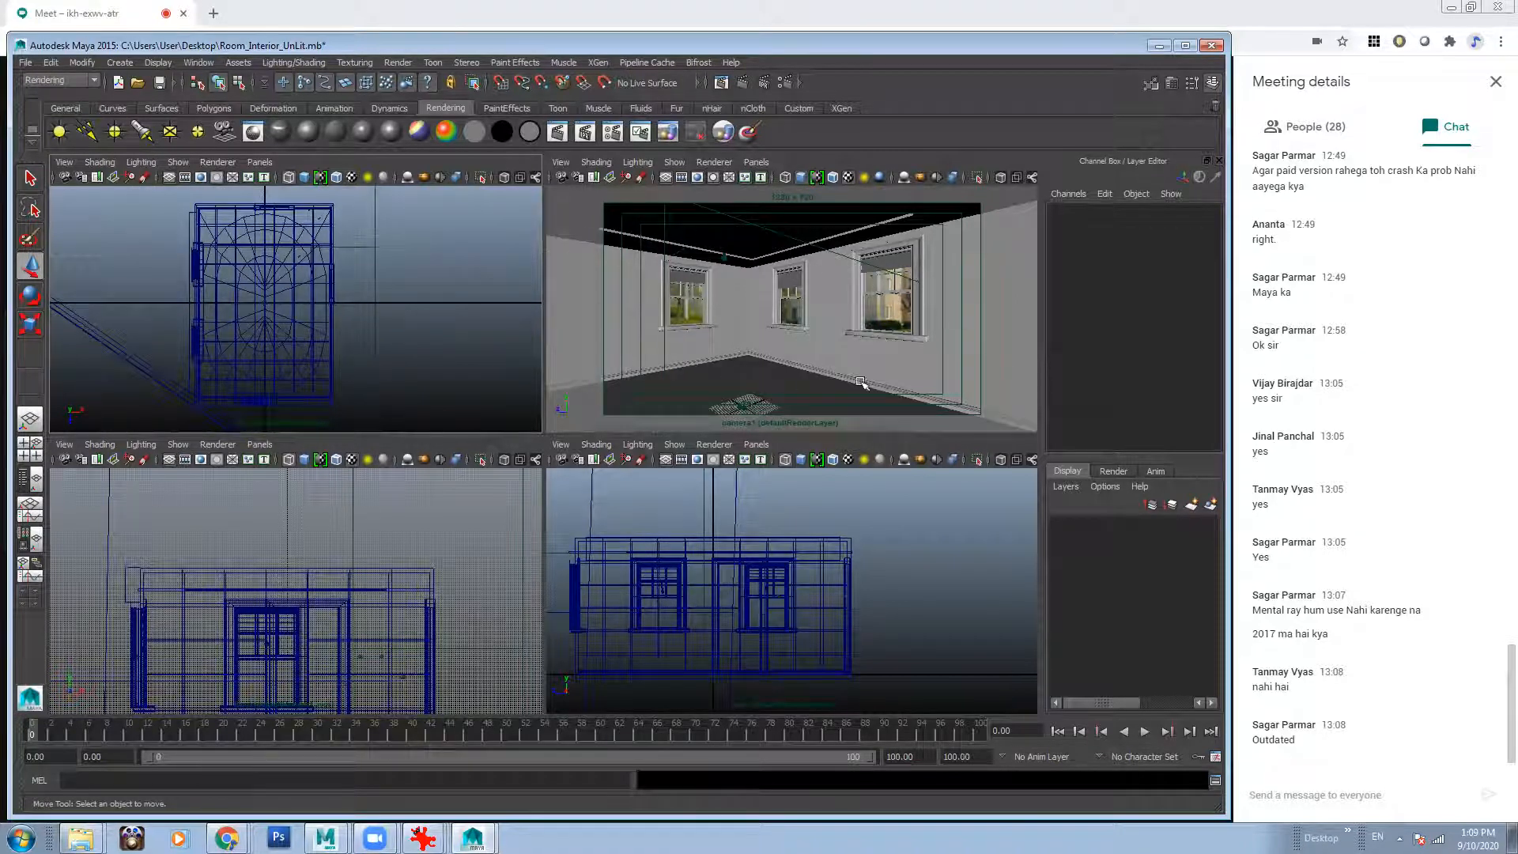
pyautogui.keyDown('alt'); pyautogui.moveTo(418, 341); pyautogui.dragTo(277, 281, button='right'); pyautogui.keyUp('alt')
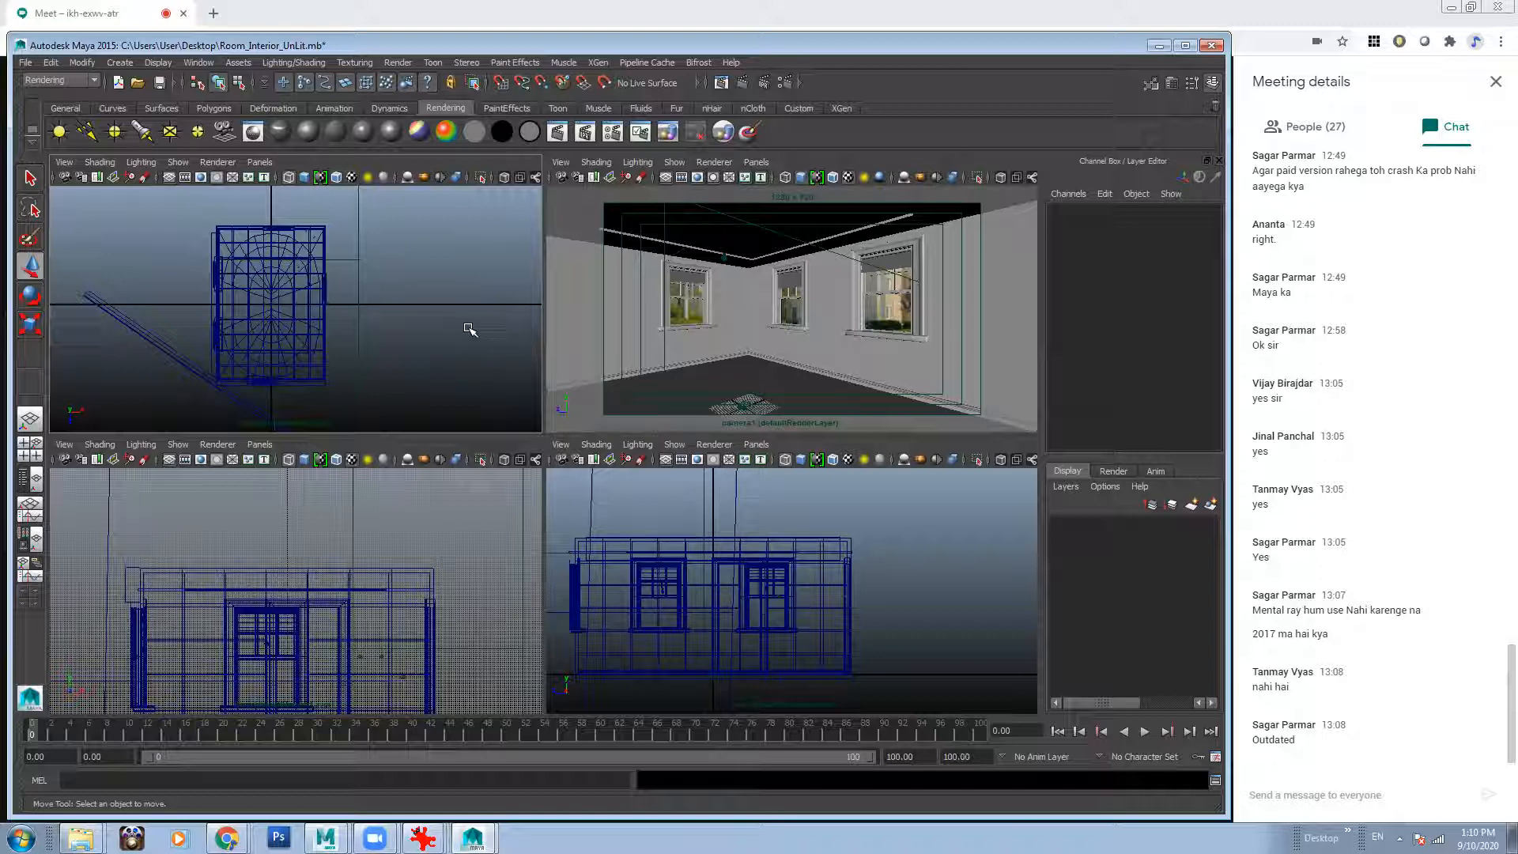
# Change the top view to a perspective camera and display the room with shaded surfaces.
pyautogui.keyDown('alt'); pyautogui.moveTo(457, 328); pyautogui.dragTo(372, 329); pyautogui.keyUp('alt')
pyautogui.click(260, 162)
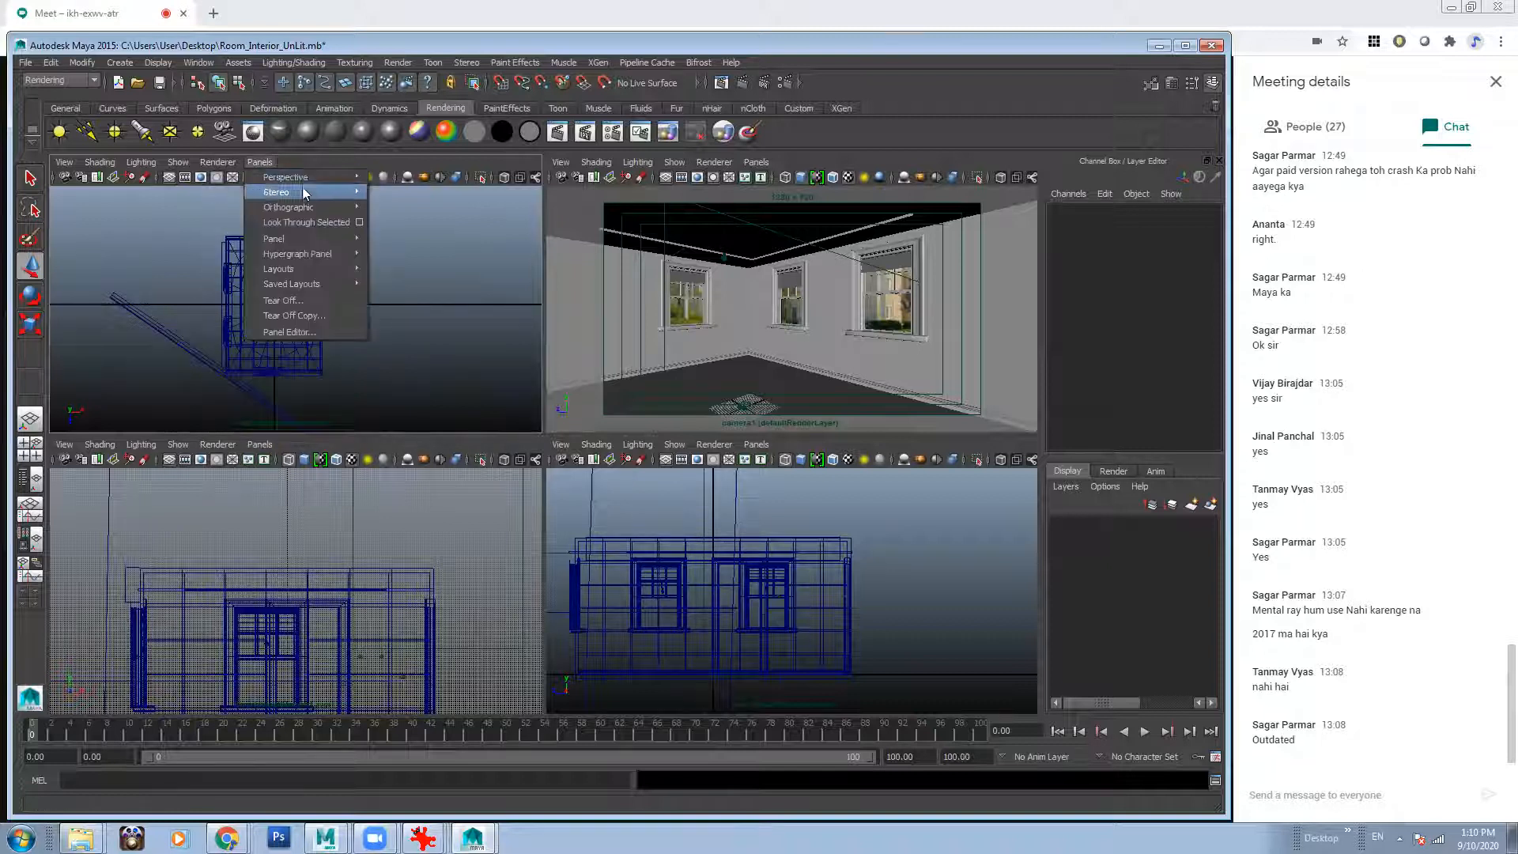
pyautogui.moveTo(316, 177)
pyautogui.click(415, 209)
pyautogui.keyDown('alt'); pyautogui.moveTo(424, 328); pyautogui.dragTo(353, 335); pyautogui.keyUp('alt')
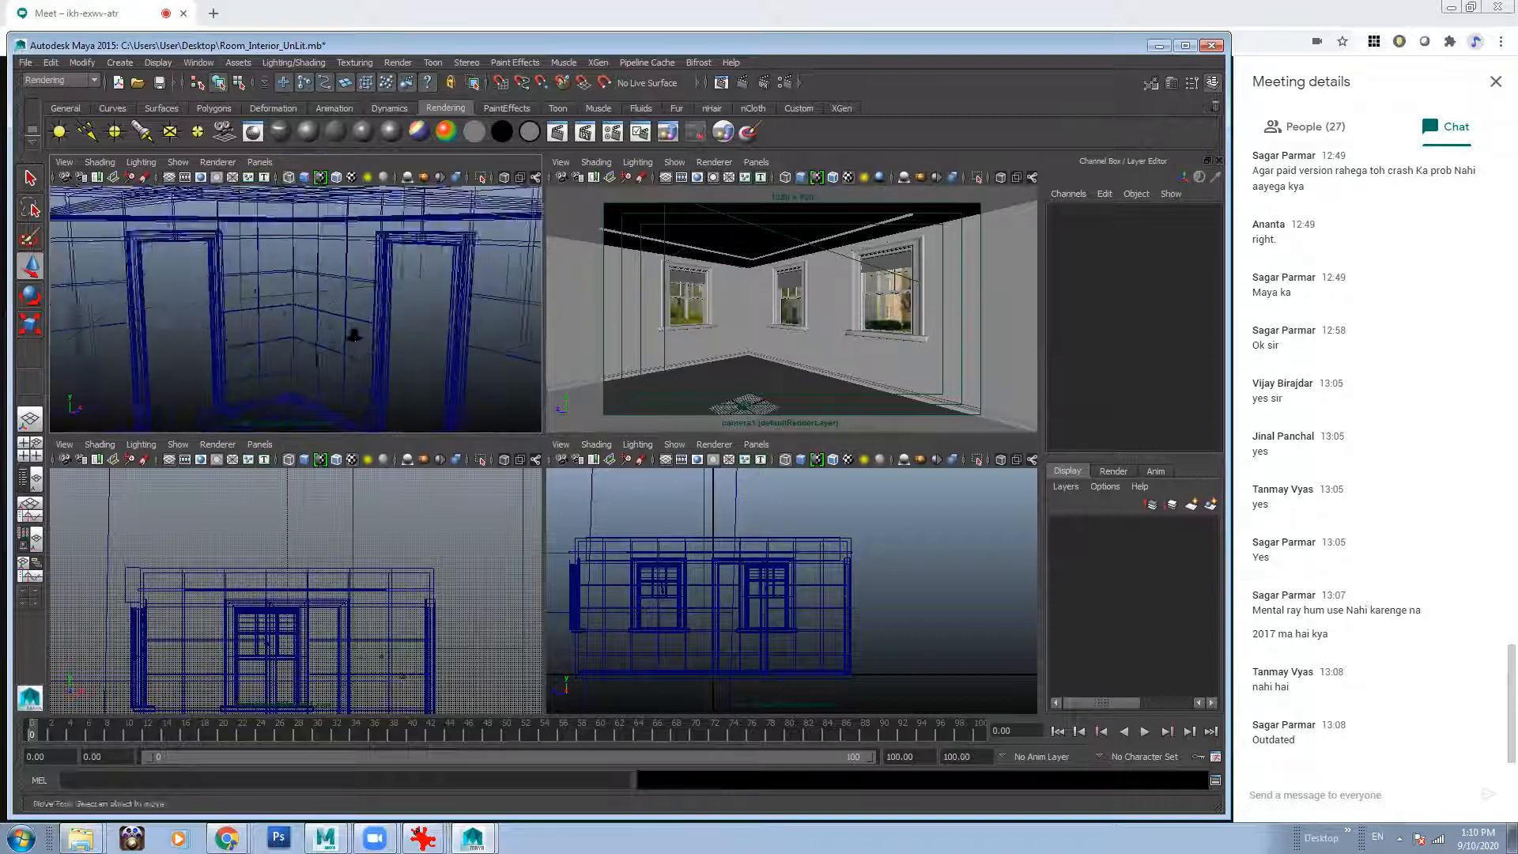
pyautogui.keyDown('alt'); pyautogui.moveTo(354, 335); pyautogui.dragTo(318, 334, button='right'); pyautogui.keyUp('alt')
pyautogui.press('5')
pyautogui.moveTo(335, 332)
pyautogui.keyDown('alt'); pyautogui.mouseDown()
pyautogui.moveTo(299, 355)
pyautogui.moveTo(227, 309)
pyautogui.moveTo(359, 318)
pyautogui.moveTo(197, 339)
pyautogui.moveTo(475, 324)
pyautogui.mouseUp(); pyautogui.keyUp('alt')
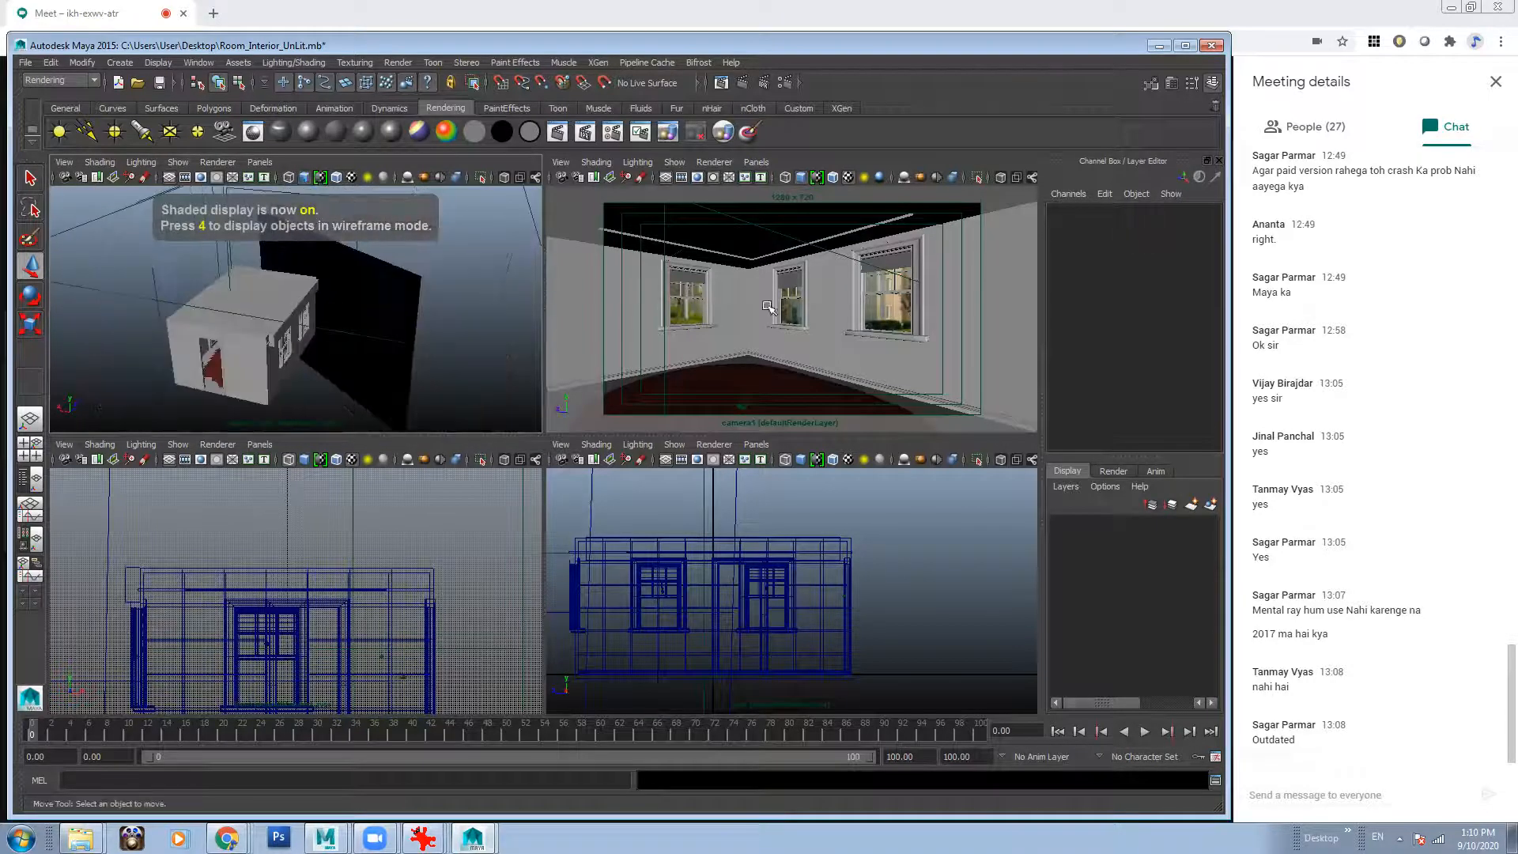
# Examine the outside of the room model, its windows and the backdrop plane from several angles.
pyautogui.keyDown('alt'); pyautogui.moveTo(238, 312); pyautogui.dragTo(274, 317, button='right'); pyautogui.keyUp('alt')
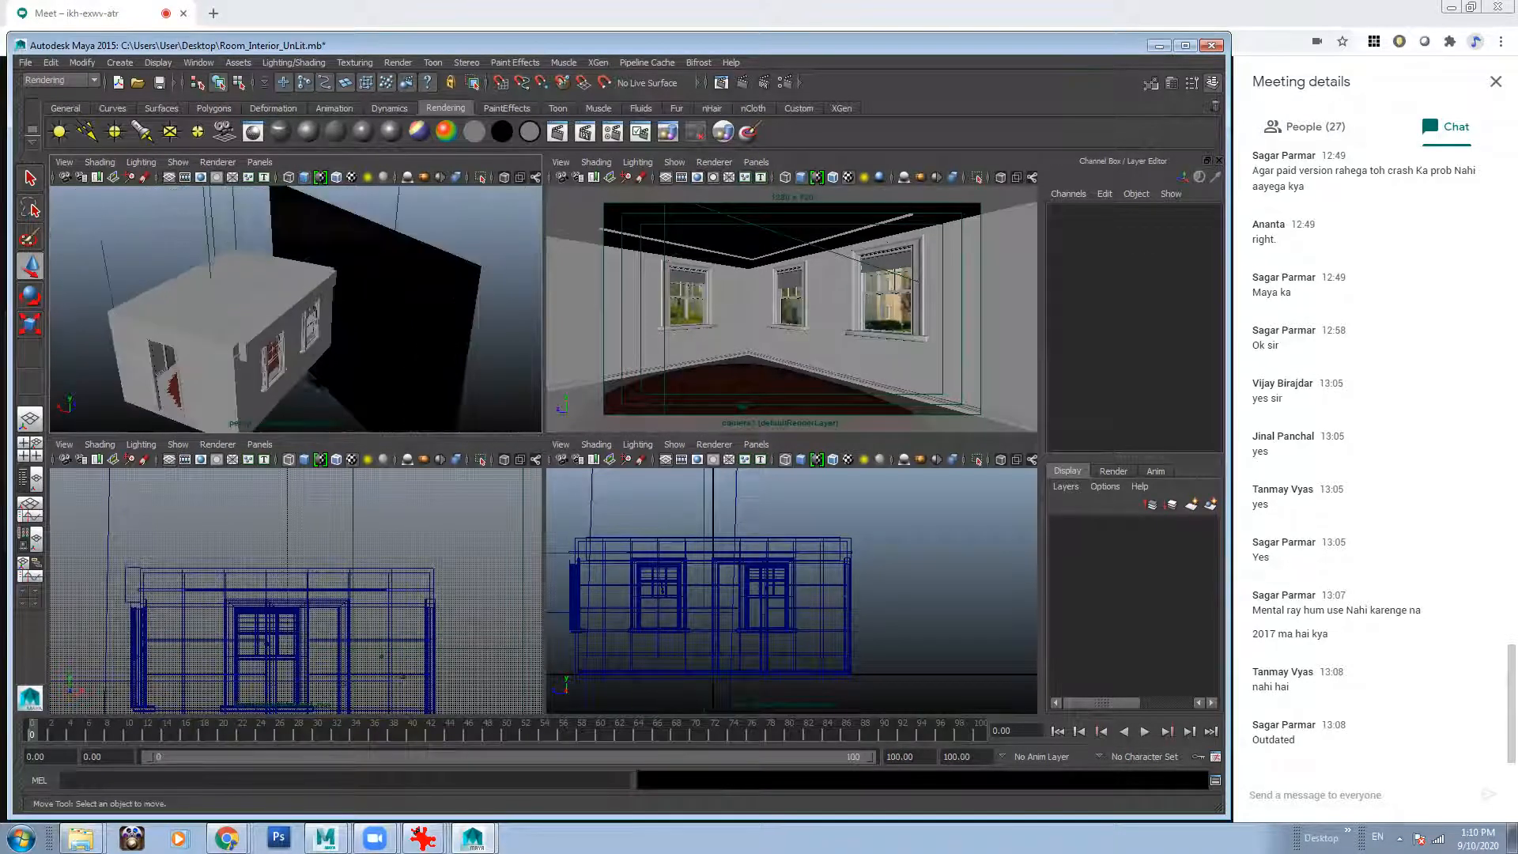
pyautogui.keyDown('alt'); pyautogui.moveTo(311, 345); pyautogui.dragTo(263, 291); pyautogui.keyUp('alt')
pyautogui.keyDown('alt'); pyautogui.moveTo(312, 349); pyautogui.dragTo(359, 301, button='middle'); pyautogui.keyUp('alt')
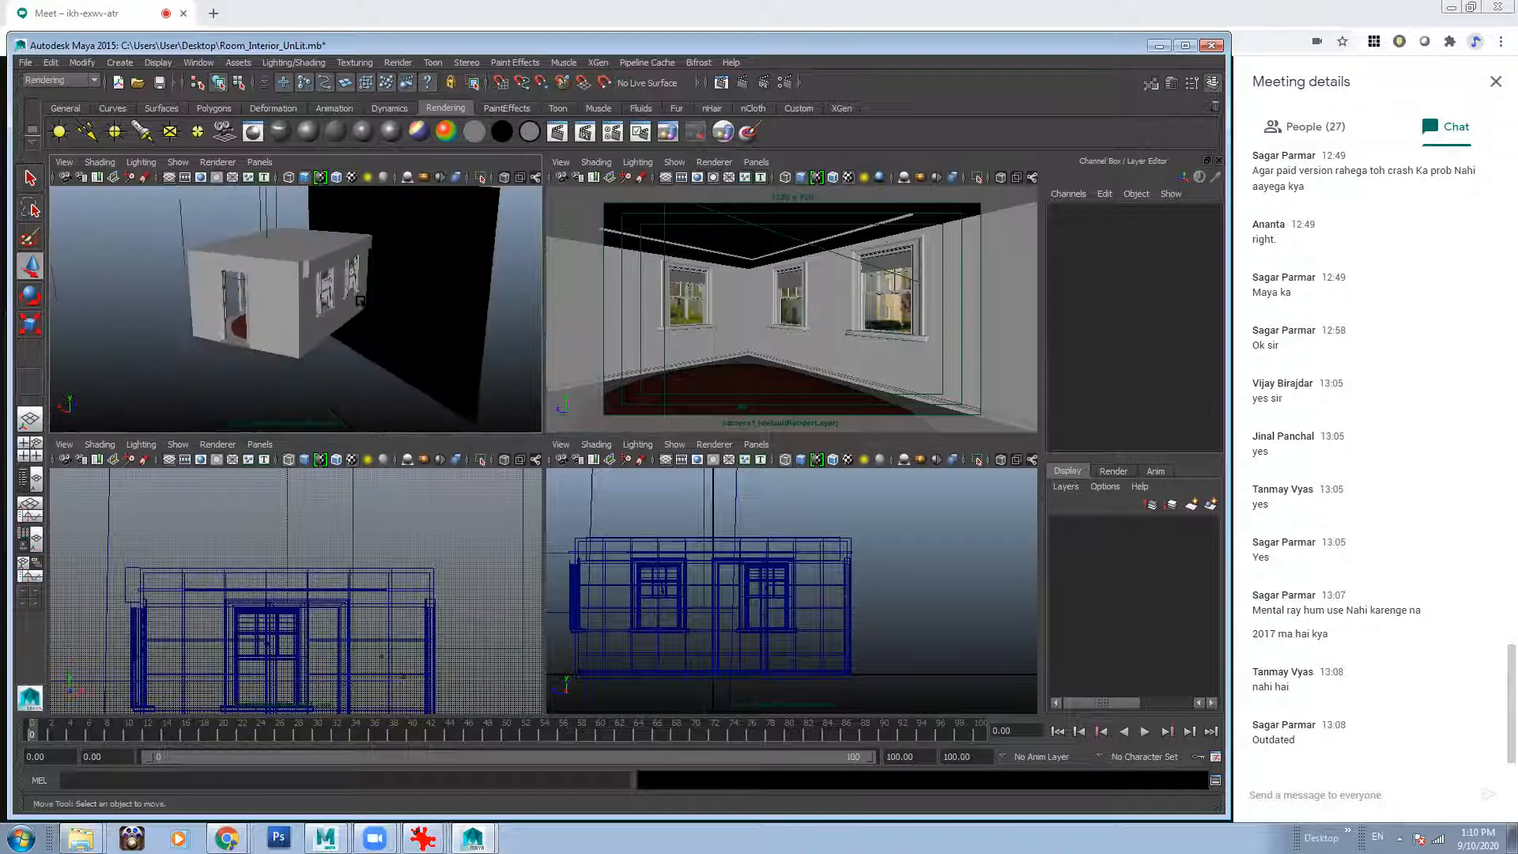
pyautogui.keyDown('alt'); pyautogui.moveTo(320, 333); pyautogui.dragTo(340, 353); pyautogui.keyUp('alt')
pyautogui.keyDown('alt'); pyautogui.moveTo(360, 351); pyautogui.dragTo(420, 339, button='right'); pyautogui.keyUp('alt')
pyautogui.keyDown('alt'); pyautogui.moveTo(413, 281); pyautogui.dragTo(417, 231); pyautogui.keyUp('alt')
pyautogui.keyDown('alt'); pyautogui.moveTo(443, 283); pyautogui.dragTo(373, 284, button='right'); pyautogui.keyUp('alt')
pyautogui.keyDown('alt'); pyautogui.moveTo(372, 285); pyautogui.dragTo(382, 377); pyautogui.keyUp('alt')
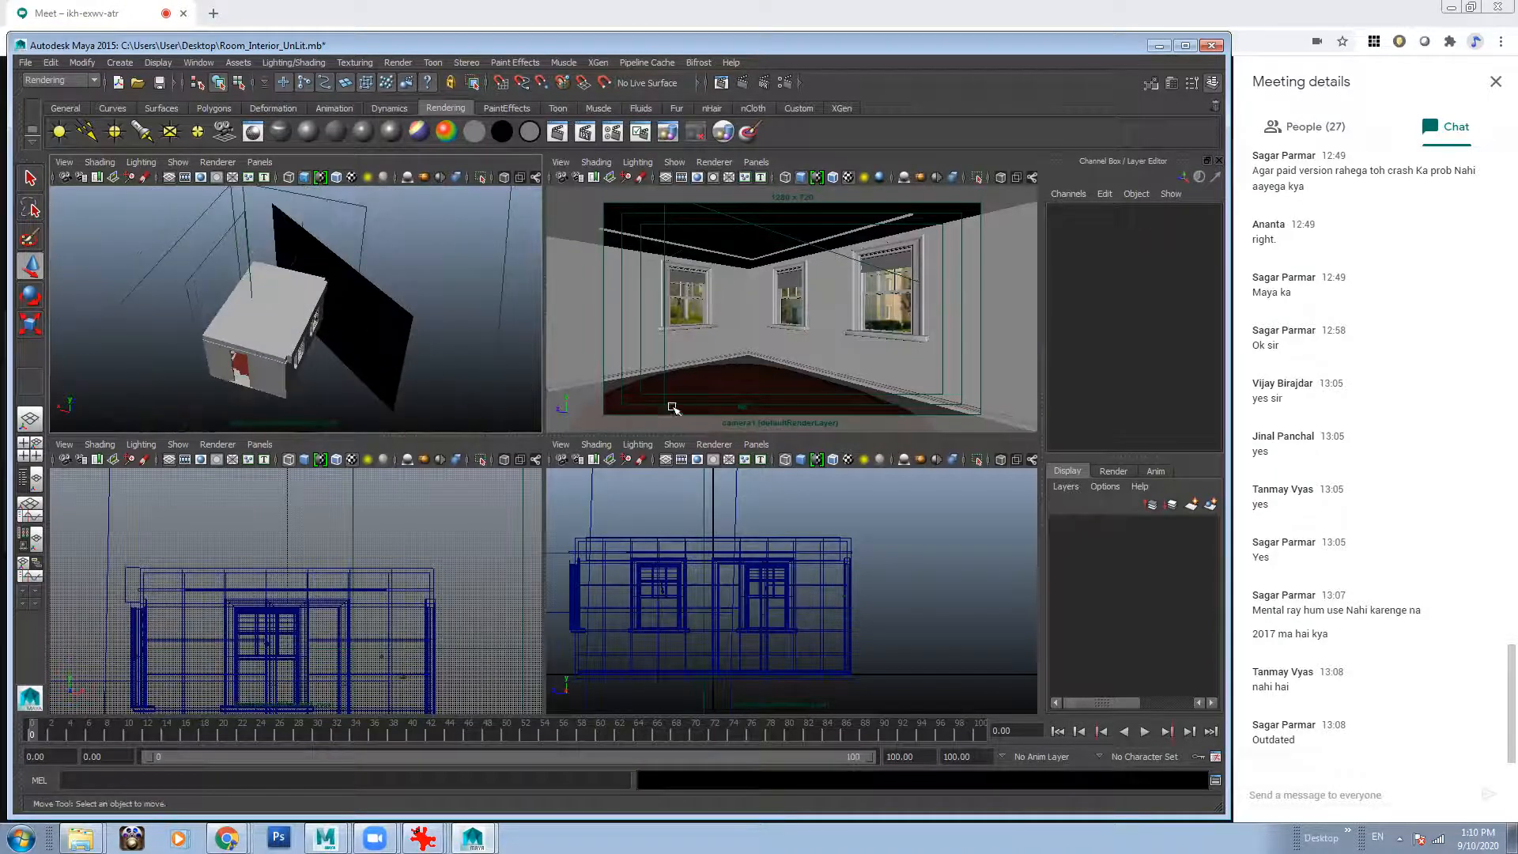
pyautogui.keyDown('alt'); pyautogui.moveTo(275, 337); pyautogui.dragTo(372, 322); pyautogui.keyUp('alt')
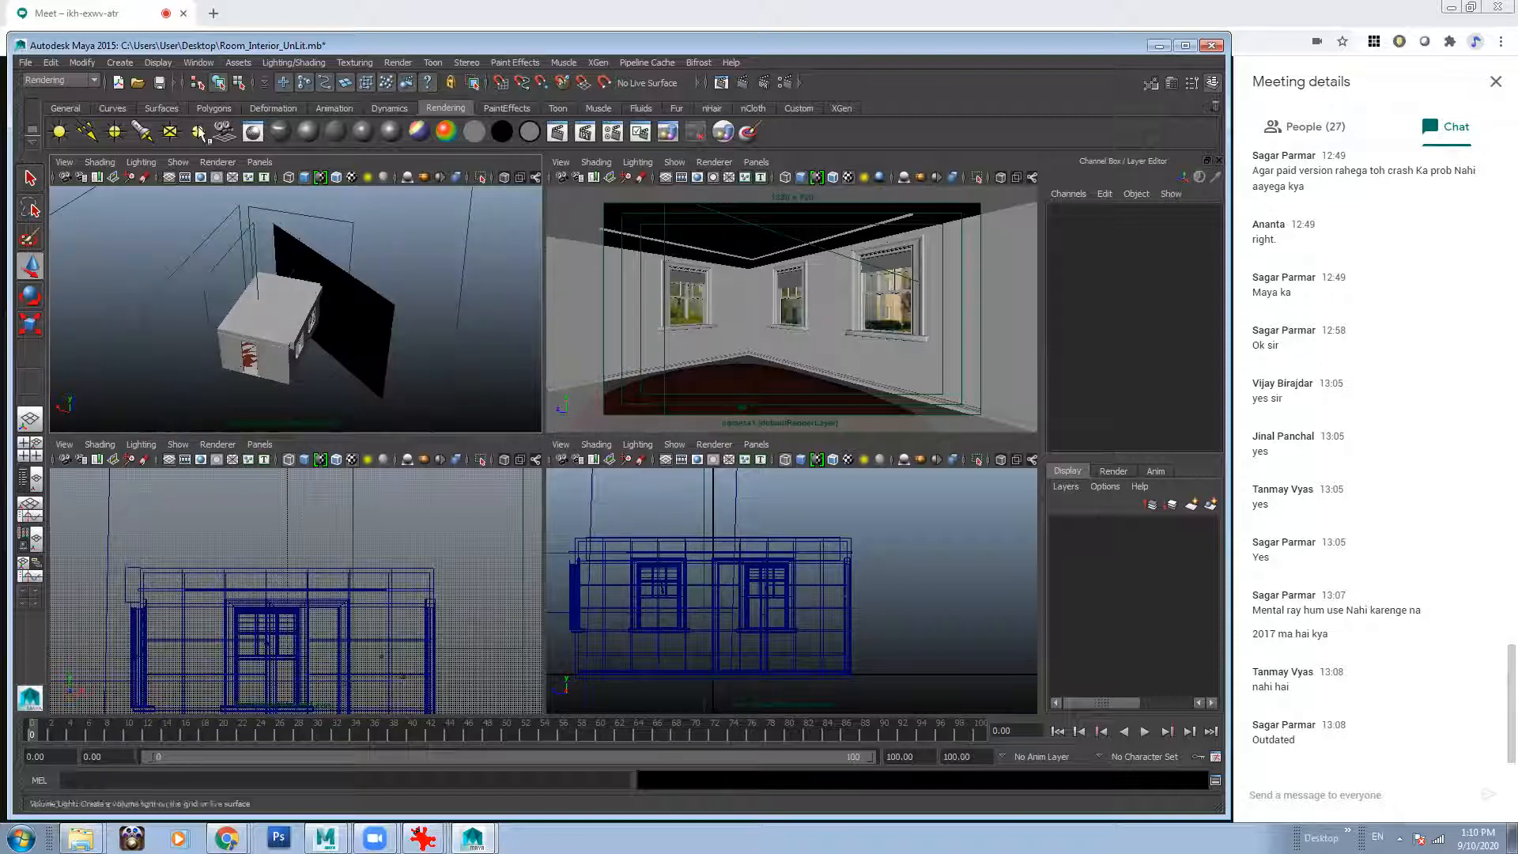
# Create a directional light and enlarge its icon to a scale of about 94.
pyautogui.click(86, 131)
pyautogui.press('r')
pyautogui.moveTo(273, 341); pyautogui.dragTo(336, 346)
pyautogui.press('w')
pyautogui.moveTo(219, 333); pyautogui.dragTo(307, 352)
pyautogui.press('e')
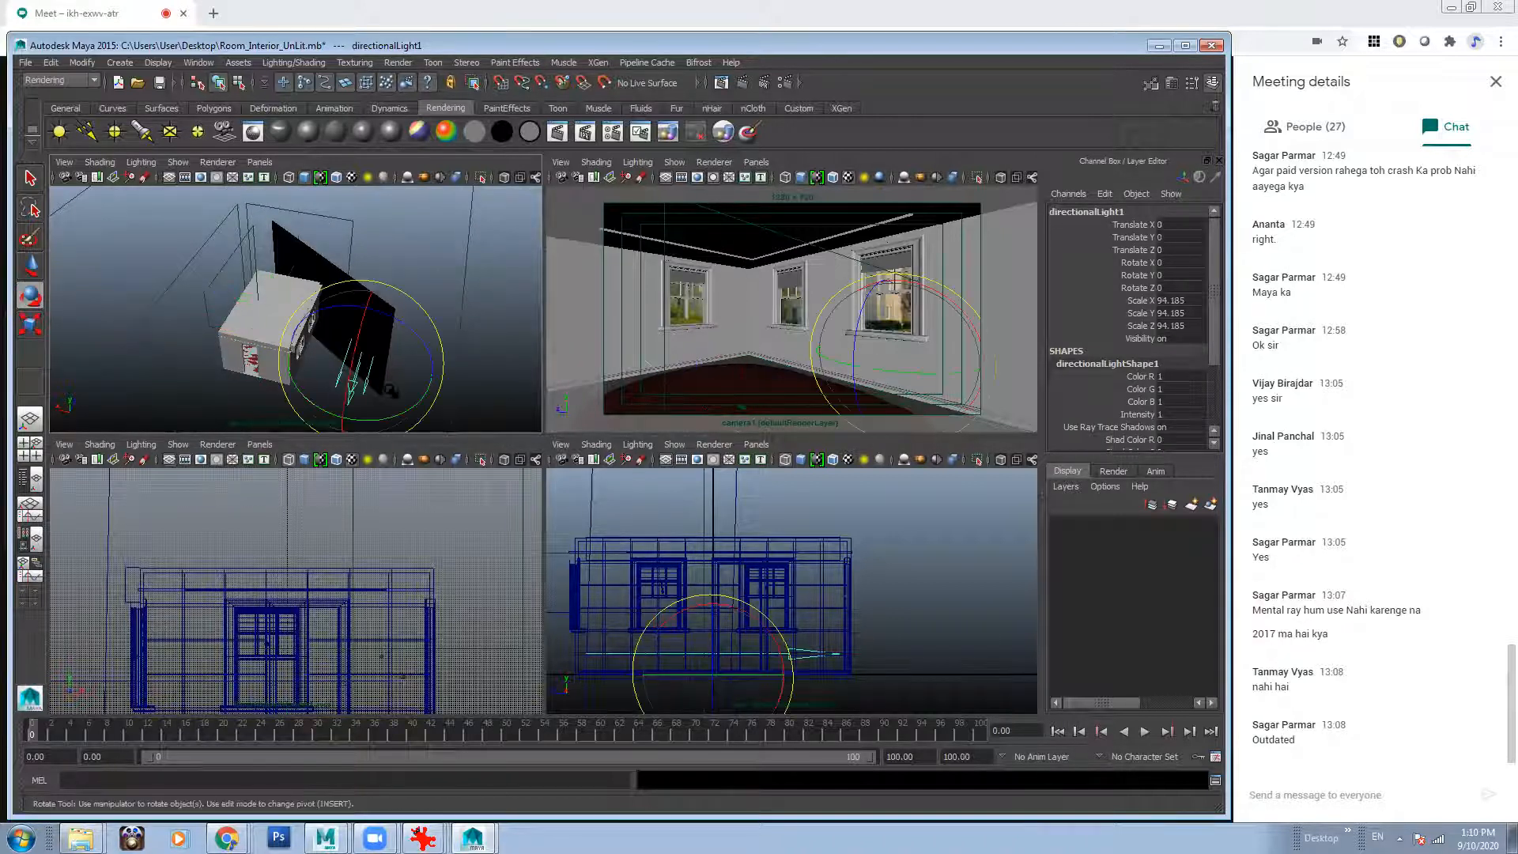
# Rotate the directional light to about X -59.6, Y -95.8, scale it to 58.6, and position it at about X -187.9, Y 162, Z -72.6.
pyautogui.moveTo(367, 417); pyautogui.dragTo(374, 246)
pyautogui.press('w')
pyautogui.press('r')
pyautogui.keyDown('alt'); pyautogui.moveTo(383, 305); pyautogui.dragTo(485, 346); pyautogui.keyUp('alt')
pyautogui.press('w')
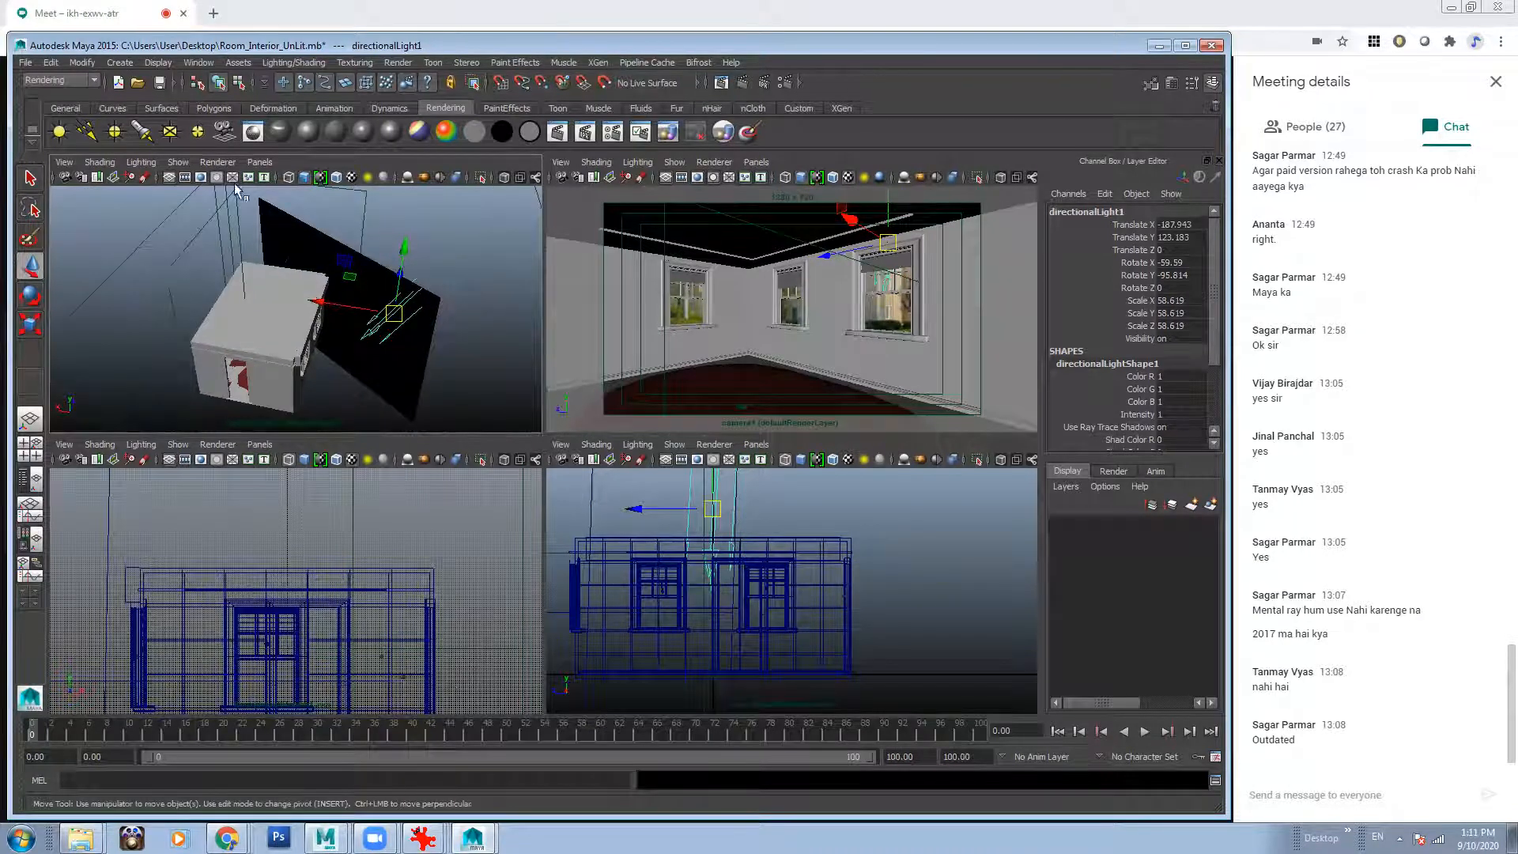
pyautogui.moveTo(366, 259)
pyautogui.keyDown('alt'); pyautogui.mouseDown()
pyautogui.moveTo(387, 309)
pyautogui.moveTo(370, 321)
pyautogui.moveTo(395, 261)
pyautogui.moveTo(383, 207)
pyautogui.moveTo(400, 306)
pyautogui.moveTo(358, 311)
pyautogui.moveTo(492, 300)
pyautogui.moveTo(455, 253)
pyautogui.moveTo(383, 335)
pyautogui.mouseUp(); pyautogui.keyUp('alt')
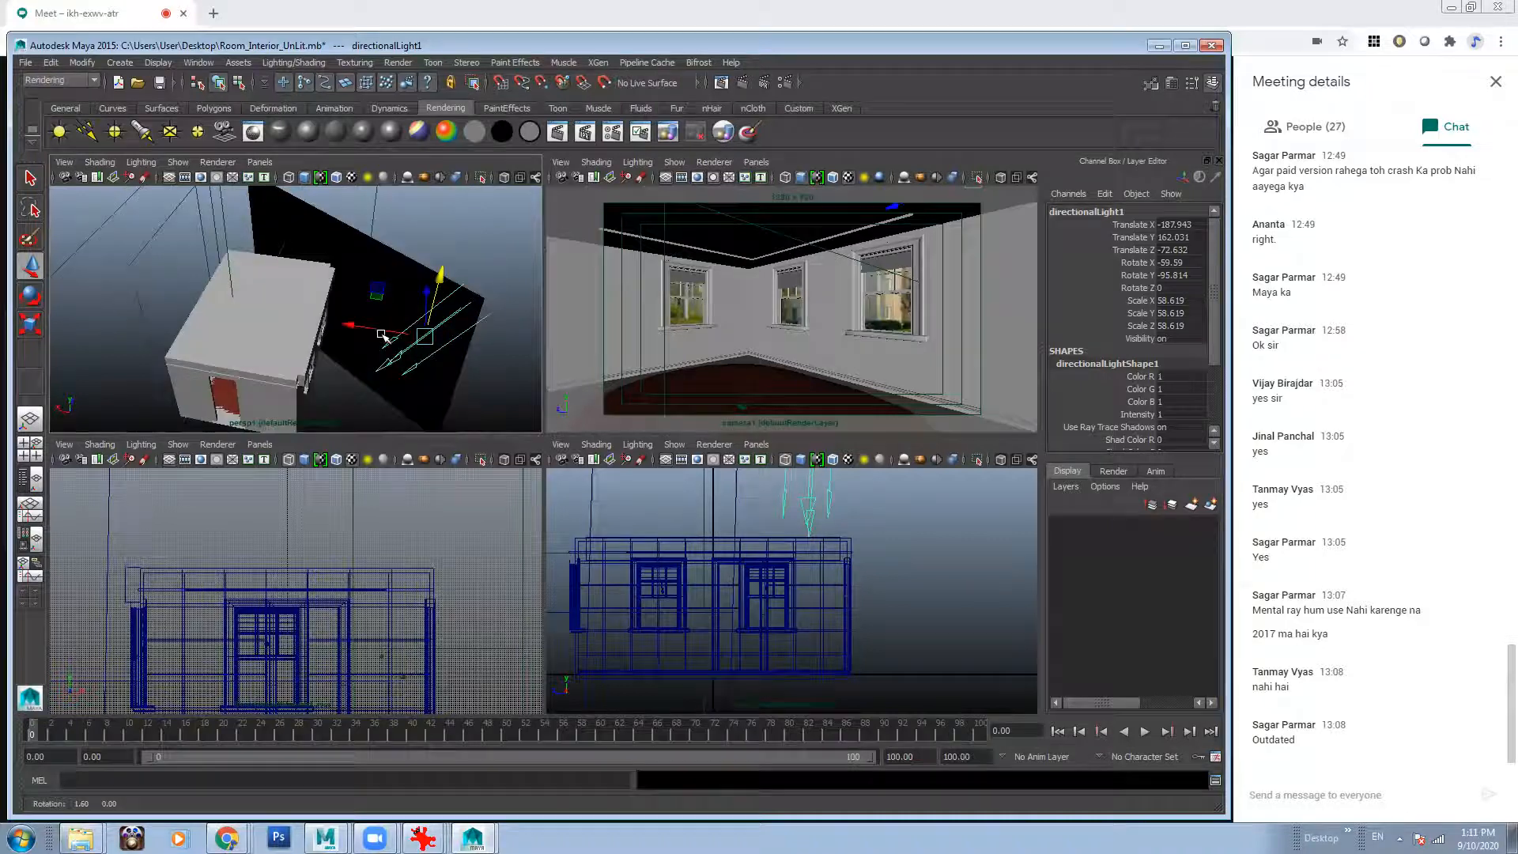
# Break the light links between the directional light and the BackDrop plane, and clear the selection.
pyautogui.click(404, 279)
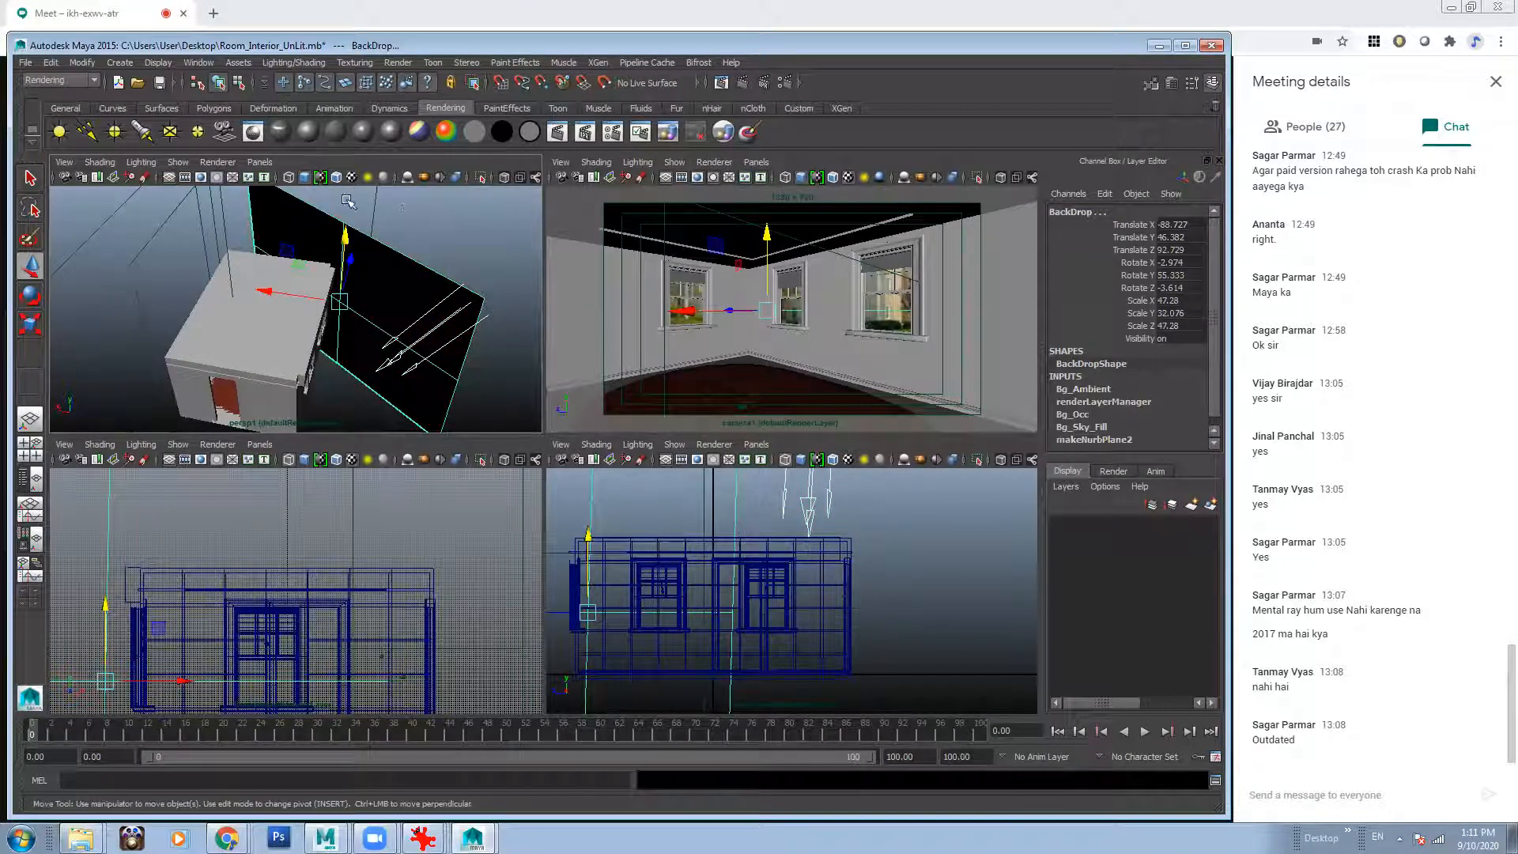
pyautogui.click(310, 64)
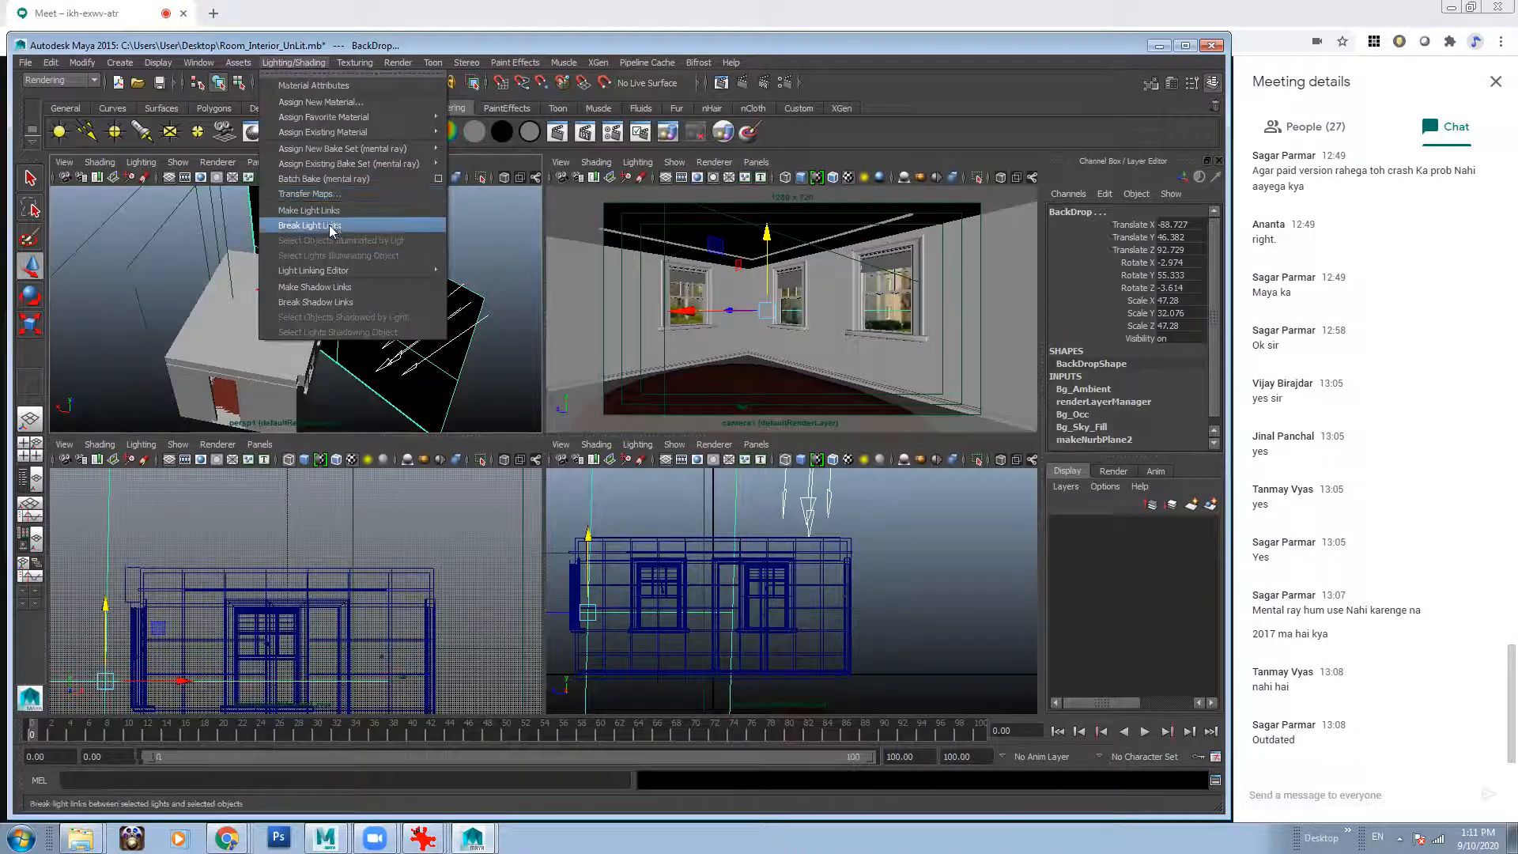
pyautogui.click(331, 226)
pyautogui.click(433, 235)
pyautogui.keyDown('alt'); pyautogui.moveTo(375, 378); pyautogui.dragTo(344, 350); pyautogui.keyUp('alt')
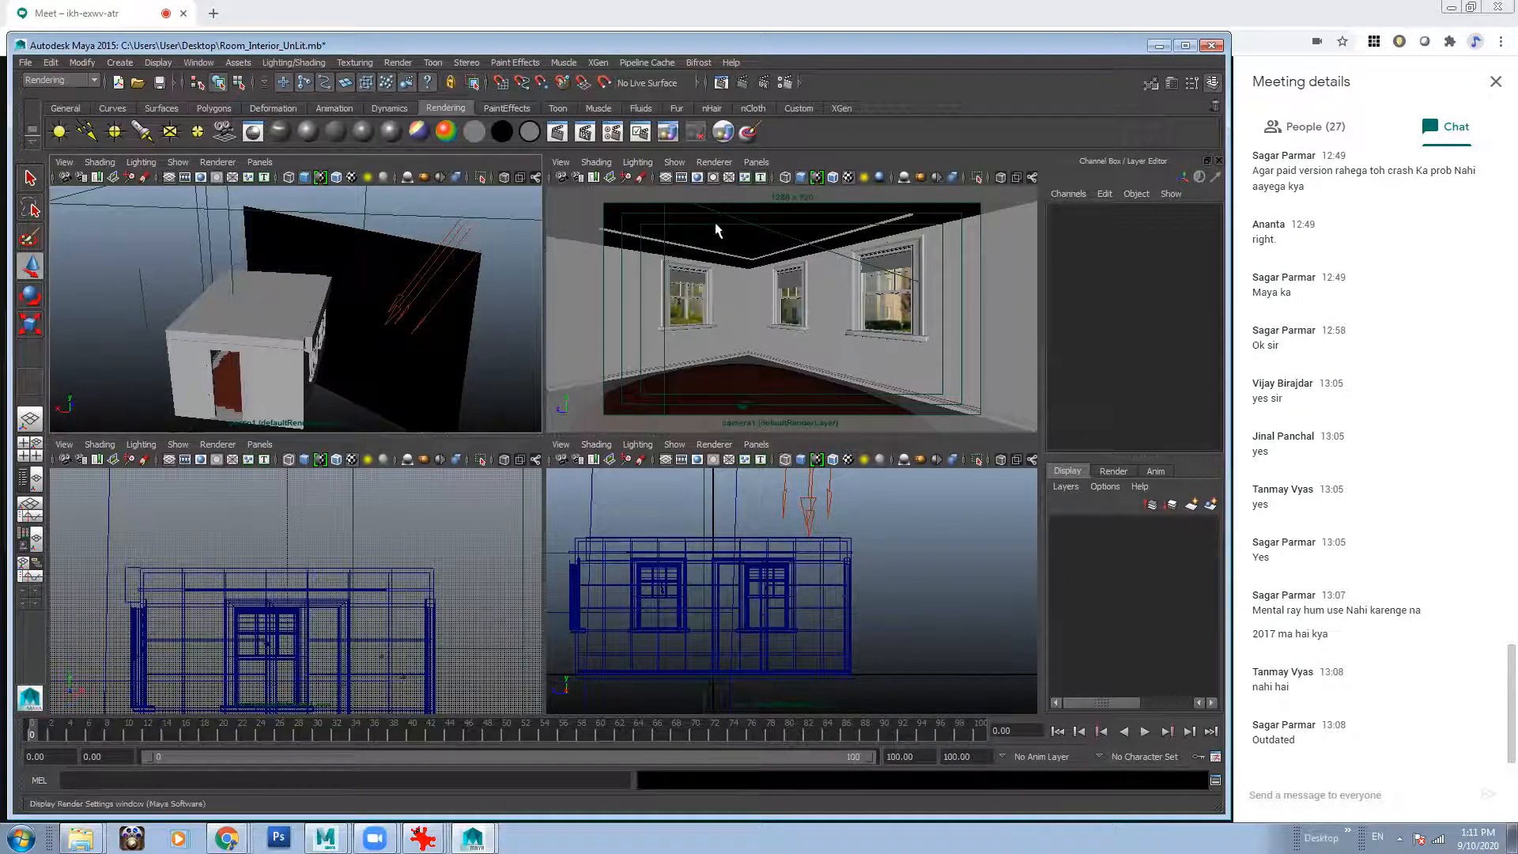
# Open the Maya Software render settings and review the raytracing quality options.
pyautogui.click(592, 199)
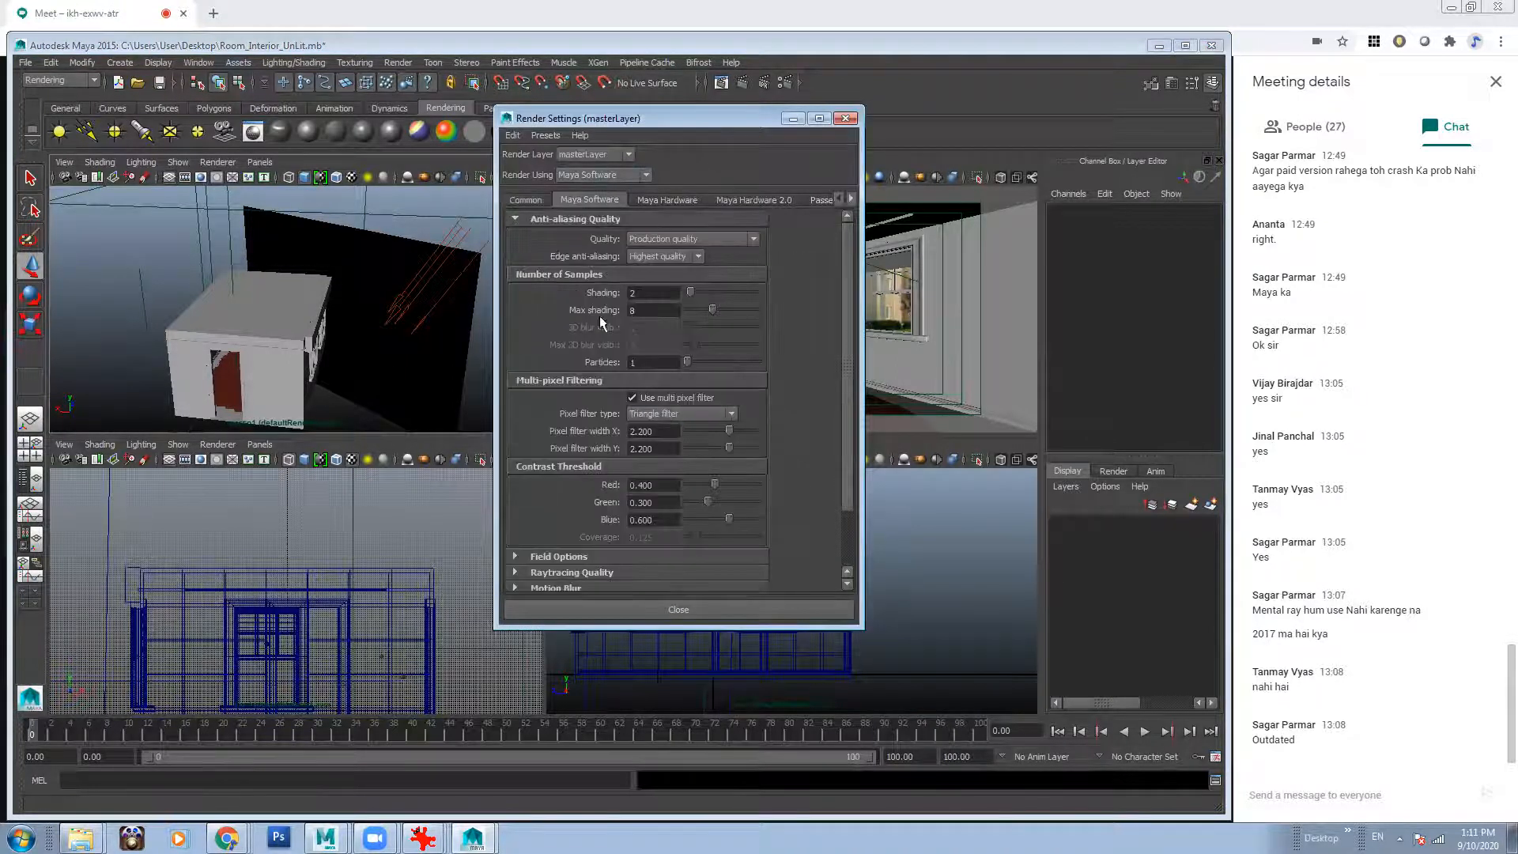
pyautogui.scroll(-2, 712, 419)
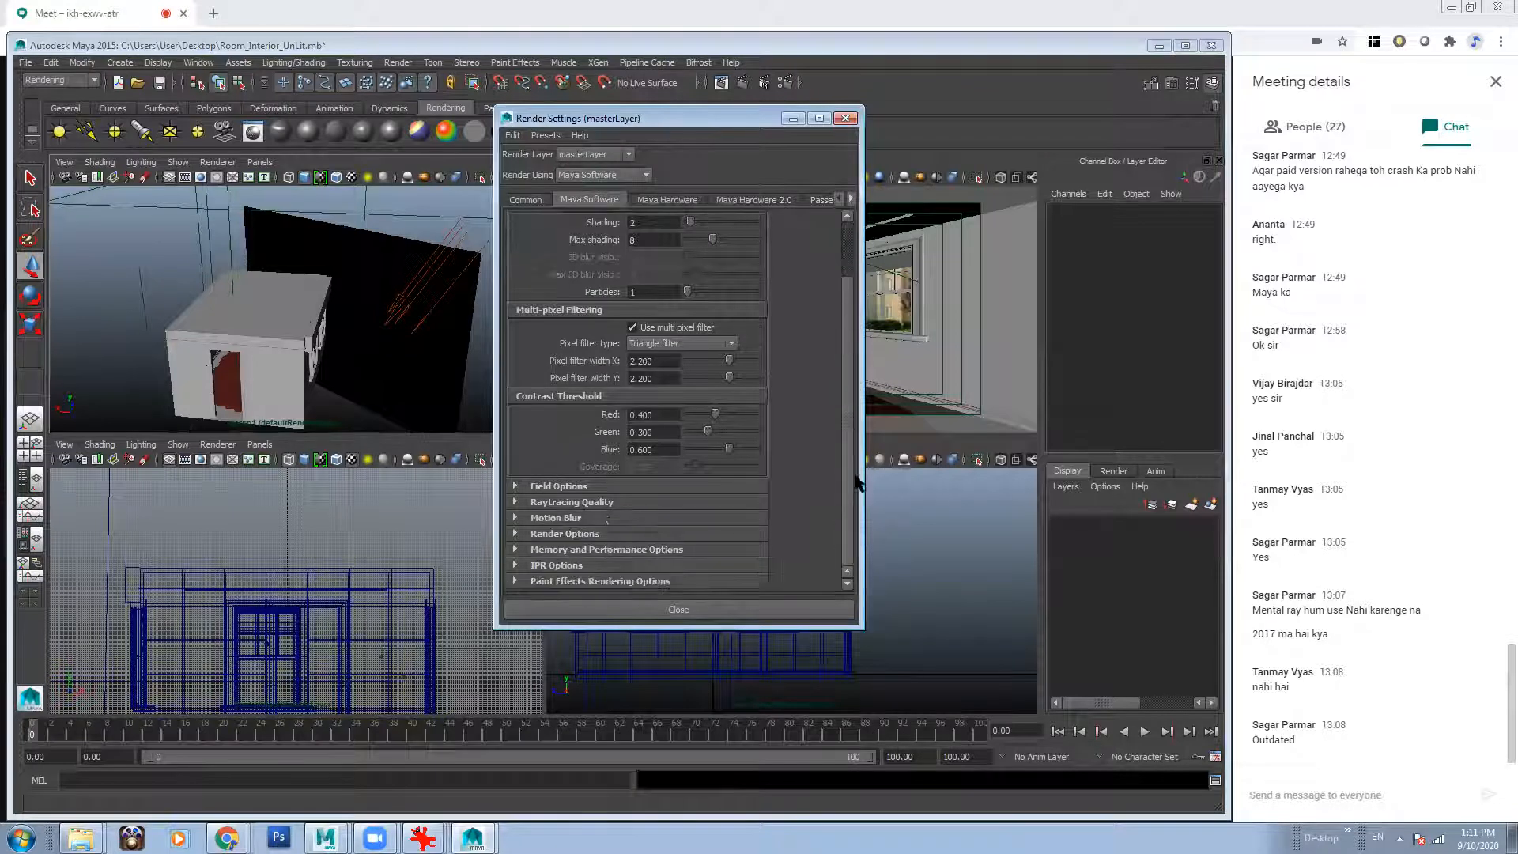
pyautogui.click(573, 500)
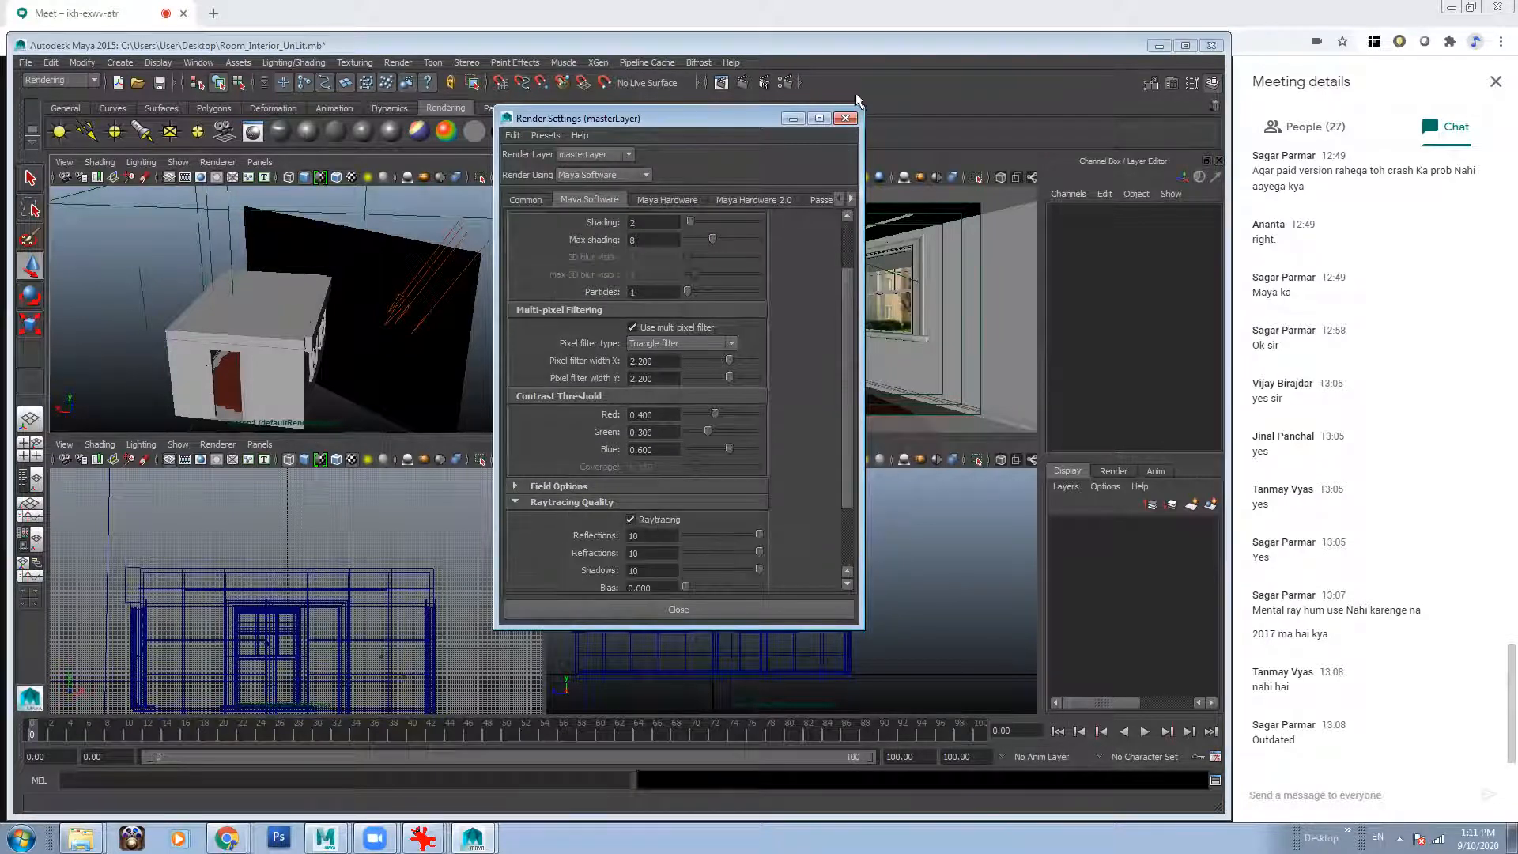
pyautogui.click(792, 118)
# Render the interior view of the room with Maya Software to check the sunlight on the floor.
pyautogui.click(761, 267)
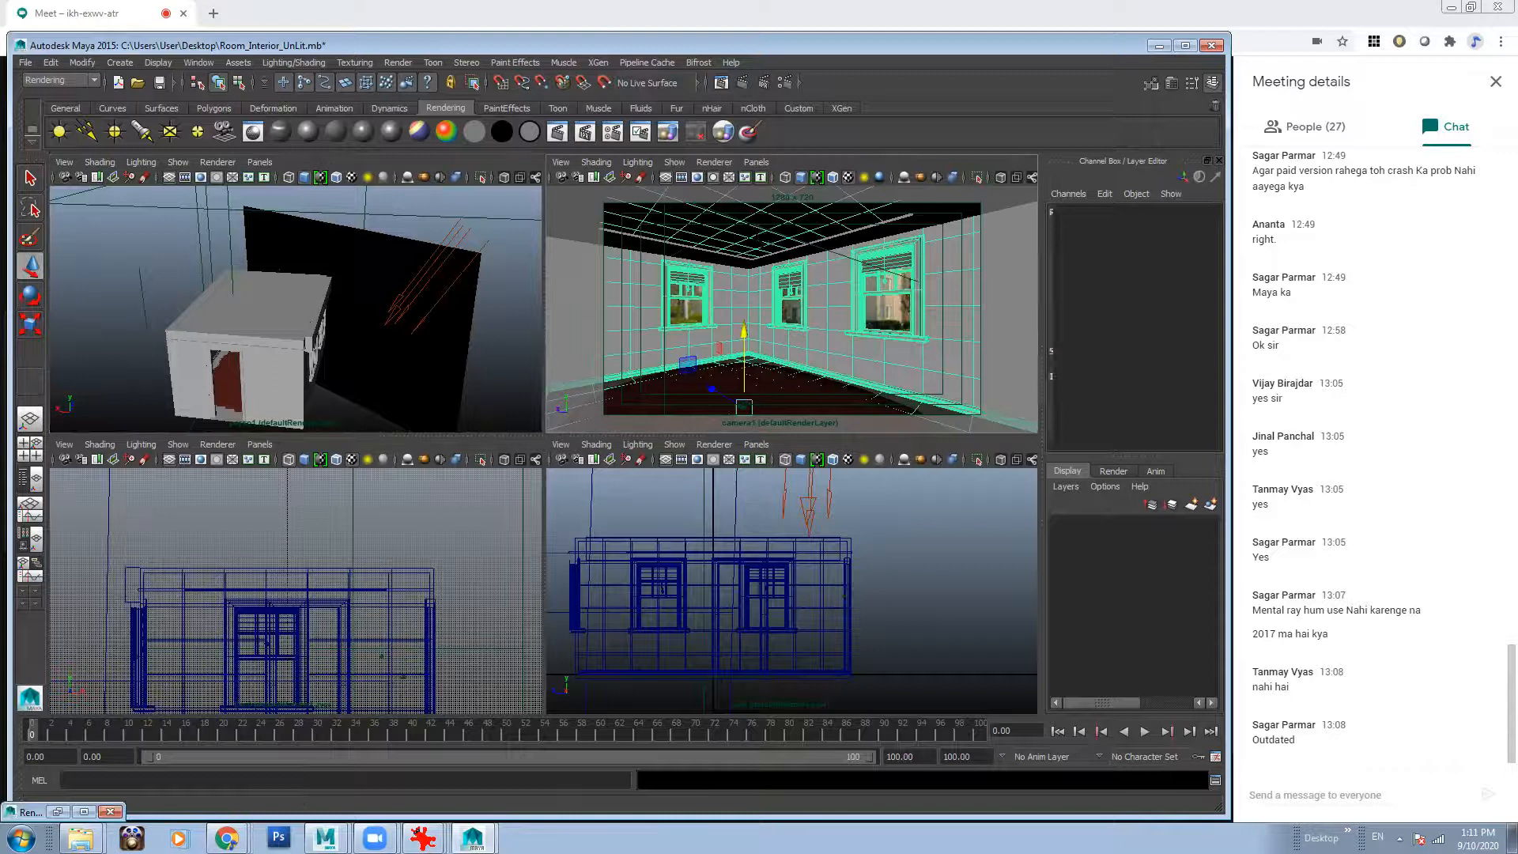
pyautogui.click(721, 83)
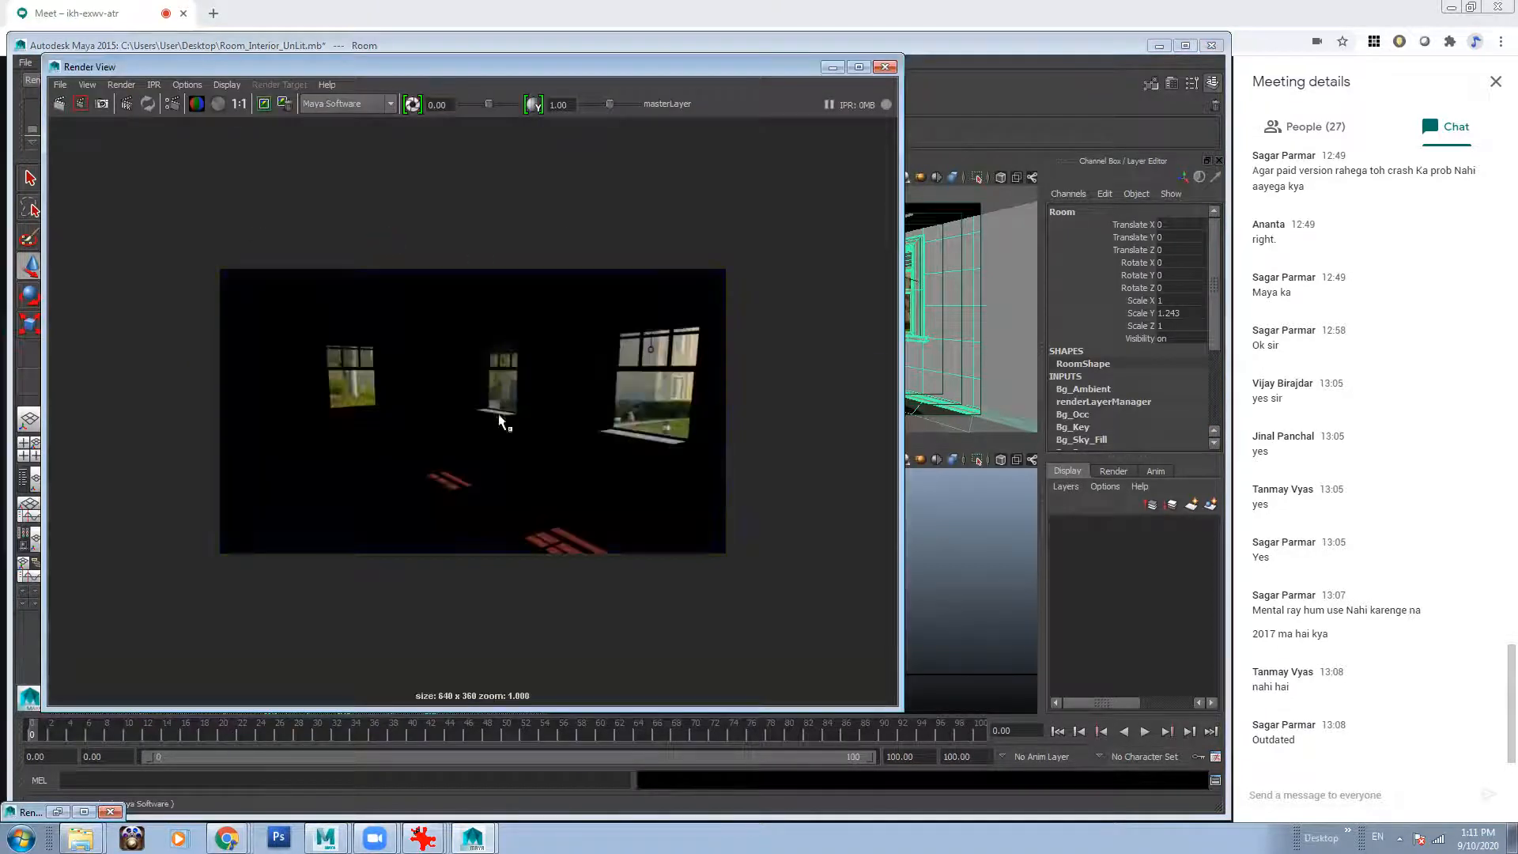
pyautogui.click(831, 67)
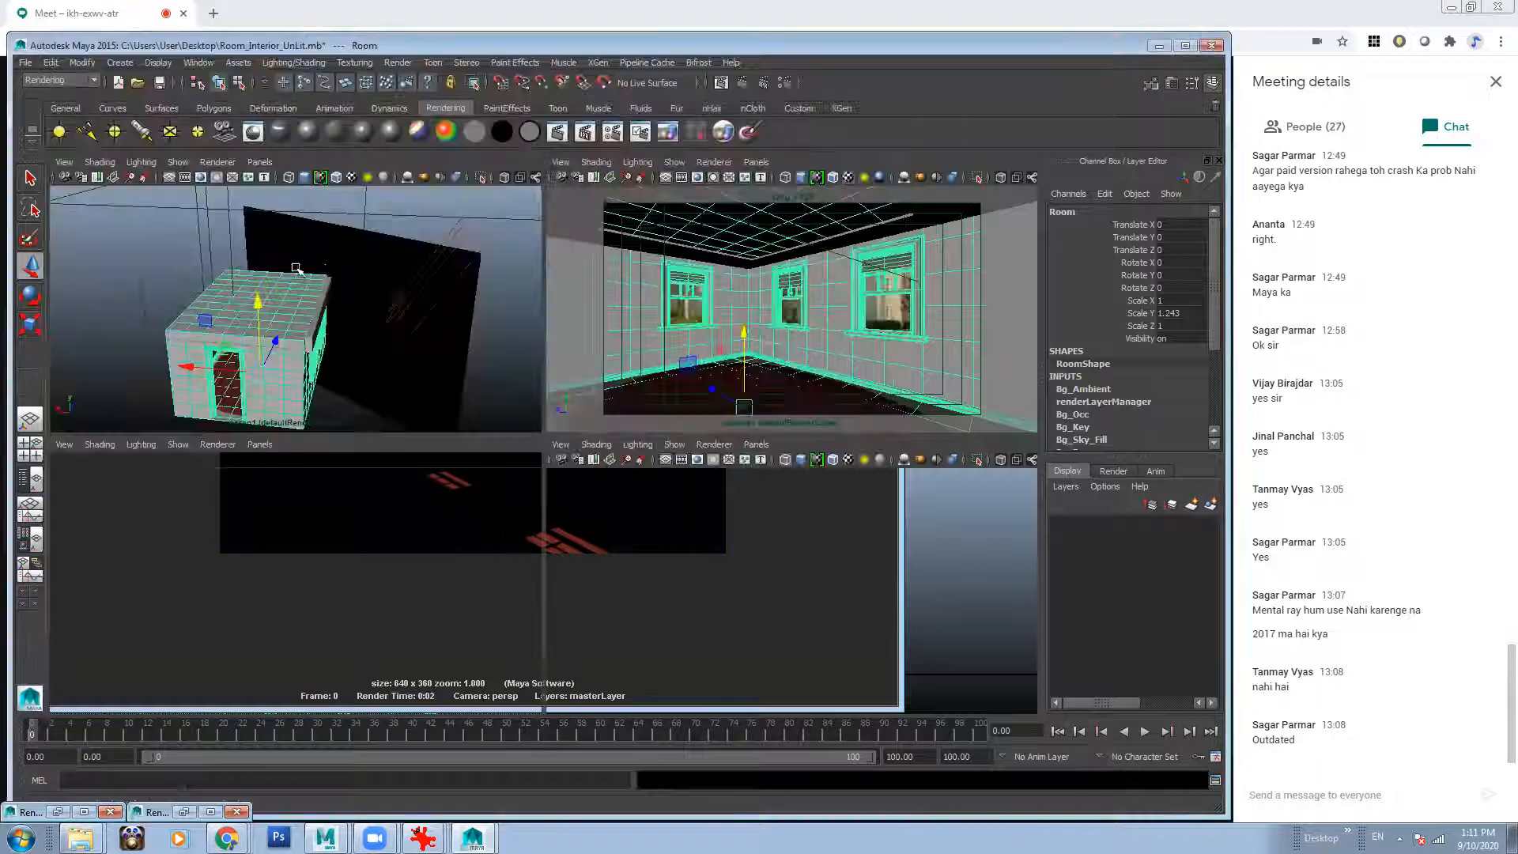
# Rotate the directional light slightly and render the room, switching the rendered camera to camera1.
pyautogui.click(412, 285)
pyautogui.press('e')
pyautogui.moveTo(440, 212); pyautogui.dragTo(447, 214)
pyautogui.click(858, 285)
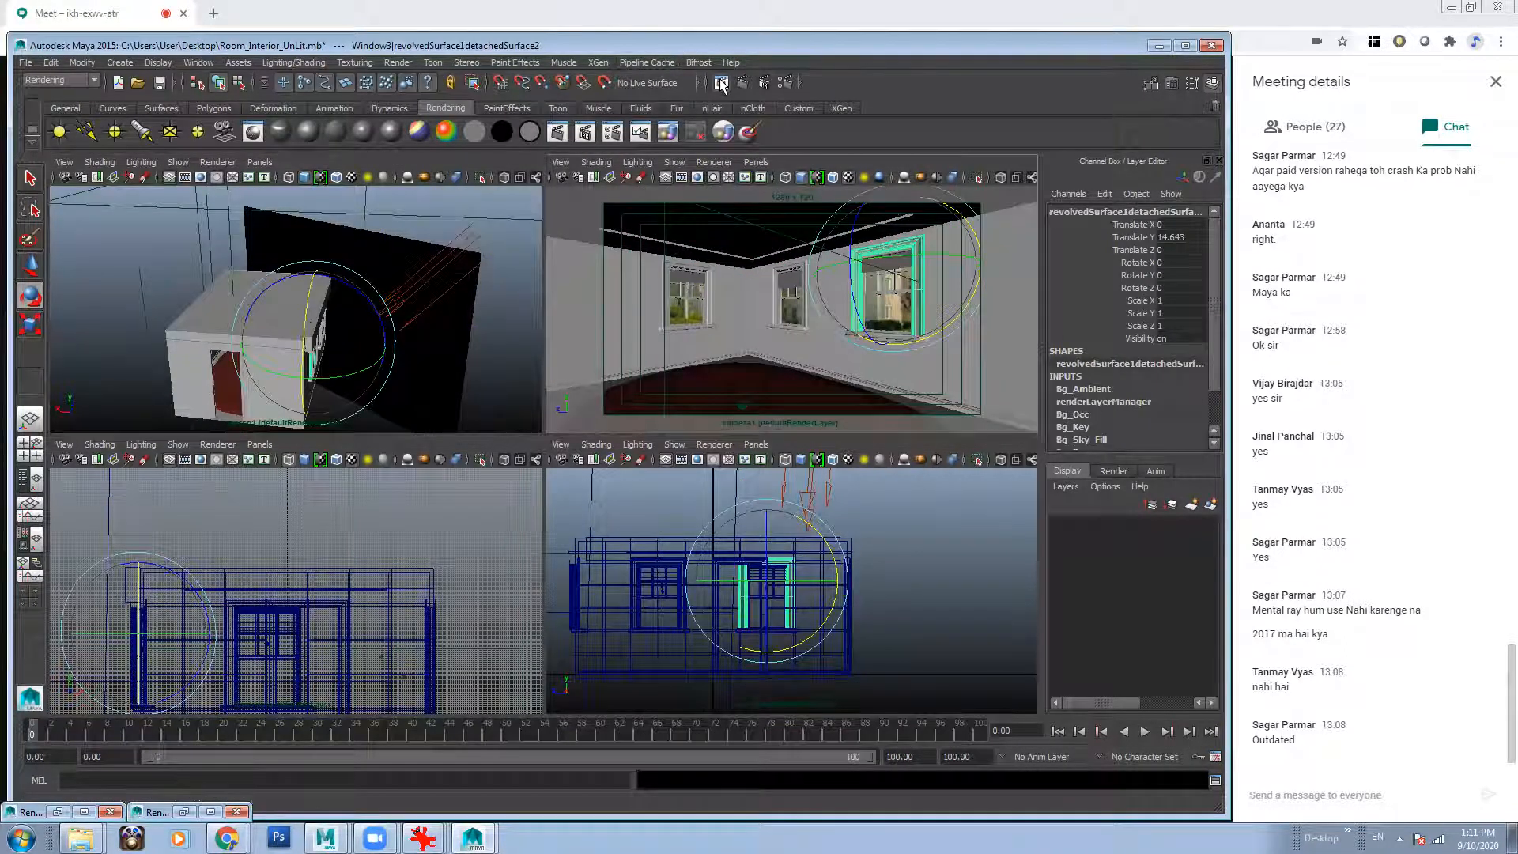
pyautogui.click(721, 83)
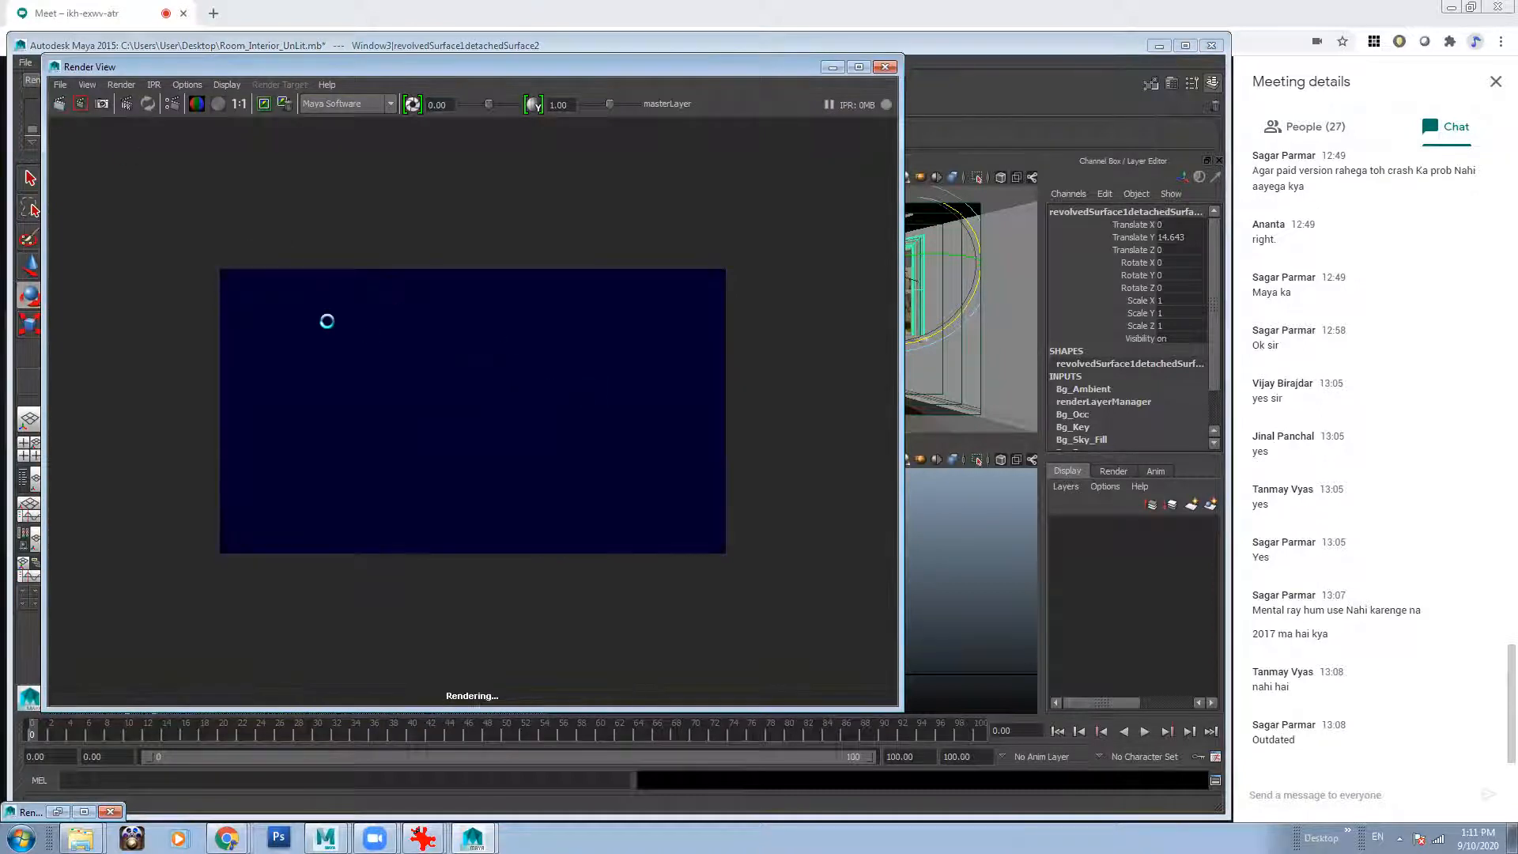
pyautogui.rightClick(106, 105)
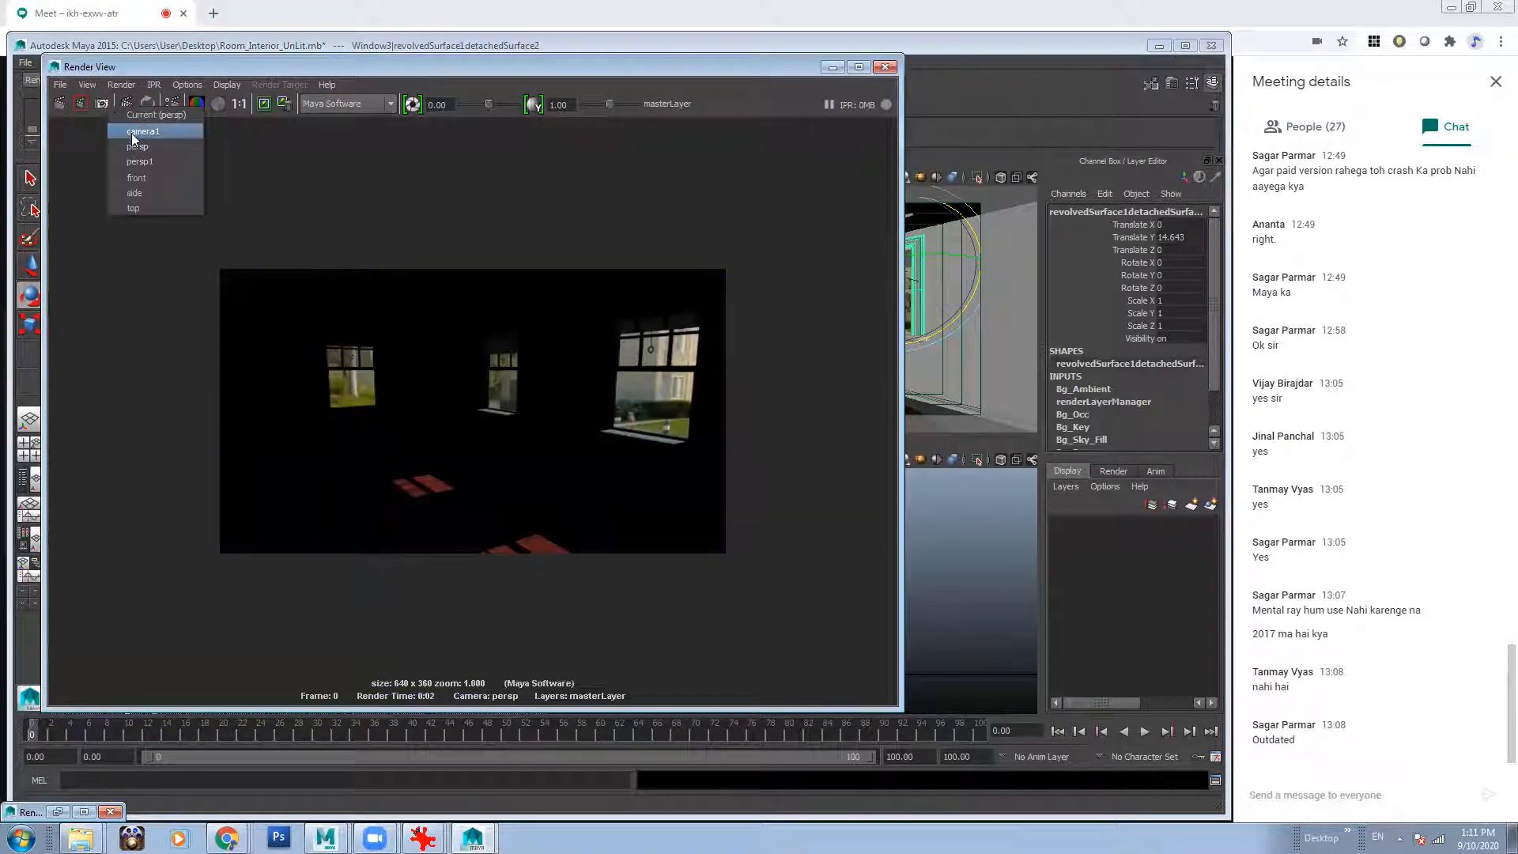
pyautogui.click(134, 131)
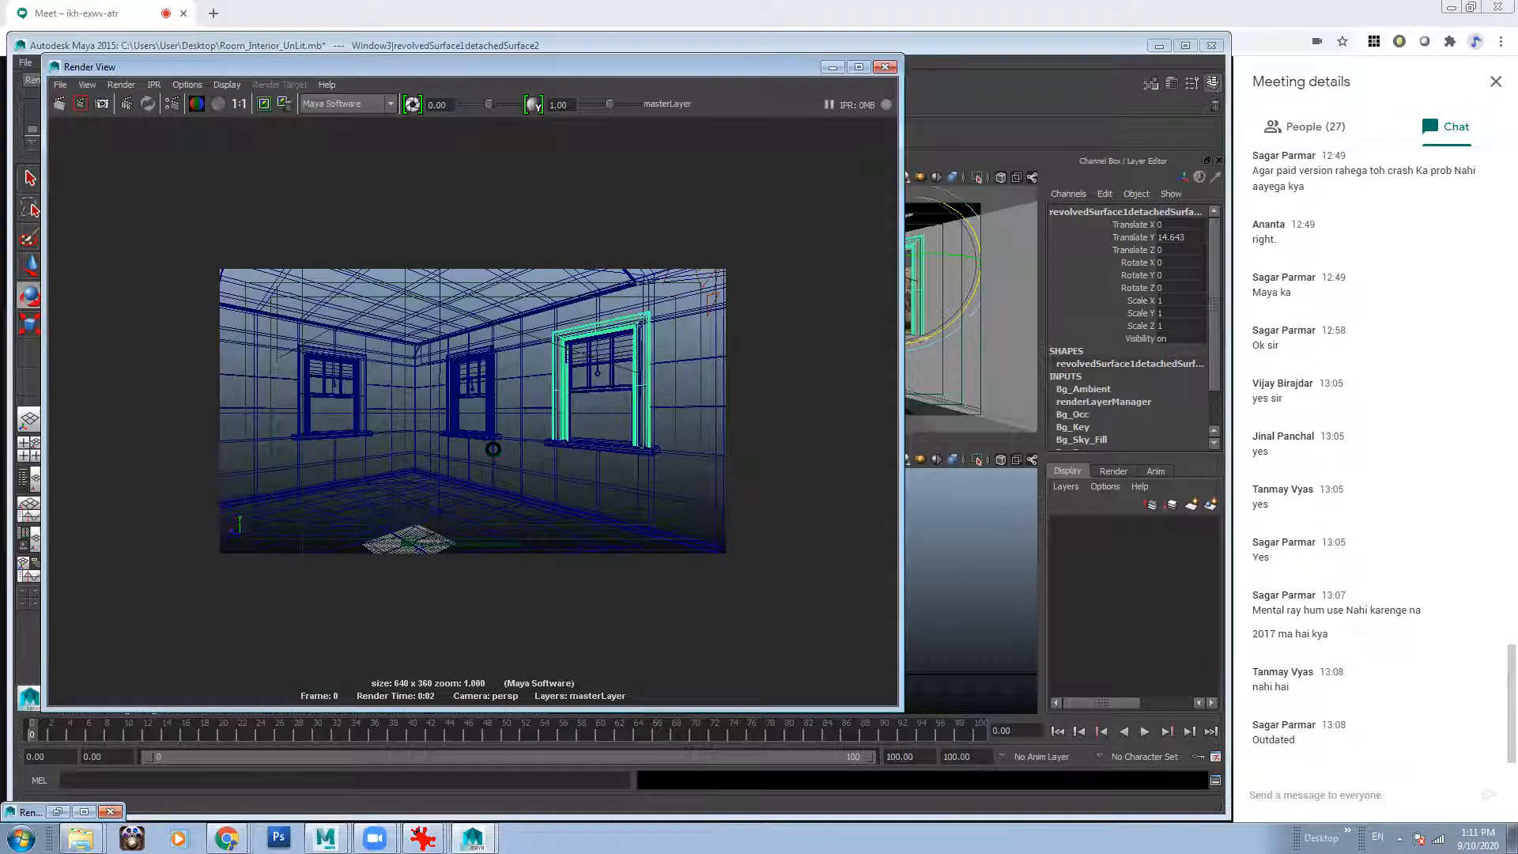
pyautogui.click(832, 68)
# Rotate the directional light to about X -14.3, Y -107.9, Z -35 and render camera1 again.
pyautogui.click(453, 281)
pyautogui.moveTo(453, 281); pyautogui.dragTo(419, 297)
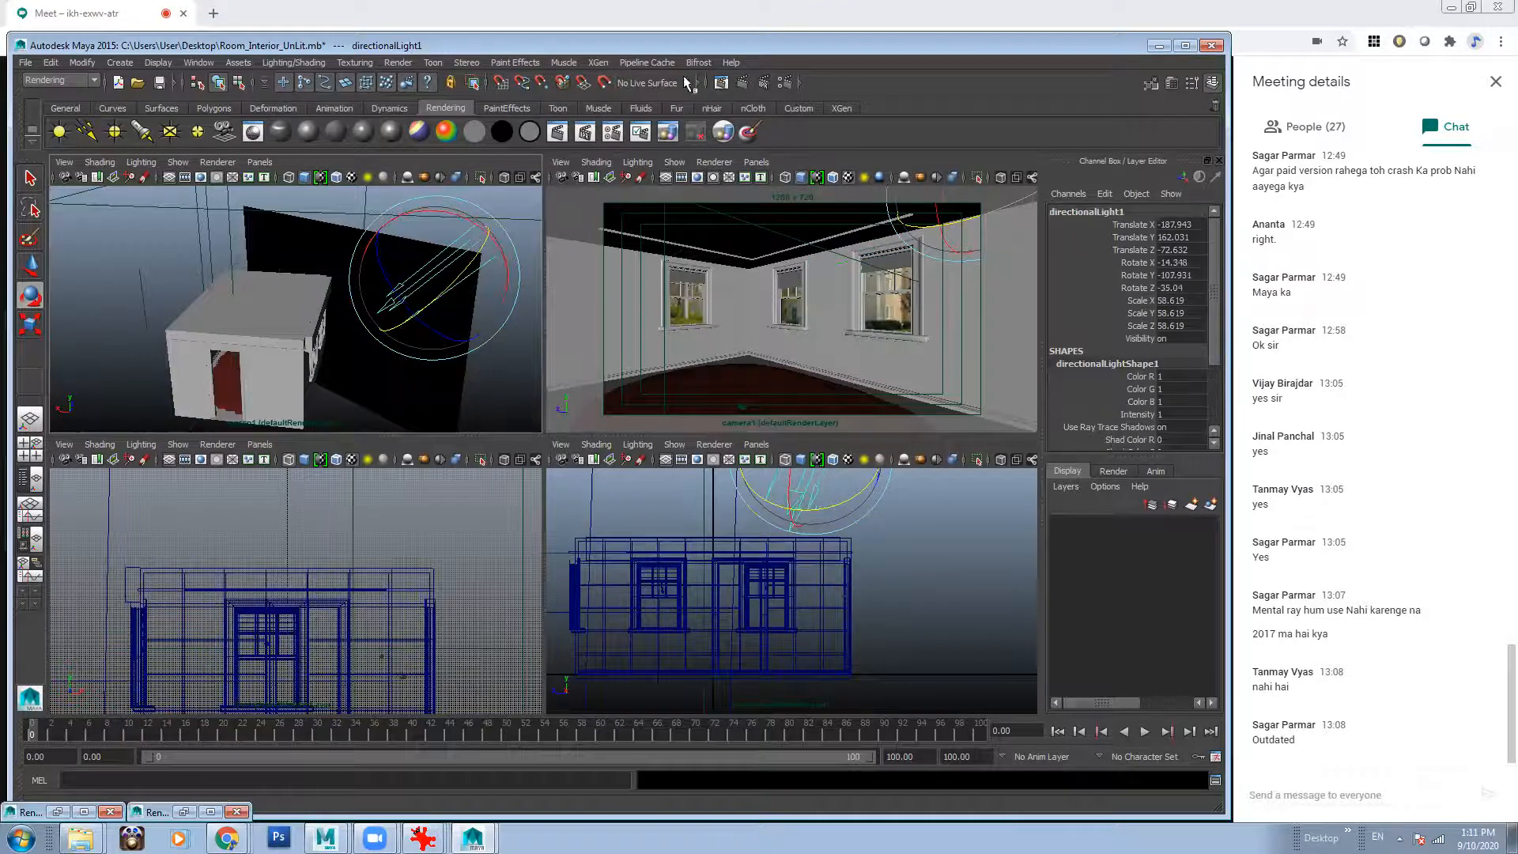
pyautogui.click(721, 82)
pyautogui.click(60, 104)
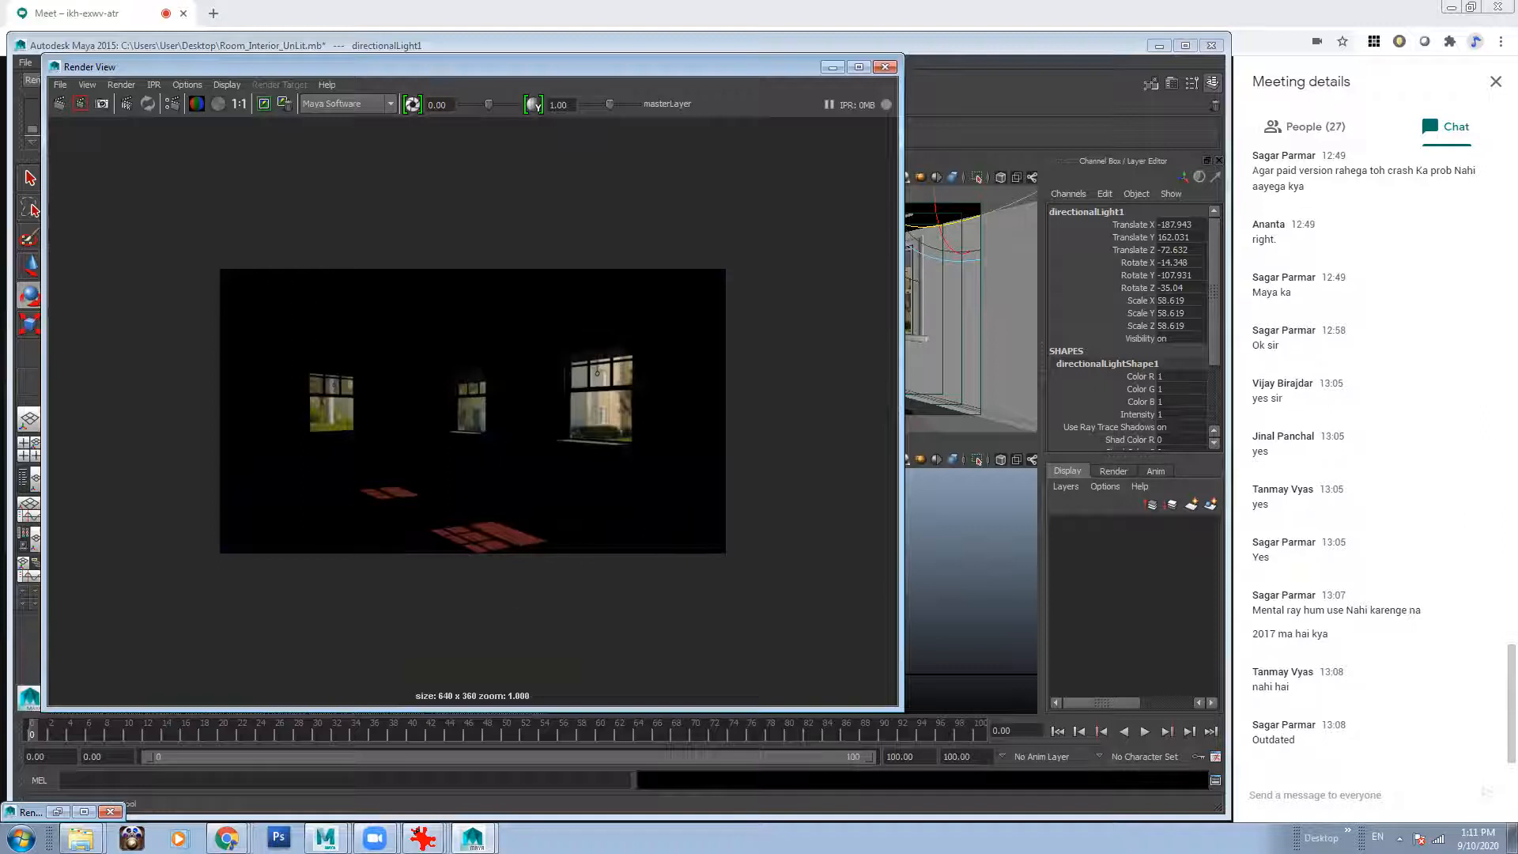
pyautogui.click(832, 66)
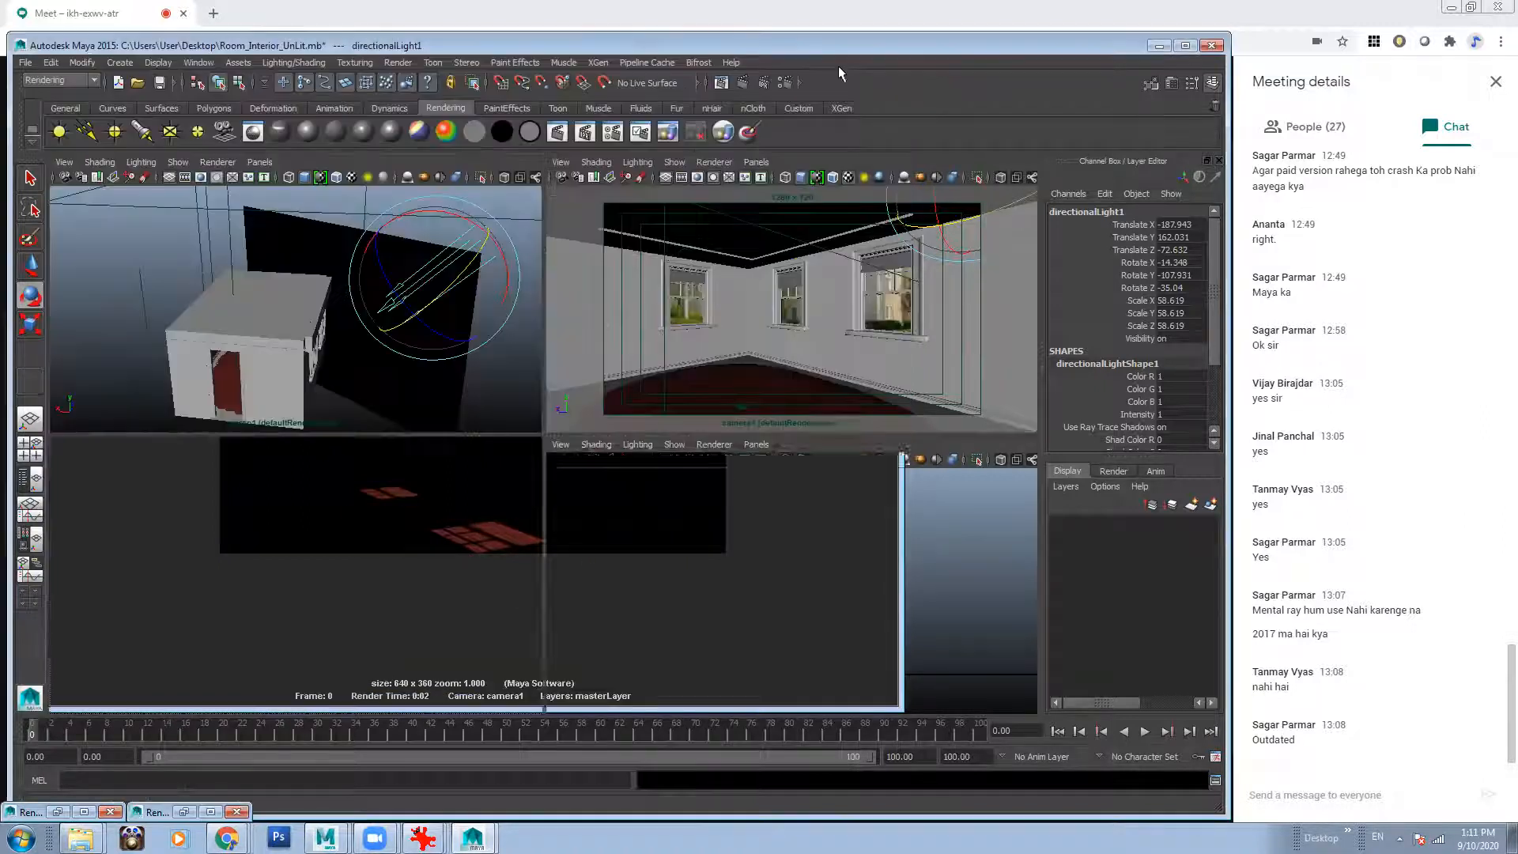
pyautogui.click(722, 84)
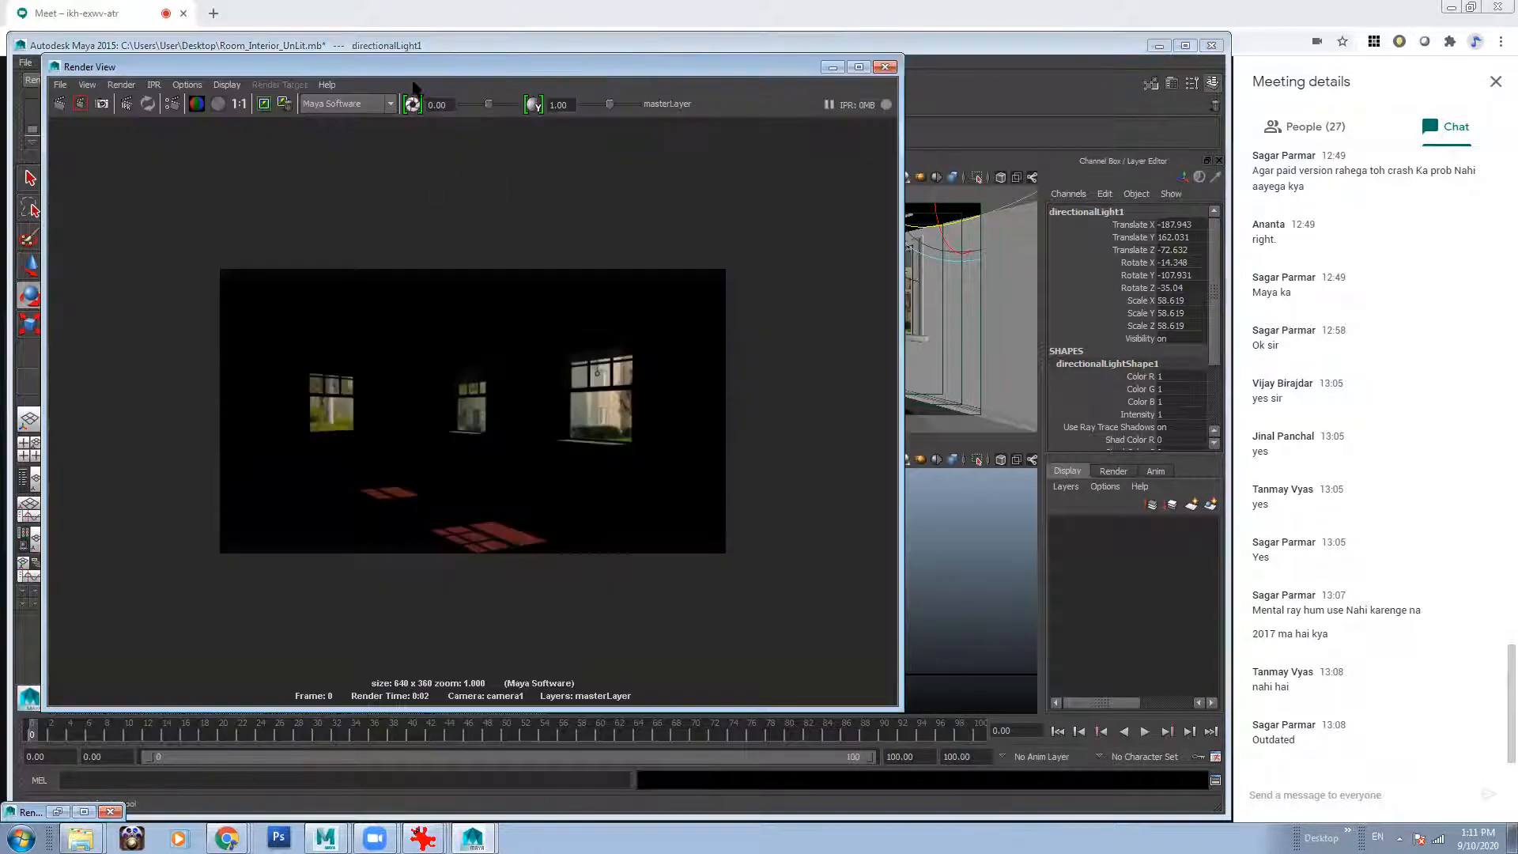
pyautogui.click(282, 104)
pyautogui.click(832, 67)
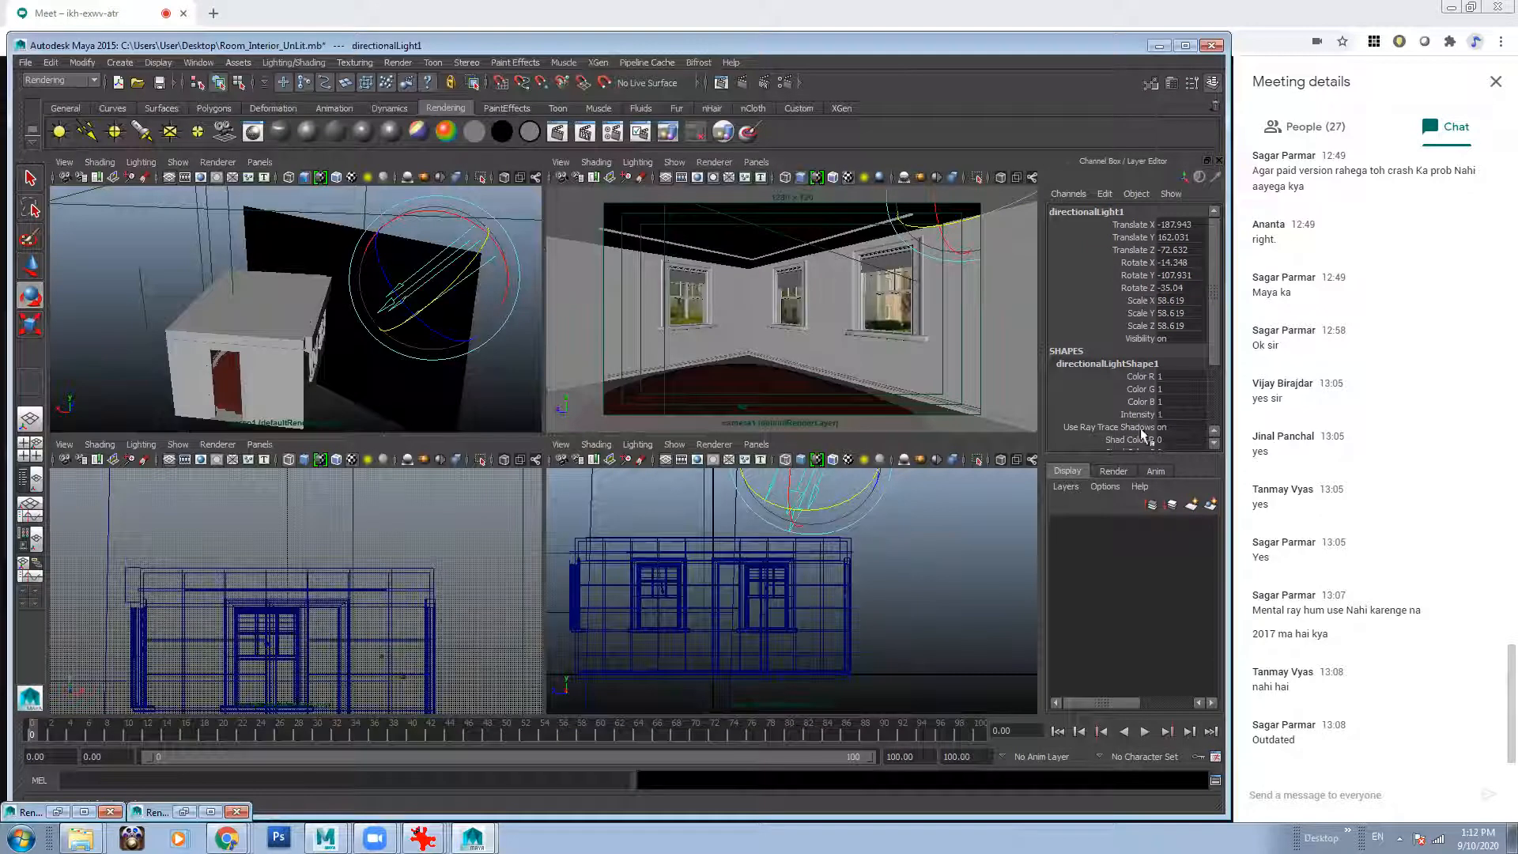
# Rename the directional light Key_Light in the Outliner and hide it.
pyautogui.click(199, 63)
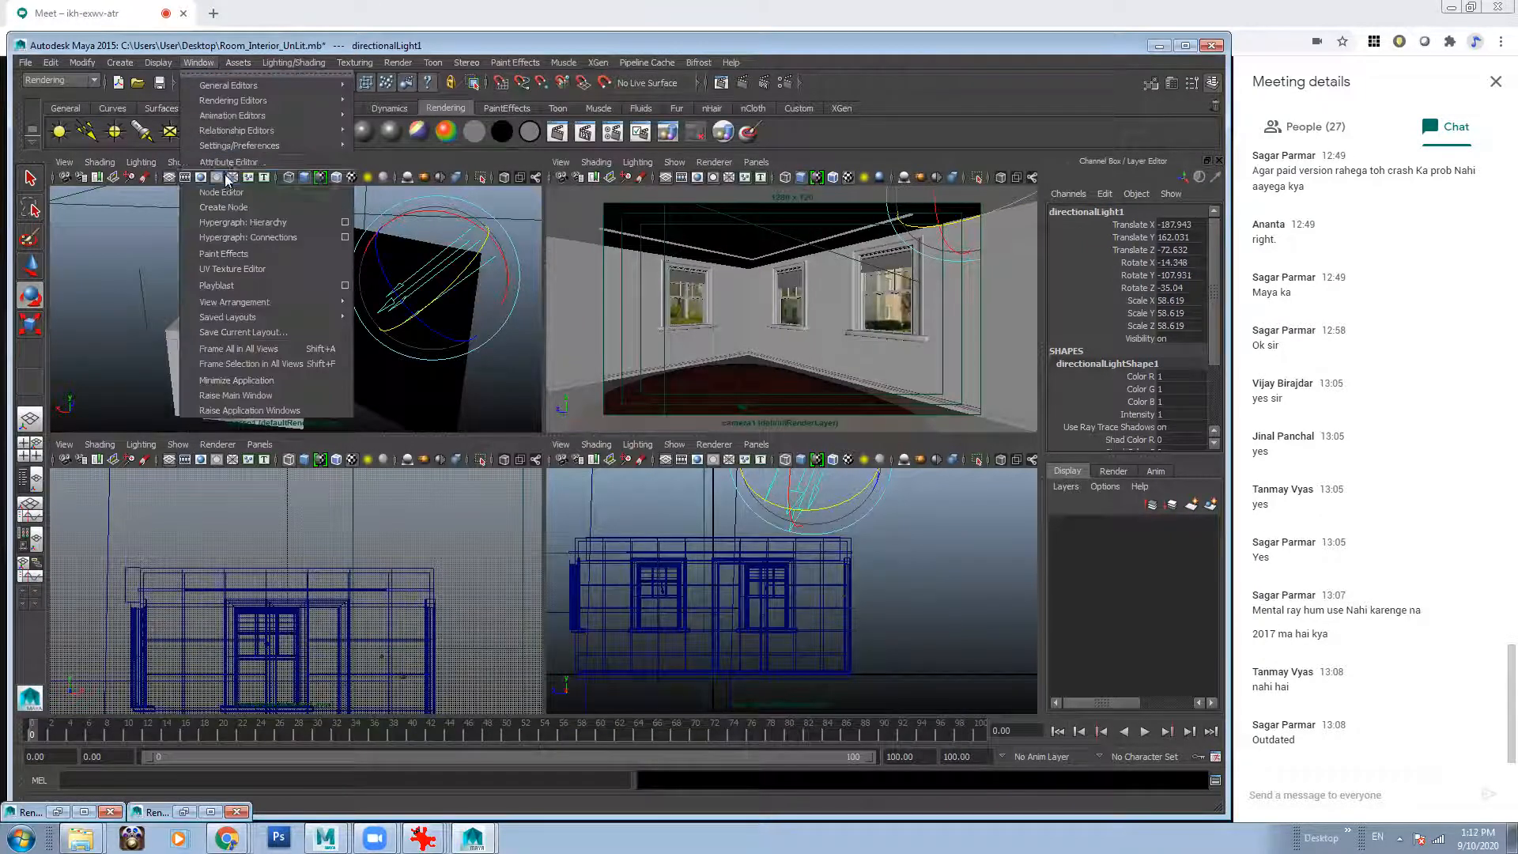
pyautogui.click(212, 164)
pyautogui.write('Key_Light')
pyautogui.press('Return')
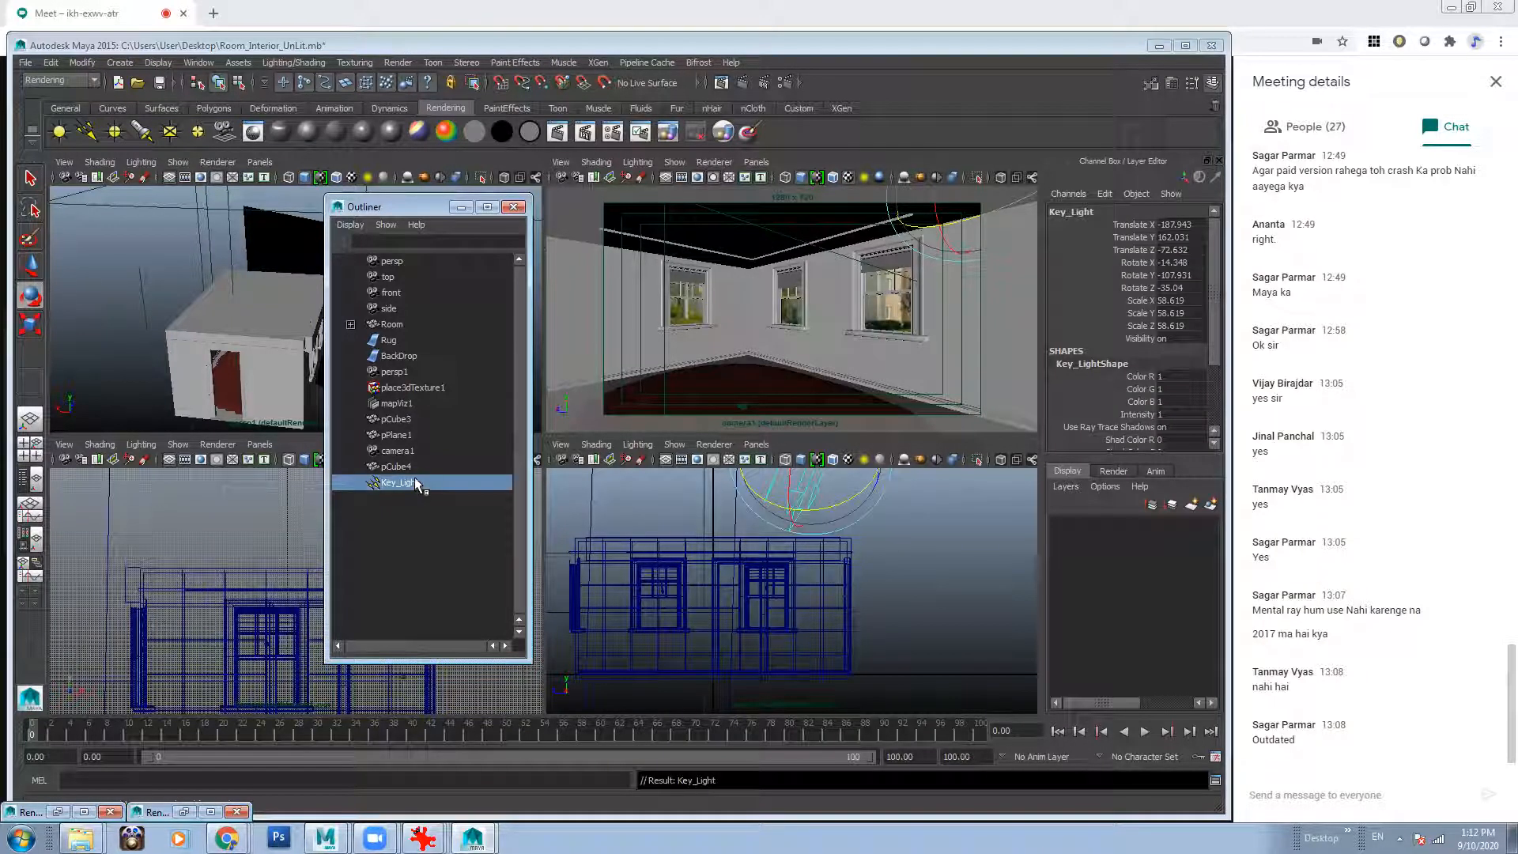
pyautogui.hotkey('ctrl', 'h')
pyautogui.click(463, 207)
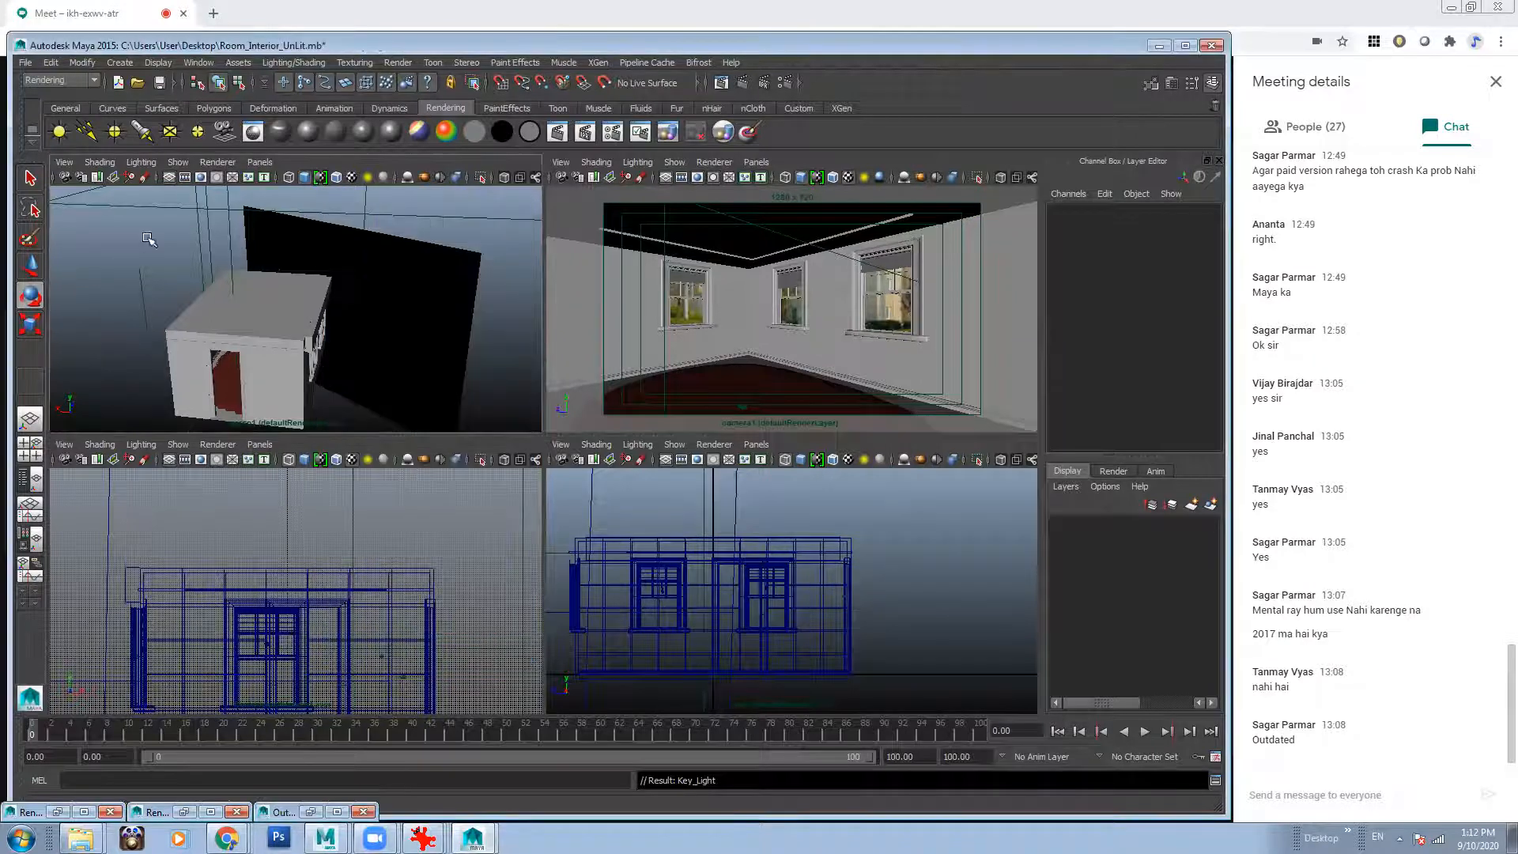
# Create an area light, rotate it to X 90, scale it to about 40.5, and place it near the floor at about Y 4.6, Z 45.
pyautogui.click(342, 309)
pyautogui.scroll(-3, 322, 273)
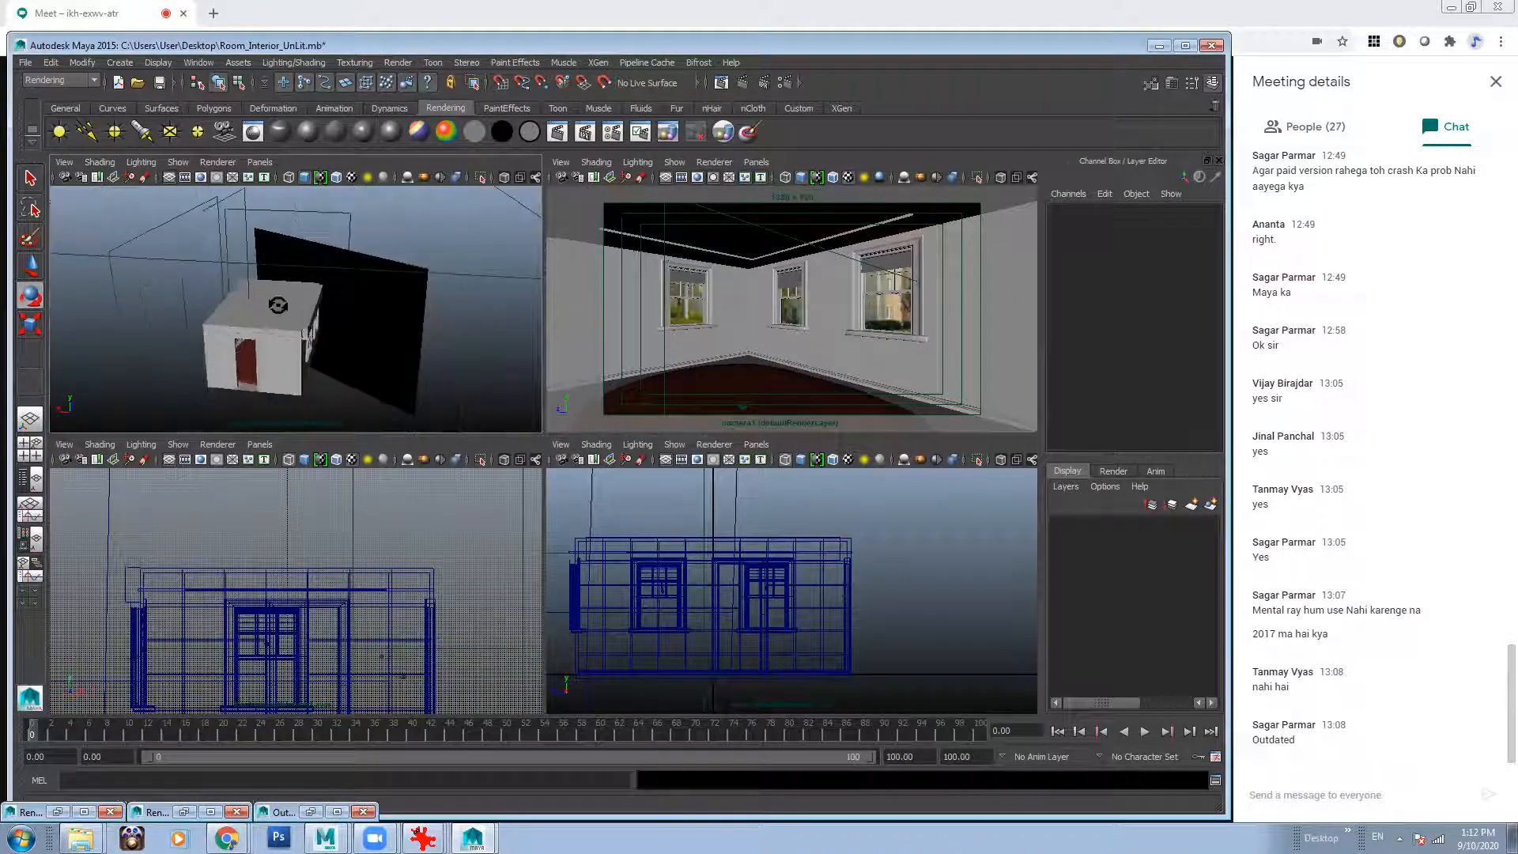
pyautogui.click(170, 131)
pyautogui.moveTo(271, 356); pyautogui.dragTo(250, 310)
pyautogui.press('e')
pyautogui.press('w')
pyautogui.press('r')
pyautogui.press('w')
pyautogui.scroll(3, 298, 327)
pyautogui.press('r')
pyautogui.press('e')
pyautogui.press('w')
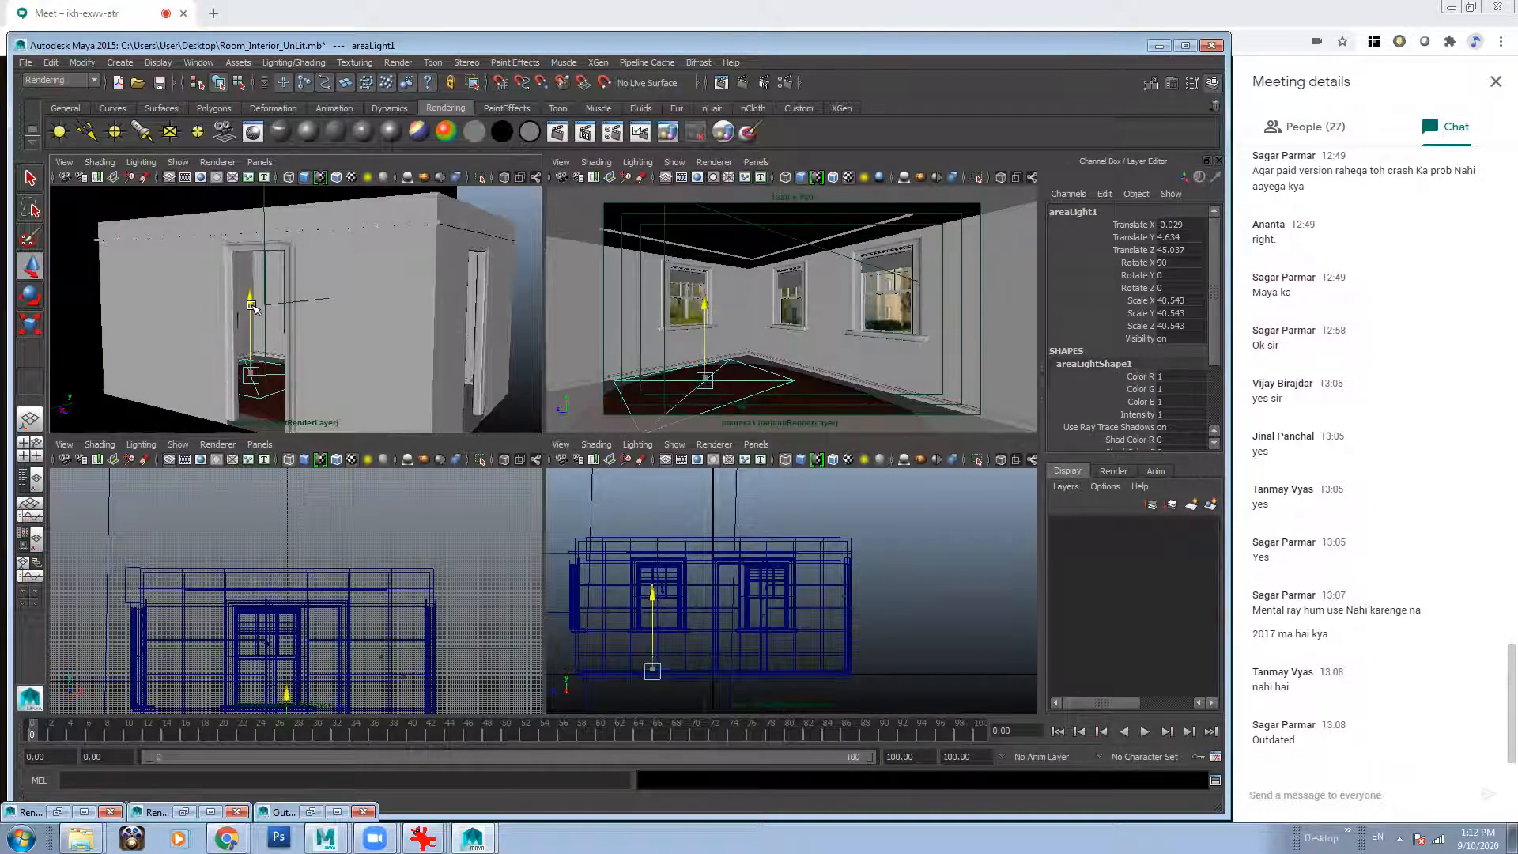
# Scale the area light down to about 31 at a height of about Y 2.5, and set its intensity to 0.1.
pyautogui.press('r')
pyautogui.moveTo(231, 375); pyautogui.dragTo(207, 378)
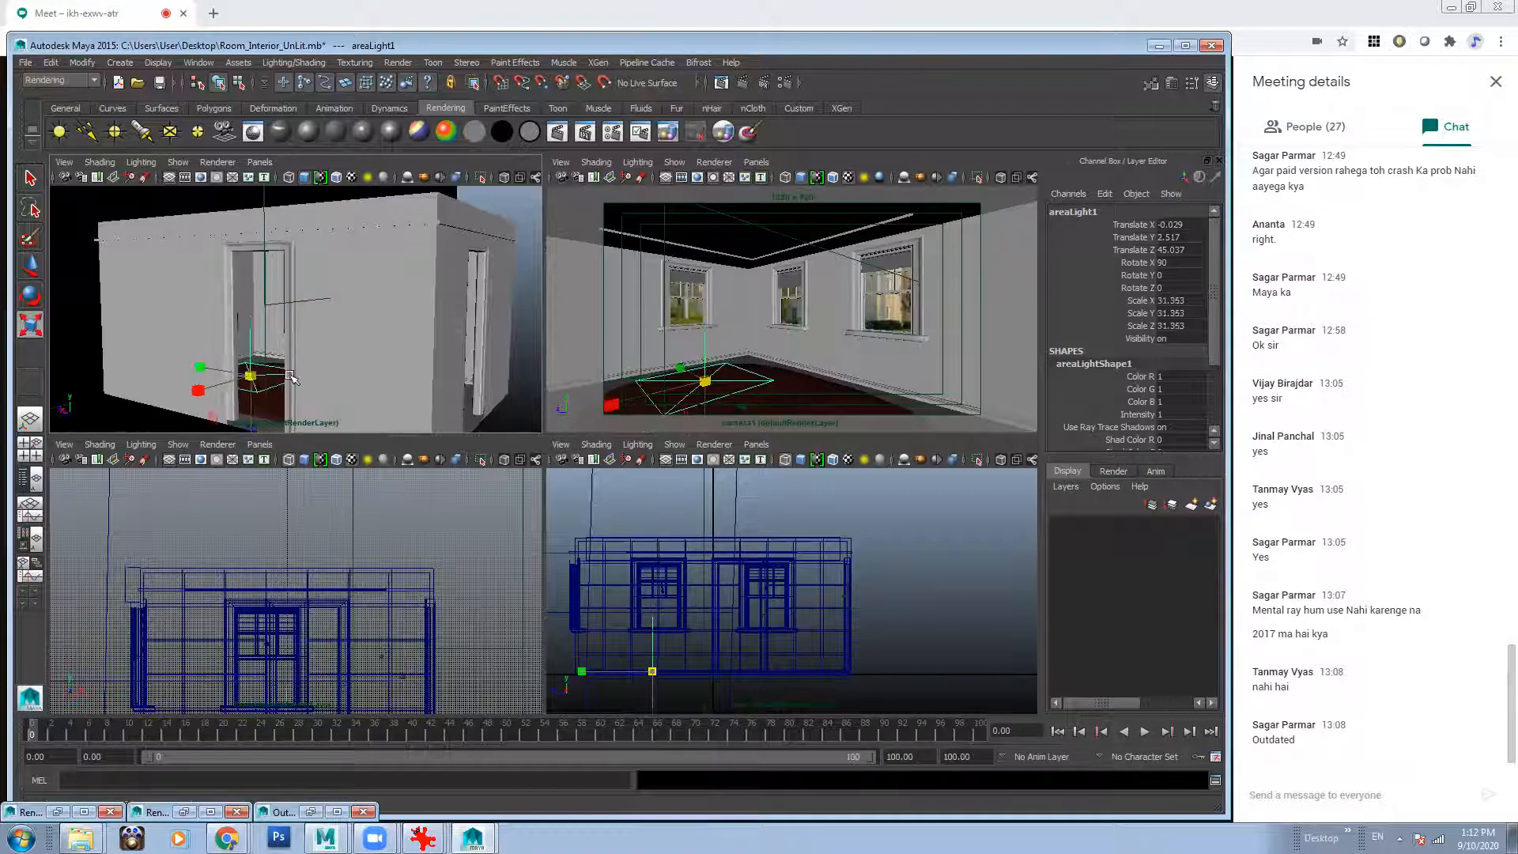
pyautogui.hotkey('ctrl', 'a')
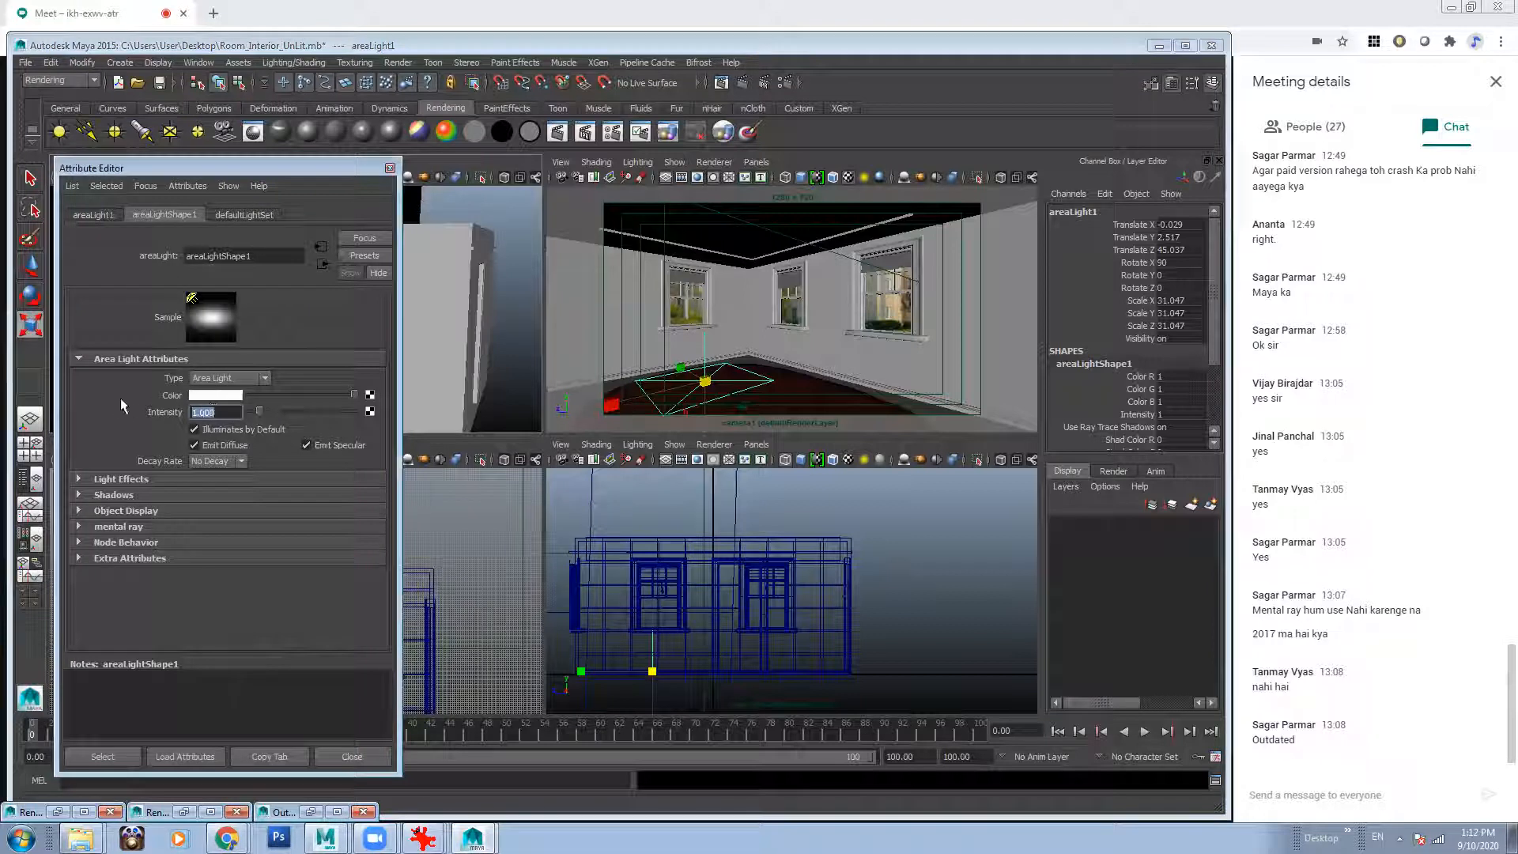
pyautogui.write('0.1')
pyautogui.press('Return')
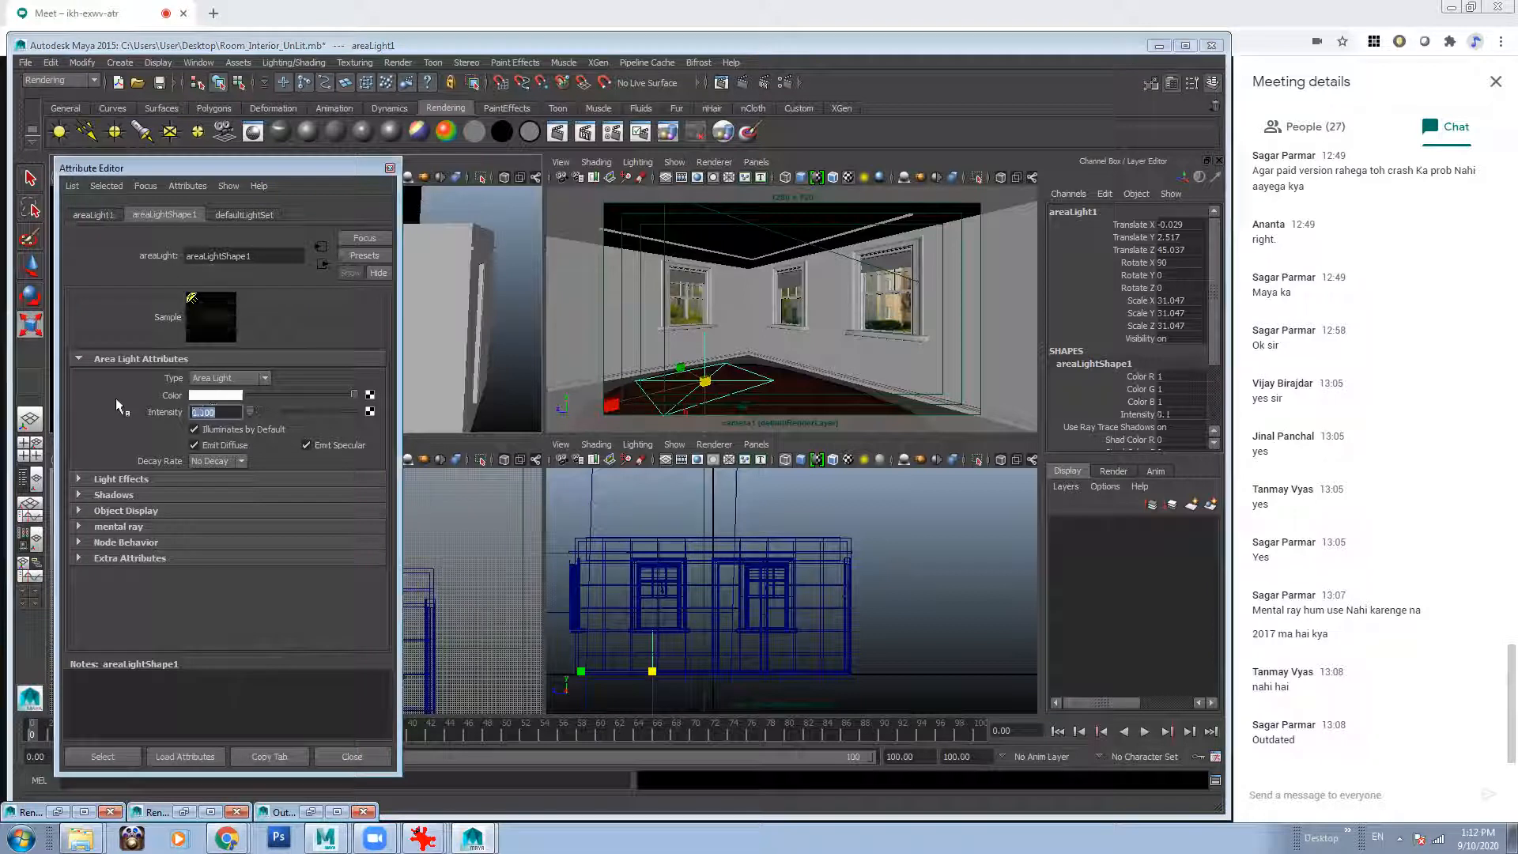
pyautogui.click(389, 169)
# Duplicate the area light and move the copy along the floor to about Z -33.5.
pyautogui.keyDown('alt'); pyautogui.moveTo(253, 300); pyautogui.dragTo(290, 301); pyautogui.keyUp('alt')
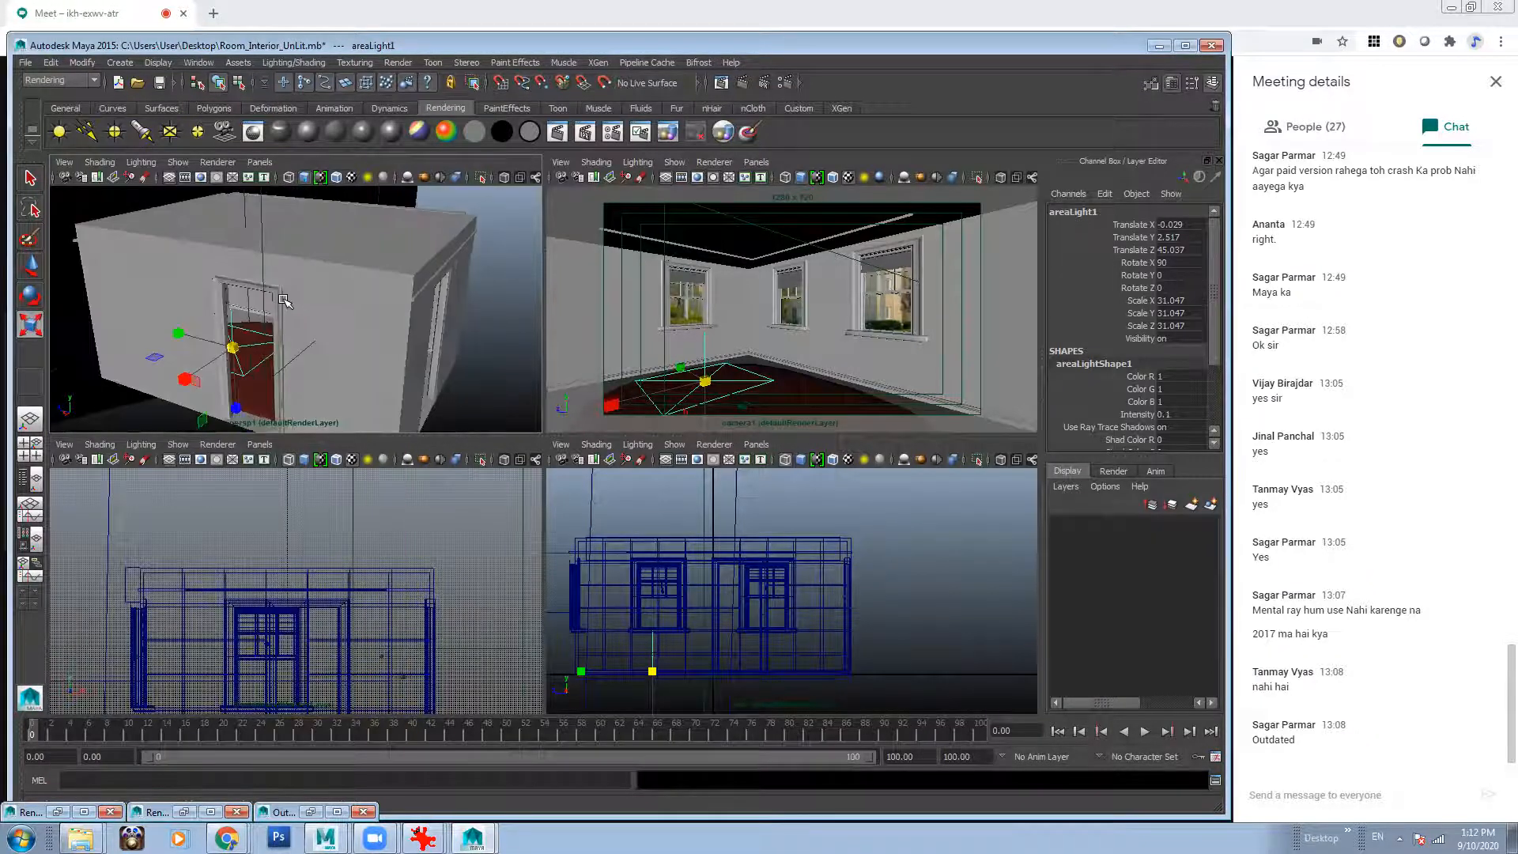
pyautogui.hotkey('ctrl', 'd')
pyautogui.press('w')
pyautogui.moveTo(181, 335); pyautogui.dragTo(261, 358)
pyautogui.keyDown('alt'); pyautogui.moveTo(358, 348); pyautogui.dragTo(467, 330); pyautogui.keyUp('alt')
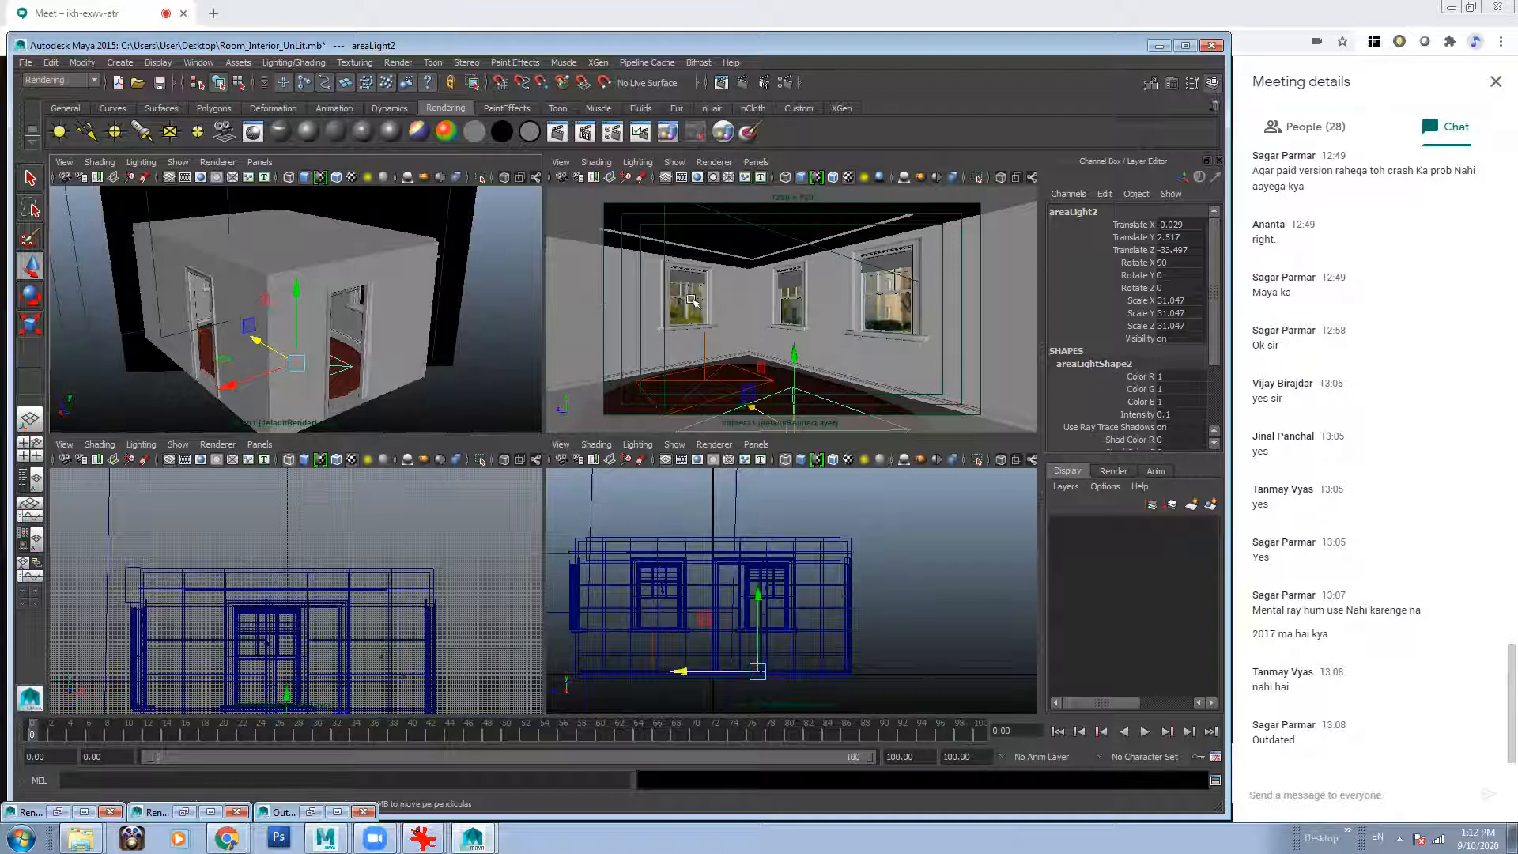
# Set the duplicated area light's raytrace shadow rays to 10.
pyautogui.click(1173, 84)
pyautogui.click(113, 495)
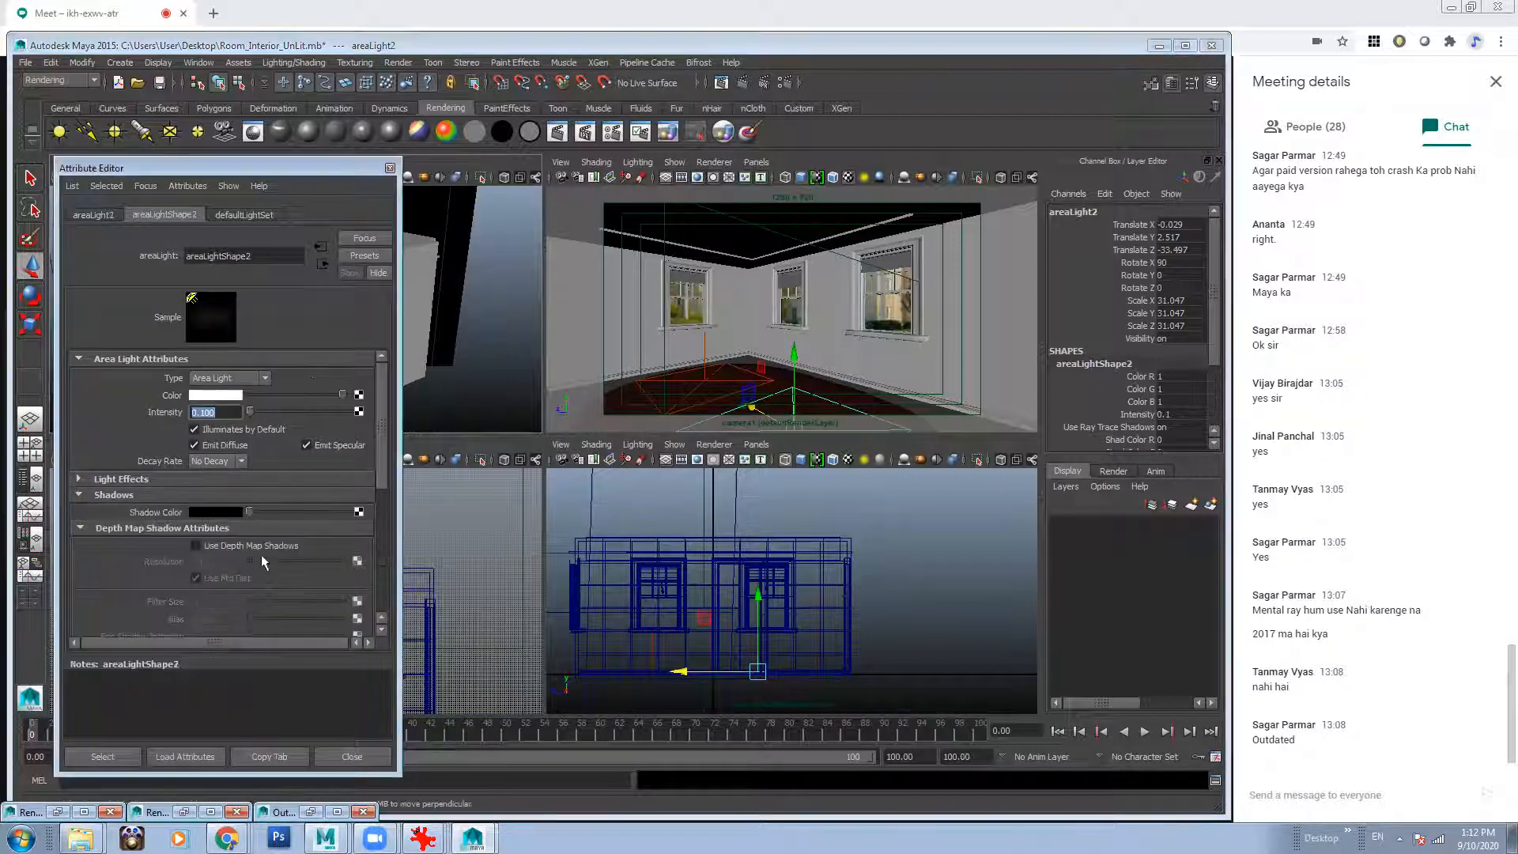
pyautogui.moveTo(381, 440); pyautogui.dragTo(381, 567)
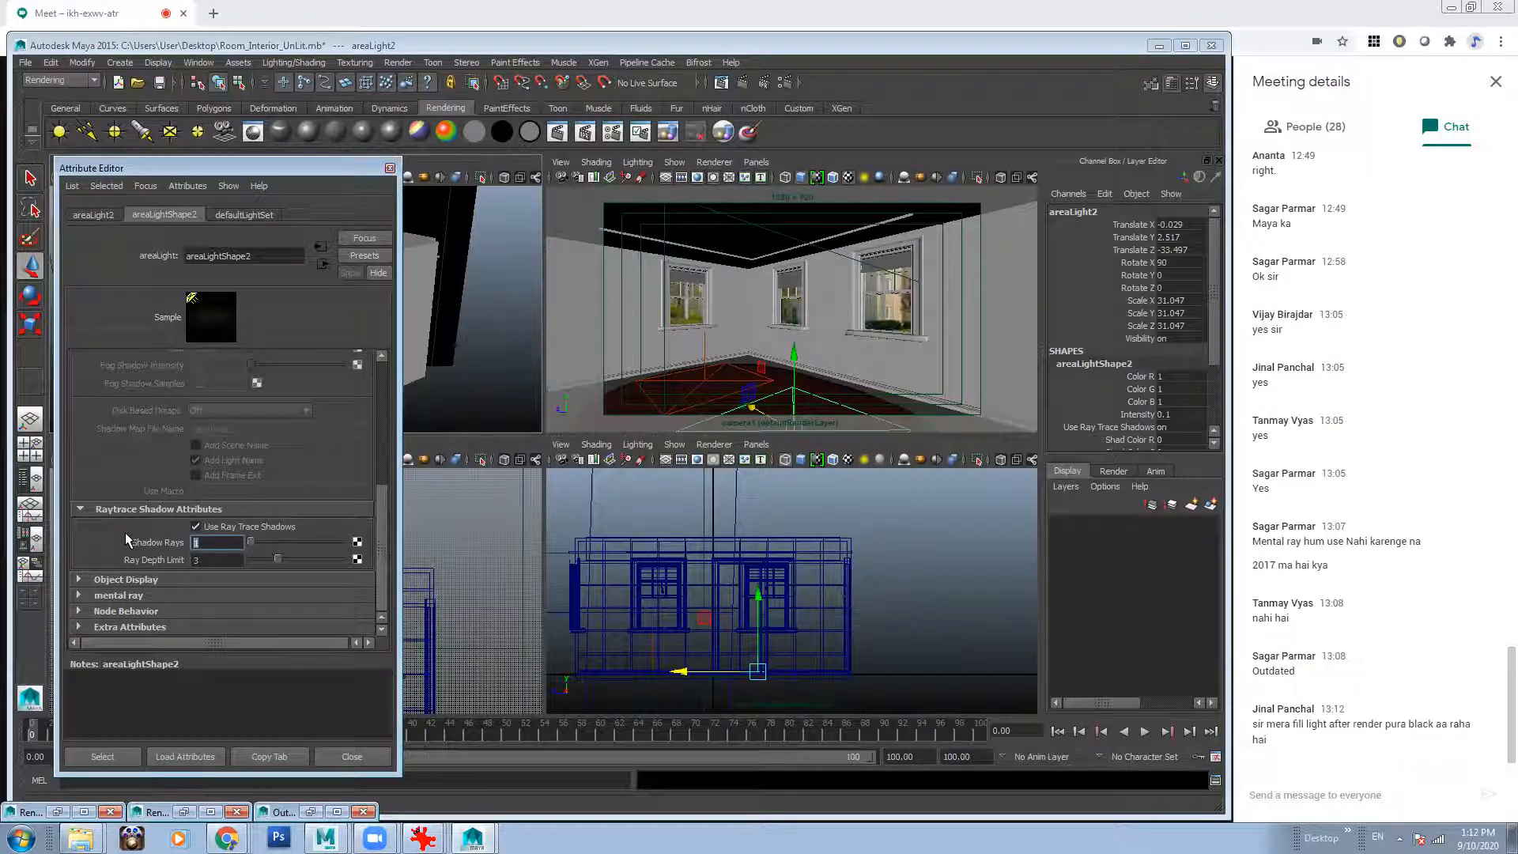
pyautogui.click(390, 167)
# Select the first area light through the doorway and change its number of raytrace shadow rays.
pyautogui.keyDown('alt'); pyautogui.moveTo(257, 315); pyautogui.dragTo(221, 339); pyautogui.keyUp('alt')
pyautogui.scroll(5, 210, 348)
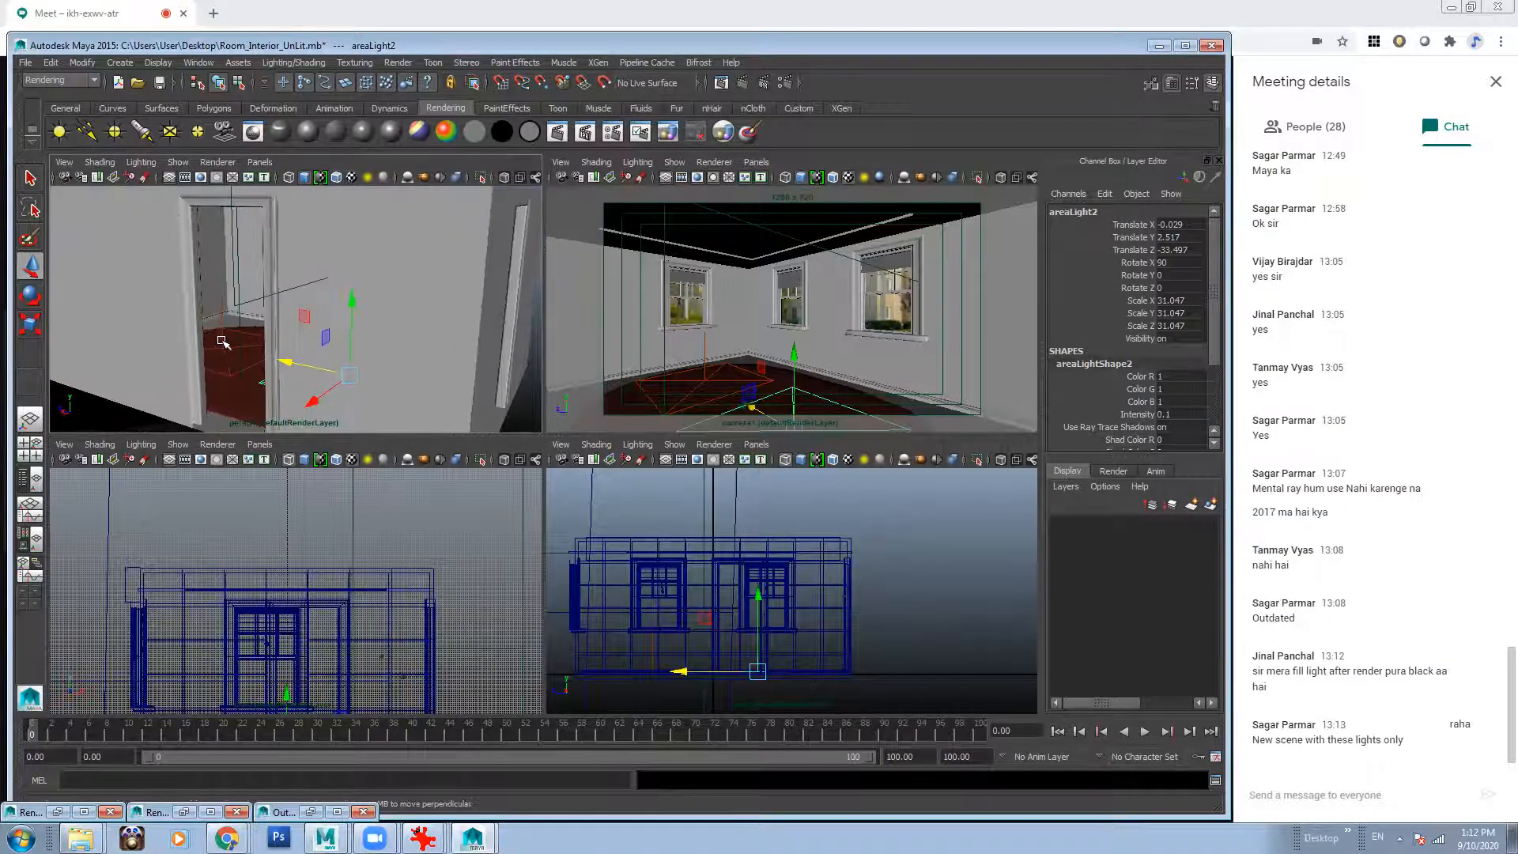
pyautogui.click(221, 340)
pyautogui.click(1172, 84)
pyautogui.moveTo(224, 544); pyautogui.dragTo(118, 536)
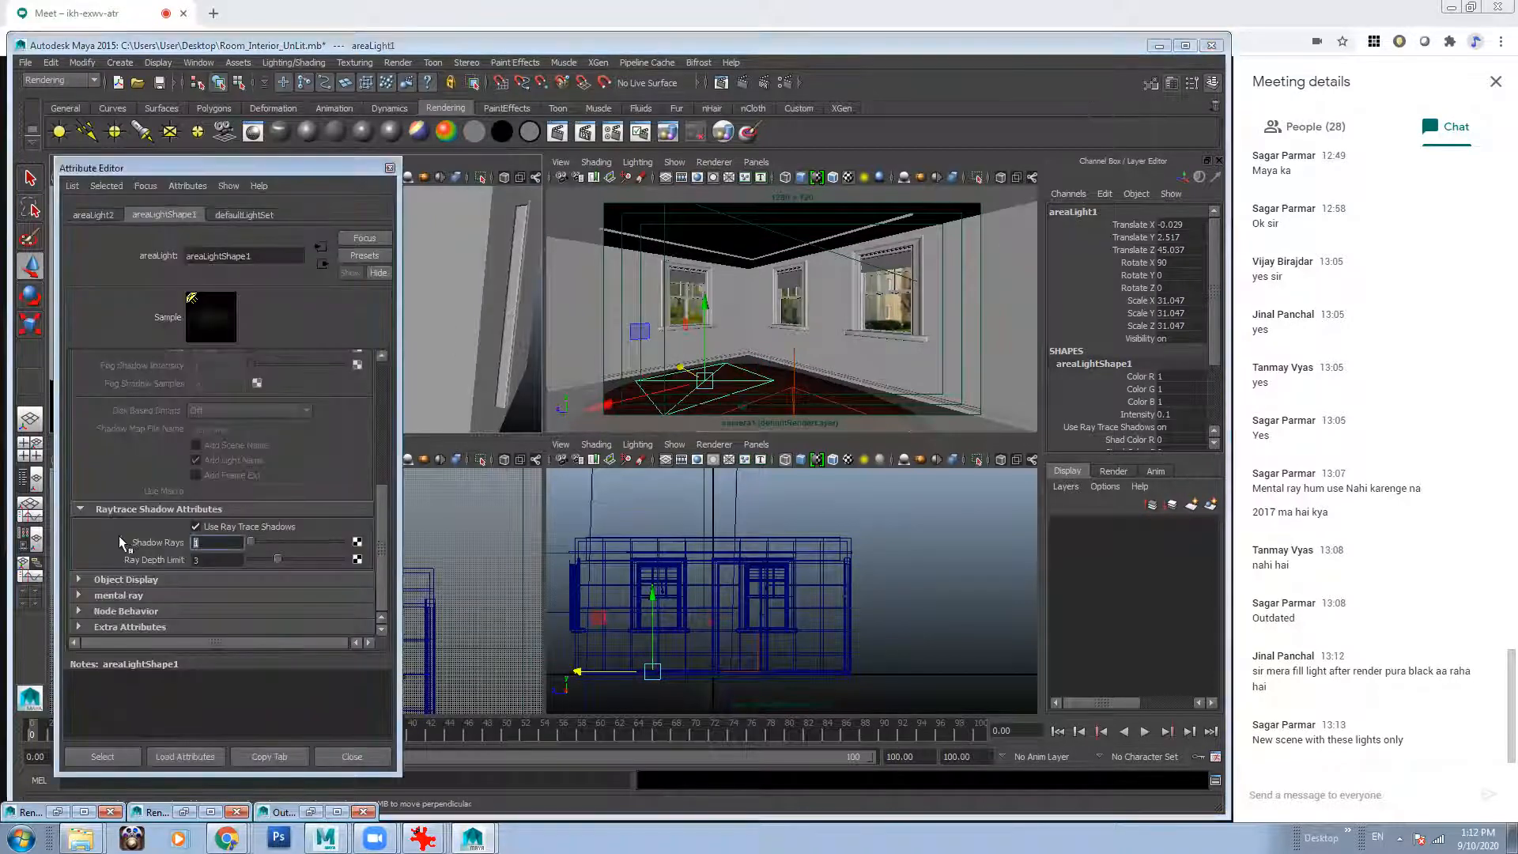
pyautogui.click(390, 167)
# Render the room through camera1 to check the illumination from the two area lights.
pyautogui.click(852, 304)
pyautogui.click(720, 82)
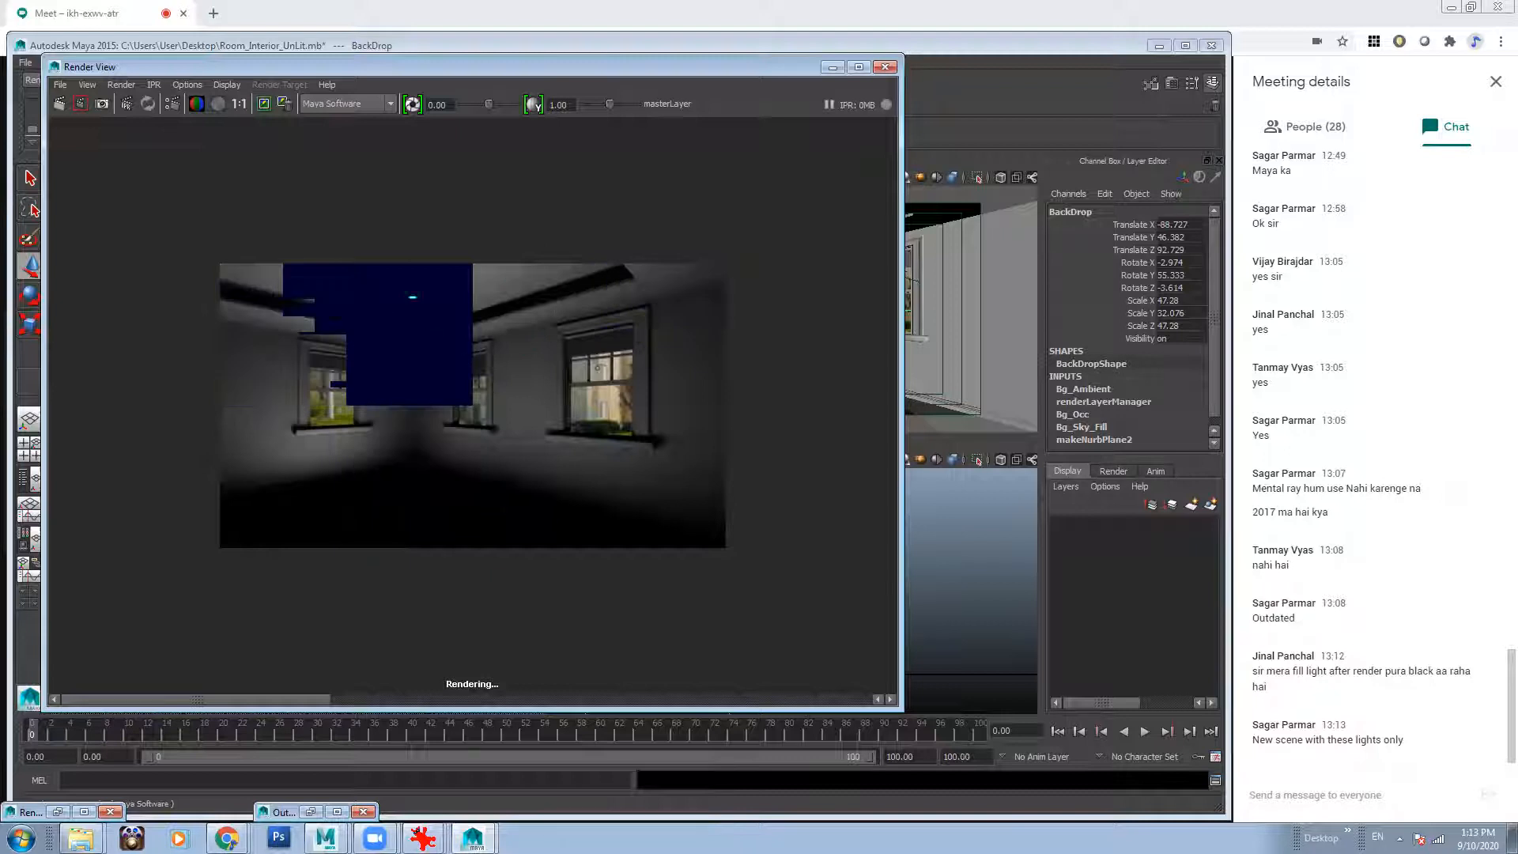
pyautogui.click(832, 66)
# Select both area lights and set the intensity to 0.025 in the attributes of areaLightShape2.
pyautogui.click(227, 343)
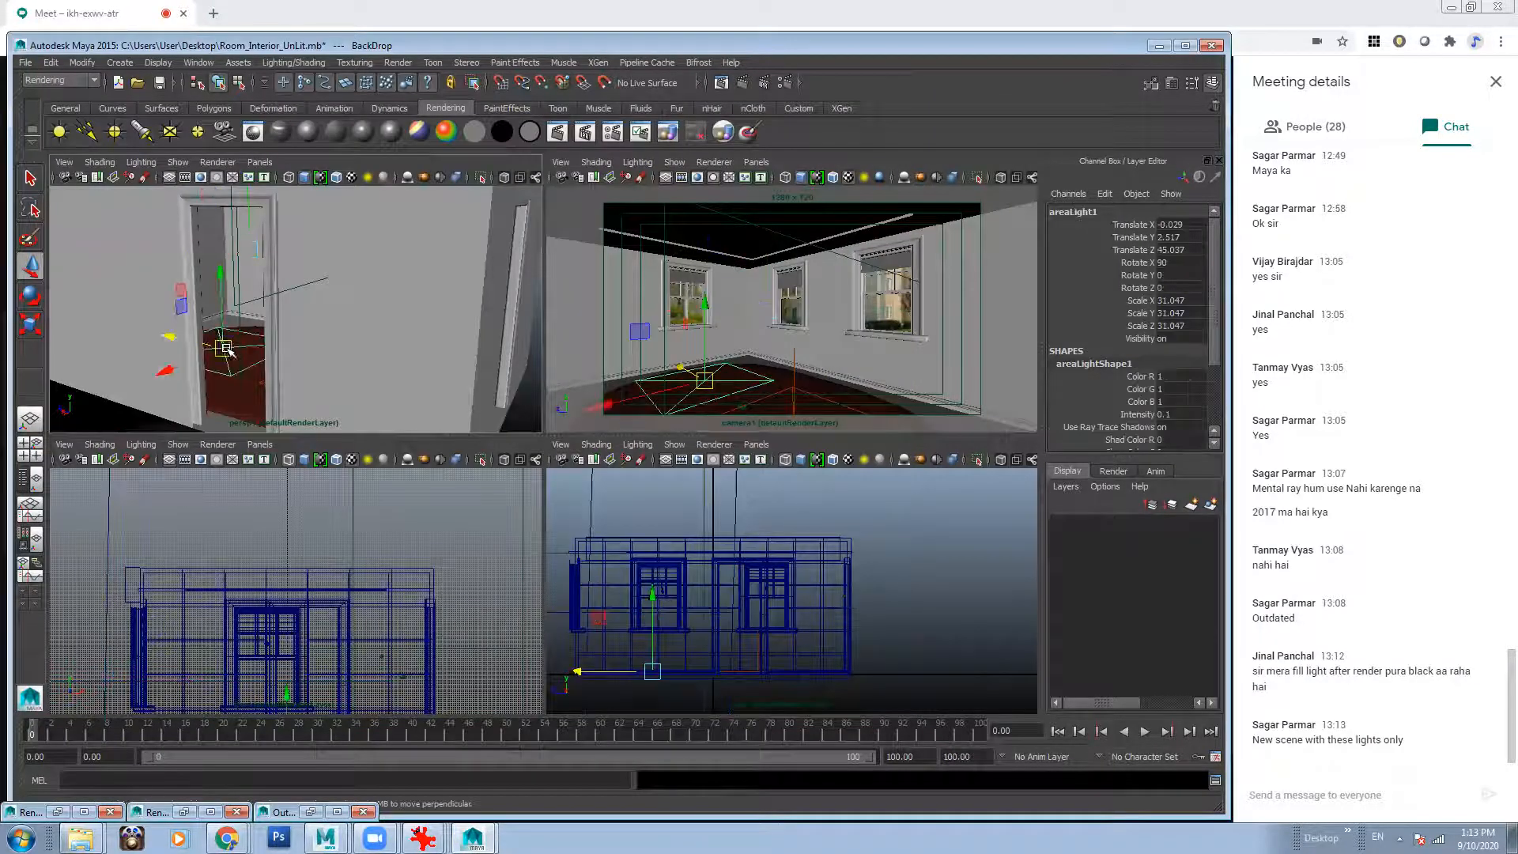
pyautogui.keyDown('alt'); pyautogui.moveTo(227, 344); pyautogui.dragTo(315, 353); pyautogui.keyUp('alt')
pyautogui.keyDown('shift'); pyautogui.click(379, 343); pyautogui.keyUp('shift')
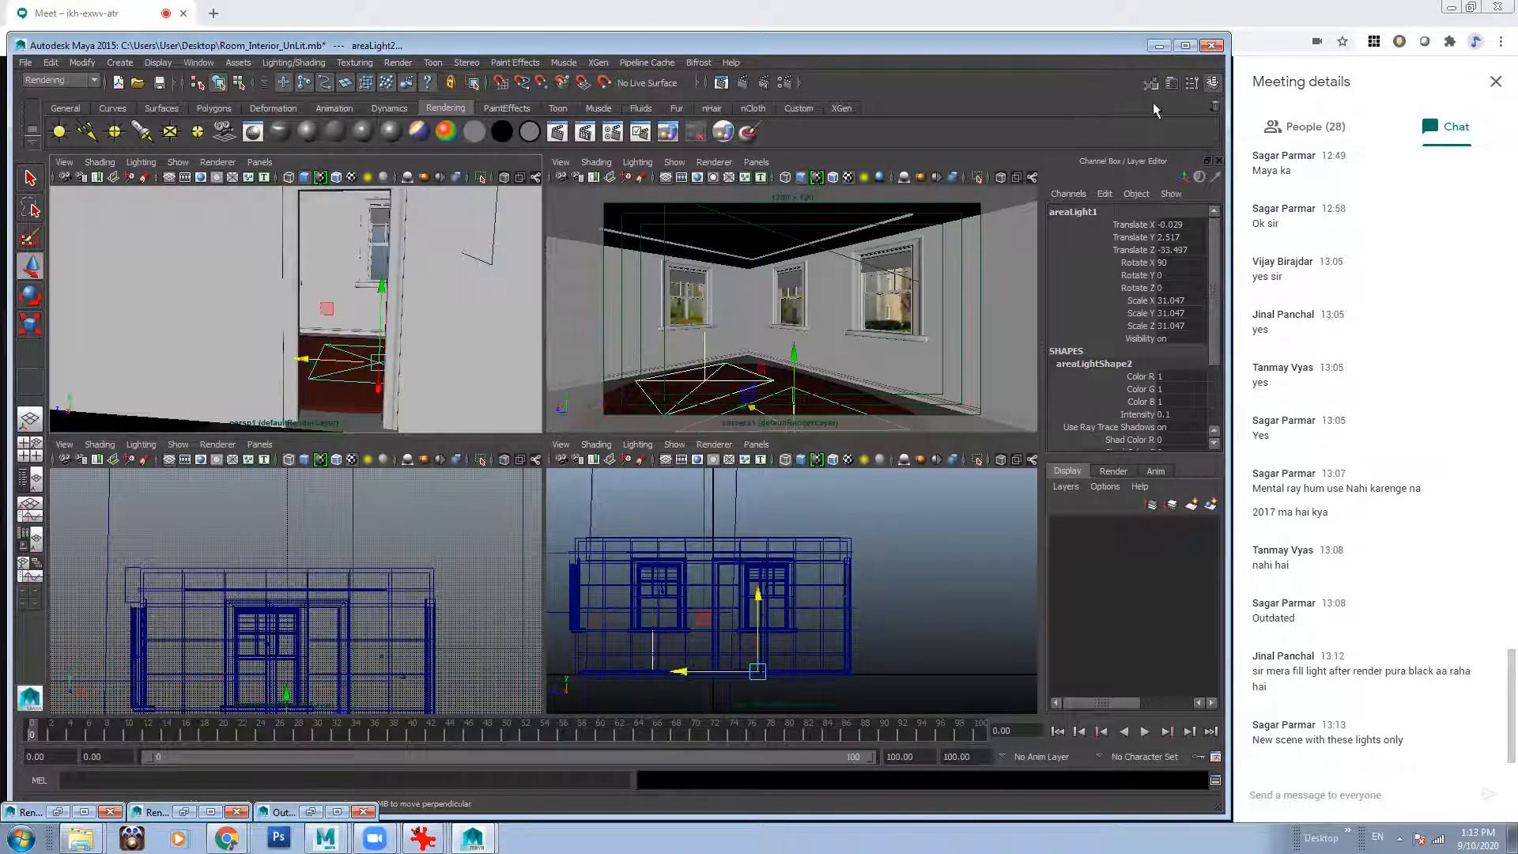
pyautogui.click(1171, 83)
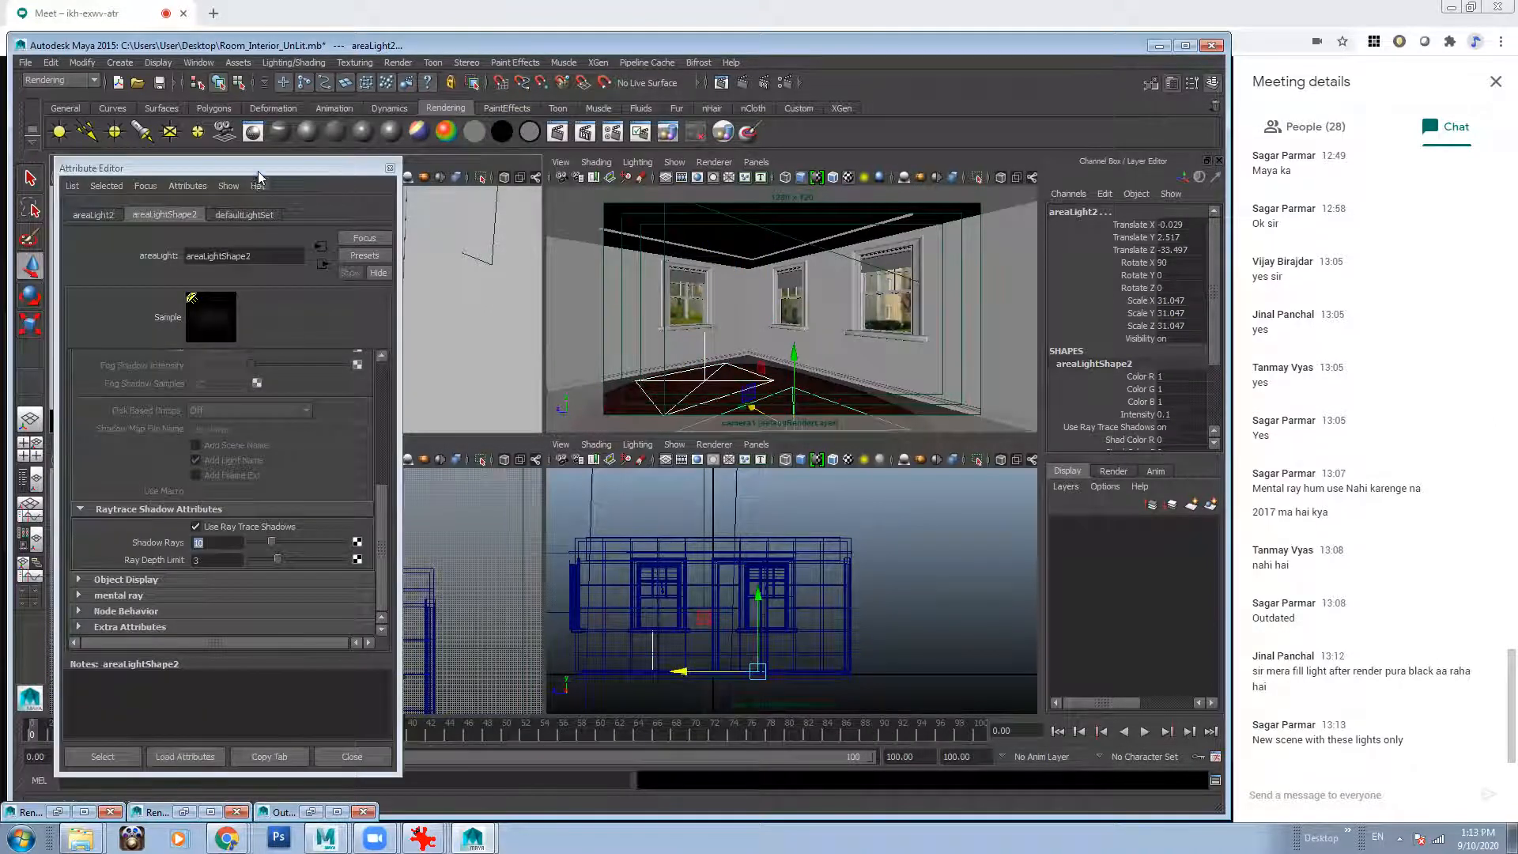
pyautogui.moveTo(259, 172); pyautogui.dragTo(655, 164)
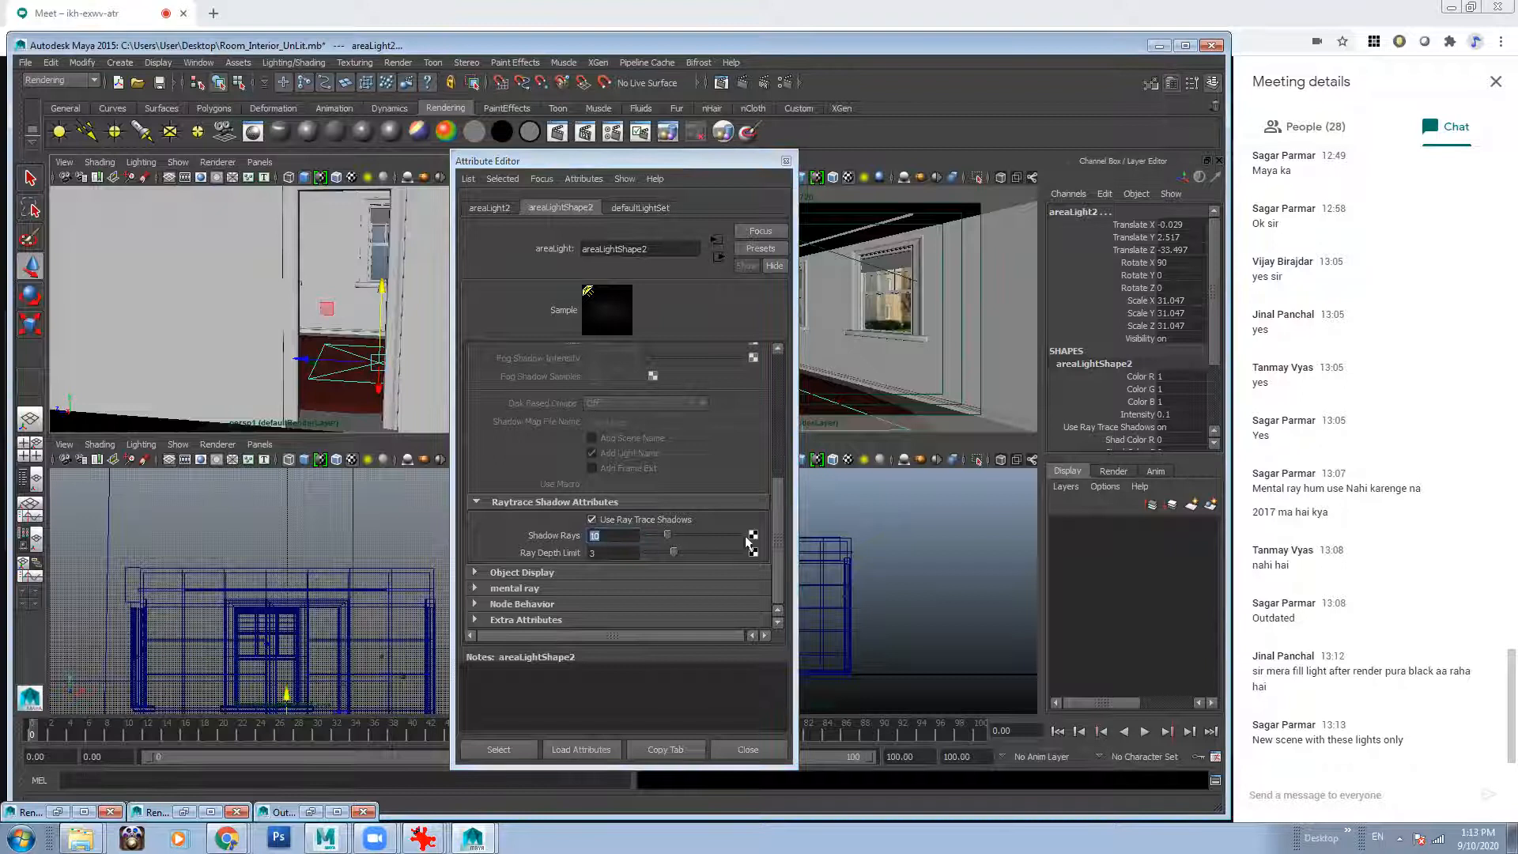
pyautogui.moveTo(778, 522); pyautogui.dragTo(781, 363)
pyautogui.doubleClick(621, 407)
pyautogui.write('0.025')
pyautogui.press('Return')
# Select the first area light through the doorway and set its intensity to 0.025.
pyautogui.keyDown('alt'); pyautogui.moveTo(199, 354); pyautogui.dragTo(241, 344); pyautogui.keyUp('alt')
pyautogui.click(240, 343)
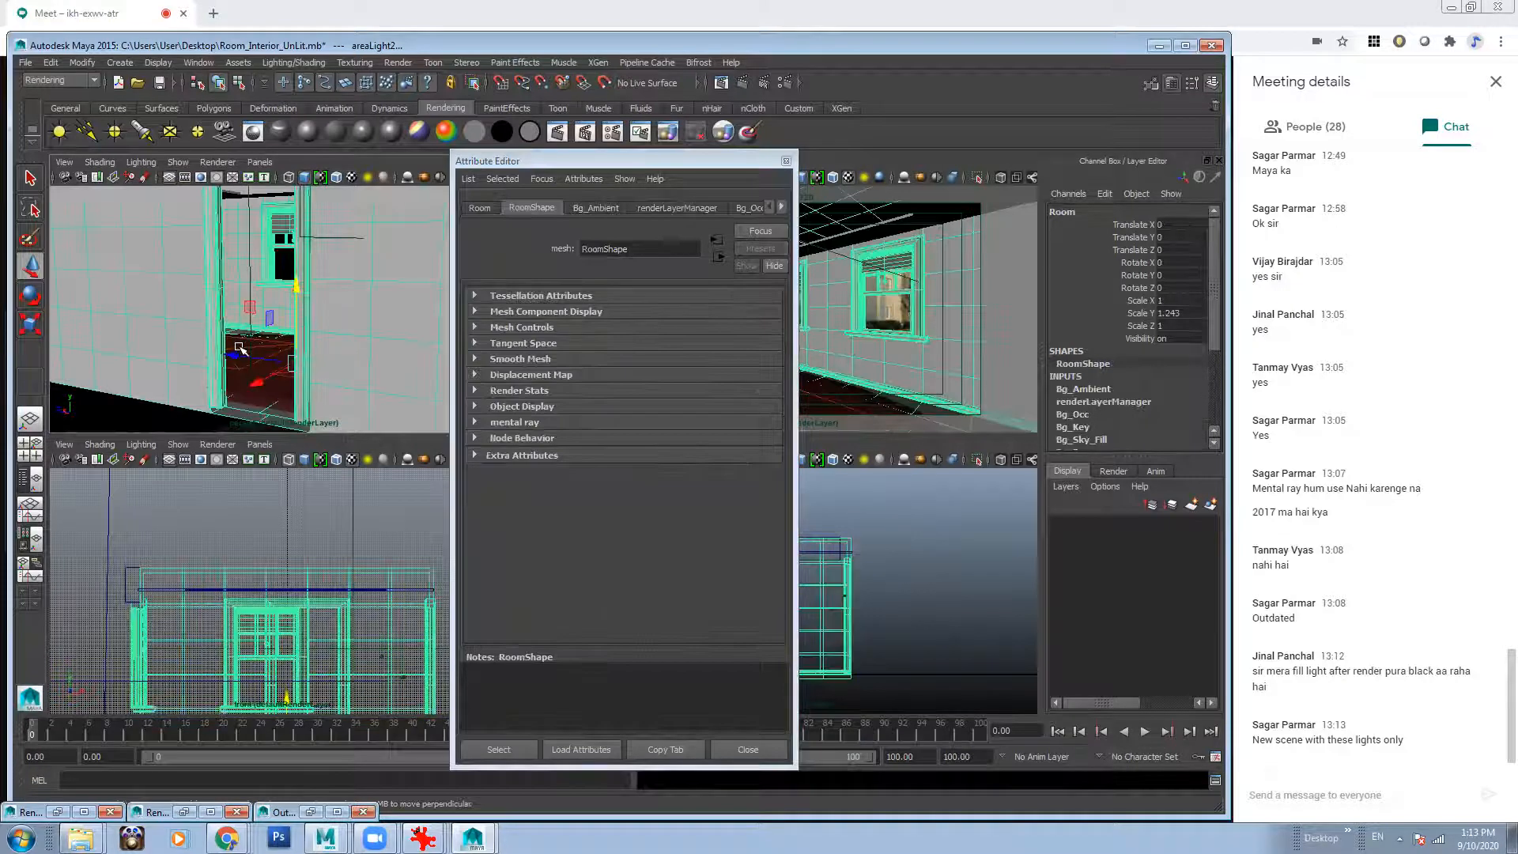
pyautogui.click(286, 346)
pyautogui.doubleClick(588, 404)
pyautogui.write('0.025')
pyautogui.press('Return')
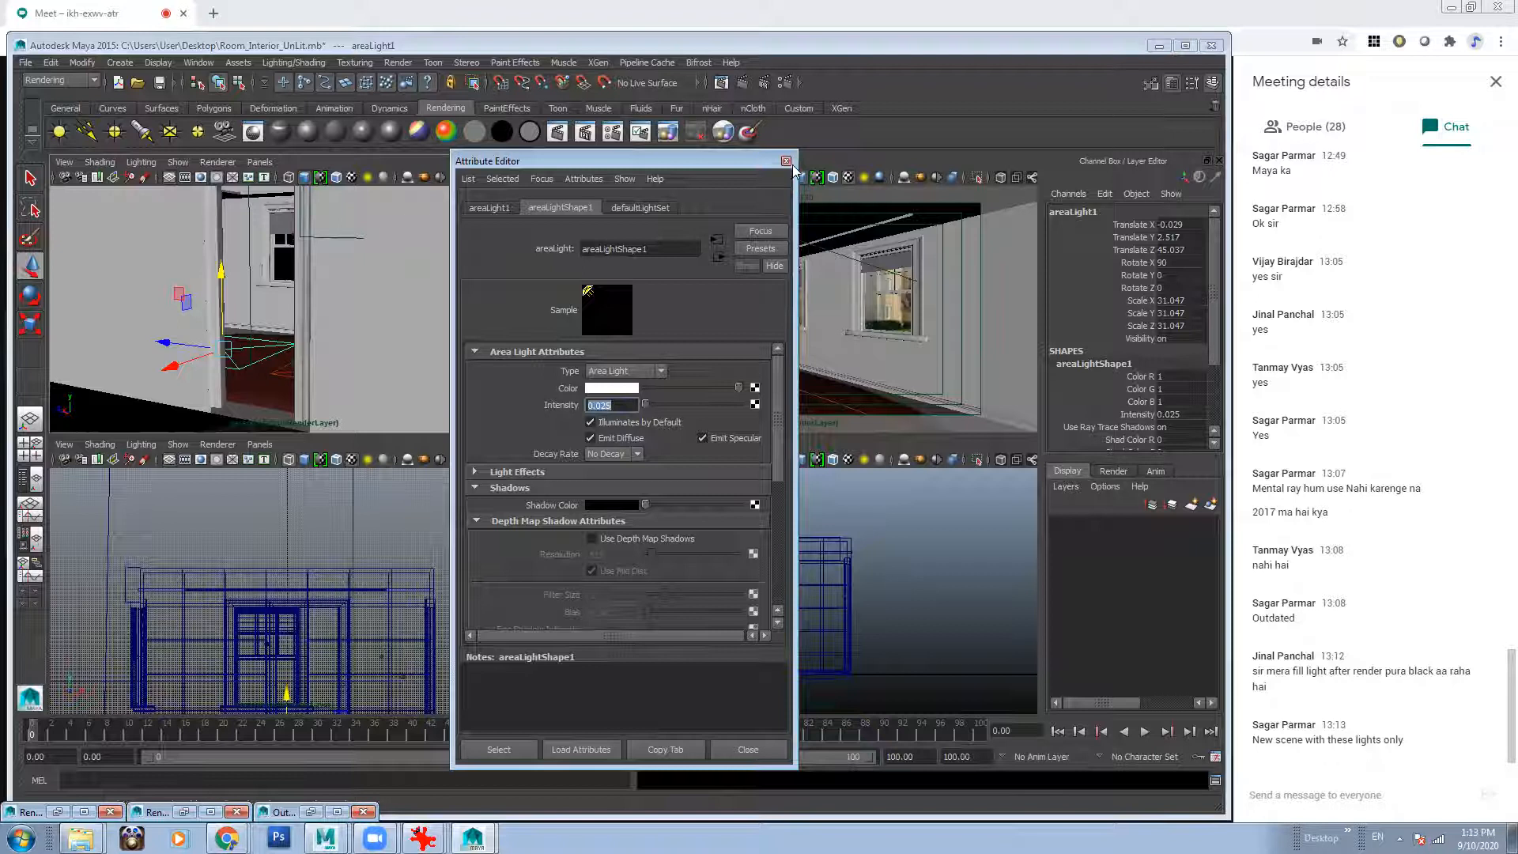
pyautogui.hotkey('ctrl', 'a')
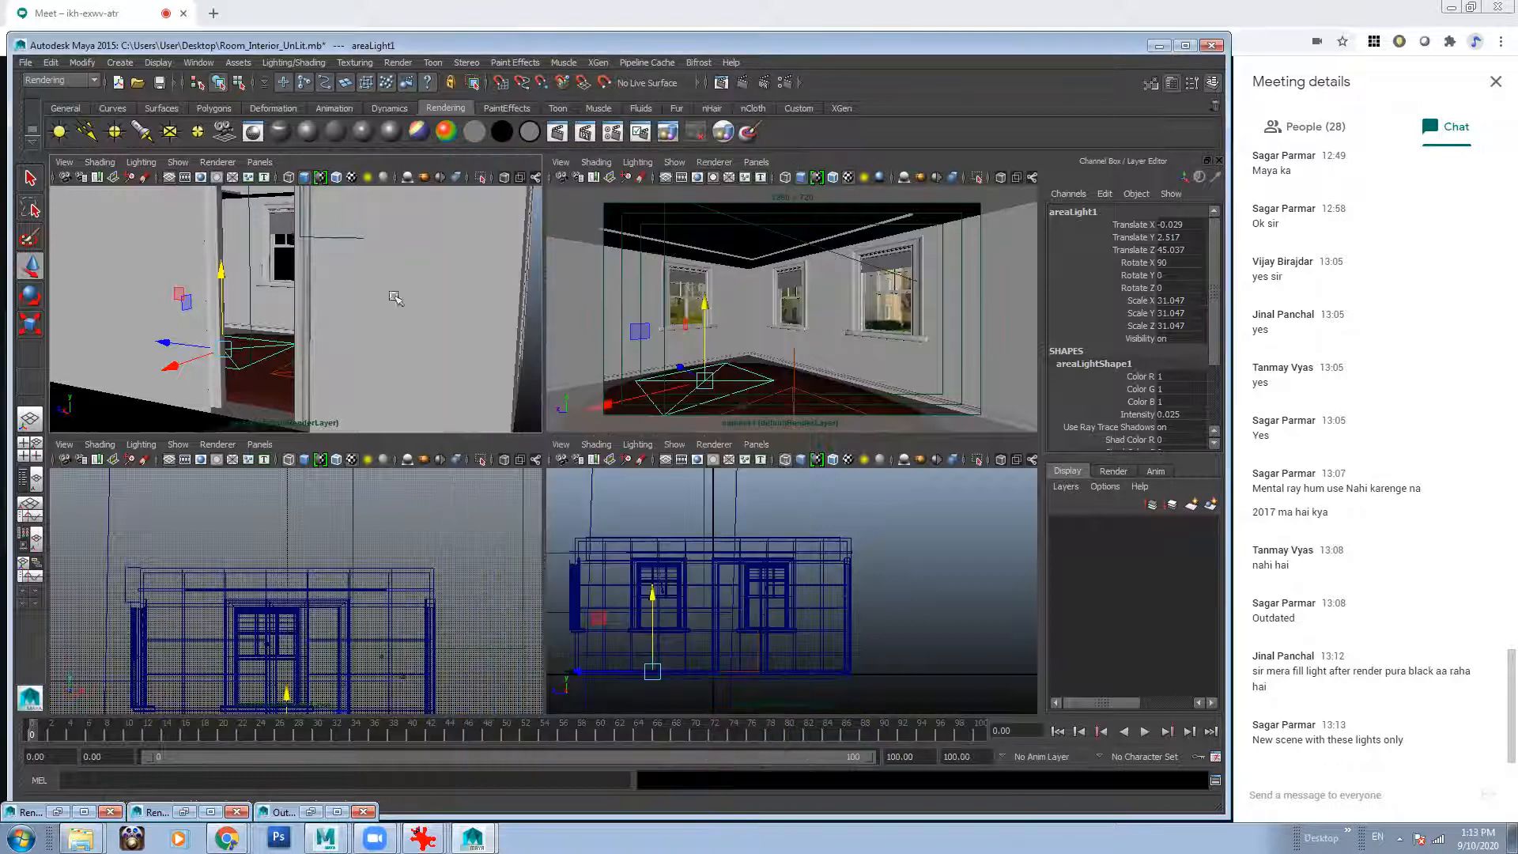
# Render the room through camera1 to check the illumination with both area lights at reduced intensity.
pyautogui.click(721, 82)
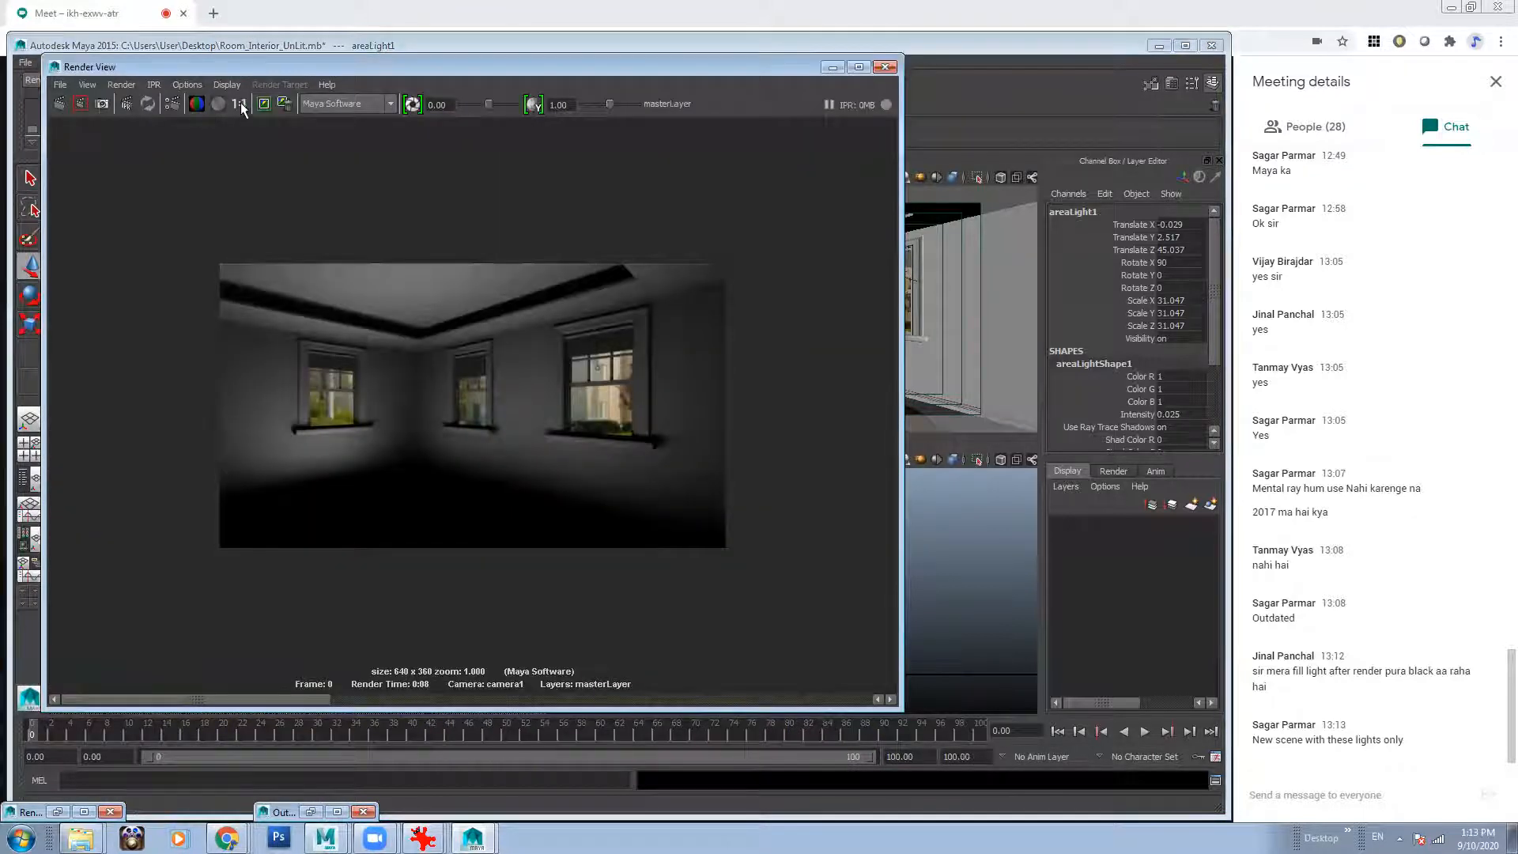
pyautogui.click(59, 103)
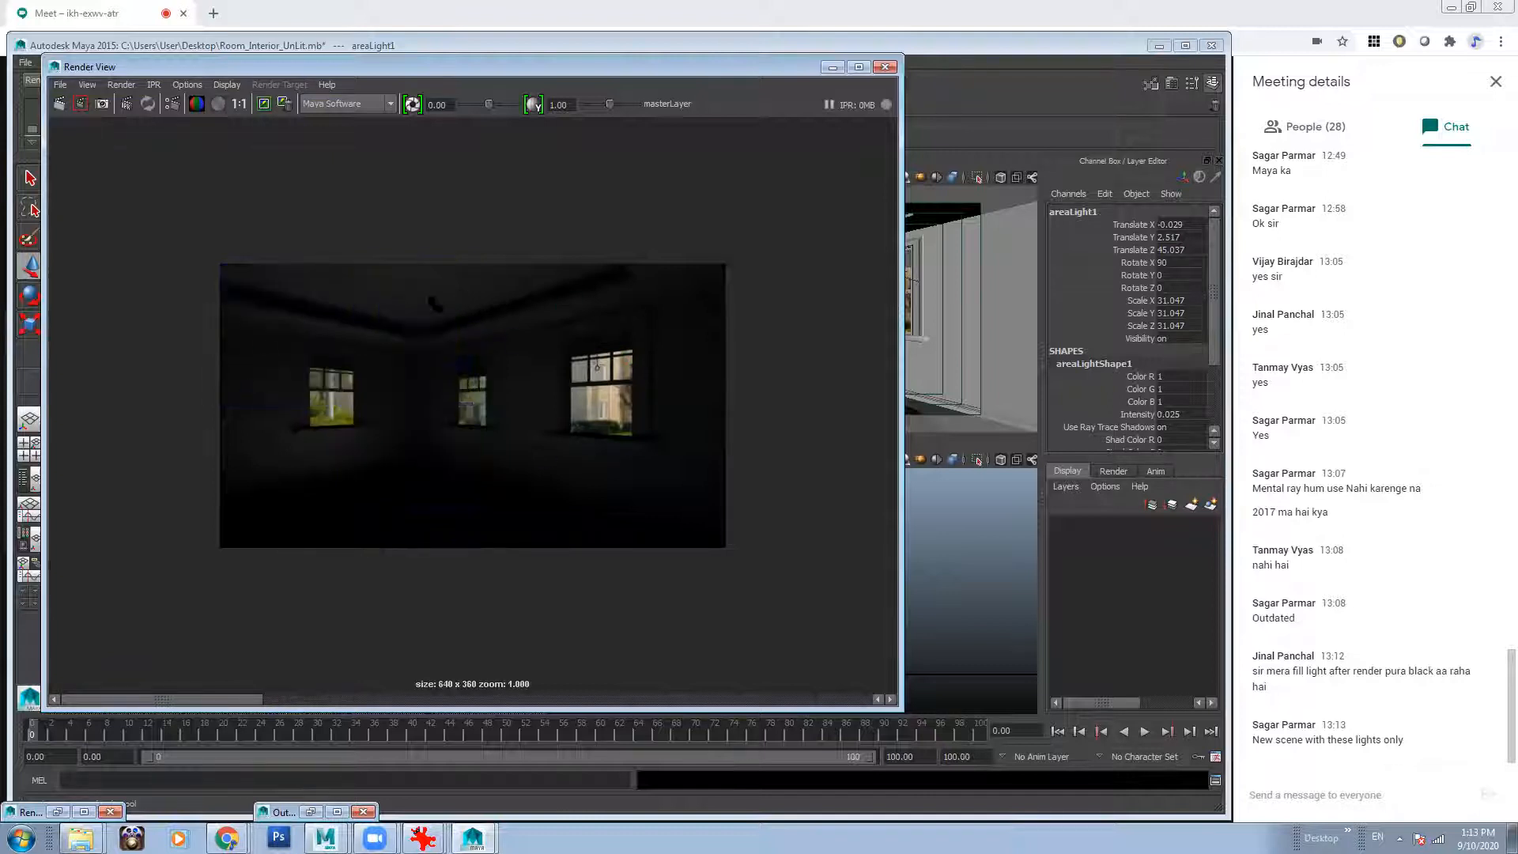
pyautogui.click(833, 67)
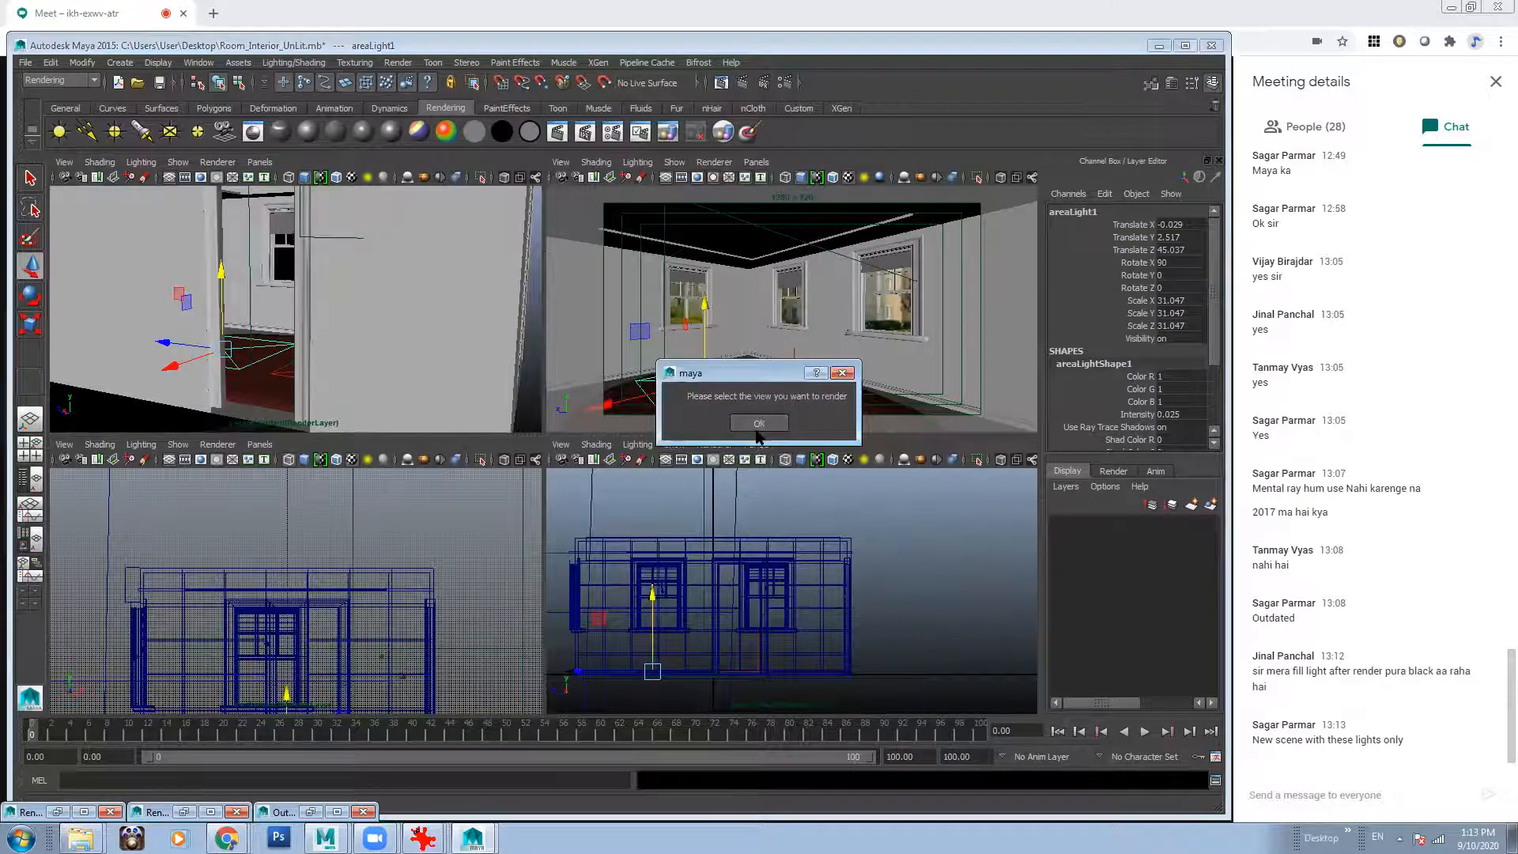
pyautogui.click(757, 424)
pyautogui.click(717, 82)
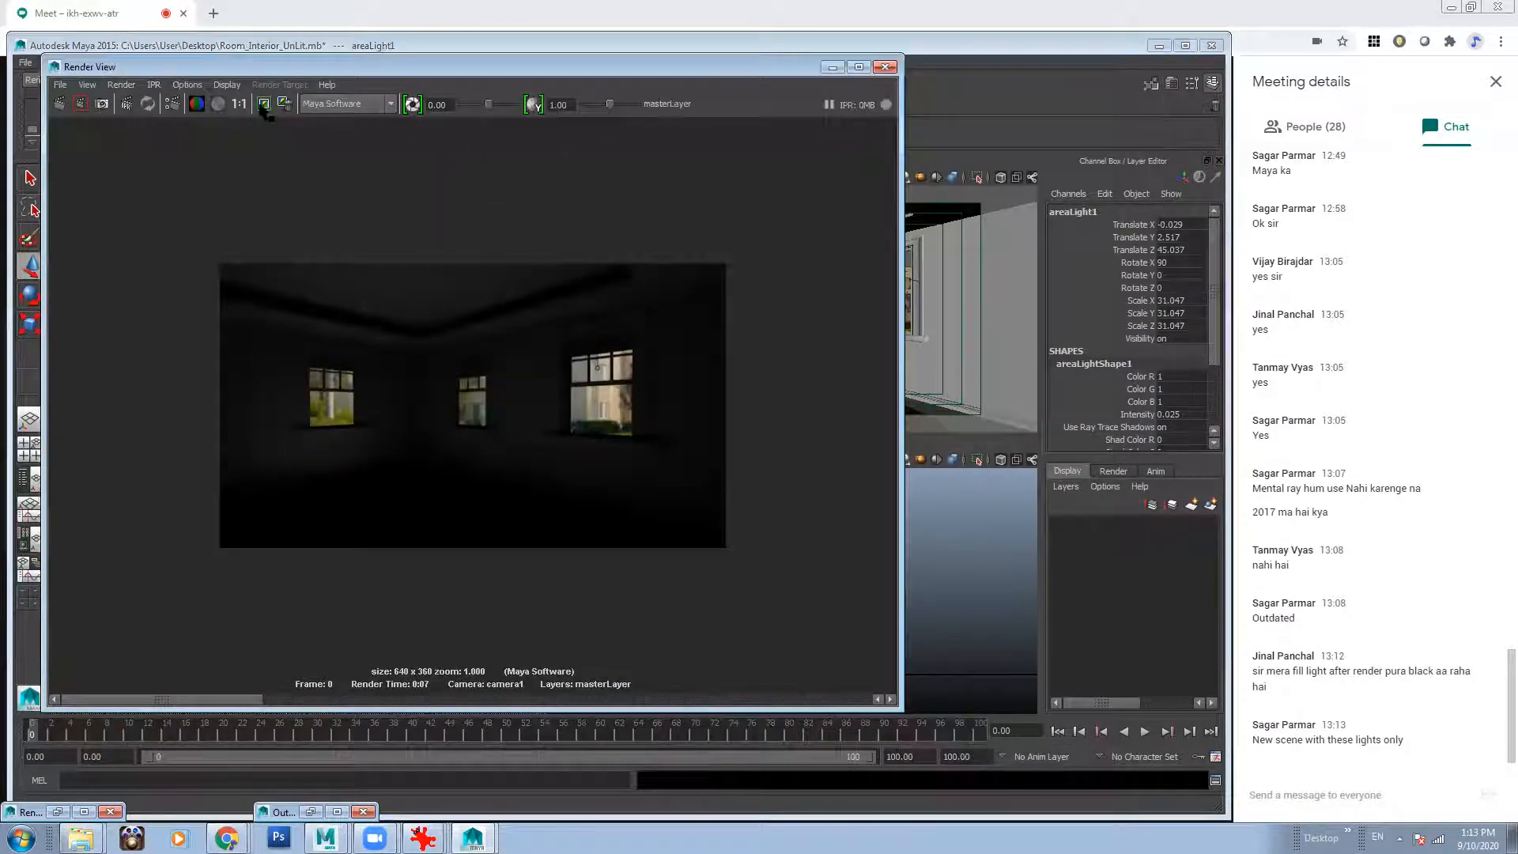
pyautogui.click(833, 66)
# Set the intensity of areaLight1 and areaLight2 to 0.05 each.
pyautogui.click(199, 62)
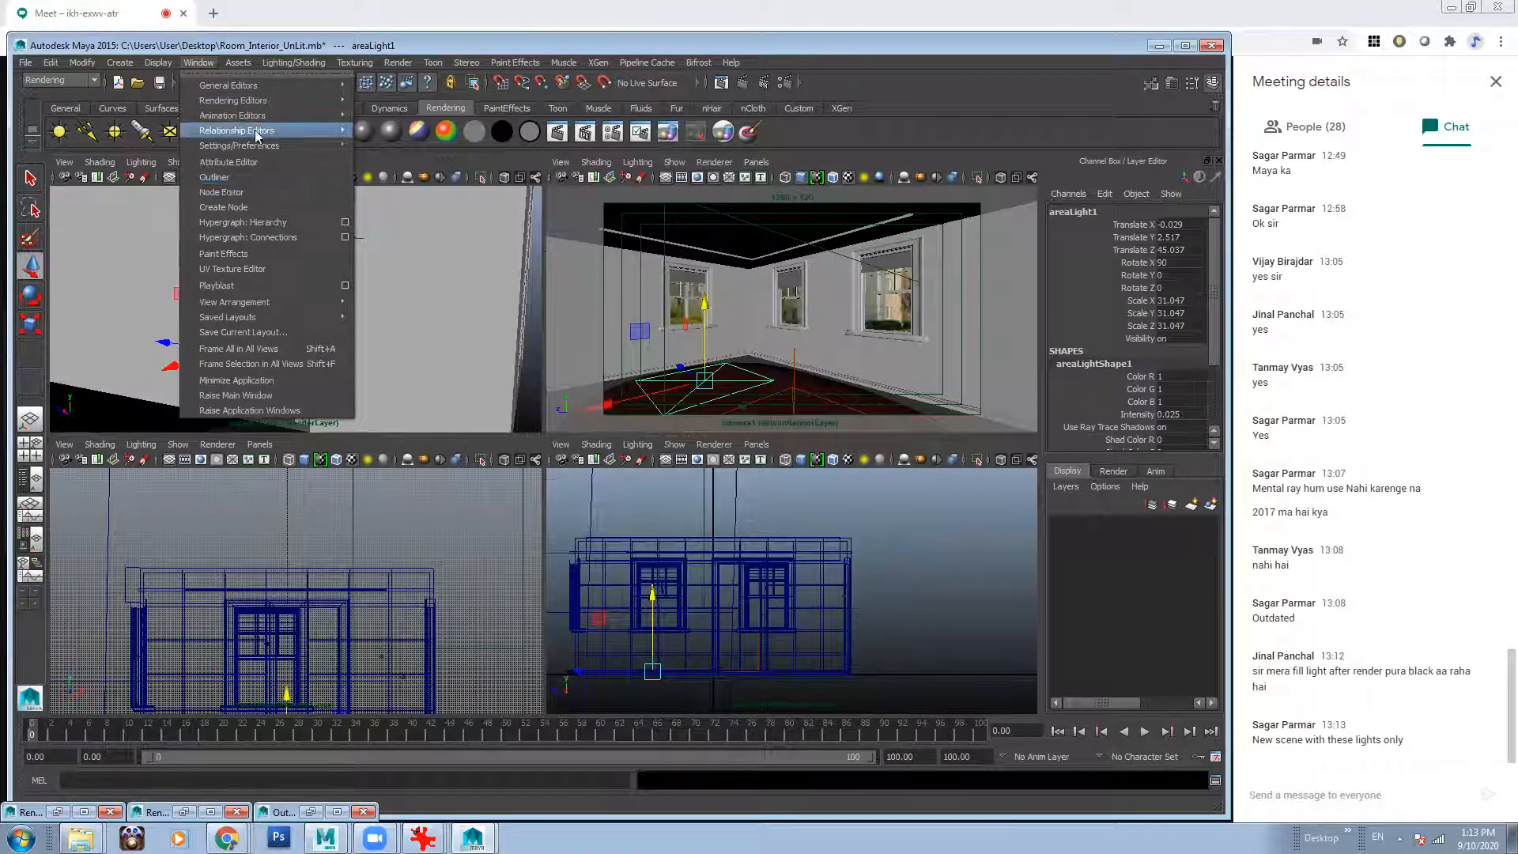
pyautogui.click(243, 180)
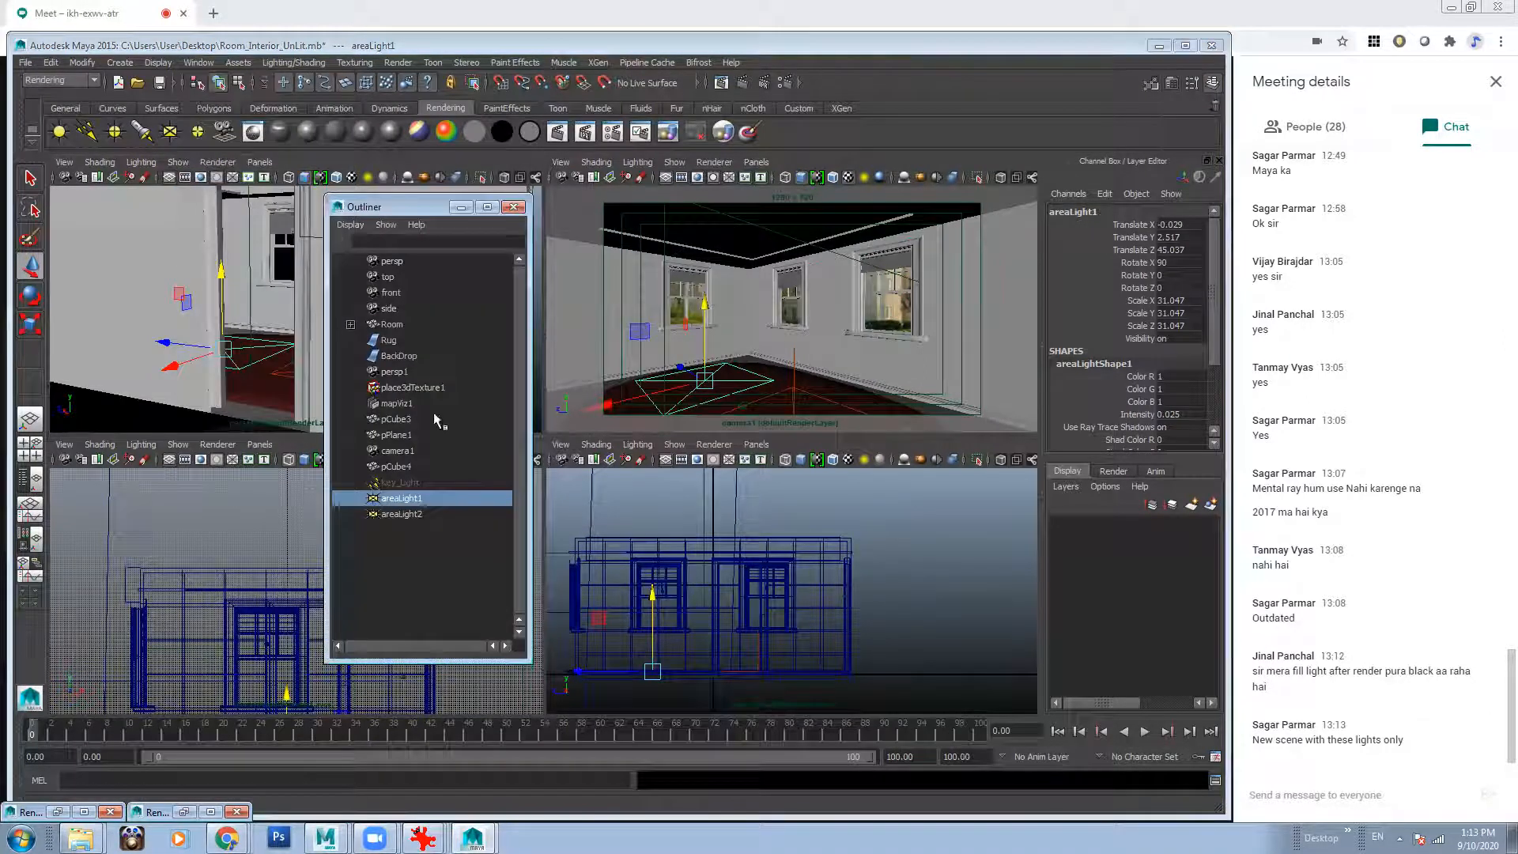
pyautogui.click(460, 207)
pyautogui.click(1172, 83)
pyautogui.doubleClick(594, 405)
pyautogui.moveTo(600, 407); pyautogui.dragTo(627, 407)
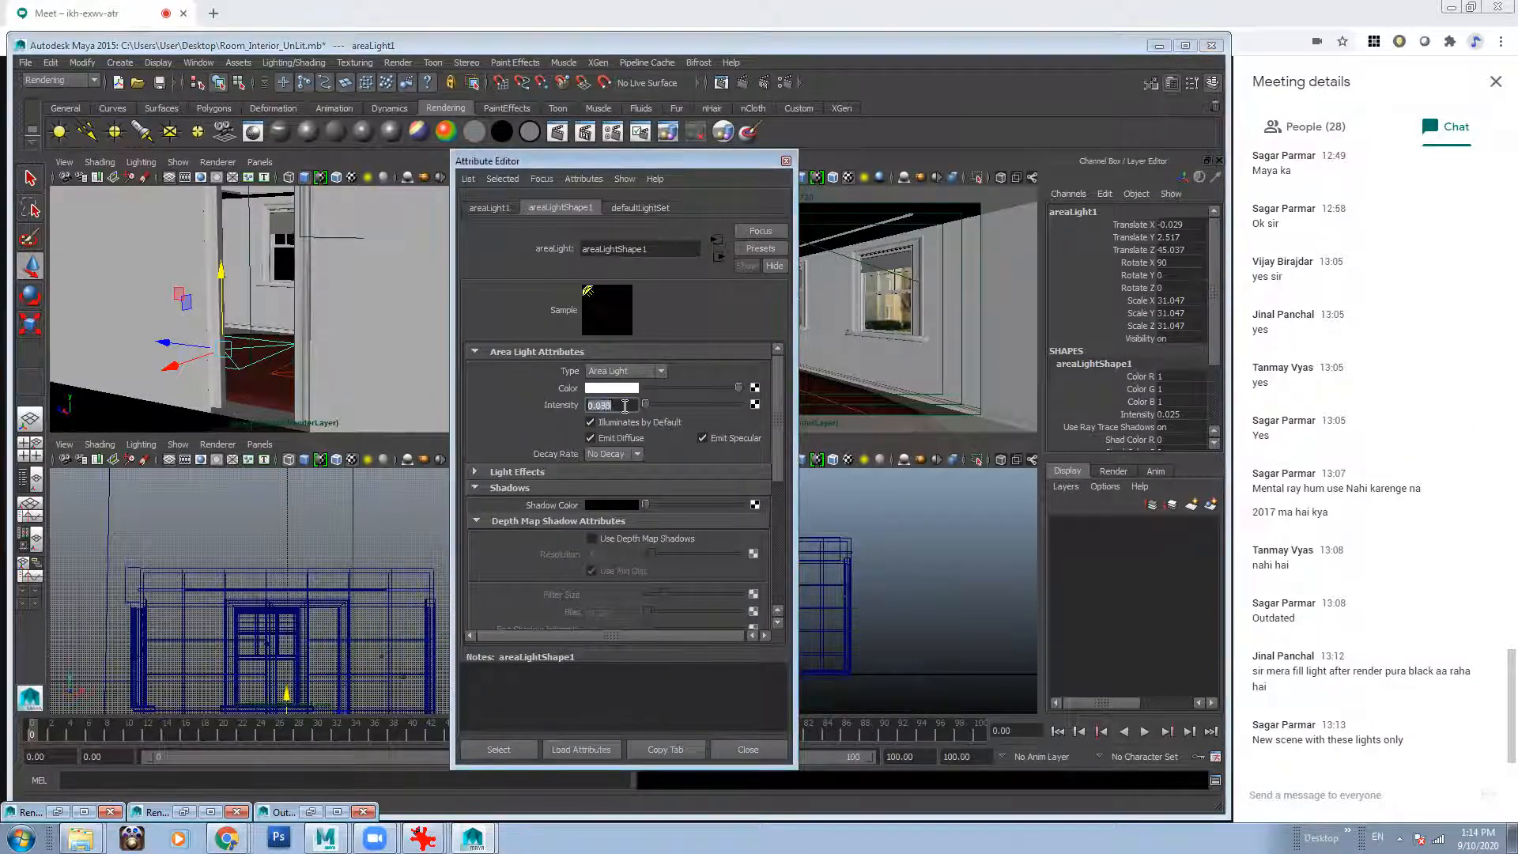
pyautogui.click(297, 370)
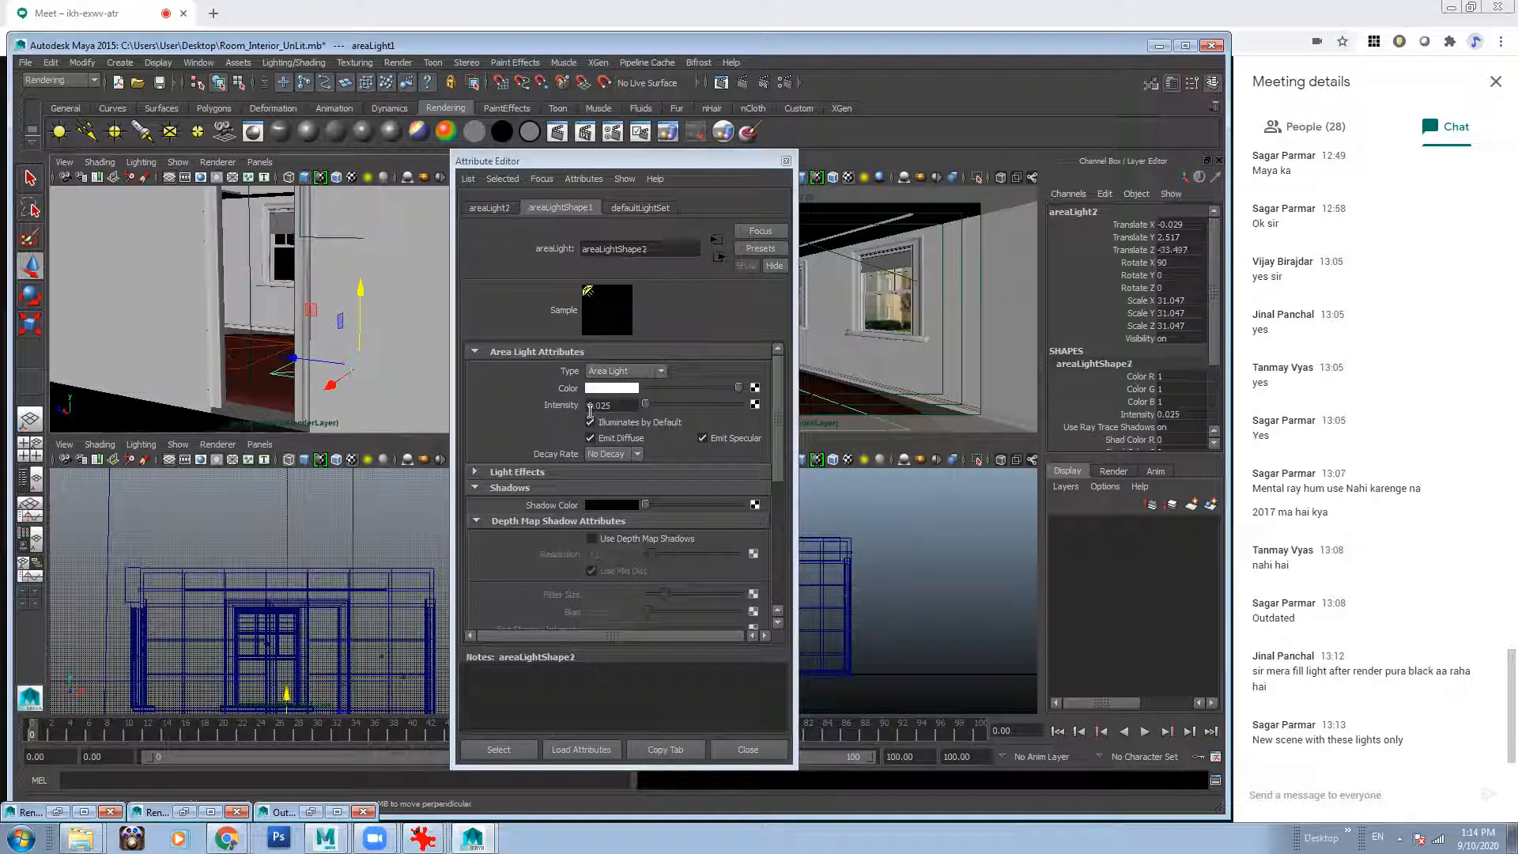
pyautogui.moveTo(600, 406); pyautogui.dragTo(630, 404)
pyautogui.write('5')
pyautogui.press('Return')
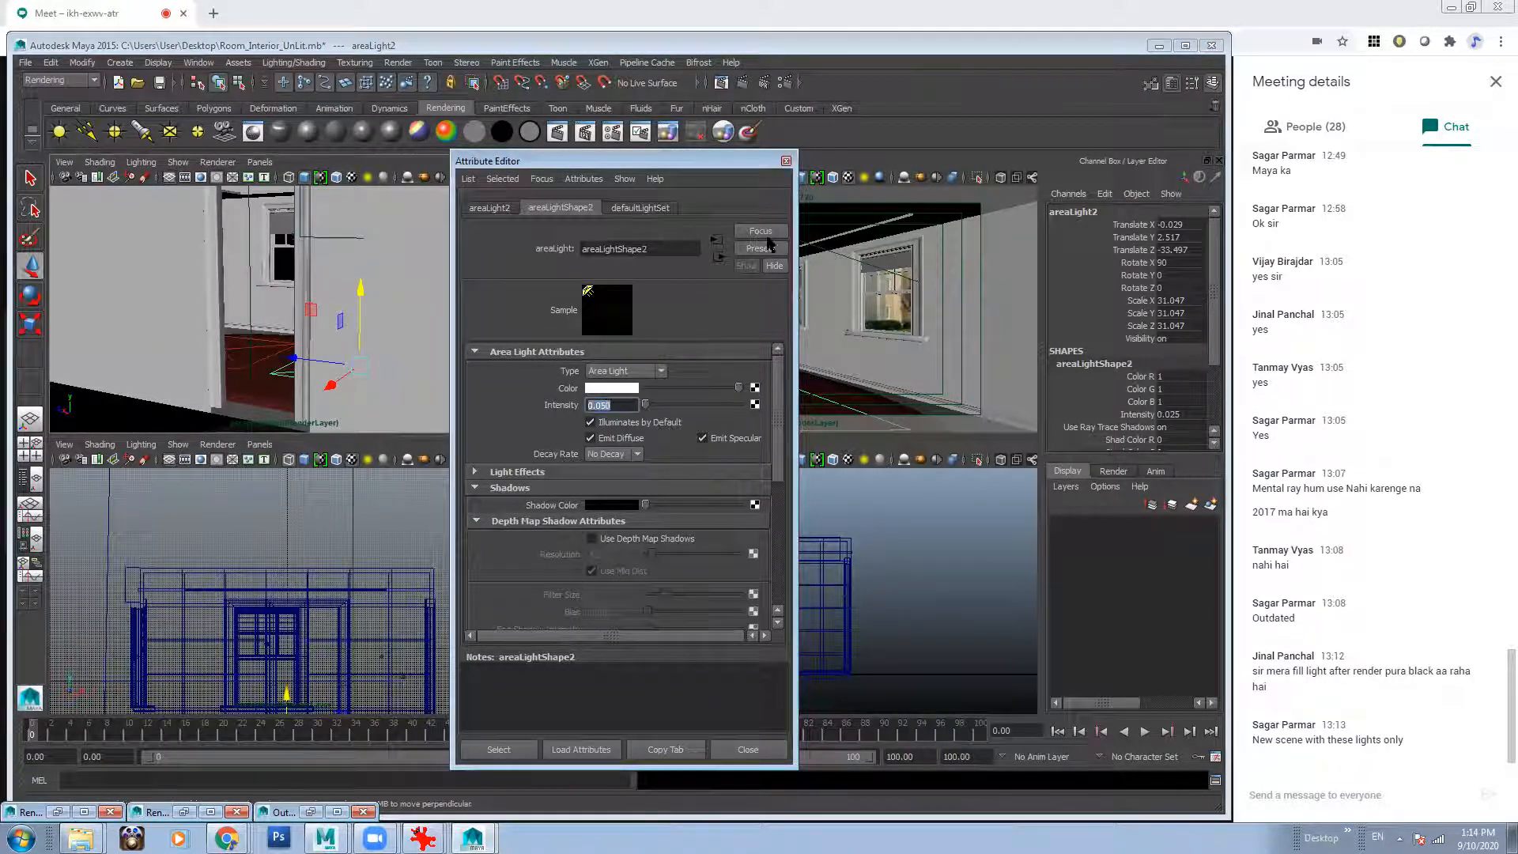
pyautogui.click(786, 162)
# Group areaLight1 and areaLight2 and name the group Bounce_Lights.
pyautogui.click(198, 62)
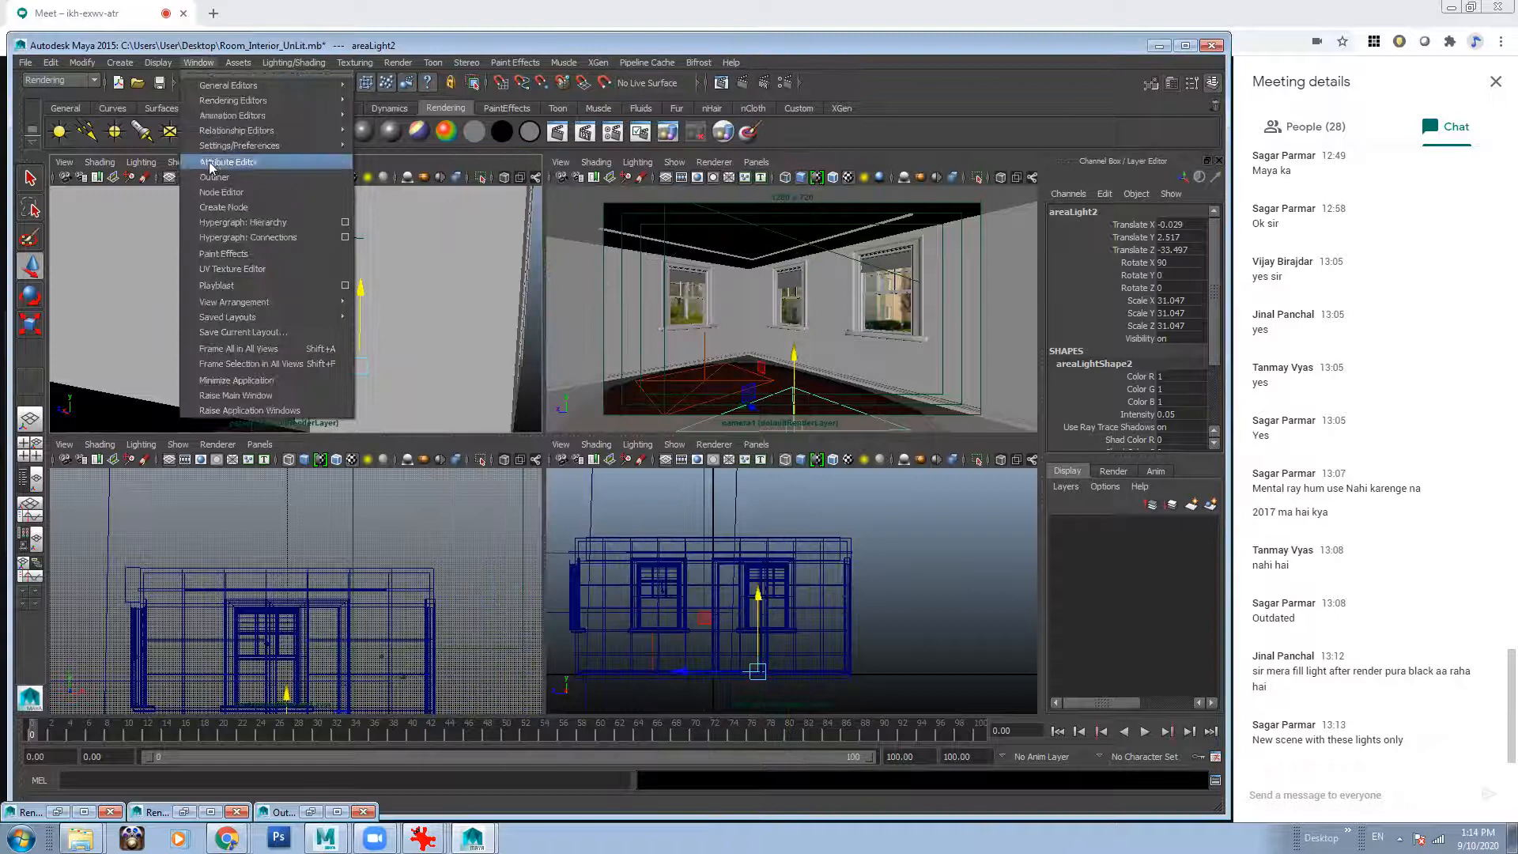
pyautogui.click(212, 176)
pyautogui.moveTo(418, 502); pyautogui.dragTo(413, 512)
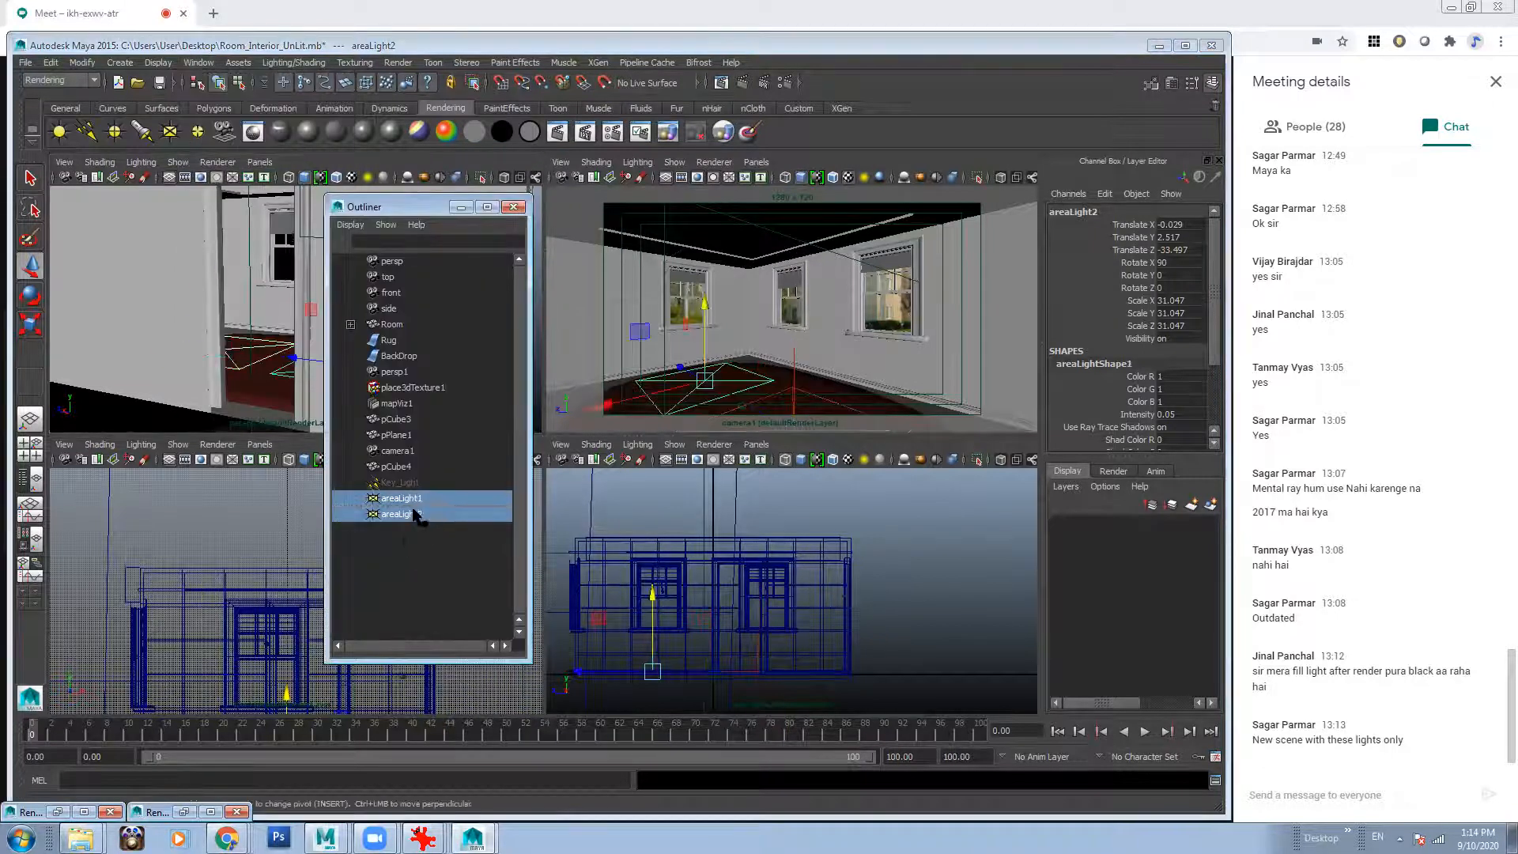
pyautogui.hotkey('ctrl', 'g')
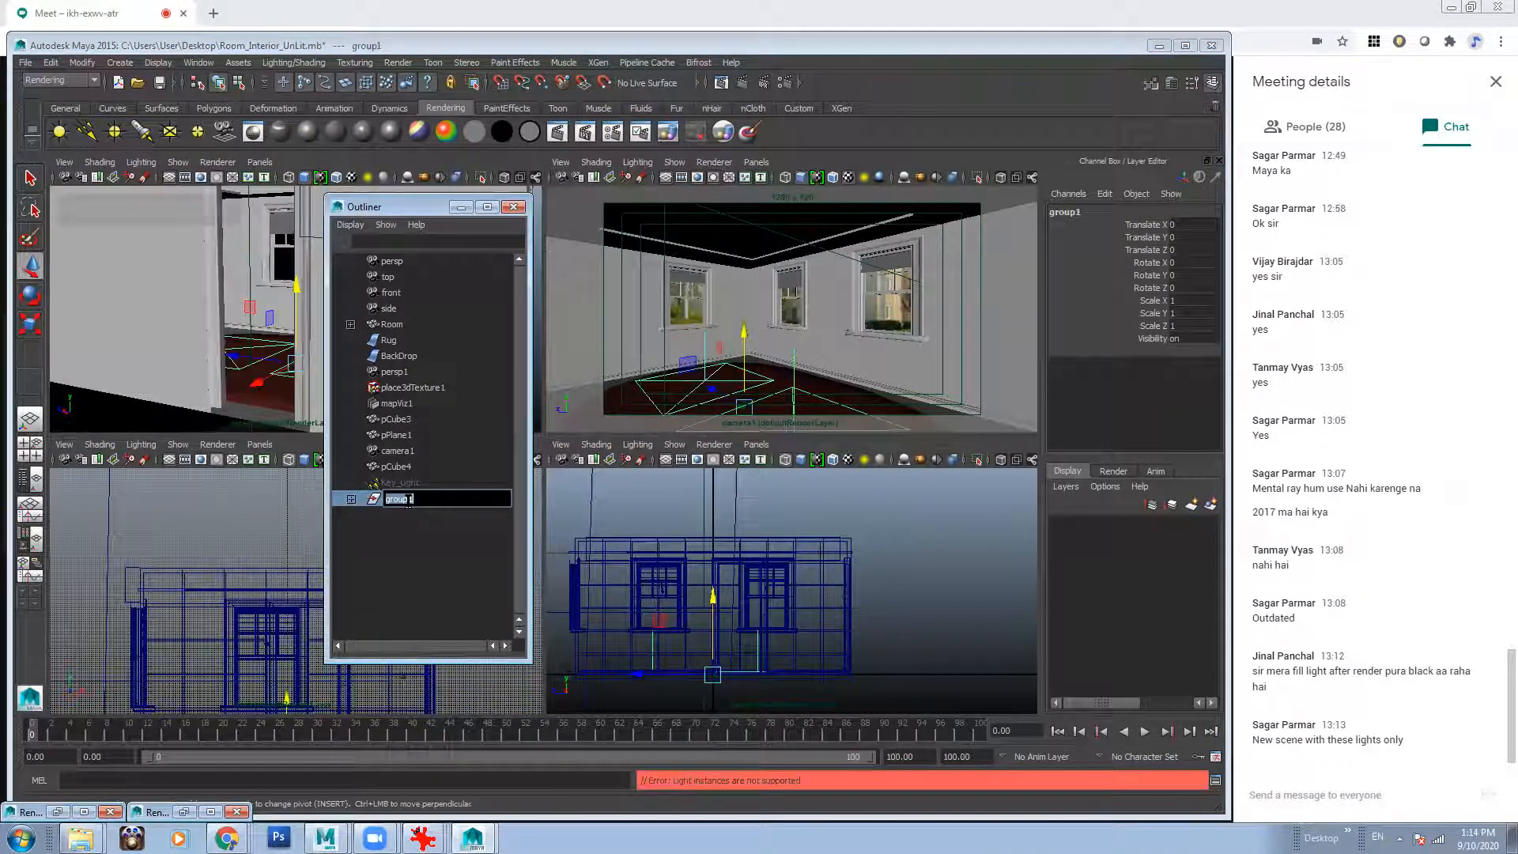
pyautogui.doubleClick(399, 498)
pyautogui.write('Bounce_Lights')
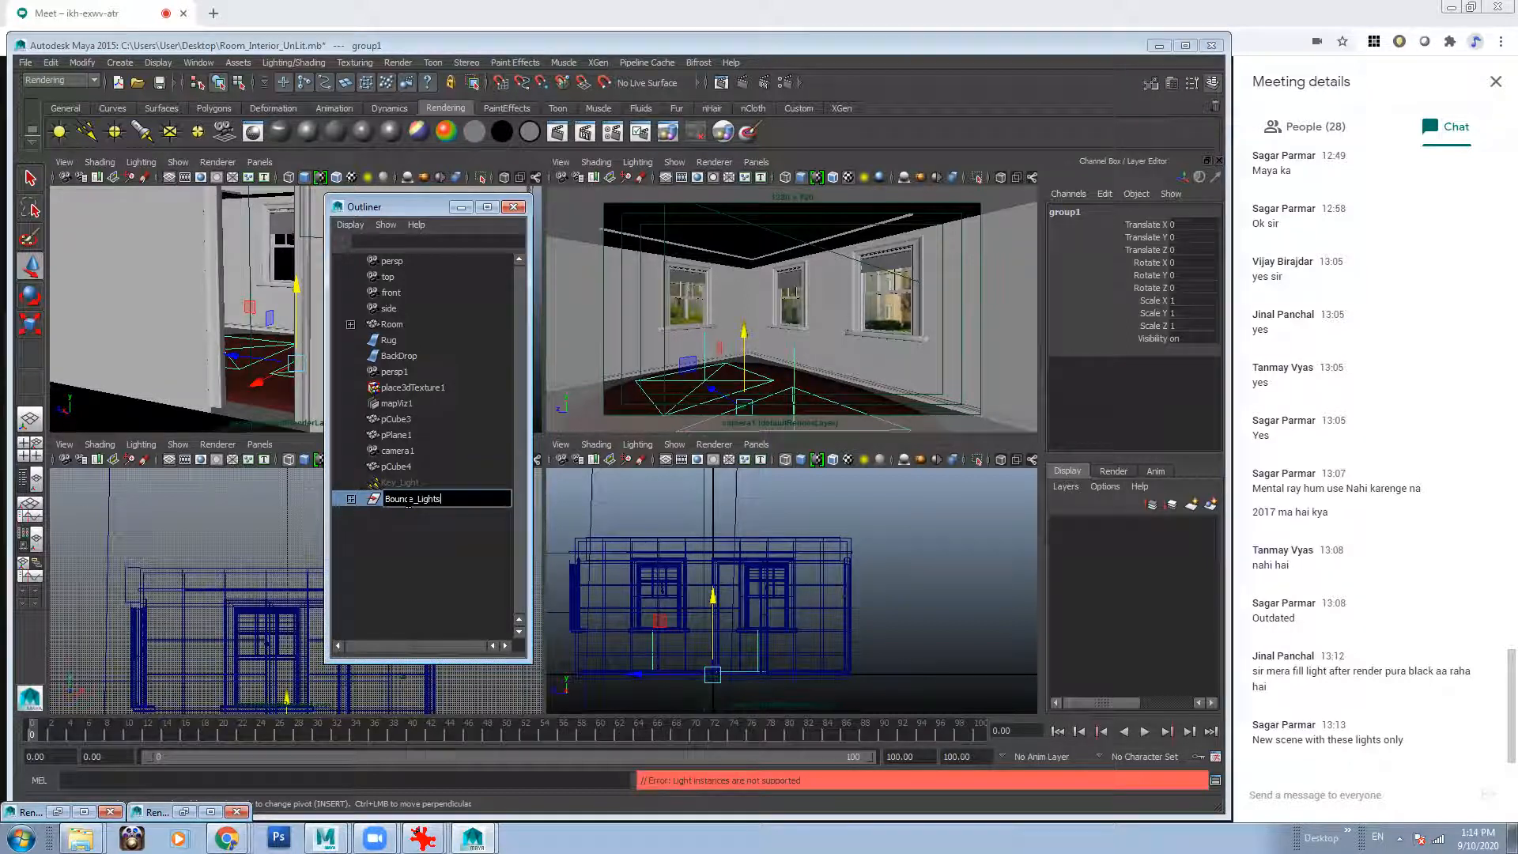
pyautogui.press('Return')
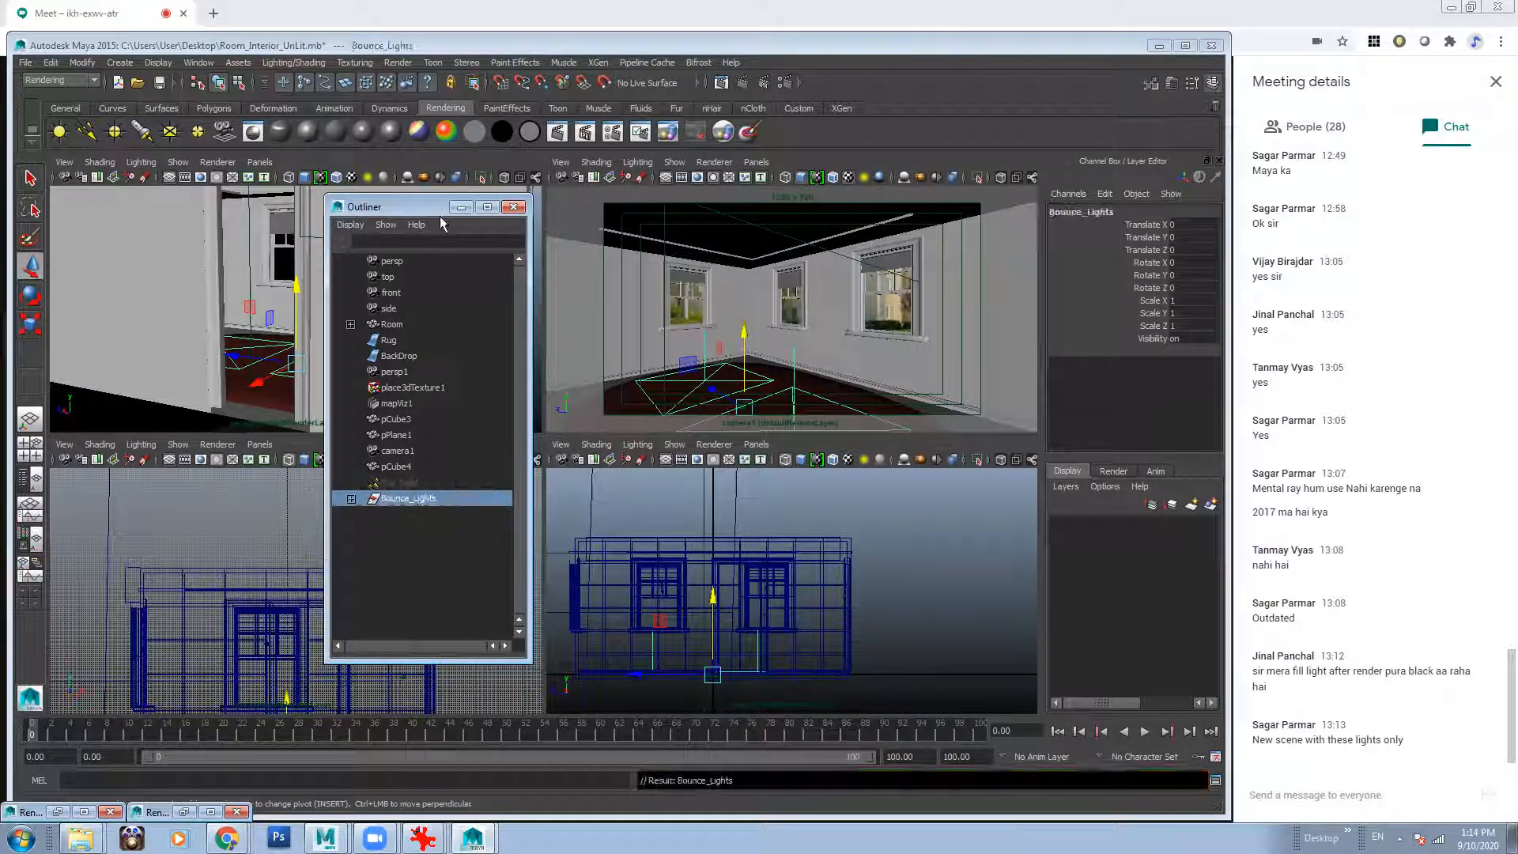
# Hide the Bounce_Lights group in the scene.
pyautogui.click(434, 589)
pyautogui.click(411, 497)
pyautogui.hotkey('ctrl', 'h')
pyautogui.click(464, 210)
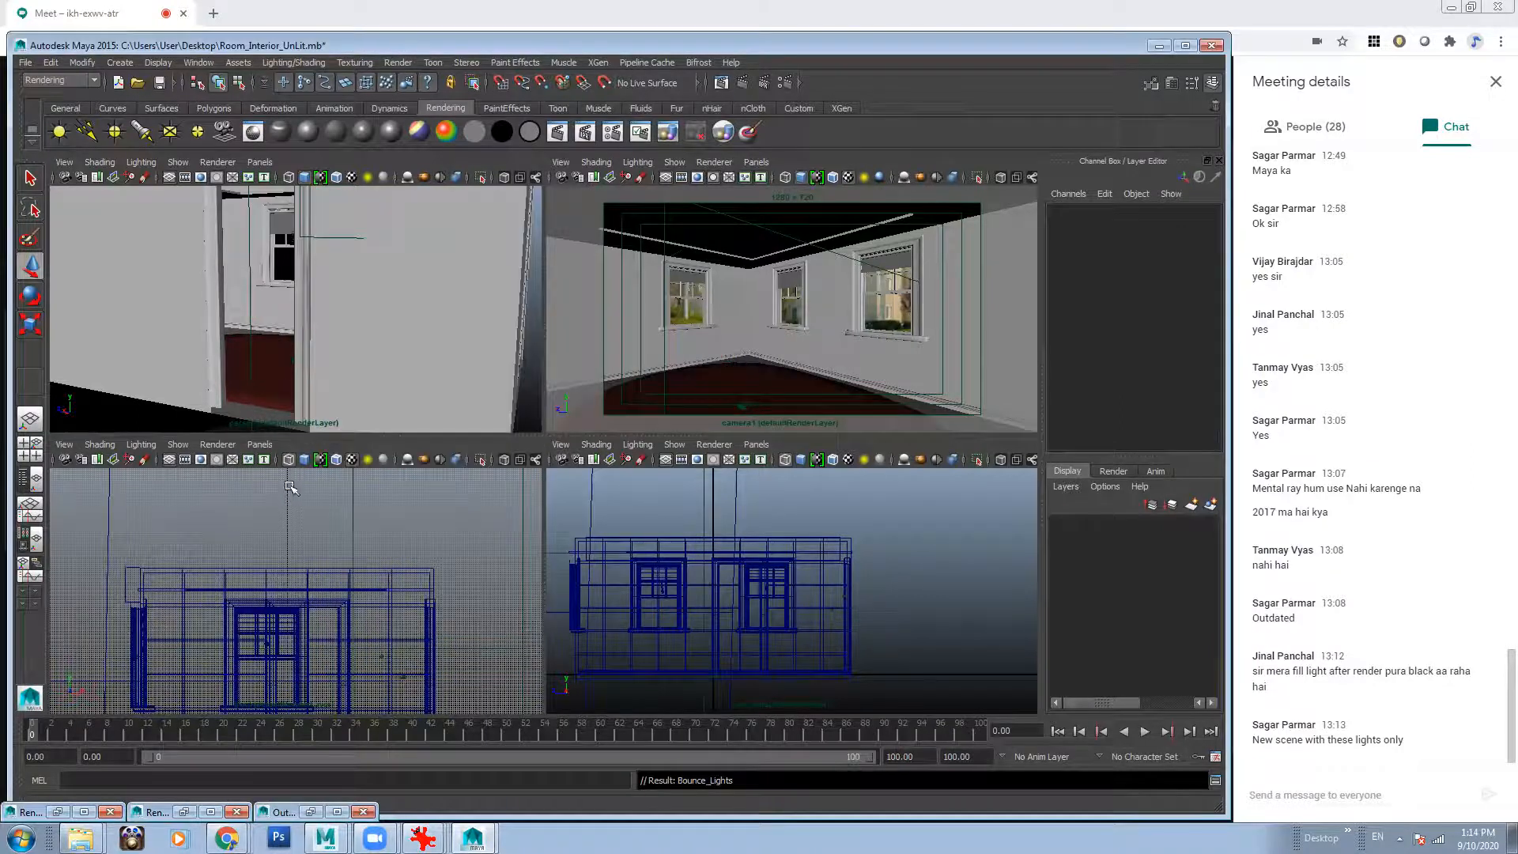
# Create a new area light, rotate it to -90 in Y and move it outside the wall with two windows.
pyautogui.scroll(-10, 330, 284)
pyautogui.keyDown('alt'); pyautogui.moveTo(331, 284); pyautogui.dragTo(297, 335); pyautogui.keyUp('alt')
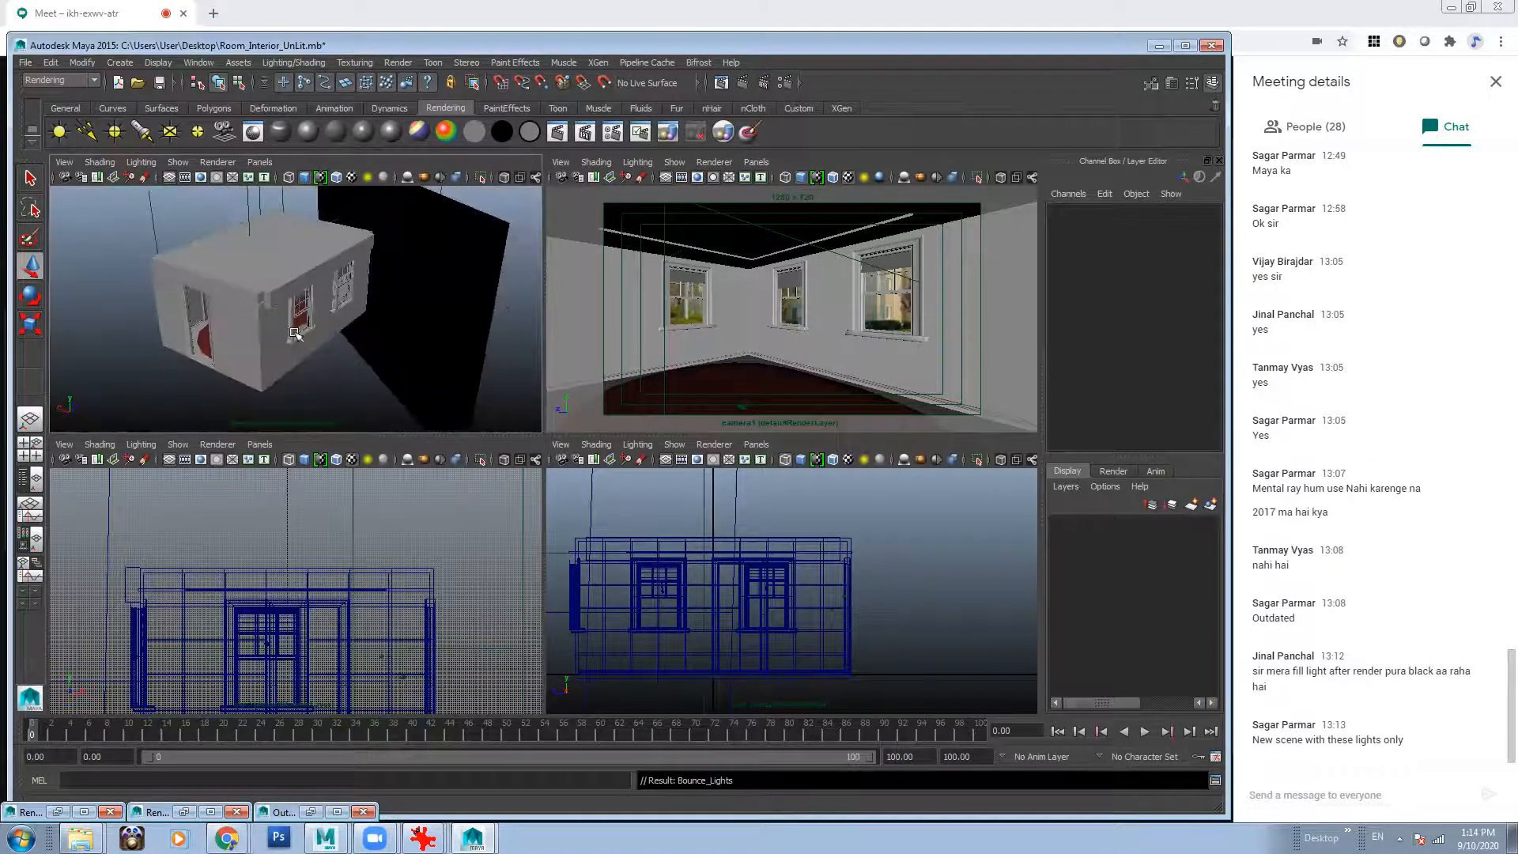
pyautogui.click(170, 133)
pyautogui.moveTo(217, 301); pyautogui.dragTo(253, 372)
pyautogui.press('r')
pyautogui.press('e')
pyautogui.press('w')
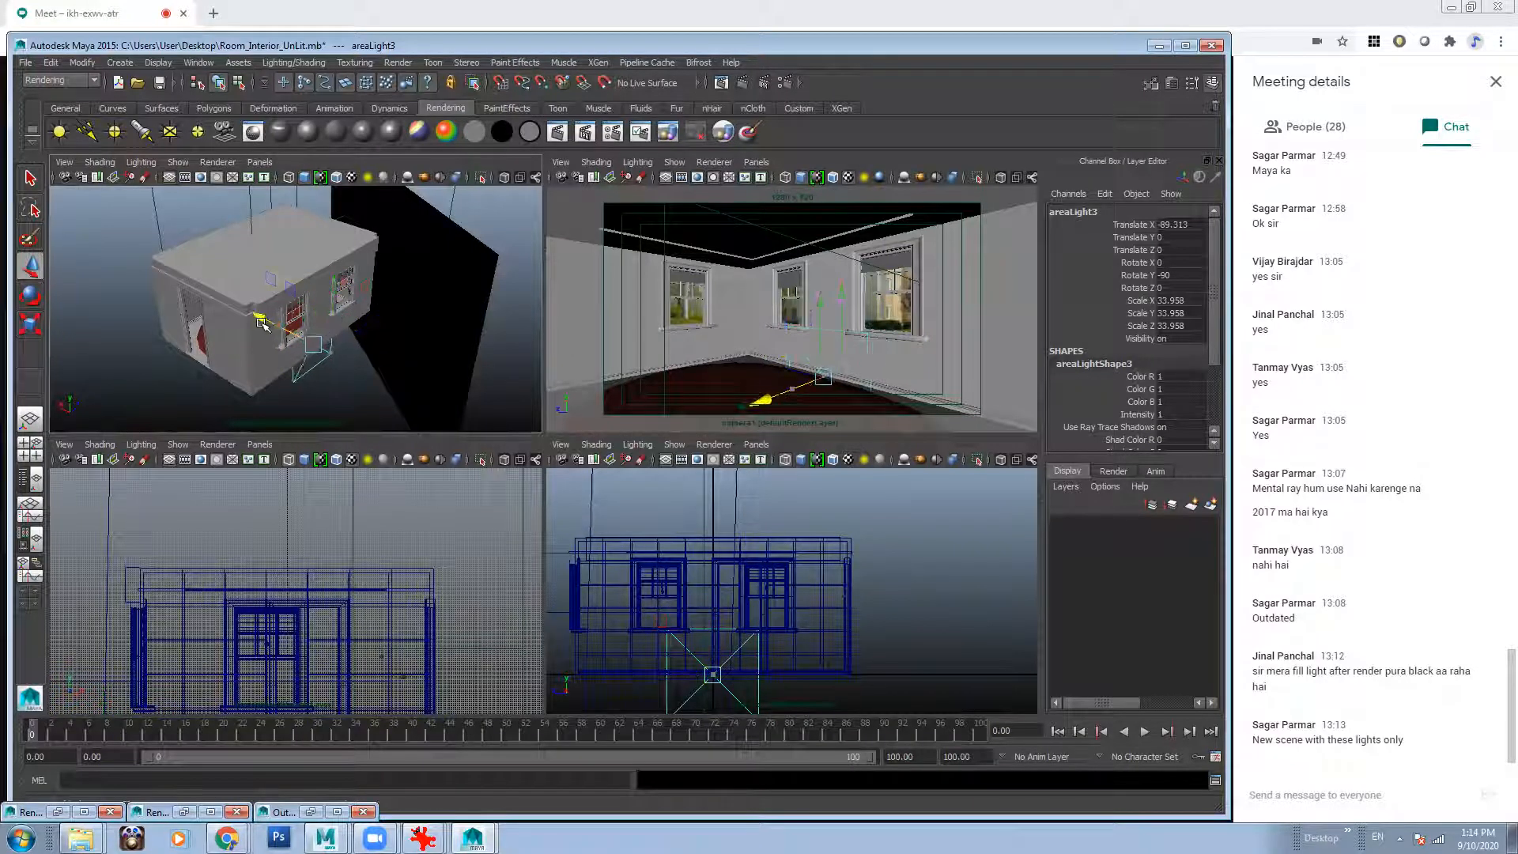
# Raise the new area light to window height and scale it down toward the size of the window opening.
pyautogui.press('r')
pyautogui.press('w')
pyautogui.moveTo(311, 307); pyautogui.dragTo(304, 248)
pyautogui.press('r')
pyautogui.keyDown('alt'); pyautogui.moveTo(395, 342); pyautogui.dragTo(291, 304); pyautogui.keyUp('alt')
pyautogui.press('w')
pyautogui.press('r')
pyautogui.press('w')
# Fit the area light to the nearest window, scaled about 13.1 × 17.0 × 26.7 and positioned at about -73.4, 53.0, -41.2.
pyautogui.scroll(4, 385, 296)
pyautogui.keyDown('alt'); pyautogui.moveTo(213, 200); pyautogui.dragTo(303, 290); pyautogui.keyUp('alt')
pyautogui.keyDown('alt'); pyautogui.moveTo(303, 291); pyautogui.dragTo(336, 359); pyautogui.keyUp('alt')
pyautogui.keyDown('alt'); pyautogui.moveTo(337, 359); pyautogui.dragTo(291, 316, button='right'); pyautogui.keyUp('alt')
pyautogui.press('r')
pyautogui.keyDown('alt'); pyautogui.moveTo(283, 277); pyautogui.dragTo(387, 313); pyautogui.keyUp('alt')
pyautogui.press('w')
pyautogui.press('r')
pyautogui.press('w')
pyautogui.moveTo(481, 265); pyautogui.dragTo(260, 331)
pyautogui.moveTo(324, 272); pyautogui.dragTo(325, 268)
pyautogui.keyDown('alt'); pyautogui.moveTo(273, 344); pyautogui.dragTo(180, 179); pyautogui.keyUp('alt')
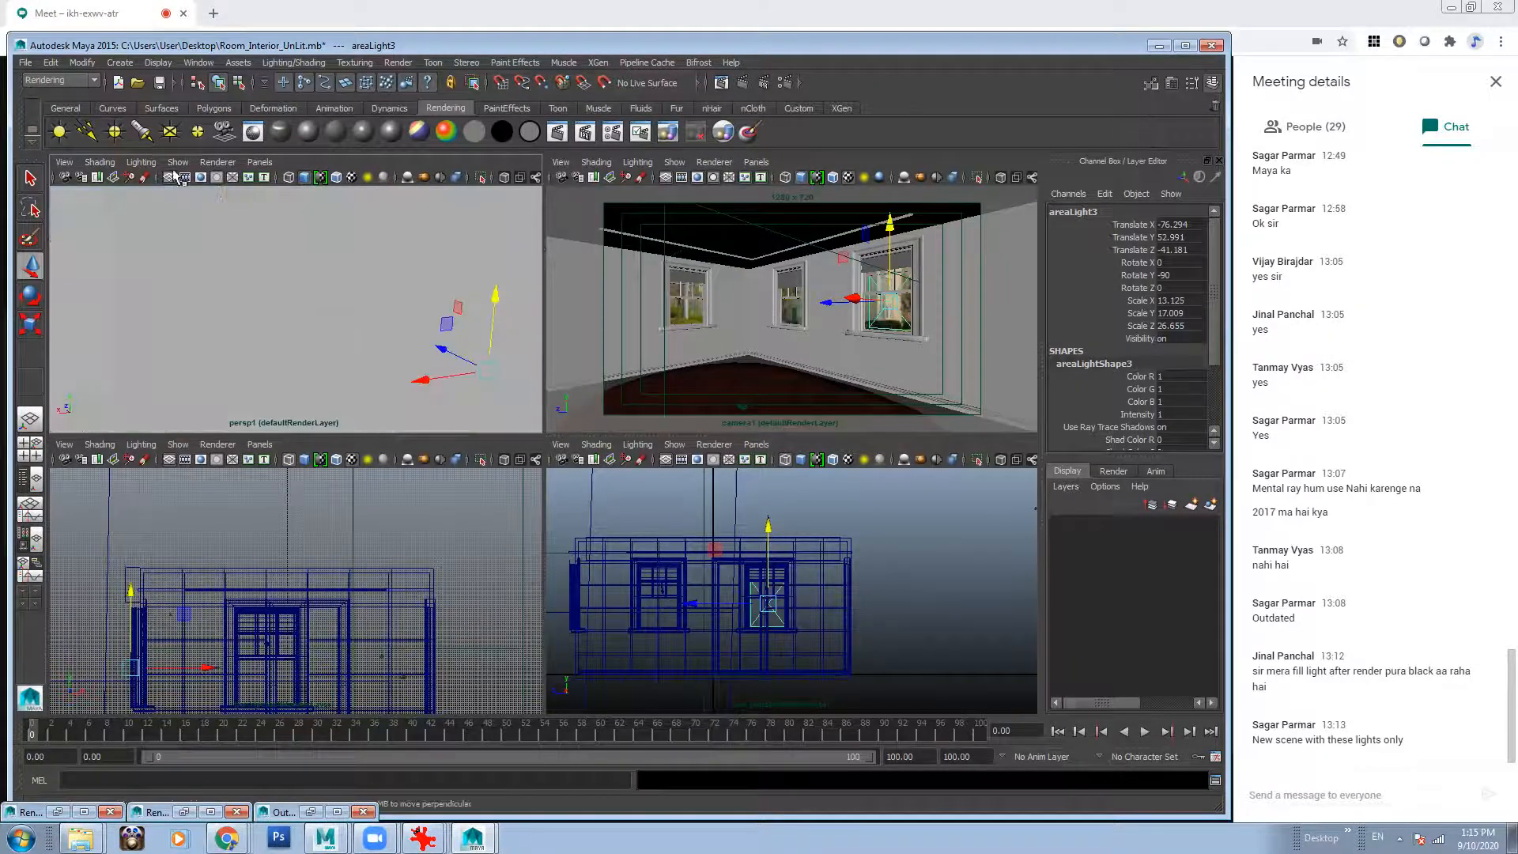
pyautogui.click(260, 162)
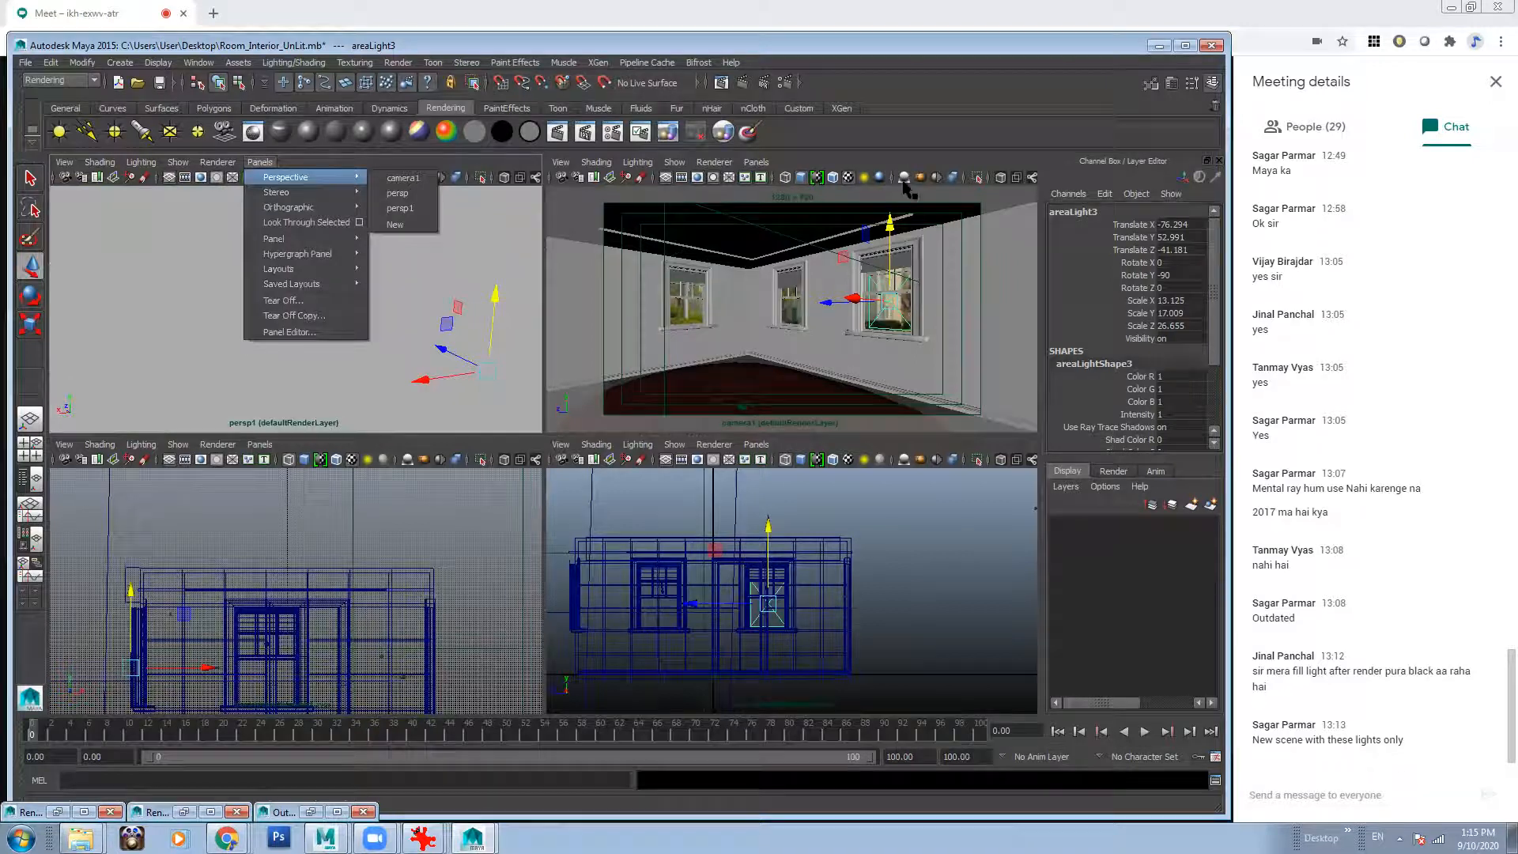
pyautogui.click(855, 297)
pyautogui.click(852, 299)
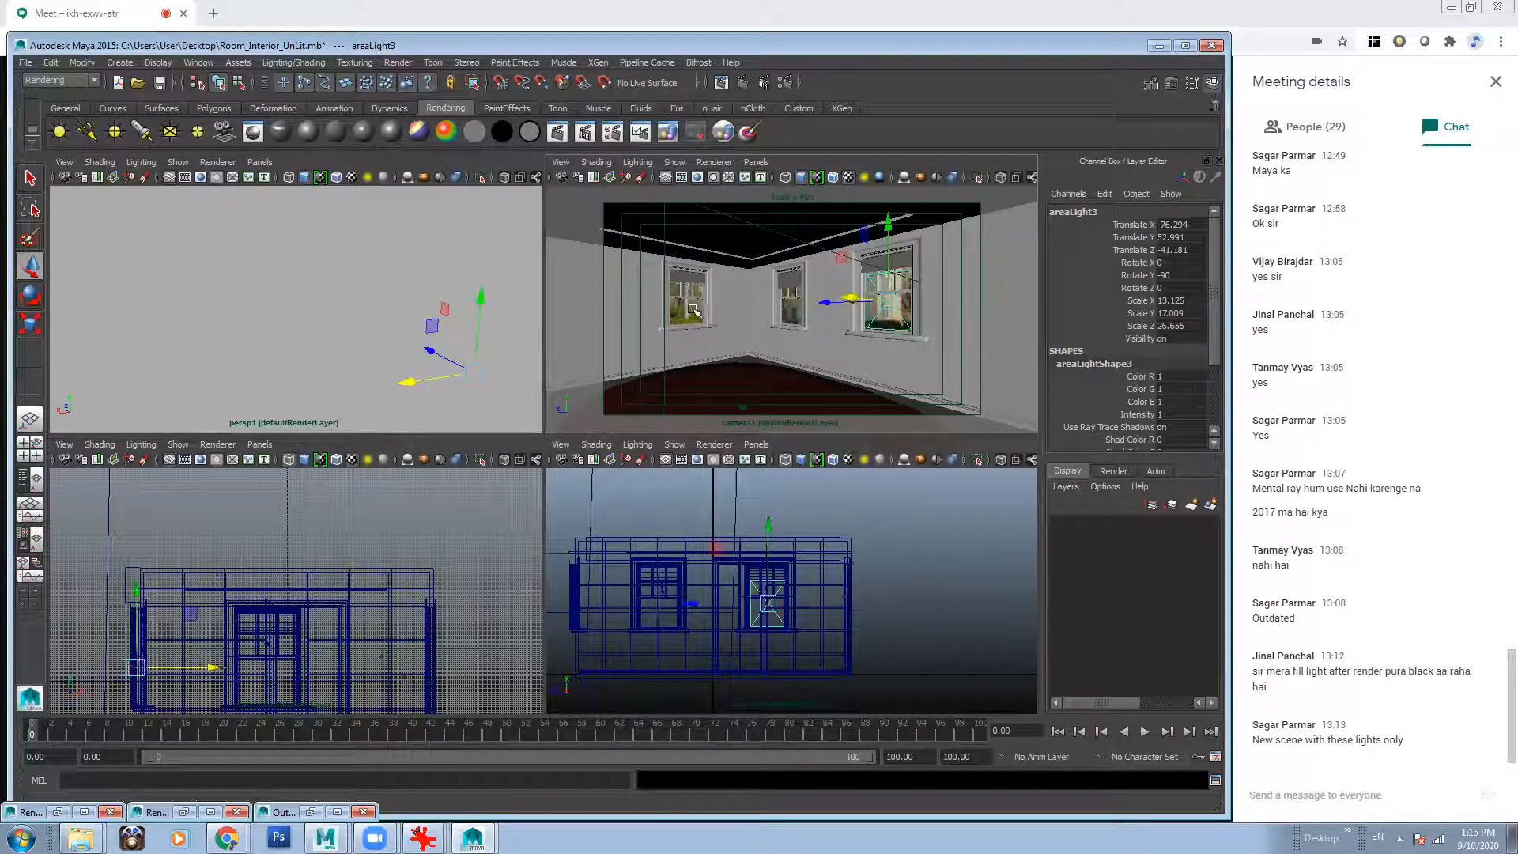
# Render the room through camera1 to check the light coming from the window area light.
pyautogui.click(721, 83)
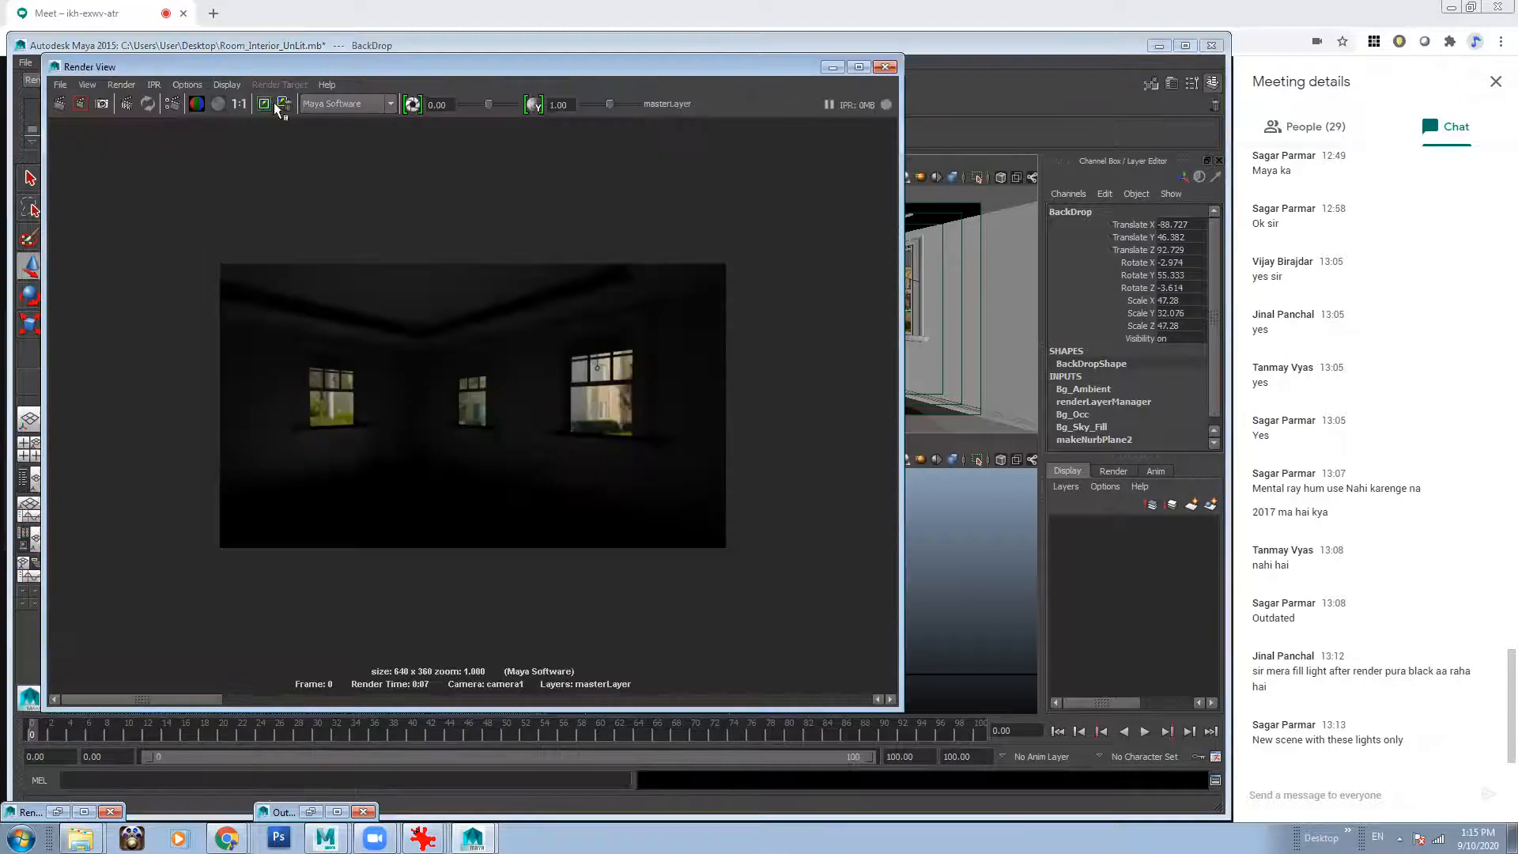
pyautogui.click(60, 104)
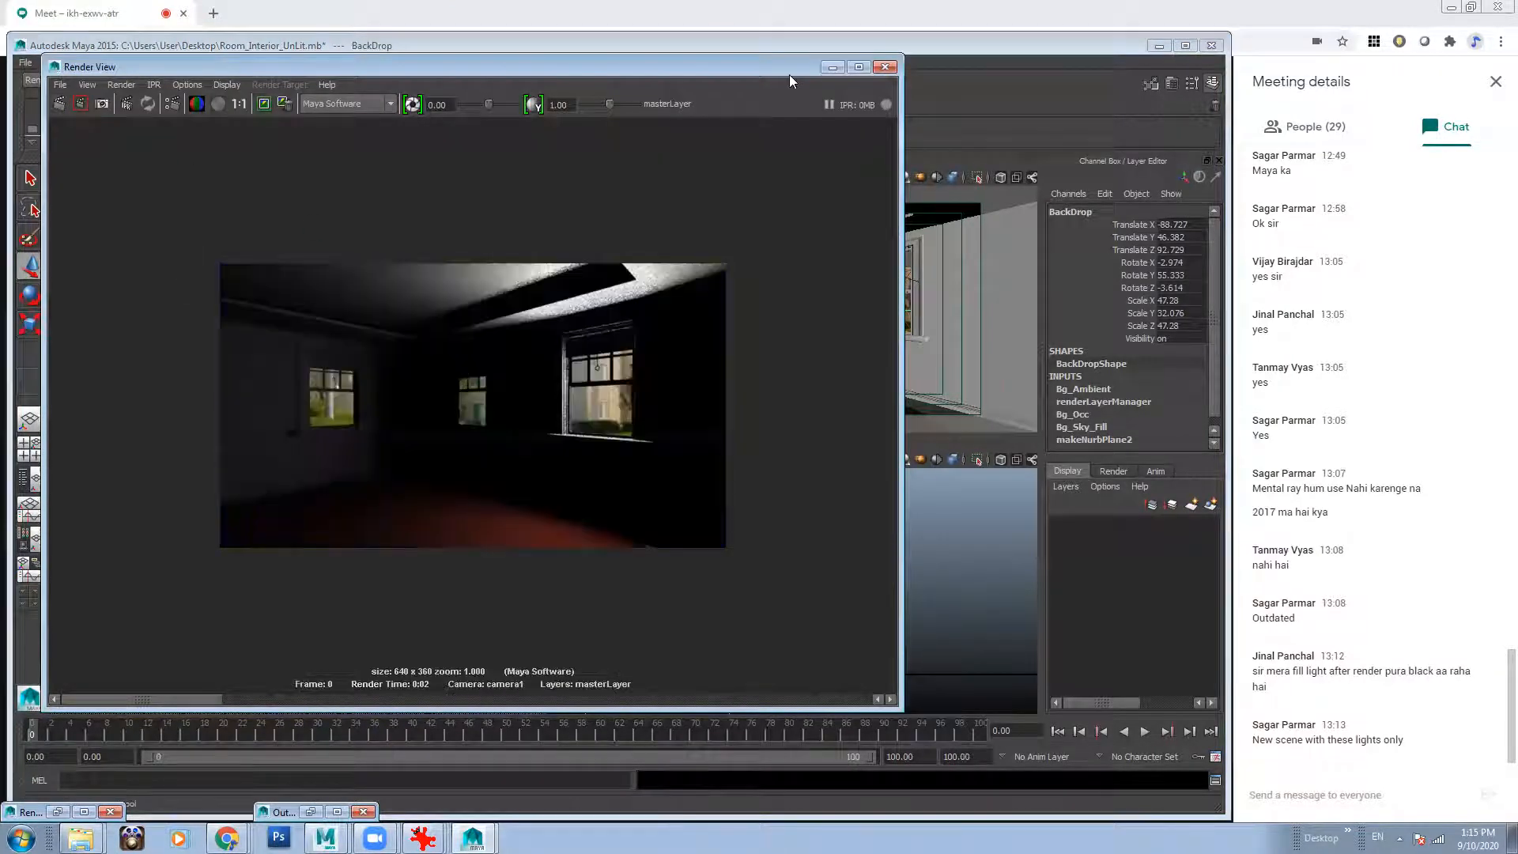
pyautogui.click(833, 67)
# Select the window area light and set its intensity to 0.25.
pyautogui.click(1171, 83)
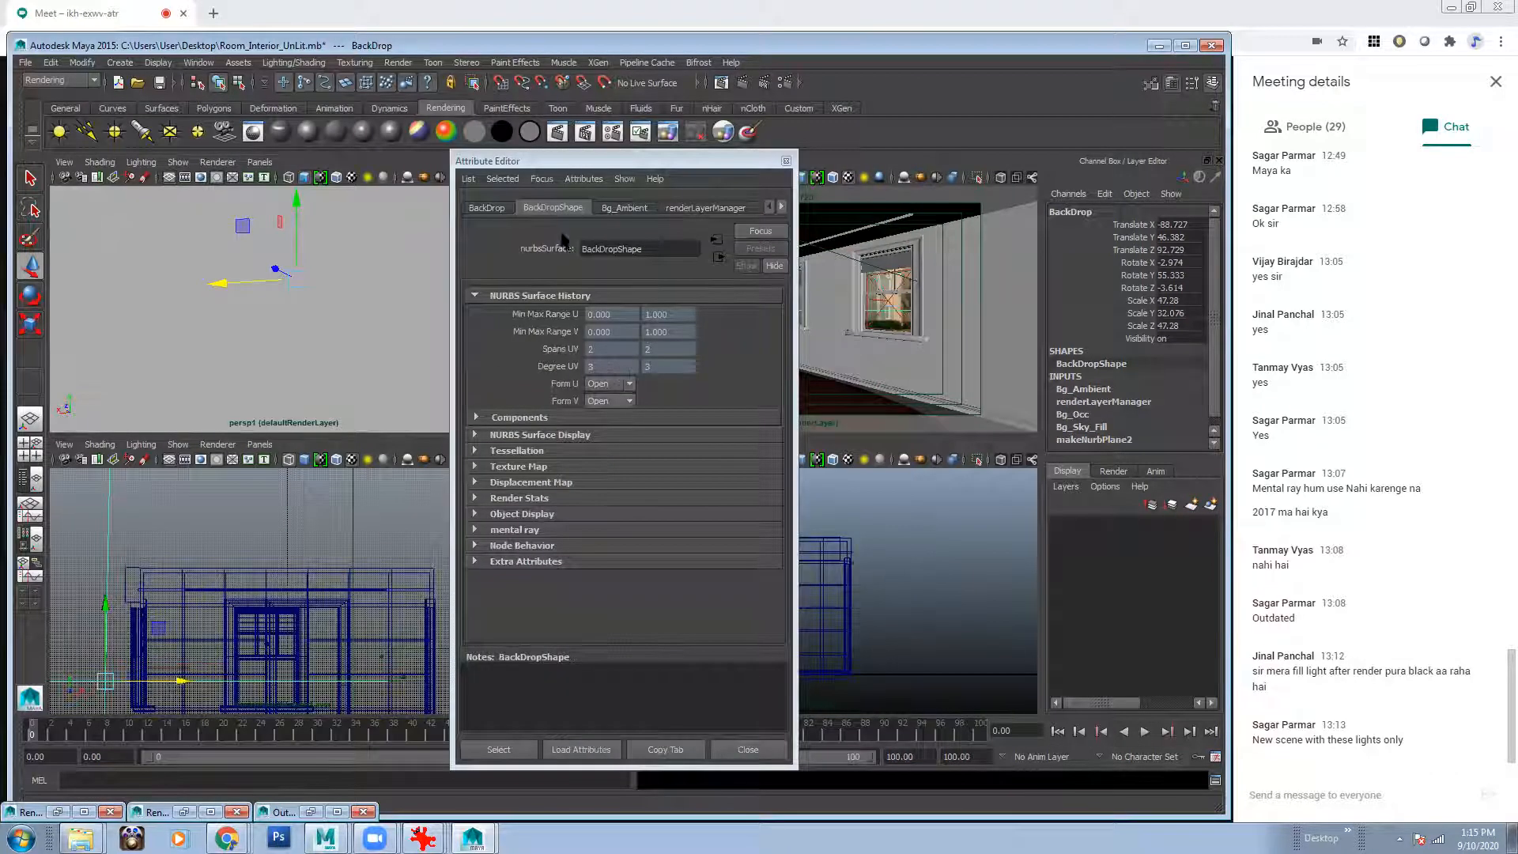
pyautogui.click(782, 207)
pyautogui.click(781, 207)
pyautogui.click(781, 207)
pyautogui.click(885, 305)
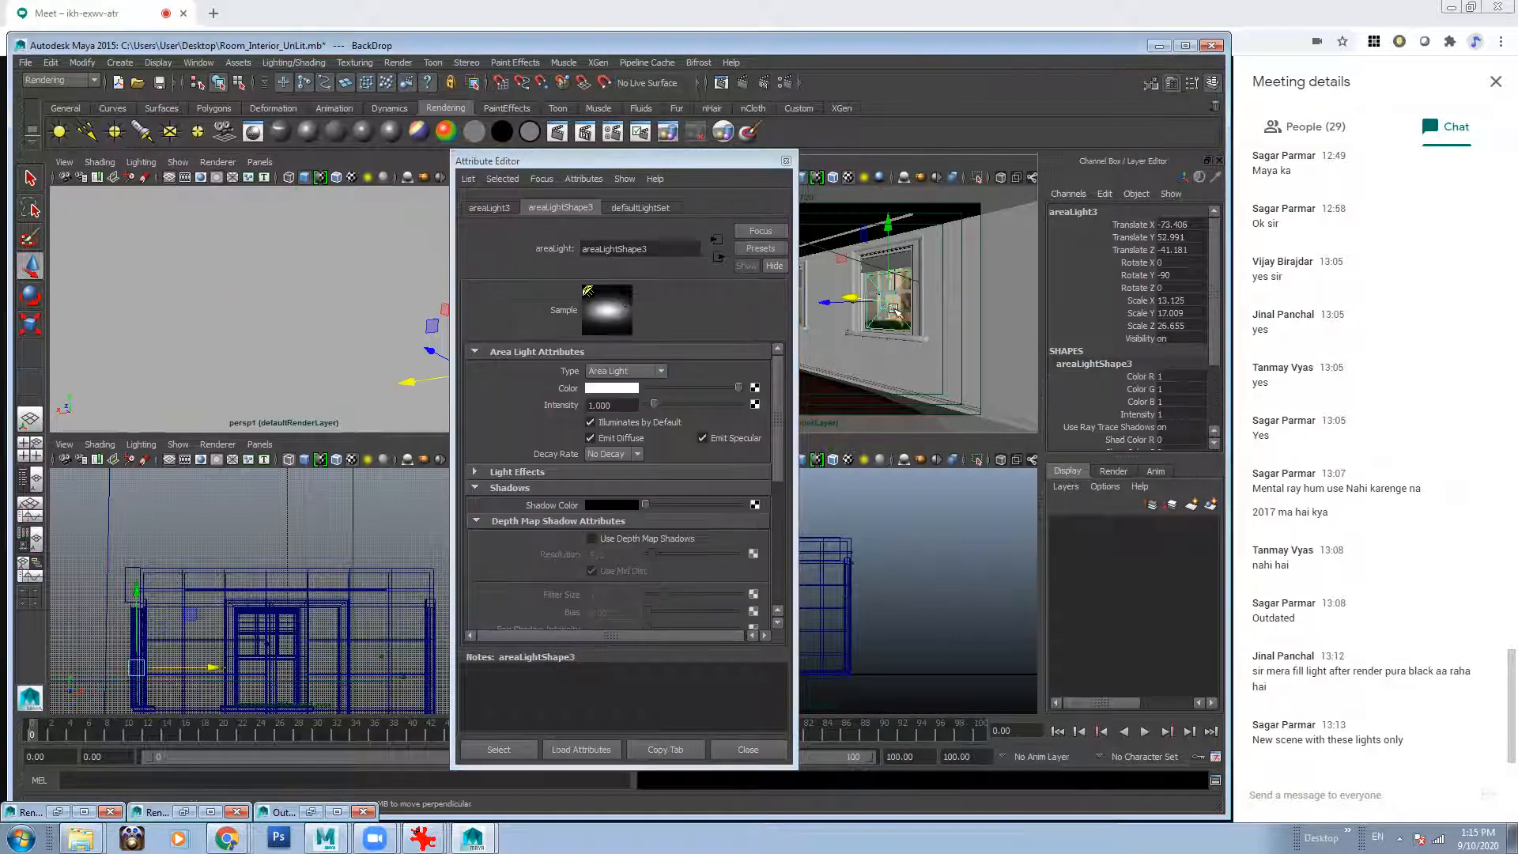
pyautogui.write('0.25')
pyautogui.press('Return')
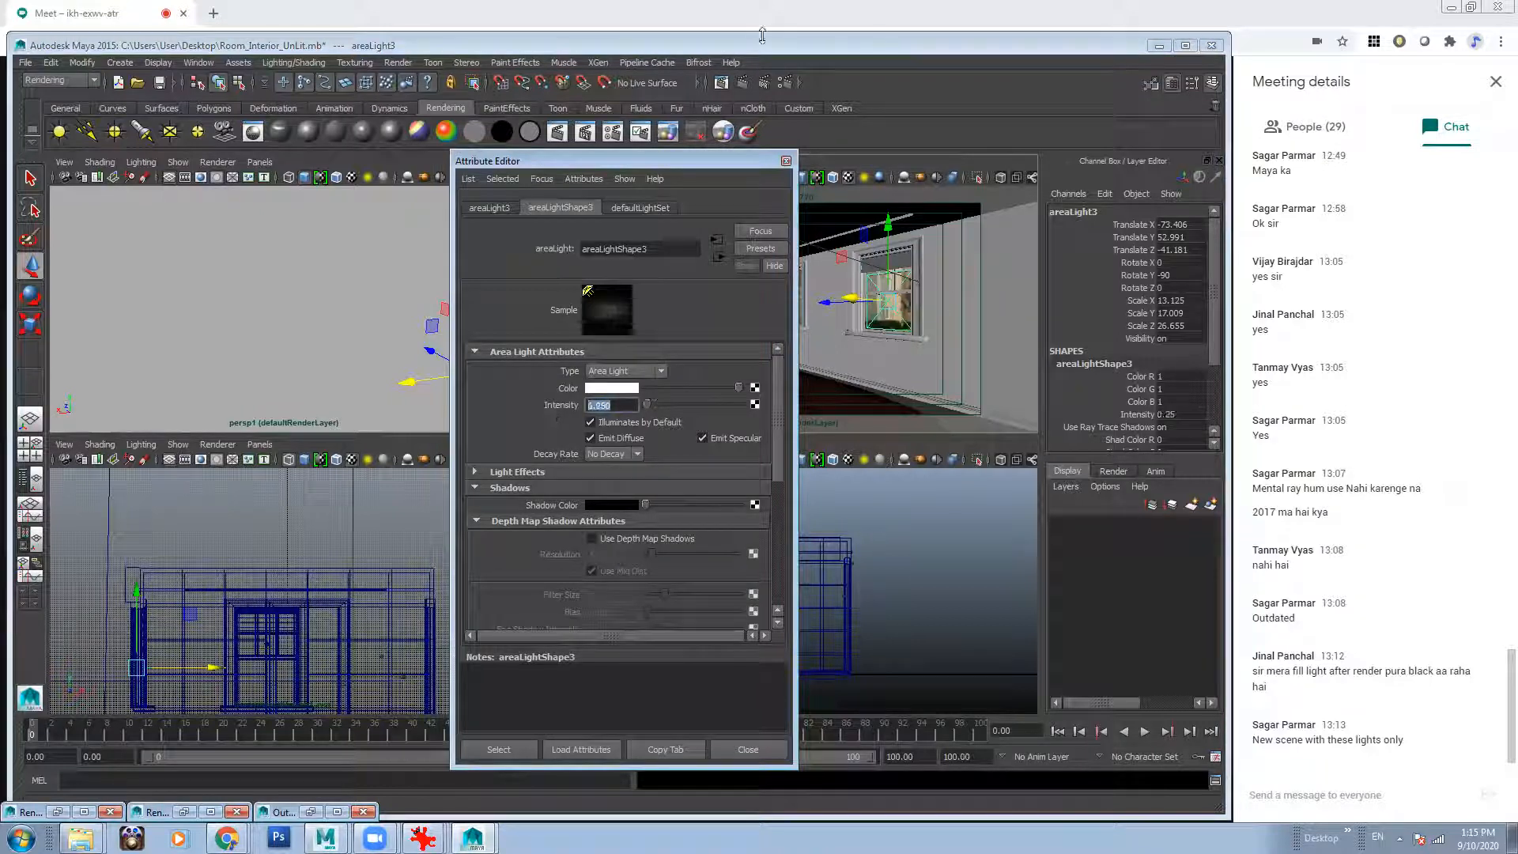
# Render the room again to check the window light at its lower intensity.
pyautogui.click(721, 83)
pyautogui.click(61, 105)
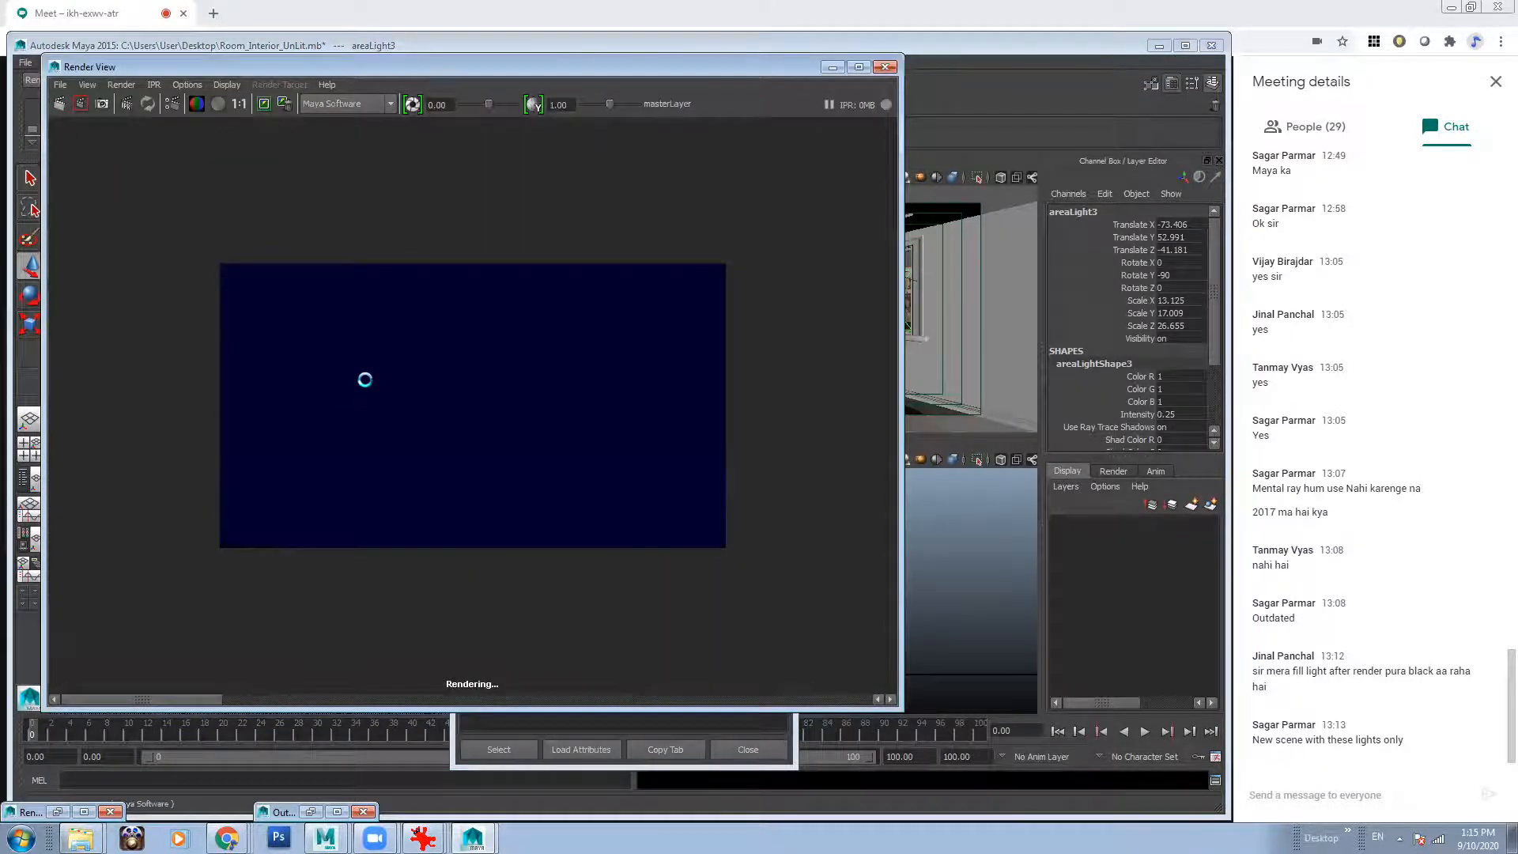
pyautogui.click(832, 67)
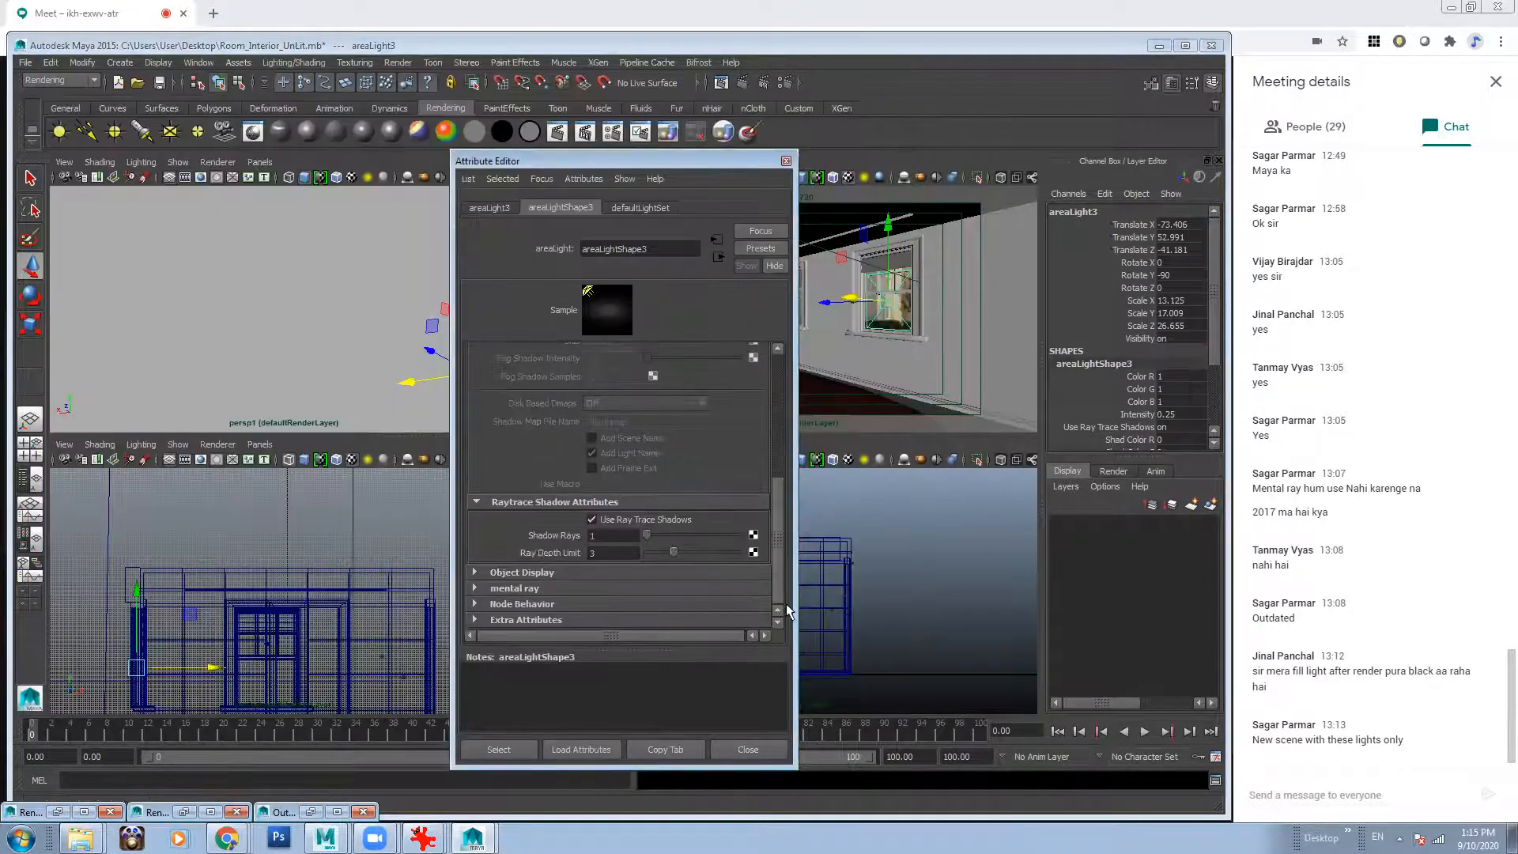
# Set the window area light's raytrace shadow rays to 15.
pyautogui.moveTo(616, 536); pyautogui.dragTo(521, 538)
pyautogui.write('1')
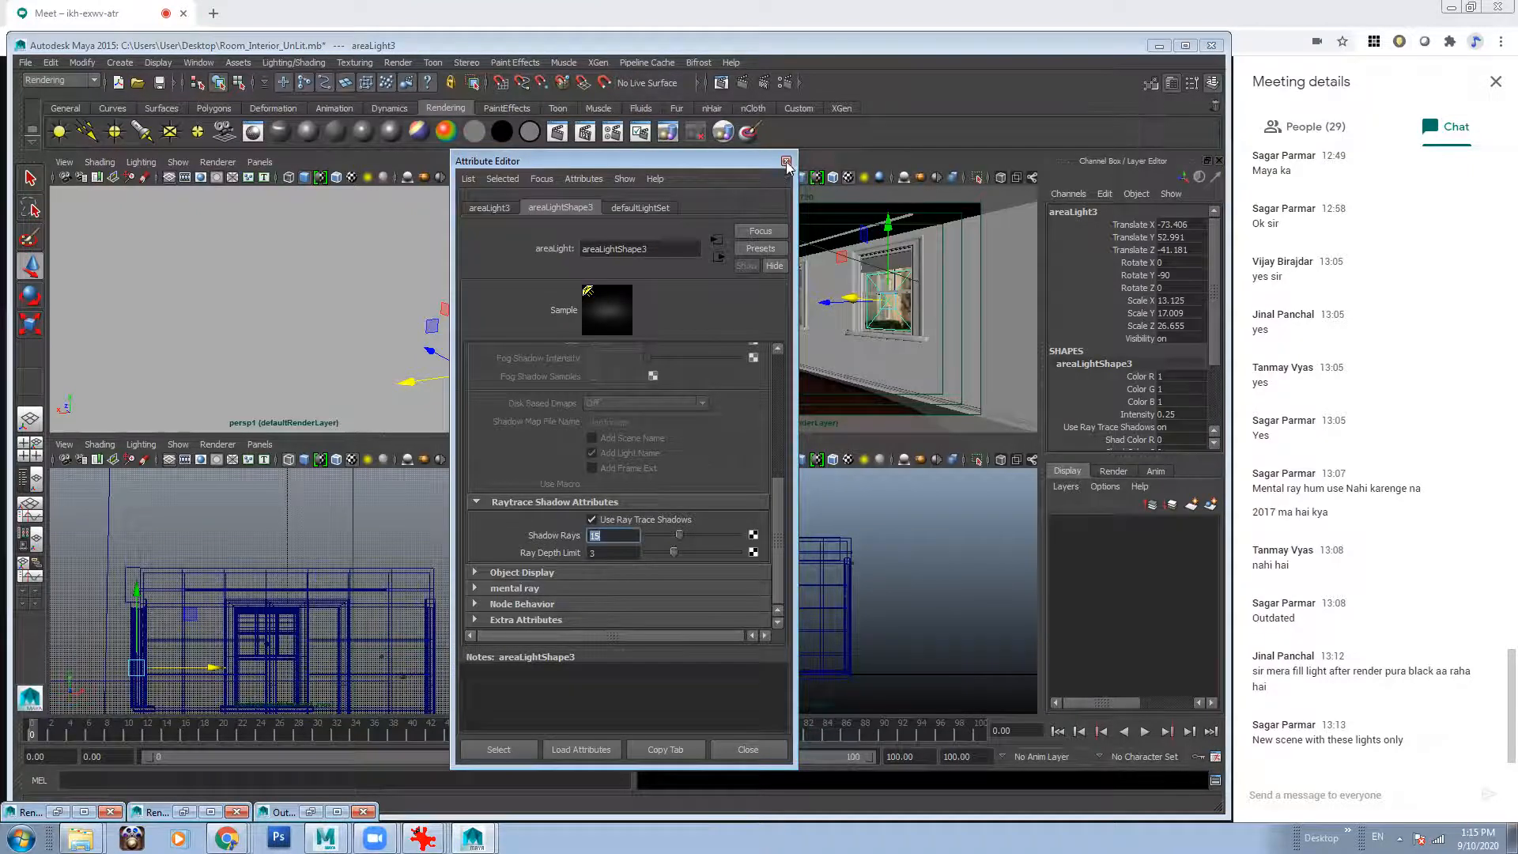
pyautogui.click(786, 162)
# Duplicate the window area light for the second window on the same wall, and again for the window on the adjoining wall.
pyautogui.keyDown('alt'); pyautogui.moveTo(348, 299); pyautogui.dragTo(467, 329); pyautogui.keyUp('alt')
pyautogui.click(30, 178)
pyautogui.hotkey('ctrl', 'd')
pyautogui.press('w')
pyautogui.keyDown('alt'); pyautogui.moveTo(419, 316); pyautogui.dragTo(403, 352); pyautogui.keyUp('alt')
pyautogui.hotkey('ctrl', 'd')
pyautogui.moveTo(404, 352)
pyautogui.keyDown('alt'); pyautogui.mouseDown(button='right')
pyautogui.moveTo(346, 328)
pyautogui.moveTo(388, 336)
pyautogui.mouseUp(button='right'); pyautogui.keyUp('alt')
pyautogui.keyDown('alt'); pyautogui.moveTo(388, 336); pyautogui.dragTo(246, 323); pyautogui.keyUp('alt')
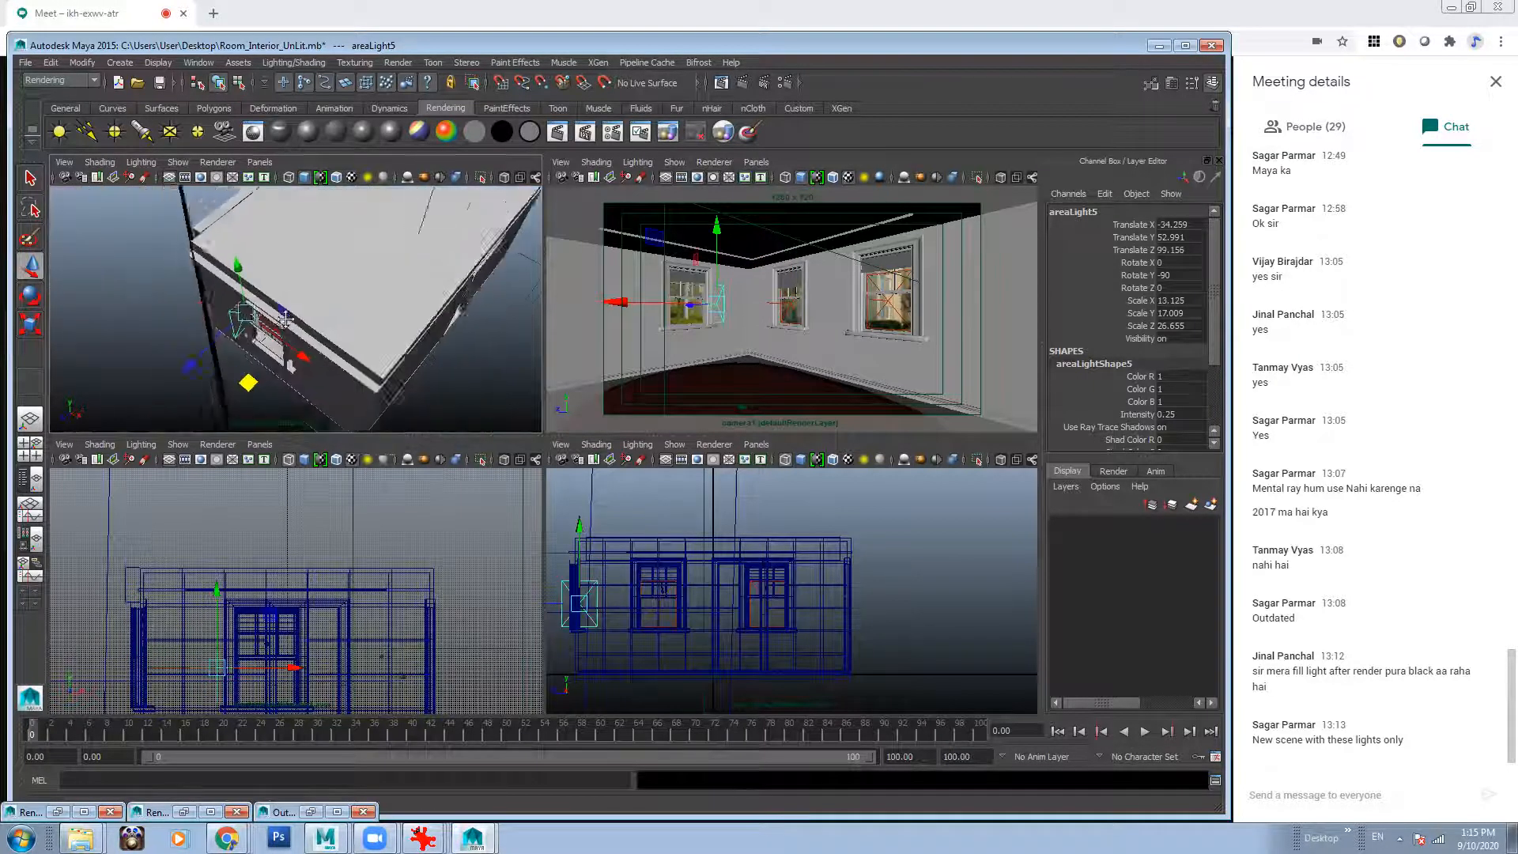
# Rotate areaLight5 to face in through the adjoining wall's window and adjust its position at the opening.
pyautogui.keyDown('alt'); pyautogui.moveTo(247, 322); pyautogui.dragTo(261, 328, button='right'); pyautogui.keyUp('alt')
pyautogui.press('e')
pyautogui.keyDown('alt'); pyautogui.moveTo(261, 328); pyautogui.dragTo(306, 366); pyautogui.keyUp('alt')
pyautogui.hotkey('ctrl', 'z')
pyautogui.press('w')
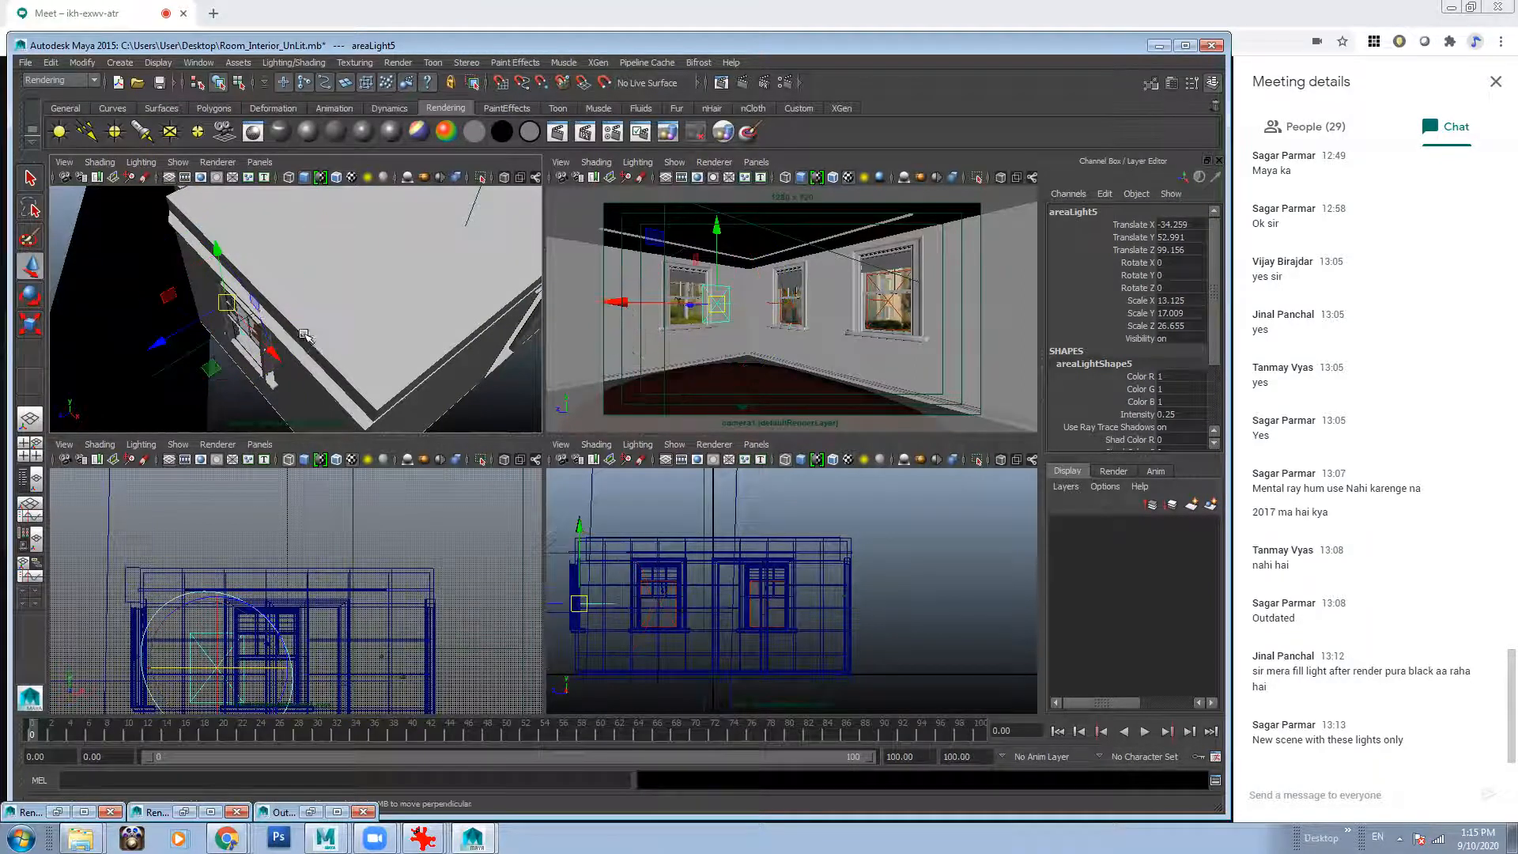
pyautogui.moveTo(227, 402); pyautogui.dragTo(329, 155)
# Render the room from camera1 to check the combined light from all three window area lights.
pyautogui.click(757, 261)
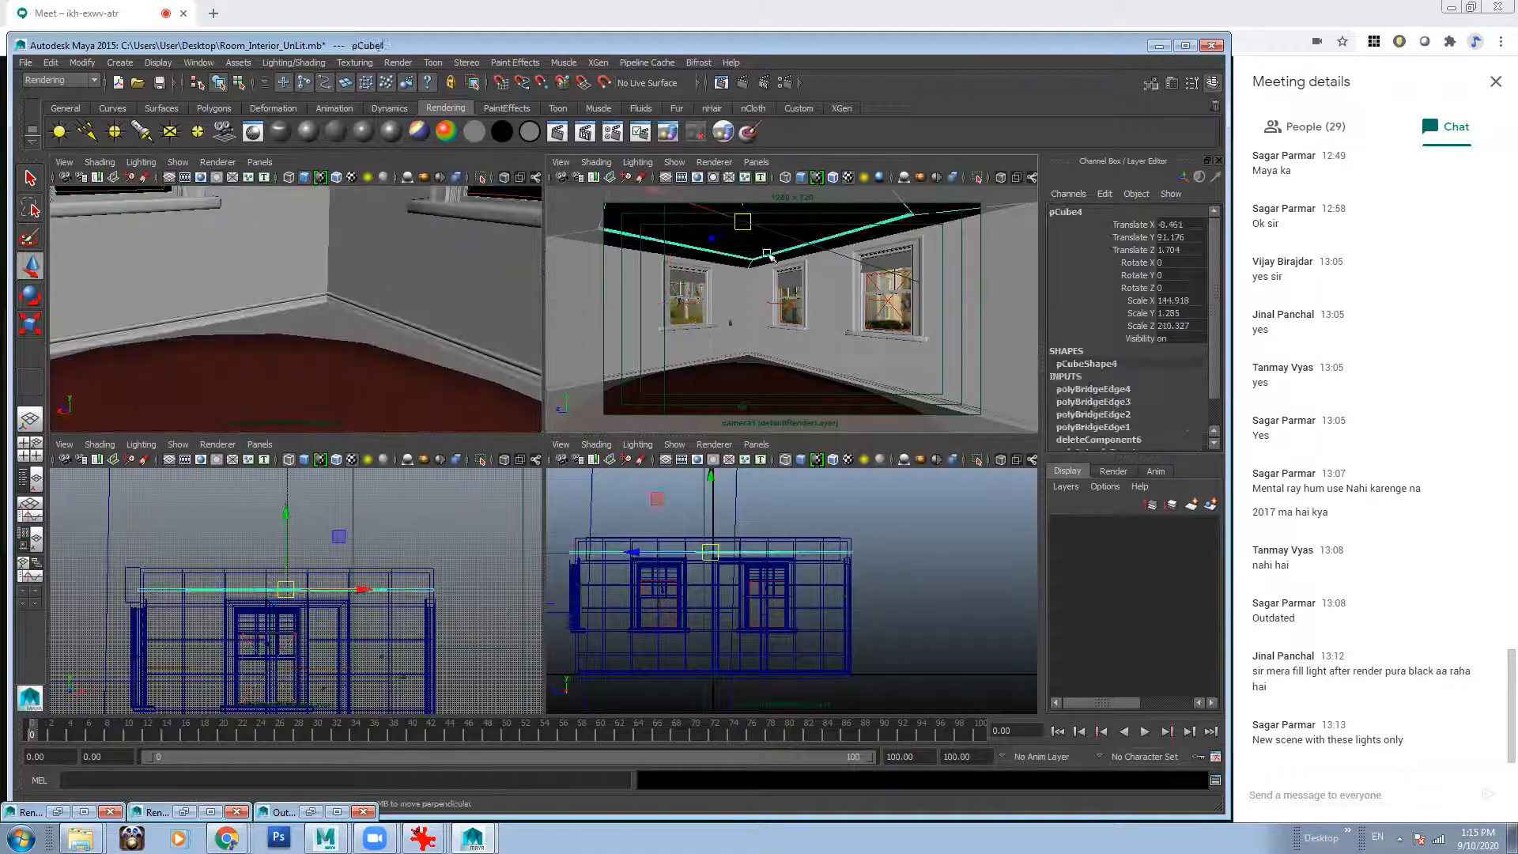
pyautogui.click(726, 83)
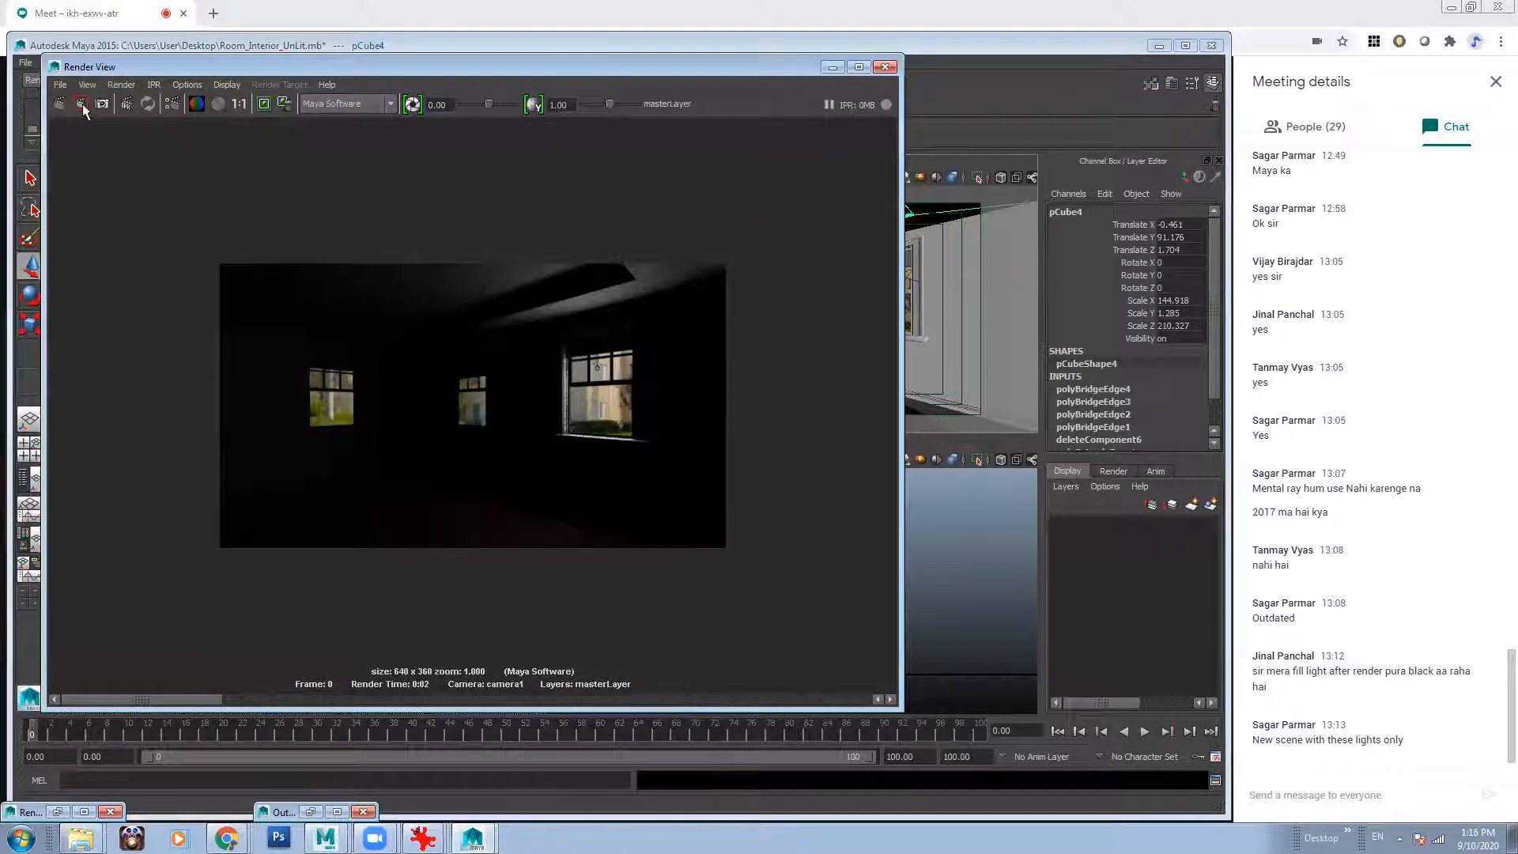
pyautogui.click(62, 102)
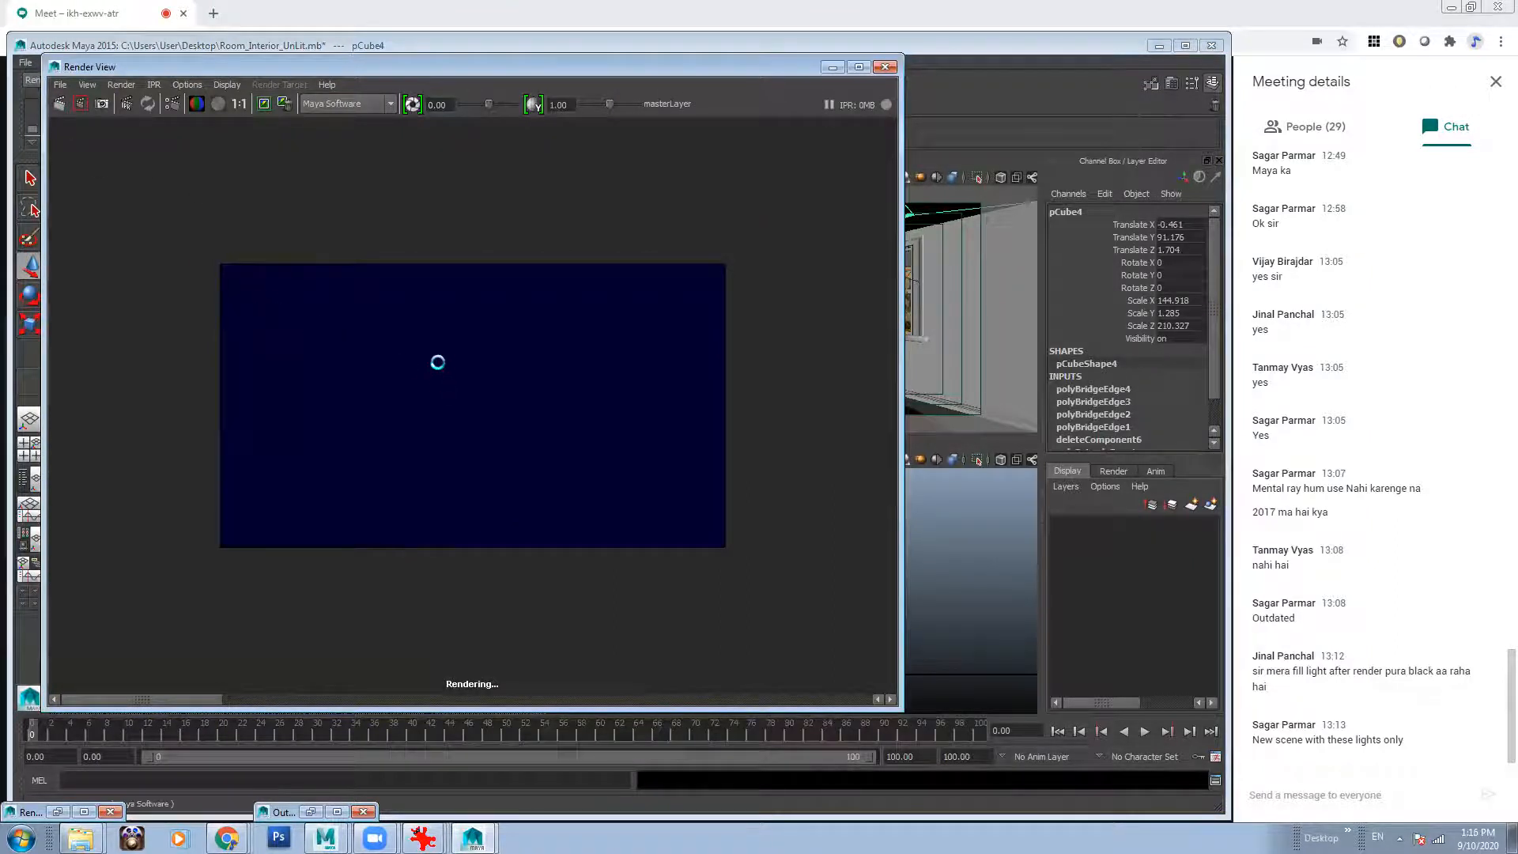
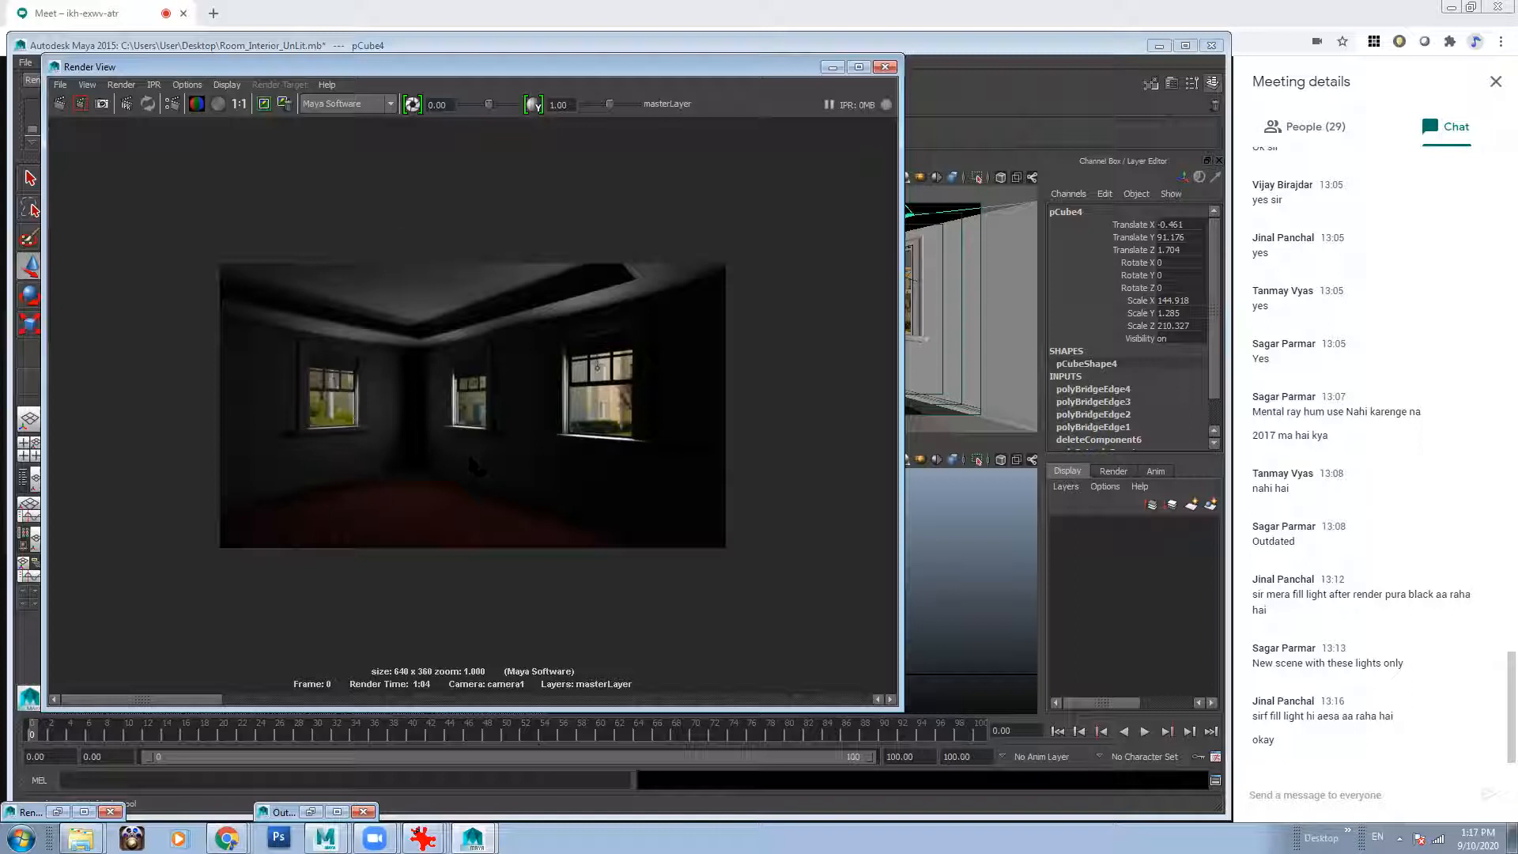
pyautogui.click(828, 68)
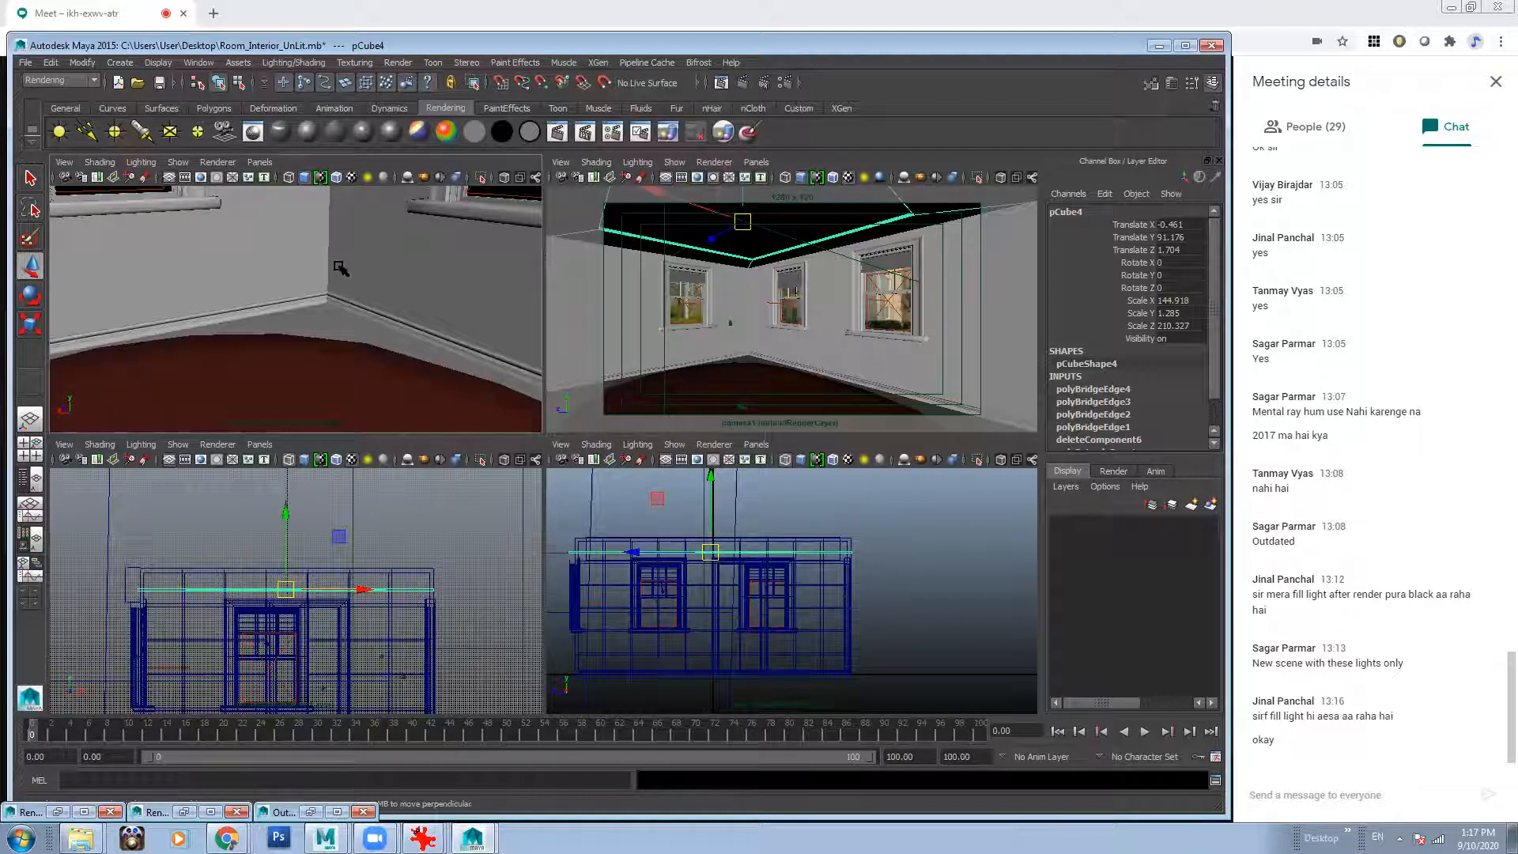
# Group areaLight3, areaLight4 and areaLight5 and name the group Fill_Lights.
pyautogui.keyDown('alt'); pyautogui.moveTo(202, 290); pyautogui.dragTo(328, 322); pyautogui.keyUp('alt')
pyautogui.scroll(-5, 426, 393)
pyautogui.click(425, 393)
pyautogui.keyDown('alt'); pyautogui.moveTo(423, 407); pyautogui.dragTo(338, 304); pyautogui.keyUp('alt')
pyautogui.scroll(4, 364, 311)
pyautogui.scroll(-5, 304, 313)
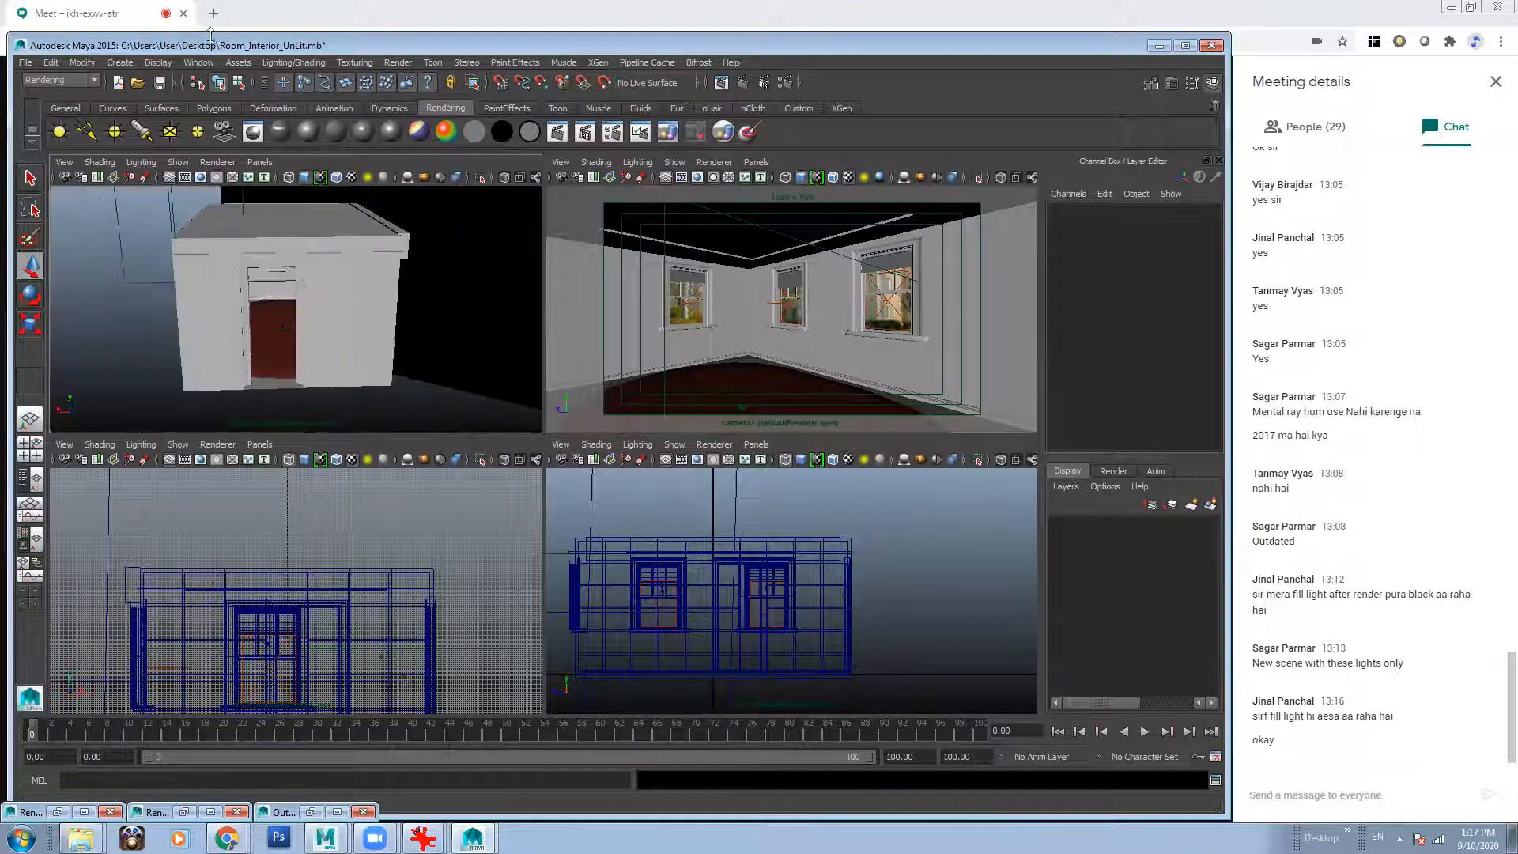
pyautogui.click(206, 63)
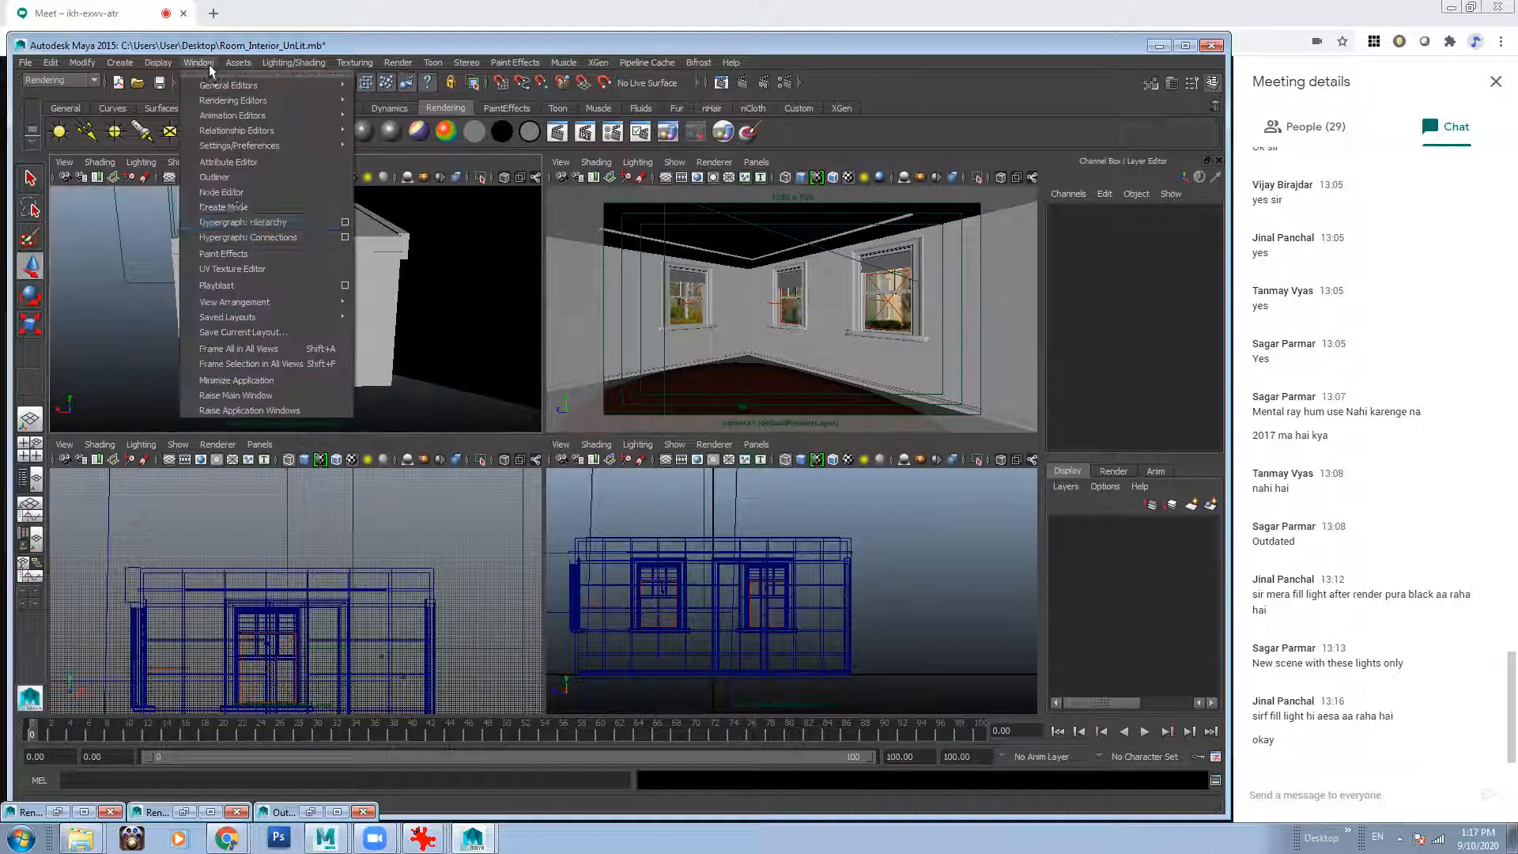
pyautogui.click(234, 177)
pyautogui.moveTo(410, 515); pyautogui.dragTo(411, 549)
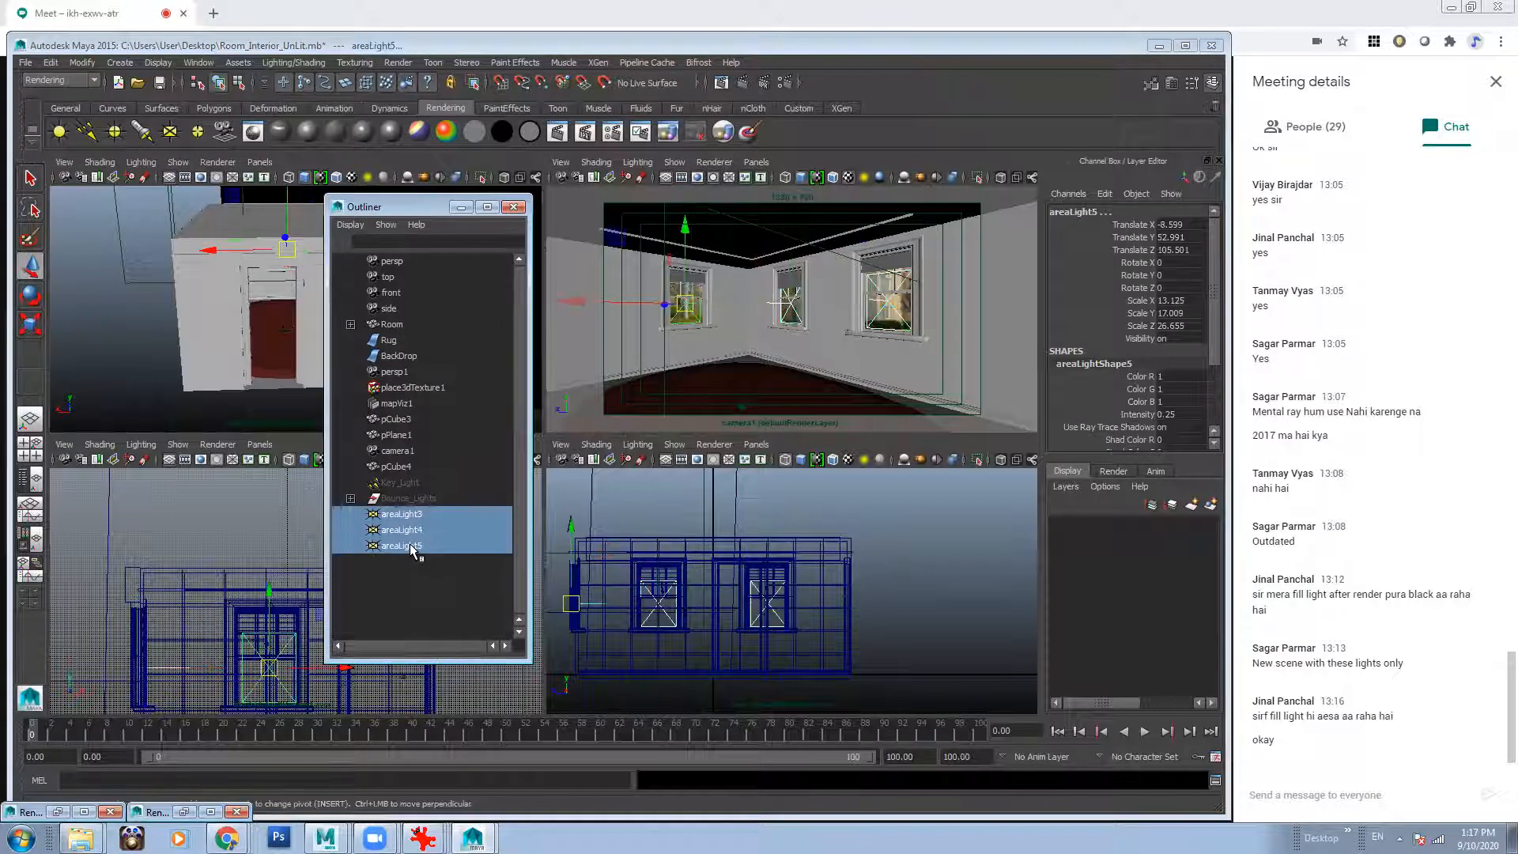
pyautogui.hotkey('ctrl', 'g')
pyautogui.doubleClick(411, 514)
pyautogui.write('Fill_Lights')
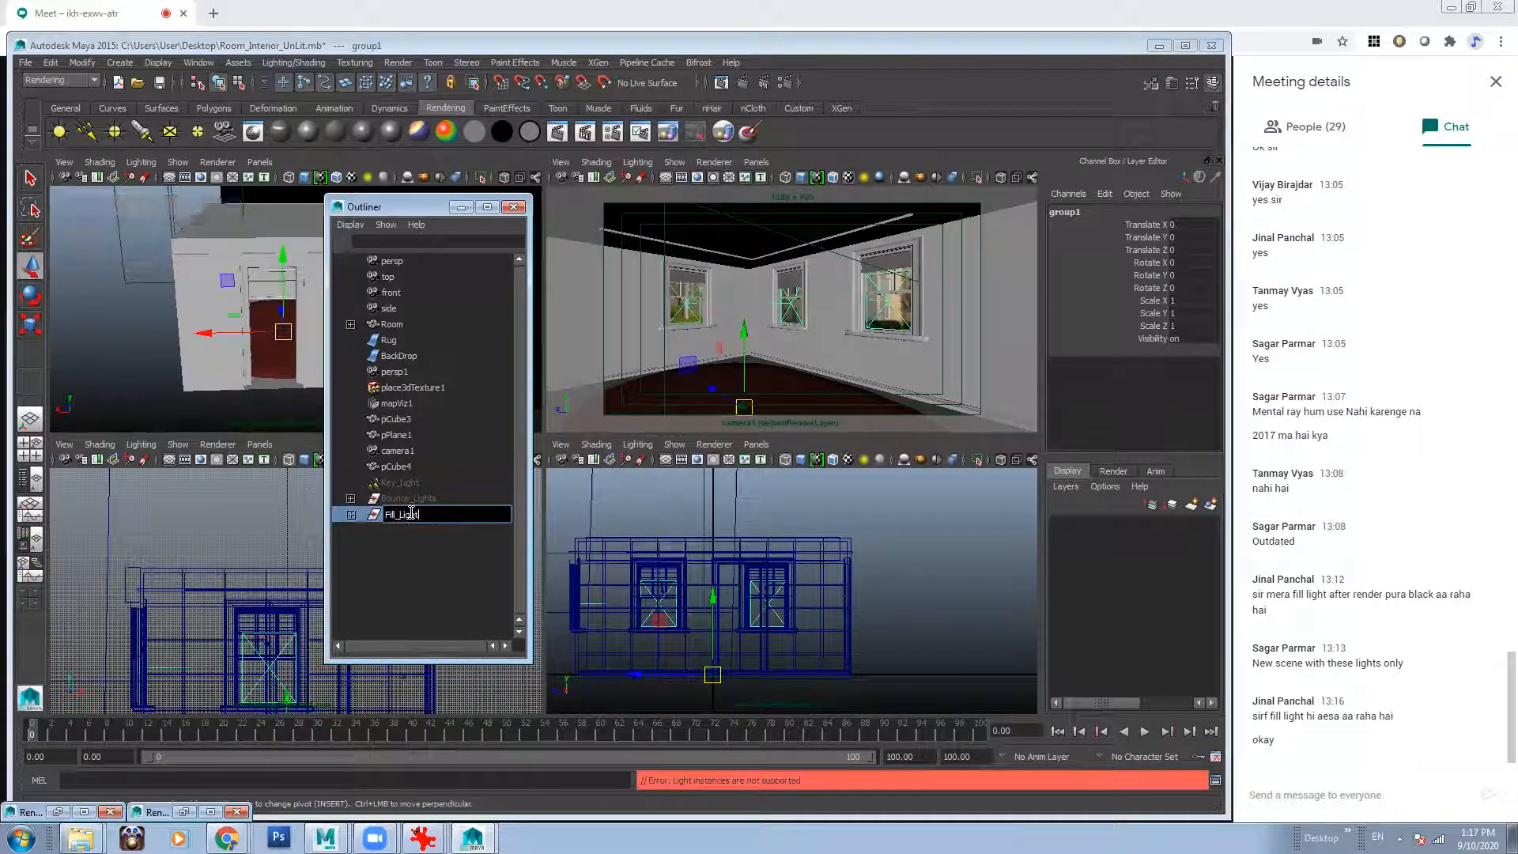
pyautogui.press('Return')
# Hide the Fill_Lights group and put the Outliner away.
pyautogui.click(402, 515)
pyautogui.hotkey('ctrl', 'h')
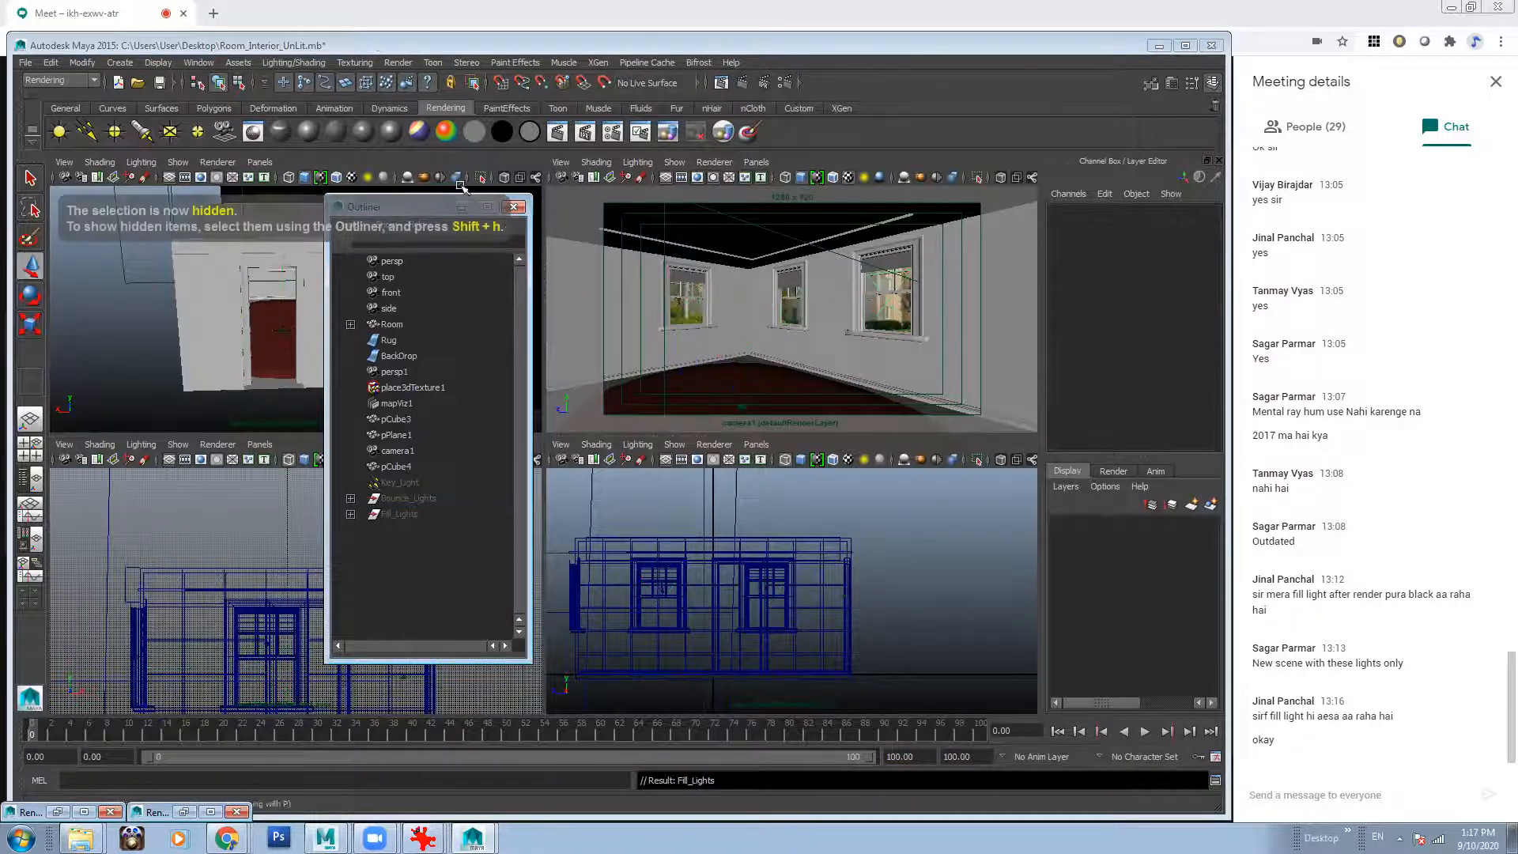
pyautogui.click(461, 207)
# Create an area light, scale it up to 40.362 and place it outside the door wall at Y 39.283, Z -159.744.
pyautogui.scroll(-3, 250, 301)
pyautogui.keyDown('alt'); pyautogui.moveTo(250, 302); pyautogui.dragTo(400, 387); pyautogui.keyUp('alt')
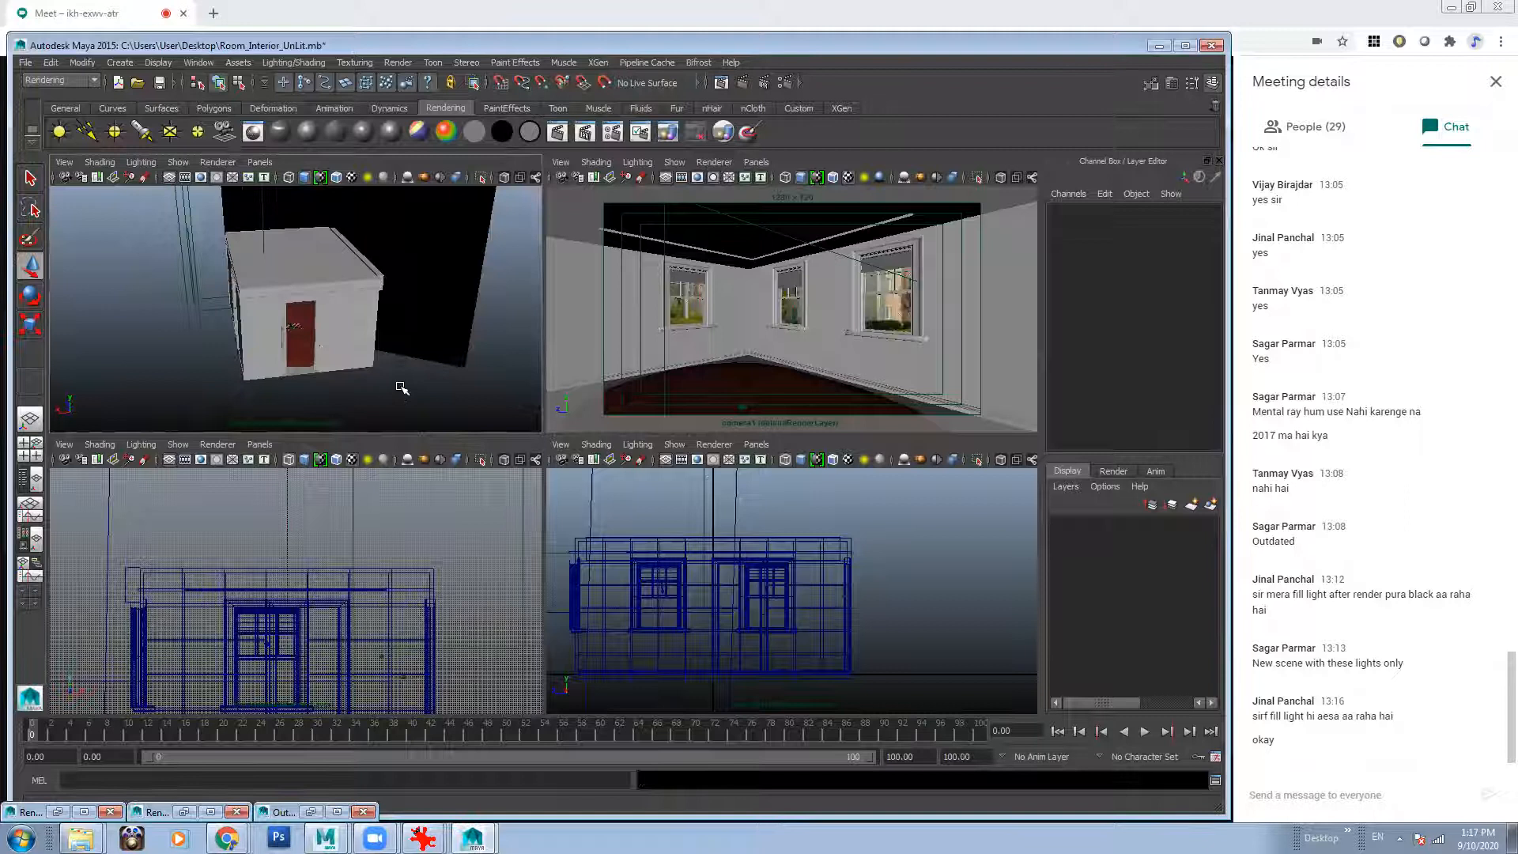
pyautogui.click(170, 132)
pyautogui.scroll(-2, 293, 269)
pyautogui.keyDown('alt'); pyautogui.moveTo(292, 269); pyautogui.dragTo(375, 413); pyautogui.keyUp('alt')
pyautogui.press('r')
pyautogui.press('w')
pyautogui.moveTo(322, 330); pyautogui.dragTo(323, 309)
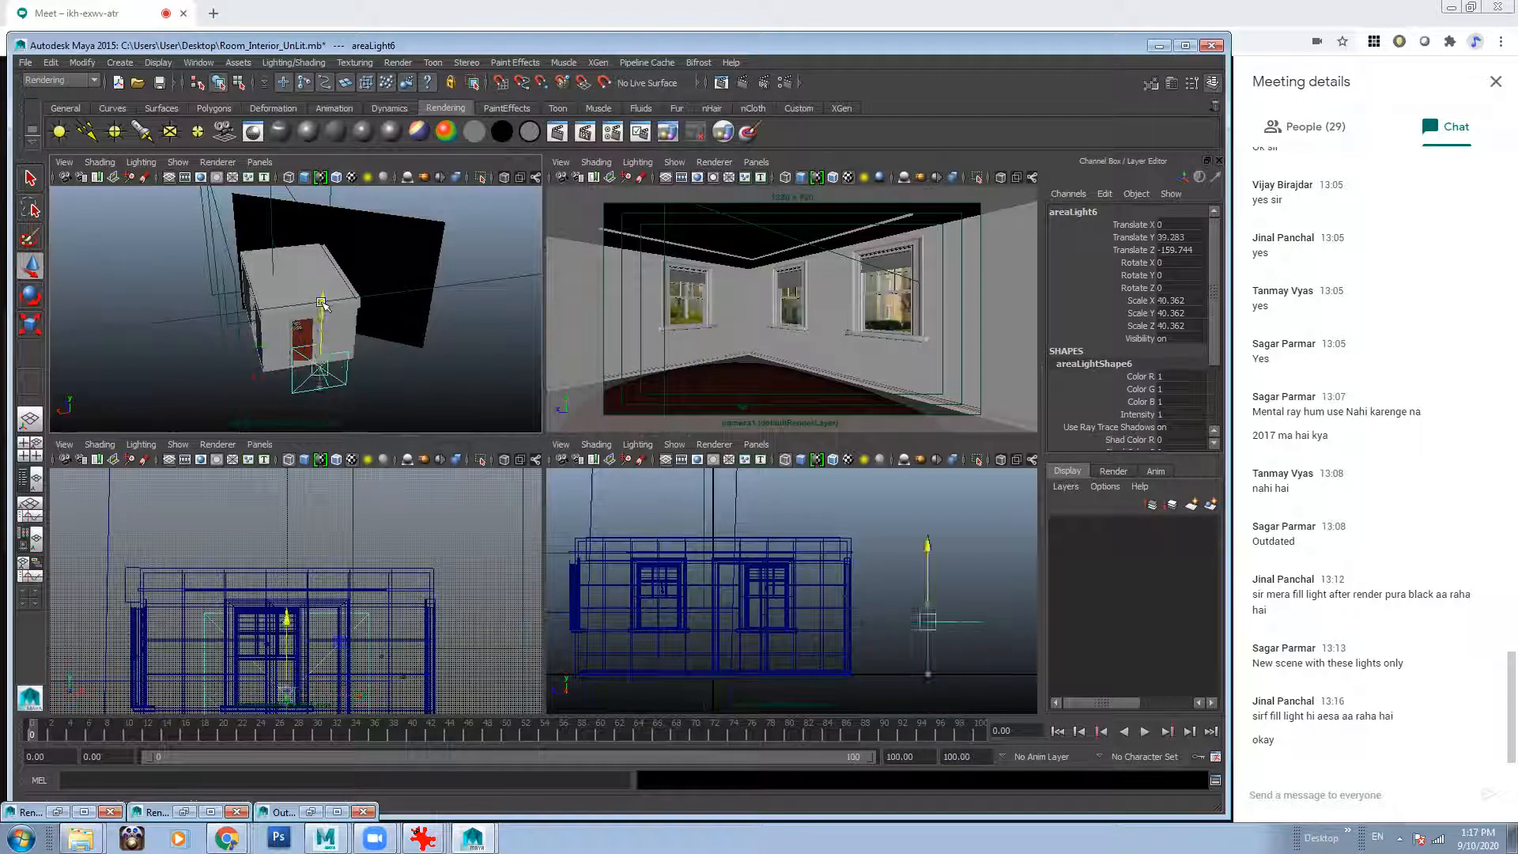
# Rotate the new area light to -180 on Y so it faces in through the doorway.
pyautogui.press('r')
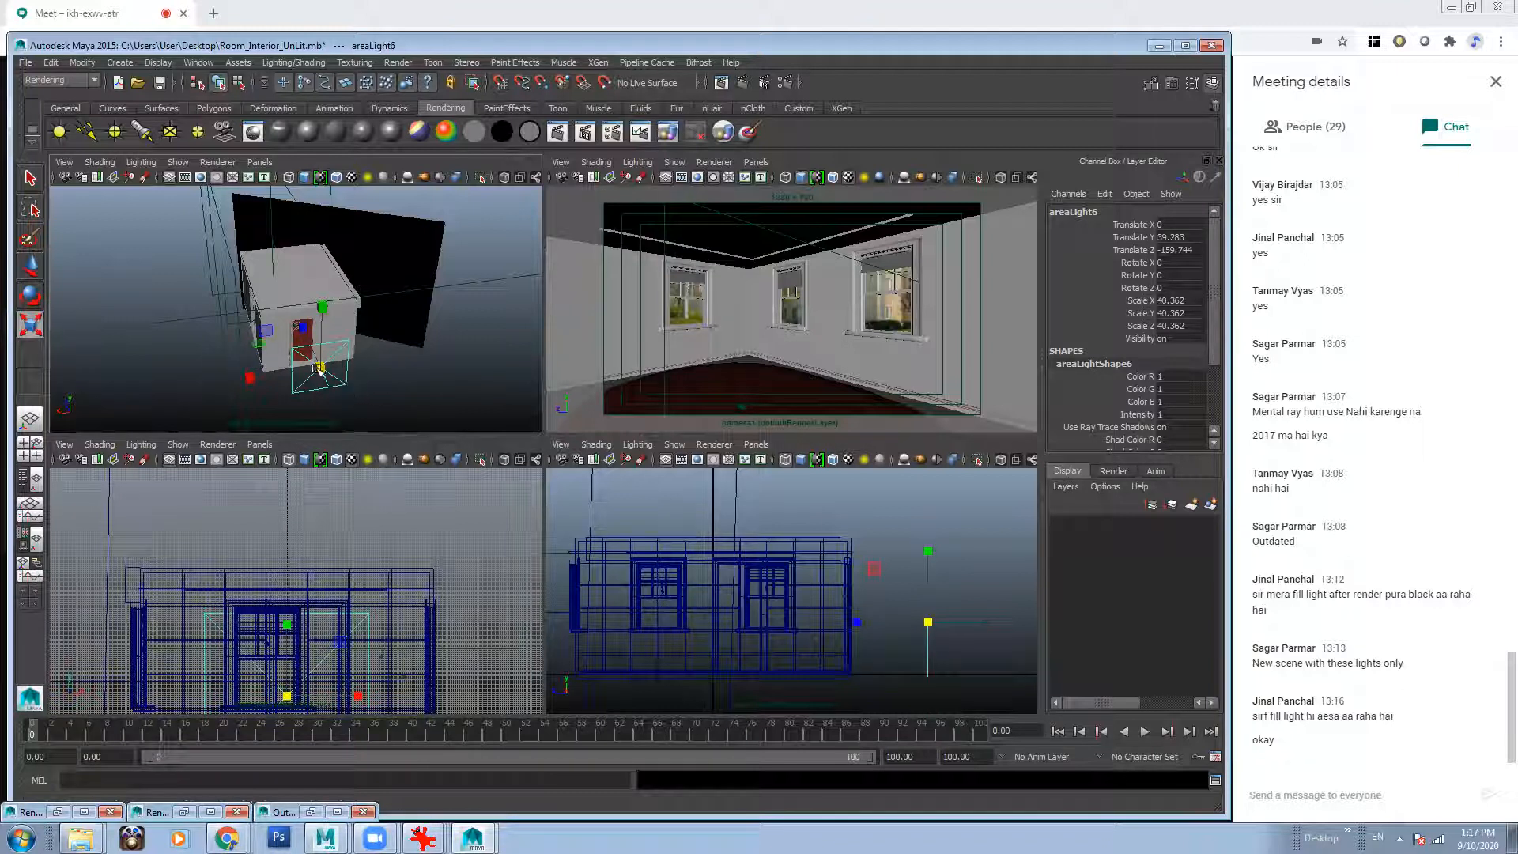
pyautogui.press('e')
pyautogui.moveTo(291, 417); pyautogui.dragTo(176, 402)
pyautogui.press('w')
# Narrow the area light to about 15.4 on scale X and move it onto the doorway at about X 9.7, Y 42, Z -102.8.
pyautogui.keyDown('alt'); pyautogui.moveTo(265, 313); pyautogui.dragTo(270, 376); pyautogui.keyUp('alt')
pyautogui.scroll(5, 308, 363)
pyautogui.press('r')
pyautogui.moveTo(394, 354); pyautogui.dragTo(357, 360)
pyautogui.press('w')
pyautogui.keyDown('alt'); pyautogui.moveTo(357, 360); pyautogui.dragTo(364, 283); pyautogui.keyUp('alt')
pyautogui.scroll(3, 362, 316)
pyautogui.keyDown('alt'); pyautogui.moveTo(442, 371); pyautogui.dragTo(420, 379); pyautogui.keyUp('alt')
pyautogui.scroll(4, 420, 379)
pyautogui.keyDown('alt'); pyautogui.moveTo(420, 380); pyautogui.dragTo(427, 285, button='middle'); pyautogui.keyUp('alt')
pyautogui.moveTo(198, 263); pyautogui.dragTo(321, 311)
pyautogui.keyDown('alt'); pyautogui.moveTo(474, 340); pyautogui.dragTo(362, 330, button='middle'); pyautogui.keyUp('alt')
pyautogui.moveTo(269, 326); pyautogui.dragTo(184, 327)
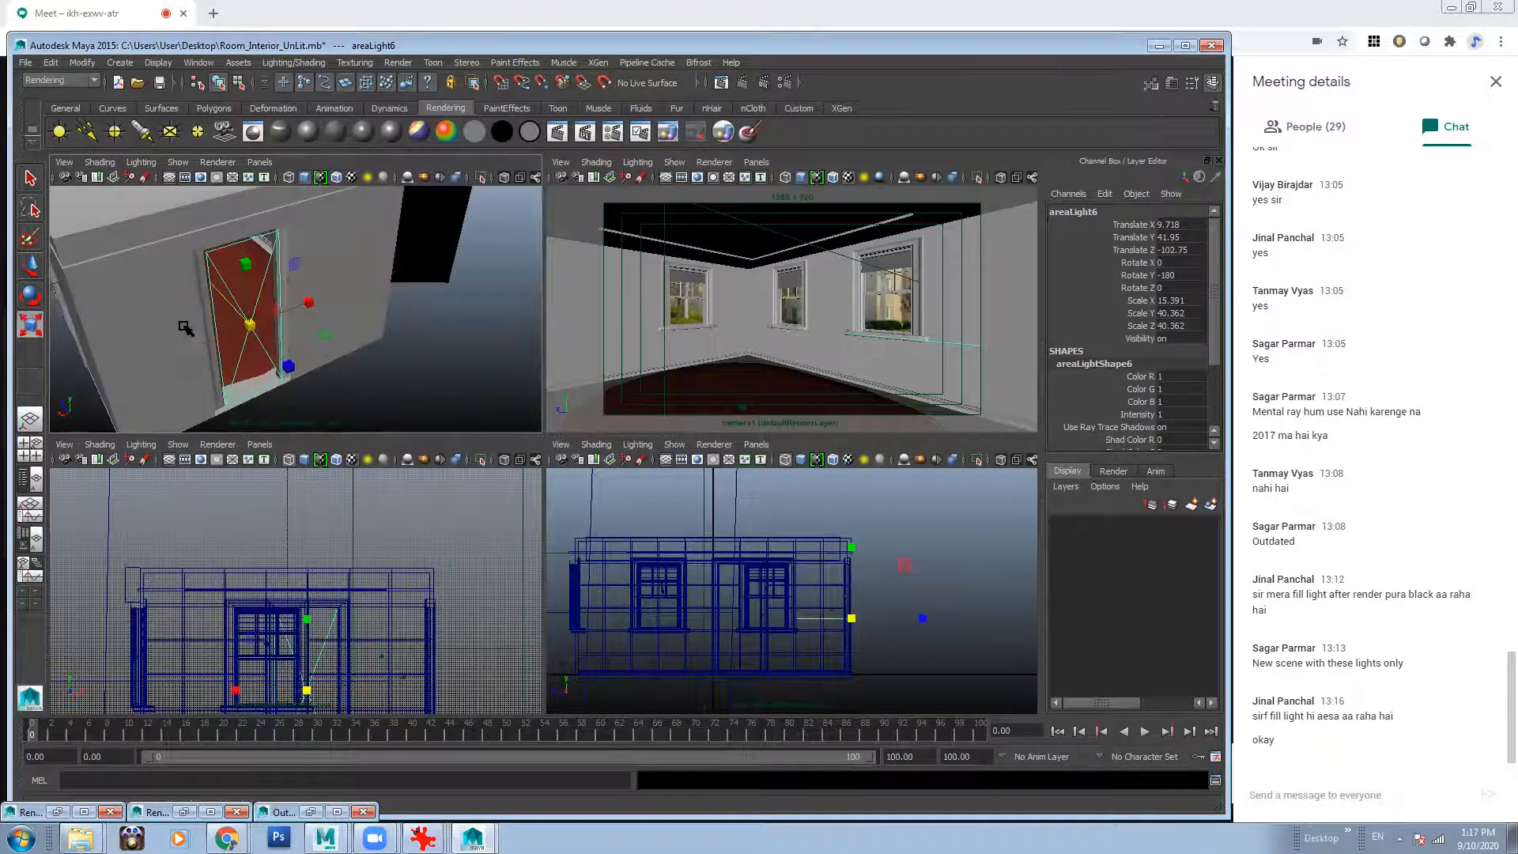
# Fine-tune the area light's scale and position against the door frame from outside and at close range.
pyautogui.moveTo(313, 306); pyautogui.dragTo(308, 307)
pyautogui.press('w')
pyautogui.press('r')
pyautogui.moveTo(247, 266); pyautogui.dragTo(248, 272)
pyautogui.keyDown('alt'); pyautogui.moveTo(304, 321); pyautogui.dragTo(277, 306); pyautogui.keyUp('alt')
pyautogui.press('w')
pyautogui.moveTo(153, 308); pyautogui.dragTo(149, 307)
pyautogui.keyDown('alt'); pyautogui.moveTo(157, 254); pyautogui.dragTo(454, 356); pyautogui.keyUp('alt')
pyautogui.press('r')
pyautogui.keyDown('alt'); pyautogui.moveTo(454, 356); pyautogui.dragTo(371, 344, button='middle'); pyautogui.keyUp('alt')
pyautogui.moveTo(352, 333)
pyautogui.mouseDown()
pyautogui.moveTo(316, 322)
pyautogui.moveTo(332, 311)
pyautogui.moveTo(393, 339)
pyautogui.moveTo(413, 373)
pyautogui.moveTo(332, 331)
pyautogui.moveTo(363, 363)
pyautogui.moveTo(346, 354)
pyautogui.mouseUp()
pyautogui.press('w')
pyautogui.press('r')
pyautogui.moveTo(312, 250); pyautogui.dragTo(312, 246)
pyautogui.press('w')
# Fit the area light into the door opening at X 10.309, Y 38.099, Z -99.624, with scale X 14.381 and scale Y 39.533.
pyautogui.keyDown('alt'); pyautogui.moveTo(321, 302); pyautogui.dragTo(332, 318); pyautogui.keyUp('alt')
pyautogui.scroll(-2, 332, 318)
pyautogui.moveTo(238, 334); pyautogui.dragTo(306, 342)
pyautogui.scroll(3, 307, 305)
pyautogui.scroll(-2, 306, 342)
pyautogui.press('r')
pyautogui.moveTo(318, 262); pyautogui.dragTo(286, 278)
pyautogui.press('w')
pyautogui.click(285, 269)
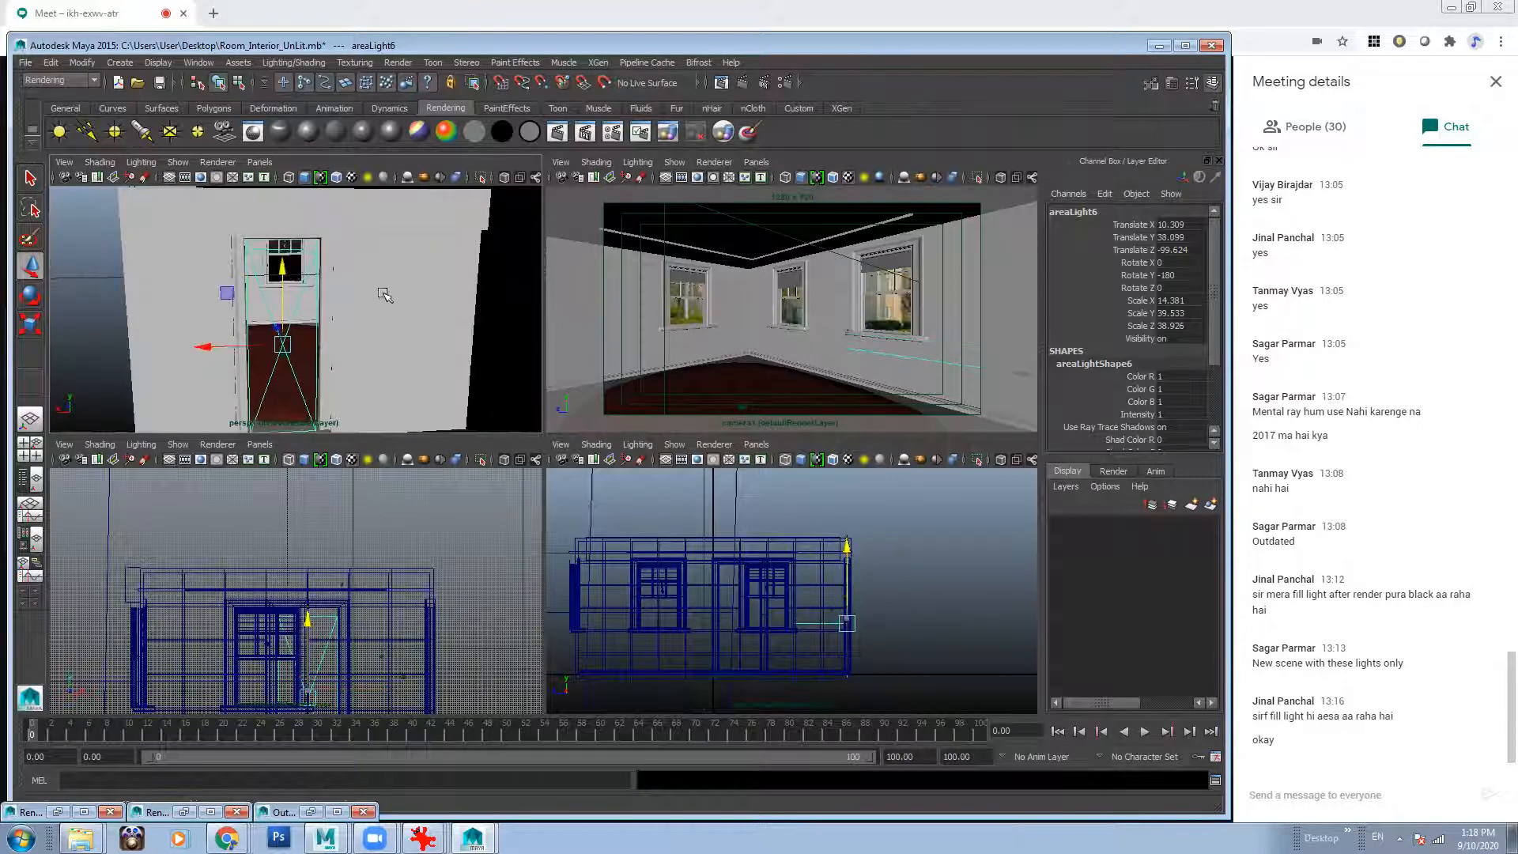
# Stretch the door area light to scale Y 40.781 and raise it to Y 40.241 to cover the full doorway.
pyautogui.scroll(-3, 386, 295)
pyautogui.keyDown('alt'); pyautogui.moveTo(386, 295); pyautogui.dragTo(362, 295); pyautogui.keyUp('alt')
pyautogui.press('r')
pyautogui.moveTo(274, 260); pyautogui.dragTo(272, 267)
pyautogui.press('w')
pyautogui.press('r')
pyautogui.scroll(3, 272, 264)
pyautogui.press('w')
pyautogui.scroll(-5, 273, 271)
pyautogui.keyDown('alt'); pyautogui.moveTo(359, 321); pyautogui.dragTo(482, 340); pyautogui.keyUp('alt')
pyautogui.scroll(4, 426, 352)
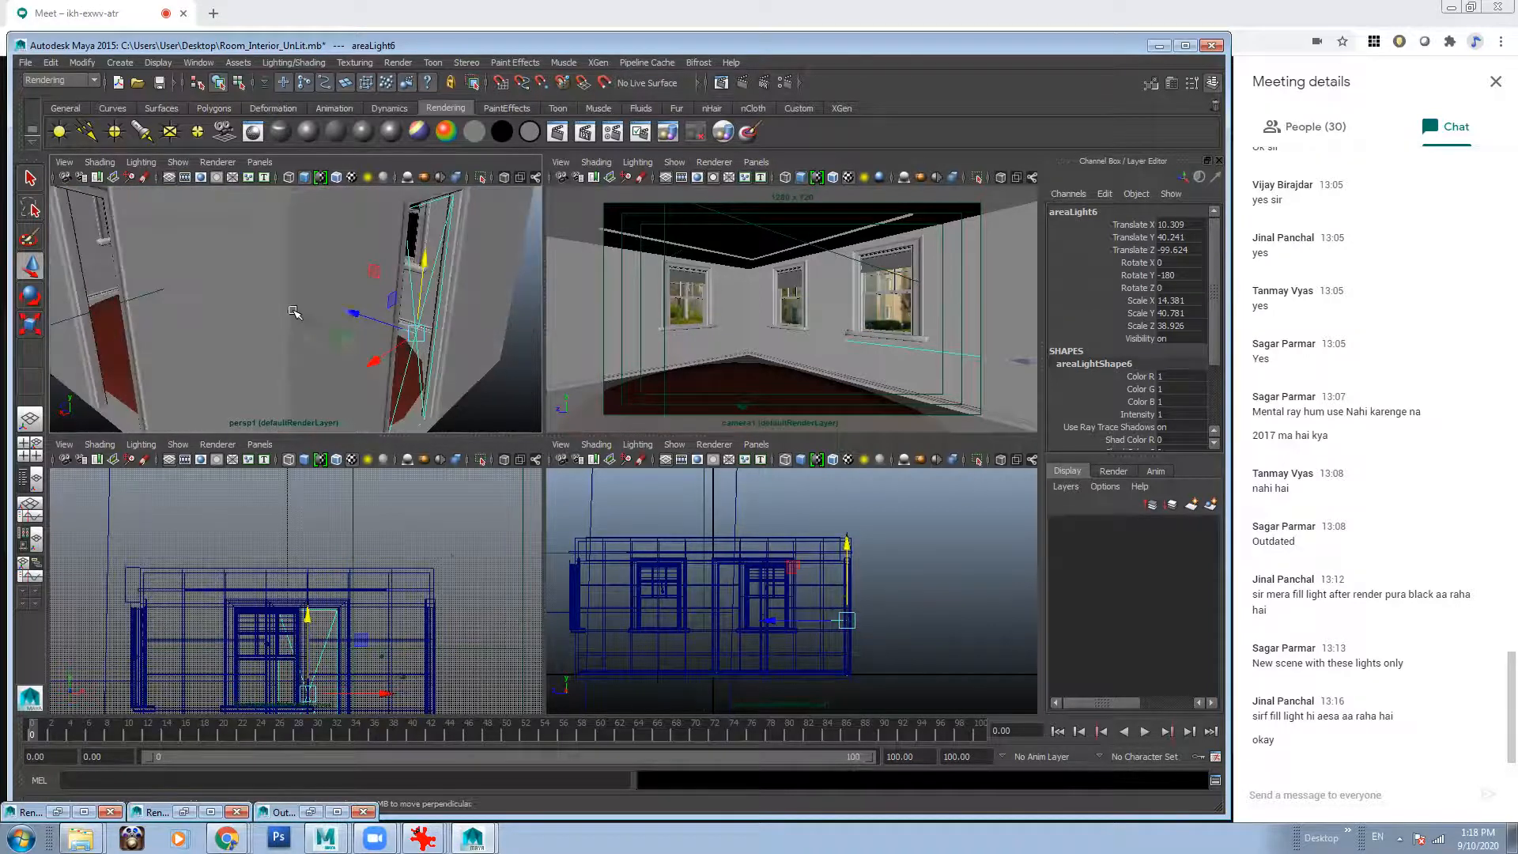
# Set the door area light's intensity to 0.5 and its raytrace shadow rays to 10.
pyautogui.click(1171, 82)
pyautogui.moveTo(778, 512); pyautogui.dragTo(804, 368)
pyautogui.doubleClick(619, 405)
pyautogui.write('0.5')
pyautogui.press('Return')
pyautogui.moveTo(782, 421); pyautogui.dragTo(788, 558)
pyautogui.moveTo(604, 538); pyautogui.dragTo(527, 538)
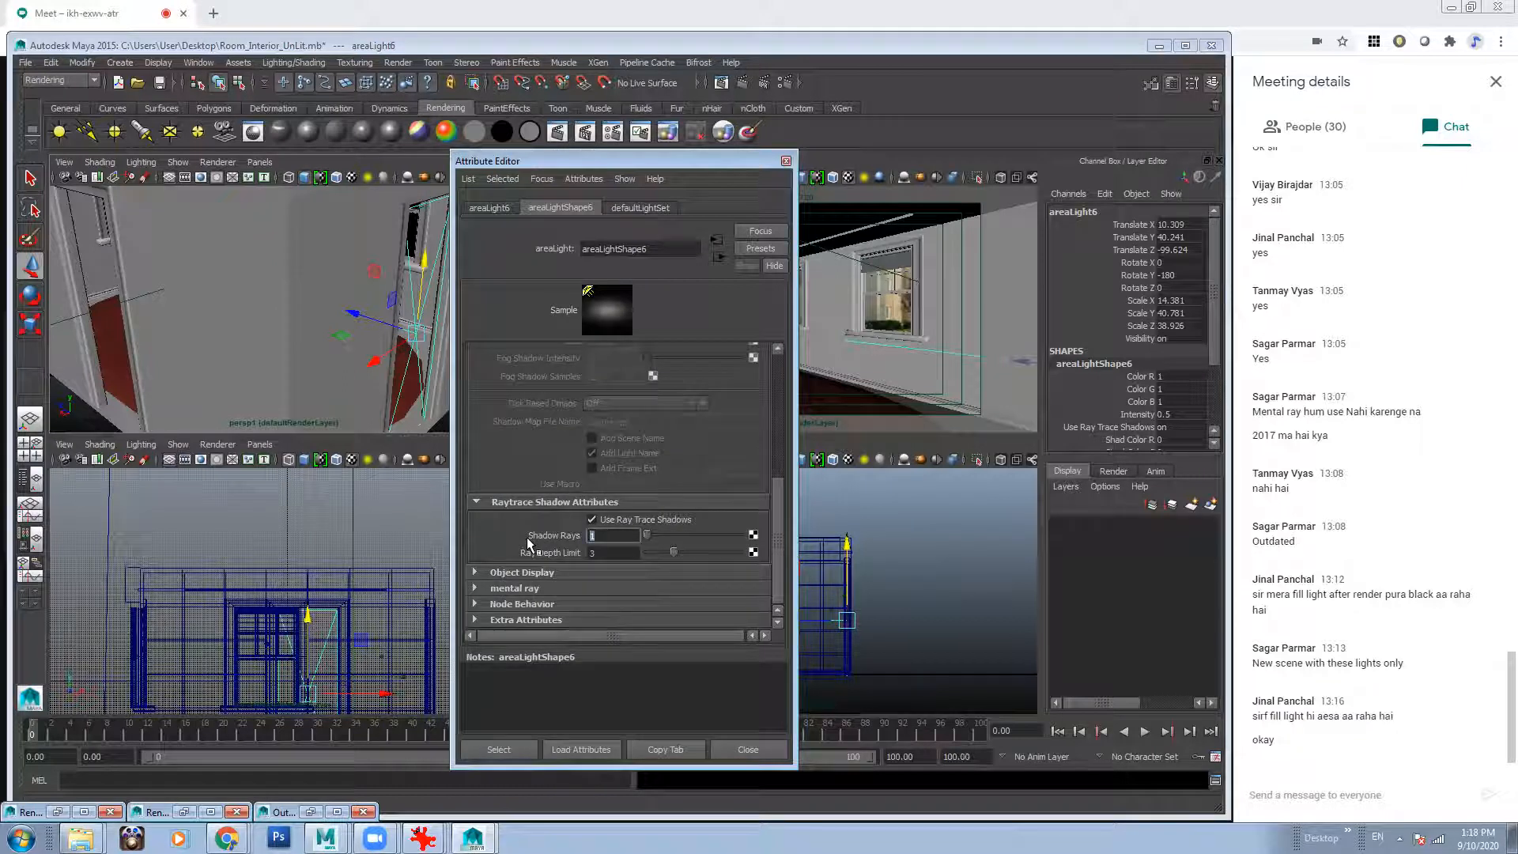
pyautogui.write('10')
pyautogui.press('Return')
pyautogui.scroll(-4, 444, 272)
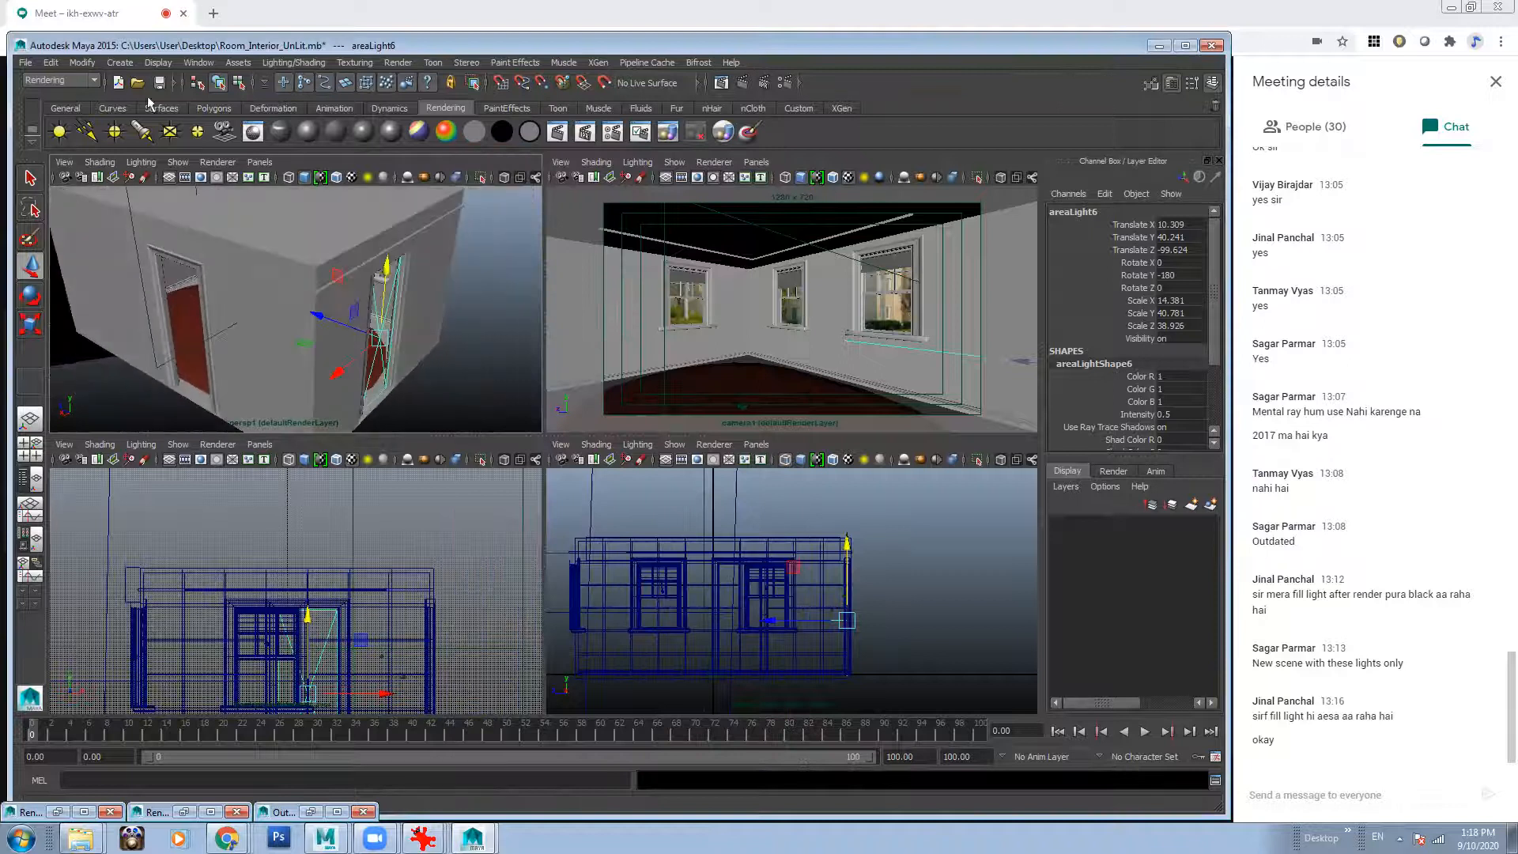
# Render the room to check the effect of the door area light alone.
pyautogui.click(32, 179)
pyautogui.keyDown('alt'); pyautogui.moveTo(348, 308); pyautogui.dragTo(475, 312); pyautogui.keyUp('alt')
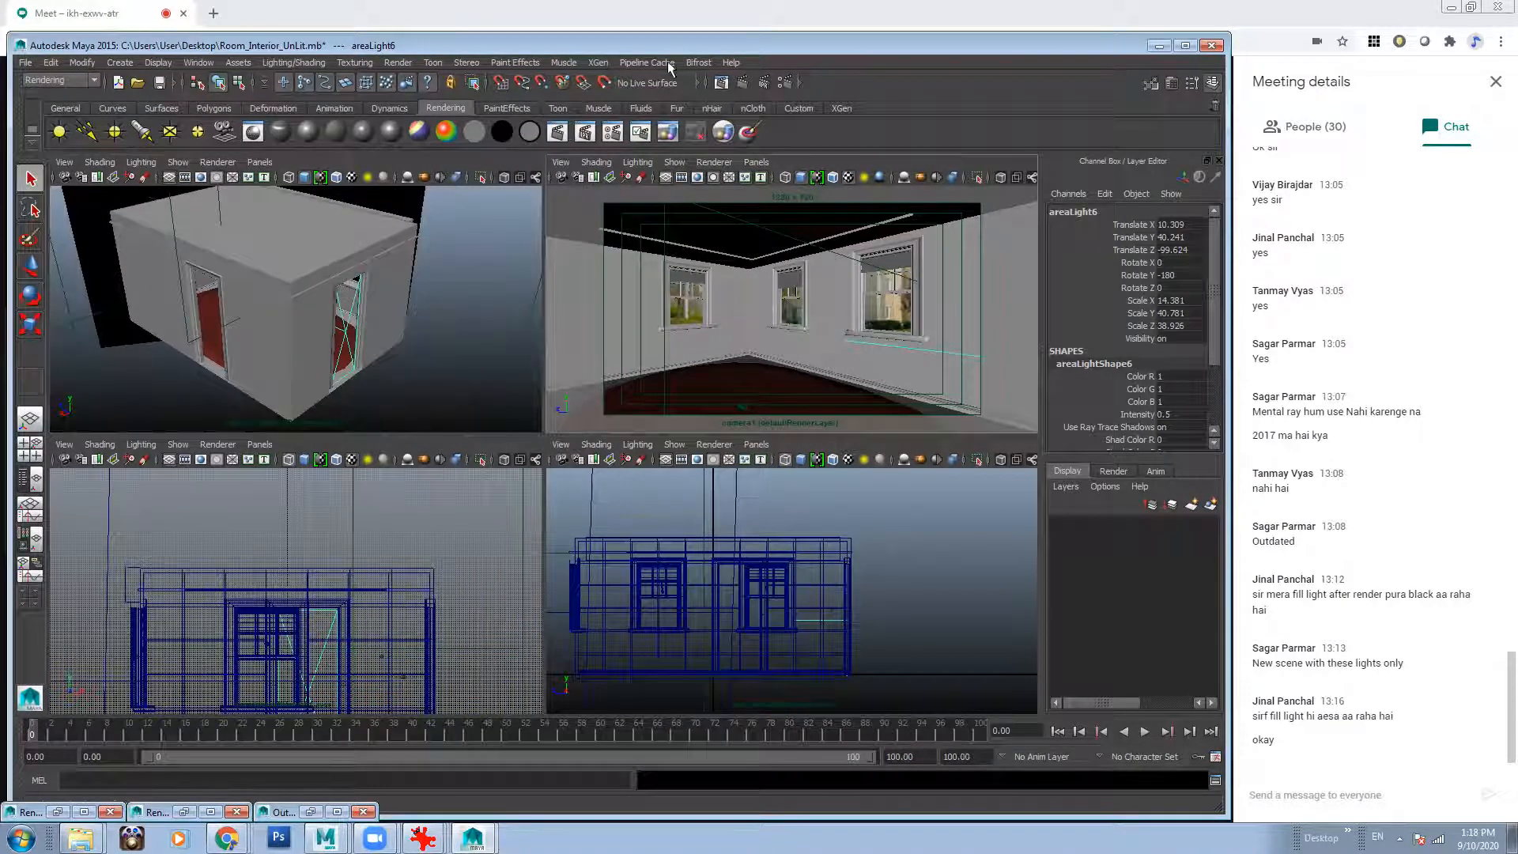
pyautogui.click(721, 82)
pyautogui.click(264, 103)
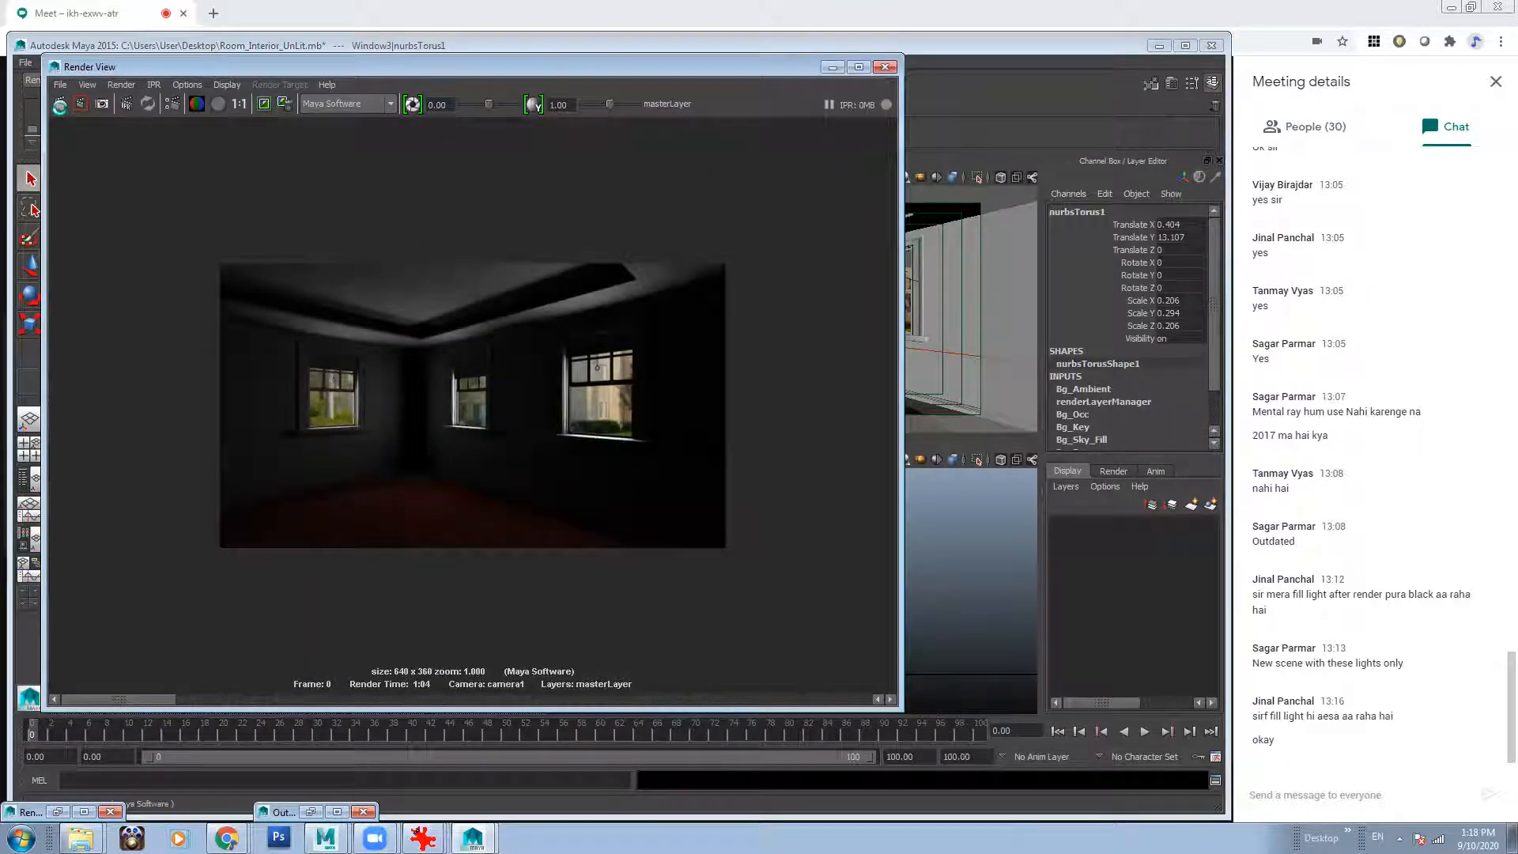
pyautogui.click(59, 103)
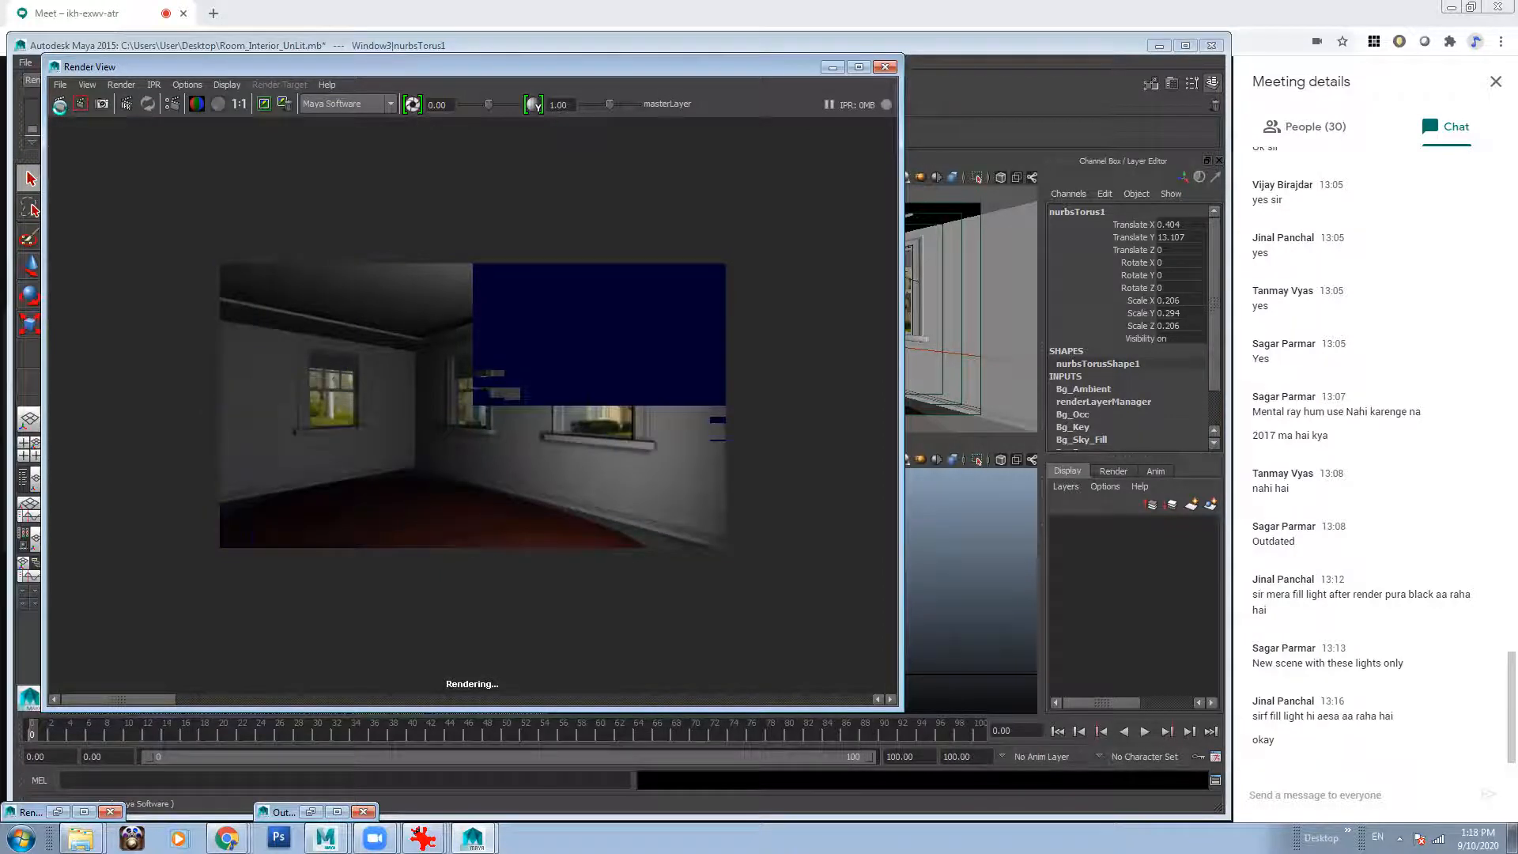
pyautogui.click(827, 72)
pyautogui.click(1171, 84)
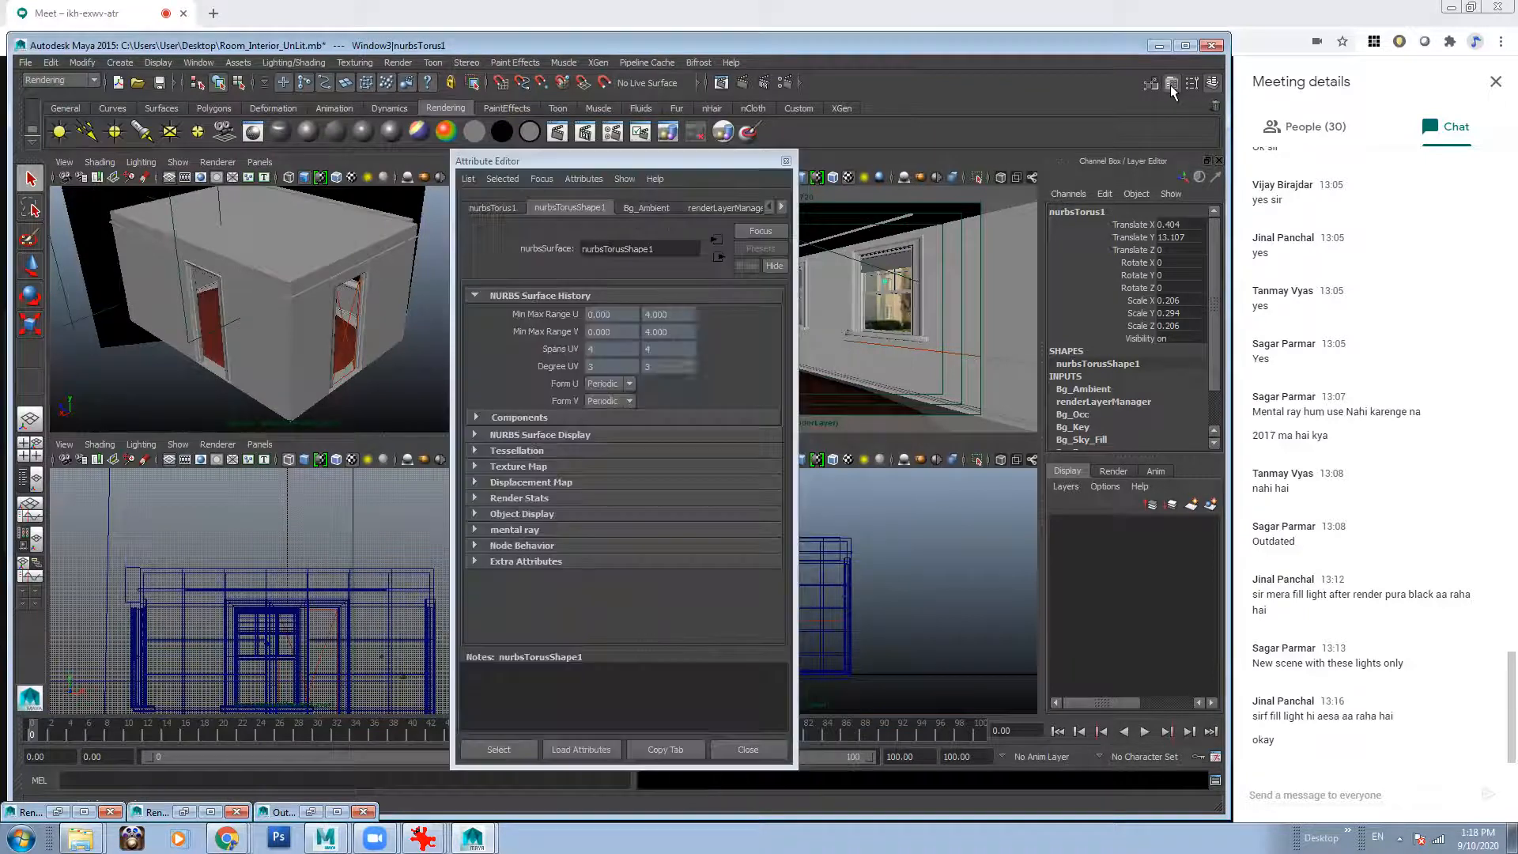
pyautogui.click(780, 208)
pyautogui.click(780, 207)
pyautogui.click(780, 208)
pyautogui.click(780, 208)
pyautogui.click(781, 208)
pyautogui.click(780, 208)
pyautogui.click(780, 208)
pyautogui.click(780, 208)
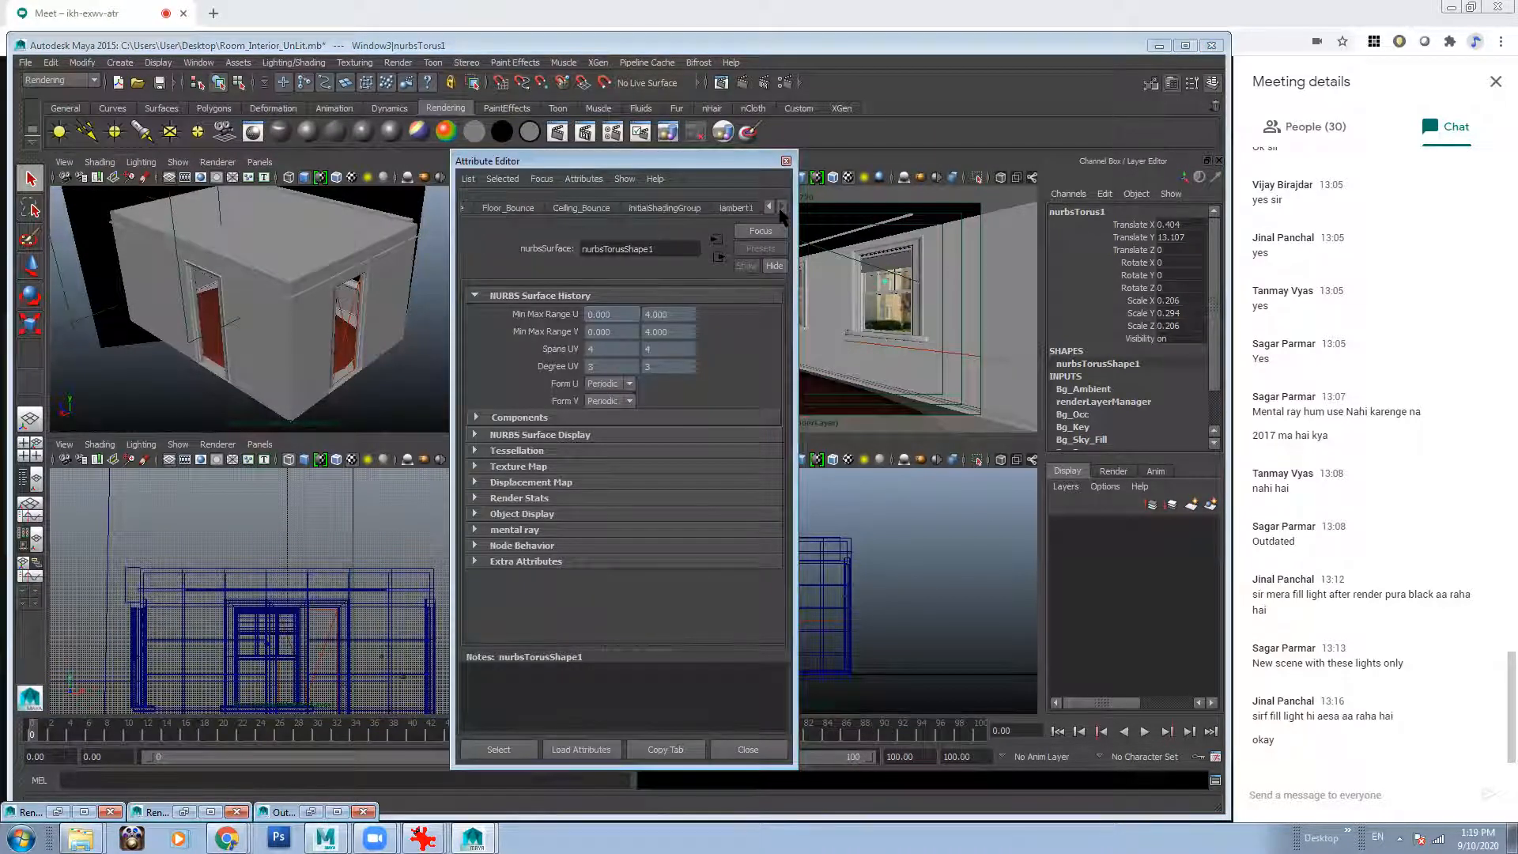
# Select the door area light and set its intensity to 0.25.
pyautogui.click(354, 322)
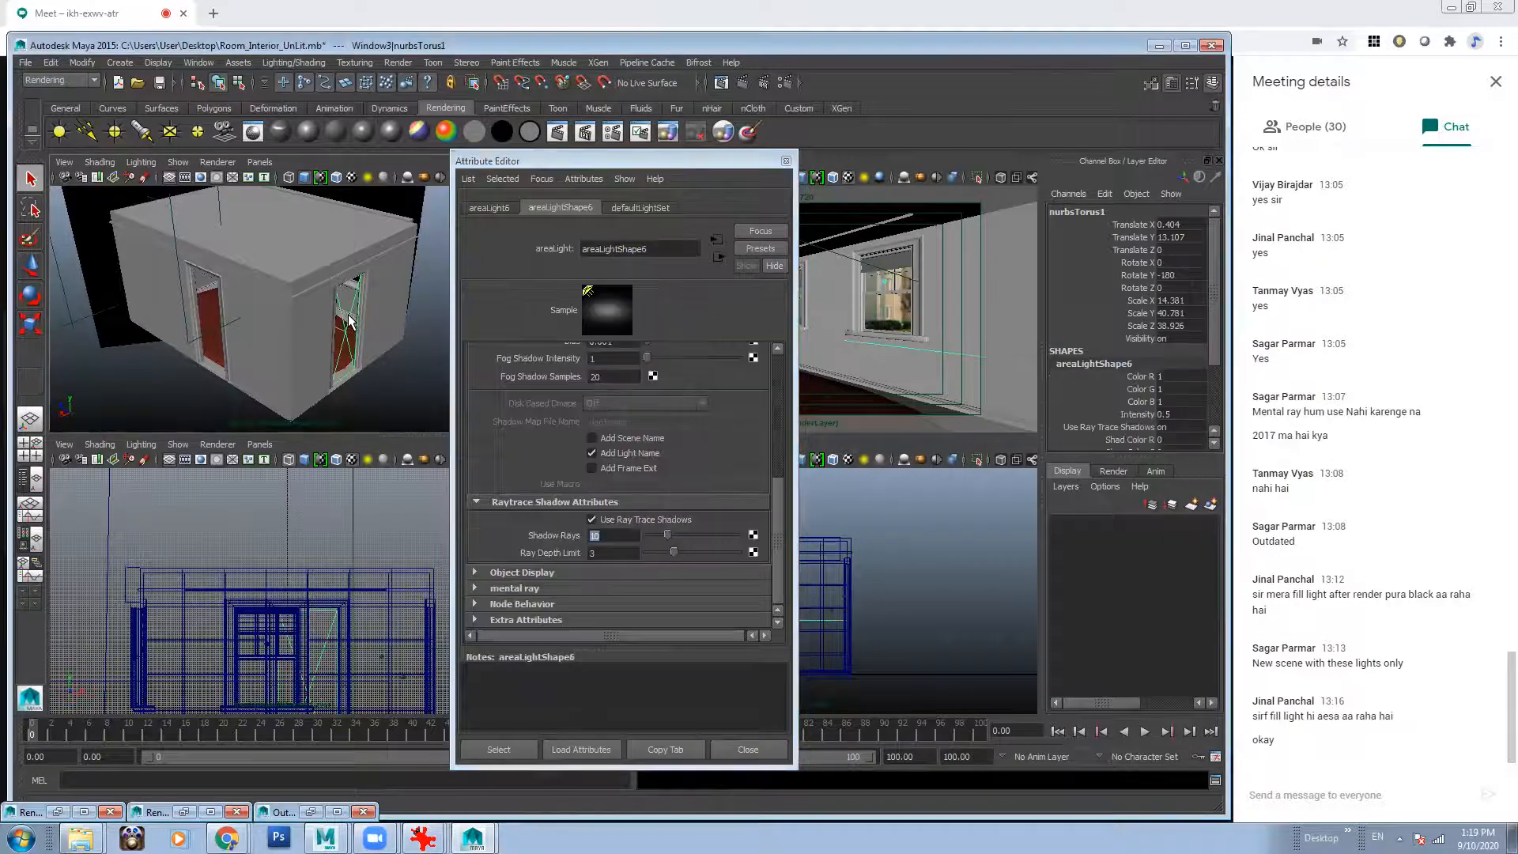
pyautogui.doubleClick(620, 405)
pyautogui.write('25')
pyautogui.press('Return')
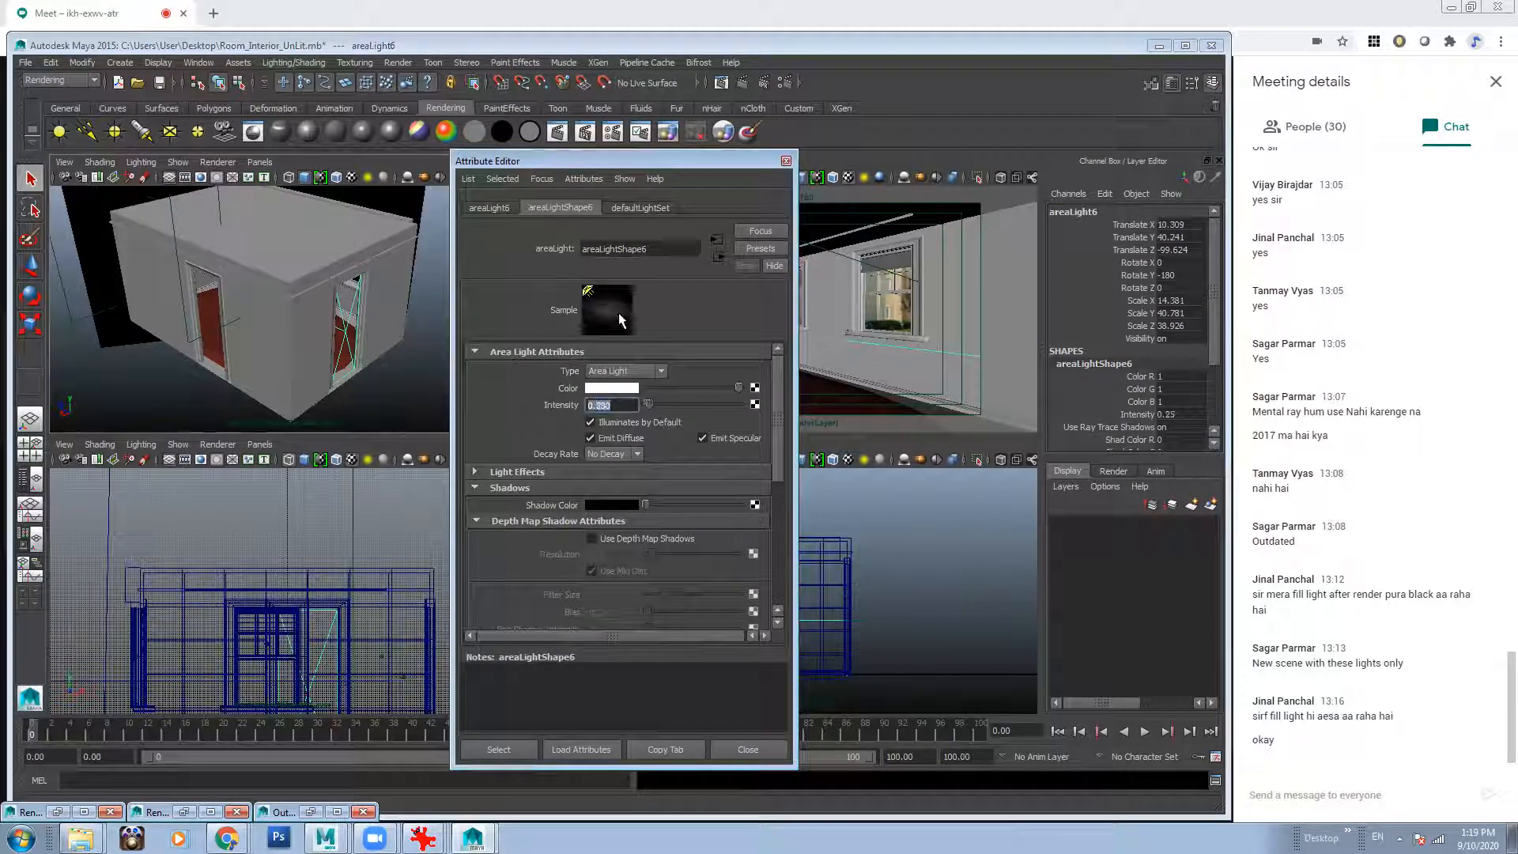
pyautogui.click(786, 161)
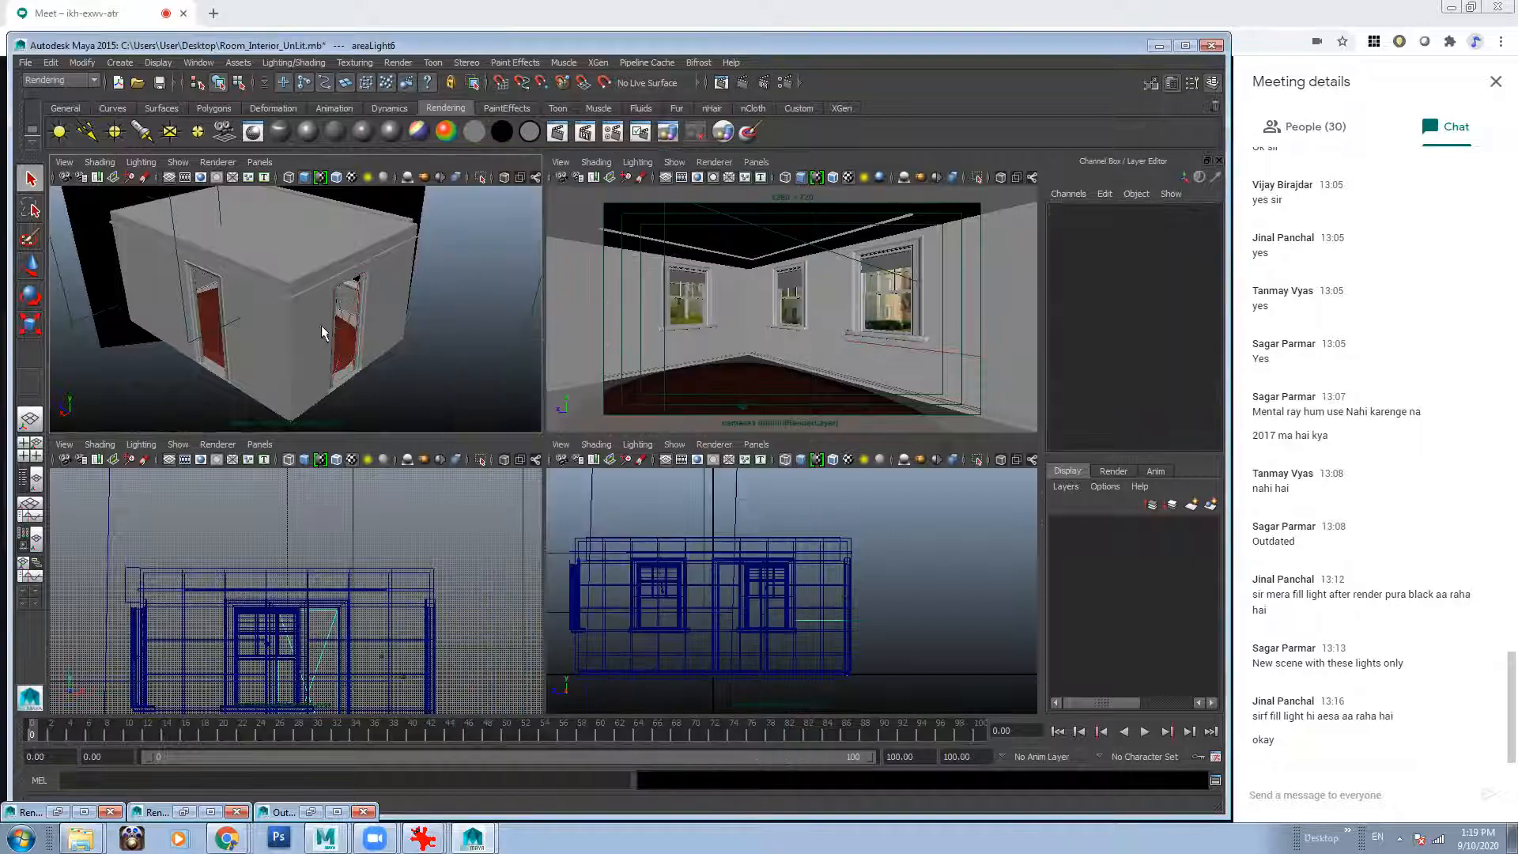
# Duplicate the door area light, rotate the copy to -270 on Y and move it out to X 92.131.
pyautogui.keyDown('alt'); pyautogui.moveTo(348, 354); pyautogui.dragTo(169, 384); pyautogui.keyUp('alt')
pyautogui.hotkey('ctrl', 'd')
pyautogui.press('w')
pyautogui.scroll(-2, 348, 355)
pyautogui.press('e')
pyautogui.keyDown('alt'); pyautogui.moveTo(265, 362); pyautogui.dragTo(358, 360); pyautogui.keyUp('alt')
pyautogui.press('w')
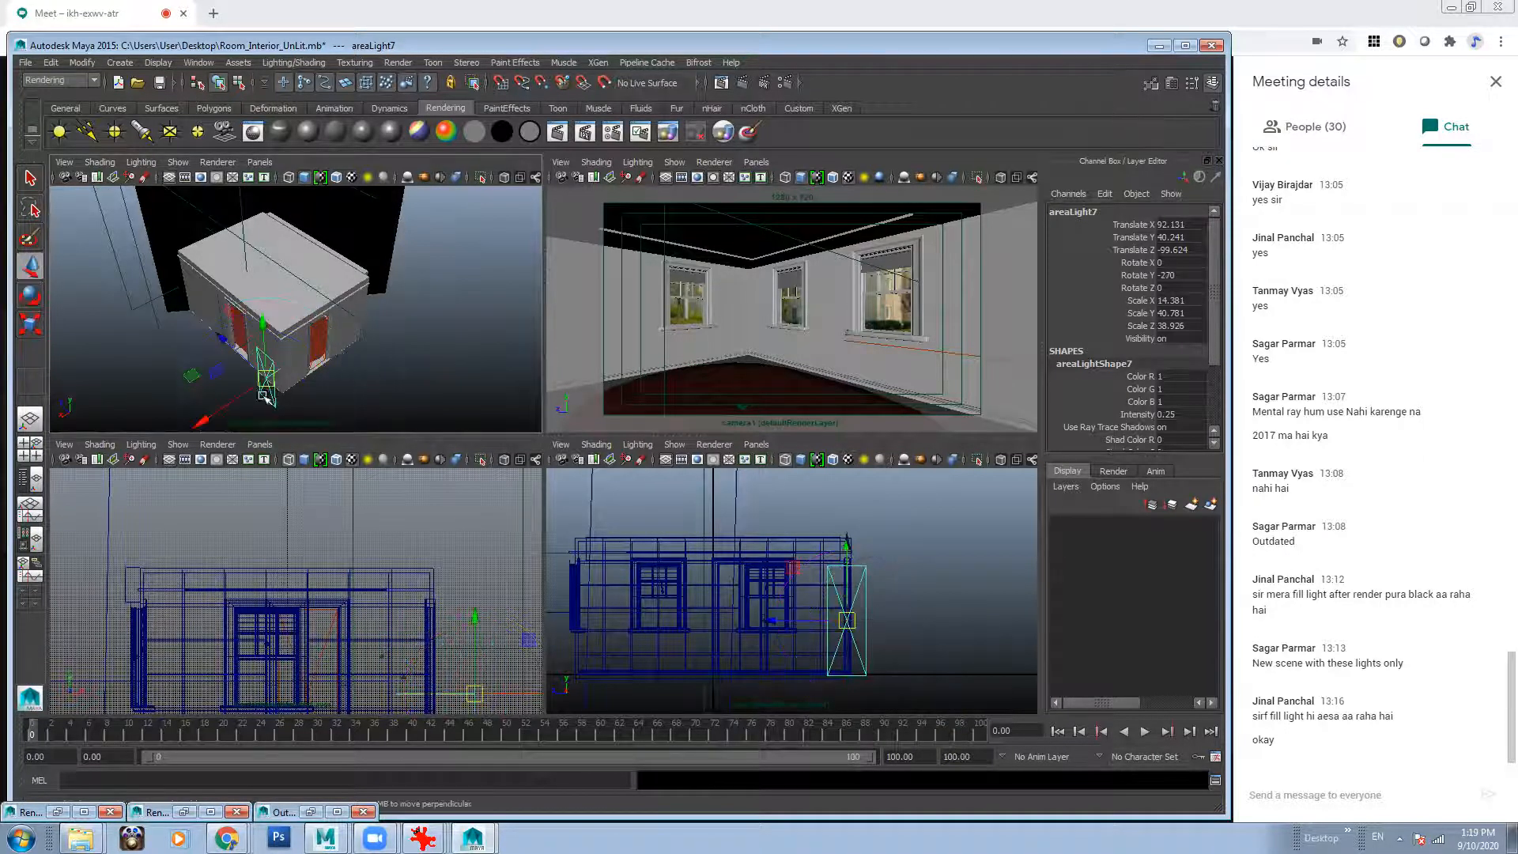
# Move the duplicated light onto the adjoining wall's doorway at X 71.589, Z -20.168.
pyautogui.moveTo(188, 375)
pyautogui.mouseDown()
pyautogui.moveTo(158, 327)
pyautogui.moveTo(187, 349)
pyautogui.mouseUp()
pyautogui.hotkey('ctrl', 'z')
pyautogui.keyDown('alt'); pyautogui.moveTo(397, 384); pyautogui.dragTo(477, 404, button='right'); pyautogui.keyUp('alt')
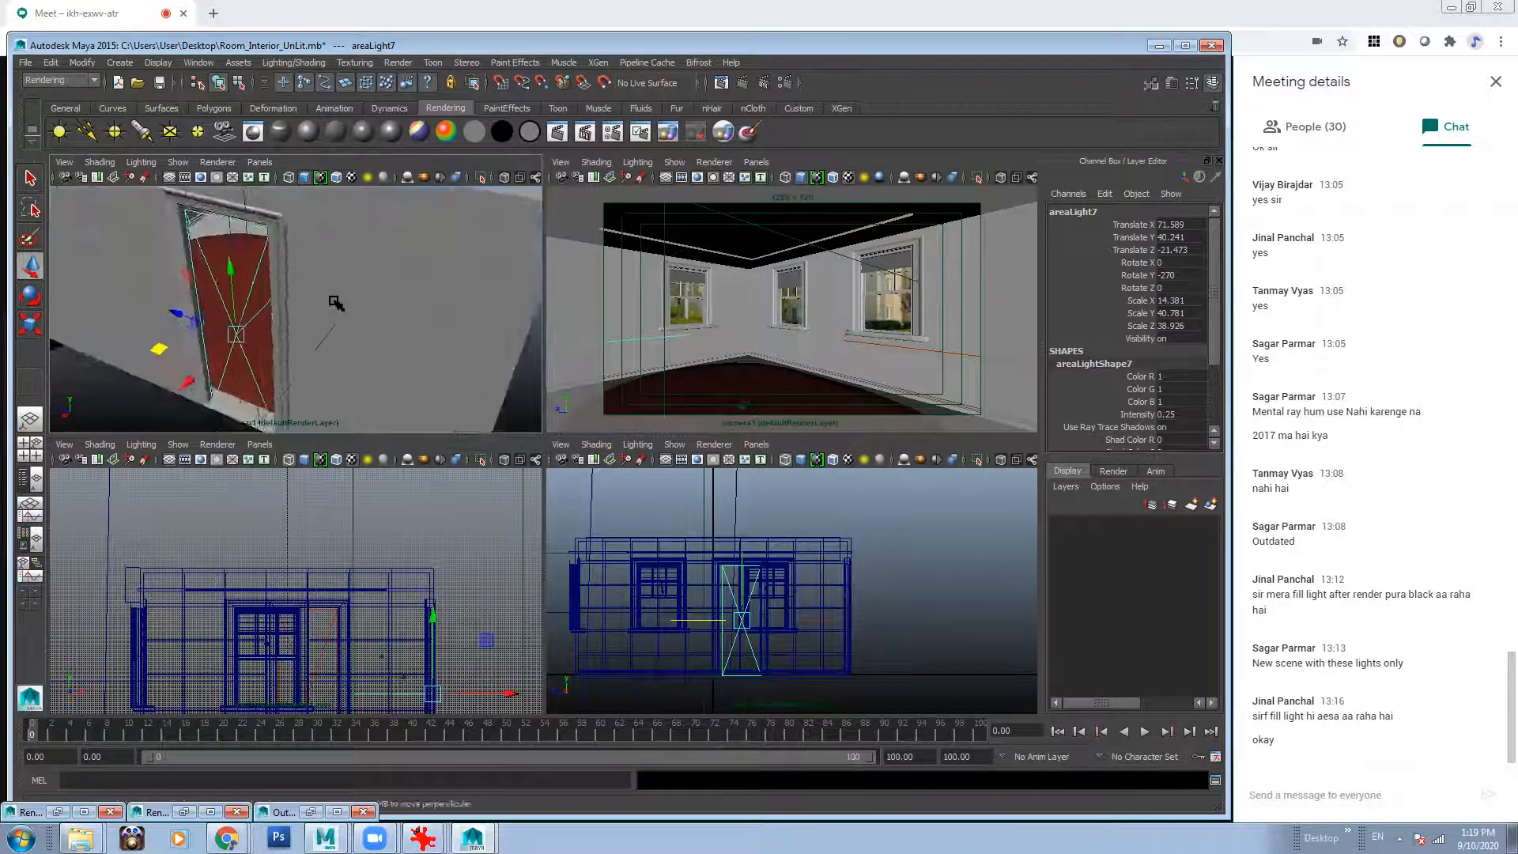
pyautogui.keyDown('alt'); pyautogui.moveTo(335, 301); pyautogui.dragTo(381, 277); pyautogui.keyUp('alt')
pyautogui.keyDown('alt'); pyautogui.moveTo(381, 278); pyautogui.dragTo(332, 314, button='middle'); pyautogui.keyUp('alt')
pyautogui.moveTo(214, 365); pyautogui.dragTo(208, 364)
pyautogui.keyDown('alt'); pyautogui.moveTo(395, 336); pyautogui.dragTo(340, 332, button='right'); pyautogui.keyUp('alt')
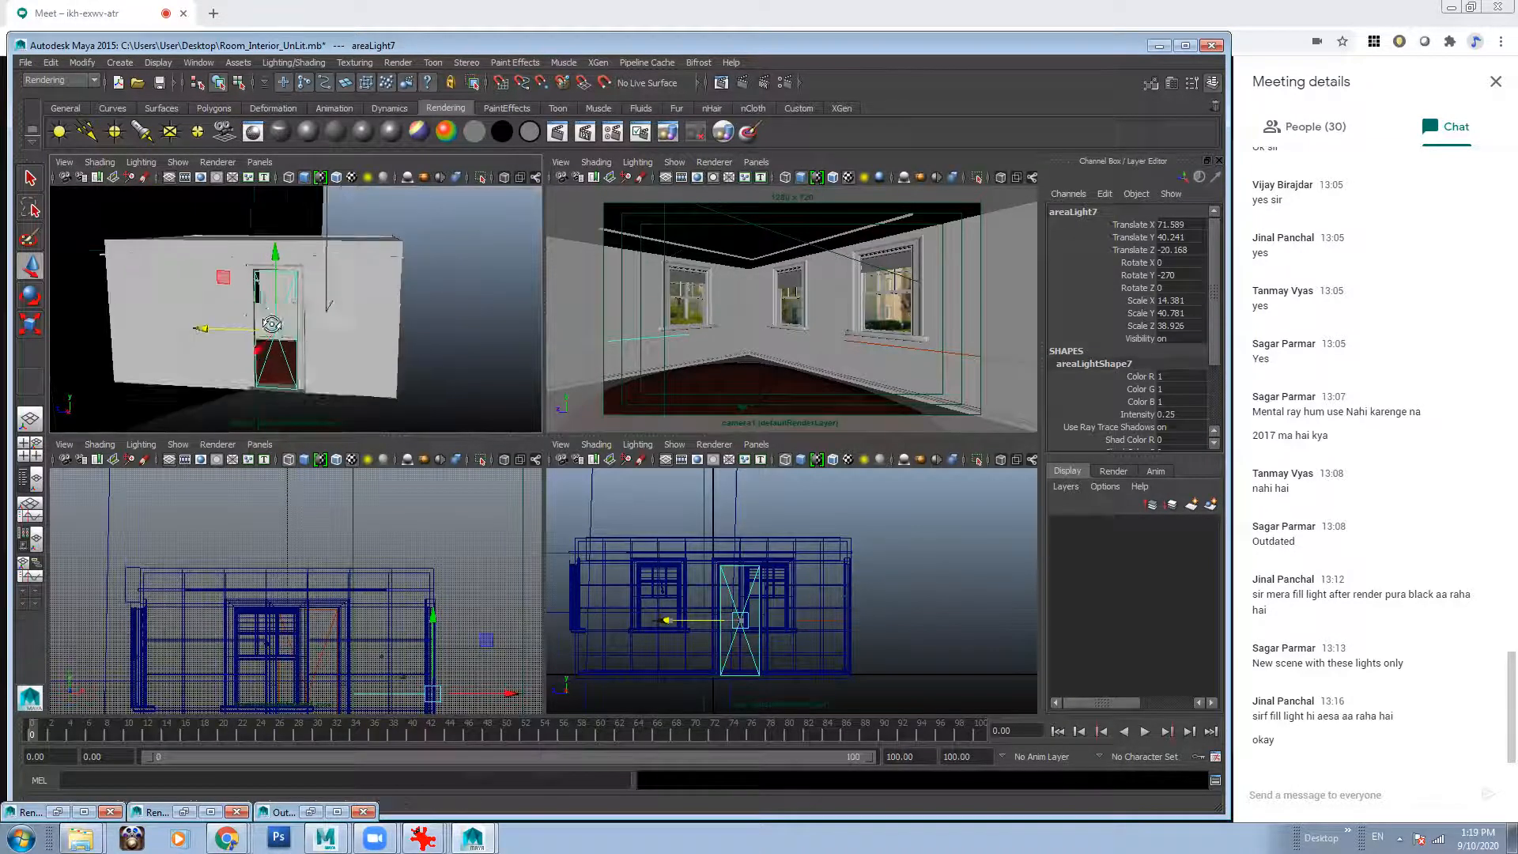
# Raise the second door's area light to Y 41.309 to line it up with the door frame.
pyautogui.keyDown('alt'); pyautogui.moveTo(340, 332); pyautogui.dragTo(255, 343); pyautogui.keyUp('alt')
pyautogui.keyDown('alt'); pyautogui.moveTo(254, 342); pyautogui.dragTo(382, 300, button='middle'); pyautogui.keyUp('alt')
pyautogui.keyDown('alt'); pyautogui.moveTo(383, 300); pyautogui.dragTo(316, 302, button='right'); pyautogui.keyUp('alt')
pyautogui.moveTo(261, 248); pyautogui.dragTo(260, 245)
pyautogui.keyDown('alt'); pyautogui.moveTo(265, 261); pyautogui.dragTo(352, 316, button='right'); pyautogui.keyUp('alt')
pyautogui.keyDown('alt'); pyautogui.moveTo(353, 315); pyautogui.dragTo(333, 318); pyautogui.keyUp('alt')
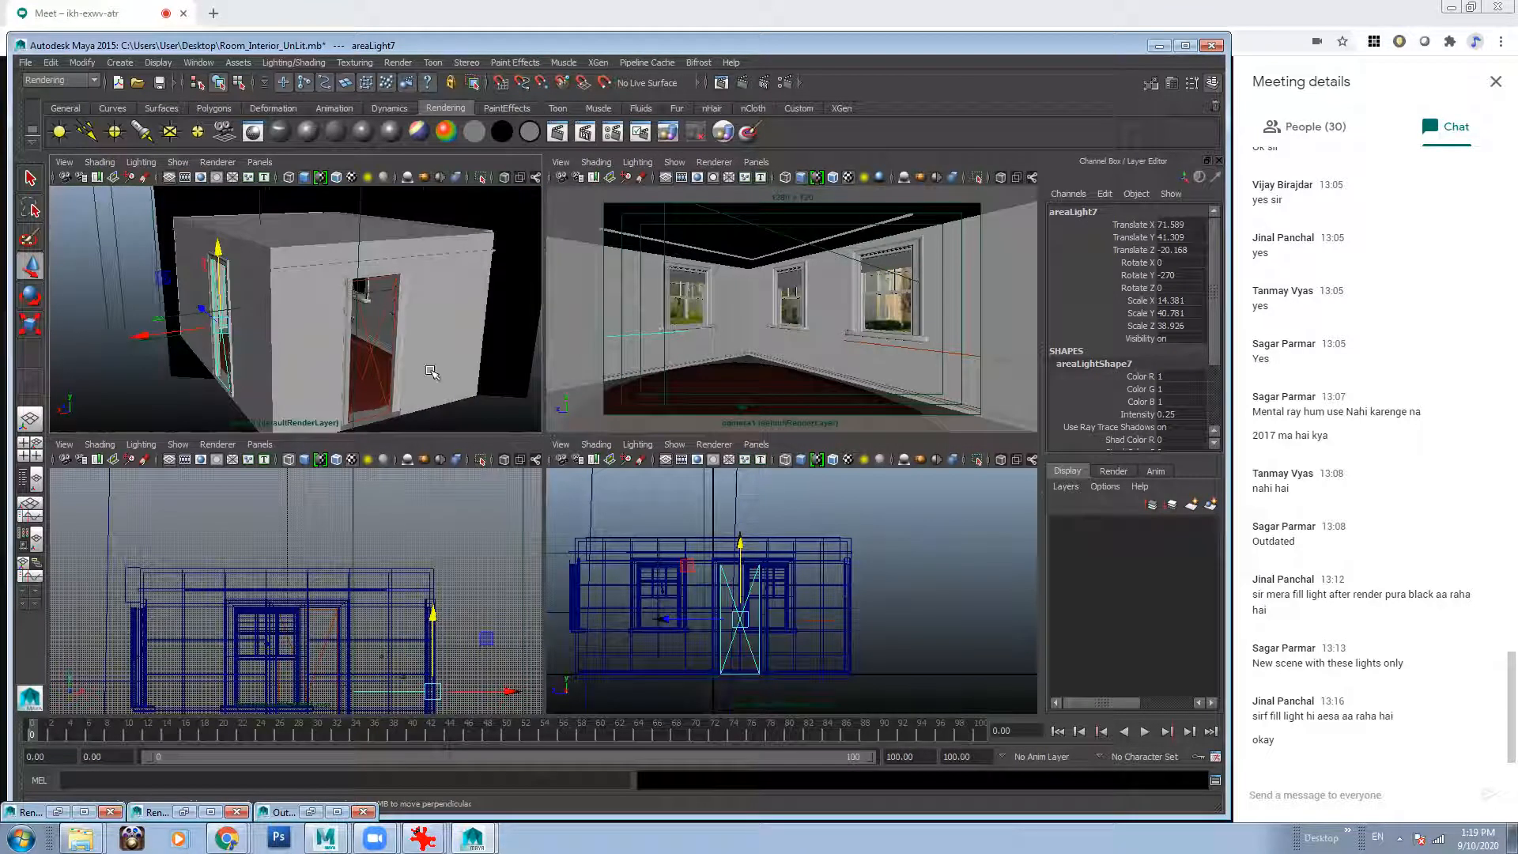
# Rename areaLight6 as Door_Fill_1 and areaLight7 as Door_Fill_2.
pyautogui.click(464, 411)
pyautogui.keyDown('alt'); pyautogui.moveTo(494, 371); pyautogui.dragTo(318, 325); pyautogui.keyUp('alt')
pyautogui.keyDown('alt'); pyautogui.moveTo(318, 325); pyautogui.dragTo(419, 349, button='right'); pyautogui.keyUp('alt')
pyautogui.keyDown('alt'); pyautogui.moveTo(514, 345); pyautogui.dragTo(378, 326, button='right'); pyautogui.keyUp('alt')
pyautogui.click(344, 350)
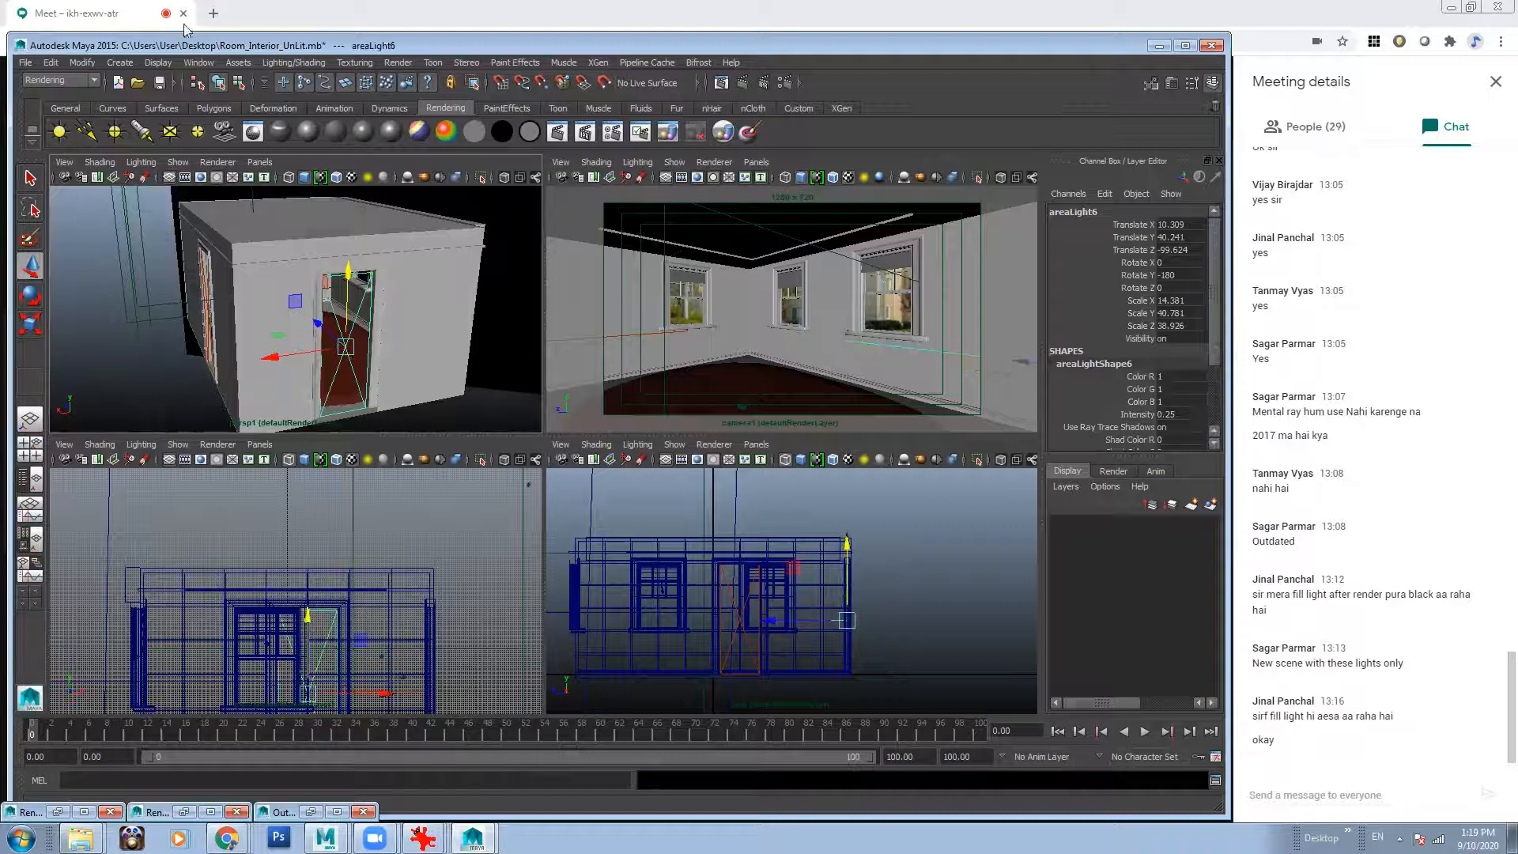
pyautogui.click(198, 62)
pyautogui.click(235, 185)
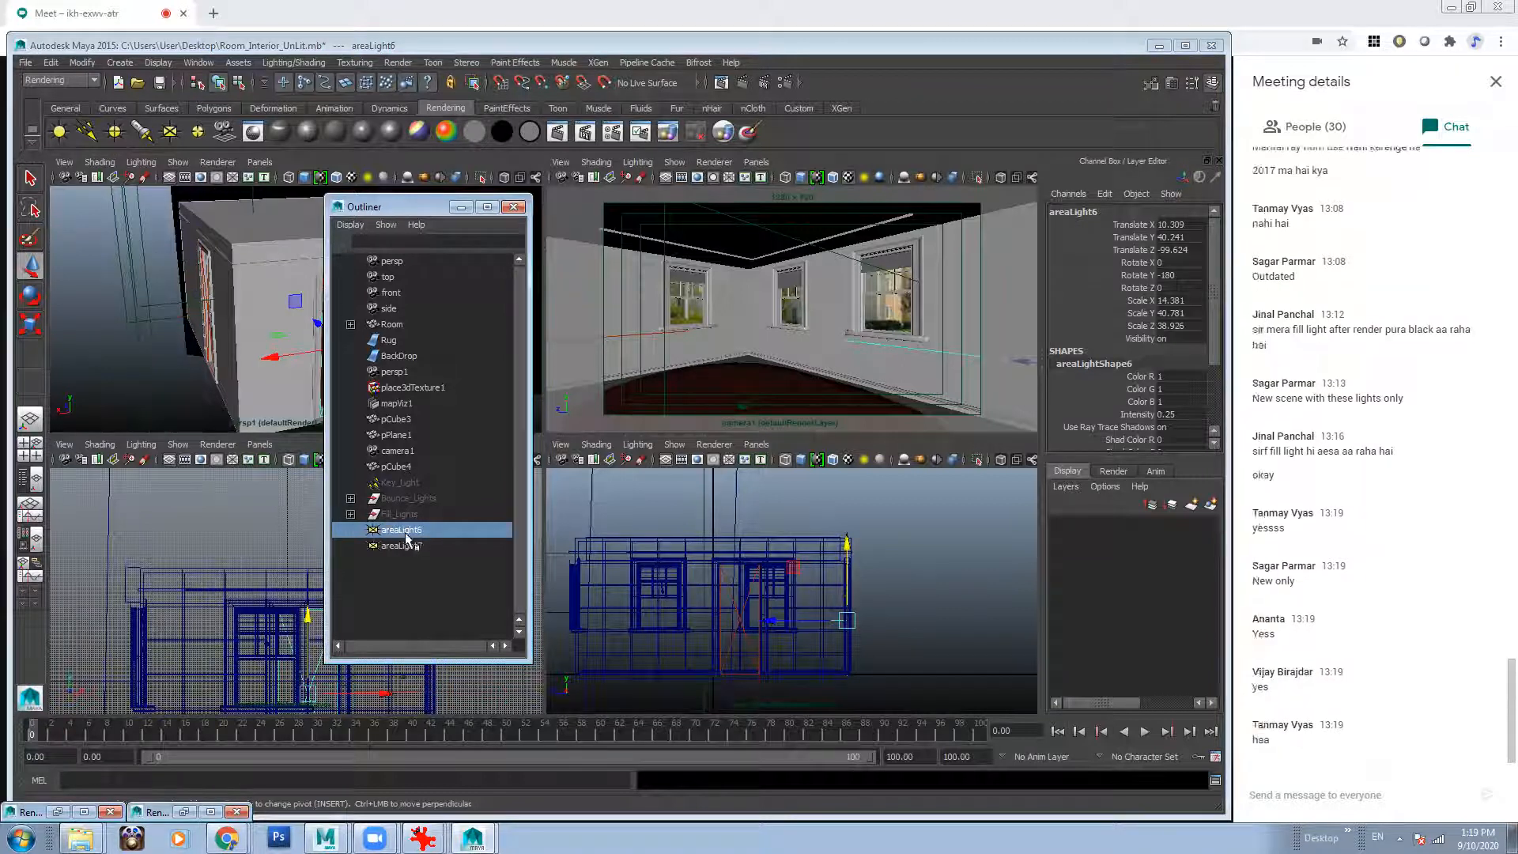
pyautogui.doubleClick(410, 529)
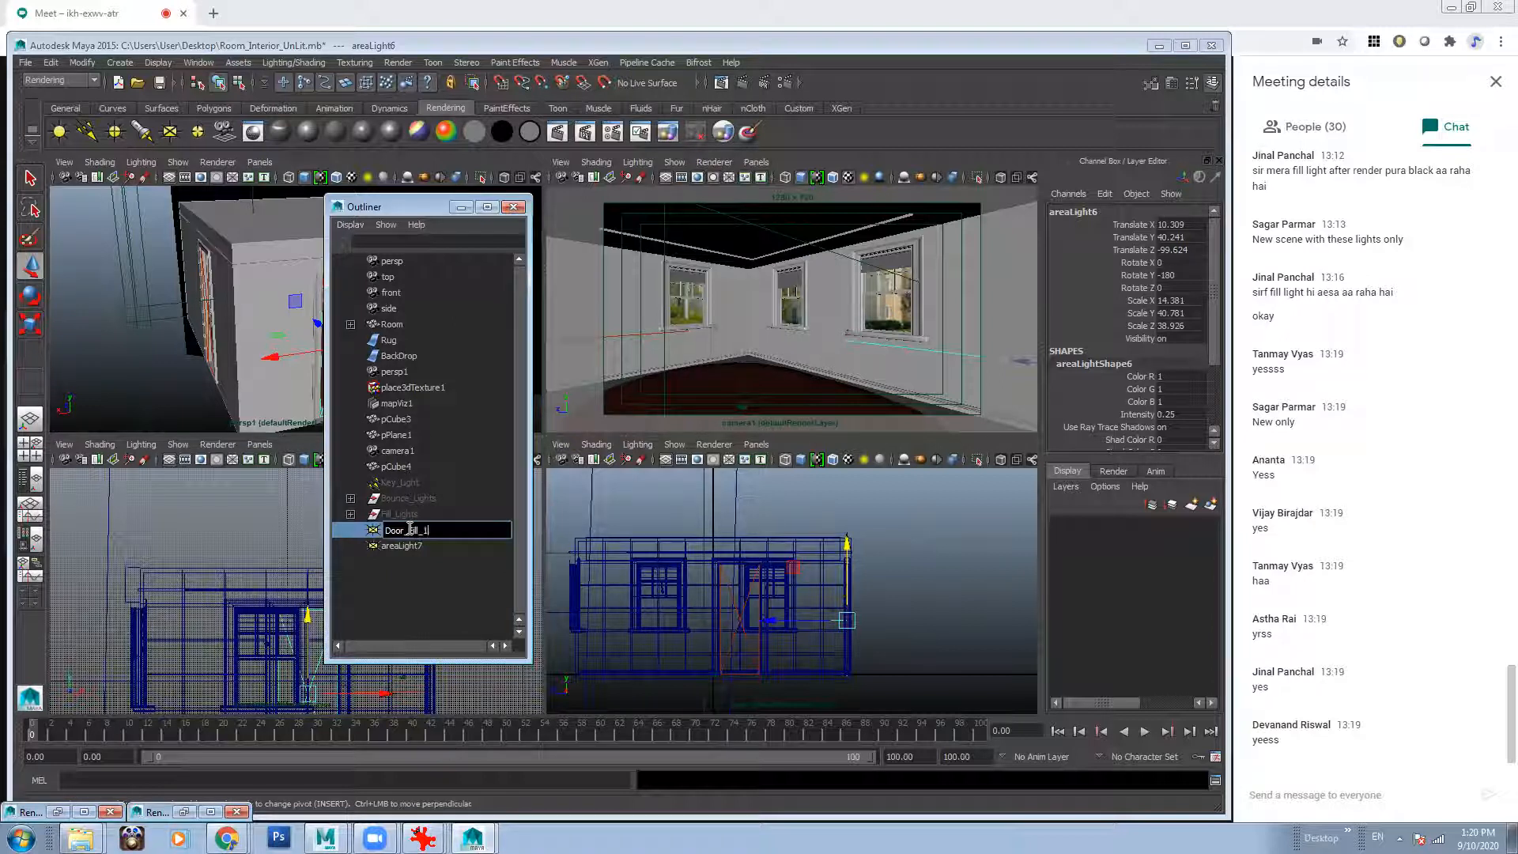
pyautogui.press('Return')
pyautogui.doubleClick(426, 545)
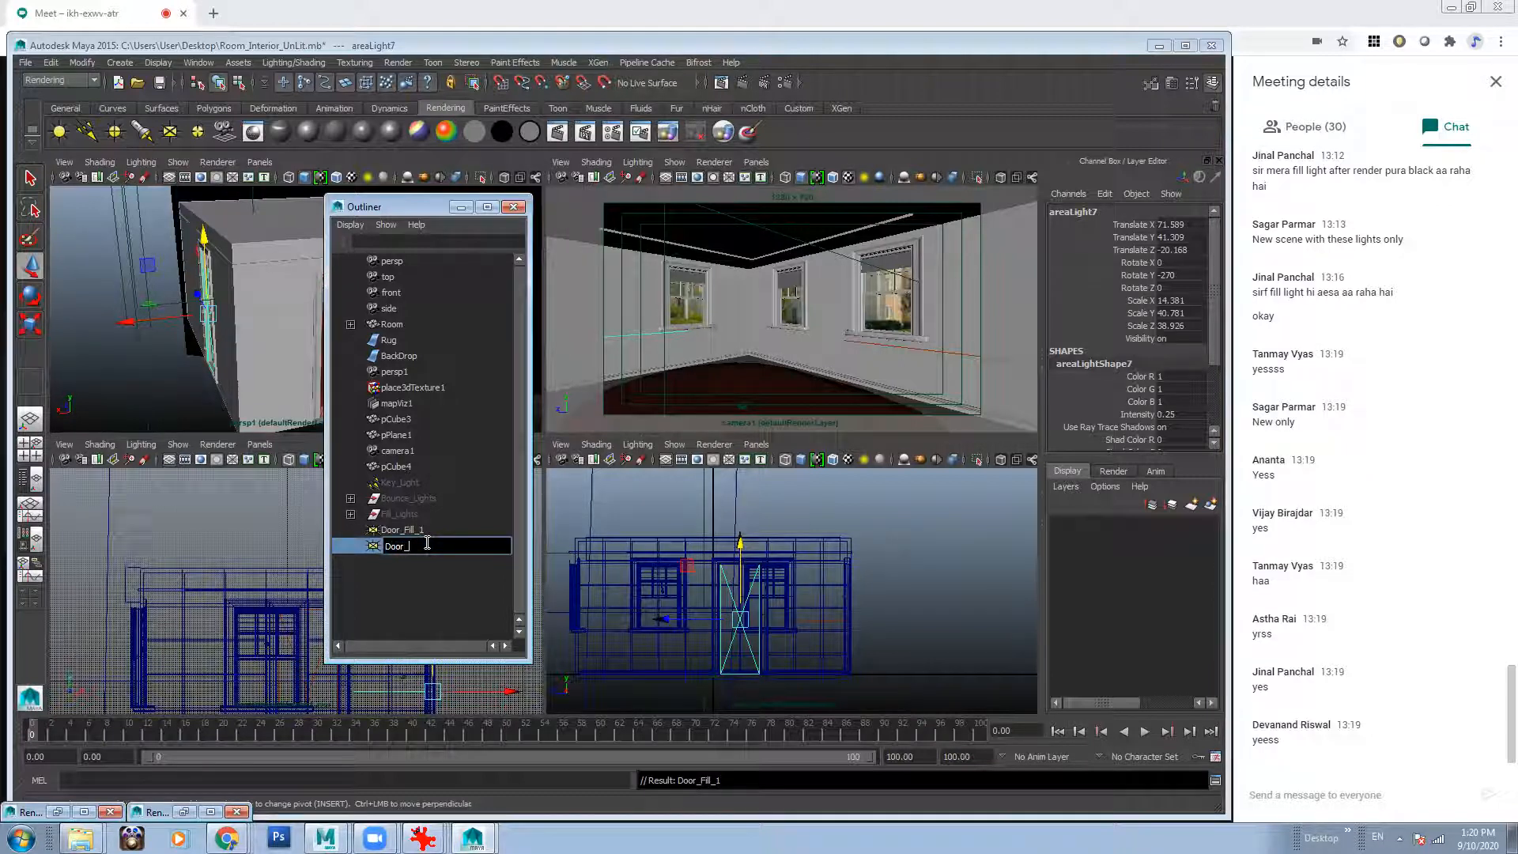
pyautogui.write('Door_Fill_2')
pyautogui.press('Return')
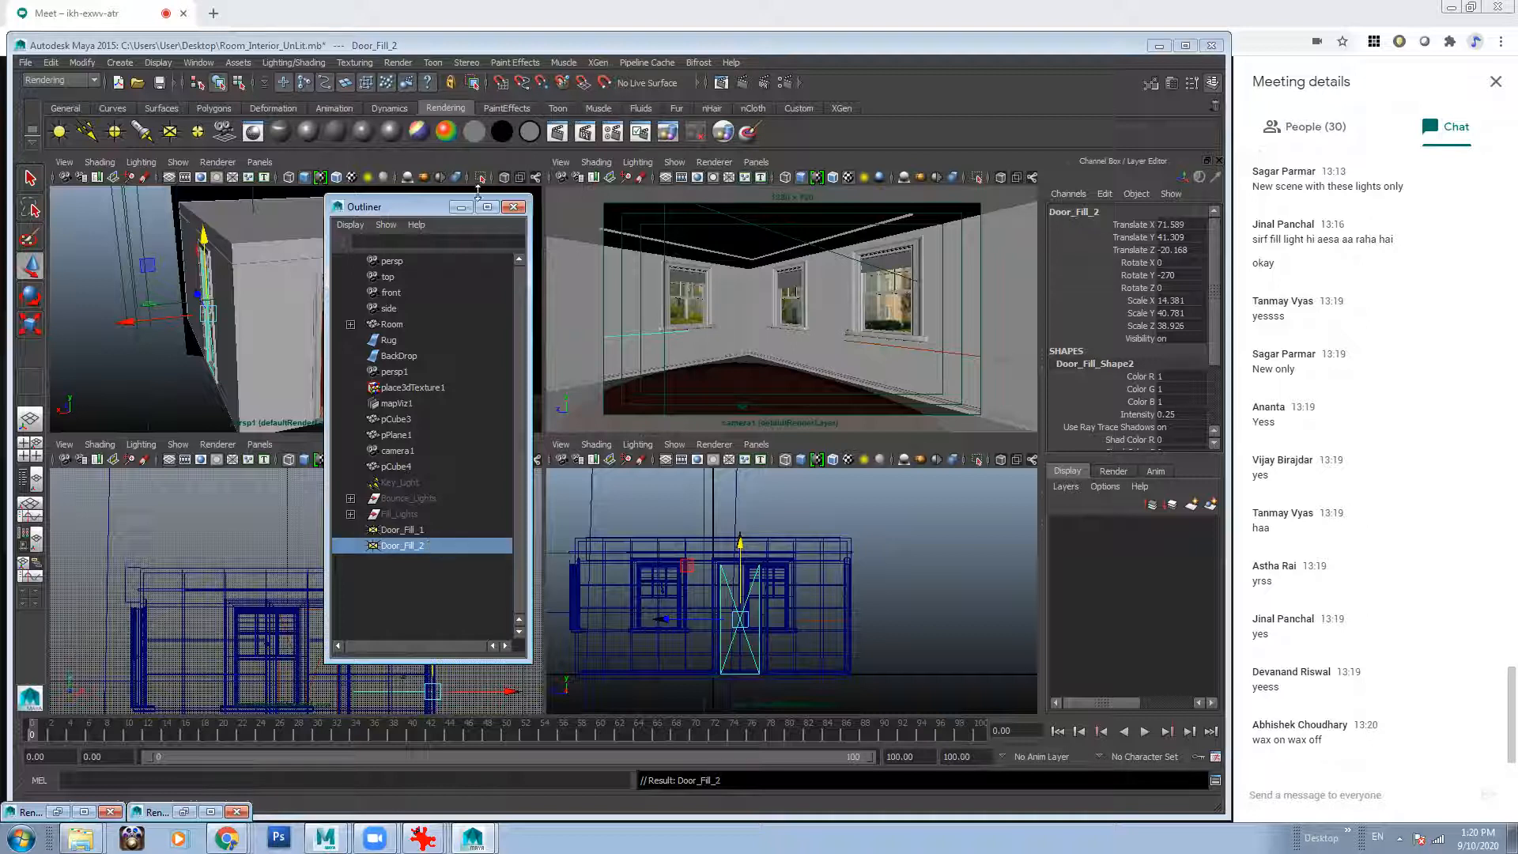
# Check the placement of both door fill lights against the doorways from outside the room.
pyautogui.click(461, 208)
pyautogui.keyDown('alt'); pyautogui.moveTo(335, 295); pyautogui.dragTo(473, 418); pyautogui.keyUp('alt')
pyautogui.click(502, 351)
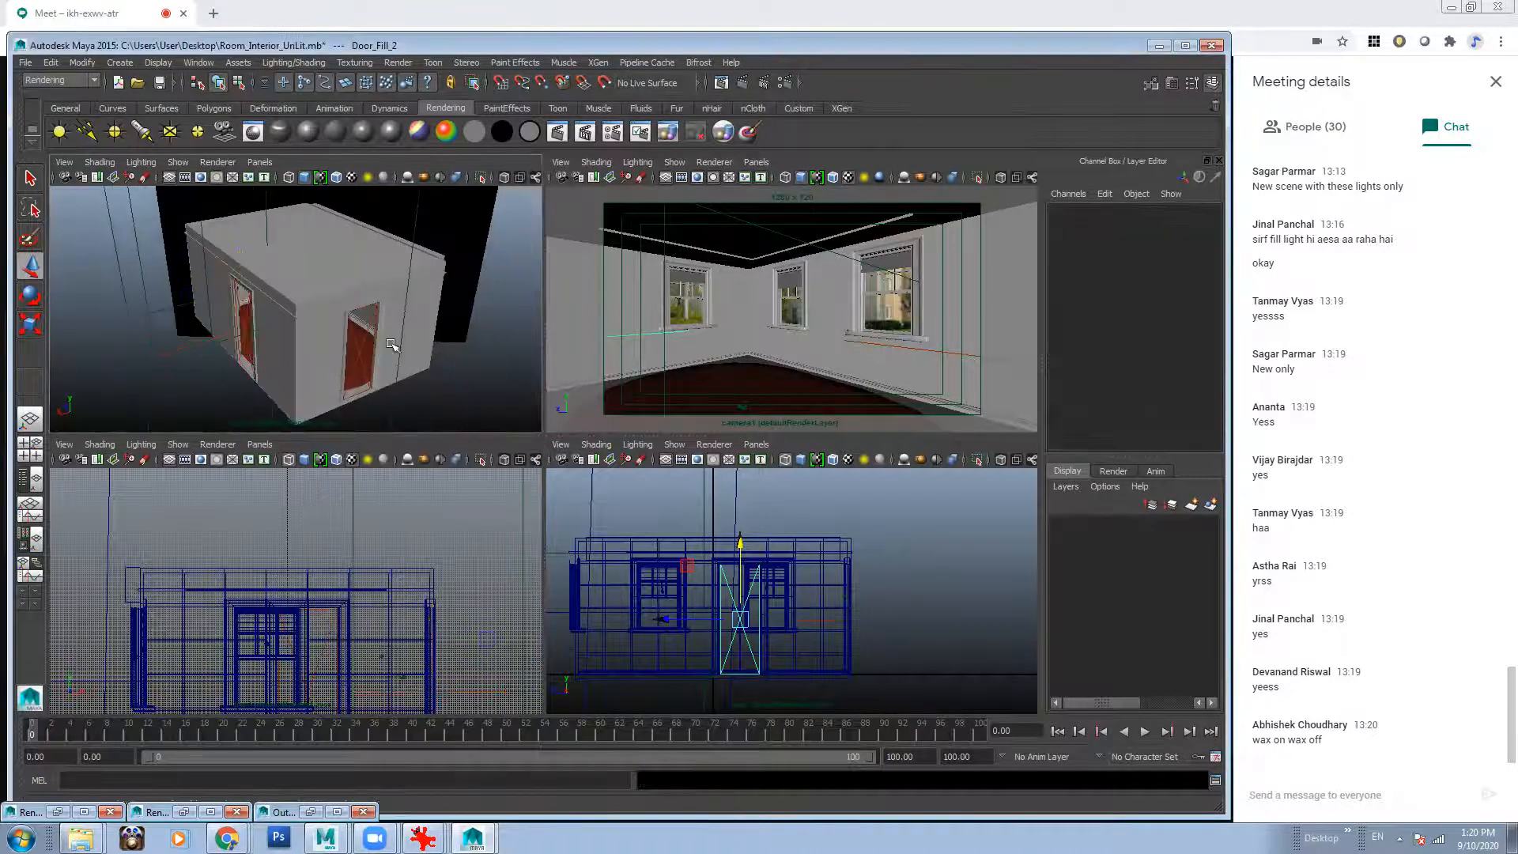
pyautogui.click(353, 349)
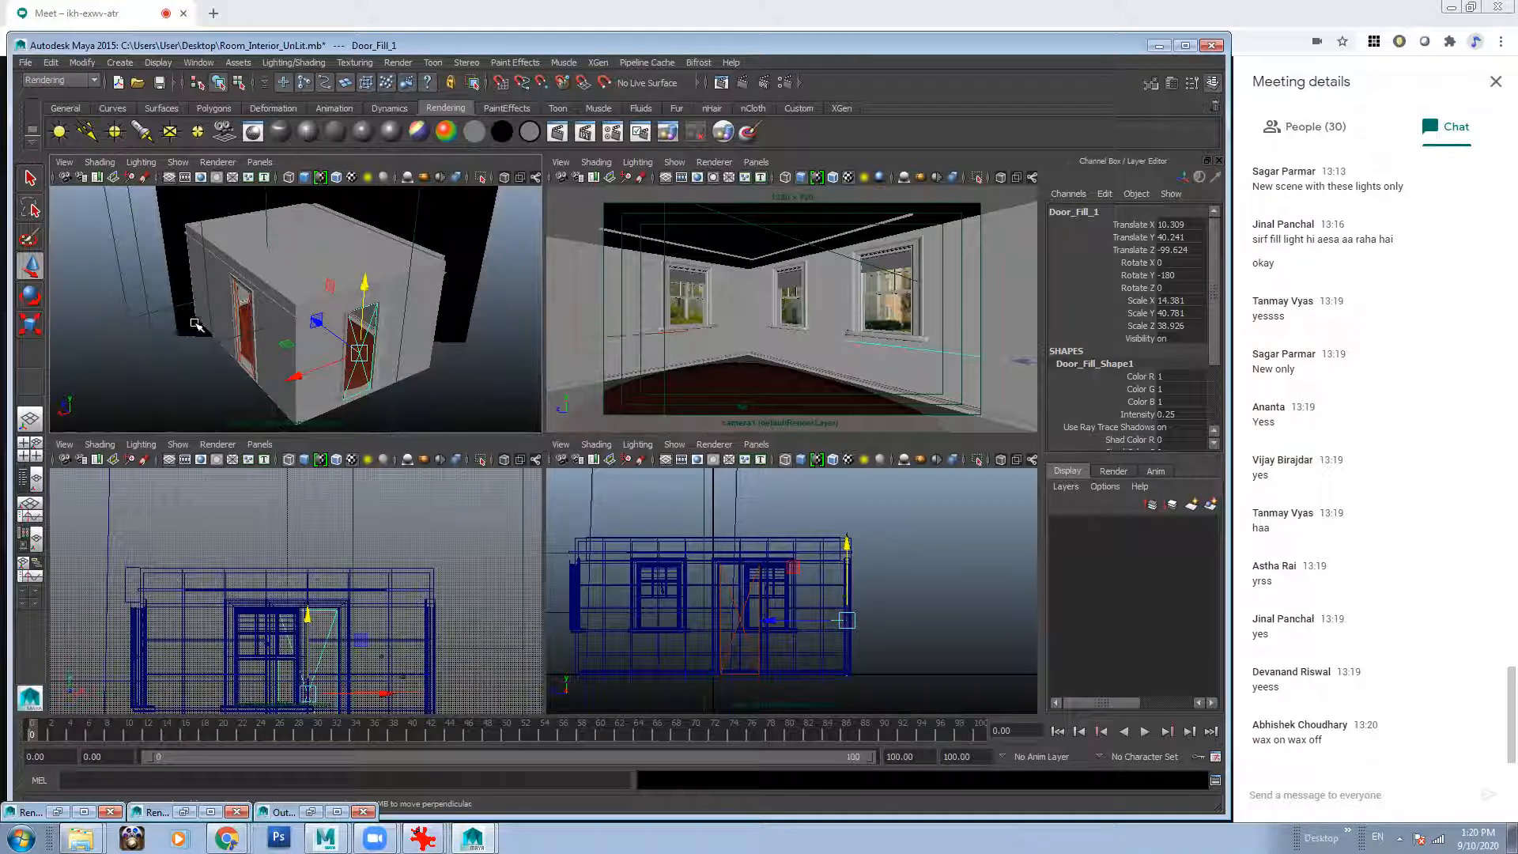
pyautogui.click(246, 323)
# Examine the false-ceiling frame and the room shells from inside the room in wireframe and shaded display.
pyautogui.keyDown('alt'); pyautogui.moveTo(245, 323); pyautogui.dragTo(368, 378); pyautogui.keyUp('alt')
pyautogui.click(393, 401)
pyautogui.press('4')
pyautogui.moveTo(328, 316)
pyautogui.keyDown('alt'); pyautogui.mouseDown()
pyautogui.moveTo(372, 338)
pyautogui.moveTo(393, 382)
pyautogui.mouseUp(); pyautogui.keyUp('alt')
pyautogui.keyDown('alt'); pyautogui.moveTo(338, 337); pyautogui.dragTo(433, 249); pyautogui.keyUp('alt')
pyautogui.scroll(6, 363, 298)
pyautogui.click(433, 250)
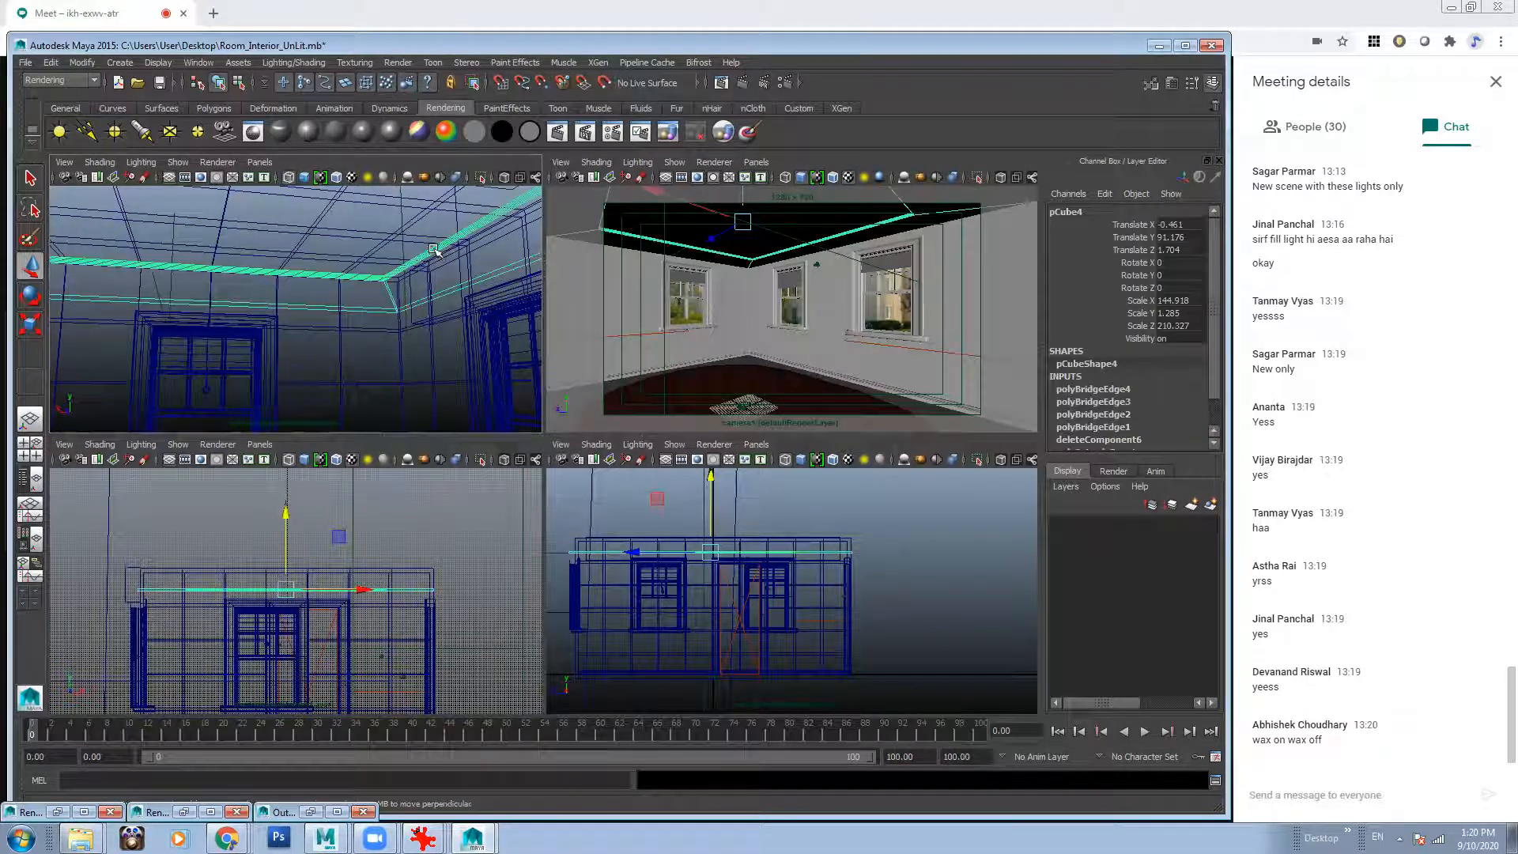
pyautogui.press('5')
pyautogui.moveTo(440, 329)
pyautogui.keyDown('alt'); pyautogui.mouseDown()
pyautogui.moveTo(420, 308)
pyautogui.moveTo(418, 260)
pyautogui.mouseUp(); pyautogui.keyUp('alt')
pyautogui.keyDown('alt'); pyautogui.moveTo(385, 312); pyautogui.dragTo(399, 324); pyautogui.keyUp('alt')
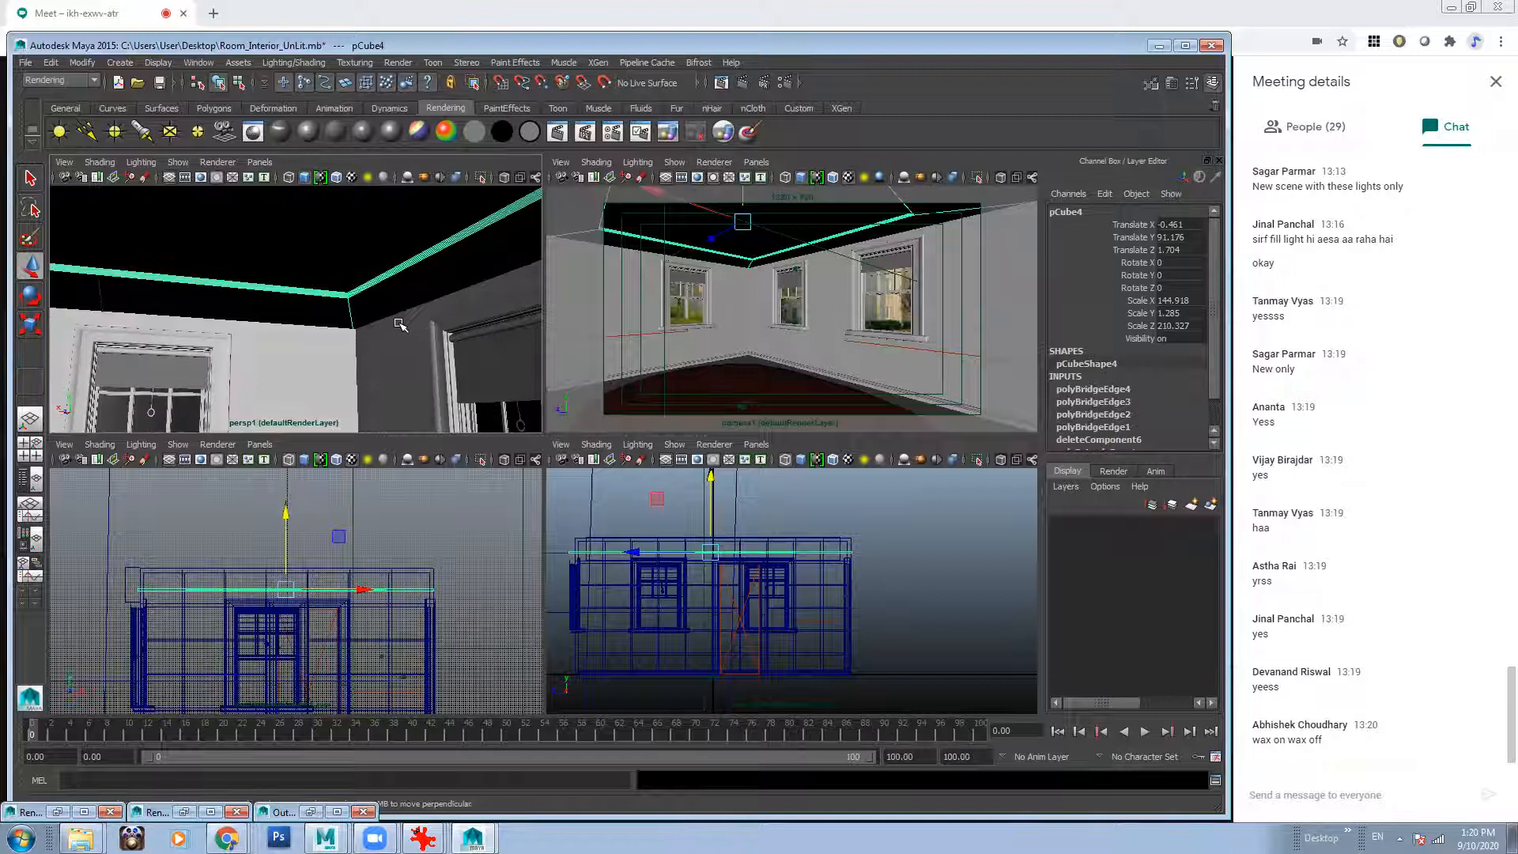
pyautogui.keyDown('alt'); pyautogui.moveTo(361, 244); pyautogui.dragTo(354, 245); pyautogui.keyUp('alt')
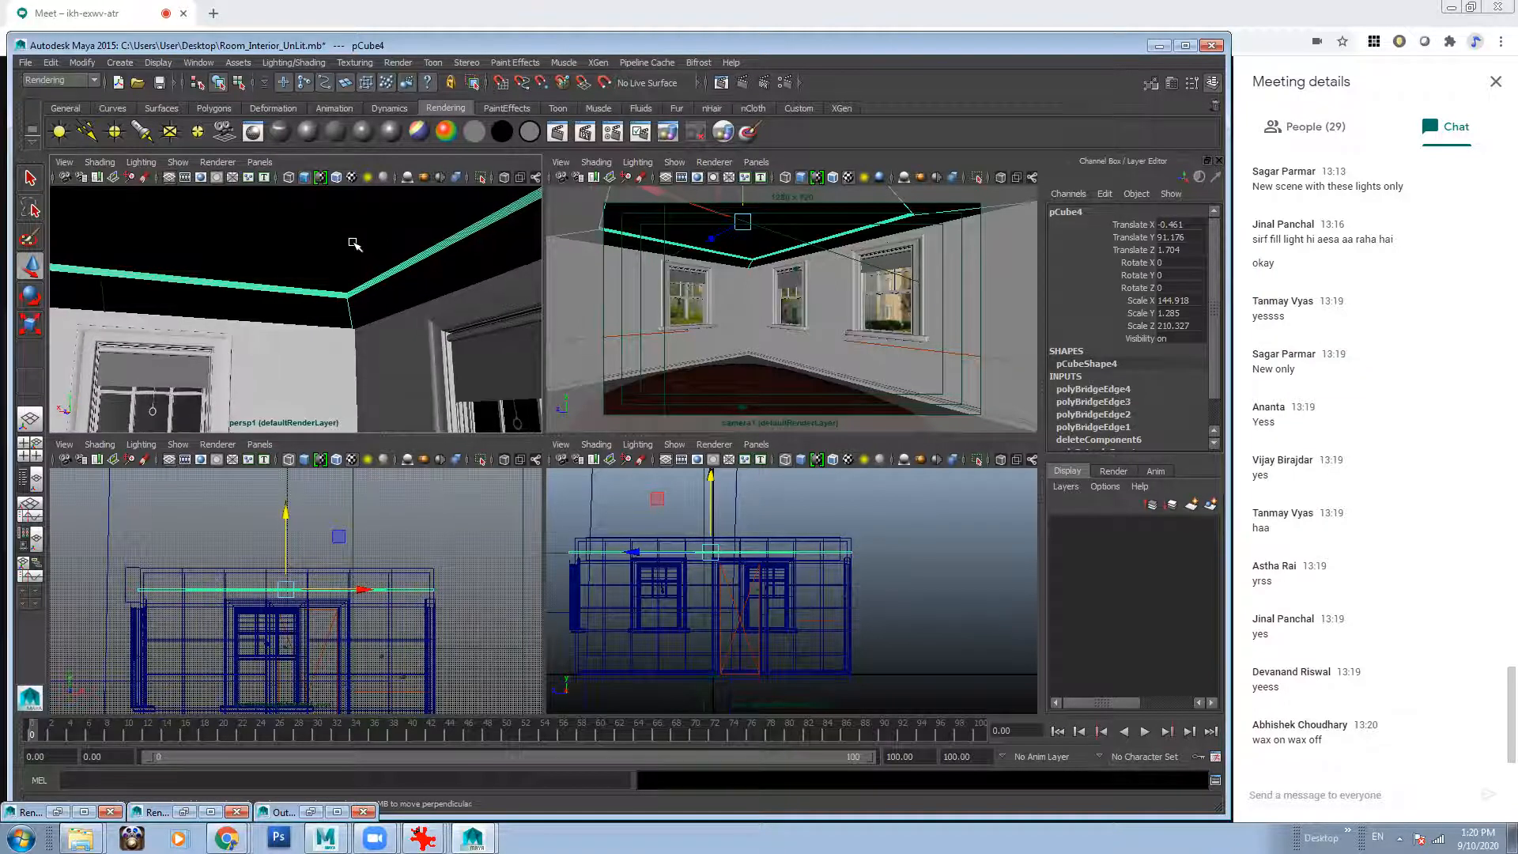
pyautogui.click(354, 244)
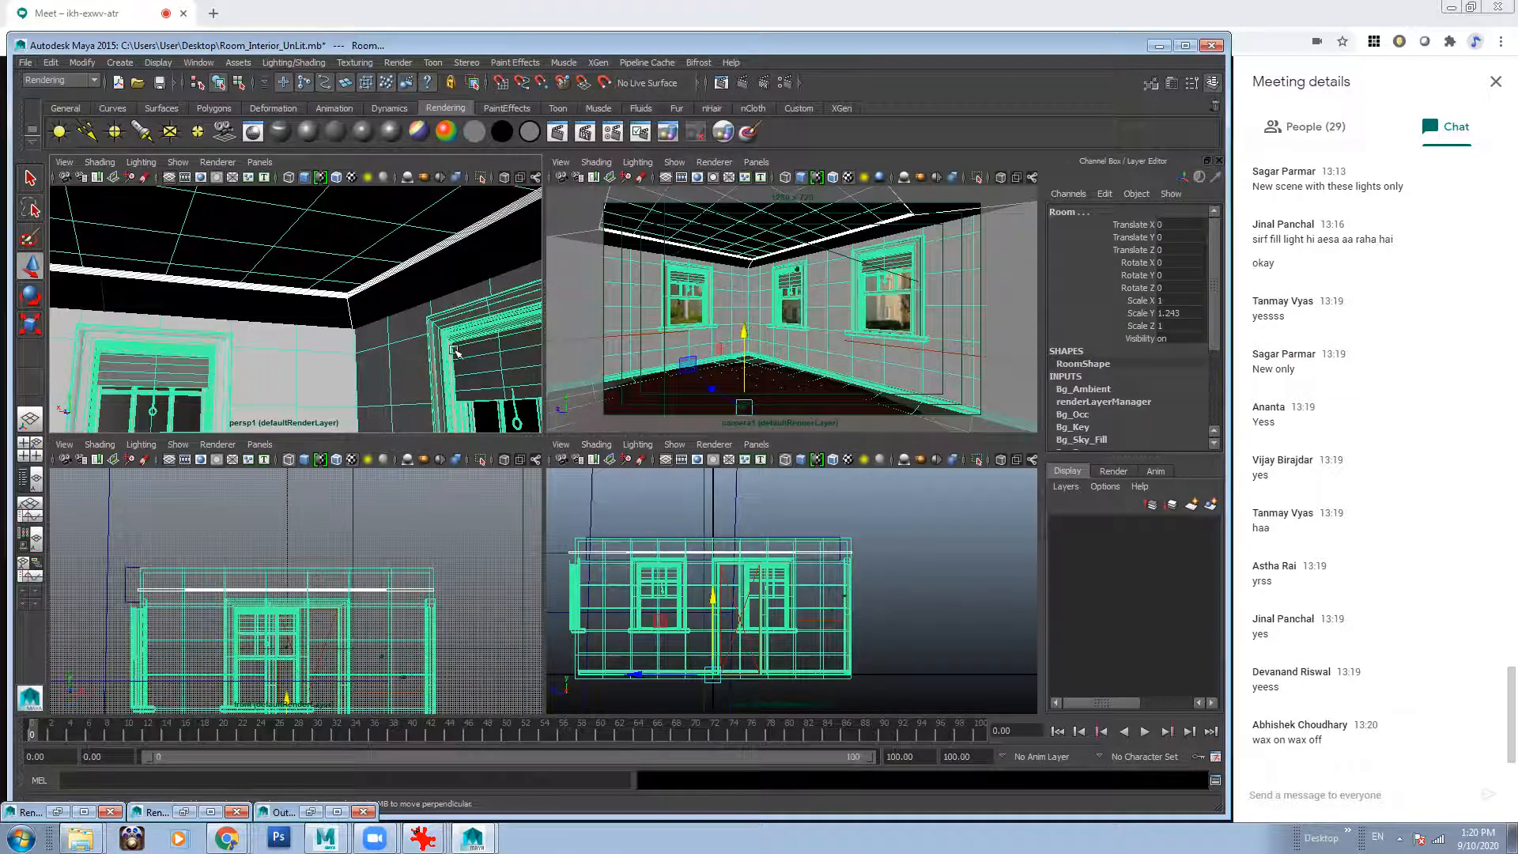
pyautogui.keyDown('alt'); pyautogui.moveTo(455, 351); pyautogui.dragTo(385, 326); pyautogui.keyUp('alt')
pyautogui.click(359, 276)
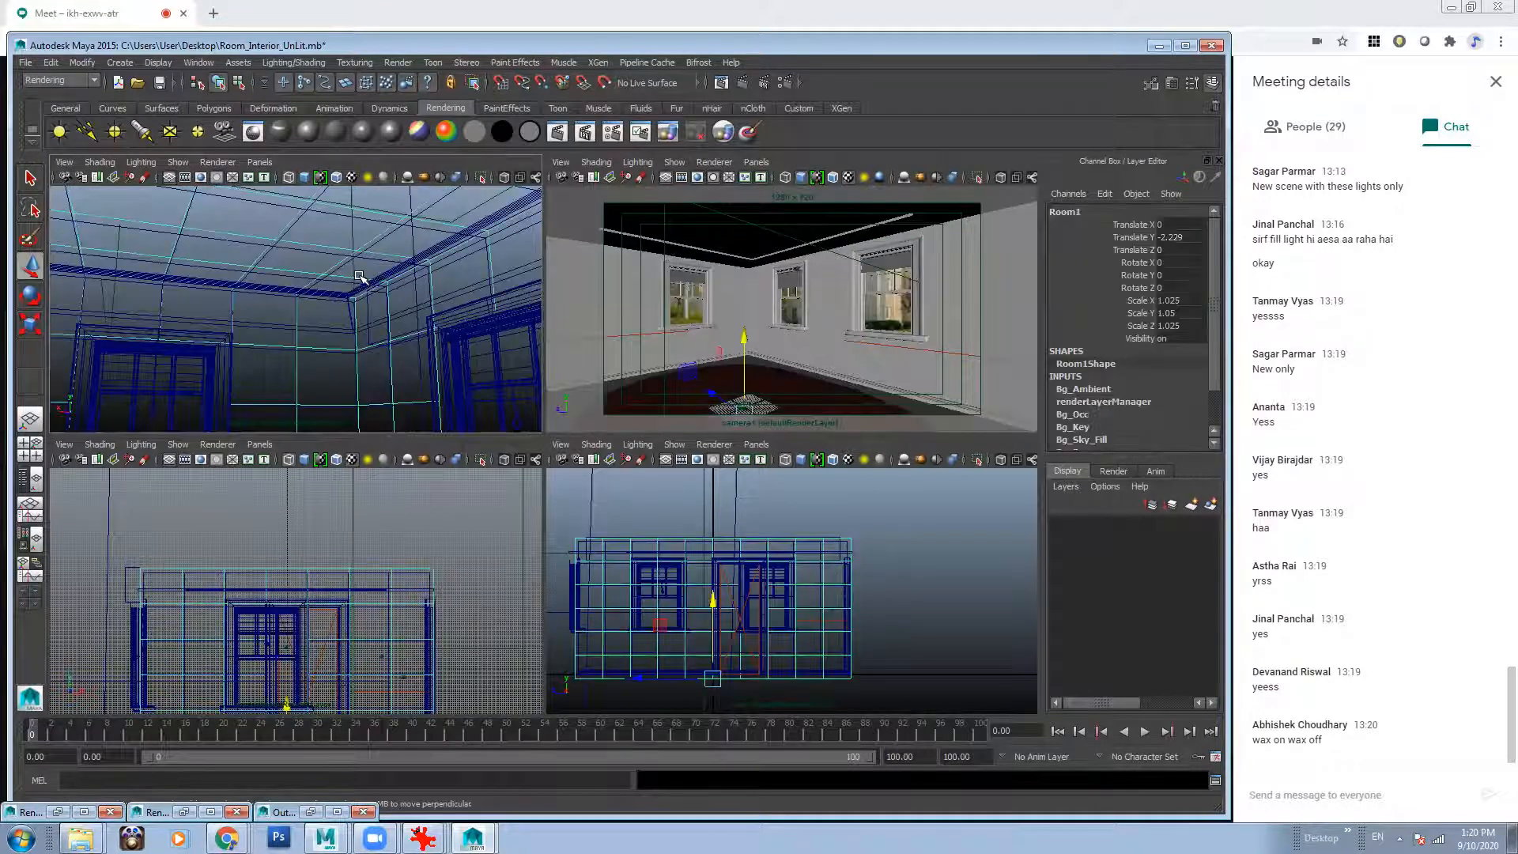
pyautogui.click(365, 290)
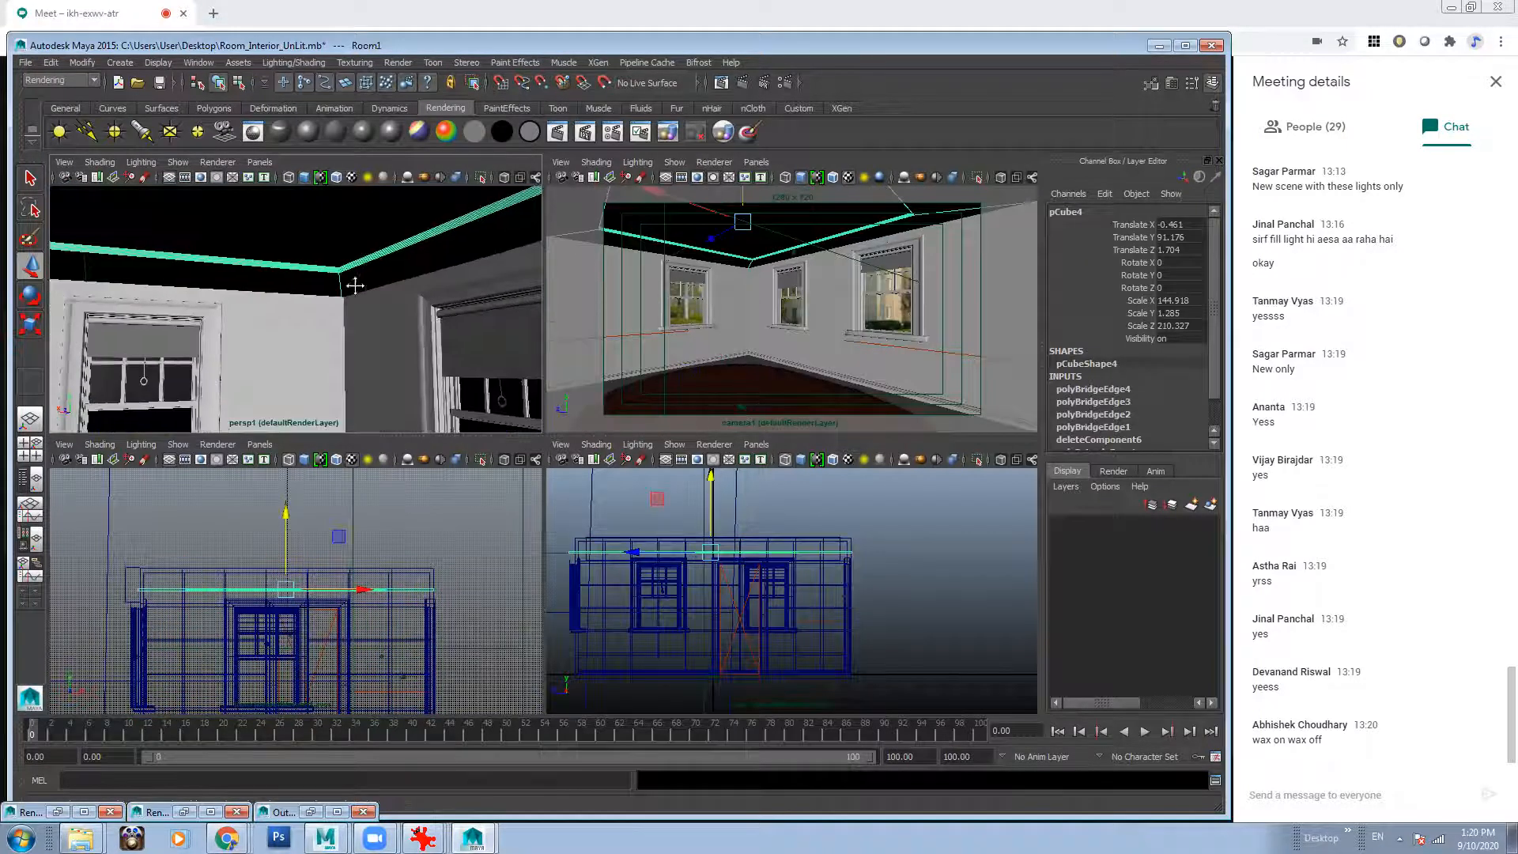
# Isolate the false-ceiling frame pCube4 by hiding all unselected objects.
pyautogui.keyDown('alt'); pyautogui.moveTo(340, 299); pyautogui.dragTo(171, 276); pyautogui.keyUp('alt')
pyautogui.keyDown('alt'); pyautogui.moveTo(375, 351); pyautogui.dragTo(272, 307); pyautogui.keyUp('alt')
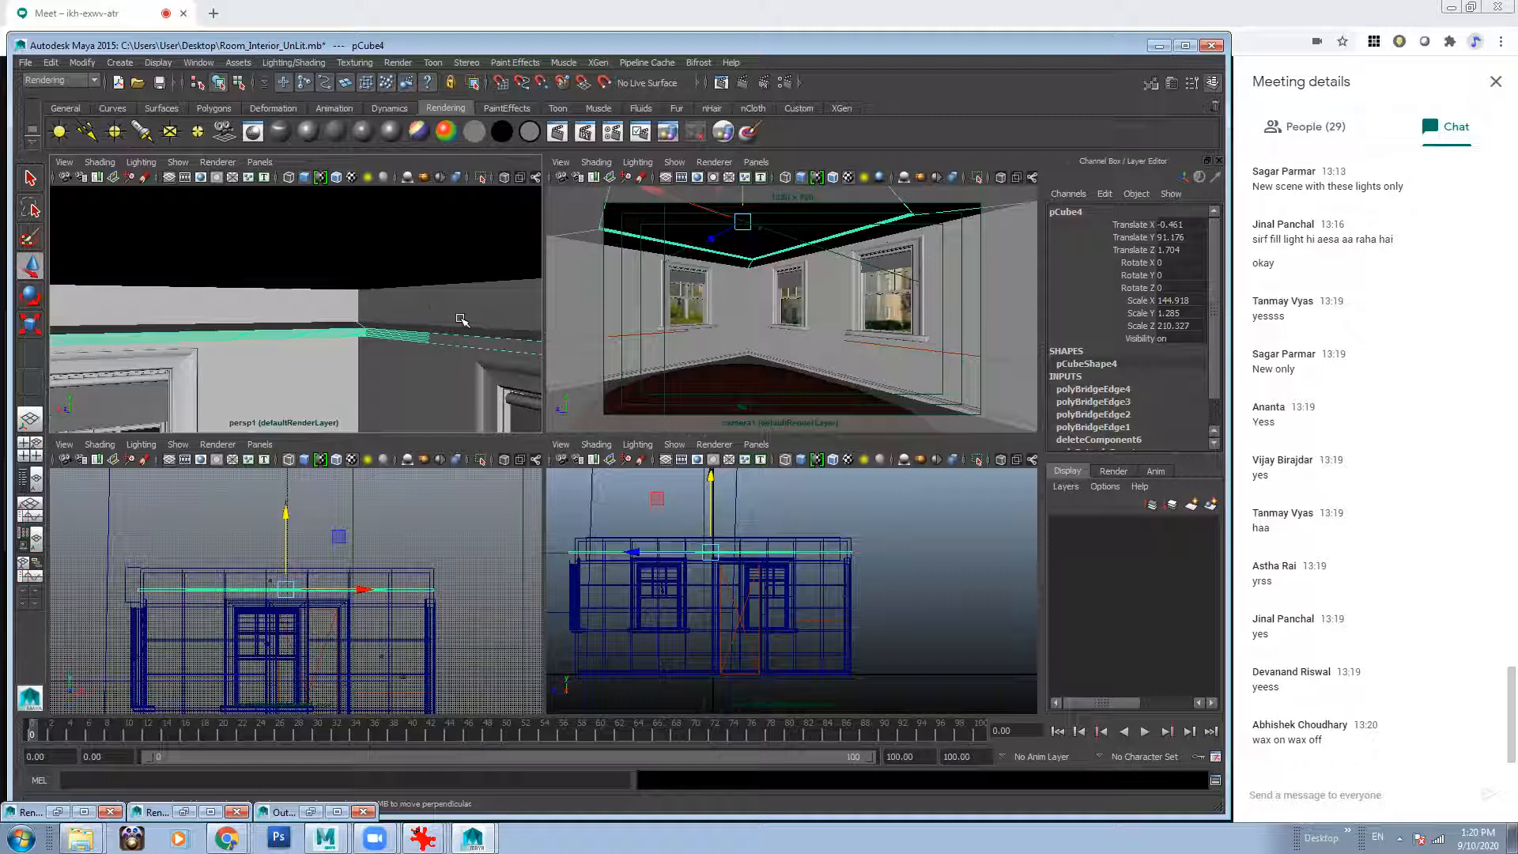
pyautogui.moveTo(442, 331)
pyautogui.keyDown('alt'); pyautogui.mouseDown()
pyautogui.moveTo(339, 311)
pyautogui.moveTo(428, 348)
pyautogui.mouseUp(); pyautogui.keyUp('alt')
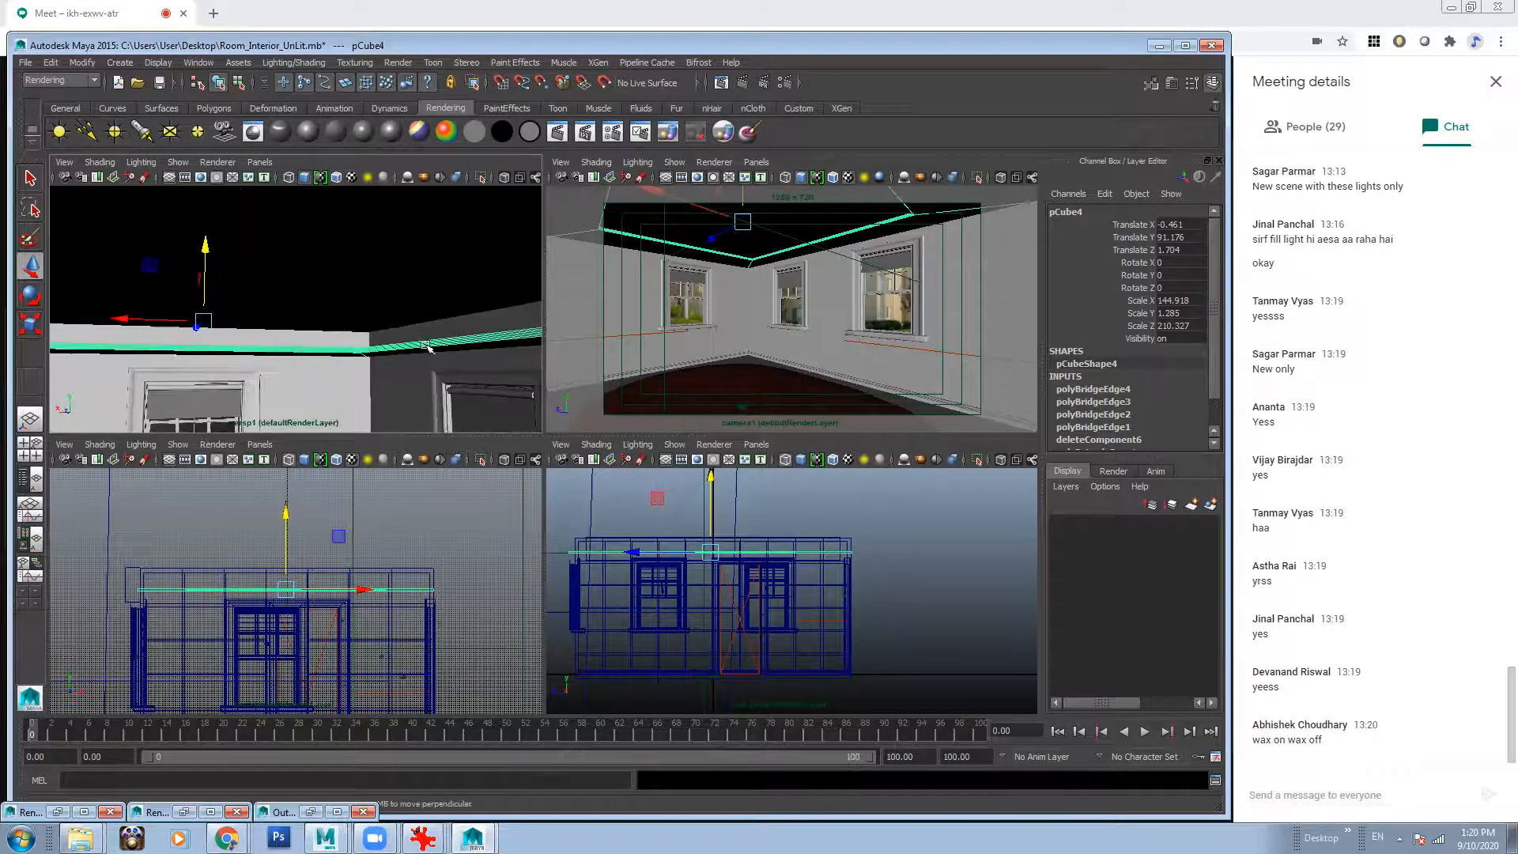
pyautogui.keyDown('alt'); pyautogui.moveTo(450, 334); pyautogui.dragTo(293, 343, button='right'); pyautogui.keyUp('alt')
pyautogui.keyDown('alt'); pyautogui.moveTo(293, 343); pyautogui.dragTo(400, 342); pyautogui.keyUp('alt')
pyautogui.hotkey('alt', 'h')
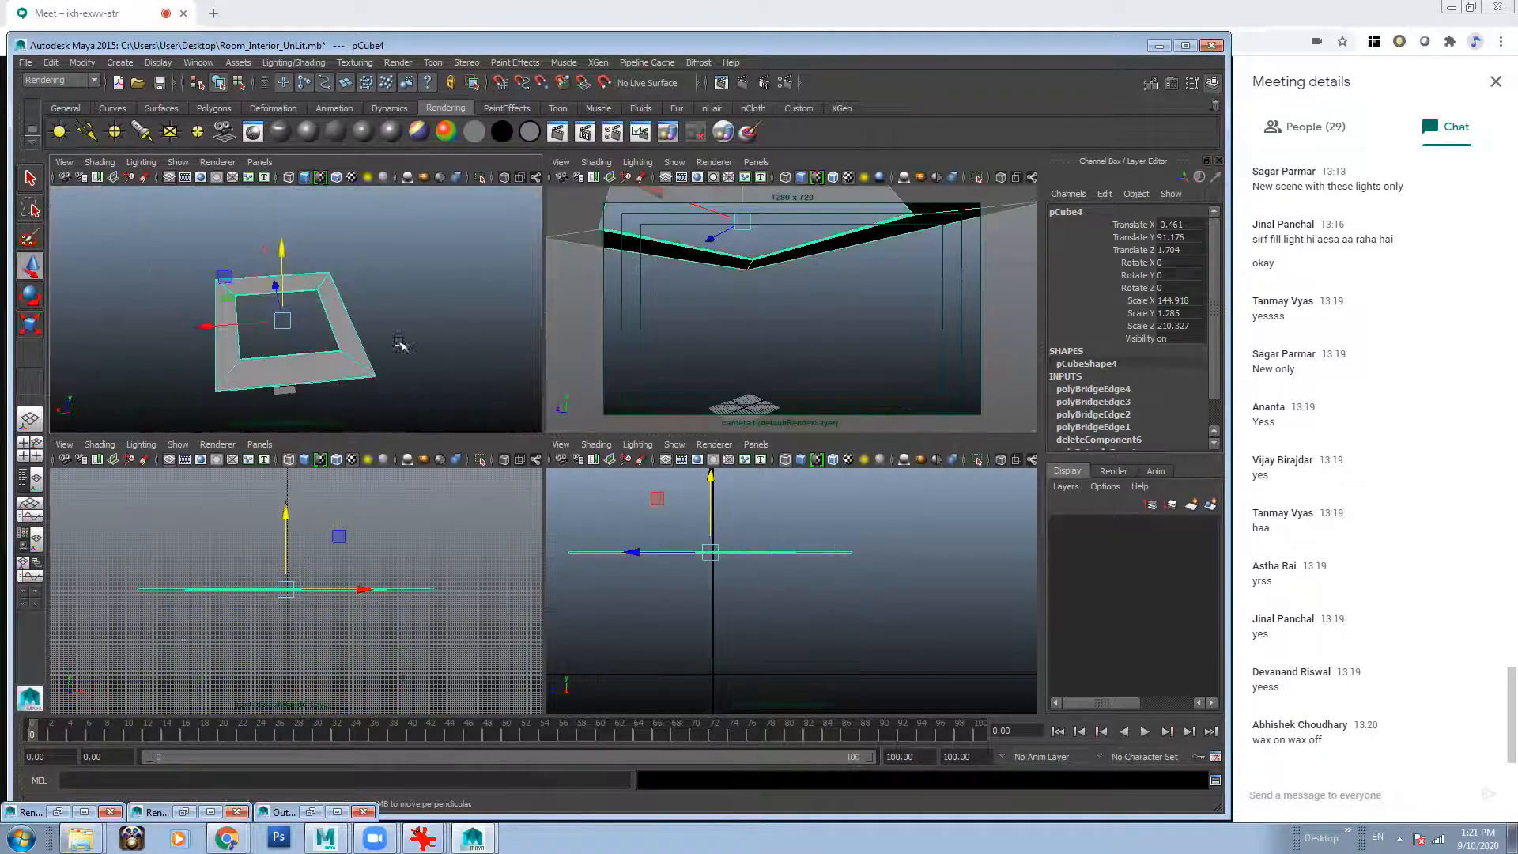
# Create an area light, enlarge it, and rotate it 90 degrees on X so it faces the ceiling.
pyautogui.click(423, 327)
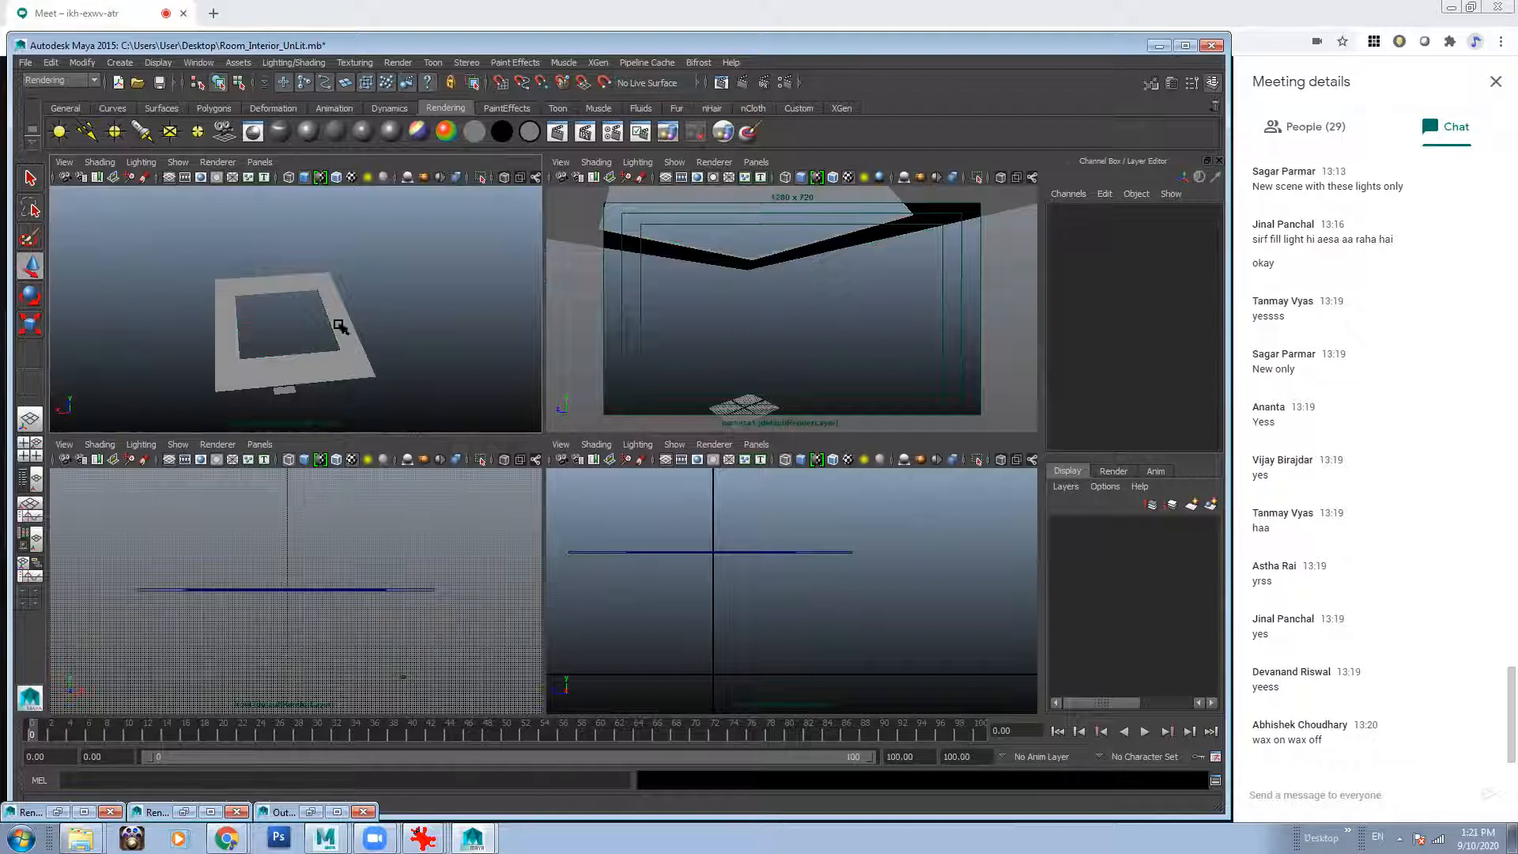
pyautogui.click(170, 132)
pyautogui.keyDown('alt'); pyautogui.moveTo(430, 349); pyautogui.dragTo(372, 395); pyautogui.keyUp('alt')
pyautogui.press('r')
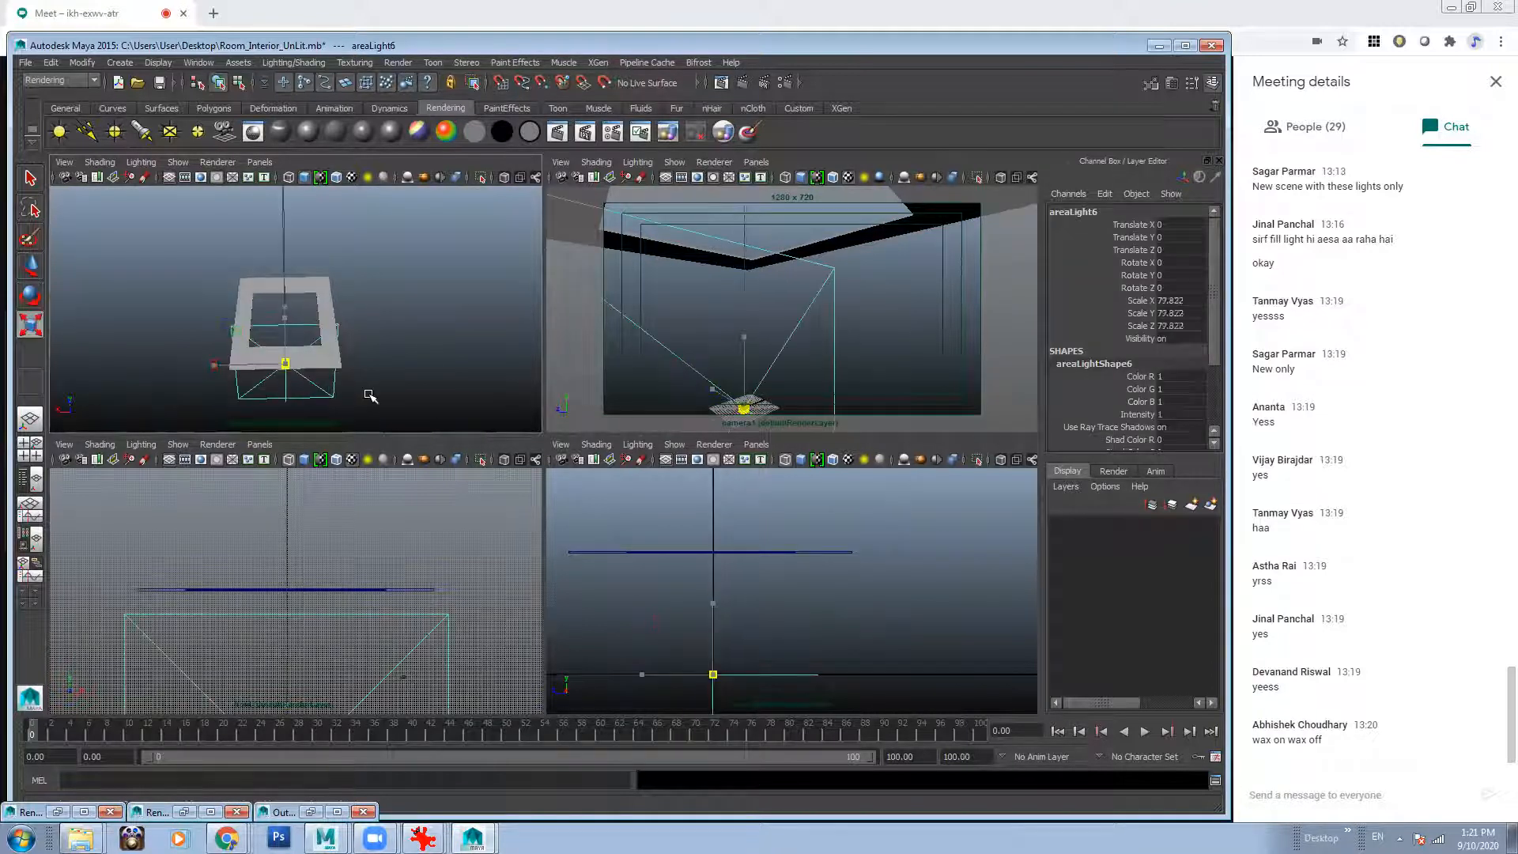
pyautogui.press('e')
pyautogui.moveTo(286, 378); pyautogui.dragTo(324, 465)
pyautogui.keyDown('alt'); pyautogui.moveTo(350, 342); pyautogui.dragTo(464, 258); pyautogui.keyUp('alt')
pyautogui.moveTo(359, 421); pyautogui.dragTo(368, 415)
# Raise the area light above the ceiling frame to Y 111.95 and scale it into a long strip along one side.
pyautogui.press('w')
pyautogui.moveTo(309, 304); pyautogui.dragTo(318, 201)
pyautogui.keyDown('alt'); pyautogui.moveTo(319, 213); pyautogui.dragTo(264, 254); pyautogui.keyUp('alt')
pyautogui.press('r')
pyautogui.press('w')
pyautogui.press('r')
pyautogui.moveTo(274, 342); pyautogui.dragTo(295, 325)
pyautogui.moveTo(276, 260); pyautogui.dragTo(283, 266)
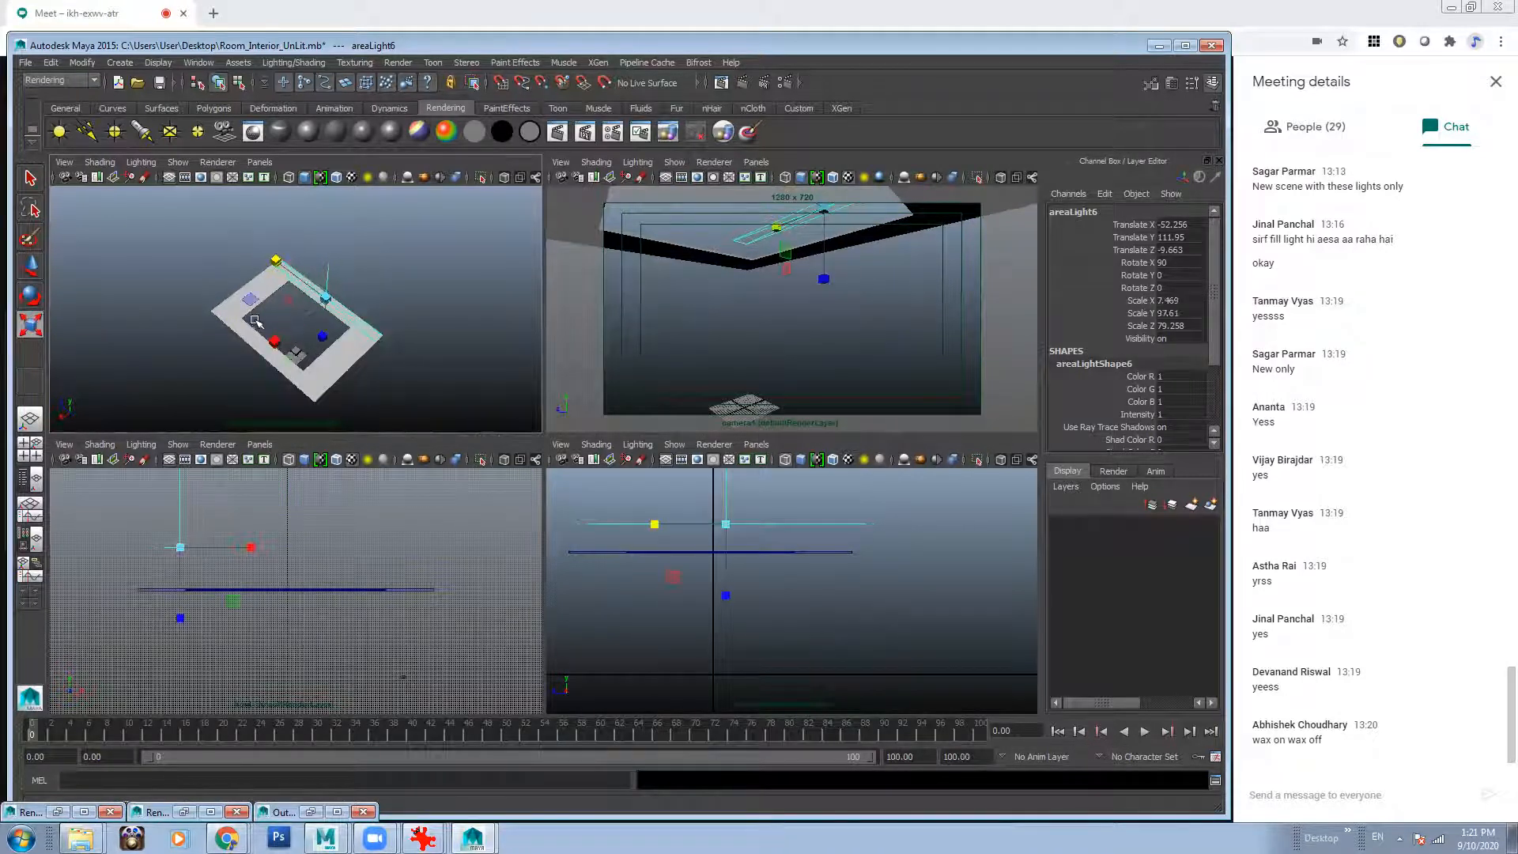
# Fit the strip light to the frame's side at X -56.668, Y 93.877, Z 0.488, with scale 6.809 by 63.748.
pyautogui.press('w')
pyautogui.moveTo(279, 340); pyautogui.dragTo(263, 342)
pyautogui.moveTo(297, 252); pyautogui.dragTo(296, 248)
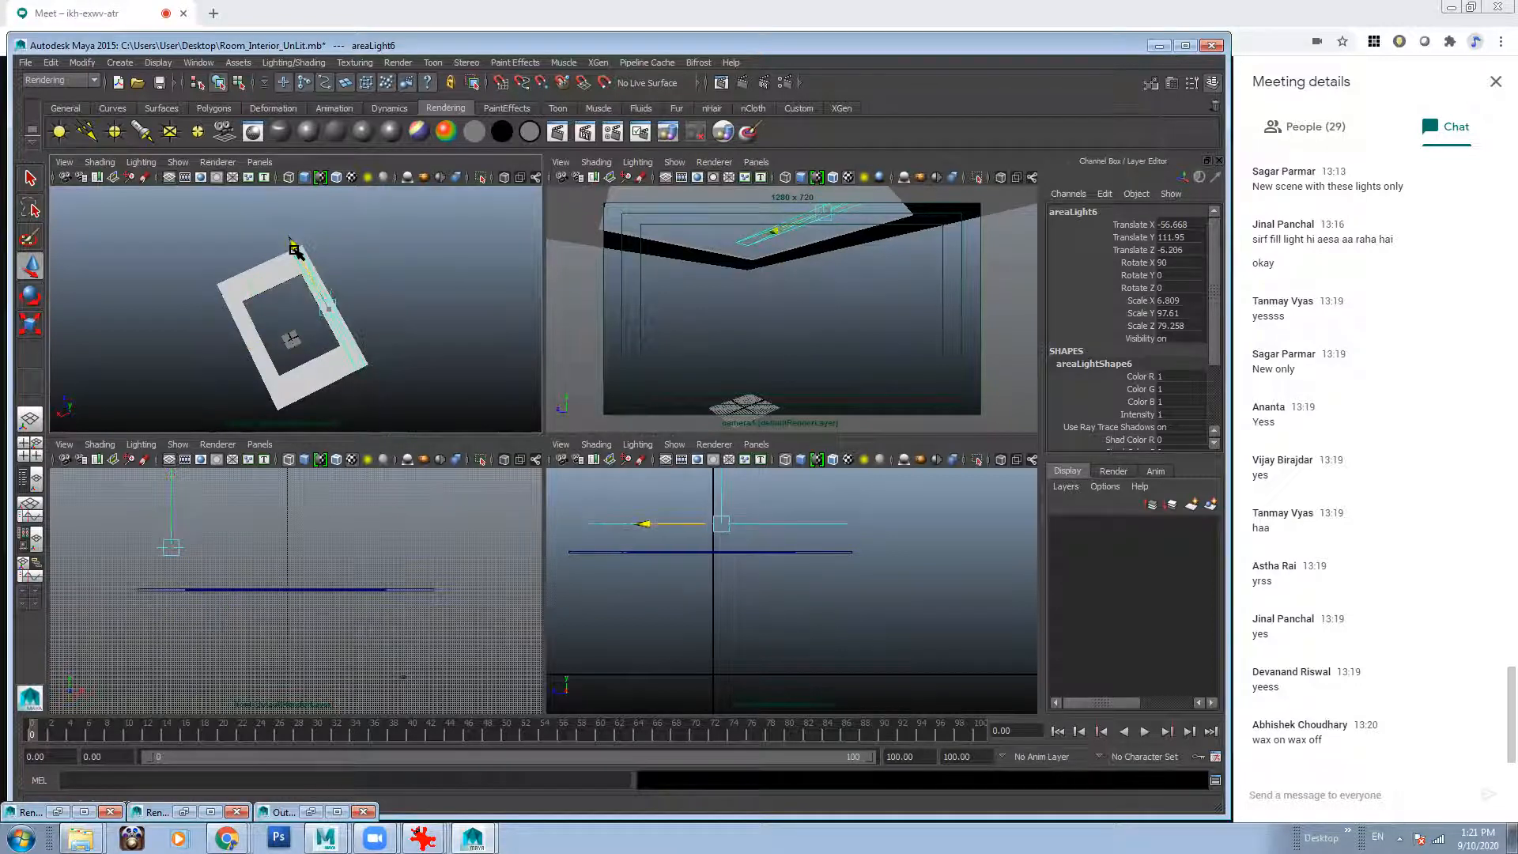
pyautogui.scroll(3, 335, 290)
pyautogui.keyDown('alt'); pyautogui.moveTo(364, 310); pyautogui.dragTo(316, 275); pyautogui.keyUp('alt')
pyautogui.moveTo(360, 210); pyautogui.dragTo(171, 314)
# Duplicate the strip light and move the copy to the frame's opposite side at X 56.255.
pyautogui.press('r')
pyautogui.press('w')
pyautogui.press('r')
pyautogui.hotkey('ctrl', 'd')
pyautogui.press('w')
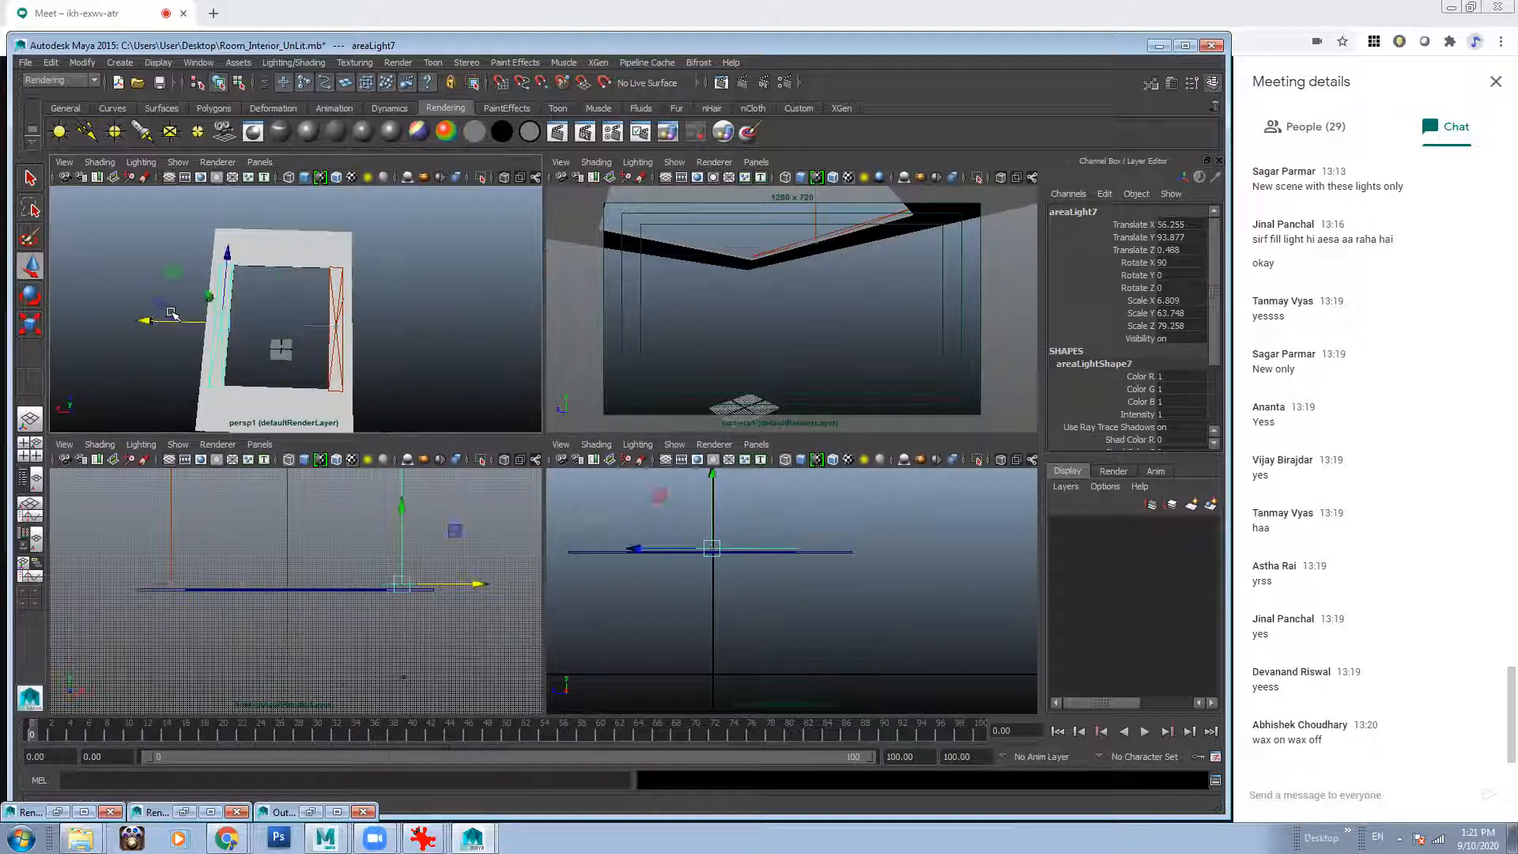
# Duplicate the strip light again, turn the copy crosswise, and place it along one short end of the ceiling frame.
pyautogui.hotkey('ctrl', 'd')
pyautogui.moveTo(229, 256); pyautogui.dragTo(276, 166)
pyautogui.keyDown('alt'); pyautogui.moveTo(303, 257); pyautogui.dragTo(313, 295, button='middle'); pyautogui.keyUp('alt')
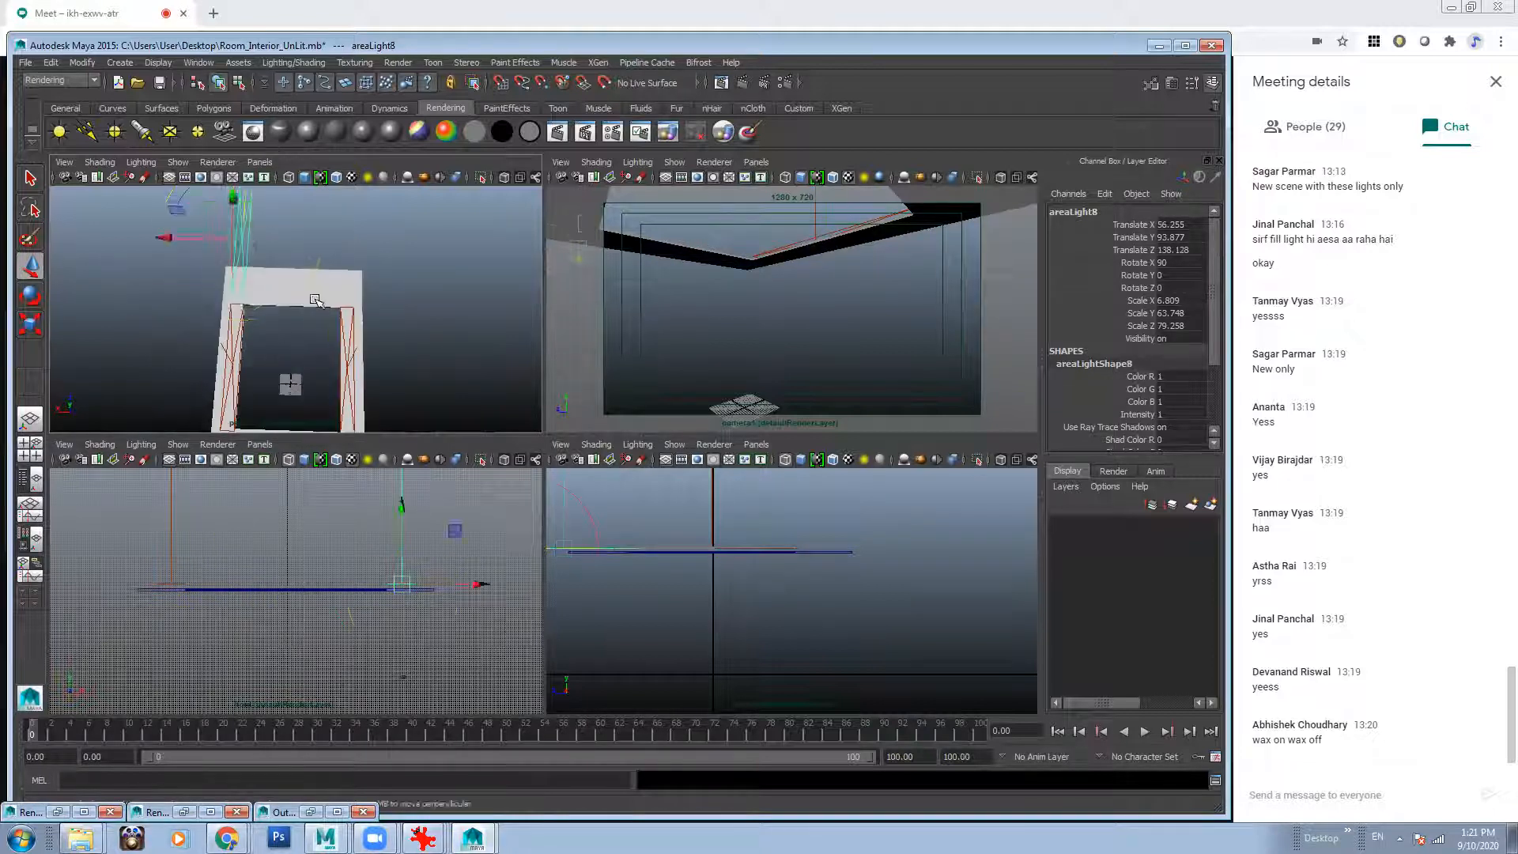
pyautogui.press('e')
pyautogui.moveTo(290, 294); pyautogui.dragTo(288, 241)
pyautogui.press('w')
pyautogui.scroll(-1, 240, 226)
pyautogui.keyDown('alt'); pyautogui.moveTo(240, 227); pyautogui.dragTo(256, 239, button='middle'); pyautogui.keyUp('alt')
pyautogui.moveTo(217, 220); pyautogui.dragTo(252, 260)
pyautogui.keyDown('alt'); pyautogui.moveTo(322, 316); pyautogui.dragTo(363, 323); pyautogui.keyUp('alt')
# Duplicate the crosswise strip light and move the copy to the other short end of the ceiling frame.
pyautogui.hotkey('ctrl', 'd')
pyautogui.moveTo(278, 279); pyautogui.dragTo(364, 332)
pyautogui.click(411, 339)
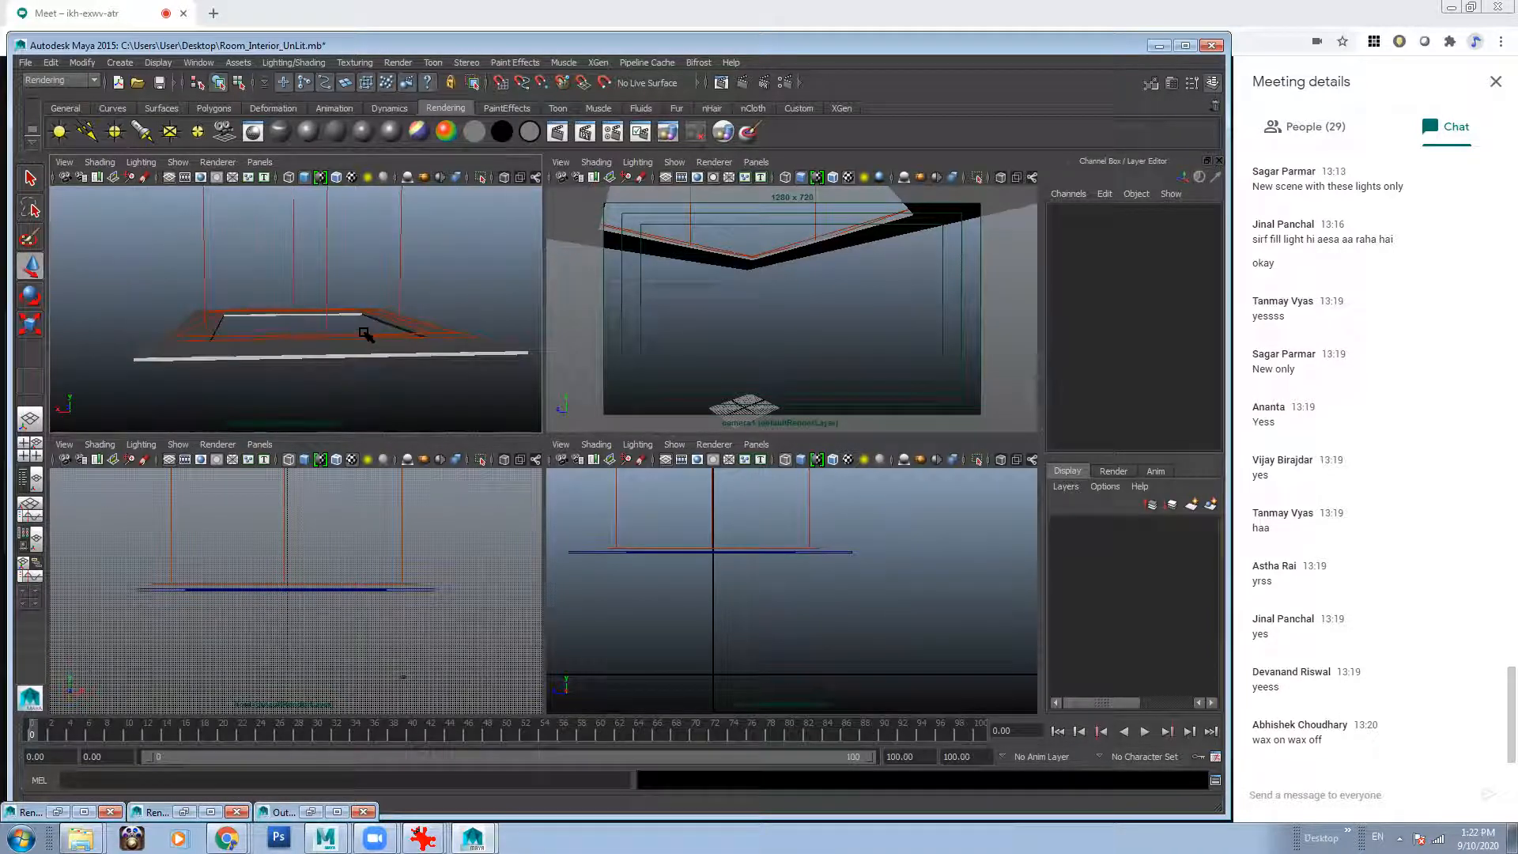
# Review the attributes of the strip light areaLight6 and bring the hidden room geometry back.
pyautogui.moveTo(337, 339)
pyautogui.keyDown('alt'); pyautogui.mouseDown()
pyautogui.moveTo(308, 338)
pyautogui.moveTo(317, 360)
pyautogui.mouseUp(); pyautogui.keyUp('alt')
pyautogui.moveTo(413, 318); pyautogui.dragTo(366, 277)
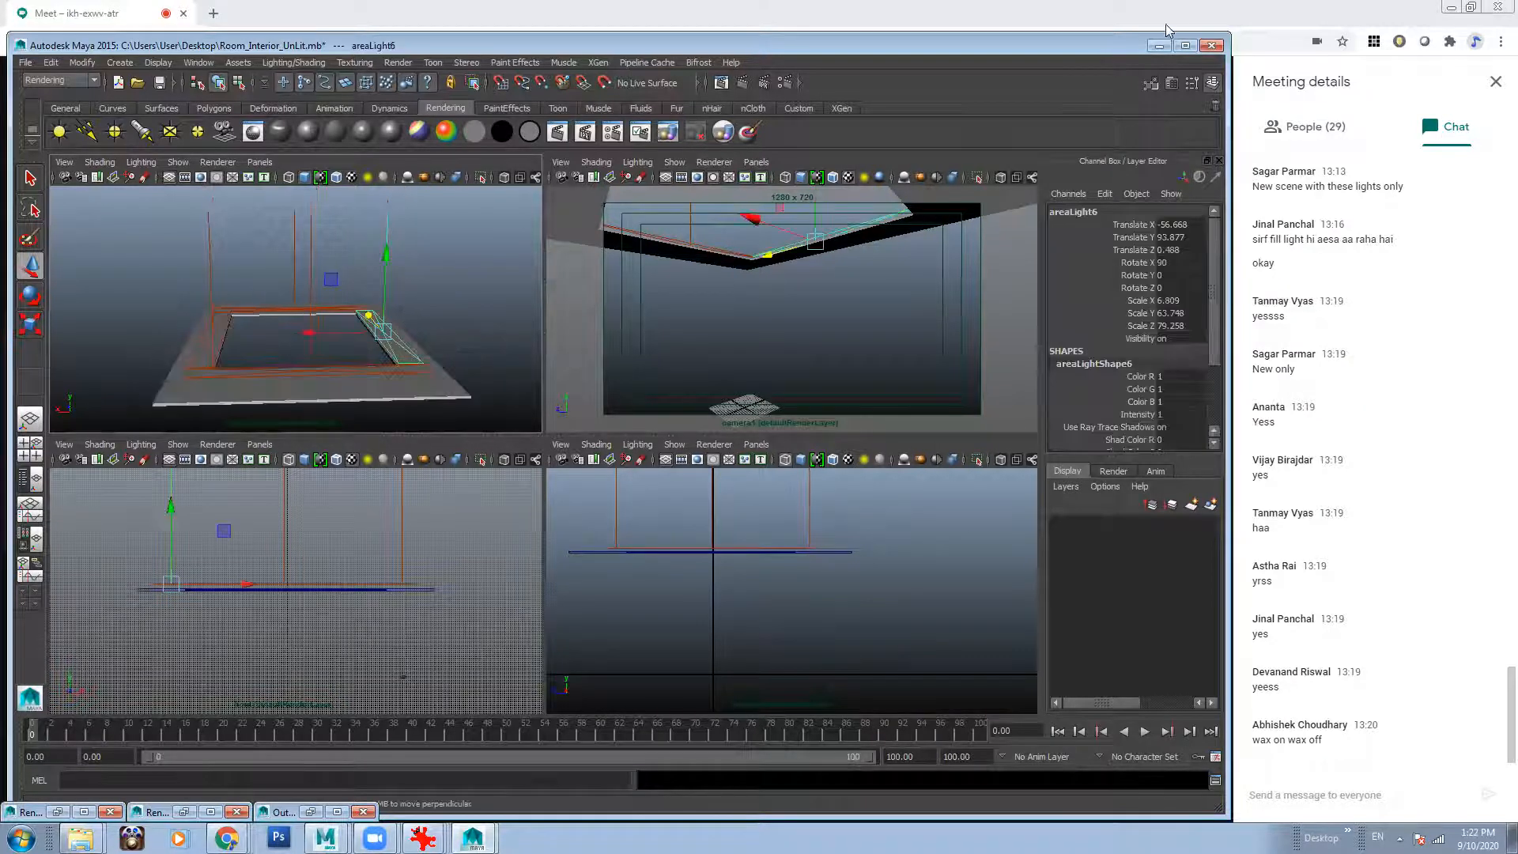
pyautogui.click(1172, 82)
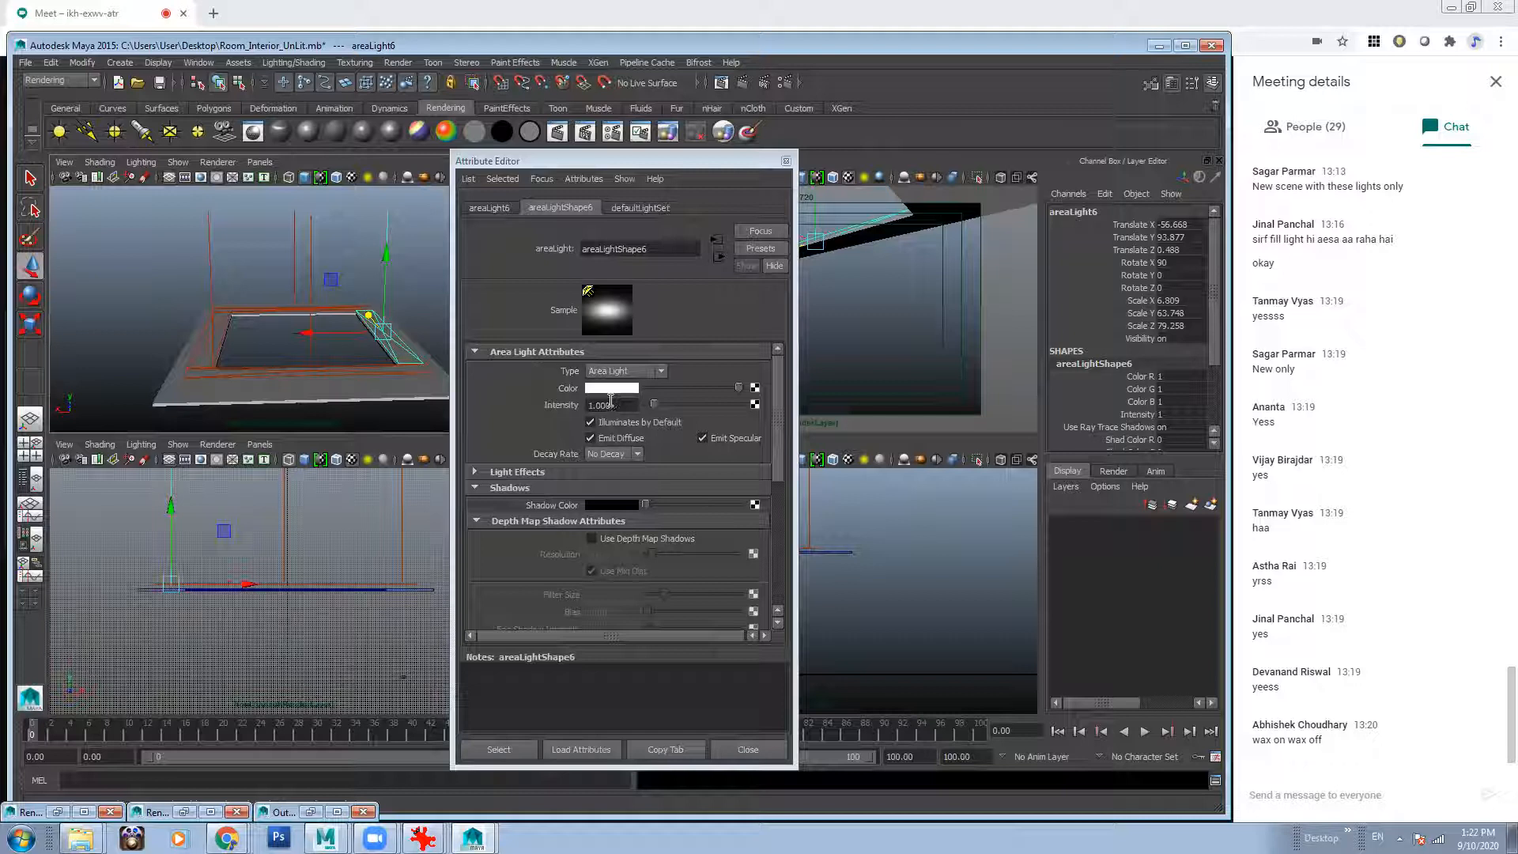
pyautogui.click(785, 162)
pyautogui.click(819, 329)
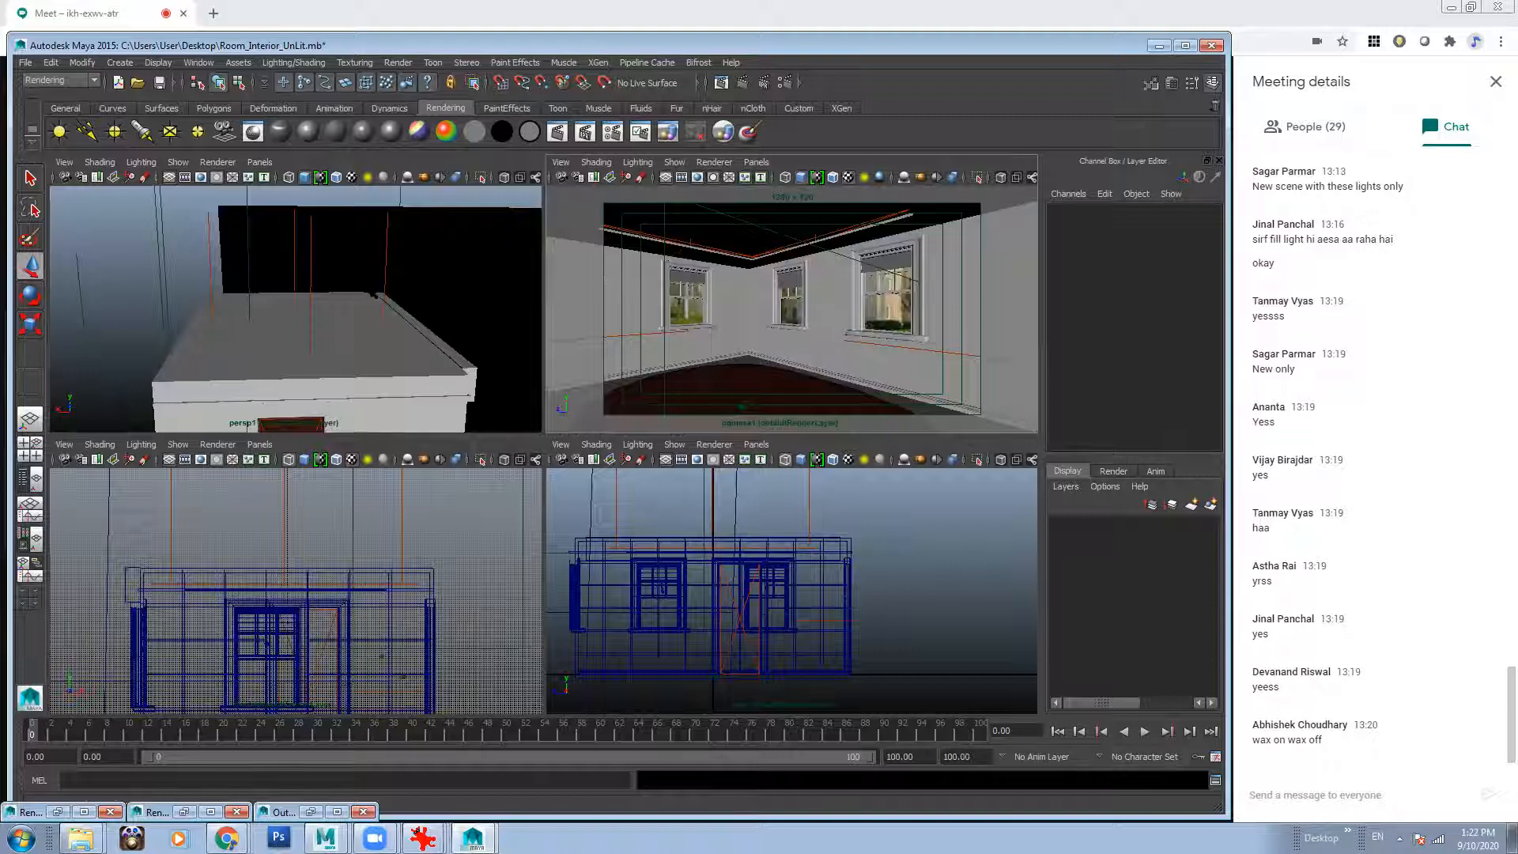
# Test-render the camera1 view in Maya Software with the ceiling strip lights in place.
pyautogui.click(721, 83)
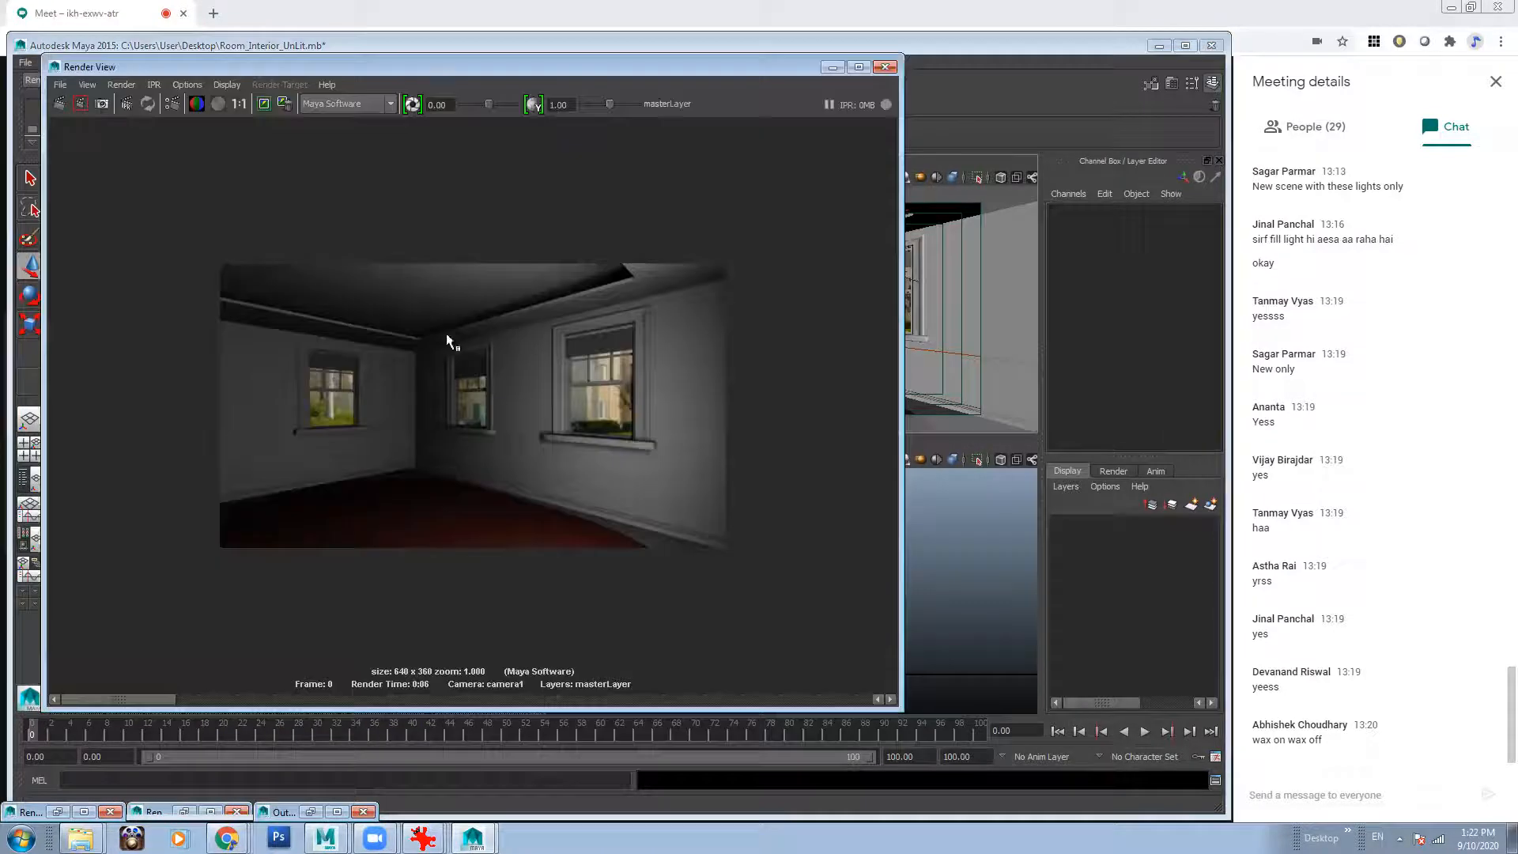
pyautogui.click(58, 109)
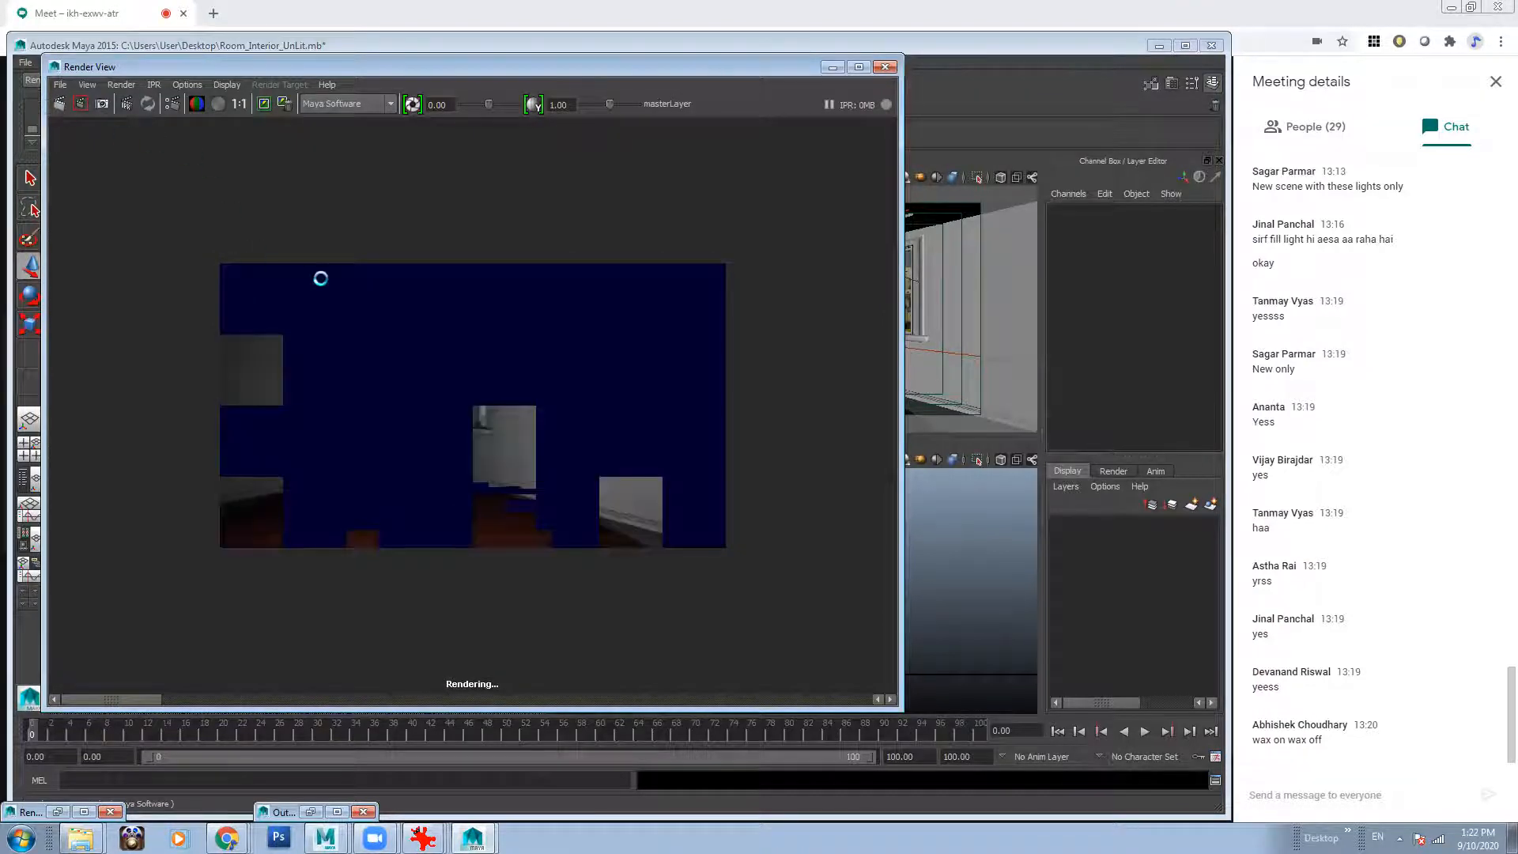
pyautogui.click(833, 68)
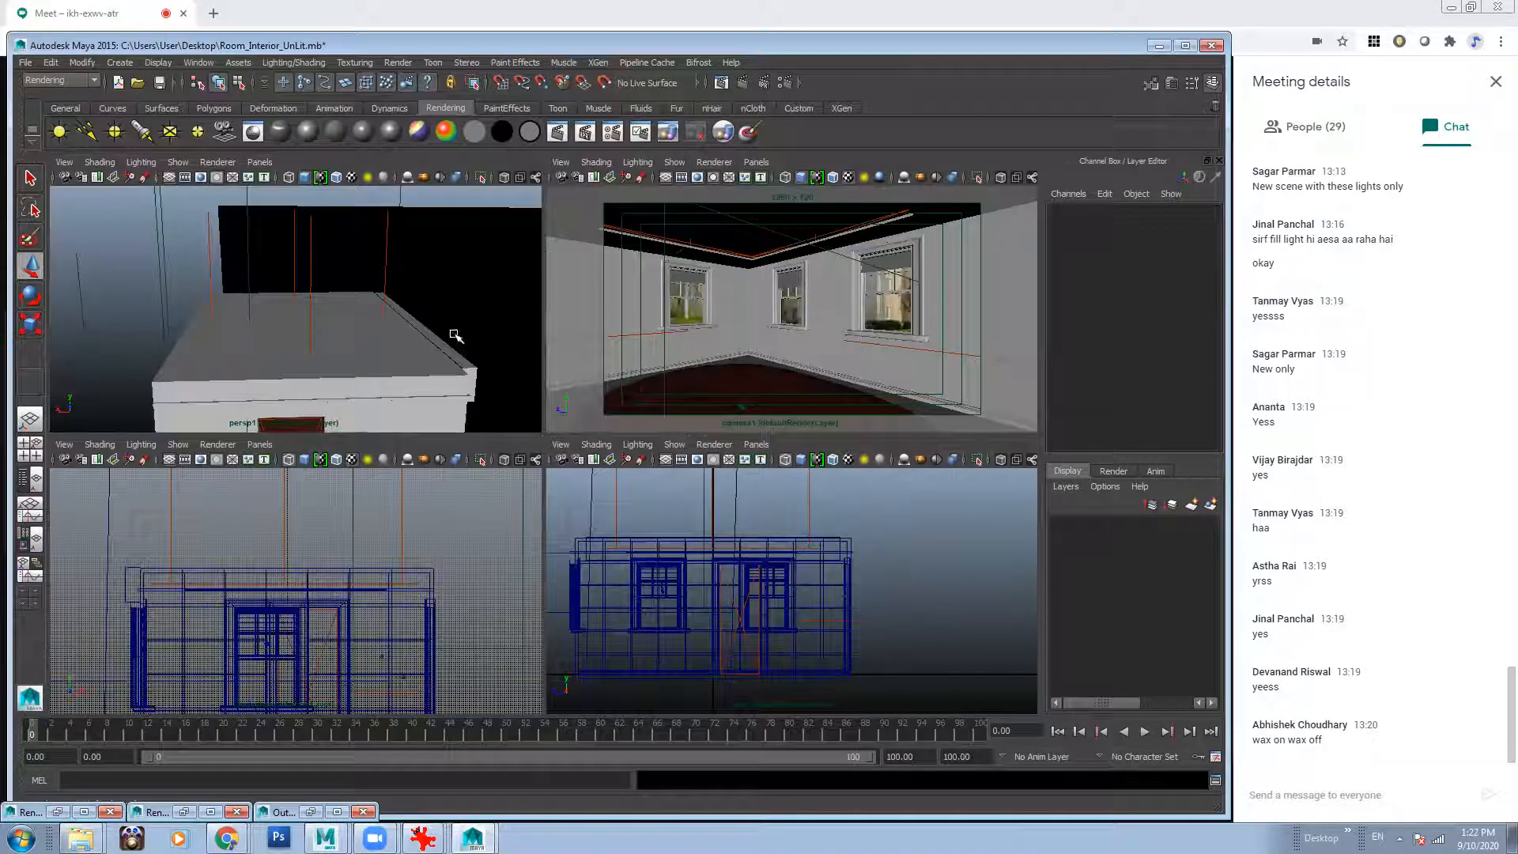
# Hide the Door_Fill_1 and Door_Fill_2 area lights.
pyautogui.scroll(-4, 268, 379)
pyautogui.keyDown('alt'); pyautogui.moveTo(269, 380); pyautogui.dragTo(275, 323); pyautogui.keyUp('alt')
pyautogui.click(350, 341)
pyautogui.click(276, 320)
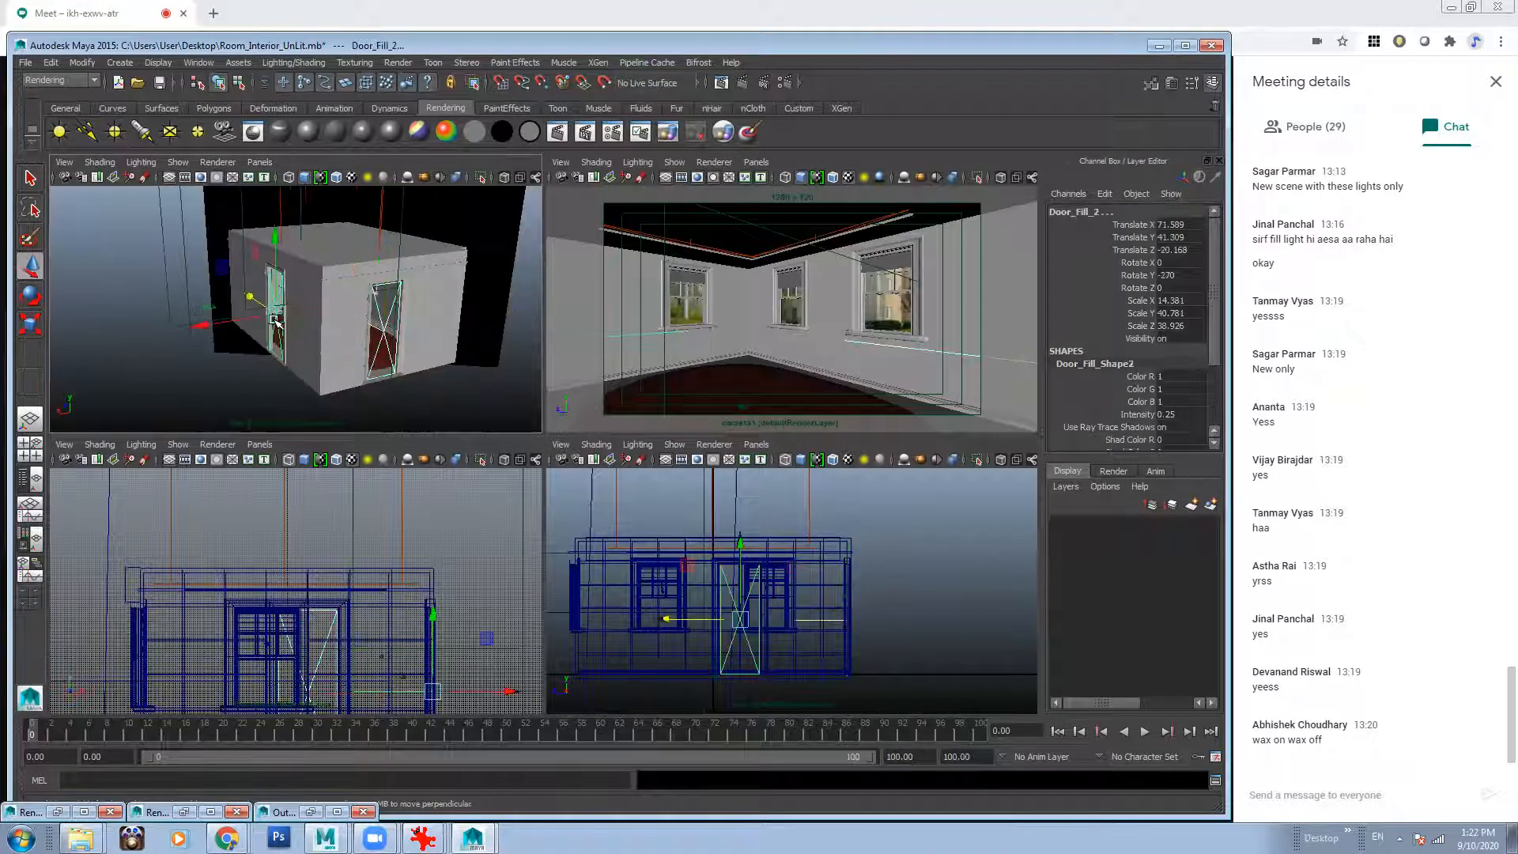
pyautogui.click(391, 323)
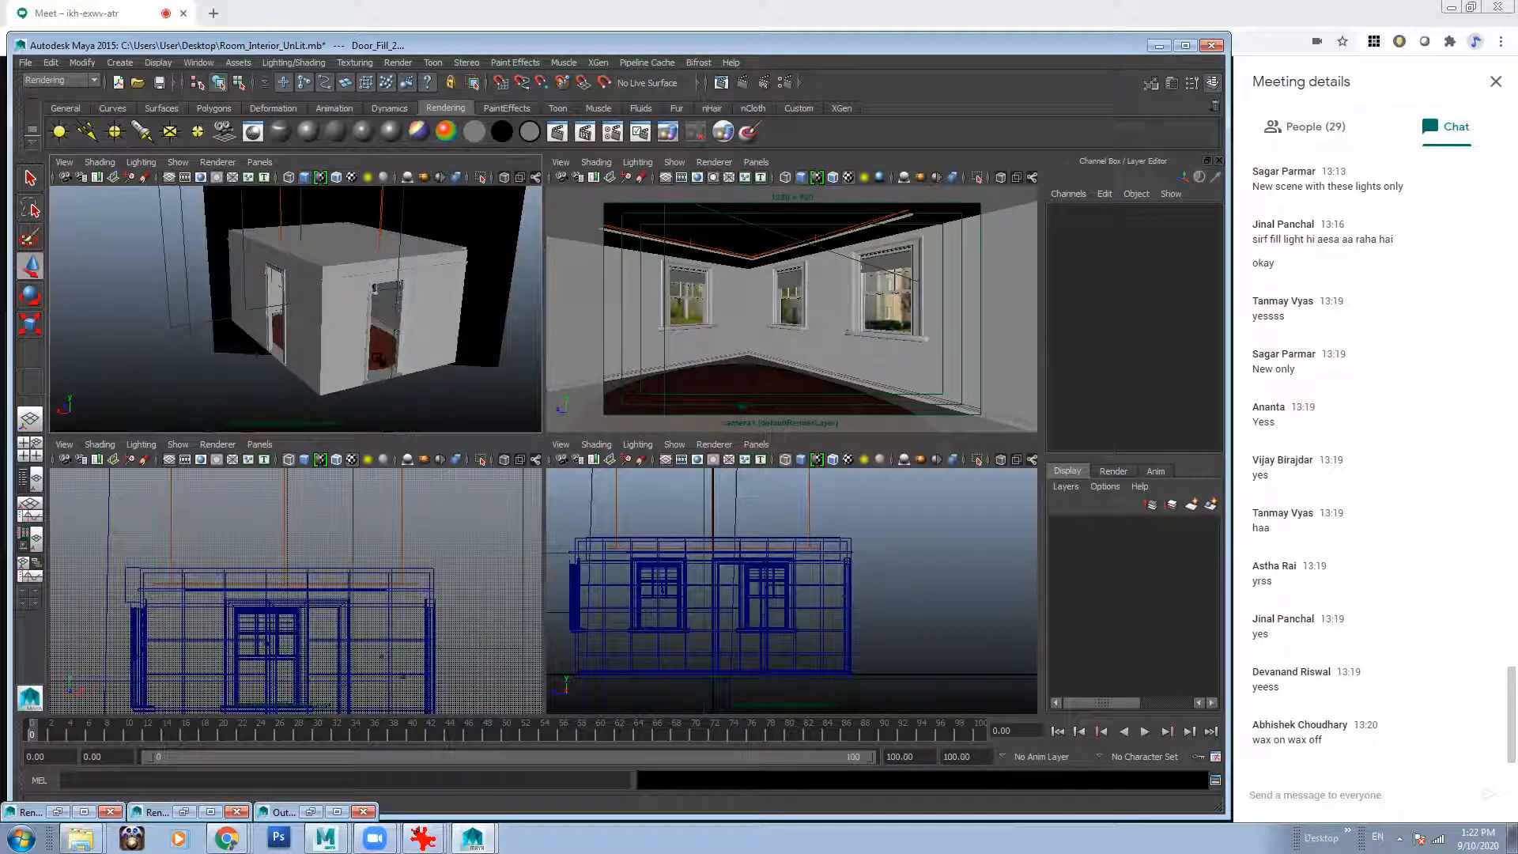
# Select all four ceiling strip lights in wireframe and lower them together to Y 92.546, close to the ceiling frame.
pyautogui.keyDown('alt'); pyautogui.moveTo(390, 289); pyautogui.dragTo(368, 316); pyautogui.keyUp('alt')
pyautogui.scroll(3, 385, 310)
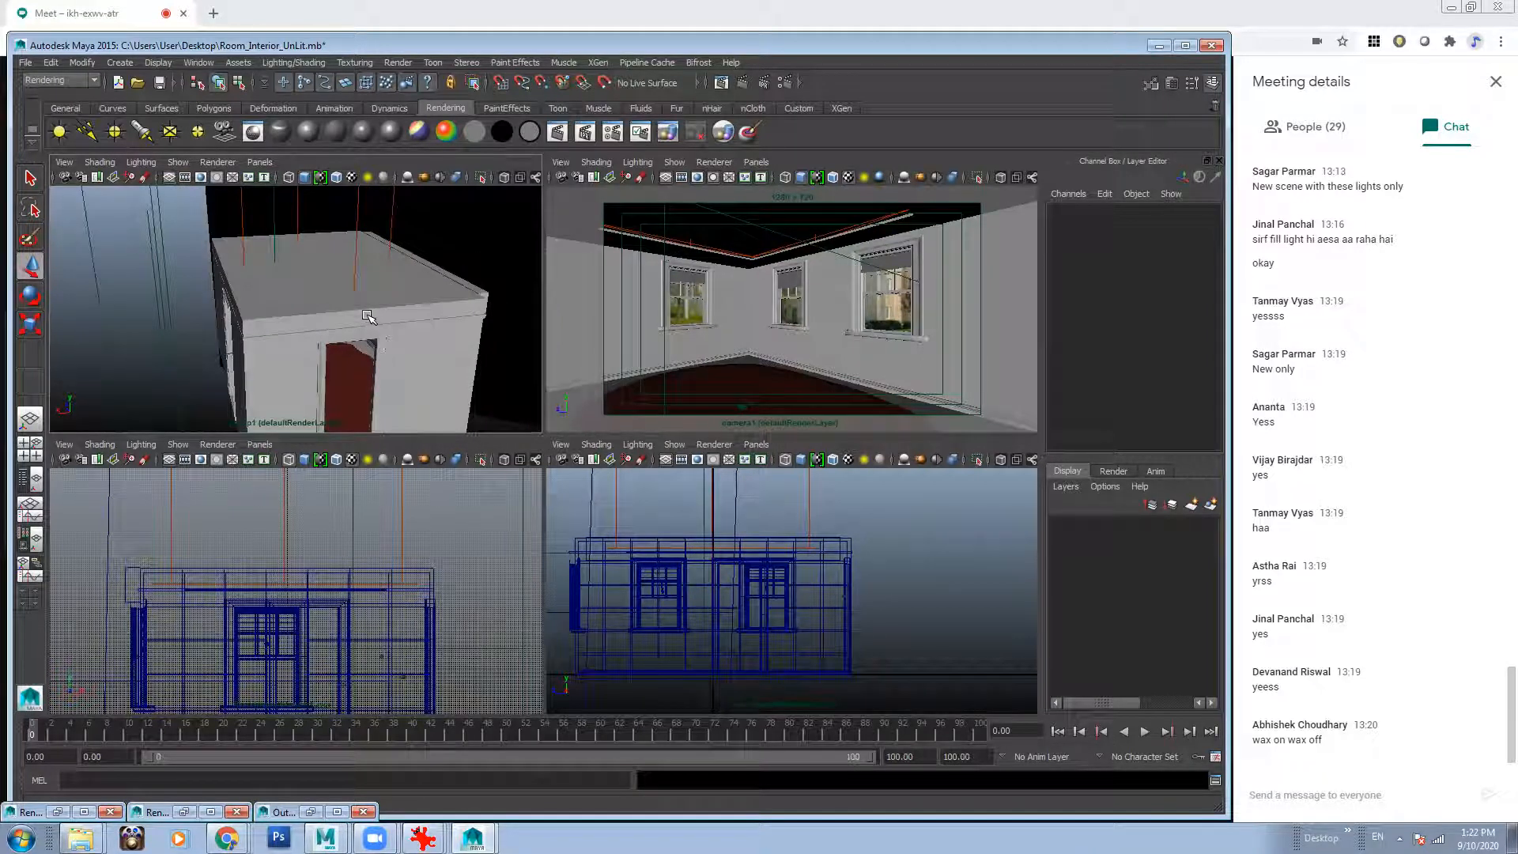
pyautogui.scroll(10, 365, 316)
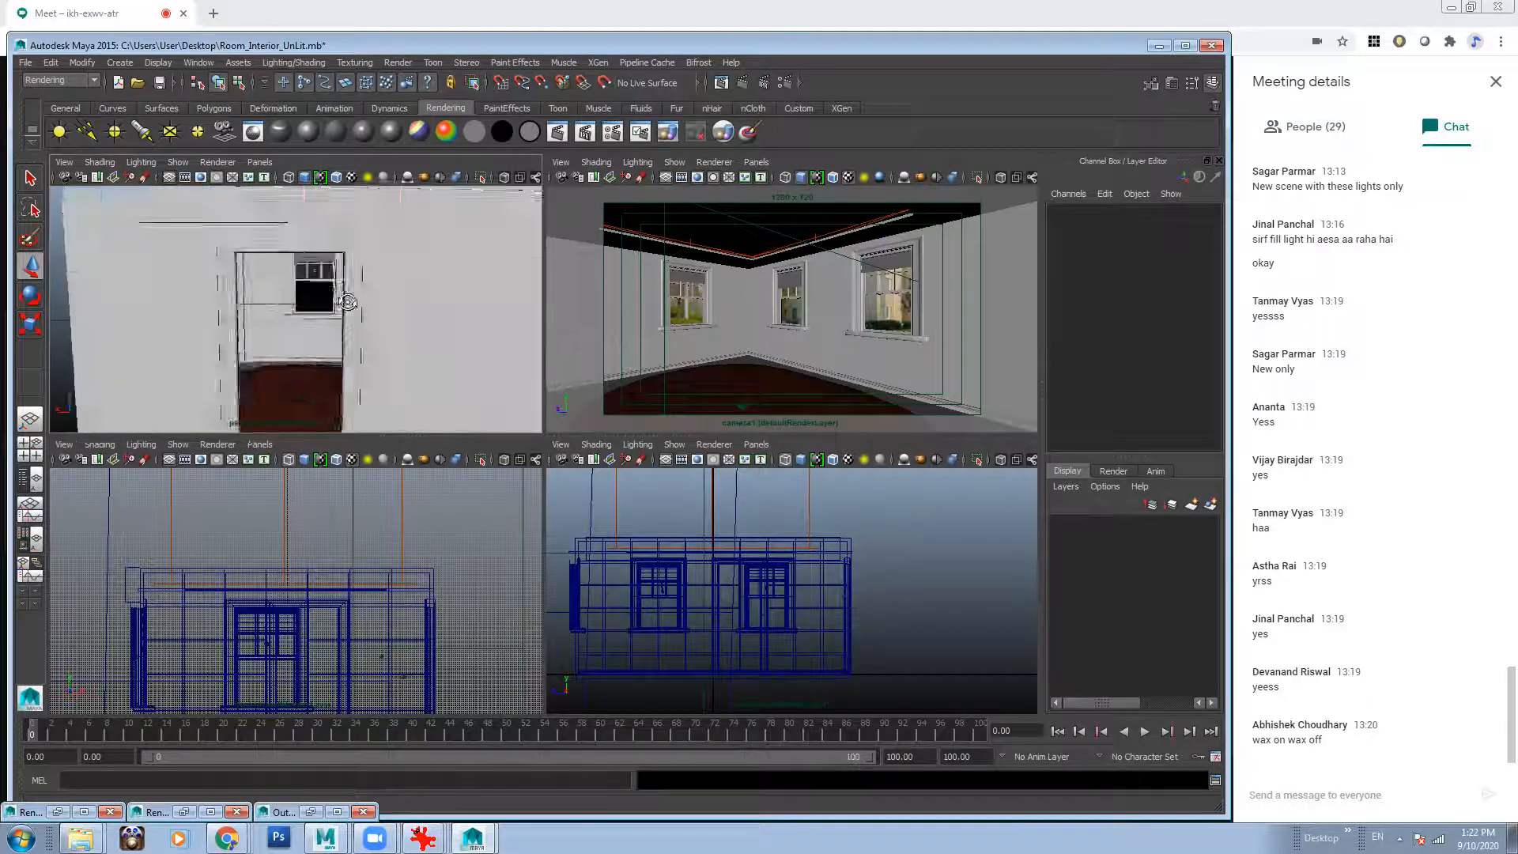
pyautogui.scroll(-8, 360, 309)
pyautogui.press('4')
pyautogui.moveTo(361, 298)
pyautogui.keyDown('alt'); pyautogui.mouseDown()
pyautogui.moveTo(384, 290)
pyautogui.moveTo(407, 225)
pyautogui.moveTo(429, 238)
pyautogui.mouseUp(); pyautogui.keyUp('alt')
pyautogui.keyDown('alt'); pyautogui.moveTo(429, 238); pyautogui.dragTo(191, 214); pyautogui.keyUp('alt')
pyautogui.keyDown('alt'); pyautogui.moveTo(294, 278); pyautogui.dragTo(322, 253); pyautogui.keyUp('alt')
pyautogui.click(219, 269)
pyautogui.click(217, 293)
pyautogui.keyDown('alt'); pyautogui.moveTo(322, 254); pyautogui.dragTo(363, 352, button='right'); pyautogui.keyUp('alt')
pyautogui.keyDown('alt'); pyautogui.moveTo(363, 352); pyautogui.dragTo(396, 312, button='middle'); pyautogui.keyUp('alt')
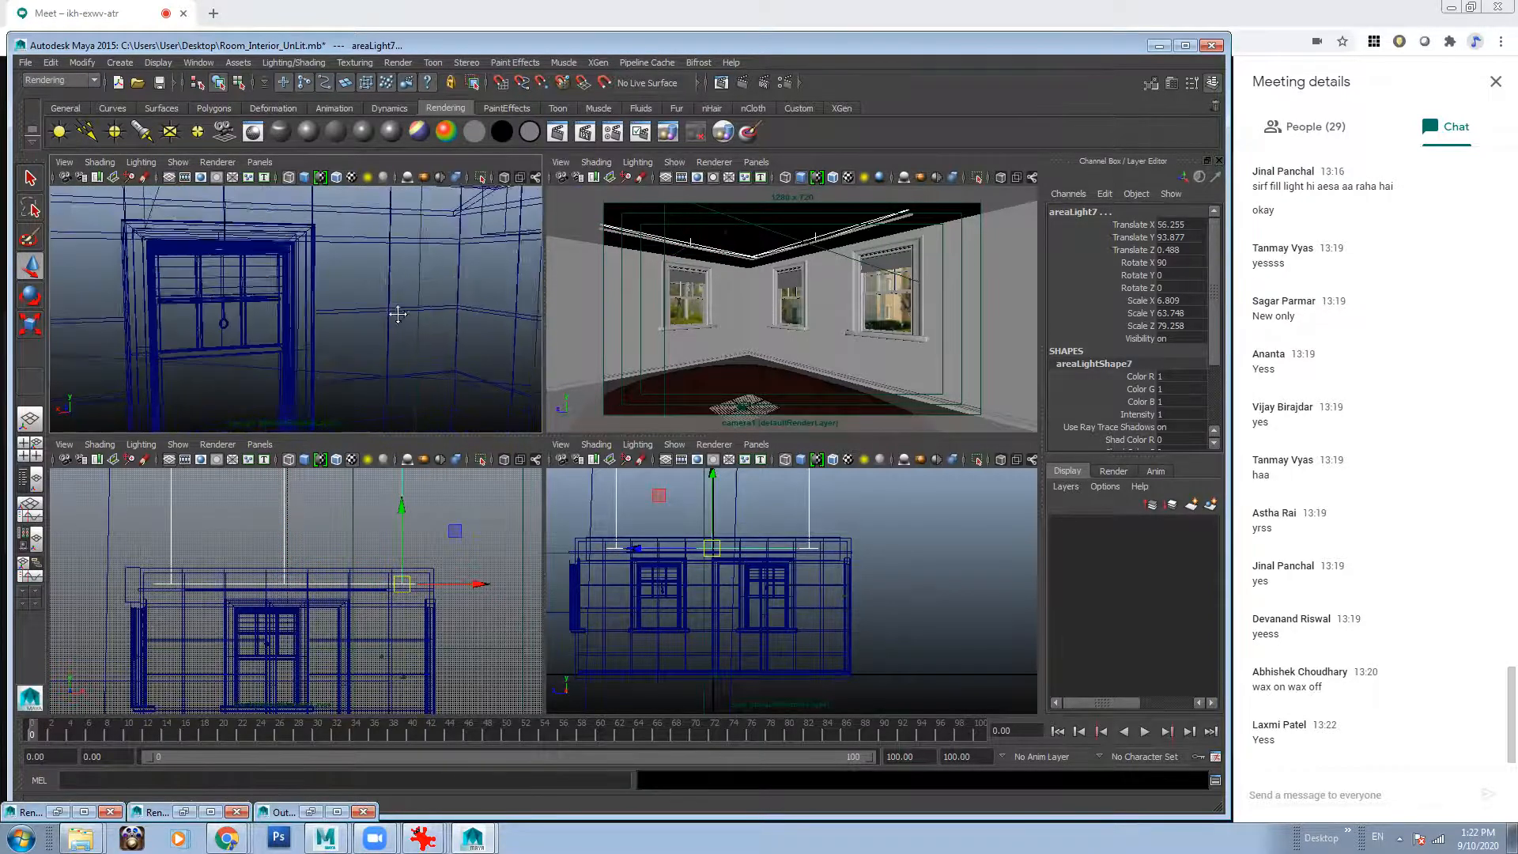
pyautogui.keyDown('alt'); pyautogui.moveTo(396, 312); pyautogui.dragTo(289, 253, button='right'); pyautogui.keyUp('alt')
pyautogui.keyDown('alt'); pyautogui.moveTo(288, 253); pyautogui.dragTo(269, 272); pyautogui.keyUp('alt')
pyautogui.keyDown('alt'); pyautogui.moveTo(269, 273); pyautogui.dragTo(251, 256, button='right'); pyautogui.keyUp('alt')
pyautogui.moveTo(252, 256)
pyautogui.keyDown('alt'); pyautogui.mouseDown()
pyautogui.moveTo(325, 261)
pyautogui.moveTo(321, 298)
pyautogui.moveTo(277, 311)
pyautogui.moveTo(348, 305)
pyautogui.moveTo(464, 332)
pyautogui.moveTo(190, 278)
pyautogui.moveTo(230, 291)
pyautogui.mouseUp(); pyautogui.keyUp('alt')
pyautogui.press('5')
pyautogui.keyDown('alt'); pyautogui.moveTo(230, 291); pyautogui.dragTo(310, 264, button='middle'); pyautogui.keyUp('alt')
pyautogui.keyDown('alt'); pyautogui.moveTo(310, 264); pyautogui.dragTo(303, 255); pyautogui.keyUp('alt')
pyautogui.moveTo(187, 204); pyautogui.dragTo(192, 216)
# Narrow the selected ceiling strip lights to a Scale X of 5.555.
pyautogui.keyDown('alt'); pyautogui.moveTo(298, 250); pyautogui.dragTo(357, 271); pyautogui.keyUp('alt')
pyautogui.keyDown('alt'); pyautogui.moveTo(474, 303); pyautogui.dragTo(361, 271); pyautogui.keyUp('alt')
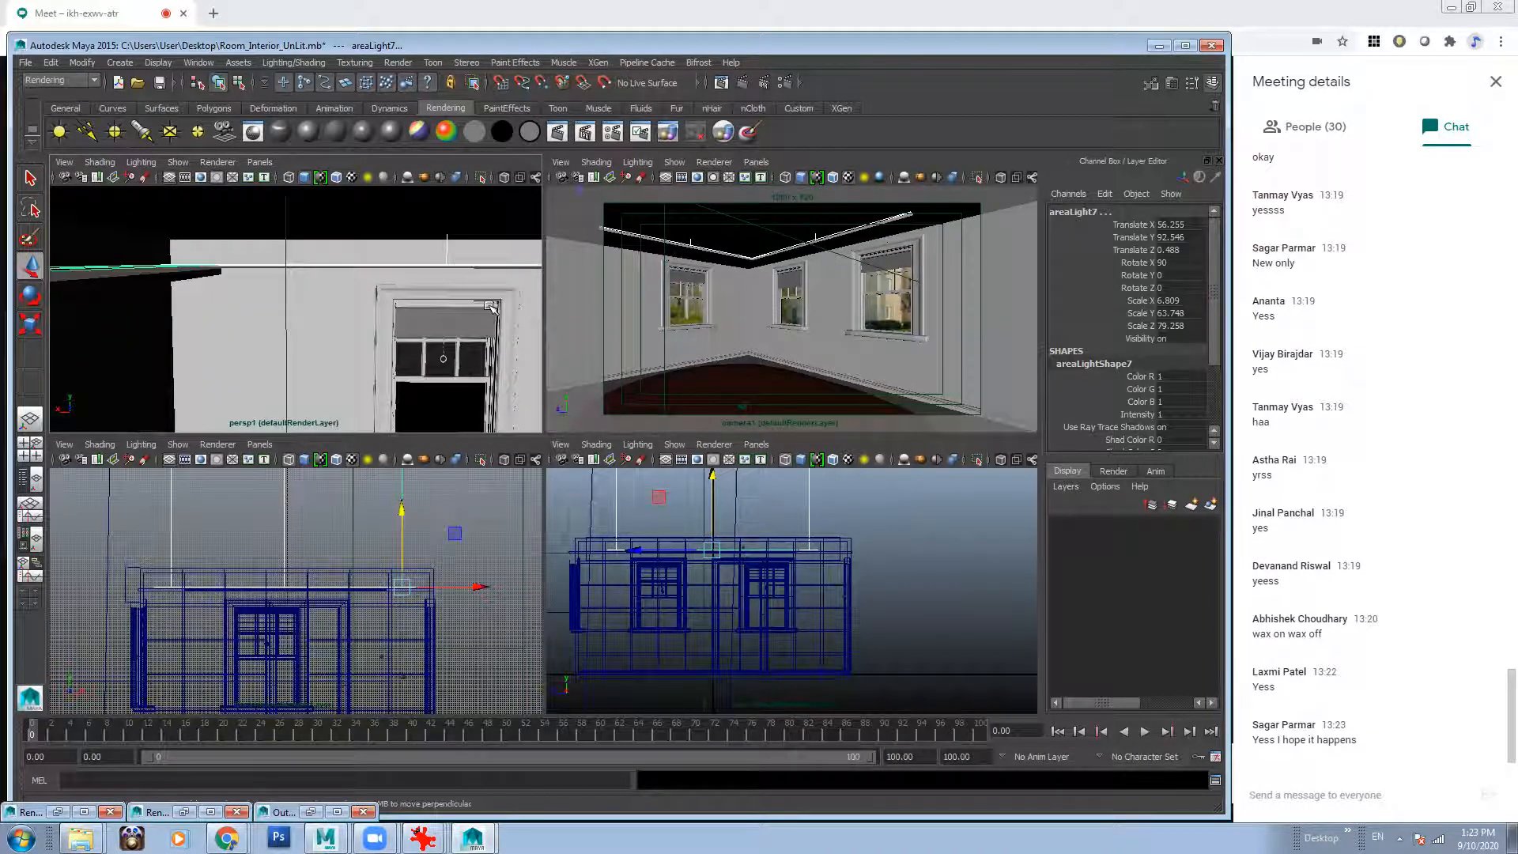
pyautogui.keyDown('alt'); pyautogui.moveTo(353, 298); pyautogui.dragTo(410, 332); pyautogui.keyUp('alt')
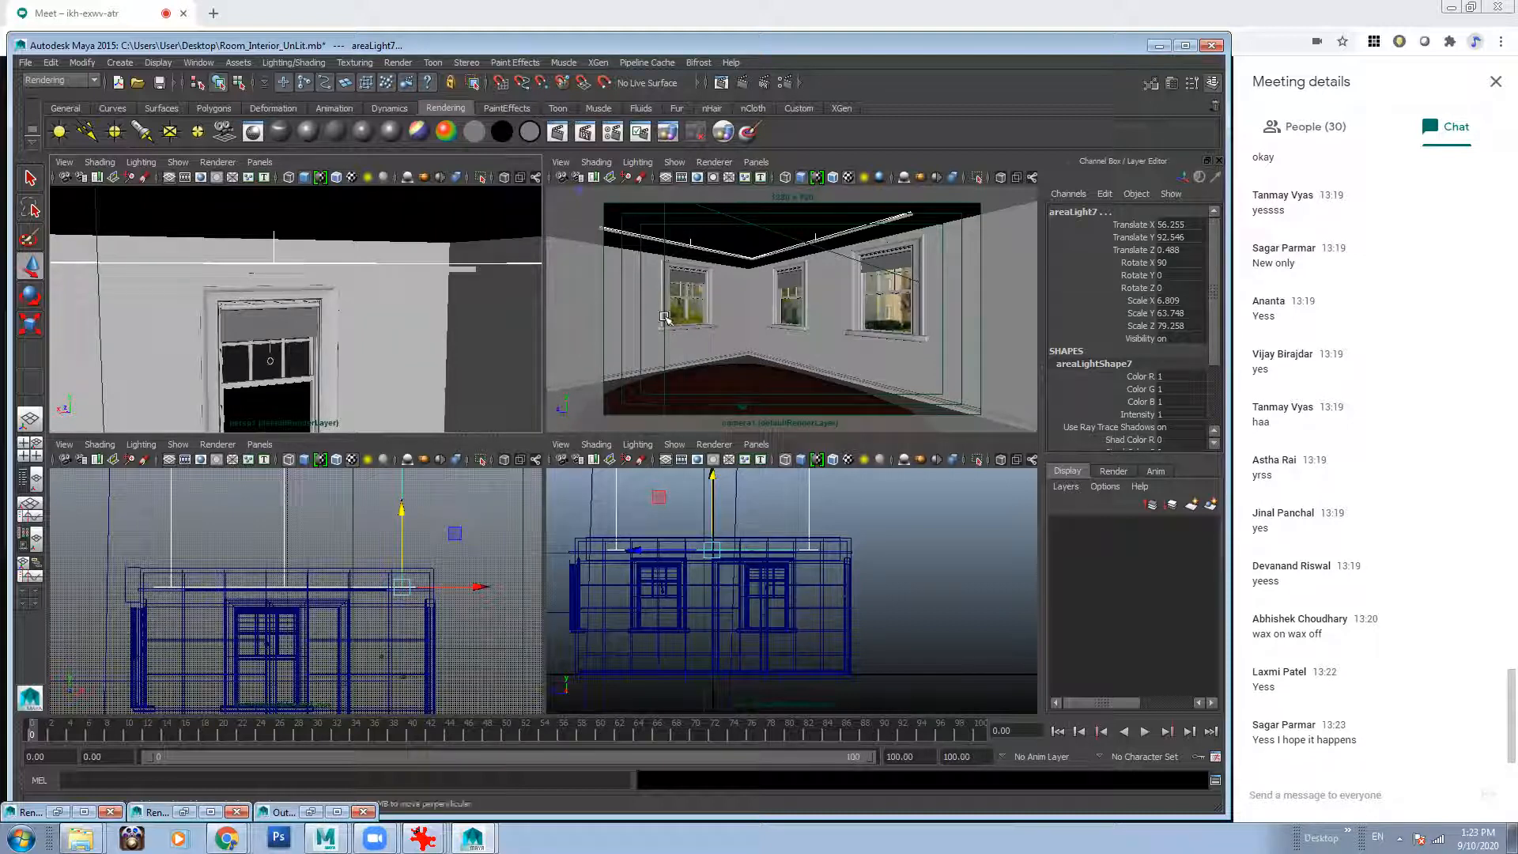
pyautogui.press('4')
pyautogui.moveTo(292, 259)
pyautogui.keyDown('alt'); pyautogui.mouseDown()
pyautogui.moveTo(190, 318)
pyautogui.moveTo(163, 308)
pyautogui.moveTo(221, 366)
pyautogui.mouseUp(); pyautogui.keyUp('alt')
pyautogui.press('r')
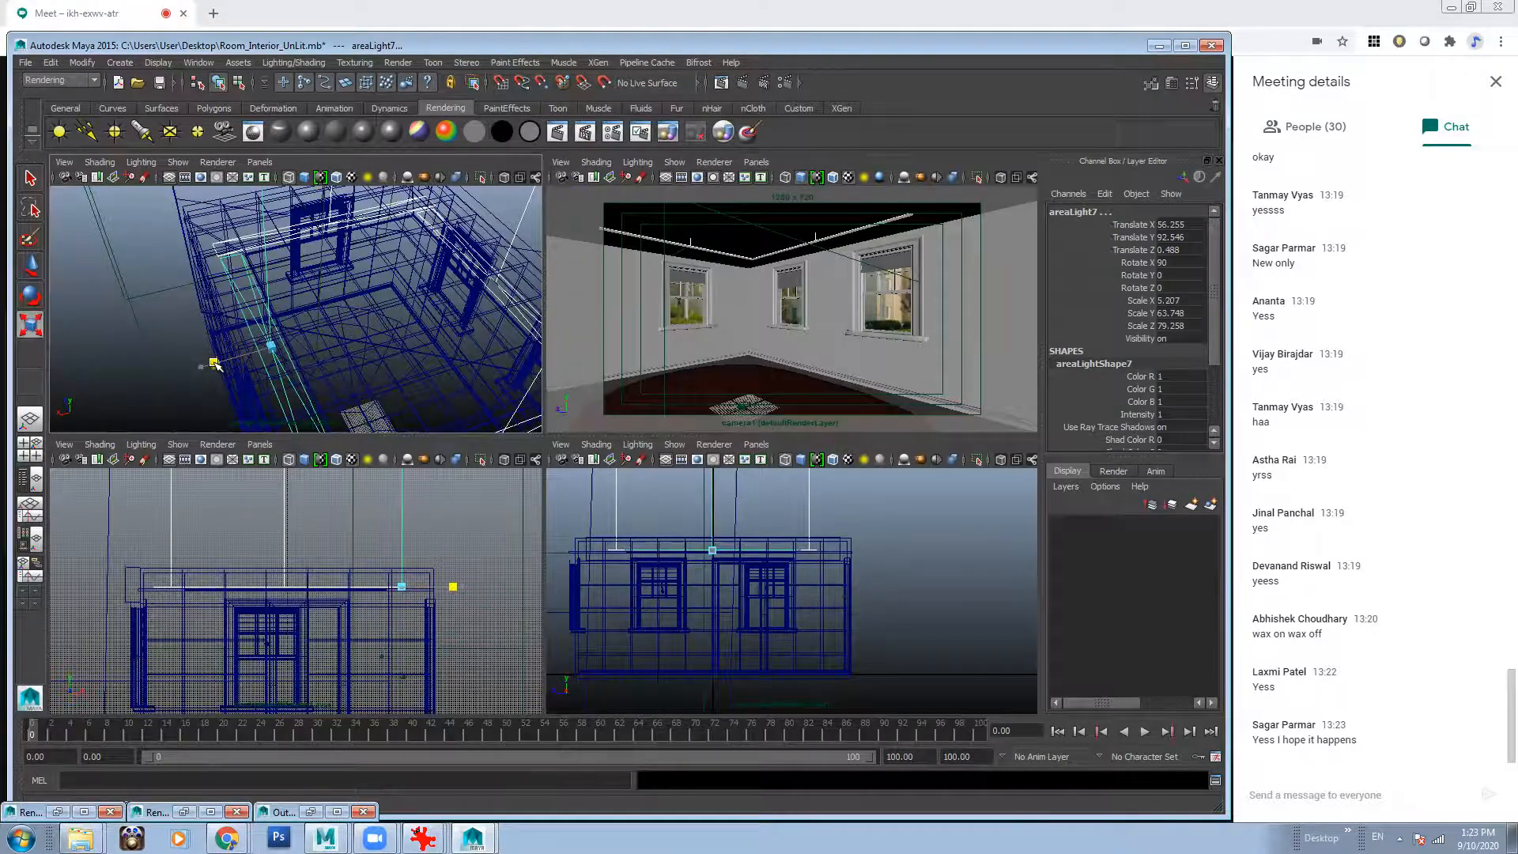
pyautogui.keyDown('alt'); pyautogui.moveTo(498, 376); pyautogui.dragTo(356, 316); pyautogui.keyUp('alt')
pyautogui.keyDown('alt'); pyautogui.moveTo(214, 316); pyautogui.dragTo(284, 314, button='right'); pyautogui.keyUp('alt')
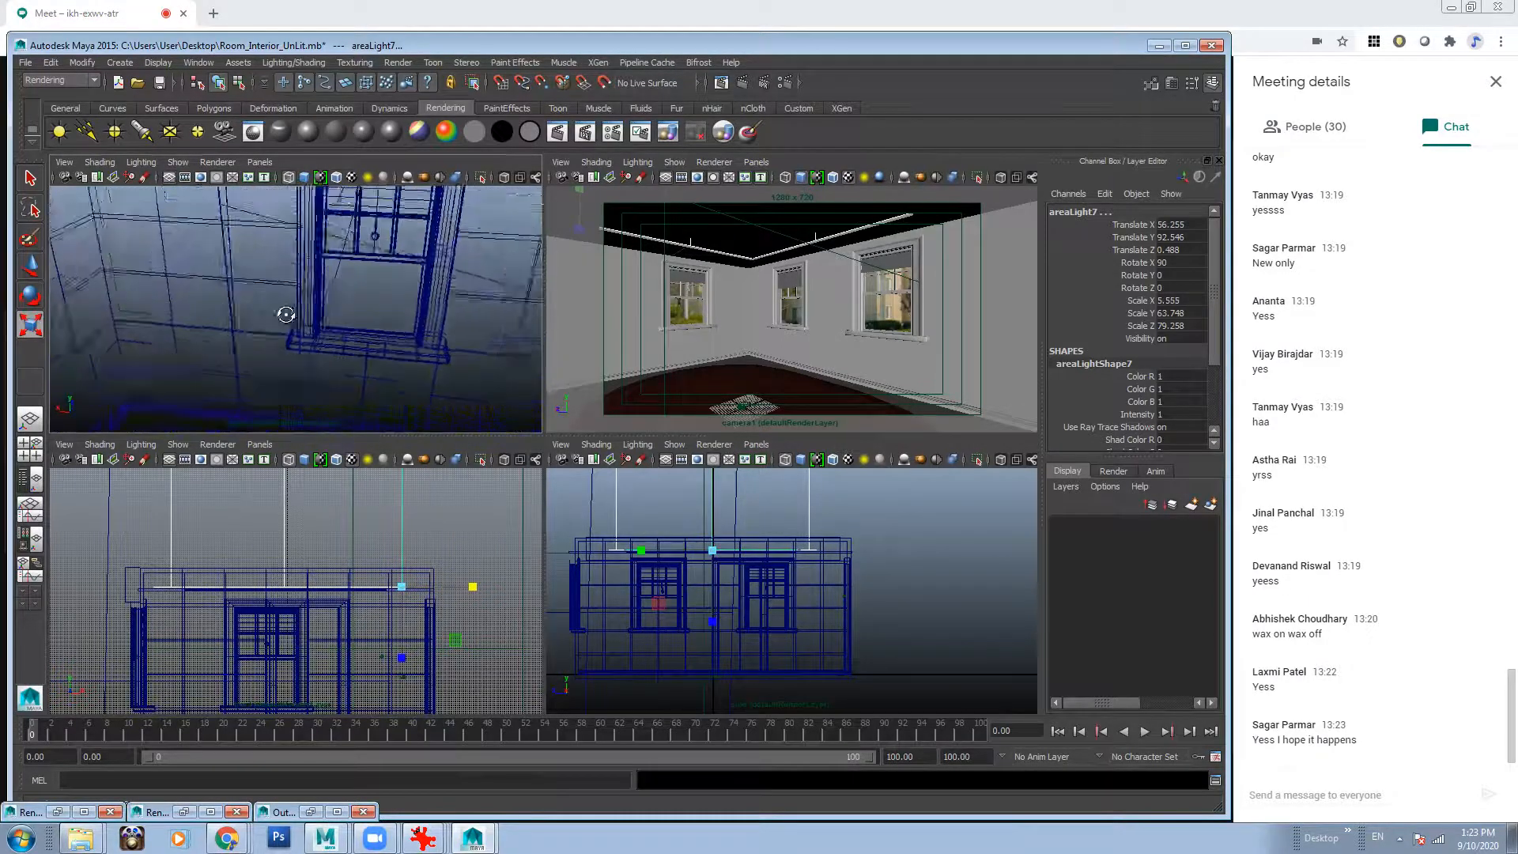
# Set the perspective viewport to look through camera1 and make the shaded camera viewport active.
pyautogui.keyDown('alt'); pyautogui.moveTo(285, 314); pyautogui.dragTo(304, 202); pyautogui.keyUp('alt')
pyautogui.click(259, 162)
pyautogui.moveTo(317, 177)
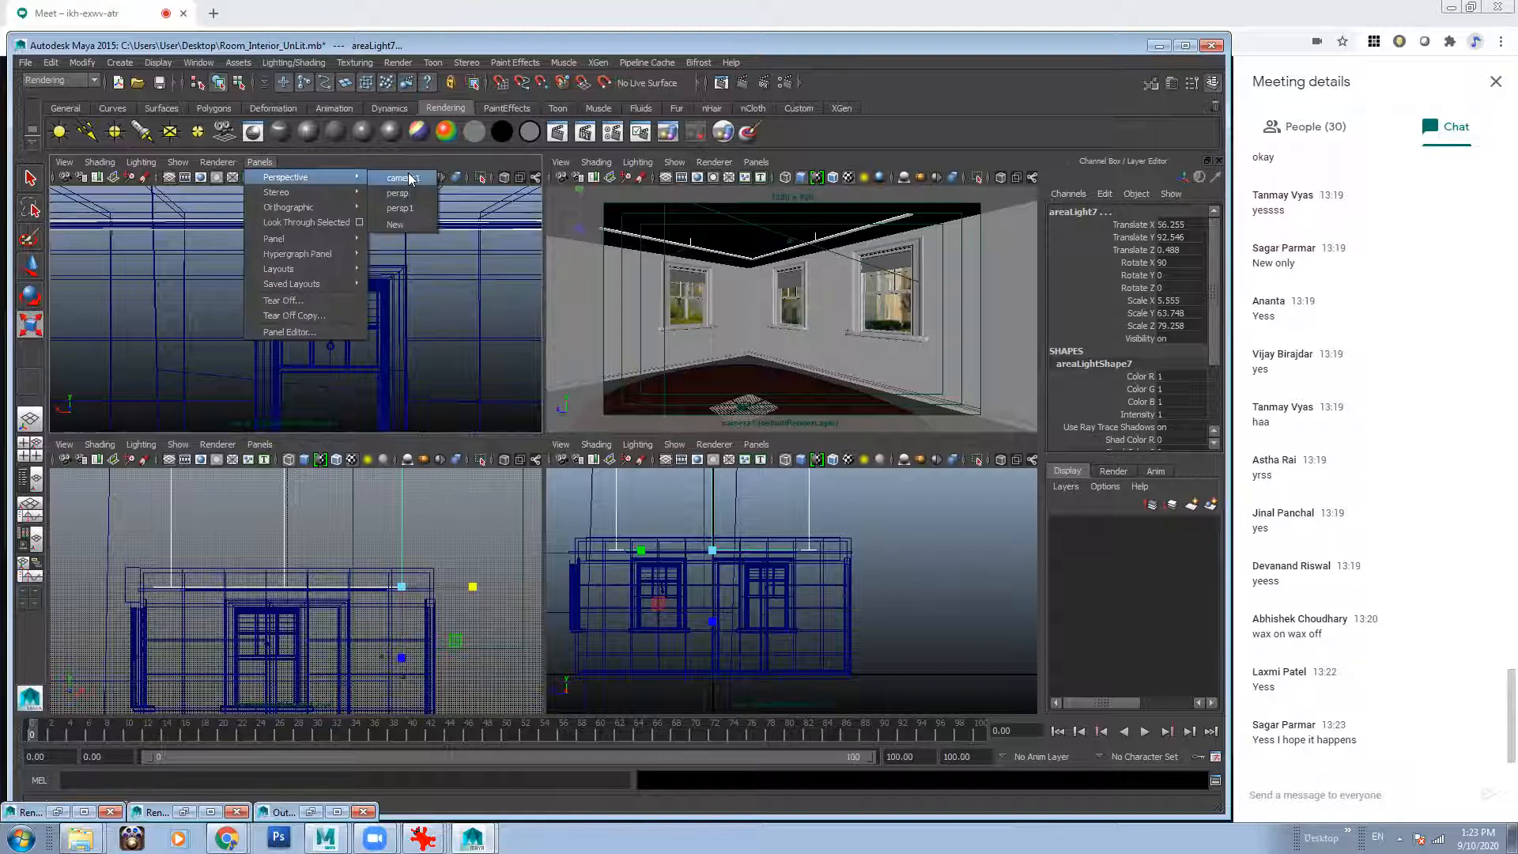
pyautogui.click(409, 179)
pyautogui.click(870, 300)
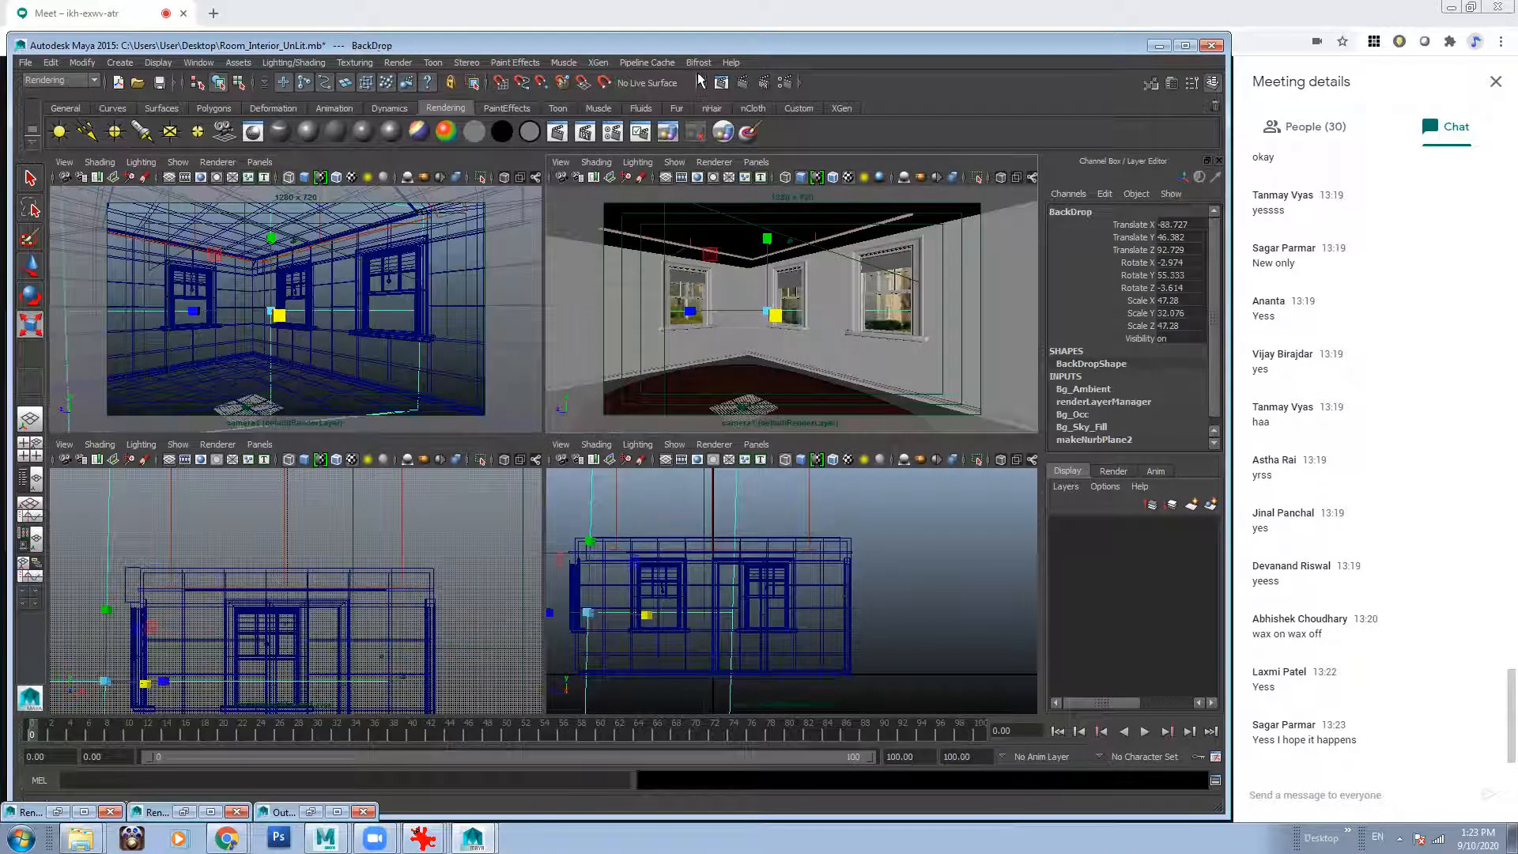
# Return the wireframe camera1 viewport to the perspective camera and frame the whole room from above.
pyautogui.click(720, 82)
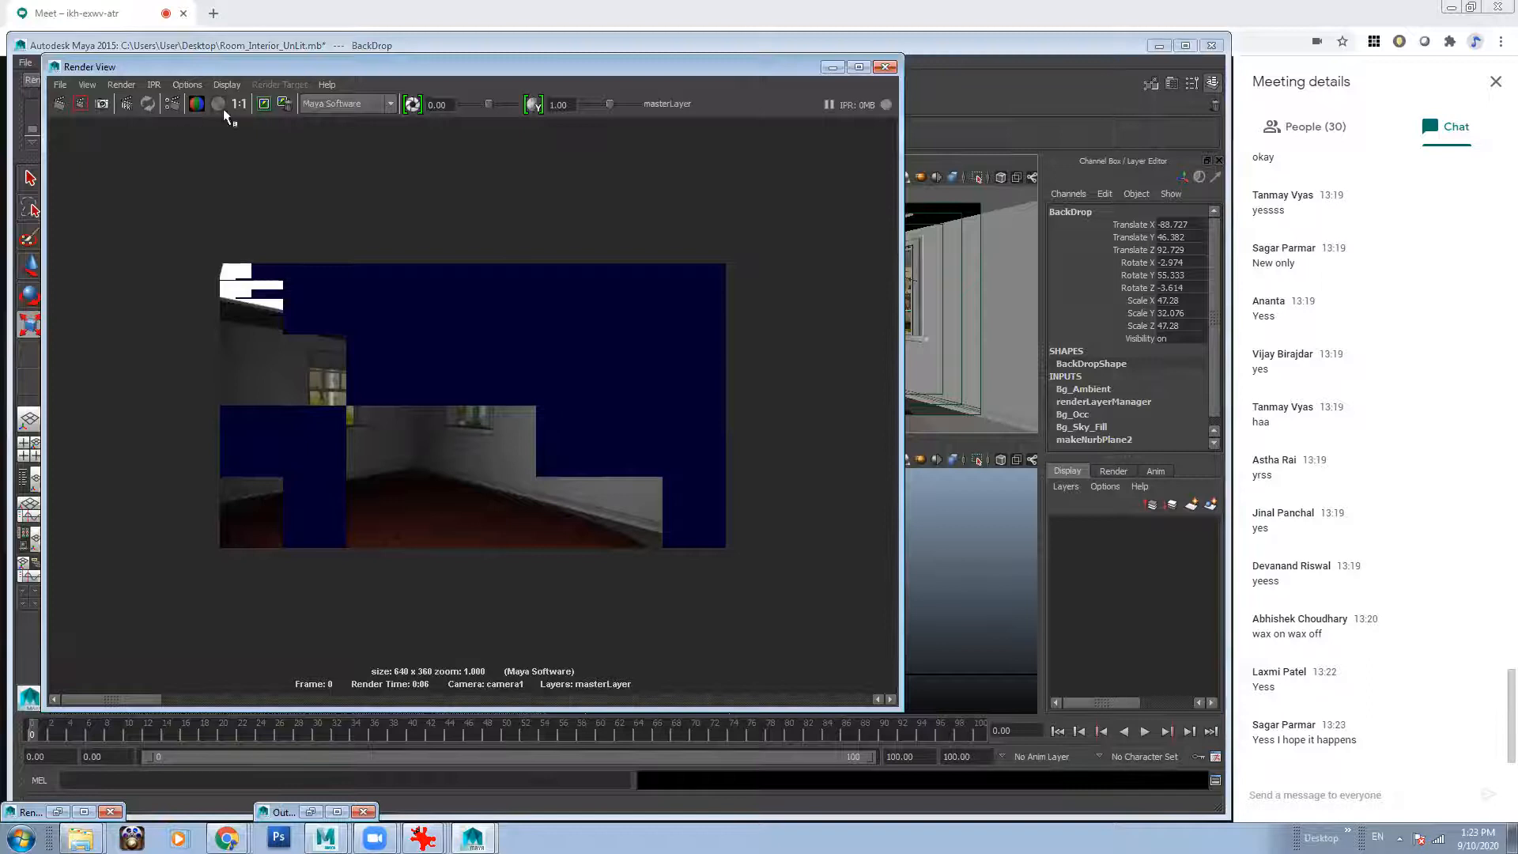
pyautogui.click(832, 66)
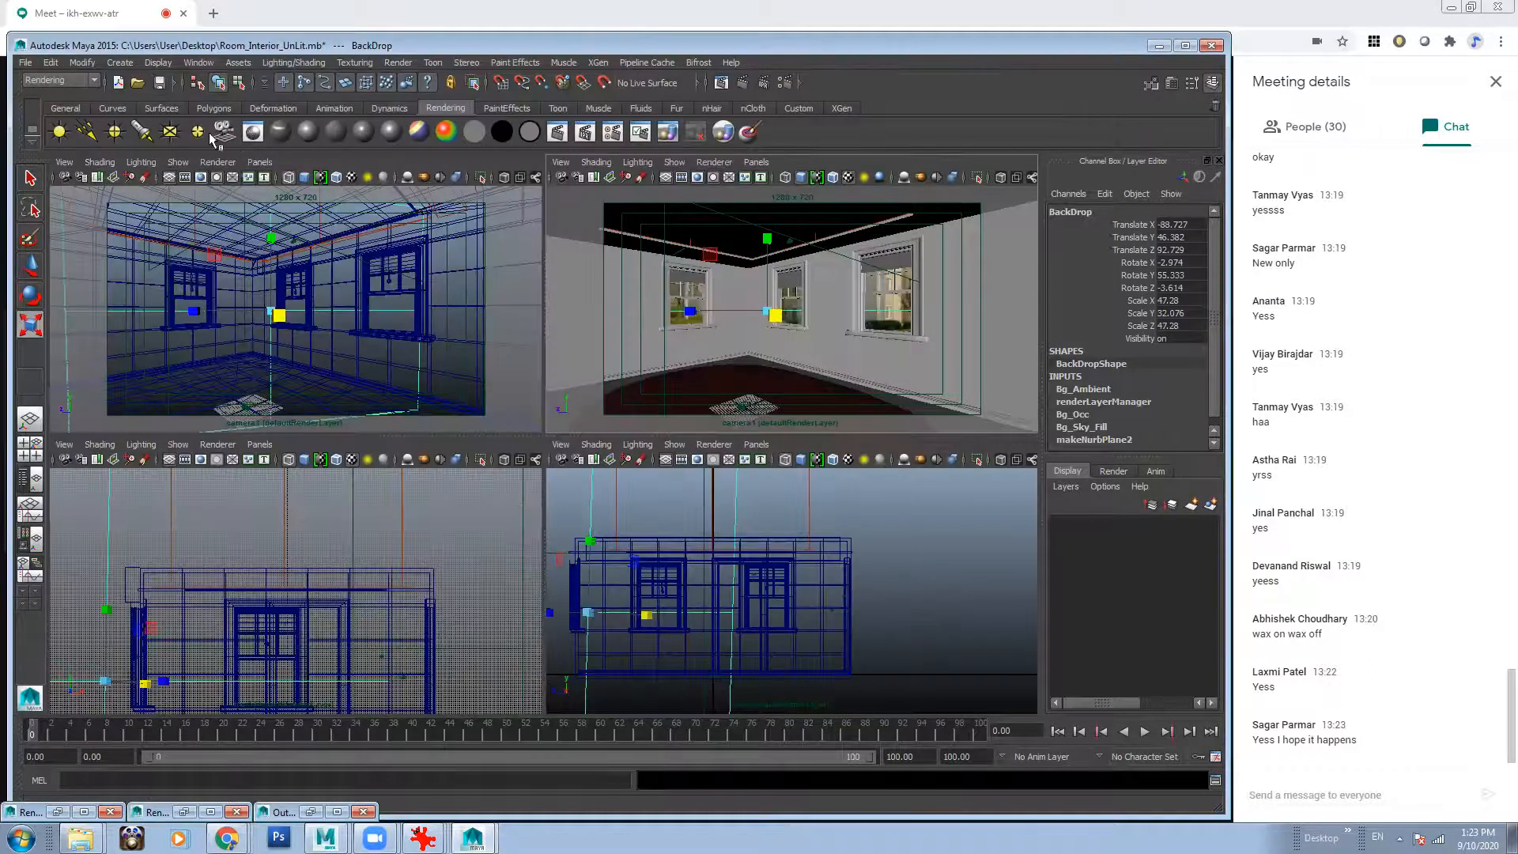
pyautogui.click(259, 162)
pyautogui.moveTo(285, 177)
pyautogui.click(395, 223)
pyautogui.keyDown('alt'); pyautogui.moveTo(417, 298); pyautogui.dragTo(373, 323); pyautogui.keyUp('alt')
pyautogui.click(363, 405)
pyautogui.scroll(7, 363, 404)
# Set the intensity of areaLight6 and areaLight7 to 0.25.
pyautogui.click(199, 62)
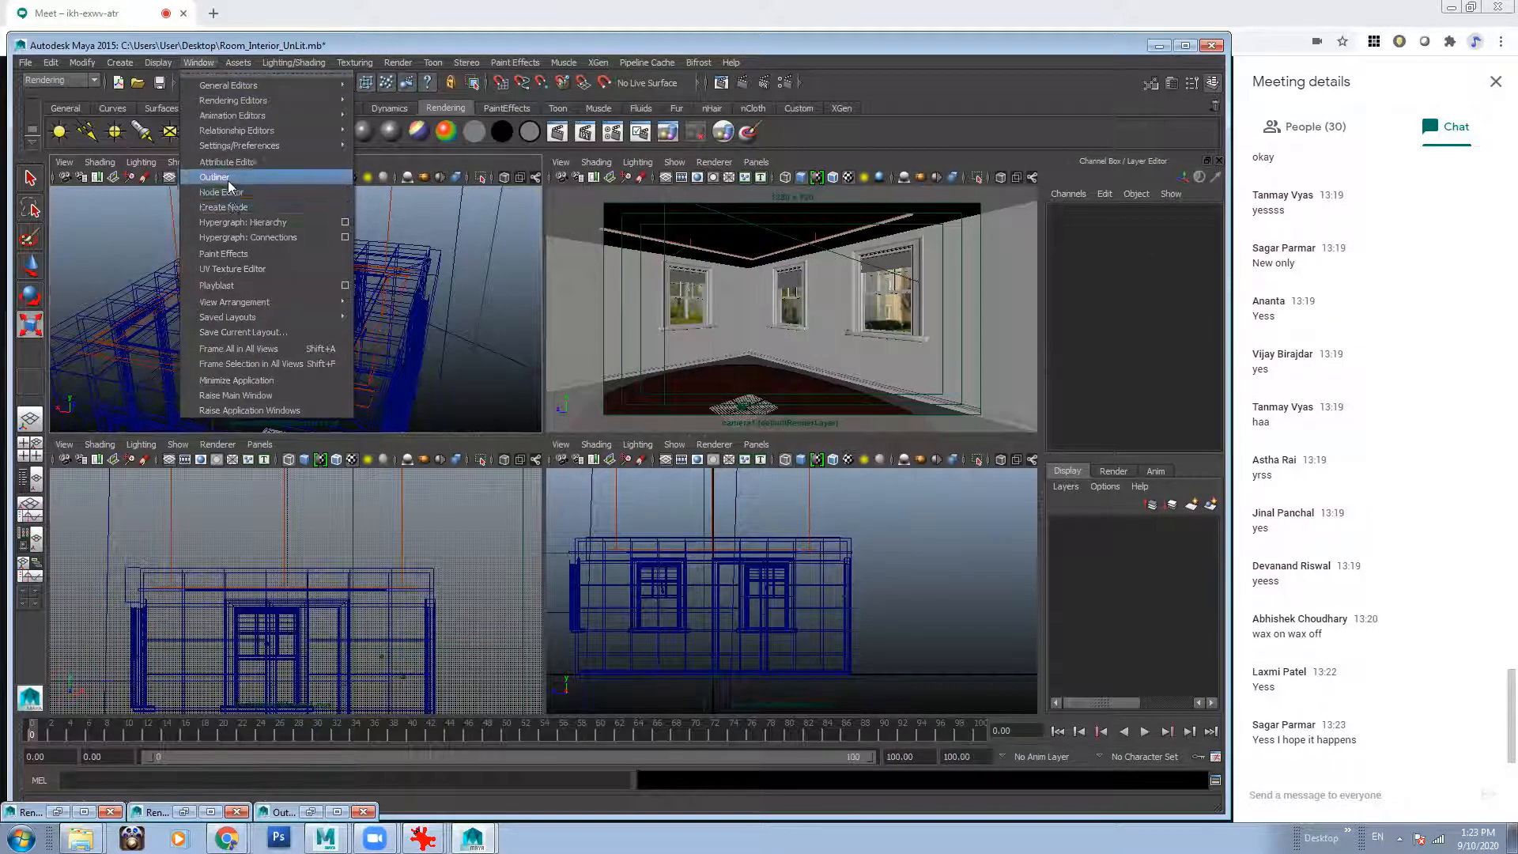
pyautogui.click(228, 181)
pyautogui.click(401, 561)
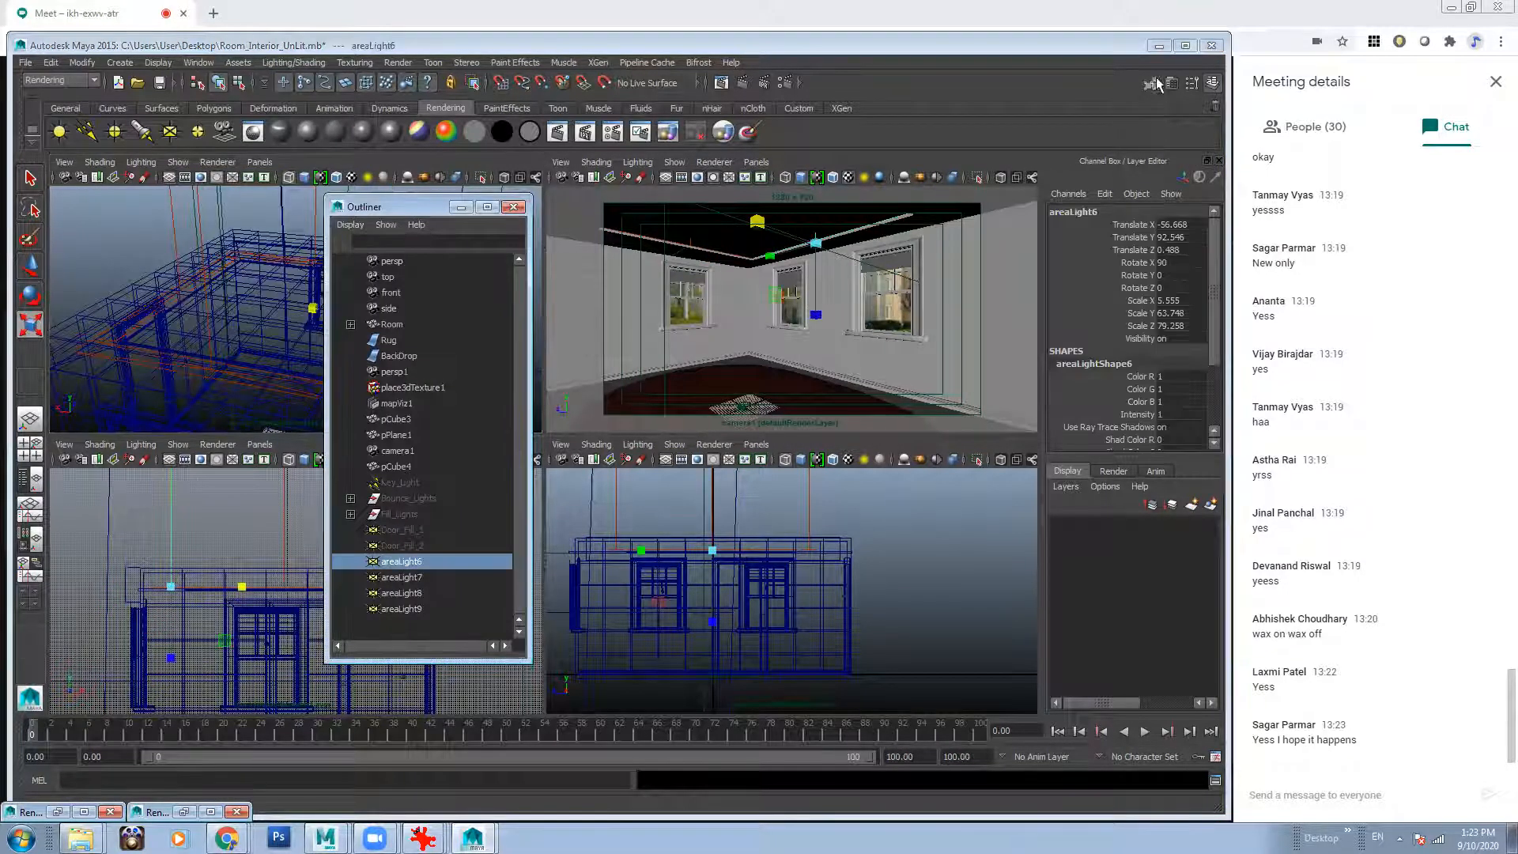
pyautogui.hotkey('ctrl', 'a')
pyautogui.click(613, 406)
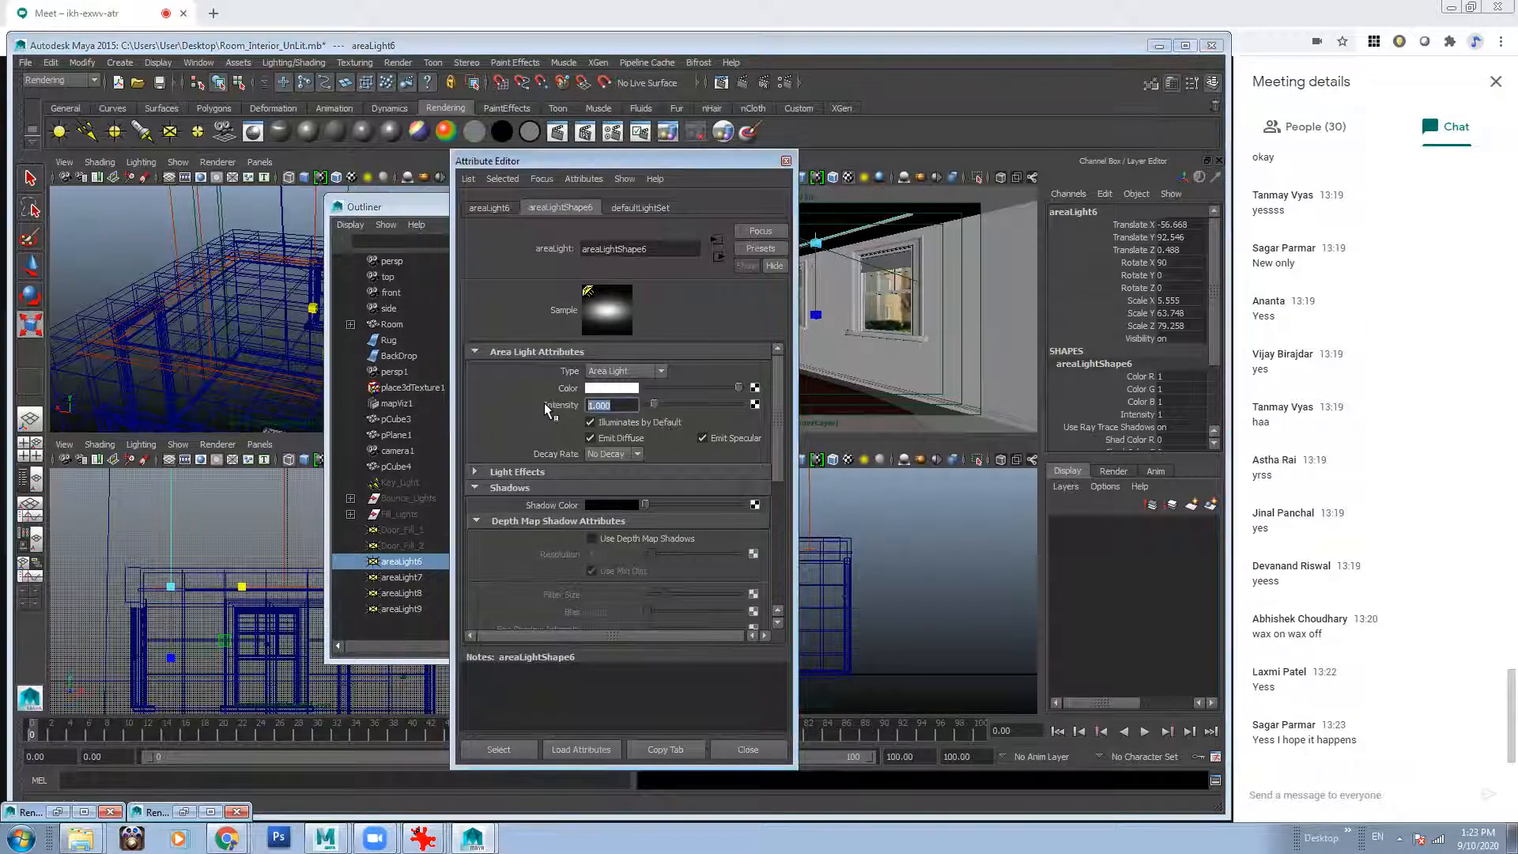
pyautogui.click(401, 577)
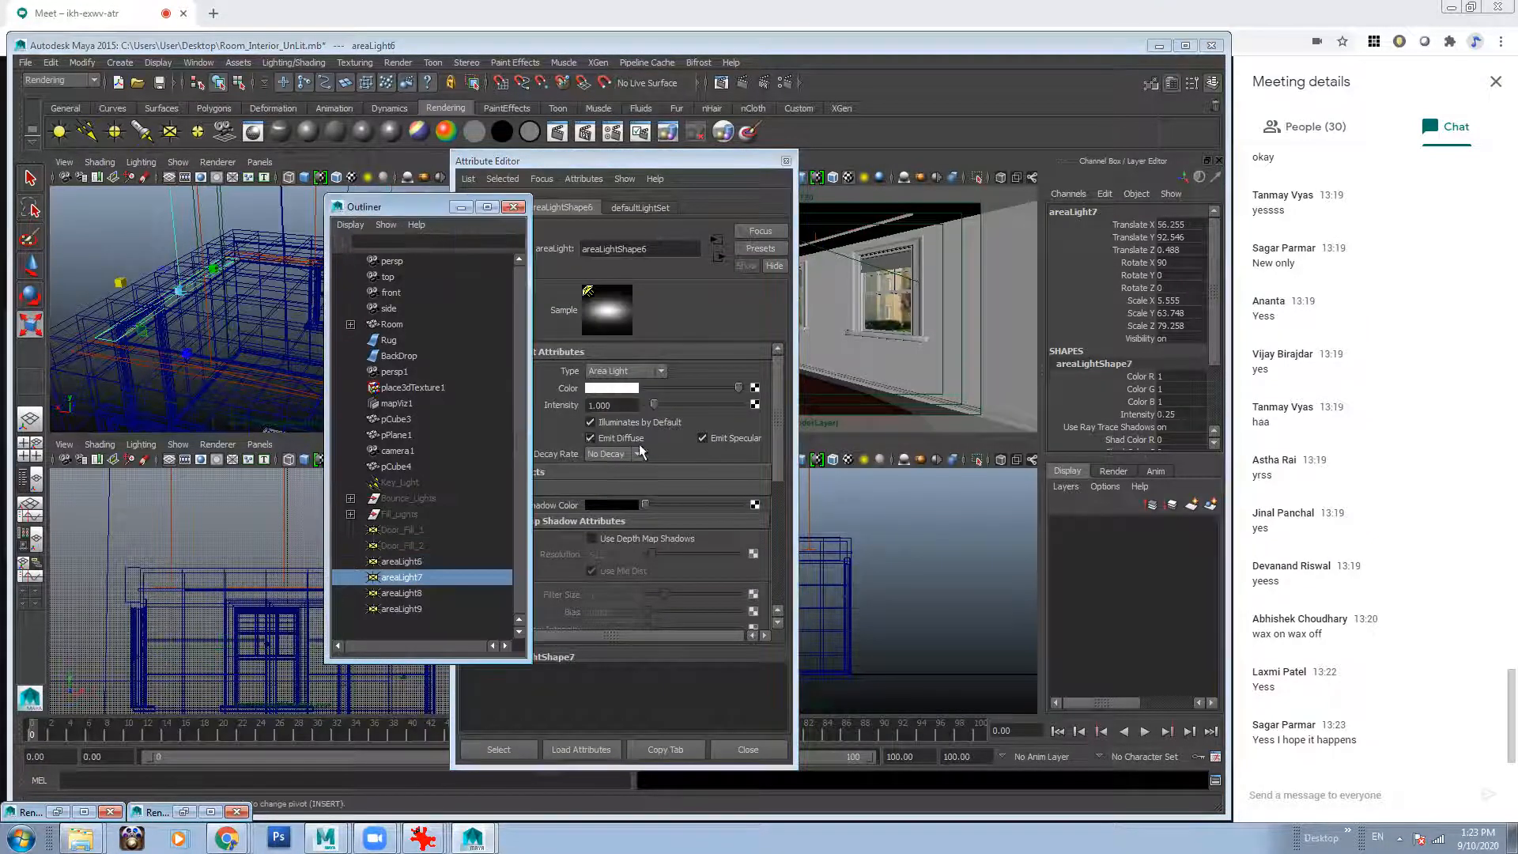
pyautogui.click(610, 405)
pyautogui.write('0.25')
pyautogui.press('Return')
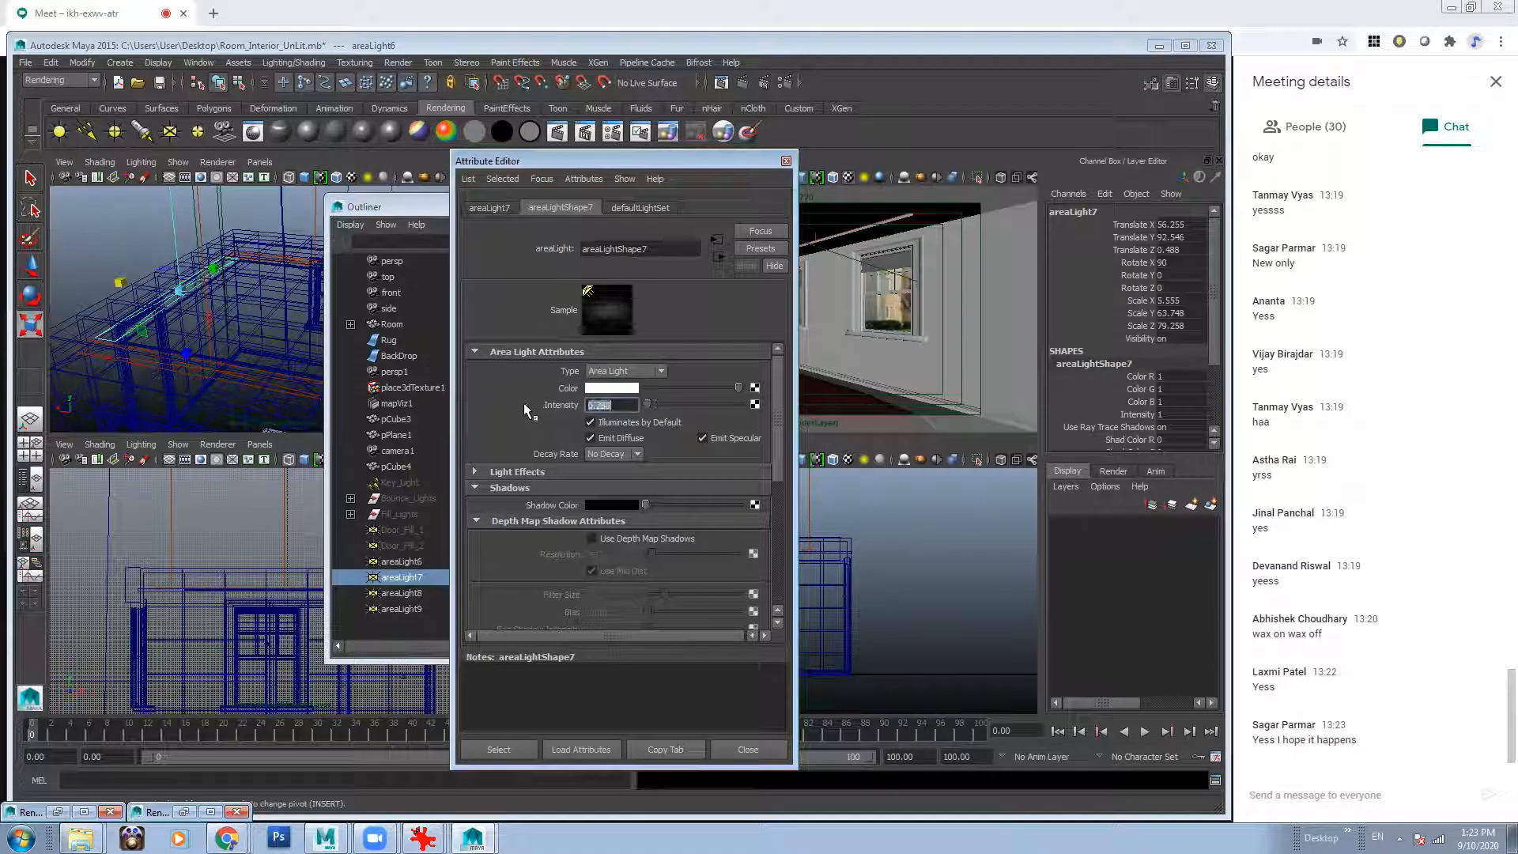
# Set the intensity of areaLight8 and areaLight9 to 0.25 and close the editing windows.
pyautogui.click(405, 593)
pyautogui.click(614, 404)
pyautogui.write('0.25')
pyautogui.press('Return')
pyautogui.click(389, 608)
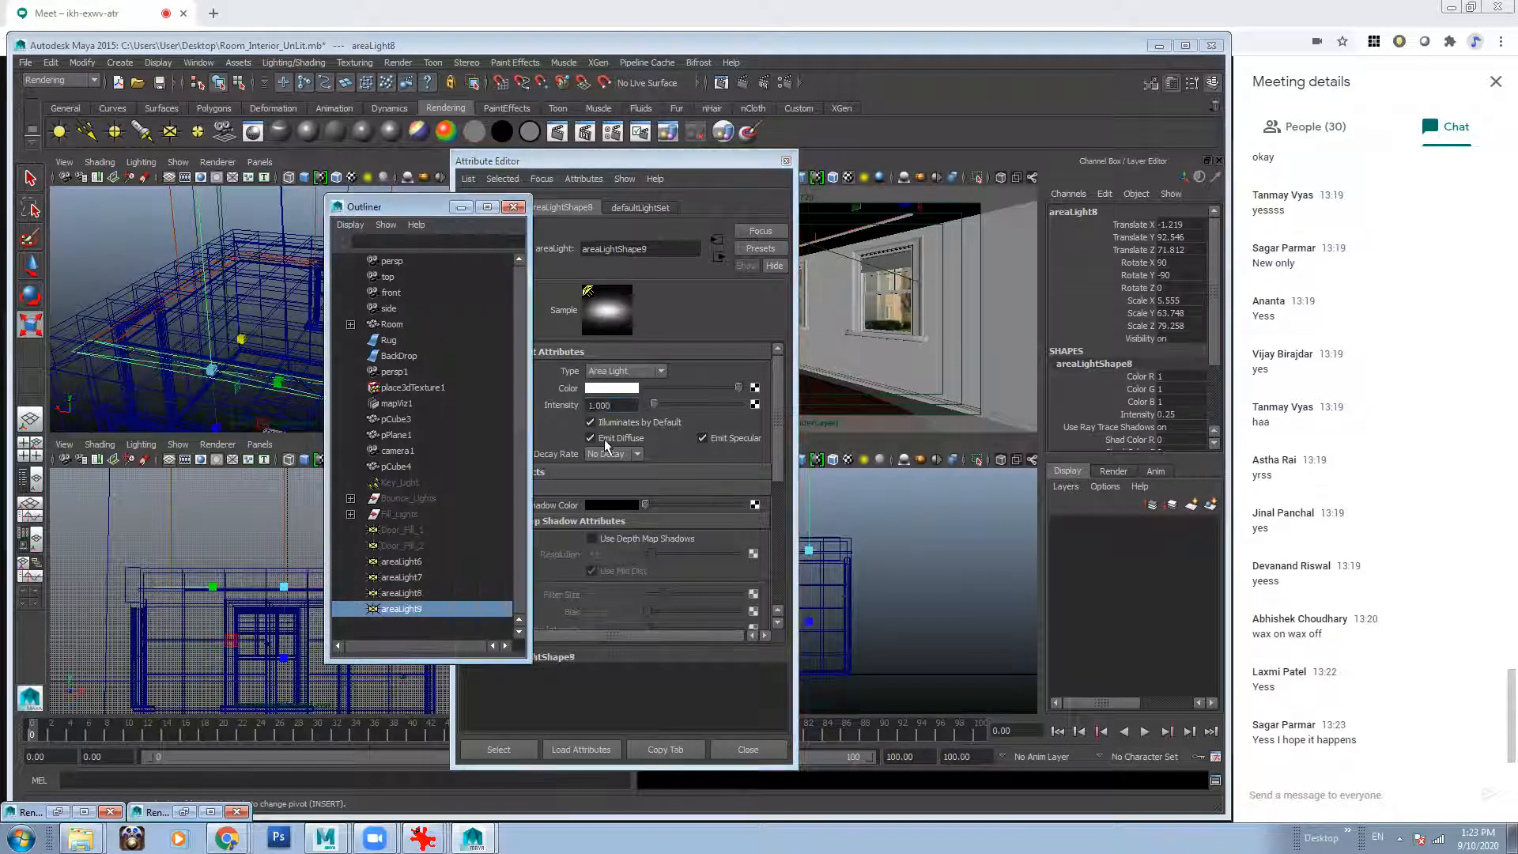
pyautogui.click(614, 405)
pyautogui.write('0.25')
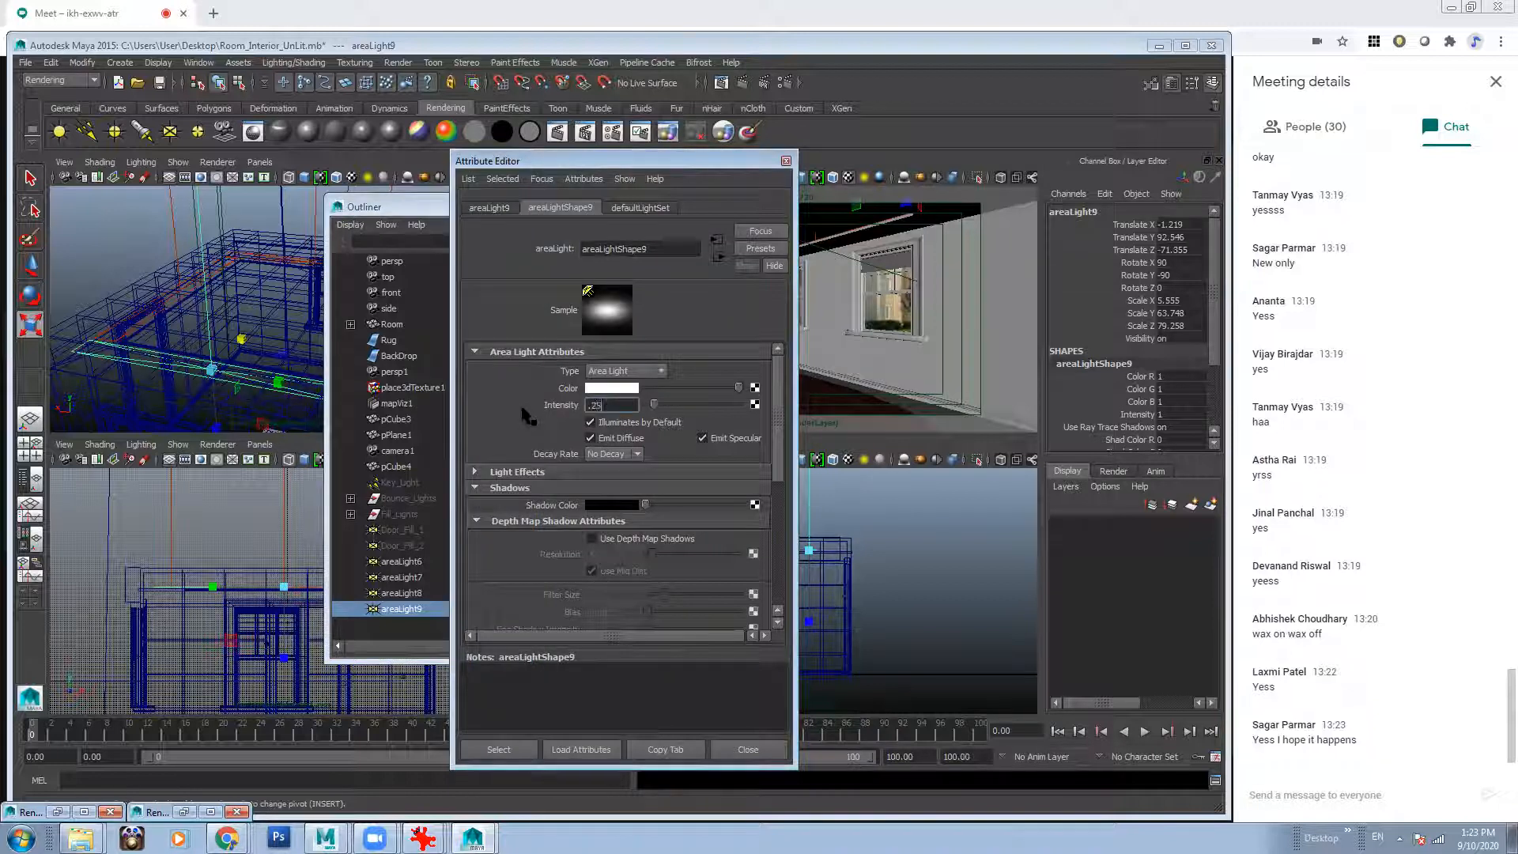
pyautogui.press('Return')
pyautogui.click(786, 161)
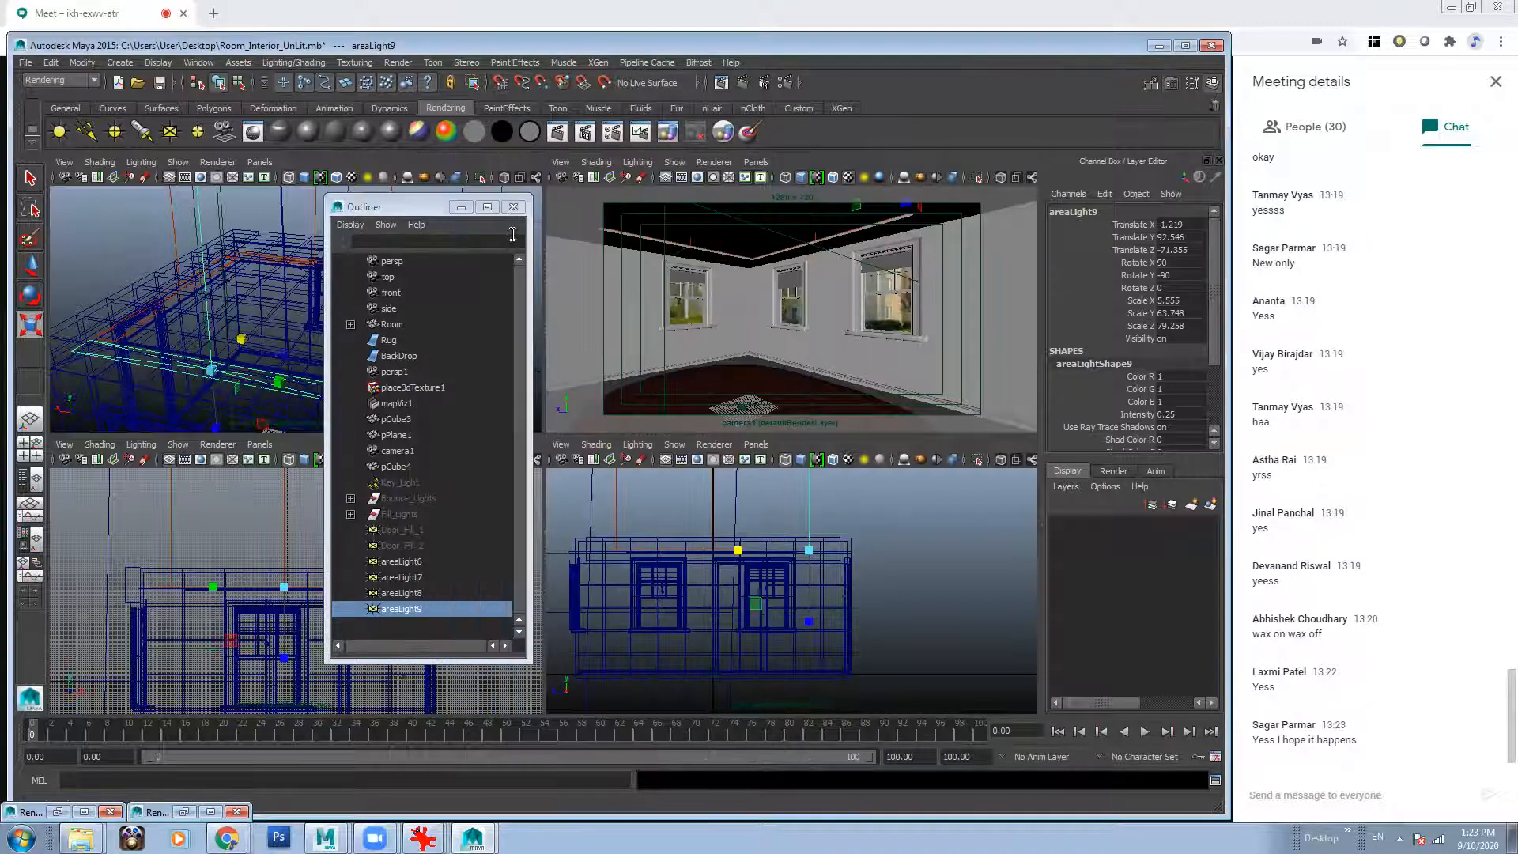
pyautogui.click(518, 206)
# Test-render the camera1 view in Maya Software to check the ceiling strip lights at intensity 0.25.
pyautogui.click(887, 305)
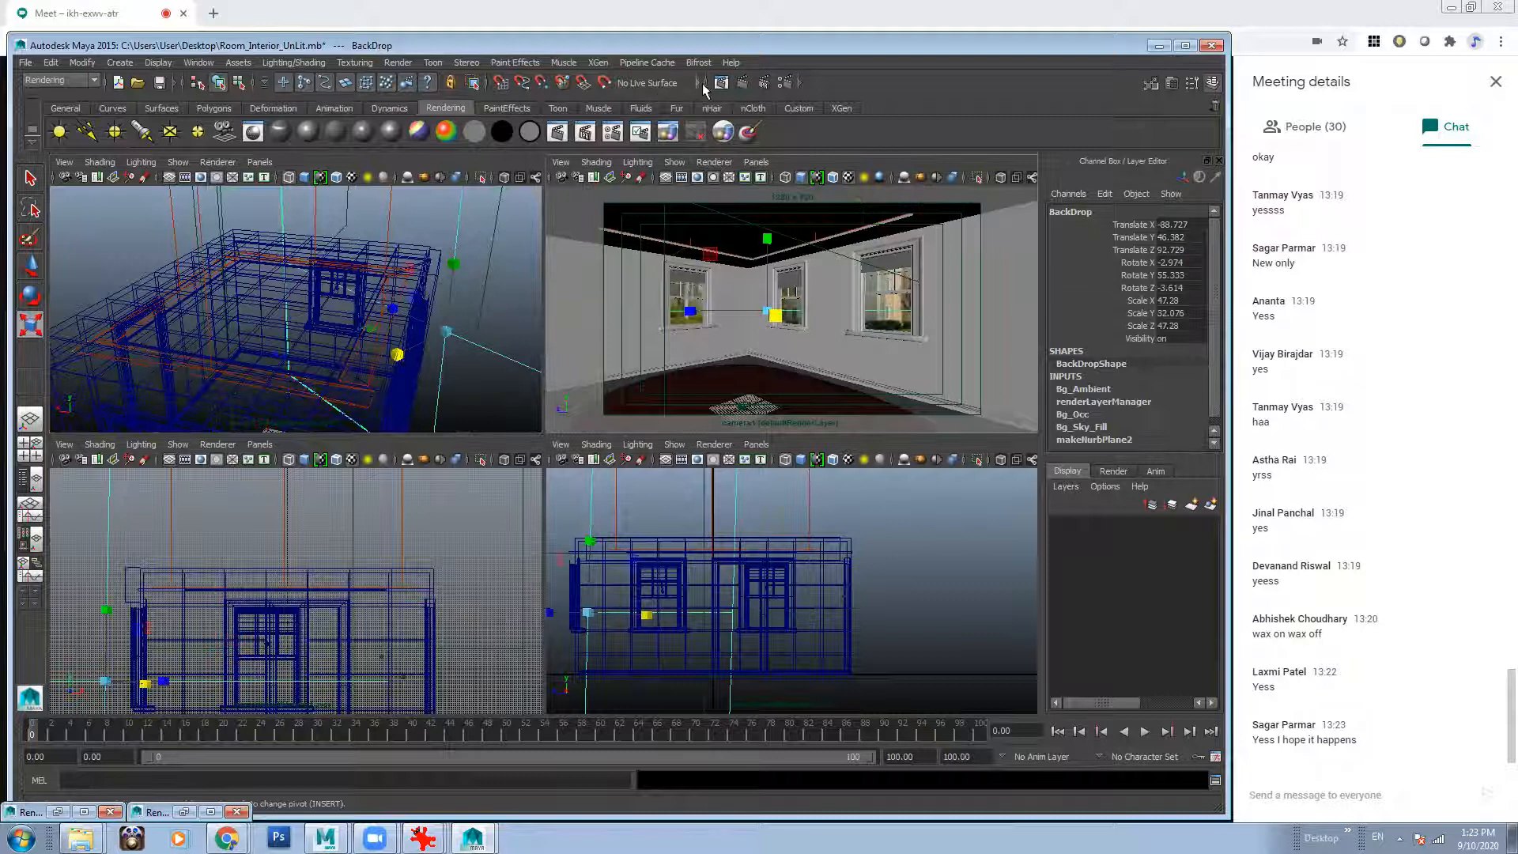
pyautogui.click(721, 82)
pyautogui.rightClick(101, 104)
pyautogui.click(153, 141)
pyautogui.click(59, 103)
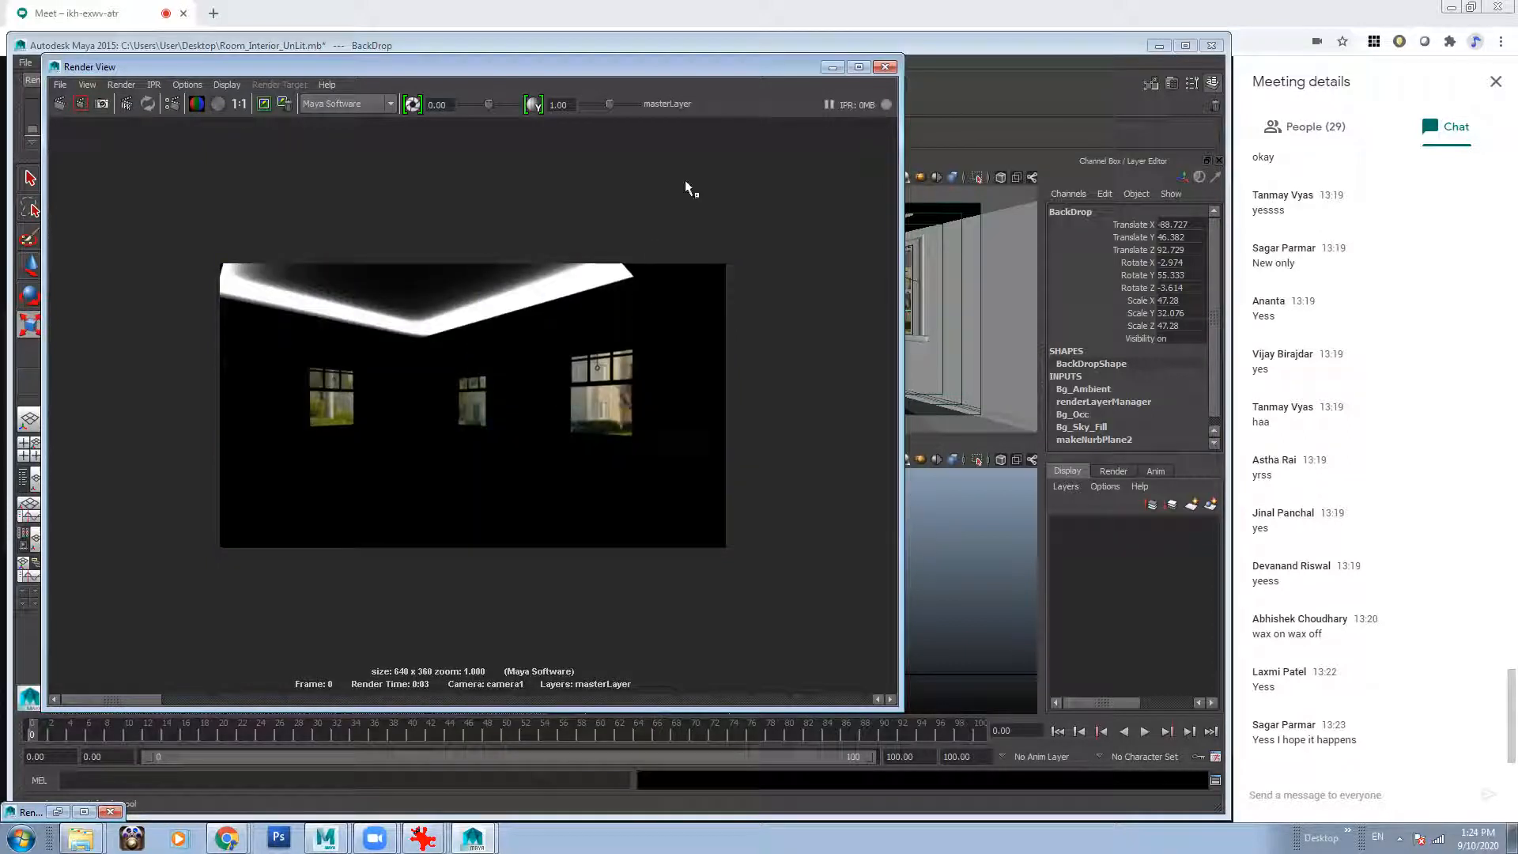
pyautogui.click(832, 67)
# Lower the intensity of areaLight6 and areaLight7 to 0.1.
pyautogui.click(193, 63)
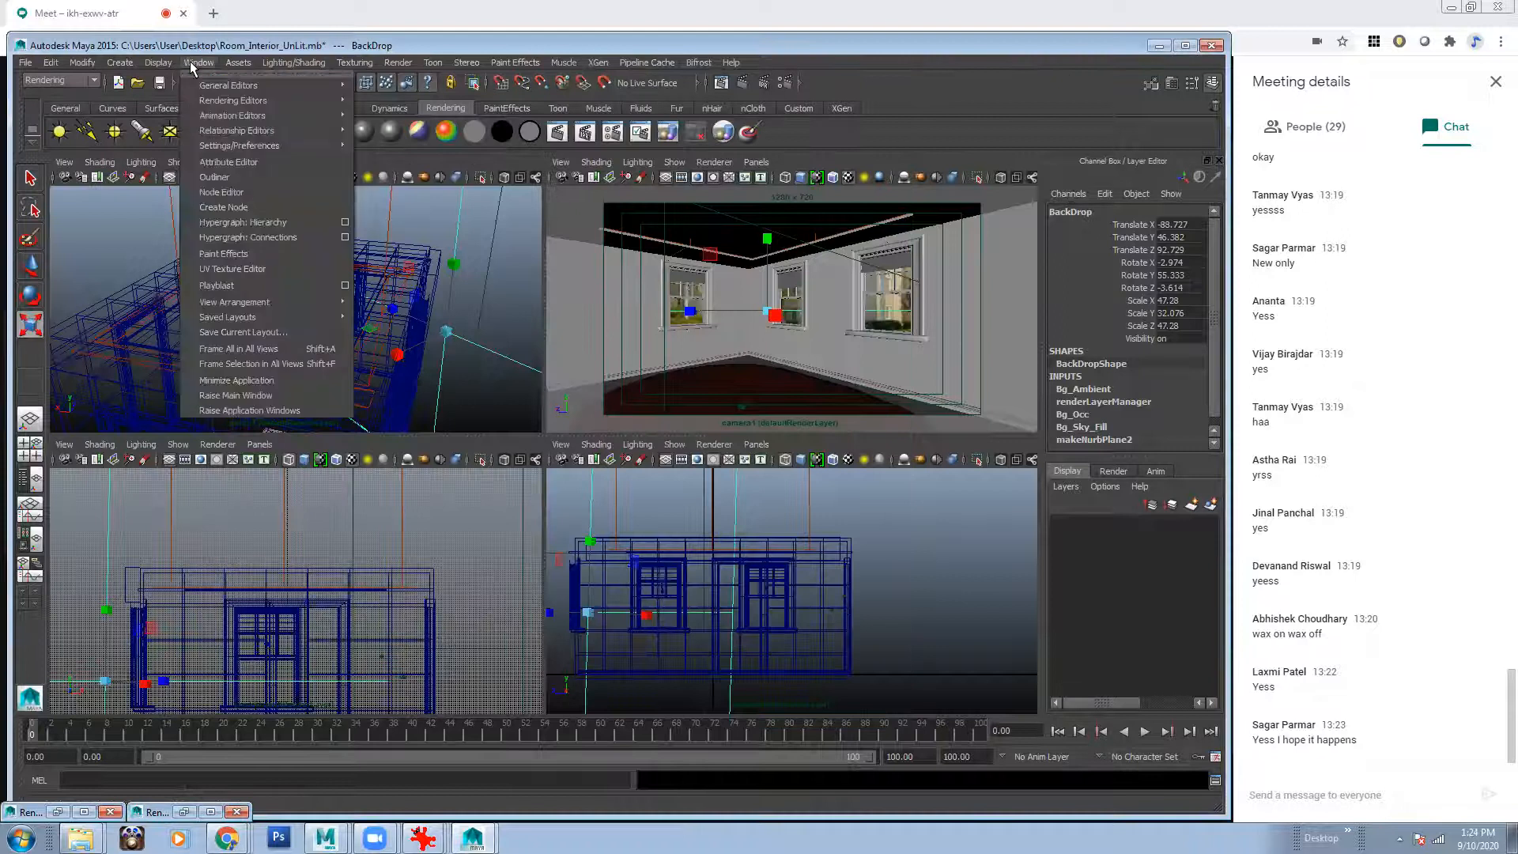
pyautogui.click(215, 177)
pyautogui.click(401, 561)
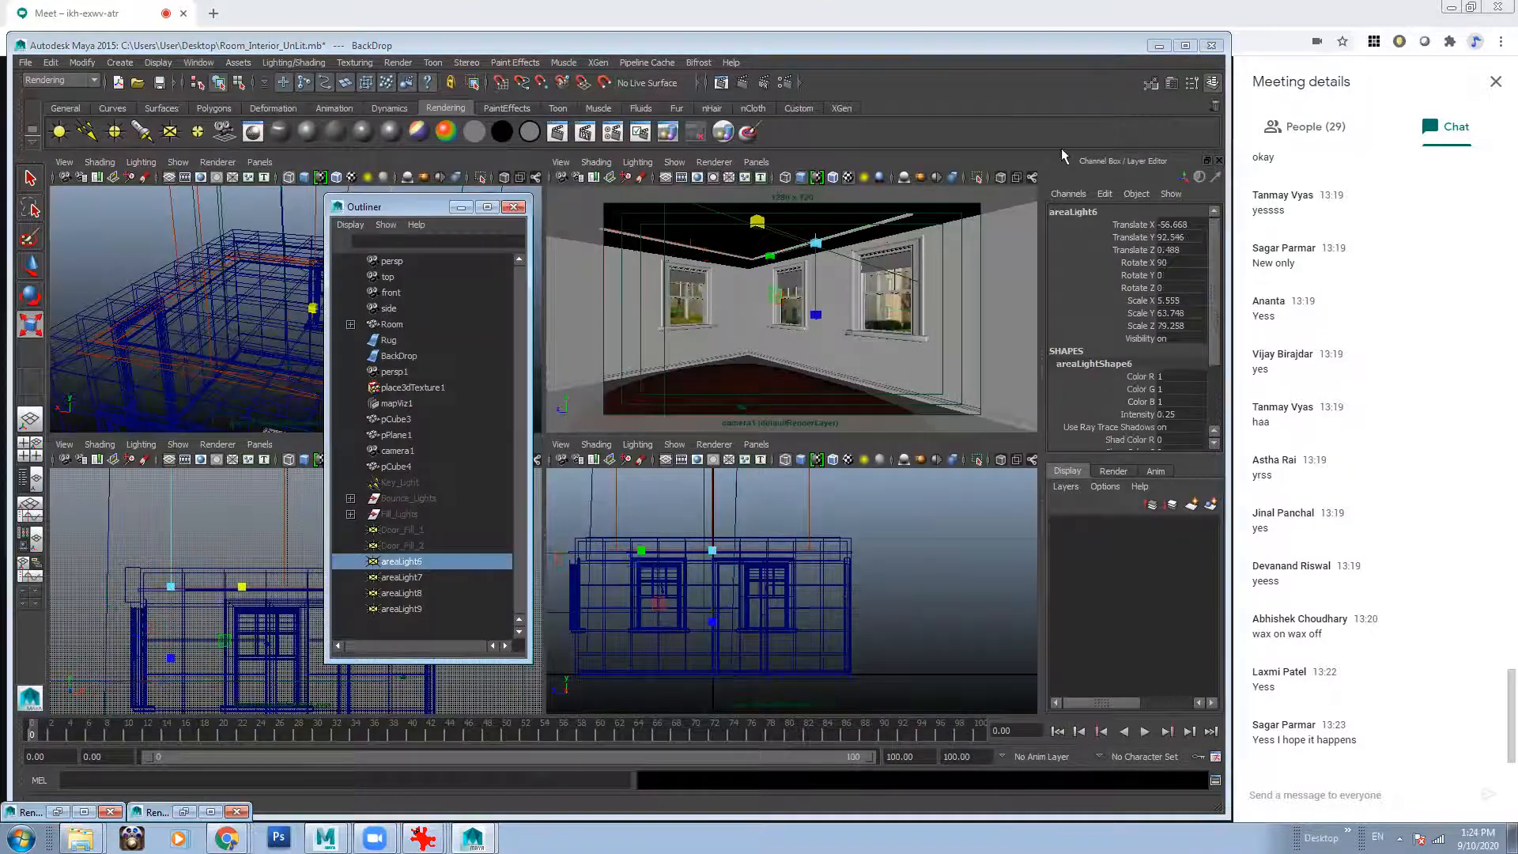
pyautogui.click(1172, 82)
pyautogui.doubleClick(605, 405)
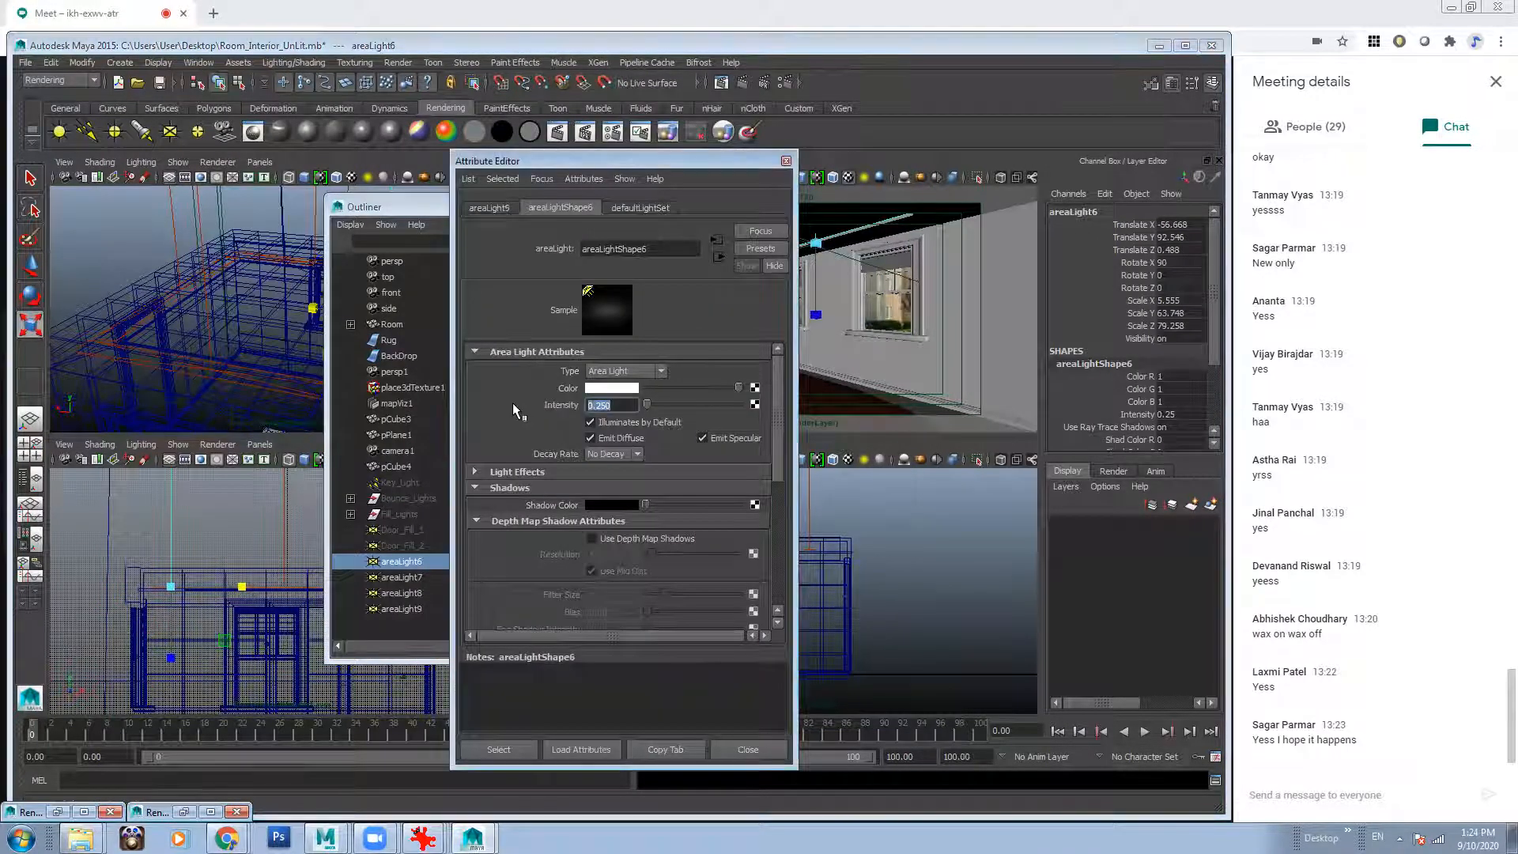
pyautogui.write('0.1')
pyautogui.press('Return')
pyautogui.click(412, 579)
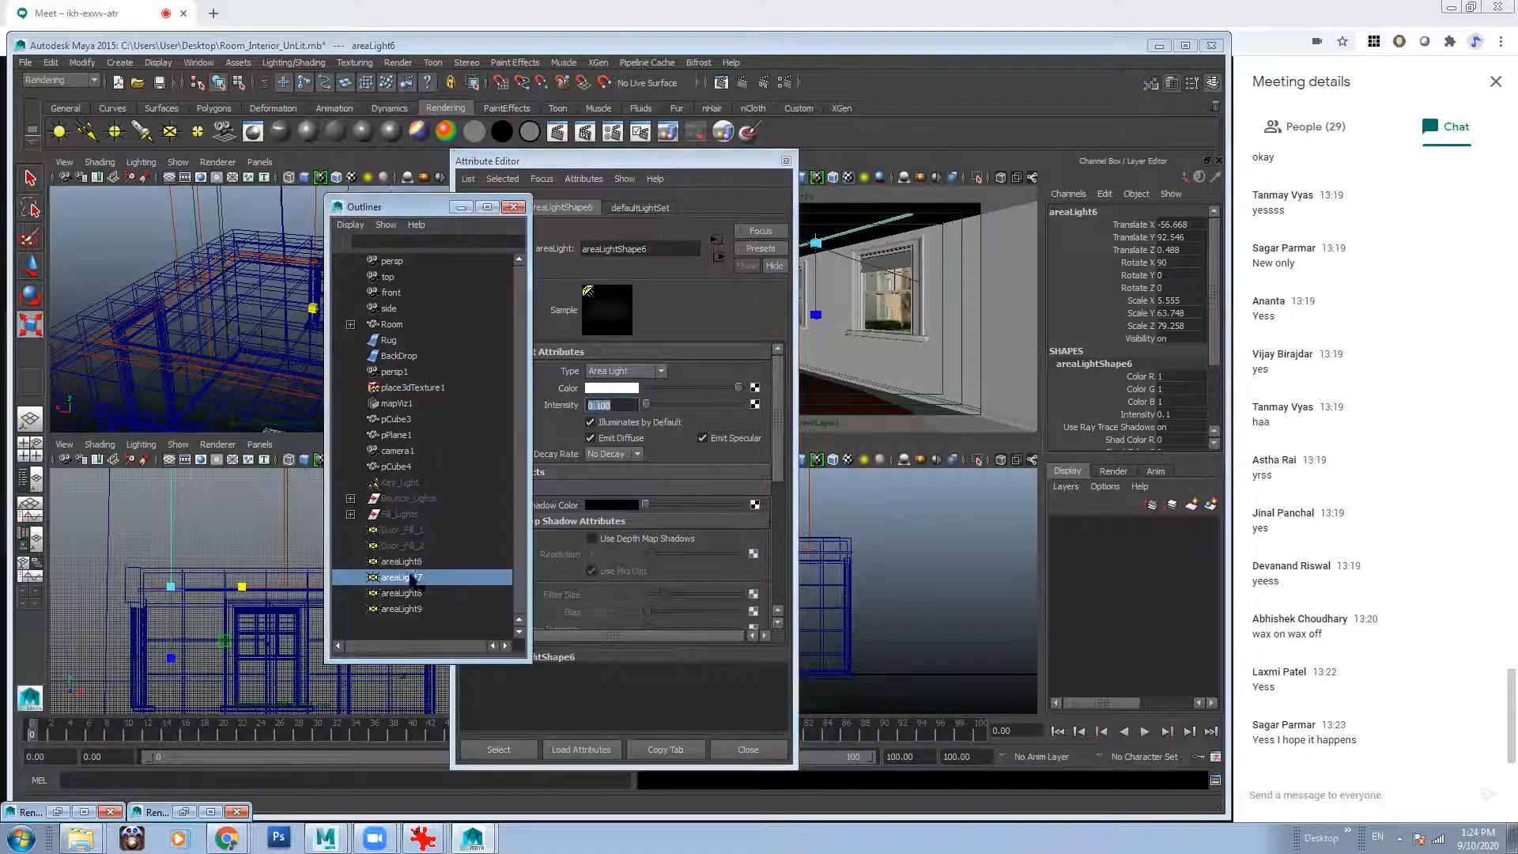
pyautogui.moveTo(620, 405); pyautogui.dragTo(540, 405)
pyautogui.write('0.1')
pyautogui.press('Return')
# Lower the intensity of areaLight8 and areaLight9 to 0.1 and clear the editing windows from view.
pyautogui.click(401, 593)
pyautogui.write('0.1')
pyautogui.press('Return')
pyautogui.click(401, 608)
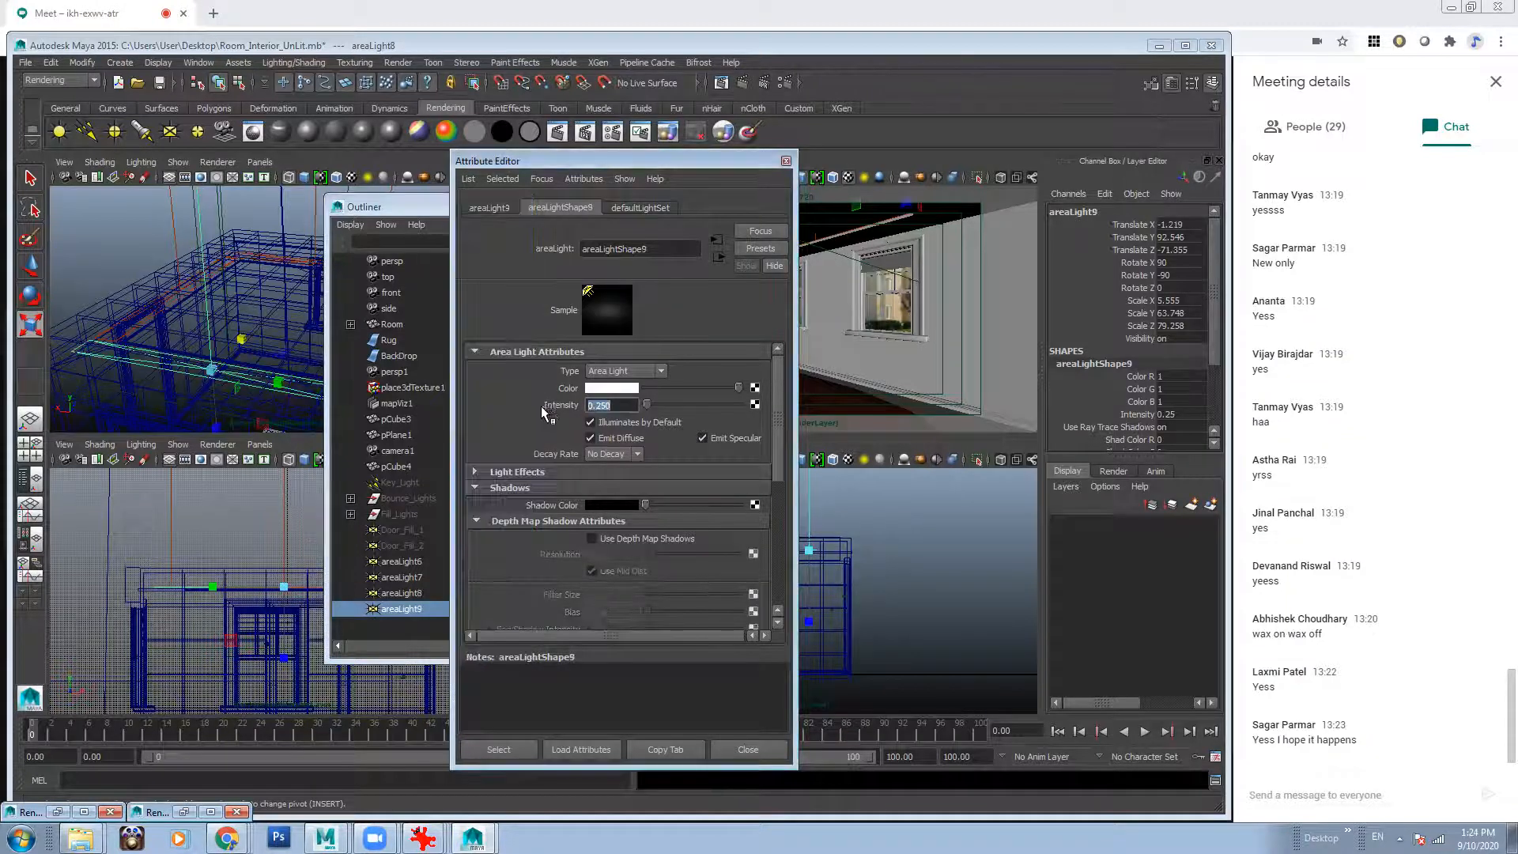
pyautogui.write('0.1')
pyautogui.press('Return')
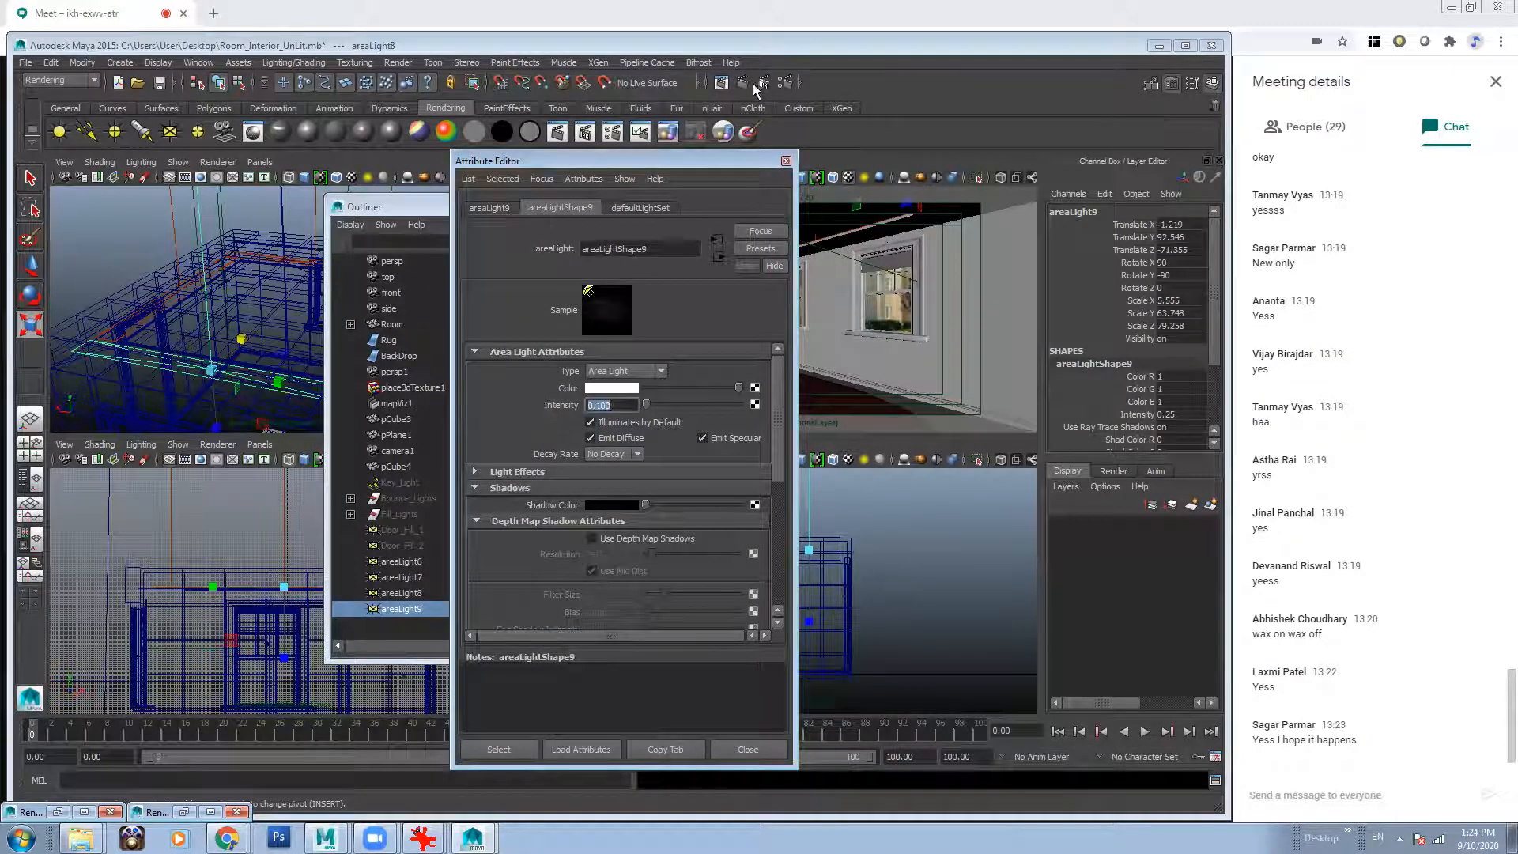
pyautogui.click(786, 160)
pyautogui.click(461, 208)
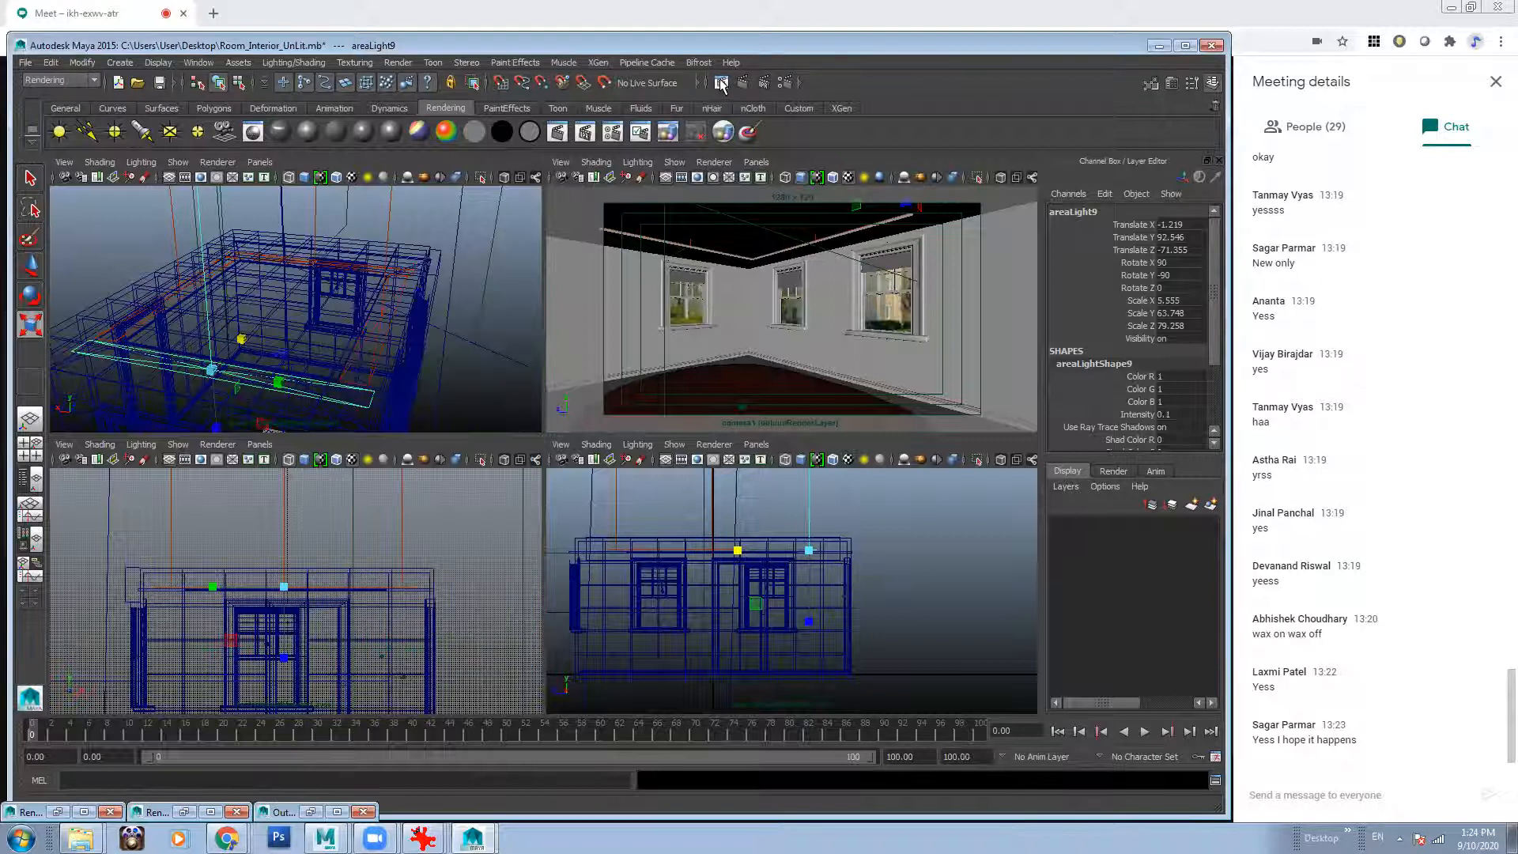
# Re-render the camera1 view to check the ceiling strip glow at intensity 0.1.
pyautogui.click(718, 82)
pyautogui.click(60, 103)
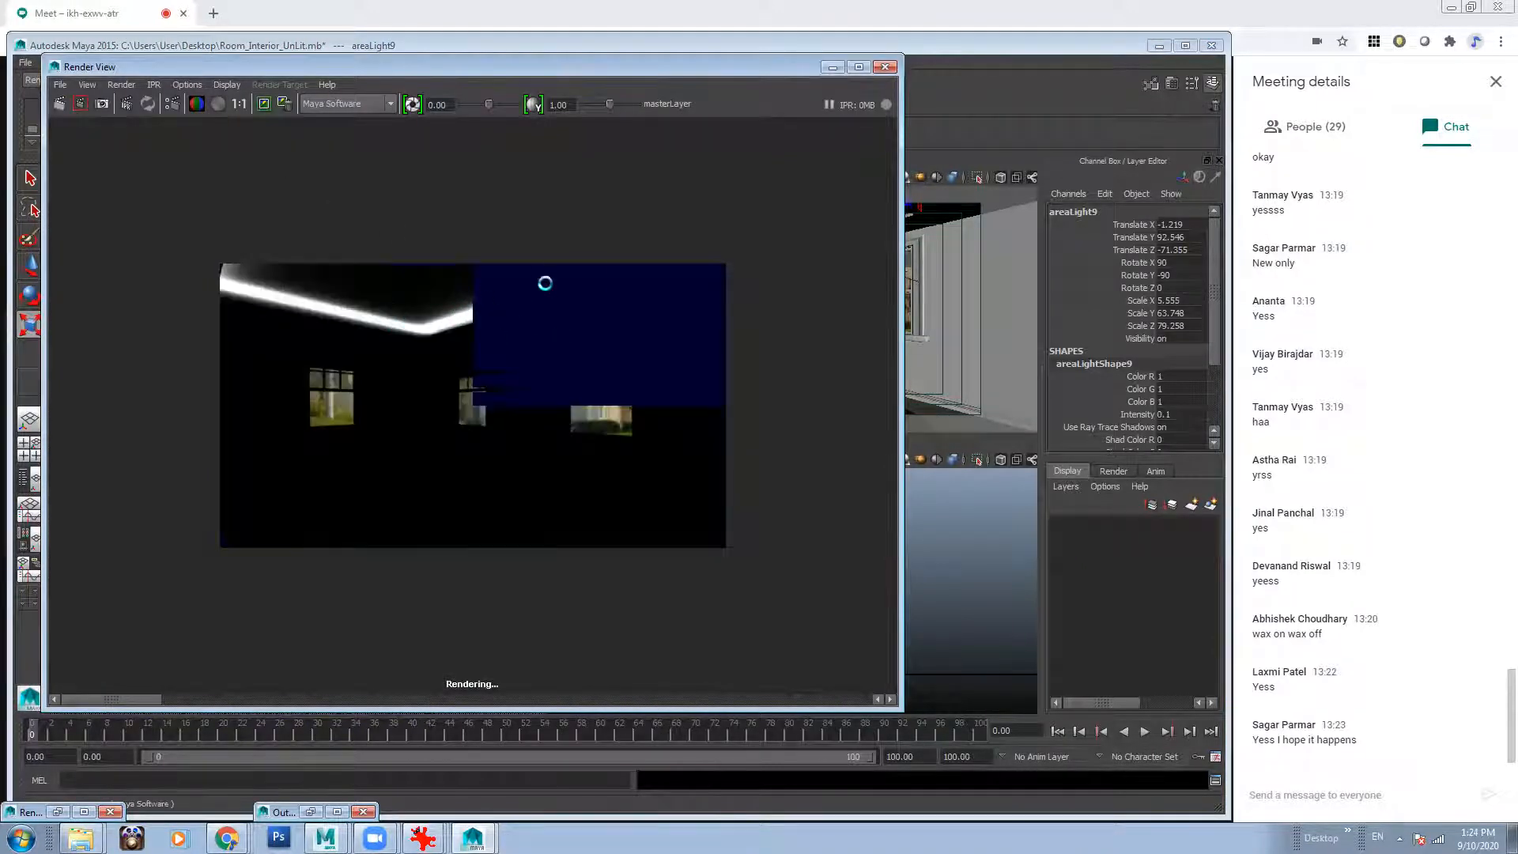
pyautogui.click(838, 67)
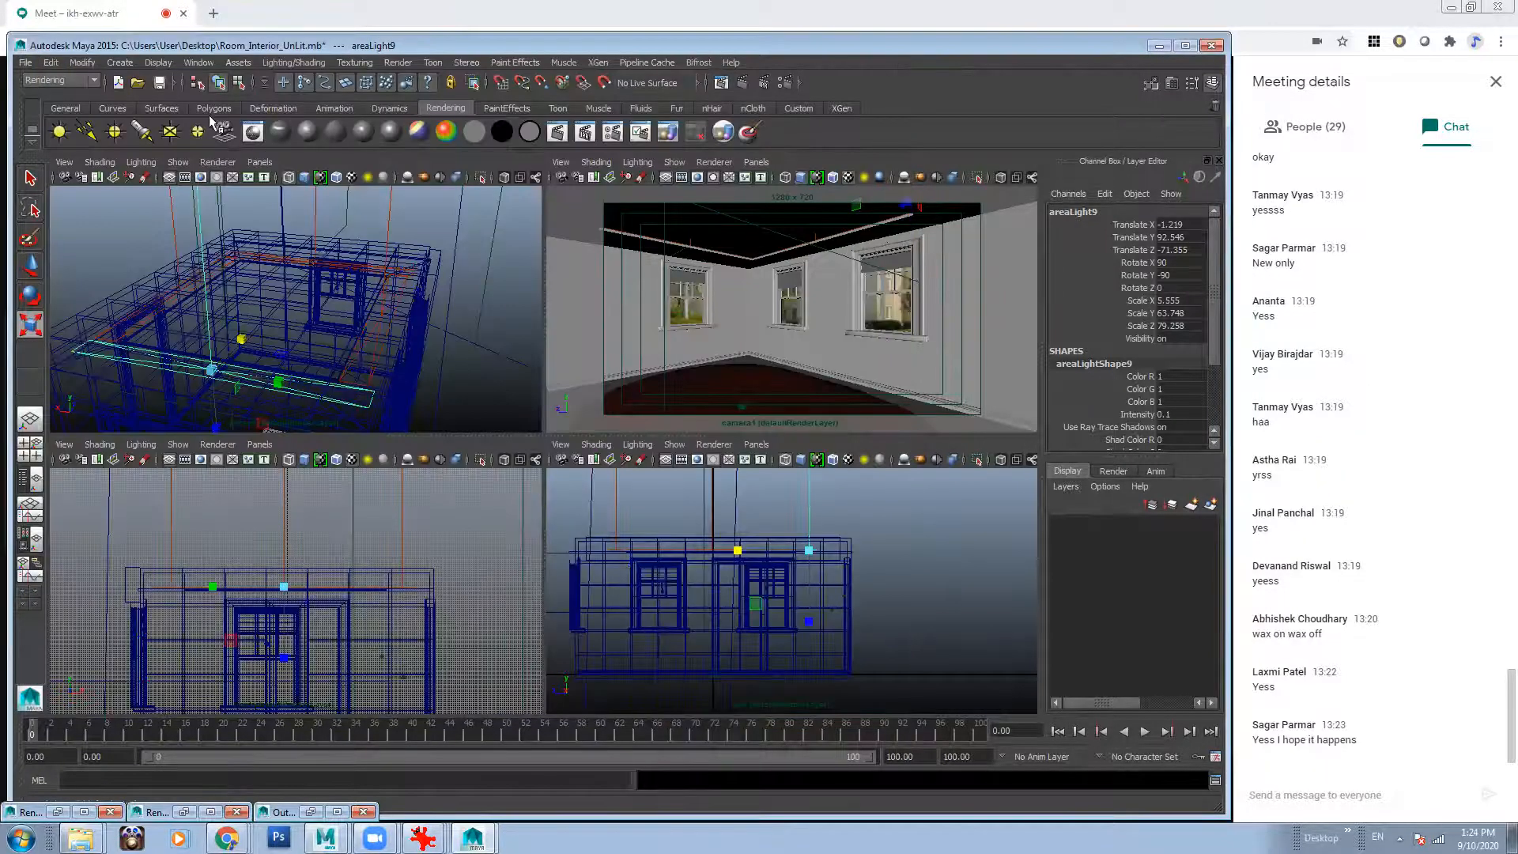
# Reduce the intensity of areaLight9 and areaLight8 to 0.05.
pyautogui.click(198, 62)
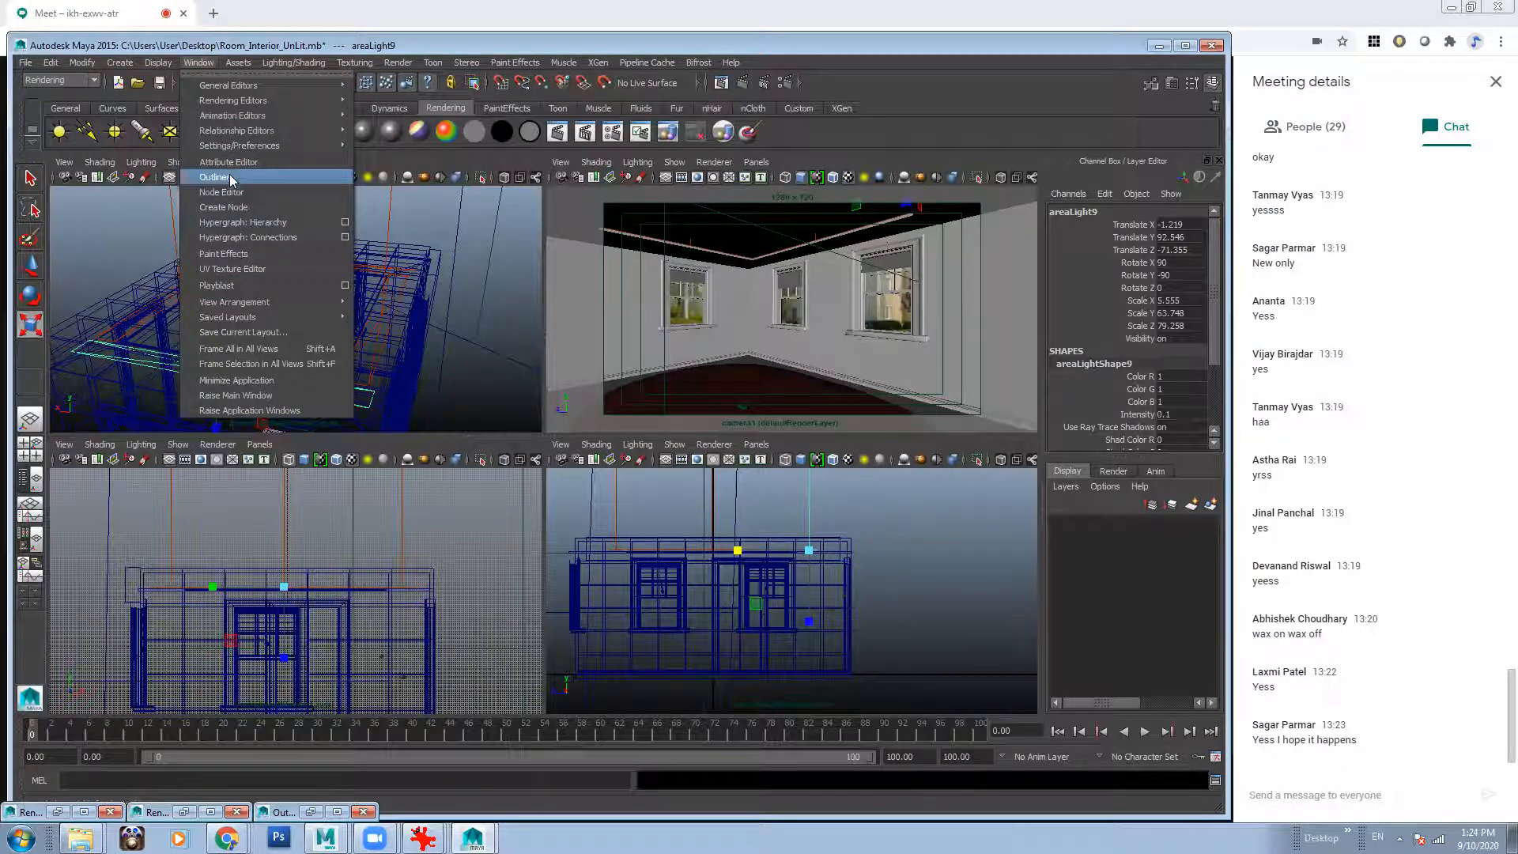
pyautogui.click(229, 174)
pyautogui.click(1170, 83)
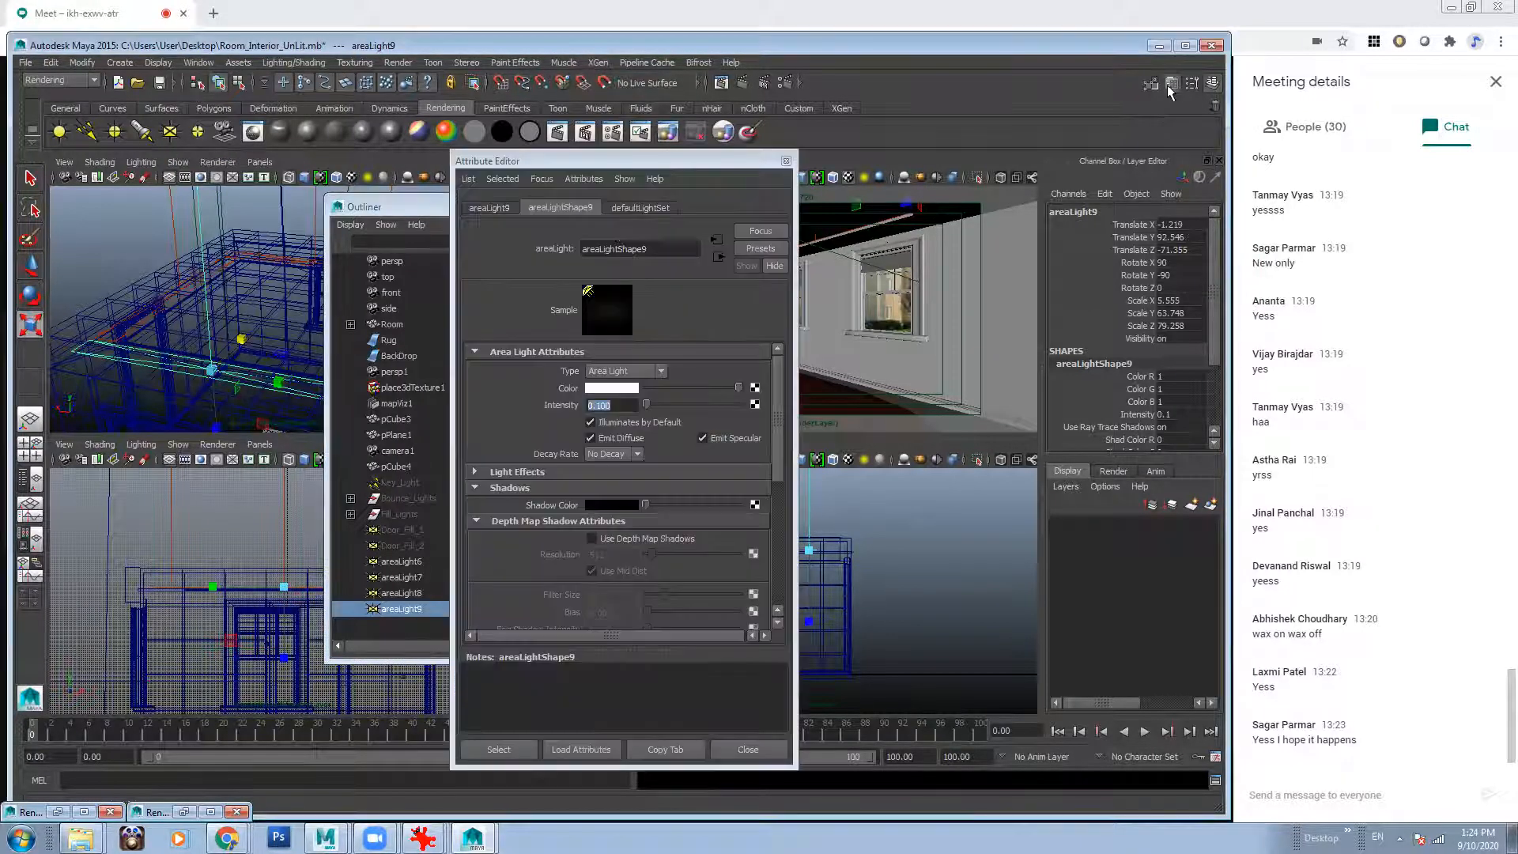
pyautogui.write('0.05')
pyautogui.press('Return')
pyautogui.click(414, 595)
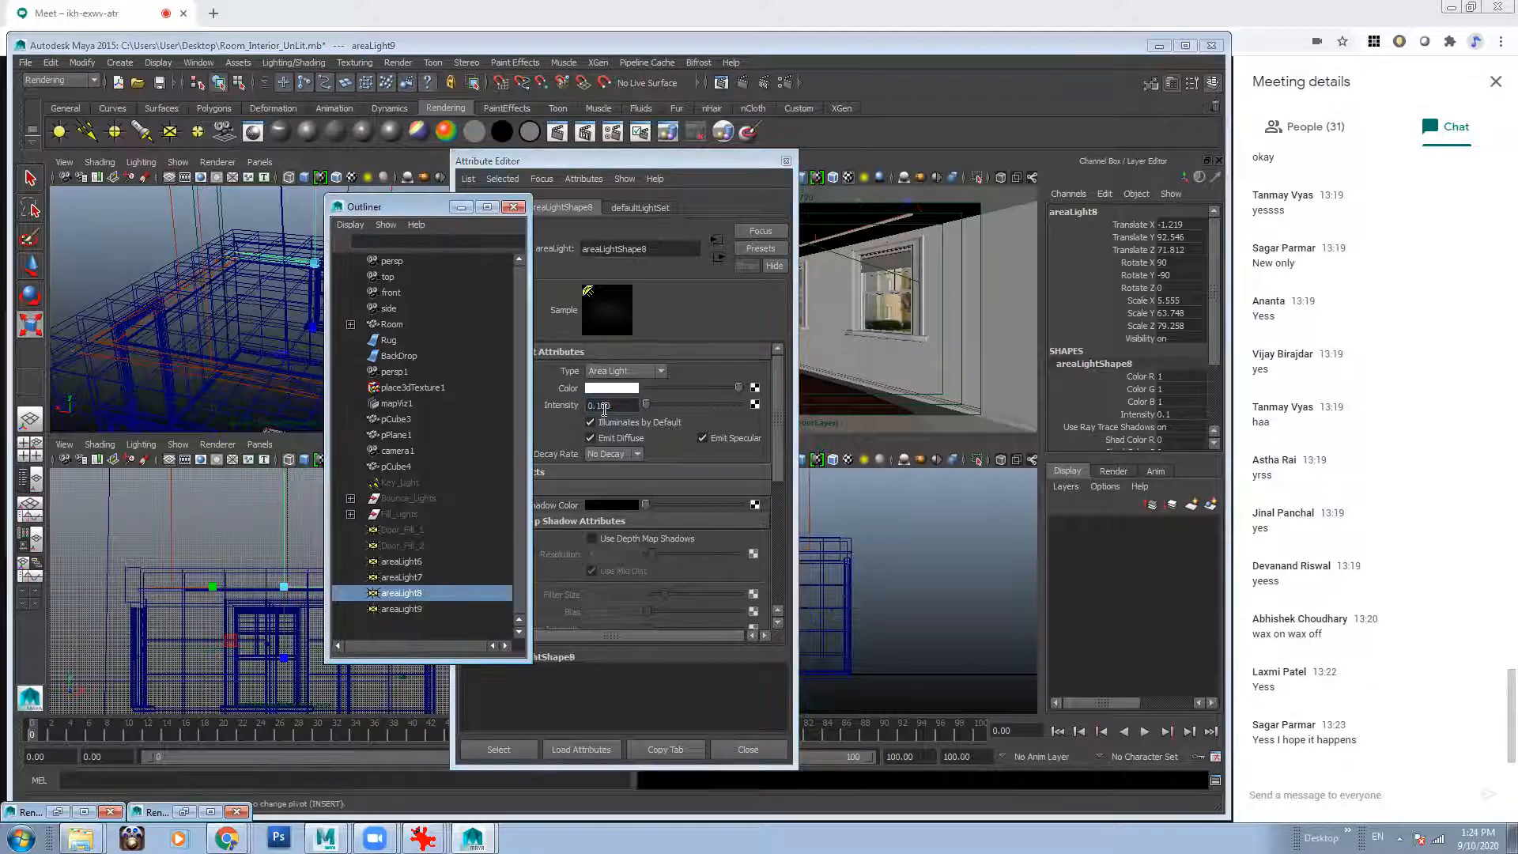
pyautogui.moveTo(611, 405); pyautogui.dragTo(531, 404)
pyautogui.write('.05')
pyautogui.press('Return')
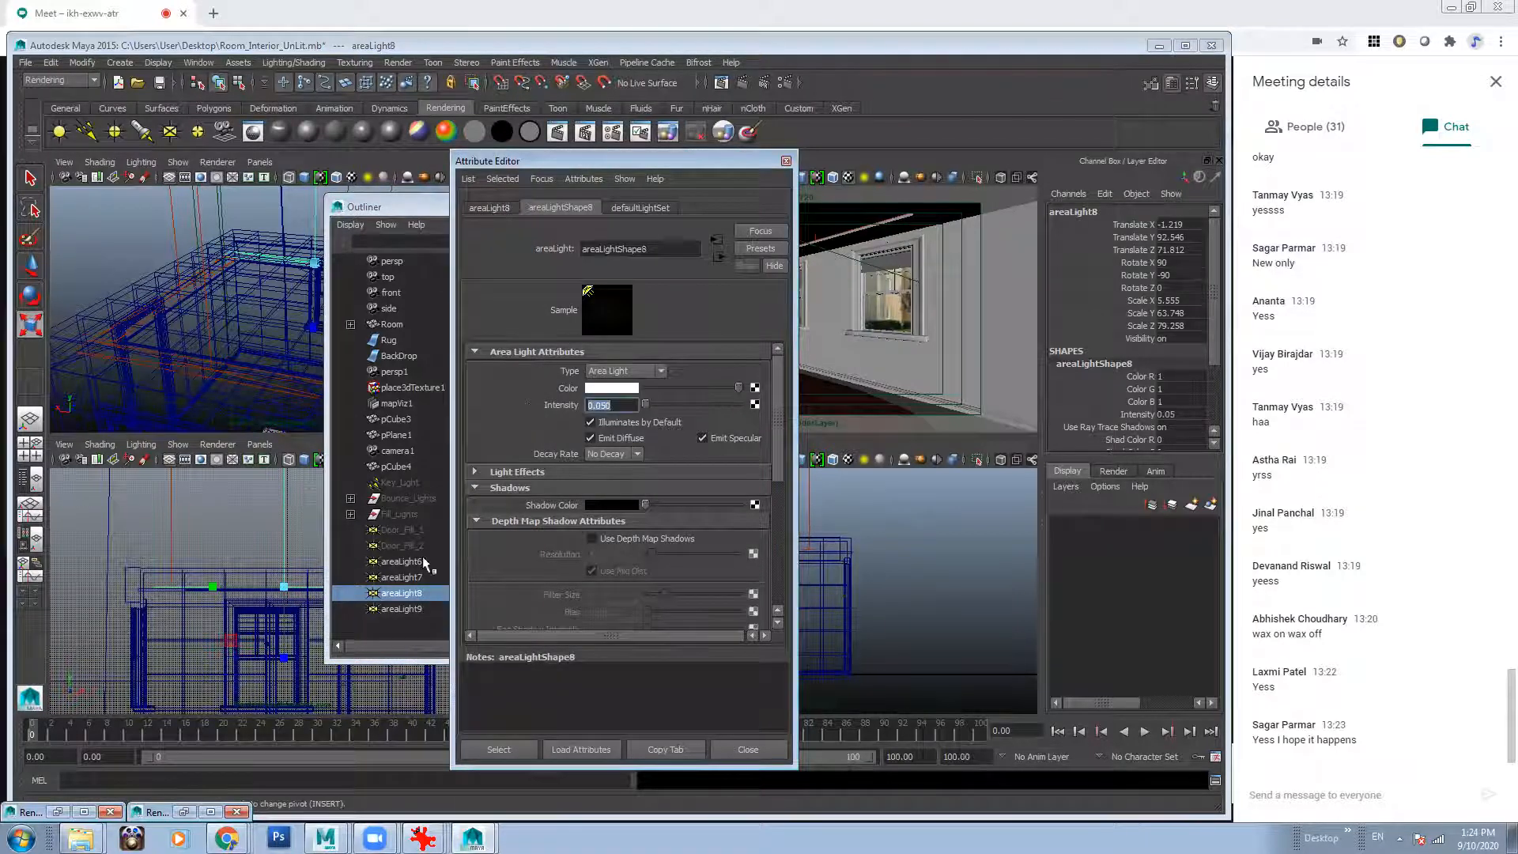
# Reduce the intensity of areaLight7 and areaLight6 to 0.05 and close the attribute window.
pyautogui.click(401, 577)
pyautogui.moveTo(600, 405); pyautogui.dragTo(508, 399)
pyautogui.write('.05')
pyautogui.press('Return')
pyautogui.click(389, 564)
pyautogui.write('.05')
pyautogui.press('Return')
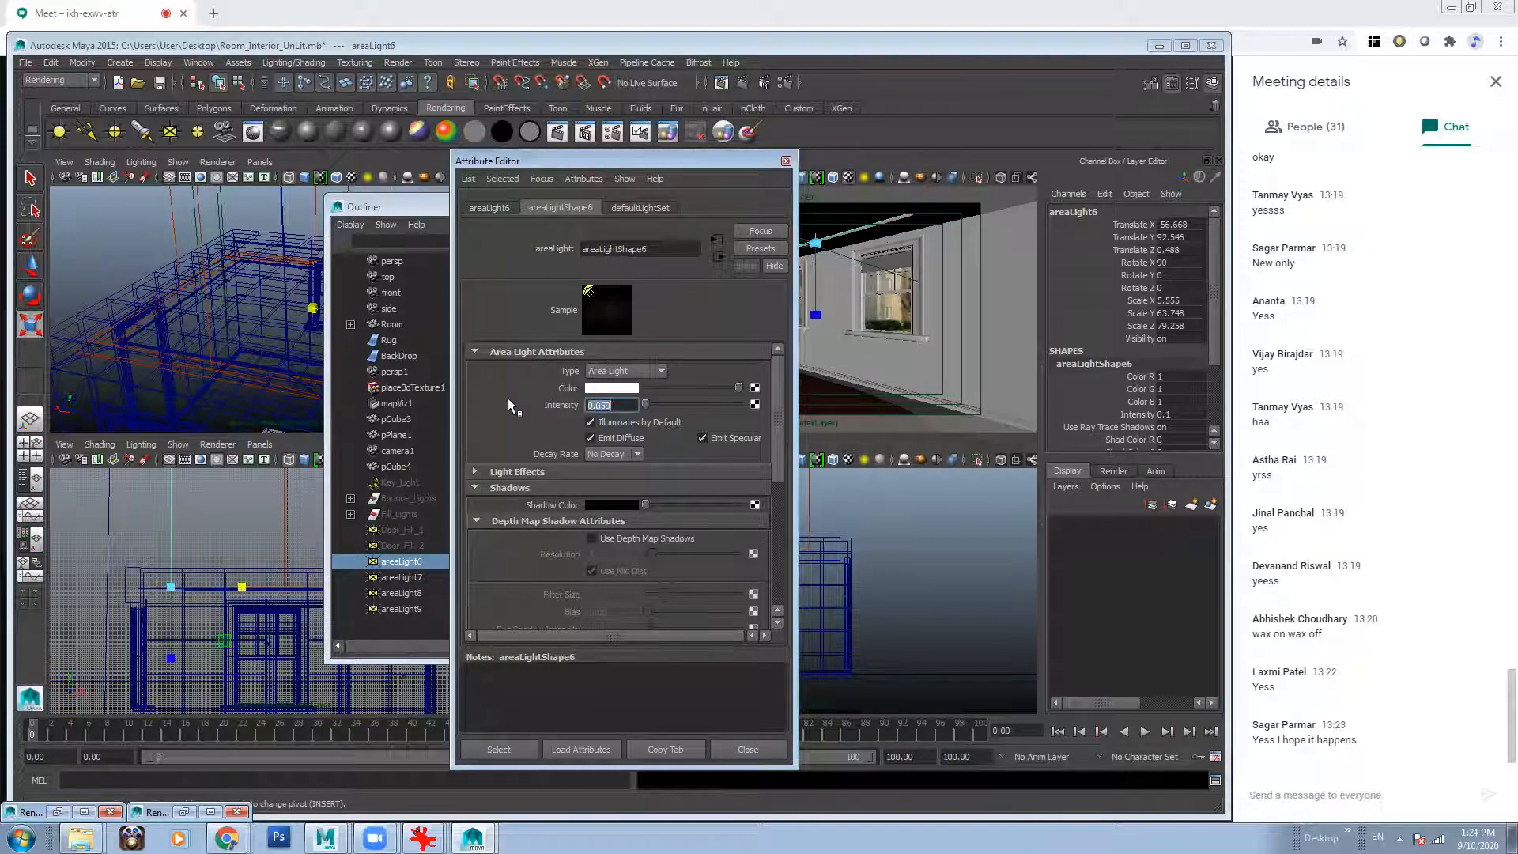
pyautogui.click(785, 161)
# Re-render the camera1 view to check the ceiling strip glow at intensity 0.05.
pyautogui.click(724, 81)
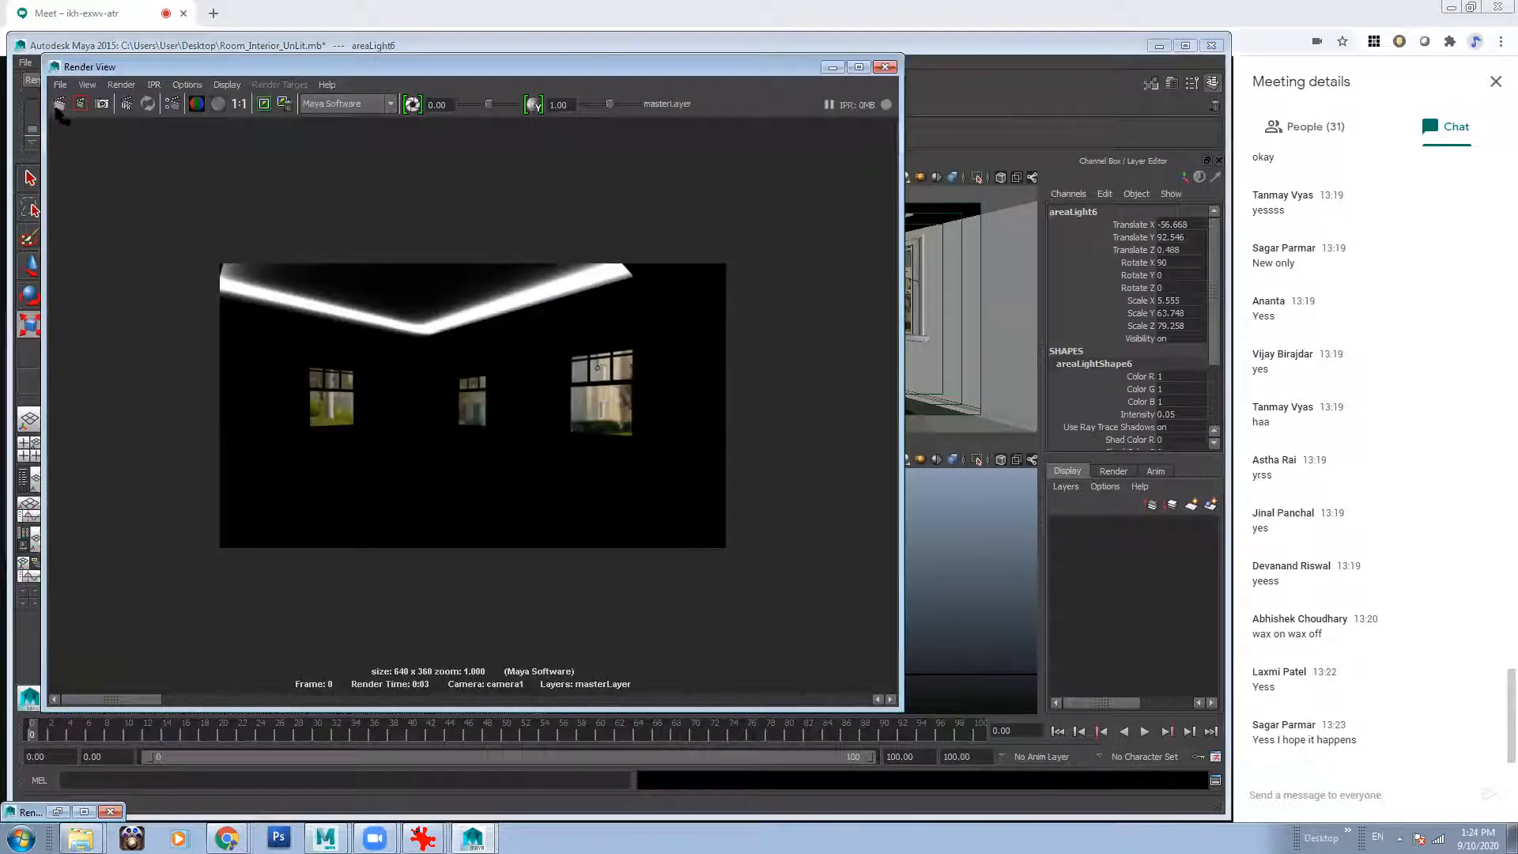
pyautogui.click(59, 104)
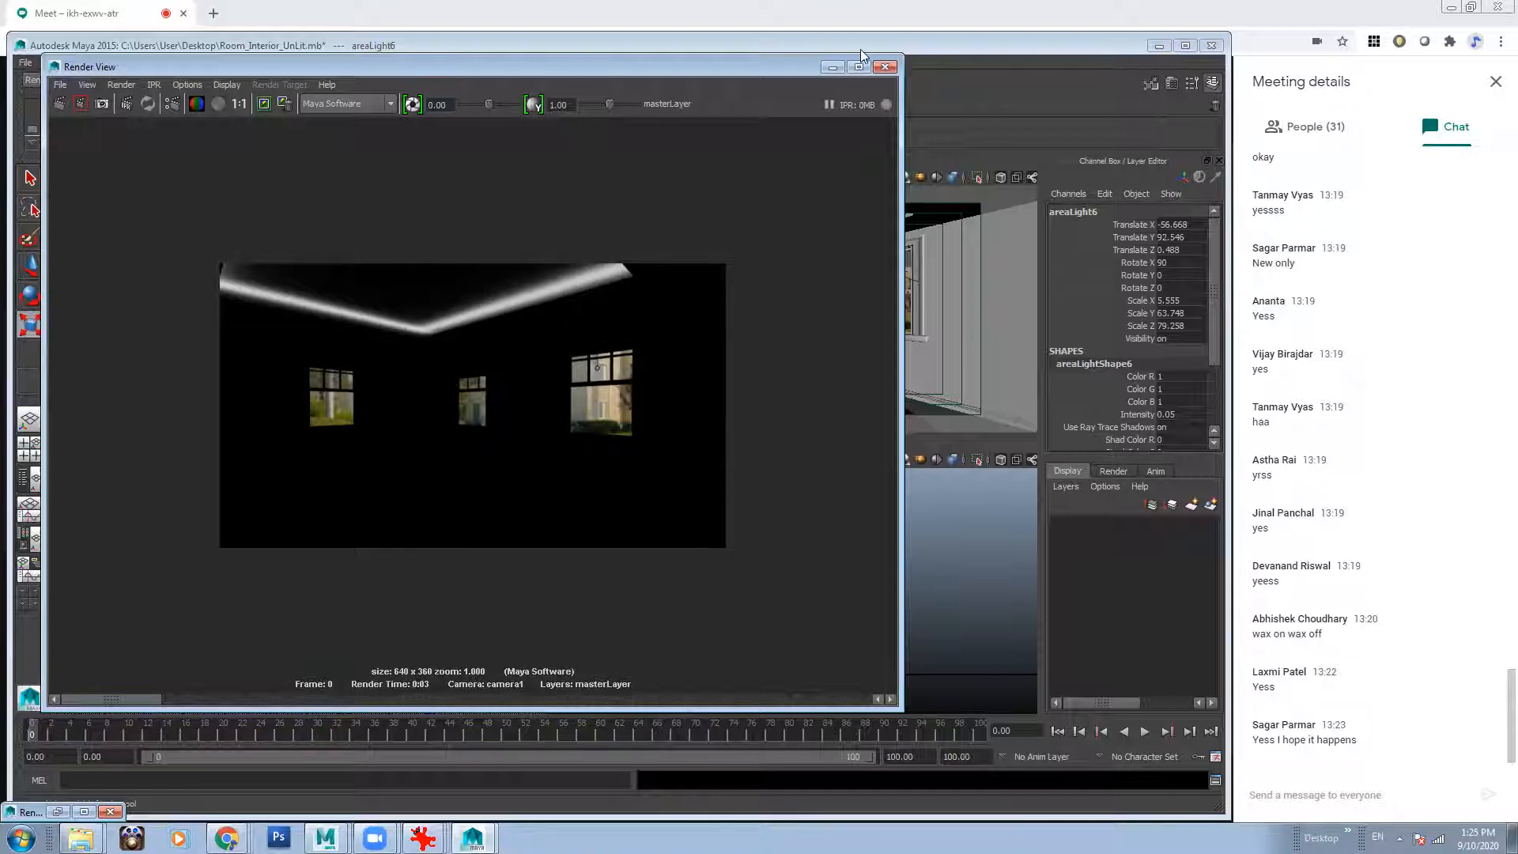
pyautogui.click(832, 67)
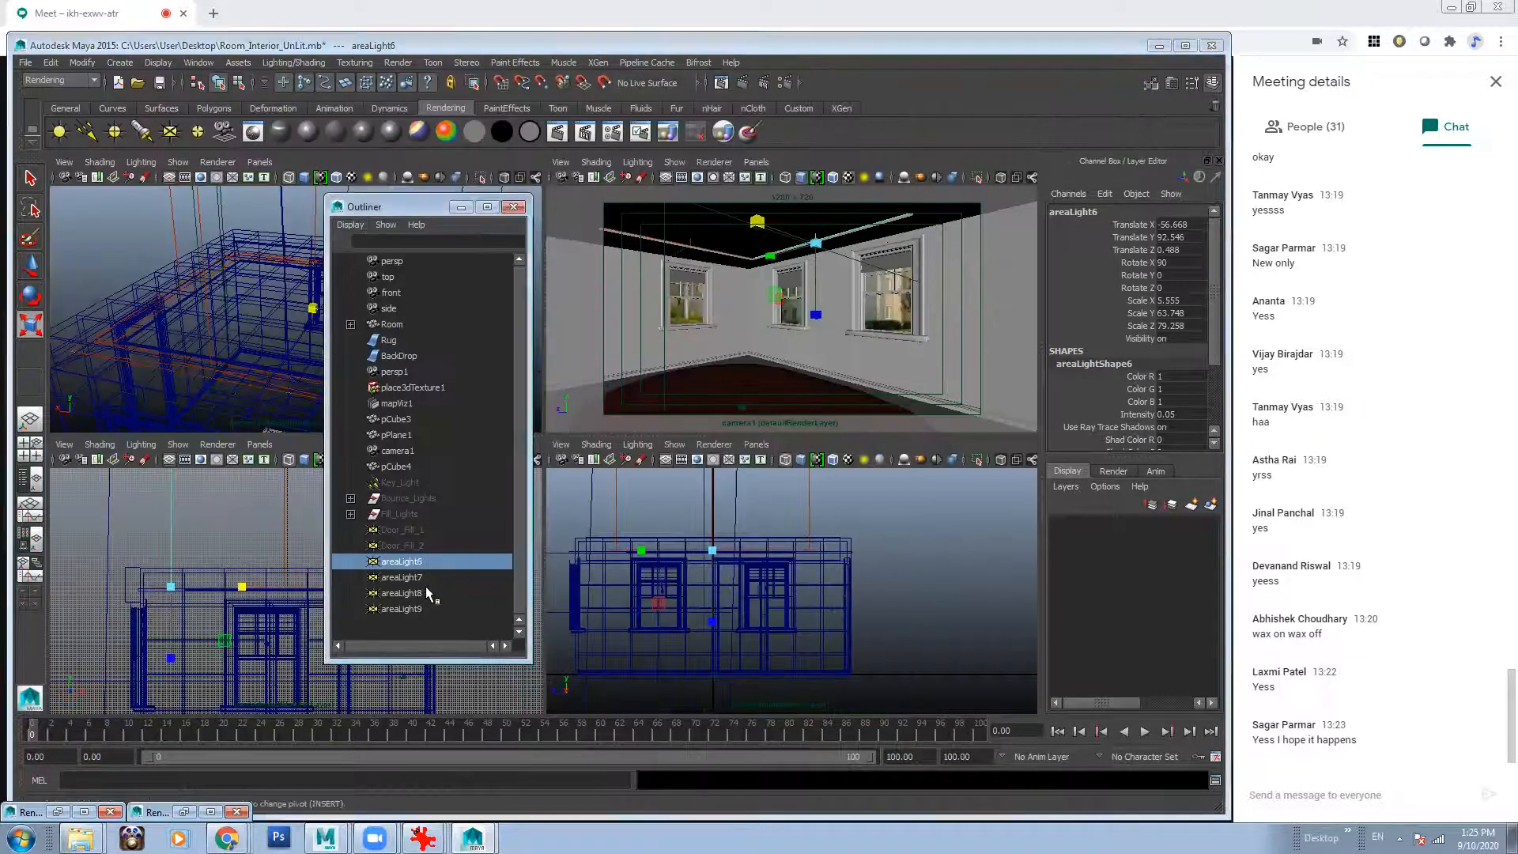
# Group areaLight6 through areaLight9 and rename the group Cove_Lights.
pyautogui.keyDown('shift'); pyautogui.click(421, 608); pyautogui.keyUp('shift')
pyautogui.hotkey('ctrl', 'g')
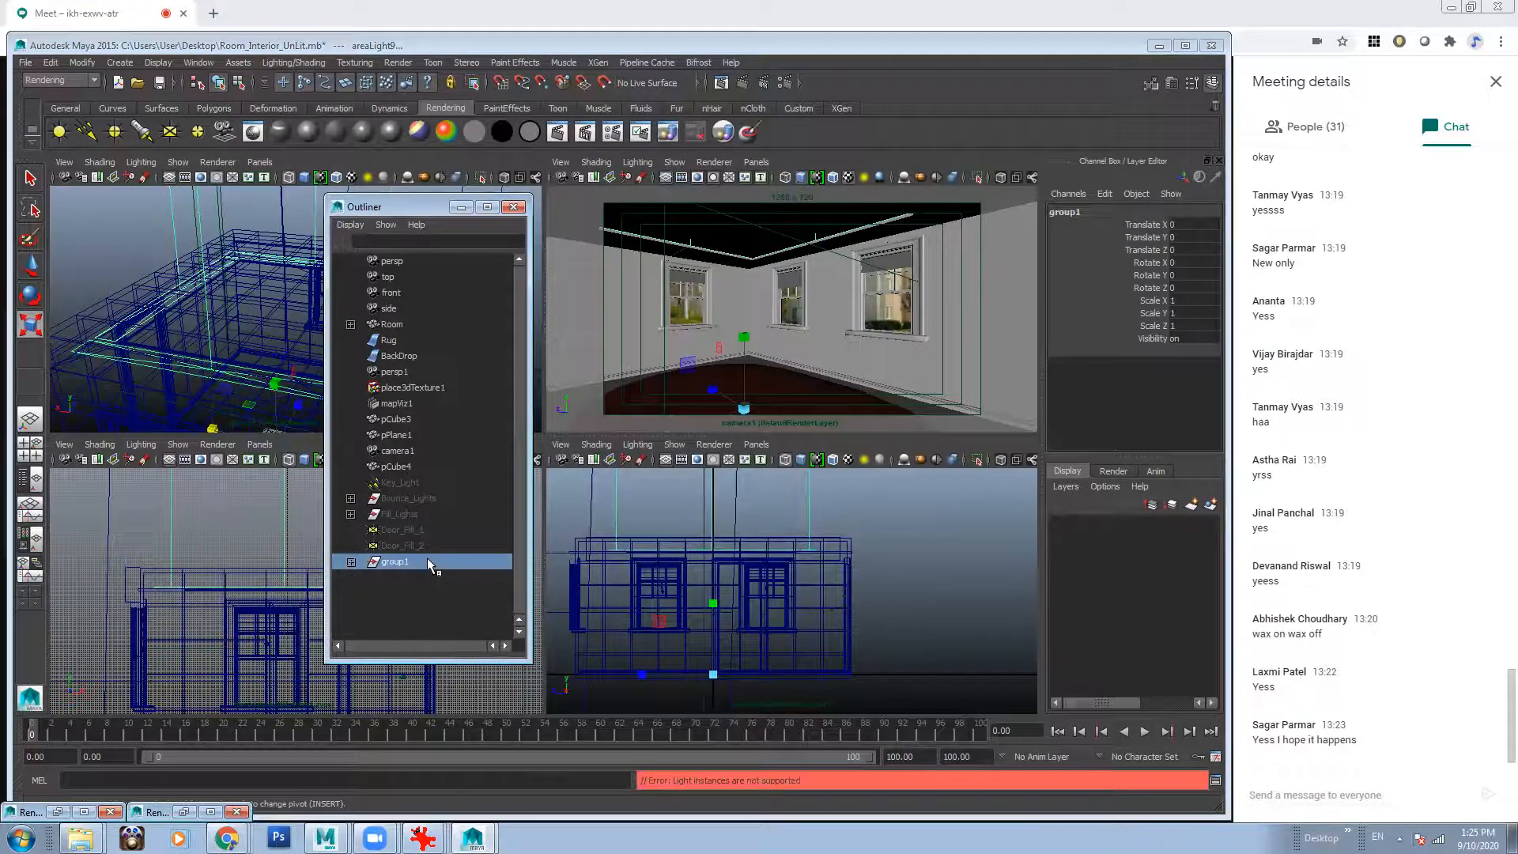
pyautogui.doubleClick(399, 562)
pyautogui.write('Col')
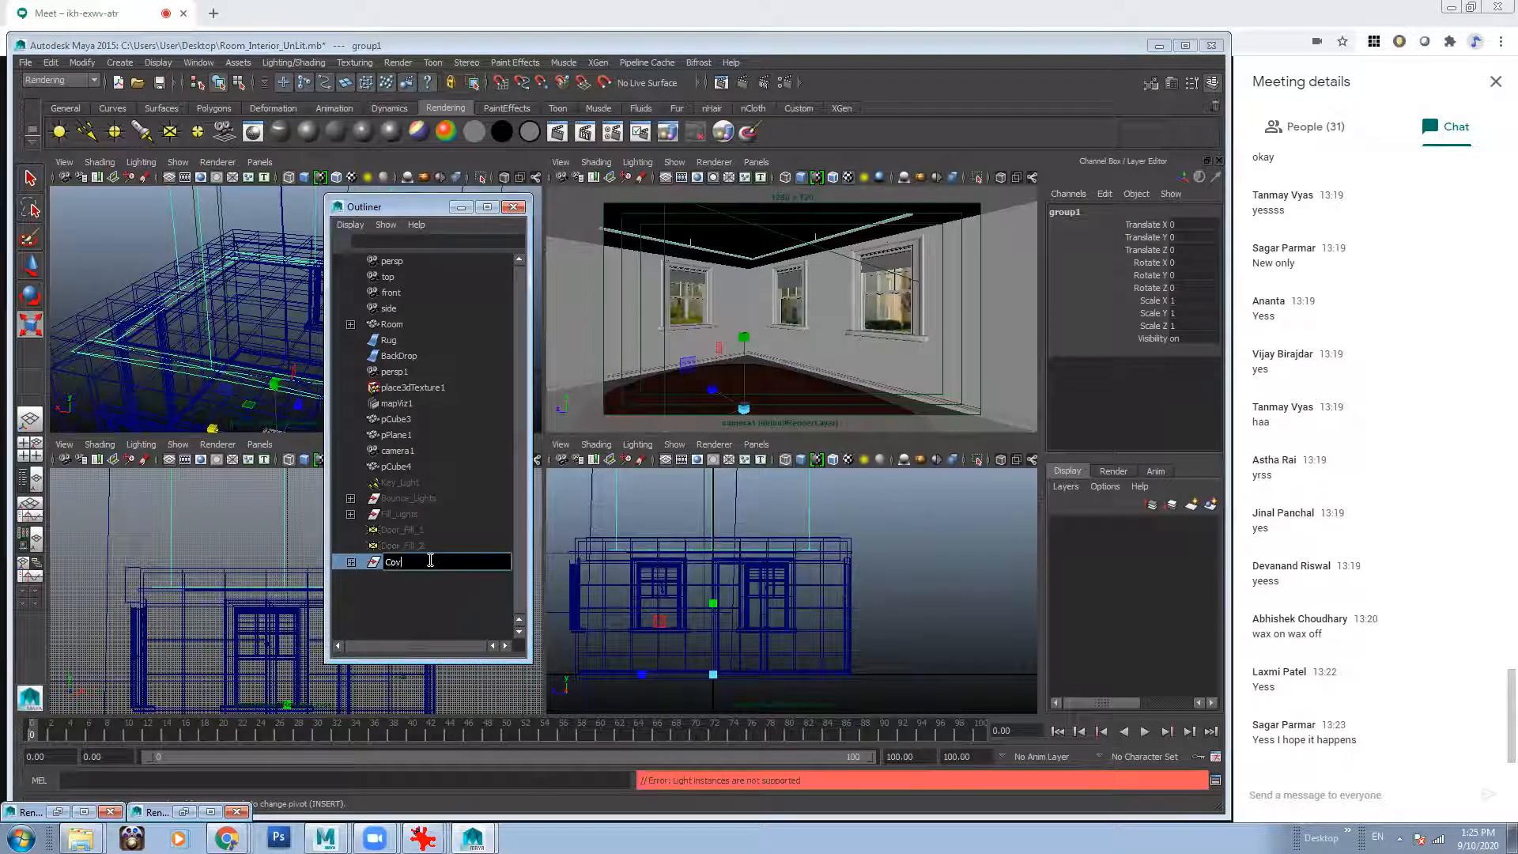
pyautogui.write('e_Lights')
pyautogui.press('Return')
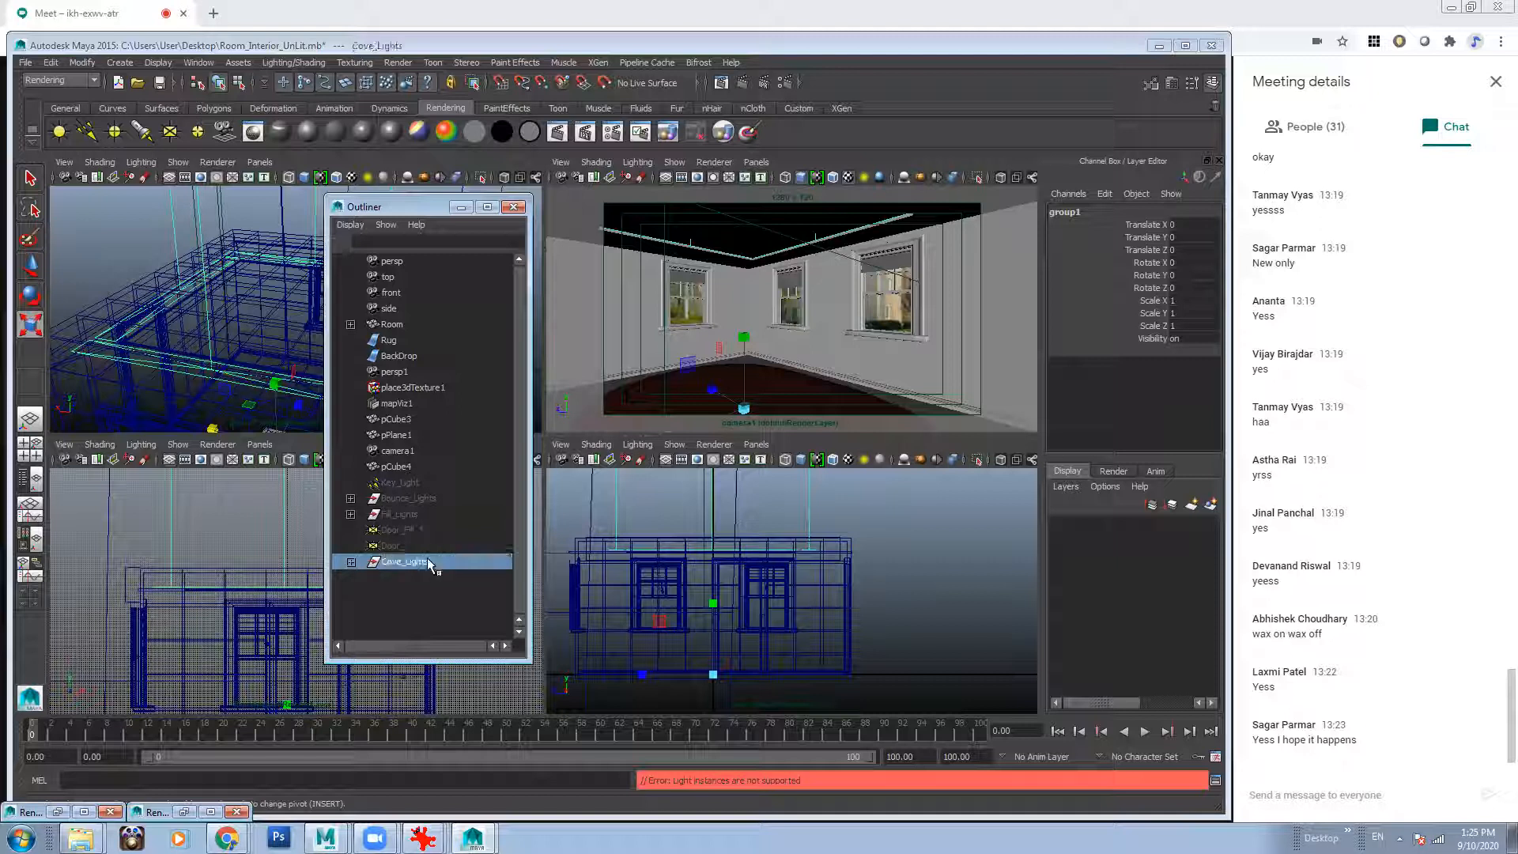
# Select all the lights from Key_Light to Cove_Lights and unhide the key, bounce, fill and door lights.
pyautogui.click(424, 592)
pyautogui.click(408, 528)
pyautogui.click(408, 546)
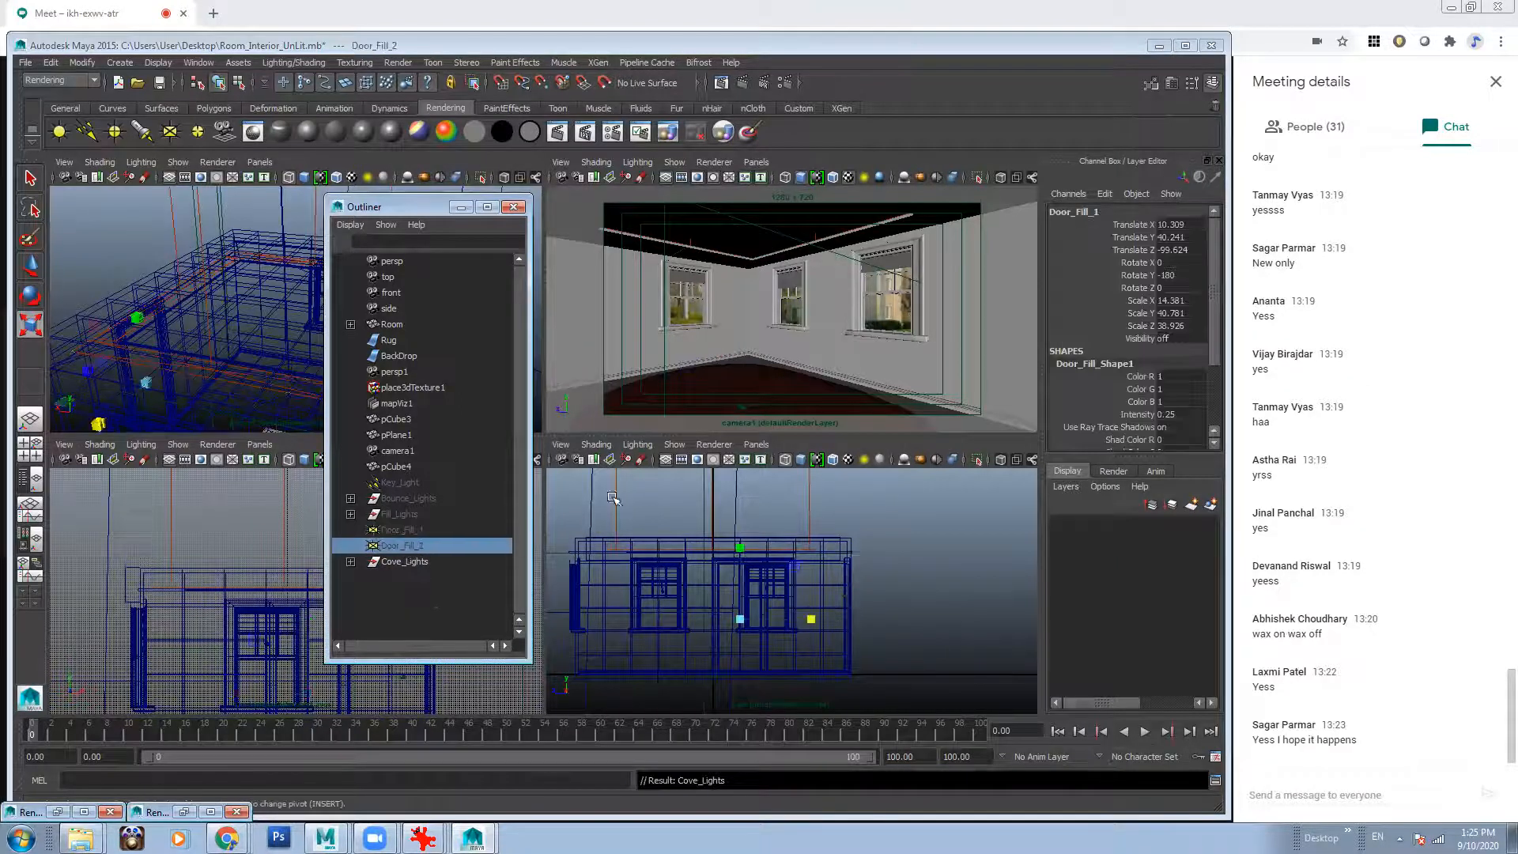
pyautogui.click(403, 481)
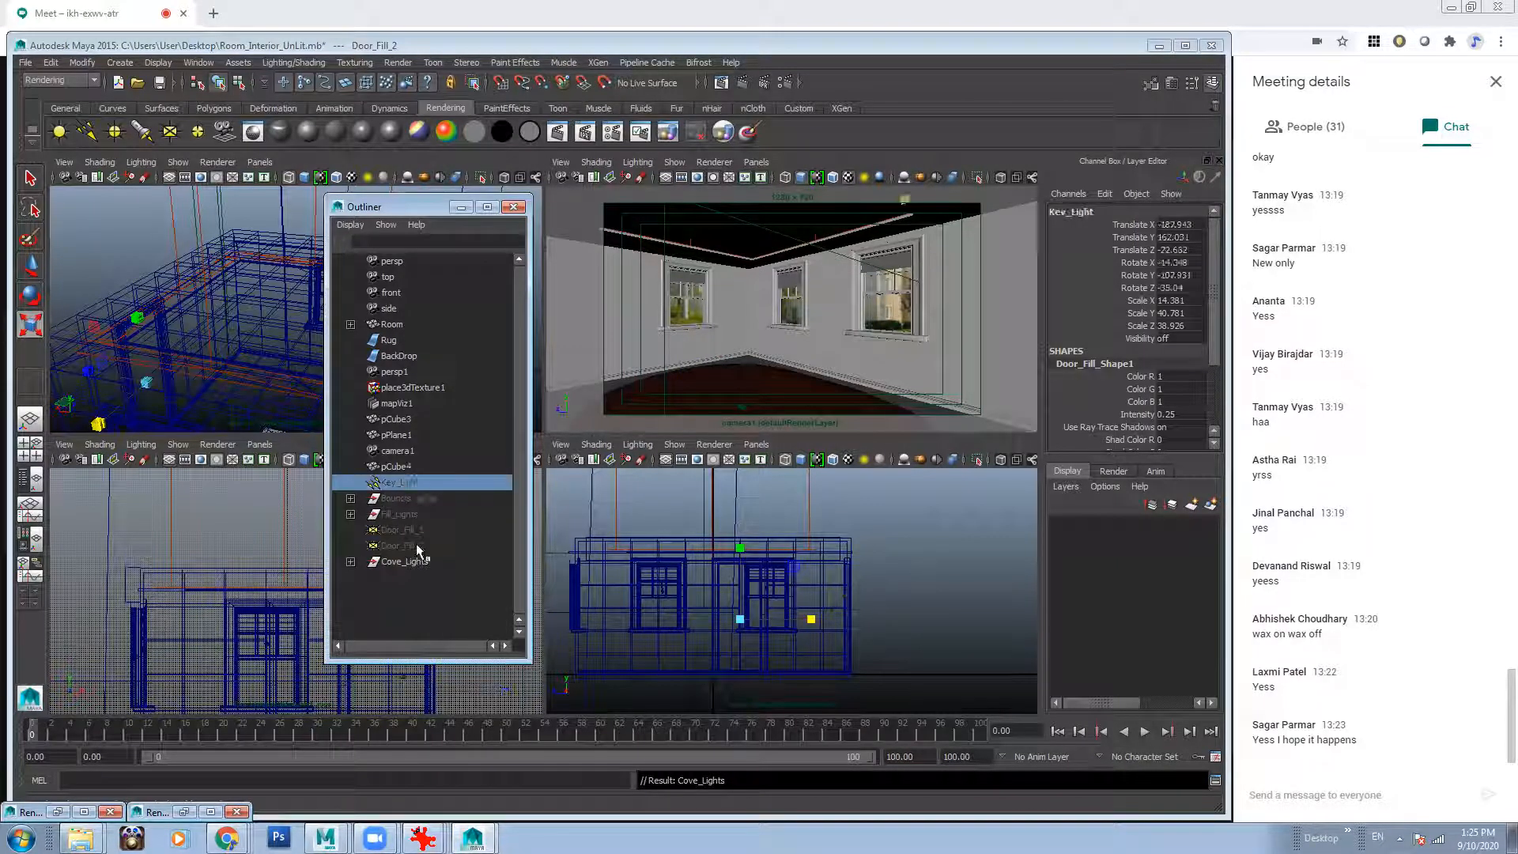
pyautogui.keyDown('shift'); pyautogui.click(417, 561); pyautogui.keyUp('shift')
pyautogui.hotkey('shift', 'h')
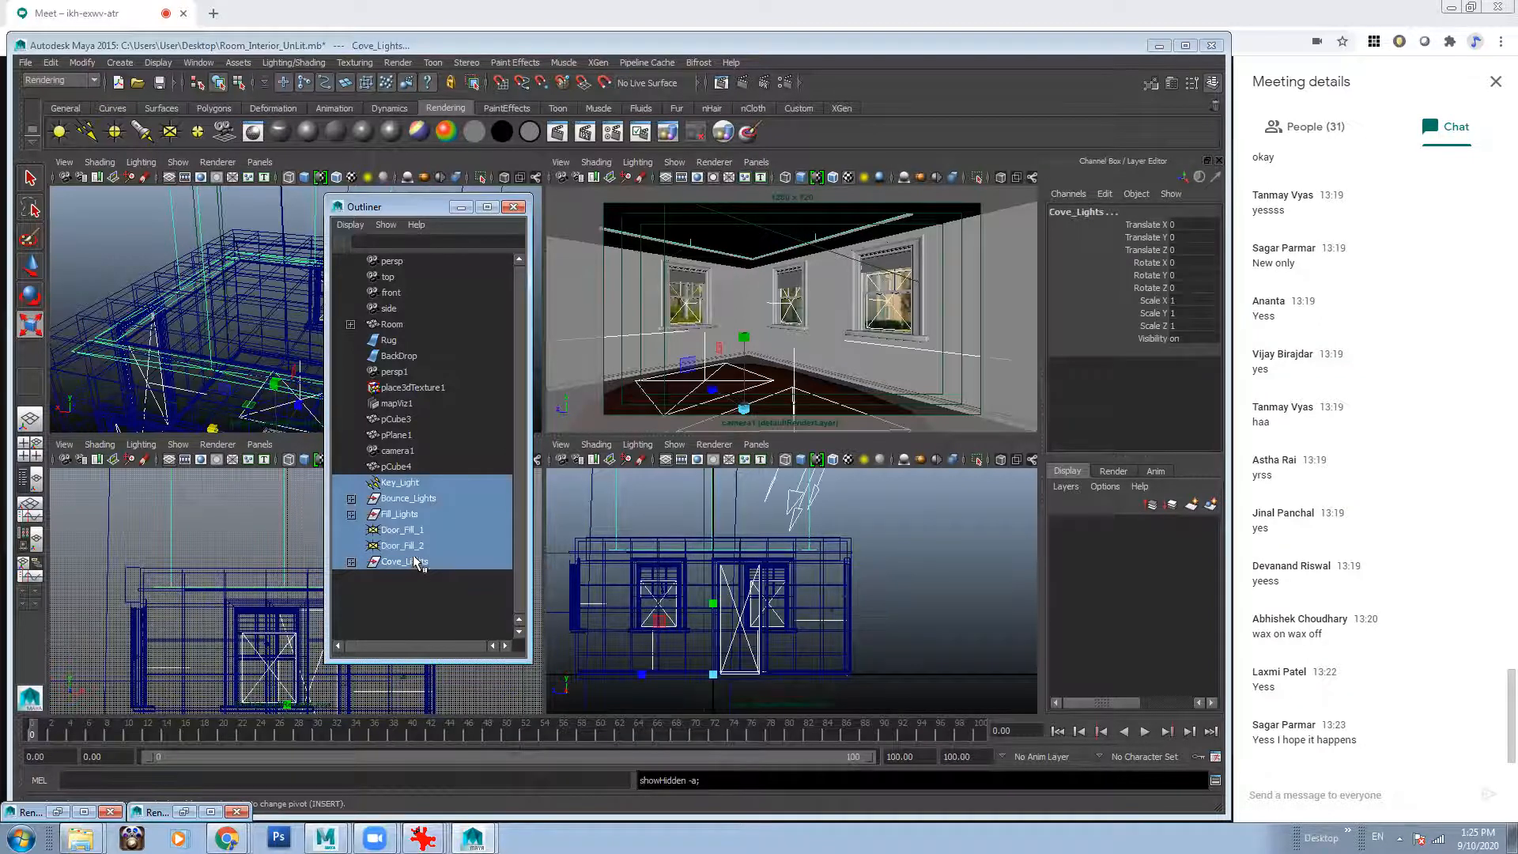
# Select only Key_Light and minimize the Outliner to clear the viewports.
pyautogui.click(417, 600)
pyautogui.click(393, 478)
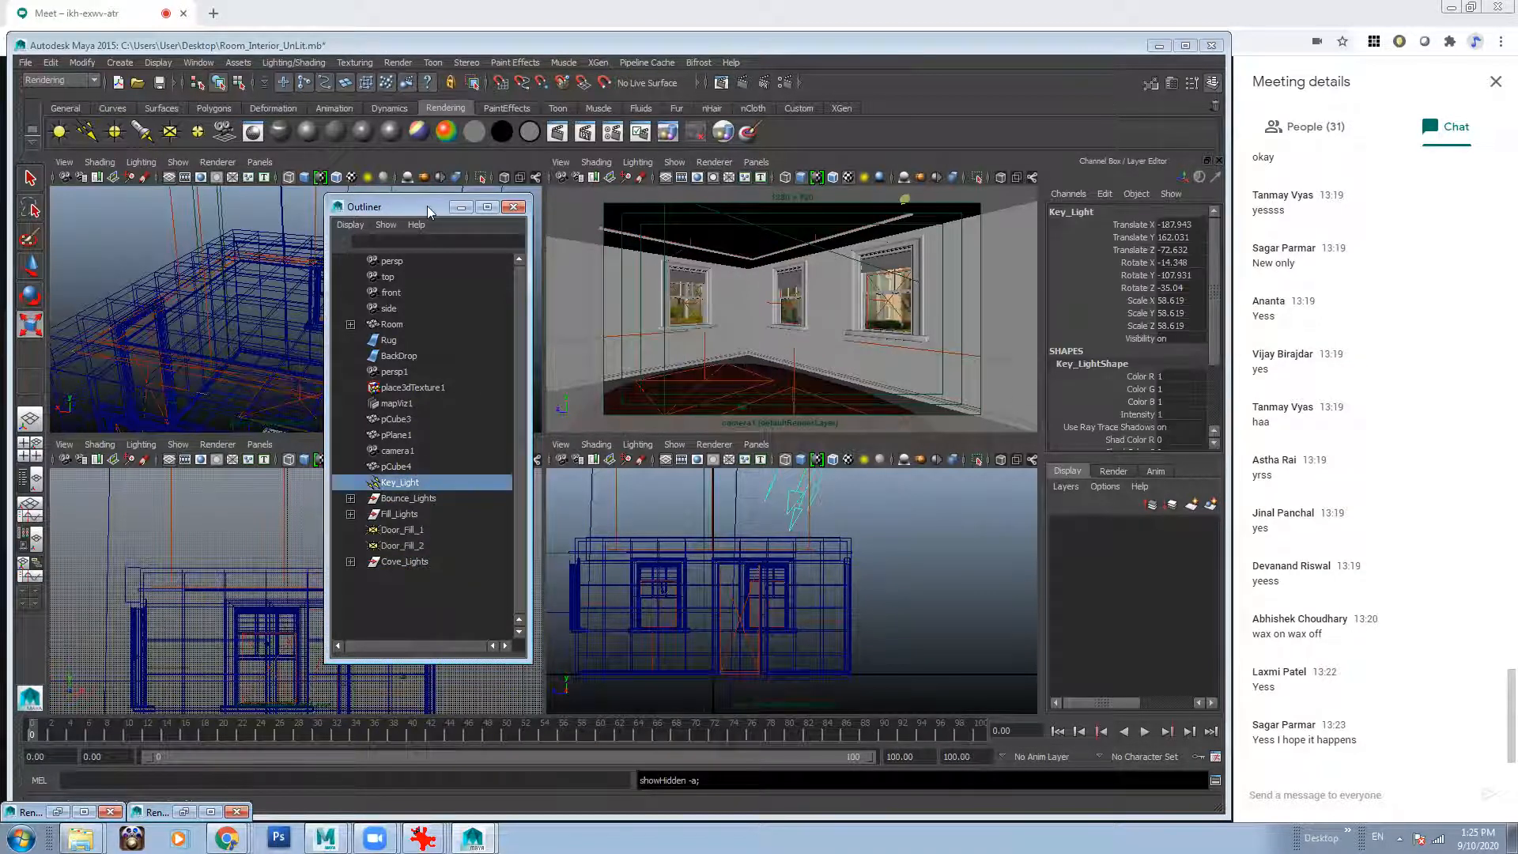
pyautogui.moveTo(426, 206); pyautogui.dragTo(995, 202)
pyautogui.scroll(-10, 358, 291)
pyautogui.keyDown('alt'); pyautogui.moveTo(357, 291); pyautogui.dragTo(279, 306); pyautogui.keyUp('alt')
pyautogui.click(1028, 202)
pyautogui.scroll(4, 320, 324)
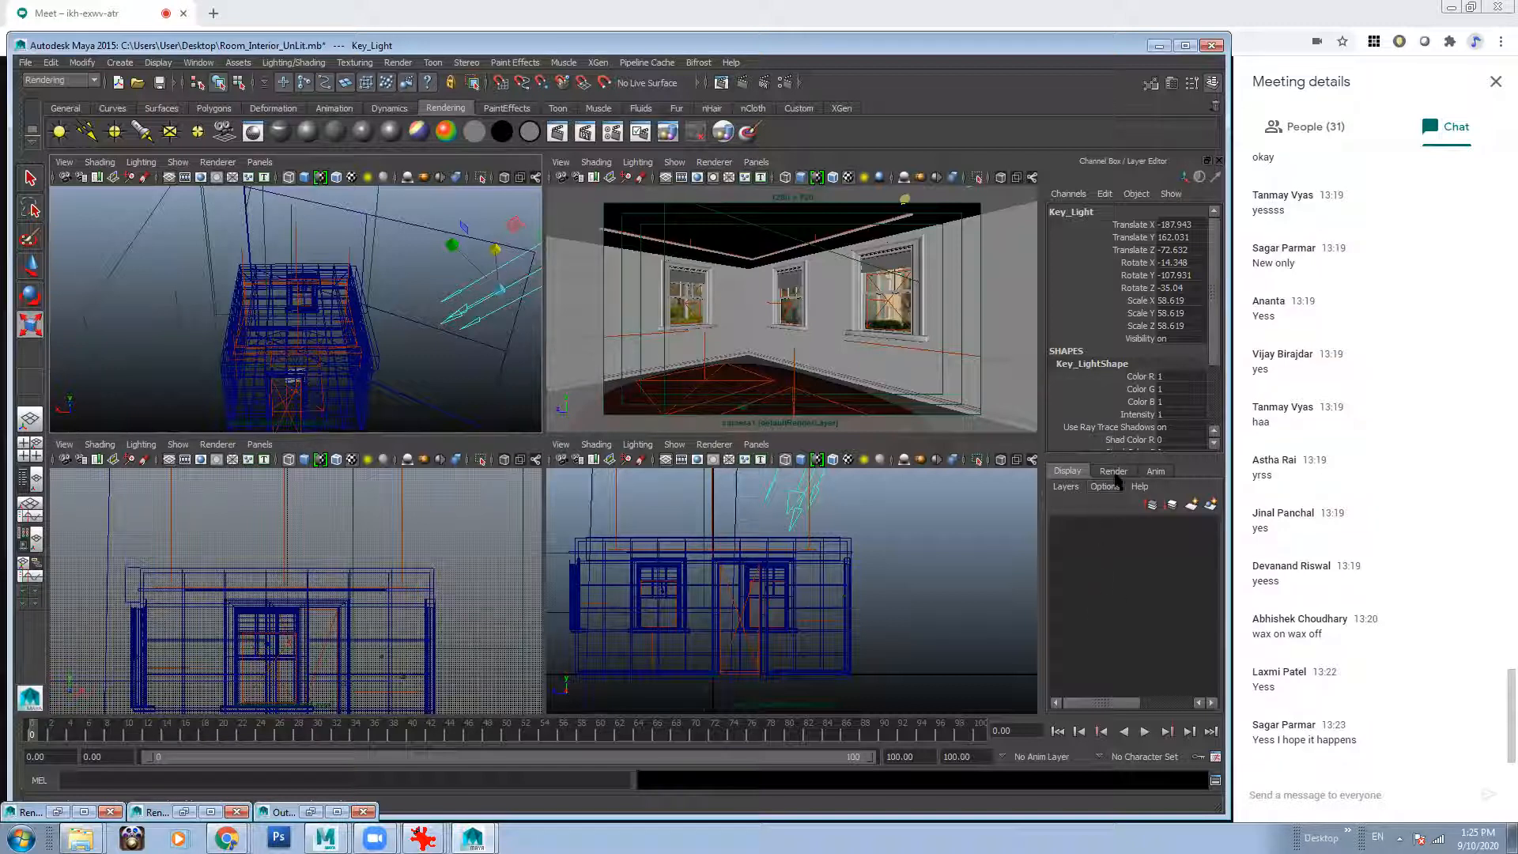
# Delete all the existing render layers, keeping only masterLayer.
pyautogui.click(1113, 470)
pyautogui.click(1150, 526)
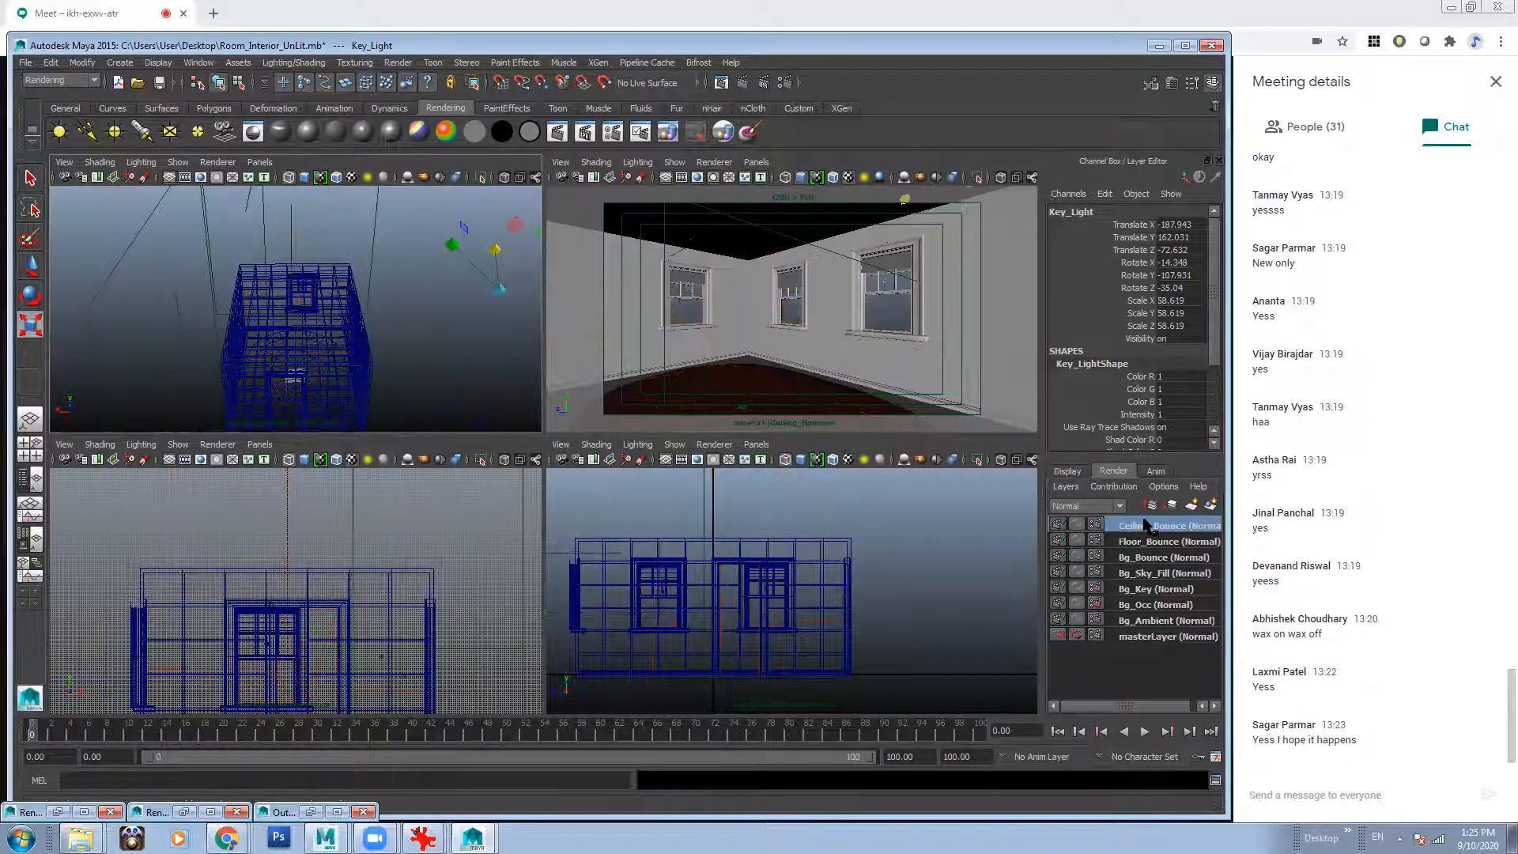
pyautogui.click(1074, 494)
pyautogui.click(1118, 621)
# Enlarge the perspective and camera1 viewports and clear the selection.
pyautogui.moveTo(426, 360)
pyautogui.keyDown('alt'); pyautogui.mouseDown()
pyautogui.moveTo(335, 284)
pyautogui.moveTo(442, 372)
pyautogui.mouseUp(); pyautogui.keyUp('alt')
pyautogui.moveTo(517, 437); pyautogui.dragTo(506, 679)
pyautogui.keyDown('alt'); pyautogui.moveTo(334, 419); pyautogui.dragTo(413, 424, button='middle'); pyautogui.keyUp('alt')
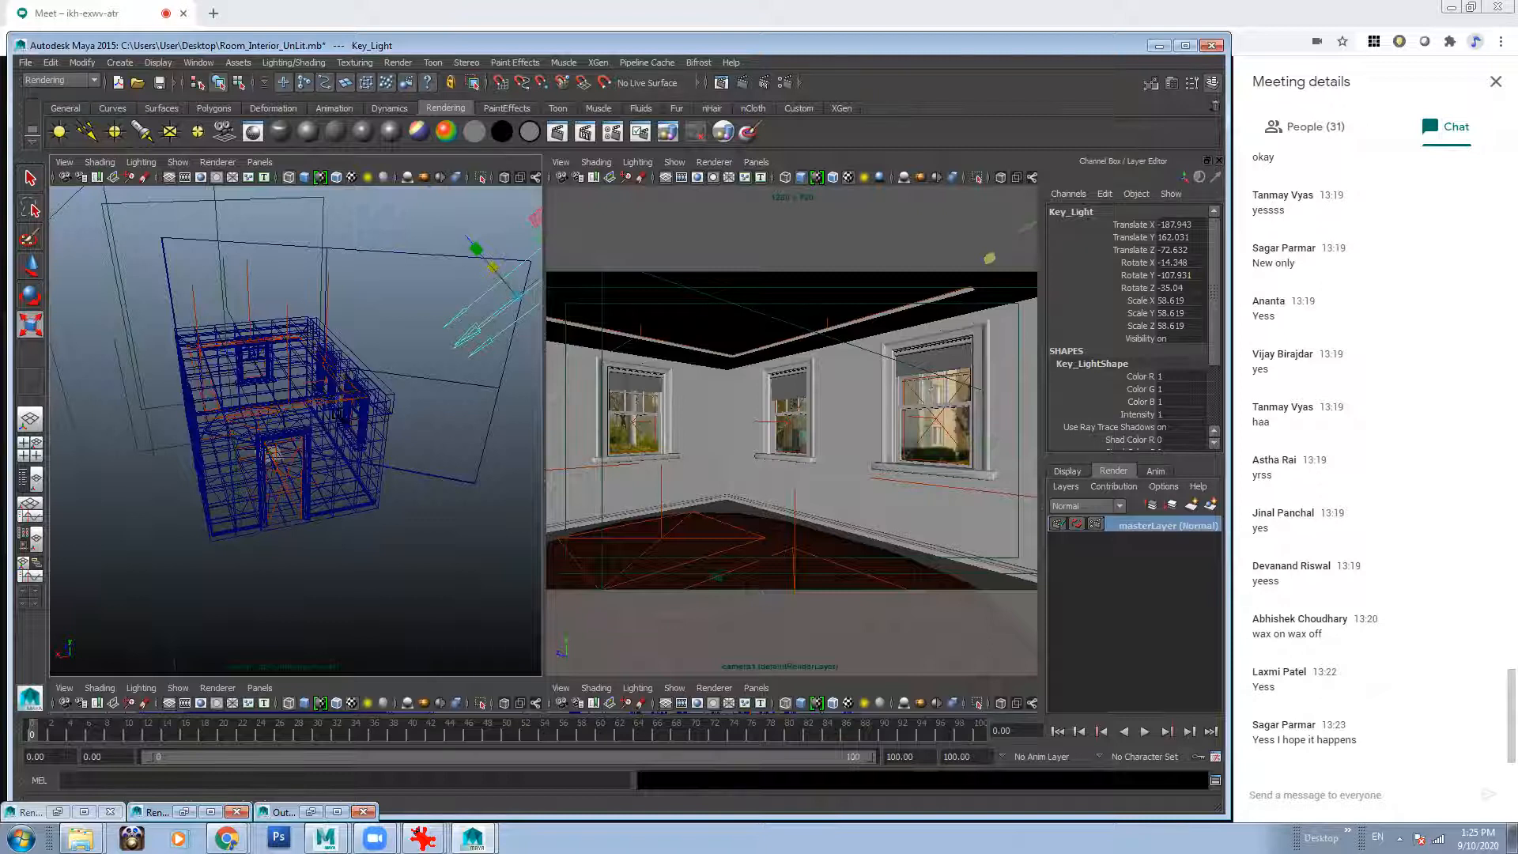
pyautogui.keyDown('alt'); pyautogui.moveTo(339, 416); pyautogui.dragTo(327, 525); pyautogui.keyUp('alt')
pyautogui.click(355, 557)
pyautogui.keyDown('alt'); pyautogui.moveTo(404, 450); pyautogui.dragTo(237, 332); pyautogui.keyUp('alt')
pyautogui.keyDown('alt'); pyautogui.moveTo(290, 382); pyautogui.dragTo(219, 395); pyautogui.keyUp('alt')
pyautogui.keyDown('alt'); pyautogui.moveTo(313, 354); pyautogui.dragTo(395, 411); pyautogui.keyUp('alt')
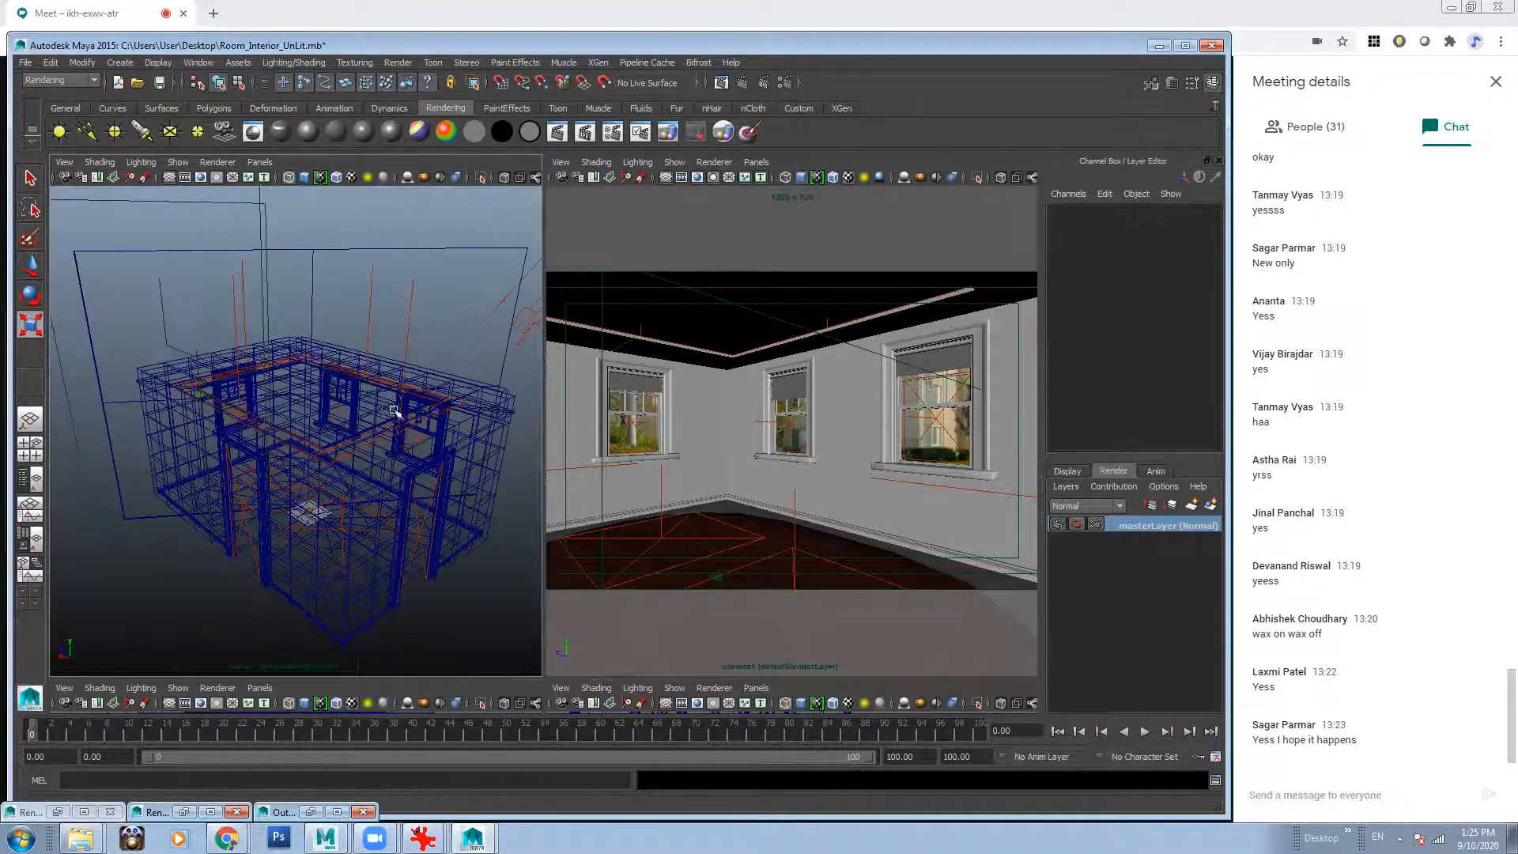
pyautogui.click(178, 163)
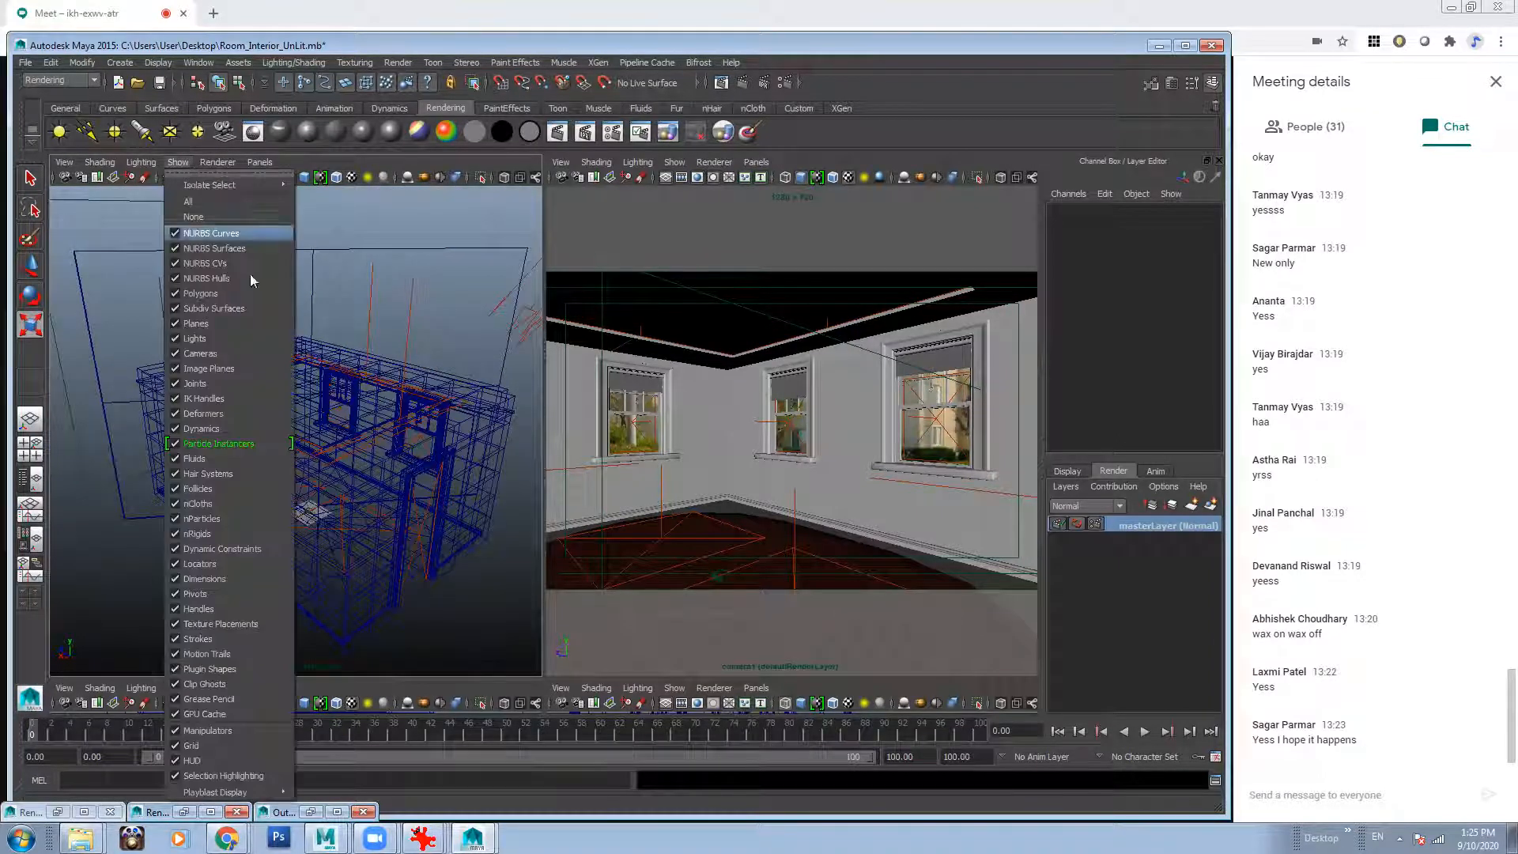
pyautogui.click(194, 338)
pyautogui.keyDown('alt'); pyautogui.moveTo(383, 343); pyautogui.dragTo(268, 348); pyautogui.keyUp('alt')
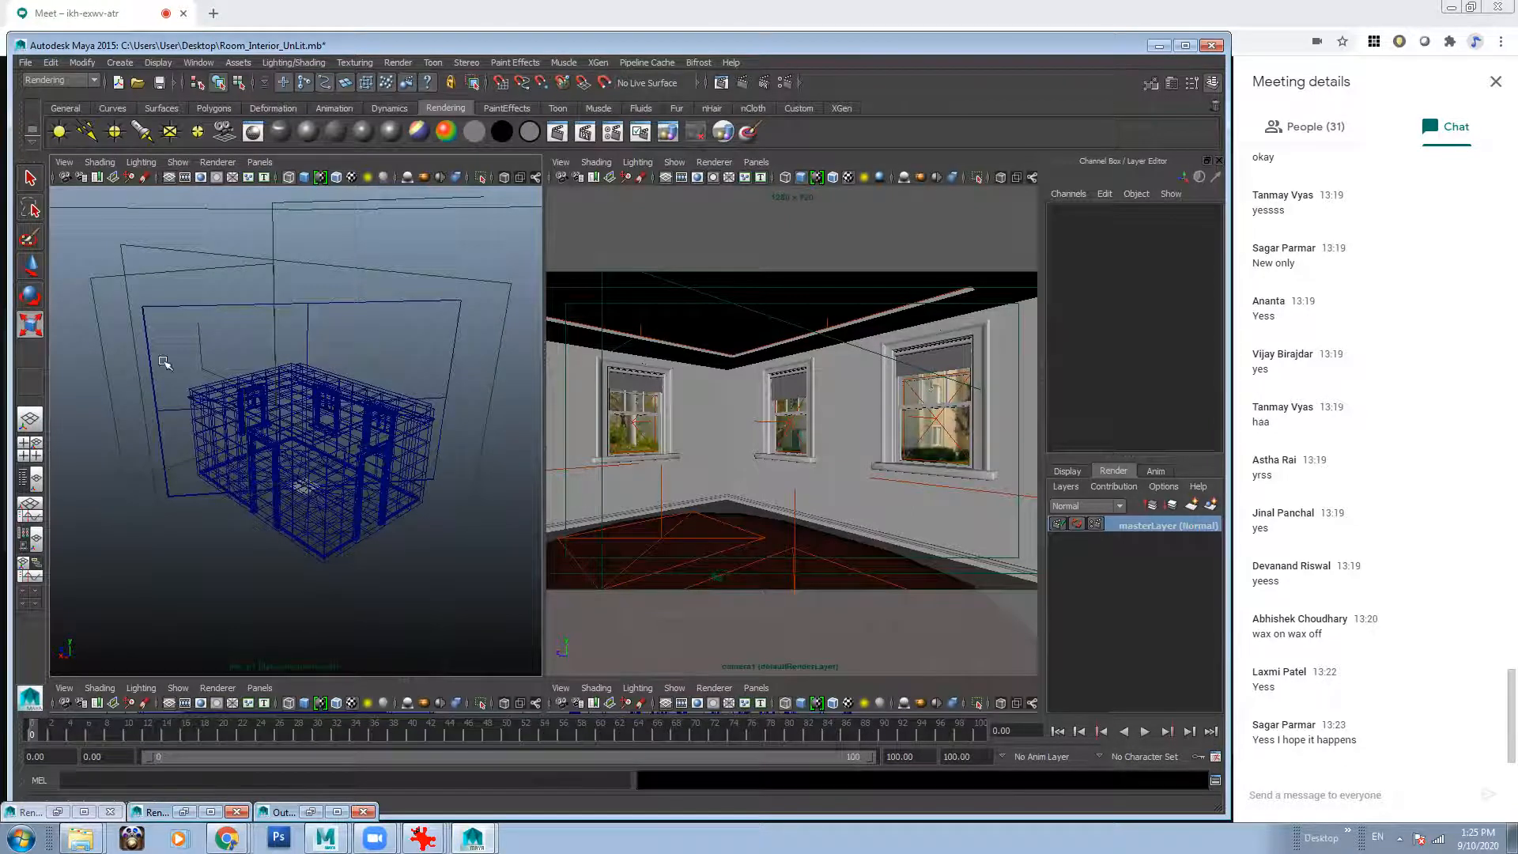
pyautogui.keyDown('alt'); pyautogui.moveTo(475, 439); pyautogui.dragTo(187, 400); pyautogui.keyUp('alt')
pyautogui.moveTo(190, 332); pyautogui.dragTo(447, 550)
pyautogui.keyDown('alt'); pyautogui.moveTo(437, 491); pyautogui.dragTo(425, 340); pyautogui.keyUp('alt')
pyautogui.keyDown('alt'); pyautogui.moveTo(494, 431); pyautogui.dragTo(286, 395); pyautogui.keyUp('alt')
pyautogui.keyDown('alt'); pyautogui.moveTo(490, 401); pyautogui.dragTo(318, 391); pyautogui.keyUp('alt')
pyautogui.press('f')
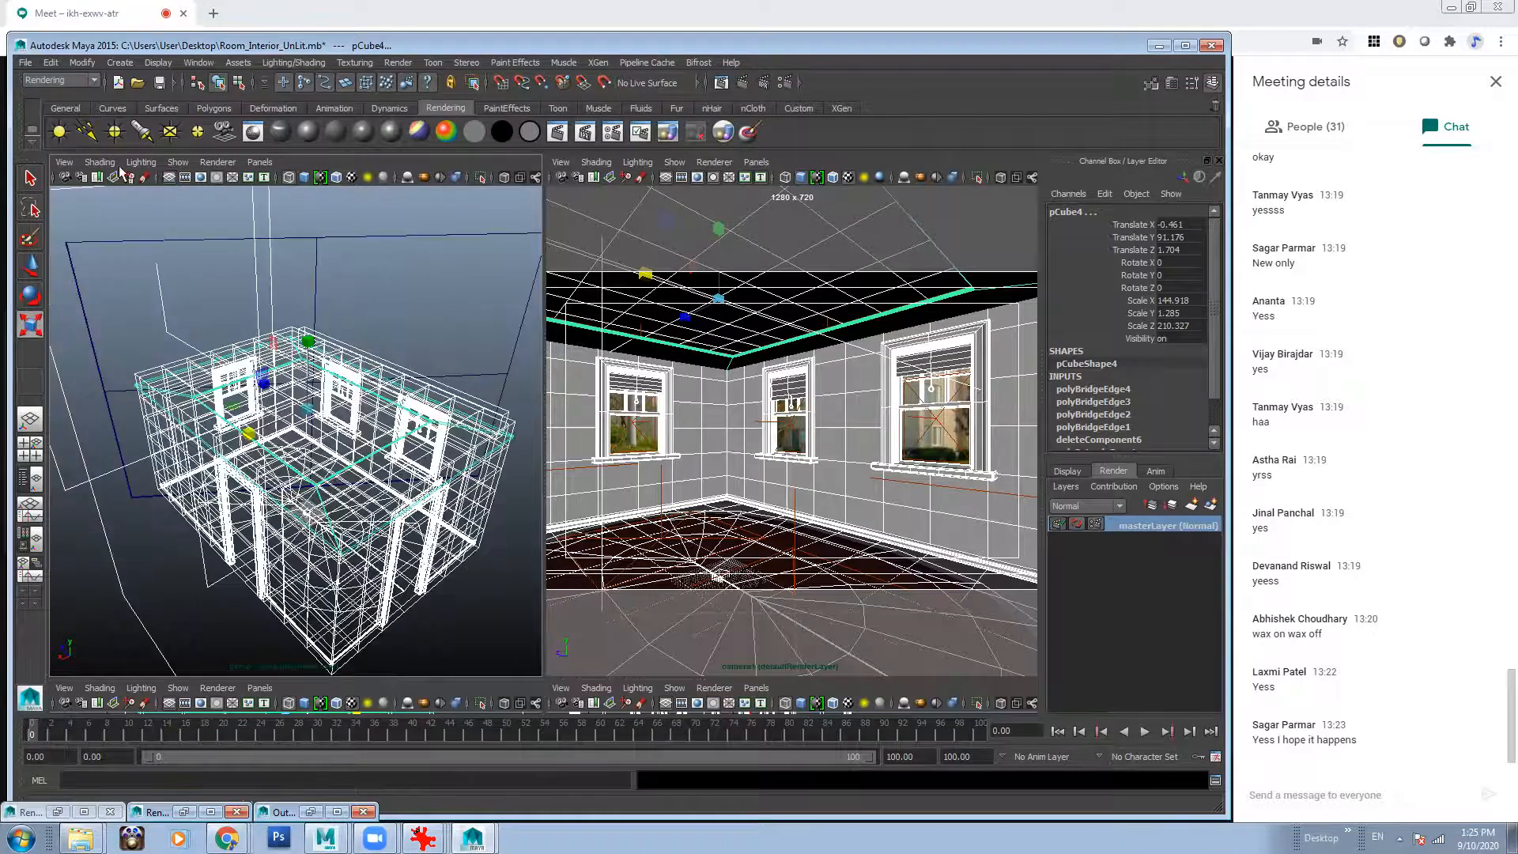
pyautogui.click(174, 163)
pyautogui.click(222, 337)
pyautogui.moveTo(427, 394)
pyautogui.keyDown('alt'); pyautogui.mouseDown()
pyautogui.moveTo(411, 364)
pyautogui.moveTo(436, 367)
pyautogui.mouseUp(); pyautogui.keyUp('alt')
pyautogui.keyDown('alt'); pyautogui.moveTo(436, 366); pyautogui.dragTo(387, 417, button='middle'); pyautogui.keyUp('alt')
pyautogui.scroll(-3, 387, 416)
pyautogui.click(475, 495)
pyautogui.keyDown('alt'); pyautogui.moveTo(372, 434); pyautogui.dragTo(353, 393); pyautogui.keyUp('alt')
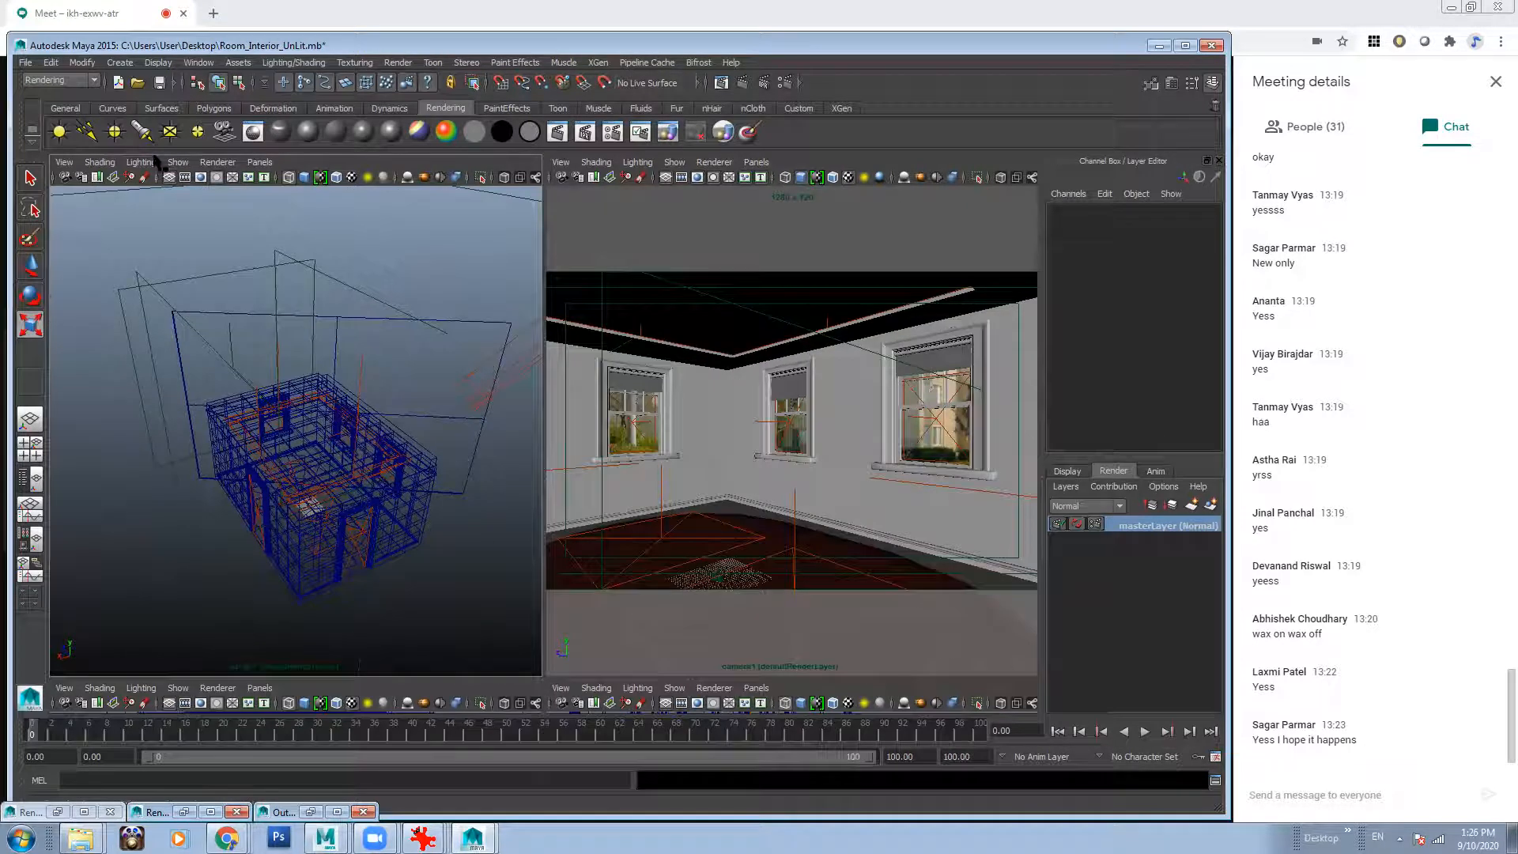
# Hide the lights in the perspective view and select all the room geometry except the backdrop plane.
pyautogui.click(178, 162)
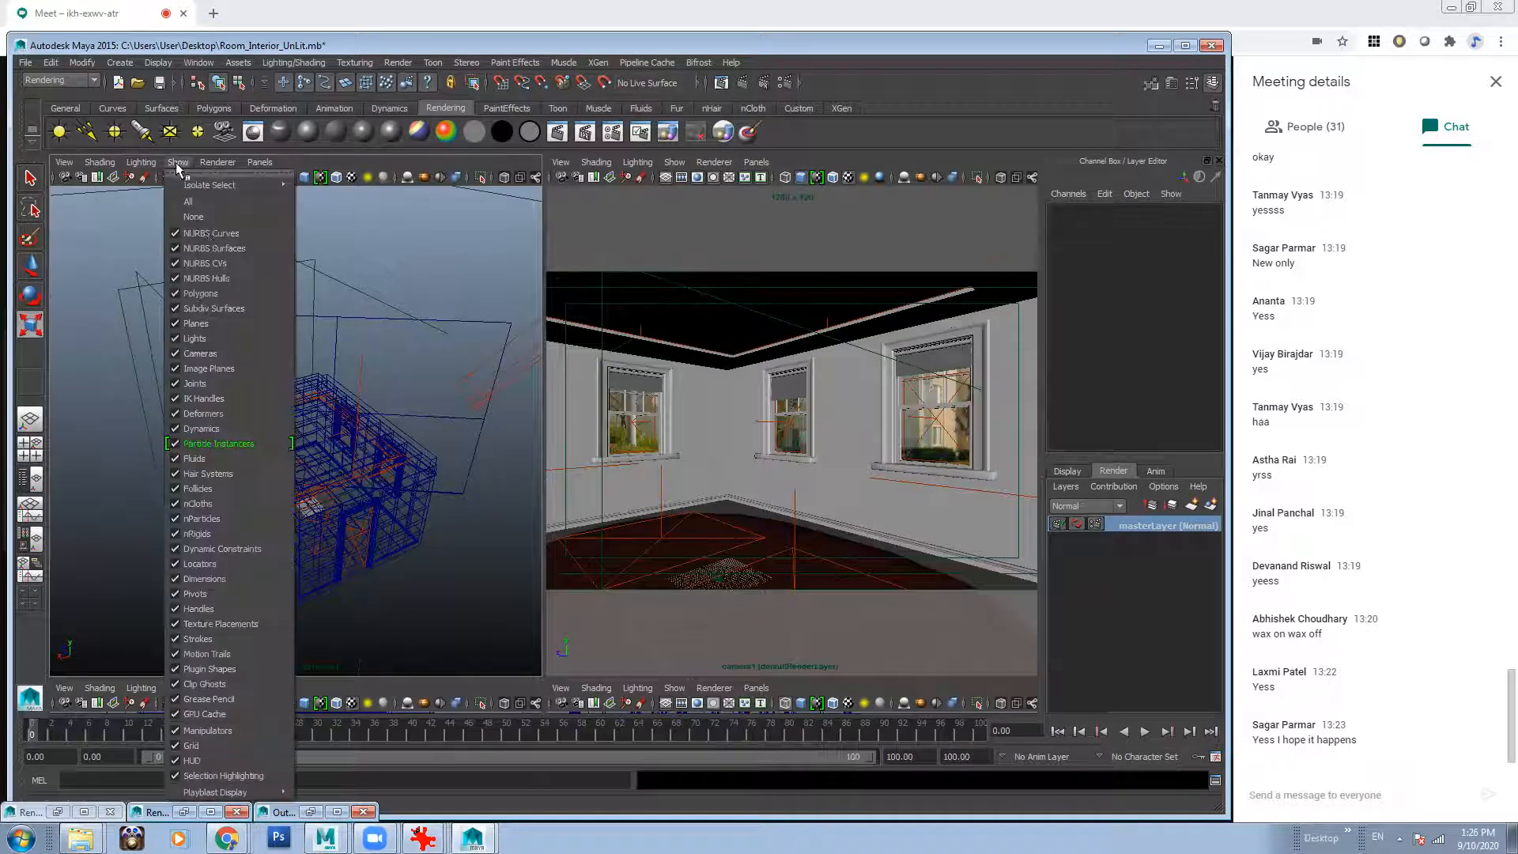
pyautogui.click(204, 342)
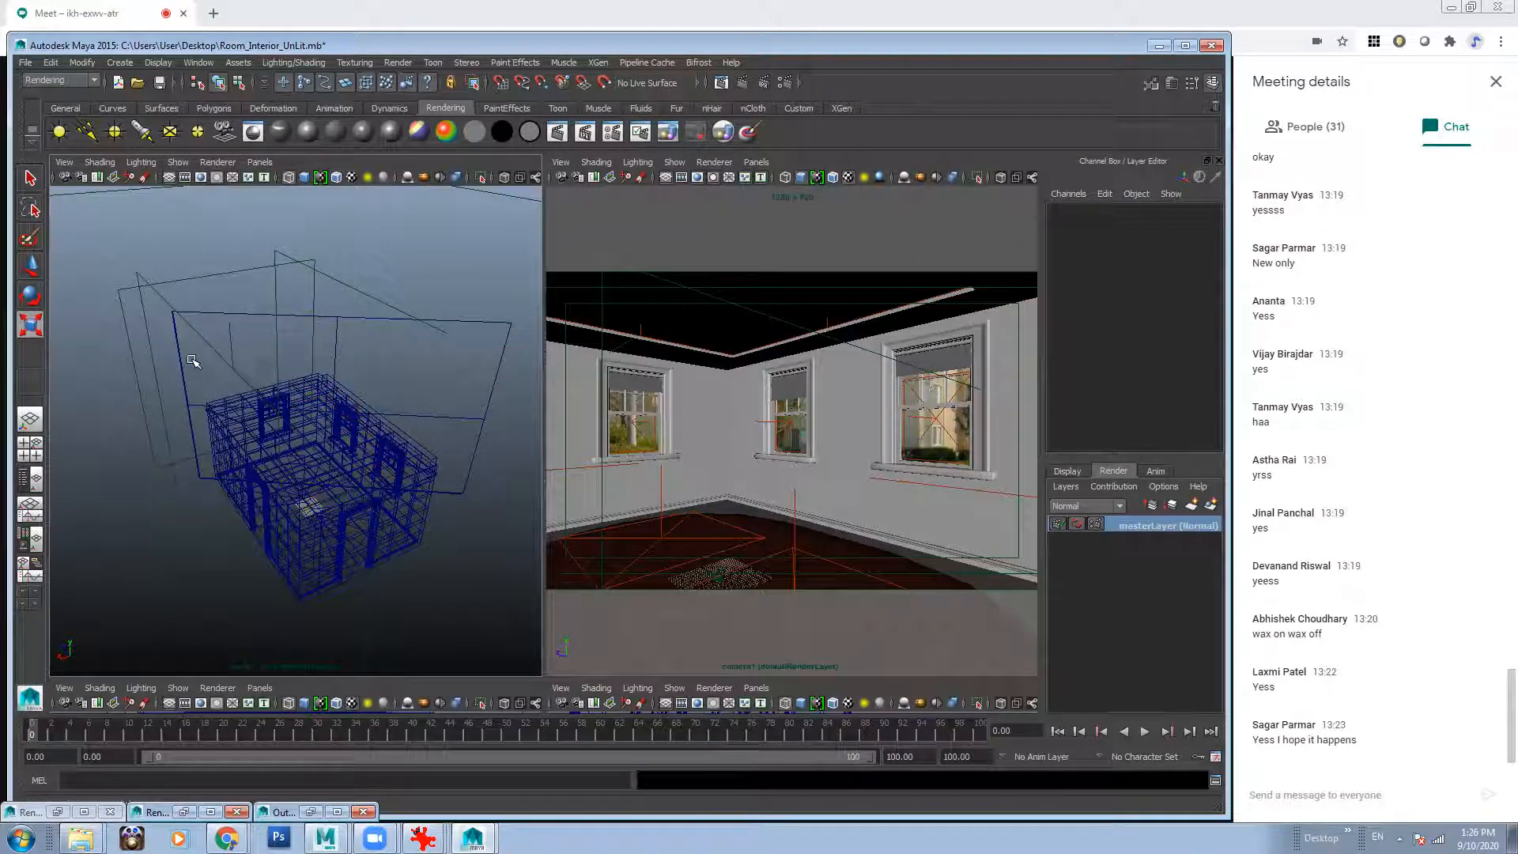
pyautogui.moveTo(449, 587); pyautogui.dragTo(468, 601)
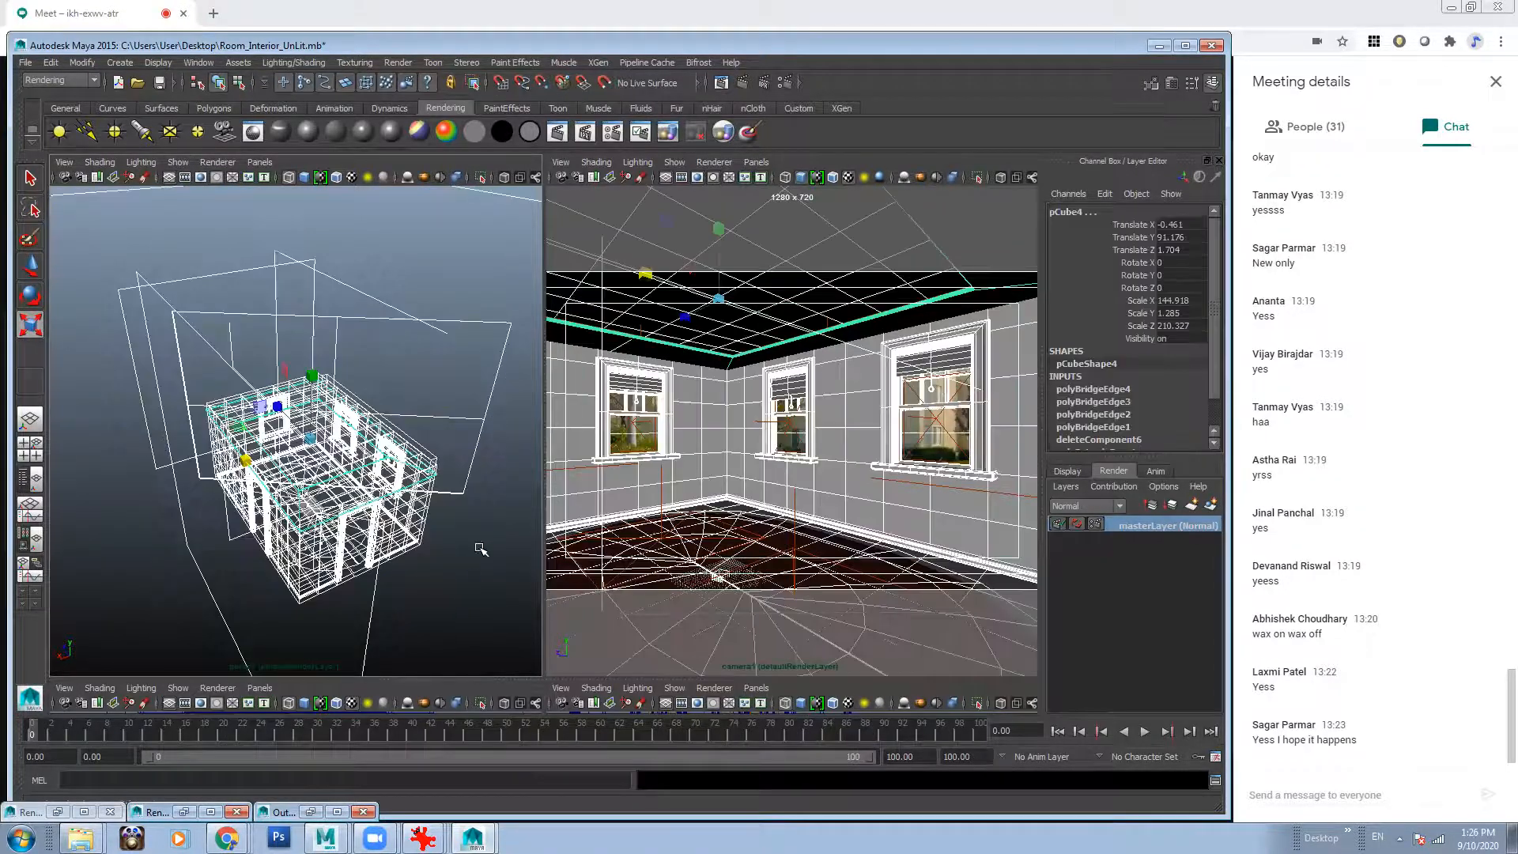
pyautogui.keyDown('shift'); pyautogui.click(468, 474); pyautogui.keyUp('shift')
pyautogui.keyDown('alt'); pyautogui.moveTo(302, 388); pyautogui.dragTo(225, 383); pyautogui.keyUp('alt')
pyautogui.keyDown('alt'); pyautogui.moveTo(362, 418); pyautogui.dragTo(265, 453); pyautogui.keyUp('alt')
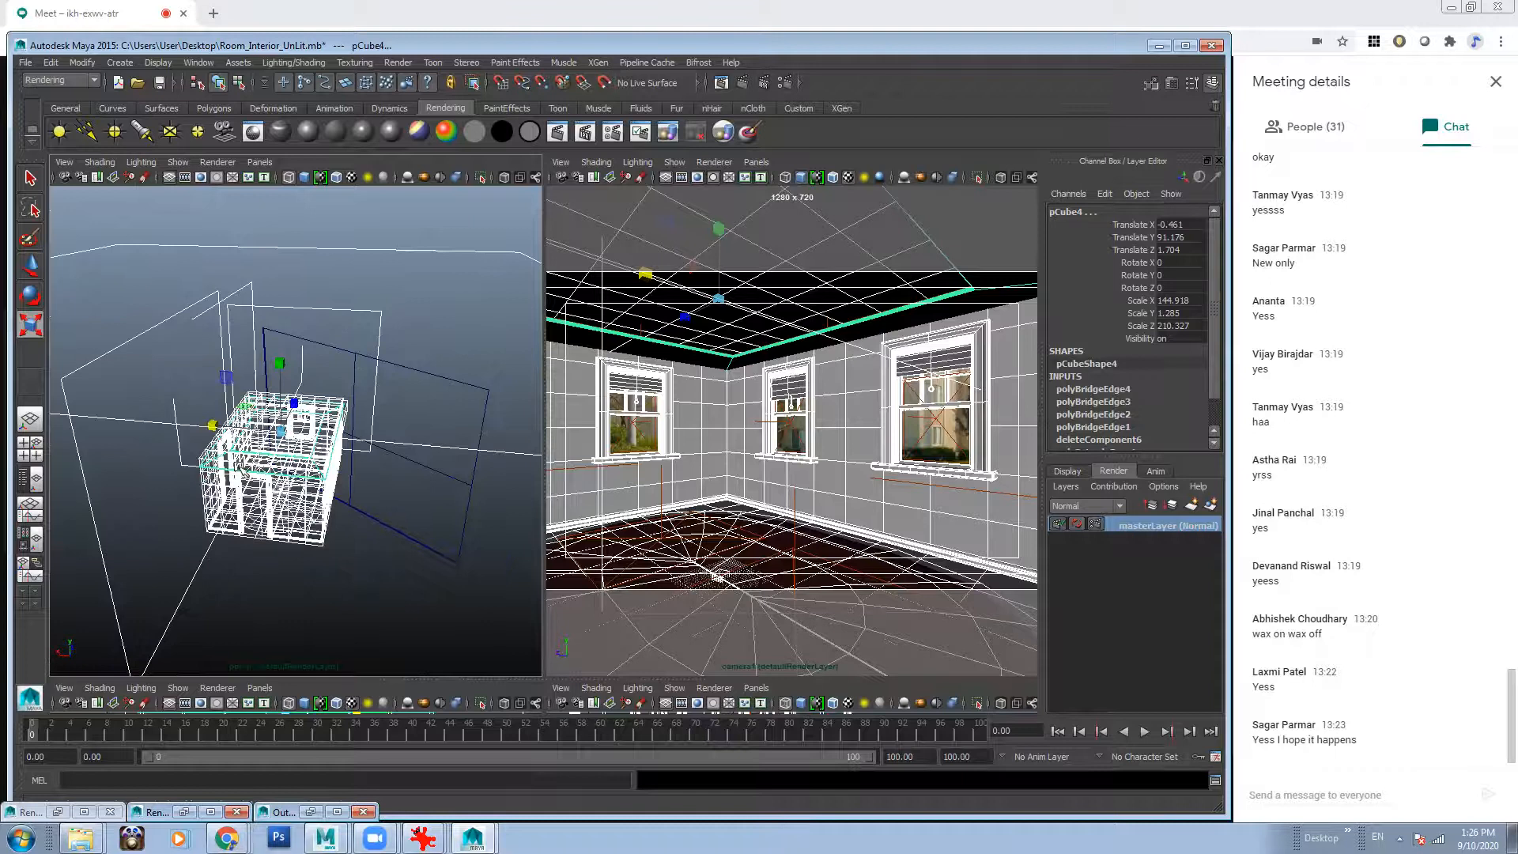
# Group the selected room geometry and rename the group Interior.
pyautogui.click(207, 61)
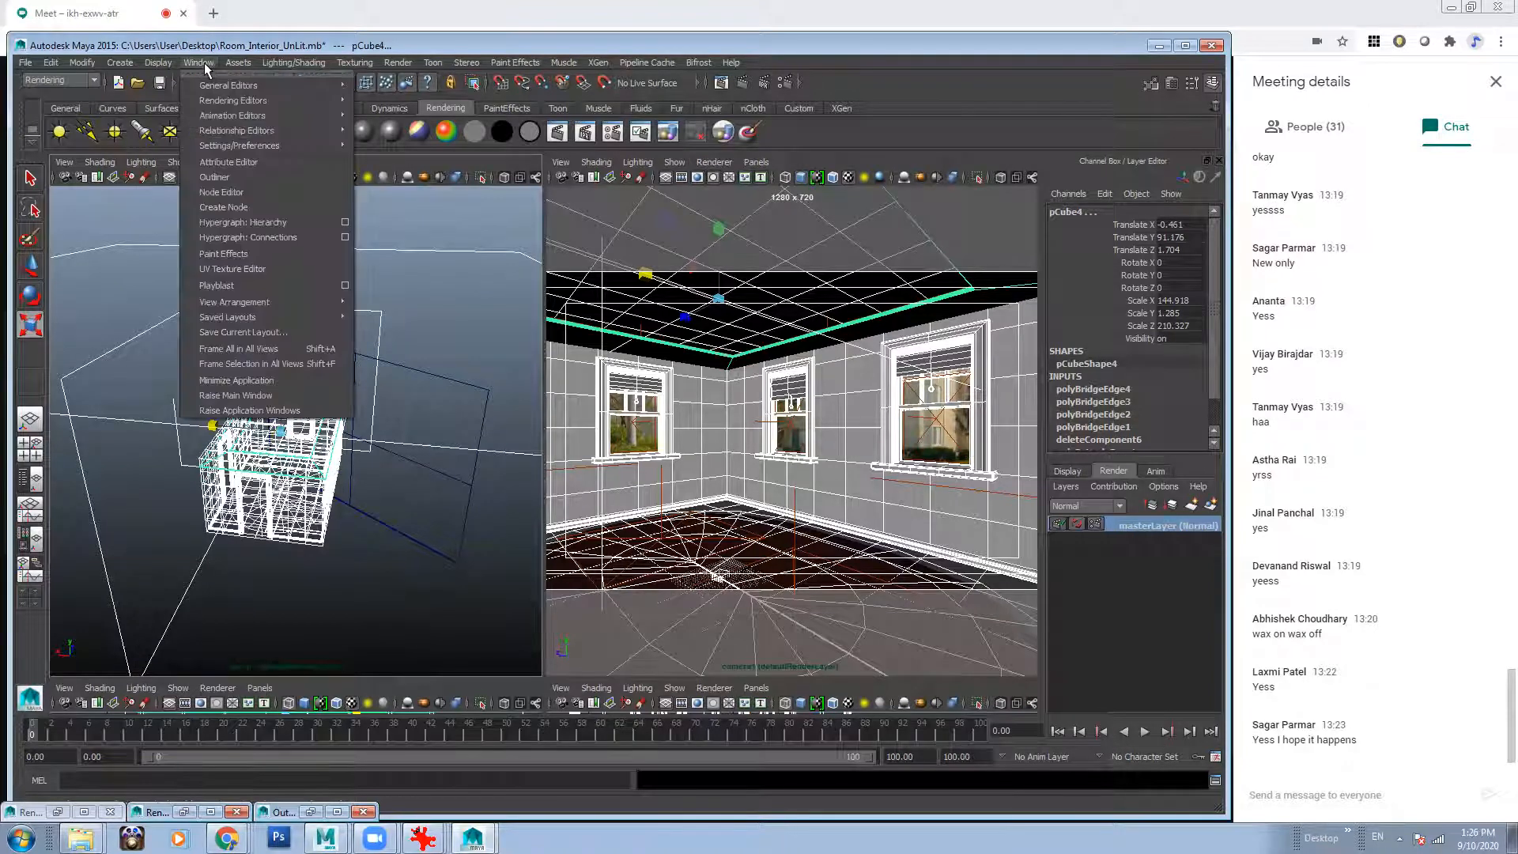
pyautogui.click(313, 45)
pyautogui.hotkey('ctrl', 'g')
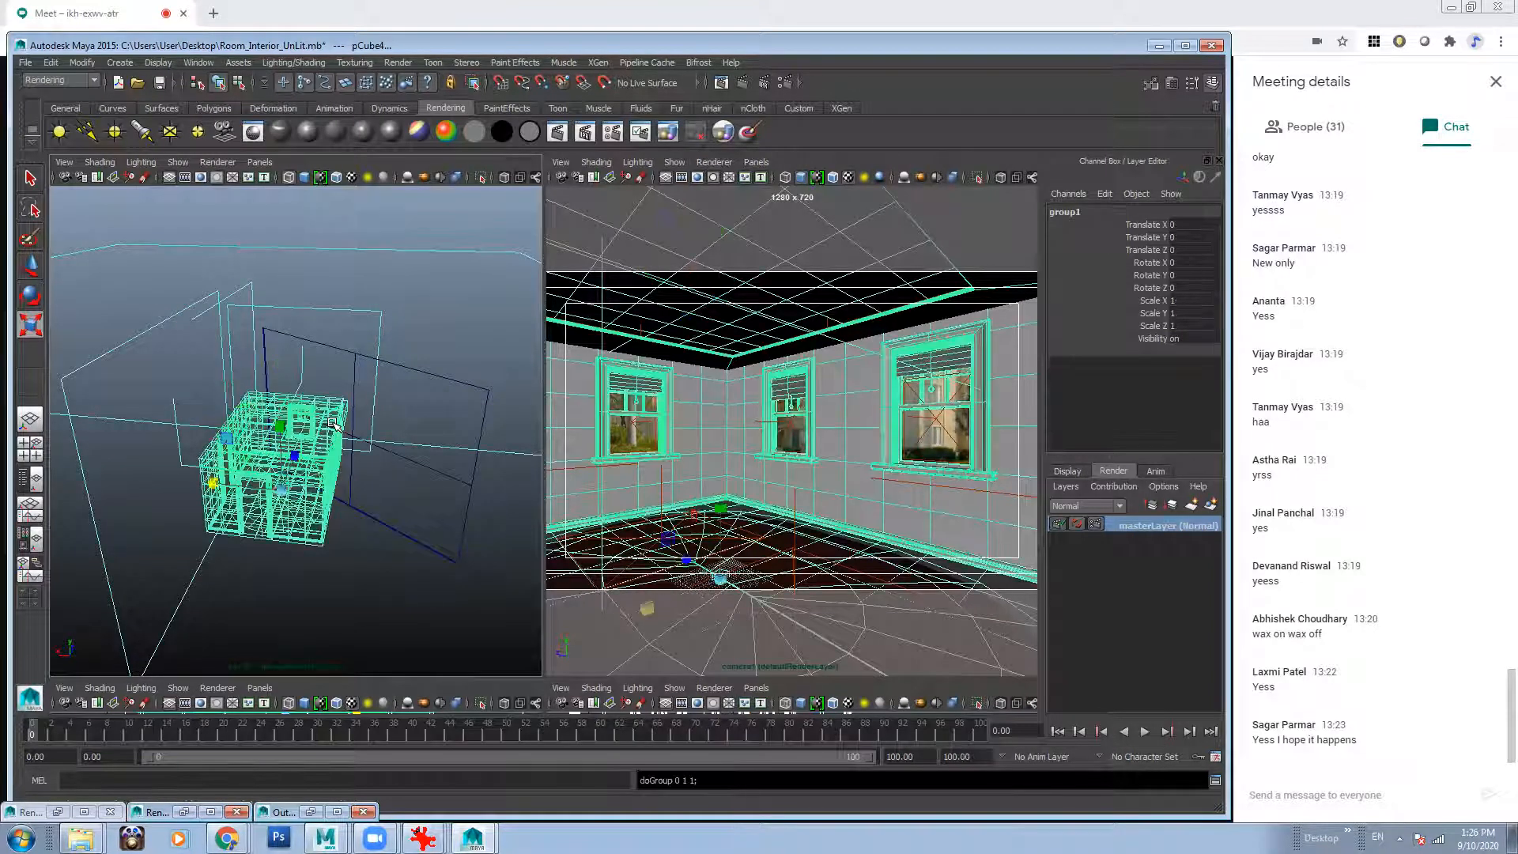
pyautogui.doubleClick(1060, 213)
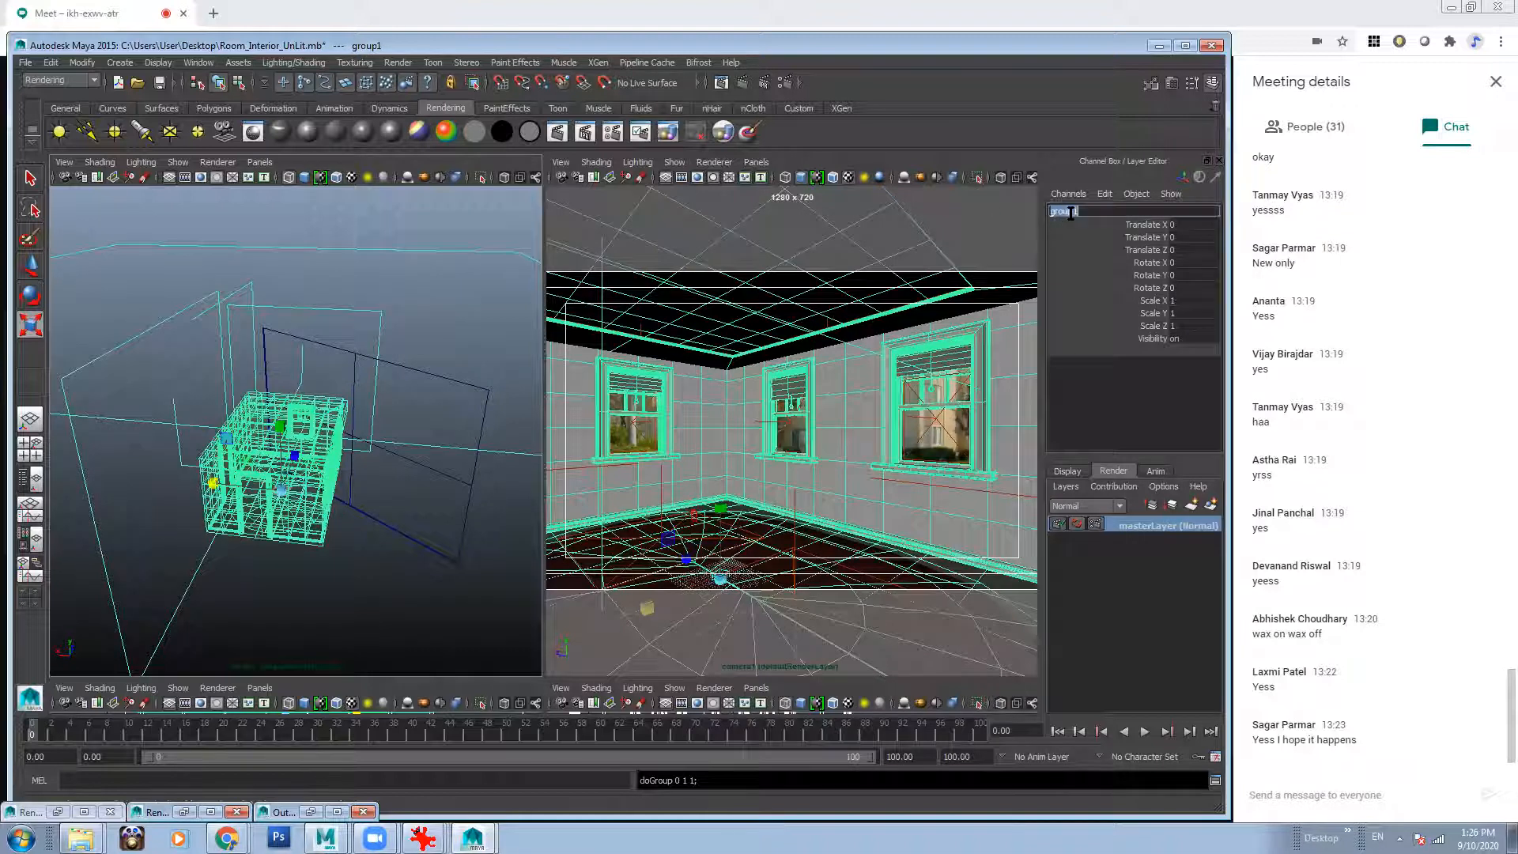
pyautogui.write('Interior')
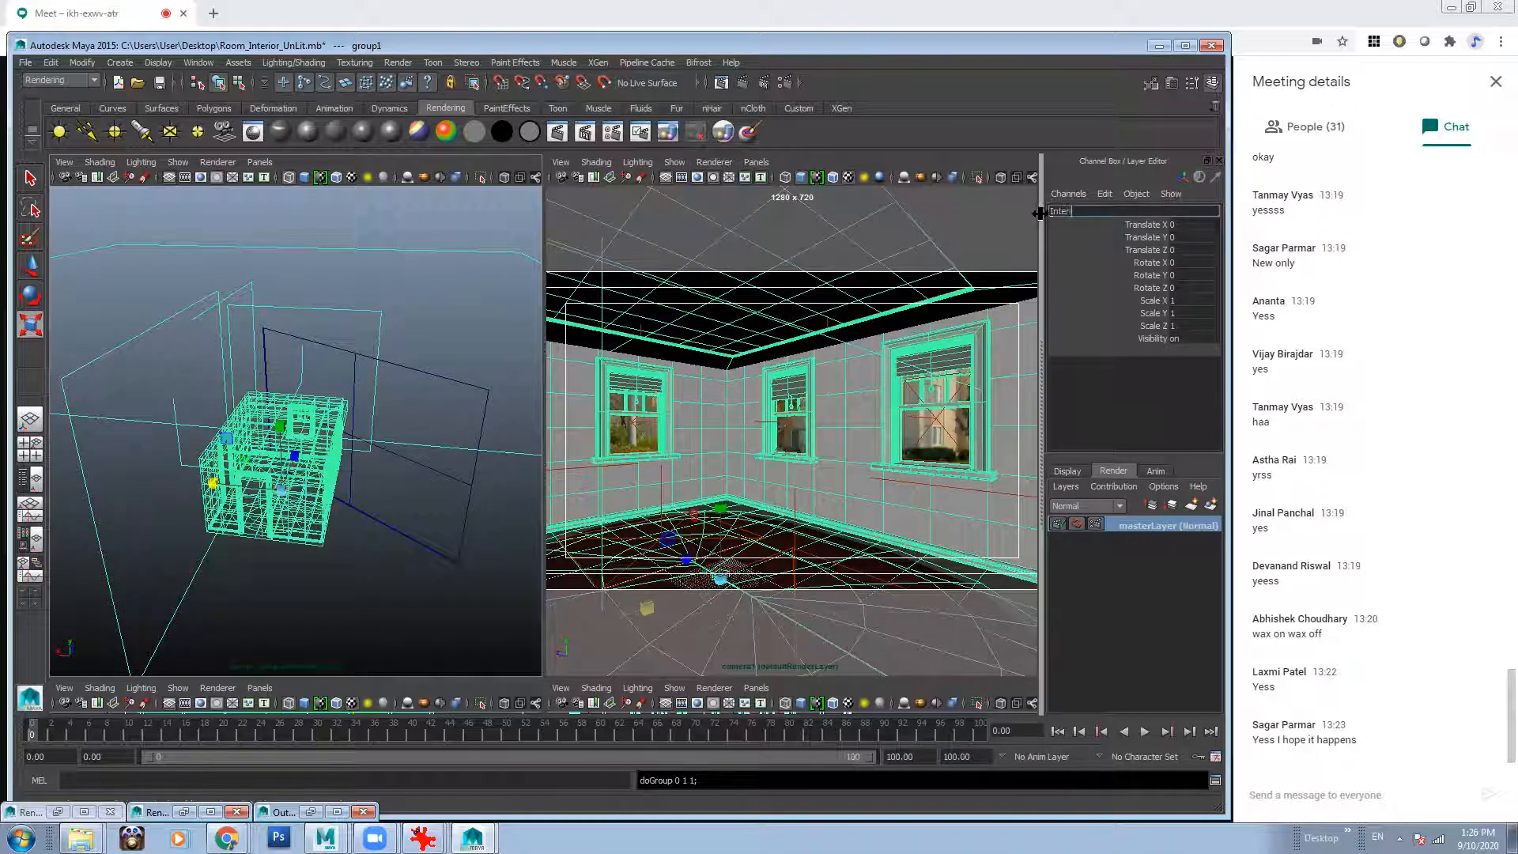
pyautogui.press('Return')
# Check the Interior group by picking a room part and stepping up to its parent, then clear the selection.
pyautogui.click(378, 553)
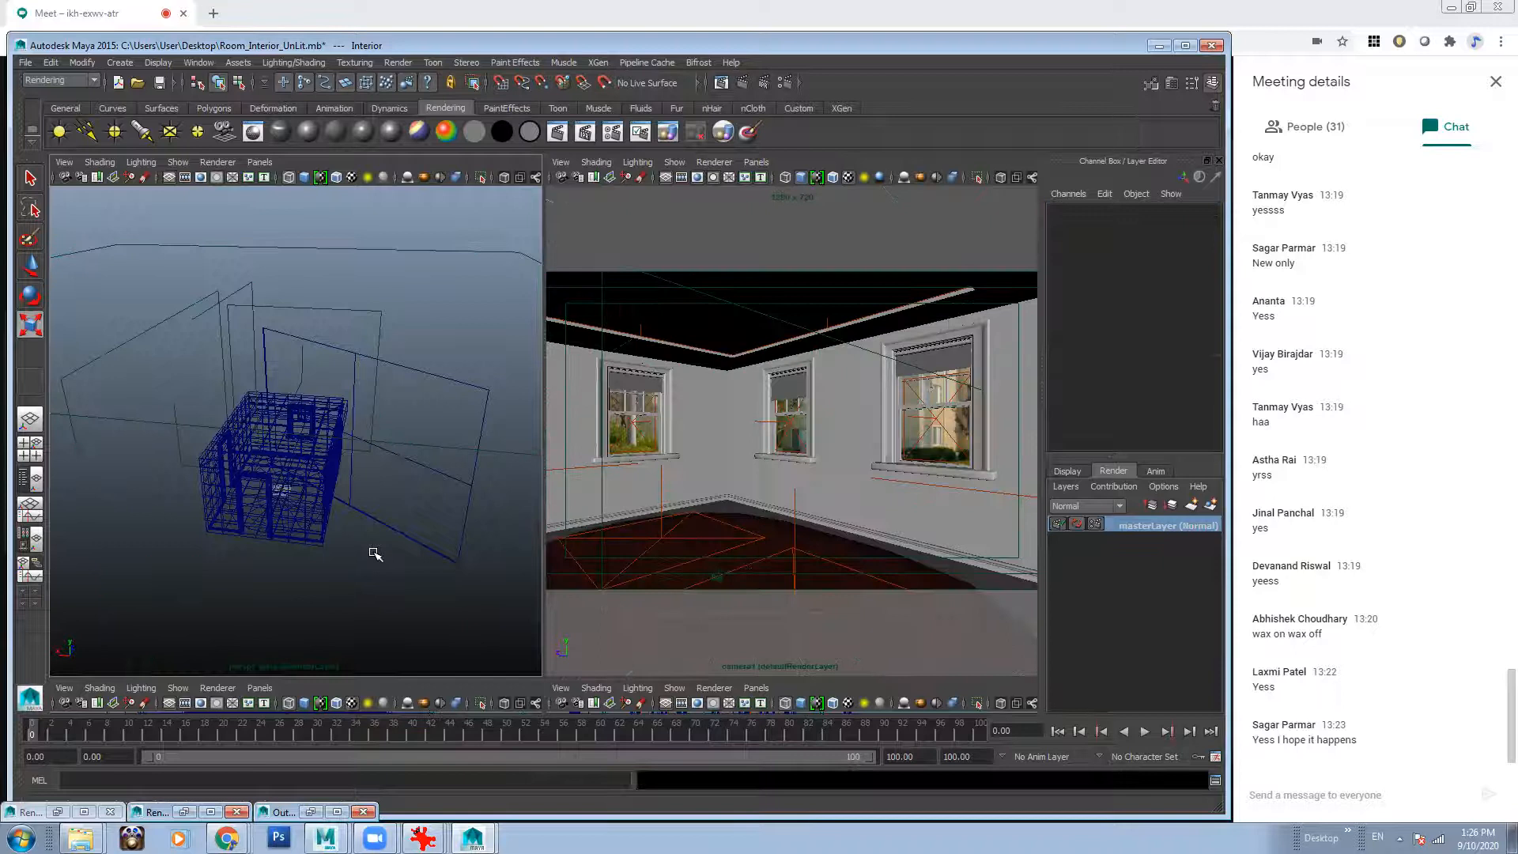
pyautogui.moveTo(321, 498)
pyautogui.keyDown('alt'); pyautogui.mouseDown()
pyautogui.moveTo(260, 513)
pyautogui.moveTo(333, 464)
pyautogui.moveTo(312, 478)
pyautogui.mouseUp(); pyautogui.keyUp('alt')
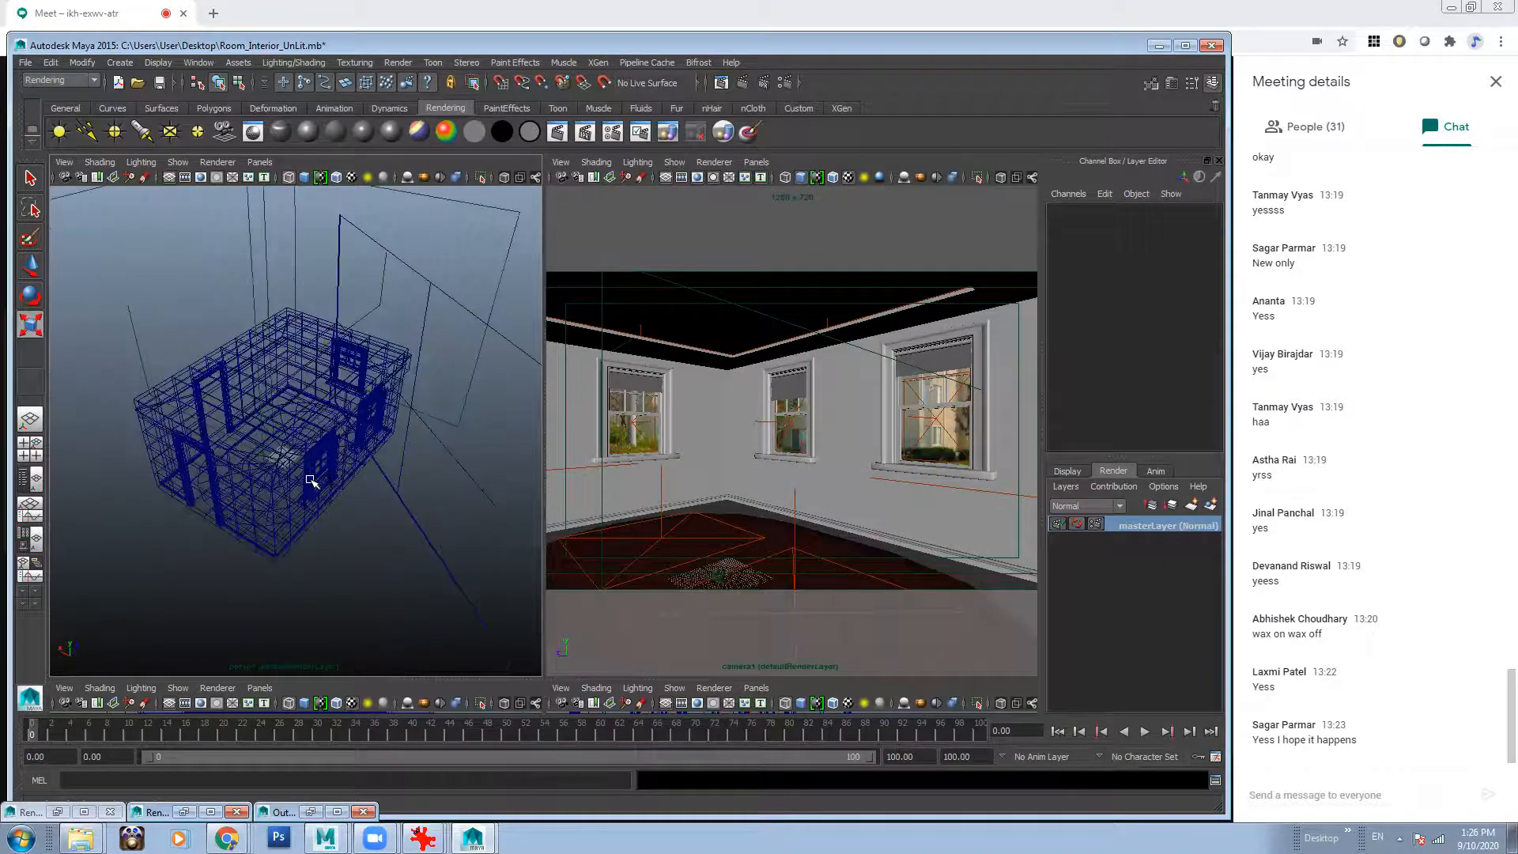
pyautogui.click(313, 481)
pyautogui.press('Up')
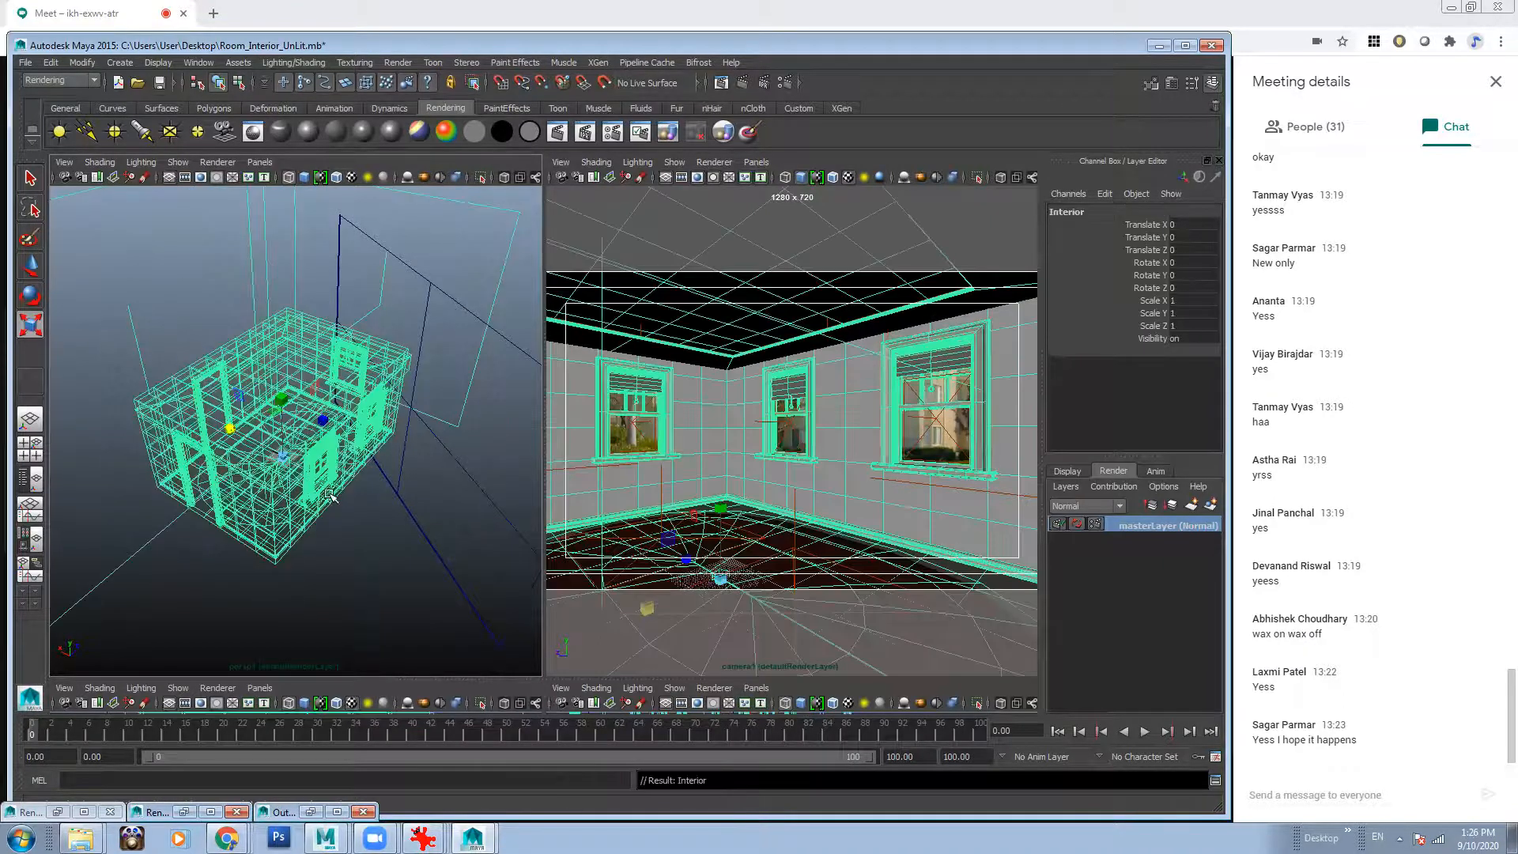
pyautogui.keyDown('alt'); pyautogui.moveTo(348, 443); pyautogui.dragTo(290, 313); pyautogui.keyUp('alt')
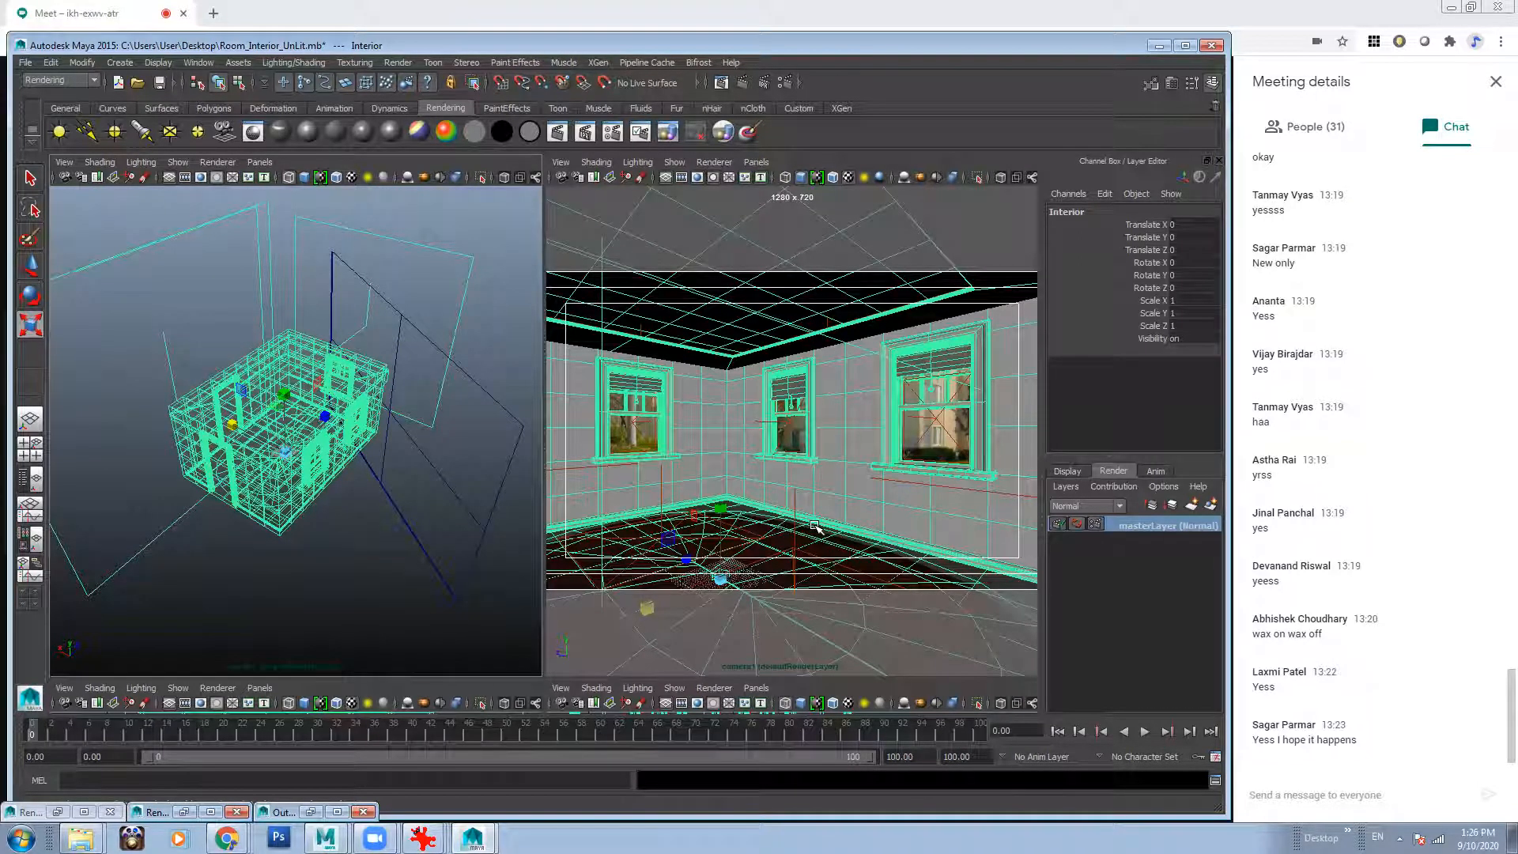
pyautogui.click(267, 535)
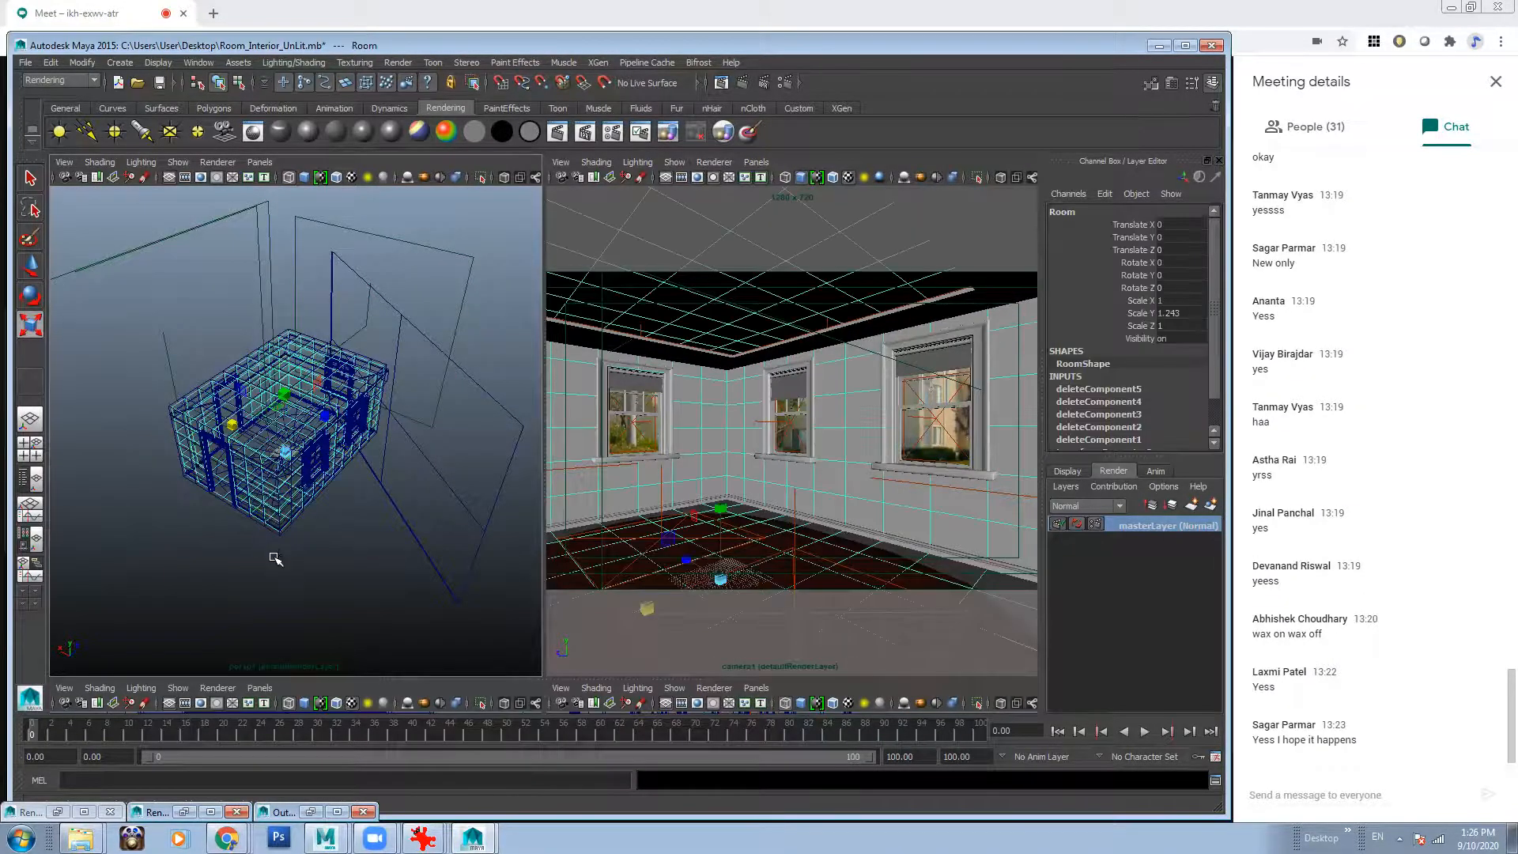
pyautogui.click(269, 558)
# Show the lights in the perspective view again and select Key_Light together with the Interior group.
pyautogui.keyDown('alt'); pyautogui.moveTo(255, 535); pyautogui.dragTo(169, 399); pyautogui.keyUp('alt')
pyautogui.click(181, 163)
pyautogui.click(198, 339)
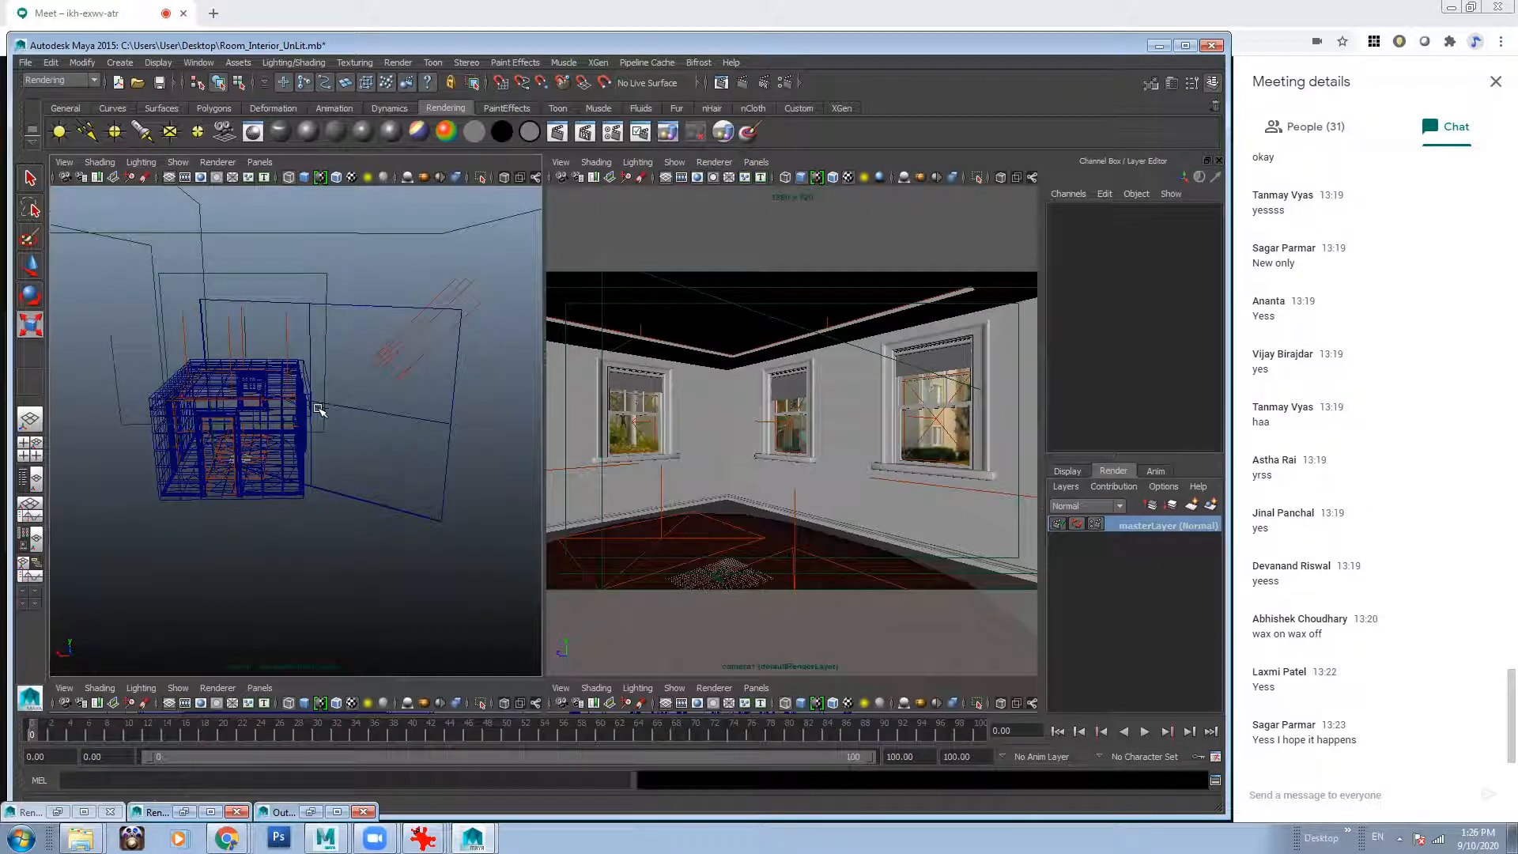
pyautogui.keyDown('alt'); pyautogui.moveTo(322, 366); pyautogui.dragTo(435, 331); pyautogui.keyUp('alt')
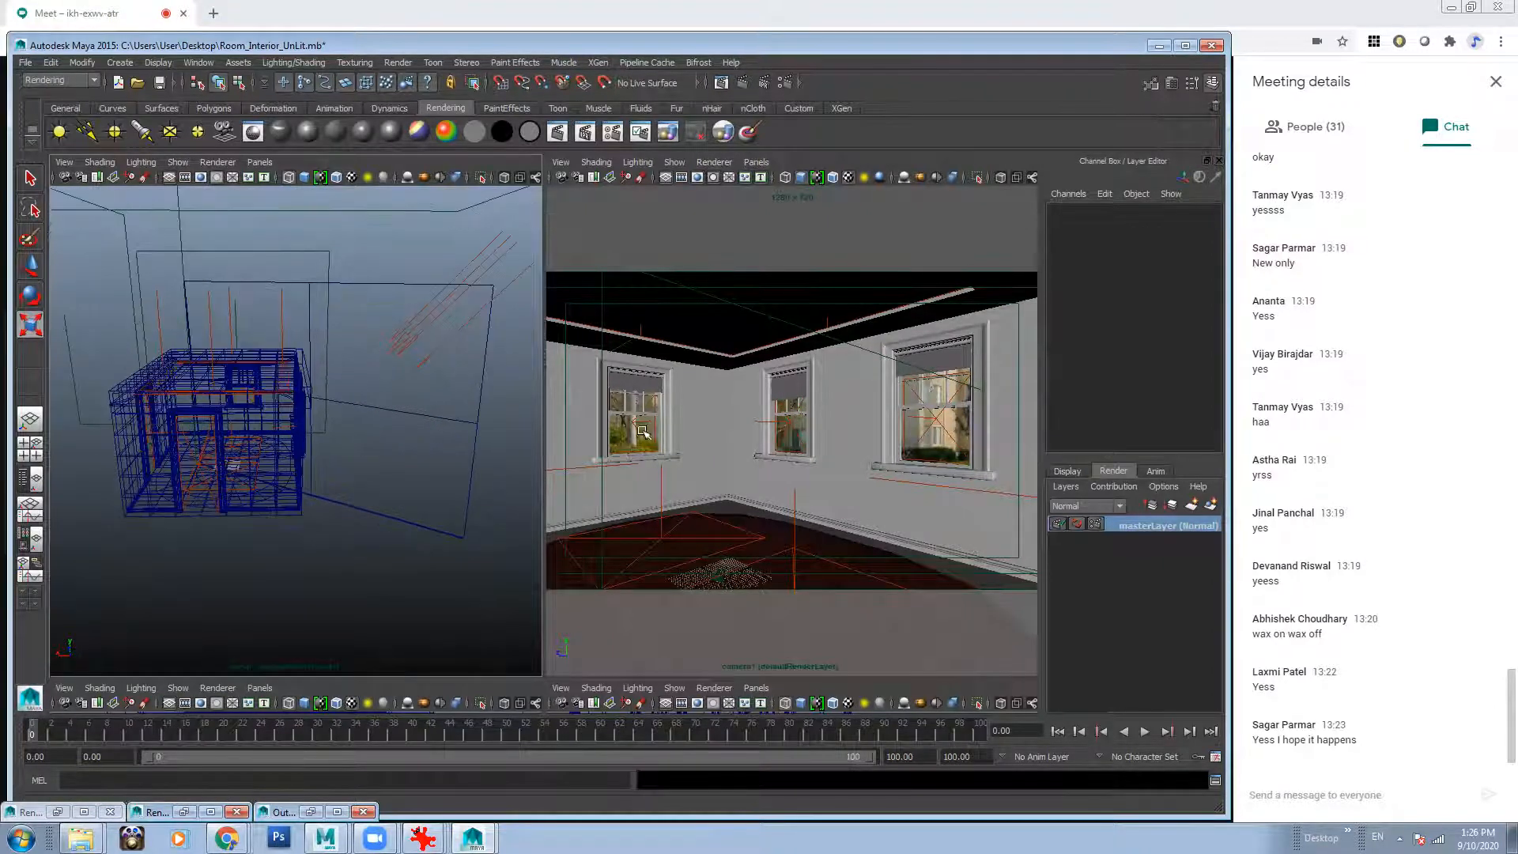
pyautogui.click(444, 315)
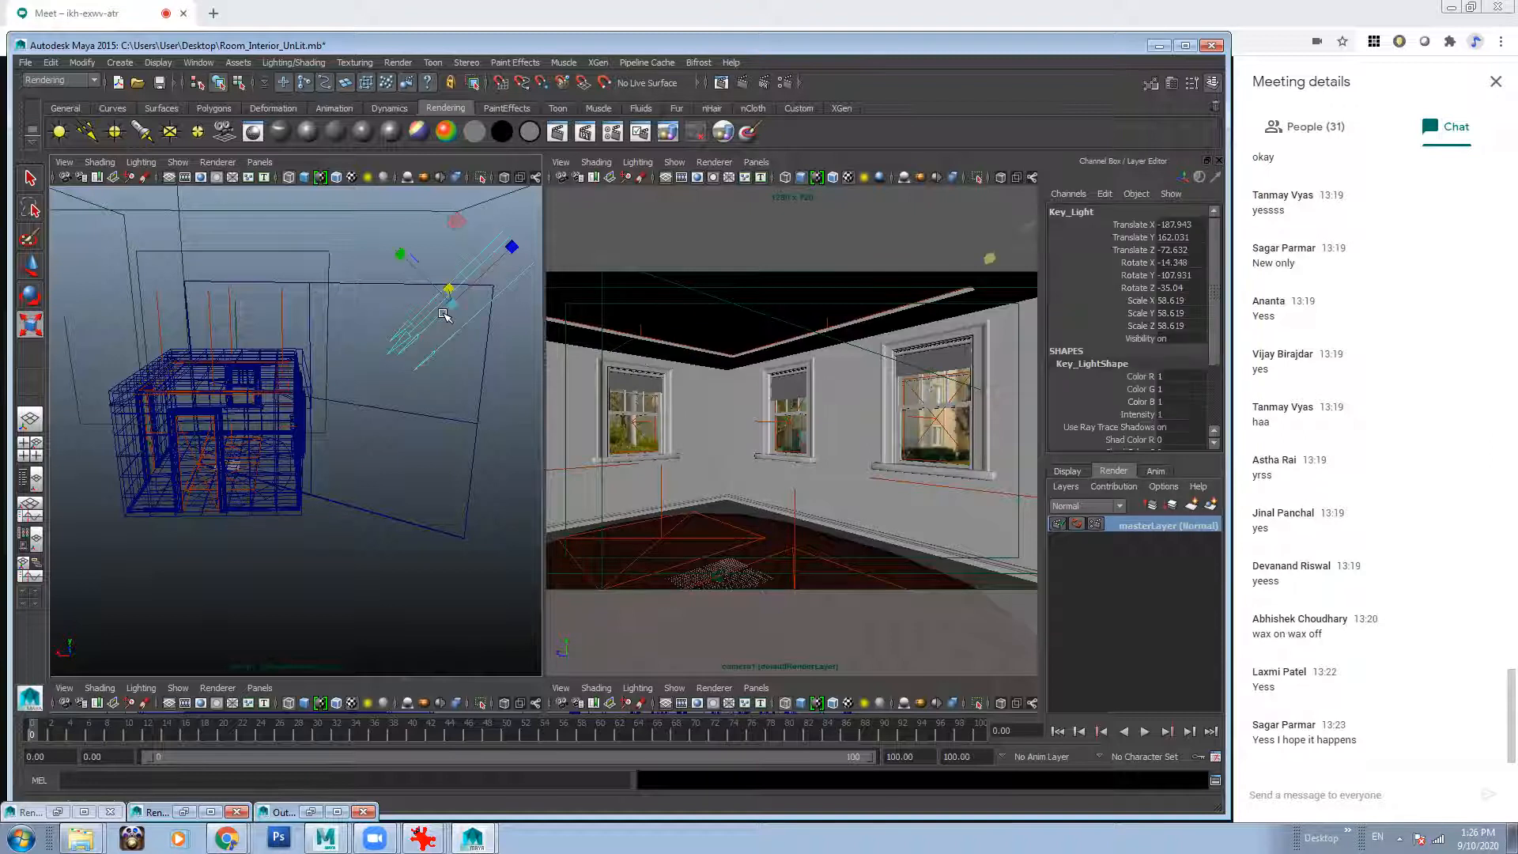
pyautogui.click(268, 413)
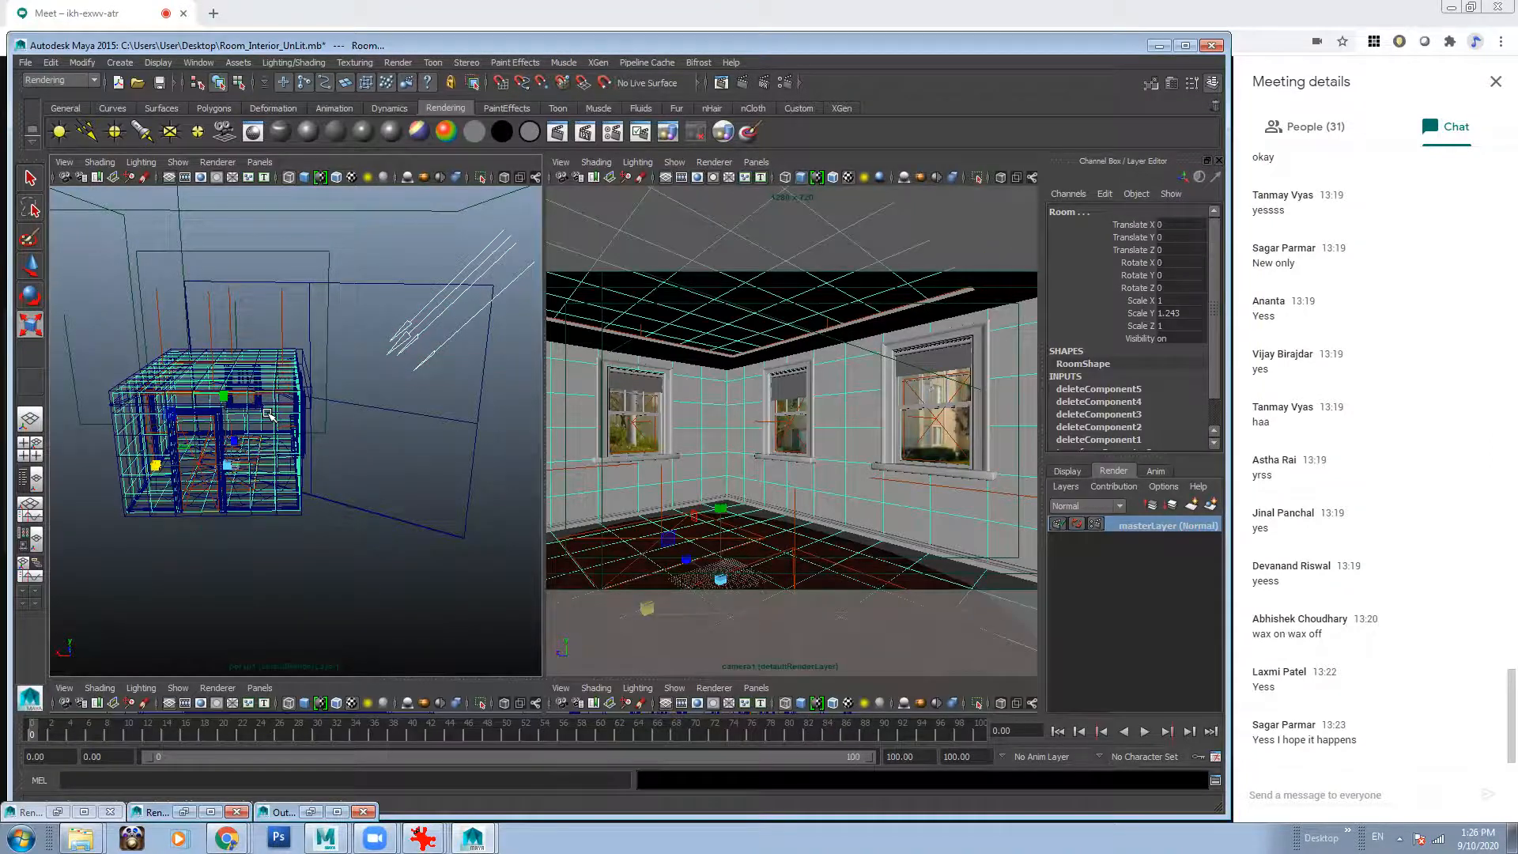
pyautogui.press('Up')
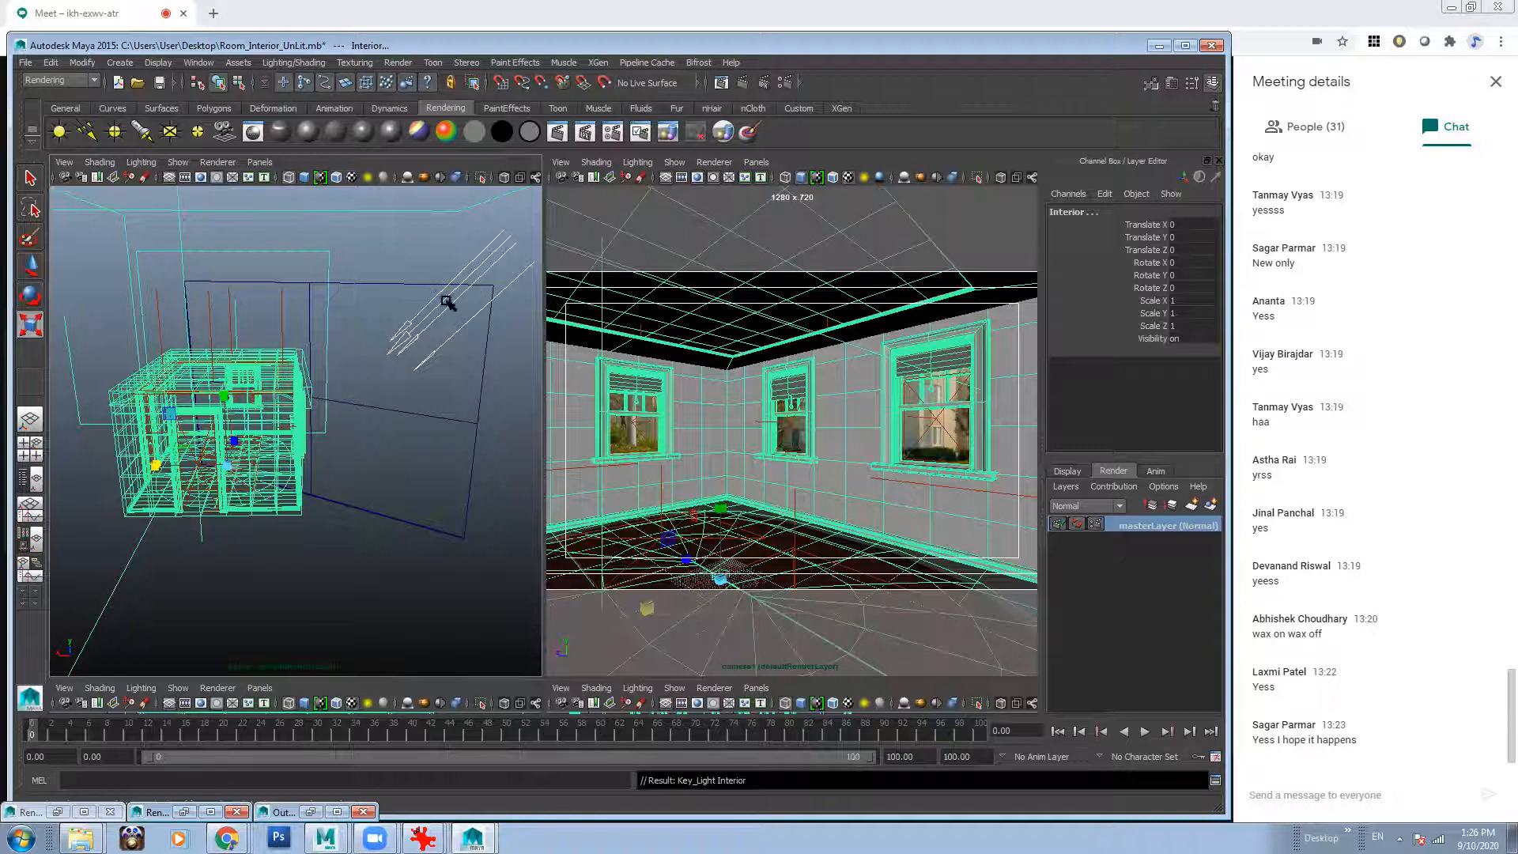
pyautogui.keyDown('alt'); pyautogui.moveTo(255, 379); pyautogui.dragTo(281, 389); pyautogui.keyUp('alt')
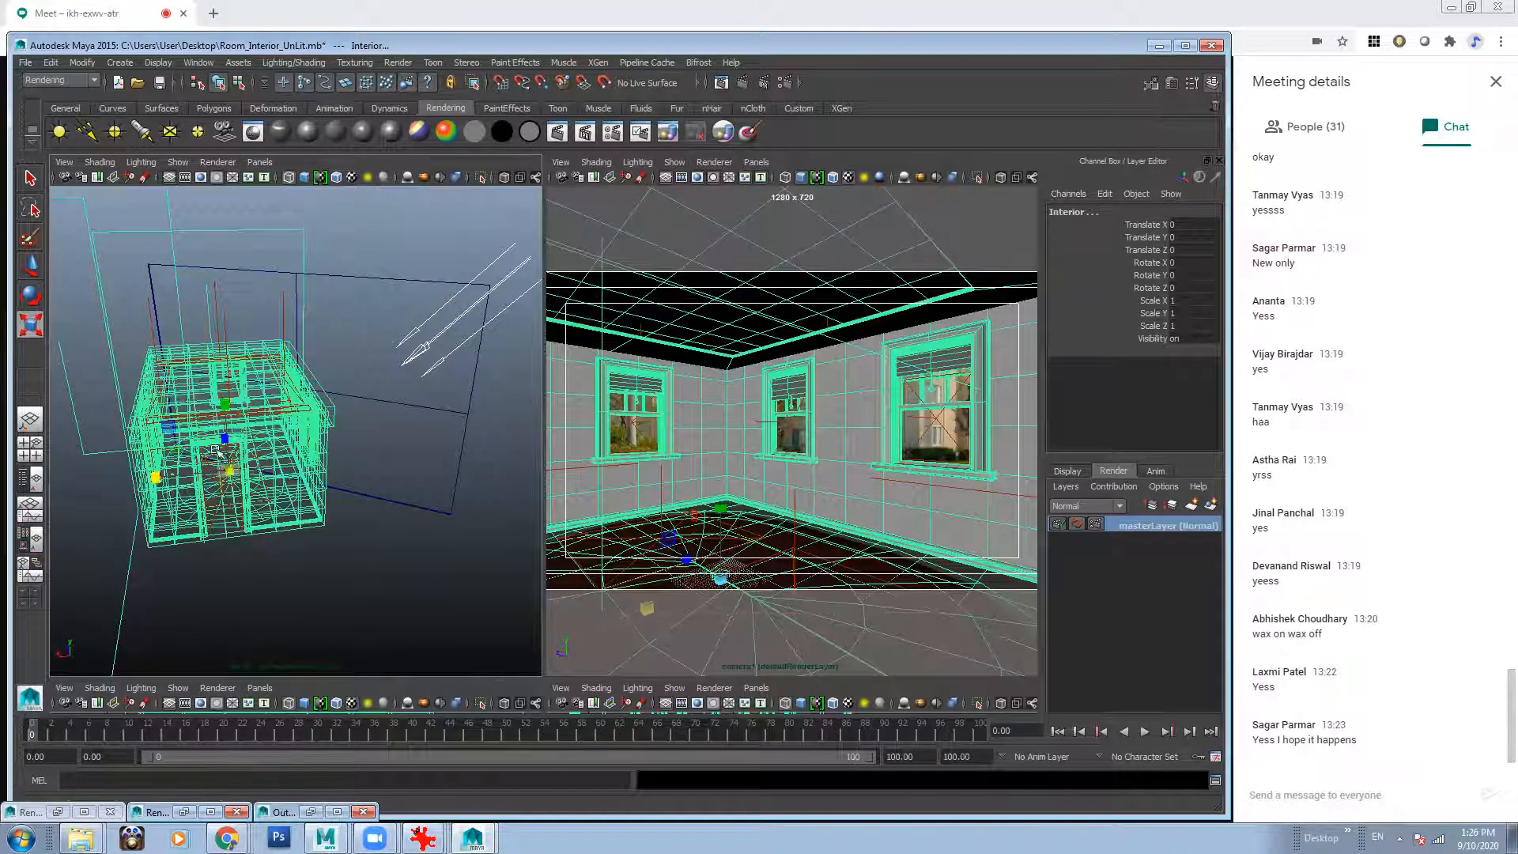
# Create a render layer from the selected key light and Interior group and rename it Key_Light1.
pyautogui.click(1212, 506)
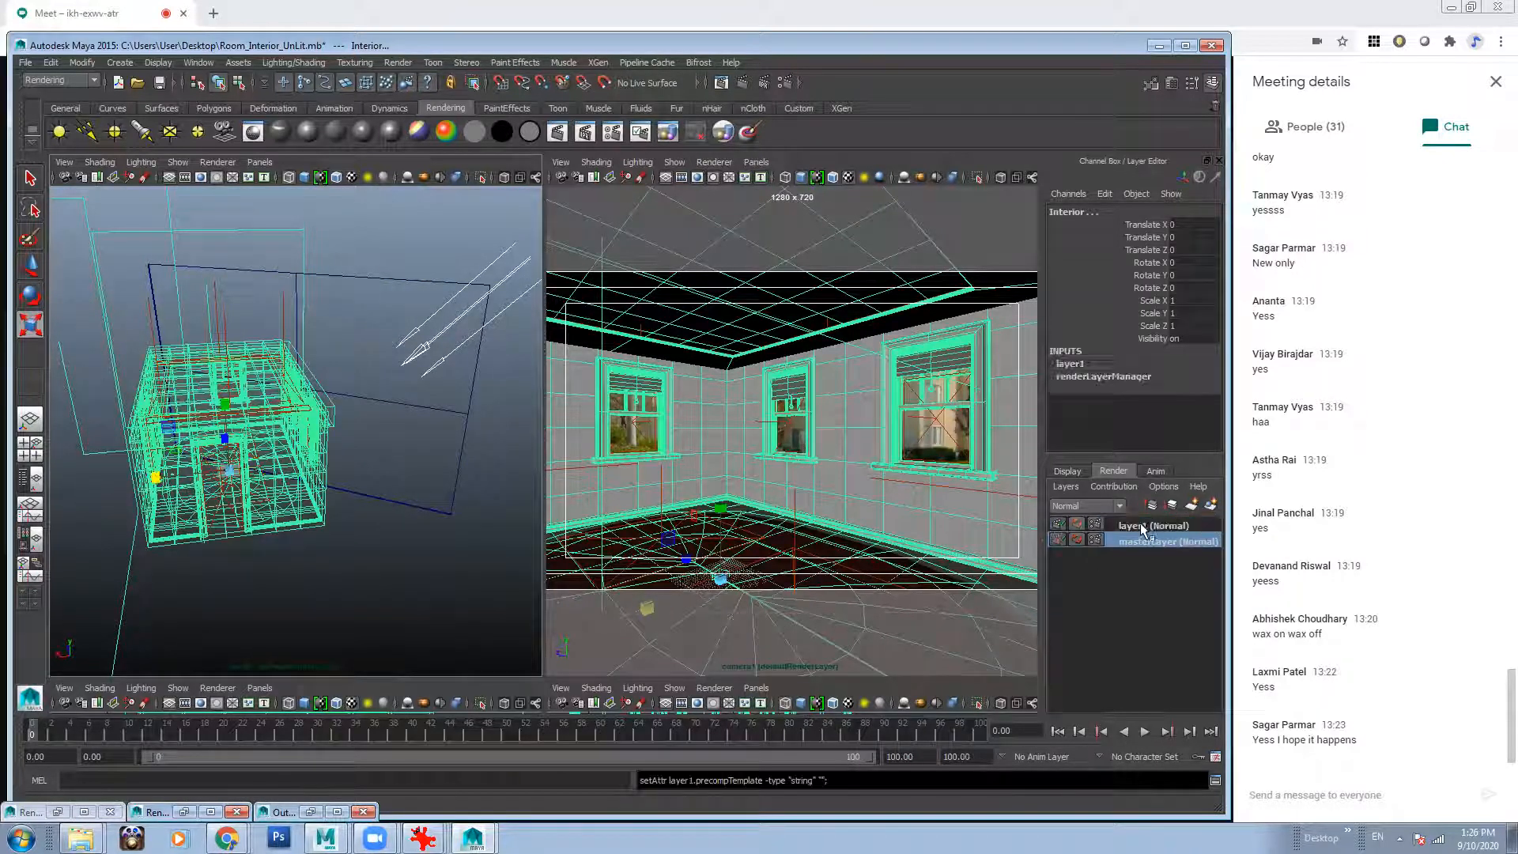
pyautogui.doubleClick(1144, 524)
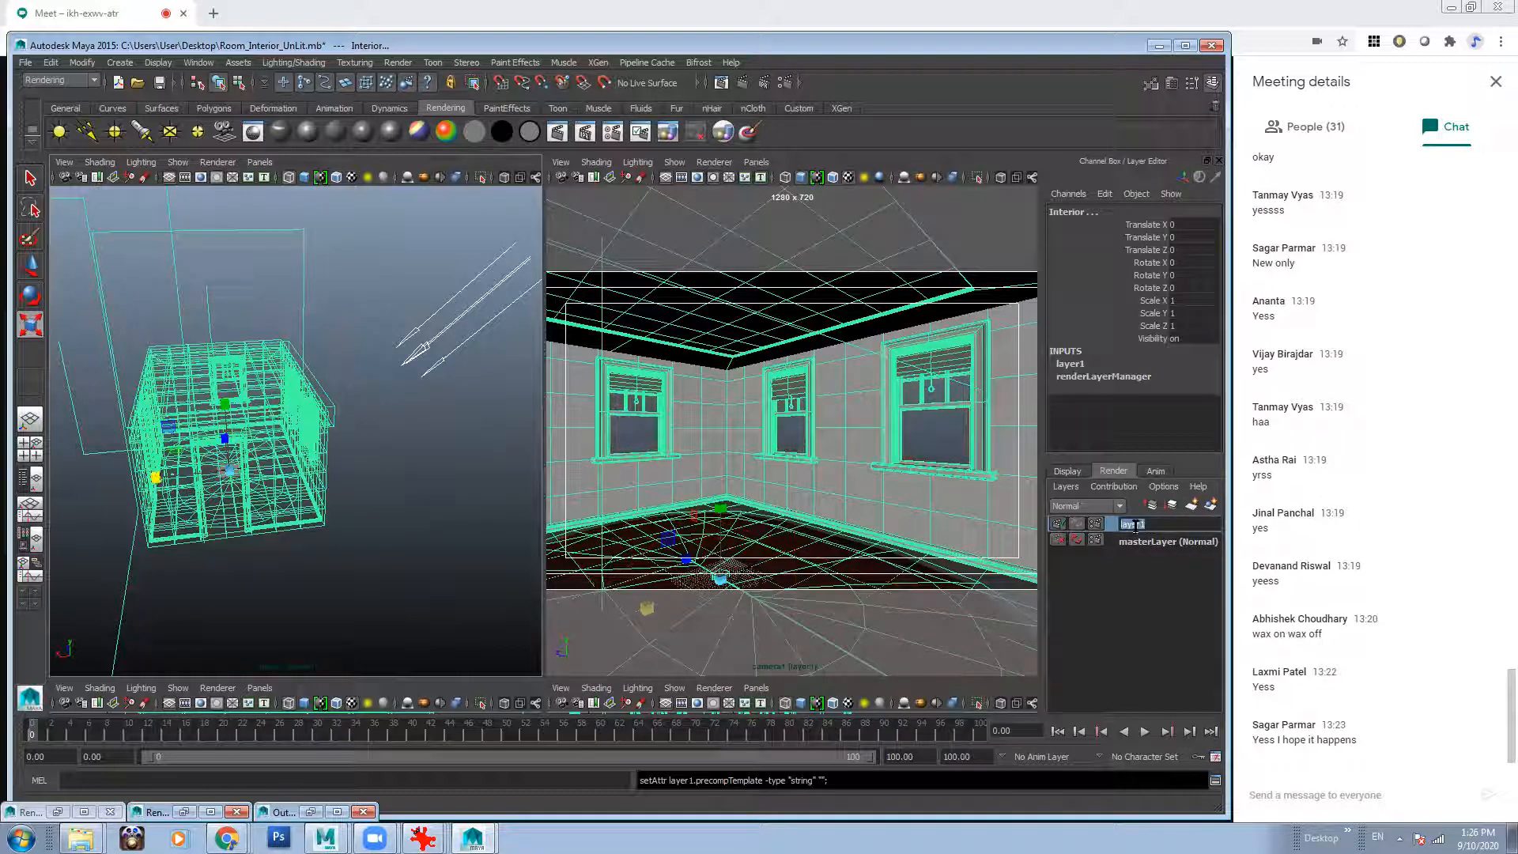
pyautogui.write('key_Light1')
pyautogui.press('Return')
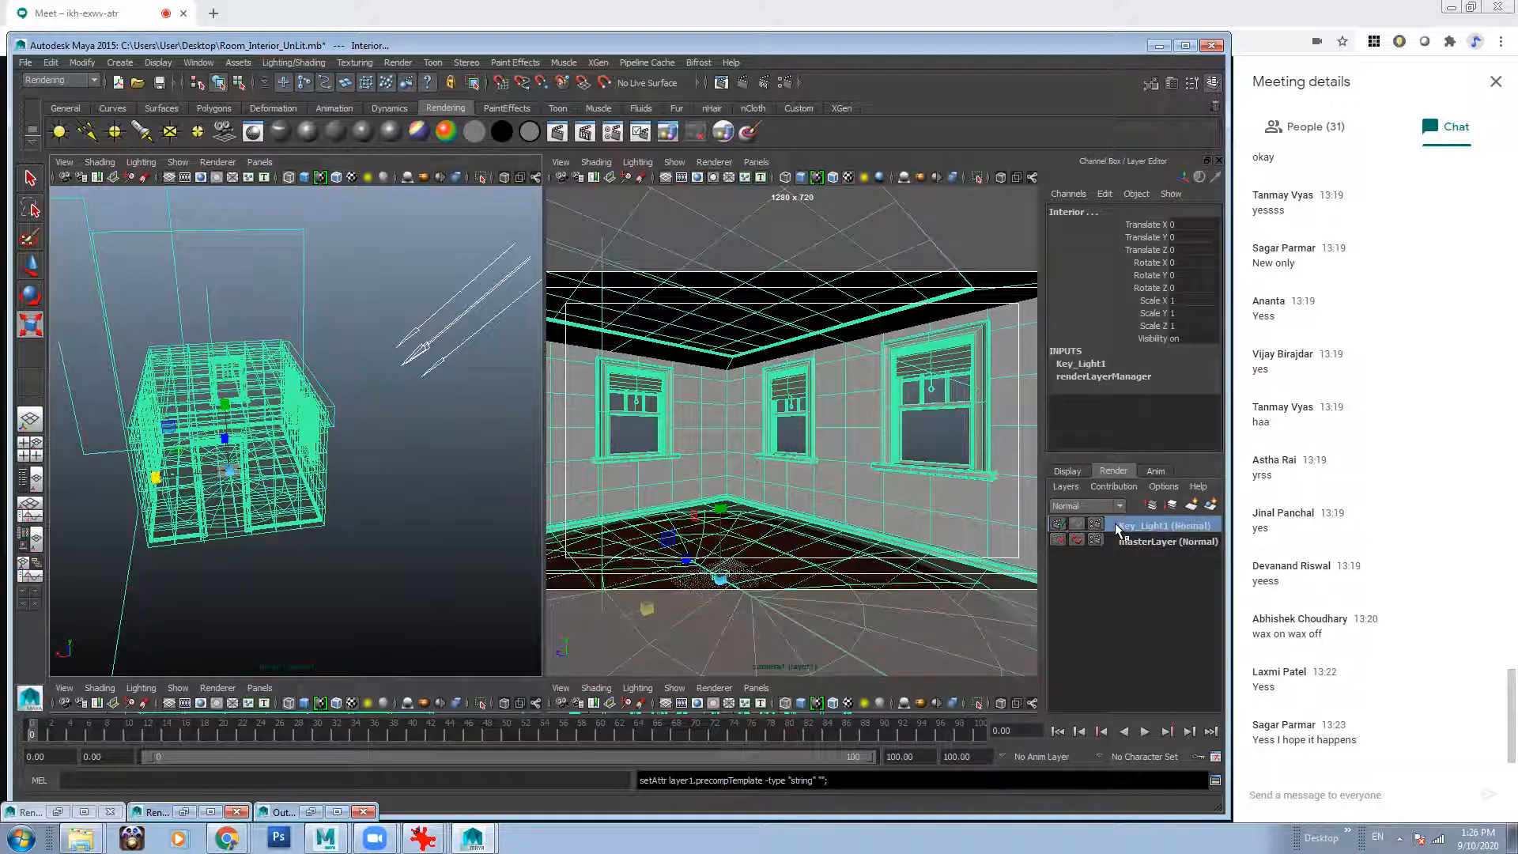
pyautogui.click(351, 577)
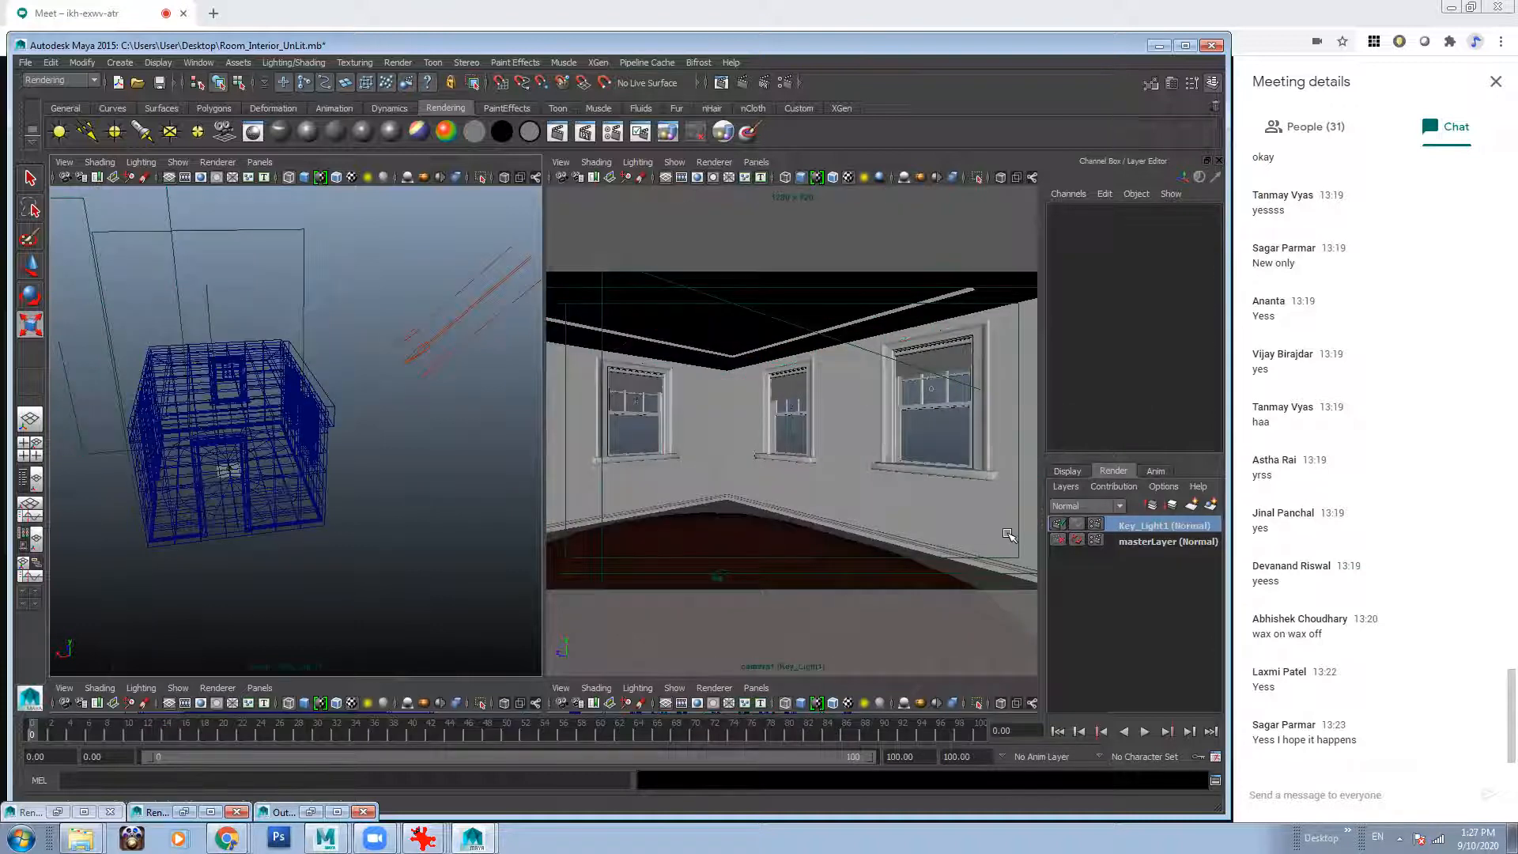
# Return to masterLayer and select the two bounce area lights on the room floor in the perspective view.
pyautogui.click(1152, 542)
pyautogui.moveTo(387, 415)
pyautogui.keyDown('alt'); pyautogui.mouseDown()
pyautogui.moveTo(332, 416)
pyautogui.moveTo(400, 416)
pyautogui.mouseUp(); pyautogui.keyUp('alt')
pyautogui.scroll(5, 285, 363)
pyautogui.scroll(5, 284, 363)
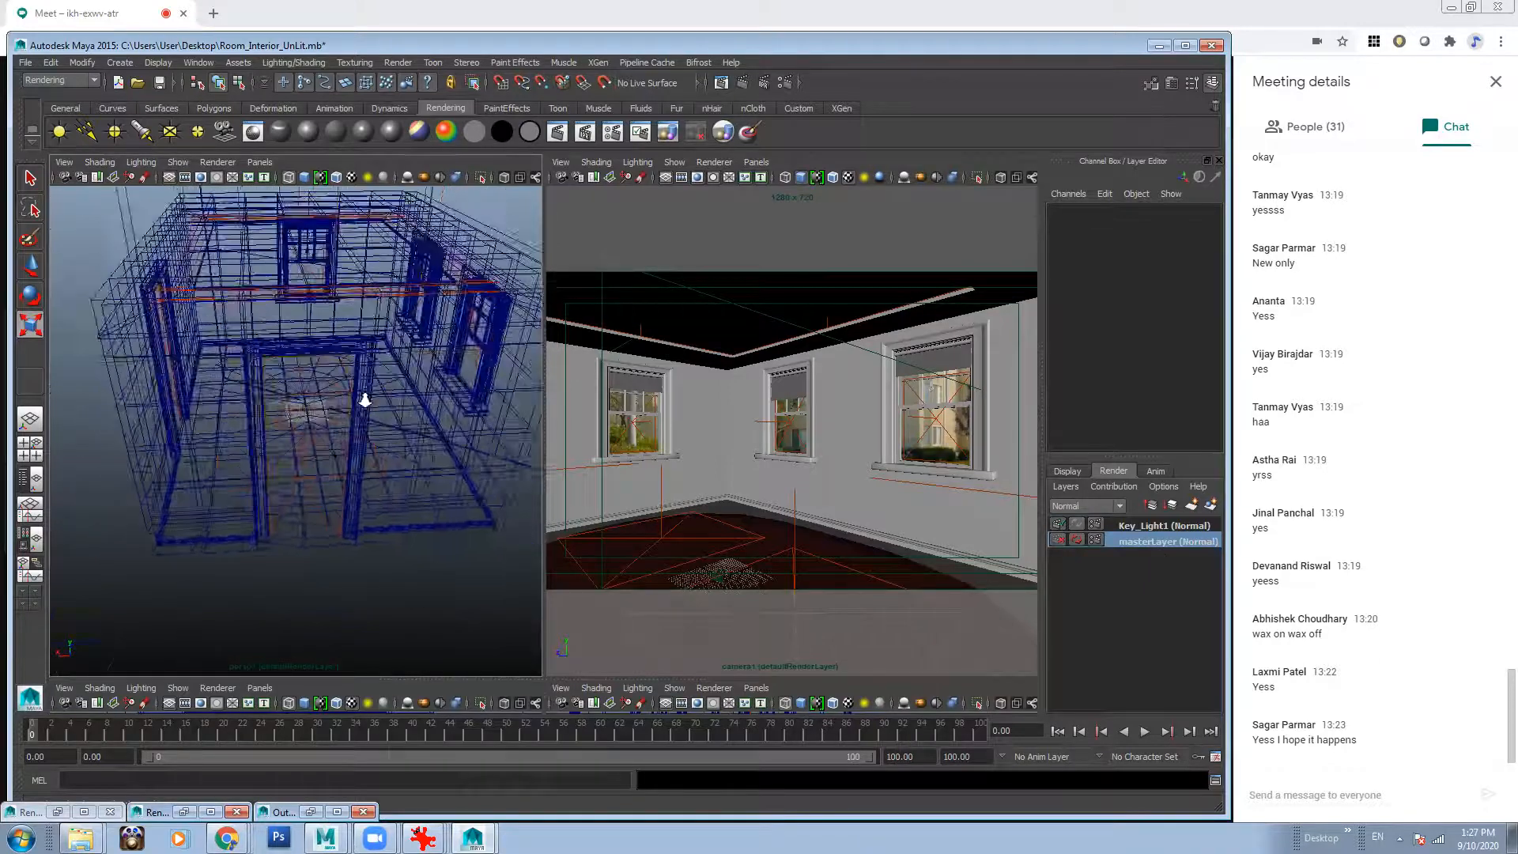
pyautogui.scroll(4, 281, 339)
pyautogui.moveTo(245, 314)
pyautogui.keyDown('alt'); pyautogui.mouseDown()
pyautogui.moveTo(278, 317)
pyautogui.moveTo(223, 323)
pyautogui.mouseUp(); pyautogui.keyUp('alt')
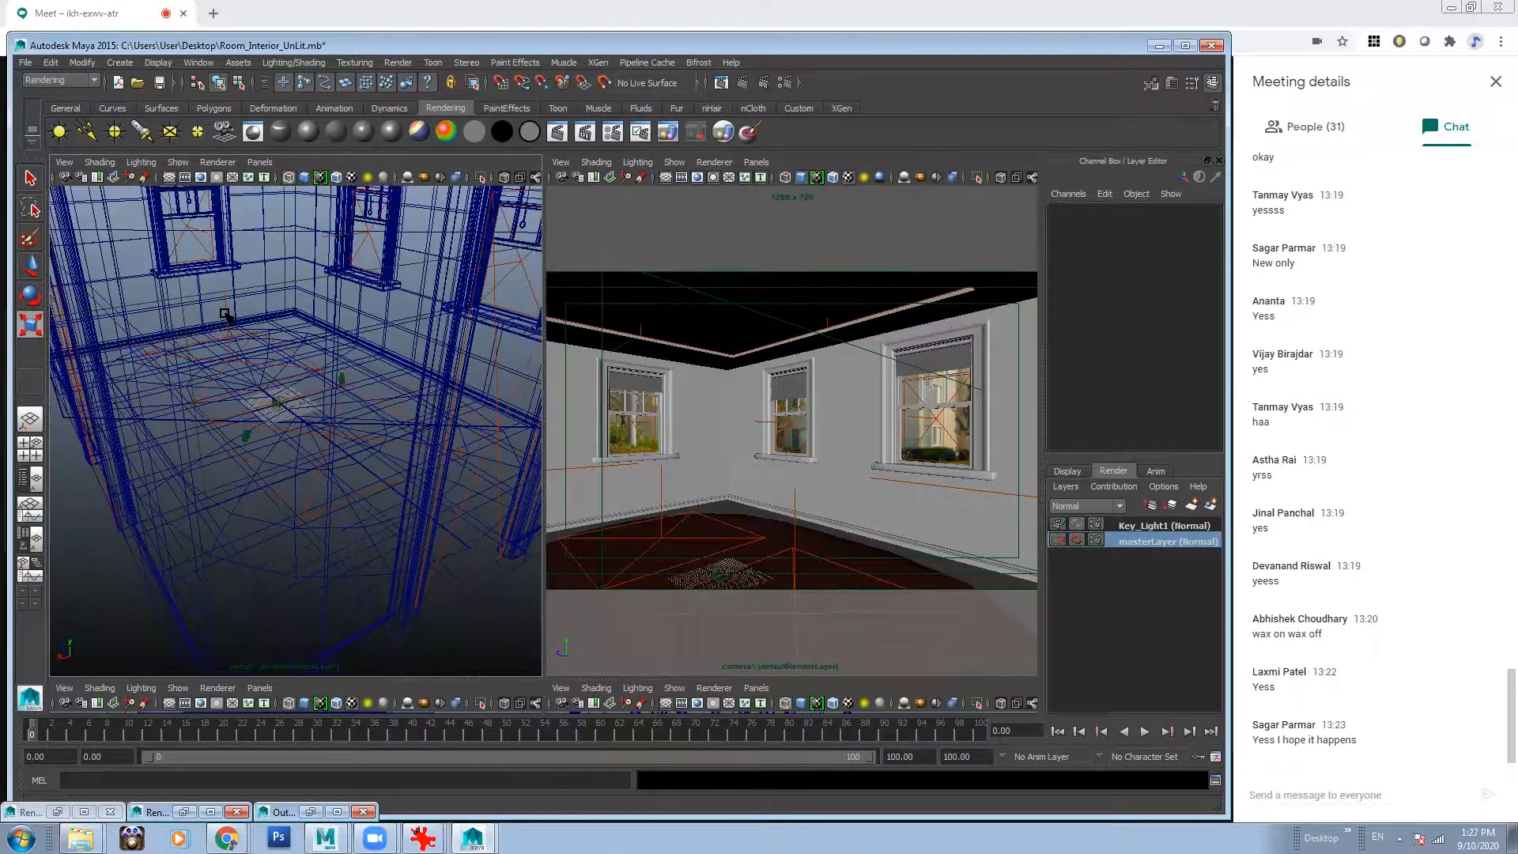
pyautogui.click(334, 419)
pyautogui.keyDown('shift'); pyautogui.click(402, 447); pyautogui.keyUp('shift')
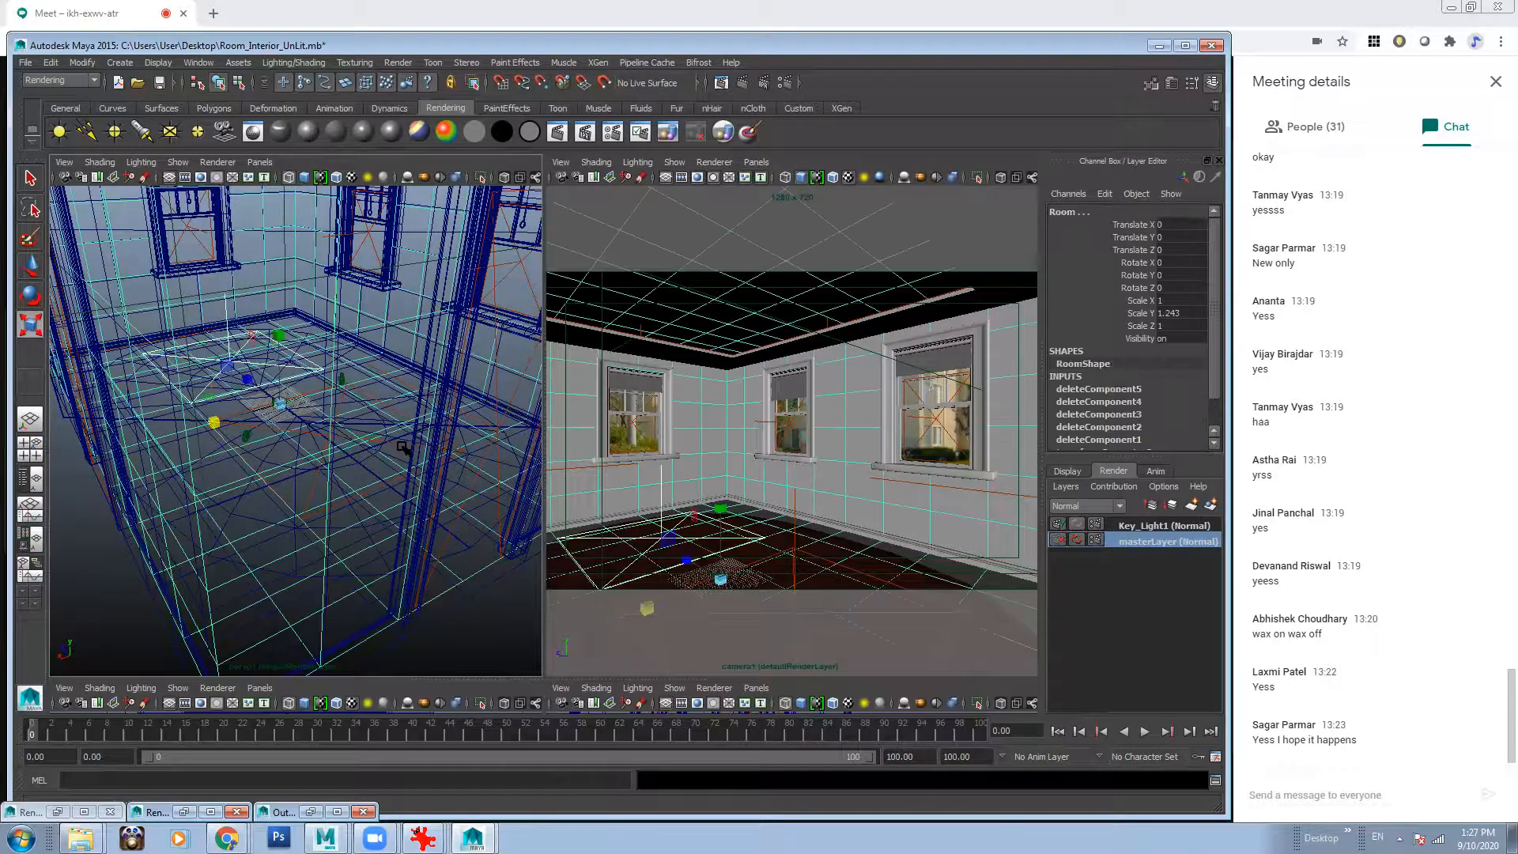
pyautogui.hotkey('ctrl', 'z')
pyautogui.keyDown('shift'); pyautogui.click(398, 441); pyautogui.keyUp('shift')
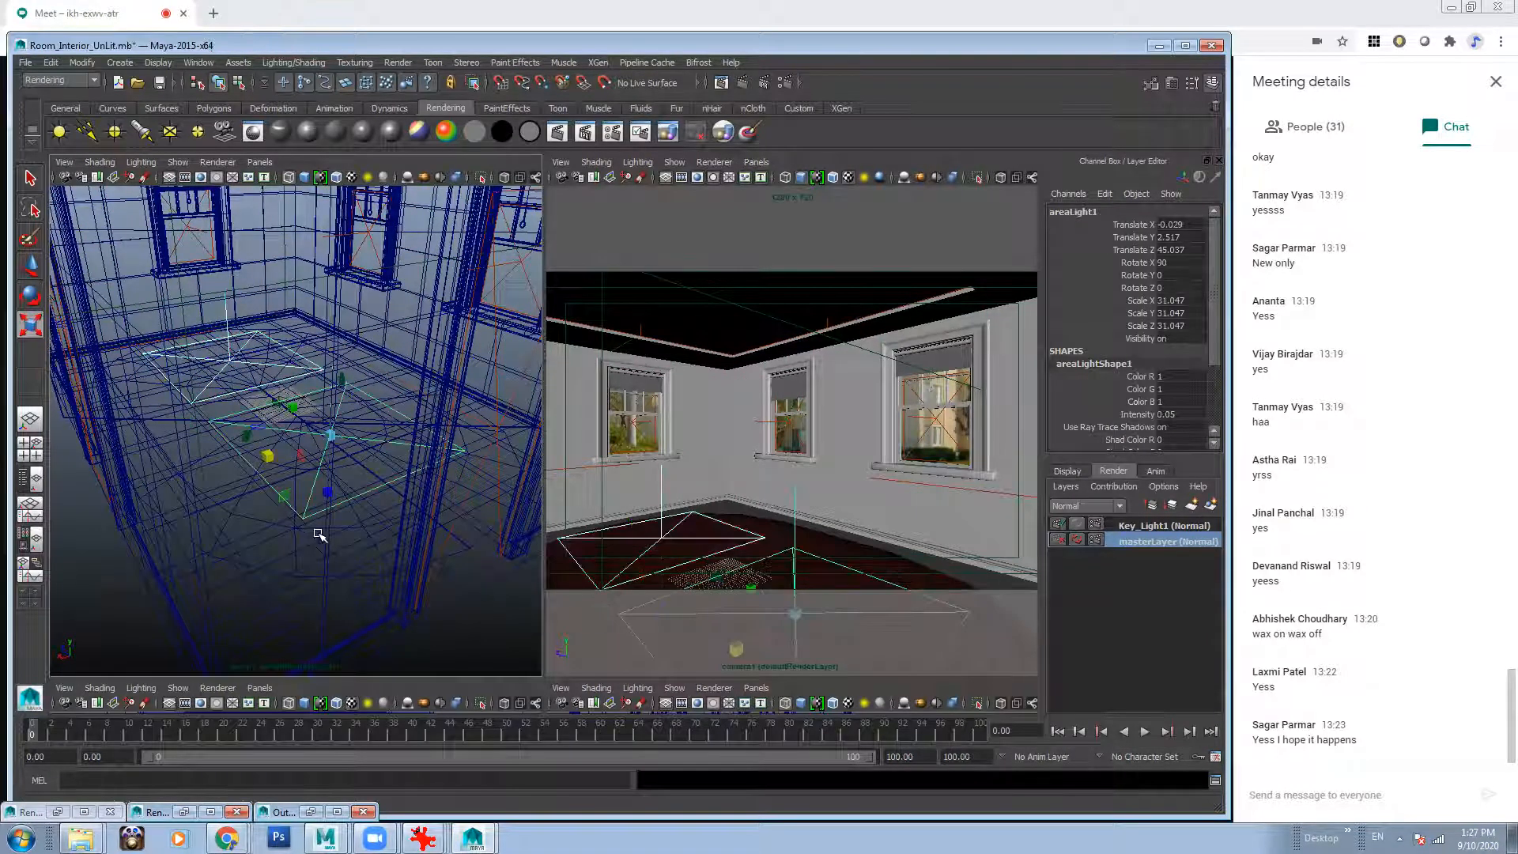
# Add the room geometry's parent group Interior to the bounce light selection.
pyautogui.keyDown('shift'); pyautogui.click(326, 548); pyautogui.keyUp('shift')
pyautogui.press('f')
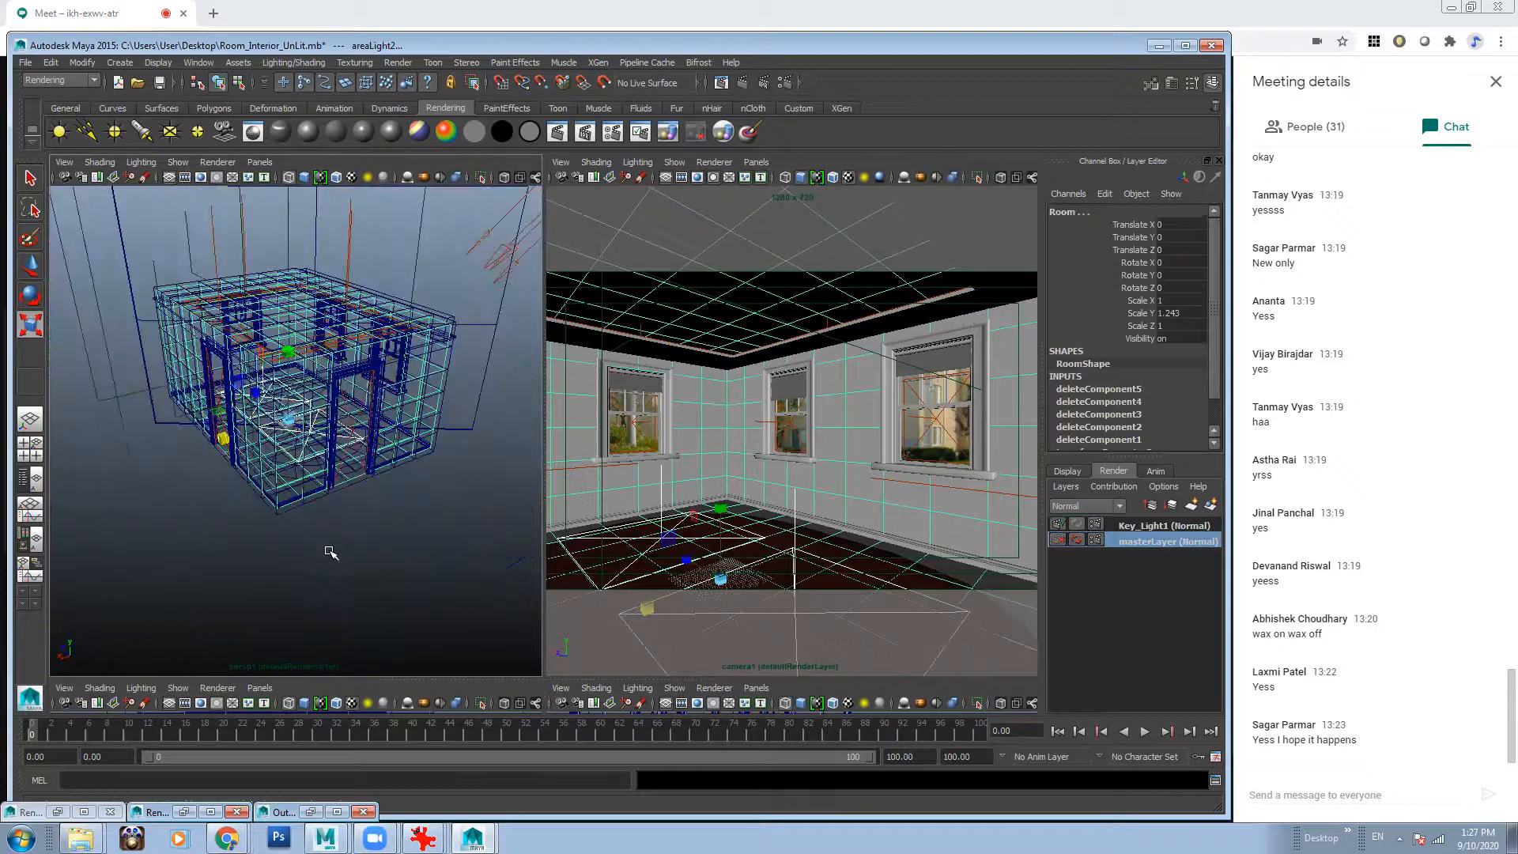
pyautogui.press('Up')
pyautogui.keyDown('alt'); pyautogui.moveTo(359, 519); pyautogui.dragTo(346, 483); pyautogui.keyUp('alt')
pyautogui.keyDown('alt'); pyautogui.moveTo(346, 483); pyautogui.dragTo(589, 558, button='right'); pyautogui.keyUp('alt')
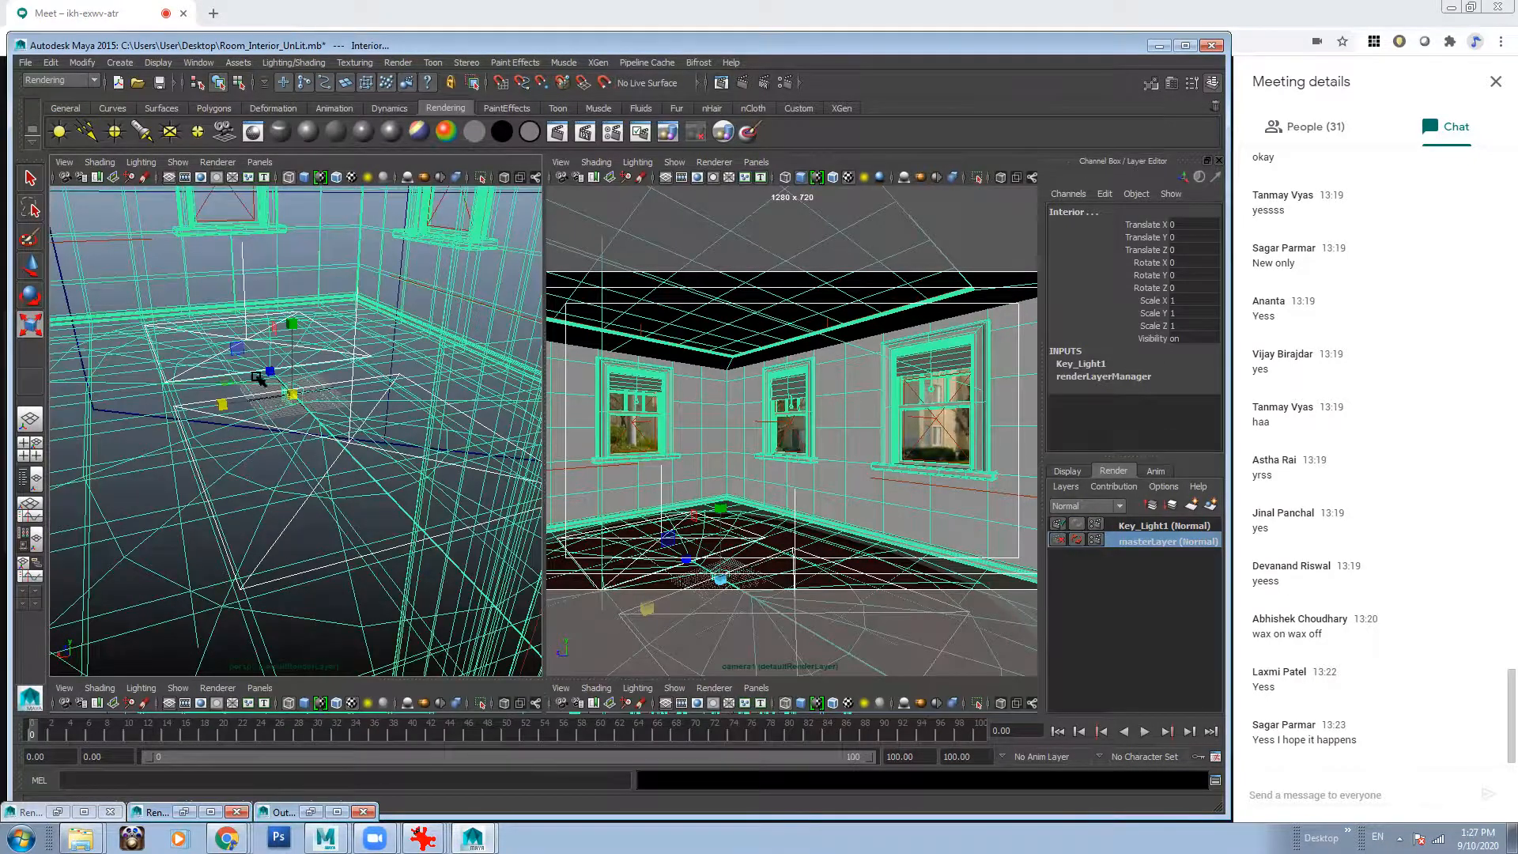
pyautogui.press('f')
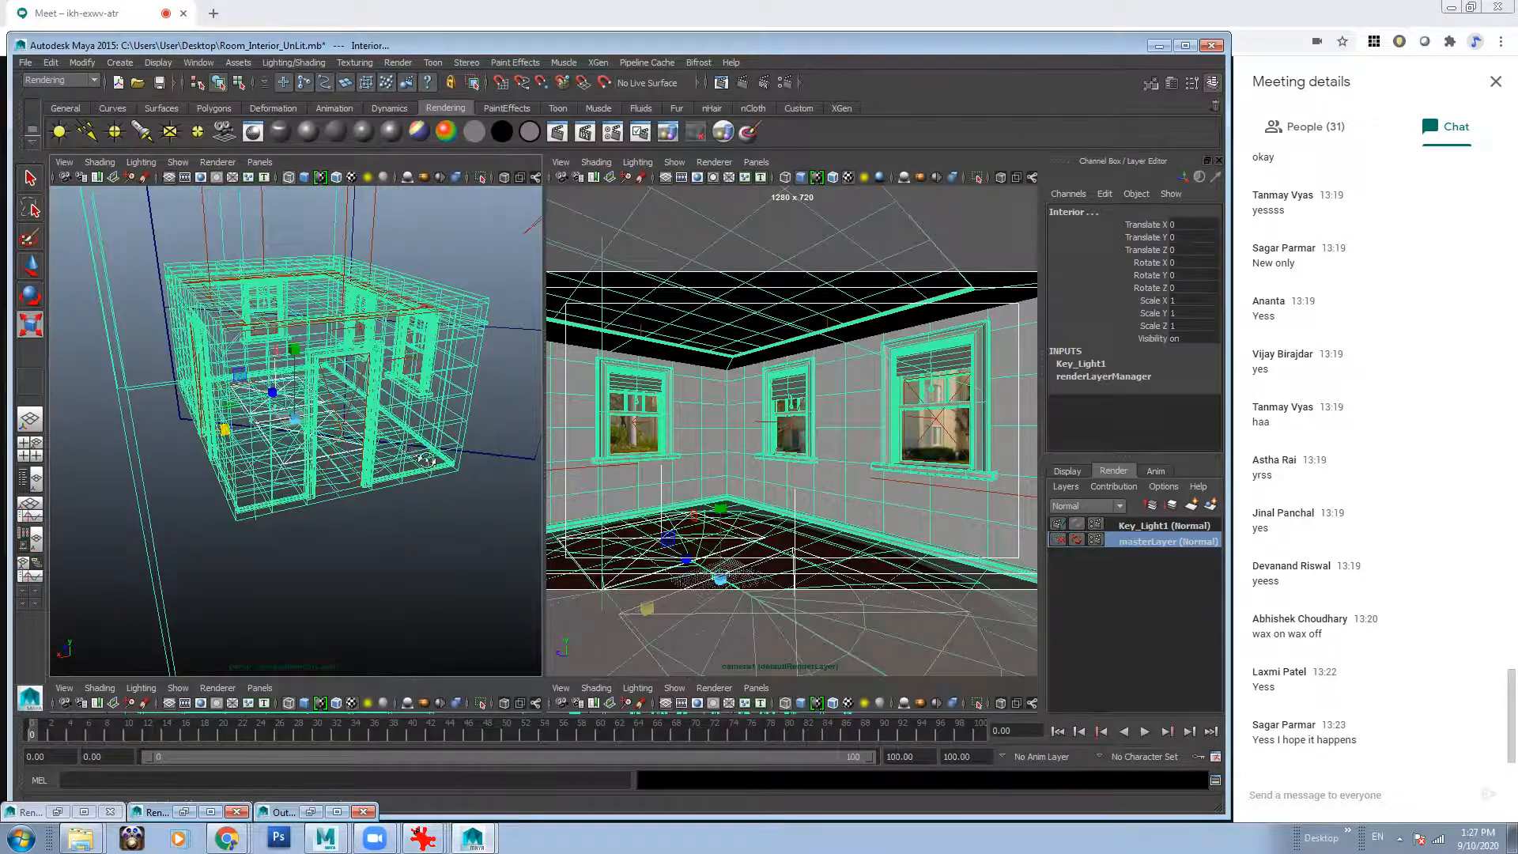
pyautogui.keyDown('alt'); pyautogui.moveTo(423, 454); pyautogui.dragTo(409, 458); pyautogui.keyUp('alt')
# Create a render layer from the selected bounce lights and Interior group and rename it Bounce_Lights1.
pyautogui.click(1212, 506)
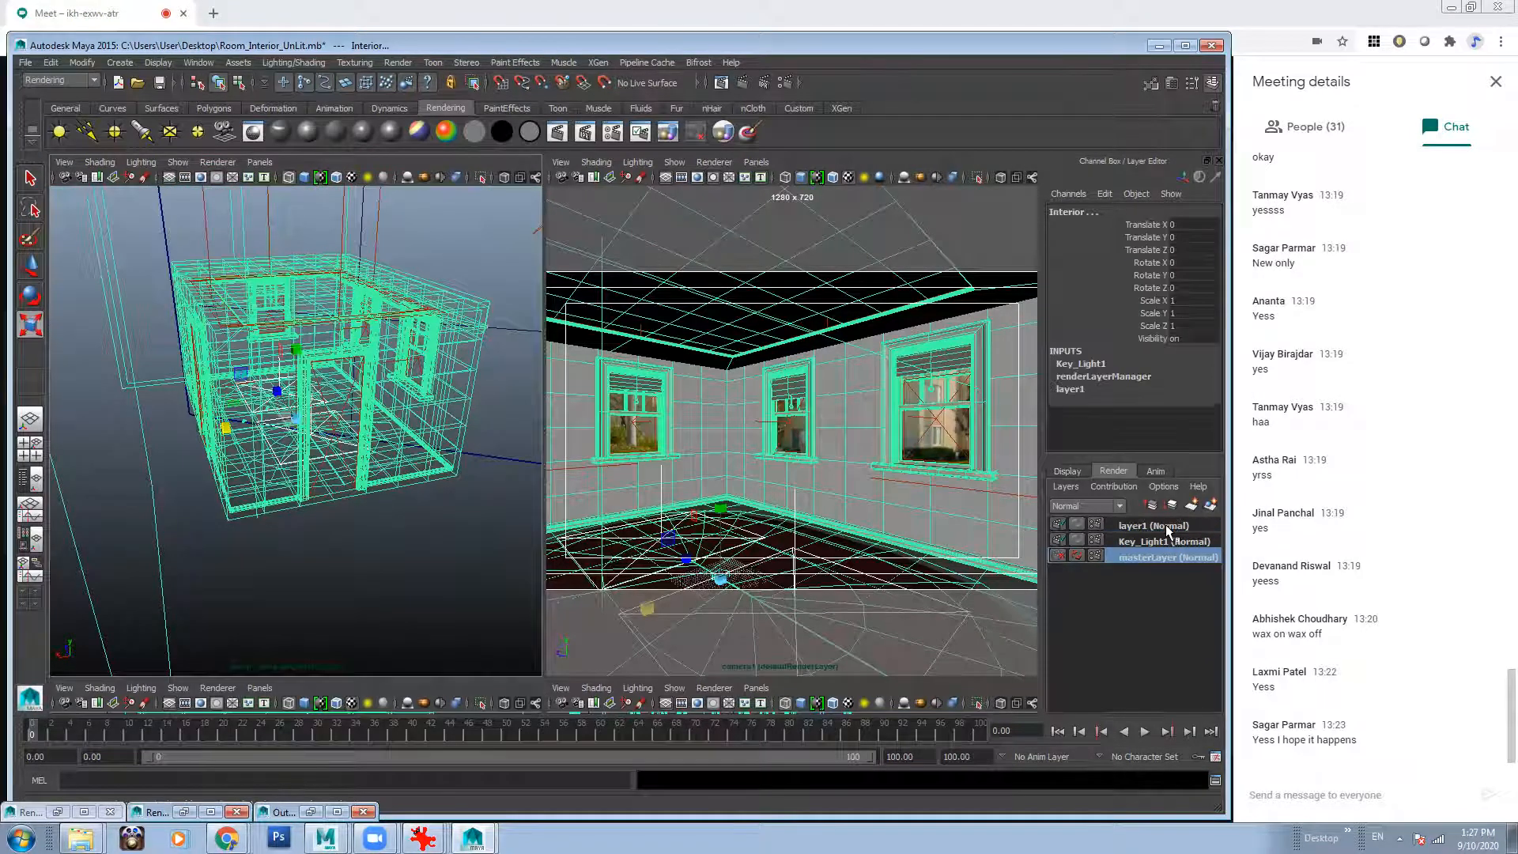
pyautogui.doubleClick(1167, 524)
pyautogui.write('Bo')
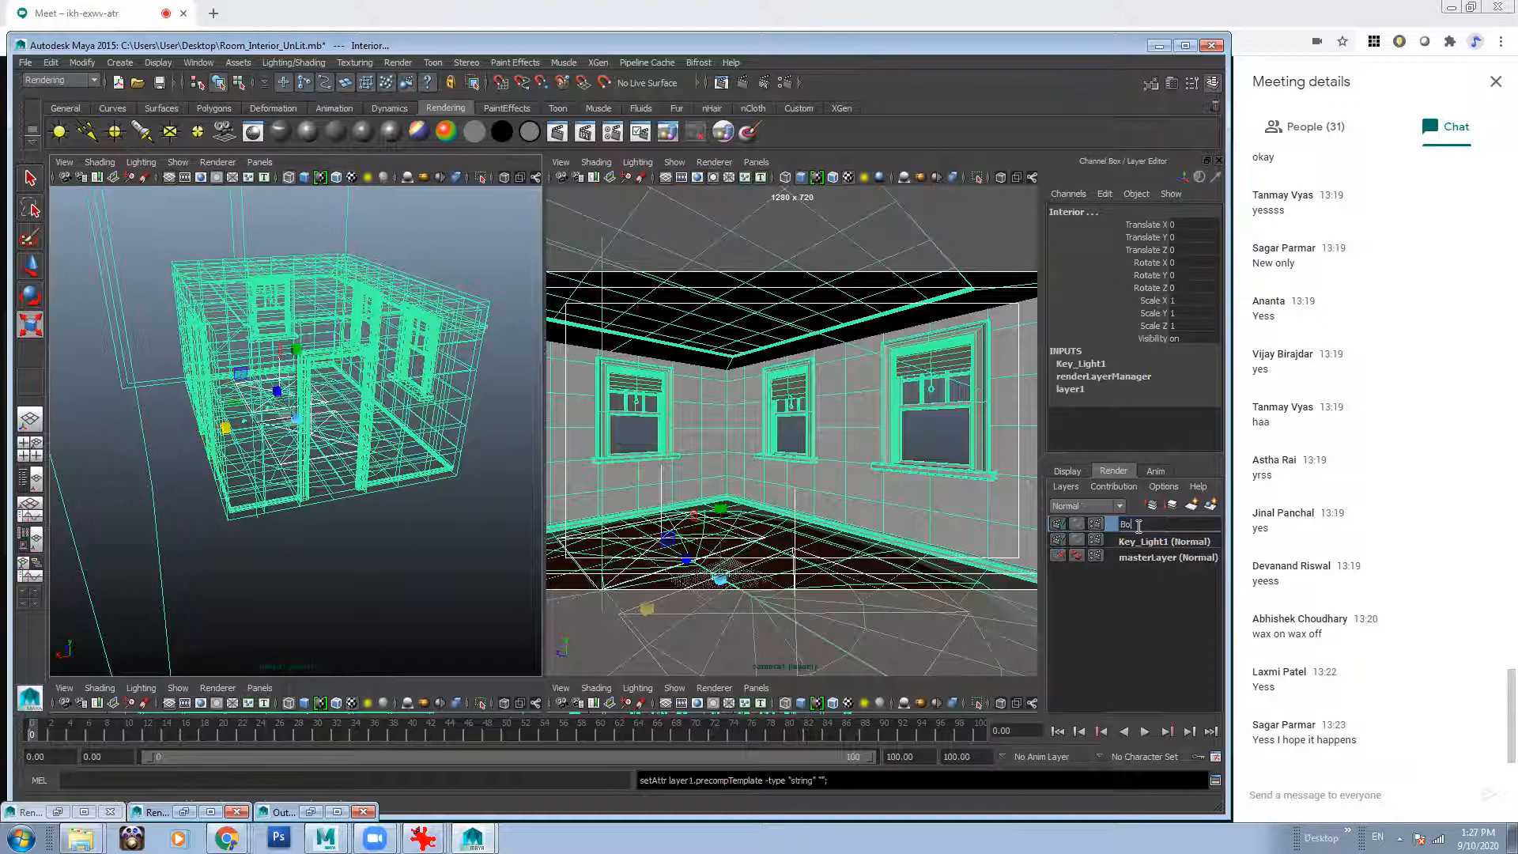
pyautogui.write('unde_Lights1')
pyautogui.press('Return')
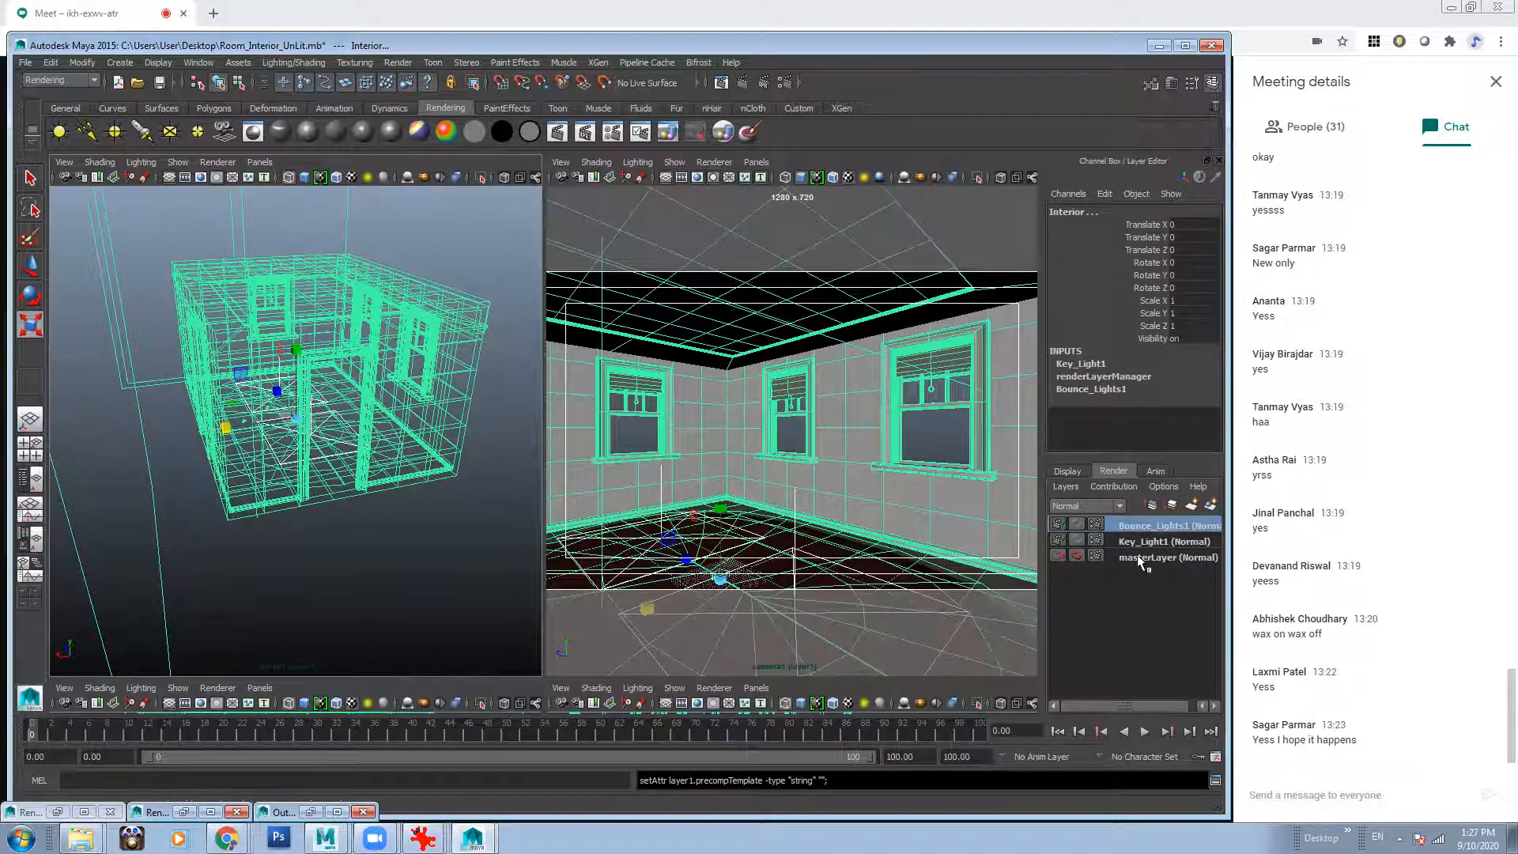
# Switch back to masterLayer and select the three fill area lights at the windows.
pyautogui.click(1141, 559)
pyautogui.click(402, 553)
pyautogui.keyDown('alt'); pyautogui.moveTo(402, 554); pyautogui.dragTo(226, 437); pyautogui.keyUp('alt')
pyautogui.scroll(3, 409, 451)
pyautogui.click(225, 425)
pyautogui.keyDown('alt'); pyautogui.moveTo(403, 424); pyautogui.dragTo(340, 425); pyautogui.keyUp('alt')
pyautogui.keyDown('shift'); pyautogui.click(351, 404); pyautogui.keyUp('shift')
pyautogui.click(439, 391)
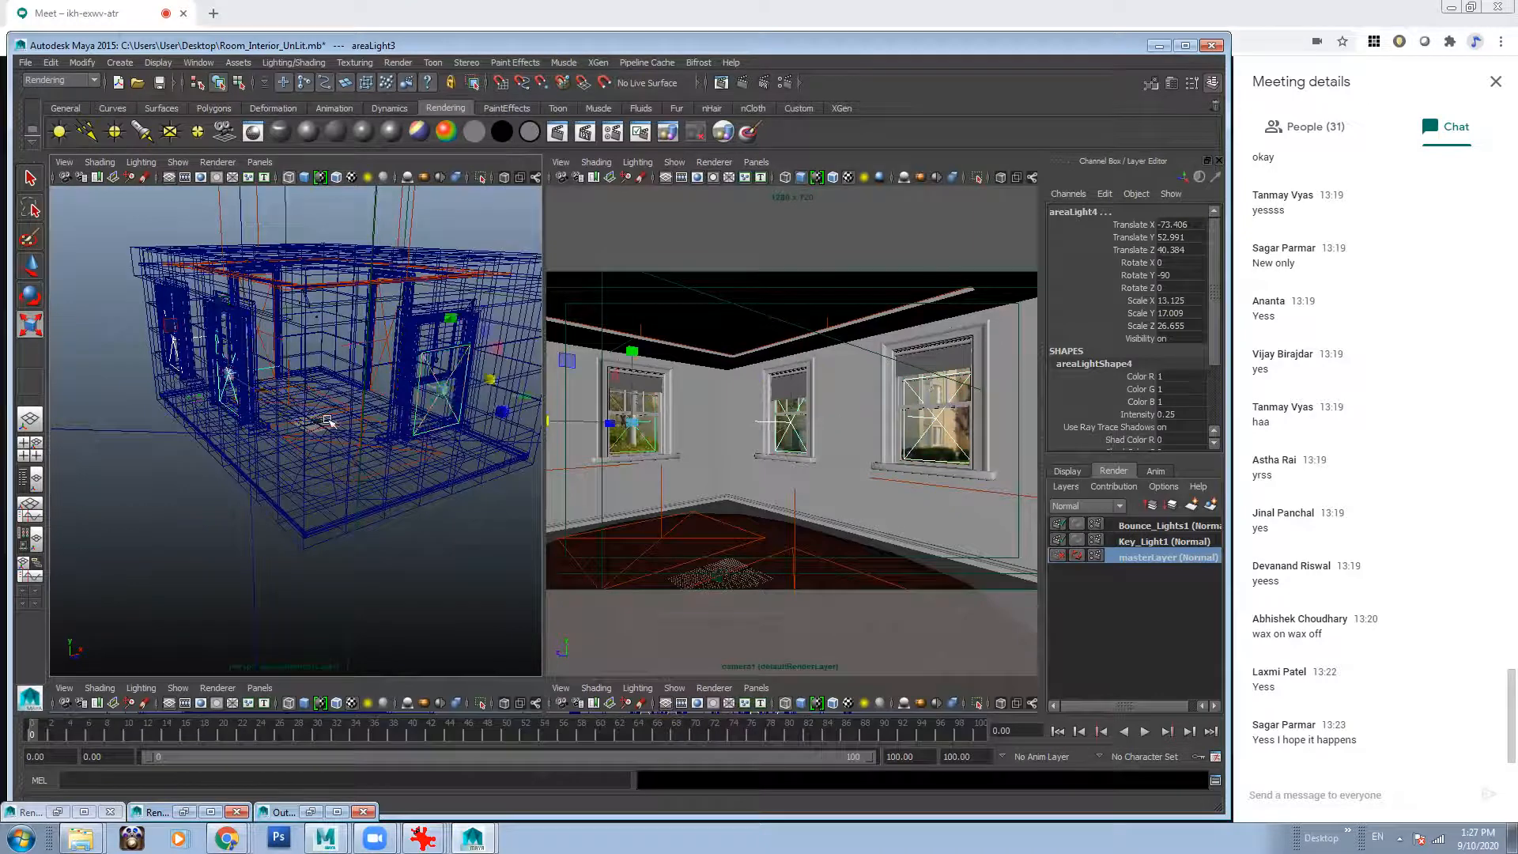
# Extend the window fill light selection with the whole Interior group.
pyautogui.keyDown('alt'); pyautogui.moveTo(440, 391); pyautogui.dragTo(311, 420); pyautogui.keyUp('alt')
pyautogui.click(313, 424)
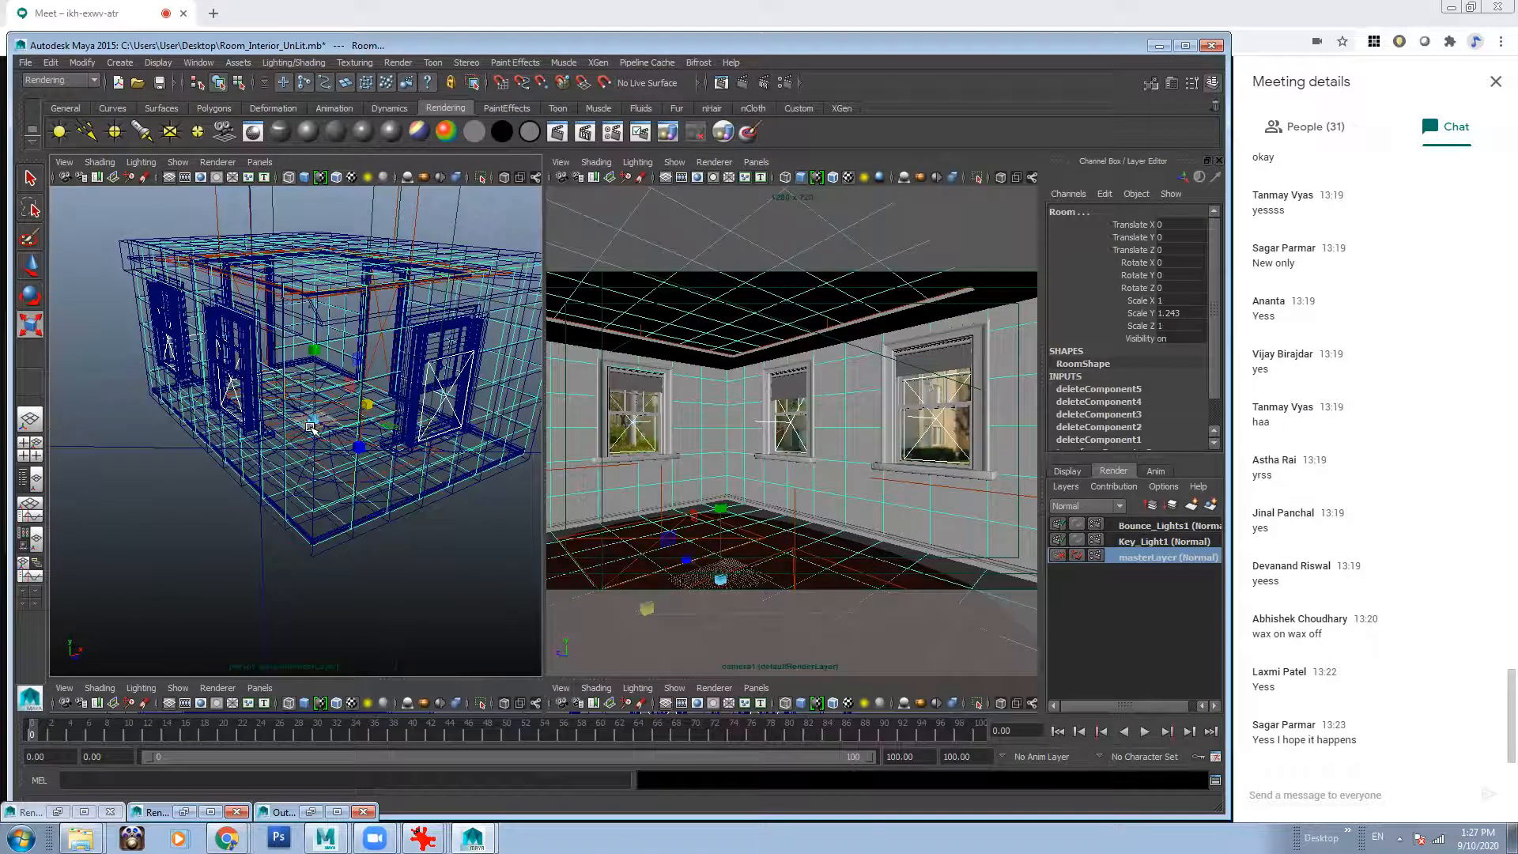
pyautogui.press('Up')
pyautogui.keyDown('alt'); pyautogui.moveTo(131, 397); pyautogui.dragTo(287, 365); pyautogui.keyUp('alt')
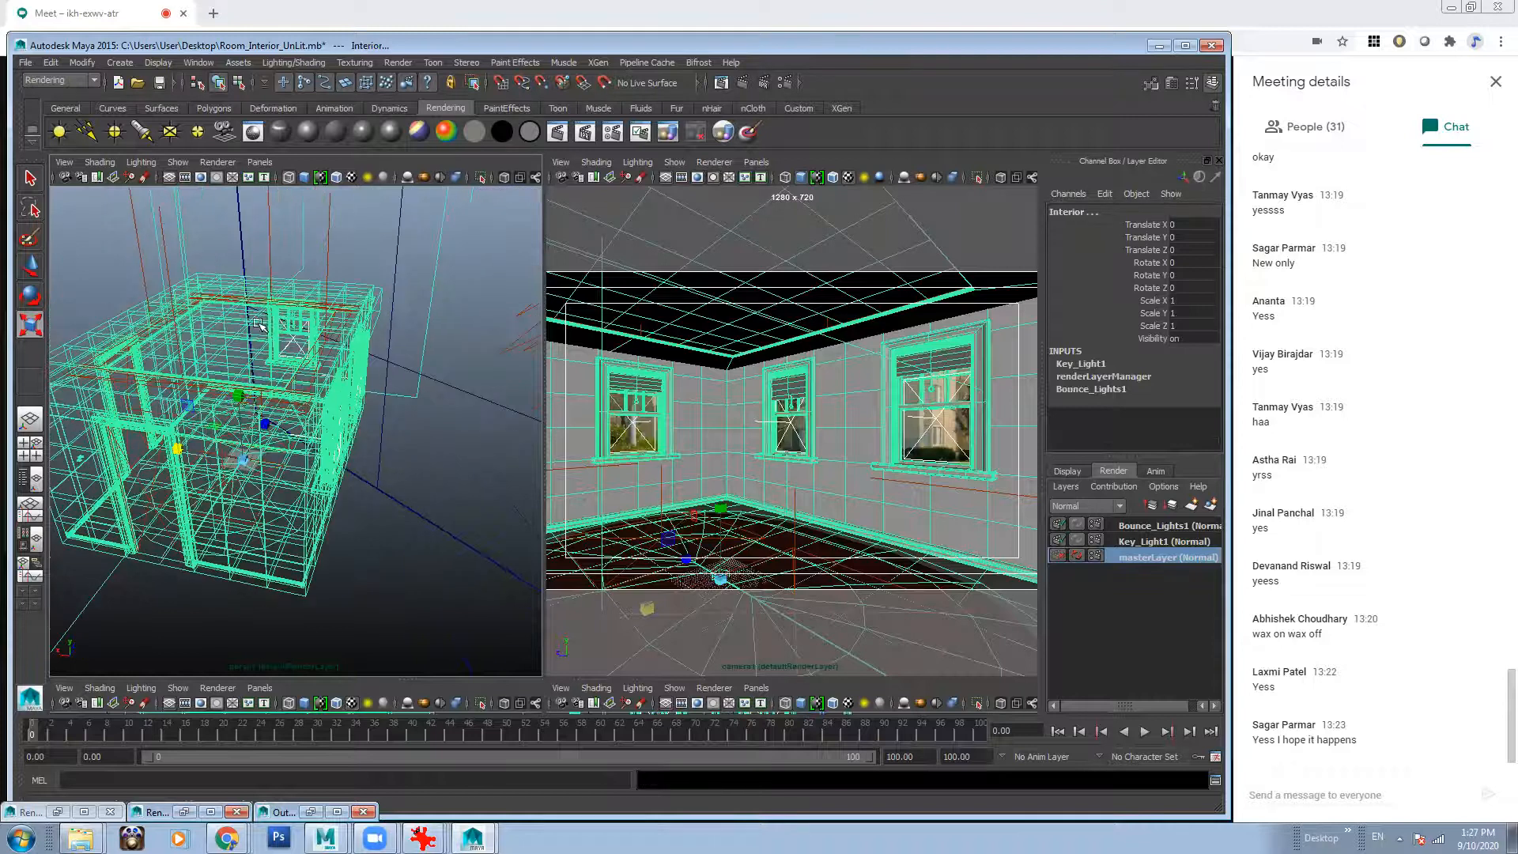
# Create a render layer from the selected fill lights and Interior group, rename it Fill_Lights1, and clear the selection.
pyautogui.click(1208, 504)
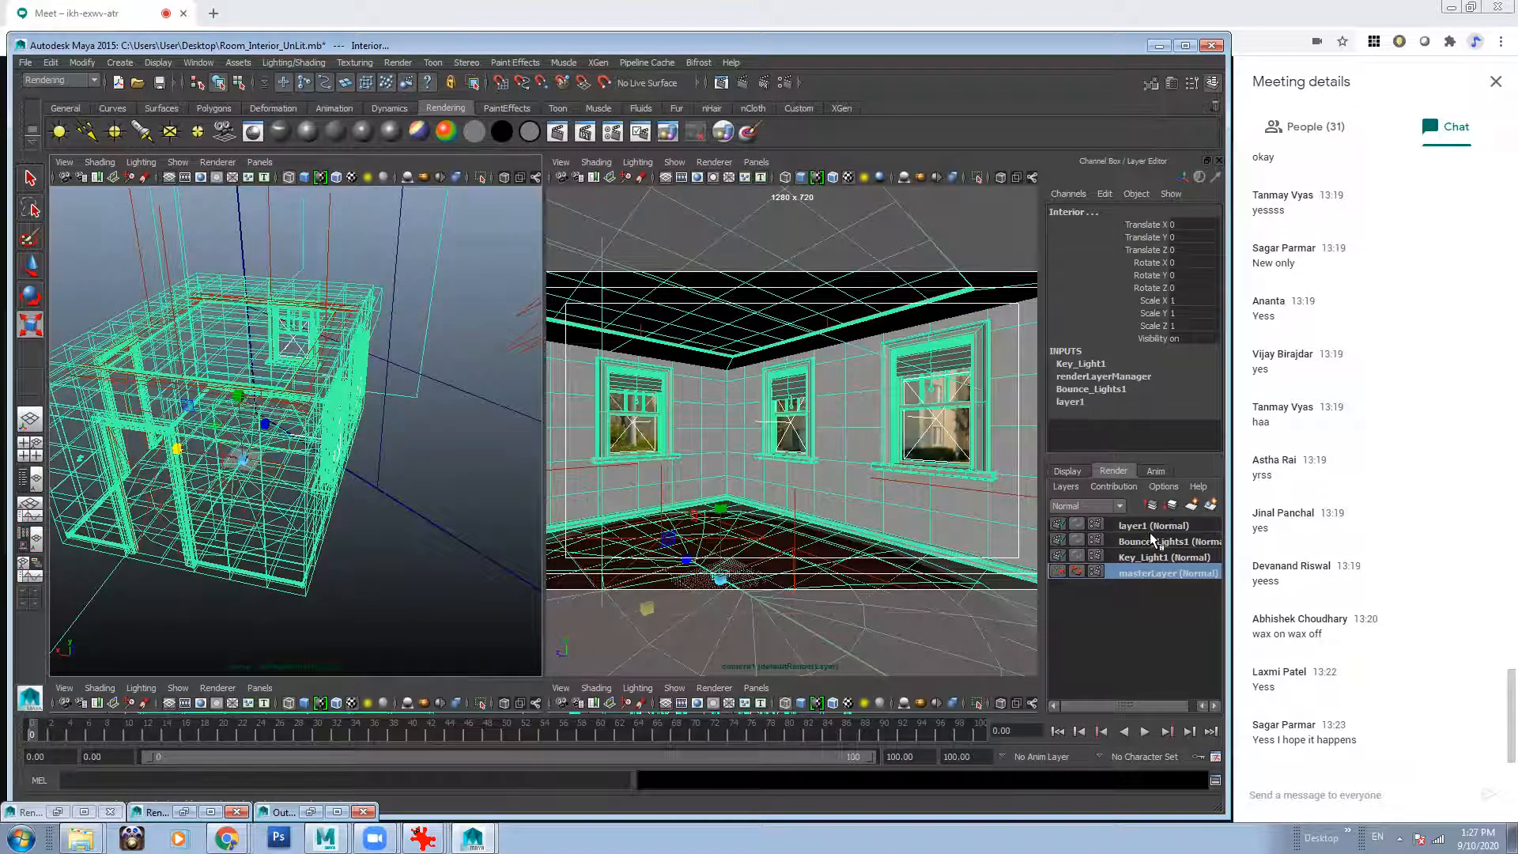
pyautogui.doubleClick(1155, 527)
pyautogui.write('Fill_Lights1')
pyautogui.press('Return')
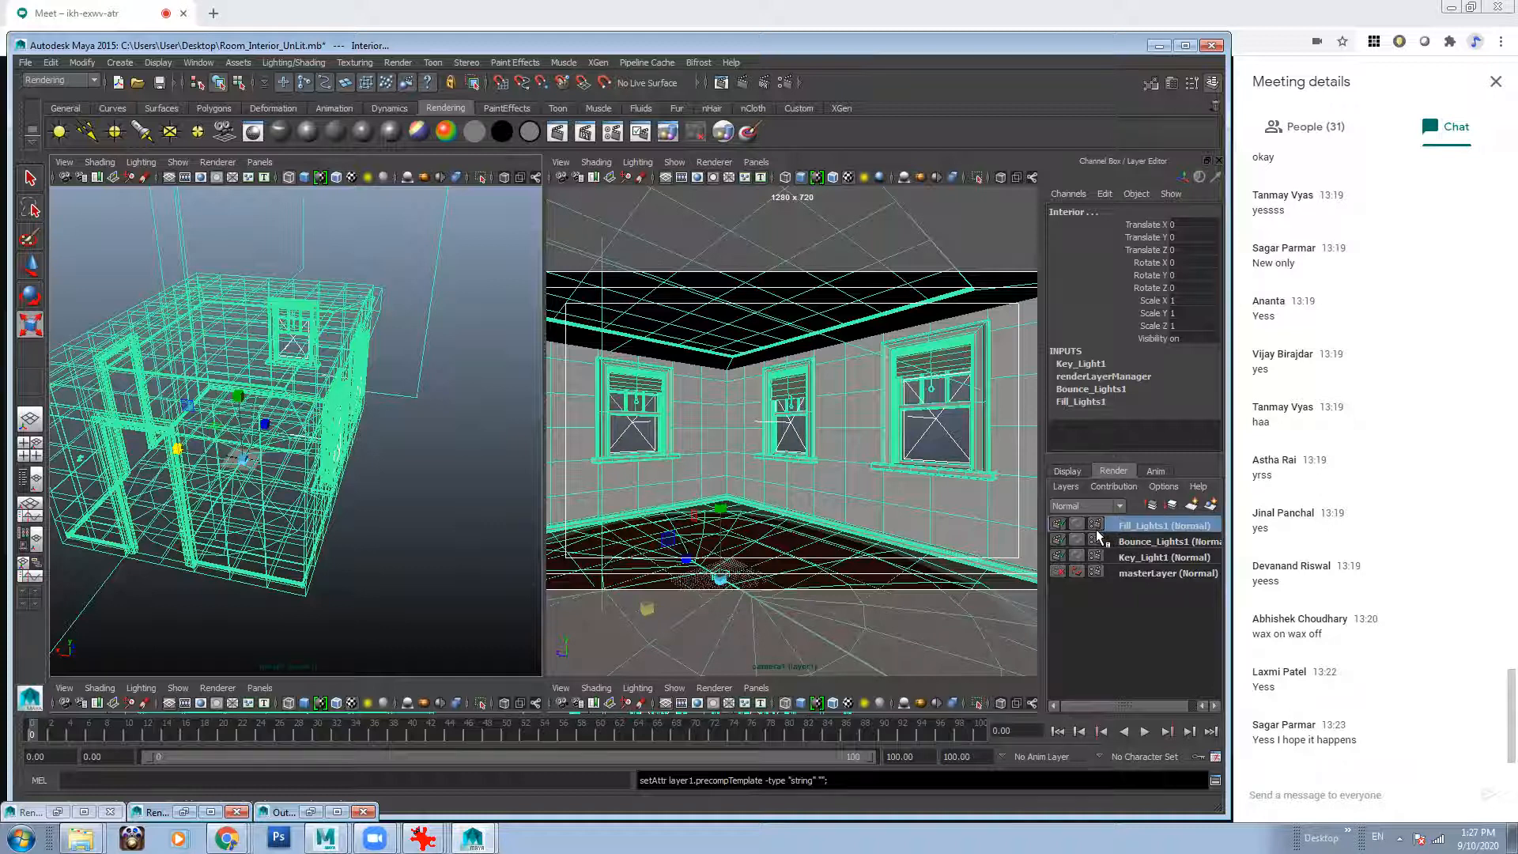
pyautogui.click(392, 587)
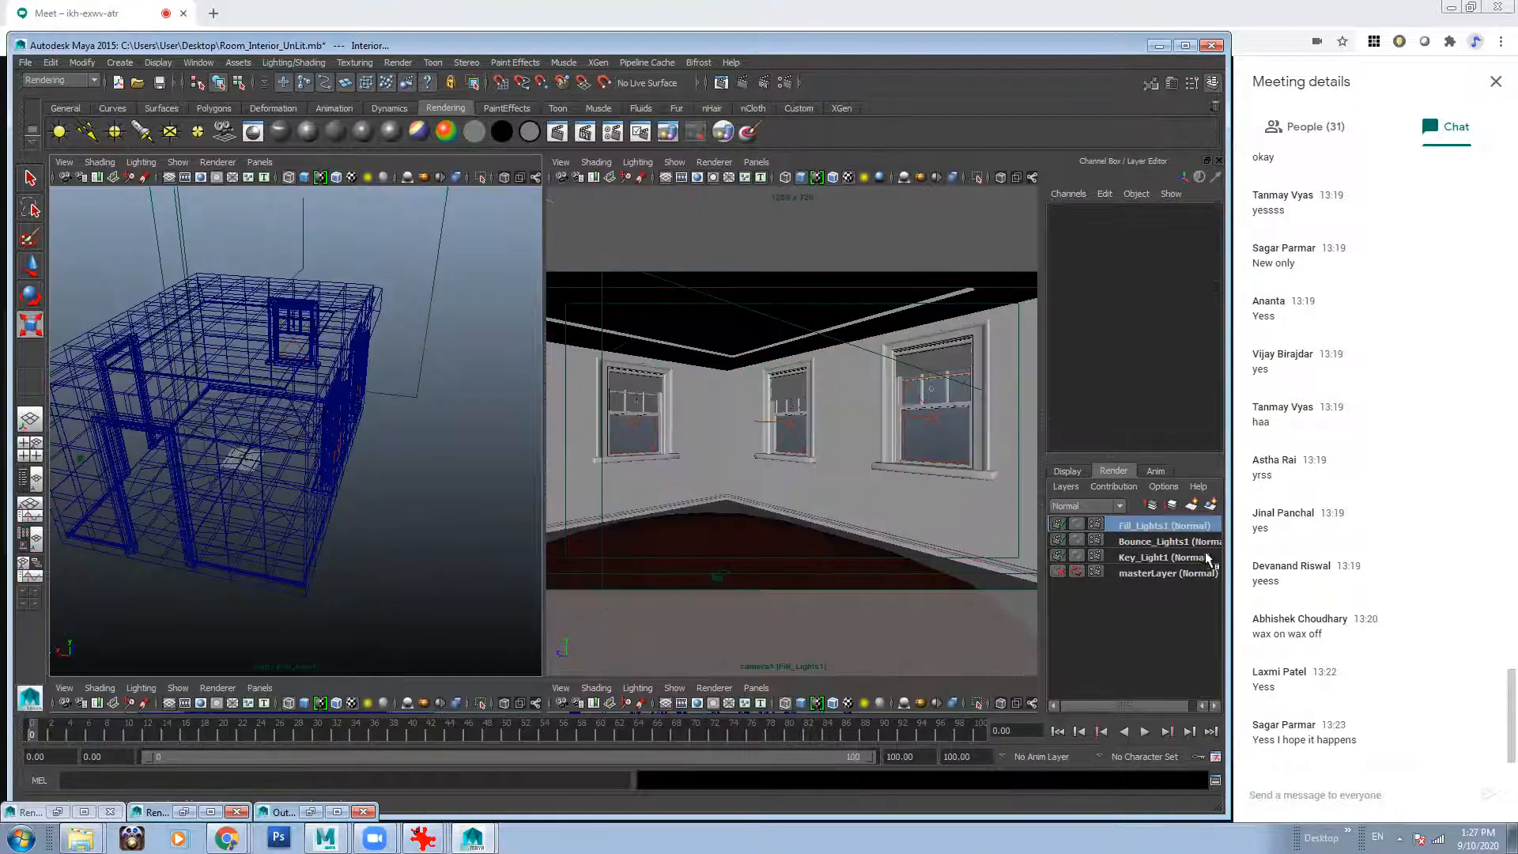
# Return to masterLayer and select the Door_Fill_1 light together with the Interior group.
pyautogui.click(1150, 573)
pyautogui.keyDown('alt'); pyautogui.moveTo(457, 498); pyautogui.dragTo(318, 440); pyautogui.keyUp('alt')
pyautogui.click(316, 443)
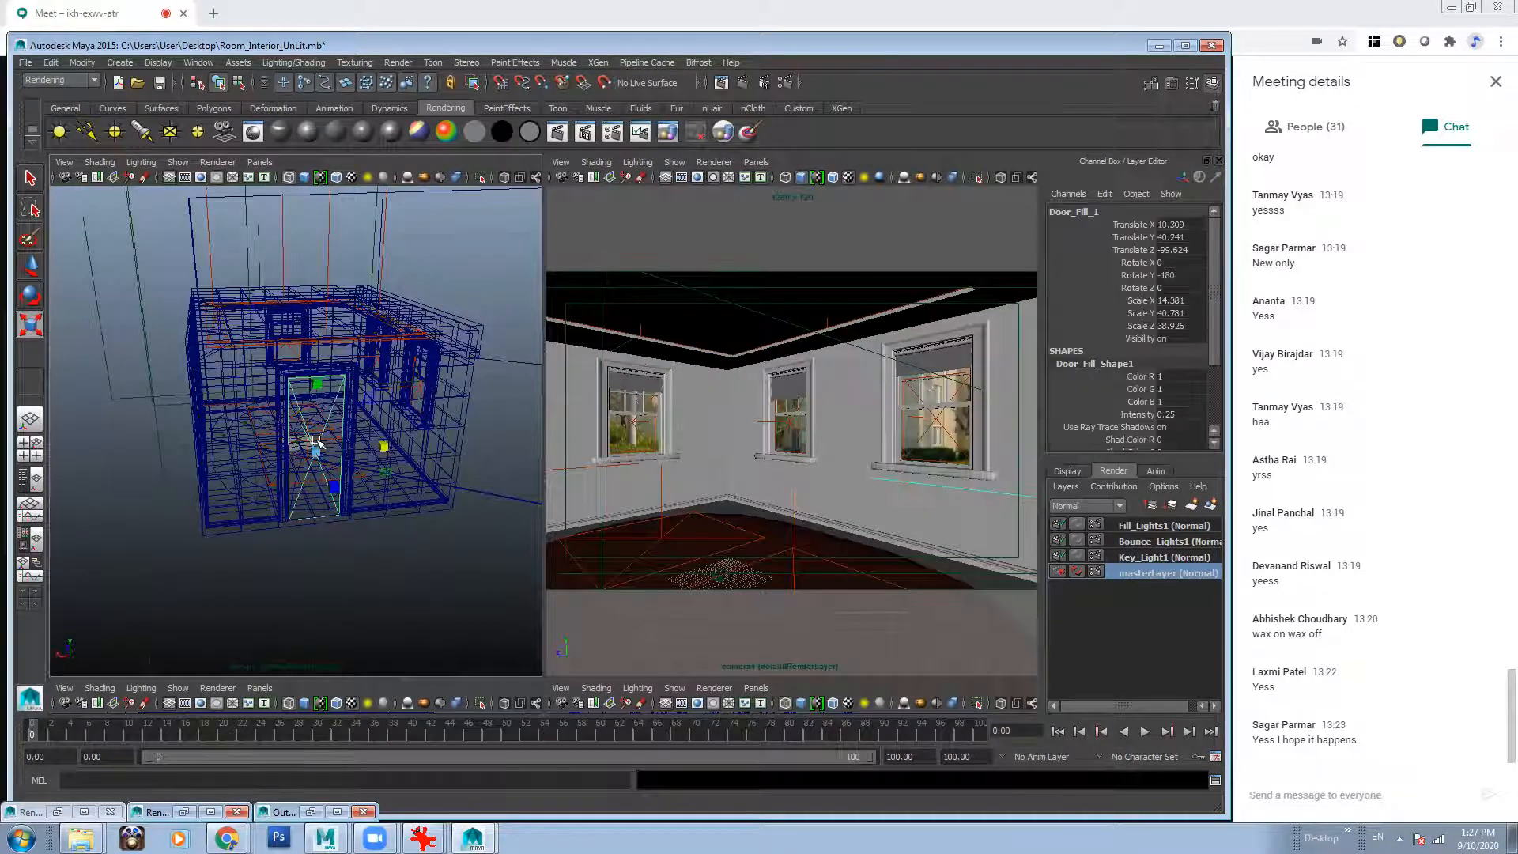
pyautogui.click(437, 483)
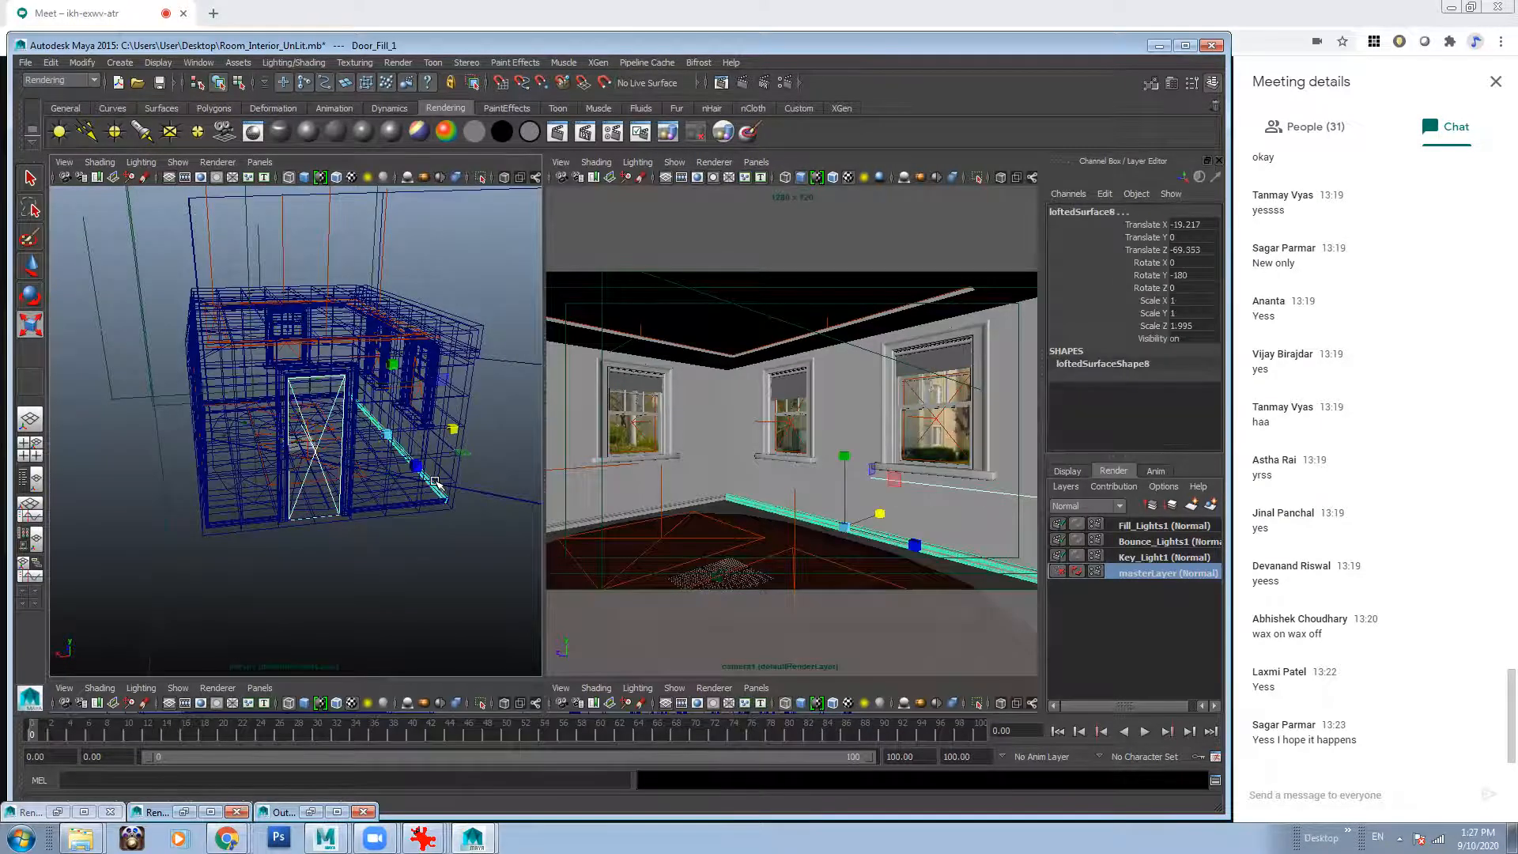
pyautogui.press('Up')
pyautogui.keyDown('alt'); pyautogui.moveTo(271, 473); pyautogui.dragTo(364, 480); pyautogui.keyUp('alt')
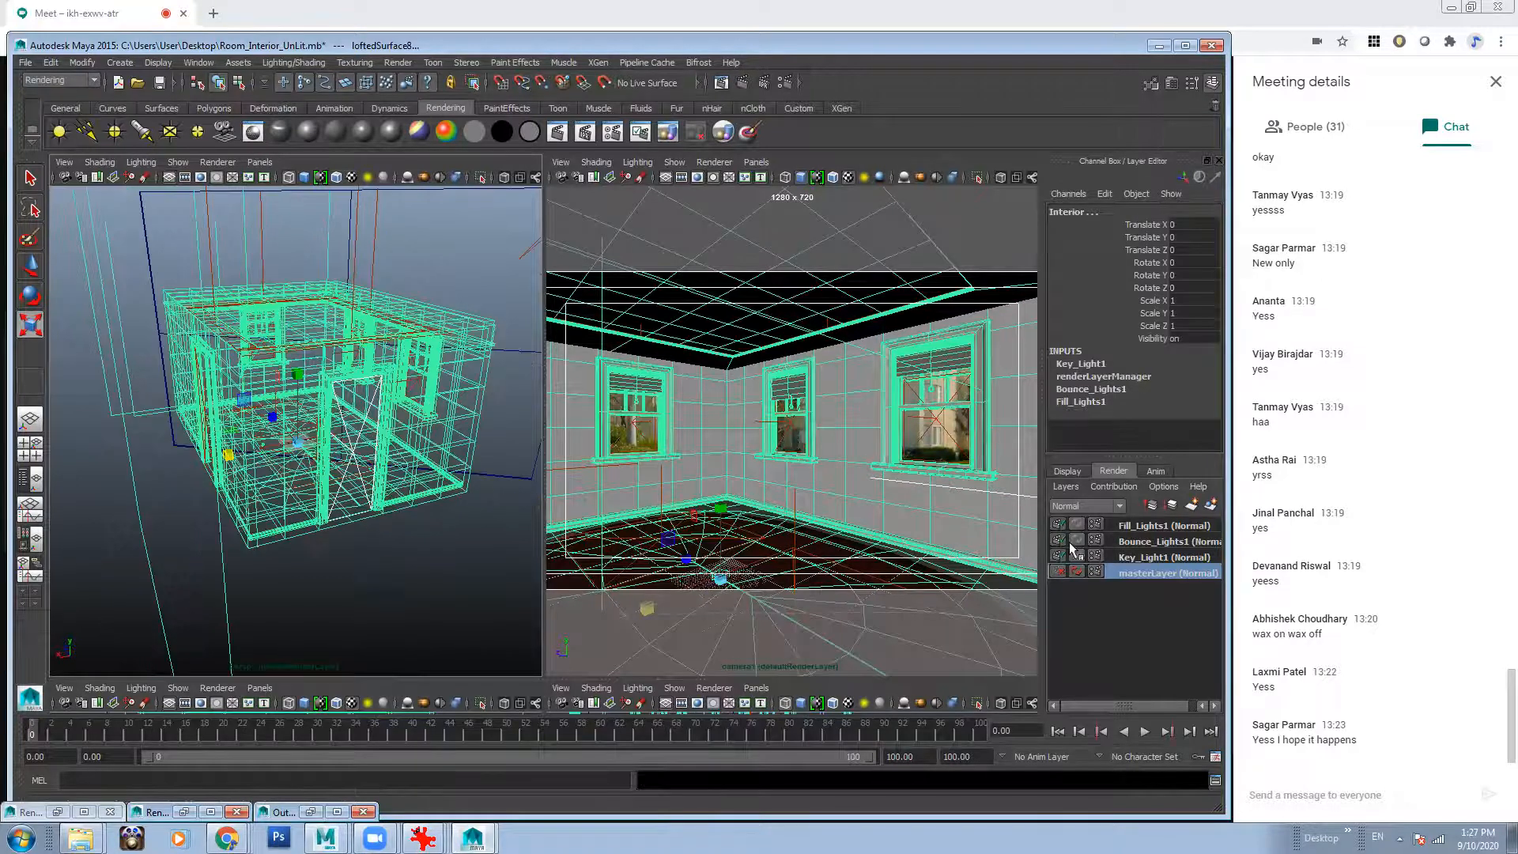
# Create a render layer from the selected first door light and Interior group and rename it Door_Light_1.
pyautogui.click(1209, 506)
pyautogui.doubleClick(1151, 525)
pyautogui.write('D')
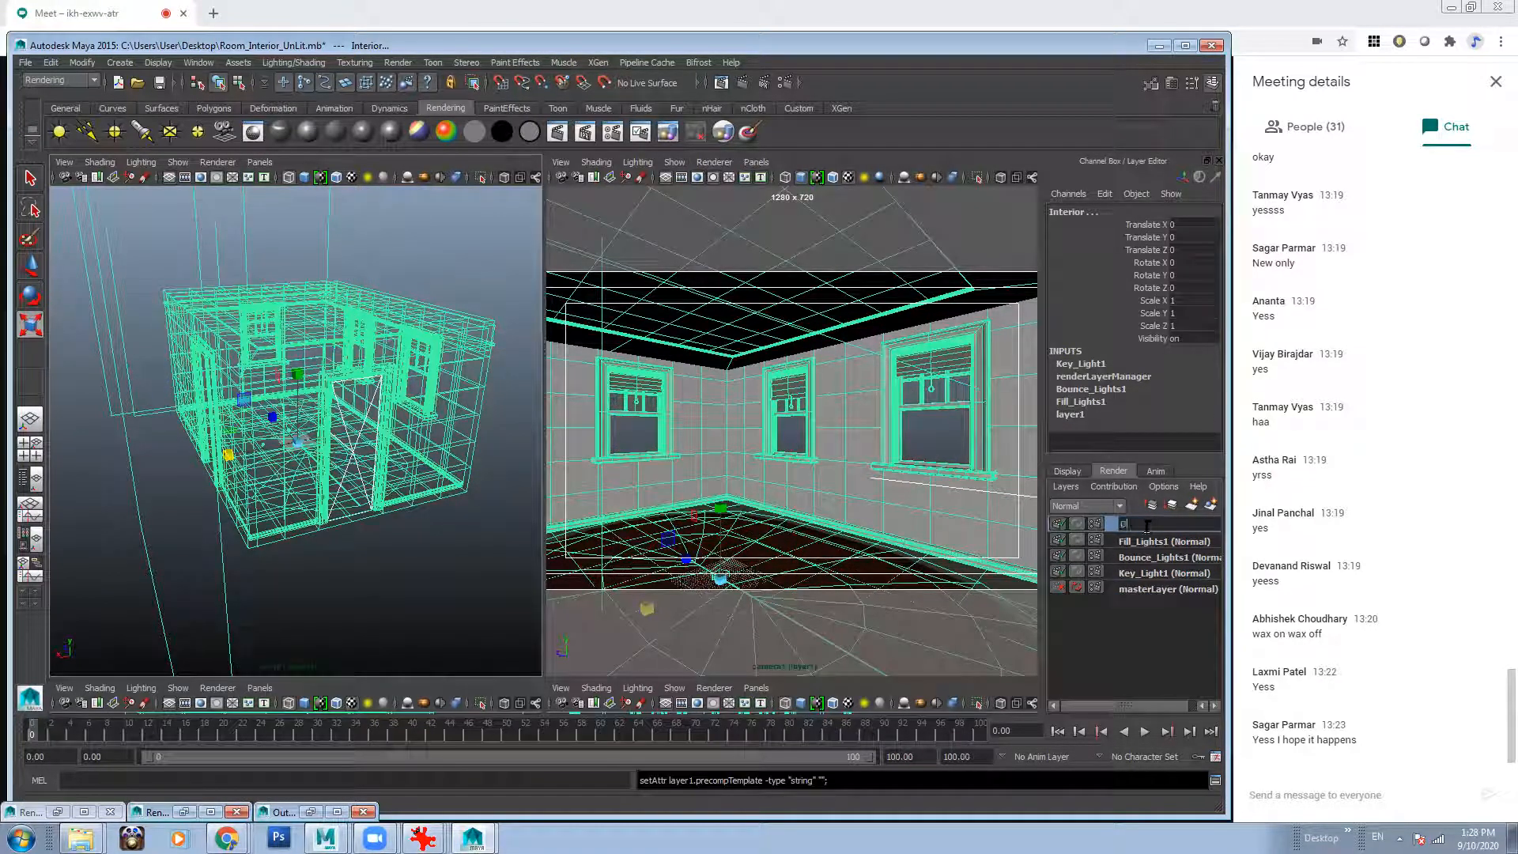
pyautogui.write('oor_Light_1')
pyautogui.press('Return')
pyautogui.click(1139, 528)
# Return to masterLayer and select the Door_Fill_2 light together with the Interior group.
pyautogui.click(1168, 589)
pyautogui.keyDown('alt'); pyautogui.moveTo(338, 477); pyautogui.dragTo(213, 434); pyautogui.keyUp('alt')
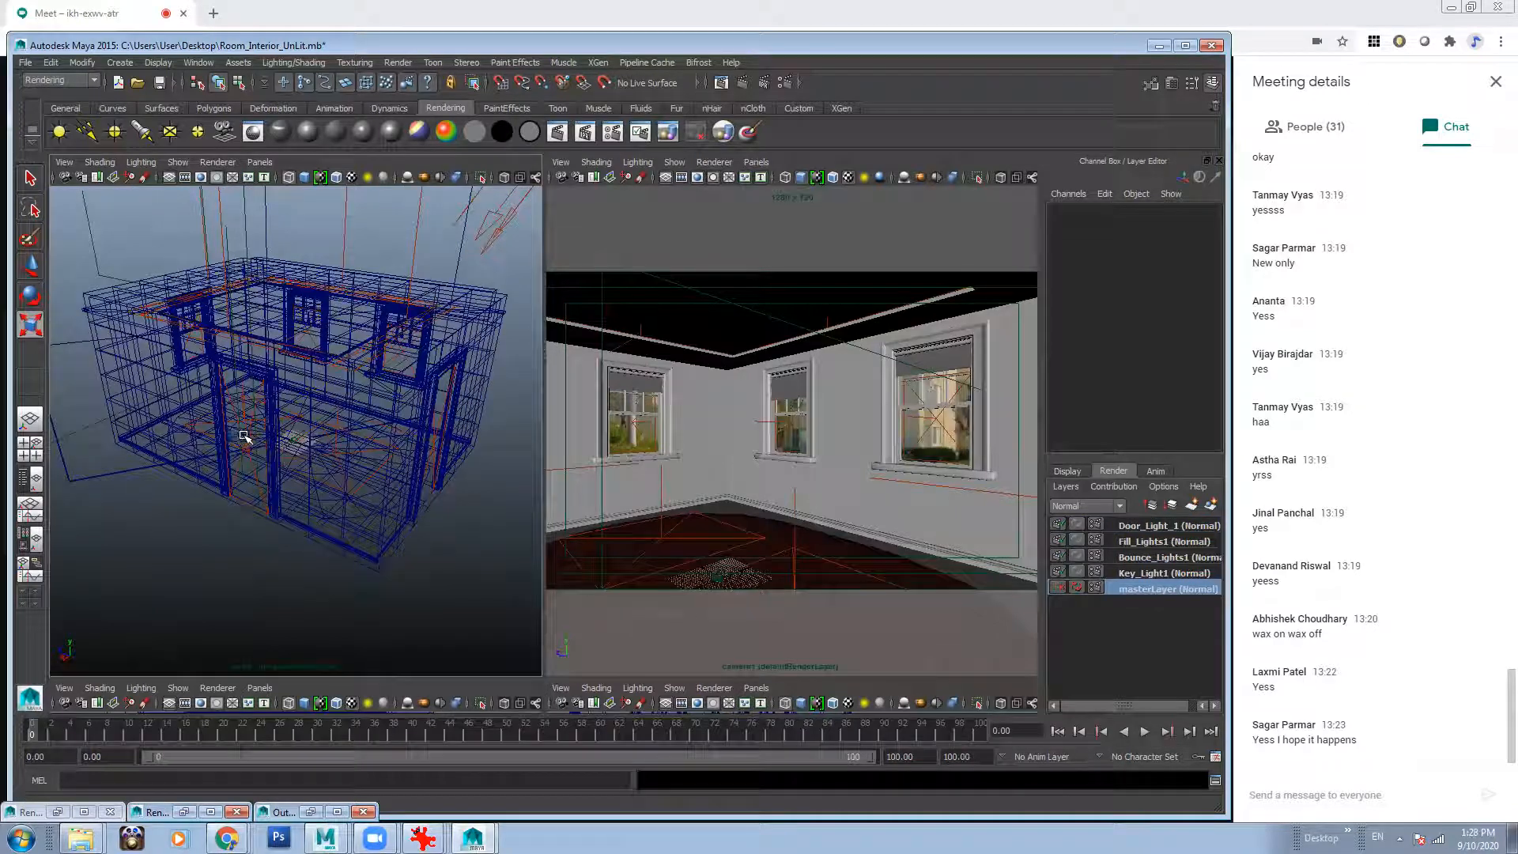
pyautogui.click(244, 435)
pyautogui.keyDown('shift'); pyautogui.click(167, 440); pyautogui.keyUp('shift')
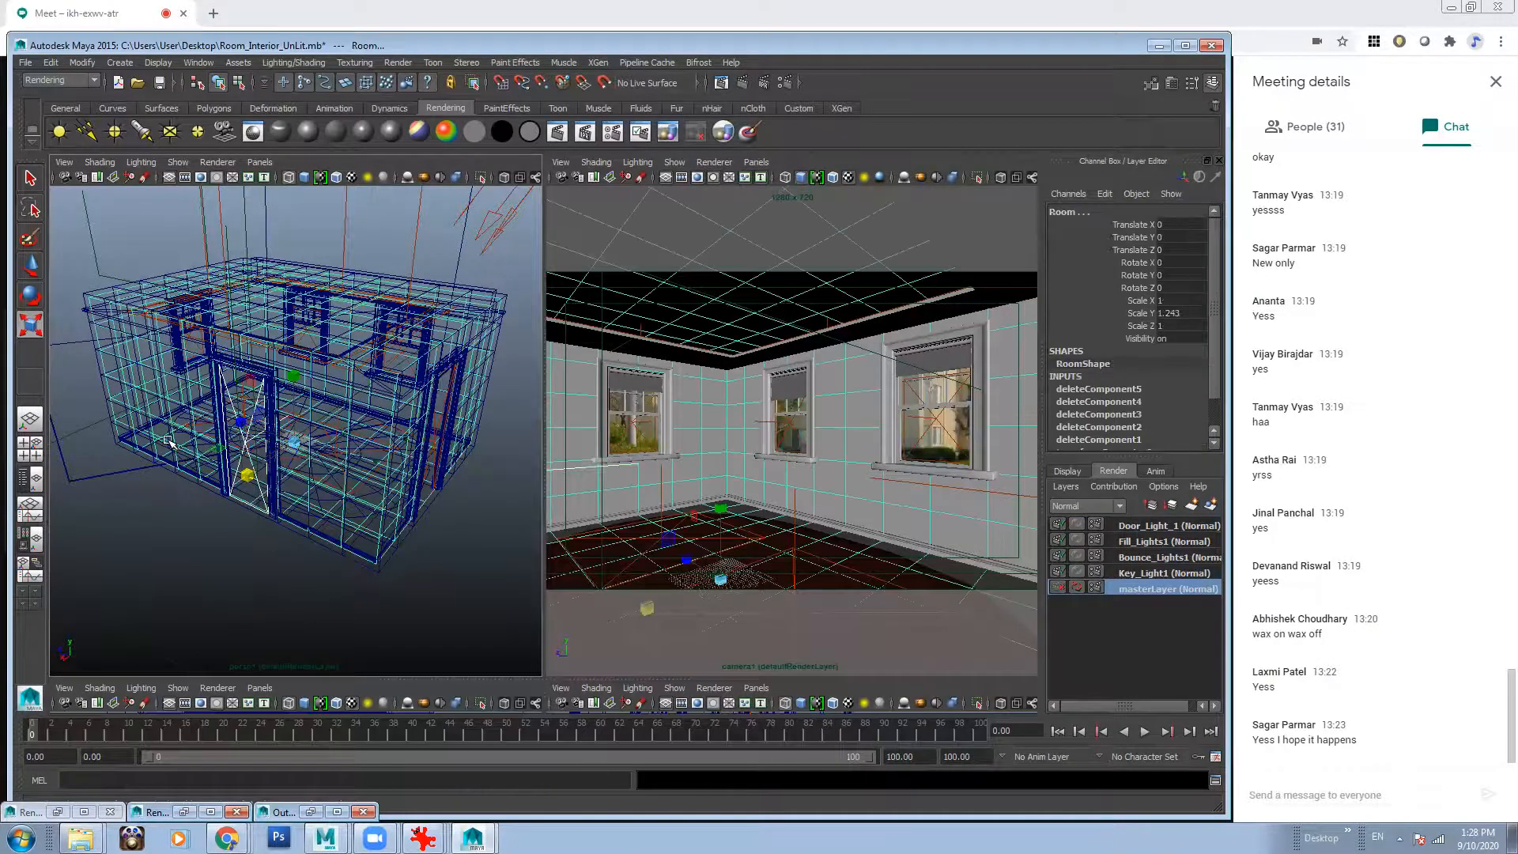
pyautogui.press('Up')
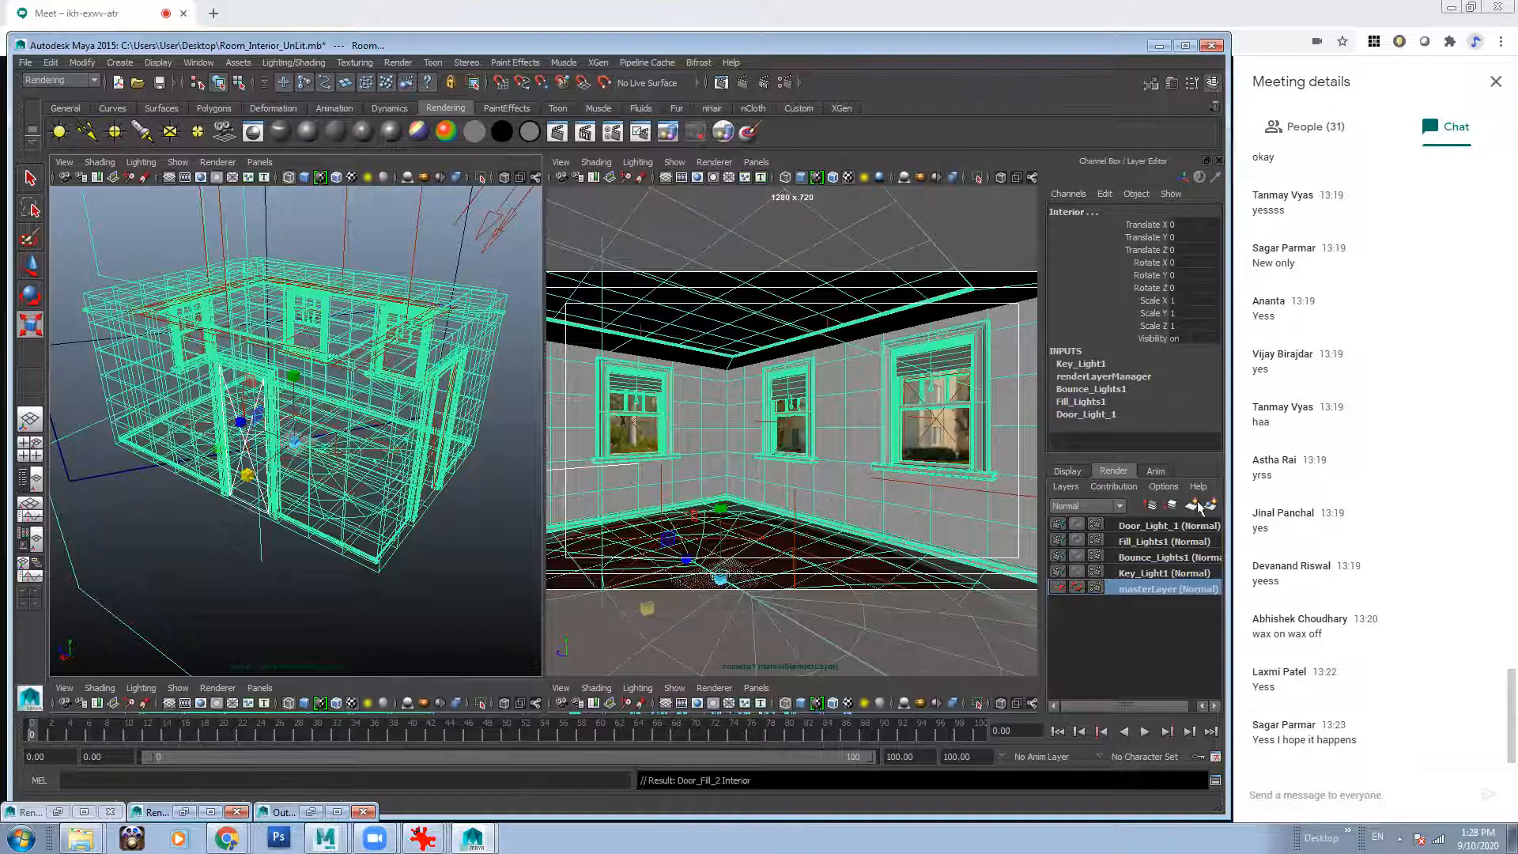
# Create a render layer from the selected second door light and Interior group and rename it Door_Light_2.
pyautogui.click(1211, 504)
pyautogui.doubleClick(1152, 526)
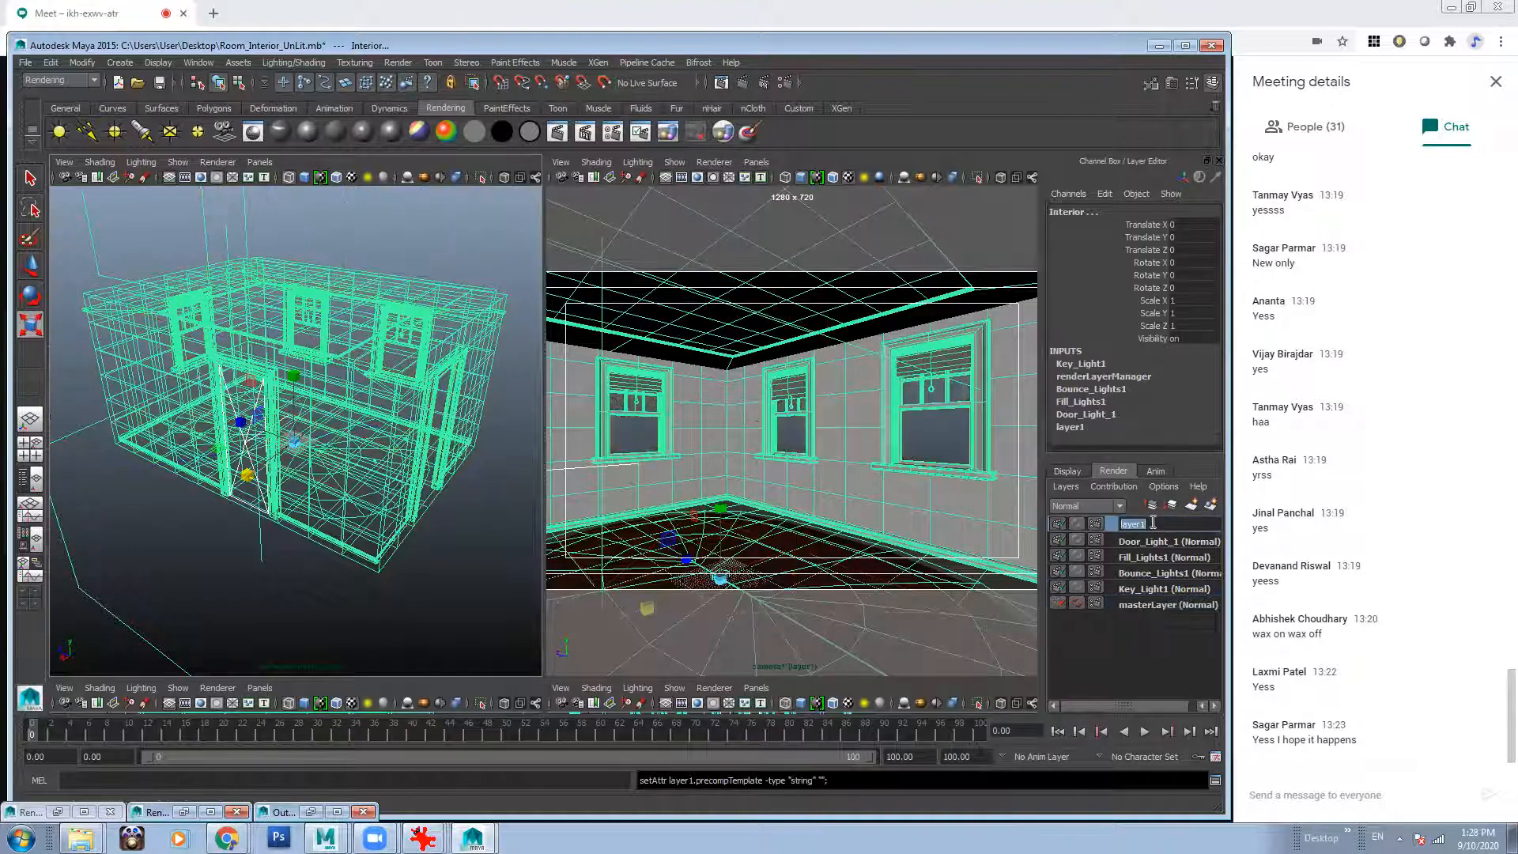
pyautogui.write('Door_Light_2')
pyautogui.press('Return')
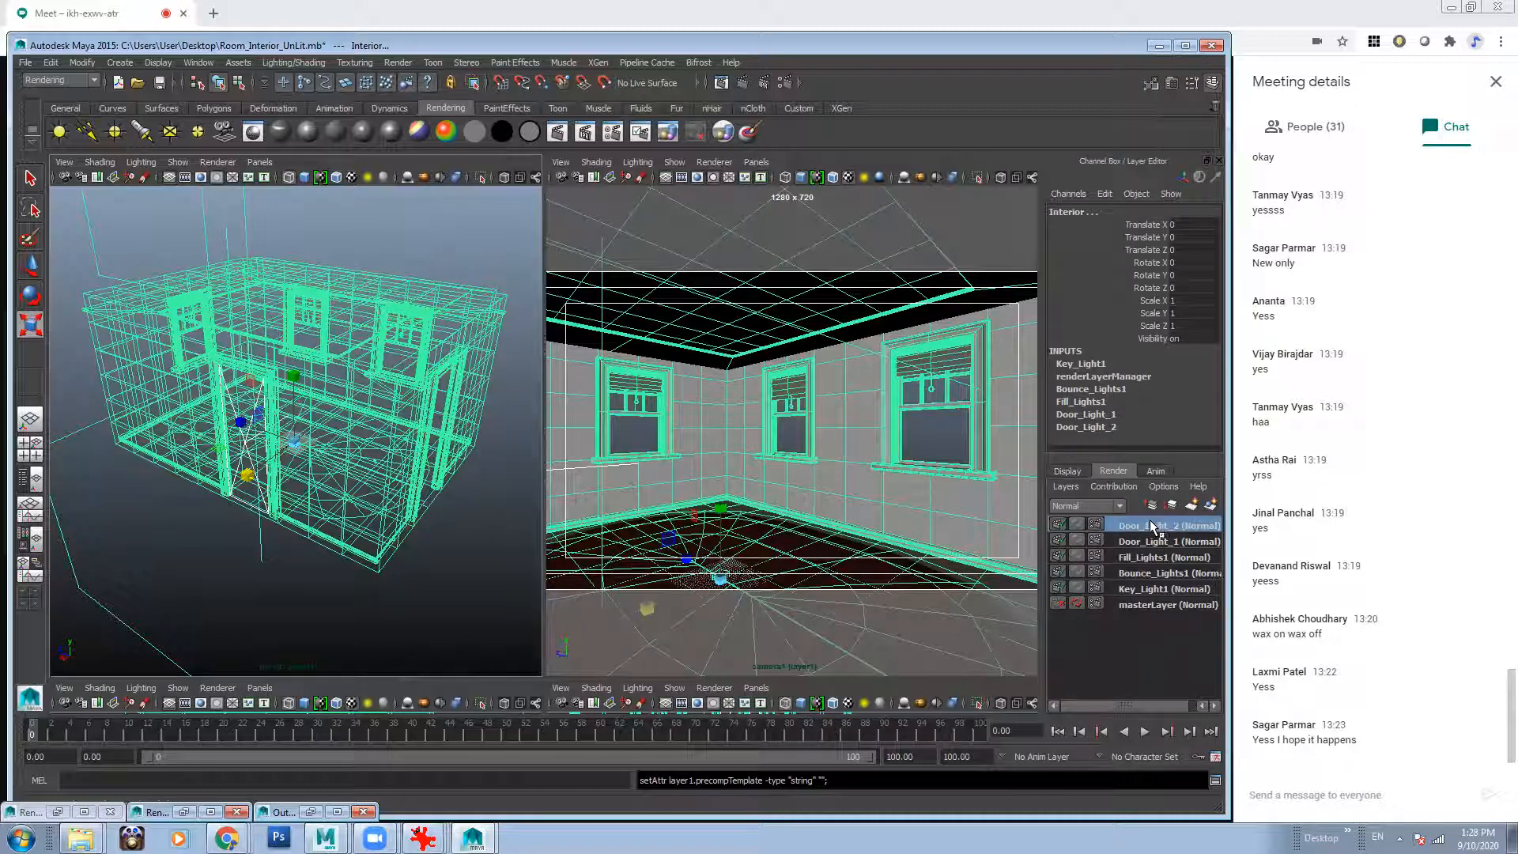
# Switch to masterLayer and pick cove area lights near the ceiling in the perspective view.
pyautogui.click(1162, 605)
pyautogui.keyDown('alt'); pyautogui.moveTo(280, 485); pyautogui.dragTo(279, 356); pyautogui.keyUp('alt')
pyautogui.keyDown('alt'); pyautogui.moveTo(260, 446); pyautogui.dragTo(407, 414); pyautogui.keyUp('alt')
pyautogui.keyDown('alt'); pyautogui.moveTo(407, 415); pyautogui.dragTo(229, 356, button='right'); pyautogui.keyUp('alt')
pyautogui.keyDown('alt'); pyautogui.moveTo(229, 356); pyautogui.dragTo(263, 311); pyautogui.keyUp('alt')
pyautogui.click(213, 297)
pyautogui.click(261, 304)
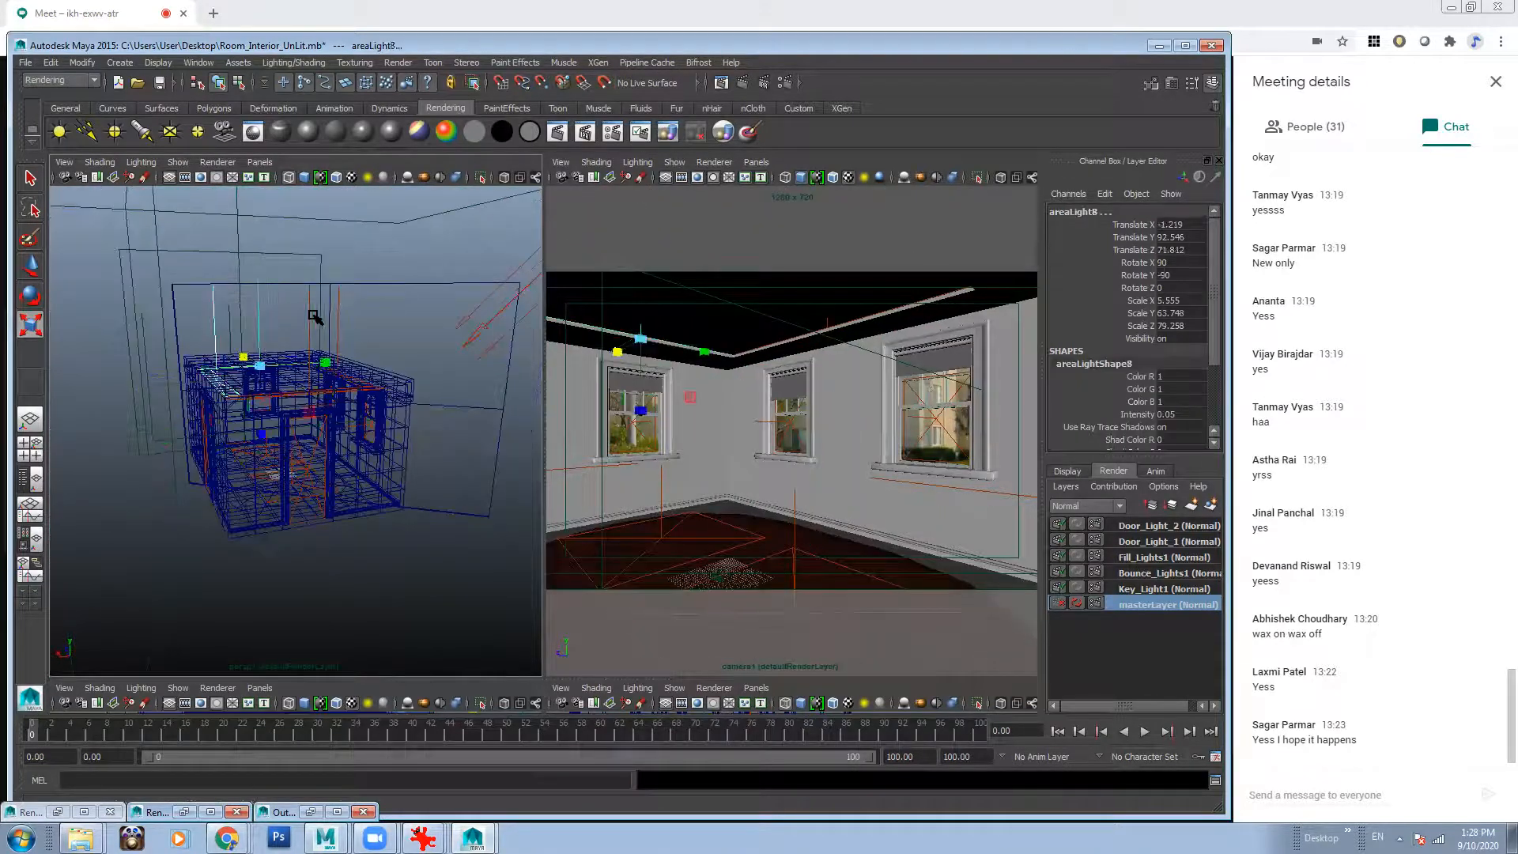
# Open the Outliner, select the Cove_Lights and Interior groups, and move the window clear of the render layer list.
pyautogui.click(198, 62)
pyautogui.click(230, 177)
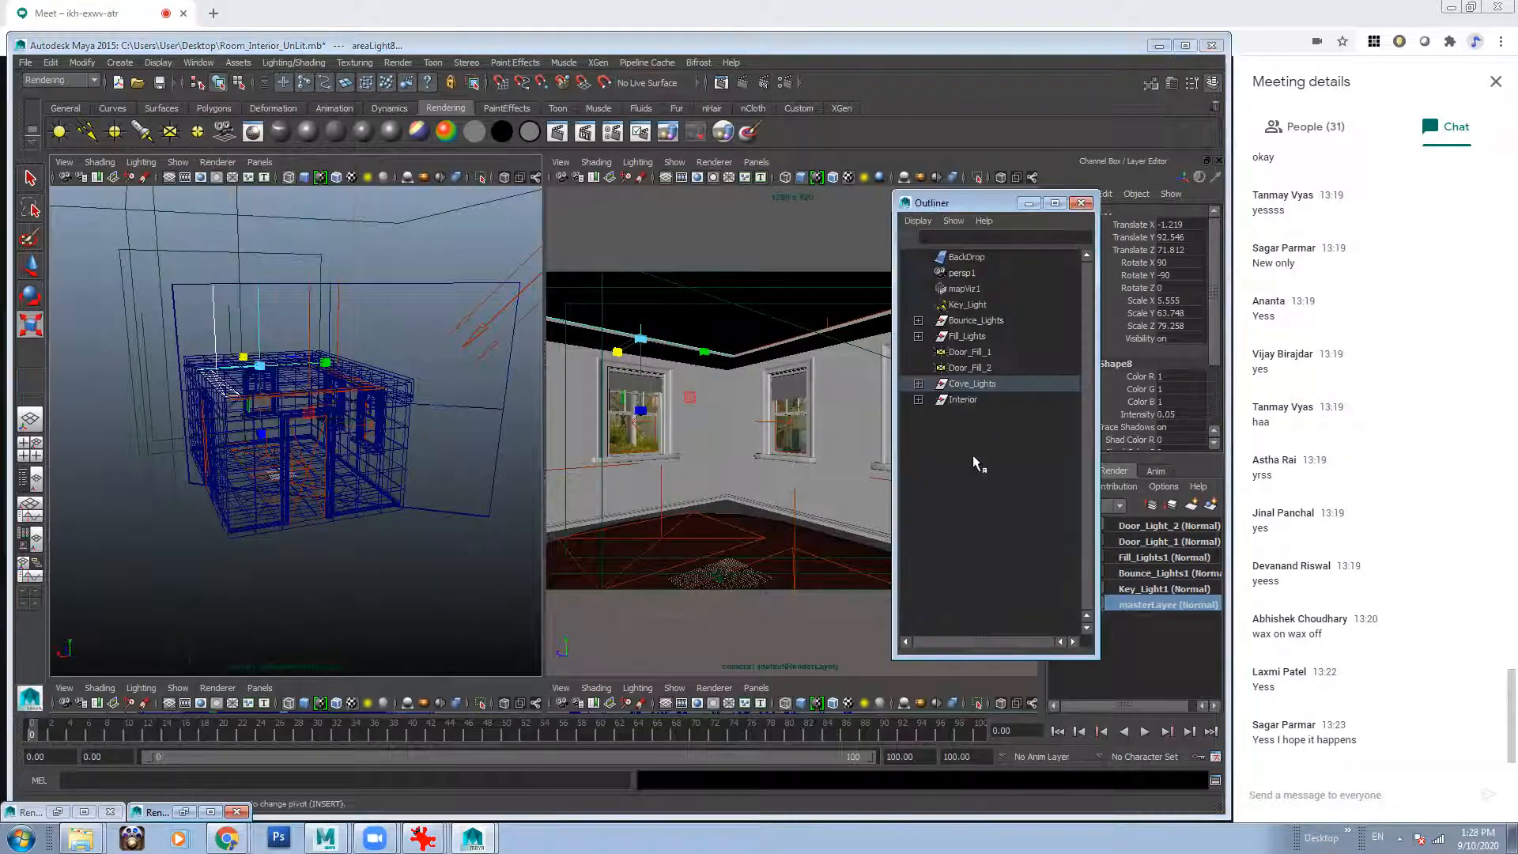
pyautogui.click(967, 386)
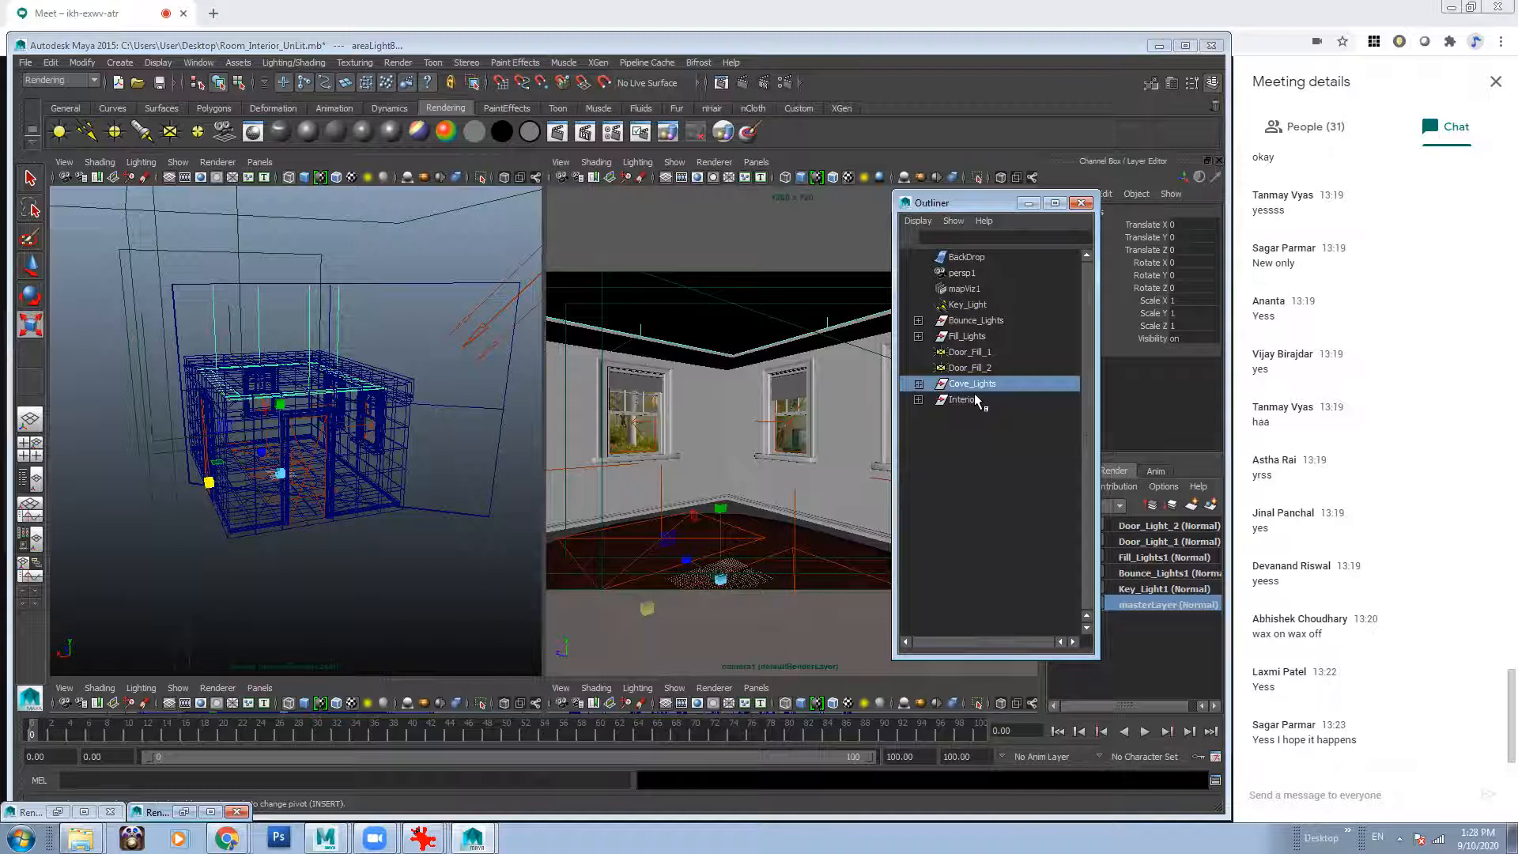
pyautogui.keyDown('shift'); pyautogui.click(975, 395); pyautogui.keyUp('shift')
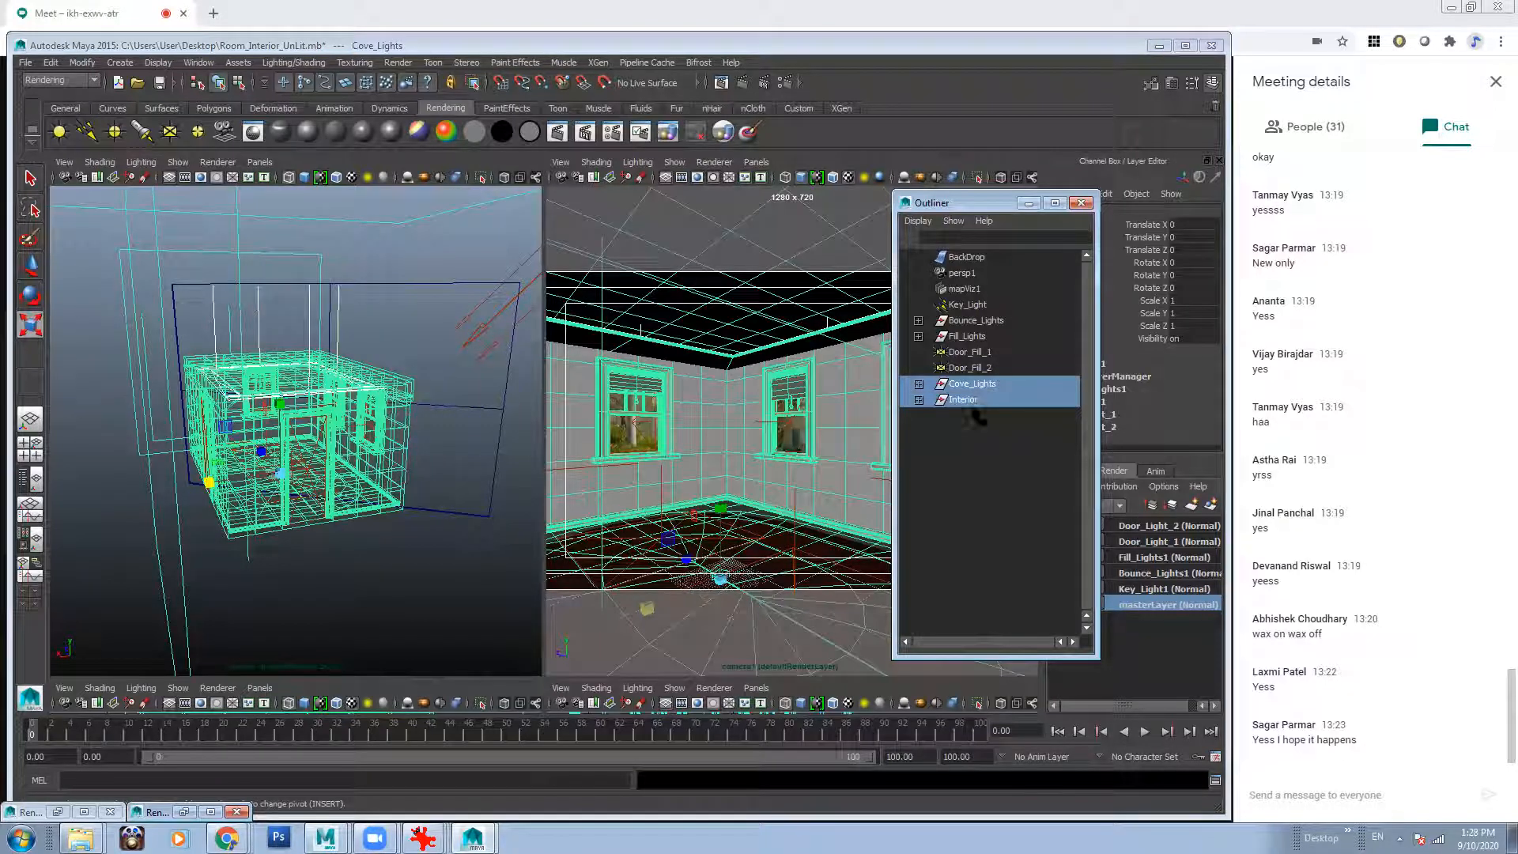
pyautogui.click(974, 439)
pyautogui.click(982, 387)
pyautogui.keyDown('shift'); pyautogui.click(973, 398); pyautogui.keyUp('shift')
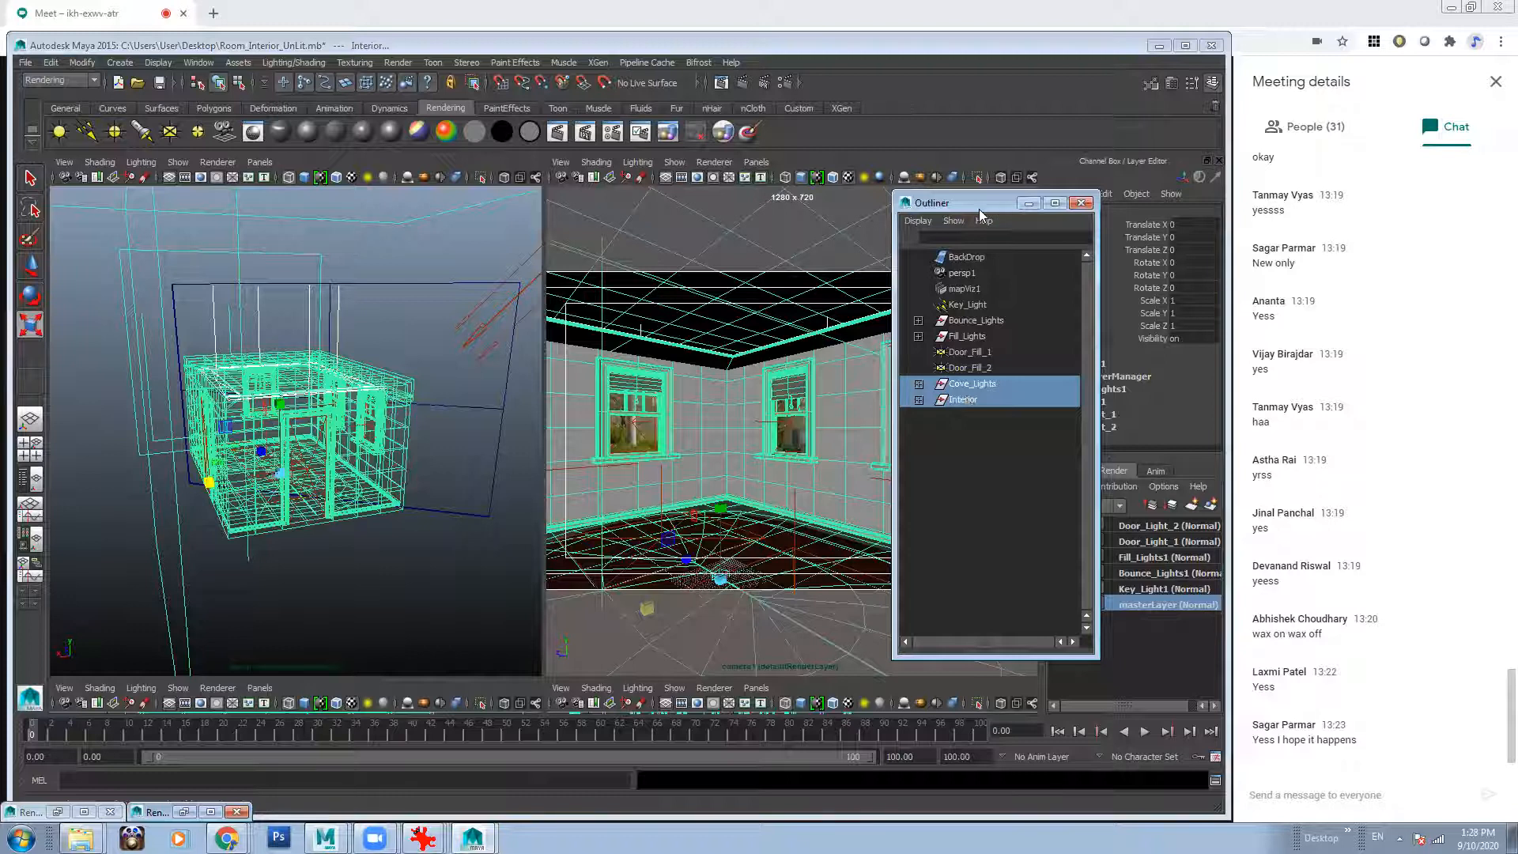
pyautogui.moveTo(981, 213); pyautogui.dragTo(471, 216)
# Create a render layer from the selected groups, rename it Cove_Lights1, clear the selection and minimize the Outliner.
pyautogui.click(1211, 505)
pyautogui.doubleClick(1146, 524)
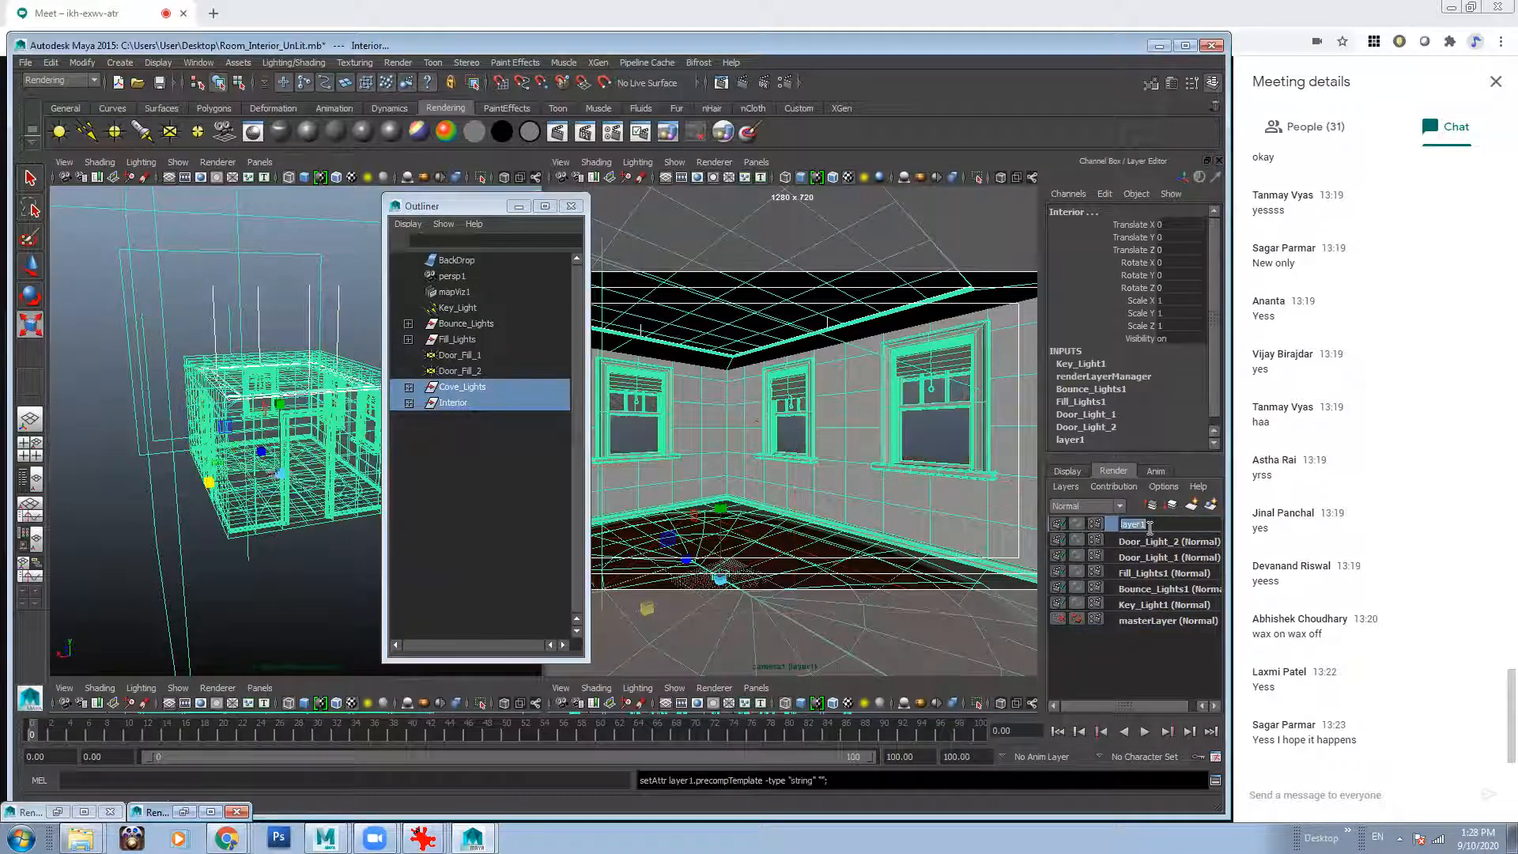
pyautogui.write('Cove_lights')
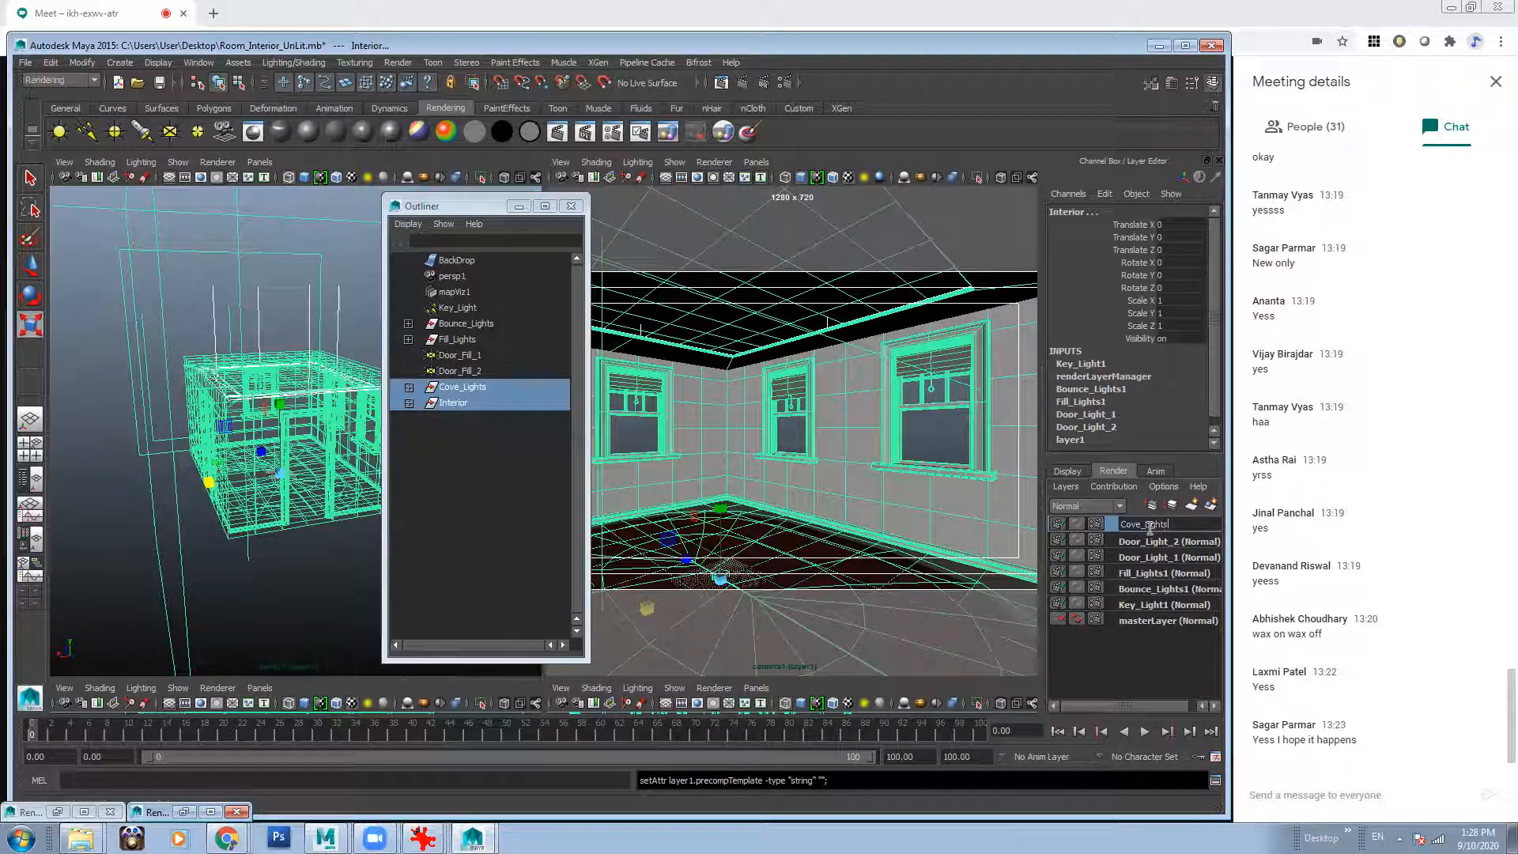
pyautogui.press('Return')
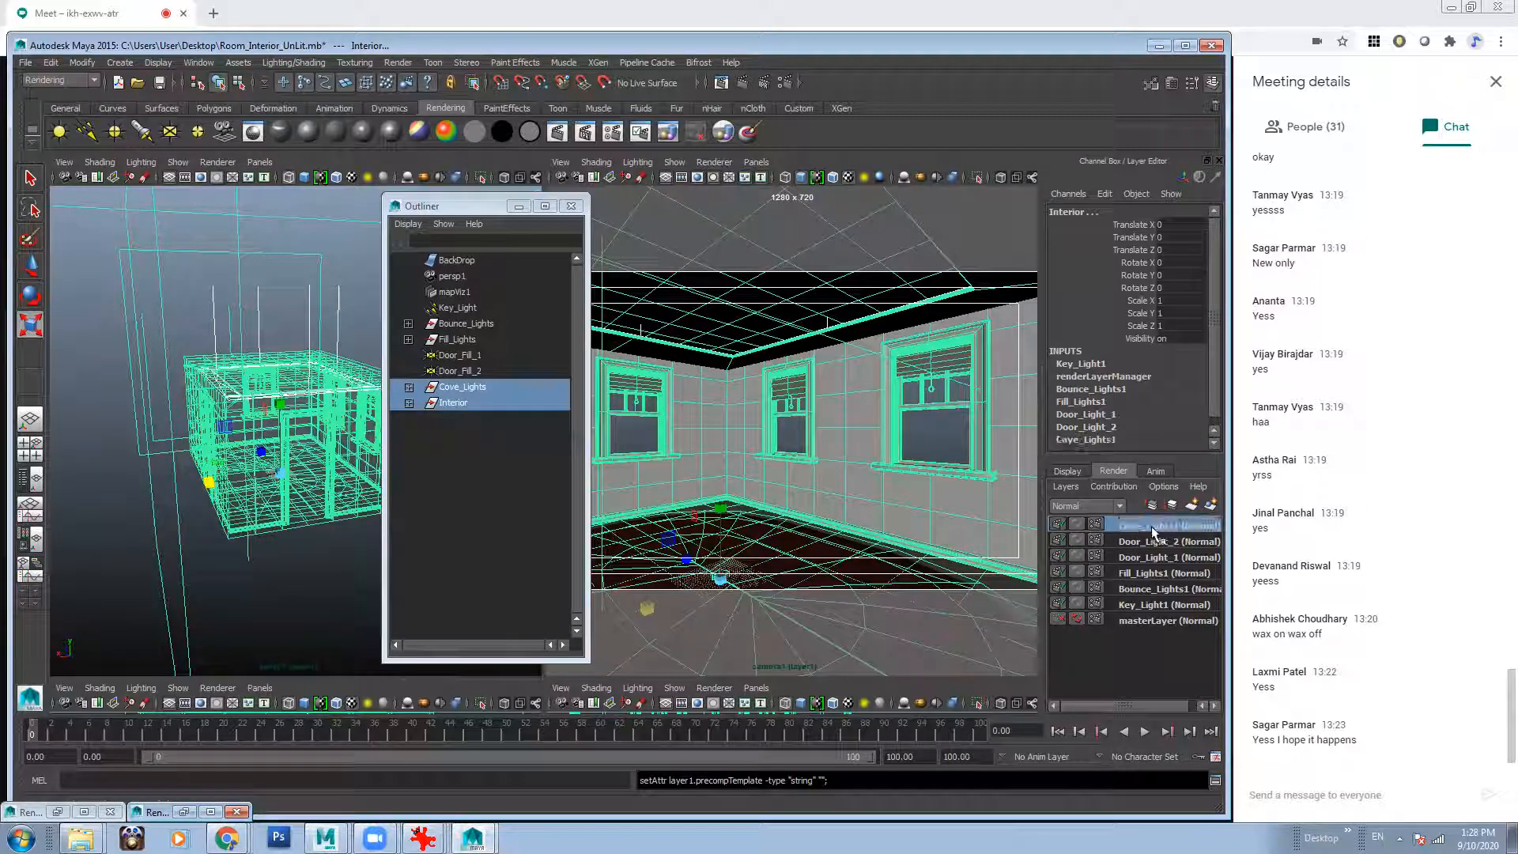
pyautogui.click(268, 558)
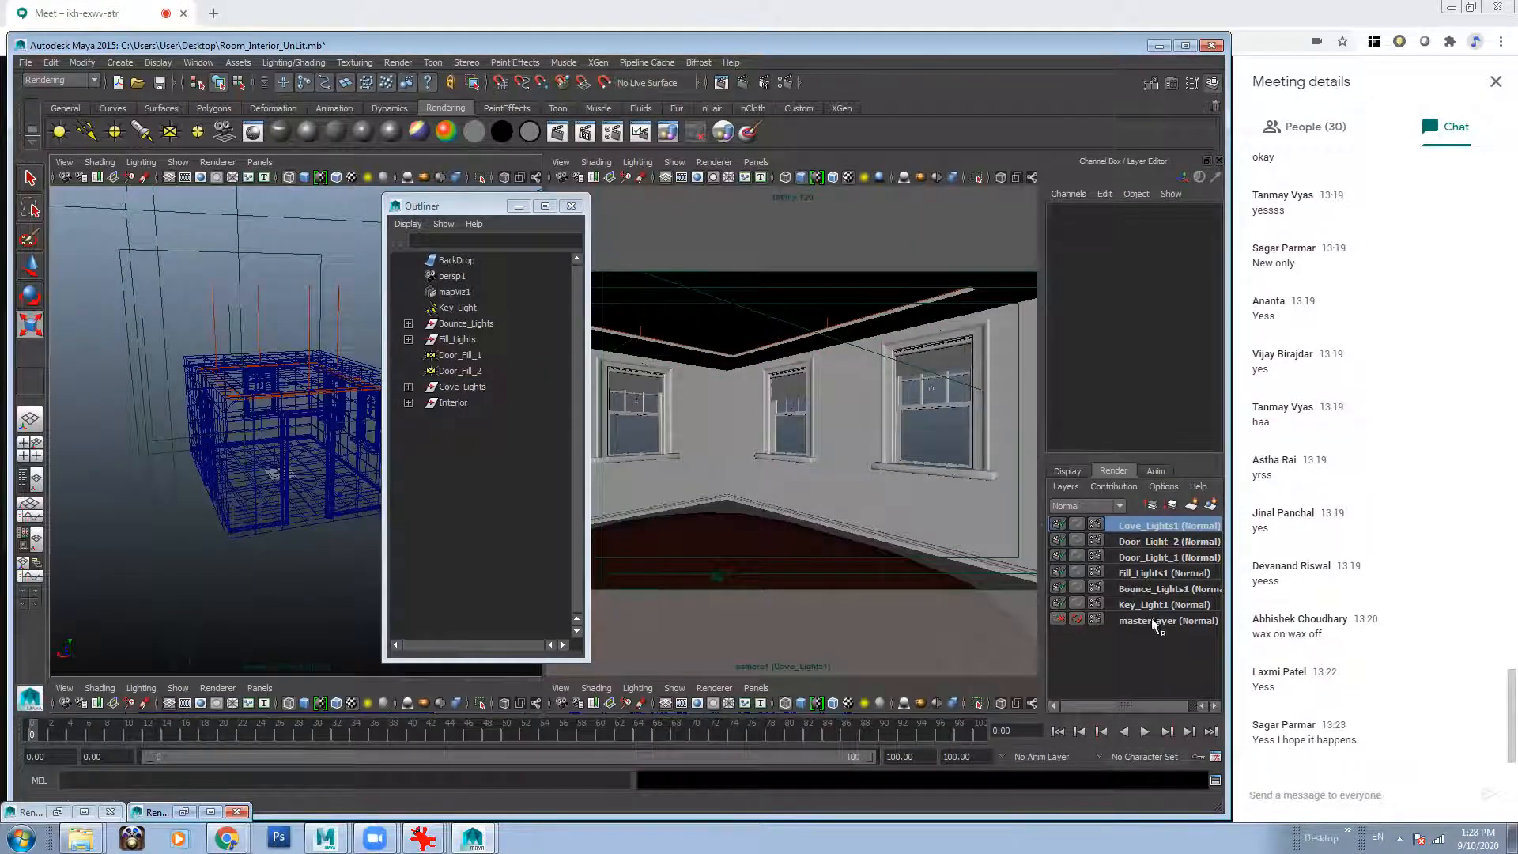
pyautogui.click(519, 206)
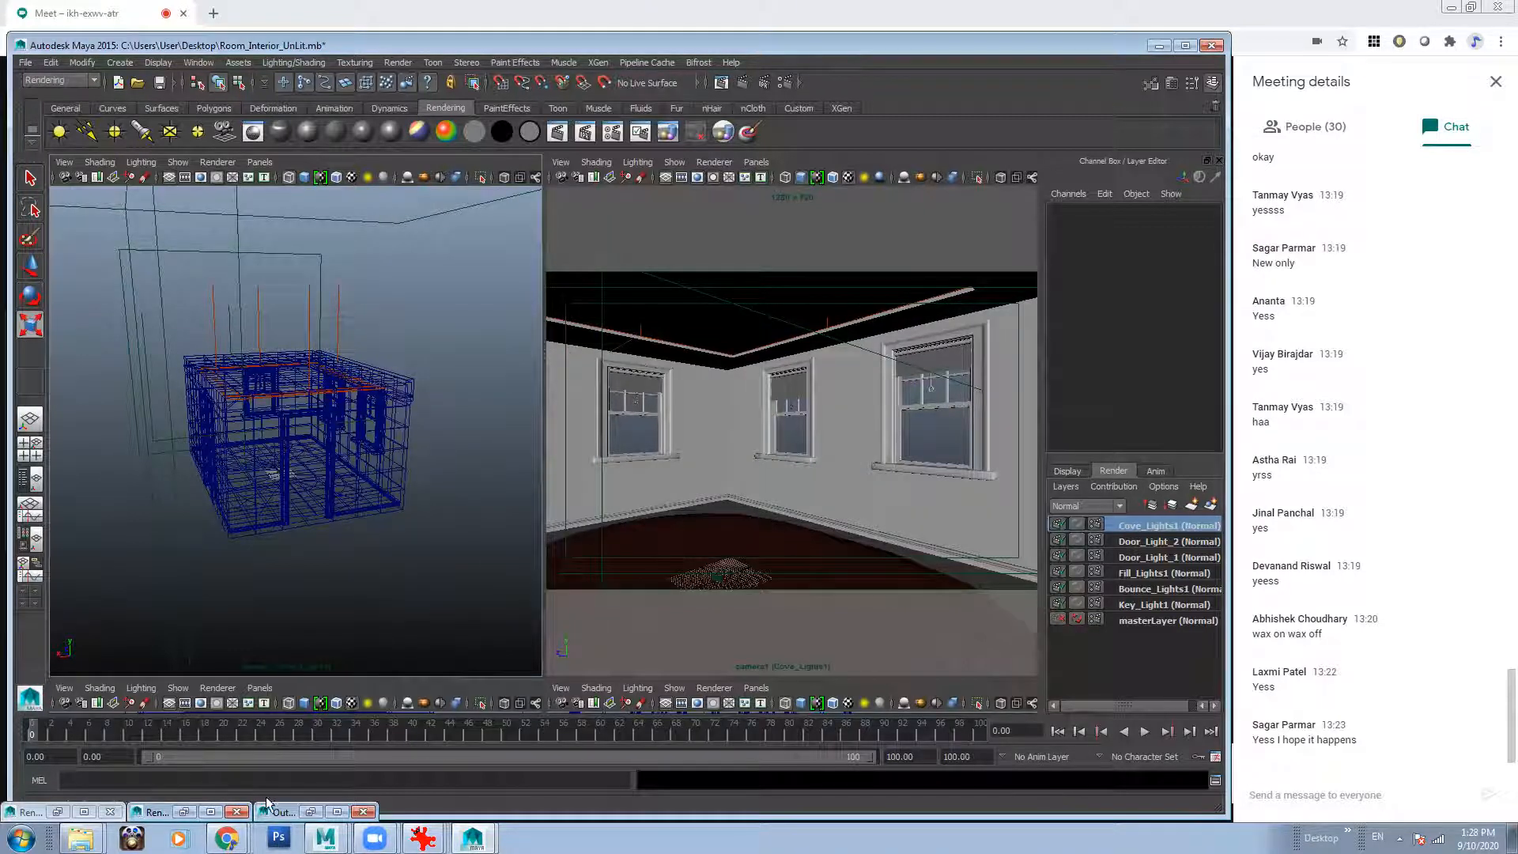
# Create a render layer from the Interior group alone, rename it Occlusion, and clear the selection.
pyautogui.click(310, 812)
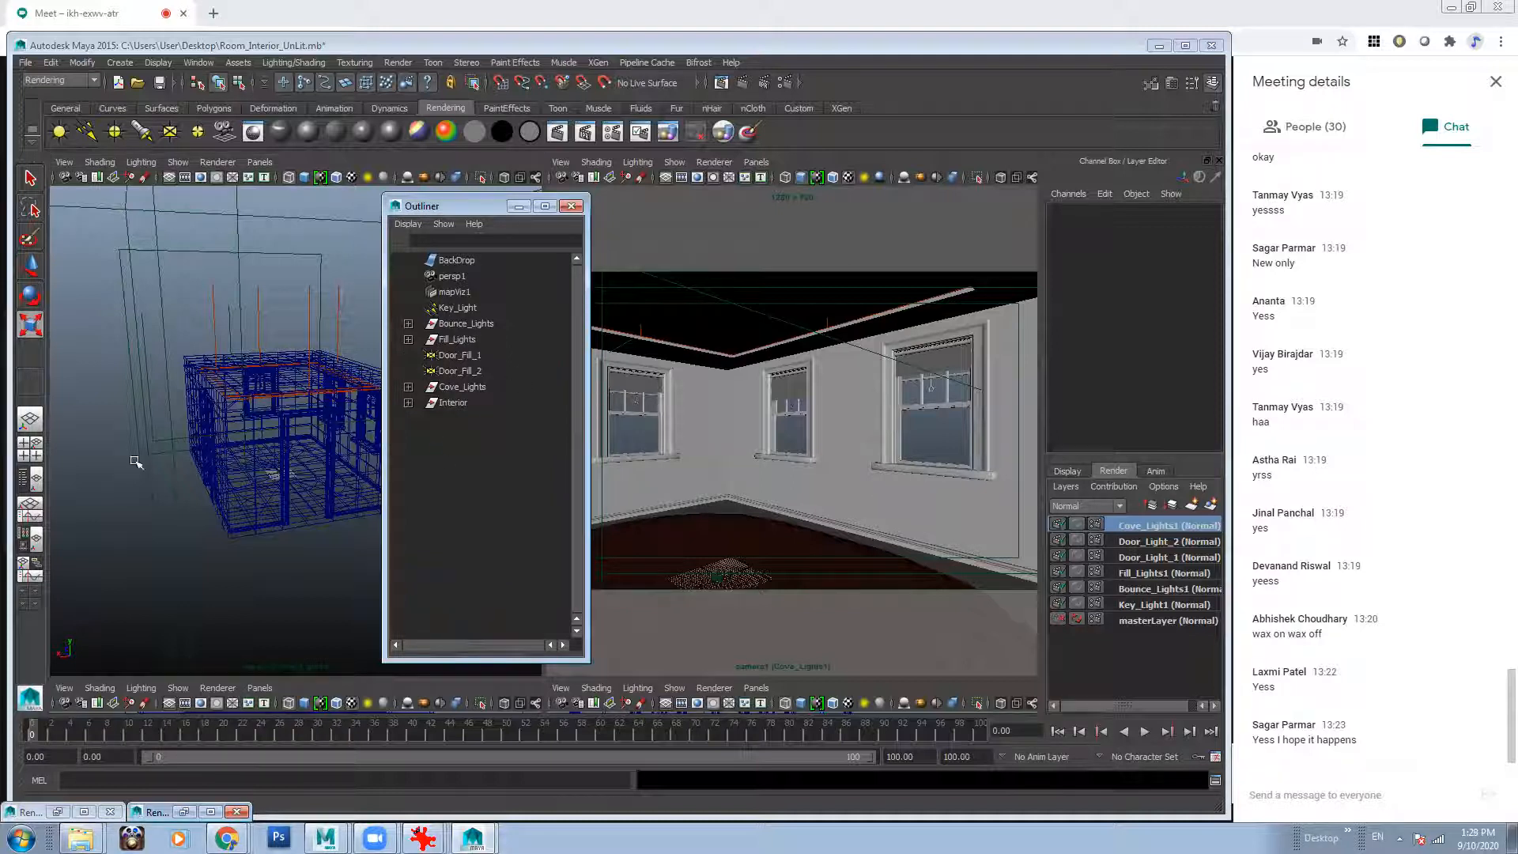
pyautogui.click(456, 402)
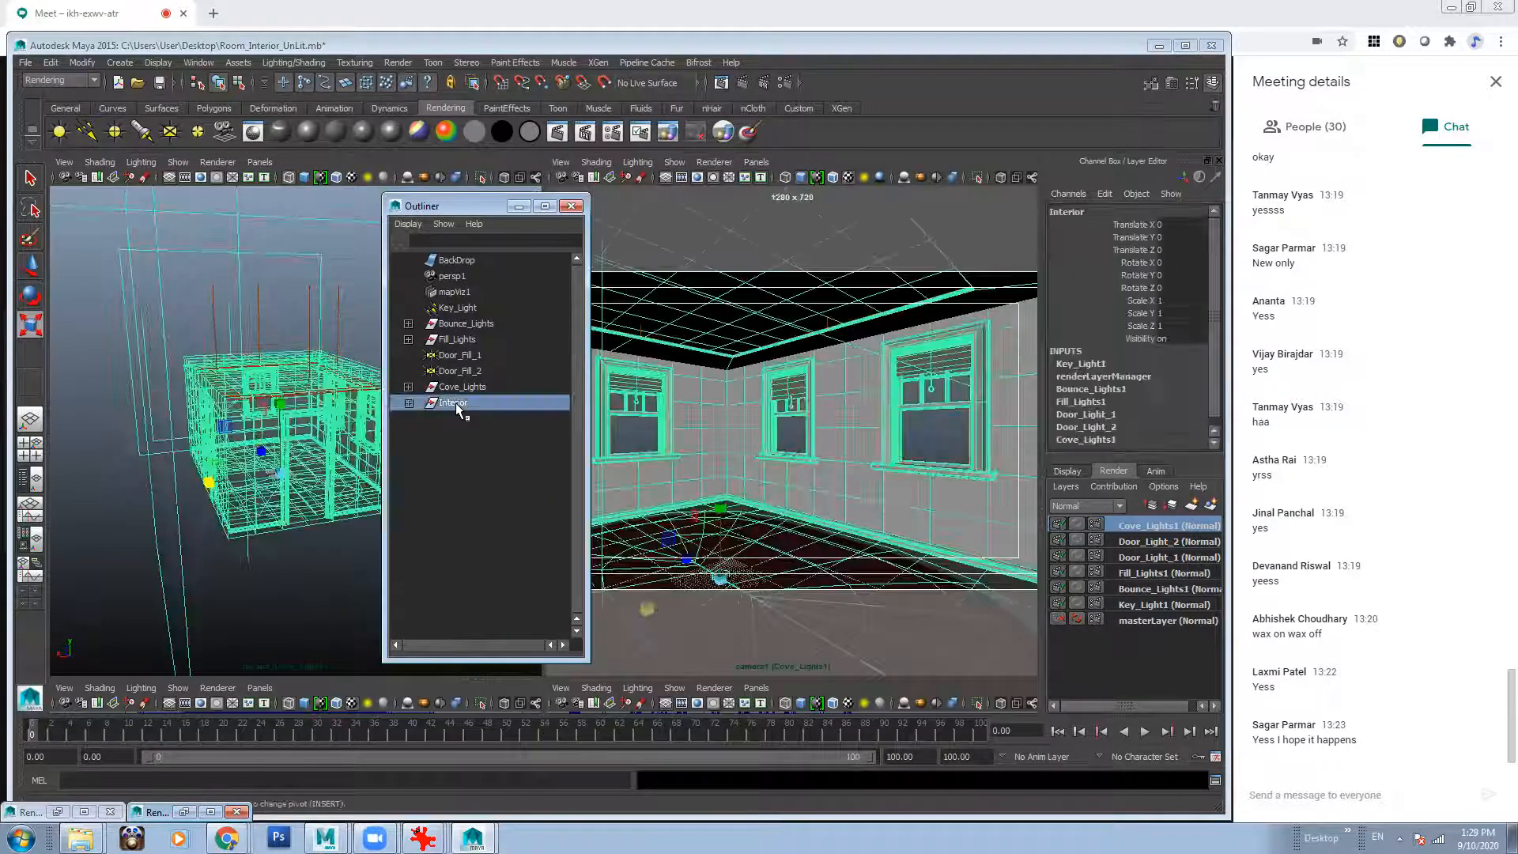
pyautogui.click(1211, 506)
pyautogui.doubleClick(1164, 523)
pyautogui.write('Occlusion')
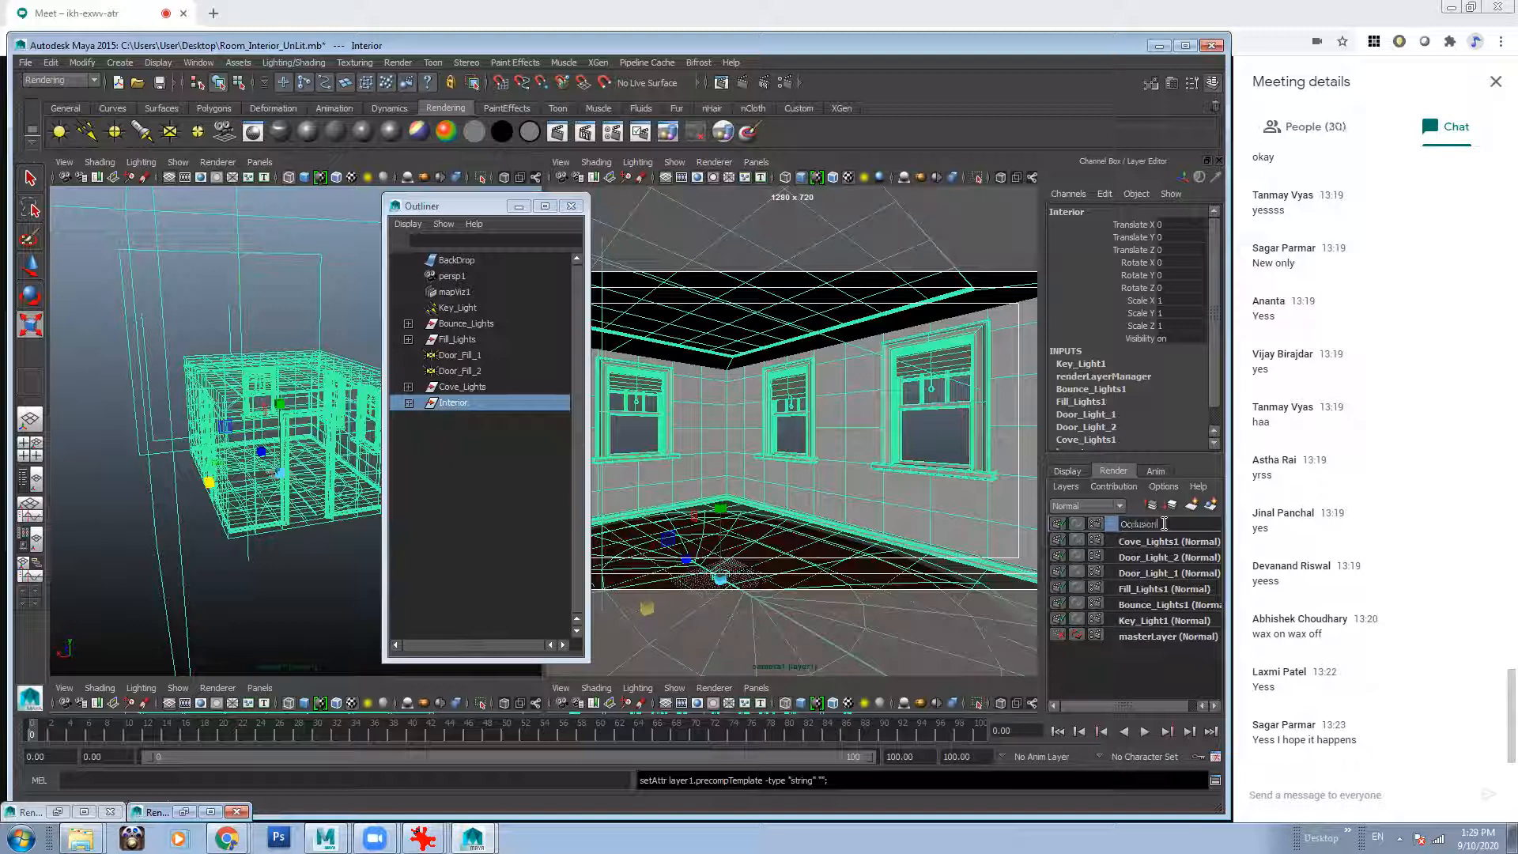
pyautogui.press('Return')
pyautogui.click(320, 554)
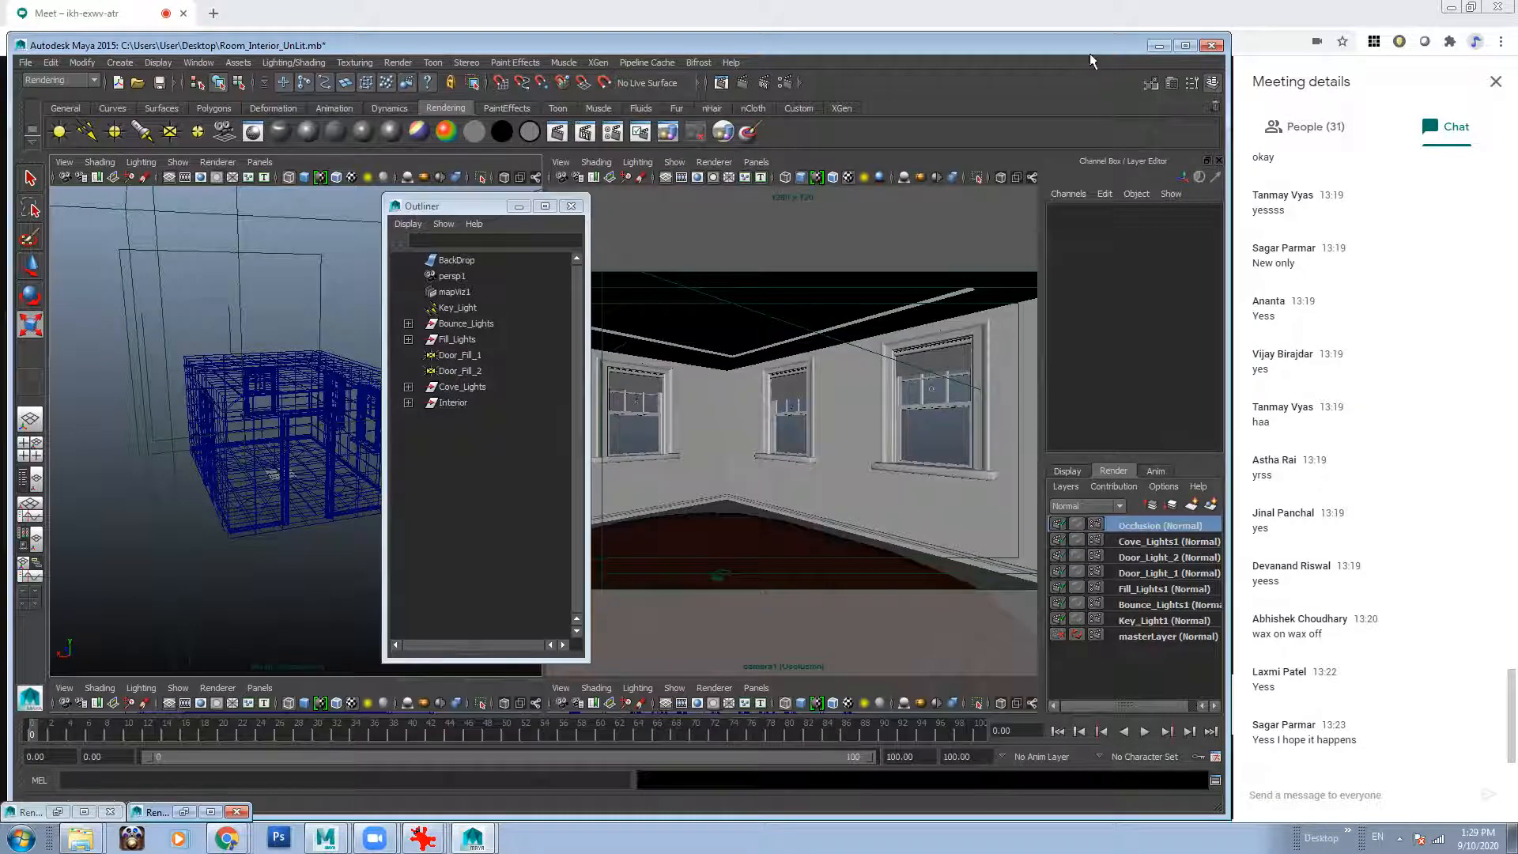
pyautogui.moveTo(1086, 46); pyautogui.dragTo(839, 55)
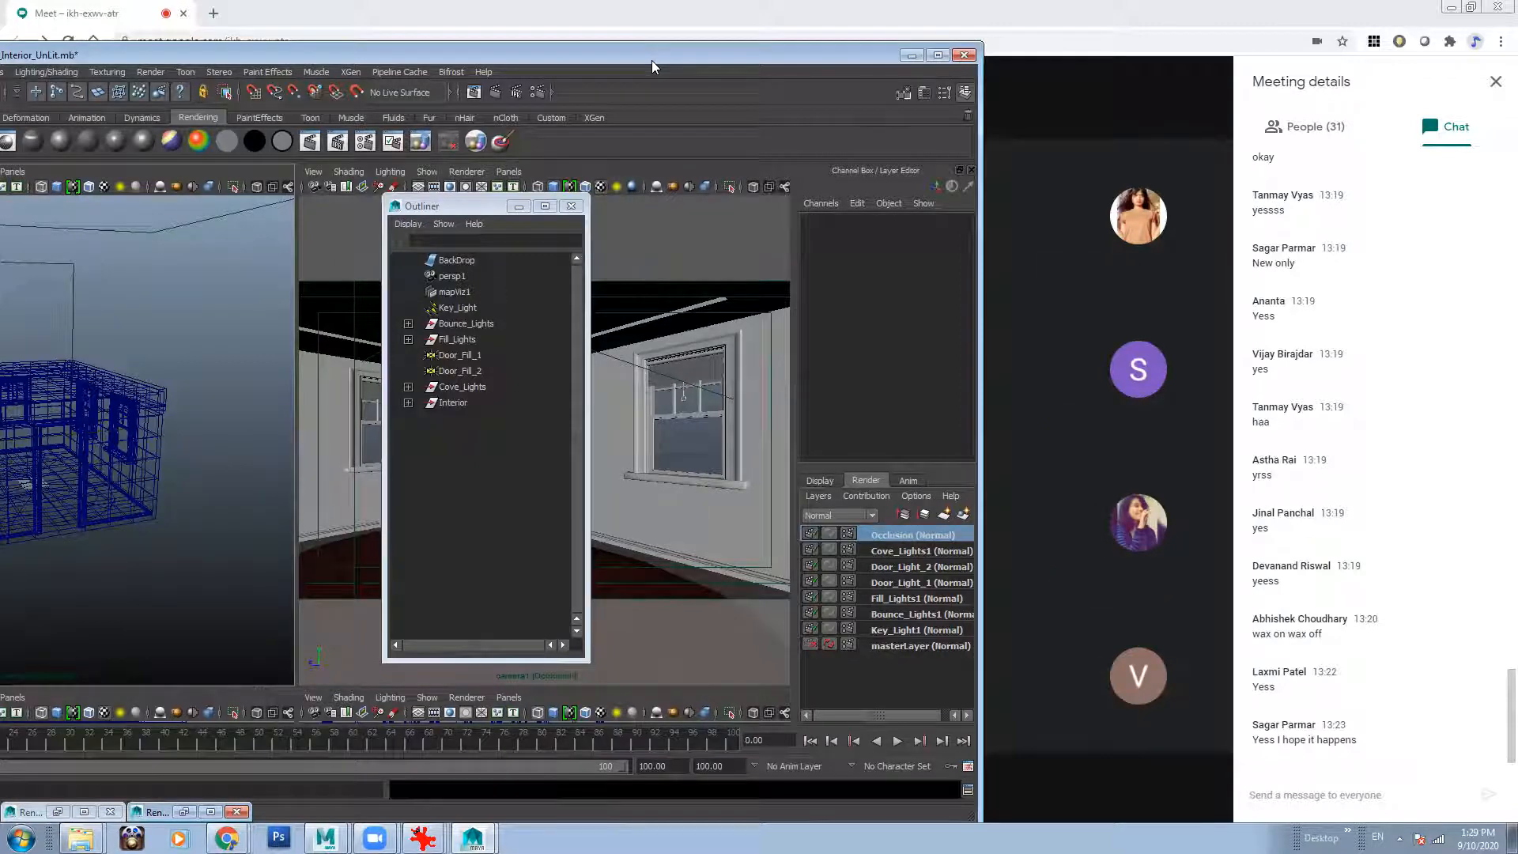
pyautogui.moveTo(652, 60); pyautogui.dragTo(897, 53)
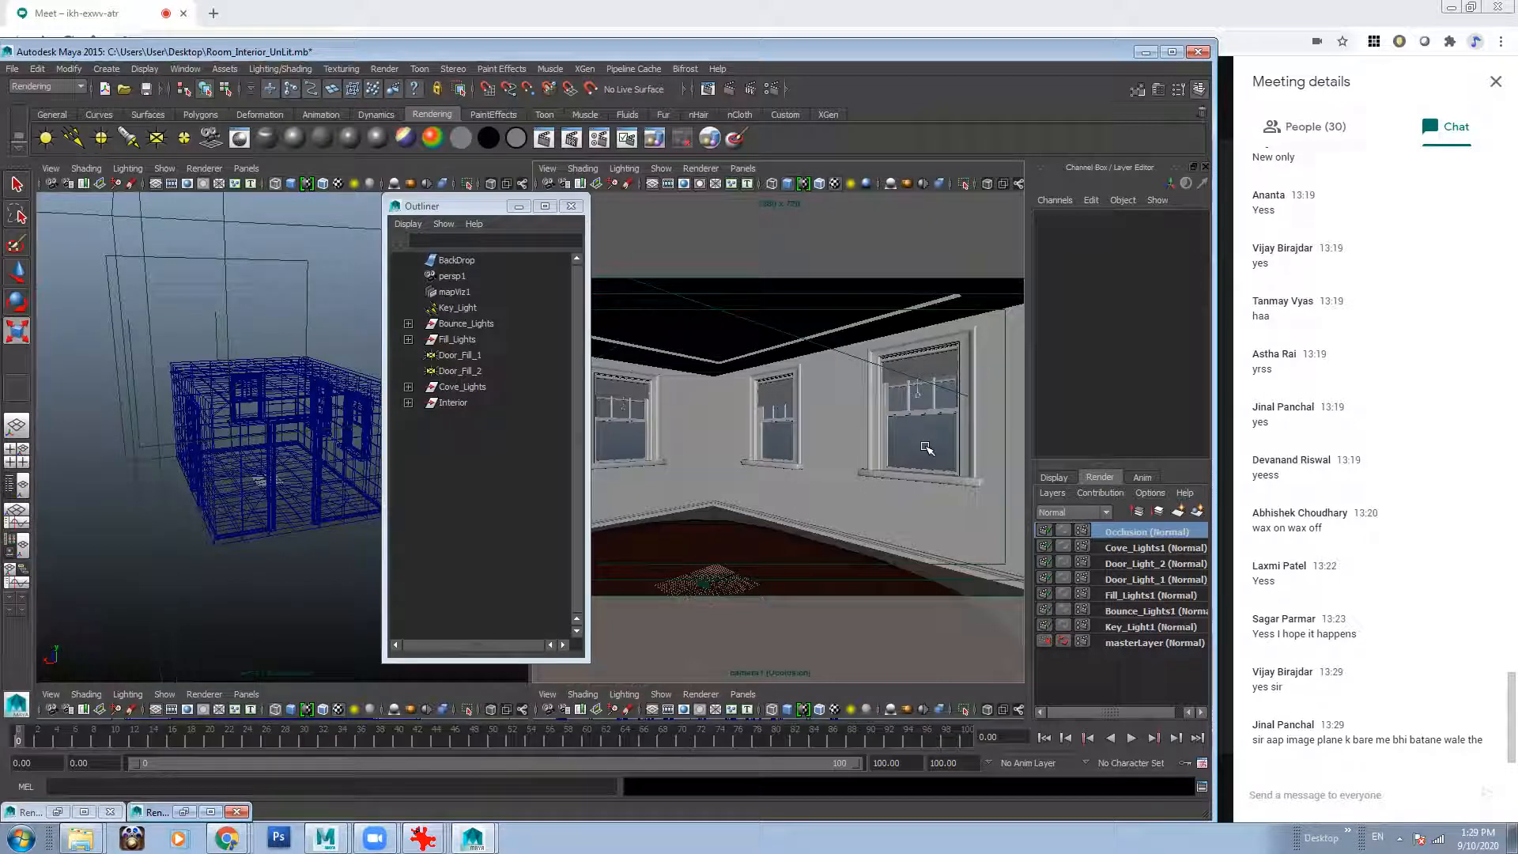
# Switch to masterLayer and select the BackDrop plane in the perspective view.
pyautogui.click(1174, 643)
pyautogui.moveTo(296, 336)
pyautogui.keyDown('alt'); pyautogui.mouseDown()
pyautogui.moveTo(237, 348)
pyautogui.moveTo(296, 338)
pyautogui.mouseUp(); pyautogui.keyUp('alt')
pyautogui.click(297, 338)
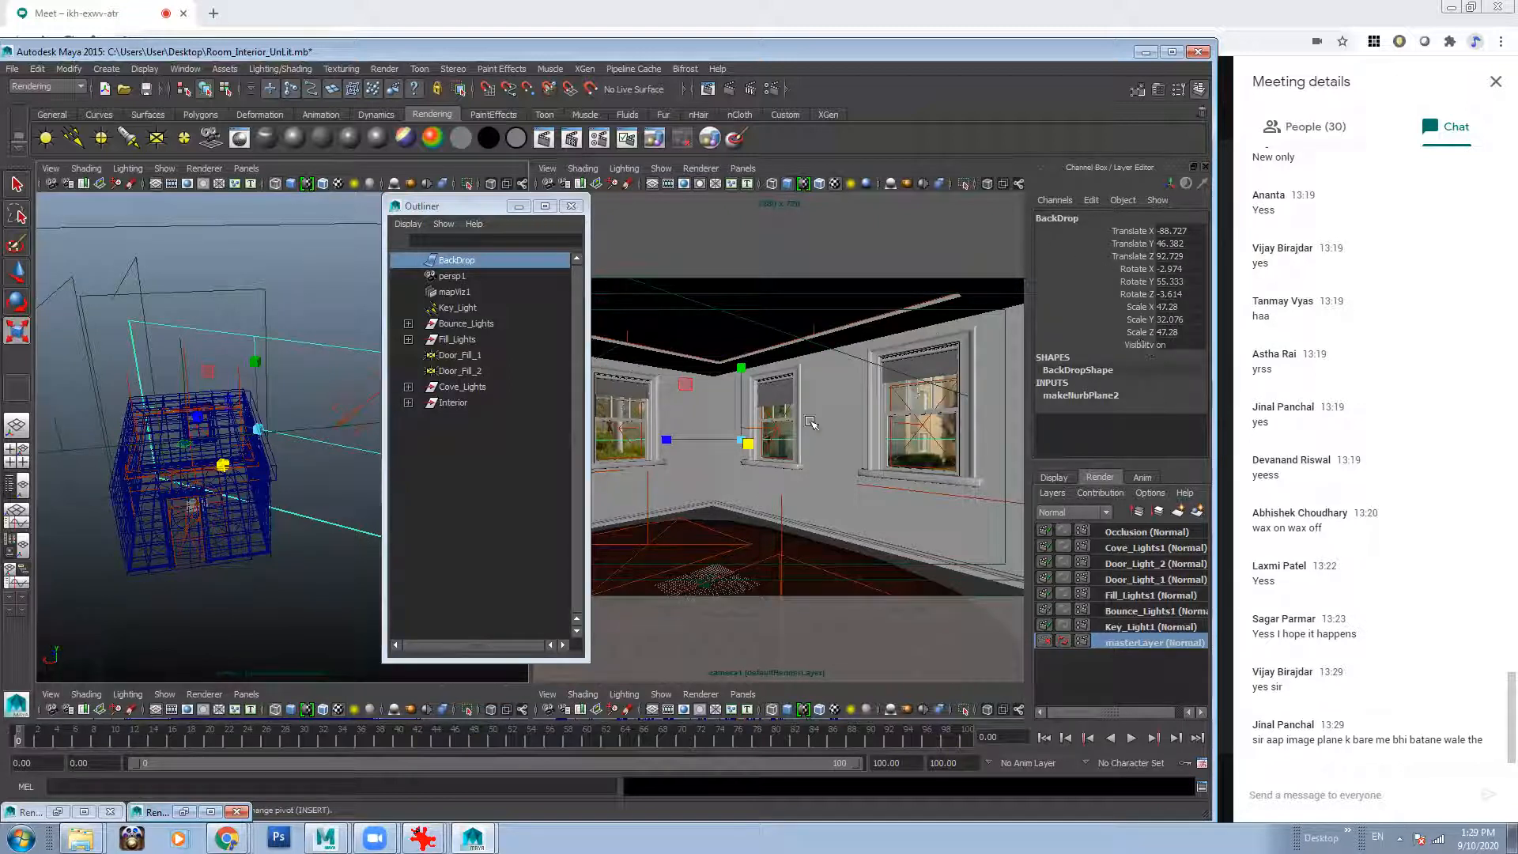
# Identify the large outlines around the room by picking the front and top camera frames in the perspective view.
pyautogui.click(253, 334)
pyautogui.click(262, 307)
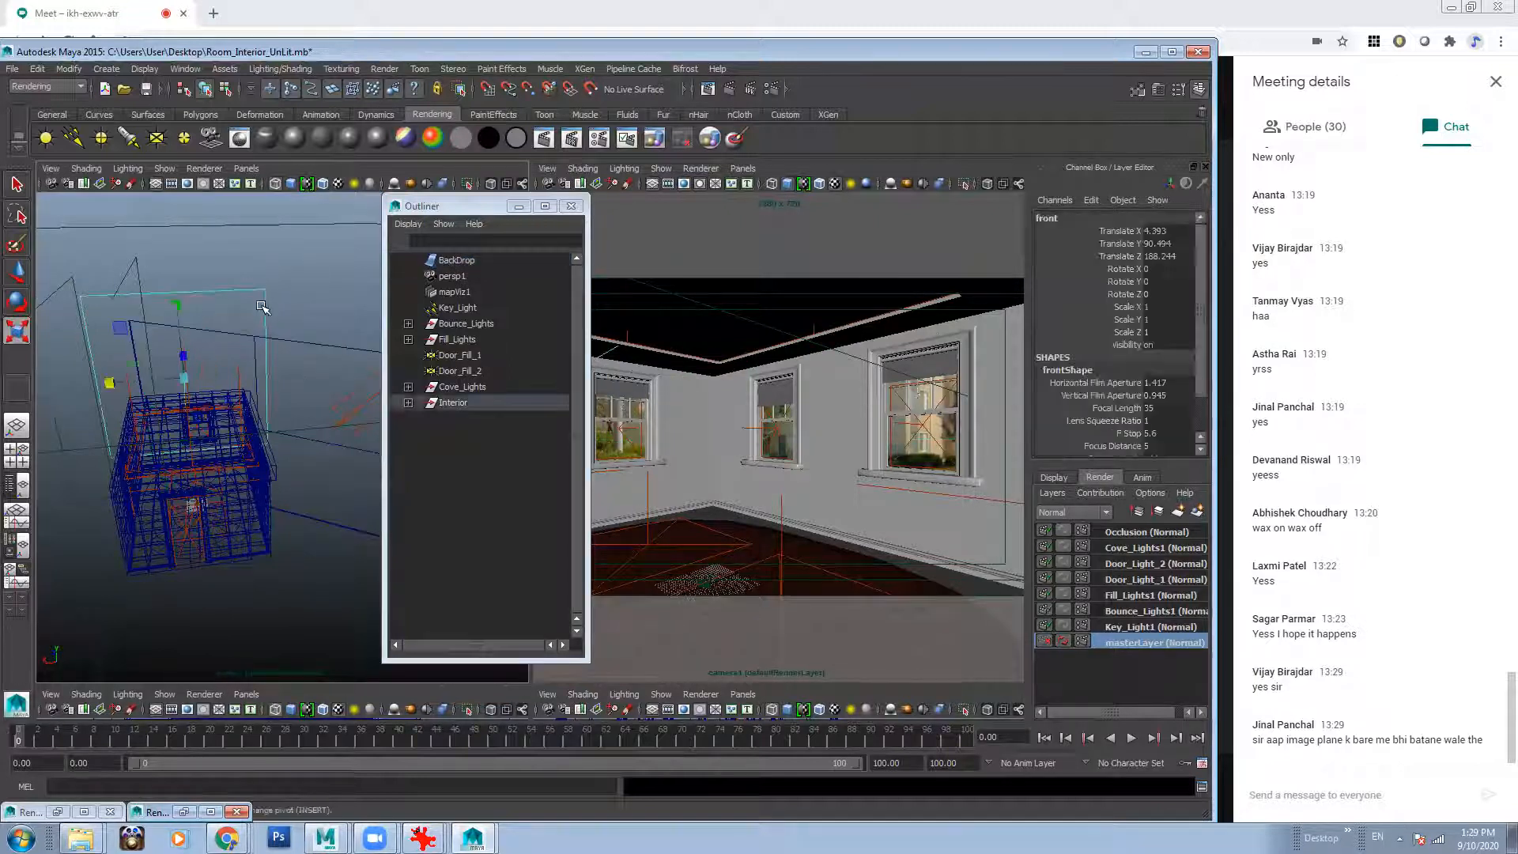
pyautogui.keyDown('alt'); pyautogui.moveTo(231, 450); pyautogui.dragTo(213, 419); pyautogui.keyUp('alt')
pyautogui.keyDown('alt'); pyautogui.moveTo(269, 438); pyautogui.dragTo(204, 436, button='right'); pyautogui.keyUp('alt')
pyautogui.click(322, 367)
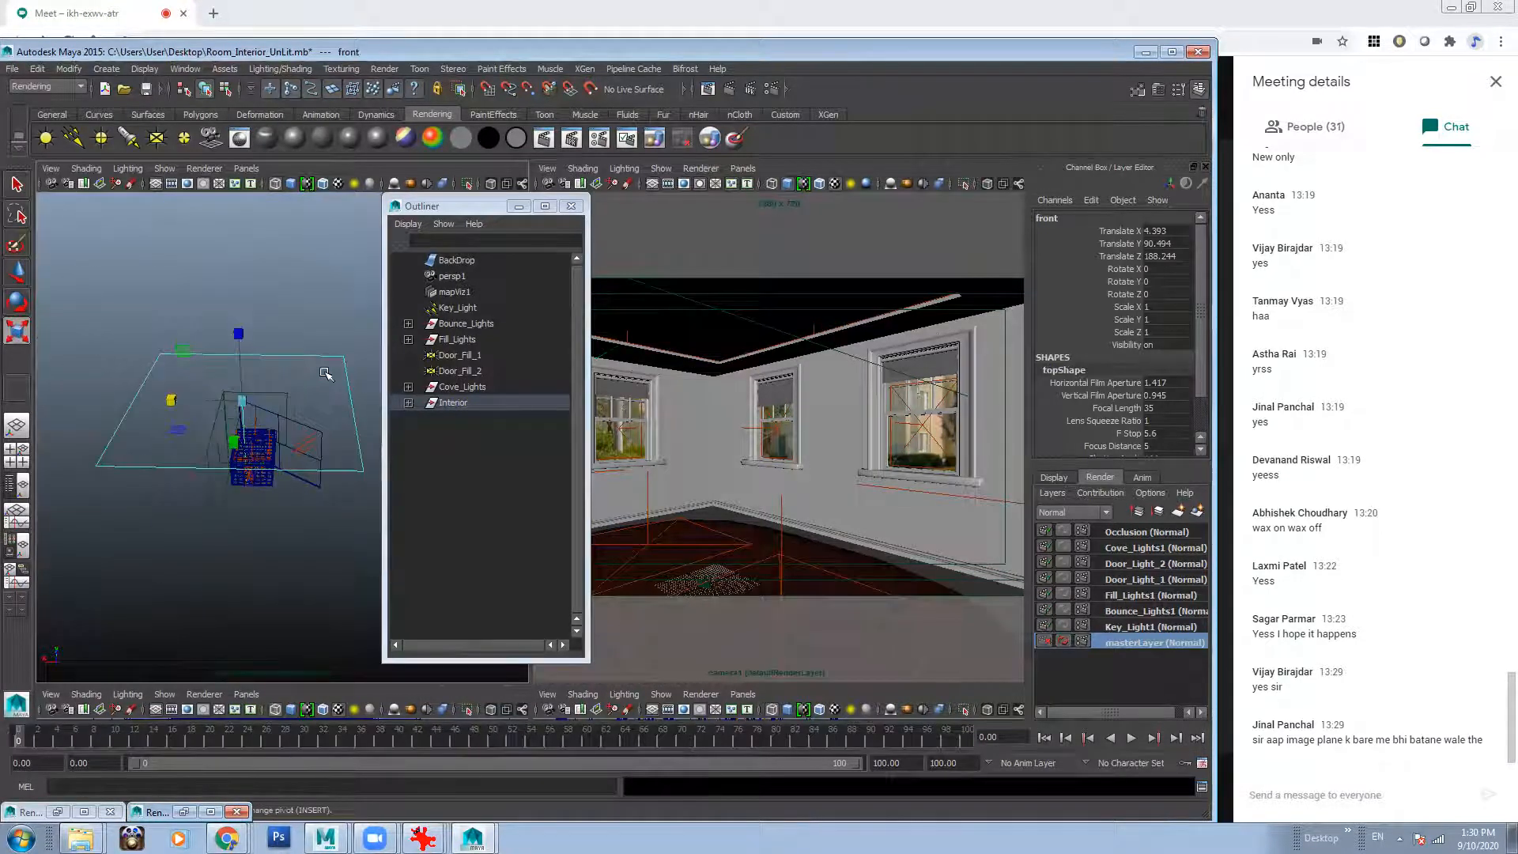
pyautogui.keyDown('alt'); pyautogui.moveTo(218, 435); pyautogui.dragTo(278, 440); pyautogui.keyUp('alt')
pyautogui.keyDown('alt'); pyautogui.moveTo(279, 440); pyautogui.dragTo(254, 457, button='right'); pyautogui.keyUp('alt')
pyautogui.keyDown('alt'); pyautogui.moveTo(254, 457); pyautogui.dragTo(268, 478); pyautogui.keyUp('alt')
pyautogui.keyDown('alt'); pyautogui.moveTo(268, 477); pyautogui.dragTo(287, 489, button='right'); pyautogui.keyUp('alt')
# Select camera1 and create an image plane from the Environment section of its shape attributes.
pyautogui.moveTo(502, 211); pyautogui.dragTo(406, 219)
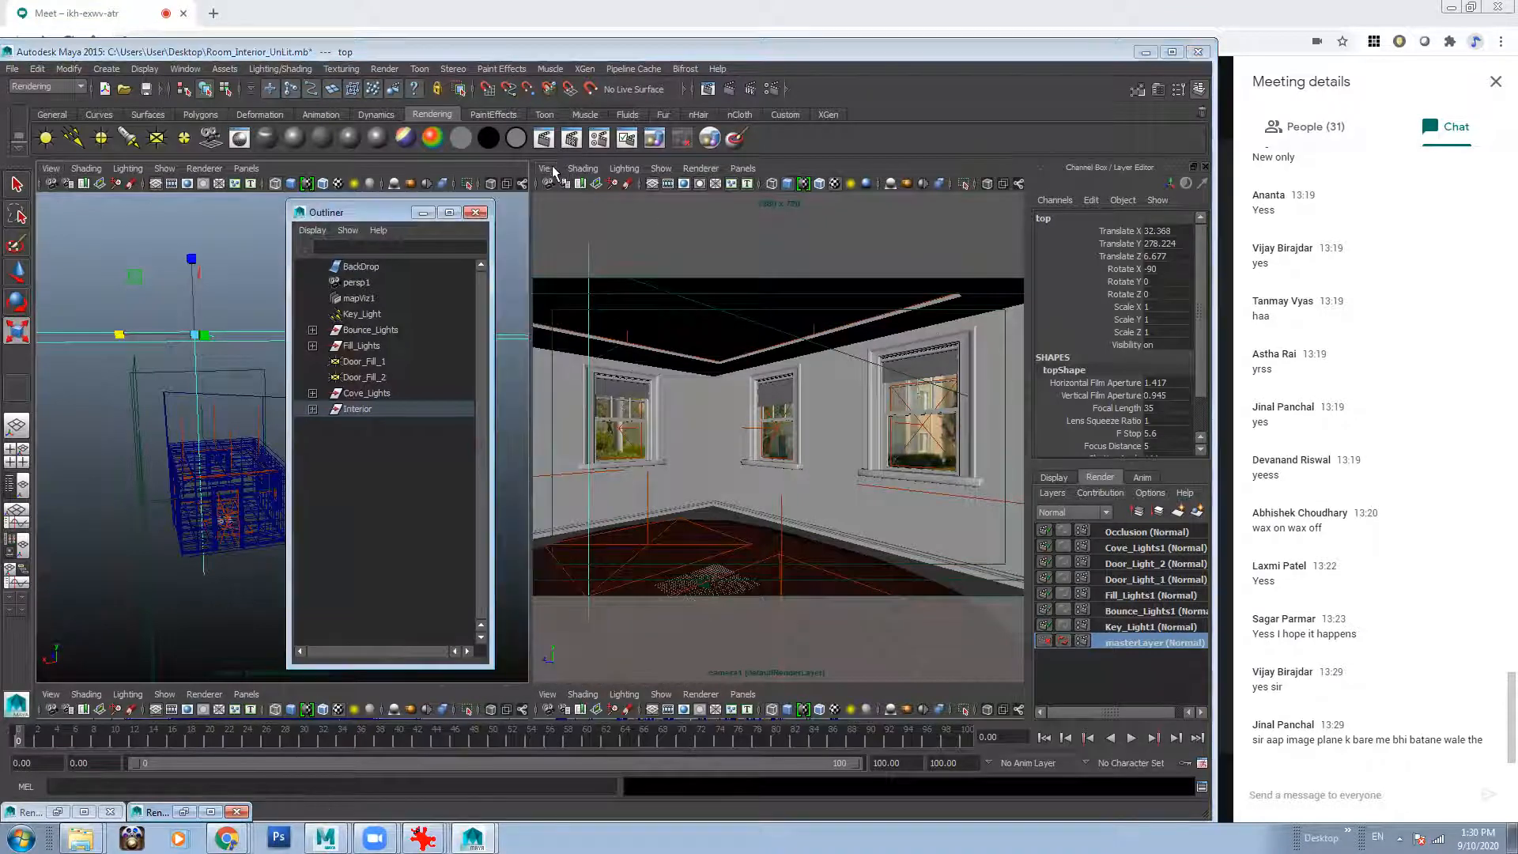
pyautogui.click(547, 169)
pyautogui.click(674, 277)
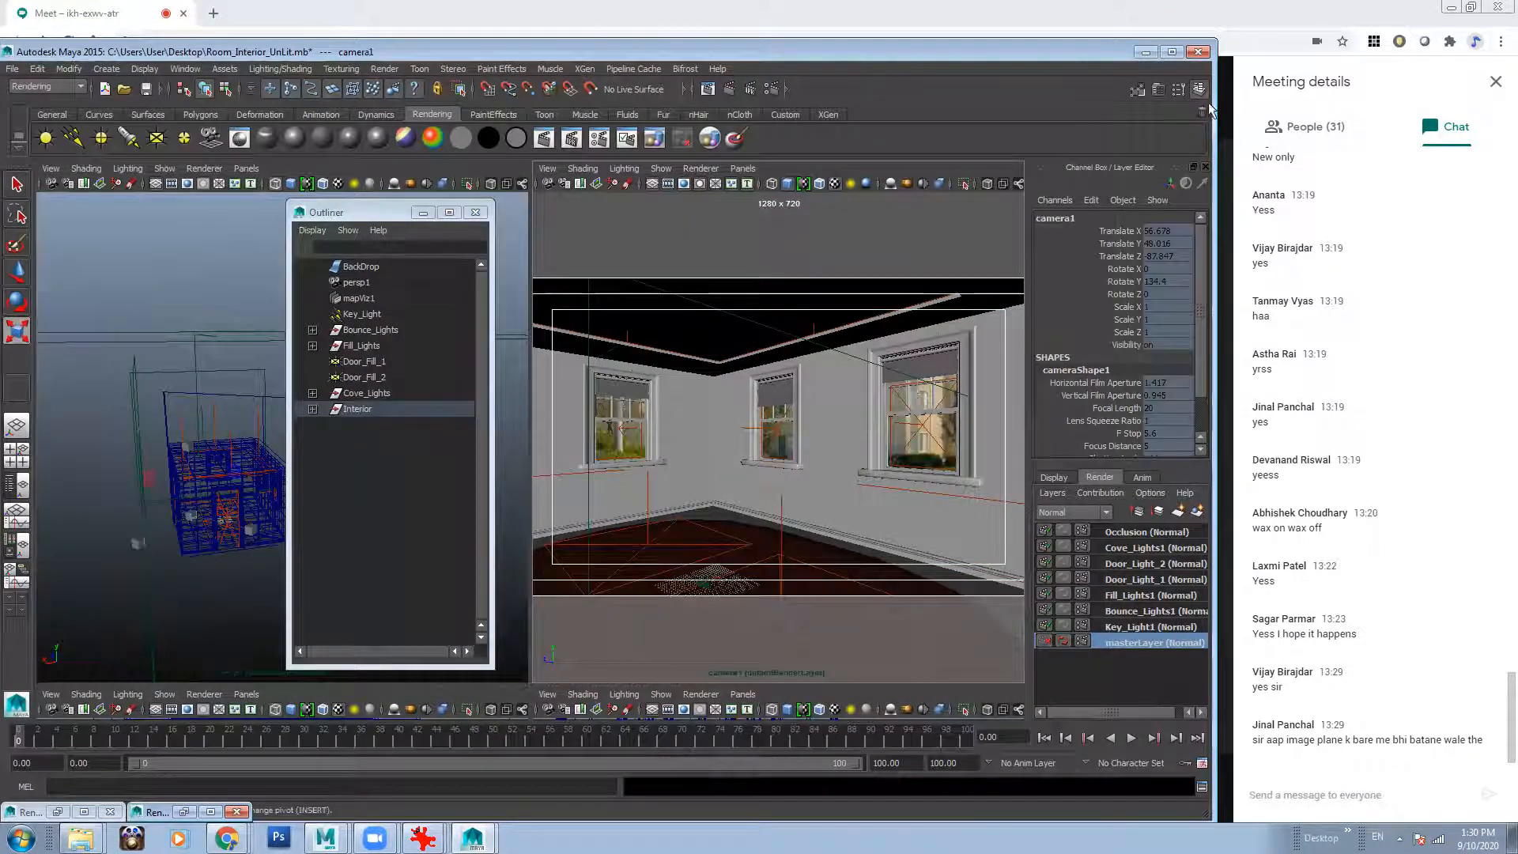
pyautogui.click(1158, 89)
pyautogui.moveTo(779, 405); pyautogui.dragTo(794, 552)
pyautogui.scroll(-1, 555, 551)
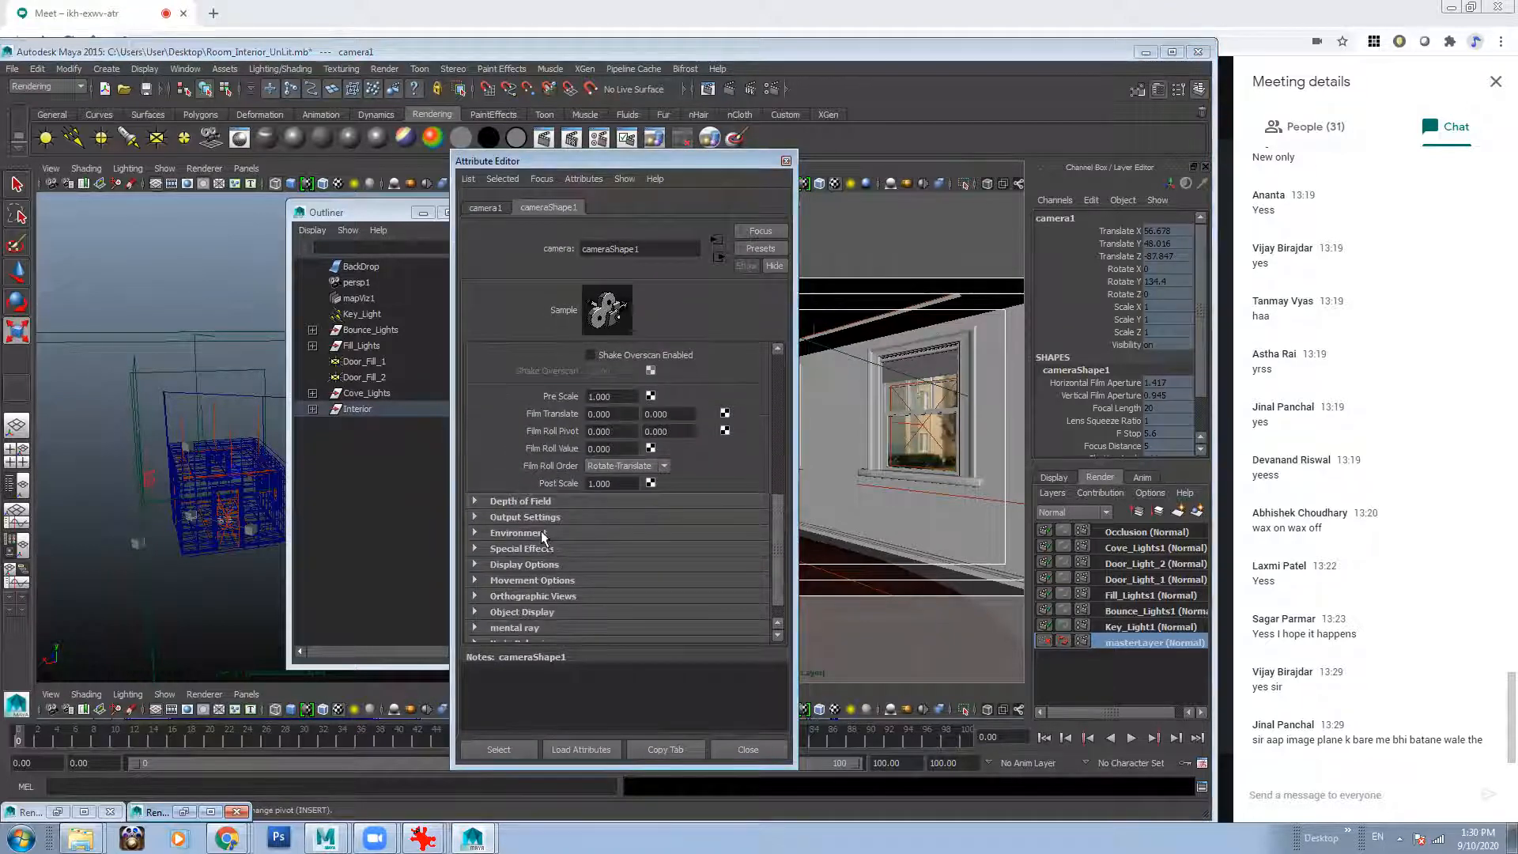
pyautogui.click(514, 532)
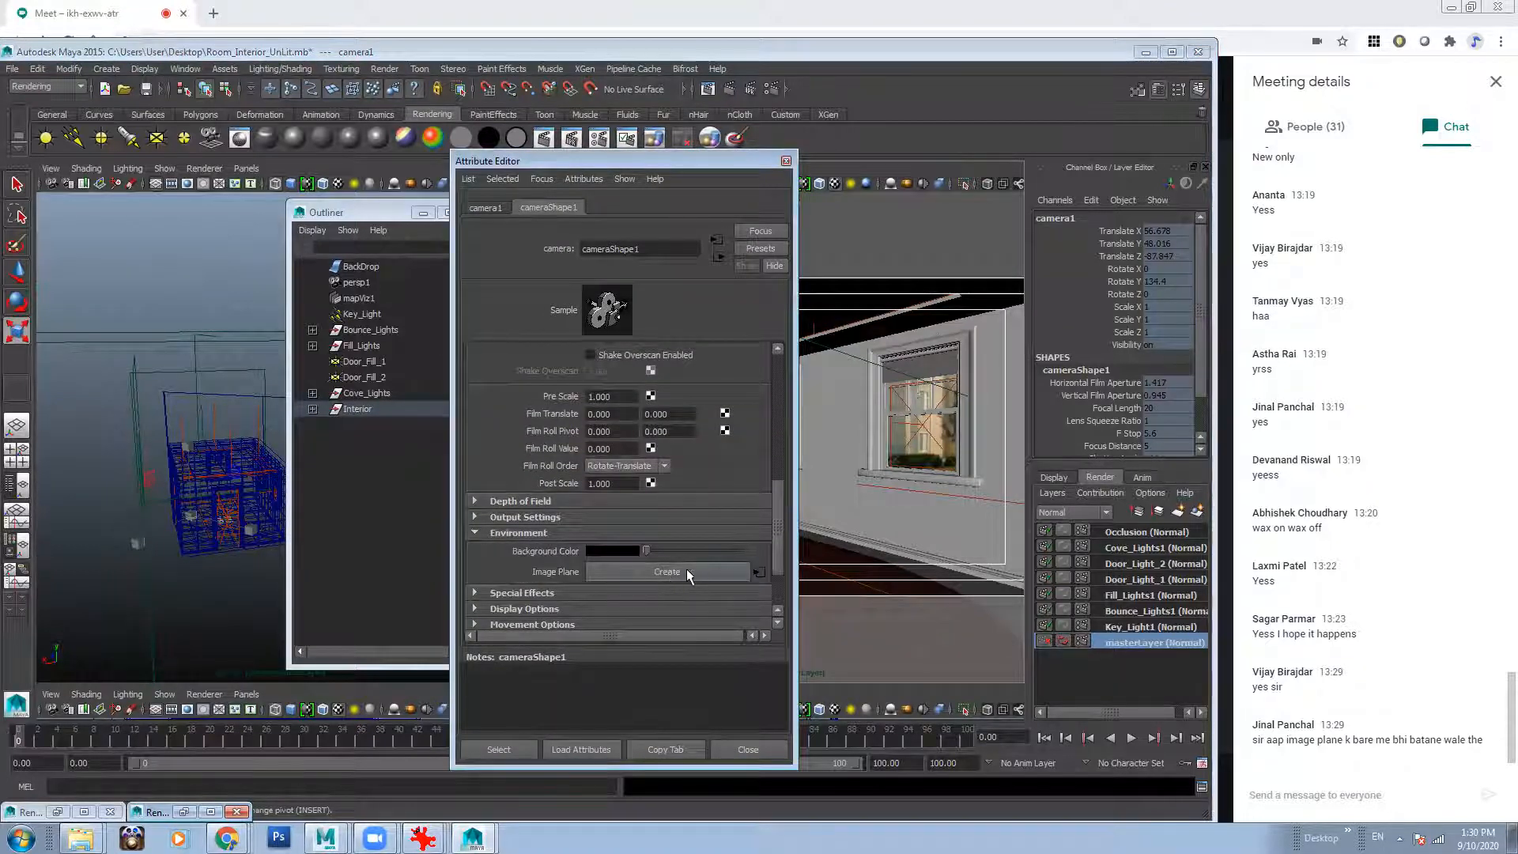
pyautogui.click(686, 572)
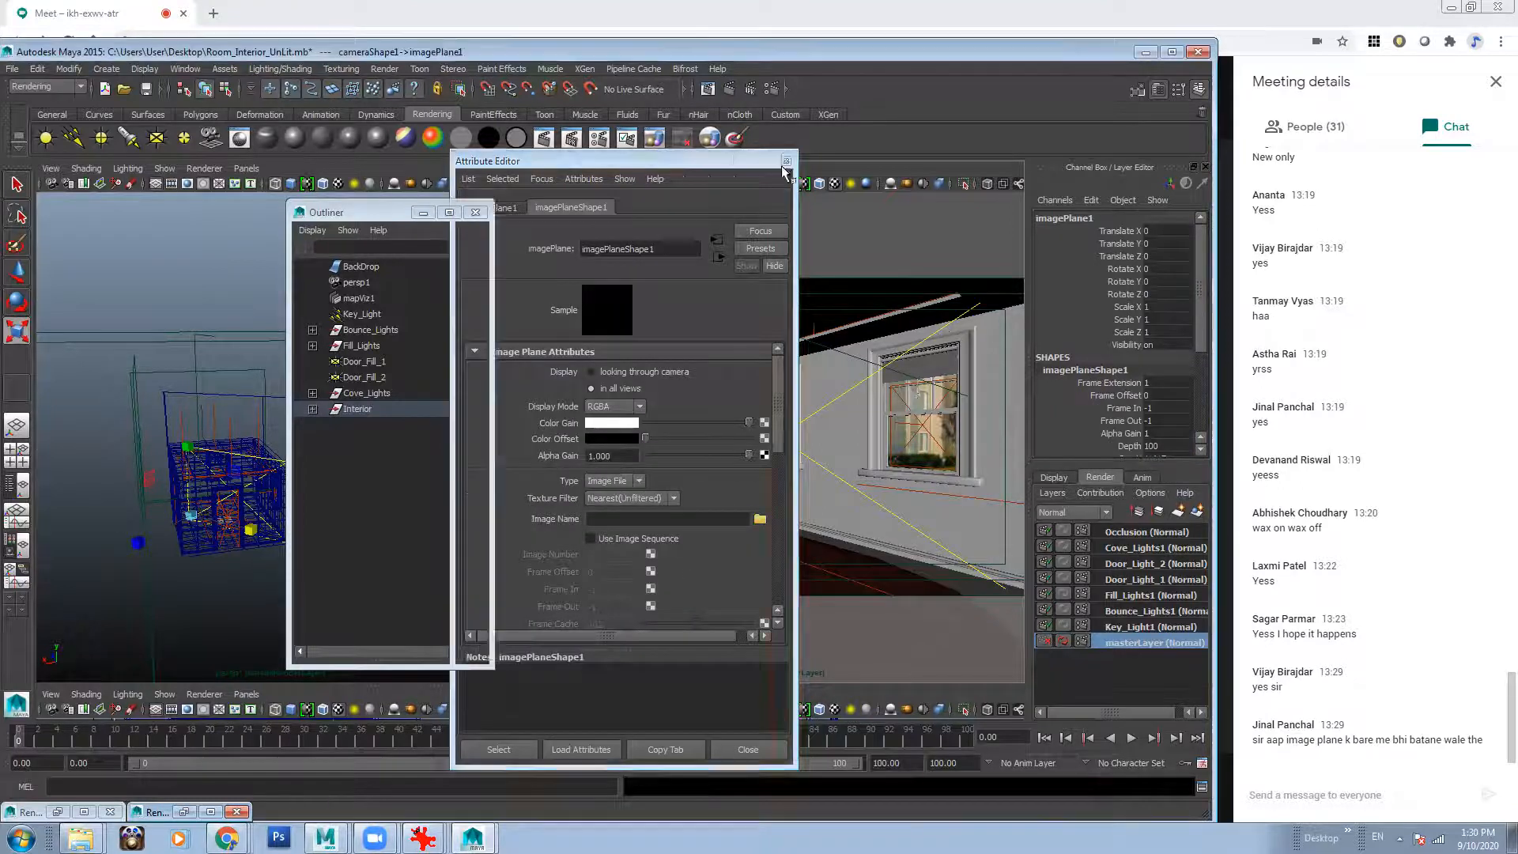
# Close the Attribute Editor and Outliner and examine the new image plane's placement inside the room.
pyautogui.click(787, 162)
pyautogui.click(475, 212)
pyautogui.keyDown('alt'); pyautogui.moveTo(403, 387); pyautogui.dragTo(384, 417); pyautogui.keyUp('alt')
pyautogui.scroll(-4, 377, 420)
pyautogui.scroll(10, 385, 417)
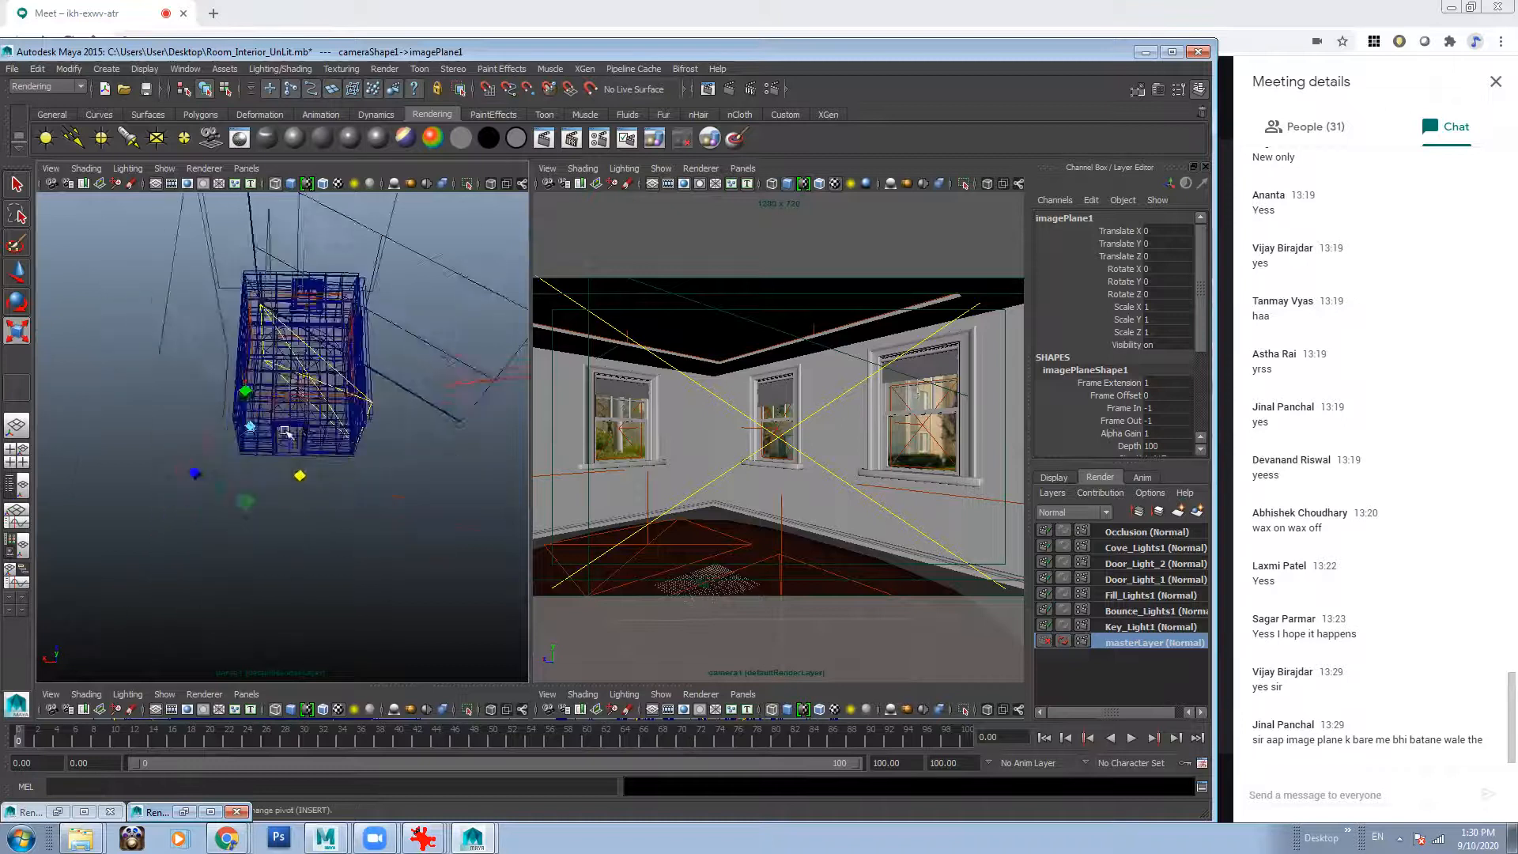
pyautogui.keyDown('alt'); pyautogui.moveTo(254, 452); pyautogui.dragTo(213, 440); pyautogui.keyUp('alt')
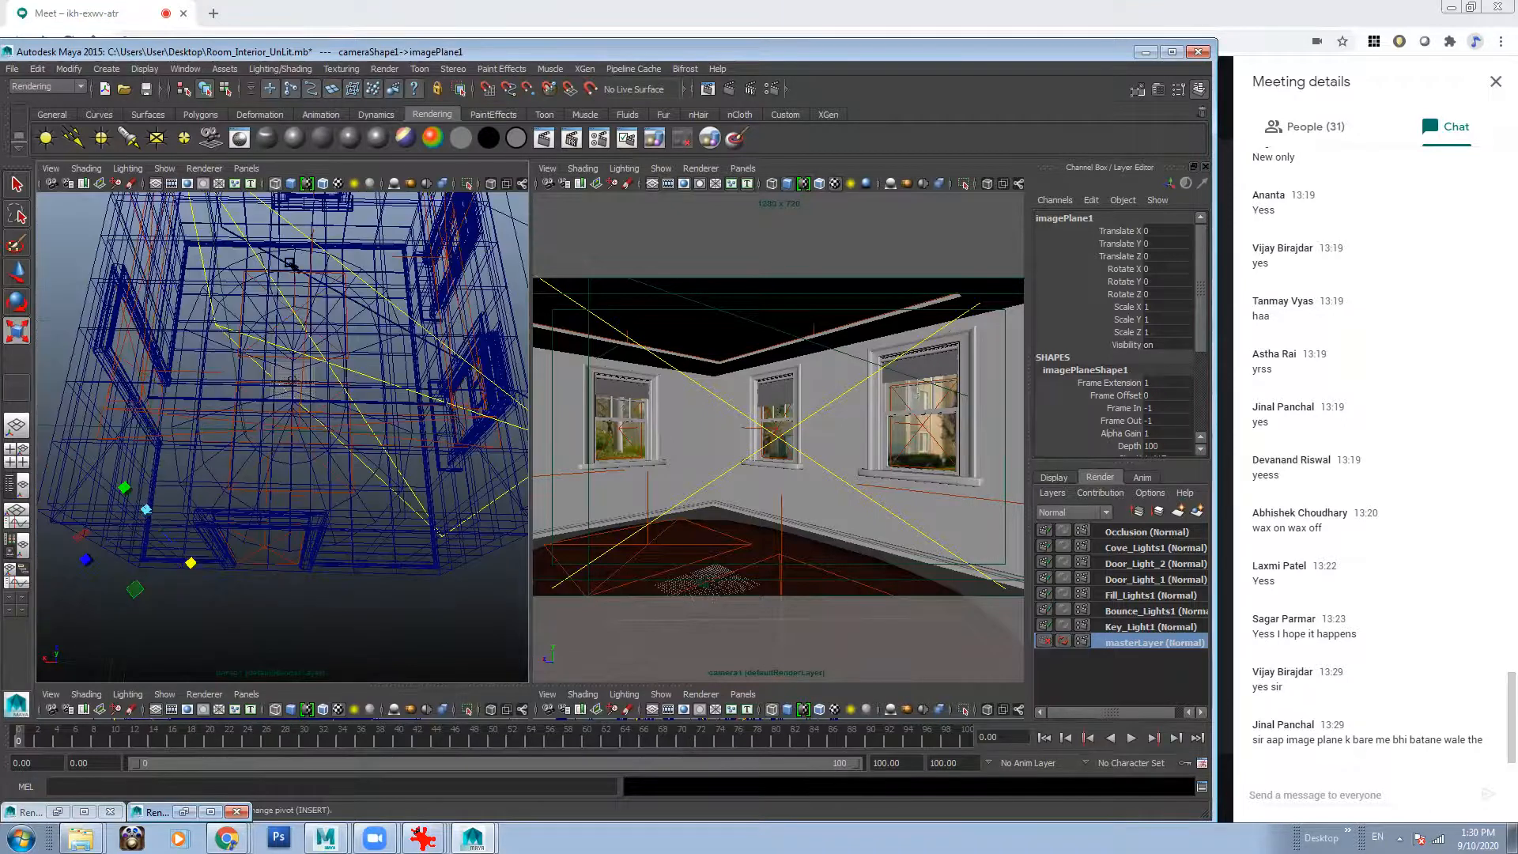
pyautogui.keyDown('alt'); pyautogui.moveTo(435, 415); pyautogui.dragTo(360, 422); pyautogui.keyUp('alt')
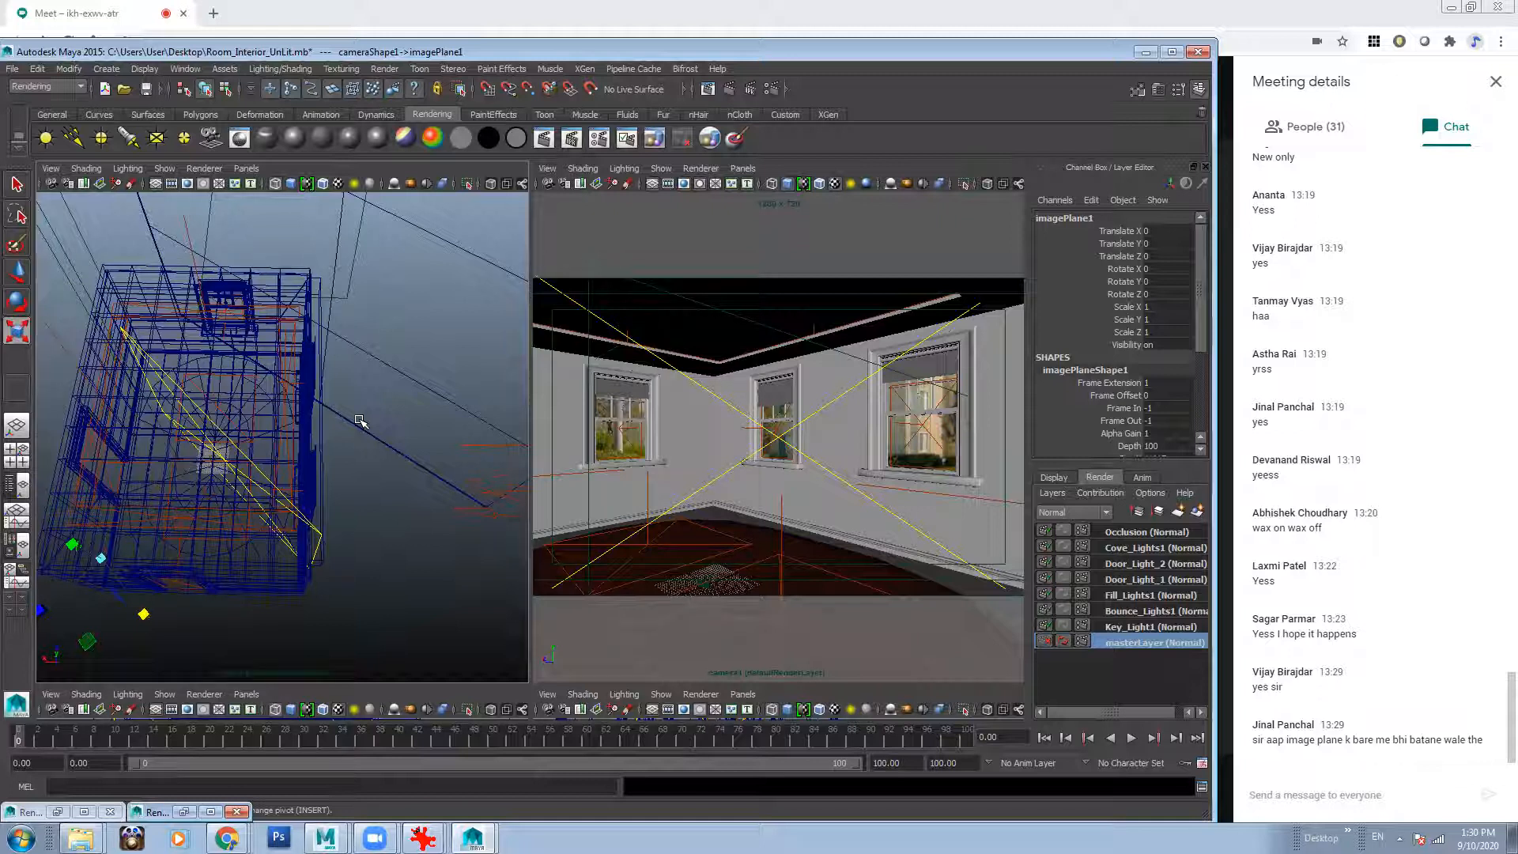
pyautogui.moveTo(307, 532)
pyautogui.keyDown('alt'); pyautogui.mouseDown()
pyautogui.moveTo(375, 493)
pyautogui.moveTo(400, 501)
pyautogui.moveTo(340, 515)
pyautogui.moveTo(365, 479)
pyautogui.mouseUp(); pyautogui.keyUp('alt')
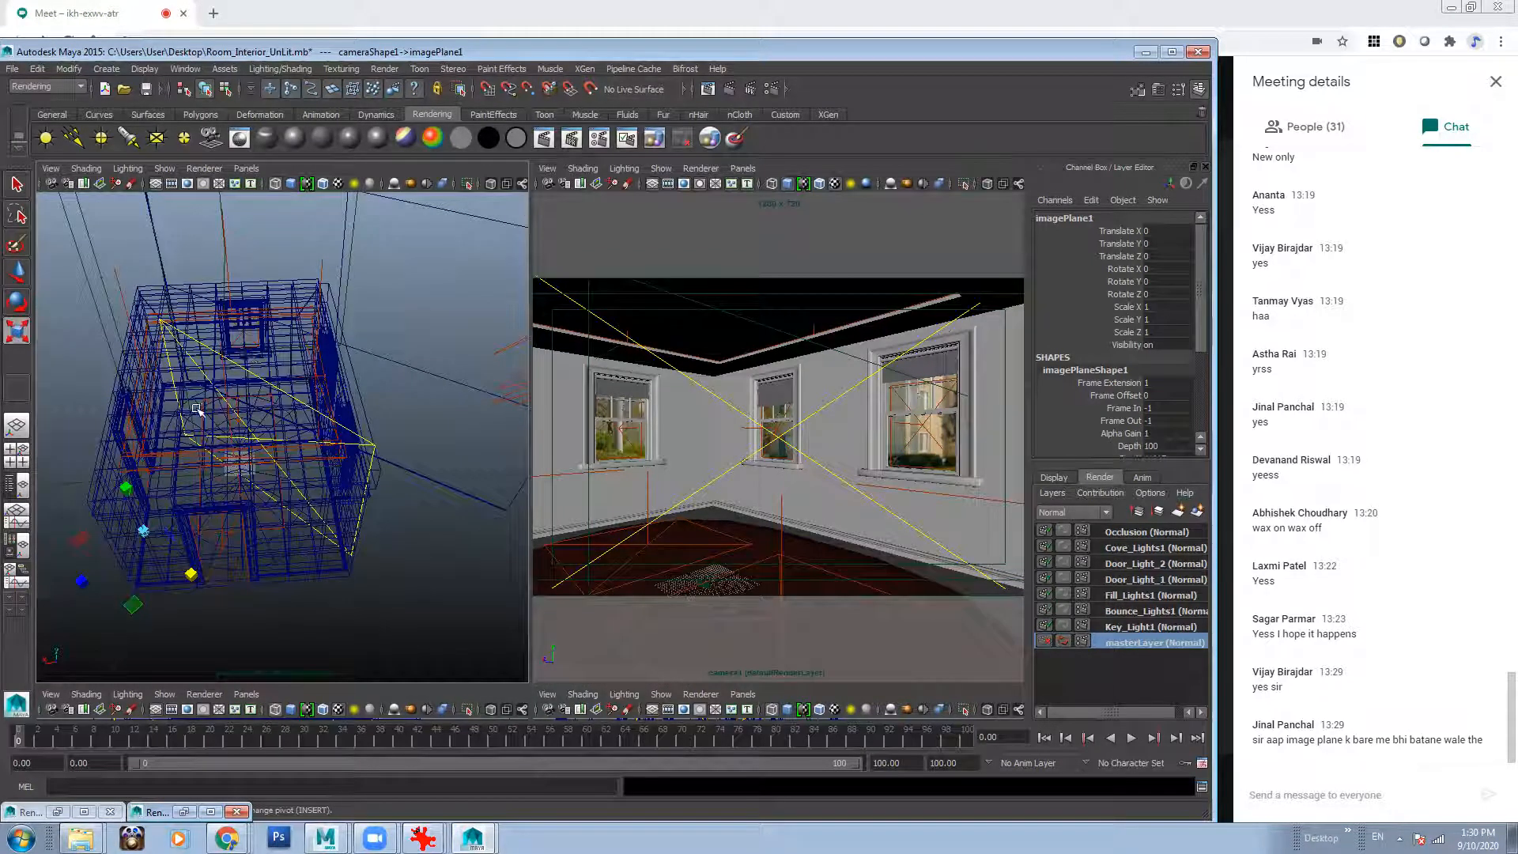
# Select the image plane by its outline in the perspective view and check its shape attributes.
pyautogui.click(380, 407)
pyautogui.click(307, 408)
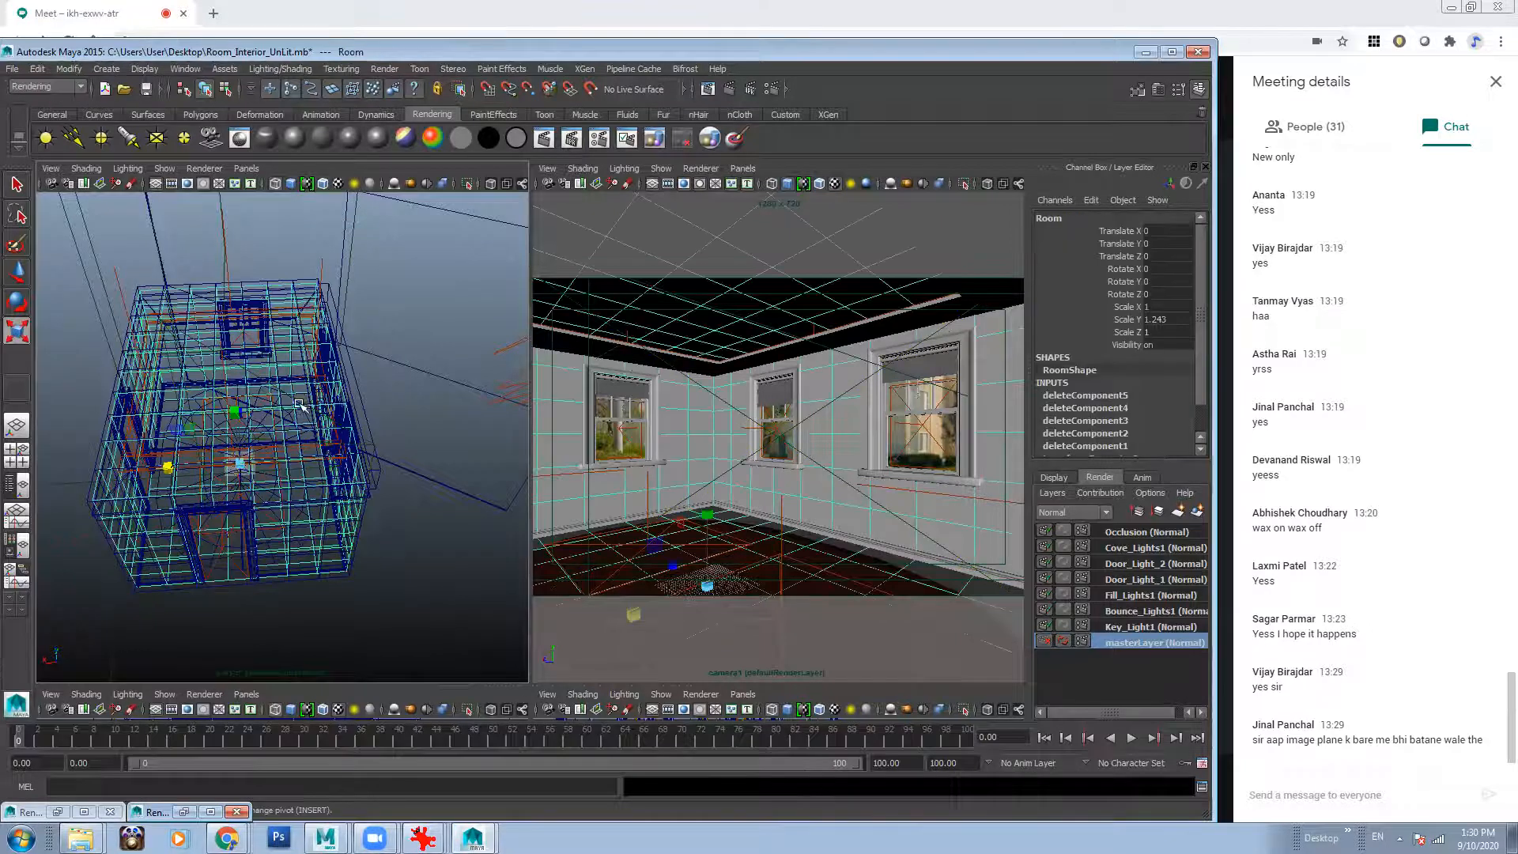
pyautogui.keyDown('alt'); pyautogui.moveTo(374, 431); pyautogui.dragTo(382, 403); pyautogui.keyUp('alt')
pyautogui.keyDown('alt'); pyautogui.moveTo(383, 404); pyautogui.dragTo(447, 444, button='right'); pyautogui.keyUp('alt')
pyautogui.keyDown('alt'); pyautogui.moveTo(400, 467); pyautogui.dragTo(379, 492); pyautogui.keyUp('alt')
pyautogui.click(254, 541)
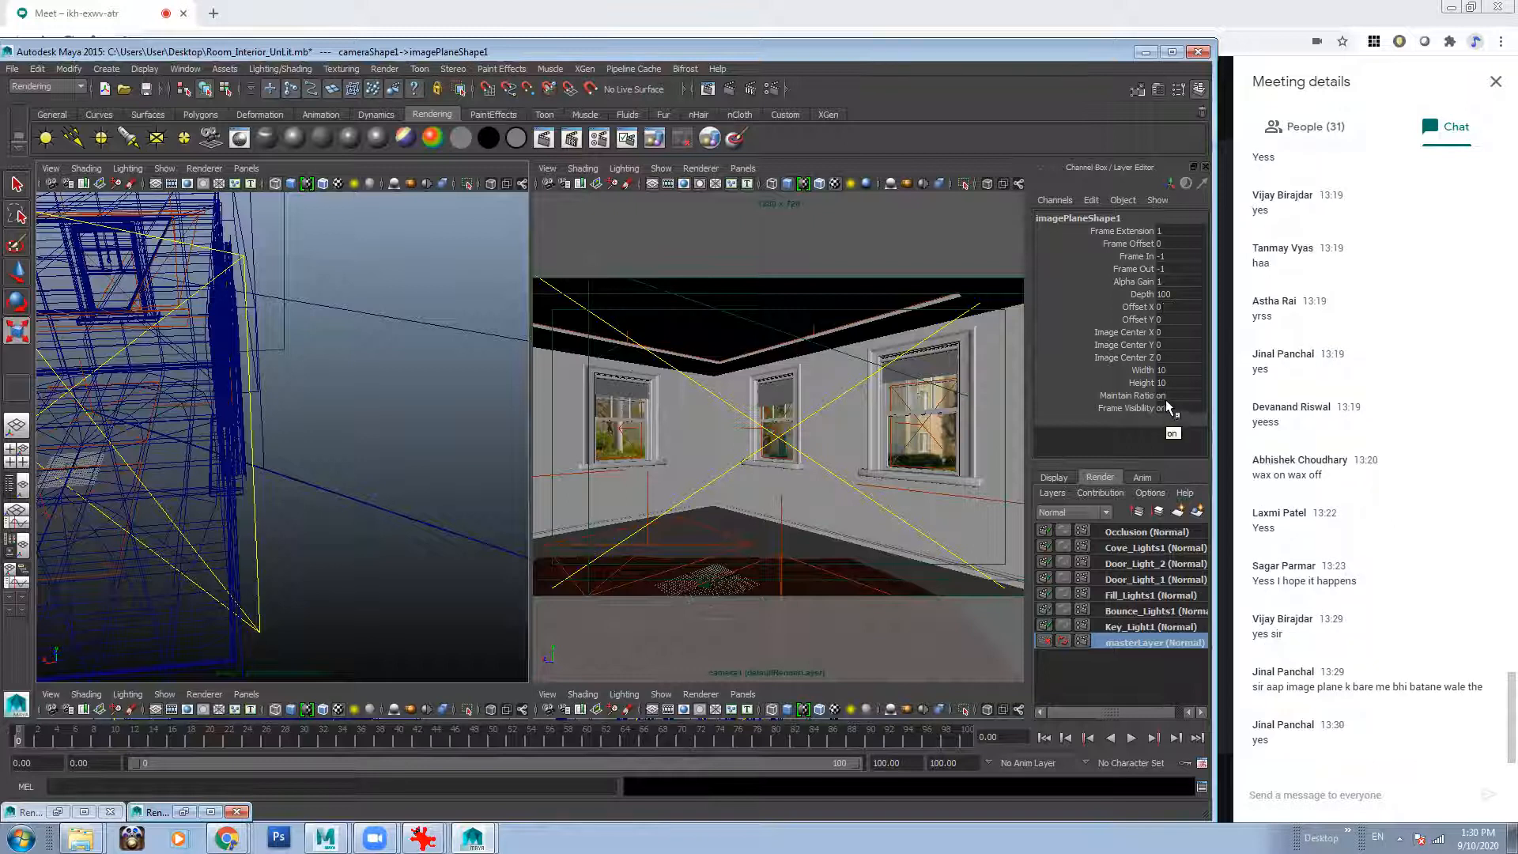
pyautogui.press('a')
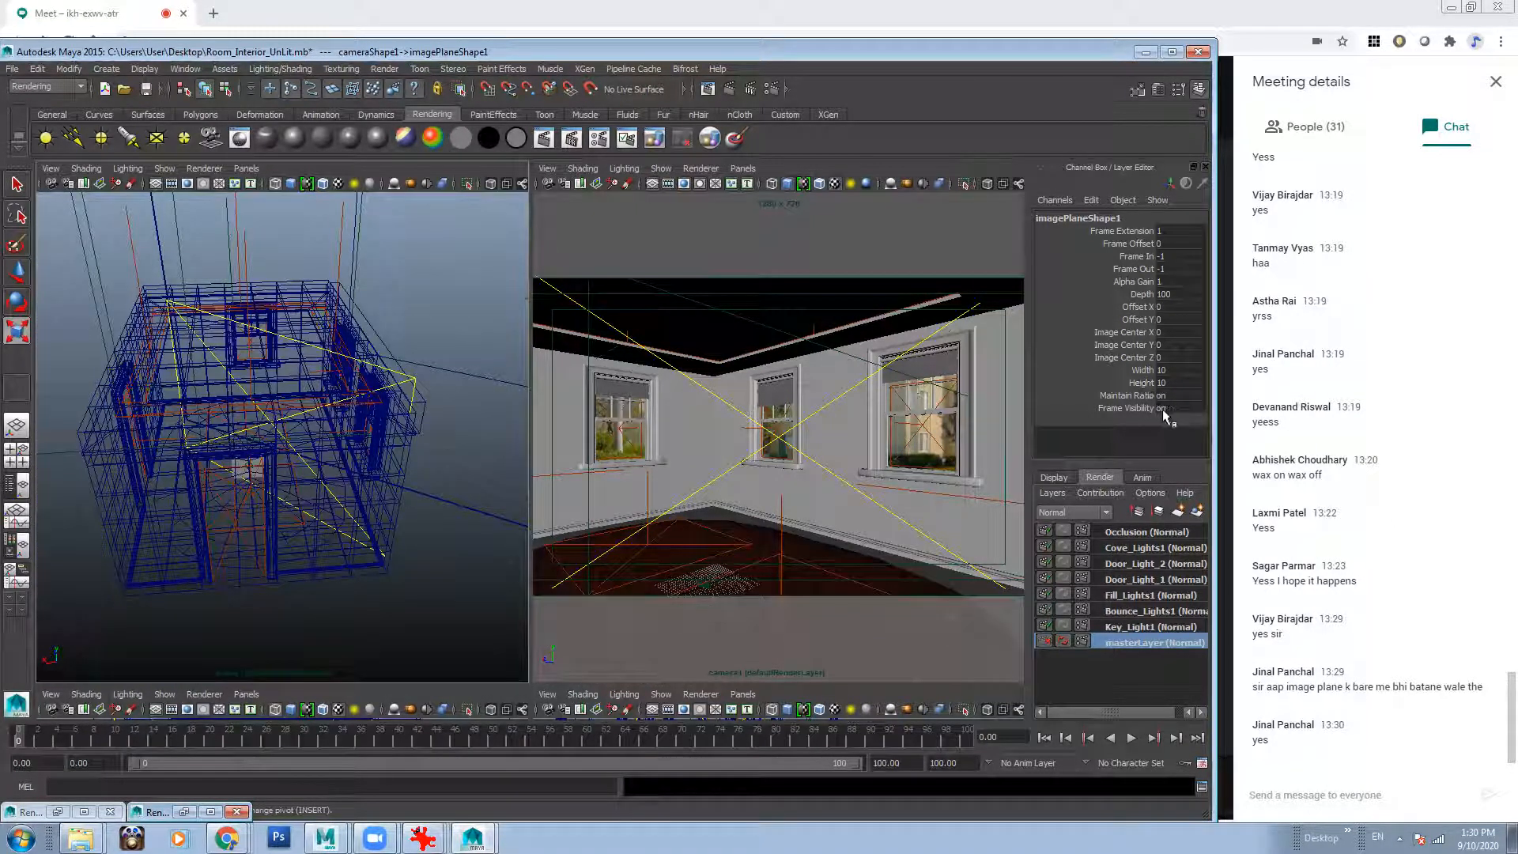
pyautogui.click(469, 457)
pyautogui.click(414, 368)
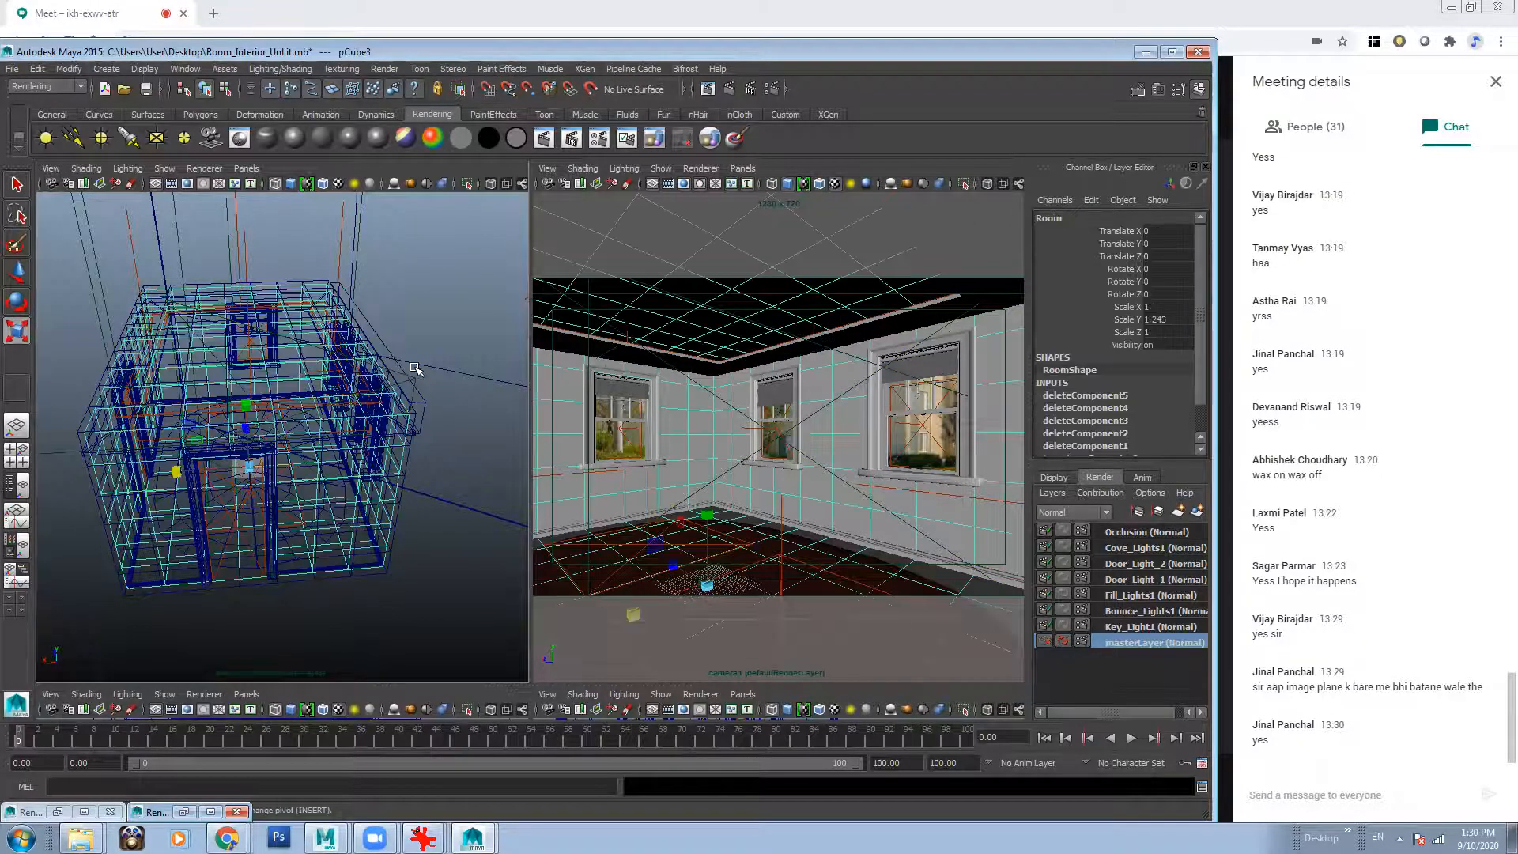
pyautogui.click(417, 379)
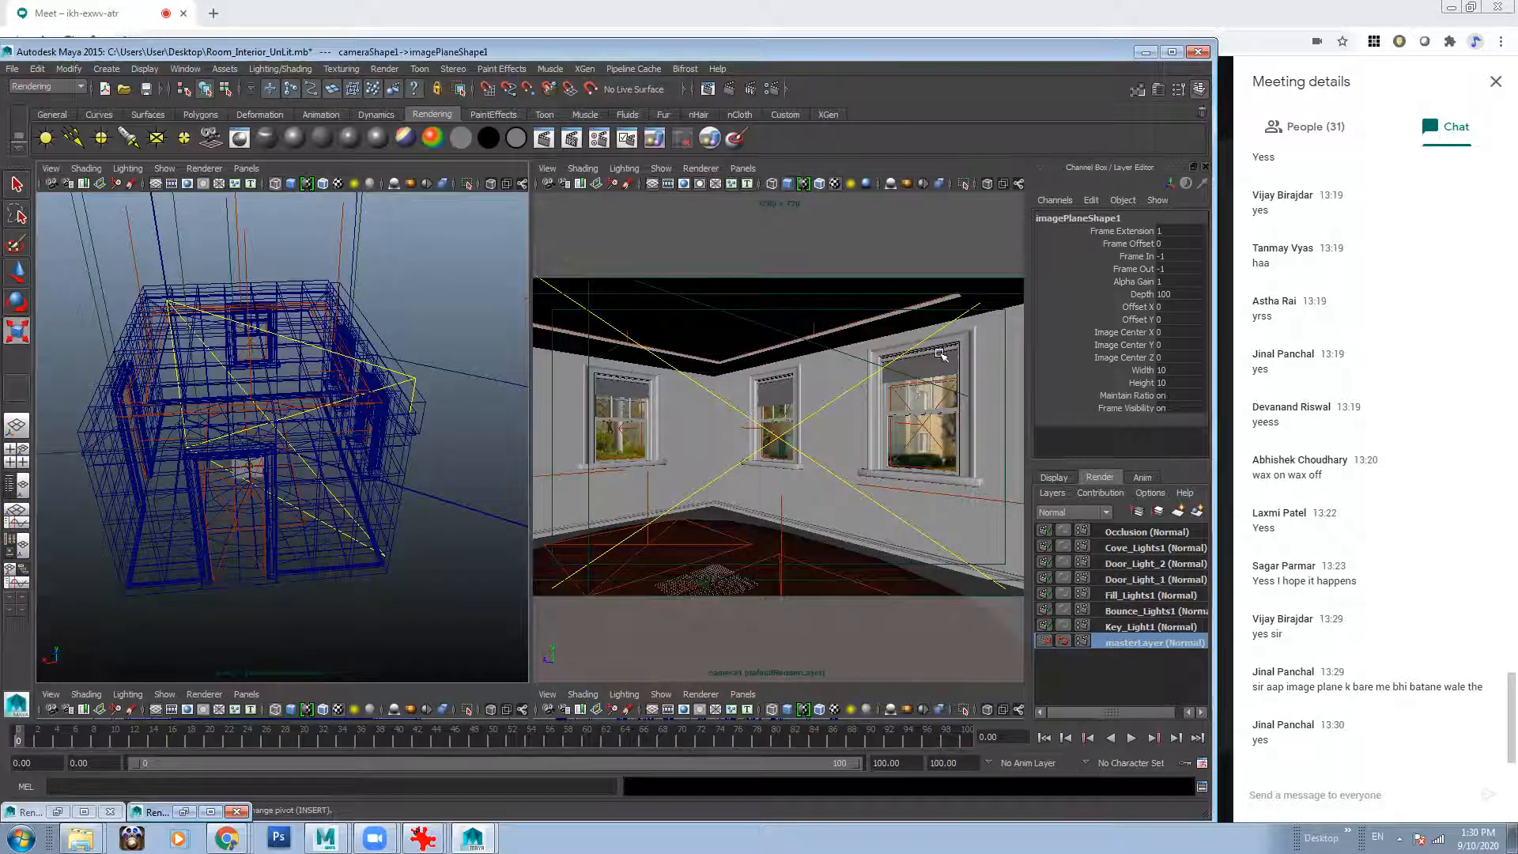
pyautogui.click(197, 69)
pyautogui.moveTo(229, 108)
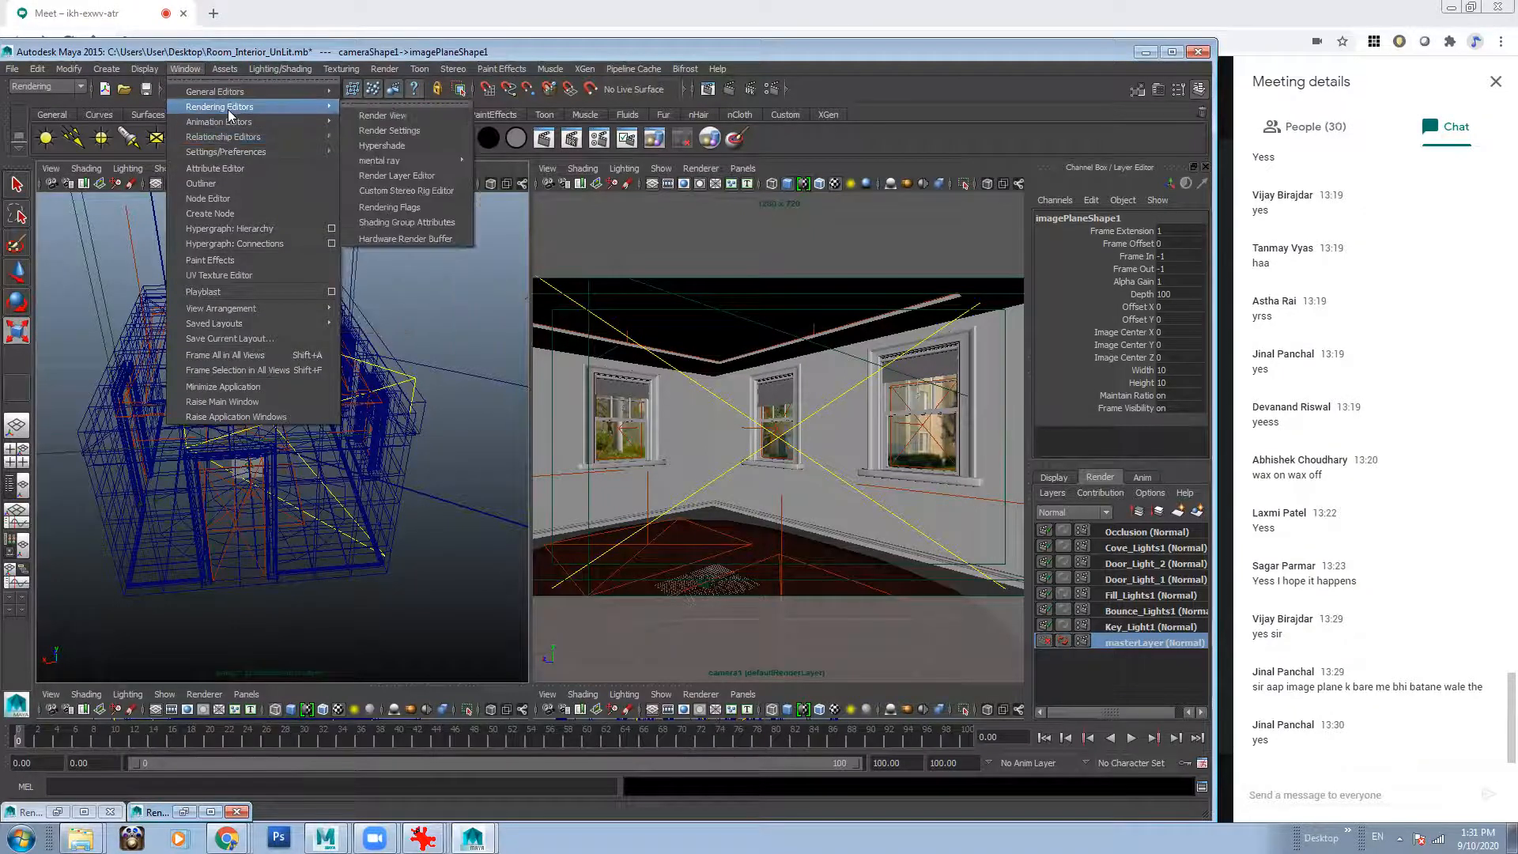
pyautogui.click(368, 145)
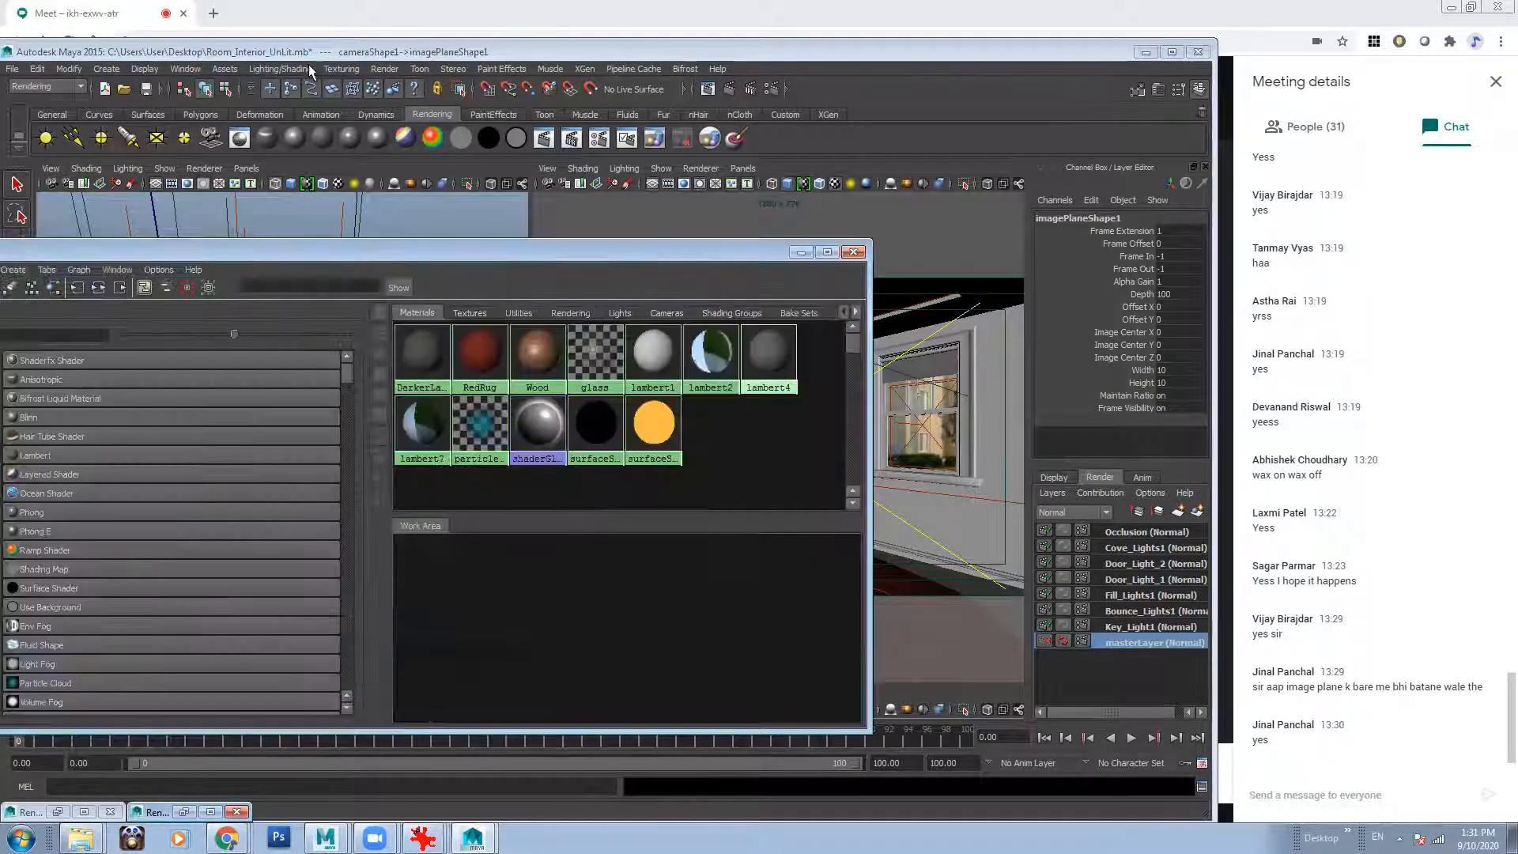
pyautogui.moveTo(152, 255); pyautogui.dragTo(205, 247)
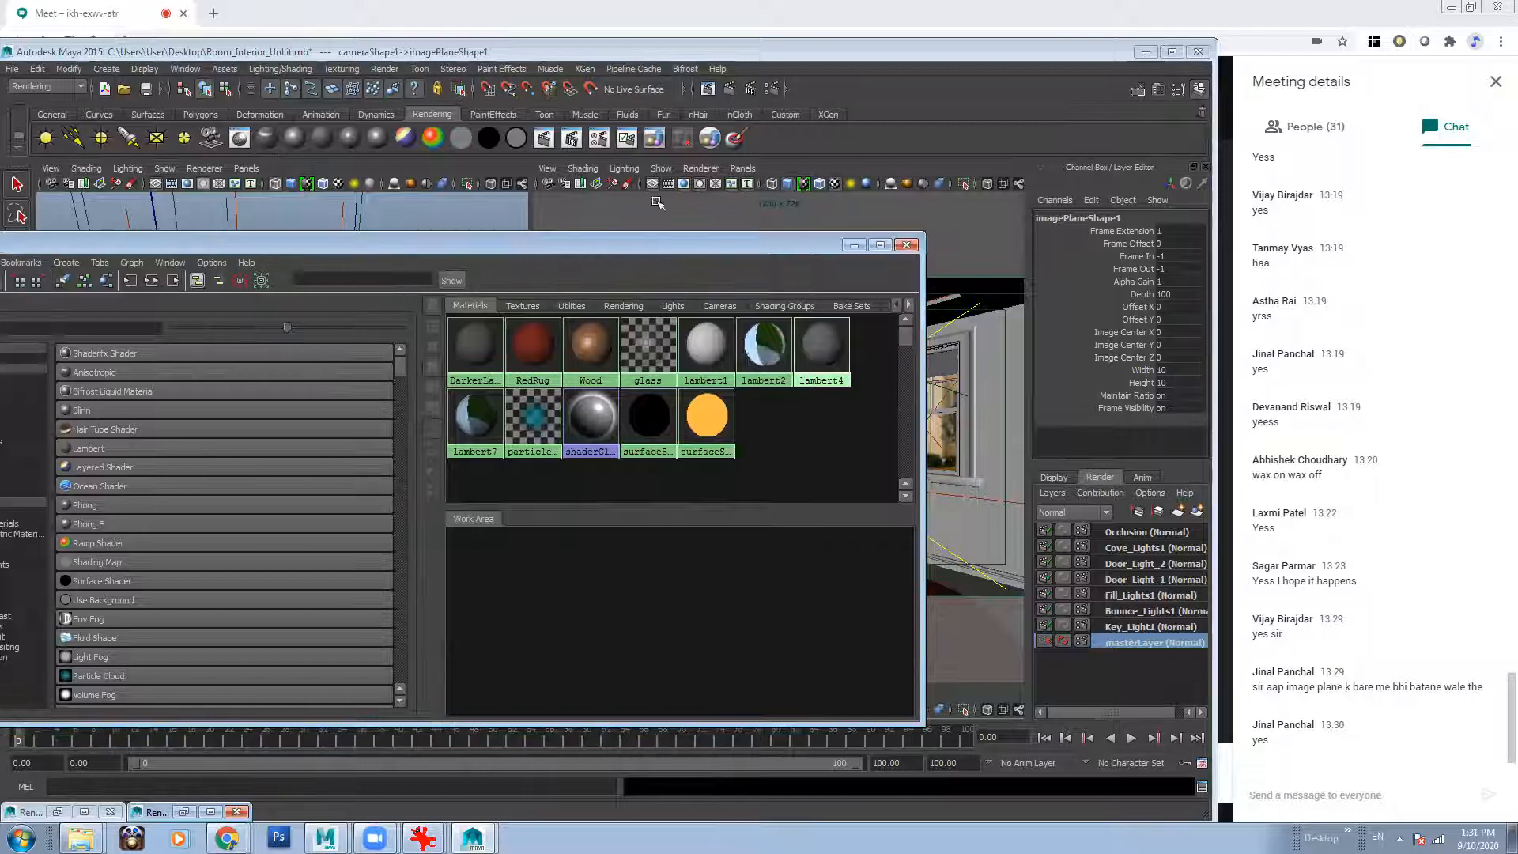
pyautogui.click(906, 246)
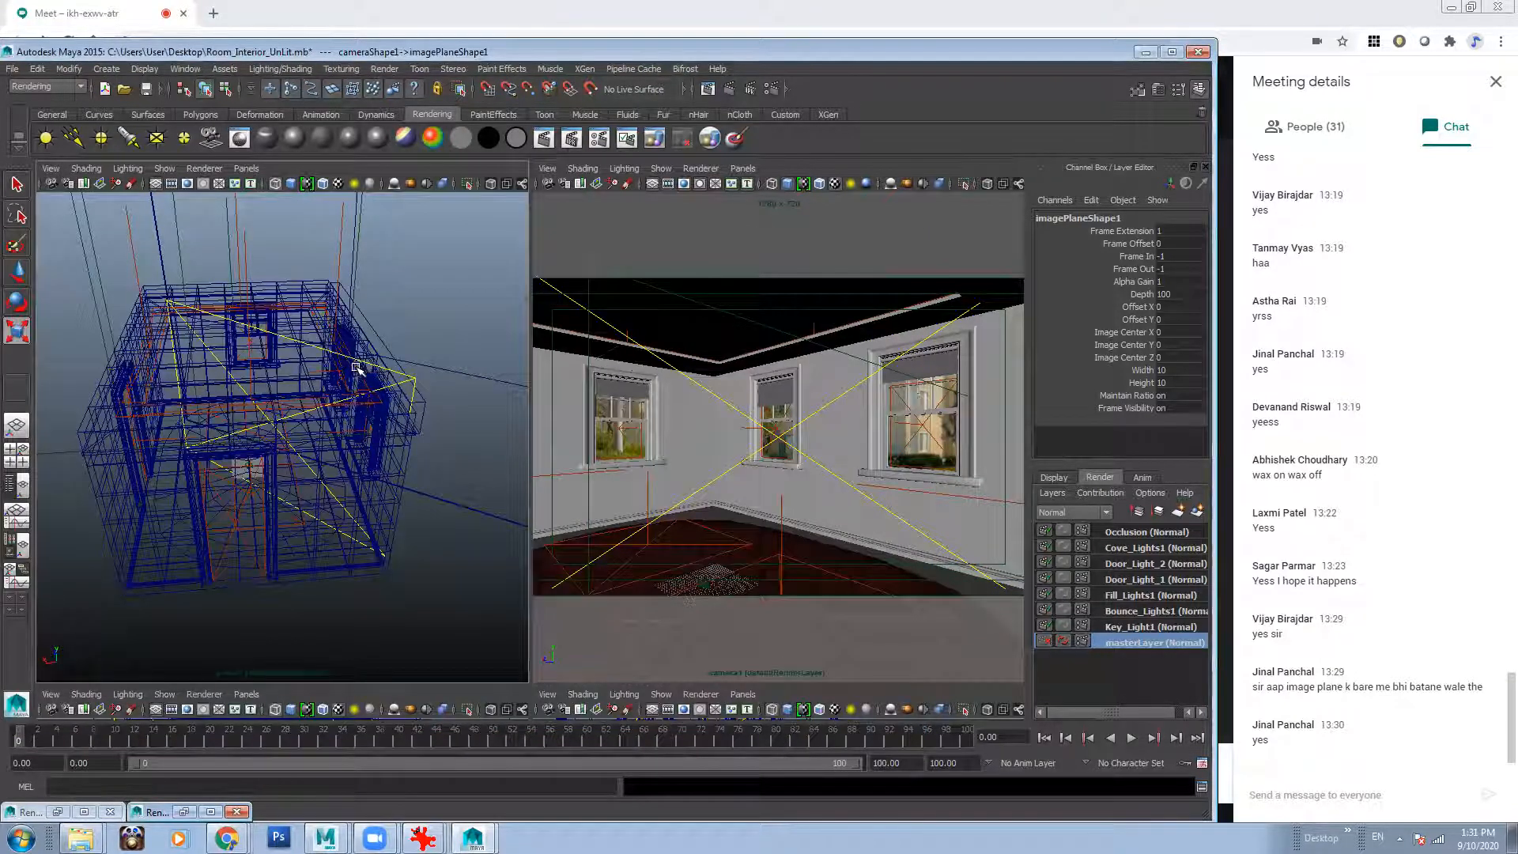
# Open Hypershade and list the scene's cameras together with the image plane.
pyautogui.click(185, 69)
pyautogui.moveTo(252, 109)
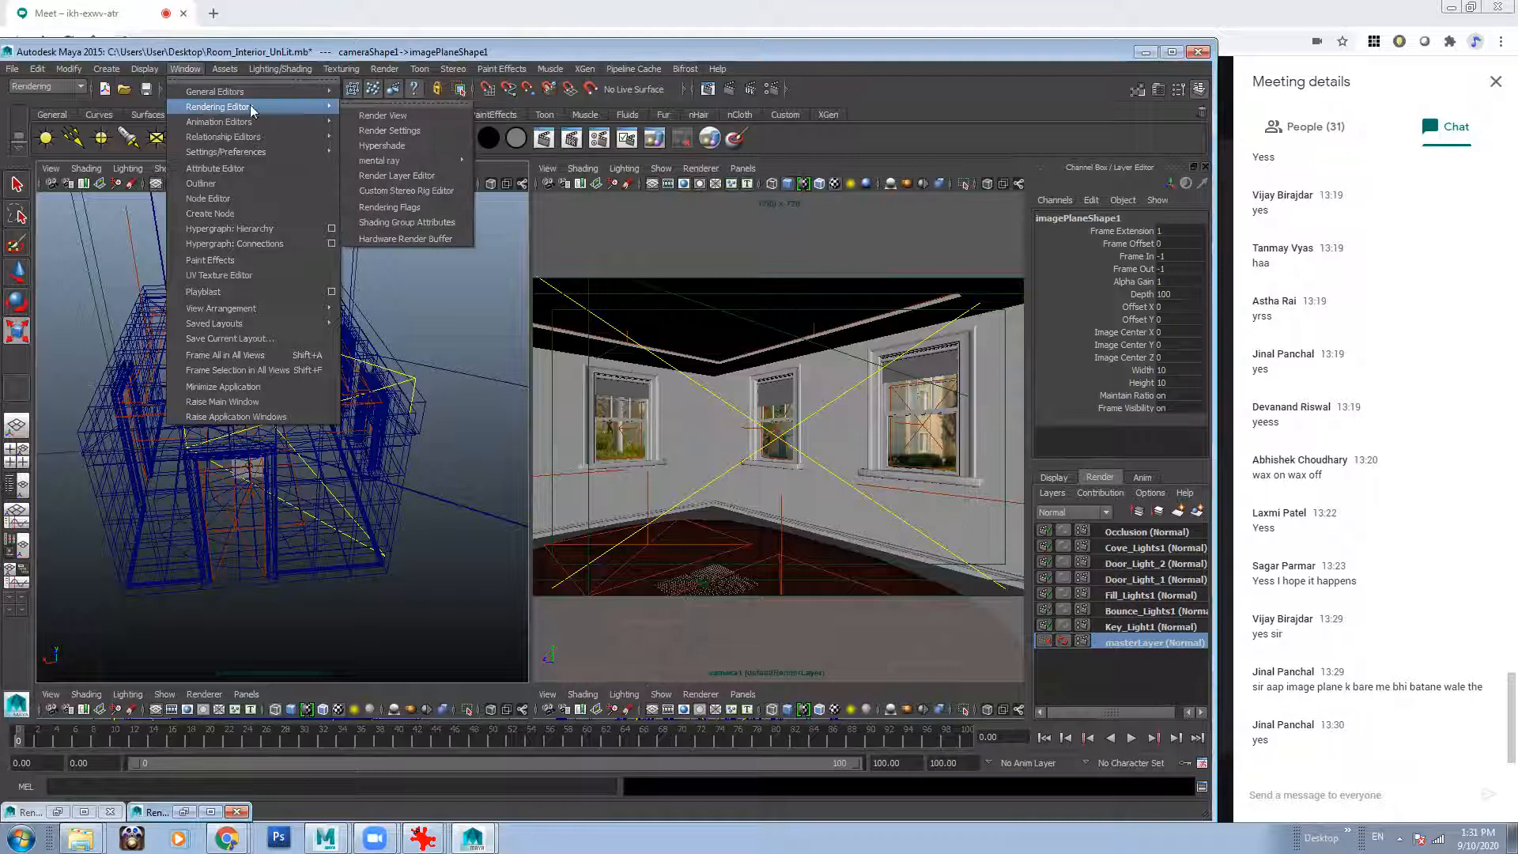
pyautogui.click(381, 146)
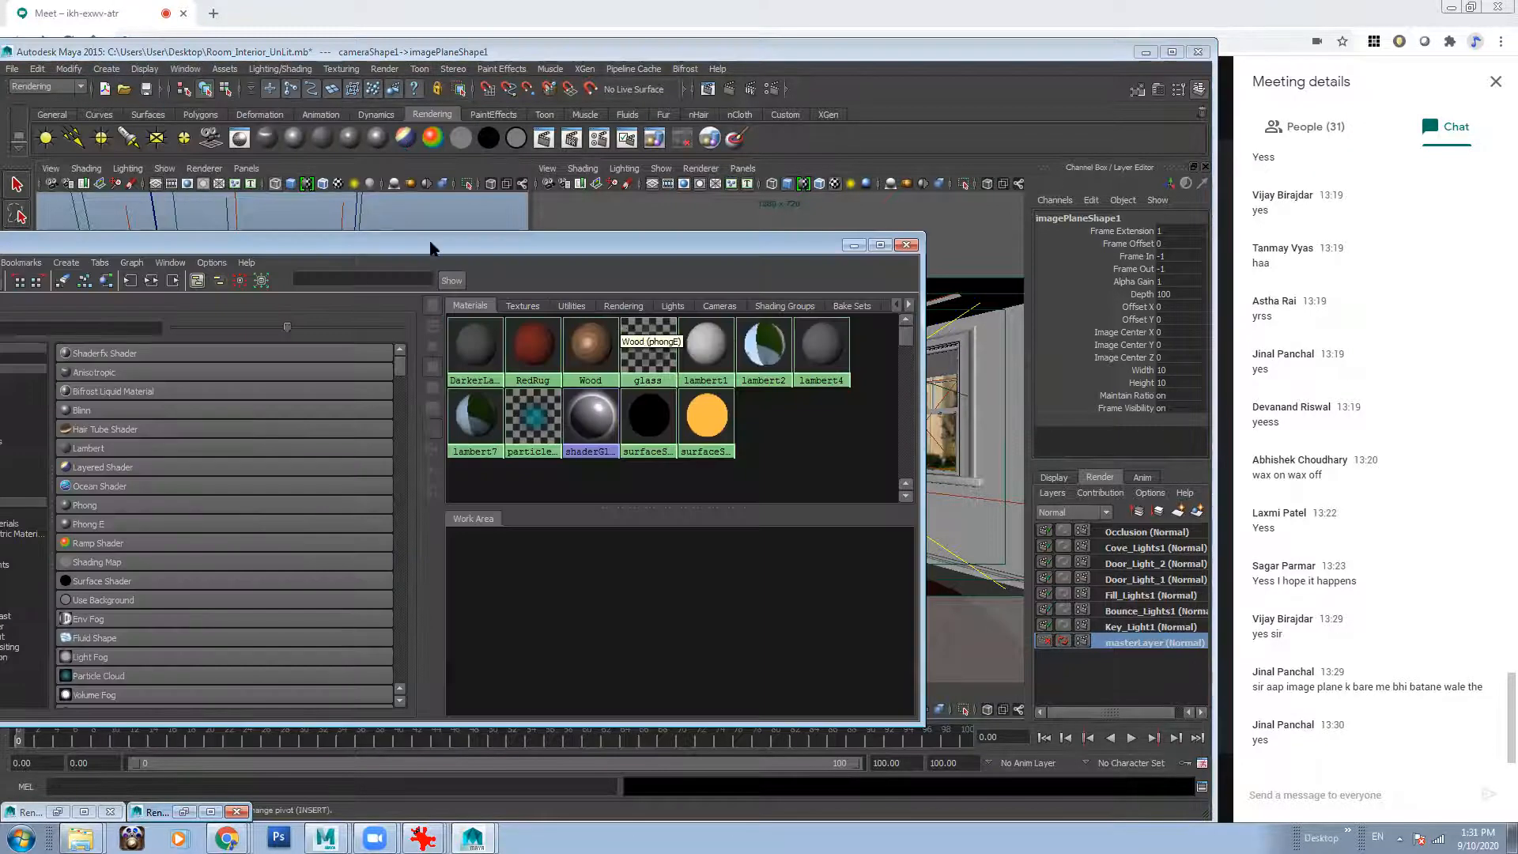
pyautogui.moveTo(440, 244); pyautogui.dragTo(494, 236)
pyautogui.click(773, 298)
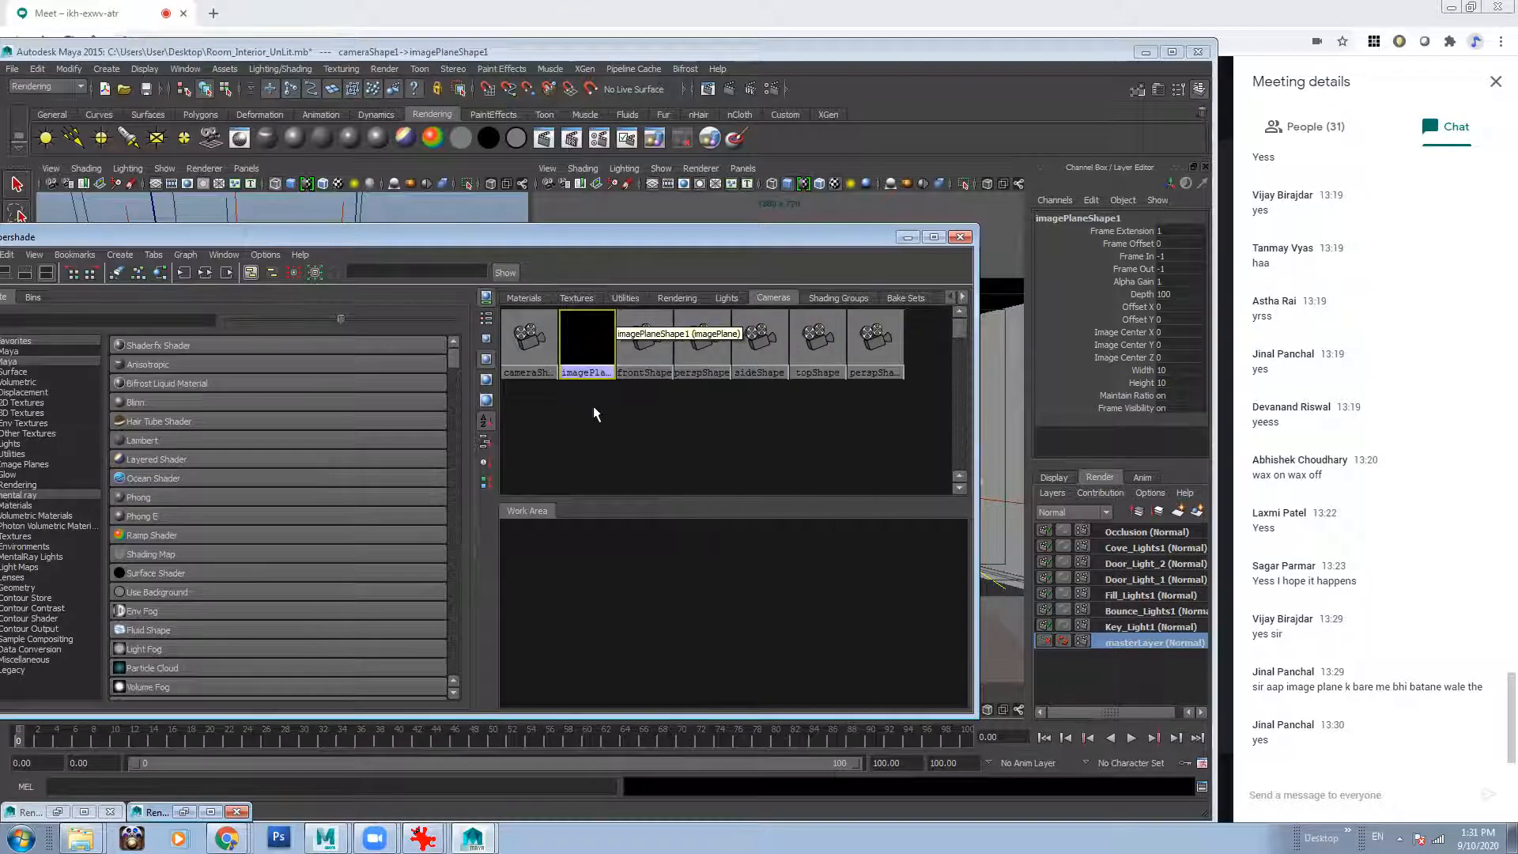
# Delete the image plane node in Hypershade and move the window clear of the perspective view.
pyautogui.click(571, 424)
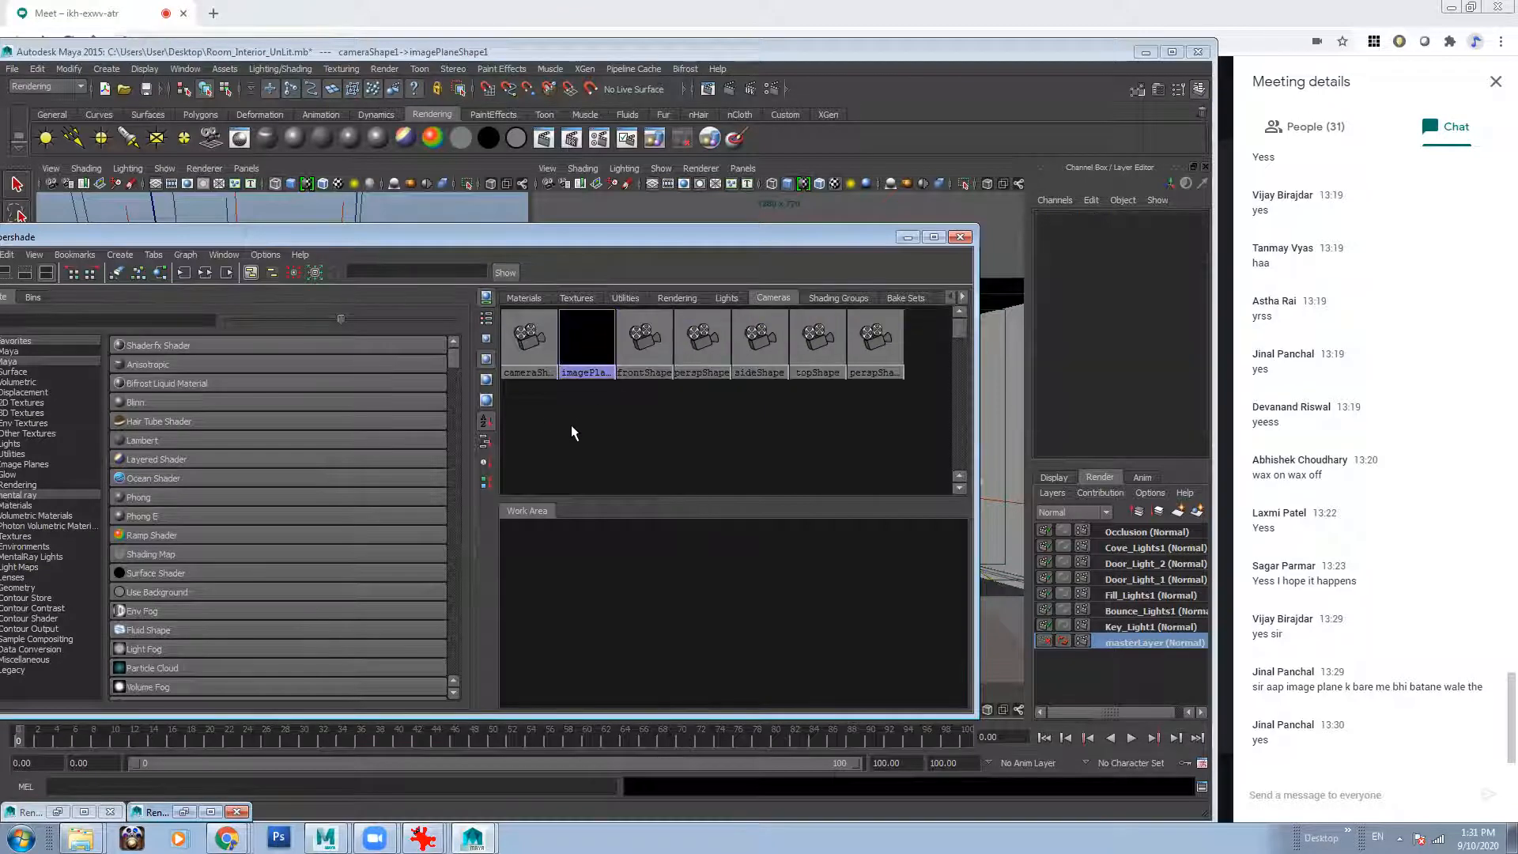
pyautogui.click(589, 340)
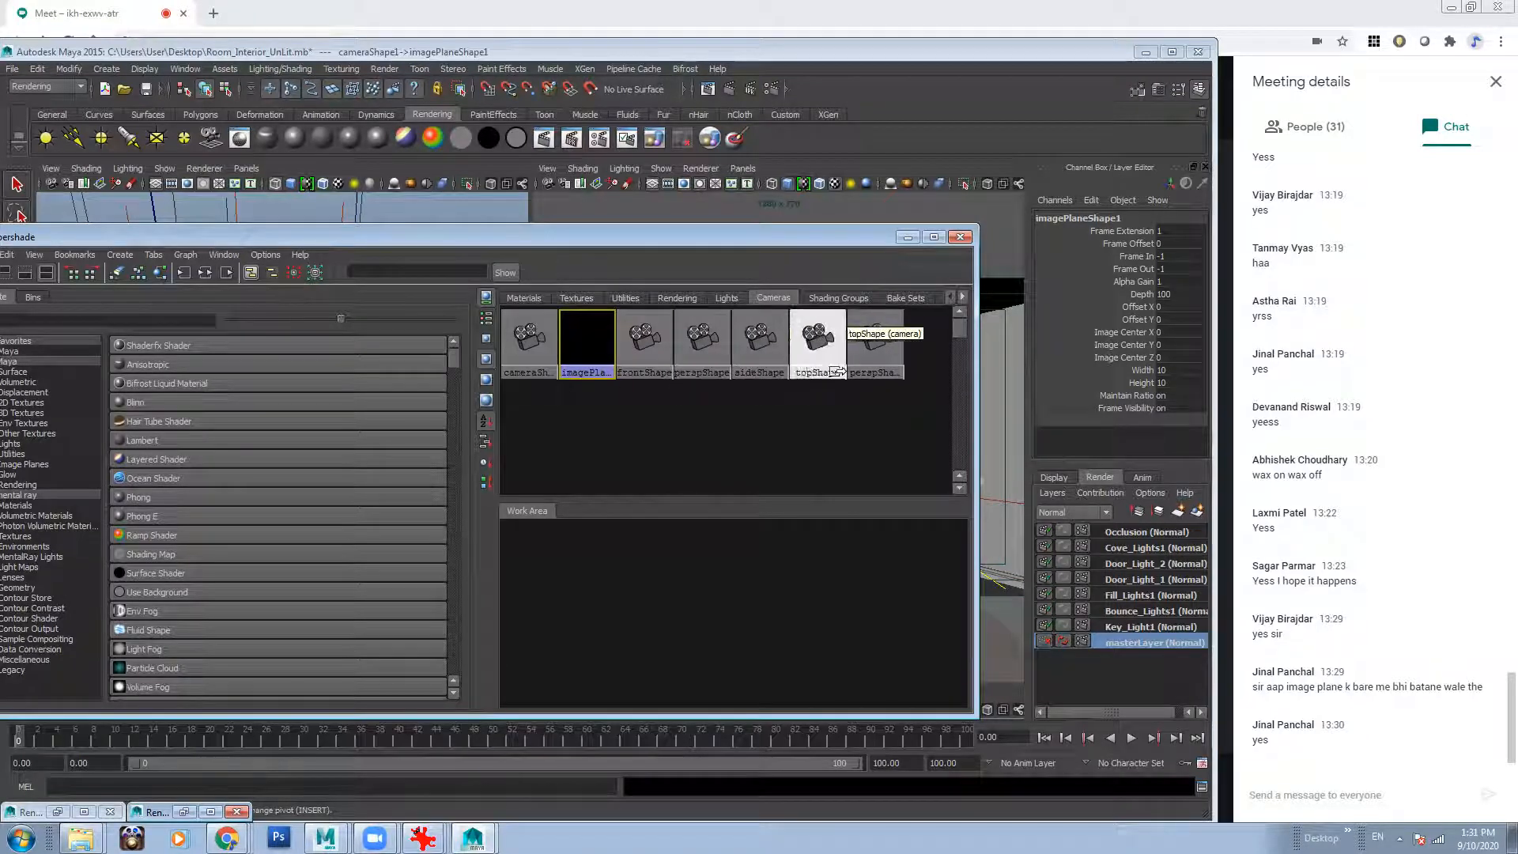
pyautogui.click(582, 410)
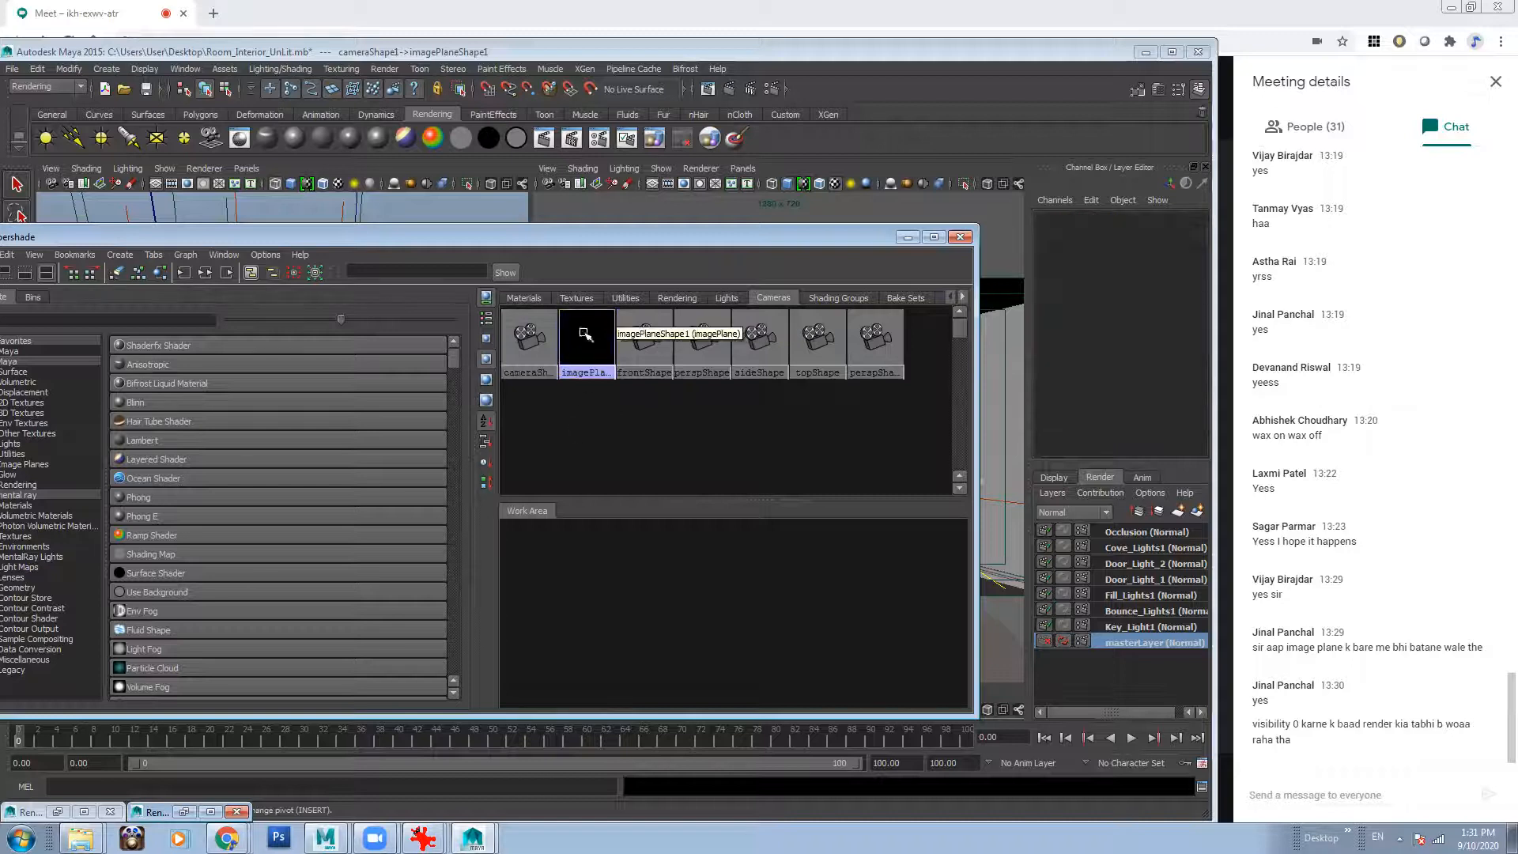
pyautogui.moveTo(580, 433); pyautogui.dragTo(601, 336)
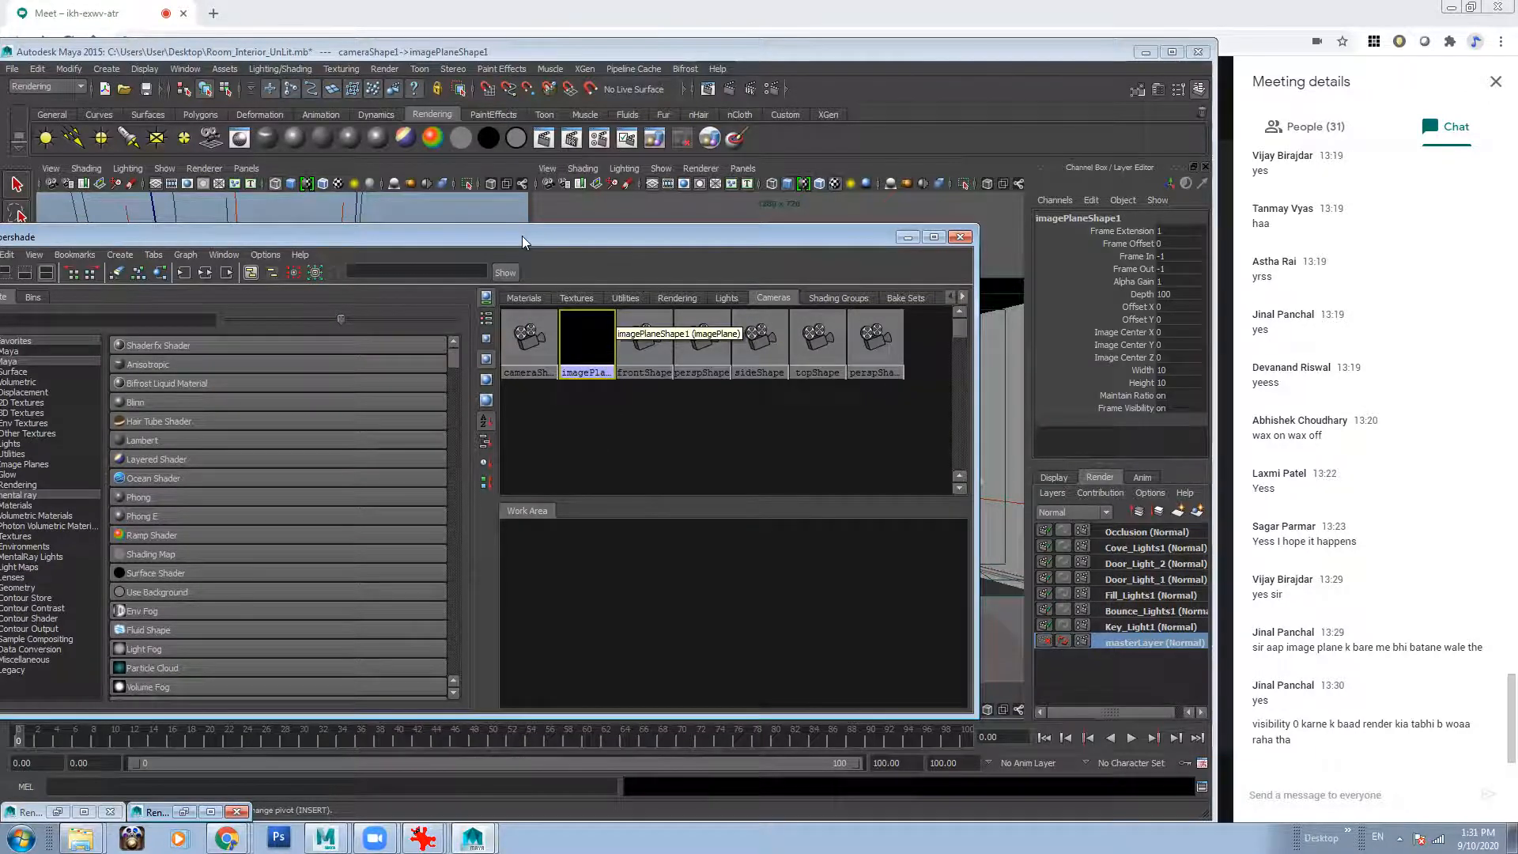
pyautogui.press('Delete')
pyautogui.moveTo(522, 236); pyautogui.dragTo(867, 231)
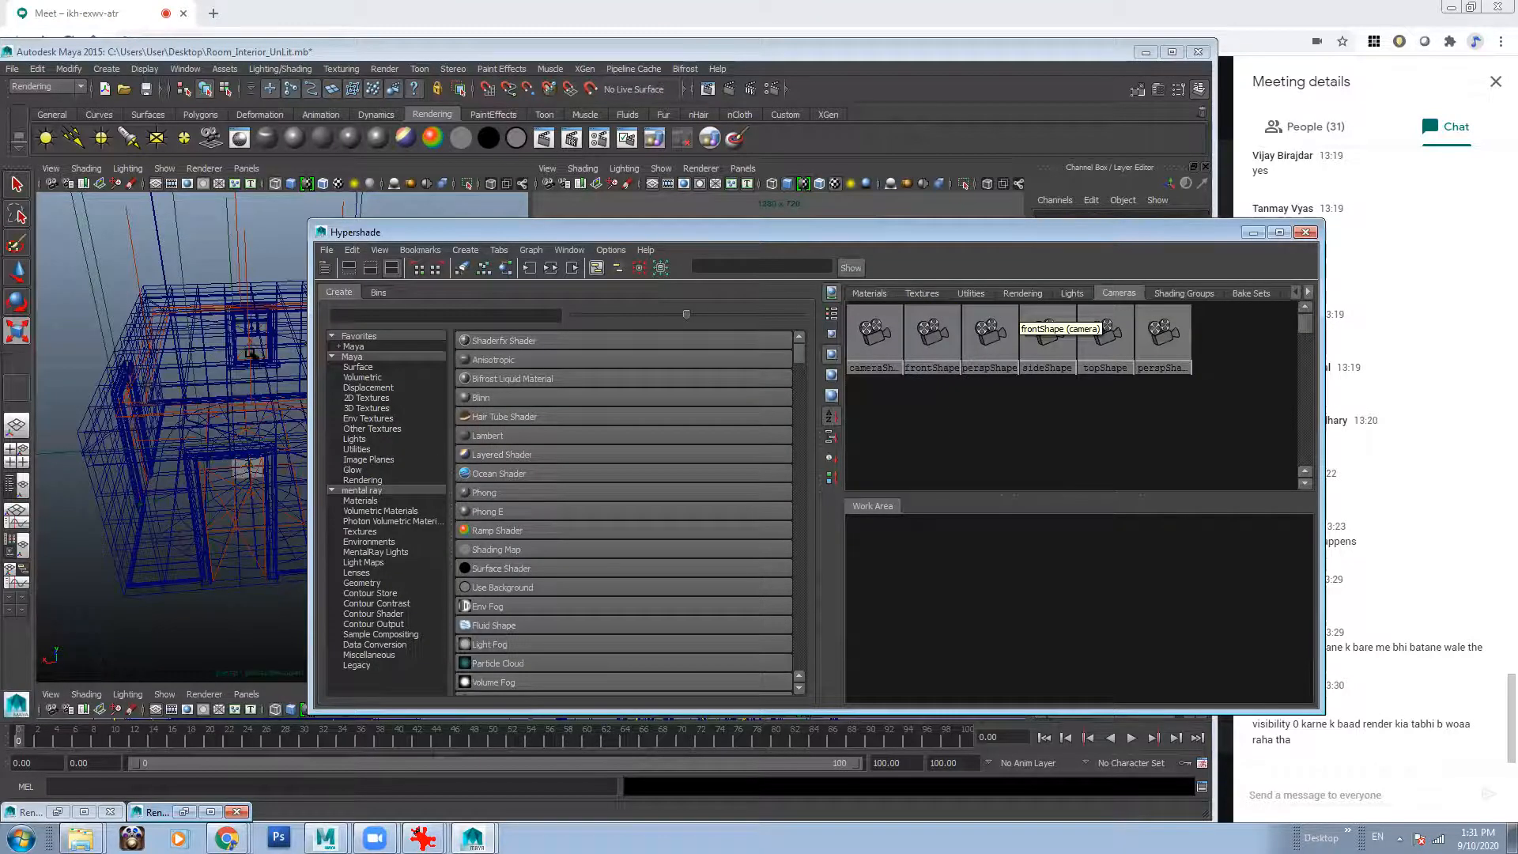
pyautogui.click(932, 332)
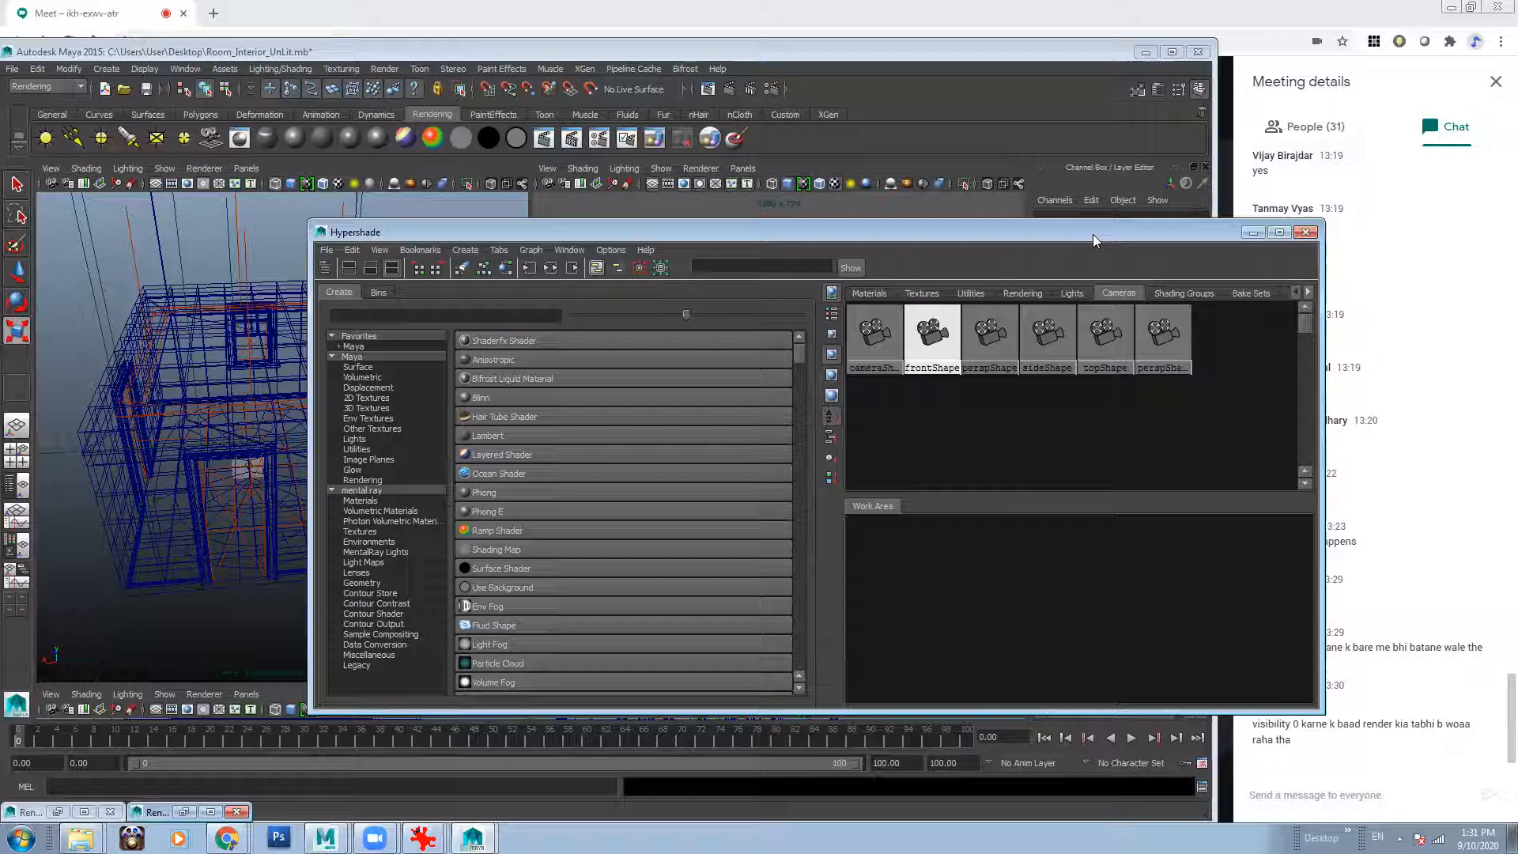
# Create an image plane on camera1 from the camera's attributes, deselect it, and close Hypershade.
pyautogui.moveTo(1093, 240); pyautogui.dragTo(1046, 198)
pyautogui.click(1047, 424)
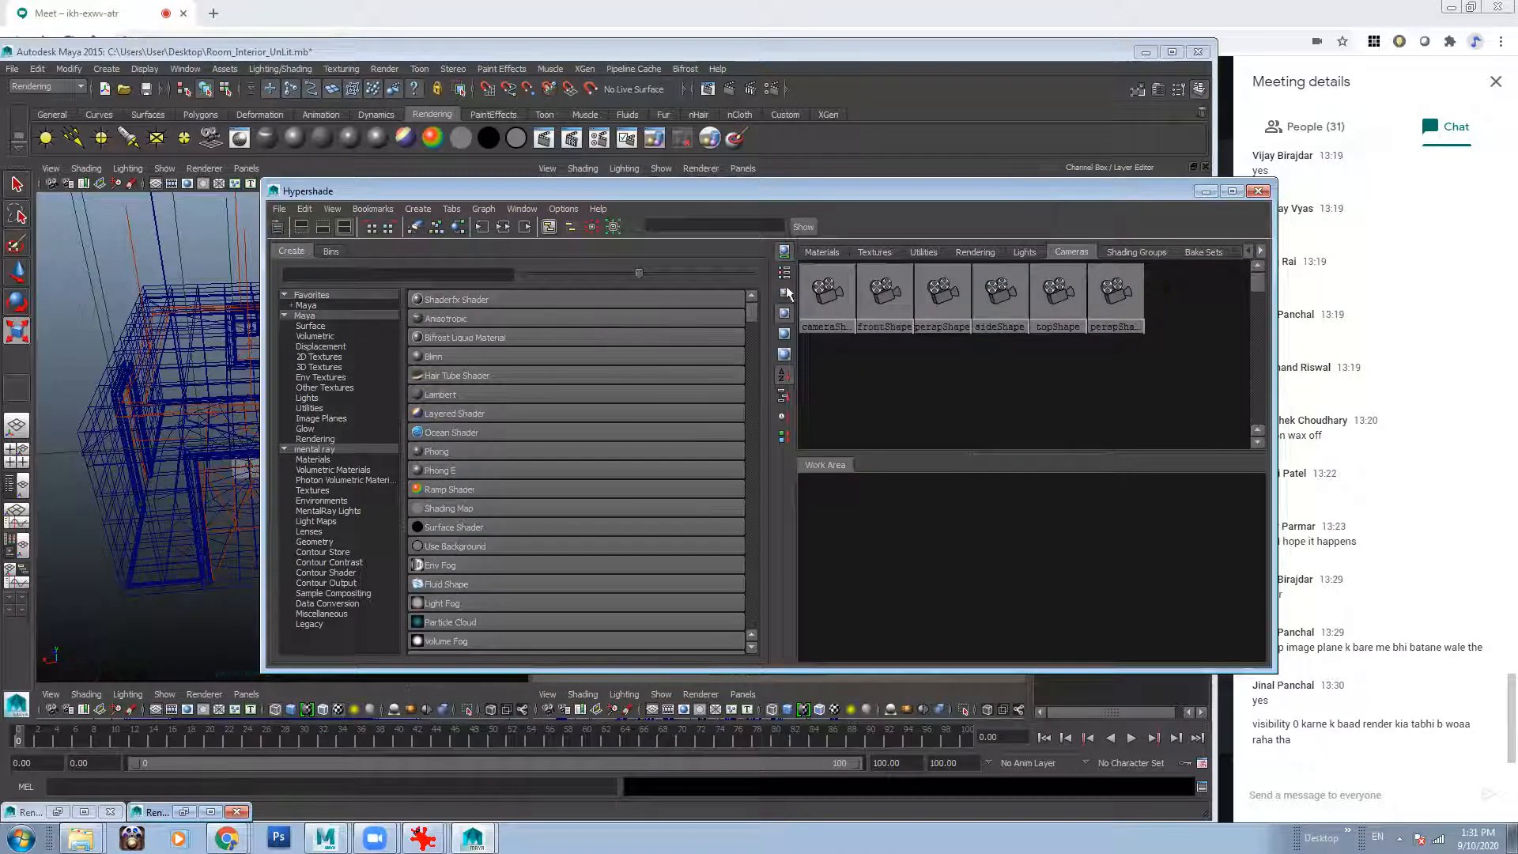
pyautogui.click(884, 294)
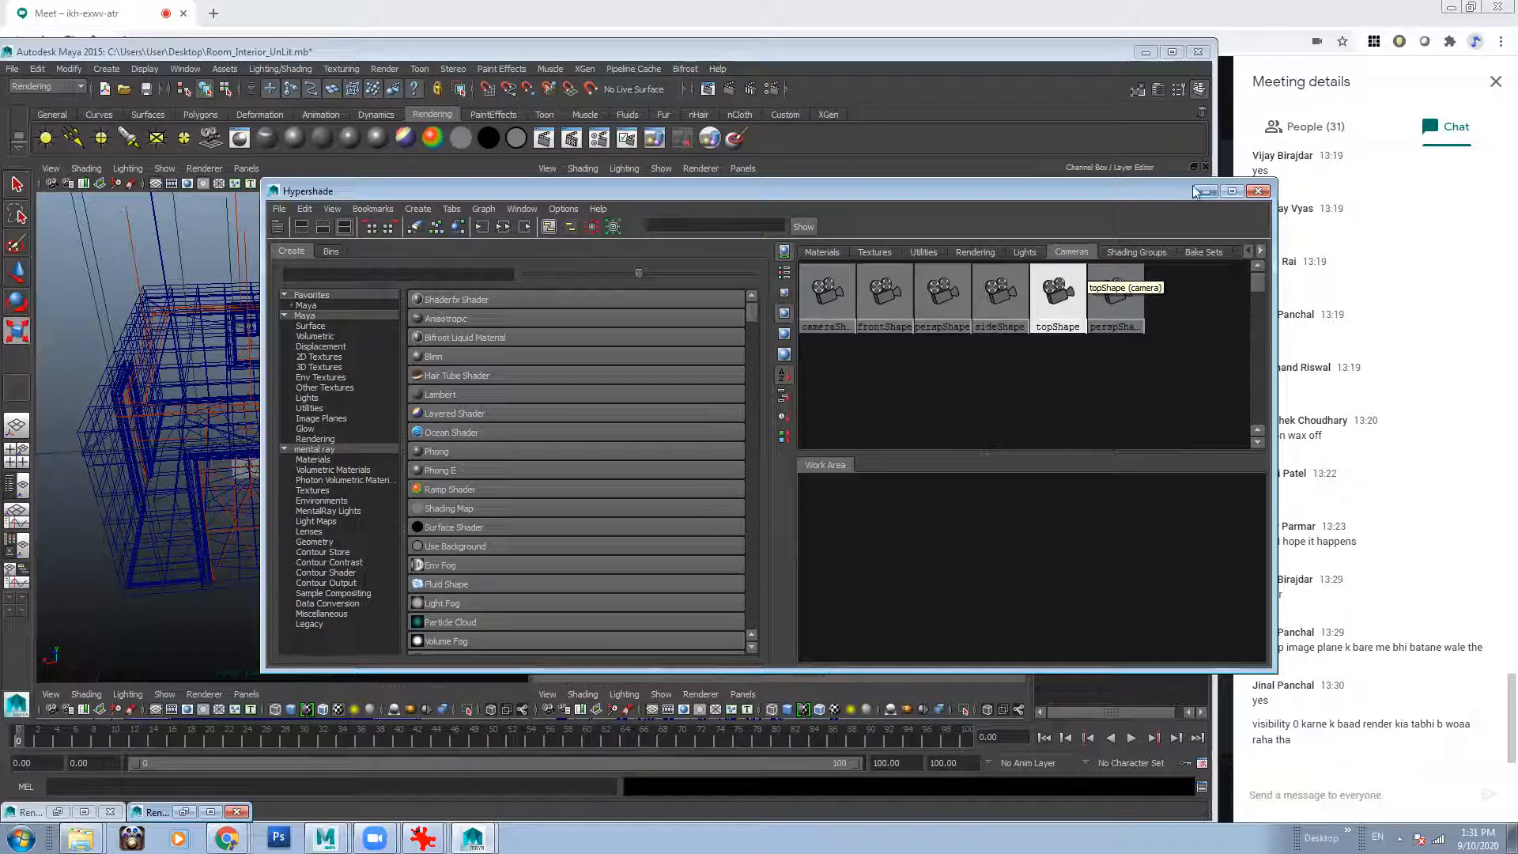
pyautogui.moveTo(1162, 191); pyautogui.dragTo(402, 204)
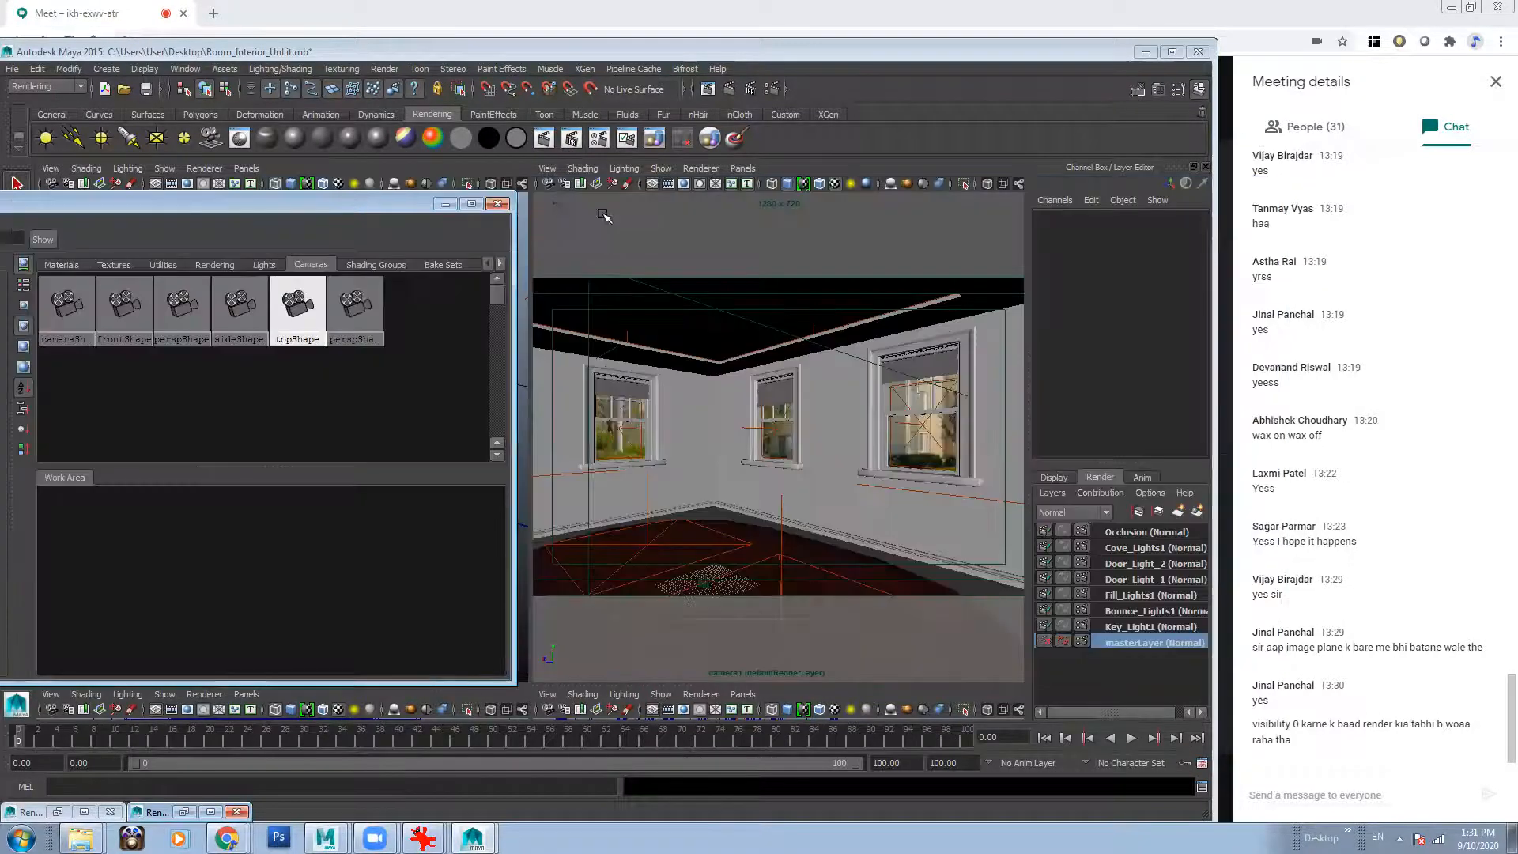
pyautogui.click(547, 169)
pyautogui.click(565, 189)
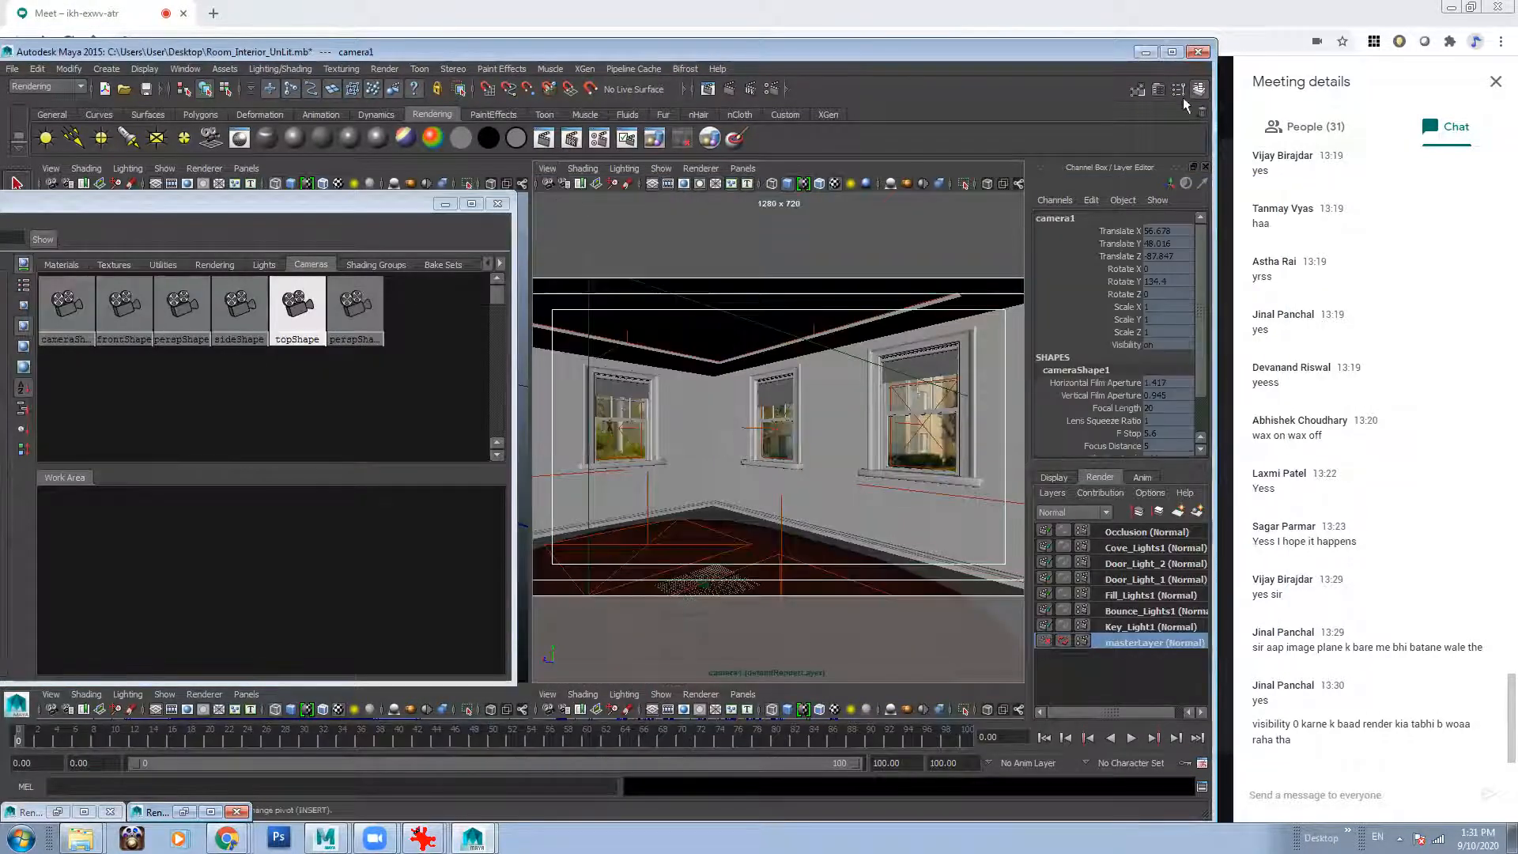
pyautogui.click(1160, 91)
pyautogui.click(655, 572)
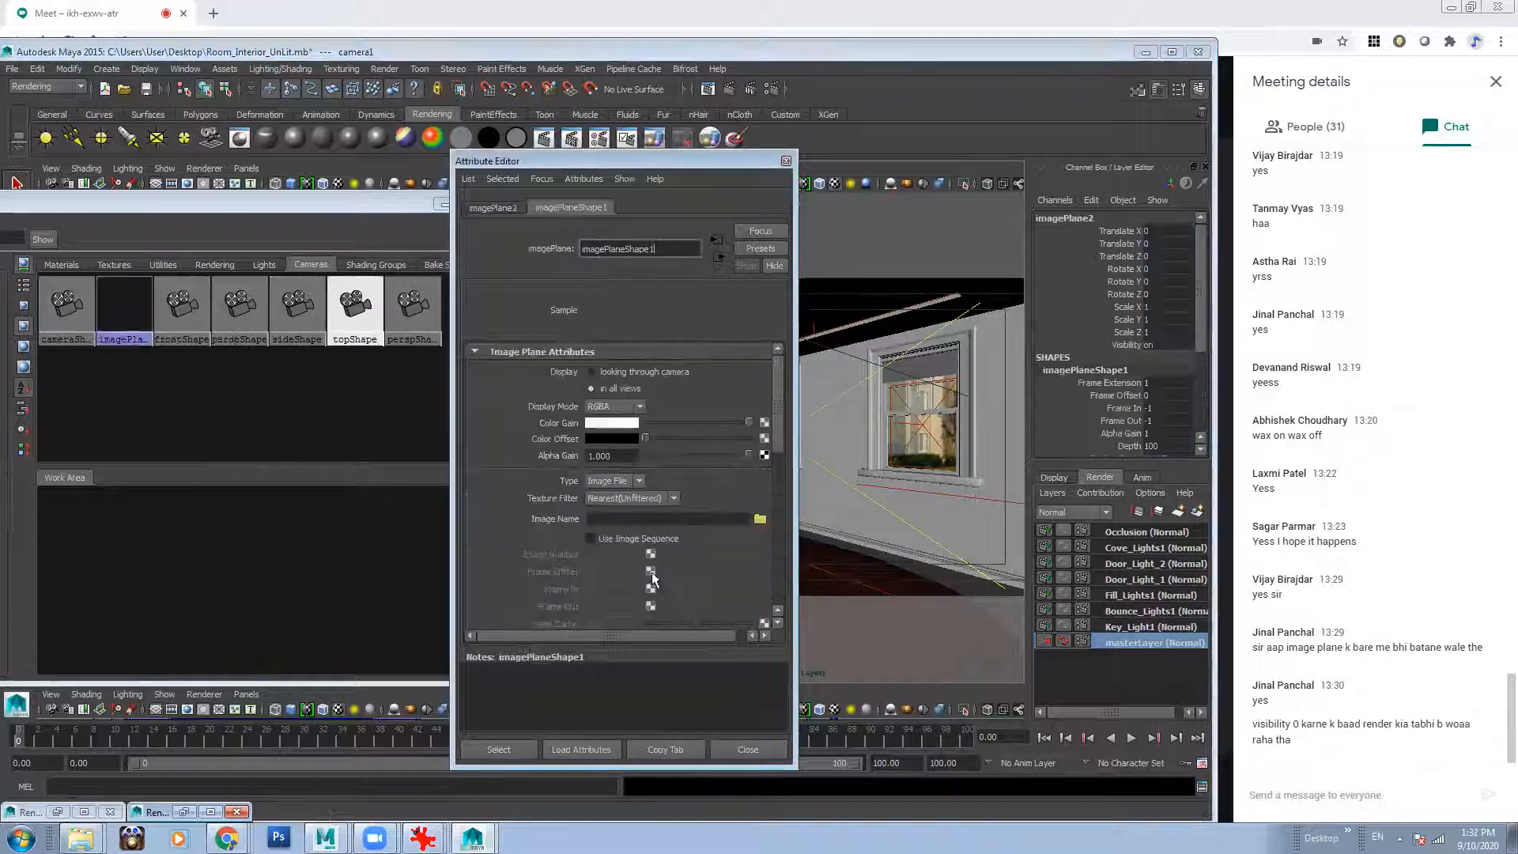
pyautogui.click(786, 162)
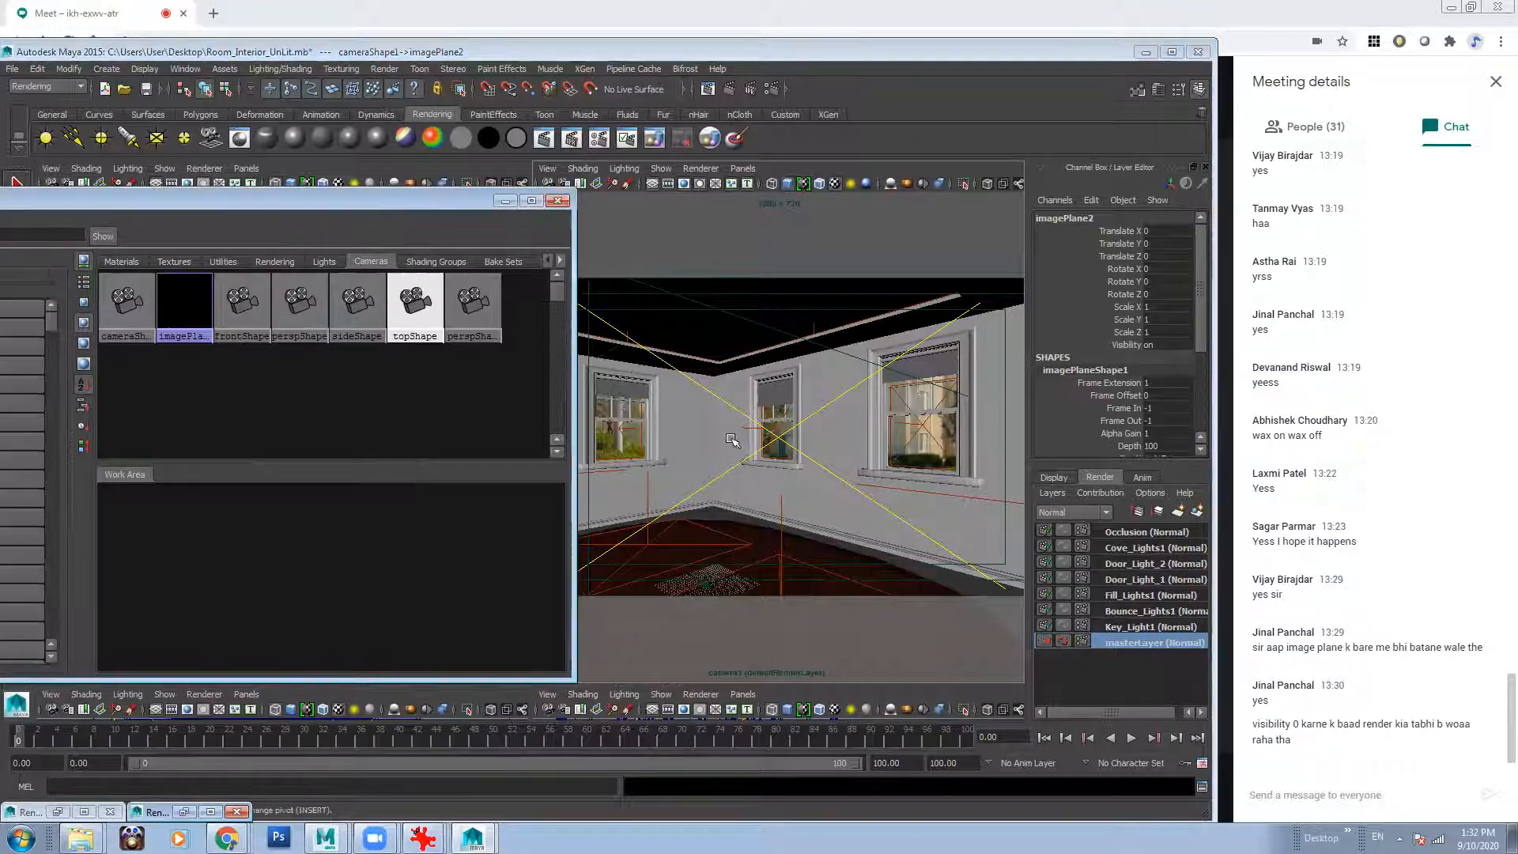
pyautogui.click(921, 441)
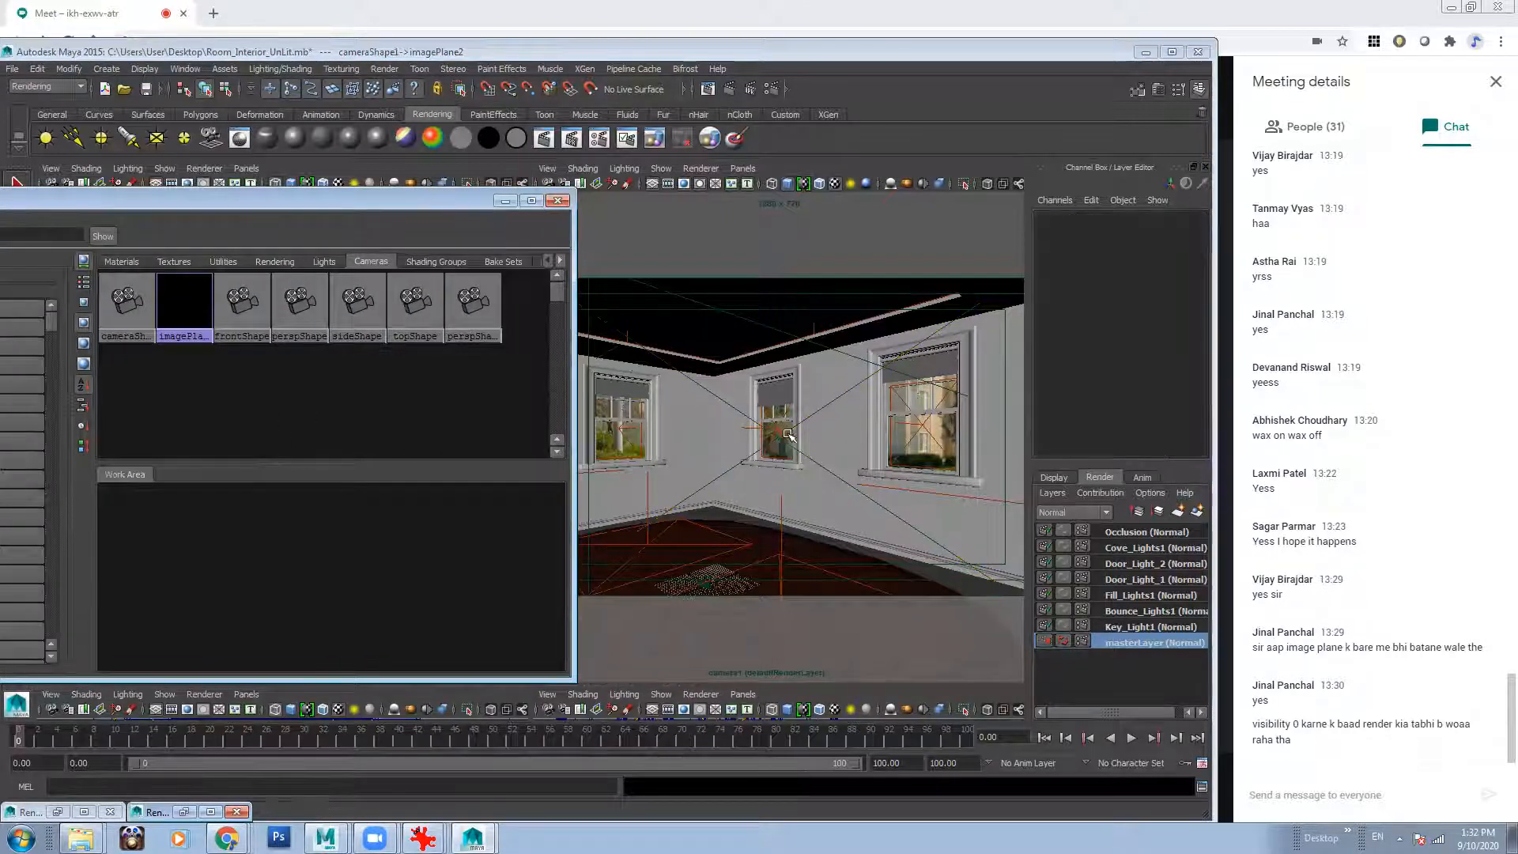
pyautogui.click(558, 200)
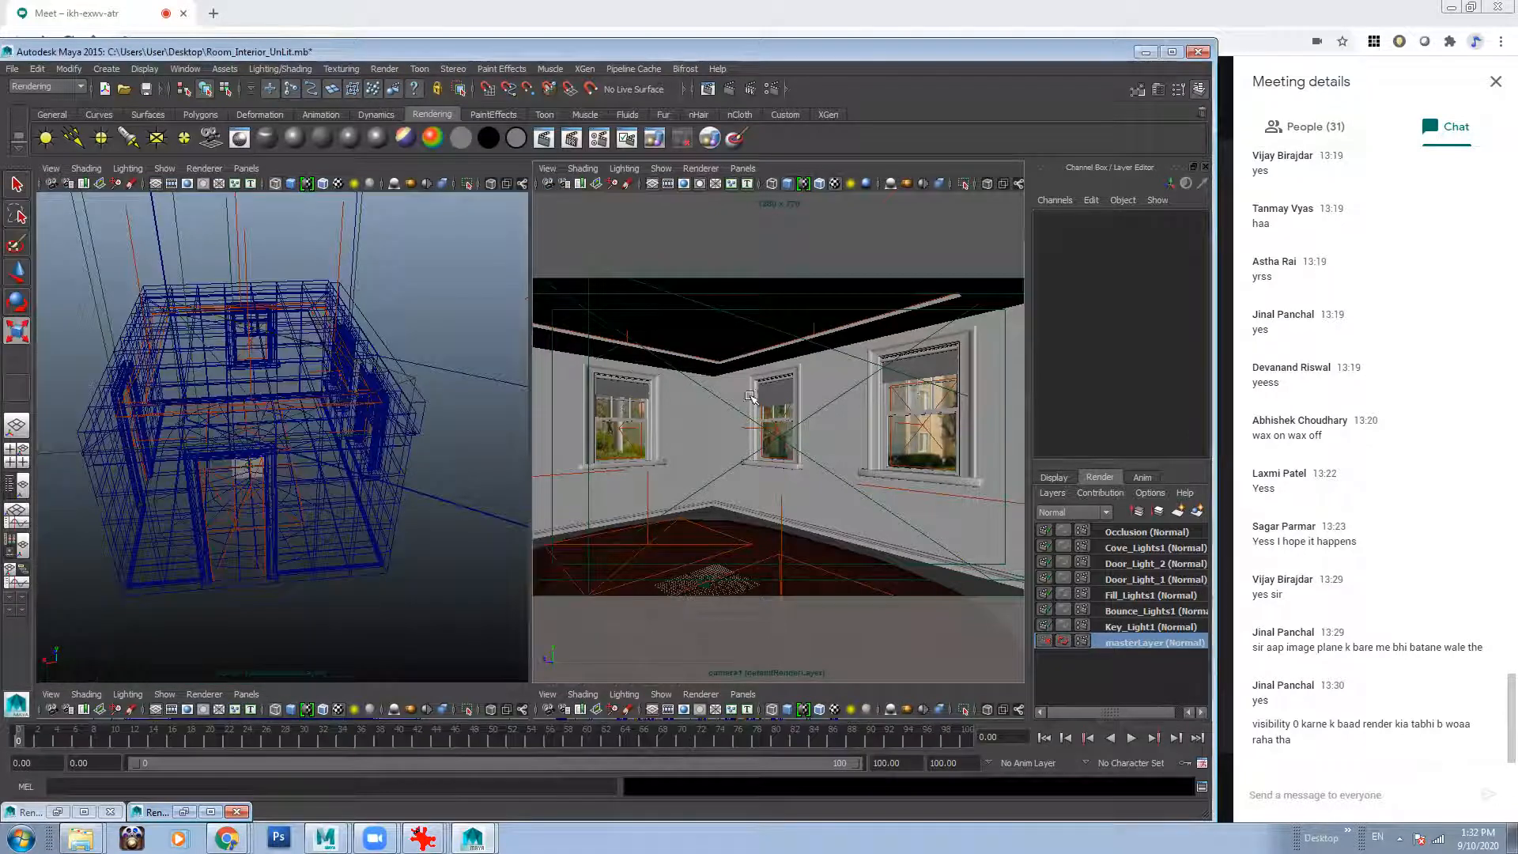
# Reopen Hypershade, delete the image plane node listed among the cameras, and minimize the window.
pyautogui.click(189, 69)
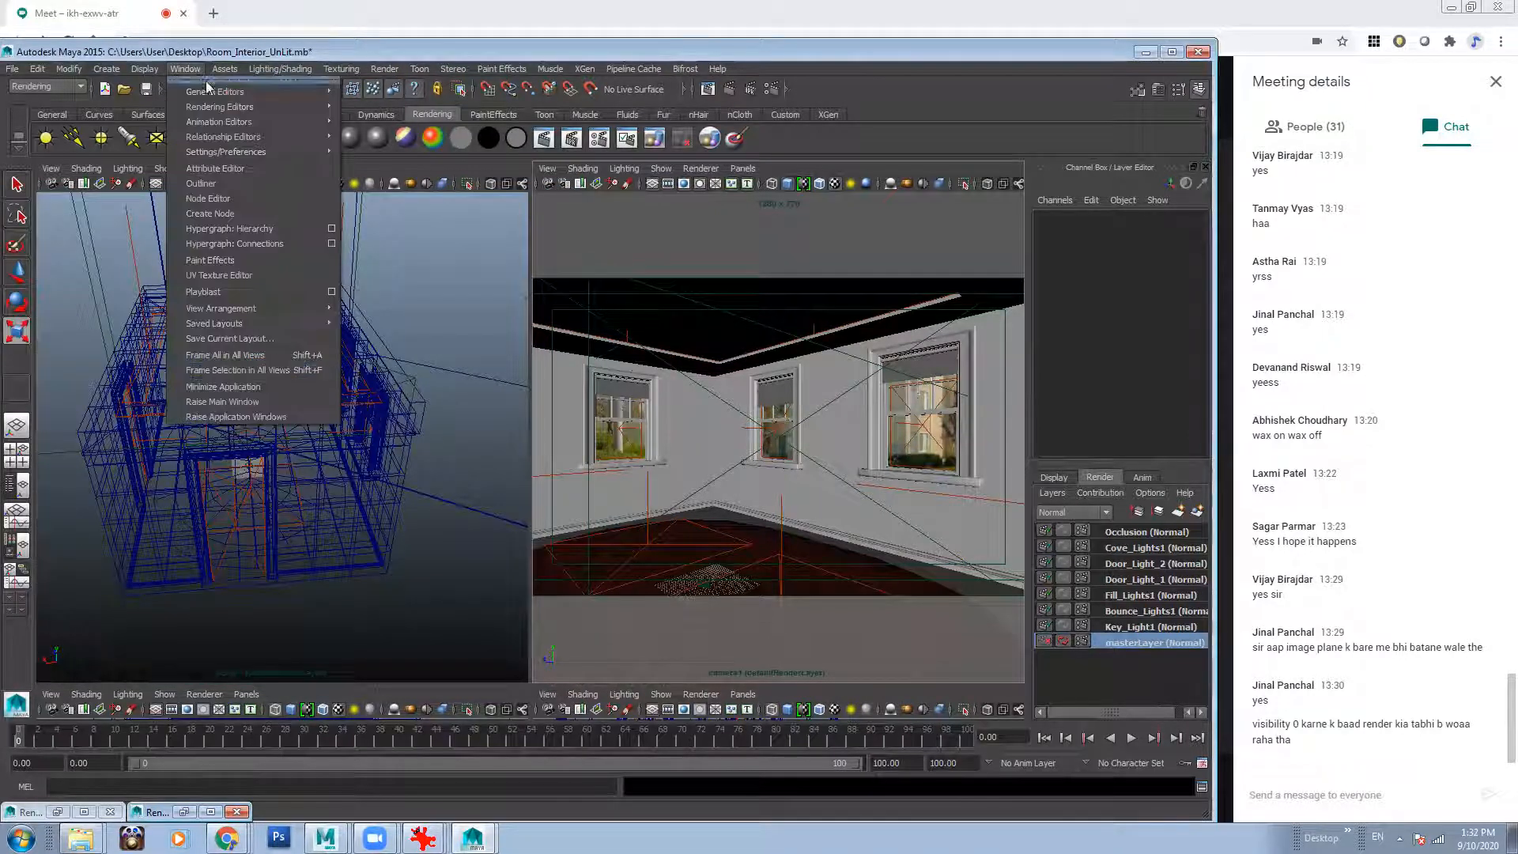
pyautogui.moveTo(226, 106)
pyautogui.click(383, 146)
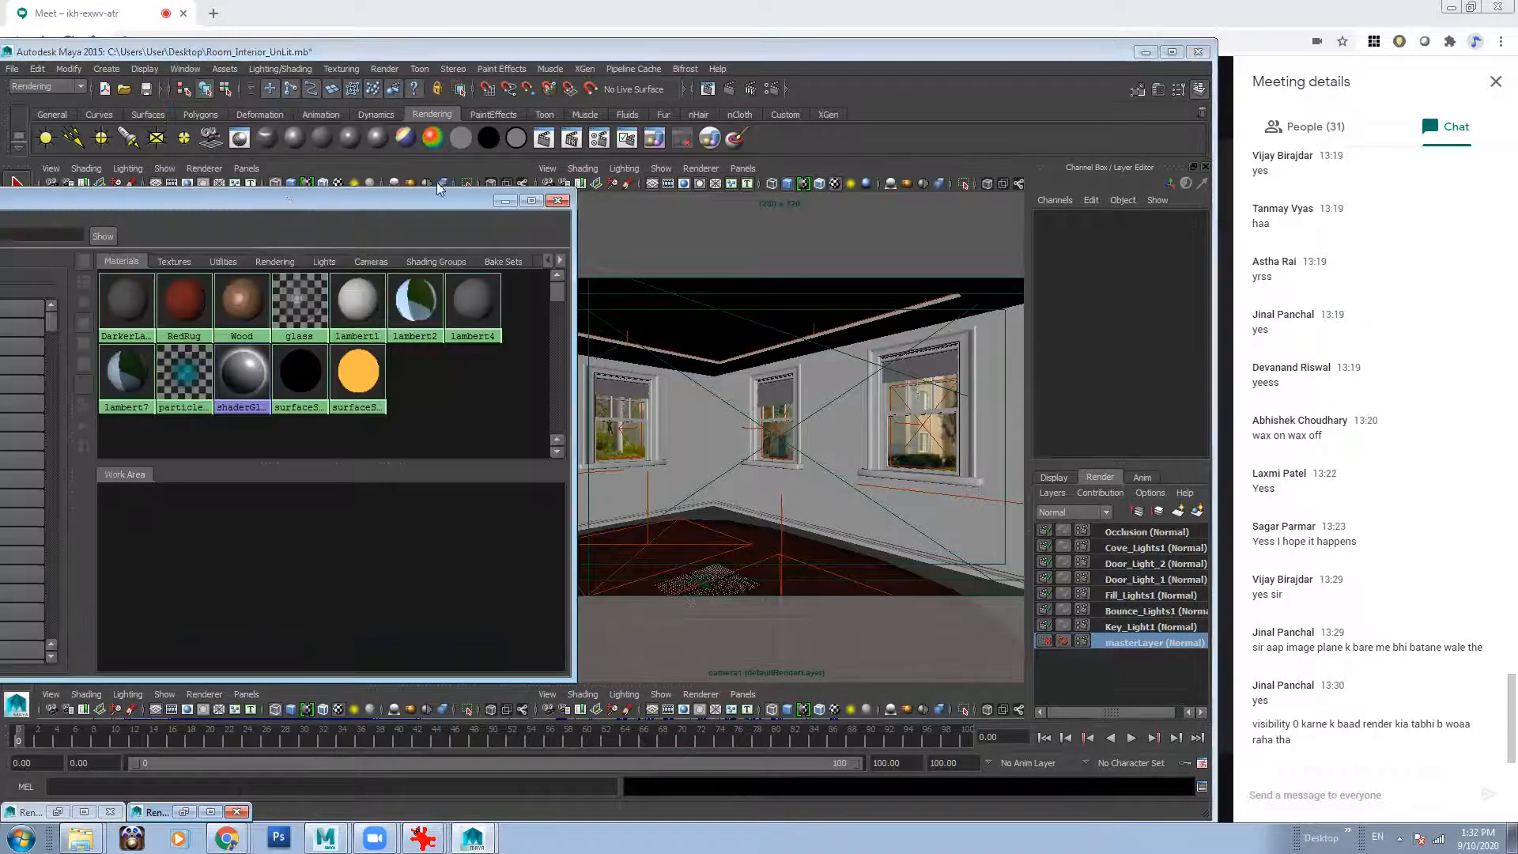
pyautogui.moveTo(286, 201); pyautogui.dragTo(443, 185)
pyautogui.click(523, 243)
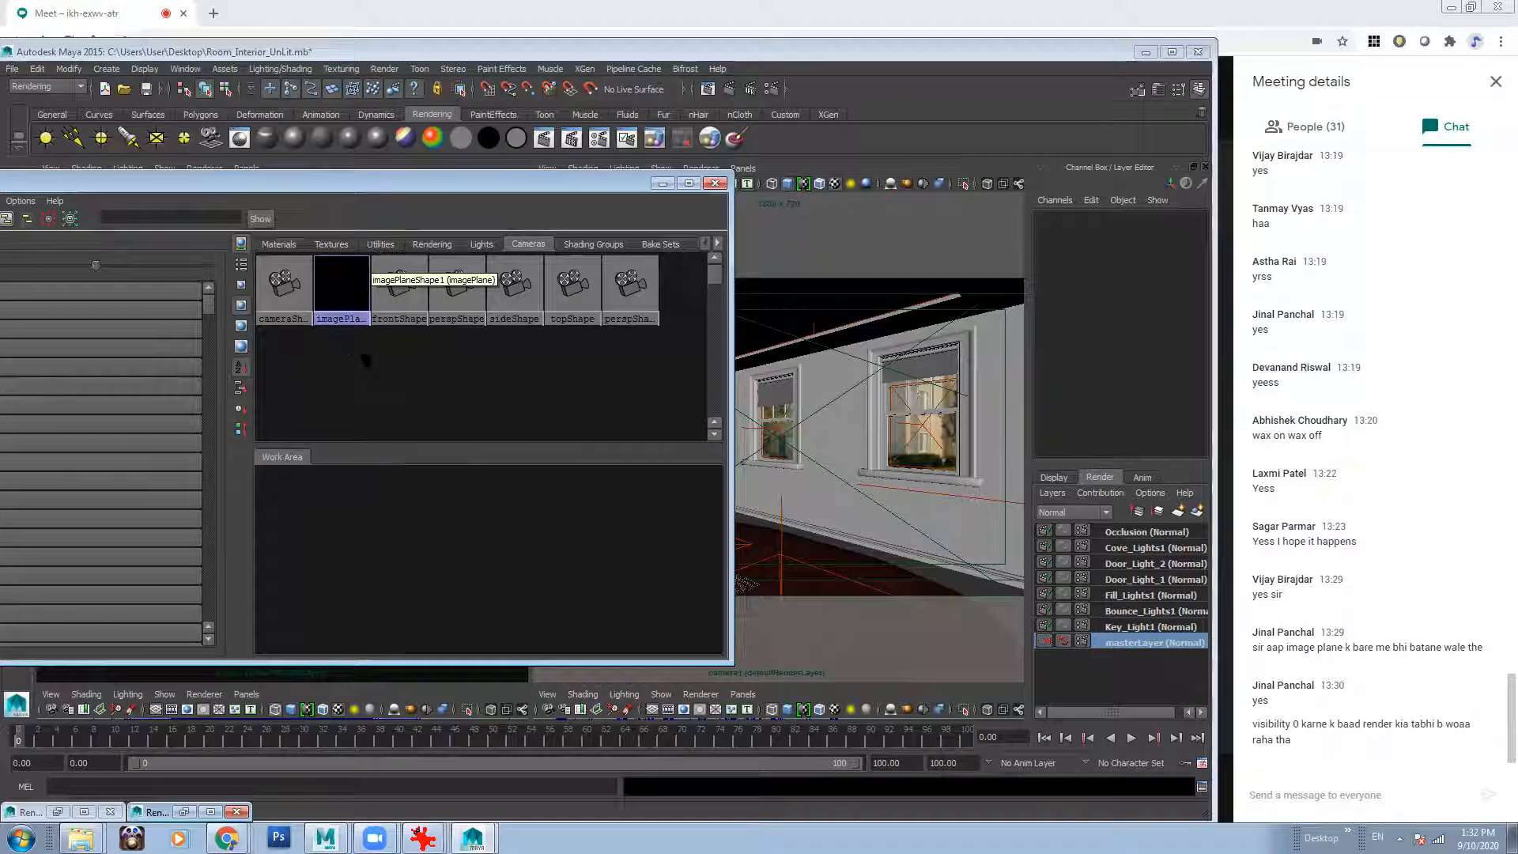
pyautogui.click(337, 311)
pyautogui.press('Delete')
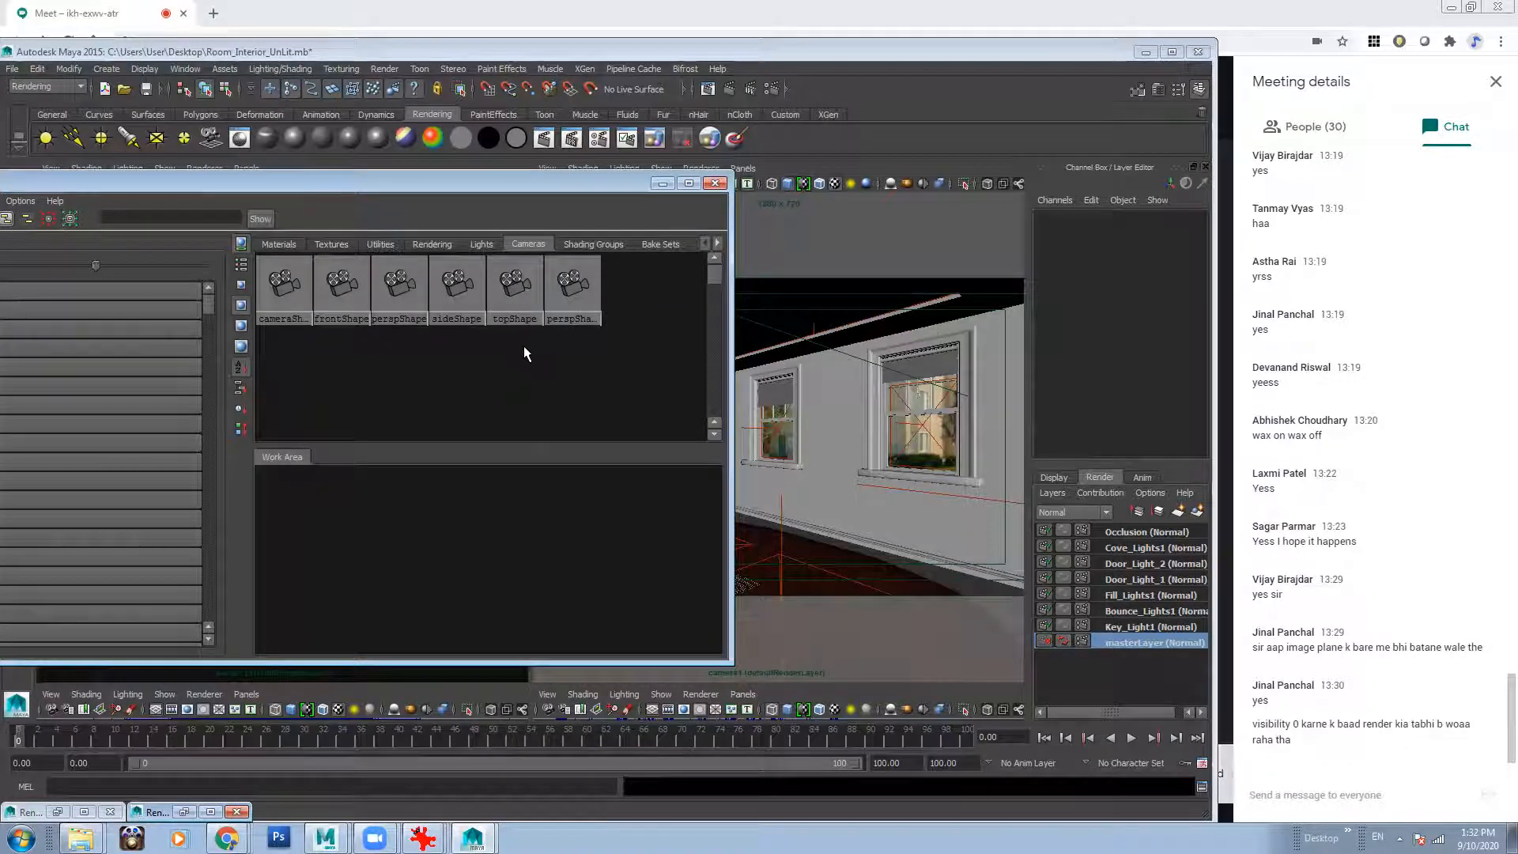
pyautogui.click(320, 276)
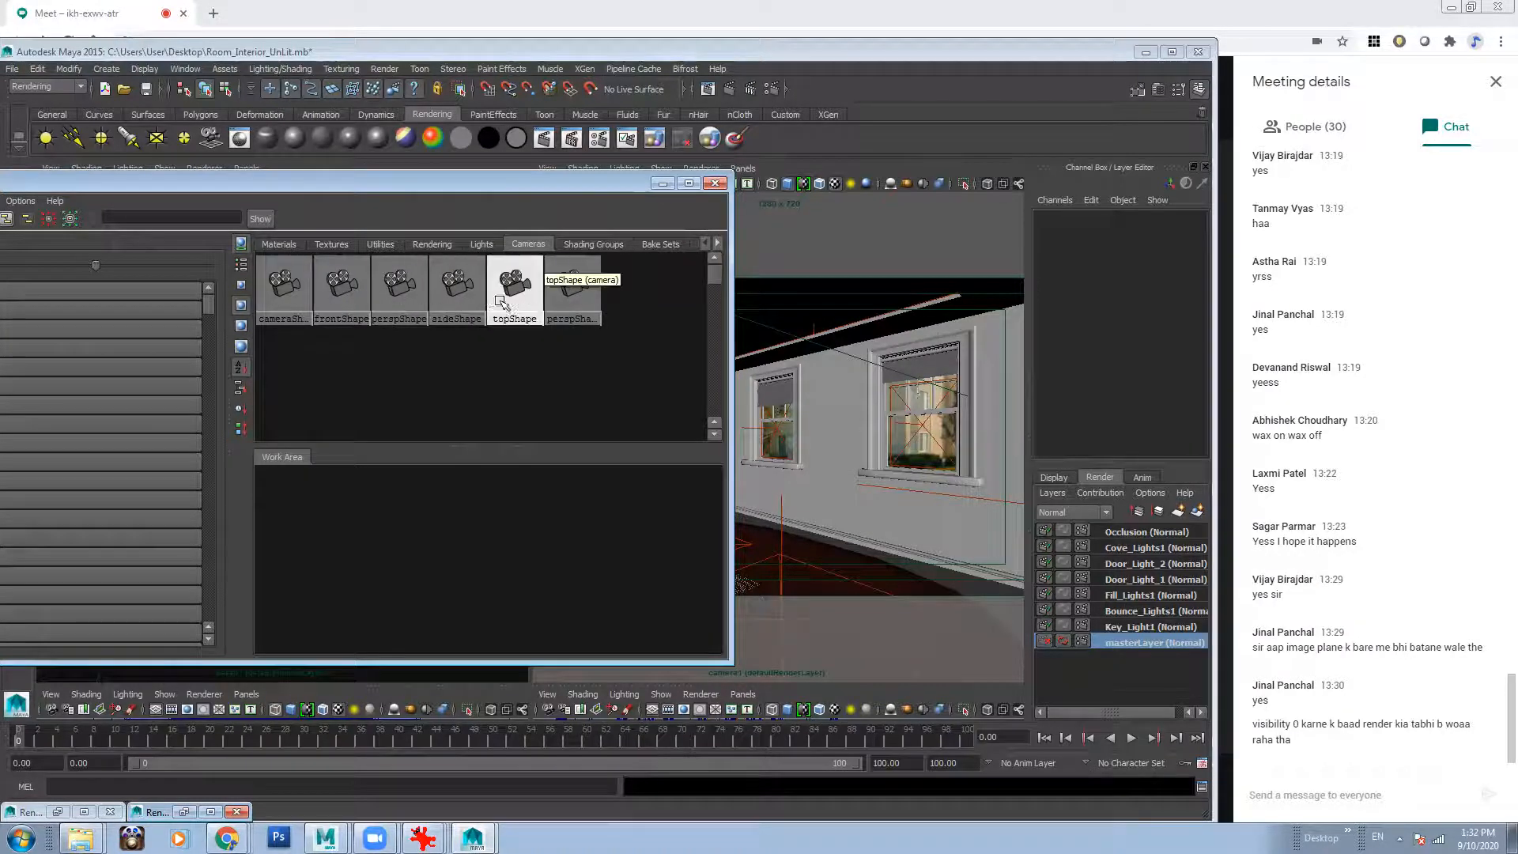
pyautogui.click(661, 183)
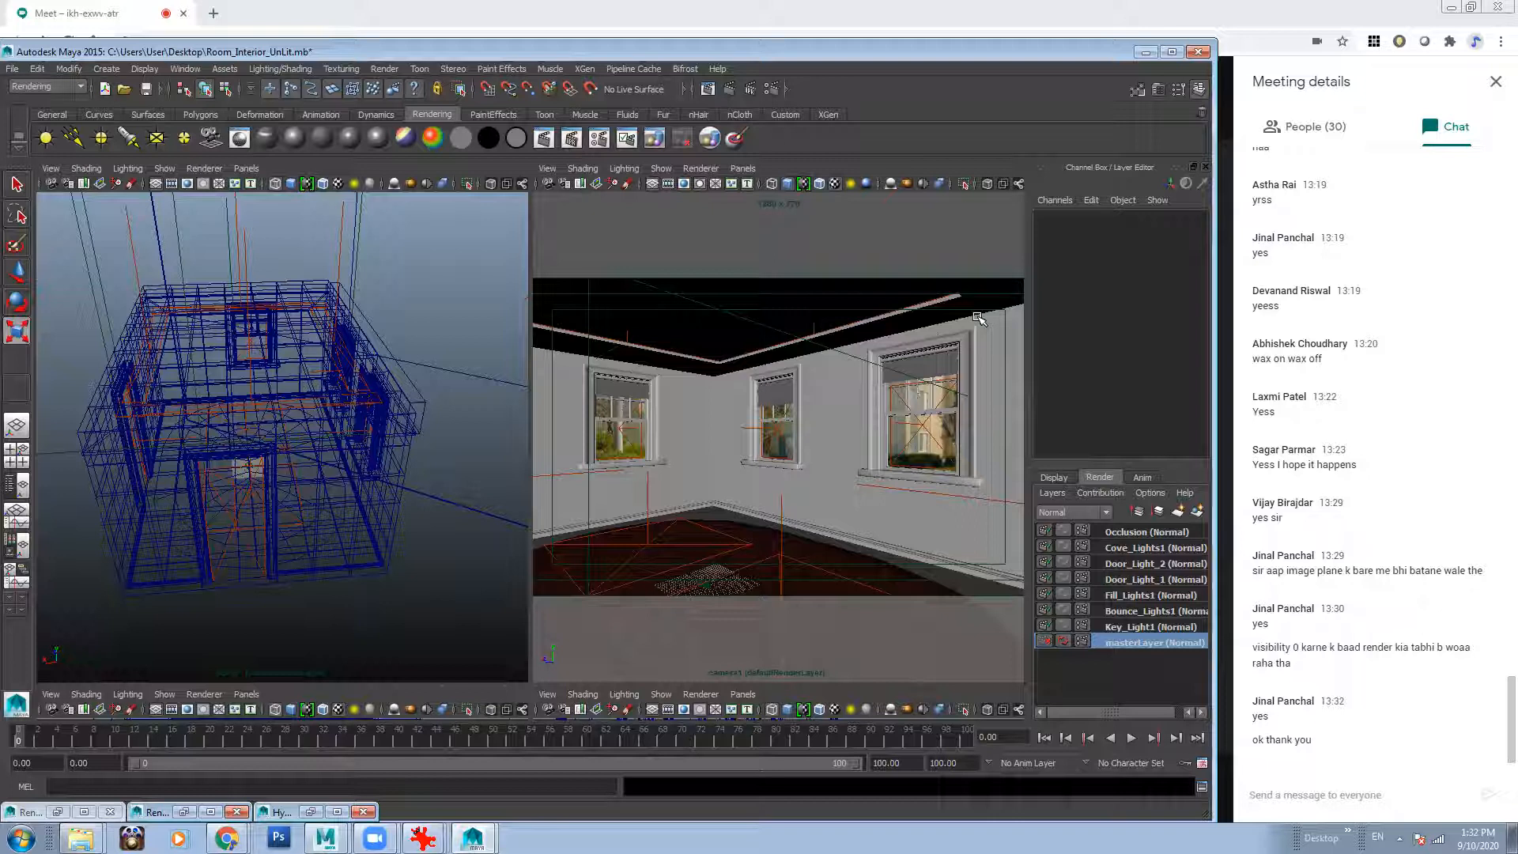
# Apply the Occlusion preset to the Occlusion render layer in its attributes.
pyautogui.click(1139, 533)
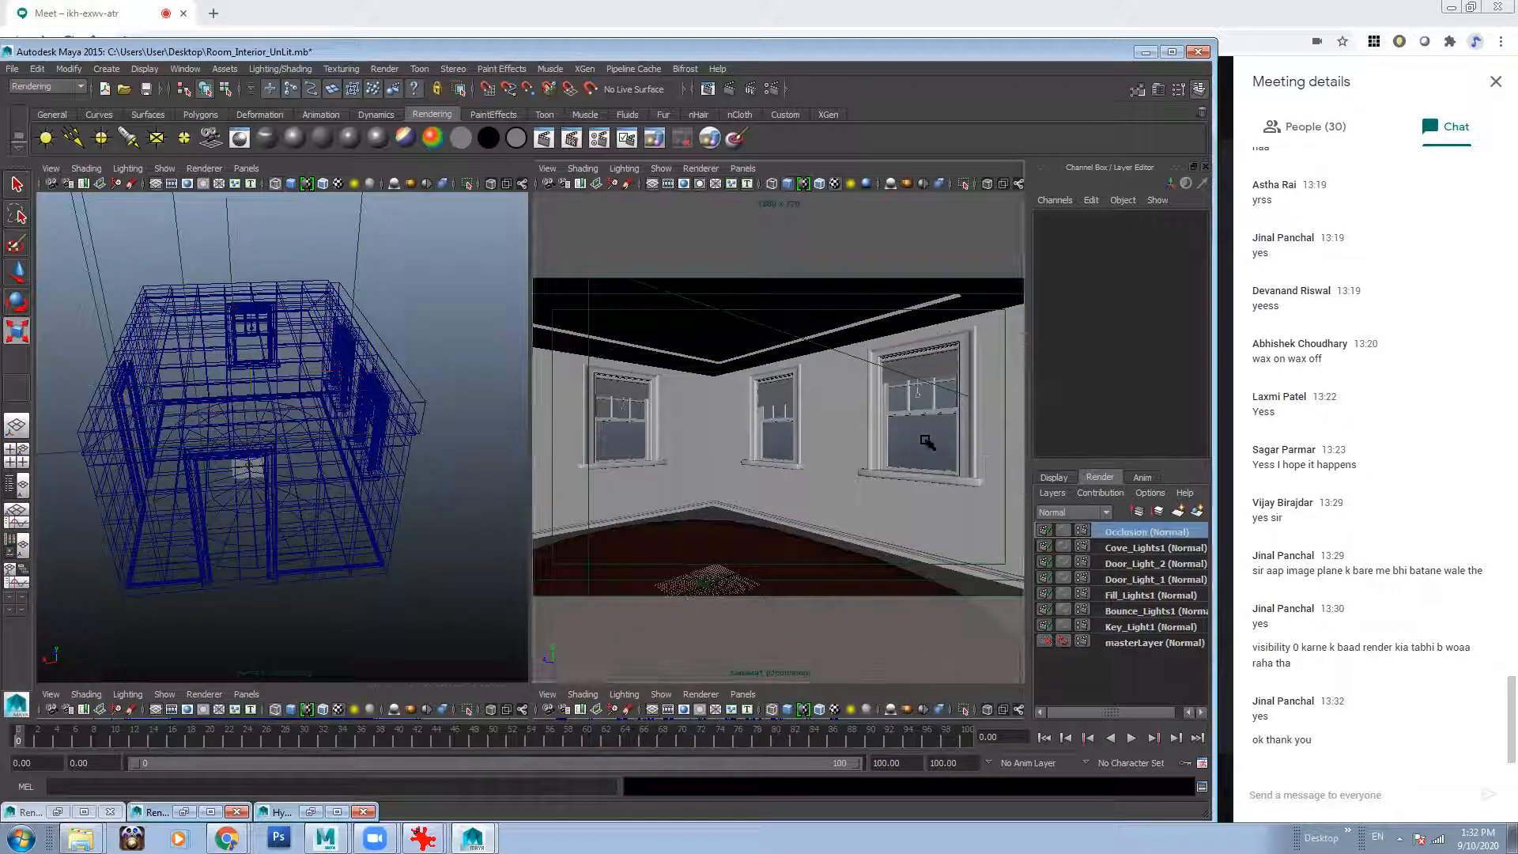
pyautogui.rightClick(1151, 536)
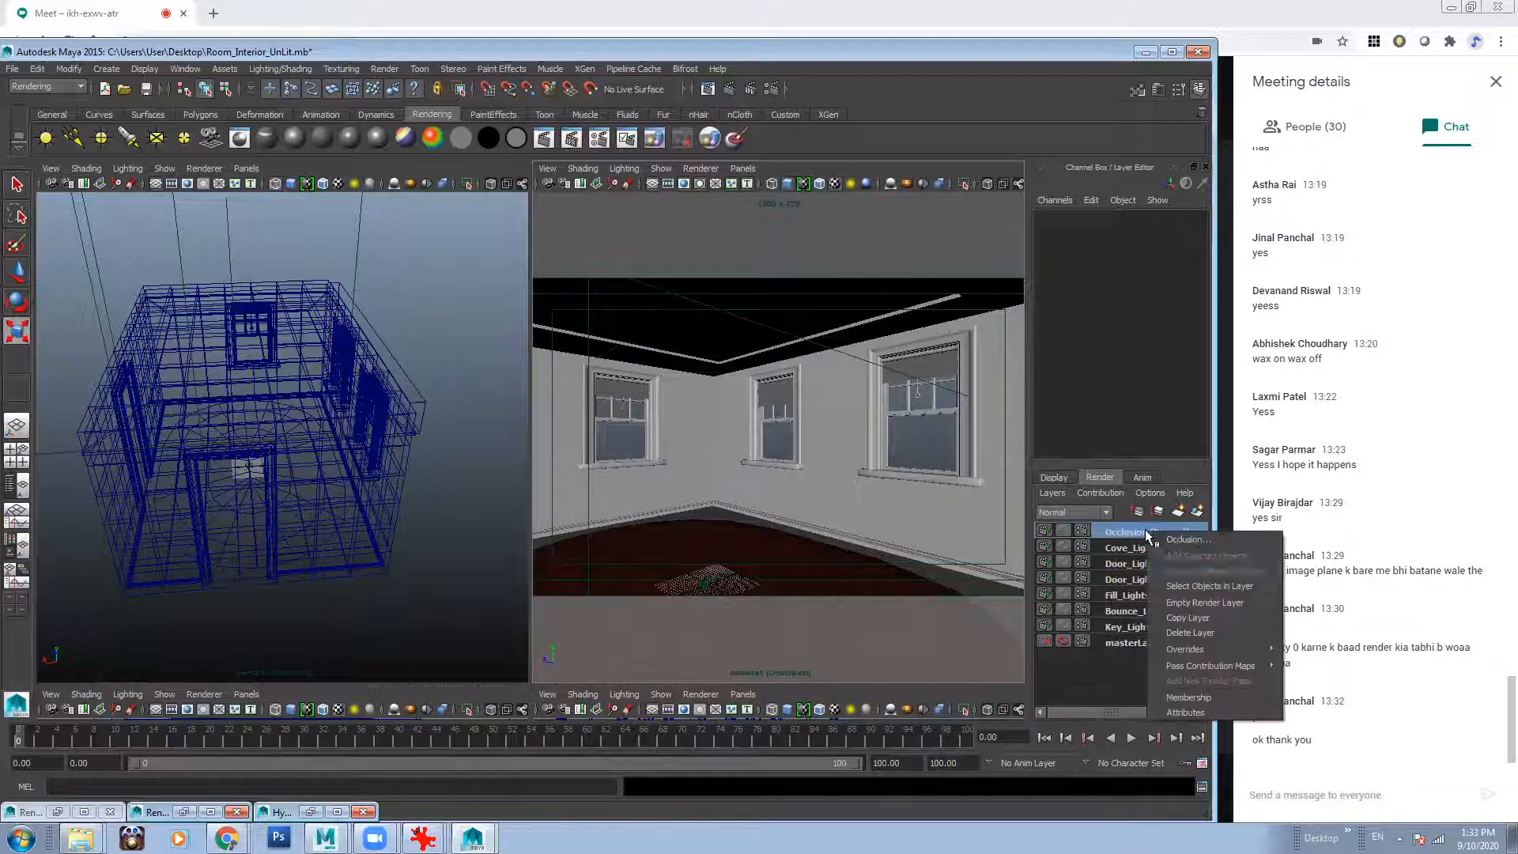
pyautogui.click(1228, 714)
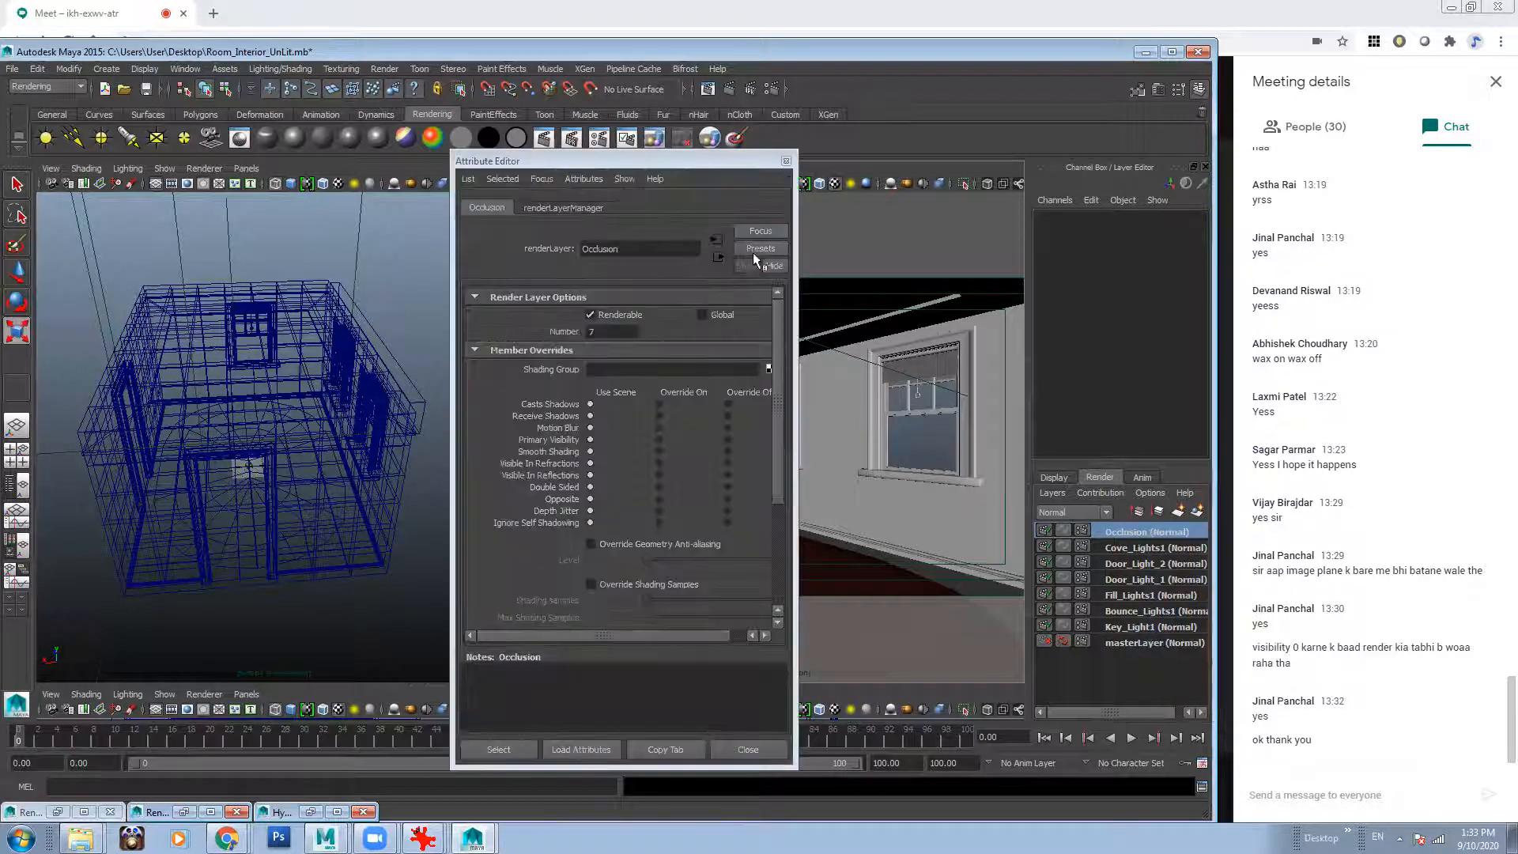
pyautogui.click(758, 250)
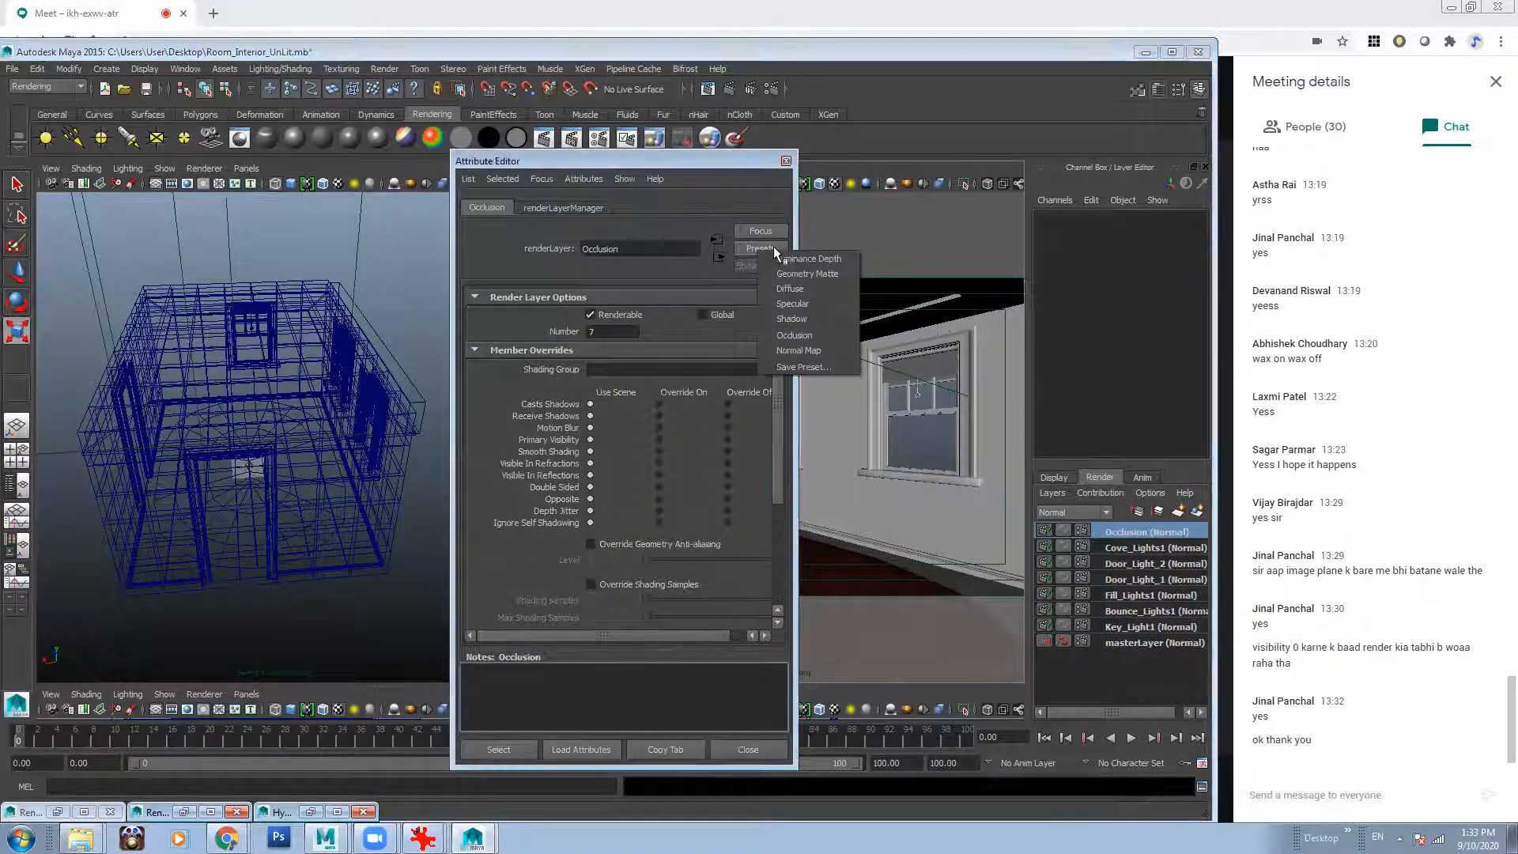
pyautogui.click(810, 336)
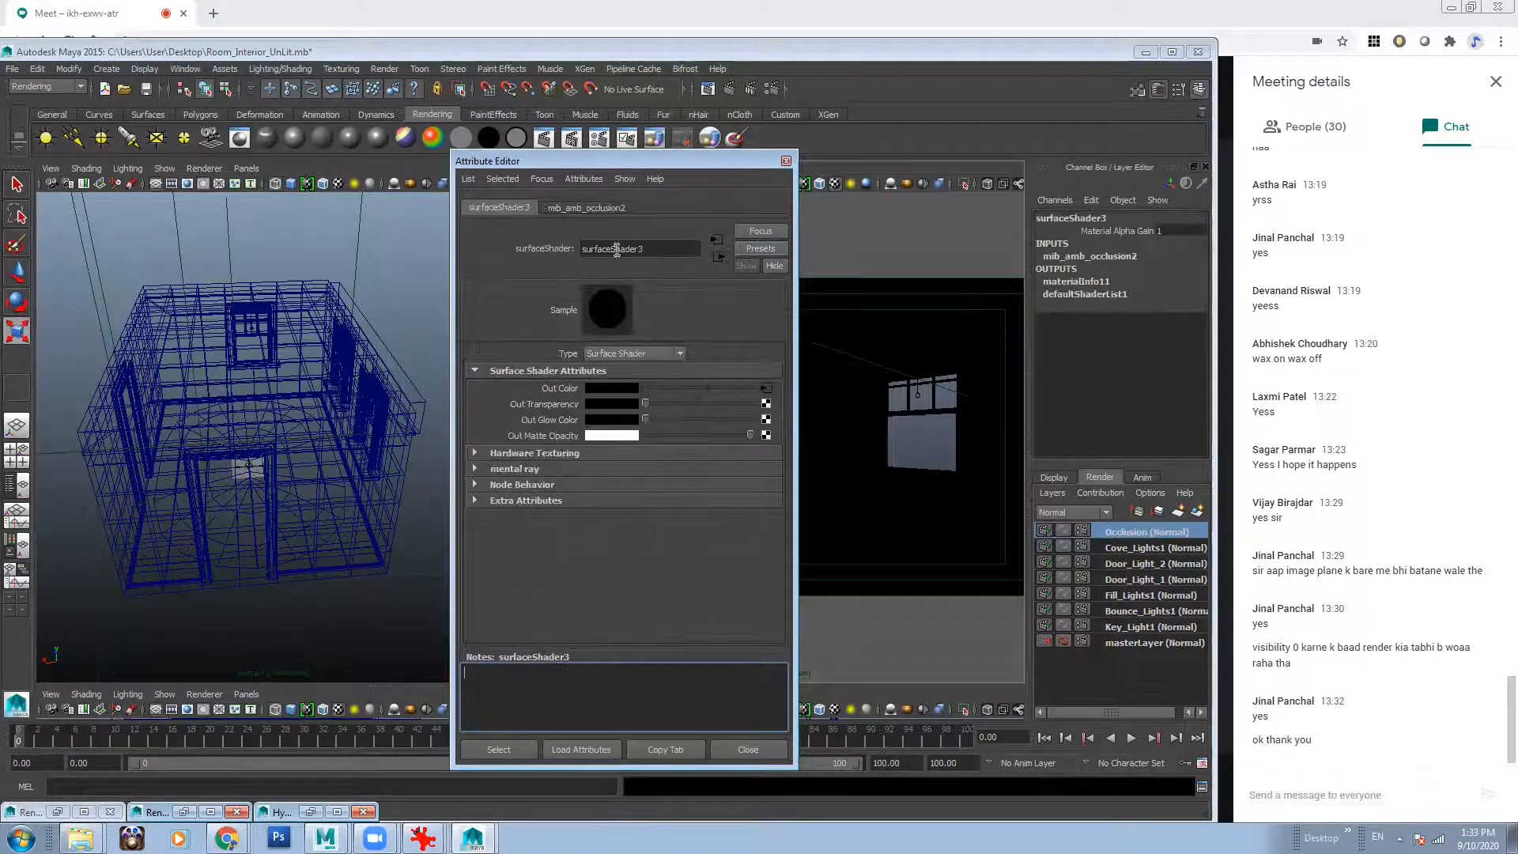
# Set the Occlusion layer's render quality to Legacy Sampling Mode with the Mitchell filter.
pyautogui.click(784, 92)
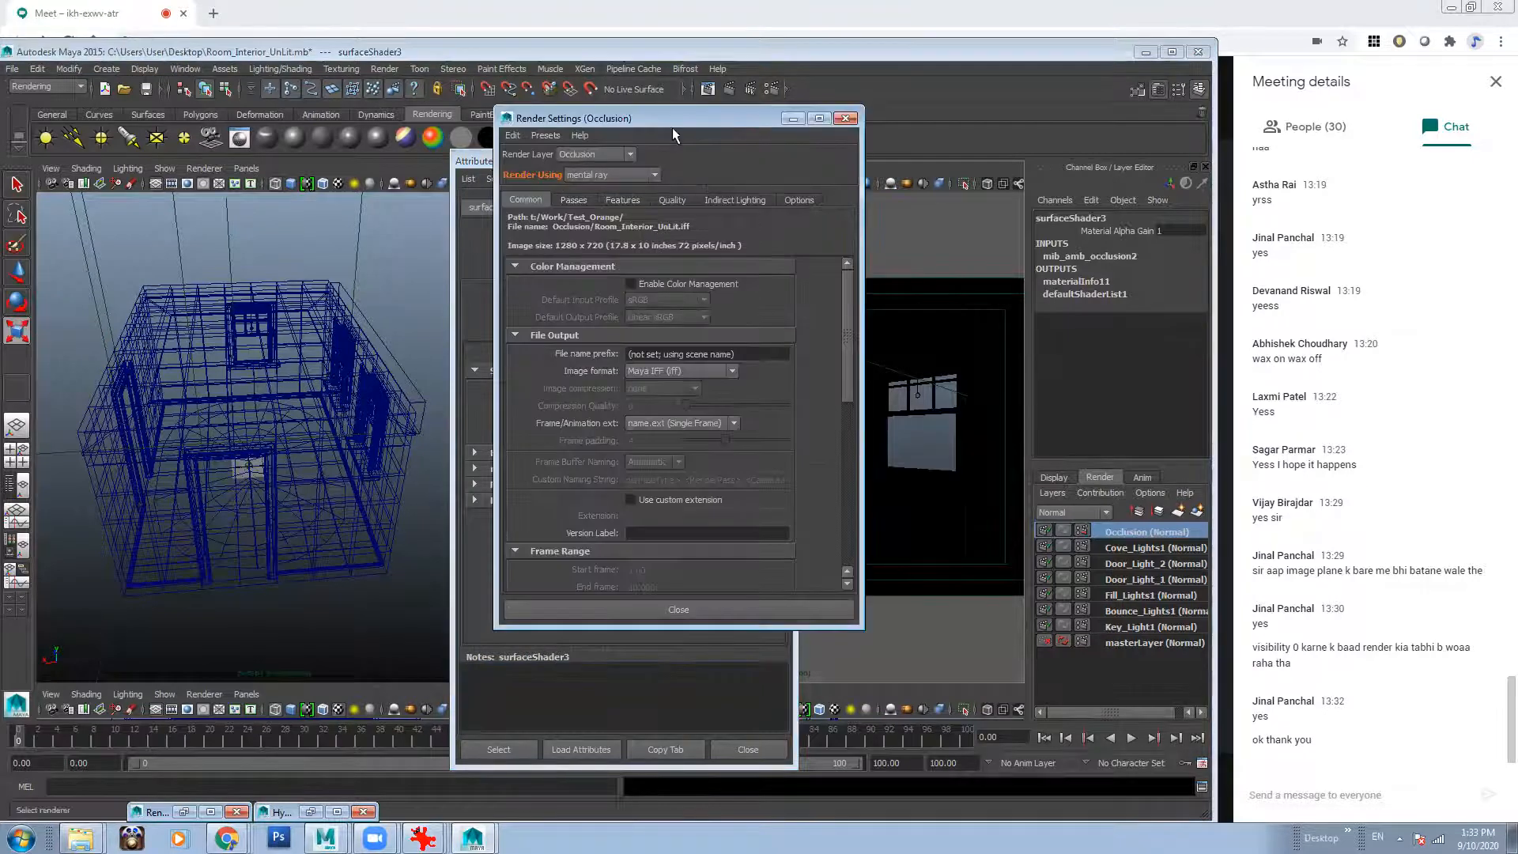
pyautogui.moveTo(676, 126); pyautogui.dragTo(332, 130)
pyautogui.click(320, 207)
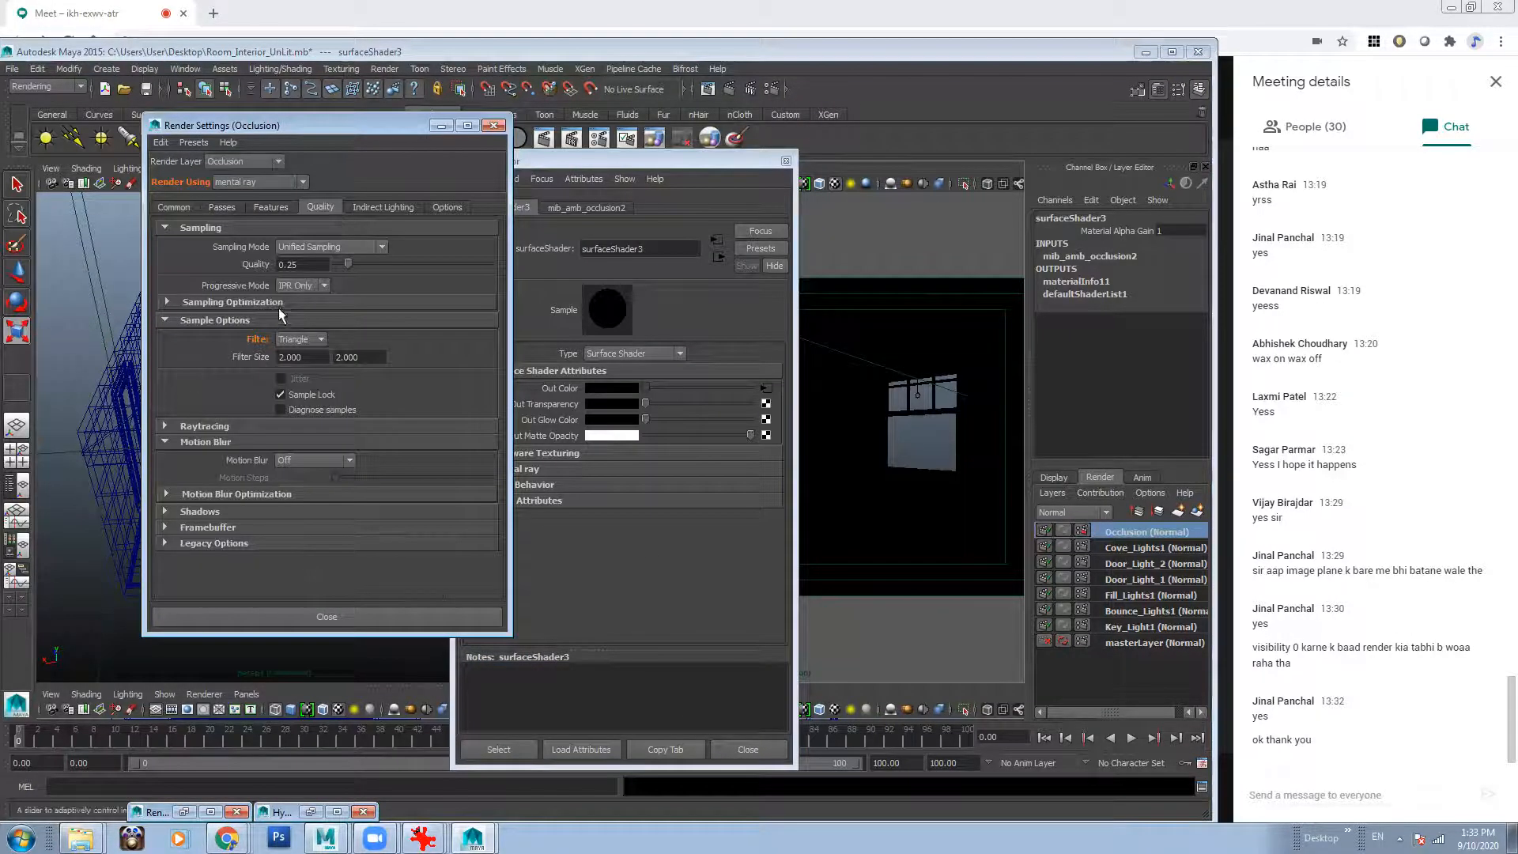
pyautogui.click(330, 246)
pyautogui.click(311, 282)
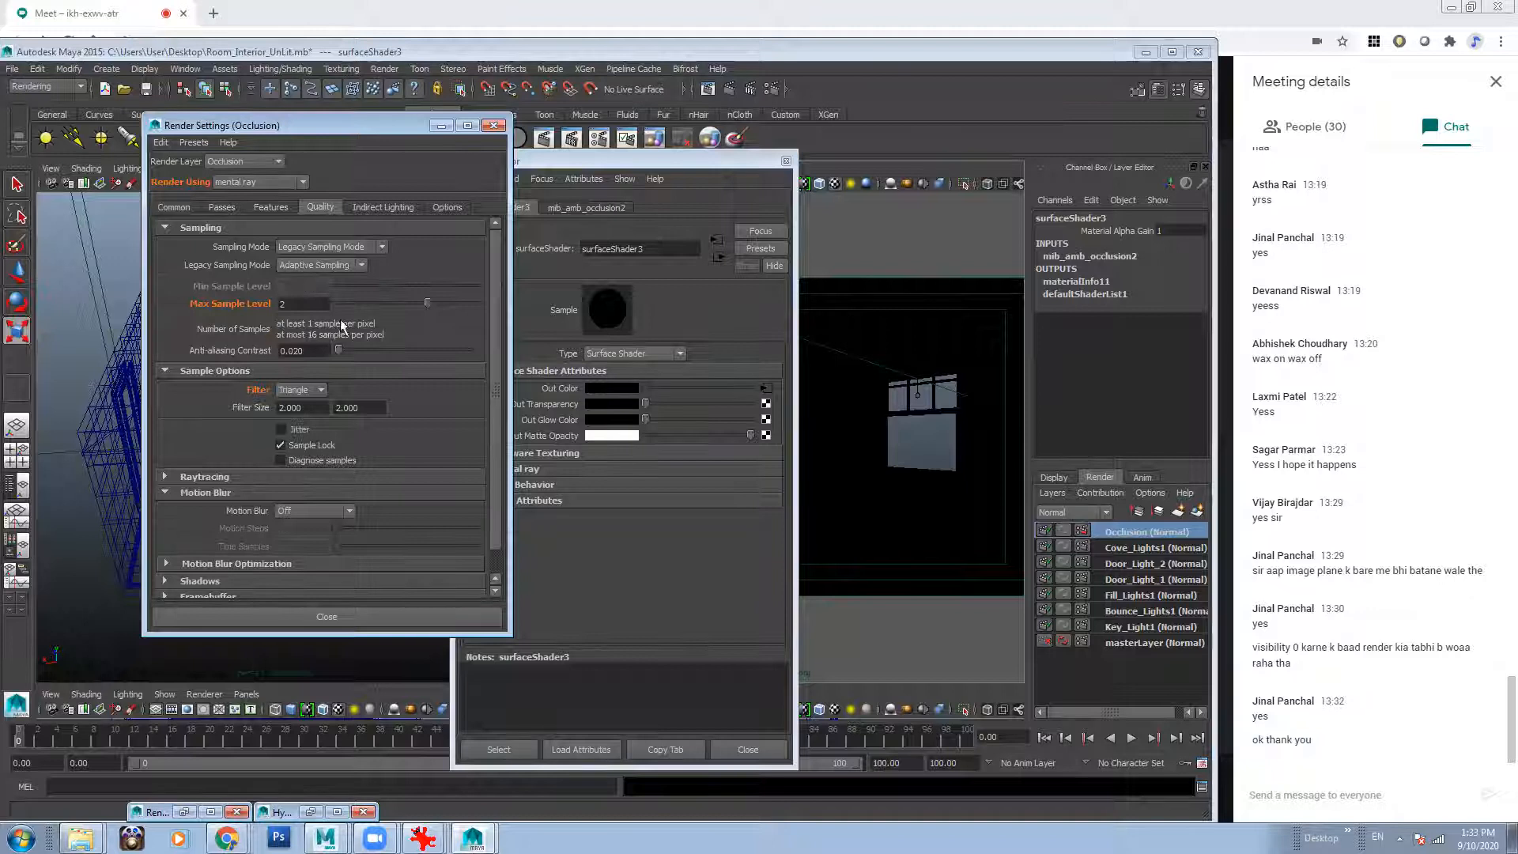
pyautogui.click(300, 389)
pyautogui.click(305, 440)
pyautogui.click(494, 125)
# Check the ambient occlusion parameters feeding the surface shader's Out Color and start a test render of the Occlusion layer.
pyautogui.click(766, 388)
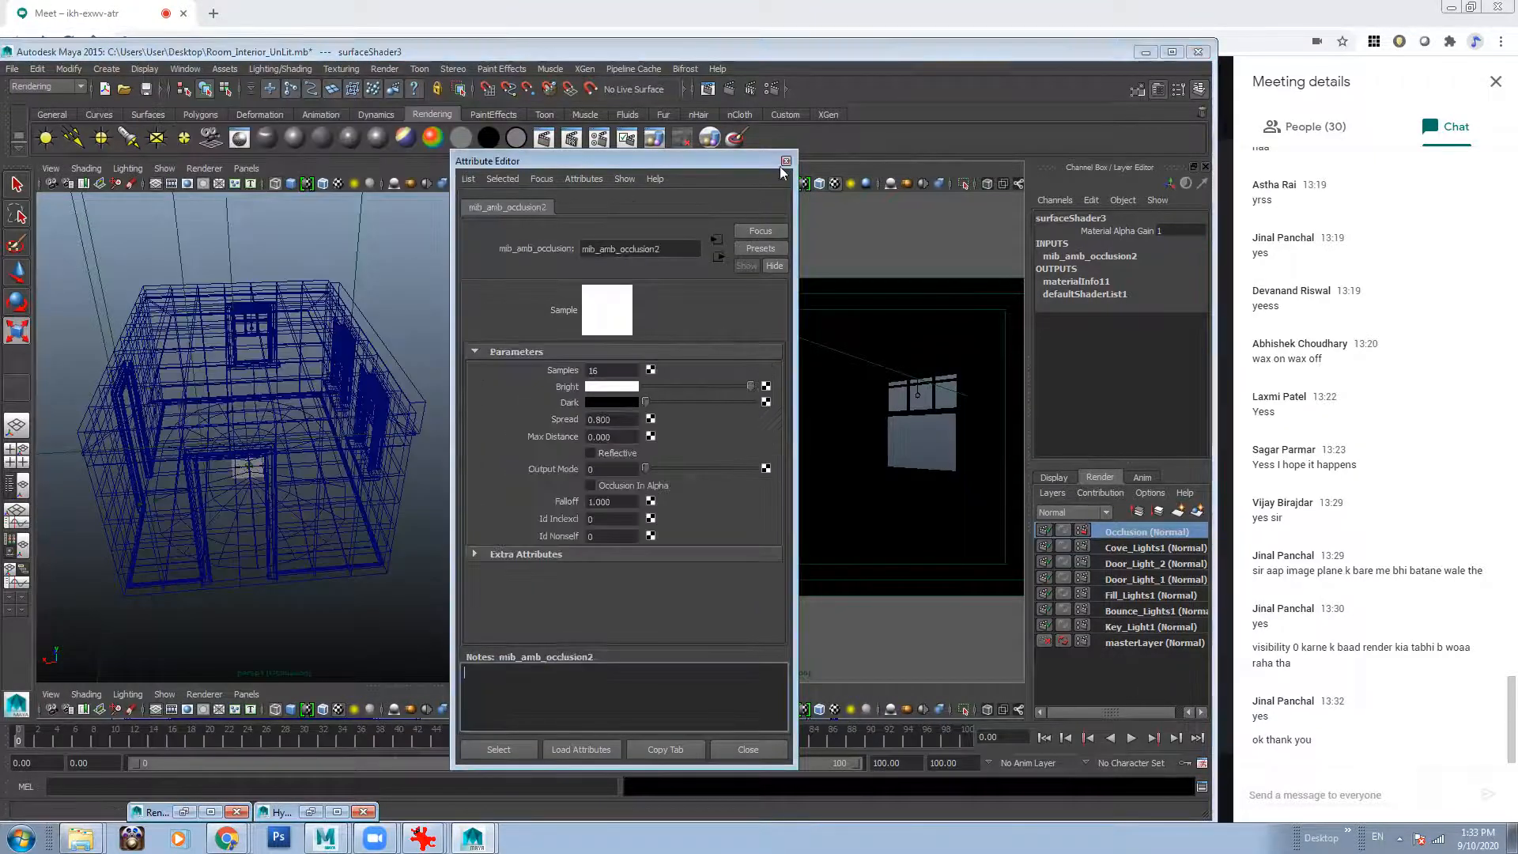
pyautogui.click(785, 160)
pyautogui.click(708, 89)
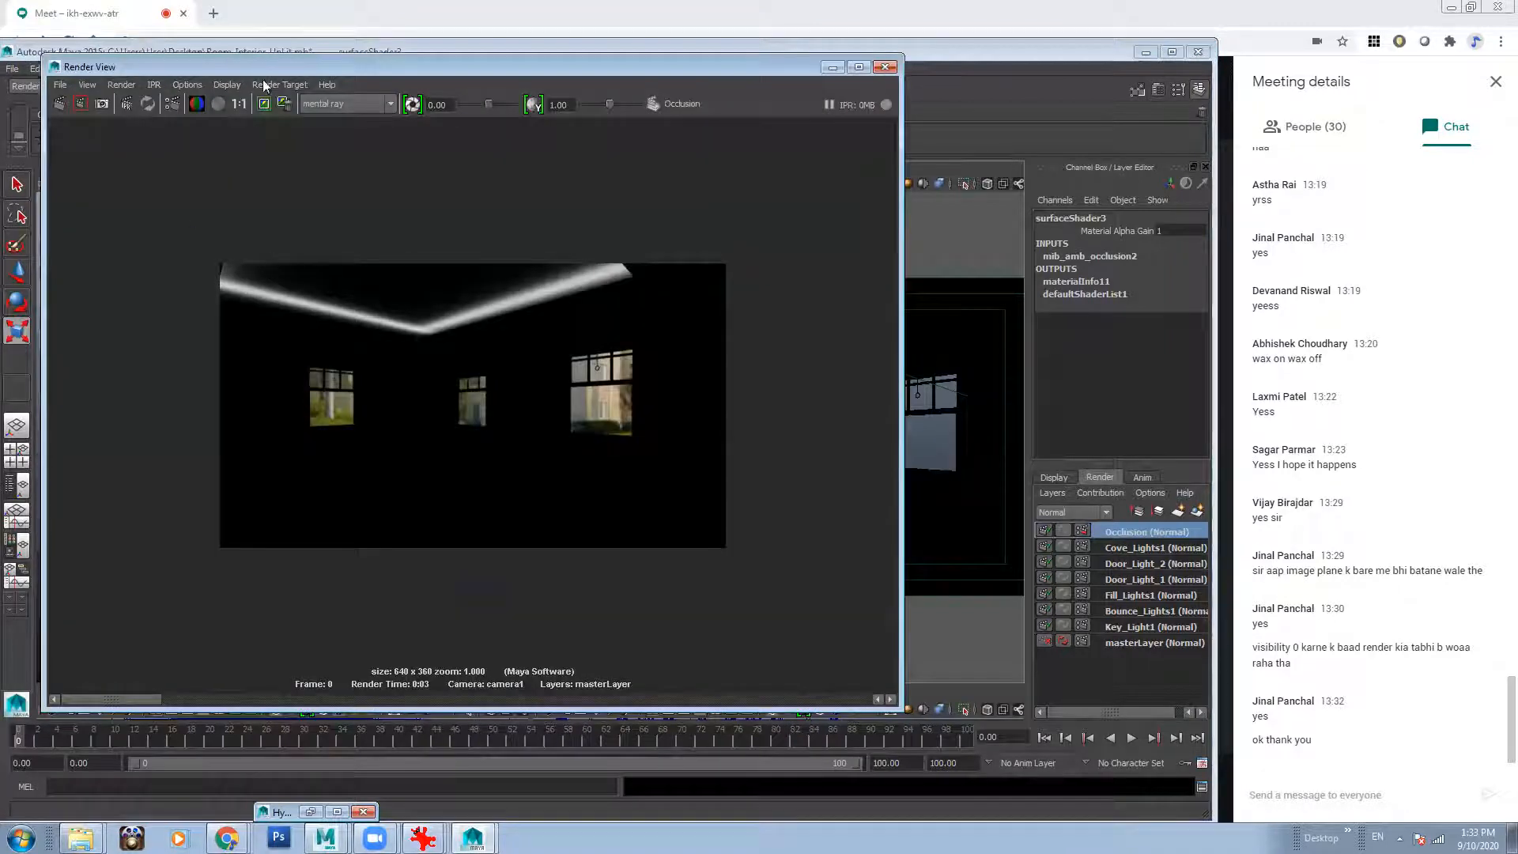
pyautogui.click(60, 108)
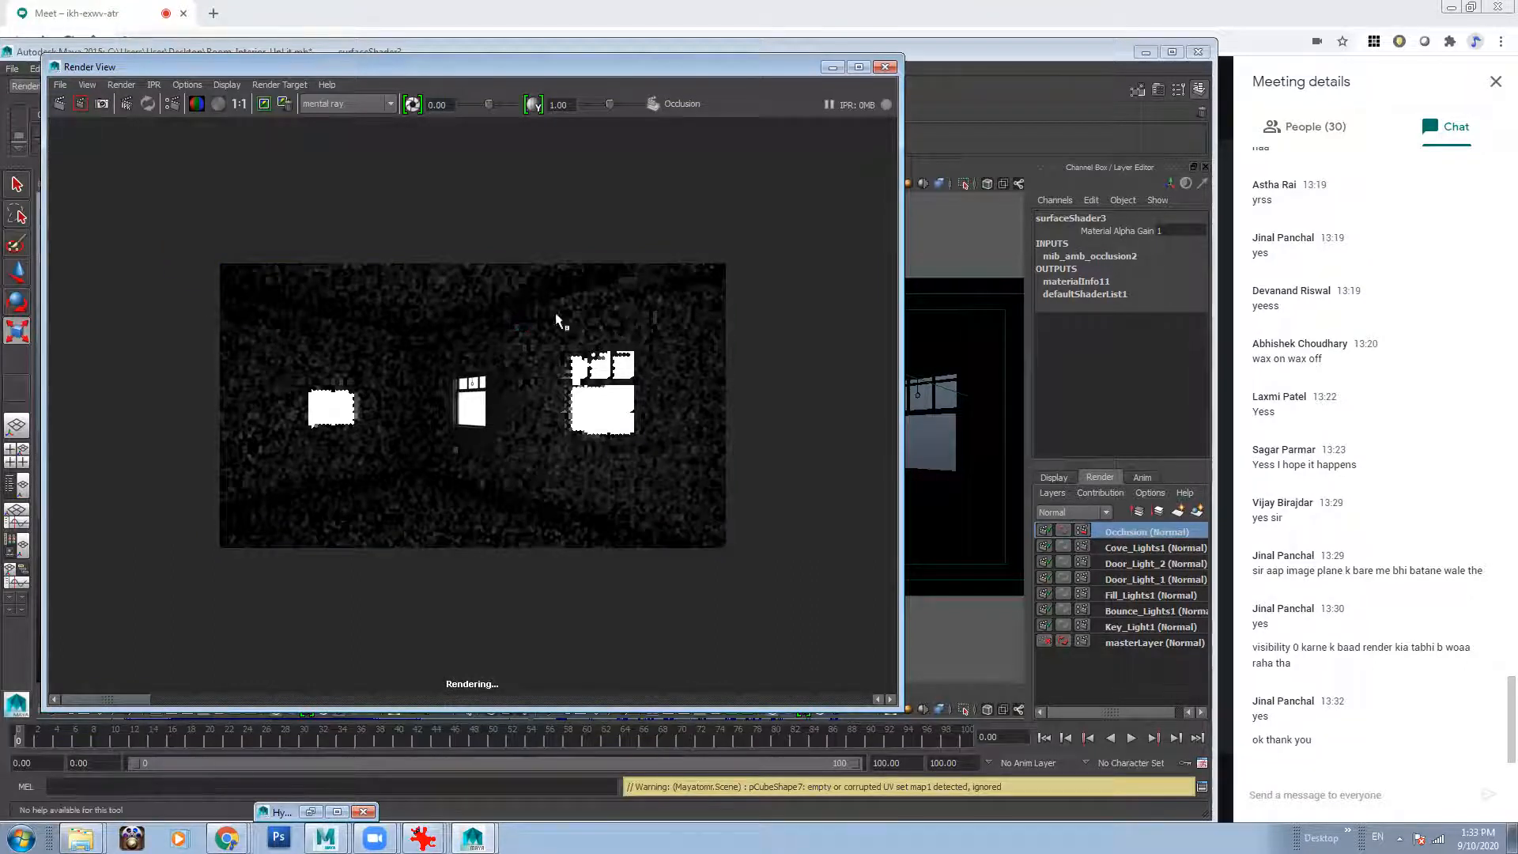
pyautogui.click(833, 67)
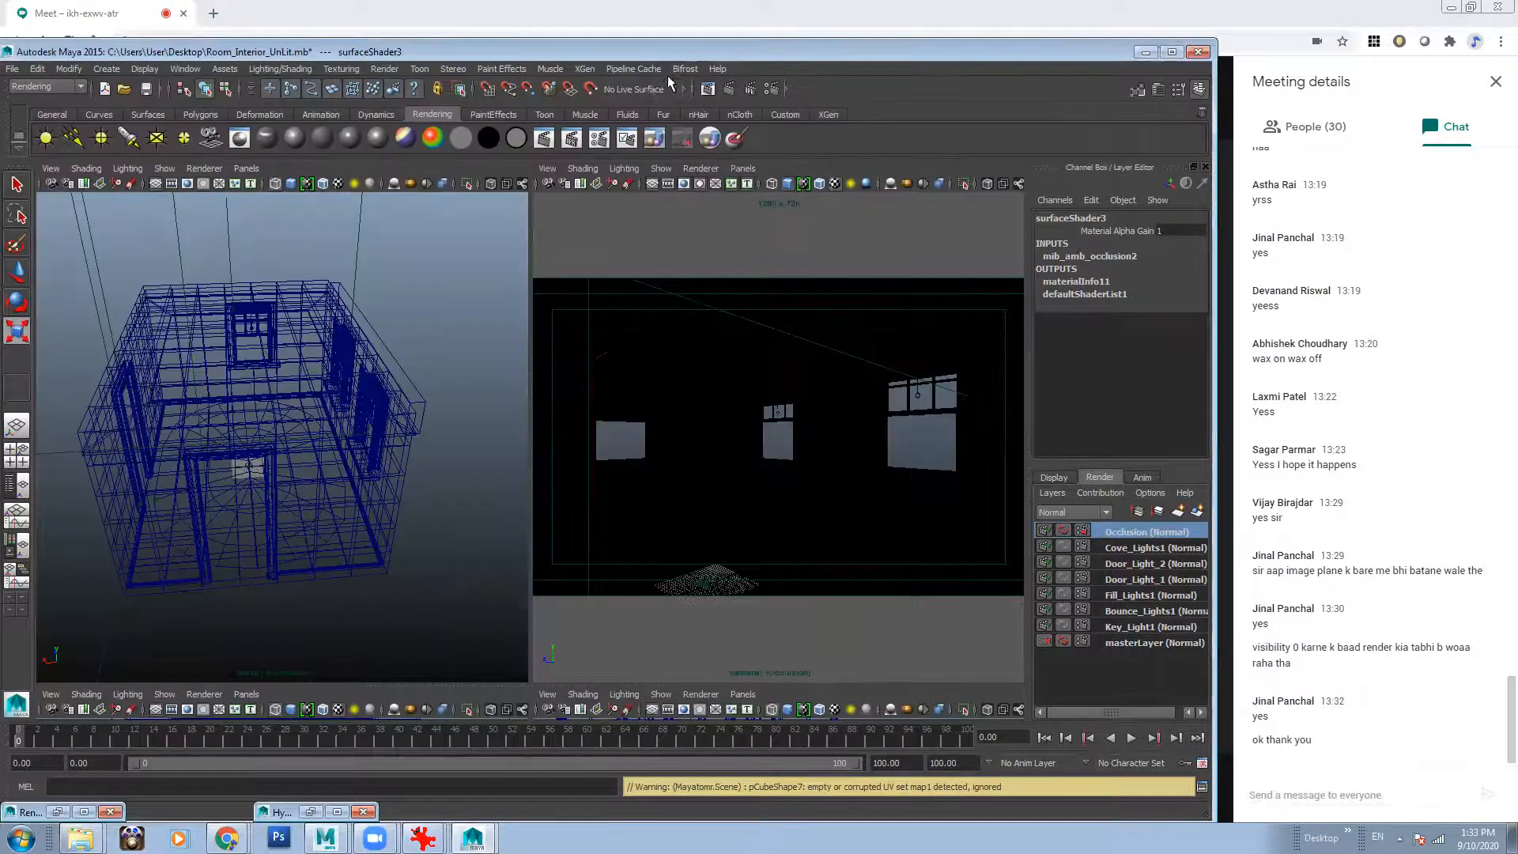
# Review the Occlusion layer's indirect lighting and quality settings, and render the layer again in Render View.
pyautogui.click(773, 88)
pyautogui.click(382, 206)
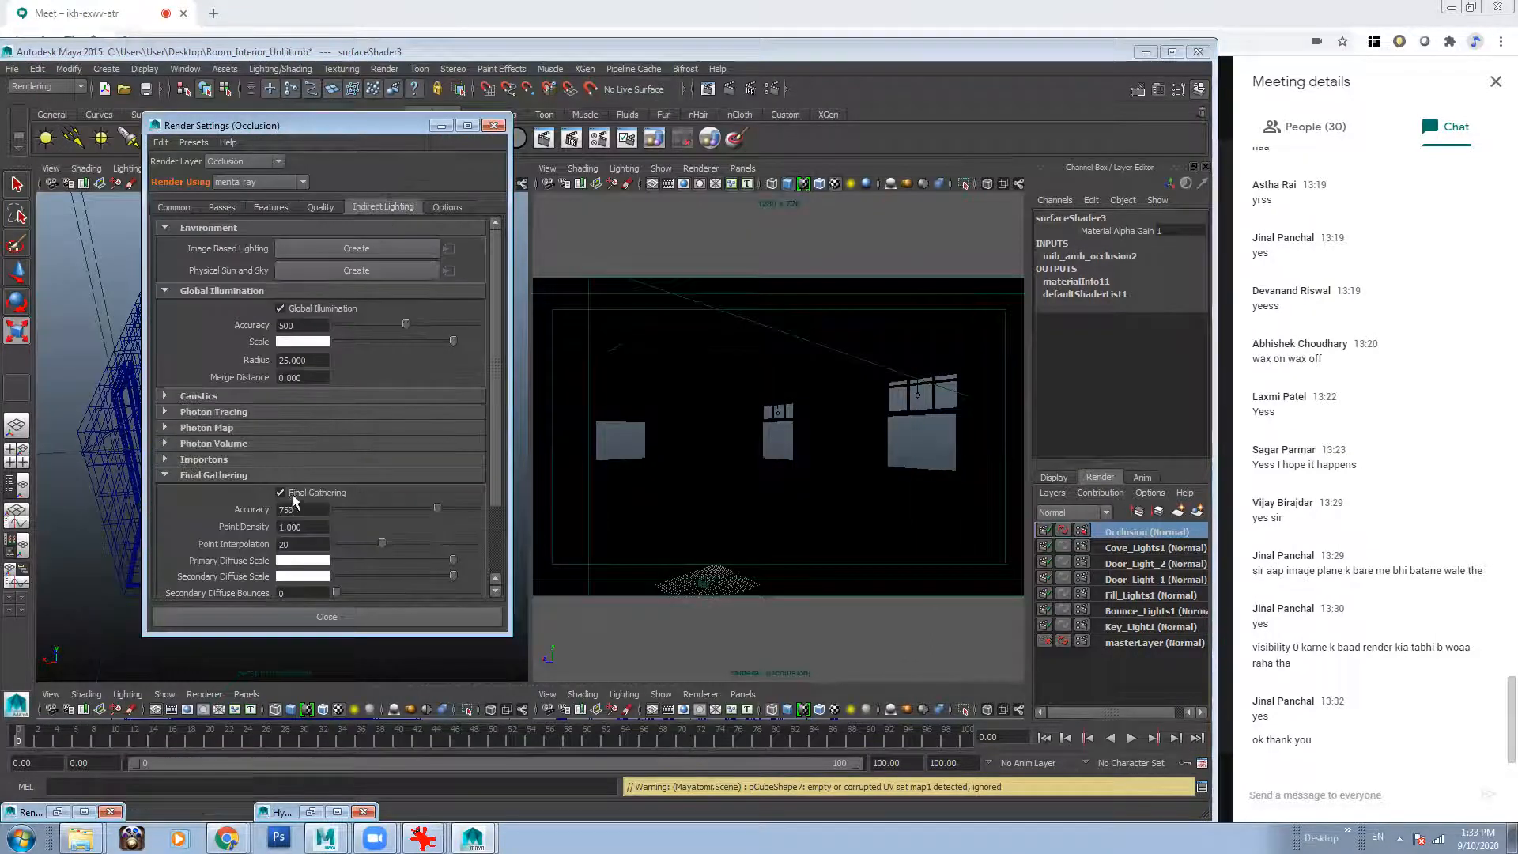
pyautogui.click(320, 207)
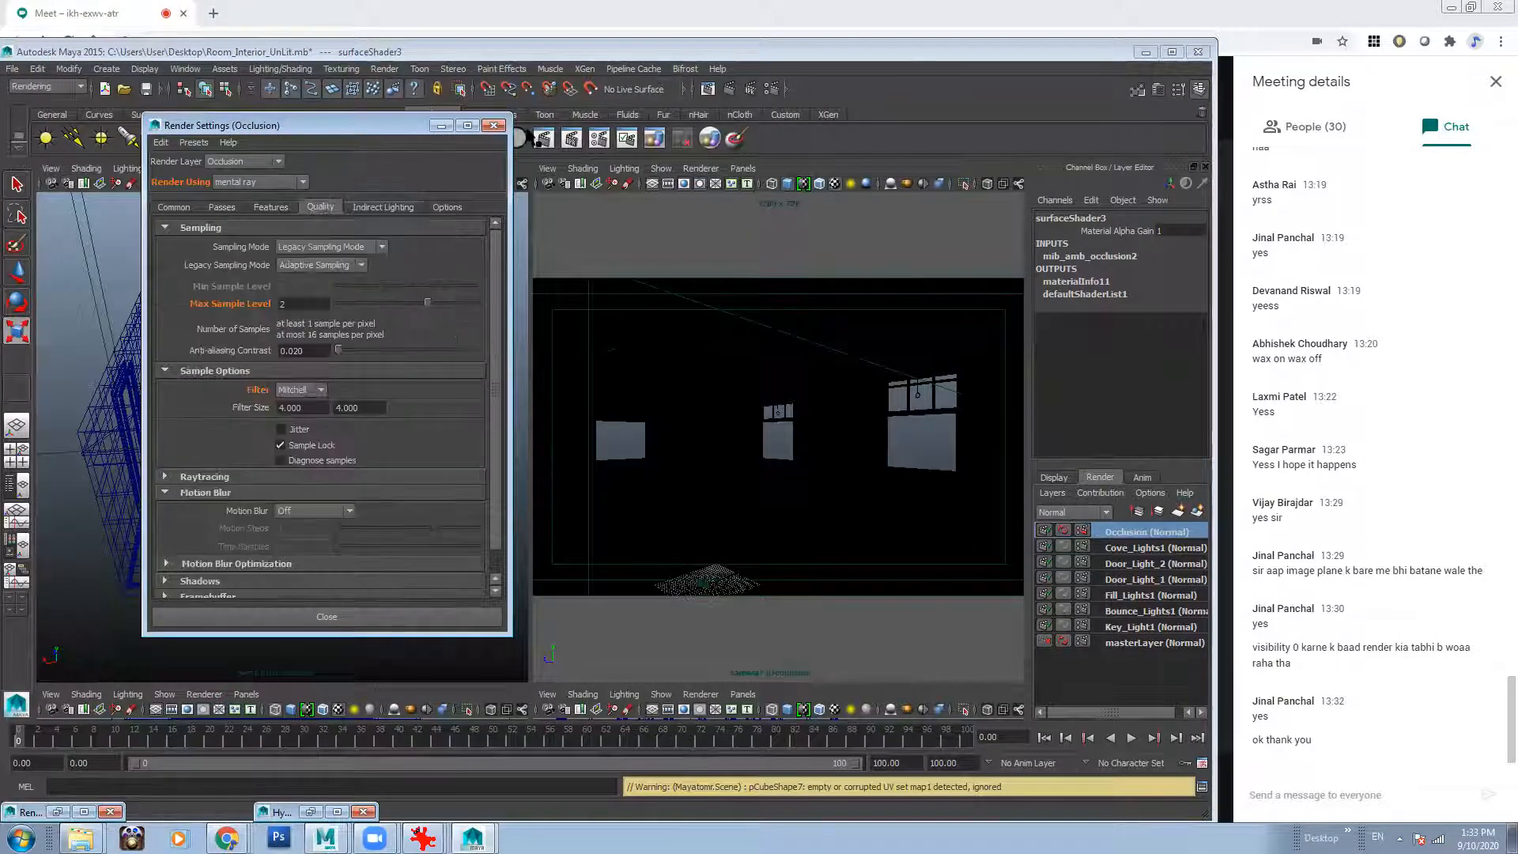
pyautogui.click(493, 124)
pyautogui.click(708, 88)
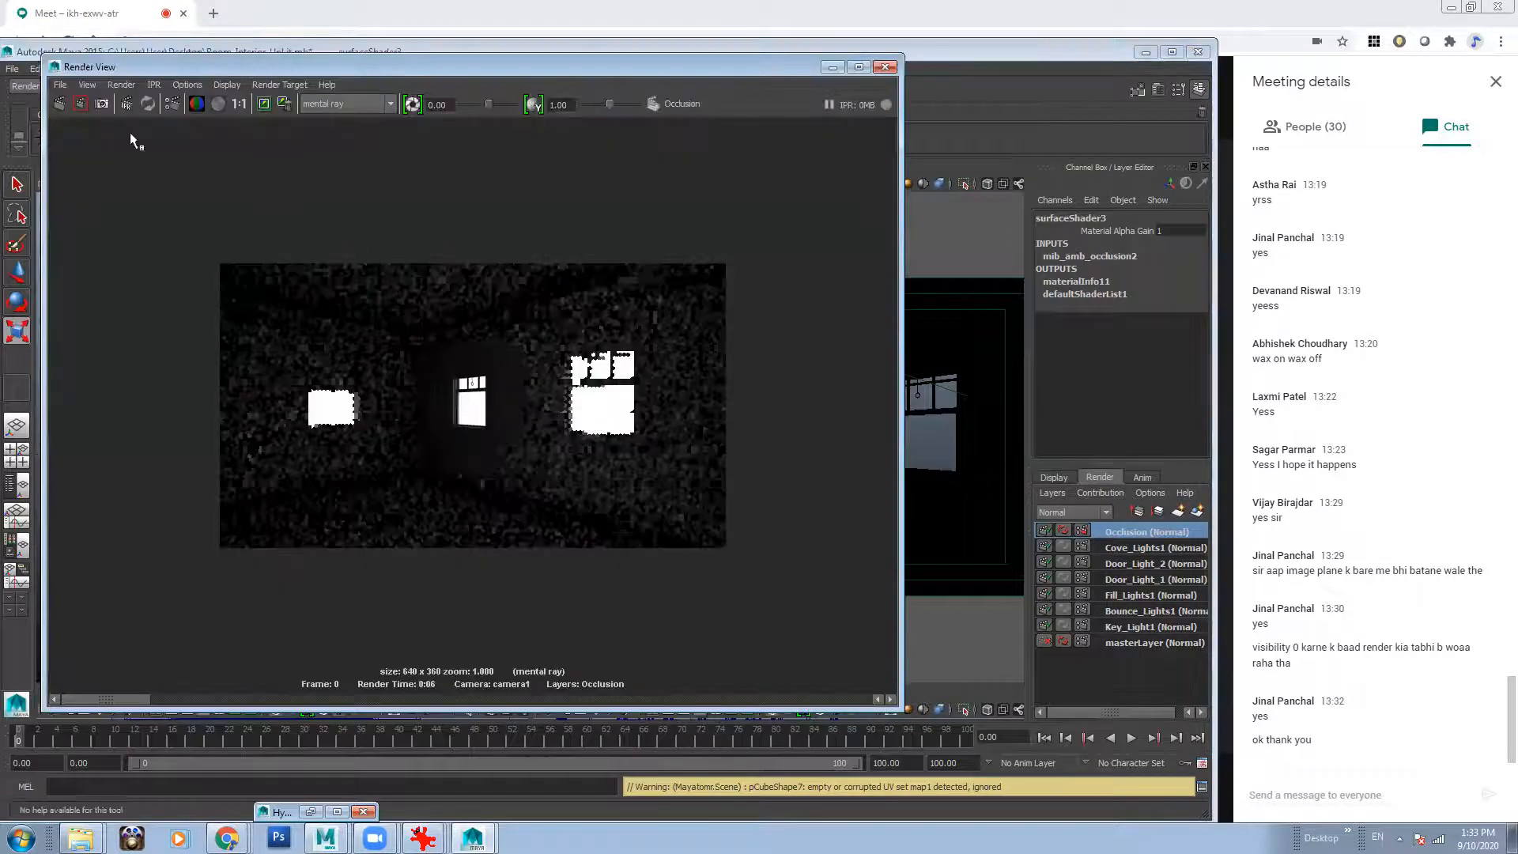
pyautogui.click(60, 104)
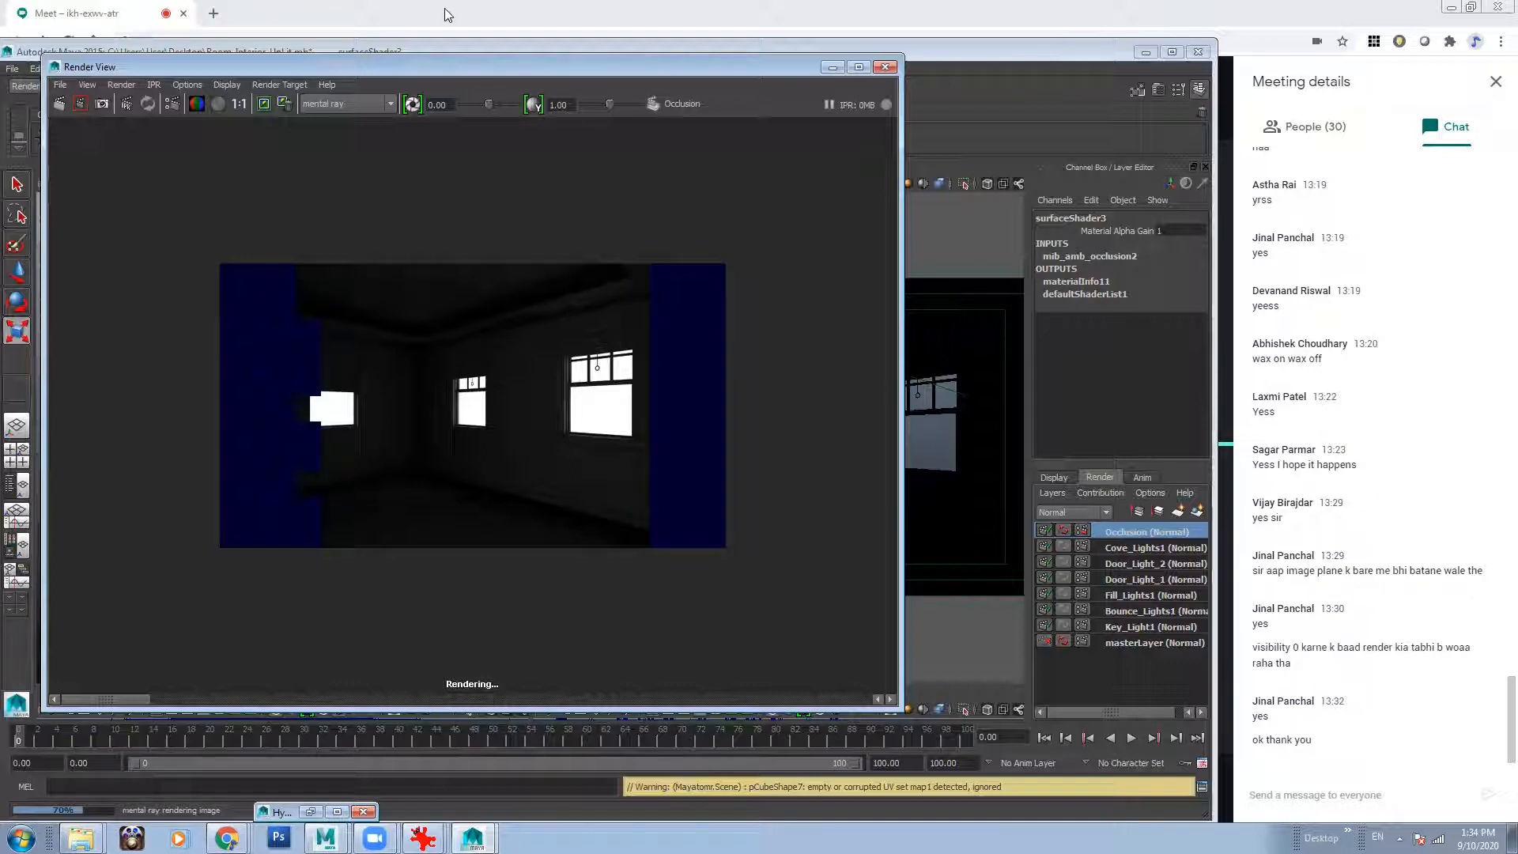
# Check the Google Meet call, dismiss the presenting notification, and return to Maya's Render View to examine the occlusion render.
pyautogui.click(1133, 17)
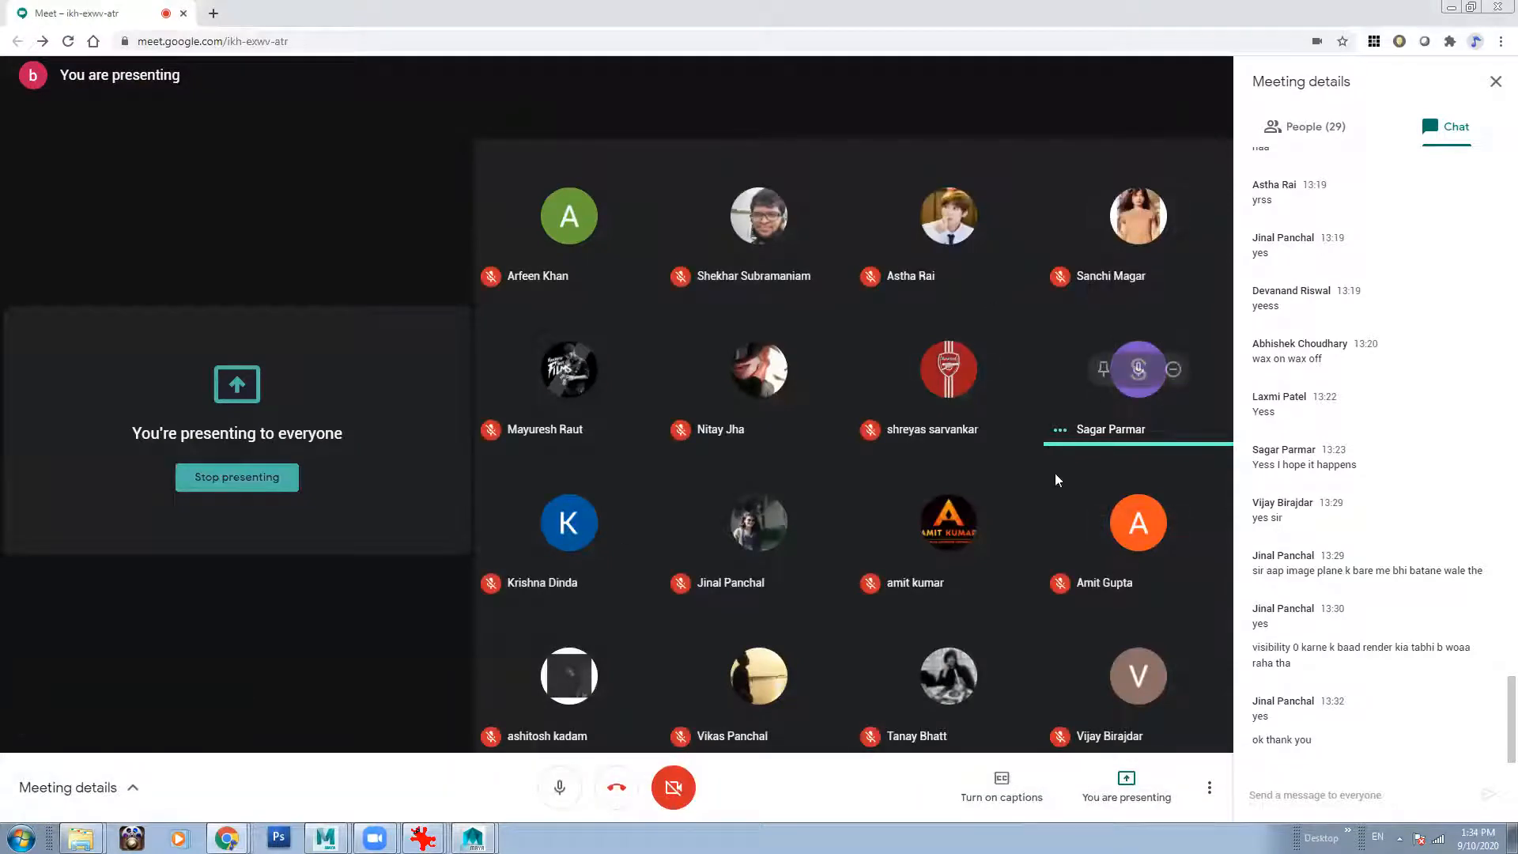
pyautogui.moveTo(473, 838)
pyautogui.click(525, 800)
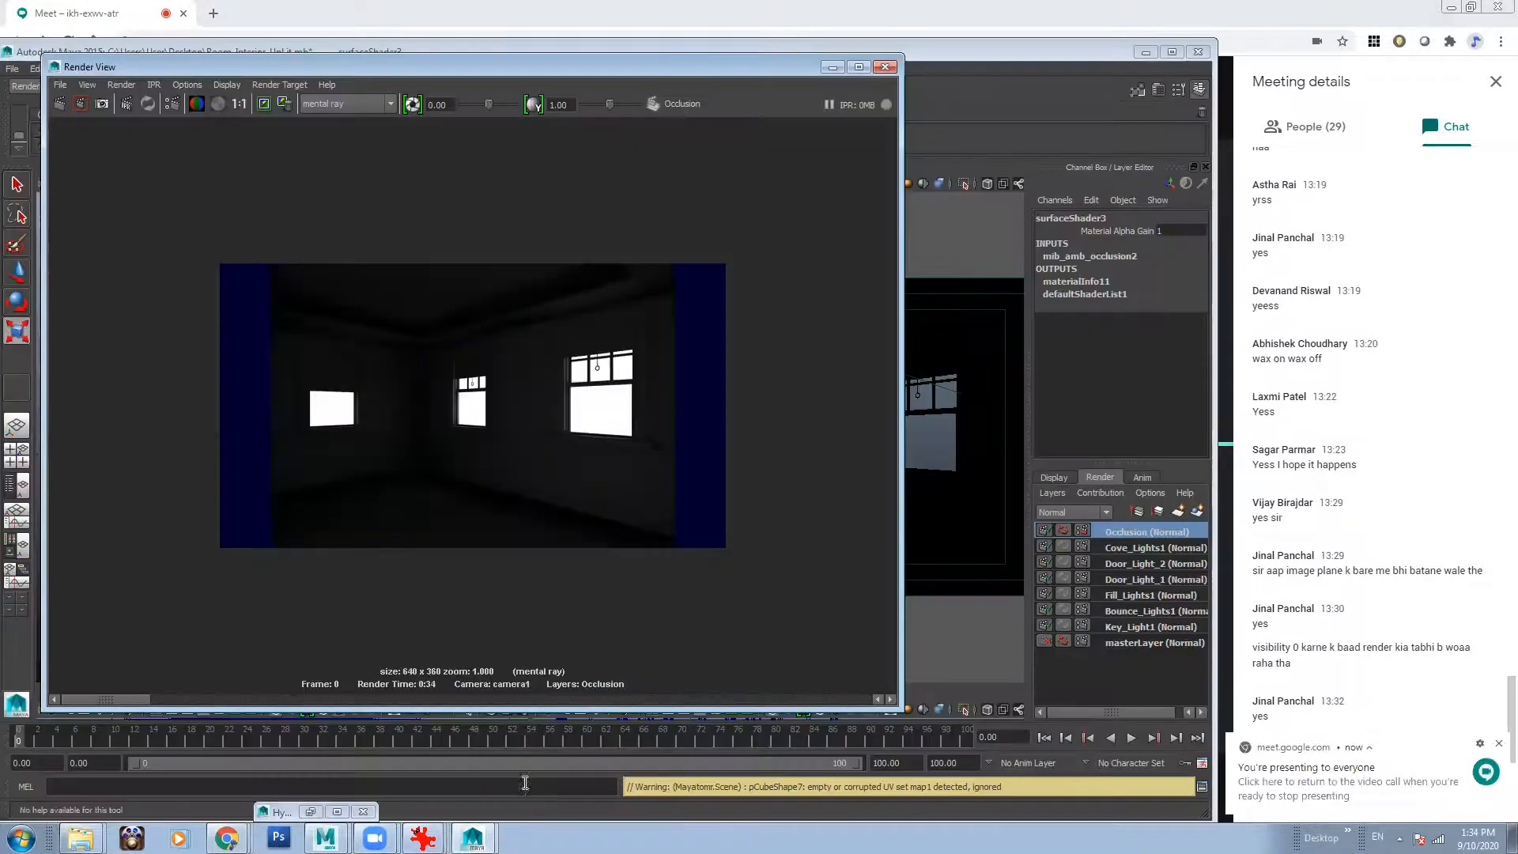
pyautogui.click(1496, 747)
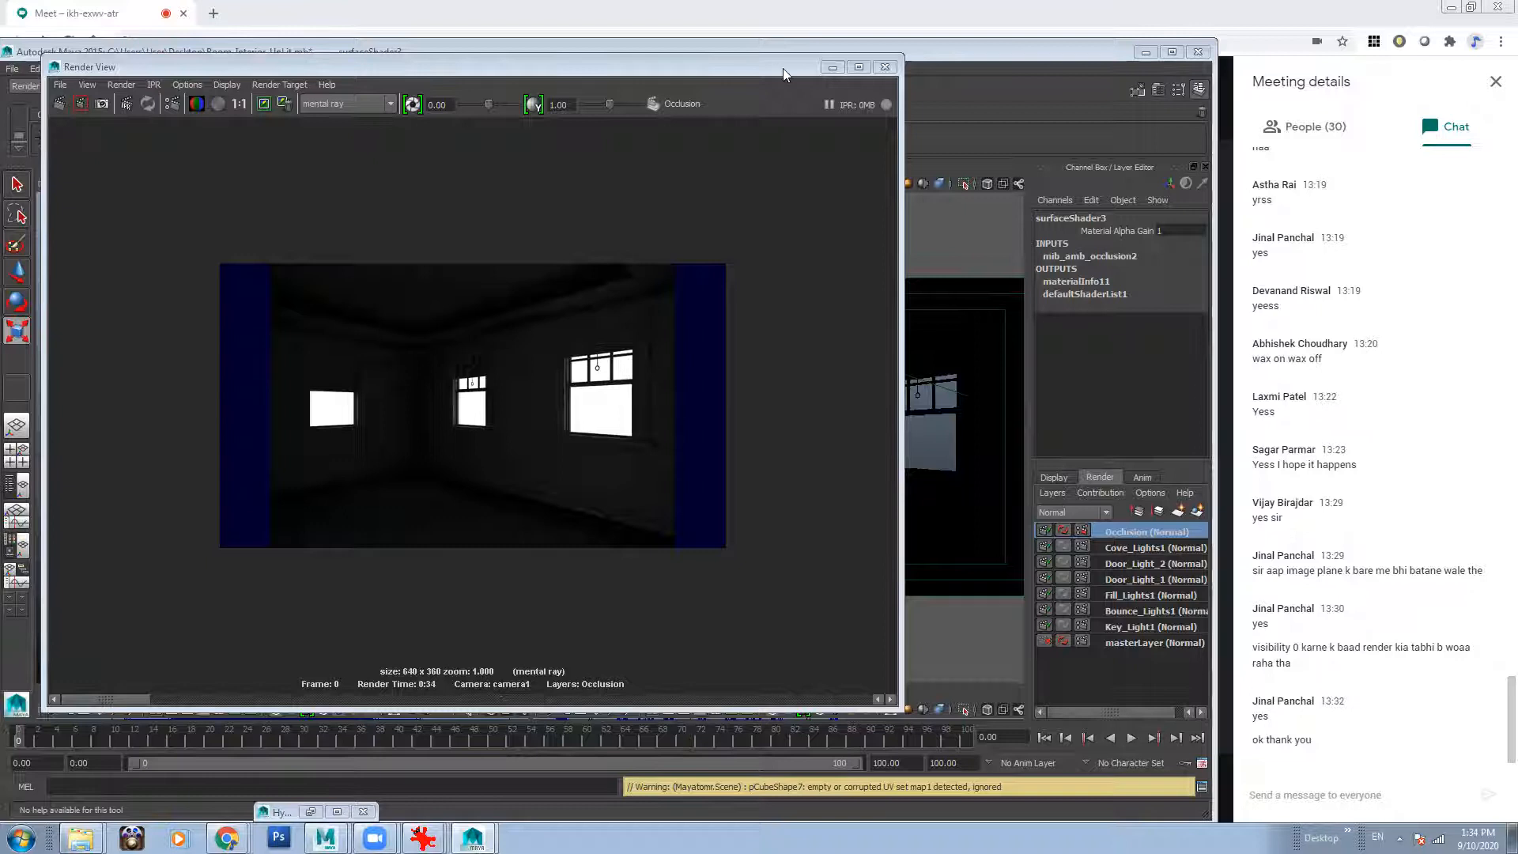
pyautogui.hotkey('alt', 'Tab')
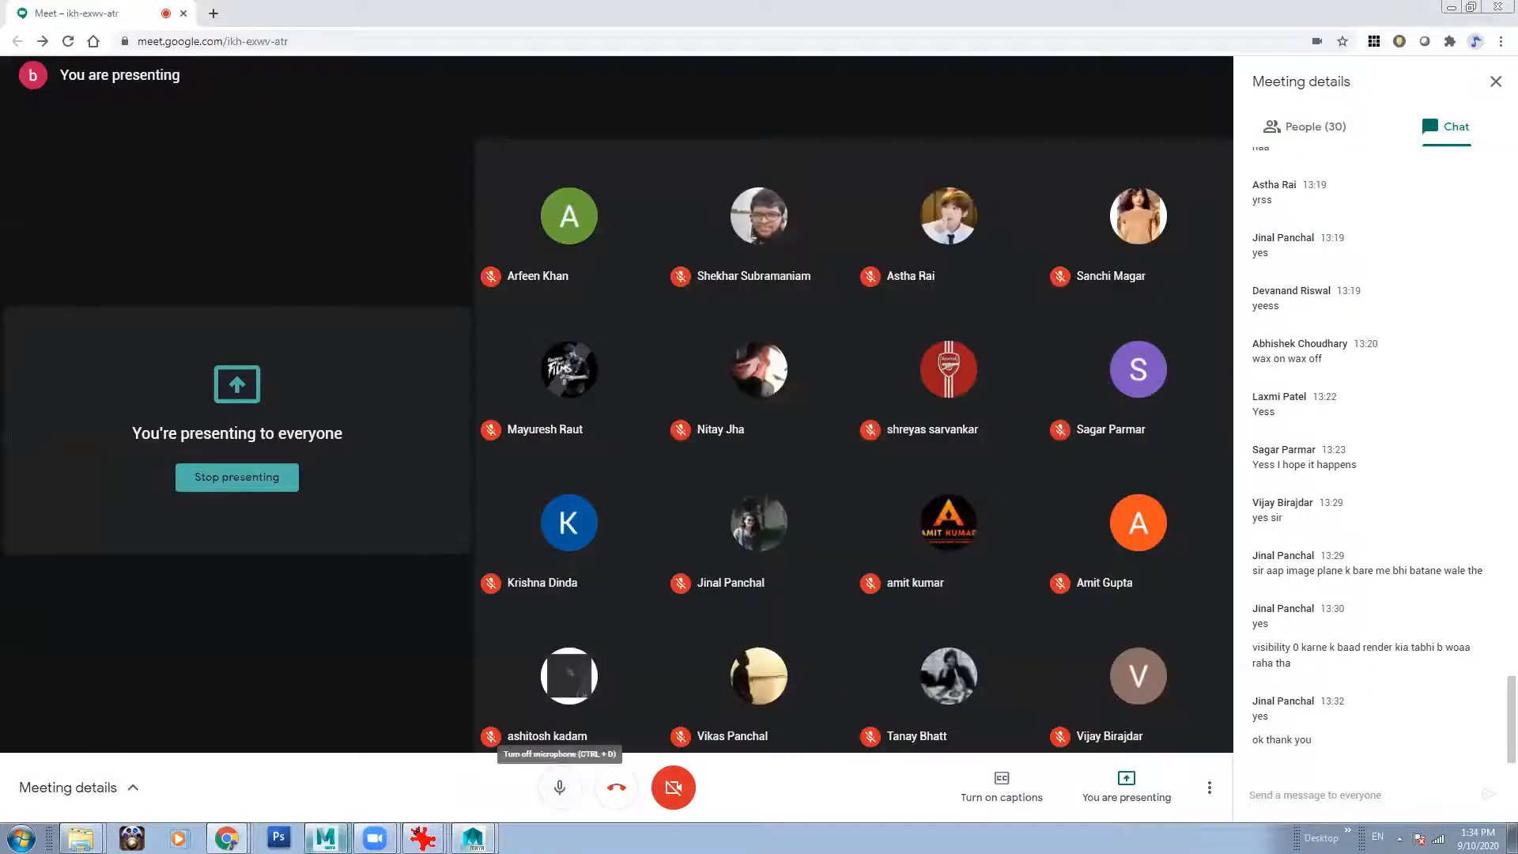
pyautogui.click(472, 838)
pyautogui.click(475, 802)
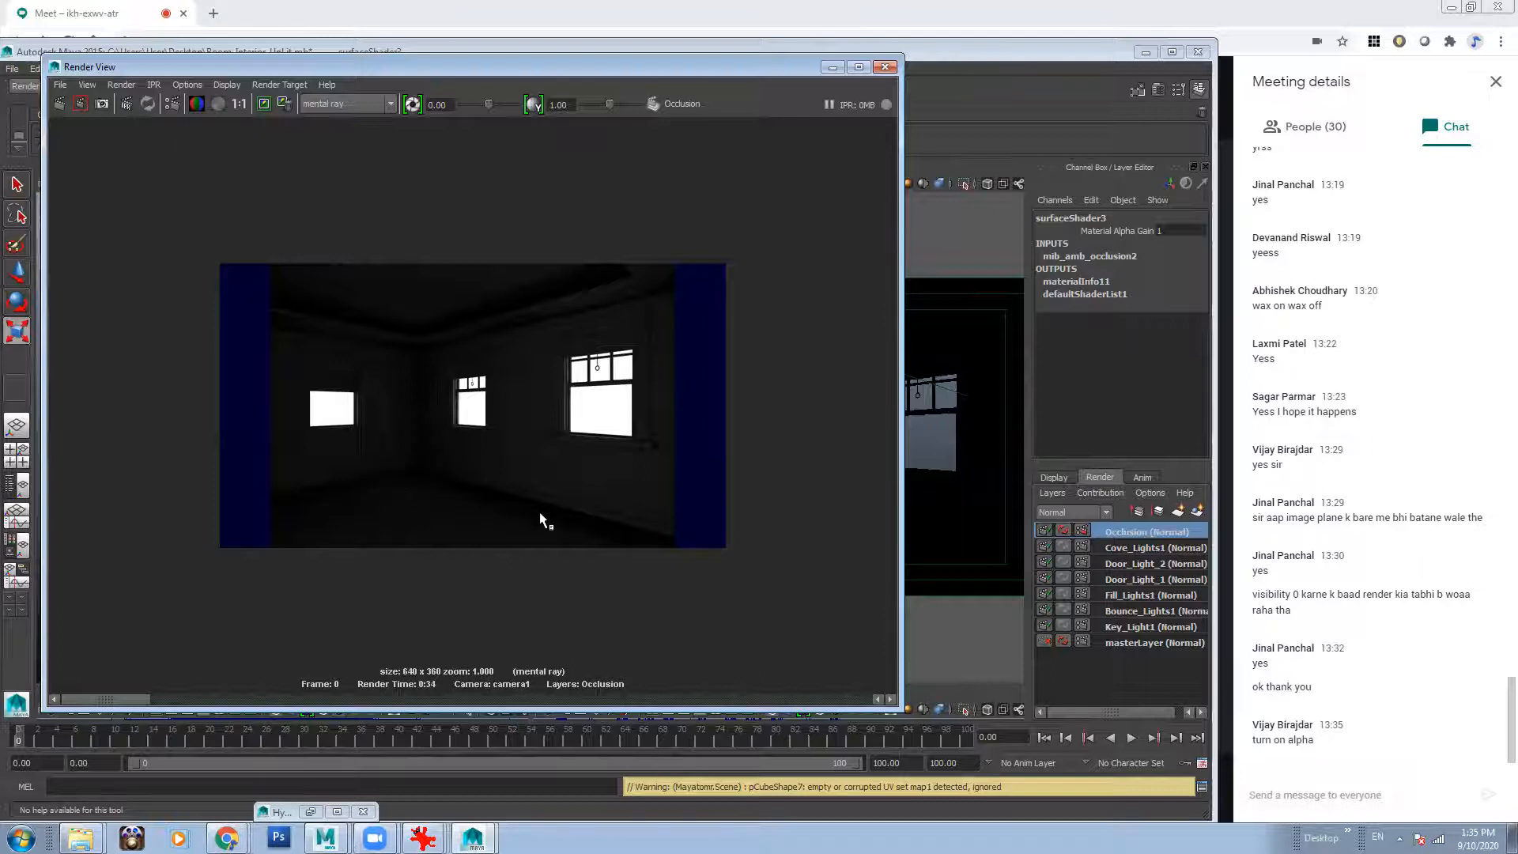
# Set the Max Distance of the mib_amb_occlusion2 node feeding the surface shader to 1 and re-render the Occlusion layer.
pyautogui.click(1156, 89)
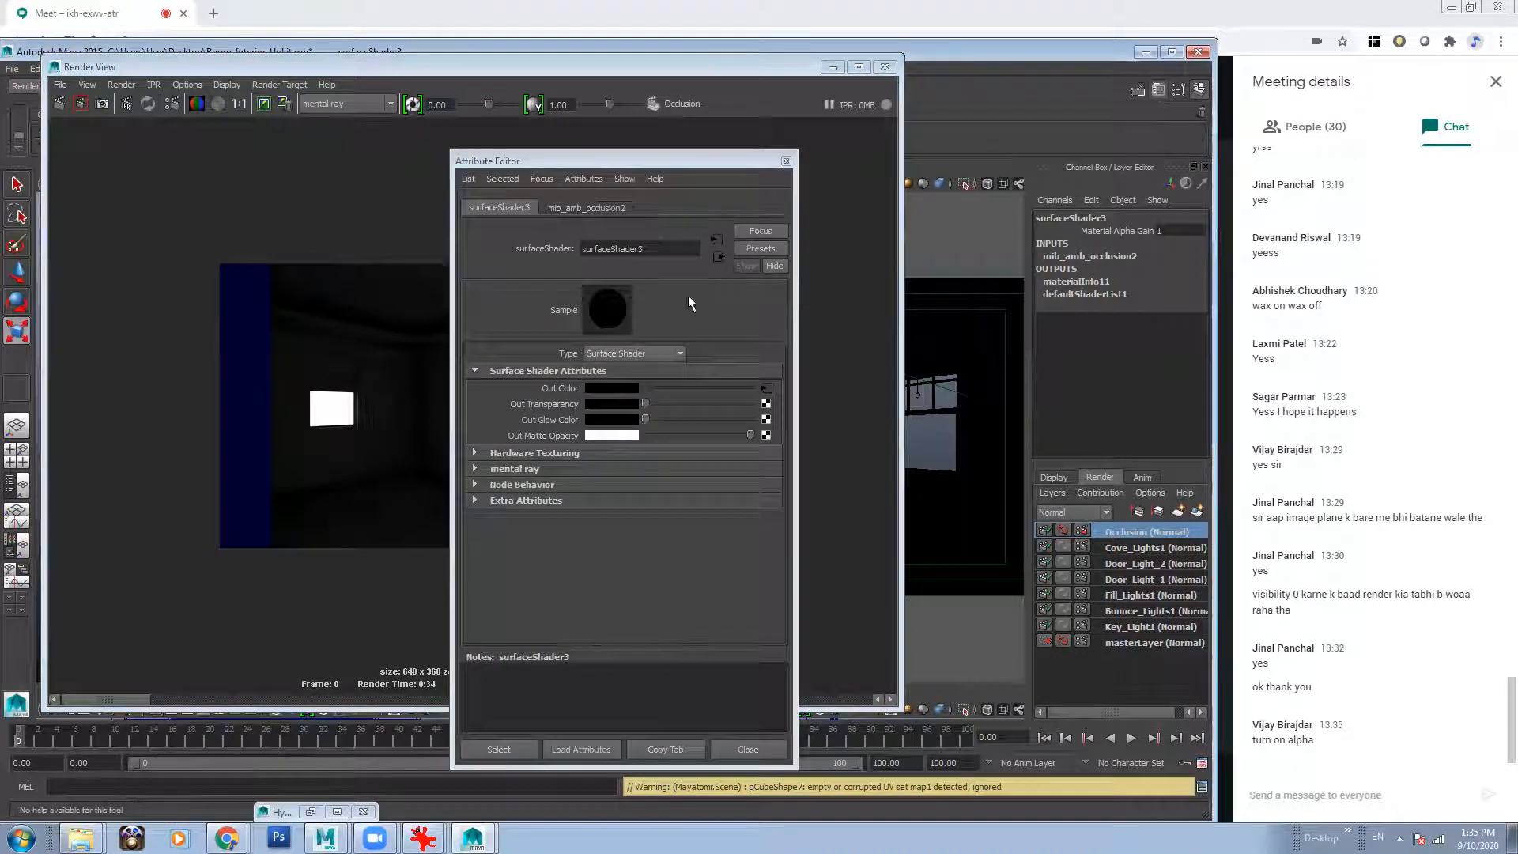
pyautogui.click(765, 387)
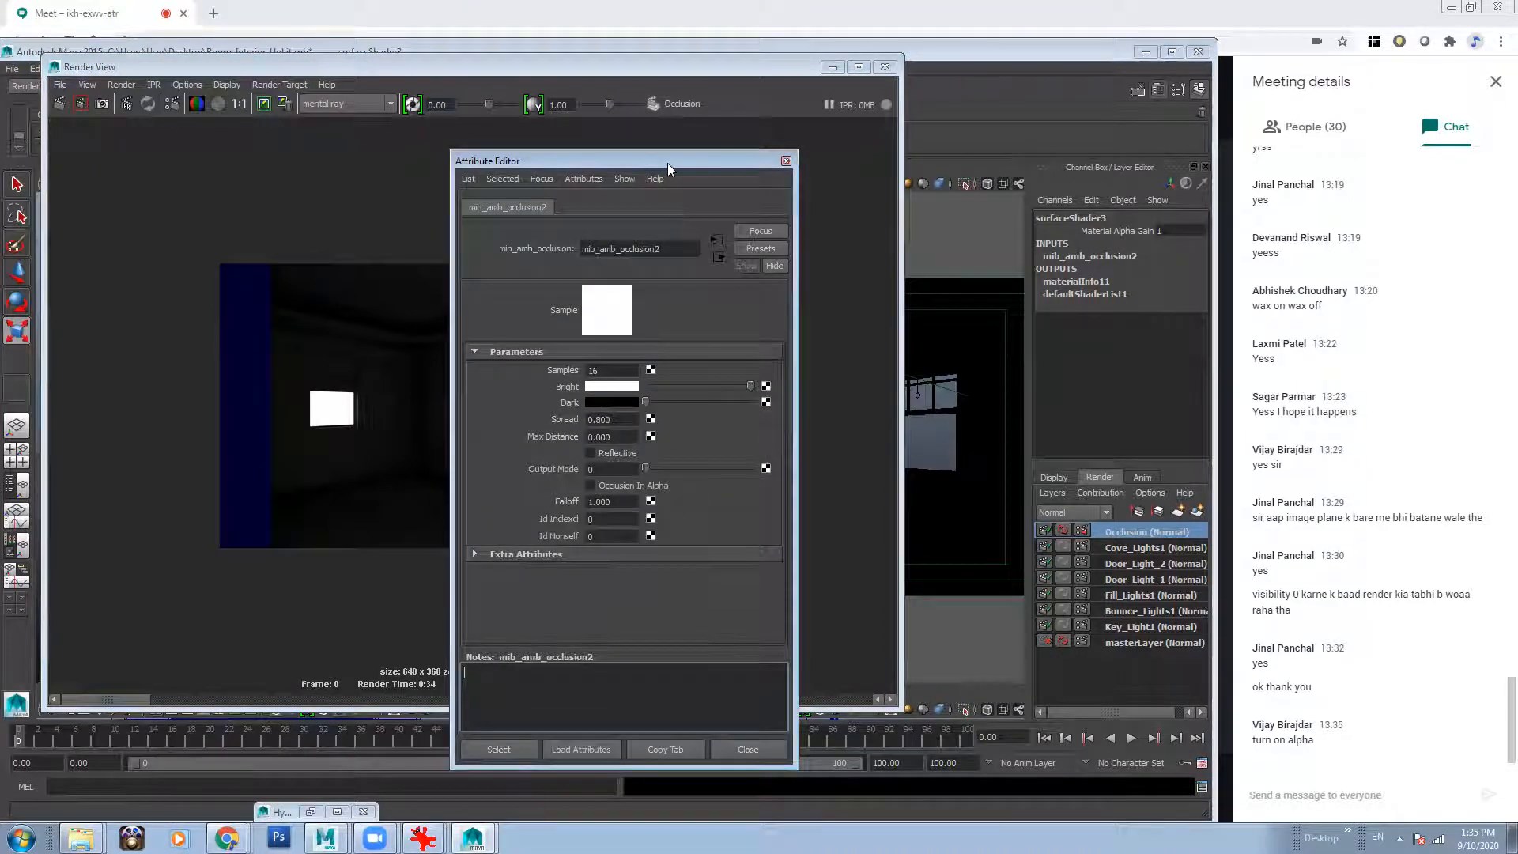
pyautogui.moveTo(667, 163); pyautogui.dragTo(824, 144)
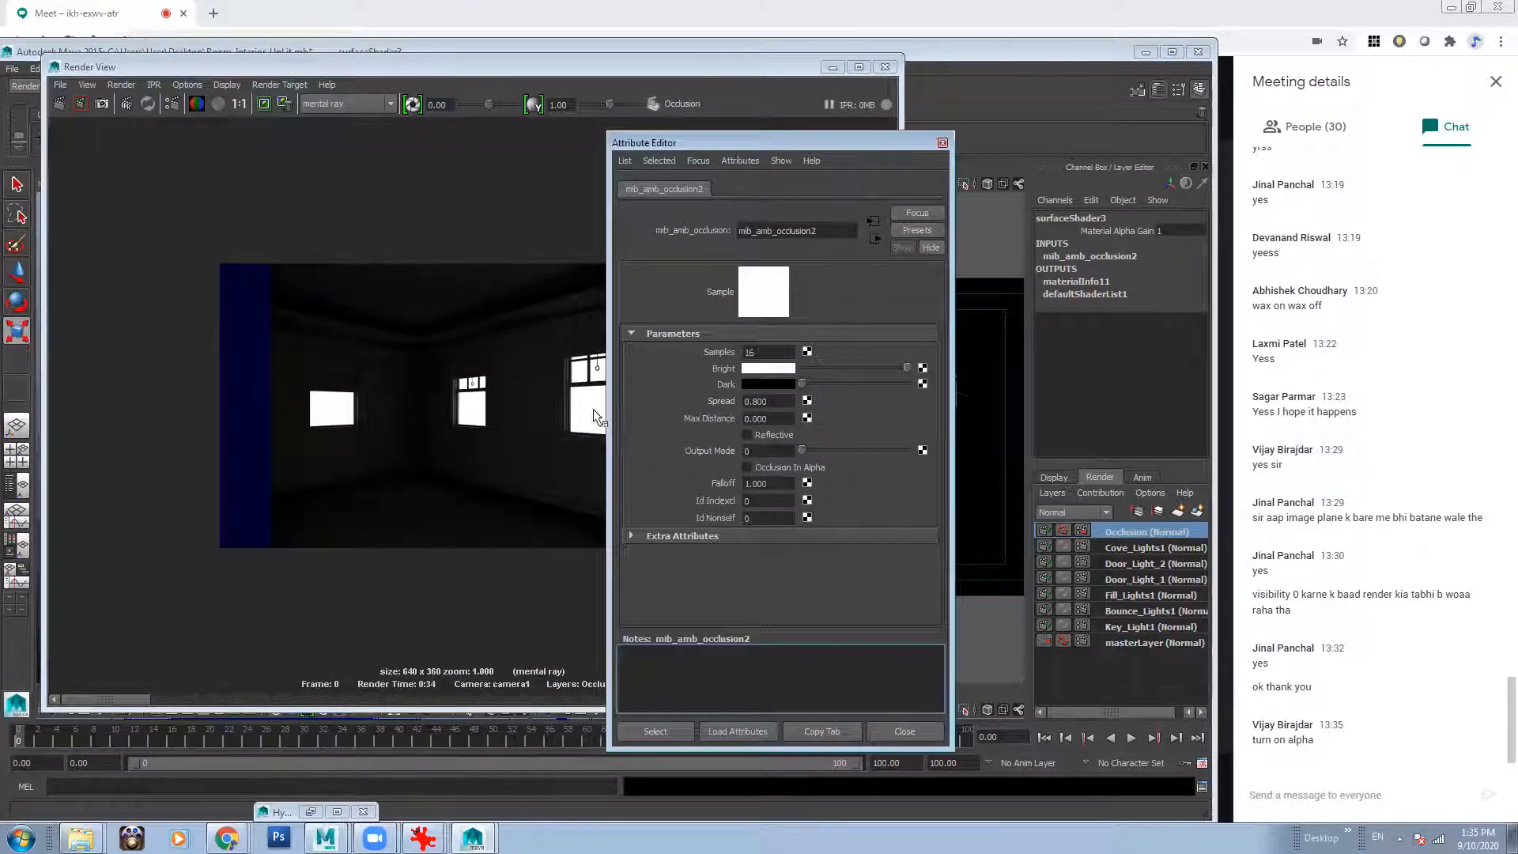
pyautogui.click(758, 419)
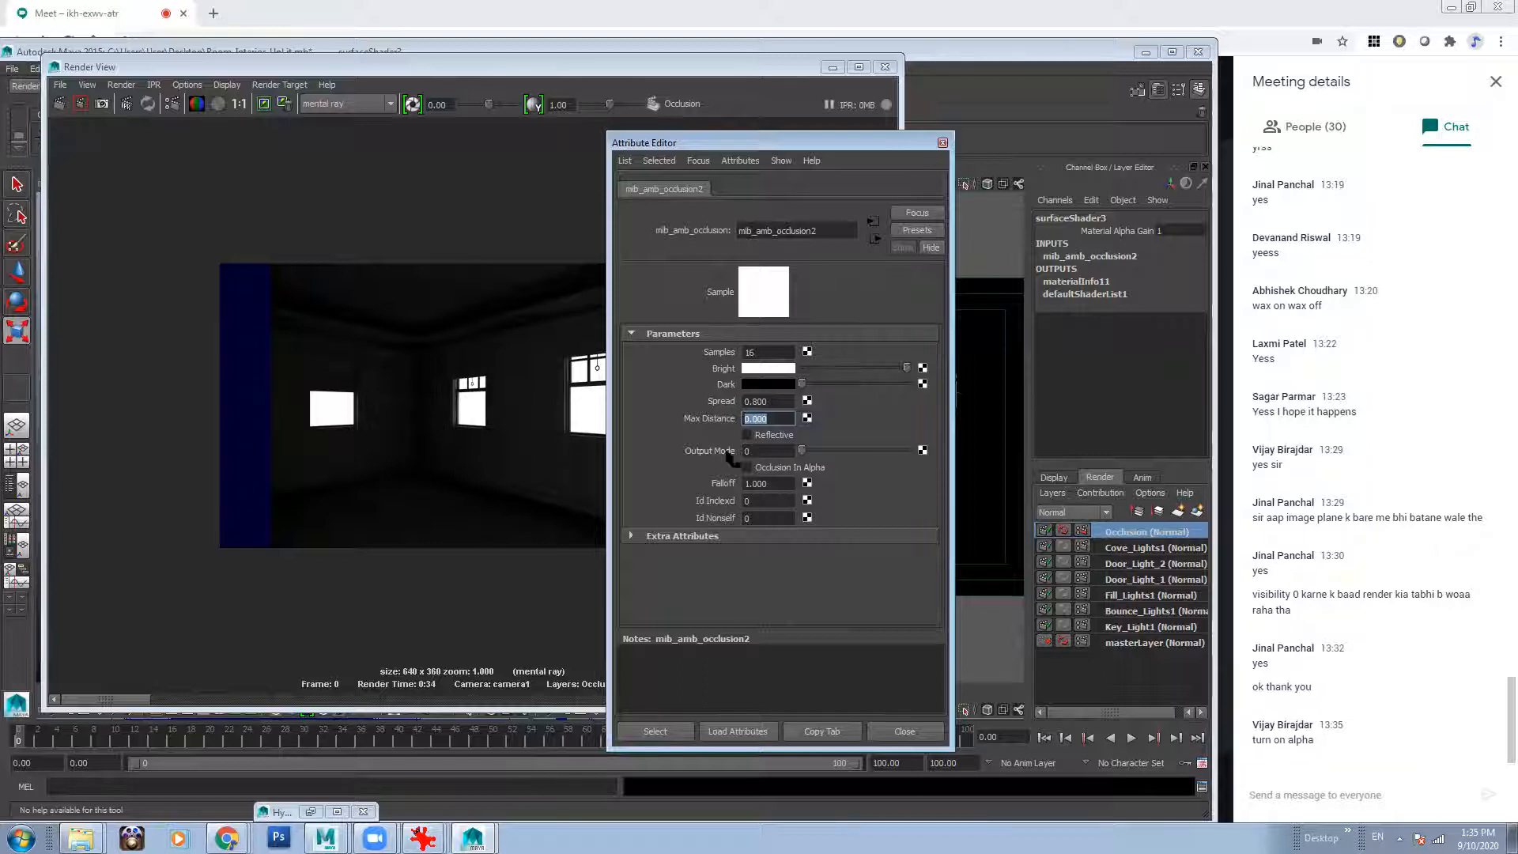
pyautogui.write('1')
pyautogui.press('Return')
pyautogui.click(57, 105)
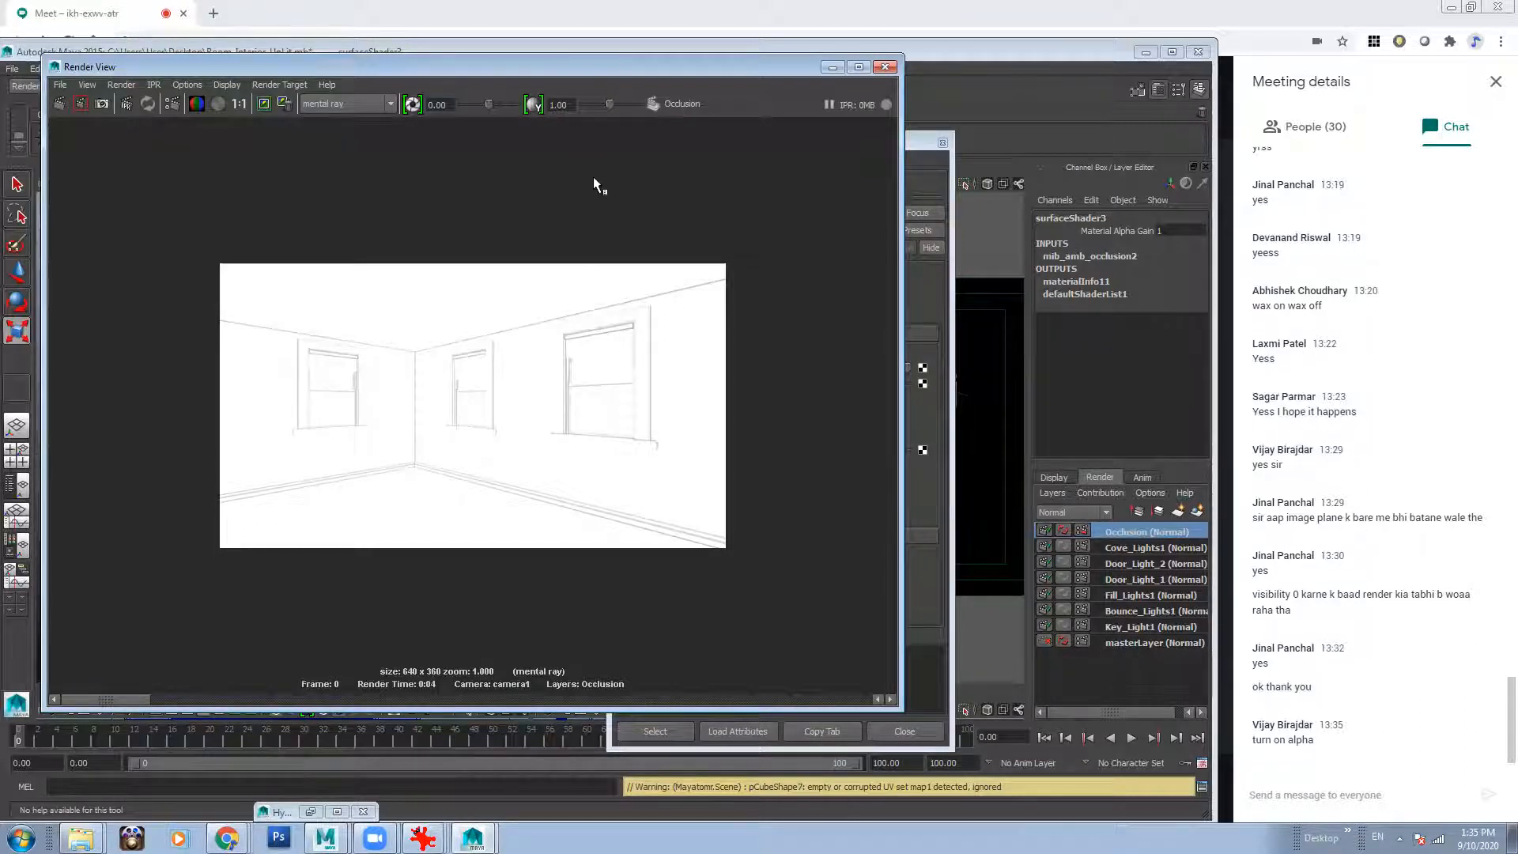
# Set the Max Distance of mib_amb_occlusion2 to 10 and render the Occlusion layer again.
pyautogui.moveTo(759, 68); pyautogui.dragTo(725, 72)
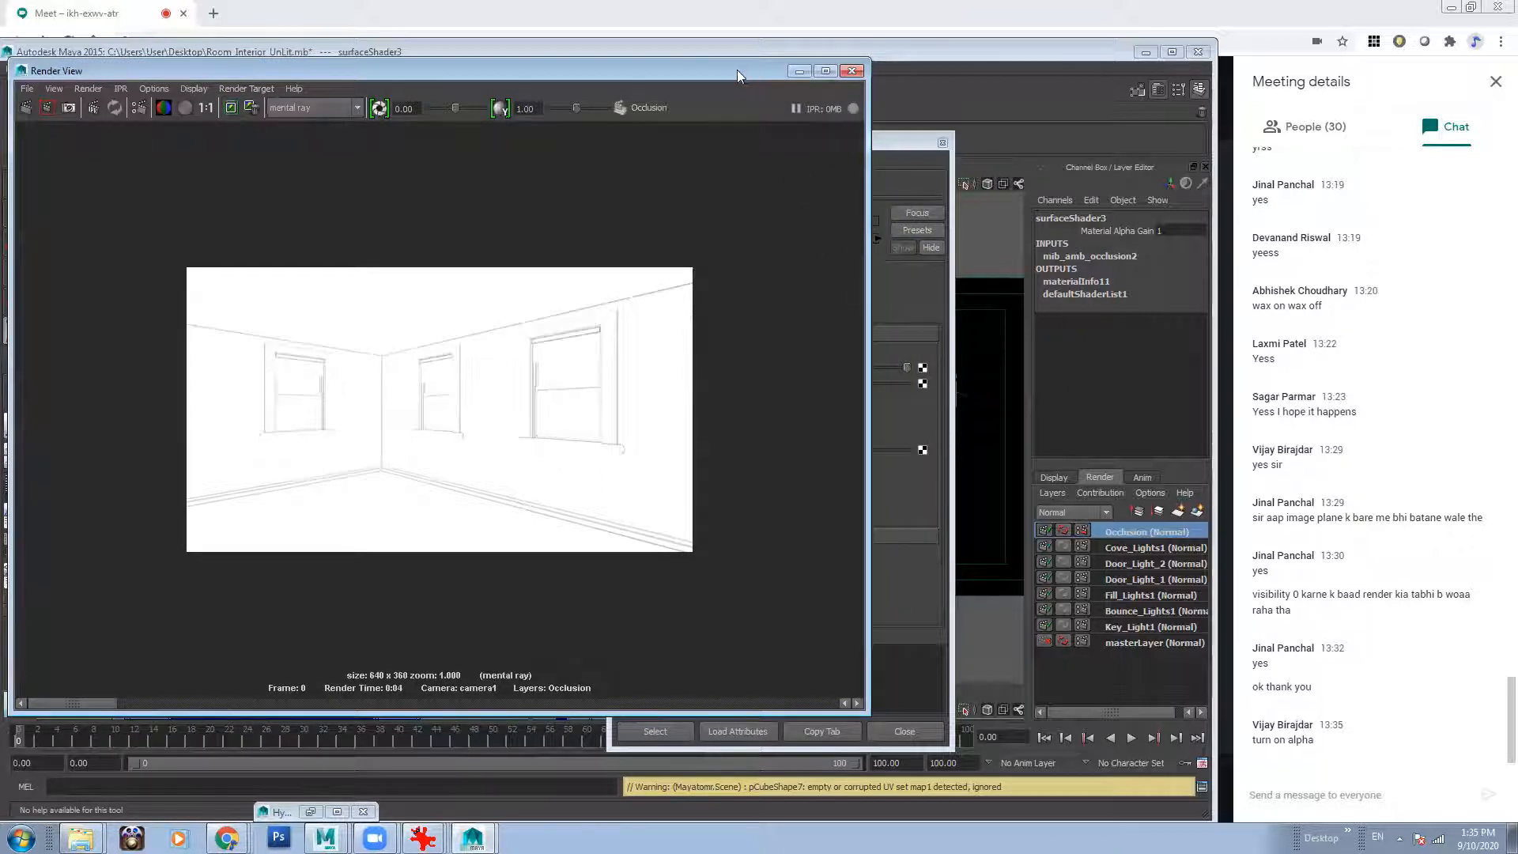
pyautogui.moveTo(736, 70); pyautogui.dragTo(683, 71)
pyautogui.click(874, 143)
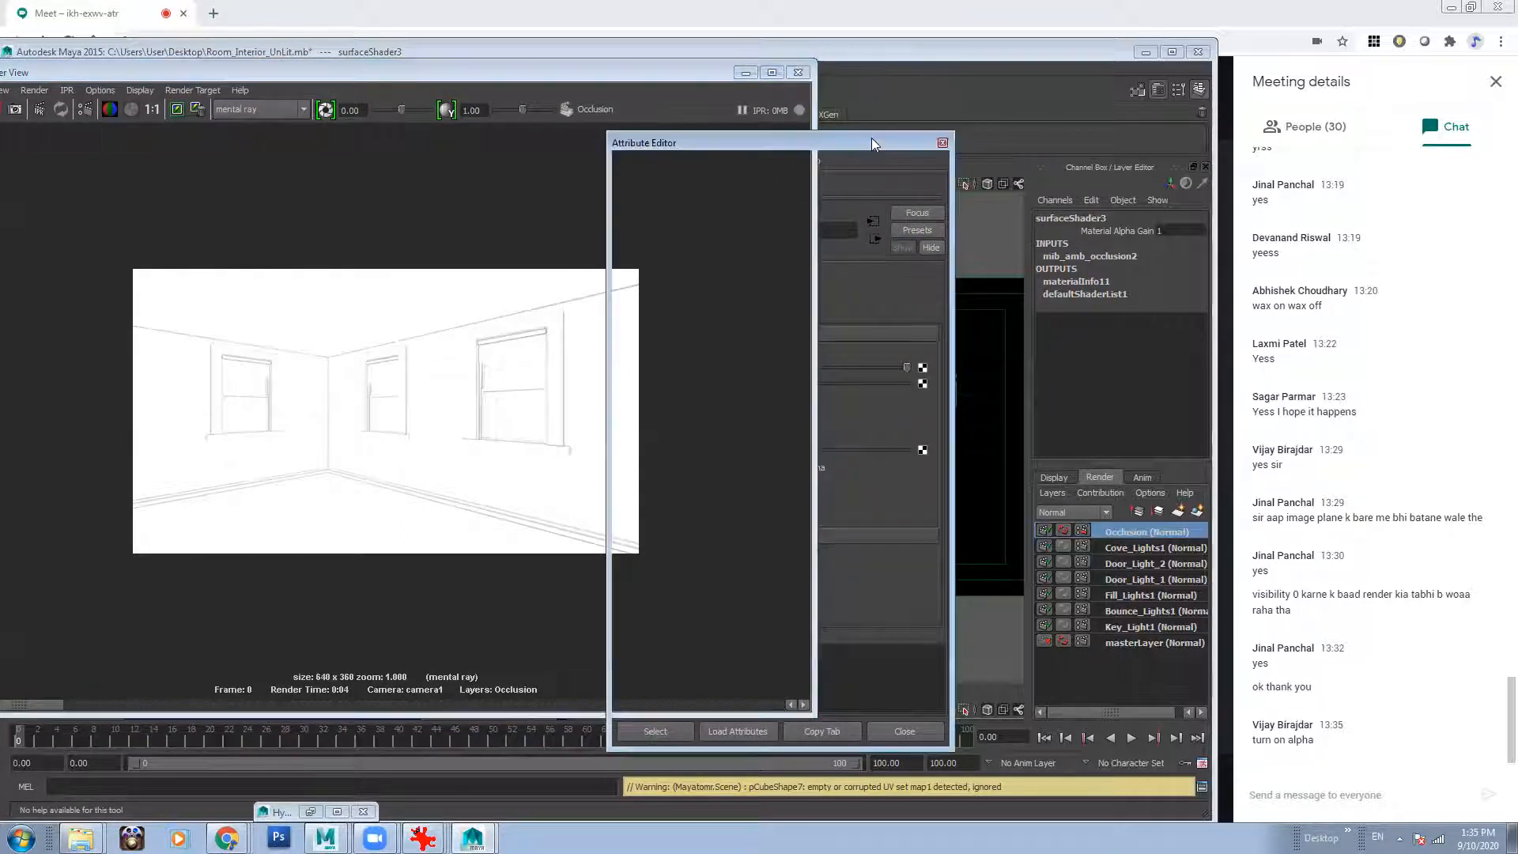
pyautogui.moveTo(872, 139); pyautogui.dragTo(1004, 137)
pyautogui.write('10')
pyautogui.press('Return')
pyautogui.moveTo(498, 74); pyautogui.dragTo(542, 76)
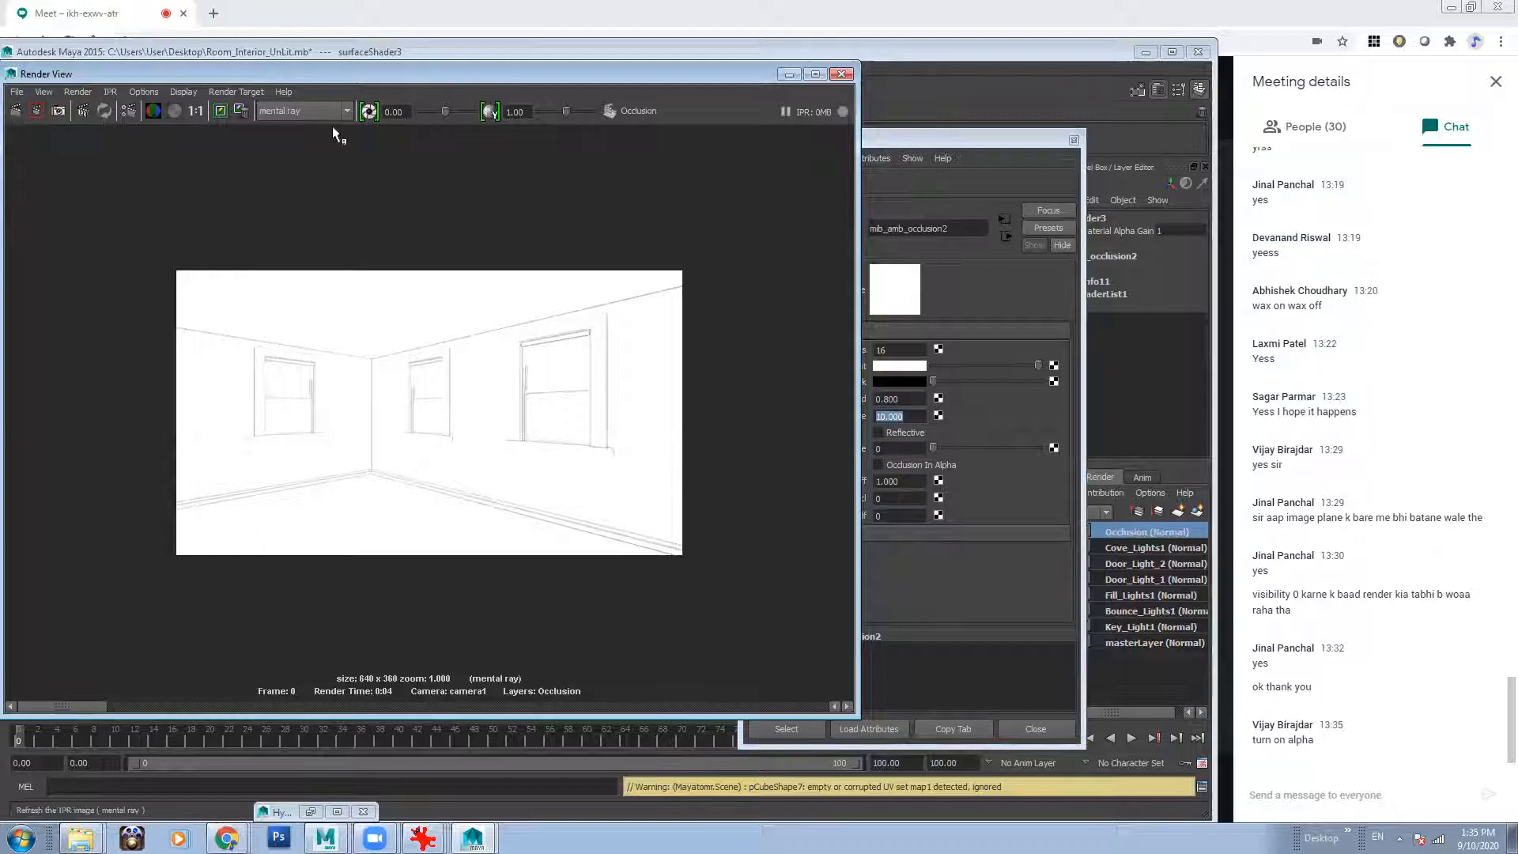
pyautogui.click(16, 112)
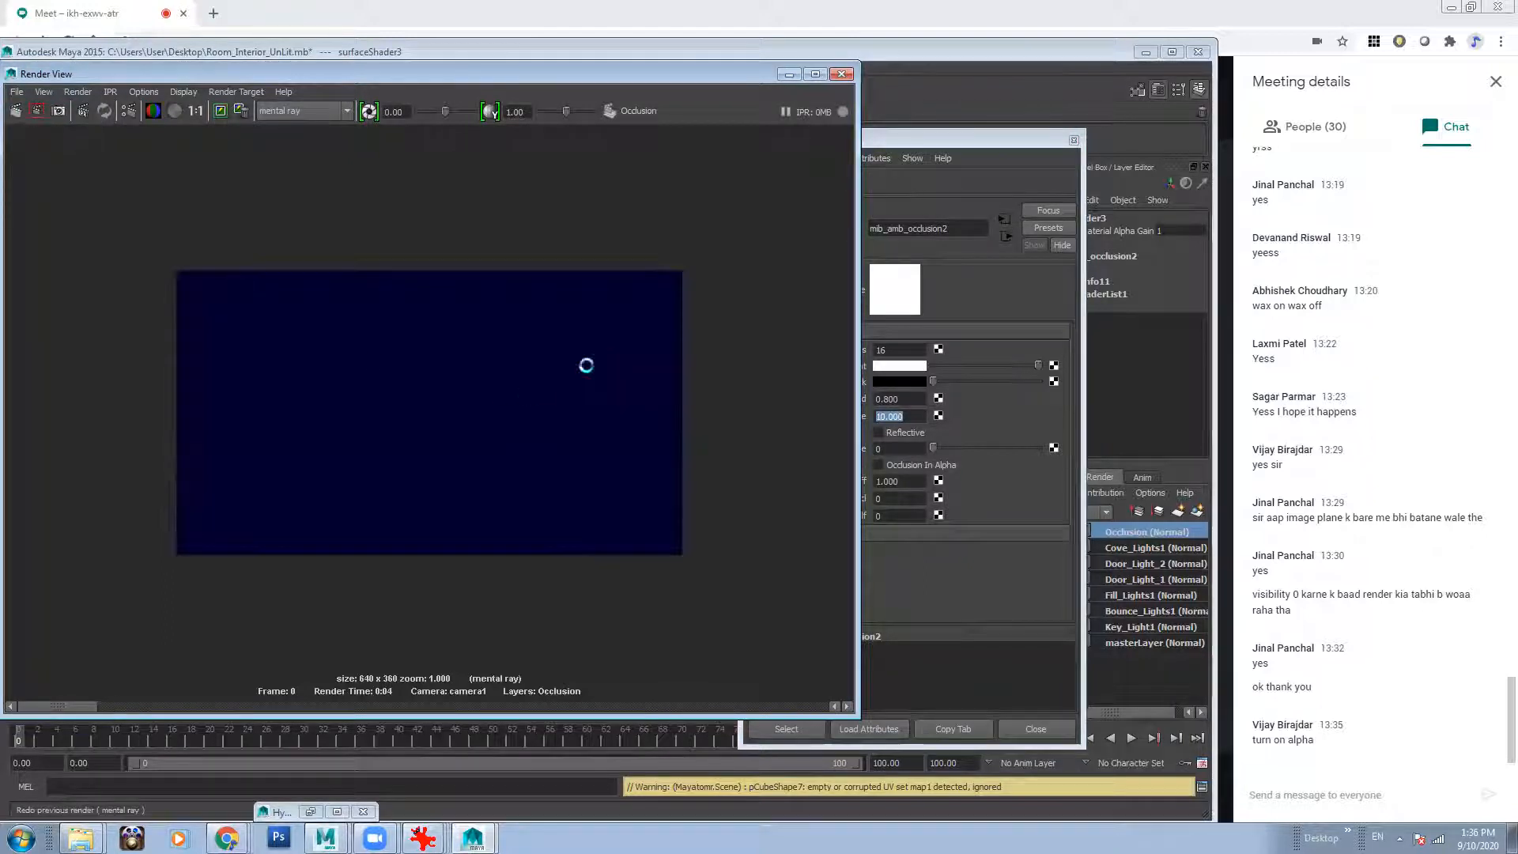
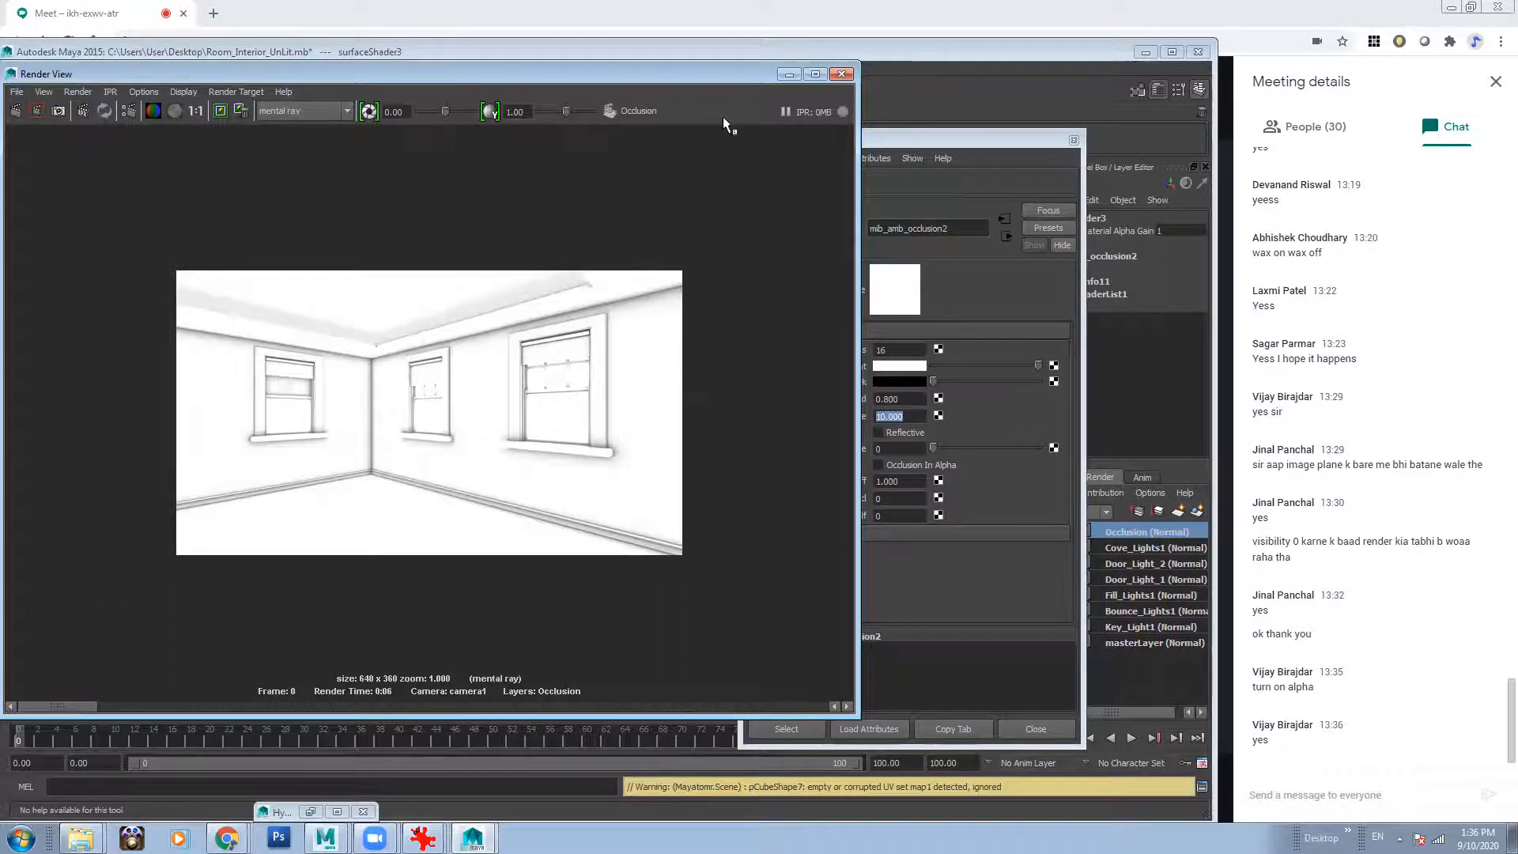
# Switch to masterLayer, create an ambient light and set its Ambient Shade to 0.
pyautogui.click(789, 73)
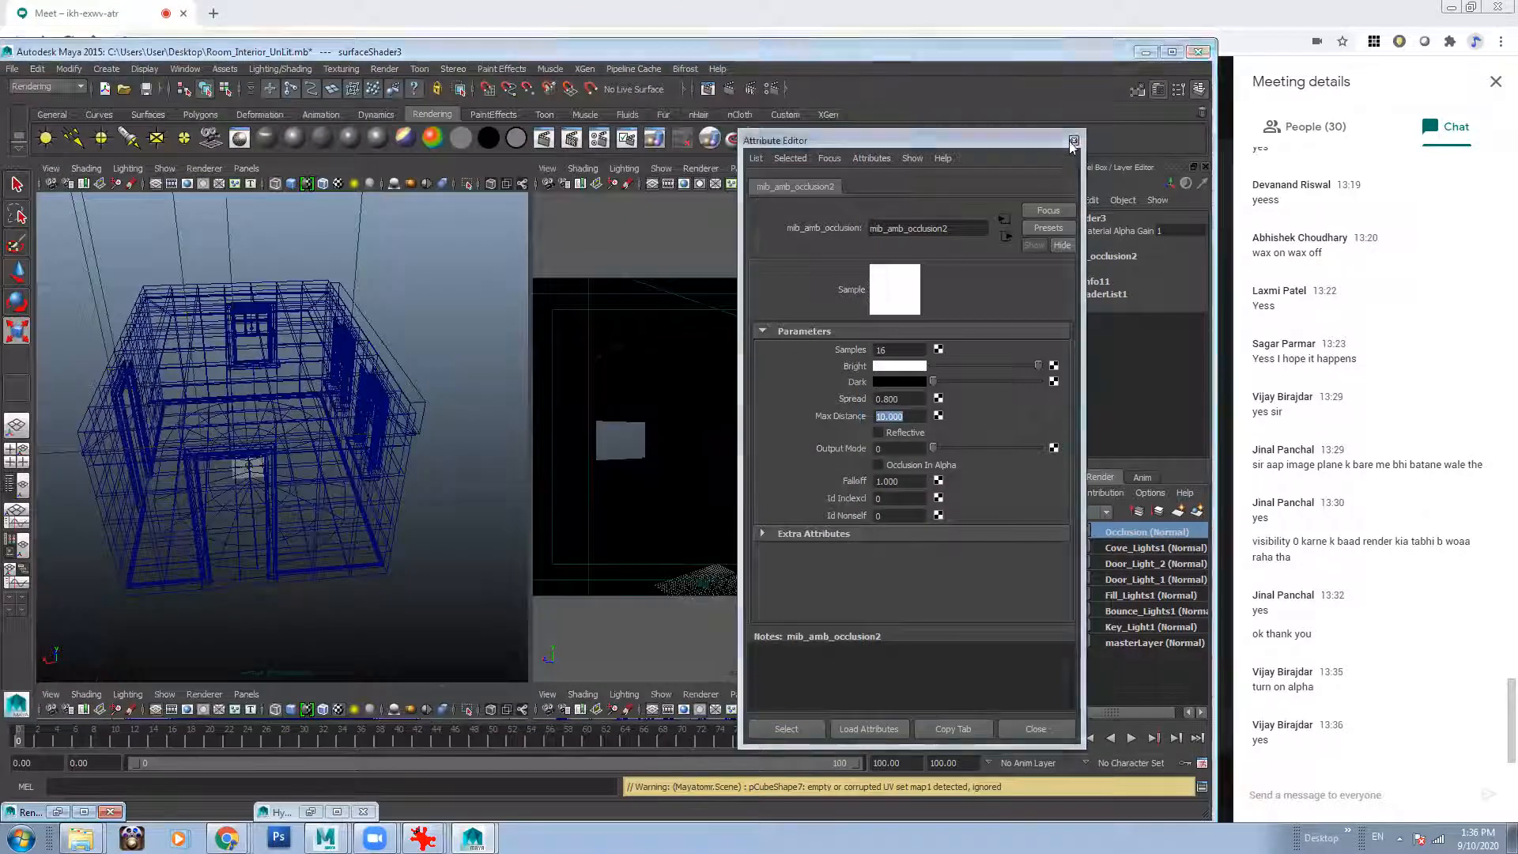
pyautogui.click(1074, 140)
pyautogui.click(1150, 643)
pyautogui.click(452, 306)
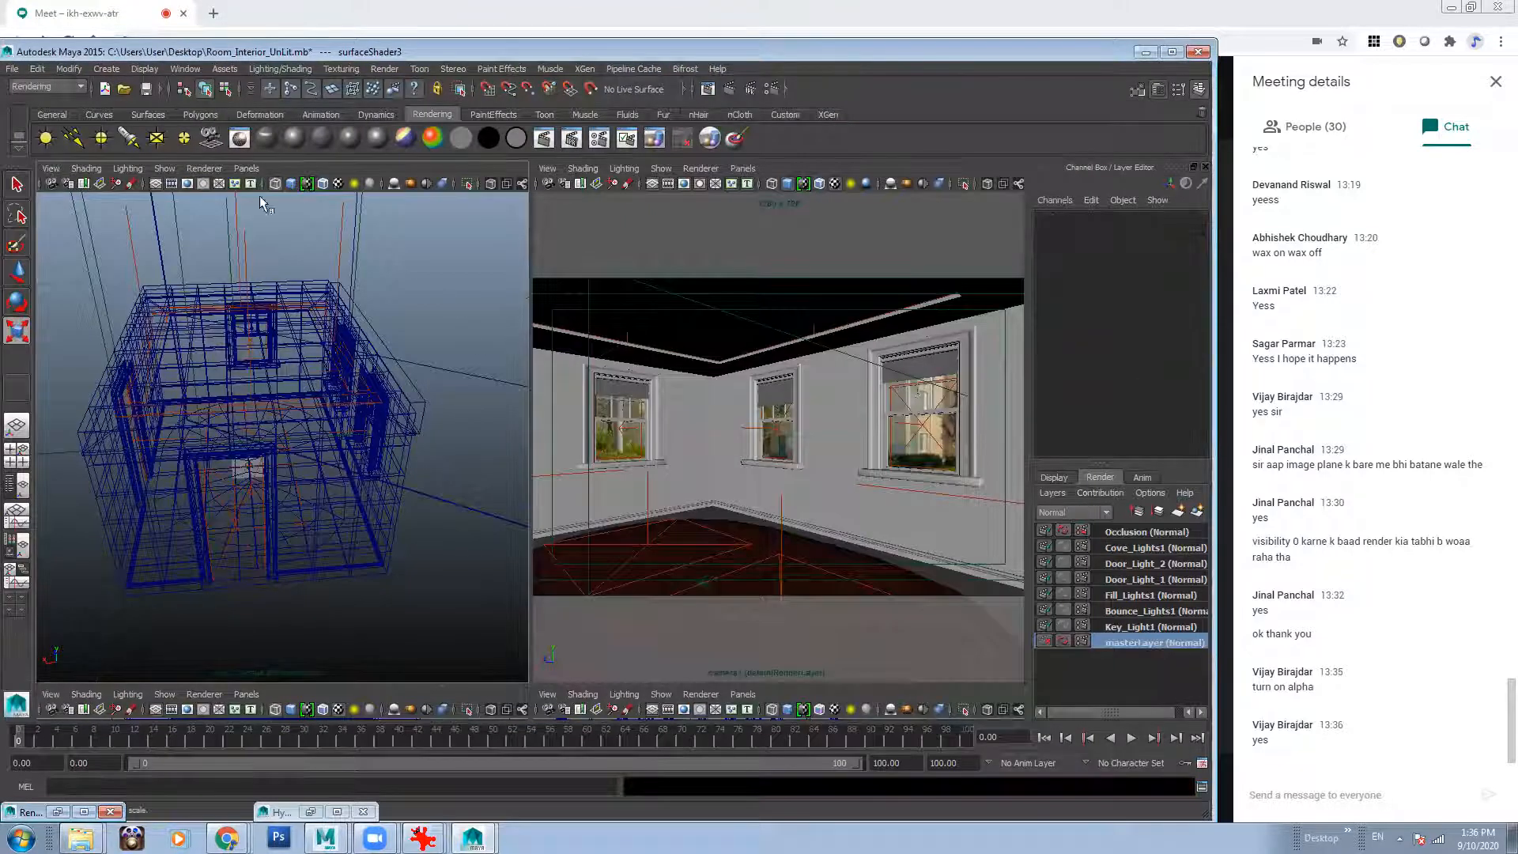
pyautogui.click(46, 137)
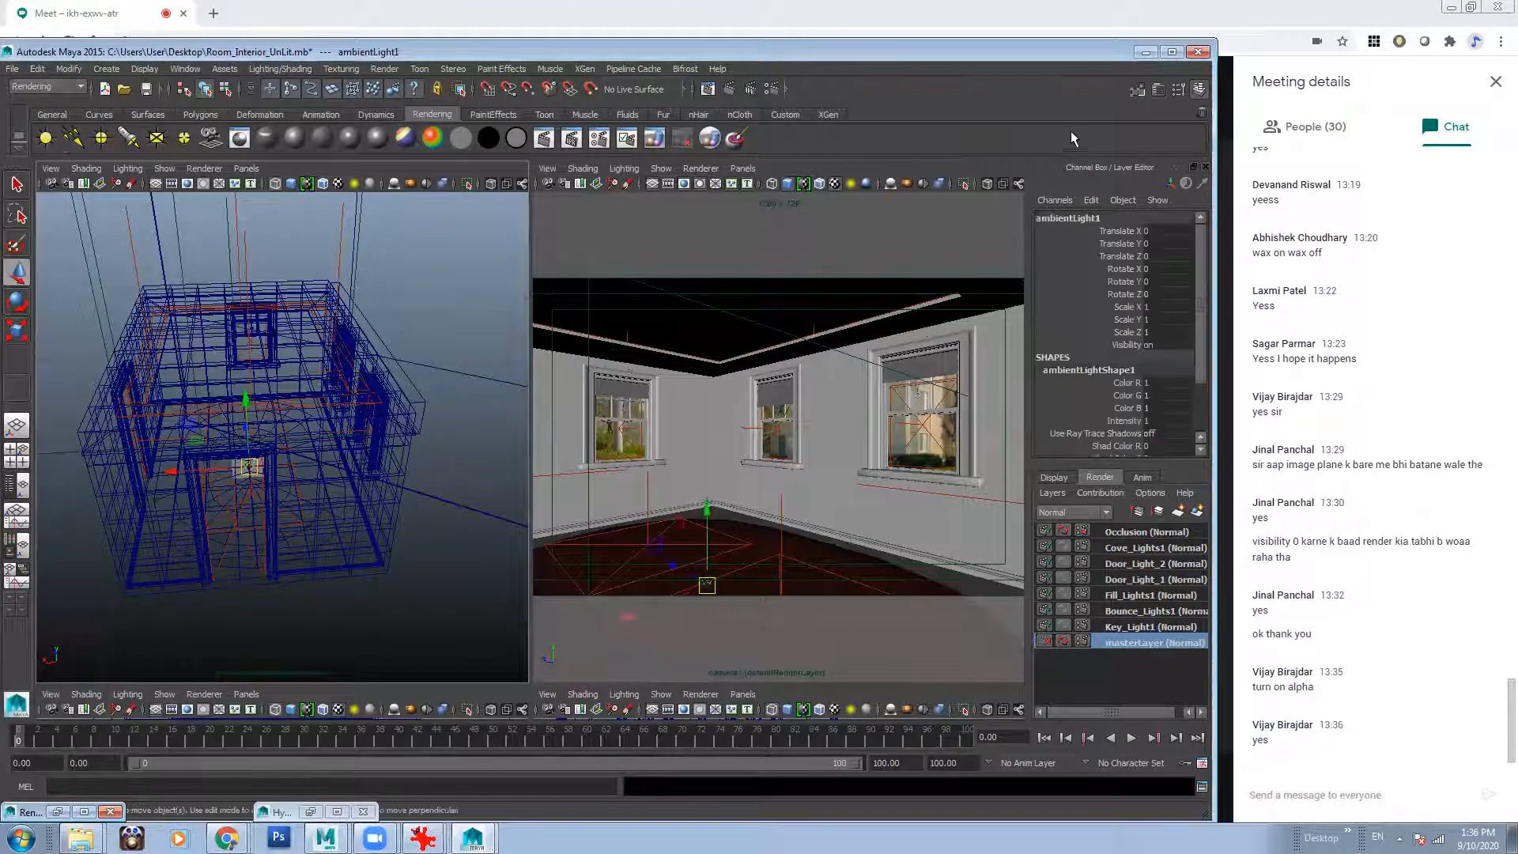
pyautogui.click(1159, 88)
pyautogui.doubleClick(910, 419)
pyautogui.write('0')
pyautogui.press('Return')
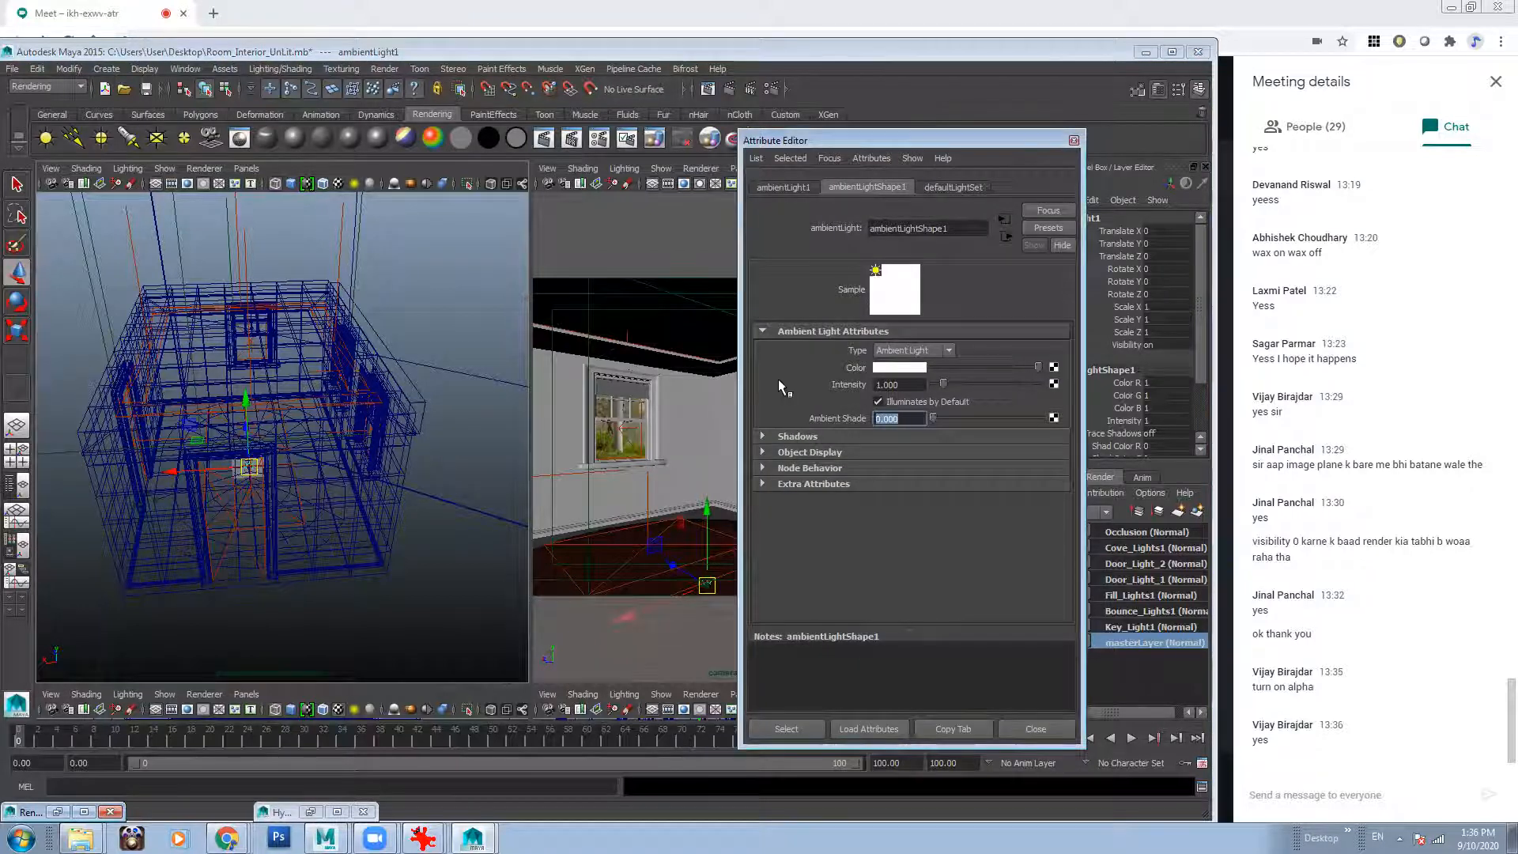
# Create a render layer named Ambient containing the Interior group and ambientLight1.
pyautogui.moveTo(882, 140); pyautogui.dragTo(813, 146)
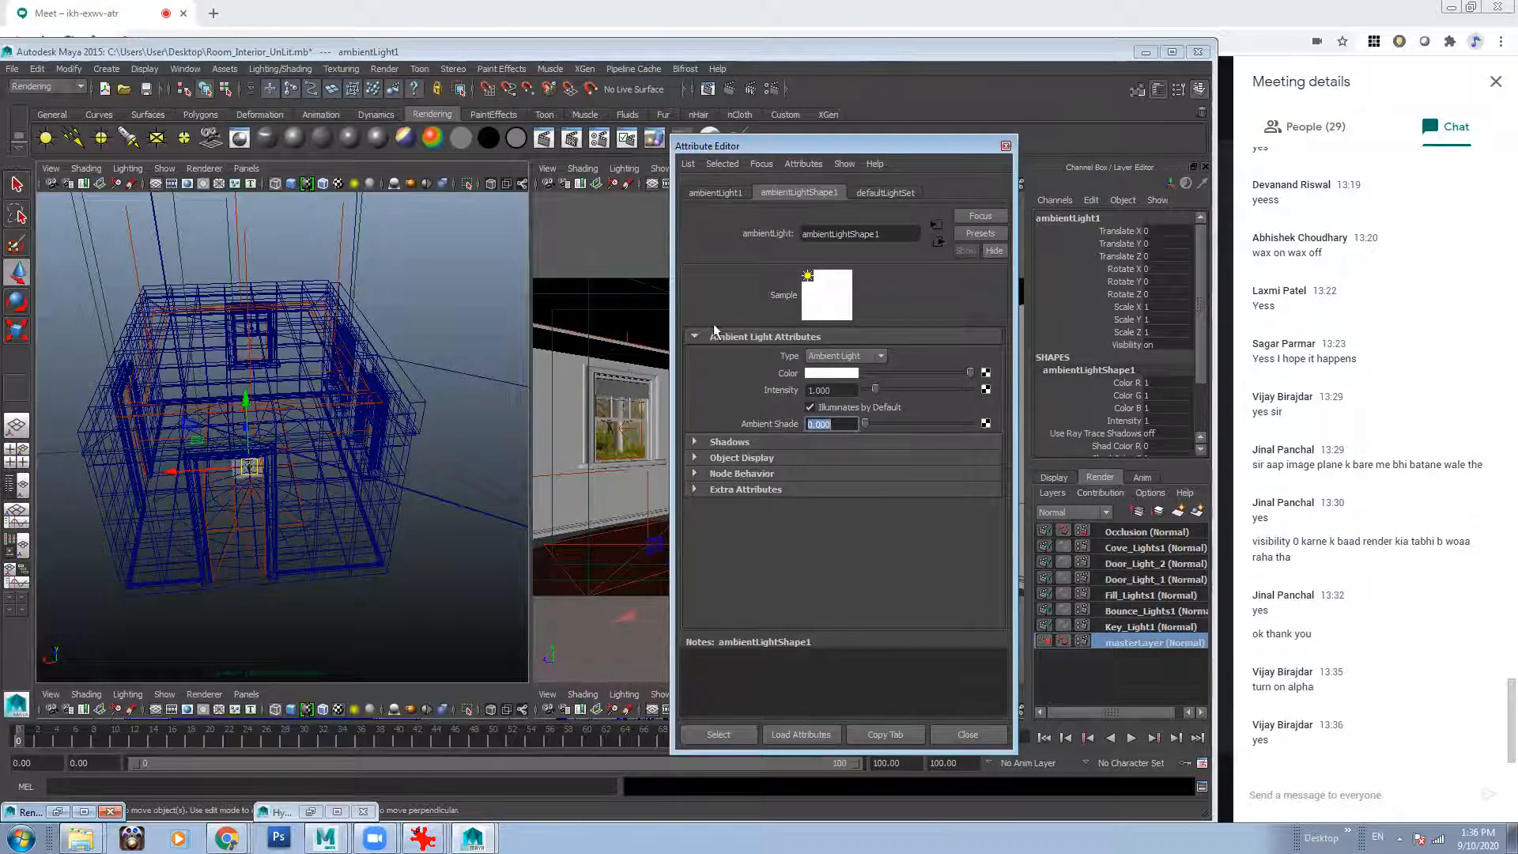
pyautogui.click(185, 69)
pyautogui.click(202, 186)
pyautogui.keyDown('shift'); pyautogui.click(357, 410); pyautogui.keyUp('shift')
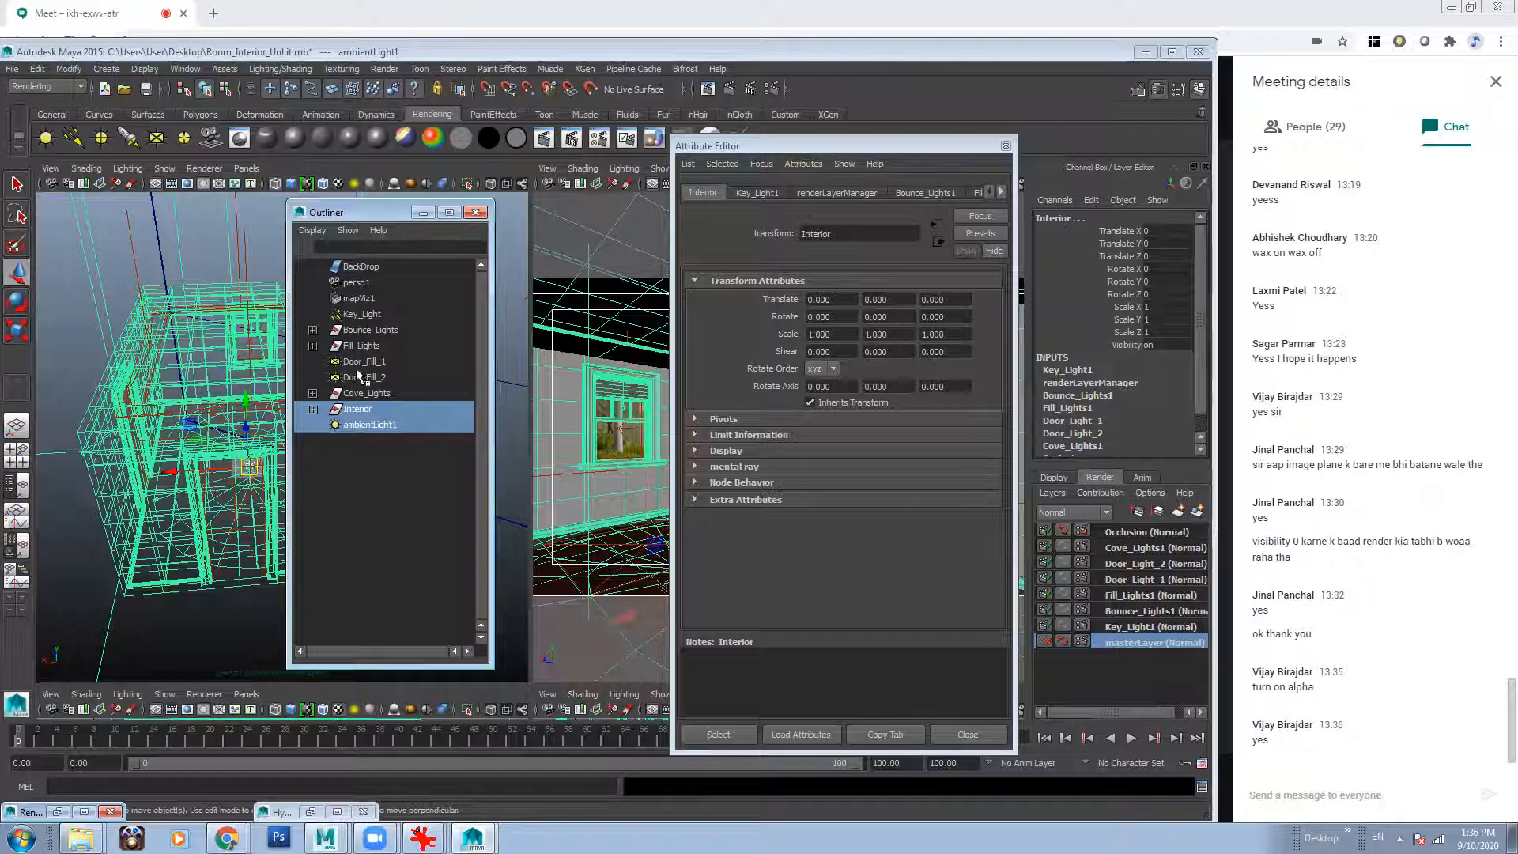
pyautogui.click(1197, 514)
pyautogui.doubleClick(1142, 529)
pyautogui.write('Ambient')
pyautogui.press('Return')
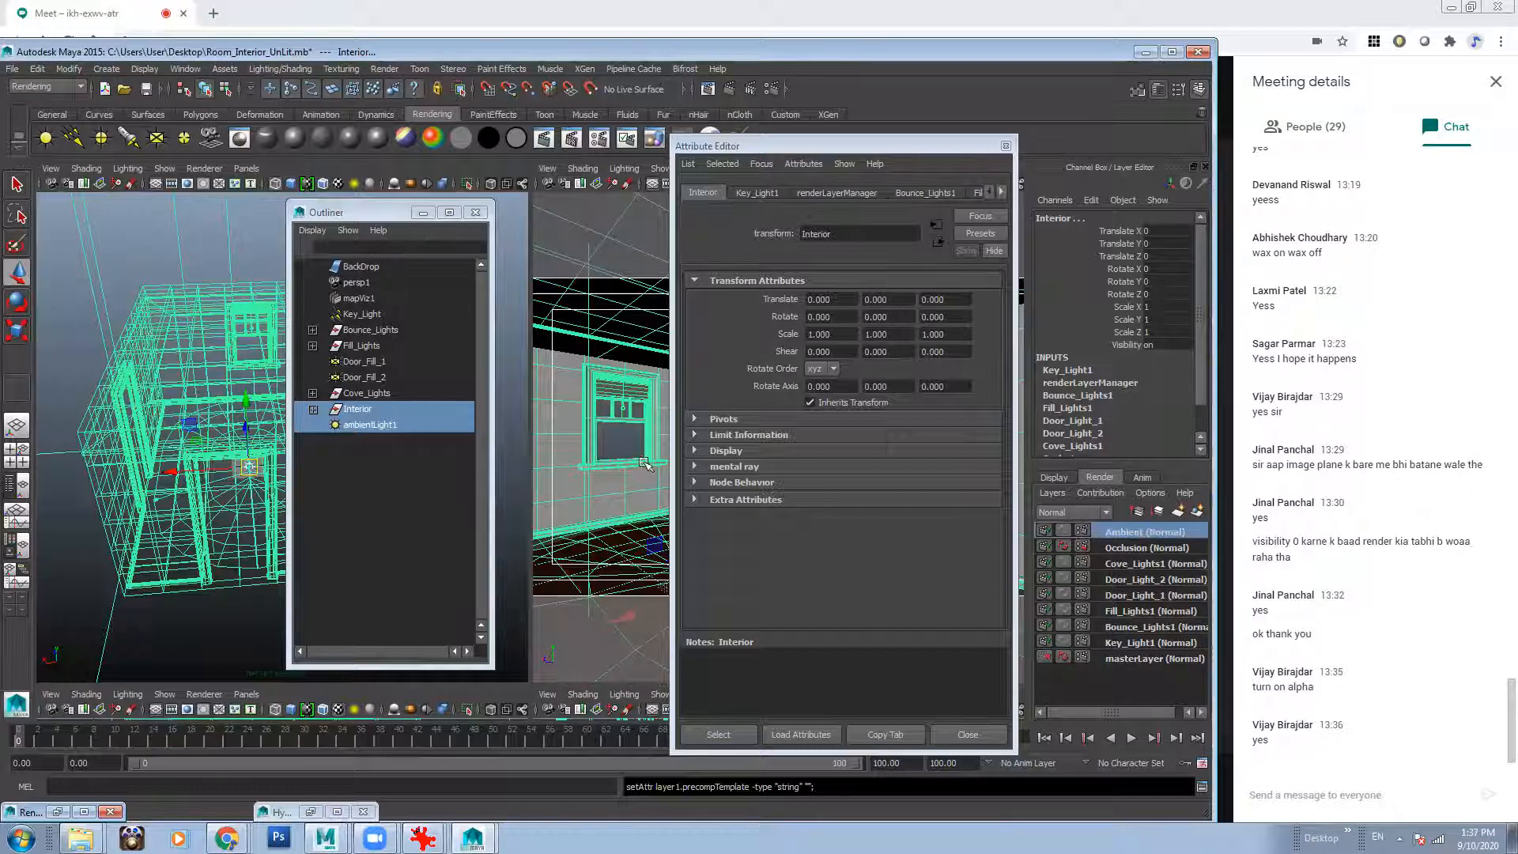
# Deselect everything and test-render the Ambient layer in Render View with Maya Software.
pyautogui.click(1004, 146)
pyautogui.click(942, 445)
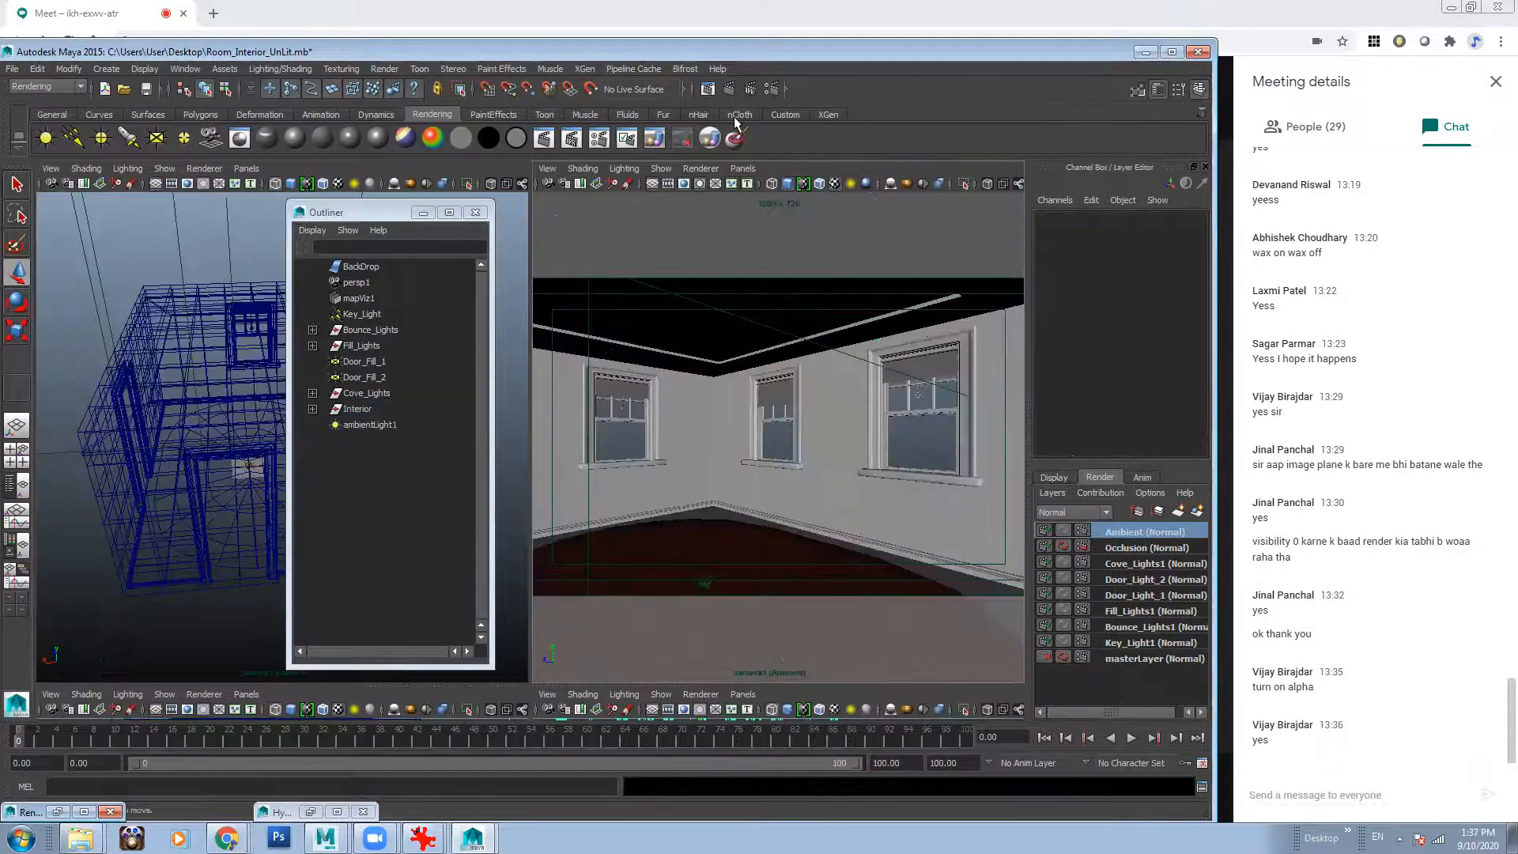
pyautogui.click(708, 89)
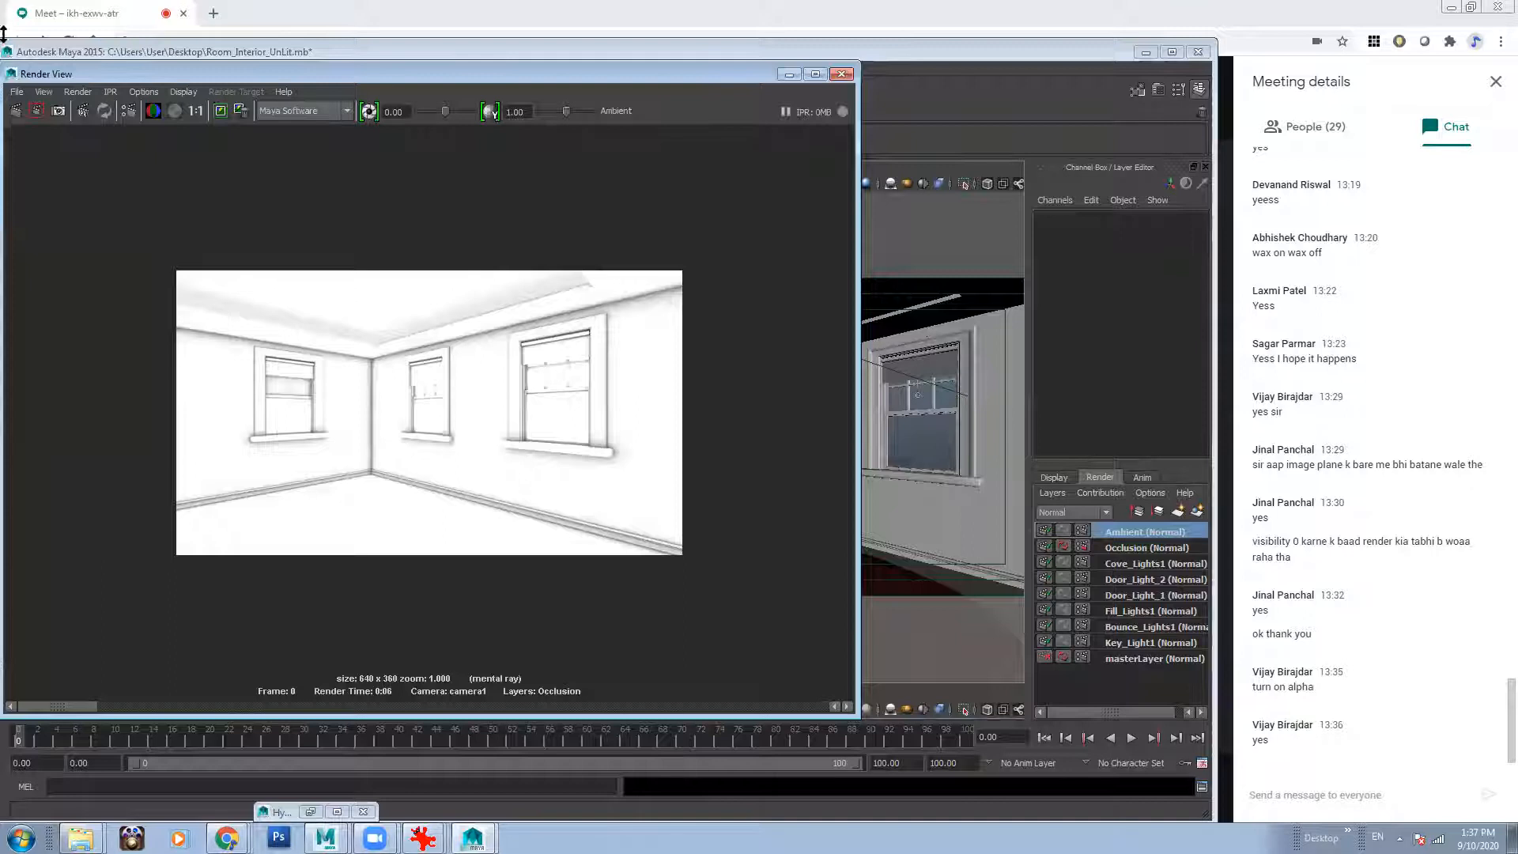
pyautogui.click(37, 110)
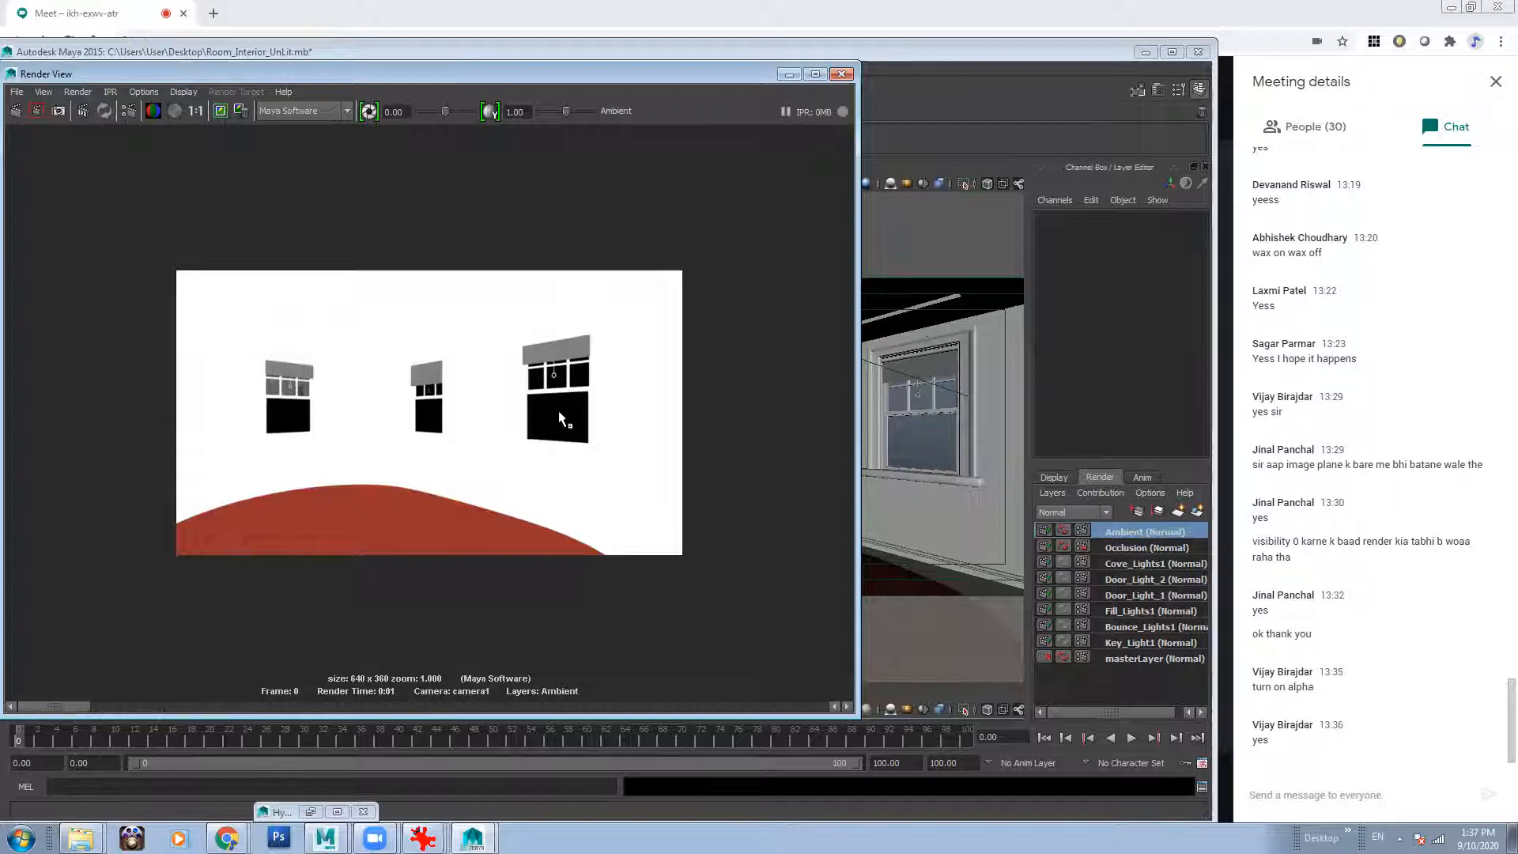
# Set ambientLight1's Ambient Shade to 0.45 and re-render the Ambient layer to compare the shading.
pyautogui.click(788, 74)
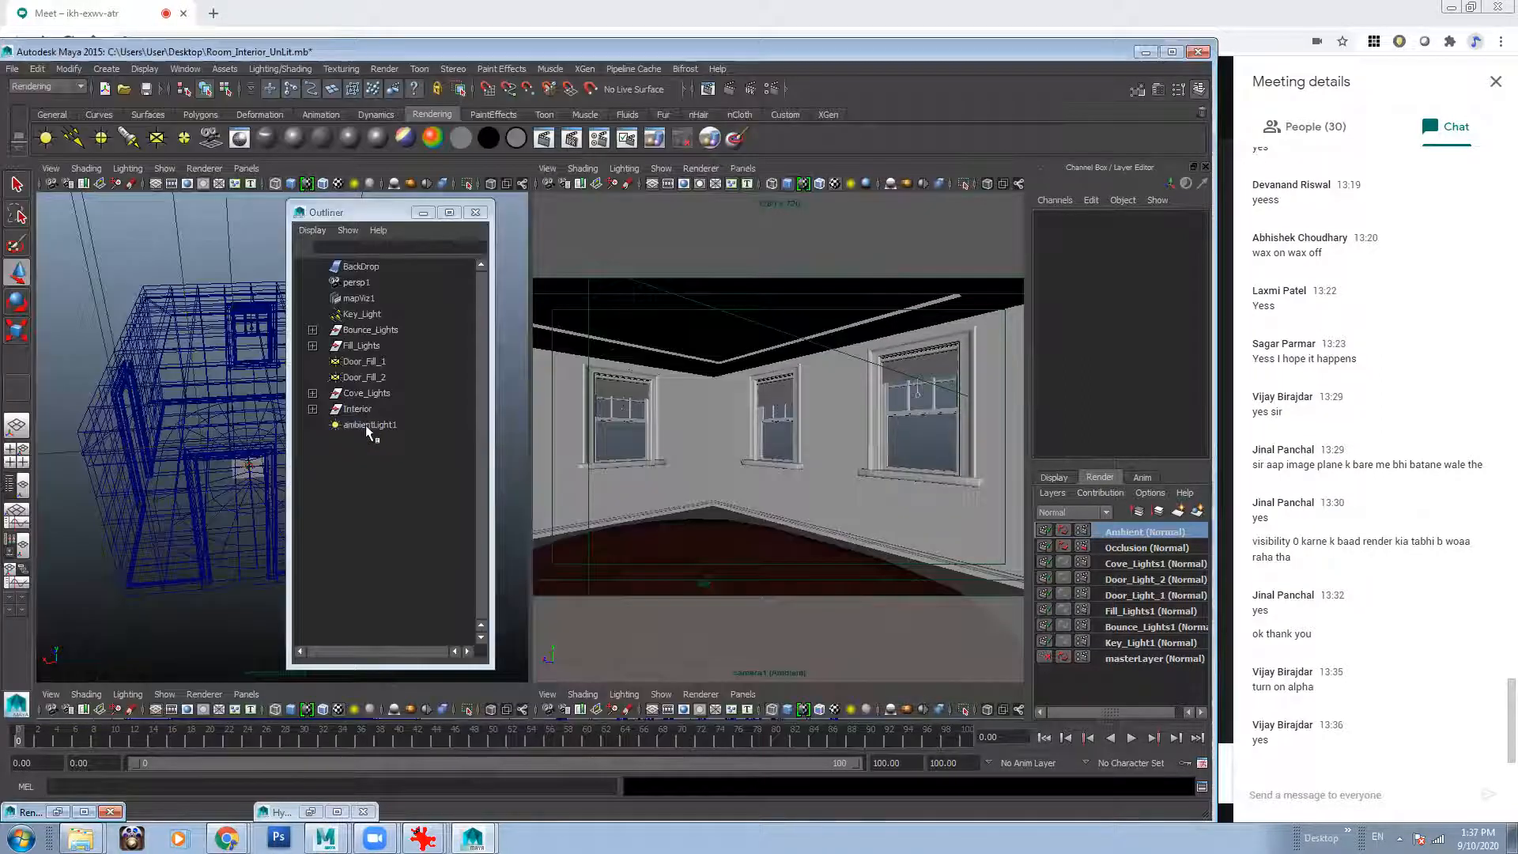
pyautogui.click(369, 425)
pyautogui.click(1158, 90)
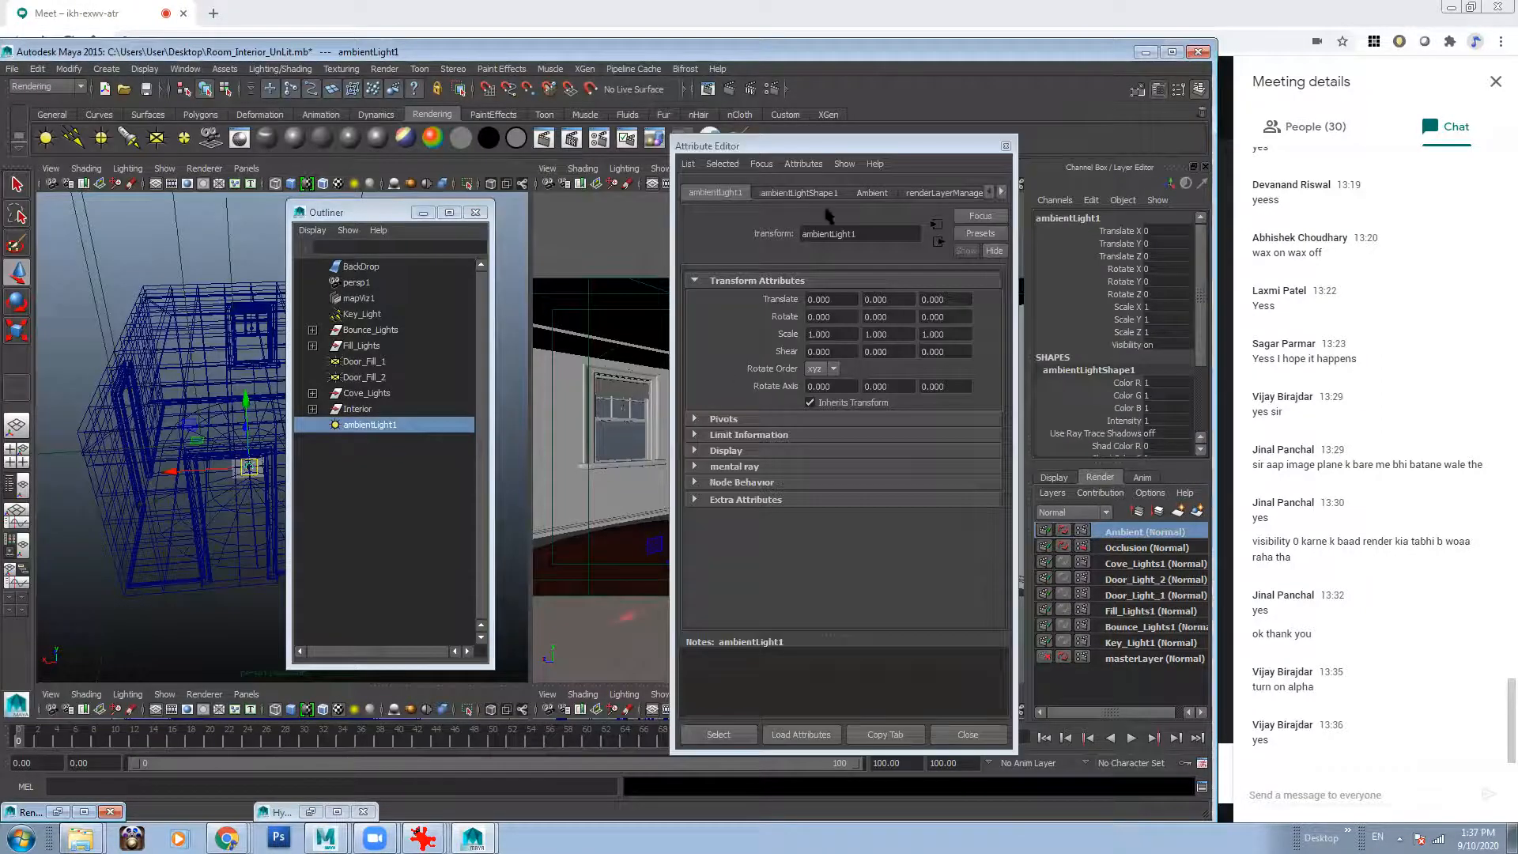
pyautogui.click(1001, 192)
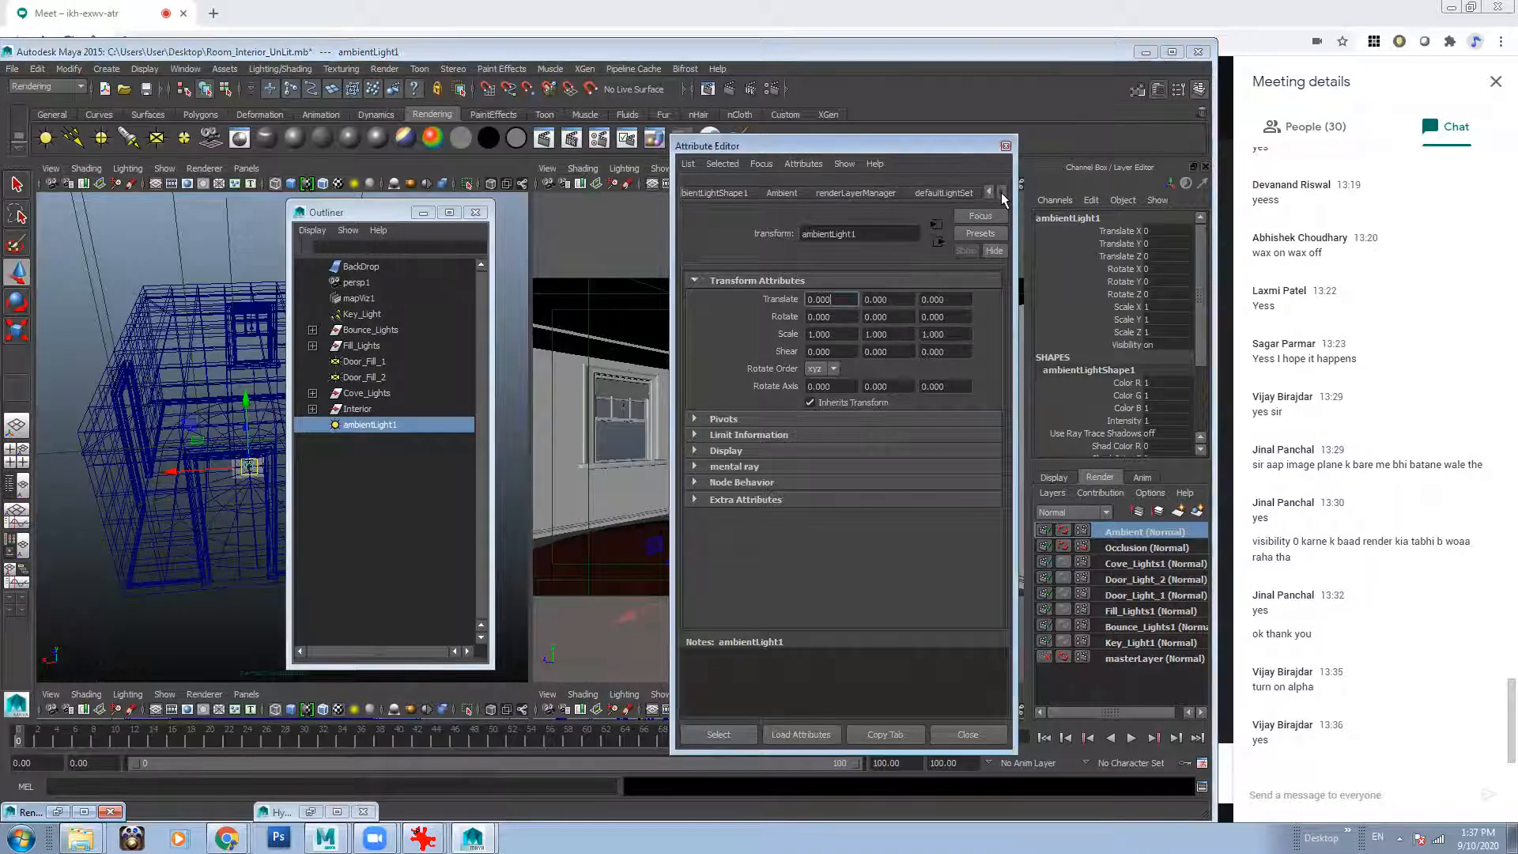
pyautogui.click(716, 192)
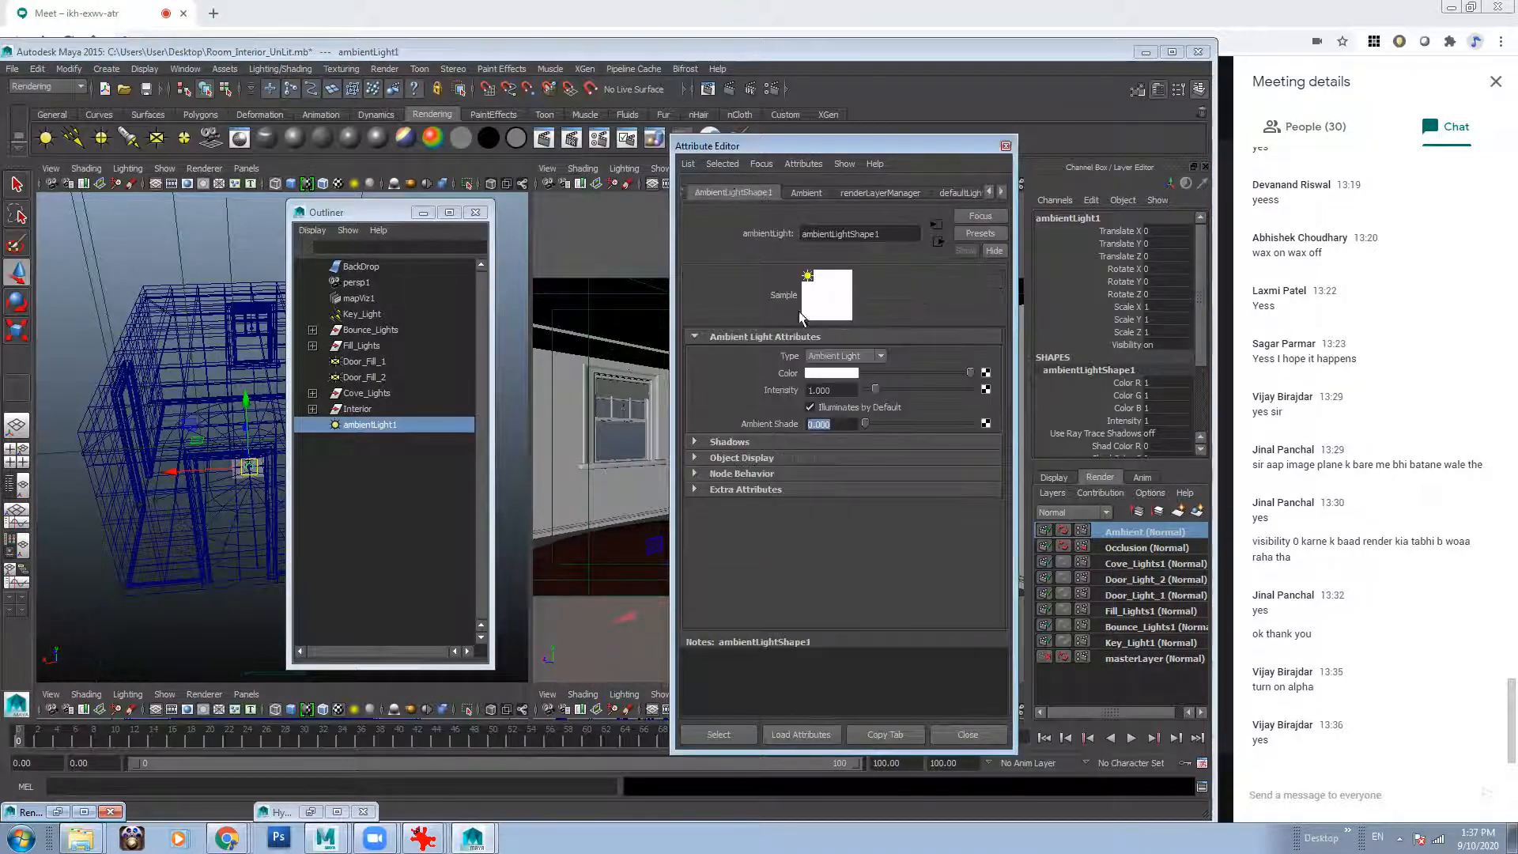
pyautogui.doubleClick(826, 424)
pyautogui.write('0.45')
pyautogui.press('Return')
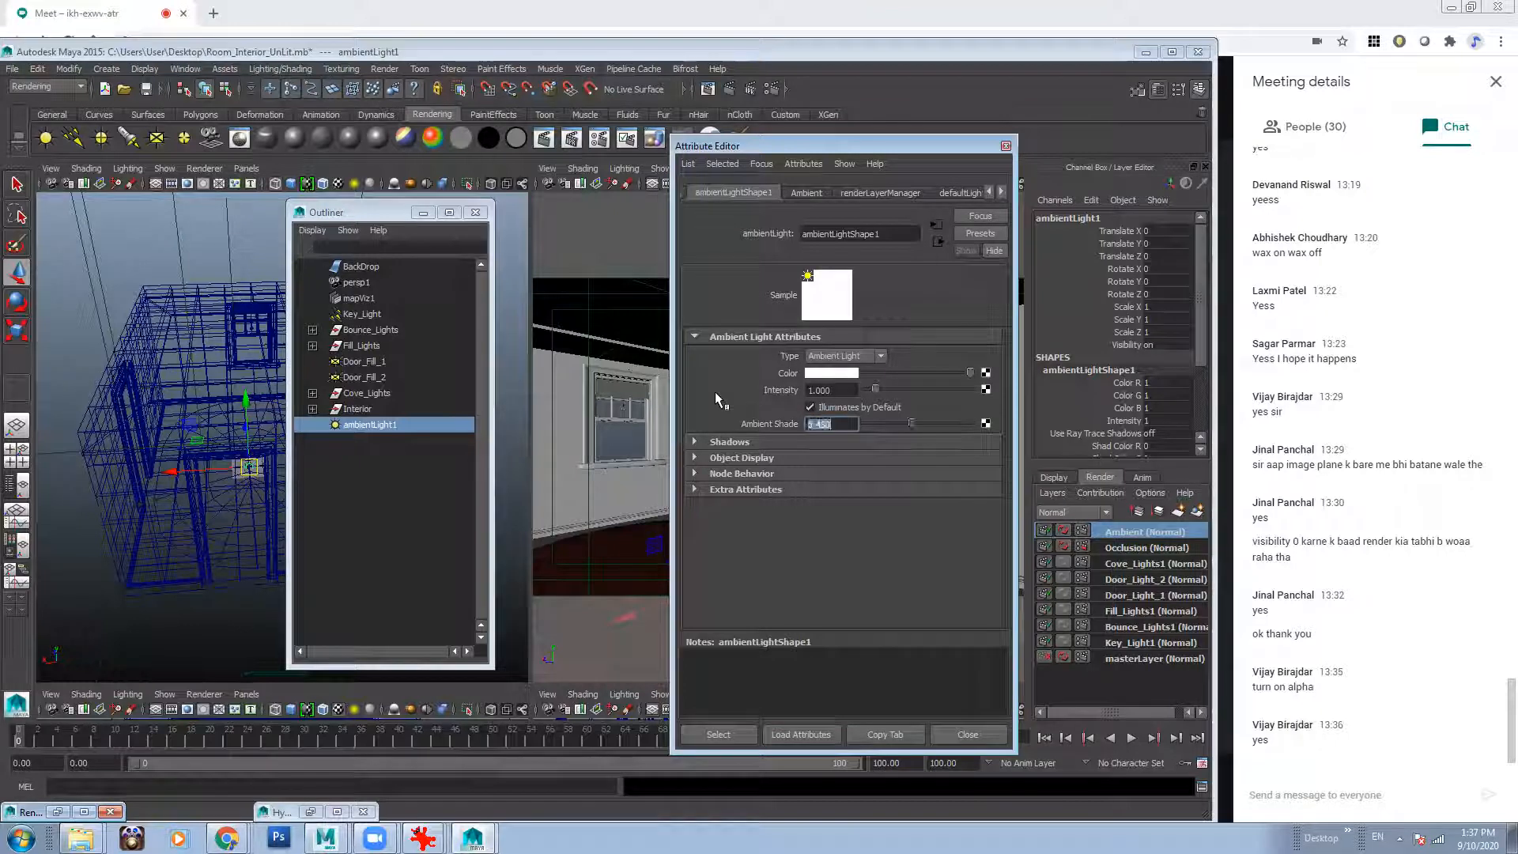
pyautogui.click(953, 54)
pyautogui.click(708, 89)
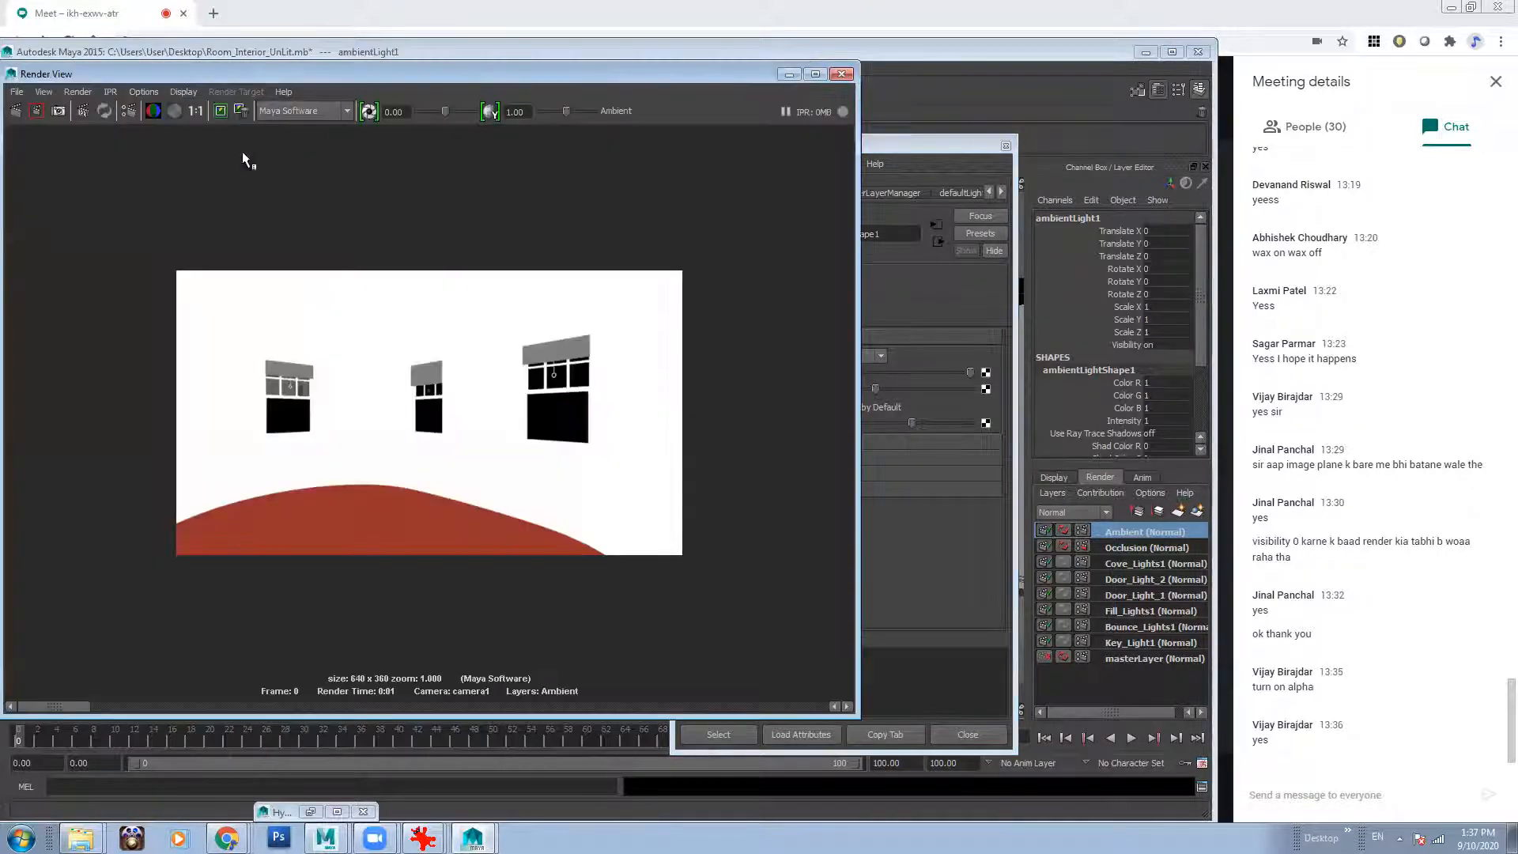
pyautogui.click(16, 111)
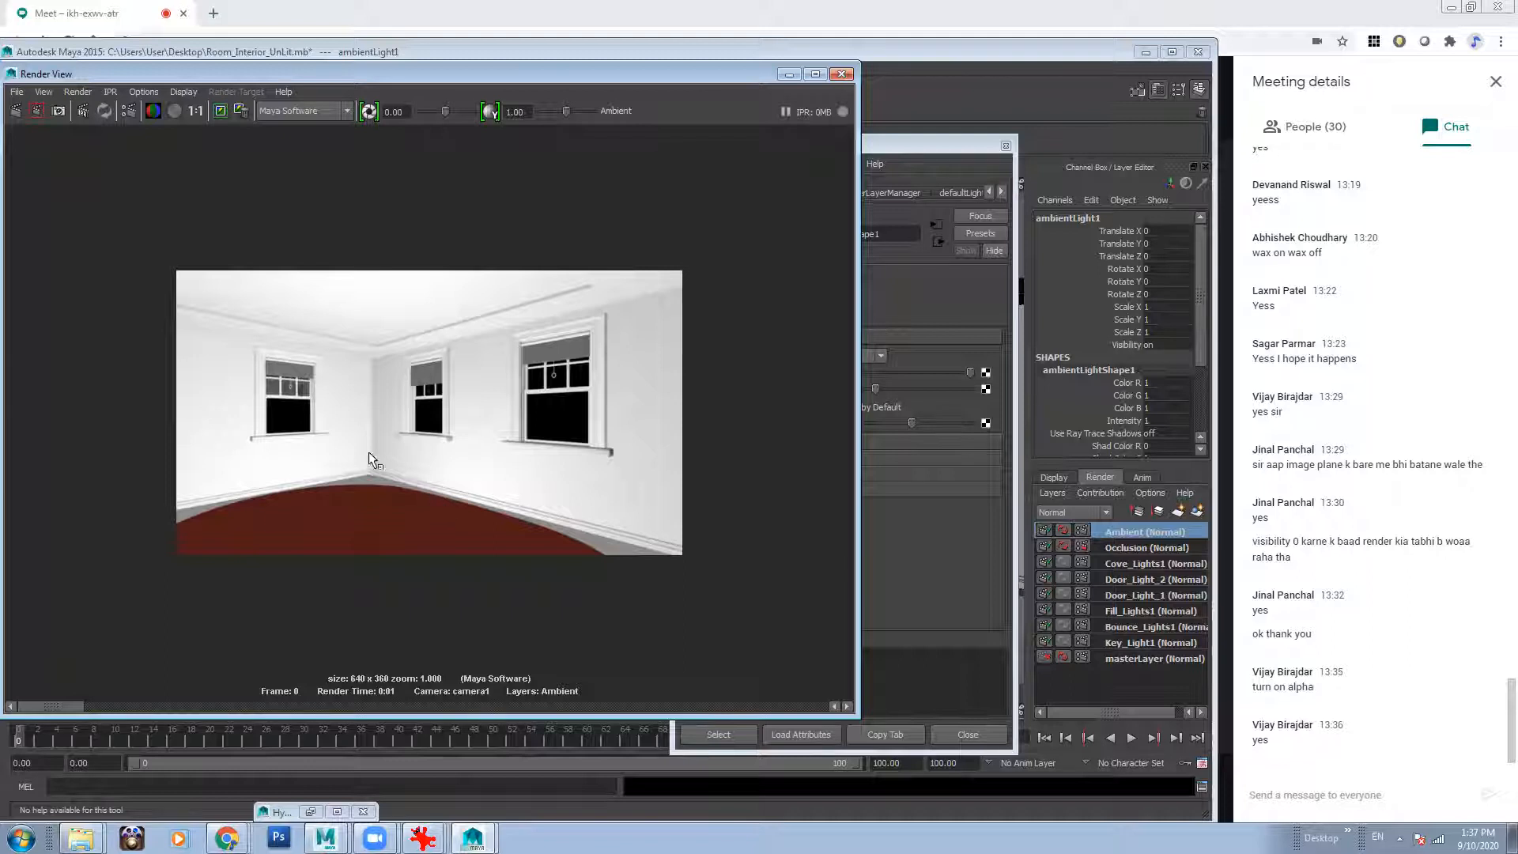
# Reset ambientLight1's Ambient Shade to 0, then close the Attribute Editor and Outliner and clear the selection.
pyautogui.click(781, 75)
pyautogui.moveTo(910, 424); pyautogui.dragTo(766, 429)
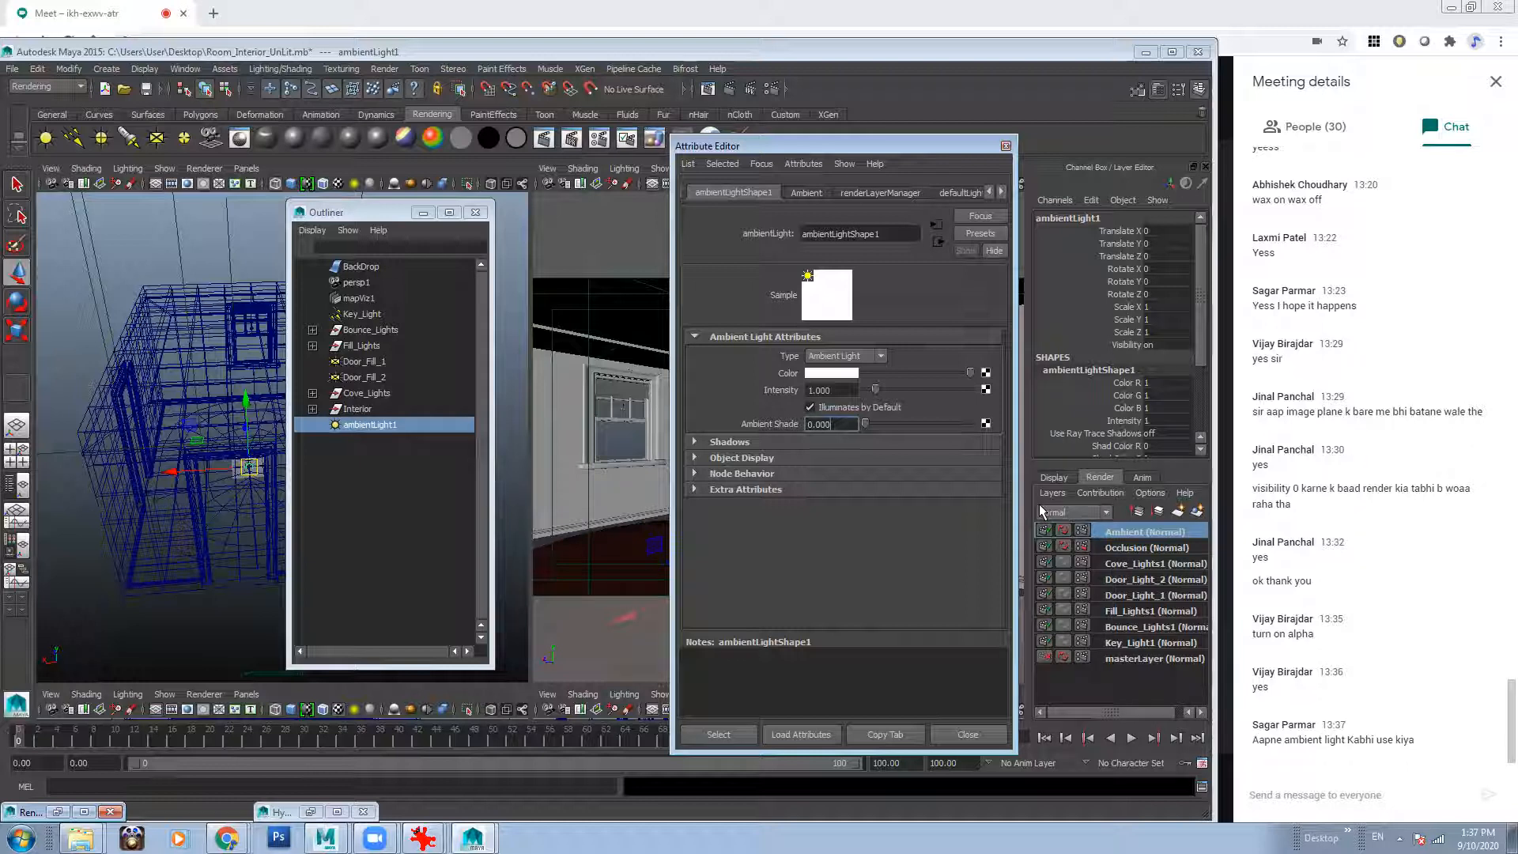
pyautogui.click(1005, 145)
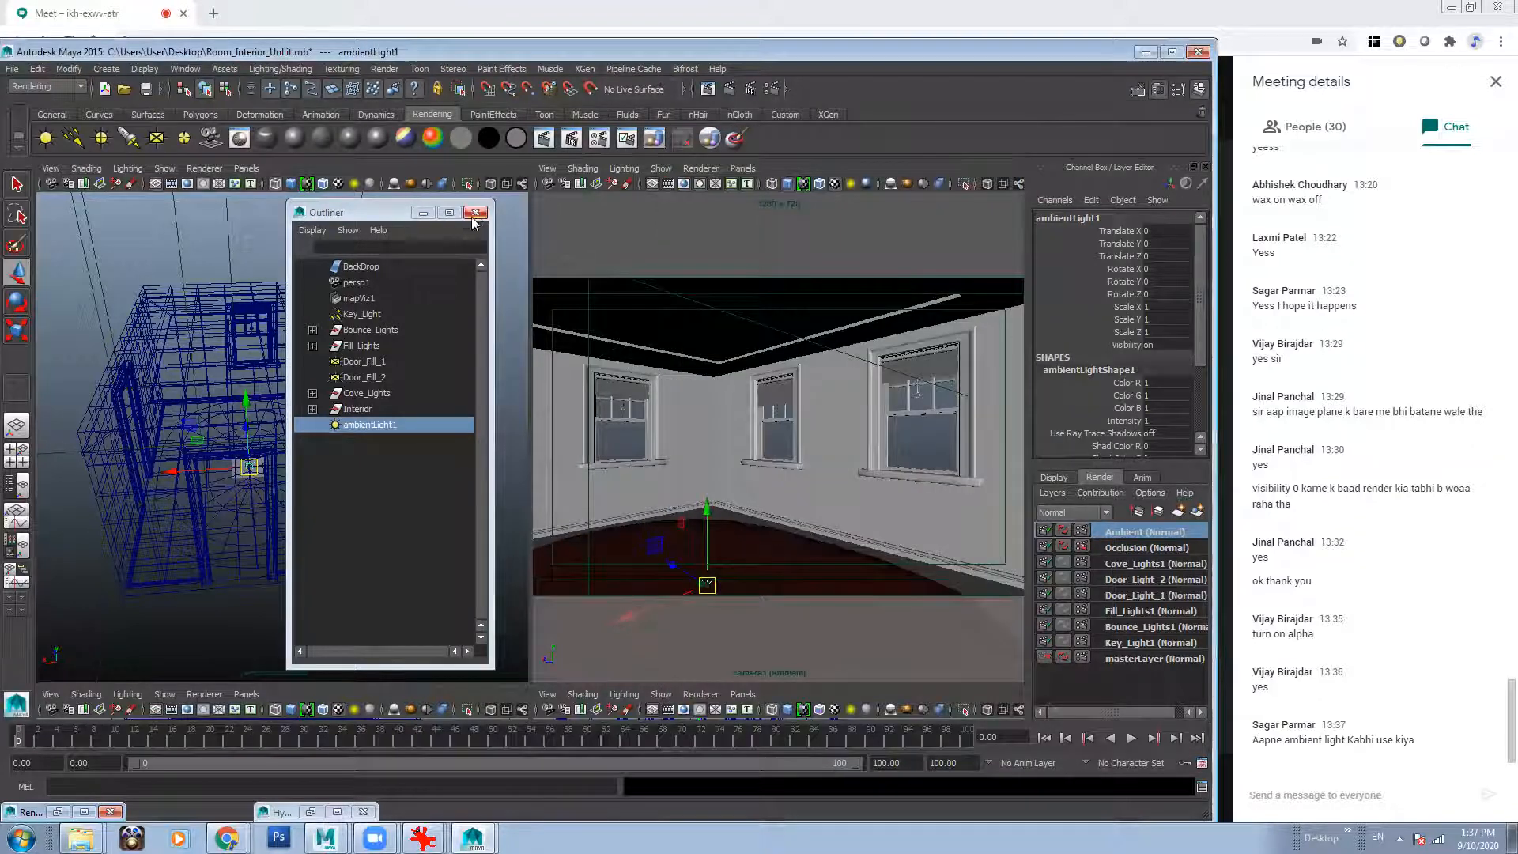
pyautogui.click(475, 211)
pyautogui.click(919, 421)
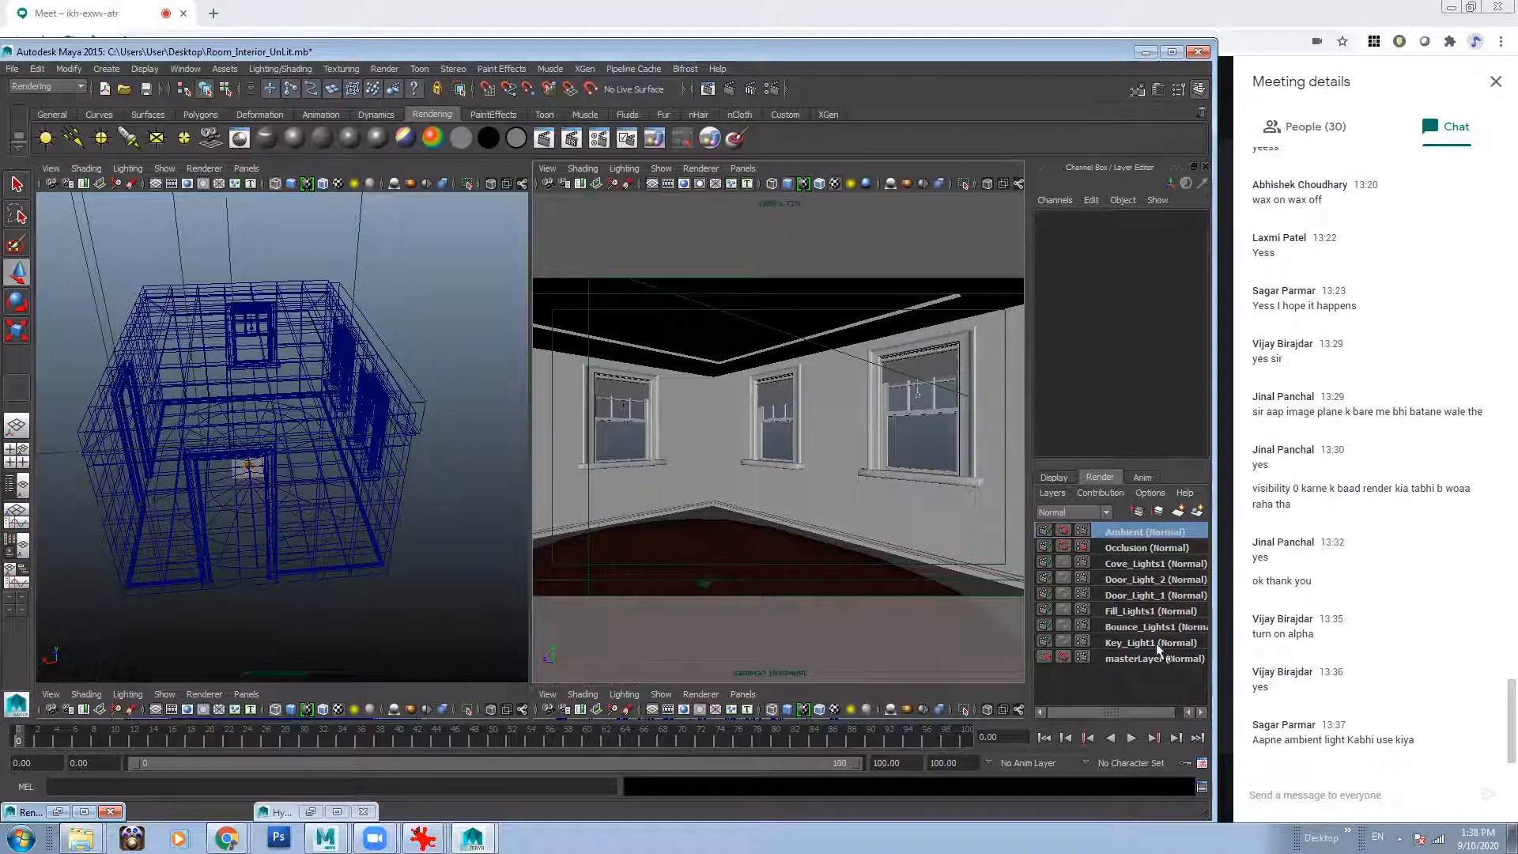
# Set the project's Images location to t:/Work/Interior_Test_Passes_3 and reopen the project settings to check the path.
pyautogui.click(26, 70)
pyautogui.click(47, 348)
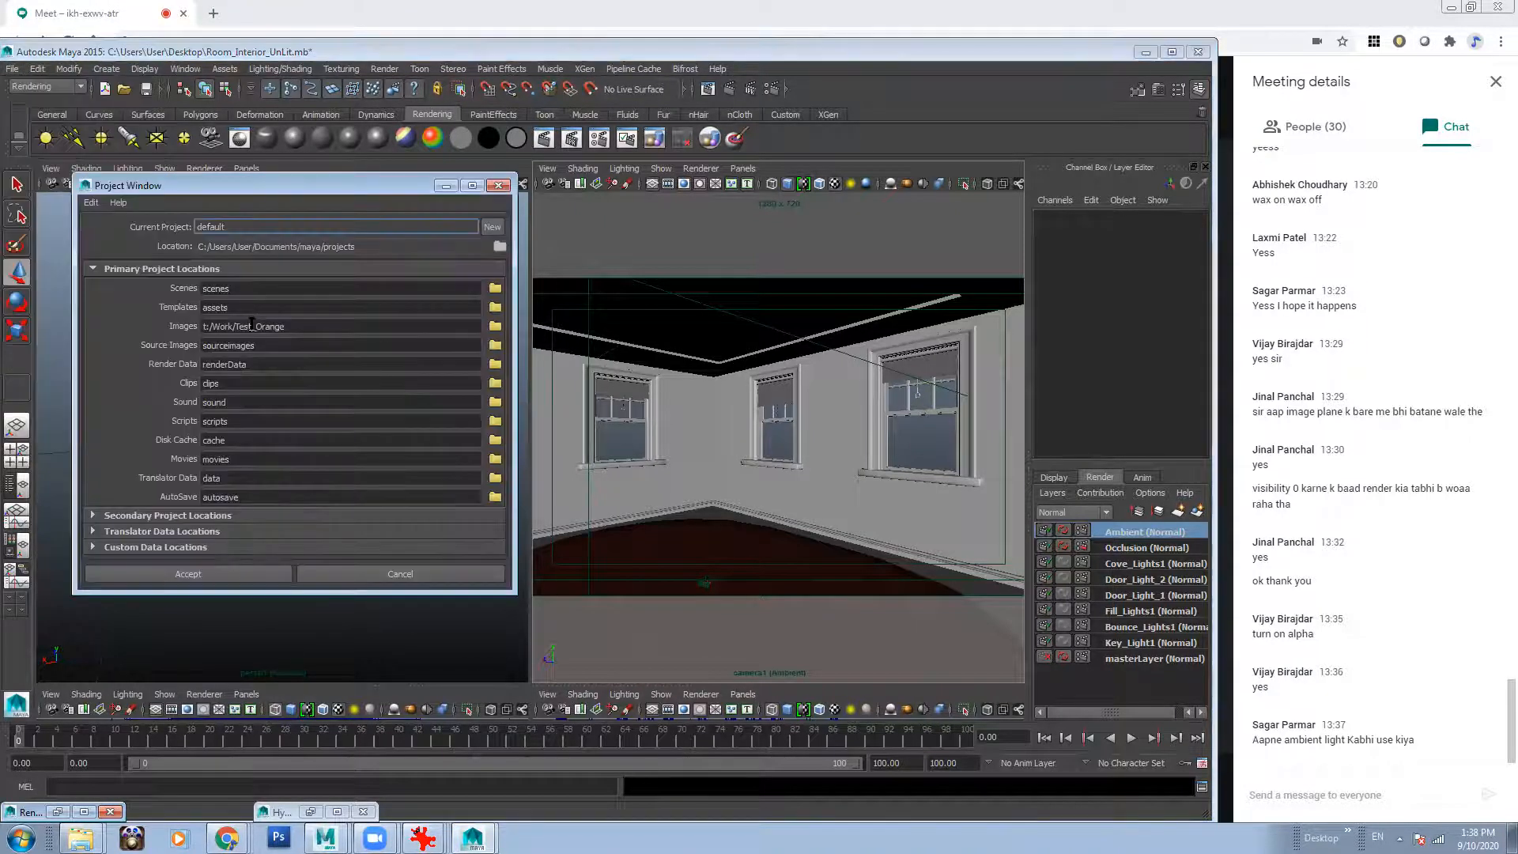
pyautogui.doubleClick(250, 325)
pyautogui.write('Int')
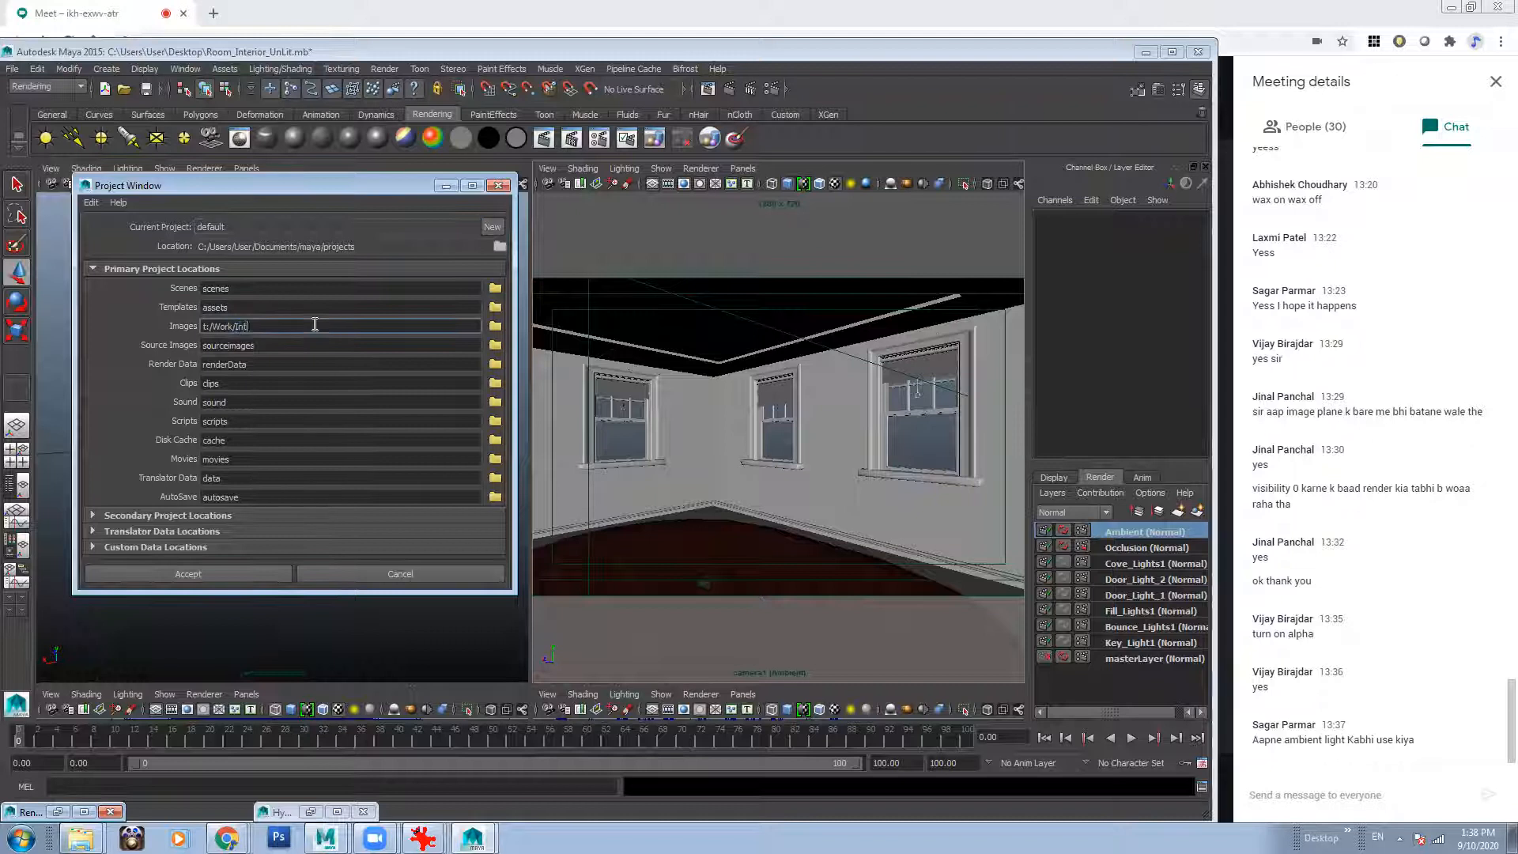
pyautogui.write('erior_Test_3')
pyautogui.click(221, 575)
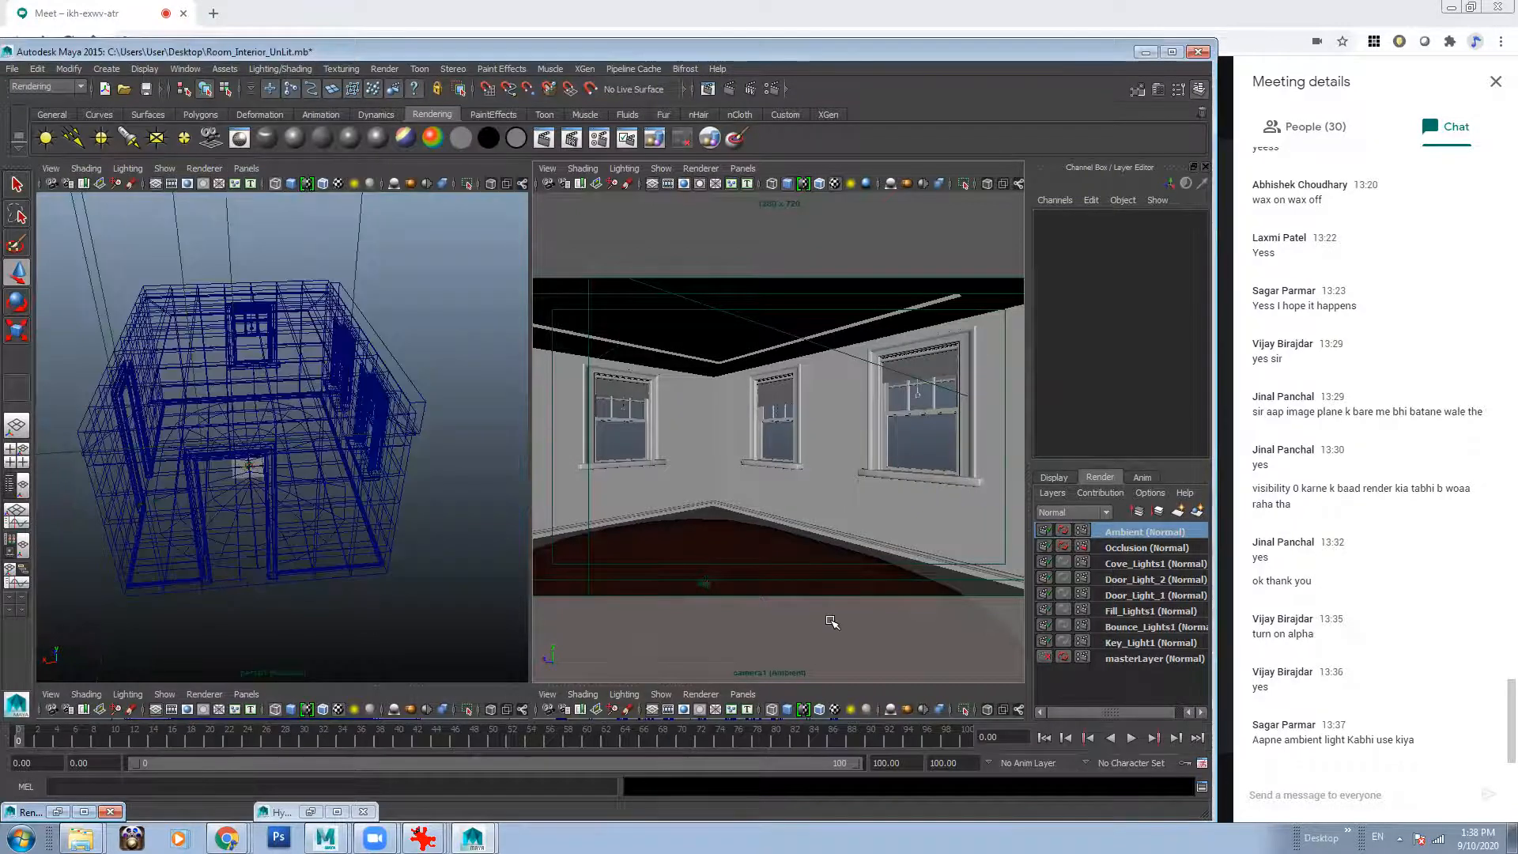
pyautogui.click(12, 68)
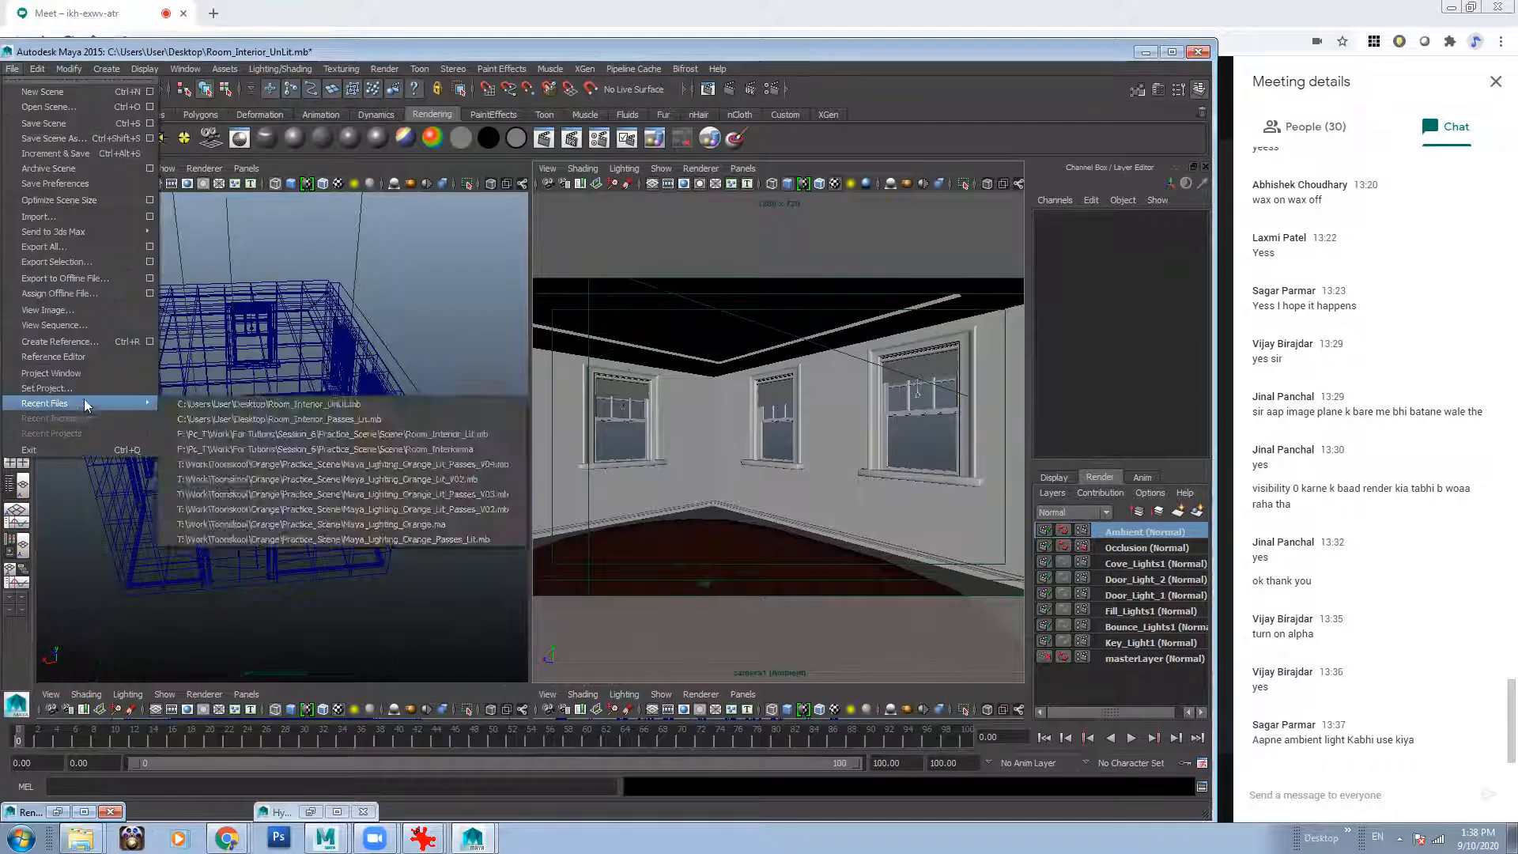
pyautogui.click(79, 376)
pyautogui.click(292, 329)
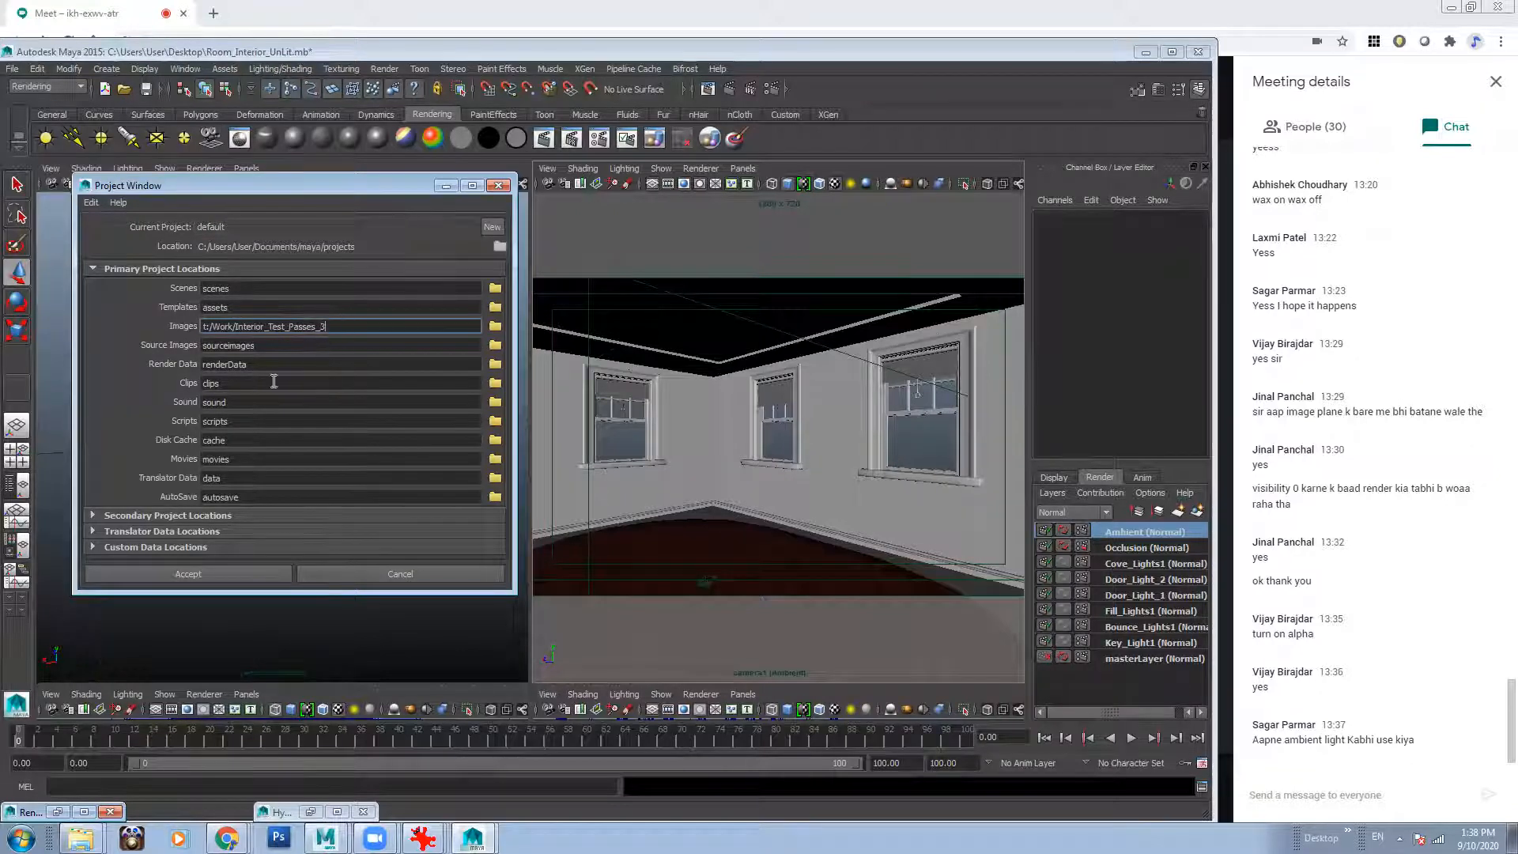
pyautogui.click(239, 574)
# Set the render image format to Targa (tga) and choose camera1 as the renderable camera.
pyautogui.click(771, 88)
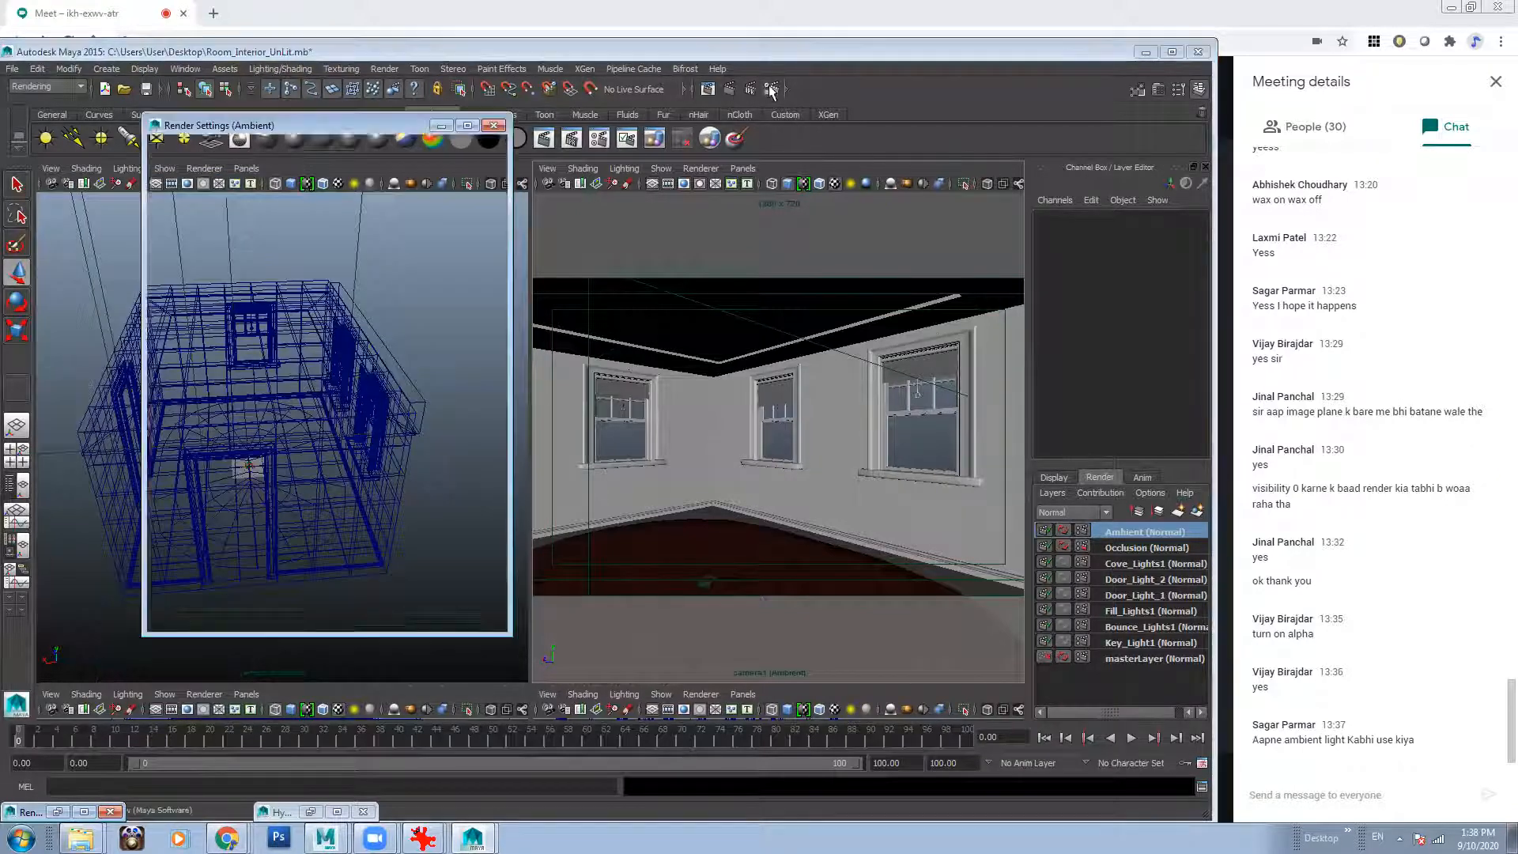
pyautogui.click(334, 378)
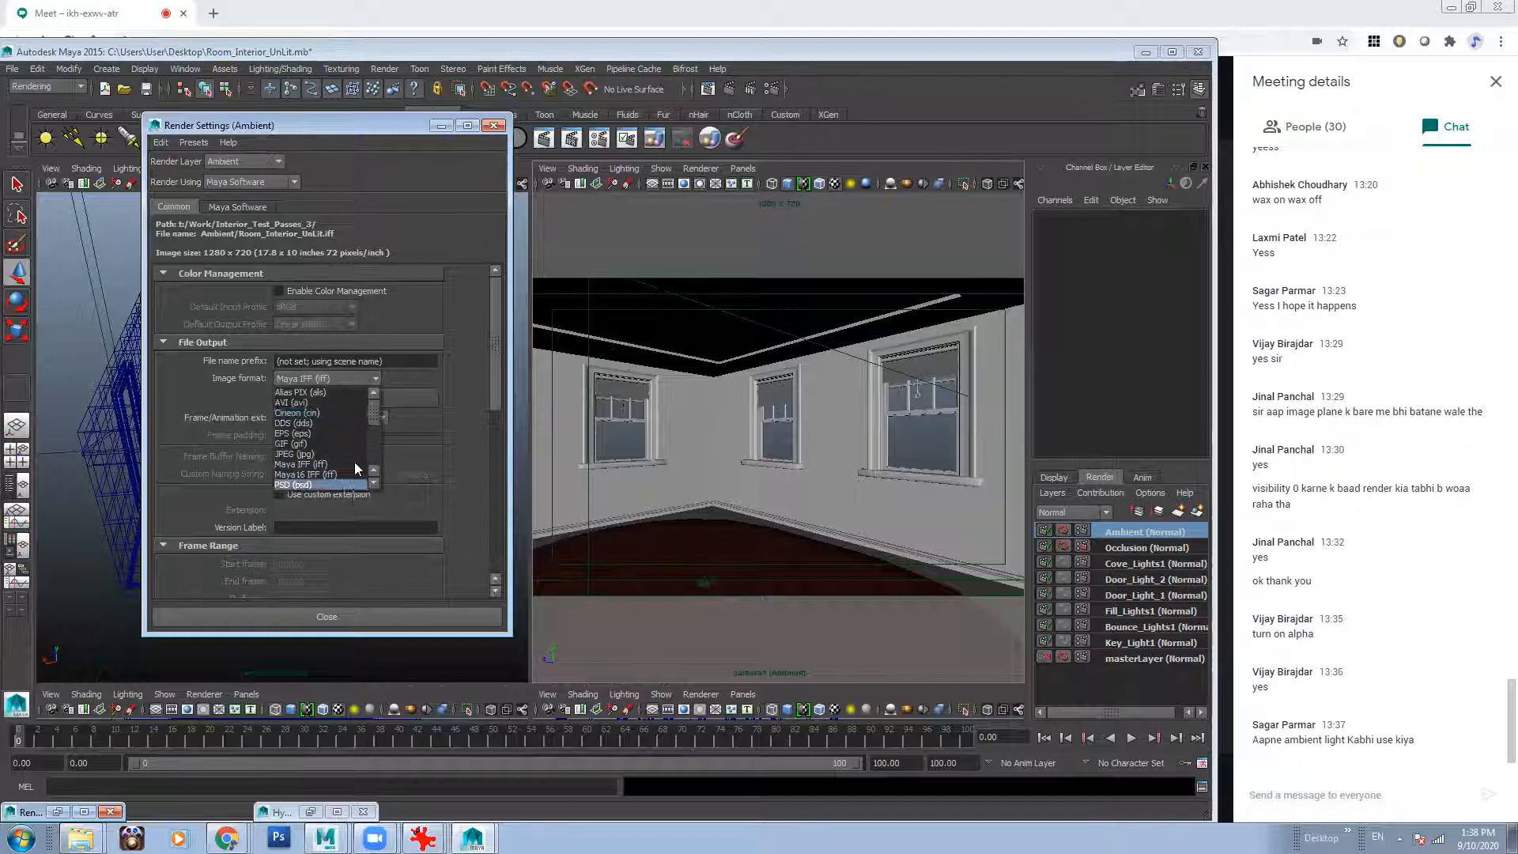
pyautogui.moveTo(373, 420); pyautogui.dragTo(378, 446)
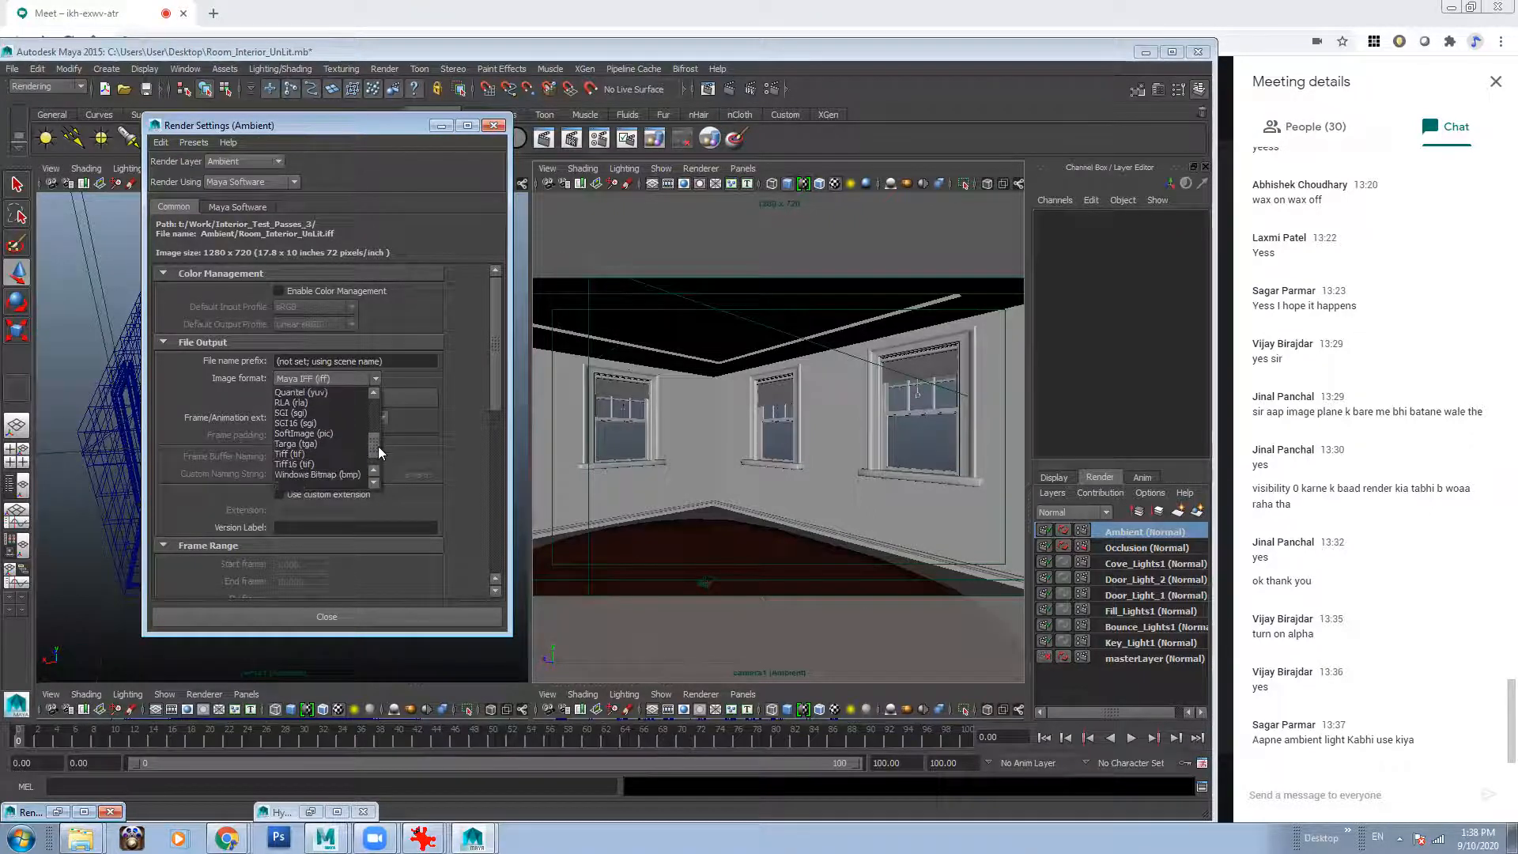
pyautogui.click(335, 446)
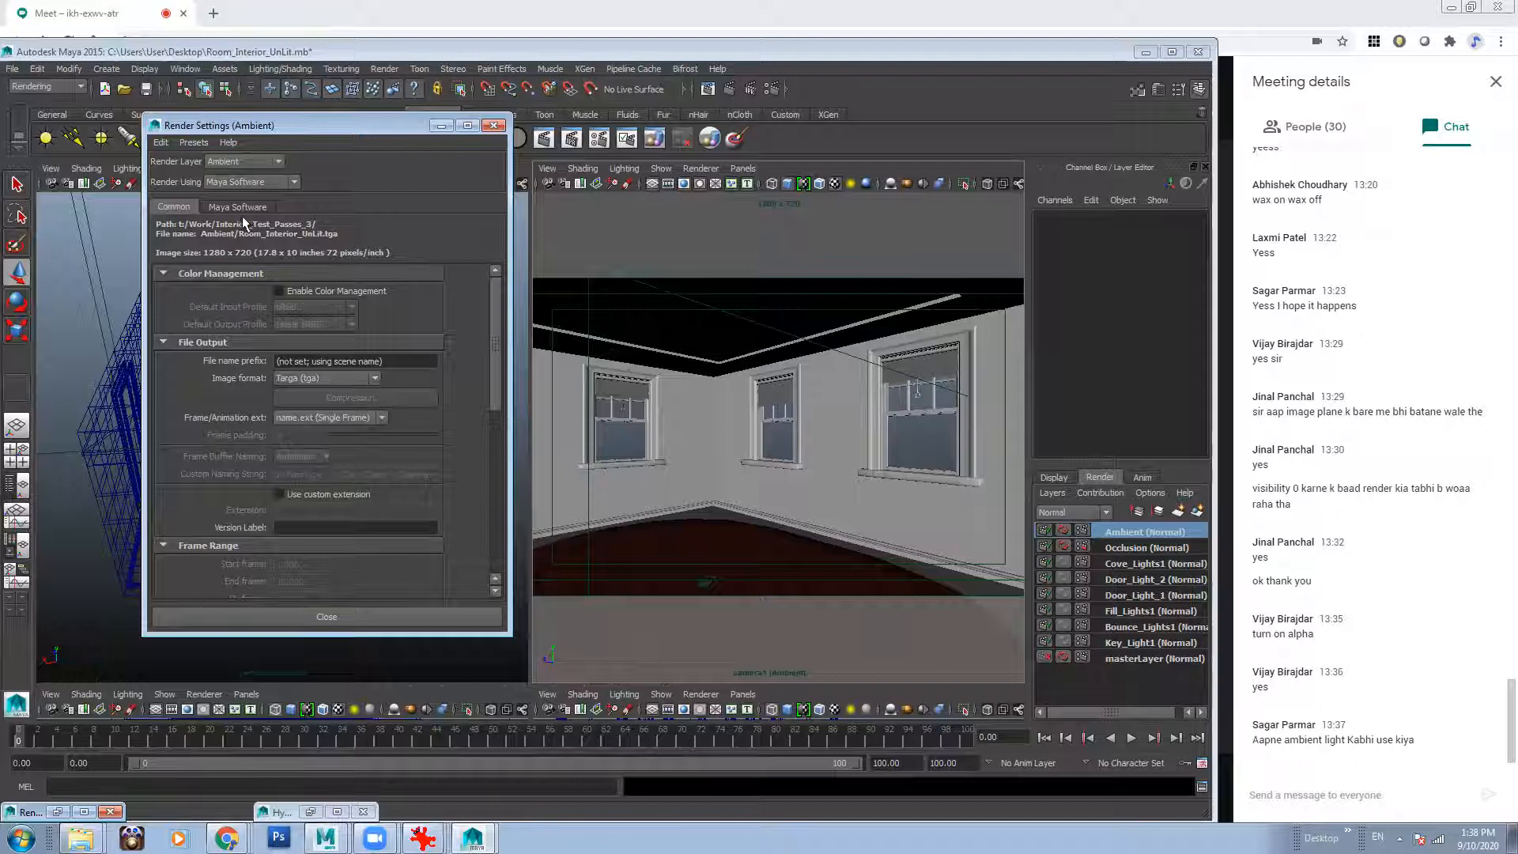
pyautogui.scroll(-10, 499, 330)
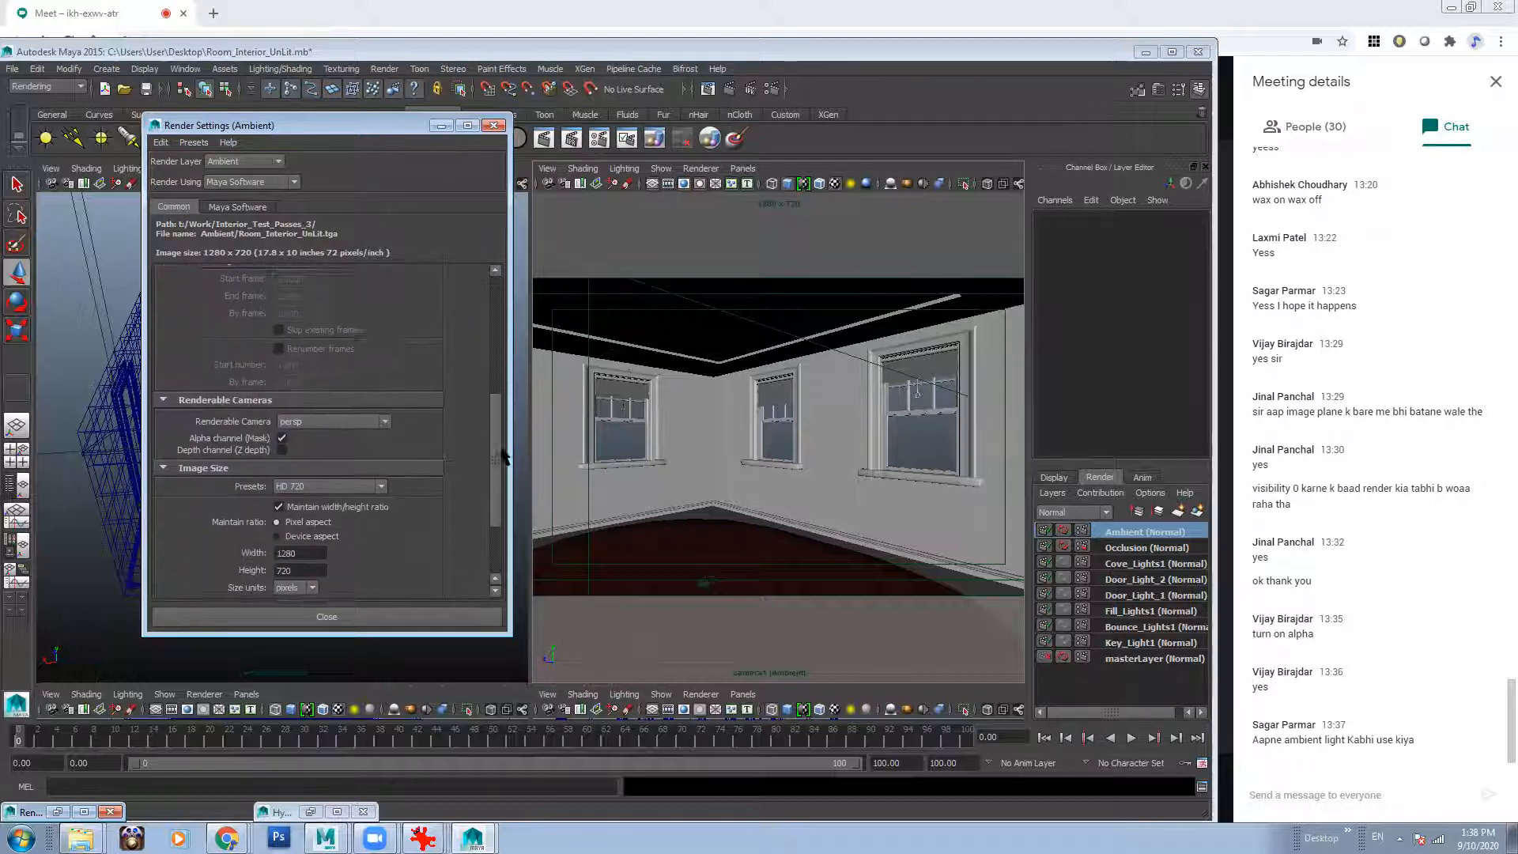
pyautogui.click(313, 405)
pyautogui.click(321, 434)
pyautogui.scroll(-5, 498, 455)
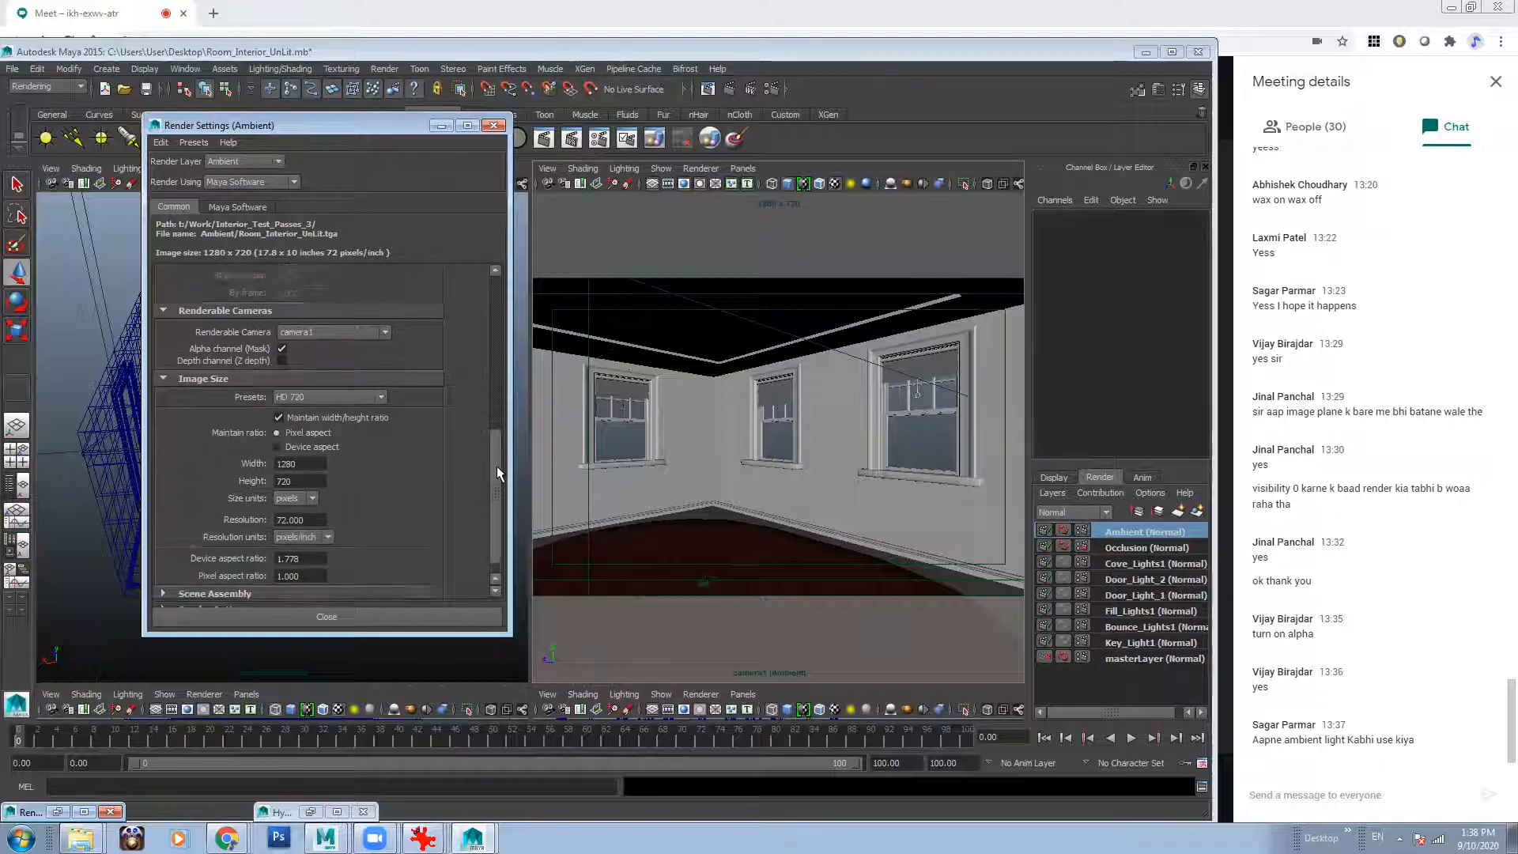
# Review the Maya Software quality and raytracing settings for the Ambient layer, then close the render settings.
pyautogui.click(237, 206)
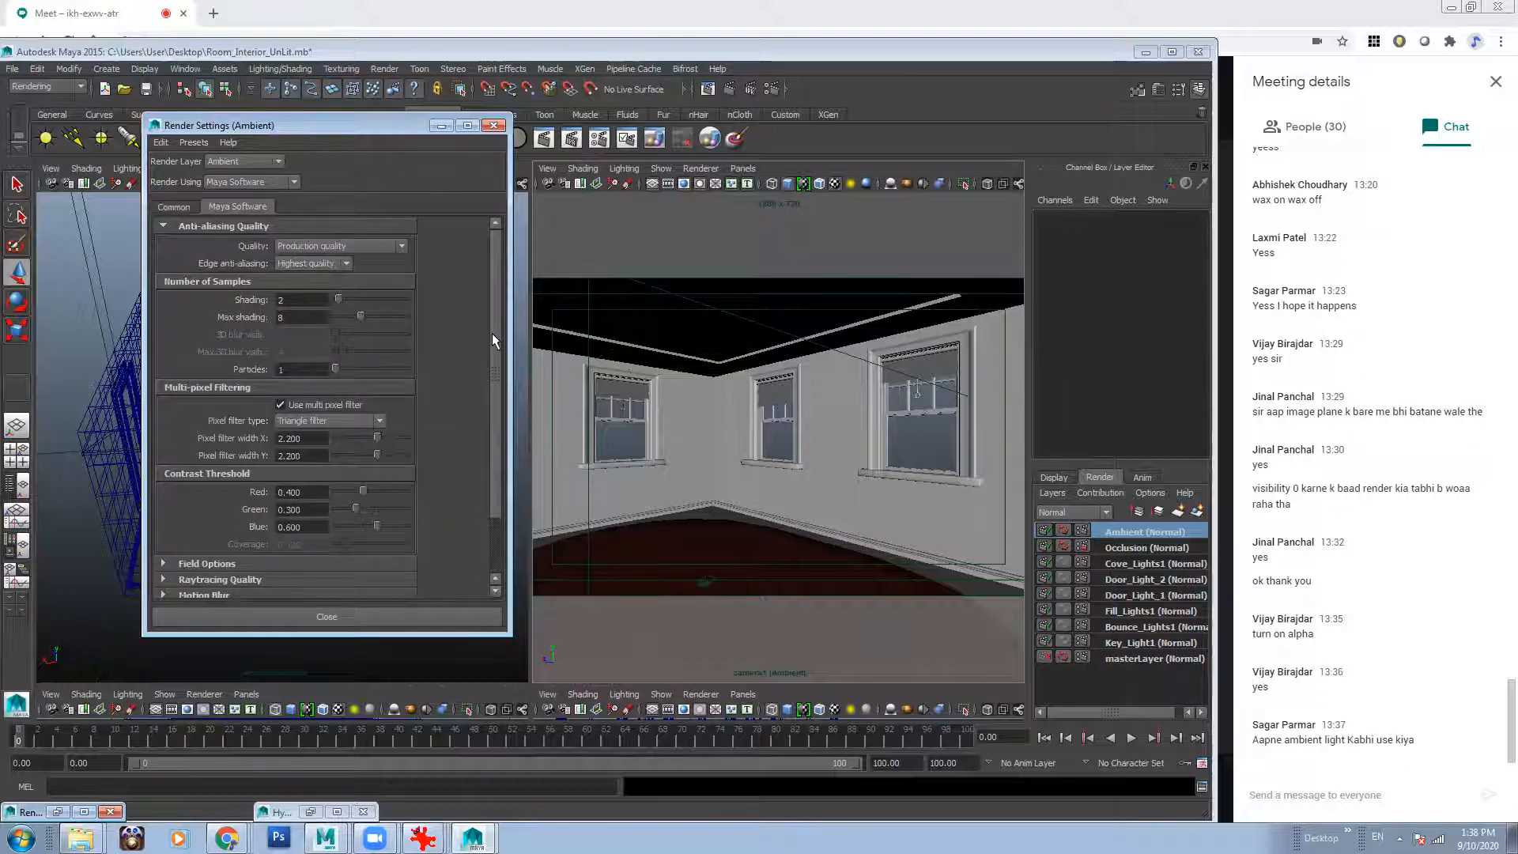
pyautogui.scroll(-3, 481, 468)
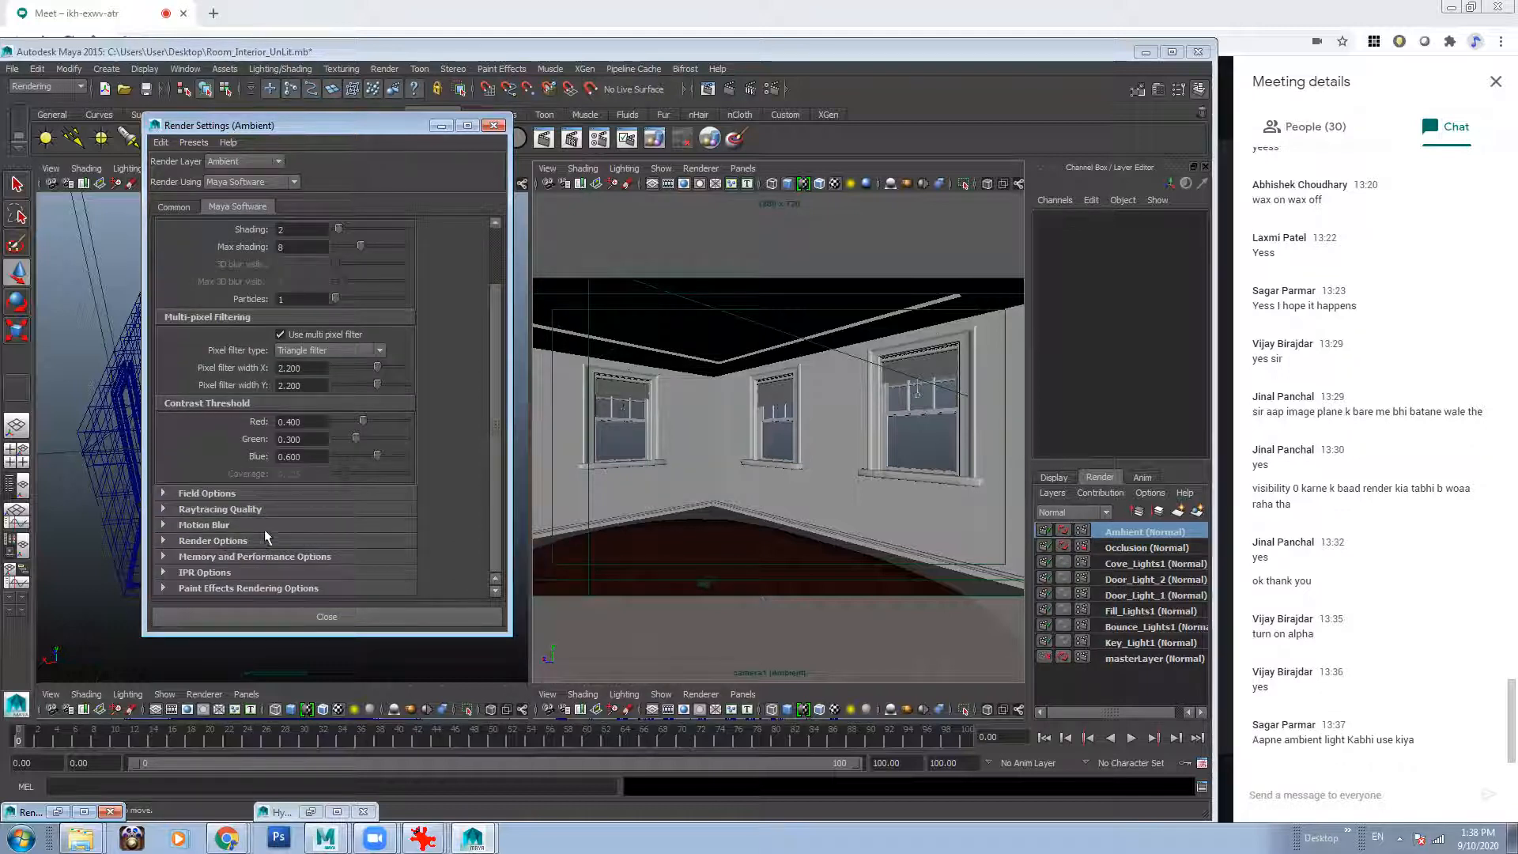
pyautogui.click(229, 510)
pyautogui.click(493, 125)
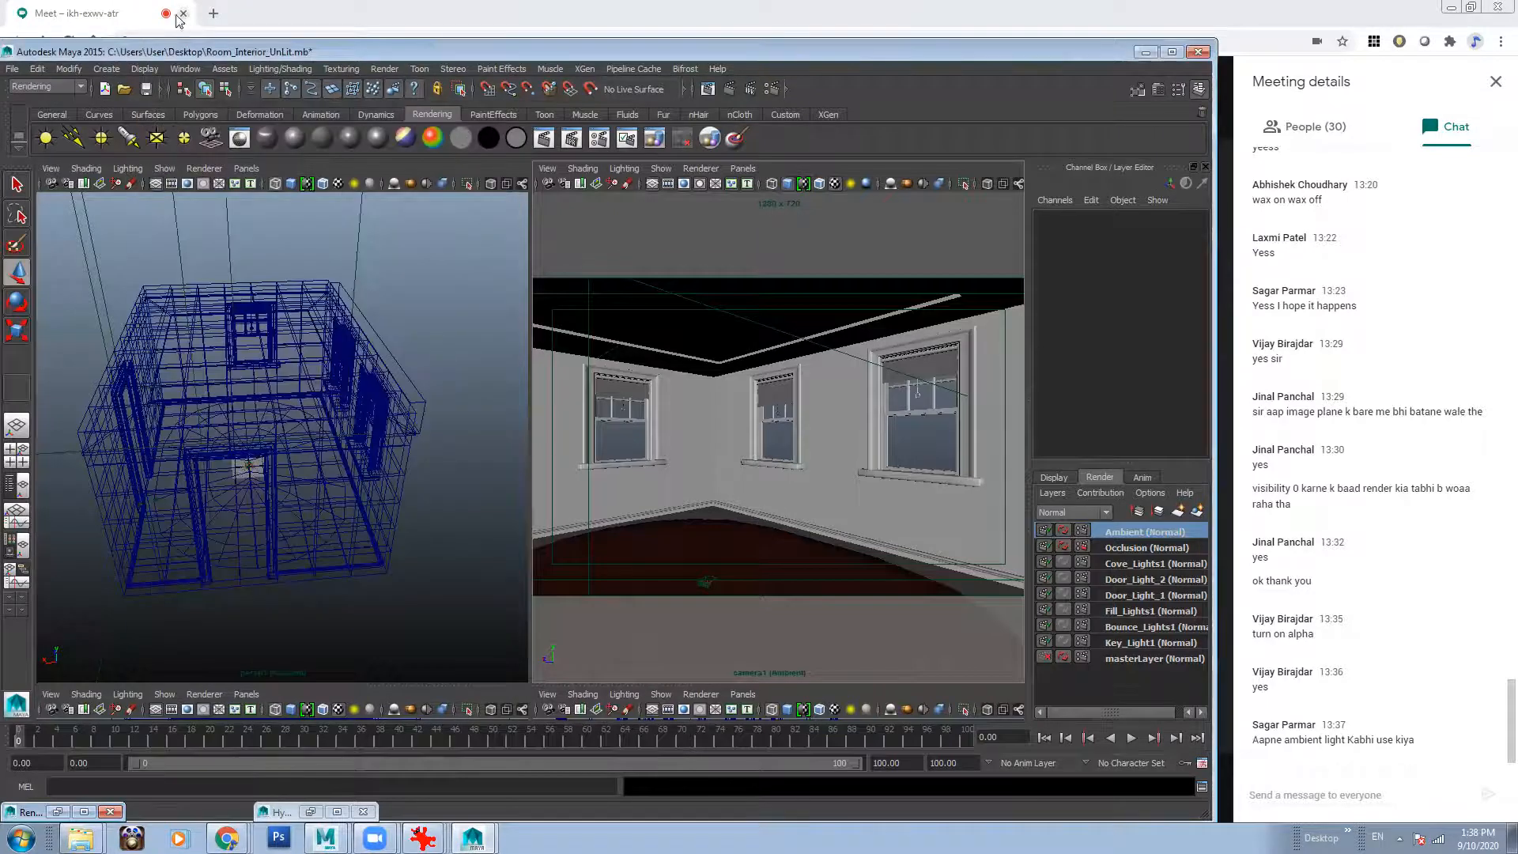
# Save the scene to the Desktop under the new name Room_Interior_Passes_V03.mb.
pyautogui.click(11, 68)
pyautogui.click(49, 137)
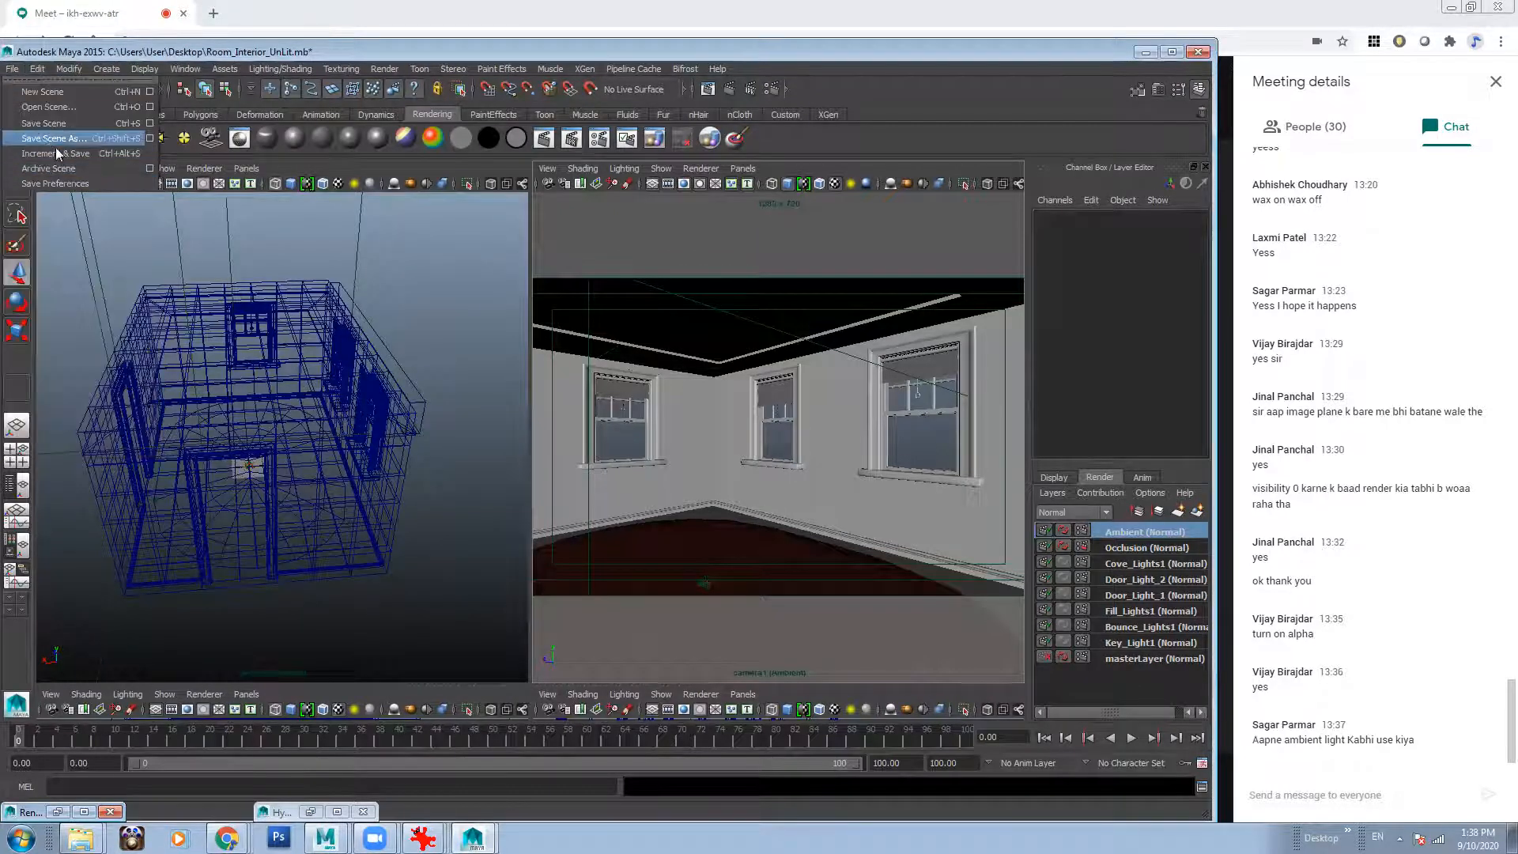
pyautogui.doubleClick(608, 659)
pyautogui.write('Passes')
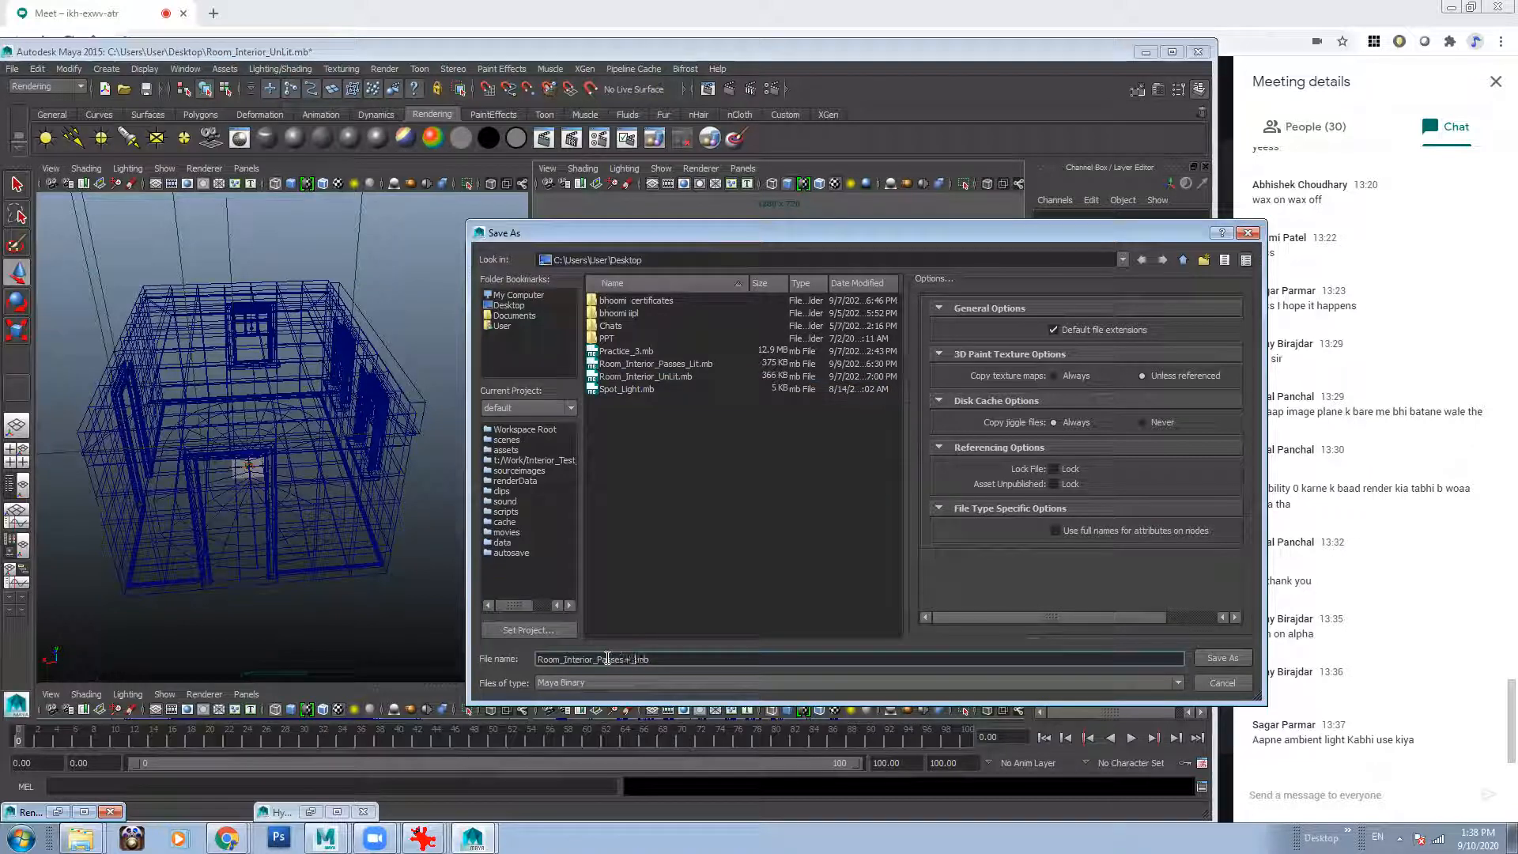
pyautogui.write('_V03')
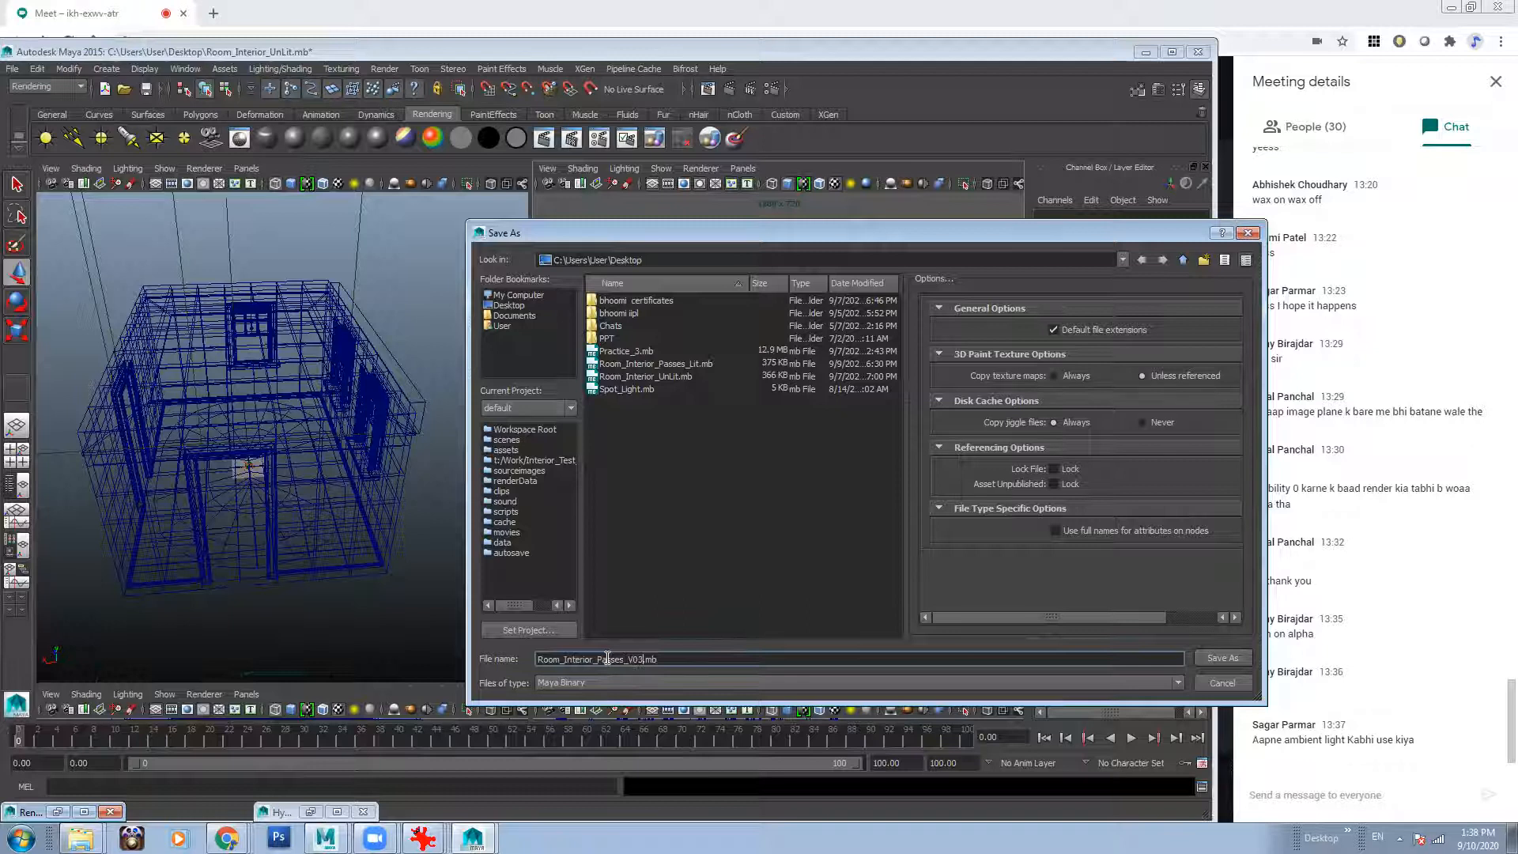
pyautogui.press('Return')
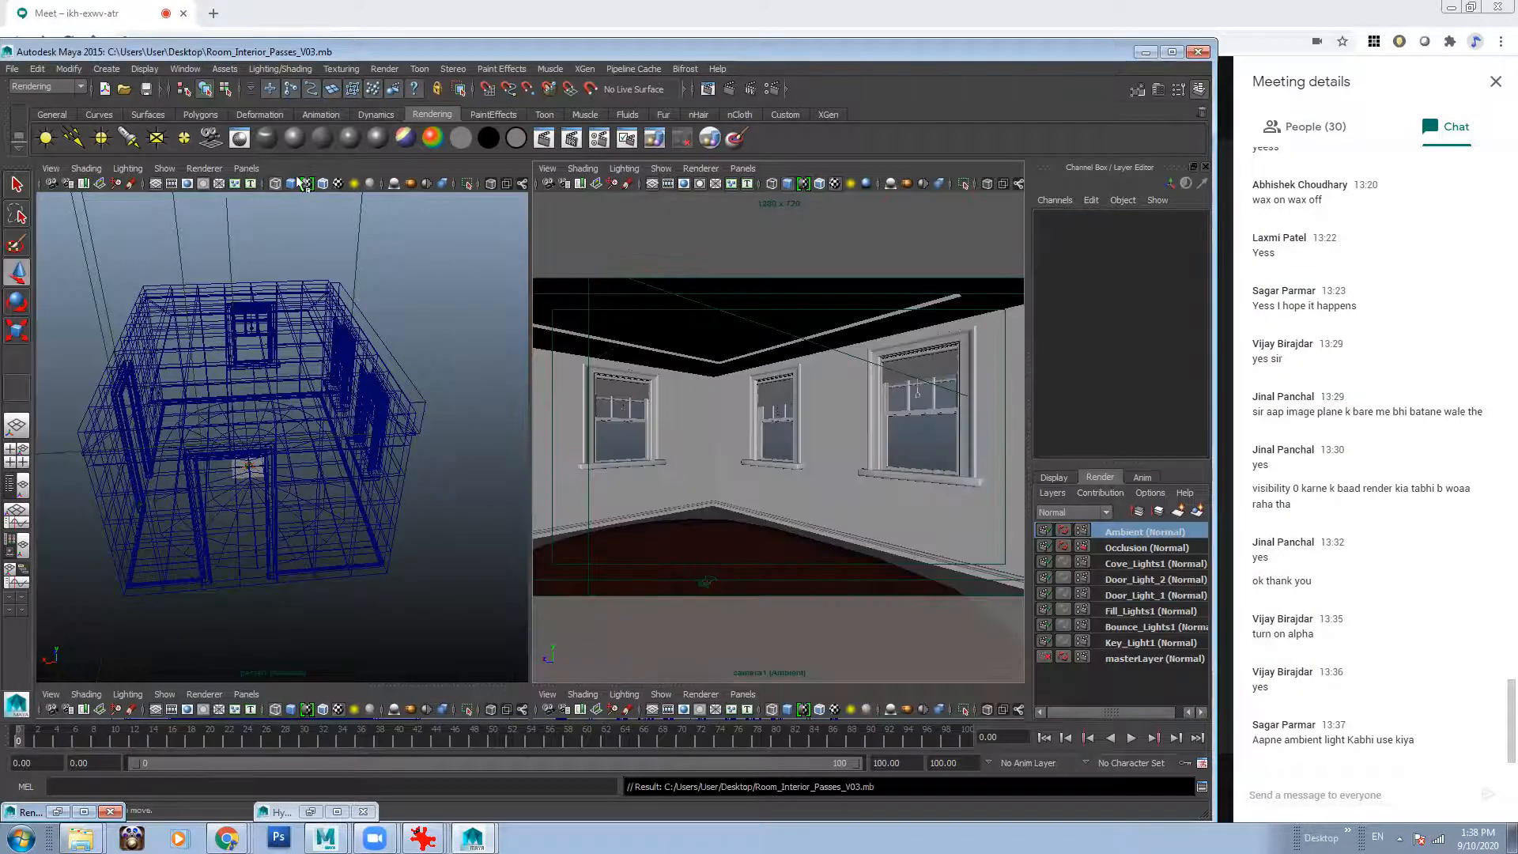
# Make masterLayer the active render layer and try to start a batch render.
pyautogui.click(1144, 663)
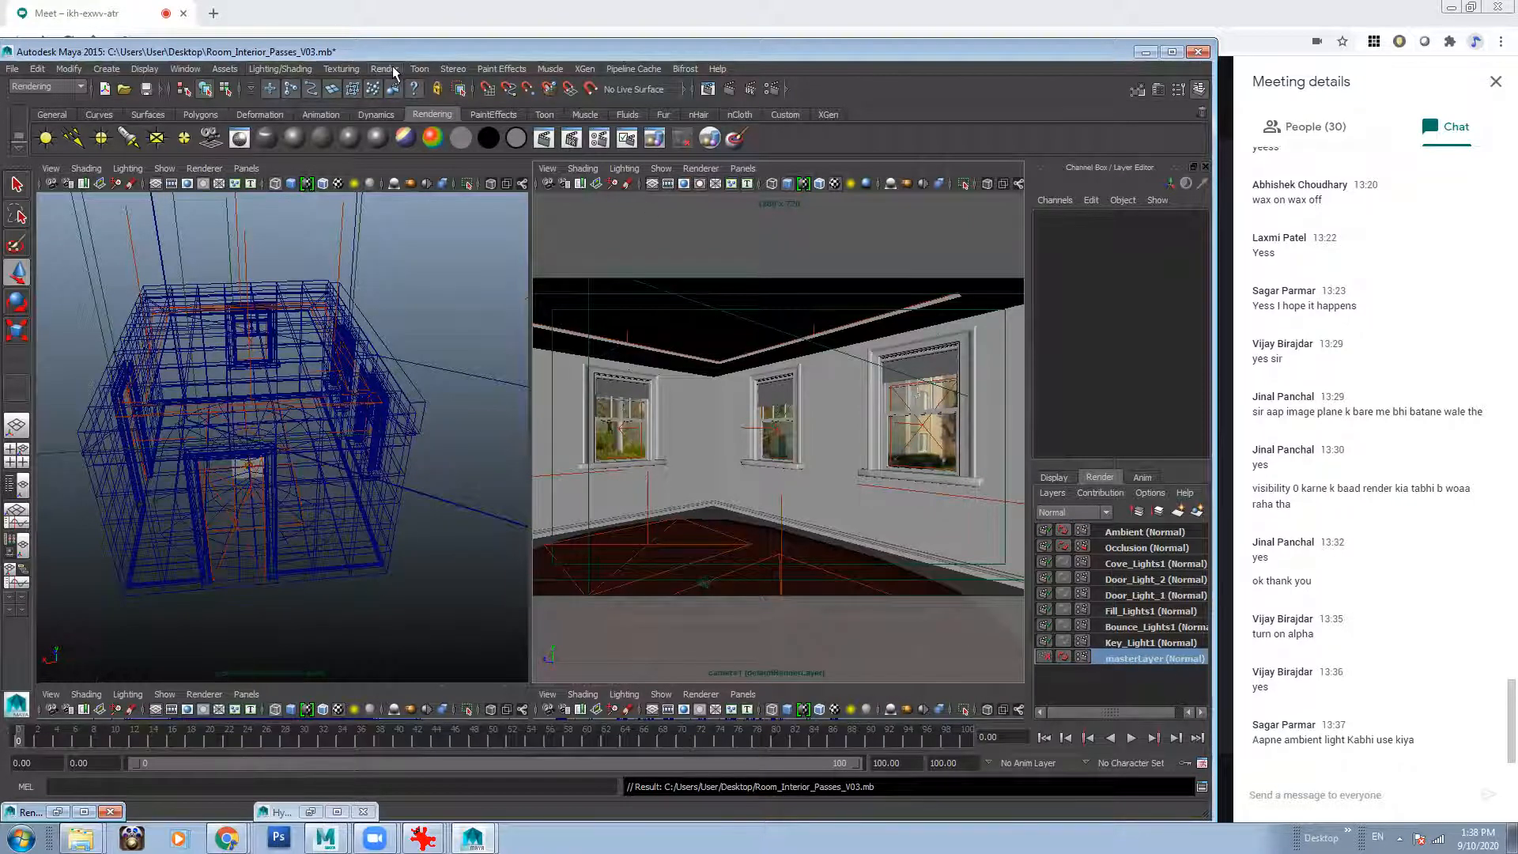
pyautogui.click(418, 69)
pyautogui.moveTo(388, 72)
pyautogui.click(411, 200)
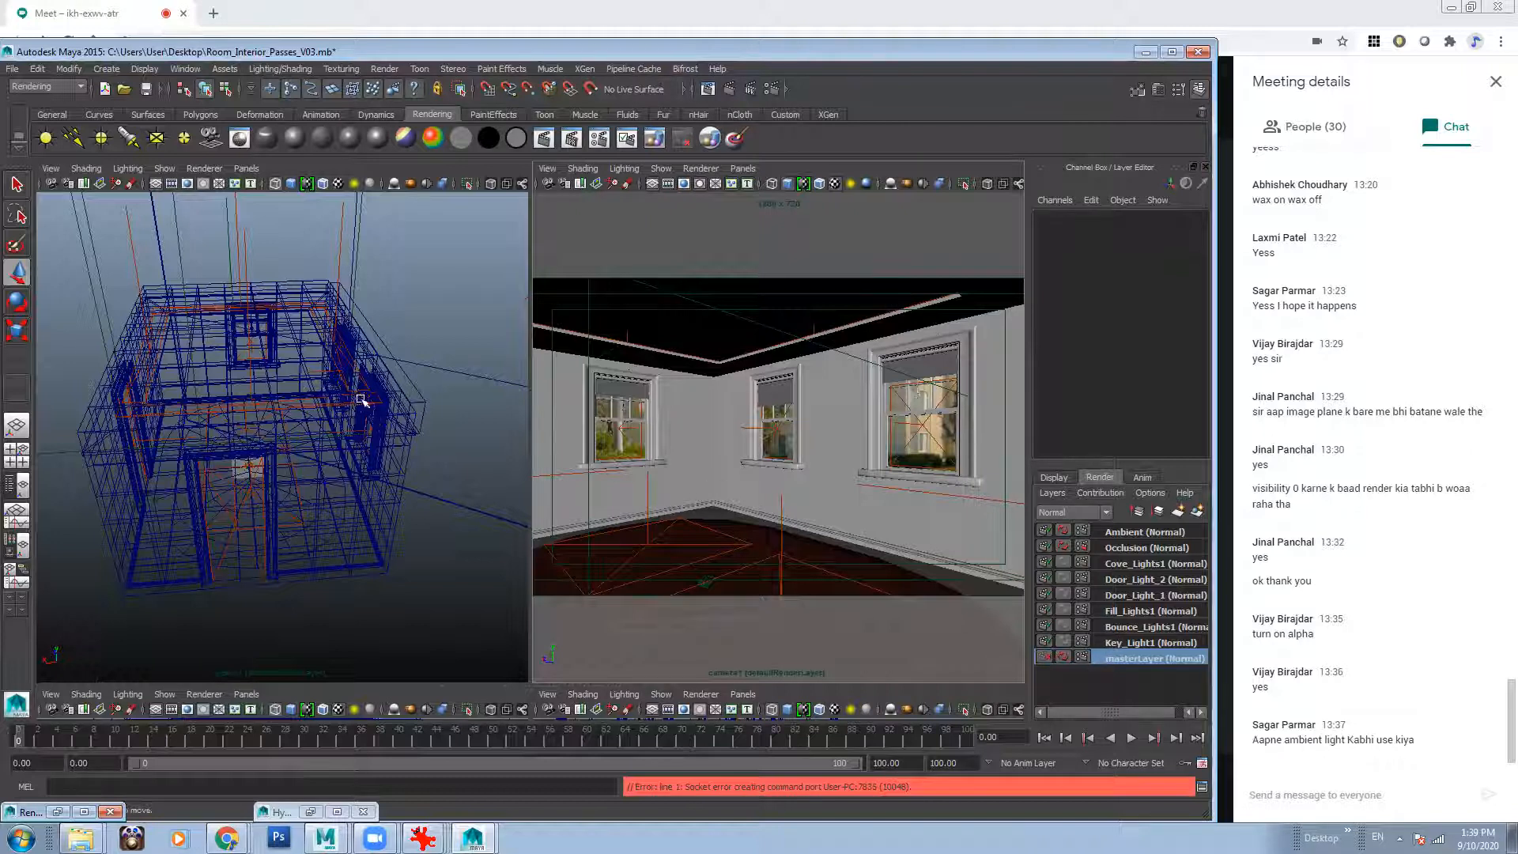
# Select the BackDrop plane through the window and display the camera view in wireframe.
pyautogui.click(743, 168)
pyautogui.click(862, 186)
pyautogui.click(934, 451)
pyautogui.press('4')
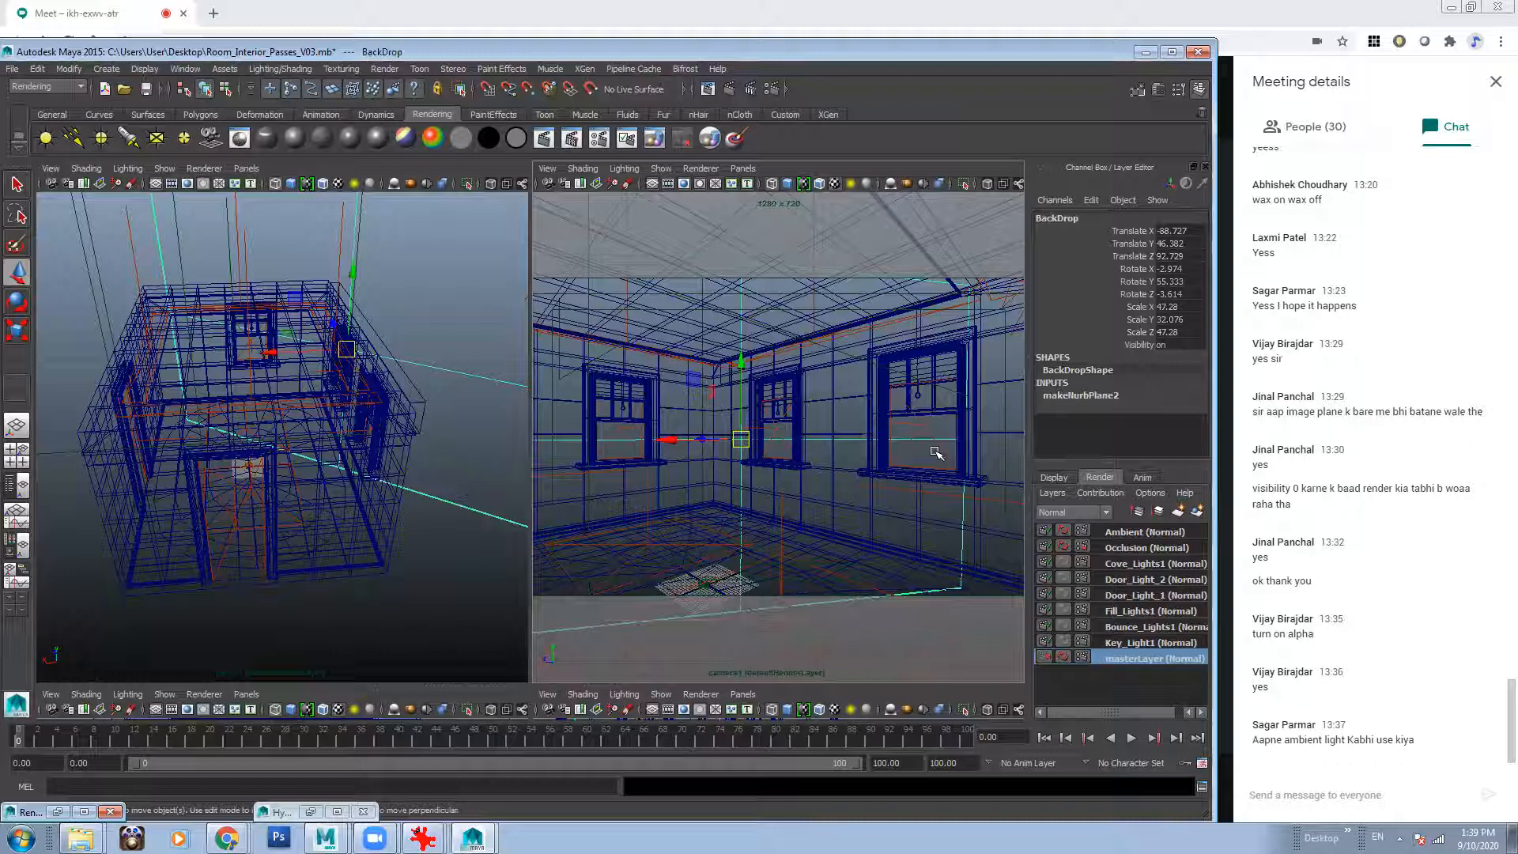
# Switch to the other open Maya 2018 session and close it without saving its untitled scene.
pyautogui.click(371, 69)
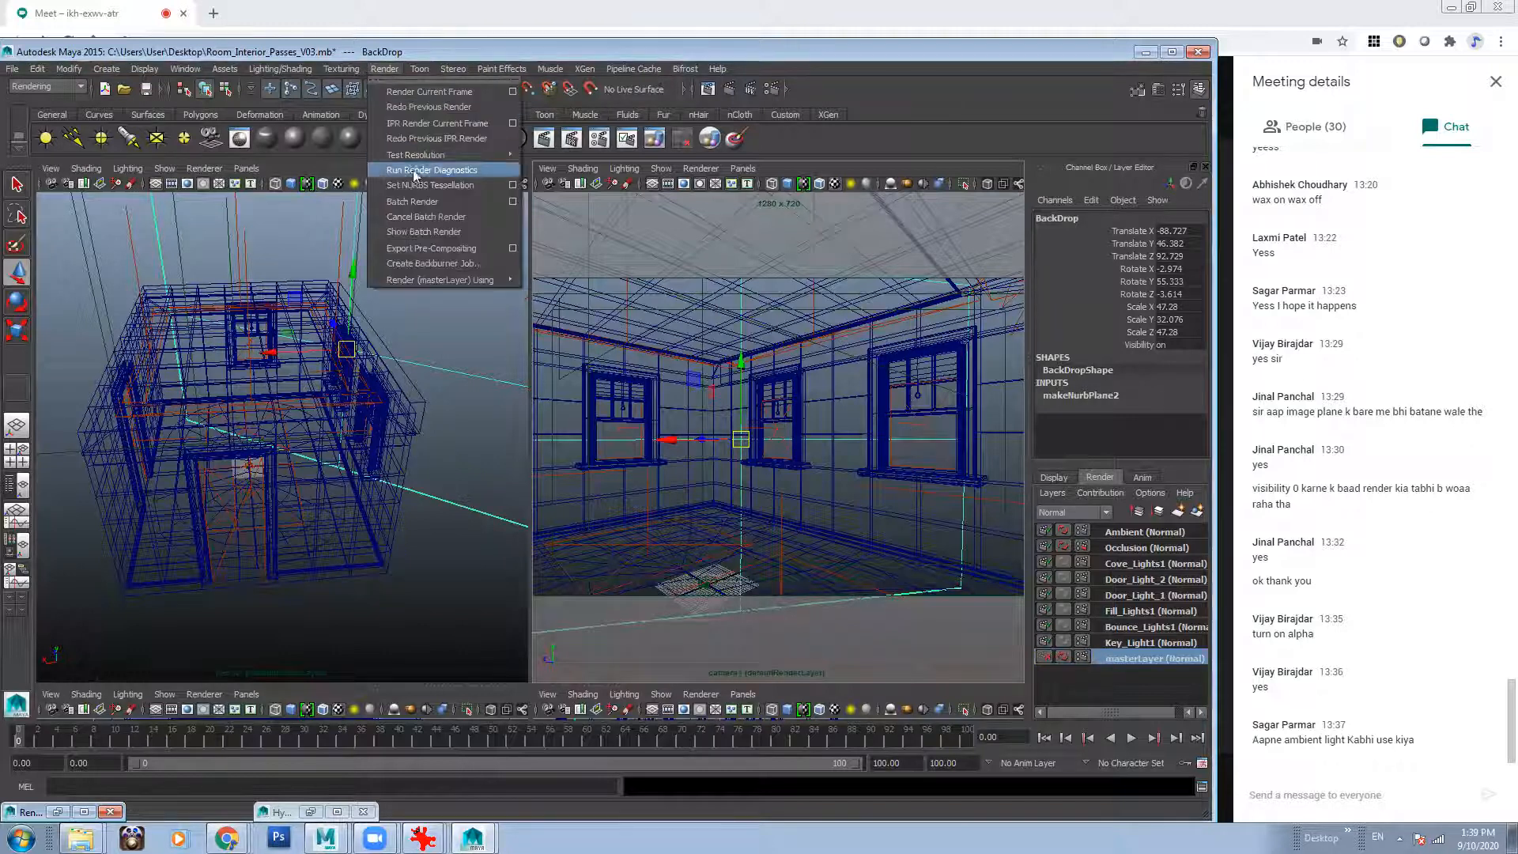
pyautogui.click(326, 838)
pyautogui.click(334, 803)
pyautogui.click(1212, 19)
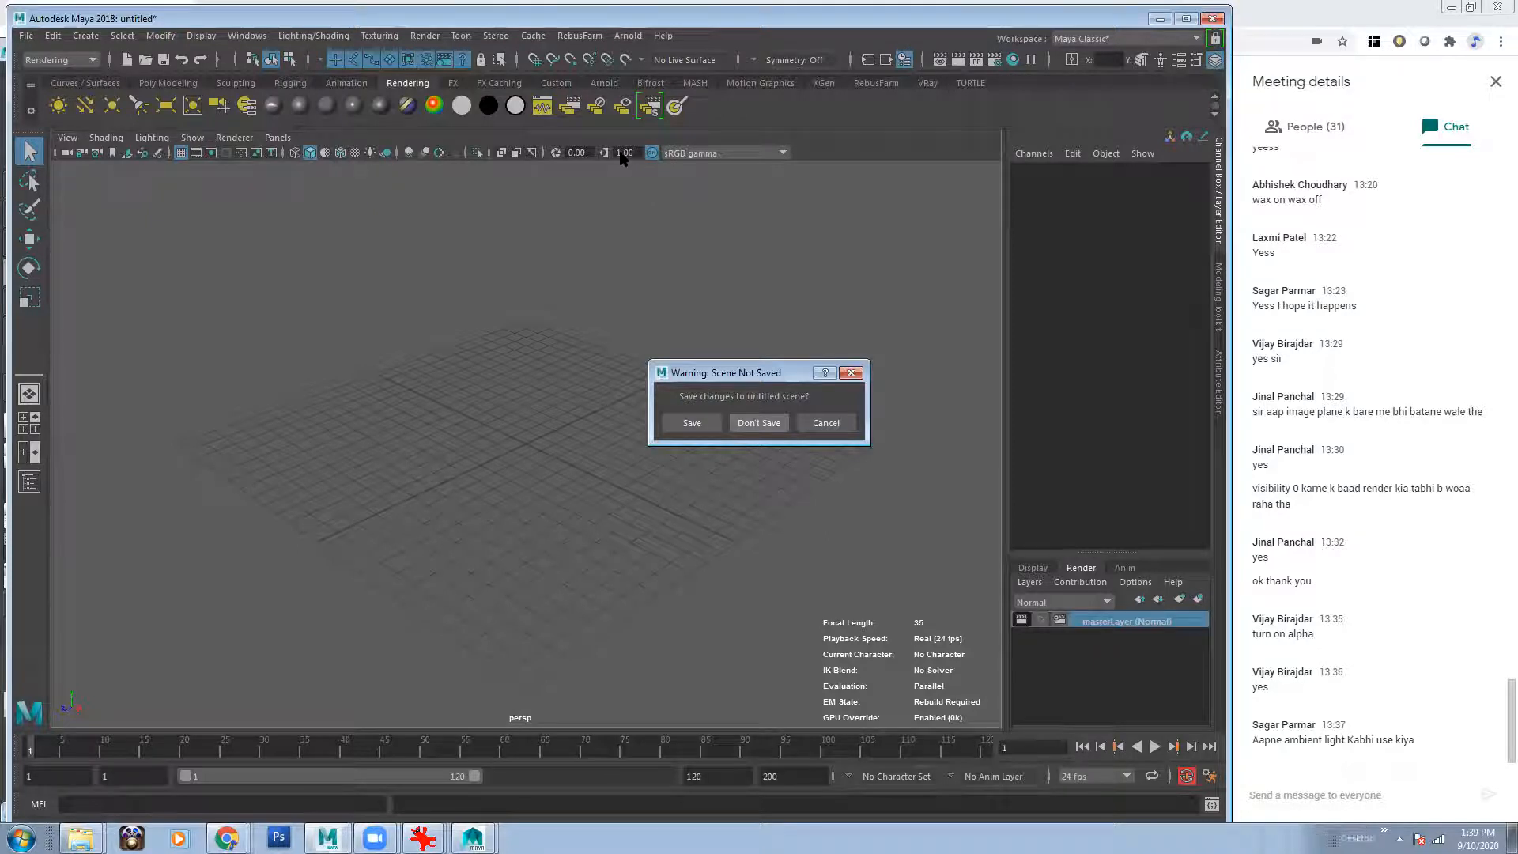
pyautogui.click(755, 425)
# Clear the selection in the room scene and start the batch render again.
pyautogui.click(921, 453)
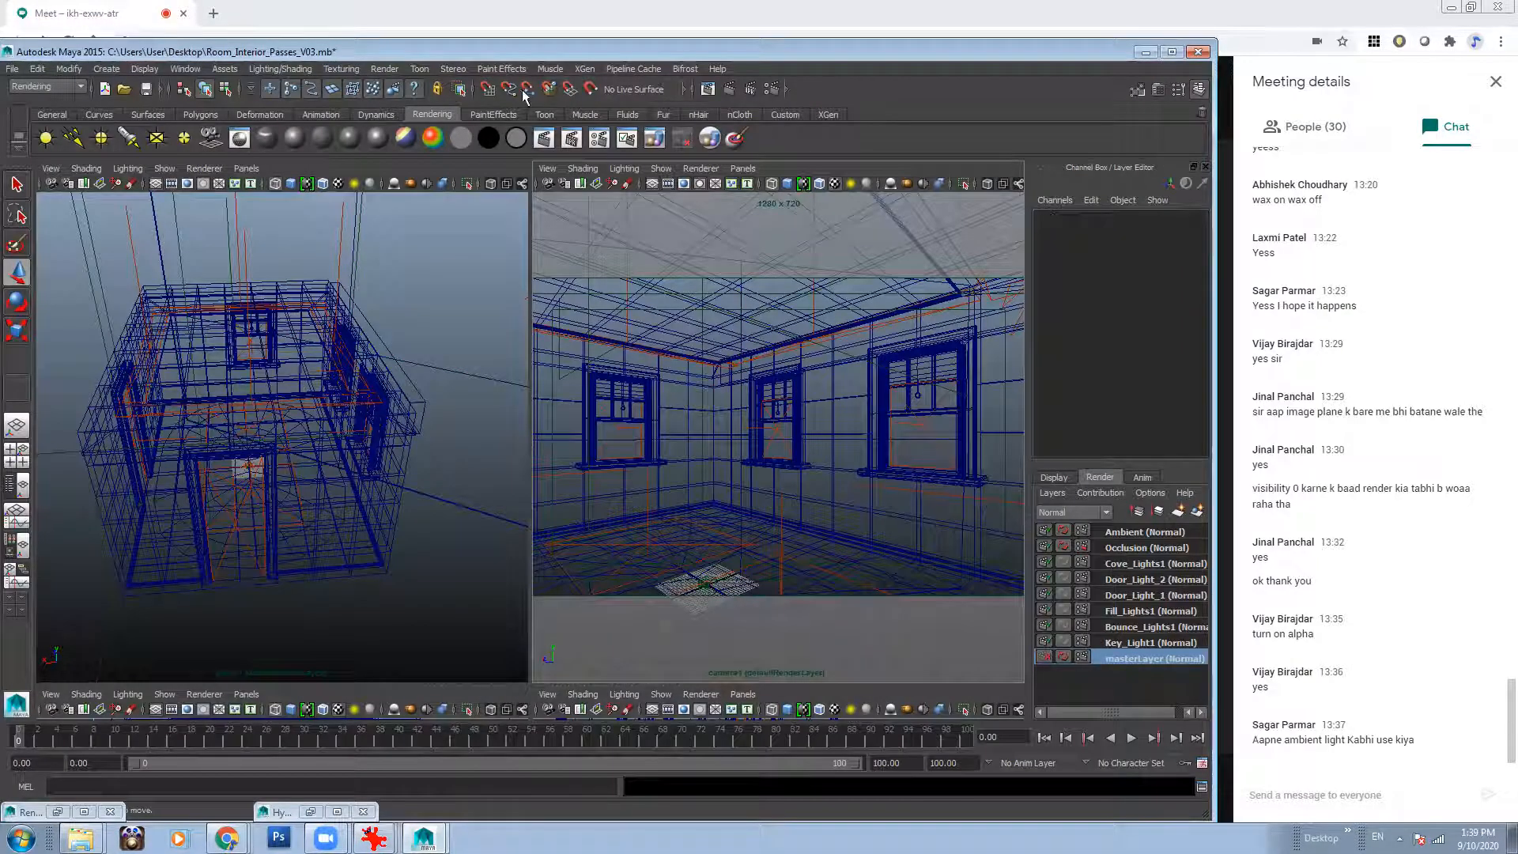
pyautogui.click(384, 69)
pyautogui.click(409, 204)
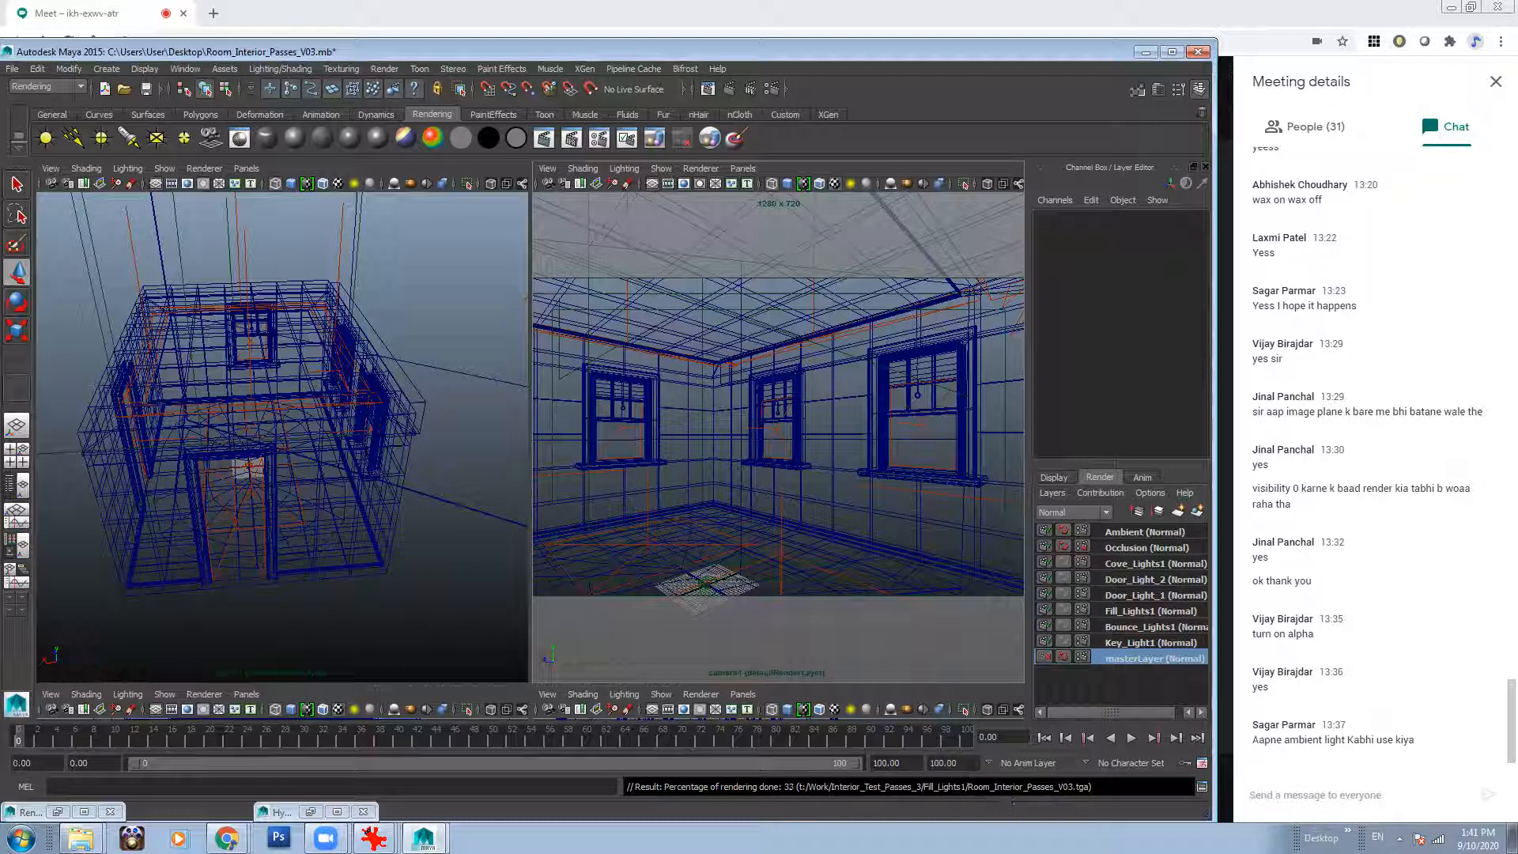
# Switch to the Chrome window with the Maya forum page and load youtube.com in that tab.
pyautogui.moveTo(227, 838)
pyautogui.click(199, 804)
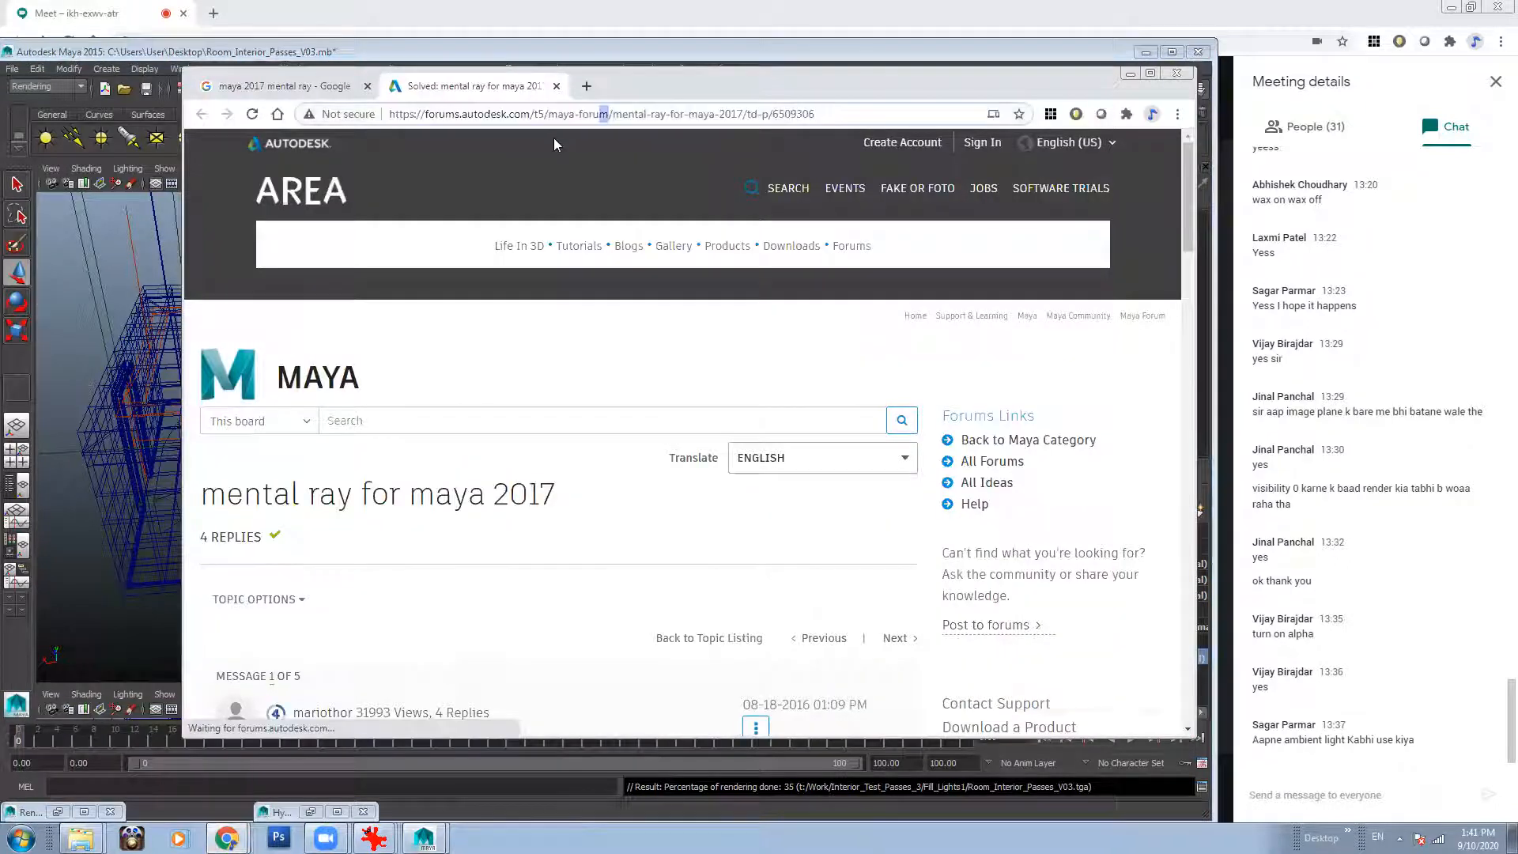
pyautogui.hotkey('ctrl', 'a')
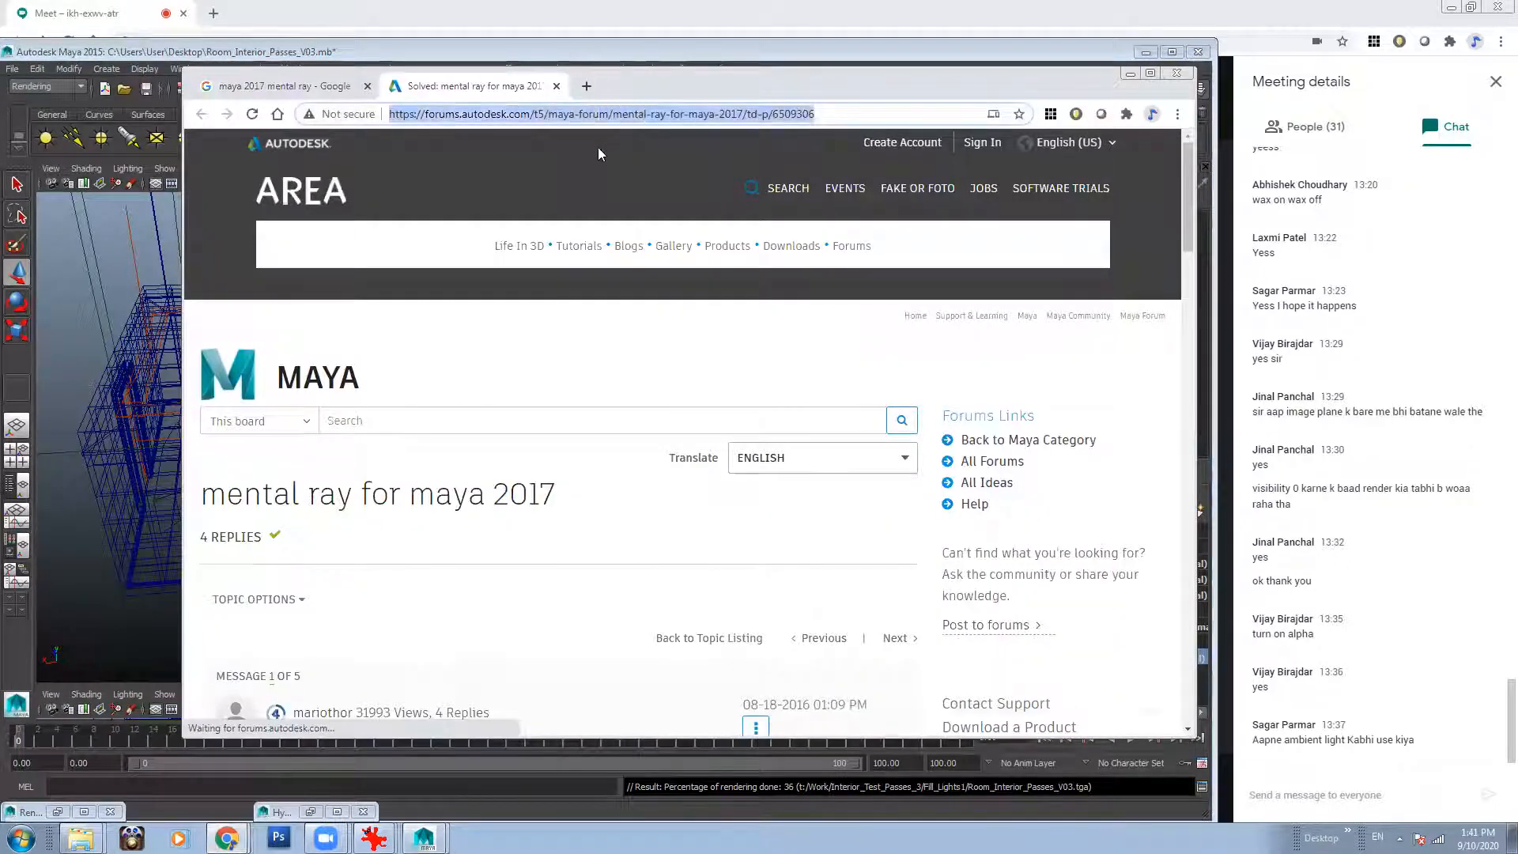
pyautogui.write('youtube.com')
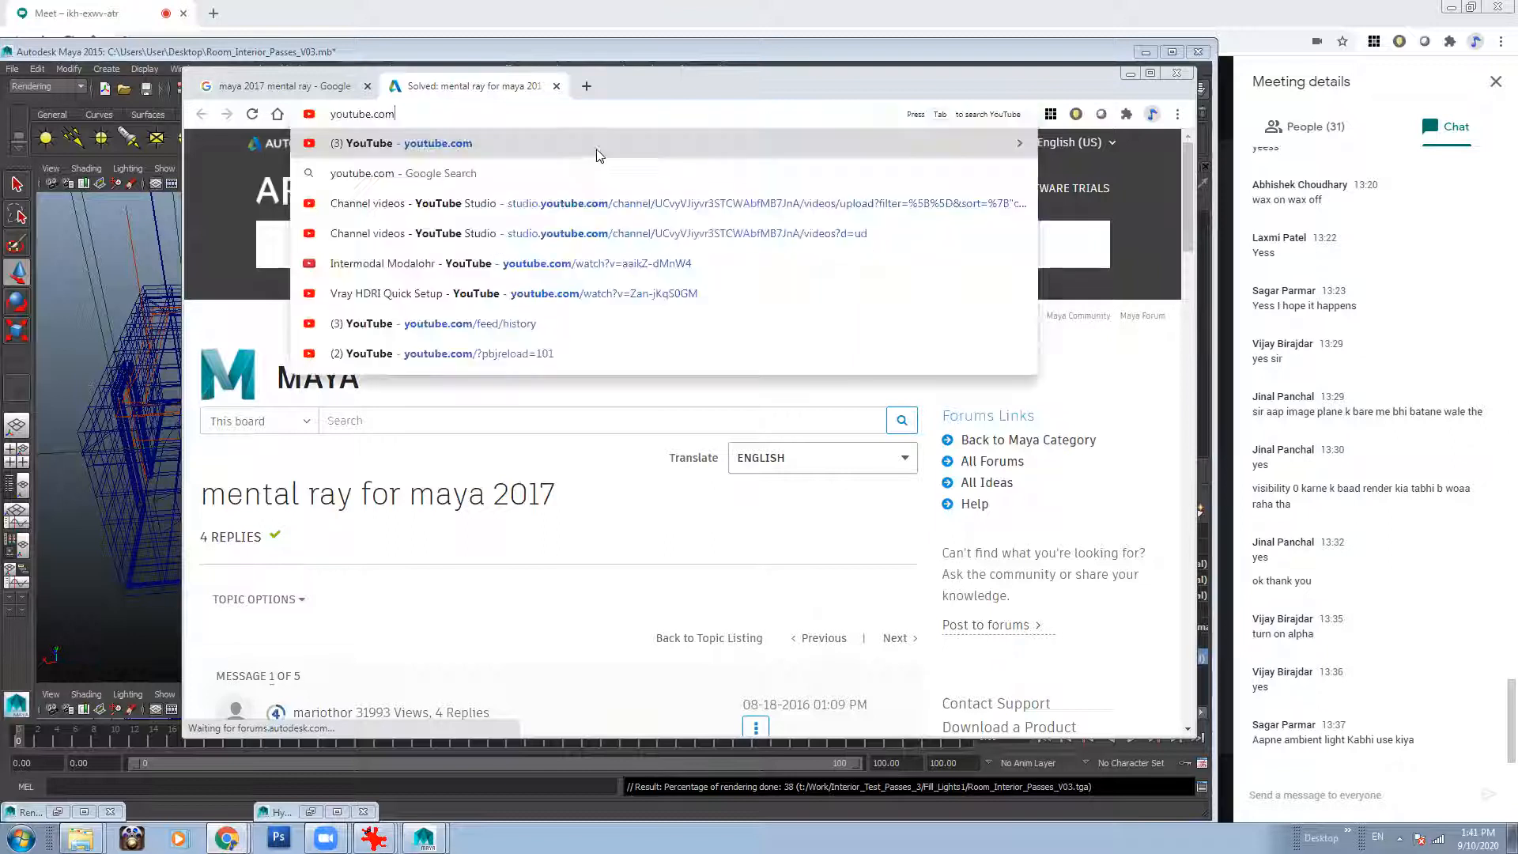
pyautogui.press('Return')
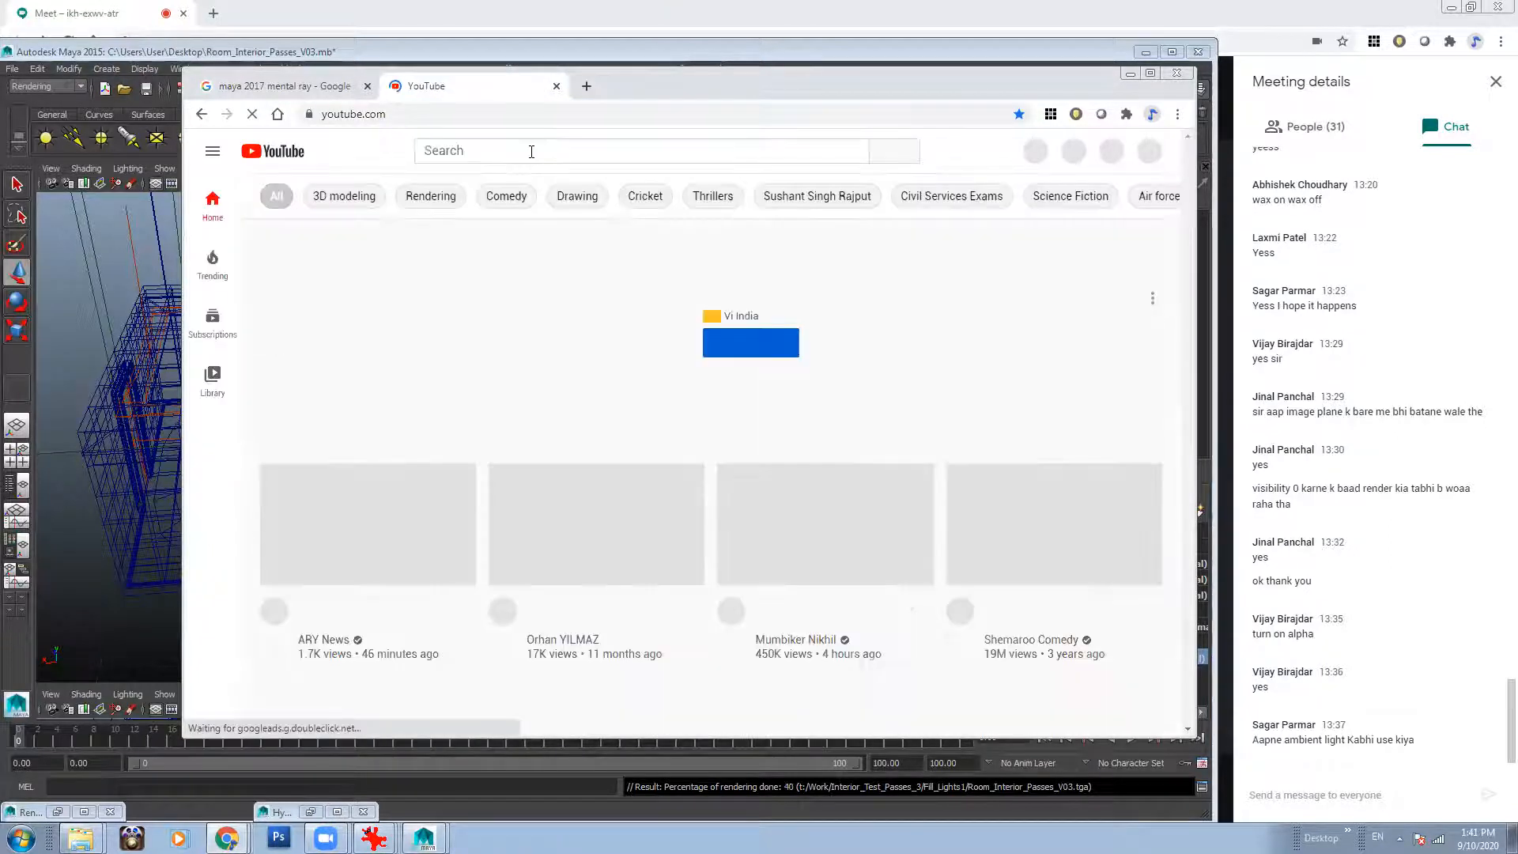
# Search YouTube for "max bupa restart karo" and look through the resulting videos.
pyautogui.click(529, 154)
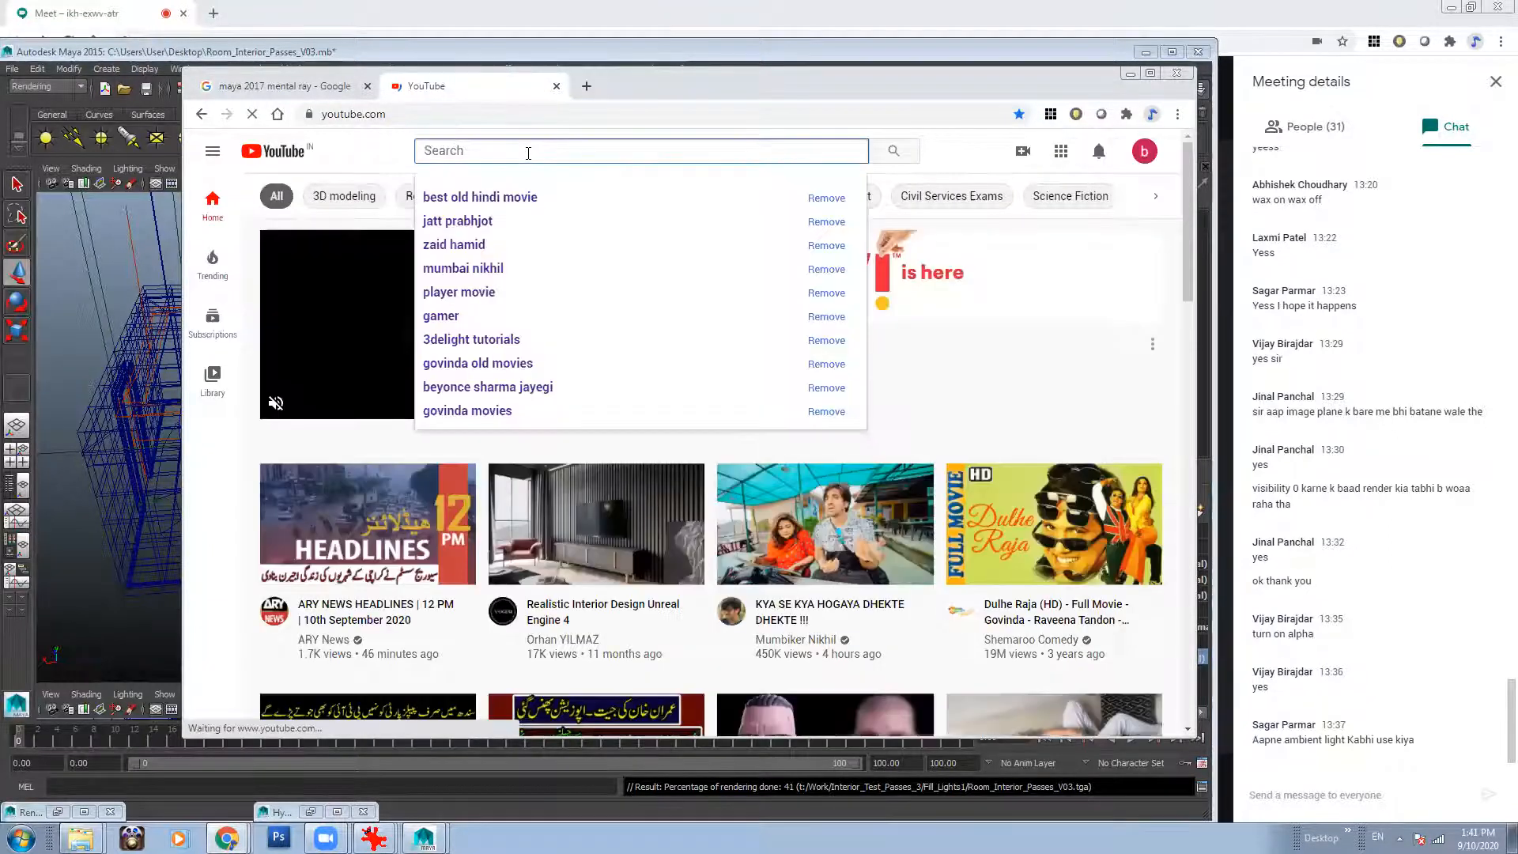
pyautogui.write('max ')
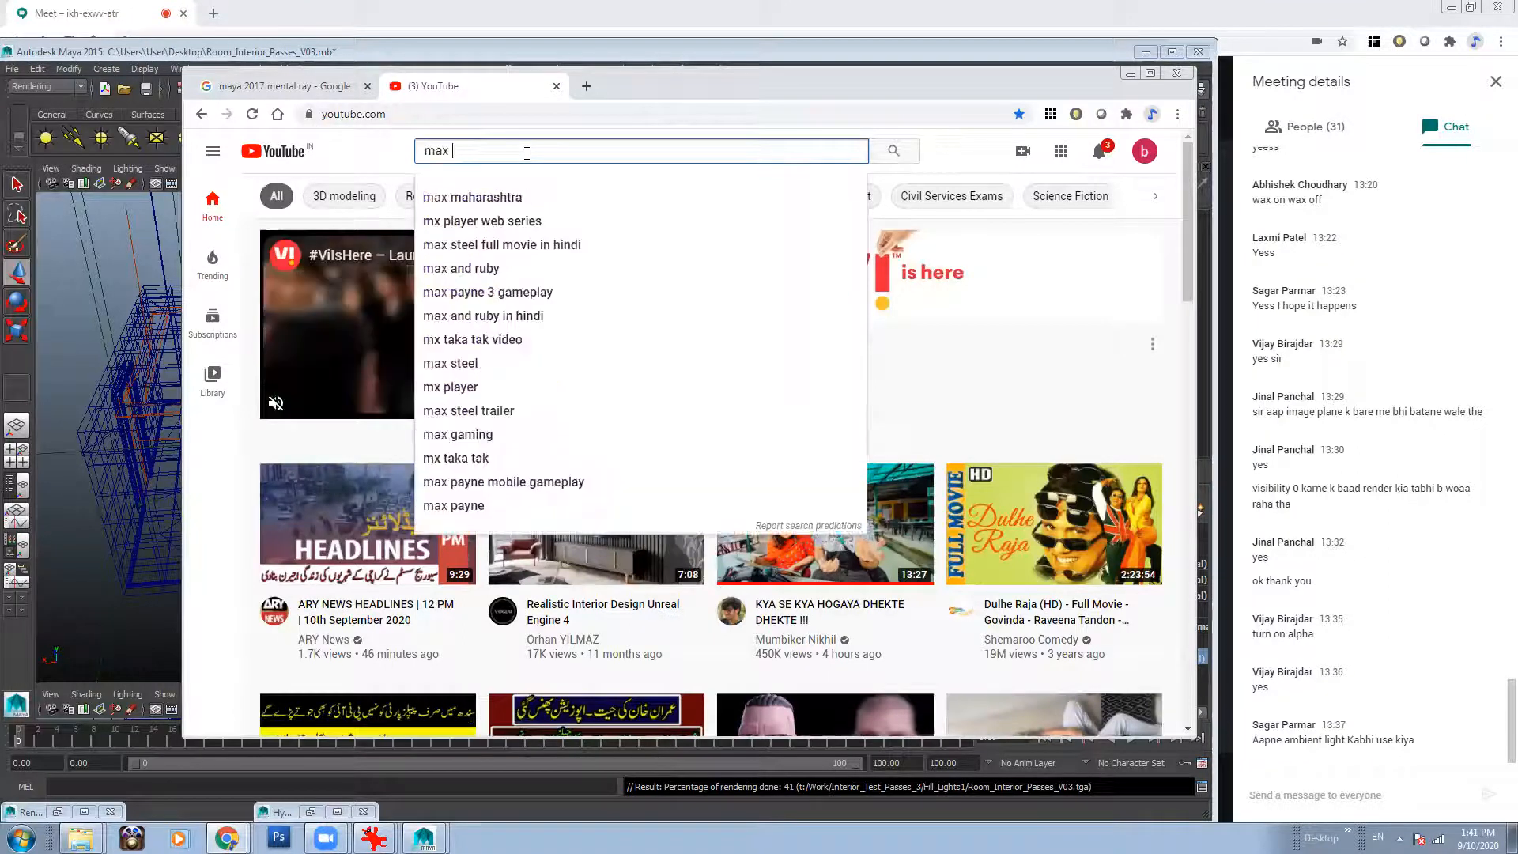
pyautogui.write('bupa resta')
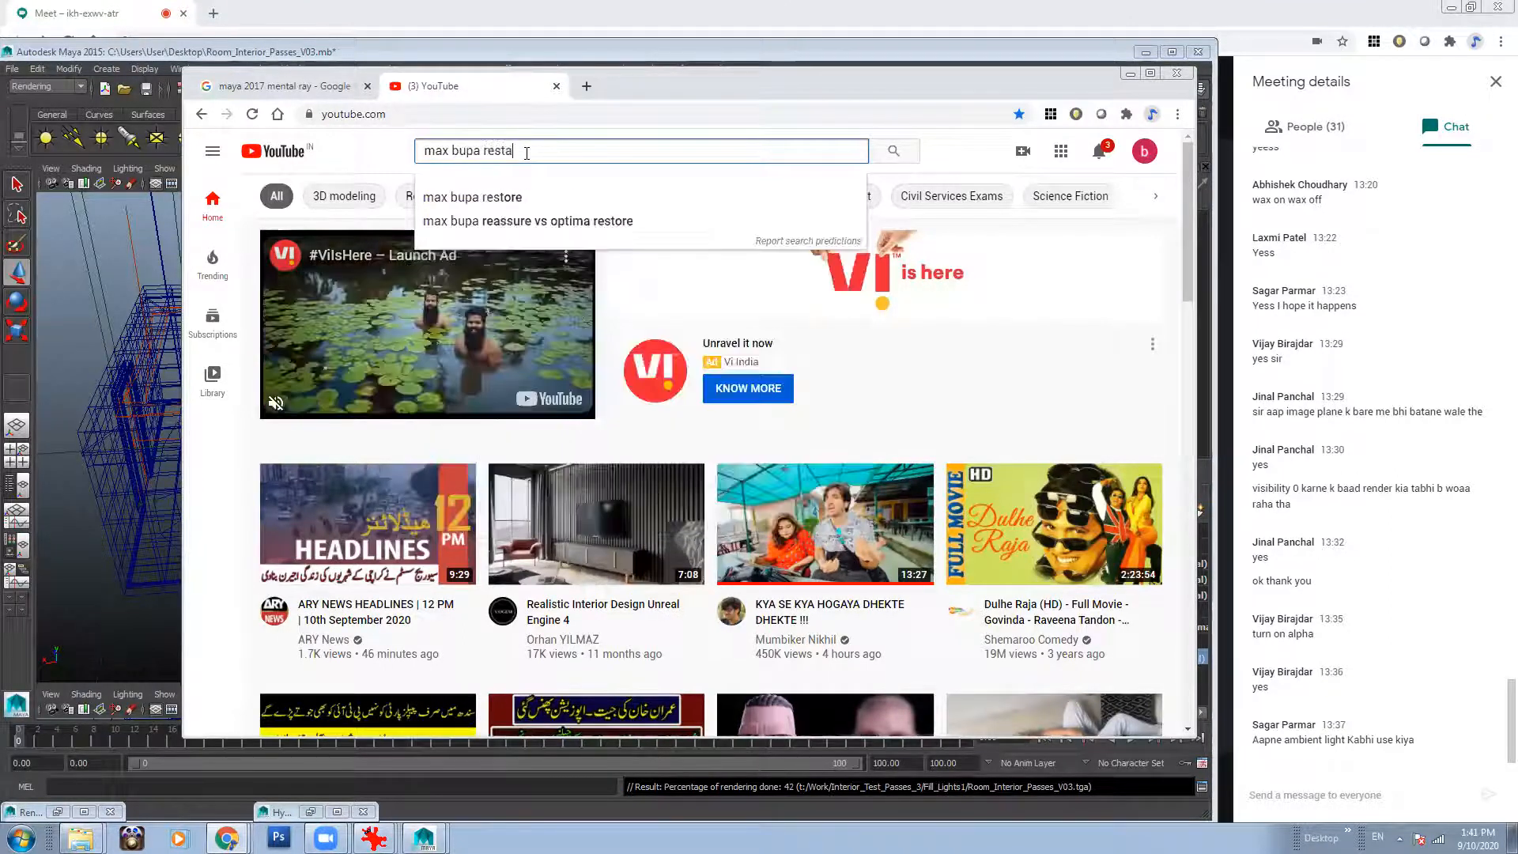
pyautogui.write('rt karo')
pyautogui.press('Return')
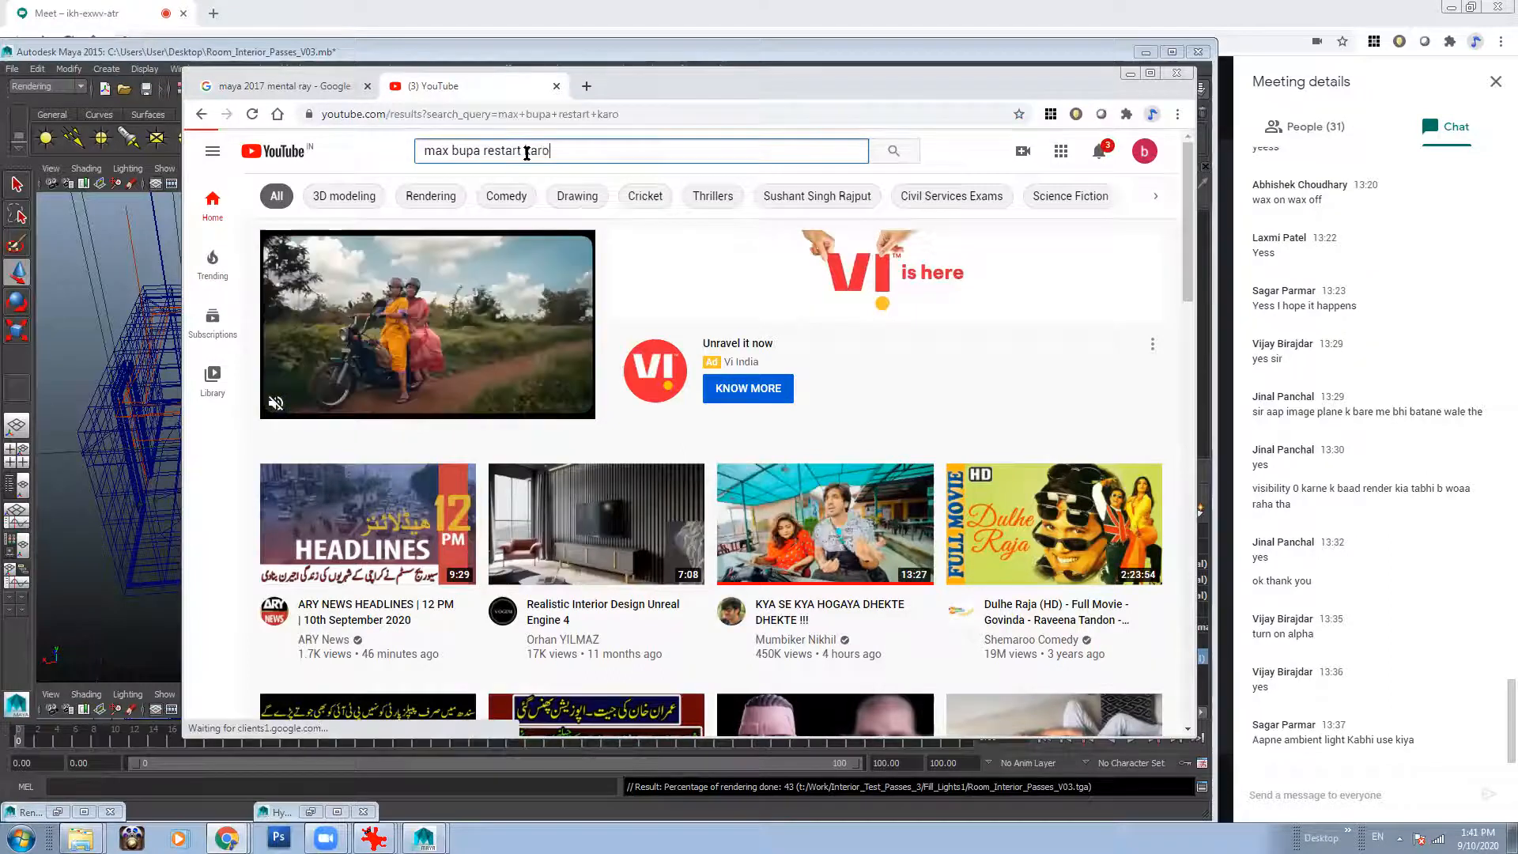
pyautogui.scroll(-5, 664, 577)
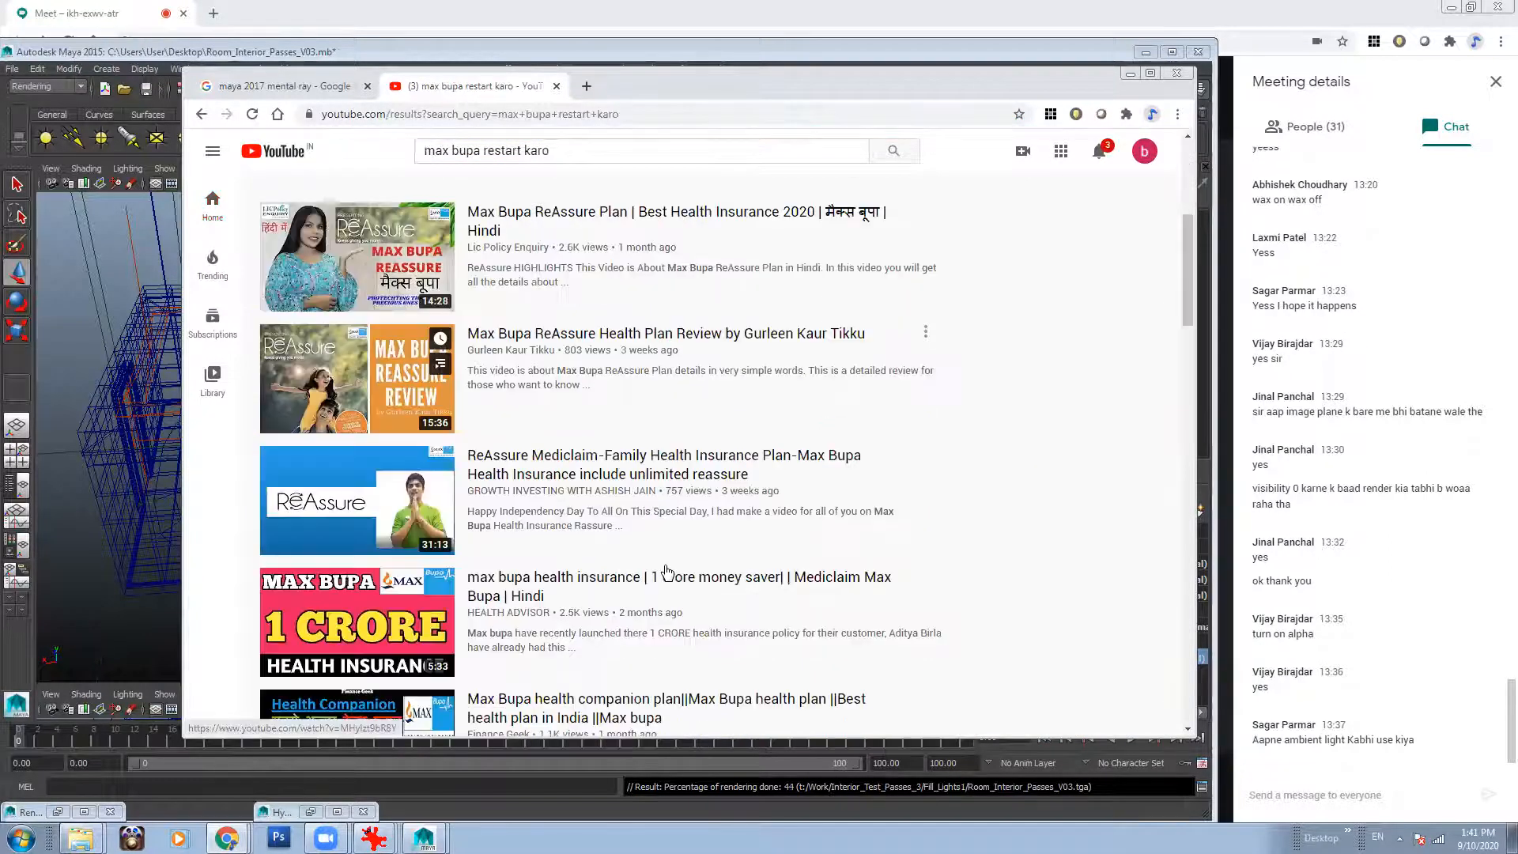
pyautogui.scroll(-5, 666, 571)
pyautogui.scroll(-5, 667, 573)
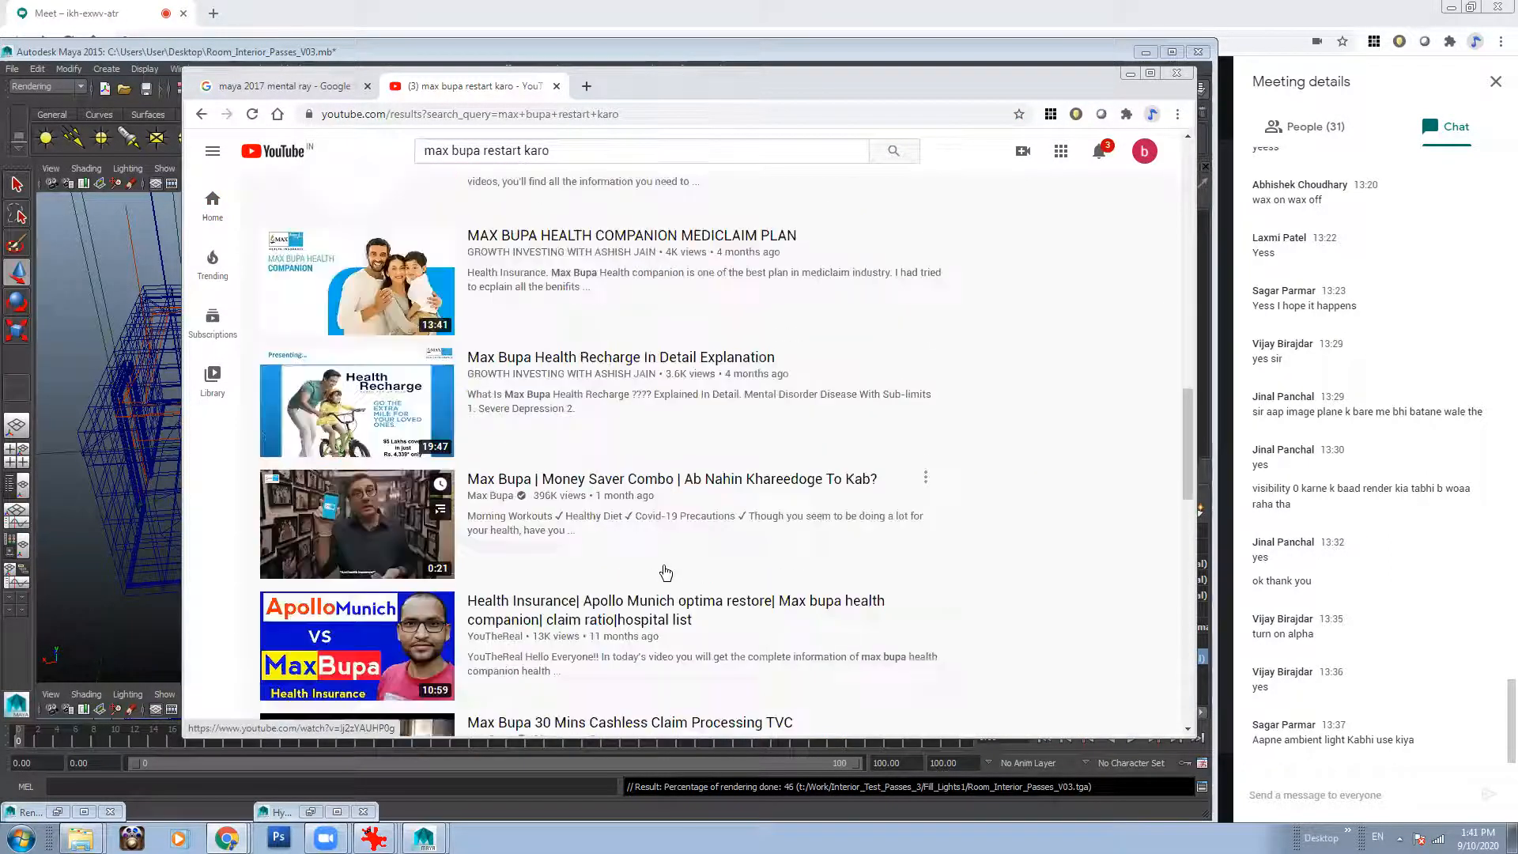
pyautogui.scroll(1, 664, 575)
pyautogui.scroll(-5, 557, 479)
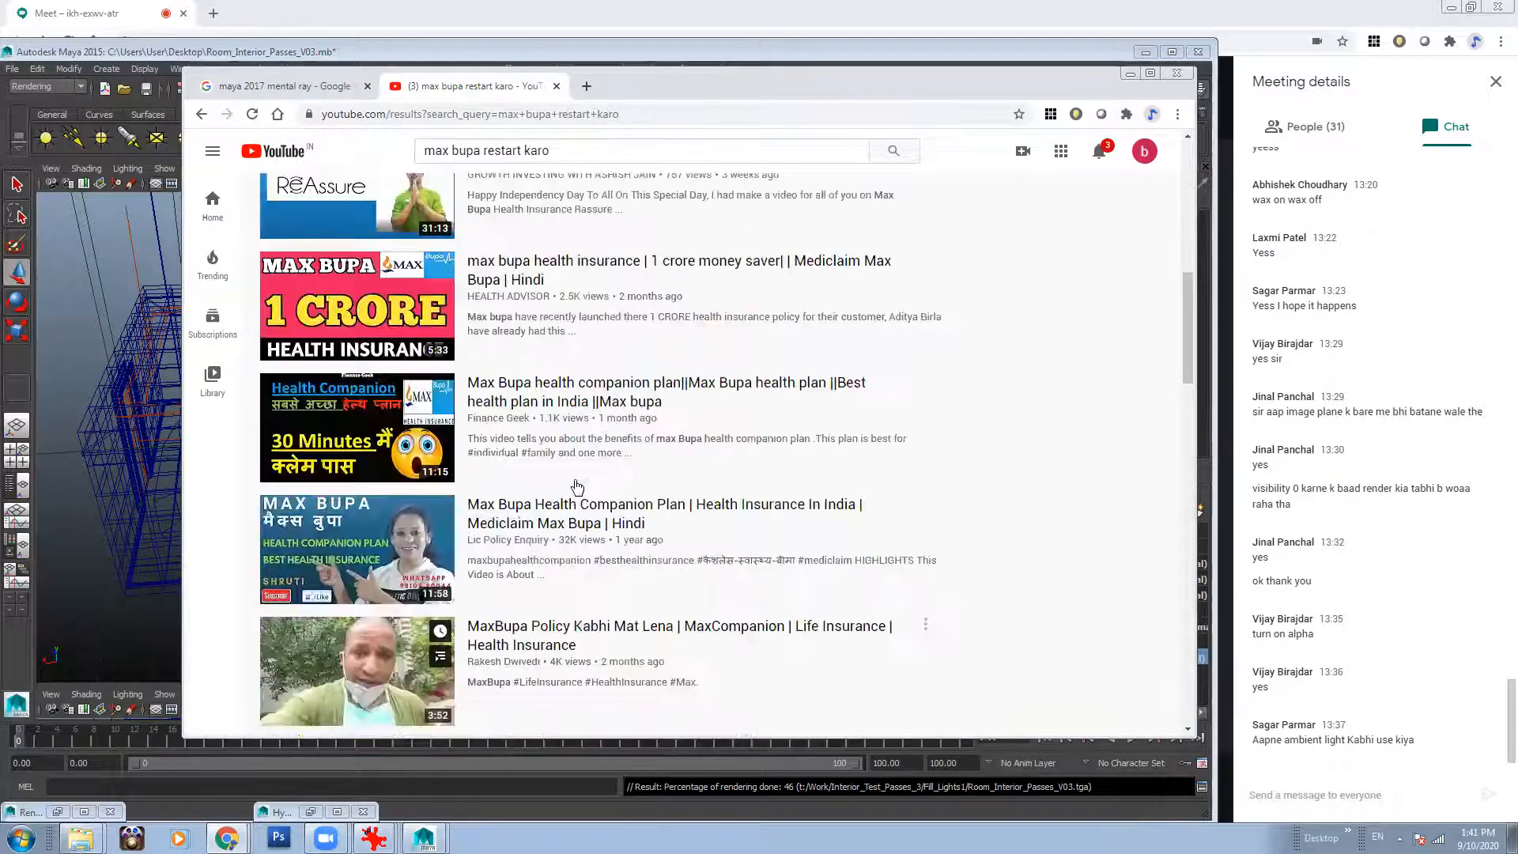
# Refine the YouTube search to "max bupa life insurance restart karo" and scan the results.
pyautogui.click(484, 152)
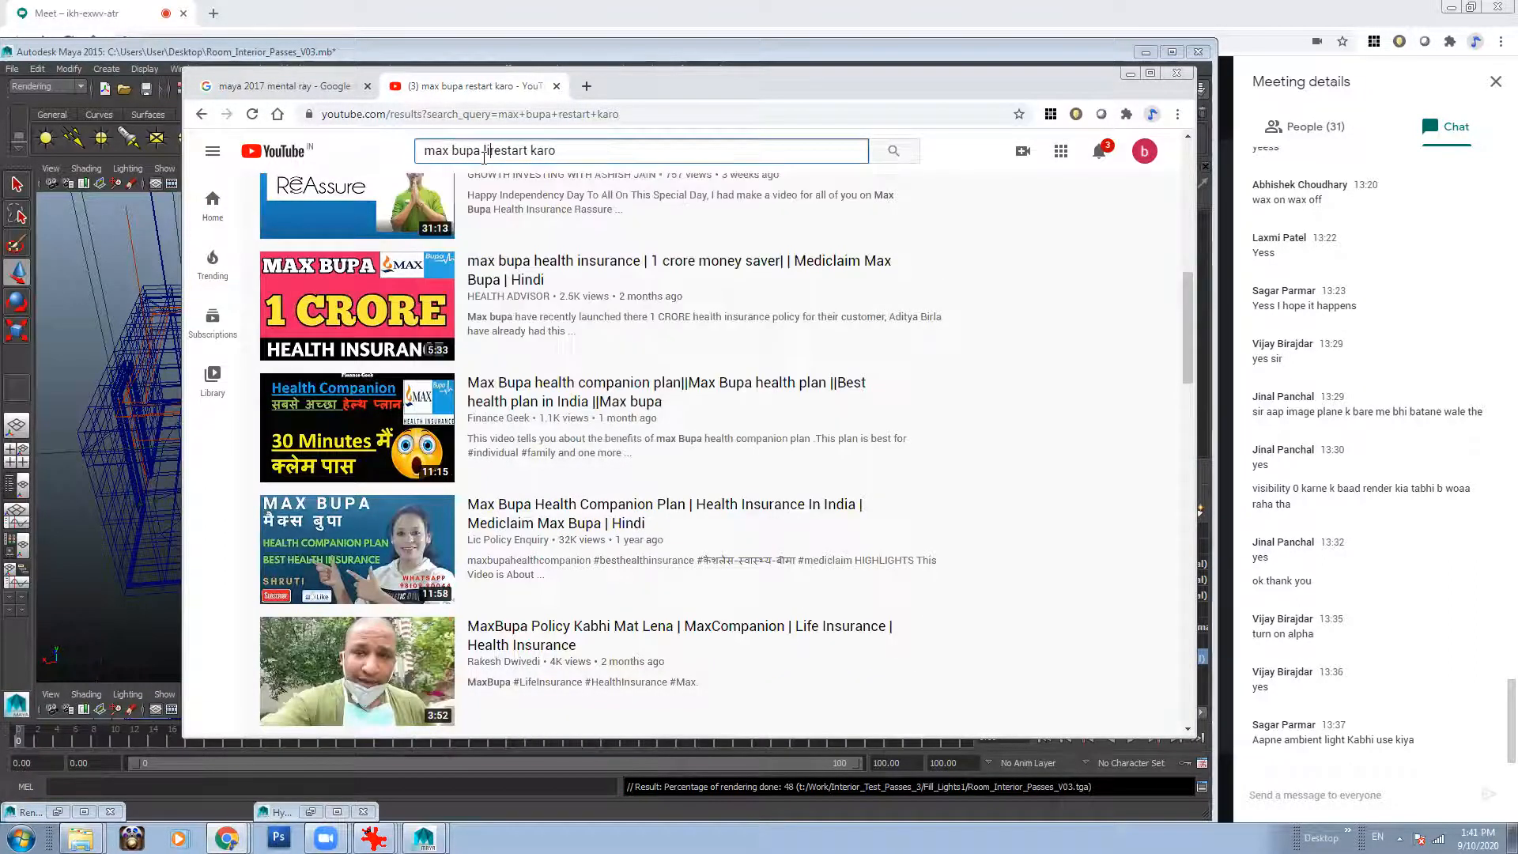
pyautogui.write('life insuracn')
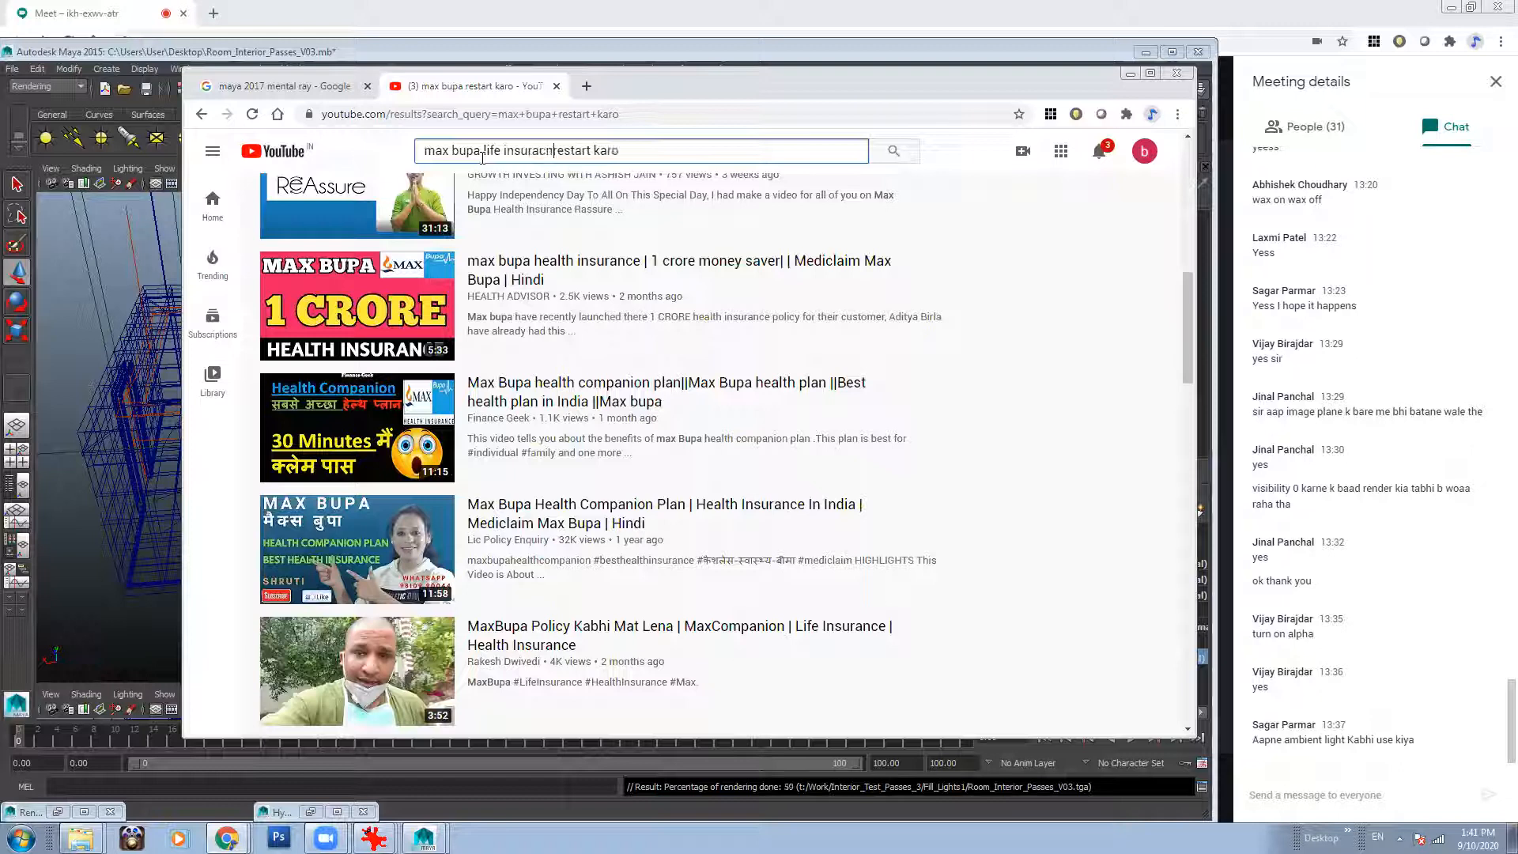
pyautogui.press('BackSpace')
pyautogui.press('BackSpace')
pyautogui.write('nce')
pyautogui.press('Return')
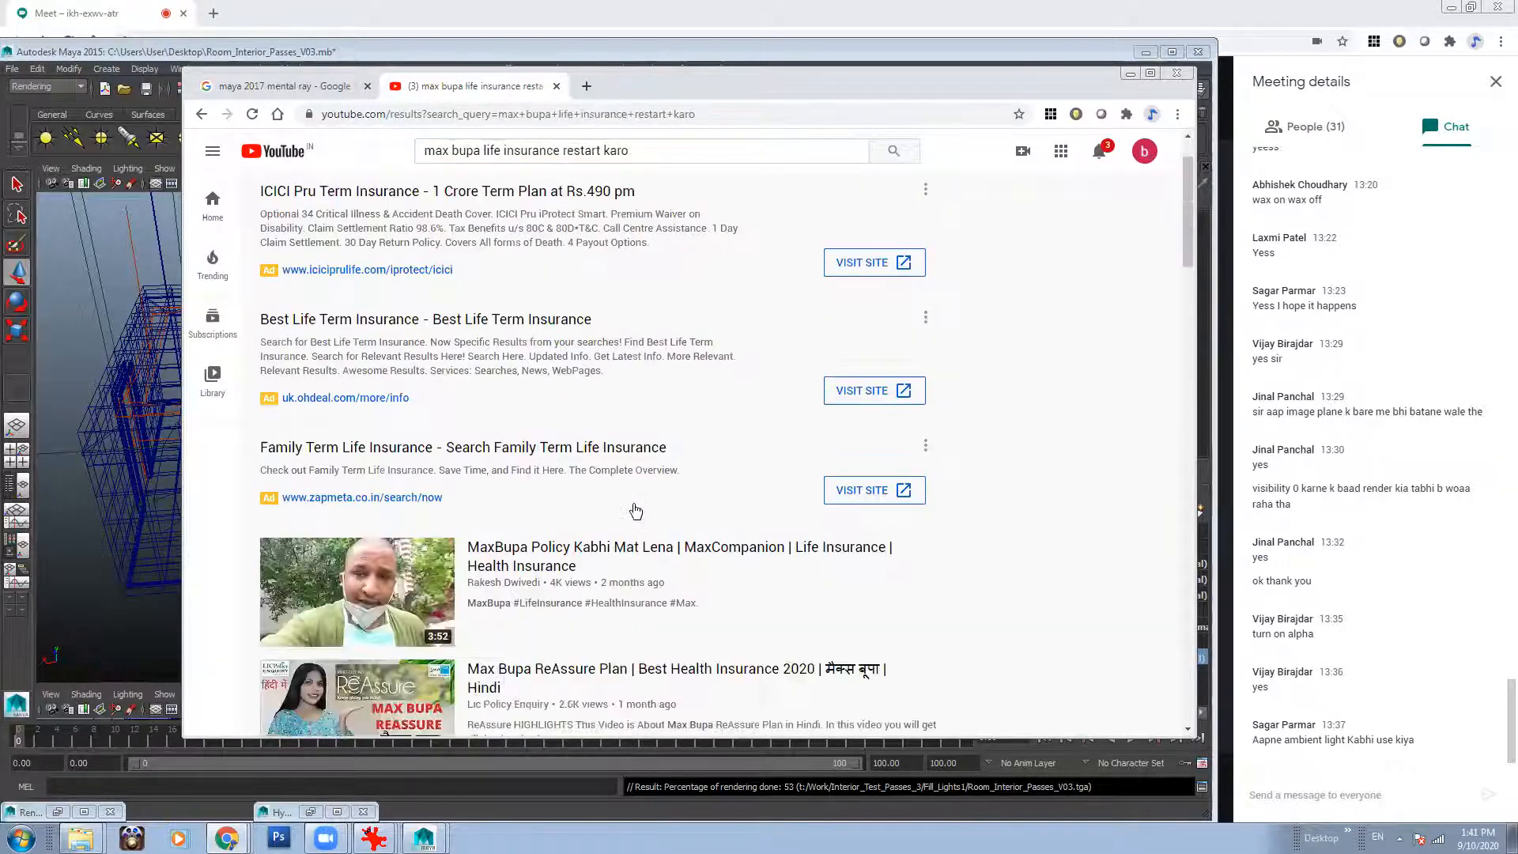
pyautogui.scroll(-7, 632, 510)
pyautogui.scroll(-2, 633, 510)
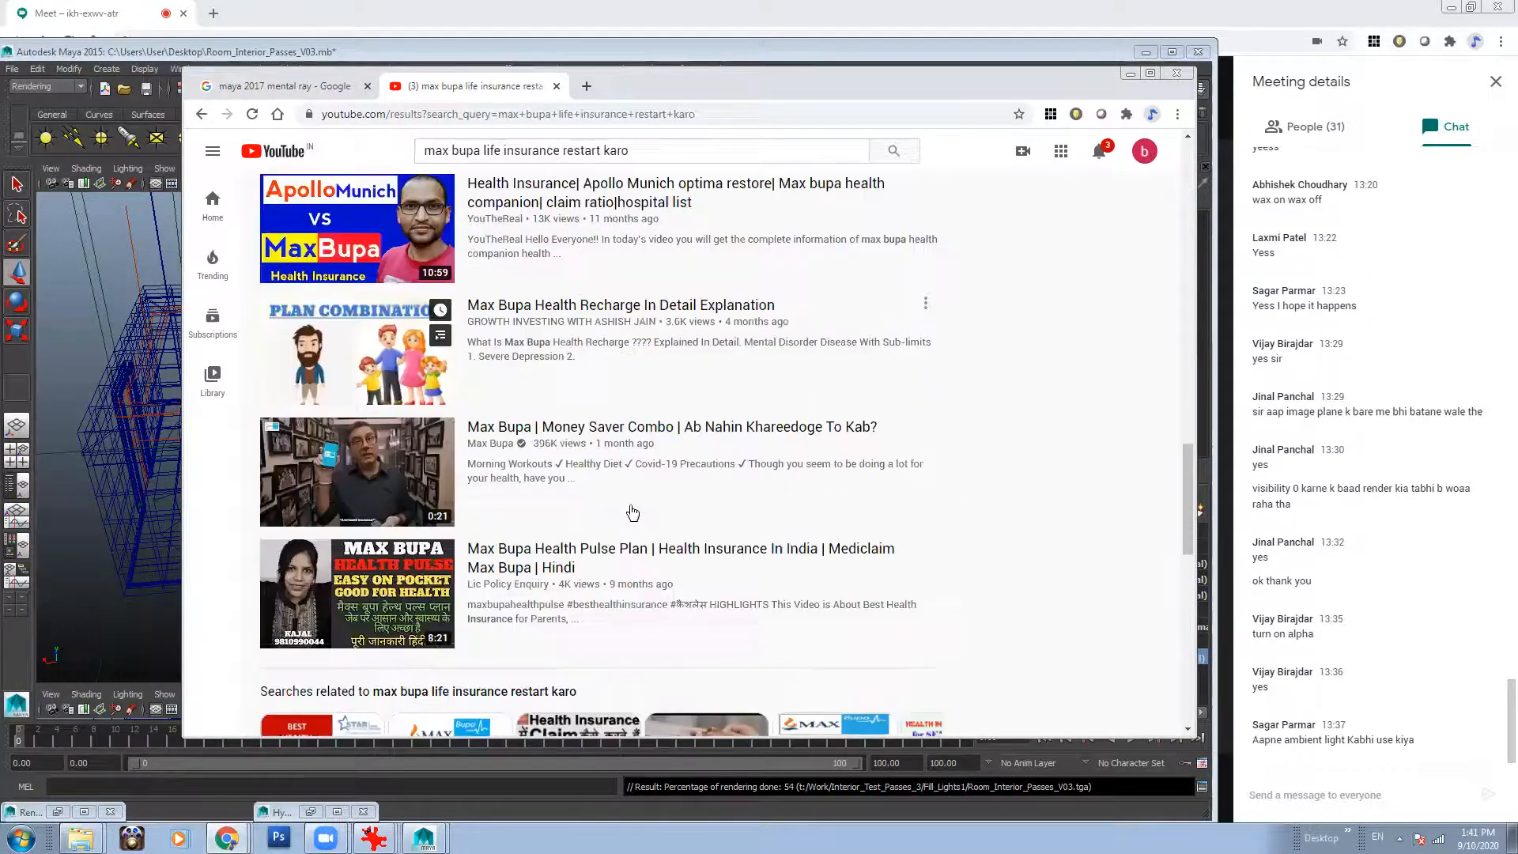
# Run the suggested YouTube search "max bupa health insurance review".
pyautogui.moveTo(458, 150); pyautogui.dragTo(479, 150)
pyautogui.click(499, 150)
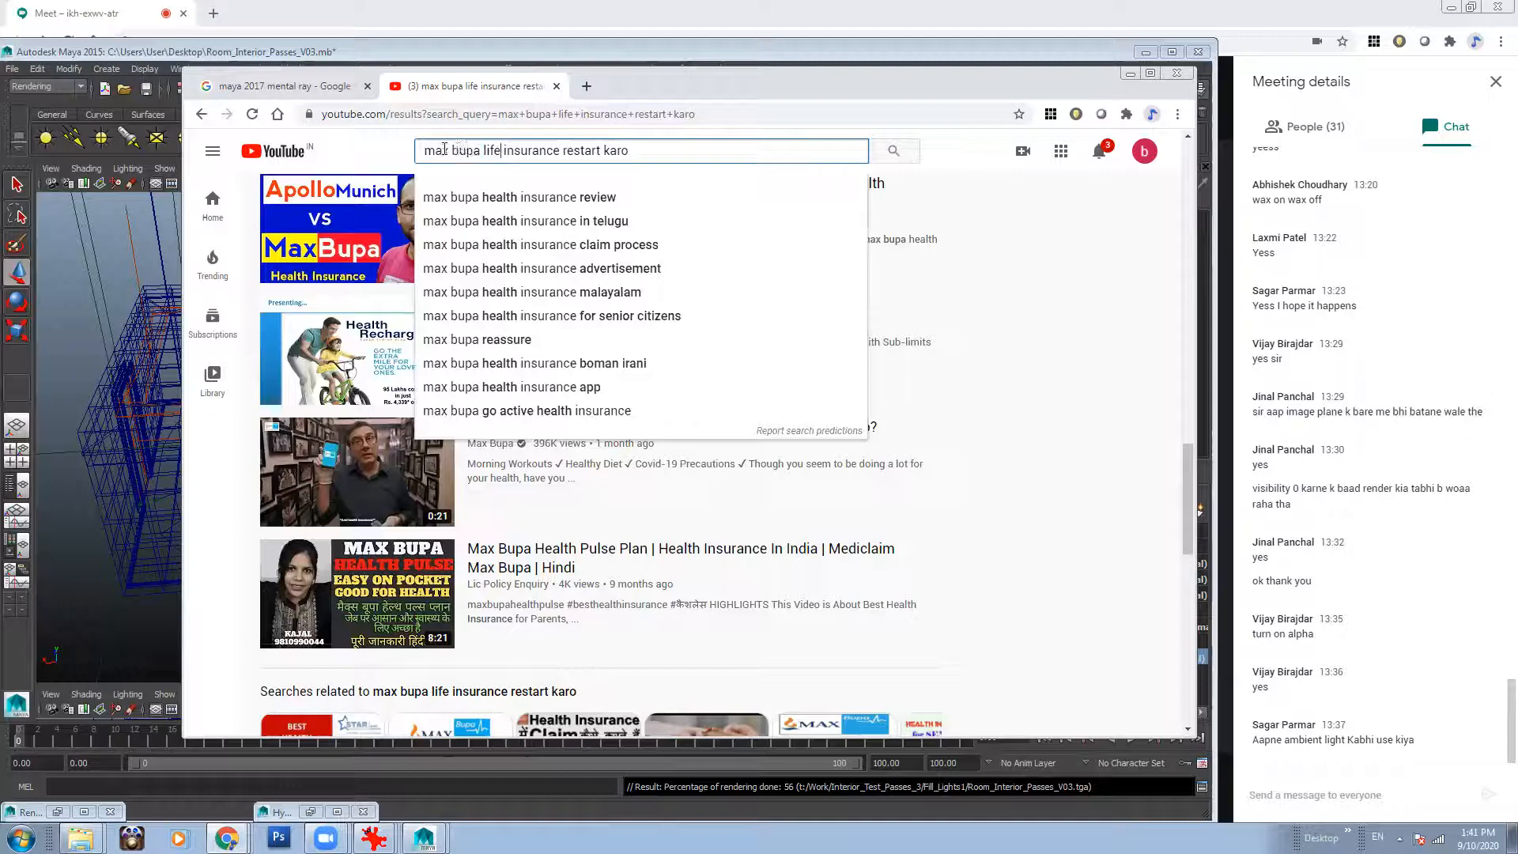
pyautogui.click(529, 198)
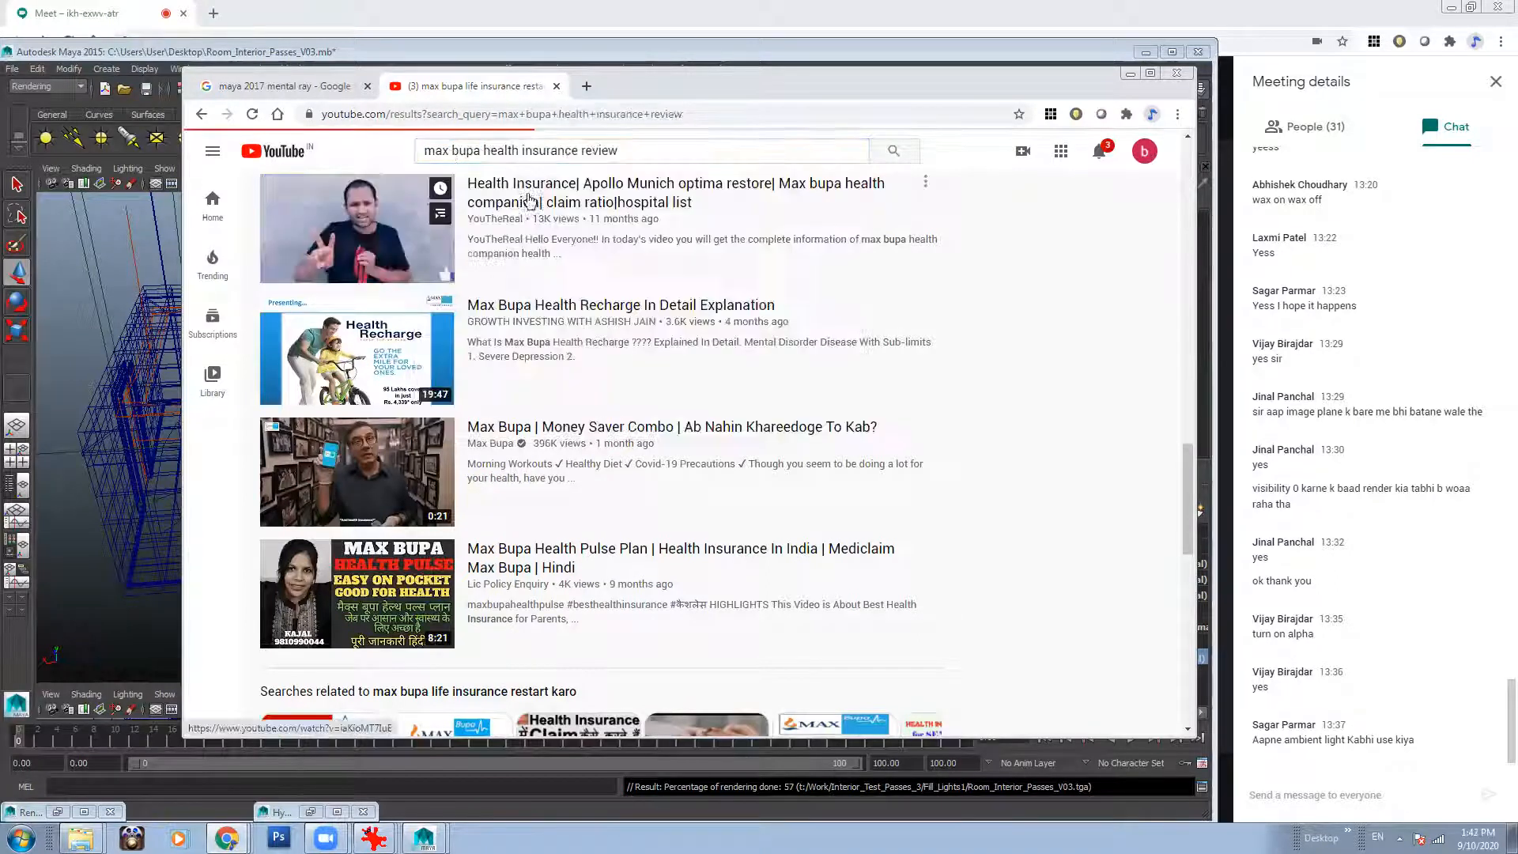
# Change the YouTube search to "max bupa health insurance commercial restart karo" and look through the videos found.
pyautogui.click(633, 150)
pyautogui.hotkey('ctrl', 'BackSpace')
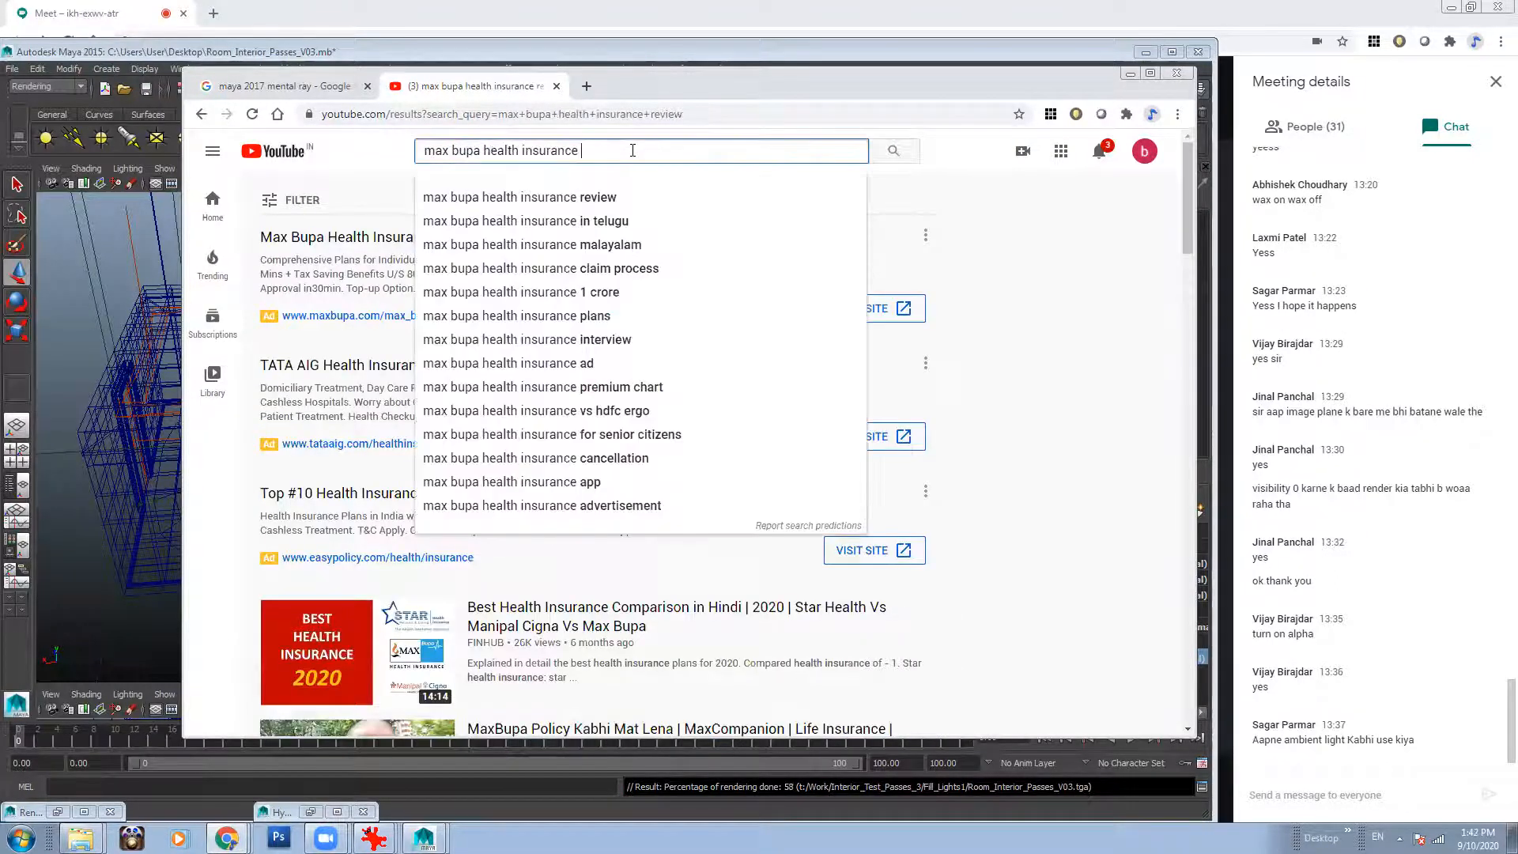
pyautogui.write('commercial')
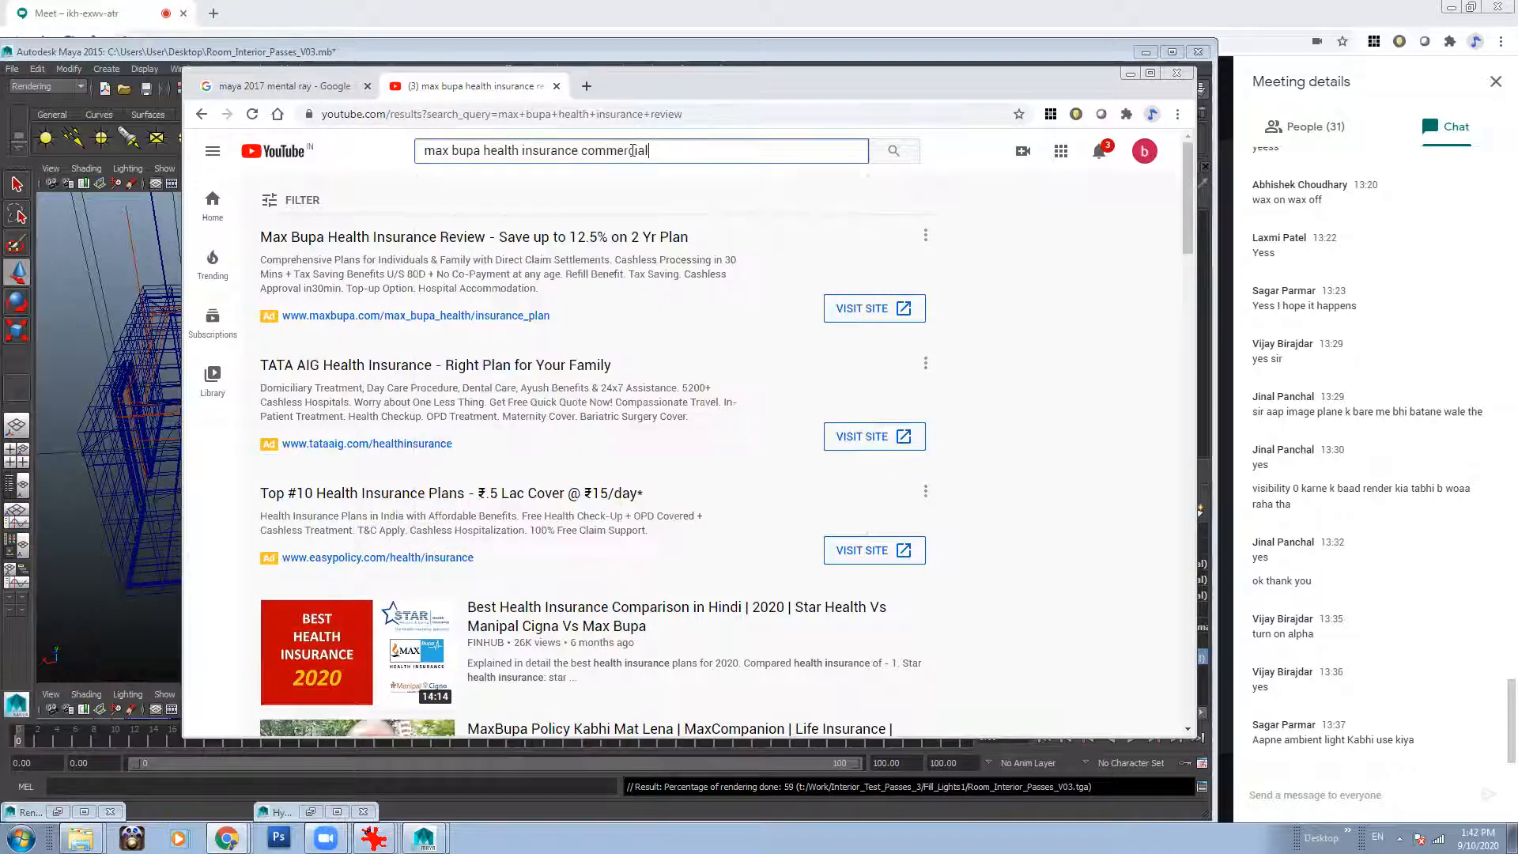
pyautogui.write(' restart karo')
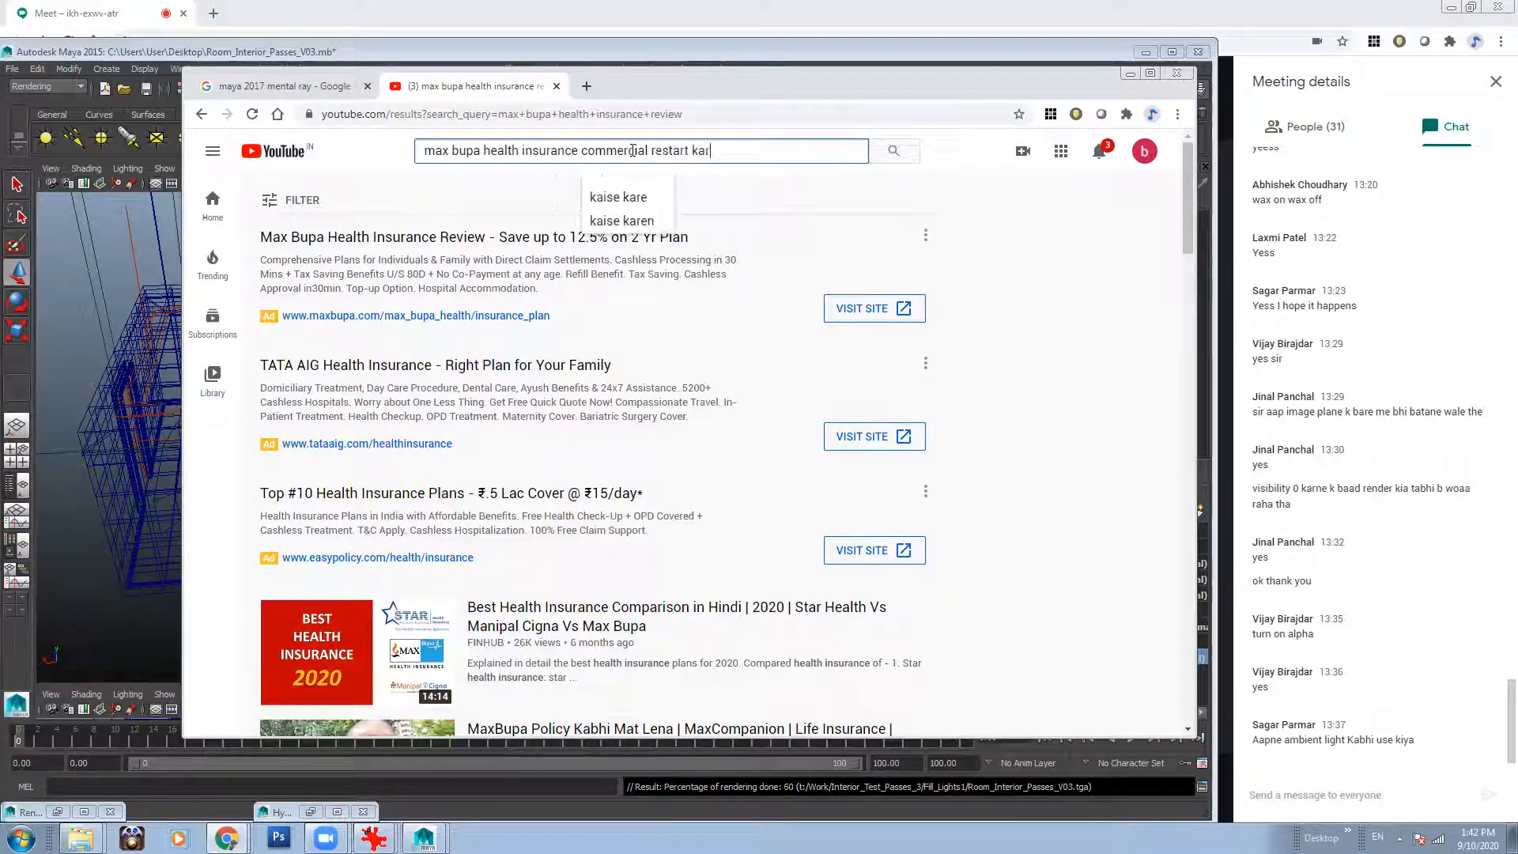
pyautogui.press('Return')
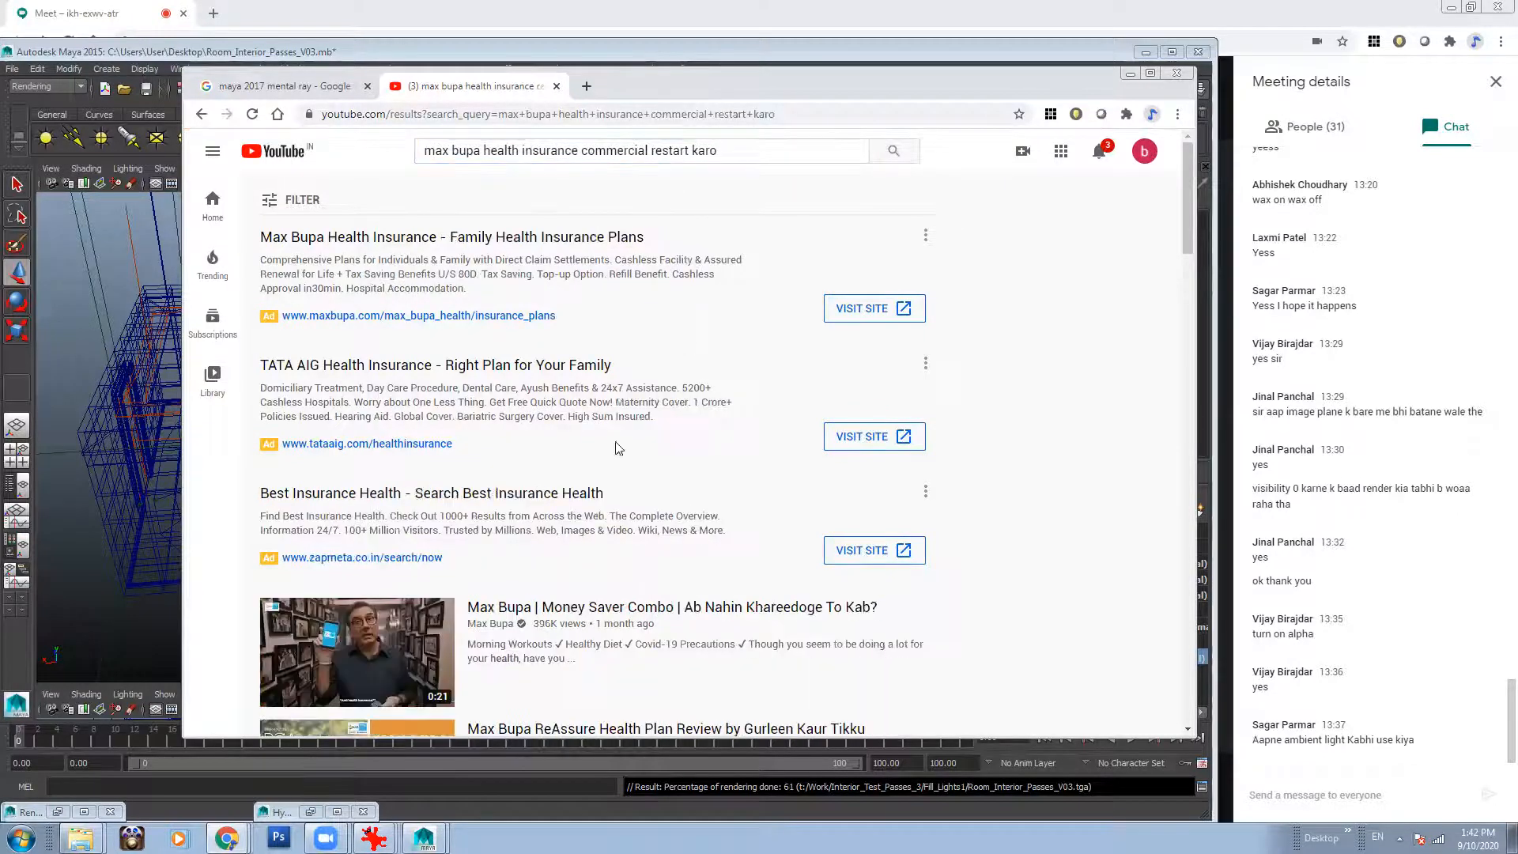
pyautogui.scroll(-5, 619, 452)
pyautogui.scroll(-2, 618, 451)
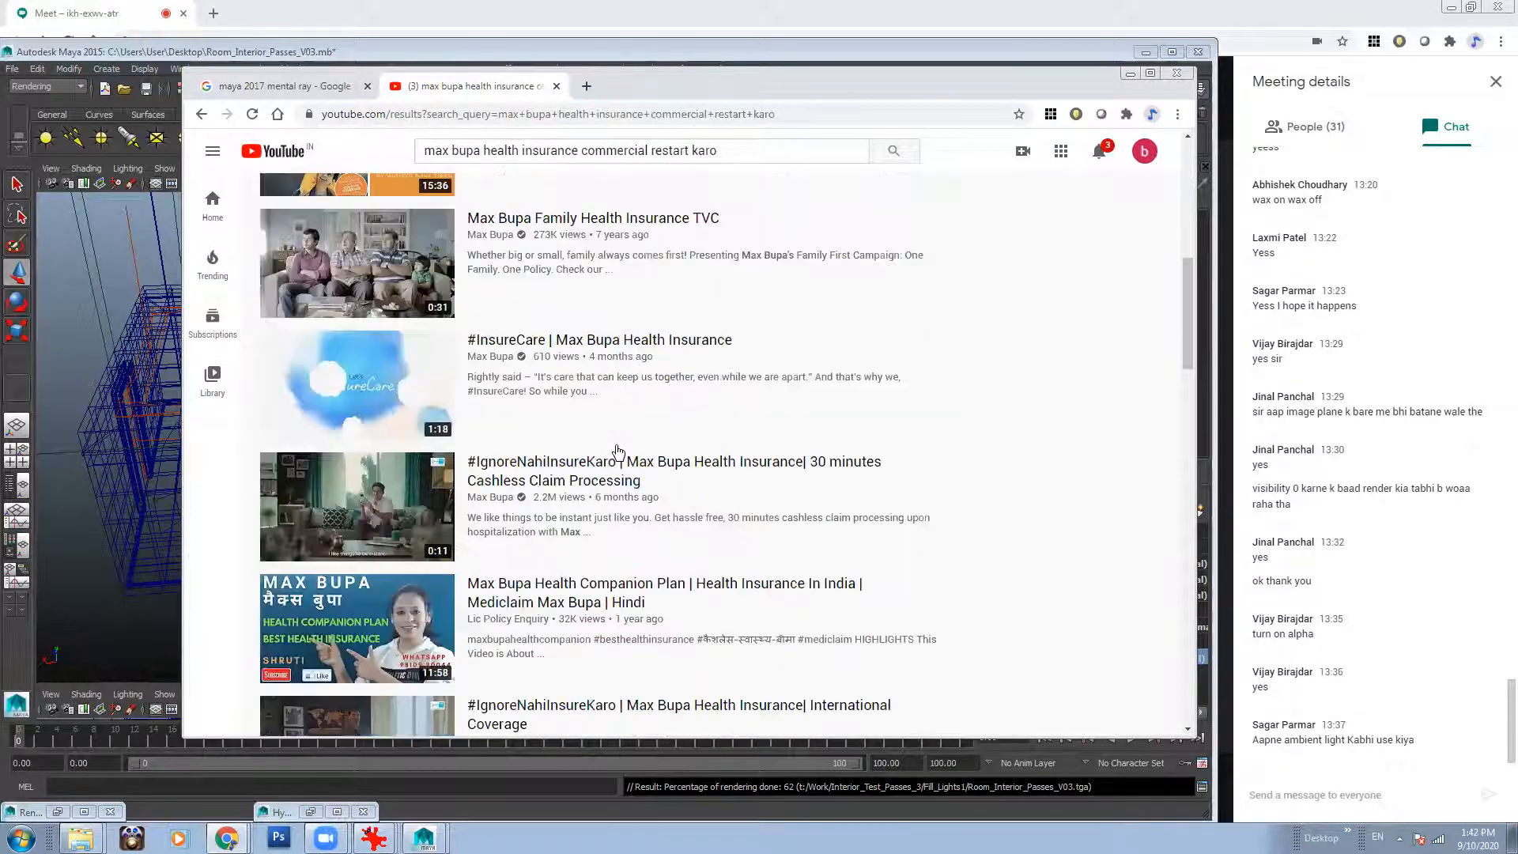
pyautogui.scroll(-5, 618, 451)
pyautogui.scroll(-5, 618, 452)
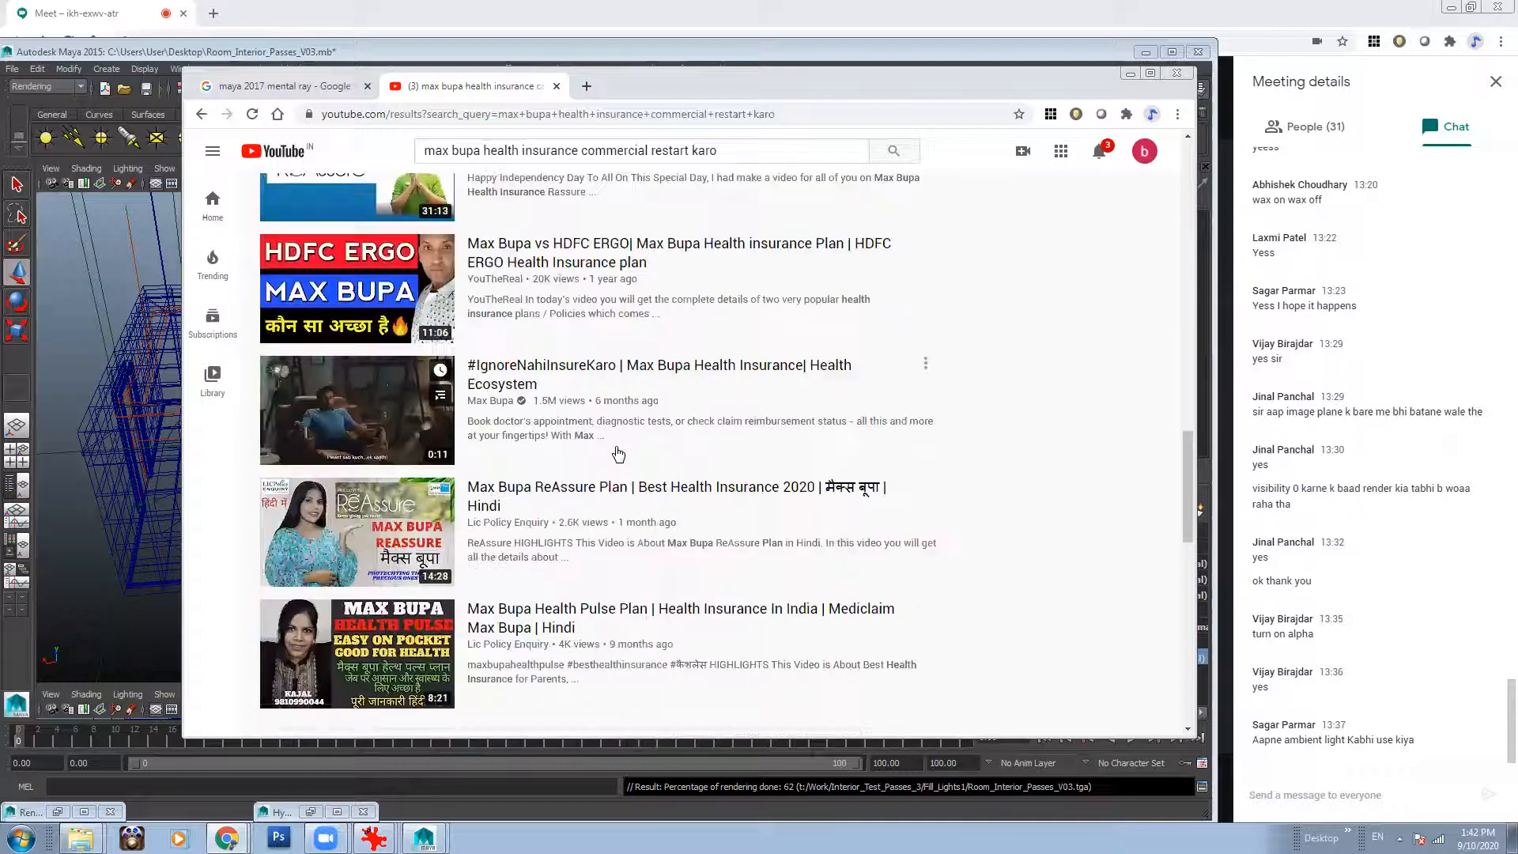
pyautogui.scroll(-5, 618, 453)
pyautogui.scroll(-4, 619, 451)
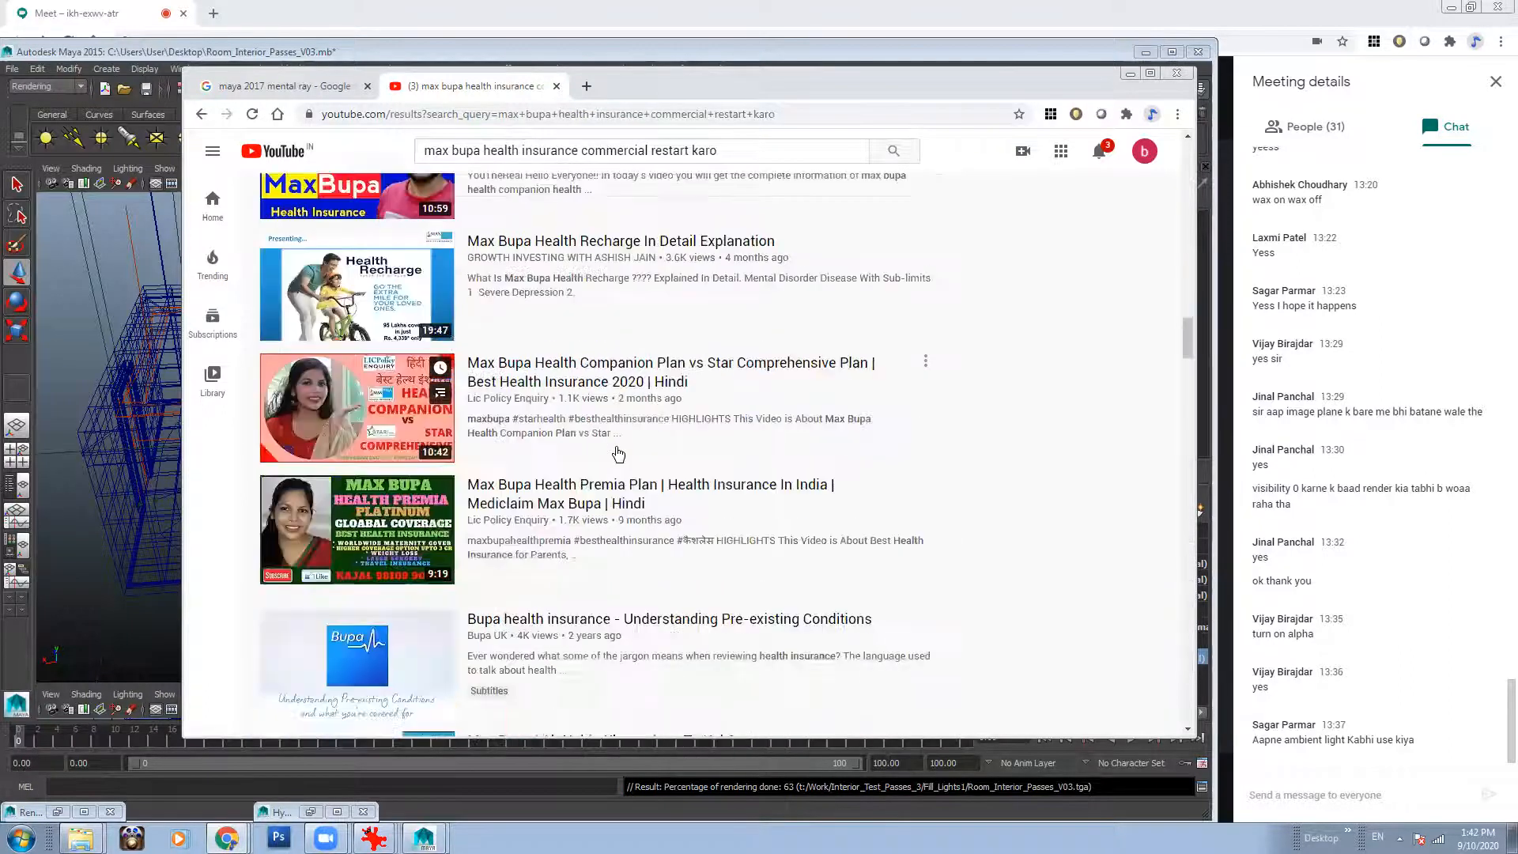
pyautogui.scroll(-7, 614, 451)
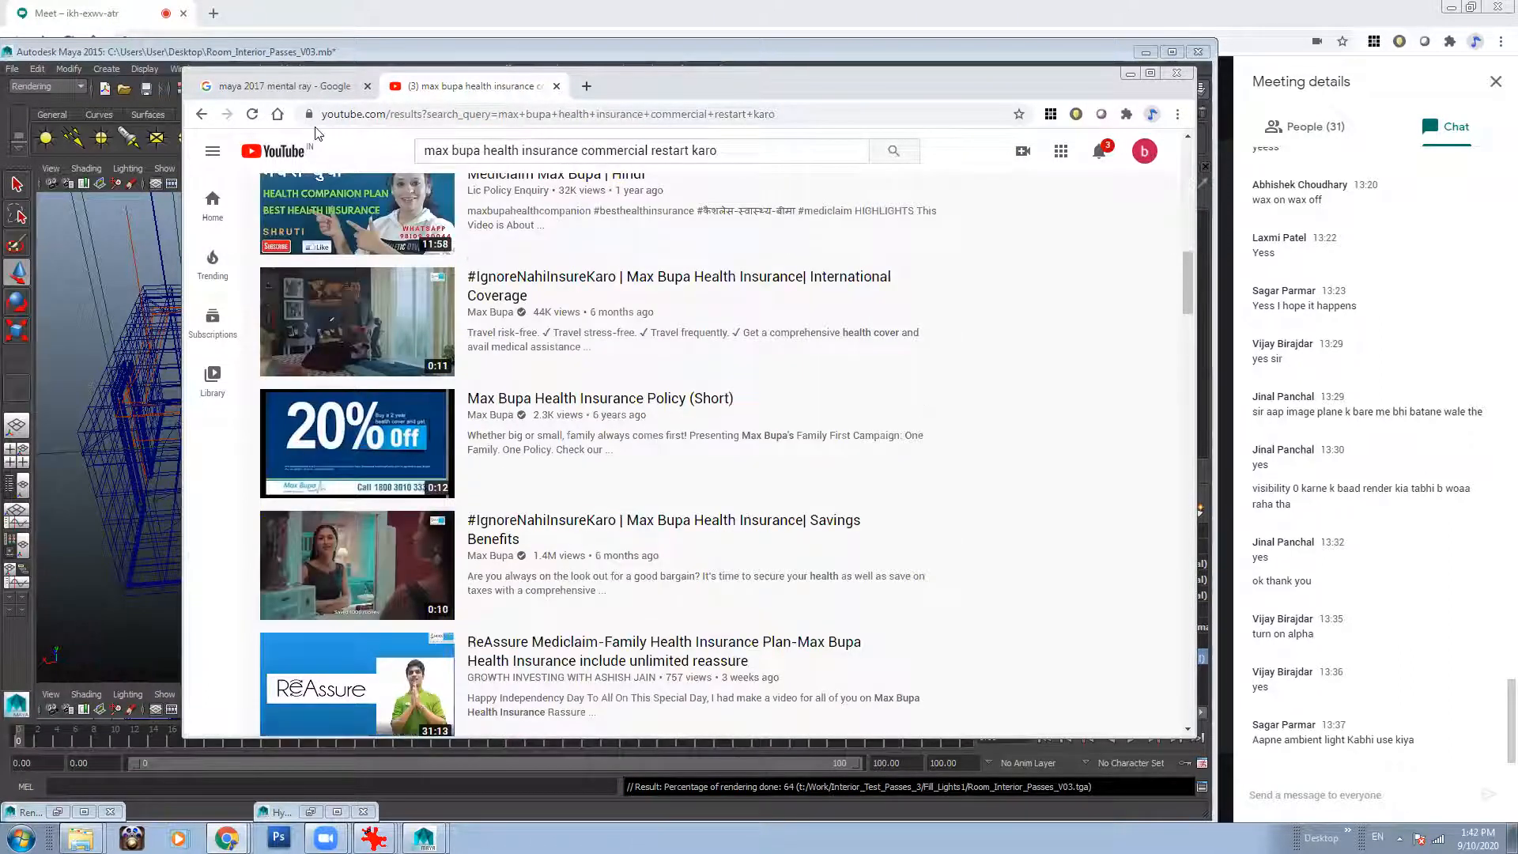
# Clear the YouTube search text and minimize the browser window to return to the Maya room scene.
pyautogui.tripleClick(452, 155)
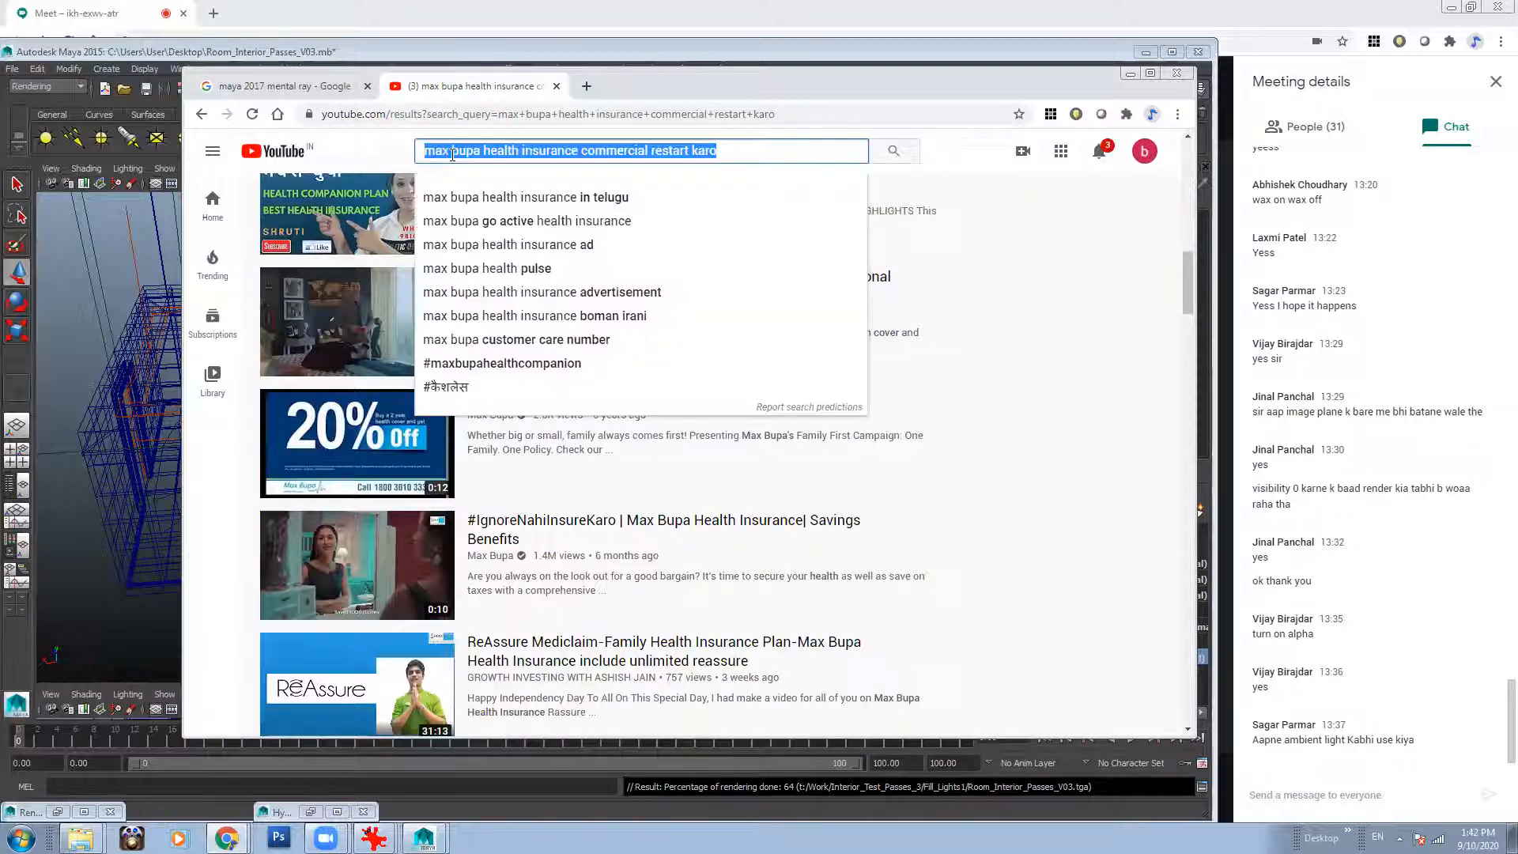
pyautogui.press('BackSpace')
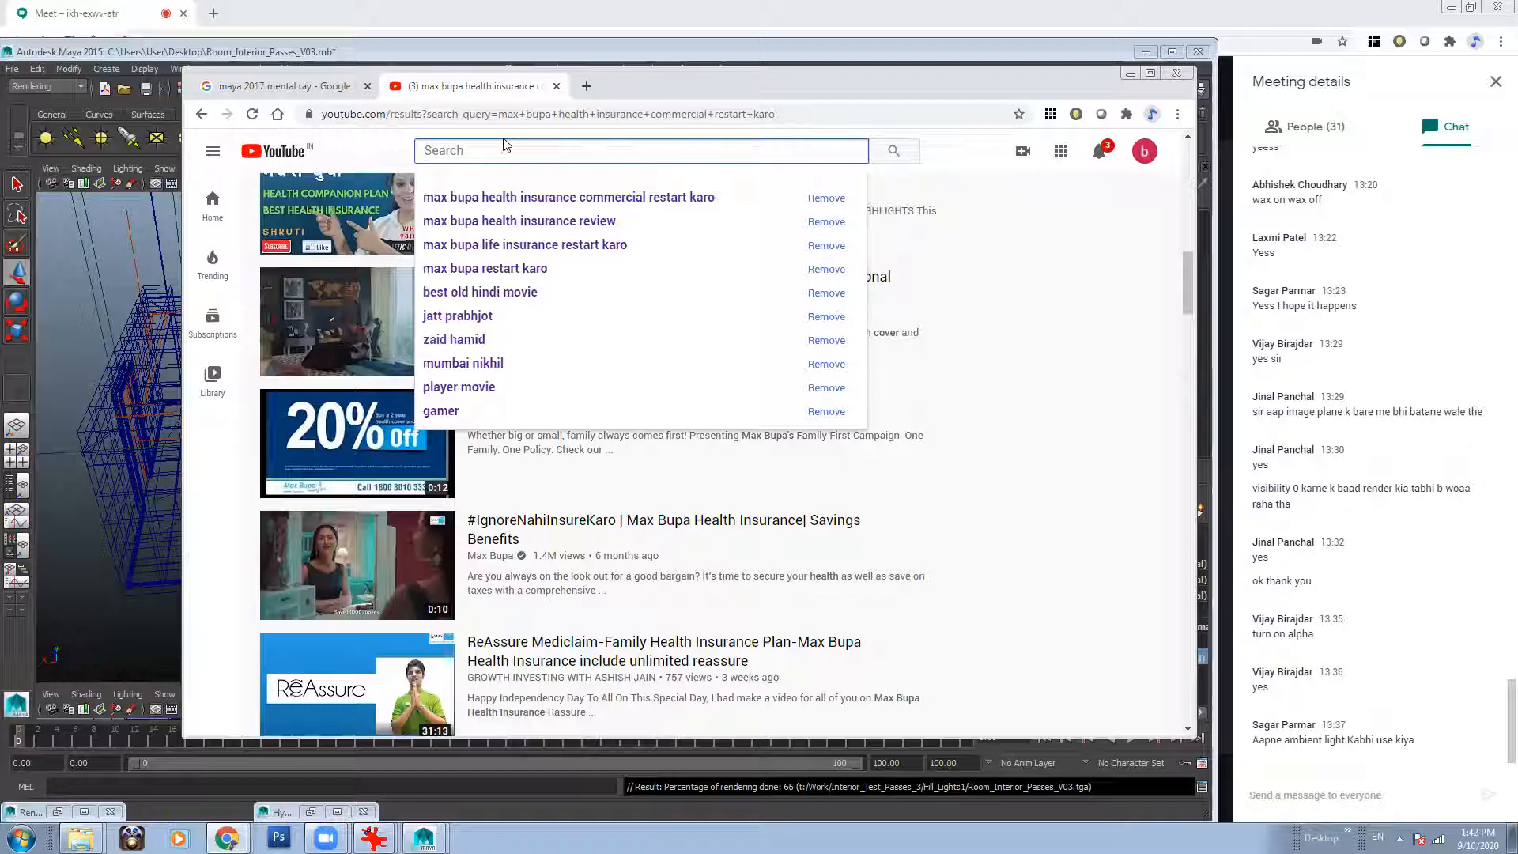
pyautogui.click(1035, 308)
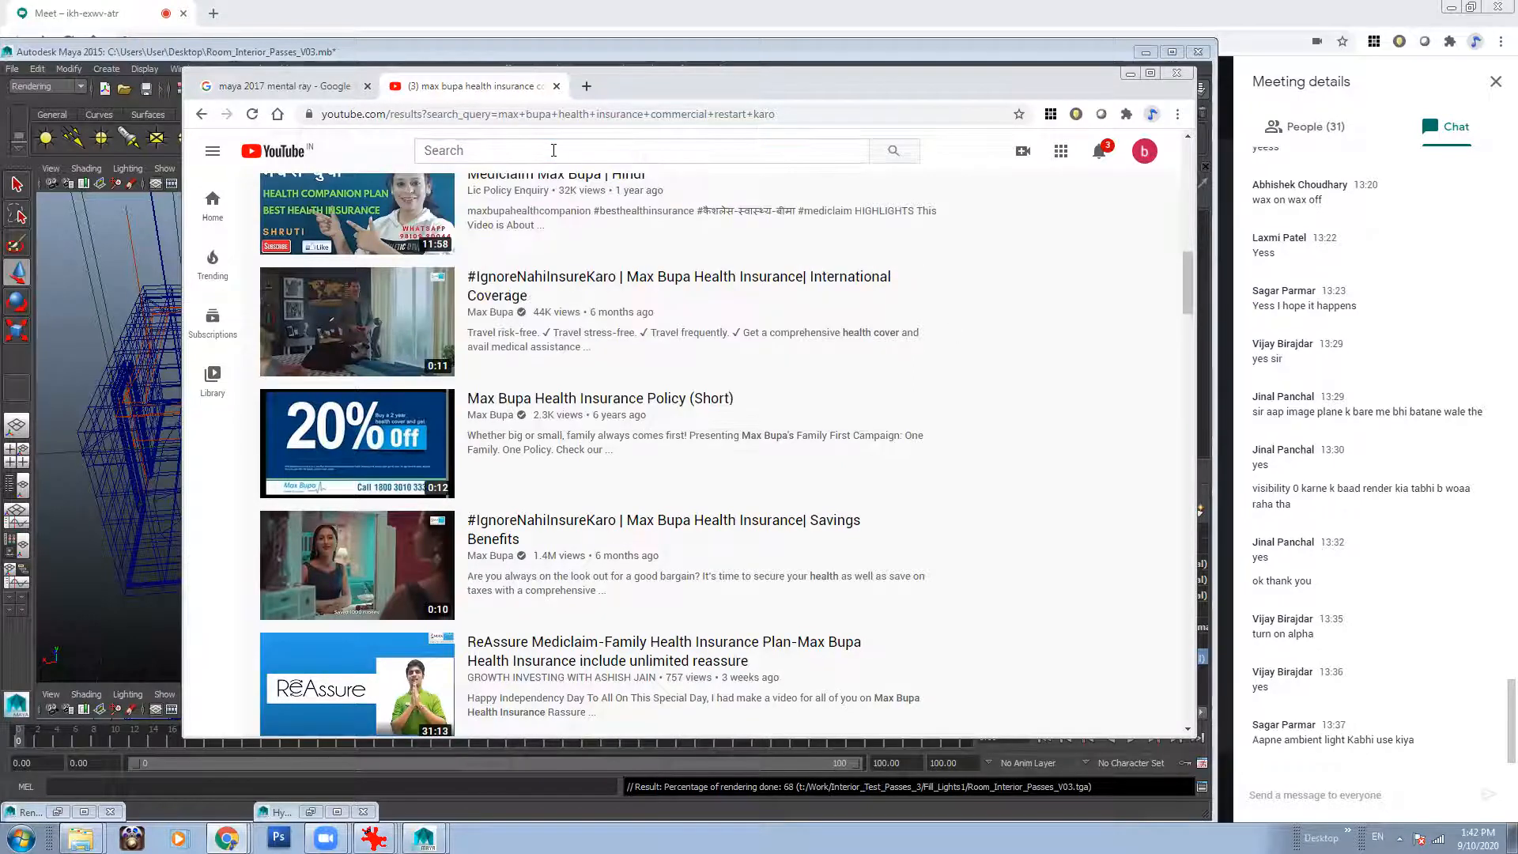
pyautogui.click(1130, 72)
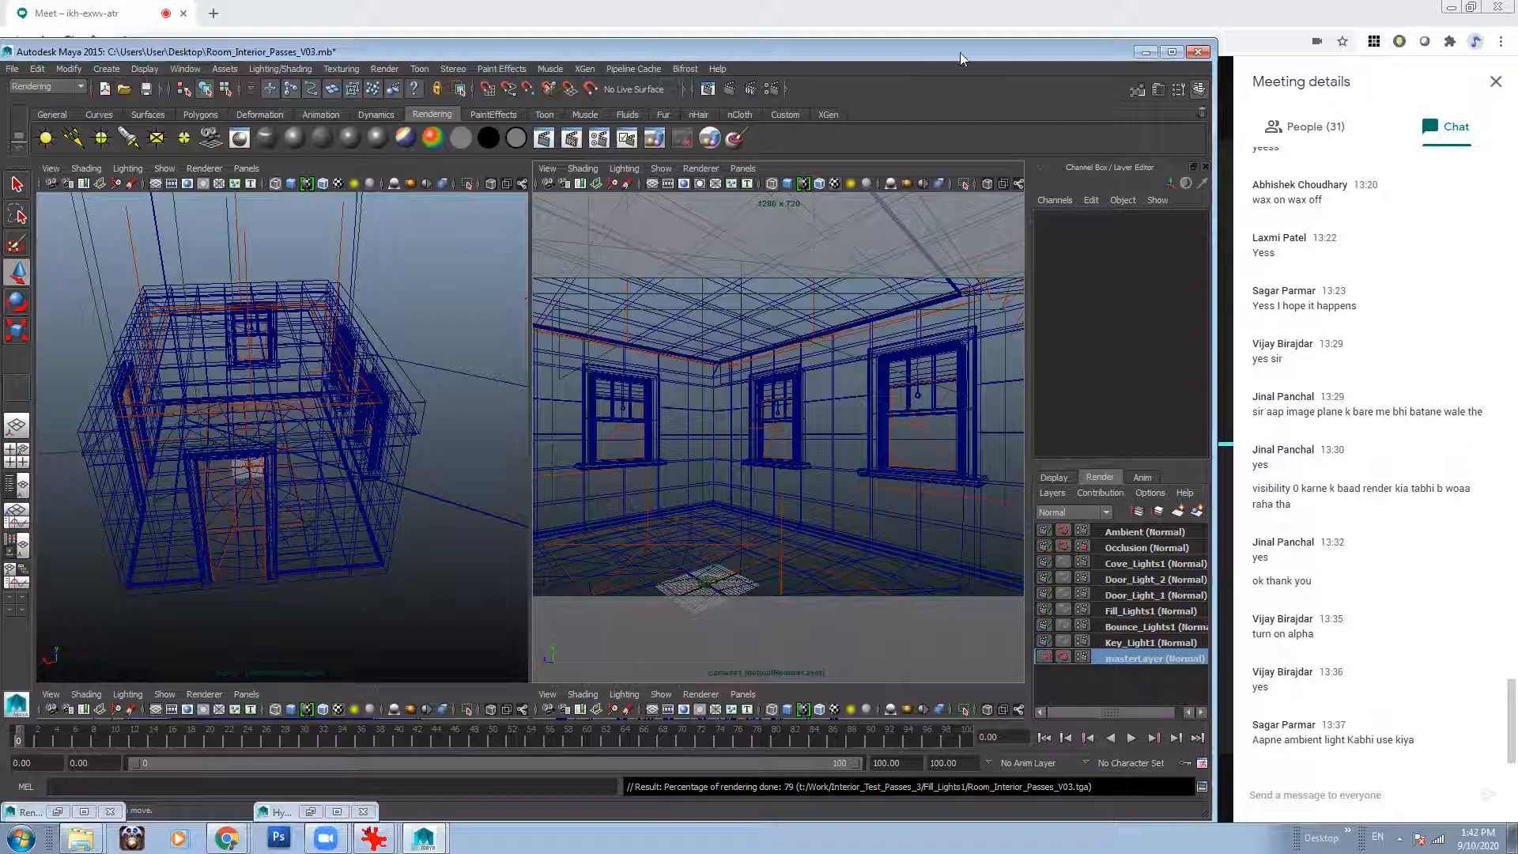
pyautogui.moveTo(960, 52)
pyautogui.mouseDown()
pyautogui.moveTo(921, 57)
pyautogui.moveTo(967, 56)
pyautogui.mouseUp()
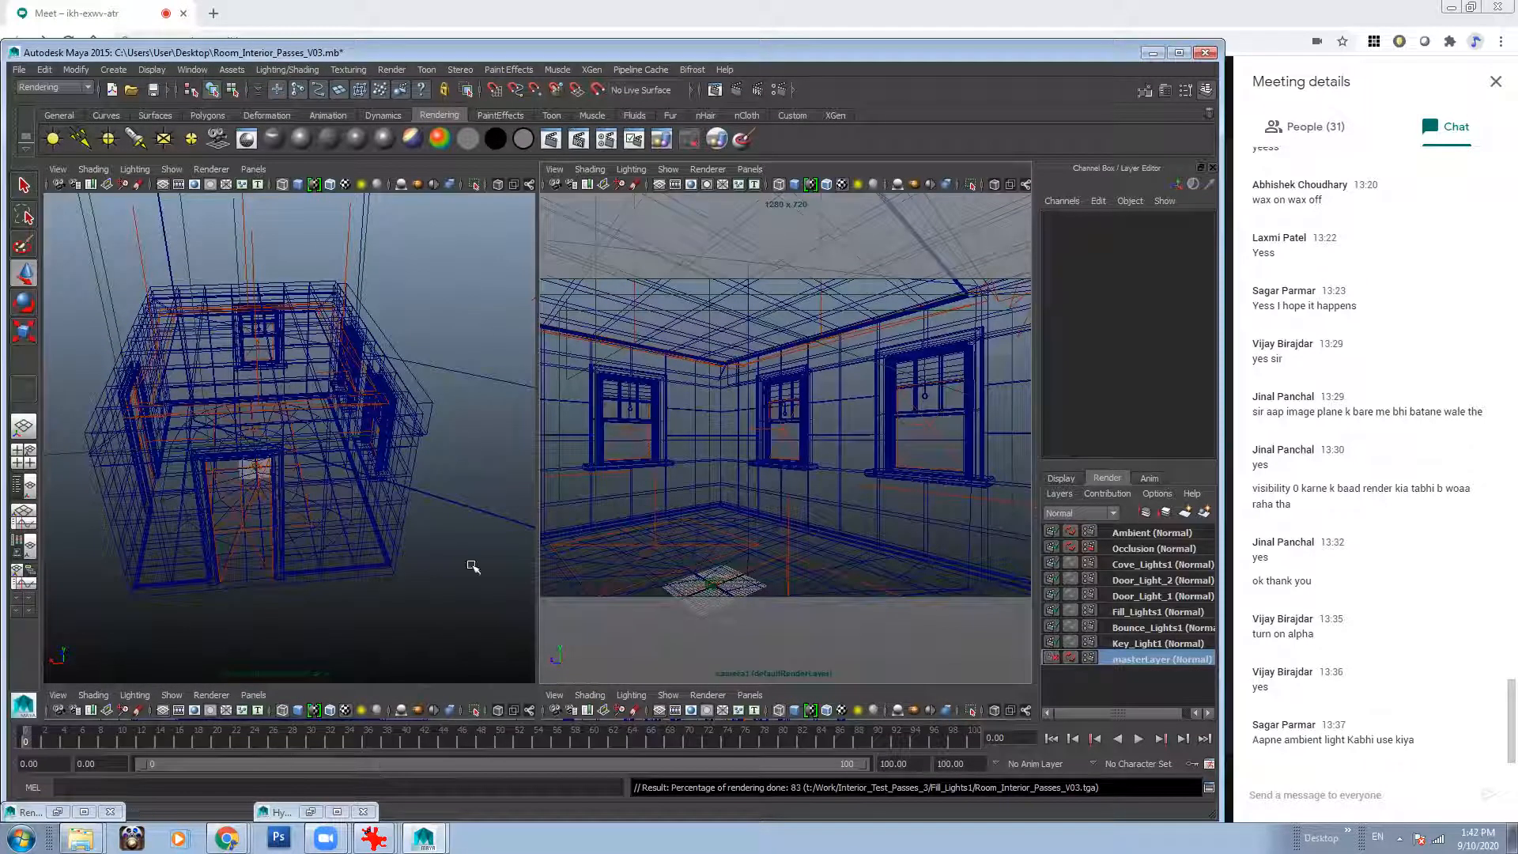
pyautogui.click(227, 838)
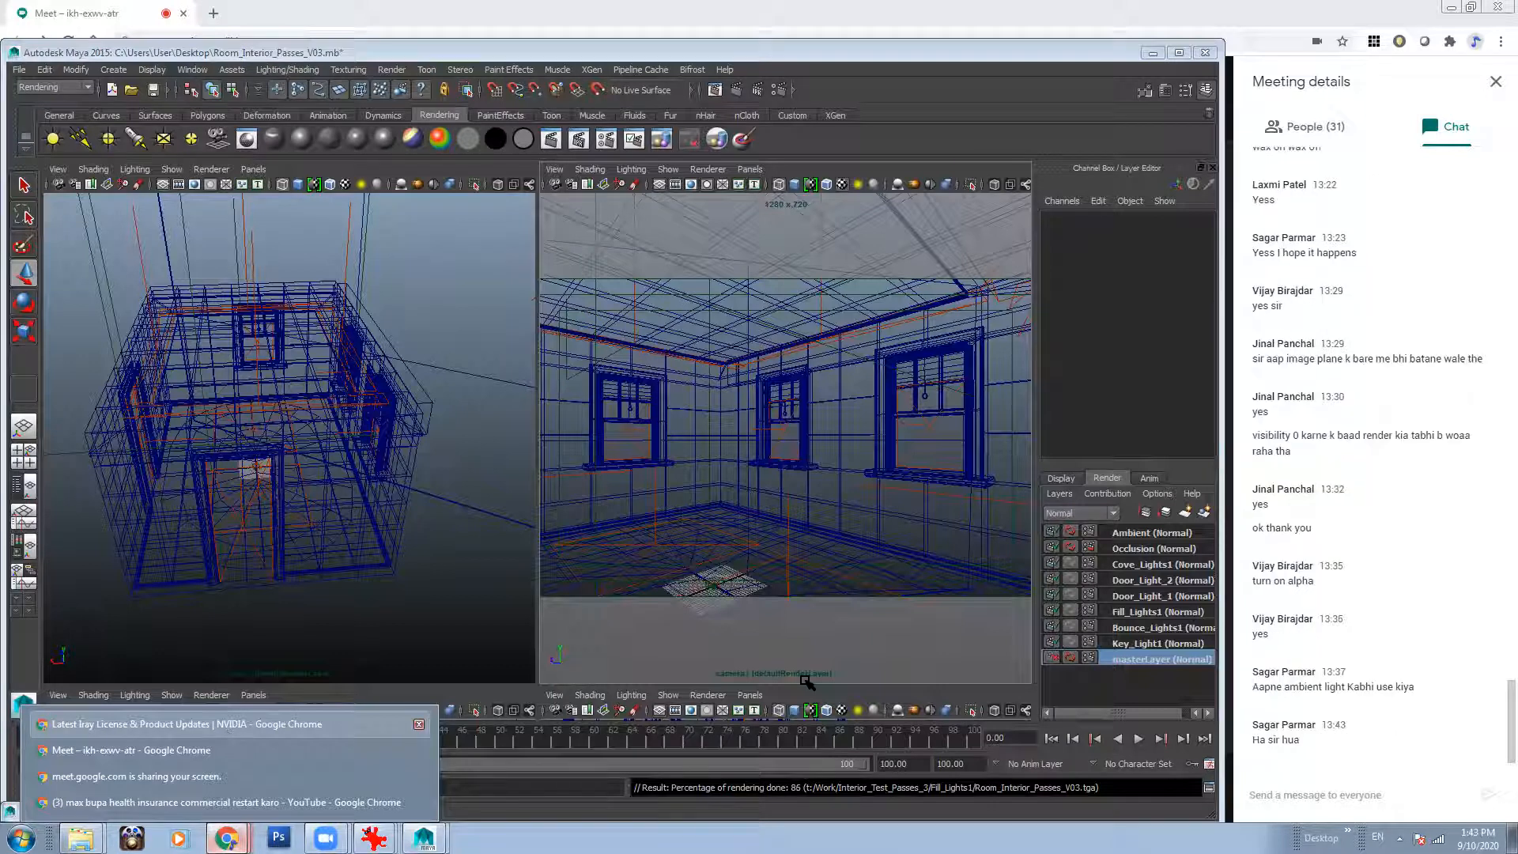
pyautogui.click(926, 457)
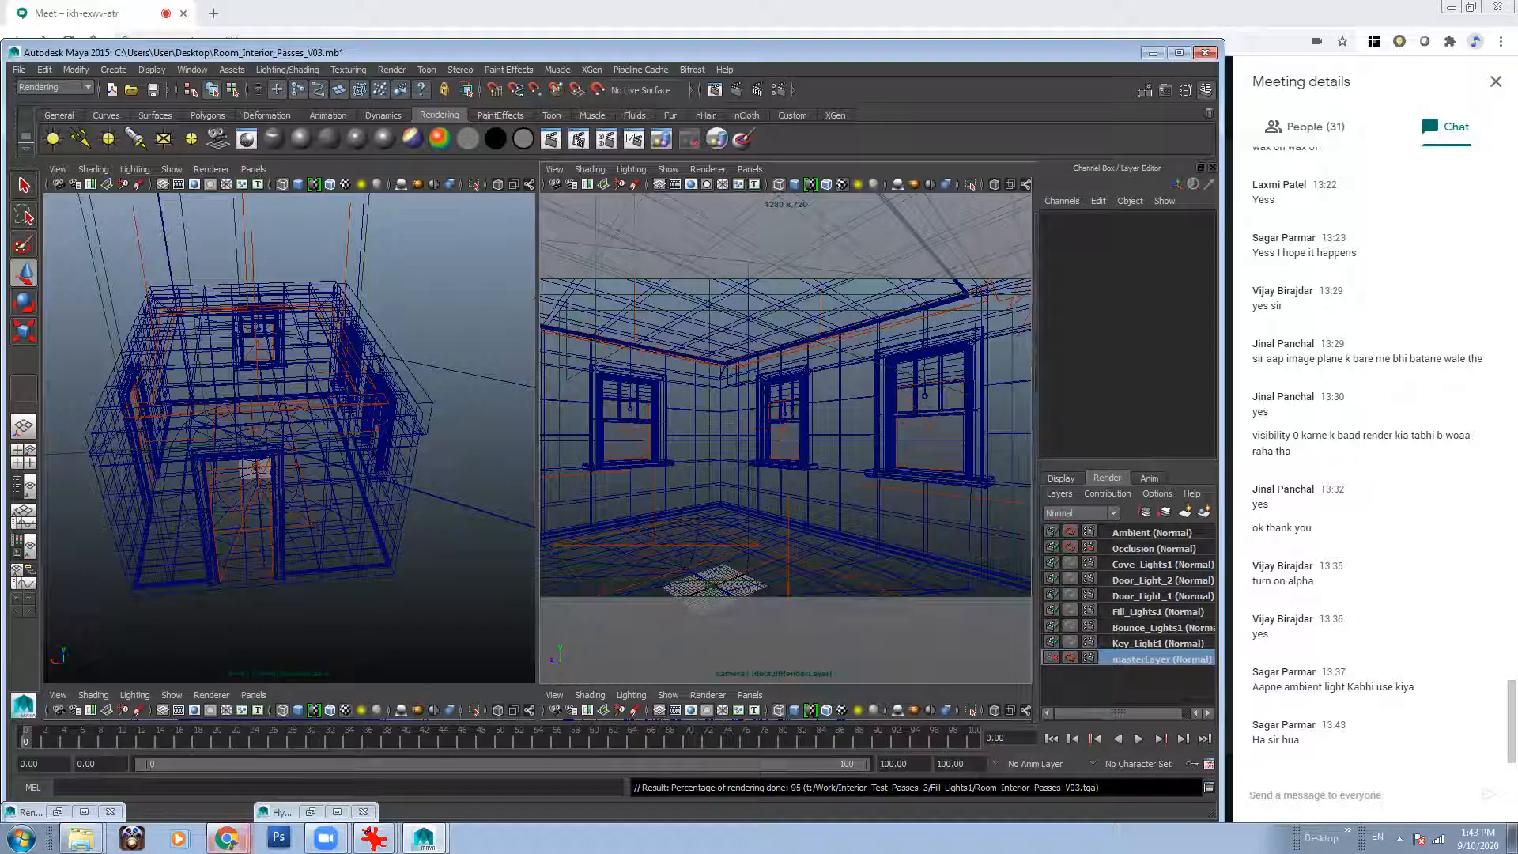
pyautogui.click(227, 838)
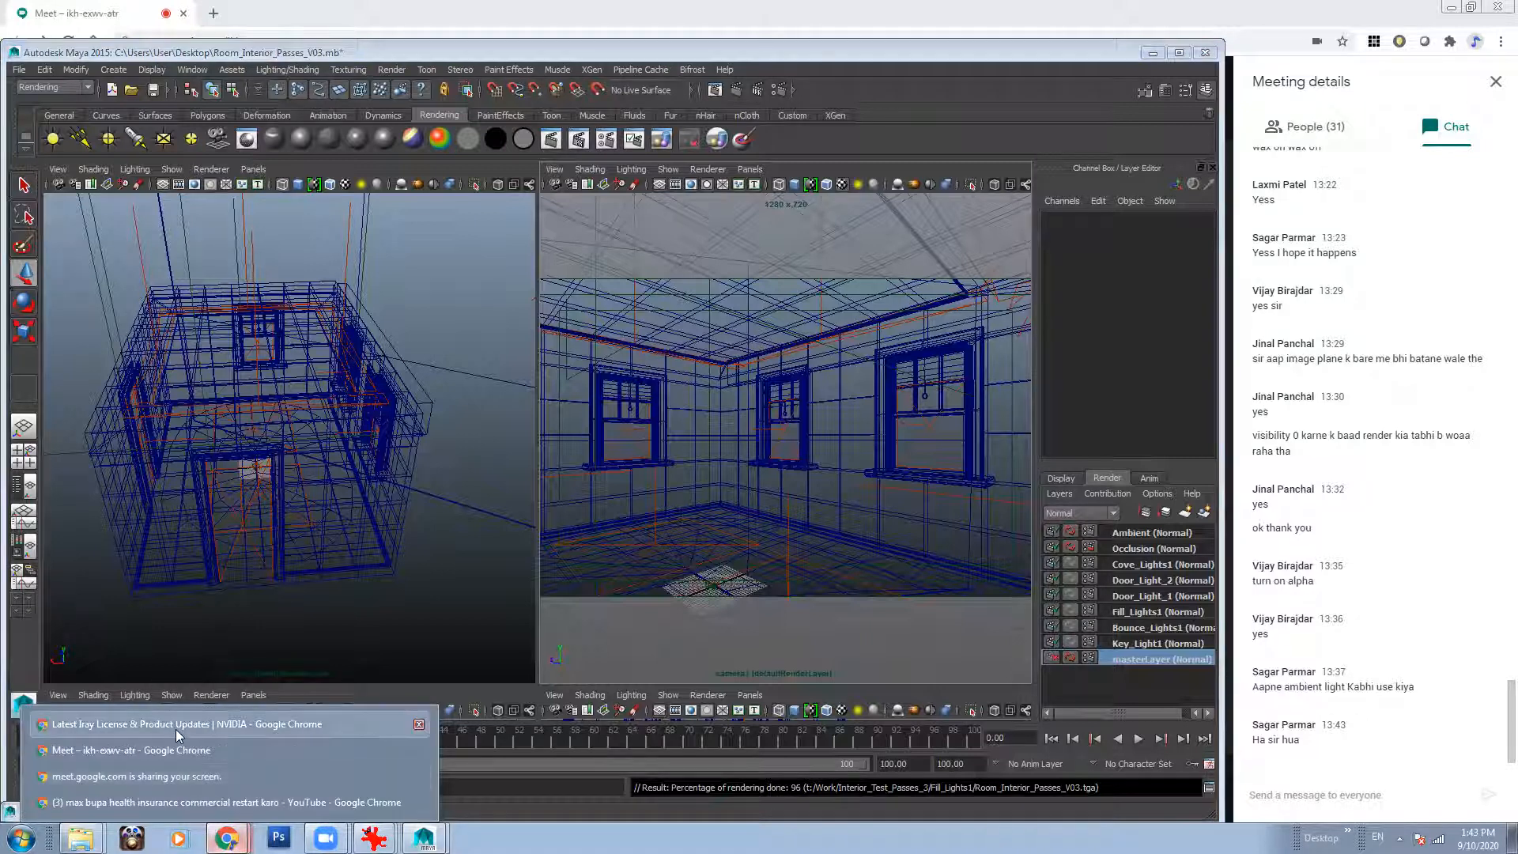
pyautogui.click(183, 802)
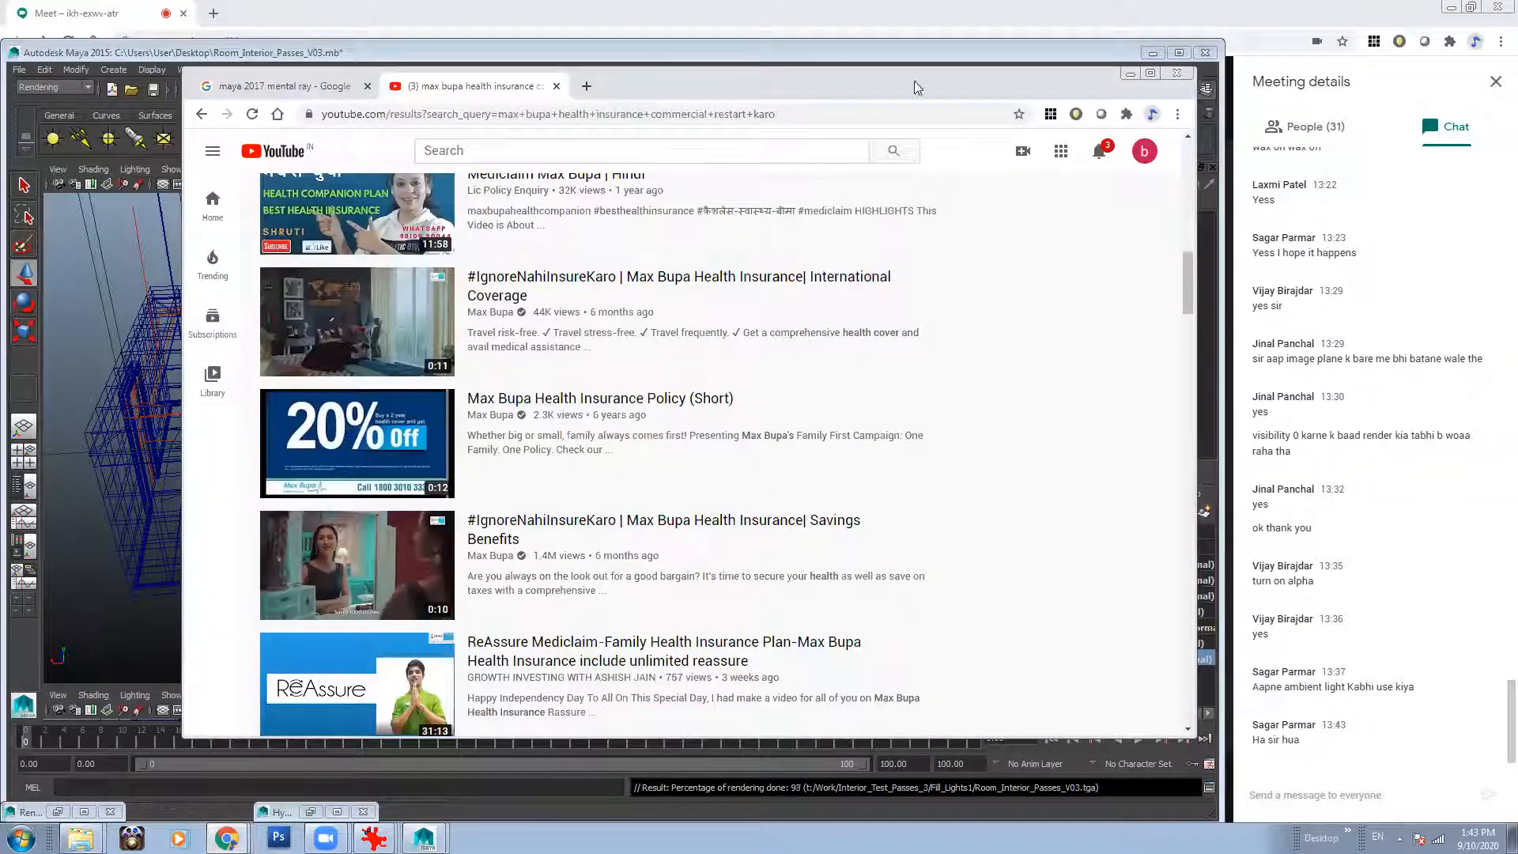
pyautogui.click(949, 52)
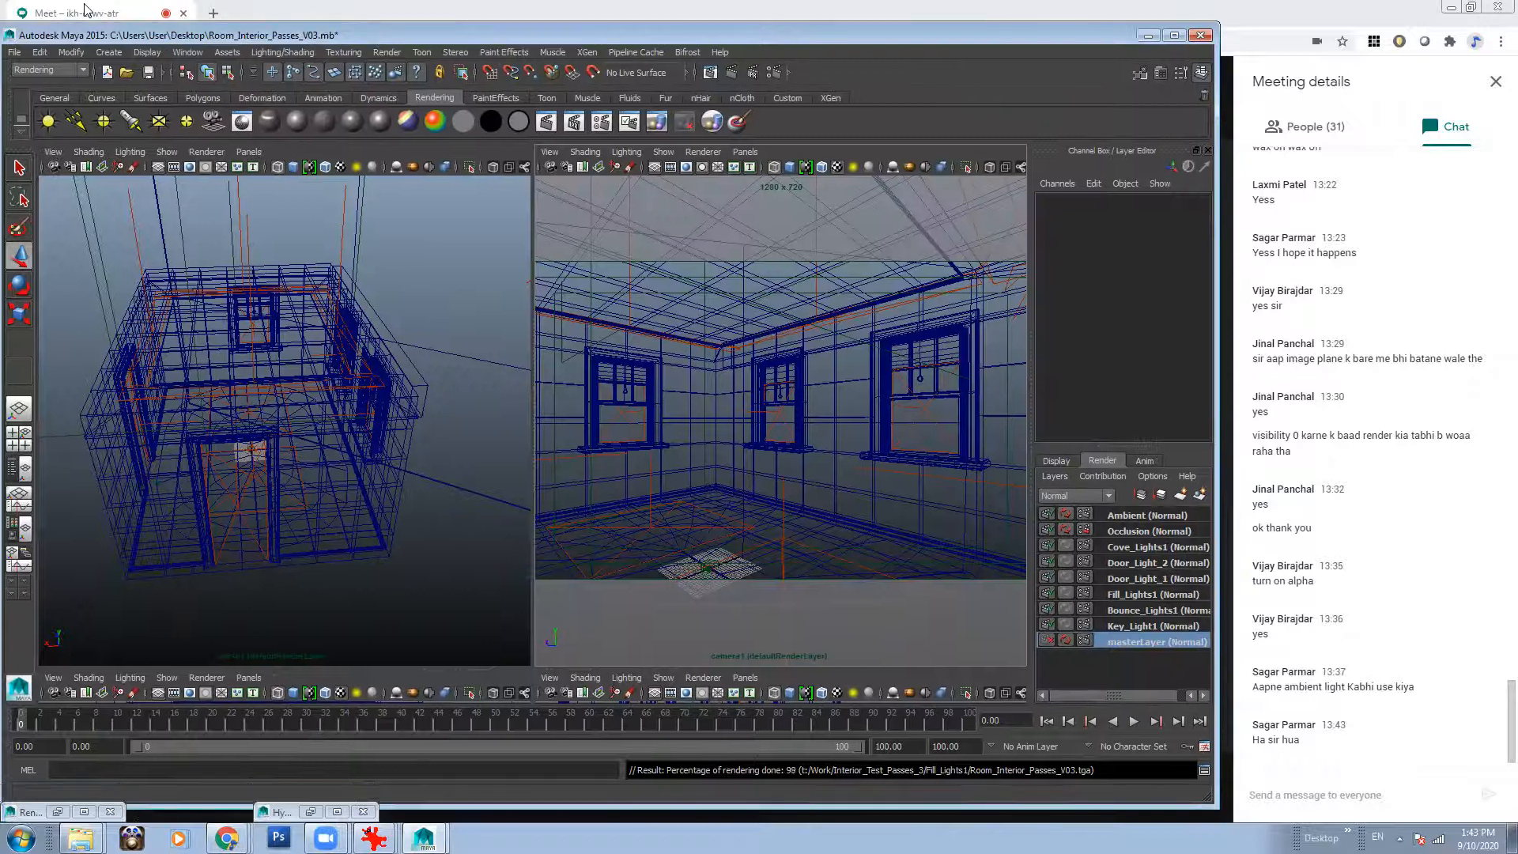
# Switch to the Google Meet call, stop presenting the screen, and bring the YouTube browser window to the front.
pyautogui.click(73, 5)
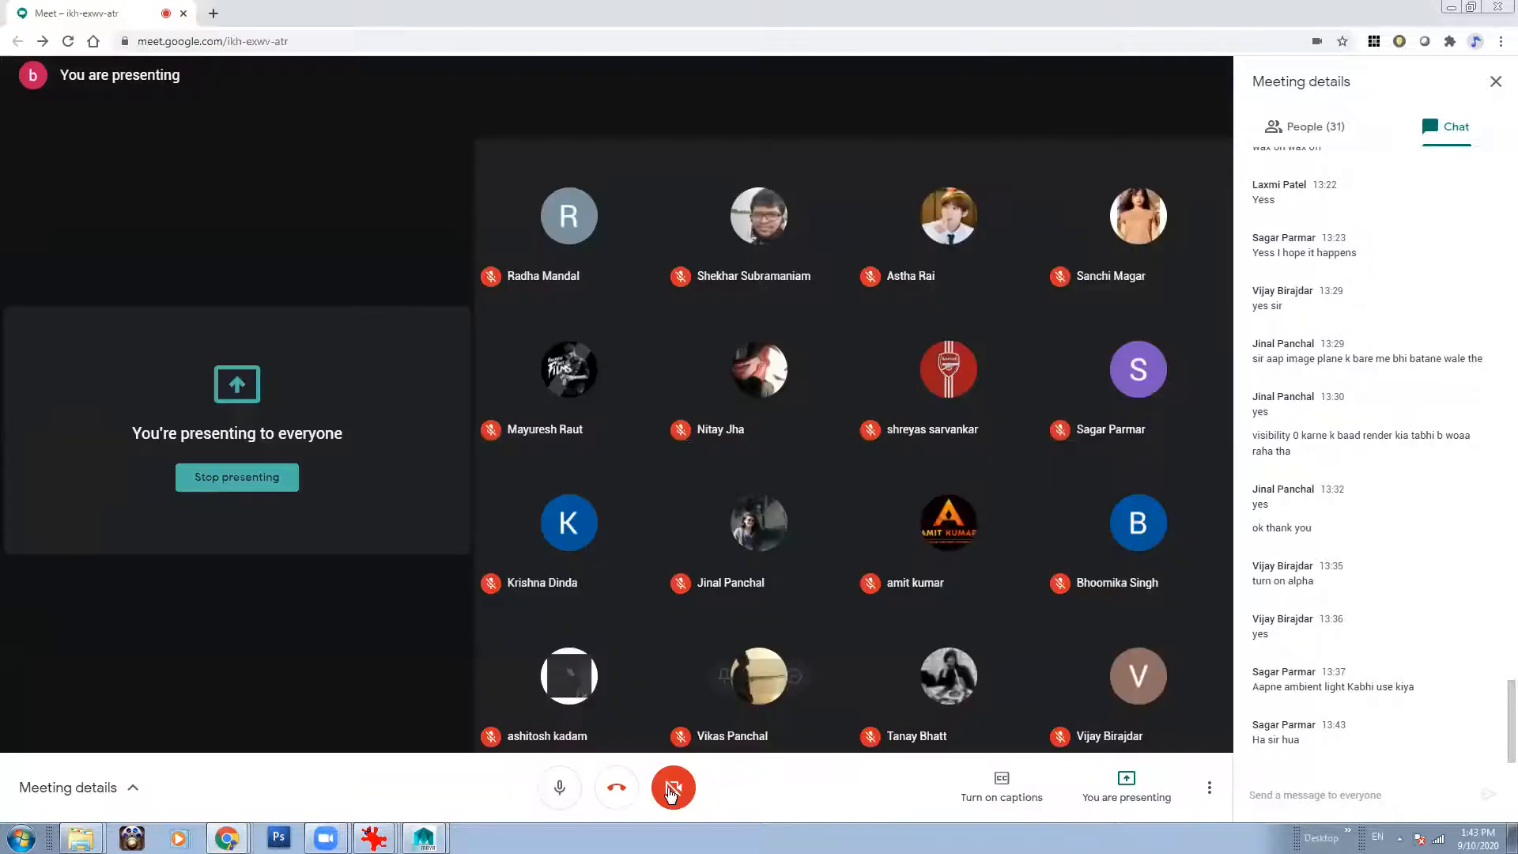
pyautogui.click(1128, 791)
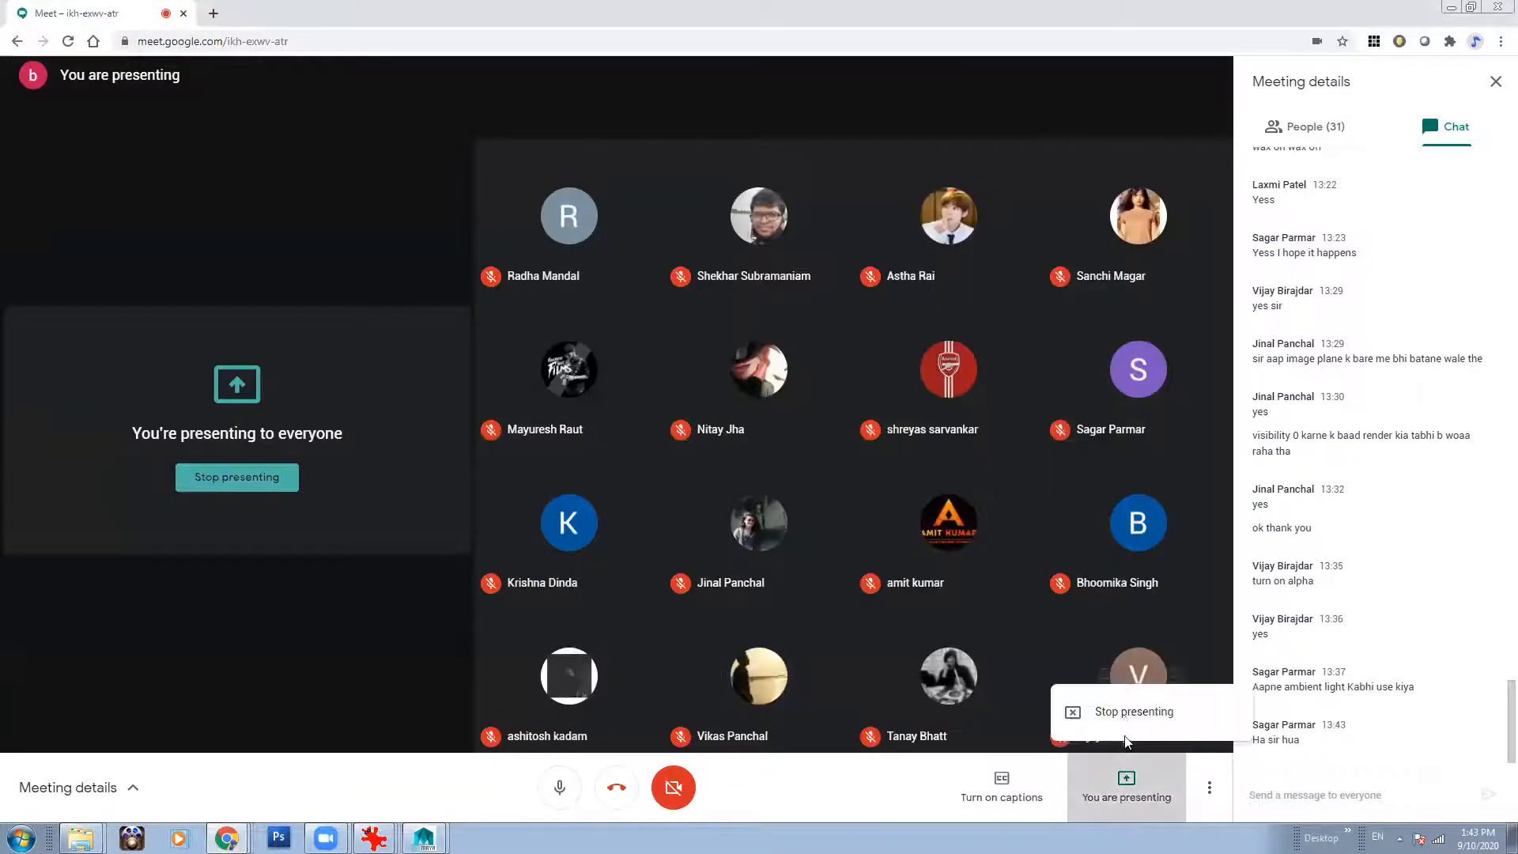
pyautogui.click(1127, 716)
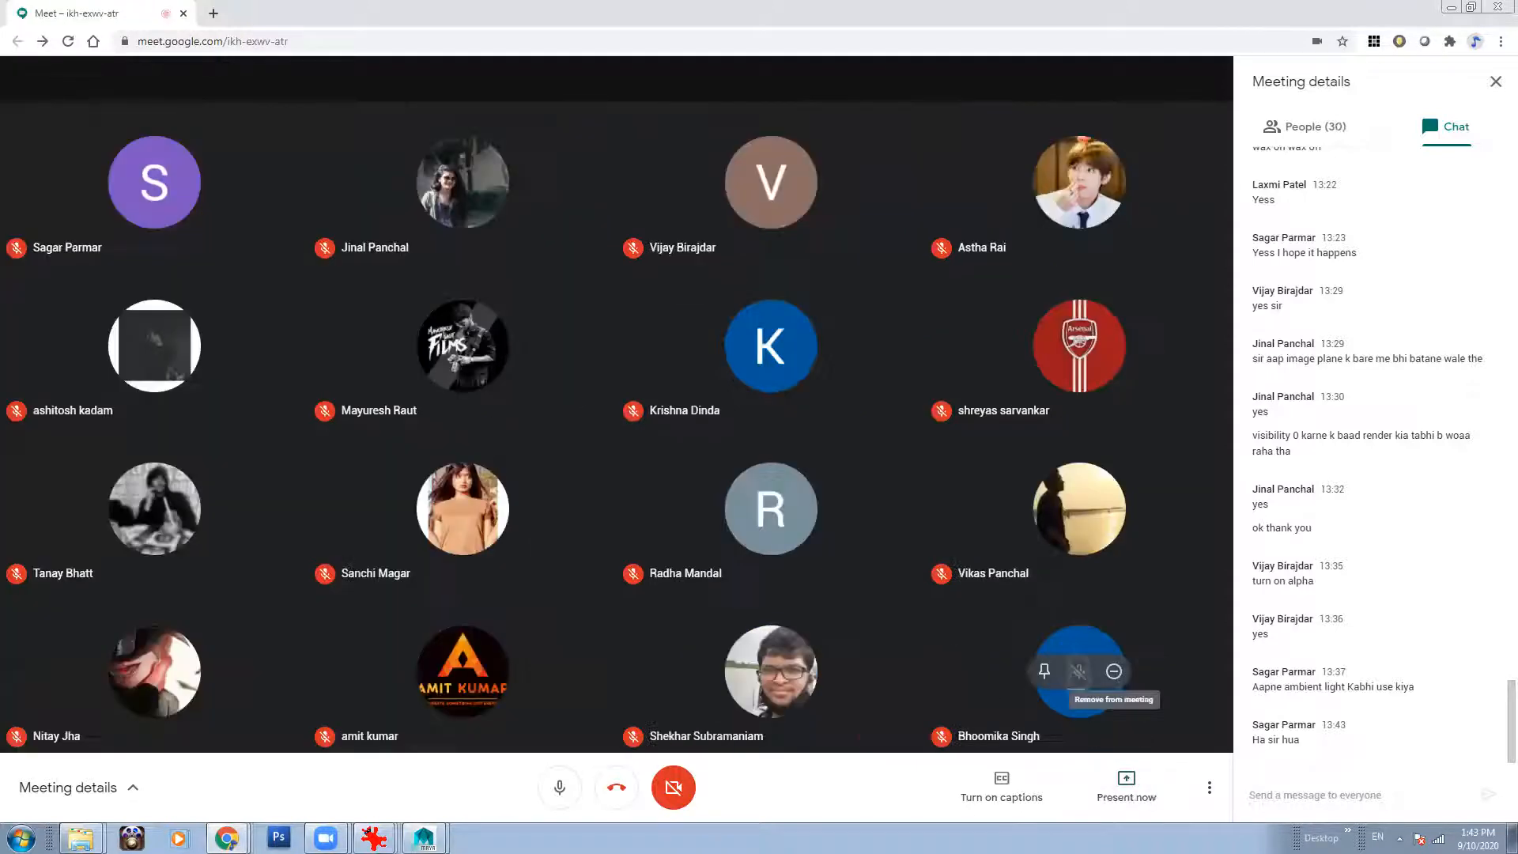
pyautogui.click(227, 838)
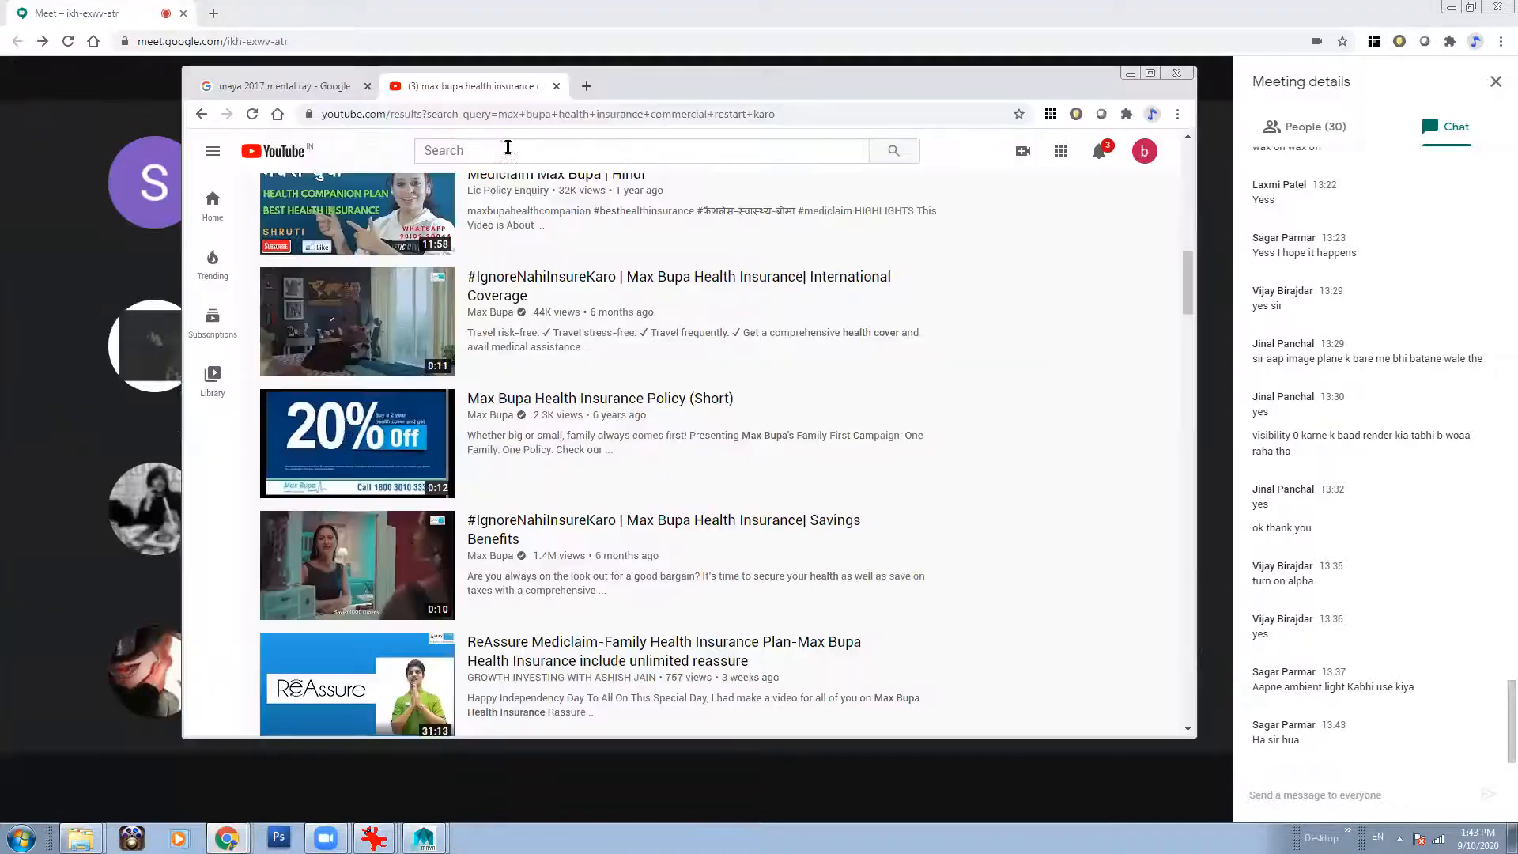
# Search YouTube for "max bupa funny ad".
pyautogui.click(506, 151)
pyautogui.write('max bu[a')
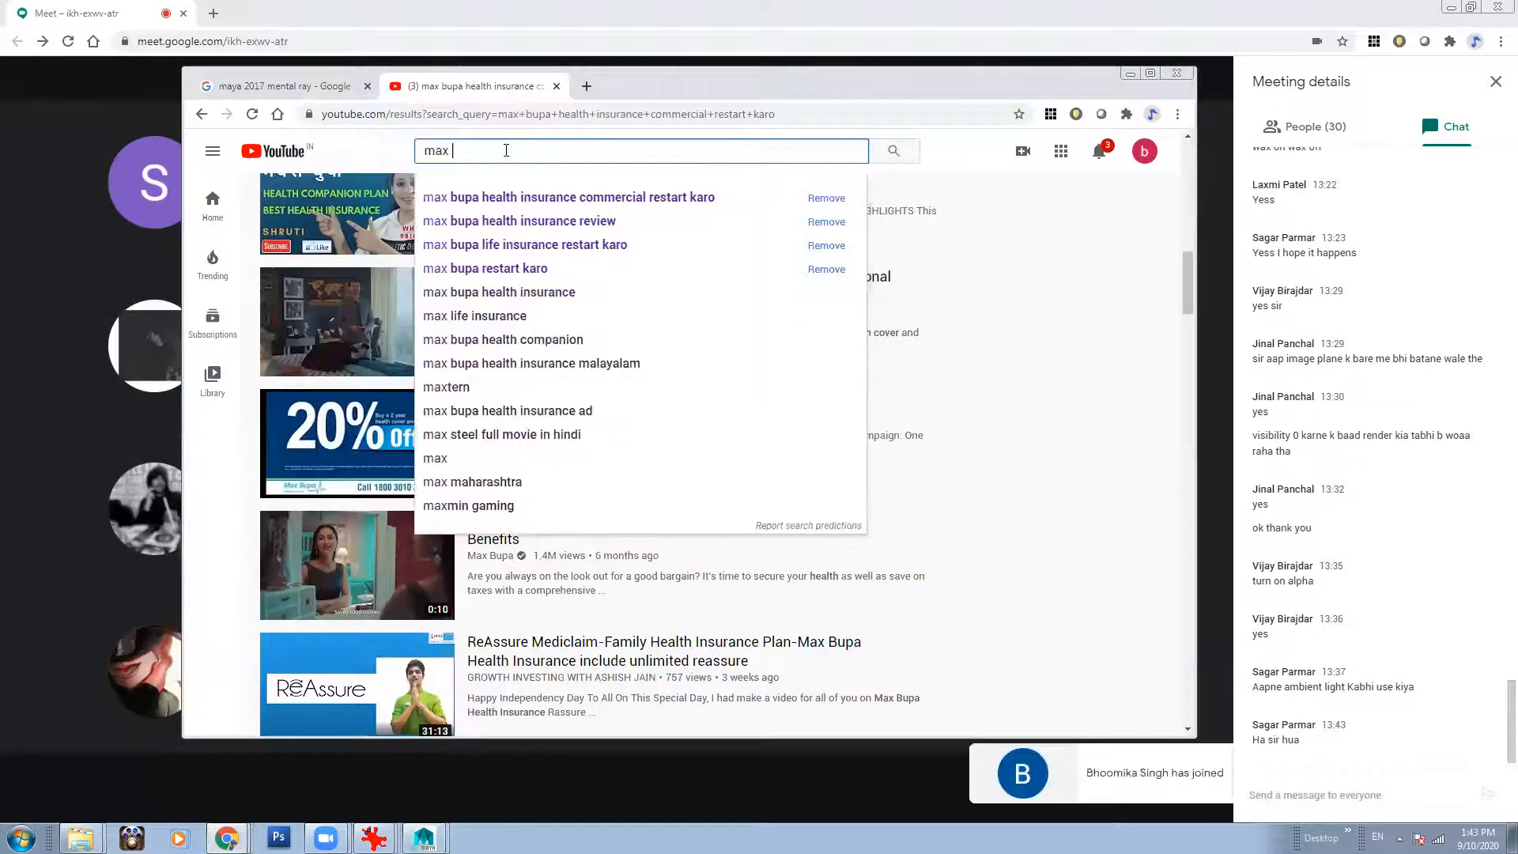
pyautogui.press('BackSpace')
pyautogui.press('BackSpace')
pyautogui.write('pa ')
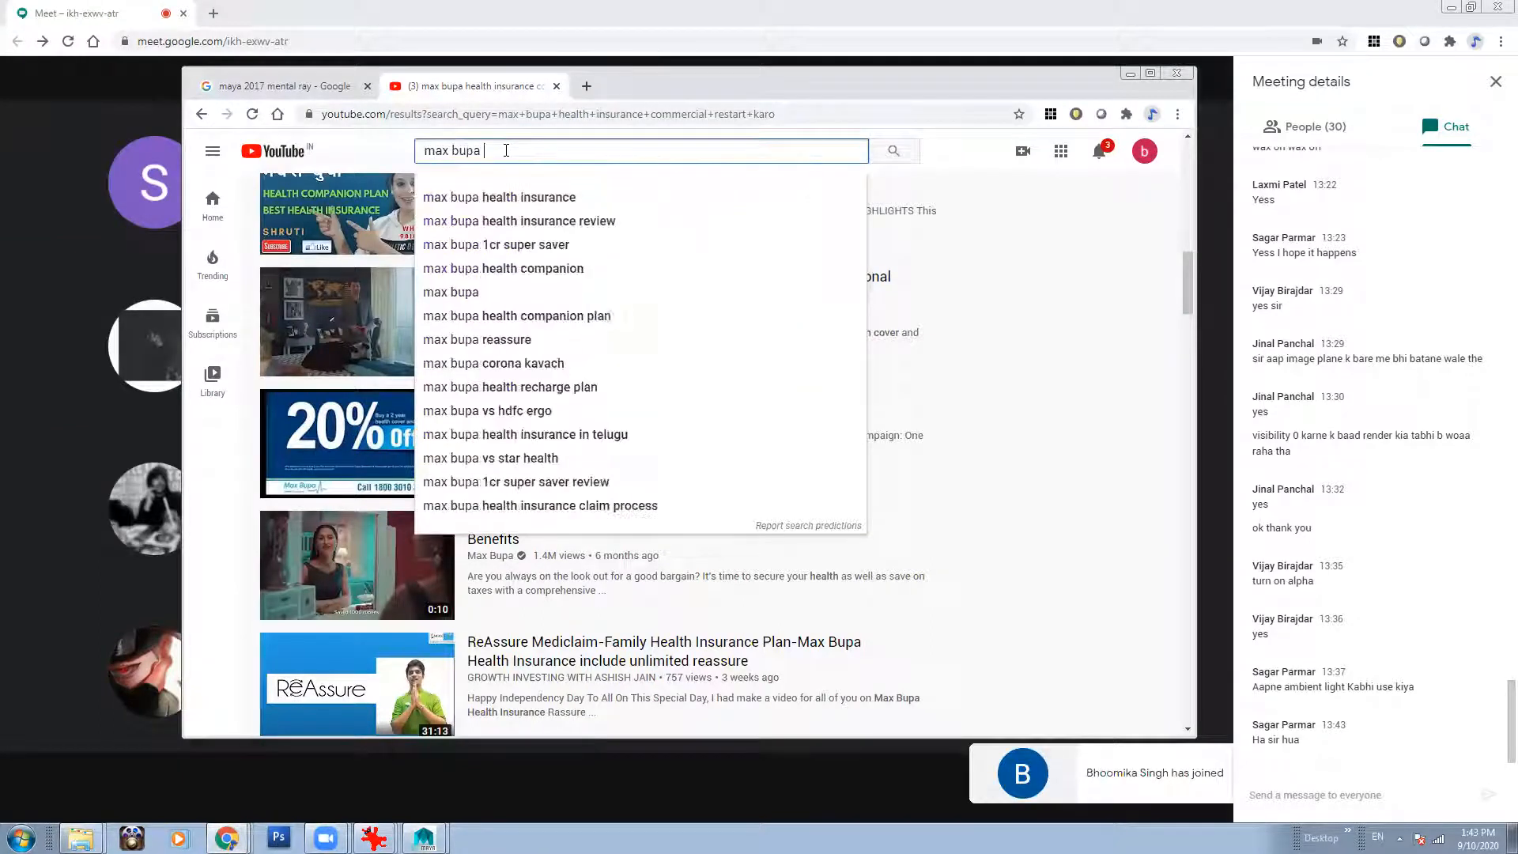
pyautogui.write('funny a')
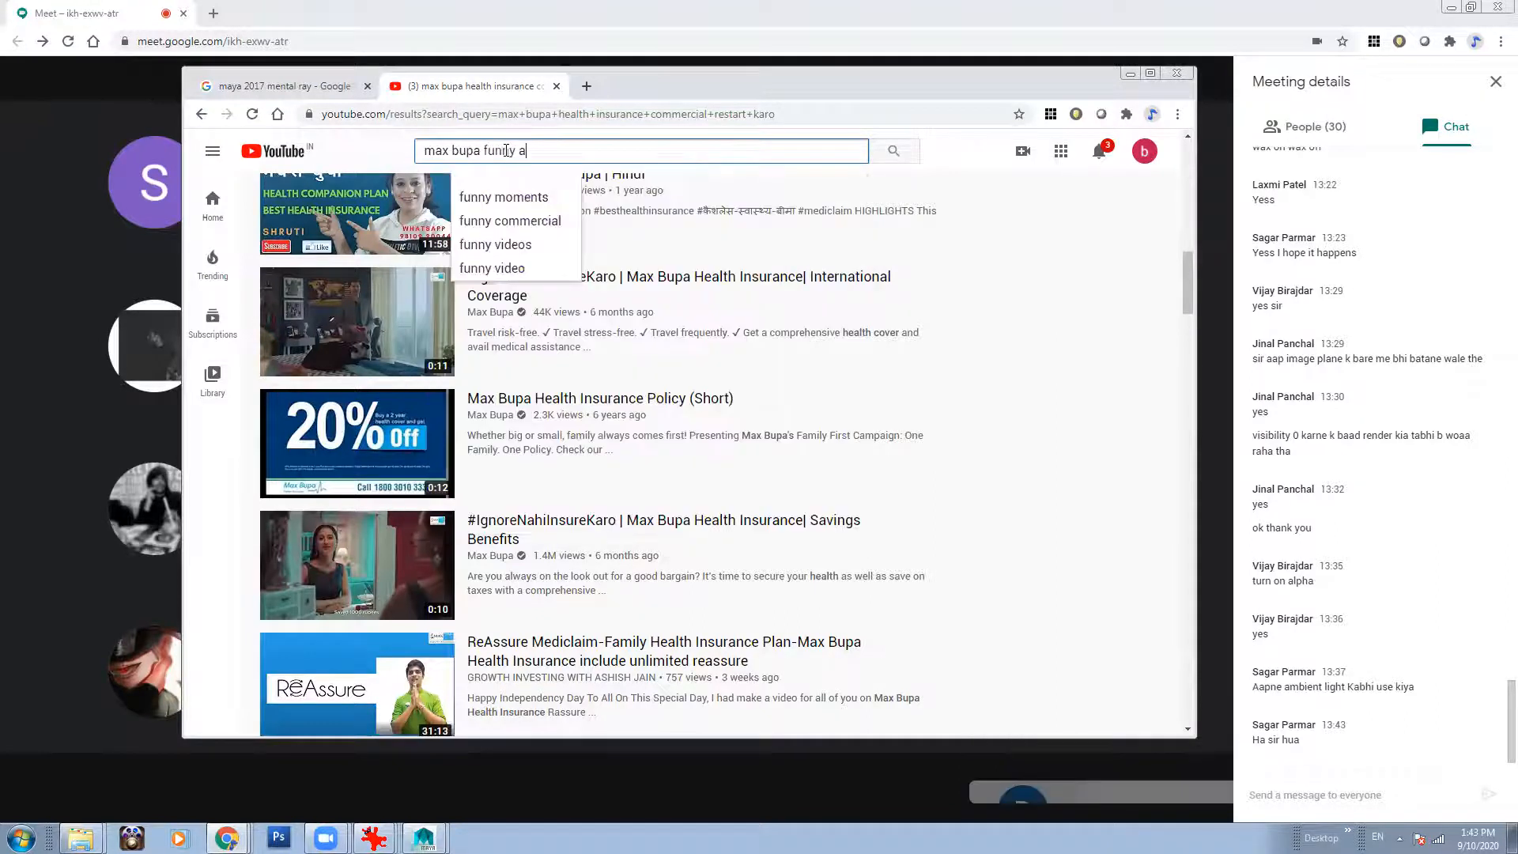
pyautogui.write('d')
pyautogui.press('Return')
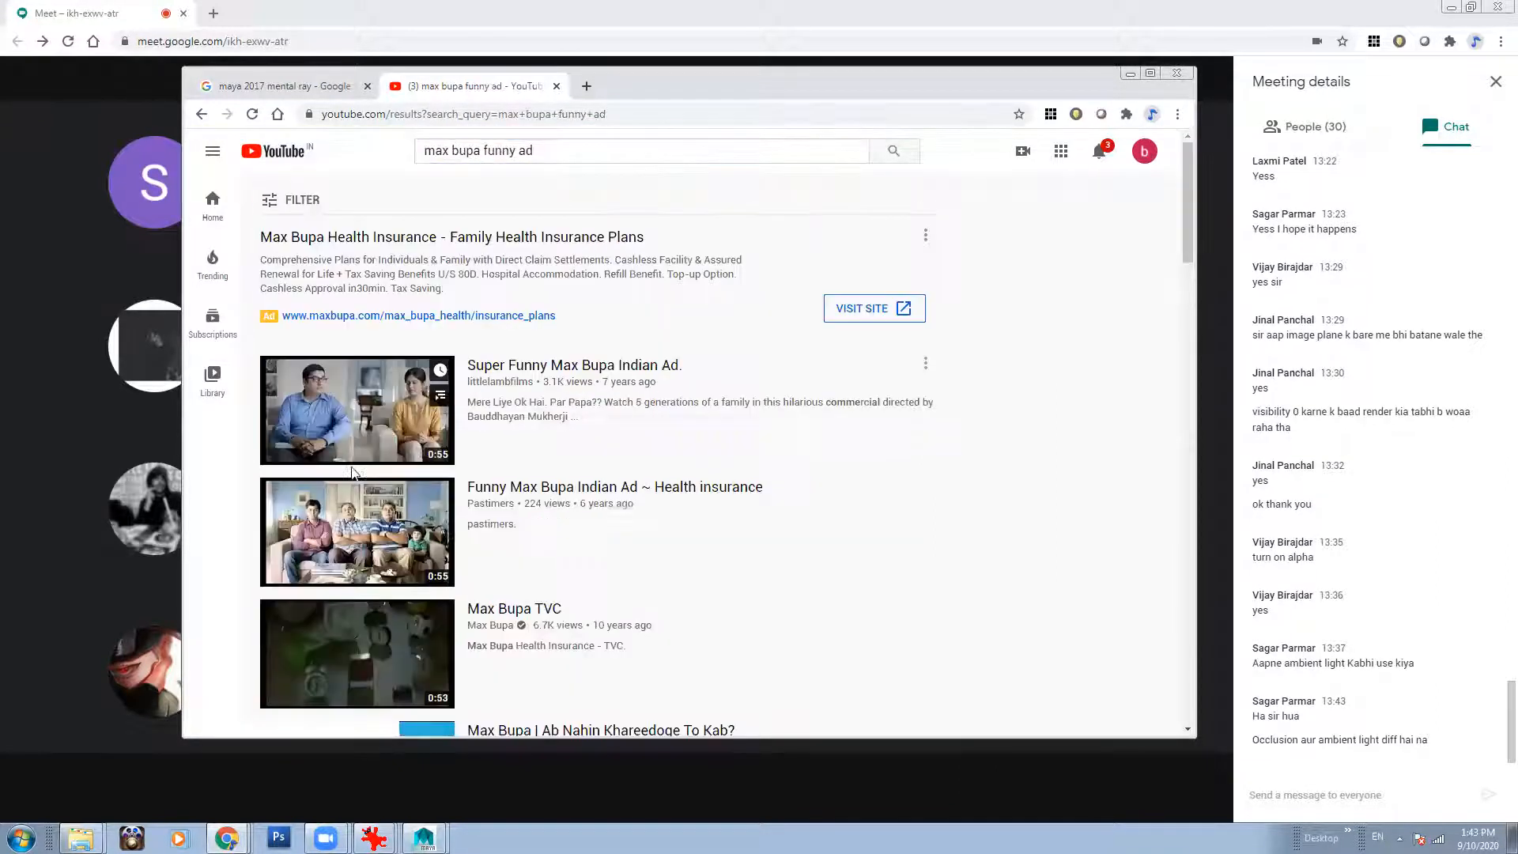
# Look through the "max bupa funny ad" video results for the wanted insurance commercial.
pyautogui.scroll(-1, 445, 530)
pyautogui.scroll(-4, 445, 531)
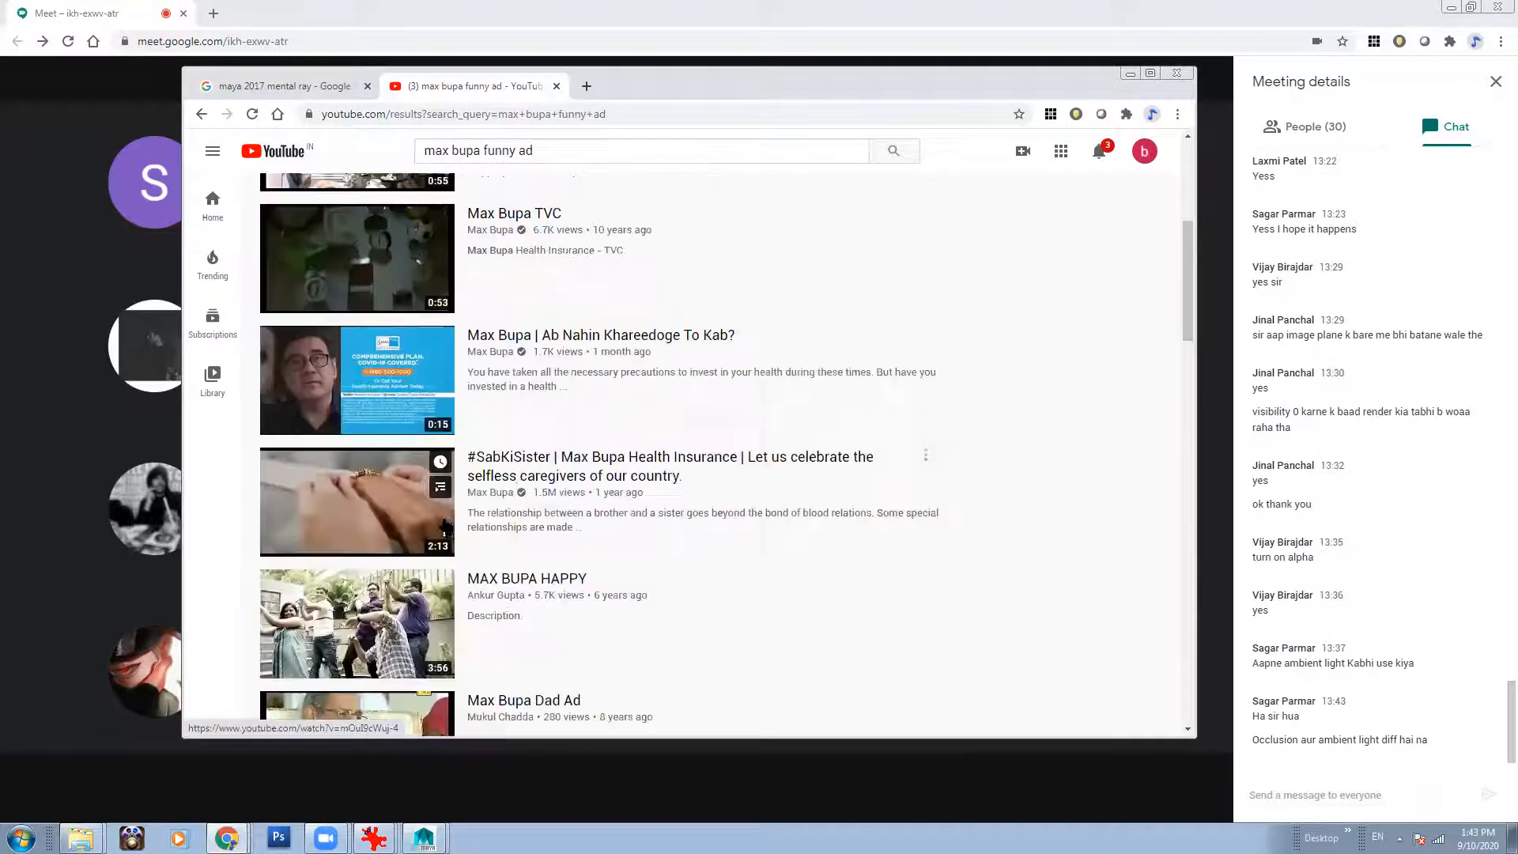
pyautogui.scroll(-6, 447, 524)
pyautogui.scroll(-3, 447, 524)
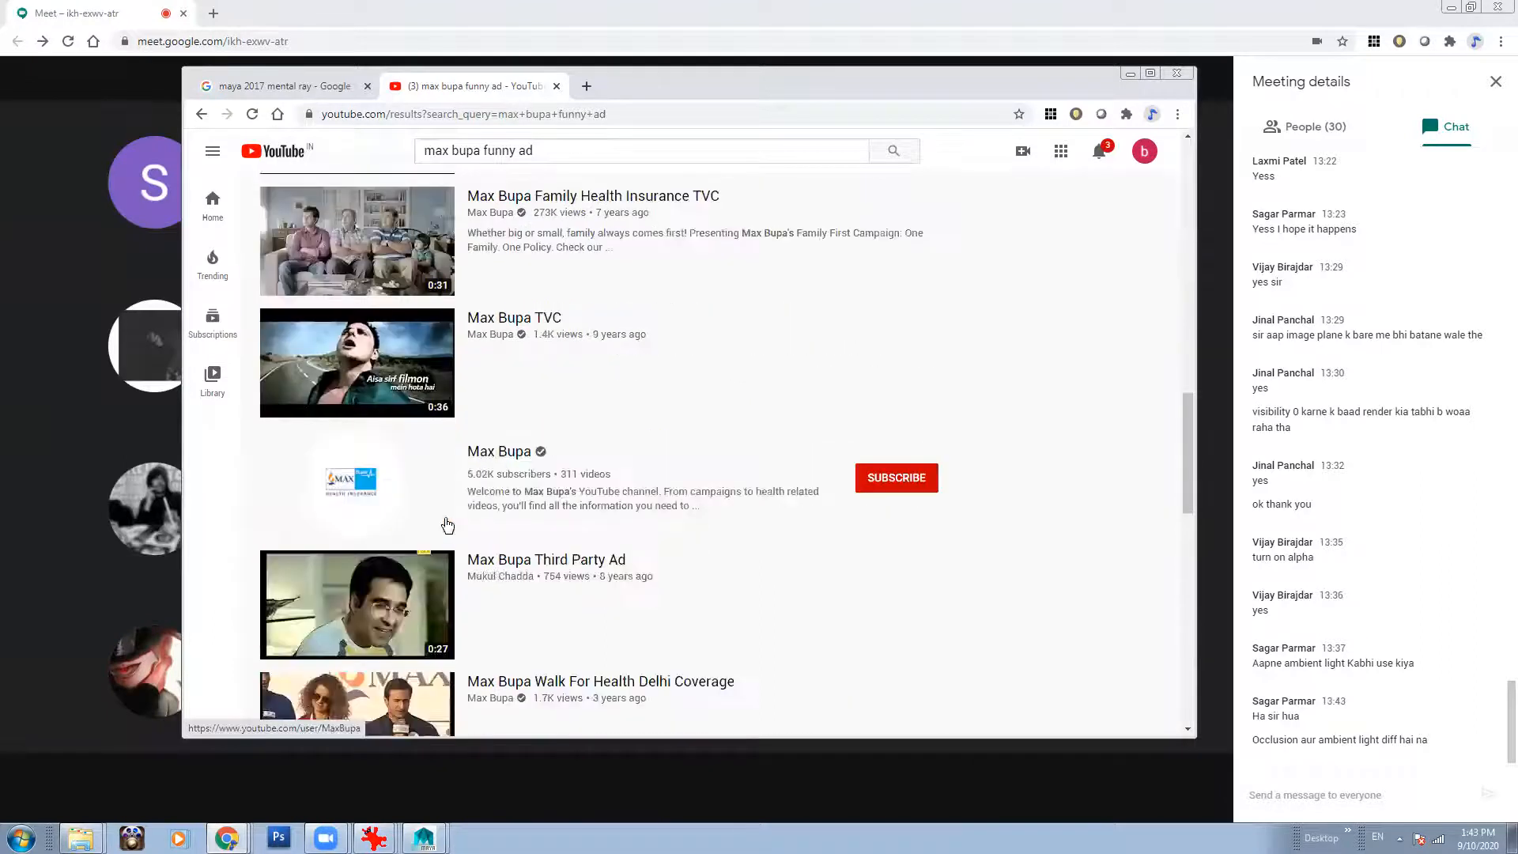
pyautogui.scroll(-4, 447, 524)
pyautogui.scroll(-8, 447, 522)
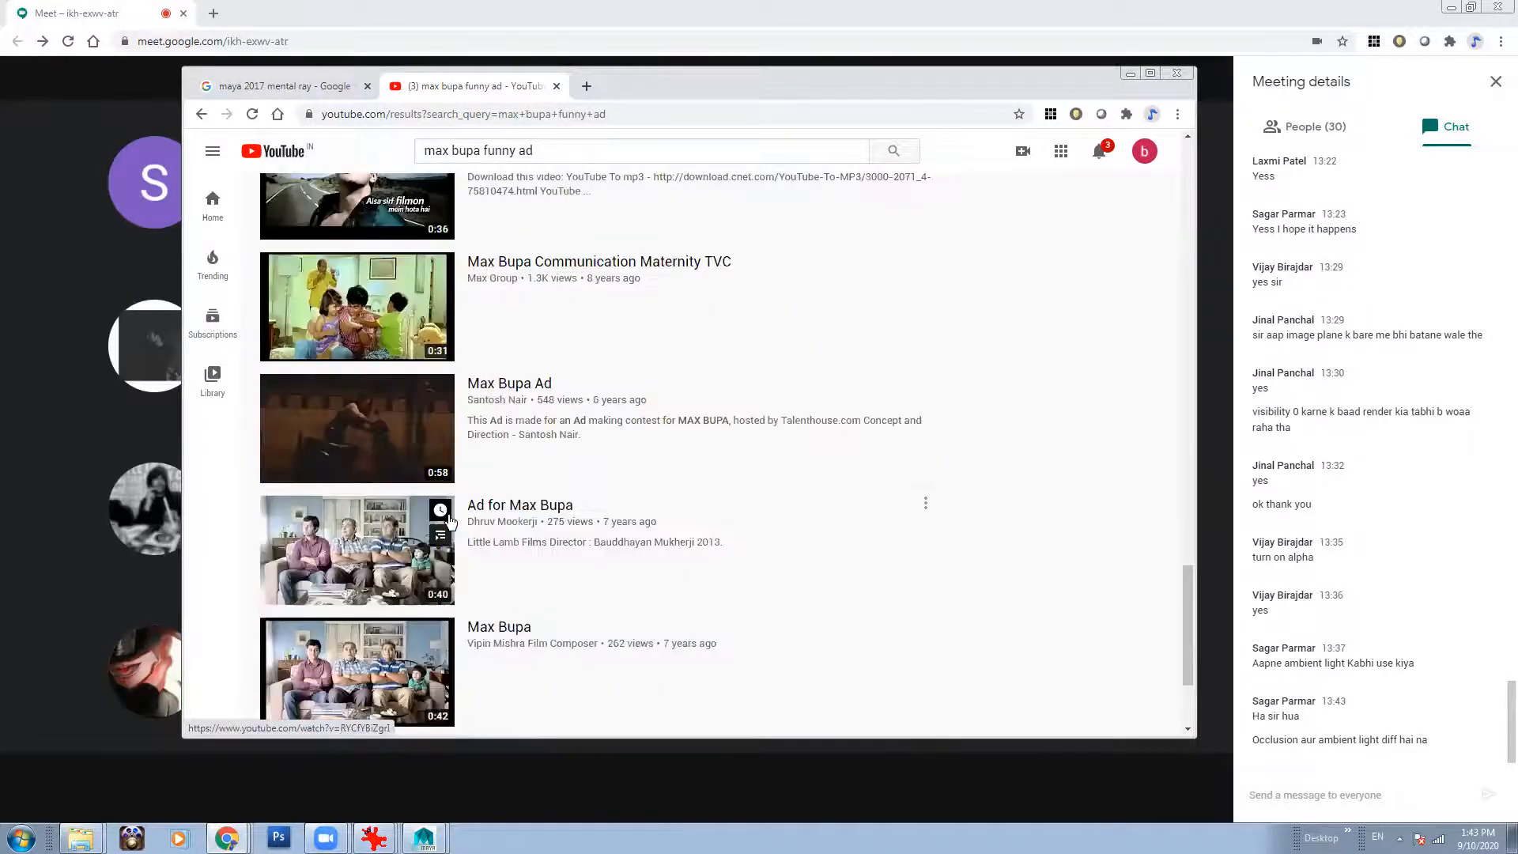
pyautogui.scroll(1, 482, 546)
pyautogui.scroll(-3, 1162, 409)
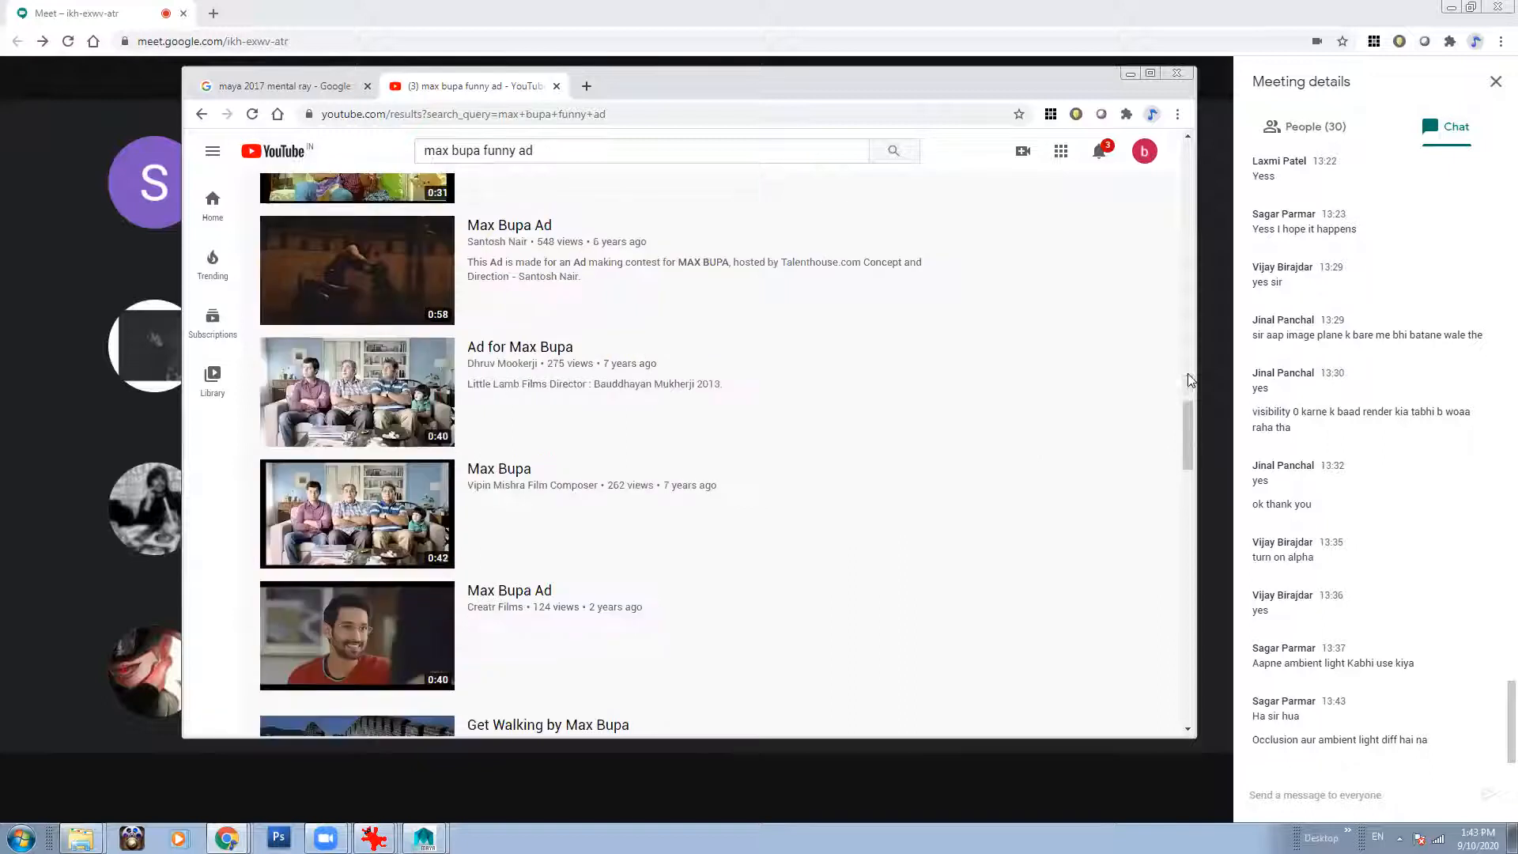
pyautogui.moveTo(1192, 461); pyautogui.dragTo(1187, 544)
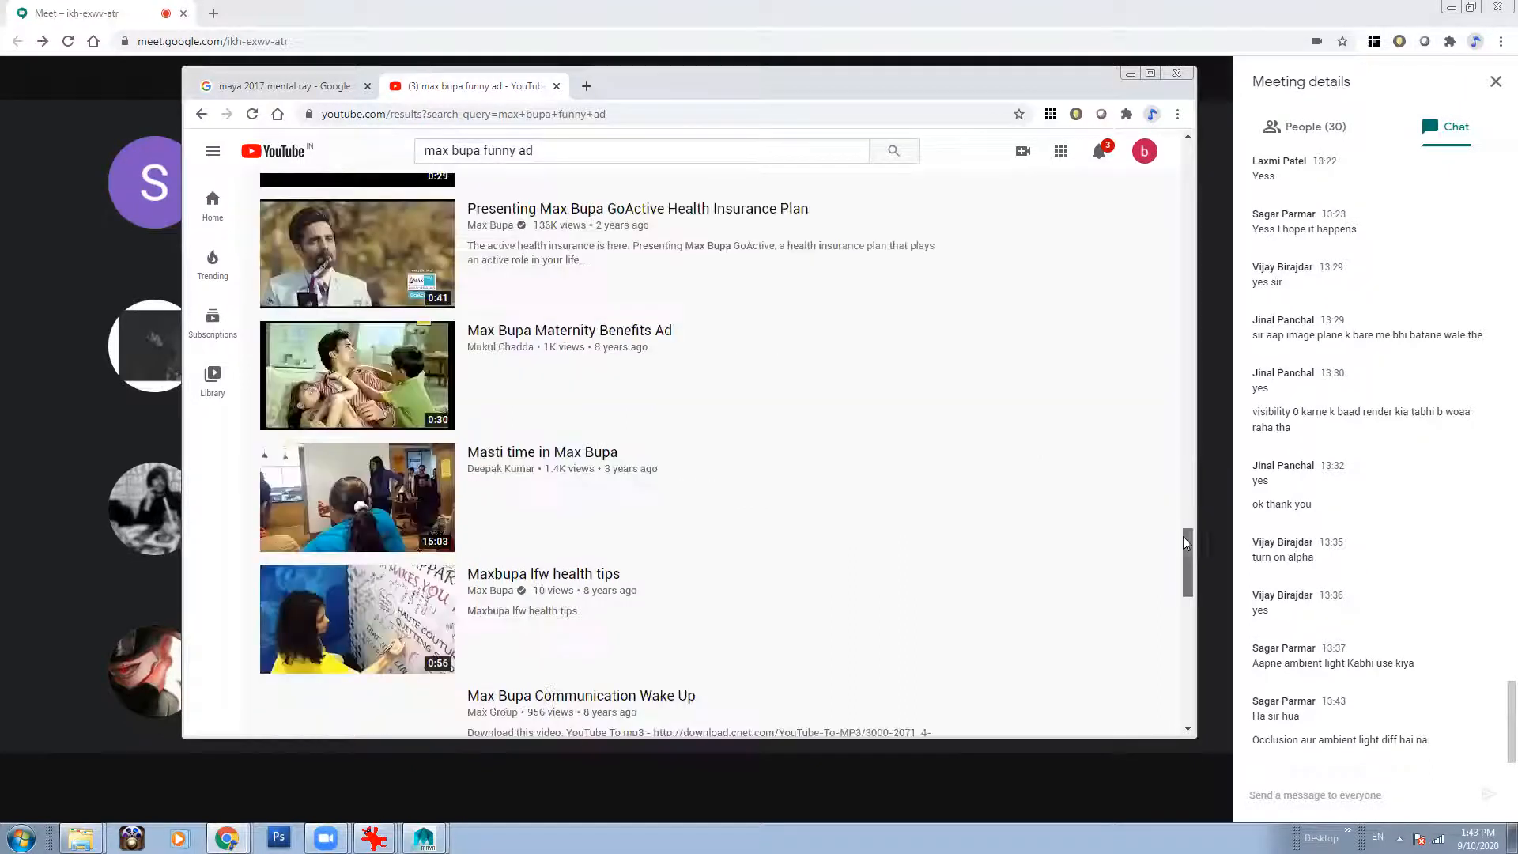
# Extend the YouTube search to "max bupa funny ad office" and look through the videos found.
pyautogui.click(569, 145)
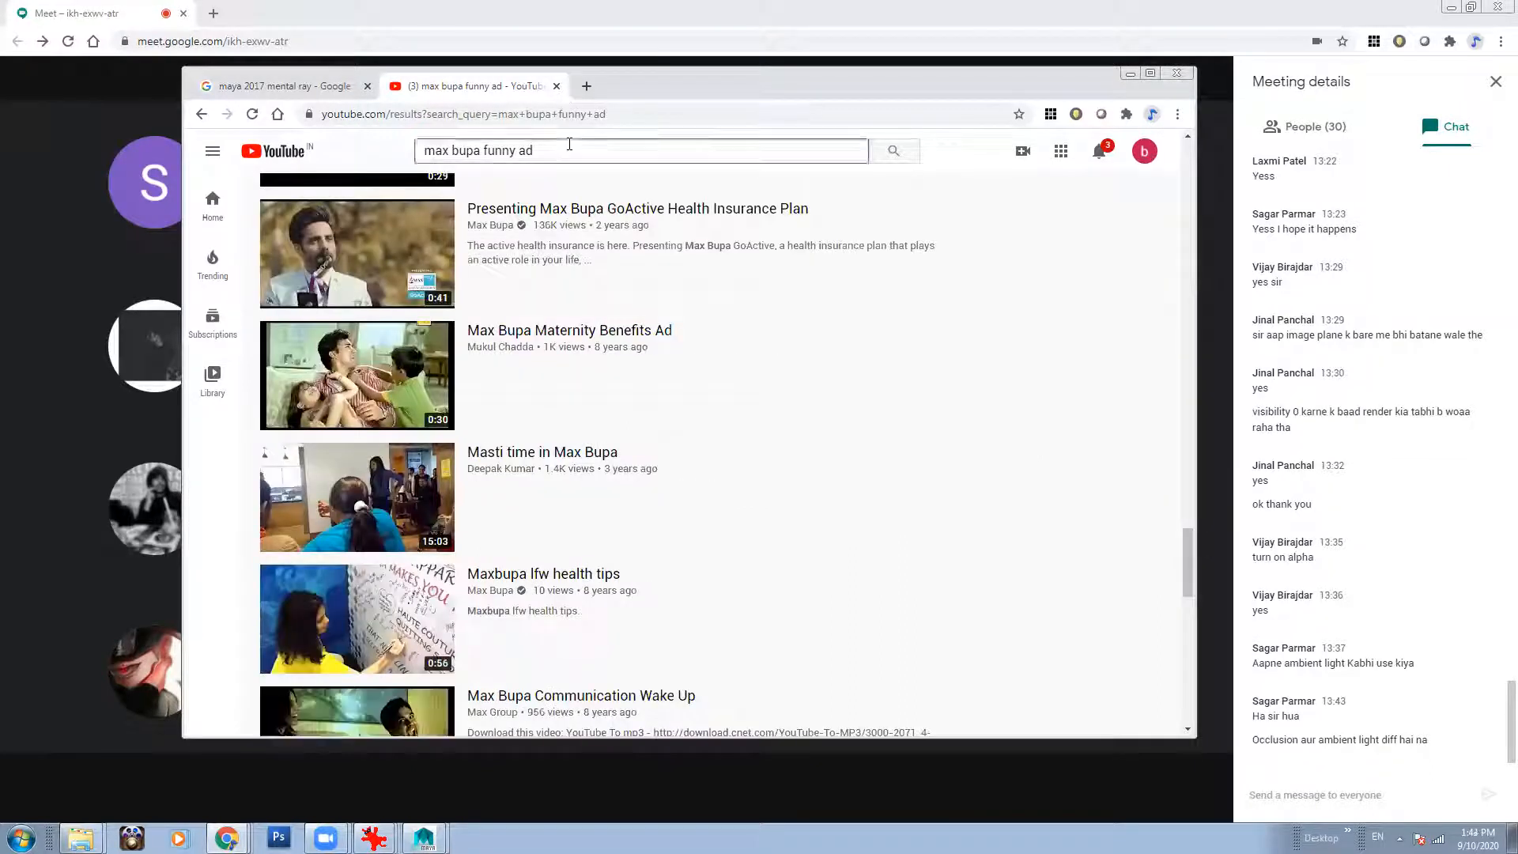
pyautogui.write('office')
pyautogui.press('Return')
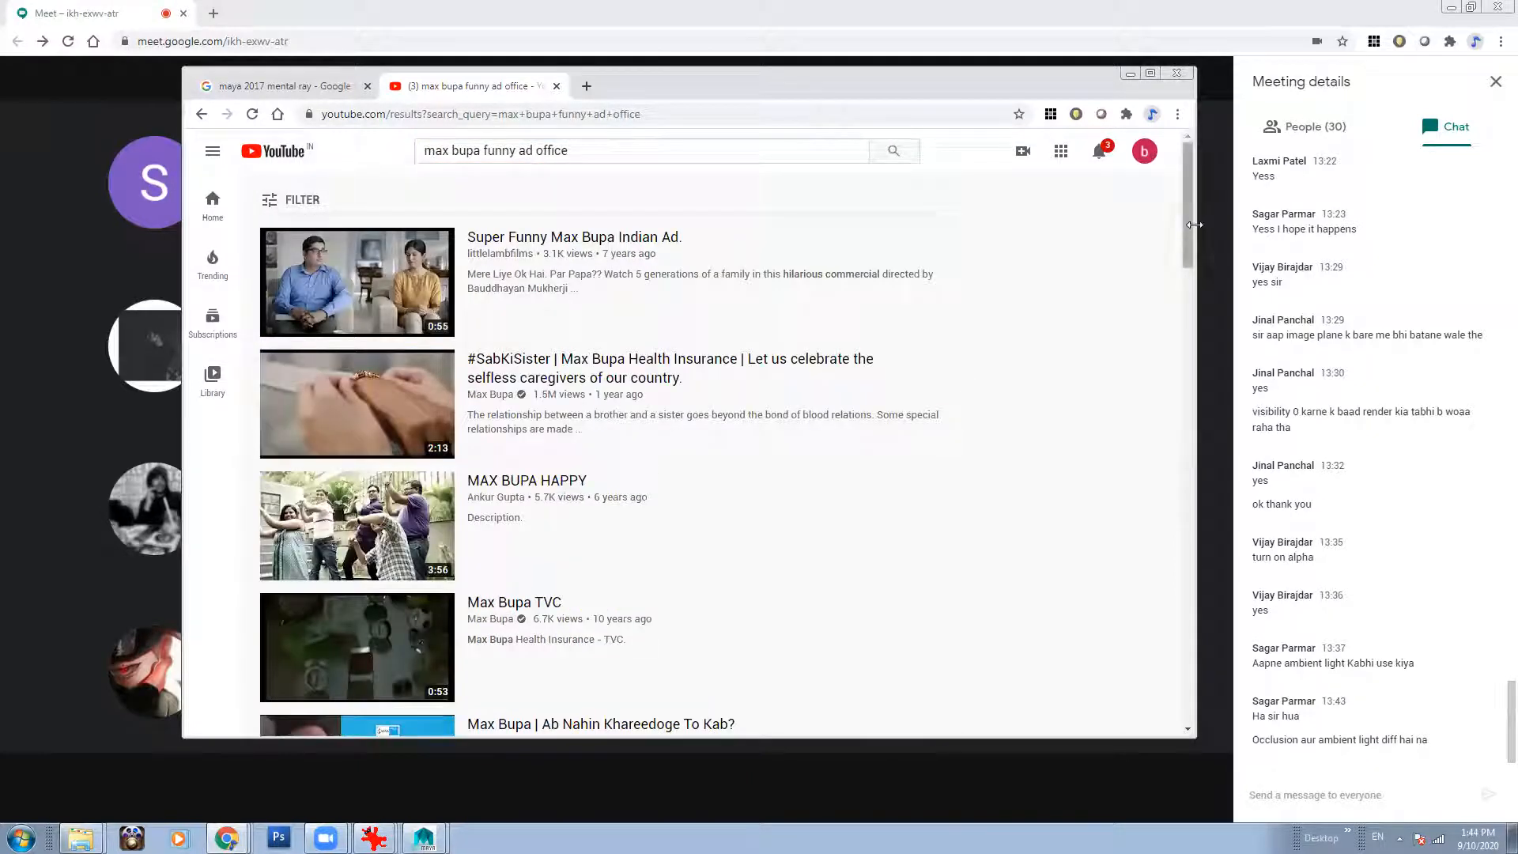
pyautogui.moveTo(1195, 256); pyautogui.dragTo(1199, 256)
pyautogui.moveTo(1192, 253); pyautogui.dragTo(1191, 327)
pyautogui.click(1189, 452)
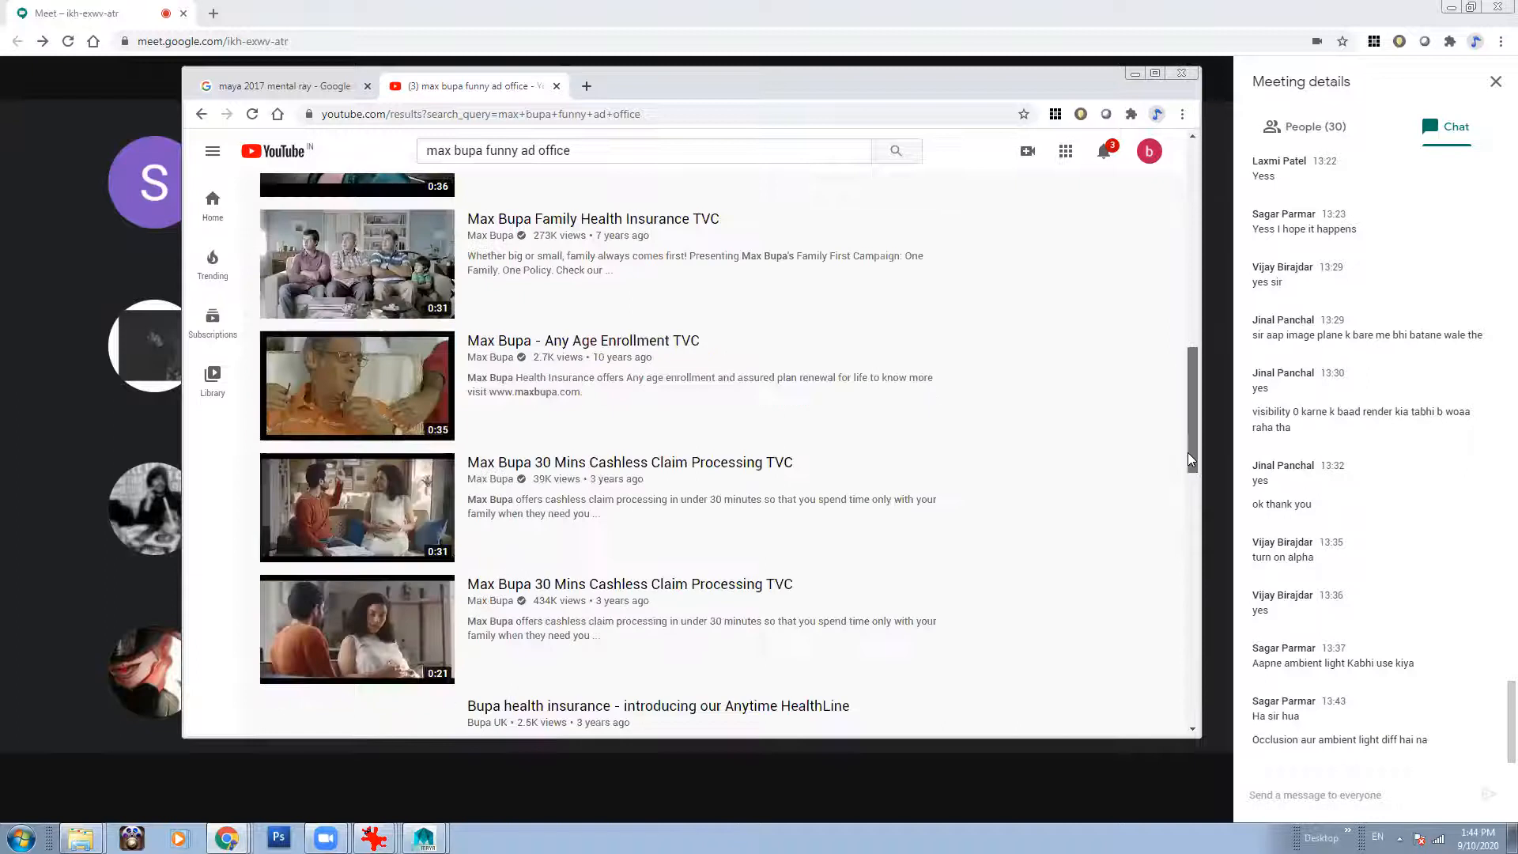
pyautogui.click(1189, 556)
pyautogui.moveTo(1197, 636); pyautogui.dragTo(1200, 729)
# Replace the YouTube search text with "computer restart karo ad funny" and run the search.
pyautogui.click(558, 149)
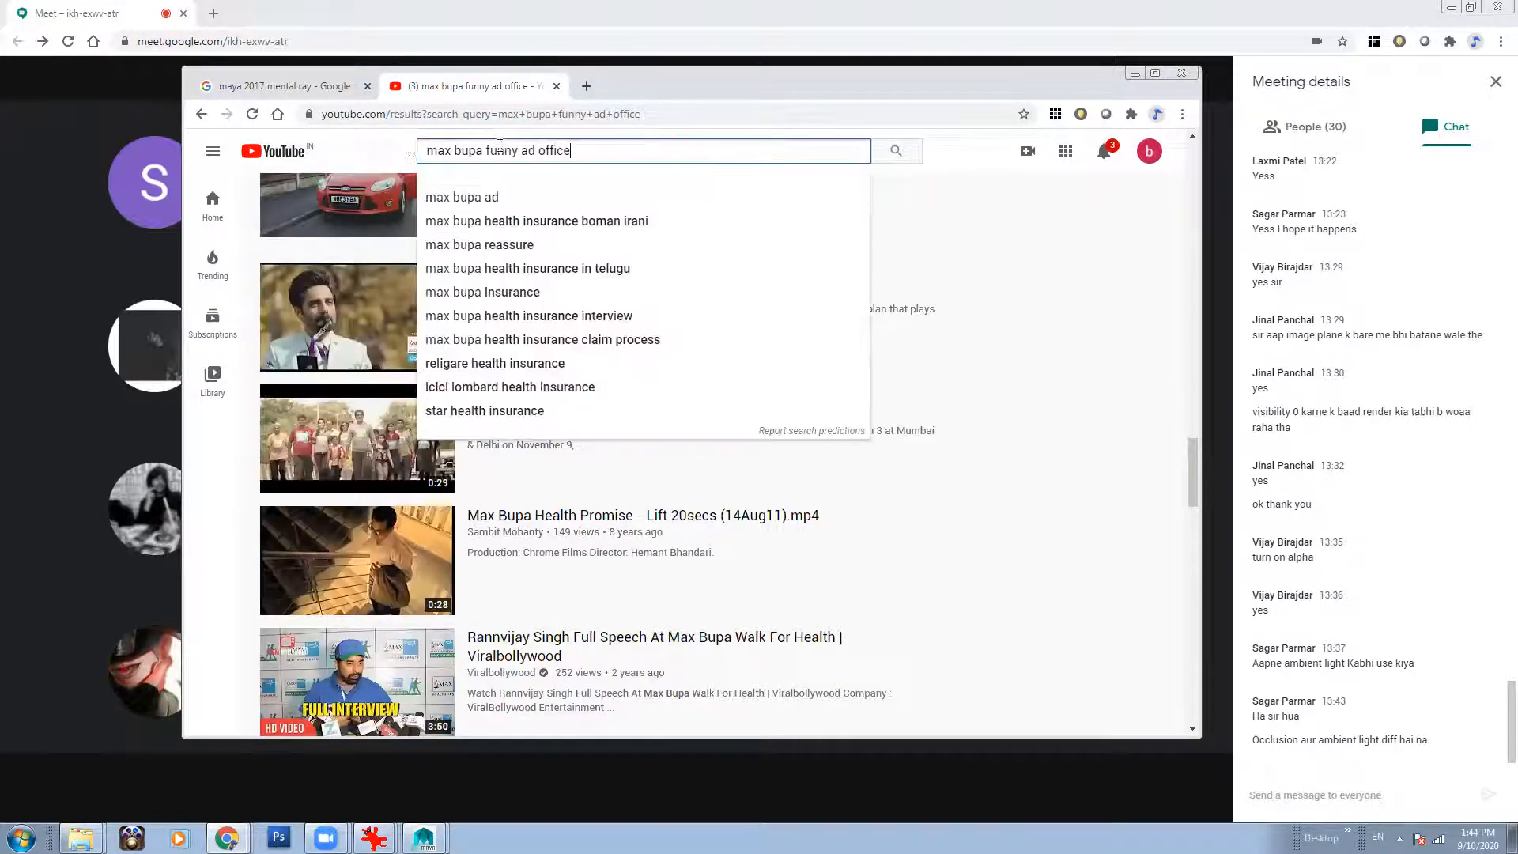
pyautogui.hotkey('ctrl', 'a')
pyautogui.write('comput')
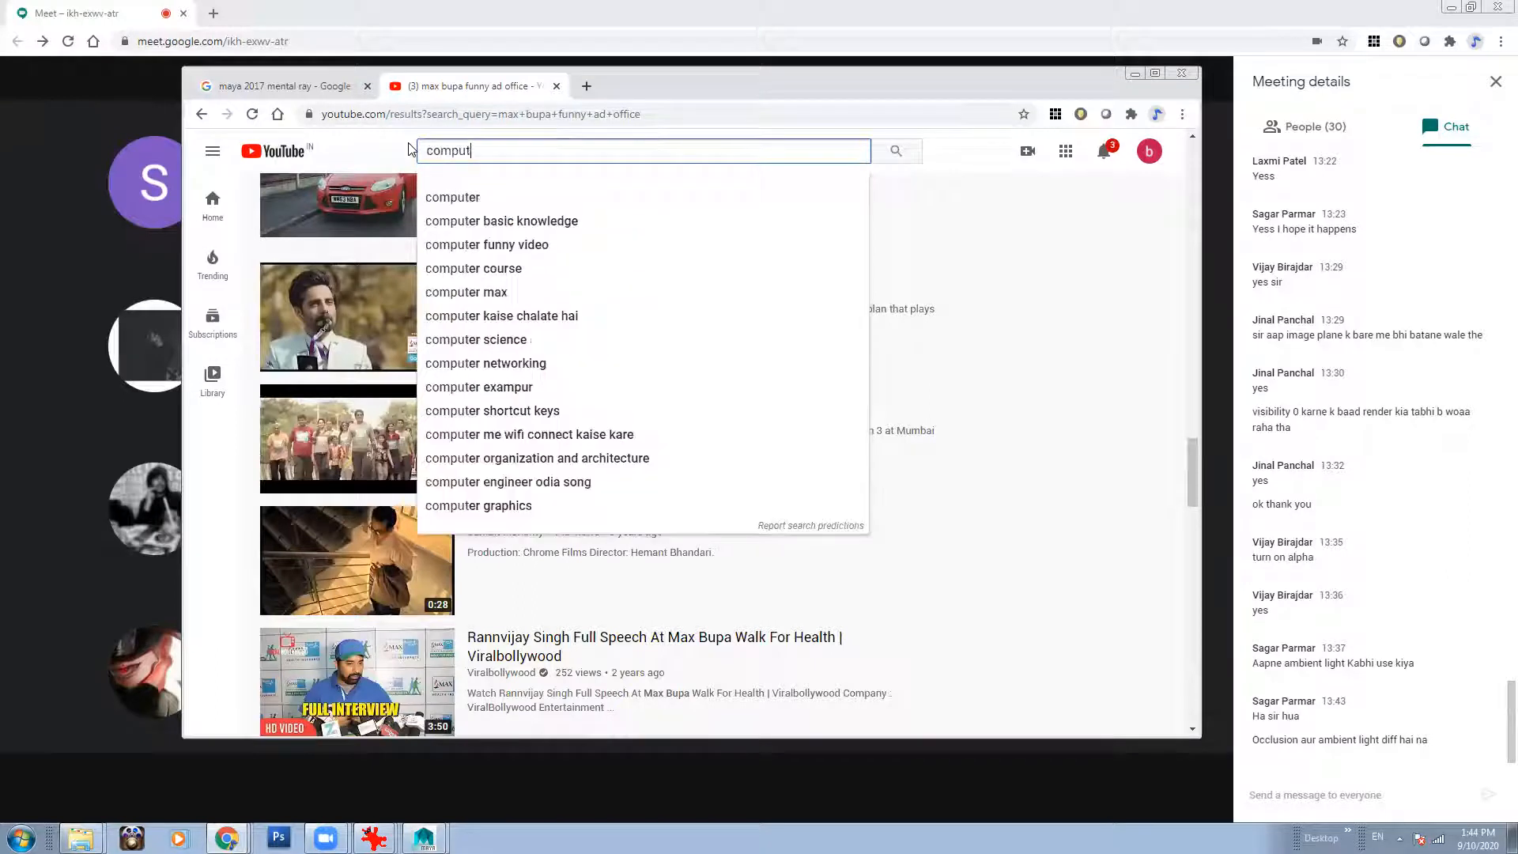
pyautogui.write('er')
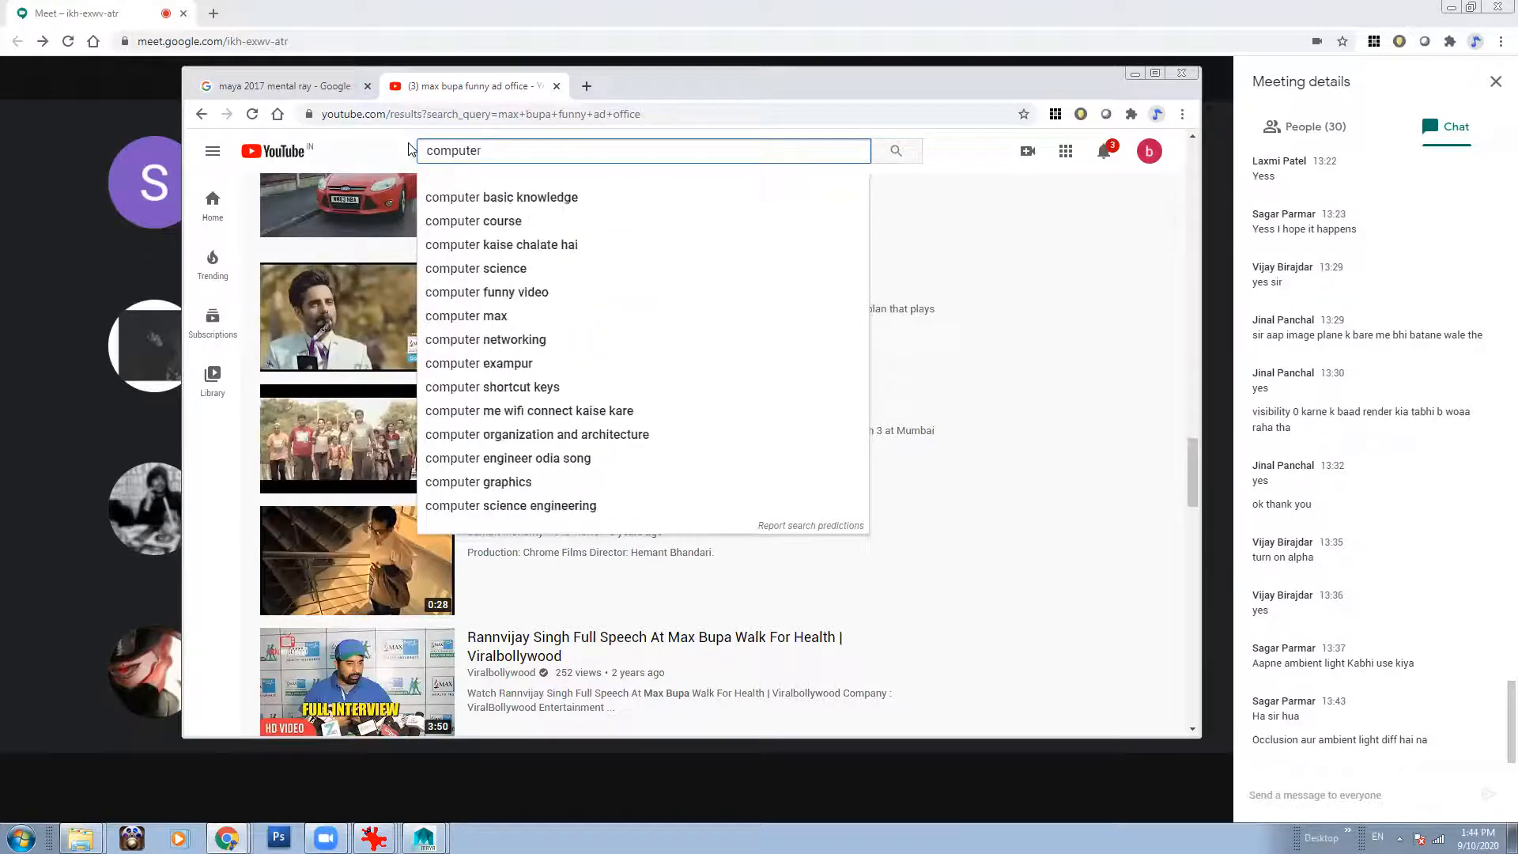
pyautogui.write(' restar')
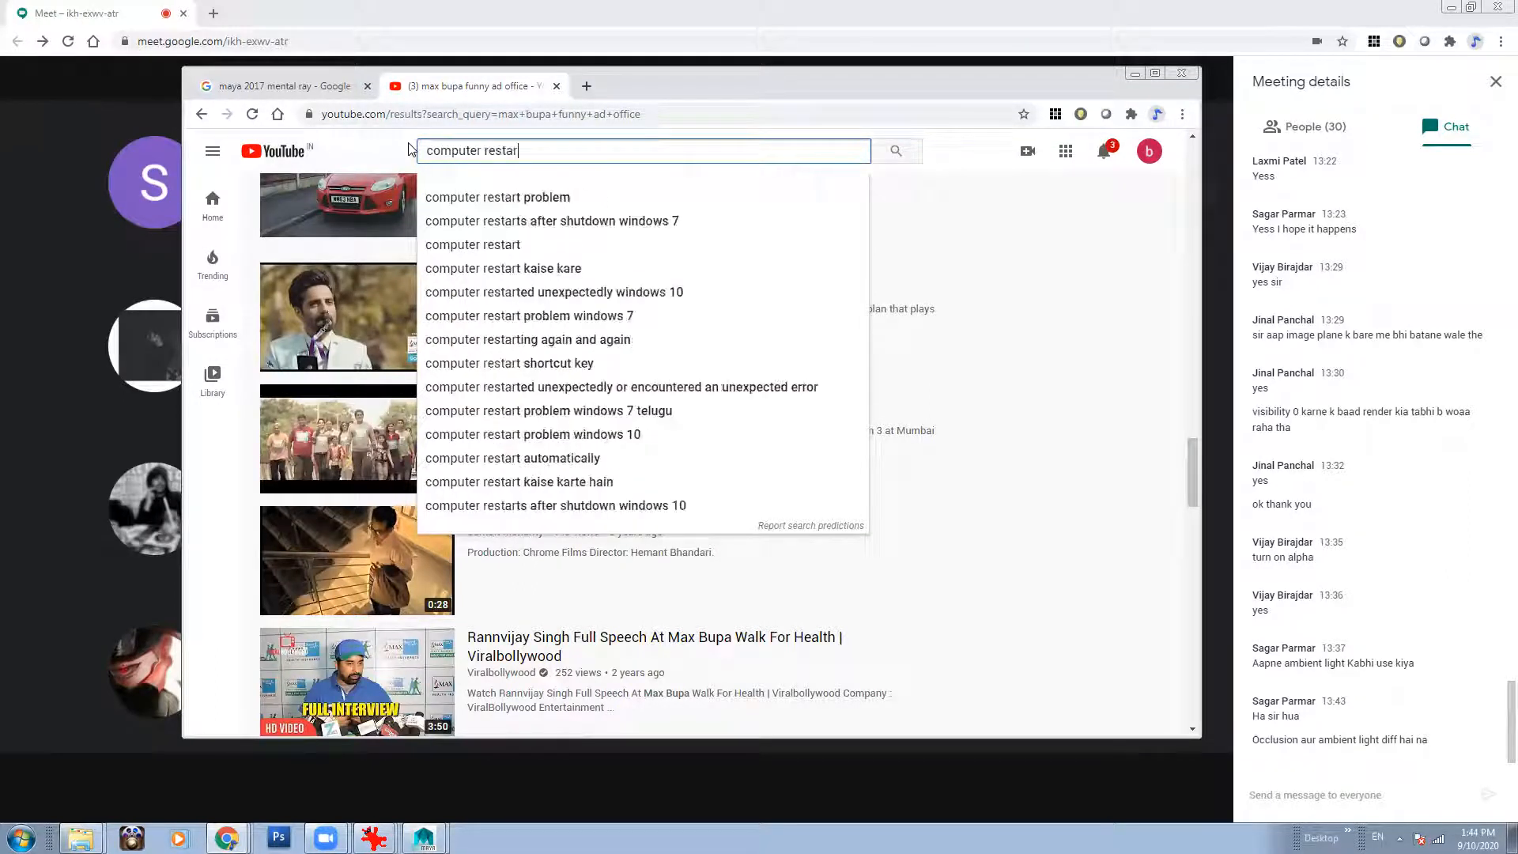
pyautogui.write('t karo ')
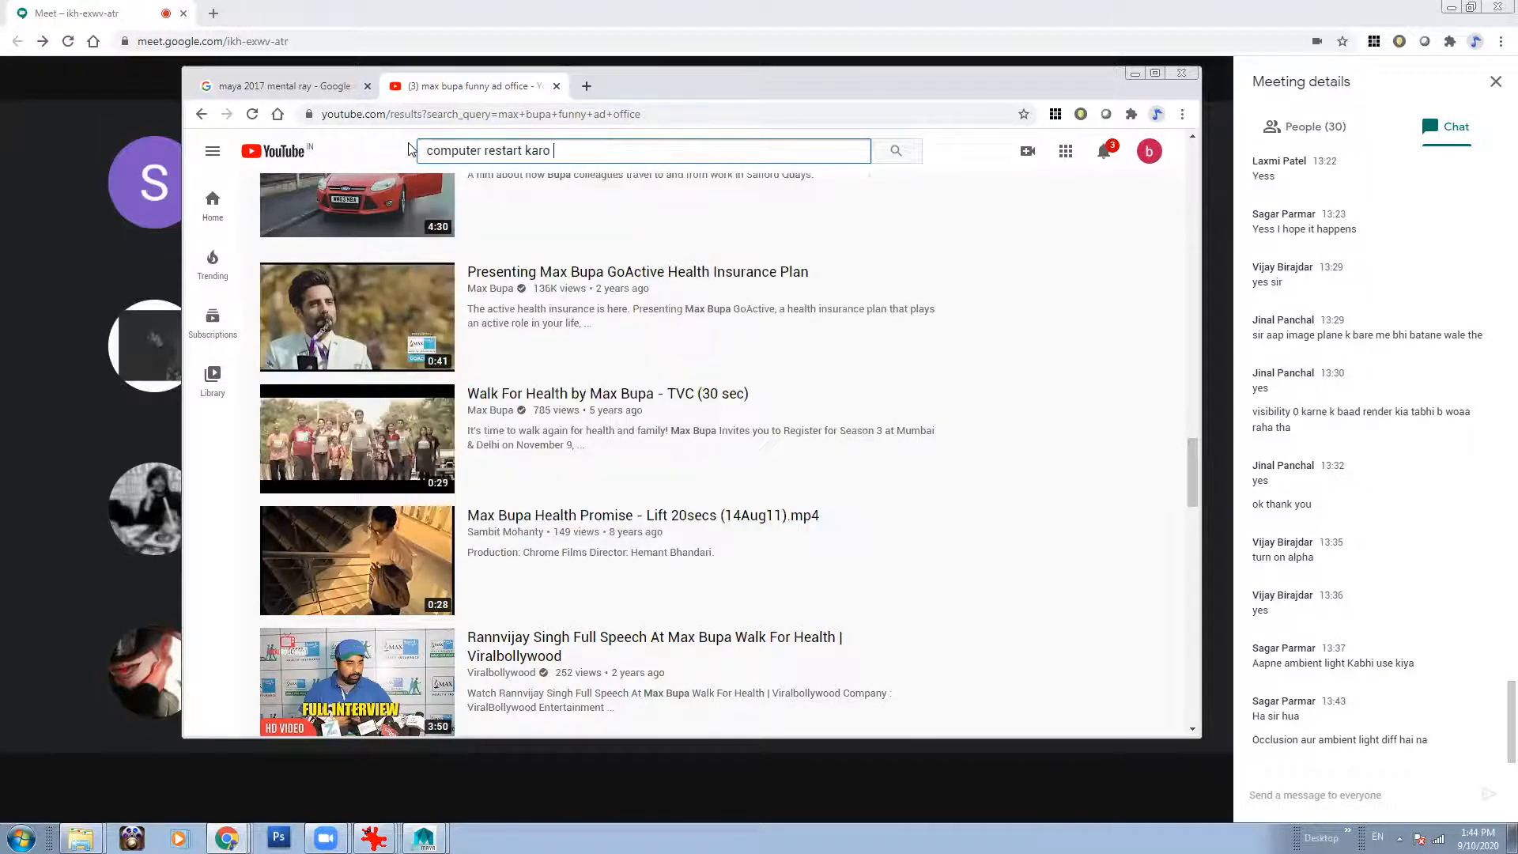
pyautogui.write('ad fun')
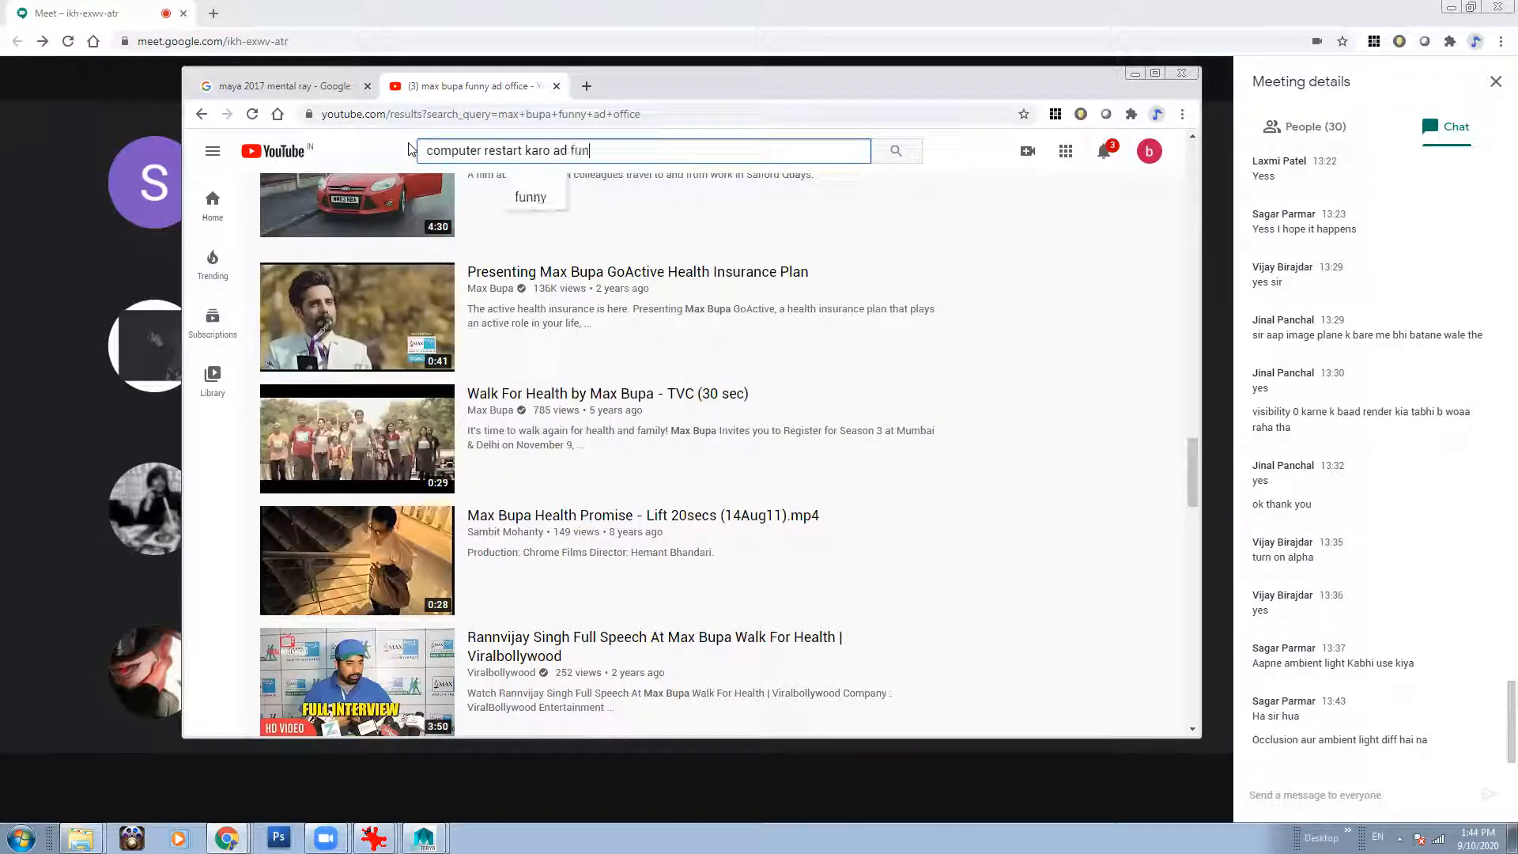
pyautogui.write('ny')
pyautogui.press('Return')
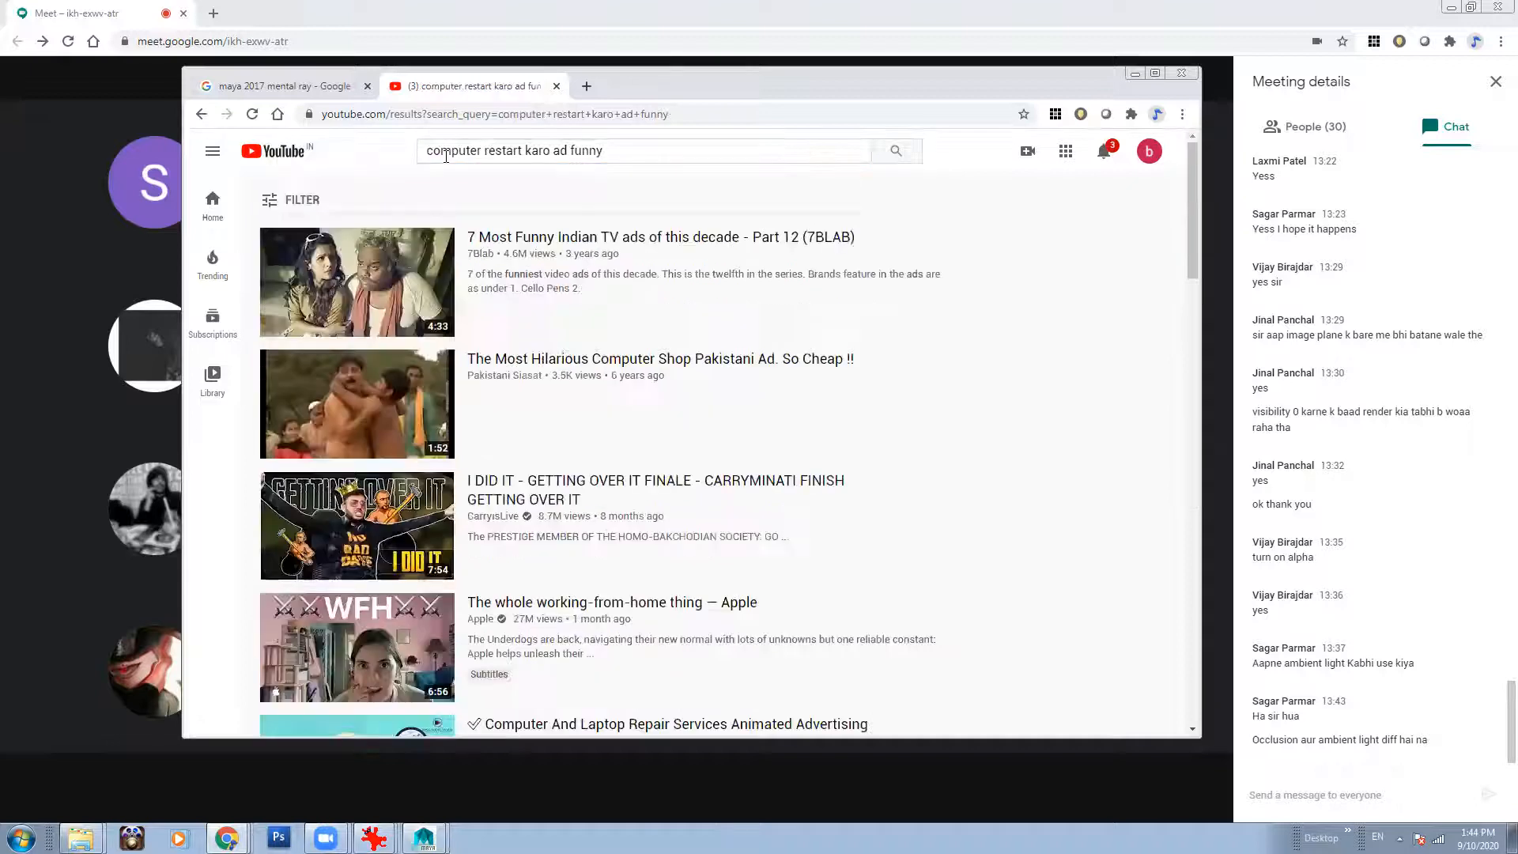
# Add "max bupa" to the end of the YouTube search, run it, and look through the videos found.
pyautogui.click(626, 148)
pyautogui.write('ma')
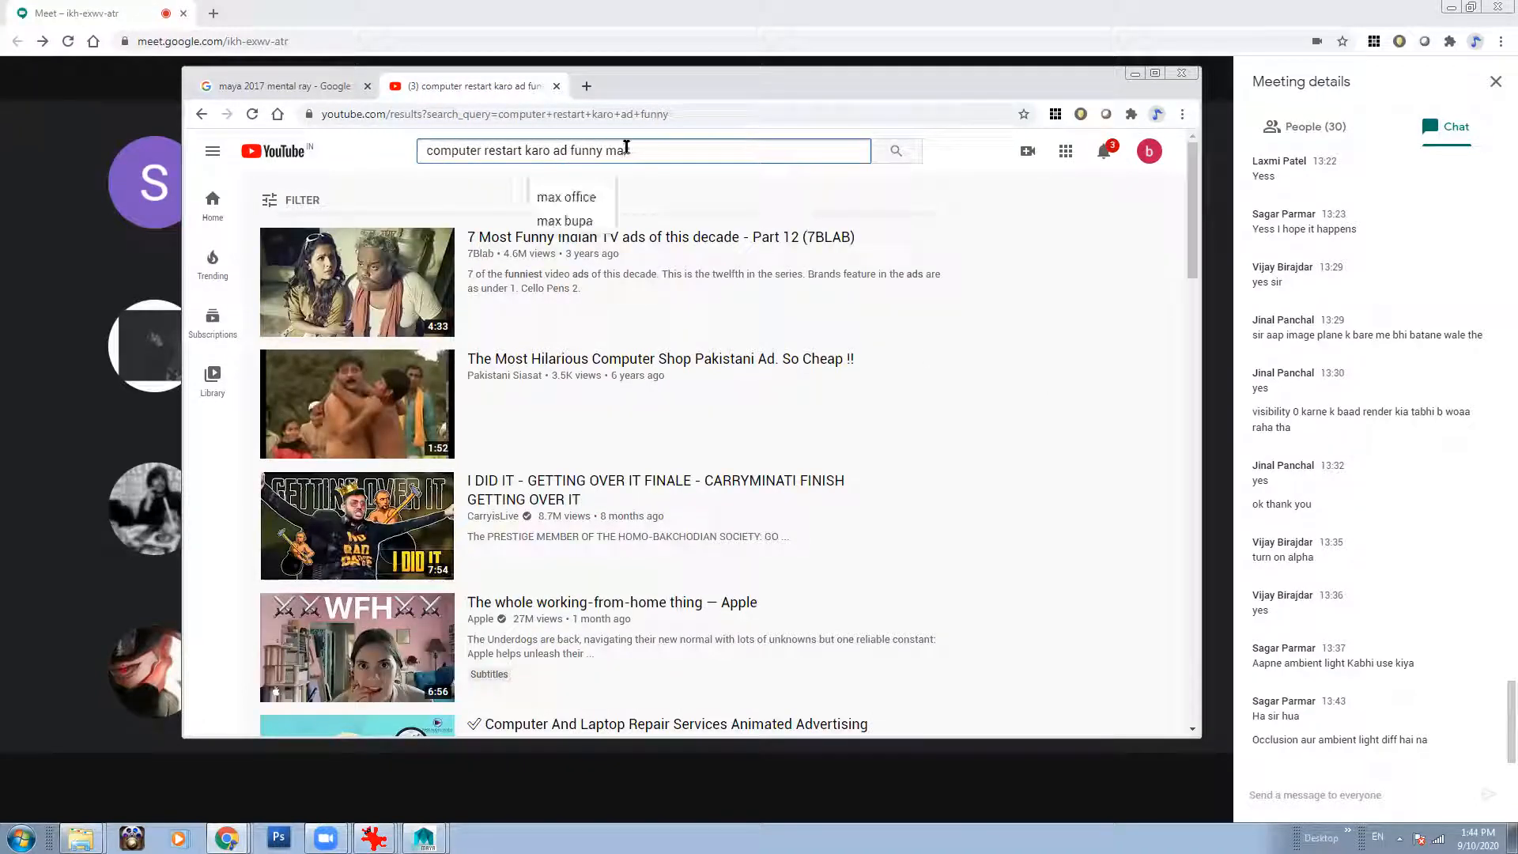
pyautogui.write('x bupa')
pyautogui.press('Return')
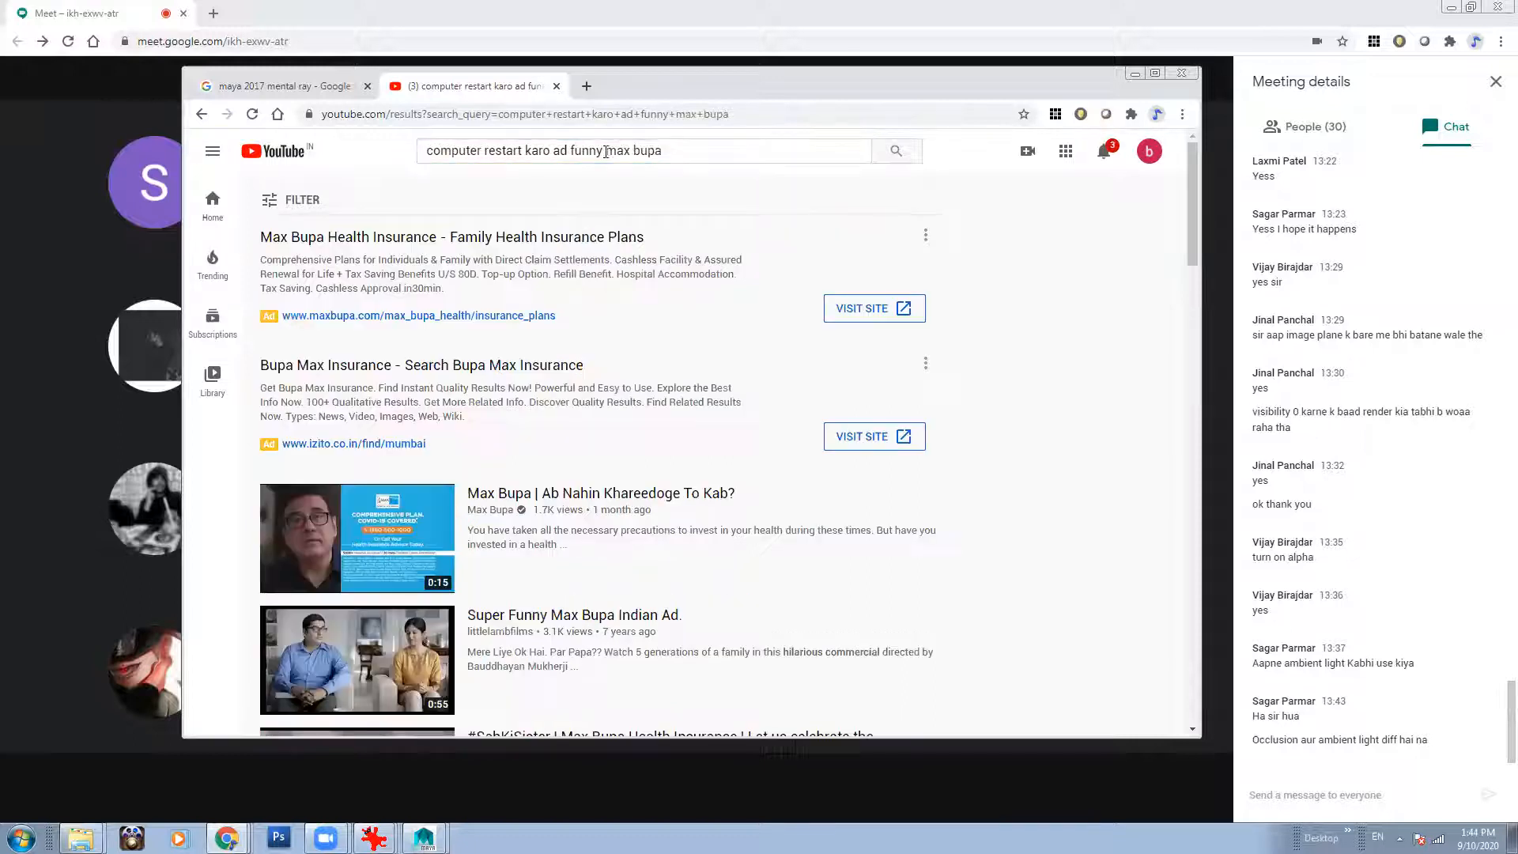
pyautogui.moveTo(1188, 336); pyautogui.dragTo(1180, 602)
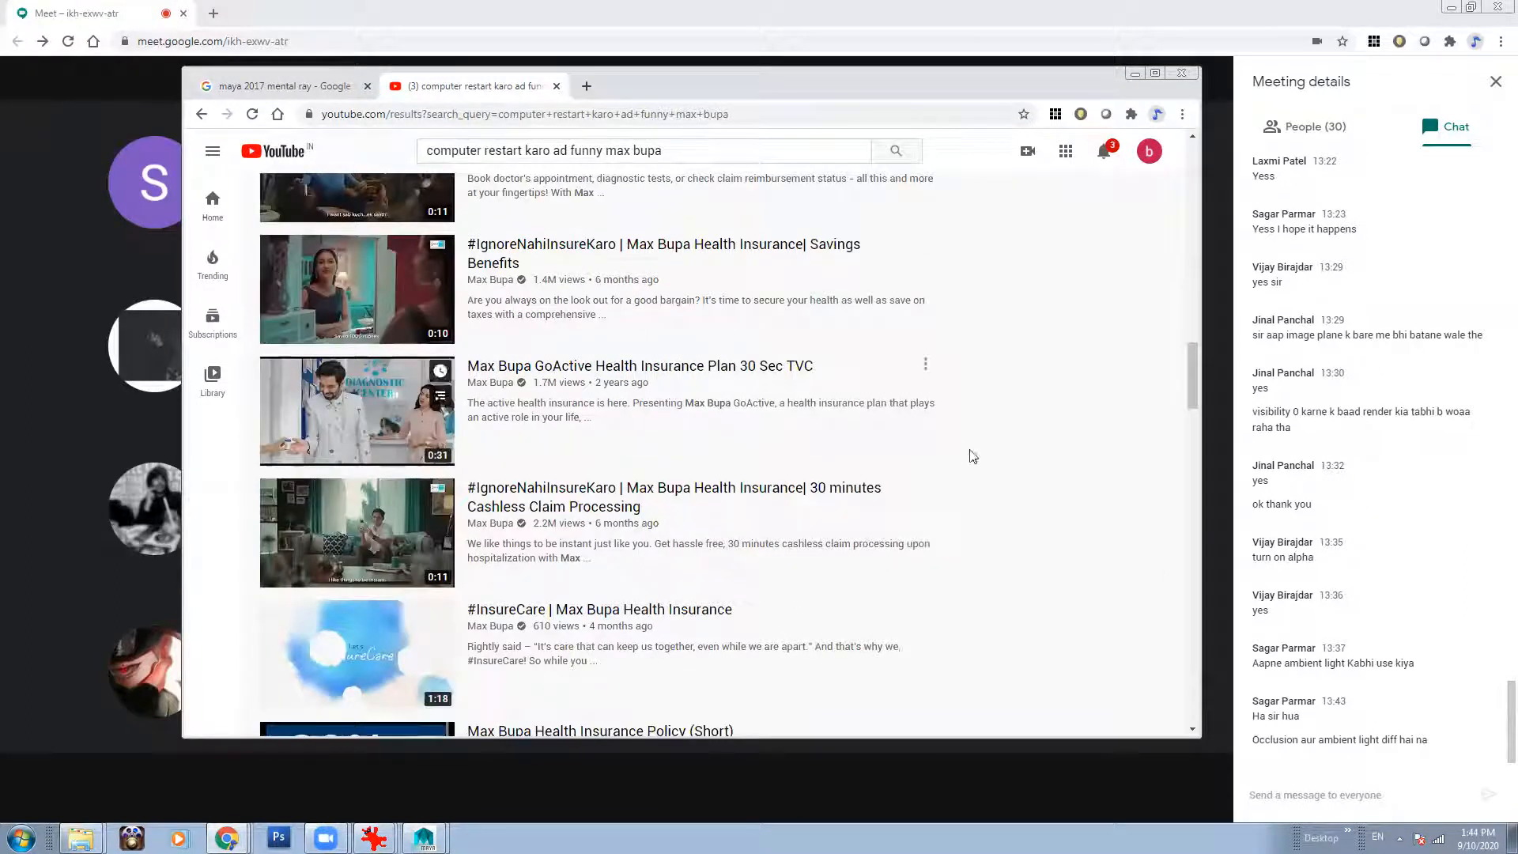
pyautogui.moveTo(1192, 399); pyautogui.dragTo(1205, 551)
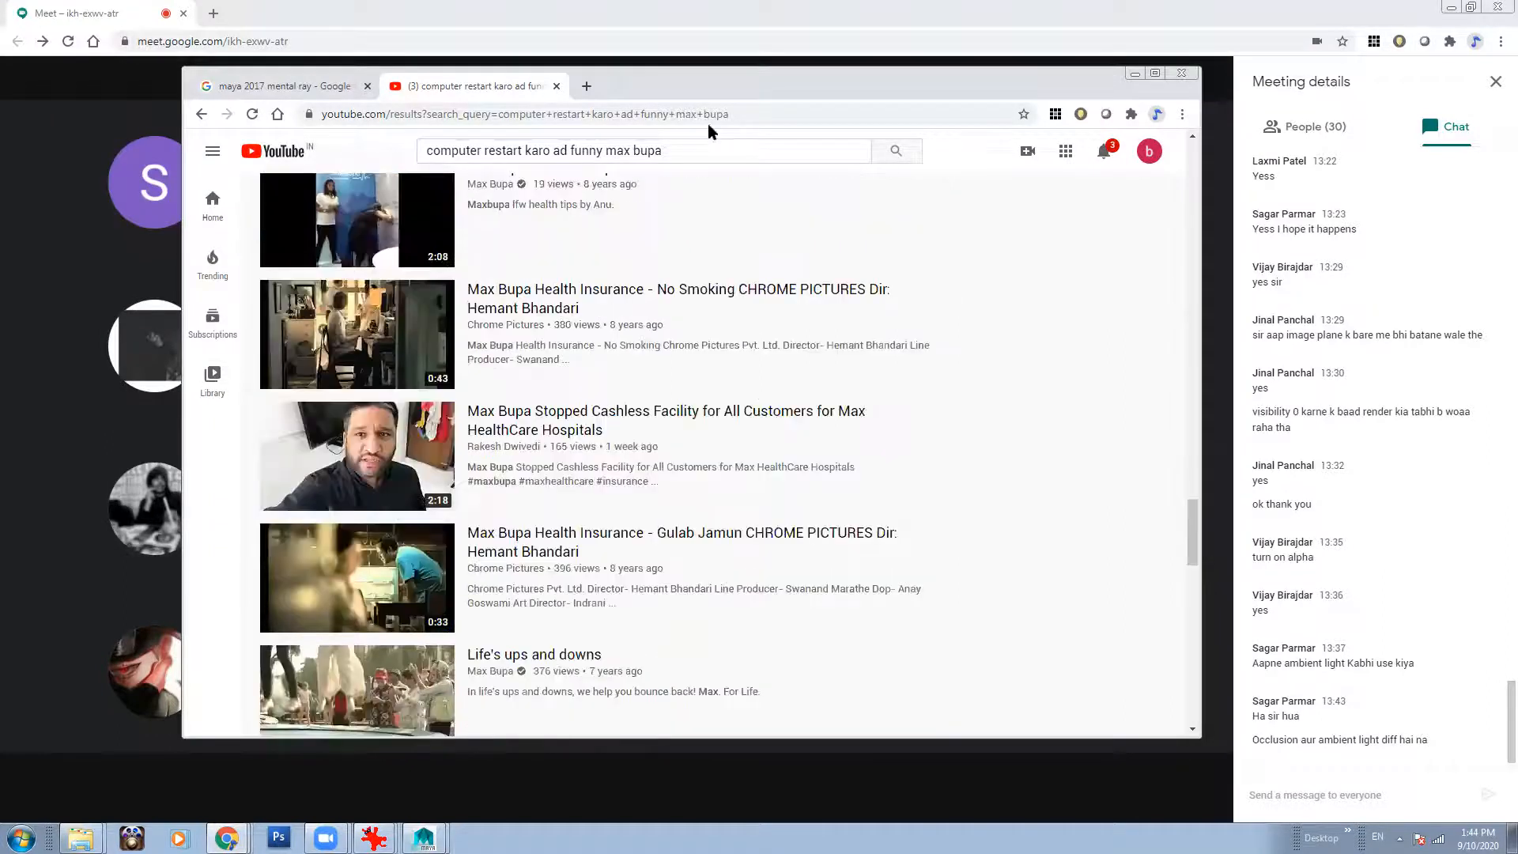
# Copy the YouTube search text, run it as a Google search in a new browser tab, and look through the web results.
pyautogui.tripleClick(672, 152)
pyautogui.hotkey('ctrl', 'c')
pyautogui.hotkey('ctrl', 't')
pyautogui.click(582, 396)
pyautogui.hotkey('ctrl', 'v')
pyautogui.press('Return')
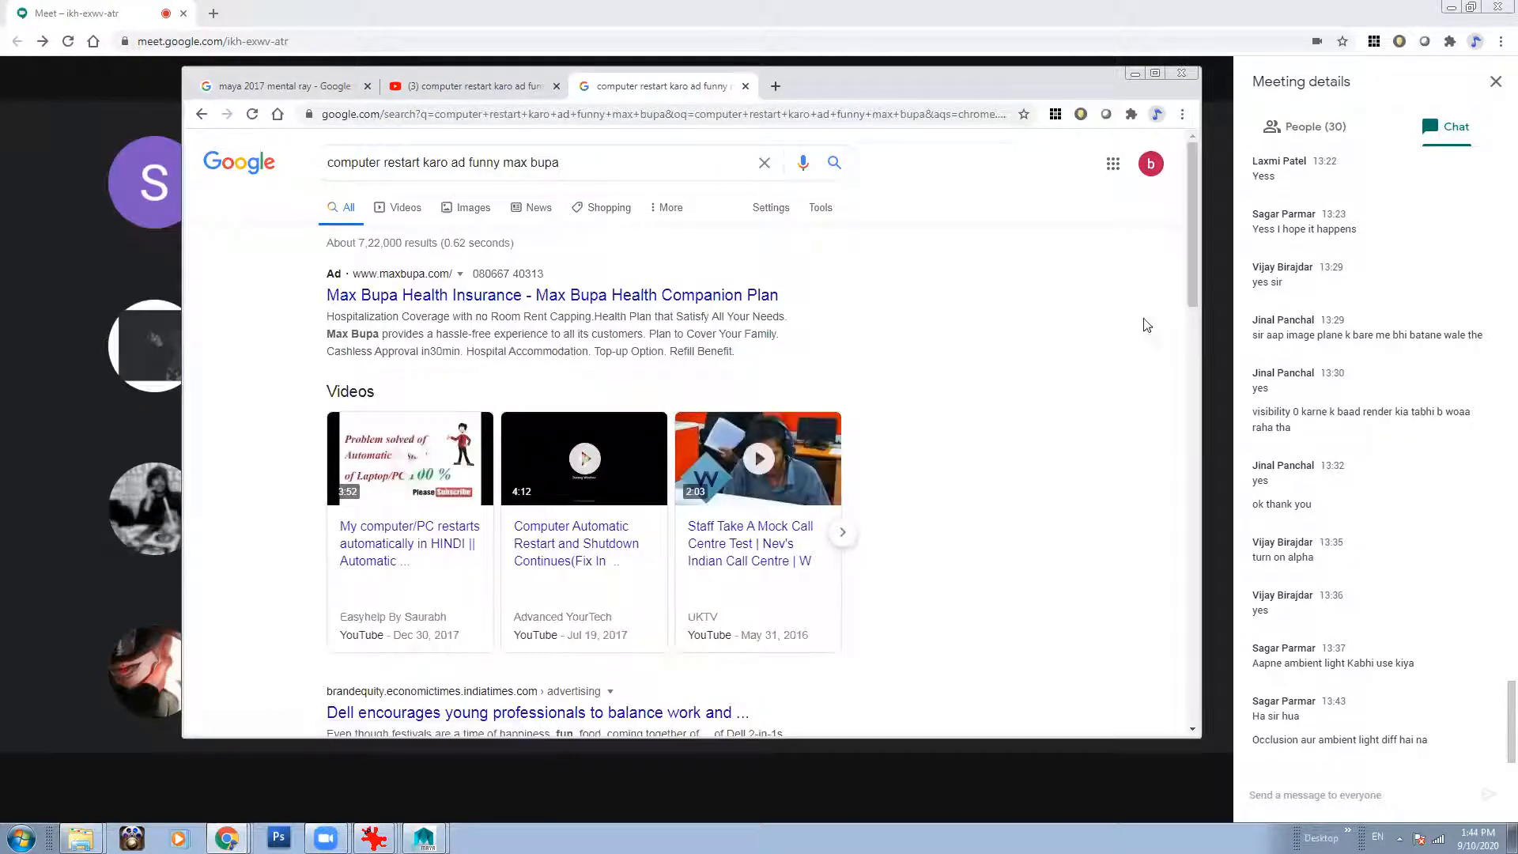
pyautogui.moveTo(1186, 275); pyautogui.dragTo(1199, 453)
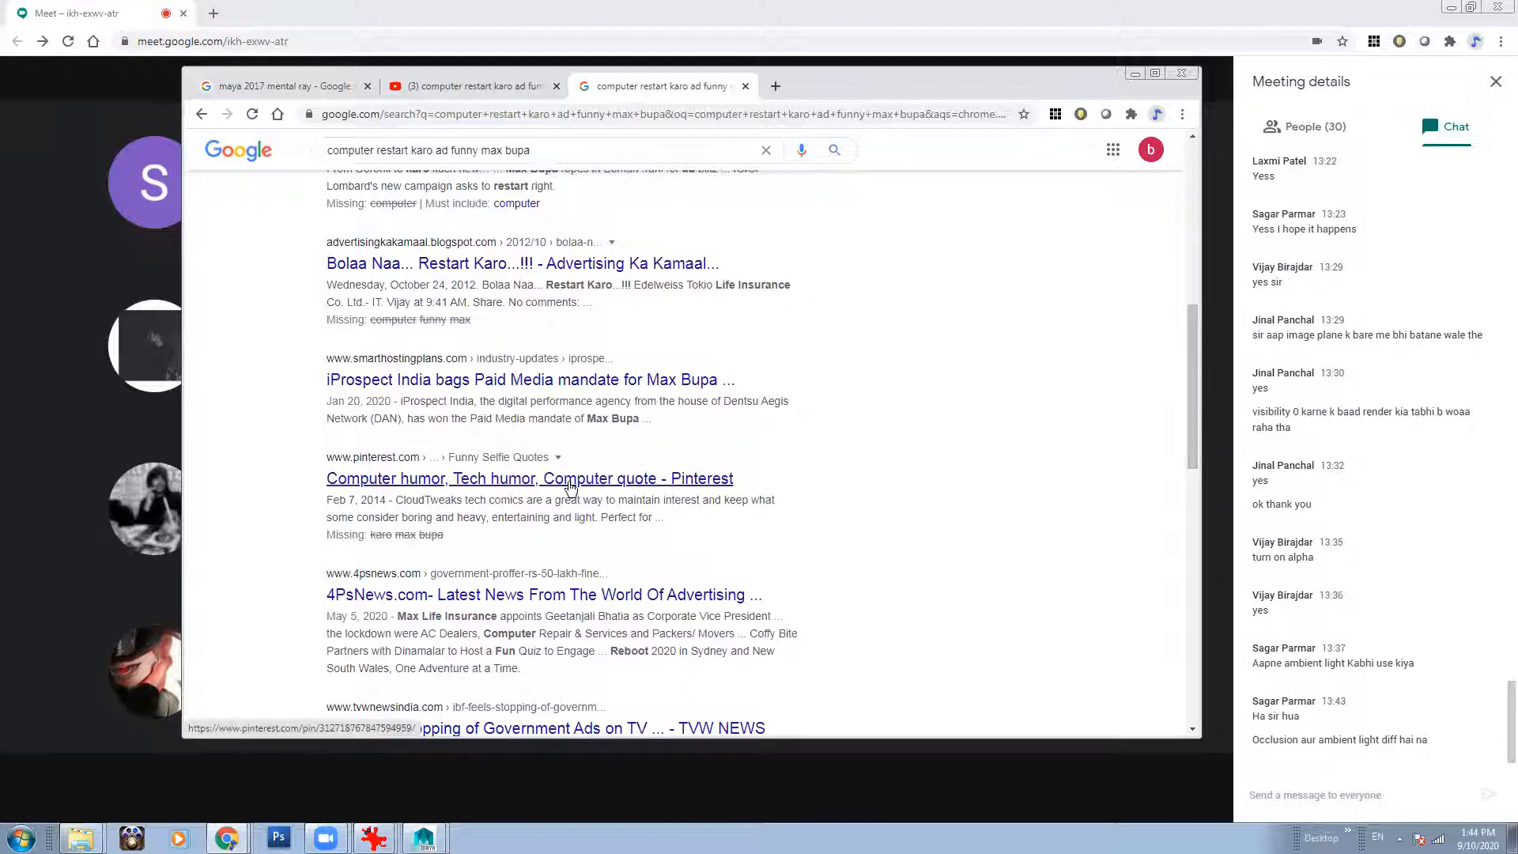
pyautogui.moveTo(1195, 351); pyautogui.dragTo(1192, 183)
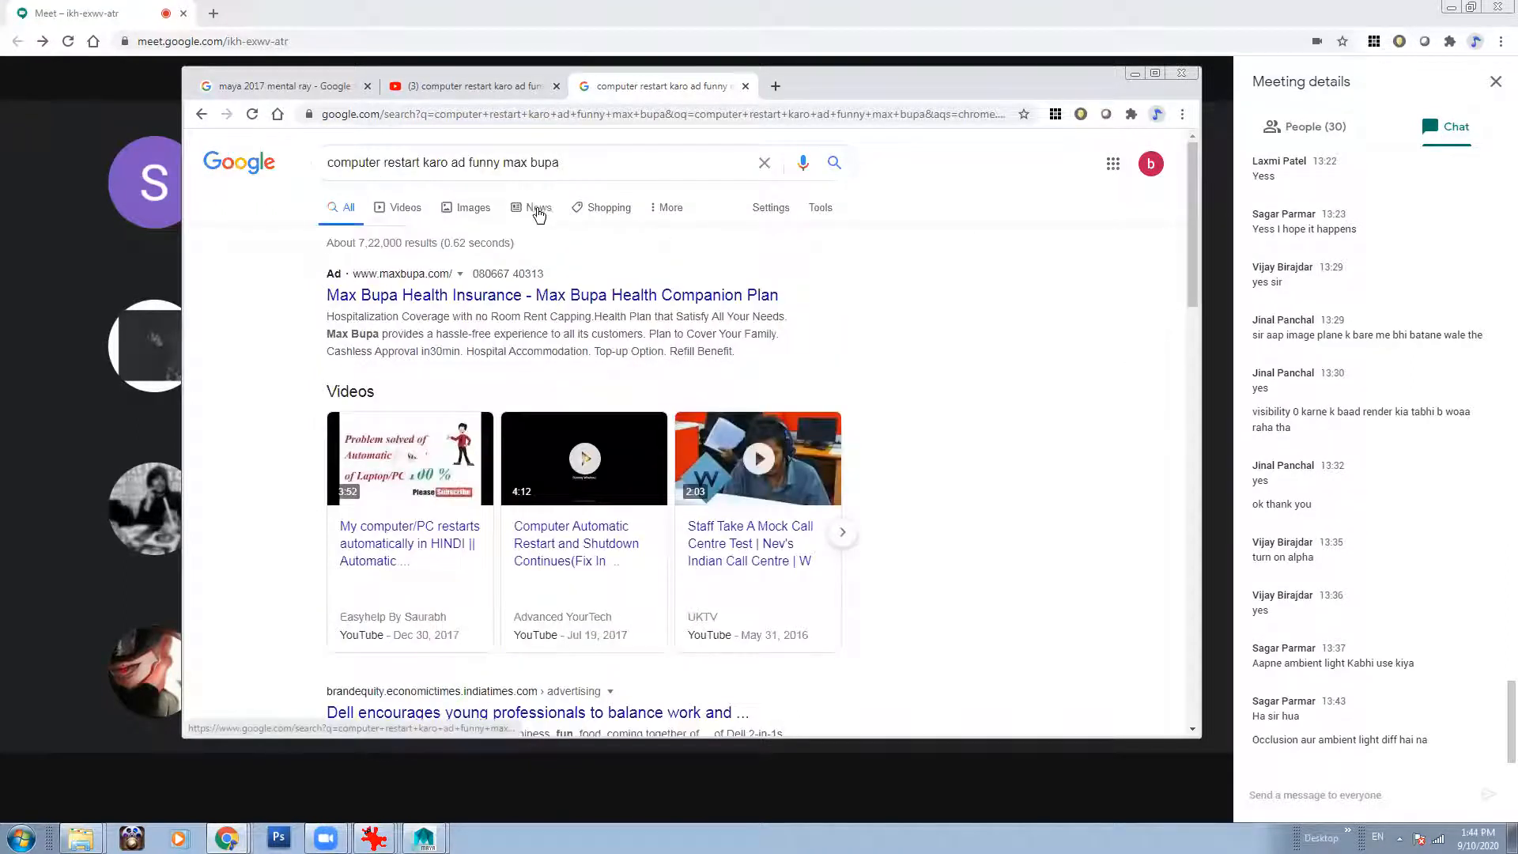
# Restrict the Google results to videos, remove "computer" from the query, and look through the new video results.
pyautogui.click(401, 208)
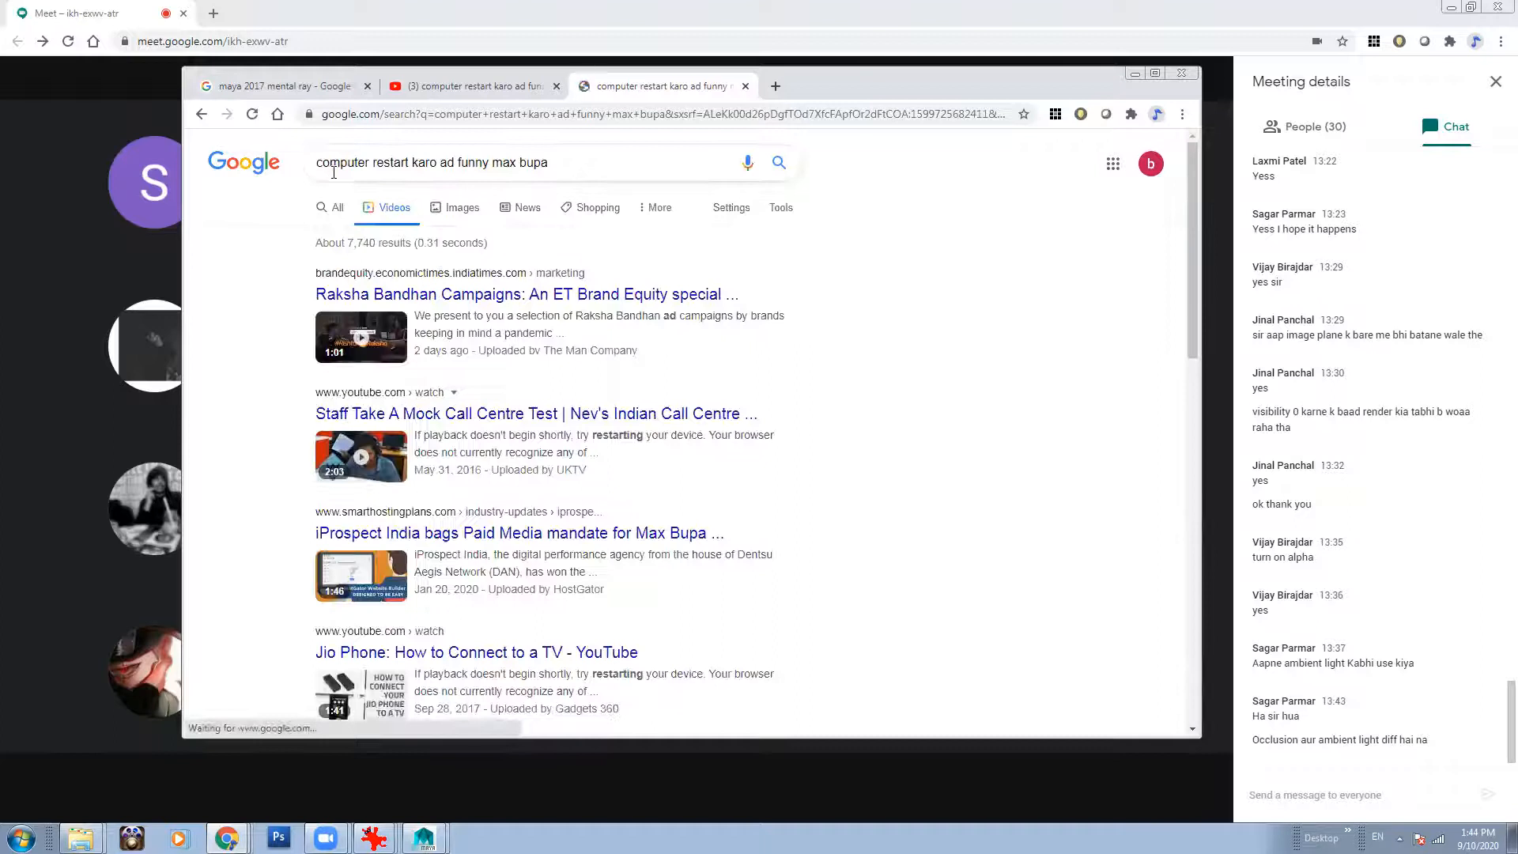
pyautogui.moveTo(371, 164); pyautogui.dragTo(289, 166)
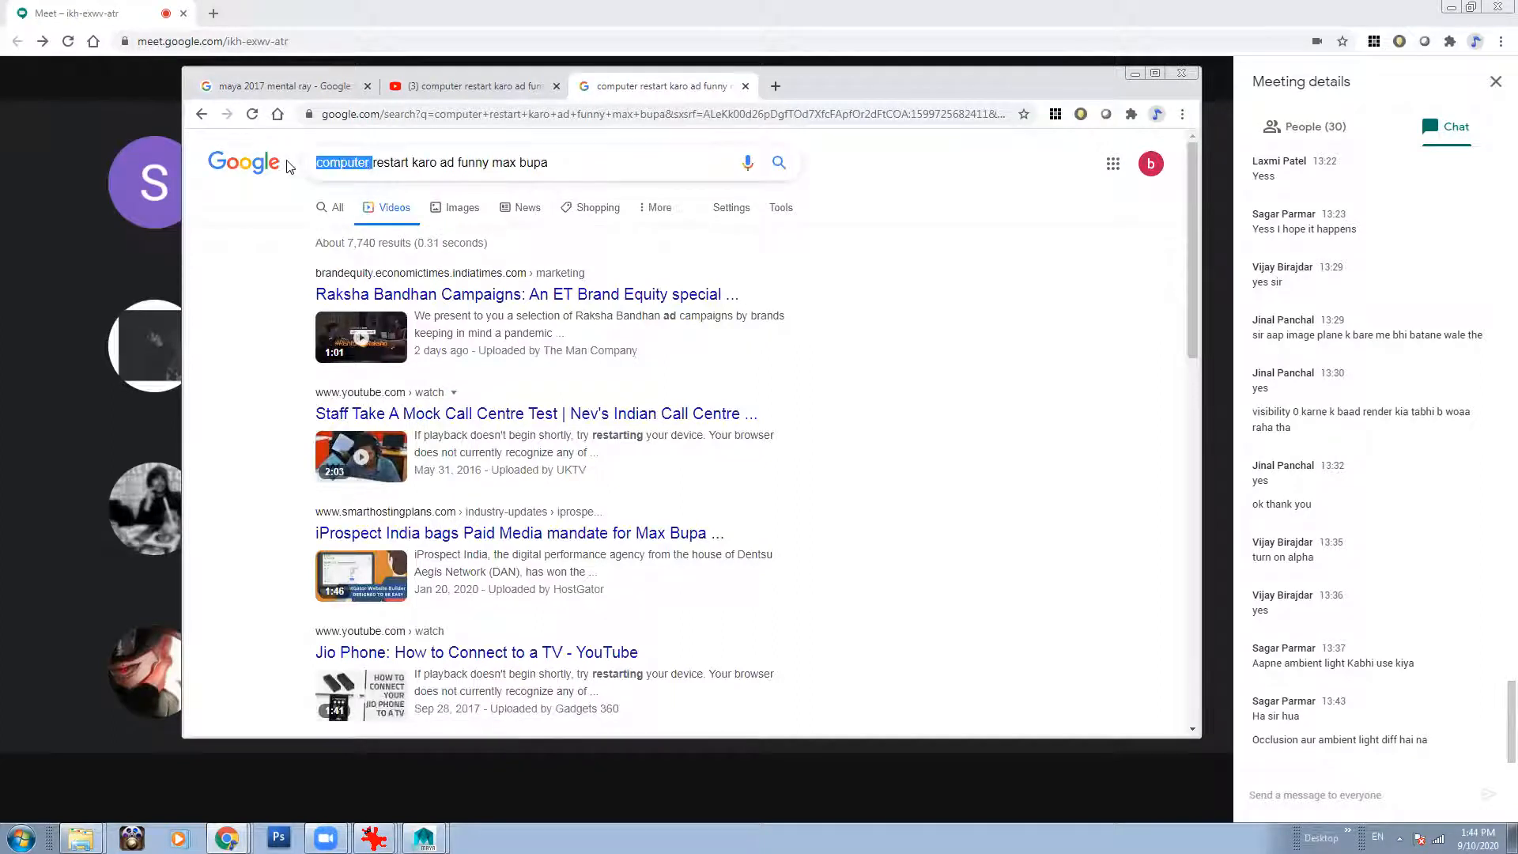
pyautogui.press('BackSpace')
pyautogui.press('Return')
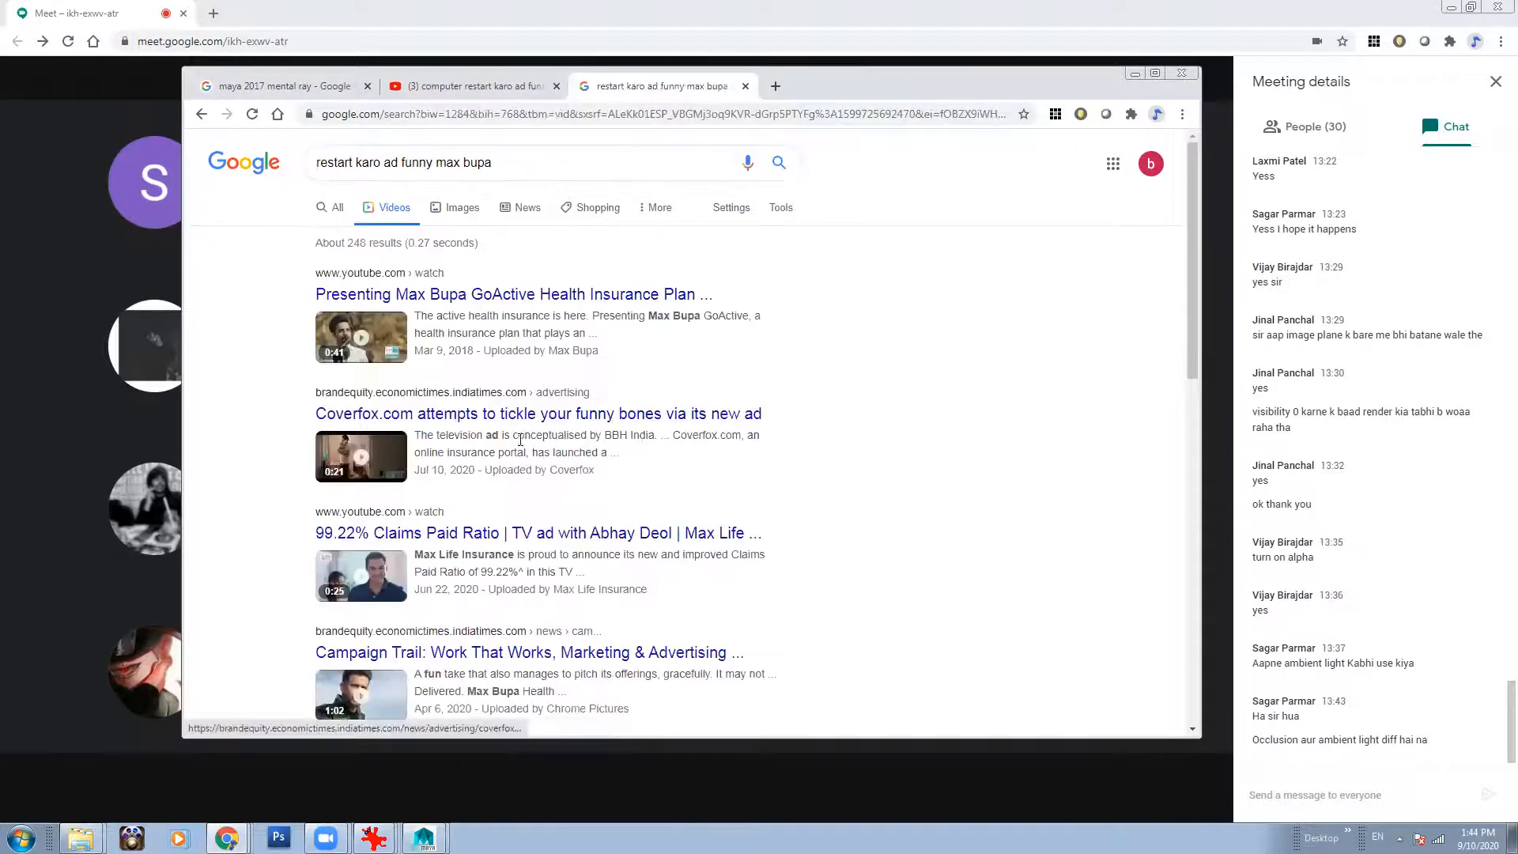
pyautogui.moveTo(1194, 232); pyautogui.dragTo(1161, 269)
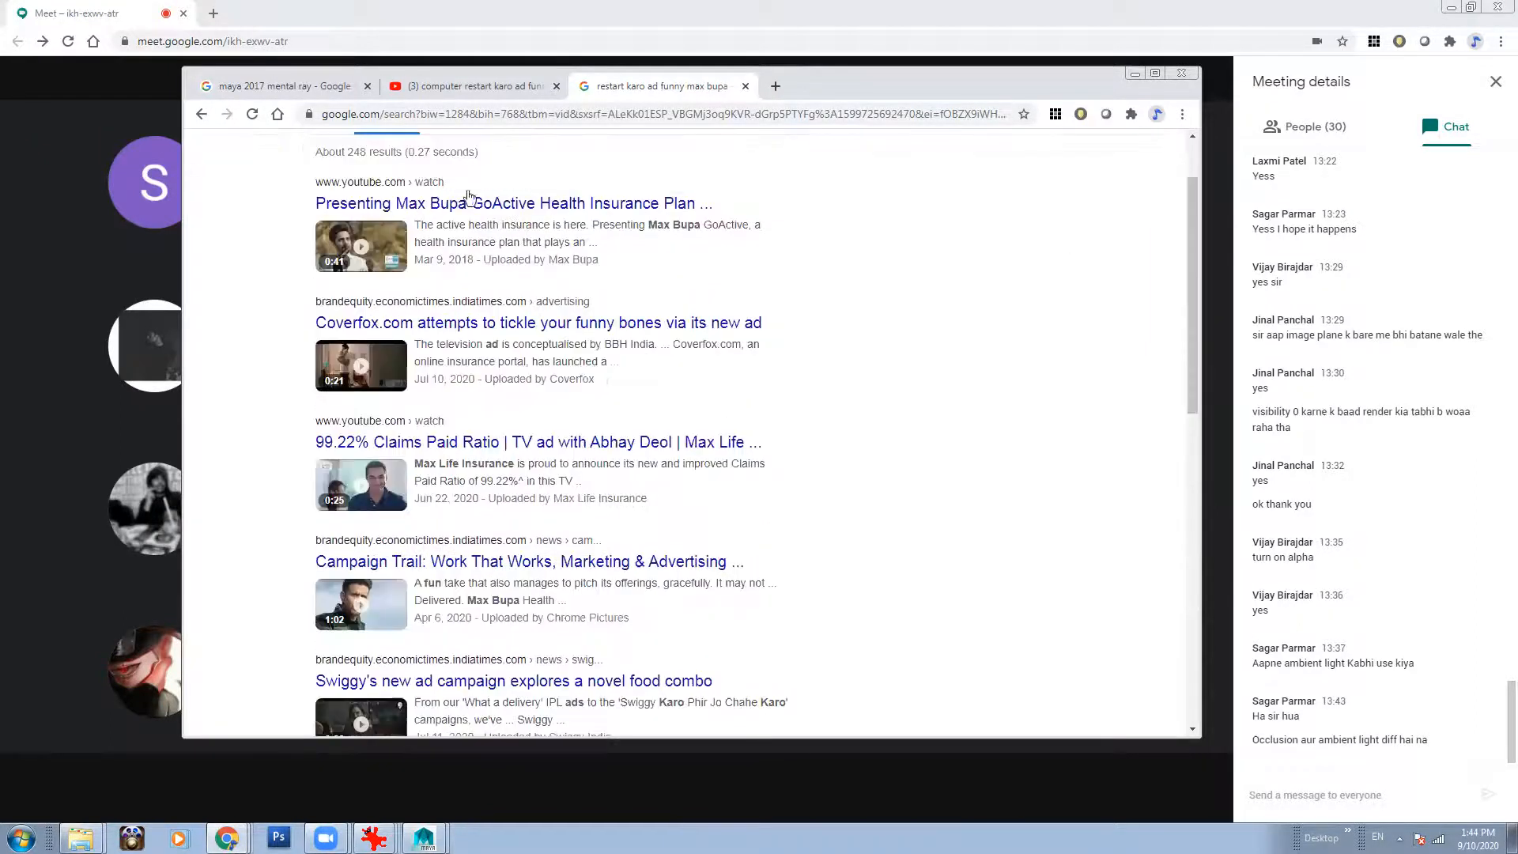
pyautogui.scroll(2, 1192, 244)
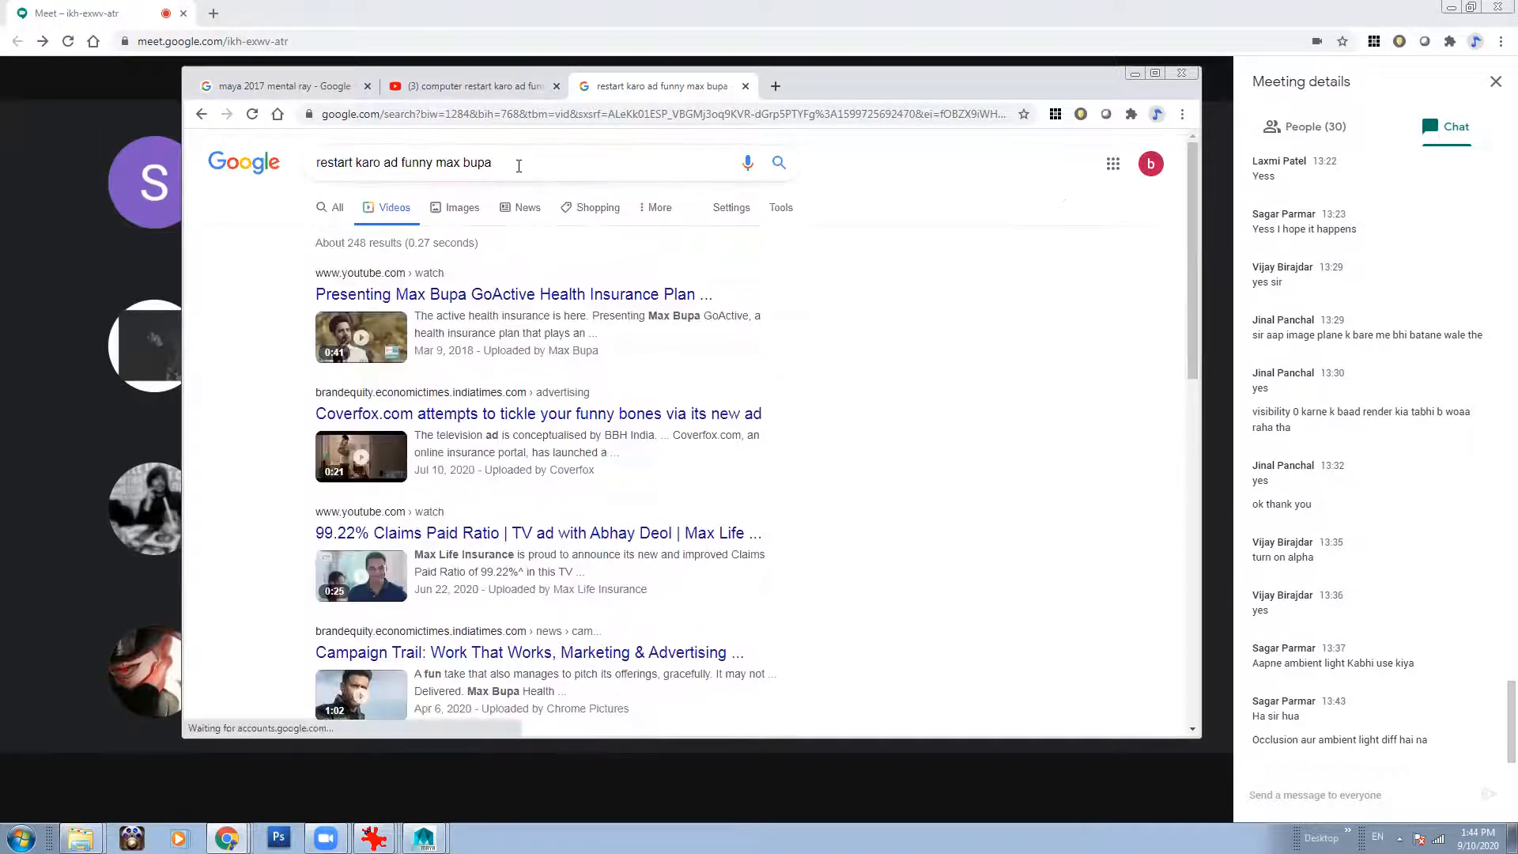
# Shorten the Google video search to "restart karo" and run it.
pyautogui.moveTo(518, 163); pyautogui.dragTo(382, 162)
pyautogui.press('BackSpace')
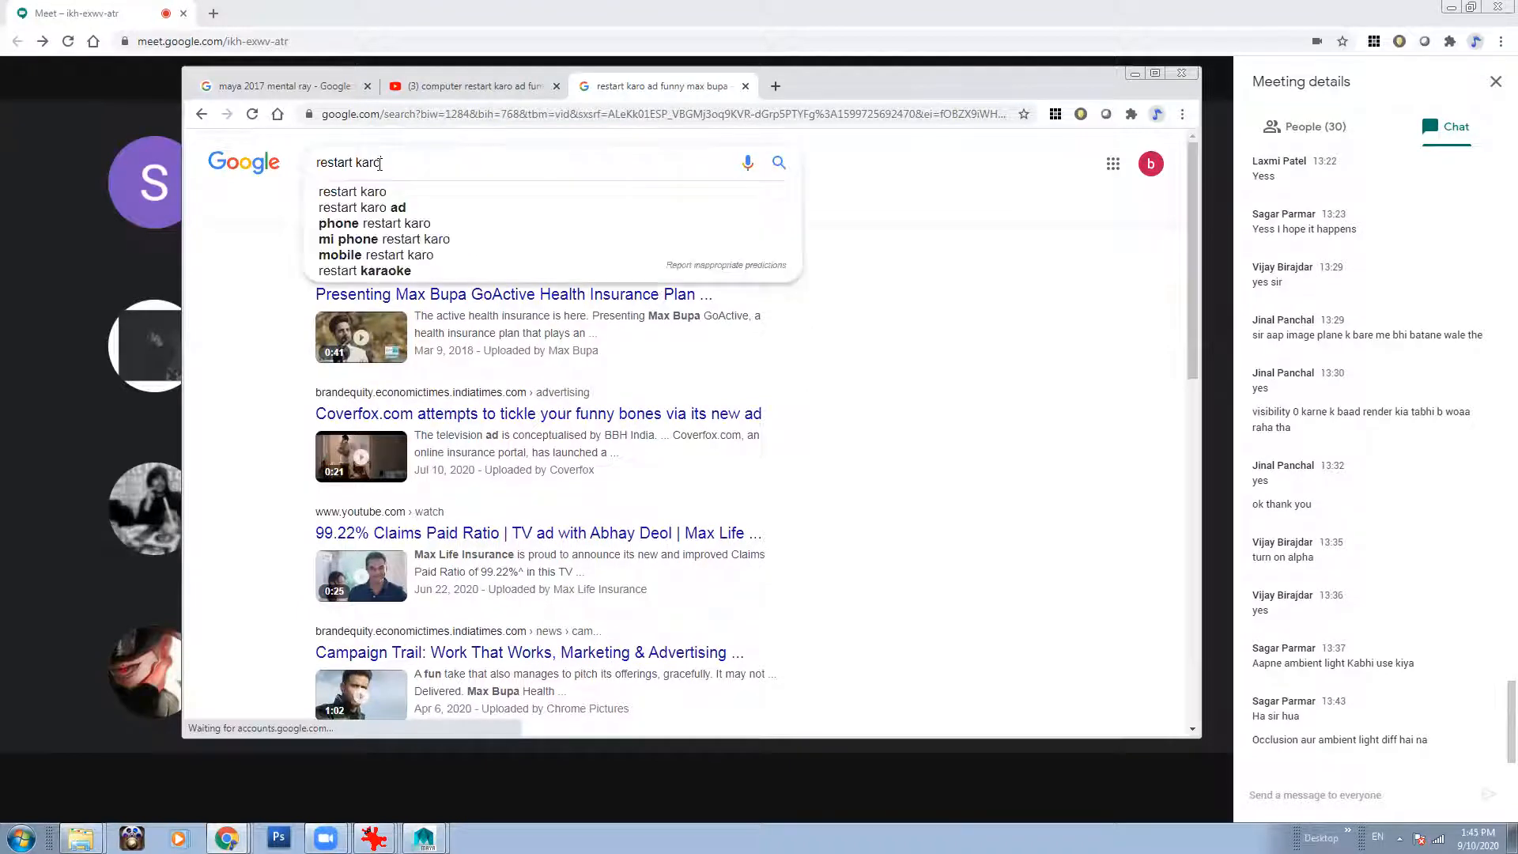
pyautogui.press('Return')
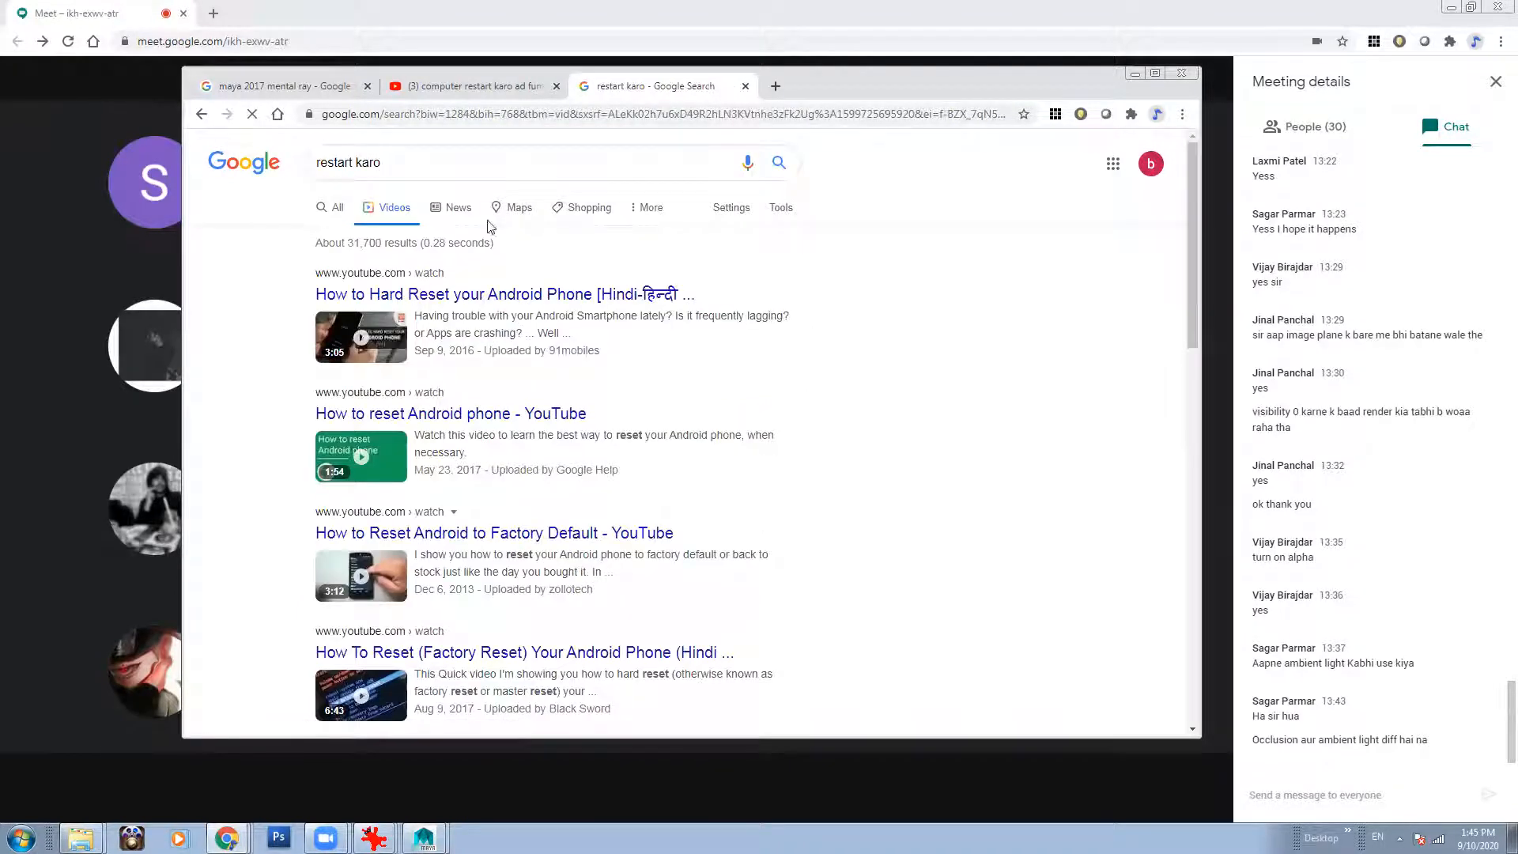
# Change the Google video search to "restart karo ad" and open the "Bolaa Naa... Restart Karo...!!! - Advertising Ka Kamaal" result.
pyautogui.click(462, 158)
pyautogui.write('ad')
pyautogui.press('Return')
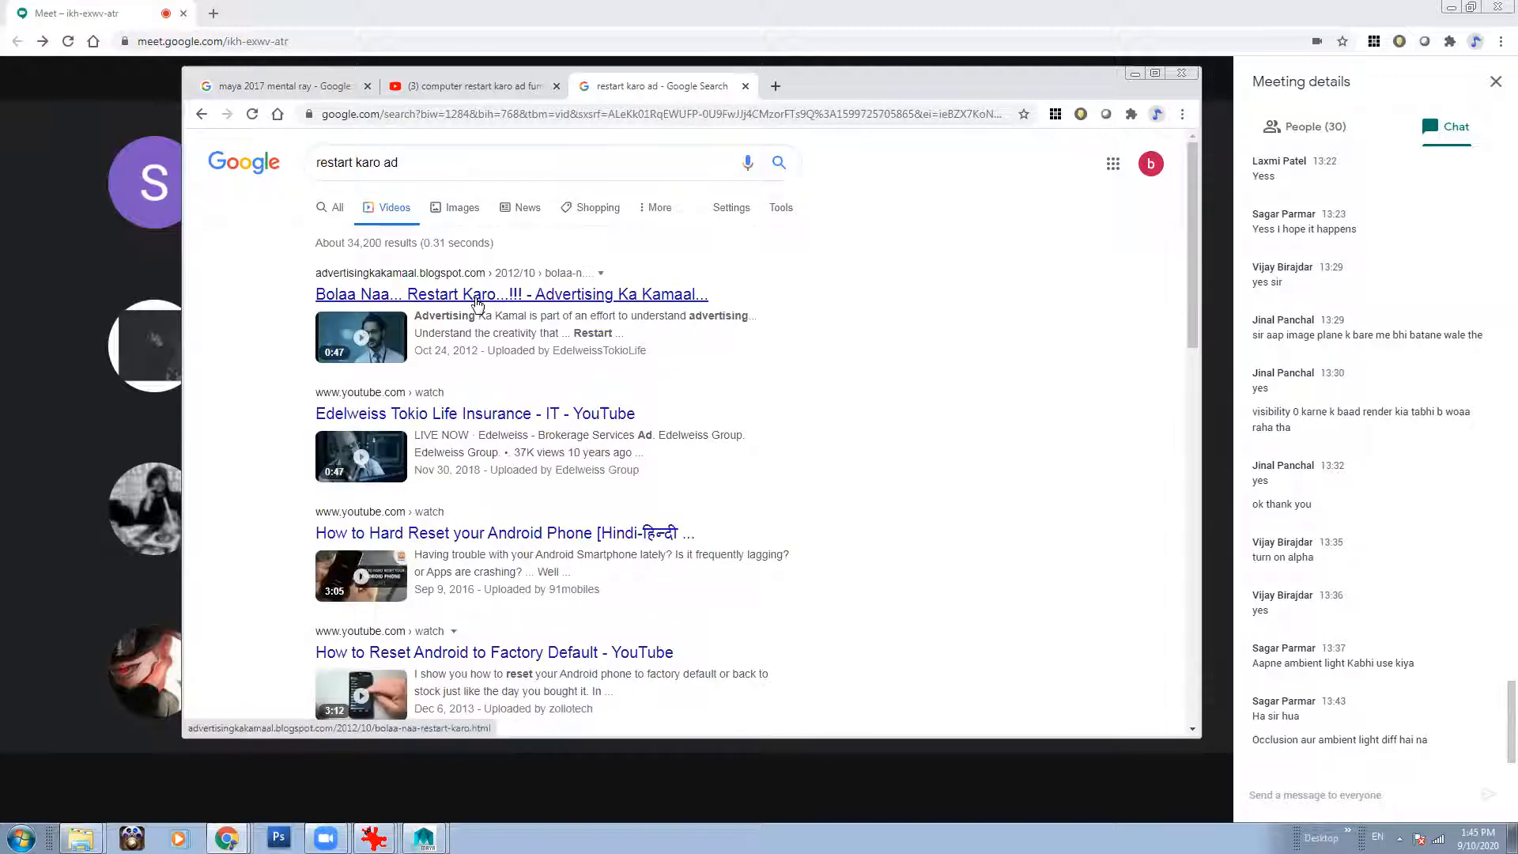
pyautogui.click(506, 294)
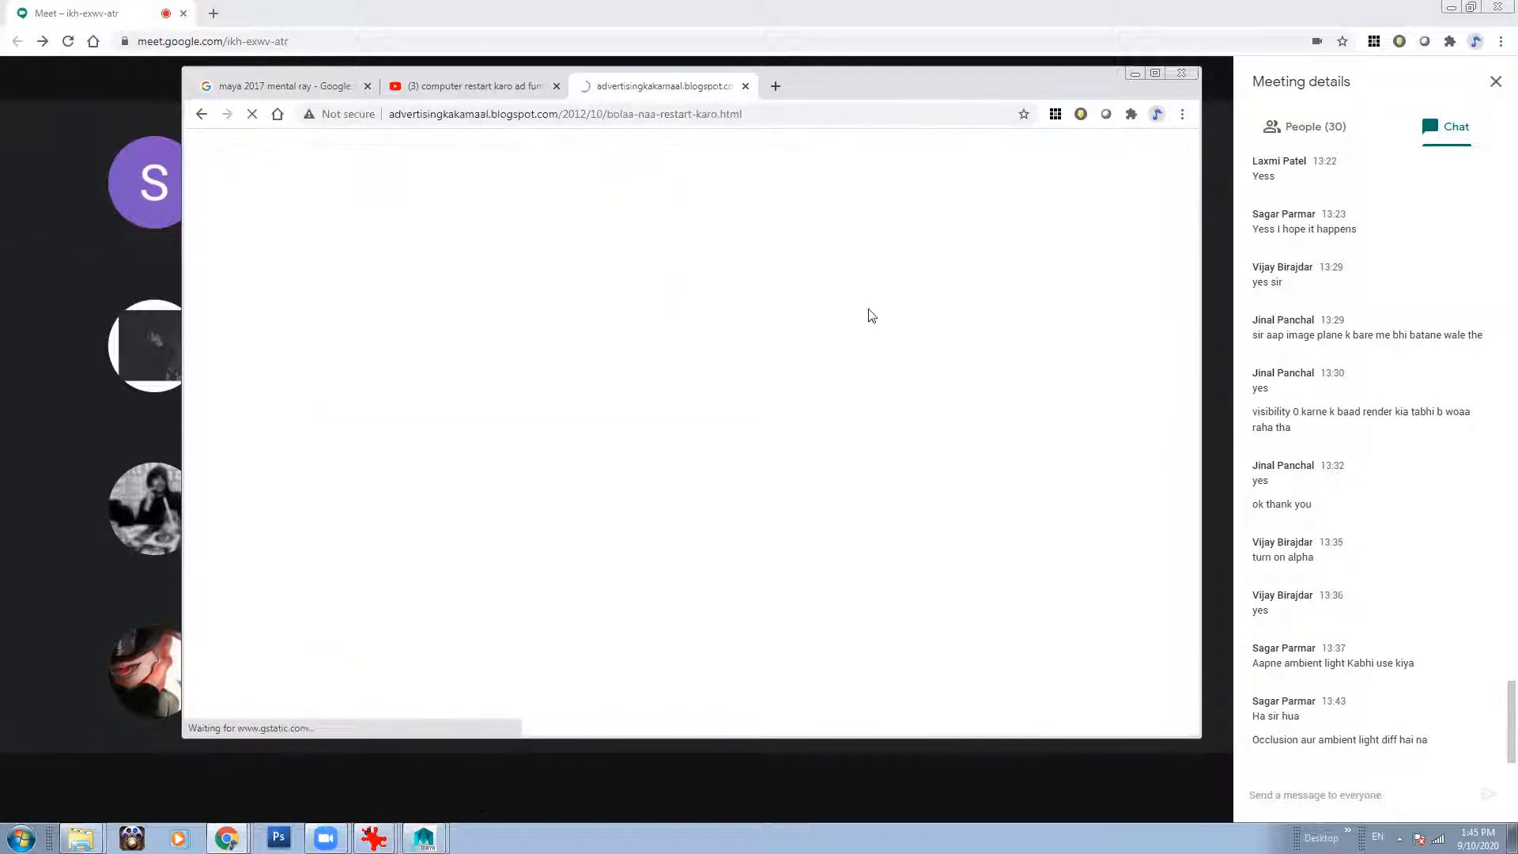
# Minimize the ad page's browser window and present the entire screen to everyone in the Google Meet call.
pyautogui.click(1134, 73)
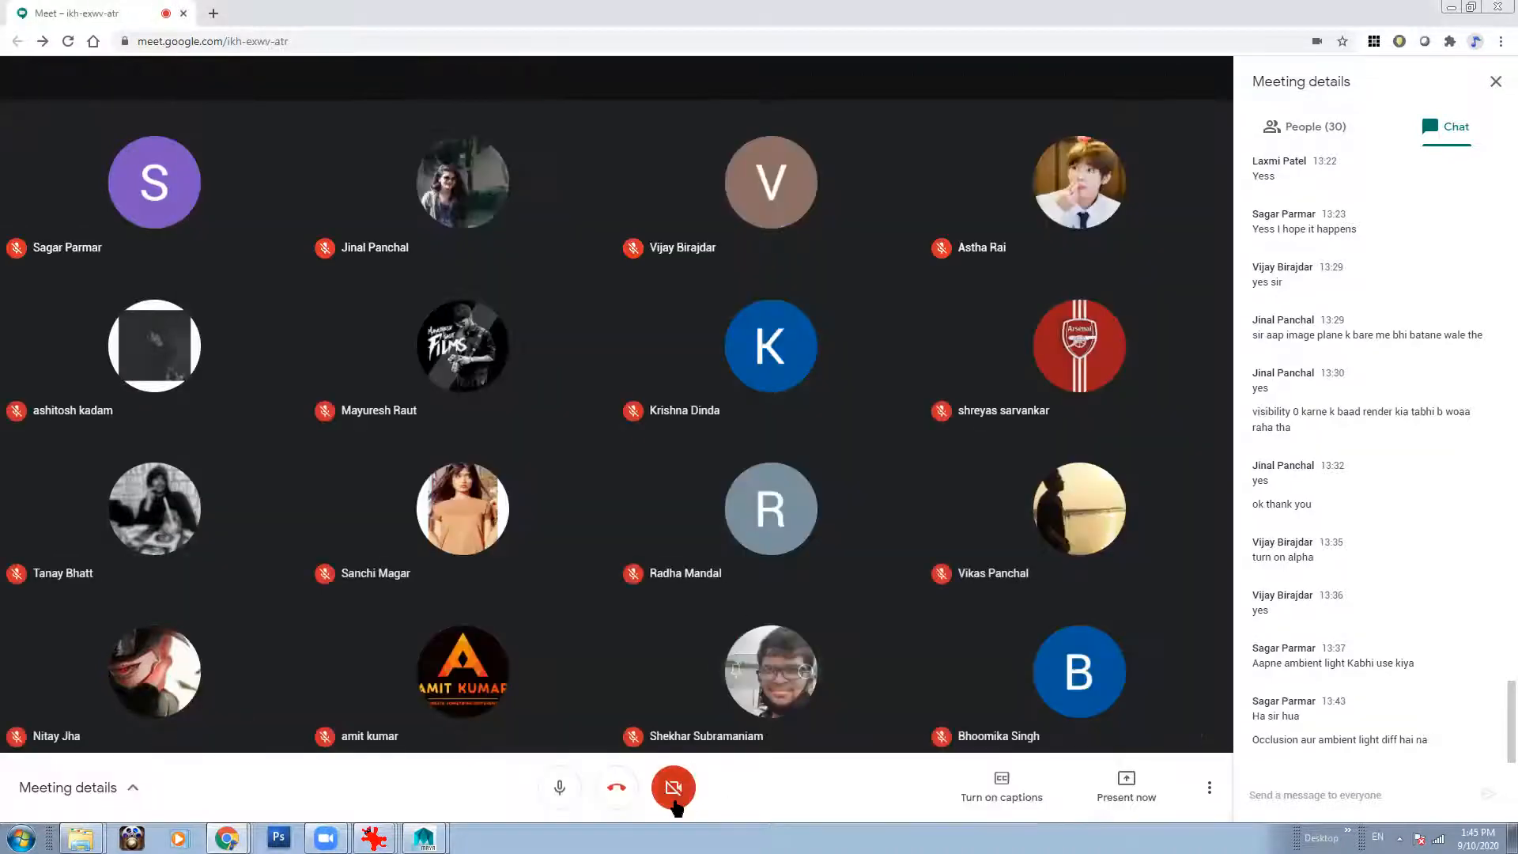
pyautogui.click(1146, 795)
pyautogui.click(1095, 657)
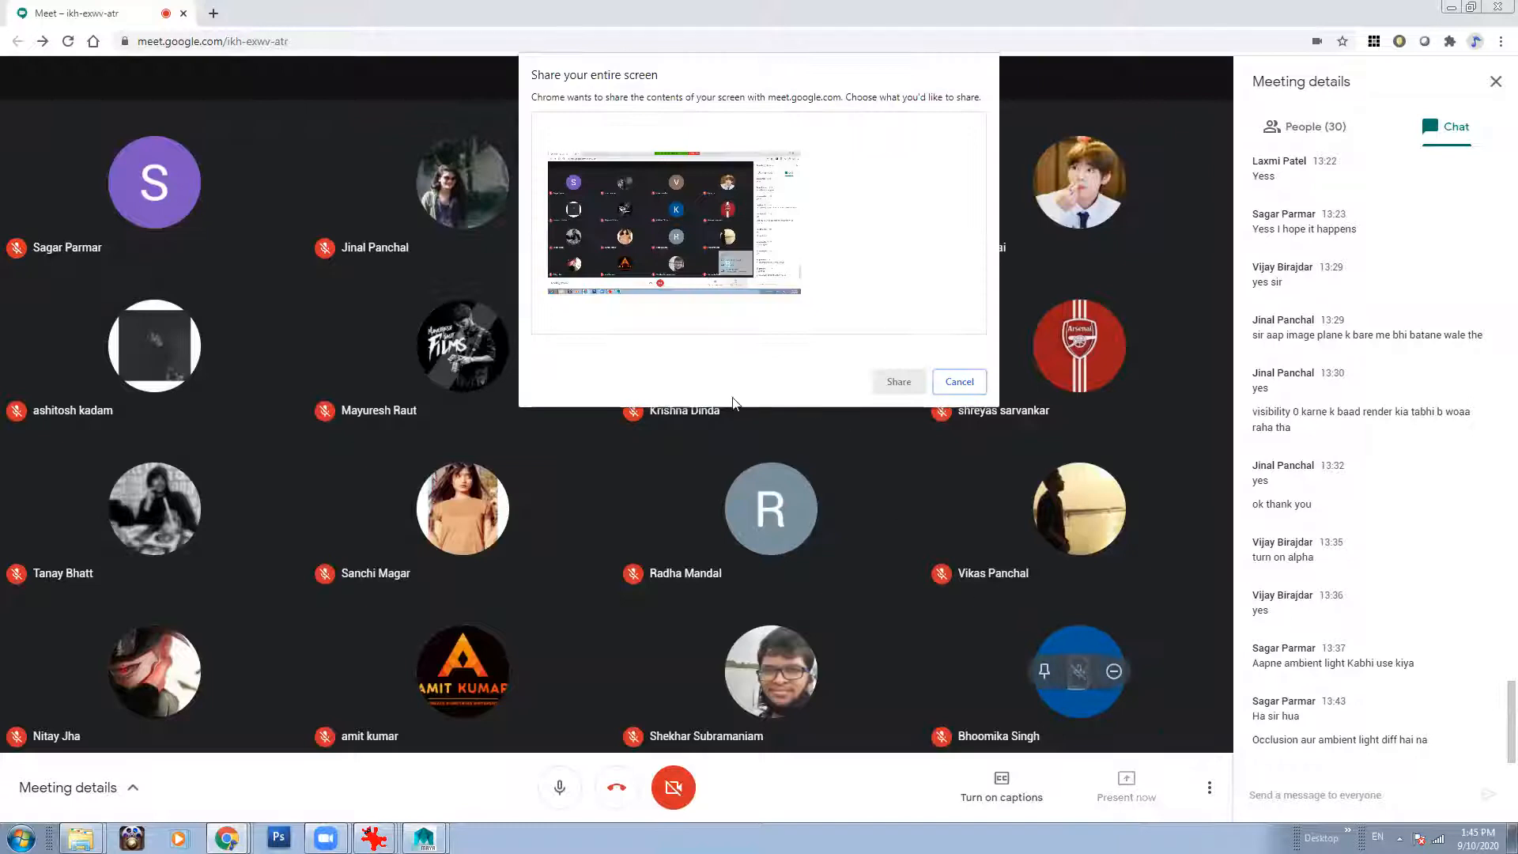
pyautogui.click(899, 383)
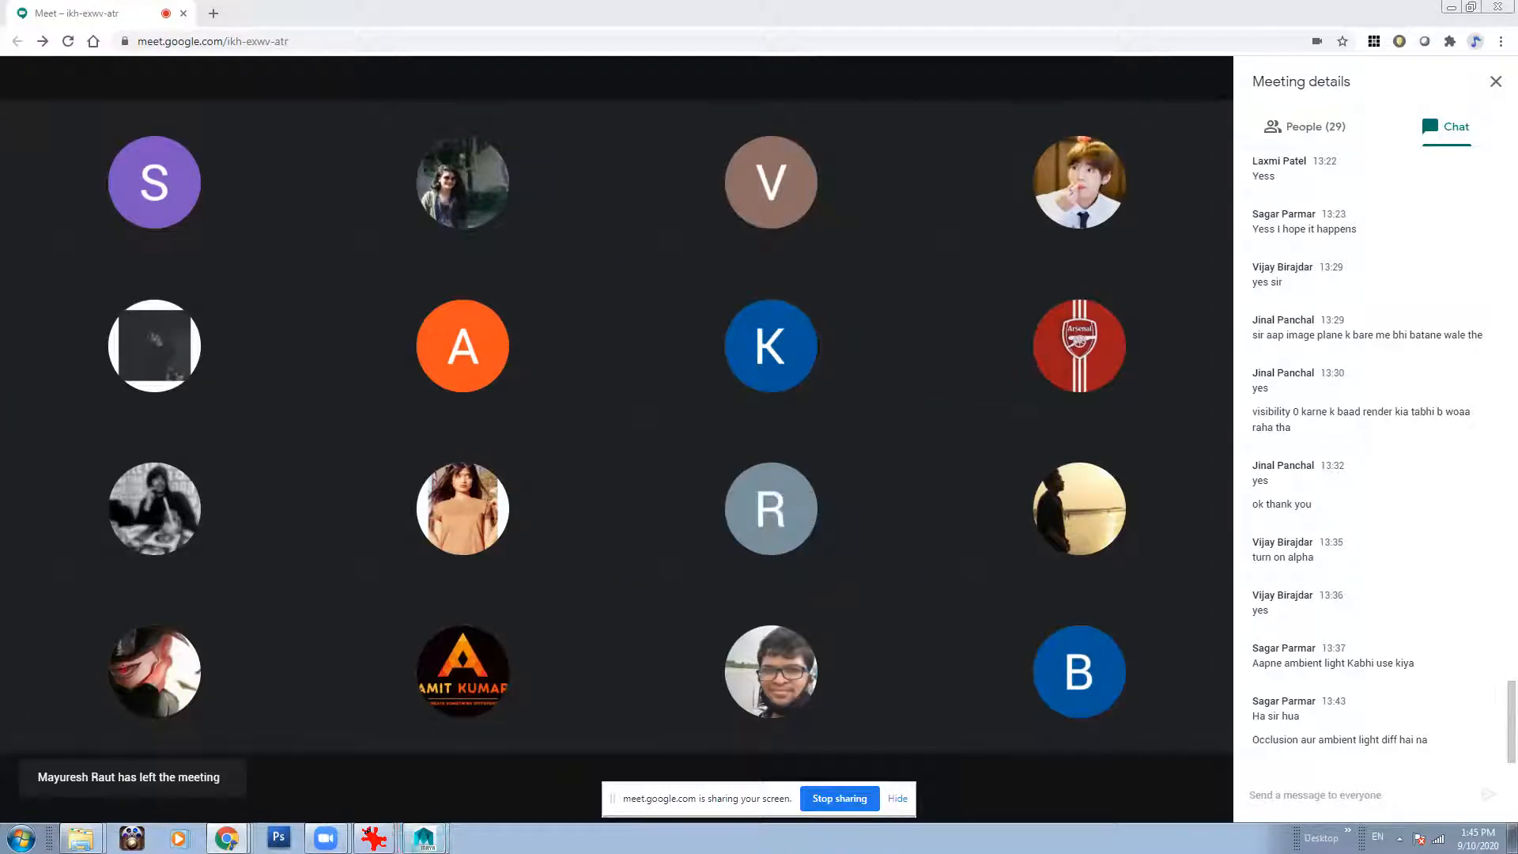
# Return to the "Restart Karo" blog page, play the embedded Edelweiss Tokio Life Insurance ad, and briefly view it in full screen.
pyautogui.click(227, 838)
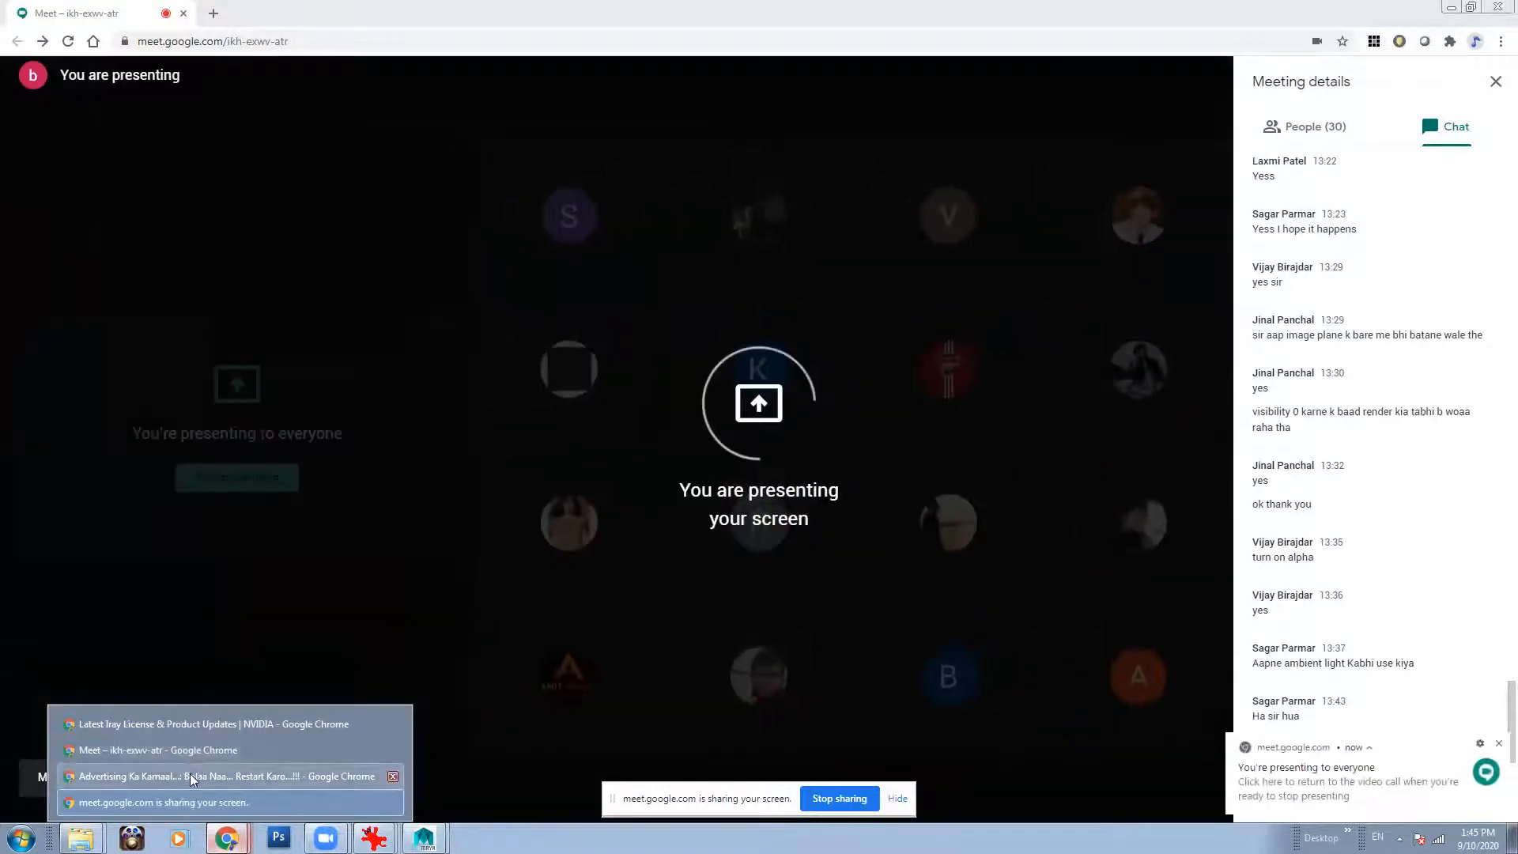
pyautogui.click(190, 775)
pyautogui.click(579, 577)
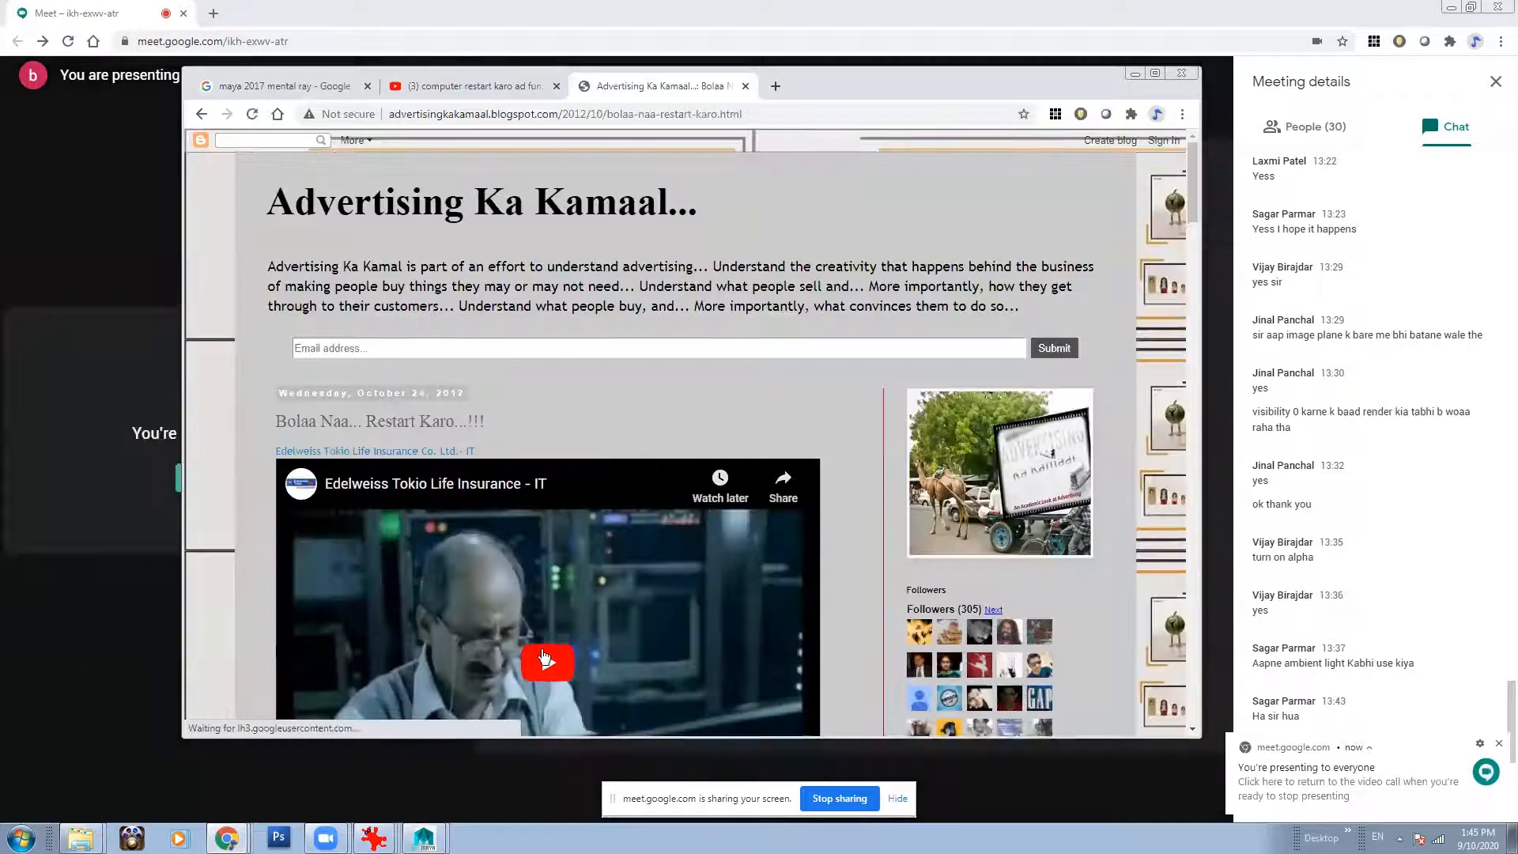
pyautogui.scroll(-2, 553, 625)
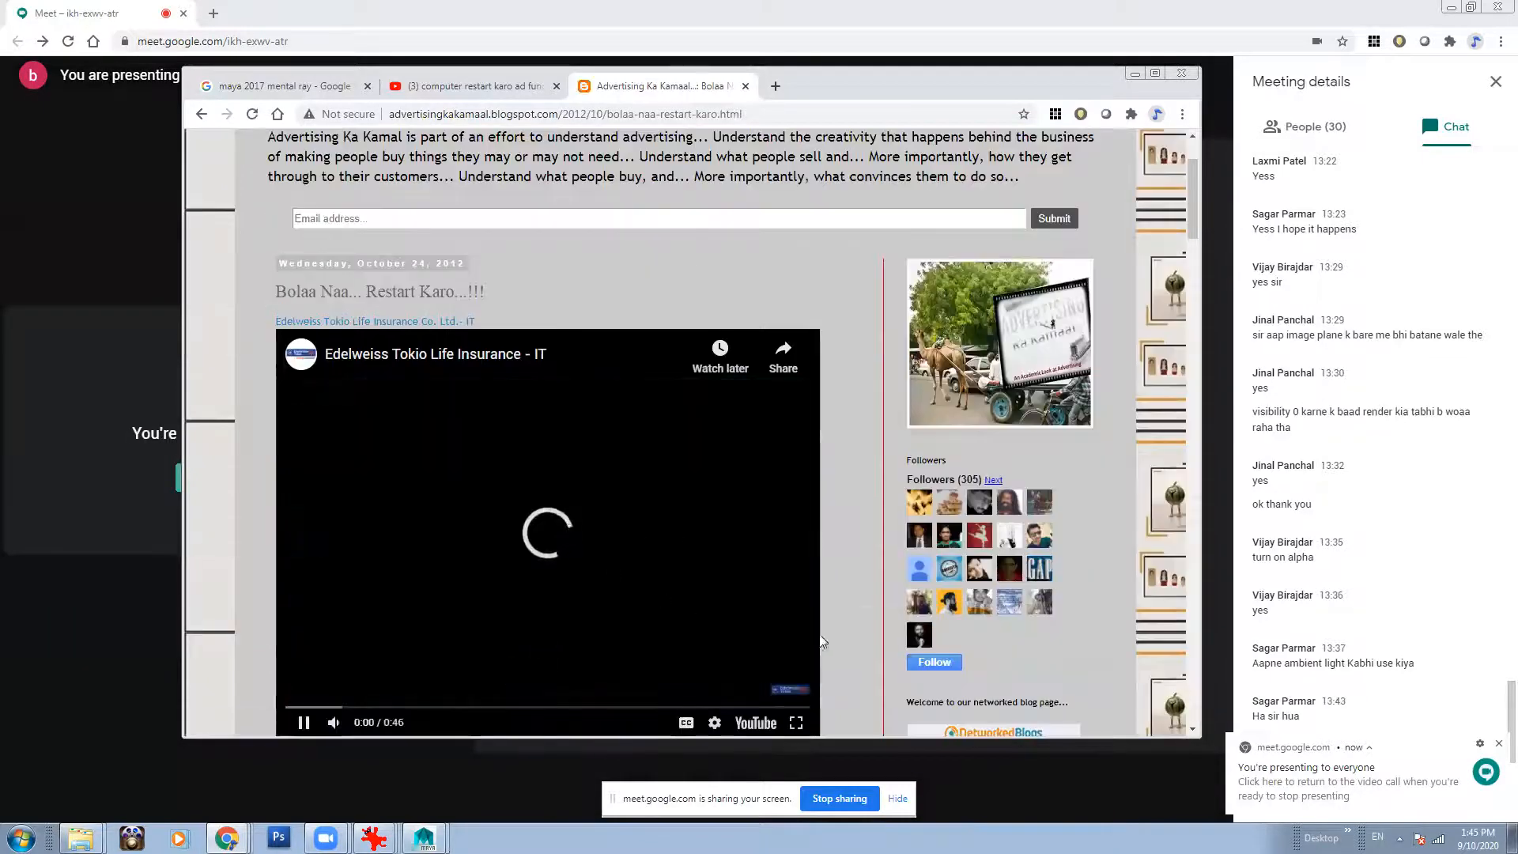
pyautogui.click(797, 722)
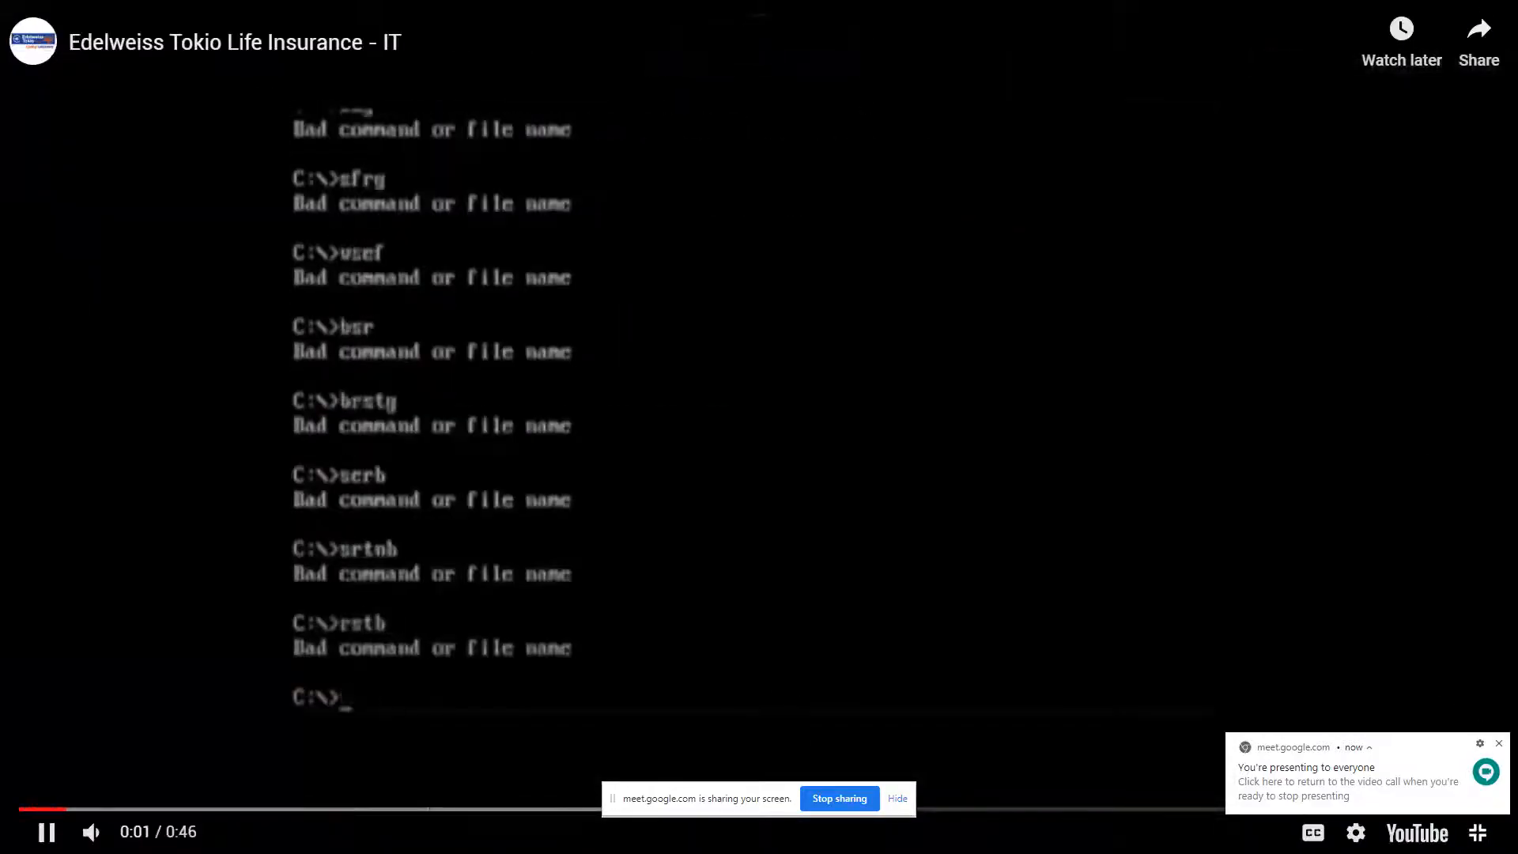
pyautogui.click(1478, 832)
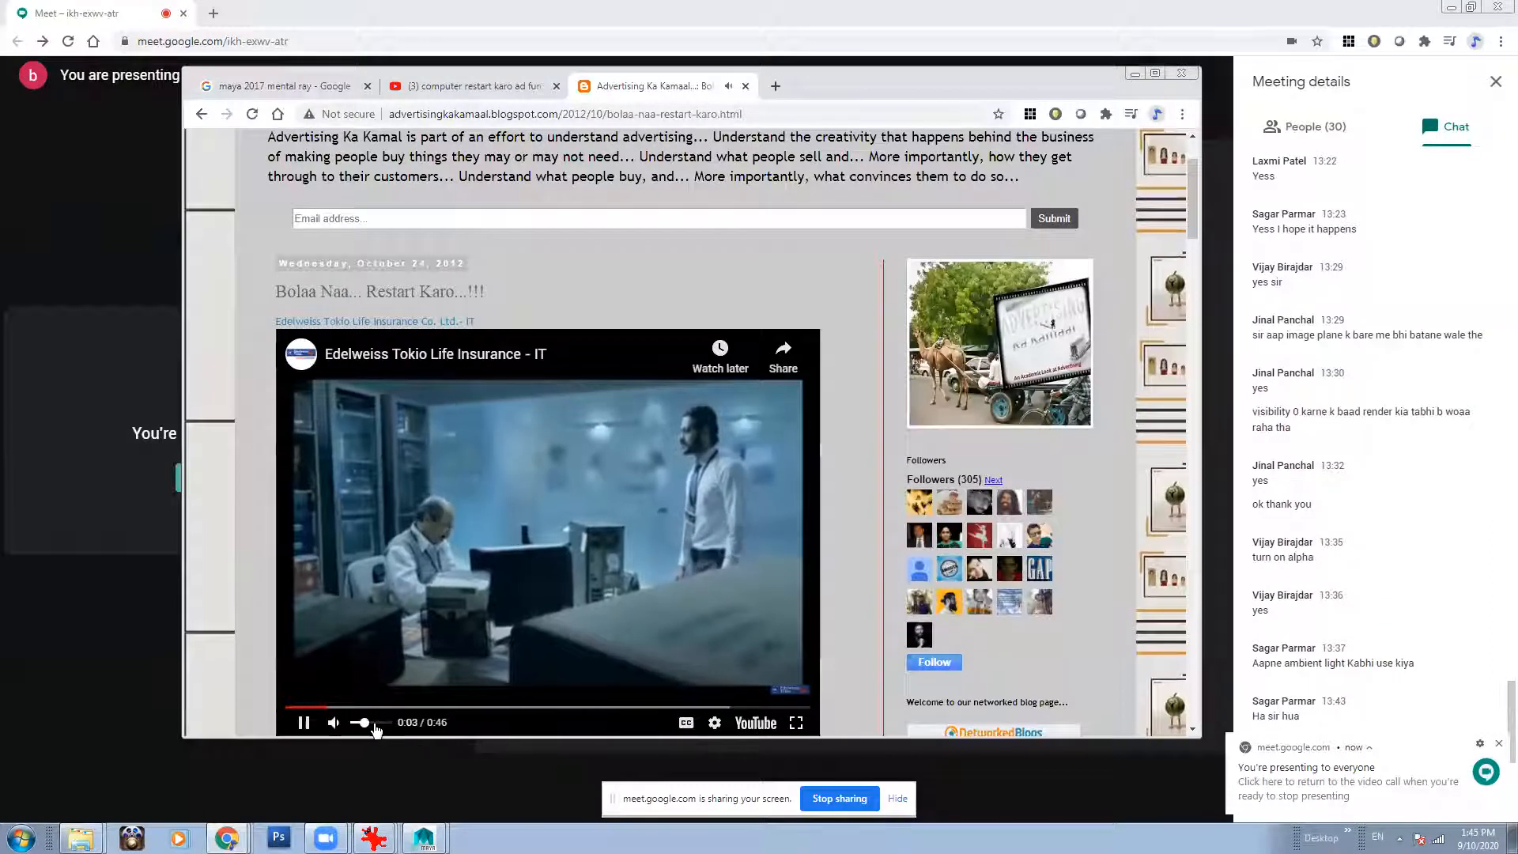
# Check the system volume level and pause the embedded ad.
pyautogui.click(1399, 838)
pyautogui.click(1398, 718)
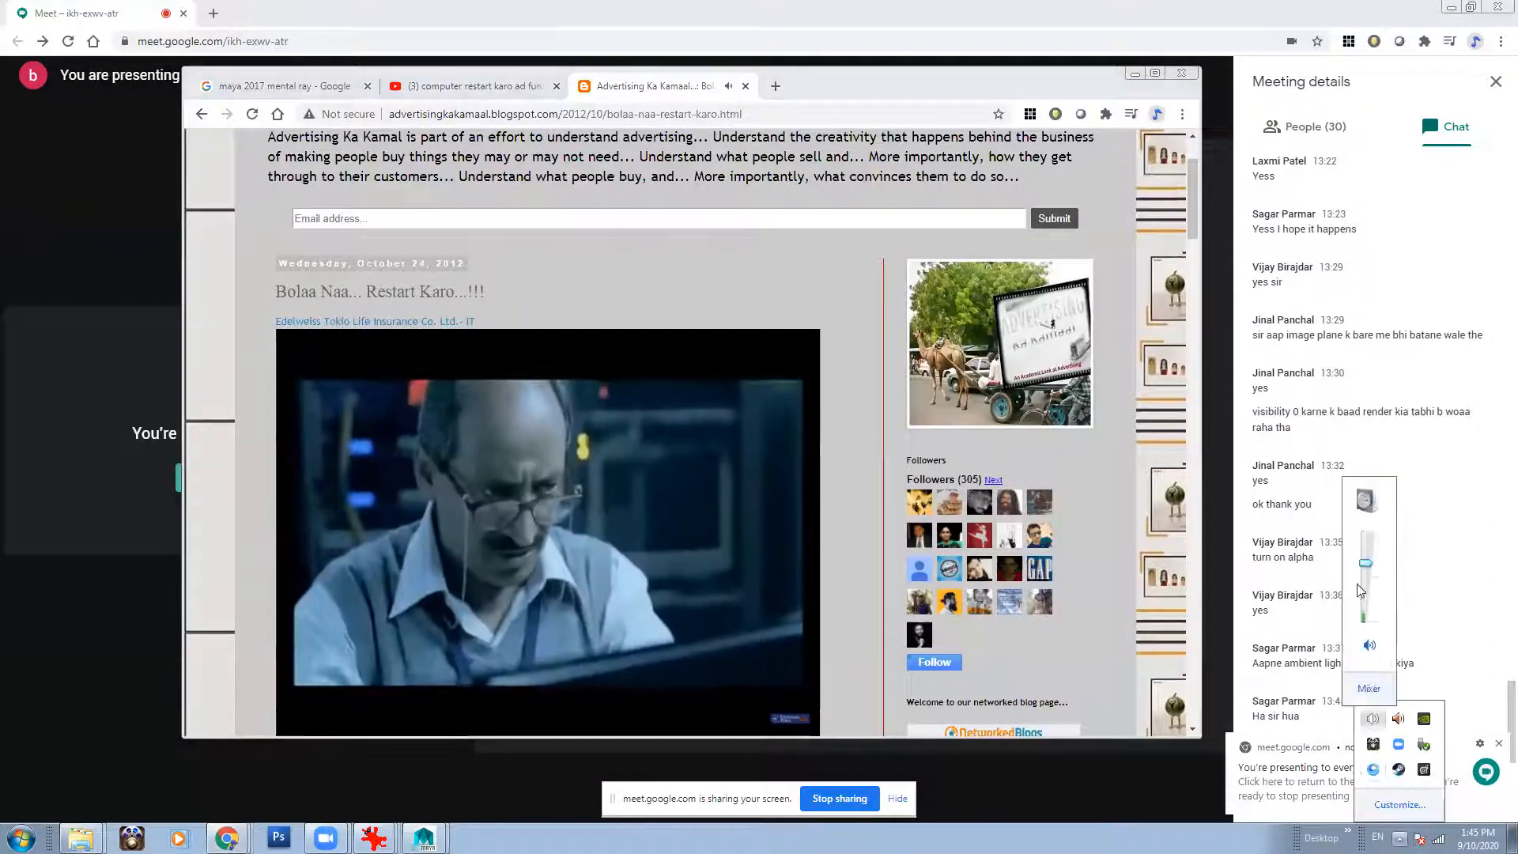
pyautogui.click(303, 722)
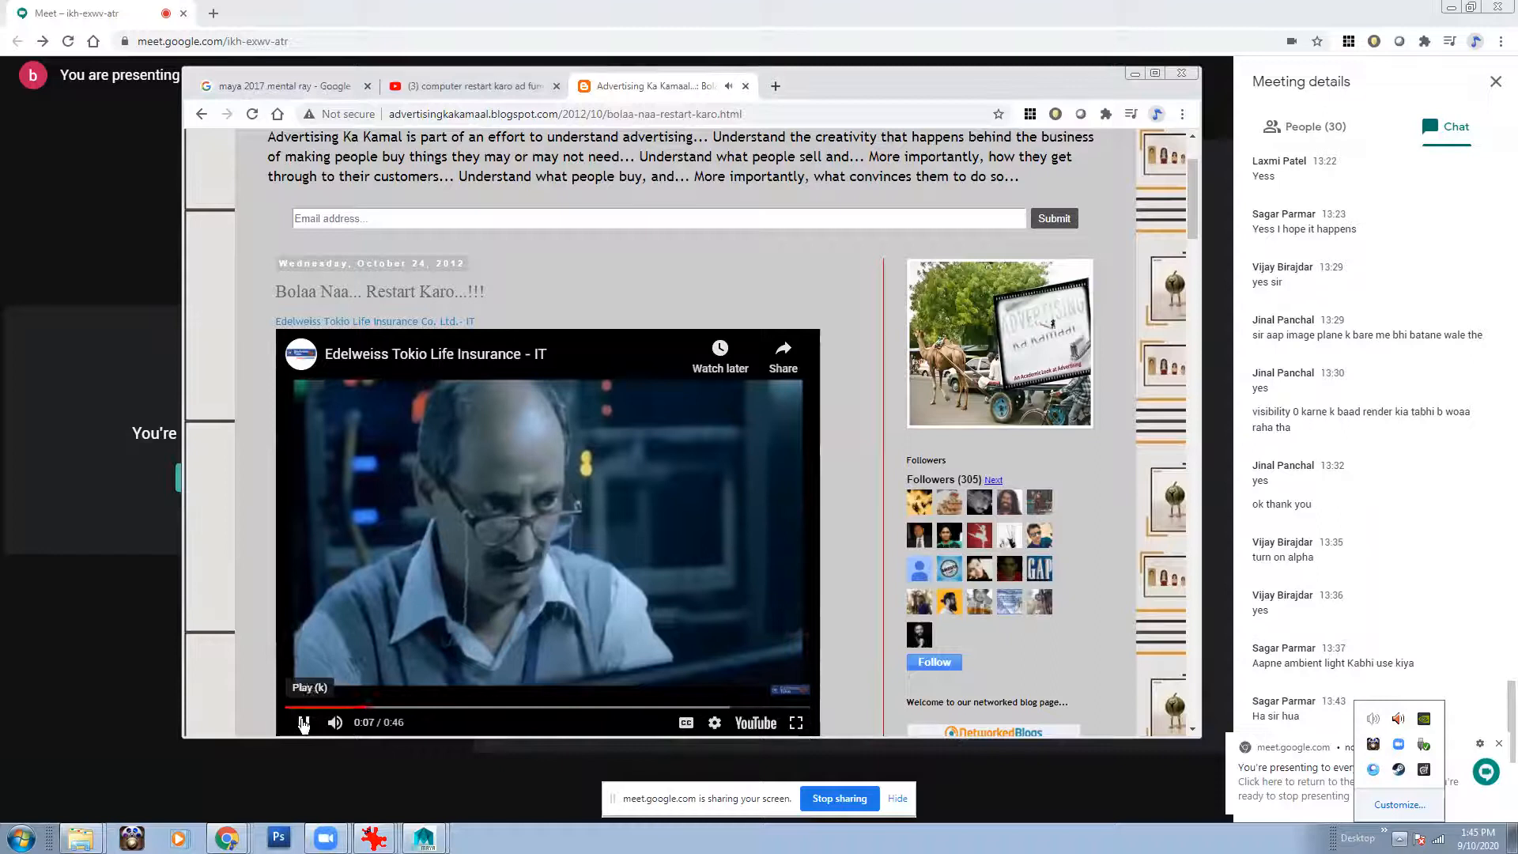
# Close the YouTube search tab, copy the embedded ad's video URL, and load it in place of the blog page.
pyautogui.click(466, 83)
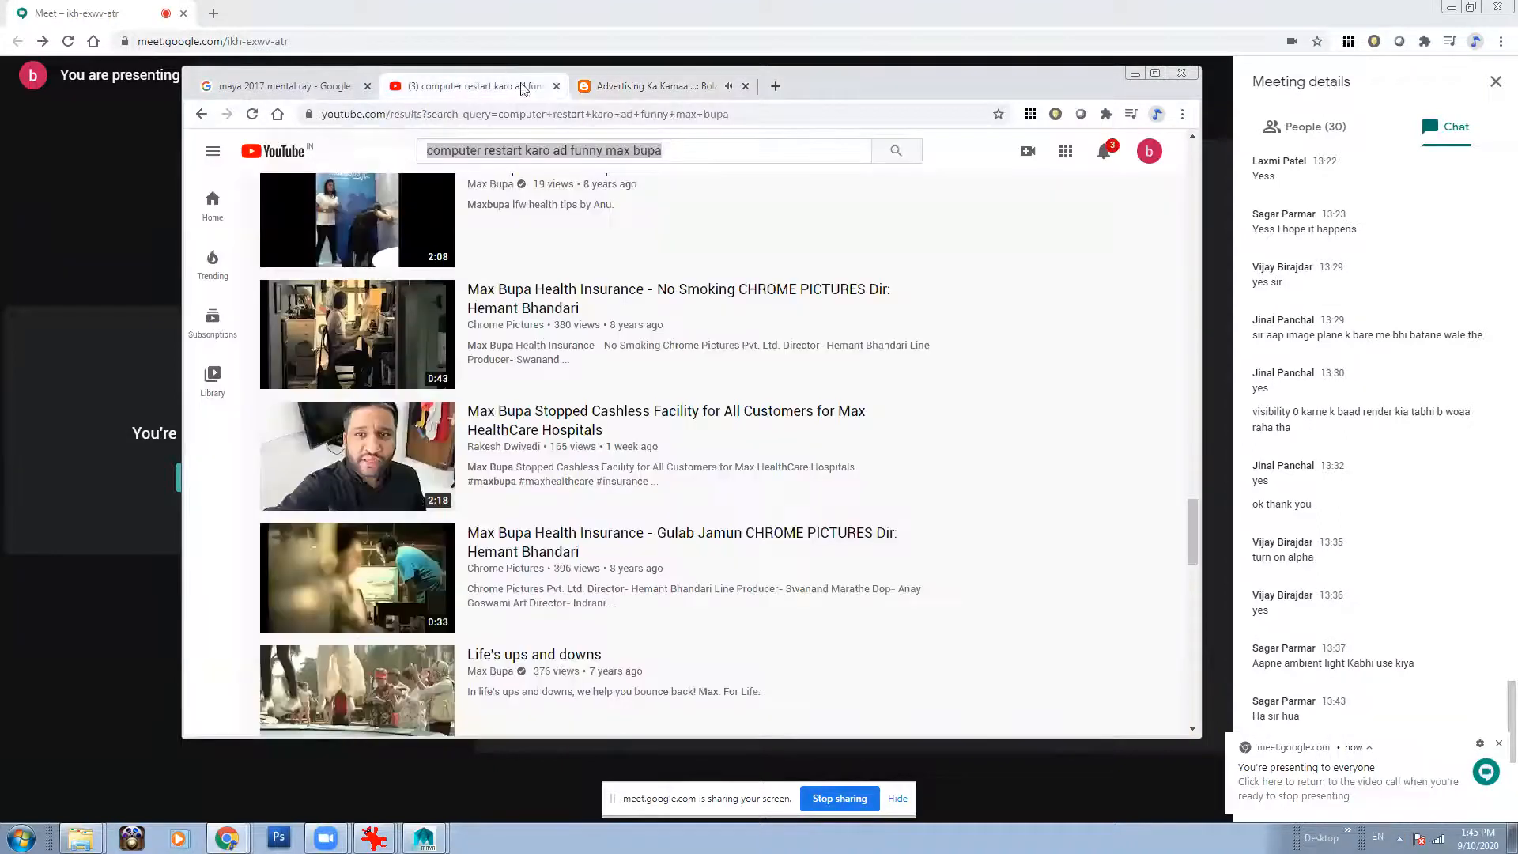
pyautogui.click(557, 86)
pyautogui.rightClick(530, 463)
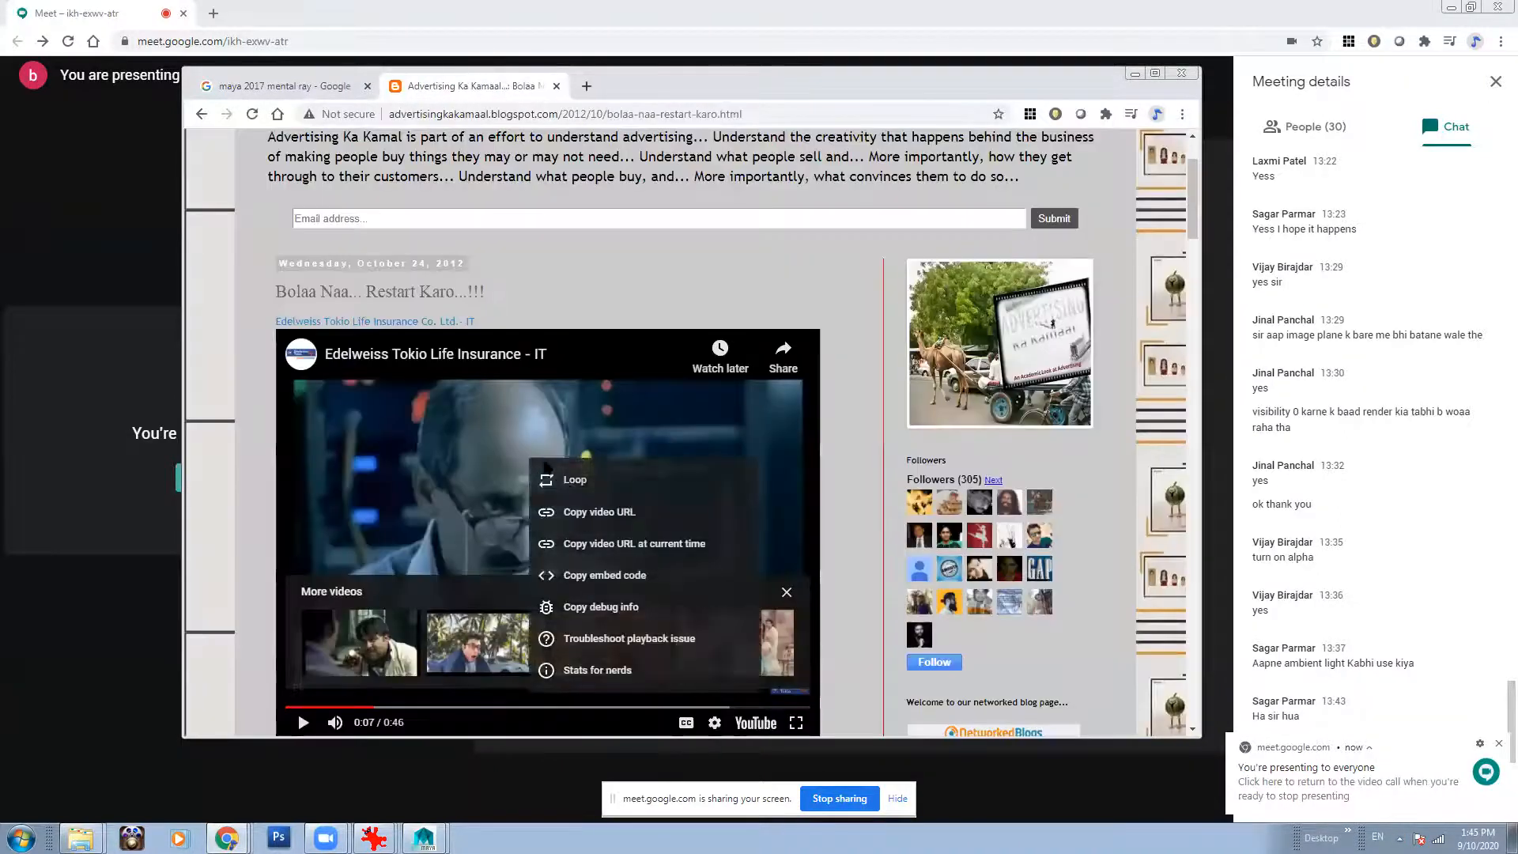
pyautogui.click(601, 512)
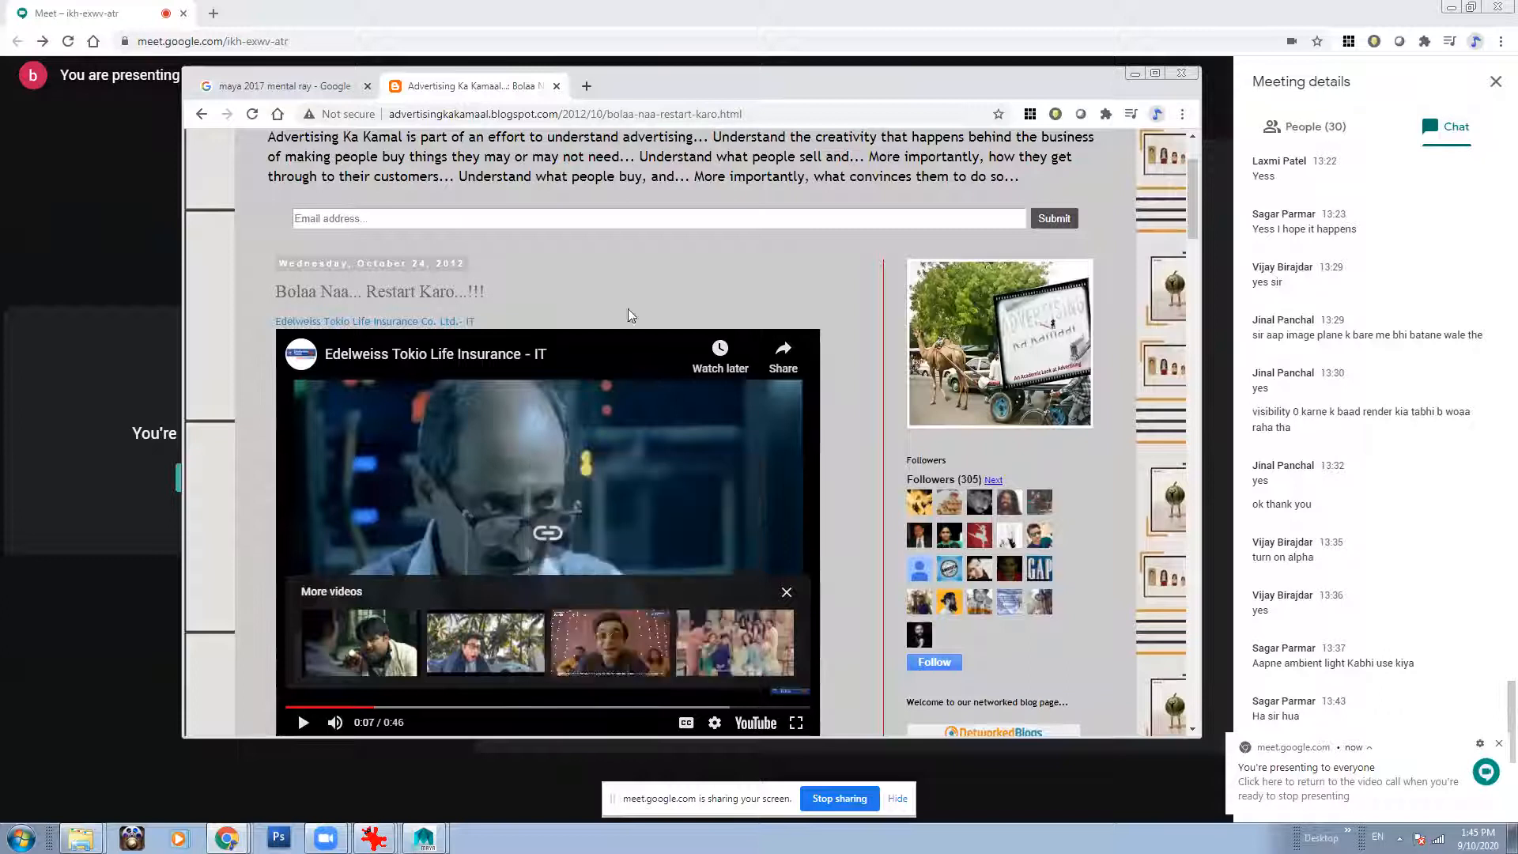
pyautogui.click(545, 115)
pyautogui.hotkey('ctrl', 'v')
pyautogui.click(549, 141)
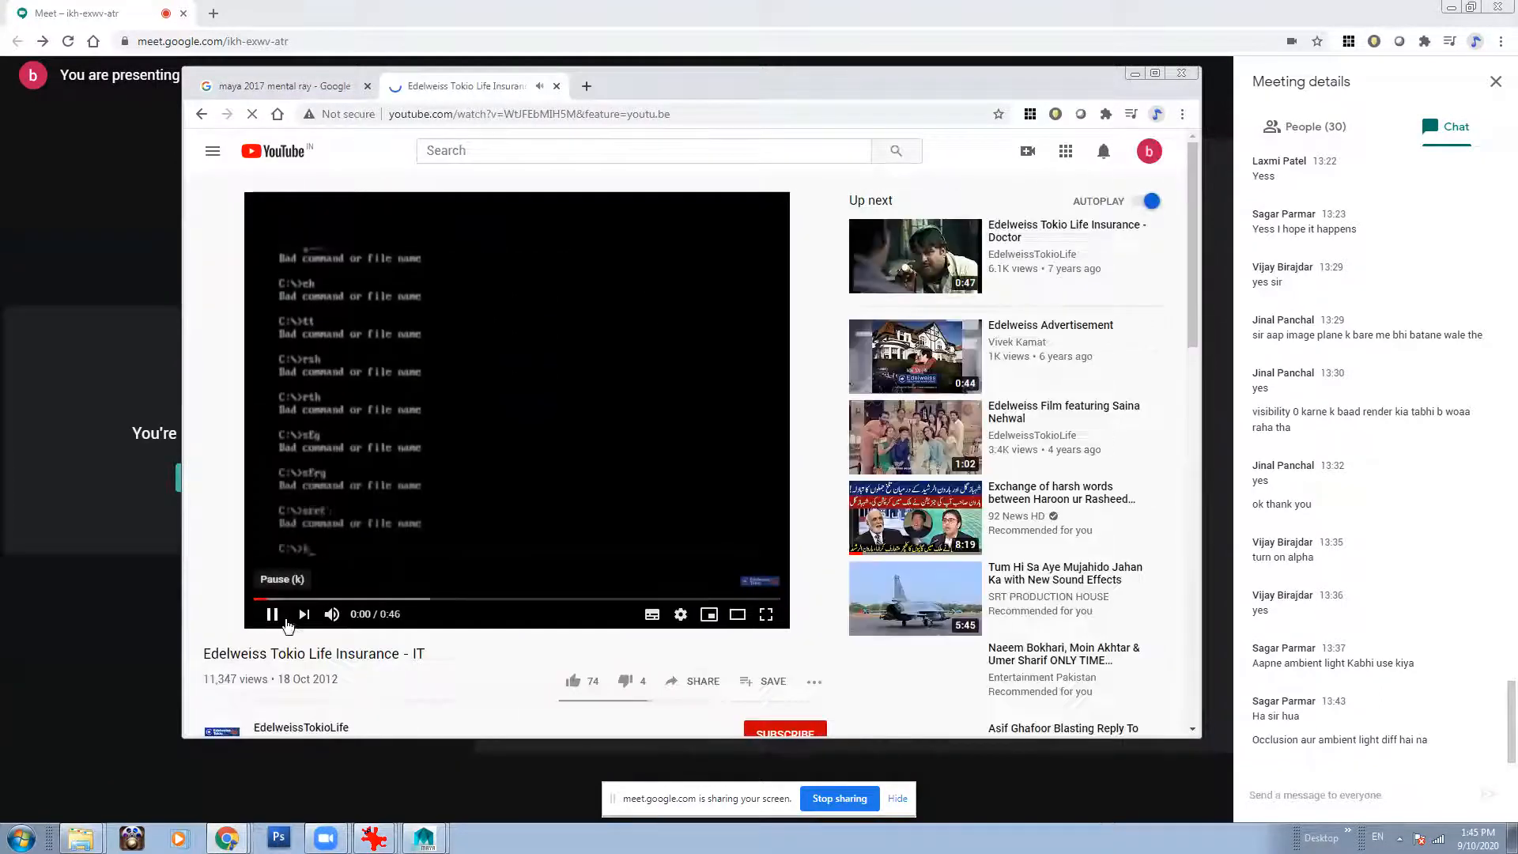
# Pause the ad and rewind it to the beginning, enlarge the player to theater mode, and play it for the meeting.
pyautogui.click(272, 615)
pyautogui.click(271, 601)
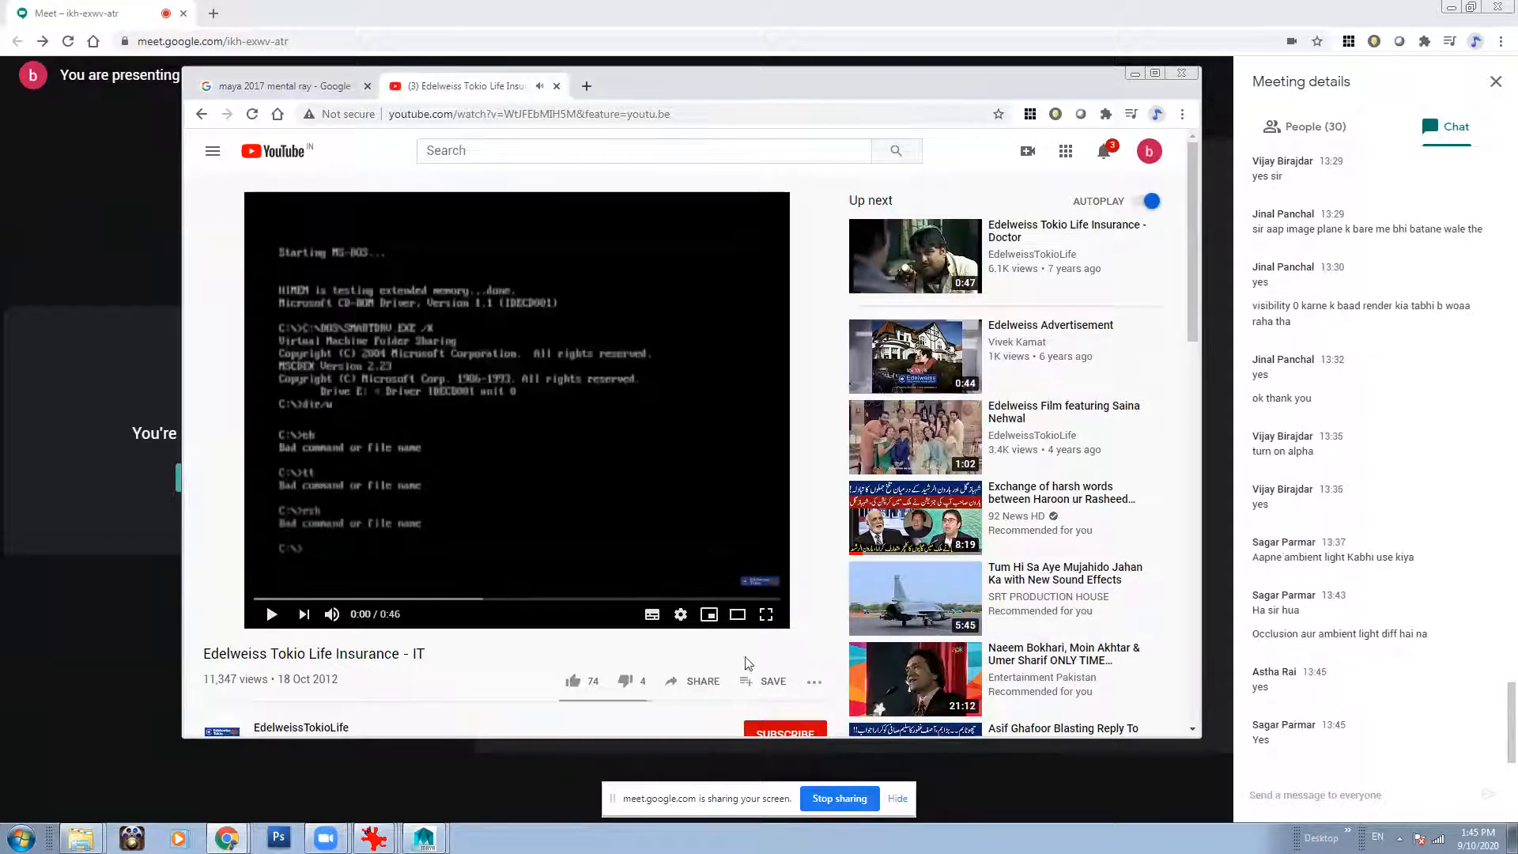
pyautogui.click(737, 615)
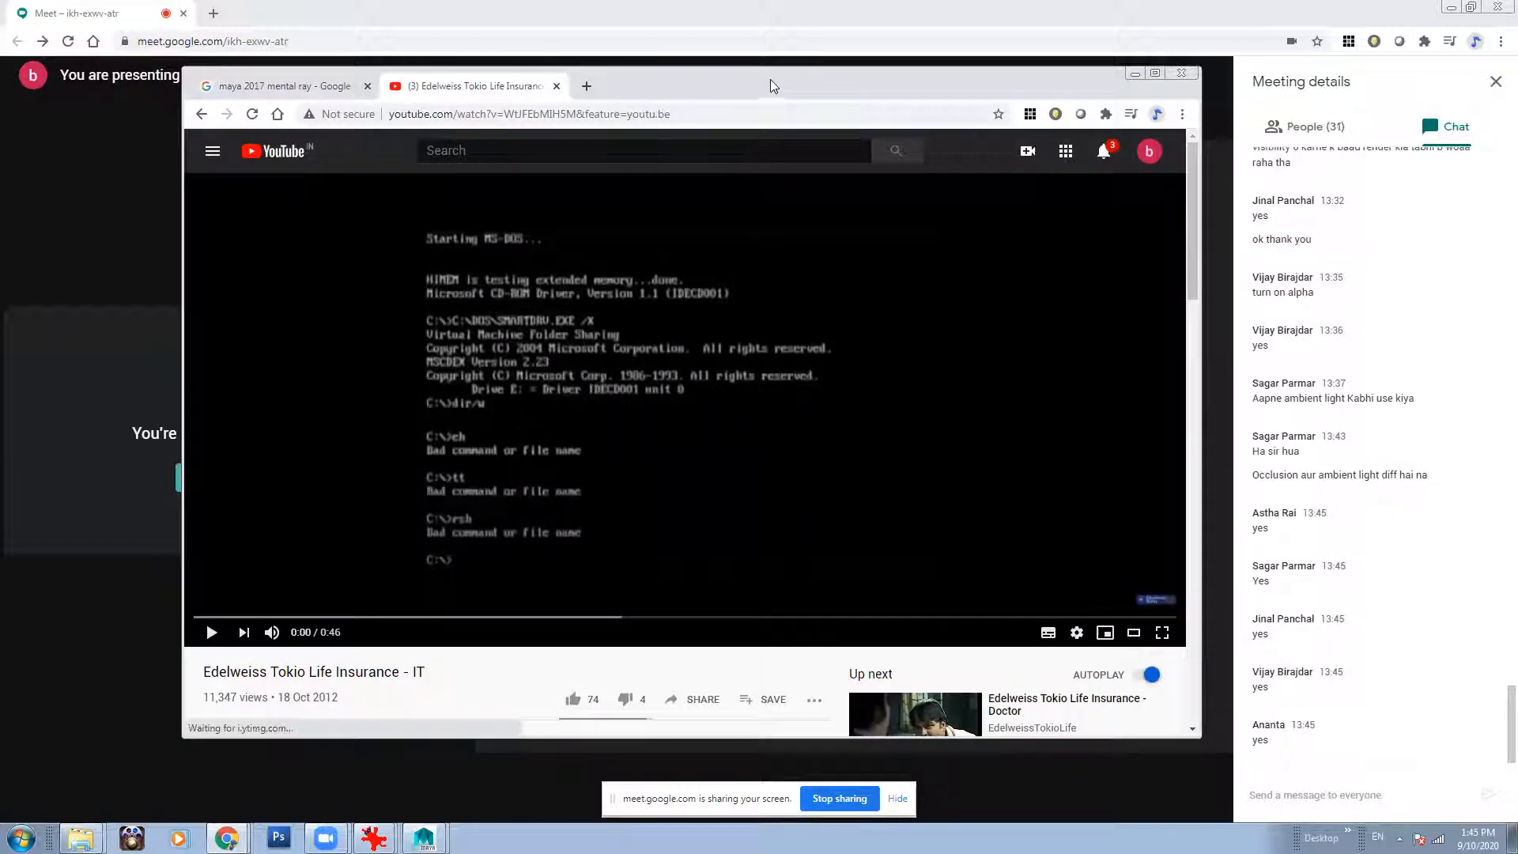
pyautogui.moveTo(761, 81); pyautogui.dragTo(712, 83)
pyautogui.click(159, 638)
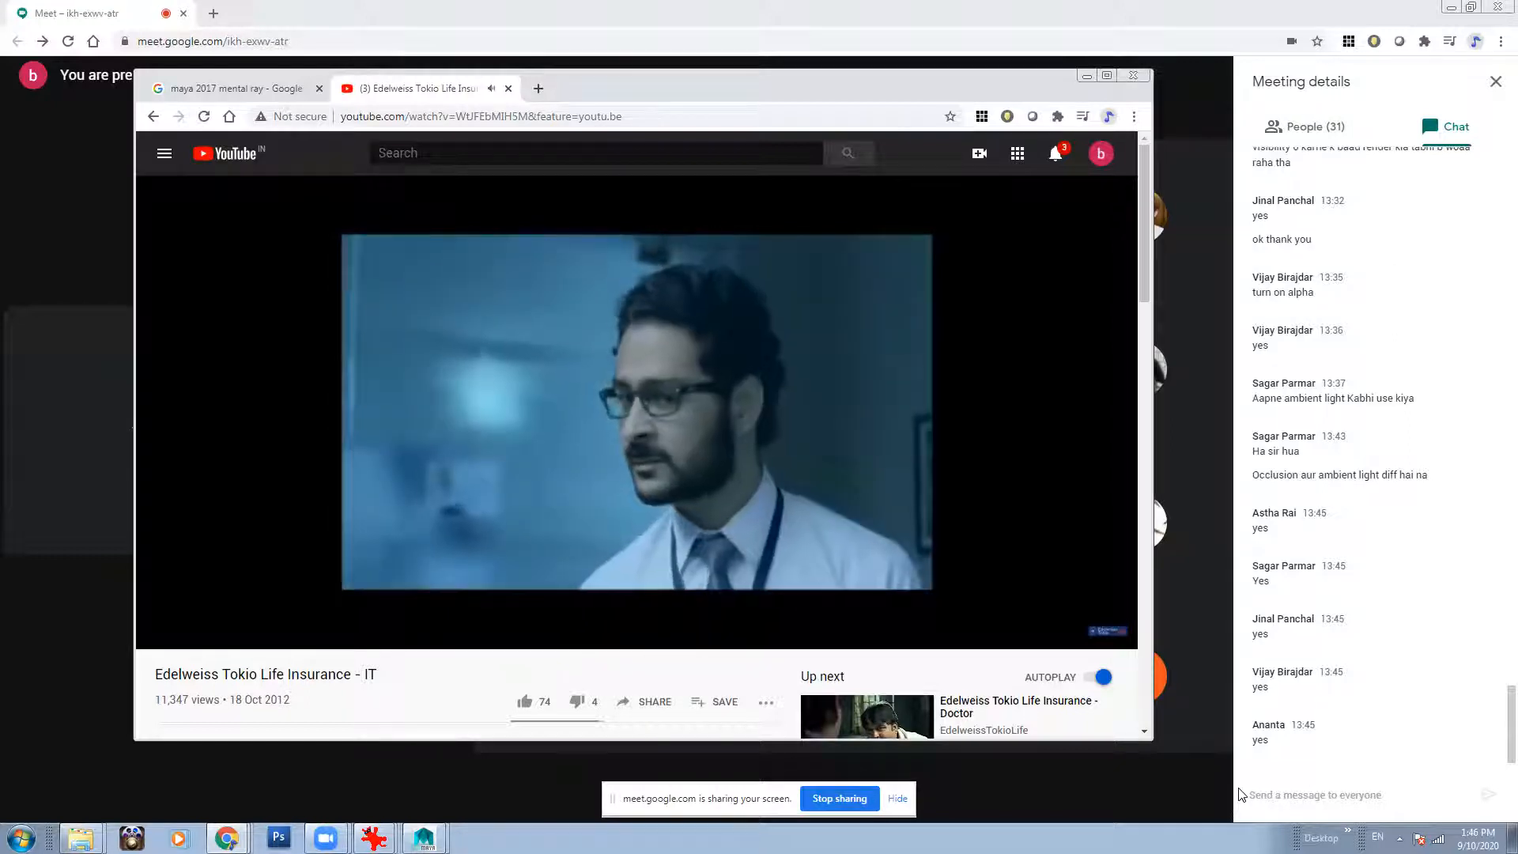
# Pause the ad near its end, close its tab, and close the browser window with the remaining search results.
pyautogui.moveTo(747, 457)
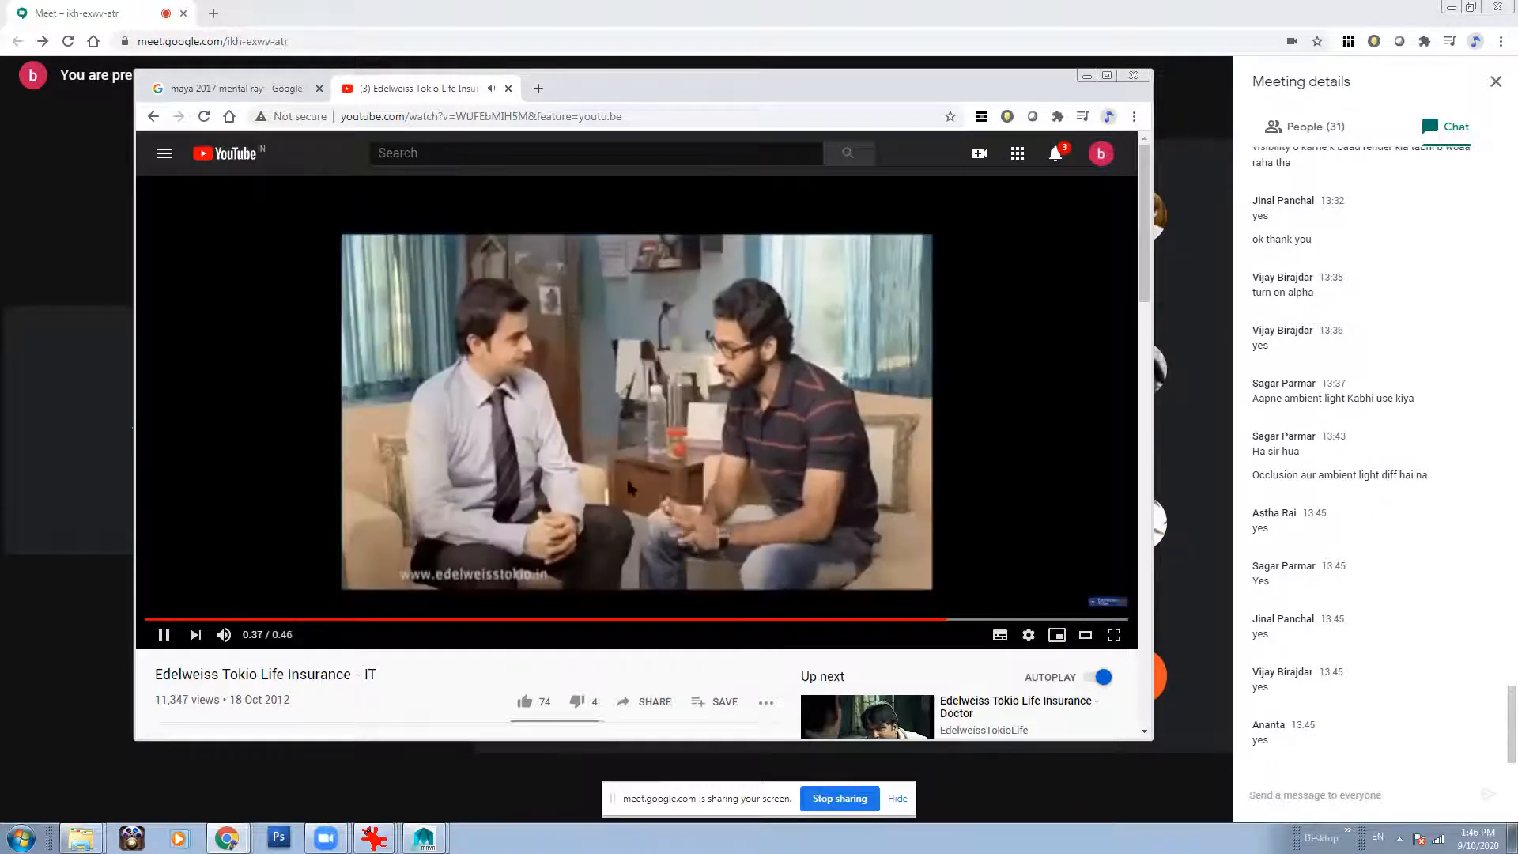
pyautogui.click(163, 628)
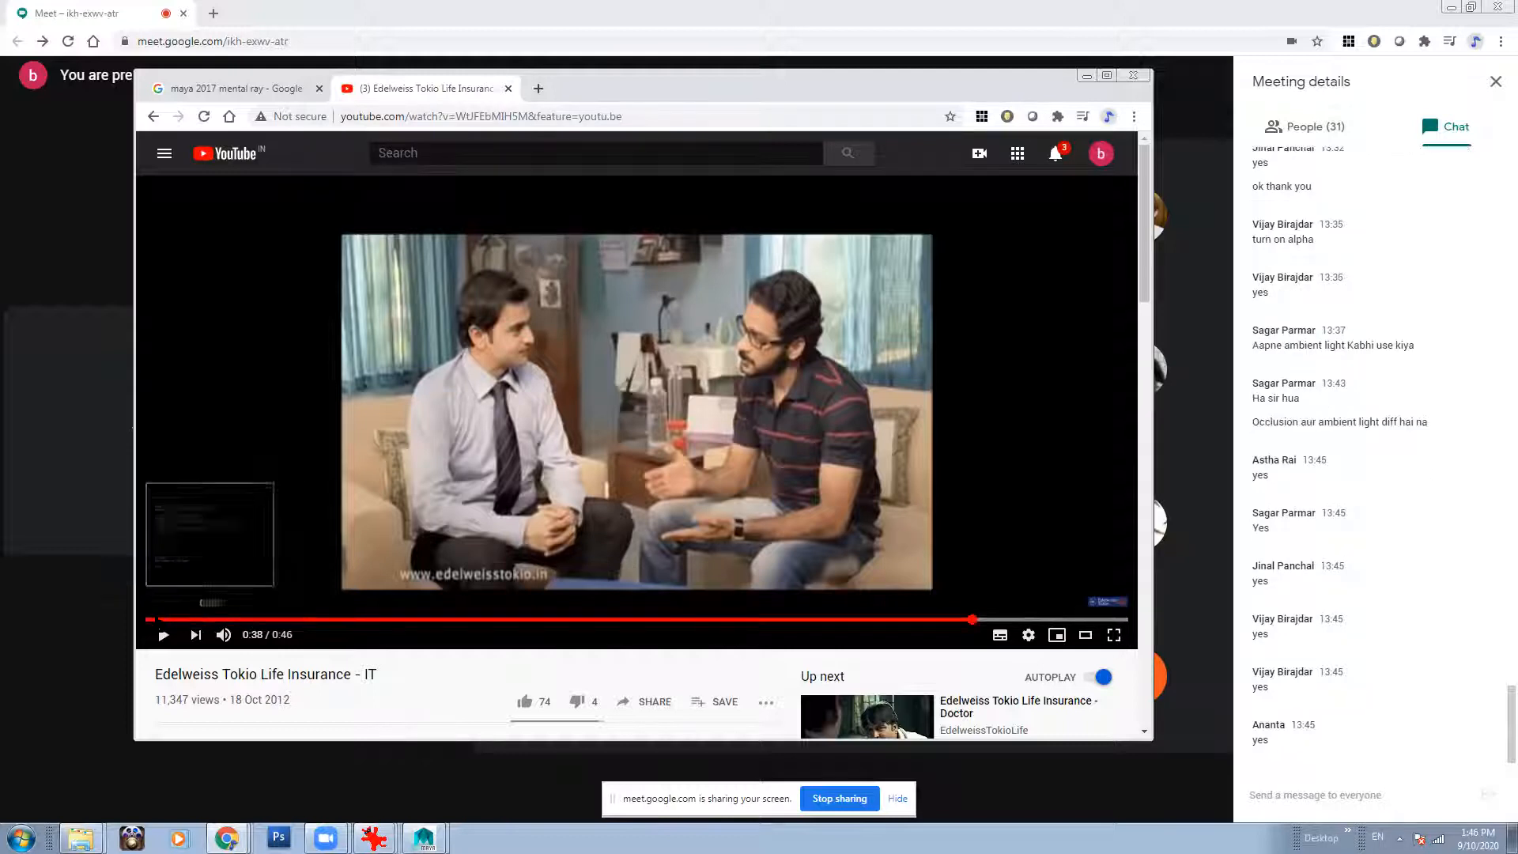
pyautogui.click(508, 89)
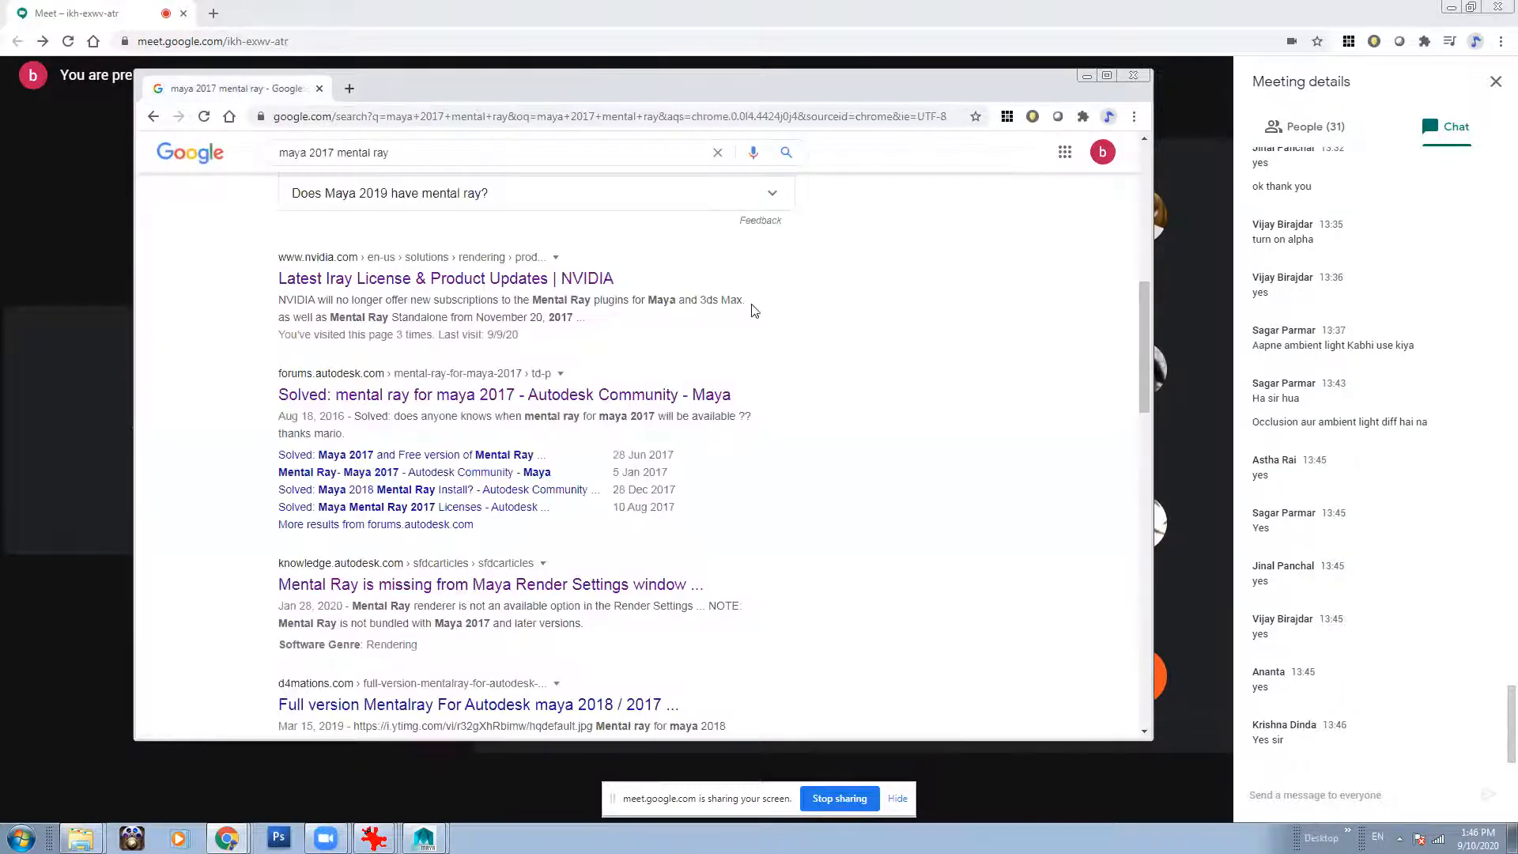
pyautogui.click(1130, 73)
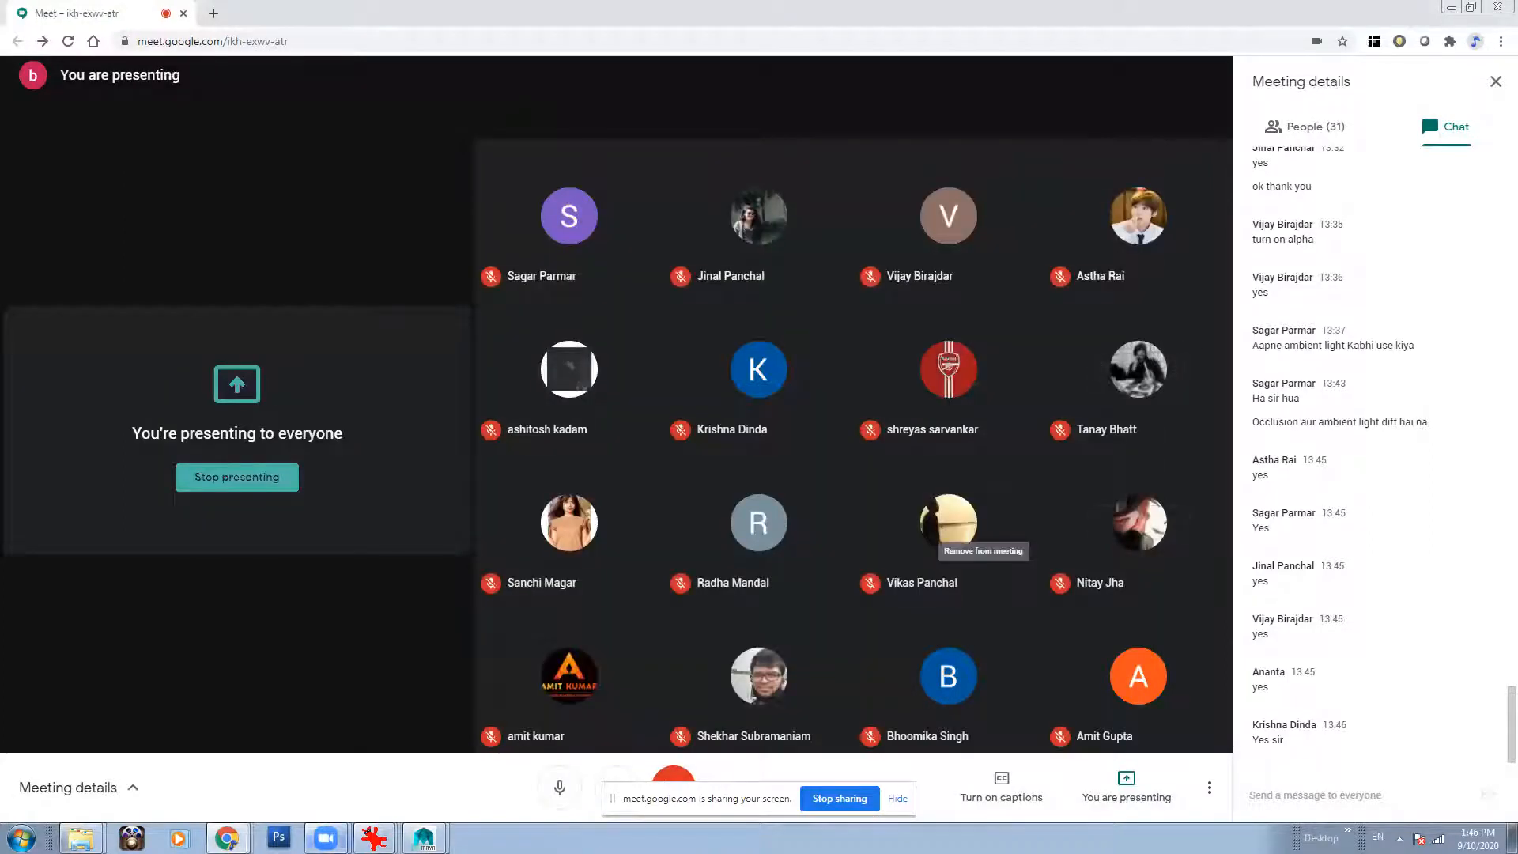
# Switch to the Room_Interior_Passes_V03 scene in Maya and dismiss the Meet presenting notification.
pyautogui.click(424, 838)
pyautogui.click(465, 803)
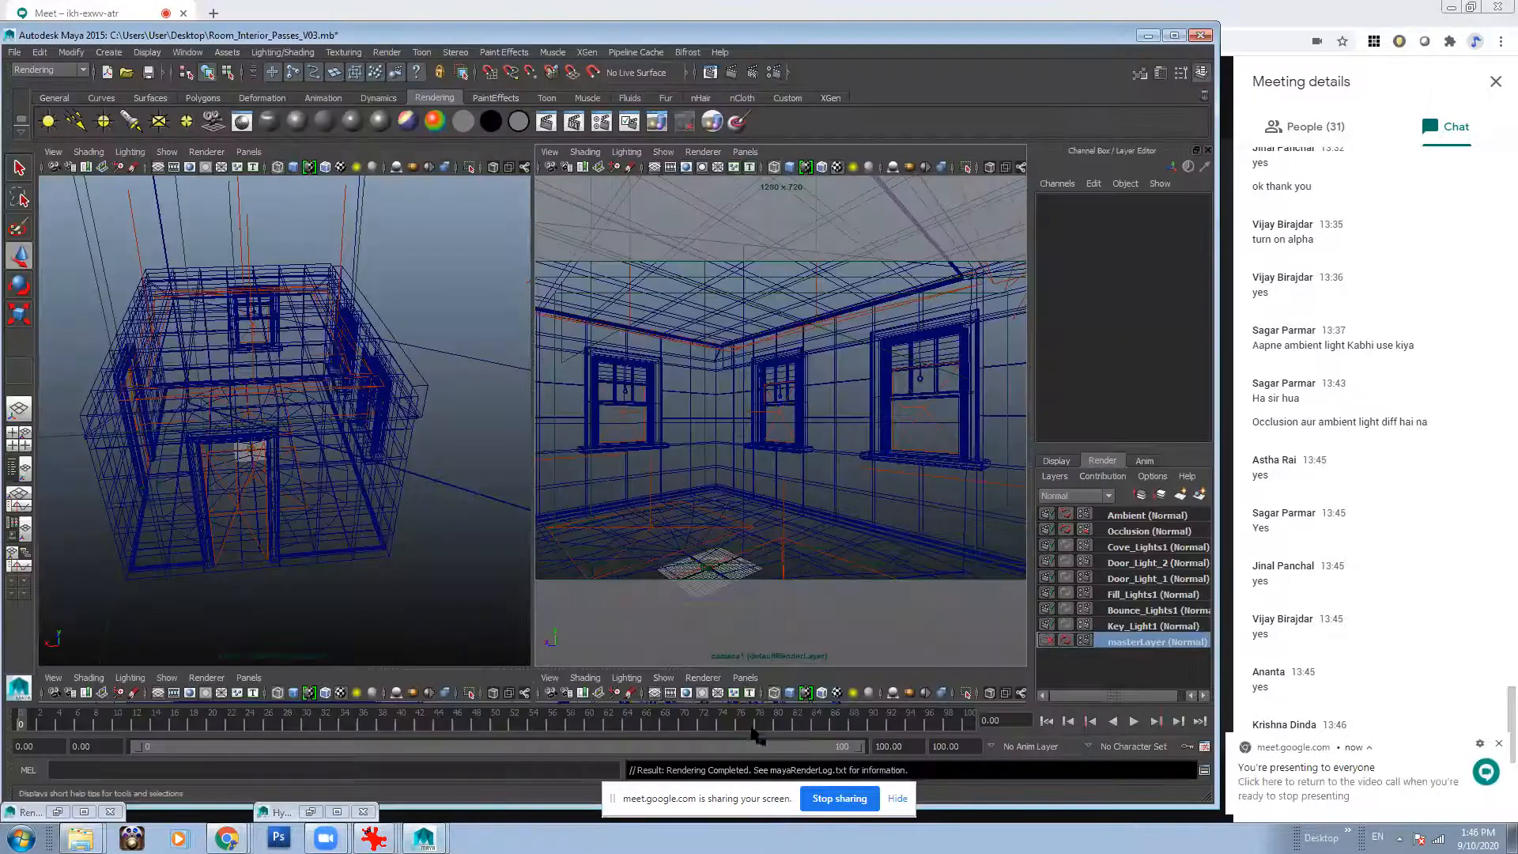
pyautogui.click(1499, 744)
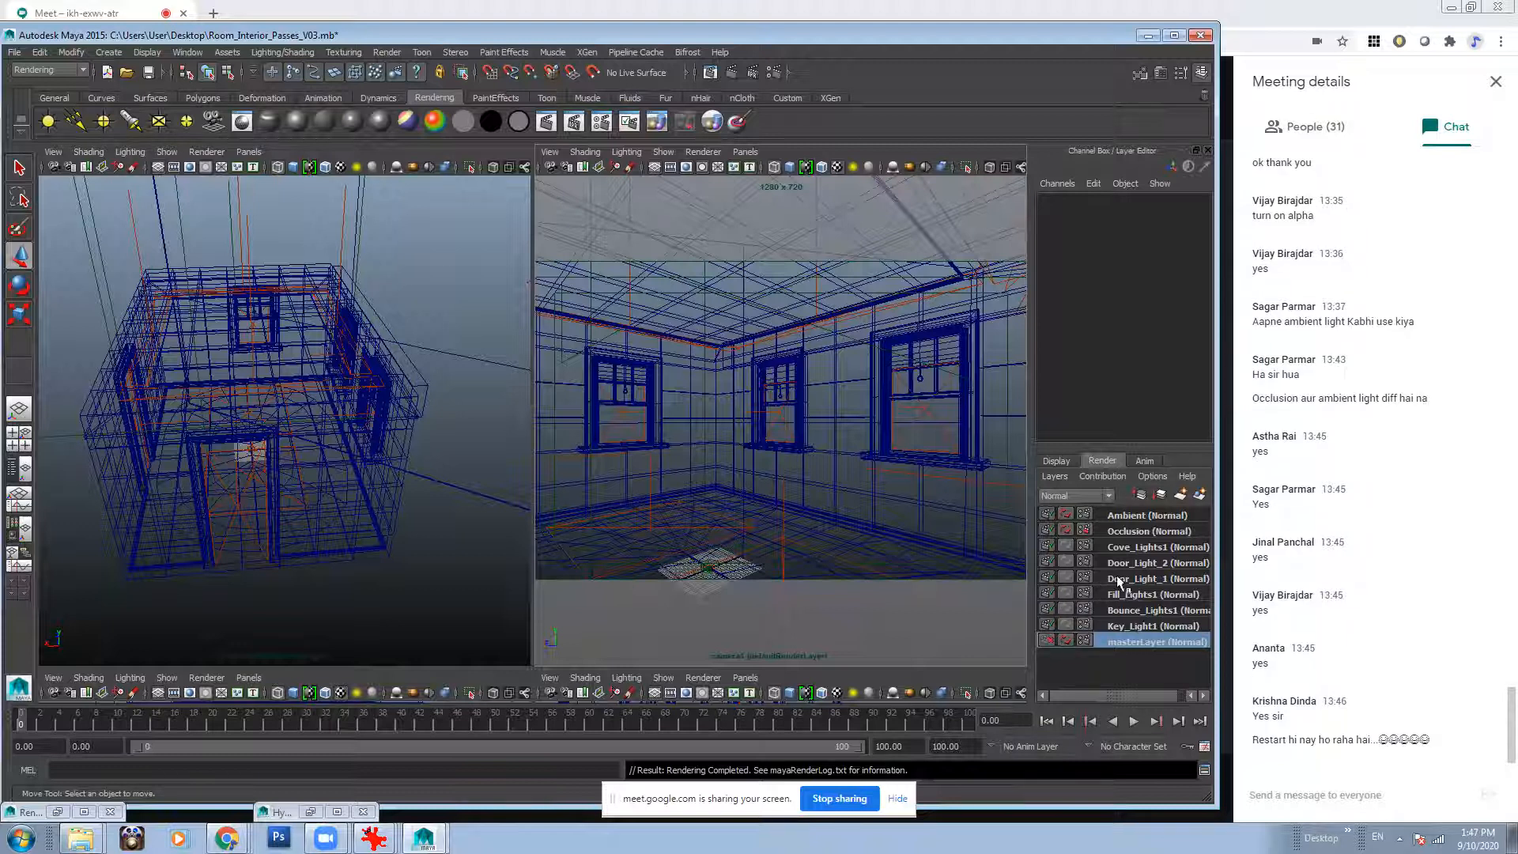
# From the master layer, select the BackDrop plane, create a render layer from it, and name the layer BackDrop.
pyautogui.click(1156, 641)
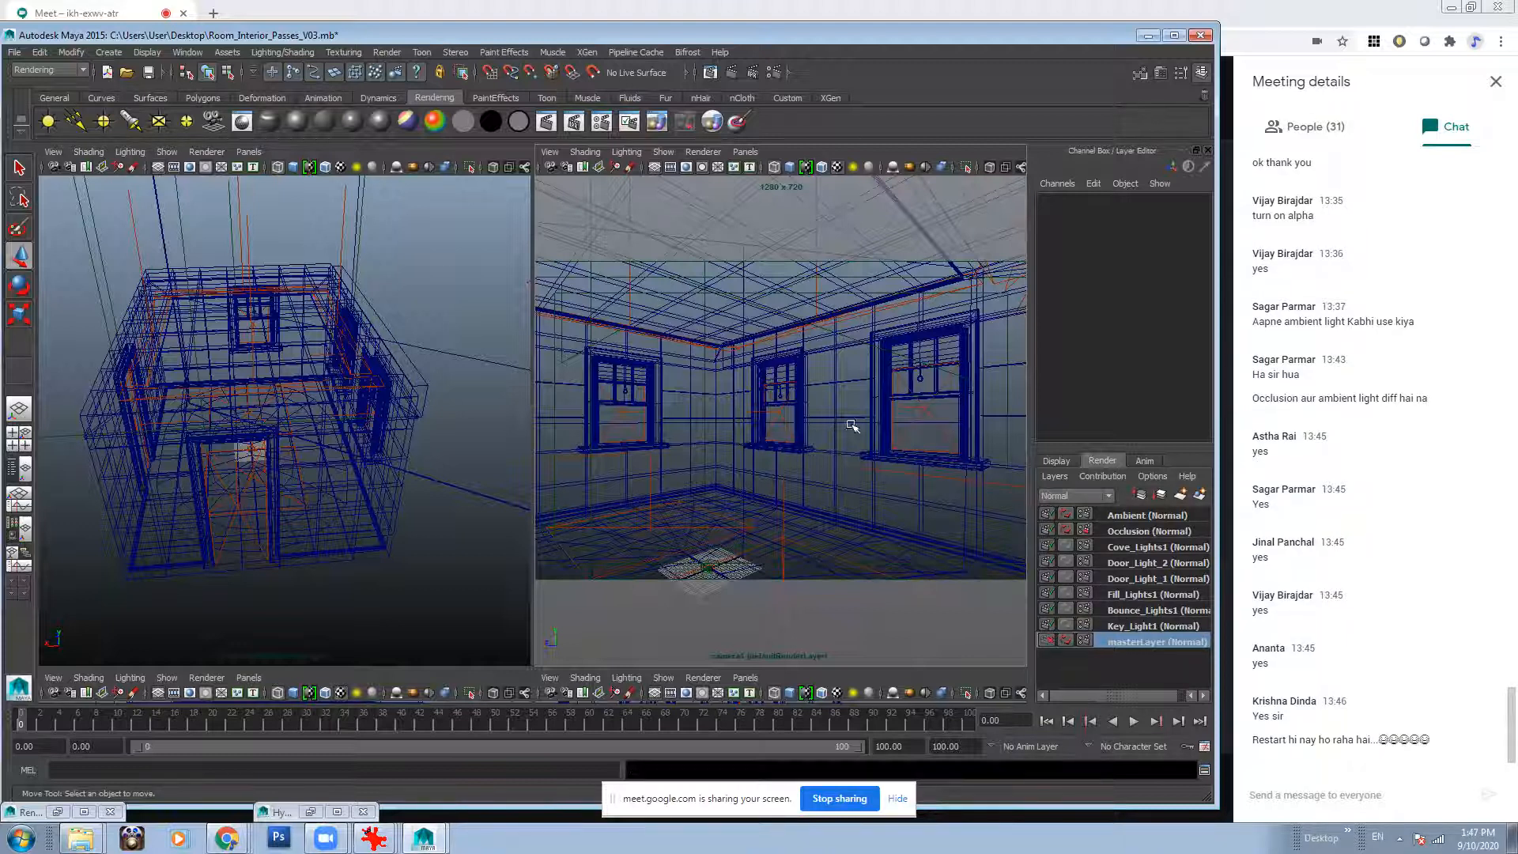
pyautogui.click(502, 385)
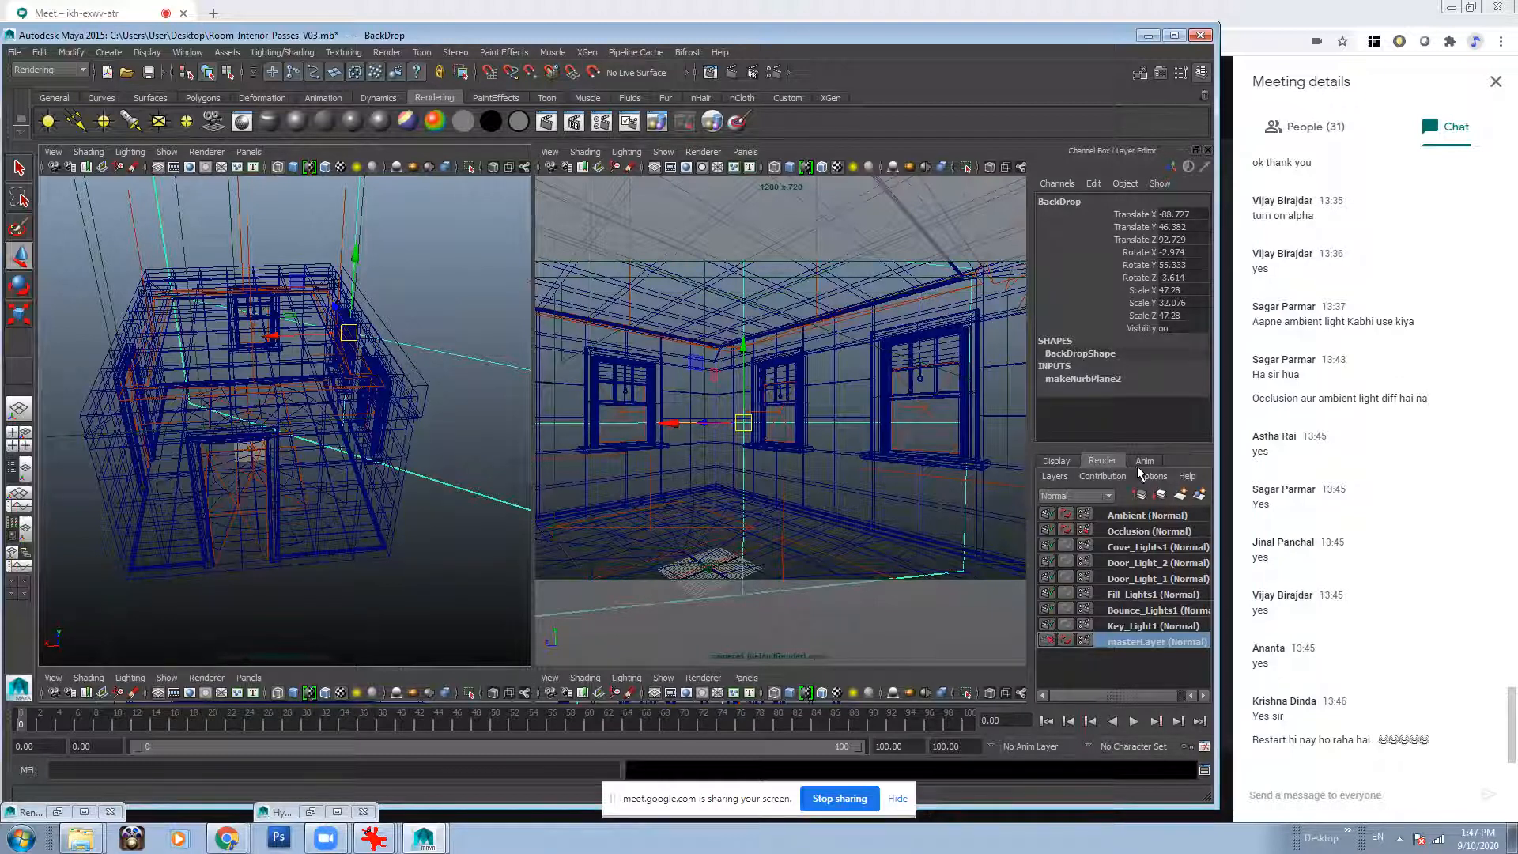
pyautogui.click(1199, 495)
pyautogui.click(1144, 517)
pyautogui.doubleClick(1145, 516)
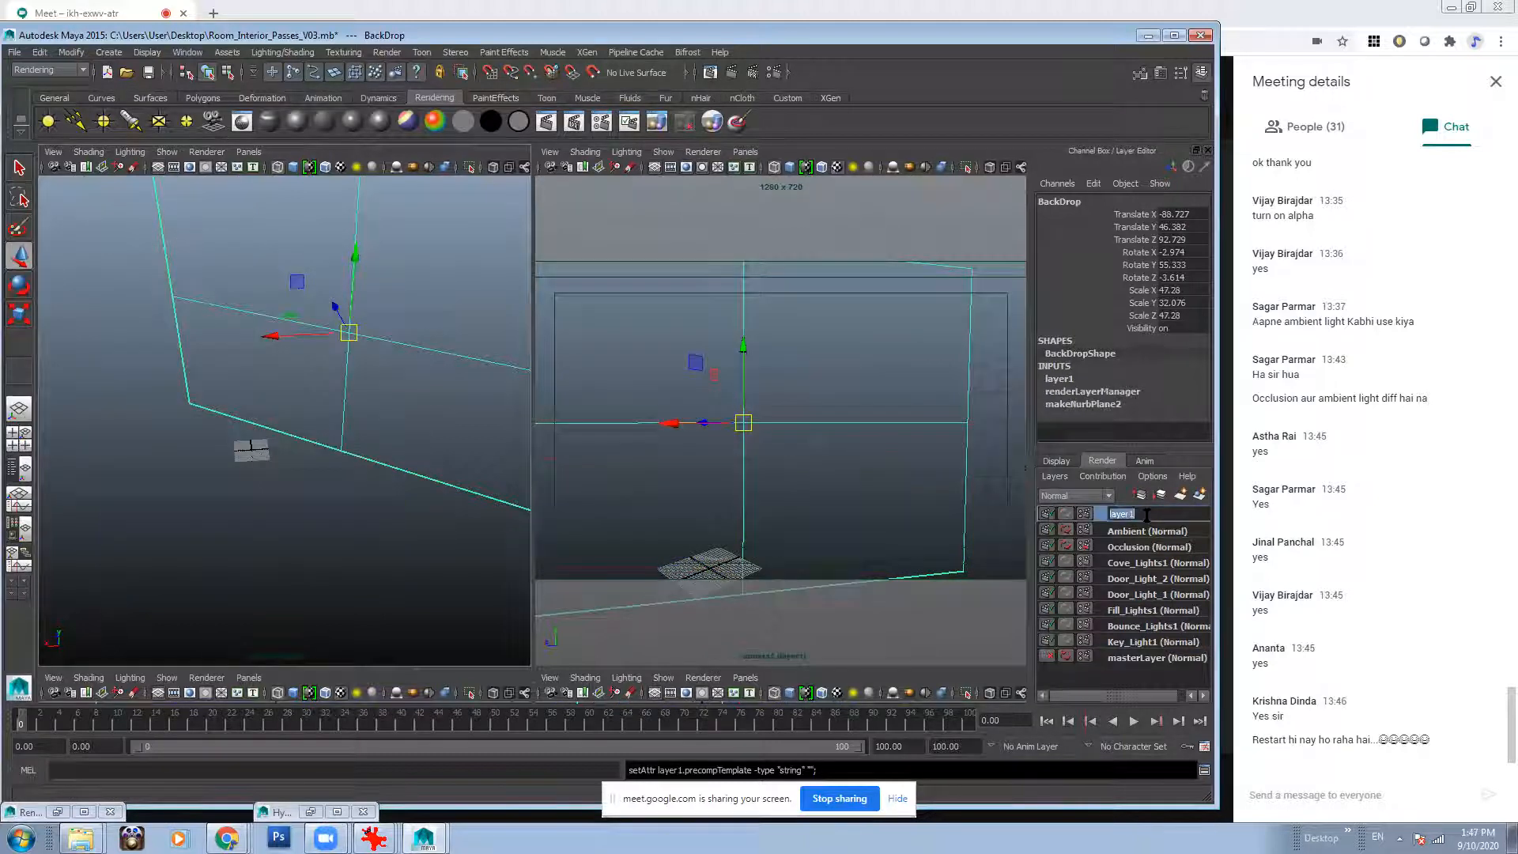
pyautogui.write('Back')
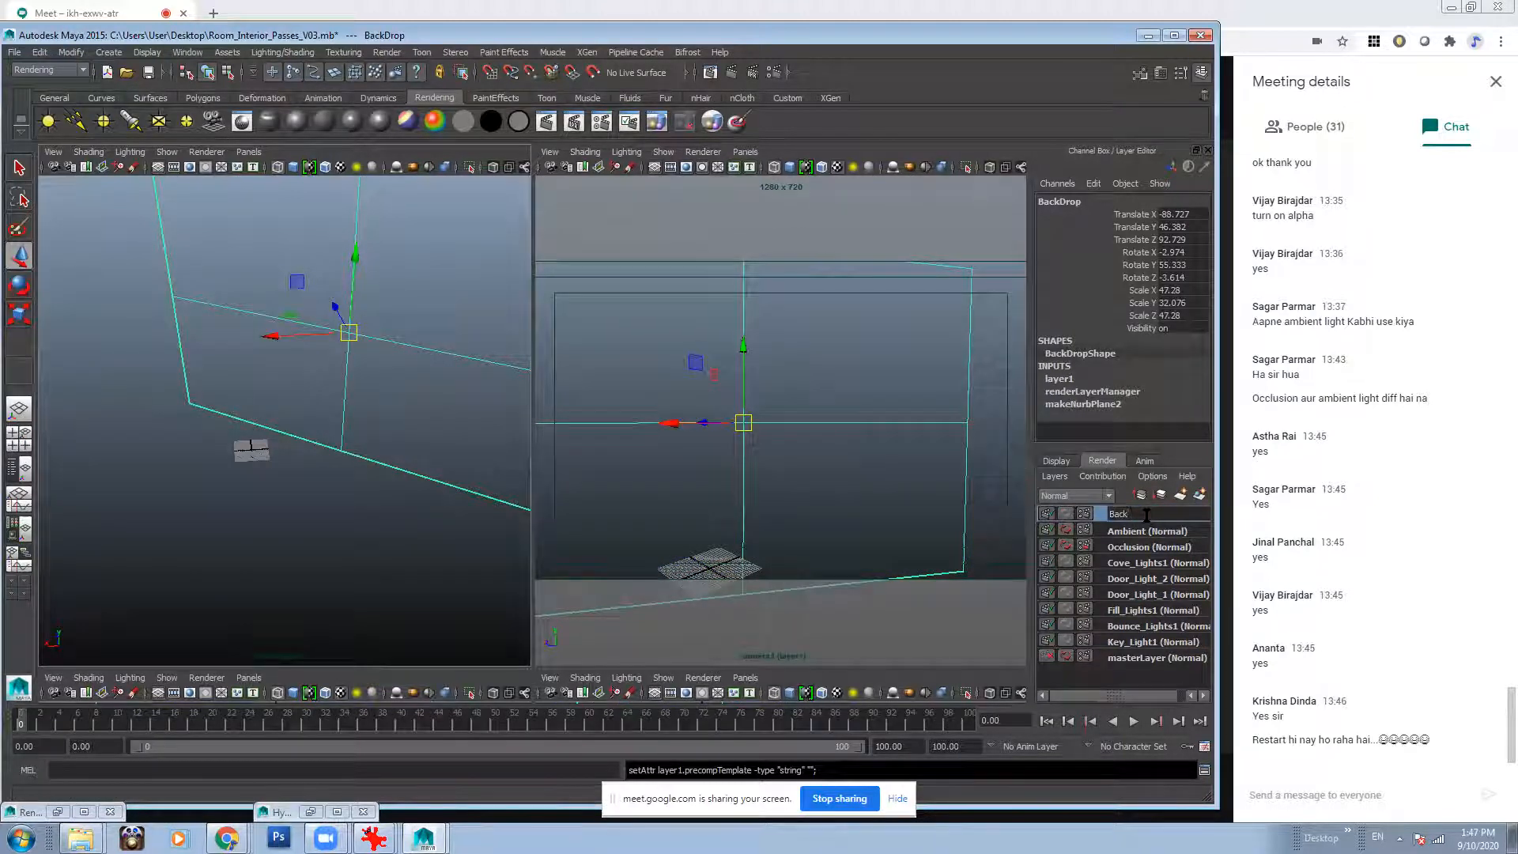
pyautogui.write('Drop')
pyautogui.press('Return')
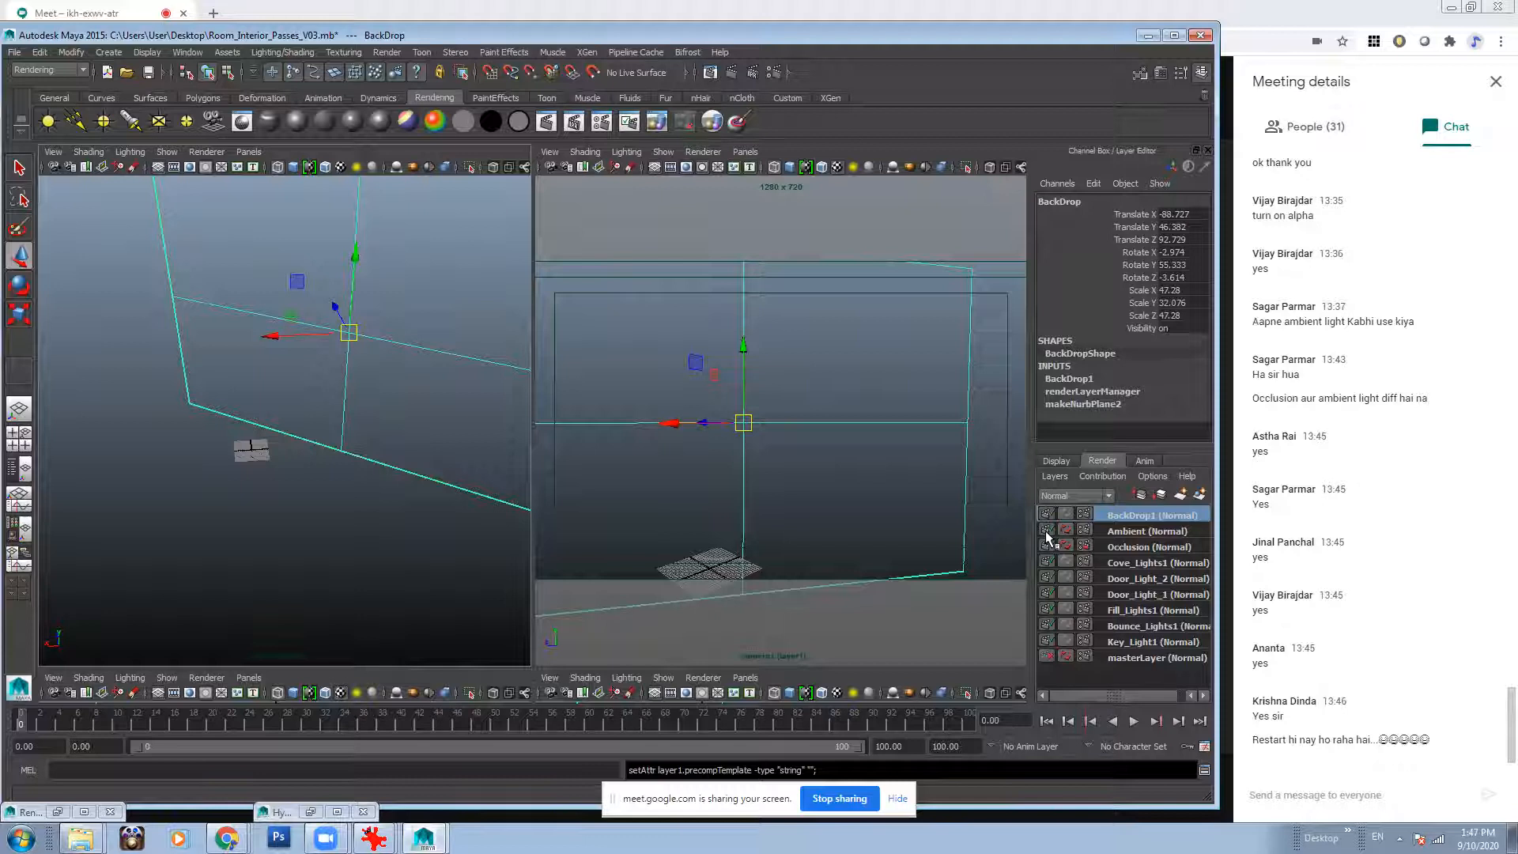
# Turn off rendering for the Ambient, Occlusion and all light layers so only the backdrop layer is renderable, and clear the selection.
pyautogui.click(1046, 544)
pyautogui.click(1048, 561)
pyautogui.click(1049, 577)
pyautogui.click(1050, 593)
pyautogui.click(1050, 609)
pyautogui.click(1047, 623)
pyautogui.click(1047, 641)
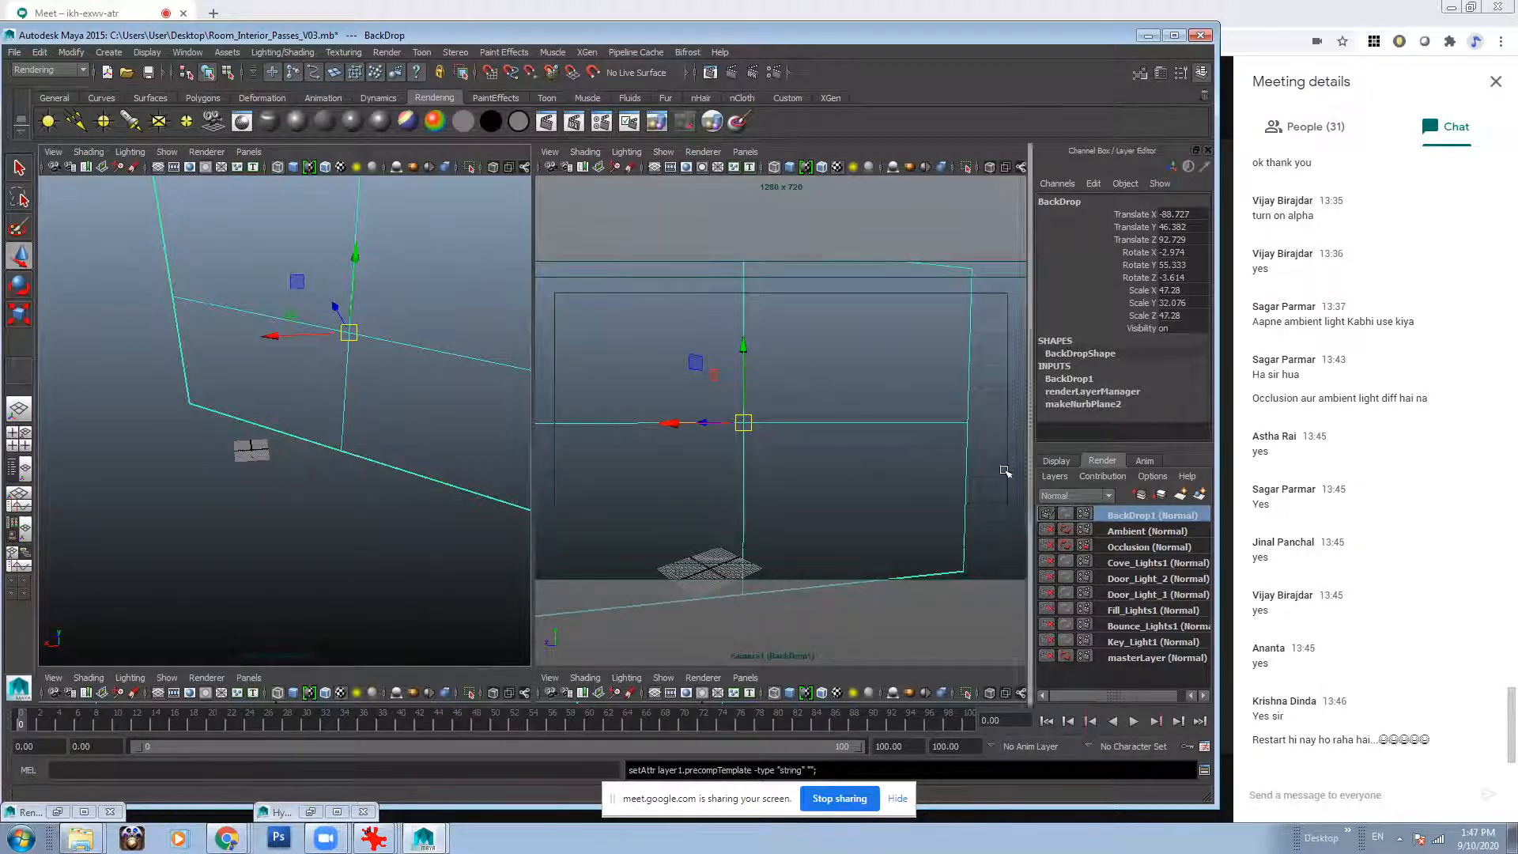
pyautogui.click(983, 443)
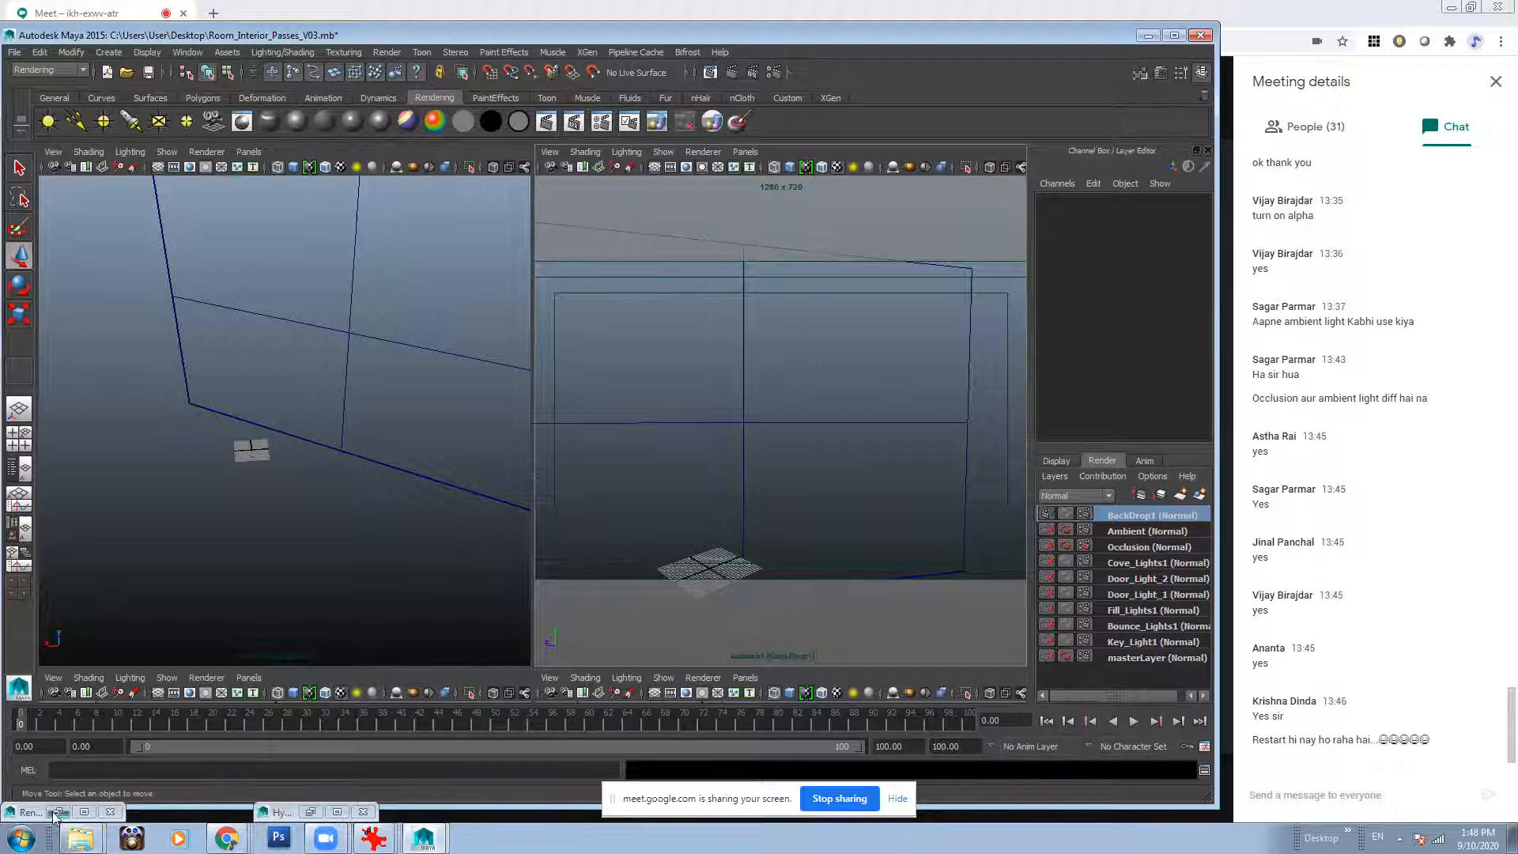
# Switch to Windows Explorer, open the Interior_Test_Passes_3 folder in Work on DATA_VOL (T:), and move the window clear of Maya's render layer list.
pyautogui.click(80, 839)
pyautogui.click(77, 777)
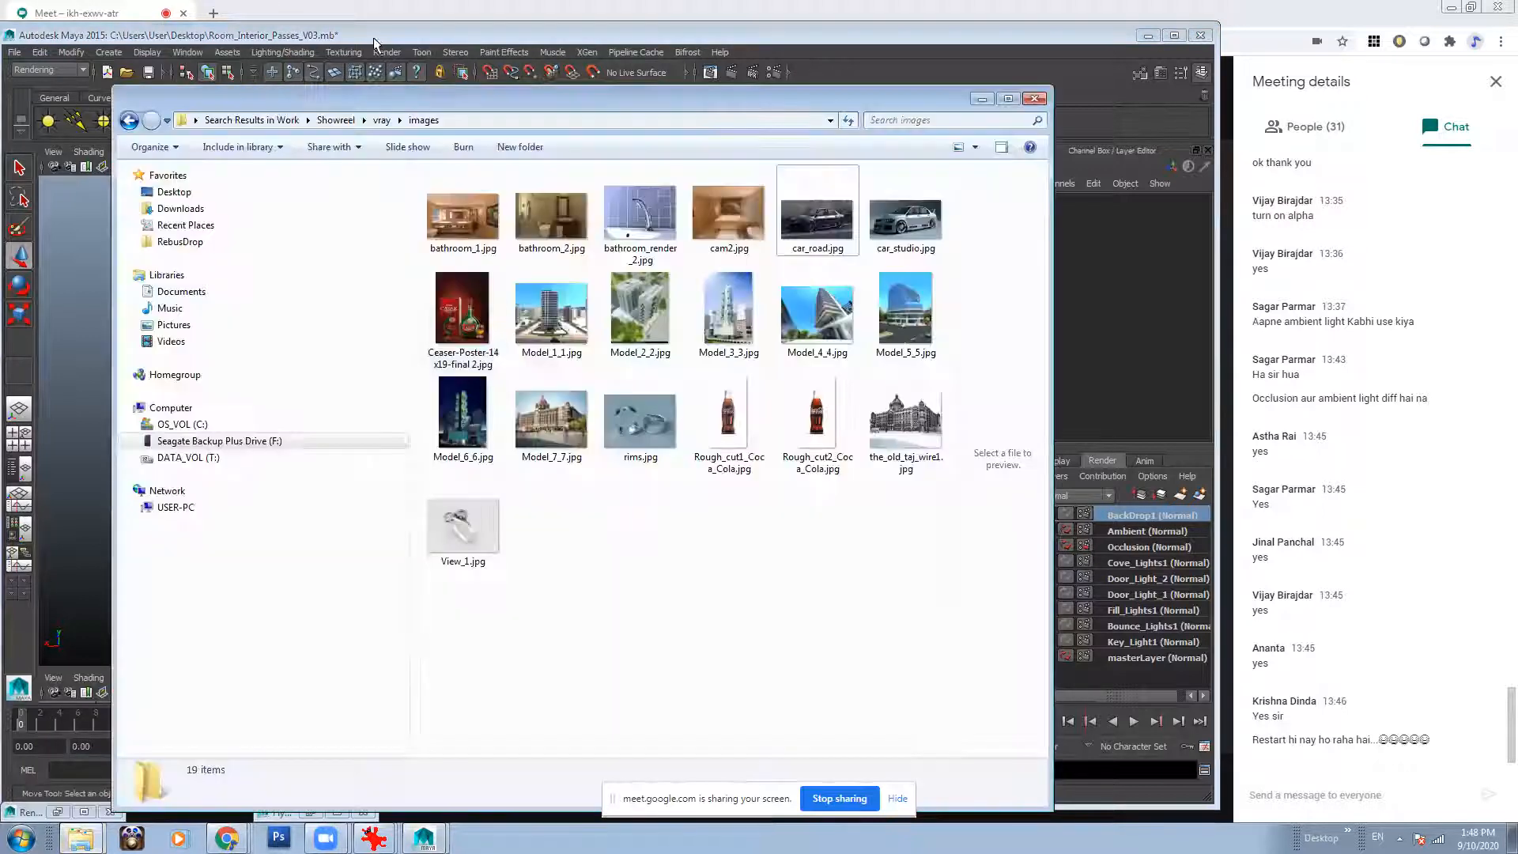
pyautogui.click(215, 459)
pyautogui.doubleClick(443, 473)
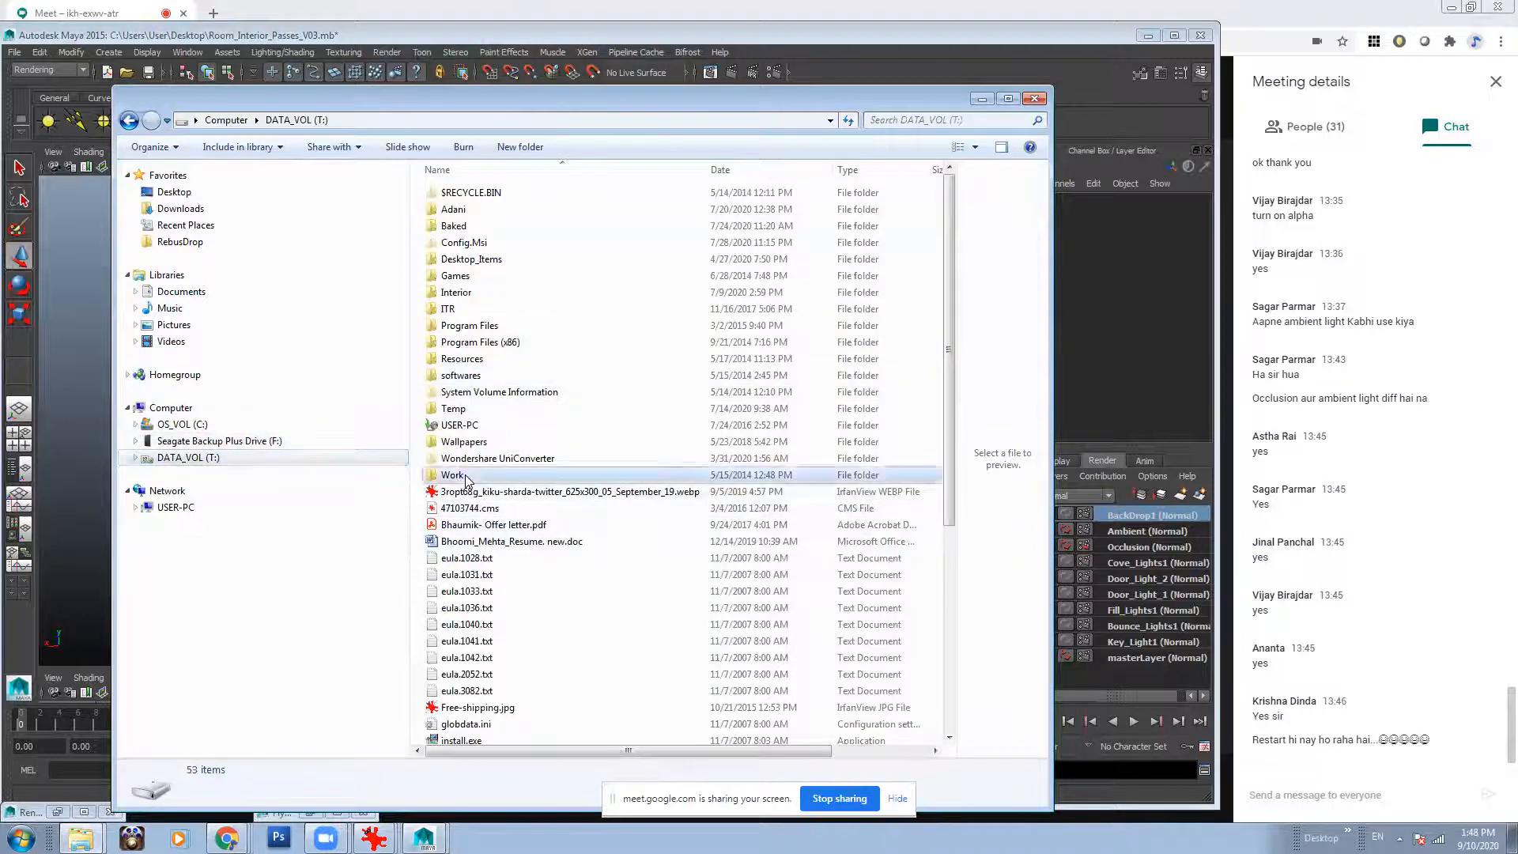
pyautogui.click(516, 355)
pyautogui.scroll(-10, 515, 355)
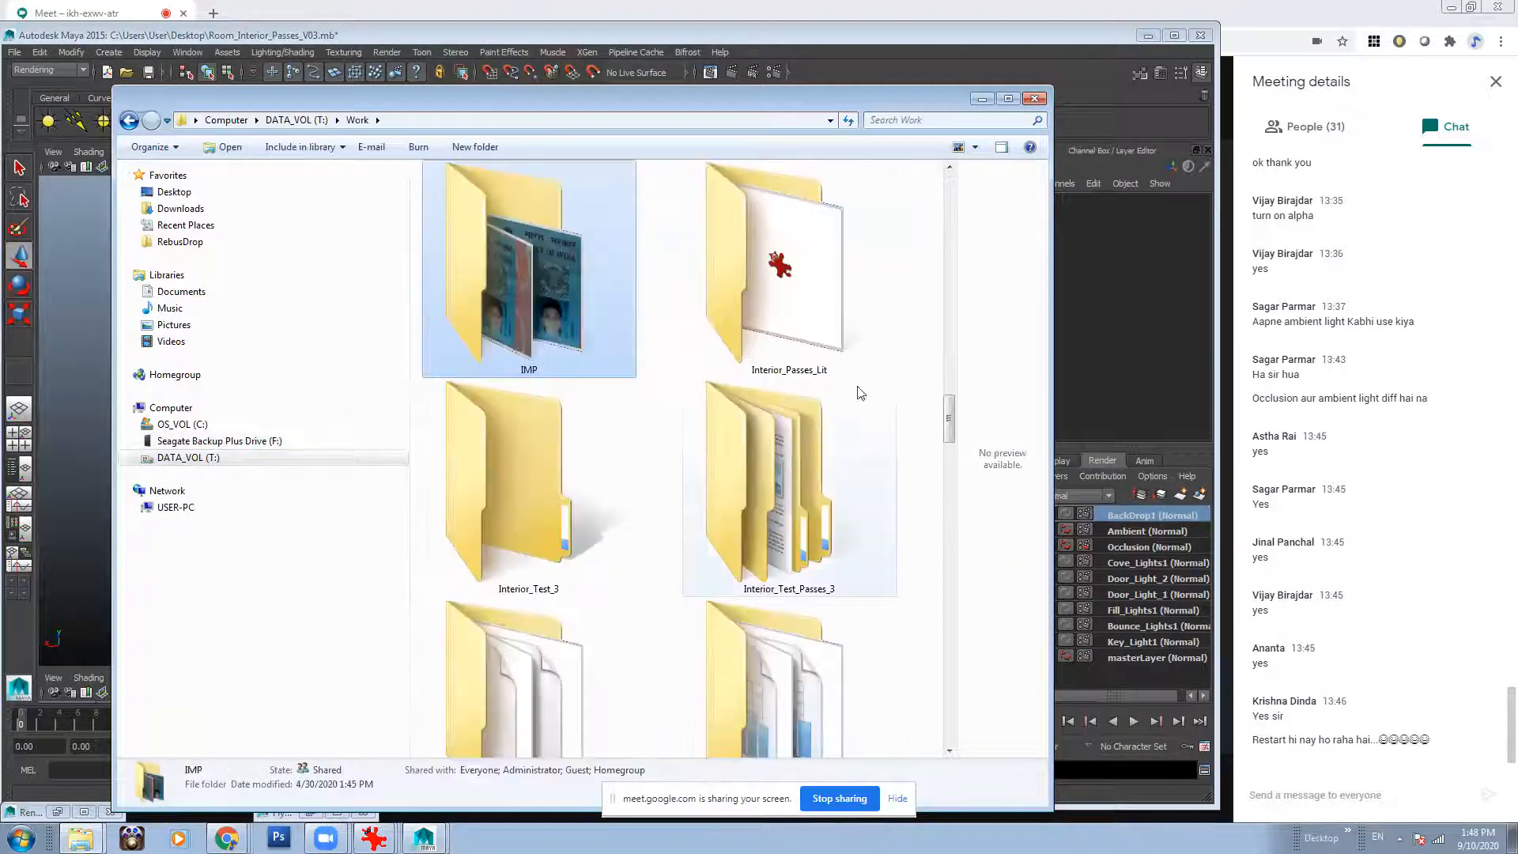
pyautogui.click(846, 364)
pyautogui.doubleClick(758, 501)
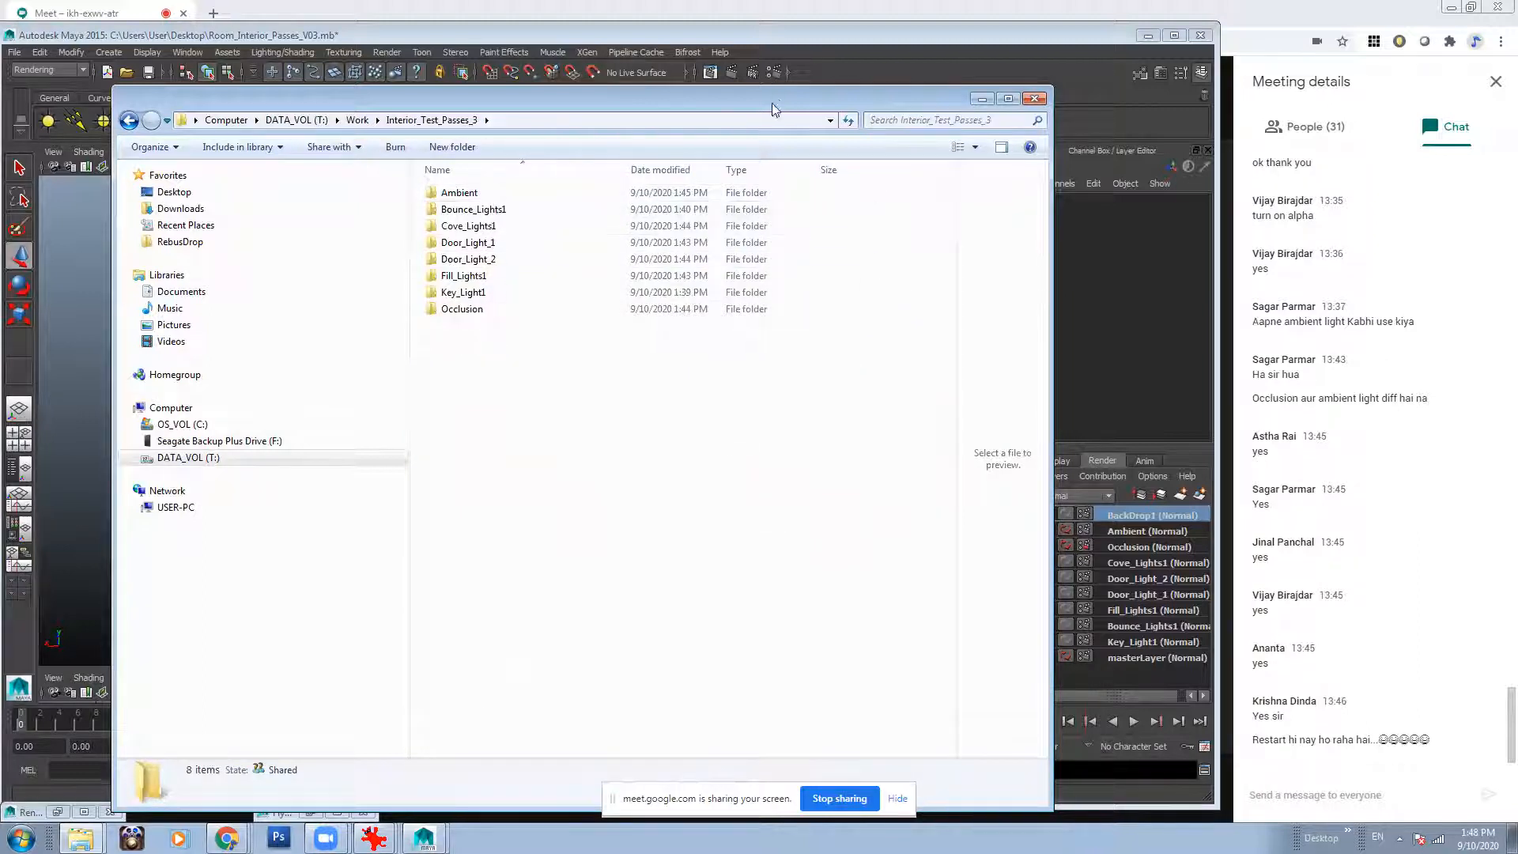
pyautogui.moveTo(772, 103); pyautogui.dragTo(687, 105)
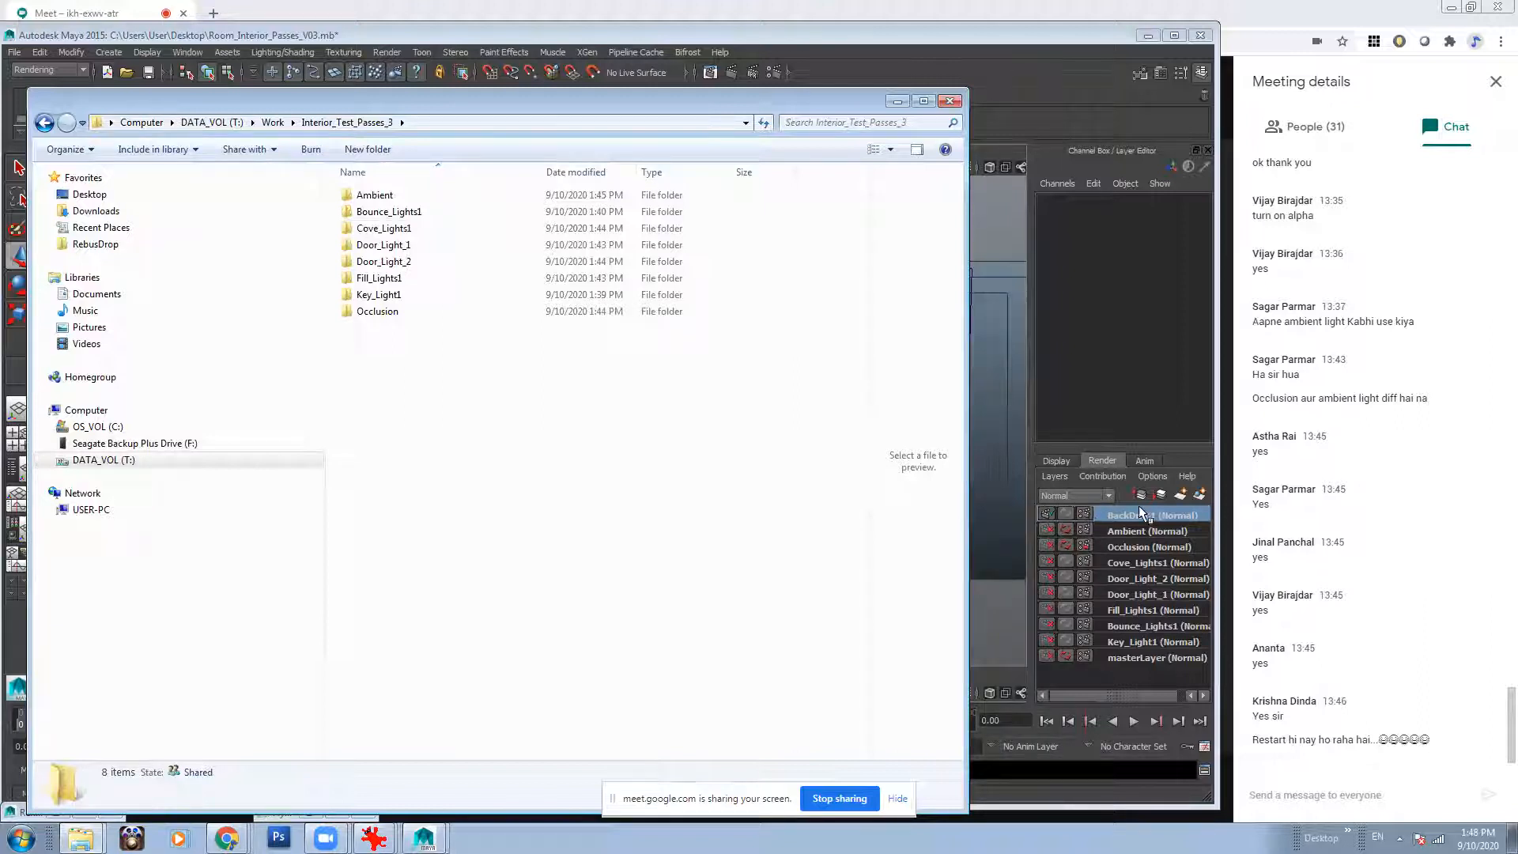
# Batch render the backdrop layer in Maya and return to the Interior_Test_Passes_3 folder to check for its output.
pyautogui.click(399, 53)
pyautogui.click(415, 180)
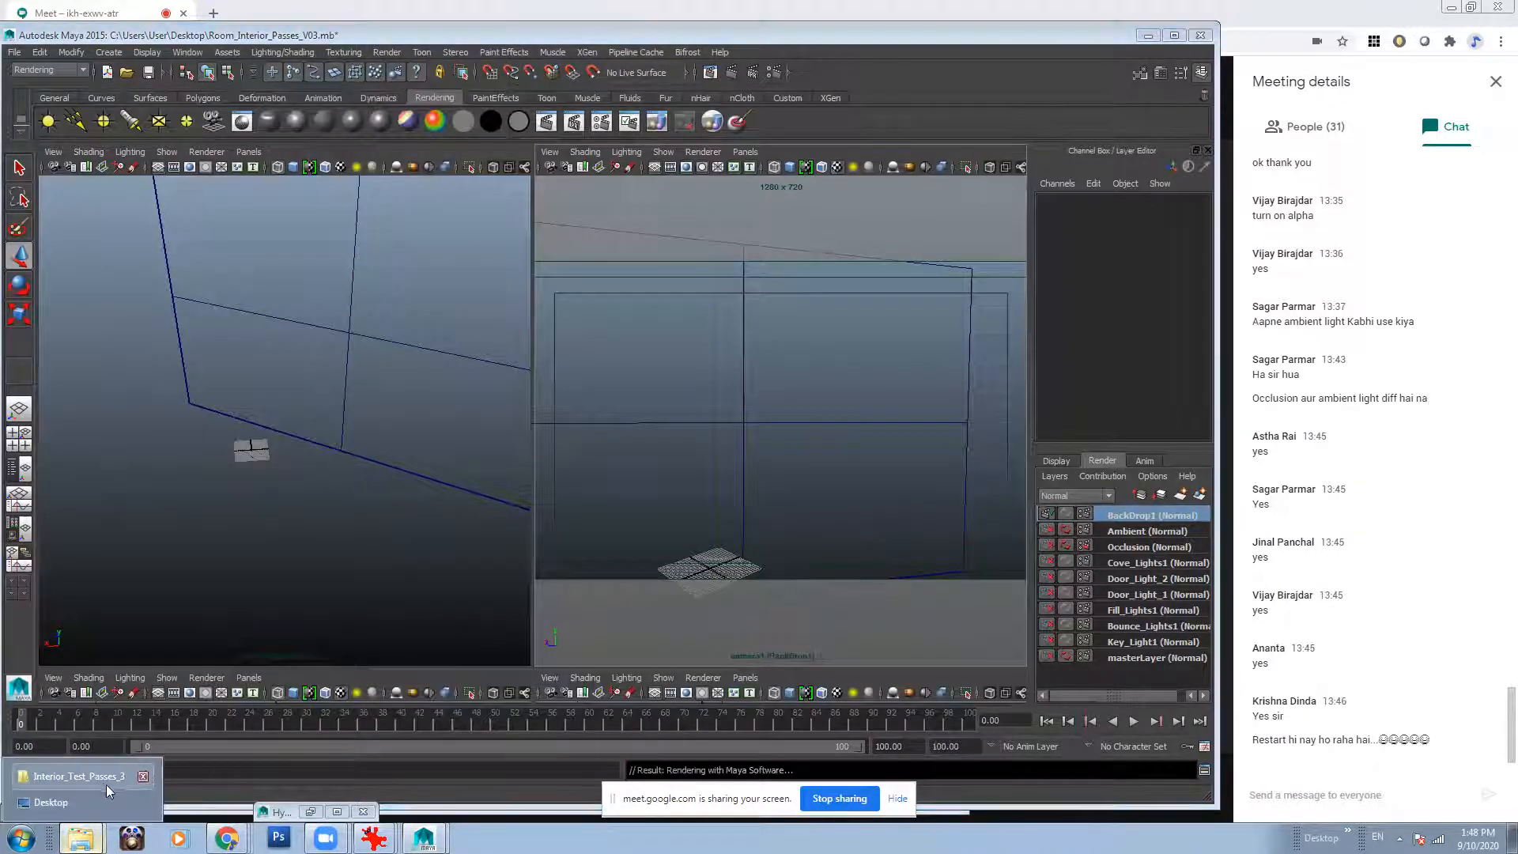
pyautogui.click(87, 778)
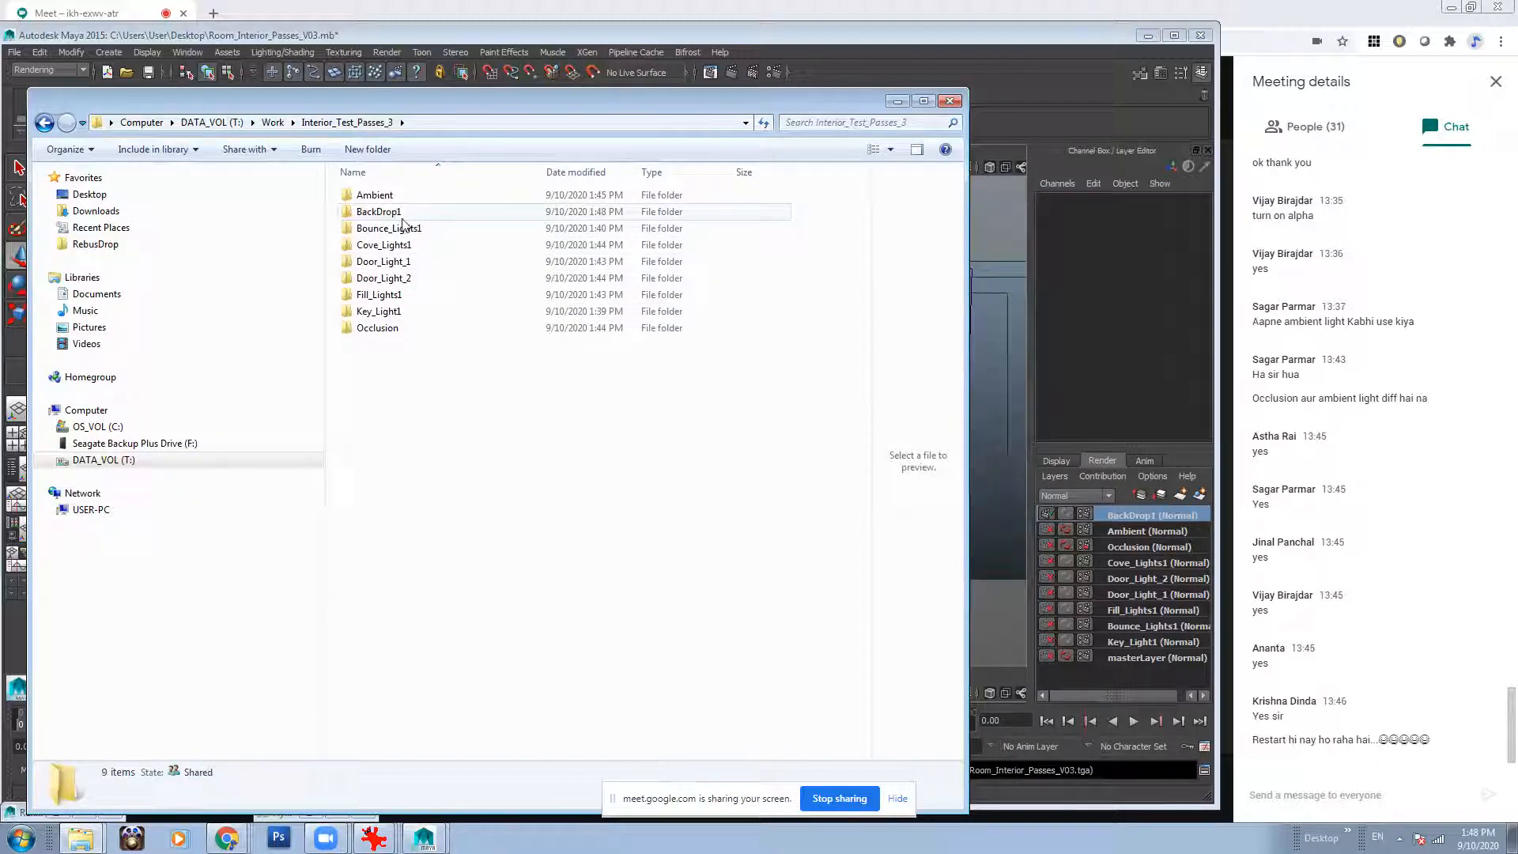
pyautogui.moveTo(411, 223)
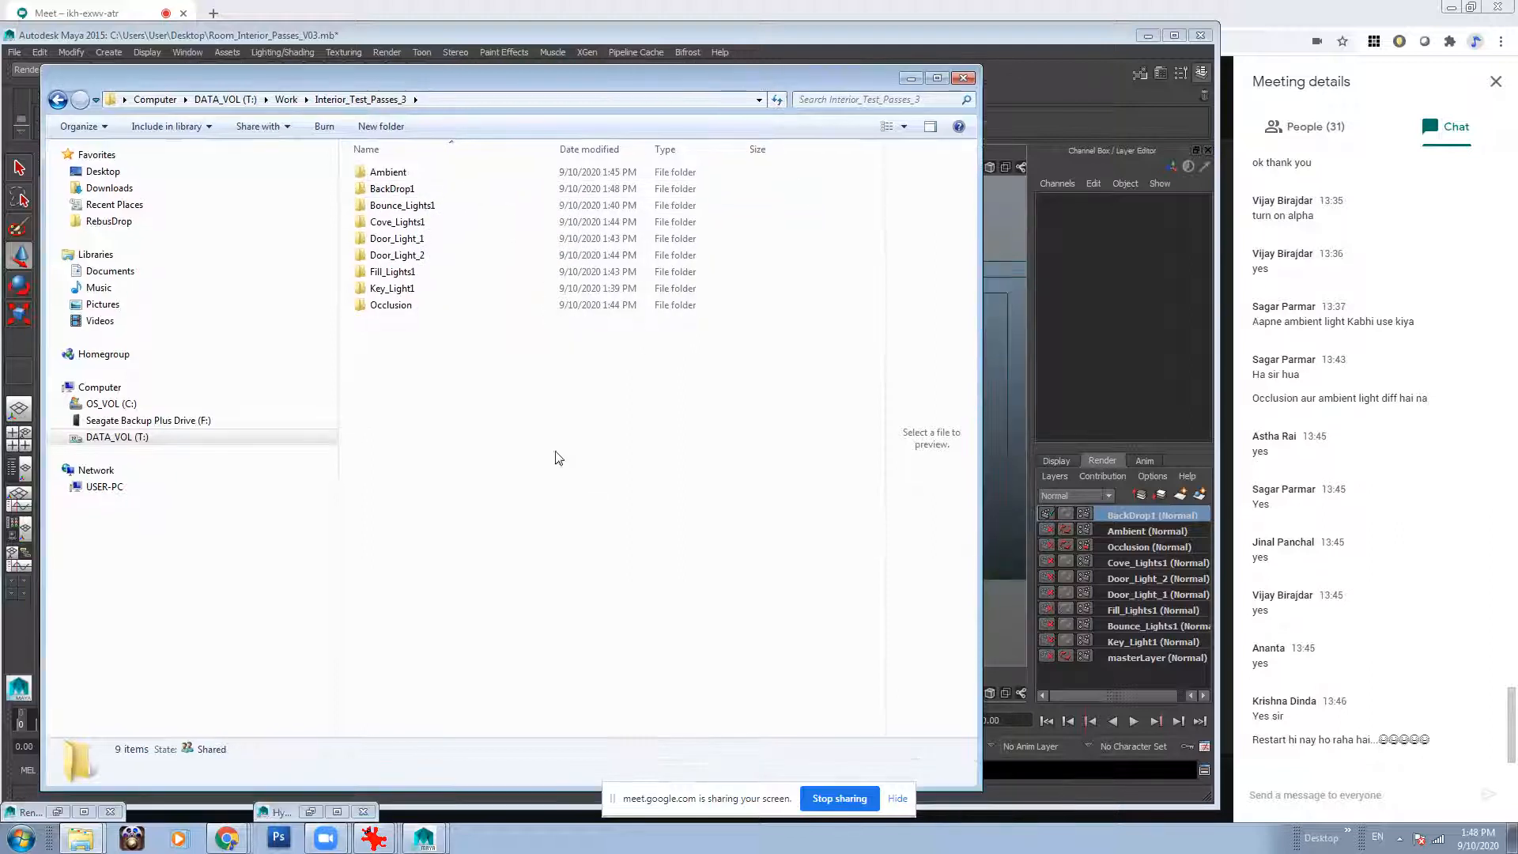
# Open the Room_Interior_Passes_V03.tga render from the Key_Light1 folder in Photoshop.
pyautogui.doubleClick(393, 288)
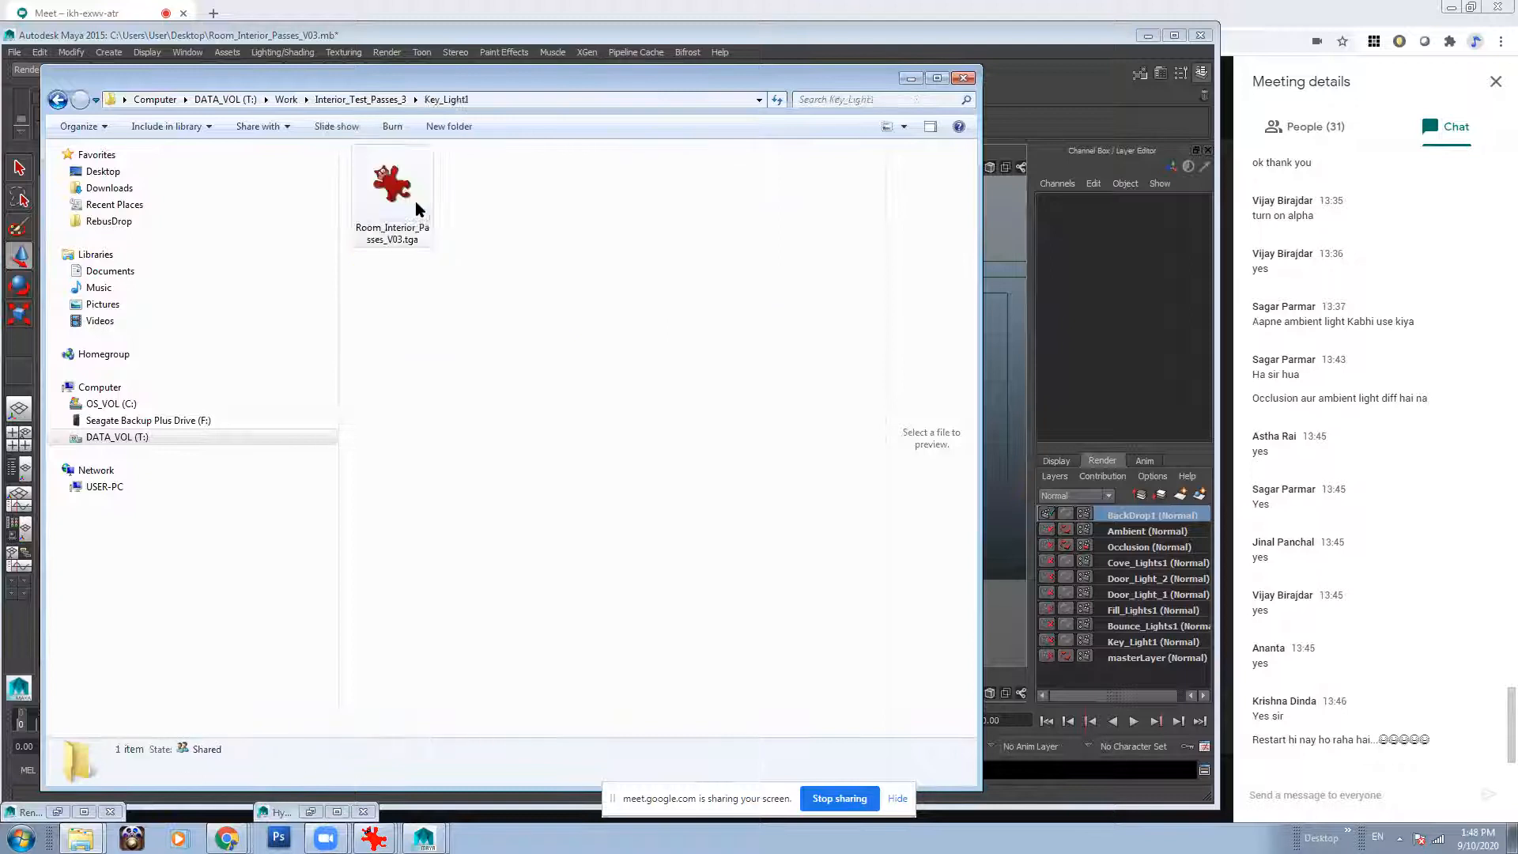
pyautogui.click(417, 207)
pyautogui.click(446, 331)
pyautogui.doubleClick(411, 220)
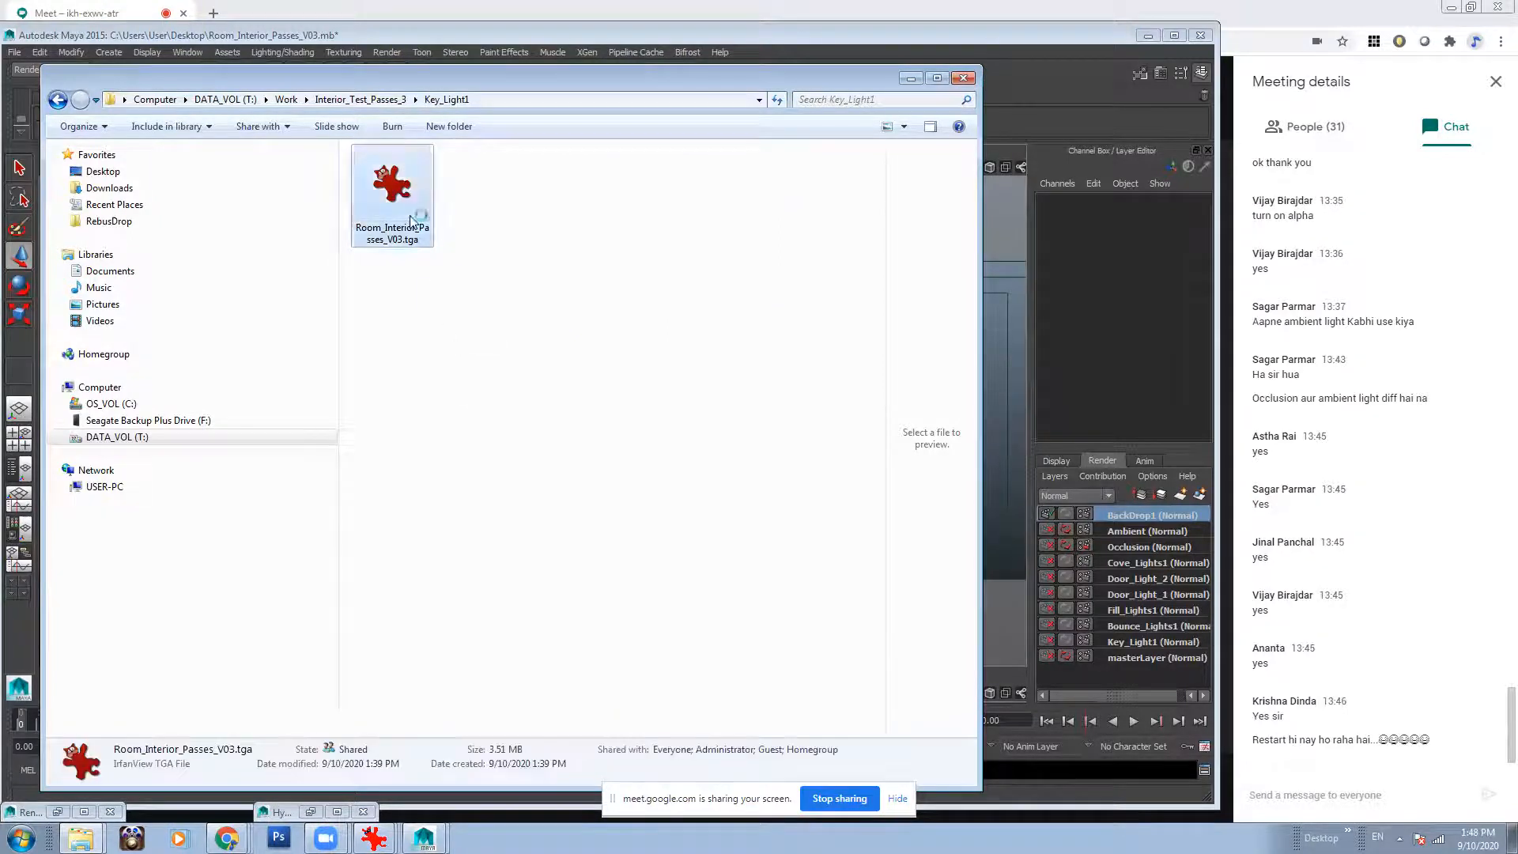
pyautogui.press('Escape')
pyautogui.rightClick(411, 182)
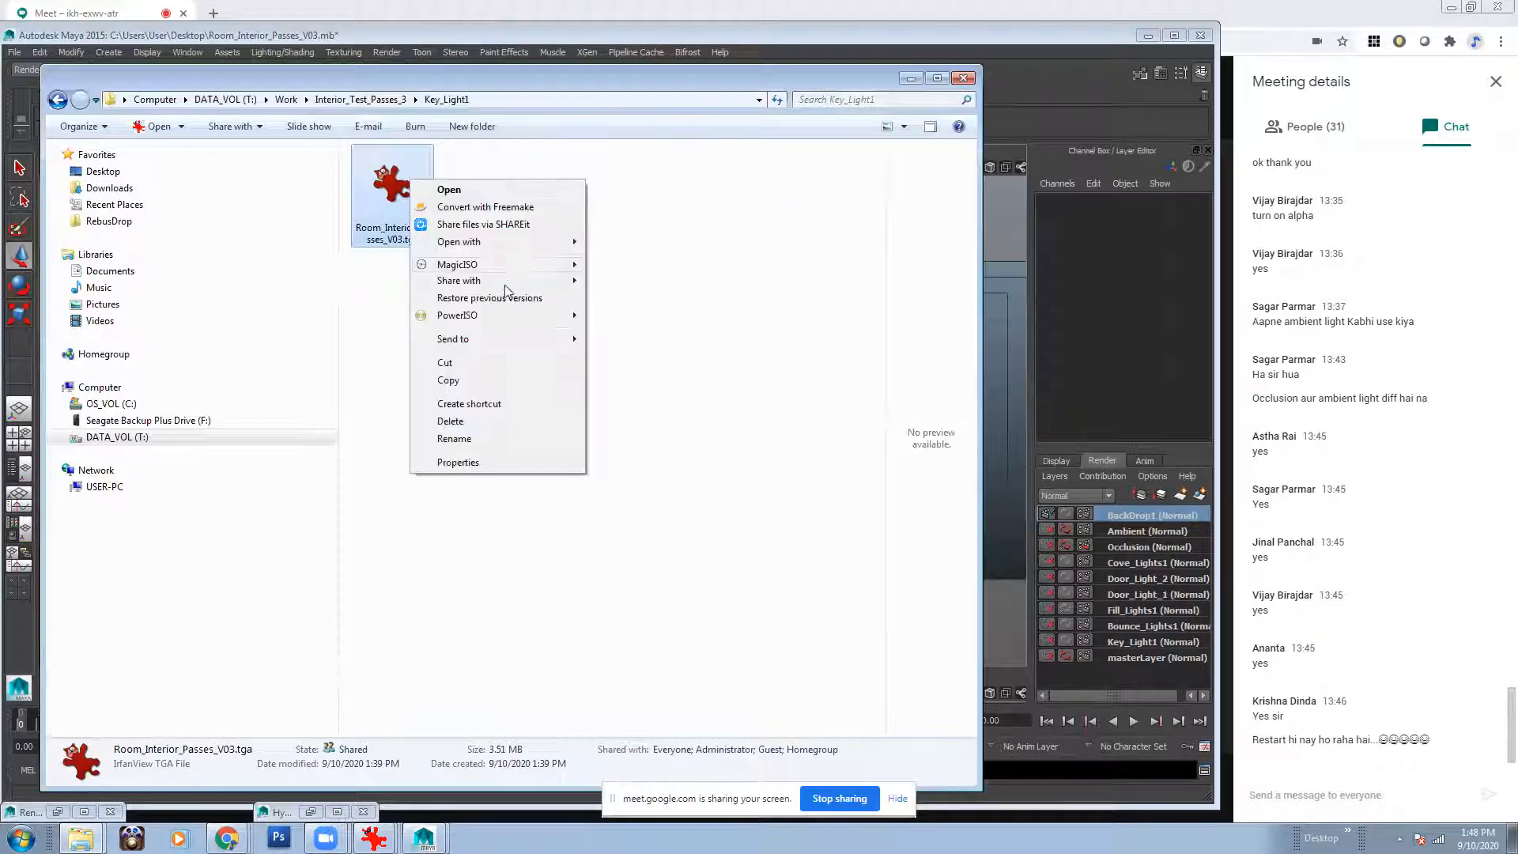
pyautogui.moveTo(496, 242)
pyautogui.click(632, 242)
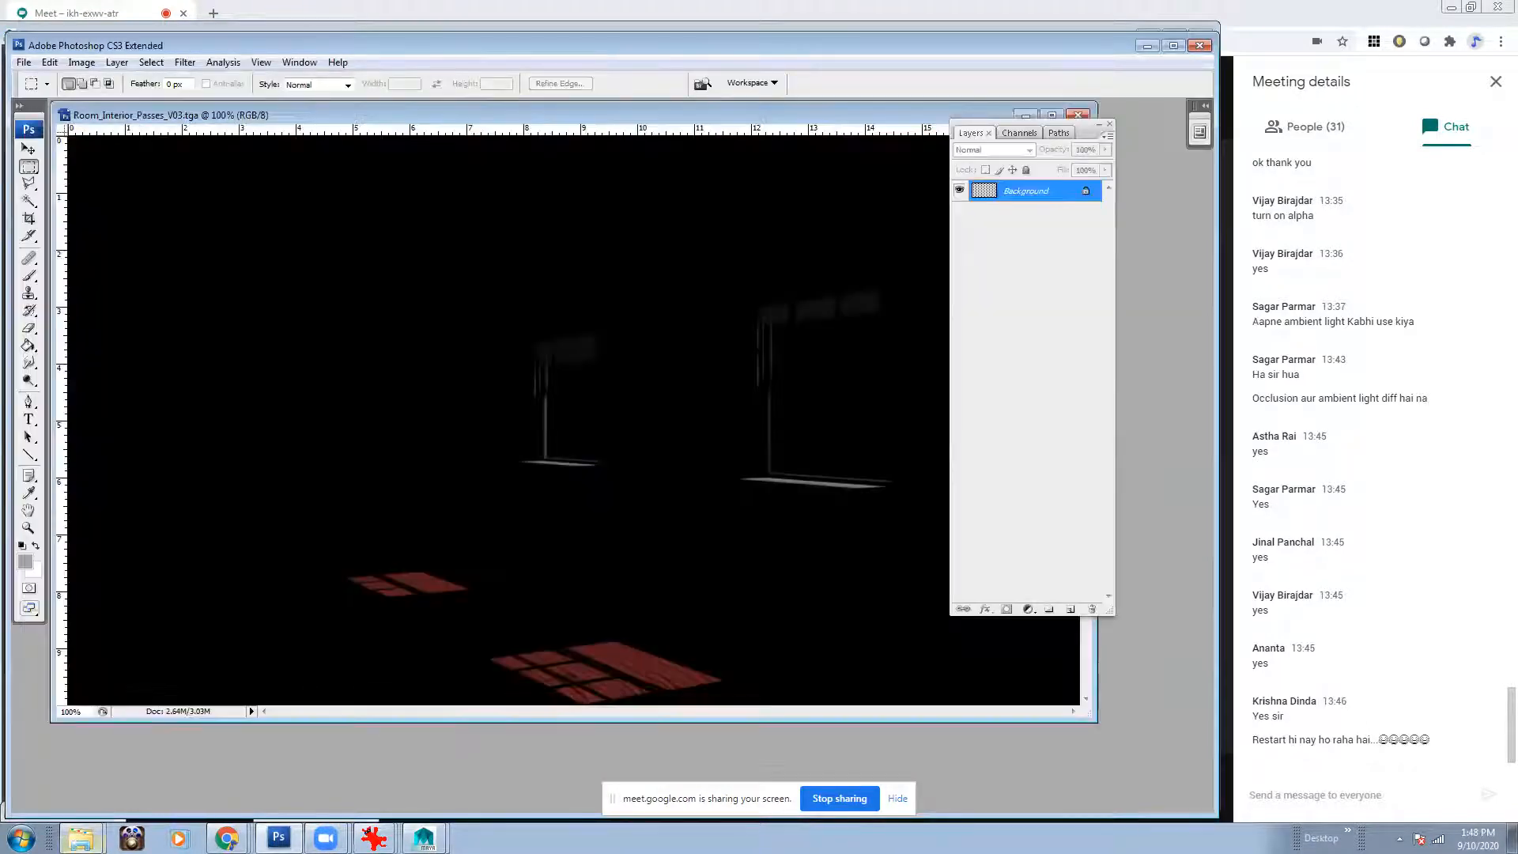
# Return to Explorer, move its window aside, and open the Bounce_Lights1 folder's Room_Interior_Passes_V03.tga in Photoshop as a separate document.
pyautogui.click(79, 775)
pyautogui.click(383, 99)
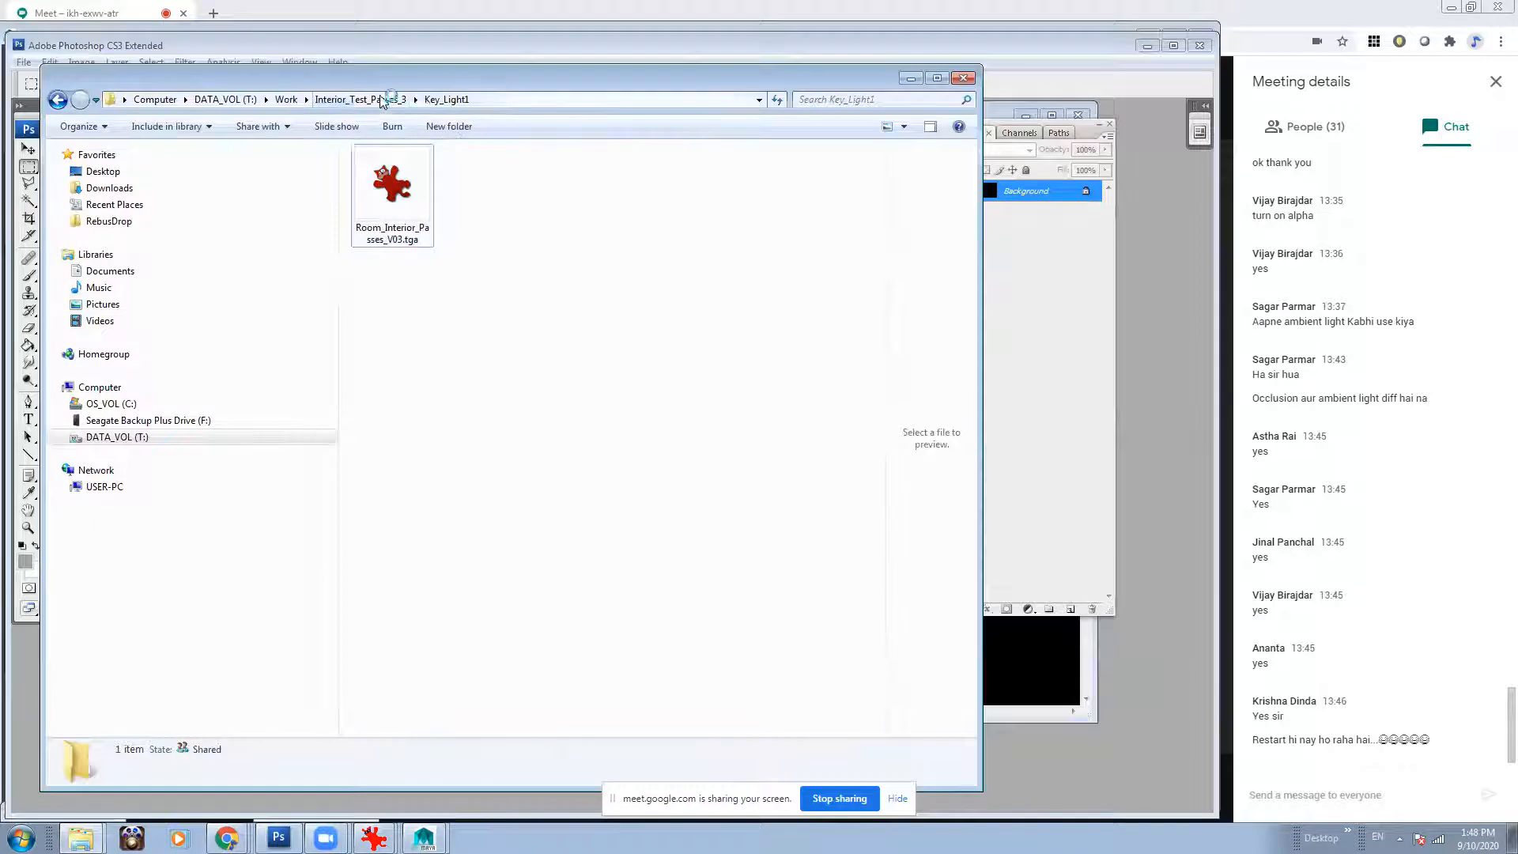
pyautogui.moveTo(497, 82); pyautogui.dragTo(934, 107)
pyautogui.click(864, 363)
pyautogui.doubleClick(855, 230)
pyautogui.moveTo(853, 243); pyautogui.dragTo(399, 354)
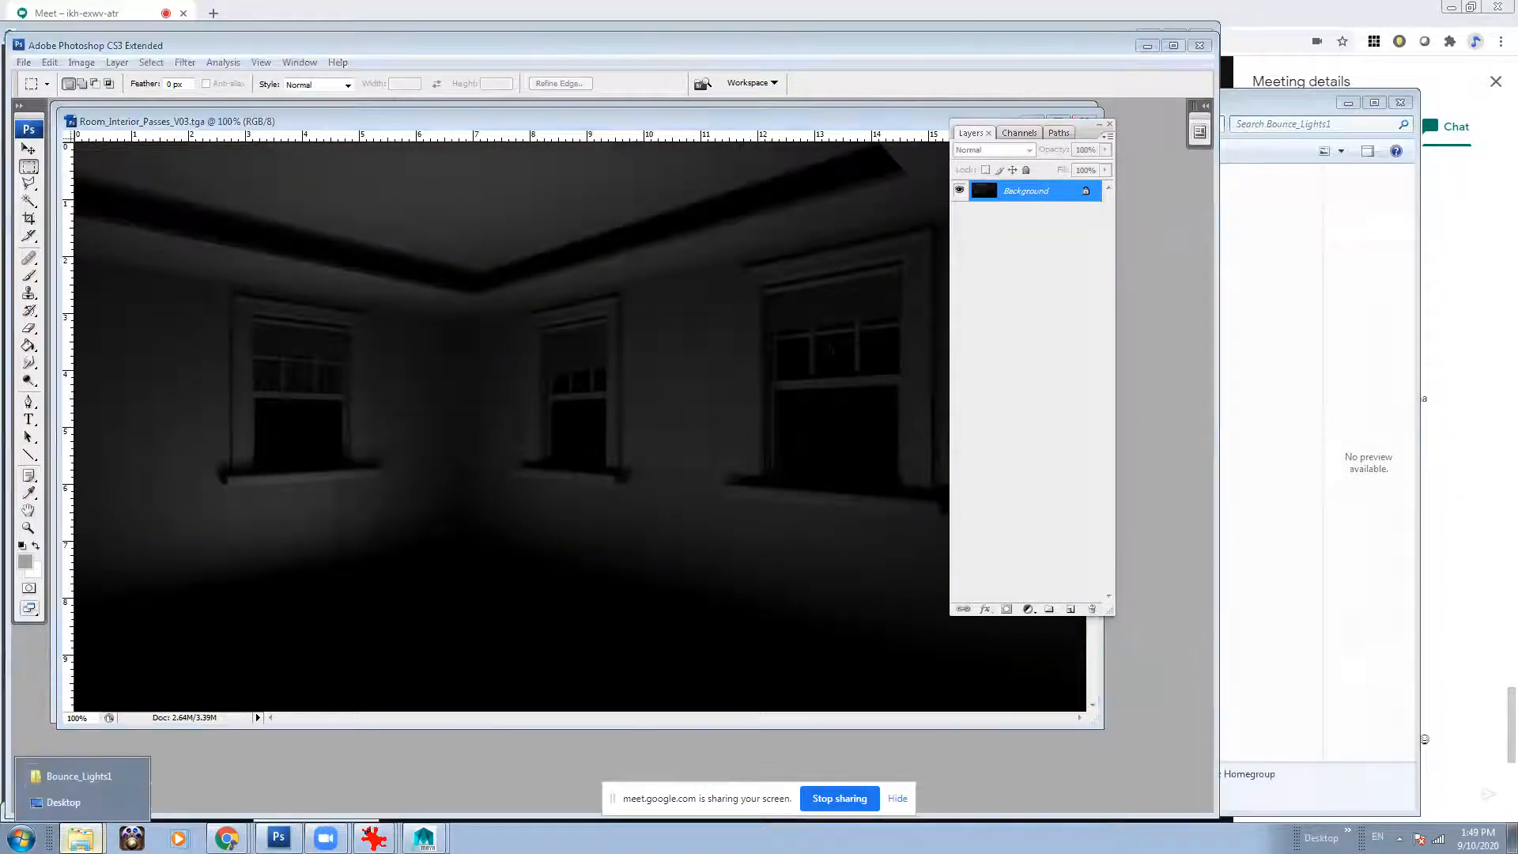
# Open the Fill_Lights1 folder's Room_Interior_Passes_V03.tga in Photoshop, closing the IrfanView preview of it.
pyautogui.click(83, 781)
pyautogui.press('BackSpace')
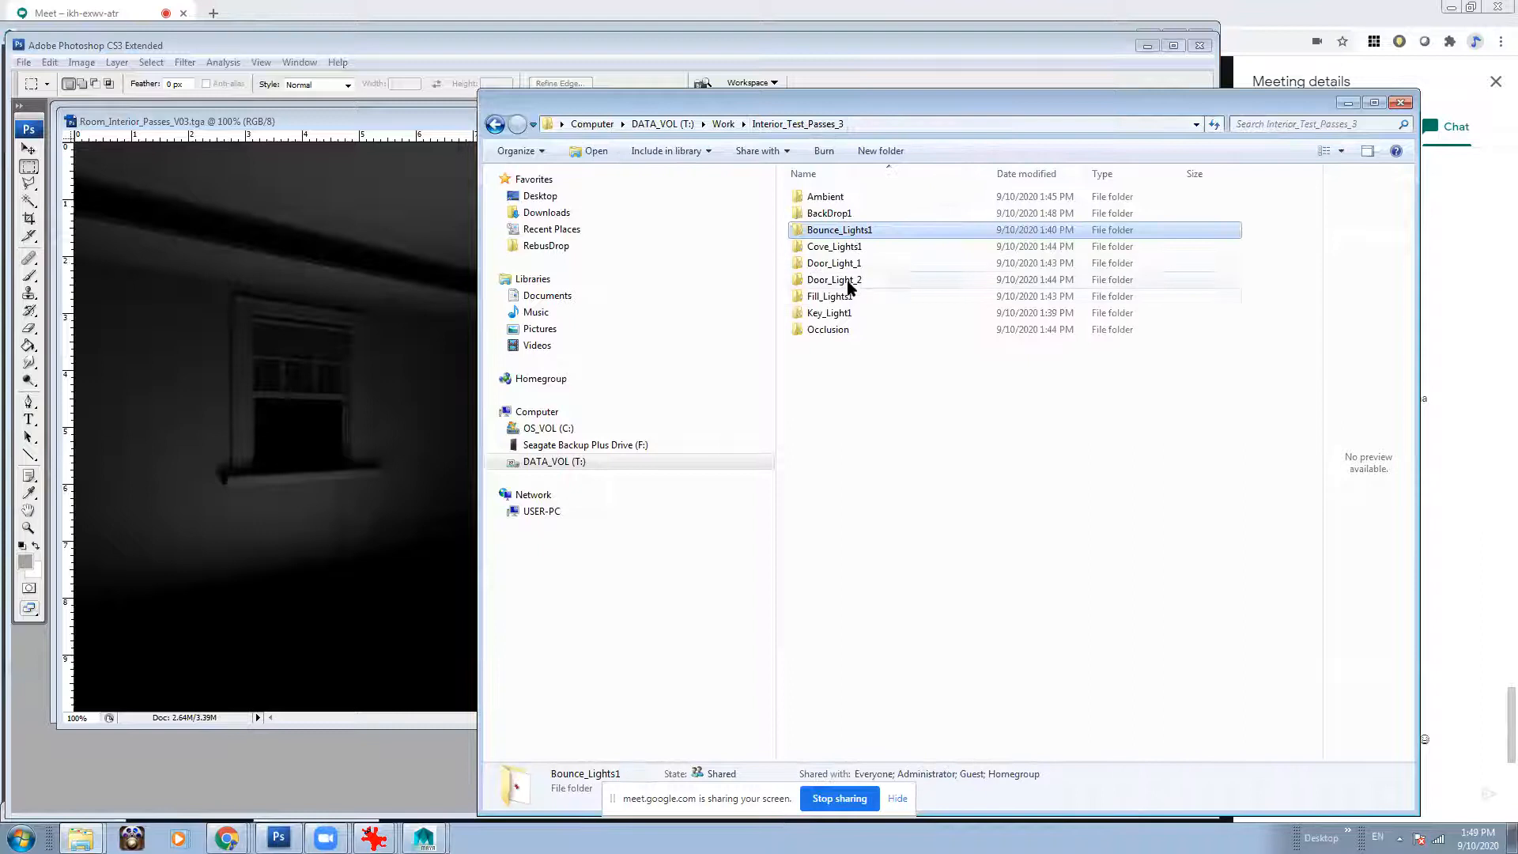
pyautogui.doubleClick(830, 296)
pyautogui.doubleClick(829, 212)
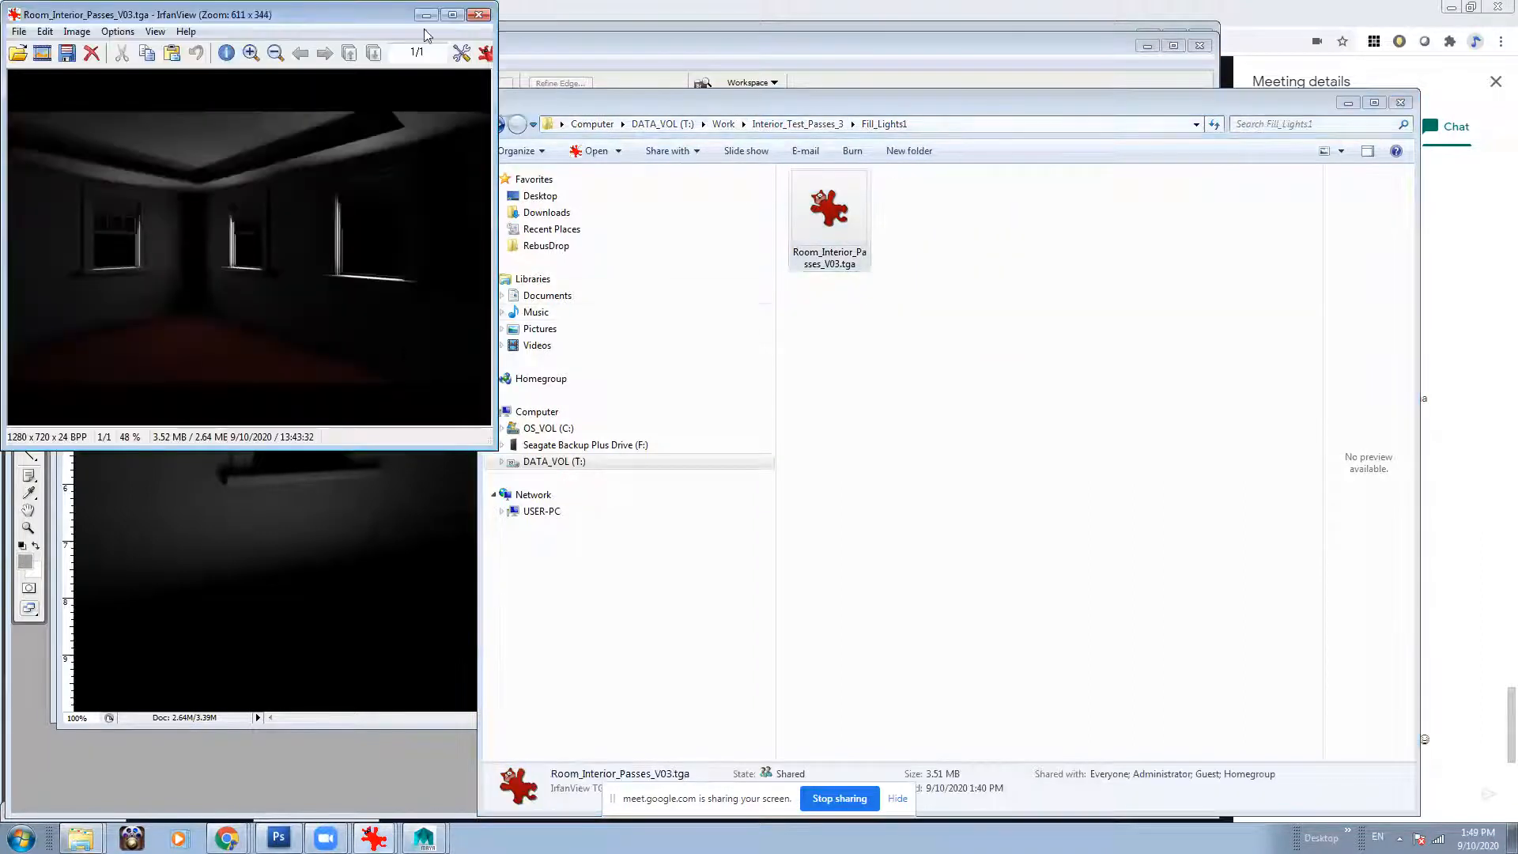
pyautogui.click(480, 15)
pyautogui.click(439, 318)
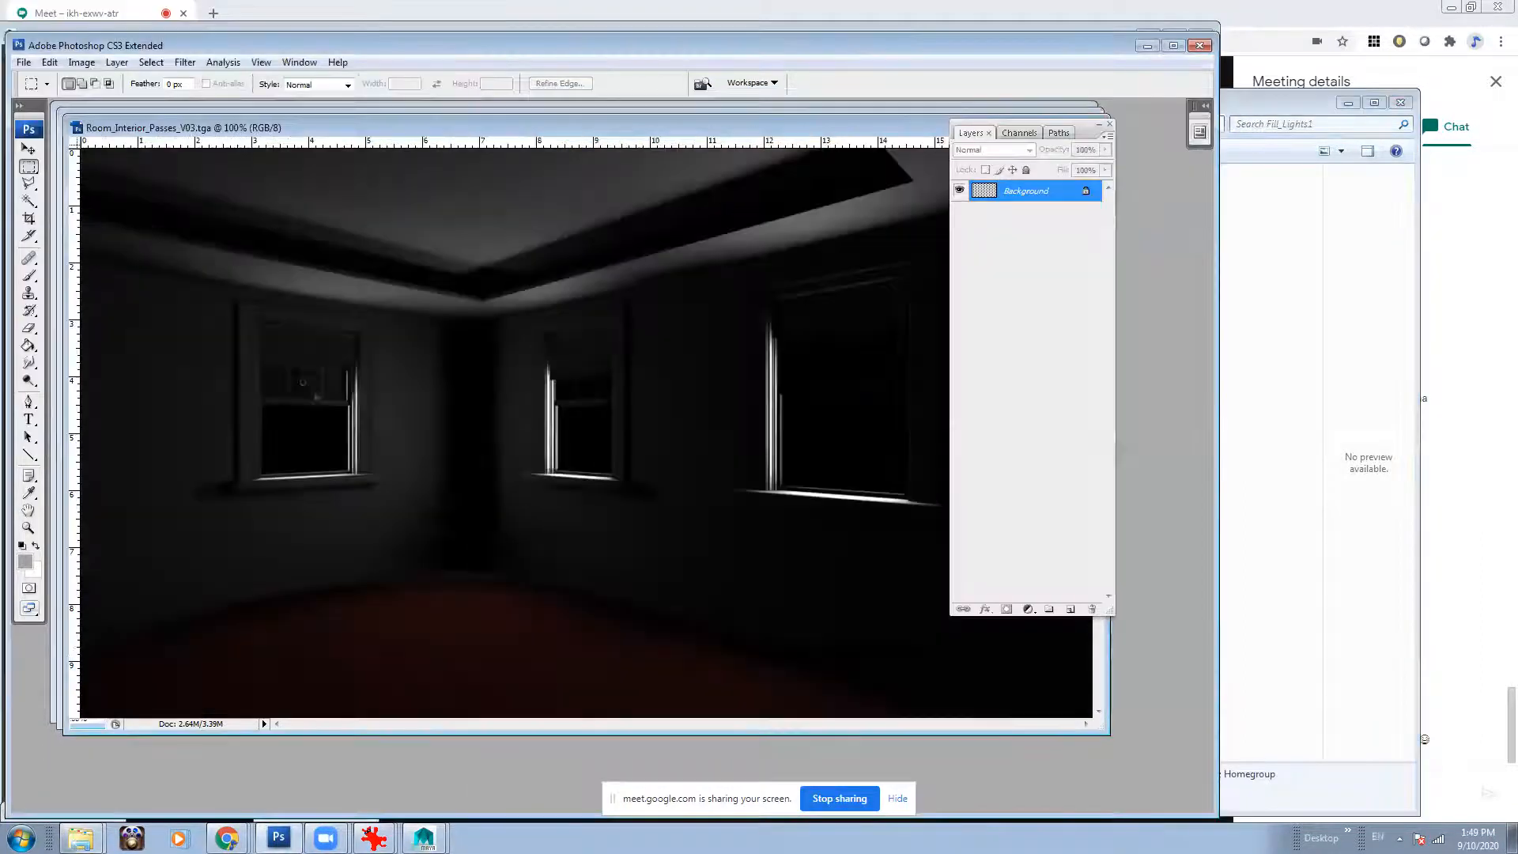
# From the Interior_Test_Passes_3 folder, open the Door_Light_1 render Room_Interior_Passes_V03.tga in Photoshop.
pyautogui.moveTo(81, 836)
pyautogui.click(79, 776)
pyautogui.press('BackSpace')
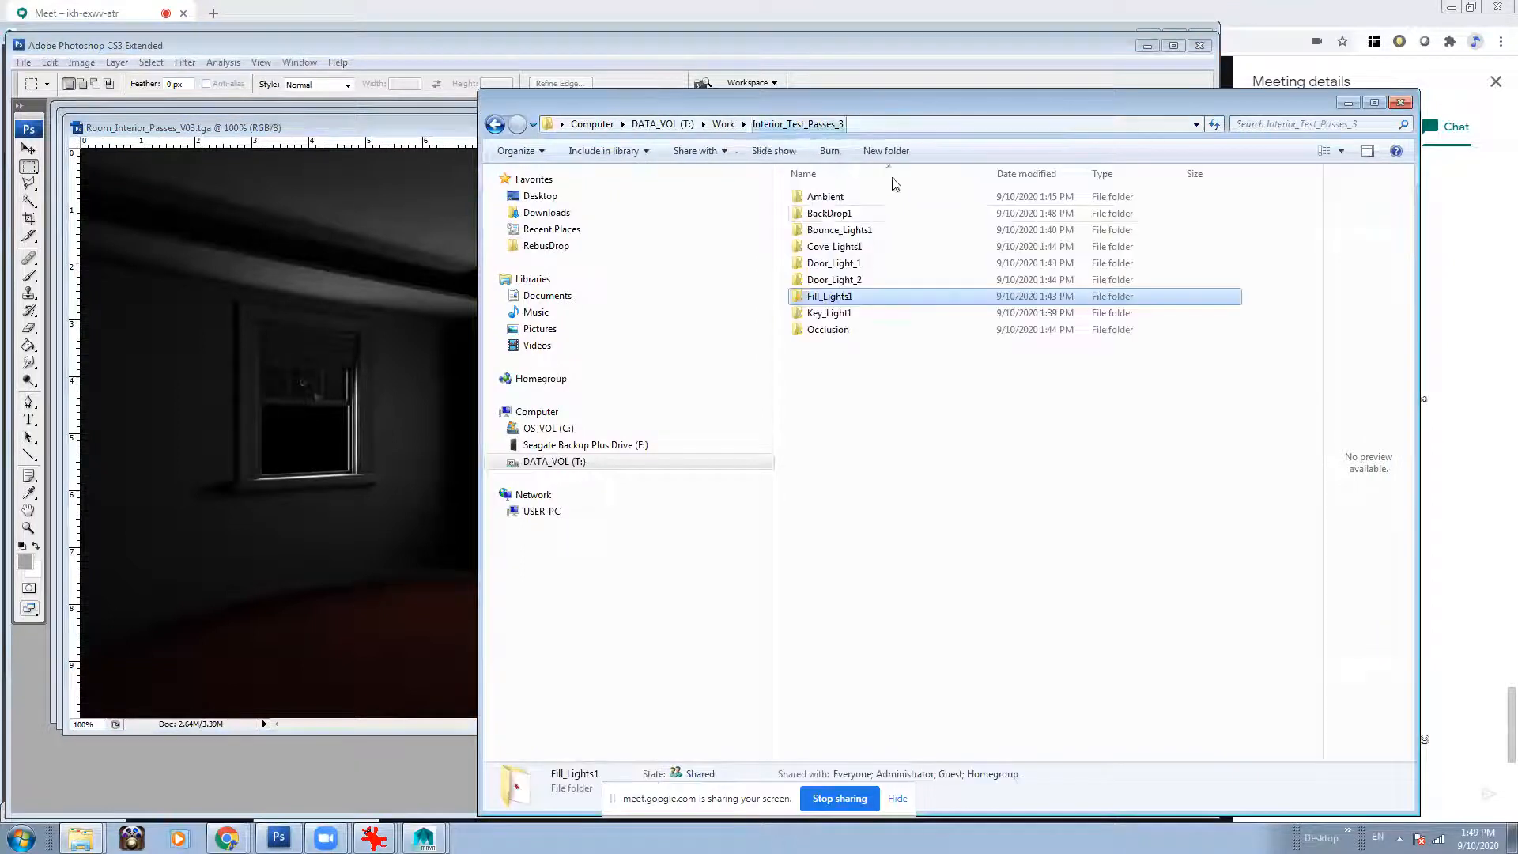
pyautogui.doubleClick(857, 263)
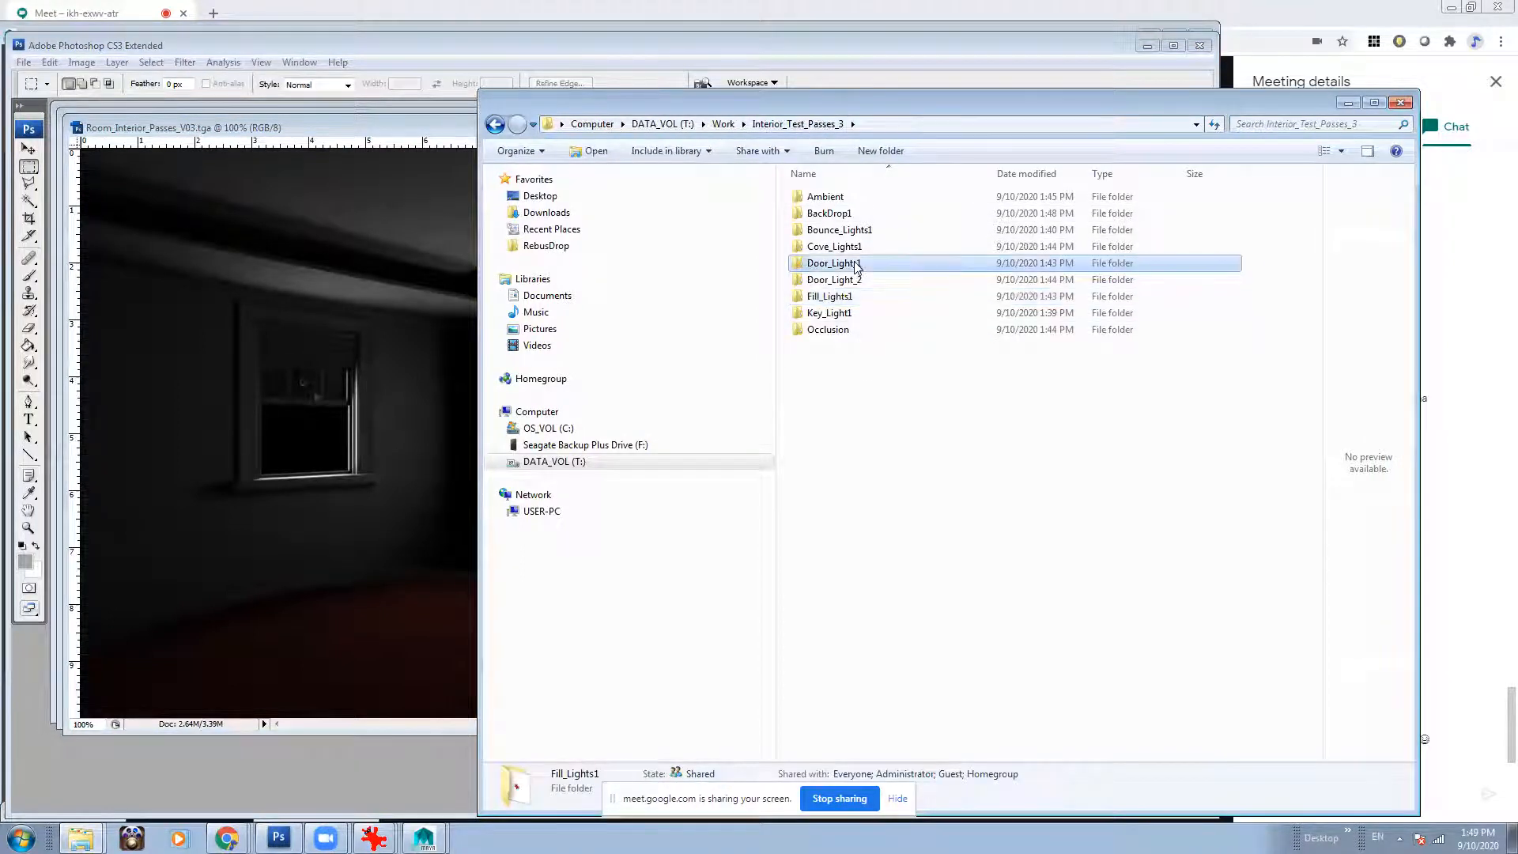
pyautogui.moveTo(838, 212); pyautogui.dragTo(317, 356)
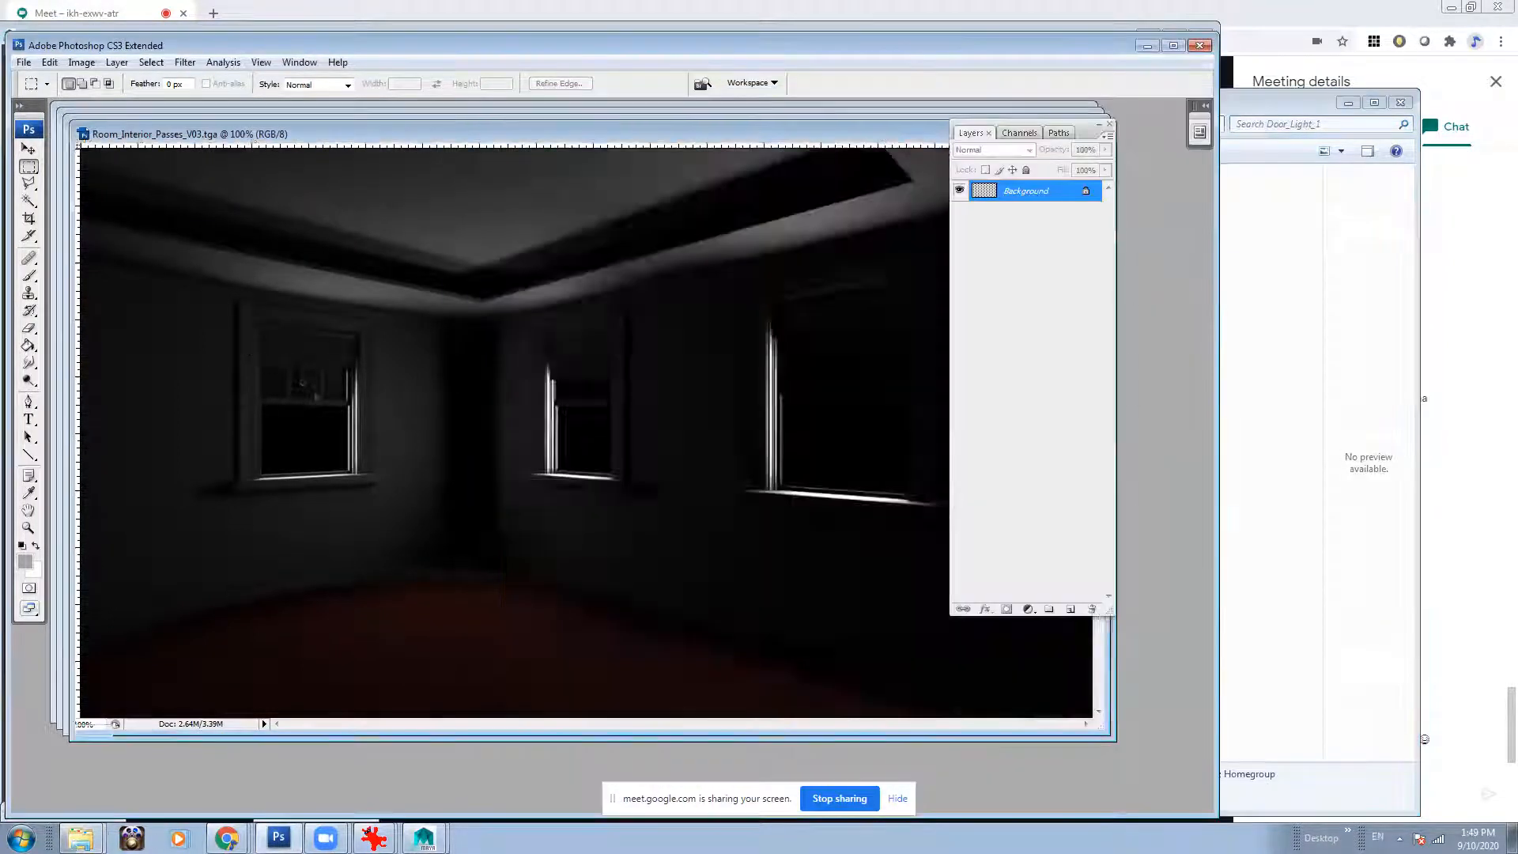
# From the Interior_Test_Passes_3 folder, open the Door_Light_2 render Room_Interior_Passes_V03.tga in Photoshop.
pyautogui.click(80, 838)
pyautogui.click(79, 775)
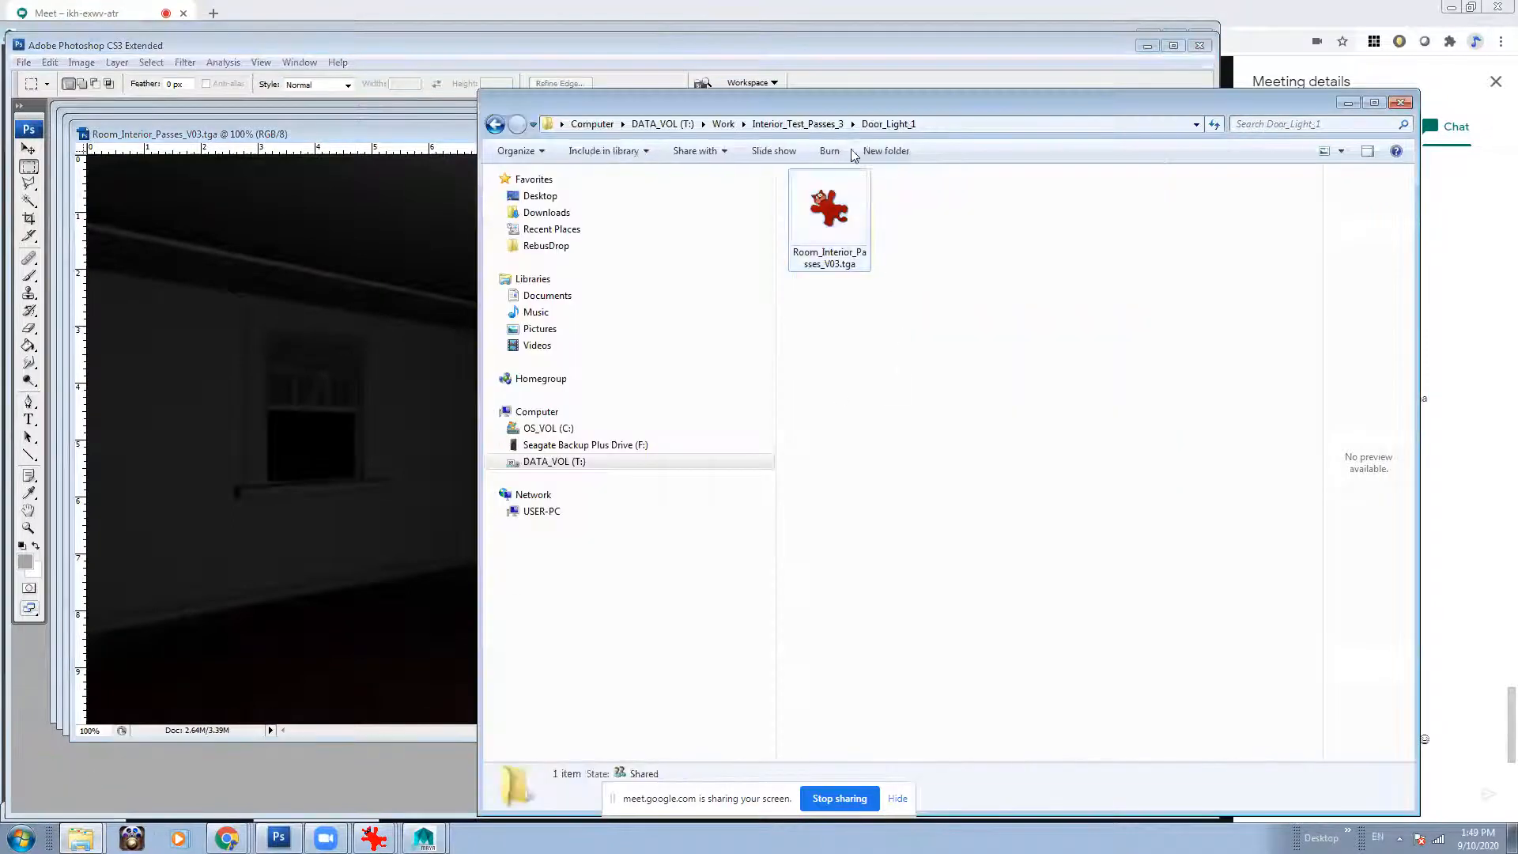
pyautogui.press('BackSpace')
pyautogui.doubleClick(846, 279)
pyautogui.moveTo(830, 229); pyautogui.dragTo(417, 353)
# Return to the pass folders and open the Cove_Lights1 render Room_Interior_Passes_V03.tga in Photoshop.
pyautogui.click(80, 838)
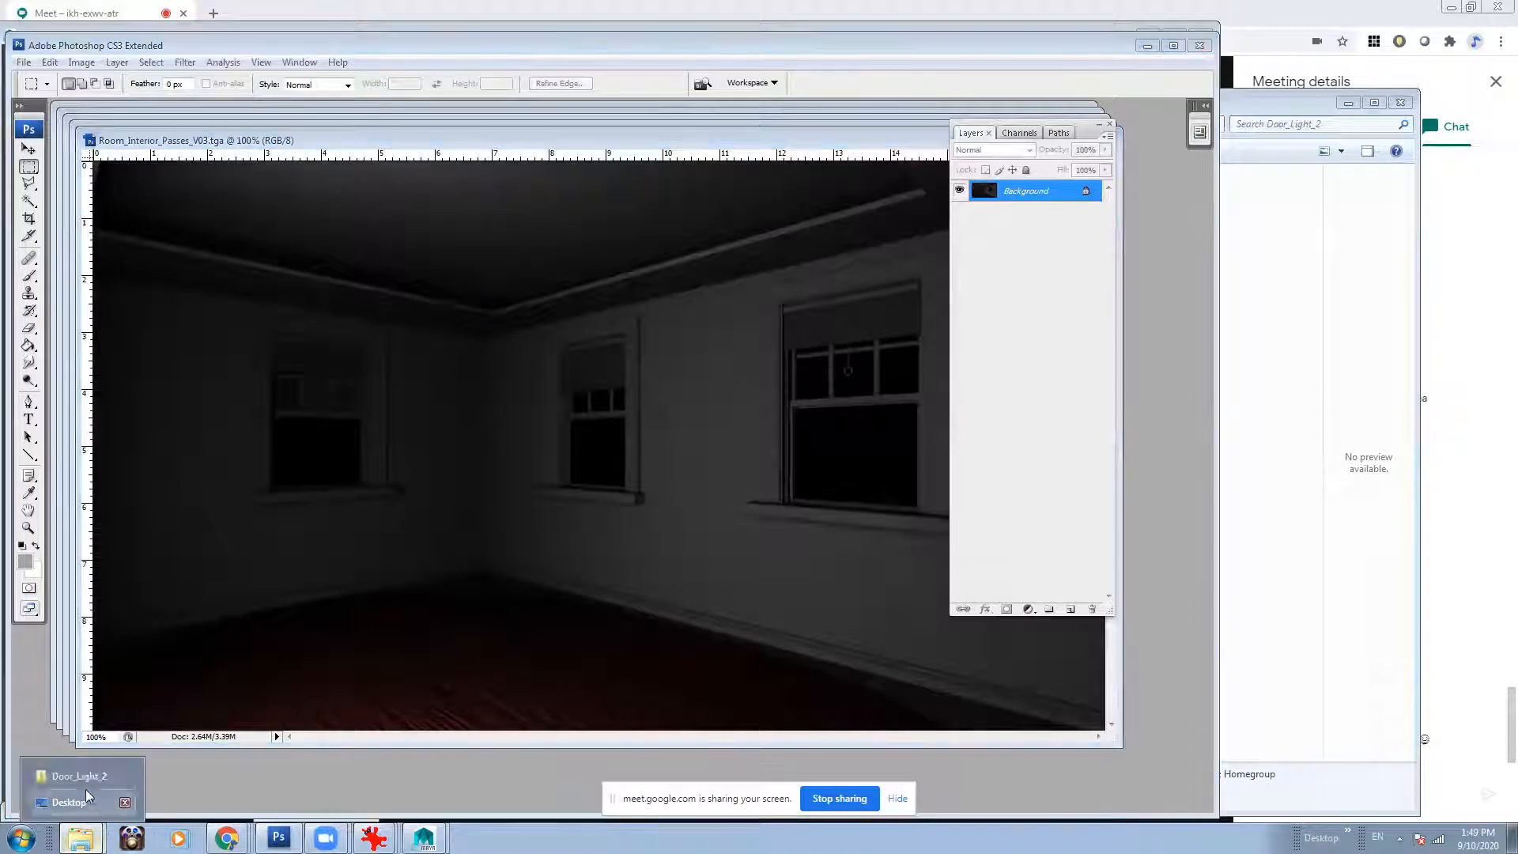
pyautogui.click(79, 776)
pyautogui.click(928, 396)
pyautogui.press('BackSpace')
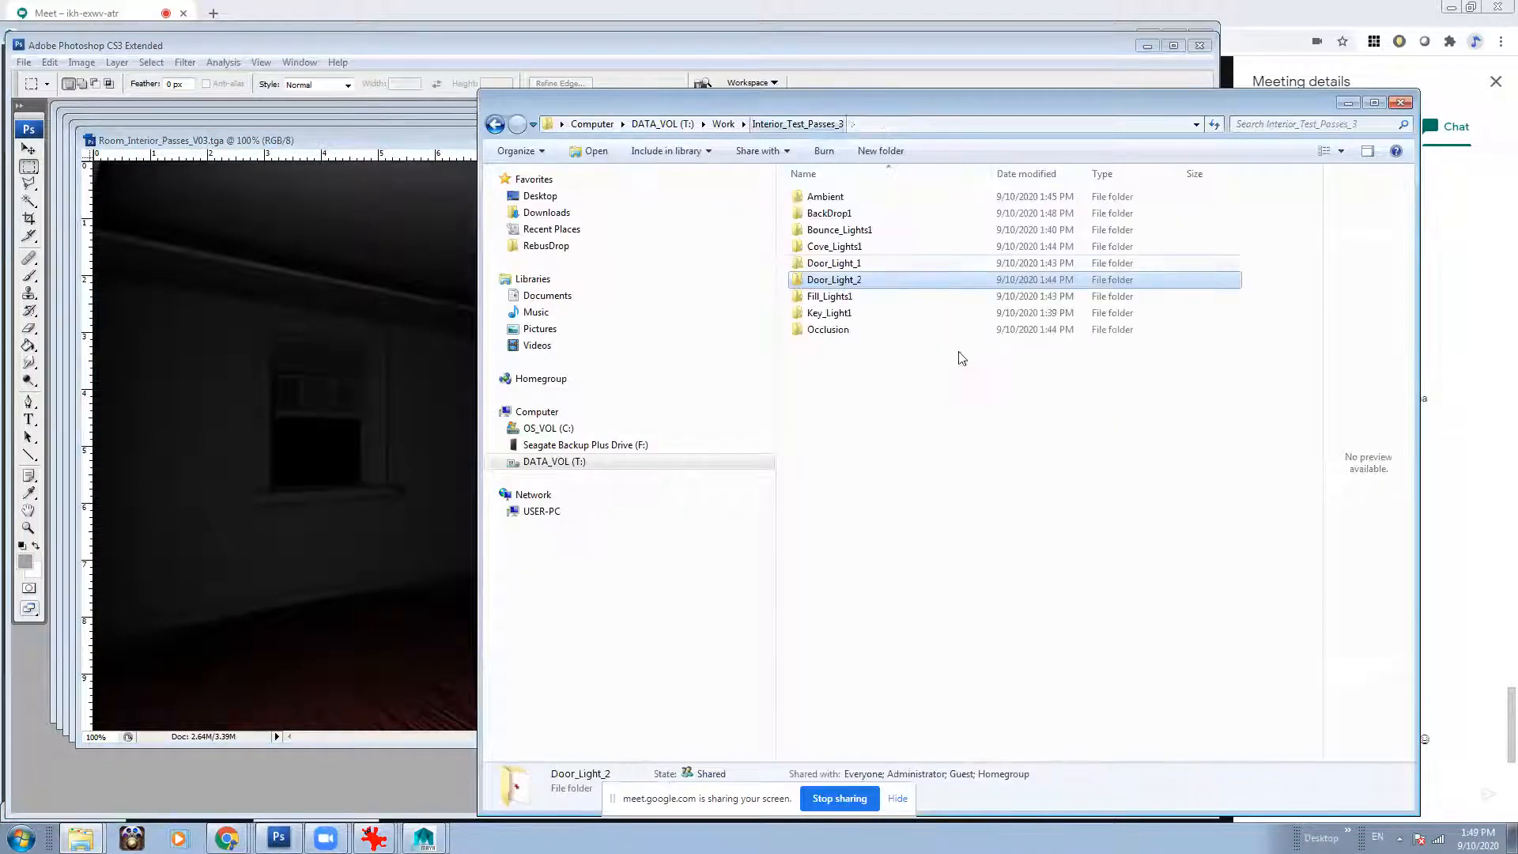
pyautogui.doubleClick(855, 248)
pyautogui.doubleClick(830, 210)
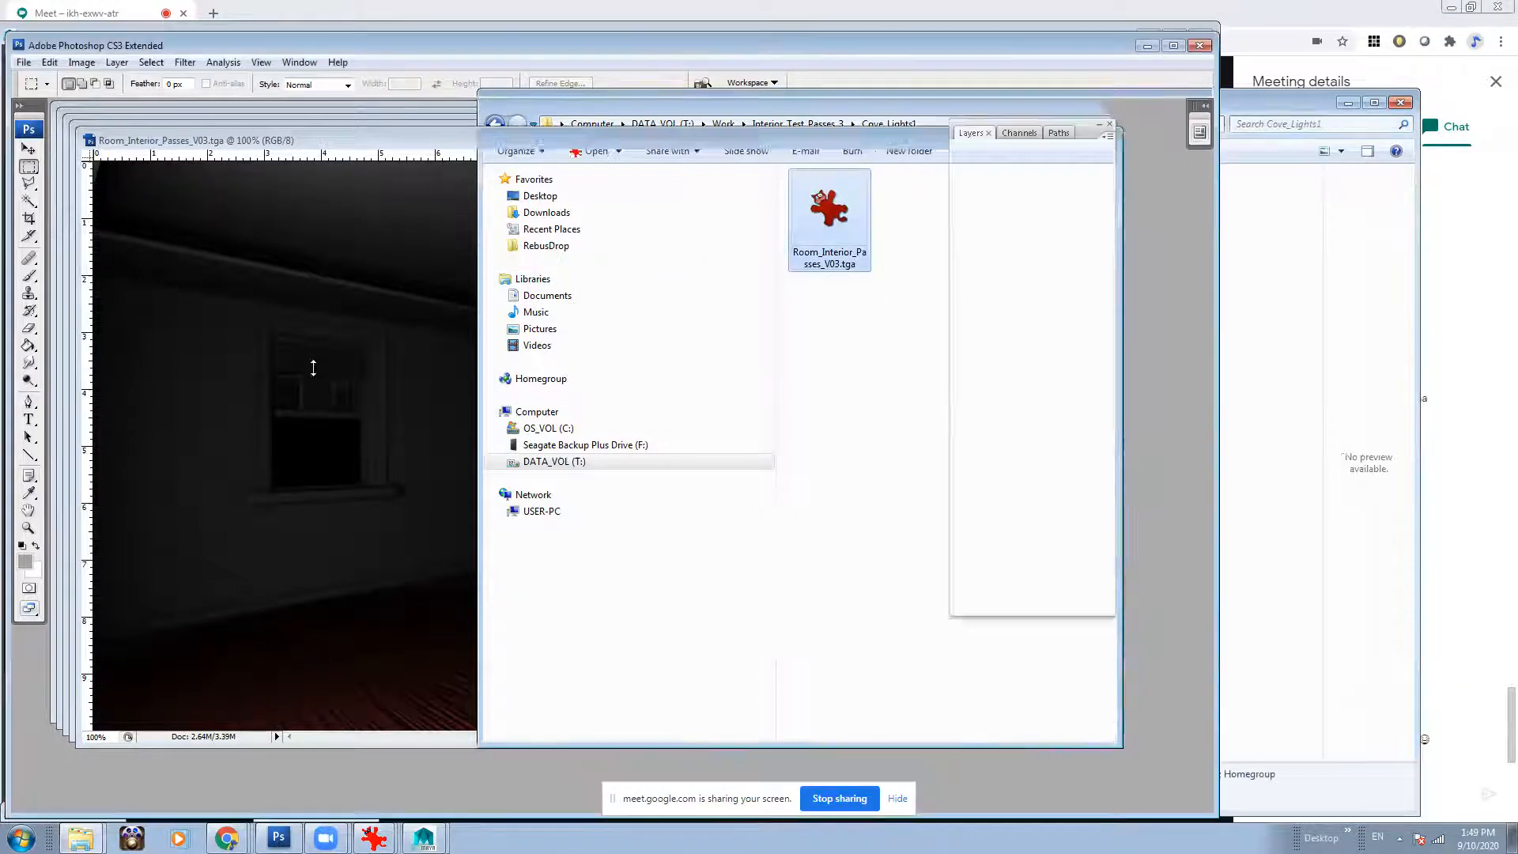
# Return to the pass folders and open the Ambient render Room_Interior_Passes_V03.tga in Photoshop.
pyautogui.click(80, 838)
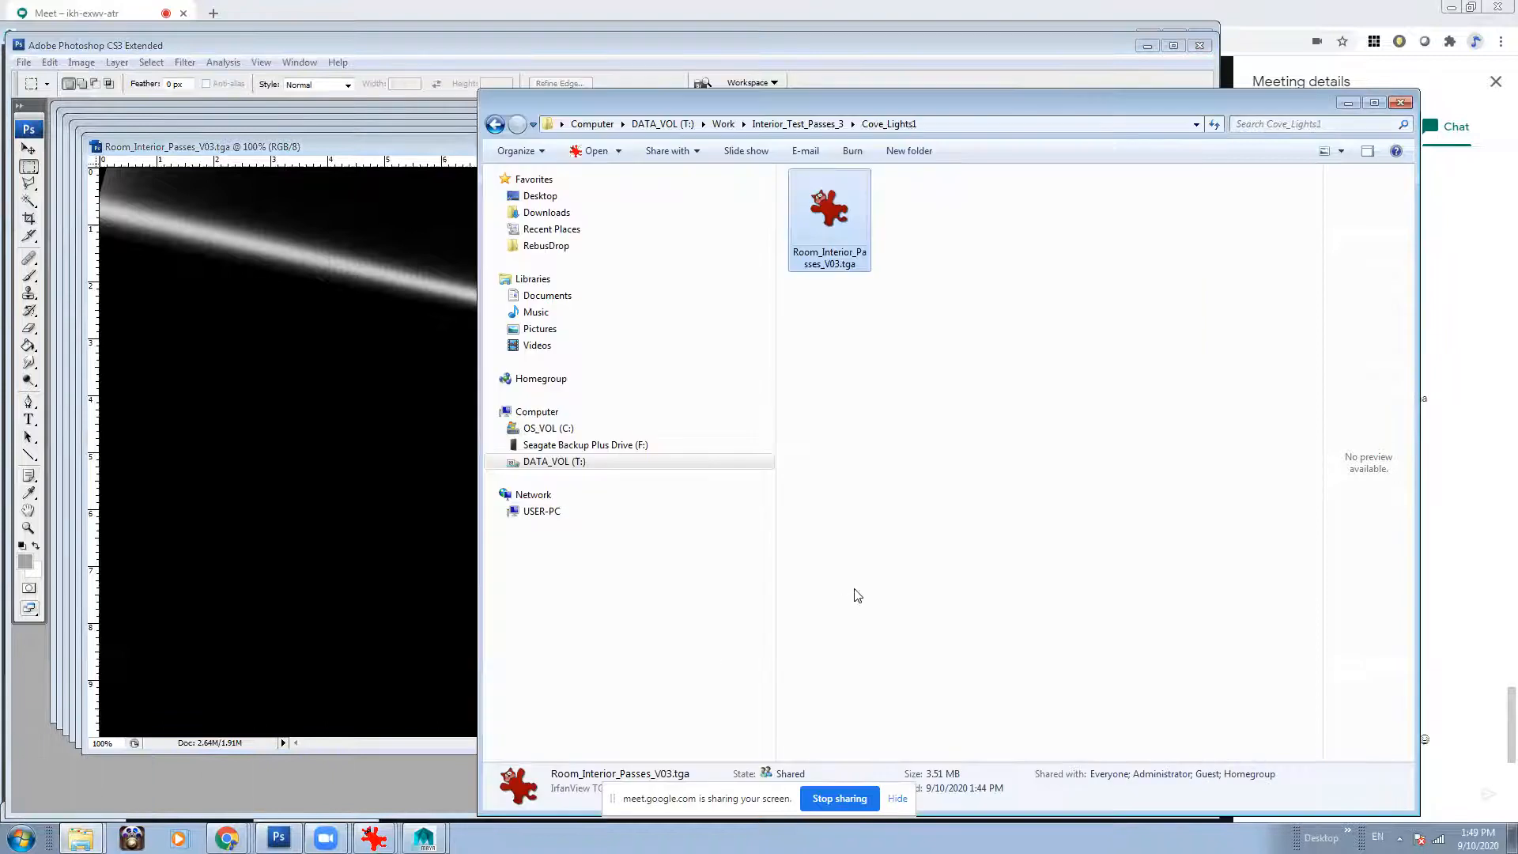
pyautogui.click(823, 128)
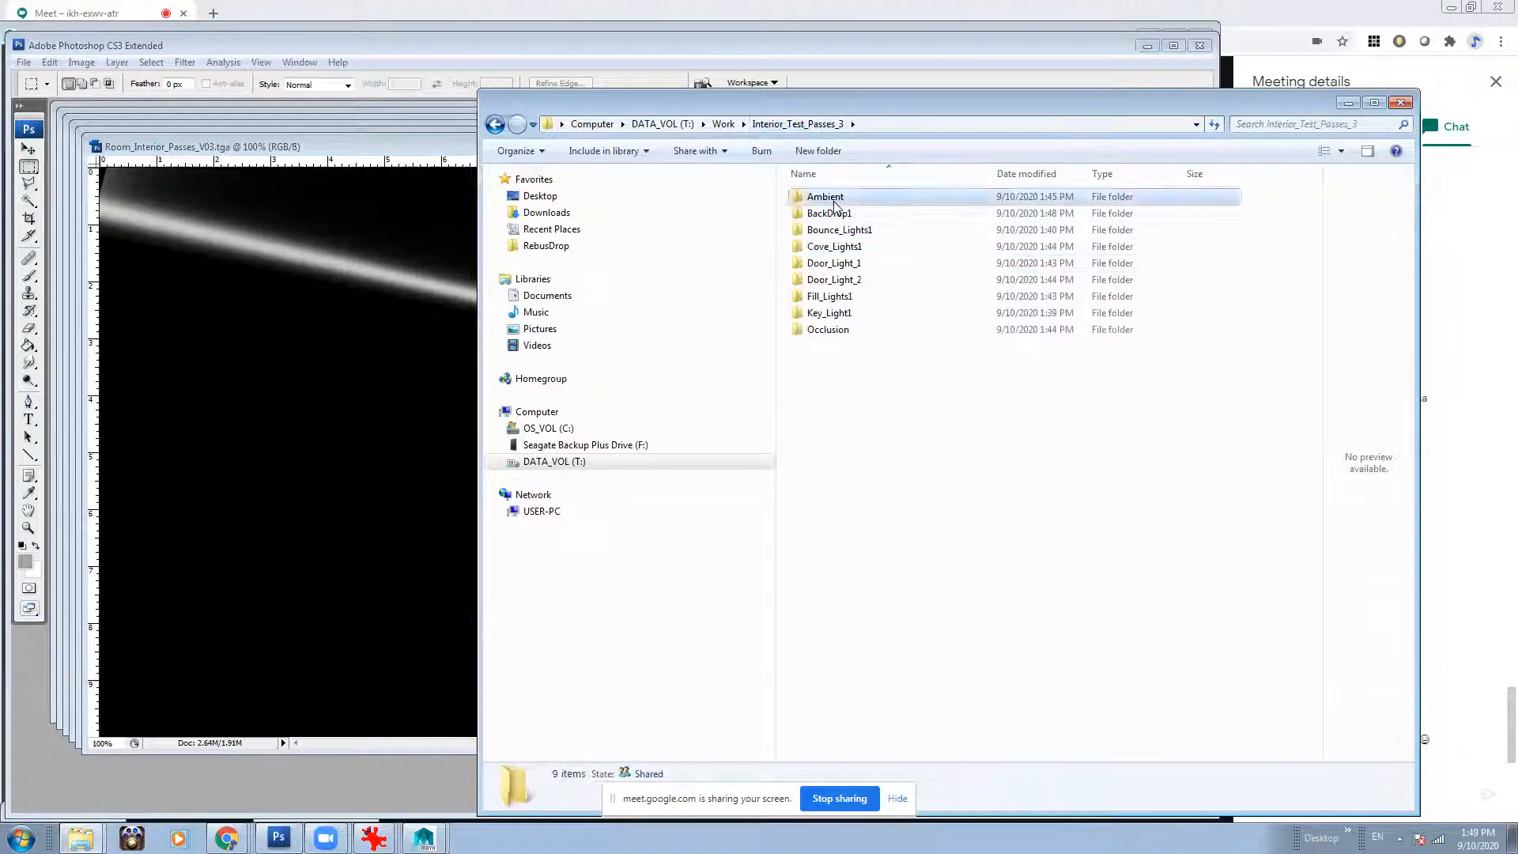
pyautogui.doubleClick(830, 193)
pyautogui.click(832, 207)
pyautogui.doubleClick(844, 241)
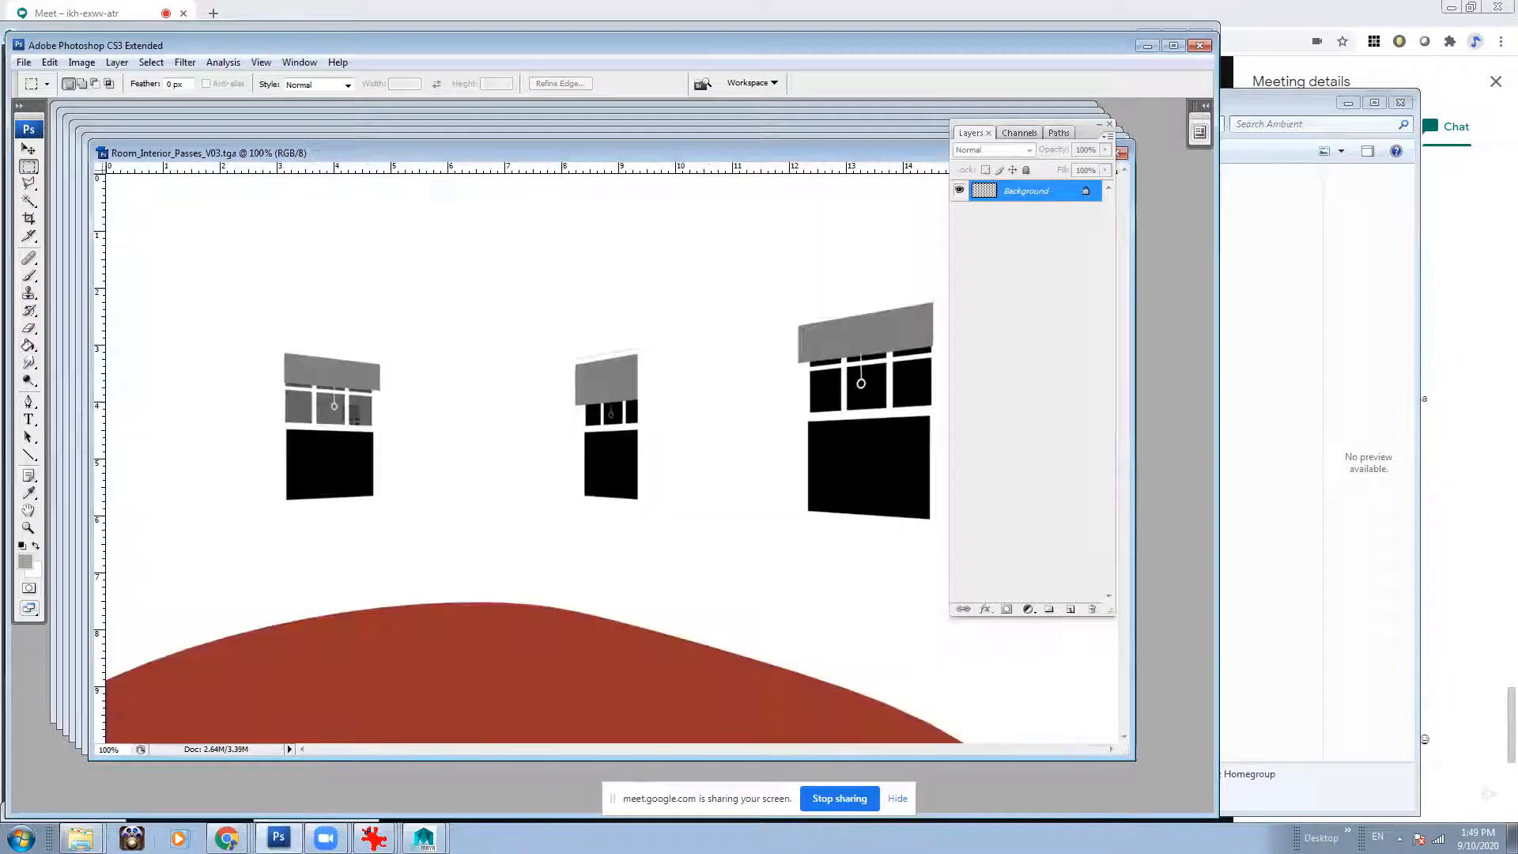
# Return to the pass folders and open the Occlusion render Room_Interior_Passes_V03.tga in Photoshop.
pyautogui.click(80, 837)
pyautogui.click(909, 344)
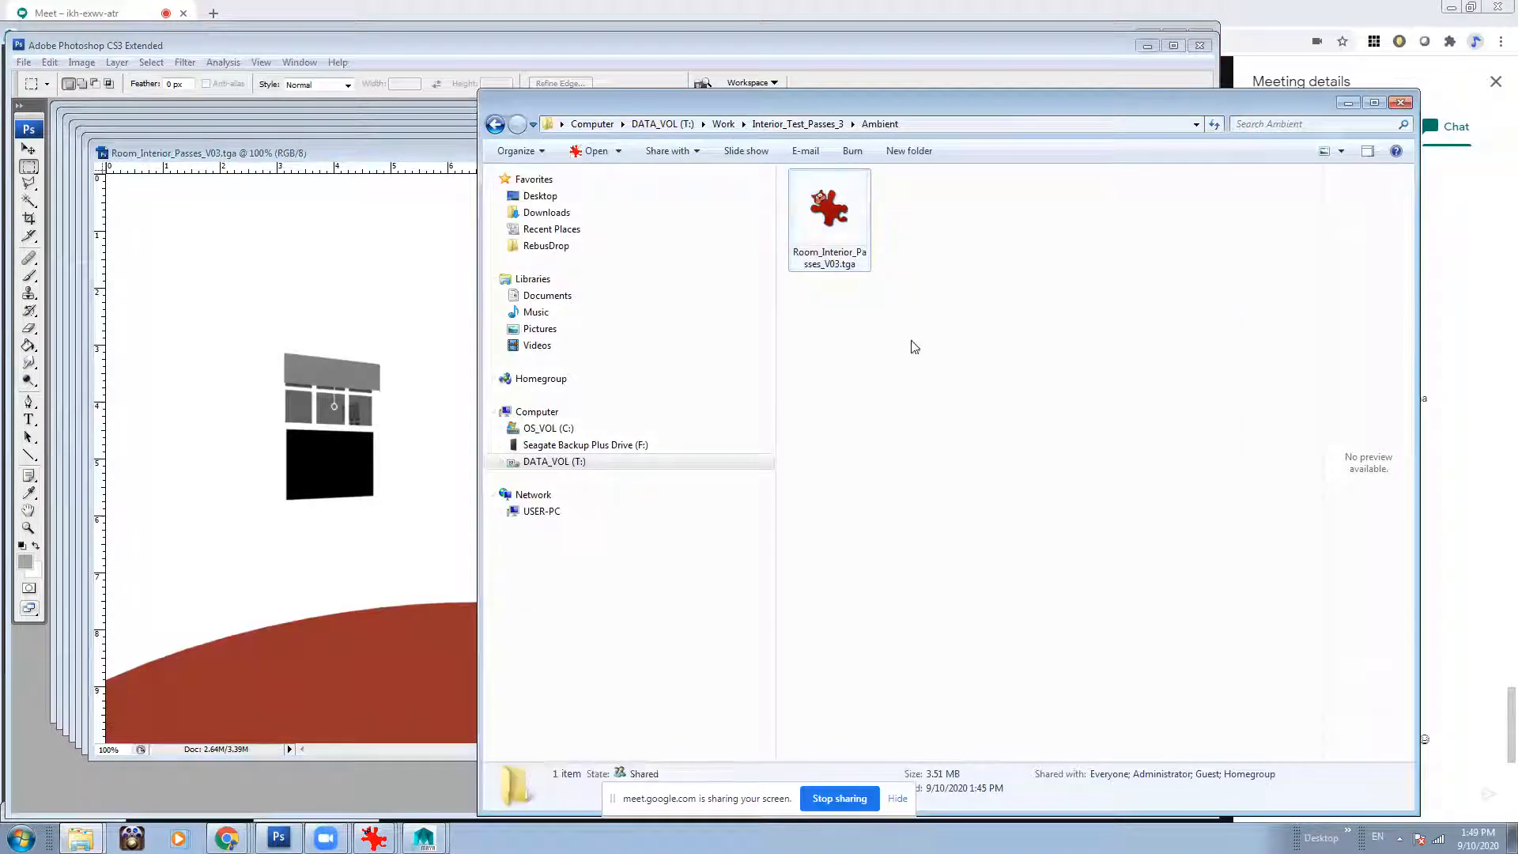
pyautogui.click(820, 124)
pyautogui.doubleClick(828, 330)
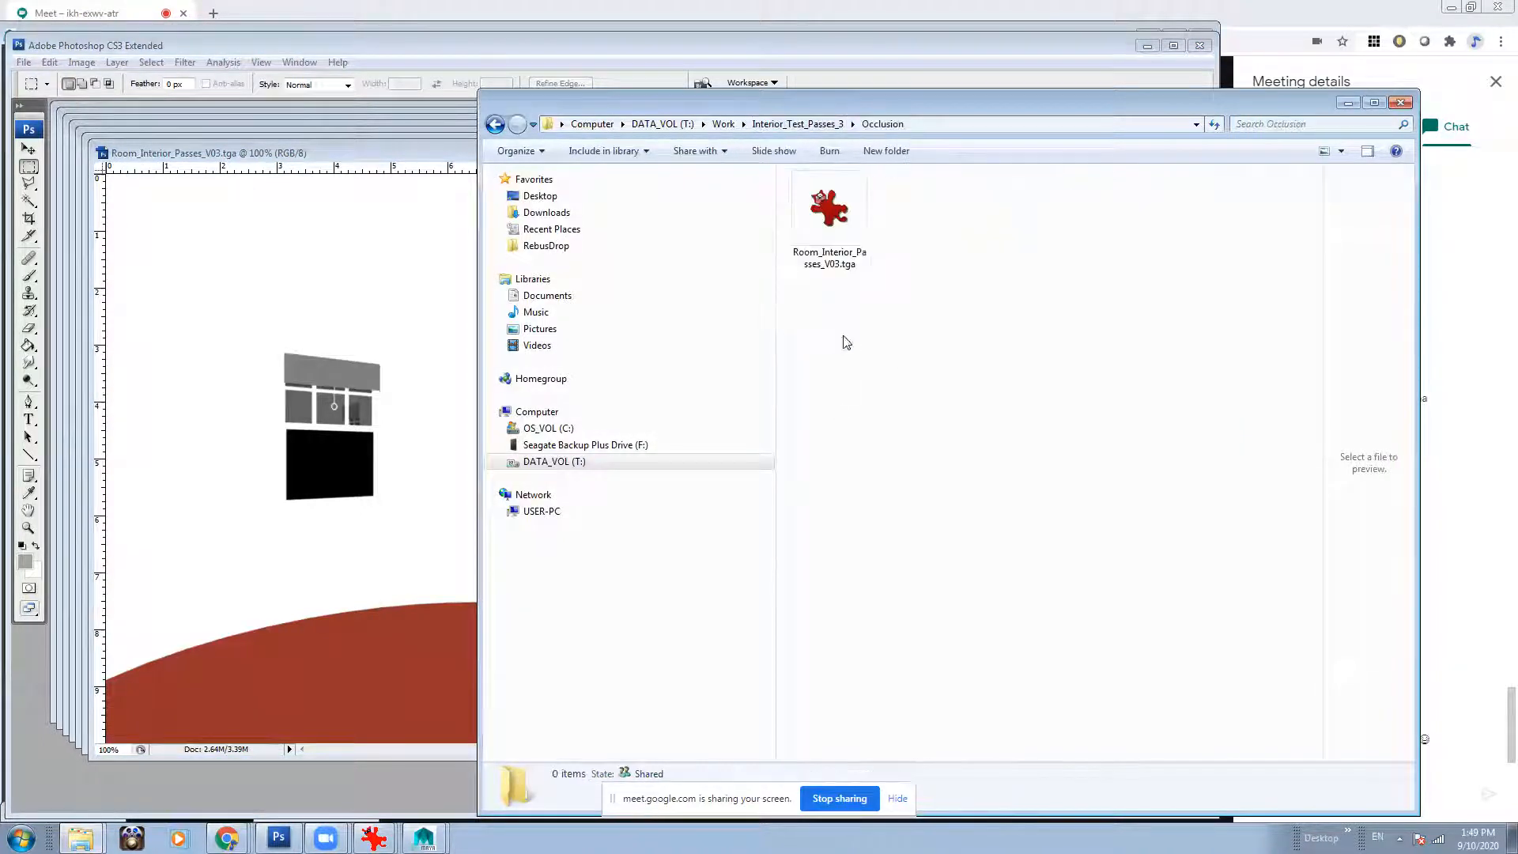
pyautogui.moveTo(854, 247); pyautogui.dragTo(391, 407)
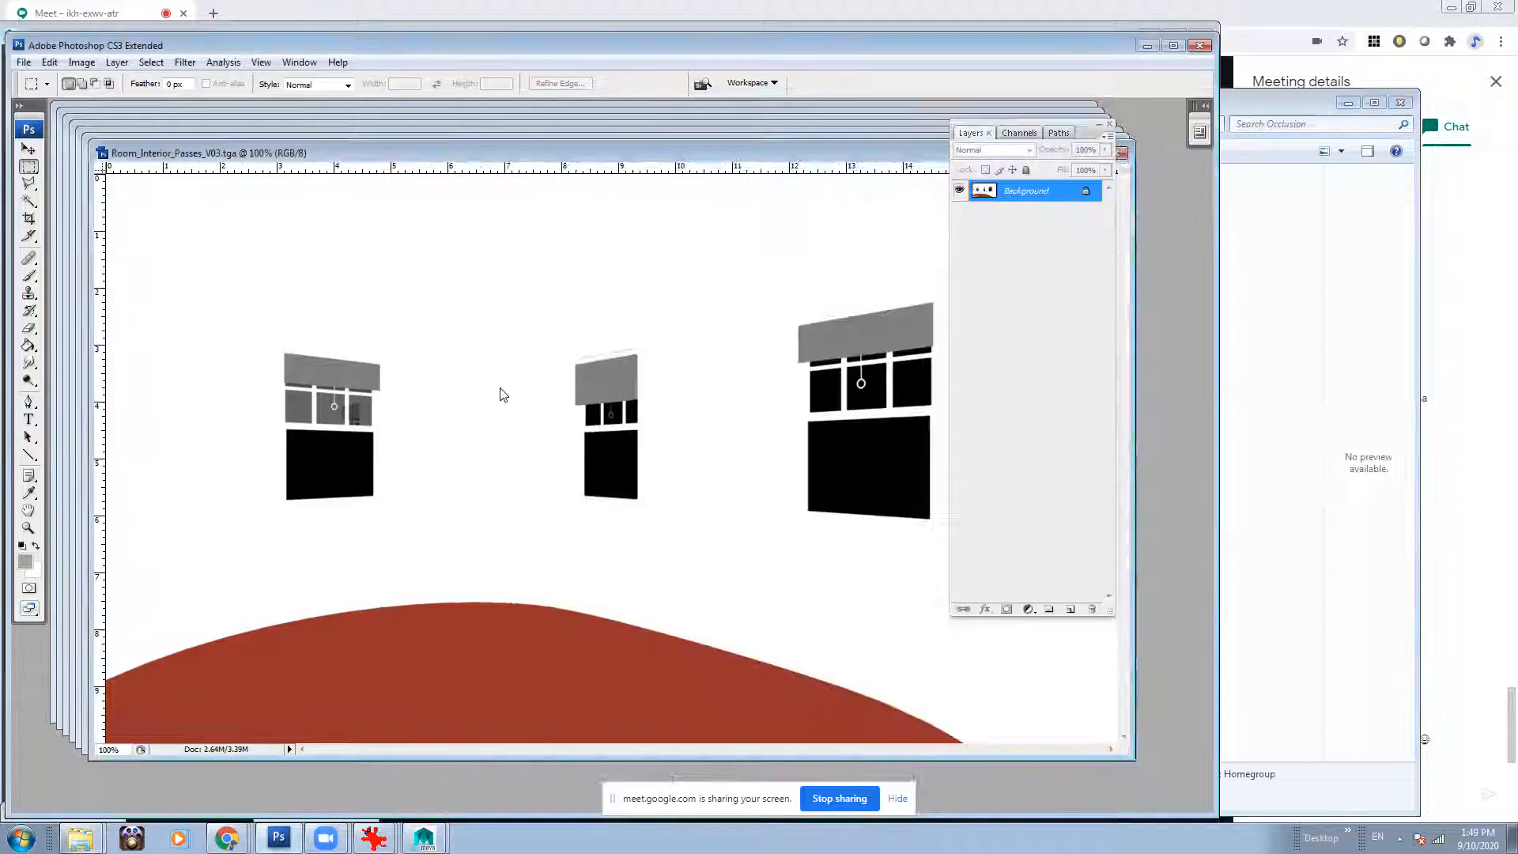
# Return to the pass folders and open the BackDrop1 render Room_Interior_Passes_V03.tga in Photoshop.
pyautogui.click(80, 838)
pyautogui.click(910, 344)
pyautogui.click(797, 124)
pyautogui.doubleClick(848, 215)
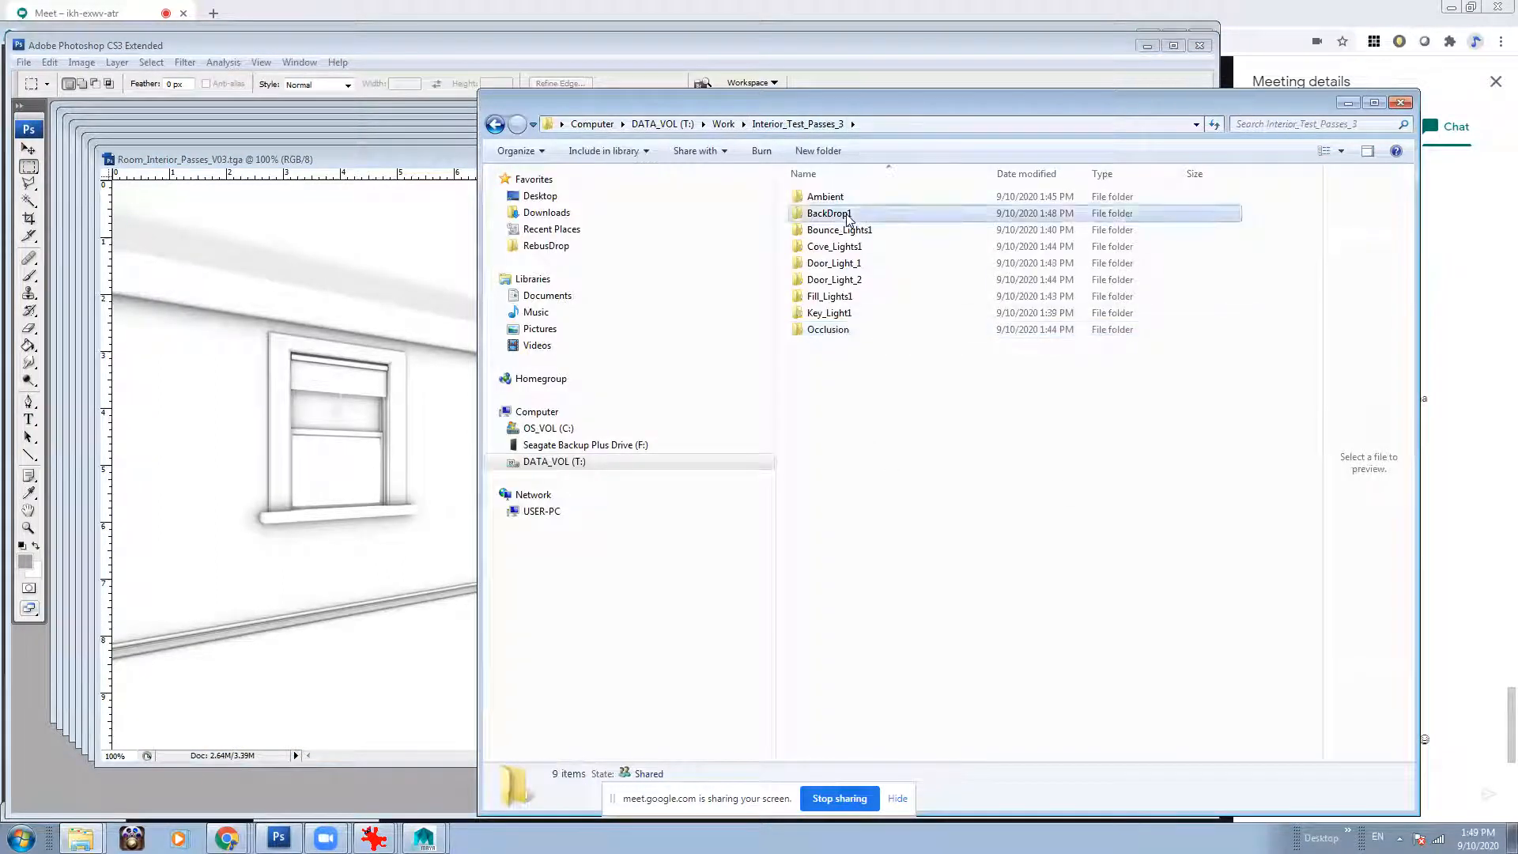
pyautogui.moveTo(823, 226); pyautogui.dragTo(424, 254)
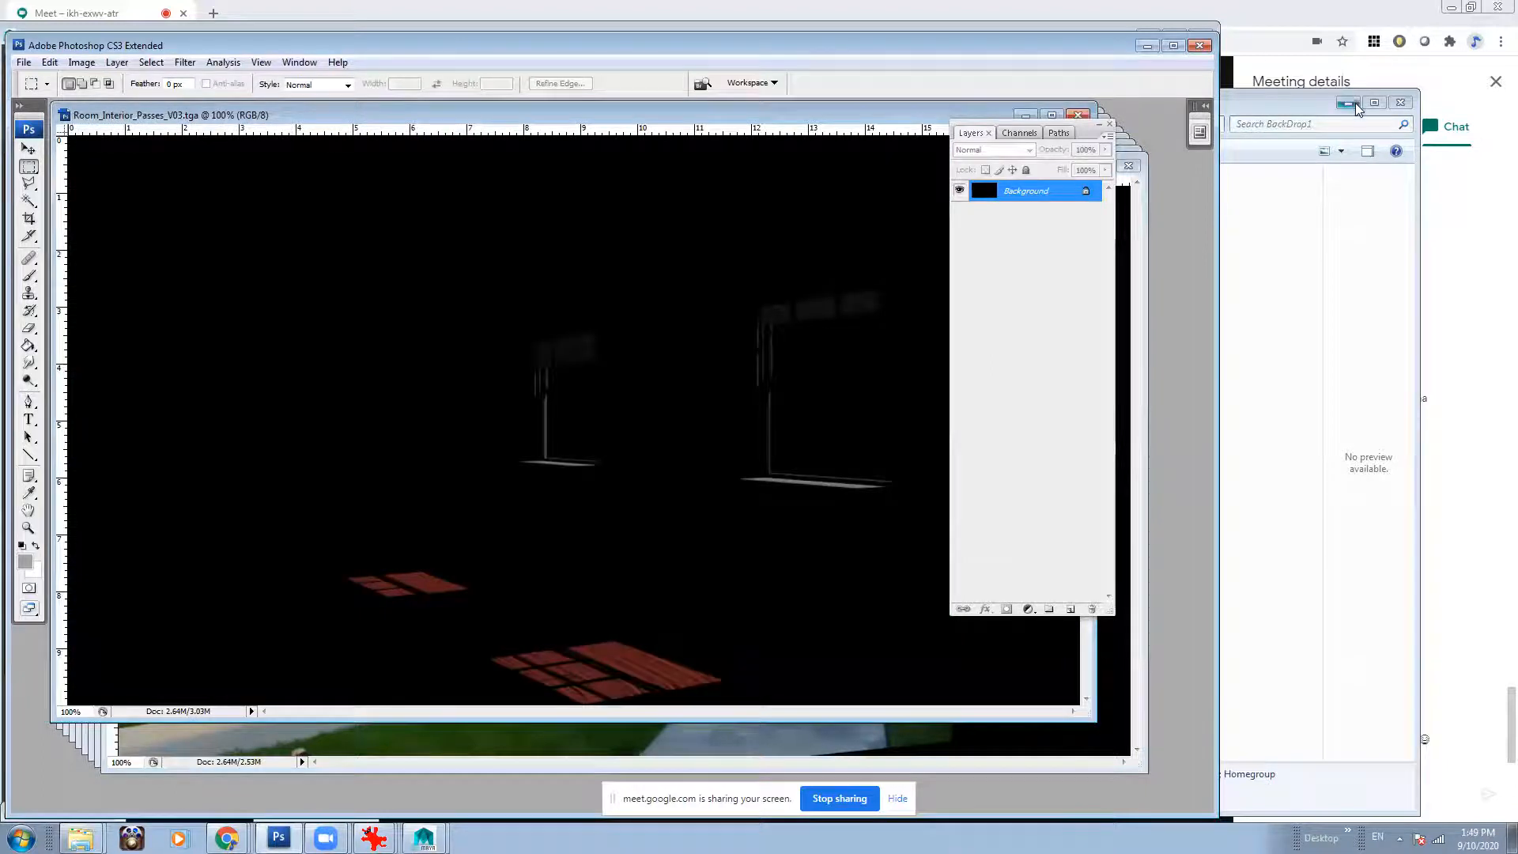
# Minimize the Explorer window and spread out the stacked pass documents in Photoshop, starting with the key light document.
pyautogui.click(1353, 103)
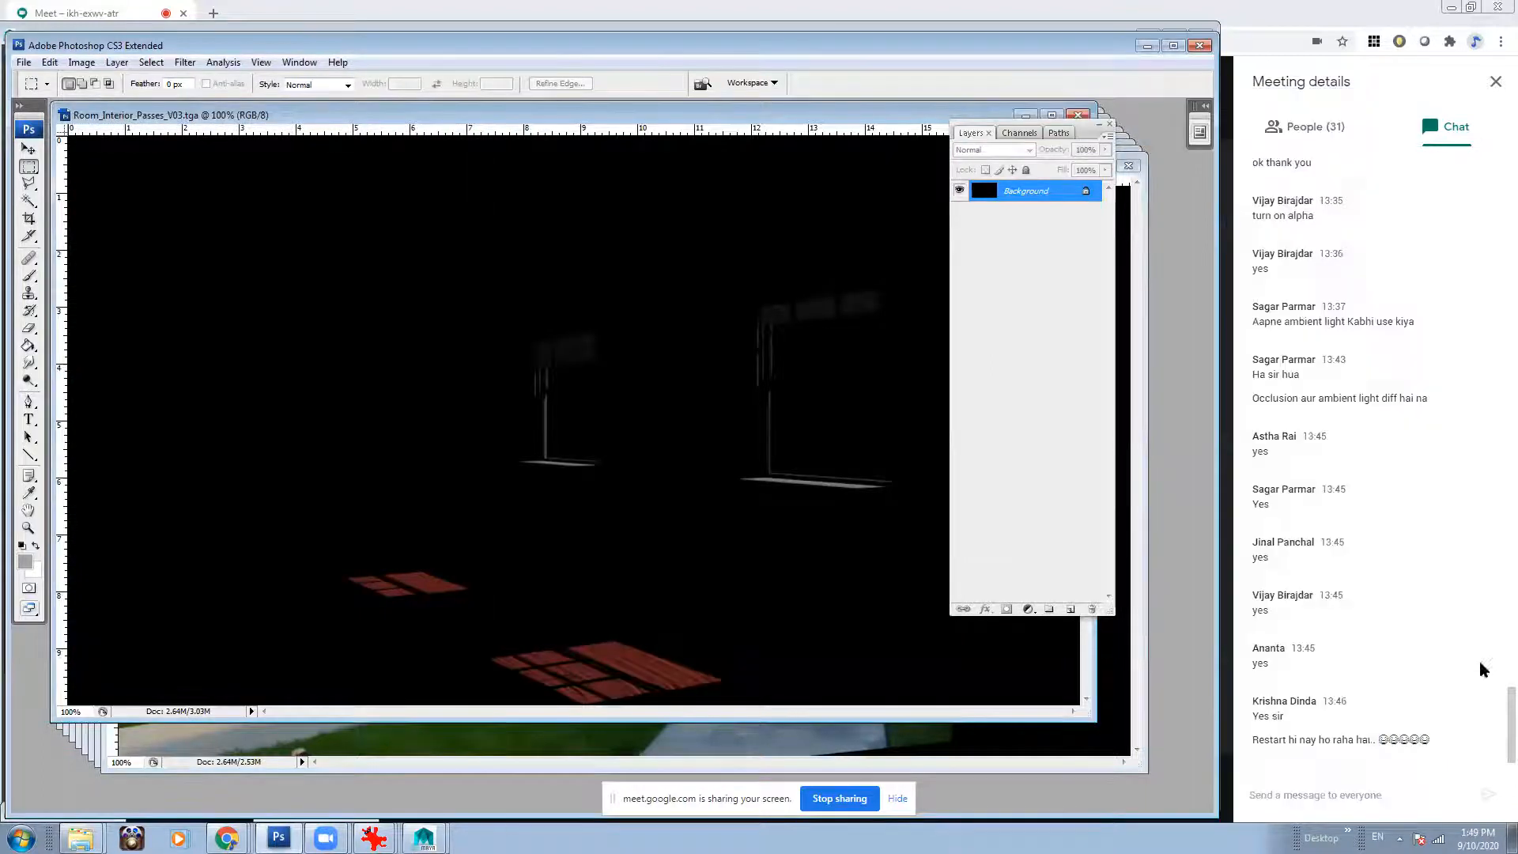
pyautogui.moveTo(494, 115); pyautogui.dragTo(373, 306)
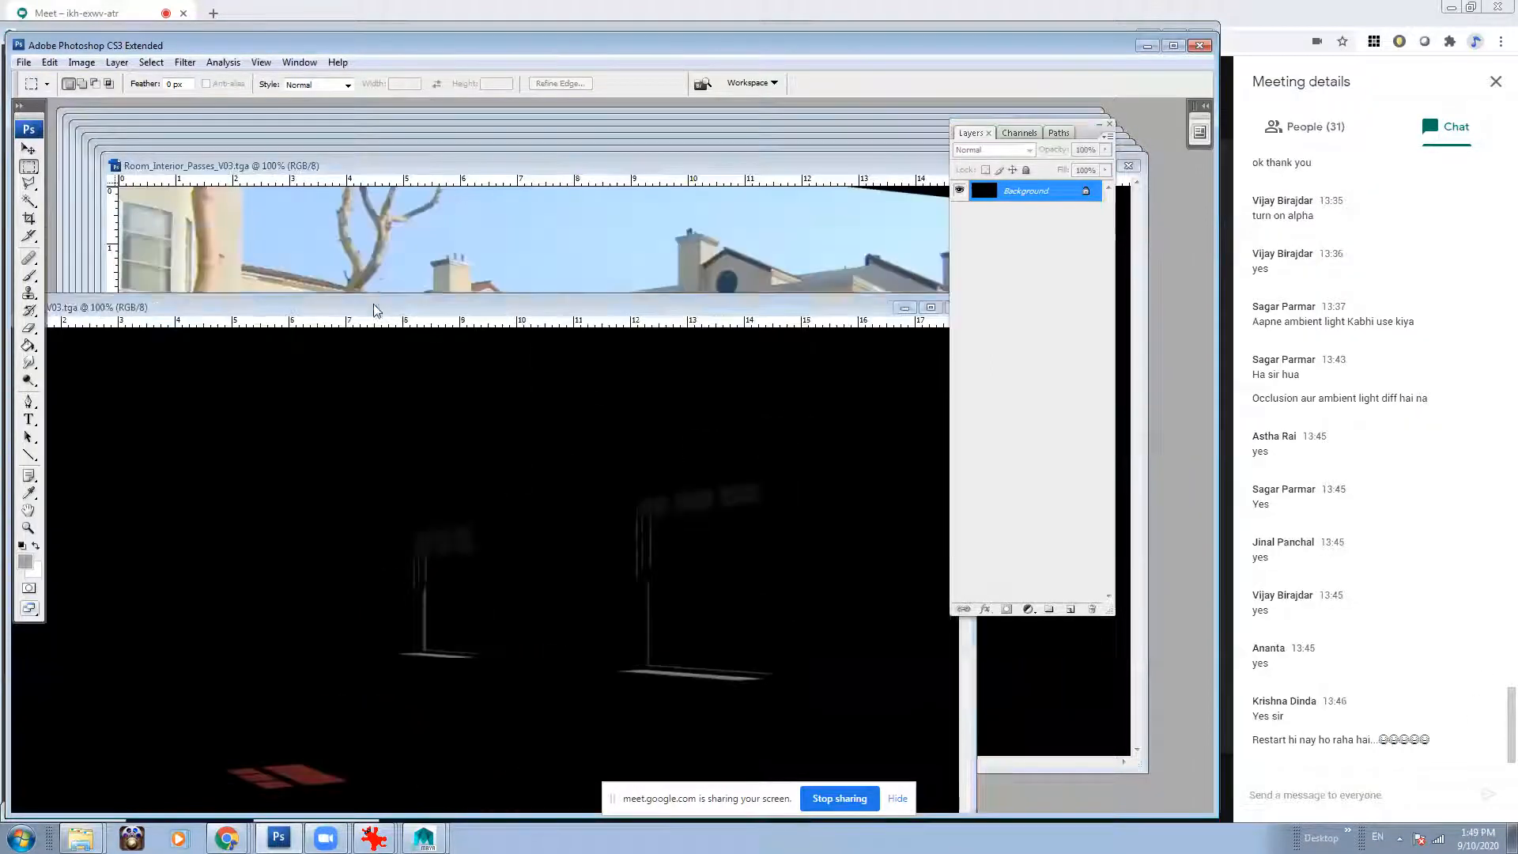
pyautogui.click(387, 156)
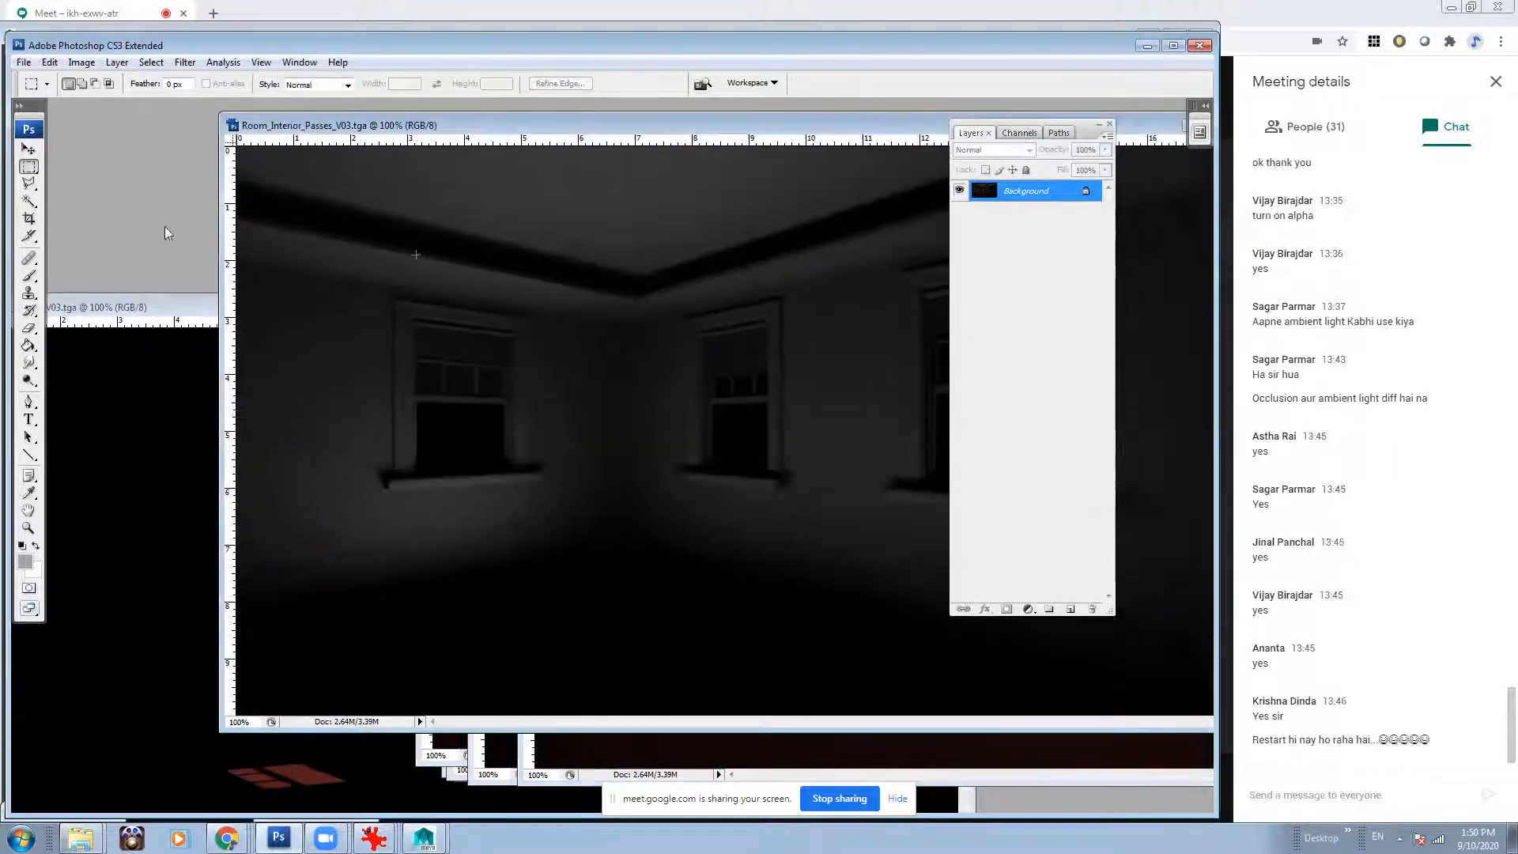
# With the Move tool, copy the bounce light image into the key light document as a new layer aligned with the canvas.
pyautogui.press('v')
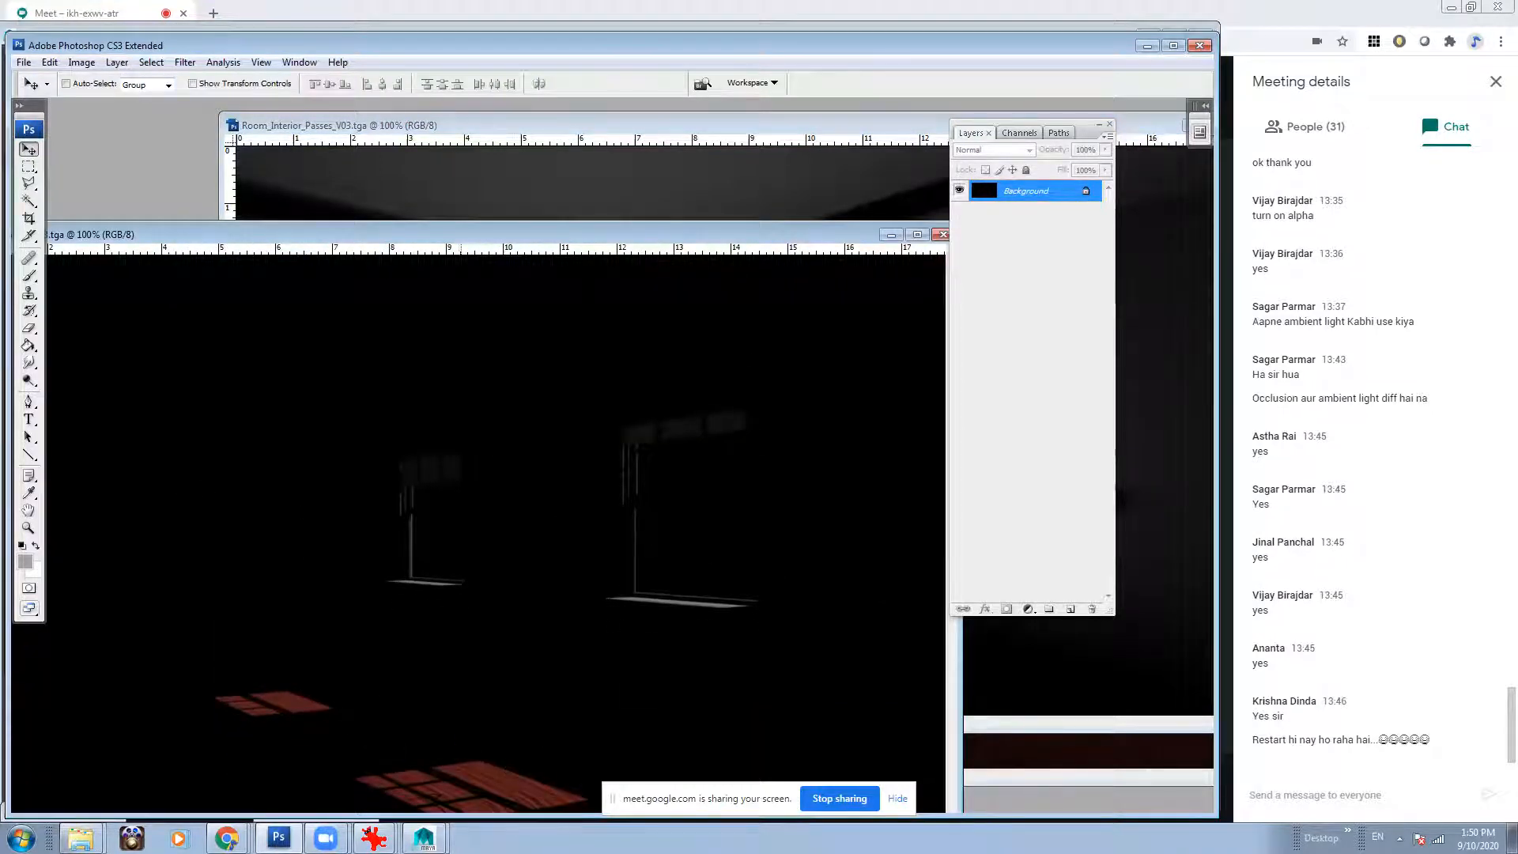
pyautogui.click(780, 197)
pyautogui.moveTo(126, 514); pyautogui.dragTo(128, 515)
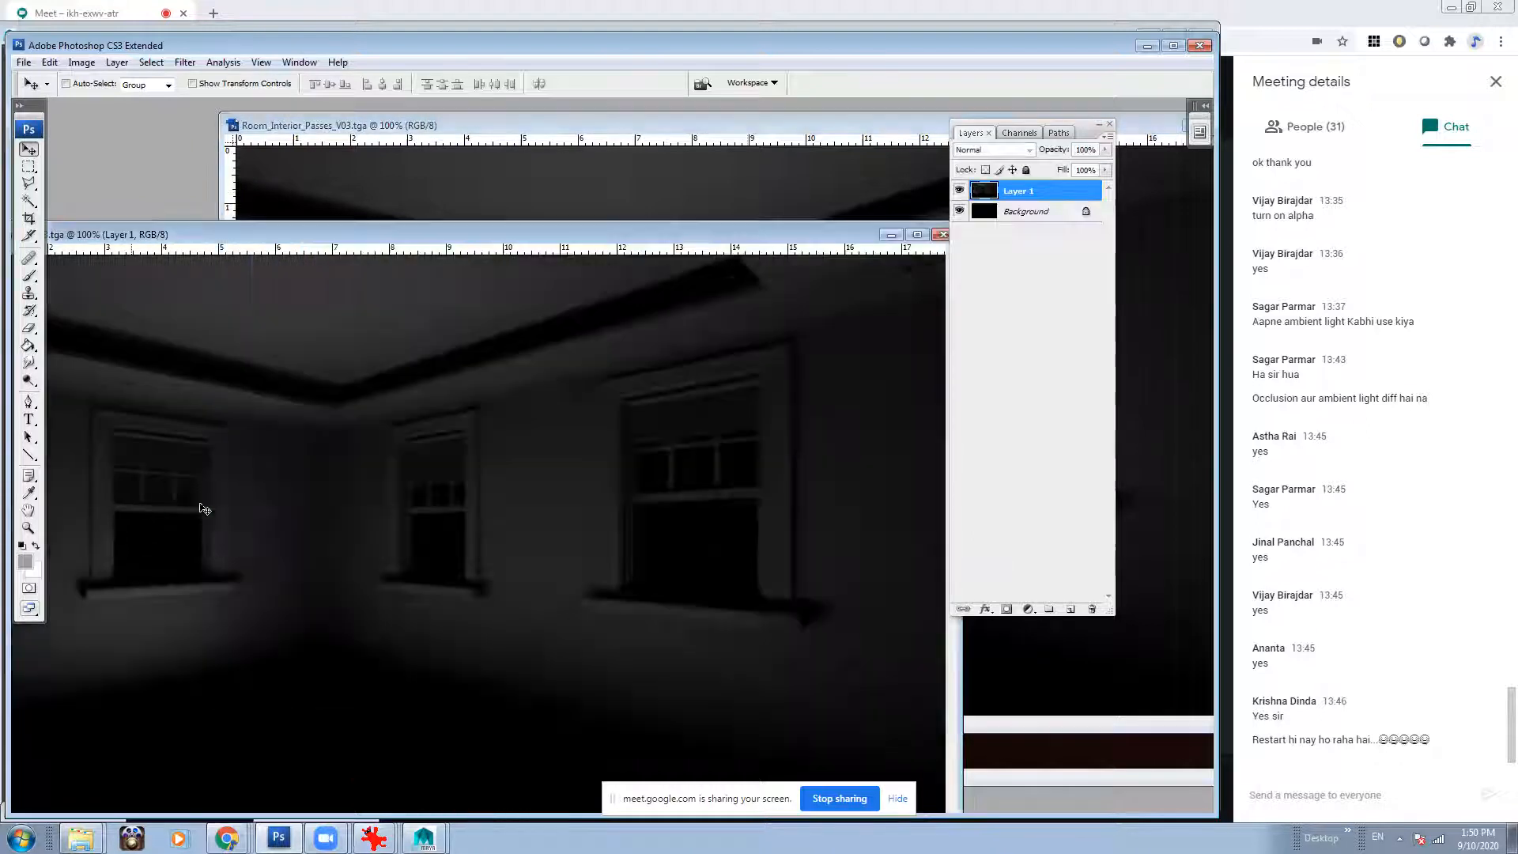
# Convert the key light document's Background into Layer 0 and duplicate it as Layer 0 copy.
pyautogui.doubleClick(1032, 213)
pyautogui.press('Return')
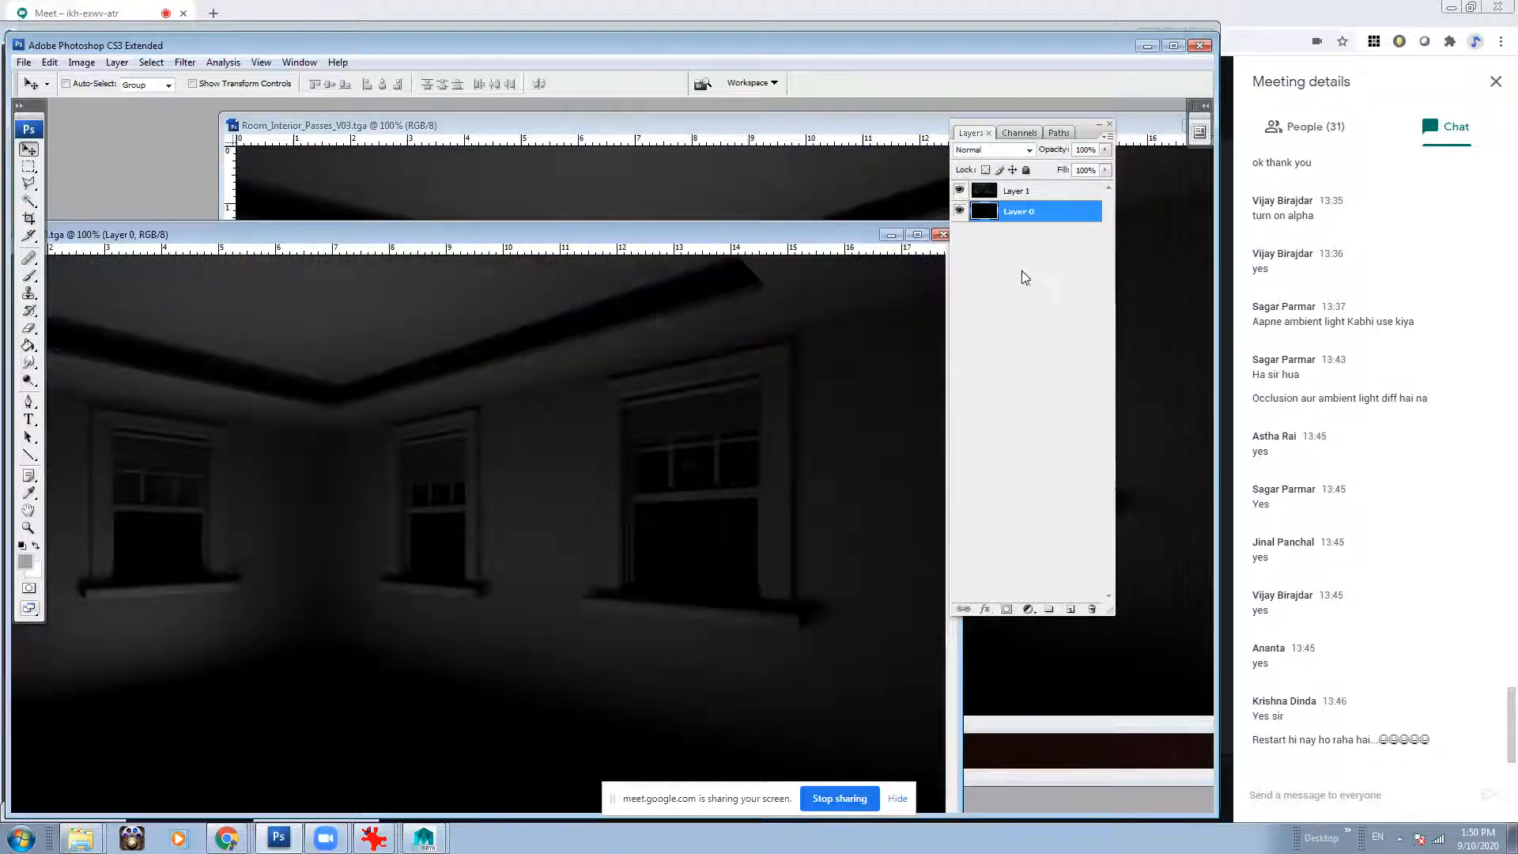
pyautogui.rightClick(1056, 212)
pyautogui.click(1102, 259)
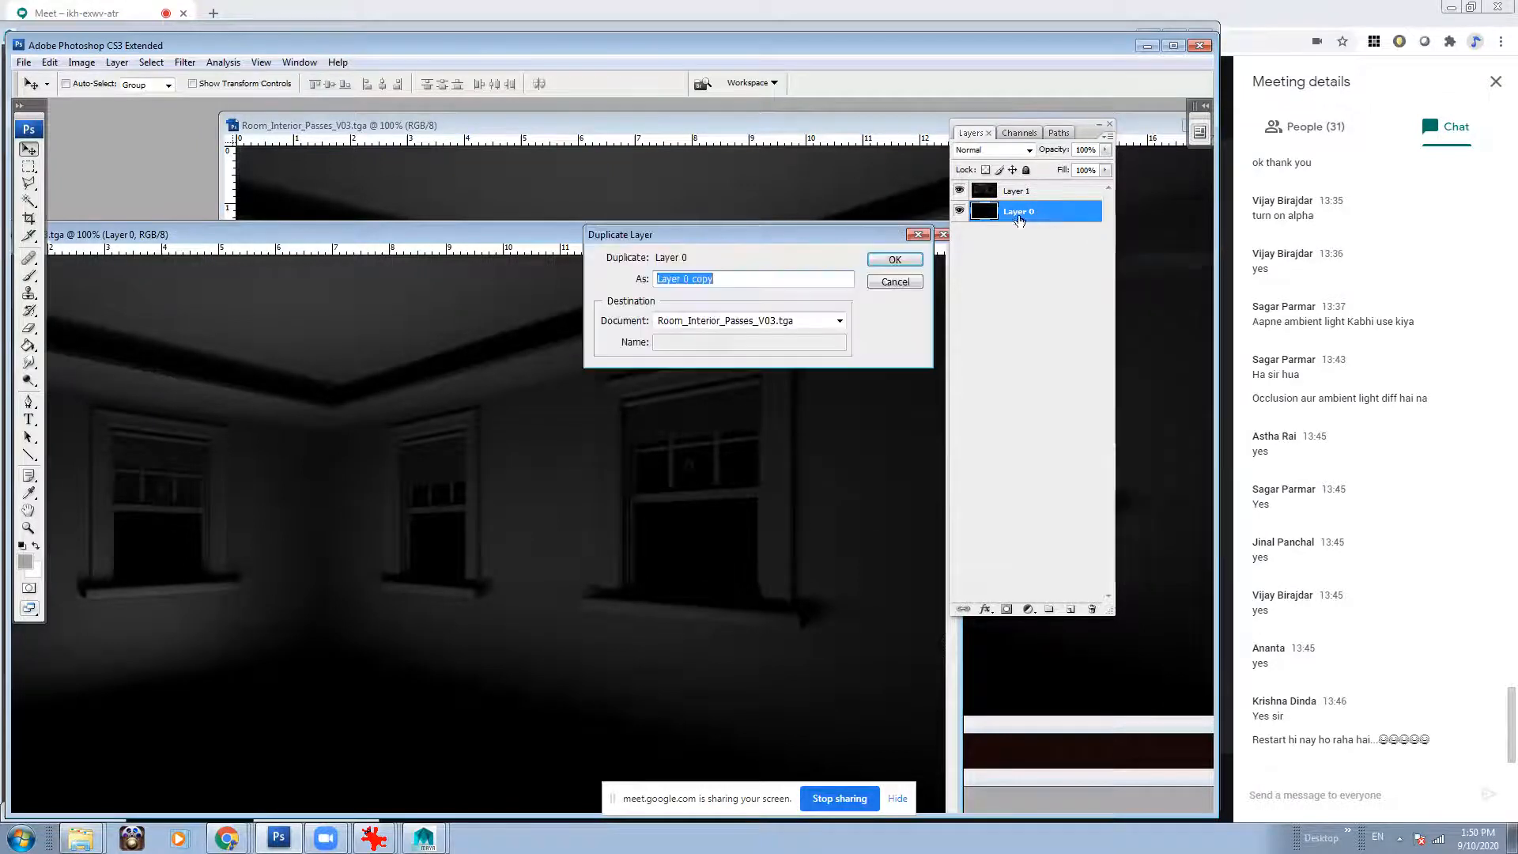
pyautogui.click(901, 263)
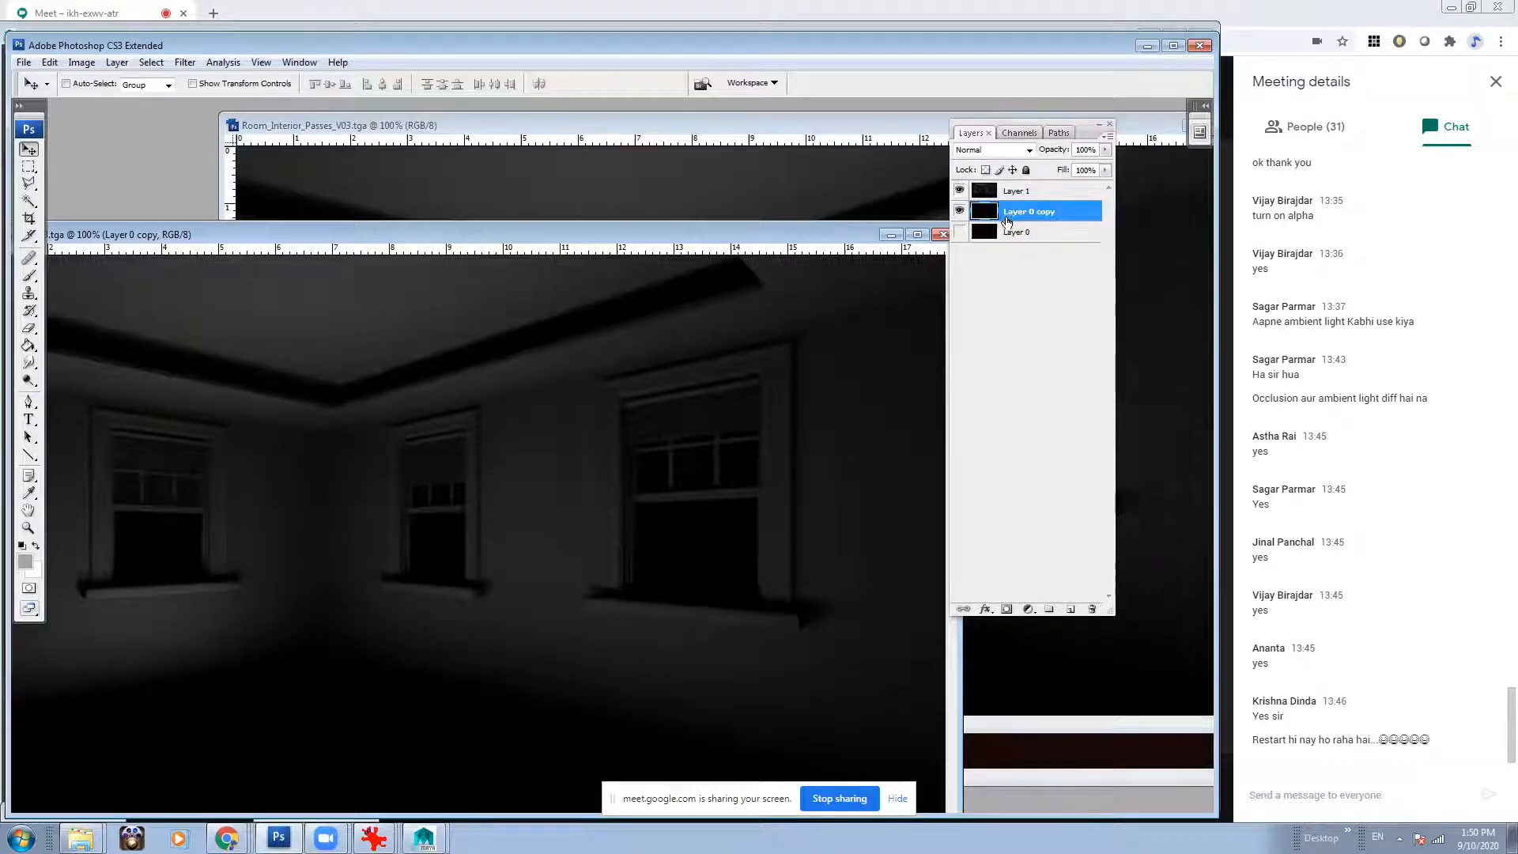
# Set the bounce light layer, Layer 1, to the Screen blend mode above Layer 0 copy.
pyautogui.click(1047, 193)
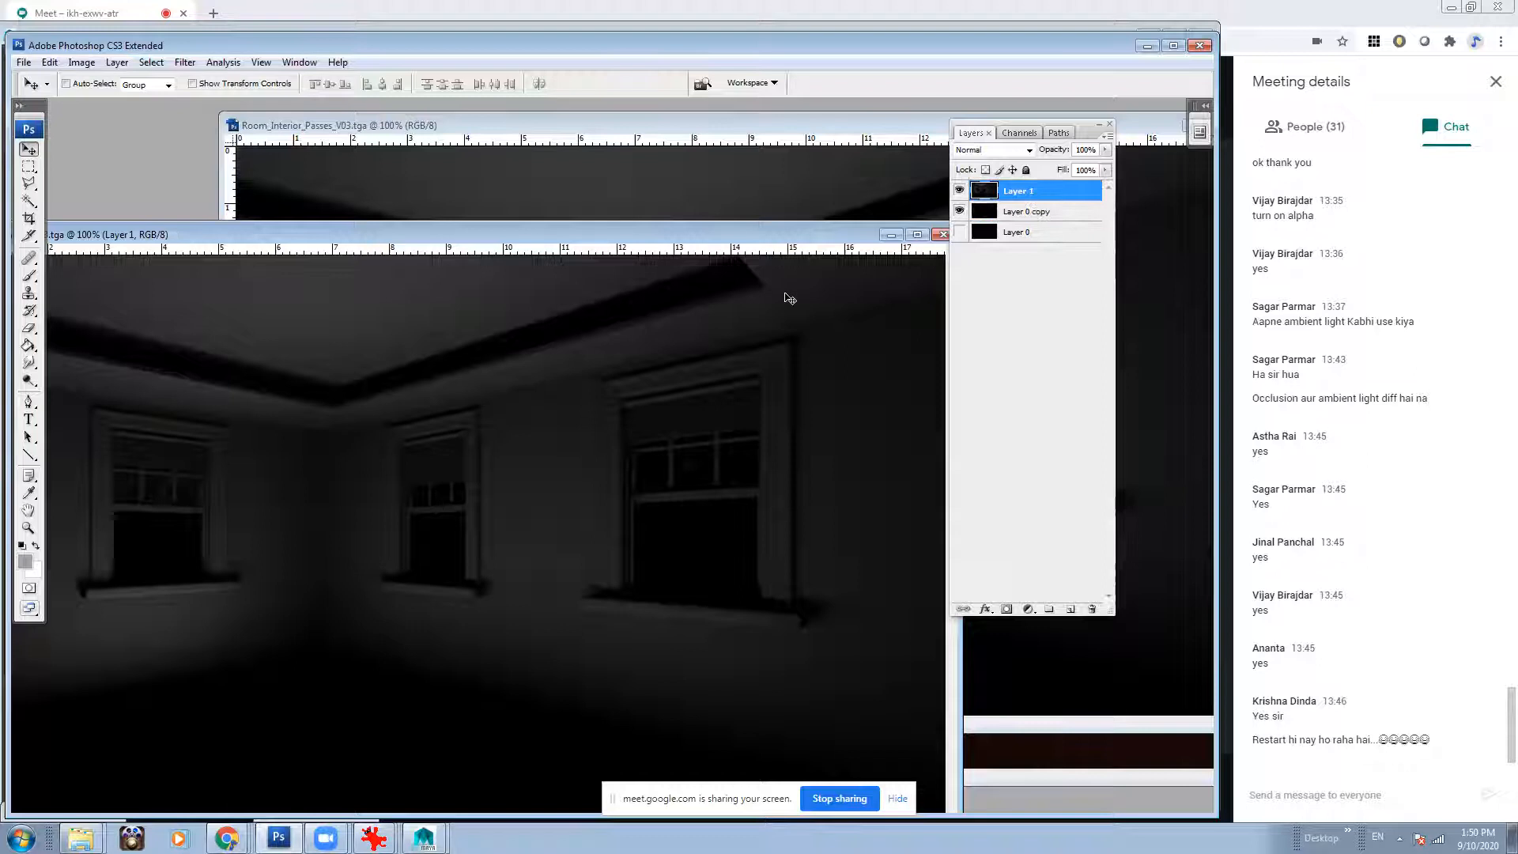
pyautogui.click(998, 150)
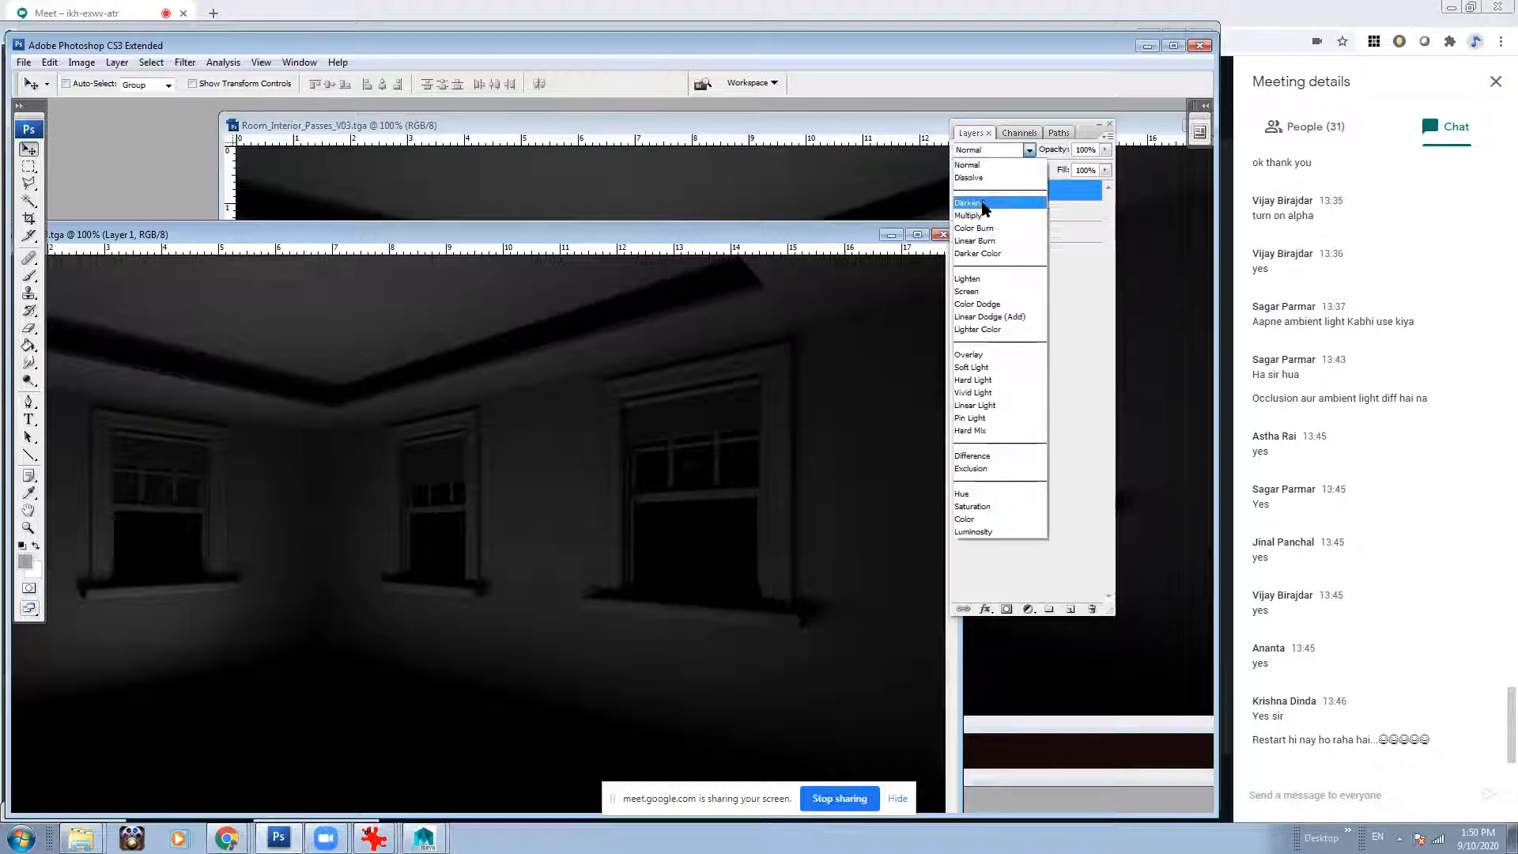
pyautogui.click(1003, 273)
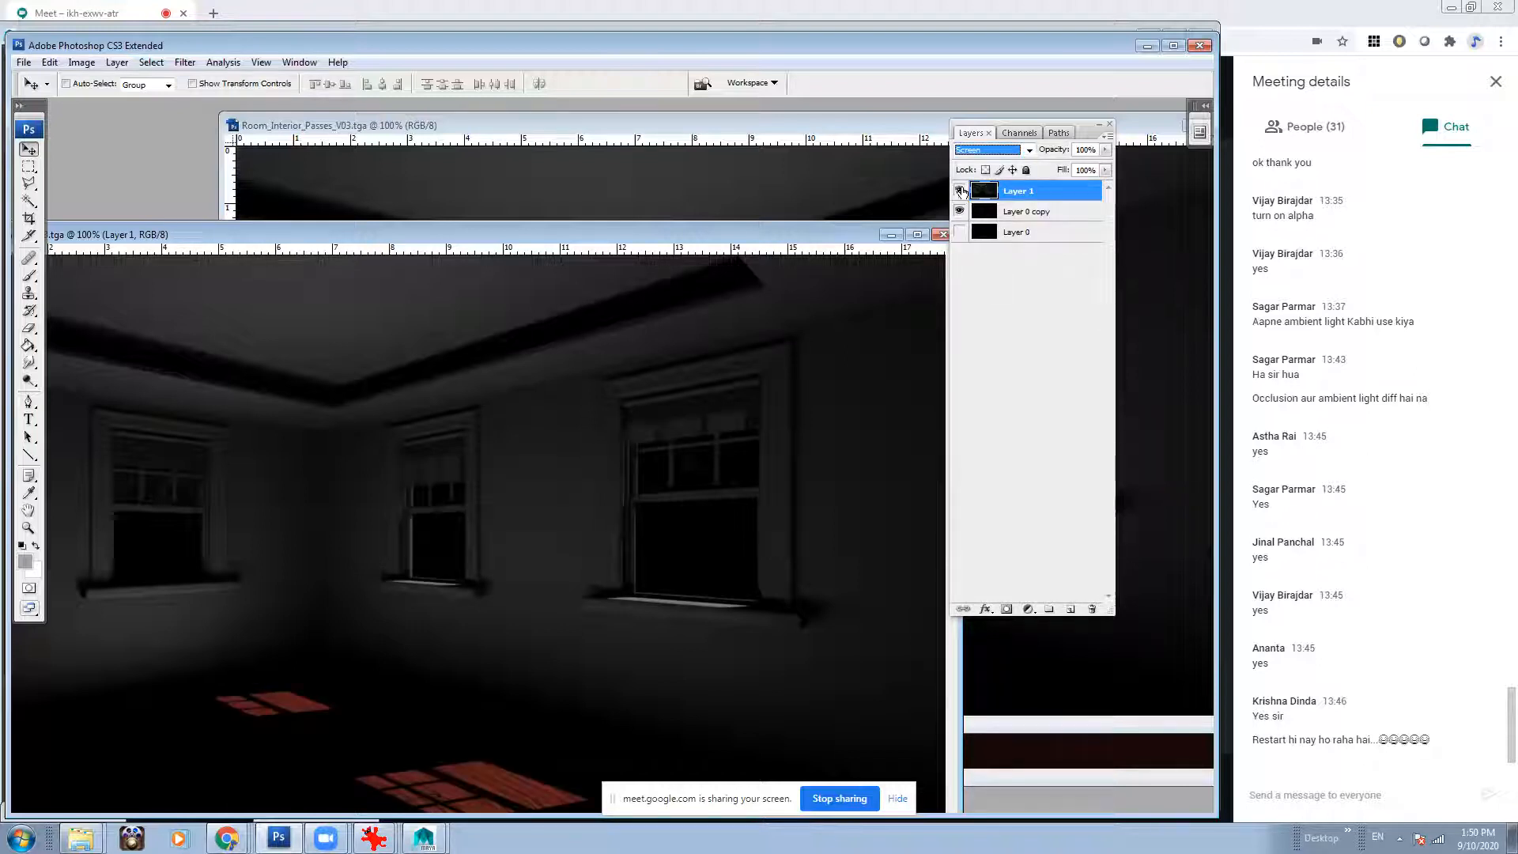
# Toggle Layer 1's visibility repeatedly to compare the room with and without the bounce light.
pyautogui.click(960, 190)
pyautogui.click(960, 190)
pyautogui.click(960, 191)
pyautogui.click(960, 191)
pyautogui.click(960, 190)
pyautogui.click(960, 190)
pyautogui.click(960, 191)
pyautogui.click(959, 190)
pyautogui.click(960, 190)
pyautogui.click(960, 191)
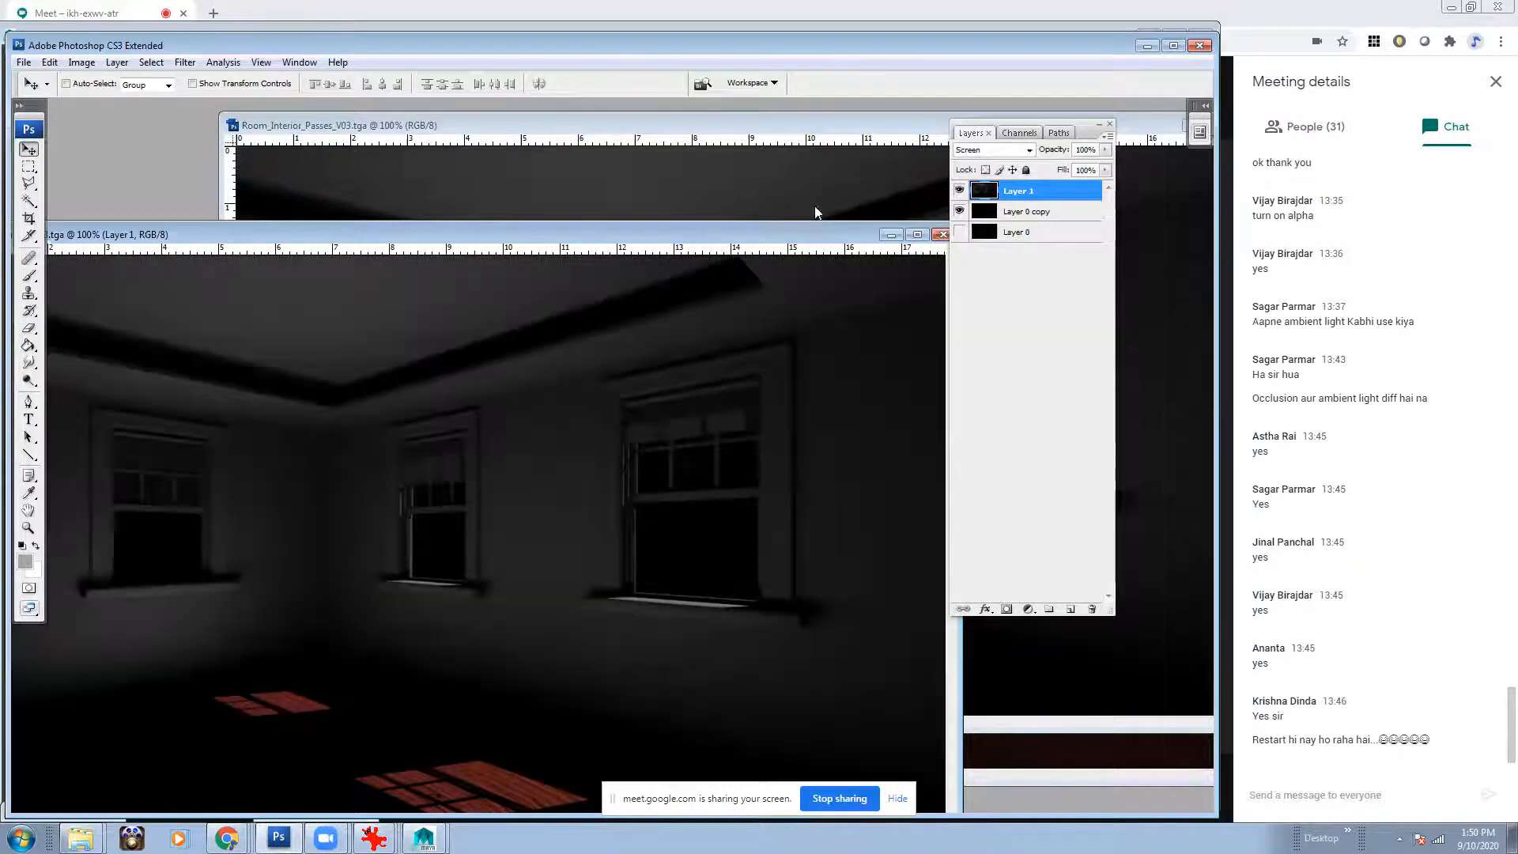
# Bring out the light pass with the brightly lit window edges and copy it into the composite as a new aligned layer.
pyautogui.click(815, 207)
pyautogui.moveTo(896, 130); pyautogui.dragTo(537, 164)
pyautogui.click(835, 160)
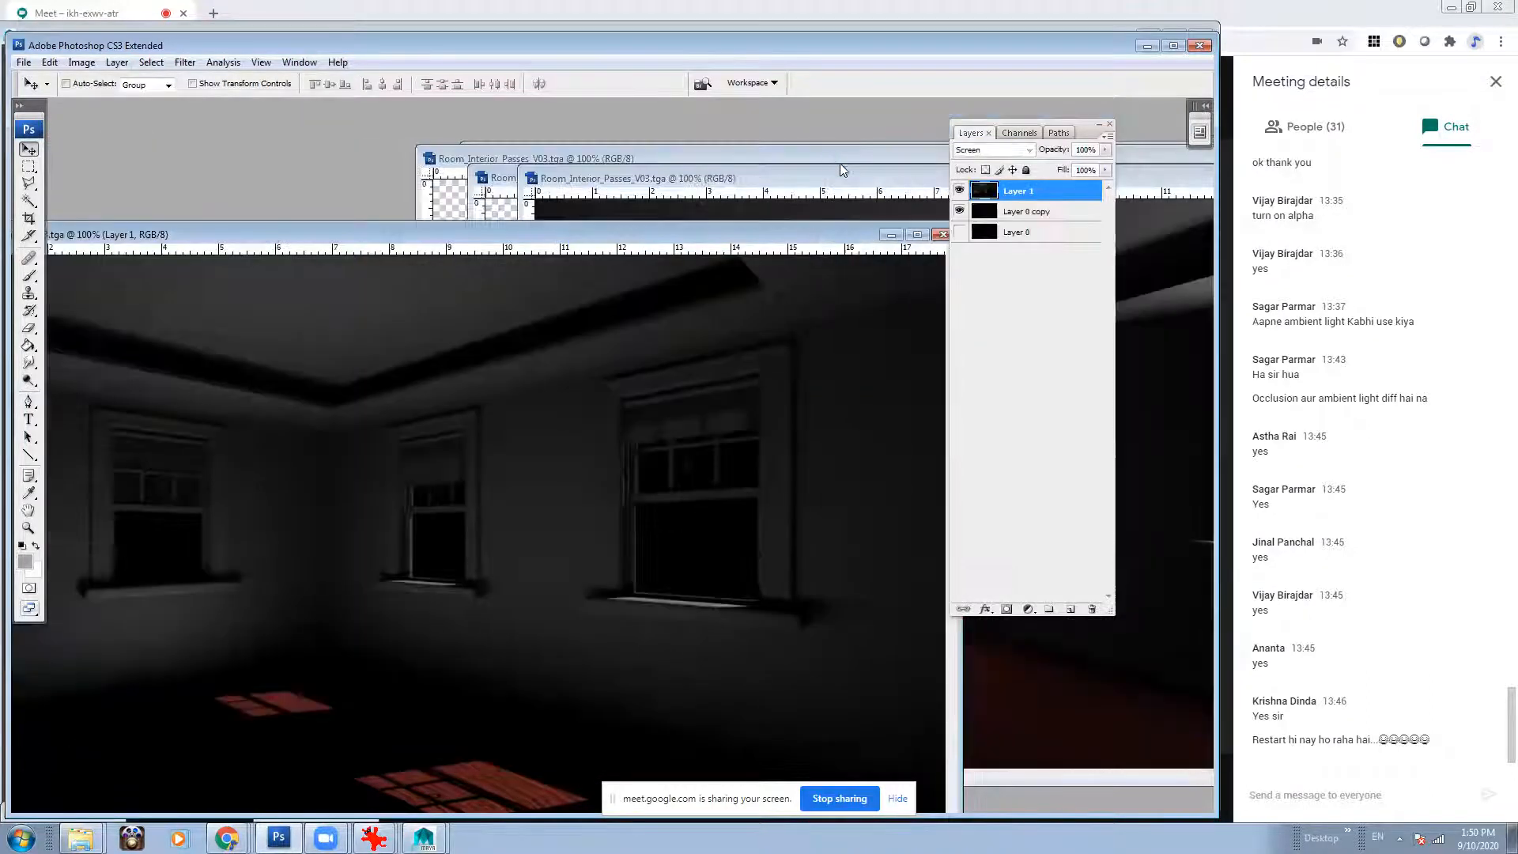
pyautogui.moveTo(838, 176); pyautogui.dragTo(797, 128)
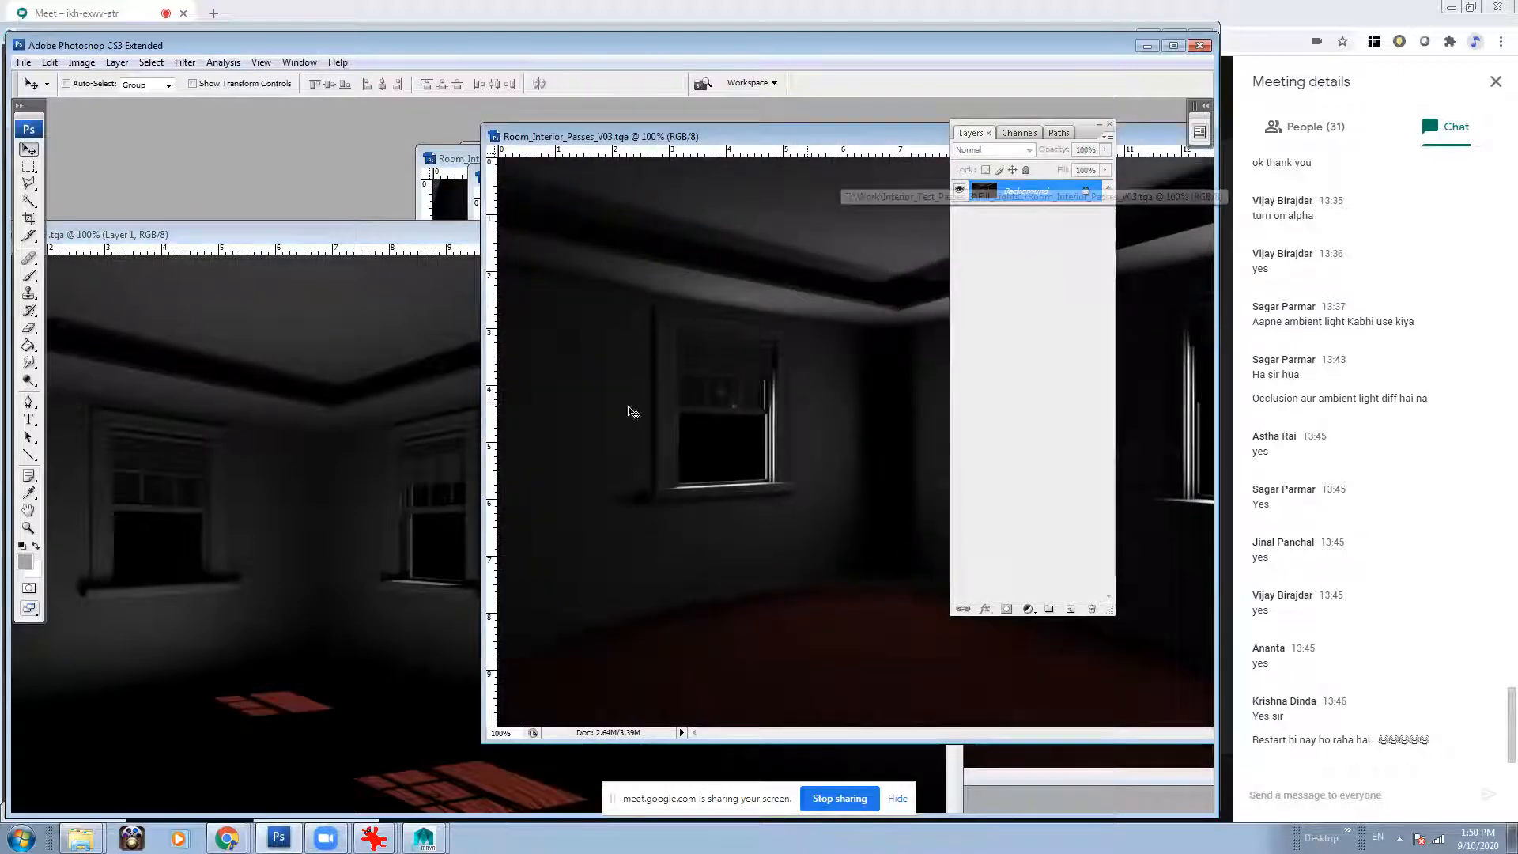
pyautogui.click(325, 478)
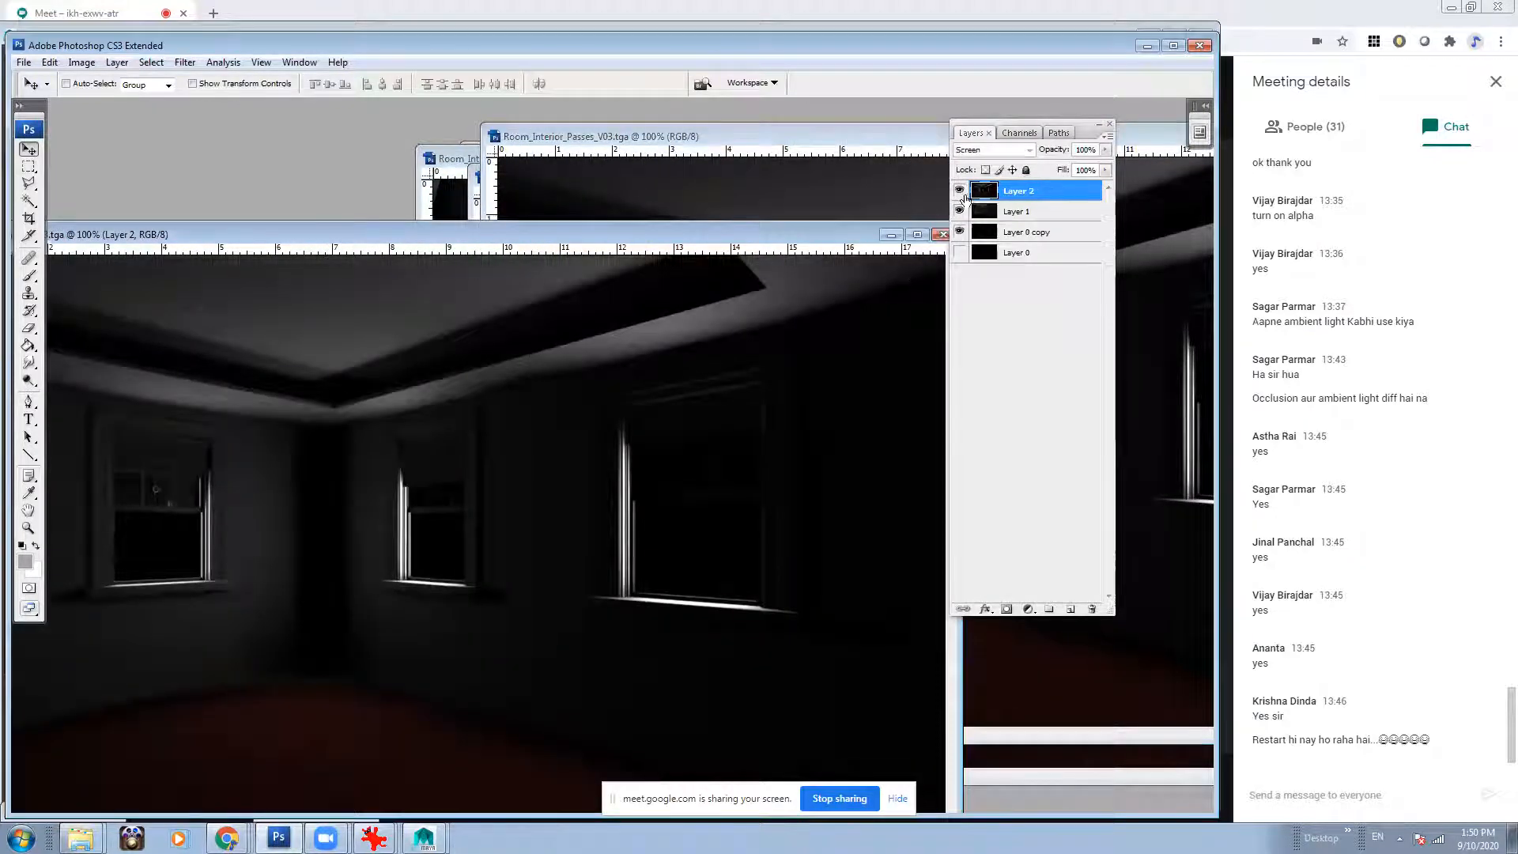
# Set the blend mode of Layer 2 to Screen and keep it as the active layer.
pyautogui.click(1017, 150)
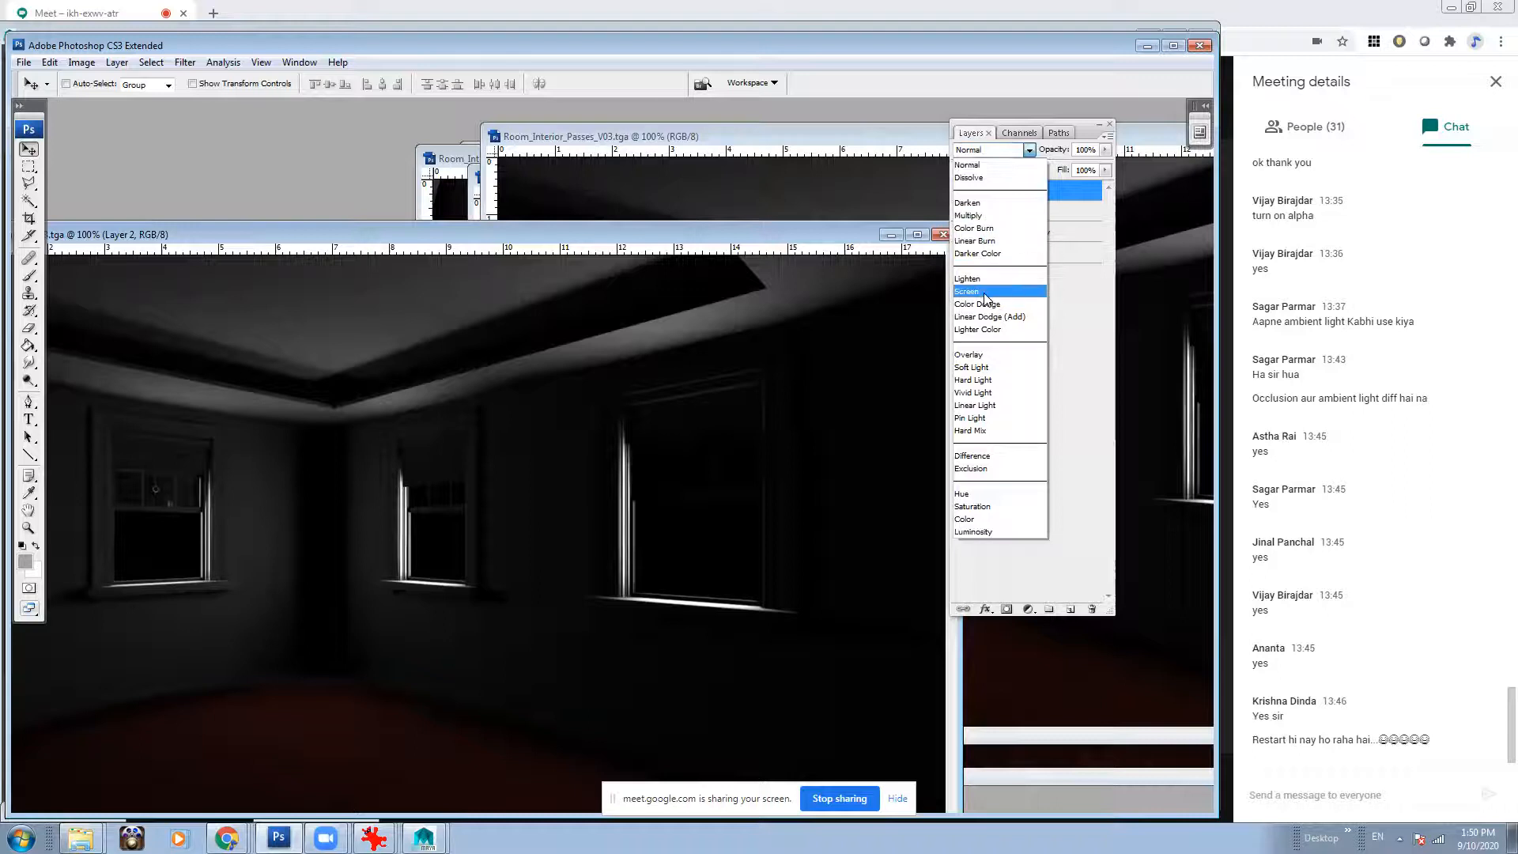
pyautogui.click(1047, 300)
pyautogui.click(1026, 232)
pyautogui.click(1034, 213)
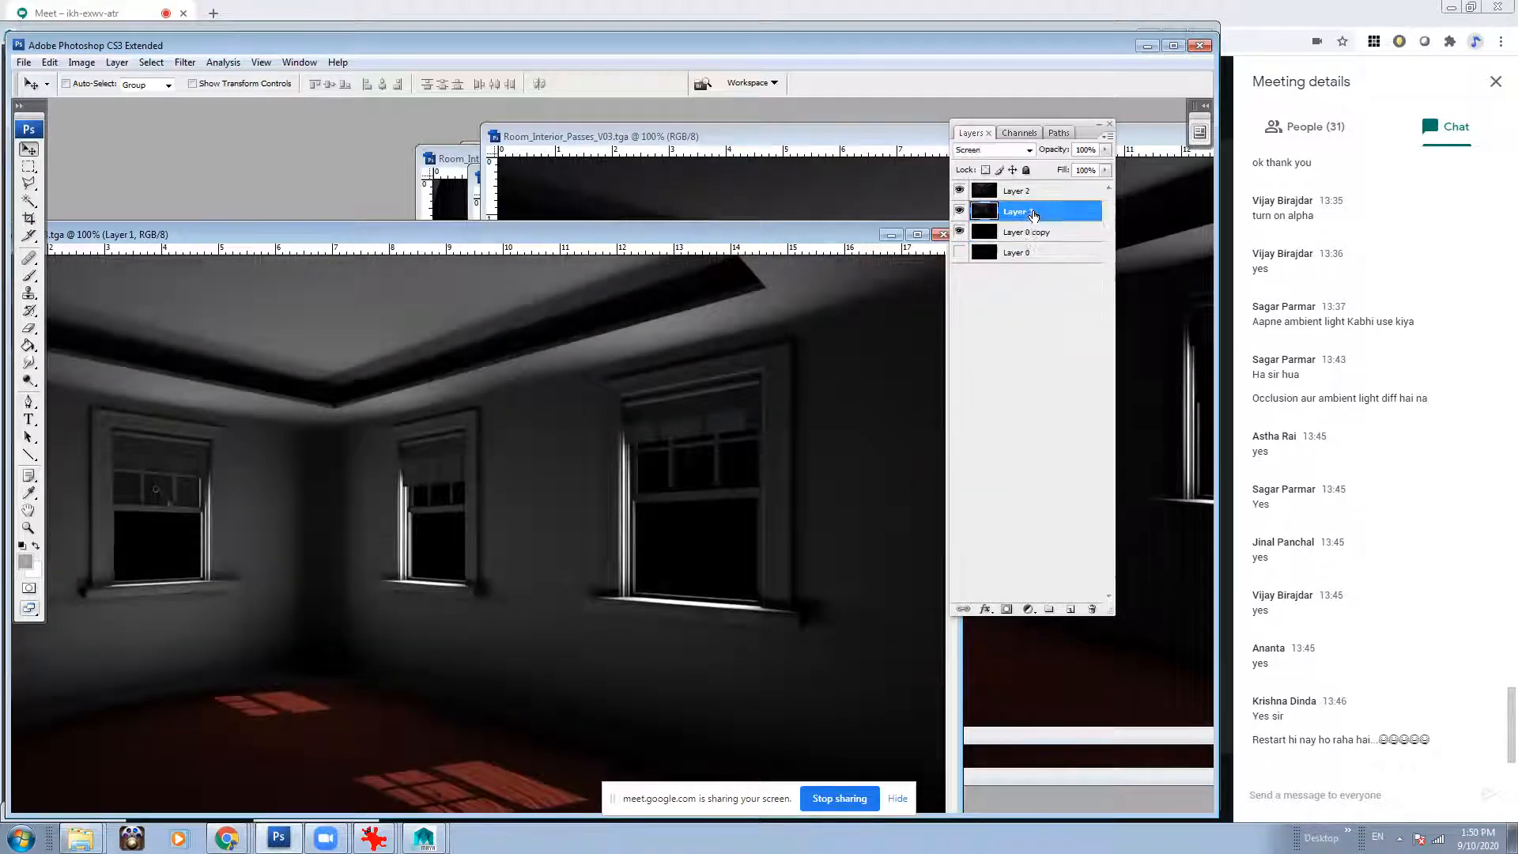
pyautogui.click(1052, 195)
# Move the used pass document aside and copy the next dim room light pass into the composite above Layer 2.
pyautogui.click(779, 175)
pyautogui.moveTo(876, 135); pyautogui.dragTo(278, 157)
pyautogui.click(890, 158)
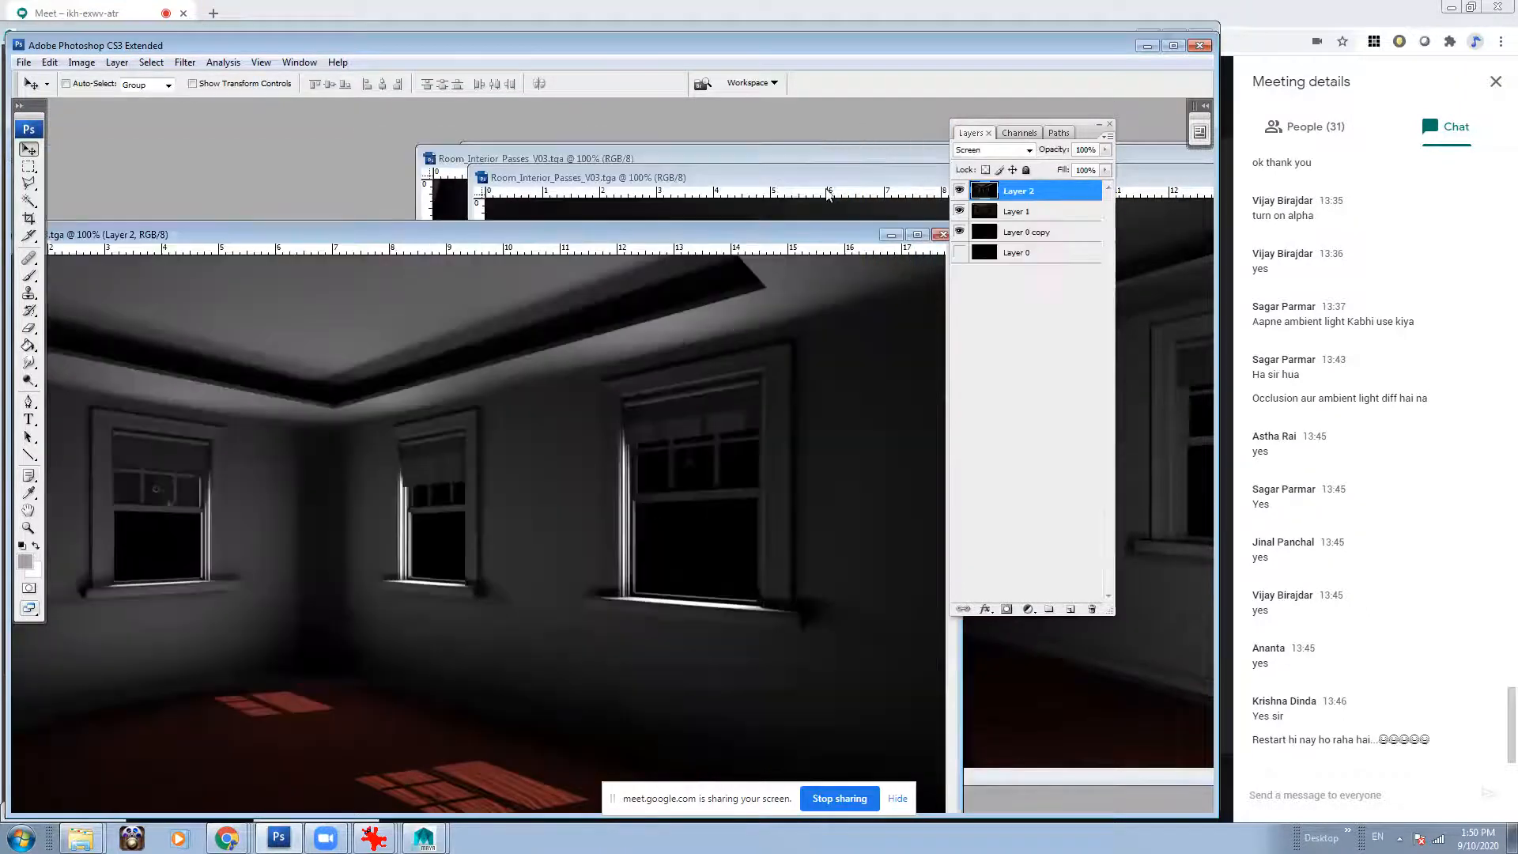
pyautogui.click(826, 178)
pyautogui.click(312, 498)
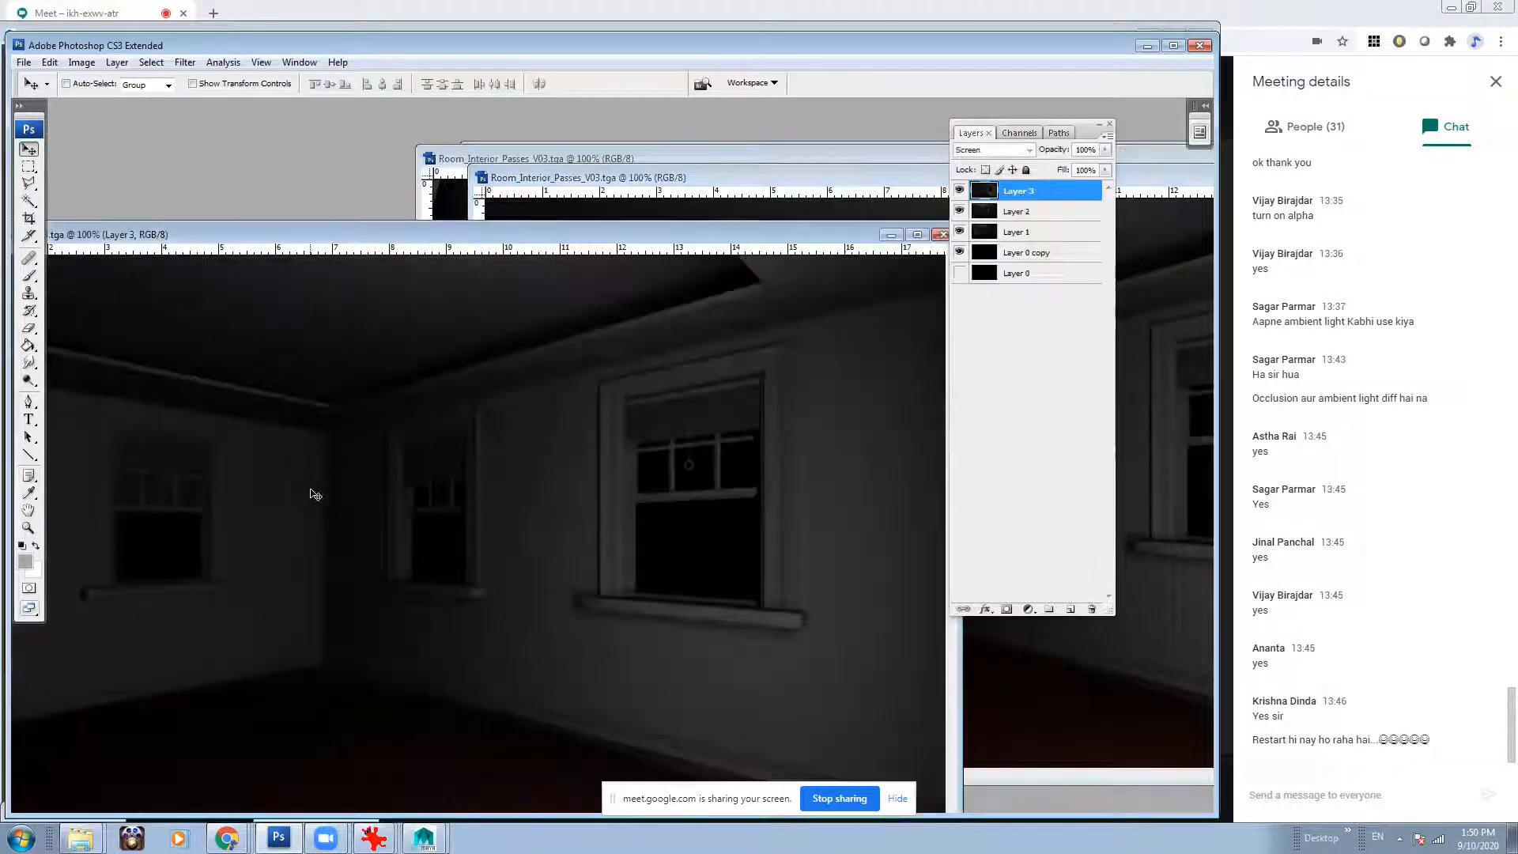
# Set Layer 3 to the Screen blend mode and toggle its visibility to compare its light contribution.
pyautogui.click(992, 150)
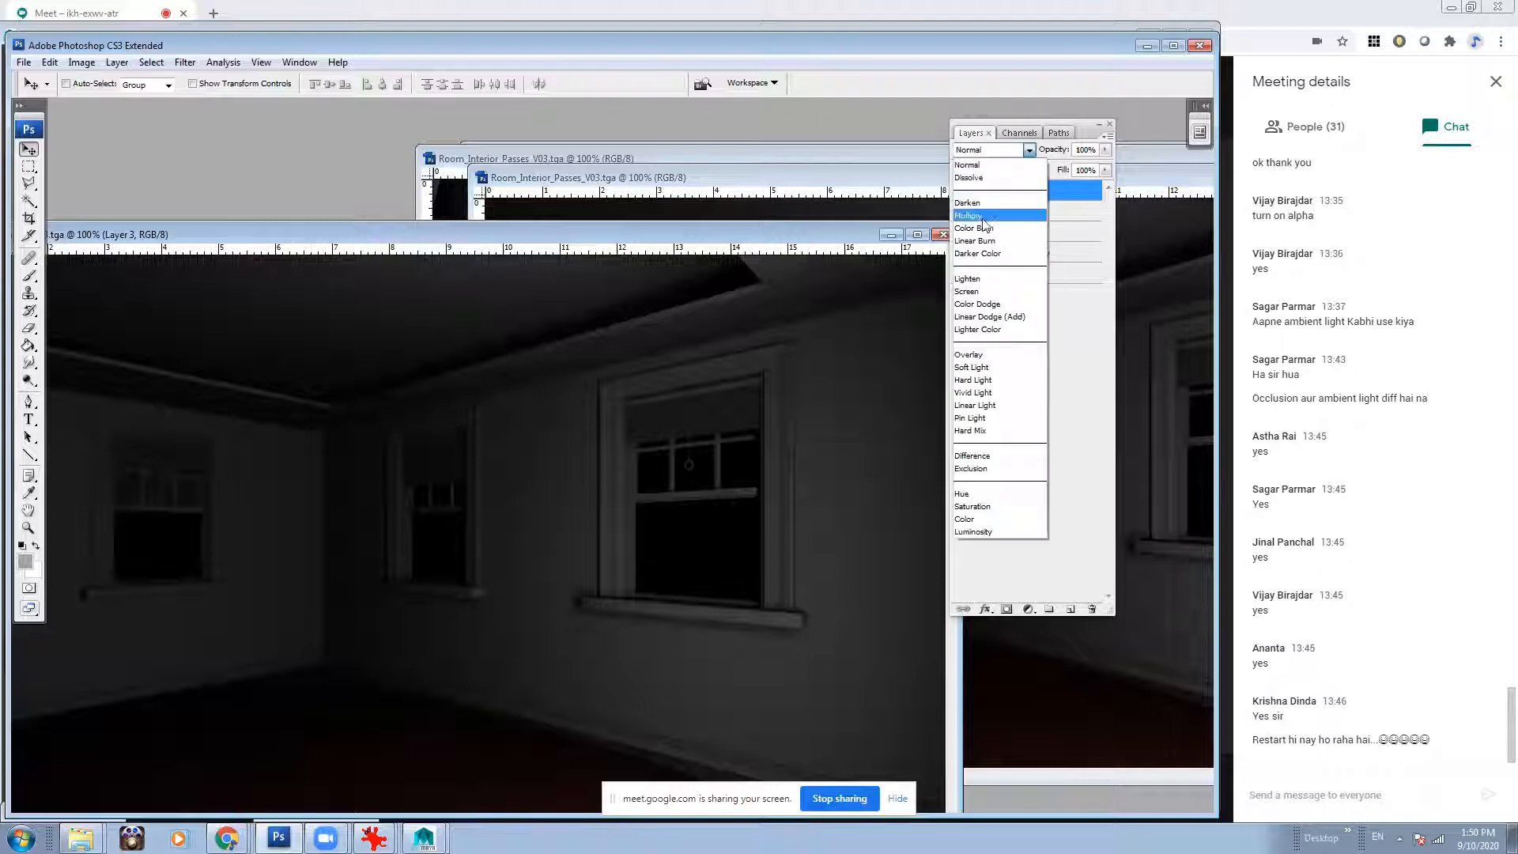
pyautogui.click(976, 234)
pyautogui.click(959, 192)
pyautogui.click(959, 192)
pyautogui.click(959, 192)
pyautogui.click(959, 192)
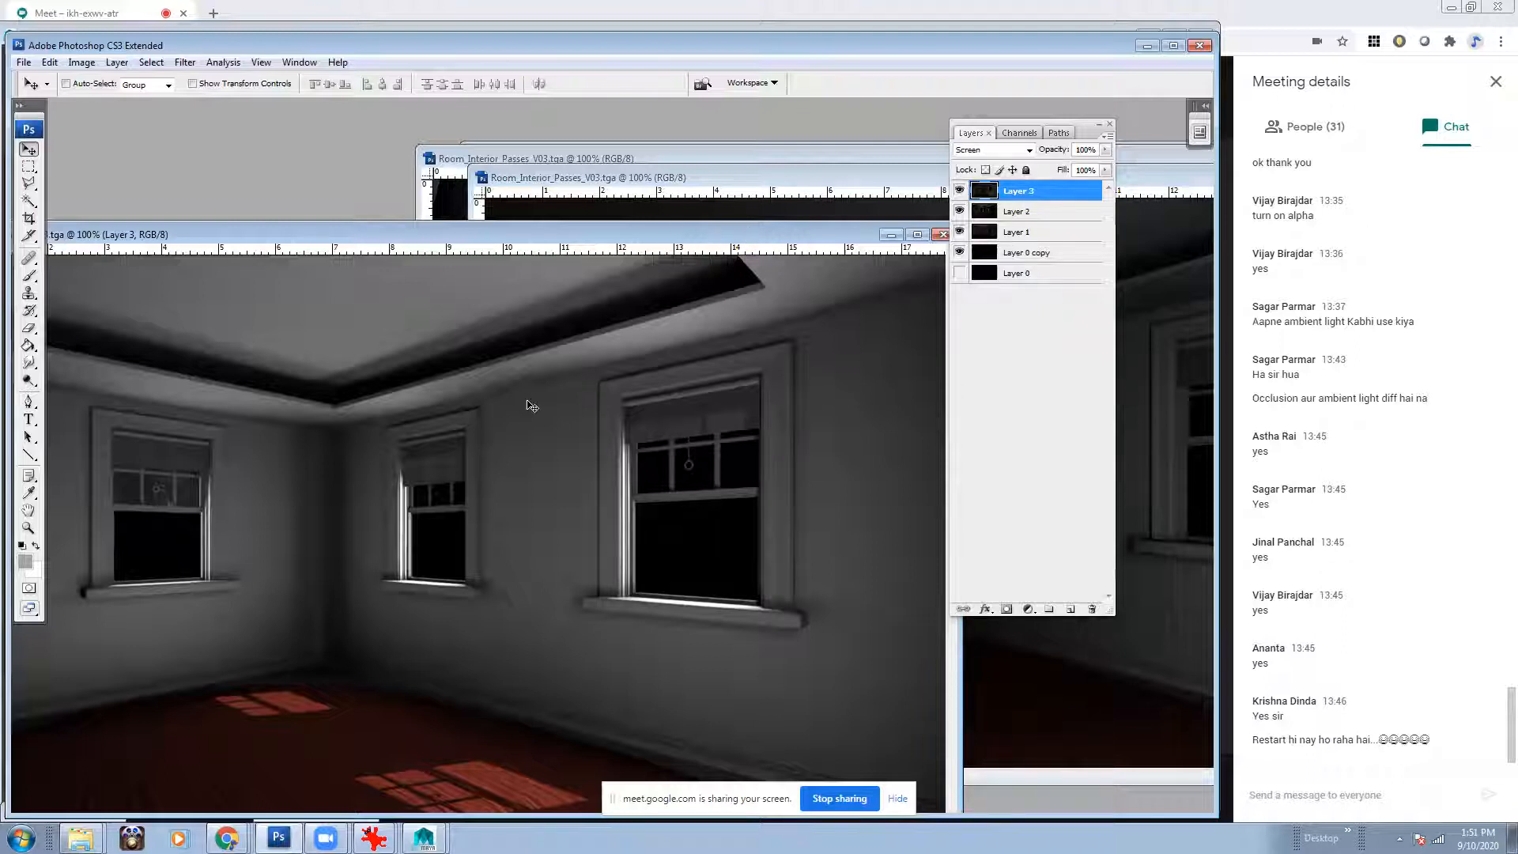
# Move the used document aside and copy the following room light pass into the composite above Layer 3.
pyautogui.click(862, 208)
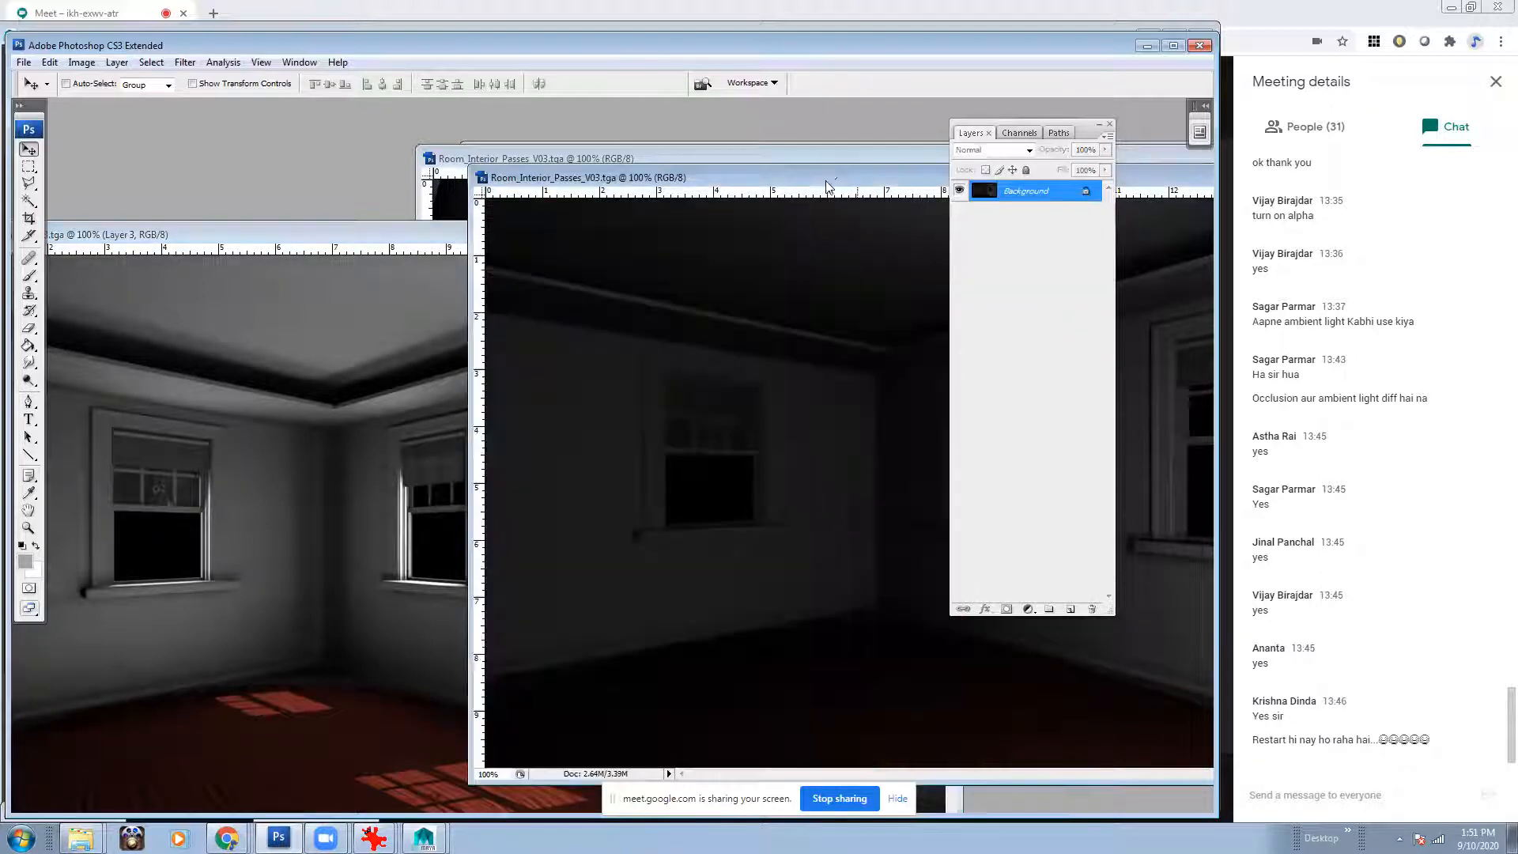
pyautogui.moveTo(808, 182); pyautogui.dragTo(512, 173)
pyautogui.moveTo(914, 175); pyautogui.dragTo(619, 238)
pyautogui.click(800, 204)
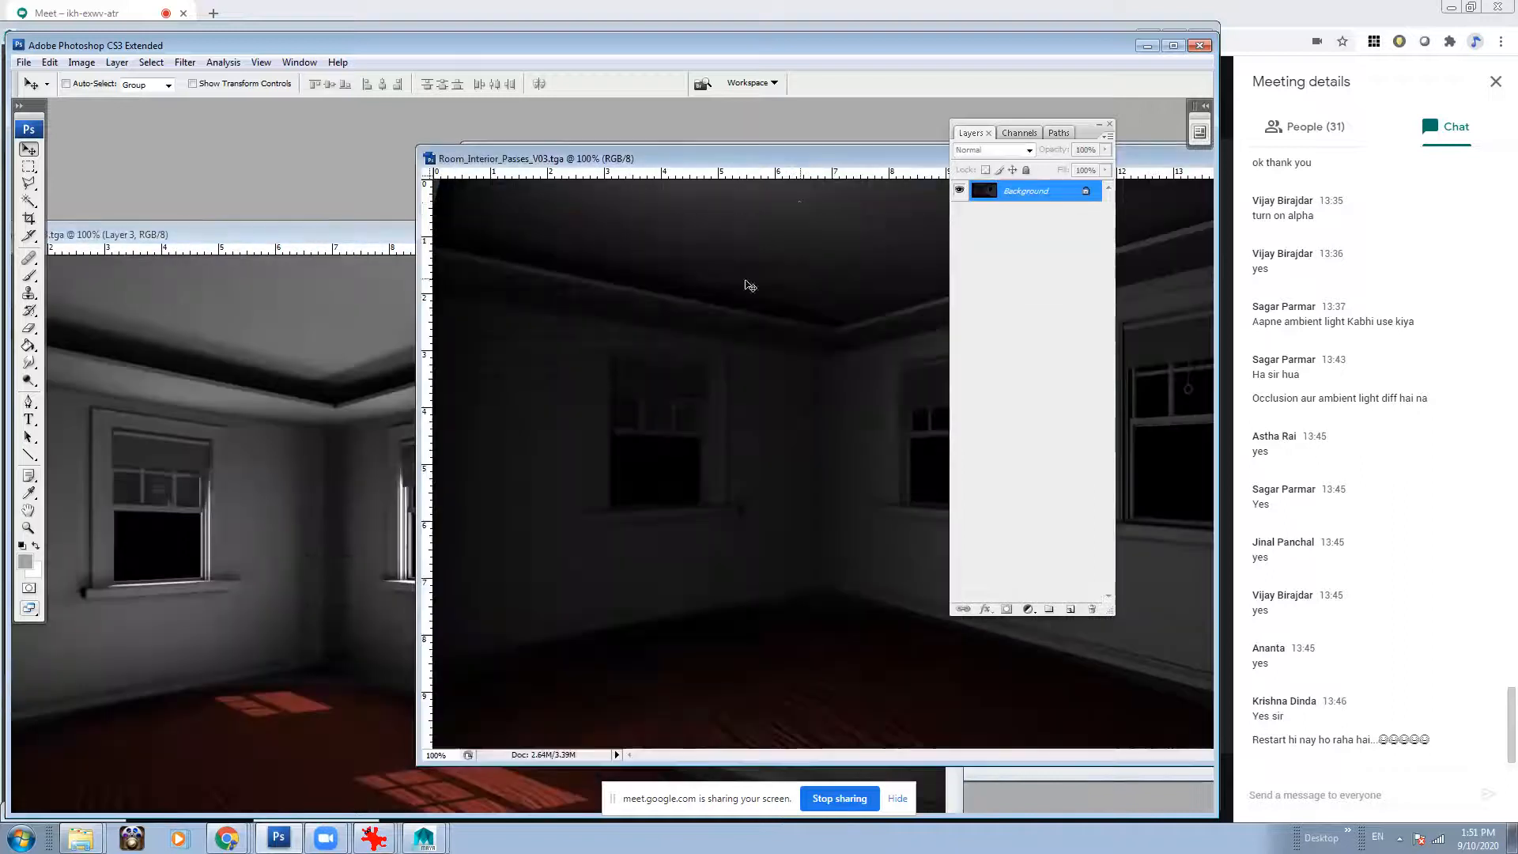
pyautogui.click(305, 474)
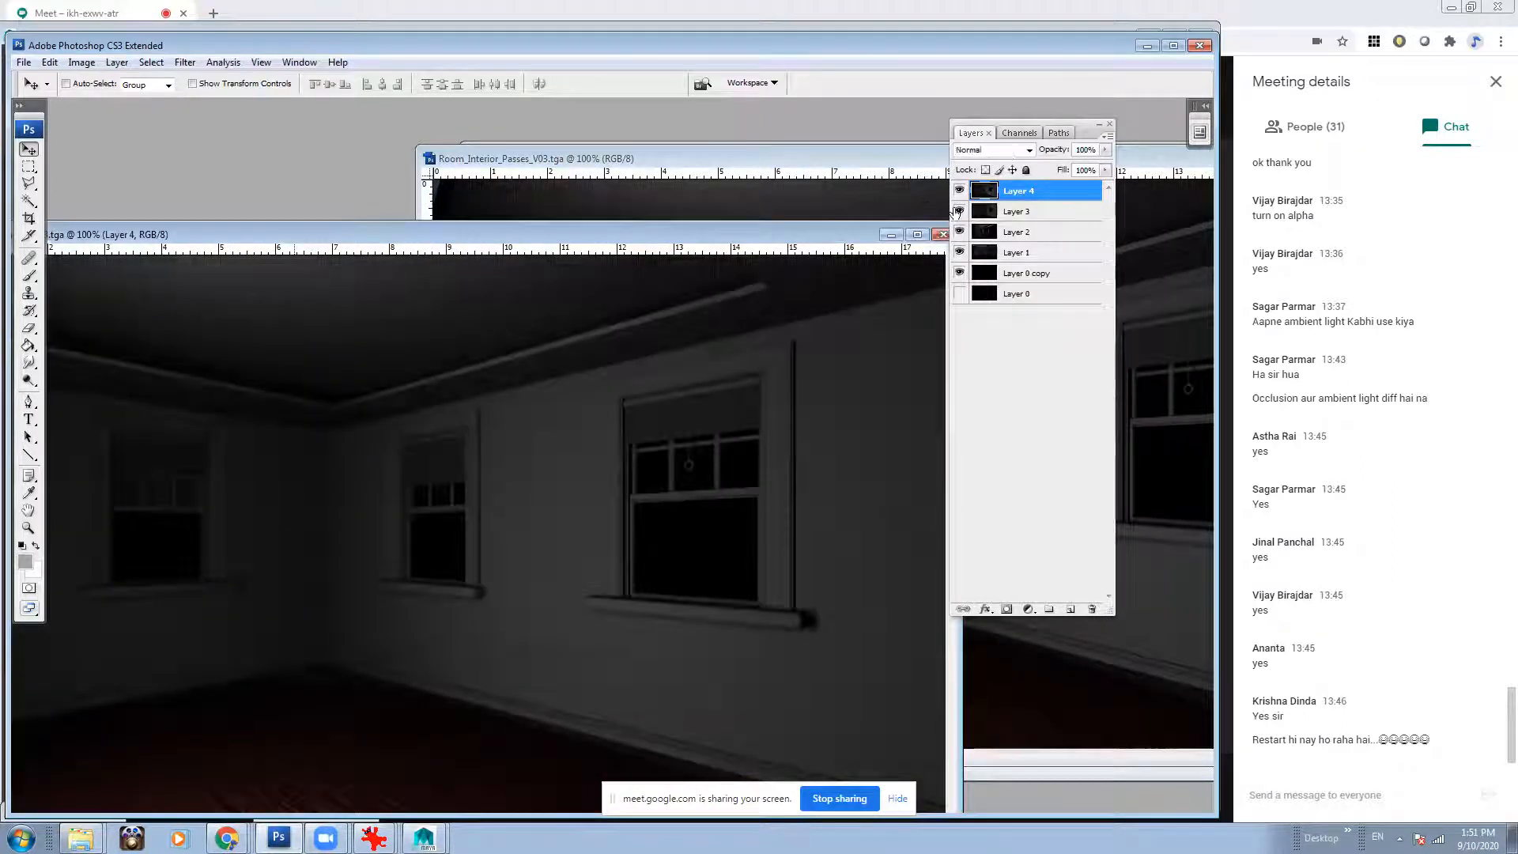
# Set Layer 4 to the Screen blend mode and toggle its visibility to check its effect.
pyautogui.click(1028, 149)
pyautogui.click(984, 289)
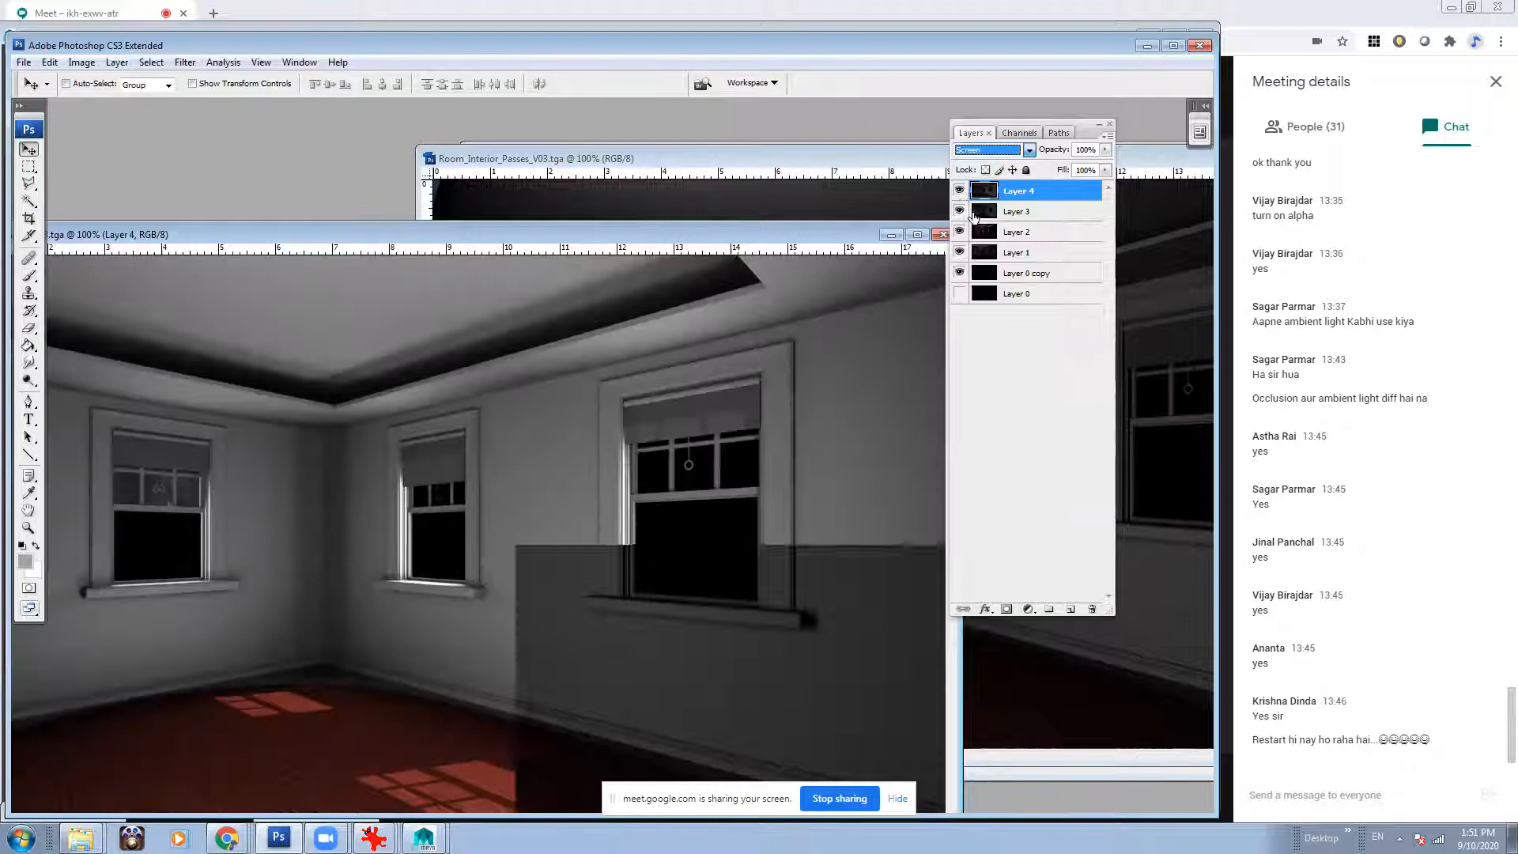
pyautogui.click(961, 192)
pyautogui.click(961, 191)
pyautogui.click(961, 191)
# Bring out the ceiling cove light pass and copy it into the composite as a new layer aligned with the canvas.
pyautogui.click(783, 205)
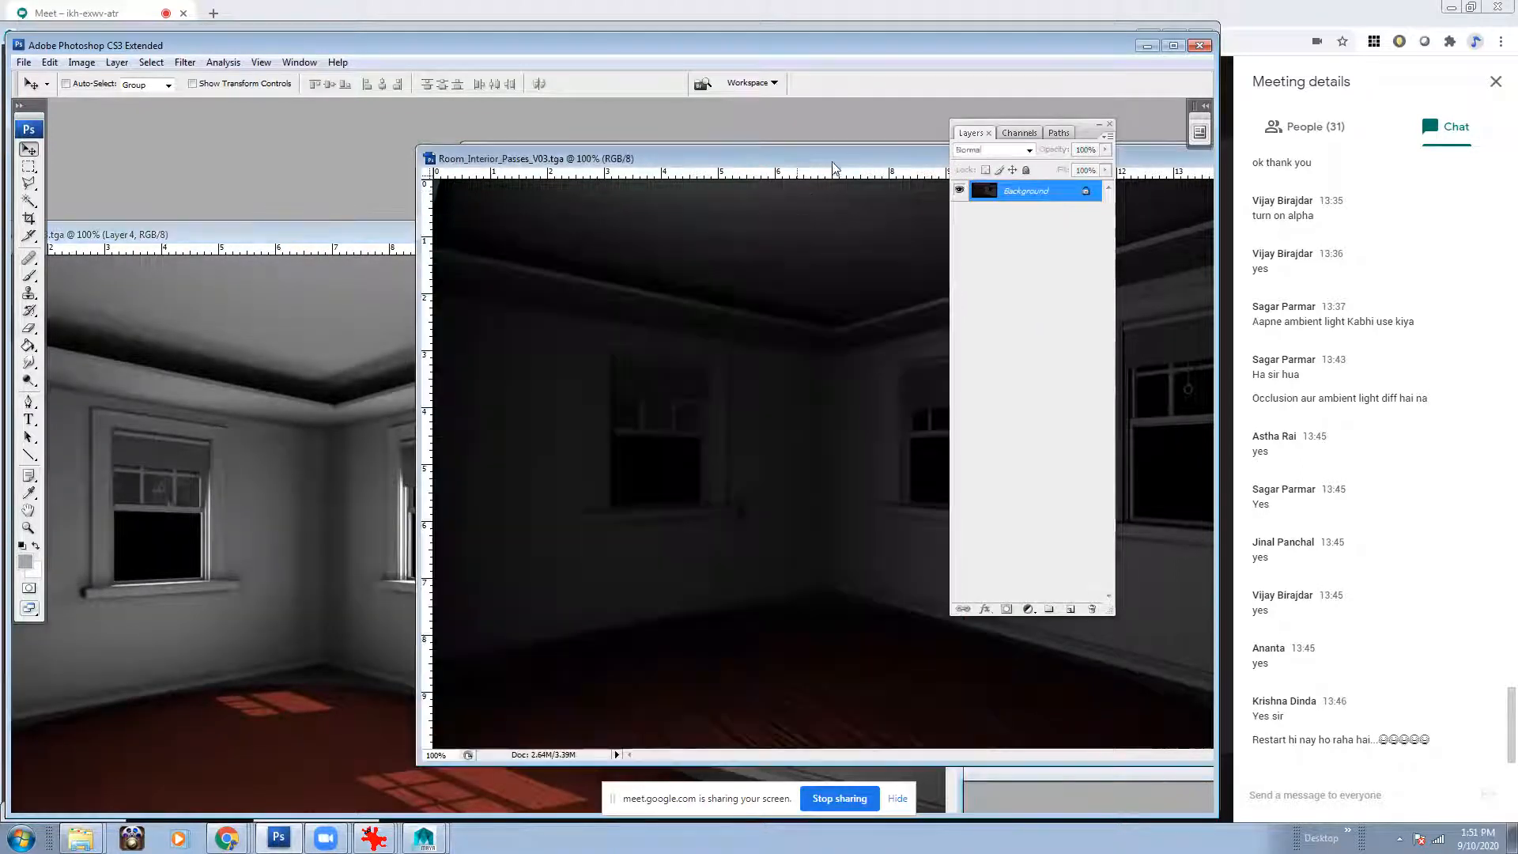
pyautogui.moveTo(832, 163); pyautogui.dragTo(319, 167)
pyautogui.click(862, 163)
pyautogui.click(842, 200)
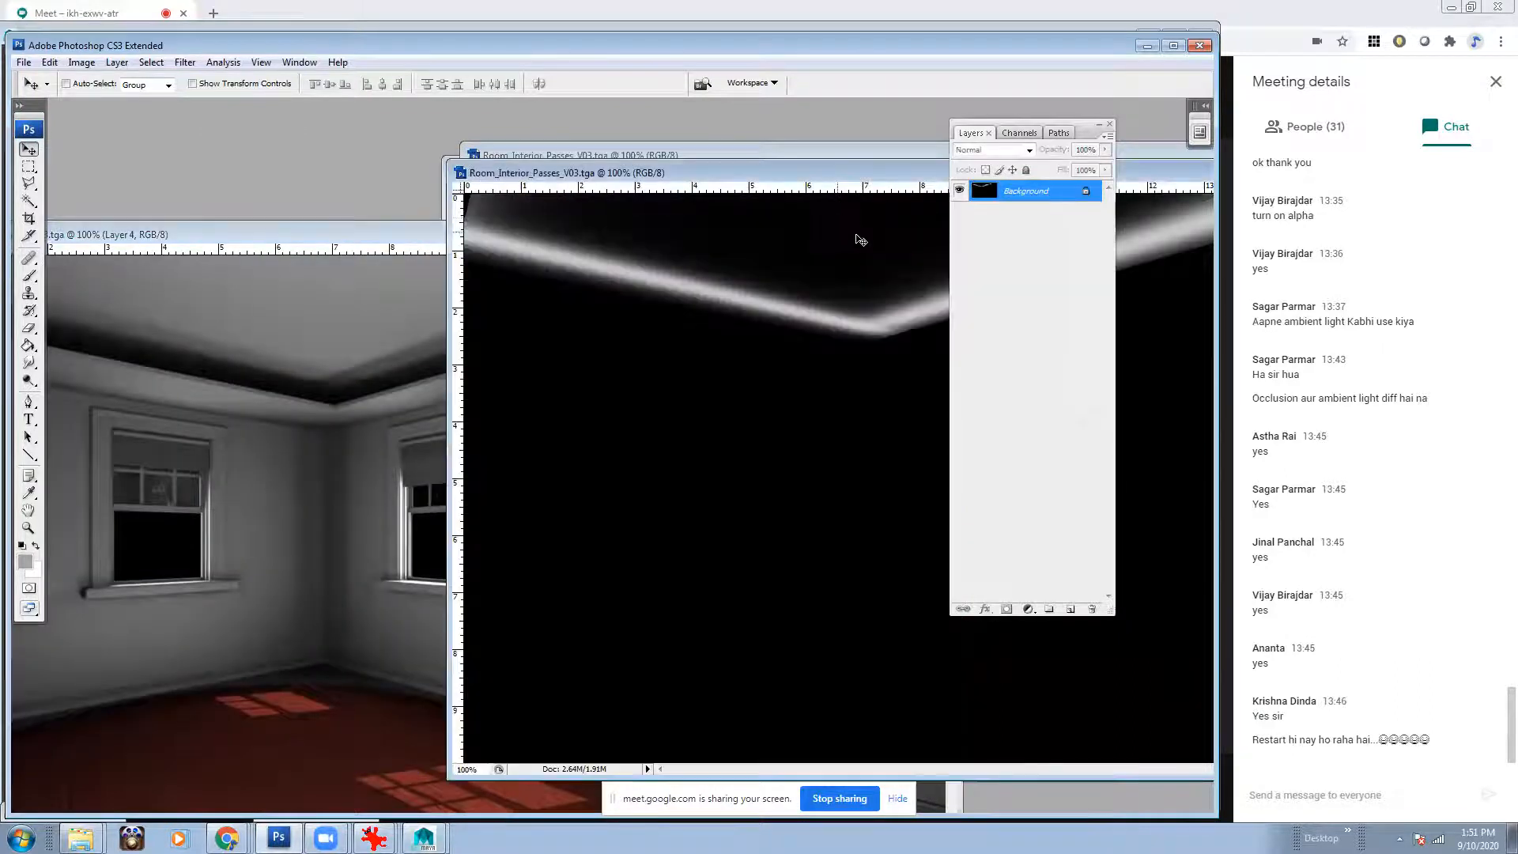
pyautogui.moveTo(333, 365); pyautogui.dragTo(319, 375)
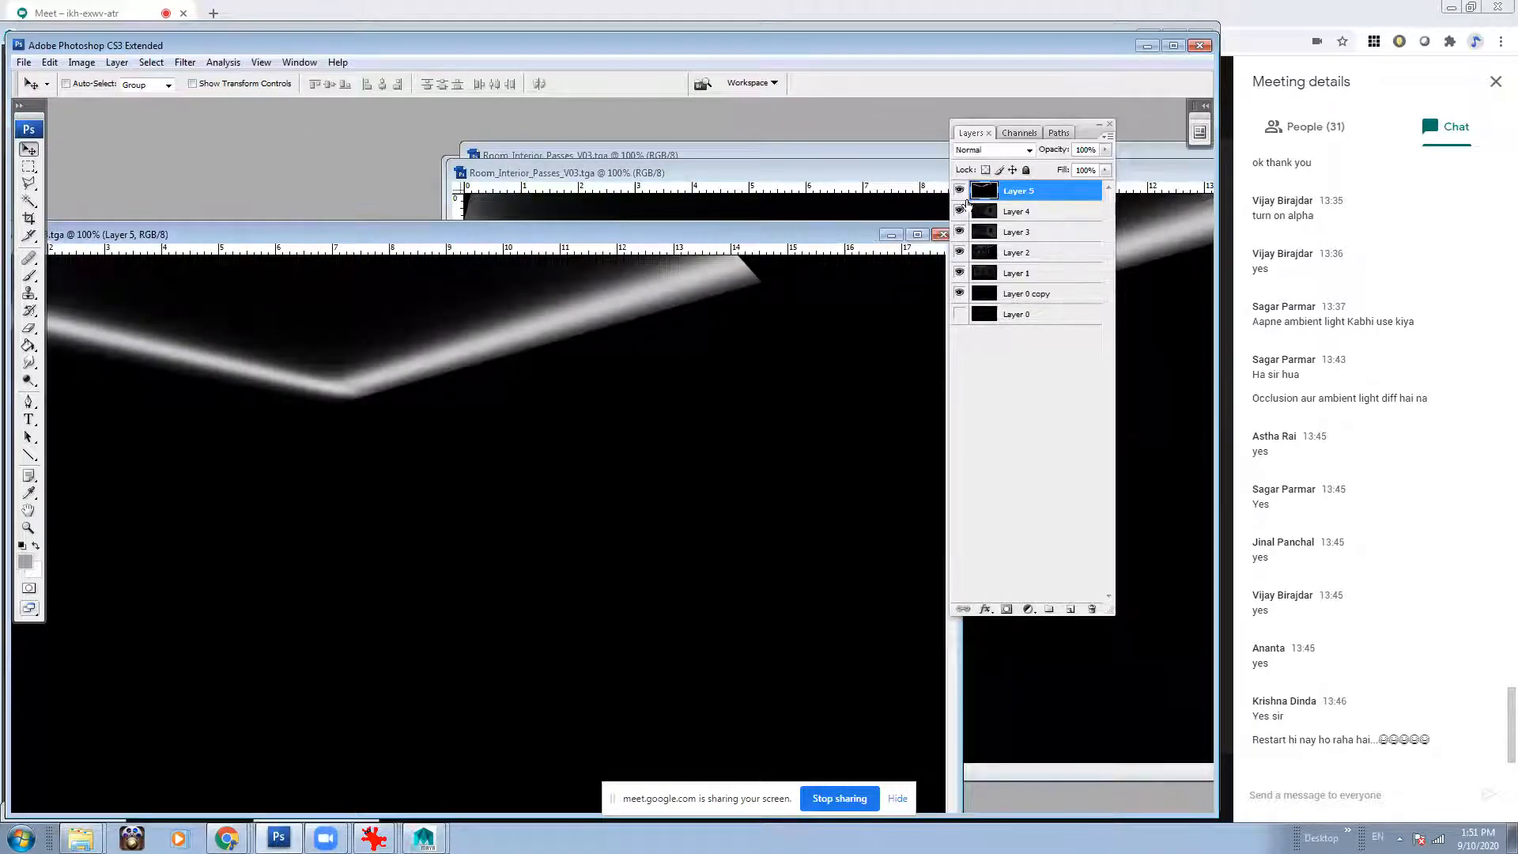
# Set Layer 5 to the Screen blend mode and toggle its visibility to compare the room with and without the cove light.
pyautogui.click(993, 149)
pyautogui.click(984, 288)
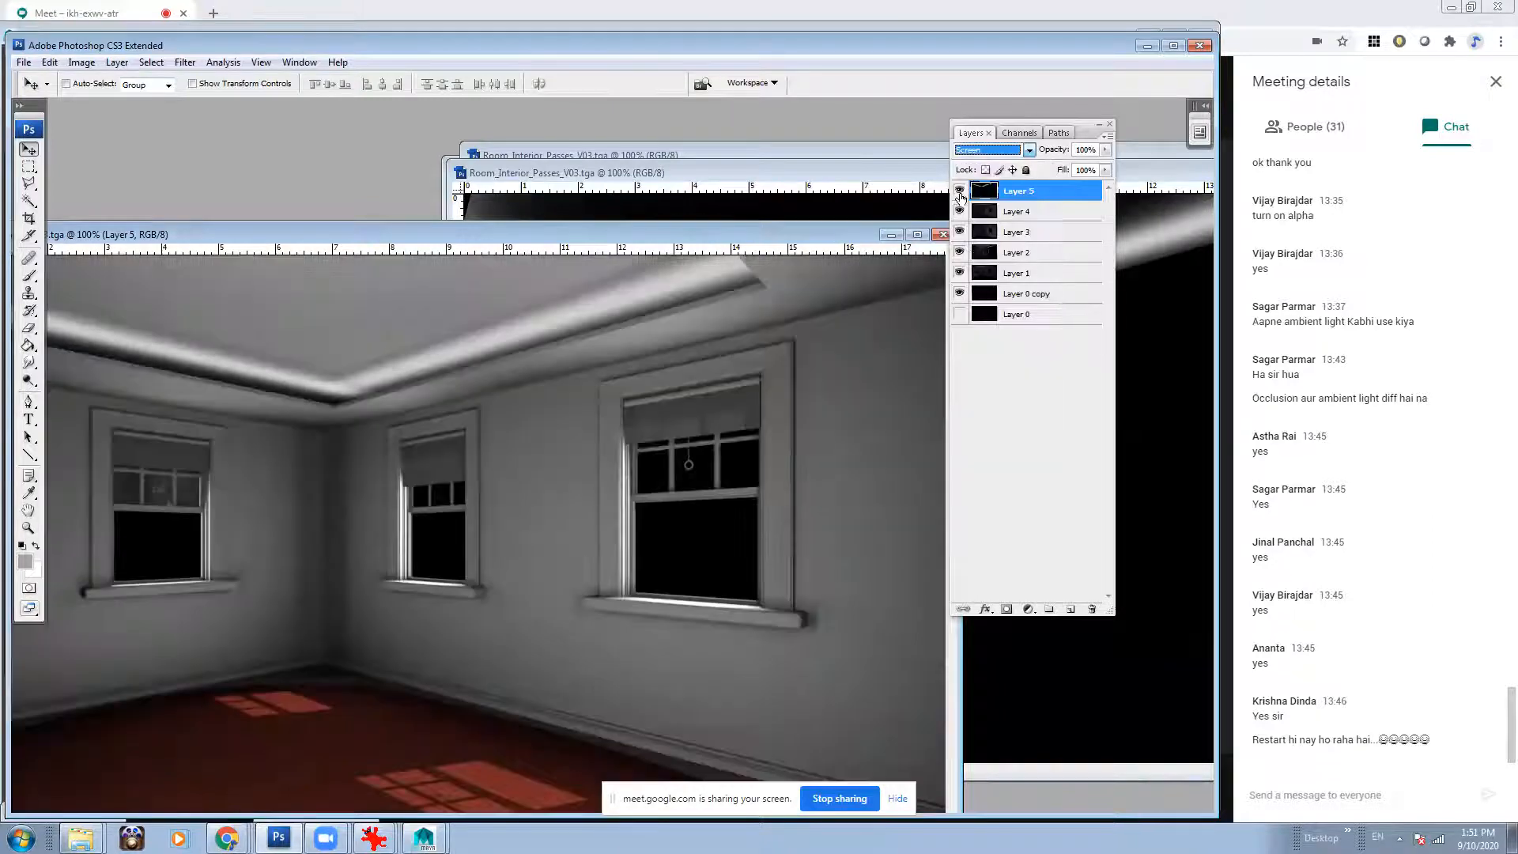
pyautogui.click(960, 192)
pyautogui.click(959, 191)
pyautogui.click(960, 191)
pyautogui.click(959, 192)
pyautogui.click(959, 192)
pyautogui.click(960, 192)
pyautogui.click(959, 191)
# Spread out the composite and remaining pass documents to expose the flat color pass, and bring the ambient occlusion pass forward.
pyautogui.click(824, 205)
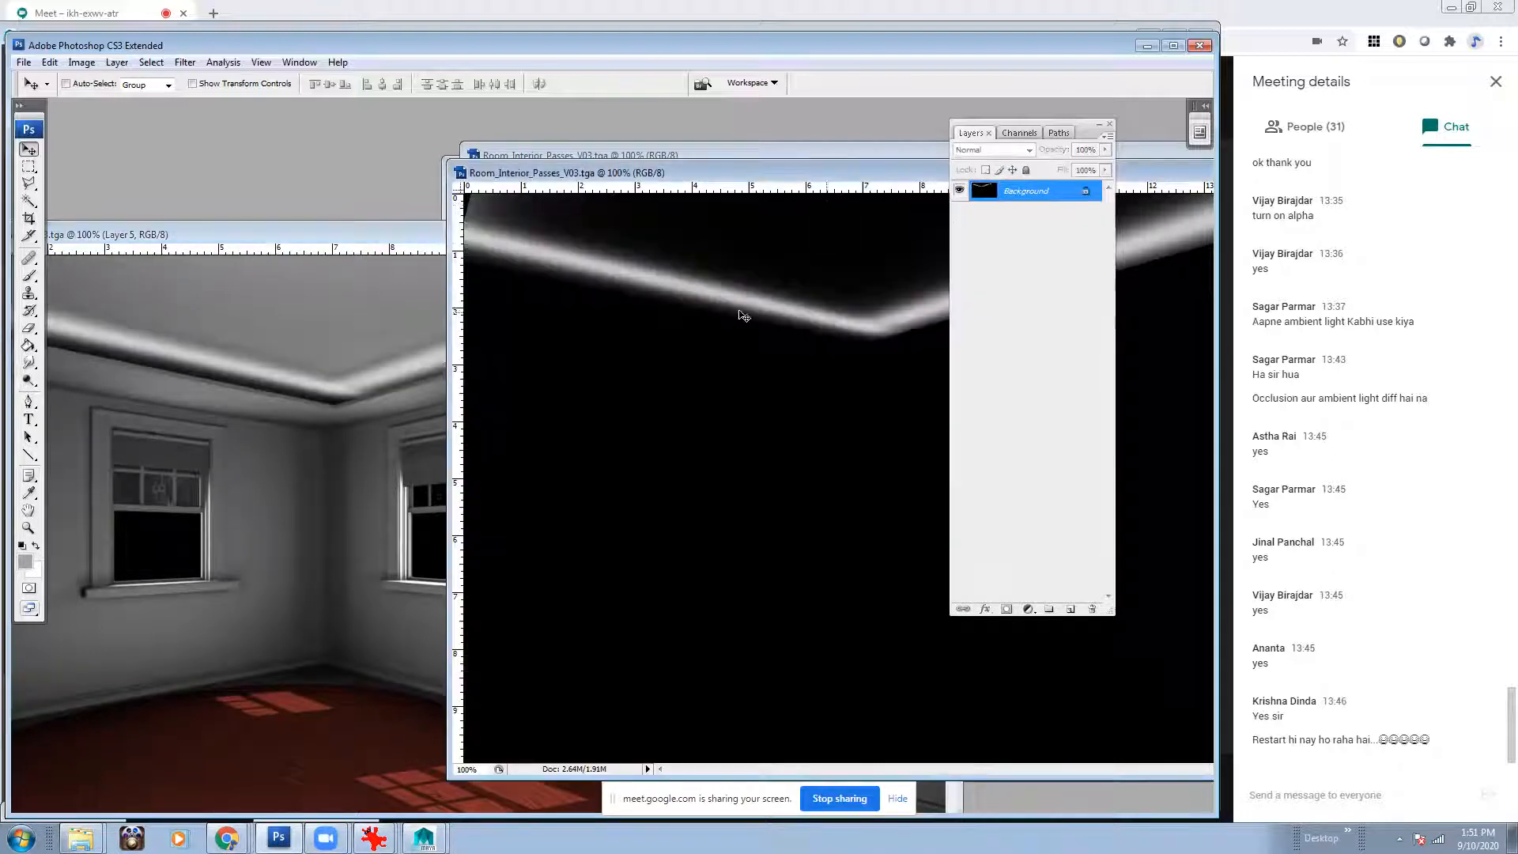
pyautogui.moveTo(802, 175); pyautogui.dragTo(745, 228)
pyautogui.click(861, 245)
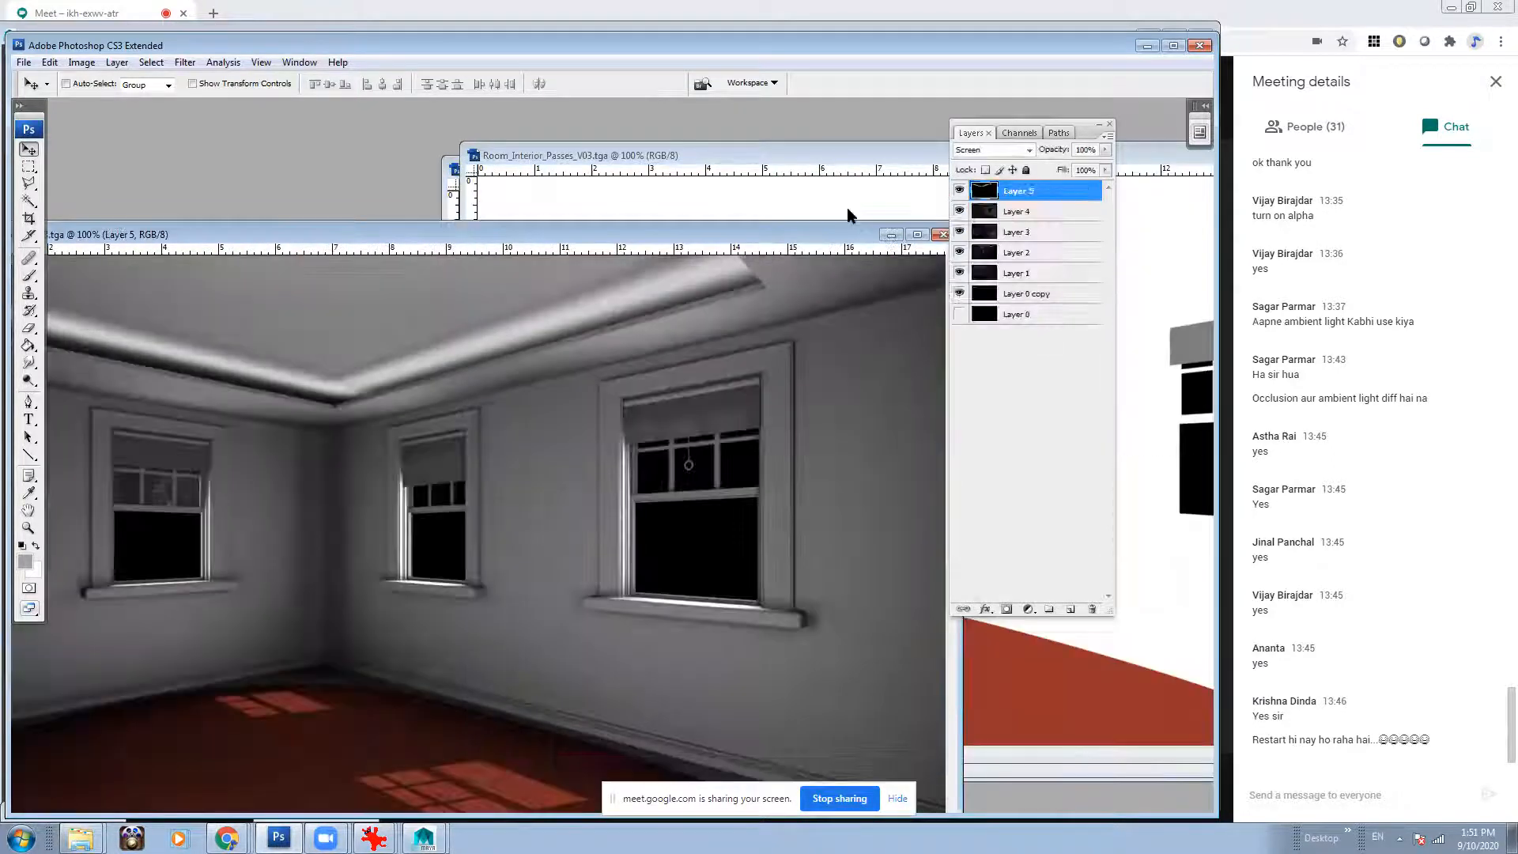
pyautogui.moveTo(354, 242); pyautogui.dragTo(101, 266)
pyautogui.click(868, 202)
pyautogui.moveTo(414, 258); pyautogui.dragTo(253, 257)
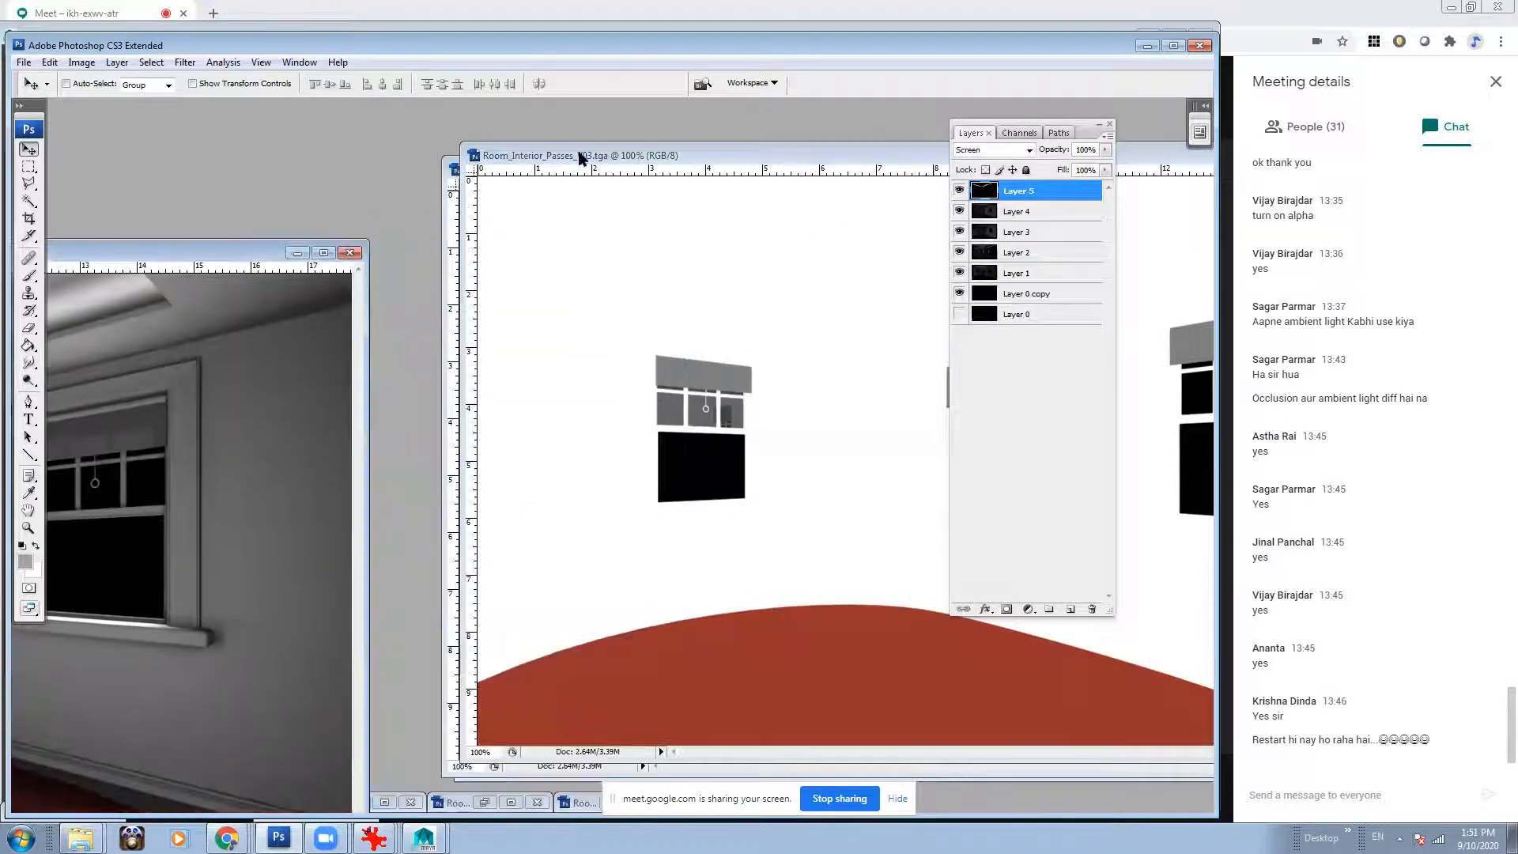
pyautogui.moveTo(581, 158); pyautogui.dragTo(769, 148)
pyautogui.click(796, 358)
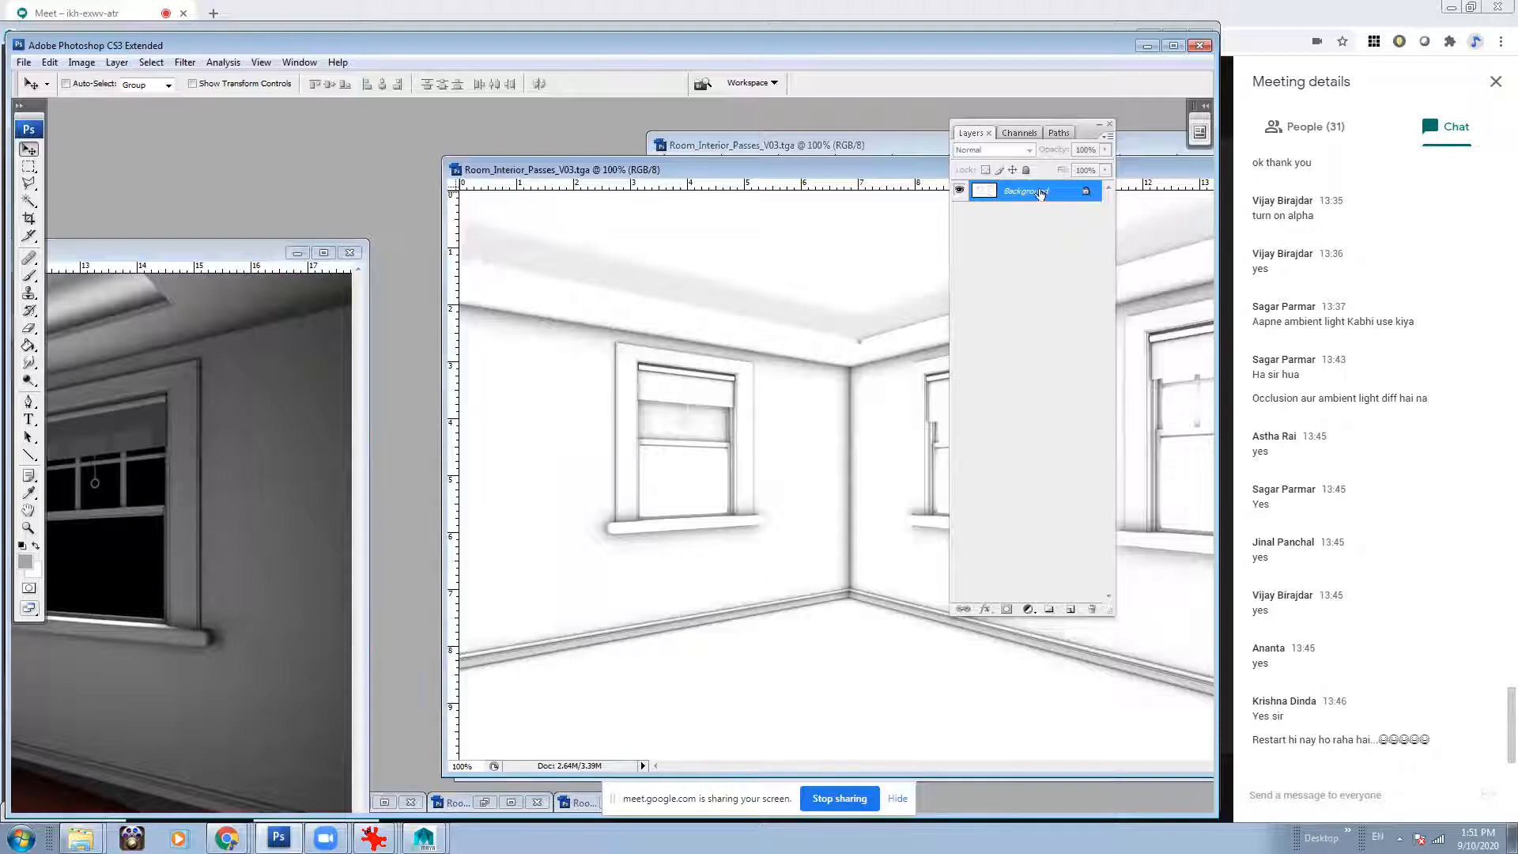
# Convert the occlusion document's Background into Layer 0 and copy it into the flat color pass document as an aligned new layer.
pyautogui.doubleClick(1062, 204)
pyautogui.click(901, 272)
pyautogui.moveTo(878, 175); pyautogui.dragTo(504, 214)
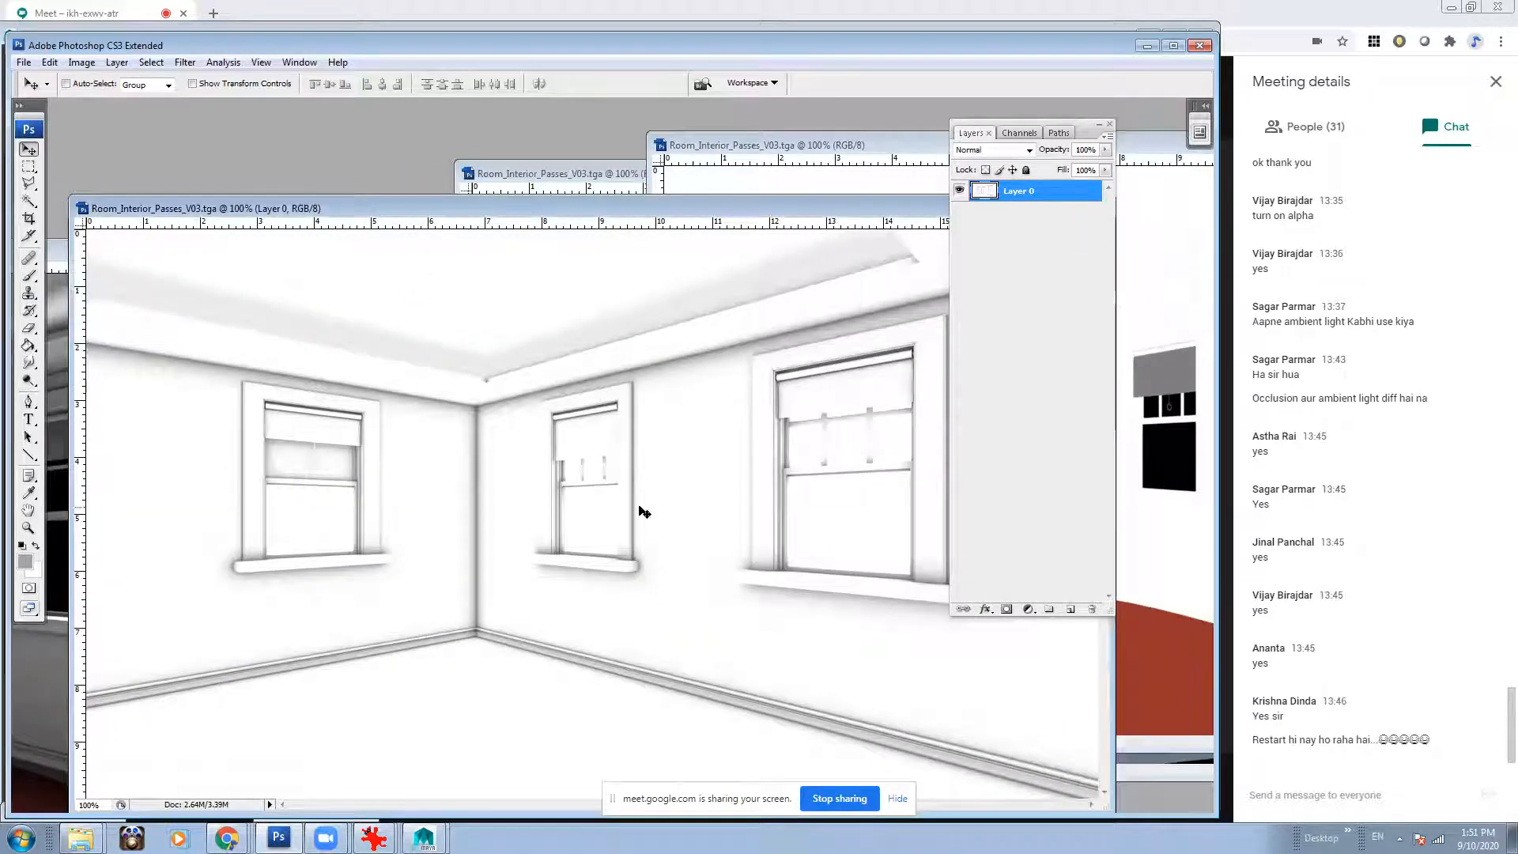
pyautogui.click(820, 154)
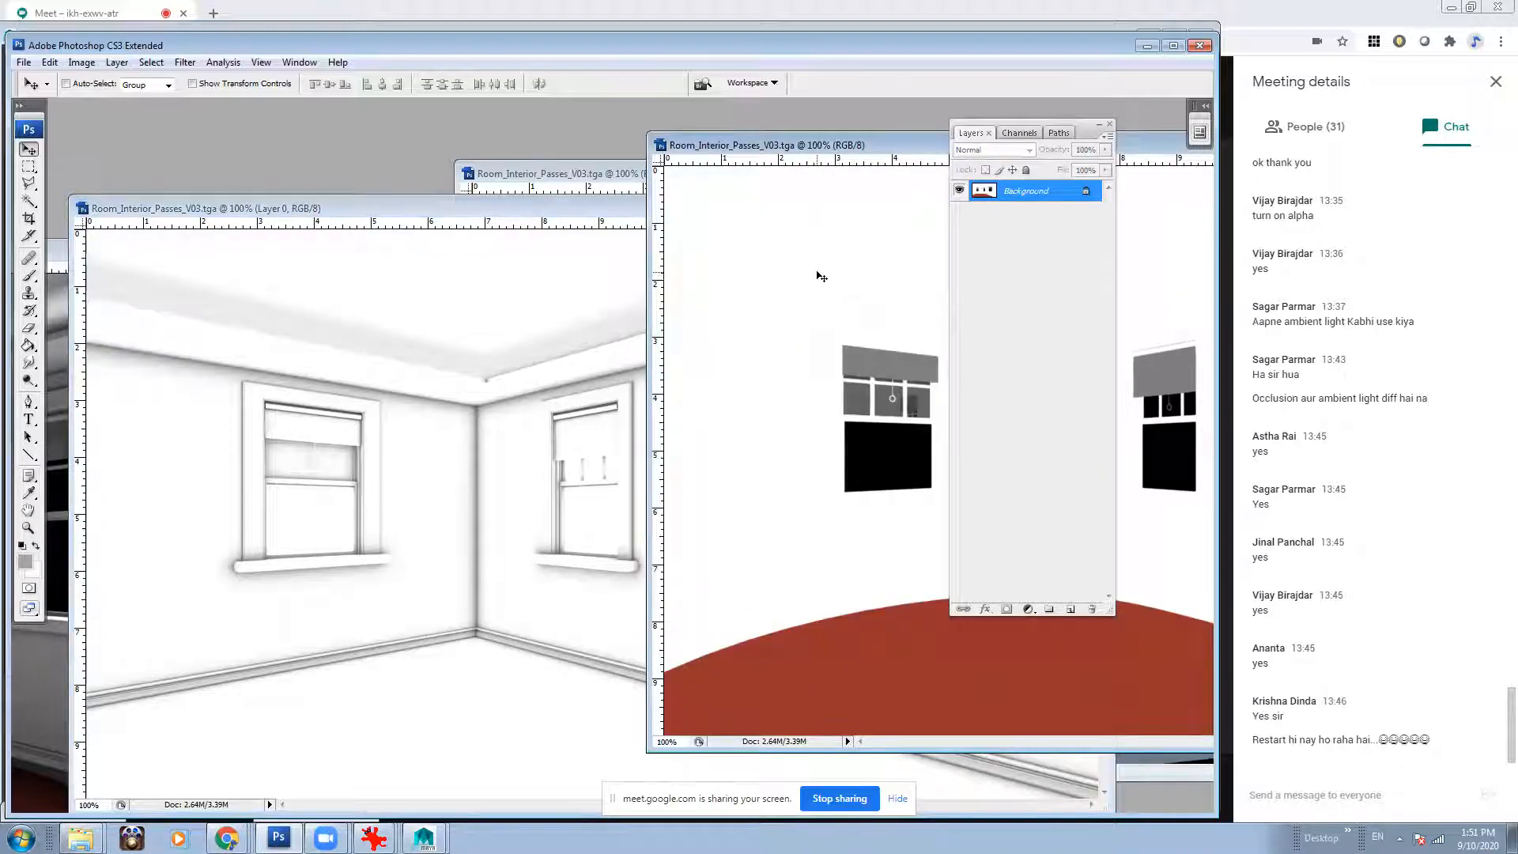
pyautogui.click(514, 312)
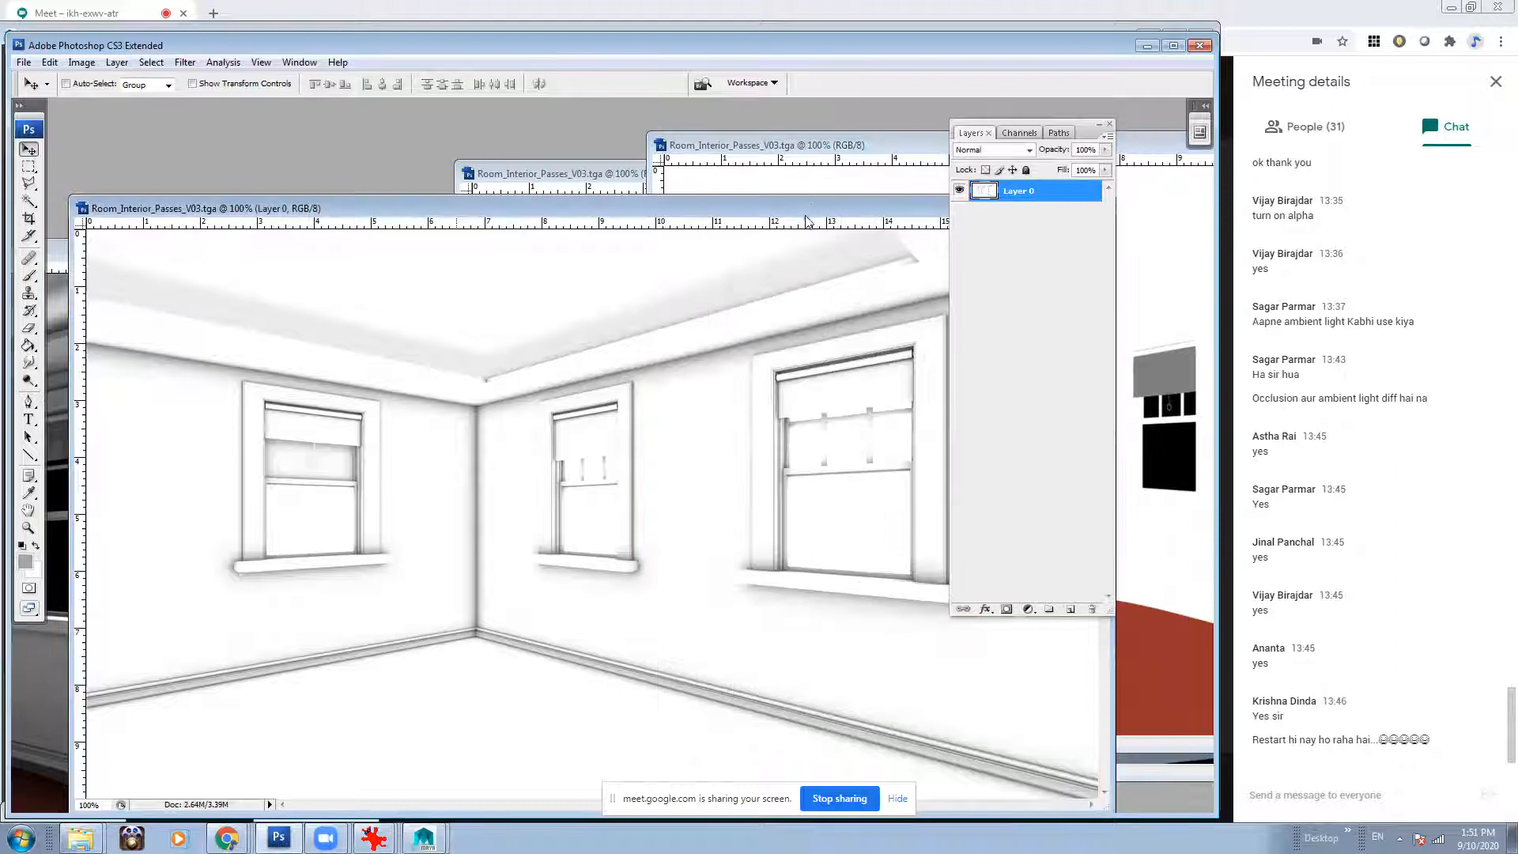
pyautogui.moveTo(809, 209); pyautogui.dragTo(472, 194)
pyautogui.keyDown('shift'); pyautogui.moveTo(581, 320); pyautogui.dragTo(840, 355); pyautogui.keyUp('shift')
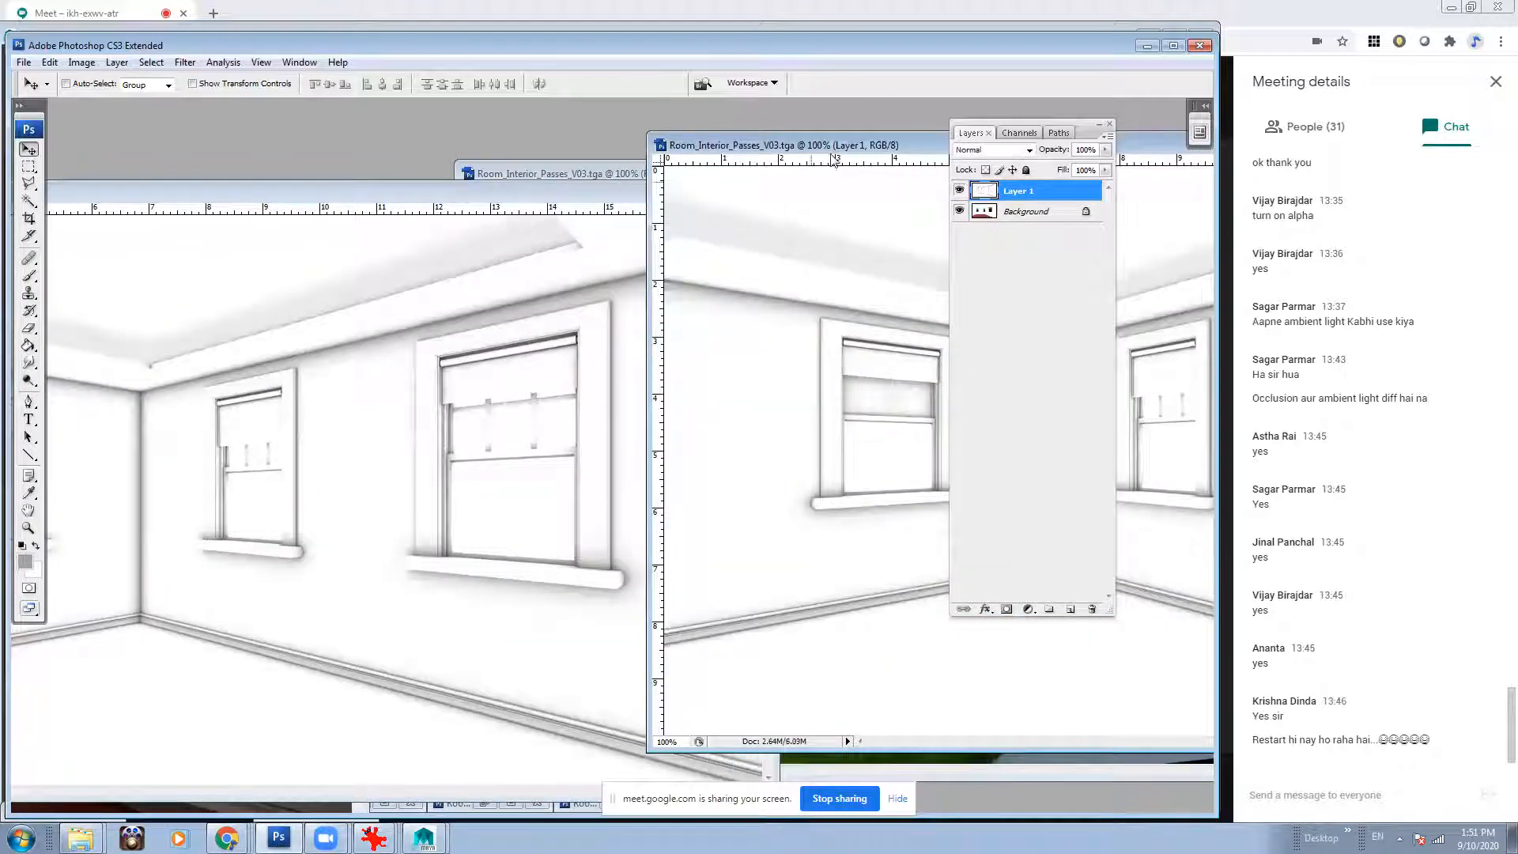
# Set the occlusion layer over the flat color pass to Multiply and toggle its visibility, leaving it hidden.
pyautogui.moveTo(836, 147); pyautogui.dragTo(716, 147)
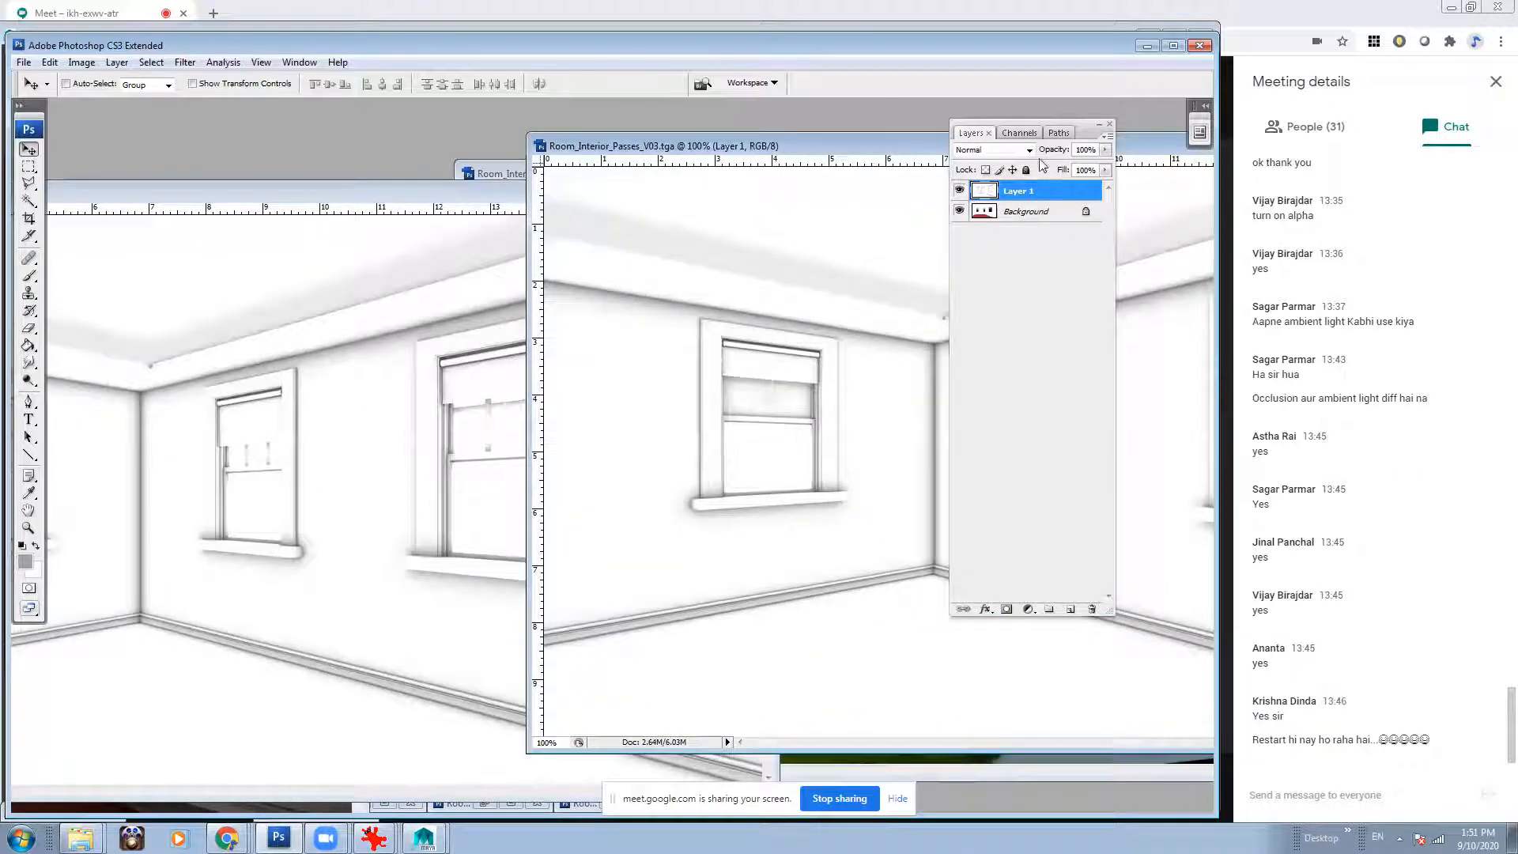
pyautogui.click(992, 149)
pyautogui.click(981, 222)
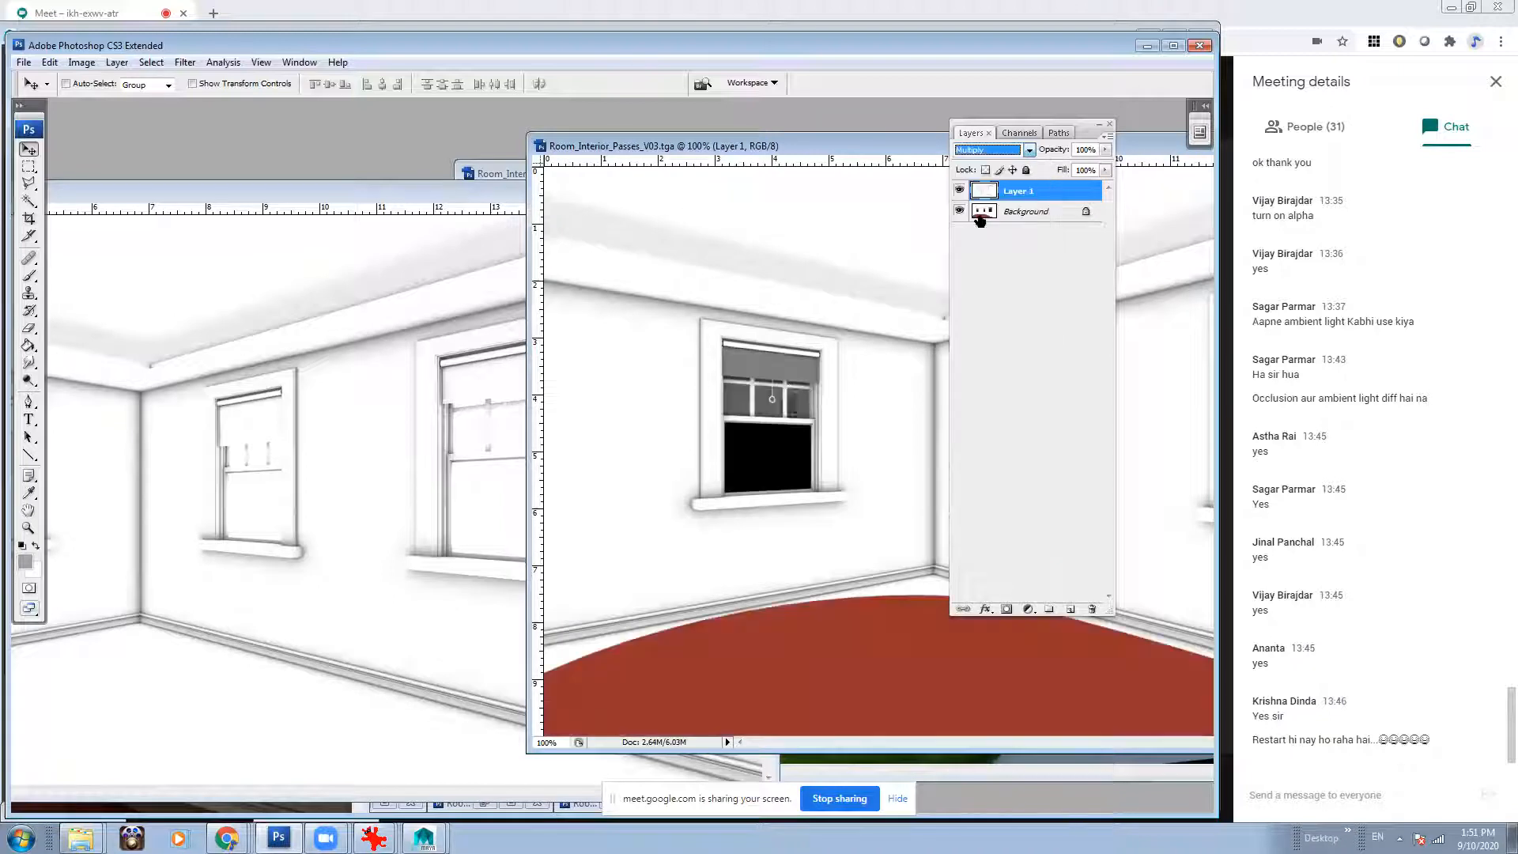
pyautogui.moveTo(804, 151); pyautogui.dragTo(429, 149)
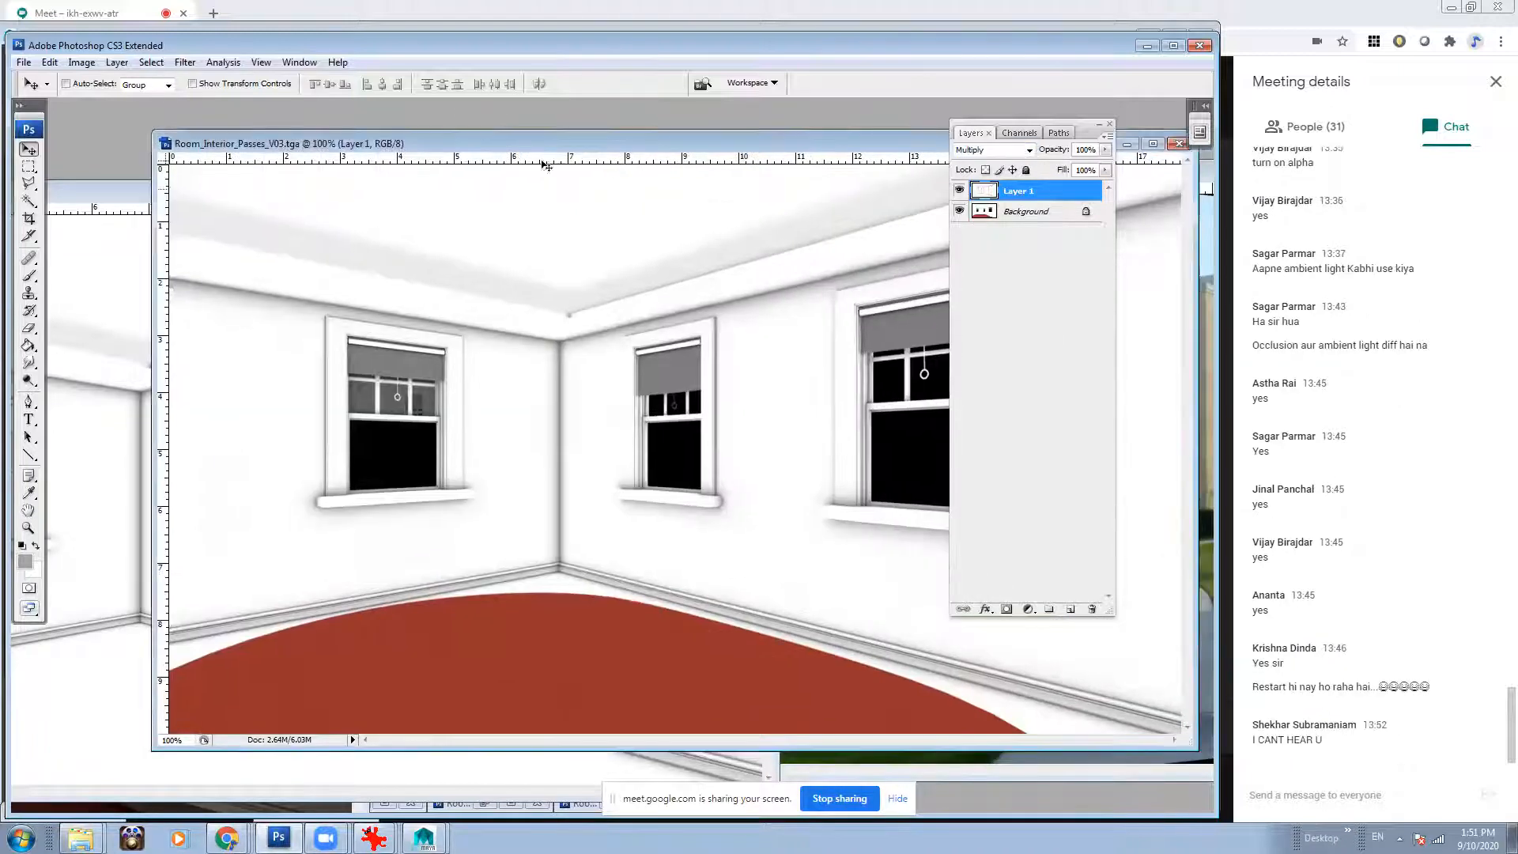
pyautogui.click(959, 190)
pyautogui.click(959, 191)
pyautogui.click(959, 191)
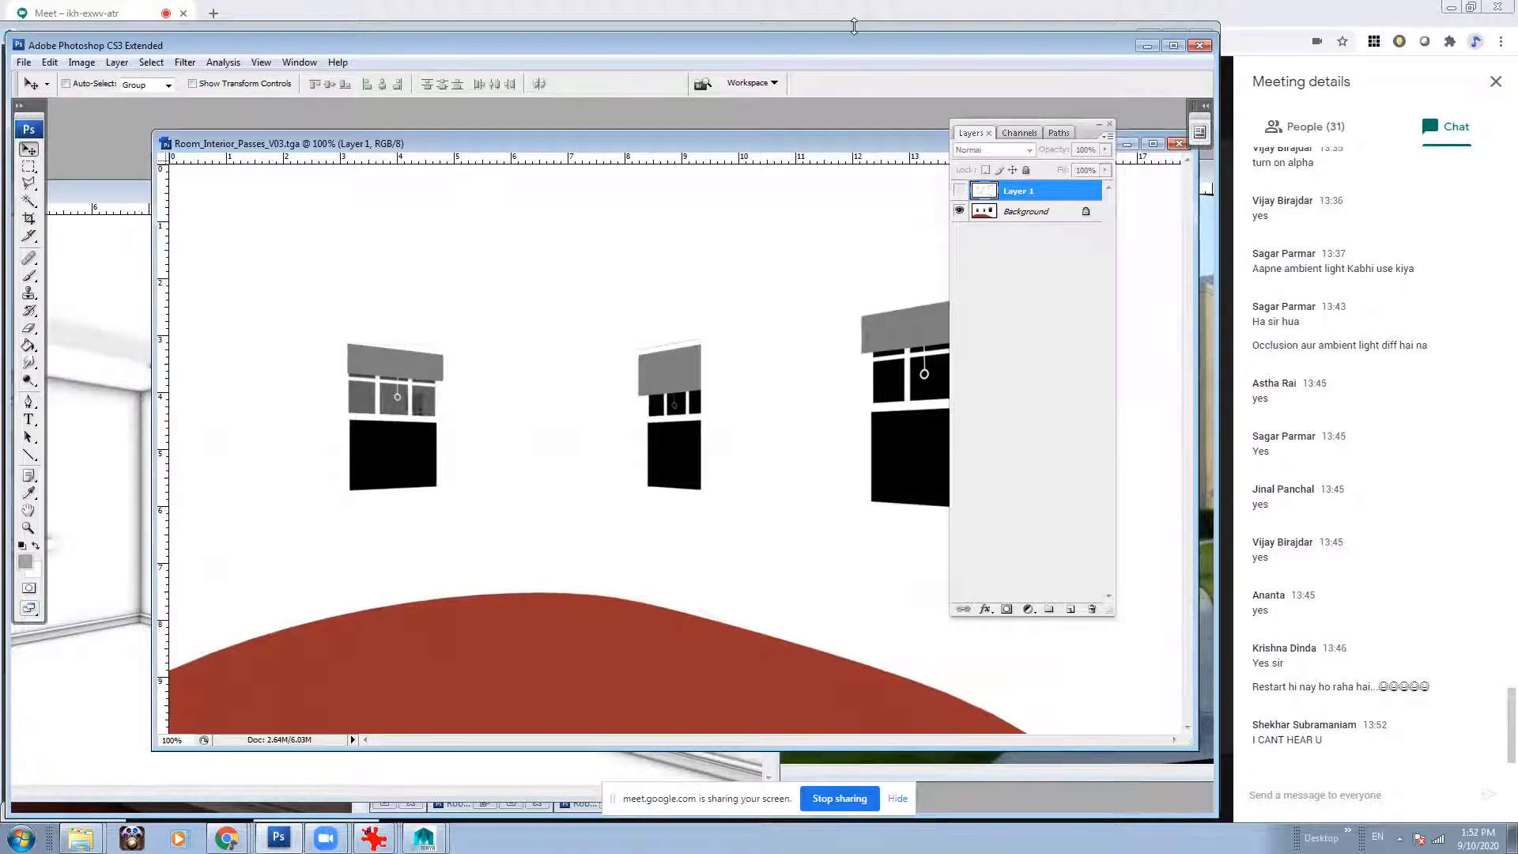
# Switch to the Google Meet window to check the meeting, and return to Photoshop.
pyautogui.click(854, 12)
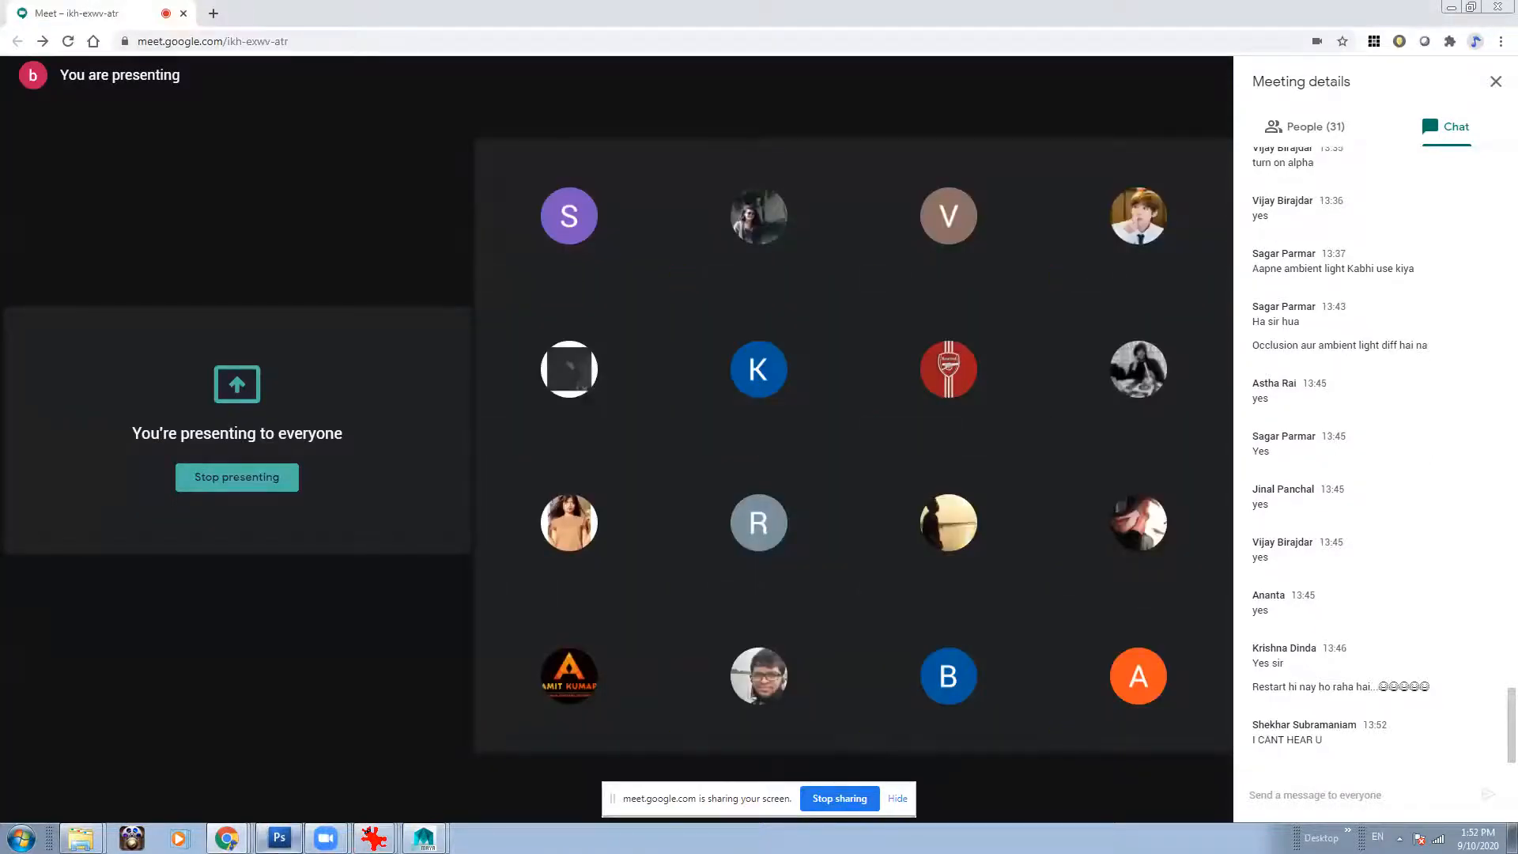
pyautogui.click(278, 836)
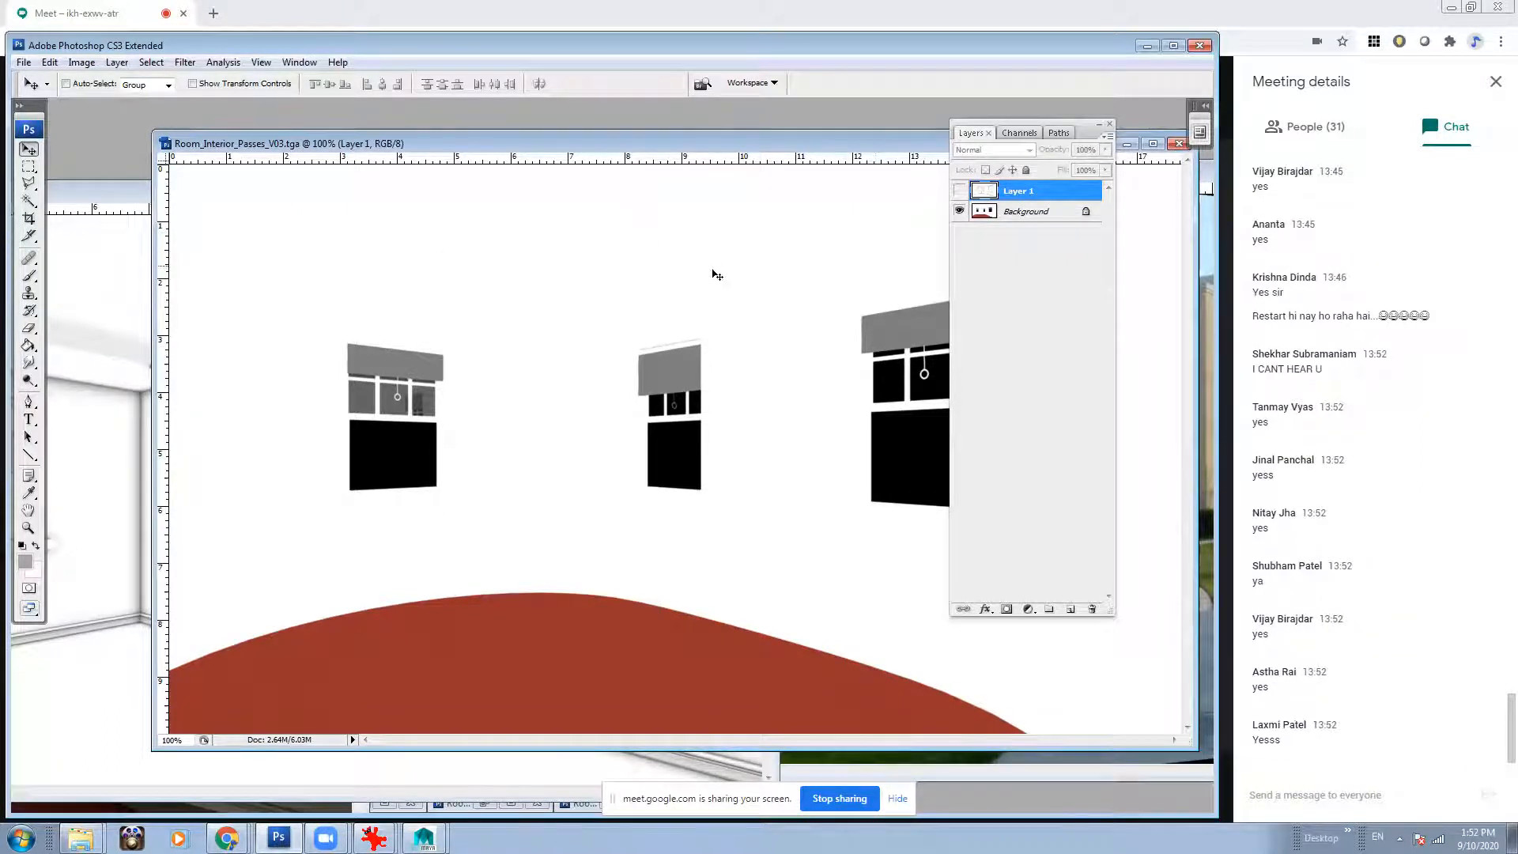
# Toggle the visibility of the occlusion layer over the flat color pass, leaving it shown.
pyautogui.click(958, 192)
pyautogui.click(958, 191)
pyautogui.click(958, 192)
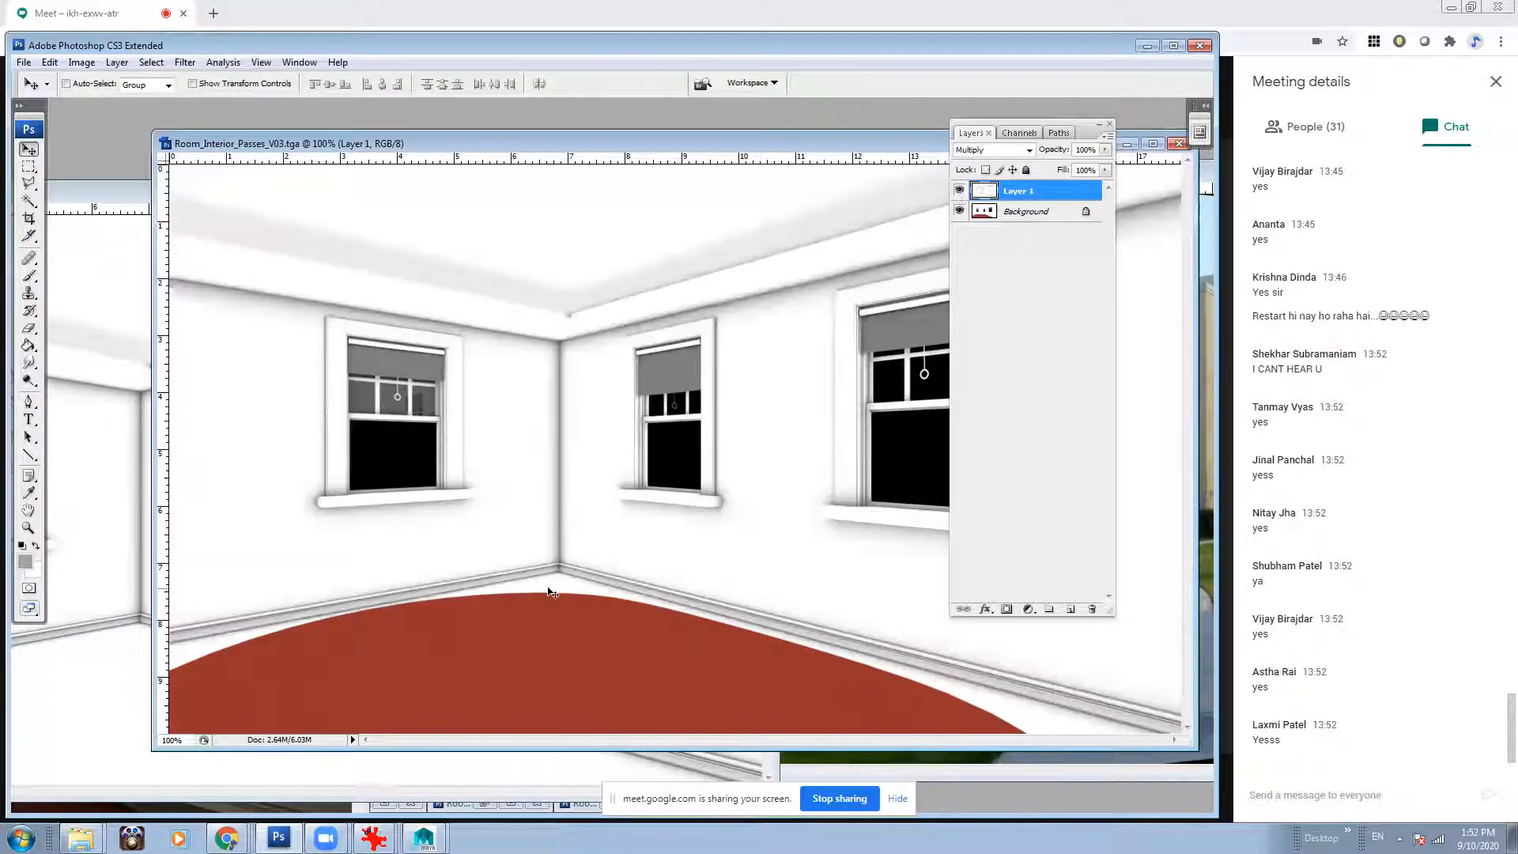
# Convert the flat color document's Background into Layer 0, compare it with the occlusion layer off, and merge the occlusion layer down into it.
pyautogui.doubleClick(1071, 212)
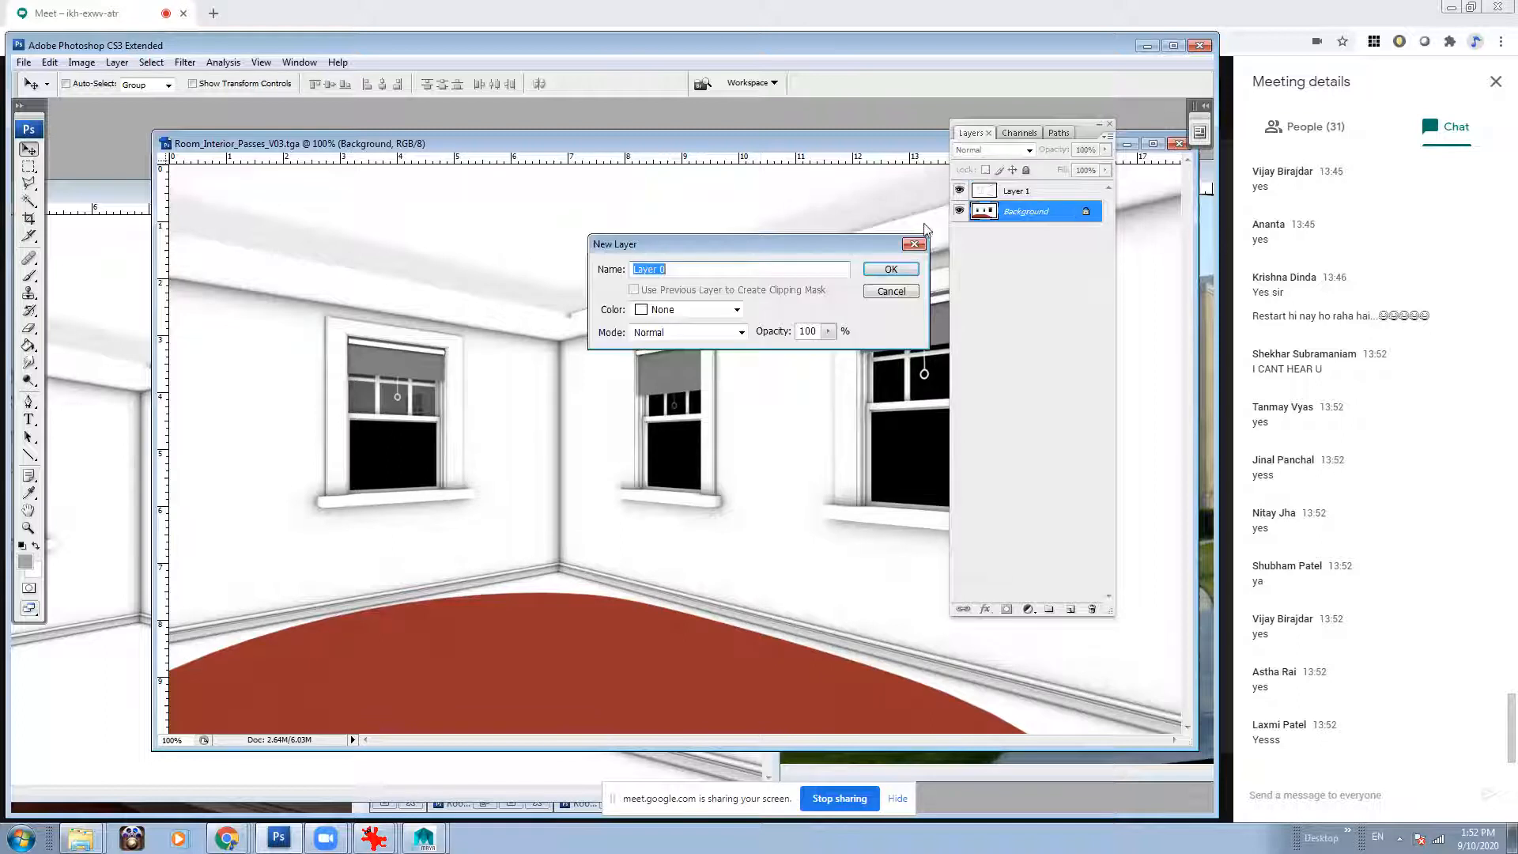
pyautogui.click(891, 274)
pyautogui.click(959, 190)
pyautogui.click(959, 190)
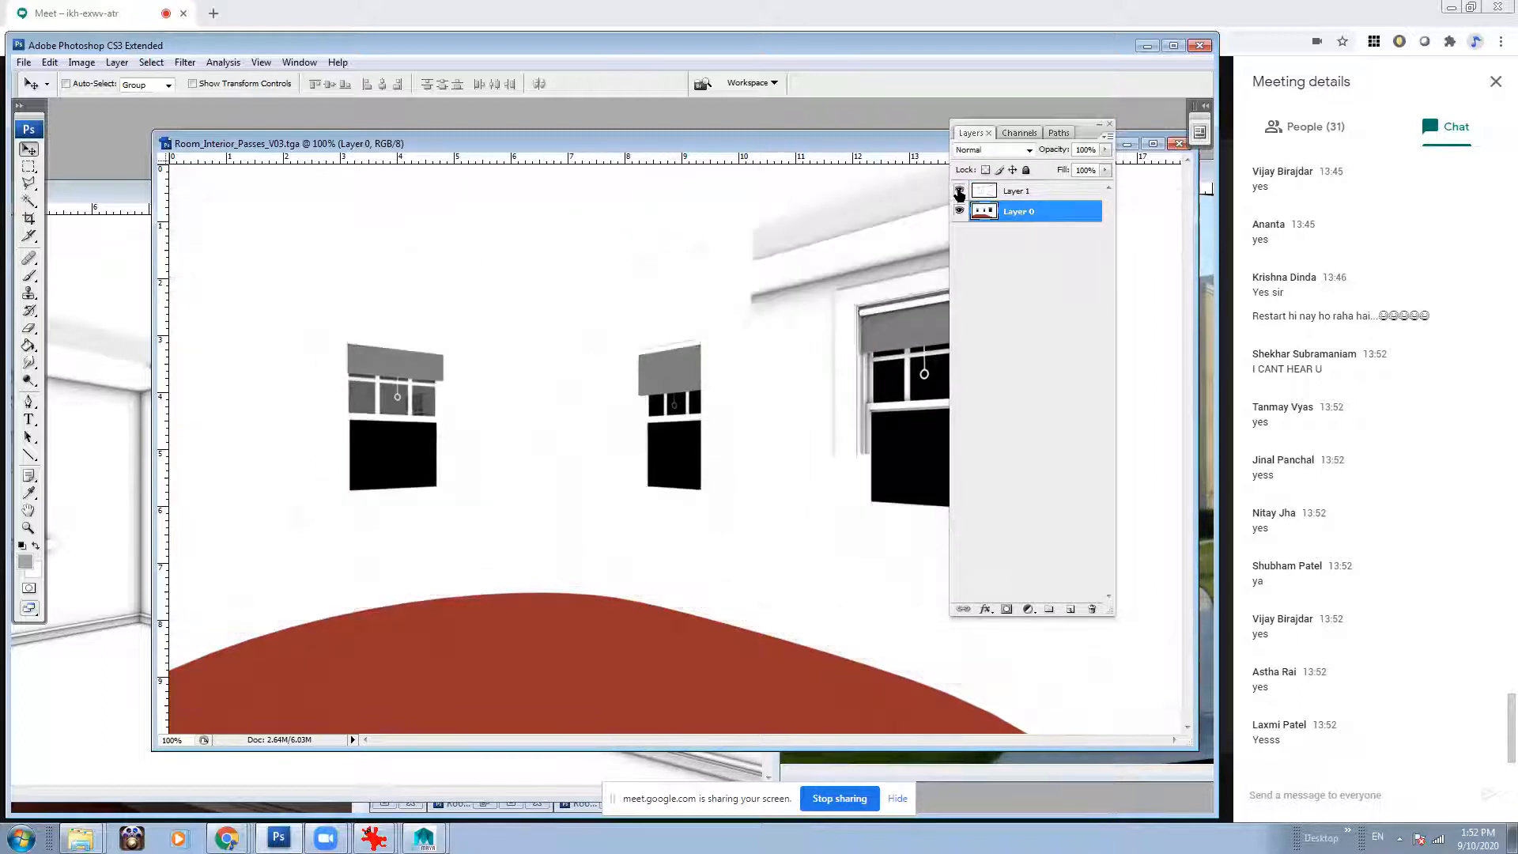
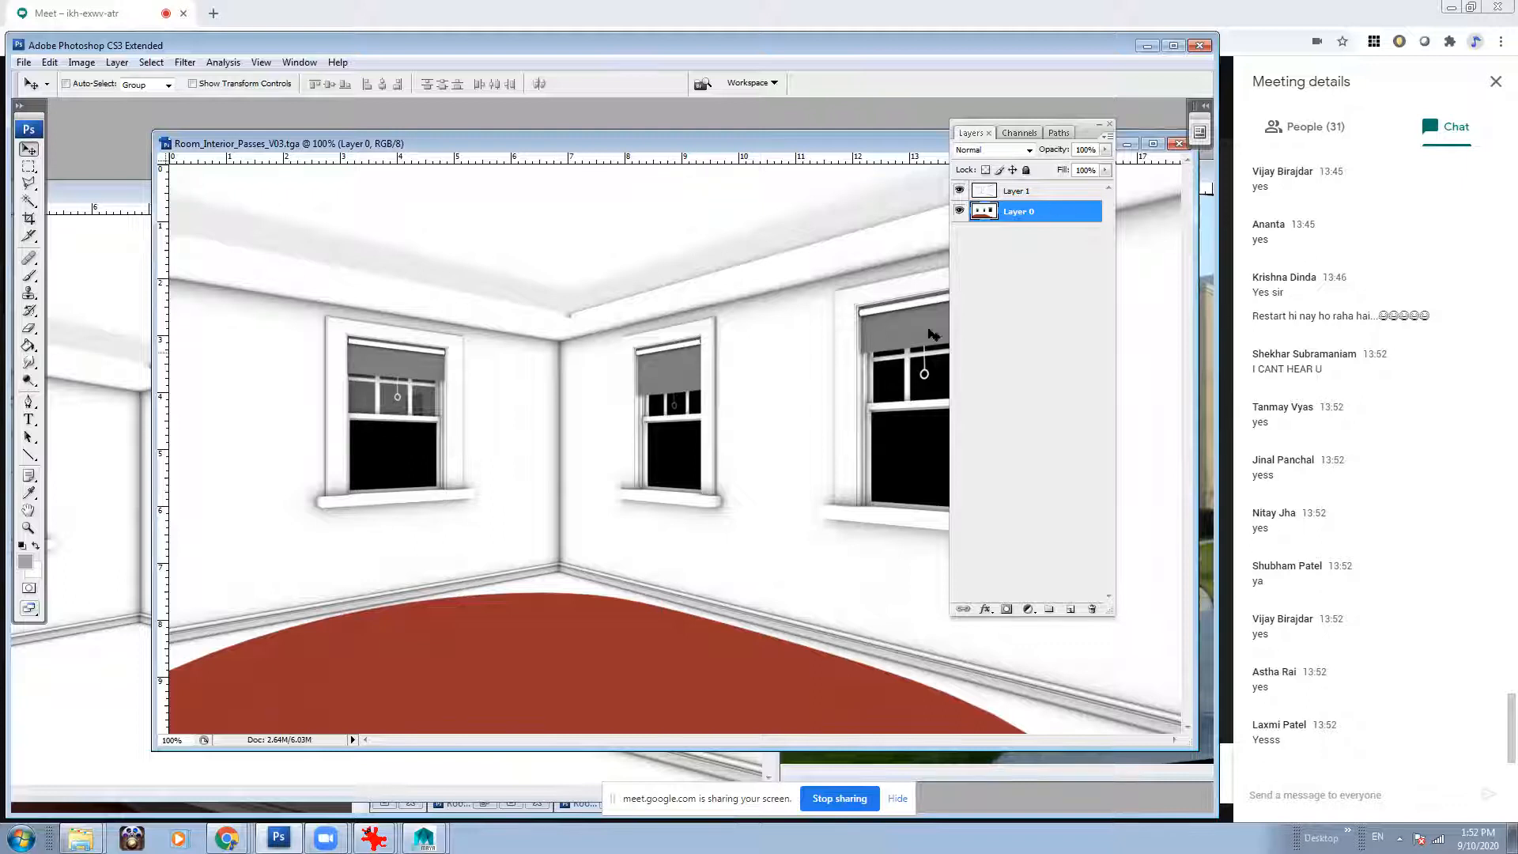
pyautogui.click(1044, 191)
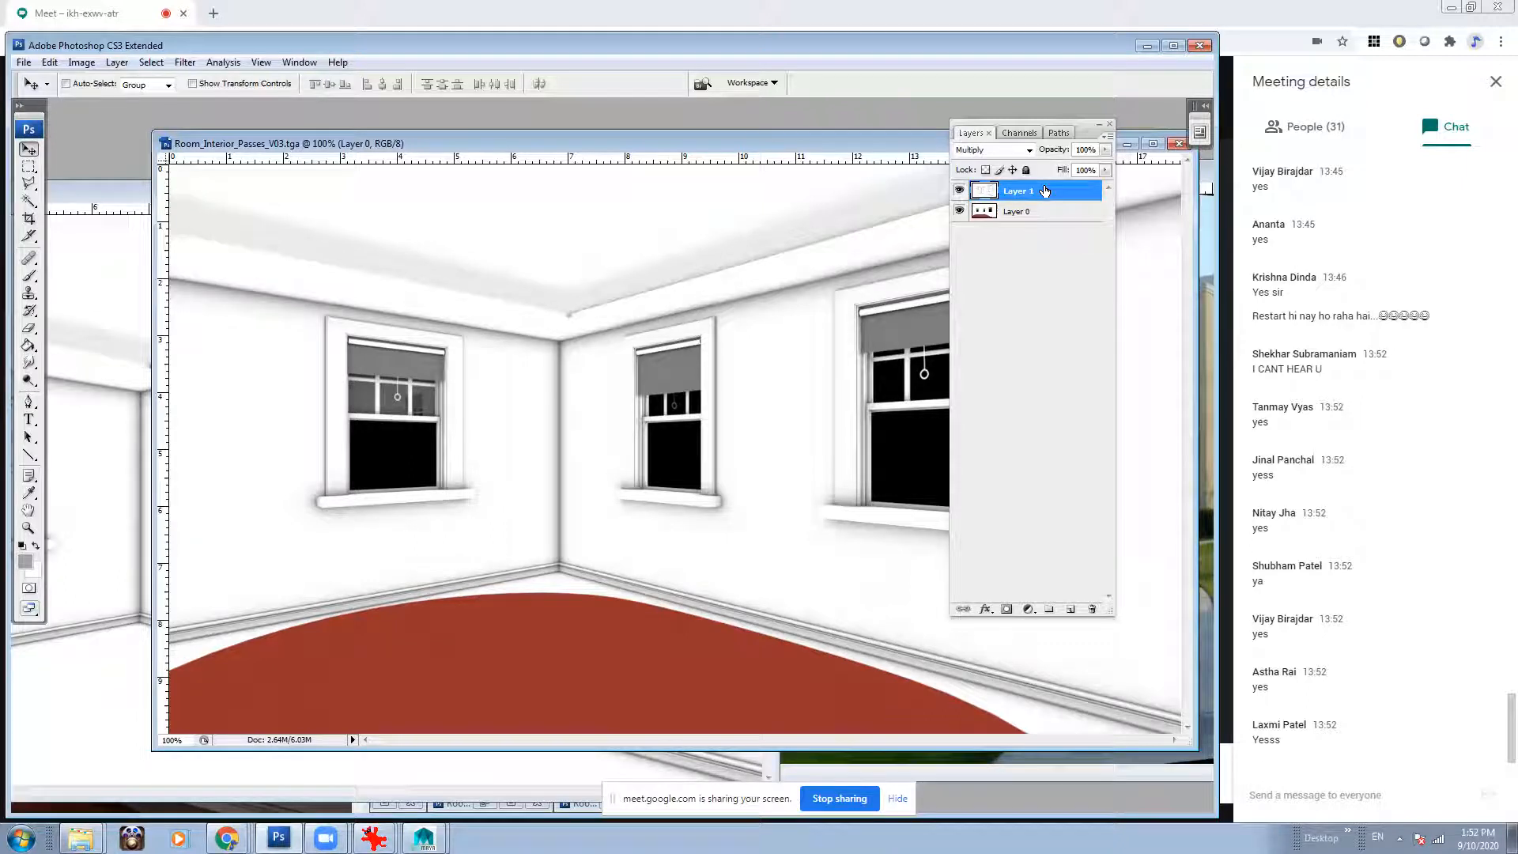
pyautogui.hotkey('ctrl', 'e')
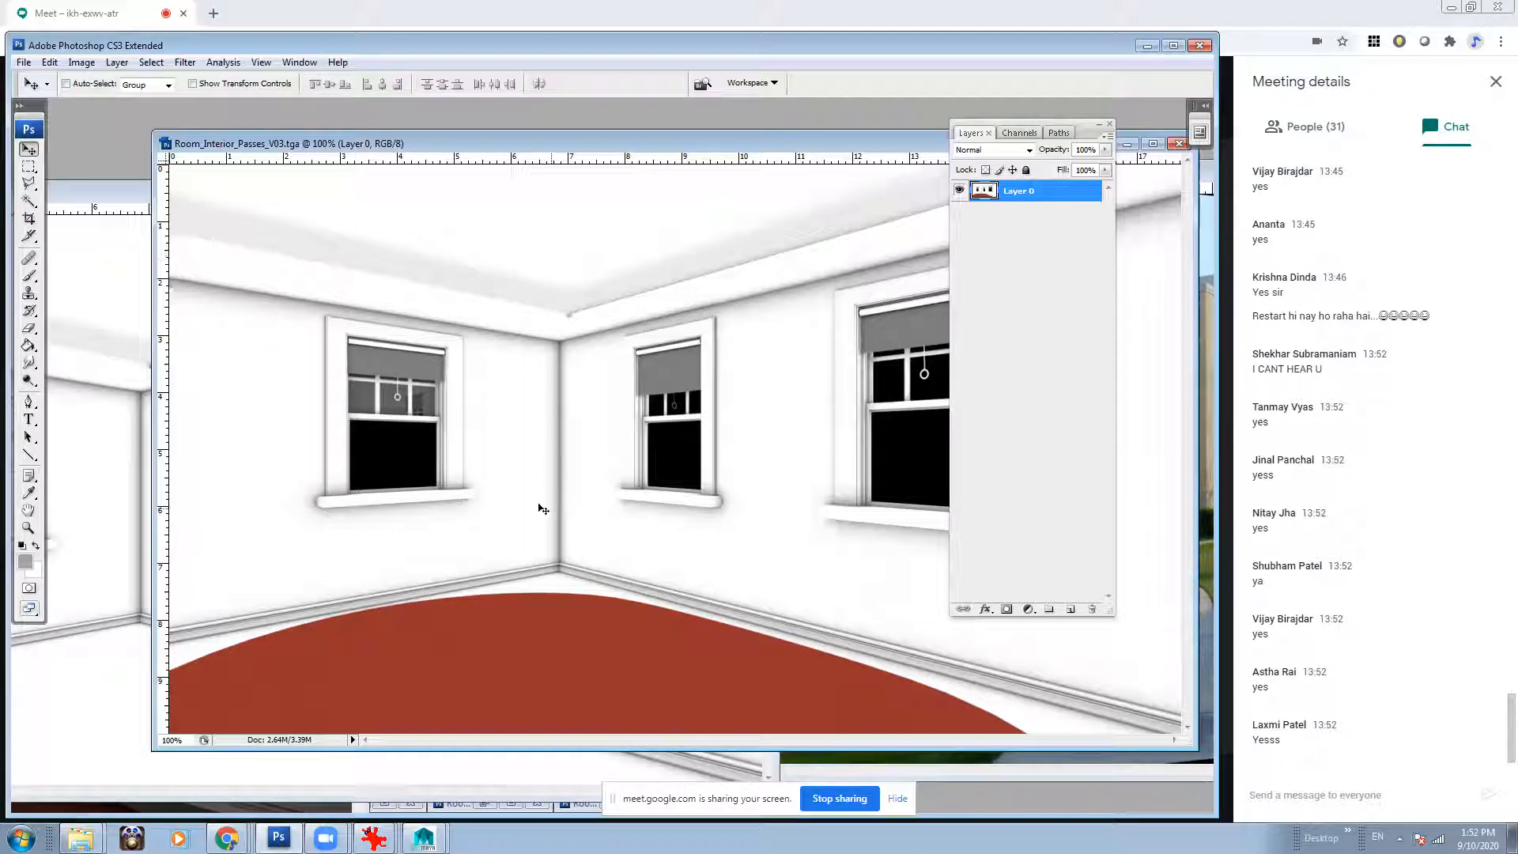
# Rearrange the document windows so the merged flat color pass sits beside the light pass composite with both images exposed.
pyautogui.click(115, 195)
pyautogui.click(707, 194)
pyautogui.moveTo(630, 147); pyautogui.dragTo(832, 157)
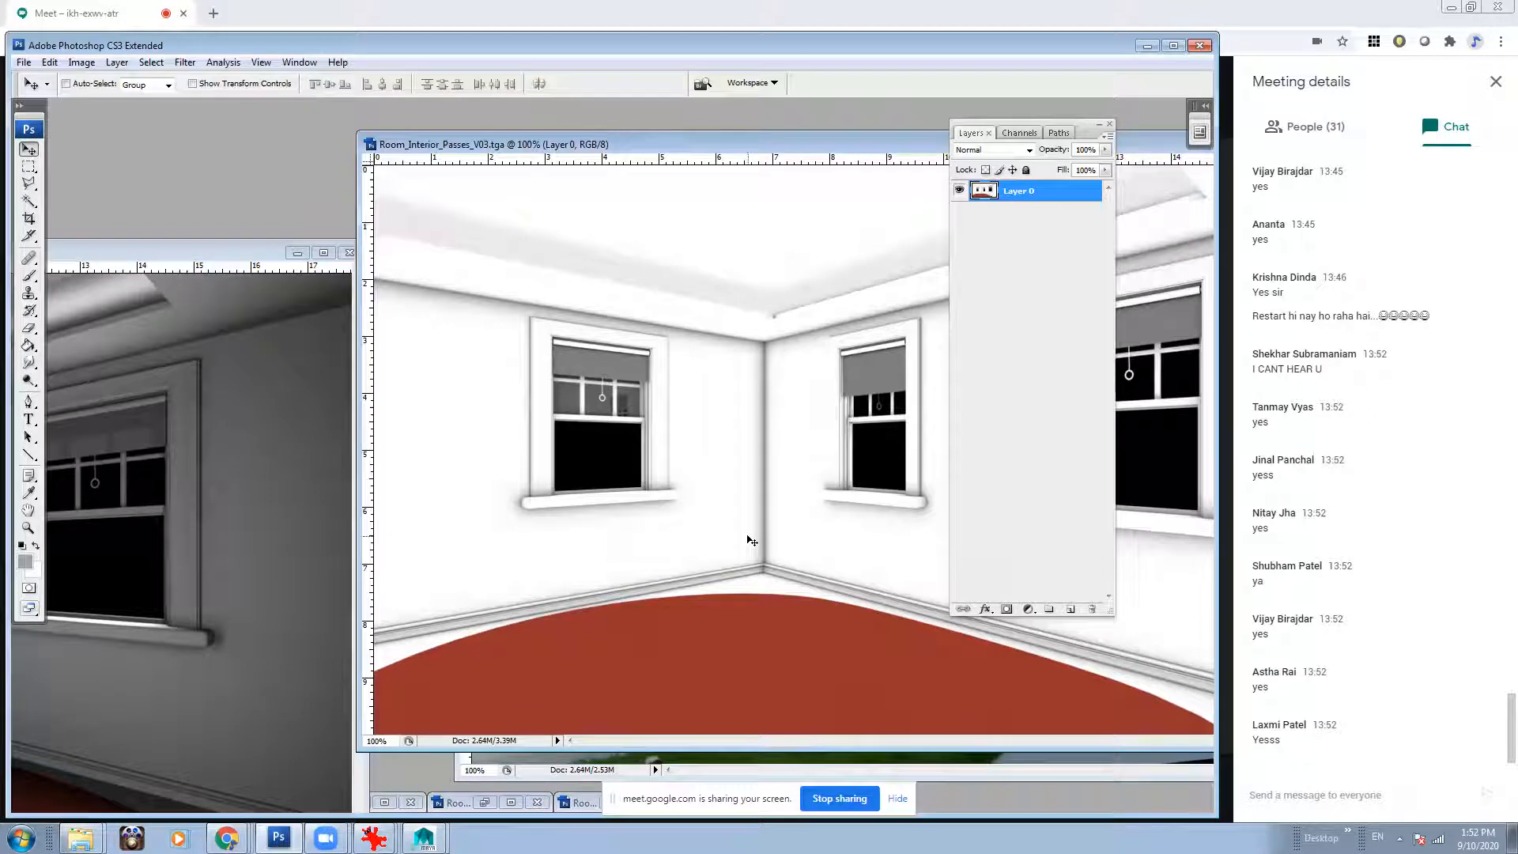
pyautogui.click(1018, 319)
pyautogui.moveTo(835, 152); pyautogui.dragTo(589, 168)
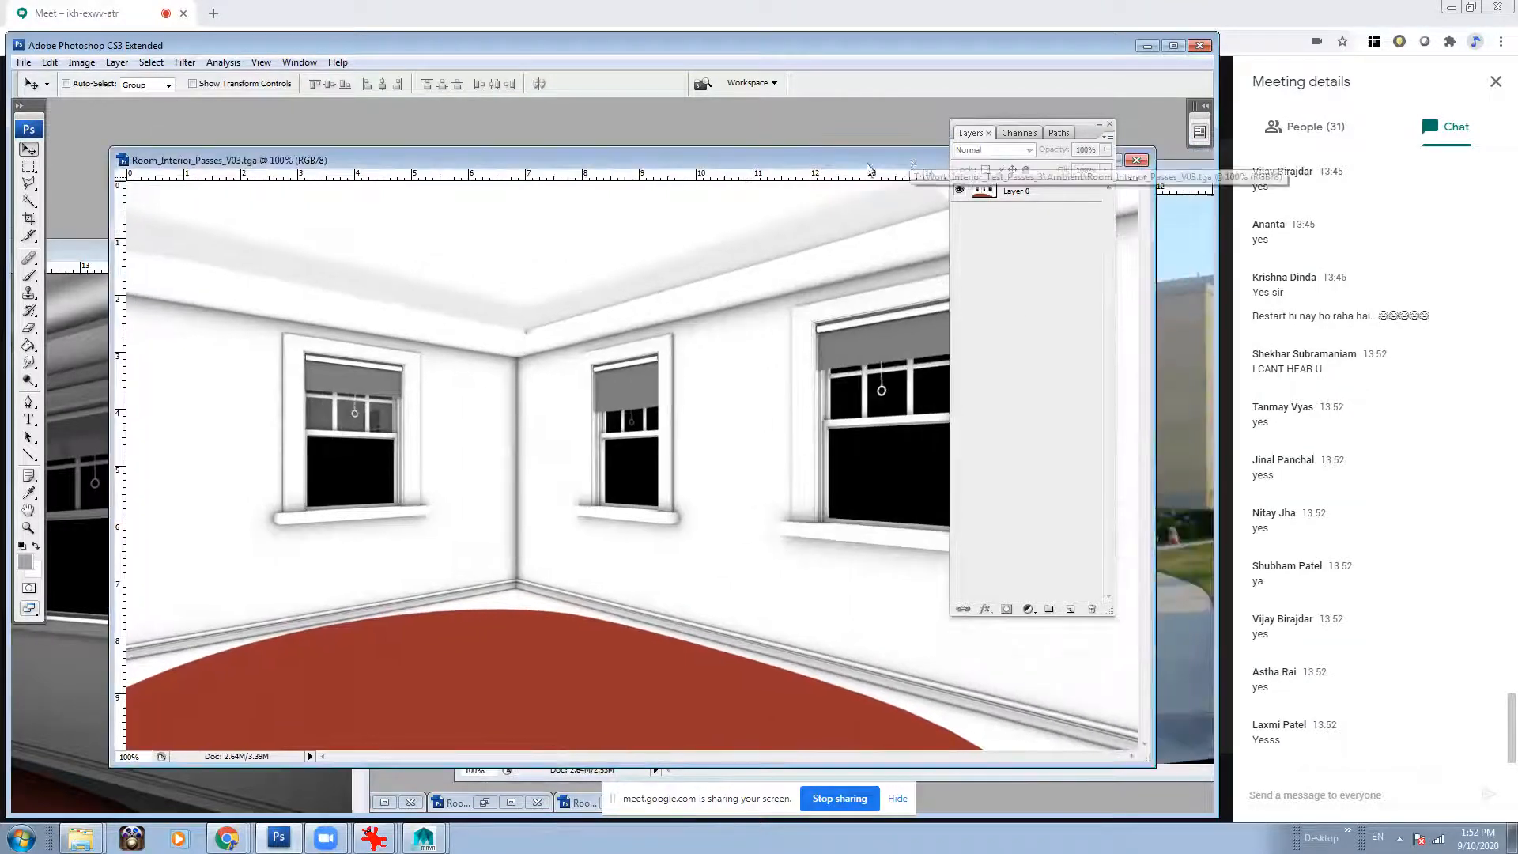
pyautogui.moveTo(868, 169); pyautogui.dragTo(912, 175)
pyautogui.click(676, 340)
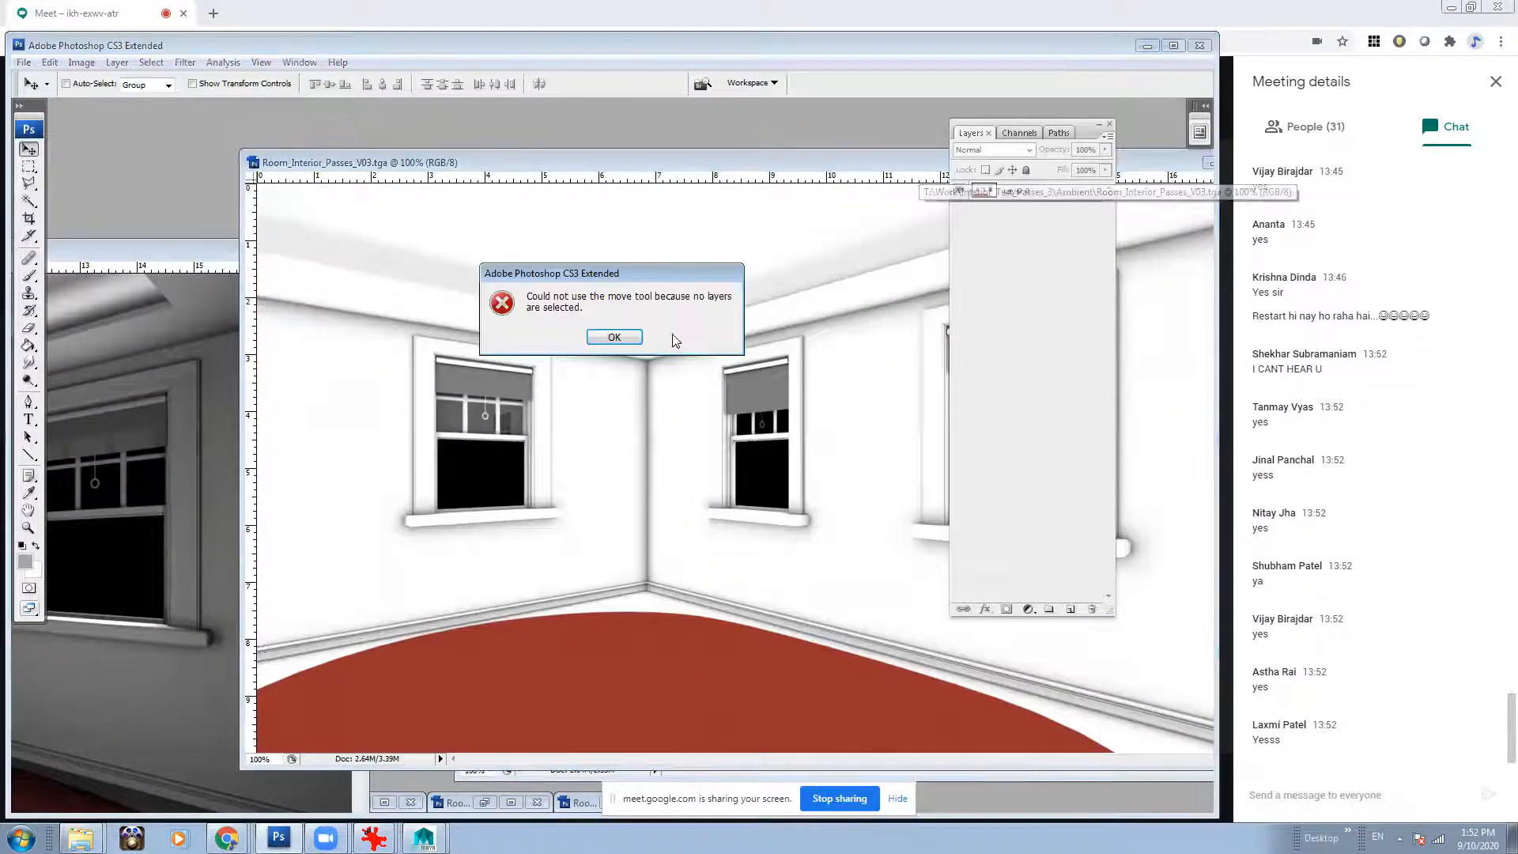
pyautogui.click(616, 338)
pyautogui.moveTo(633, 162); pyautogui.dragTo(755, 164)
pyautogui.click(755, 392)
pyautogui.click(614, 337)
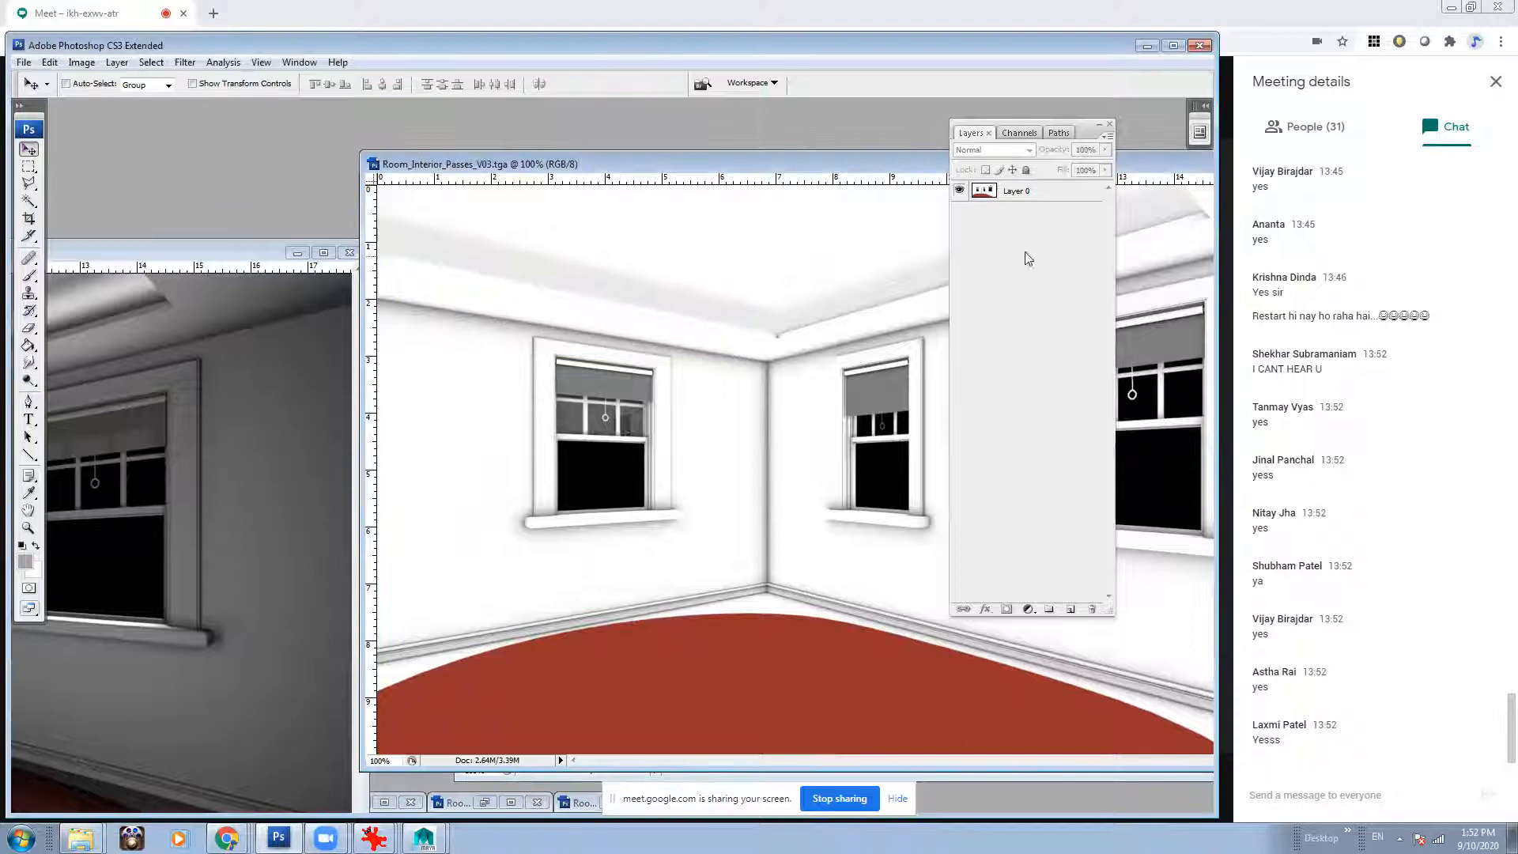
# Copy the merged color and occlusion layer into the light pass composite as an aligned top layer, and set its blending to Screen.
pyautogui.click(1029, 198)
pyautogui.moveTo(800, 411); pyautogui.dragTo(288, 446)
pyautogui.click(1014, 150)
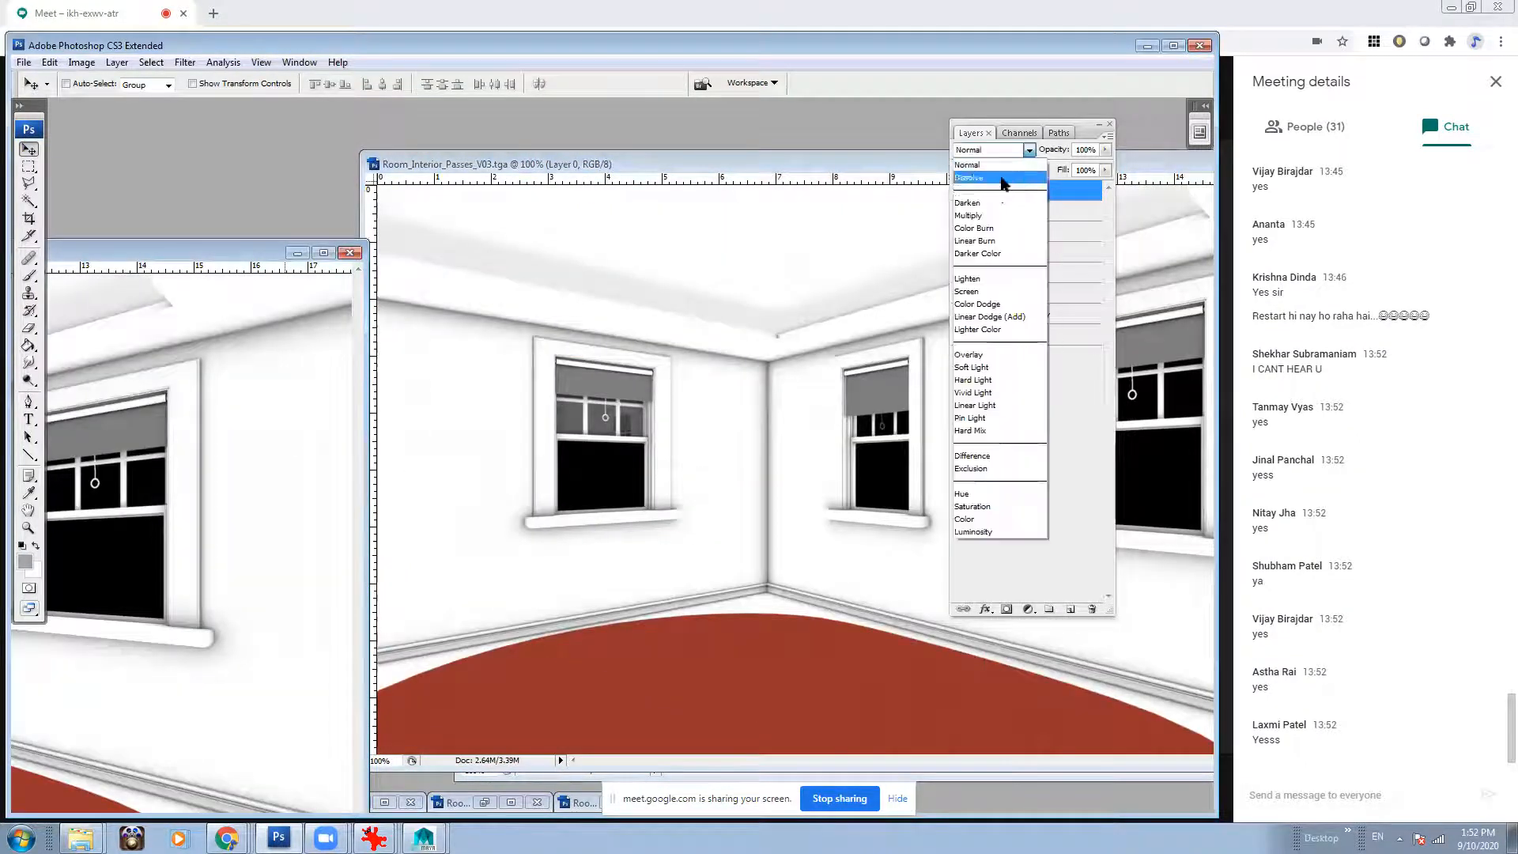
pyautogui.click(997, 293)
# Reposition the light pass composite document and the layer list so the room image is unobstructed.
pyautogui.moveTo(194, 254); pyautogui.dragTo(878, 218)
pyautogui.click(1049, 126)
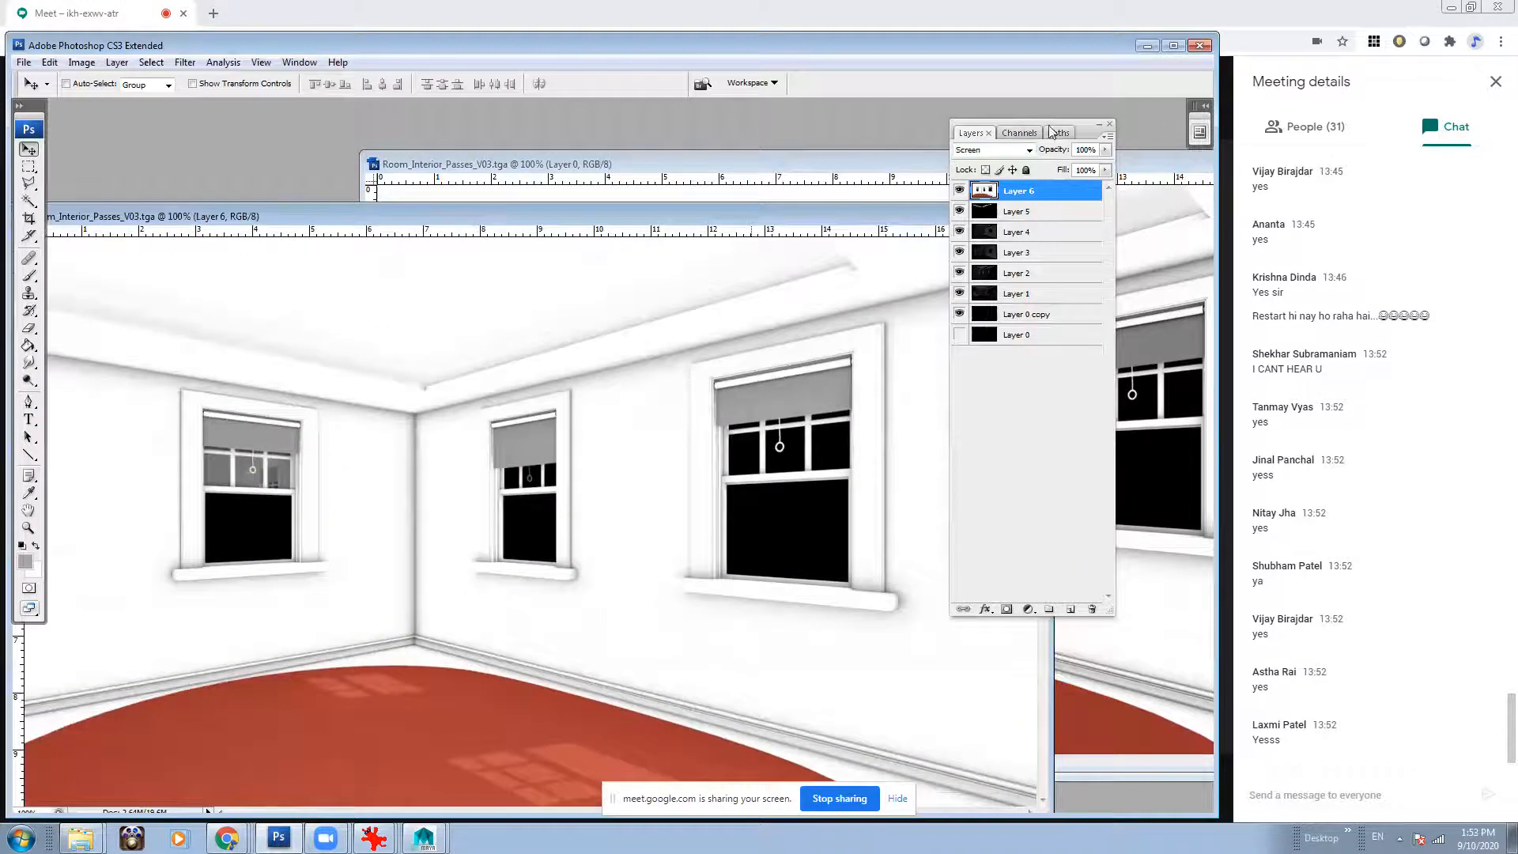
pyautogui.moveTo(1084, 128); pyautogui.dragTo(1170, 98)
pyautogui.moveTo(774, 217); pyautogui.dragTo(745, 145)
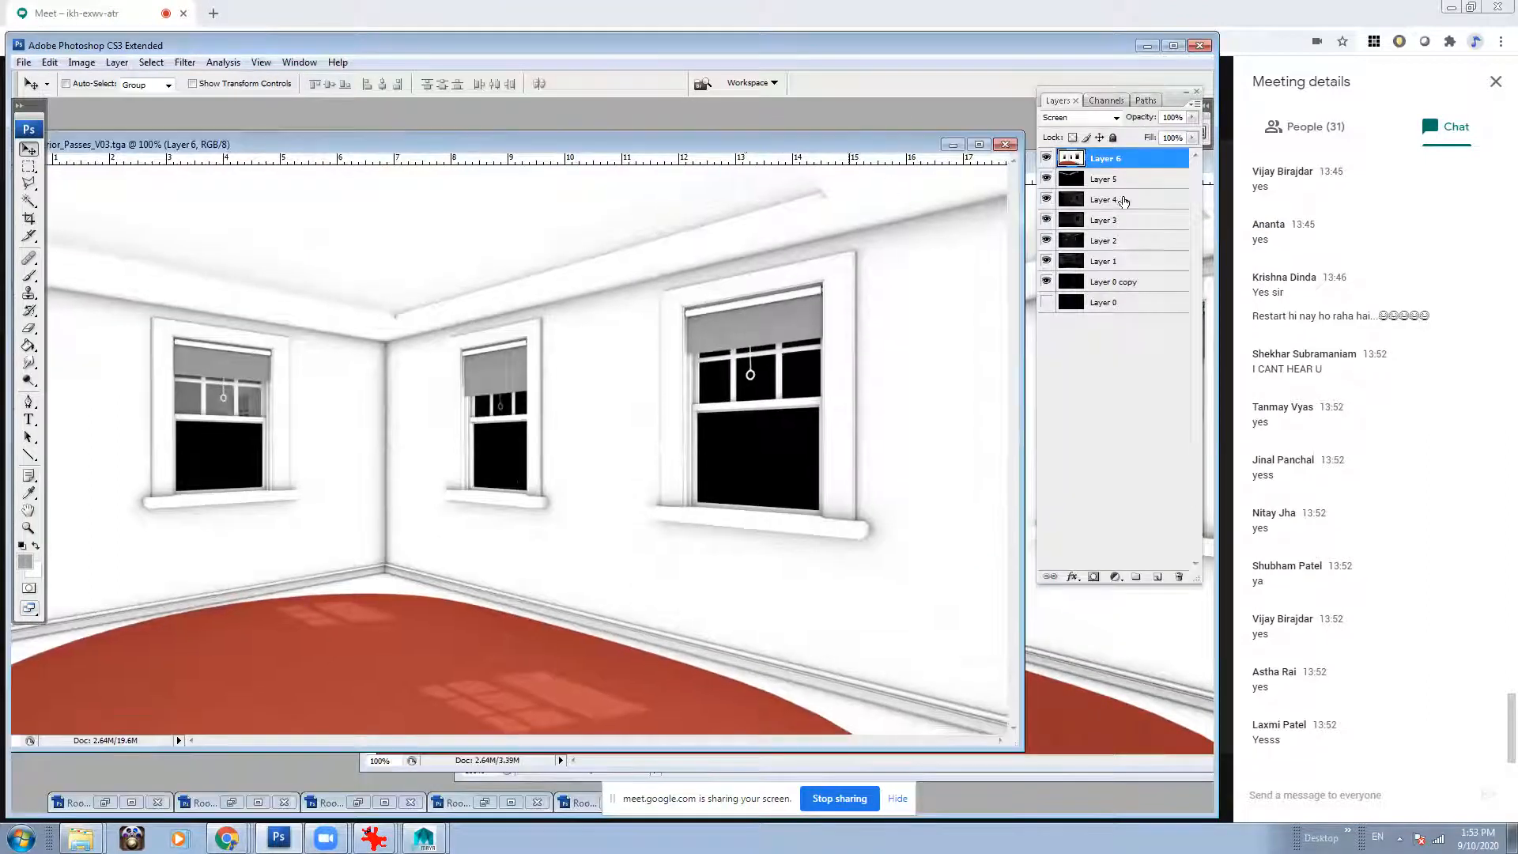
# Hide the merged color layer, Layer 6, in the composite and toggle the visibility of Layer 0 copy, leaving it shown.
pyautogui.click(1106, 286)
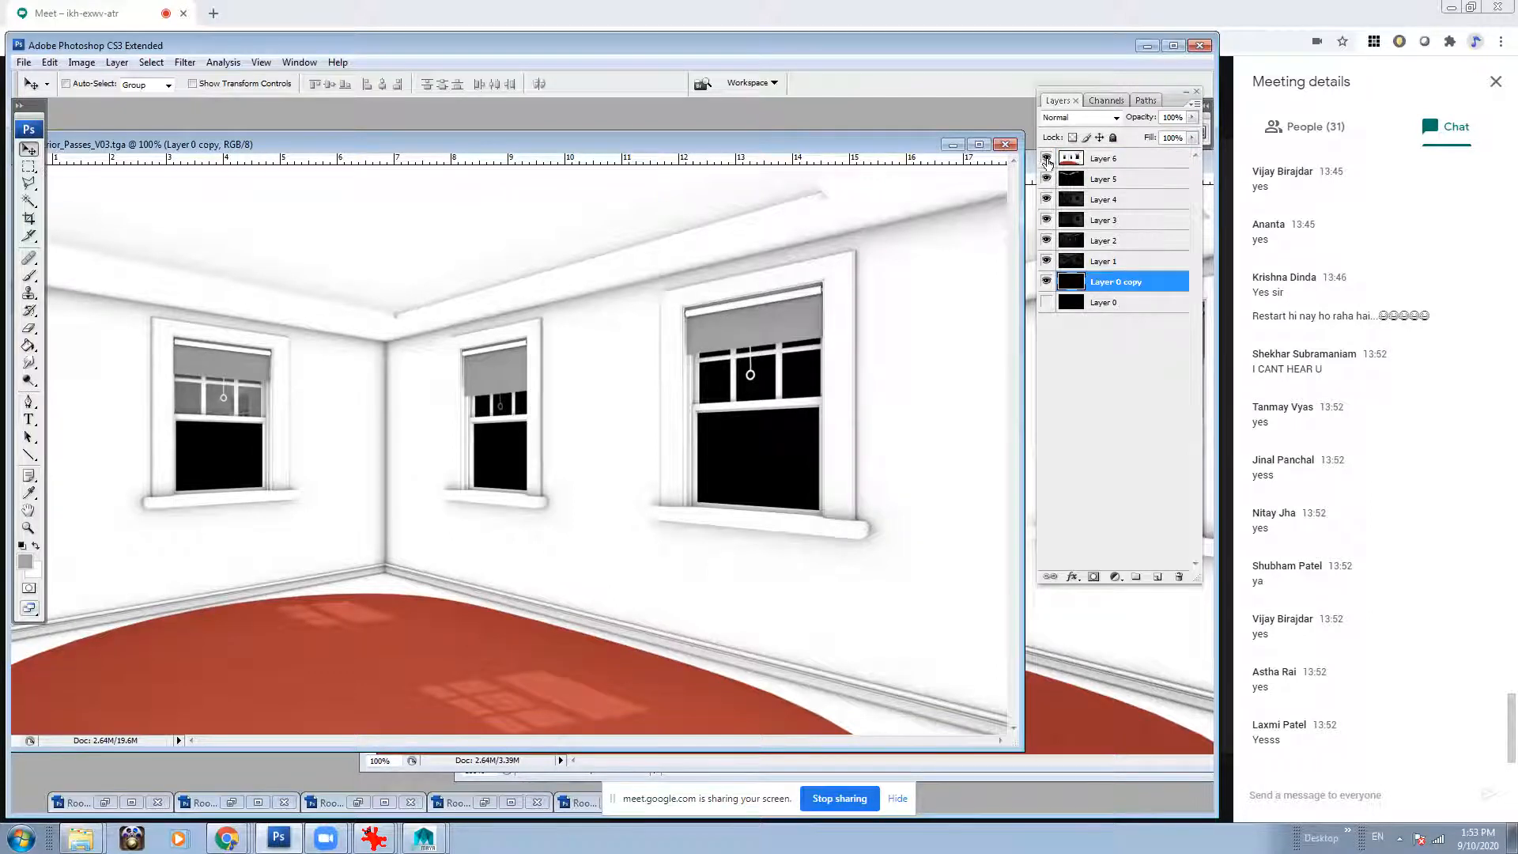
pyautogui.click(1056, 158)
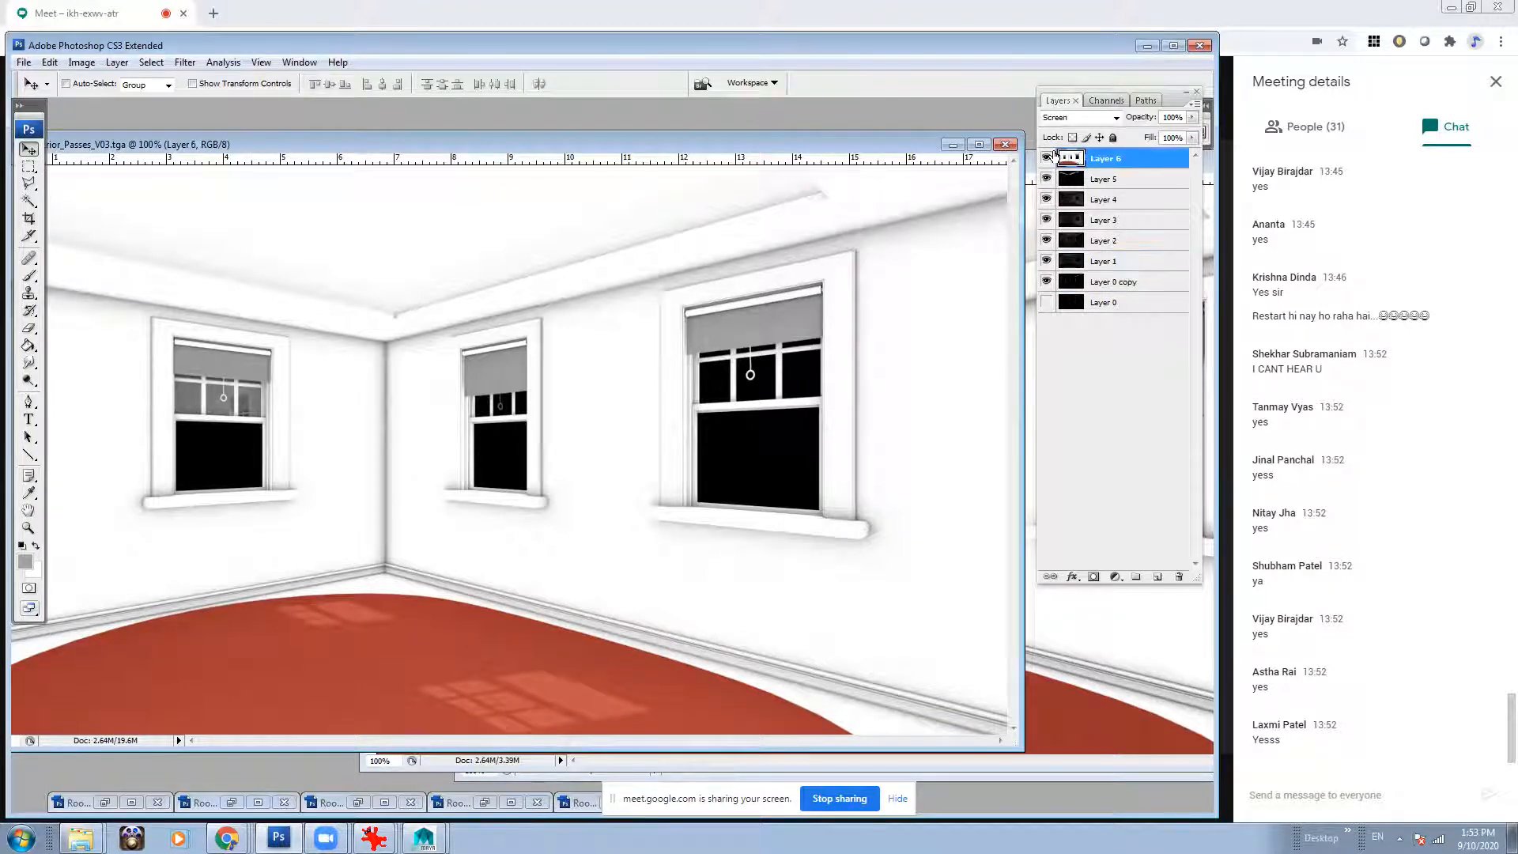
pyautogui.click(1192, 138)
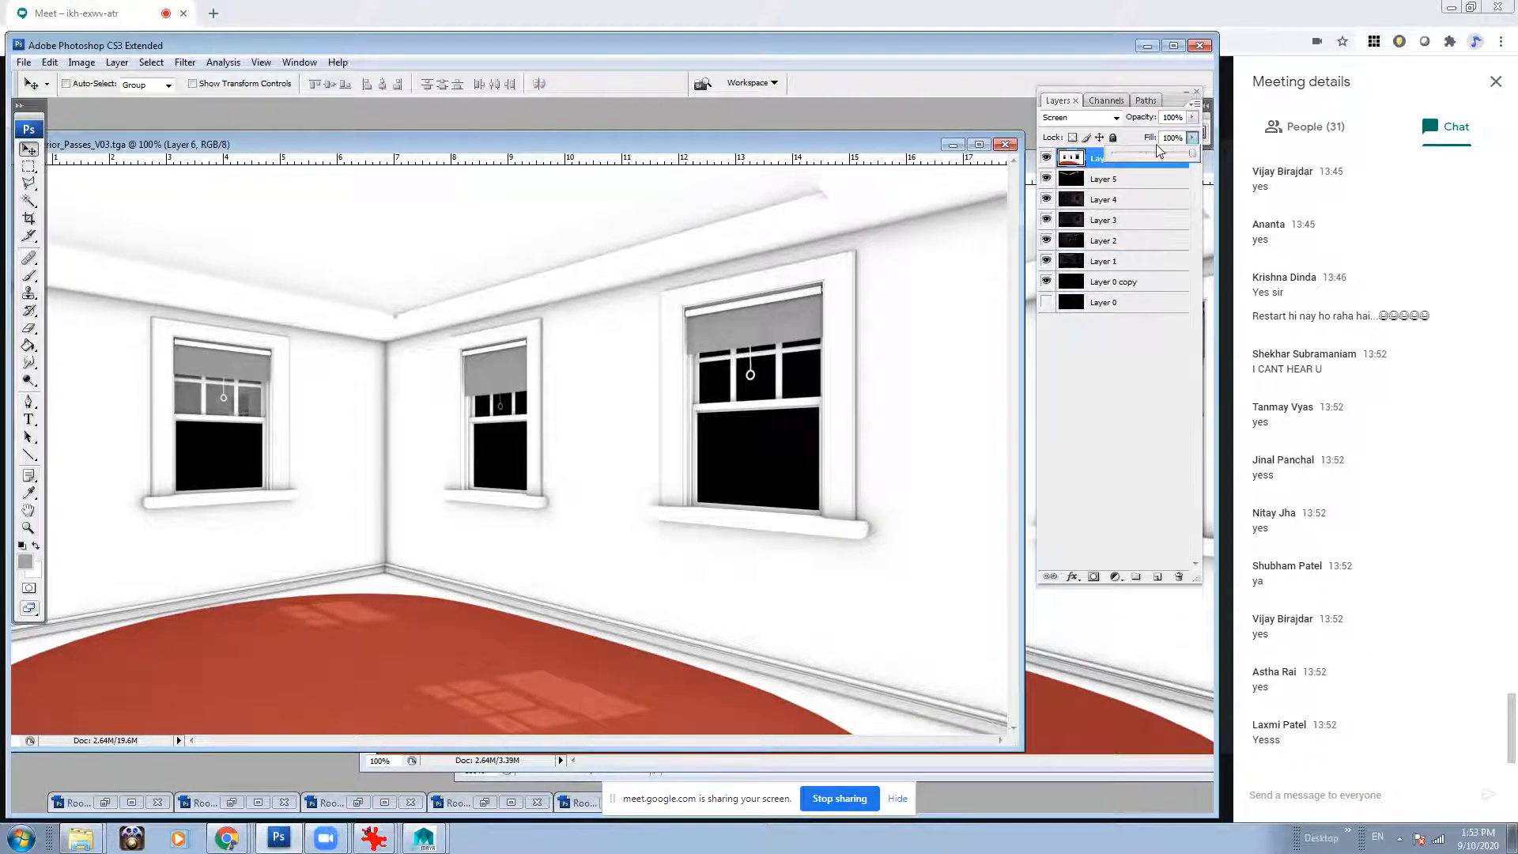
pyautogui.click(1047, 158)
pyautogui.moveTo(572, 152); pyautogui.dragTo(583, 141)
pyautogui.click(1098, 283)
pyautogui.click(1046, 283)
pyautogui.click(1046, 283)
# Hide Layers 2 through 5 and toggle Layer 1 to inspect its light contribution, leaving it shown.
pyautogui.click(1175, 263)
pyautogui.click(1046, 260)
pyautogui.click(1046, 261)
pyautogui.moveTo(1046, 178); pyautogui.dragTo(1050, 264)
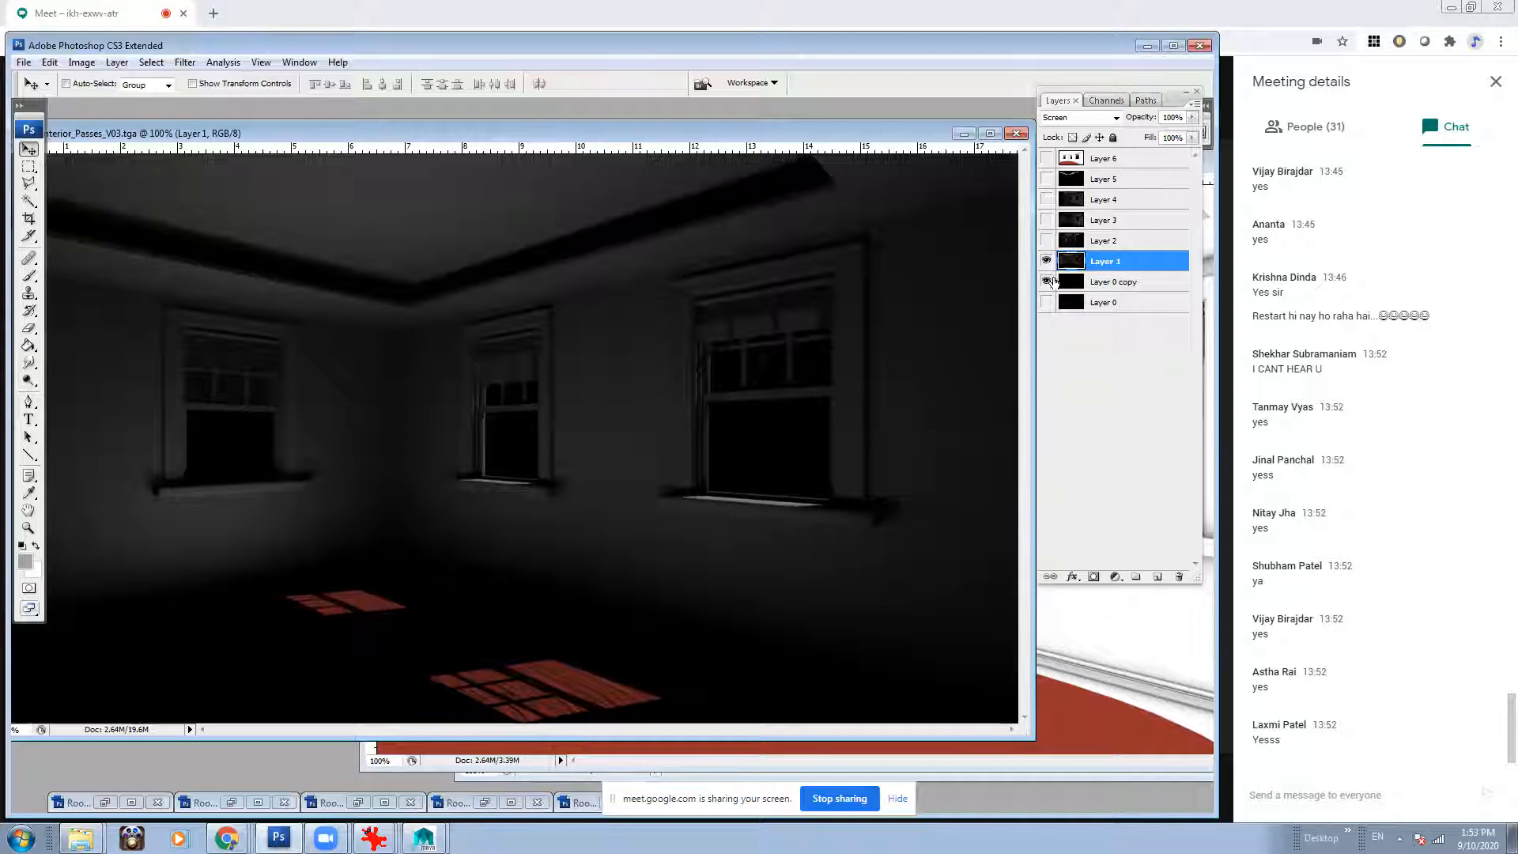
pyautogui.click(1046, 261)
pyautogui.click(1046, 261)
# Add a Hue/Saturation adjustment layer above Layer 1 and clip it to that layer.
pyautogui.click(1115, 576)
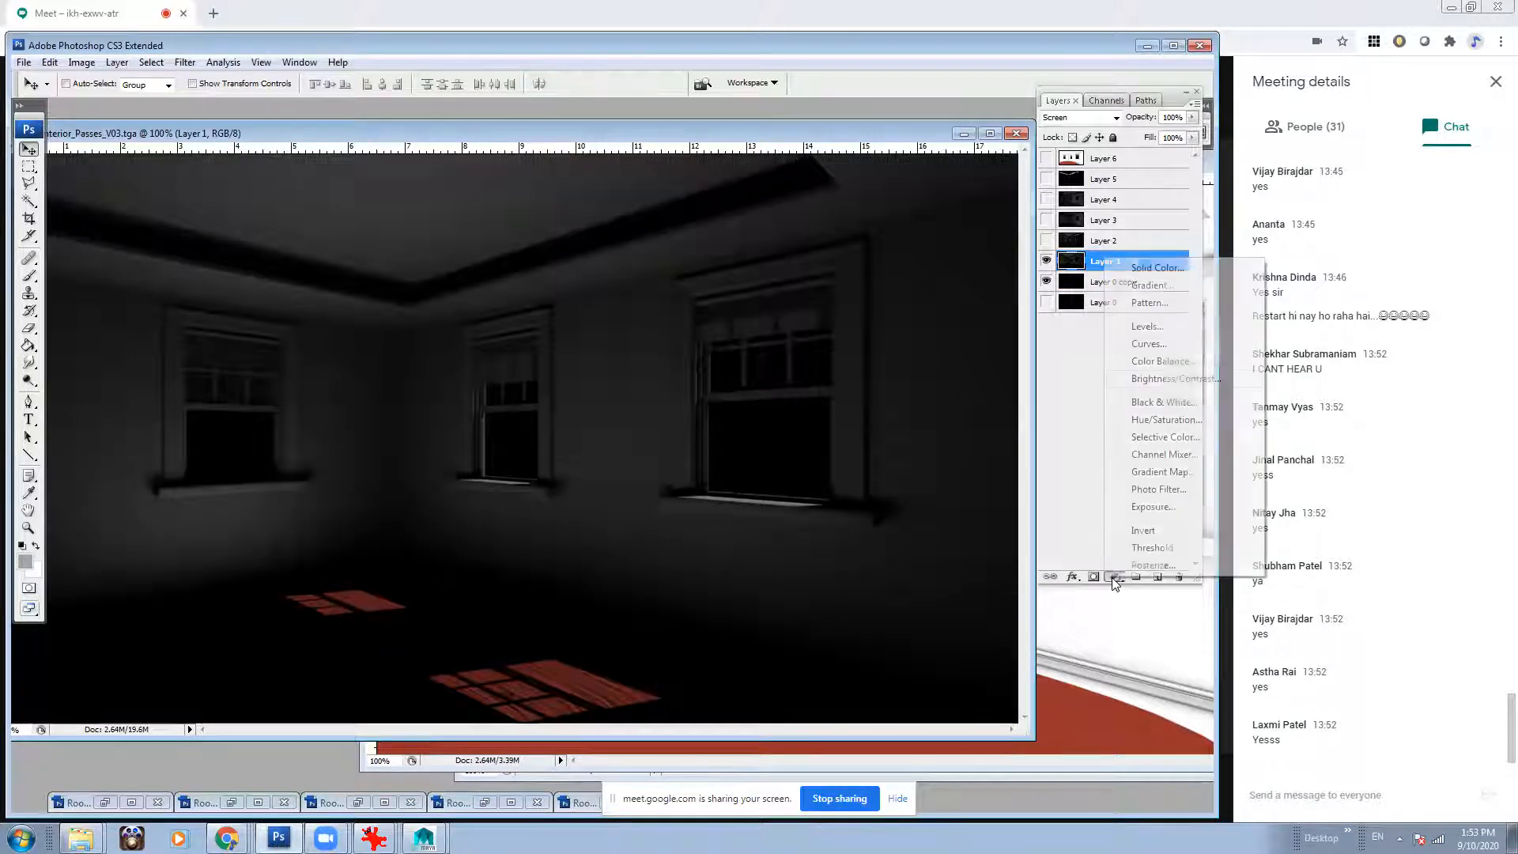
pyautogui.click(1163, 420)
pyautogui.click(452, 234)
pyautogui.press('v')
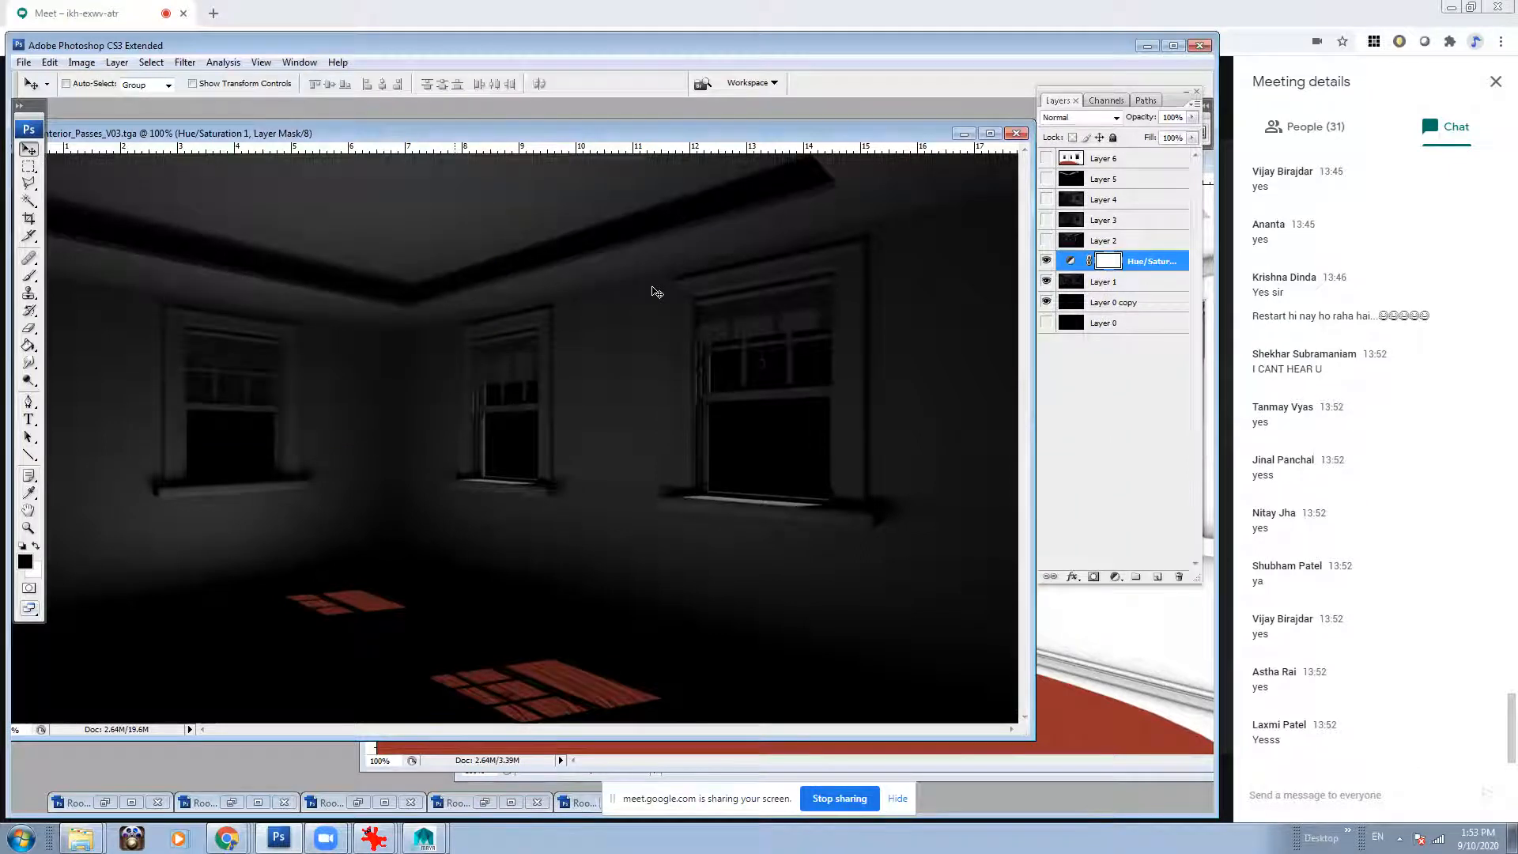
pyautogui.hotkey('ctrl', 'alt', 'g')
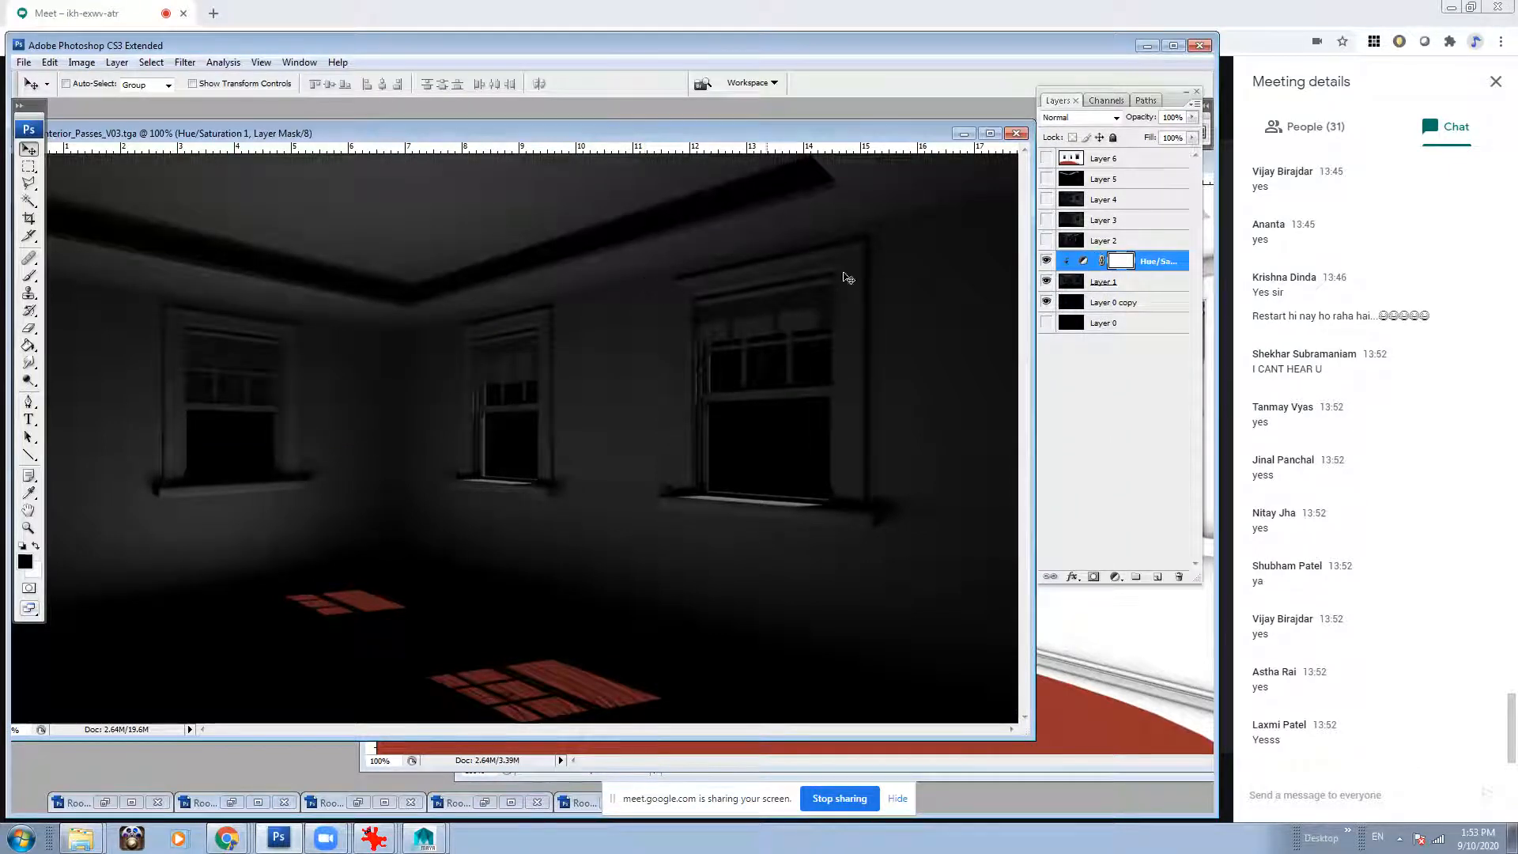
# Colorize Layer 1's Hue/Saturation adjustment with hue 0 and saturation 25, and reduce the adjustment layer's fill to 50%.
pyautogui.doubleClick(1084, 265)
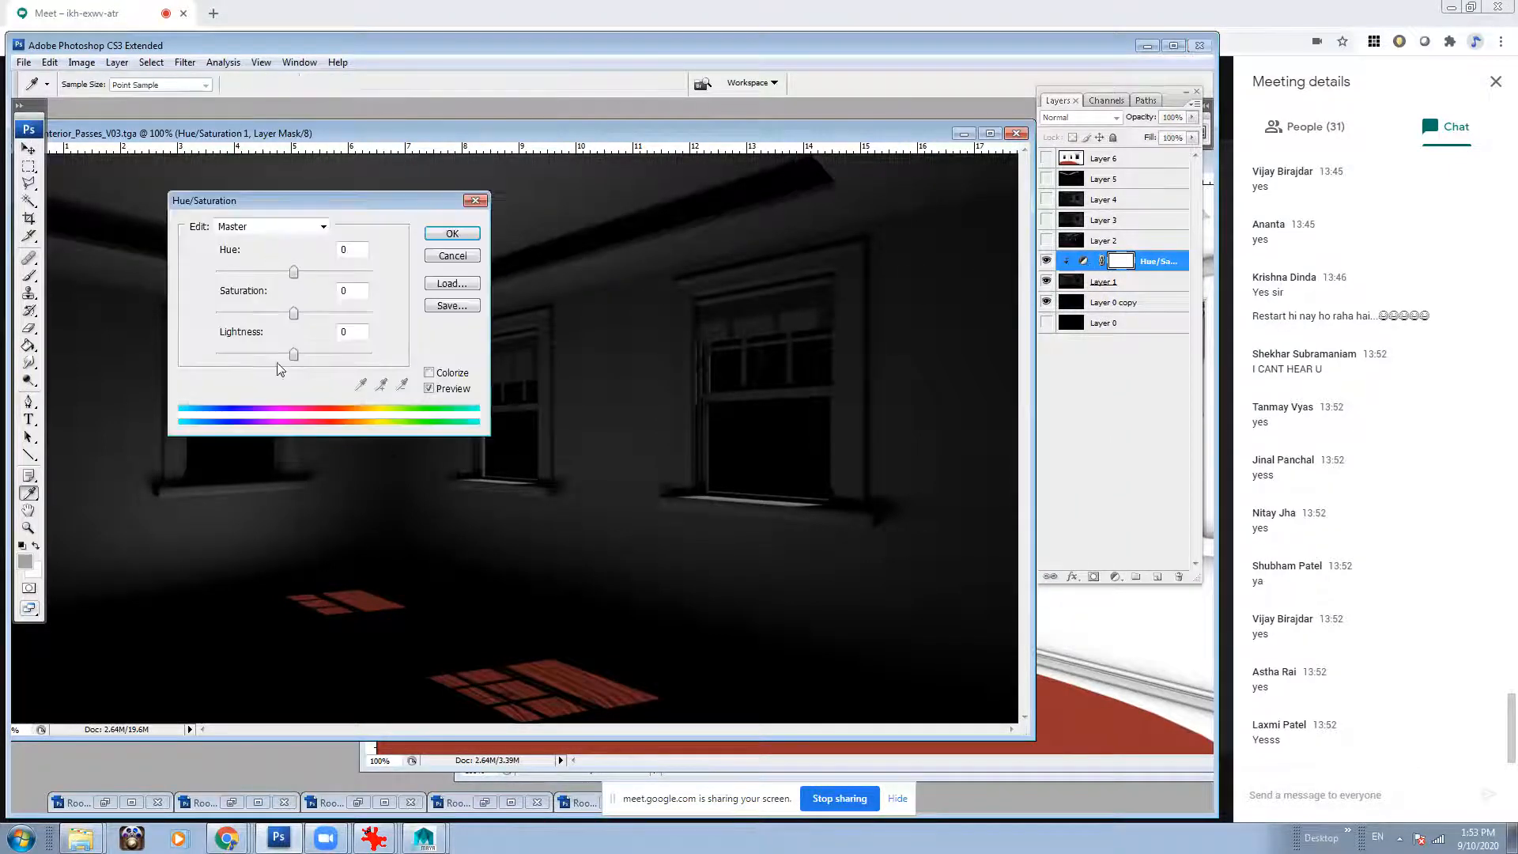
pyautogui.click(429, 373)
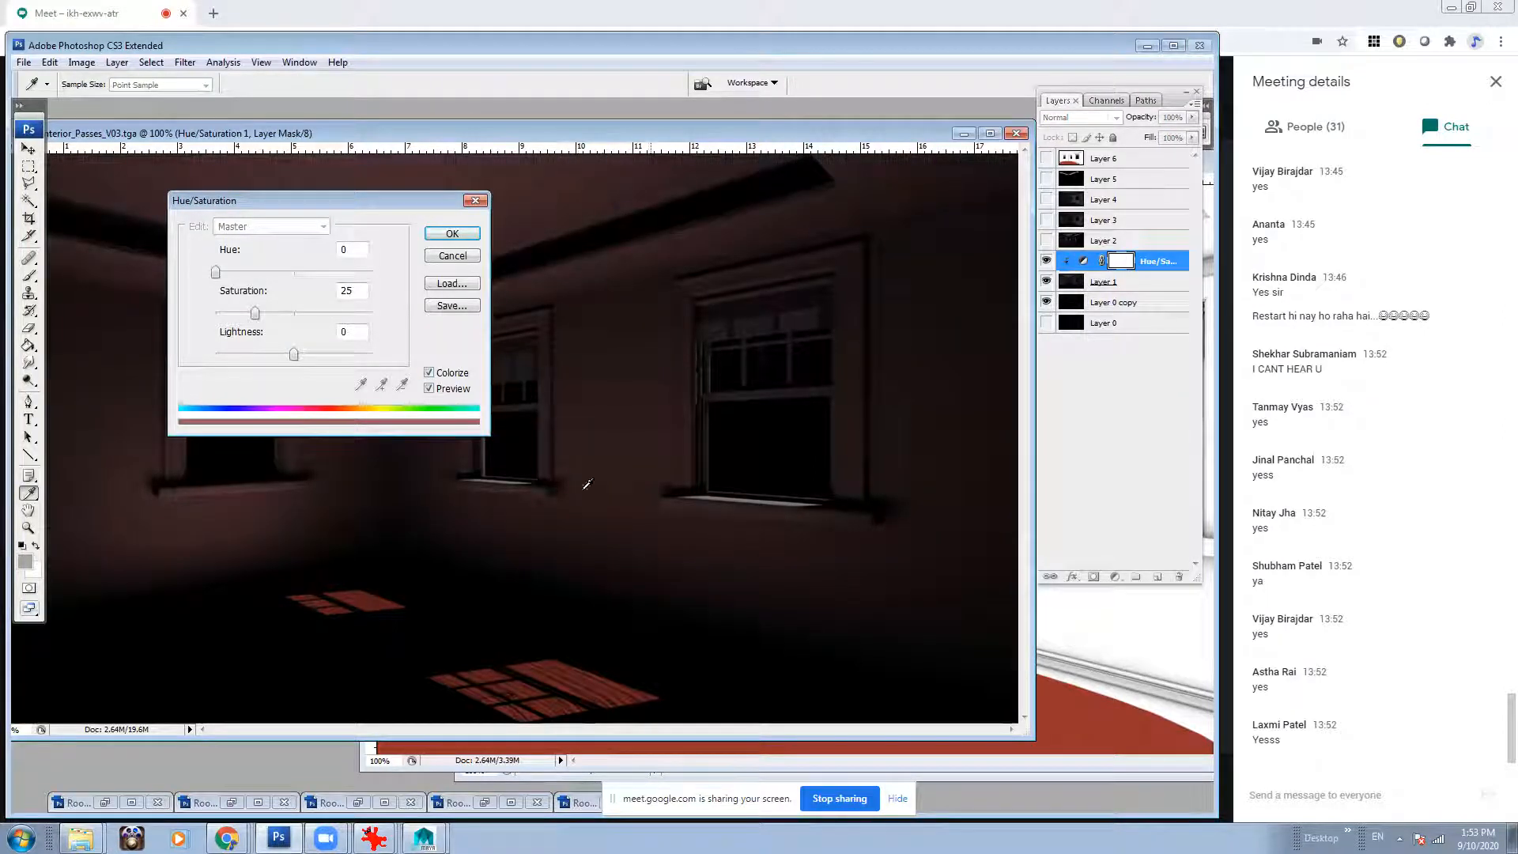
pyautogui.click(465, 237)
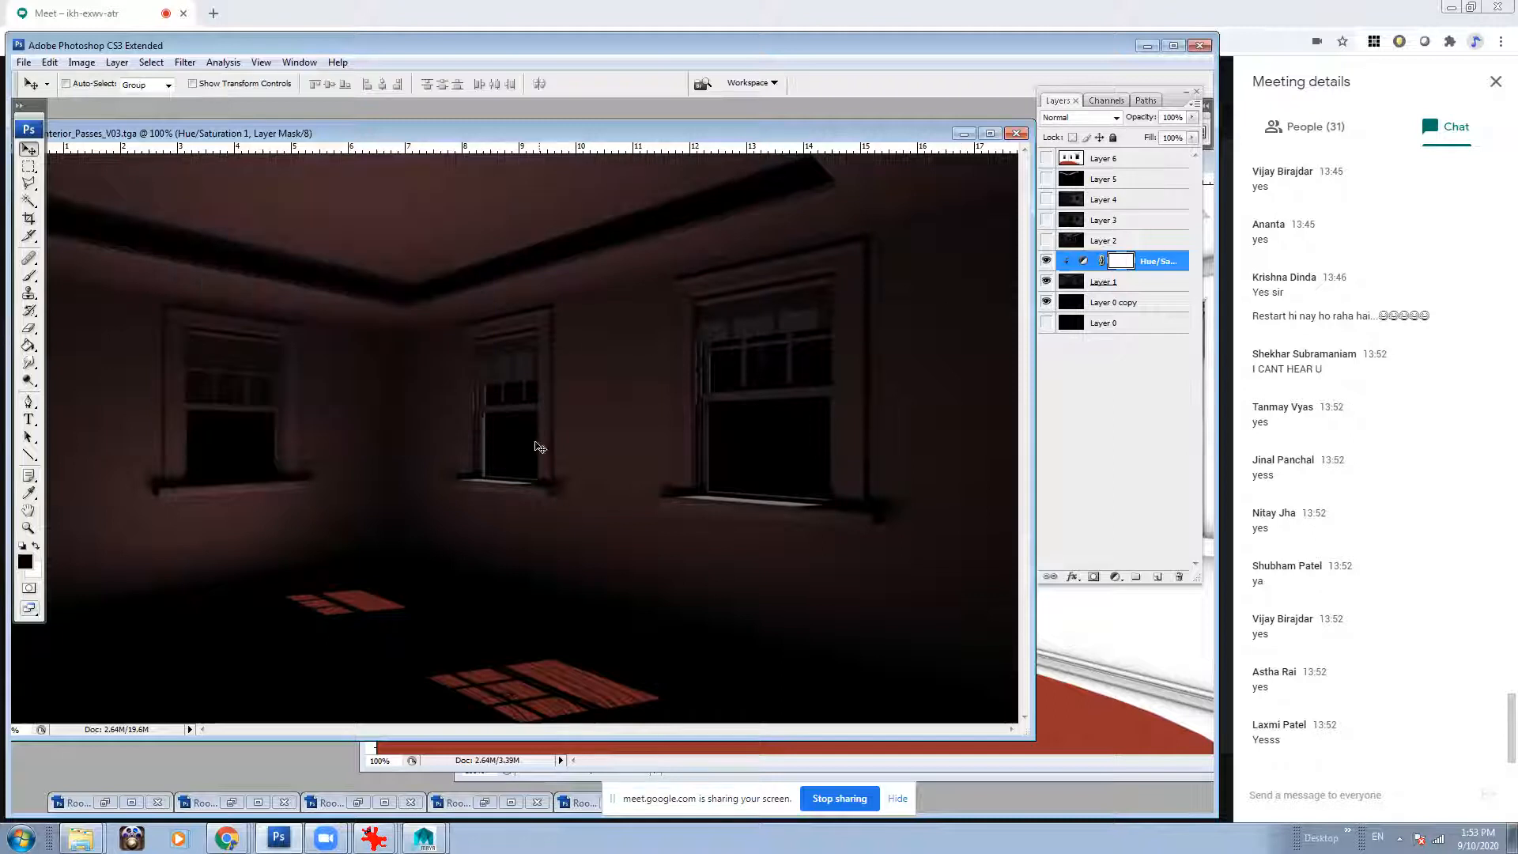
pyautogui.click(1191, 137)
pyautogui.moveTo(1186, 154); pyautogui.dragTo(1151, 164)
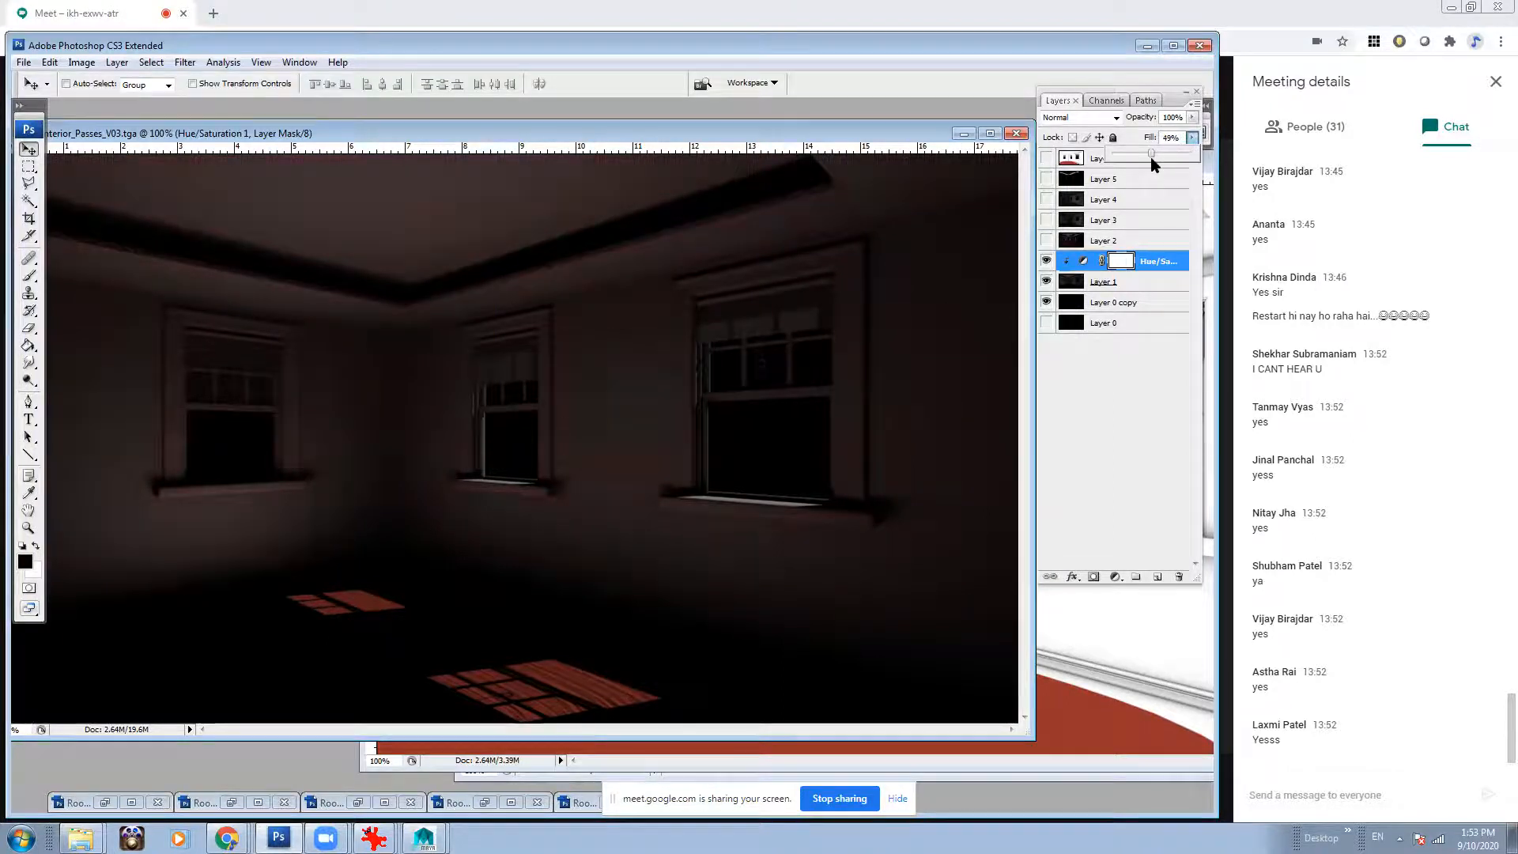
# Raise the saturation of Layer 1's colorize adjustment to 52 and lower its fill to about 35%.
pyautogui.doubleClick(1084, 261)
pyautogui.moveTo(254, 313); pyautogui.dragTo(297, 315)
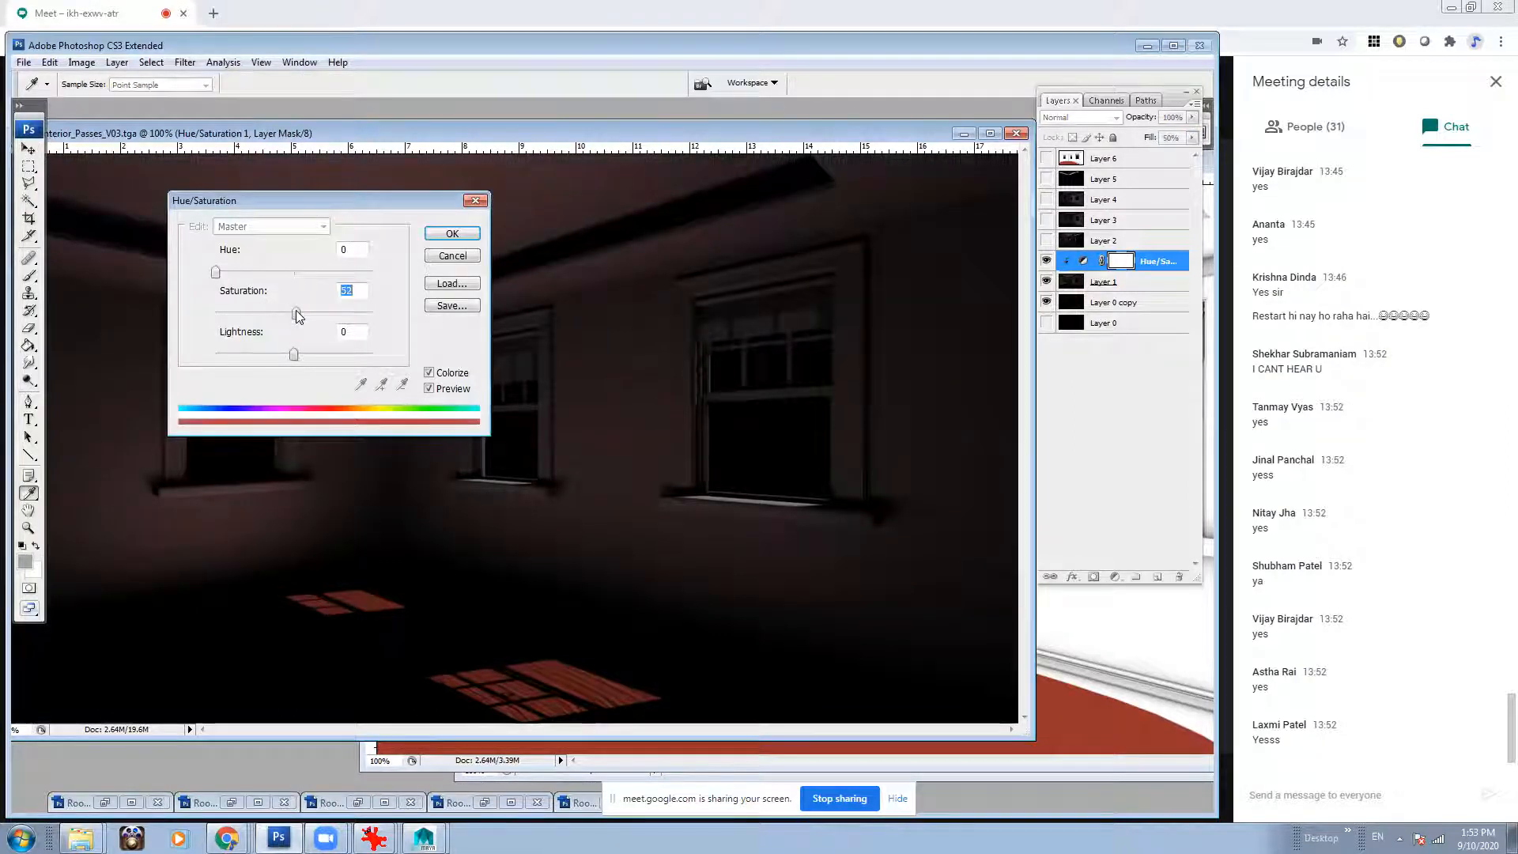
pyautogui.click(437, 234)
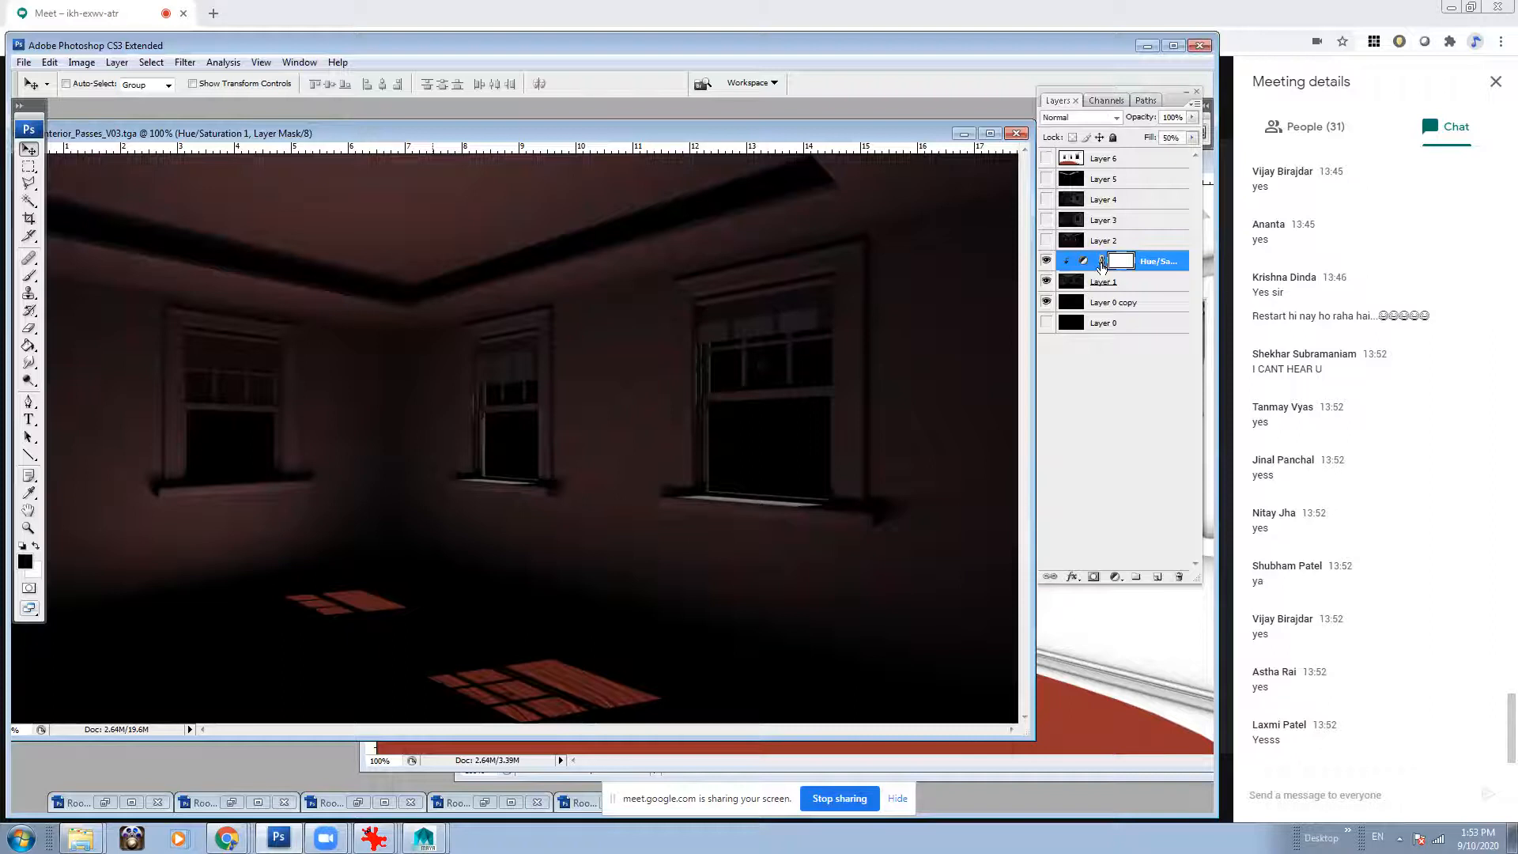
pyautogui.moveTo(1192, 138); pyautogui.dragTo(1146, 155)
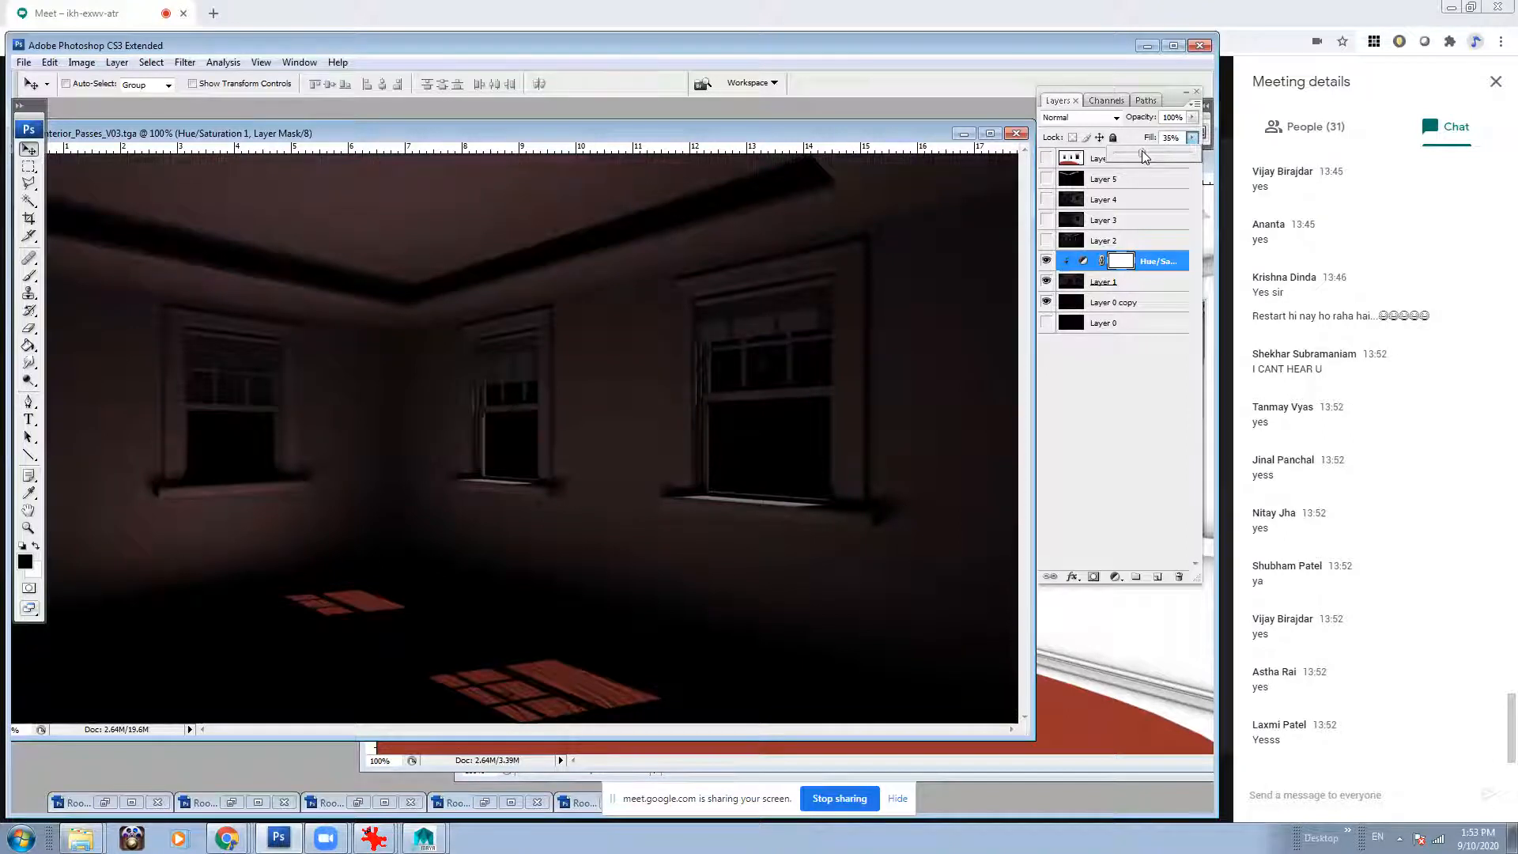
# Show Layer 2, add a Hue/Saturation adjustment layer above it, and clip the adjustment to Layer 2.
pyautogui.click(1106, 242)
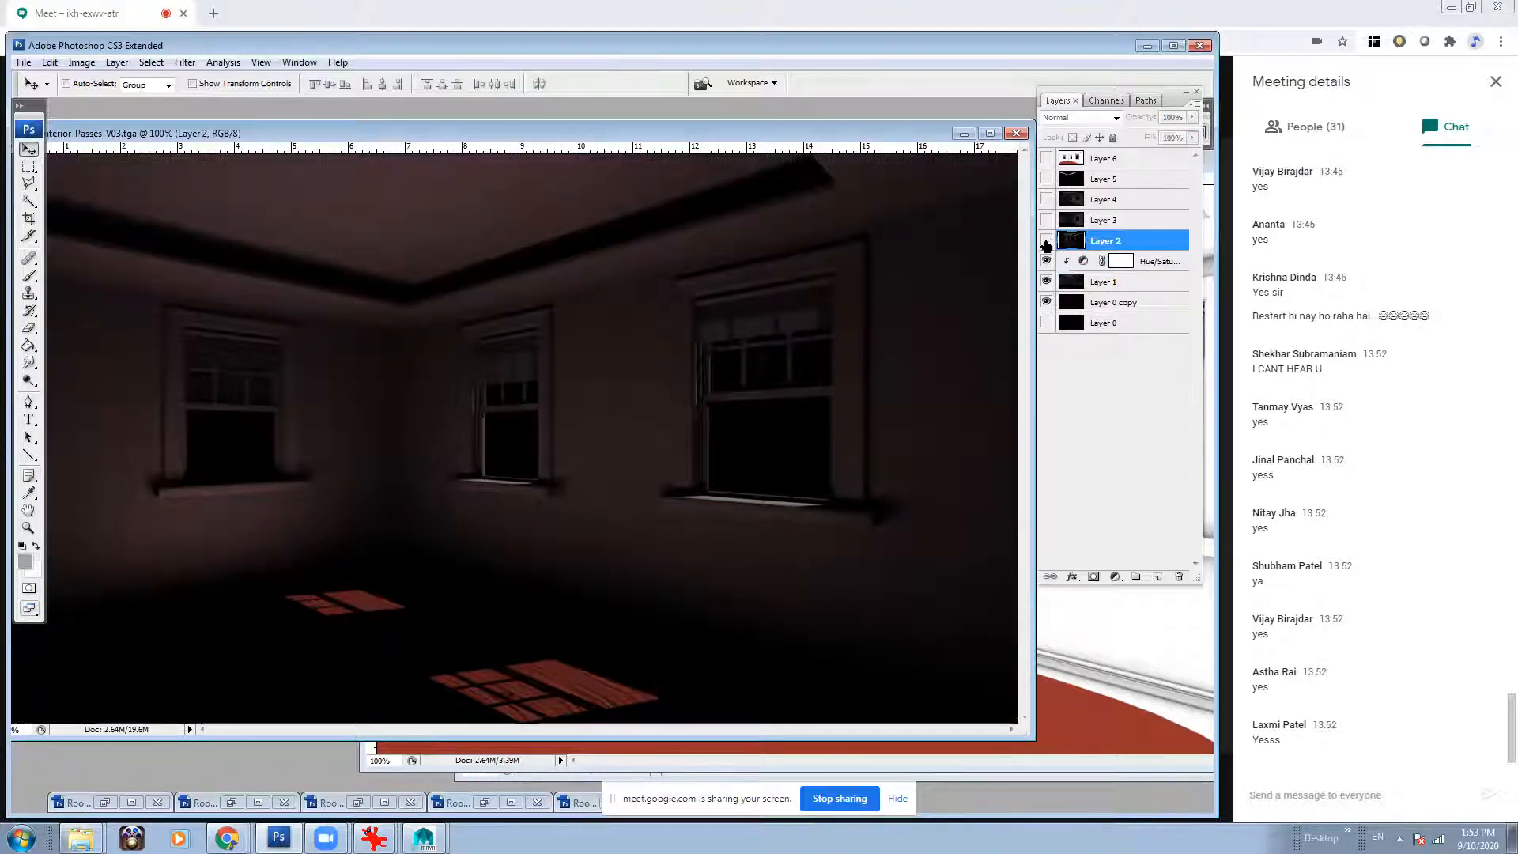
pyautogui.click(1046, 240)
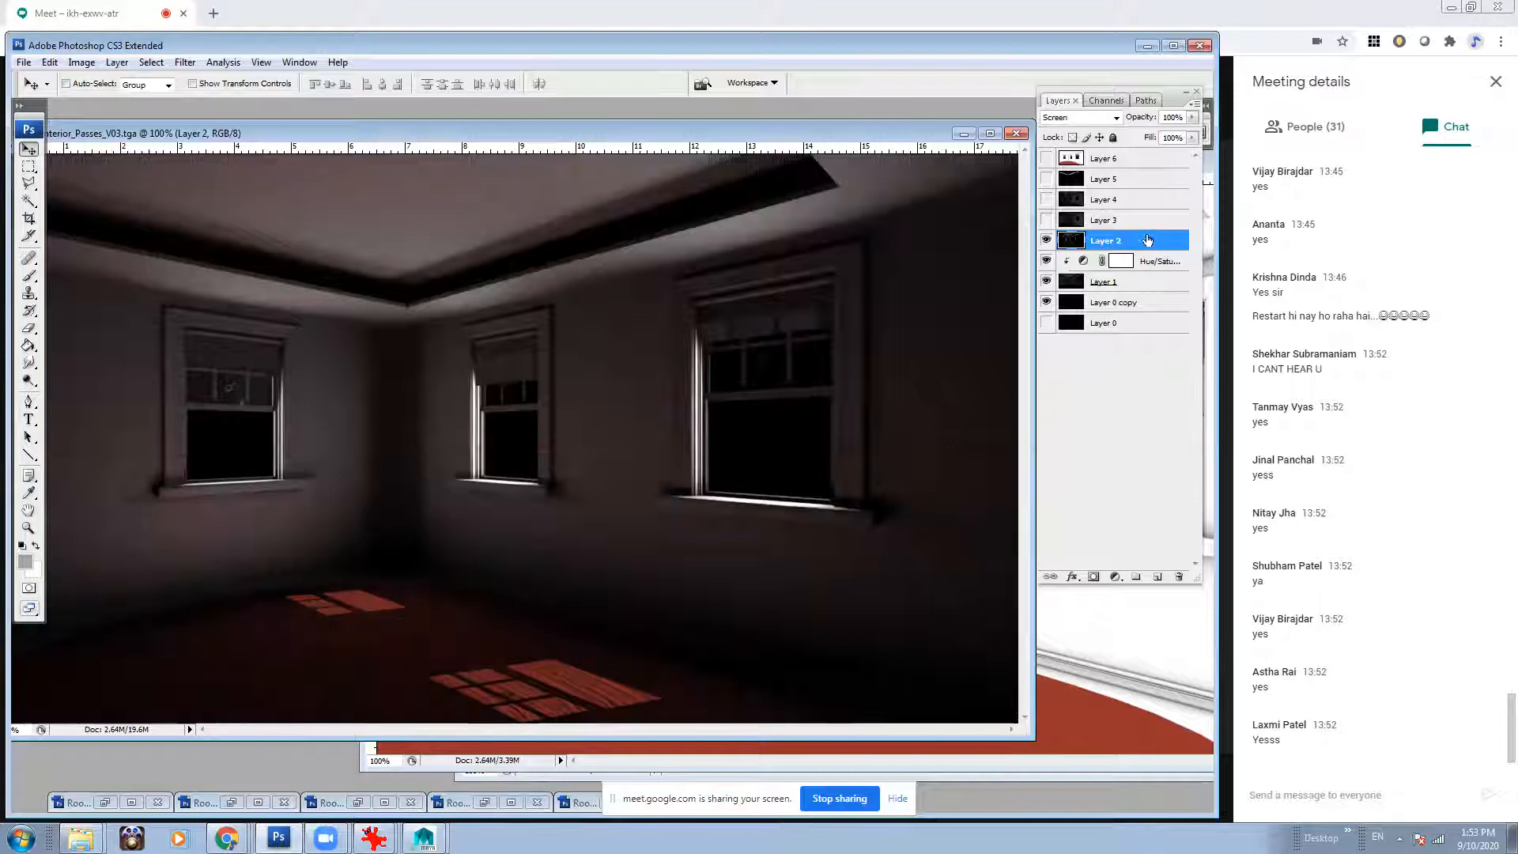
pyautogui.click(1114, 577)
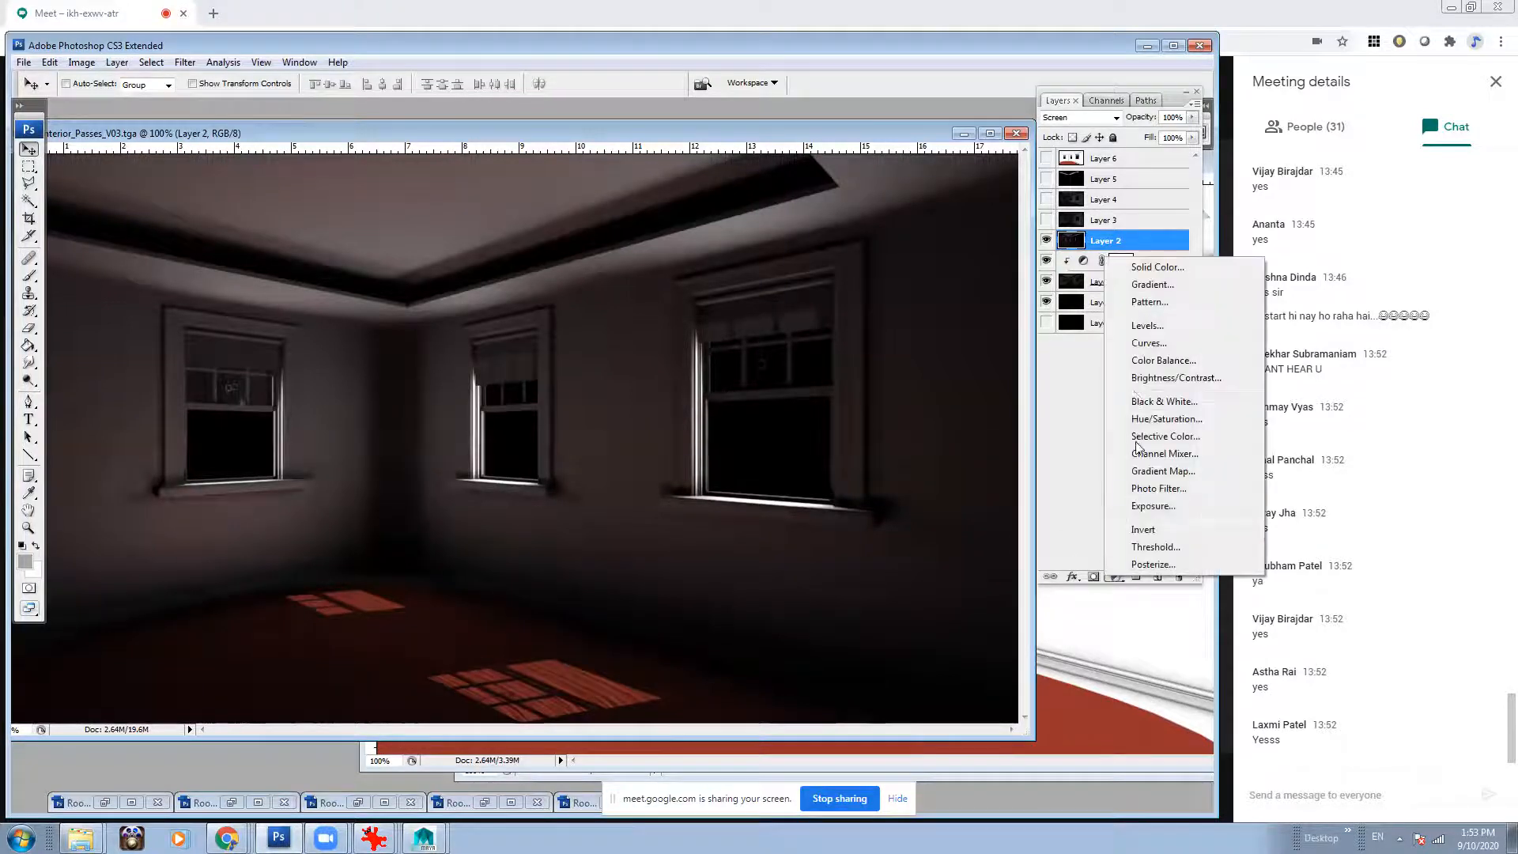
pyautogui.click(1155, 420)
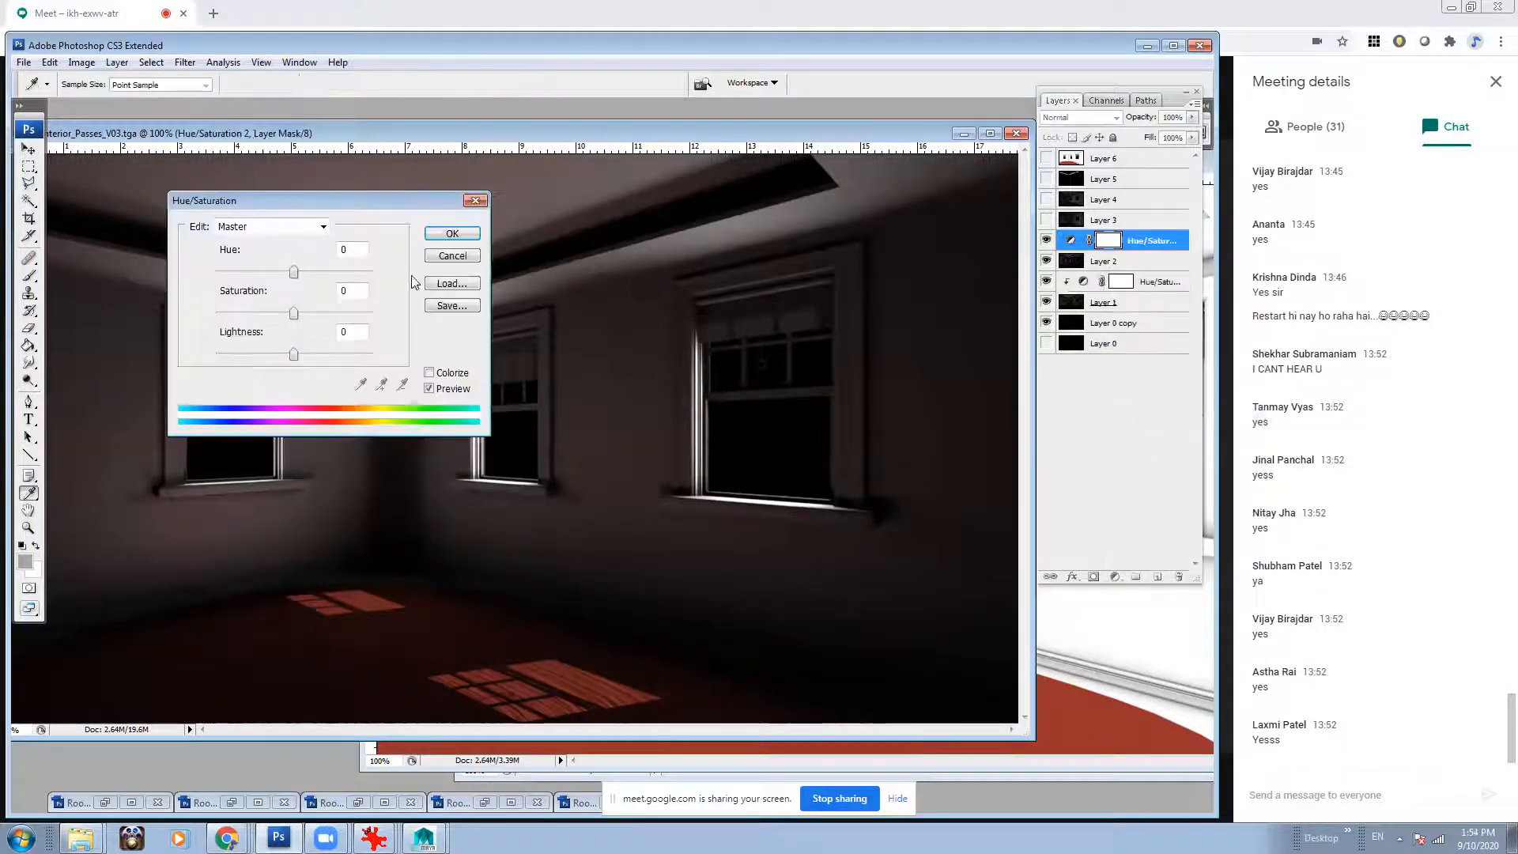
pyautogui.click(450, 233)
pyautogui.hotkey('ctrl', 'alt', 'g')
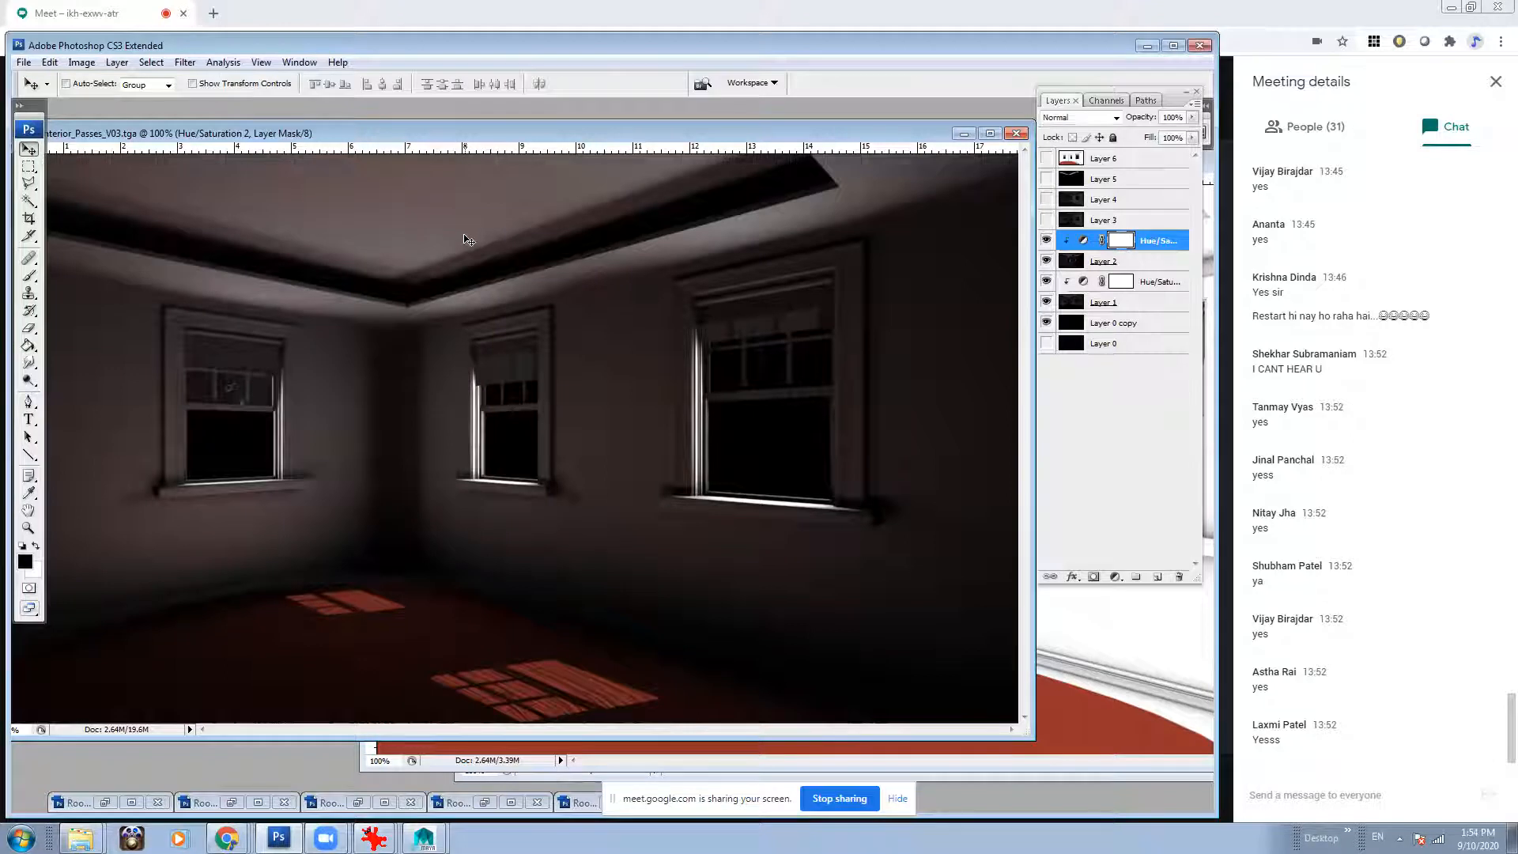
# Colorize Layer 2's Hue/Saturation adjustment with hue 196 and saturation 20, and check the tint on the room.
pyautogui.doubleClick(1084, 242)
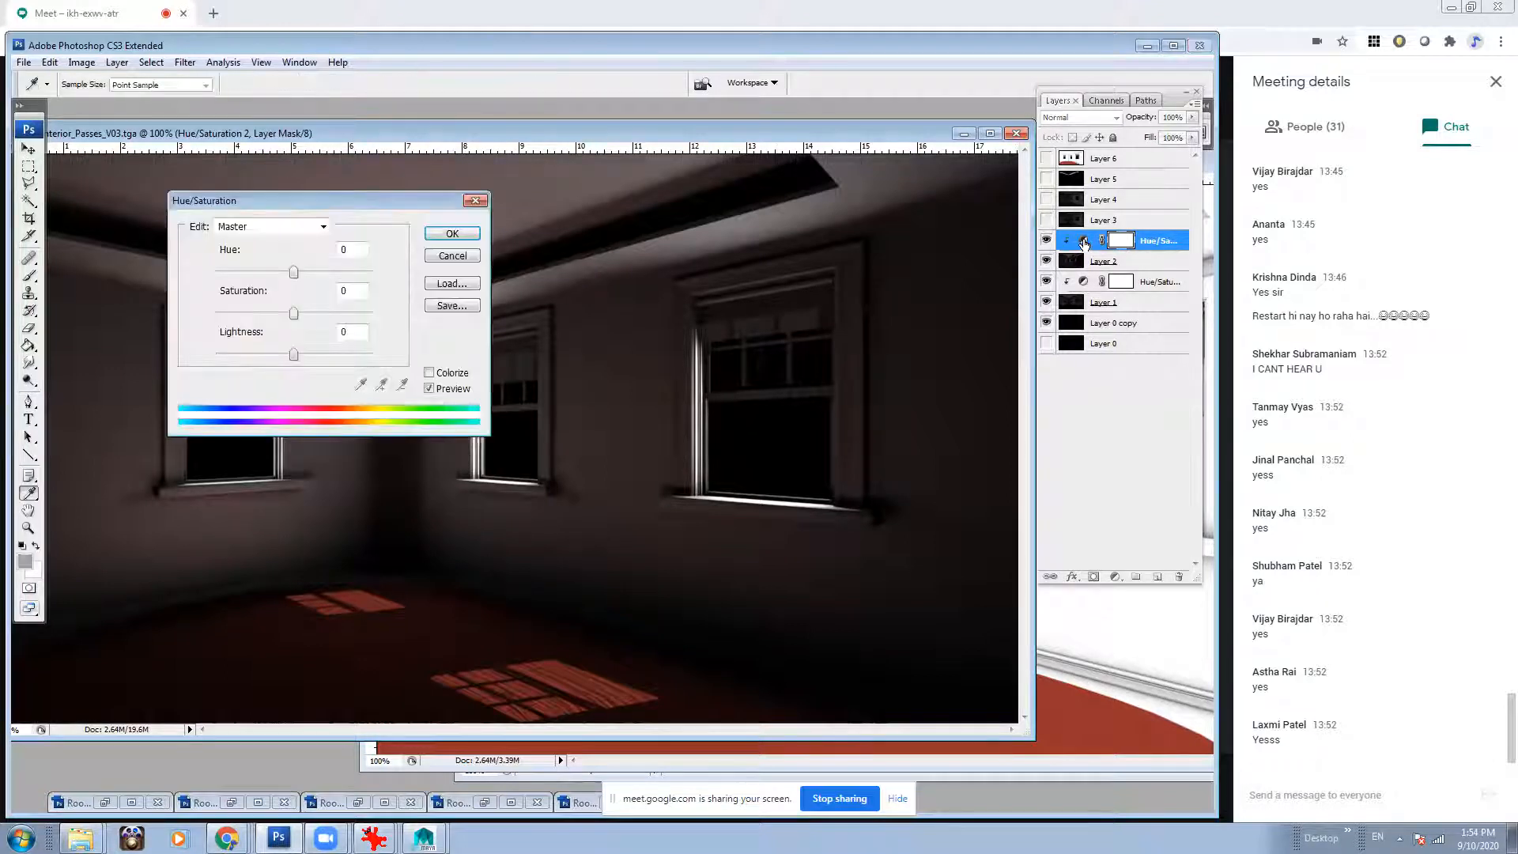
pyautogui.click(430, 372)
pyautogui.moveTo(221, 273); pyautogui.dragTo(246, 314)
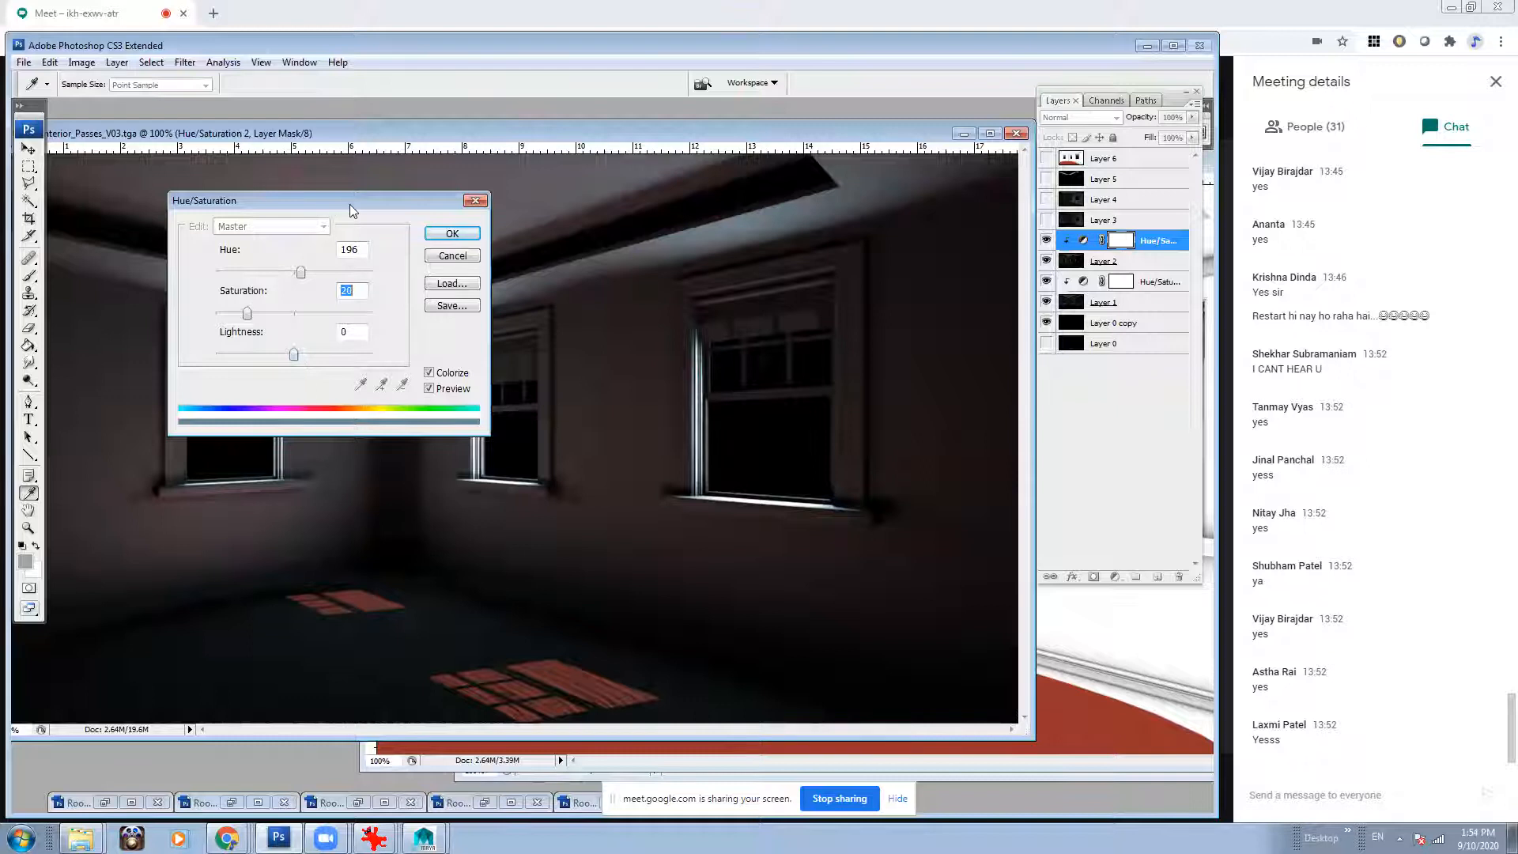
pyautogui.moveTo(349, 204); pyautogui.dragTo(542, 393)
pyautogui.click(644, 423)
# Add a Levels adjustment layer above Layer 2's Hue/Saturation adjustment and clip it to Layer 2.
pyautogui.click(1115, 576)
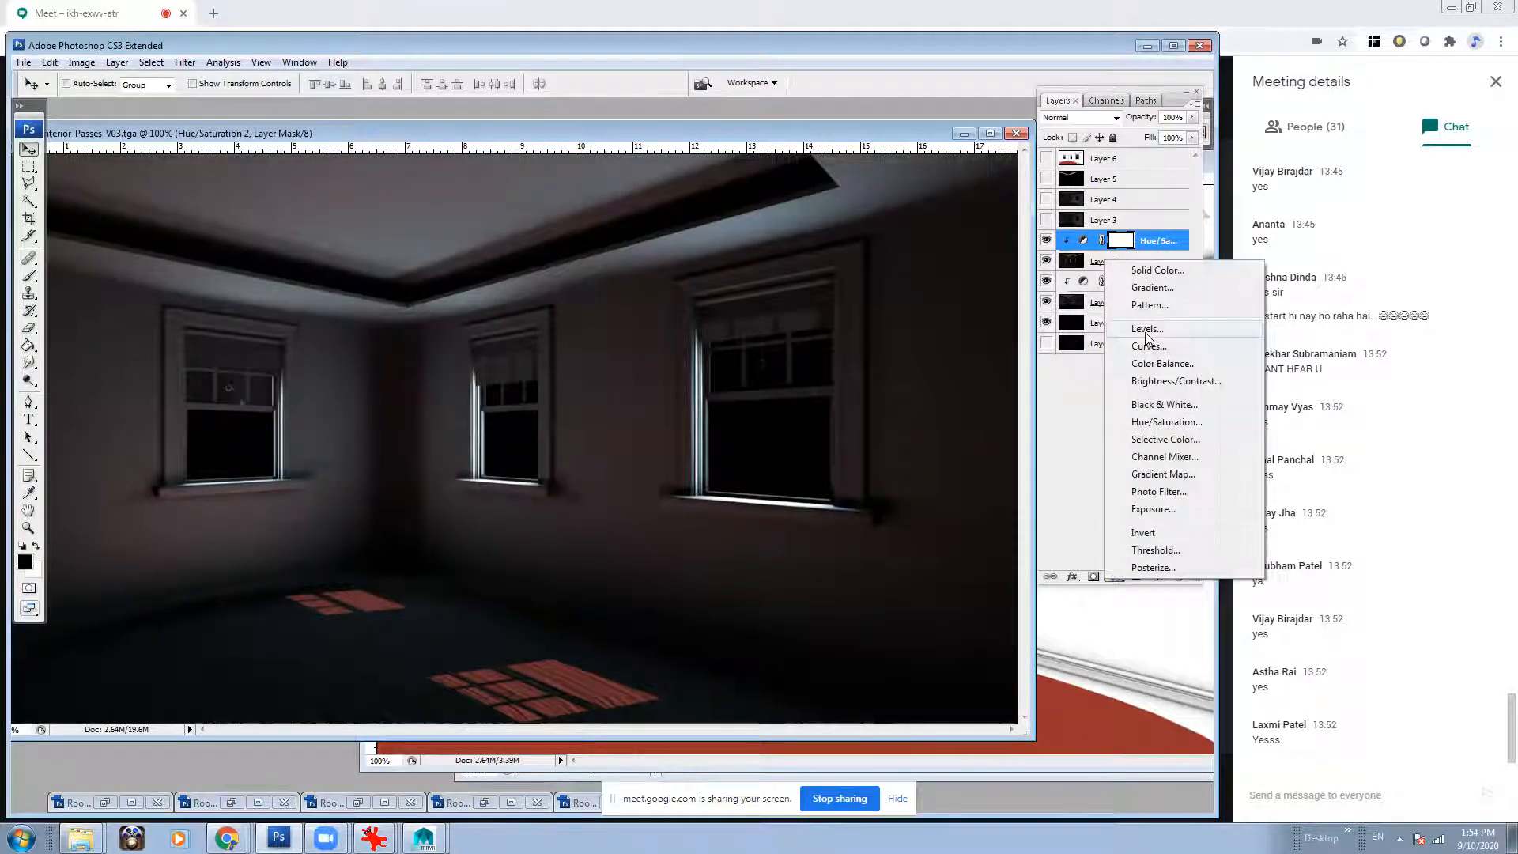
pyautogui.click(1145, 330)
pyautogui.click(646, 417)
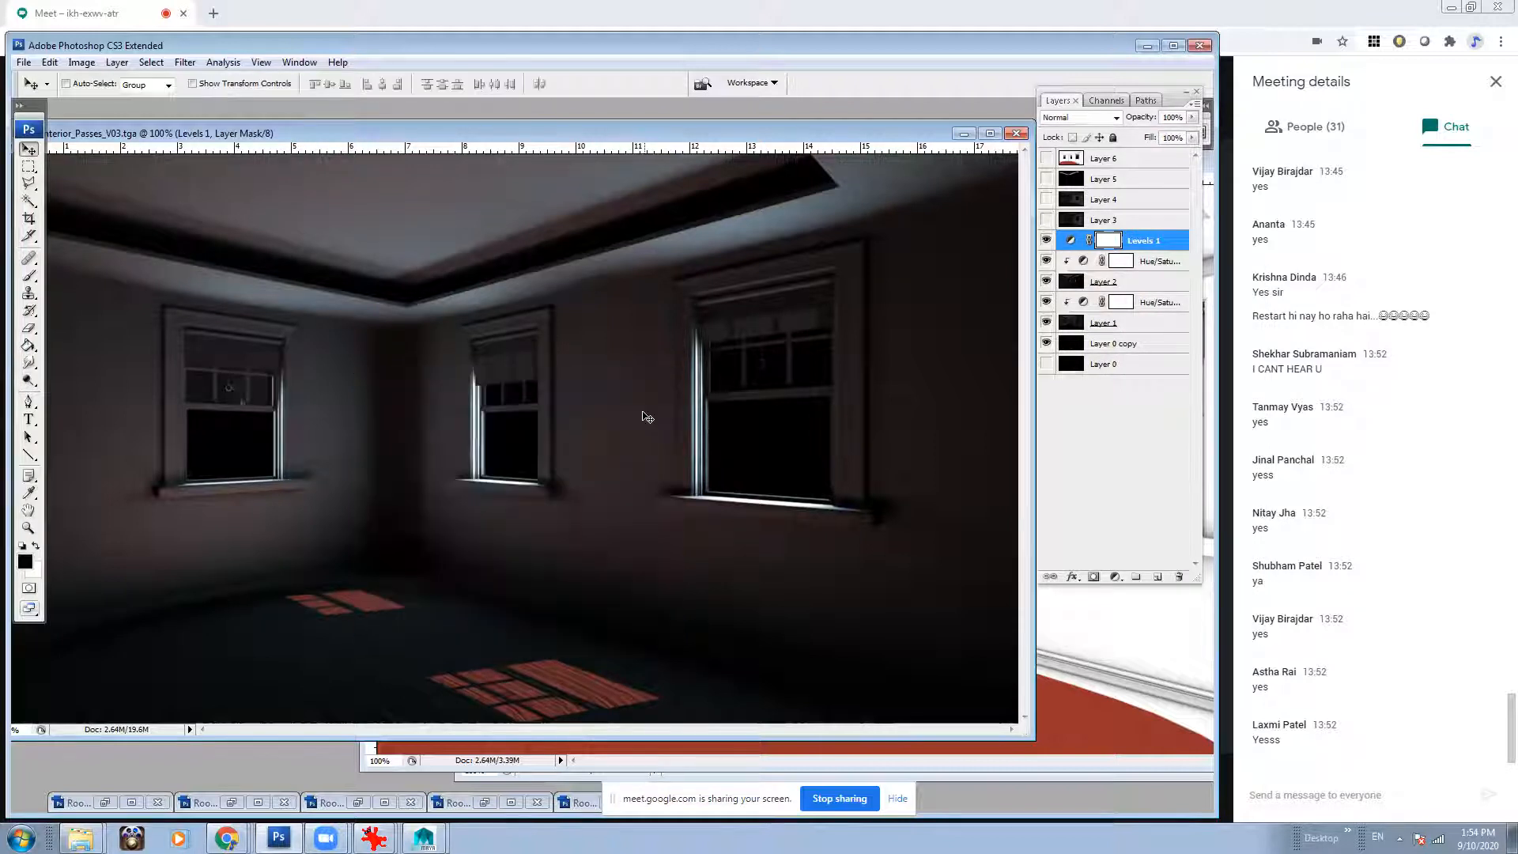
pyautogui.hotkey('ctrl', 'alt', 'g')
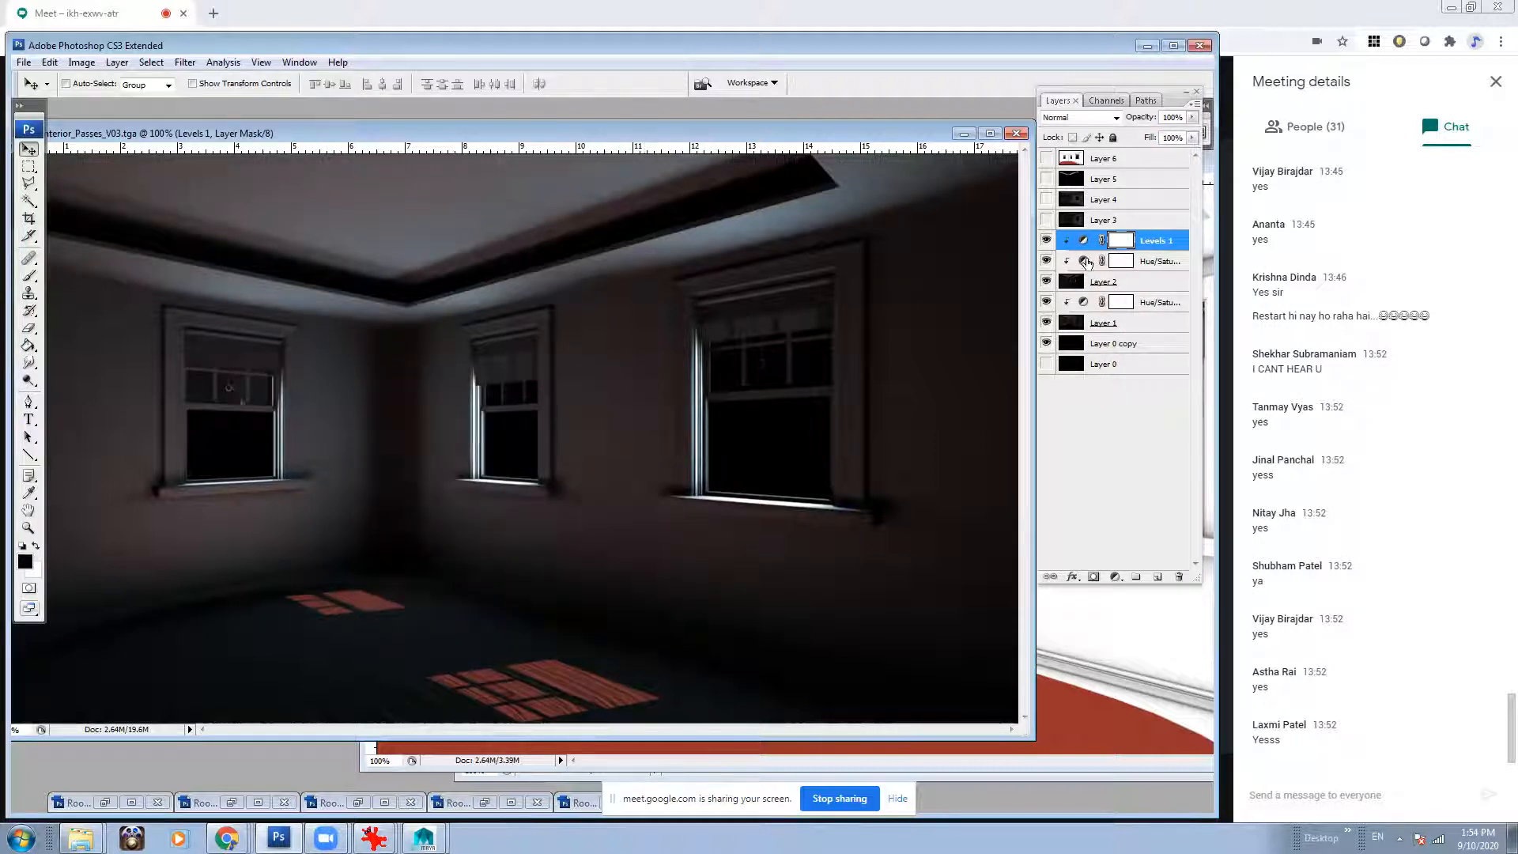
# Brighten Layer 2 with its clipped Levels adjustment, setting the input midtone to 1.28 and the white point to 139.
pyautogui.doubleClick(1083, 240)
pyautogui.moveTo(581, 526); pyautogui.dragTo(429, 527)
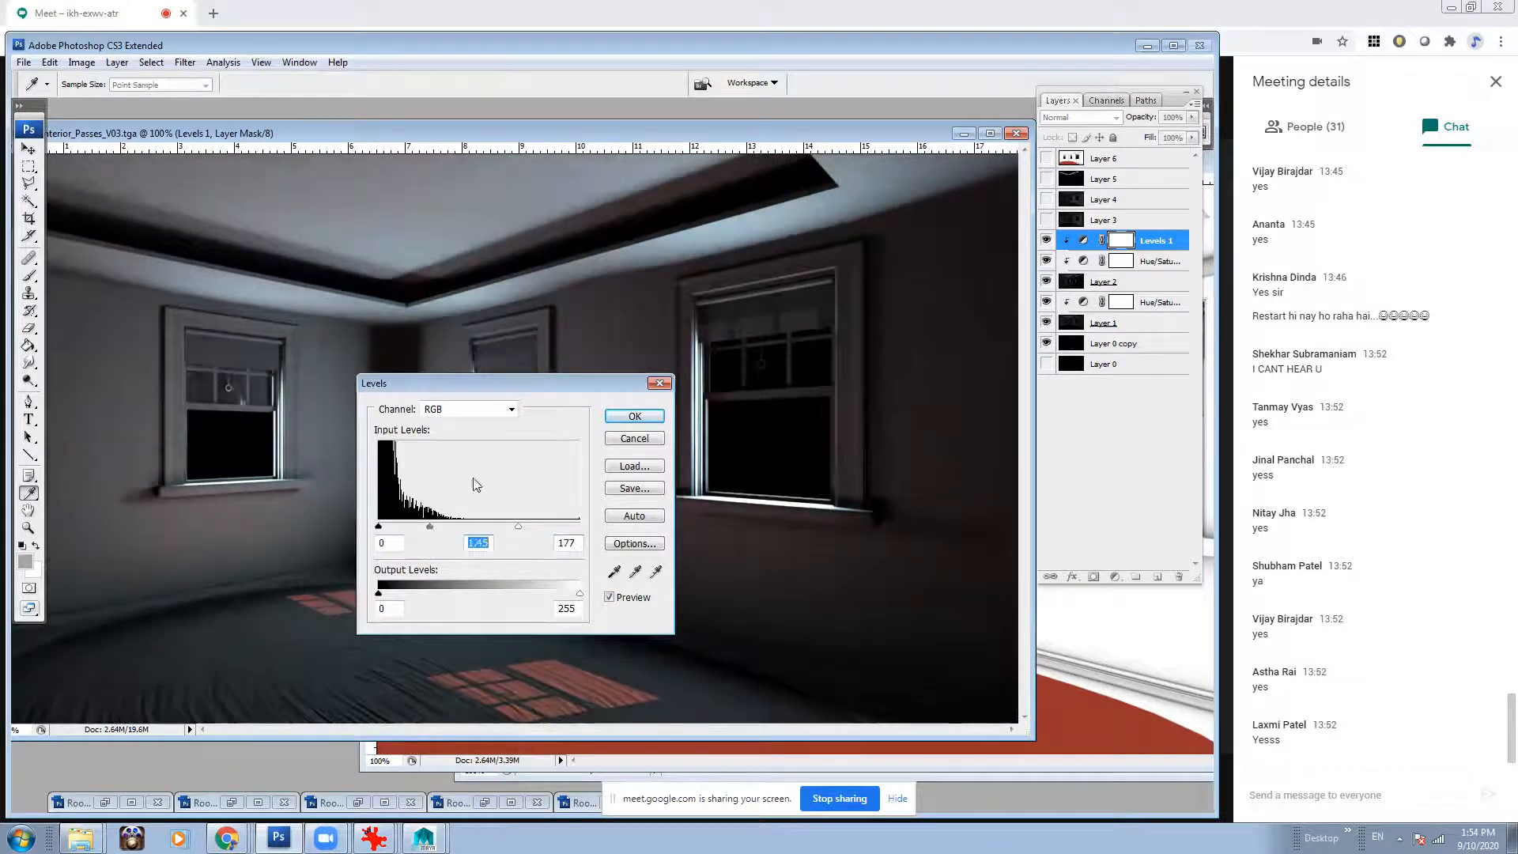
pyautogui.moveTo(527, 381); pyautogui.dragTo(721, 298)
pyautogui.moveTo(712, 443)
pyautogui.mouseDown()
pyautogui.moveTo(668, 446)
pyautogui.moveTo(683, 446)
pyautogui.mouseUp()
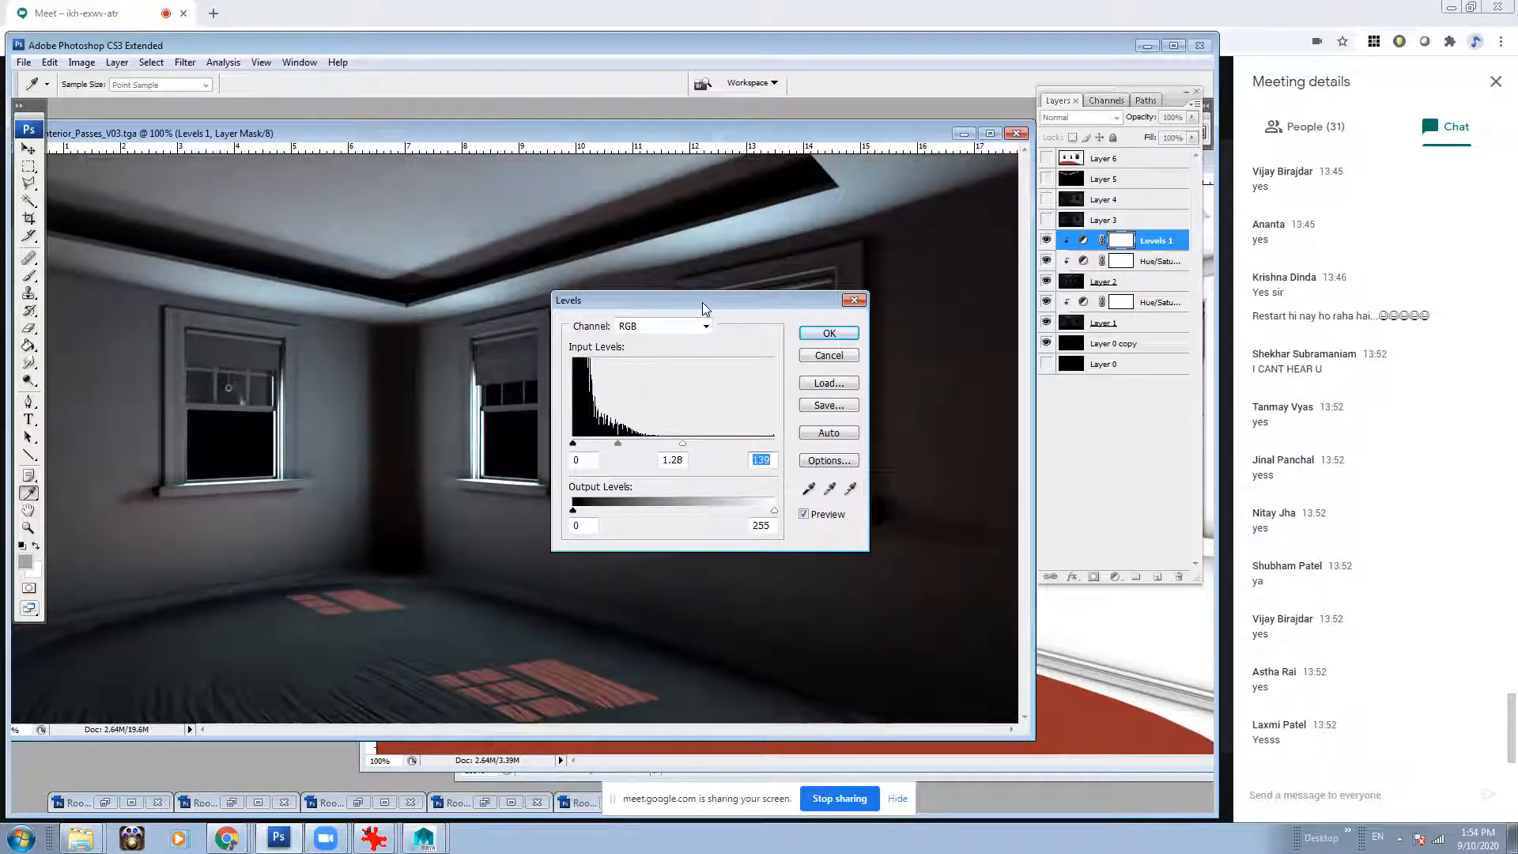
pyautogui.moveTo(703, 308); pyautogui.dragTo(565, 397)
pyautogui.click(692, 423)
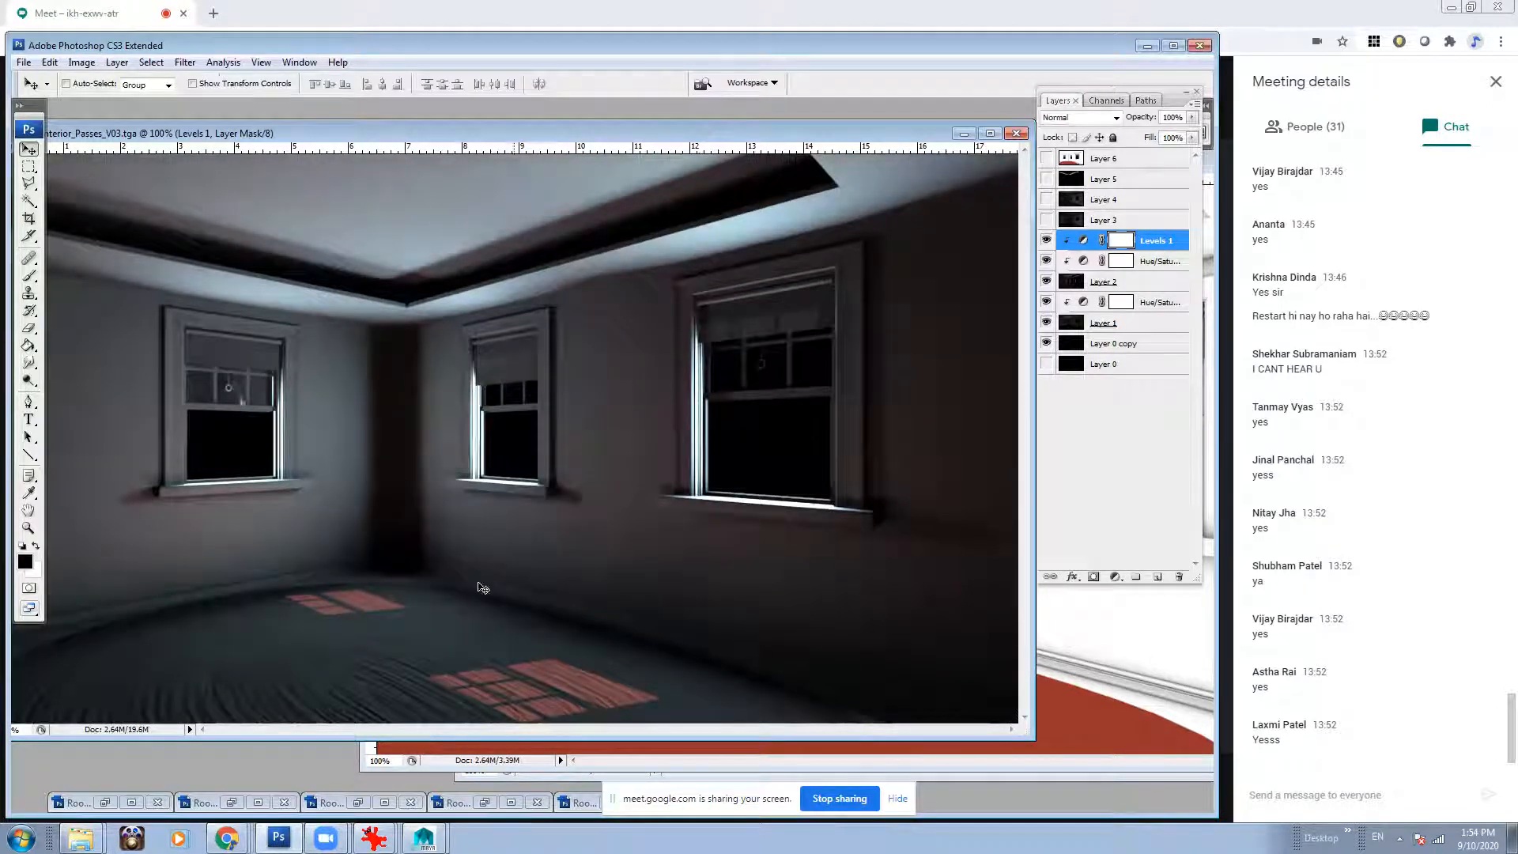
# Show Layer 3, add a Hue/Saturation adjustment layer above it, and clip the adjustment to Layer 3.
pyautogui.click(1046, 220)
pyautogui.click(1046, 220)
pyautogui.click(1046, 220)
pyautogui.click(1073, 218)
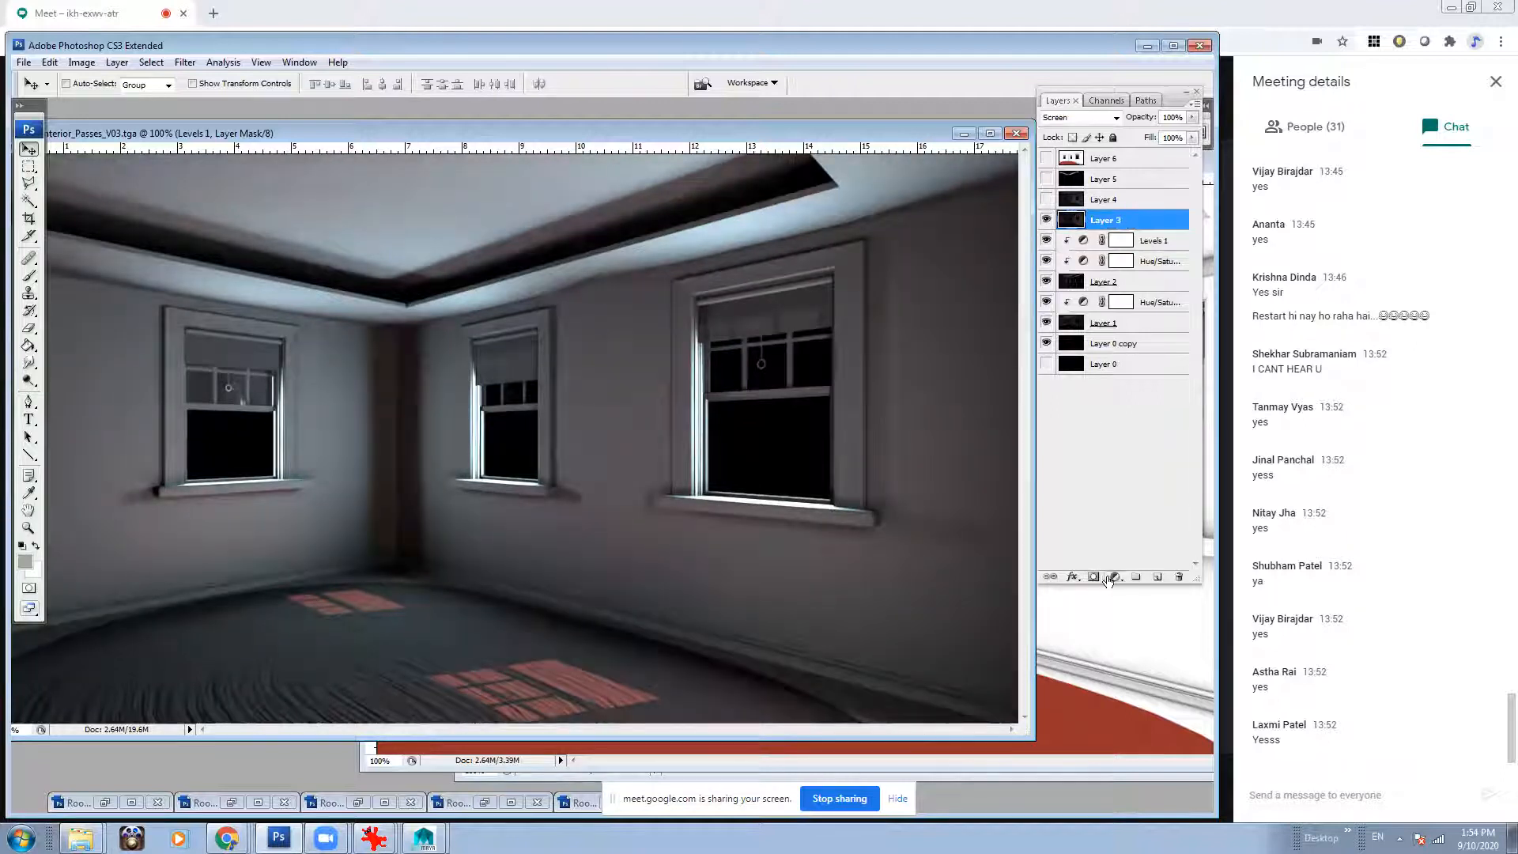
pyautogui.click(1114, 577)
pyautogui.click(1157, 419)
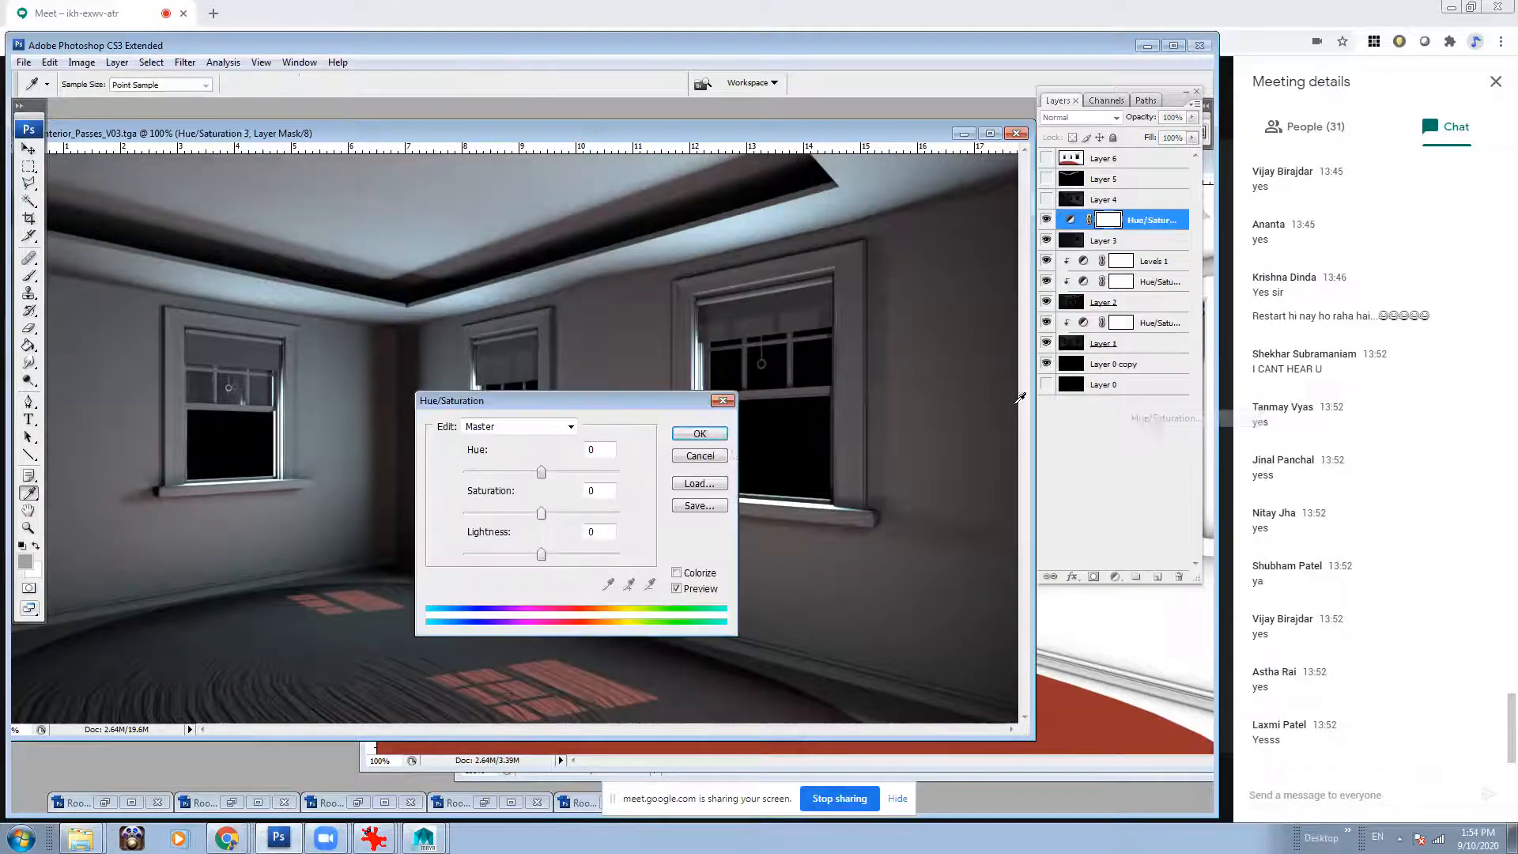
pyautogui.click(702, 437)
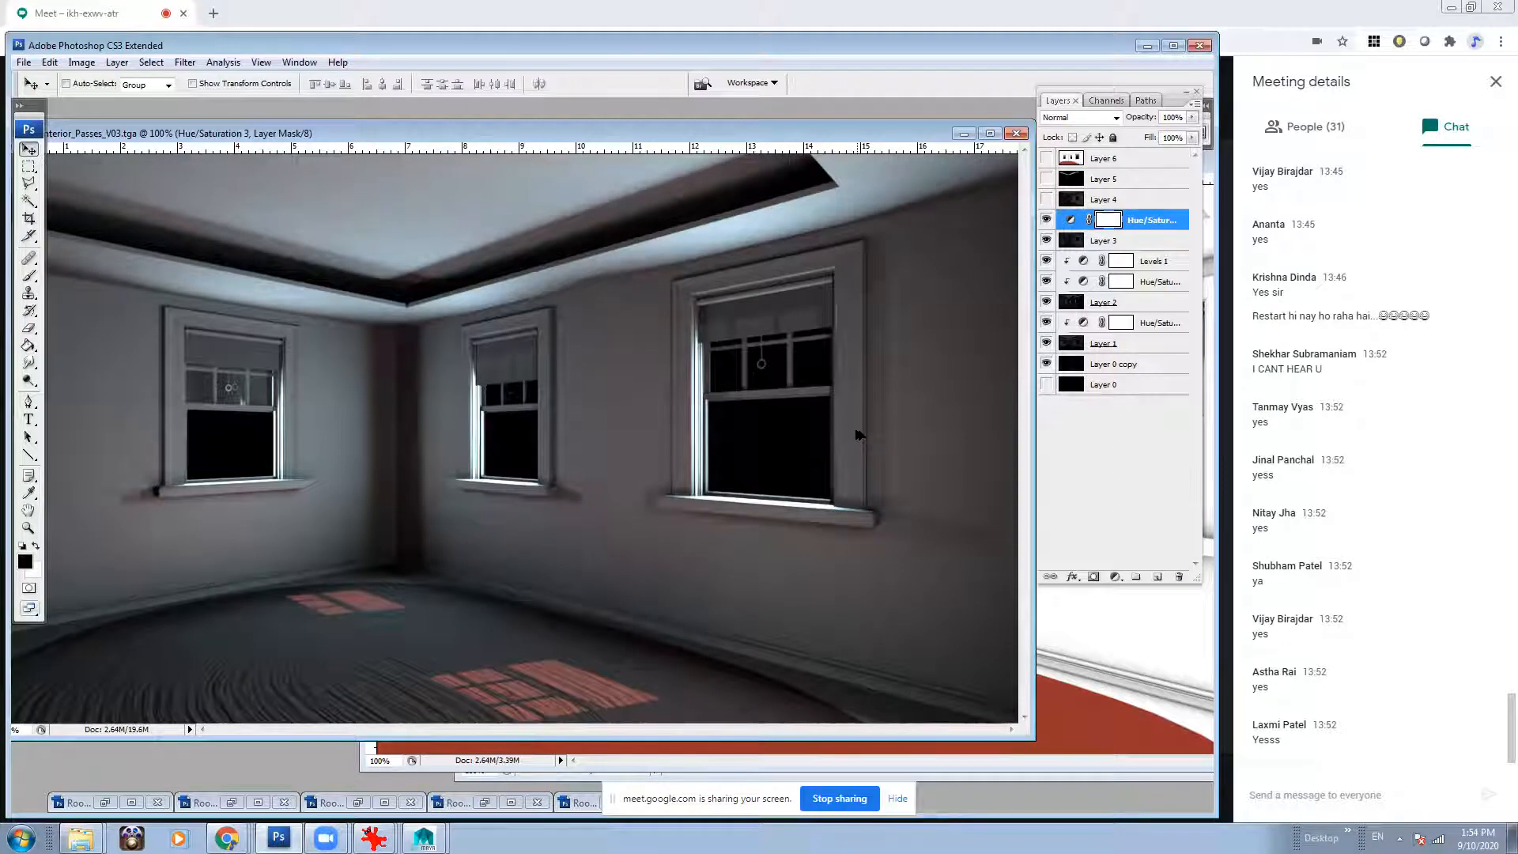
pyautogui.hotkey('ctrl', 'alt', 'g')
# Colorize Layer 3's Hue/Saturation adjustment with a cyan-blue hue and a saturation of about 45.
pyautogui.doubleClick(1081, 221)
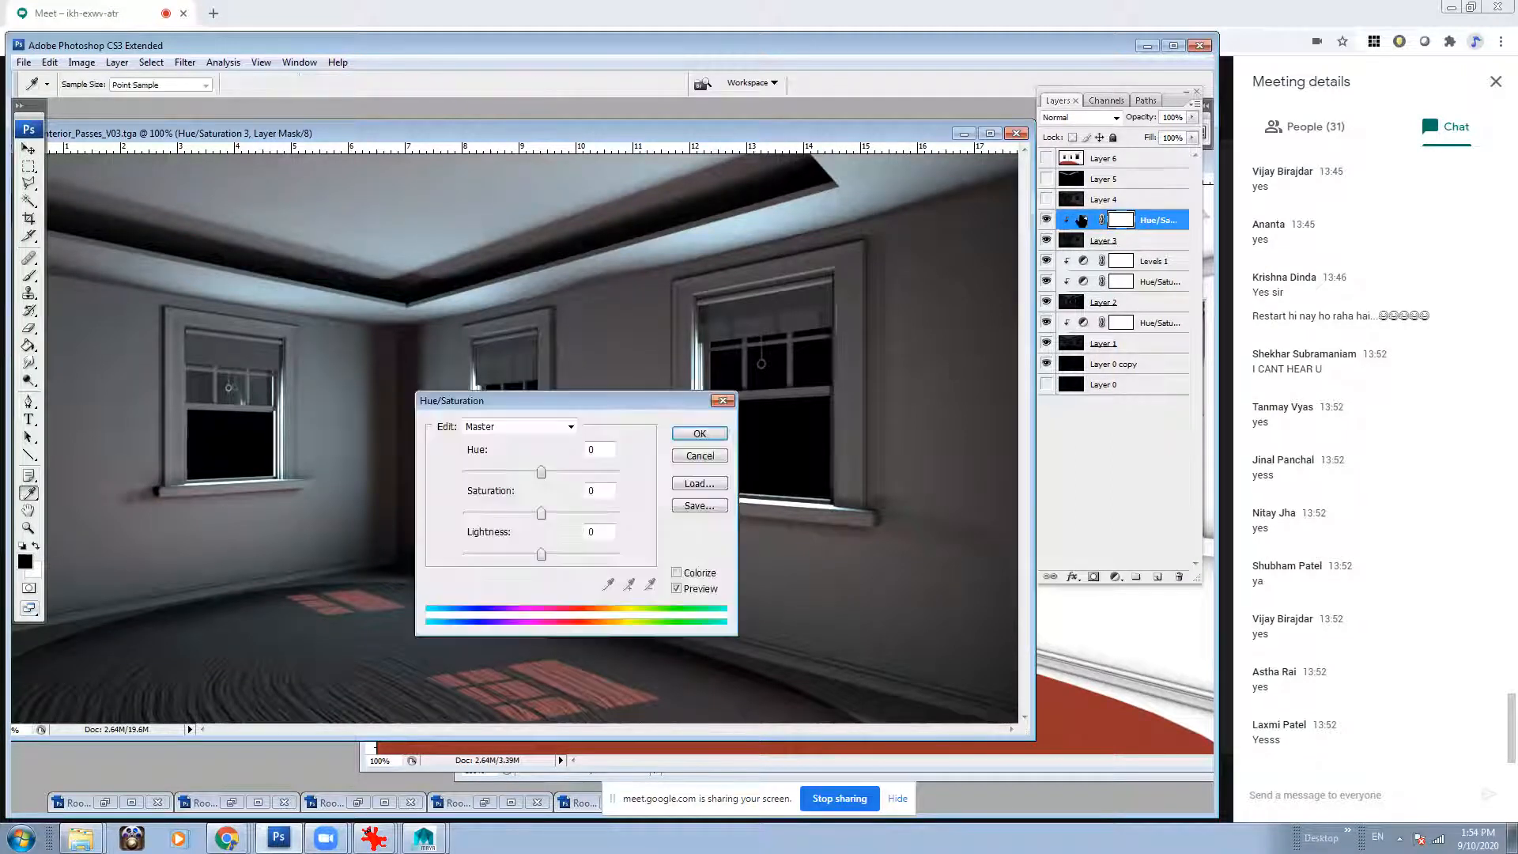
pyautogui.click(676, 573)
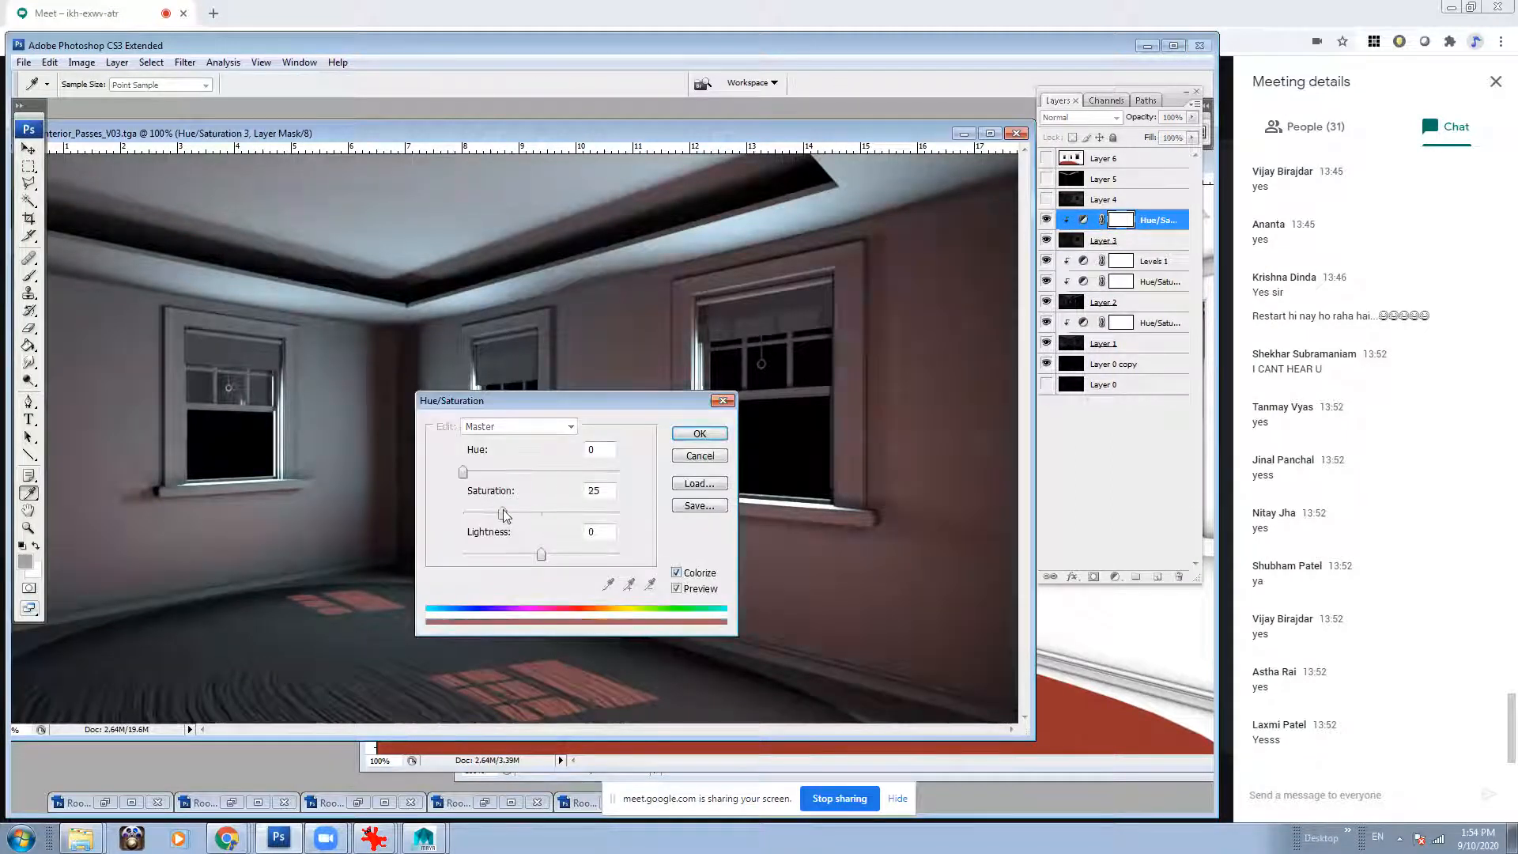
pyautogui.moveTo(465, 473); pyautogui.dragTo(544, 473)
pyautogui.moveTo(541, 554)
pyautogui.mouseDown()
pyautogui.moveTo(520, 558)
pyautogui.moveTo(541, 557)
pyautogui.mouseUp()
pyautogui.moveTo(544, 472)
pyautogui.mouseDown()
pyautogui.moveTo(512, 473)
pyautogui.moveTo(549, 474)
pyautogui.moveTo(567, 514)
pyautogui.moveTo(500, 513)
pyautogui.moveTo(531, 473)
pyautogui.moveTo(596, 478)
pyautogui.moveTo(486, 476)
pyautogui.moveTo(527, 476)
pyautogui.moveTo(521, 514)
pyautogui.moveTo(547, 480)
pyautogui.mouseUp()
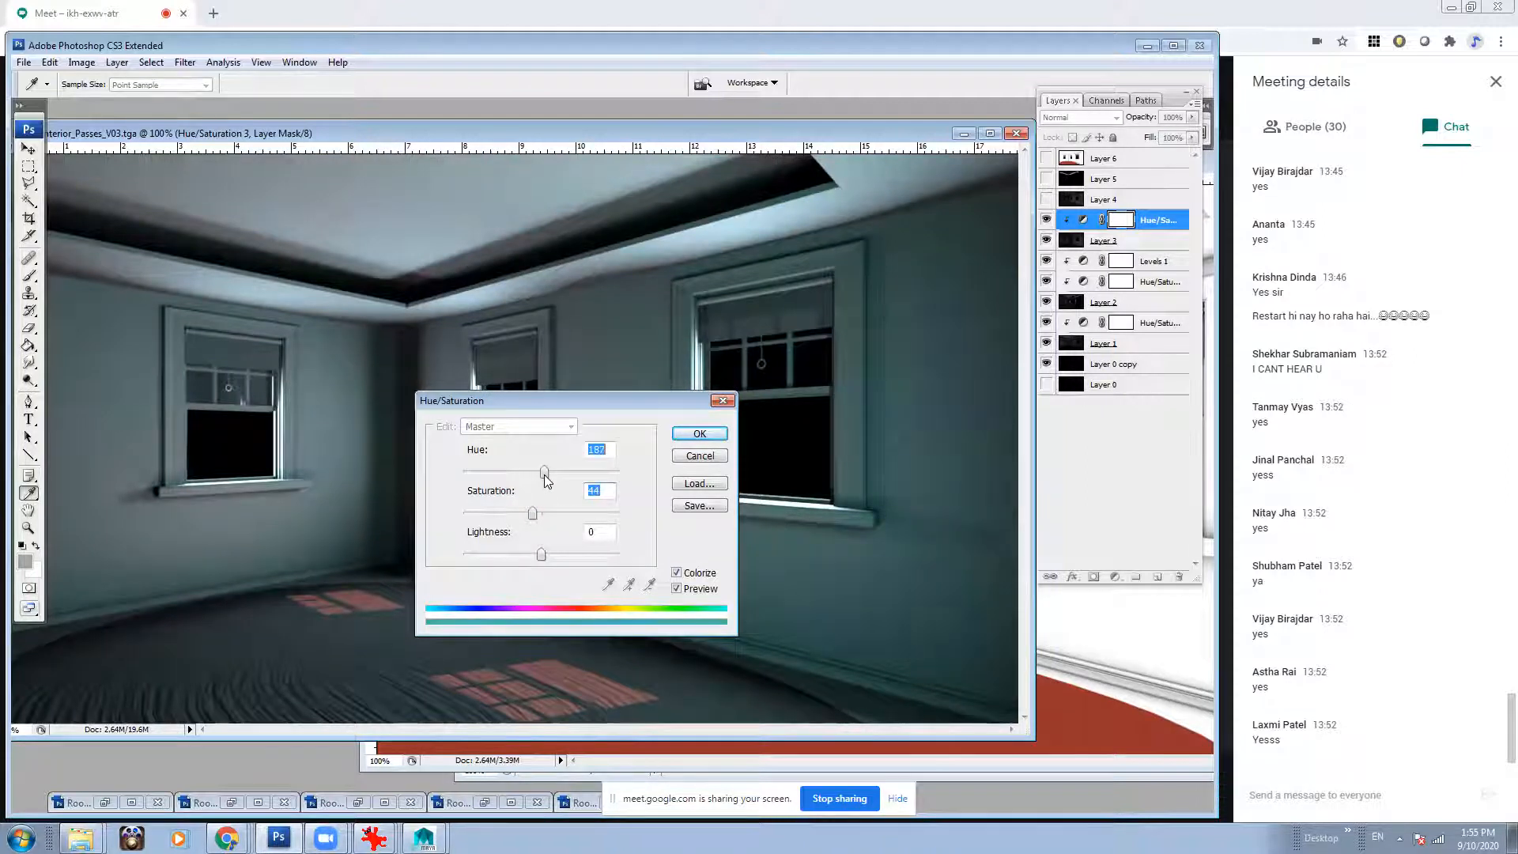
pyautogui.moveTo(520, 517)
pyautogui.mouseDown()
pyautogui.moveTo(503, 515)
pyautogui.moveTo(527, 515)
pyautogui.moveTo(551, 474)
pyautogui.moveTo(486, 473)
pyautogui.moveTo(579, 480)
pyautogui.moveTo(636, 508)
pyautogui.moveTo(516, 484)
pyautogui.moveTo(553, 487)
pyautogui.moveTo(511, 515)
pyautogui.moveTo(535, 515)
pyautogui.mouseUp()
pyautogui.click(699, 433)
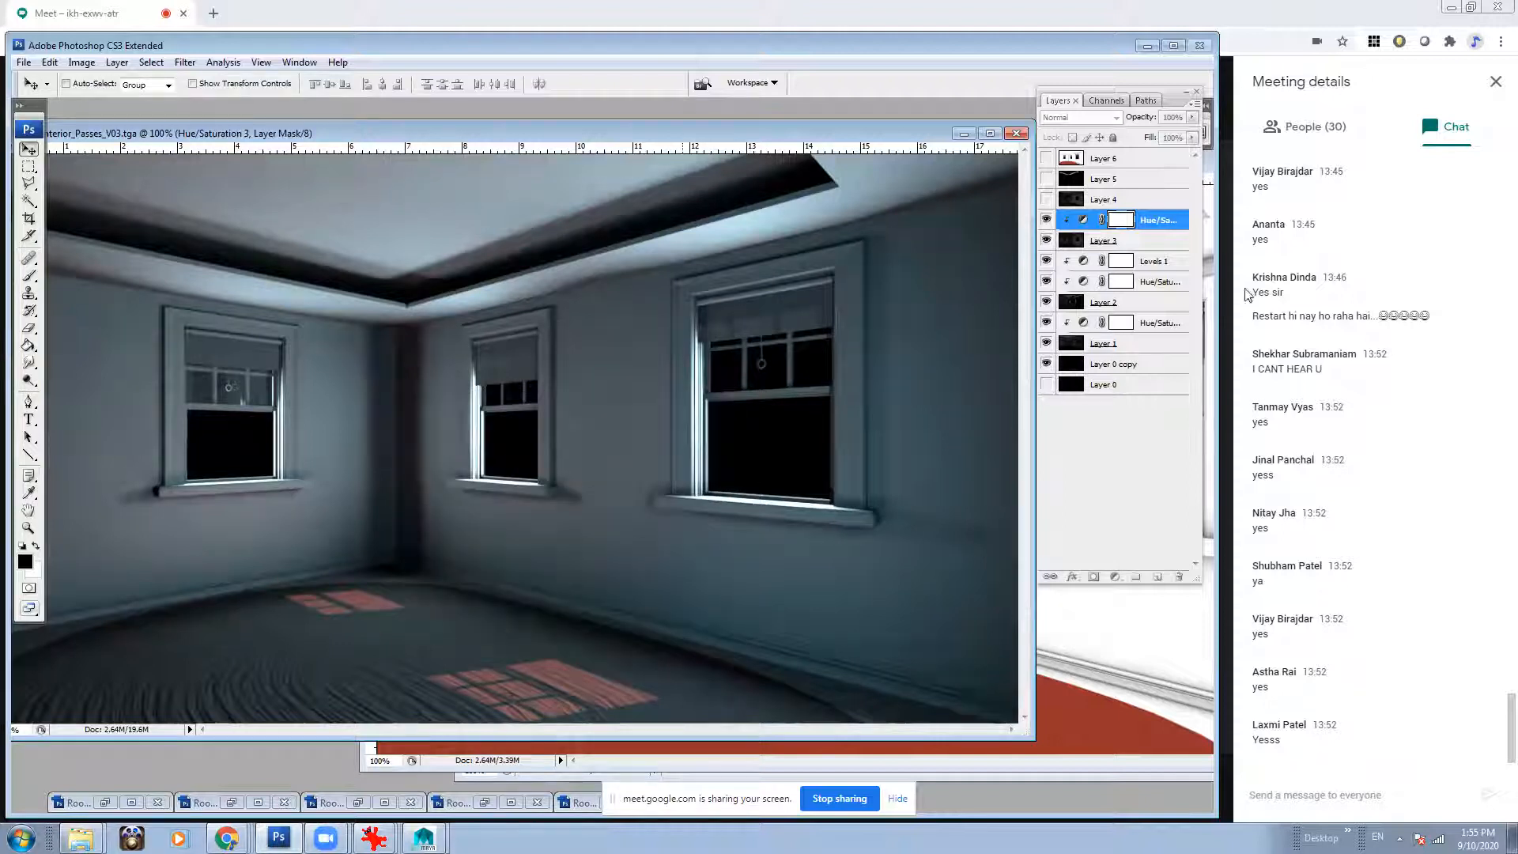
# Show Layer 4, add a Hue/Saturation adjustment layer above it, and clip the adjustment to Layer 4.
pyautogui.click(1192, 138)
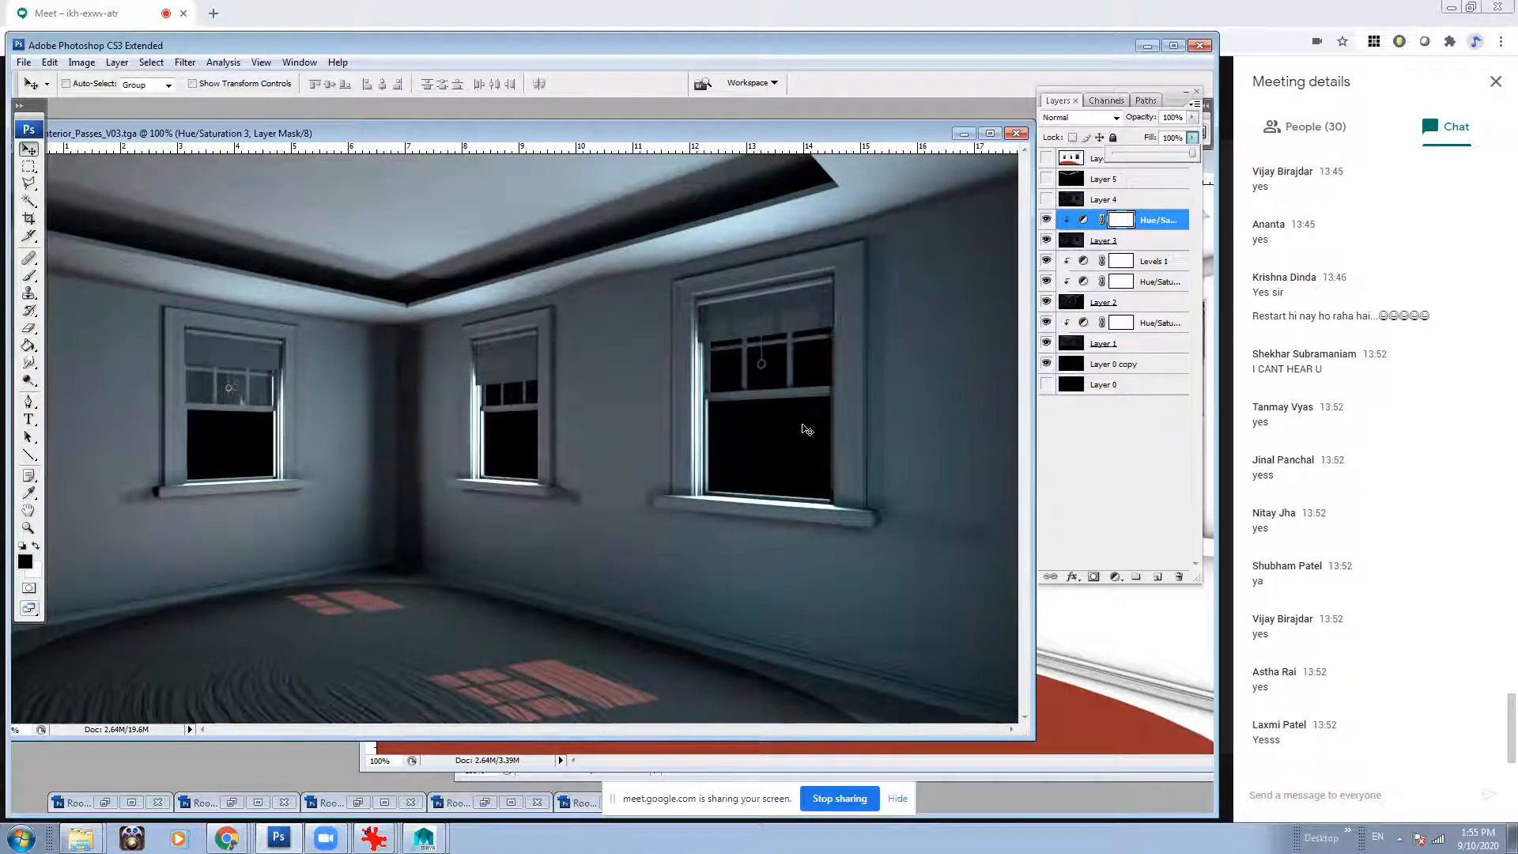
pyautogui.click(1107, 199)
pyautogui.click(1046, 200)
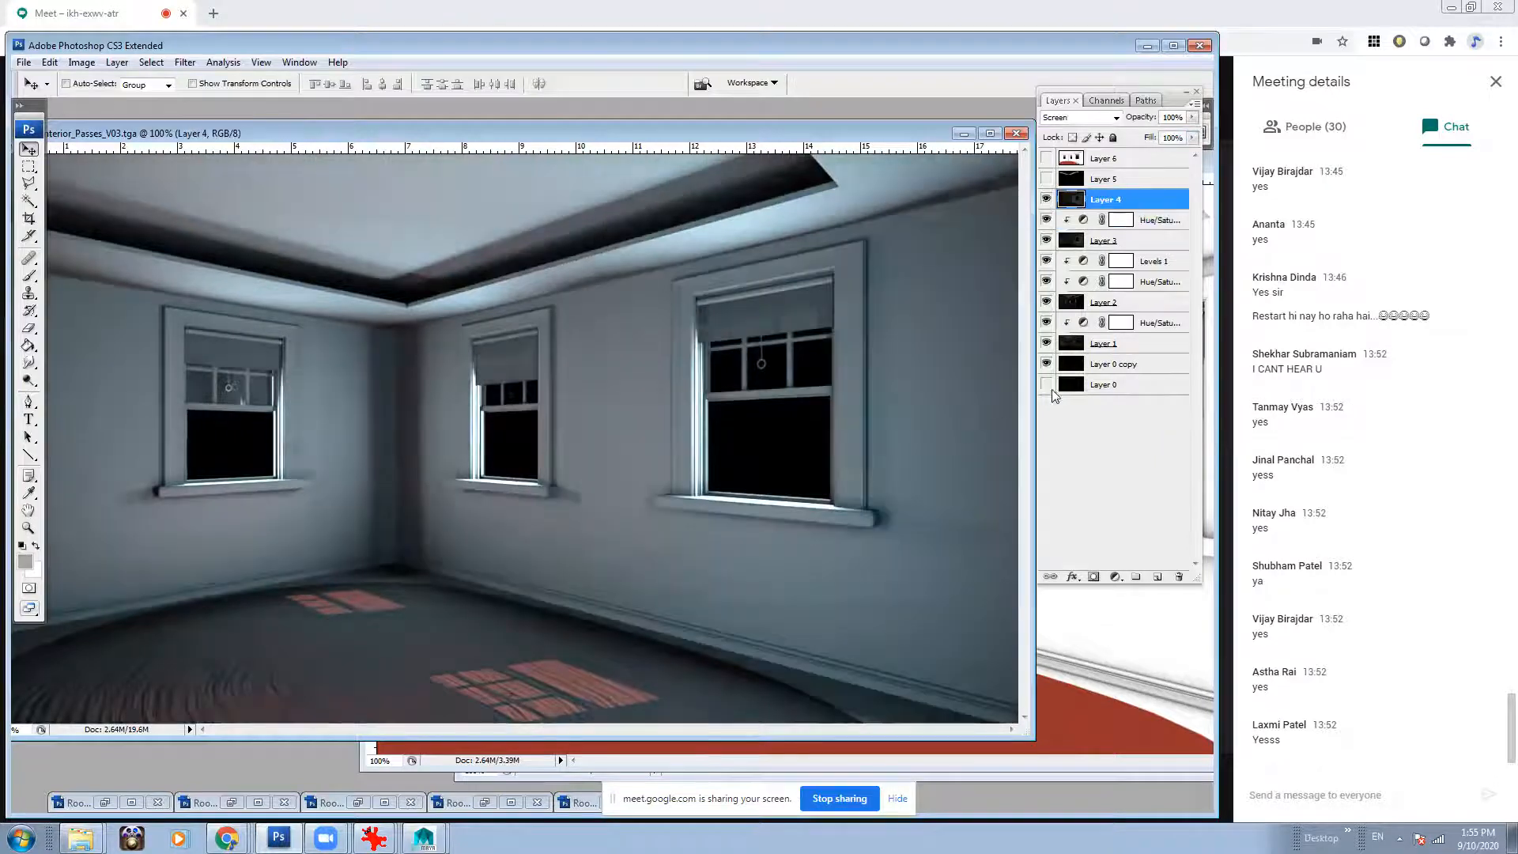
pyautogui.click(1113, 579)
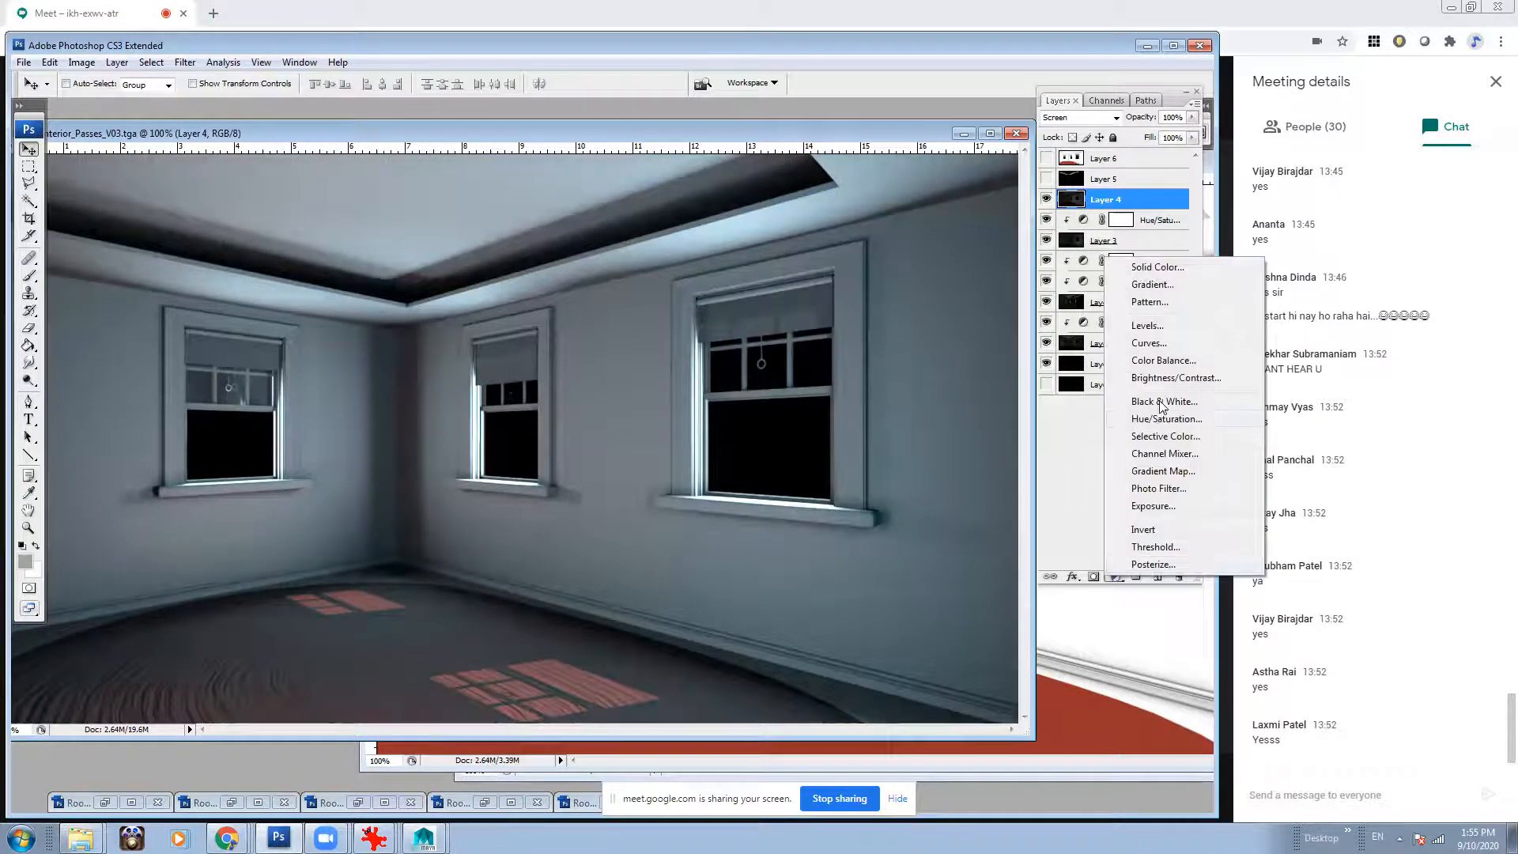
pyautogui.click(1156, 424)
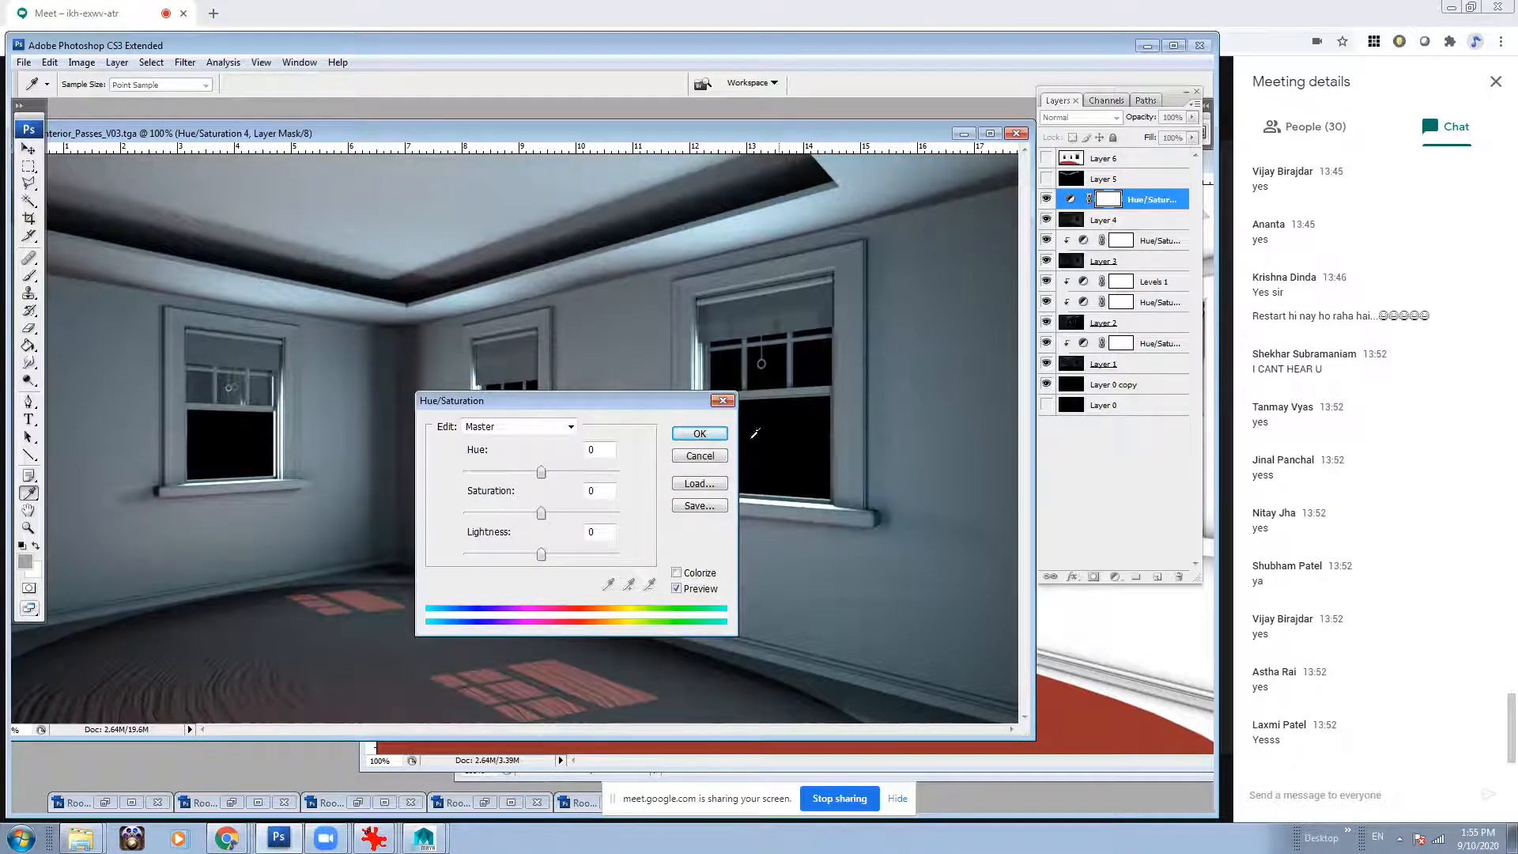
pyautogui.click(701, 434)
pyautogui.press('v')
pyautogui.hotkey('ctrl', 'alt', 'g')
# Colorize Layer 4's Hue/Saturation adjustment with hue 204 and saturation 26.
pyautogui.doubleClick(1083, 199)
pyautogui.click(676, 573)
pyautogui.moveTo(466, 476); pyautogui.dragTo(504, 513)
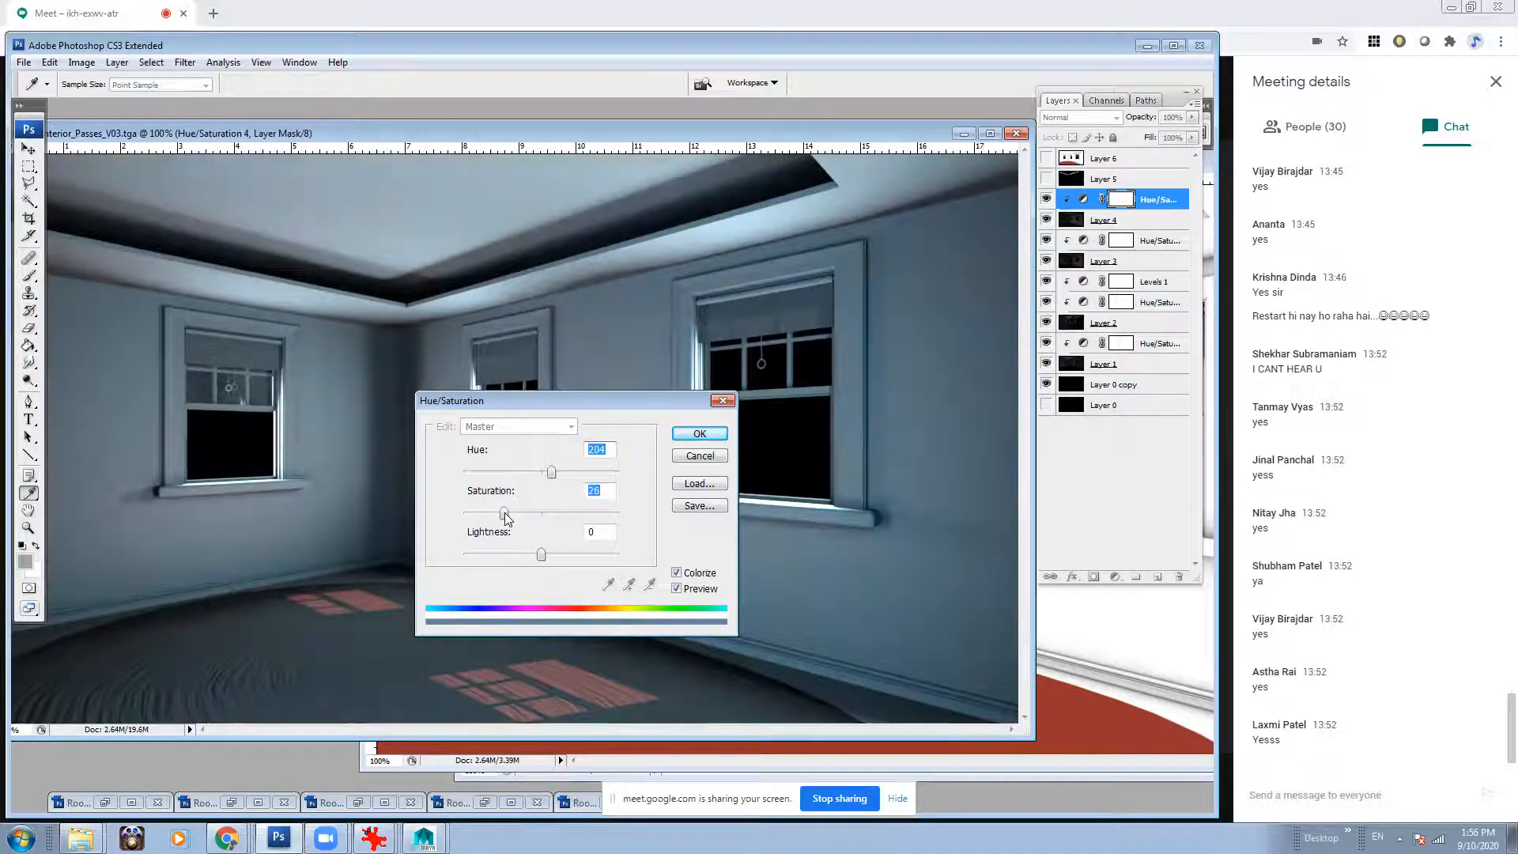
pyautogui.click(699, 433)
pyautogui.press('v')
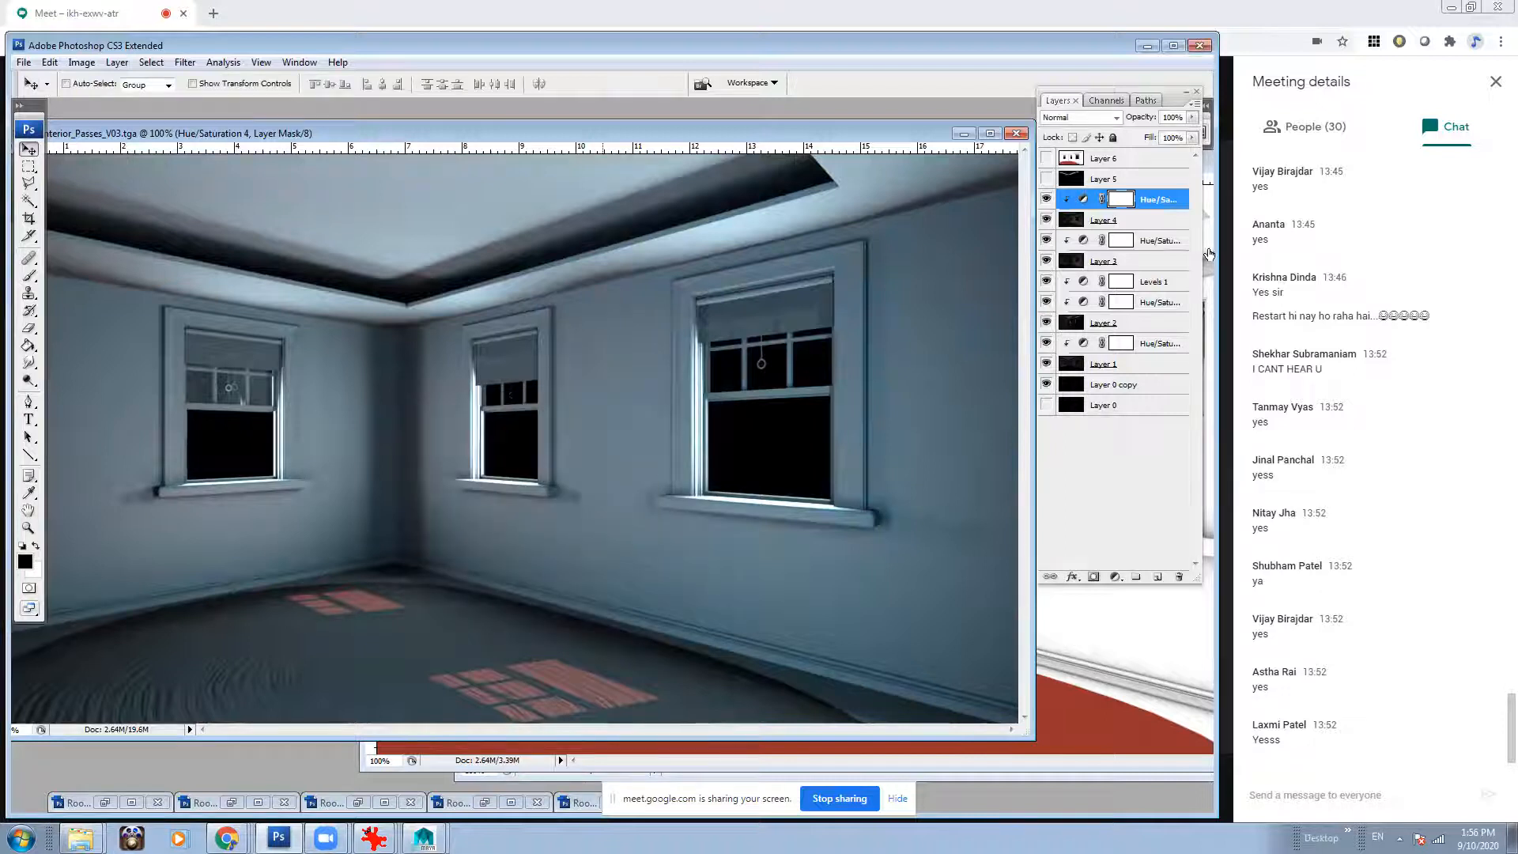
# Show Layer 5, add a Hue/Saturation adjustment layer above it, and clip the adjustment to Layer 5.
pyautogui.click(1046, 179)
pyautogui.click(1132, 184)
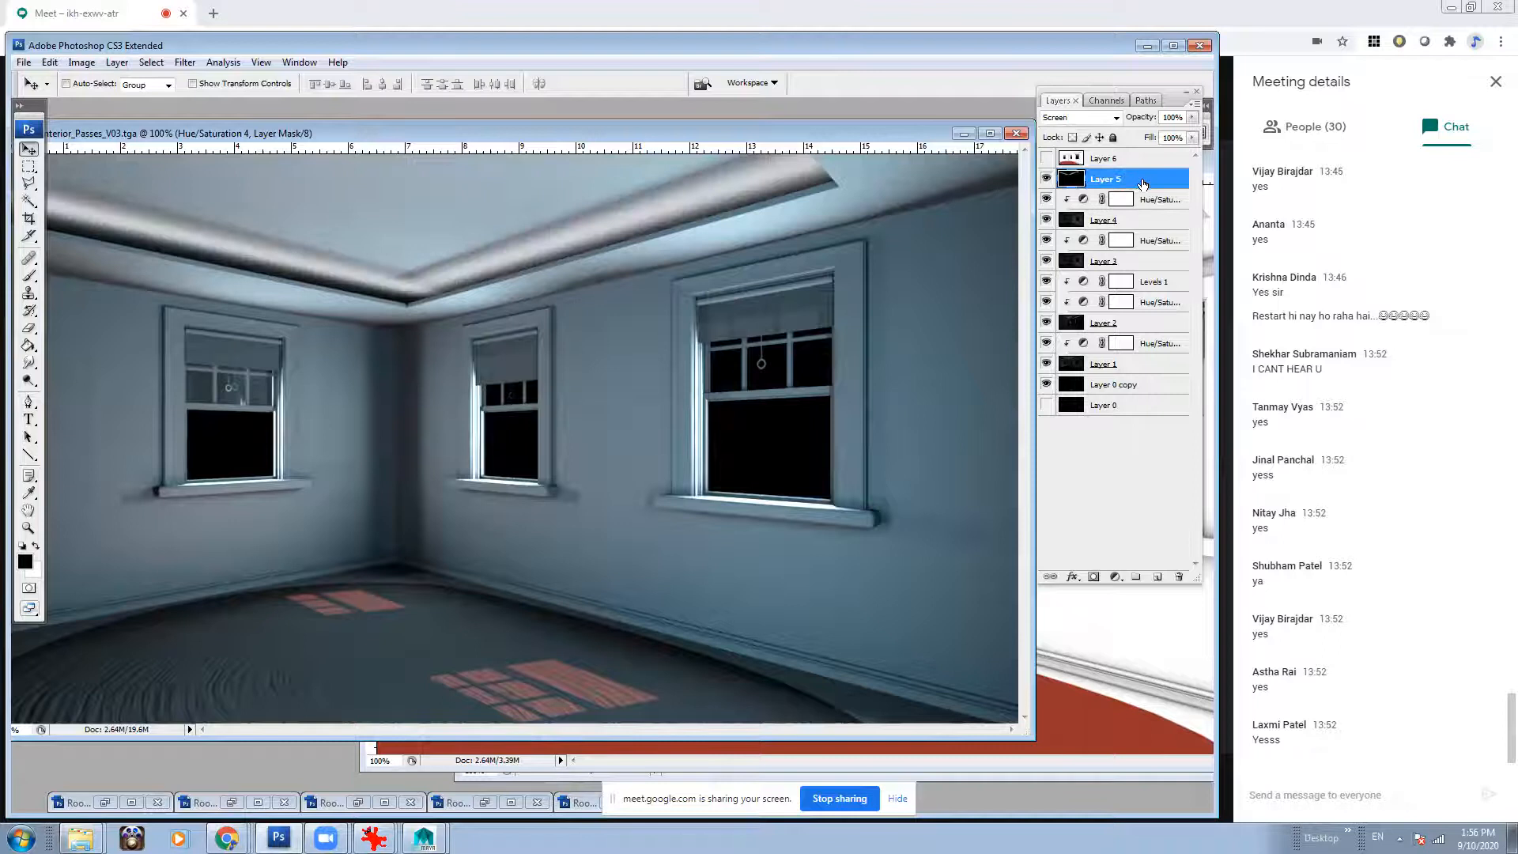
pyautogui.click(1114, 576)
pyautogui.click(1166, 419)
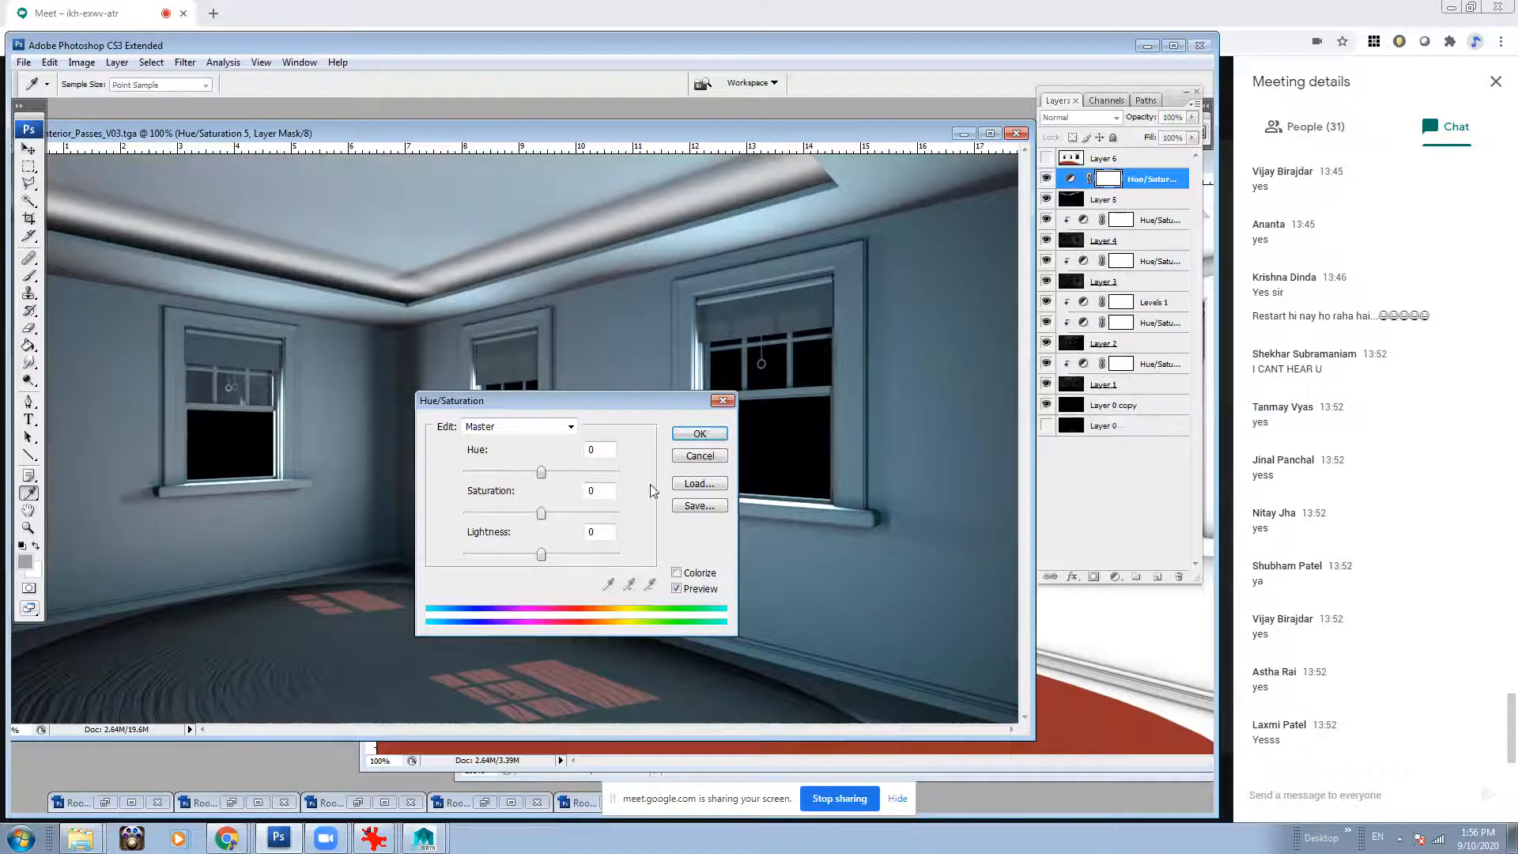
pyautogui.click(712, 434)
pyautogui.hotkey('ctrl', 'alt', 'g')
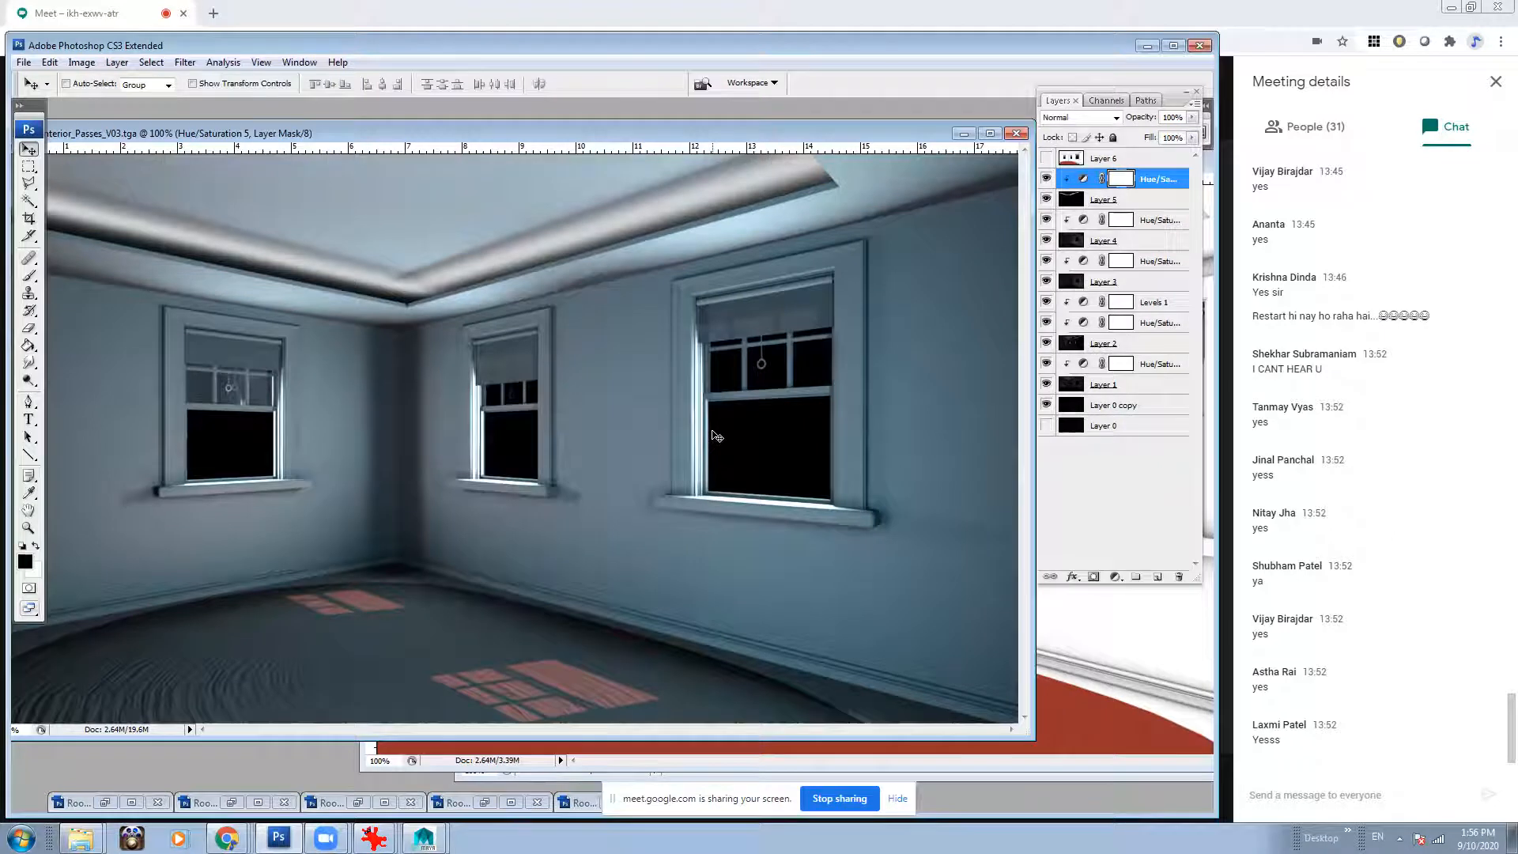
# Colorize Layer 5's Hue/Saturation adjustment with a warm yellow hue for the ceiling cove light.
pyautogui.doubleClick(1081, 180)
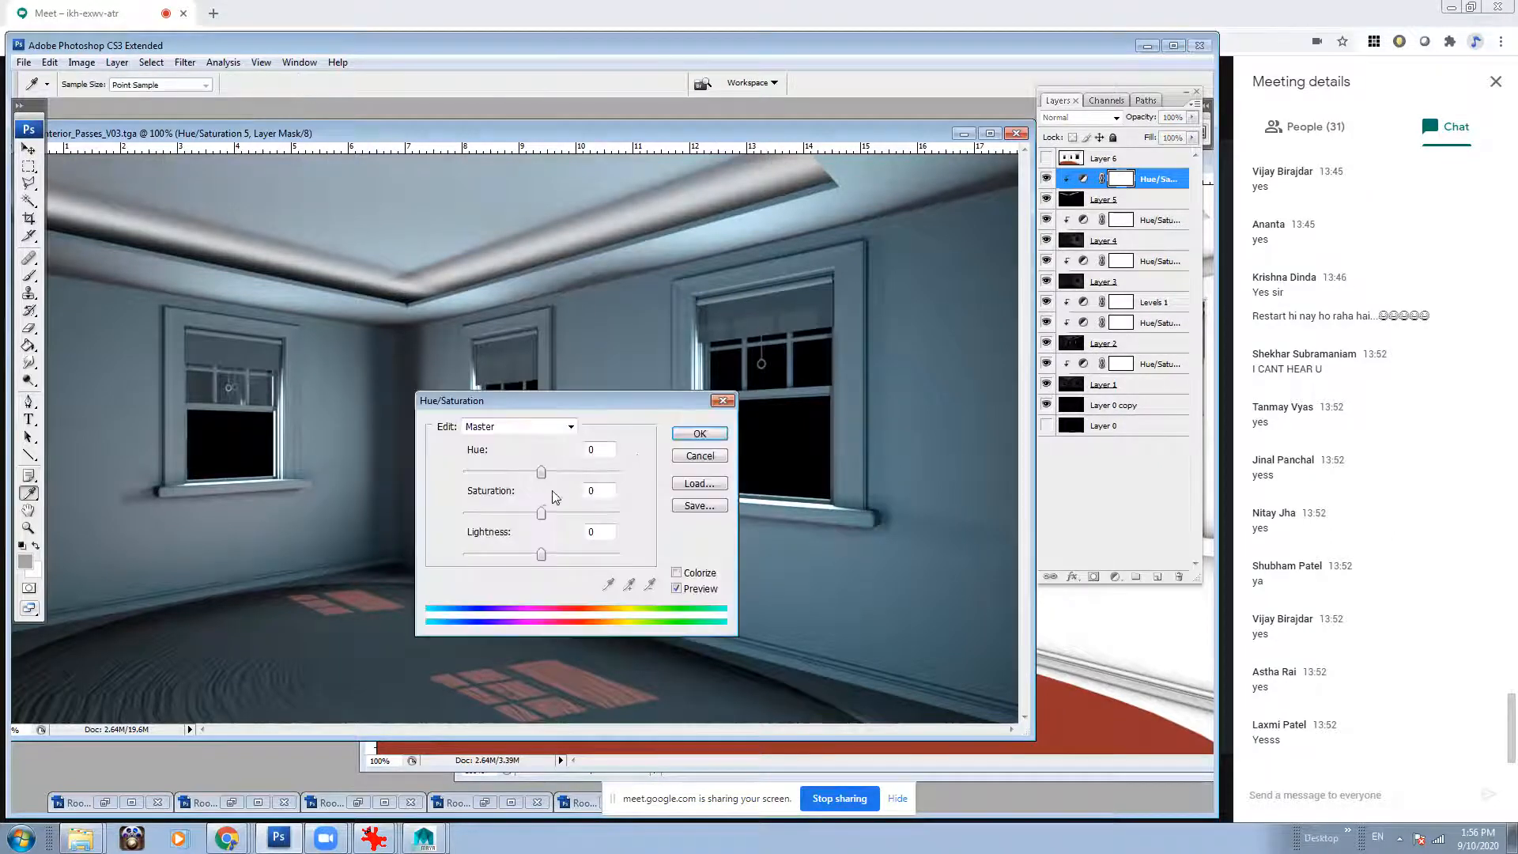
pyautogui.click(676, 572)
pyautogui.moveTo(463, 472)
pyautogui.mouseDown()
pyautogui.moveTo(567, 489)
pyautogui.moveTo(484, 483)
pyautogui.moveTo(491, 508)
pyautogui.moveTo(575, 515)
pyautogui.moveTo(483, 477)
pyautogui.mouseUp()
pyautogui.click(697, 434)
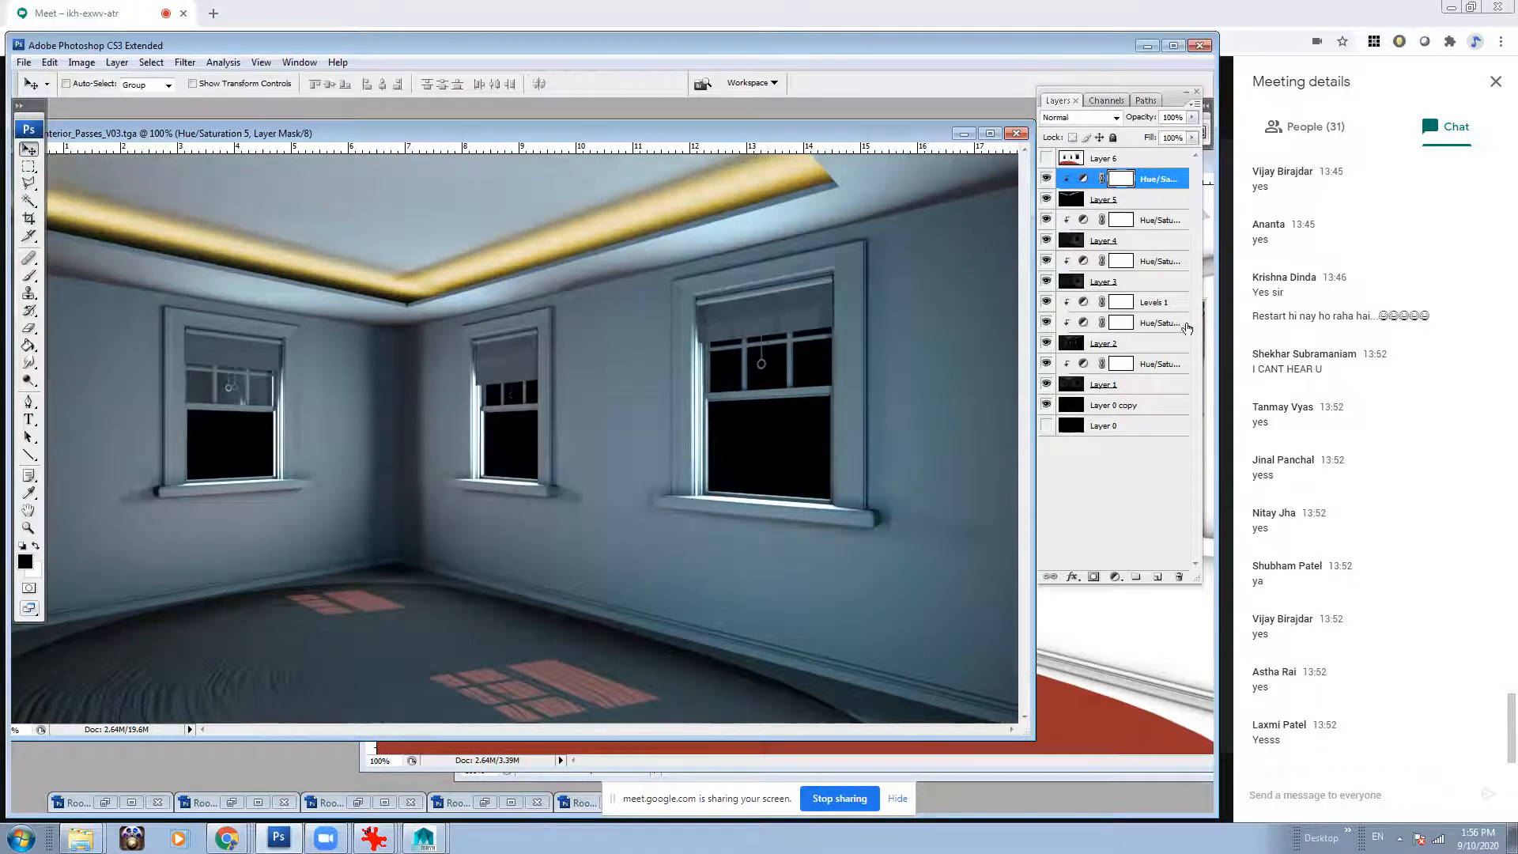
# Show the color pass on Layer 6 and compare the room with and without it.
pyautogui.click(1134, 161)
pyautogui.click(1044, 158)
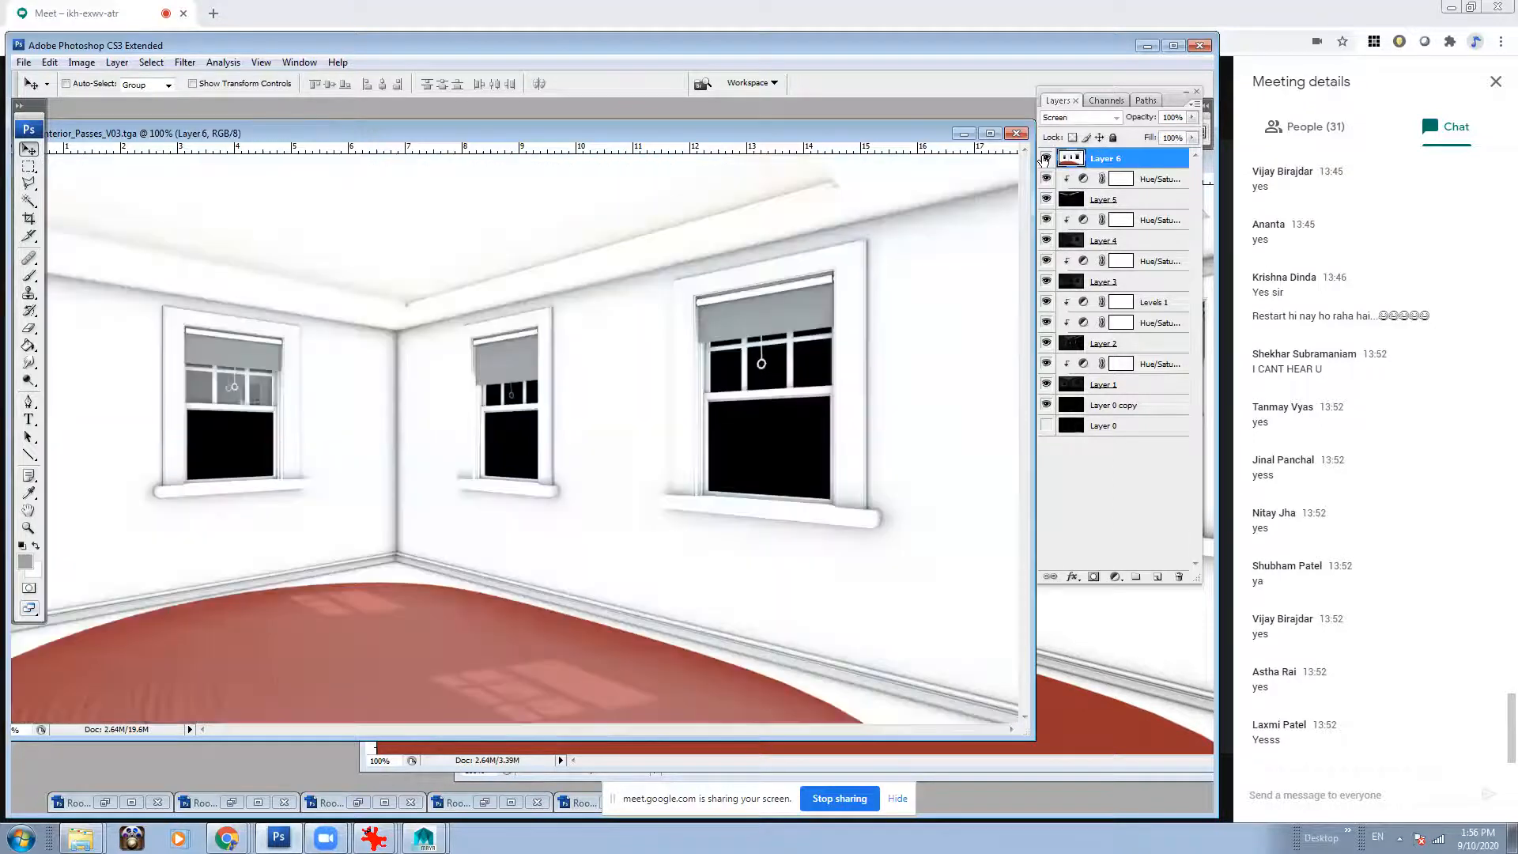
pyautogui.click(1045, 159)
pyautogui.click(1045, 159)
pyautogui.click(1044, 159)
pyautogui.click(1045, 158)
pyautogui.click(1044, 159)
pyautogui.click(1045, 158)
# Reduce Layer 6's fill to about 21% and compare the room with and without the layer.
pyautogui.click(1192, 138)
pyautogui.moveTo(1132, 154); pyautogui.dragTo(1129, 155)
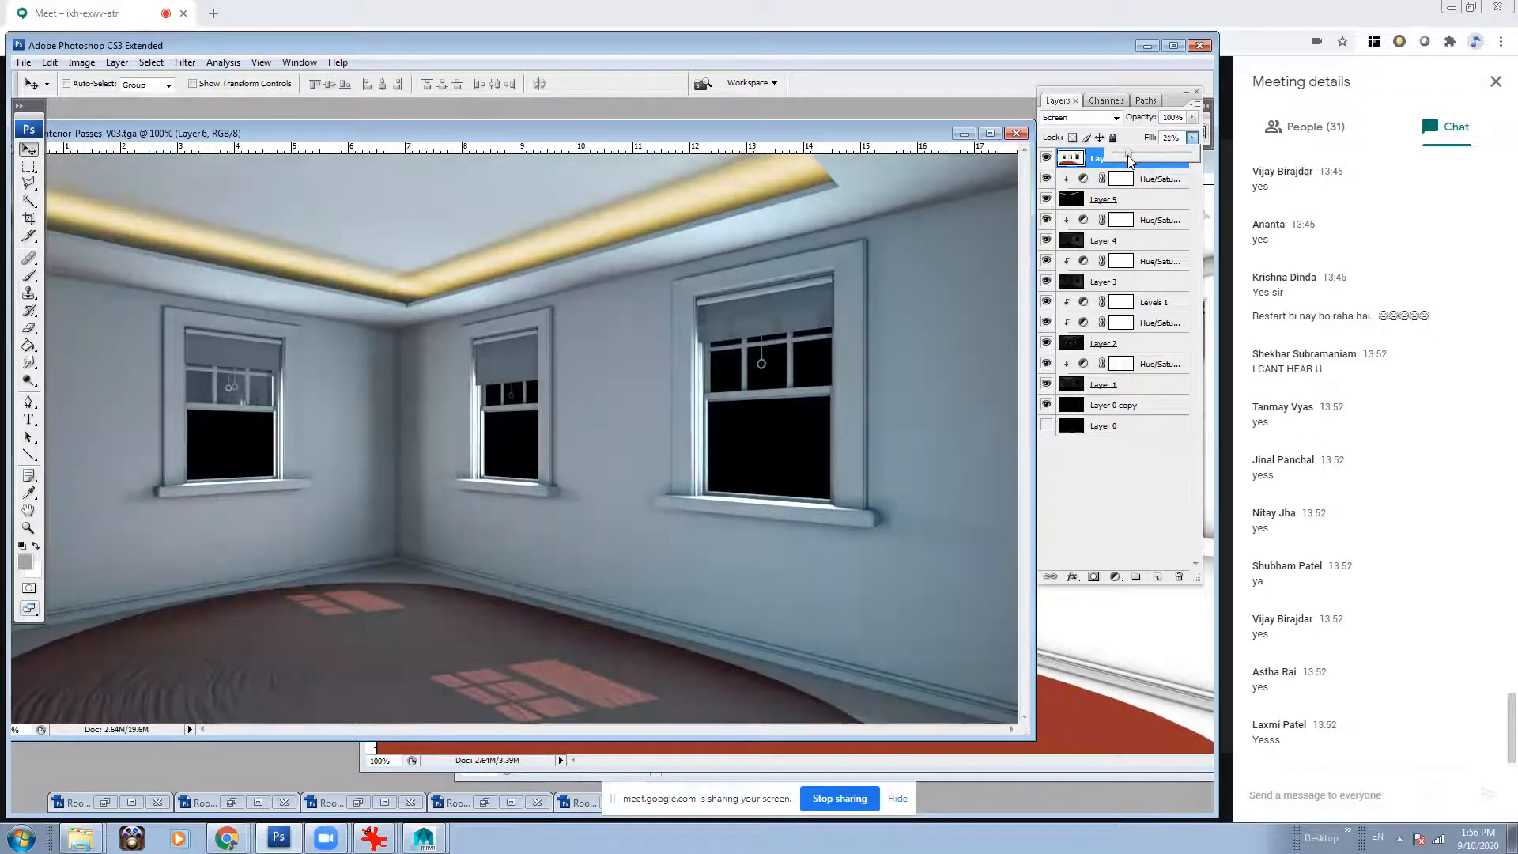
pyautogui.click(1048, 161)
pyautogui.click(1048, 161)
pyautogui.click(1047, 160)
pyautogui.click(1048, 160)
pyautogui.click(1090, 530)
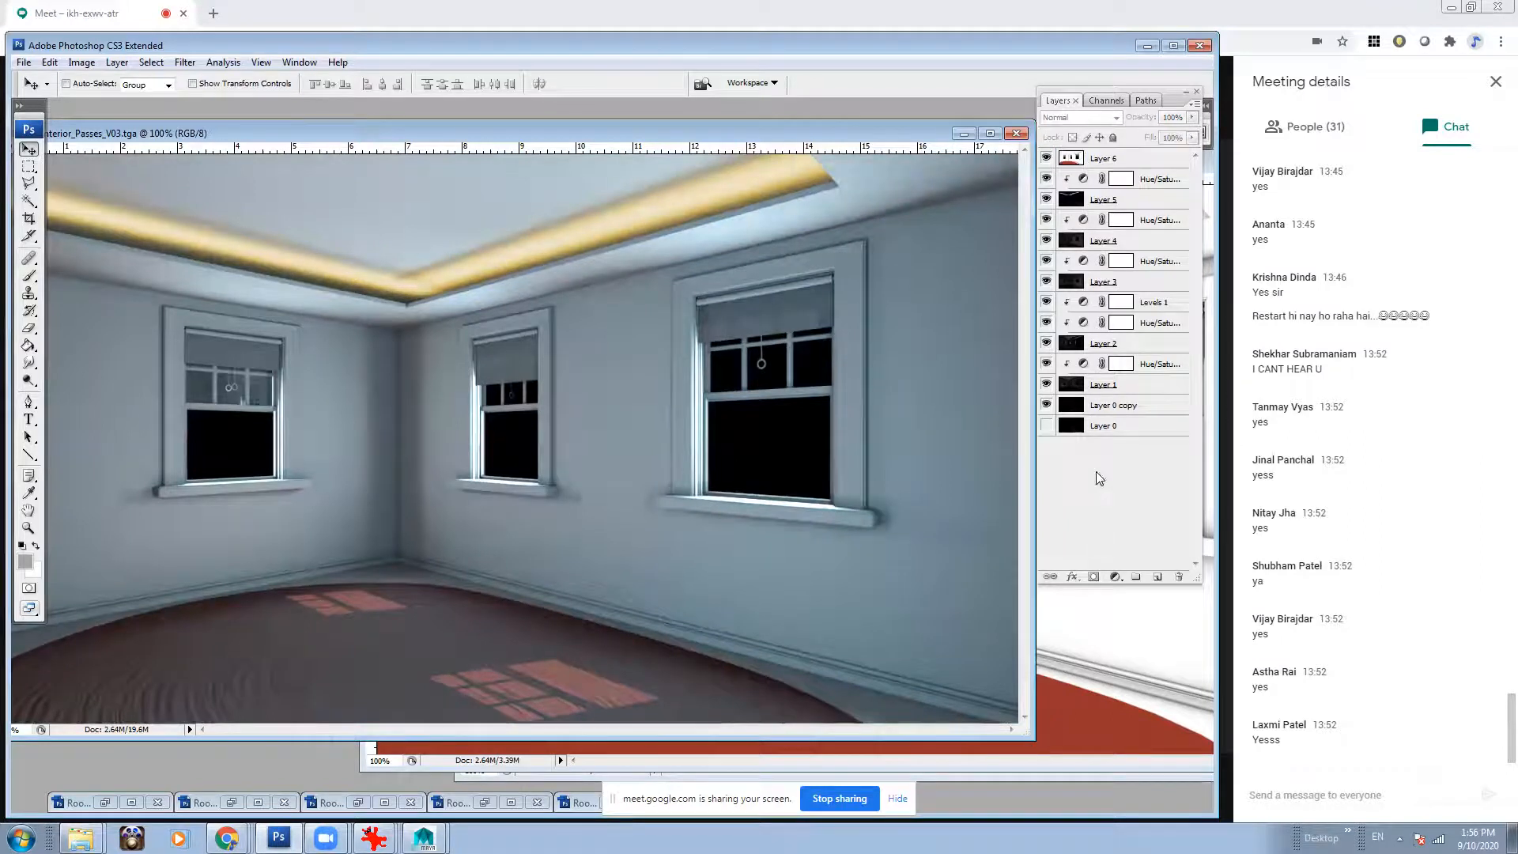
# Minimize the color pass document and copy the exterior garden photo into the room composite as its top layer.
pyautogui.moveTo(727, 132); pyautogui.dragTo(709, 133)
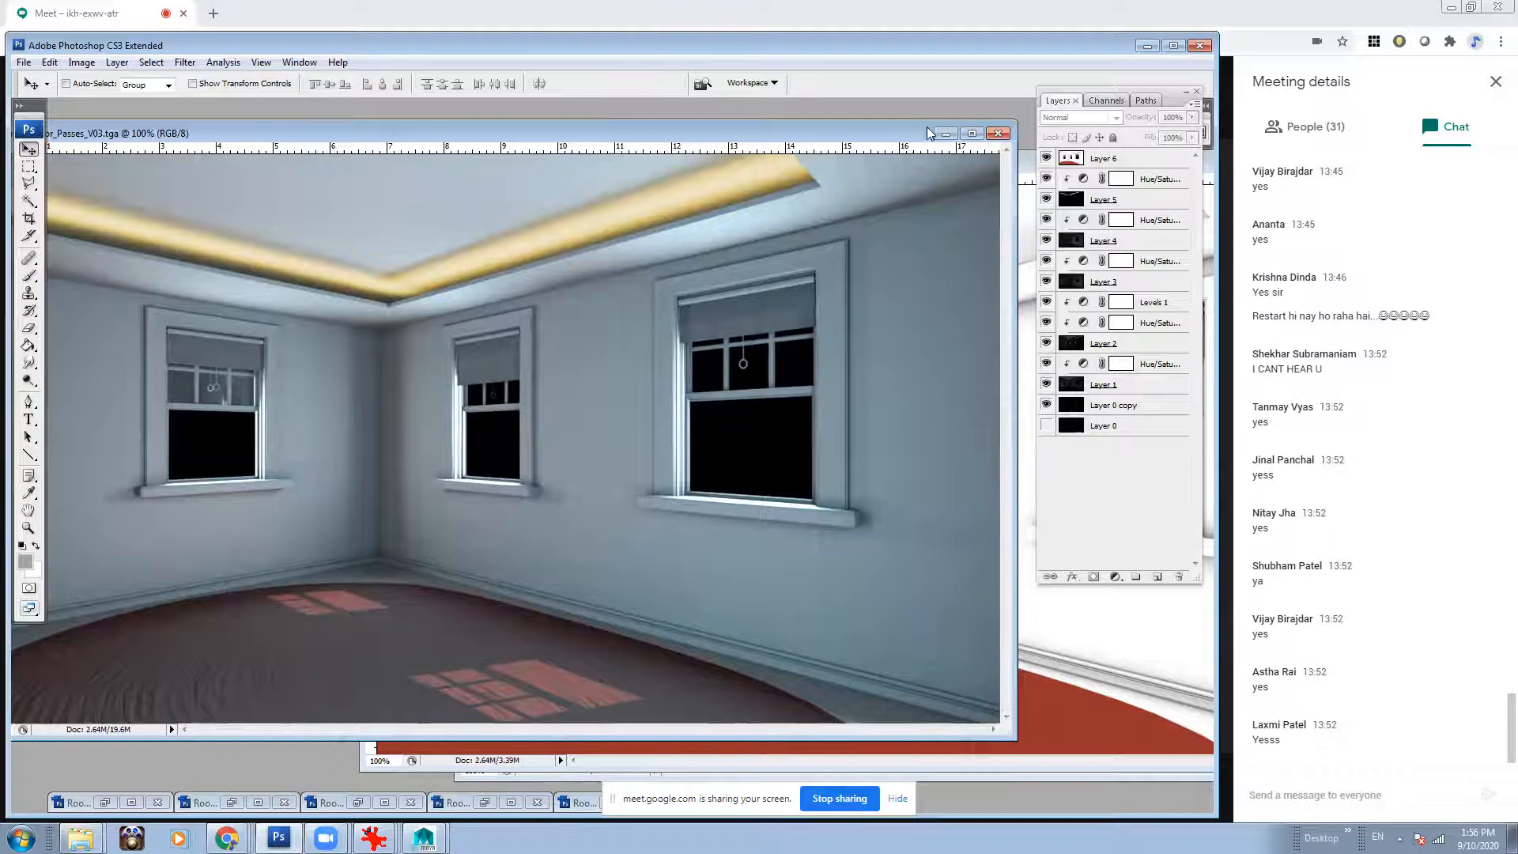
pyautogui.moveTo(913, 134); pyautogui.dragTo(749, 136)
pyautogui.moveTo(999, 167); pyautogui.dragTo(808, 192)
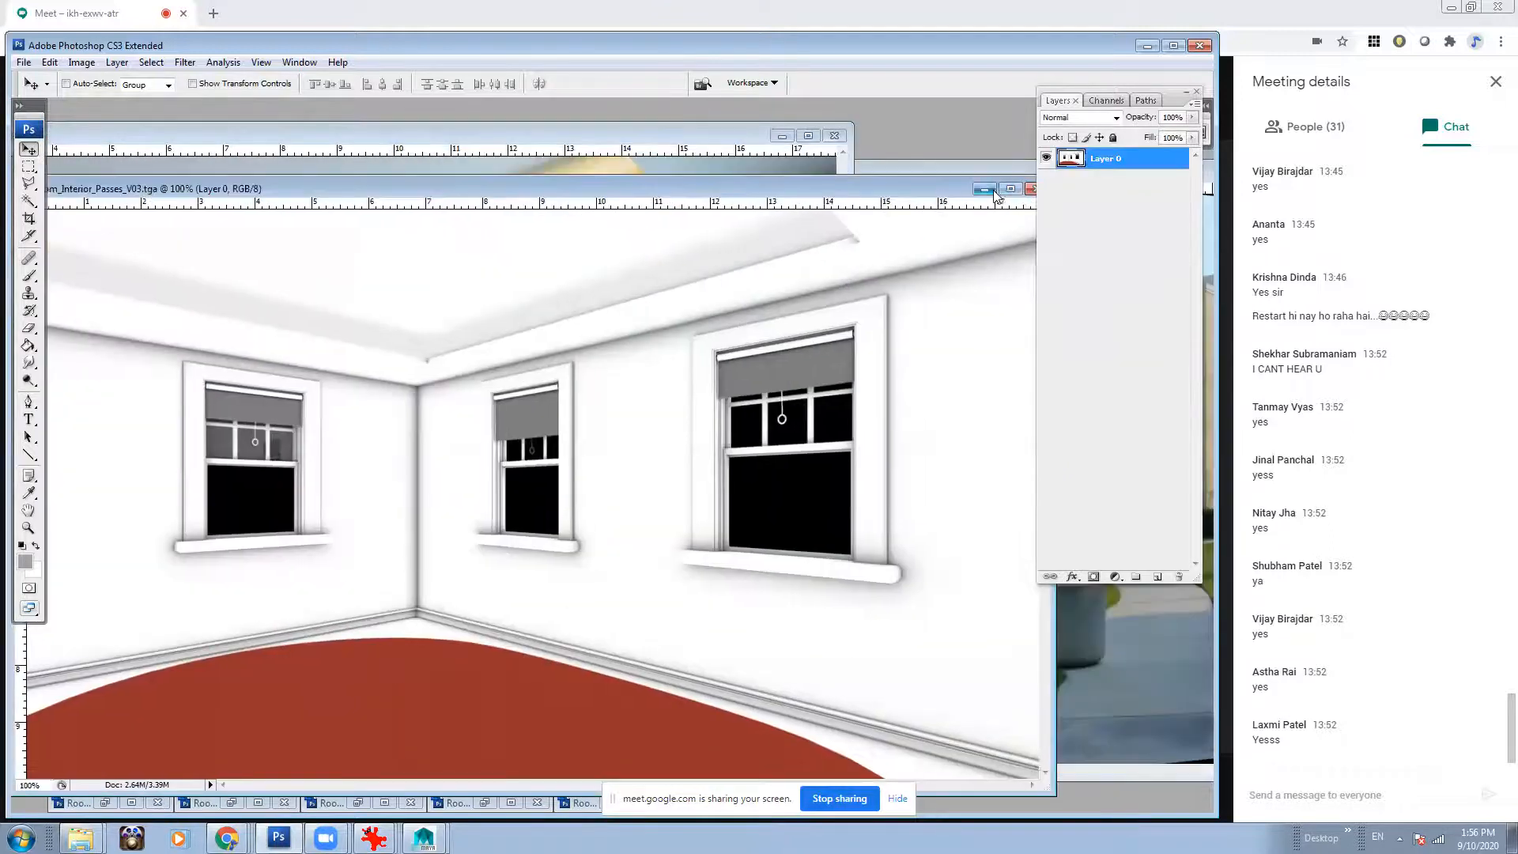
pyautogui.click(985, 189)
pyautogui.click(979, 179)
pyautogui.moveTo(743, 443); pyautogui.dragTo(352, 404)
pyautogui.moveTo(702, 141); pyautogui.dragTo(881, 144)
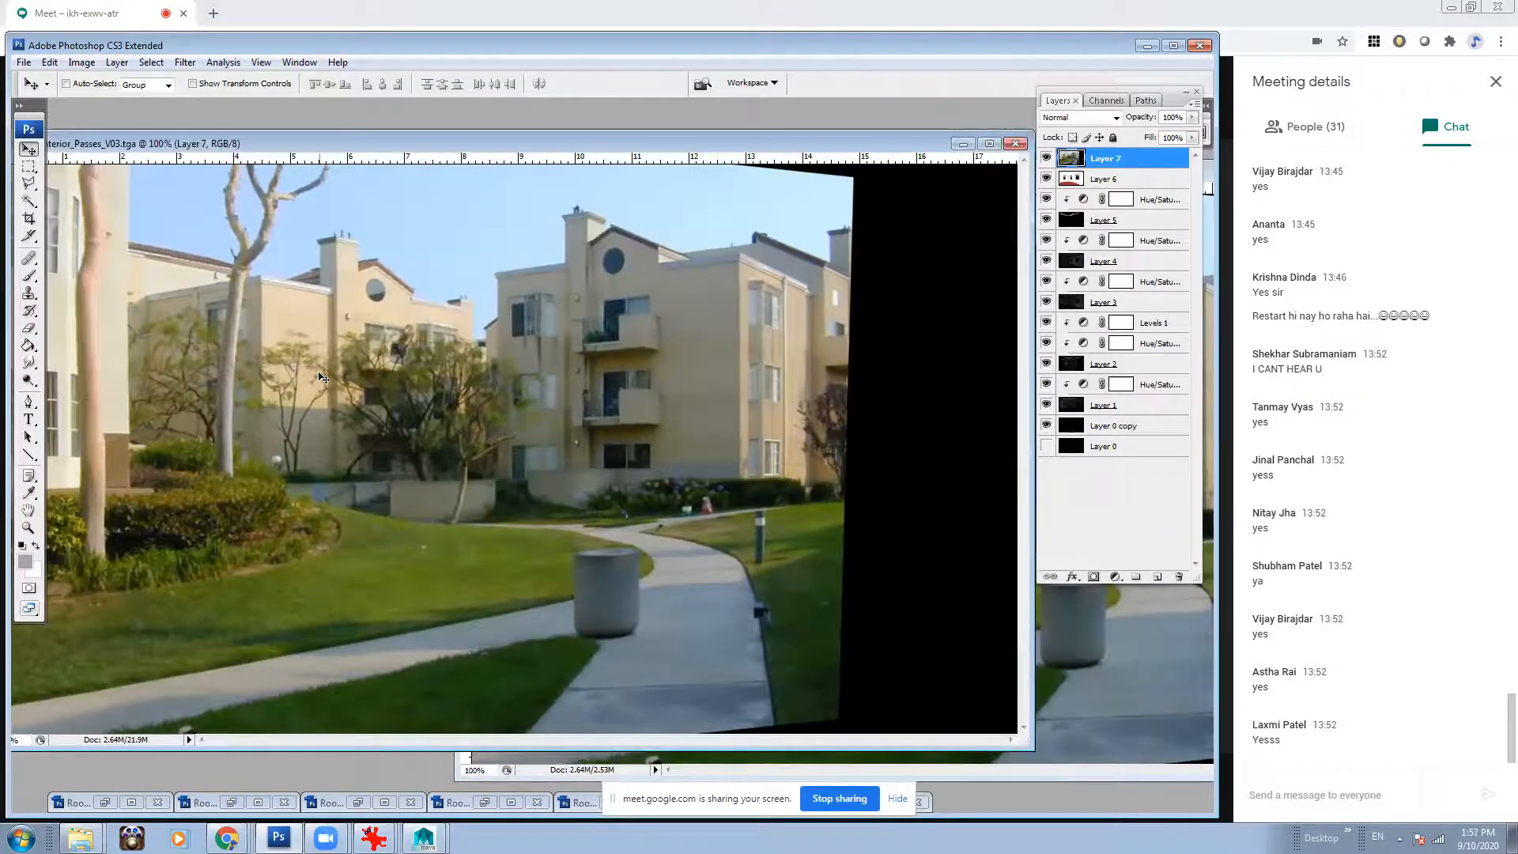
# Load the Alpha 1 channel as a selection and delete the photo on Layer 7 everywhere outside the window openings.
pyautogui.click(1105, 101)
pyautogui.keyDown('ctrl'); pyautogui.click(1071, 194); pyautogui.keyUp('ctrl')
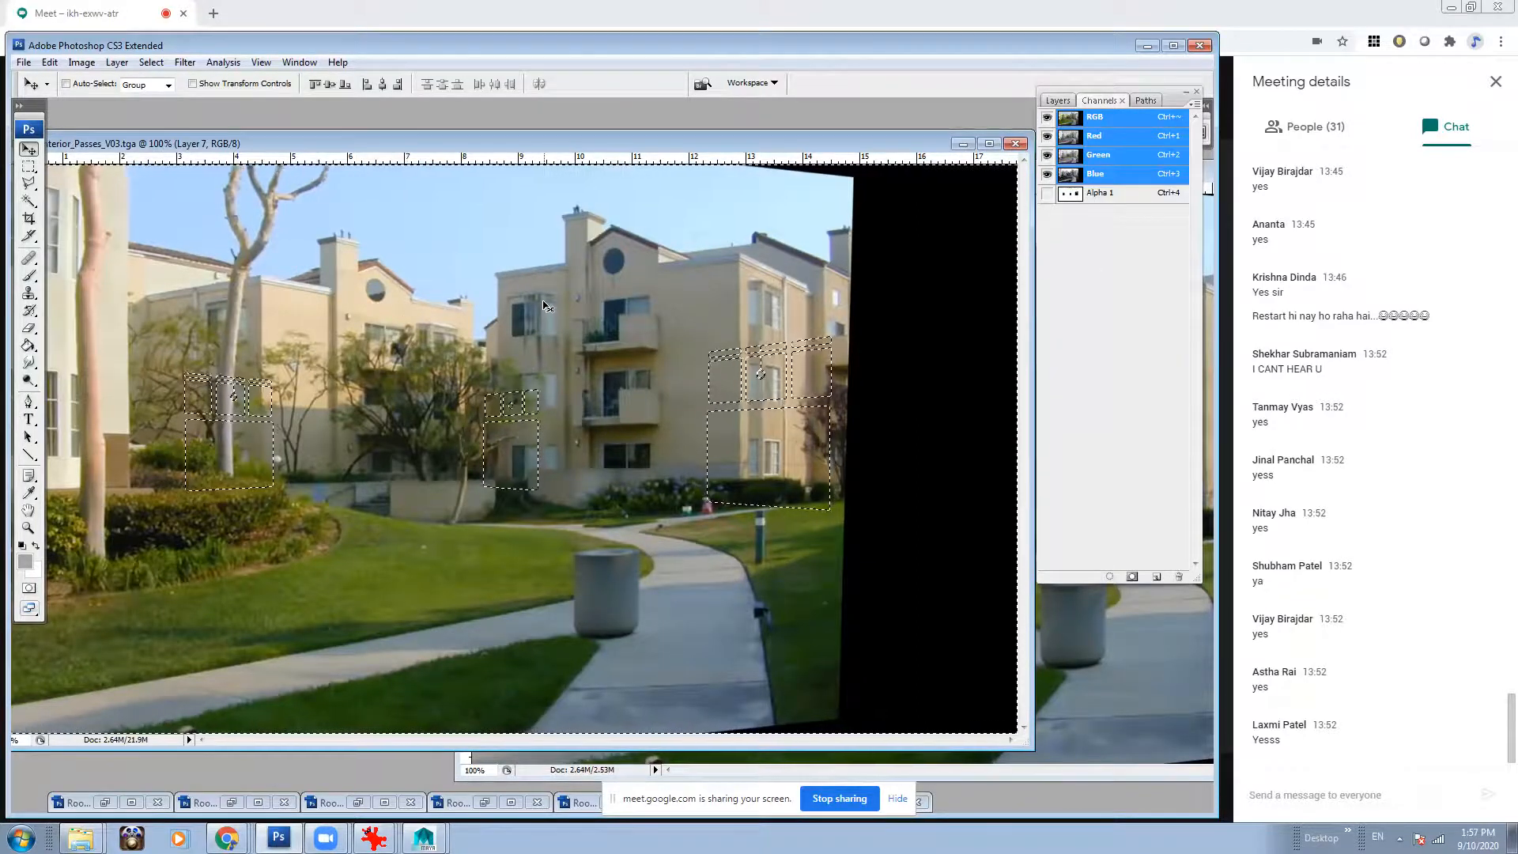
pyautogui.click(1057, 100)
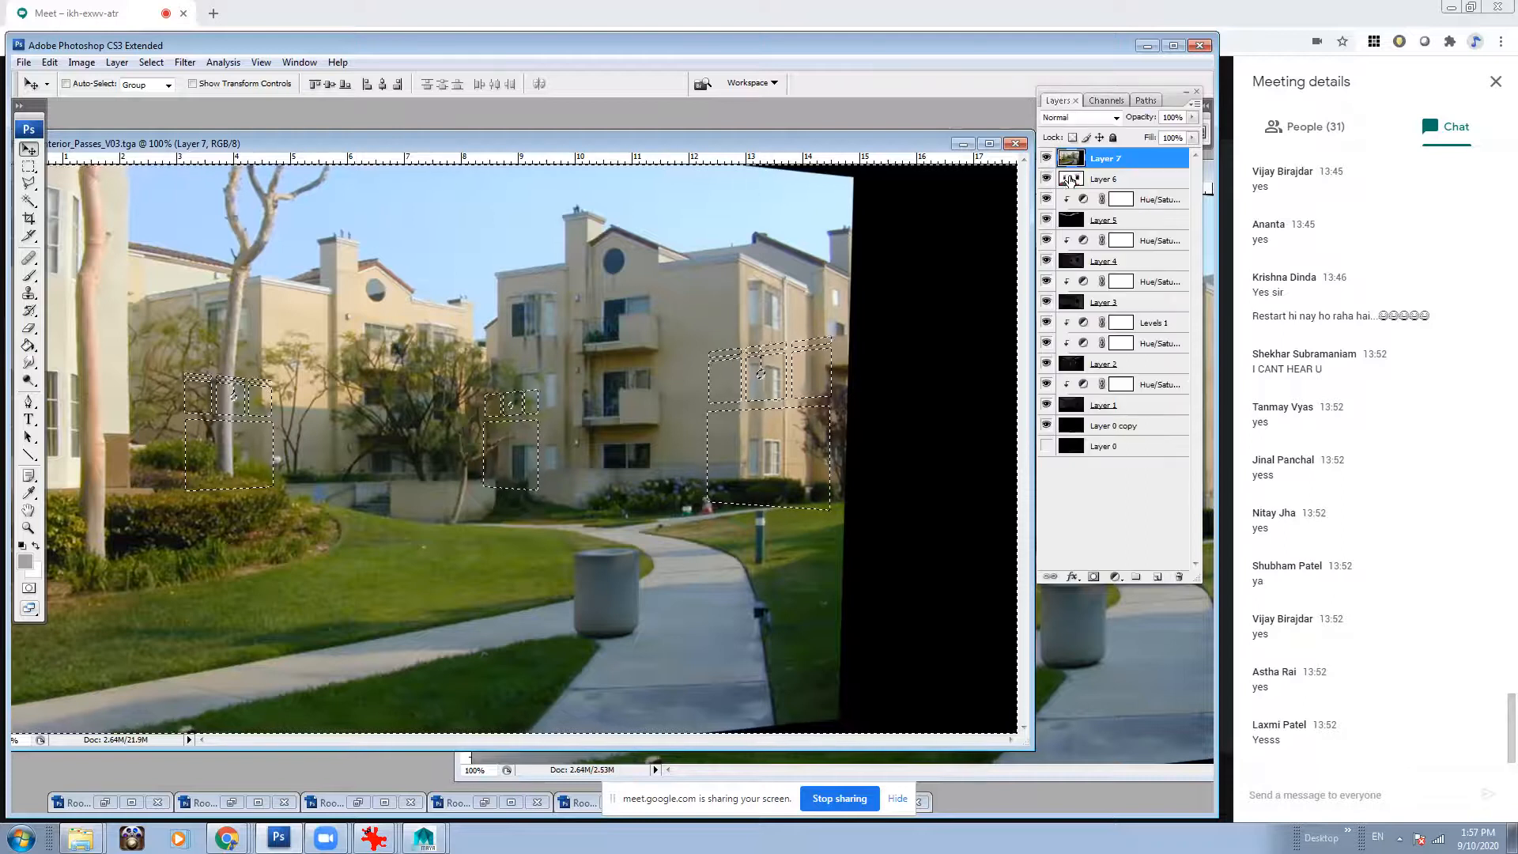
pyautogui.press('Delete')
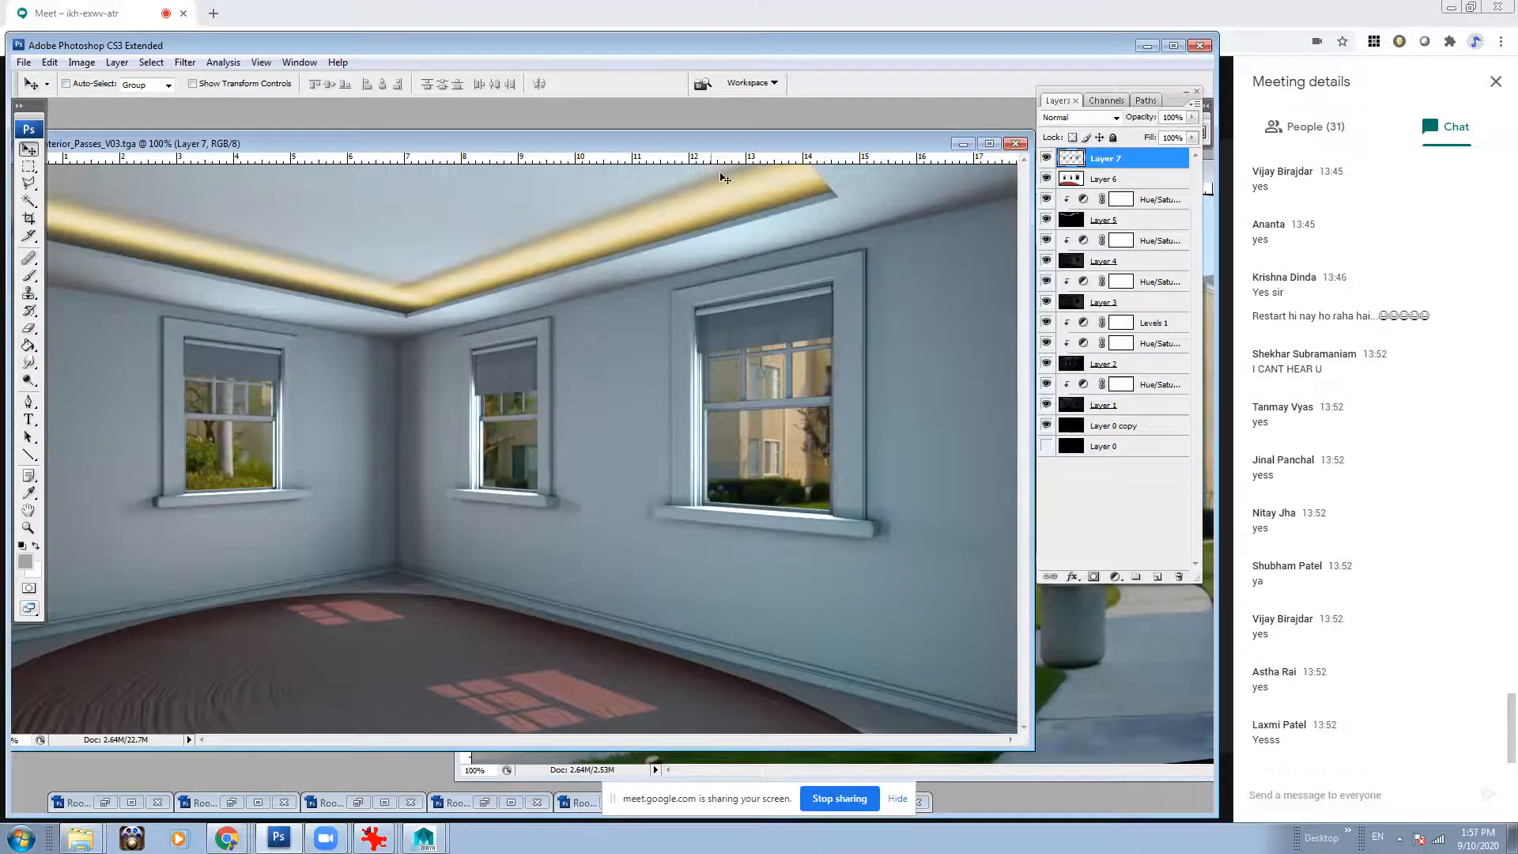
# Add a Levels adjustment layer above Layer 7 and clip it to the exterior photo.
pyautogui.moveTo(751, 145); pyautogui.dragTo(771, 140)
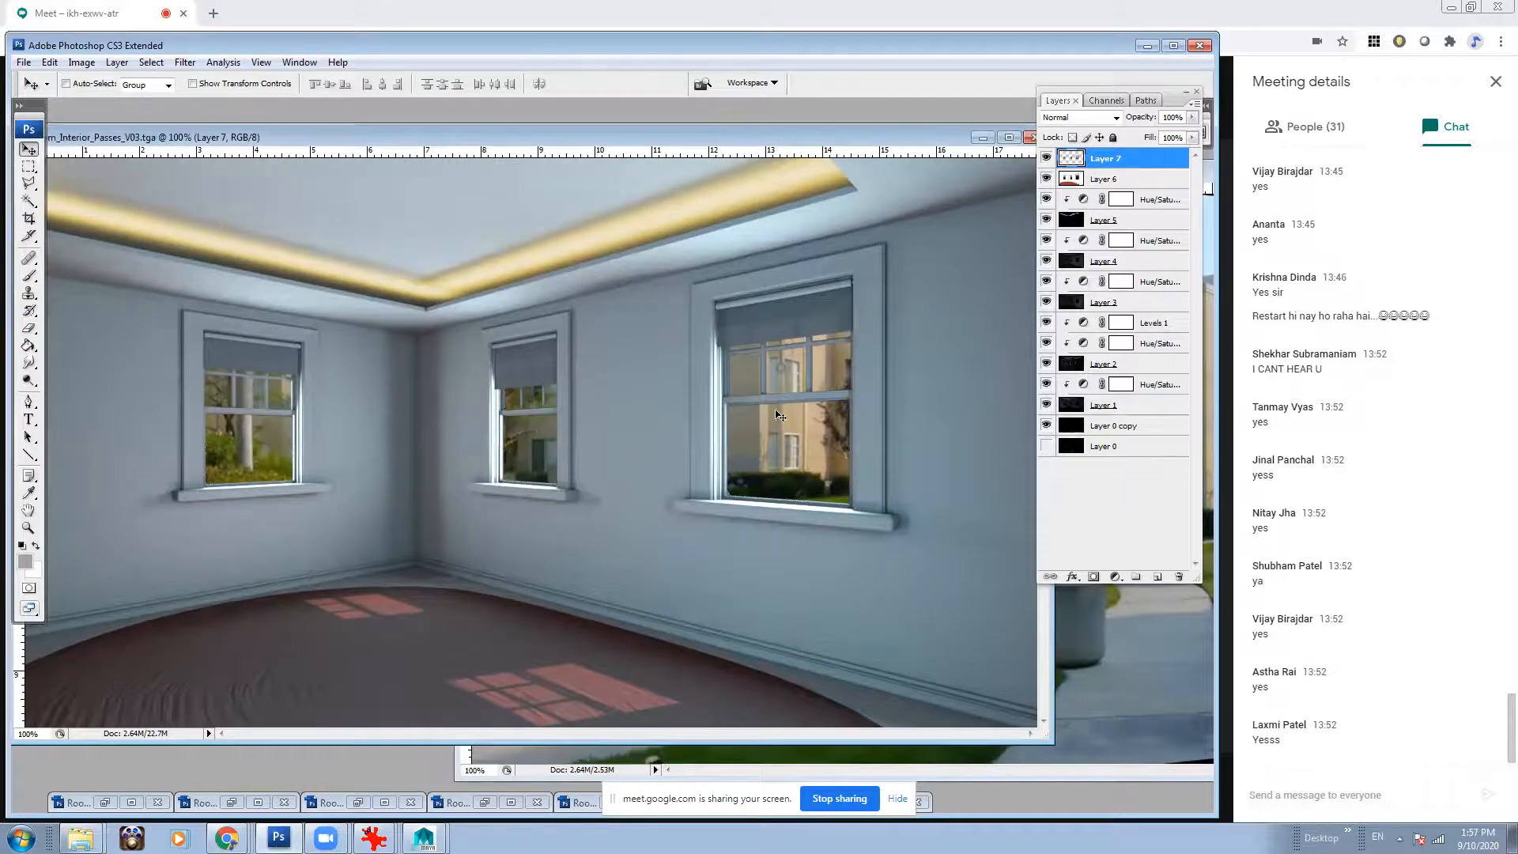
pyautogui.click(1115, 577)
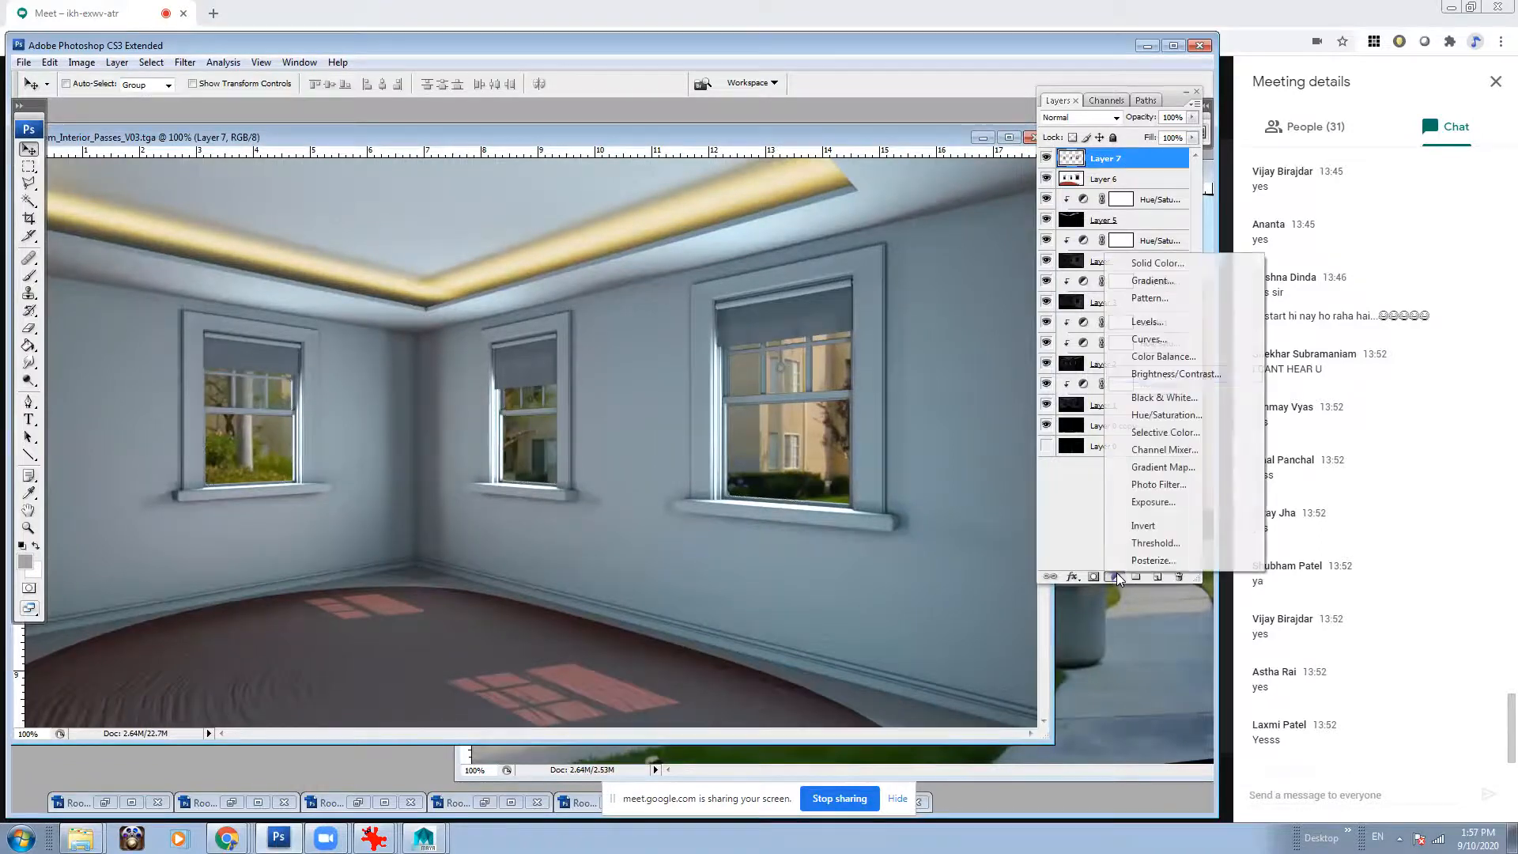
pyautogui.click(1147, 322)
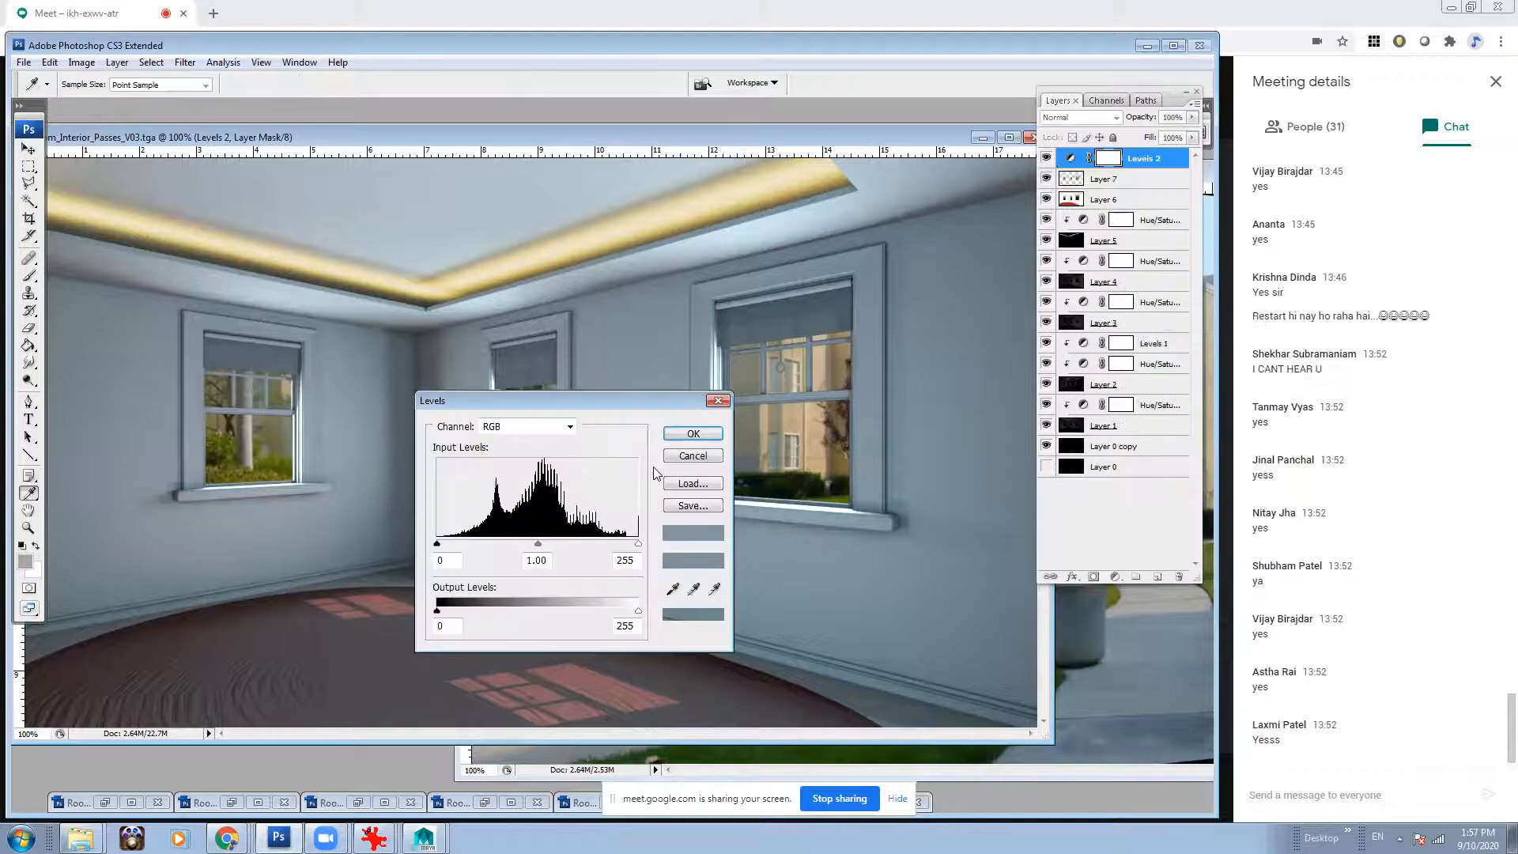
pyautogui.click(693, 434)
pyautogui.hotkey('ctrl', 'alt', 'g')
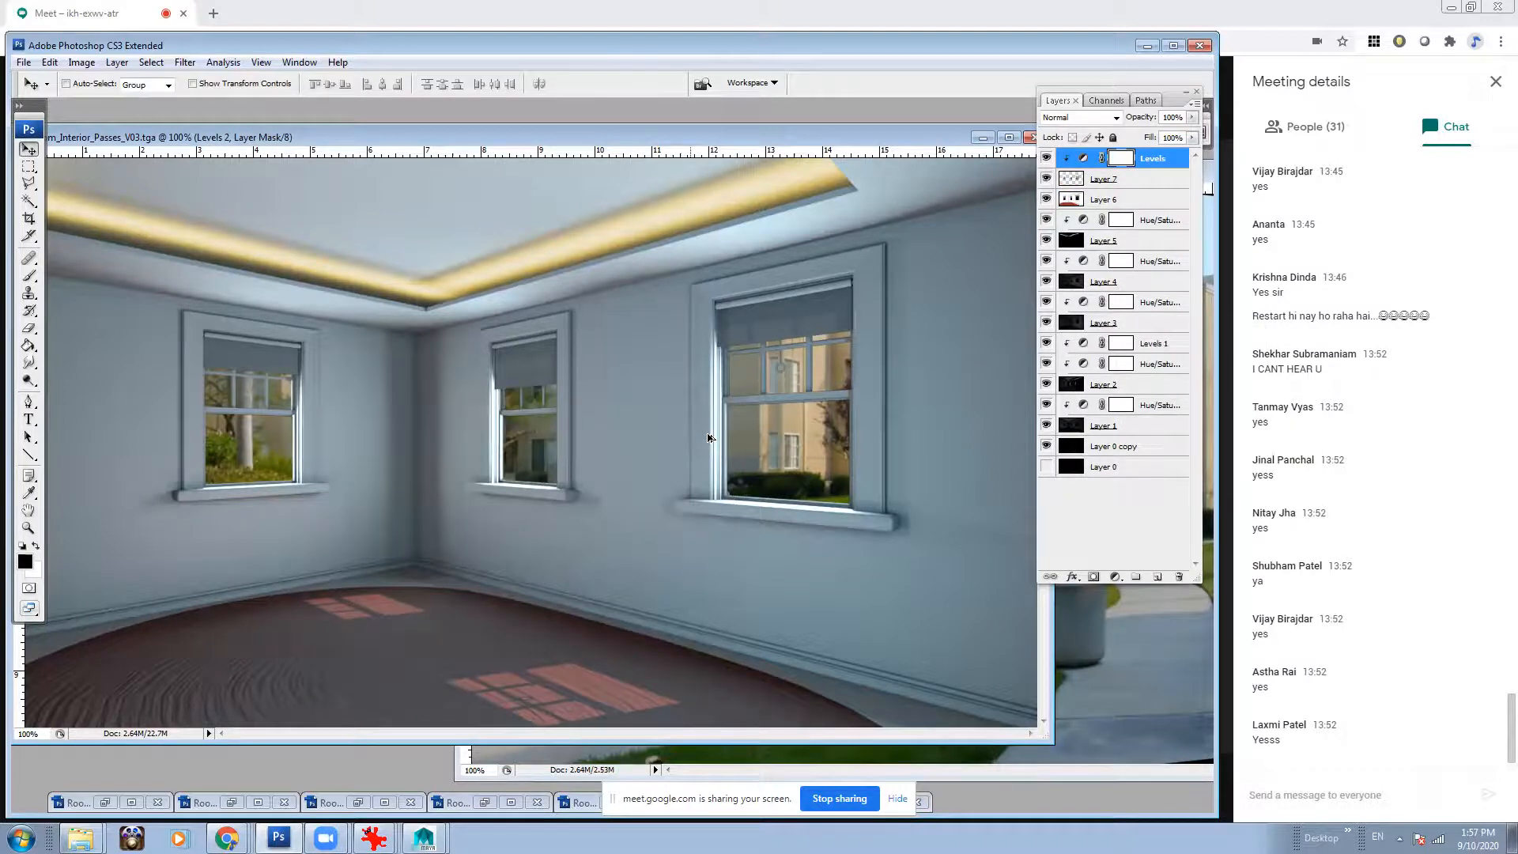
# Adjust the exterior photo's Levels input to black point 15, midtone 0.94 and white point 255.
pyautogui.doubleClick(1084, 161)
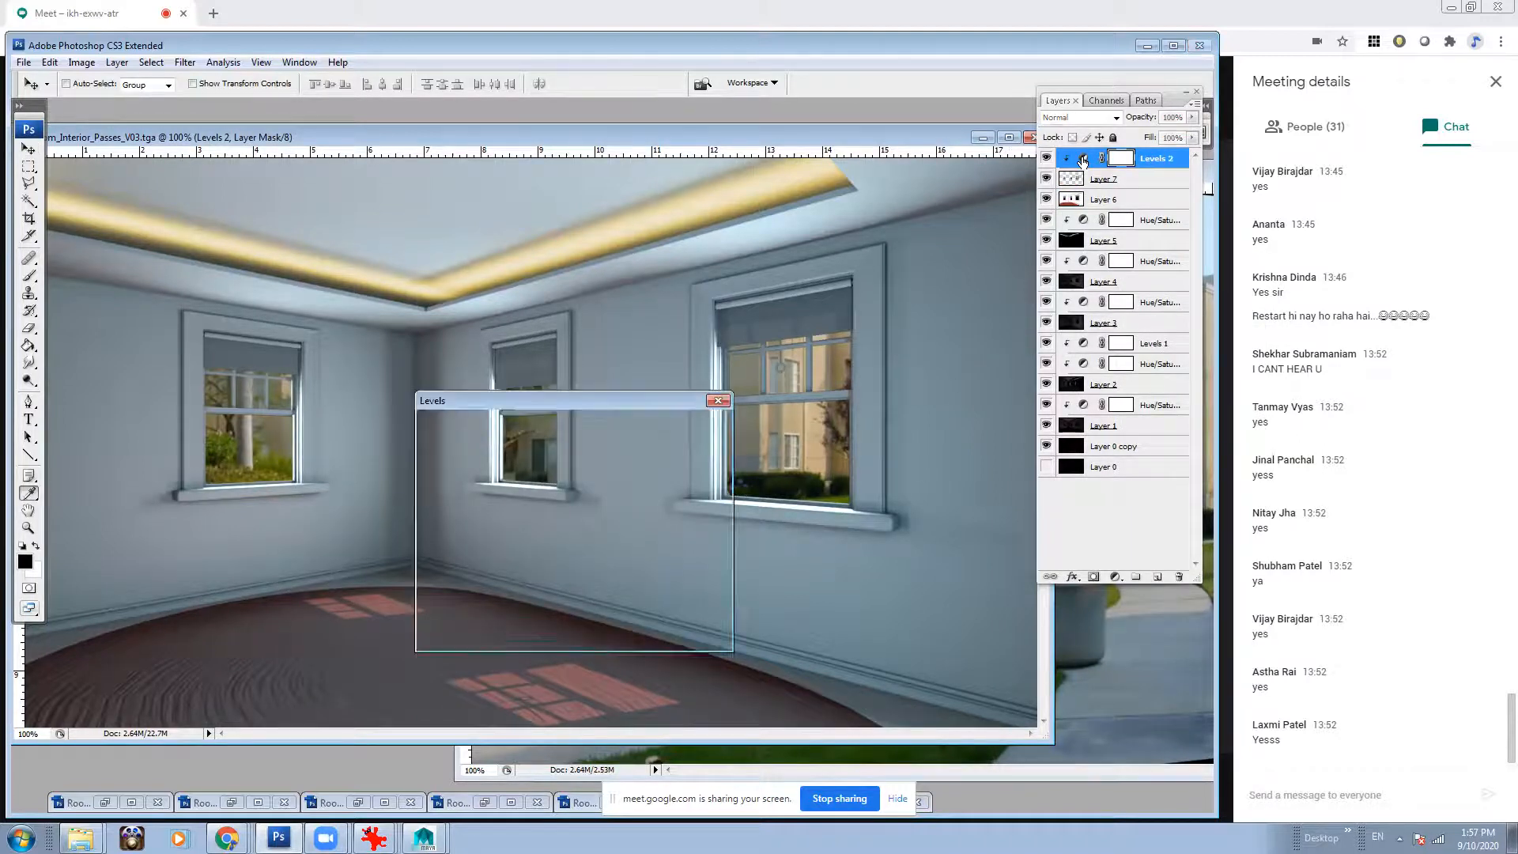
pyautogui.moveTo(437, 545)
pyautogui.mouseDown()
pyautogui.moveTo(511, 545)
pyautogui.moveTo(448, 545)
pyautogui.mouseUp()
pyautogui.moveTo(638, 544); pyautogui.dragTo(589, 544)
pyautogui.moveTo(491, 545); pyautogui.dragTo(680, 551)
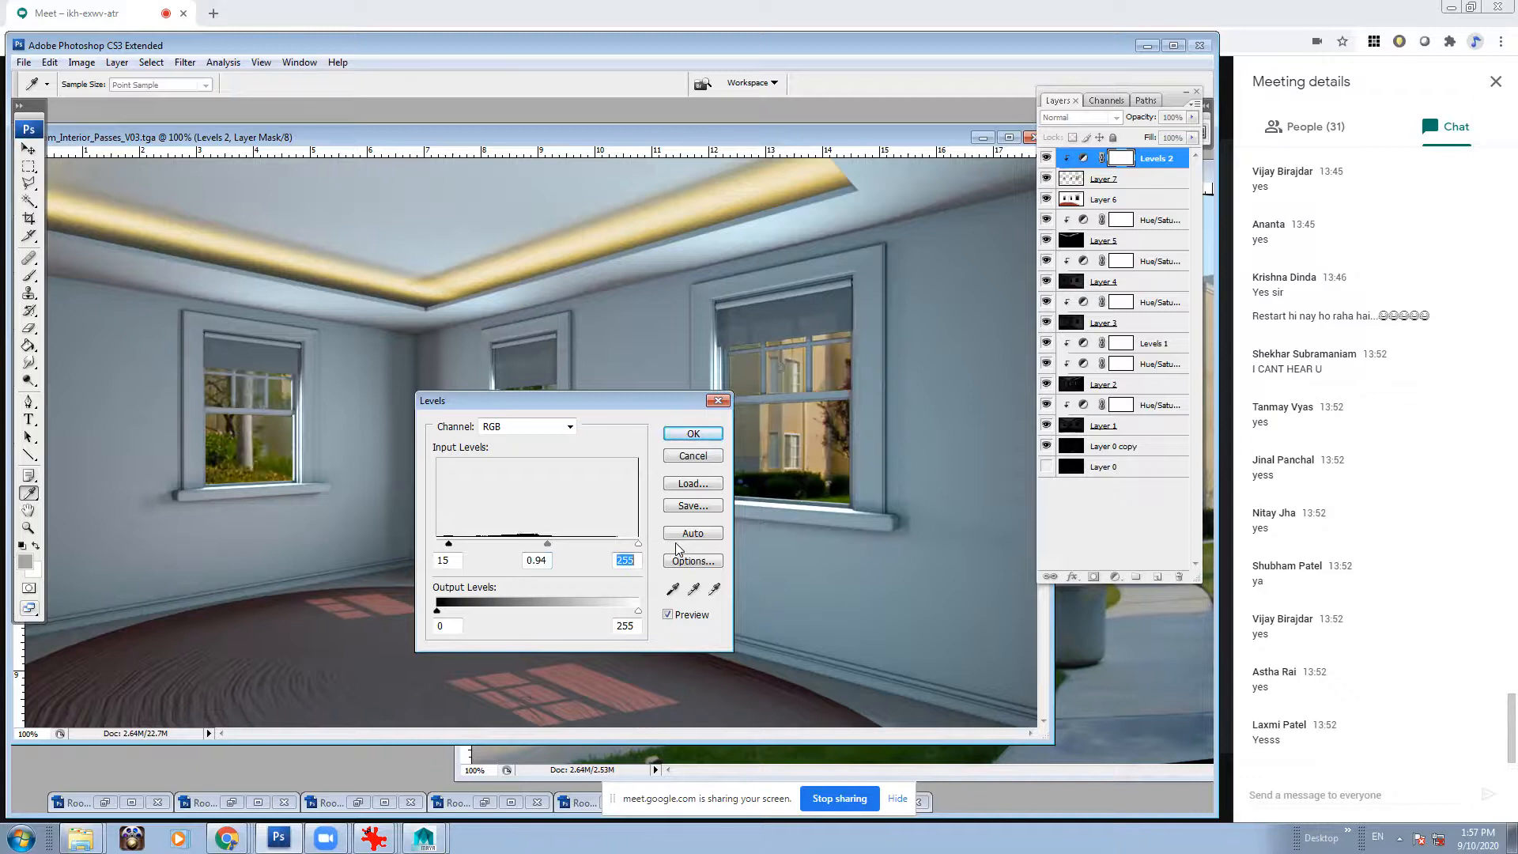